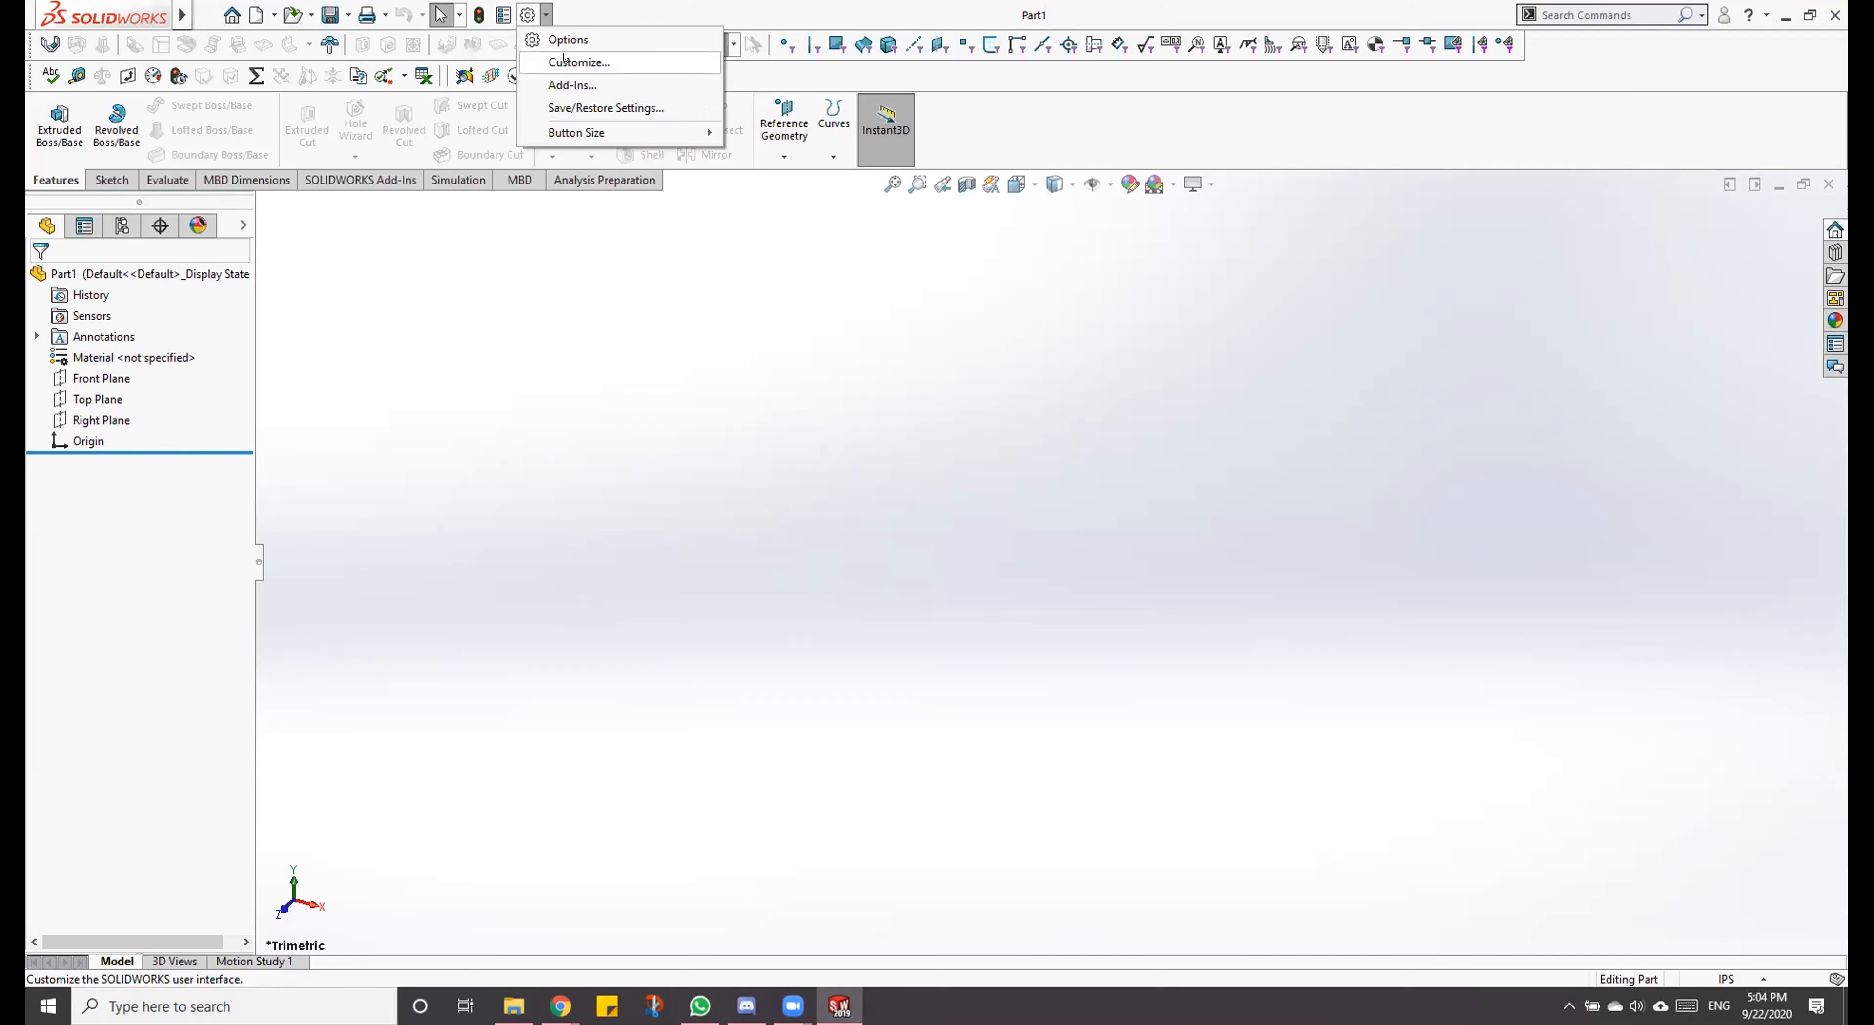
Step: Open the keyboard shortcut customization settings for all commands
click(568, 62)
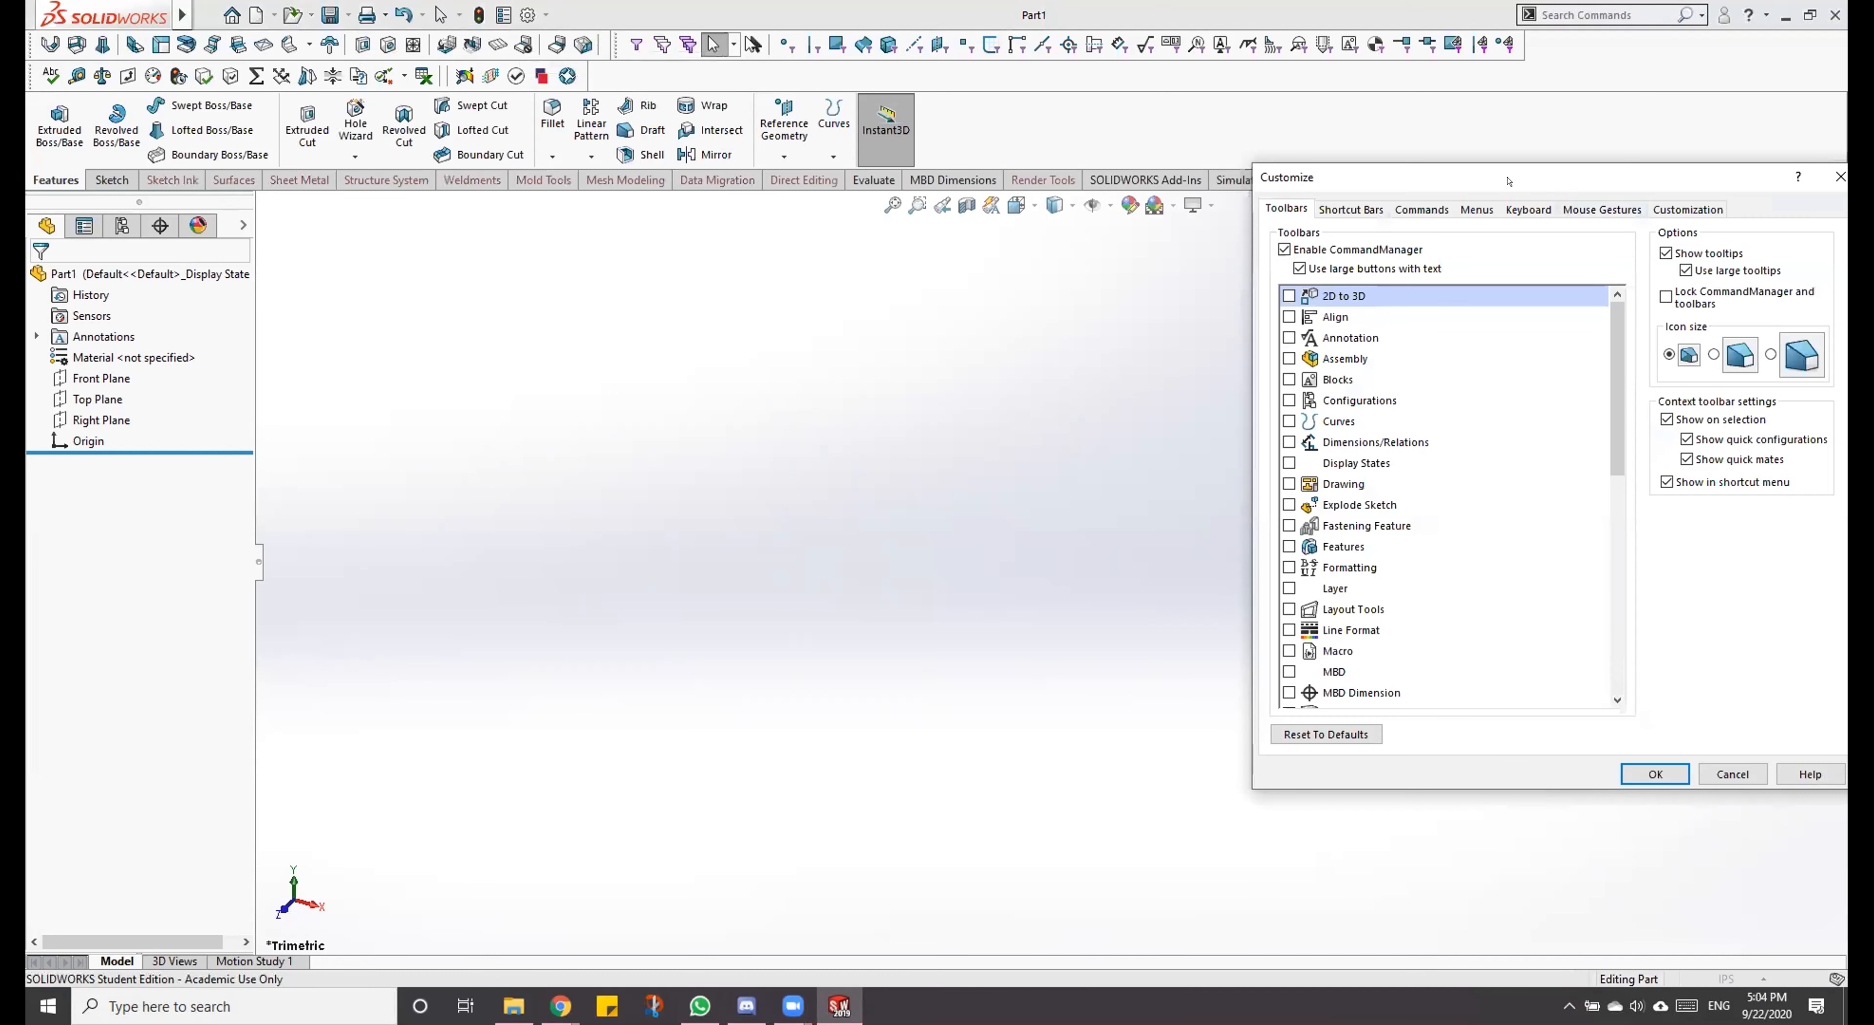
drag(1508, 181, 884, 211)
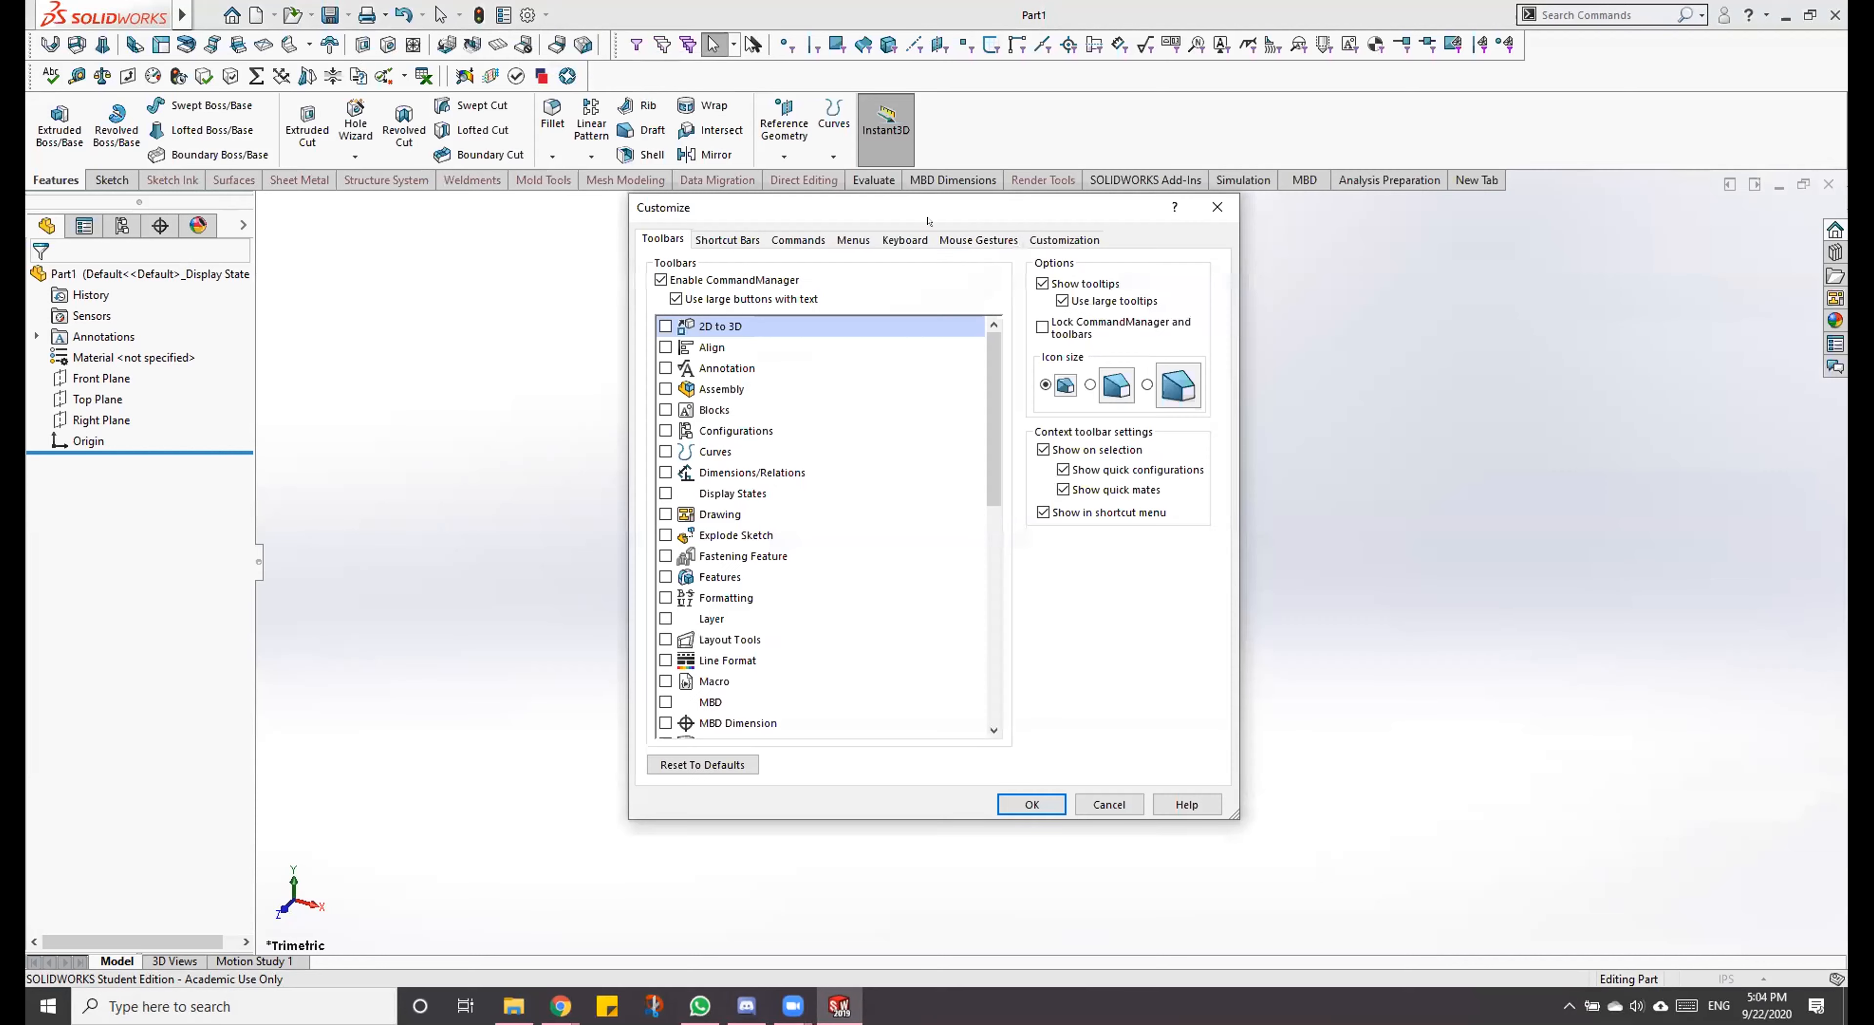
click(915, 240)
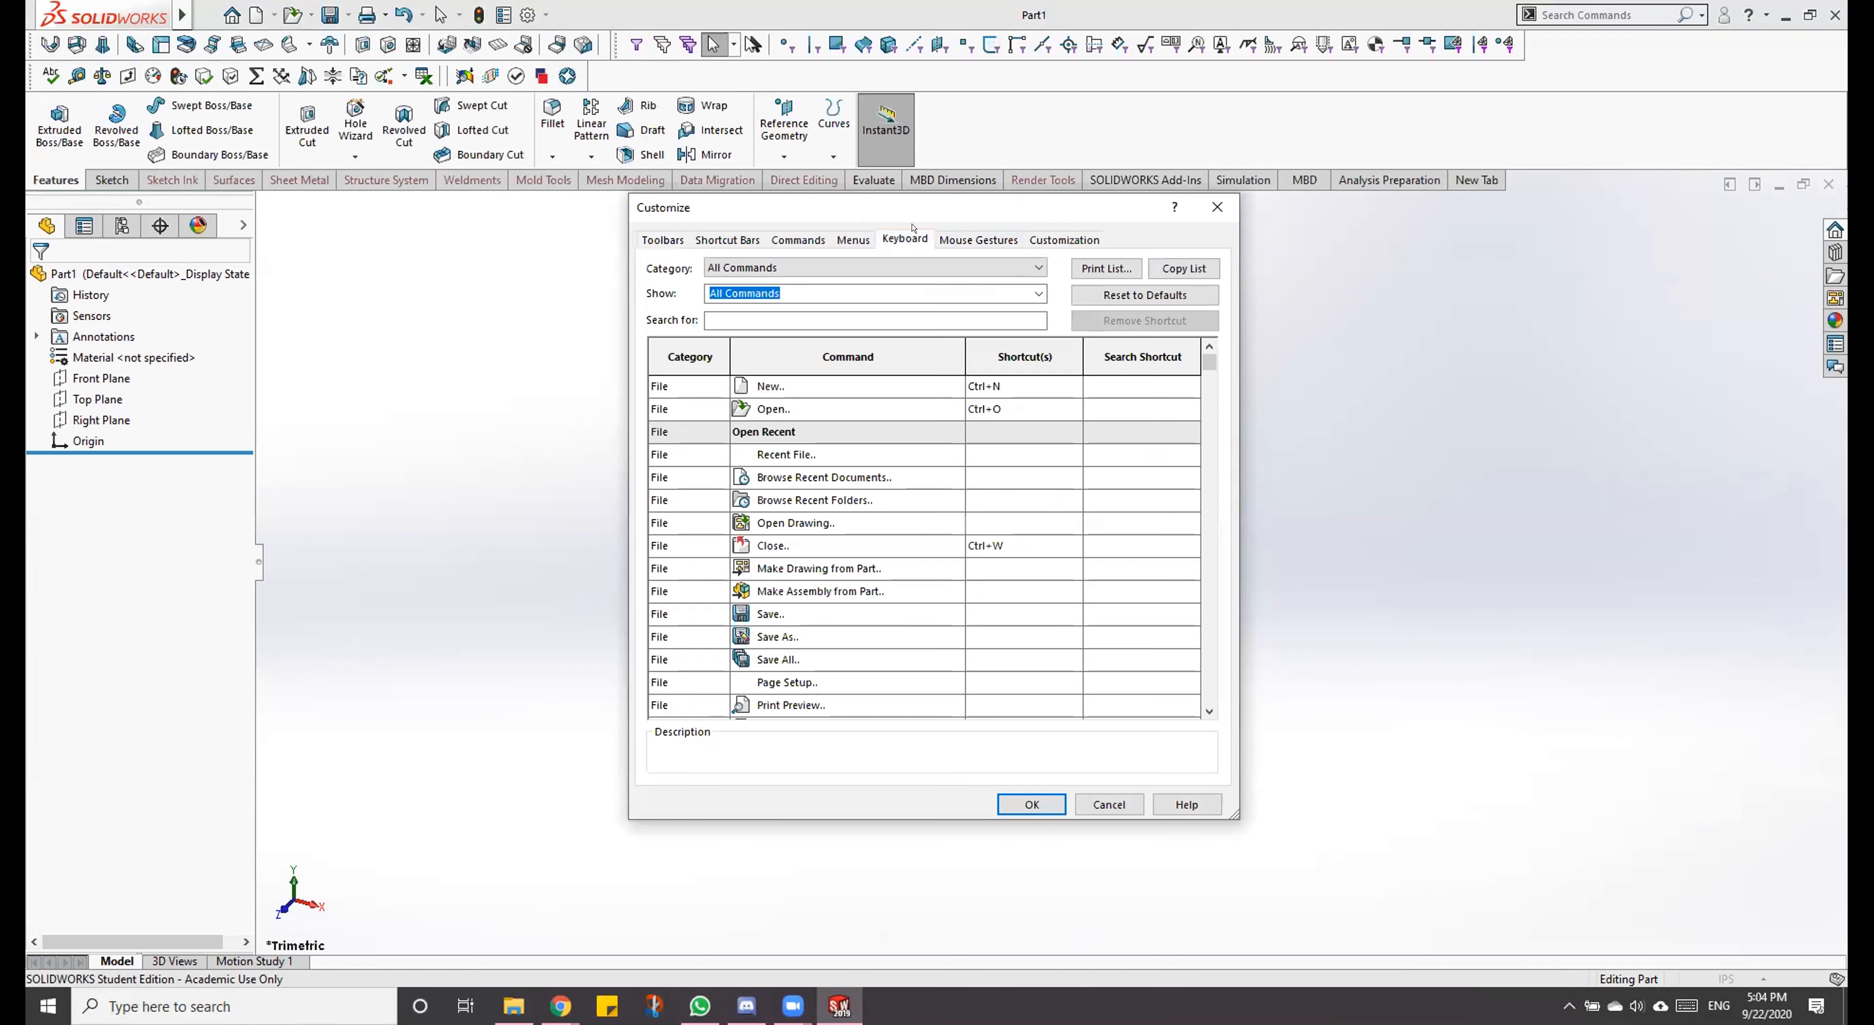
click(979, 239)
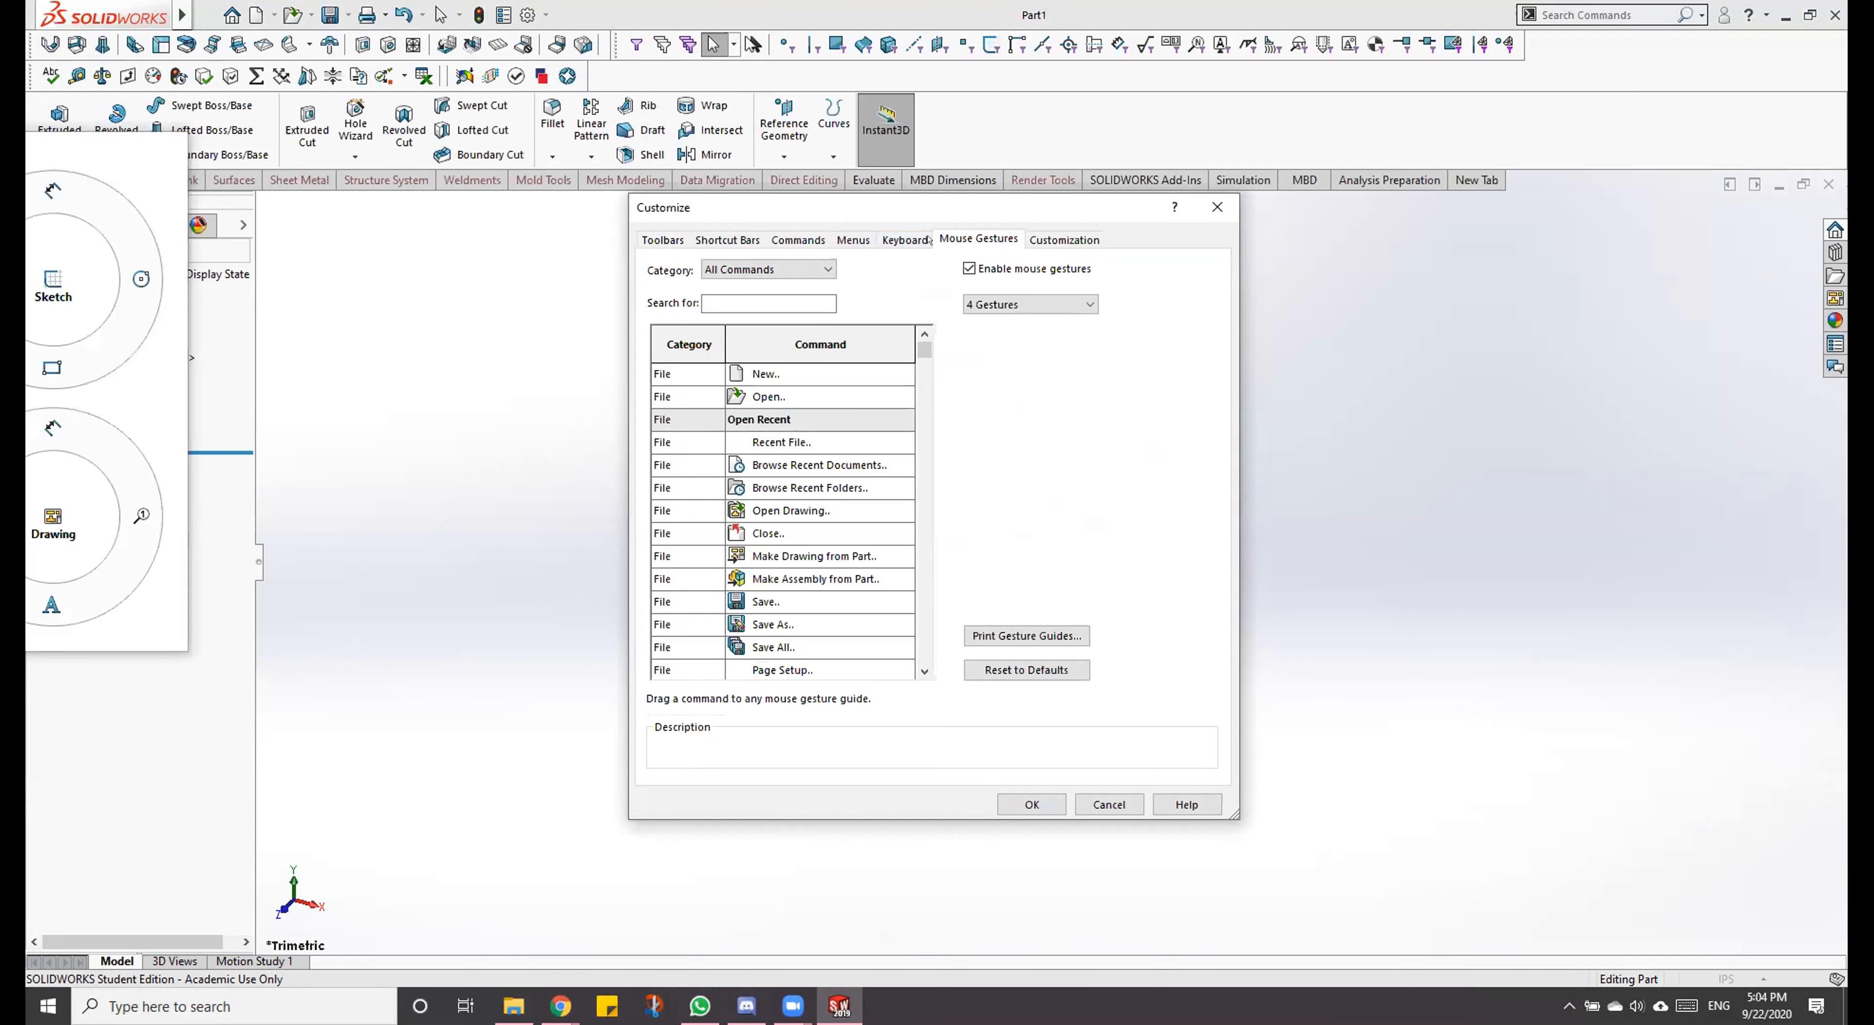
click(903, 239)
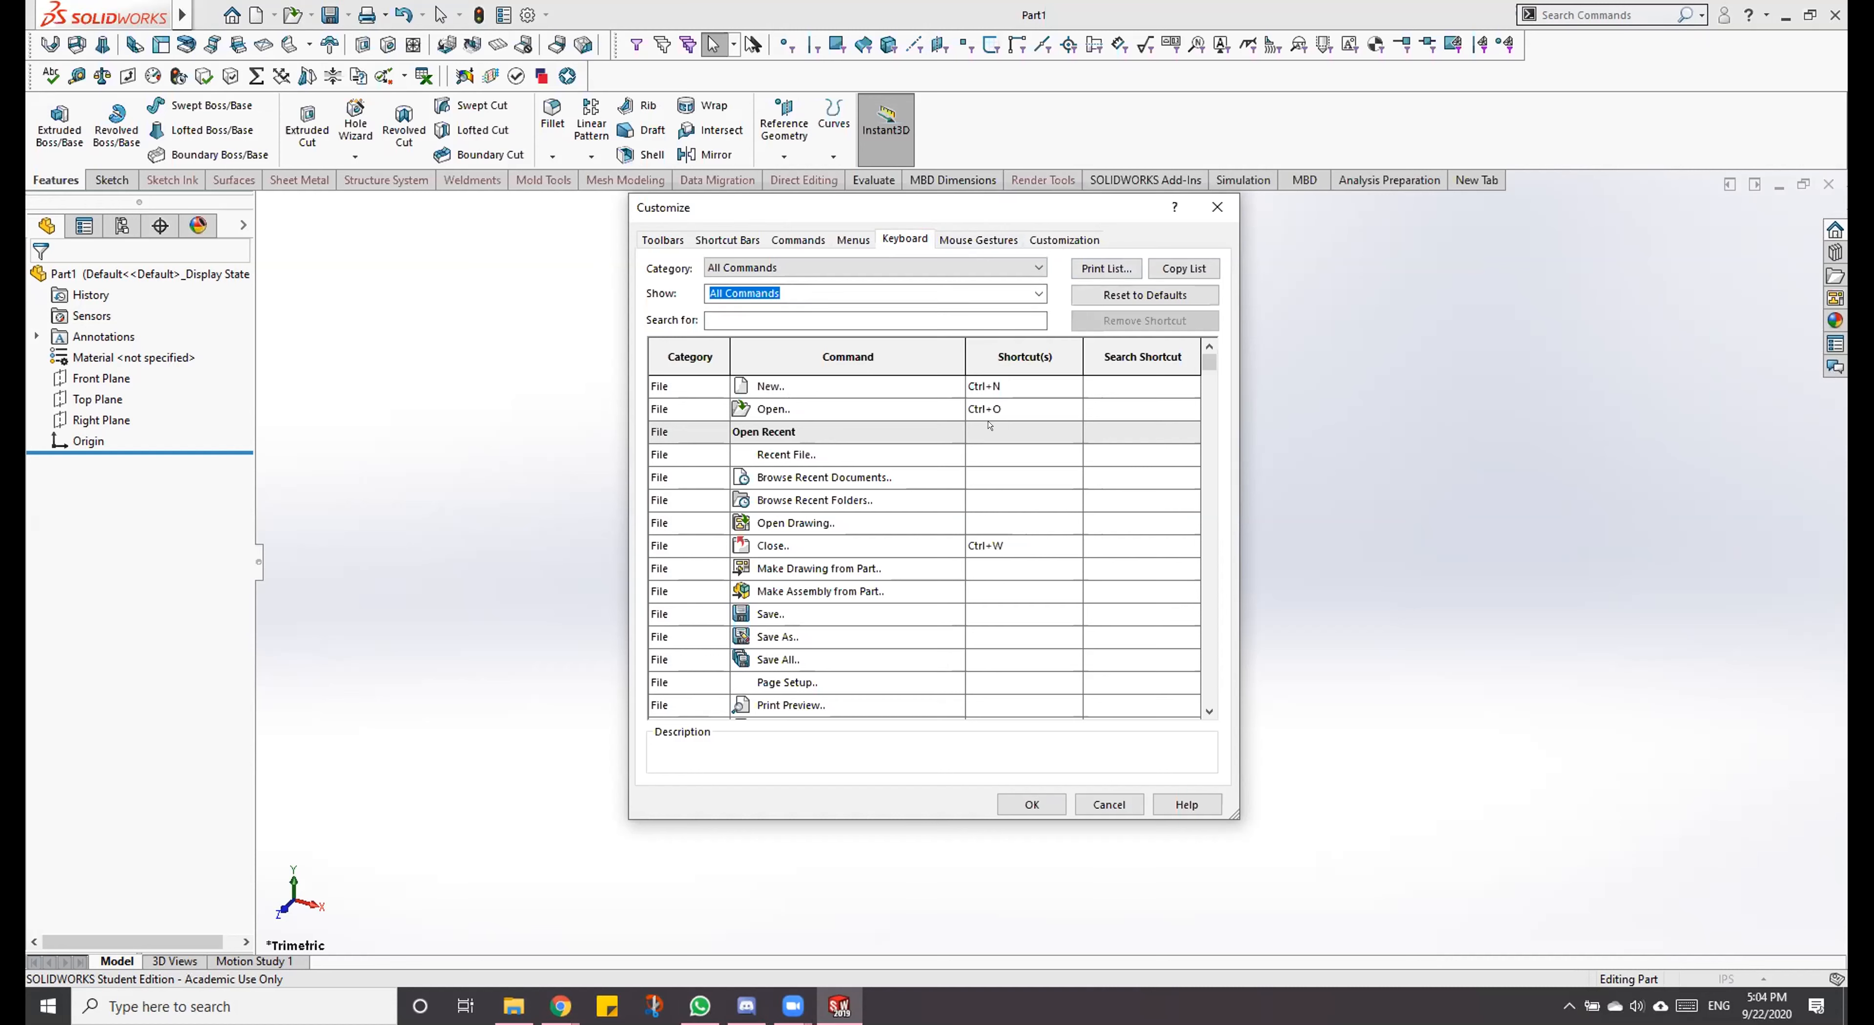
Step: Examine the shortcuts assigned to the File, Edit and View commands, continuing to the Insert Boss/Base and Cut commands
scroll(989, 425, down, 3)
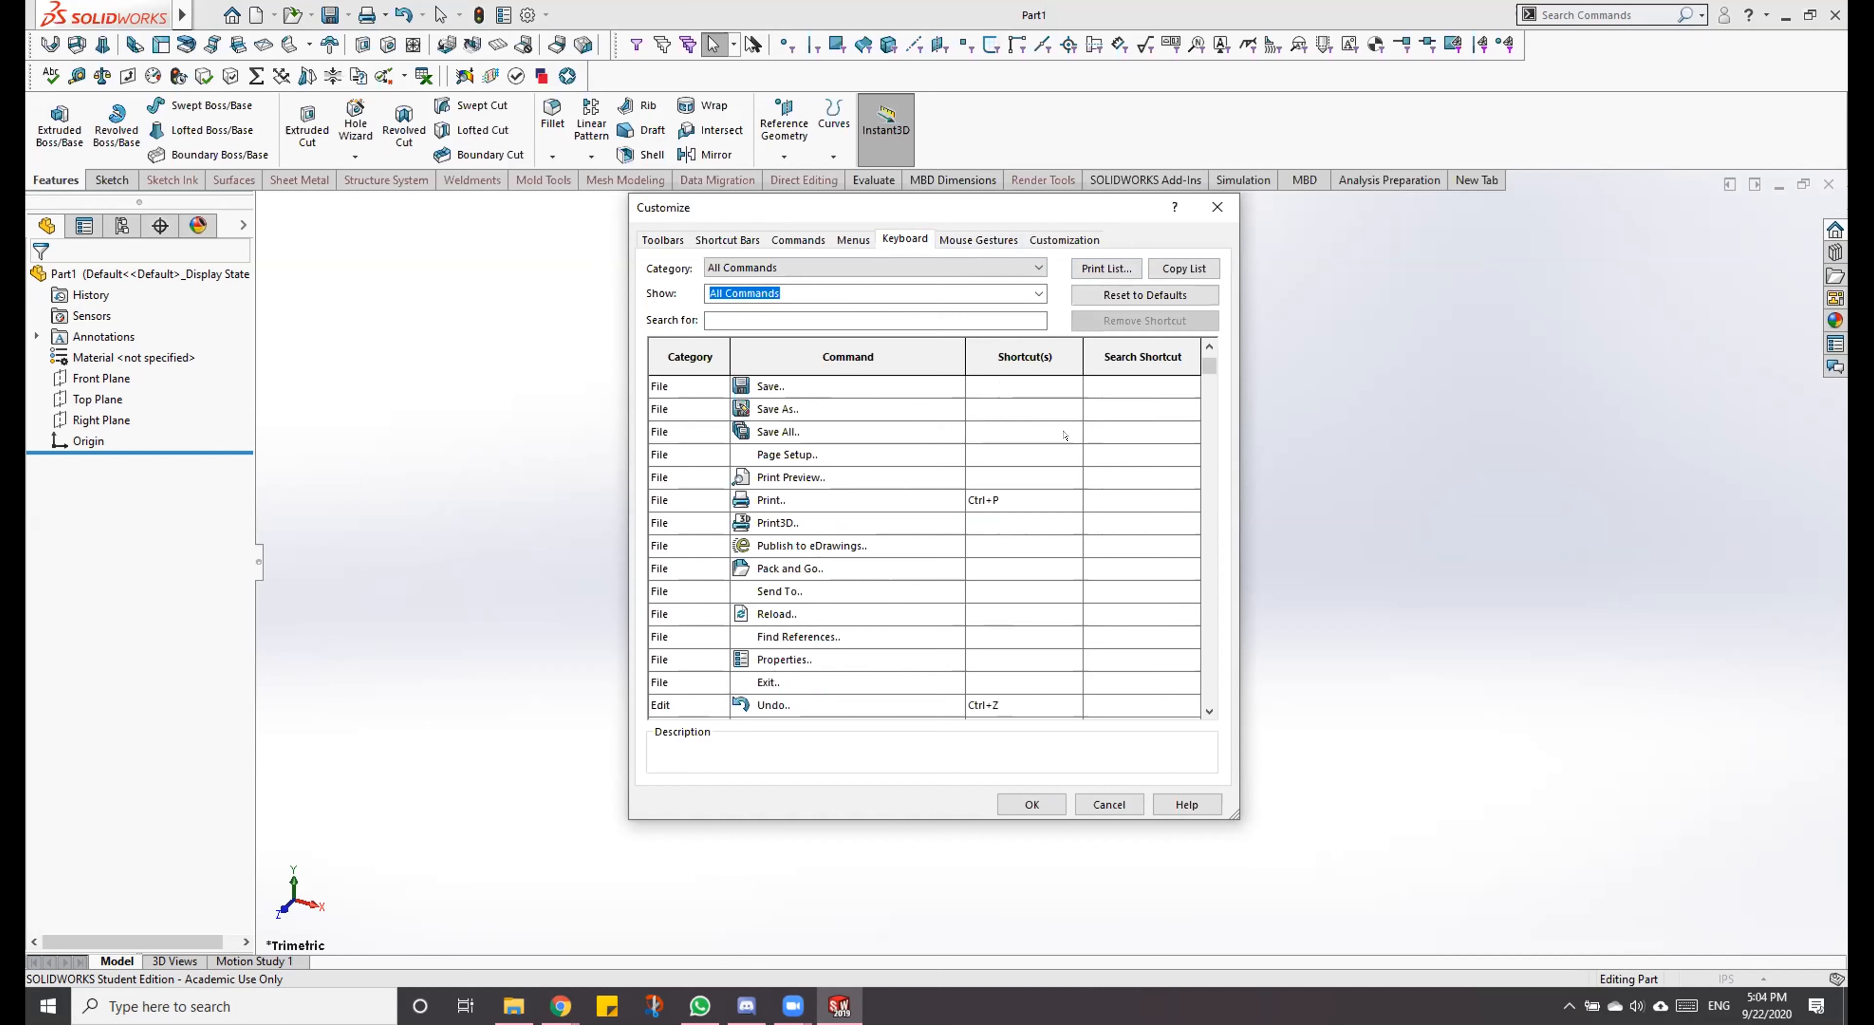
scroll(1064, 434, down, 5)
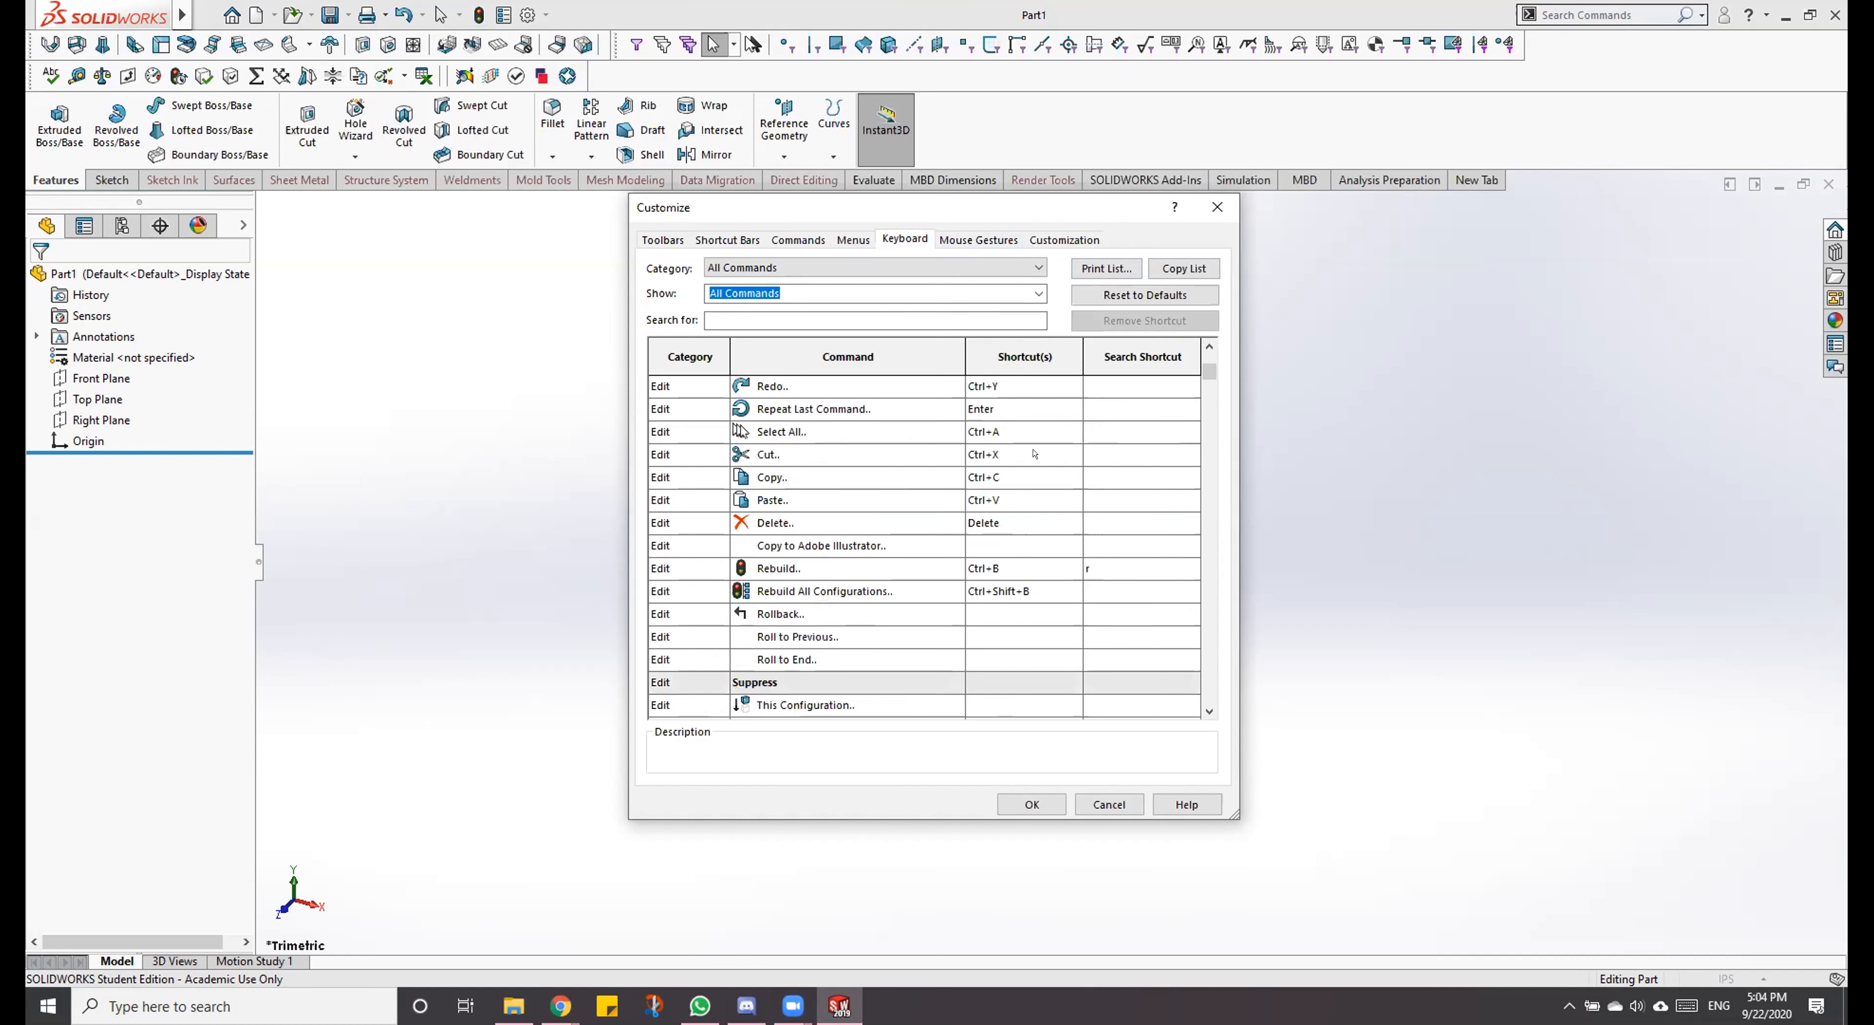
scroll(1008, 447, down, 10)
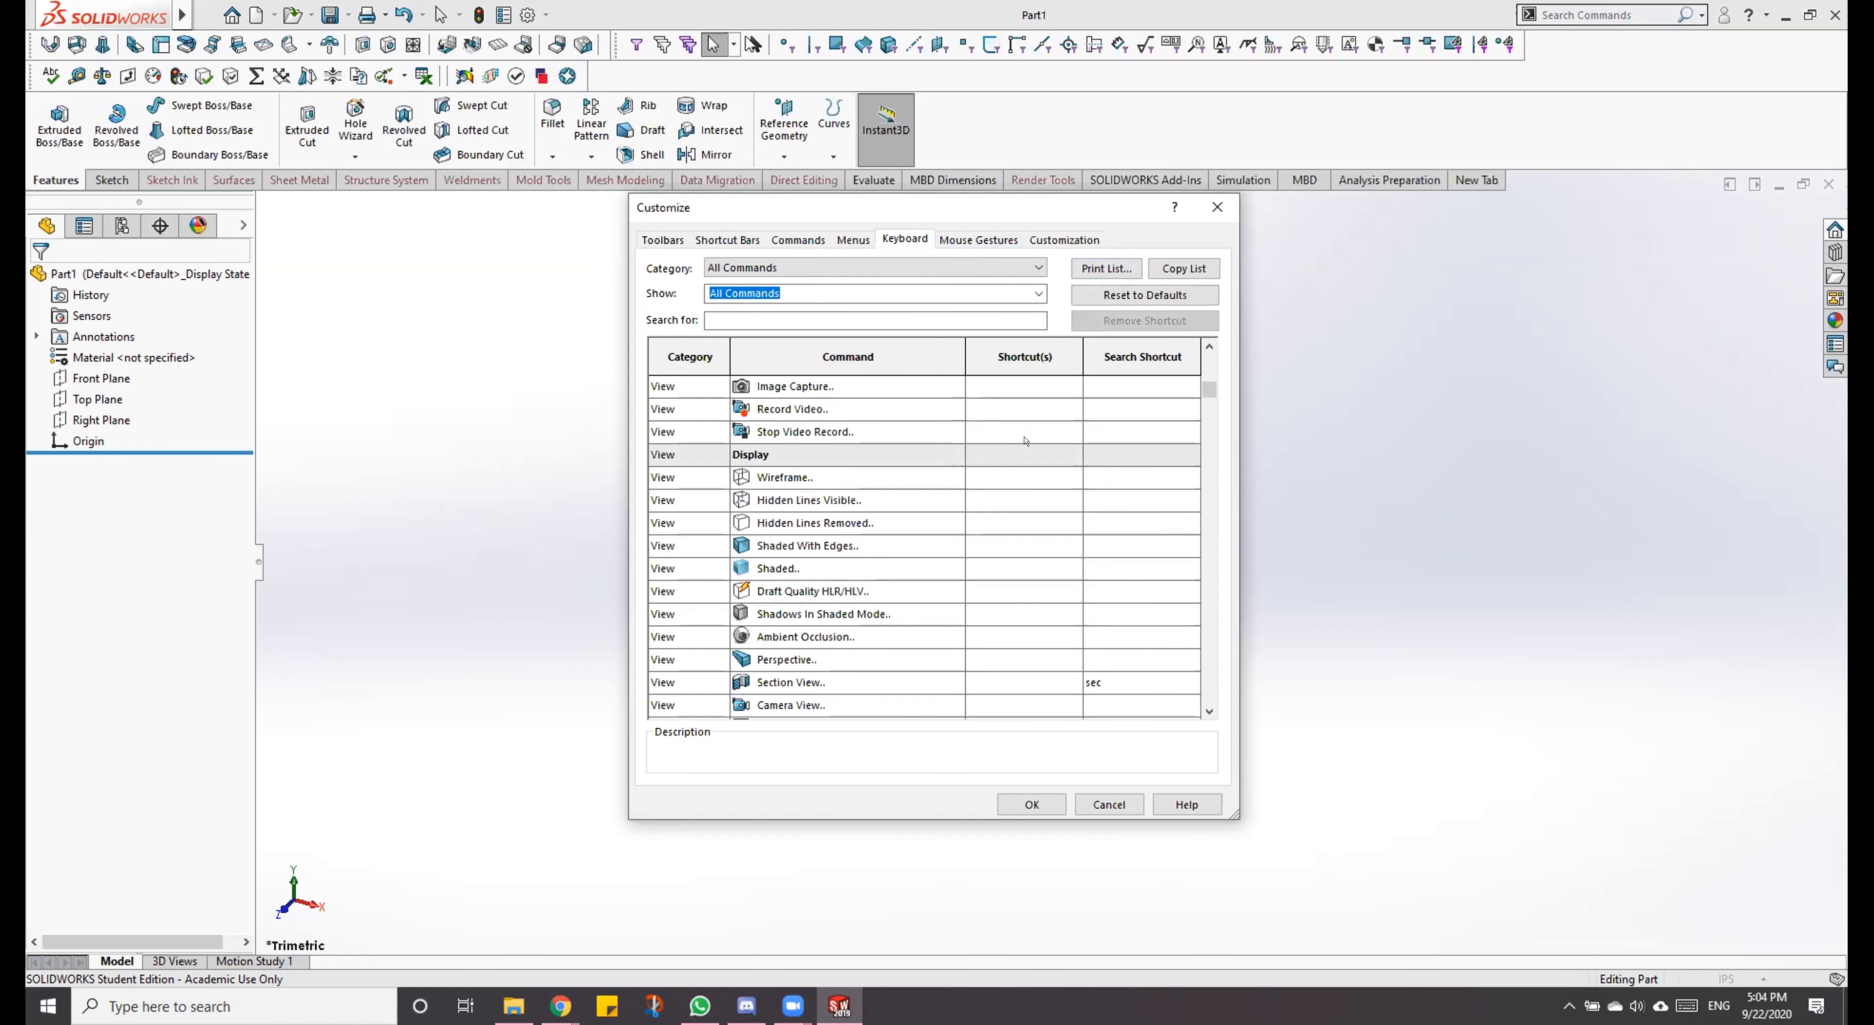
scroll(1025, 440, down, 3)
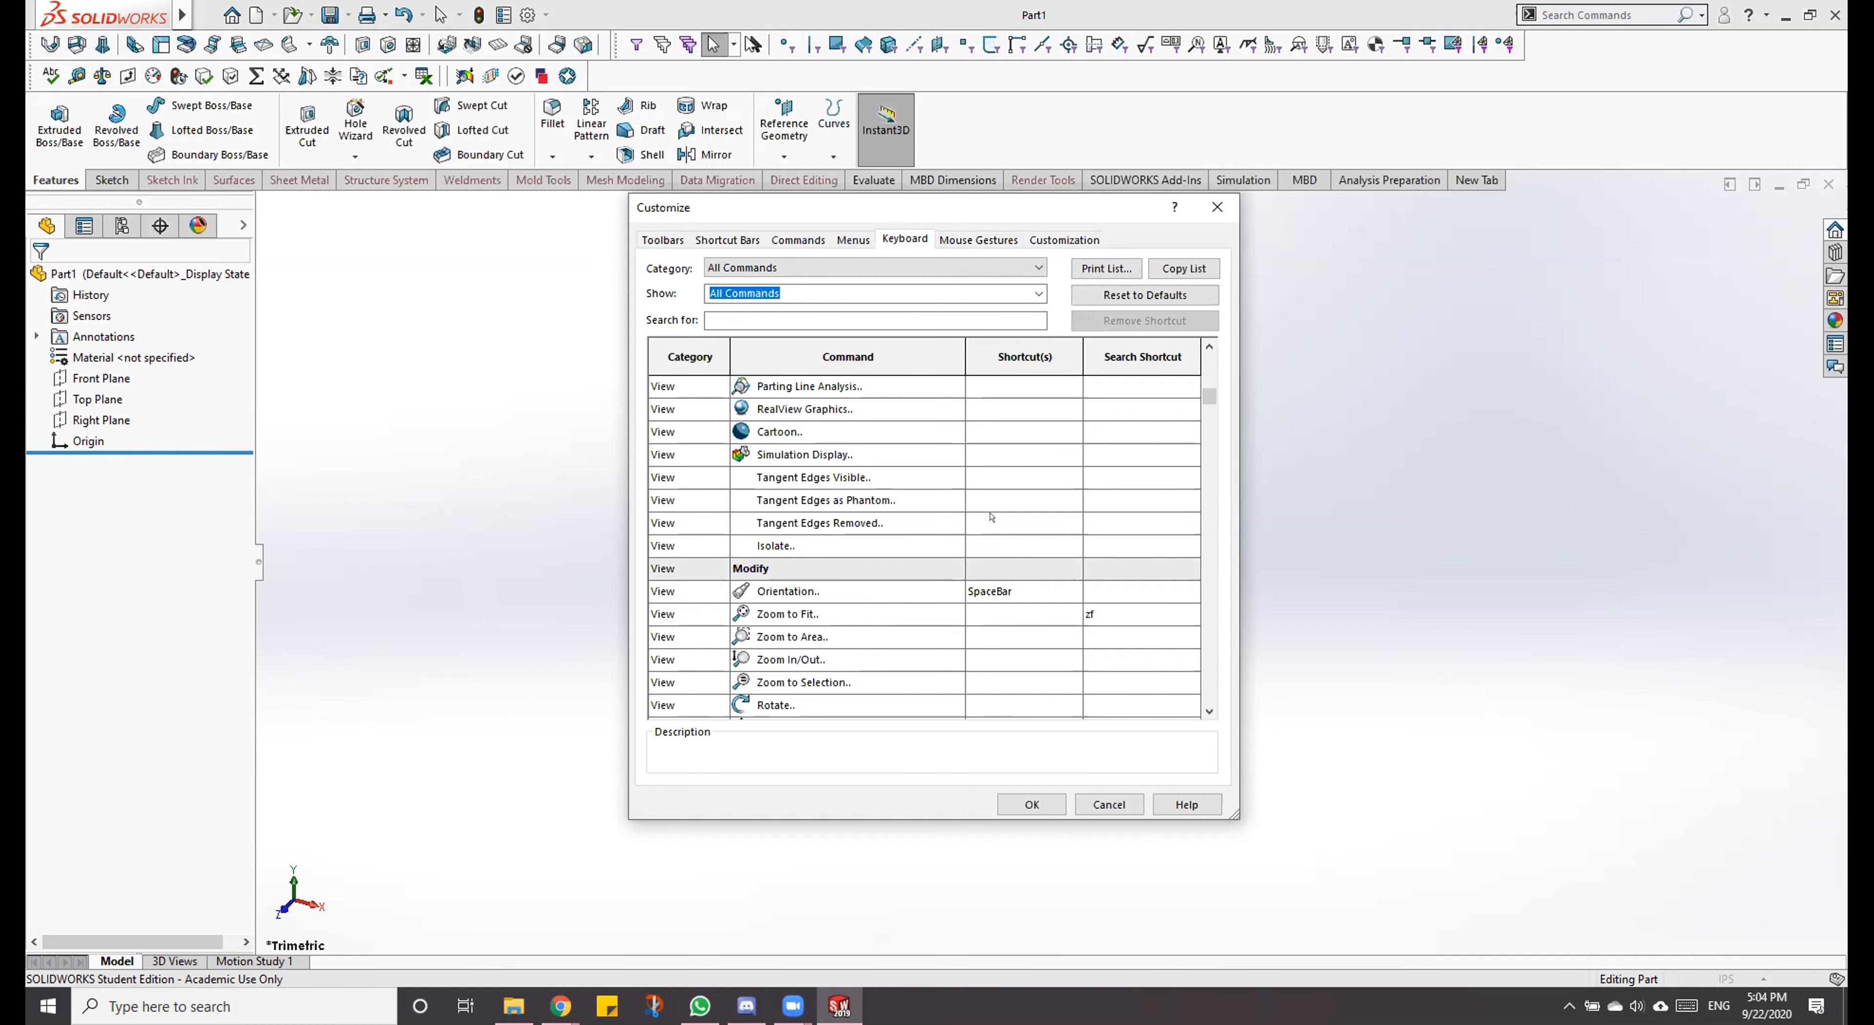
scroll(991, 517, down, 8)
scroll(991, 517, down, 8)
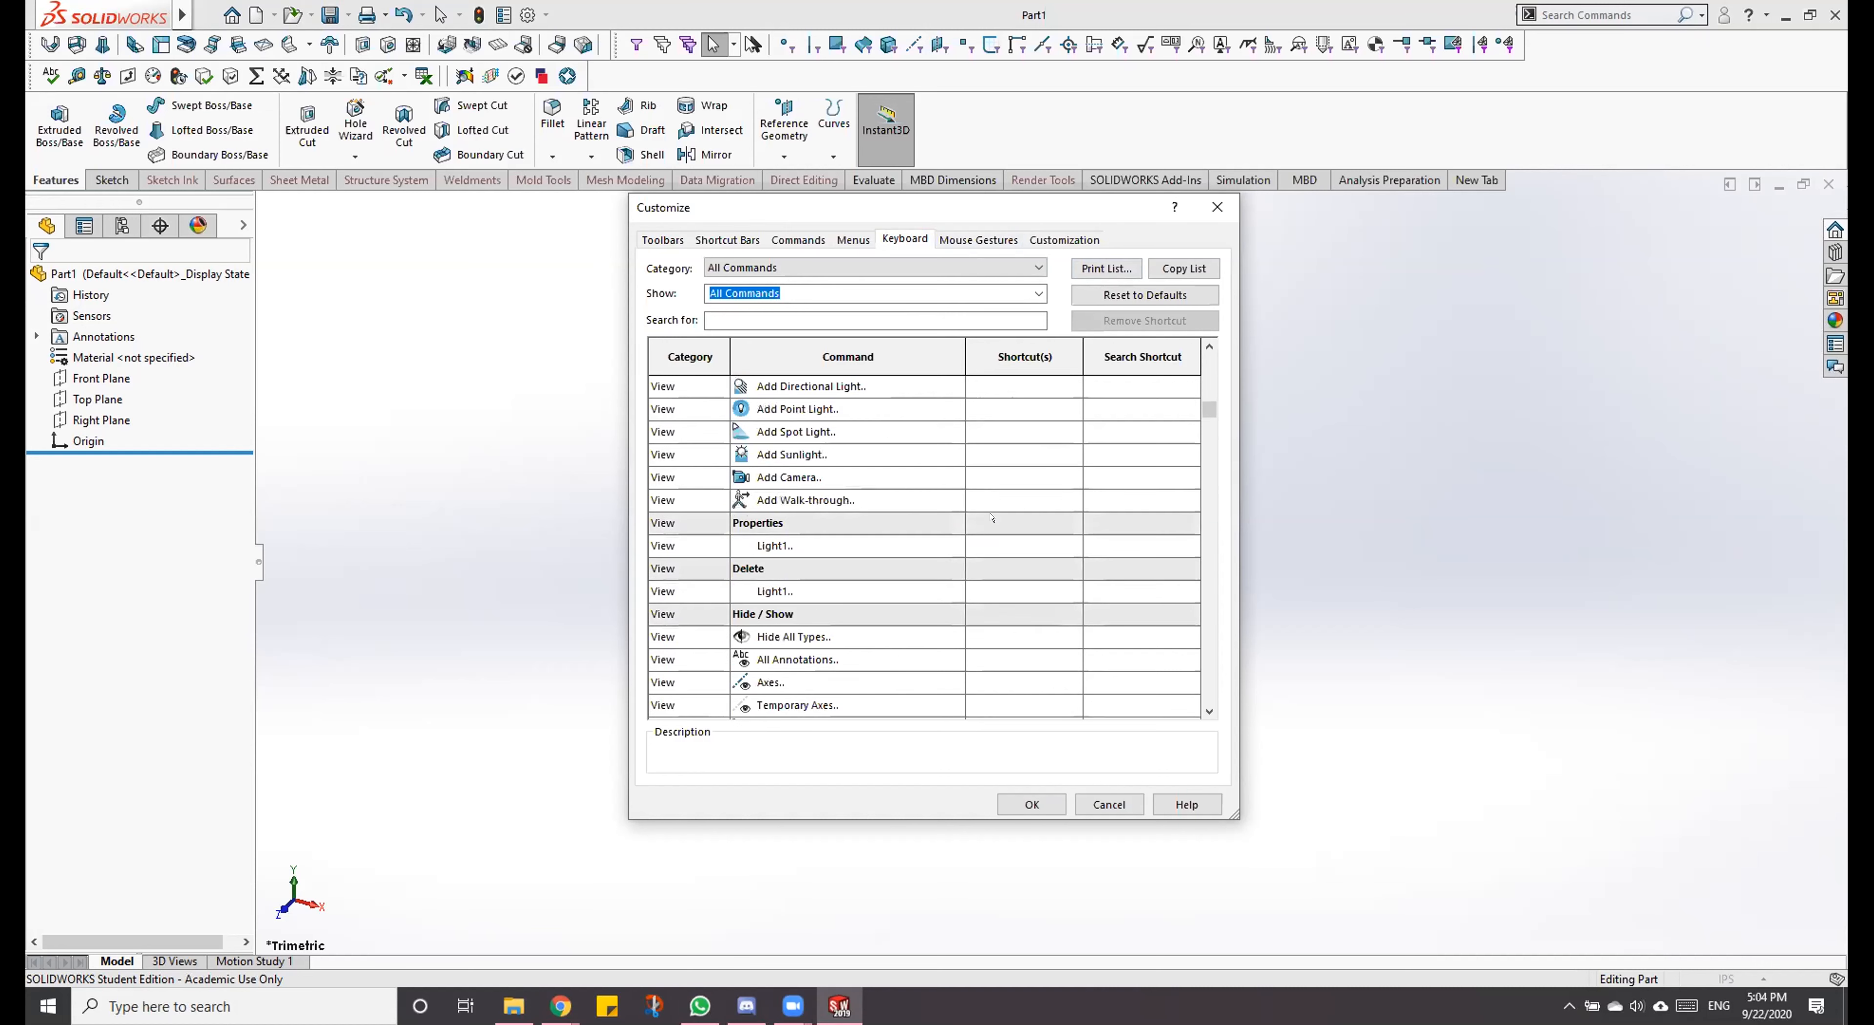
scroll(991, 517, down, 8)
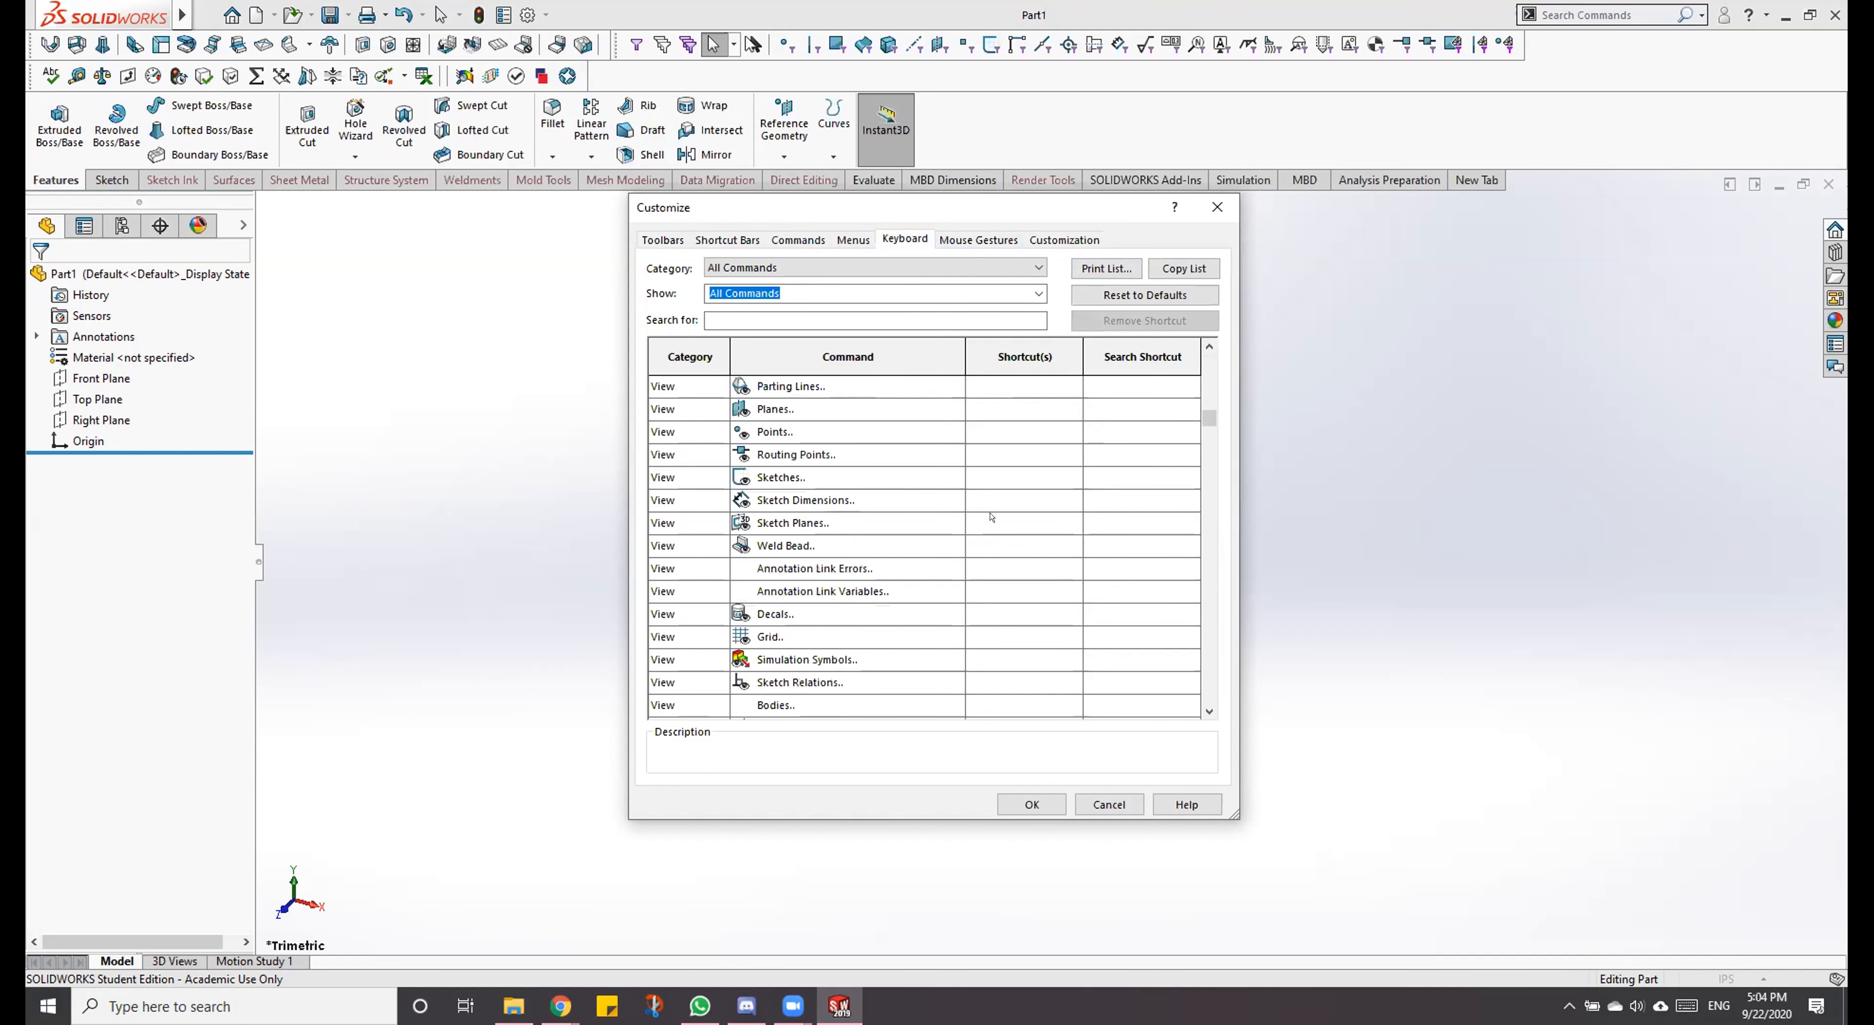
scroll(990, 517, down, 6)
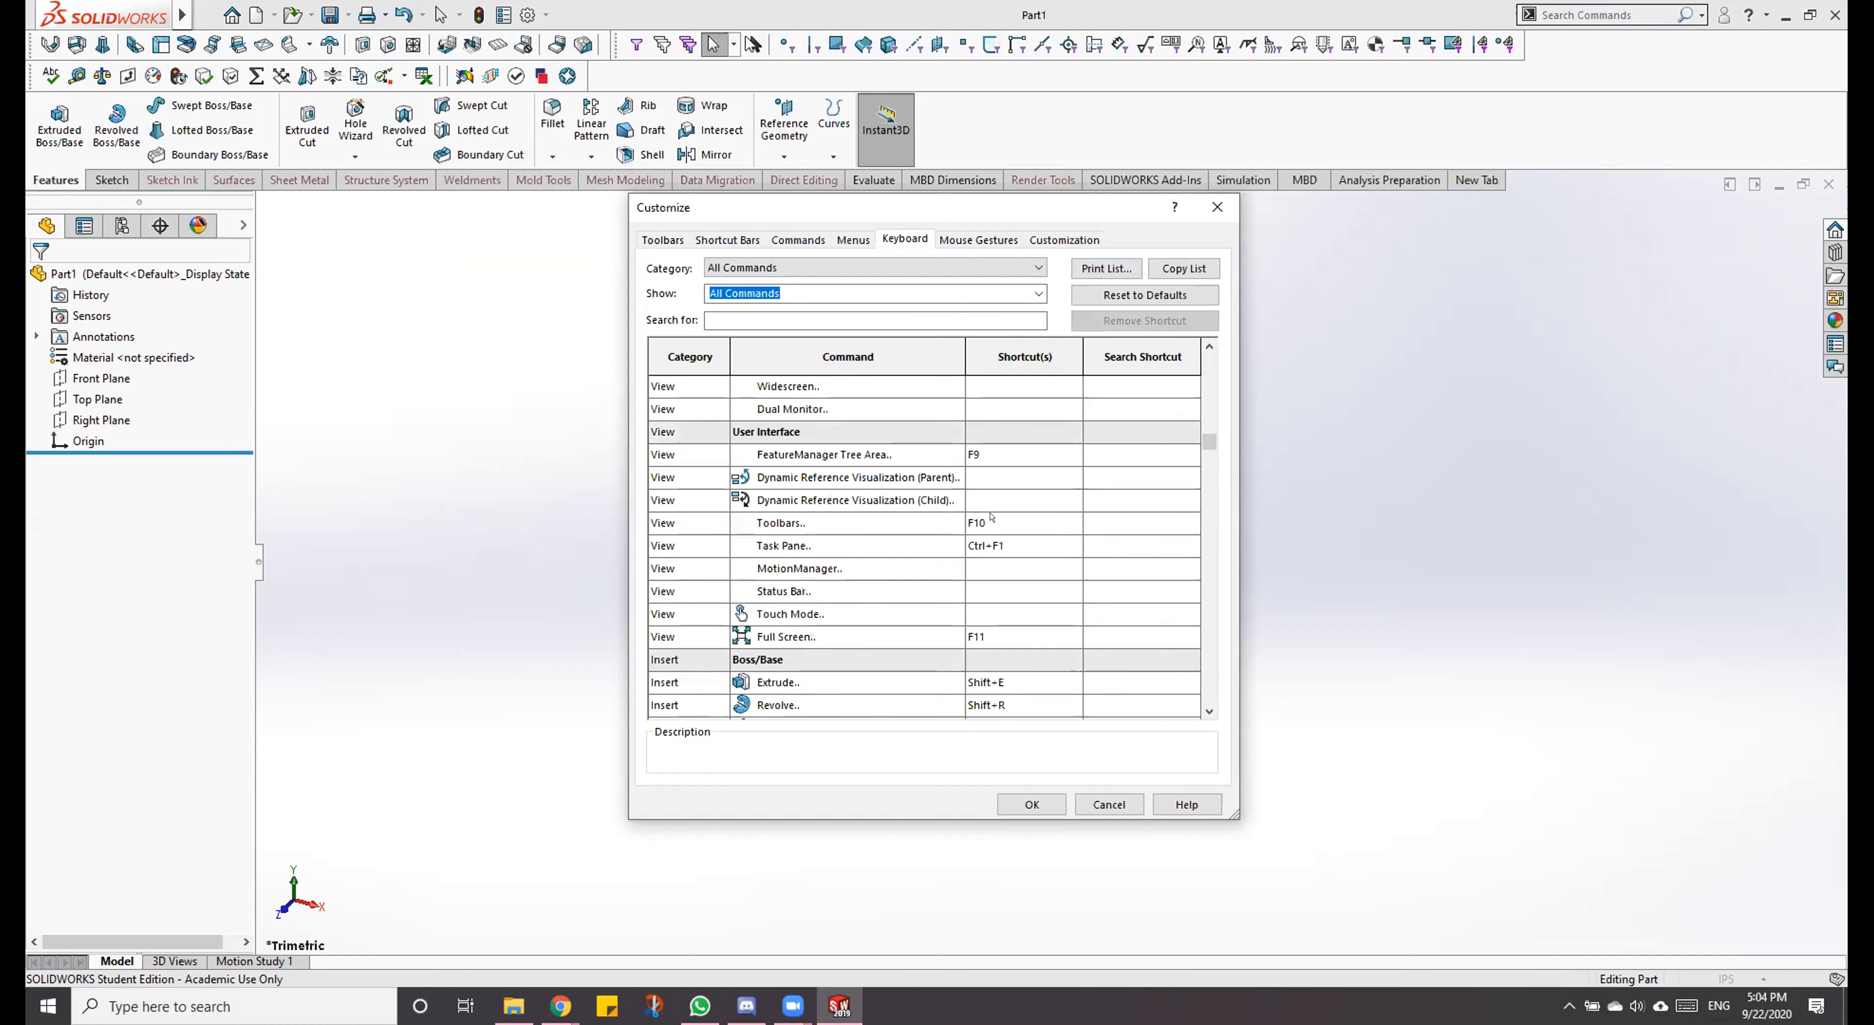
scroll(988, 516, up, 1)
scroll(987, 516, down, 2)
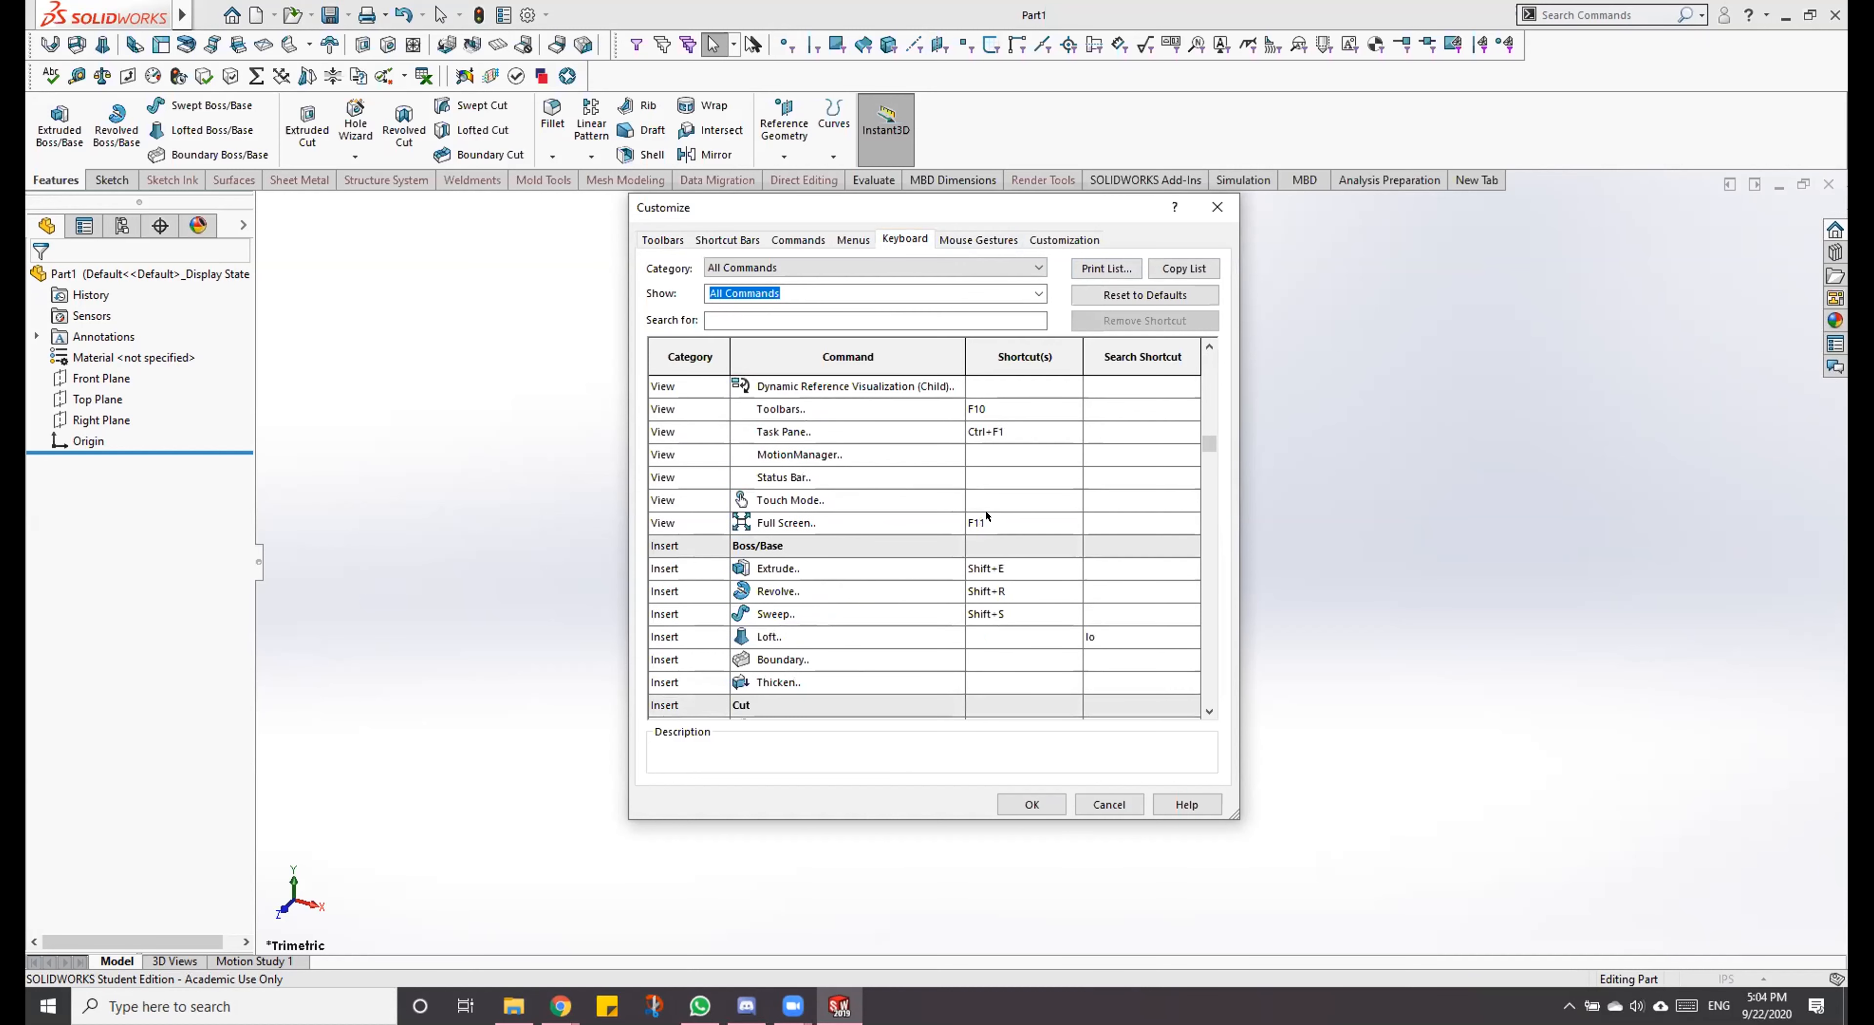
scroll(987, 515, down, 2)
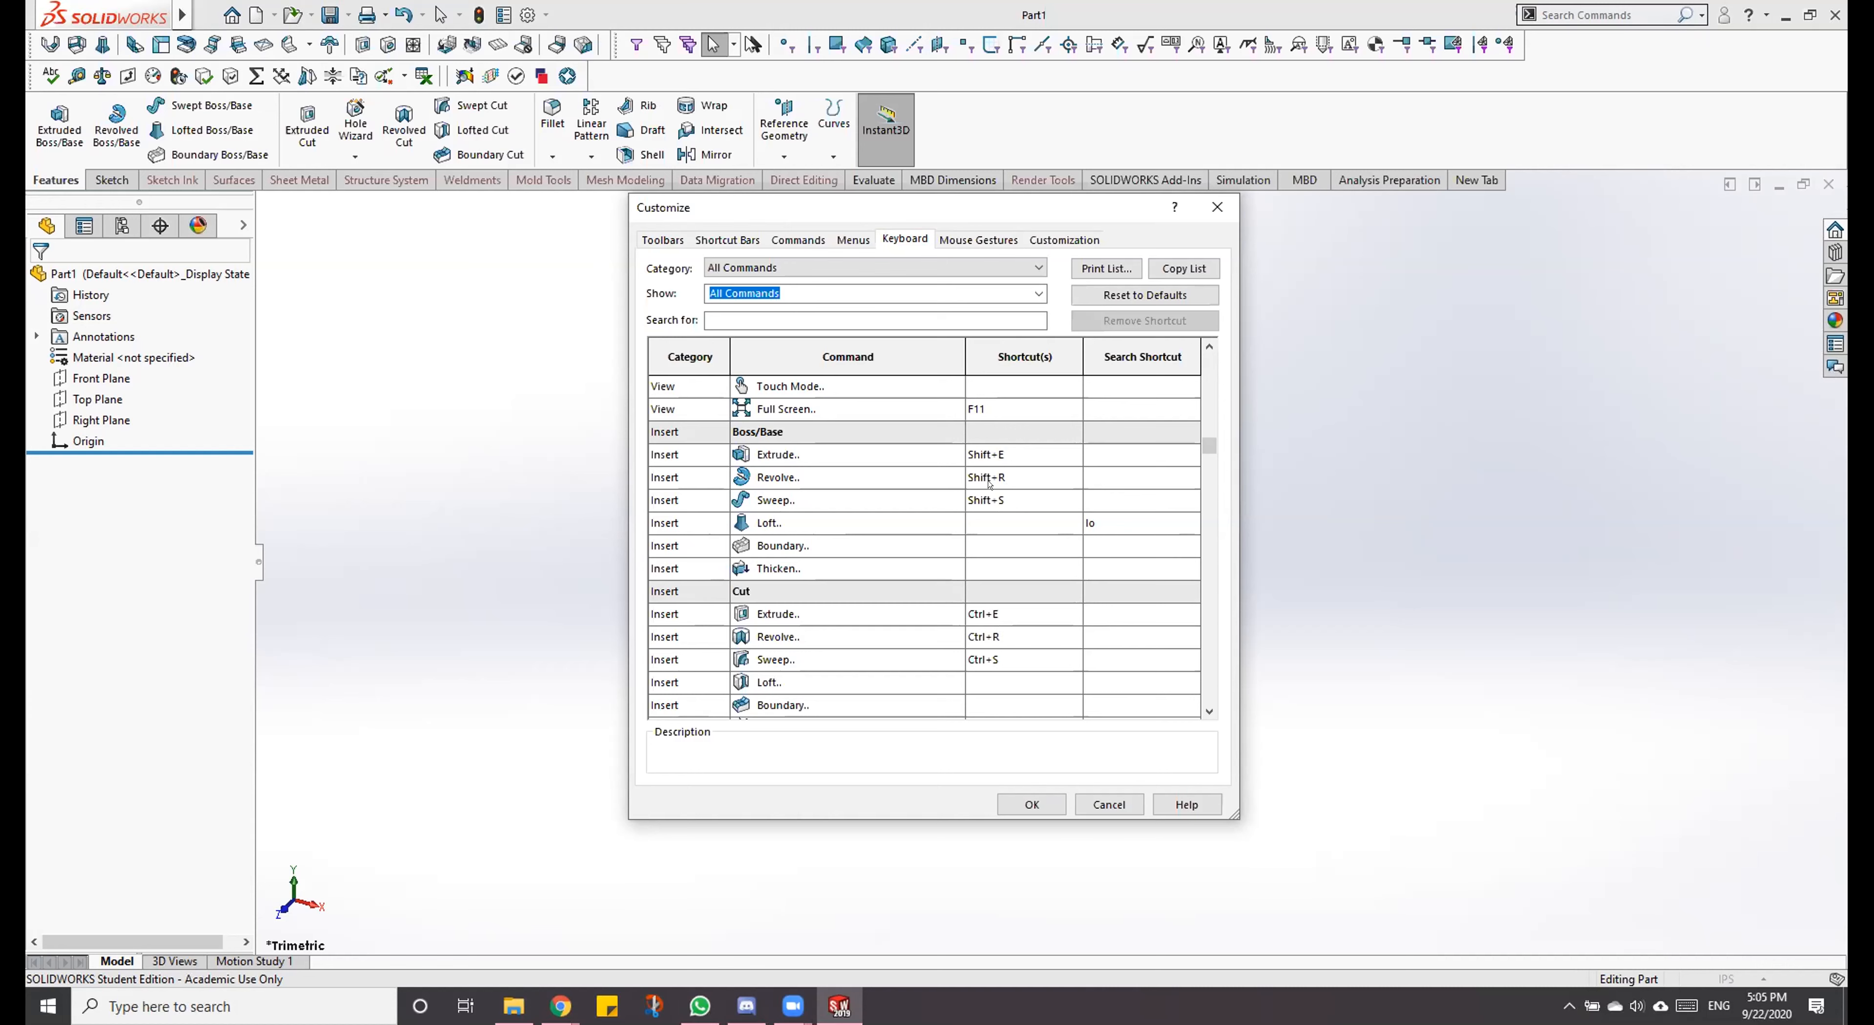
Step: Try to assign Shift+S to the Boss/Base Extrude command, decline the reassignment, and close the customization without saving
click(1053, 455)
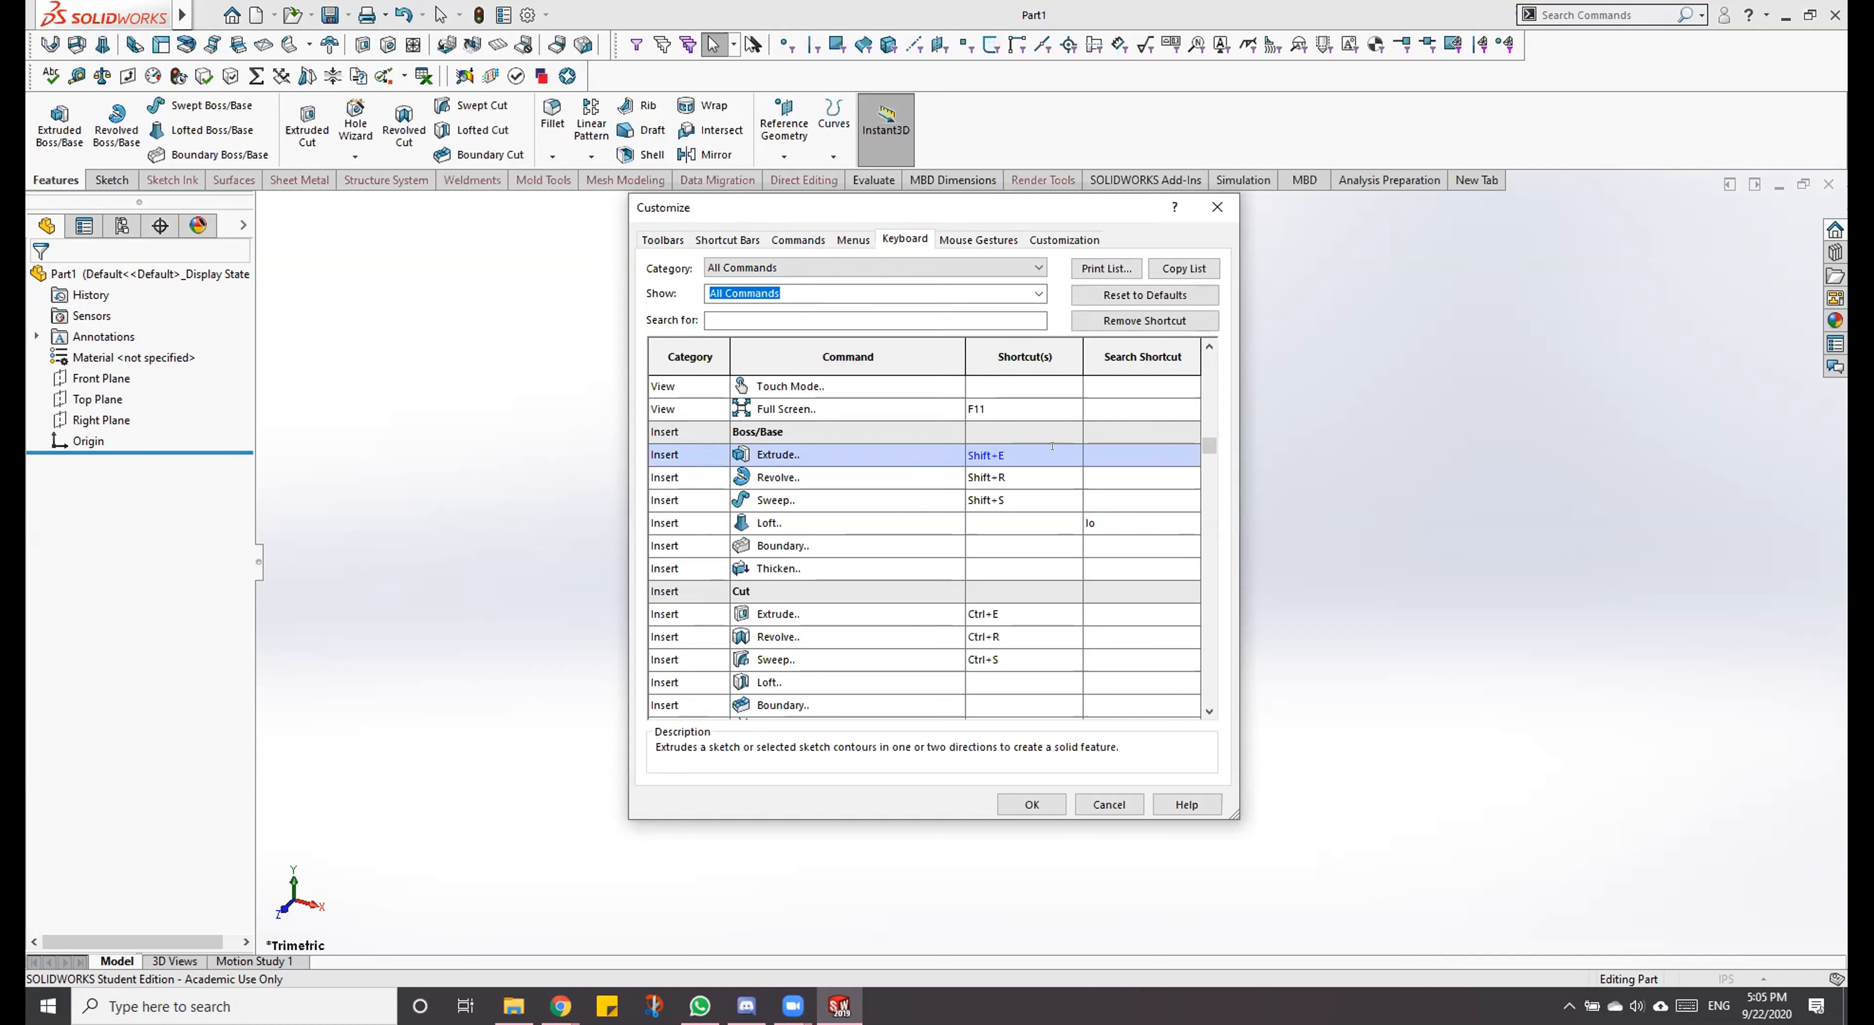
key(shift+s)
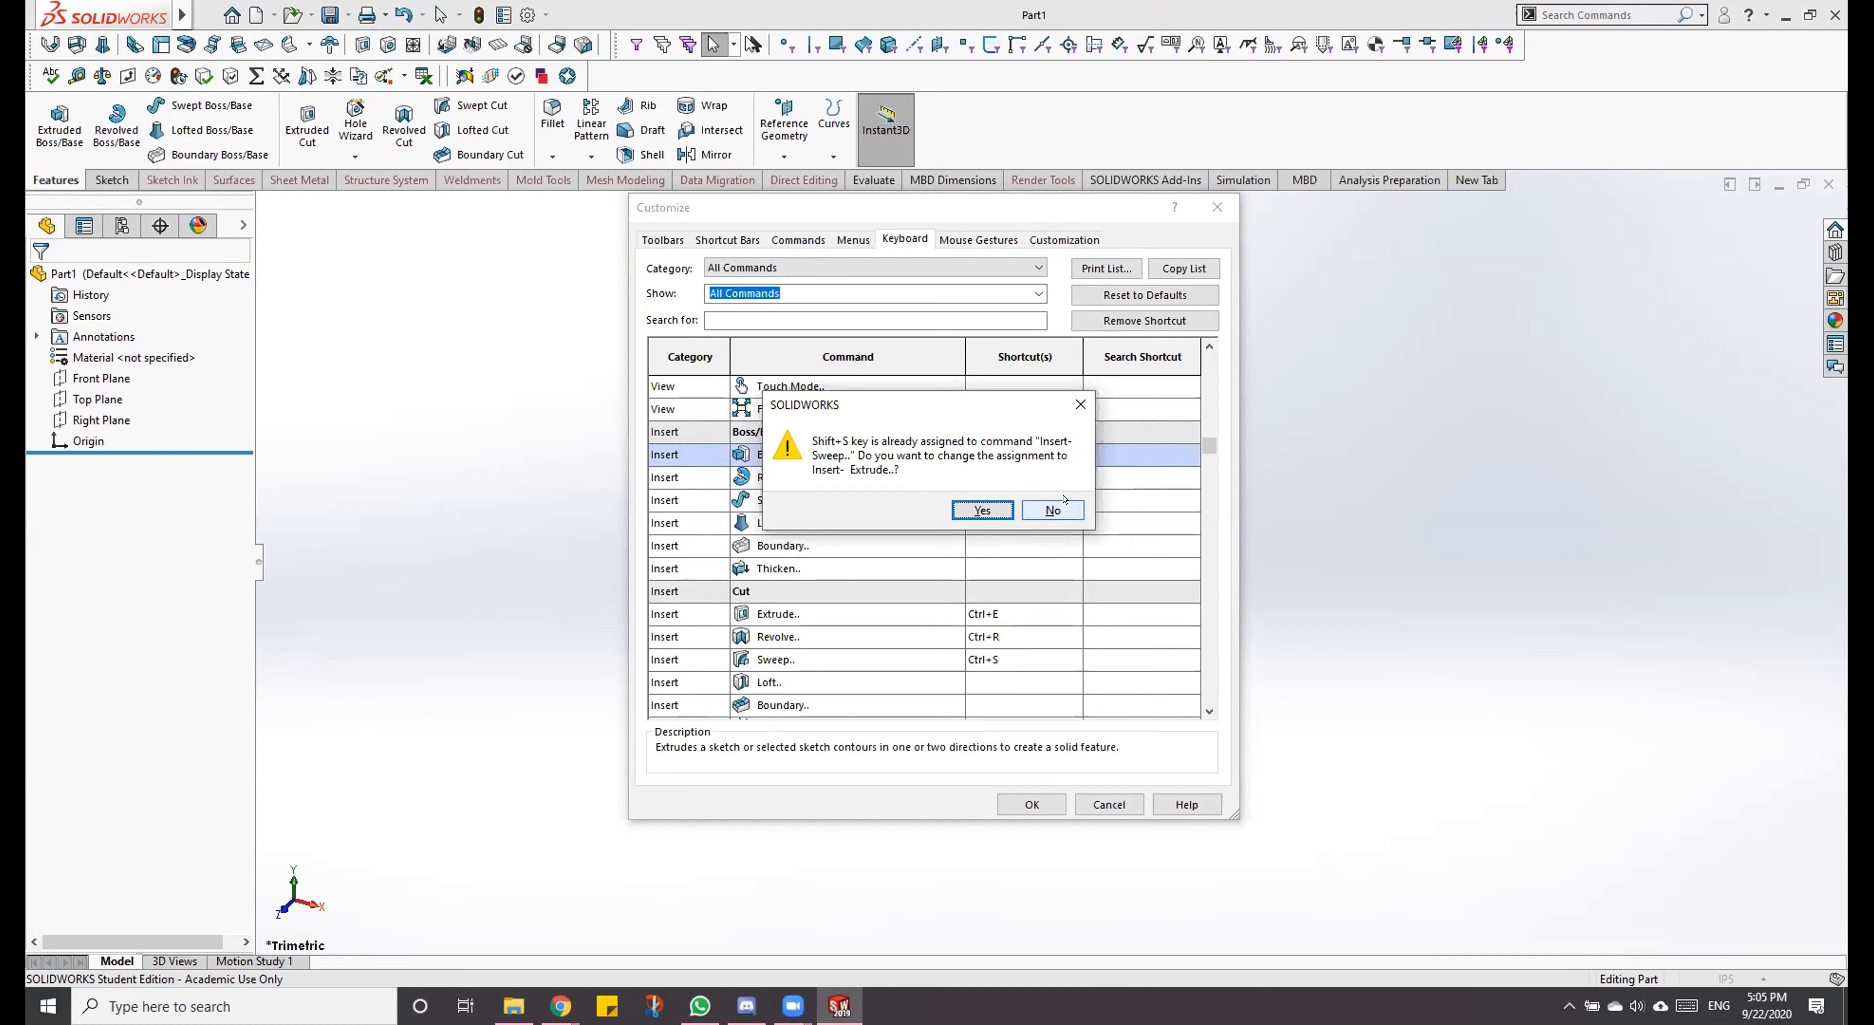
click(1042, 510)
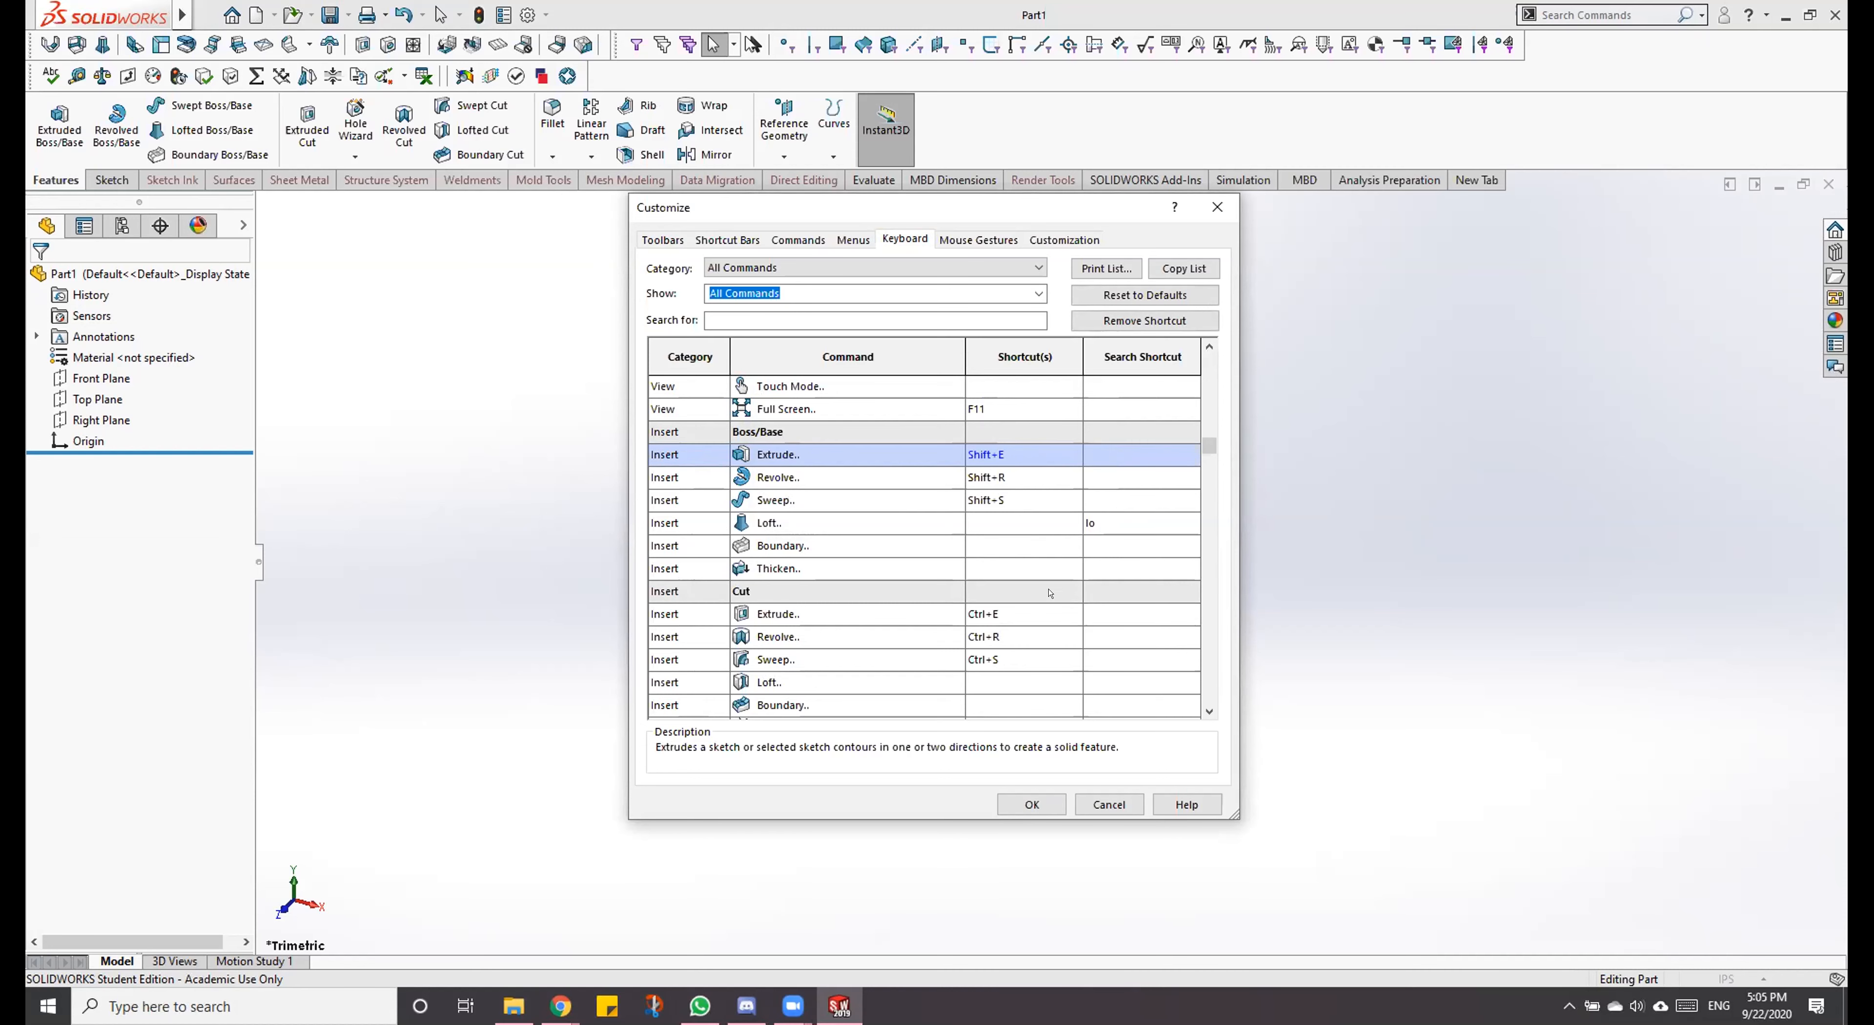
click(1113, 803)
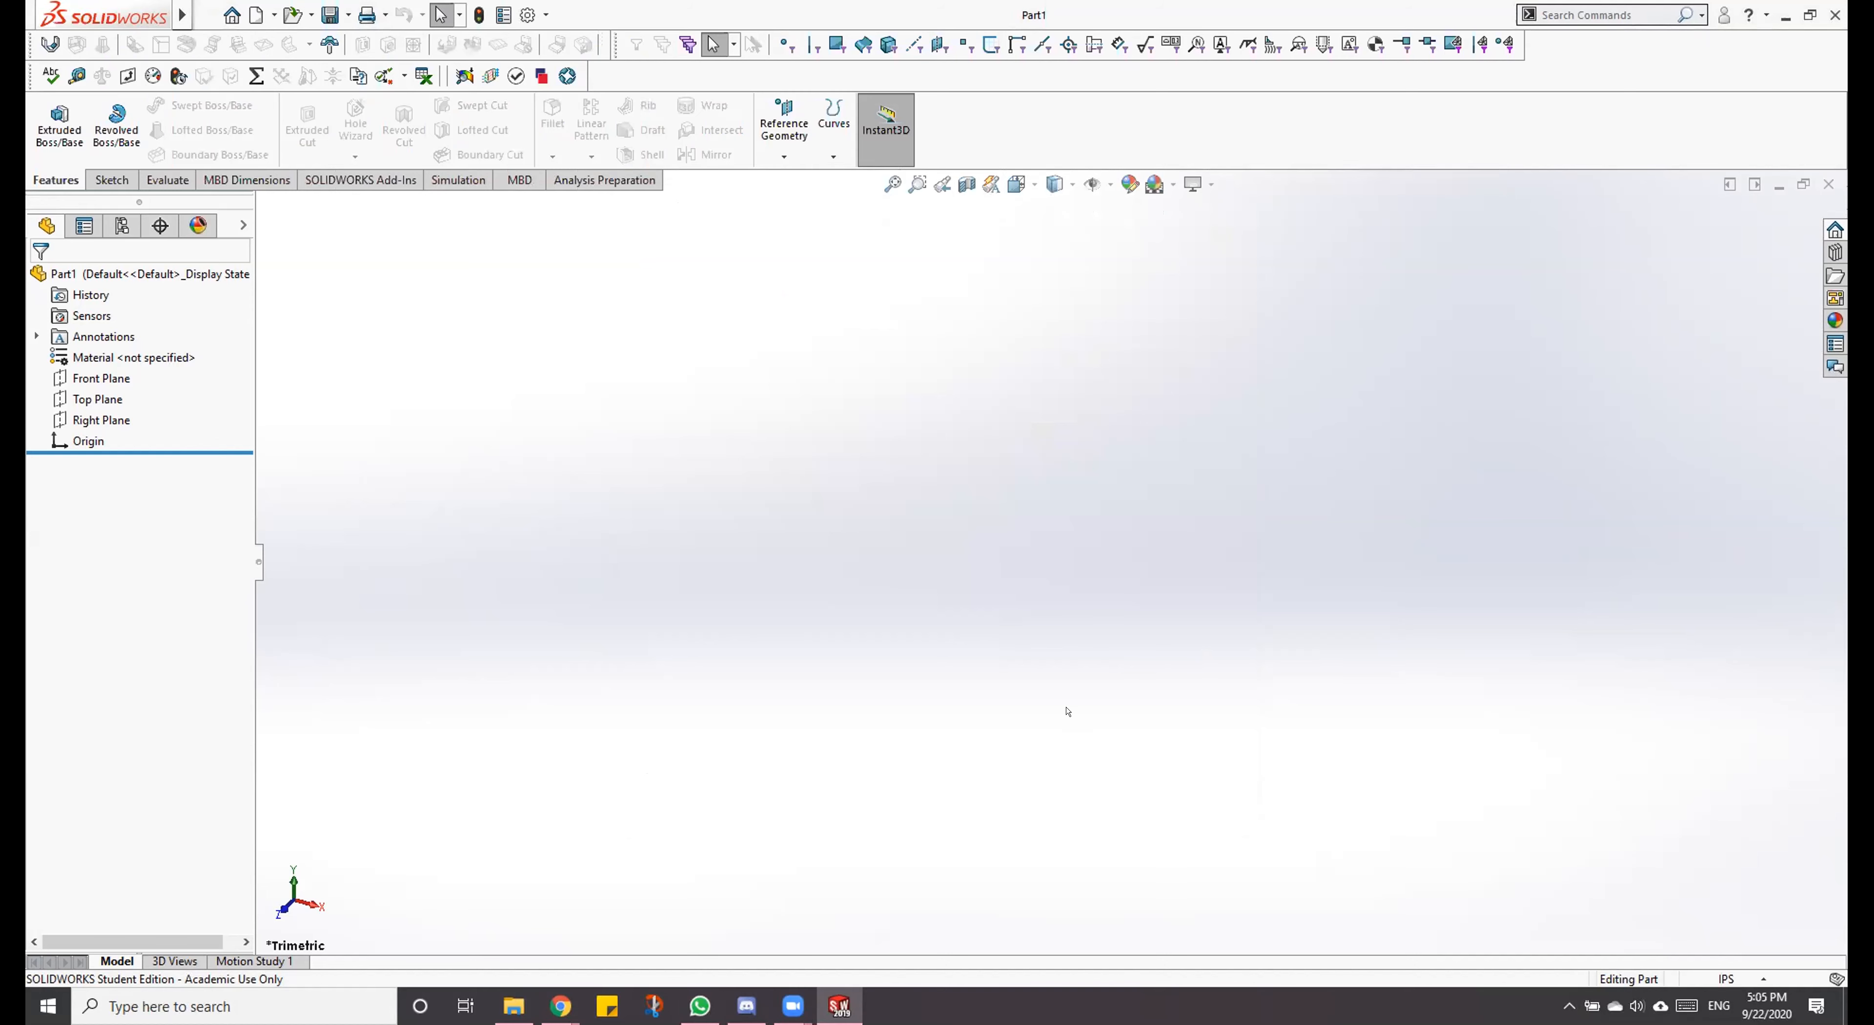
Step: Reopen the keyboard shortcut settings and review the shortcuts for the Insert Boss/Base, Cut and Features commands
click(546, 15)
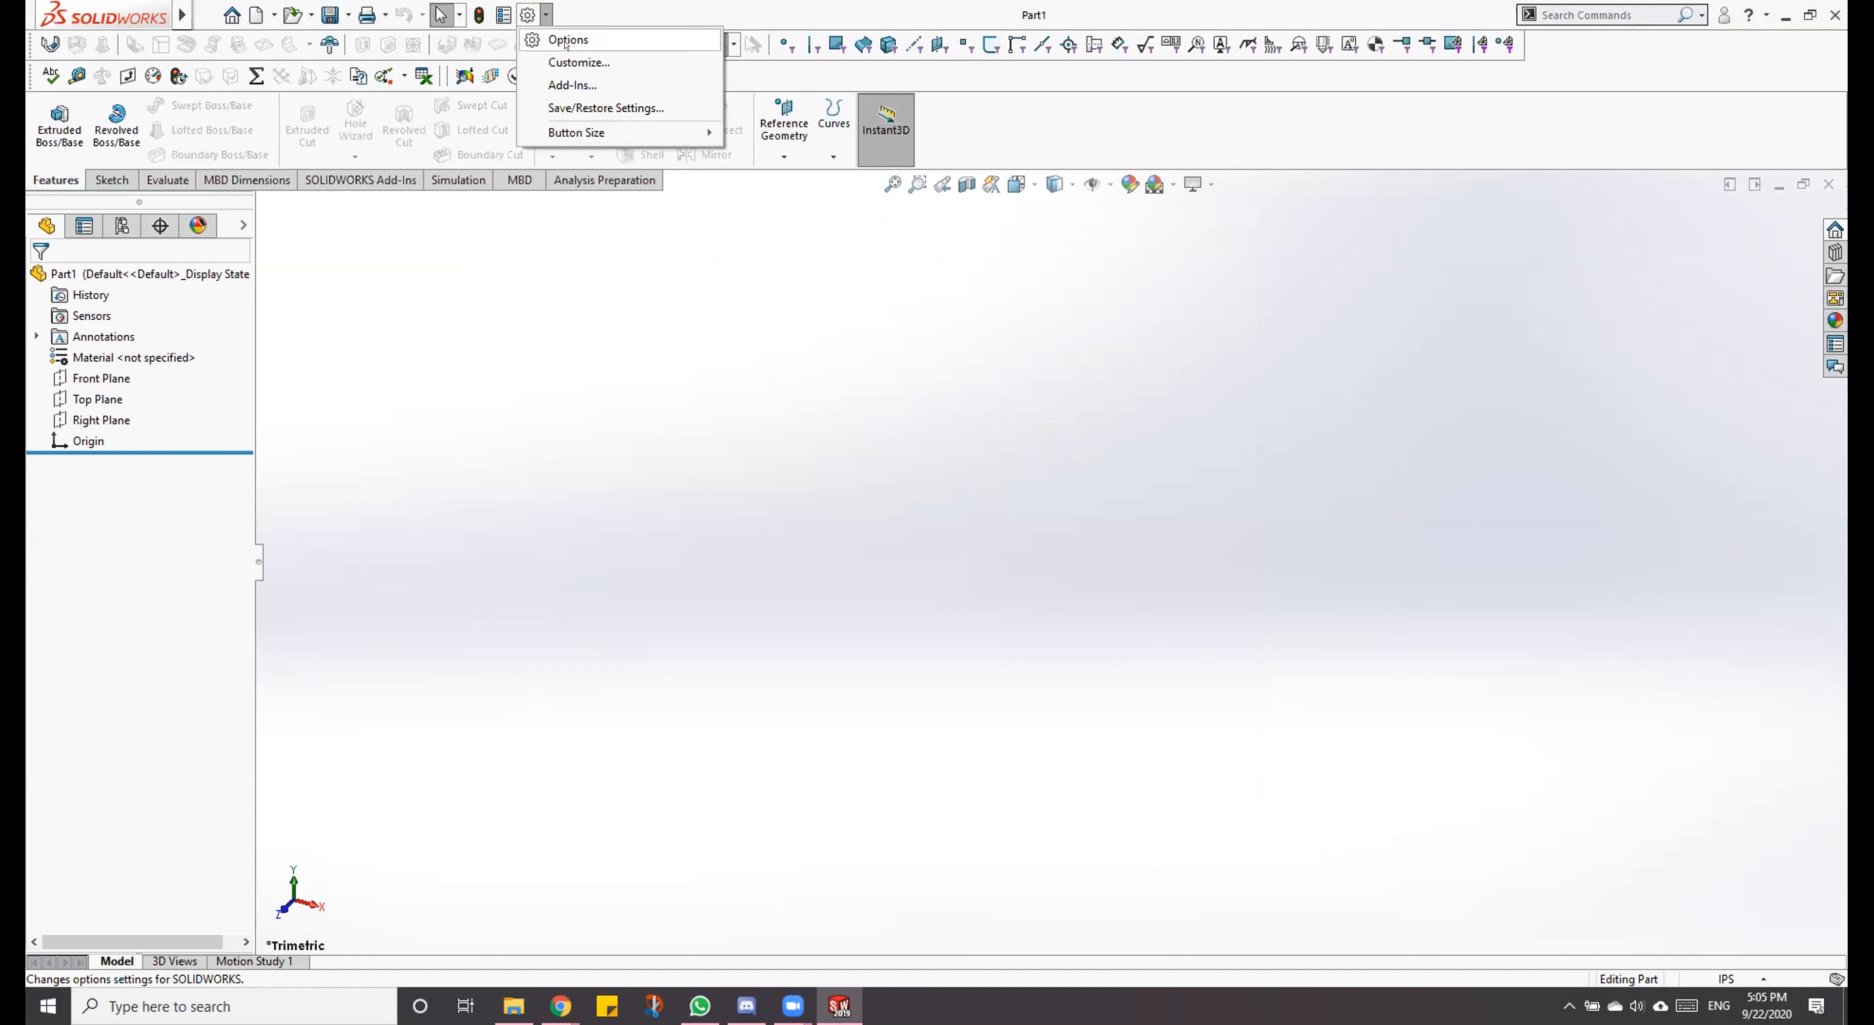
click(627, 61)
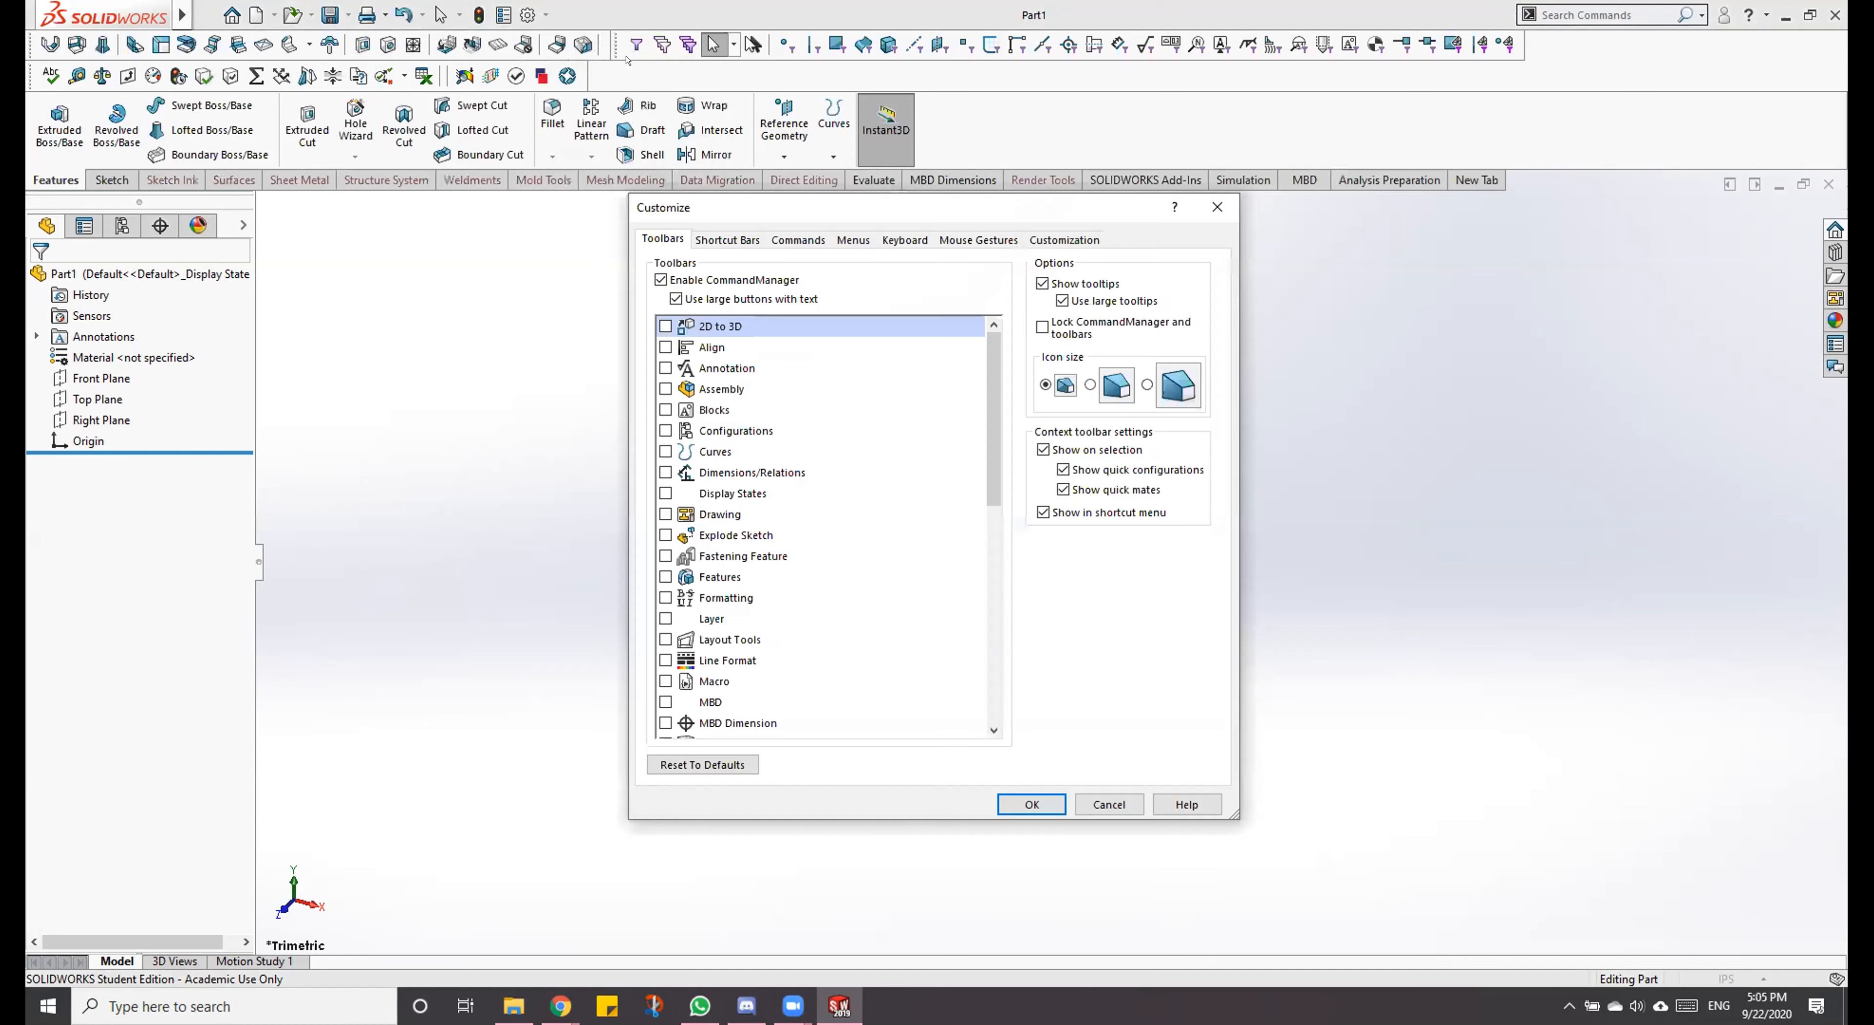
click(902, 240)
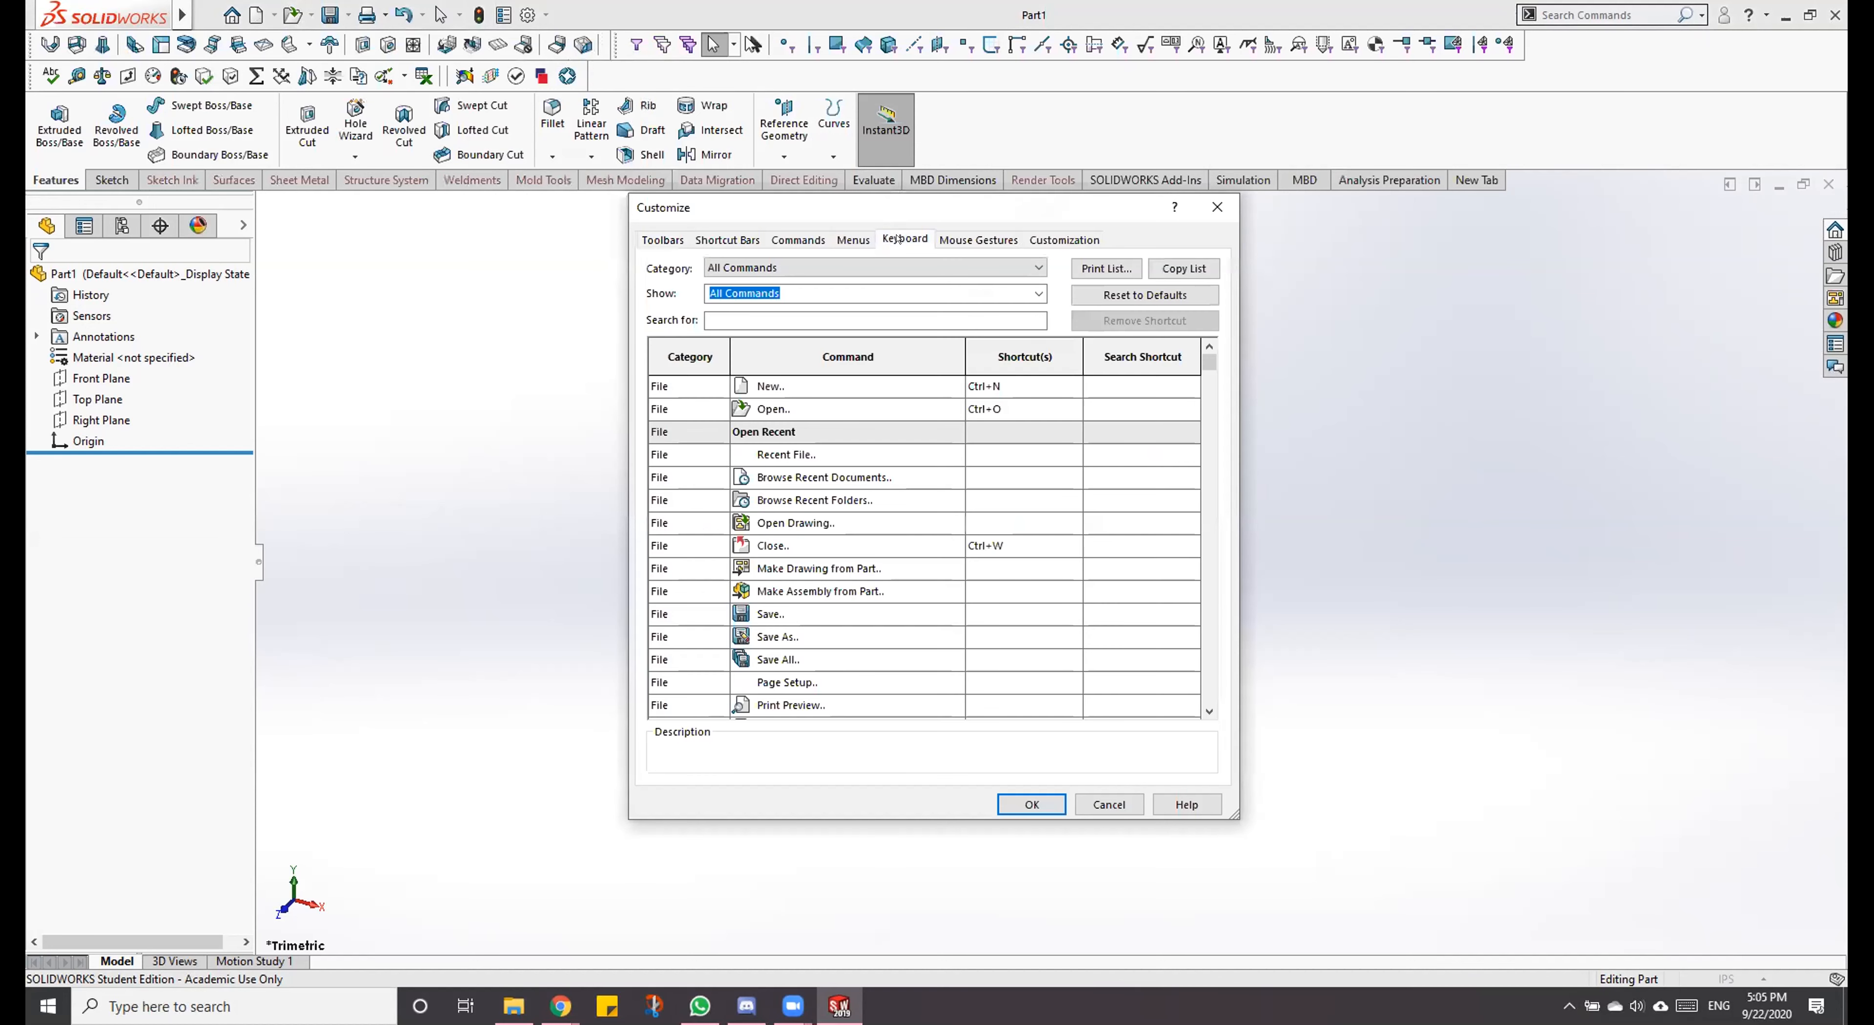
scroll(973, 464, down, 2)
scroll(974, 463, down, 15)
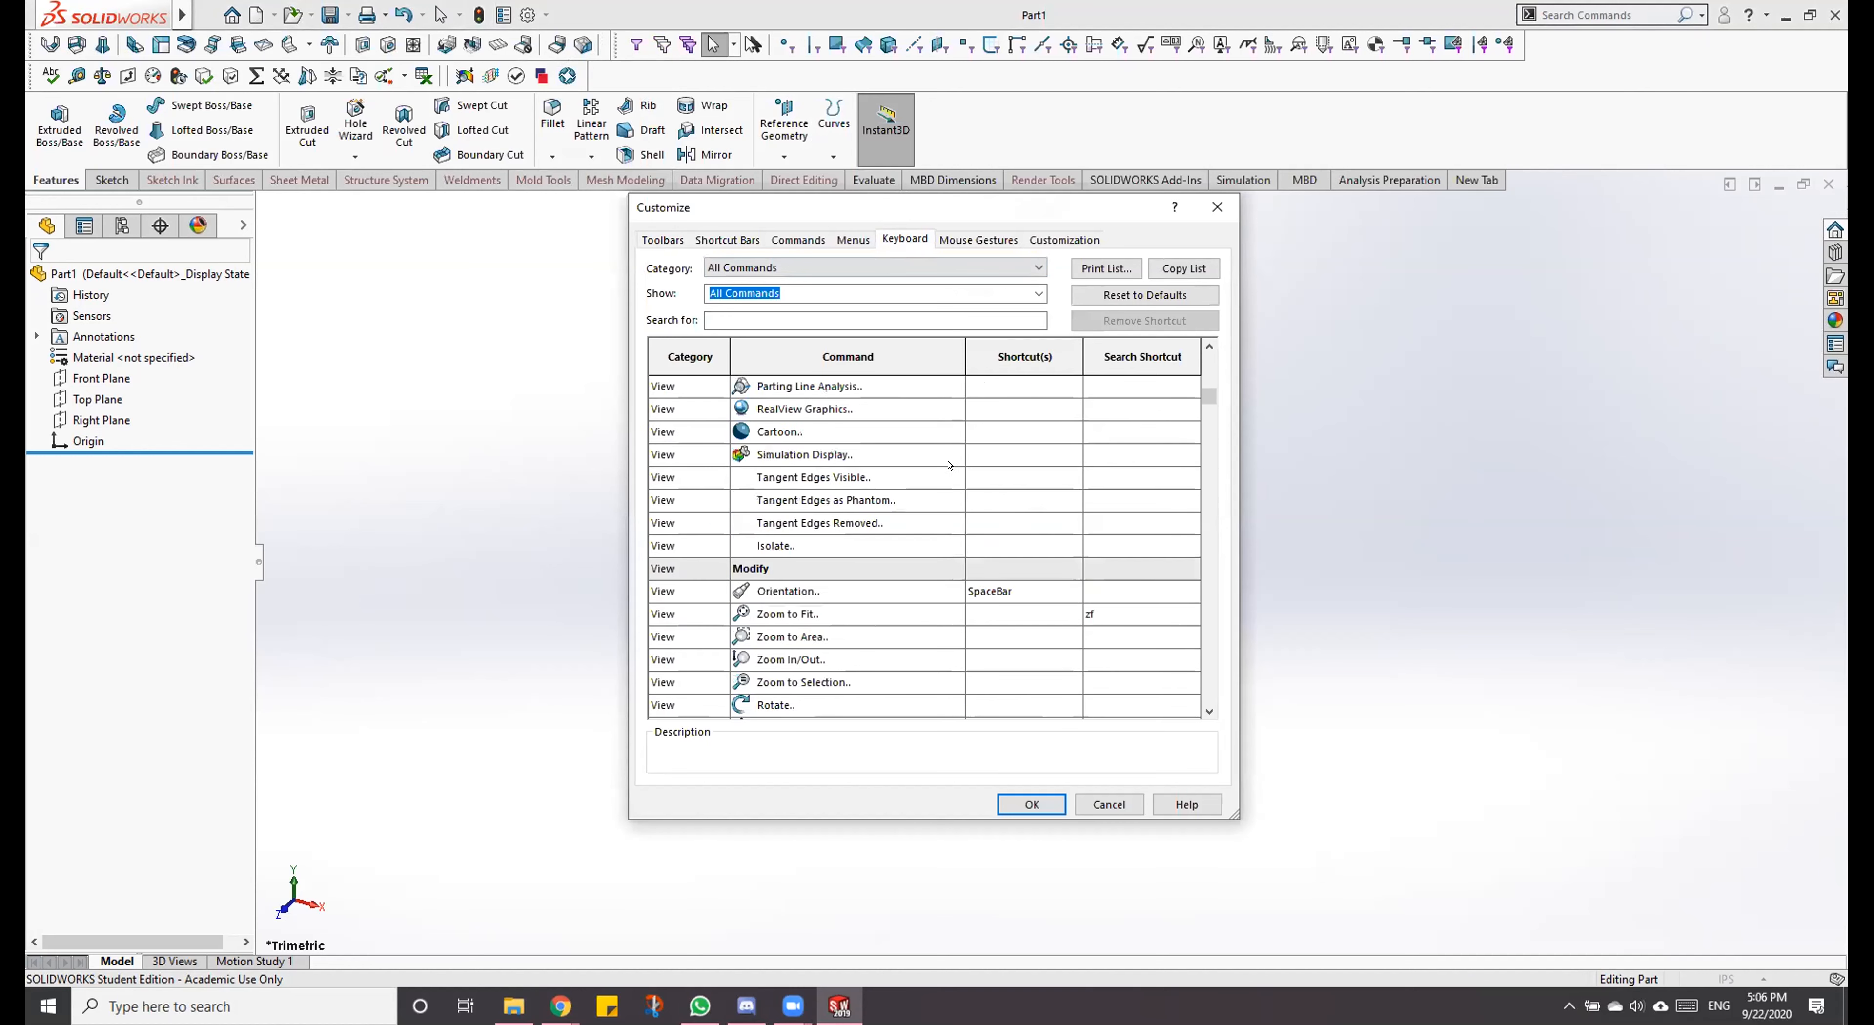
scroll(942, 466, down, 15)
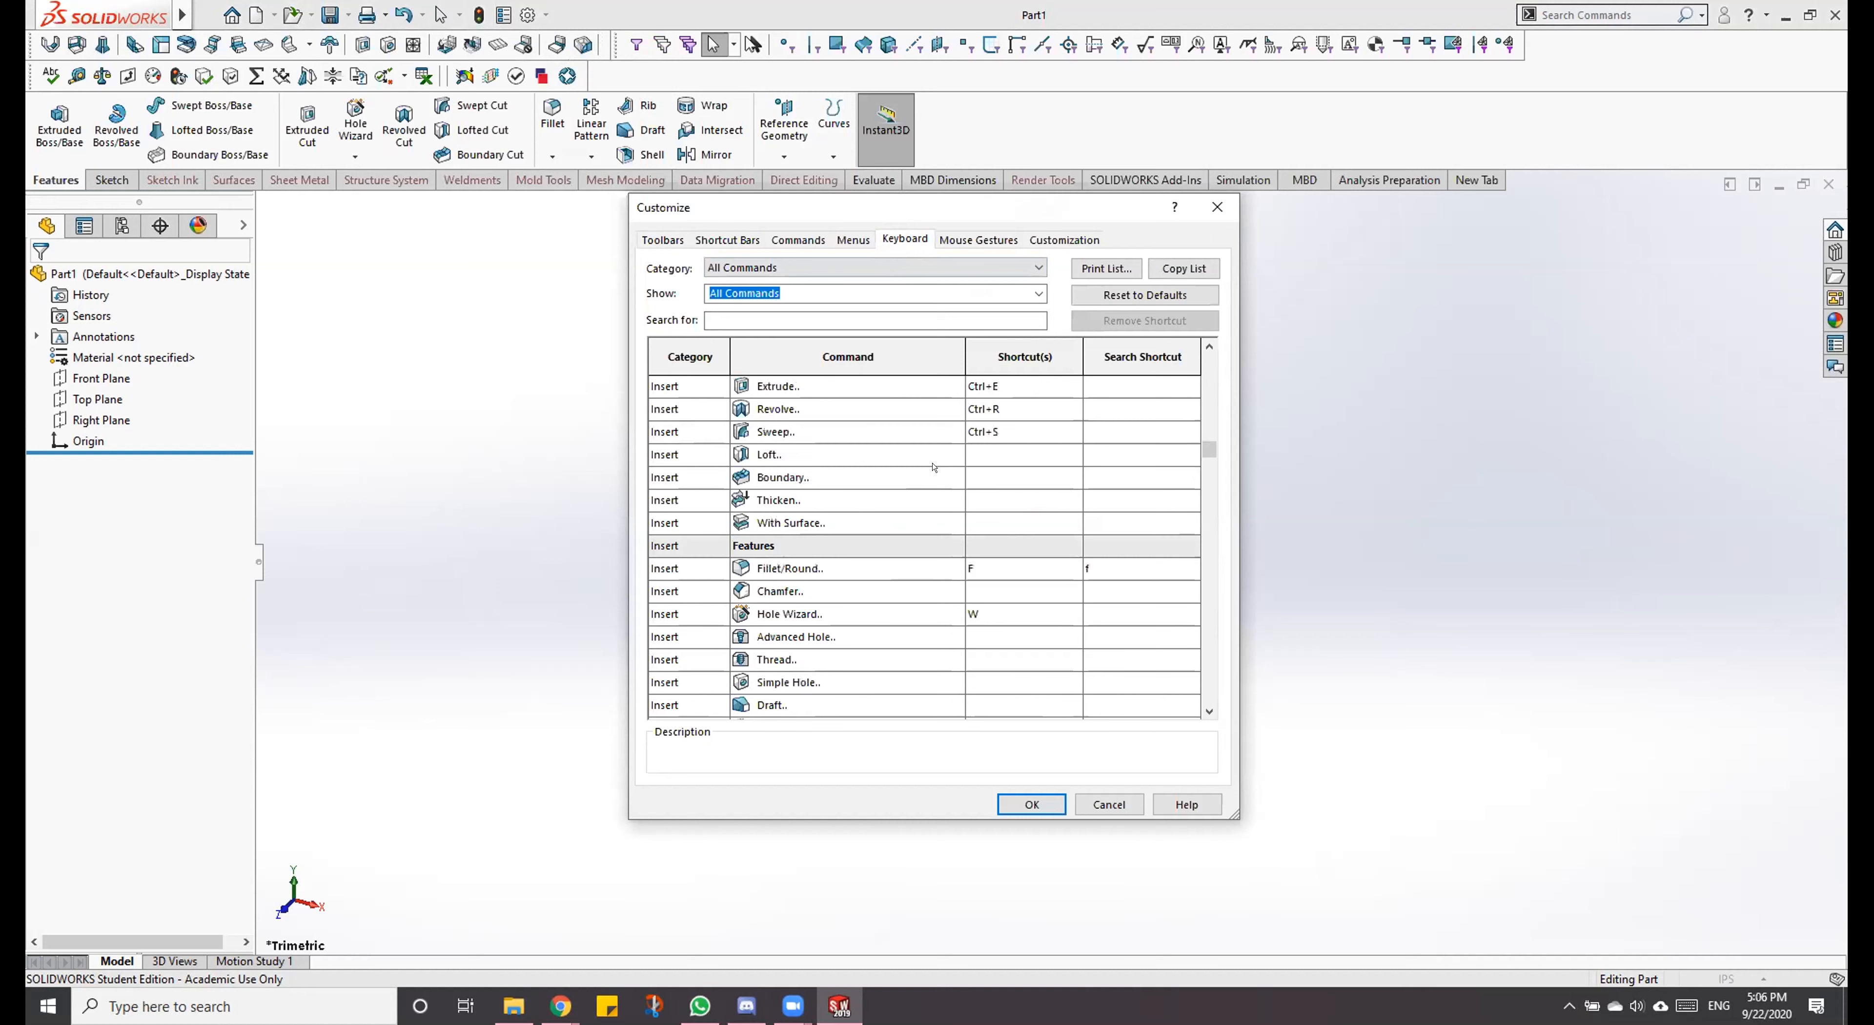
scroll(779, 439, up, 2)
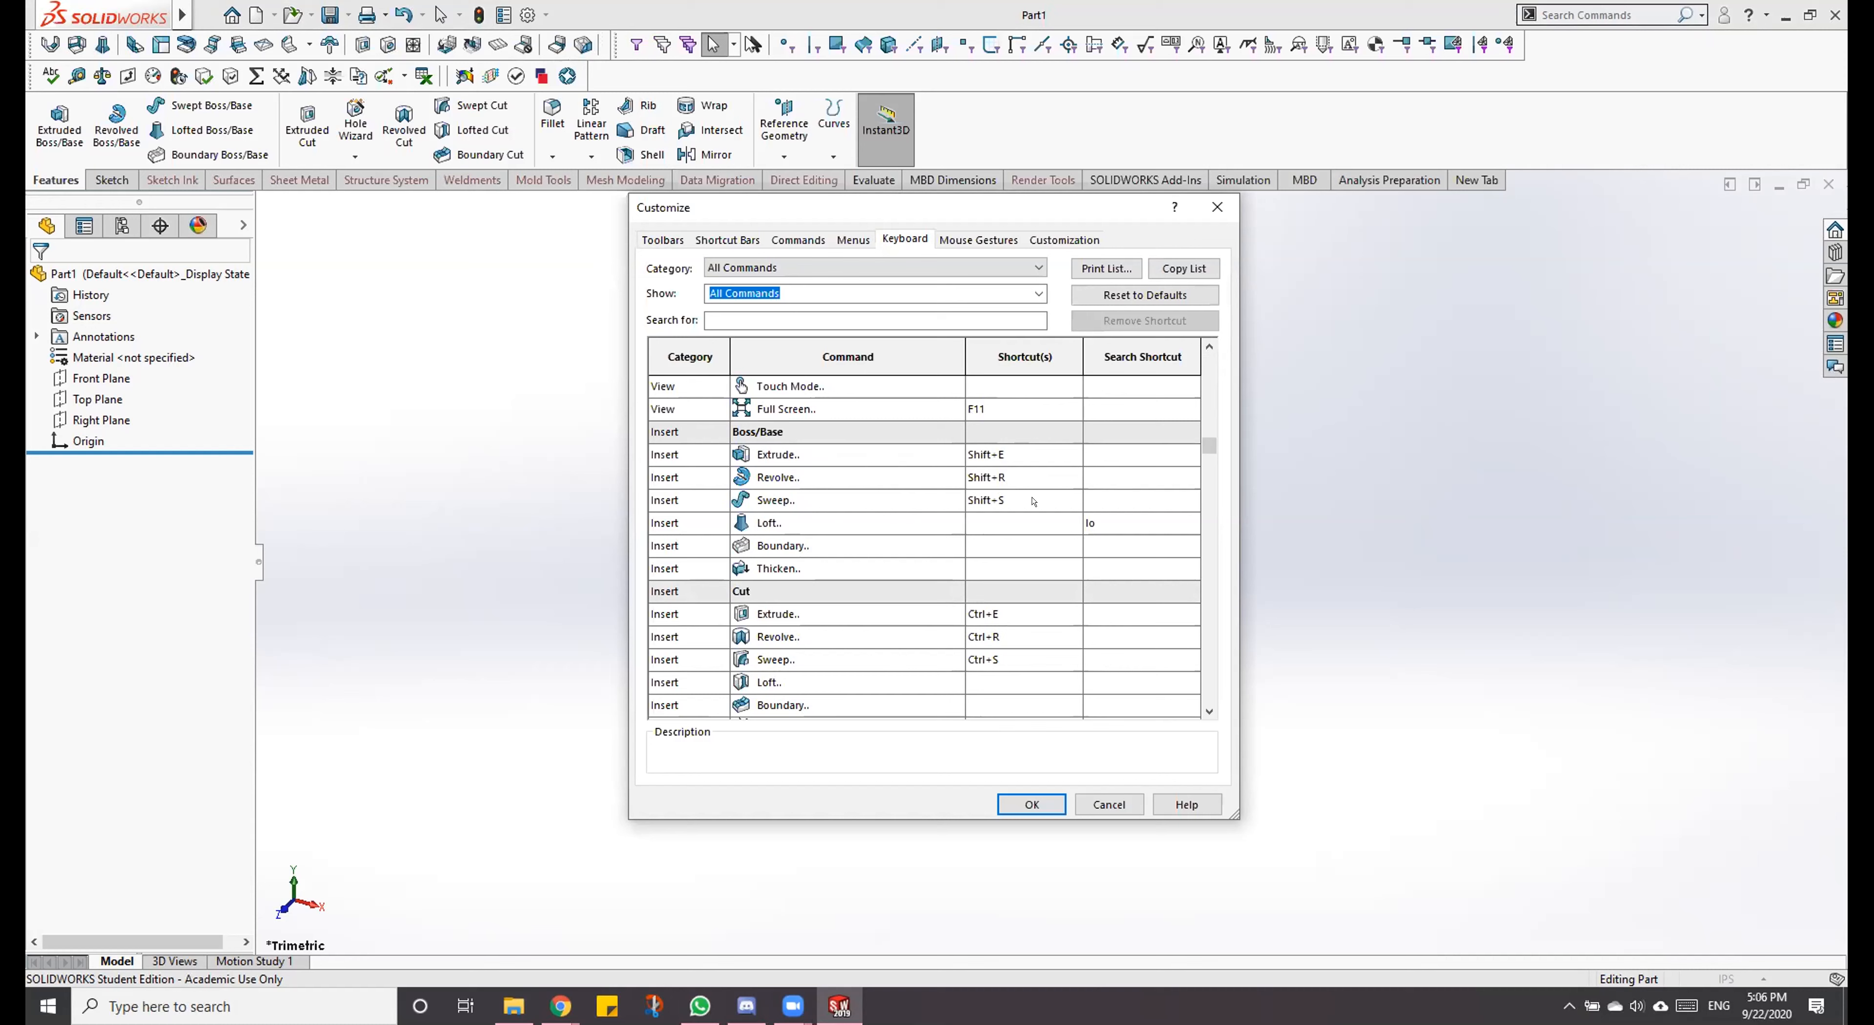
scroll(1055, 470, down, 3)
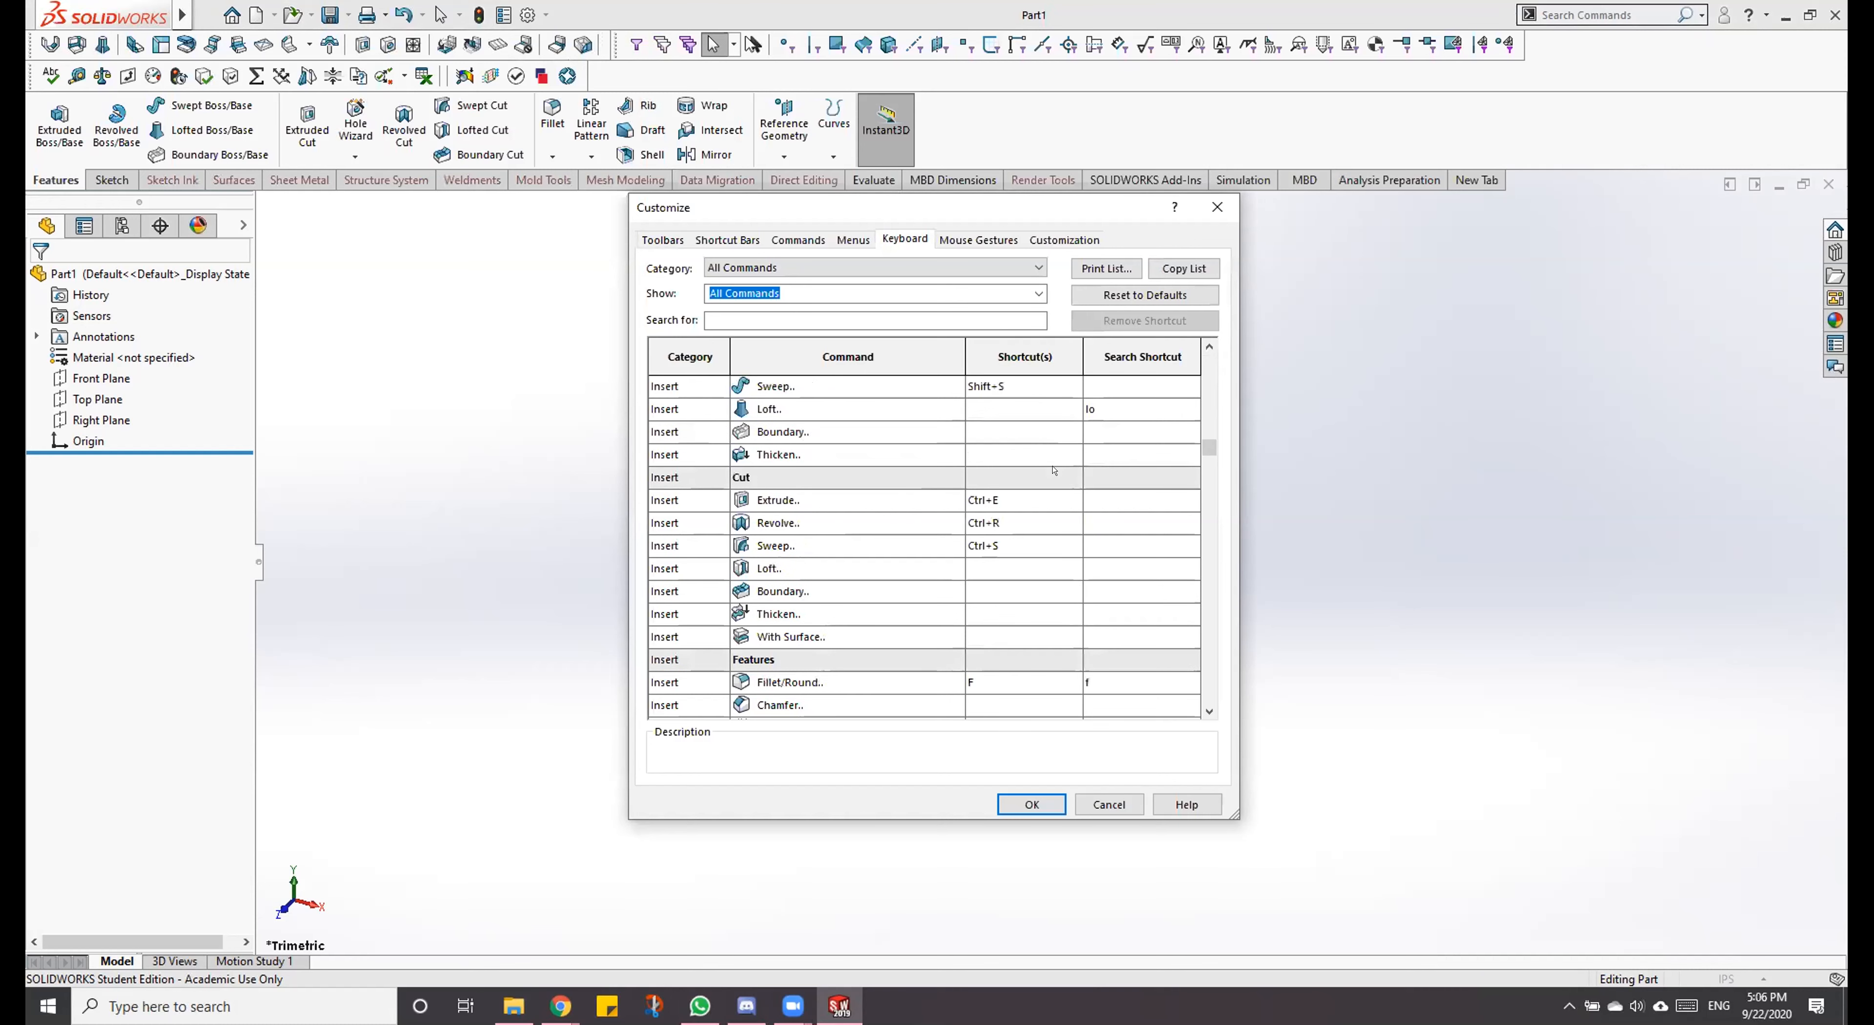
scroll(1054, 470, down, 2)
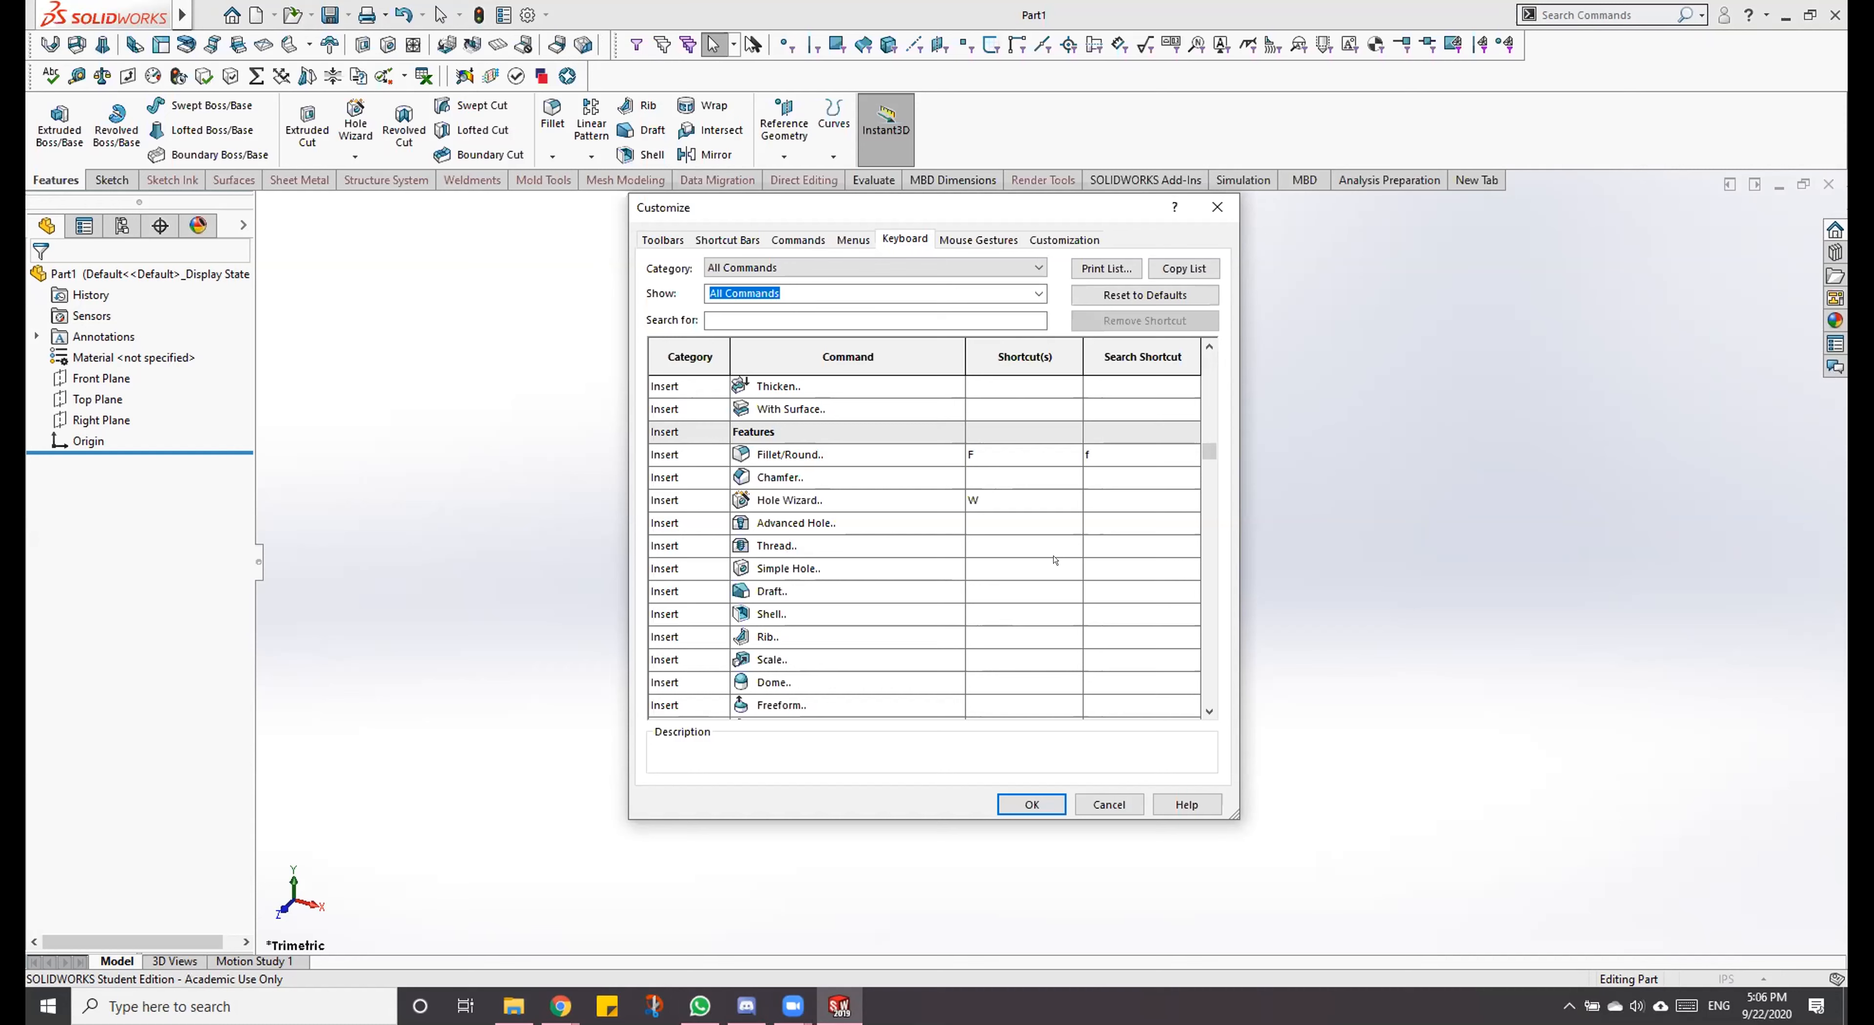
Step: Review the shortcuts of the remaining Features commands and the Pattern/Mirror and Reference Geometry commands
scroll(1048, 524, down, 5)
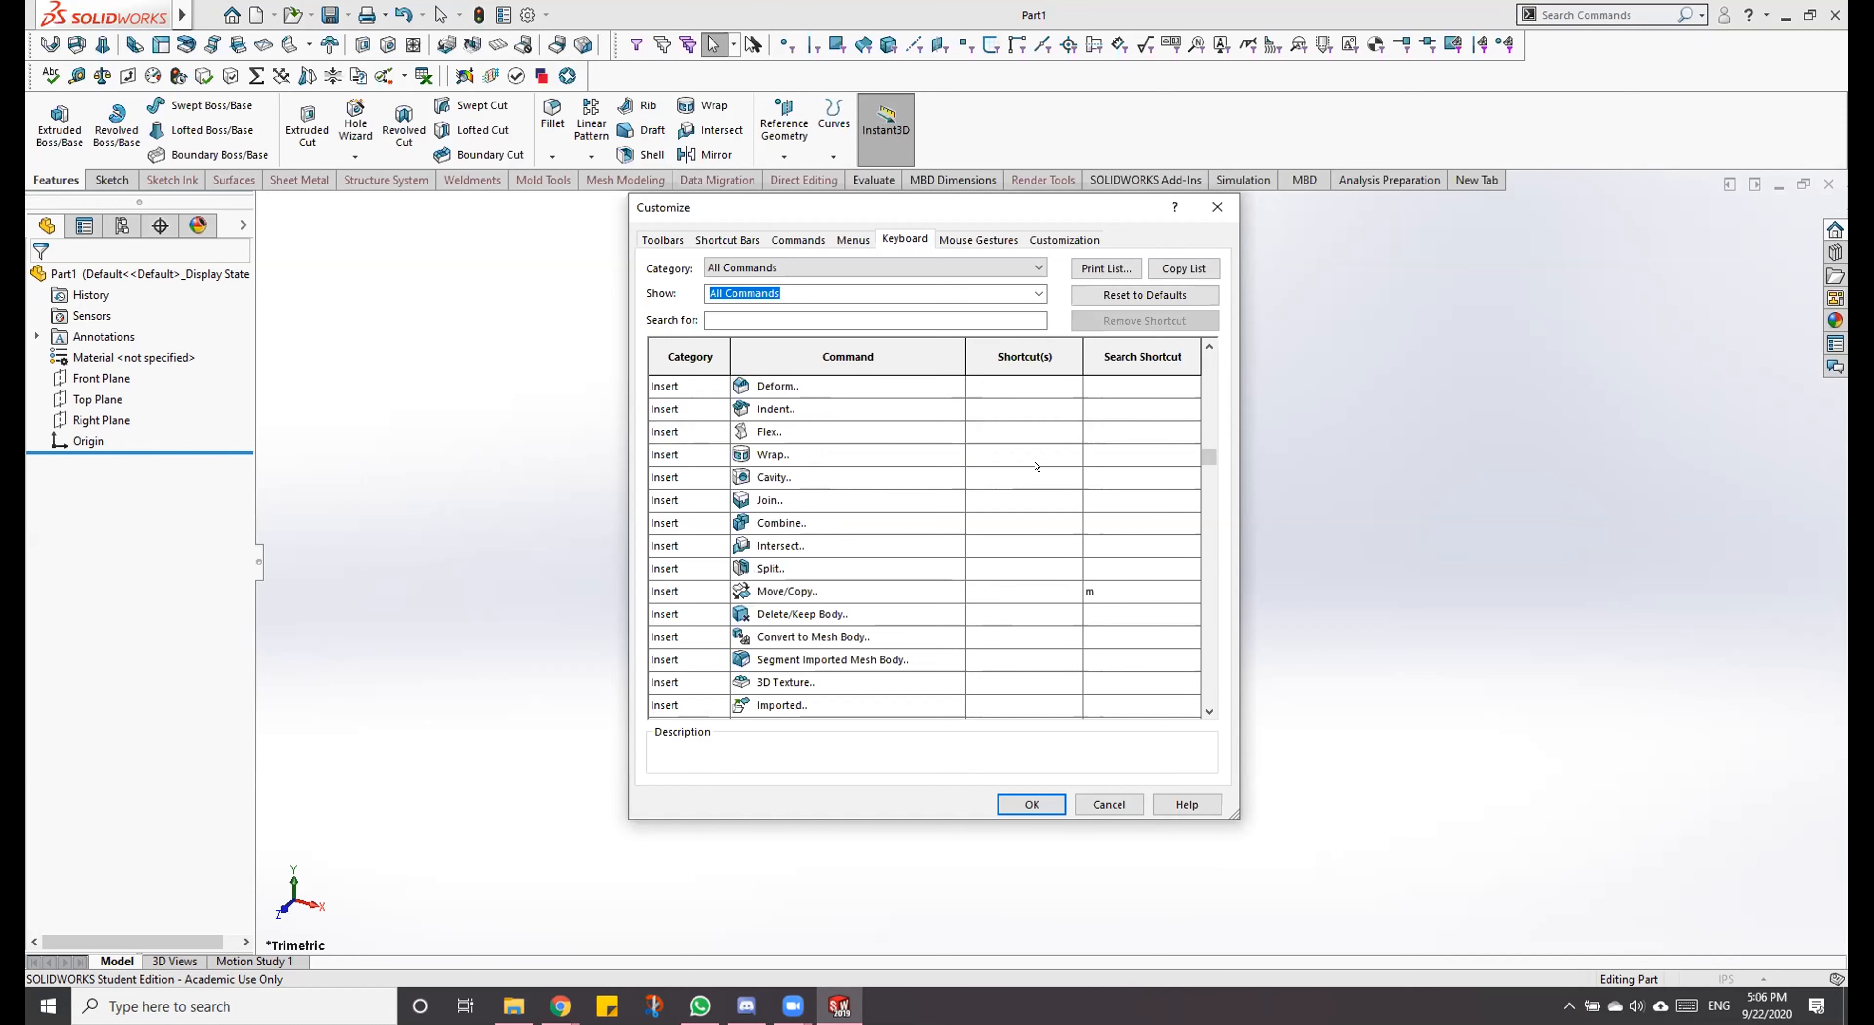
scroll(1036, 466, down, 2)
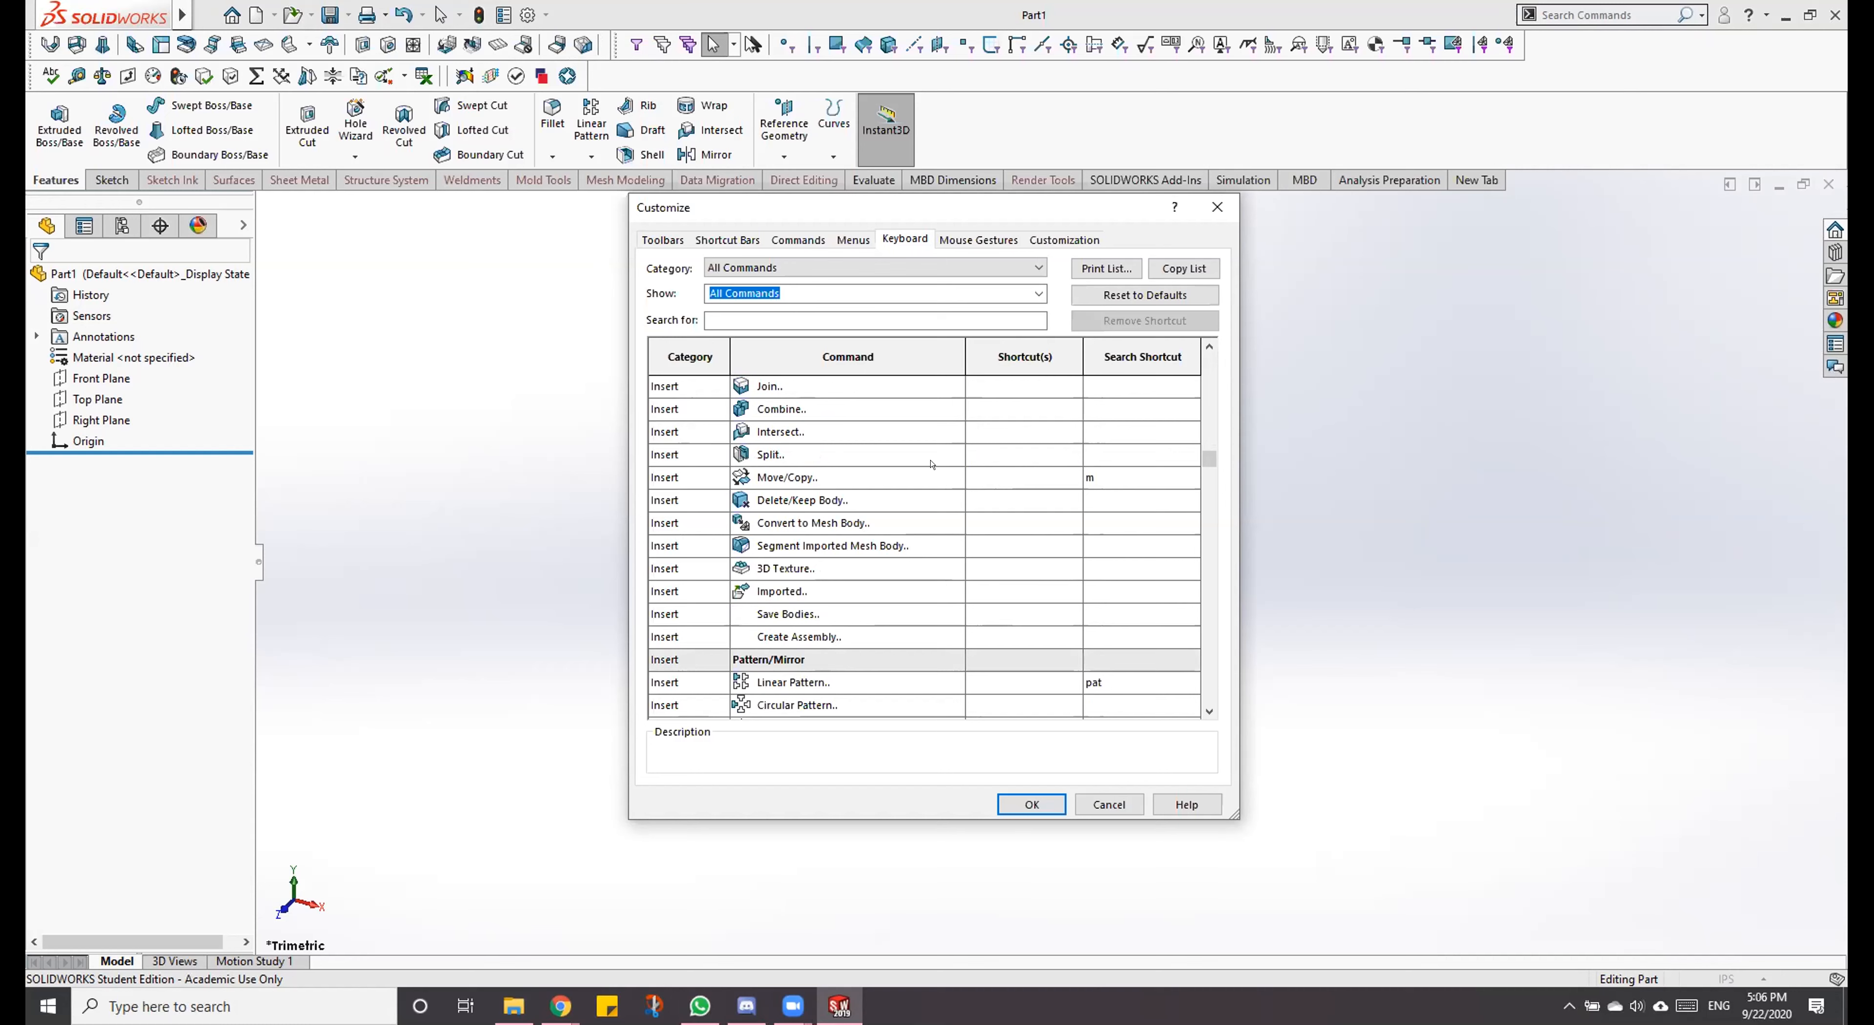
scroll(1039, 445, down, 2)
scroll(1050, 470, down, 3)
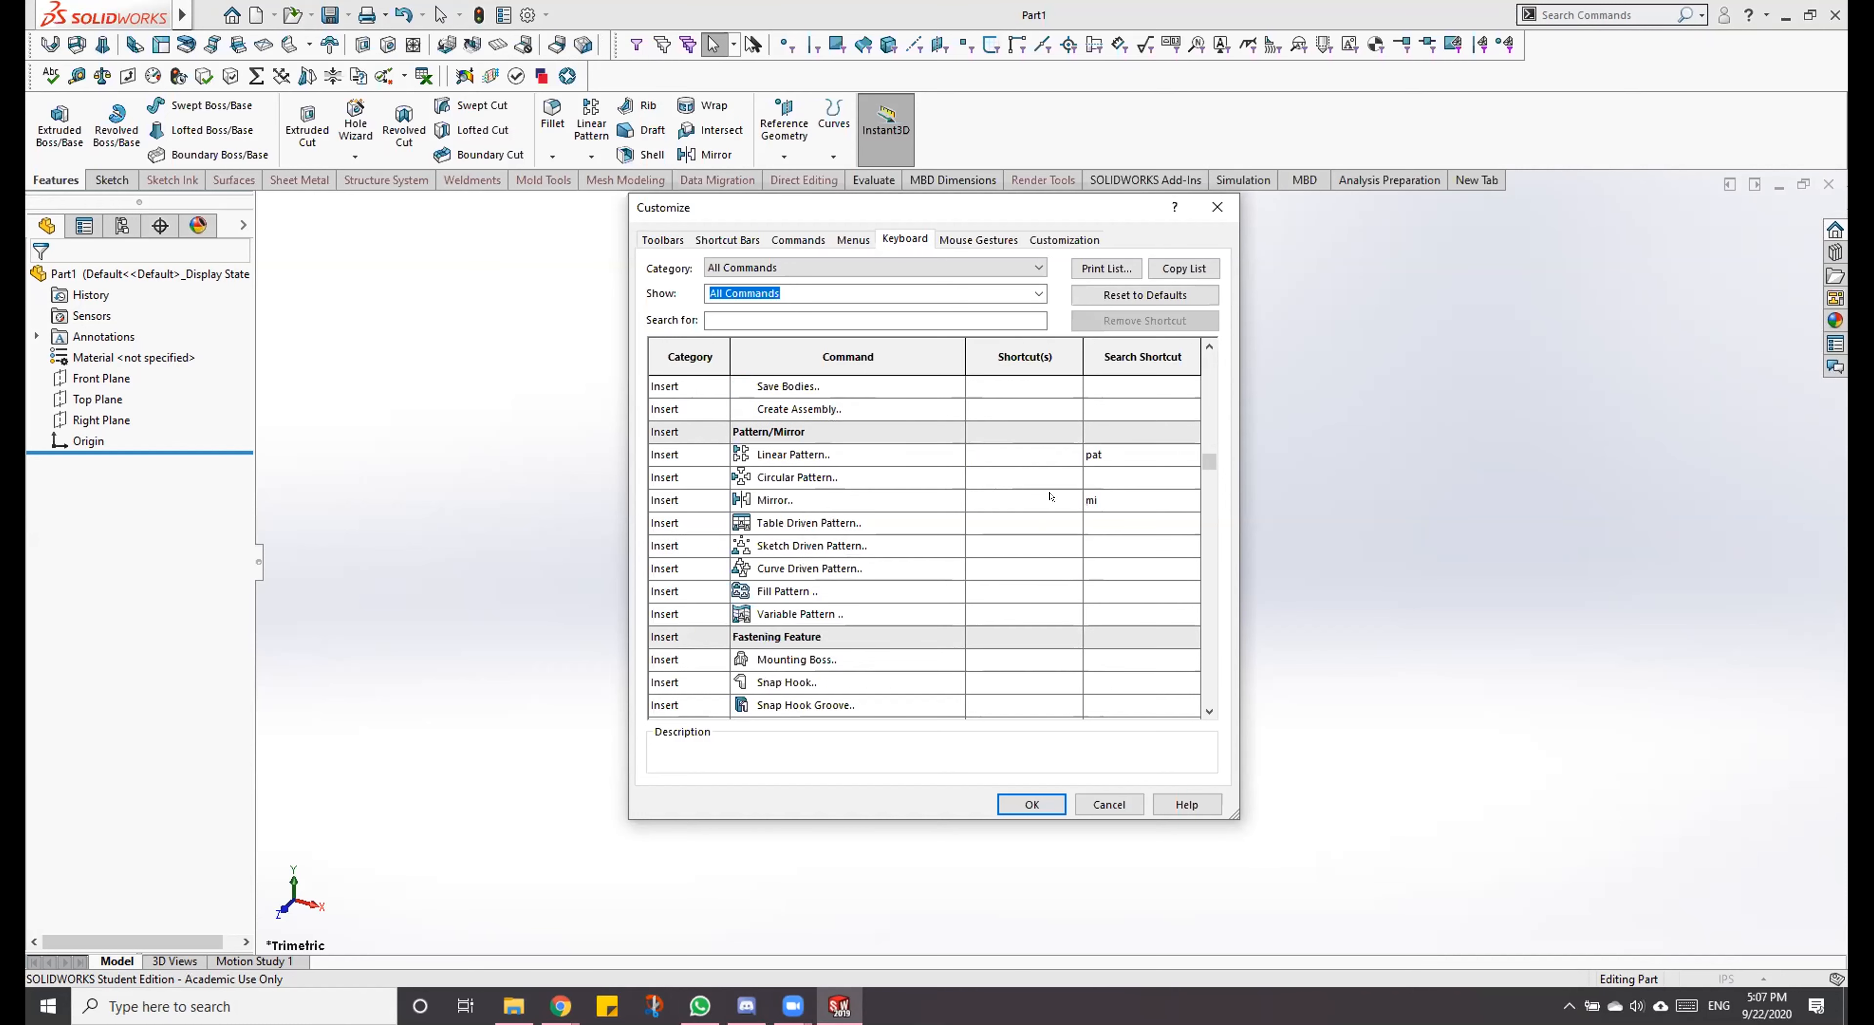
scroll(1051, 496, down, 2)
scroll(1050, 496, down, 8)
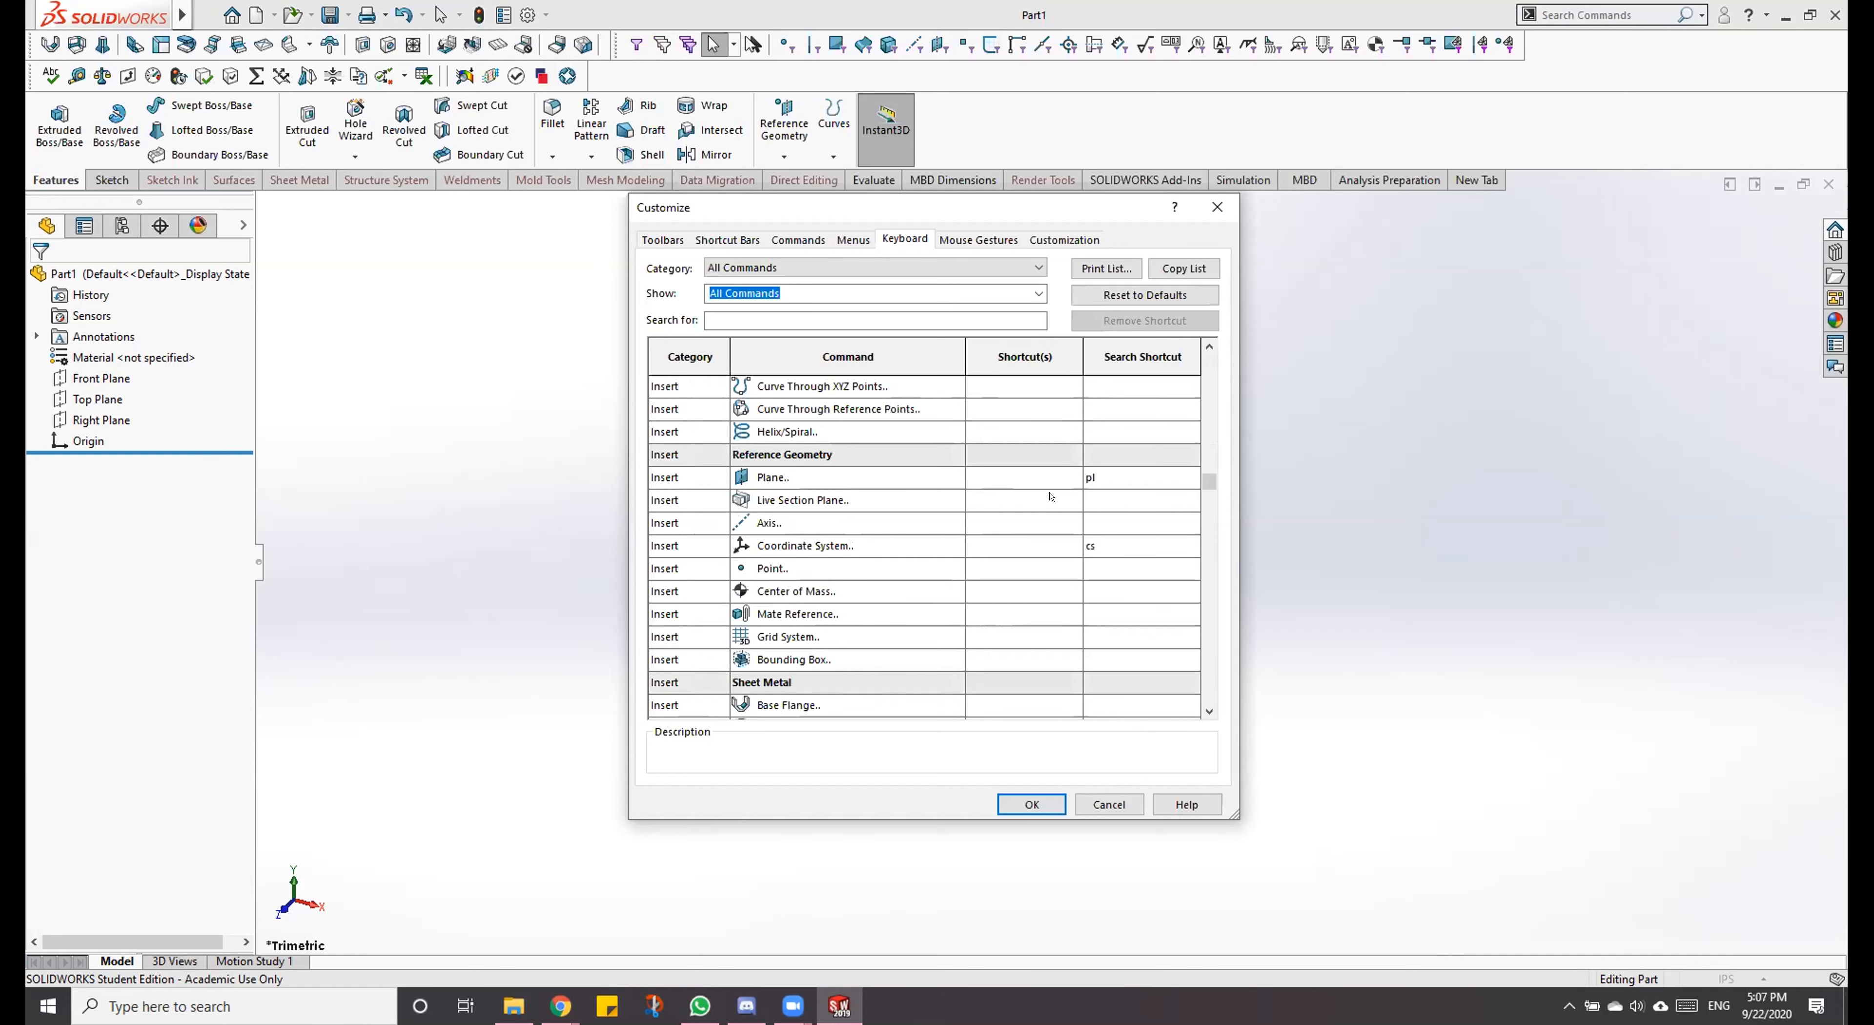
scroll(1050, 497, down, 10)
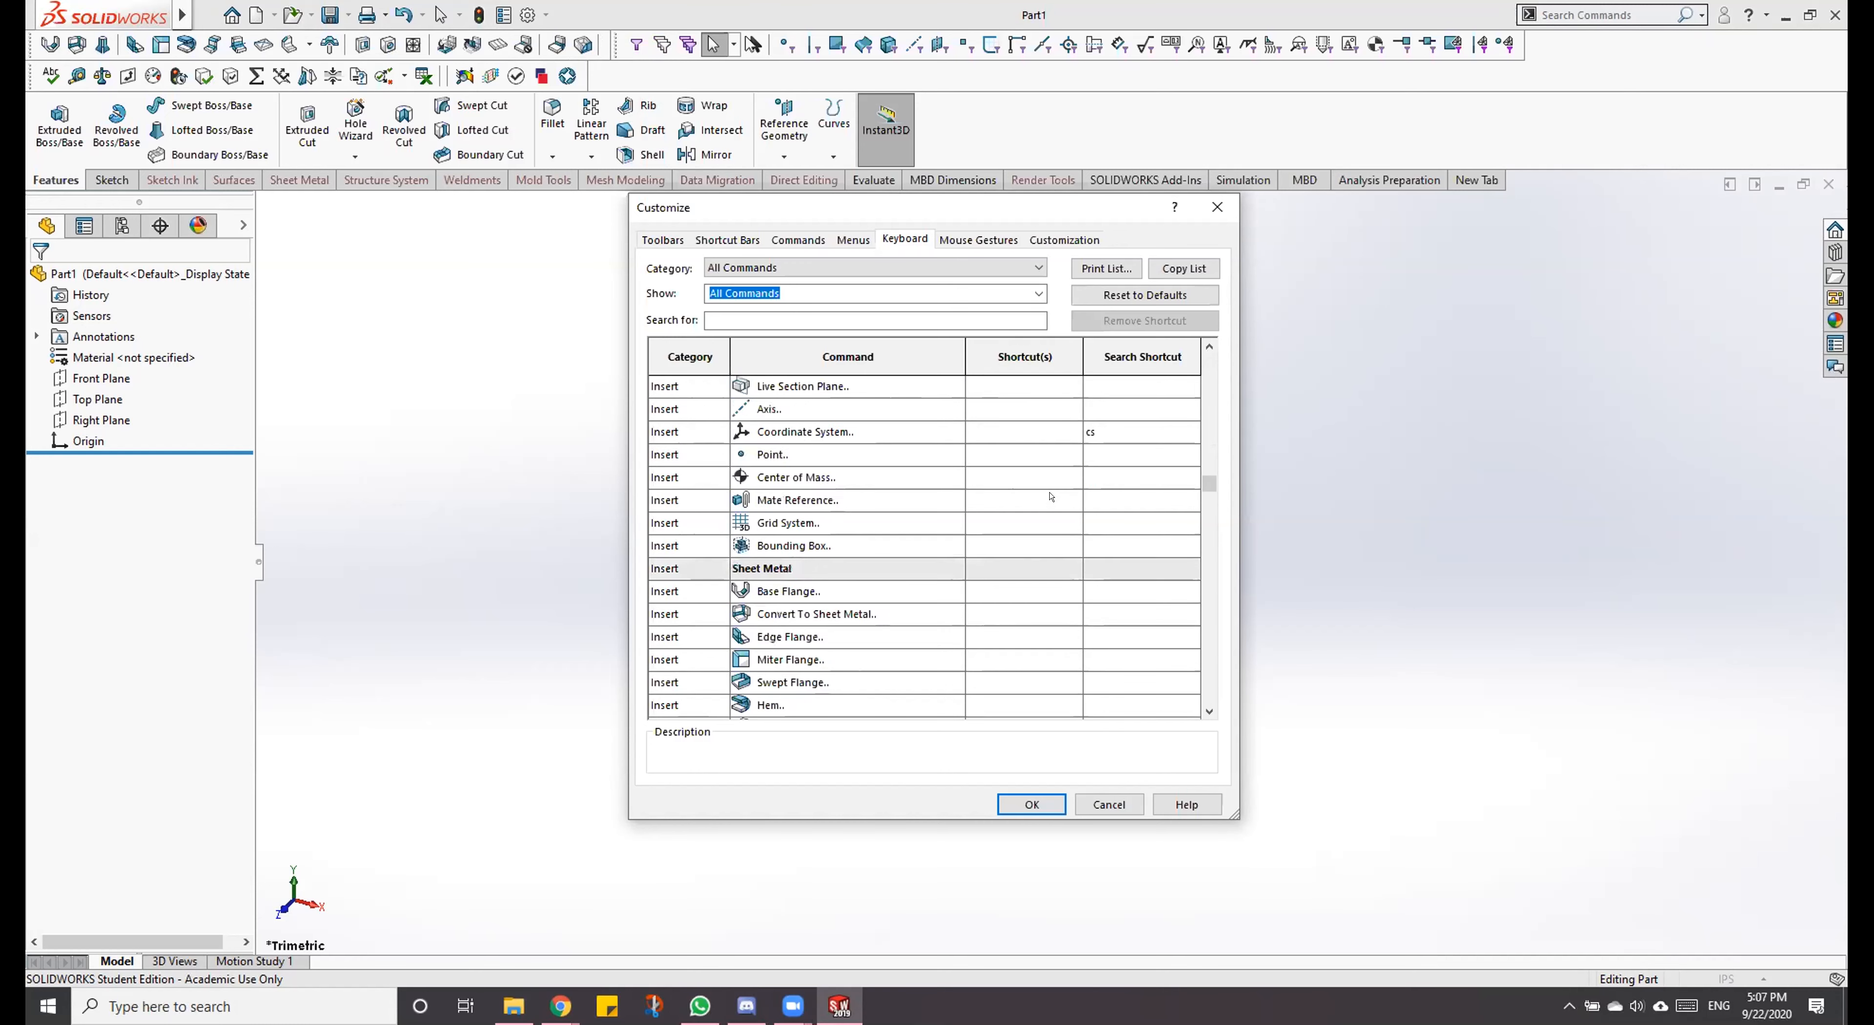
Step: Examine the shortcuts of the Sketch Entities commands in the Tools category, from Line through Centerline
scroll(1051, 497, down, 10)
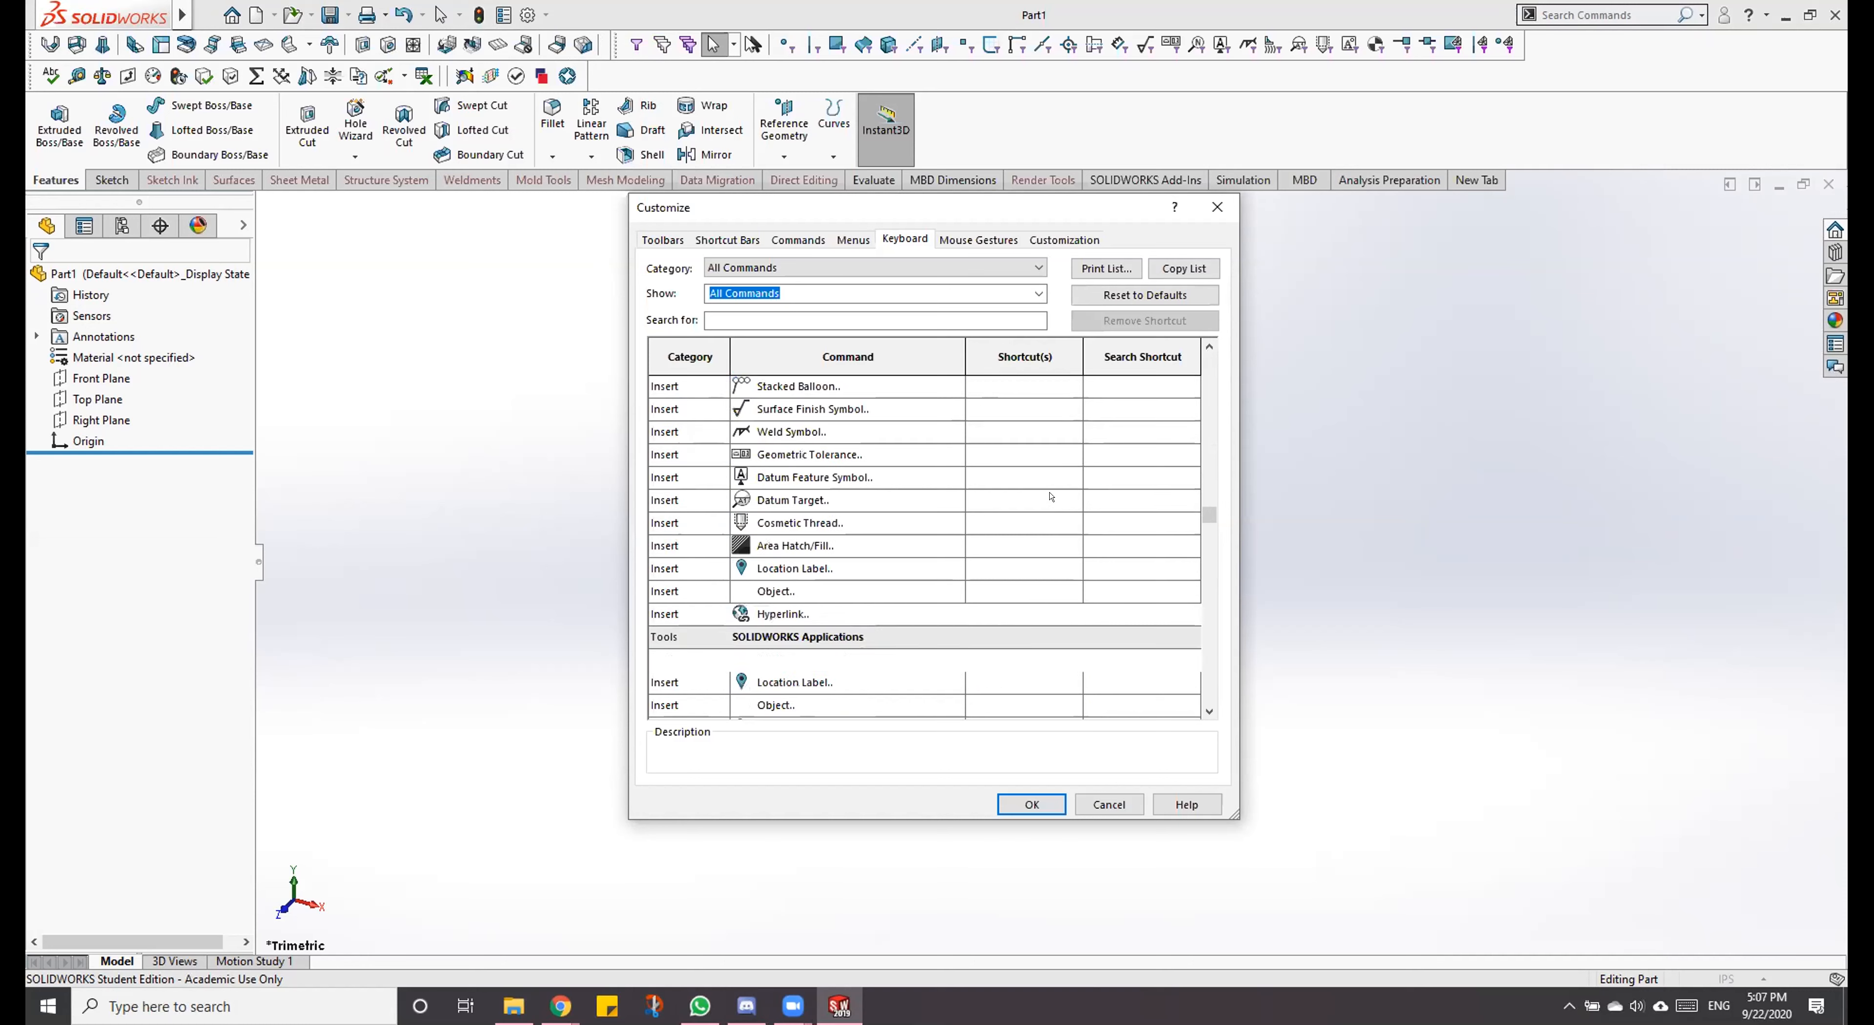
scroll(1051, 497, down, 10)
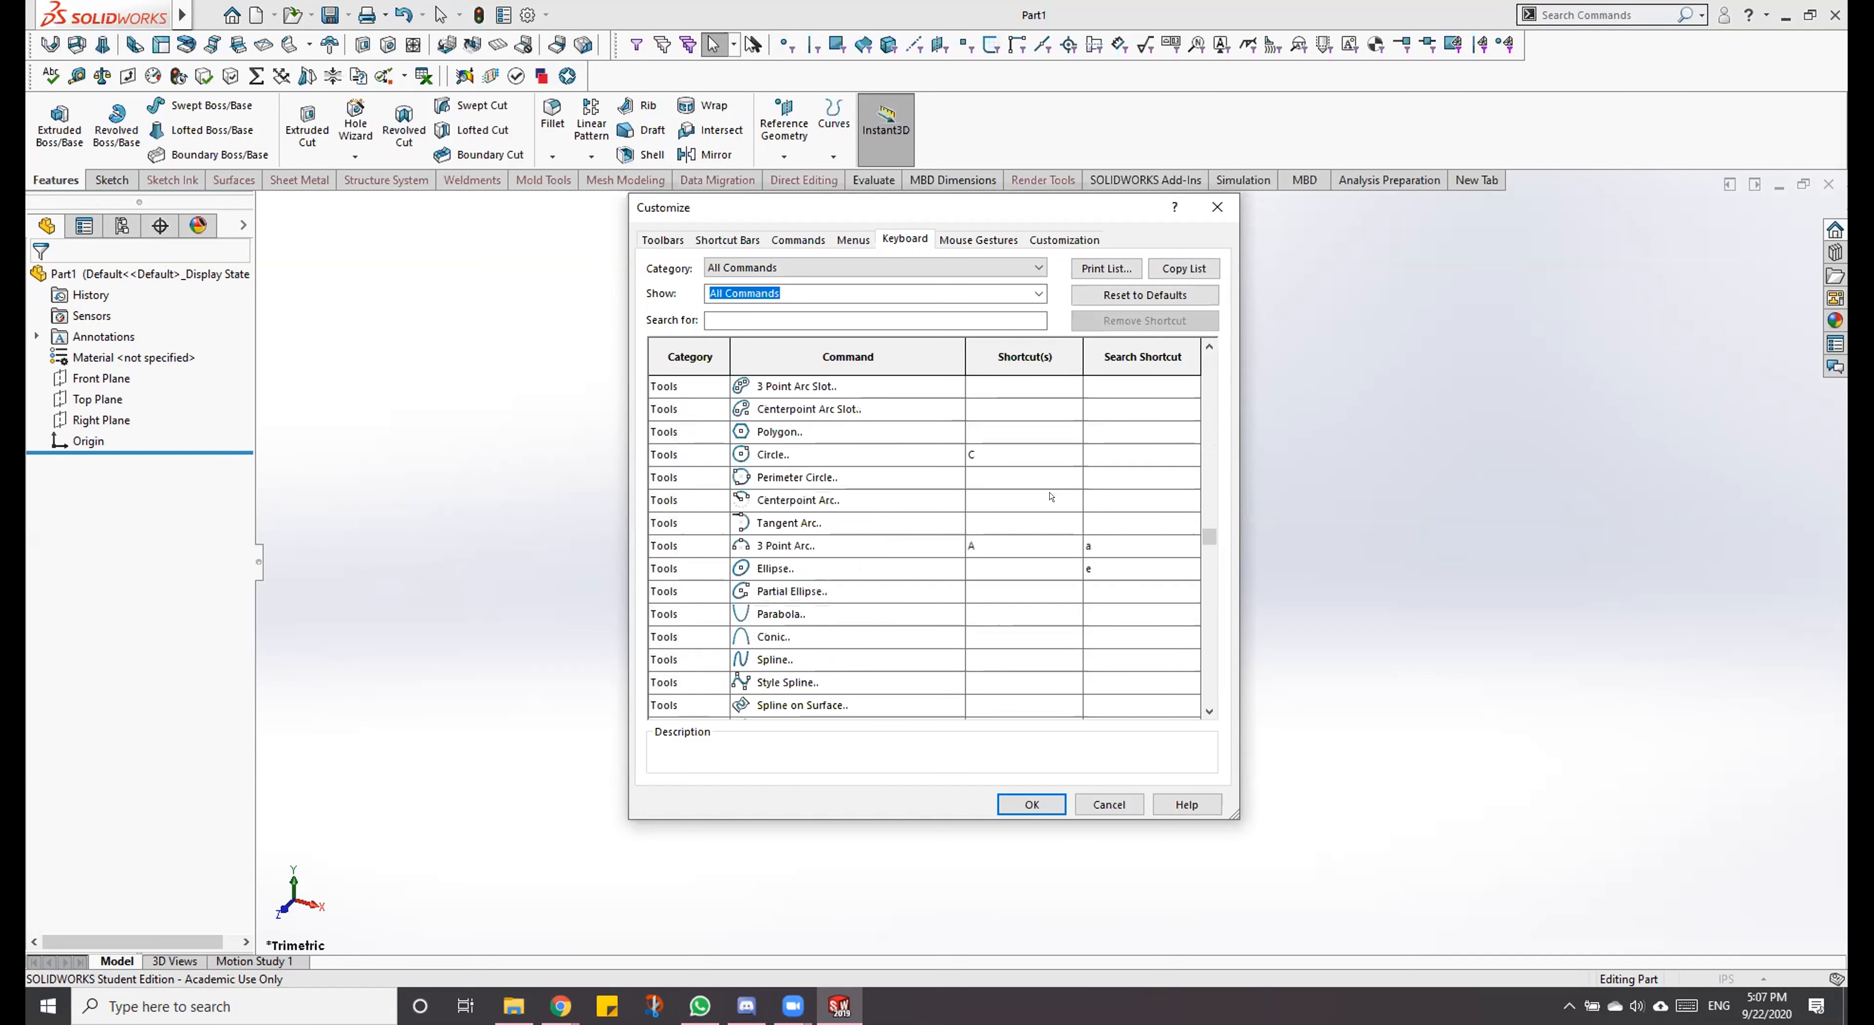
scroll(1051, 497, up, 2)
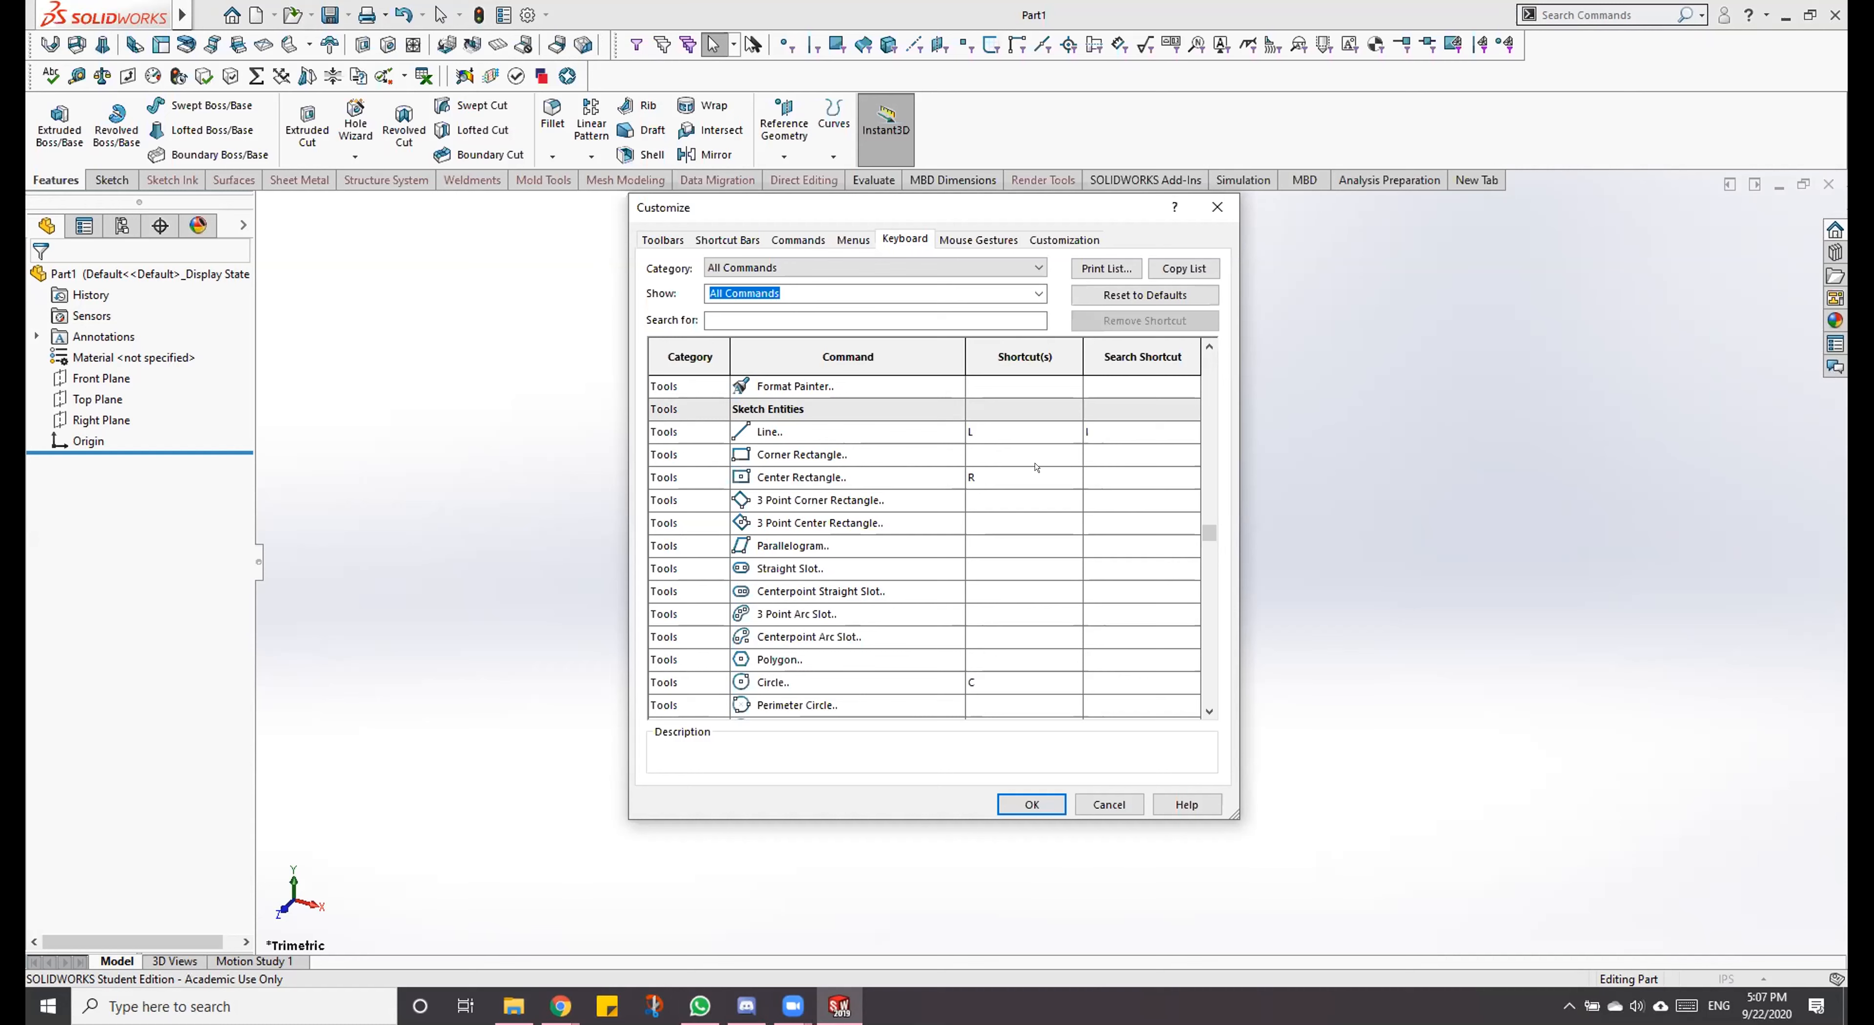
scroll(1085, 487, down, 6)
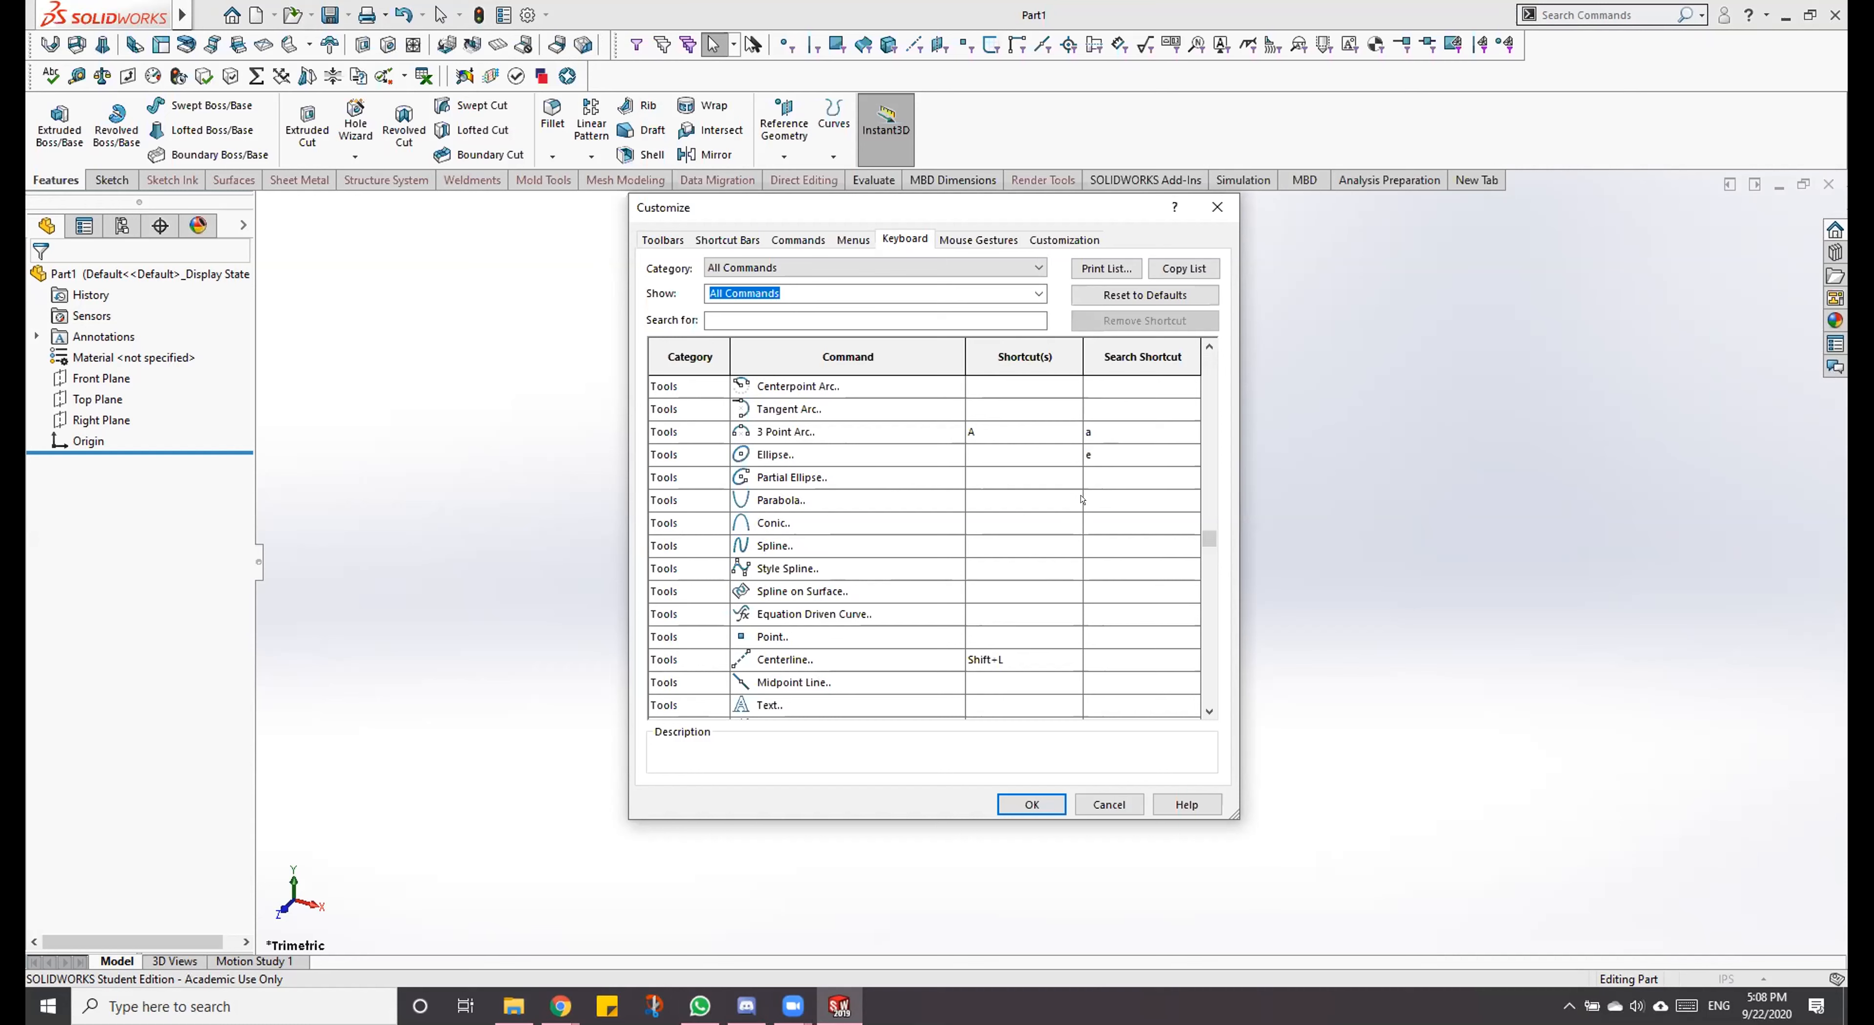
Step: Review the shortcuts of the remaining Sketch Entities and the first Sketch Tools commands, and close the customization
scroll(1160, 456, down, 3)
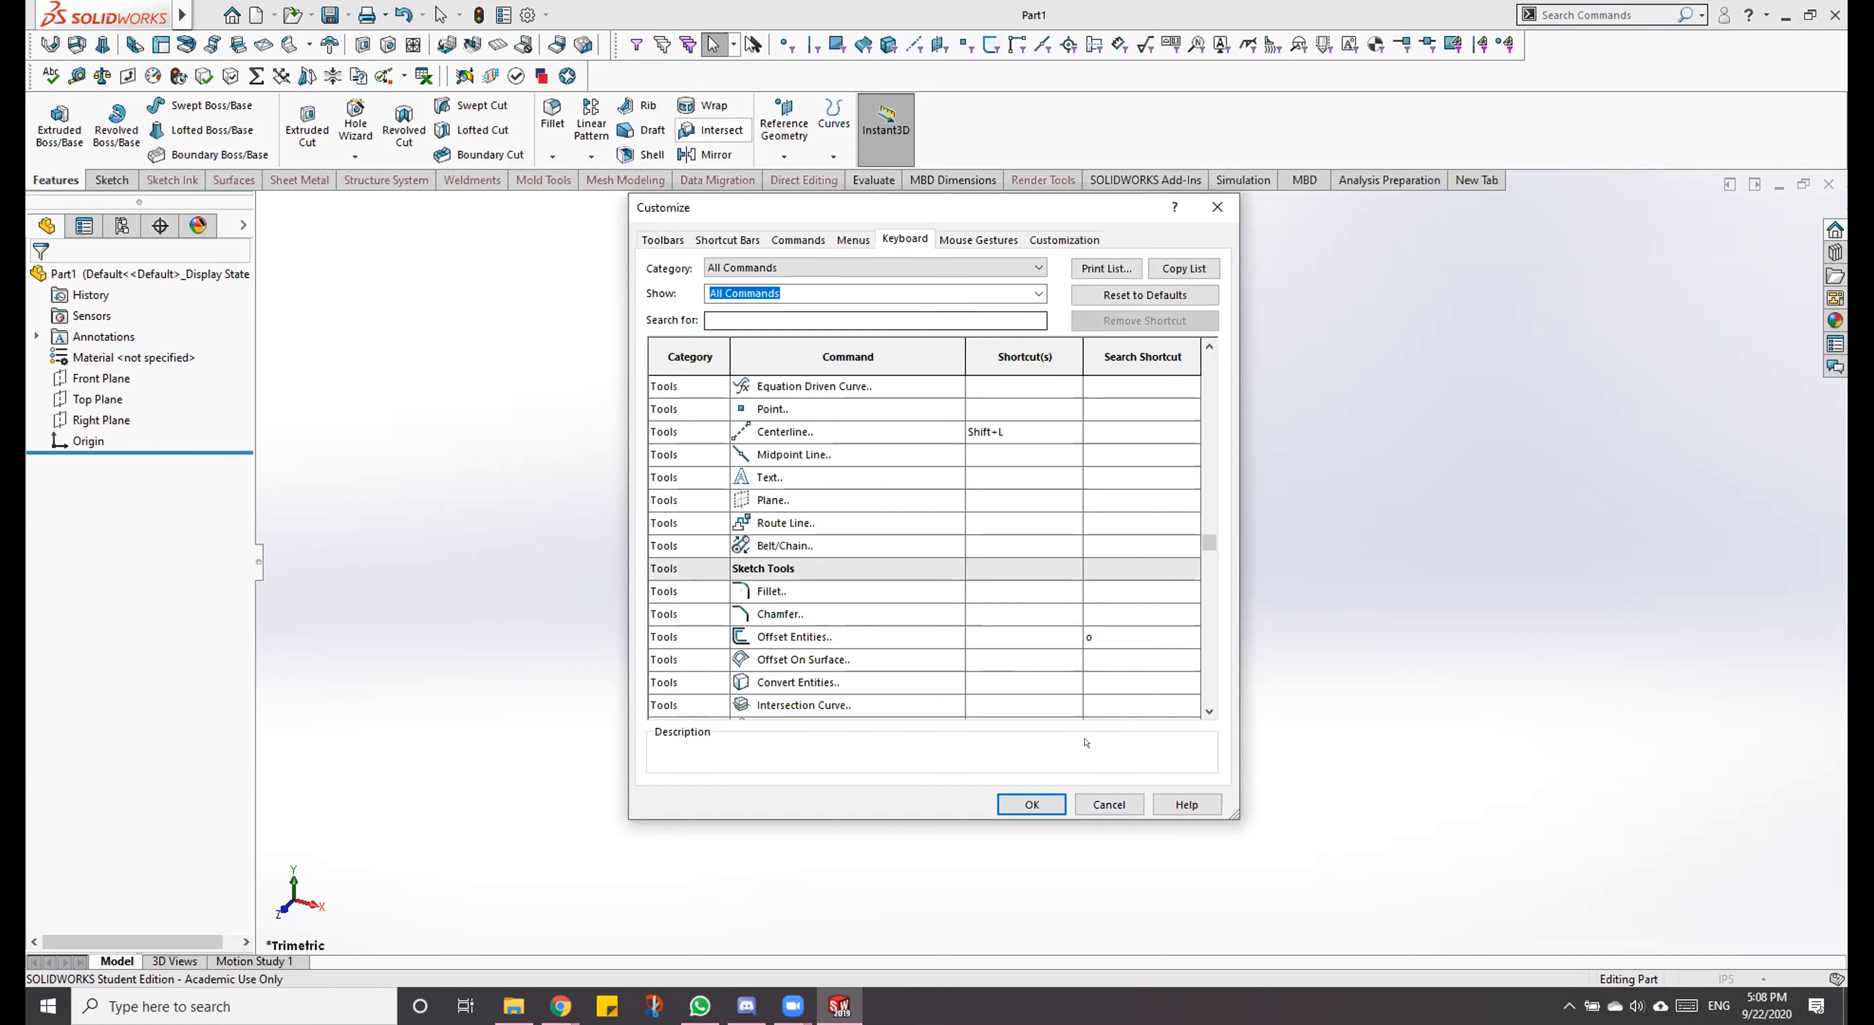
key(Return)
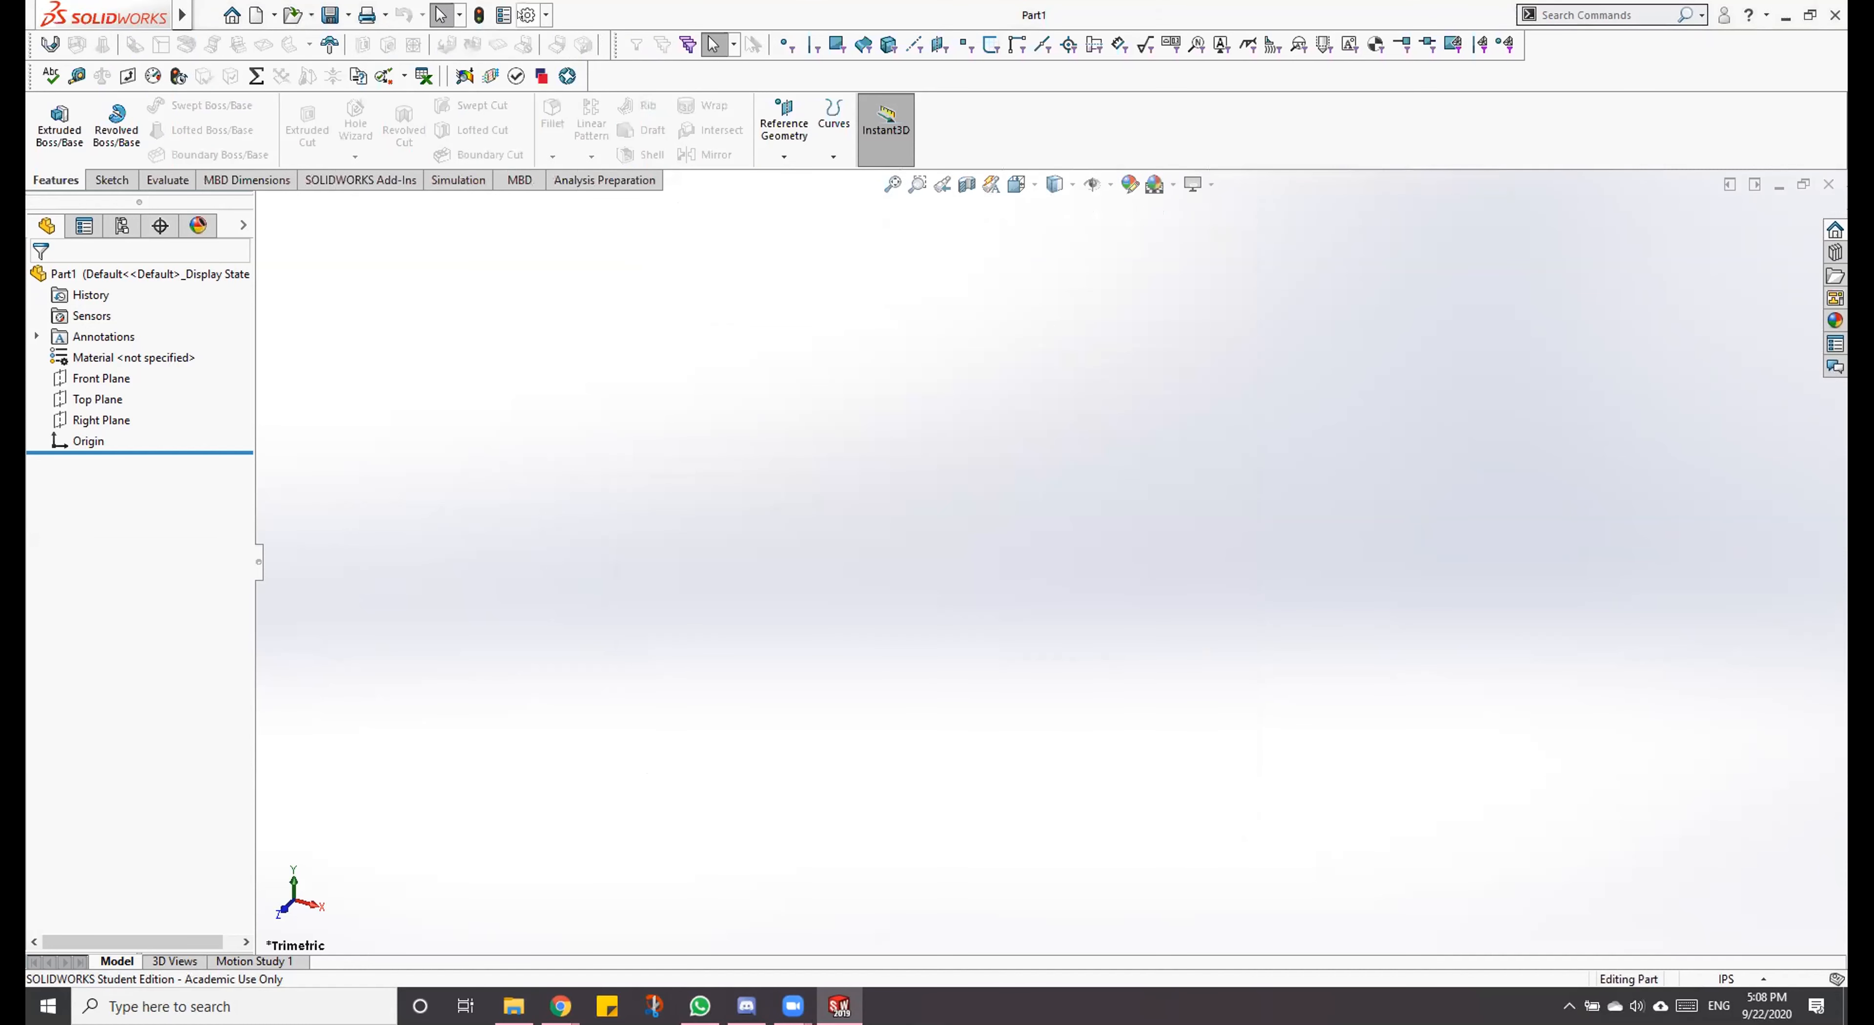
click(545, 15)
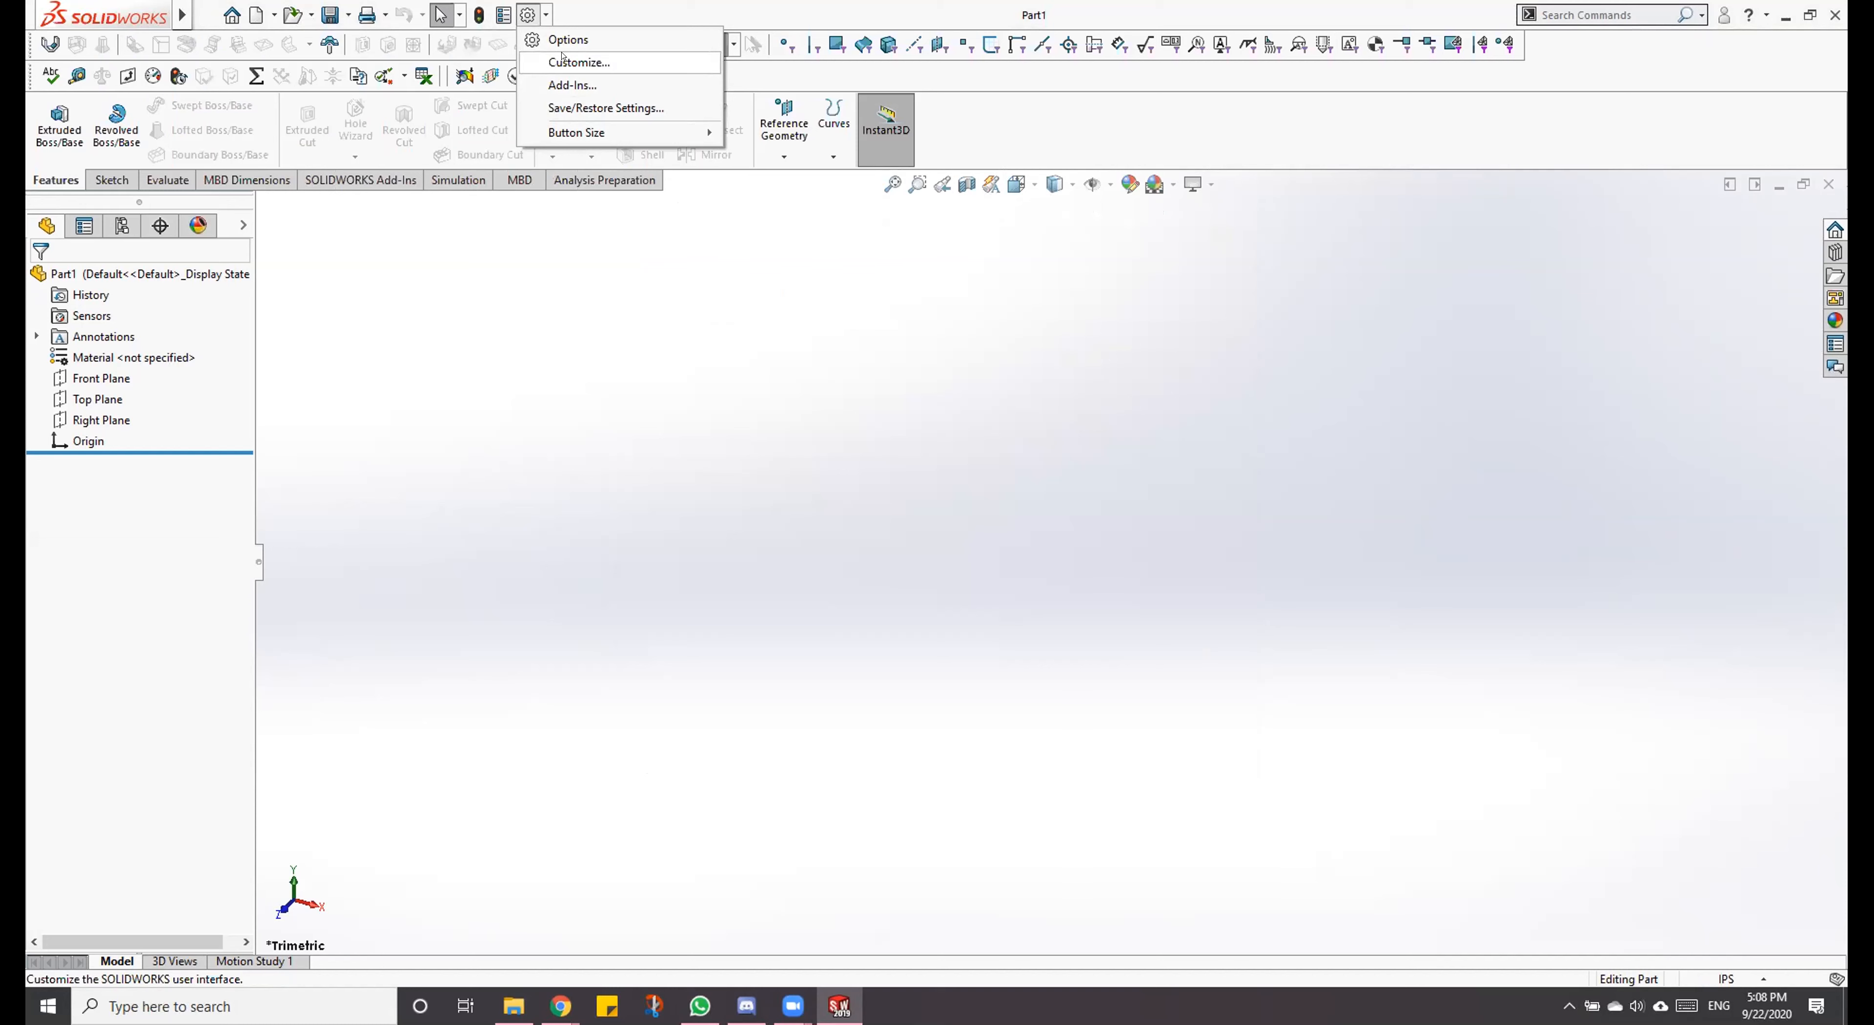
mouse_move(185, 12)
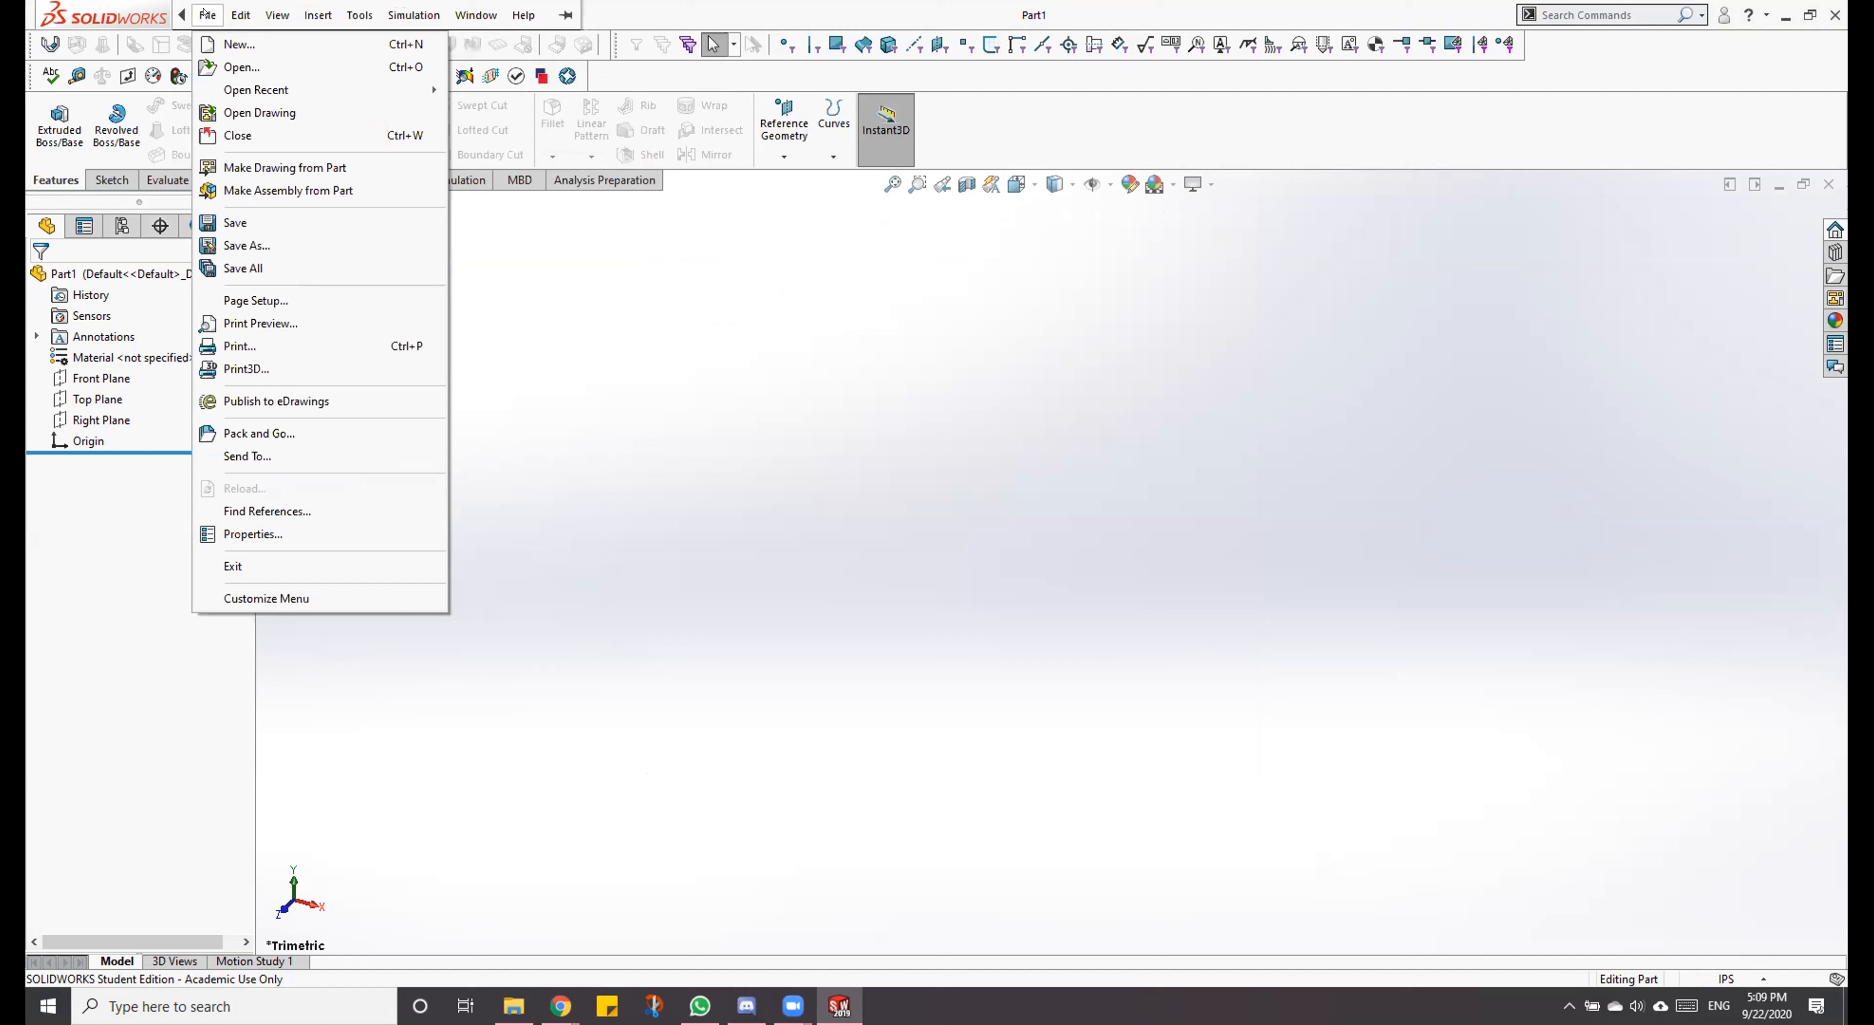
key(Right)
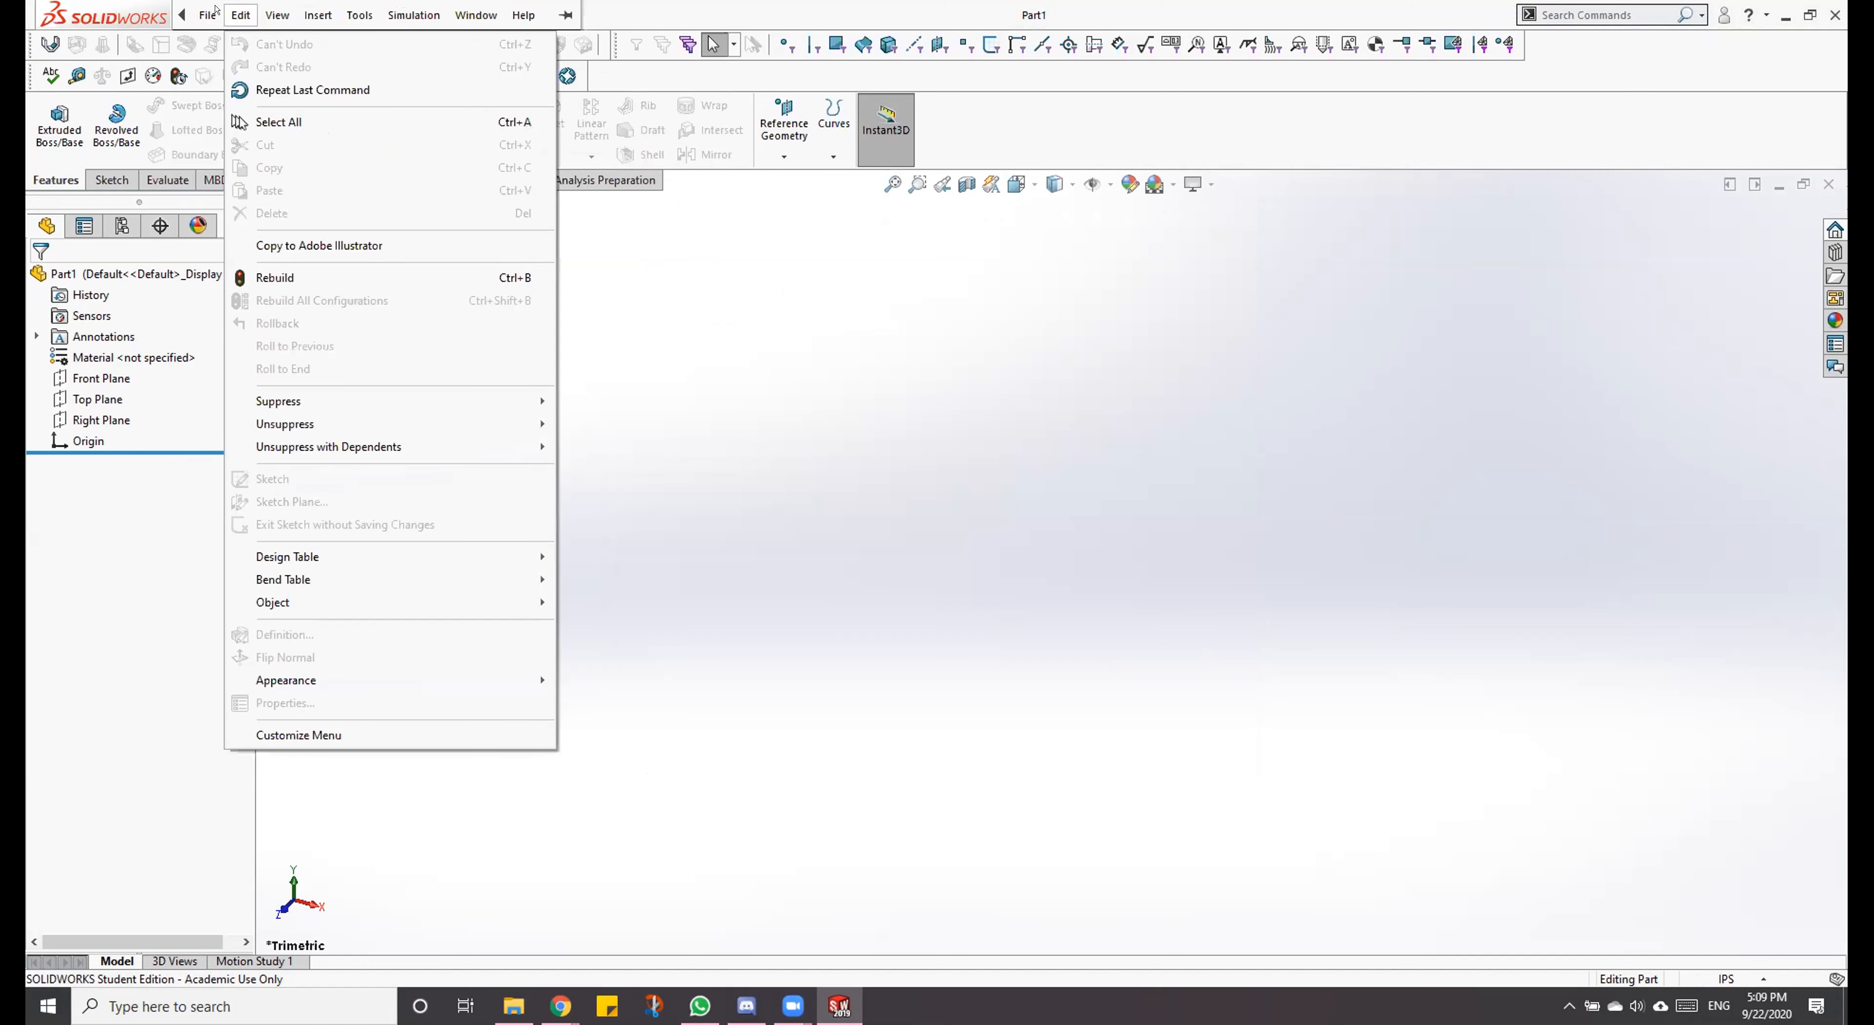
click(247, 10)
click(359, 14)
mouse_move(384, 13)
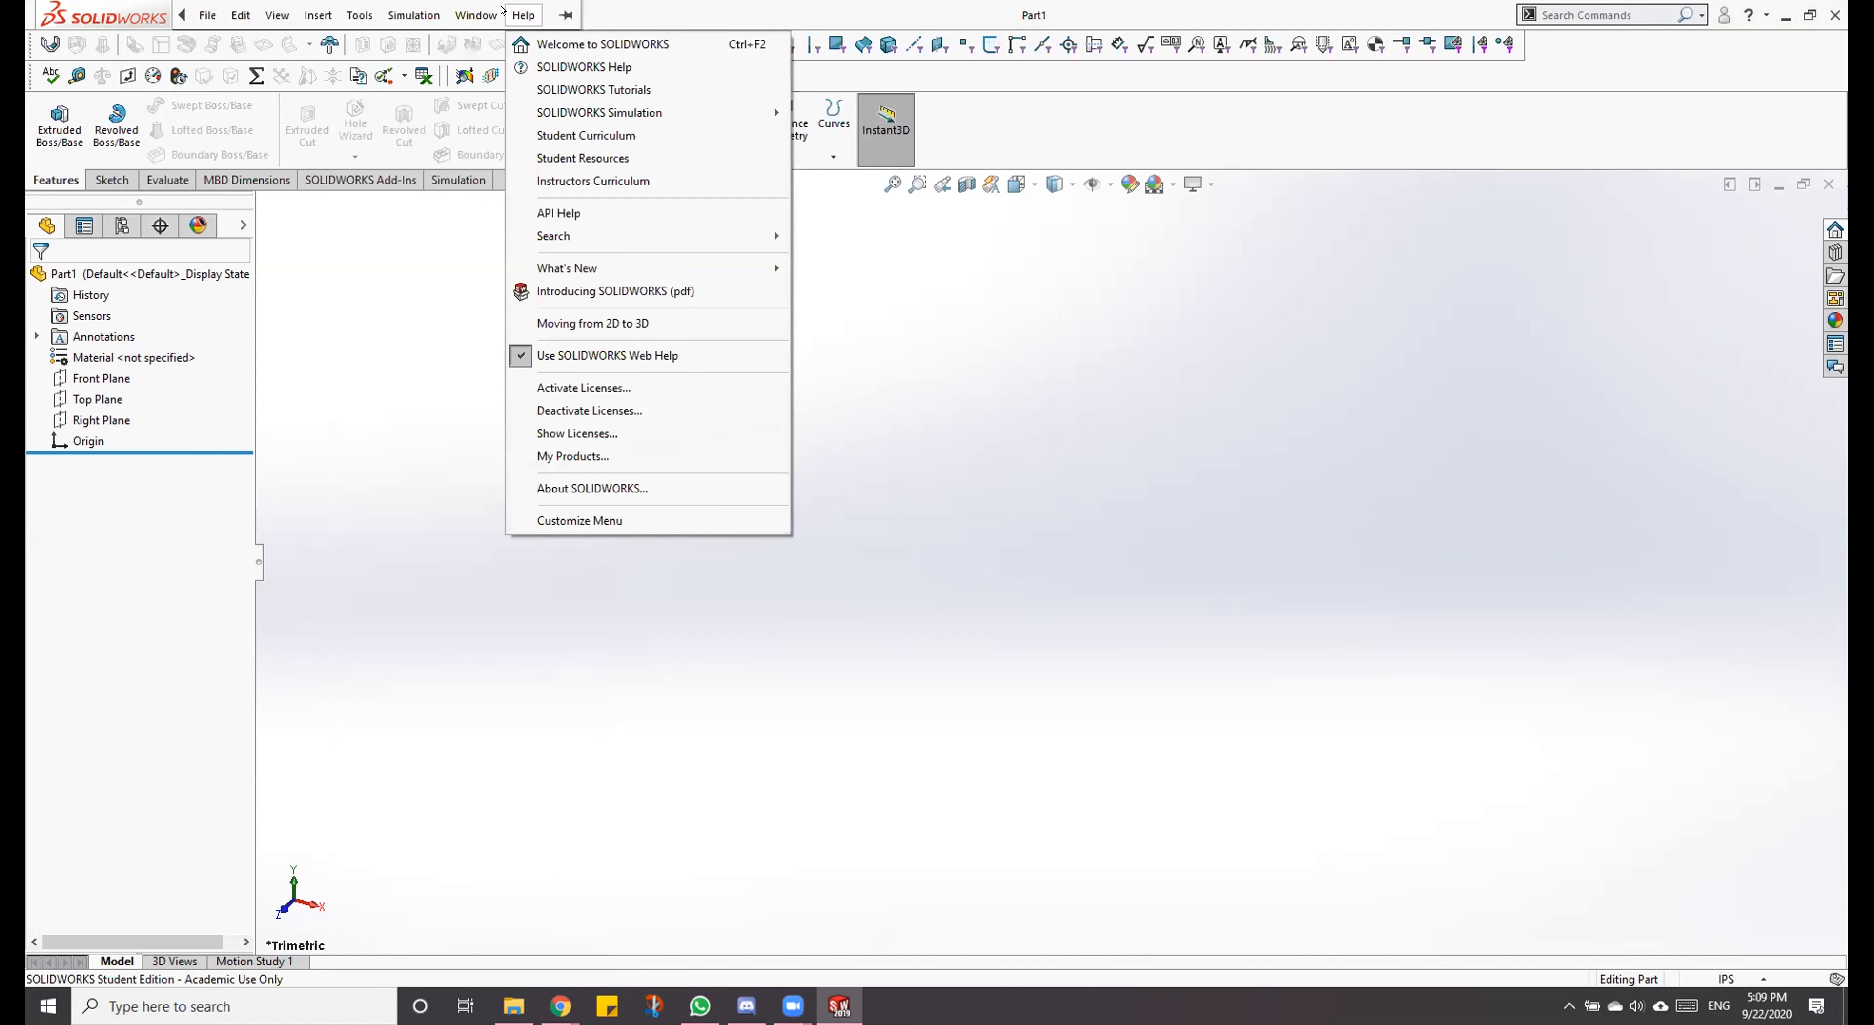
click(538, 15)
Step: Reopen the keyboard shortcut customization and find the Sketch Tools commands in the Tools category to review their shortcuts
click(546, 15)
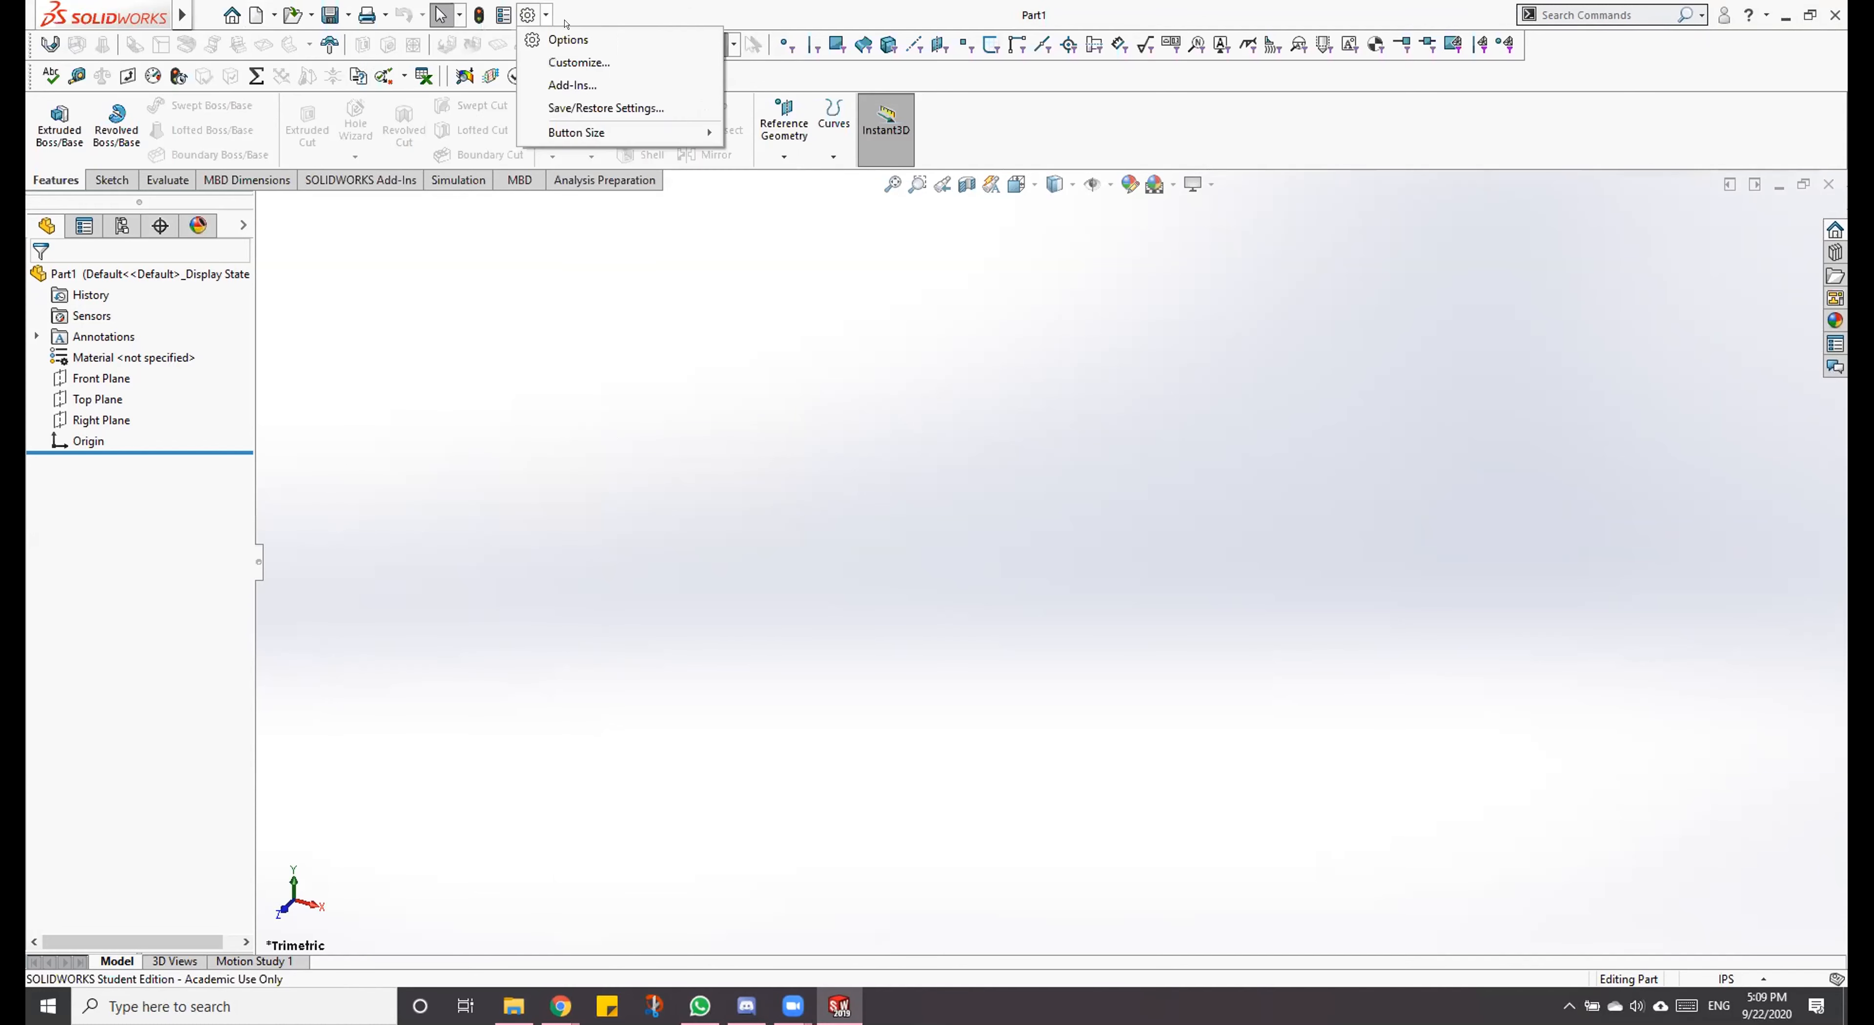
click(579, 64)
click(906, 240)
scroll(973, 541, down, 10)
scroll(974, 540, down, 15)
scroll(1005, 591, down, 15)
scroll(1007, 600, down, 4)
scroll(1010, 577, down, 5)
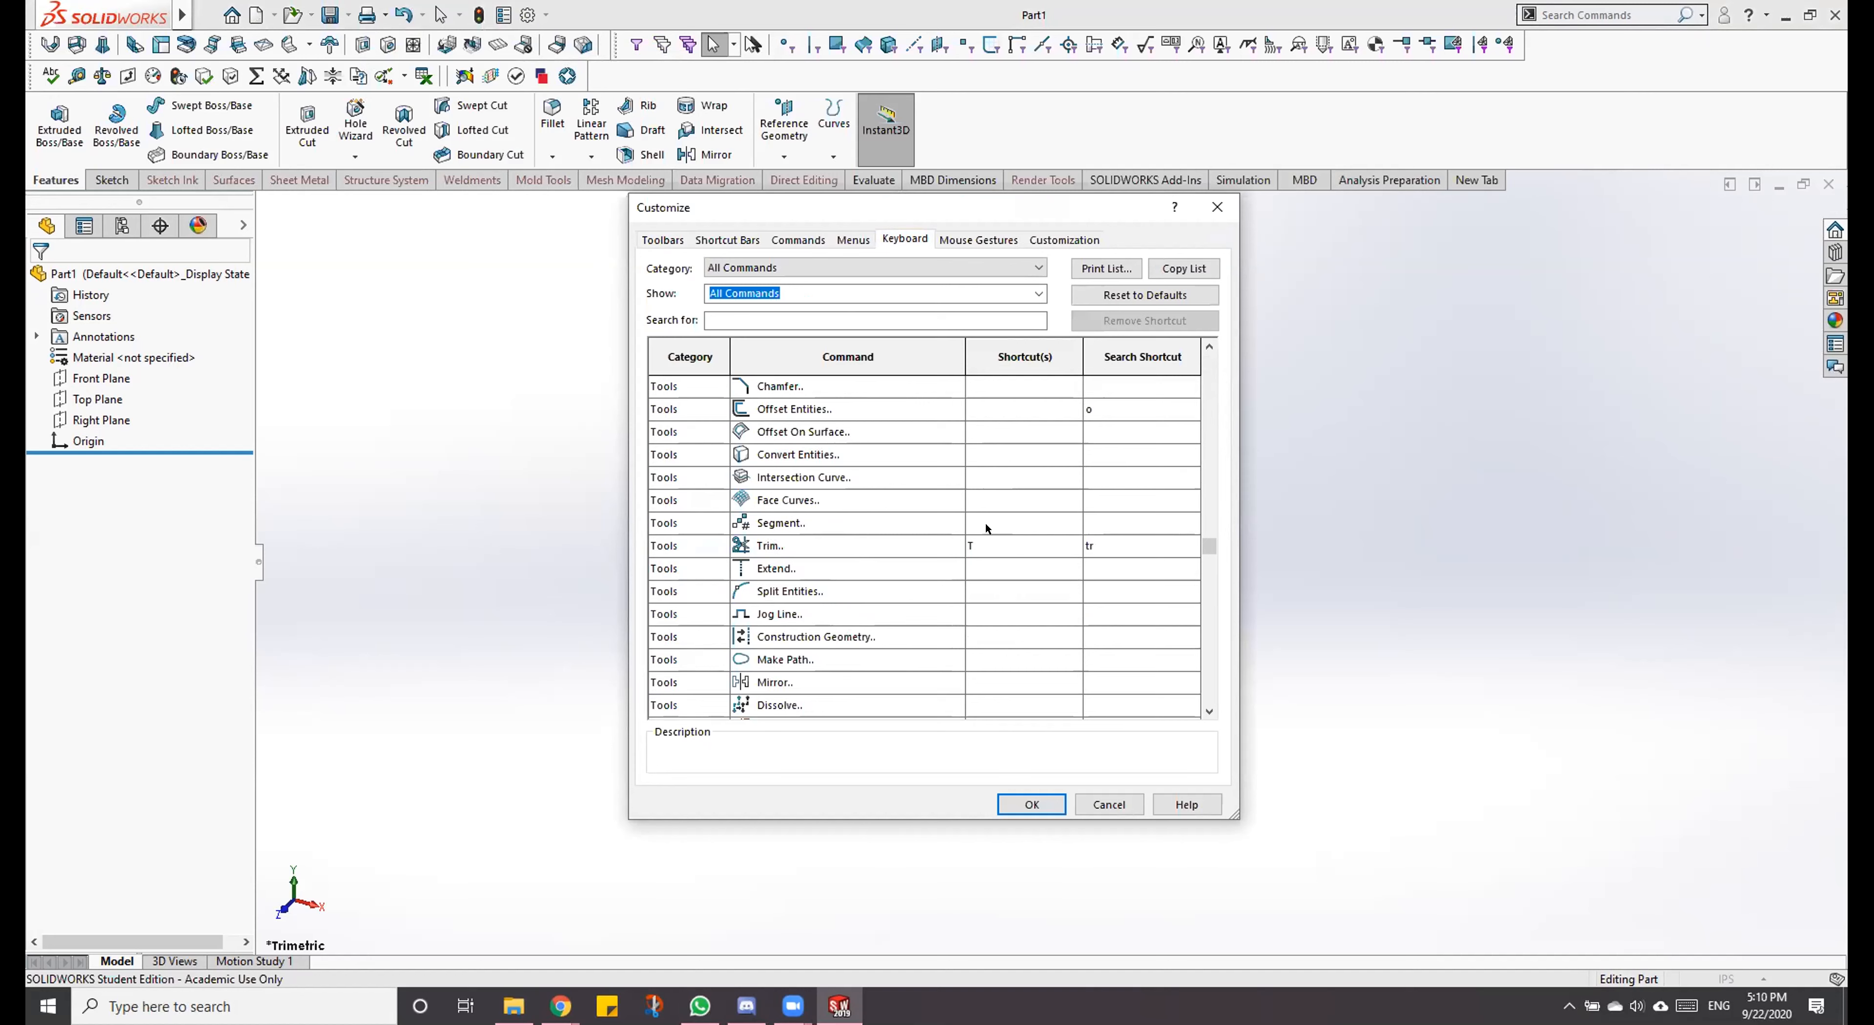
Step: Review the shortcuts of the Pen Settings, Blocks, spline and Dimensions commands in the Tools category
scroll(990, 553, down, 12)
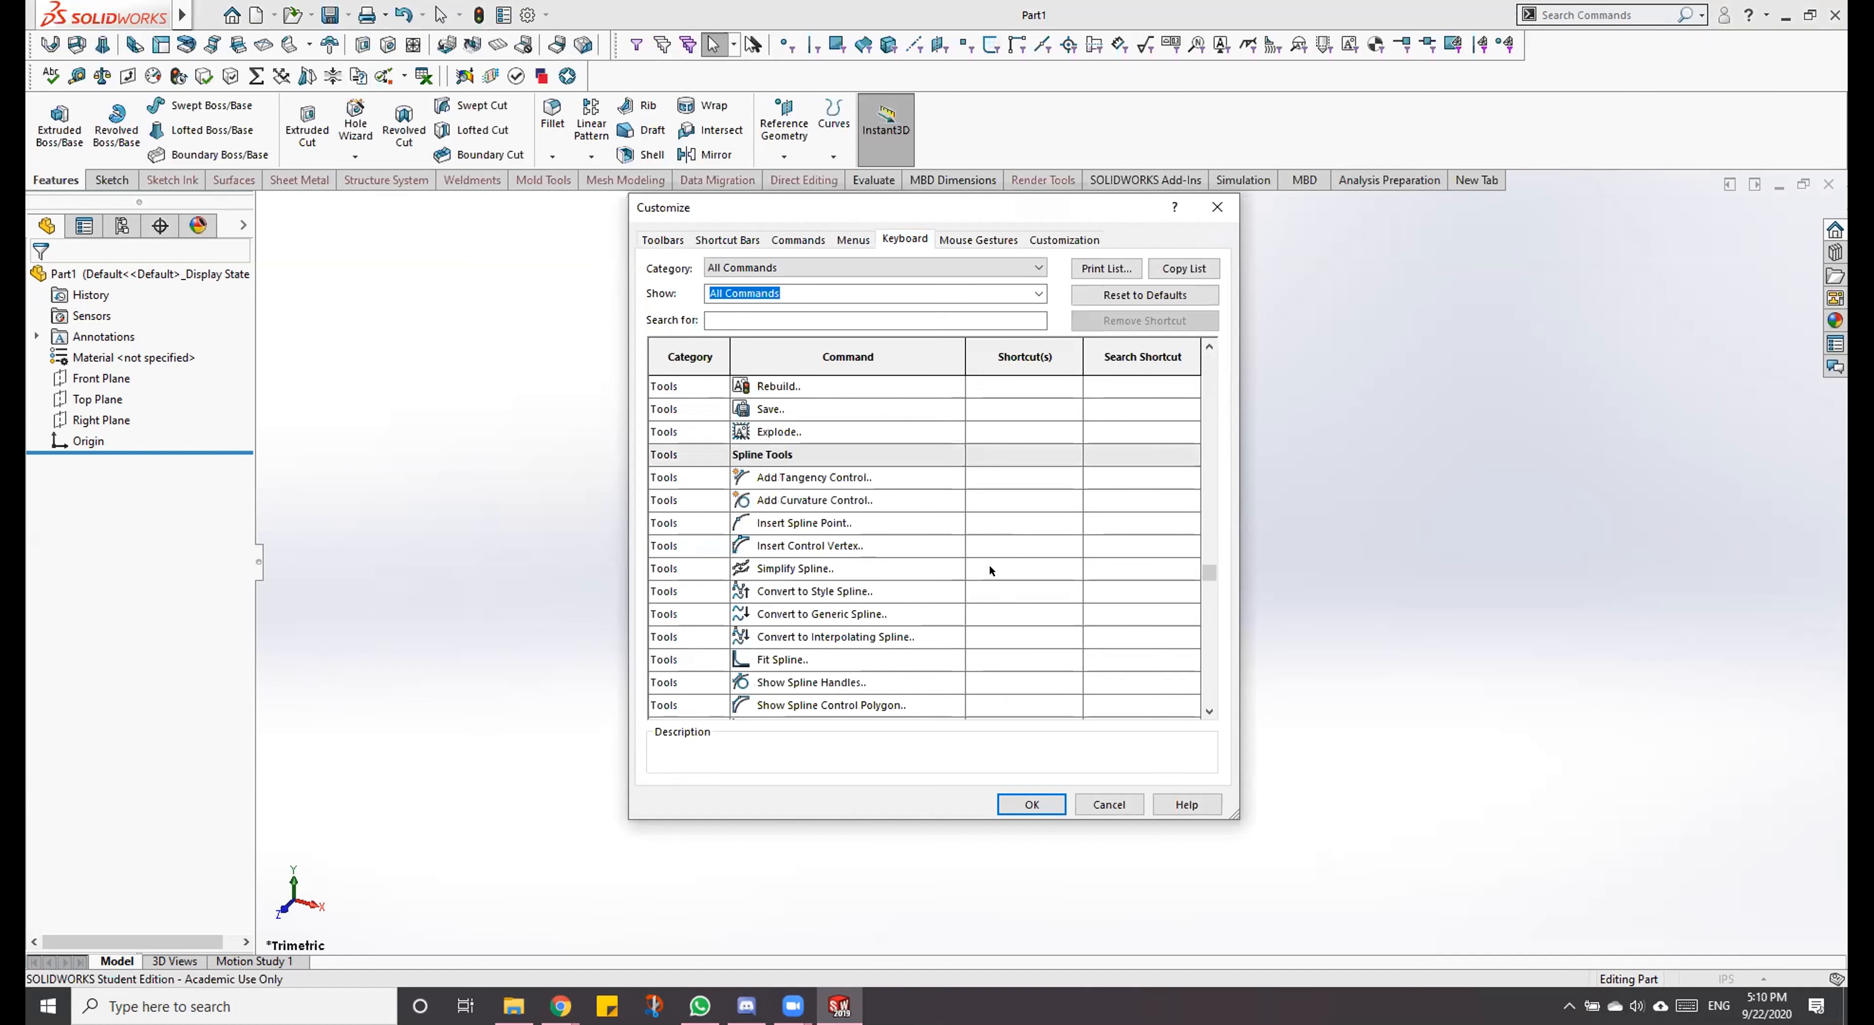
scroll(990, 567, down, 6)
scroll(990, 567, up, 5)
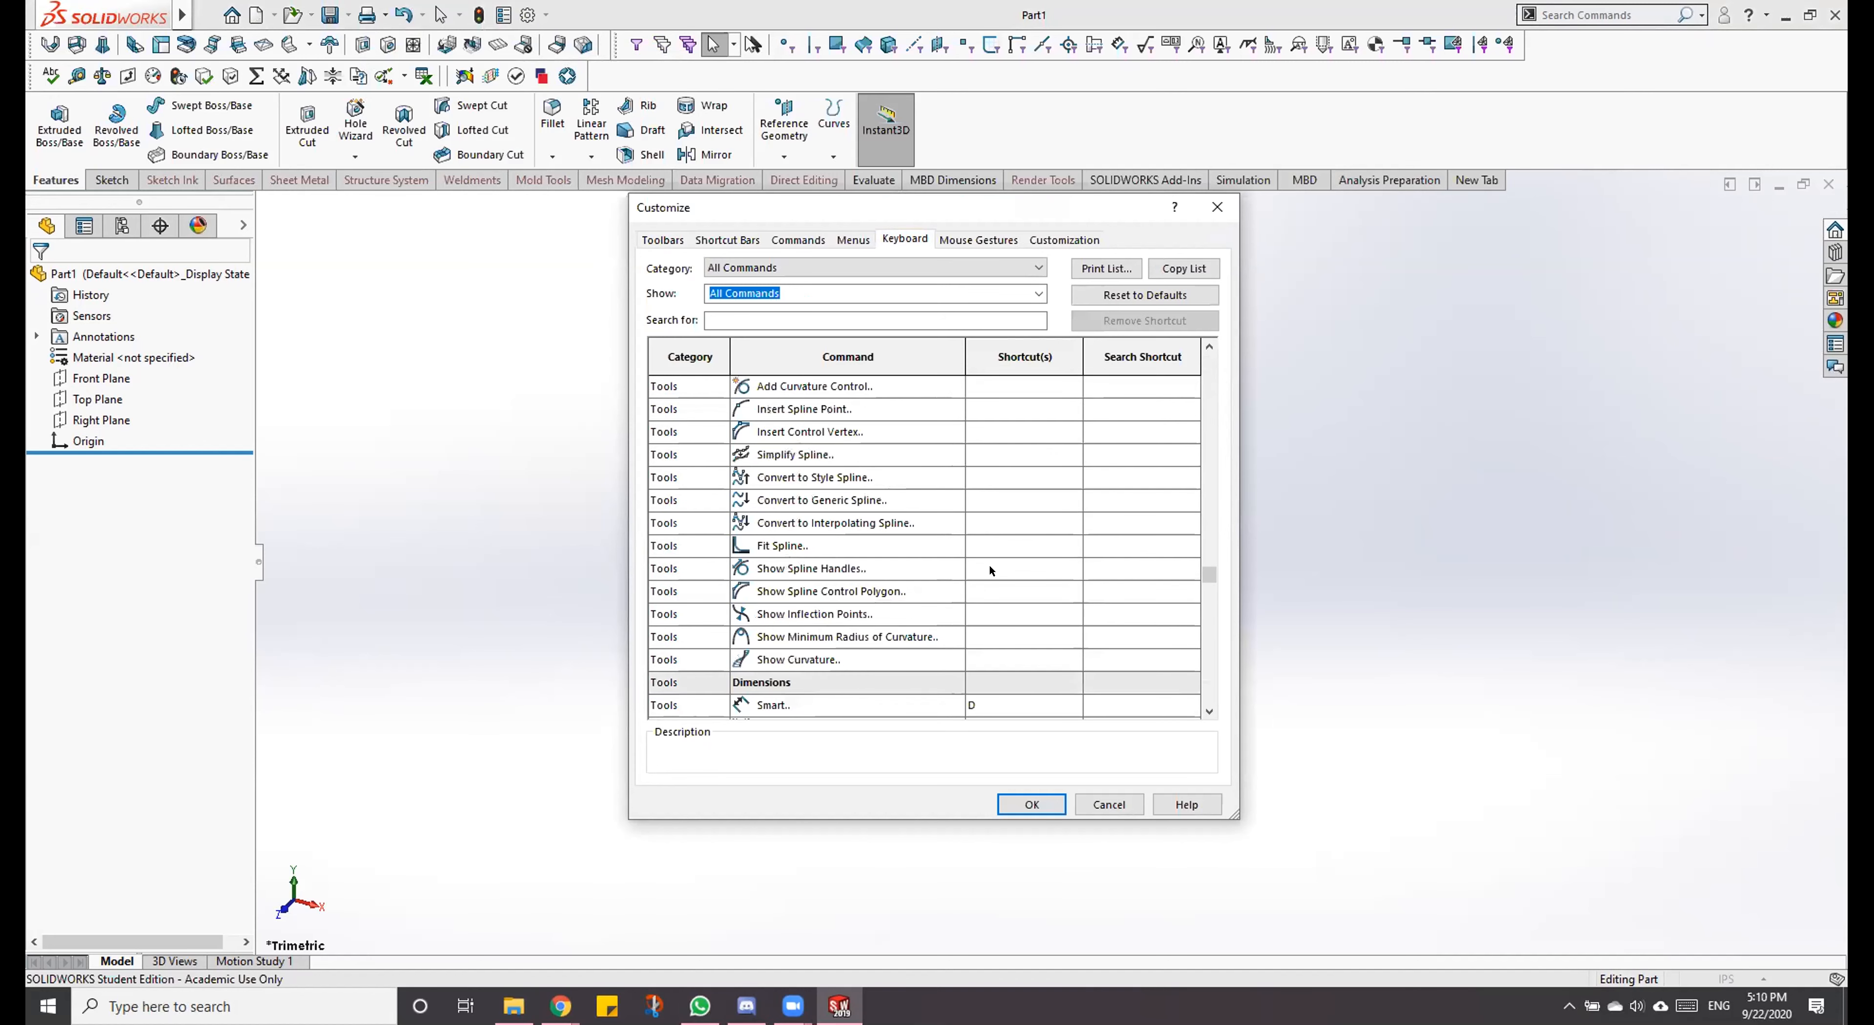
scroll(990, 566, down, 2)
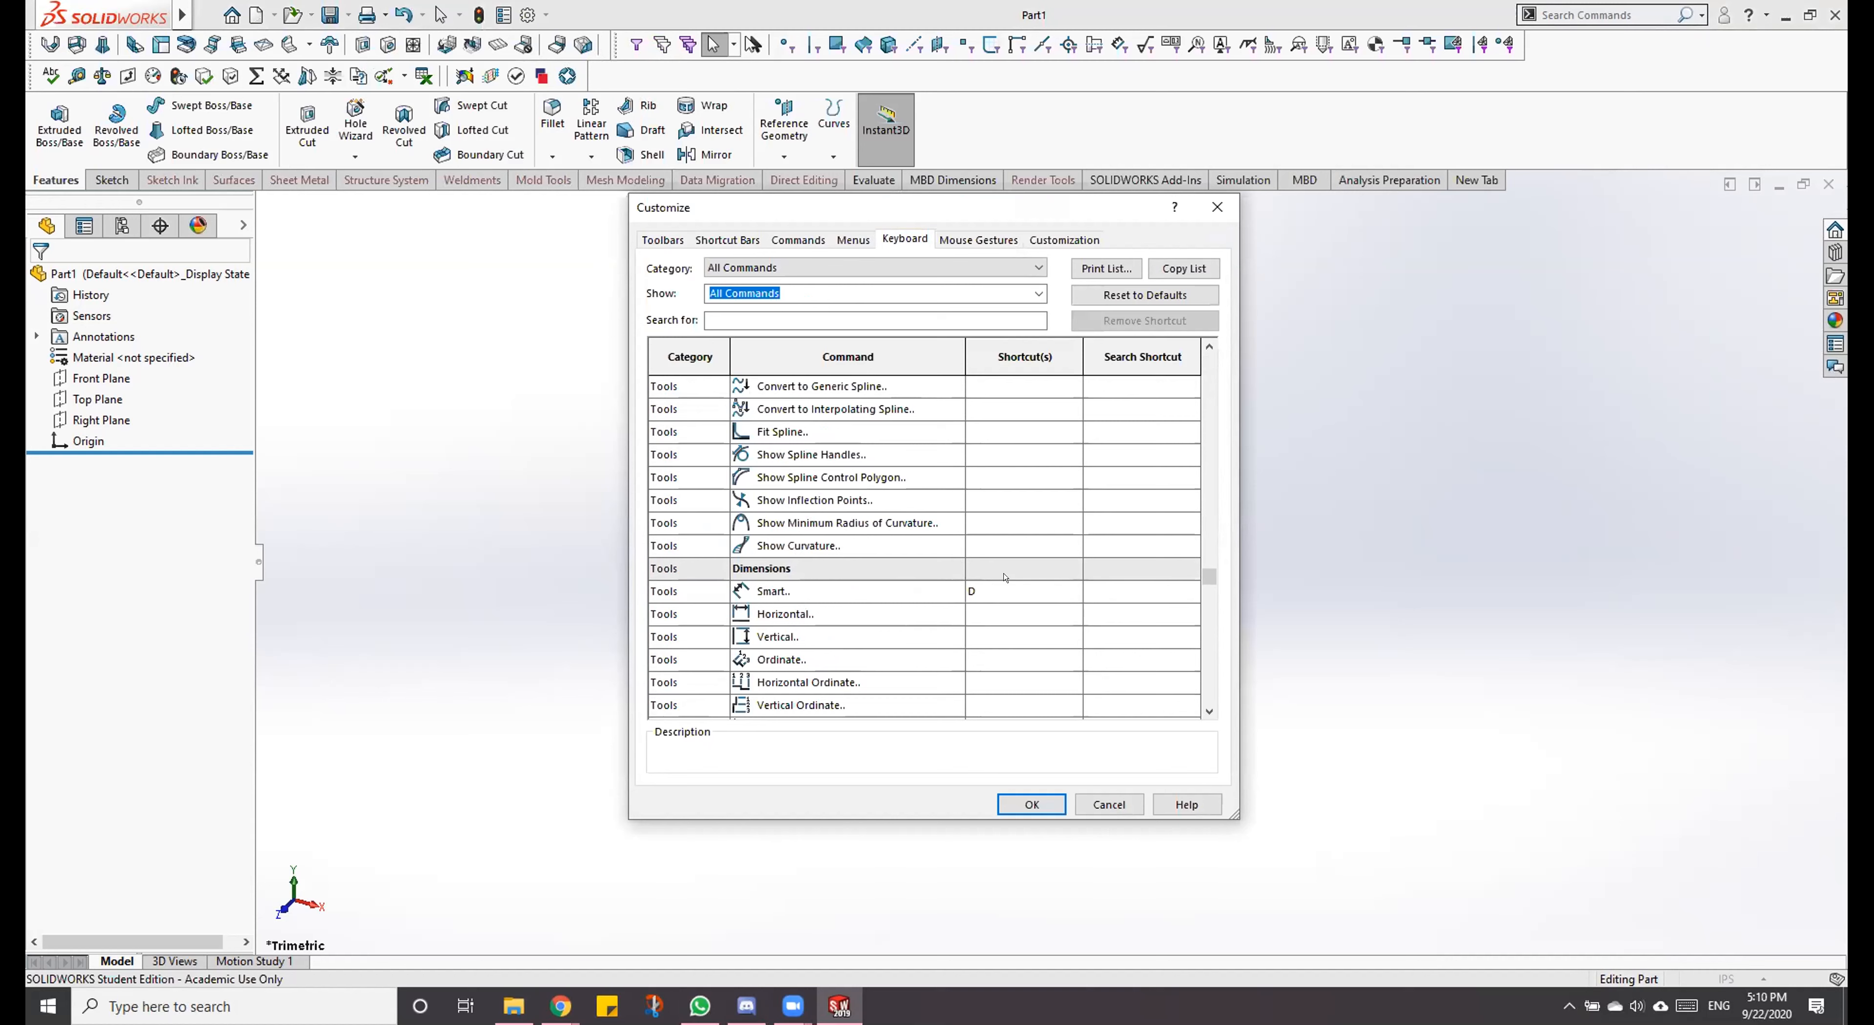
scroll(1005, 577, down, 2)
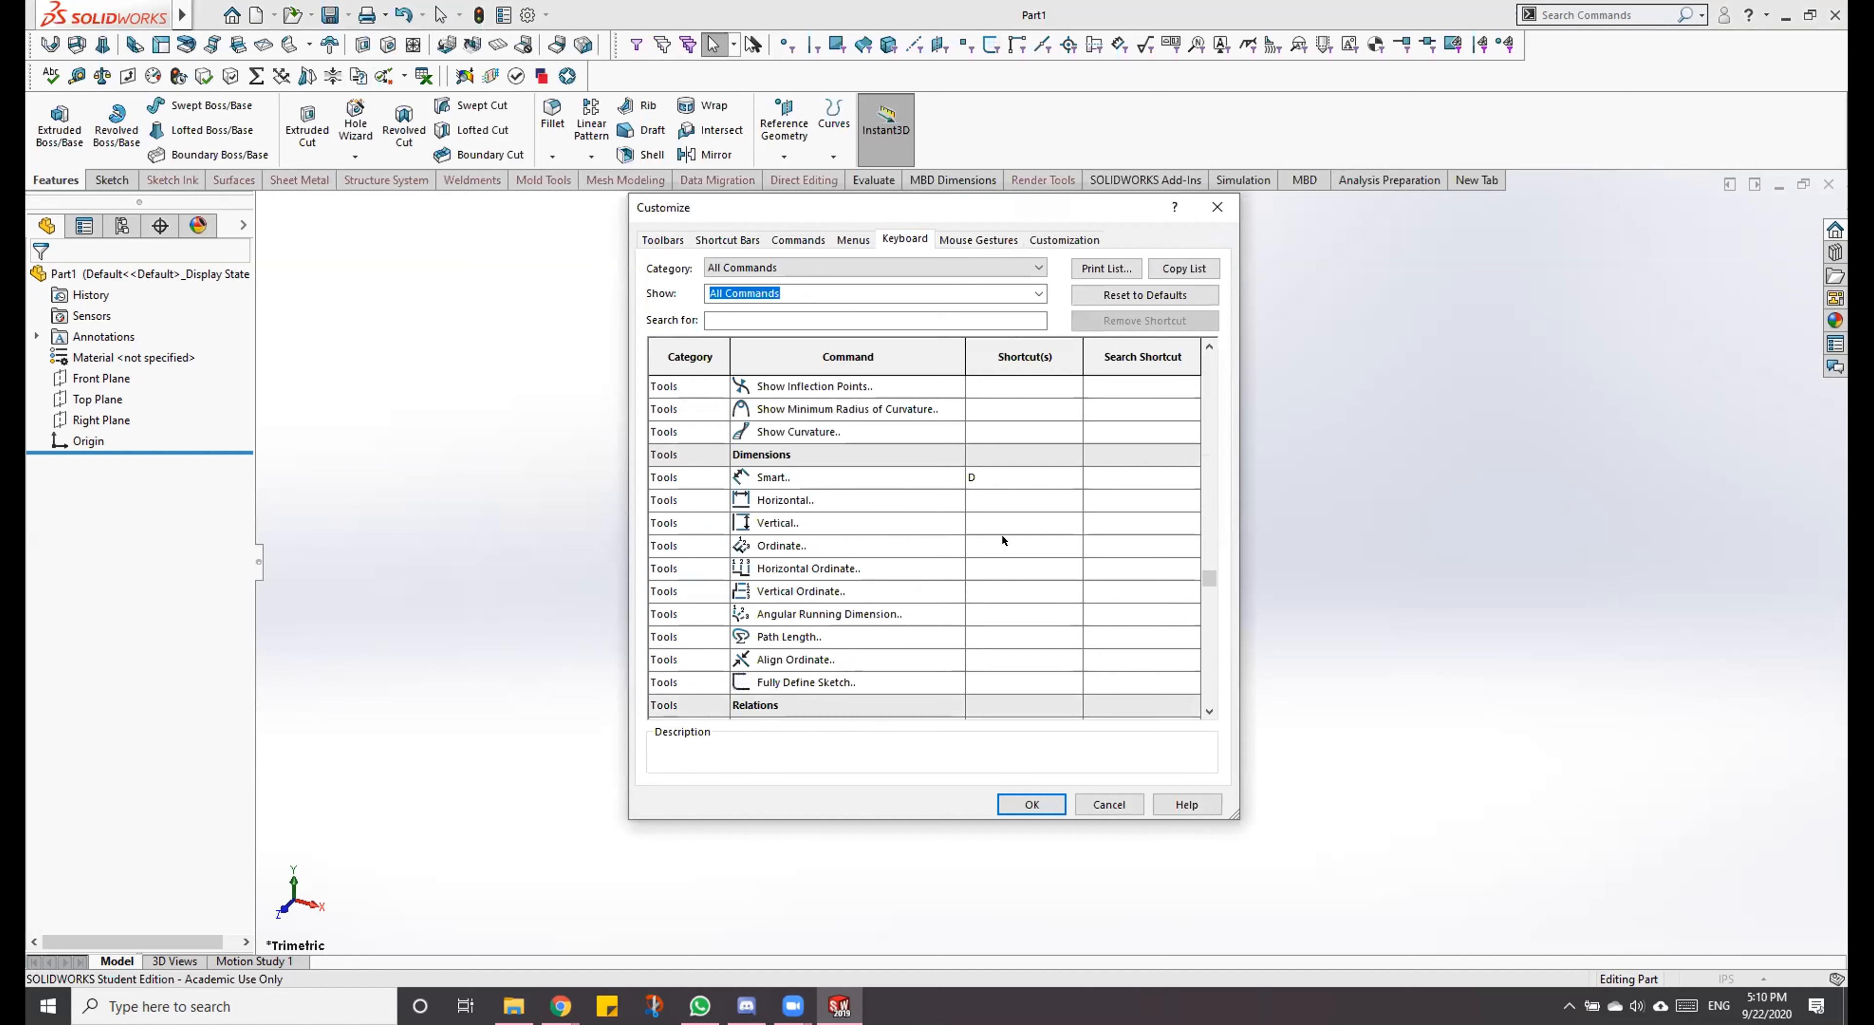
Step: Examine the shortcuts of the remaining Tools, Simulation, Help and Others commands, and accept and close the customization
scroll(1053, 481, down, 10)
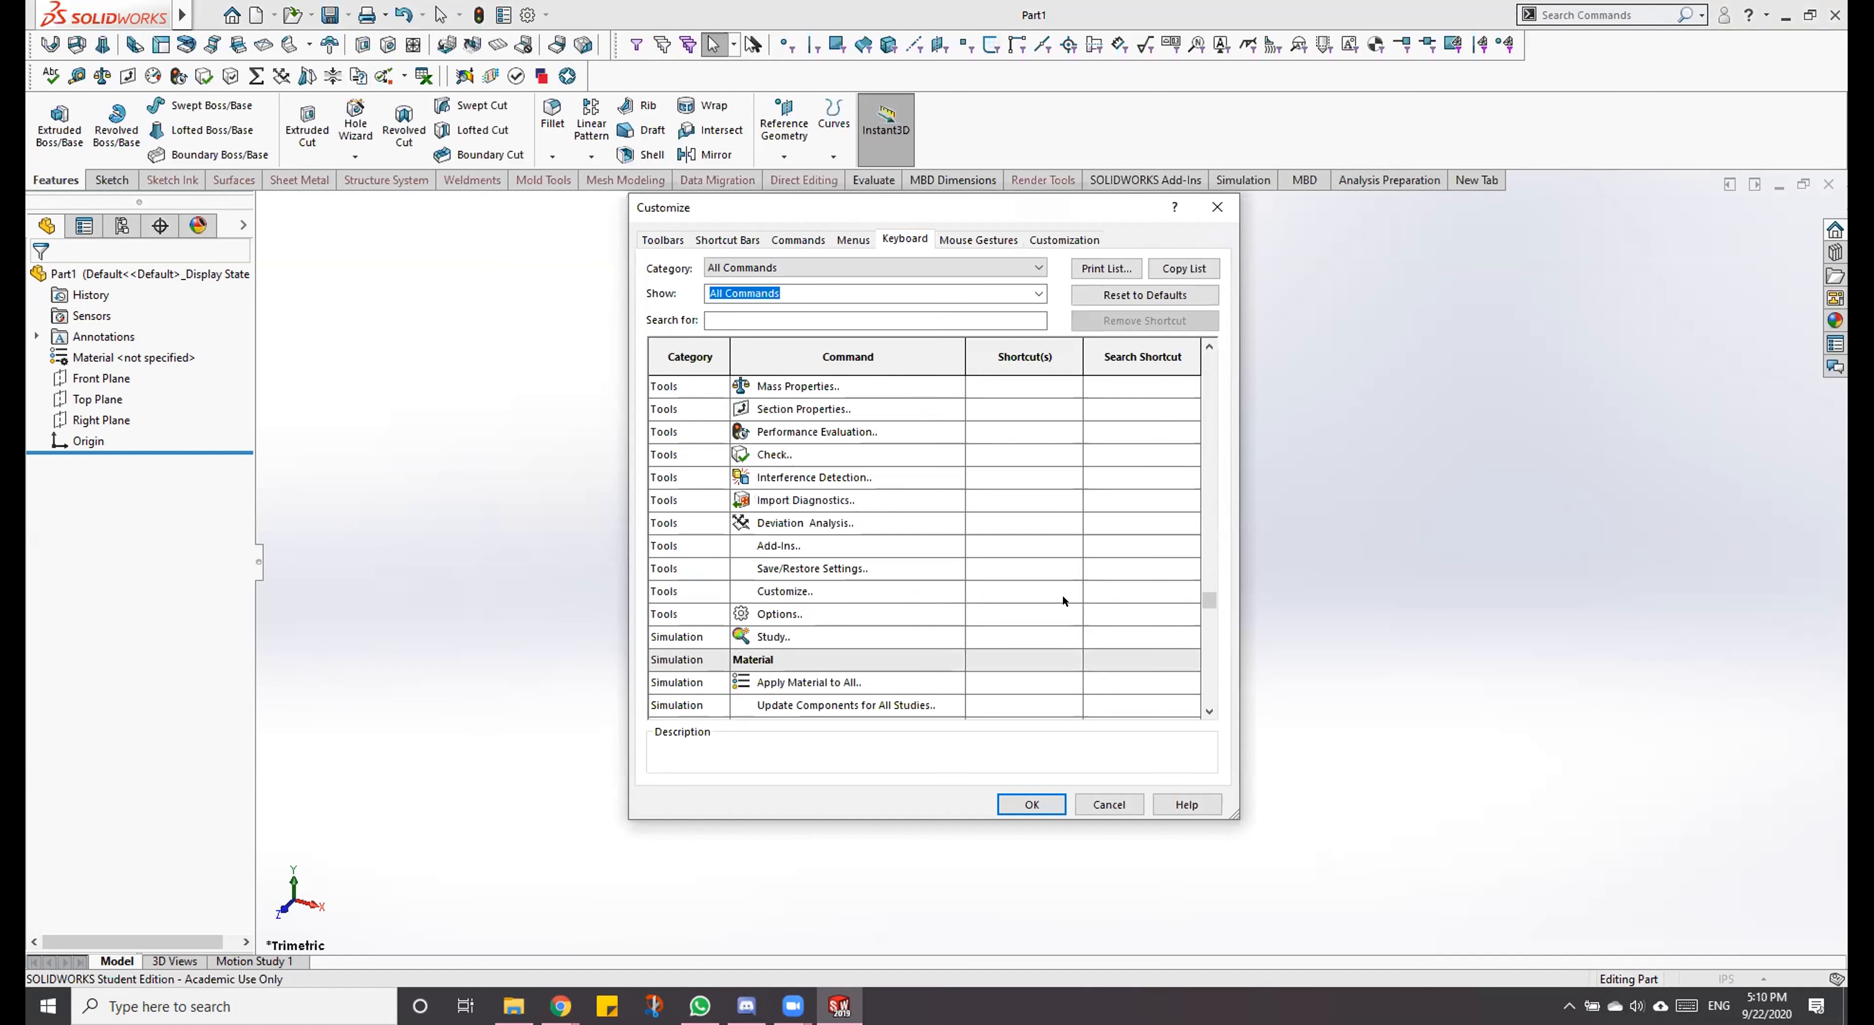
scroll(1060, 575, down, 12)
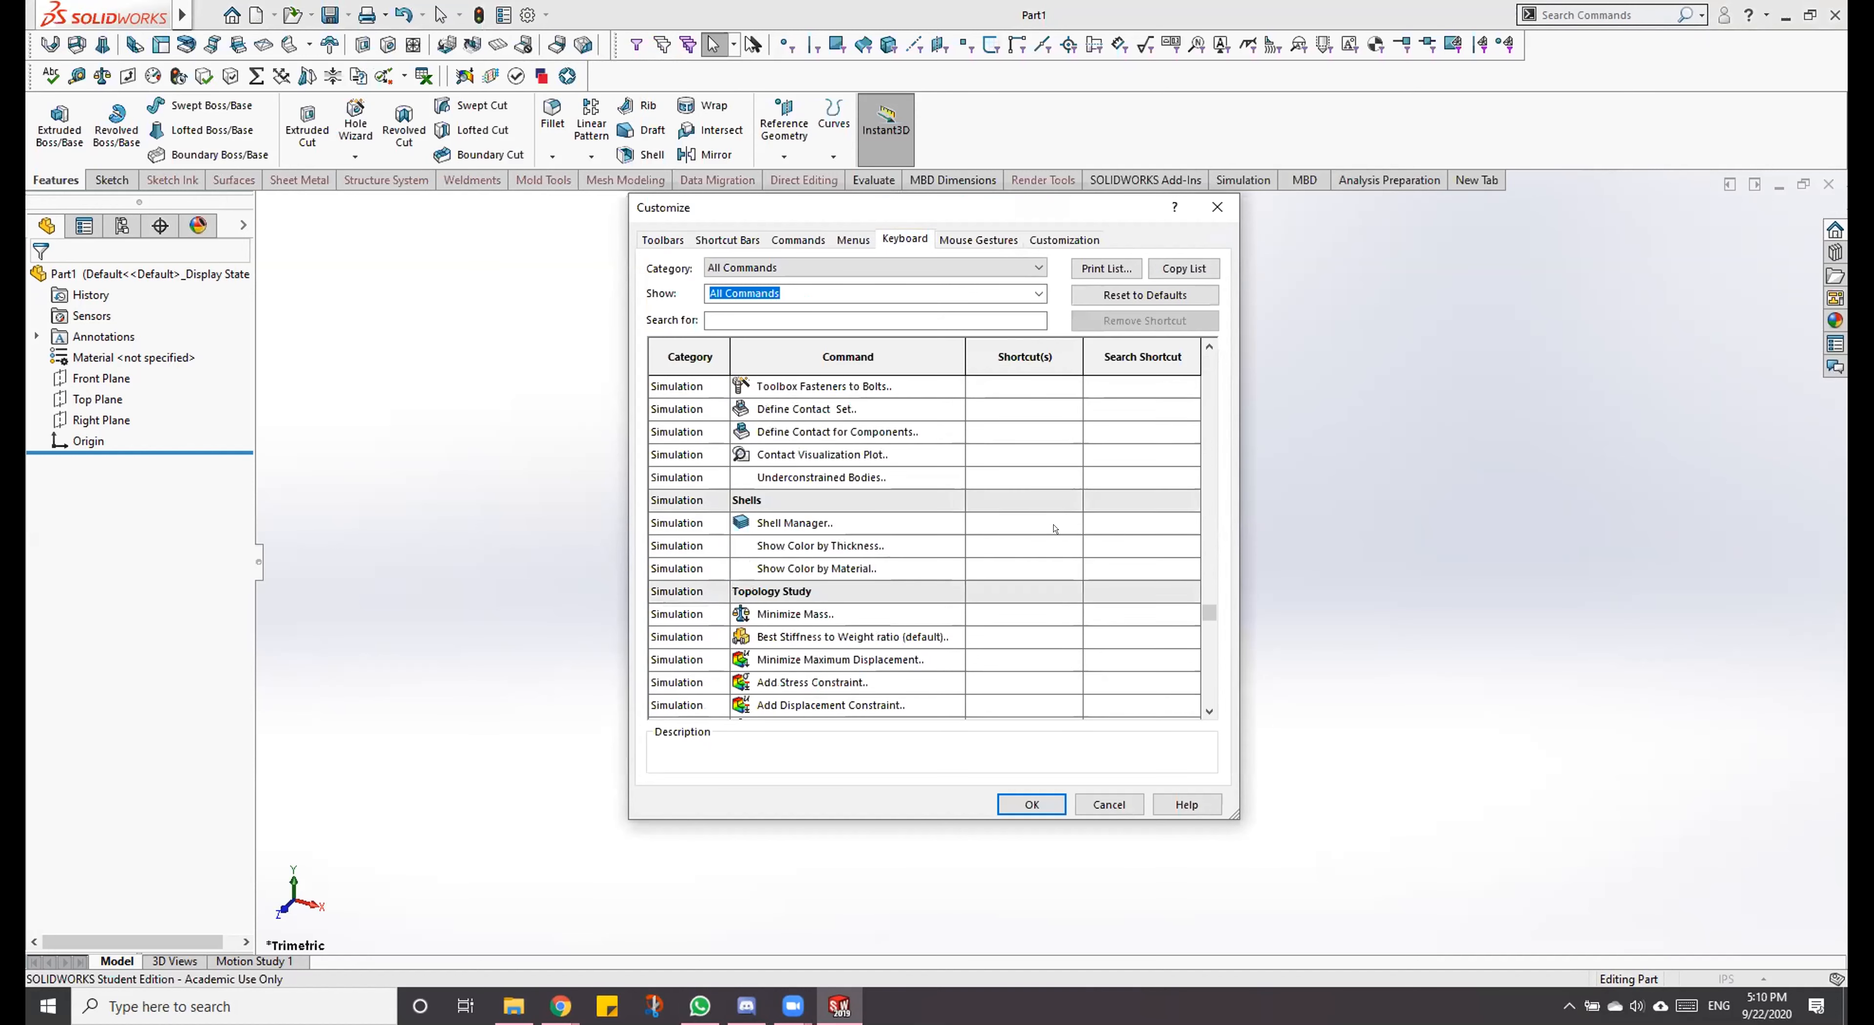
scroll(1054, 529, down, 12)
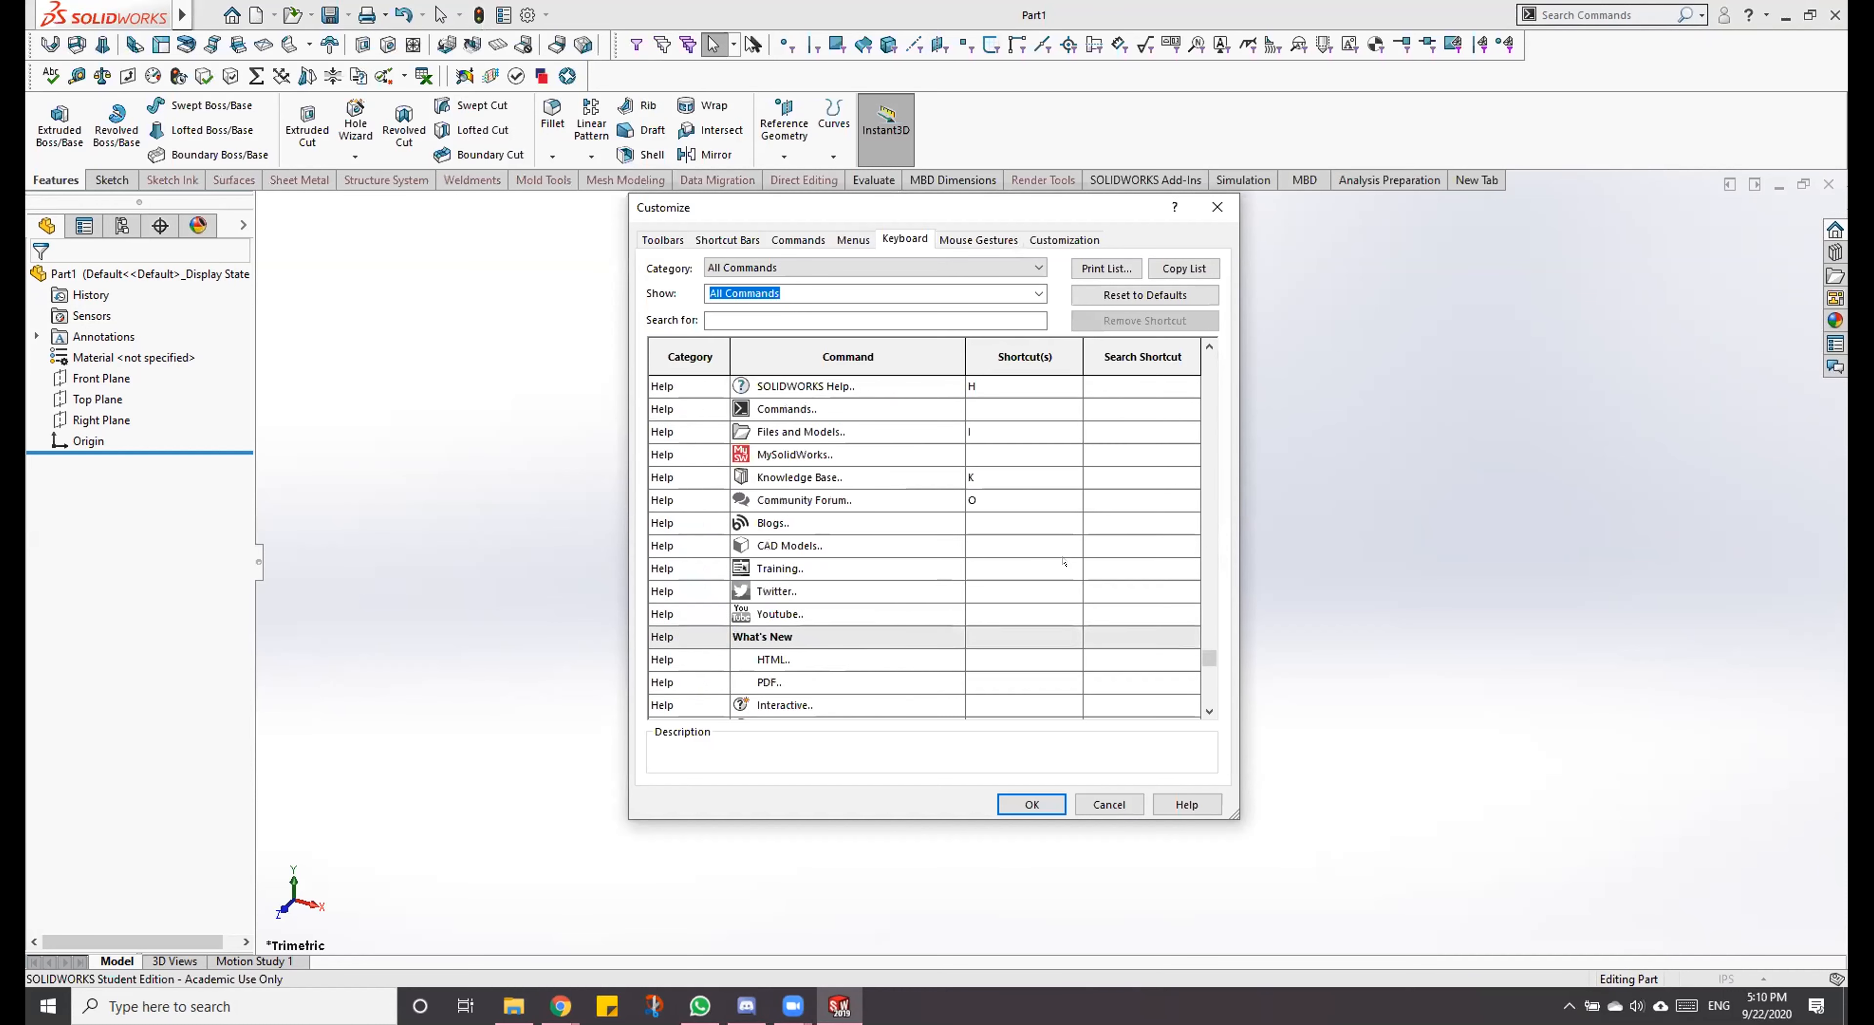
scroll(1065, 559, up, 3)
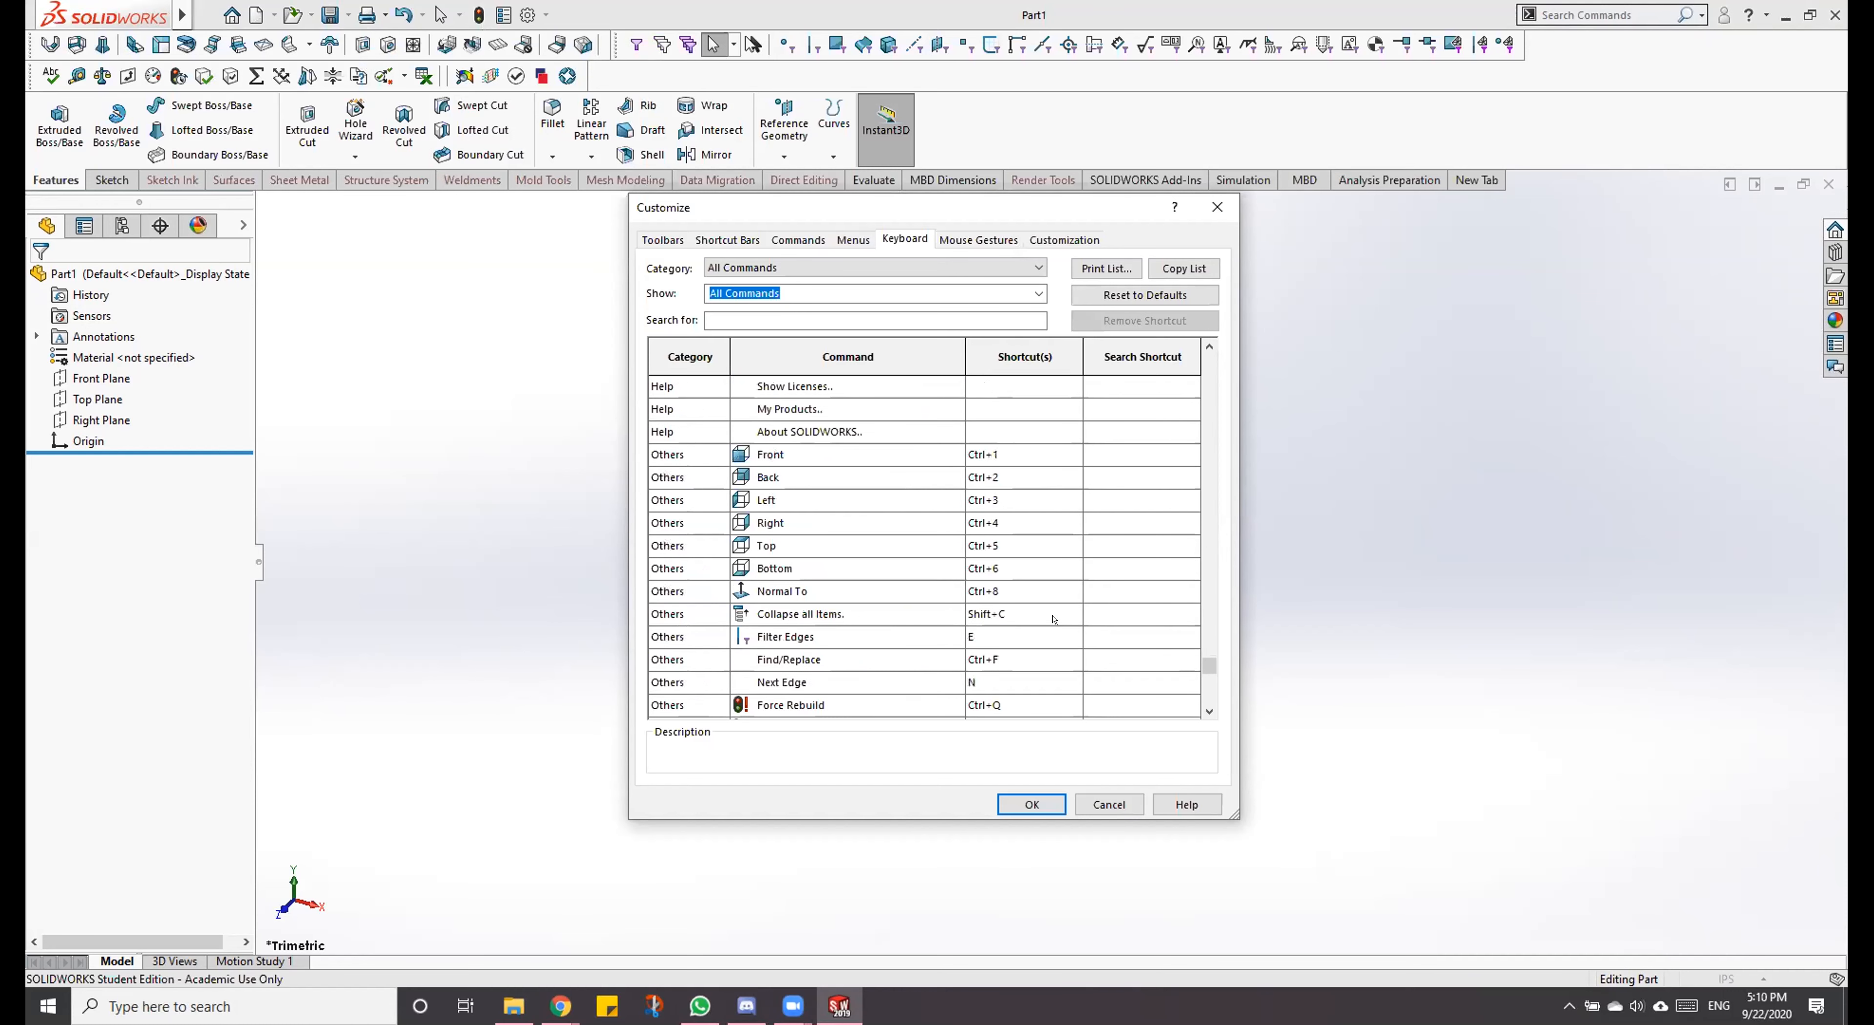
scroll(1048, 585, down, 2)
scroll(1048, 585, up, 2)
scroll(1039, 572, down, 6)
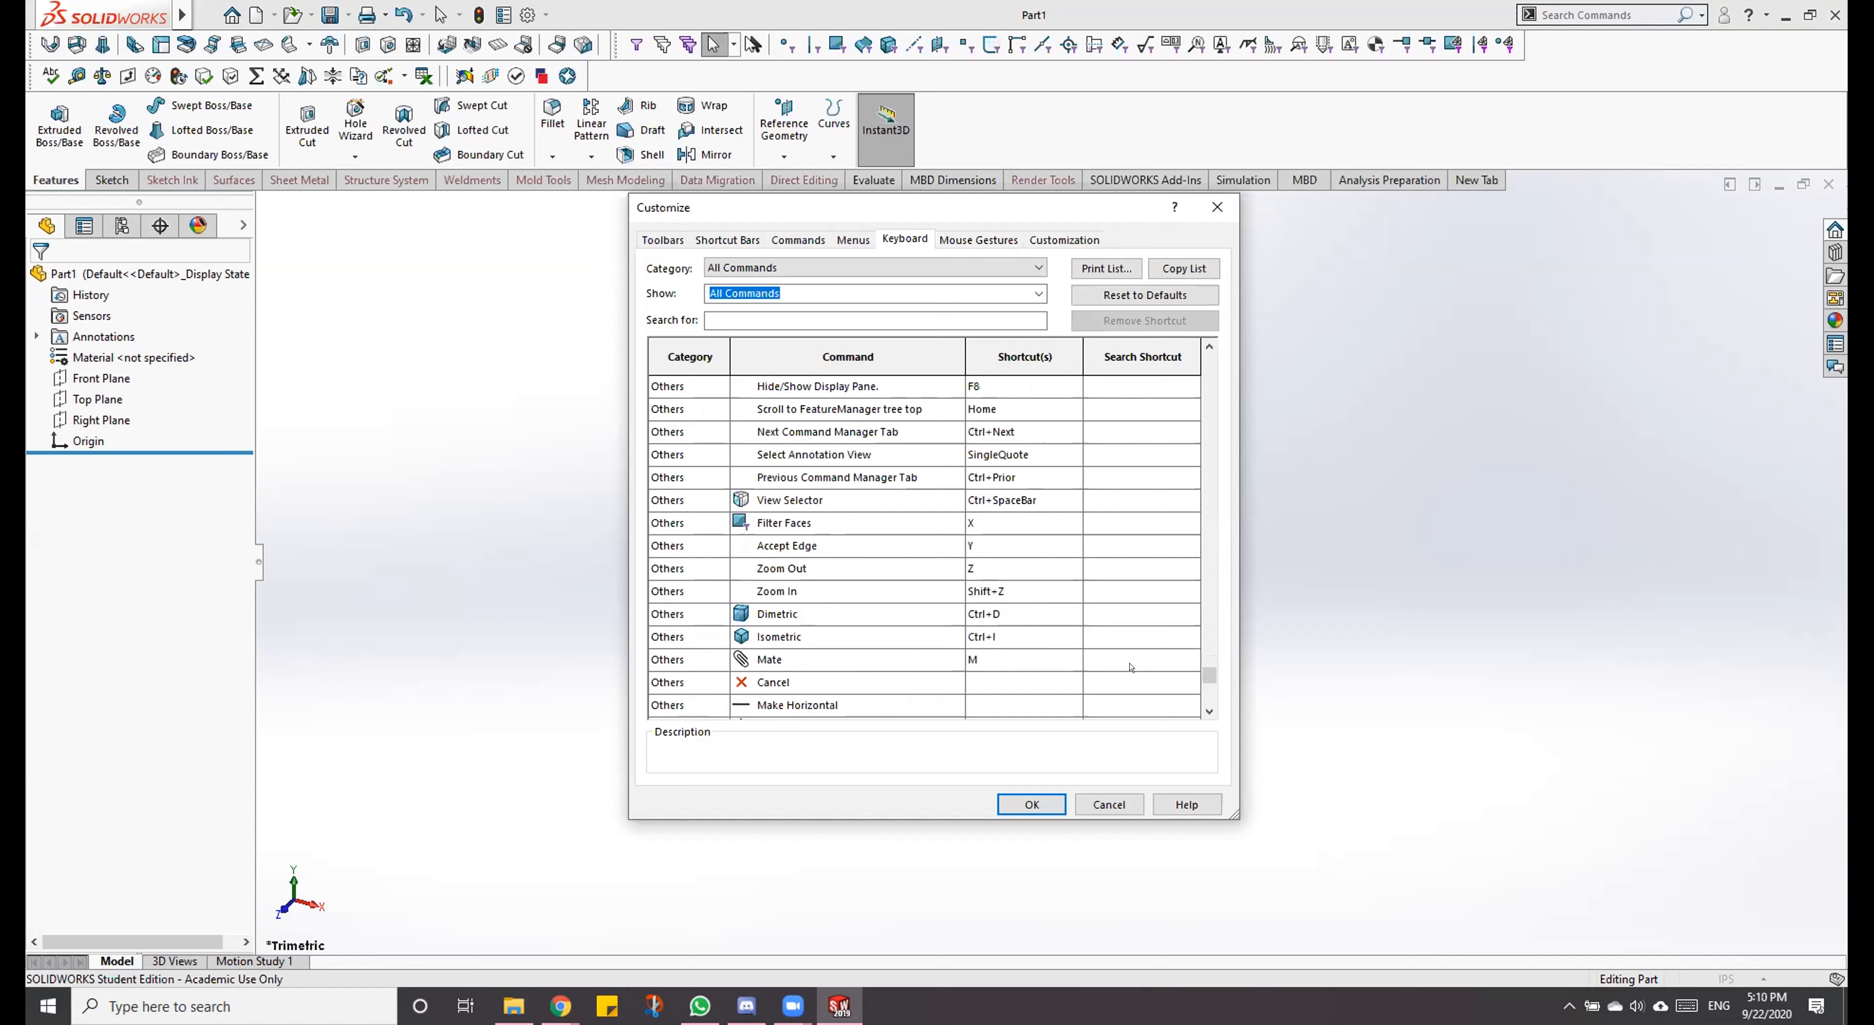
click(1036, 801)
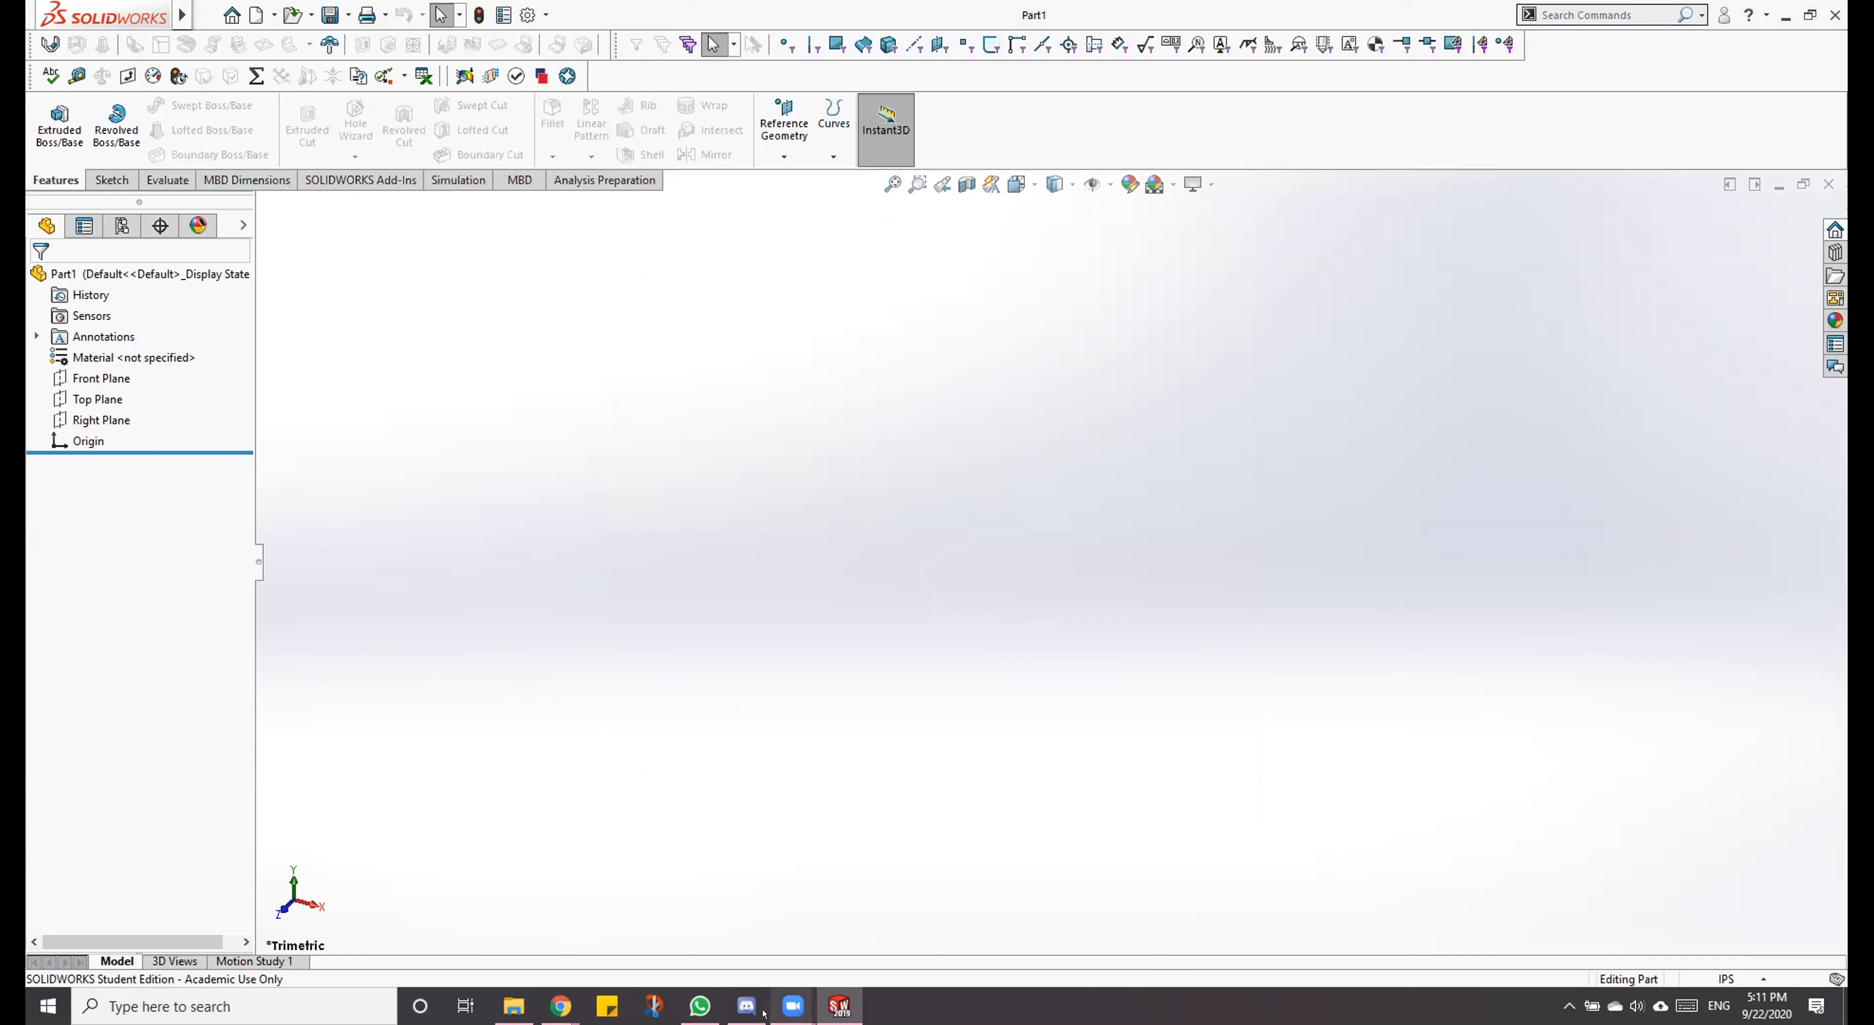
Step: Switch to the SolidWorks Tutorials Materials folder in Google Drive, preview Dowel Block.PDF, and close the preview
mouse_move(793, 1006)
mouse_move(689, 924)
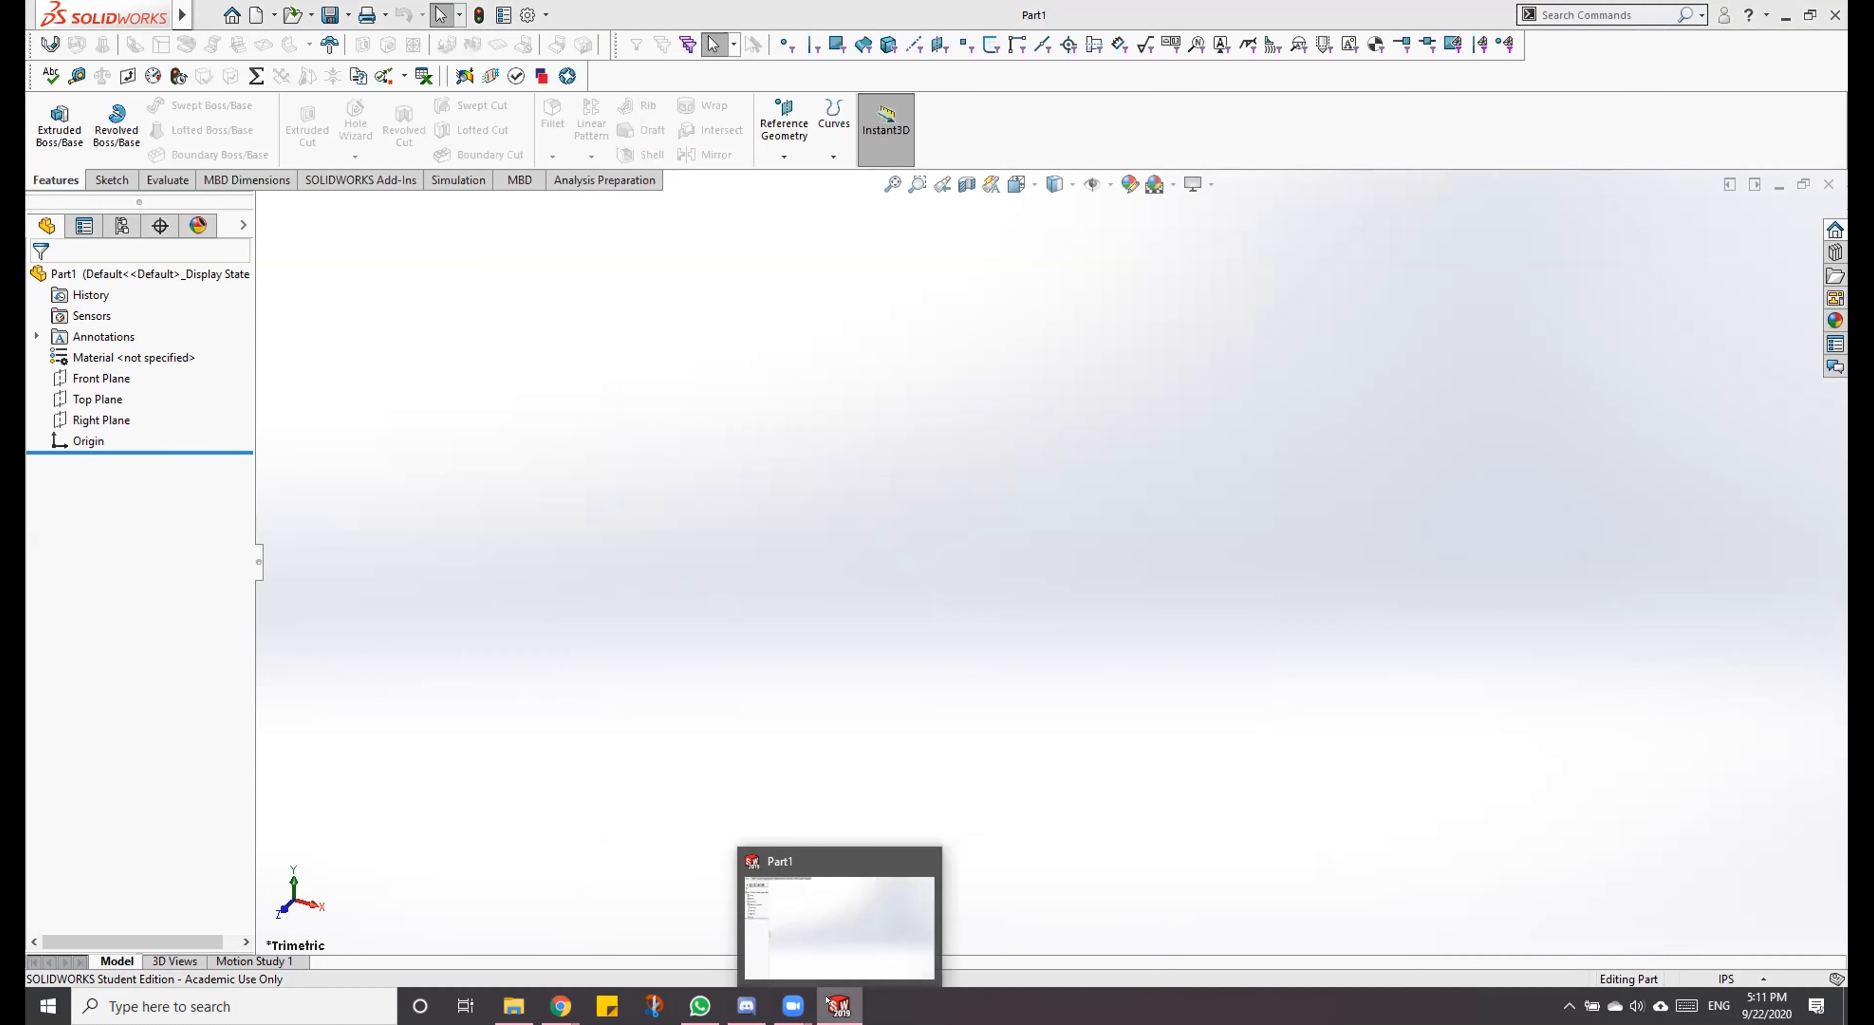
mouse_move(550, 1016)
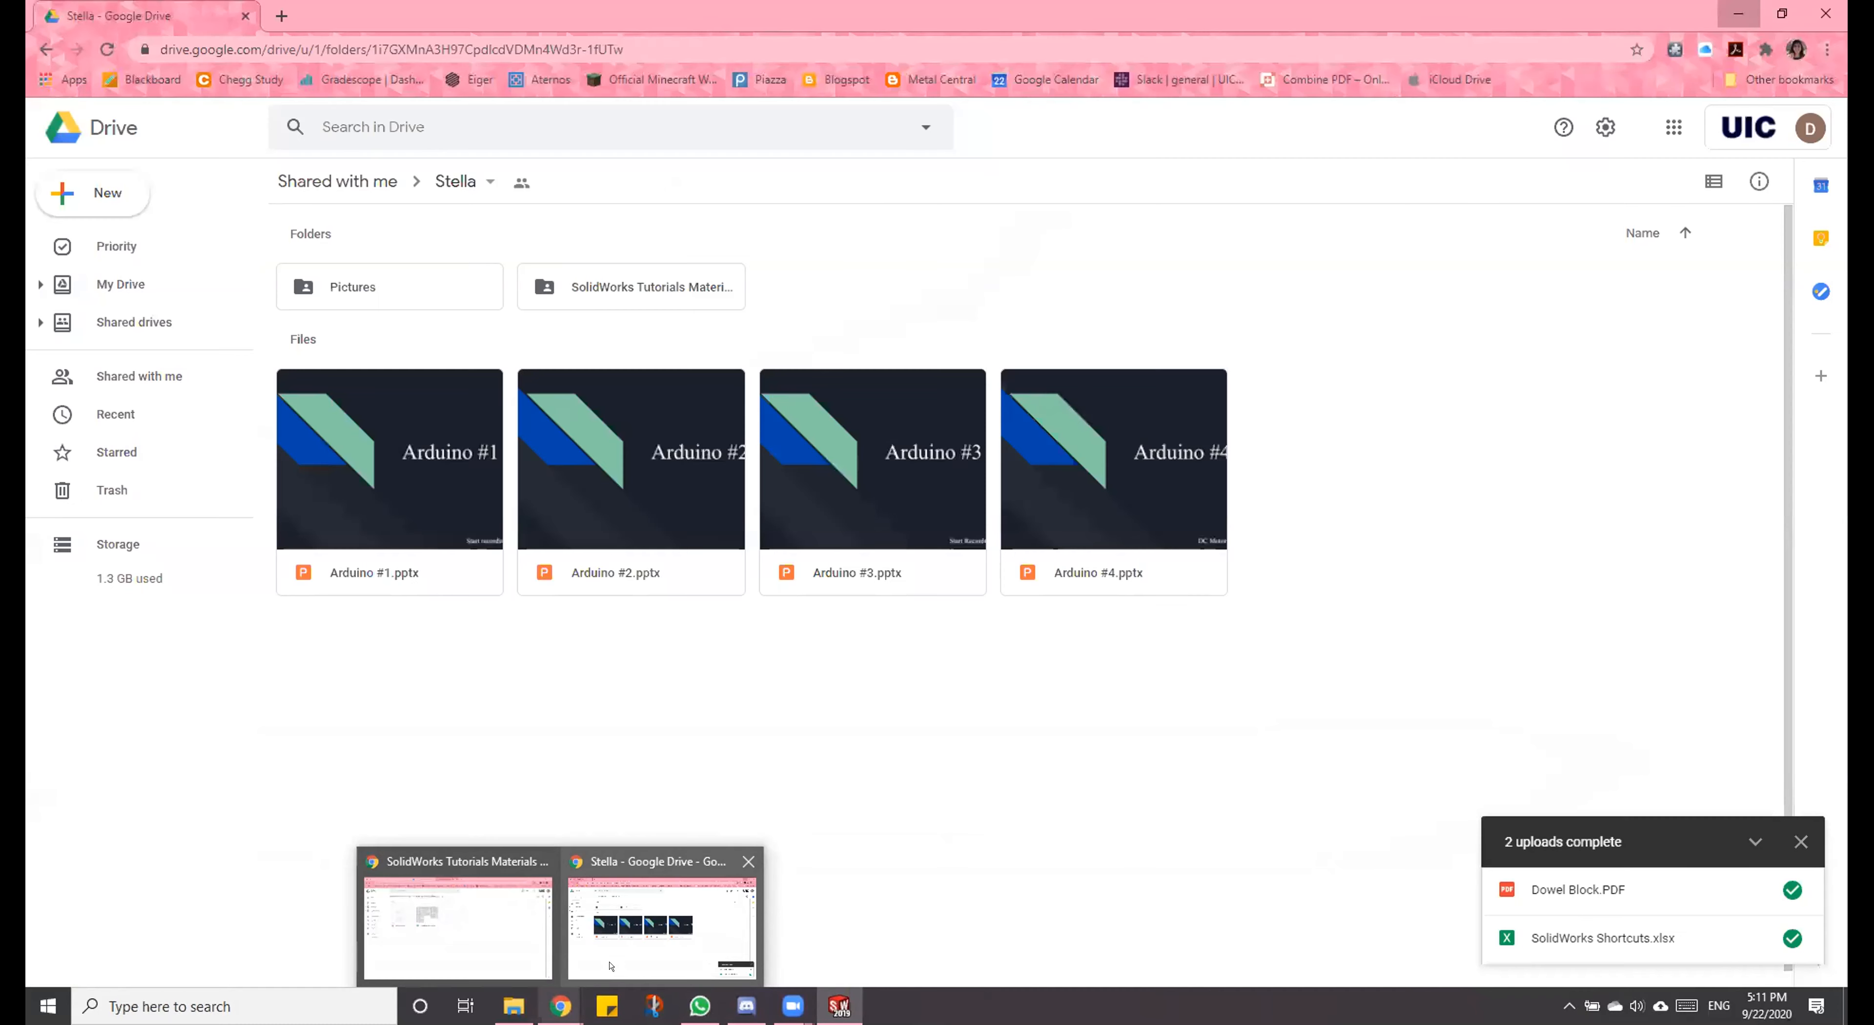
click(459, 929)
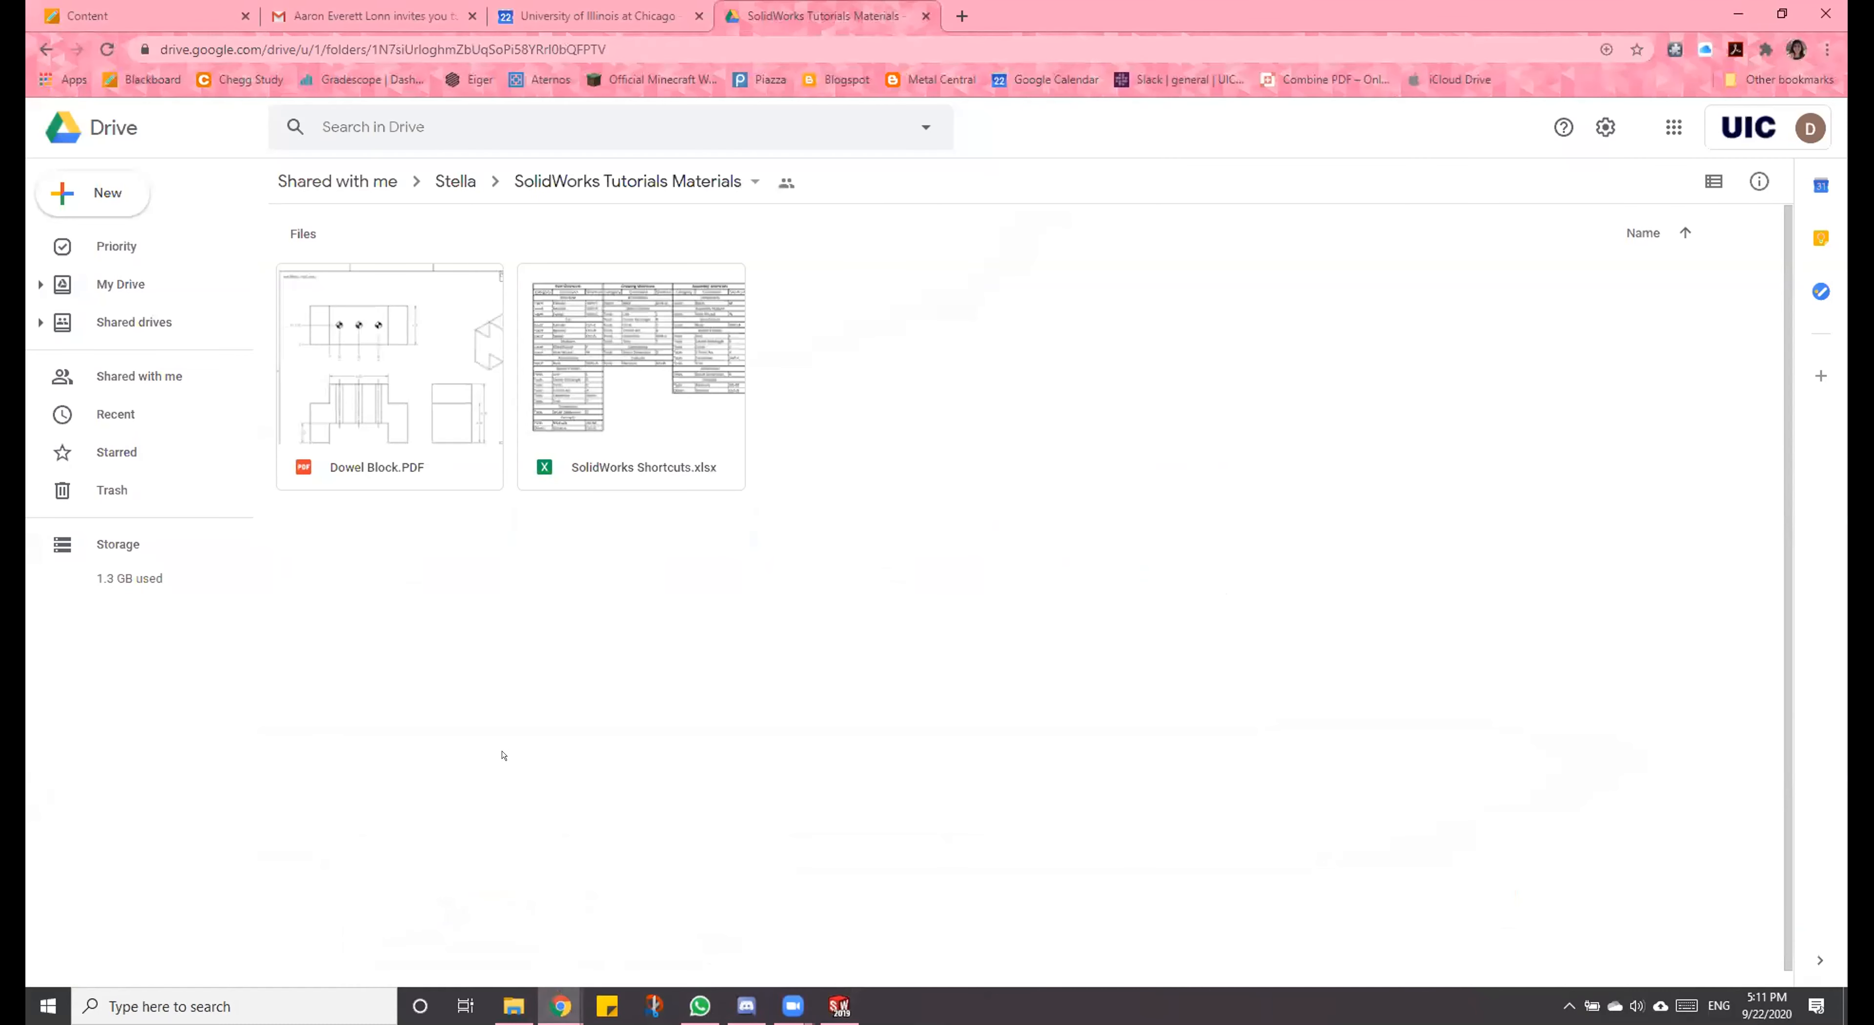
double_click(418, 335)
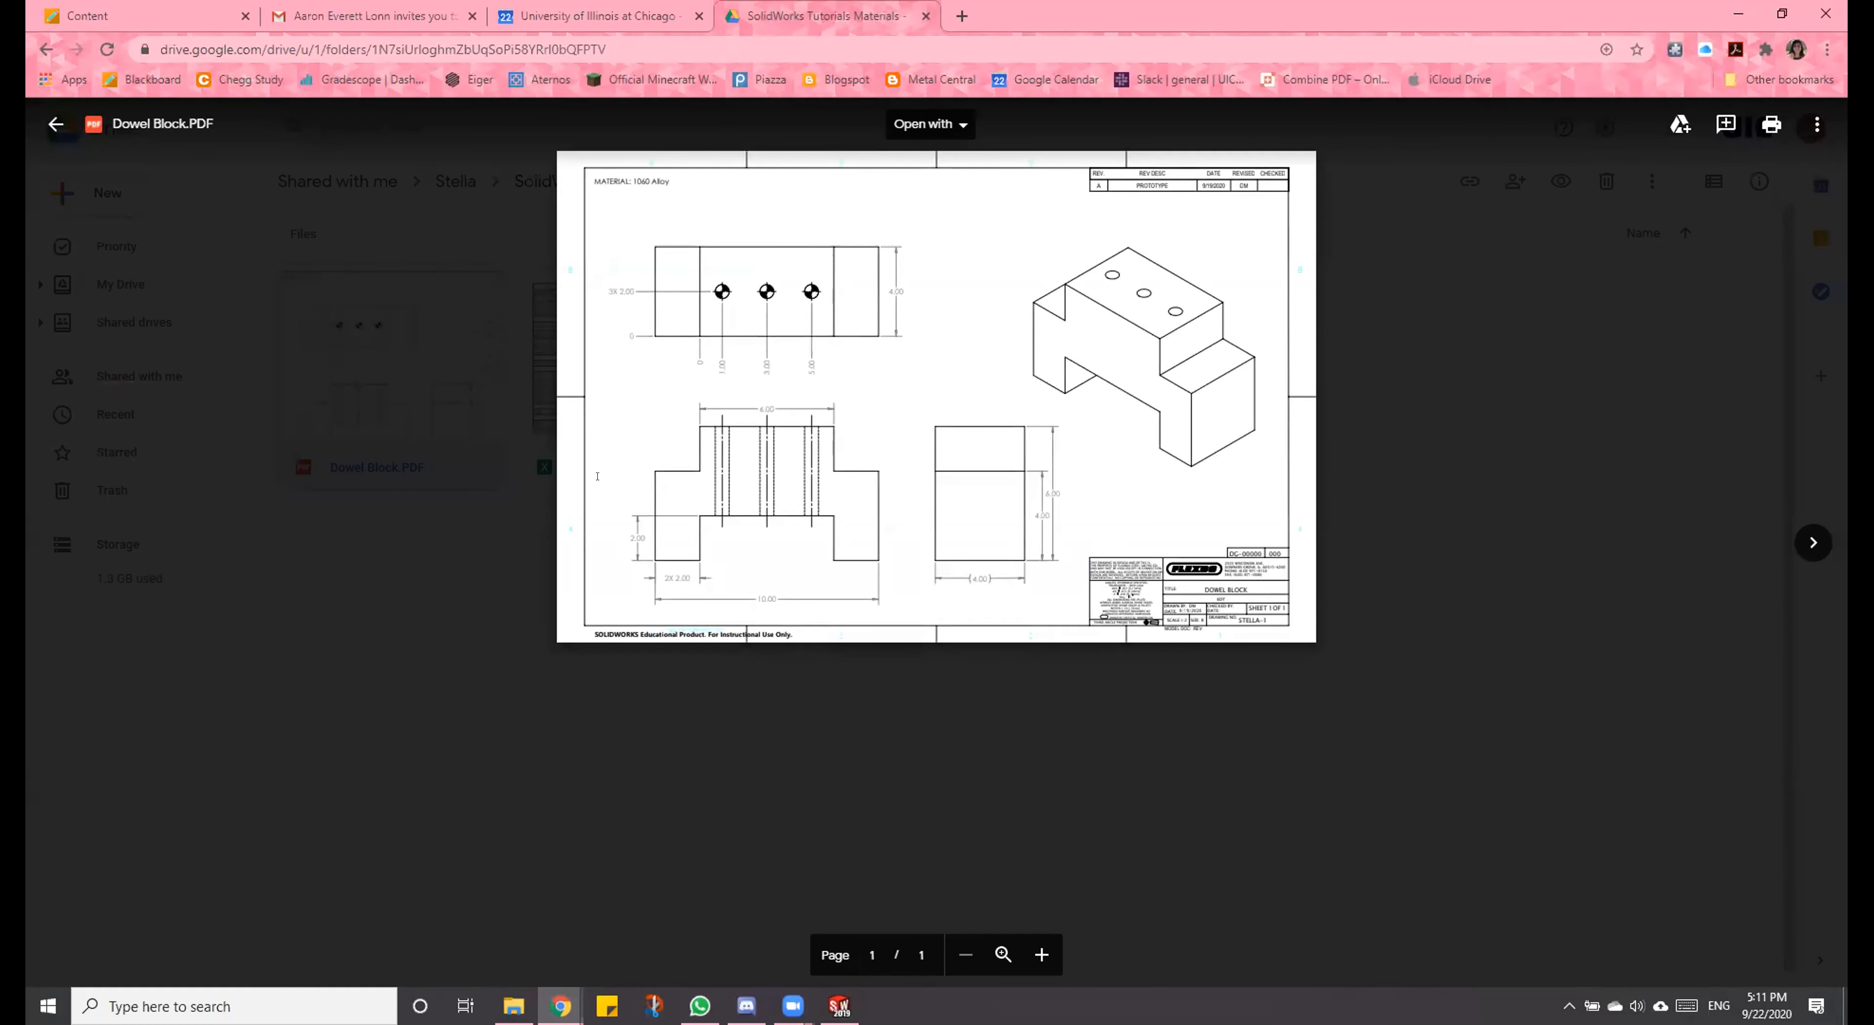
key(Escape)
right_click(431, 421)
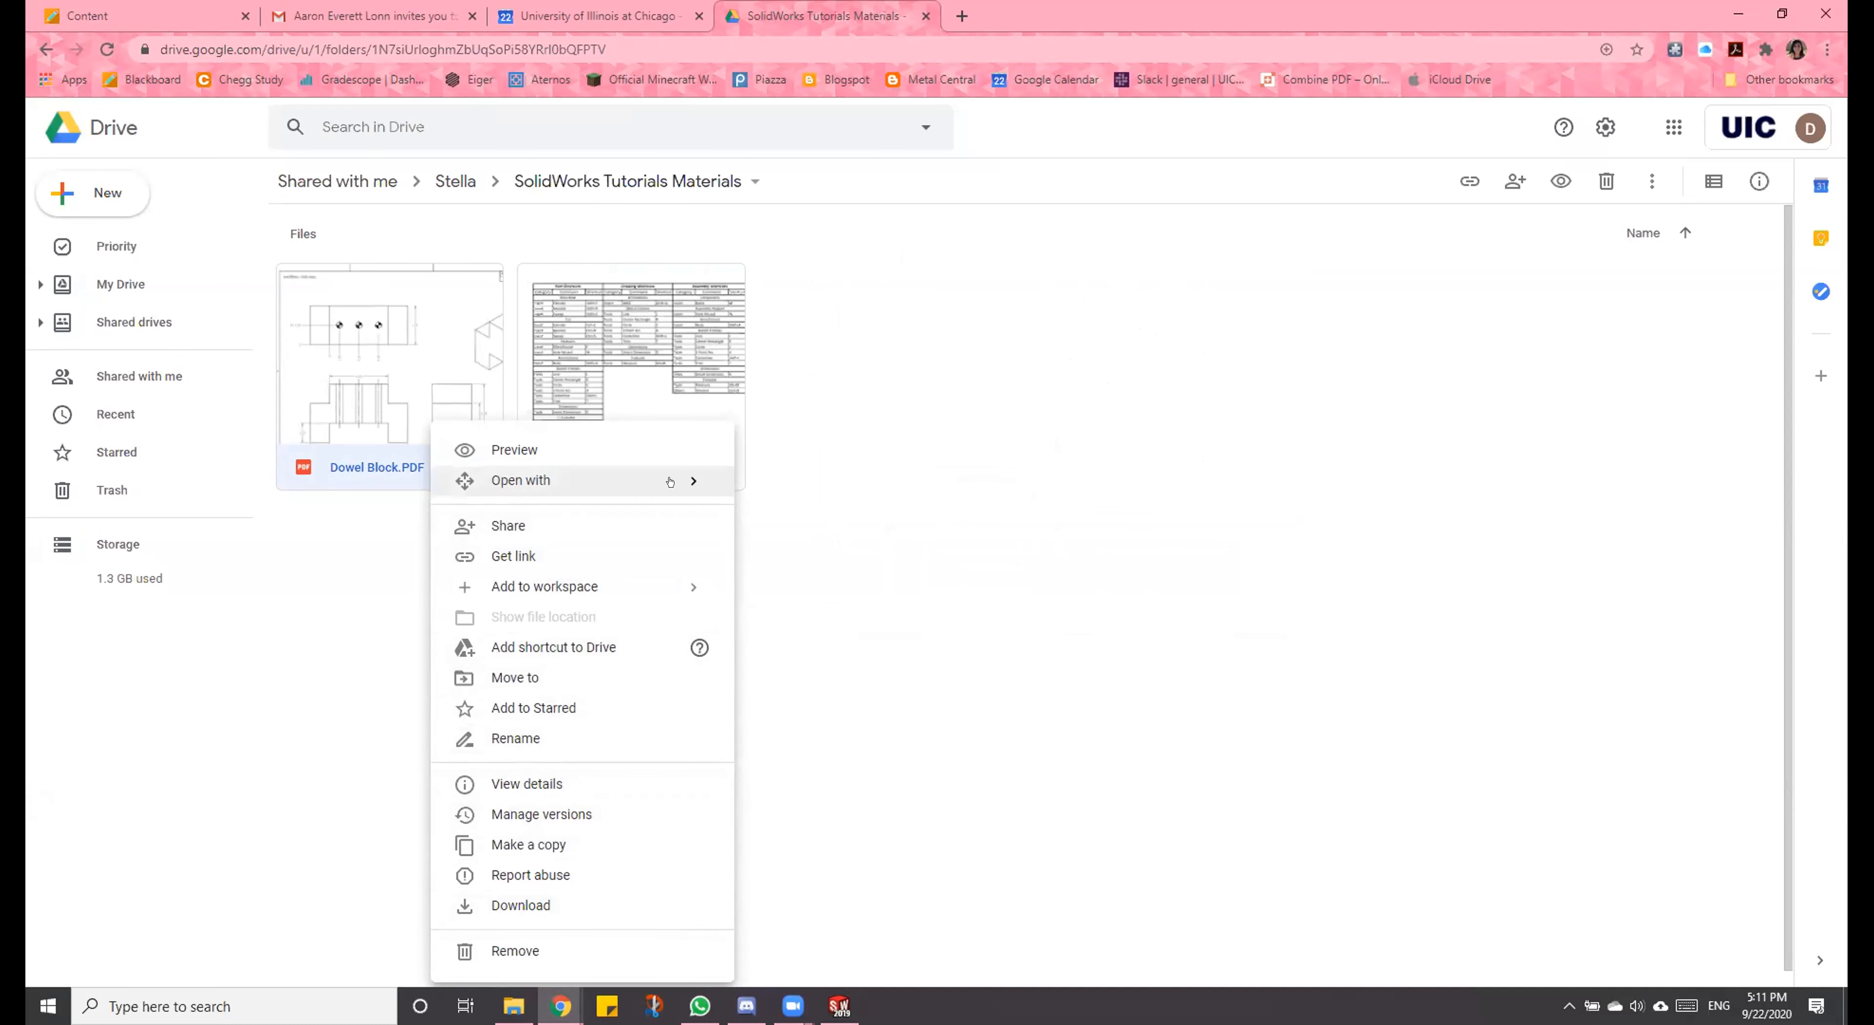
mouse_move(669, 482)
click(1221, 572)
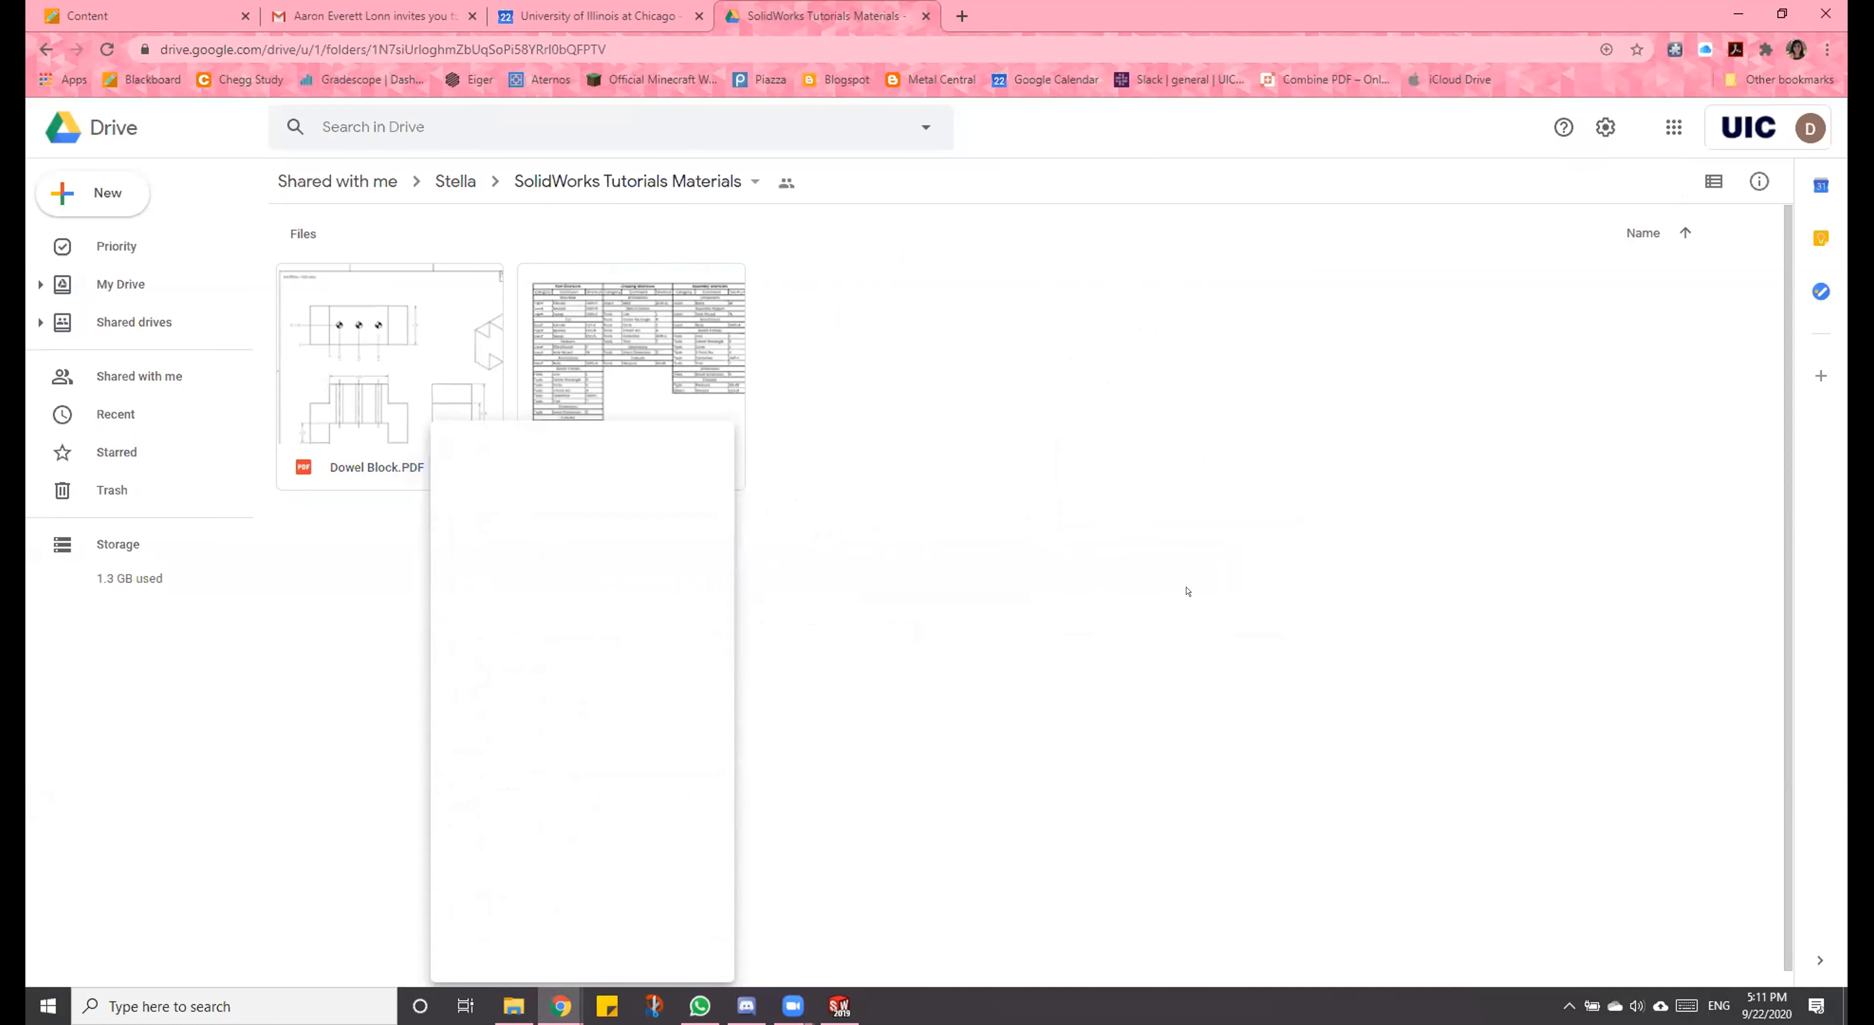
Step: Open the Dowel Block PDF from the SOLIDWORKS TUTORIALS folder in File Explorer and hide the bookmarks in Acrobat Reader
click(513, 1006)
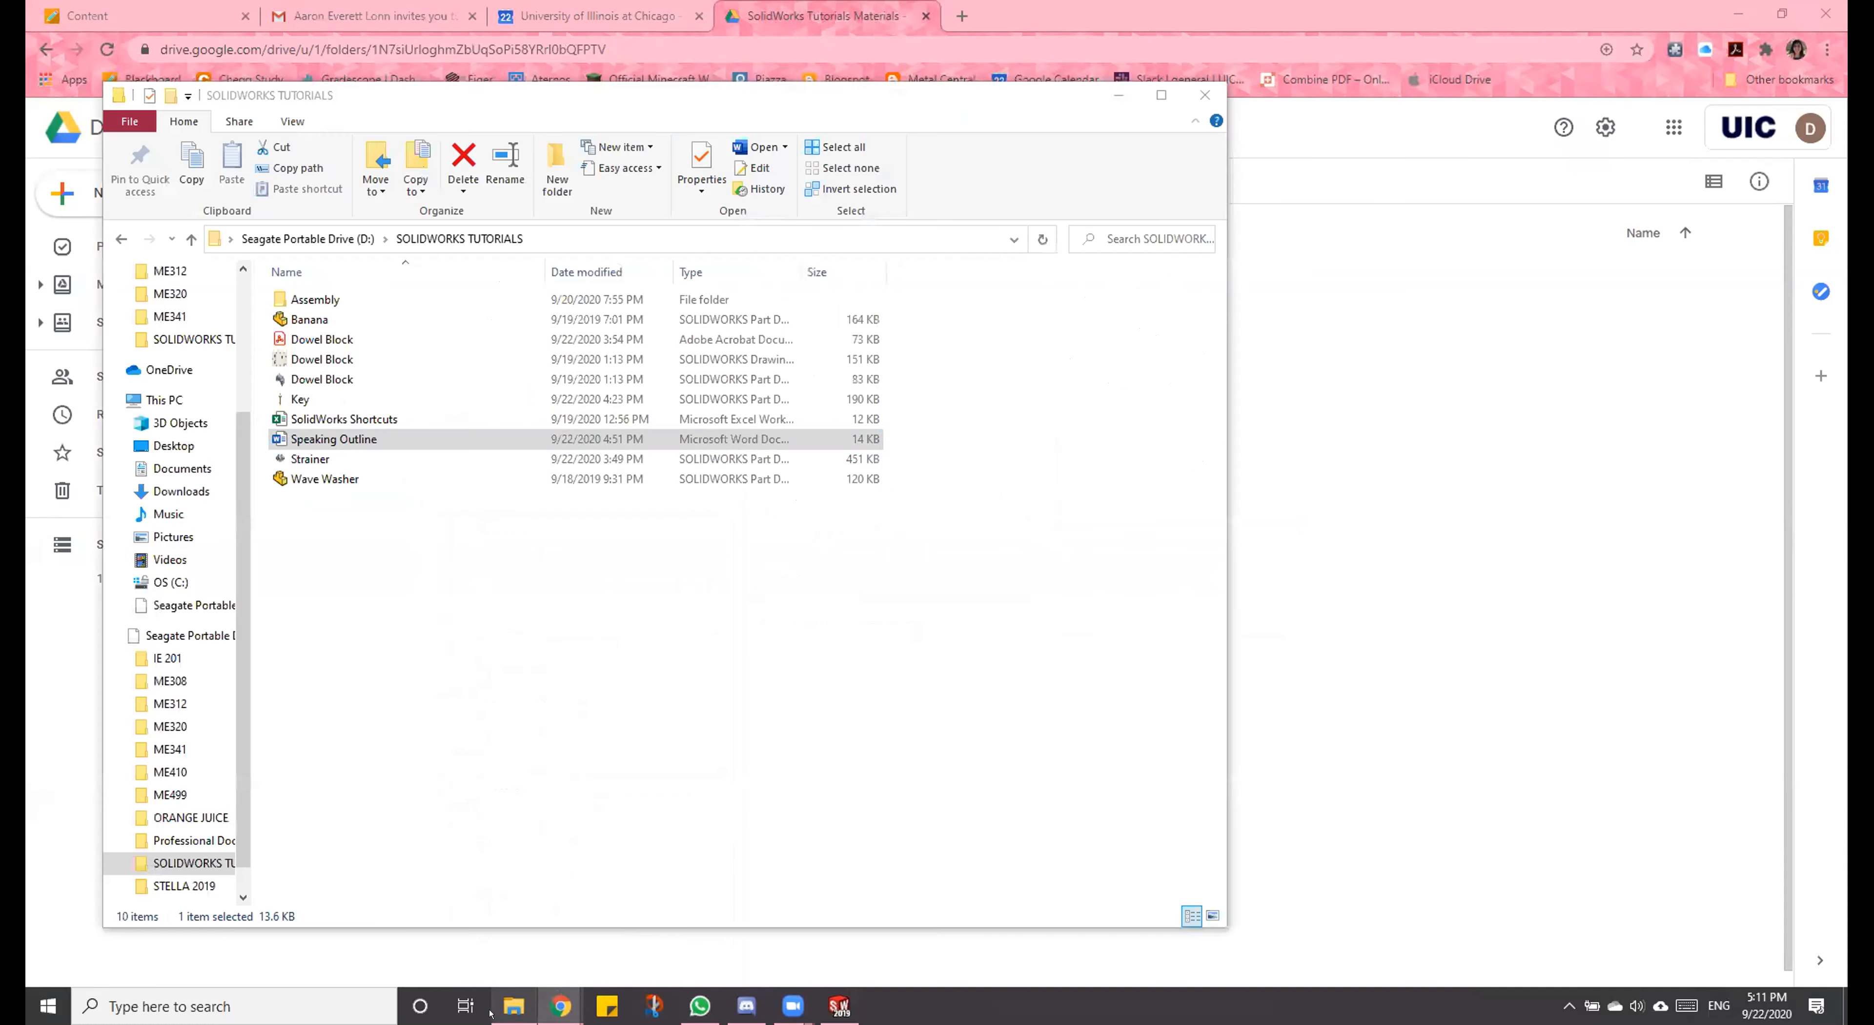
double_click(364, 339)
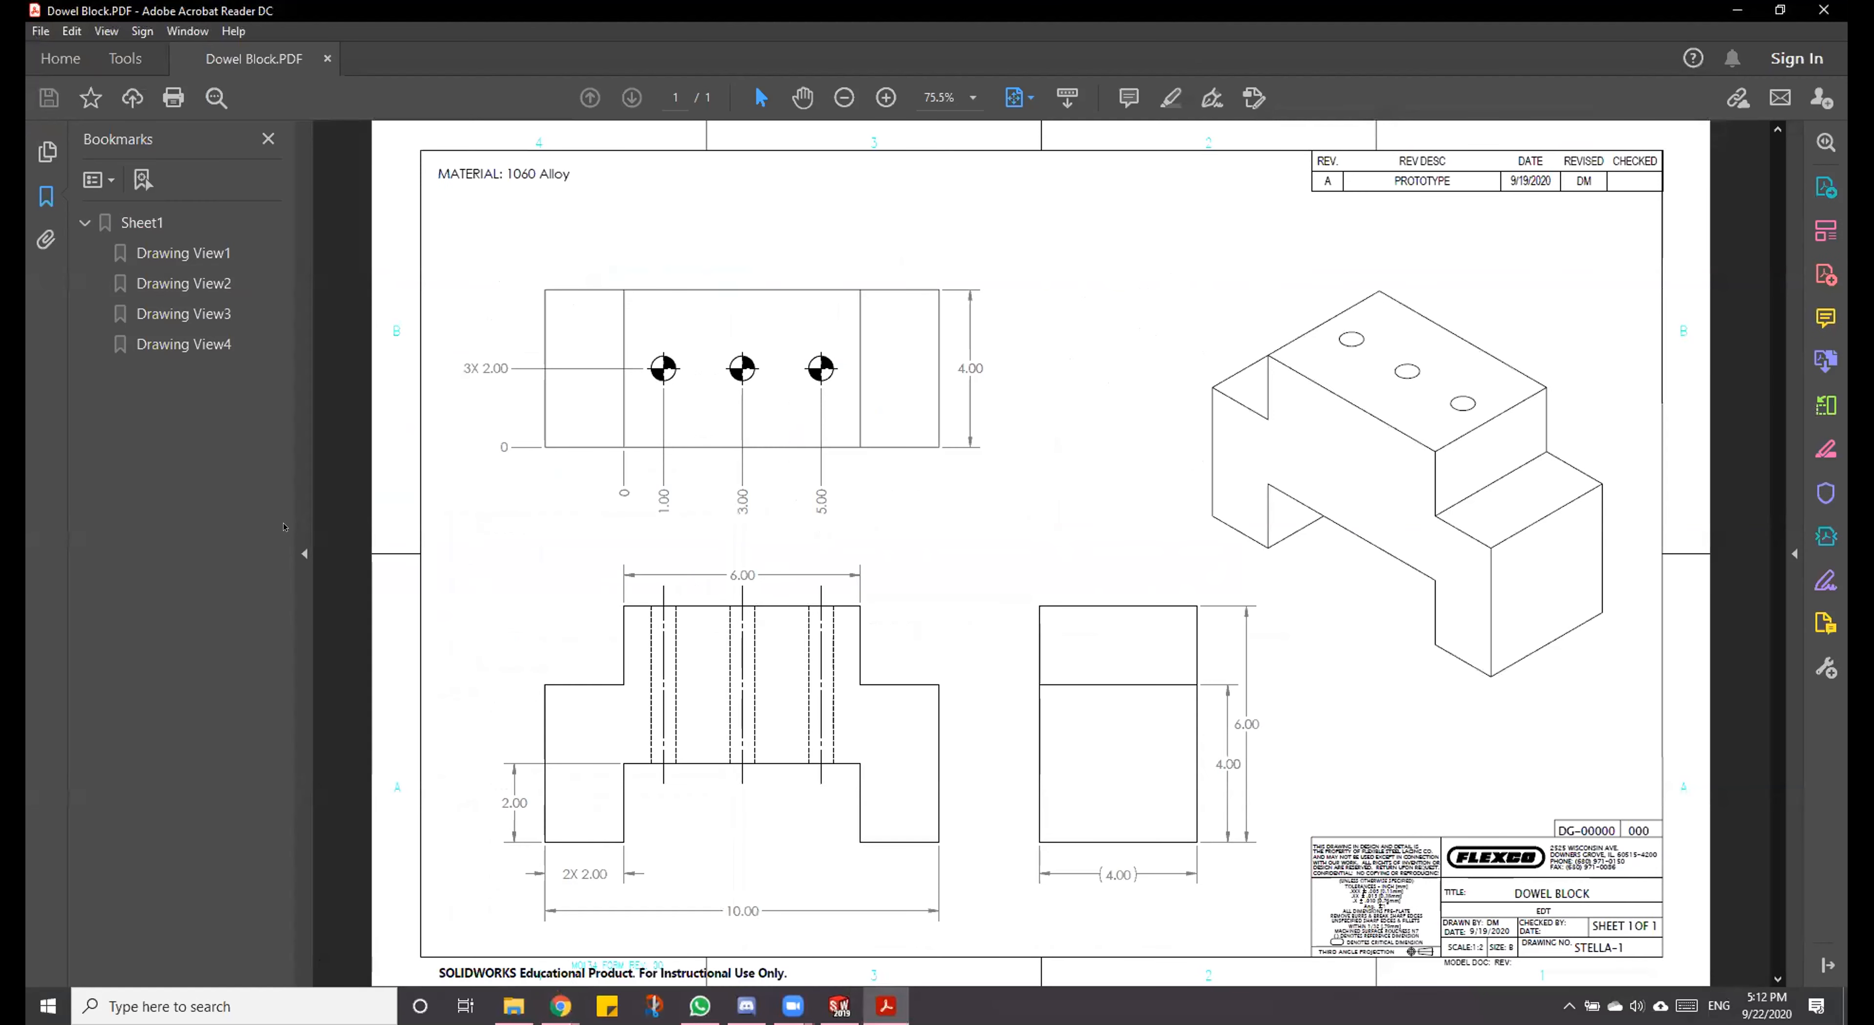
click(304, 553)
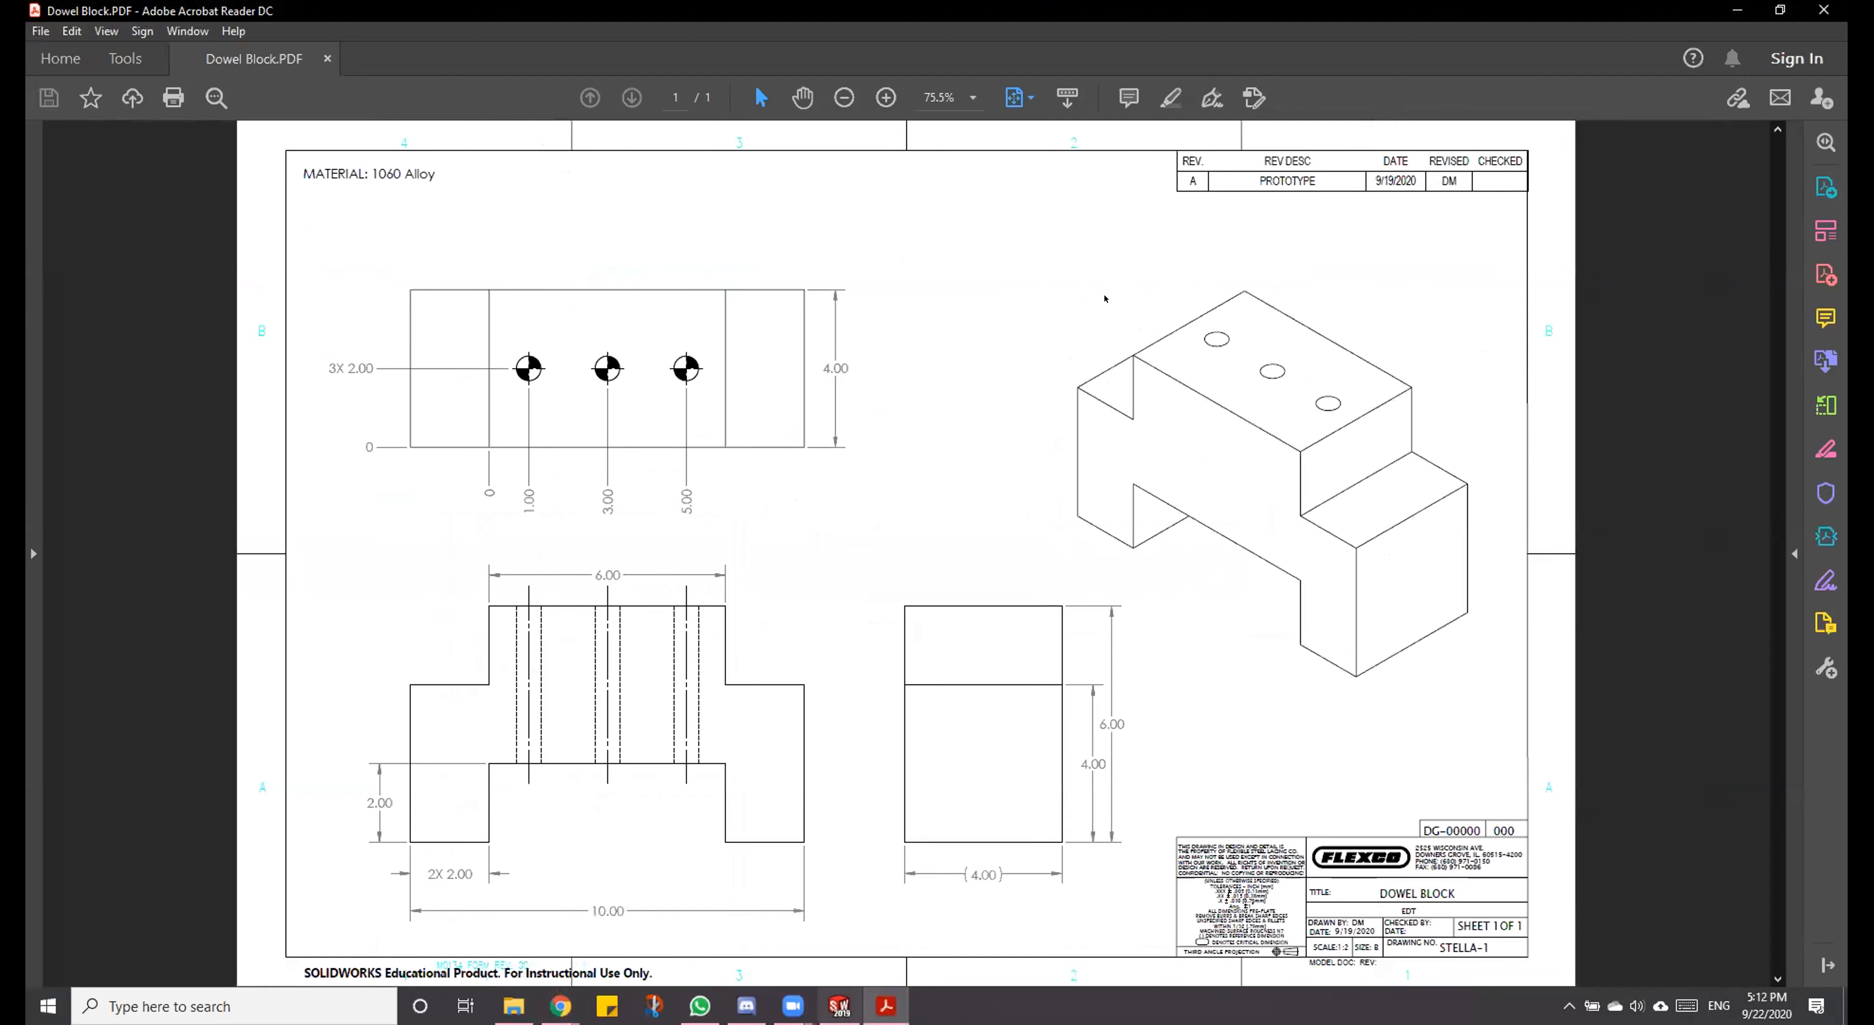
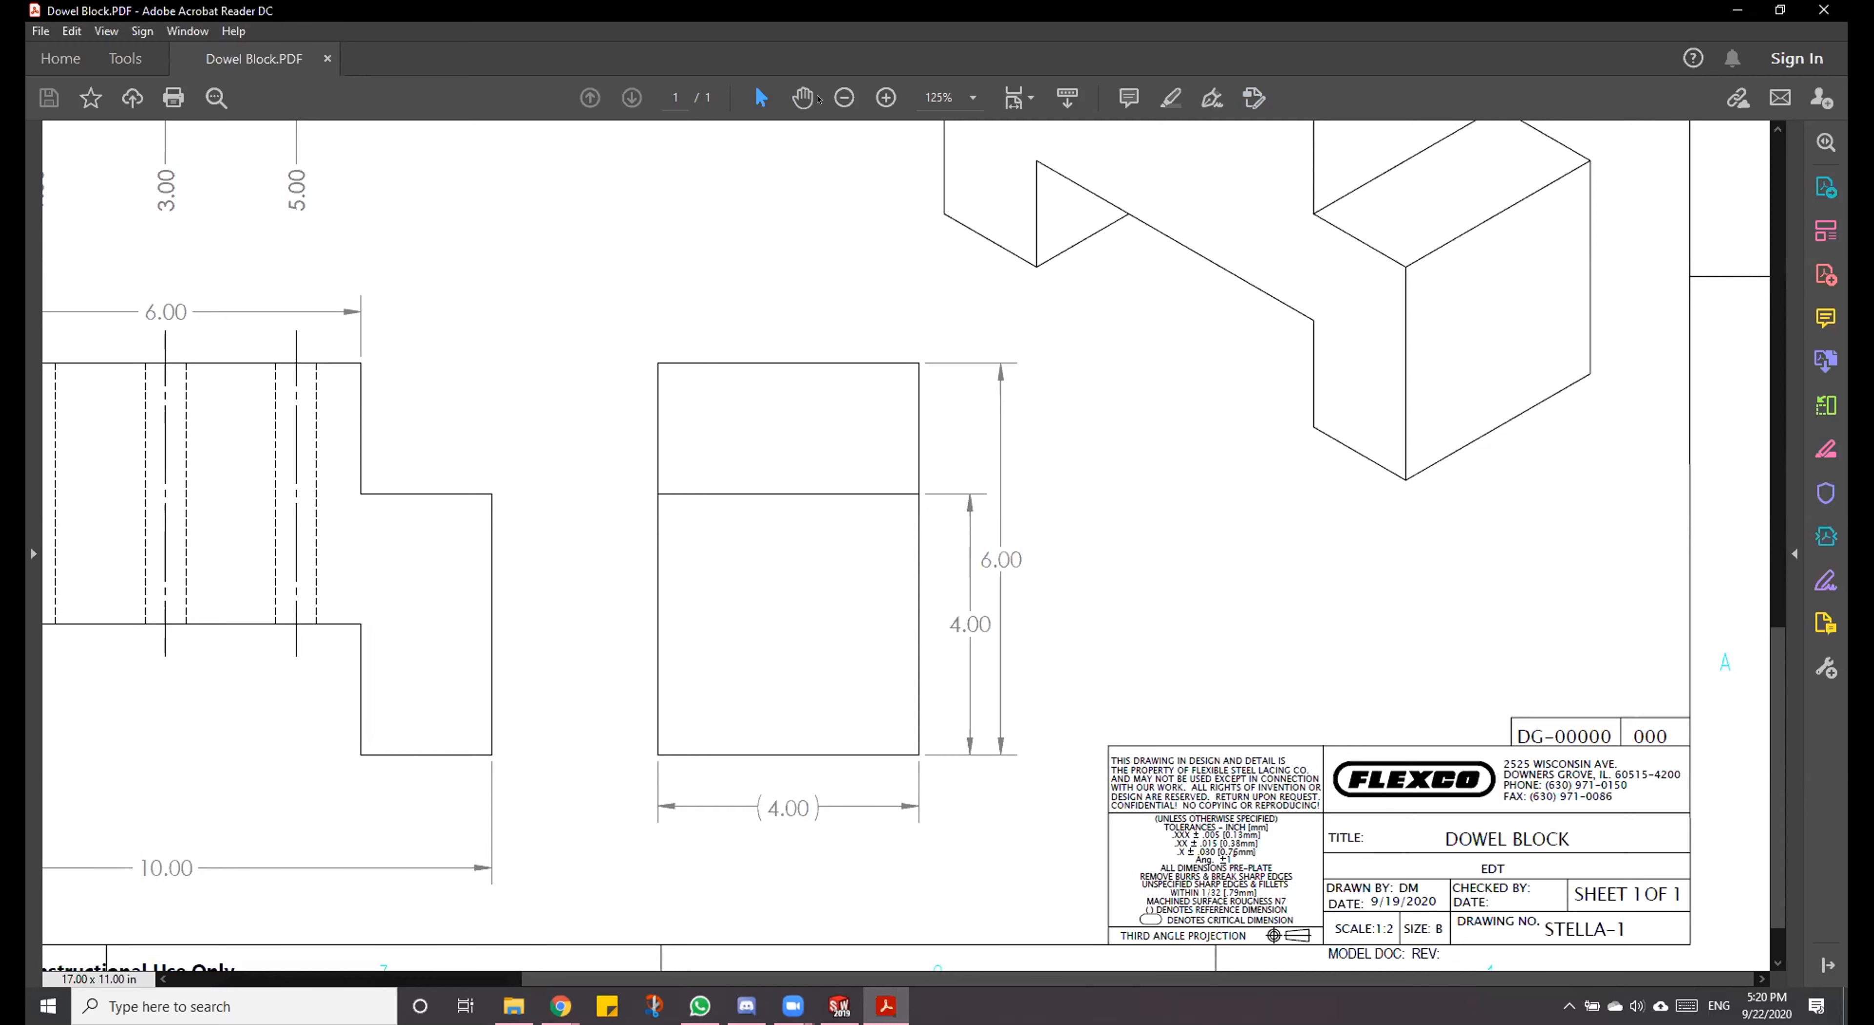
Step: Fit the whole Dowel Block drawing page in the Acrobat Reader view and switch to SOLIDWORKS
click(844, 98)
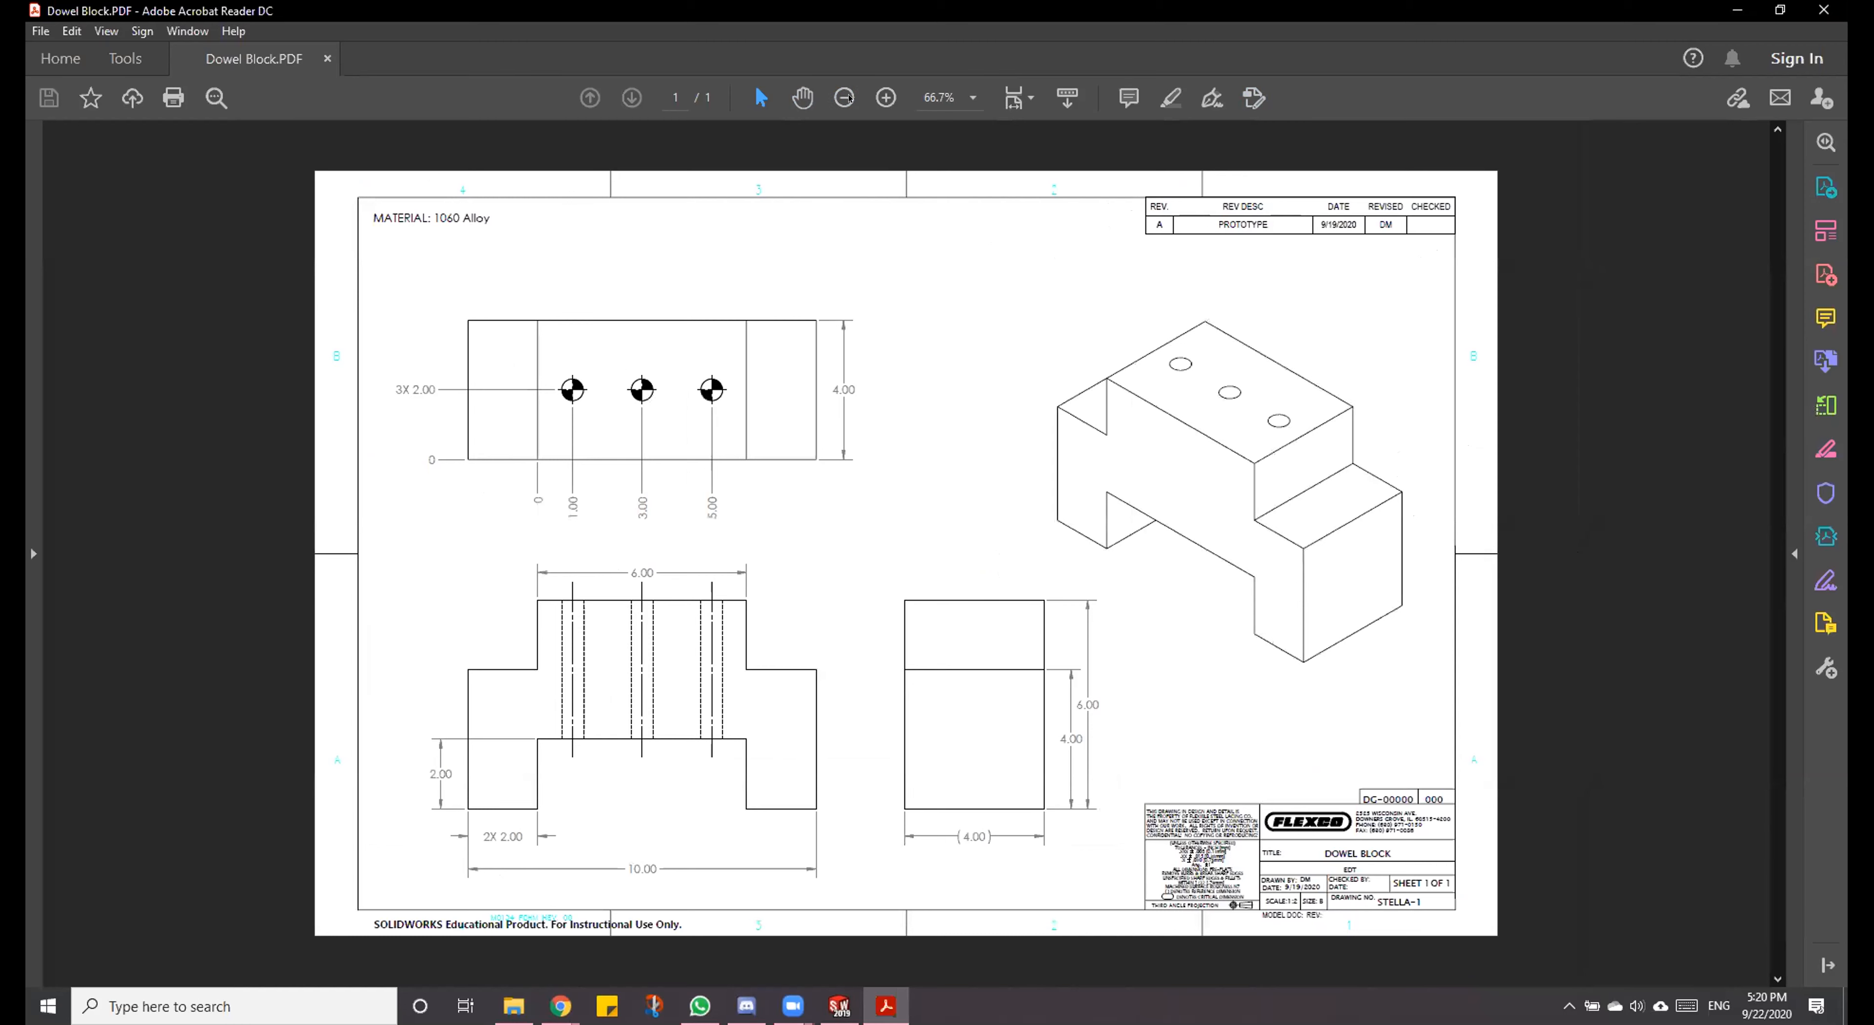
key(ctrl+0)
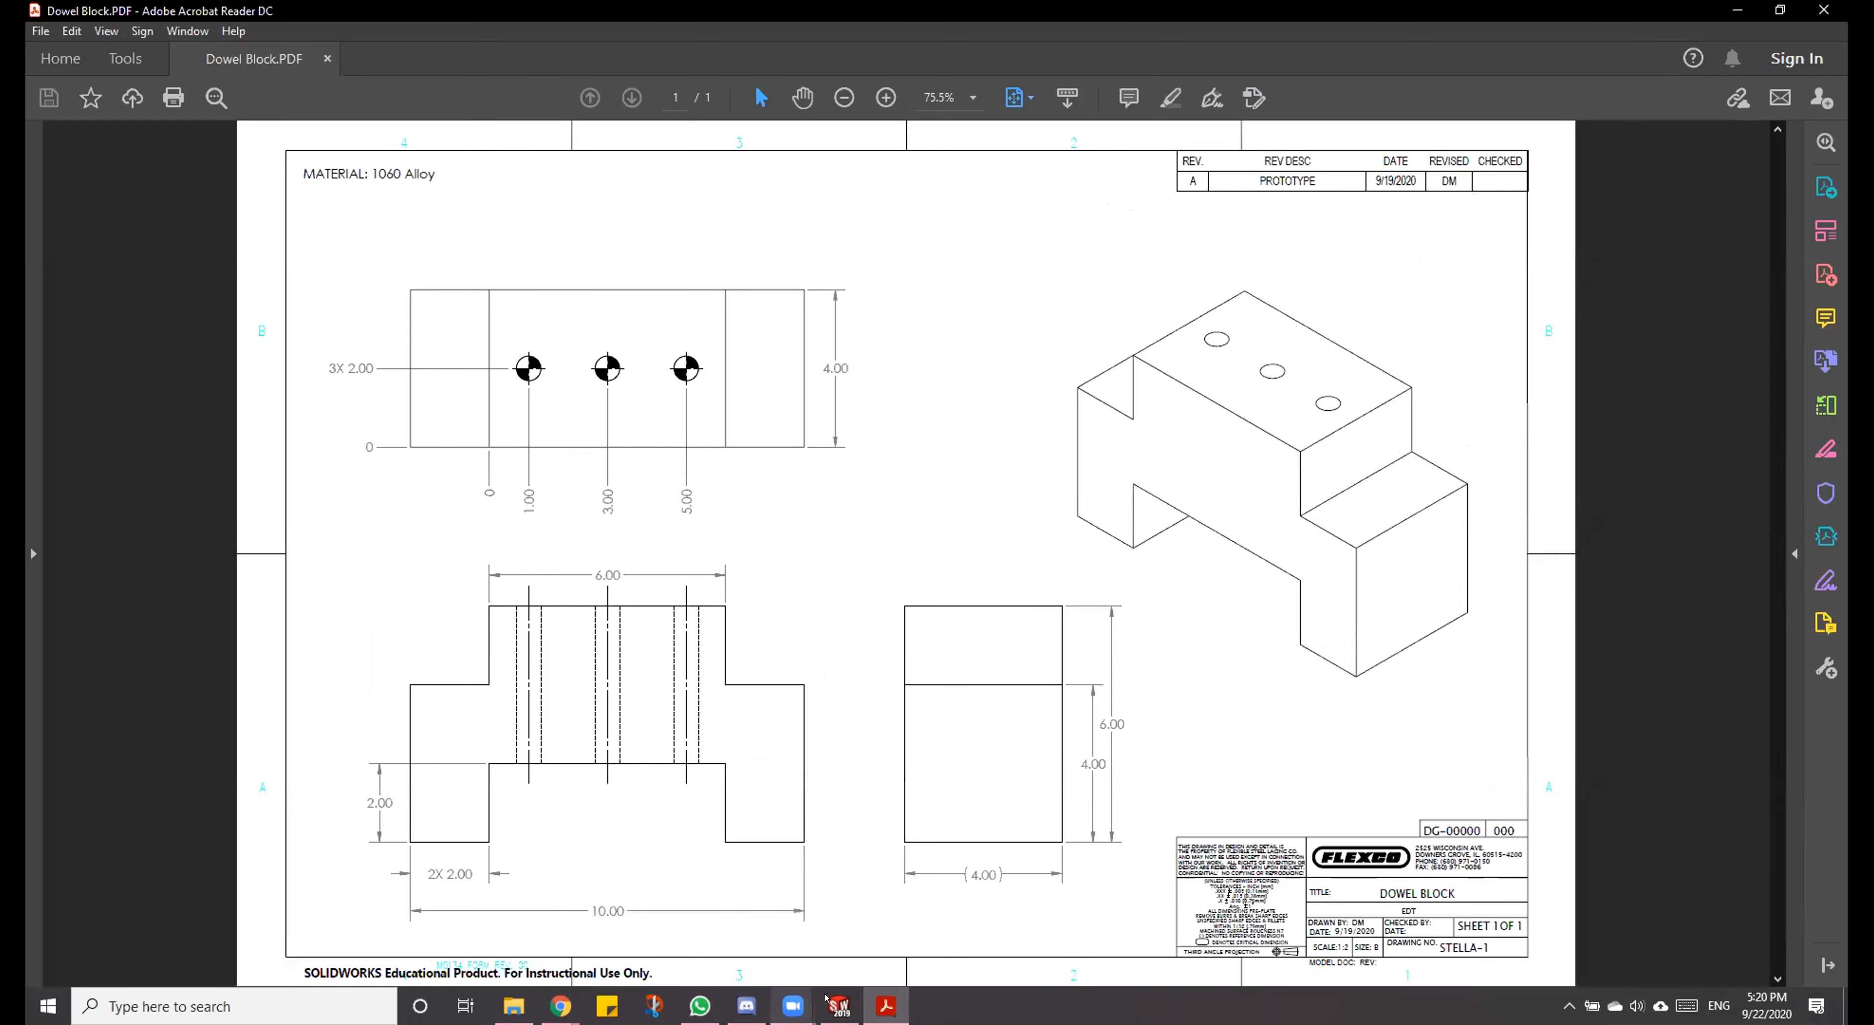
click(840, 1006)
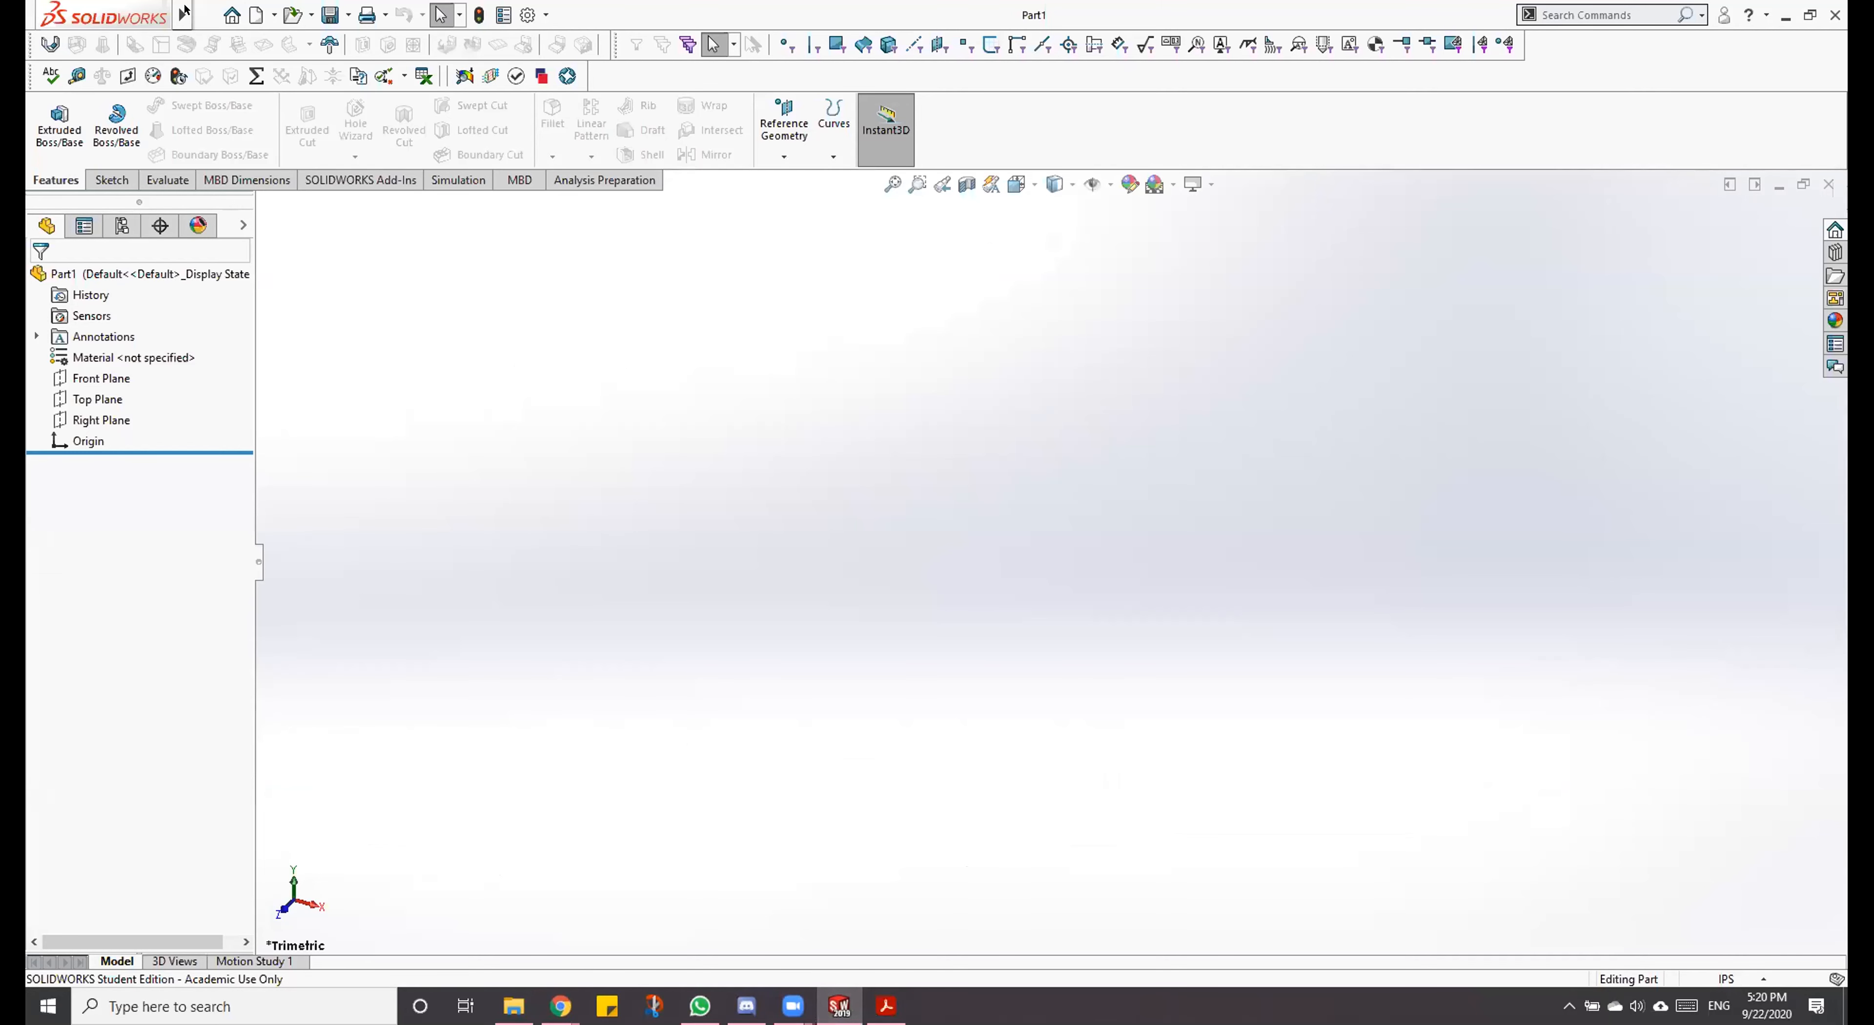
Step: Open the part's document properties and view the unit system settings
click(275, 15)
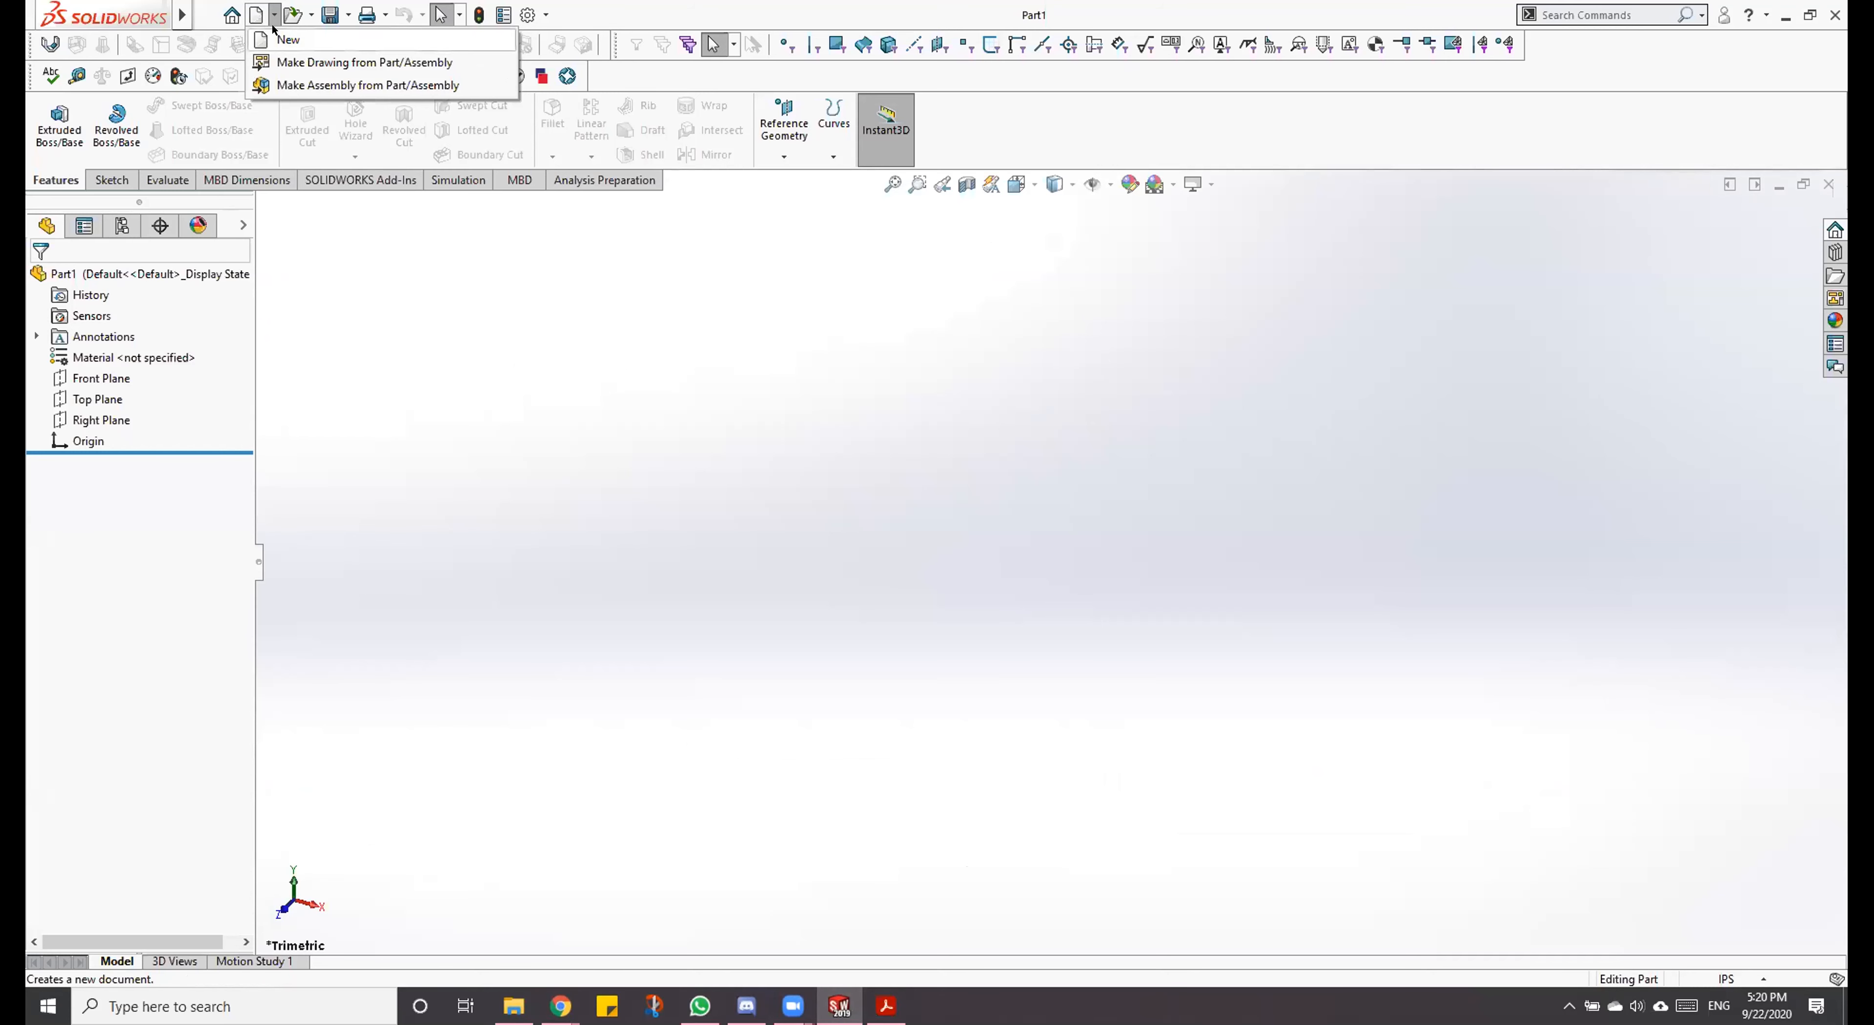
click(461, 348)
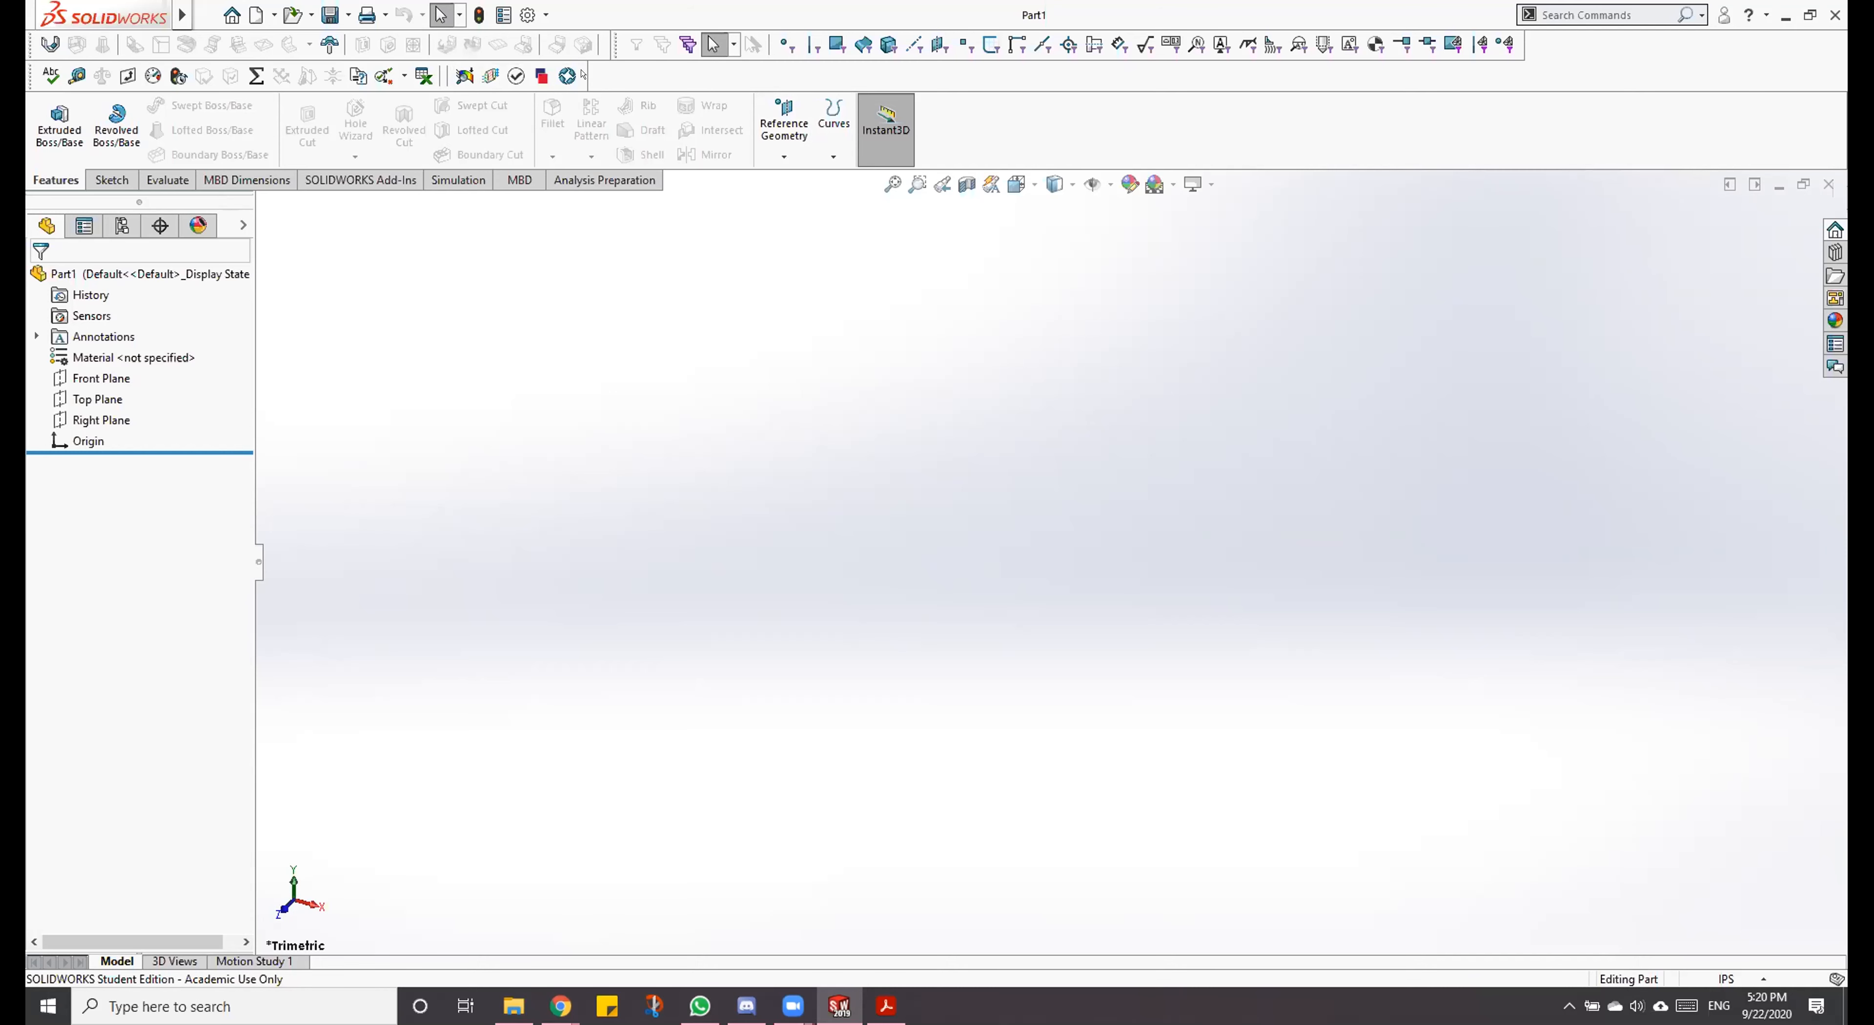
click(520, 9)
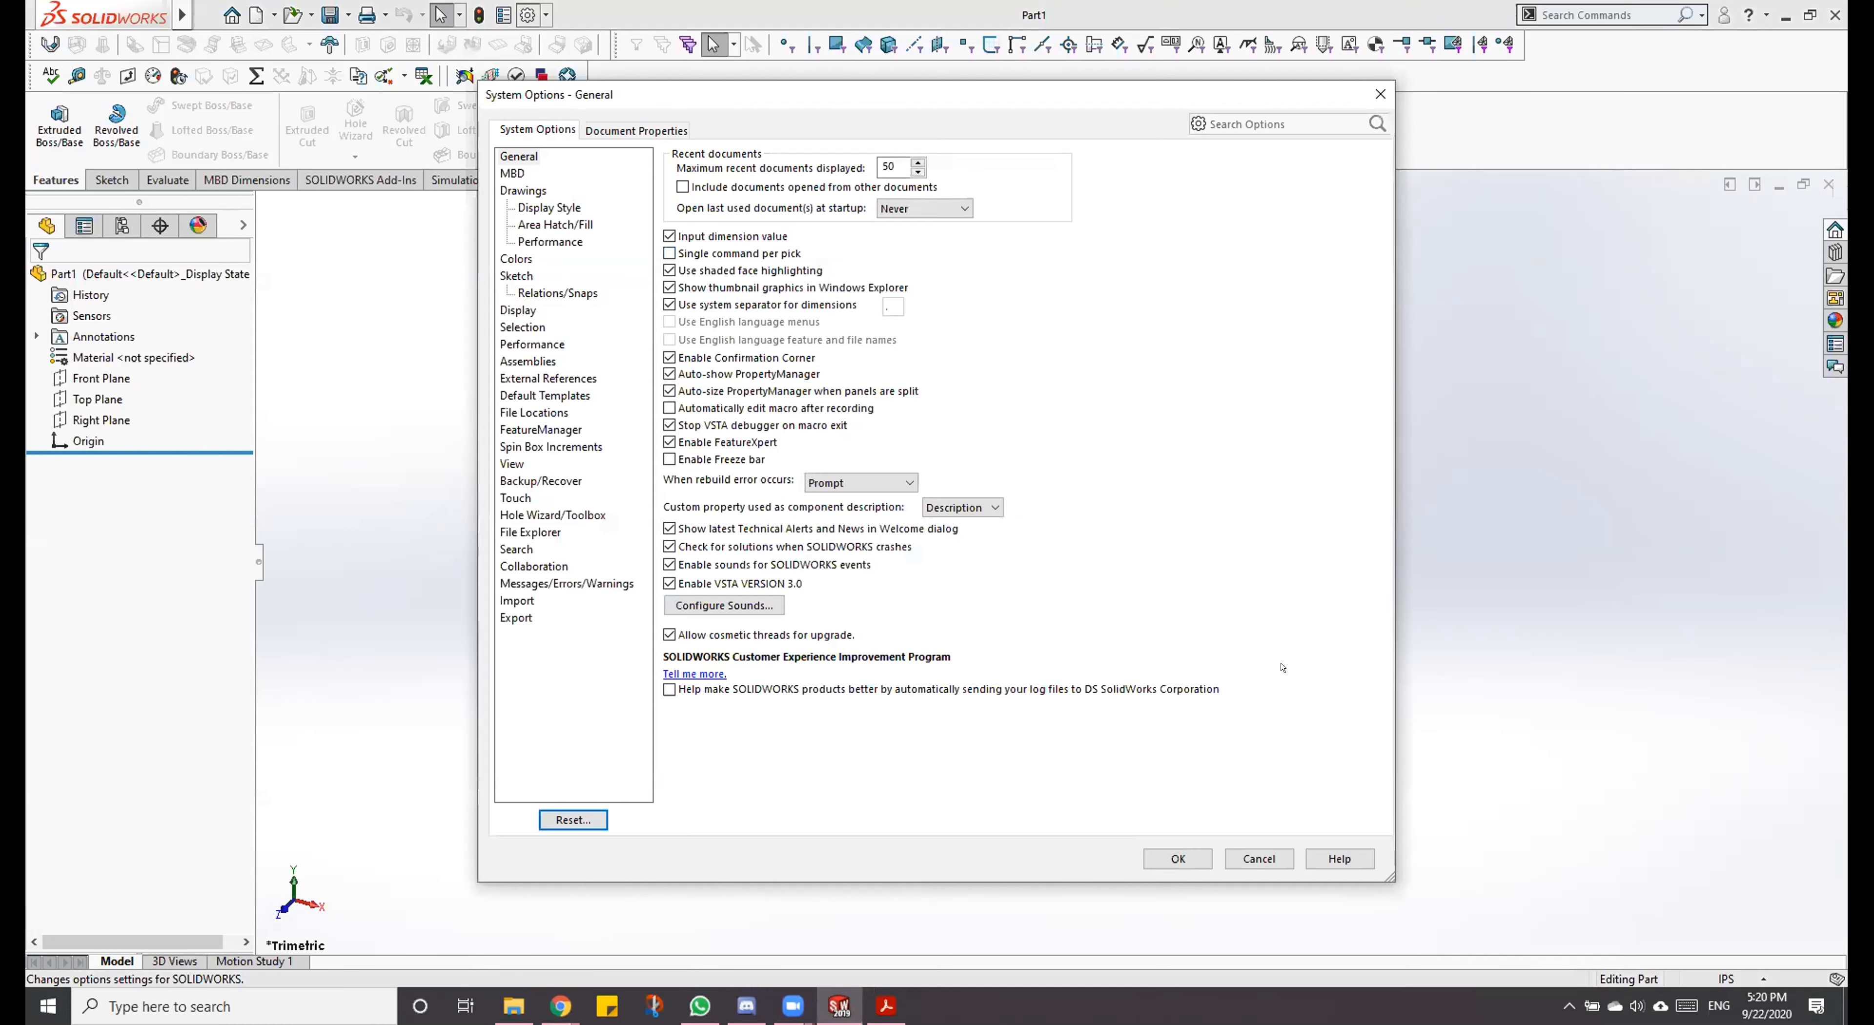
click(1375, 100)
click(656, 122)
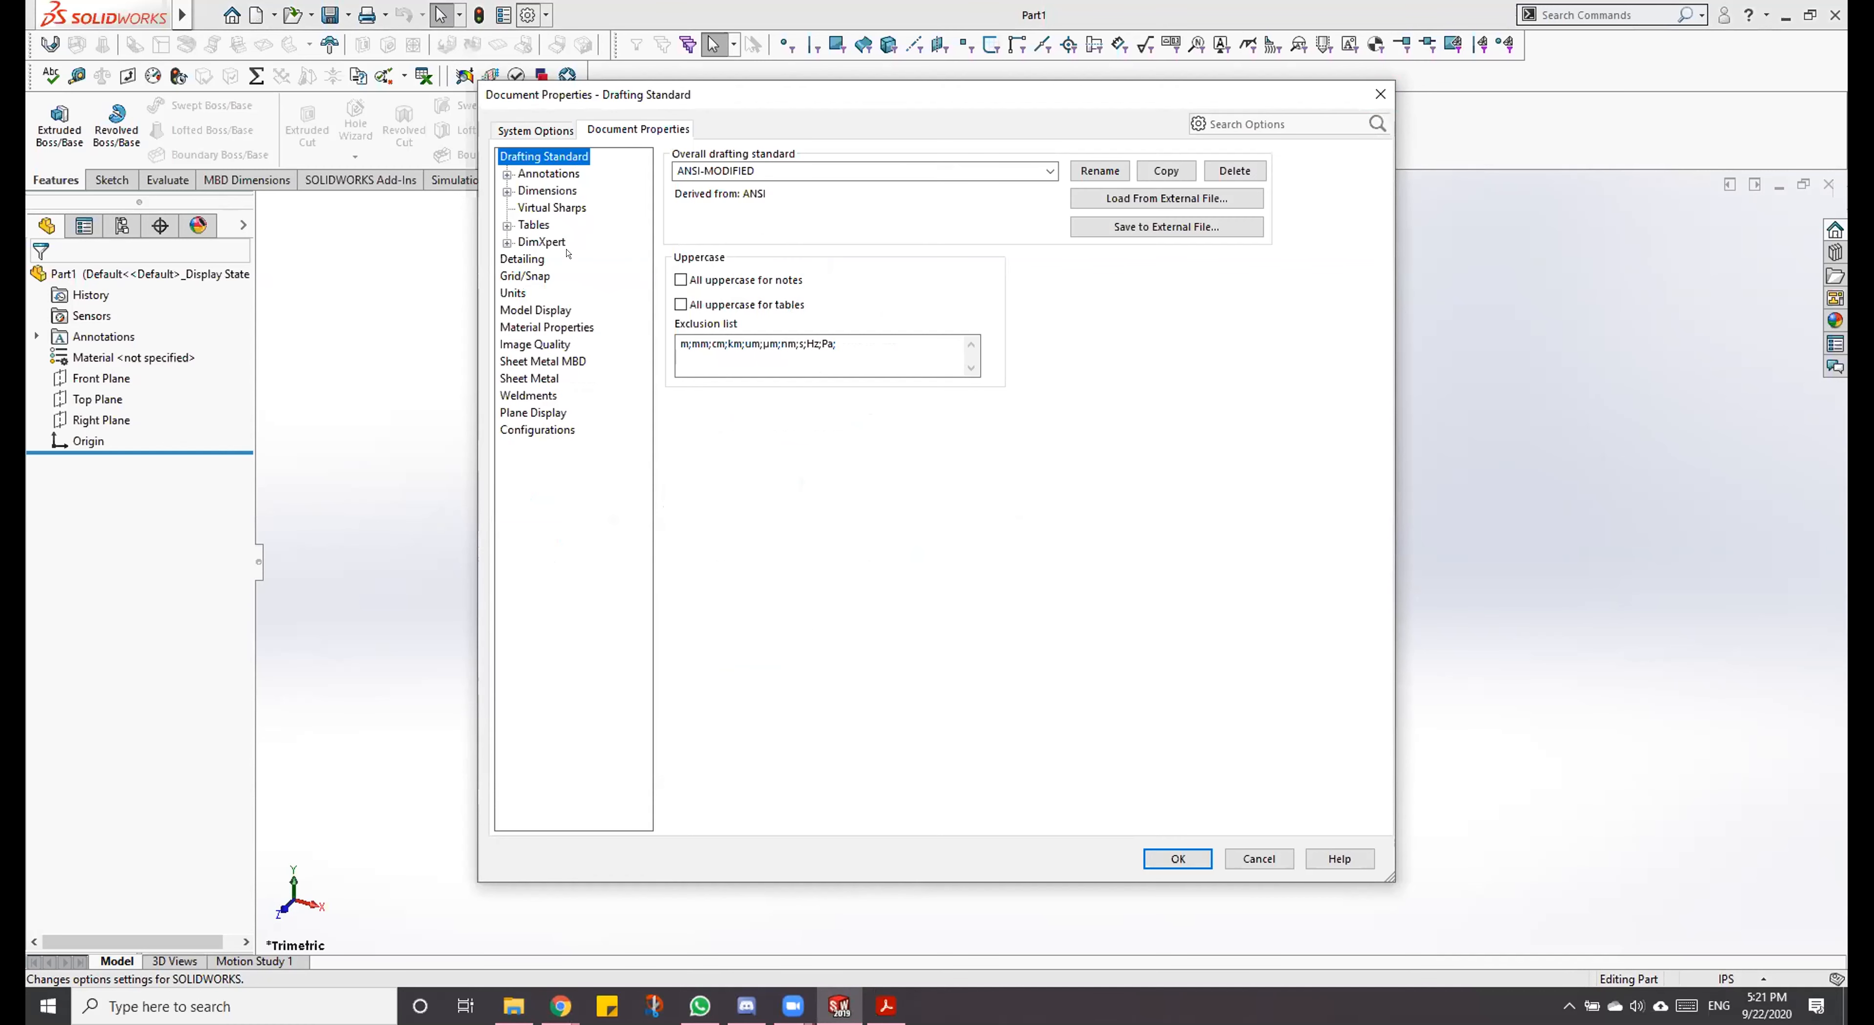
click(494, 289)
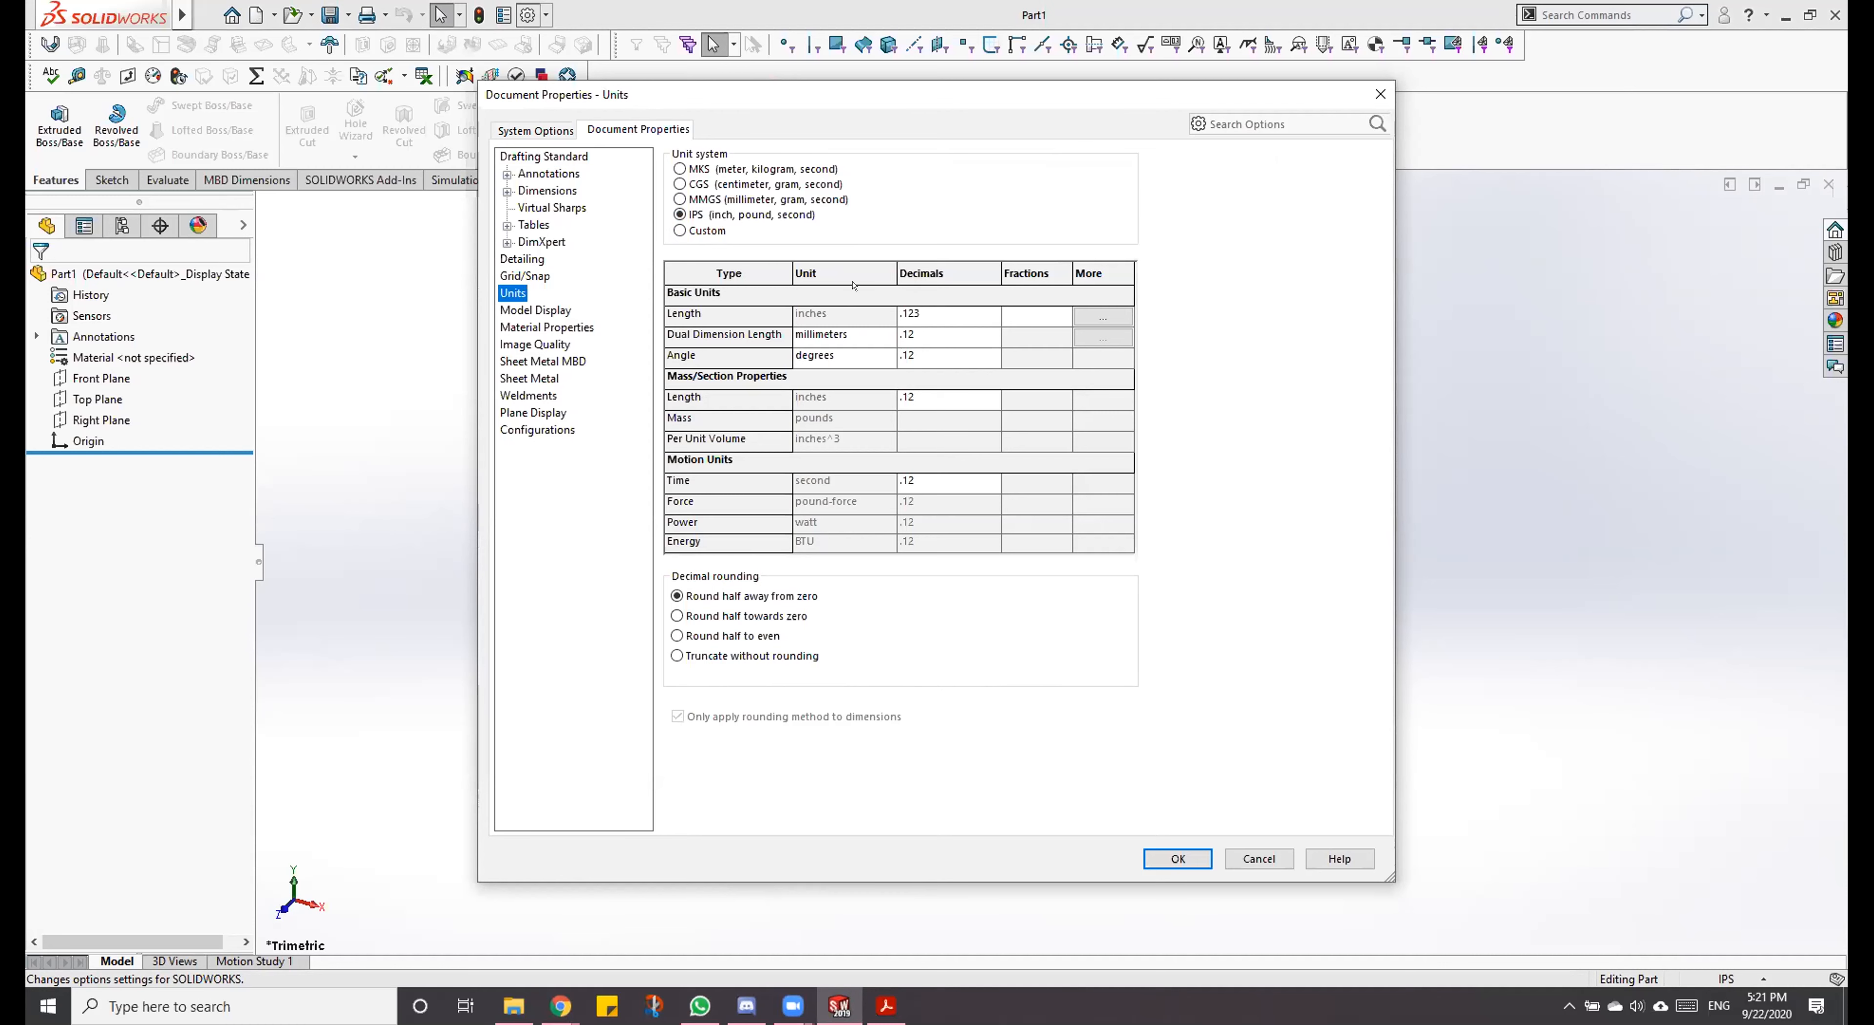
Step: Examine the primary and dual precision choices for dimensions in the document properties
click(551, 190)
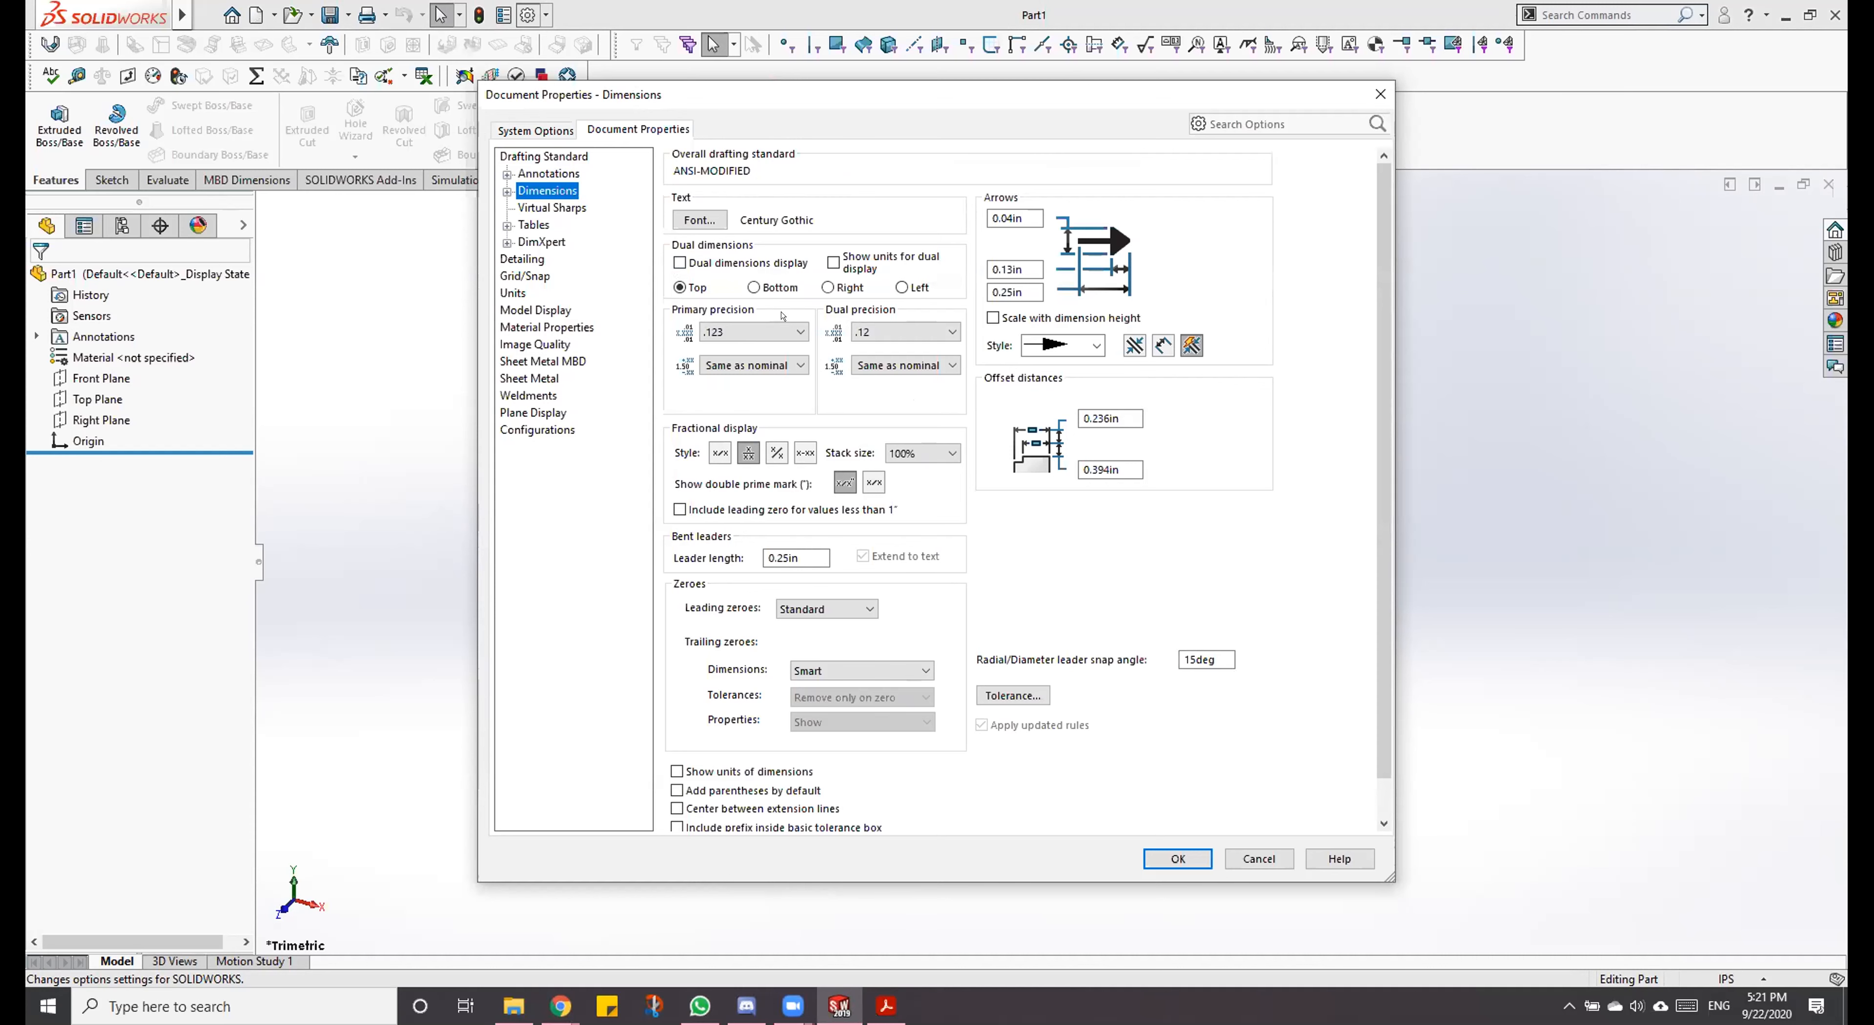
click(782, 332)
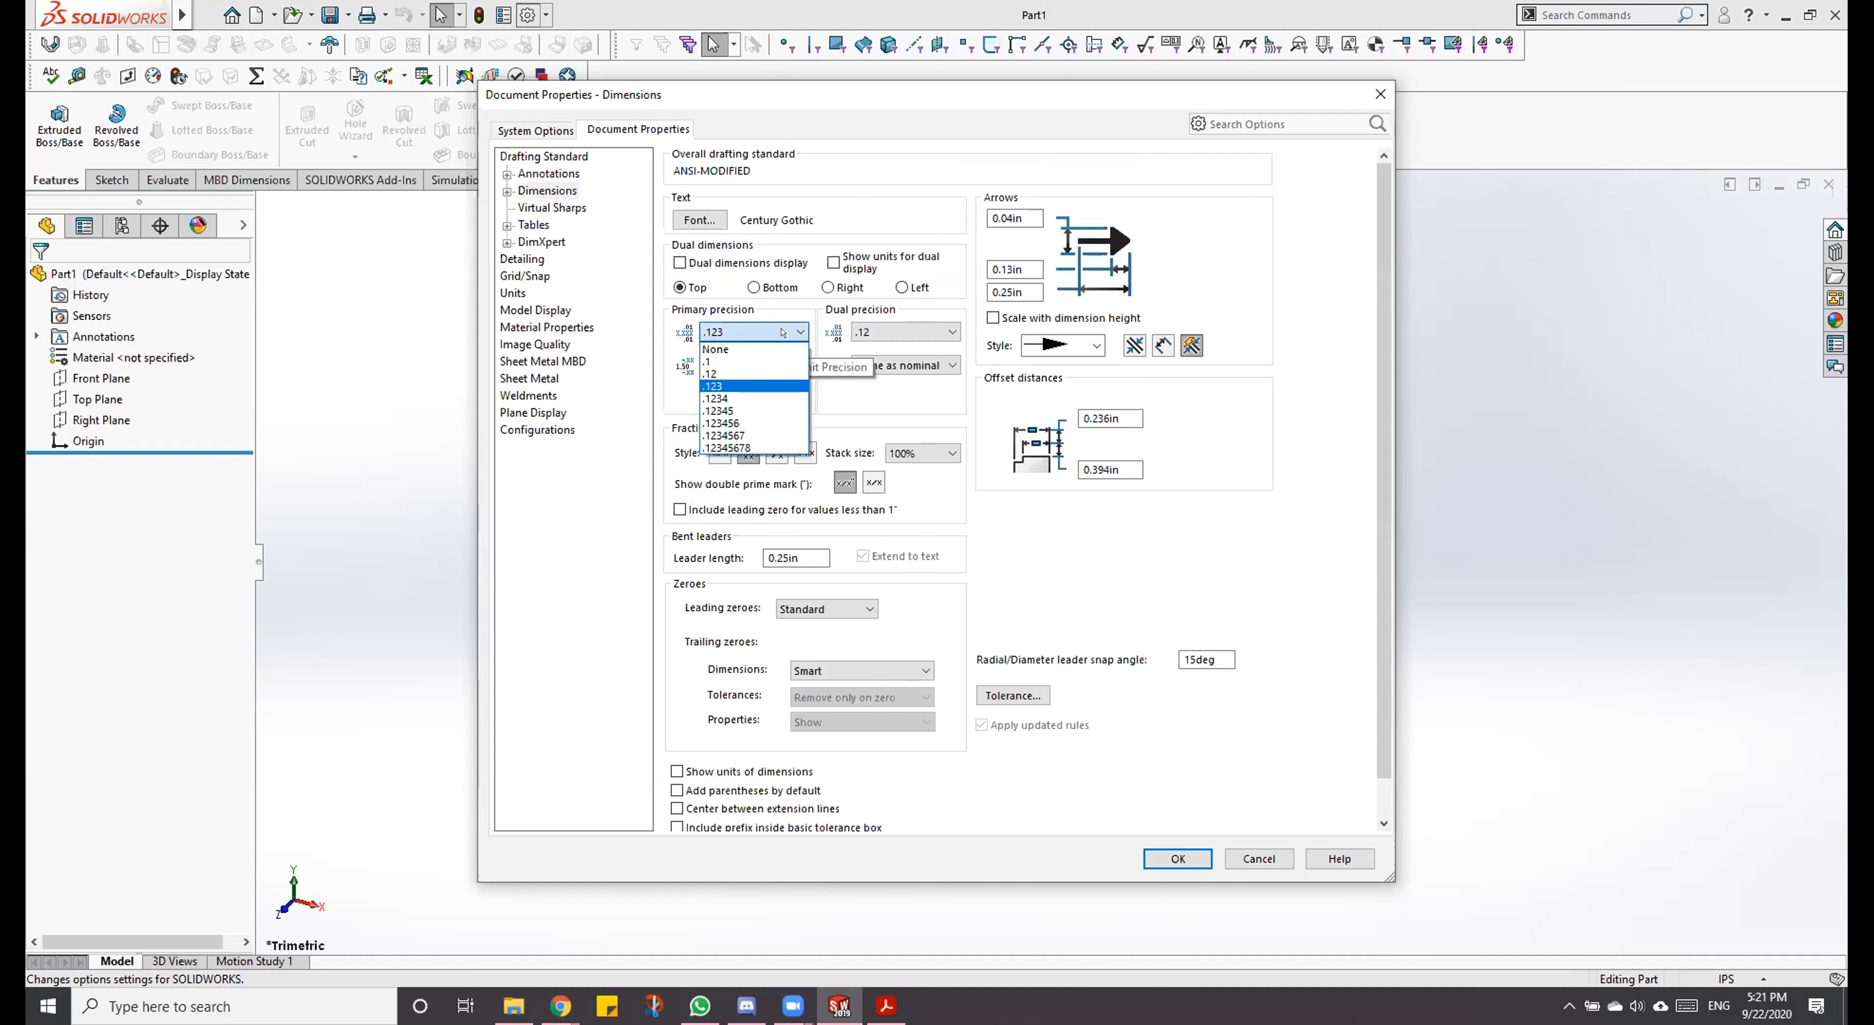
click(782, 332)
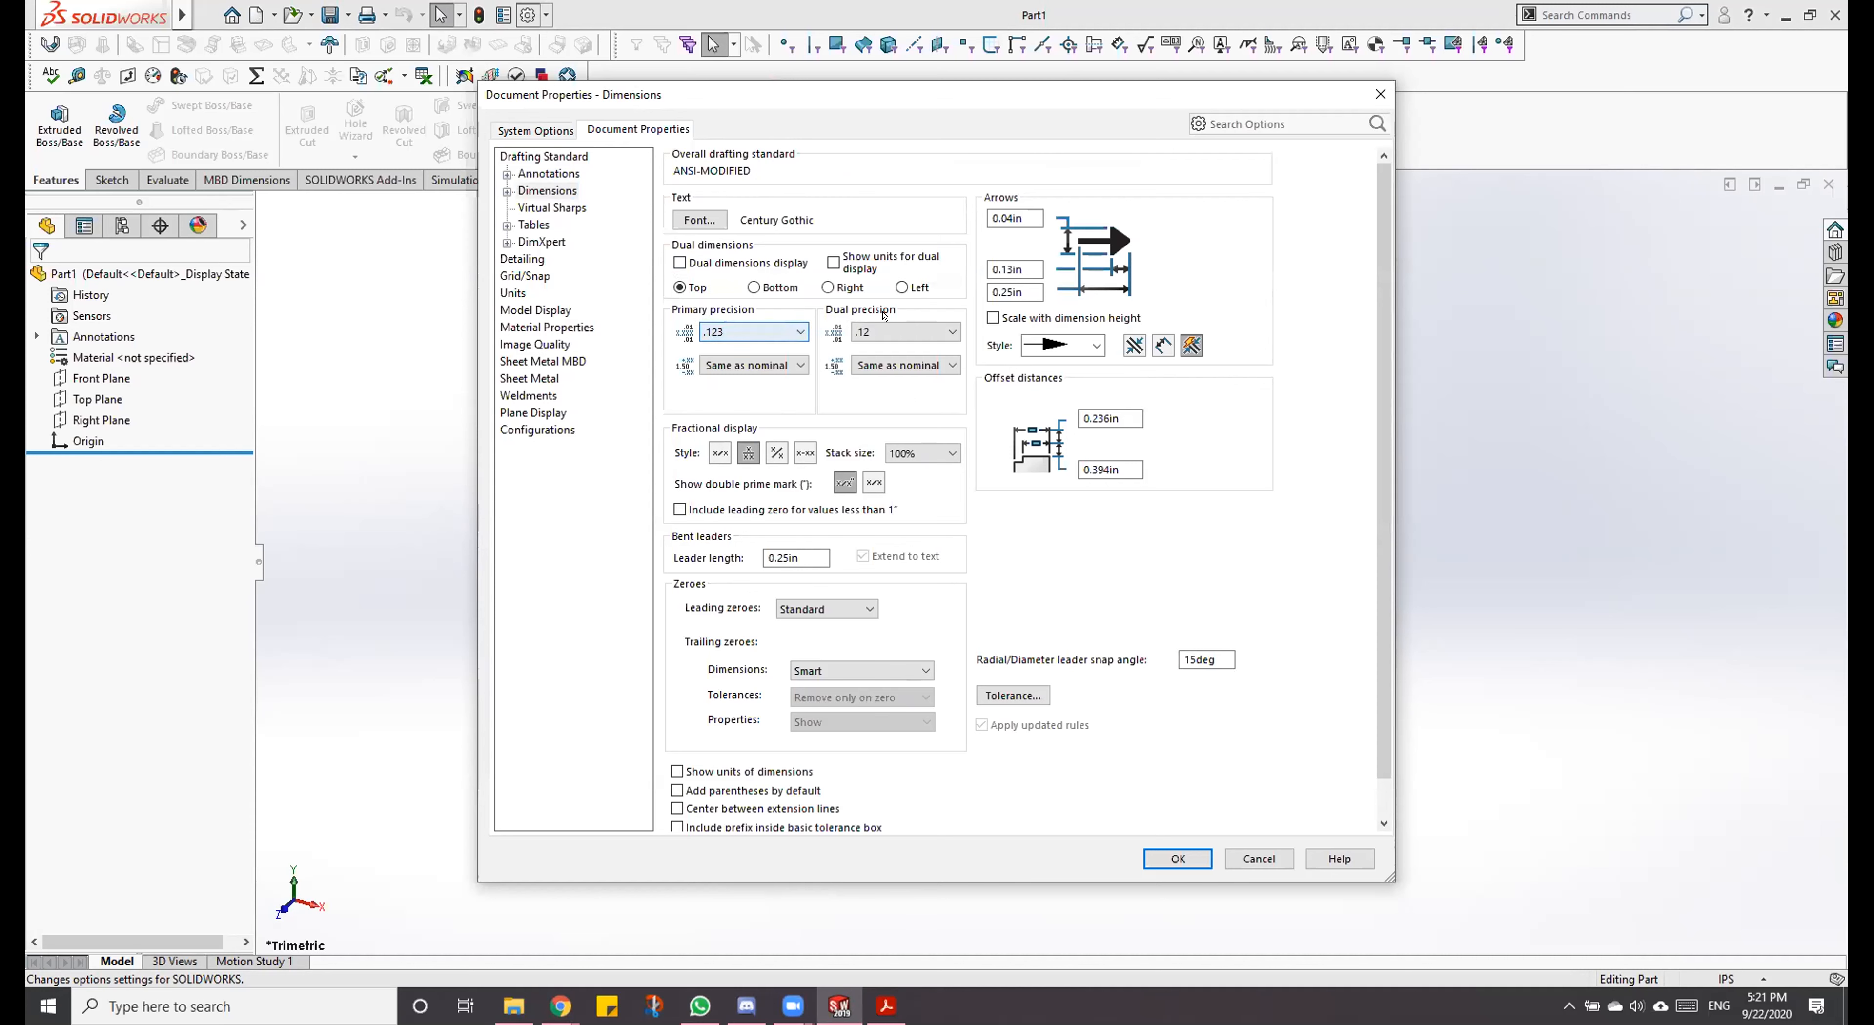
click(900, 329)
click(900, 332)
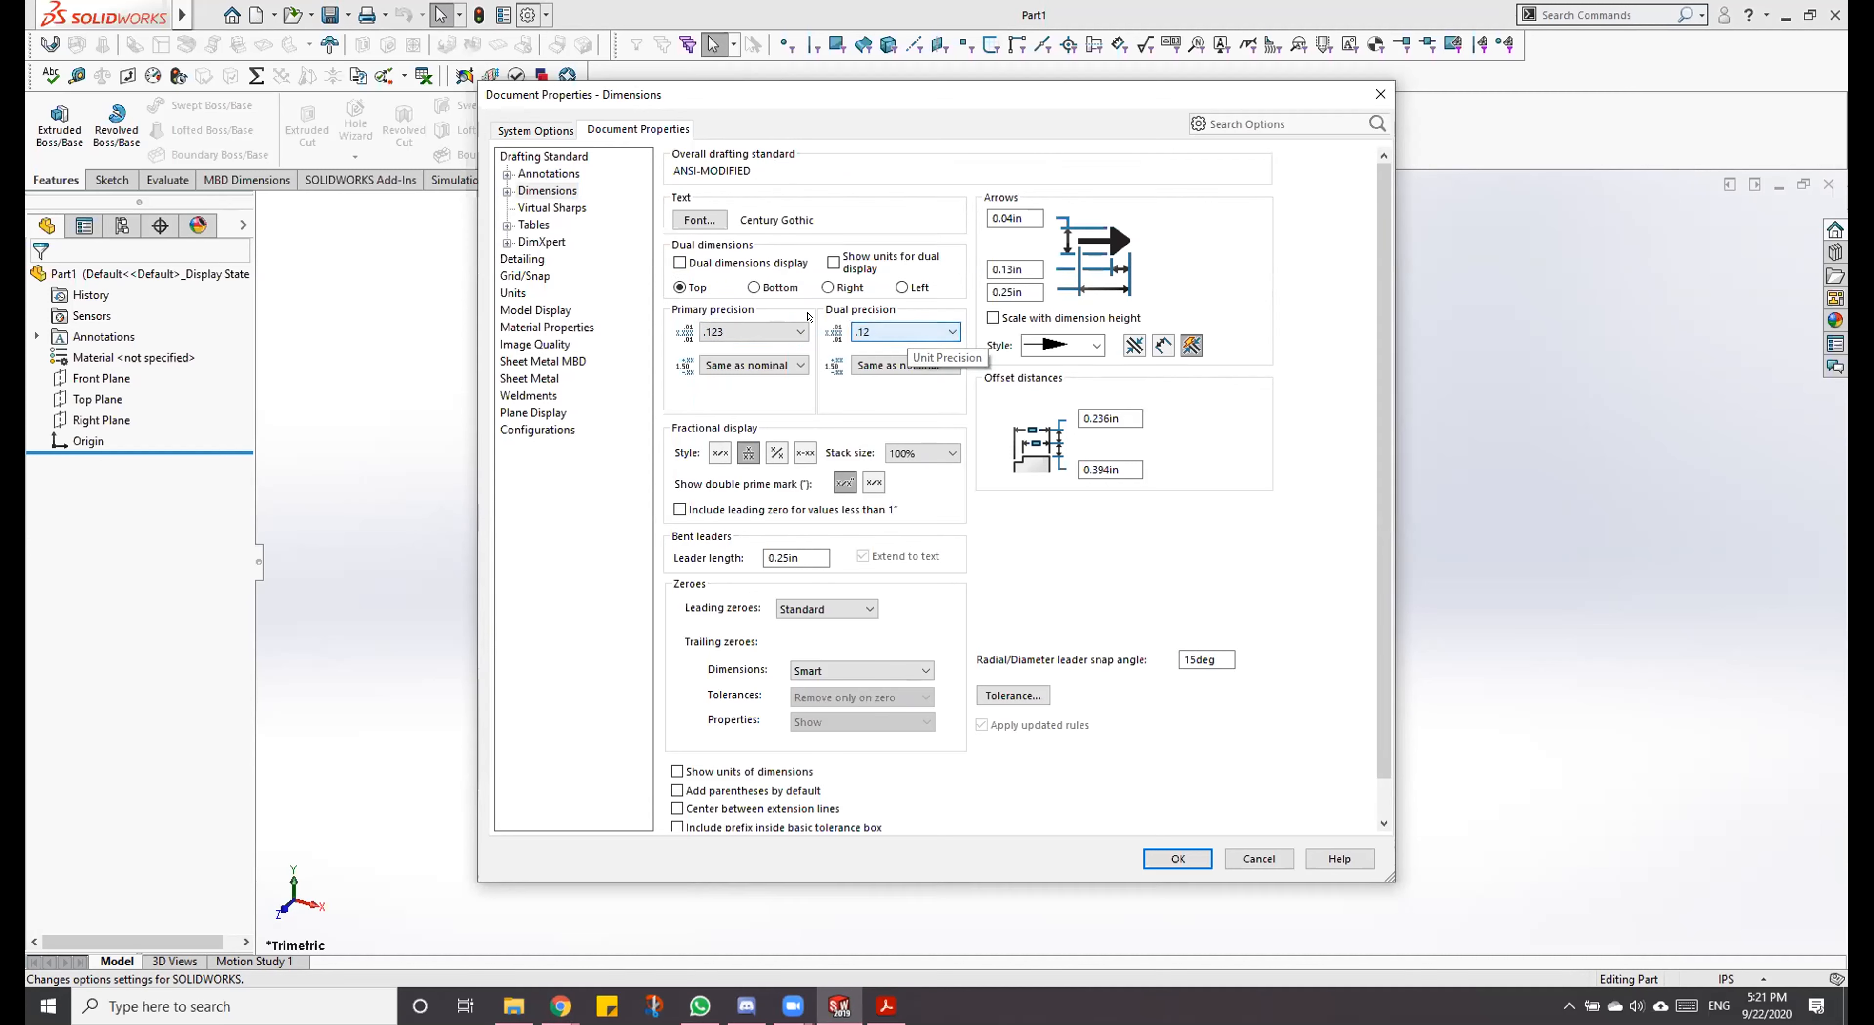
click(717, 332)
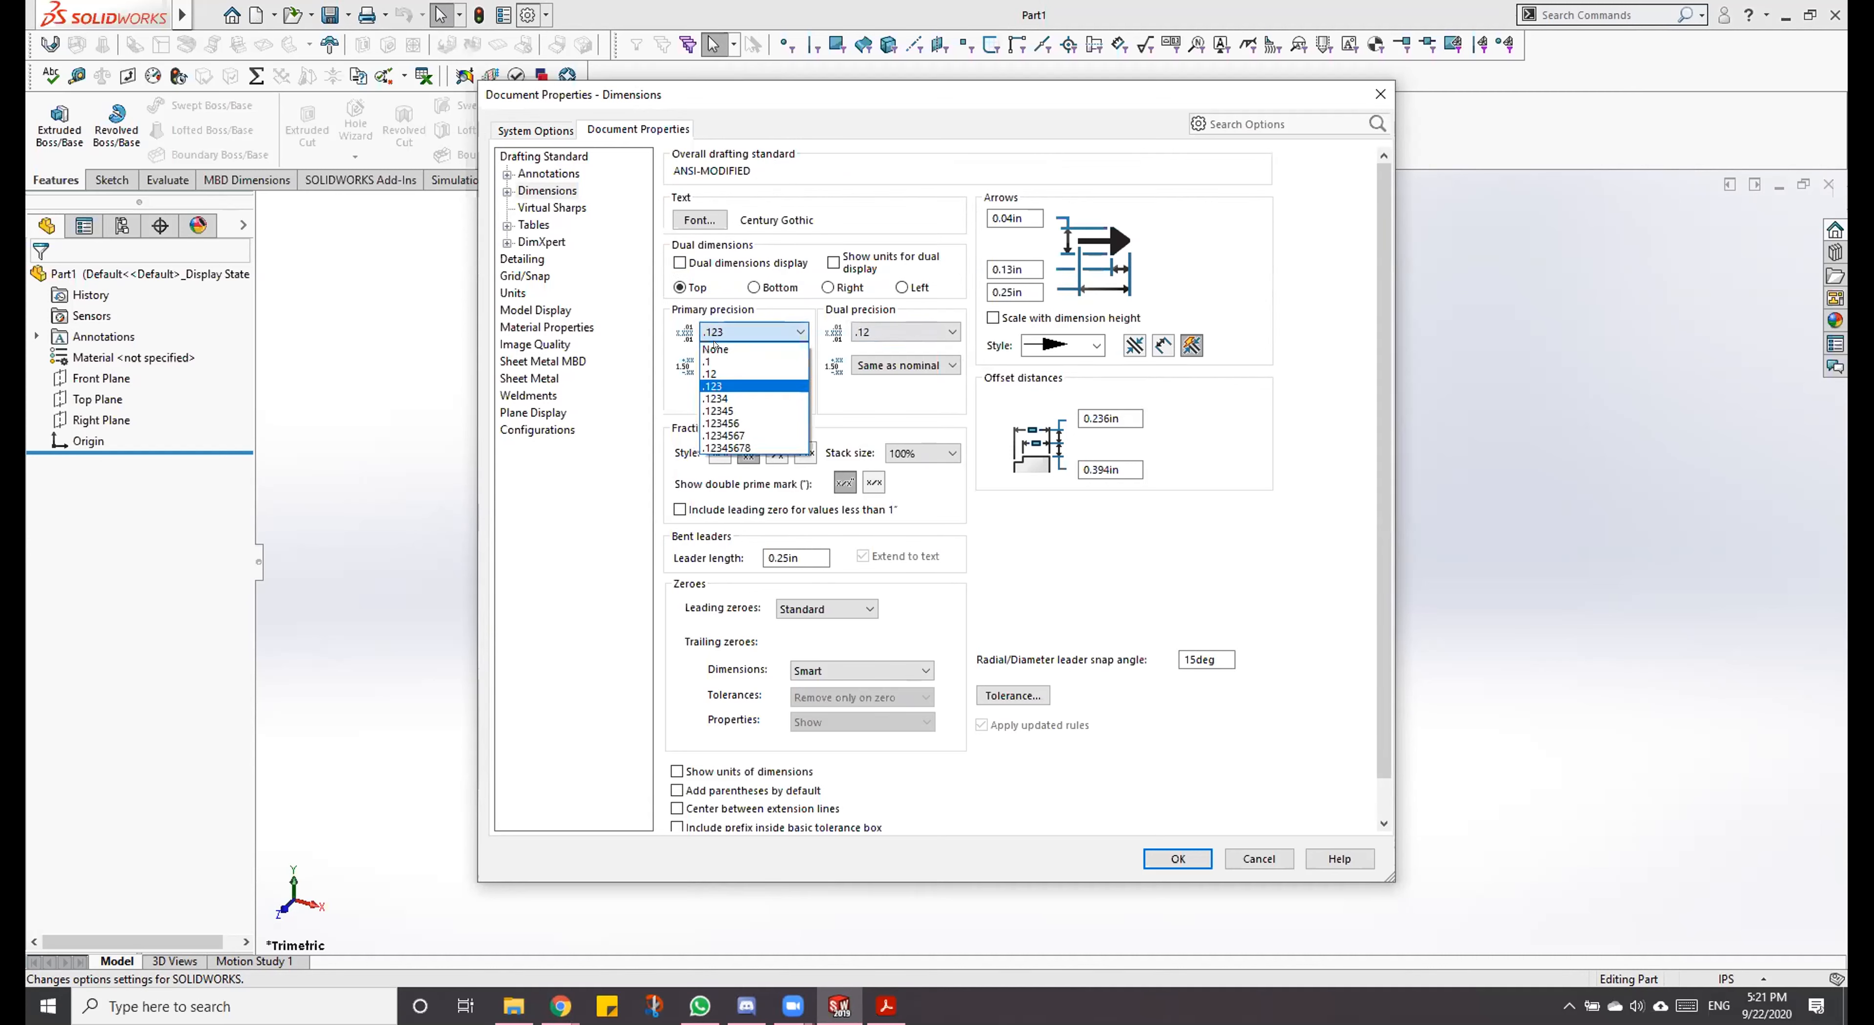
click(705, 378)
click(721, 332)
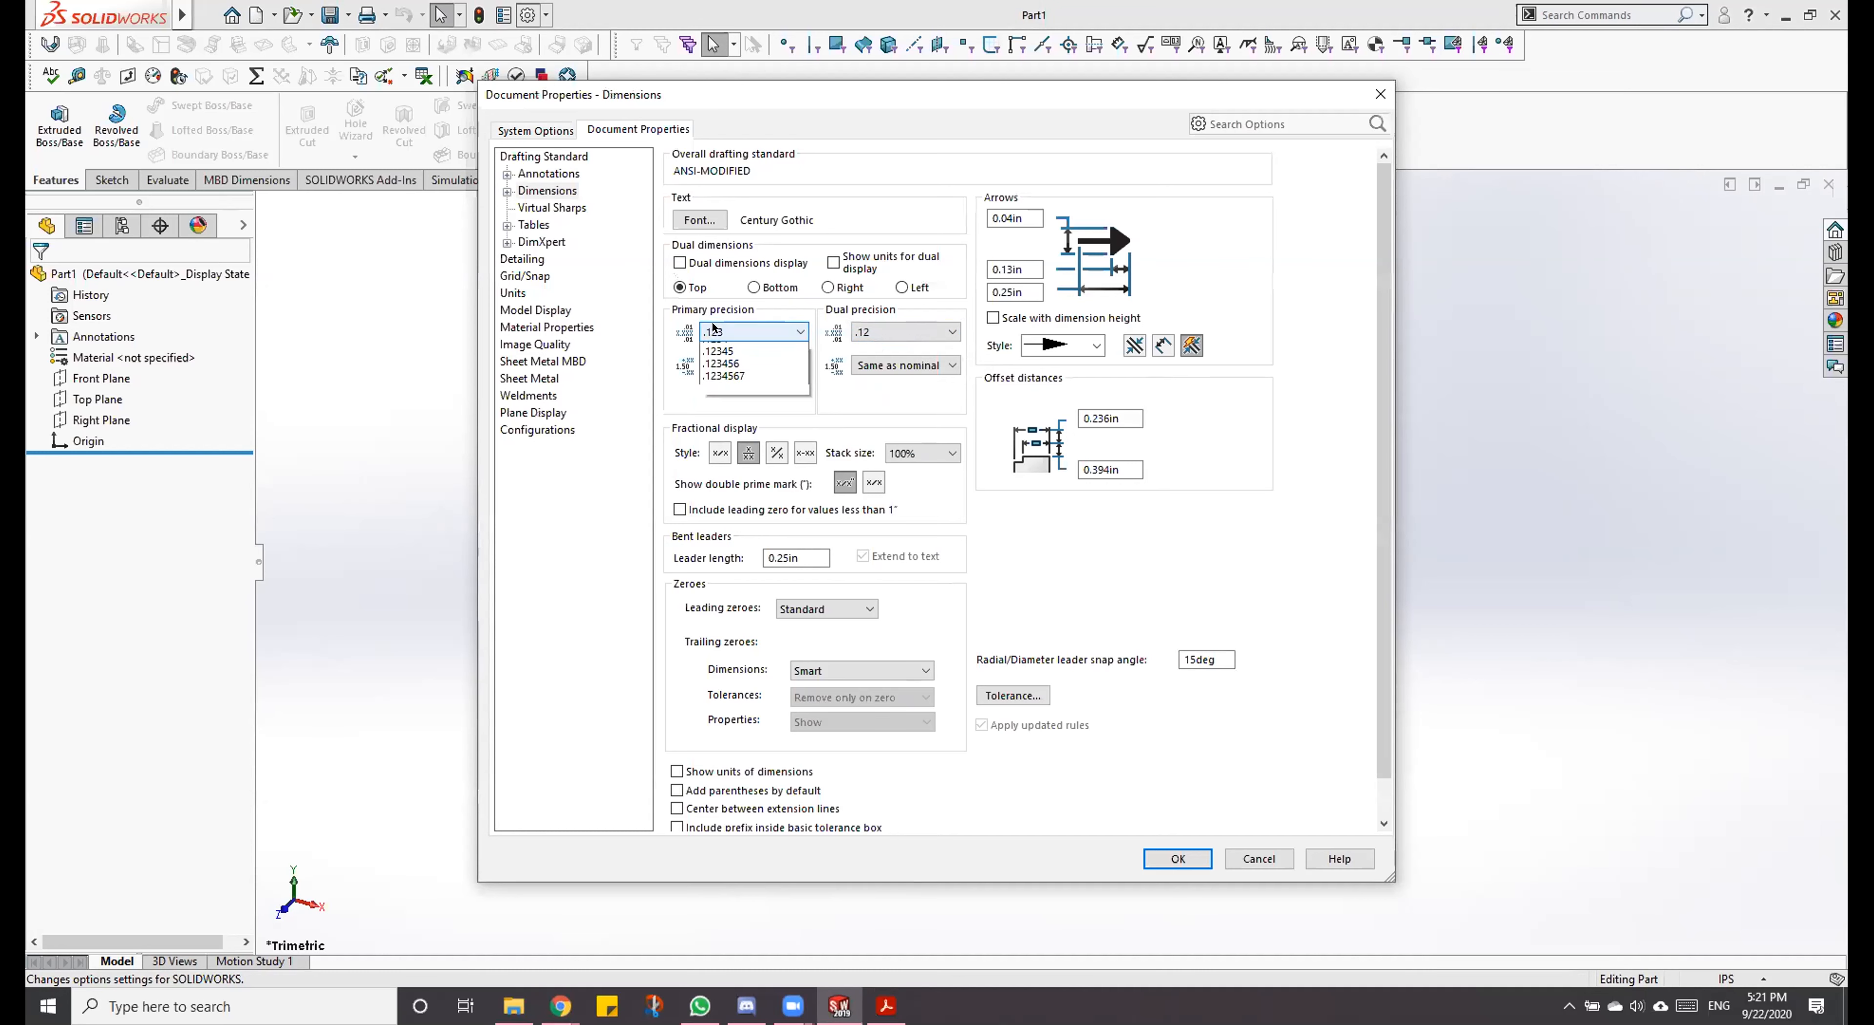
click(714, 380)
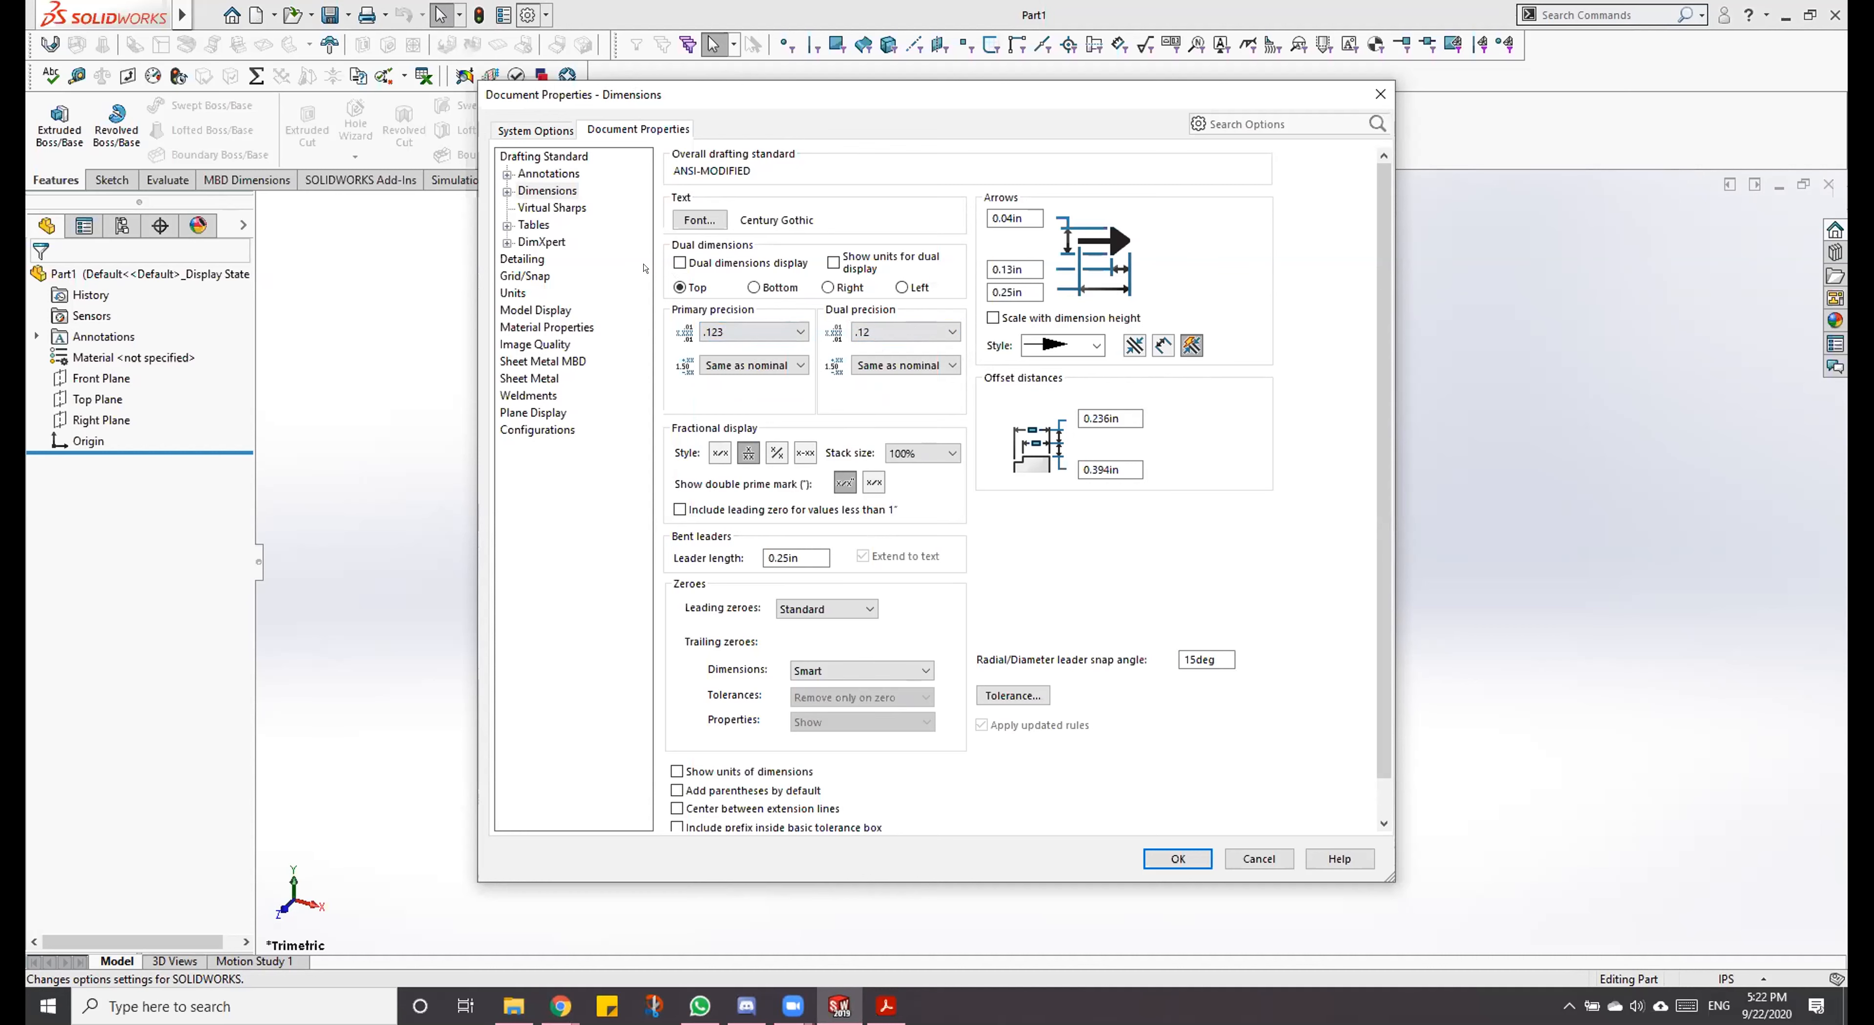
Step: Recheck the unit system and the primary dimension precision choices, and accept the document properties
click(543, 191)
click(629, 131)
click(512, 294)
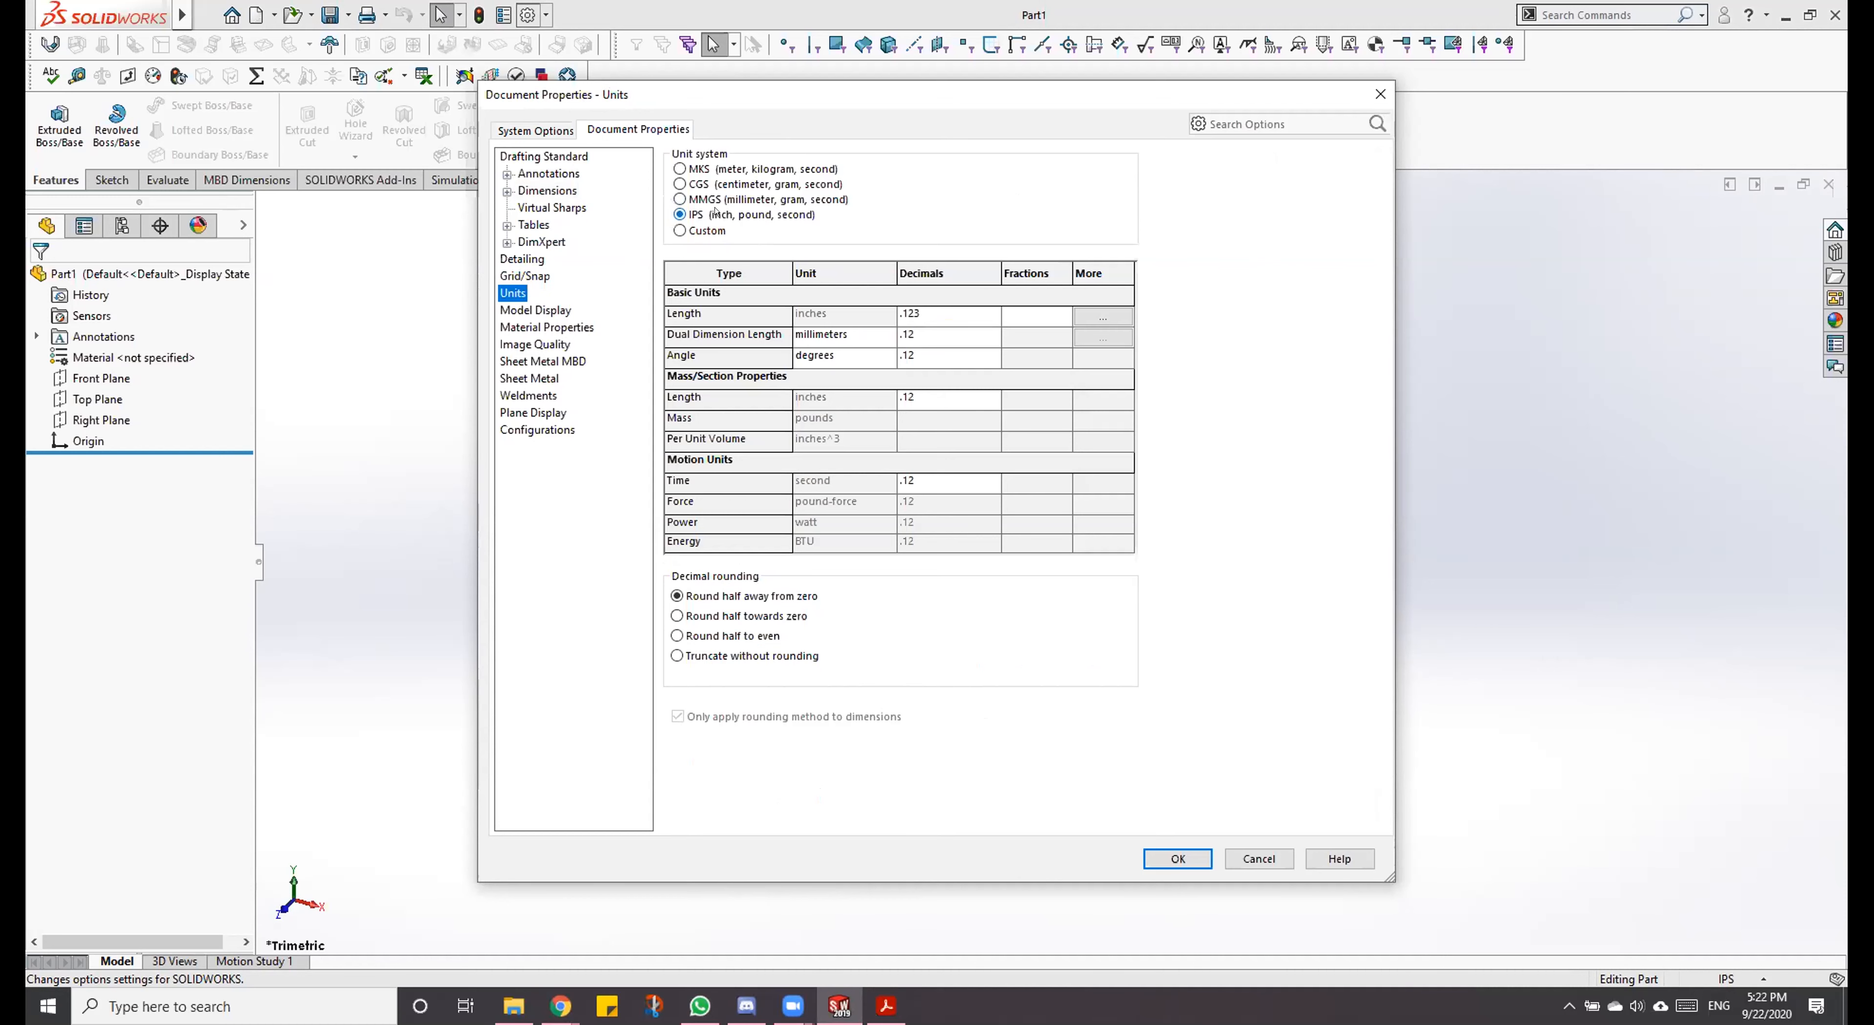
click(553, 190)
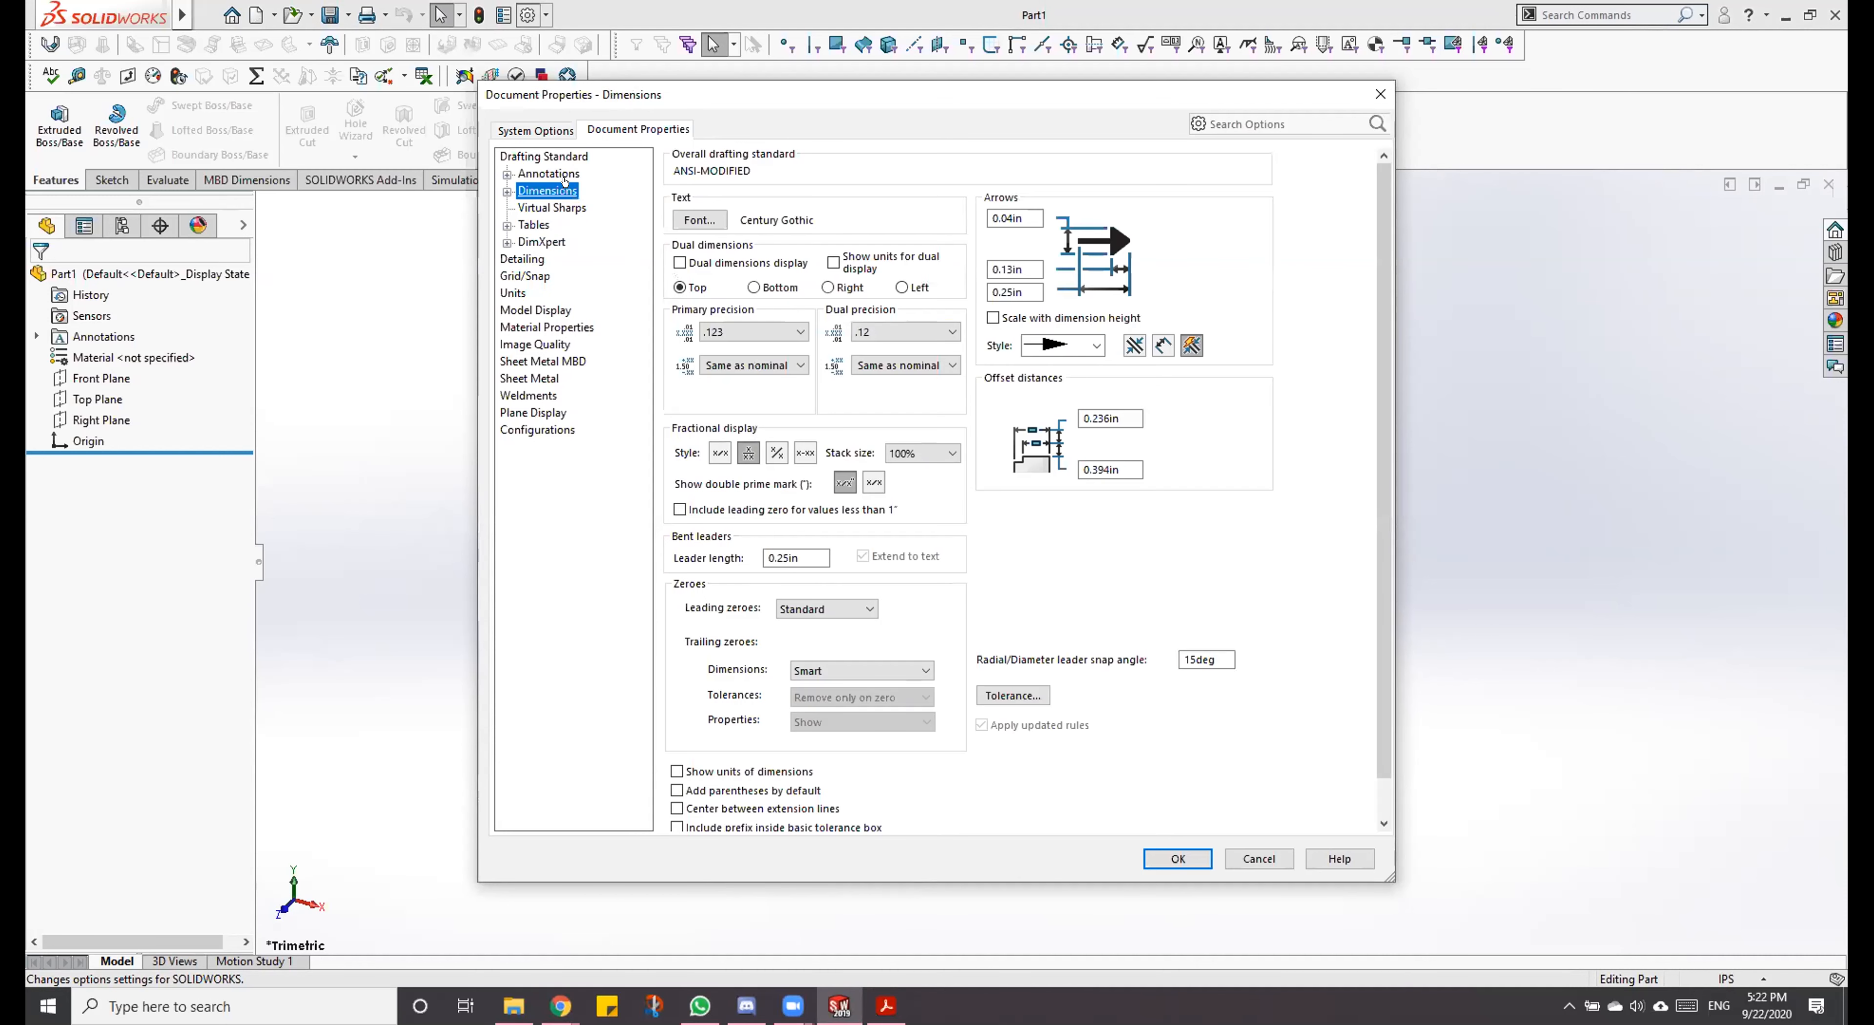
click(775, 332)
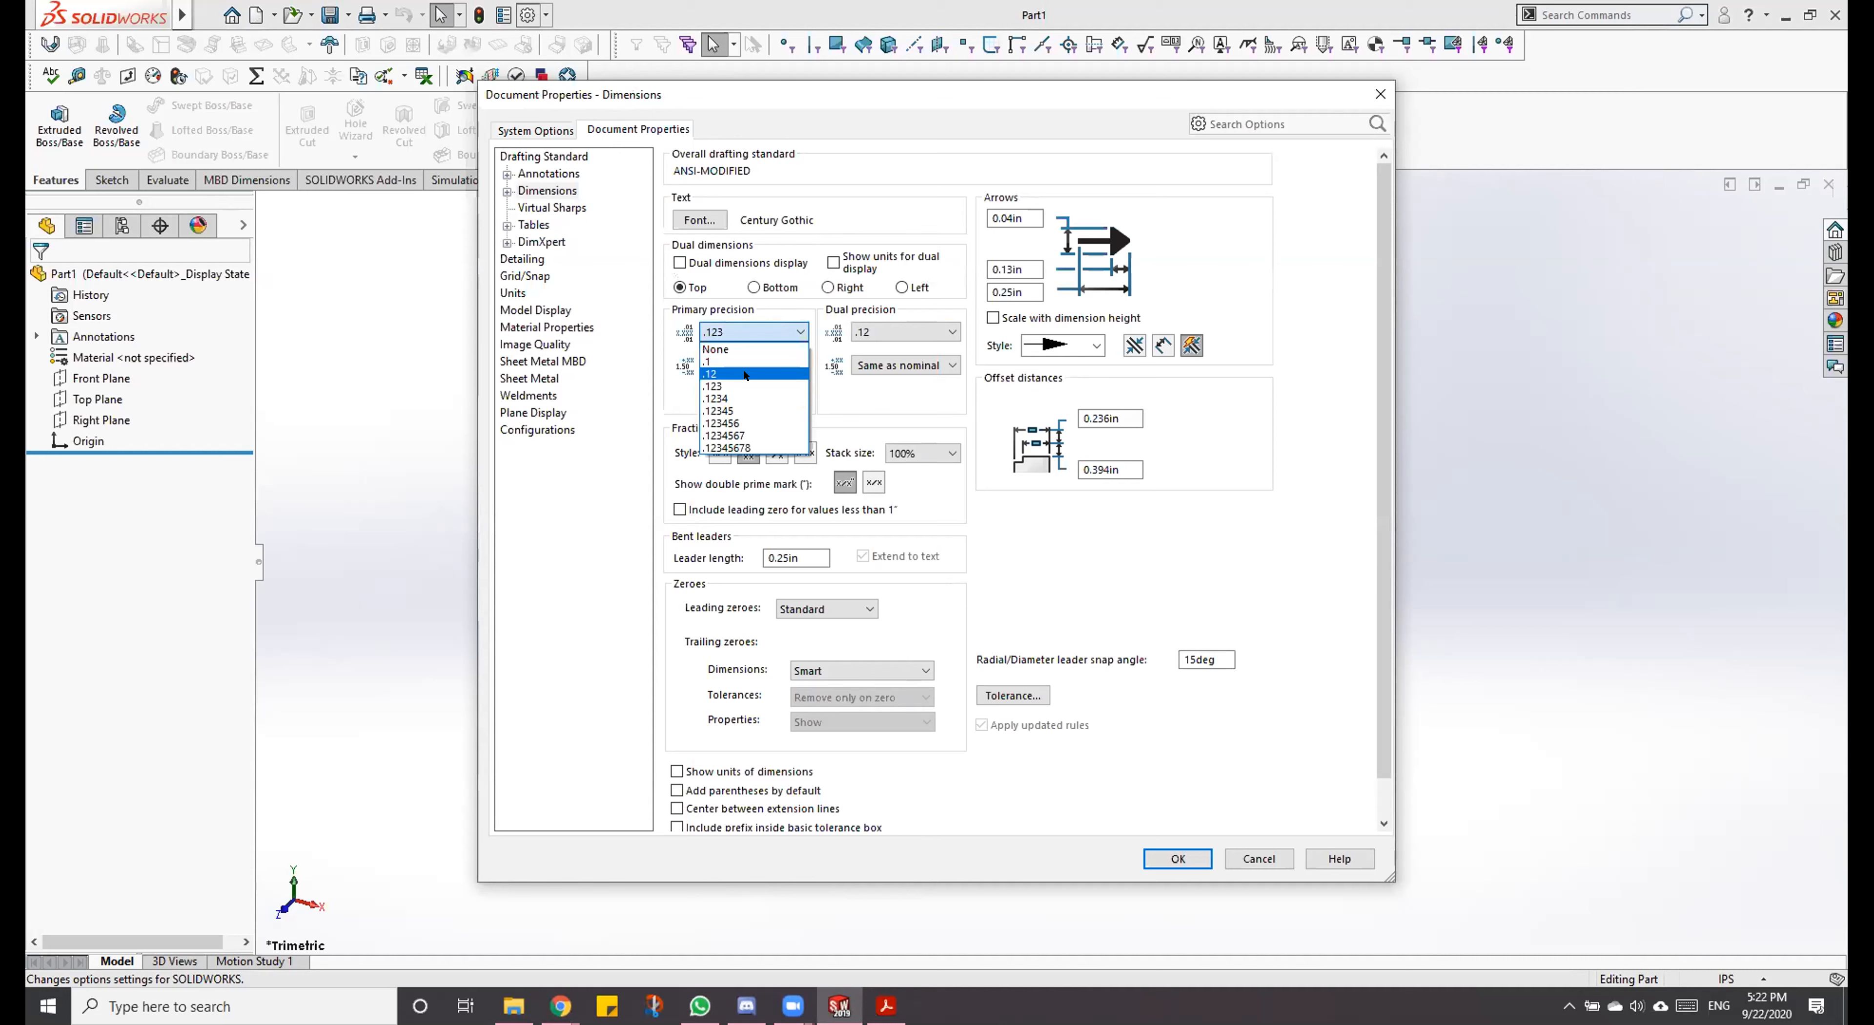
click(737, 378)
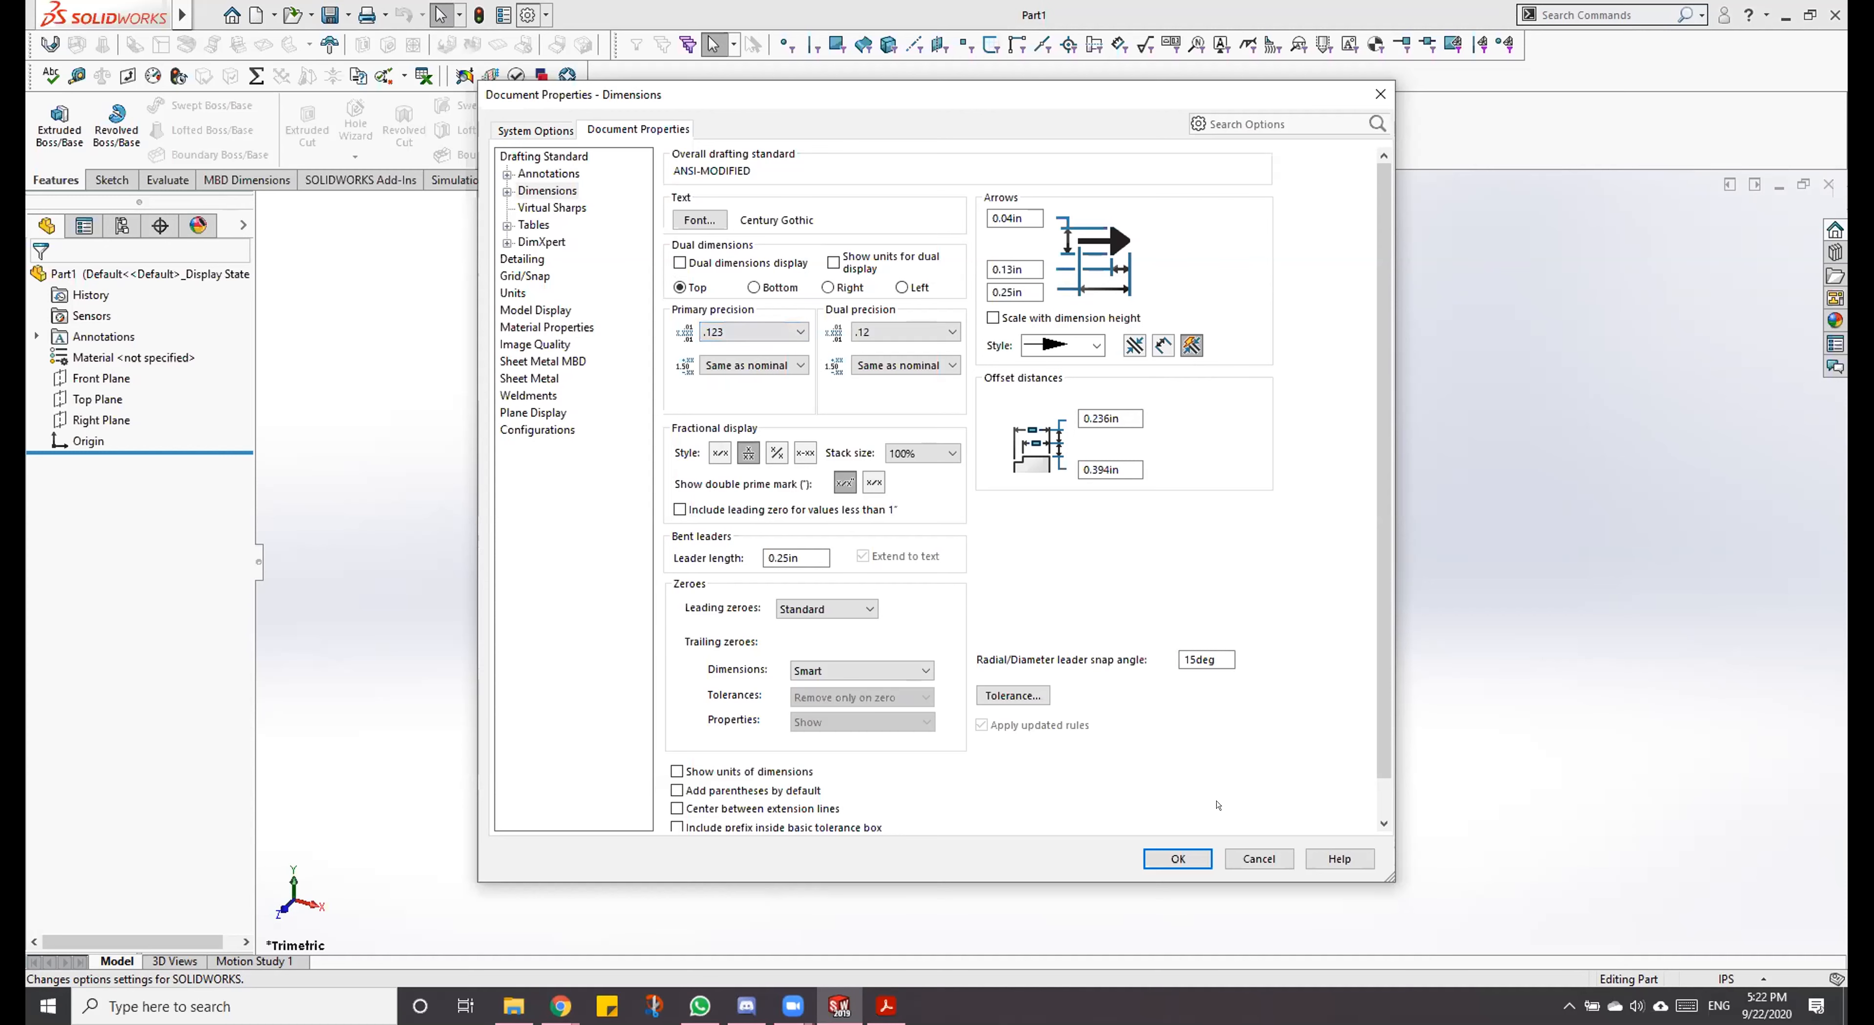
click(1175, 855)
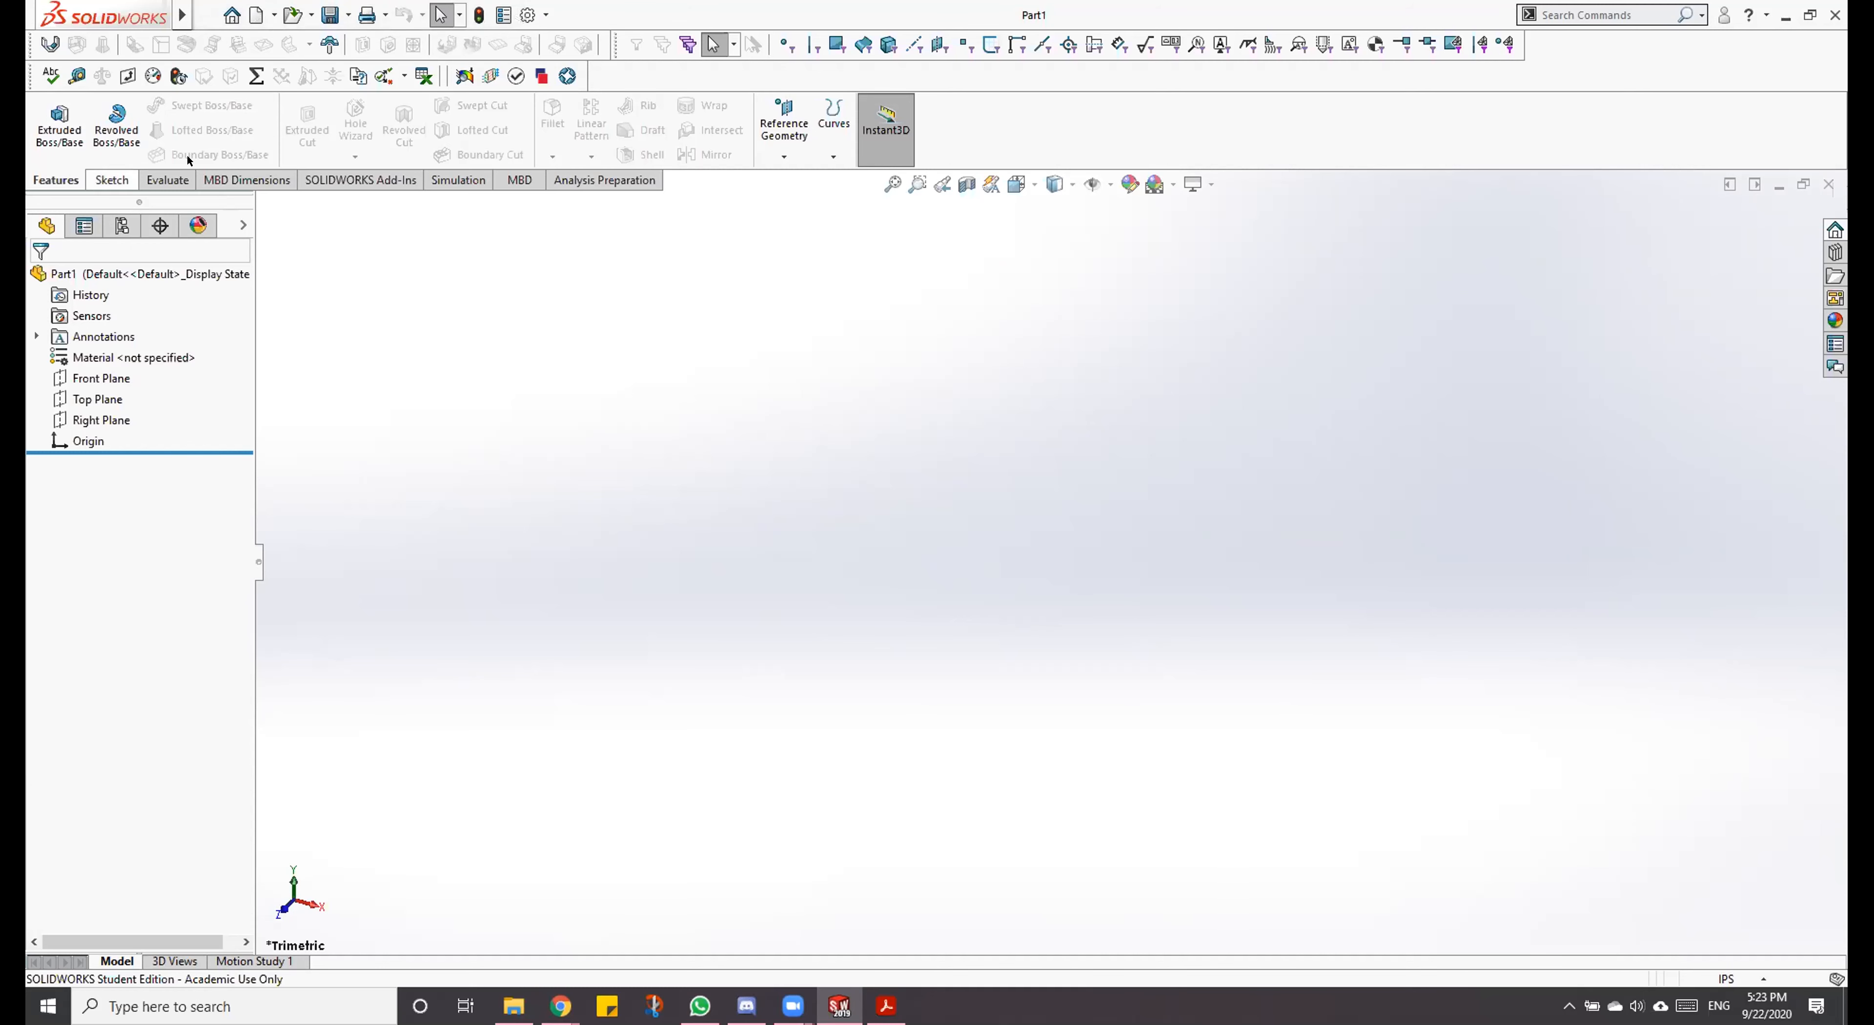
Step: Look over the Sketch and Evaluate command sets and return to the Features commands
click(124, 178)
click(166, 179)
click(67, 180)
click(109, 179)
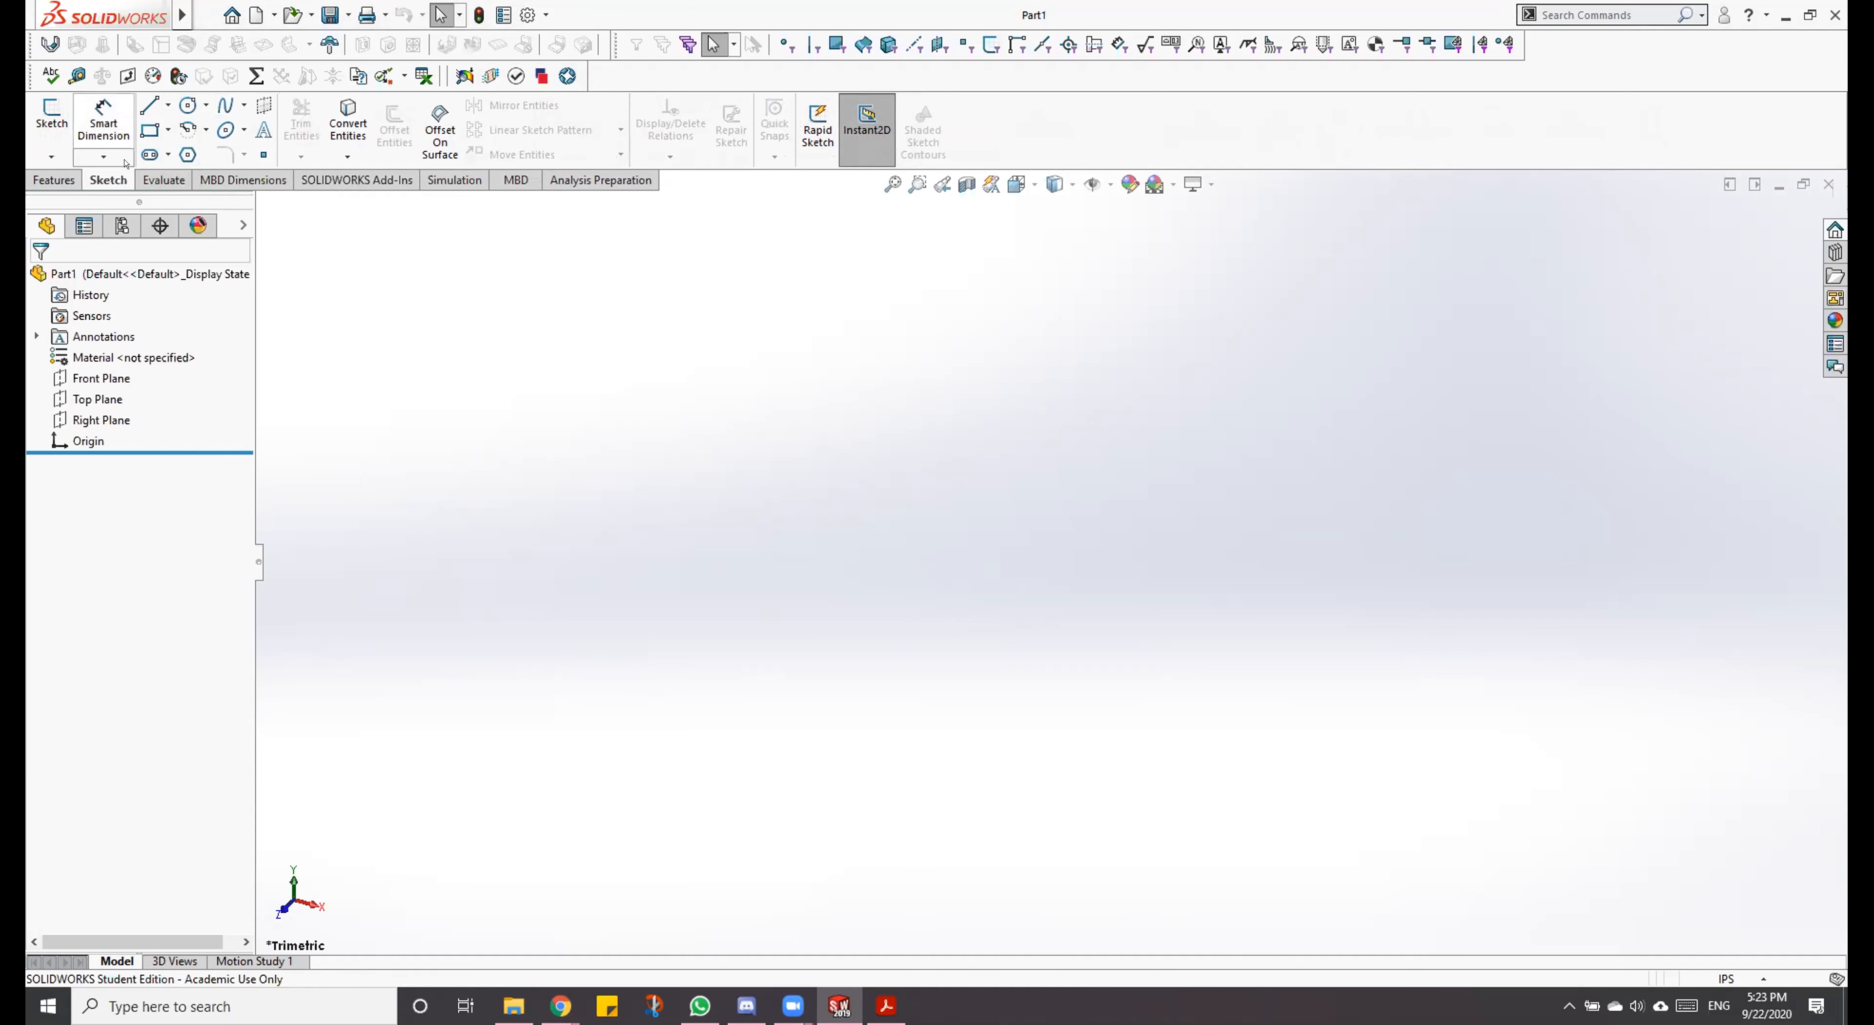
click(50, 180)
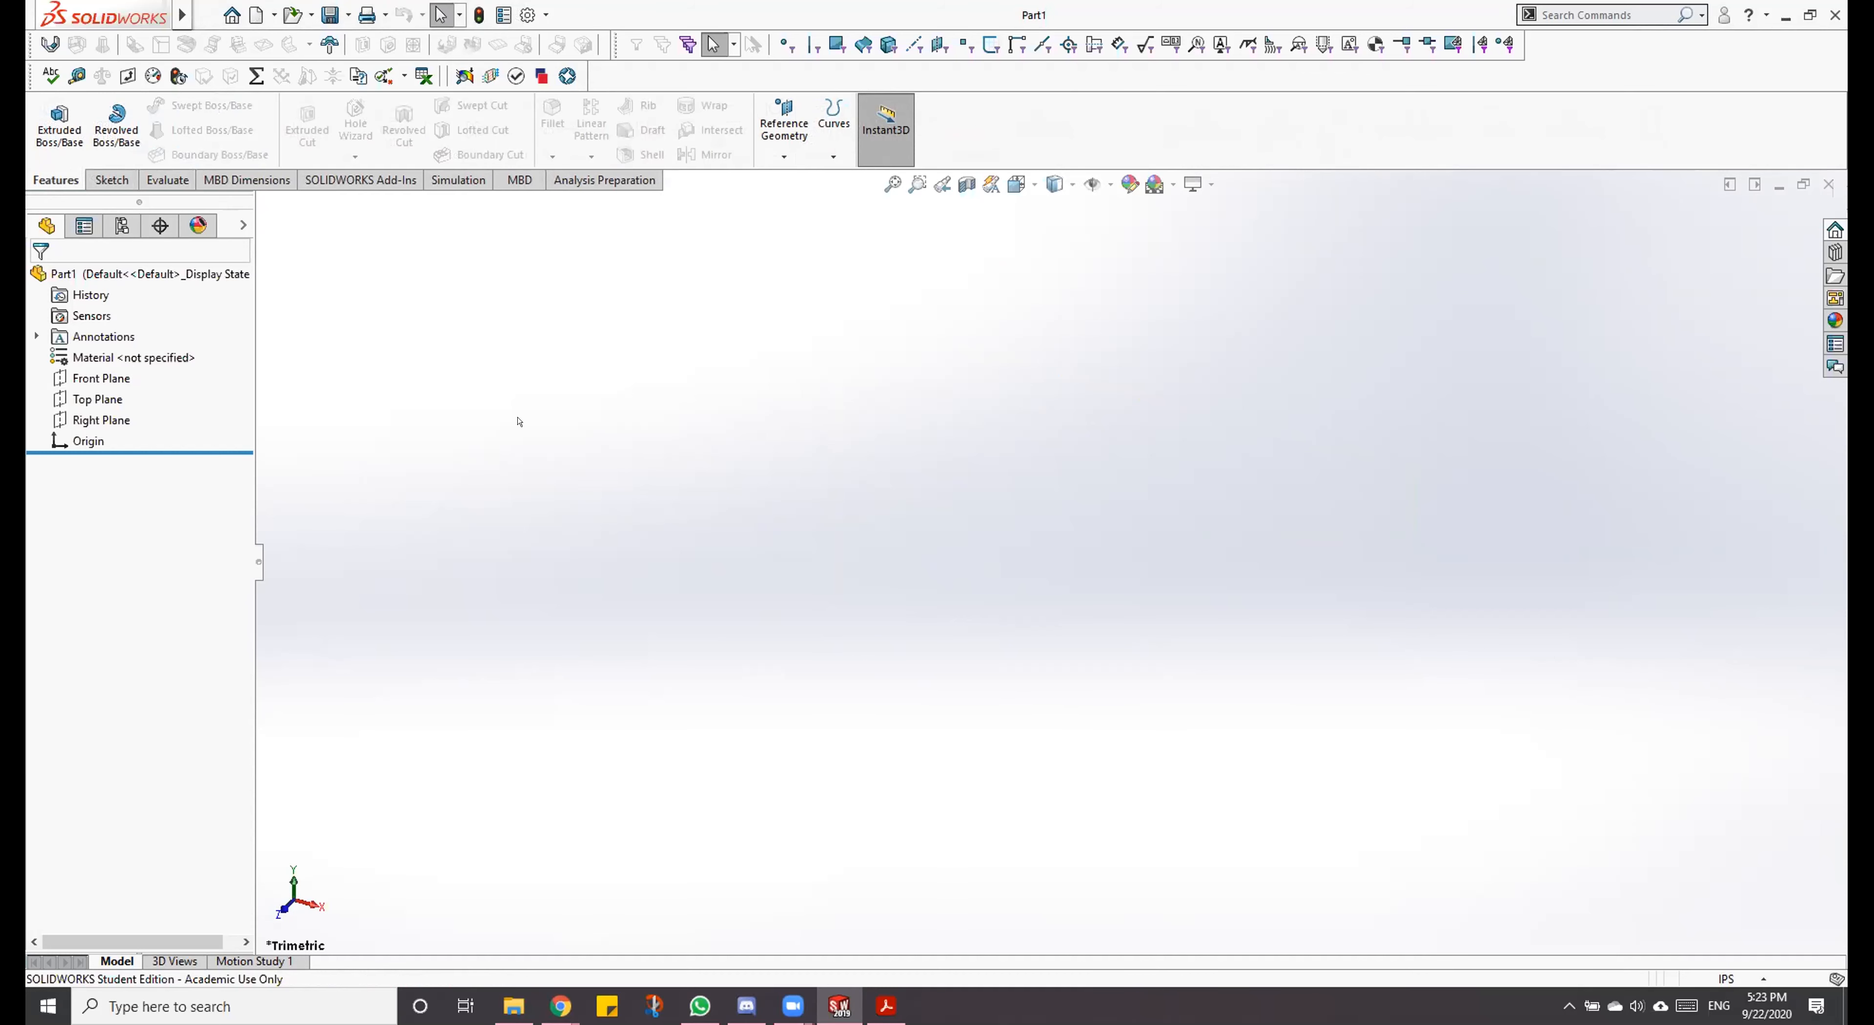
Step: Show the Front Plane in the graphics area and clear the selection
right_click(94, 377)
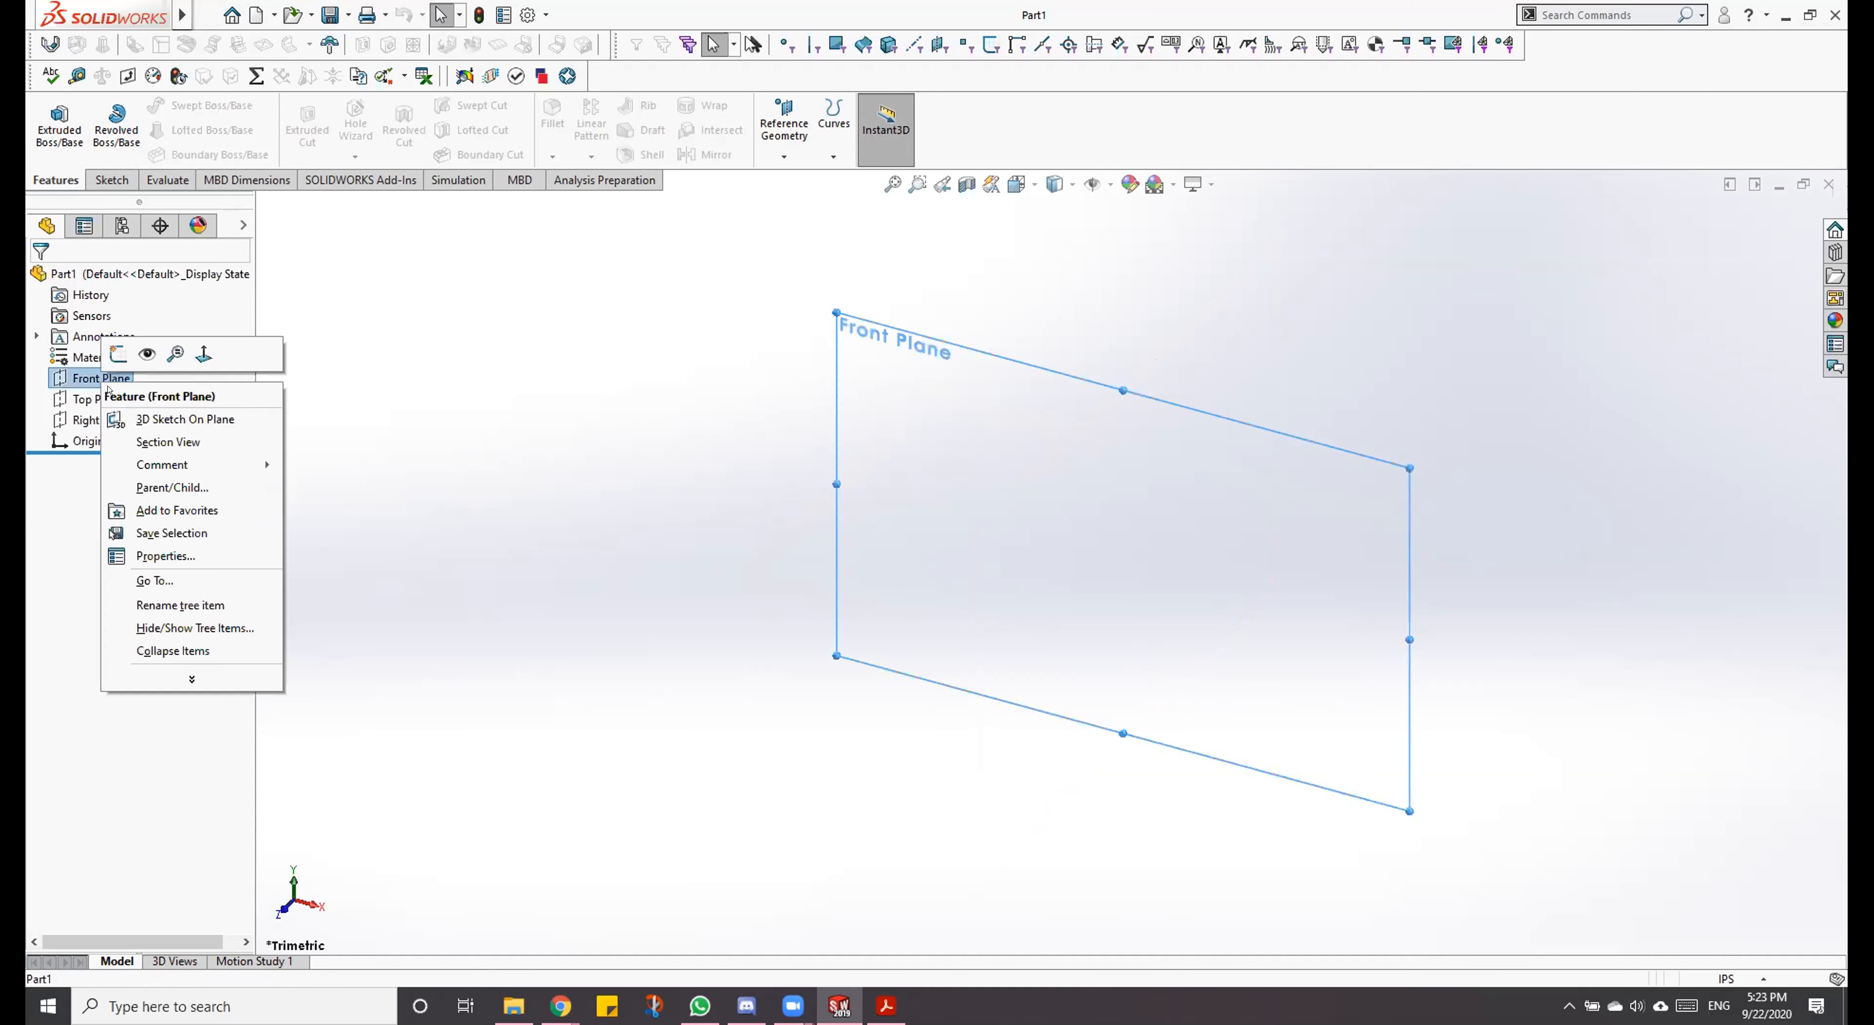
click(143, 353)
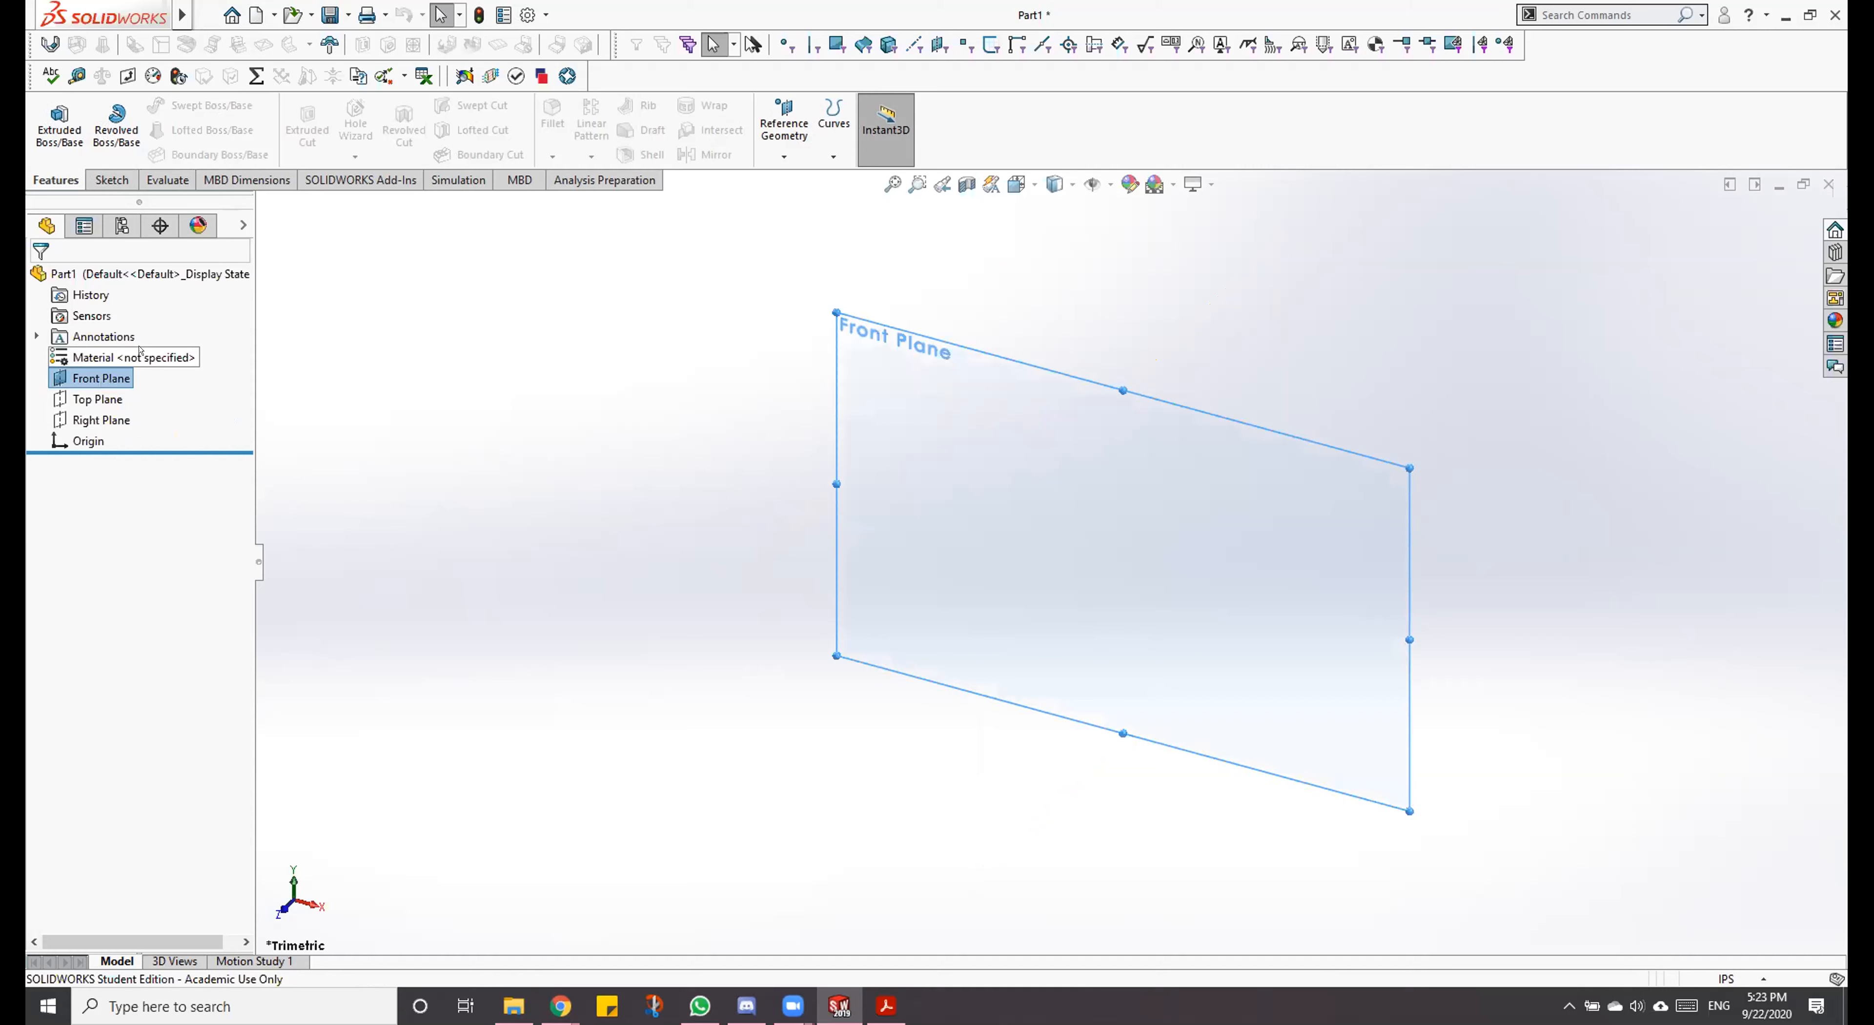
right_click(93, 374)
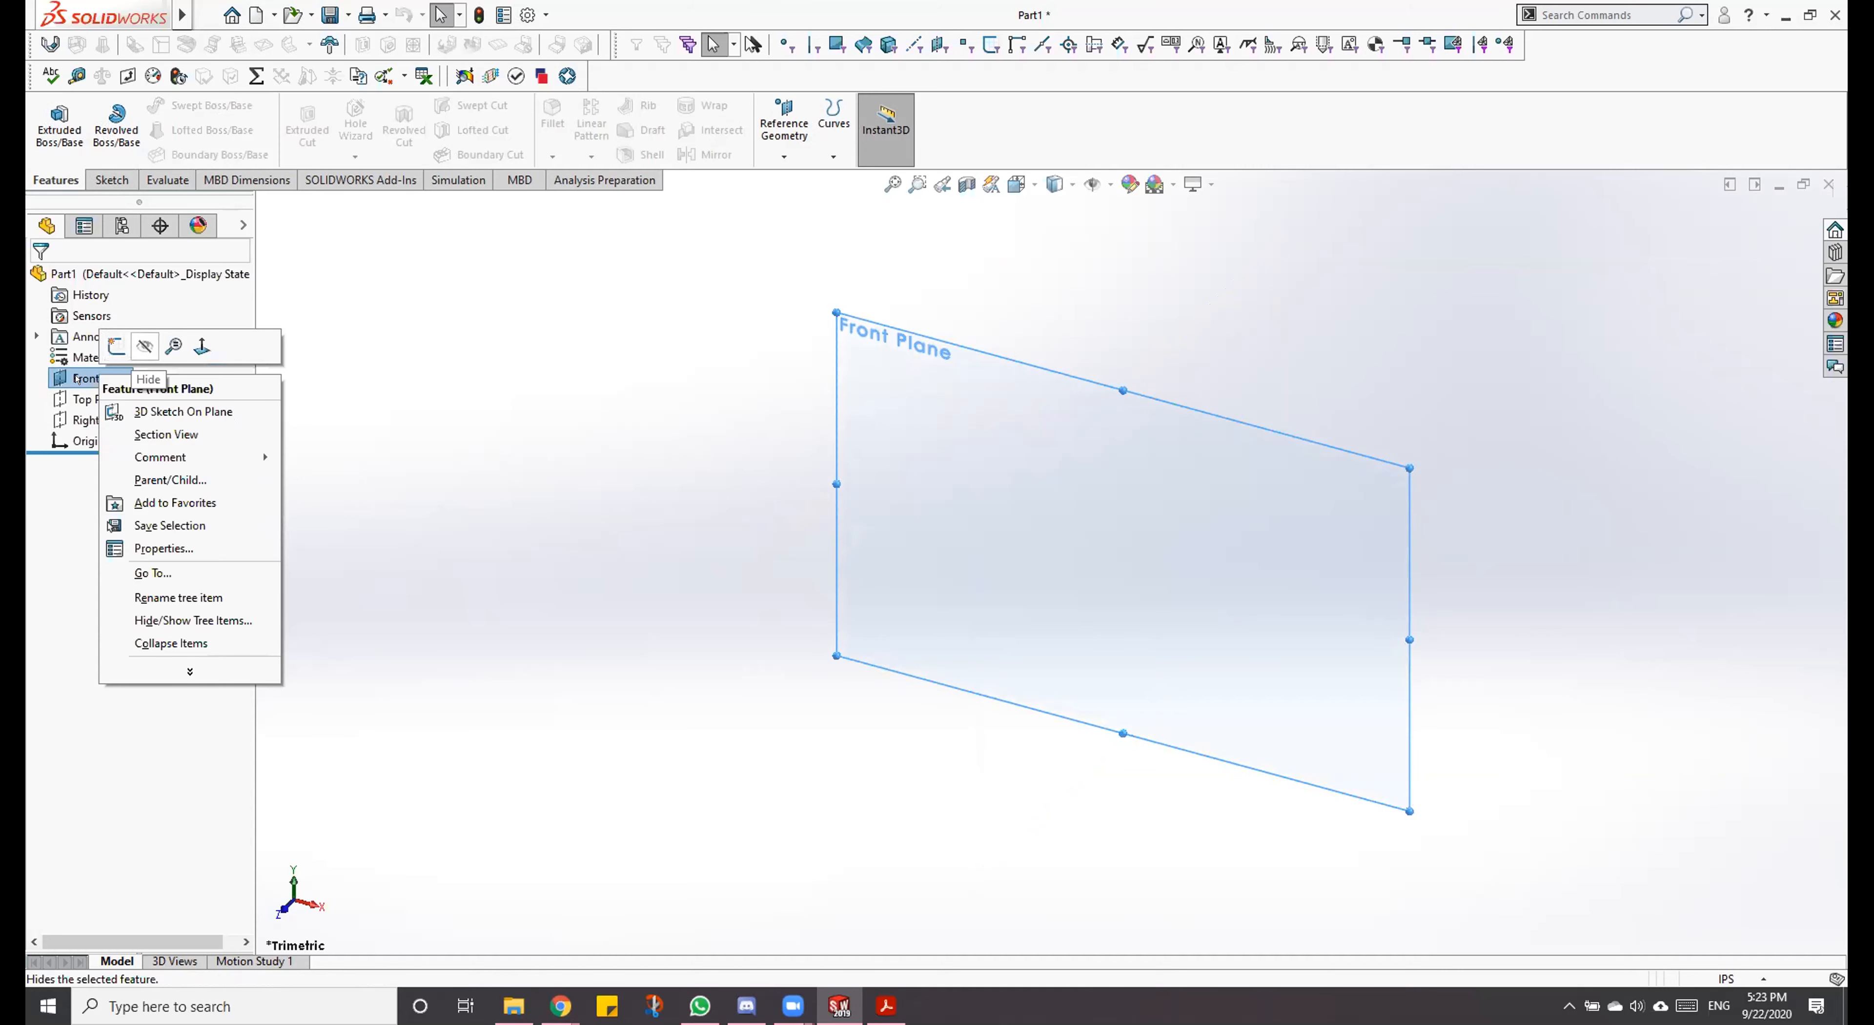
click(595, 428)
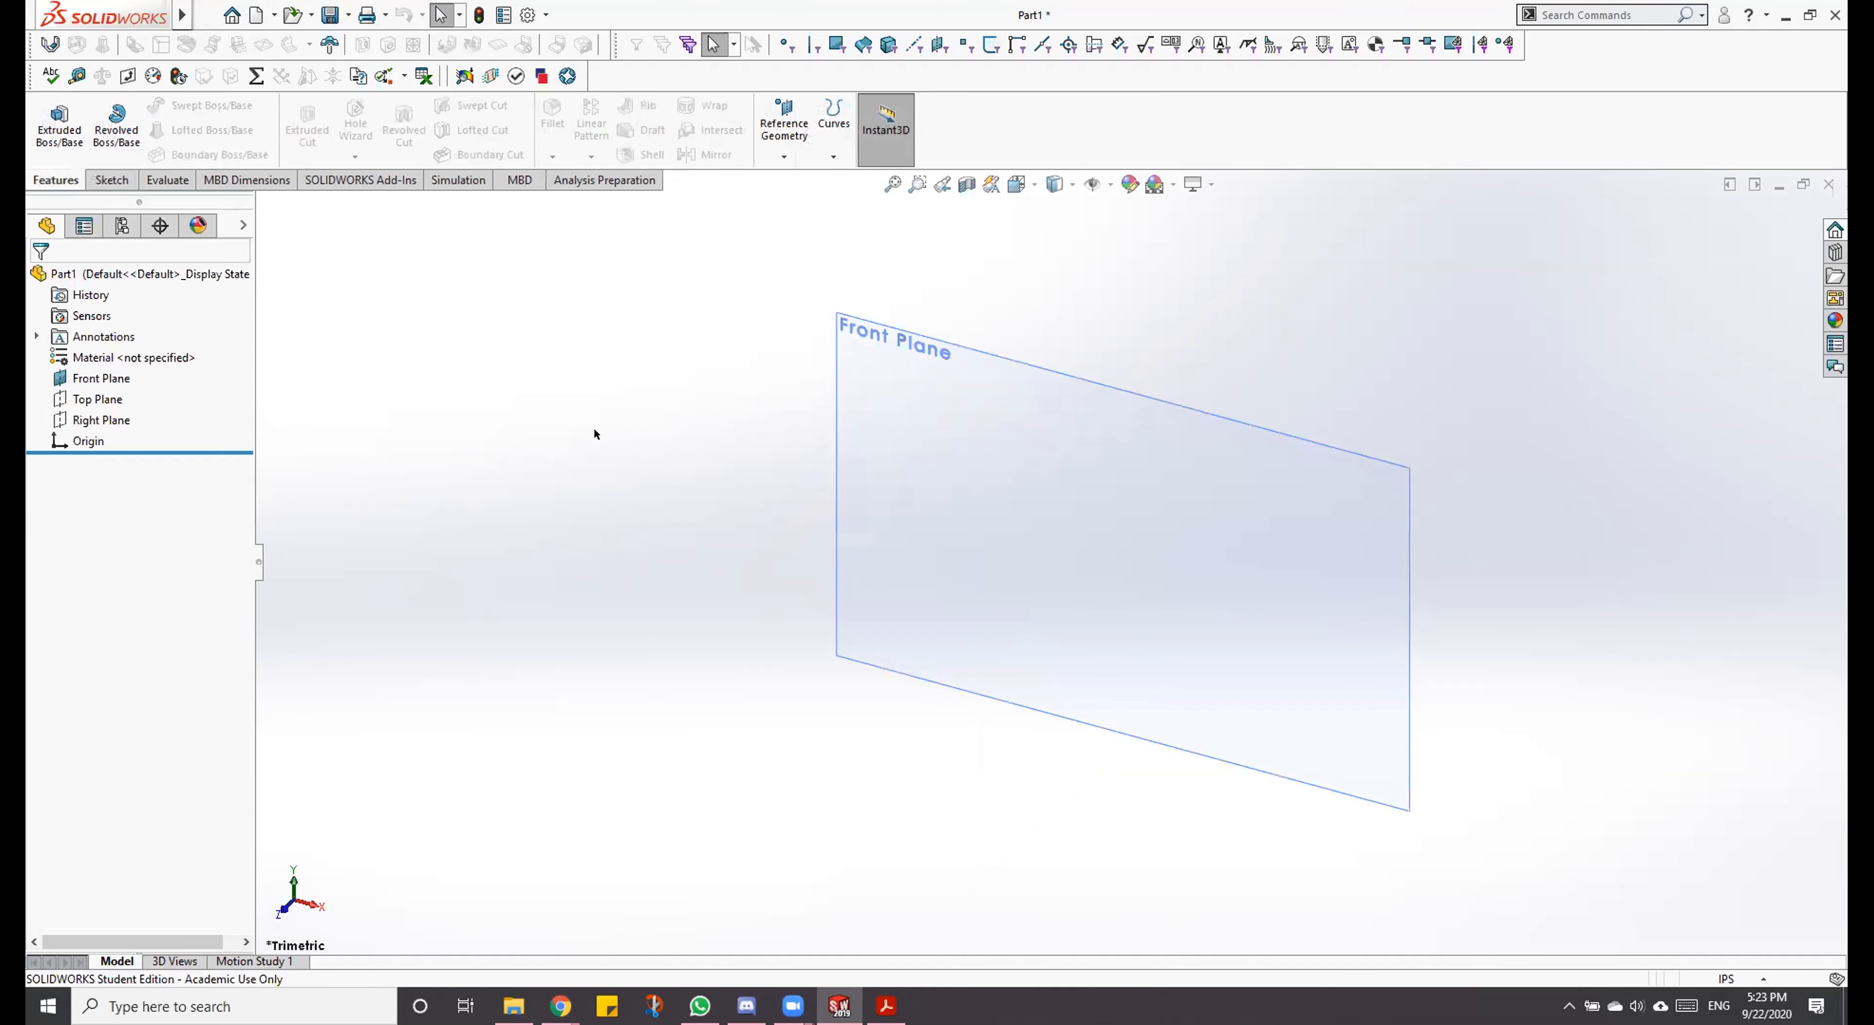
click(766, 380)
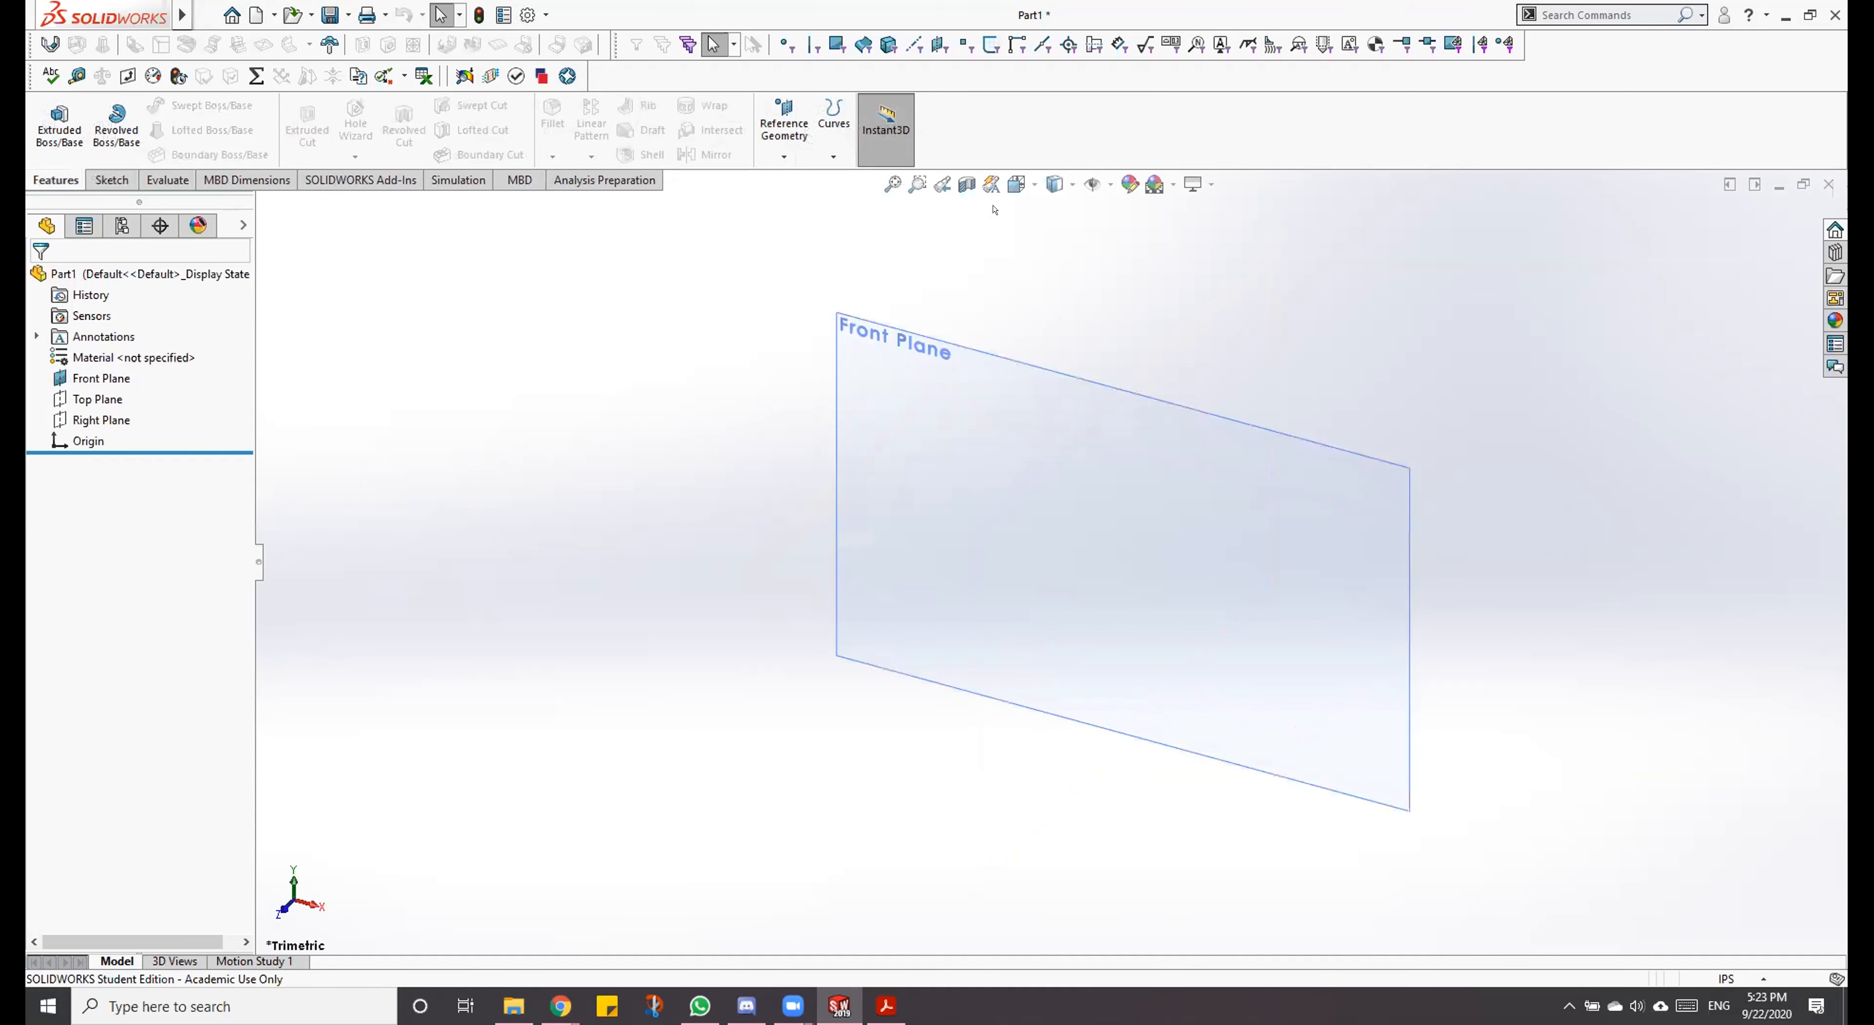
Step: Turn the visibility of planes off and on again in the graphics area
click(1101, 182)
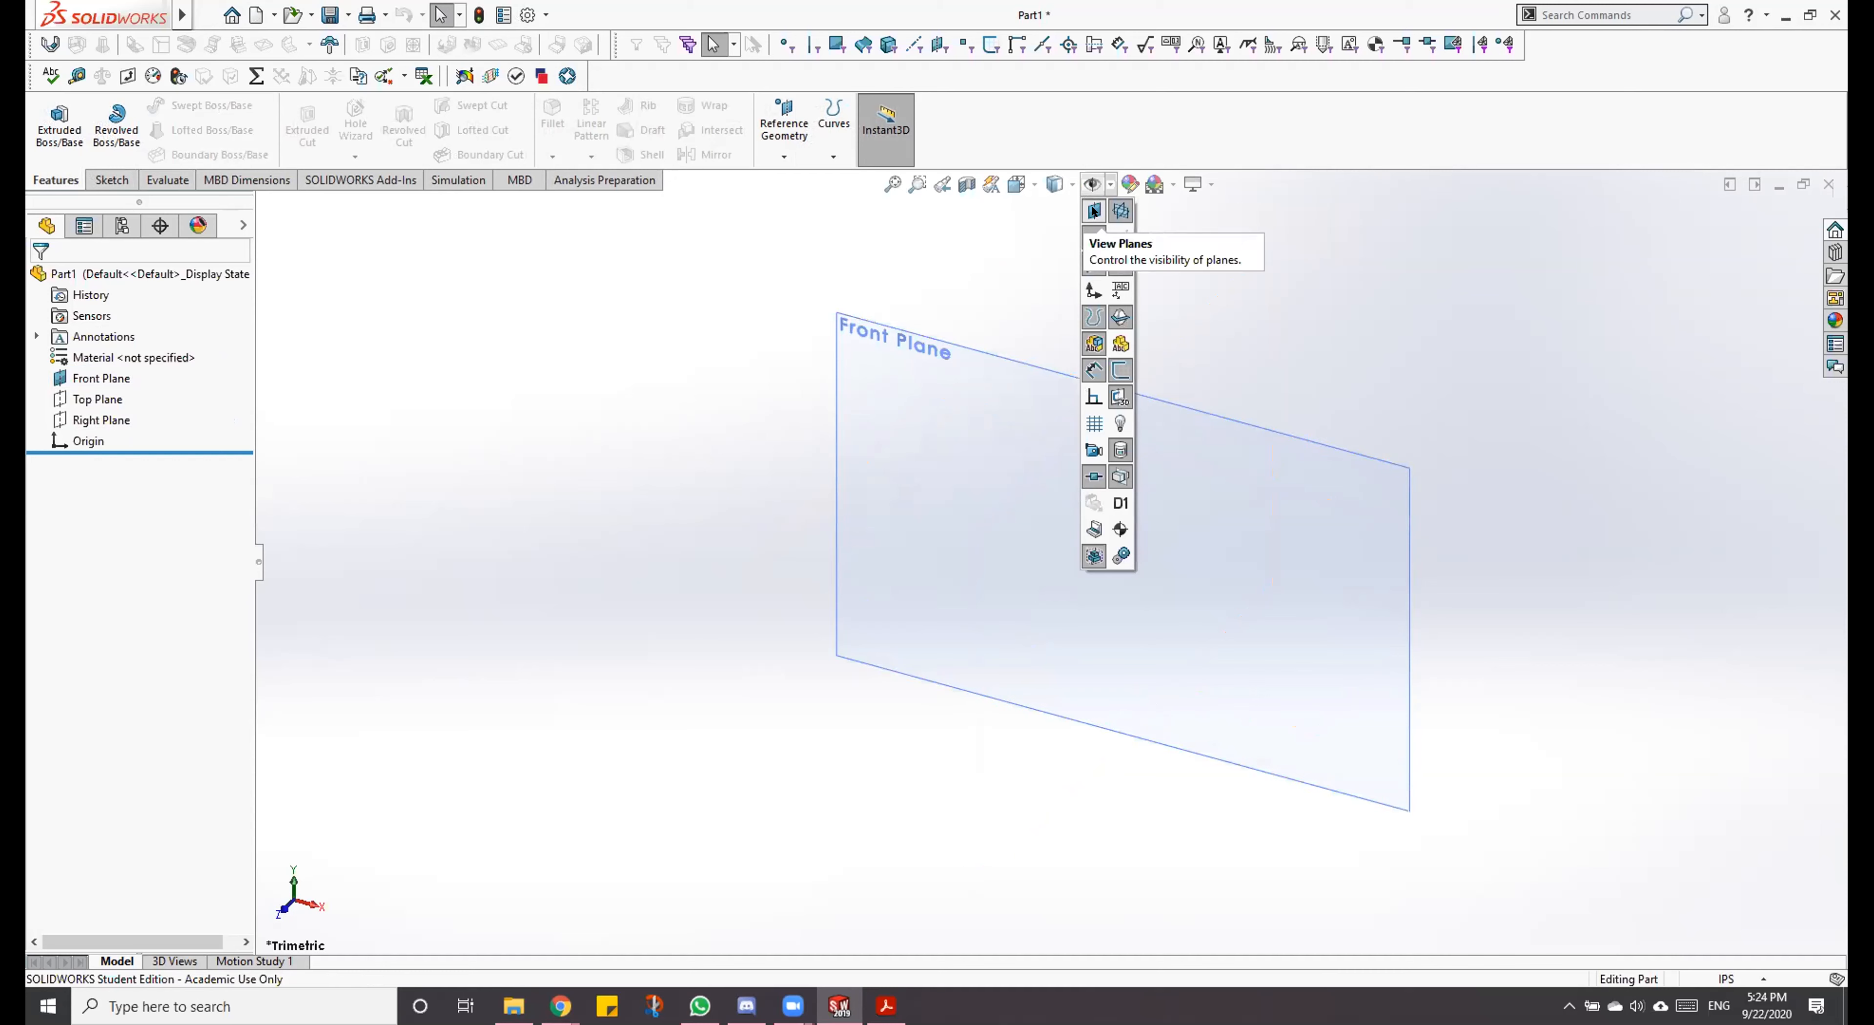
click(1094, 209)
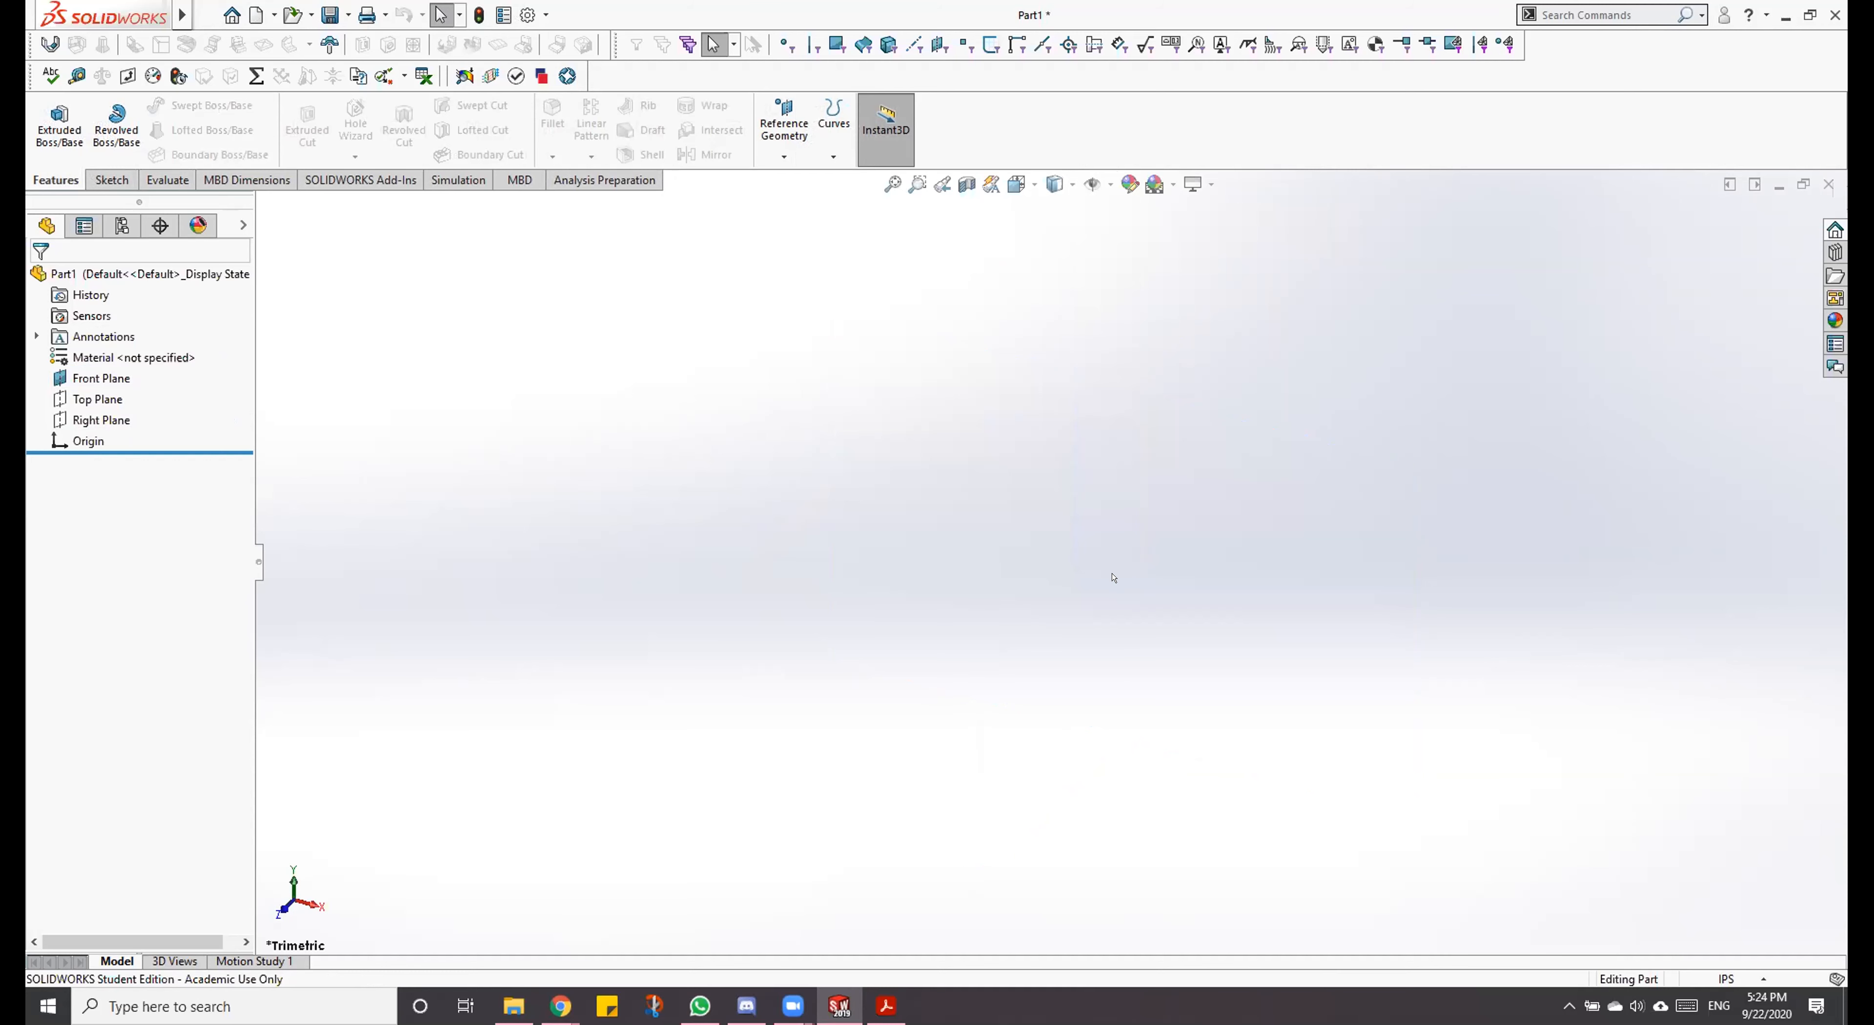
click(1109, 186)
click(1092, 210)
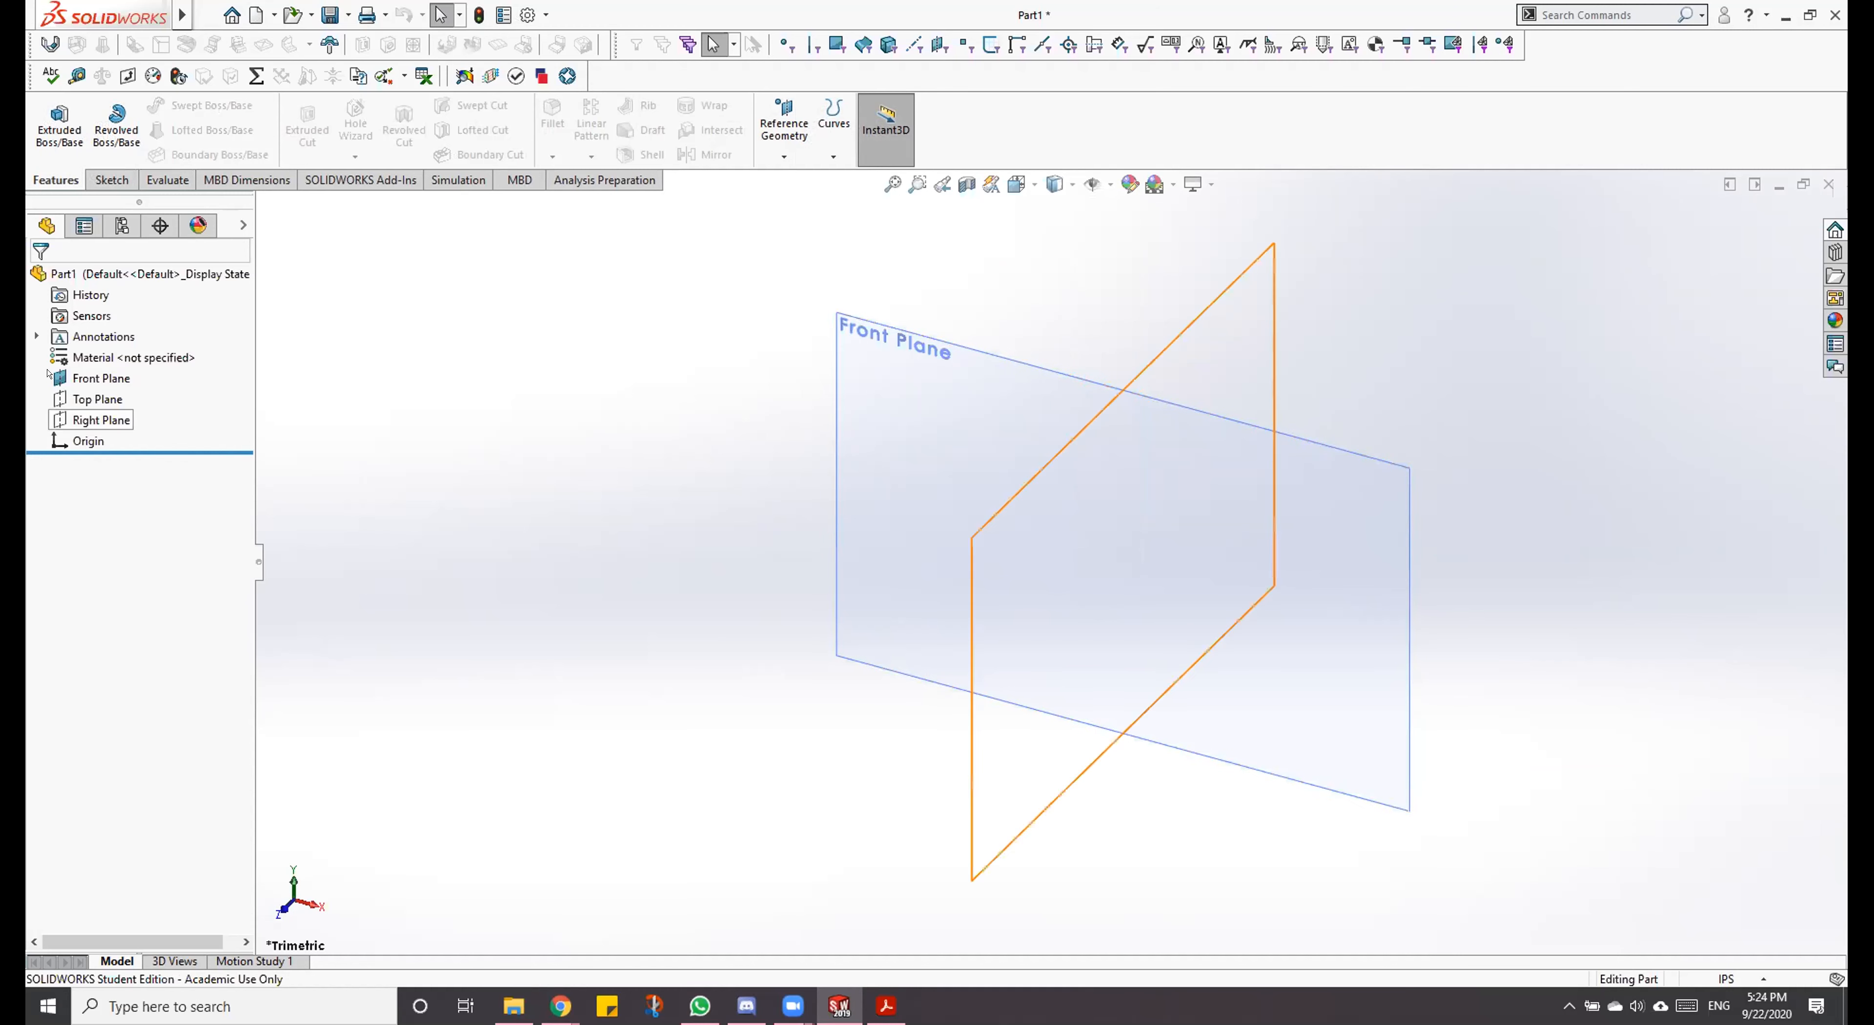
Step: Hide all item types in the graphics area and show them again, twice
click(1090, 184)
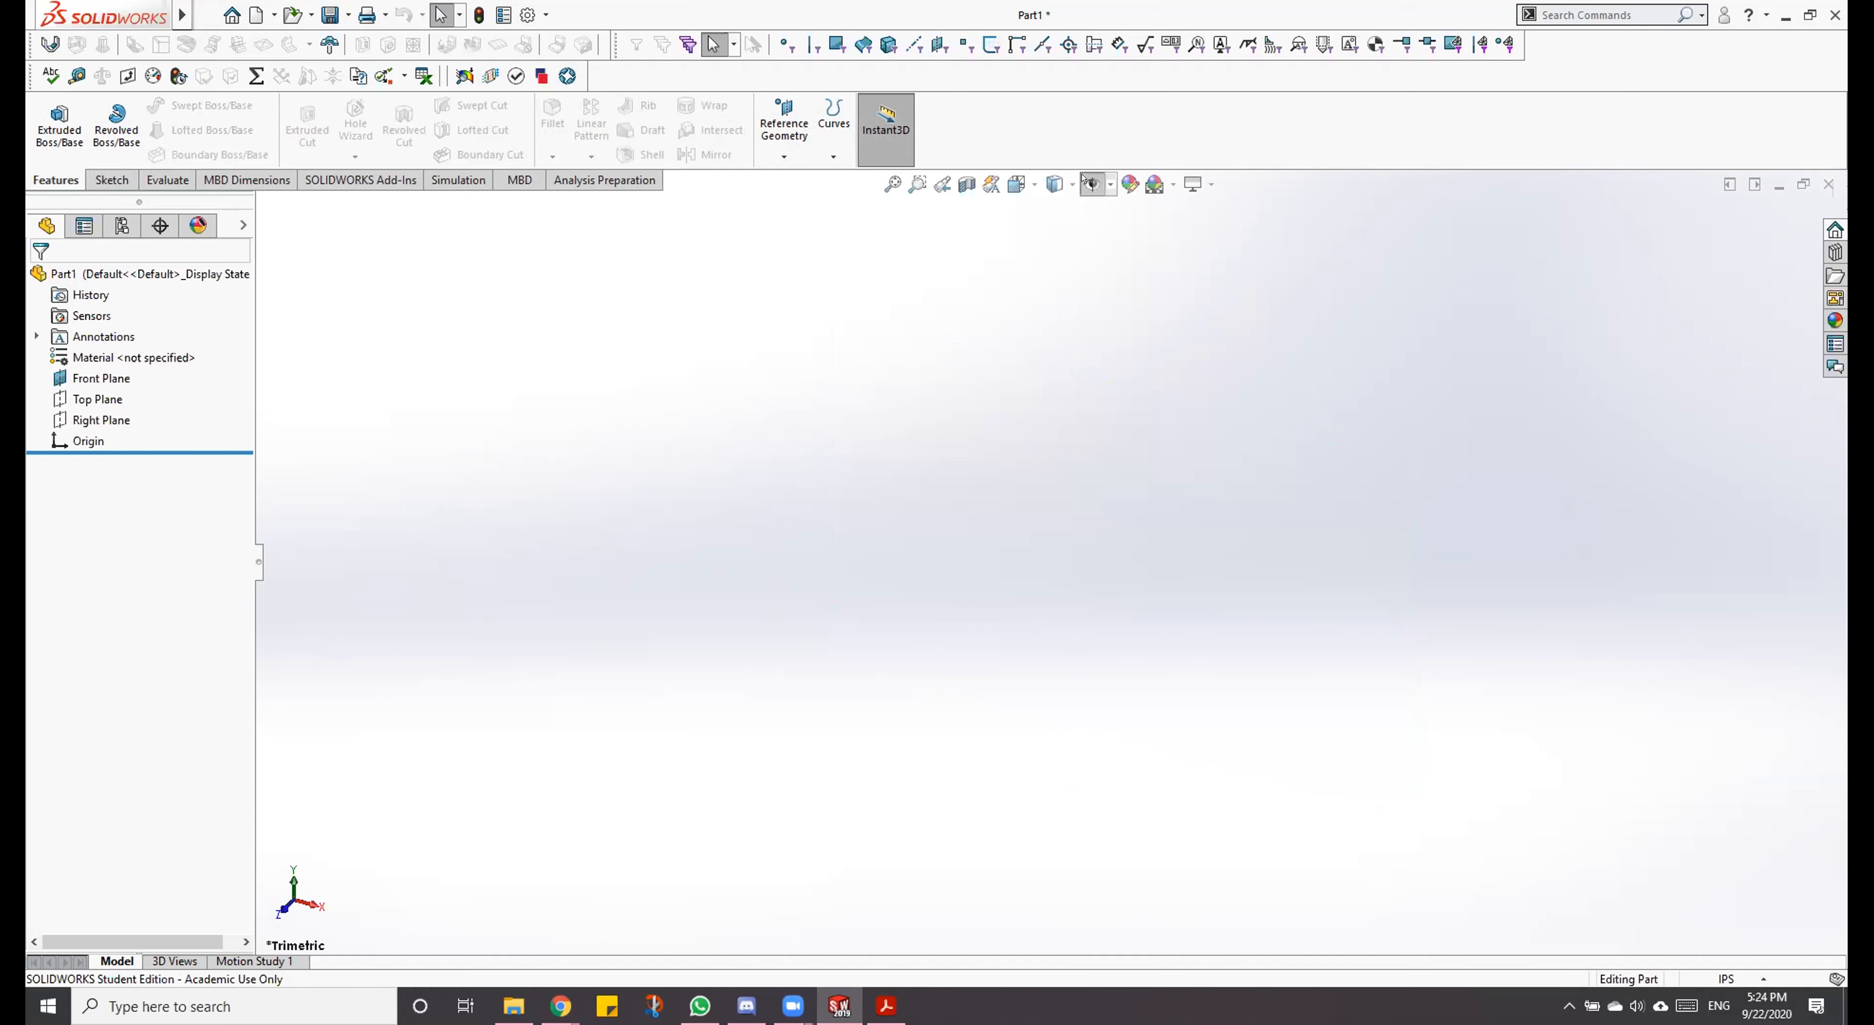
click(1085, 181)
click(1085, 181)
click(1086, 181)
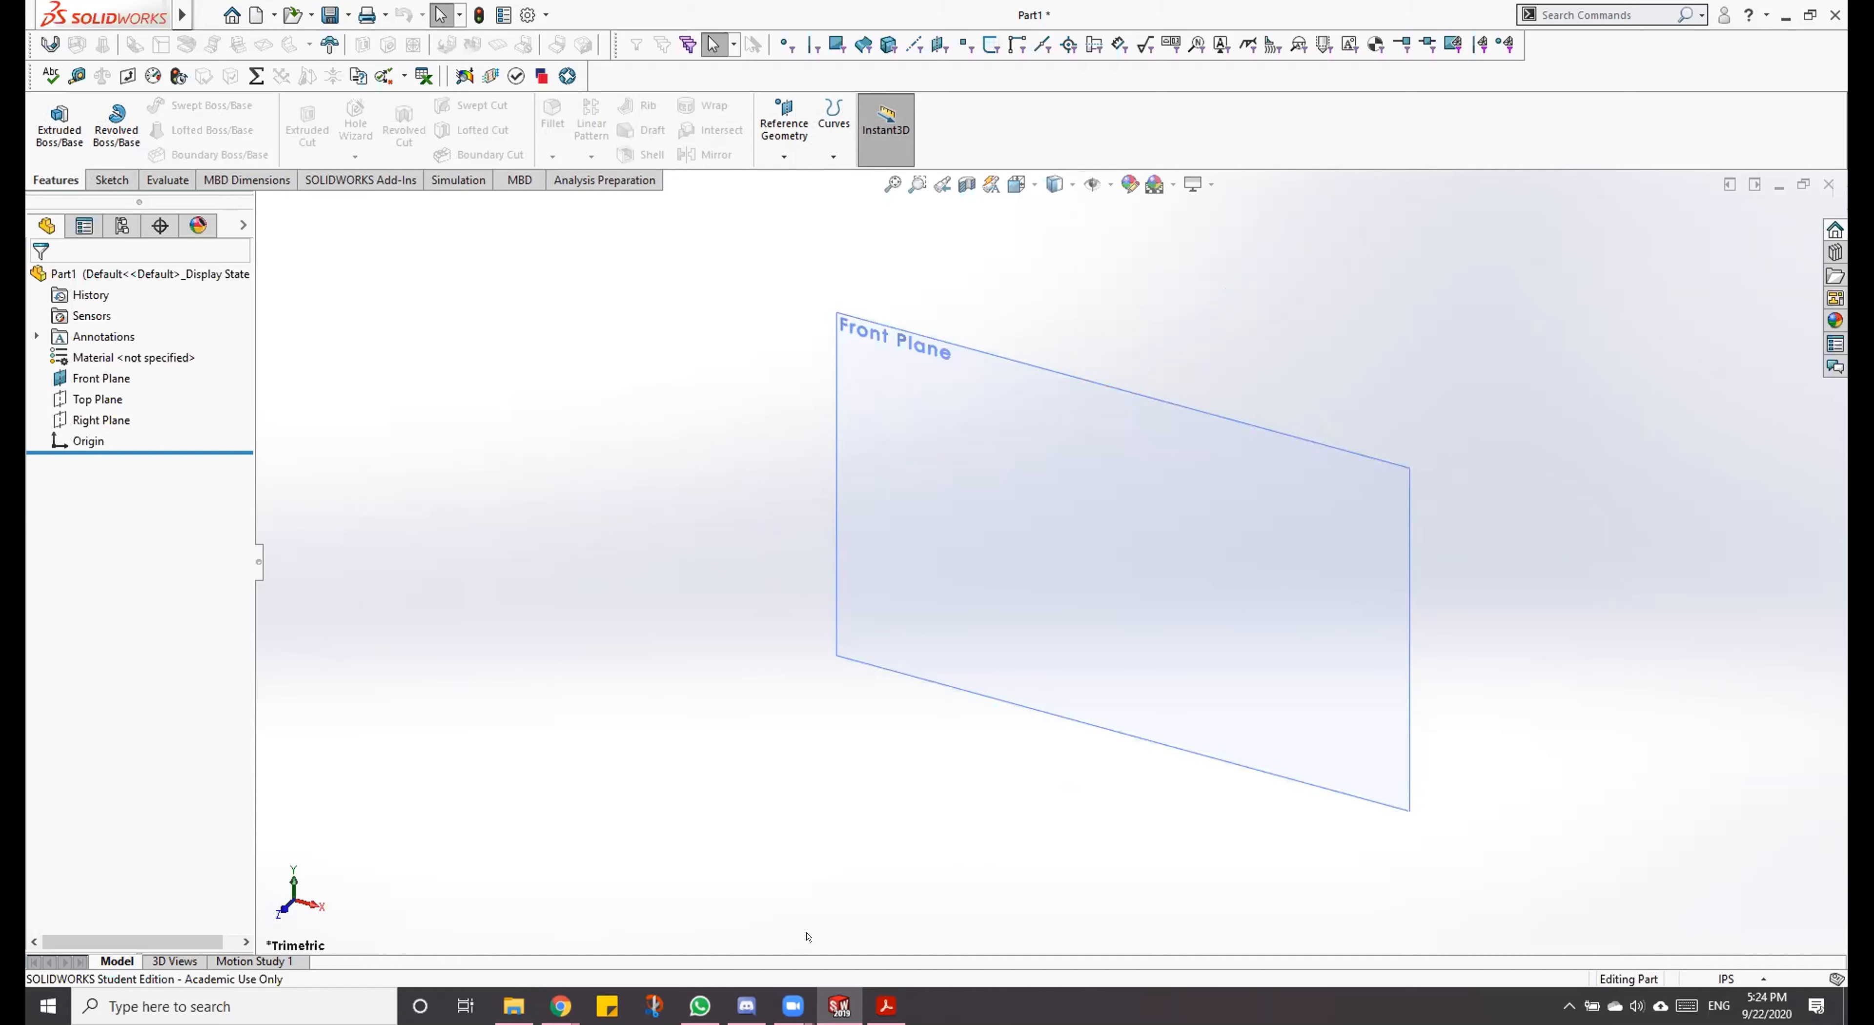
Step: Switch to the Dowel Block PDF to review its views, then minimize it to return to SOLIDWORKS
click(882, 1009)
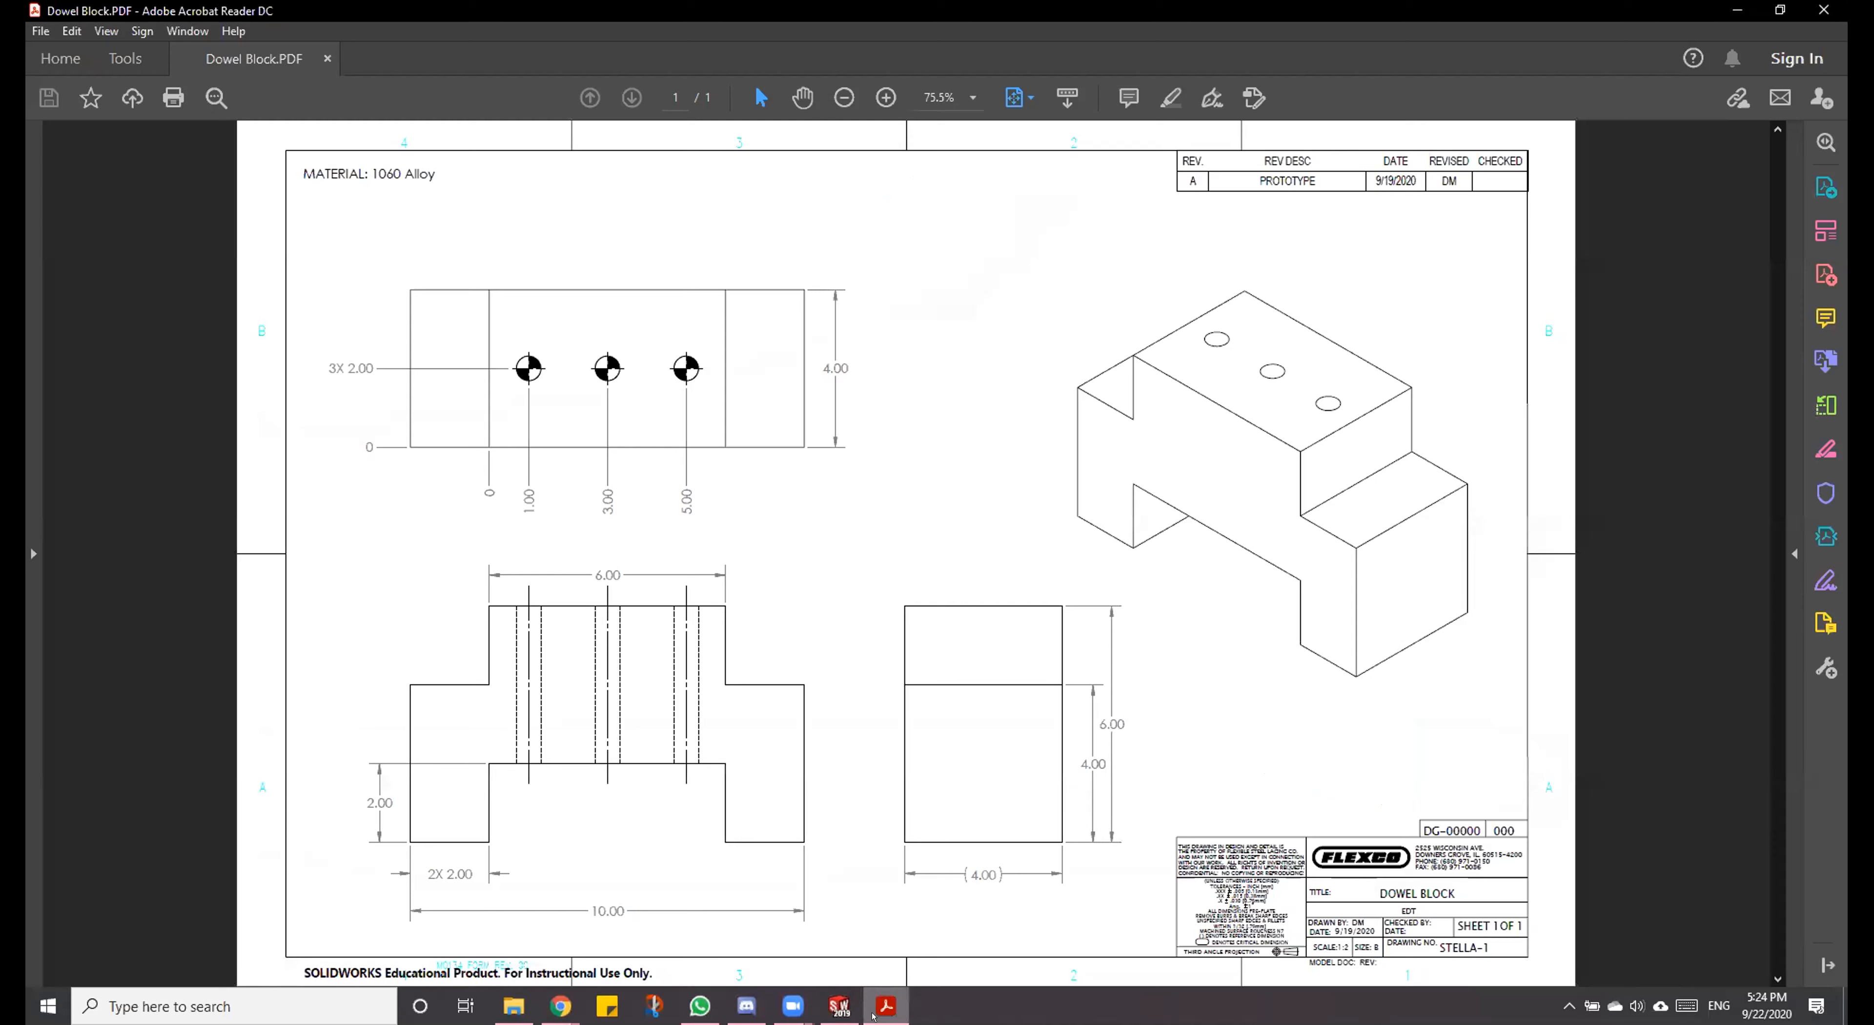
click(875, 1012)
click(881, 1009)
click(1737, 11)
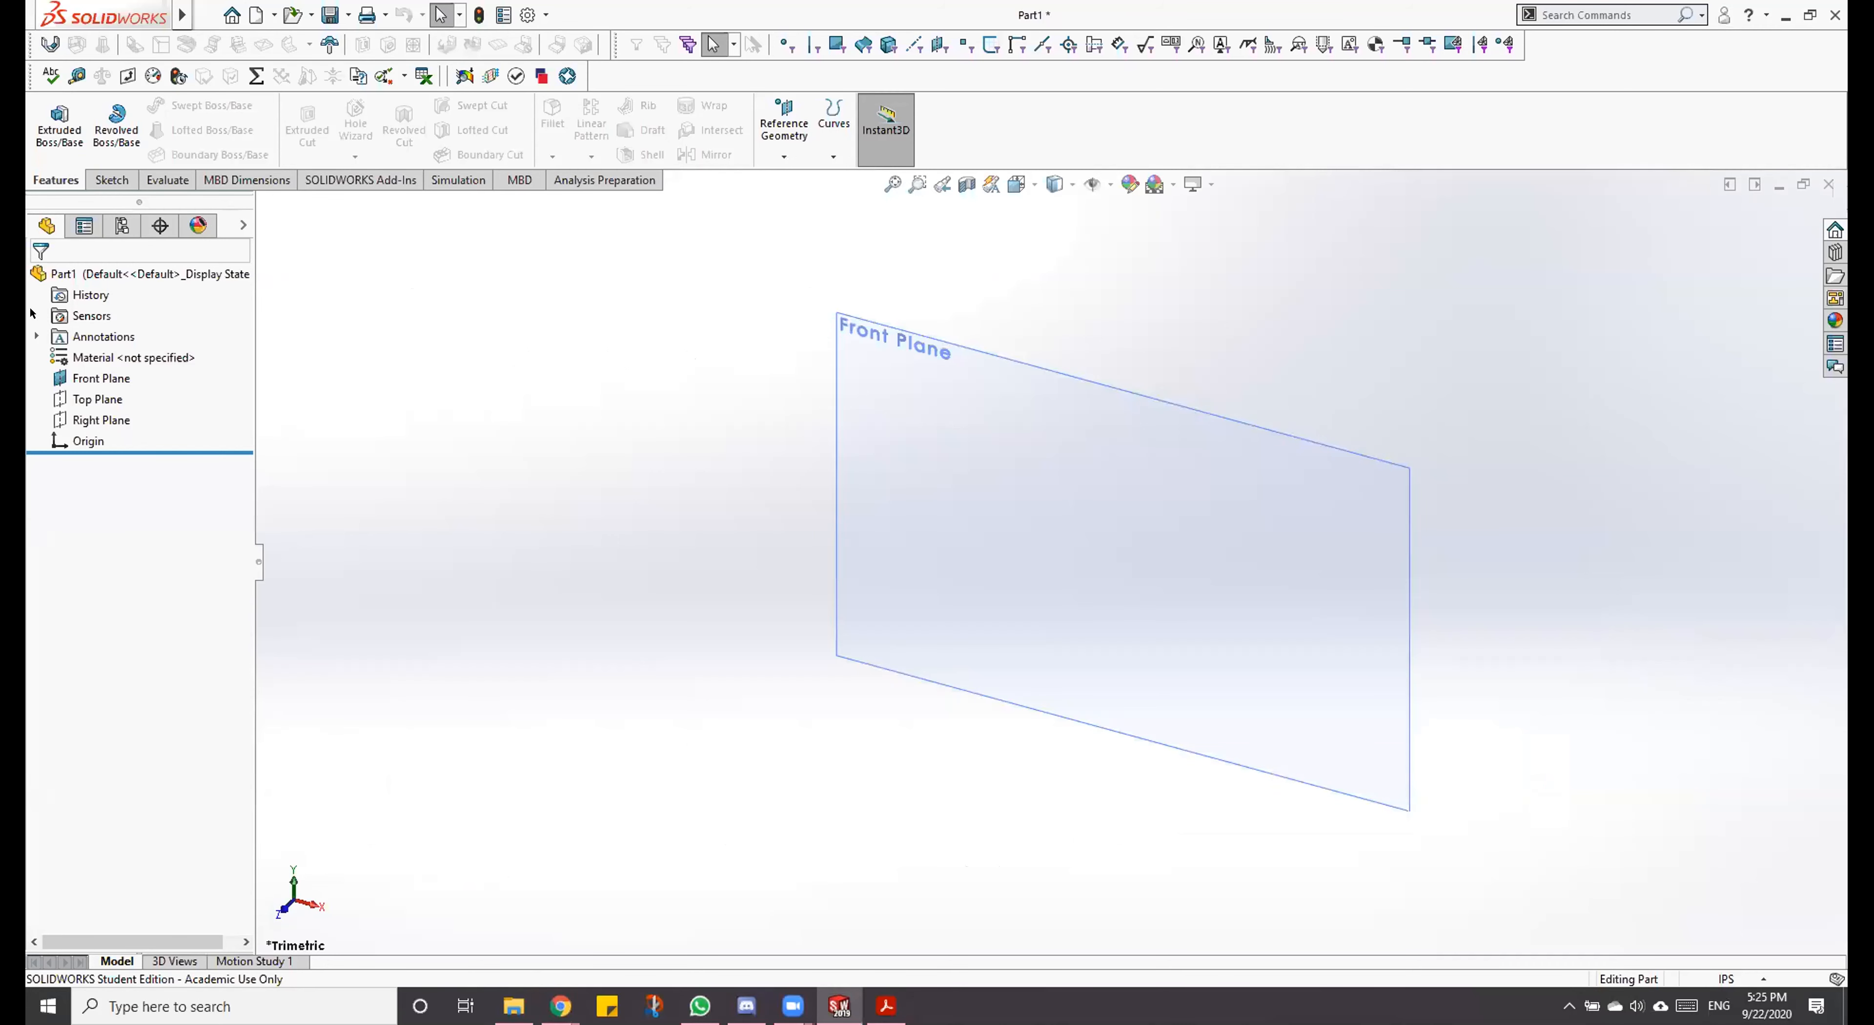
Step: Orient the view normal to the Front Plane and clear the selection
right_click(95, 364)
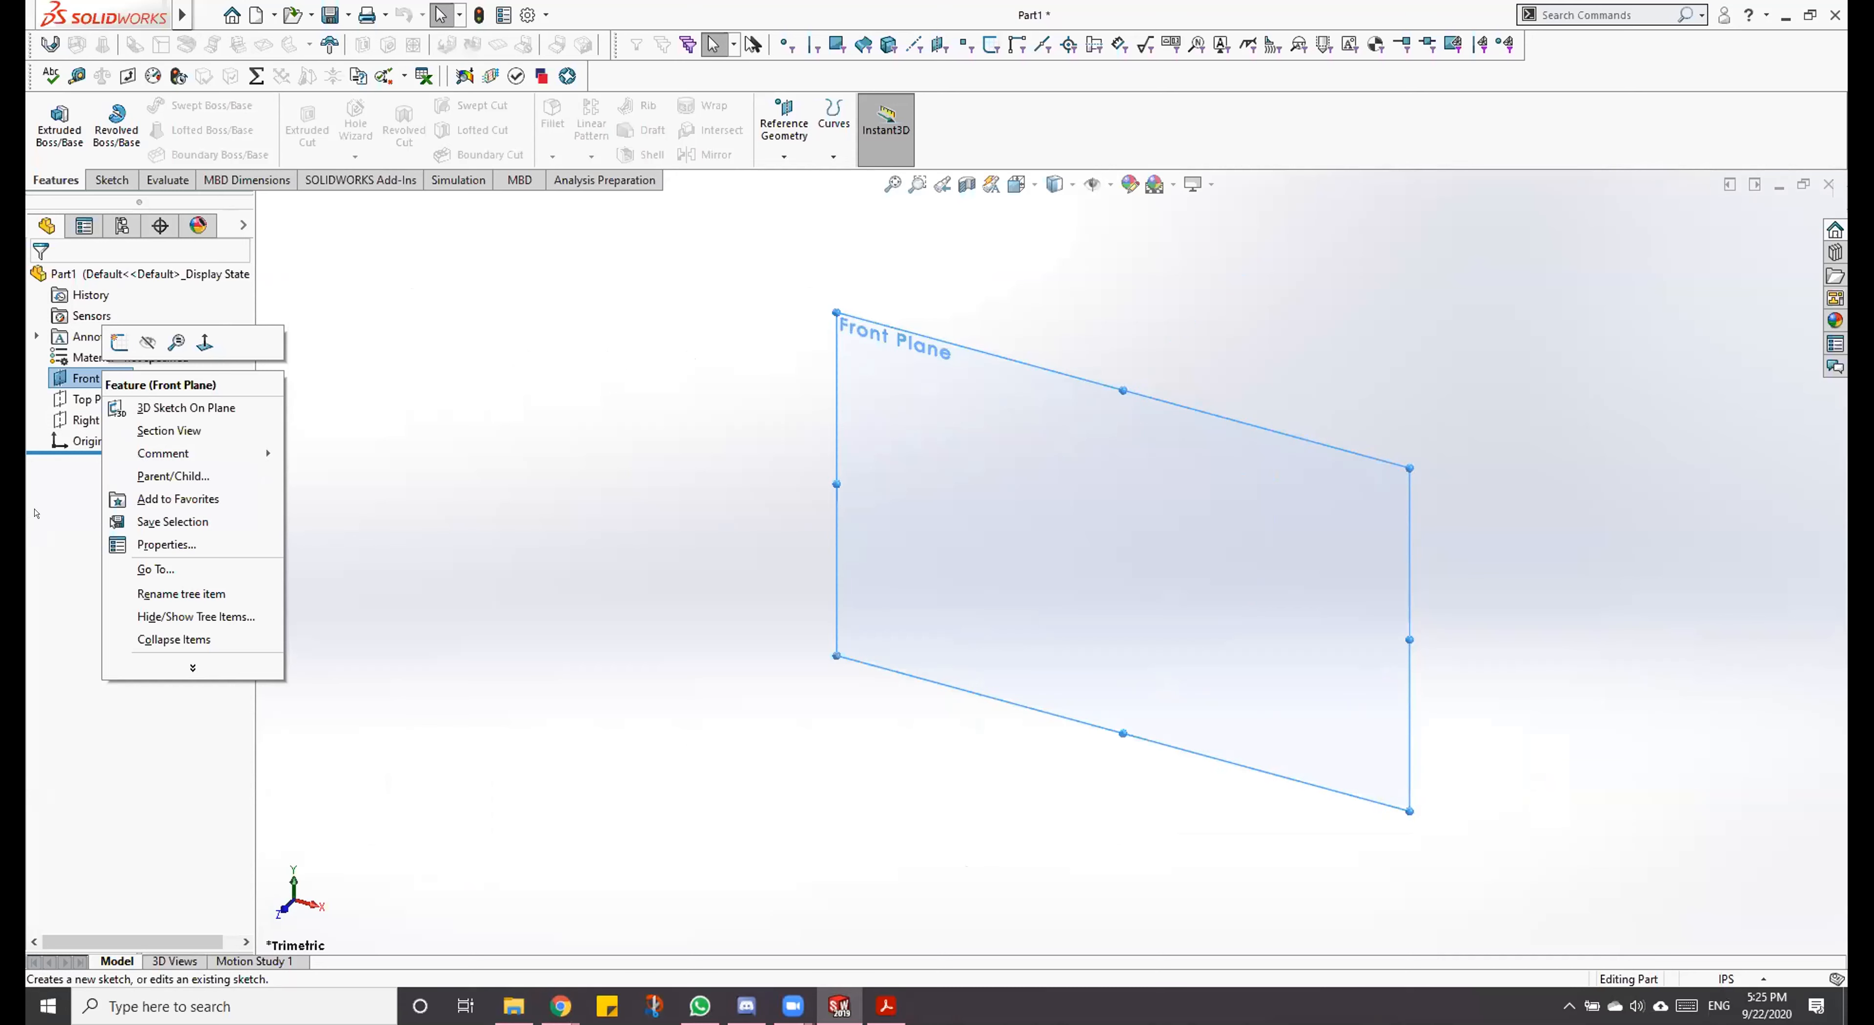
click(1120, 333)
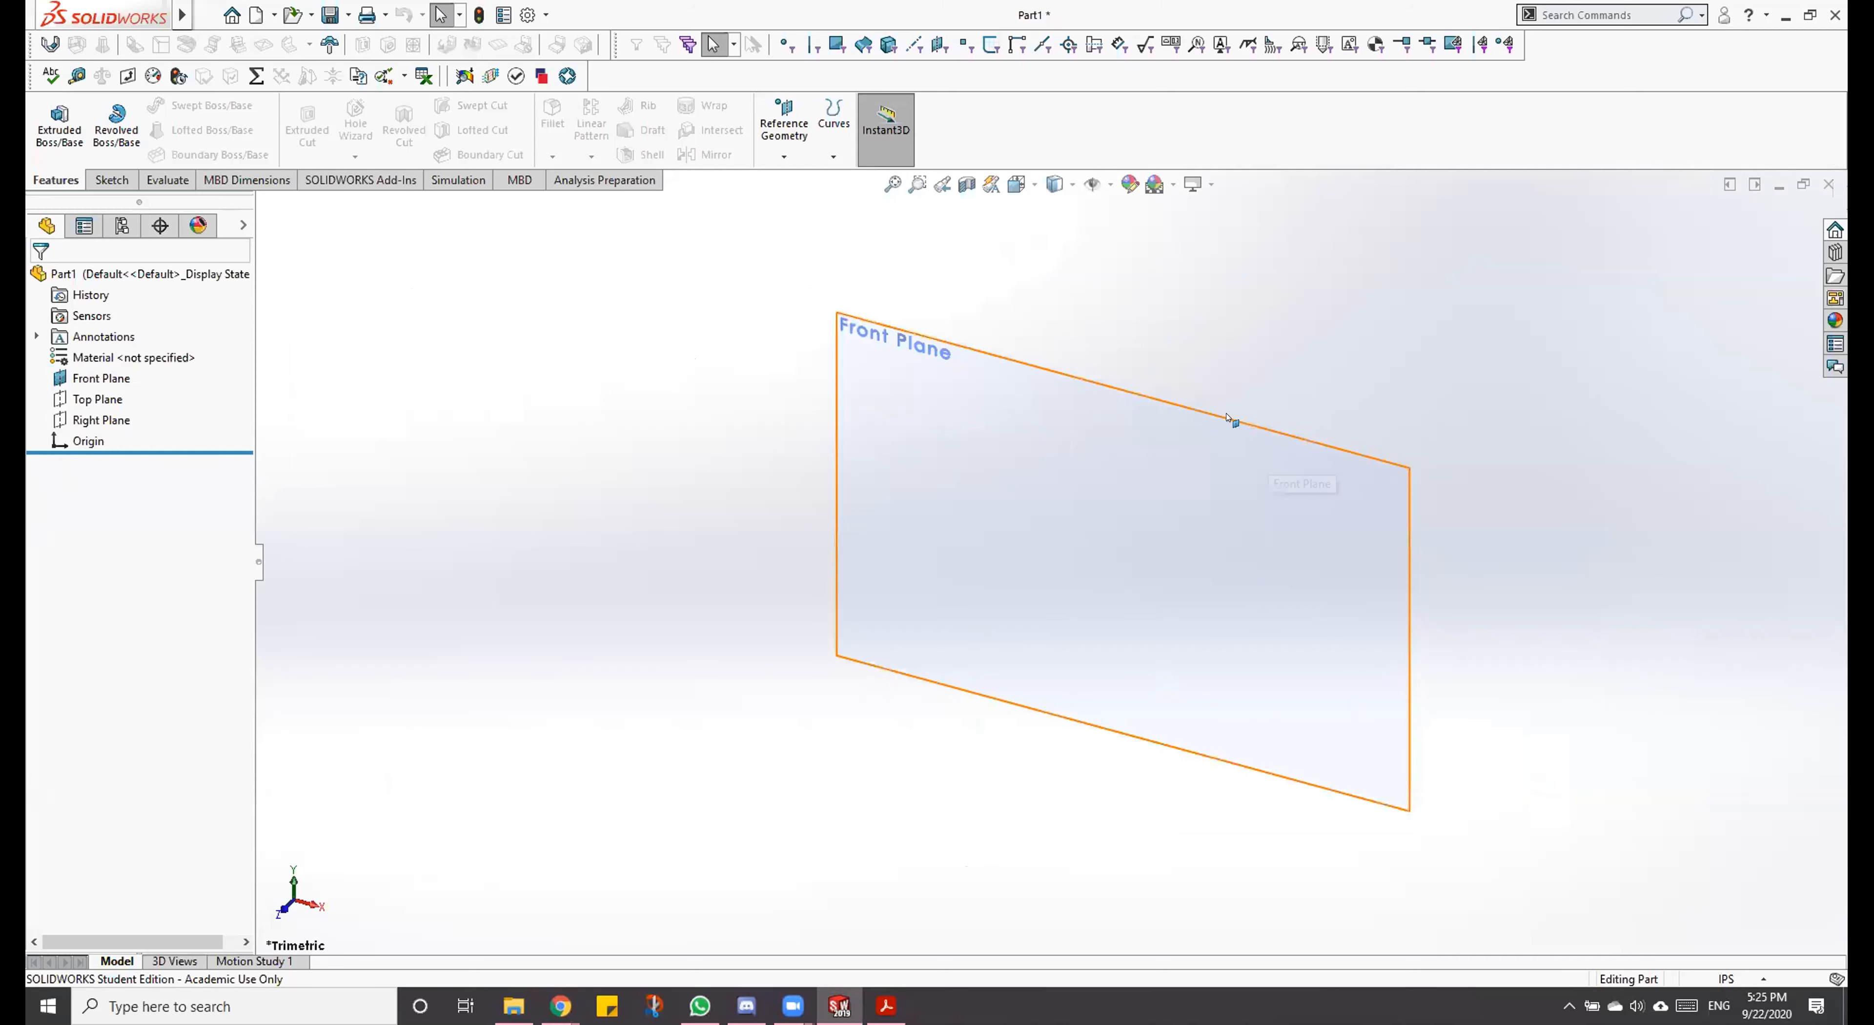
right_click(1226, 416)
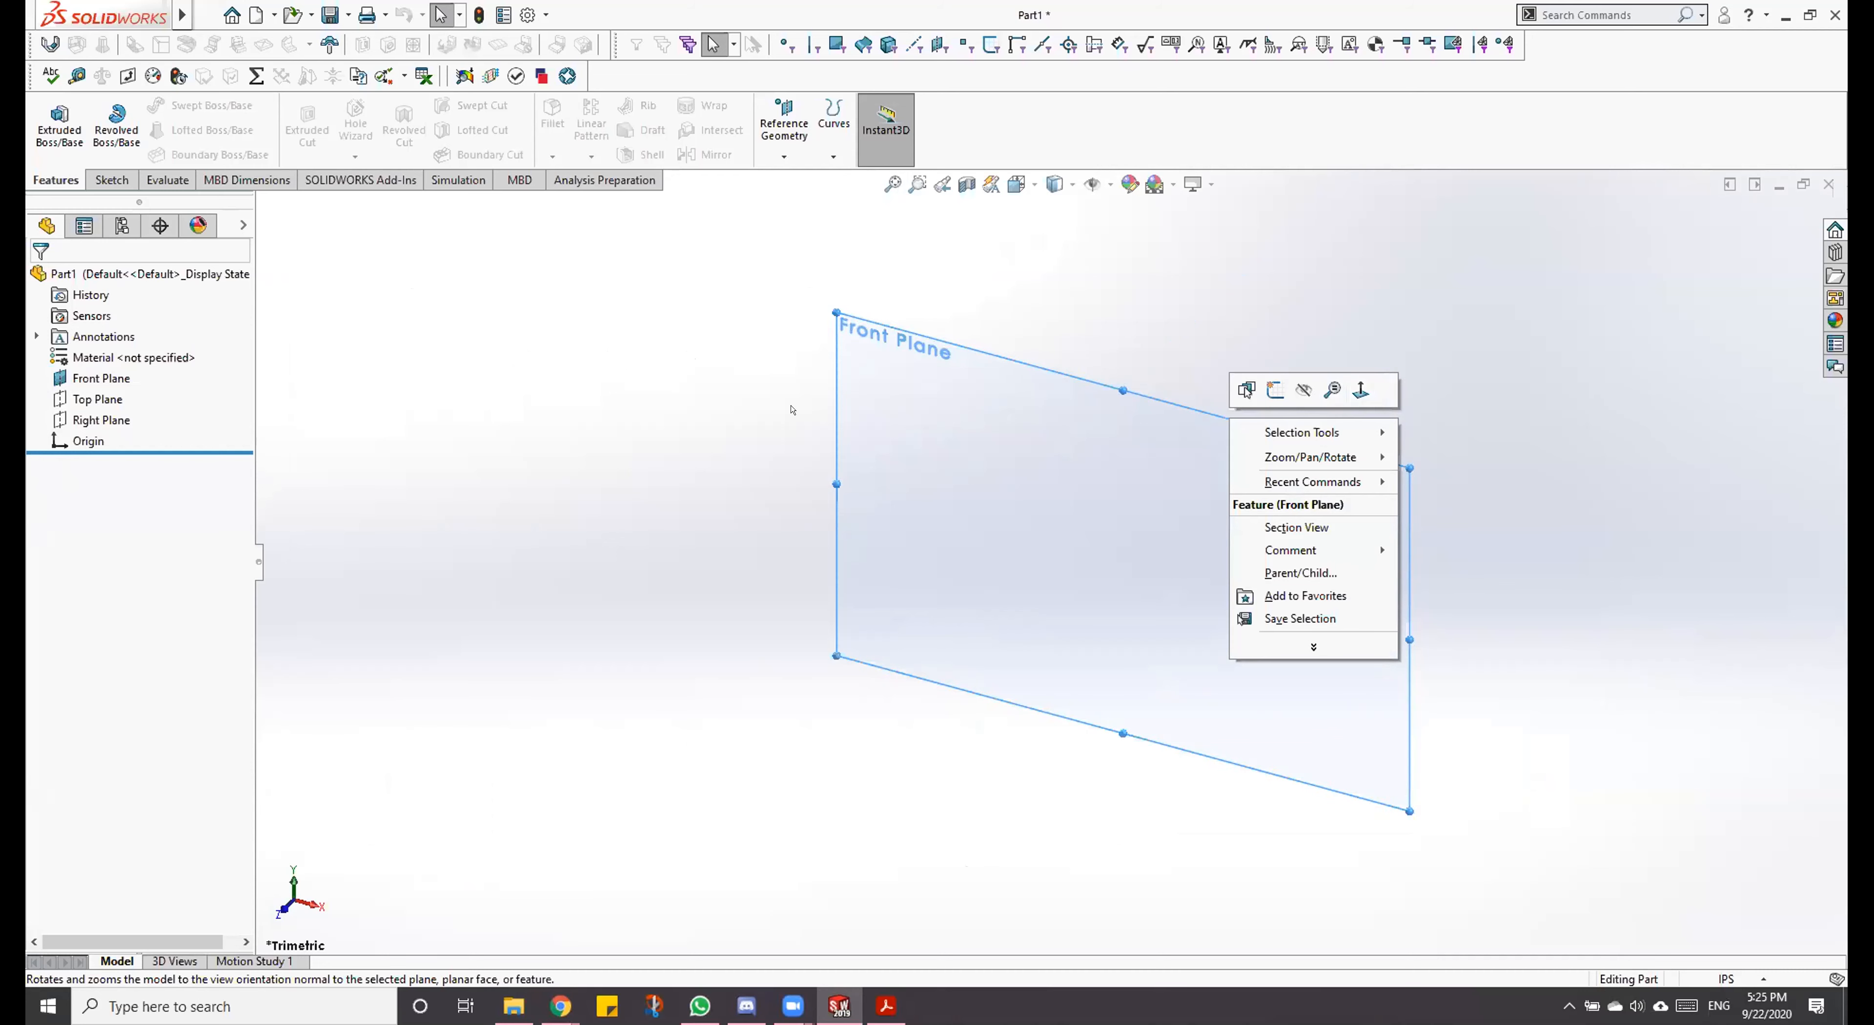
right_click(102, 381)
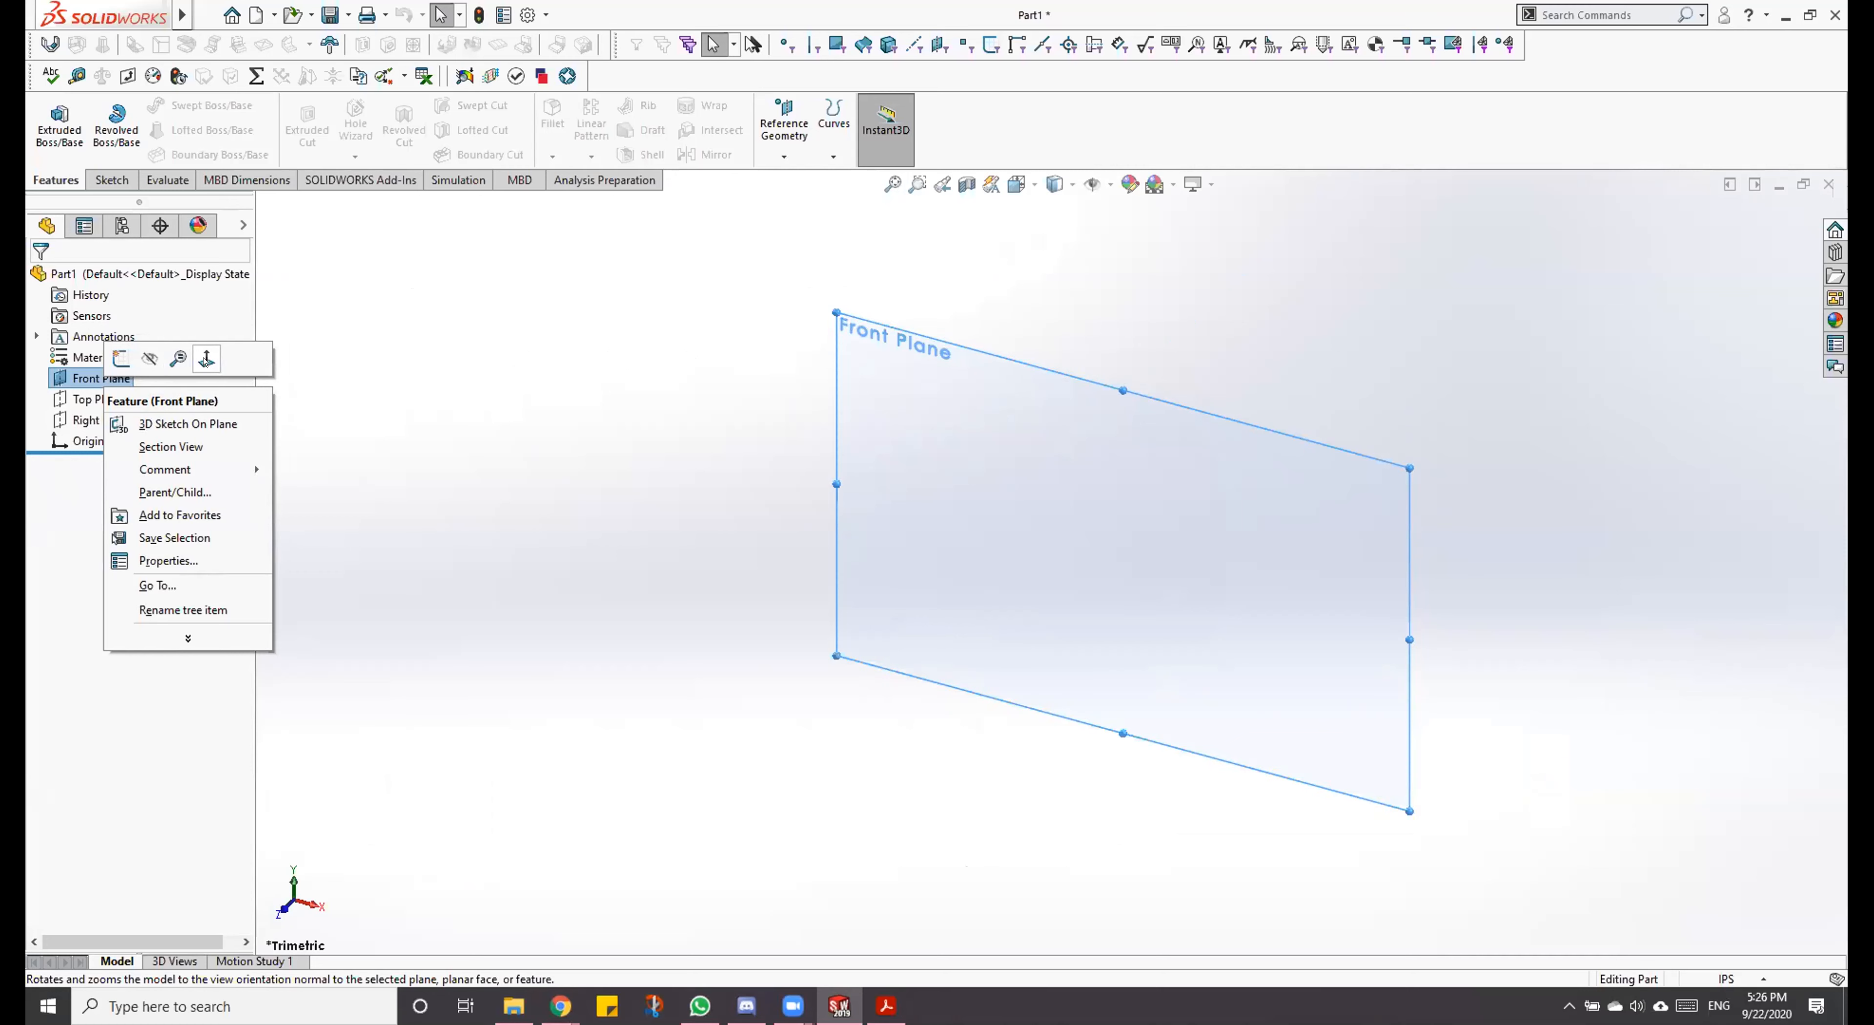
click(207, 358)
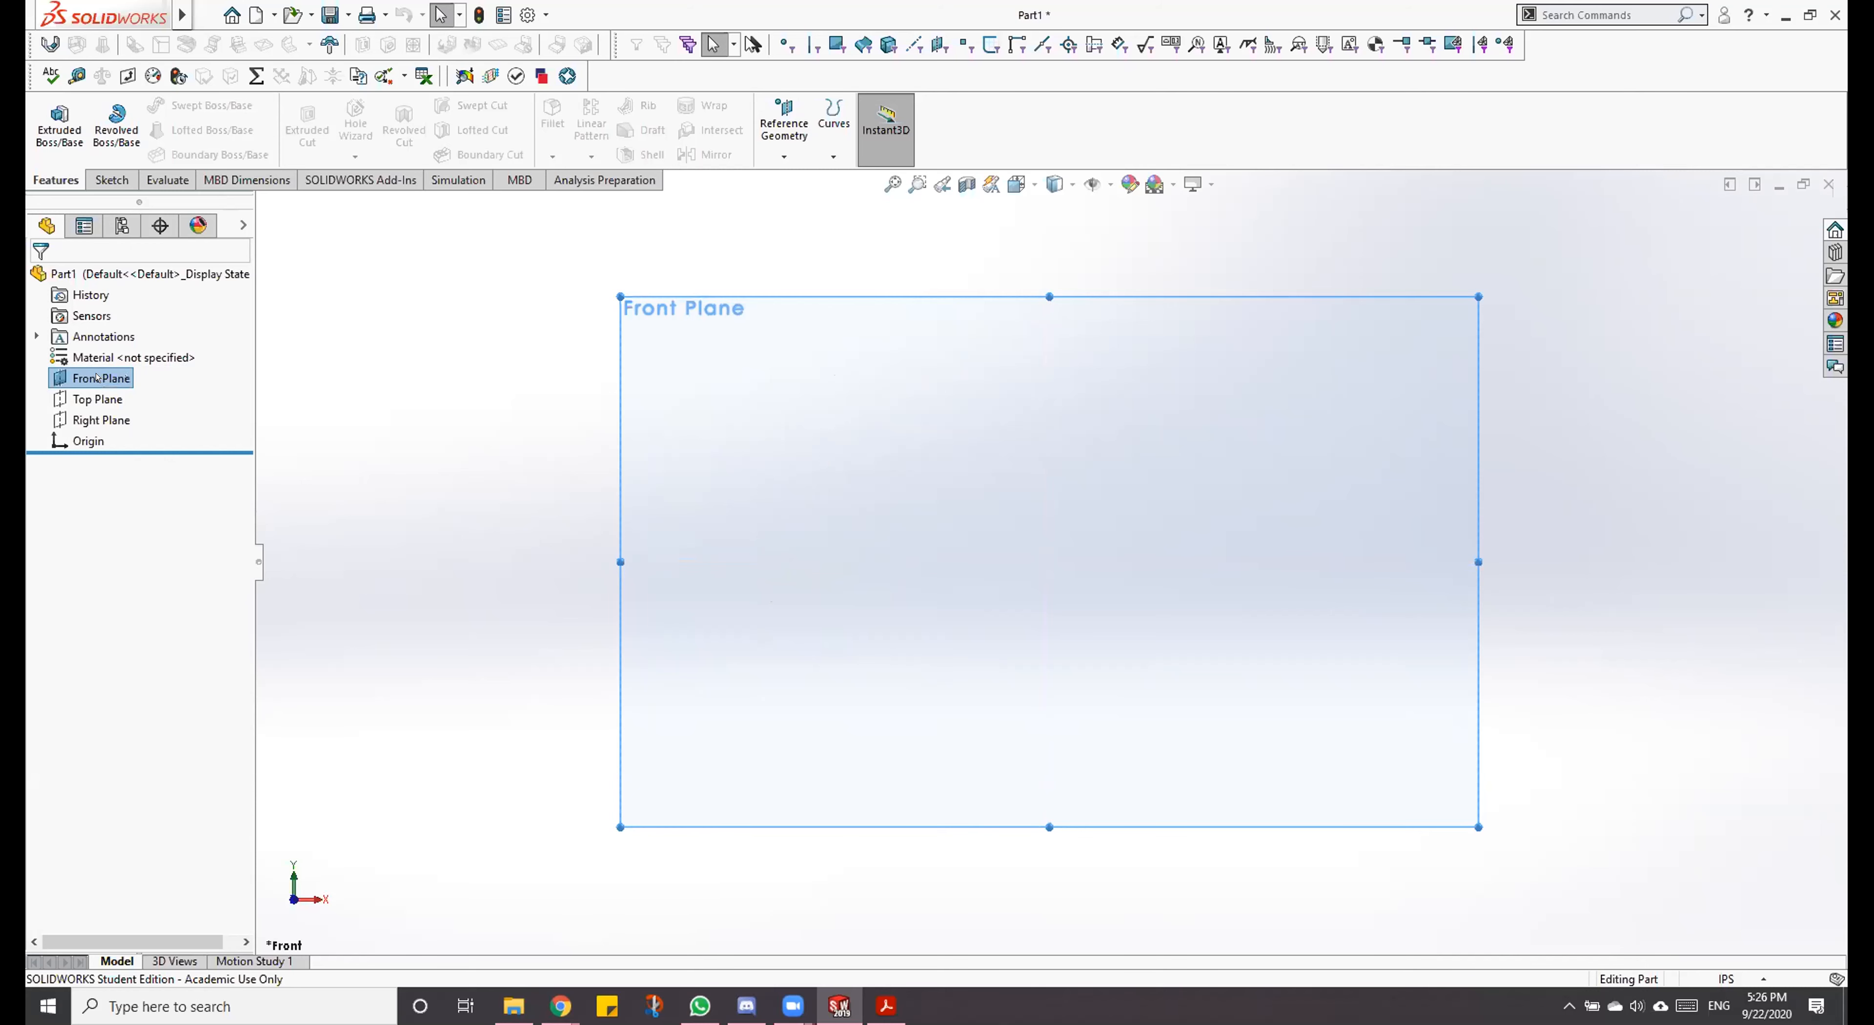
right_click(67, 373)
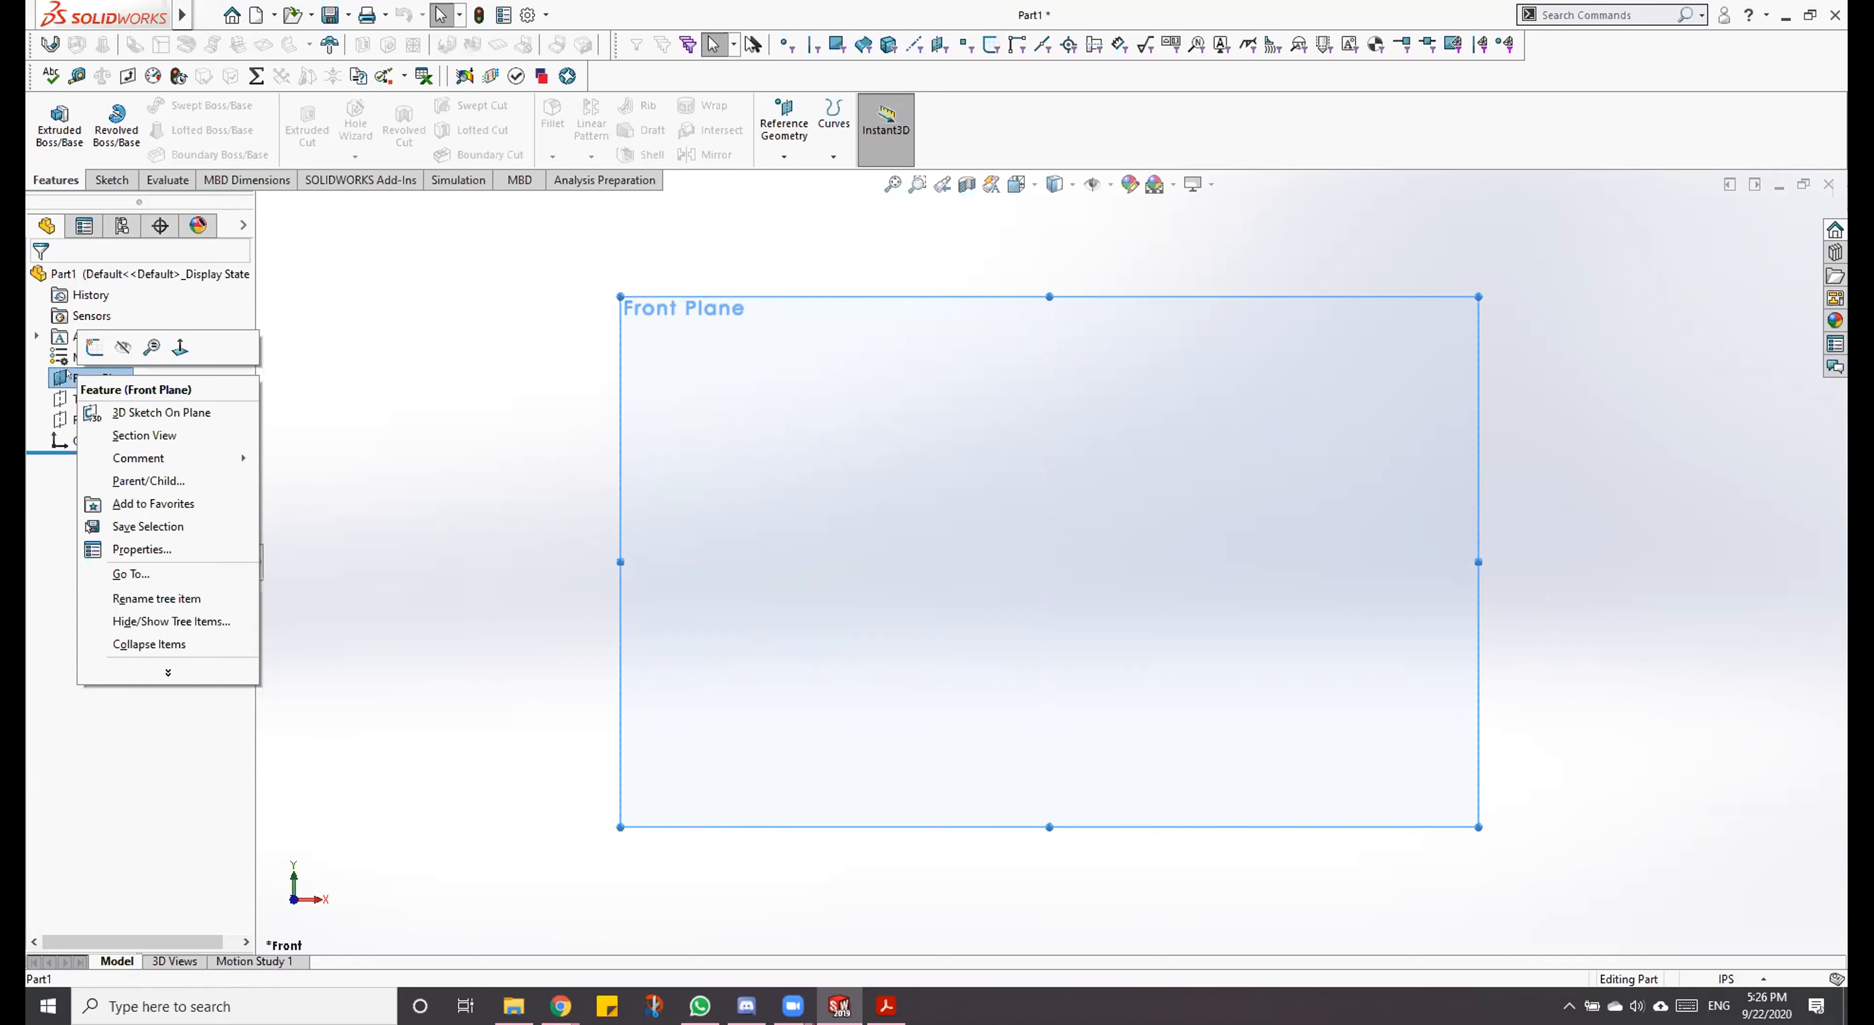
click(371, 268)
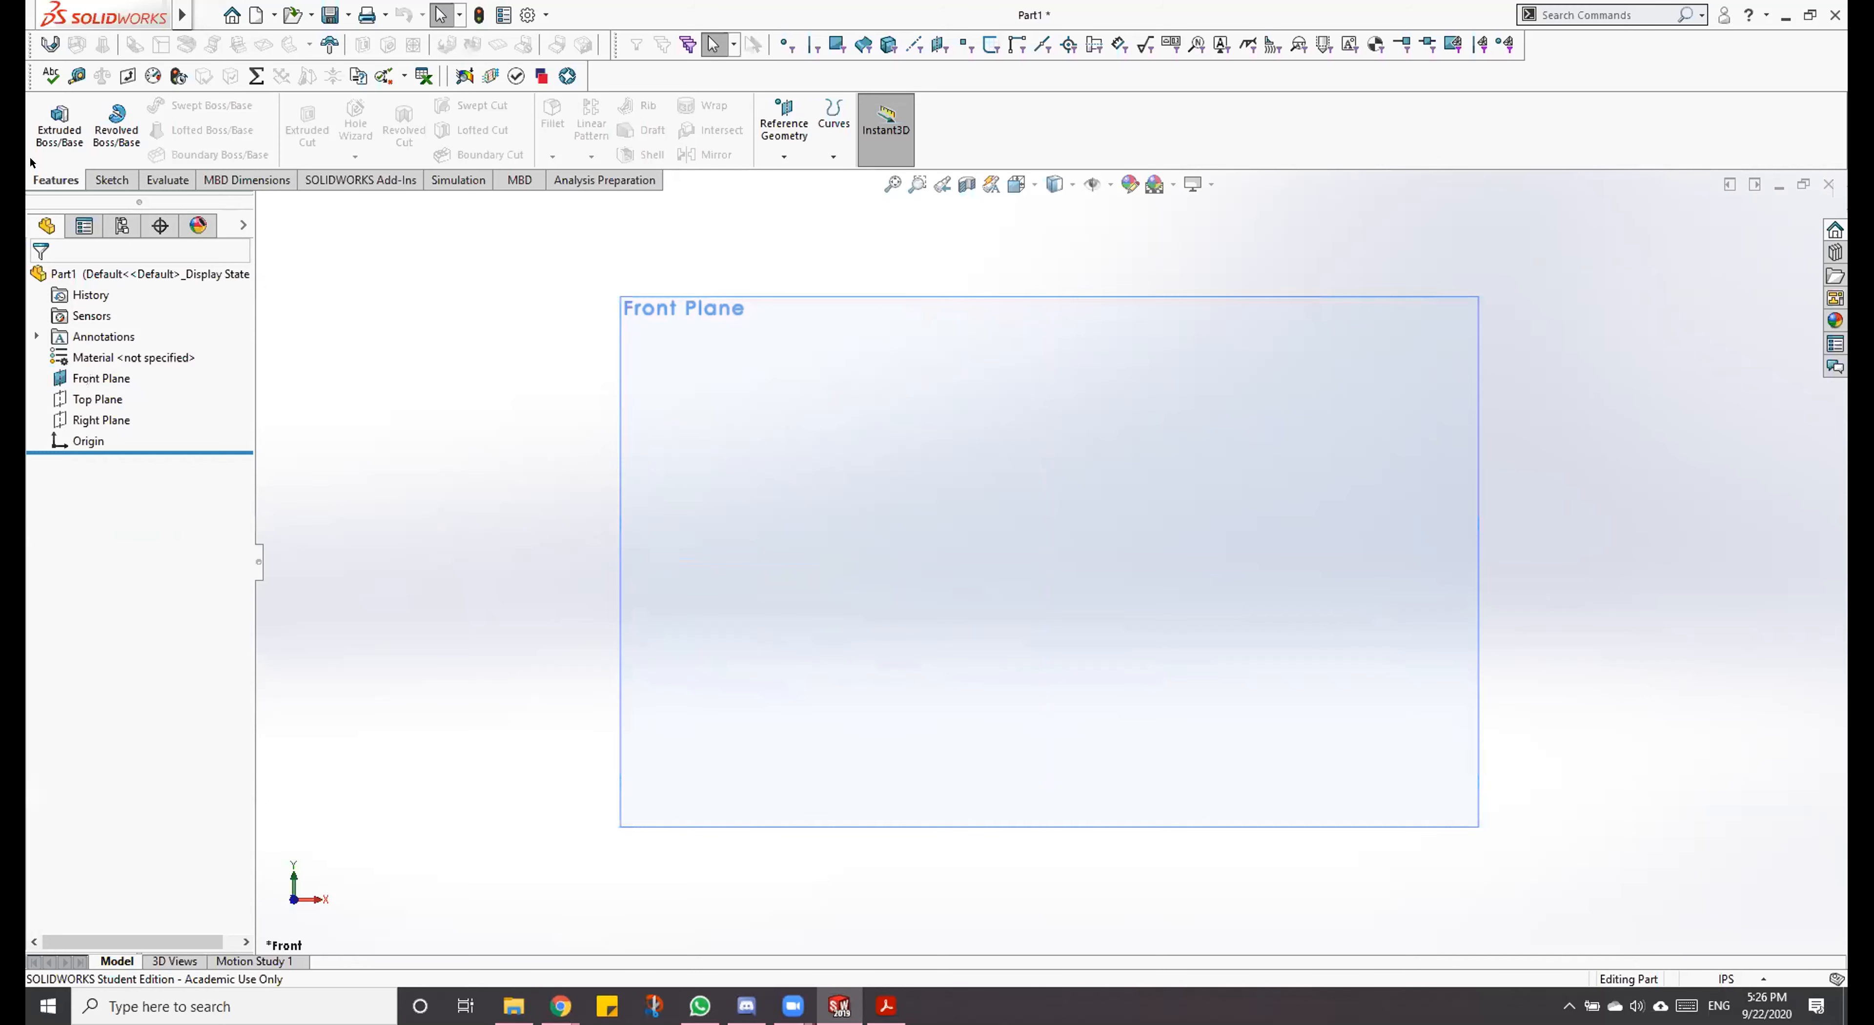
Step: Create a new sketch on the Front Plane
click(109, 179)
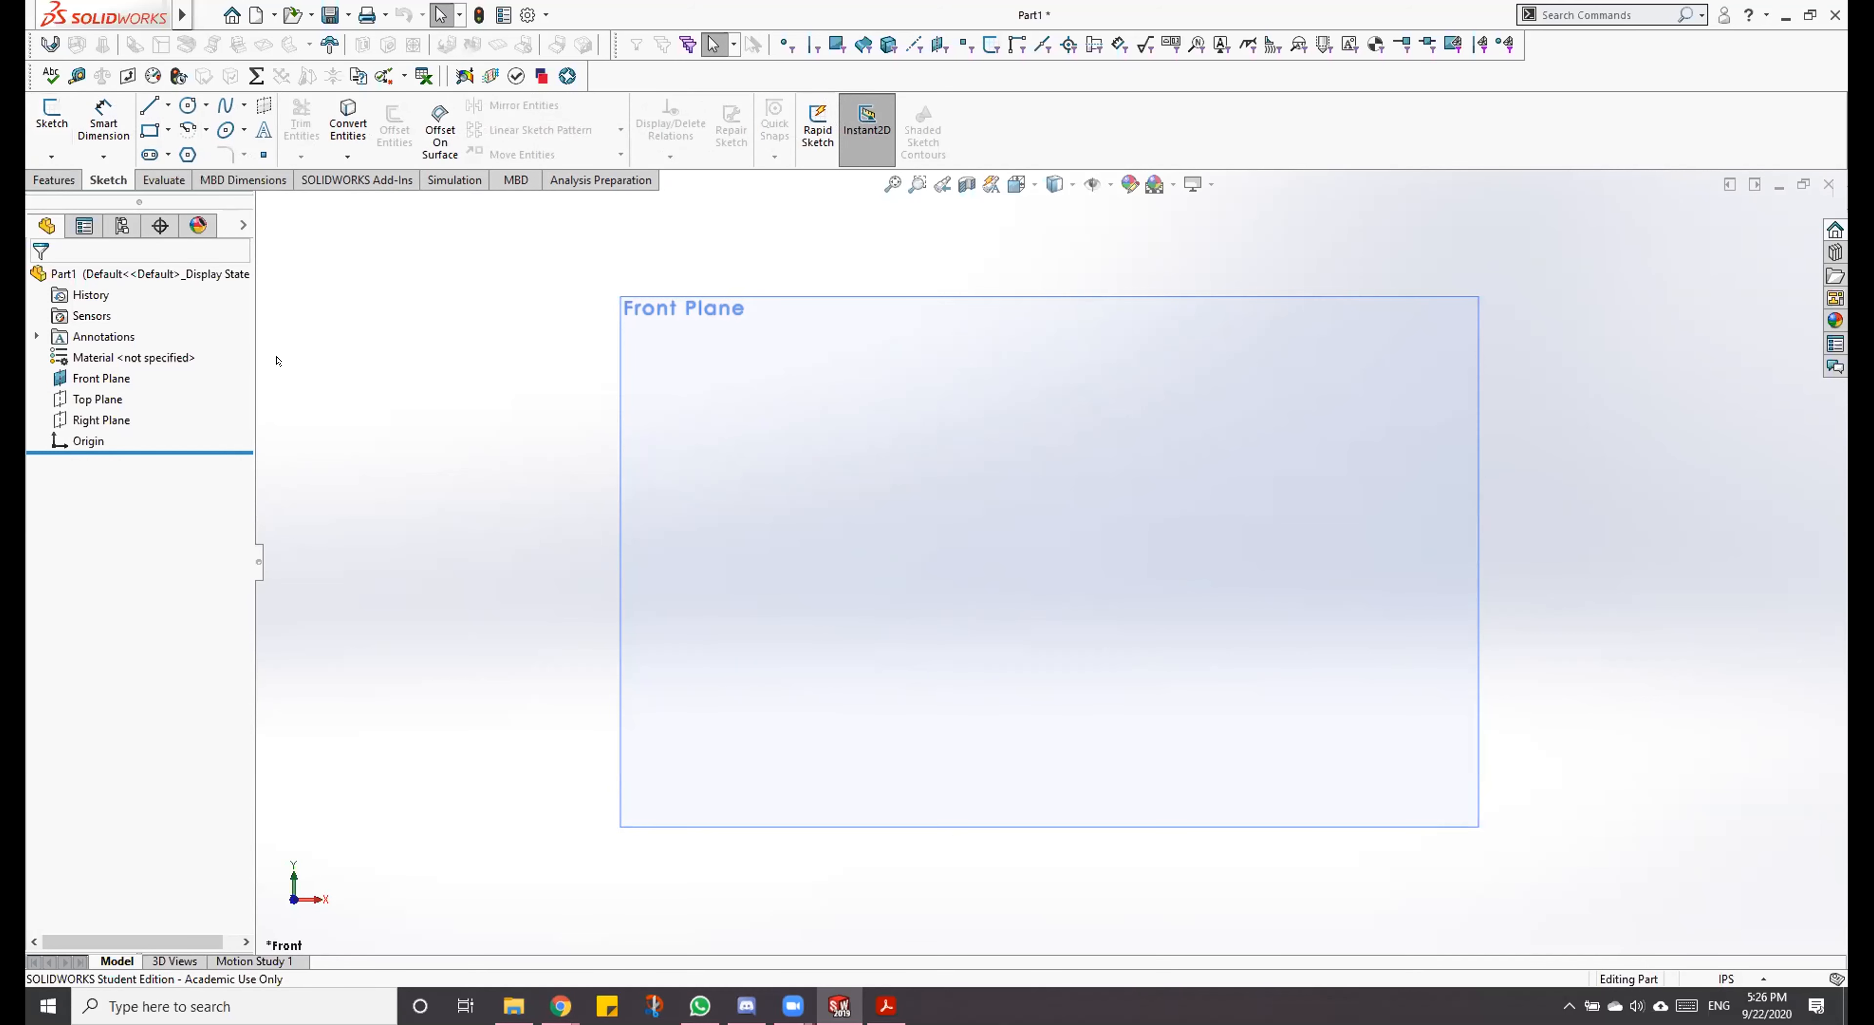
click(81, 376)
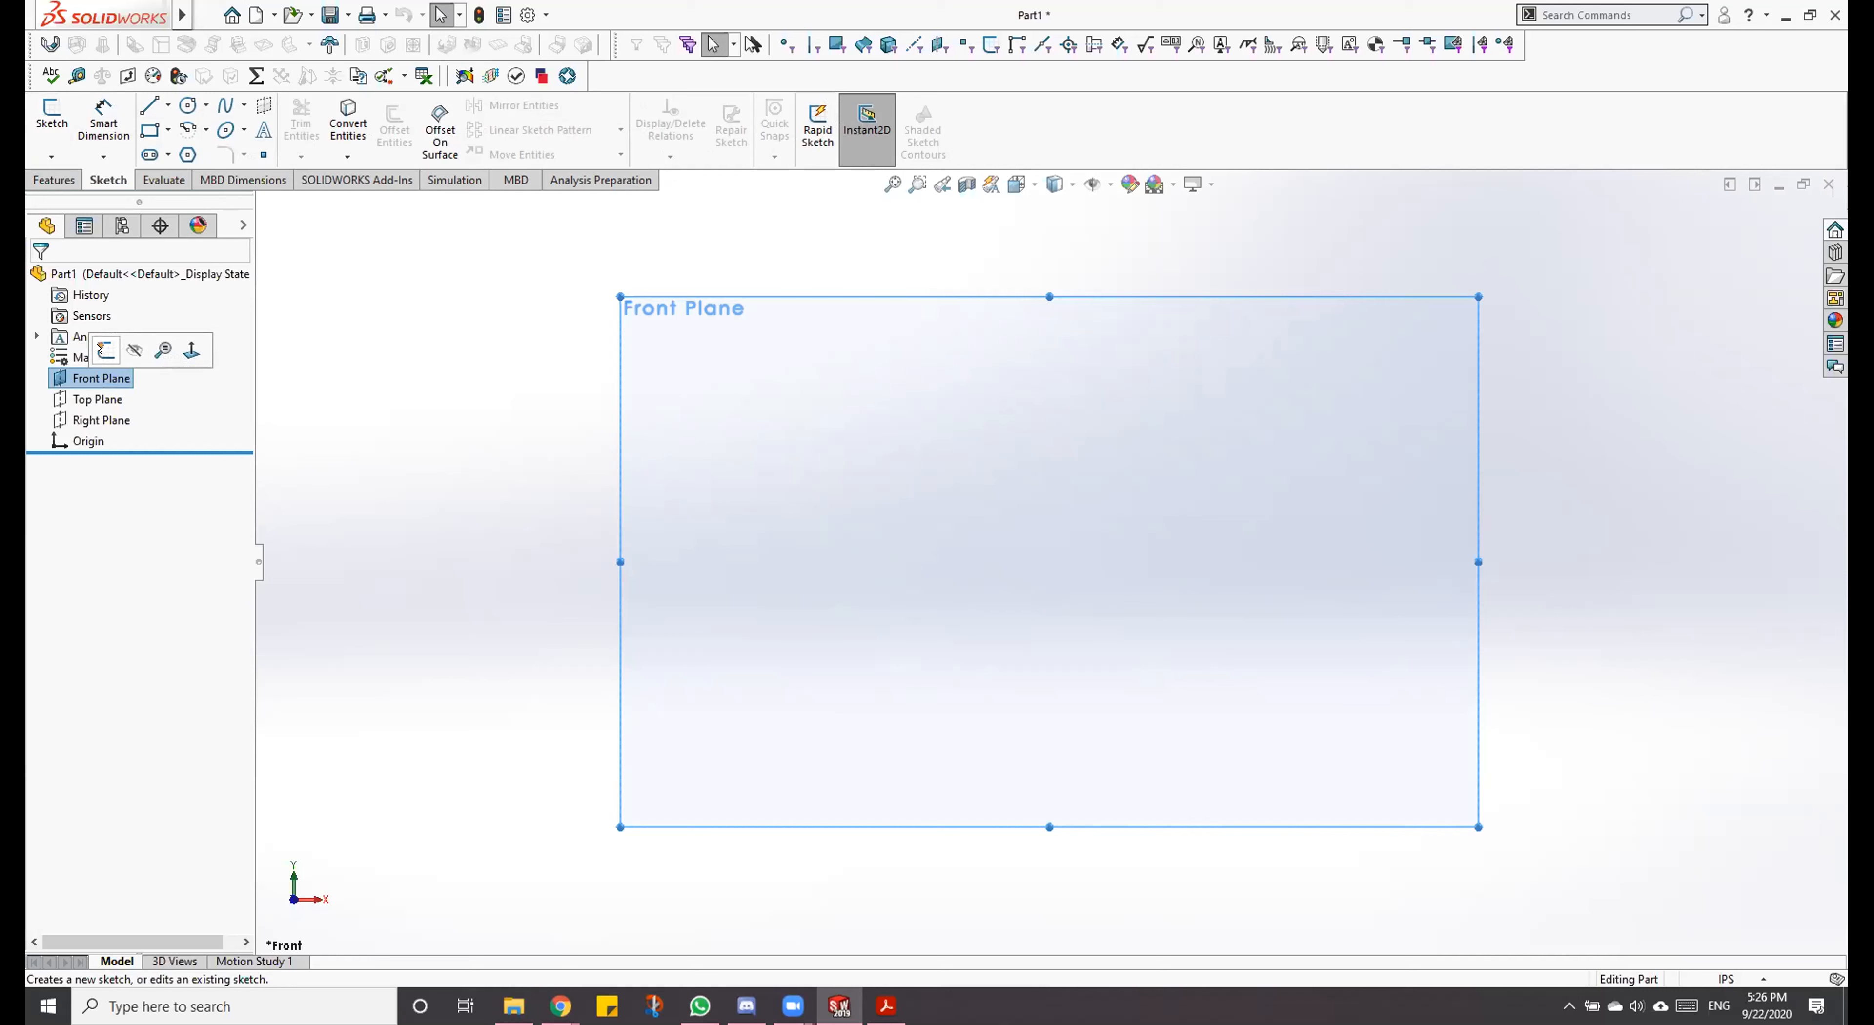
click(102, 349)
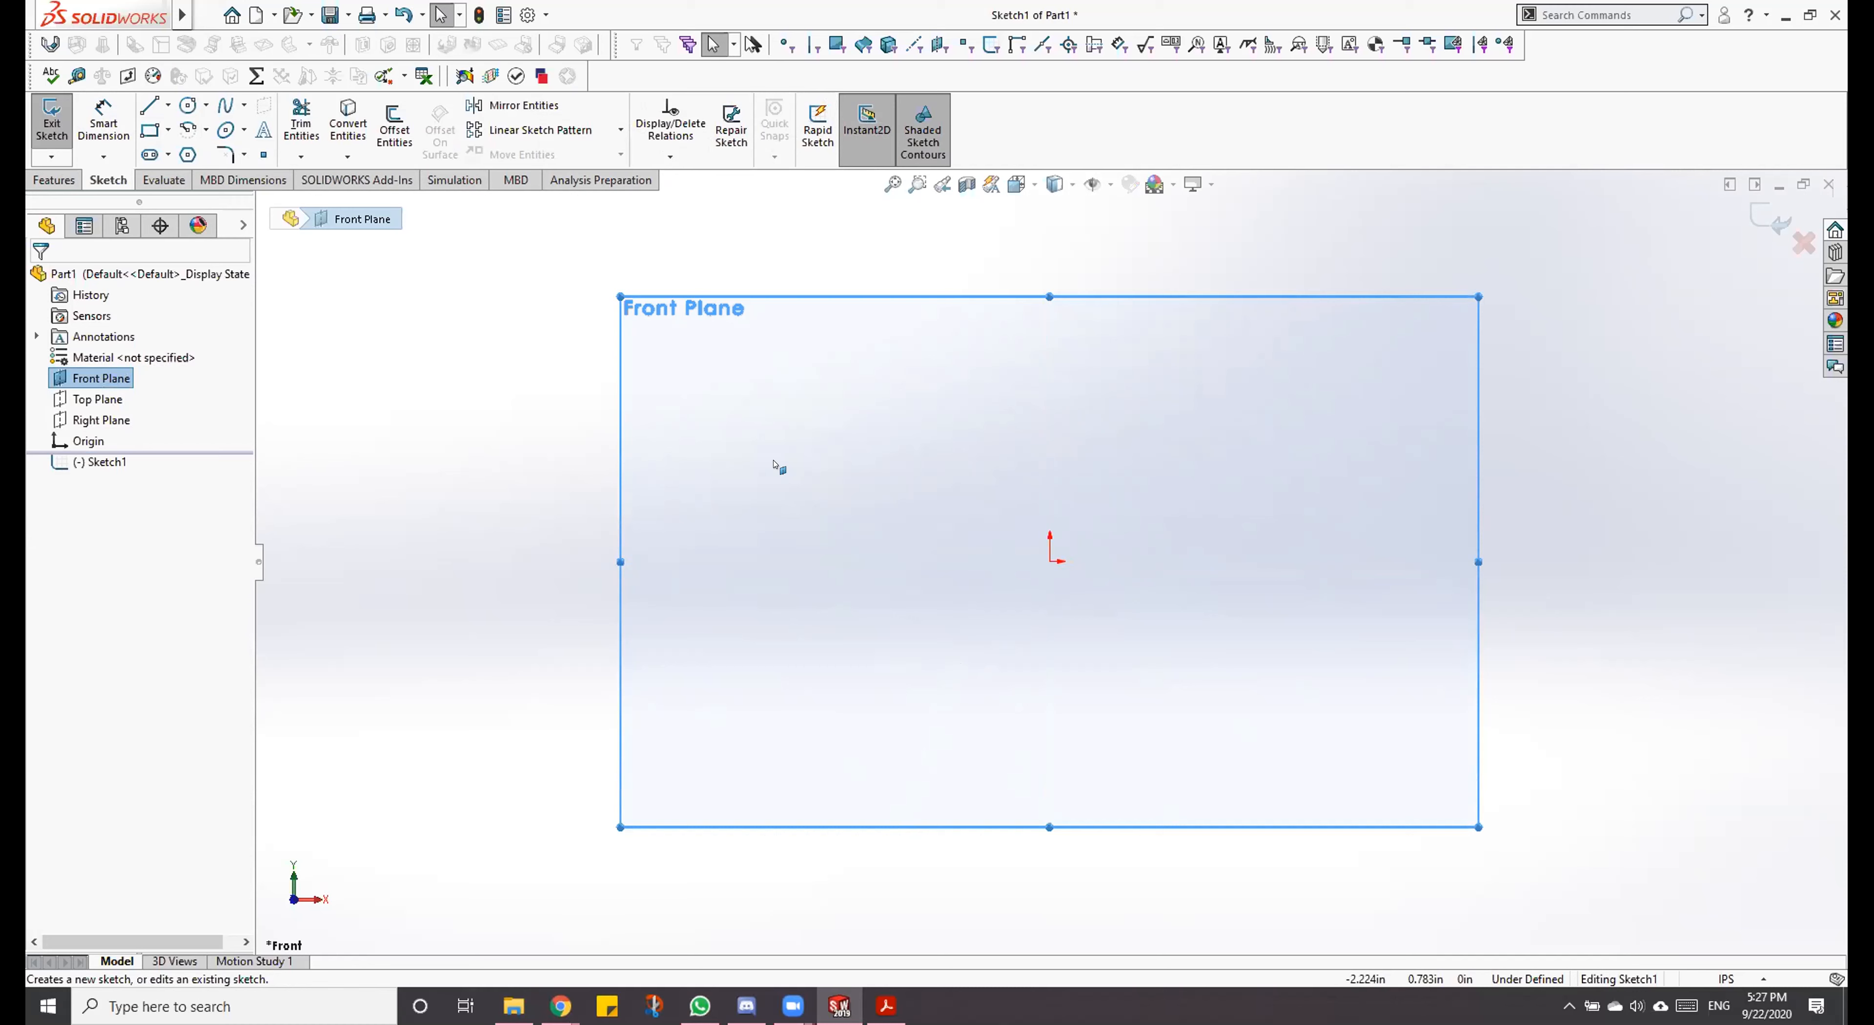
Step: Sketch the profile's lower outline with connected lines: two legs joined by a horizontal line about 3.54 in long through the origin
key(l)
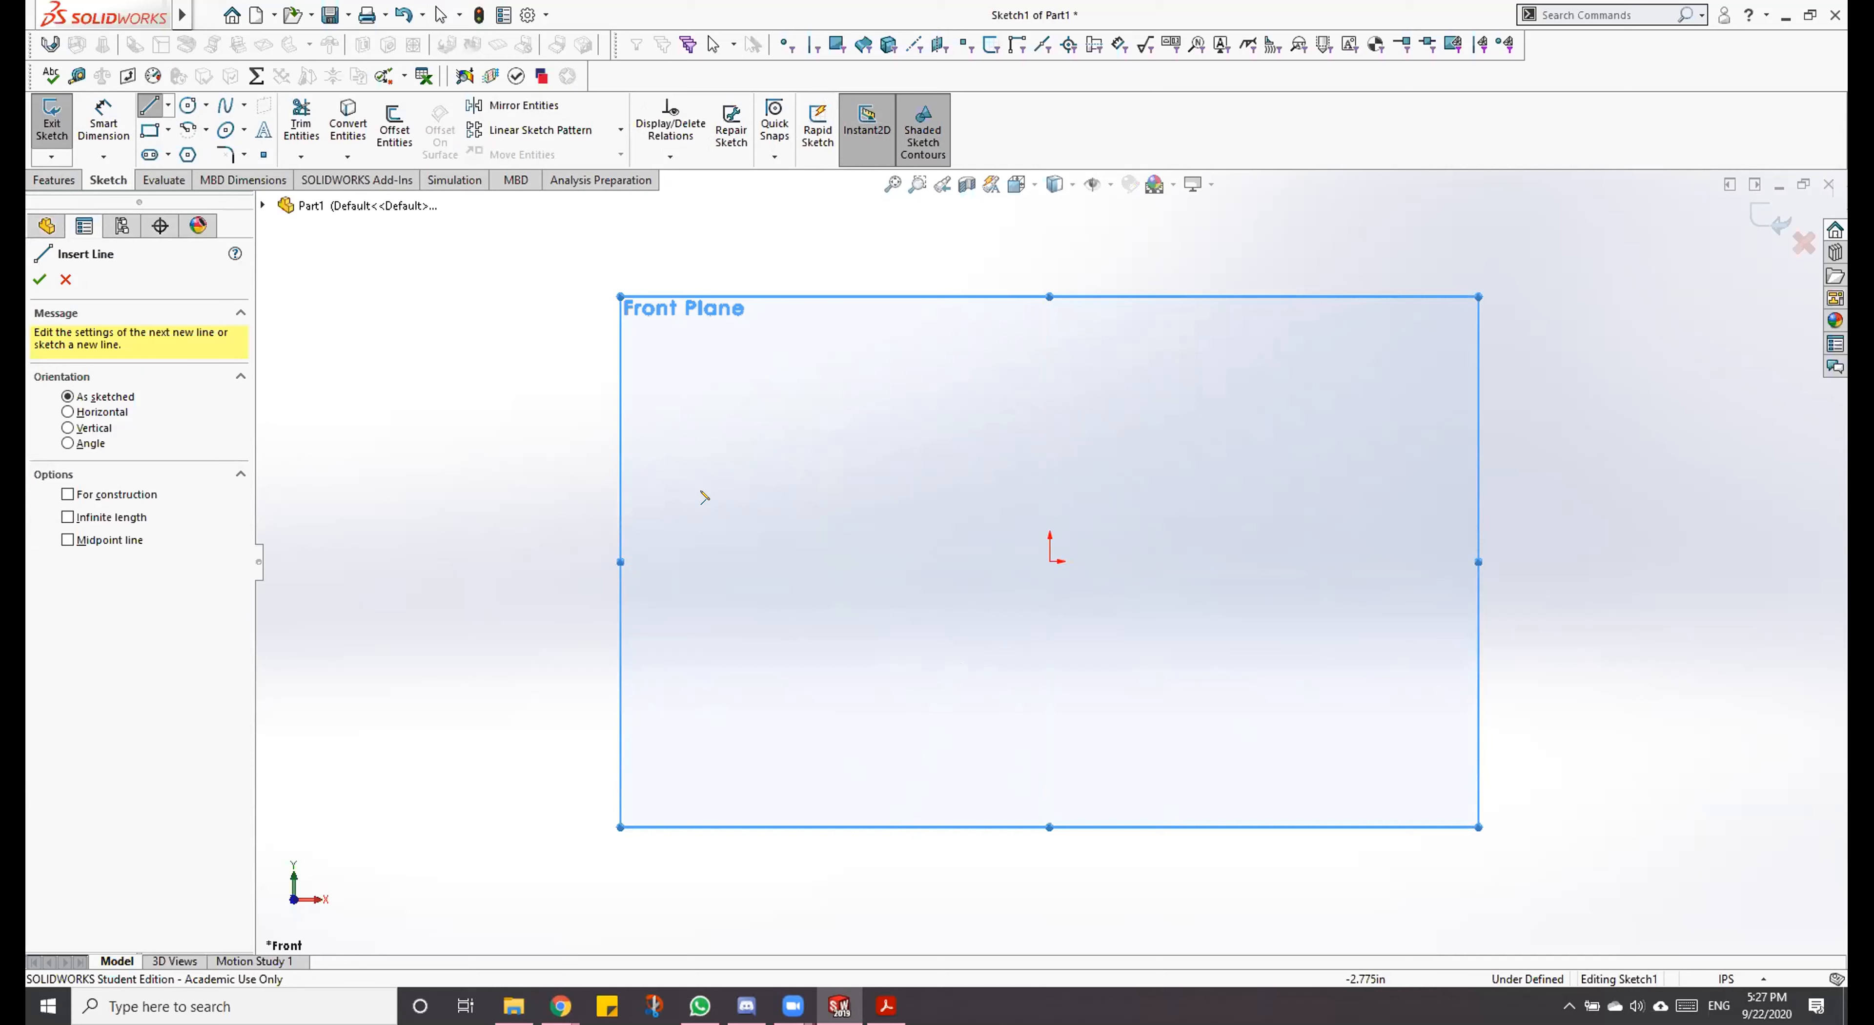
click(721, 502)
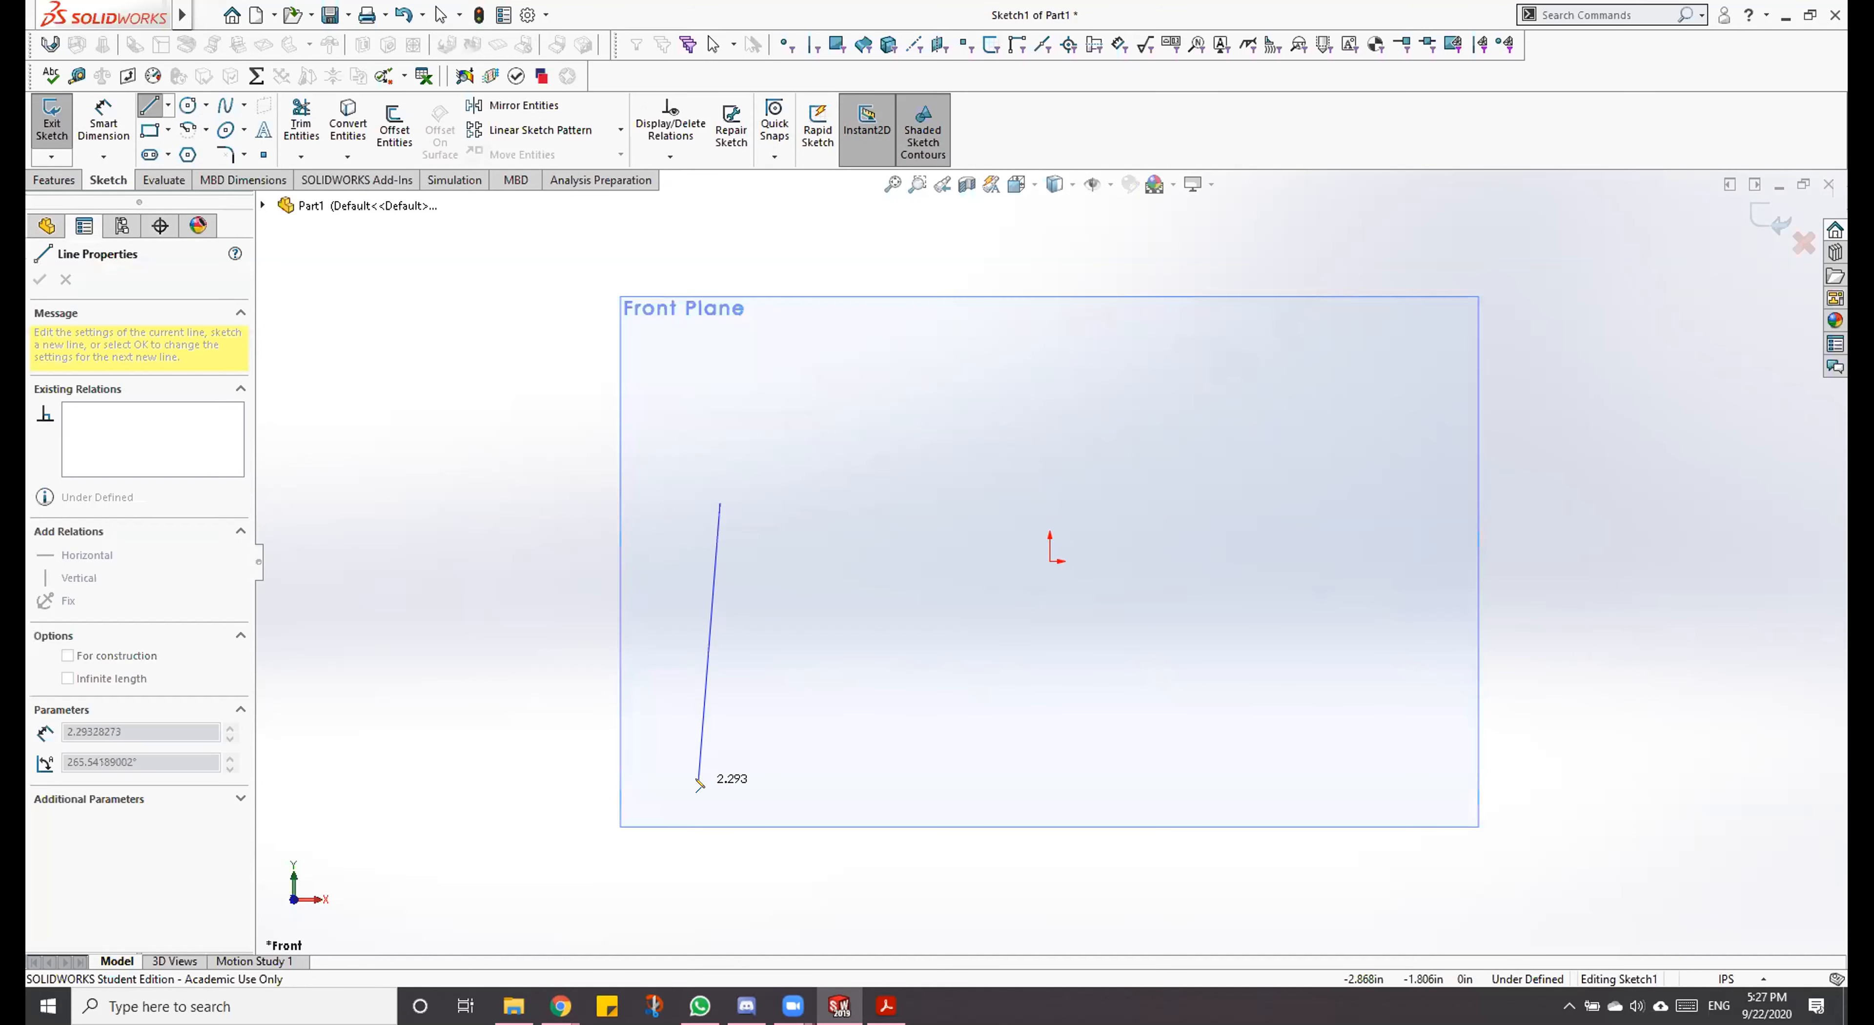
click(719, 760)
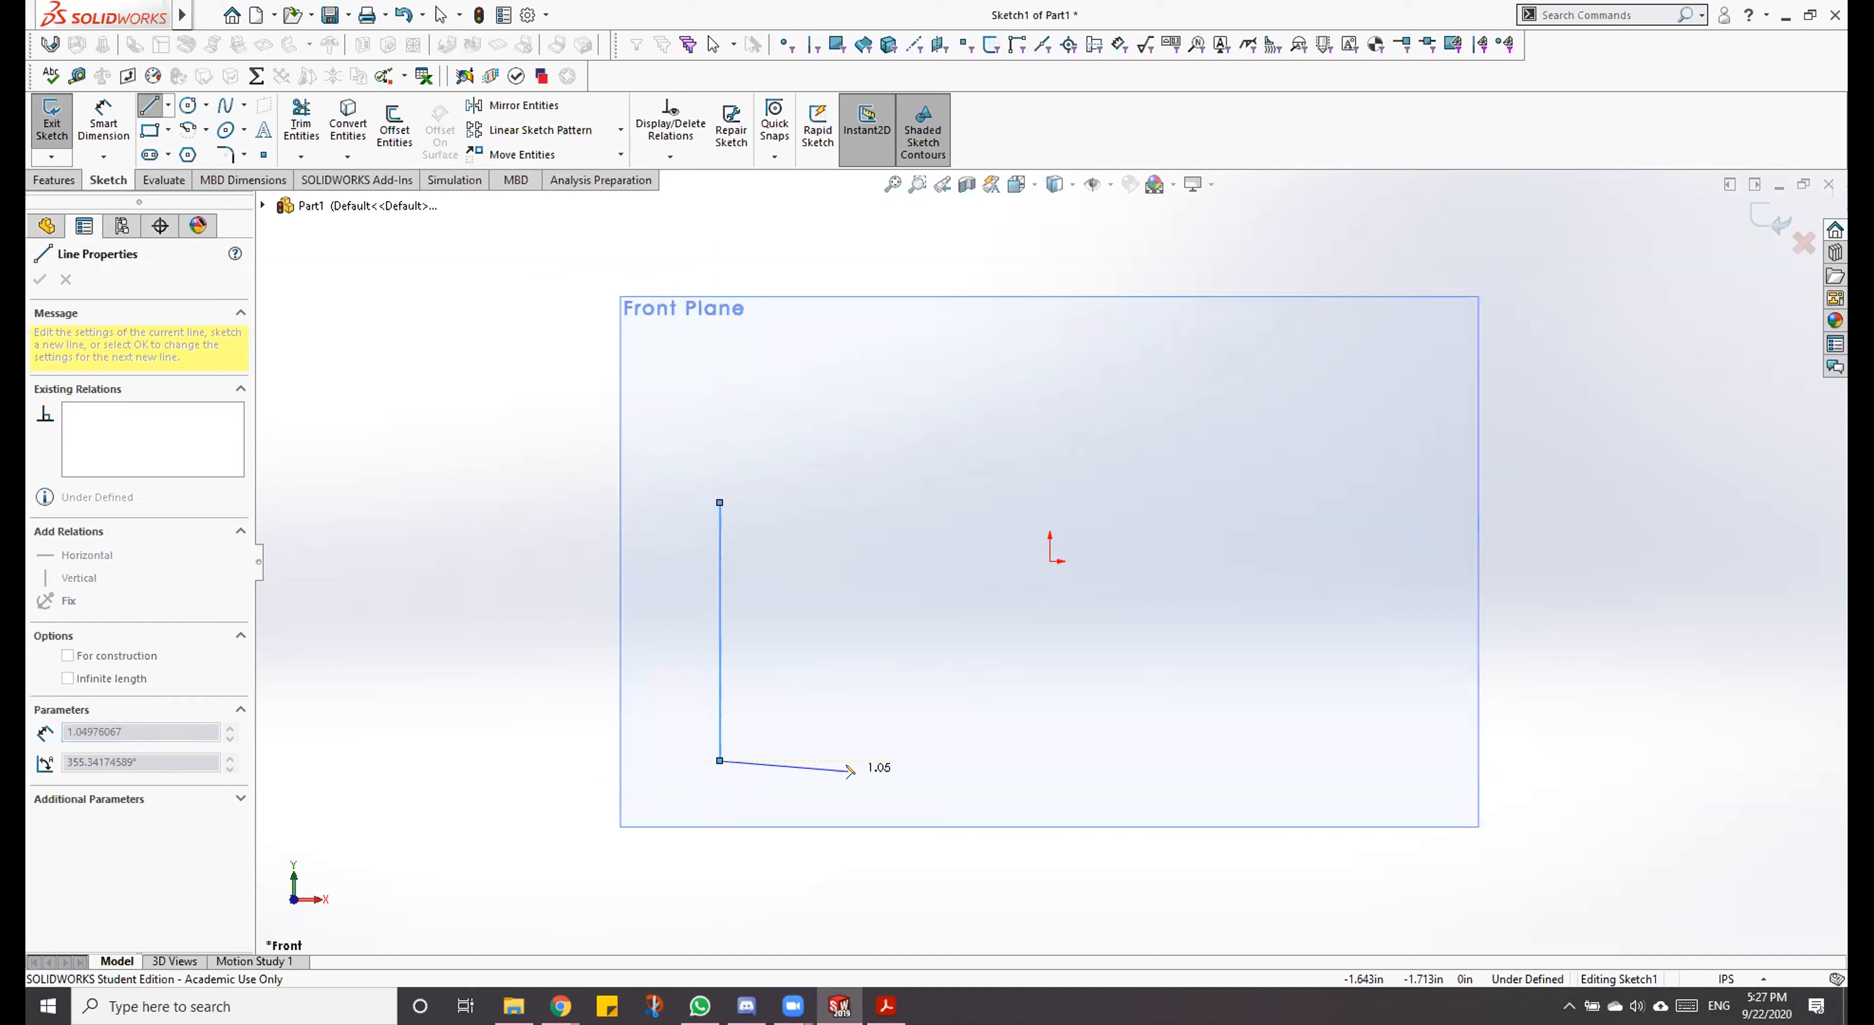
click(851, 760)
click(851, 560)
click(1285, 560)
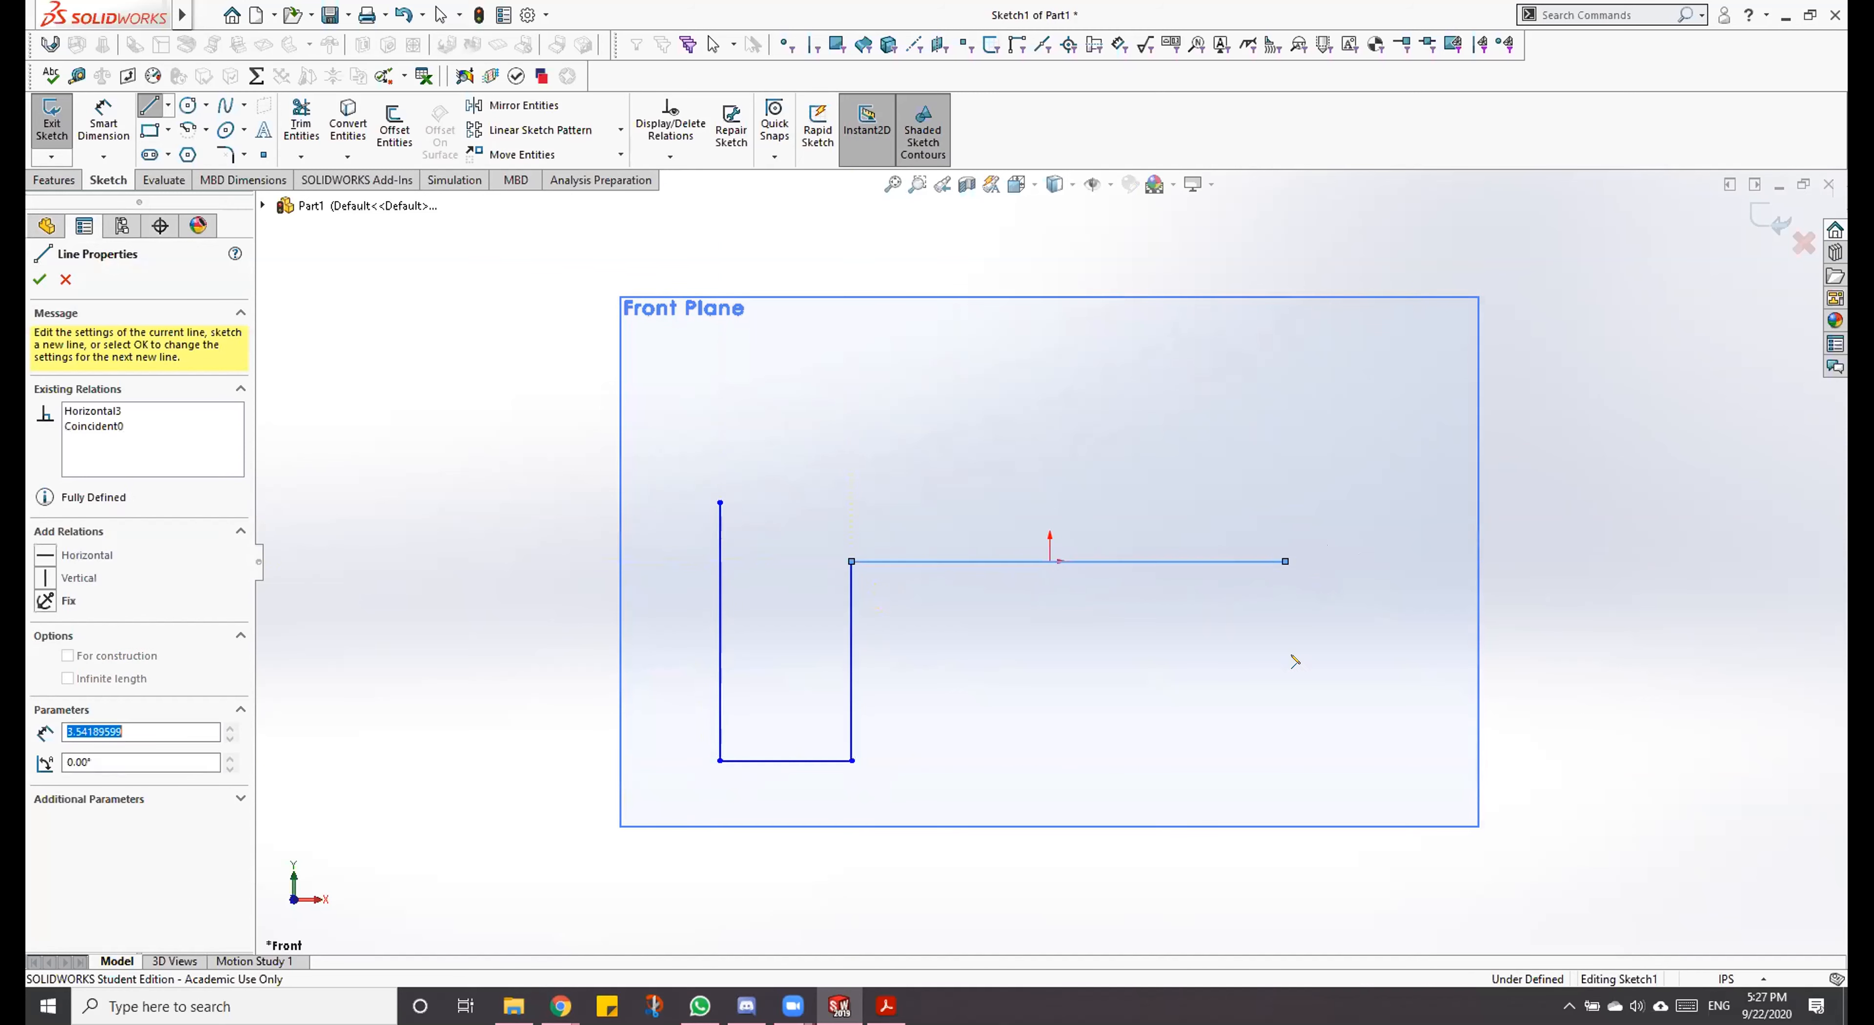
click(1286, 760)
click(1408, 760)
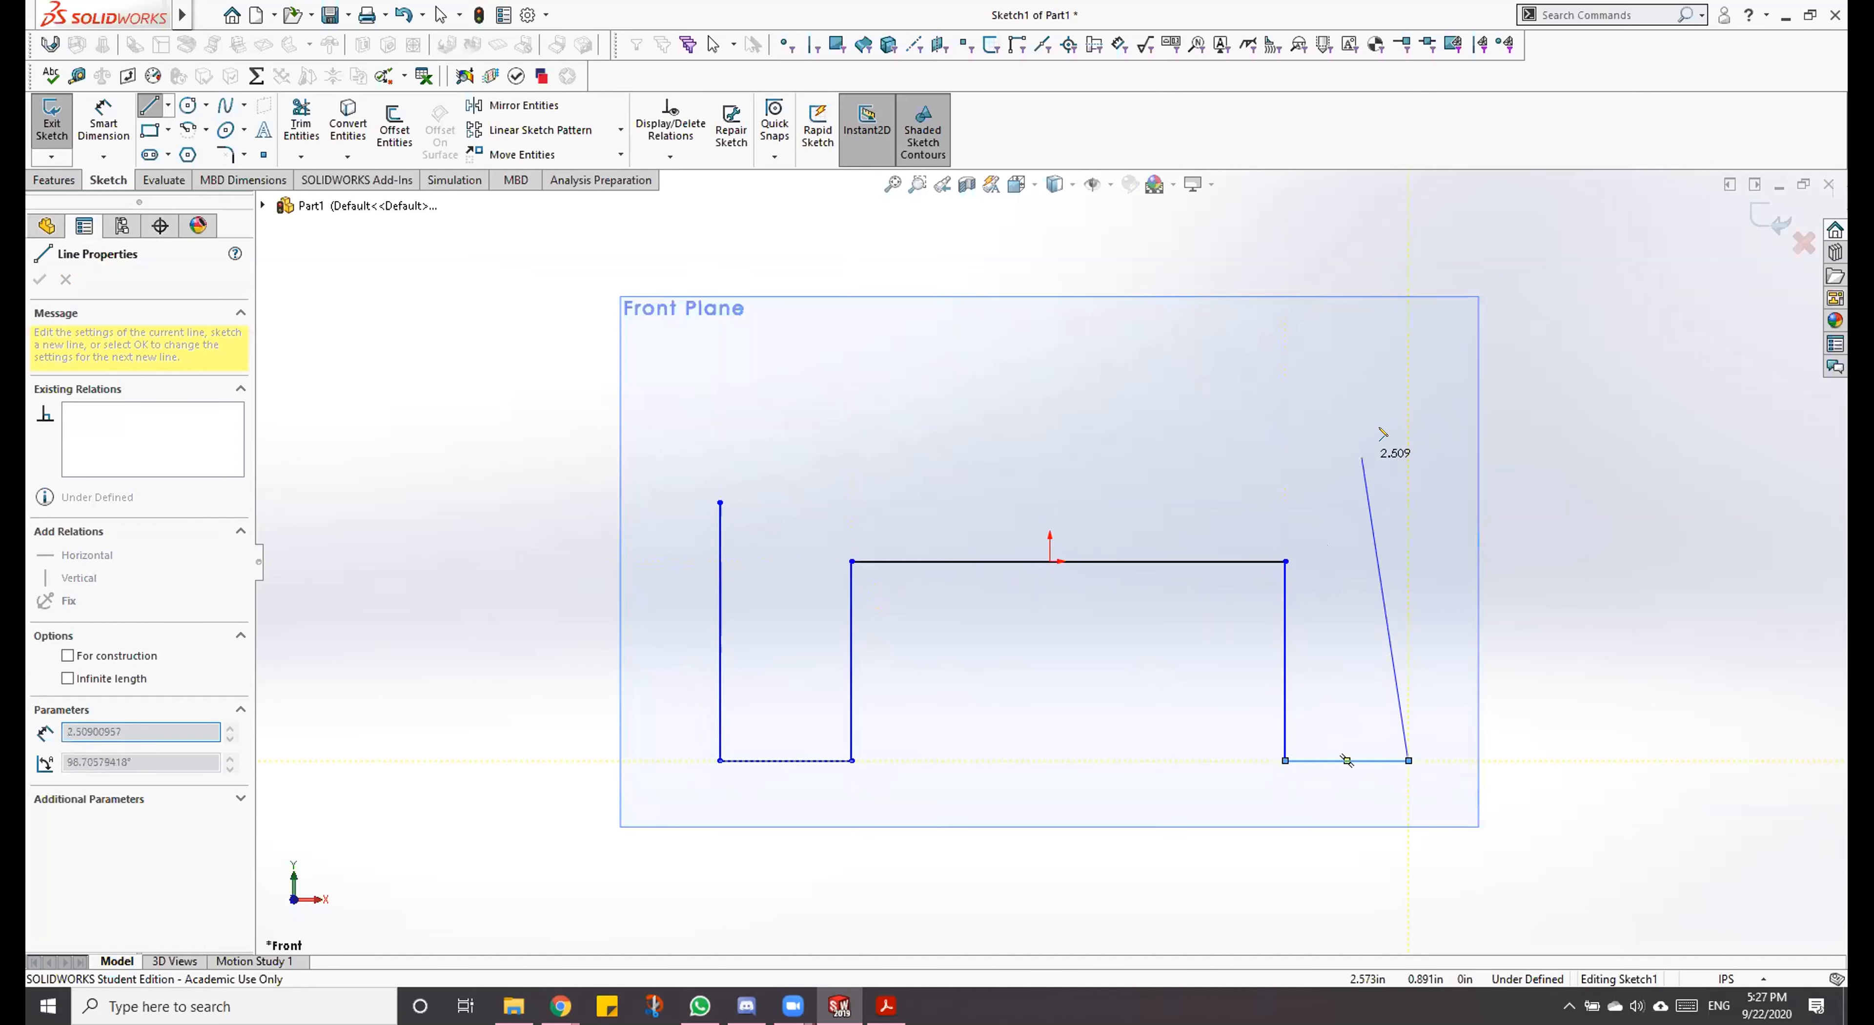
Step: Continue the lines up the right side and around the stepped top, ending with a left shoulder about 1.28 in long above the open start point
click(1409, 427)
click(1230, 427)
click(1230, 293)
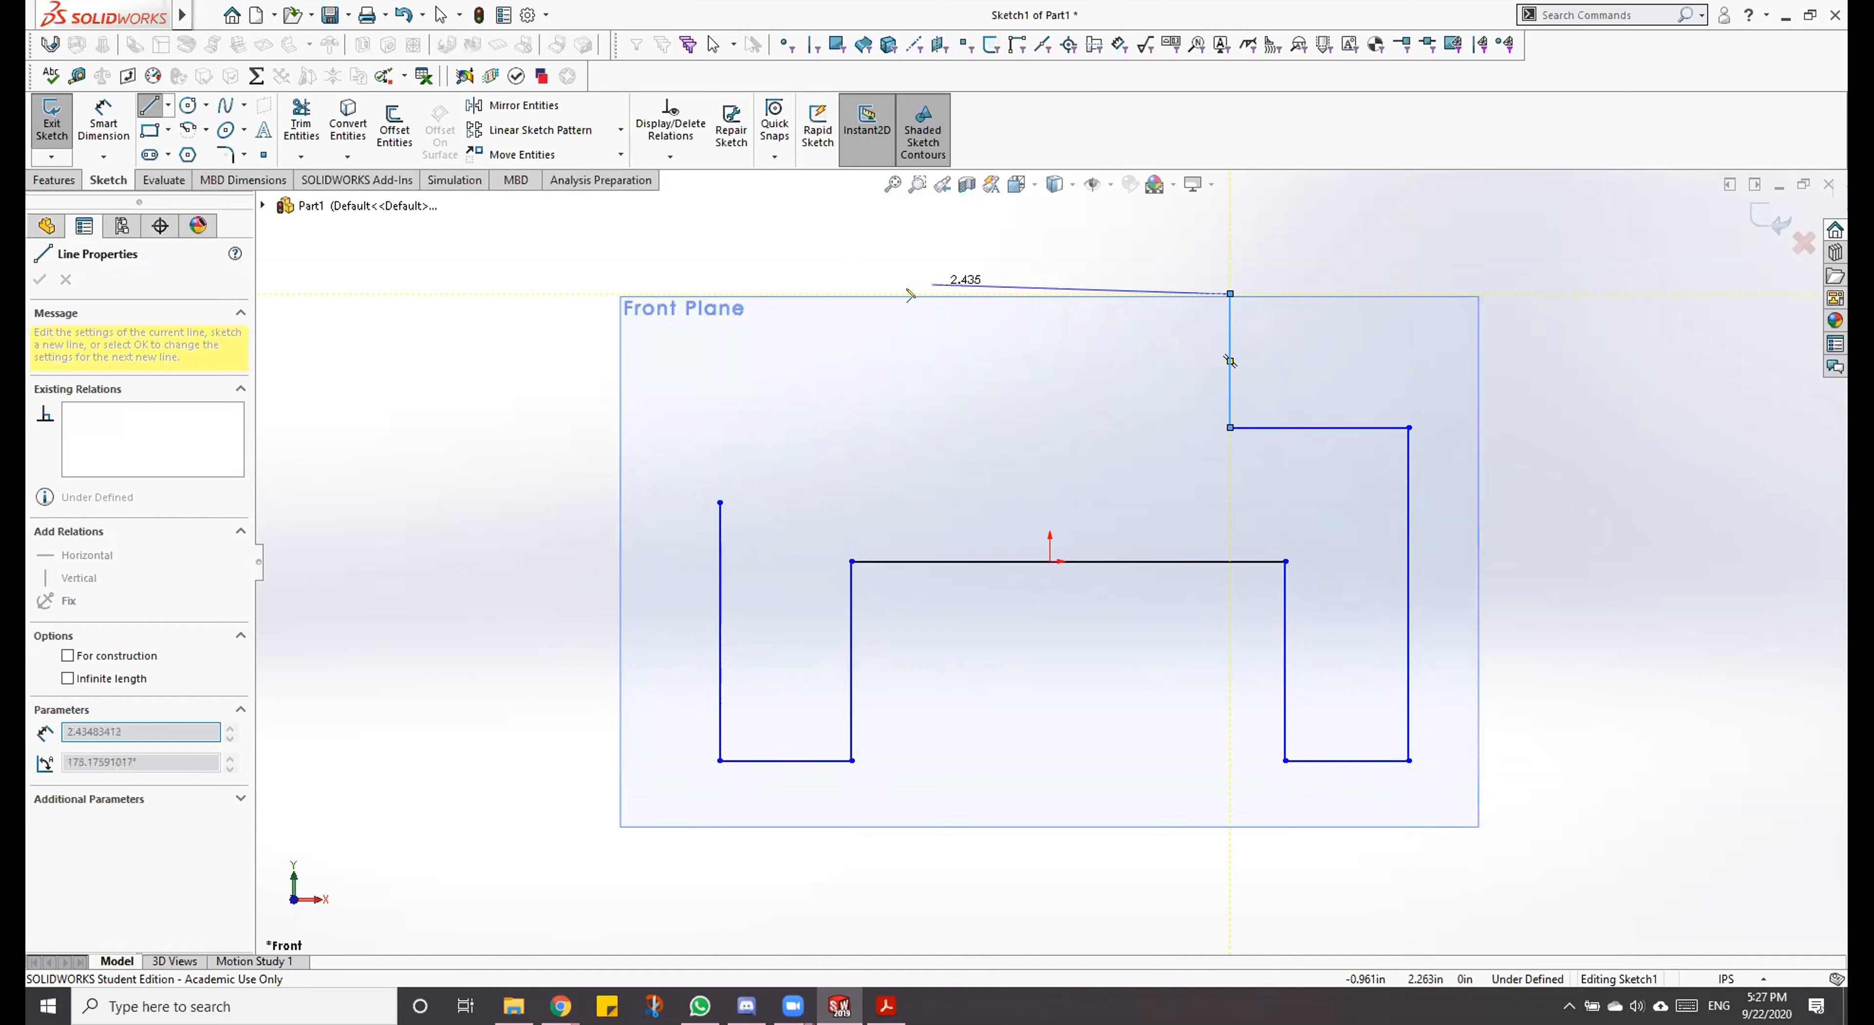
click(877, 293)
click(876, 437)
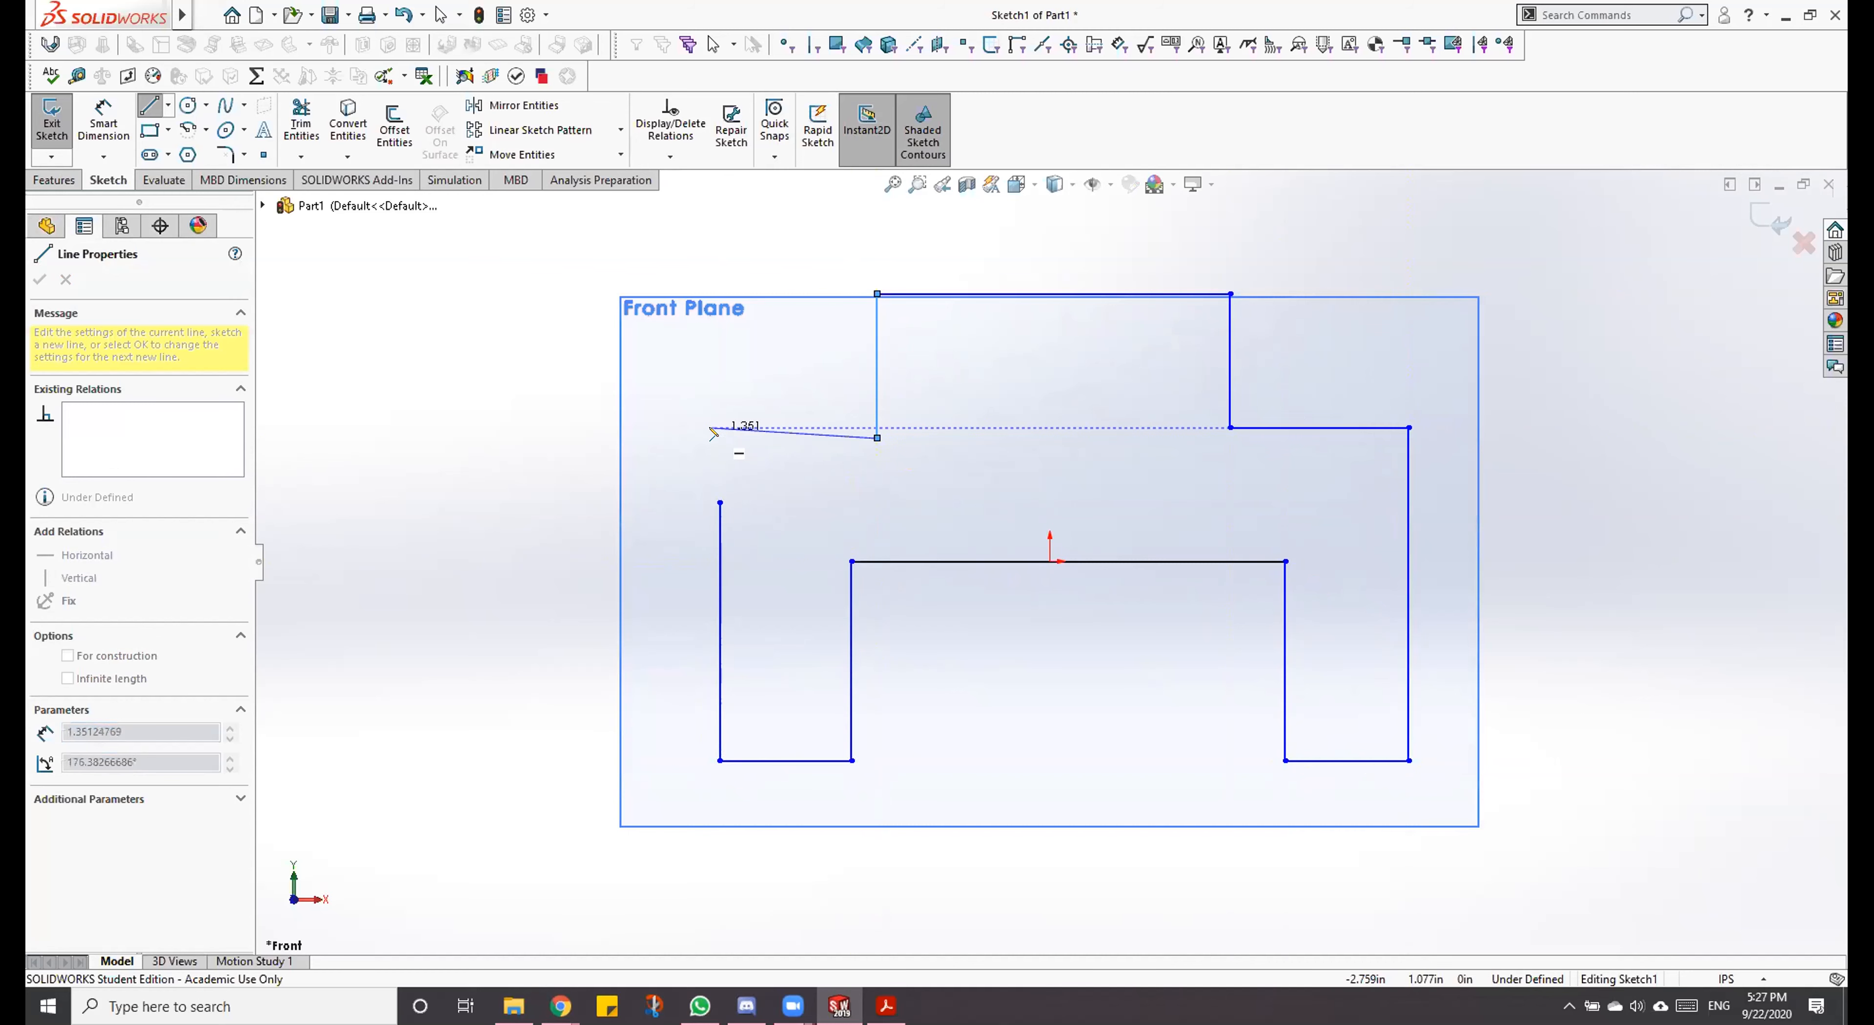
double_click(716, 437)
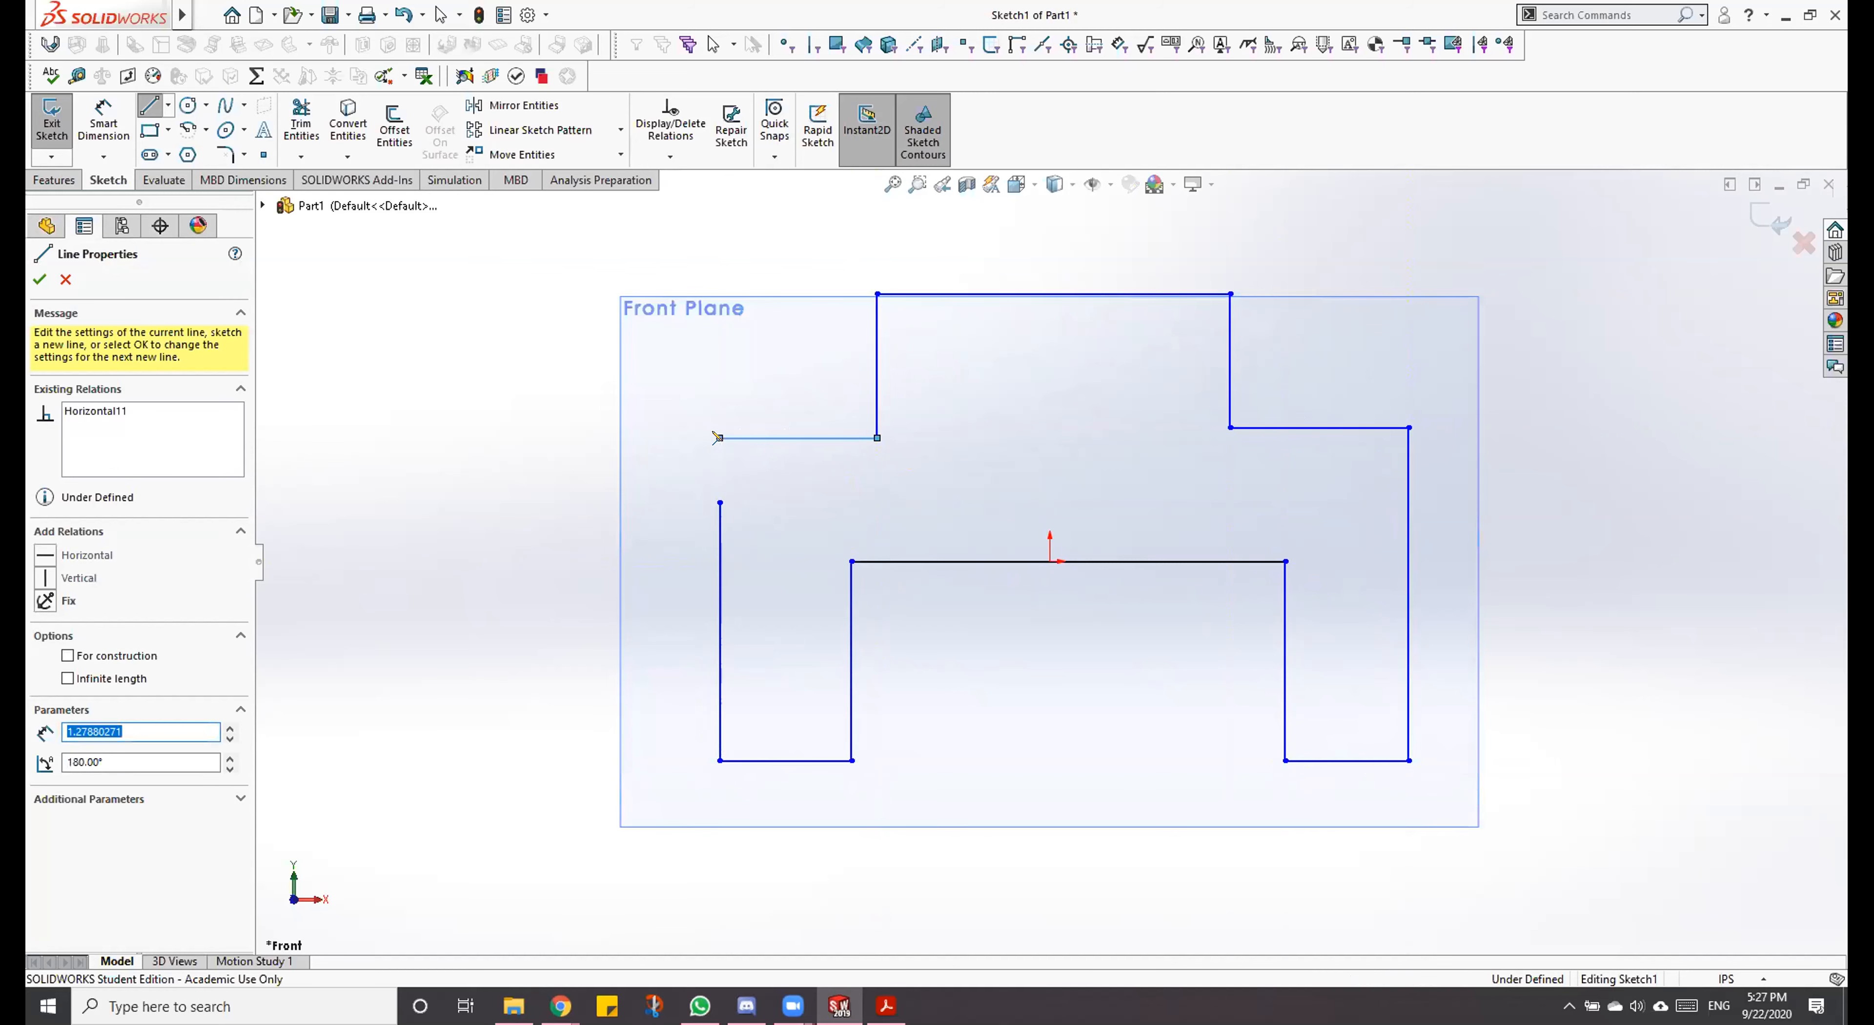
key(Escape)
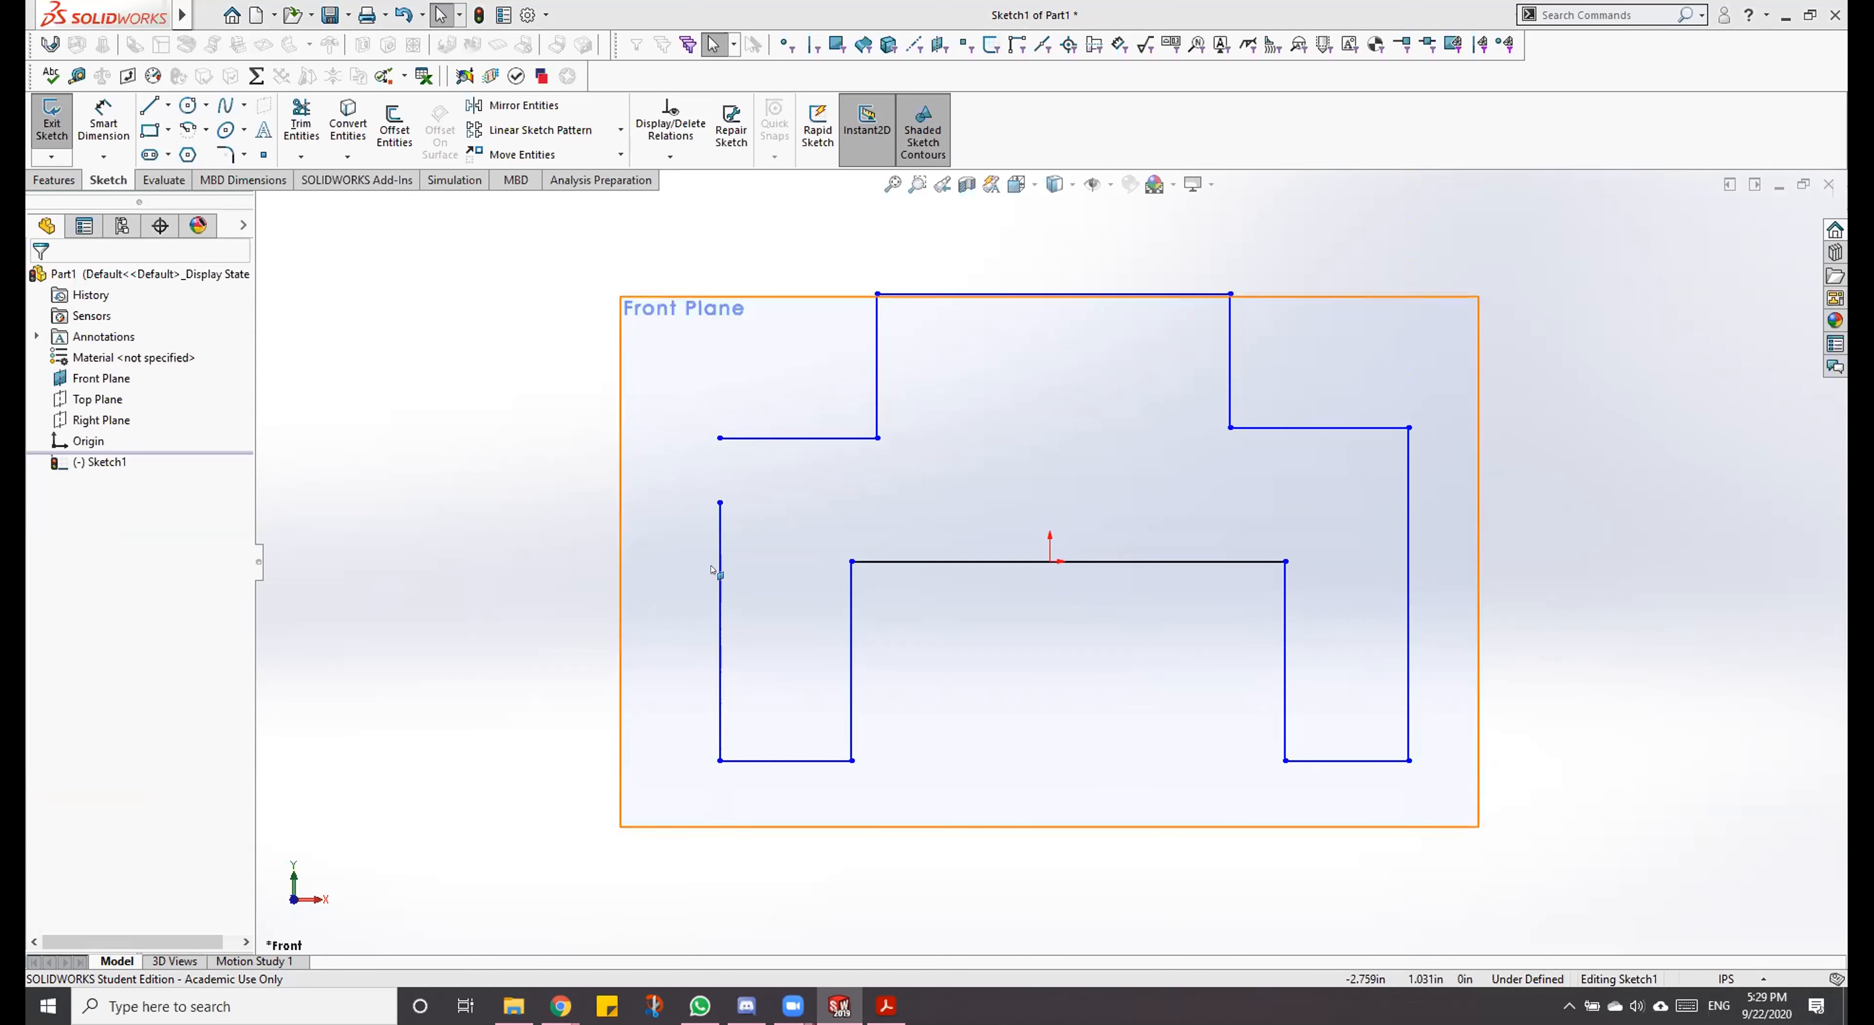
Step: Close the gap on the profile's left side with a vertical line about 0.53 in long
click(719, 437)
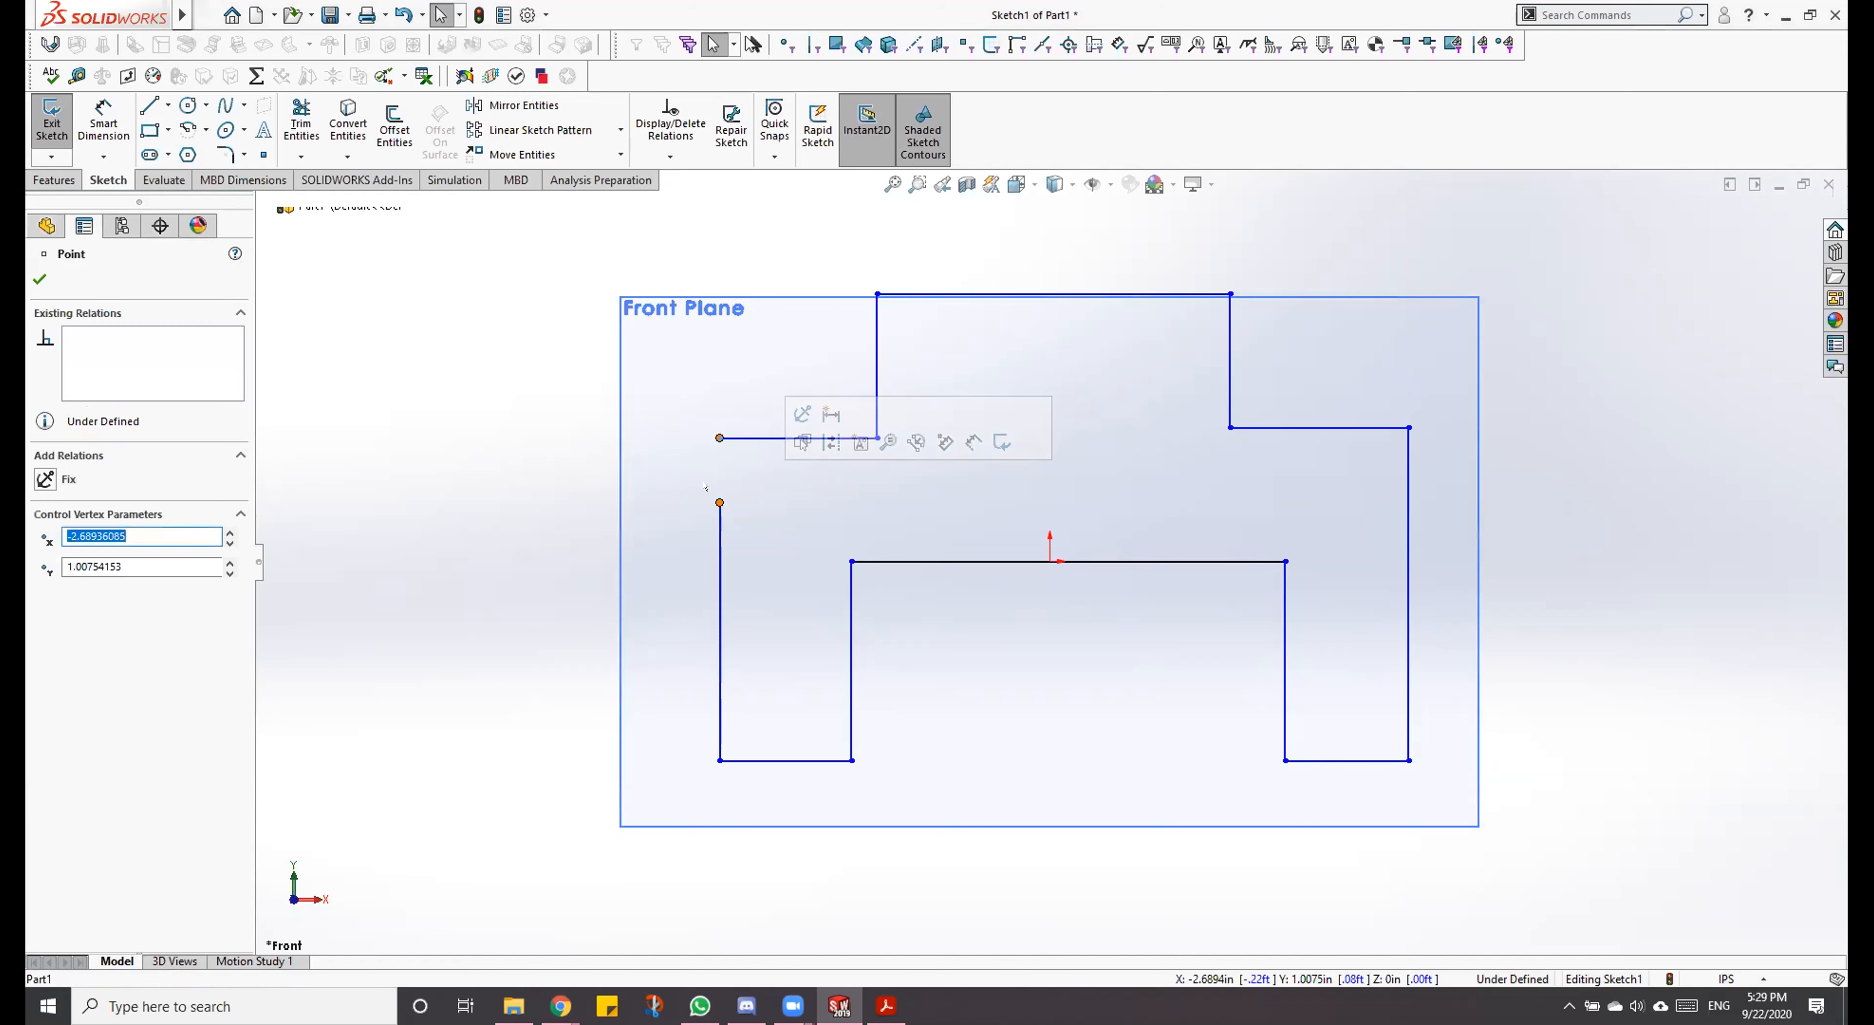
key(l)
click(719, 437)
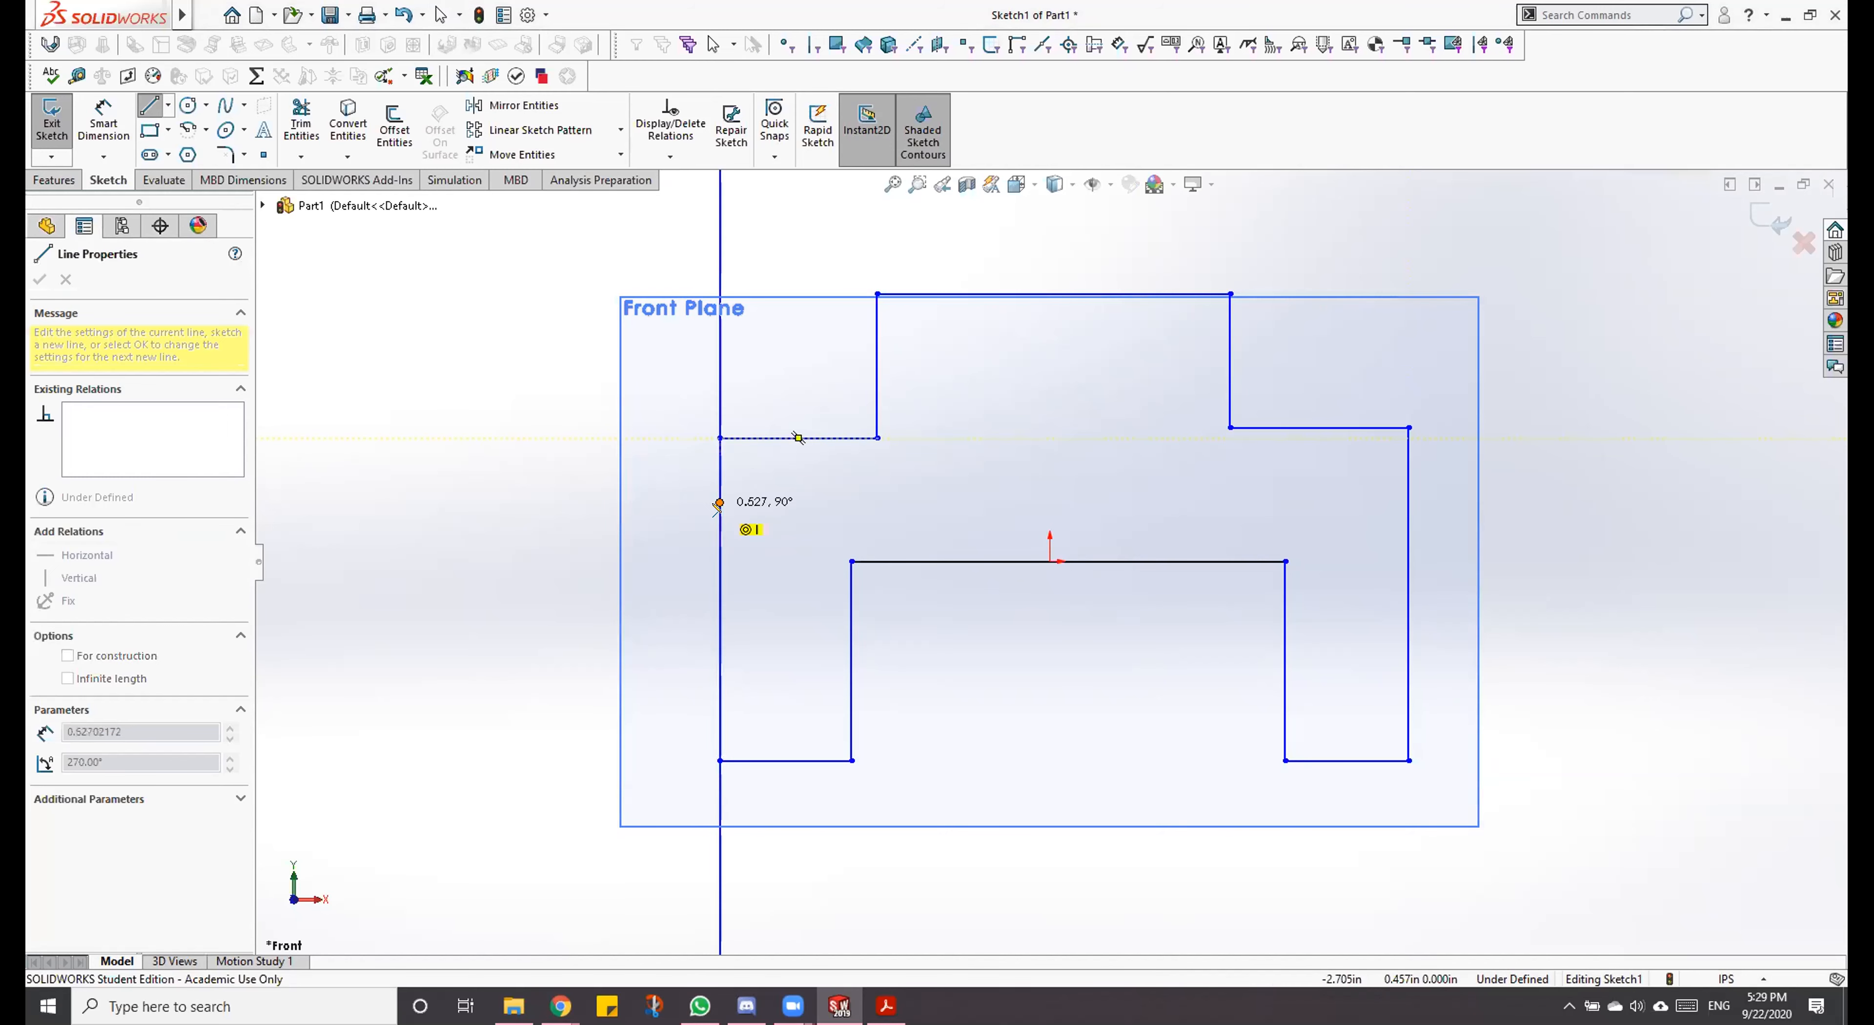
click(719, 503)
key(Escape)
key(Escape)
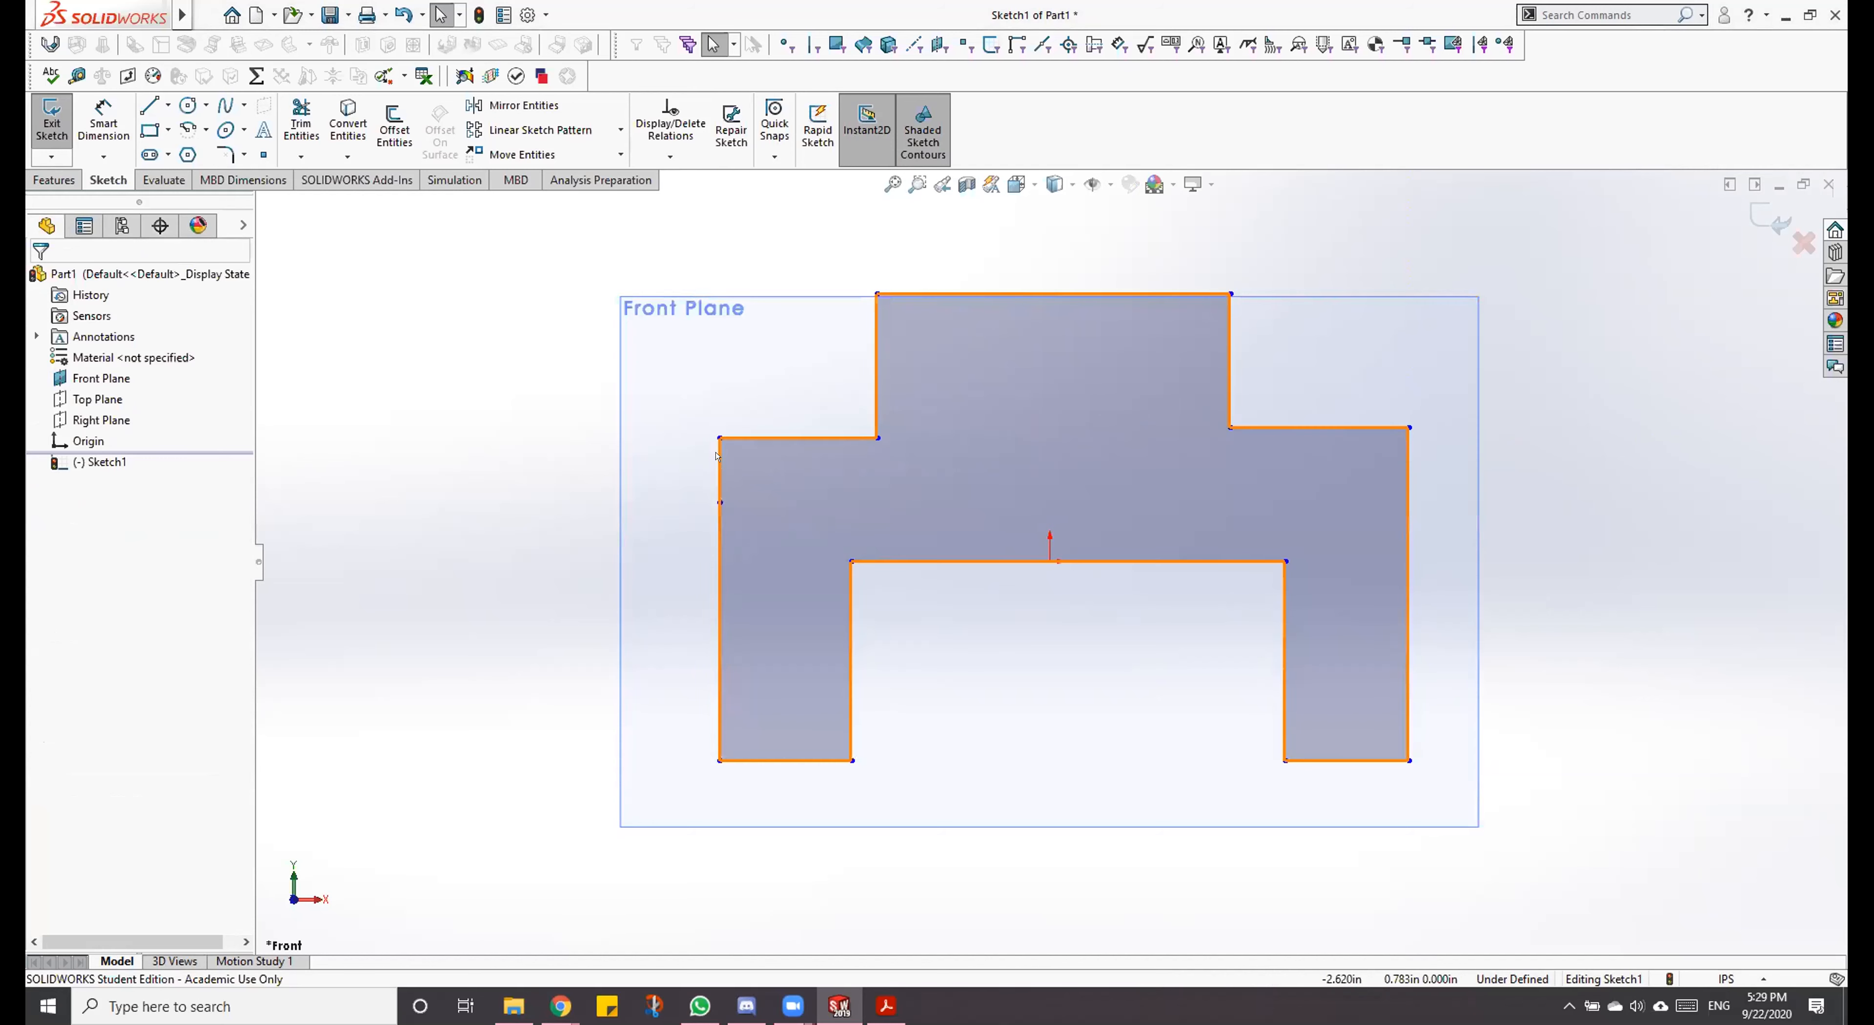
Step: Trim away the short vertical line that closes the gap on the profile's left side
click(679, 481)
key(t)
click(719, 472)
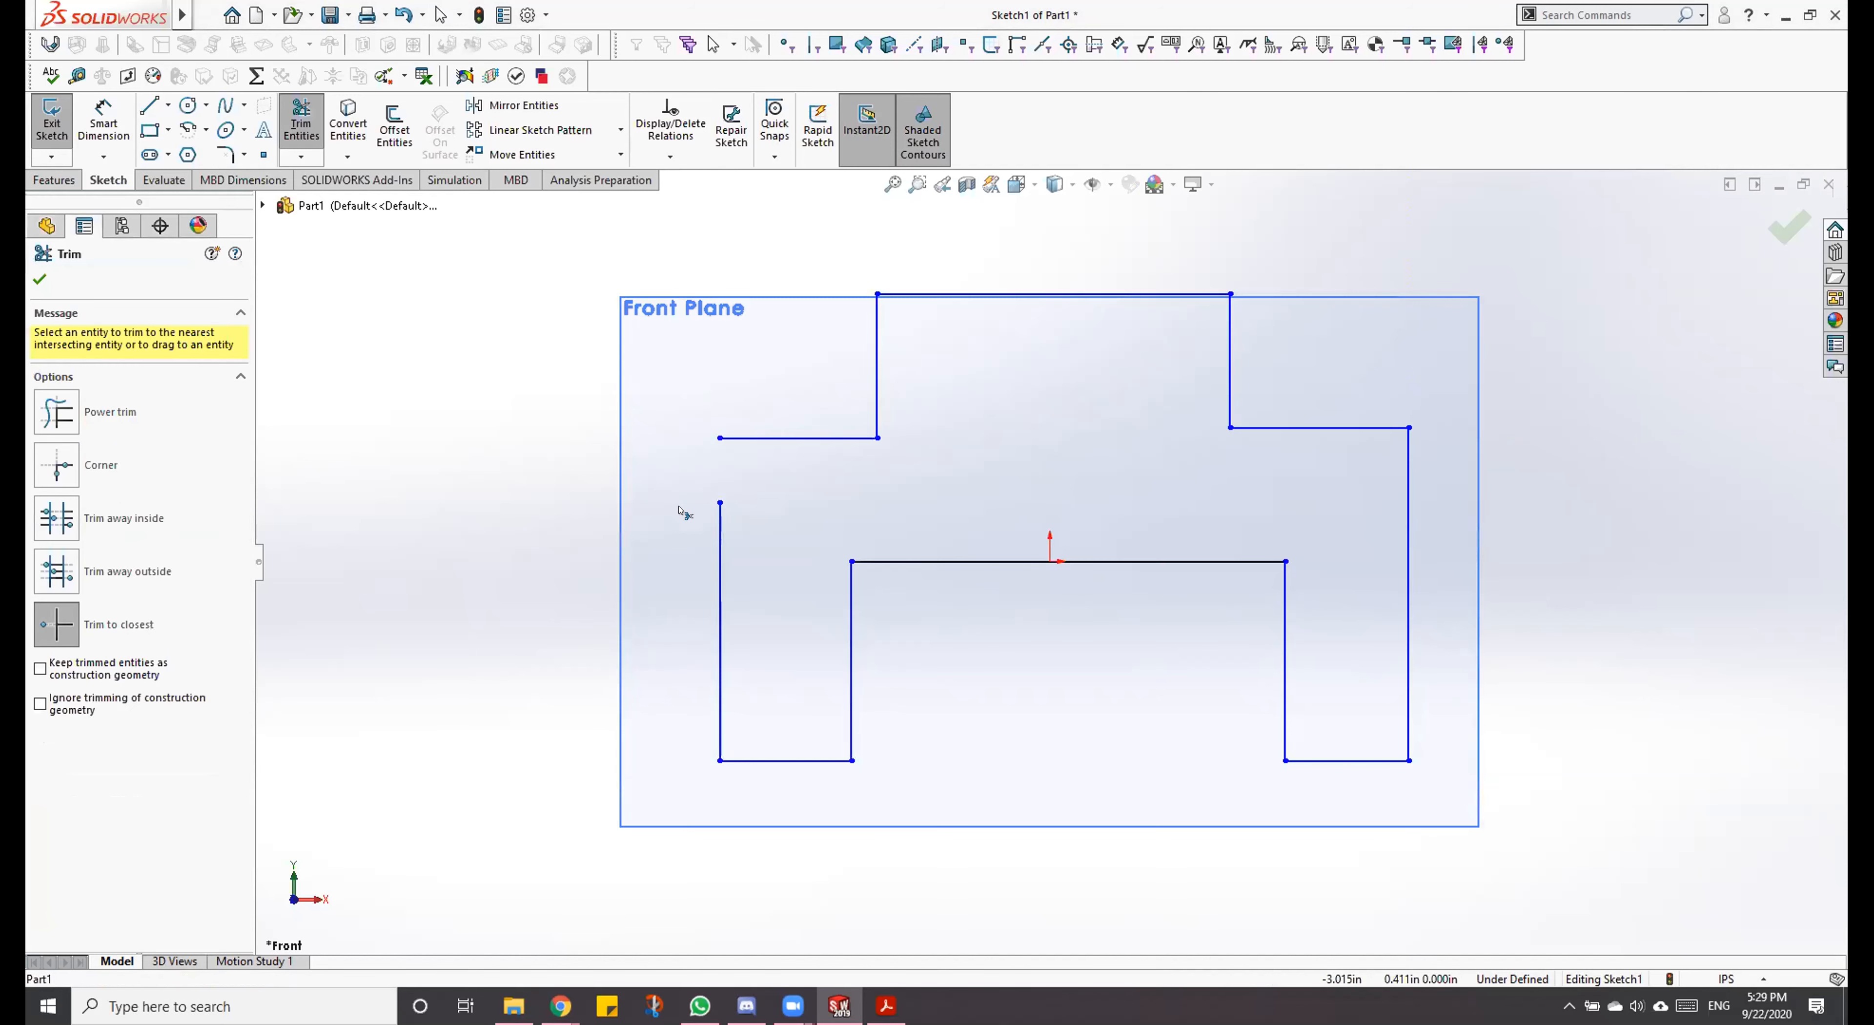
key(Escape)
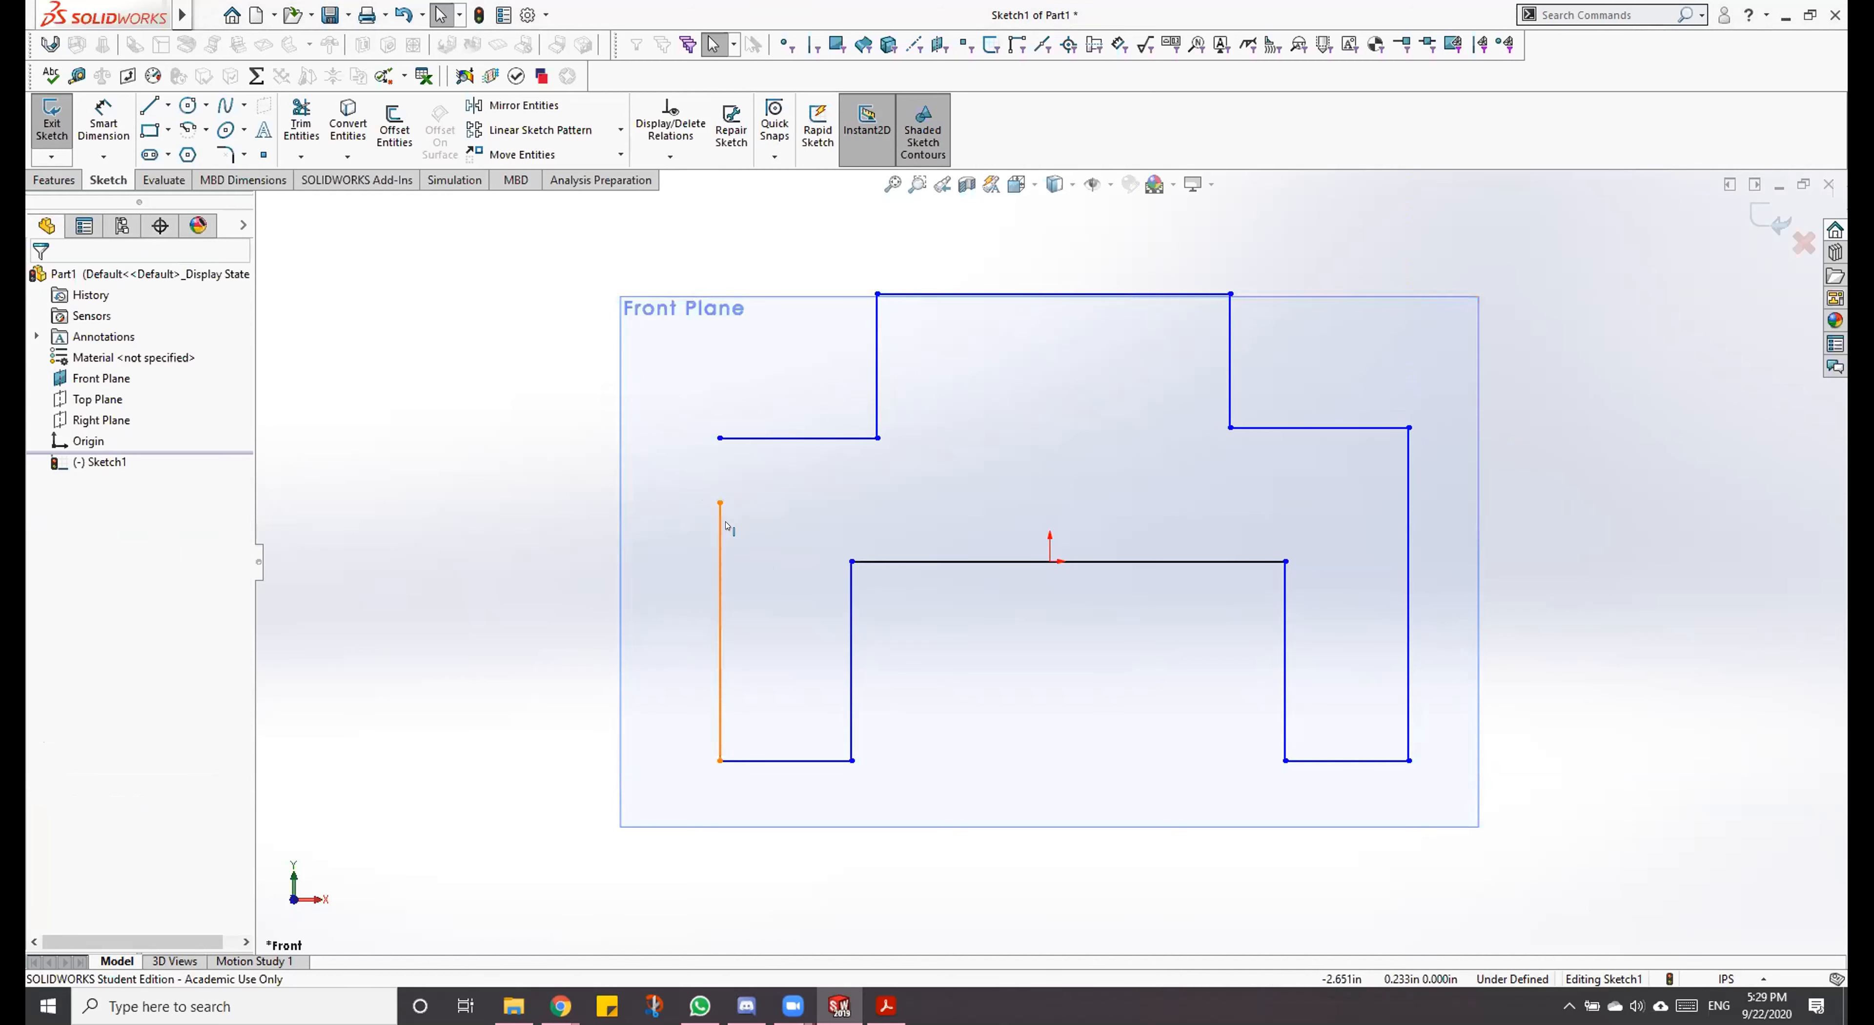
Step: Close the profile by applying a Merge relation to the two open endpoints on its left side
click(719, 502)
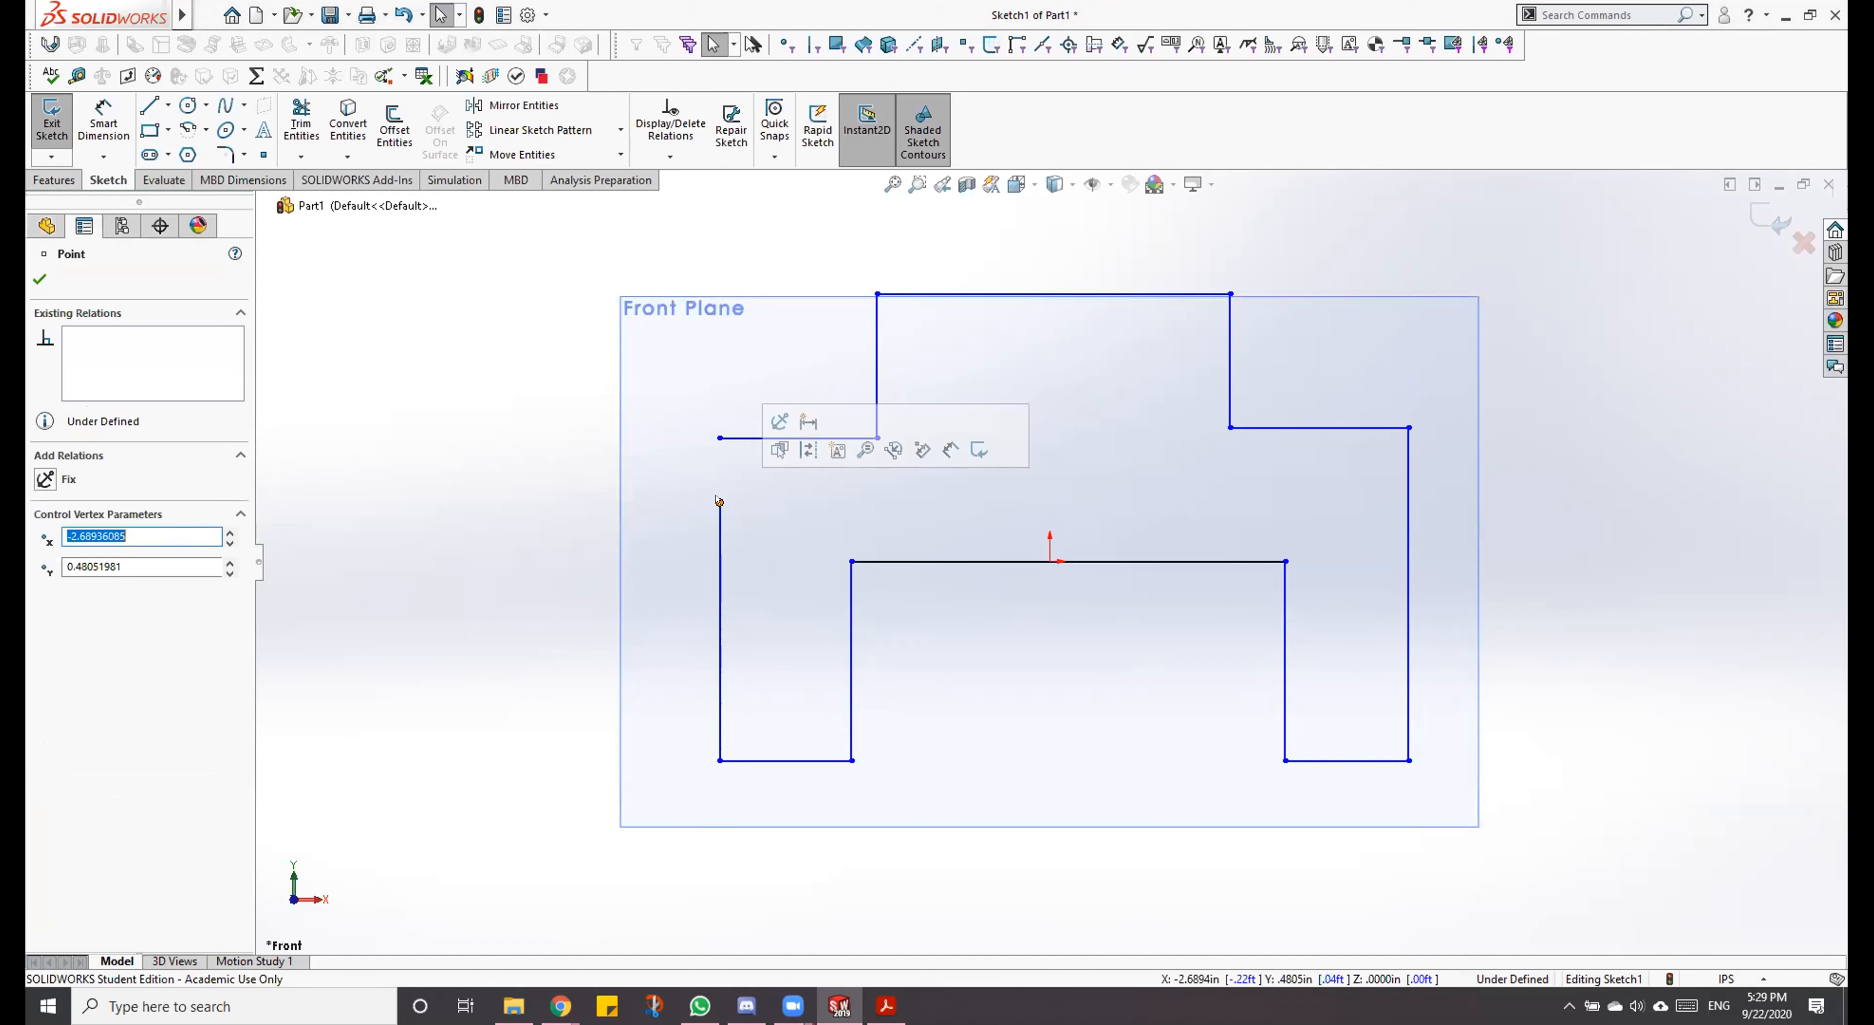
ctrl+click(719, 437)
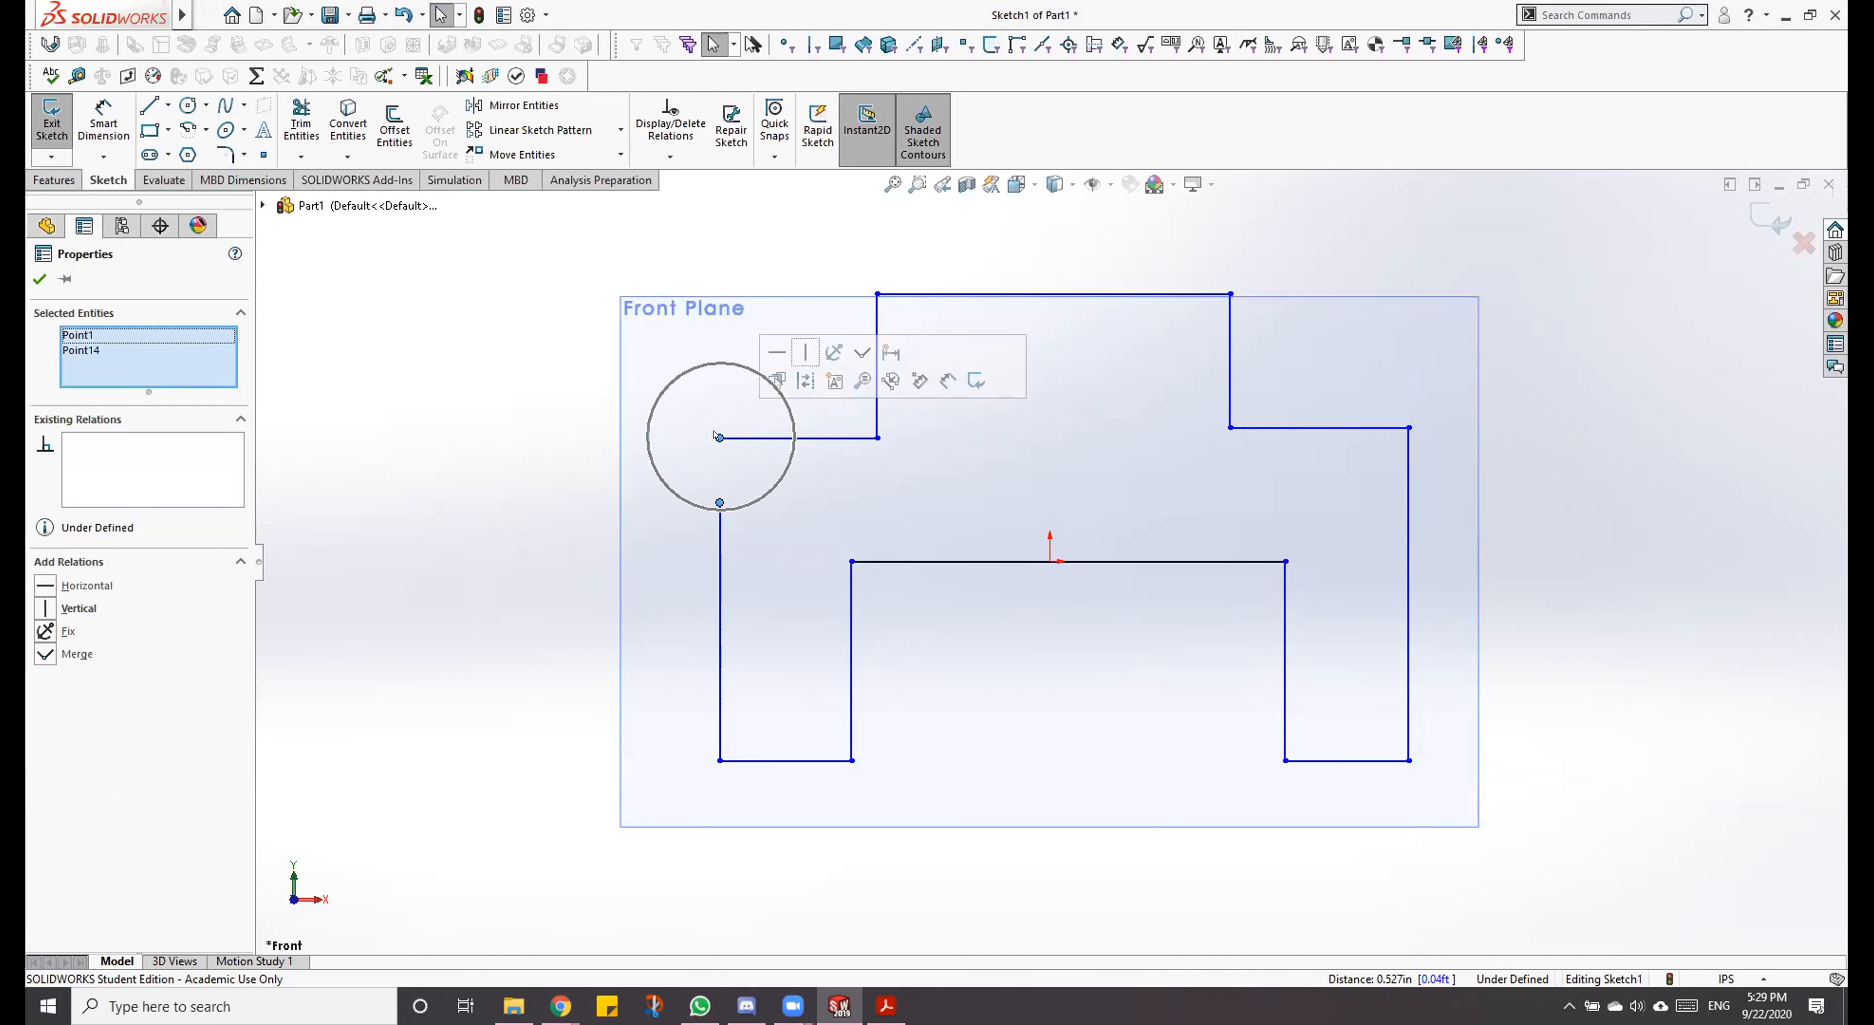
click(860, 353)
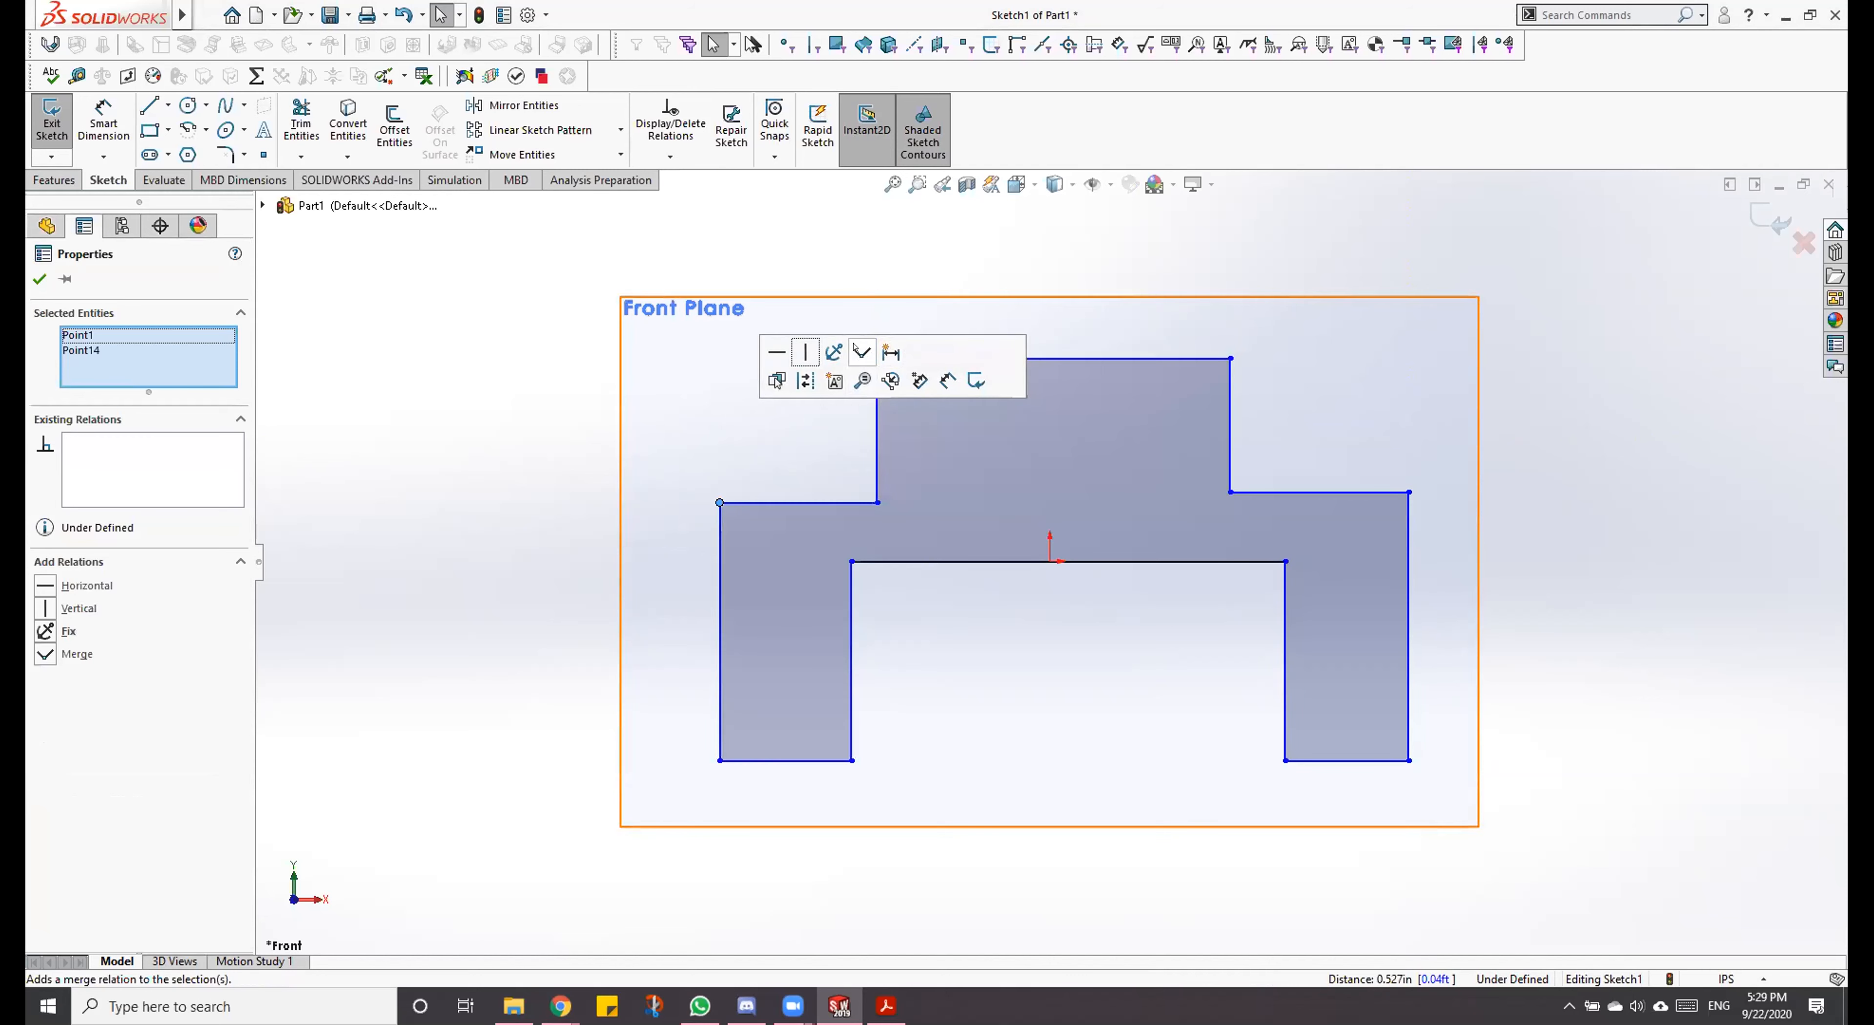
click(535, 472)
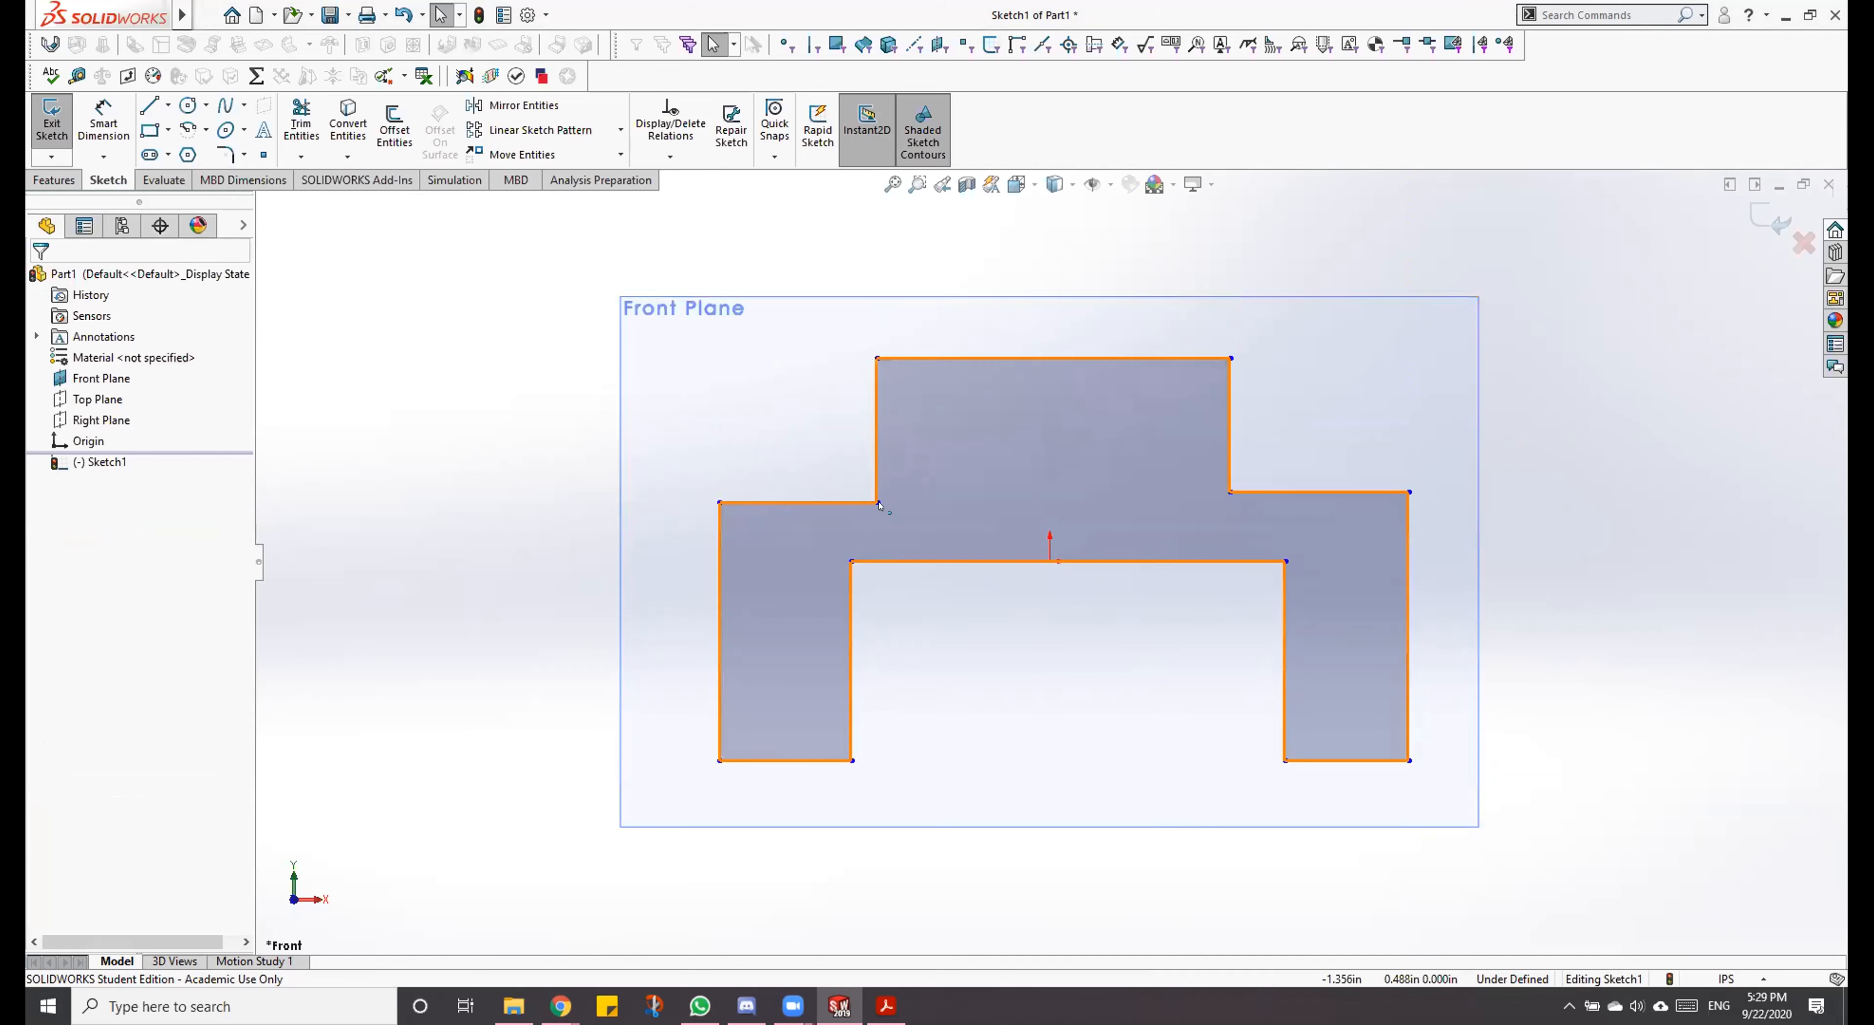
Step: Raise both shoulders of the profile slightly by moving their inner corner points, placing the left one at about (-1.32, 0.71) in
mouse_move(877, 502)
mouse_down()
mouse_move(877, 446)
mouse_move(891, 474)
mouse_up()
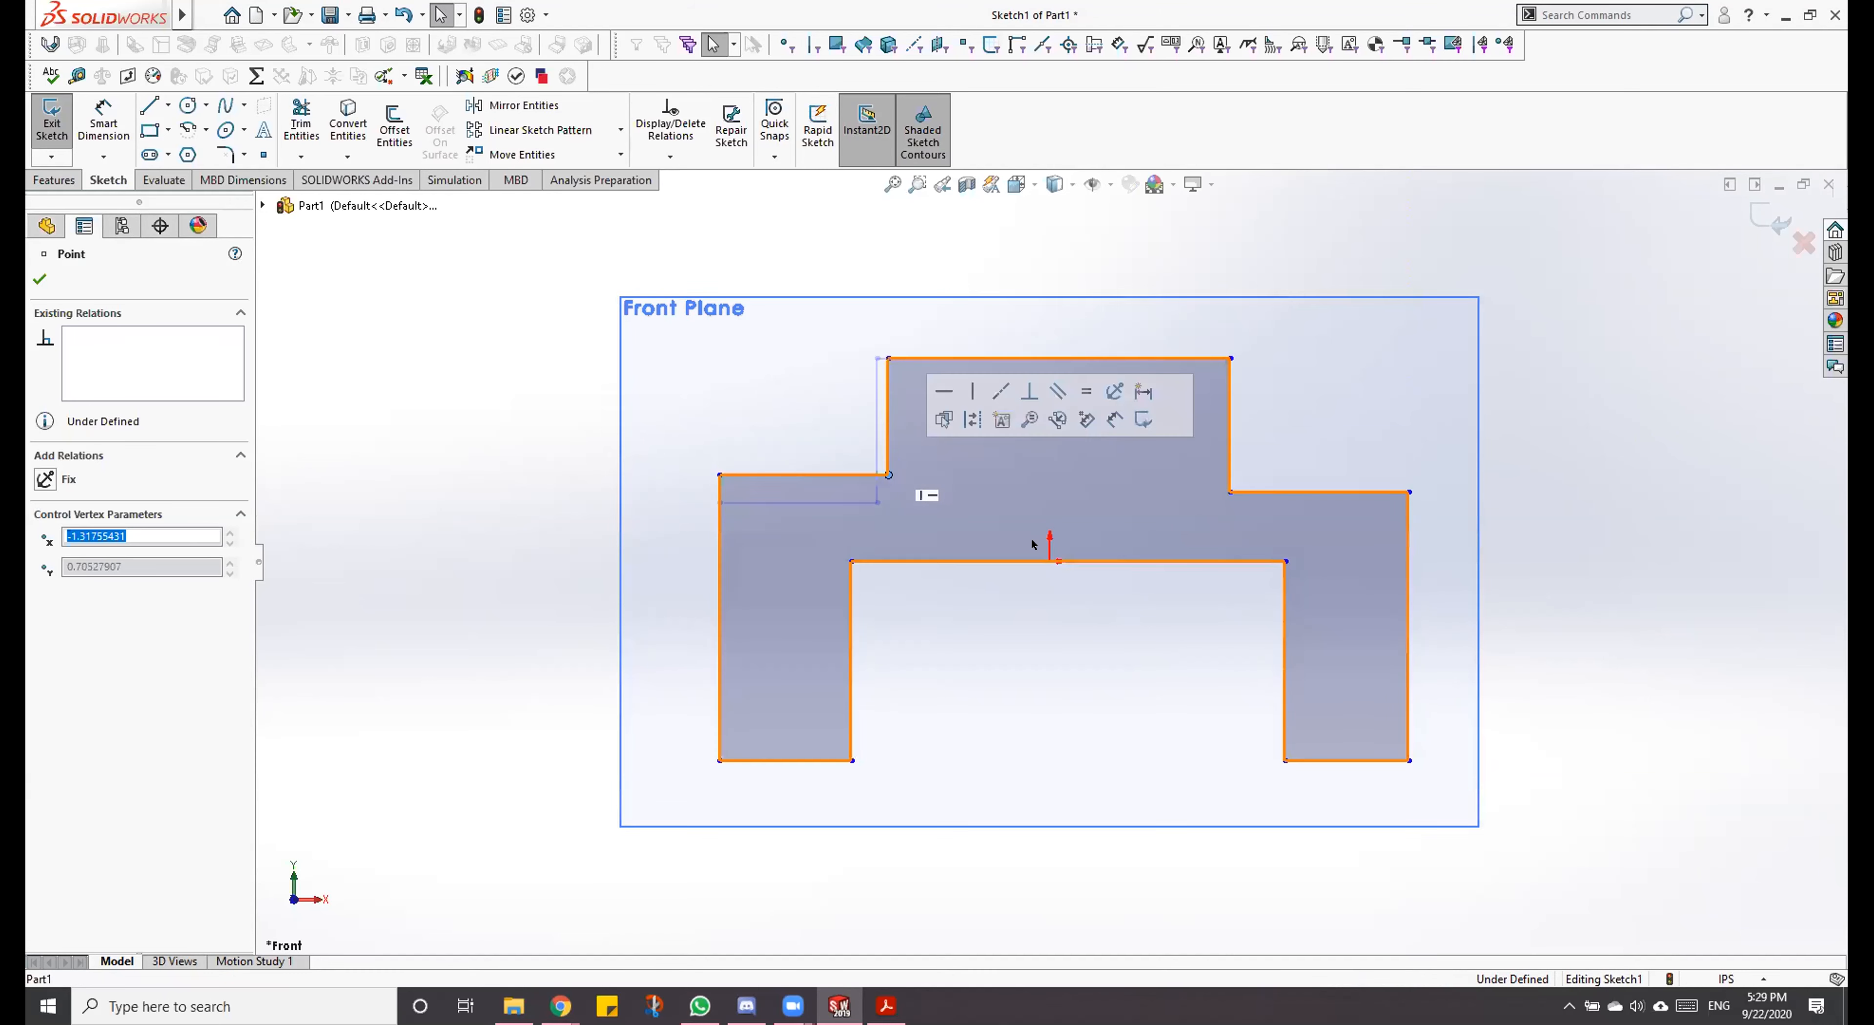
mouse_move(1231, 492)
mouse_down()
mouse_move(1217, 431)
mouse_move(1230, 459)
mouse_up()
click(822, 253)
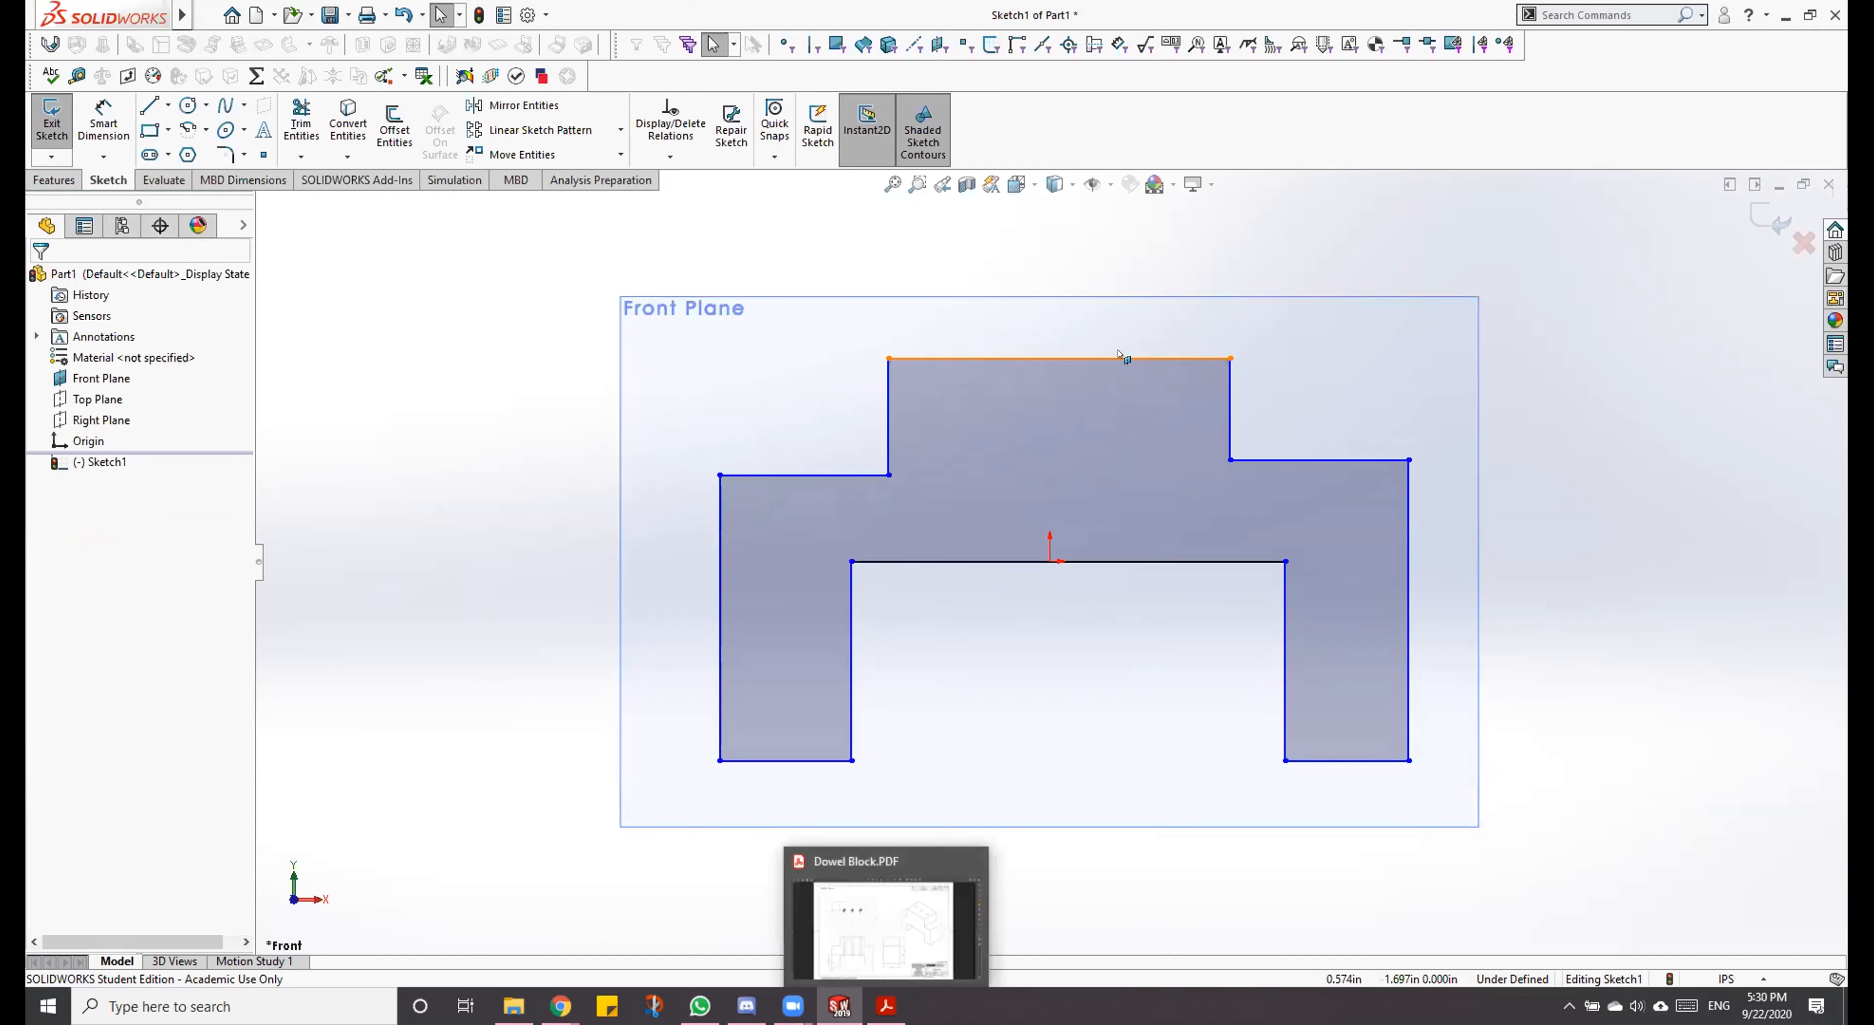
Step: Consult the Dowel Block PDF drawing and dimension the profile's overall width between its two outer vertical lines as 10 in
click(886, 1011)
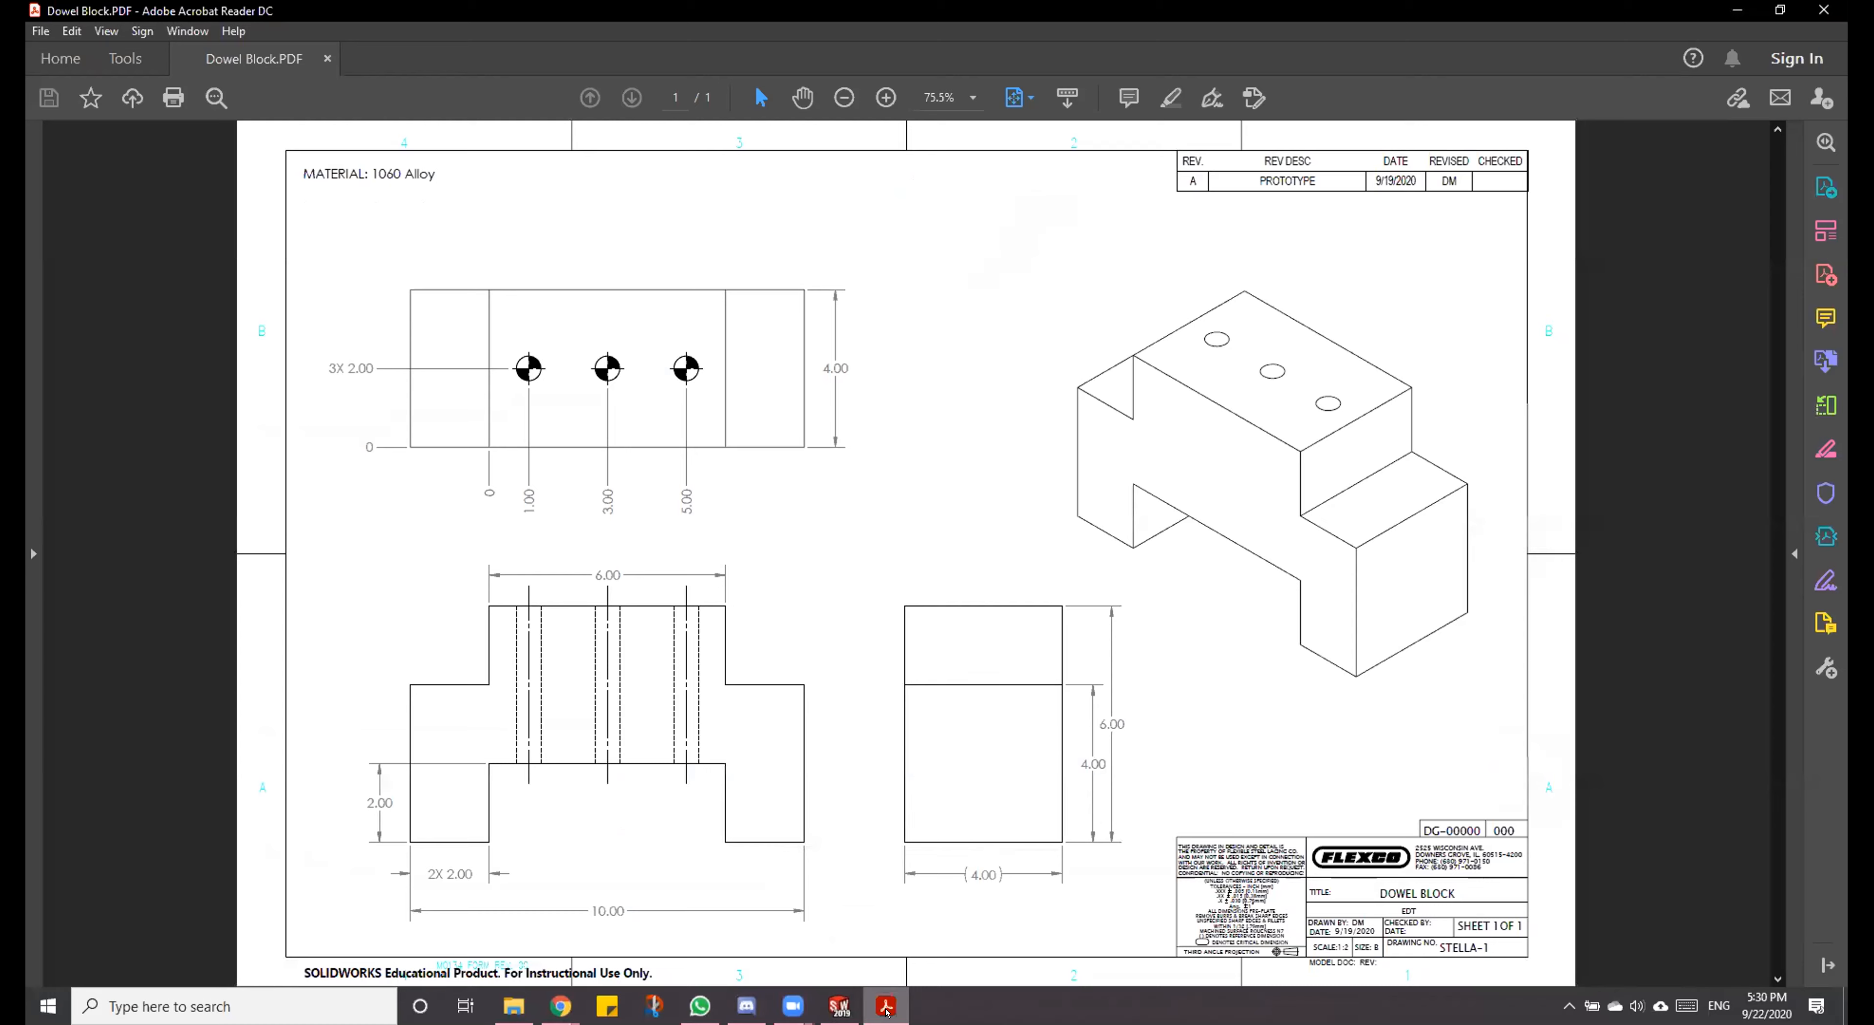
click(885, 1010)
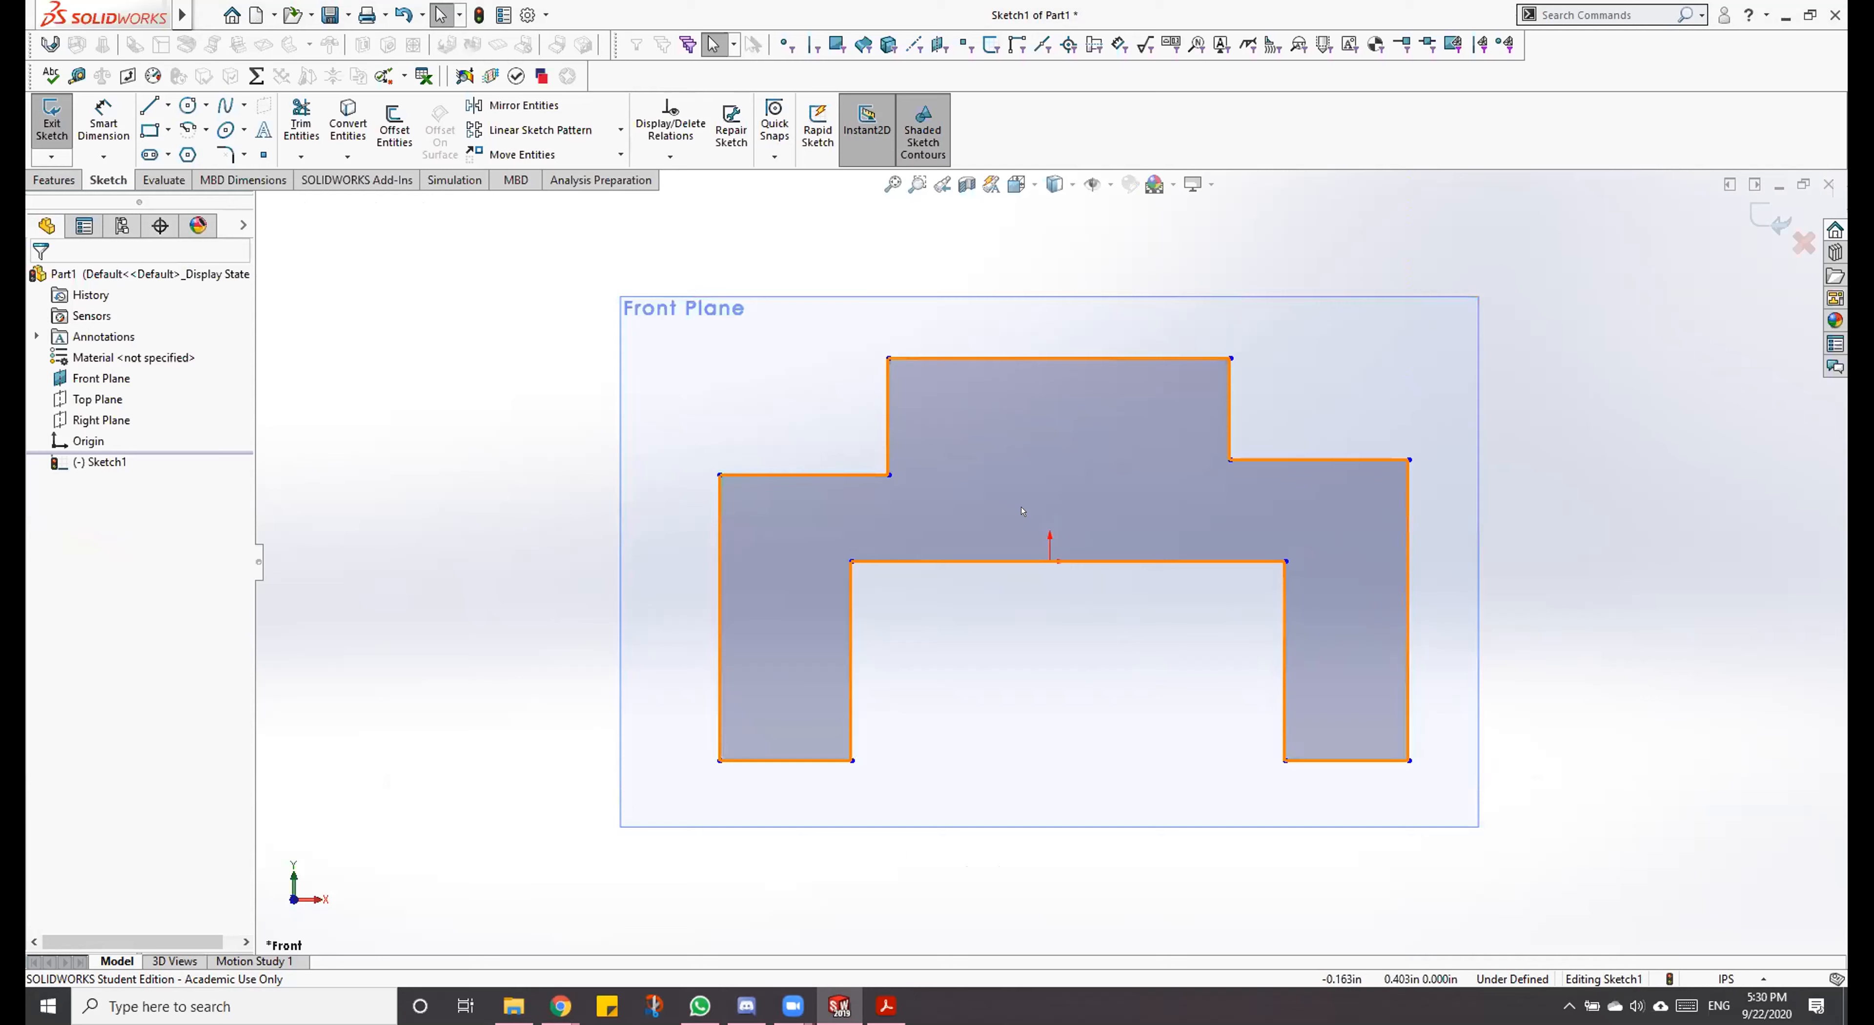
key(d)
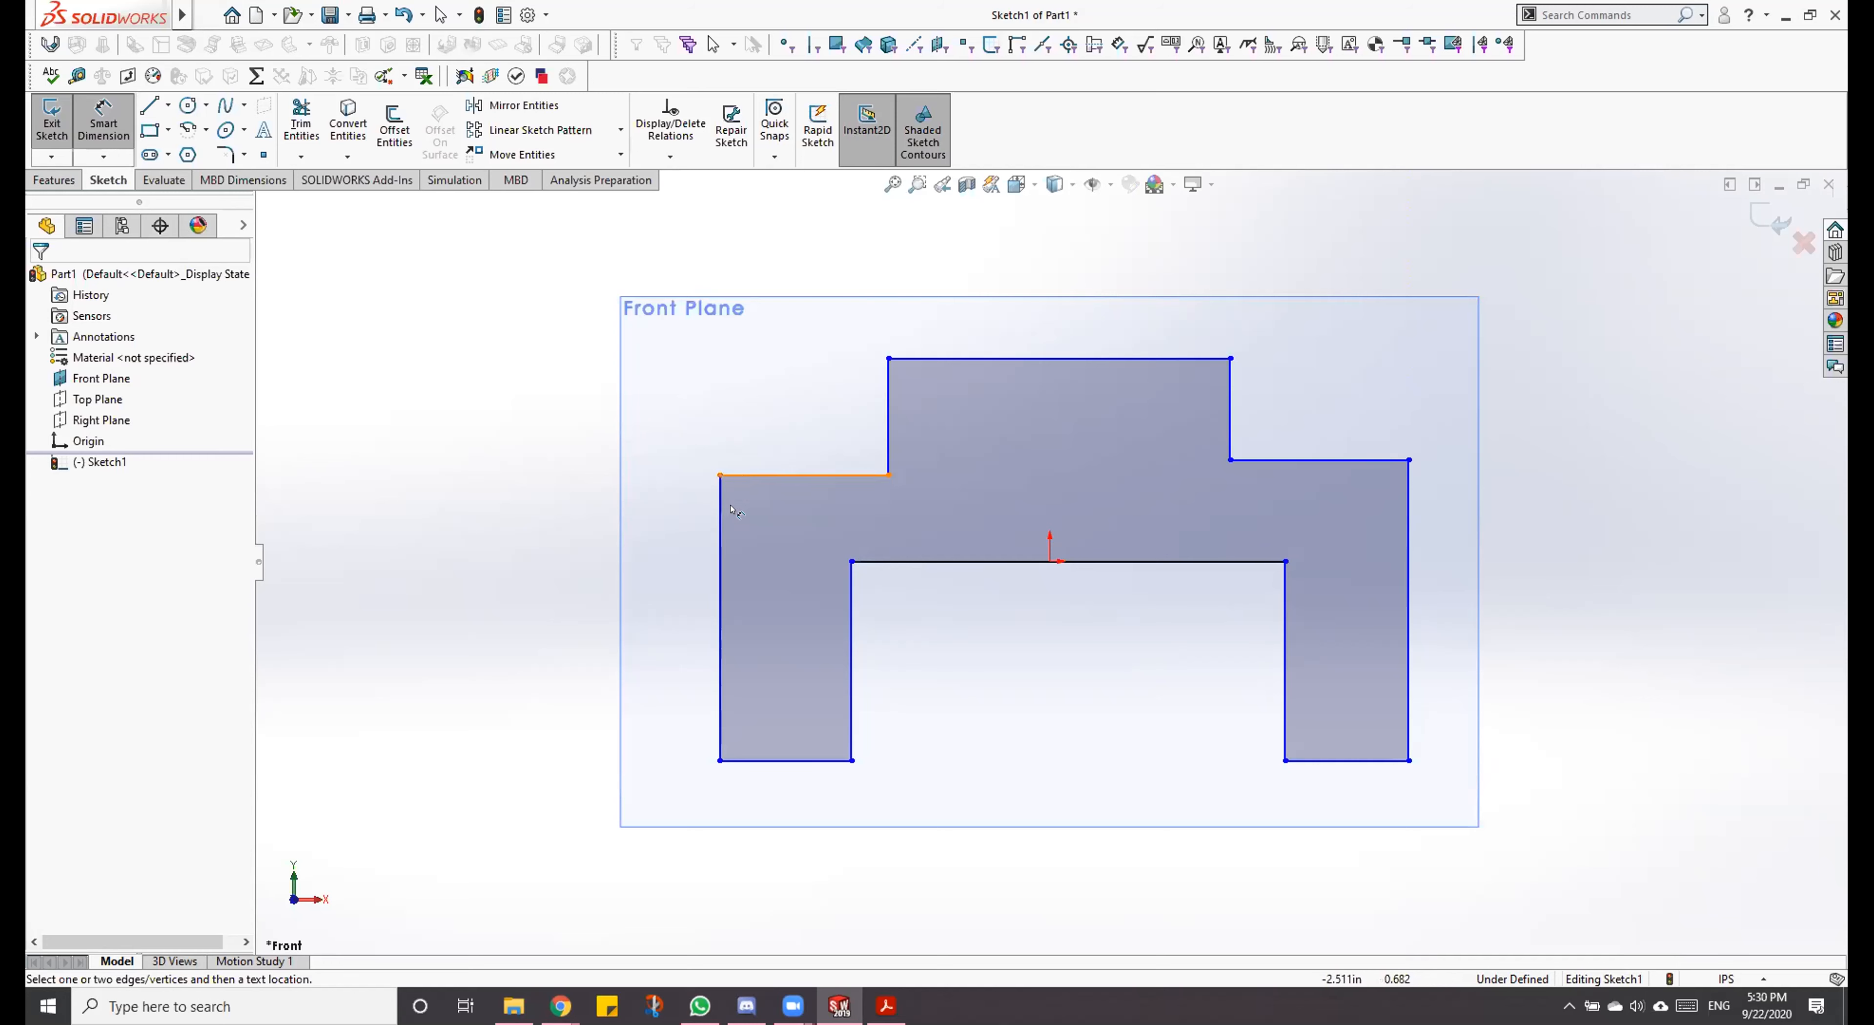
click(726, 541)
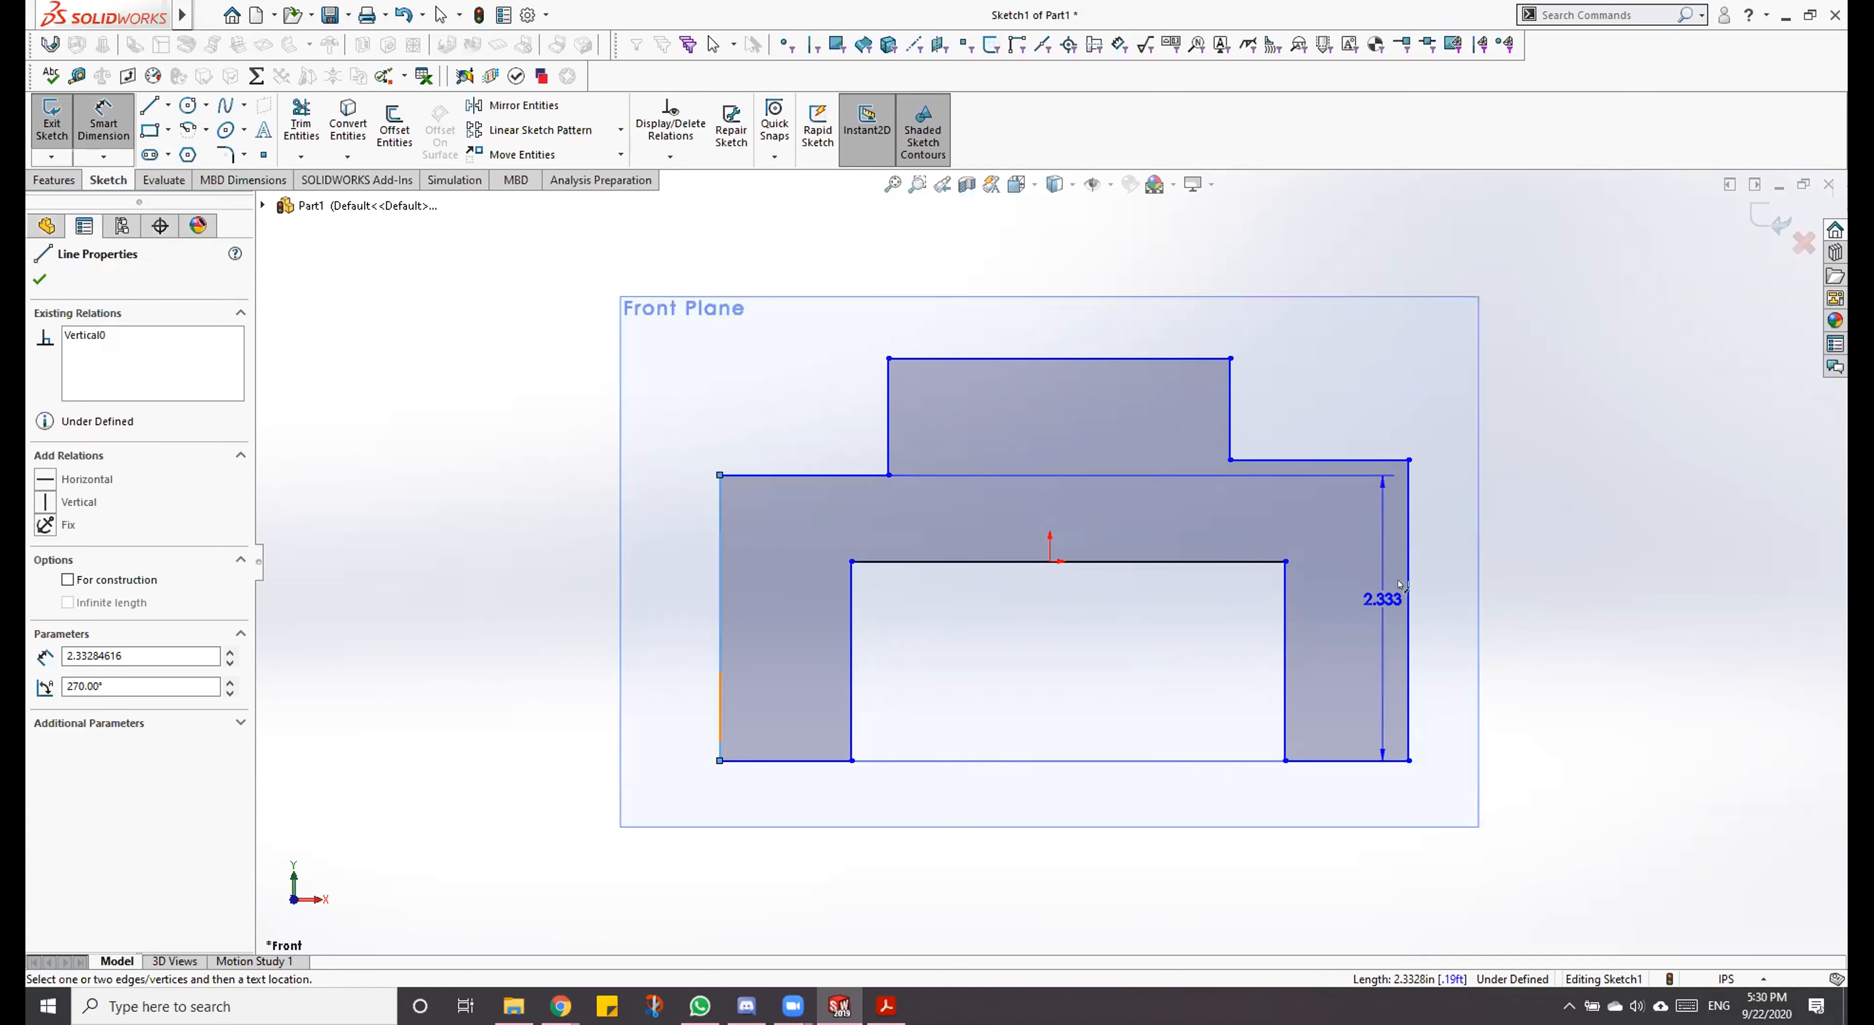
click(1393, 657)
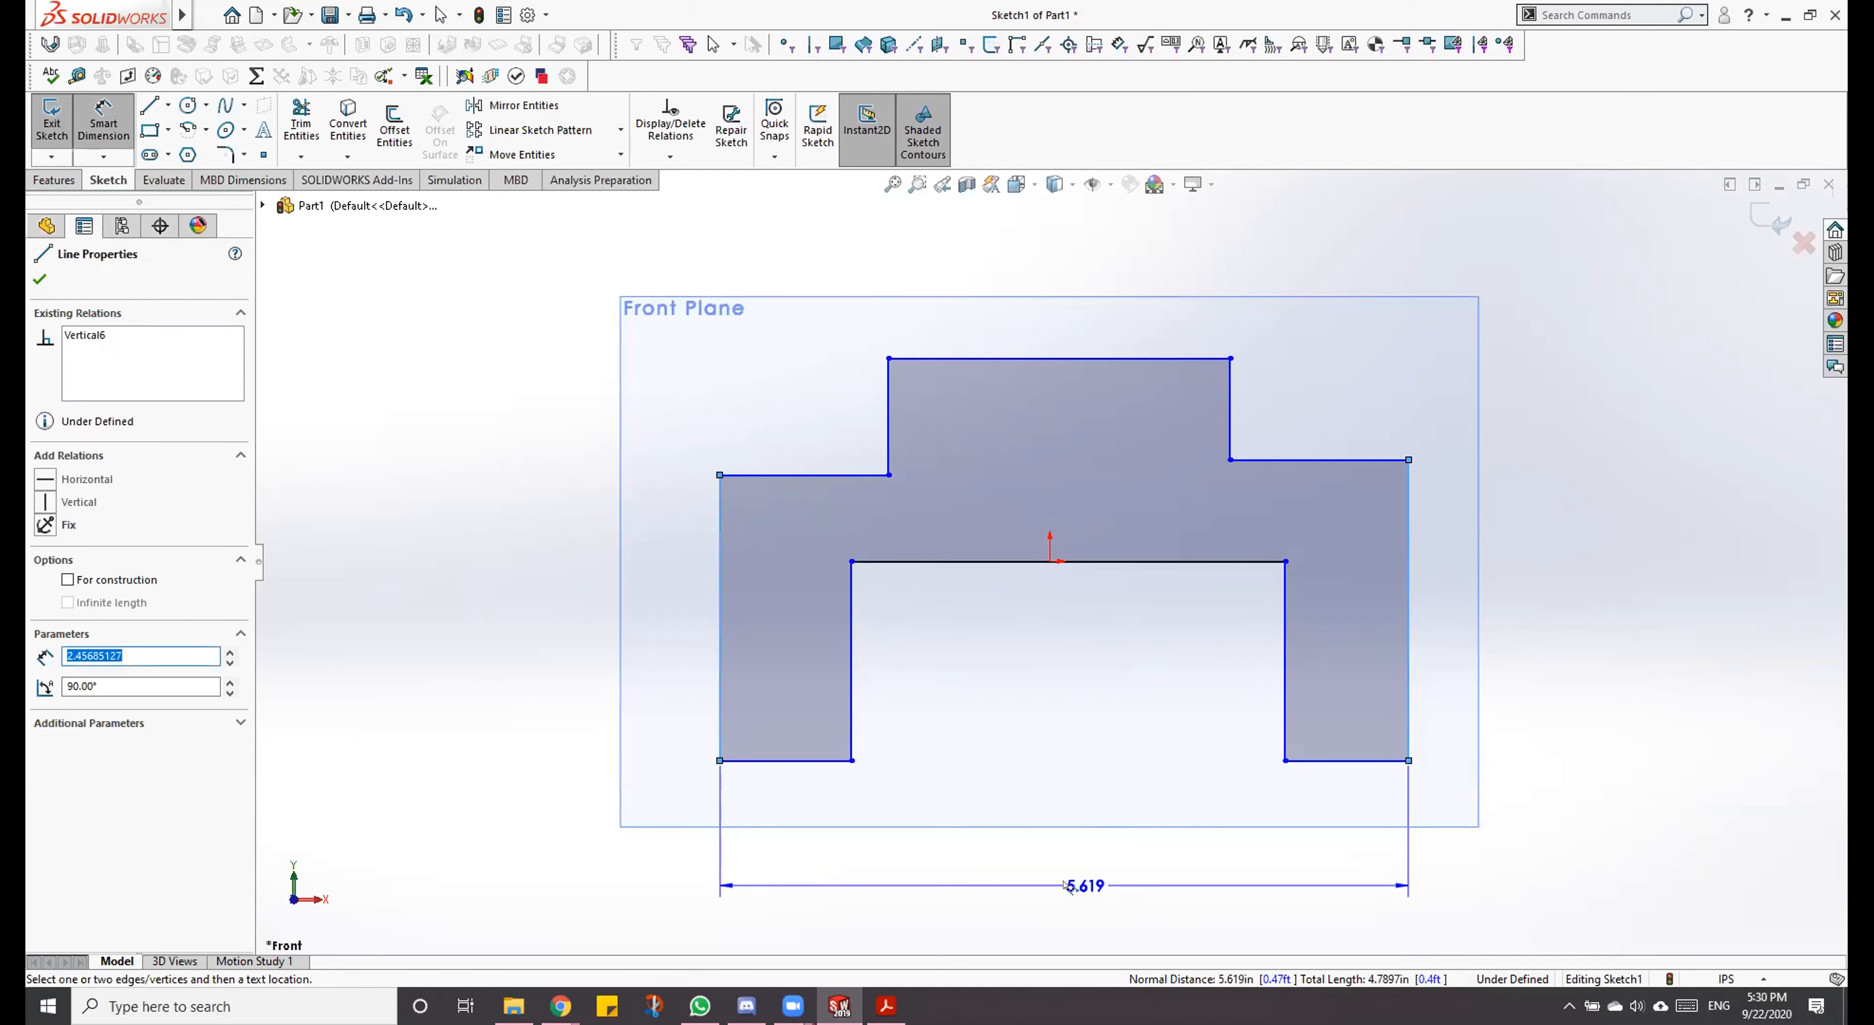
click(1063, 880)
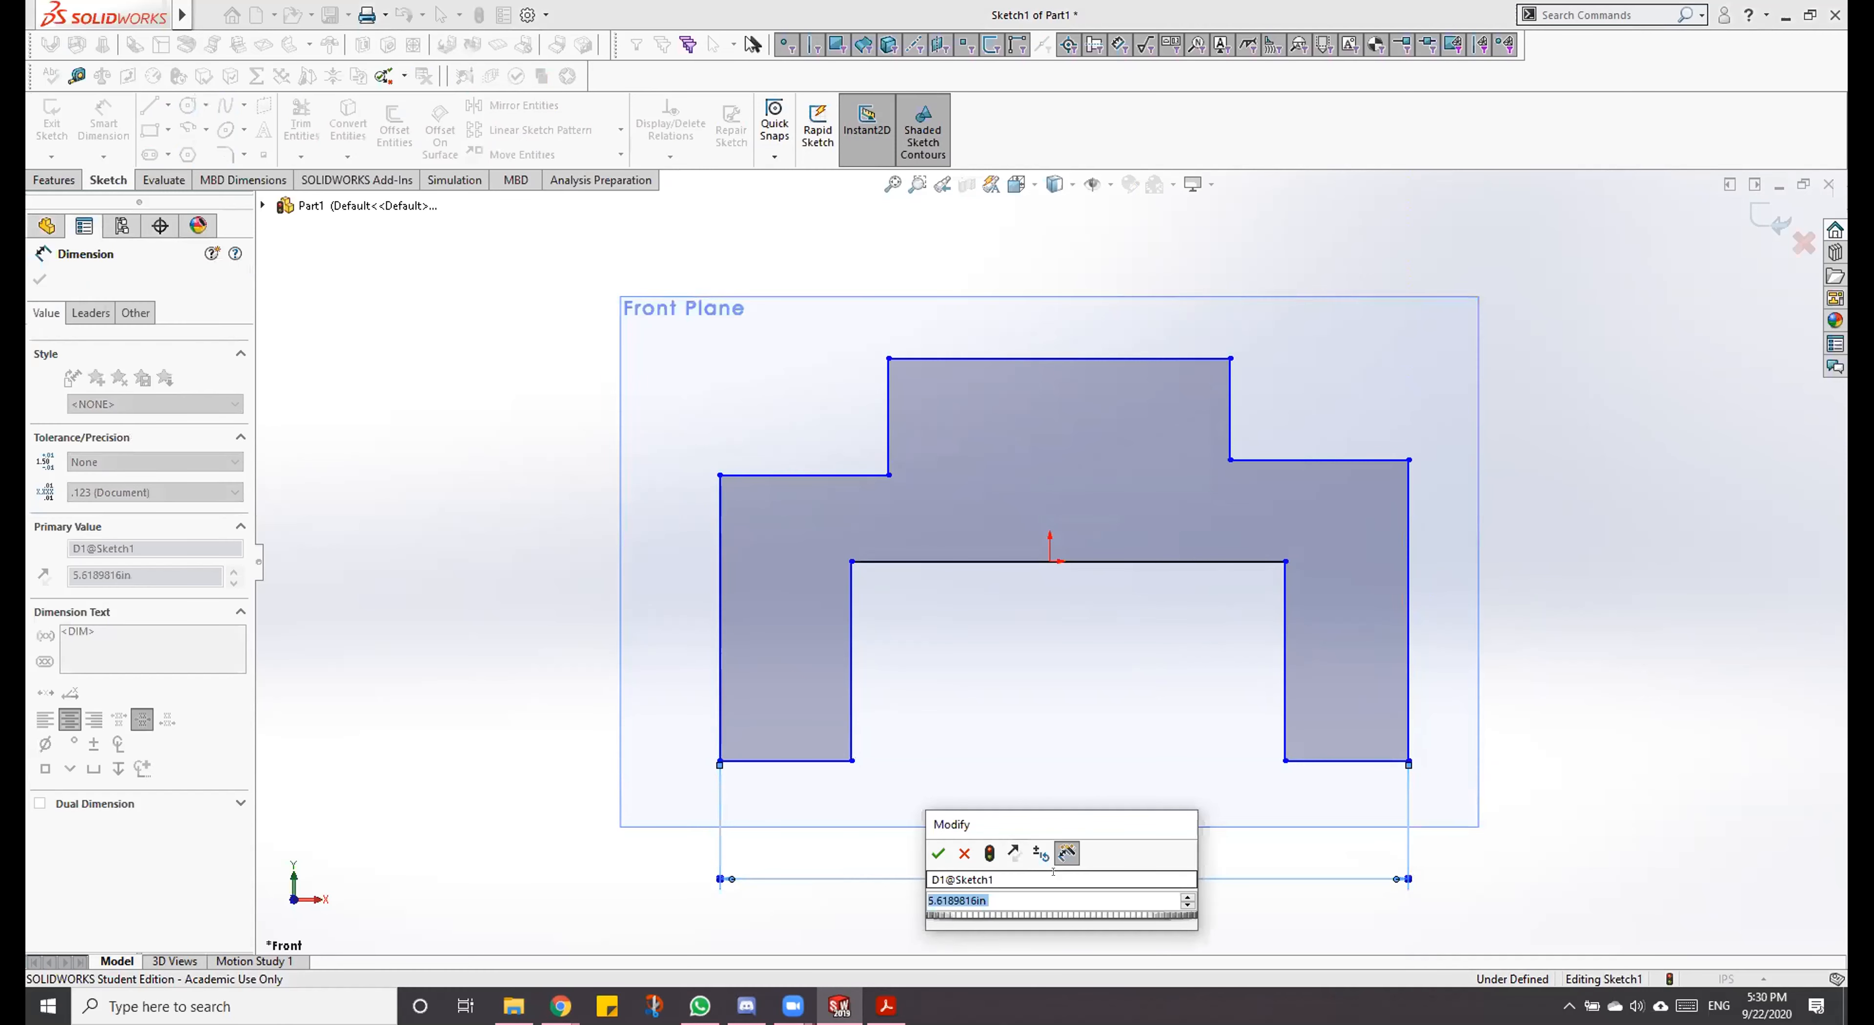
text(10)
key(Return)
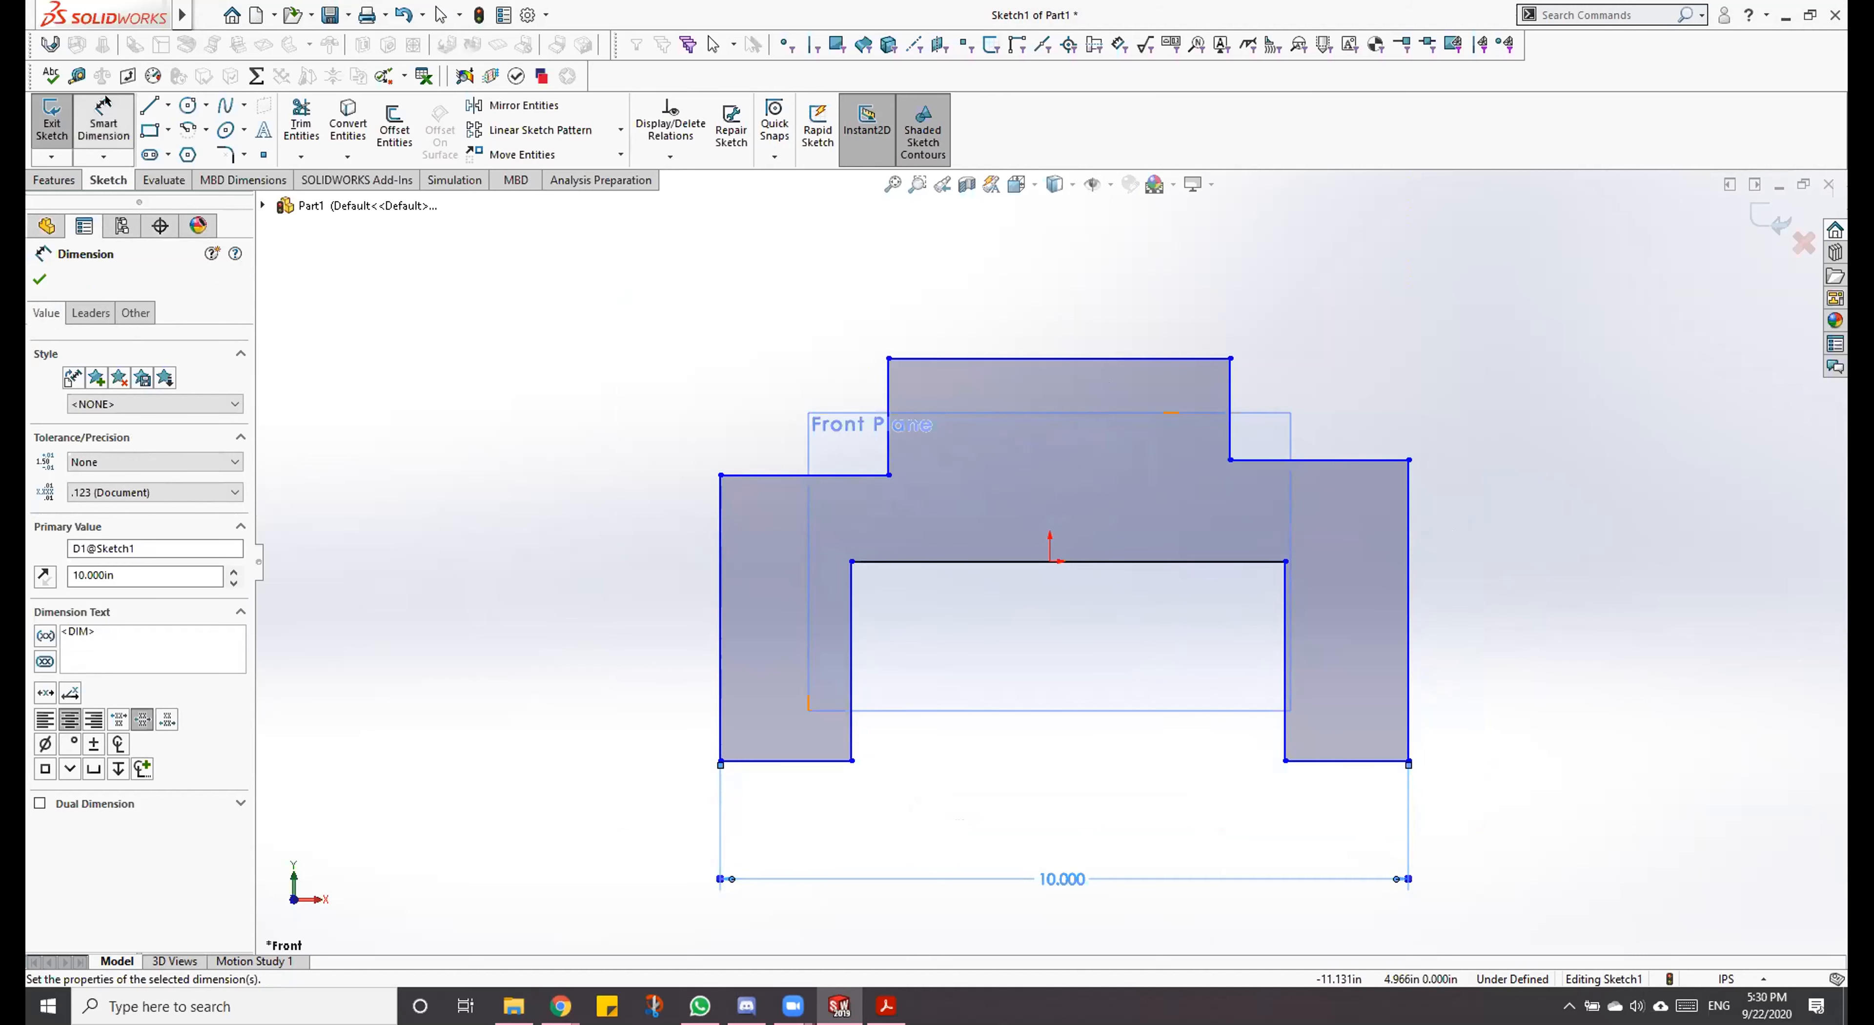
click(107, 145)
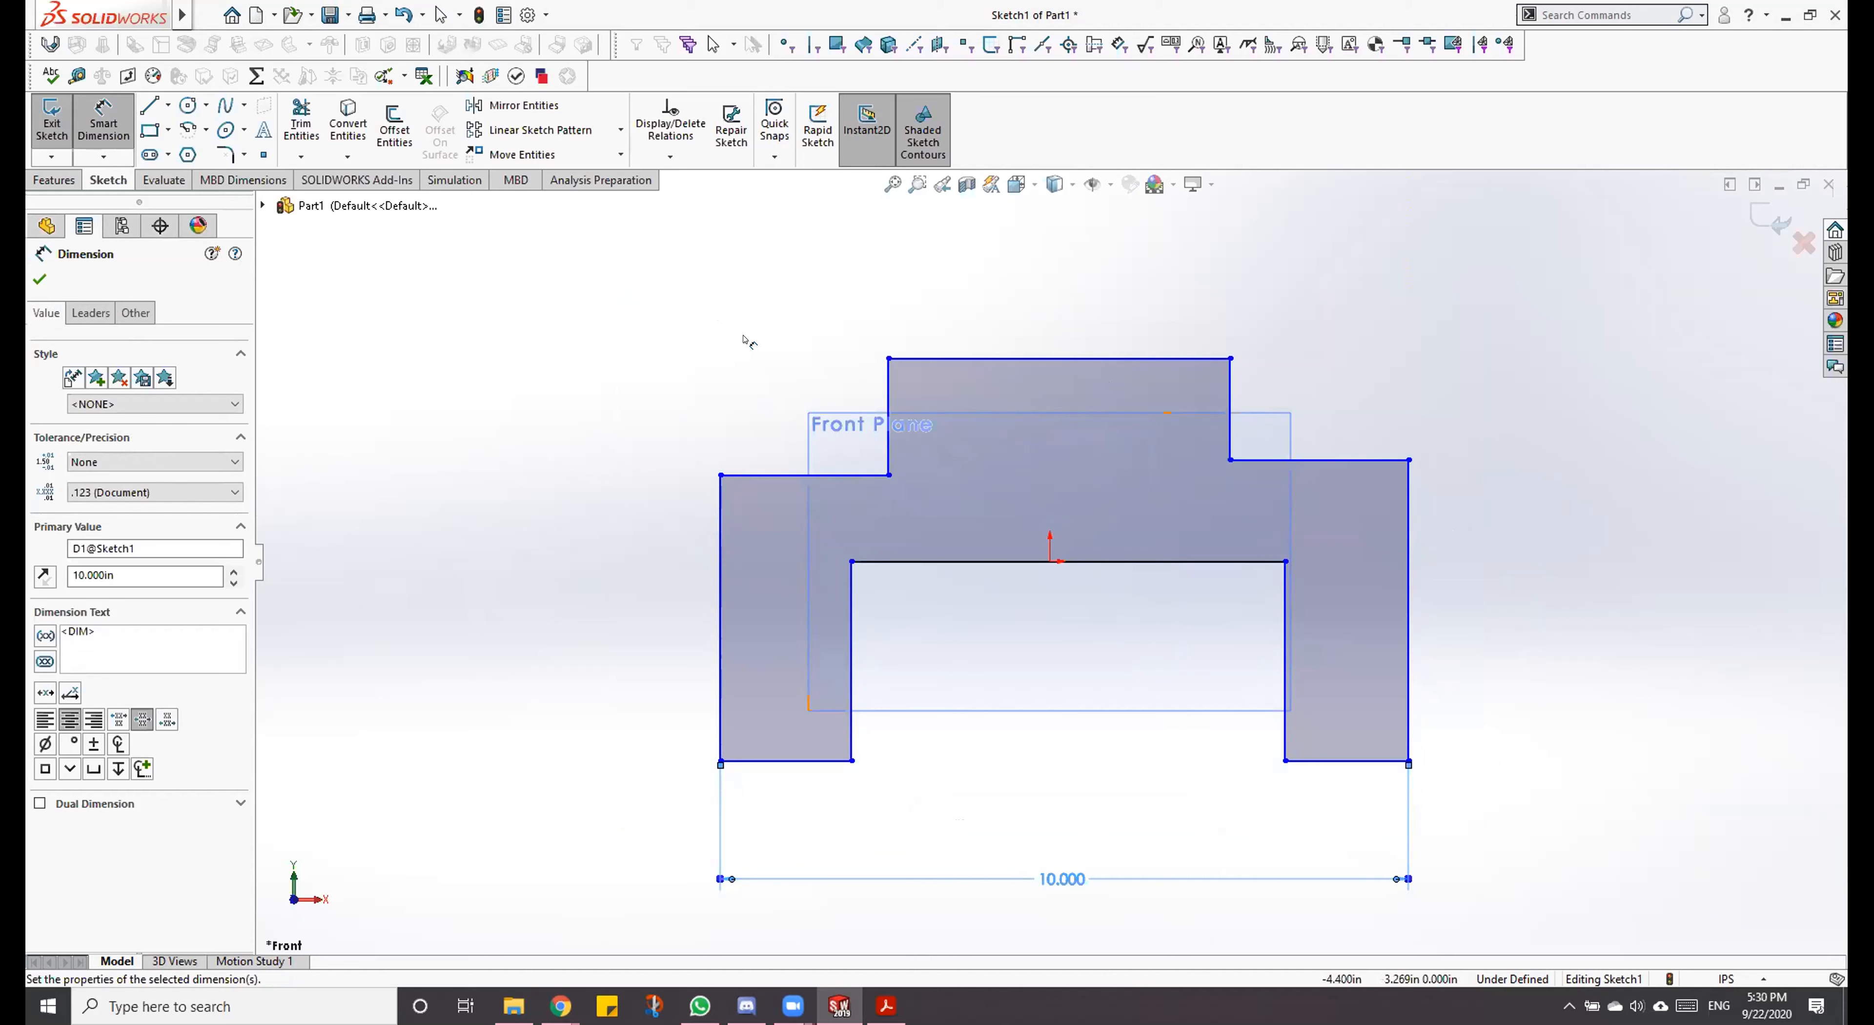
key(Escape)
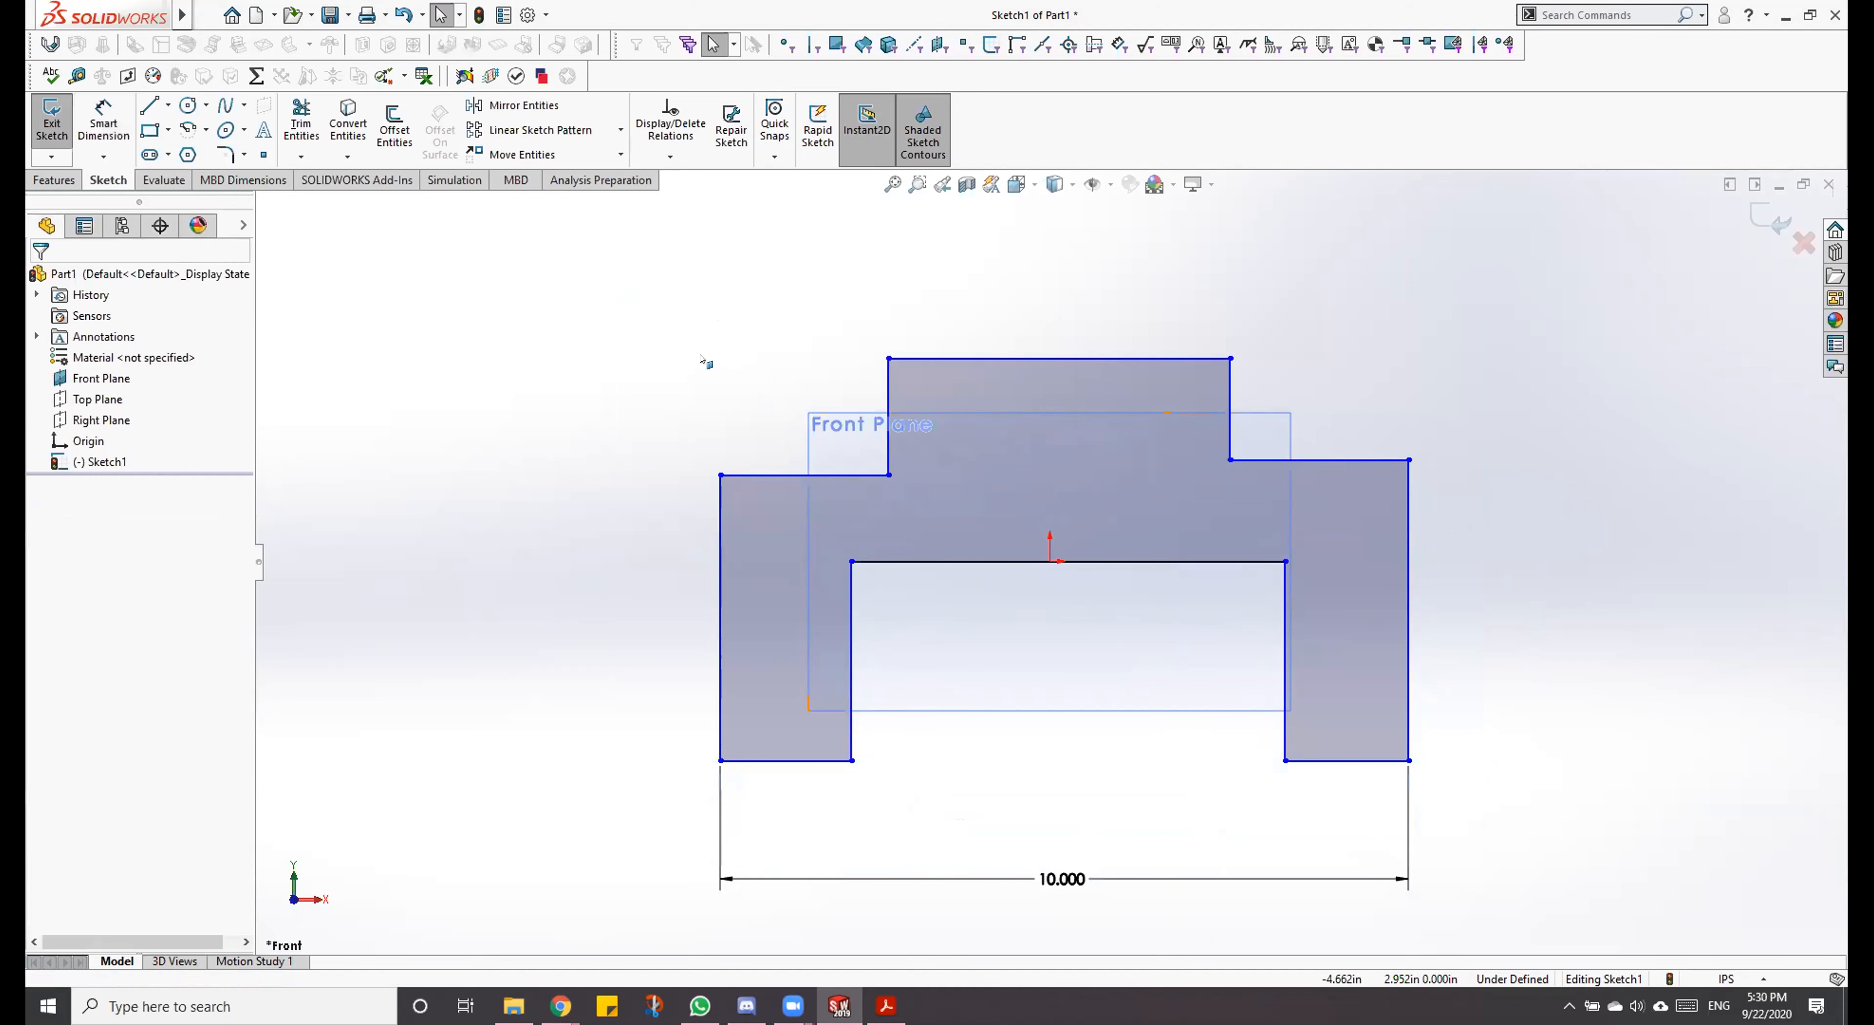
click(81, 102)
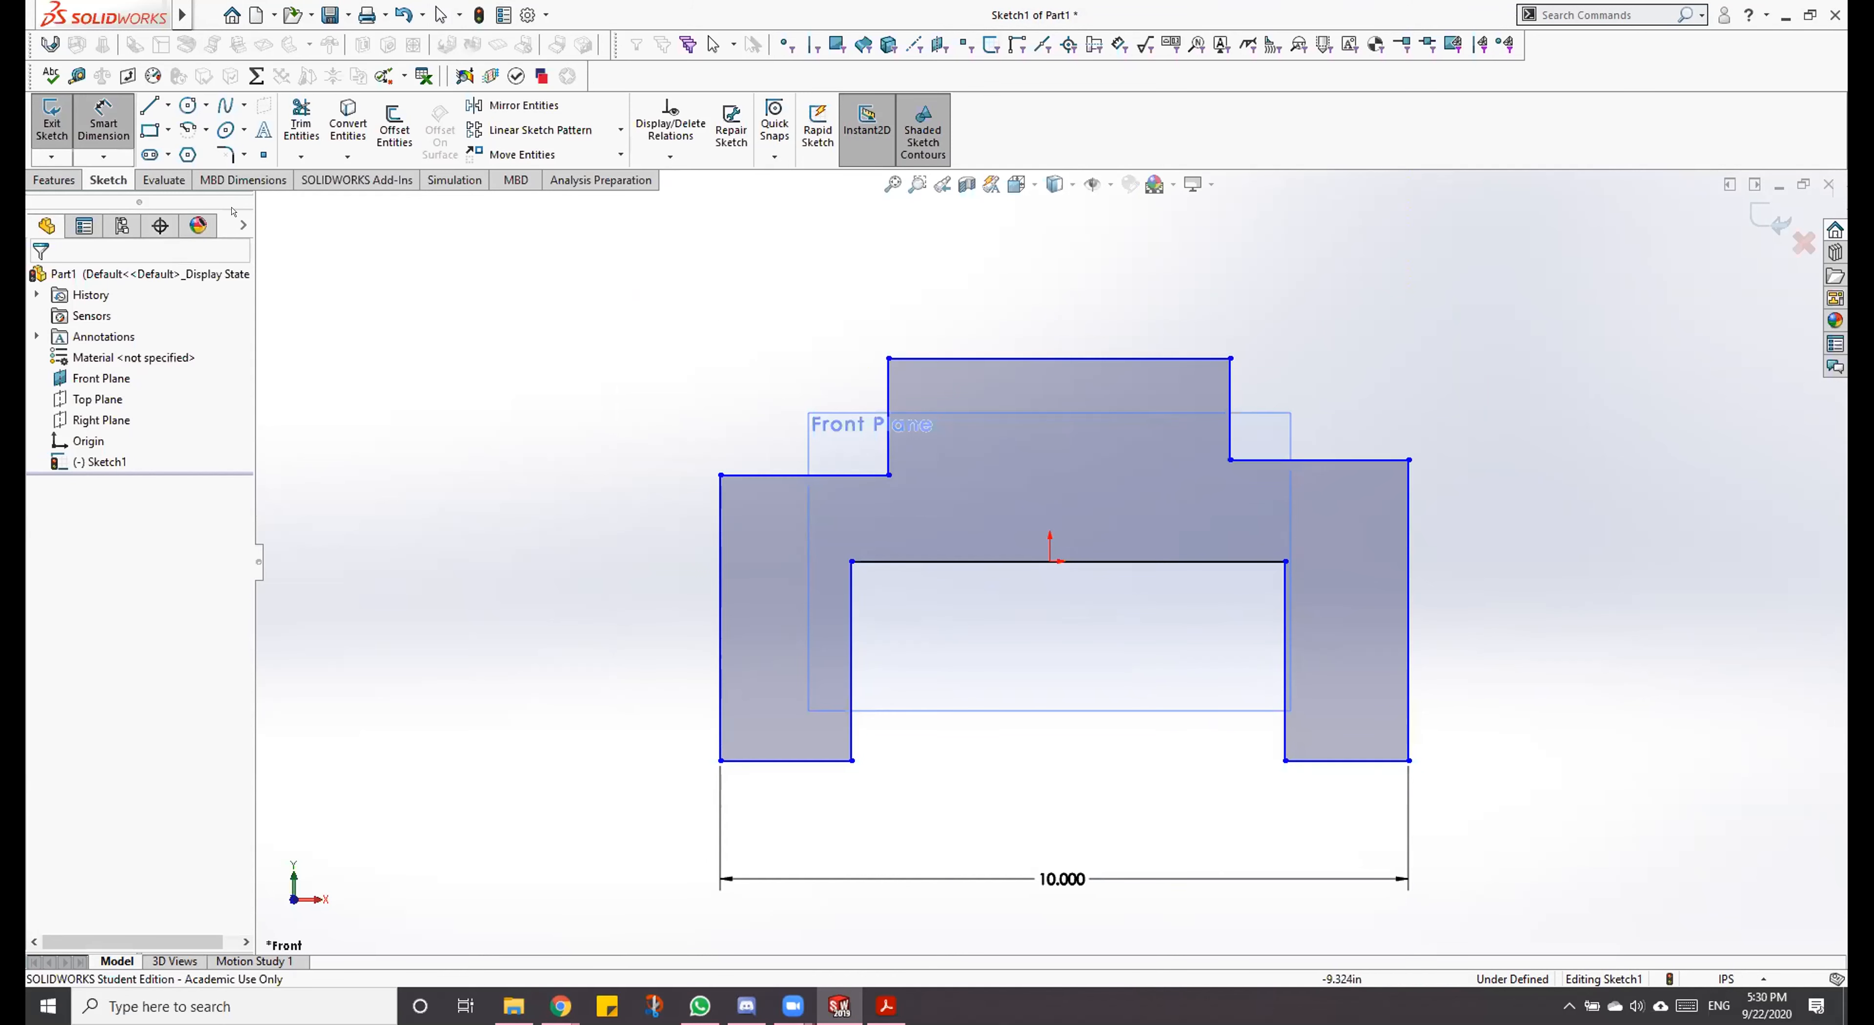
click(78, 117)
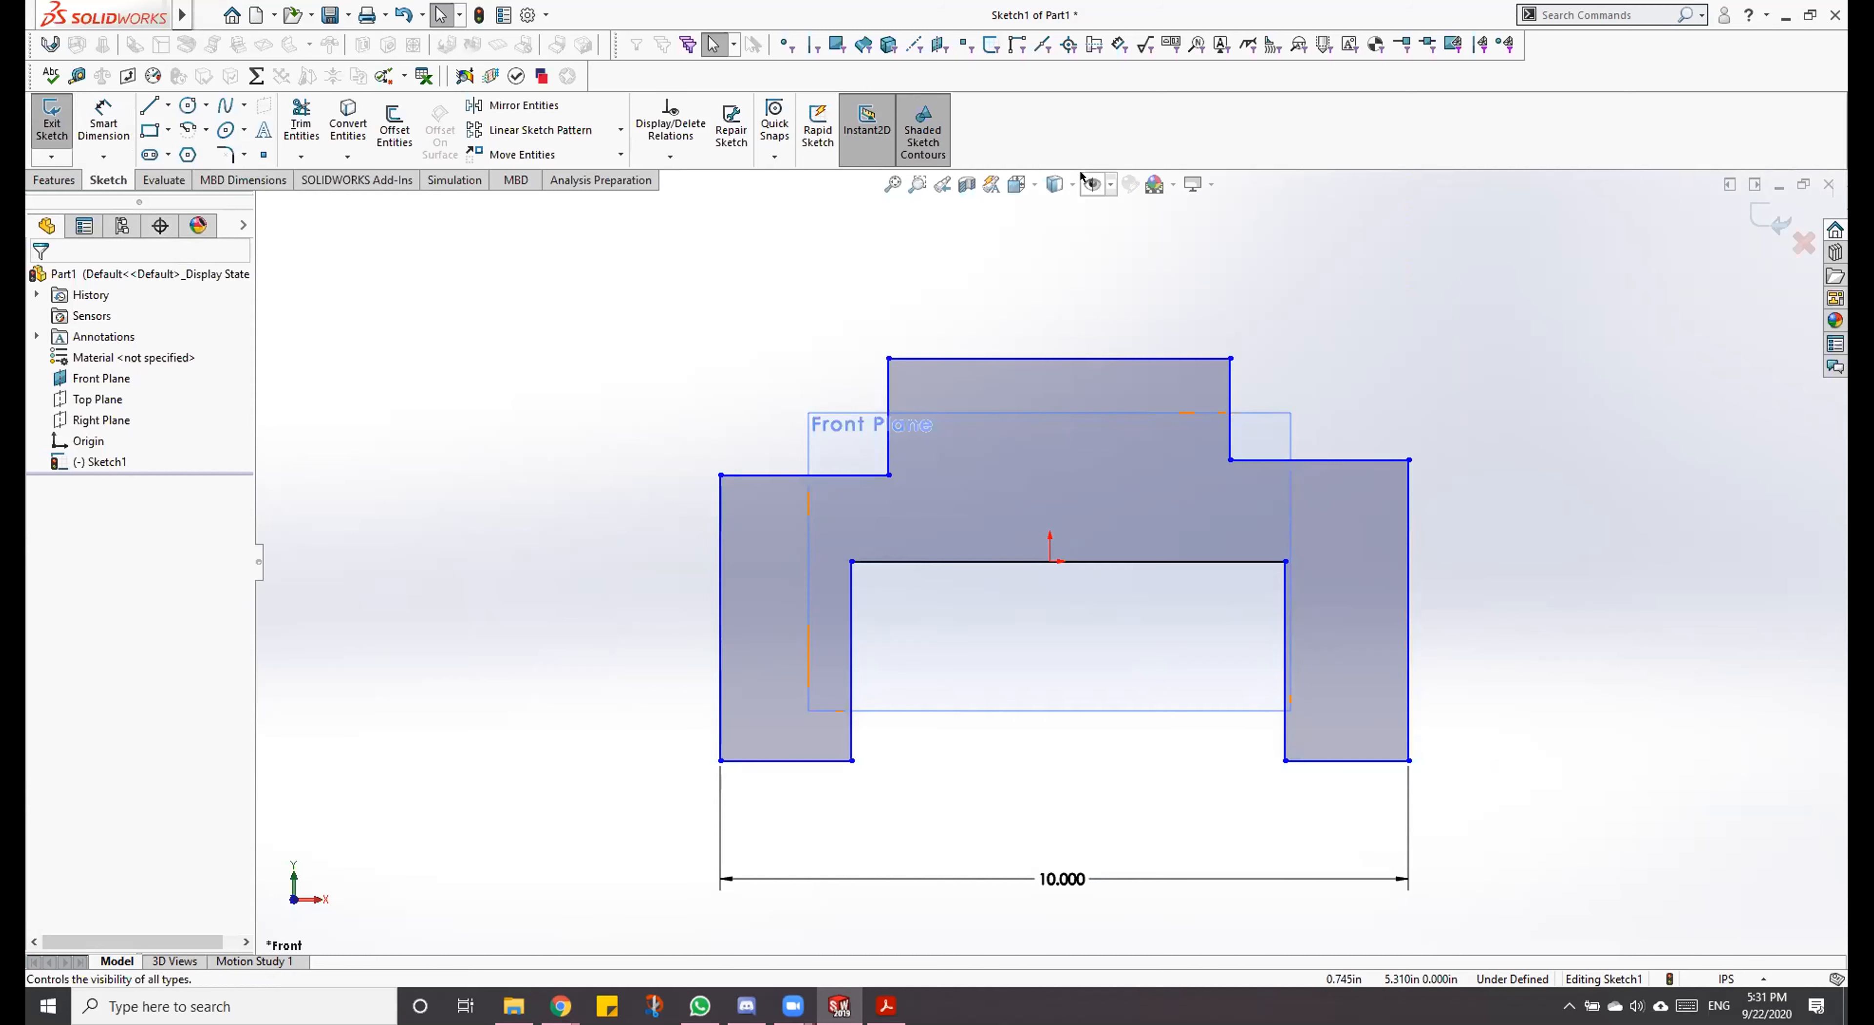
Step: Hide the Front Plane outline by turning off the visibility of all item types in the view
click(1091, 183)
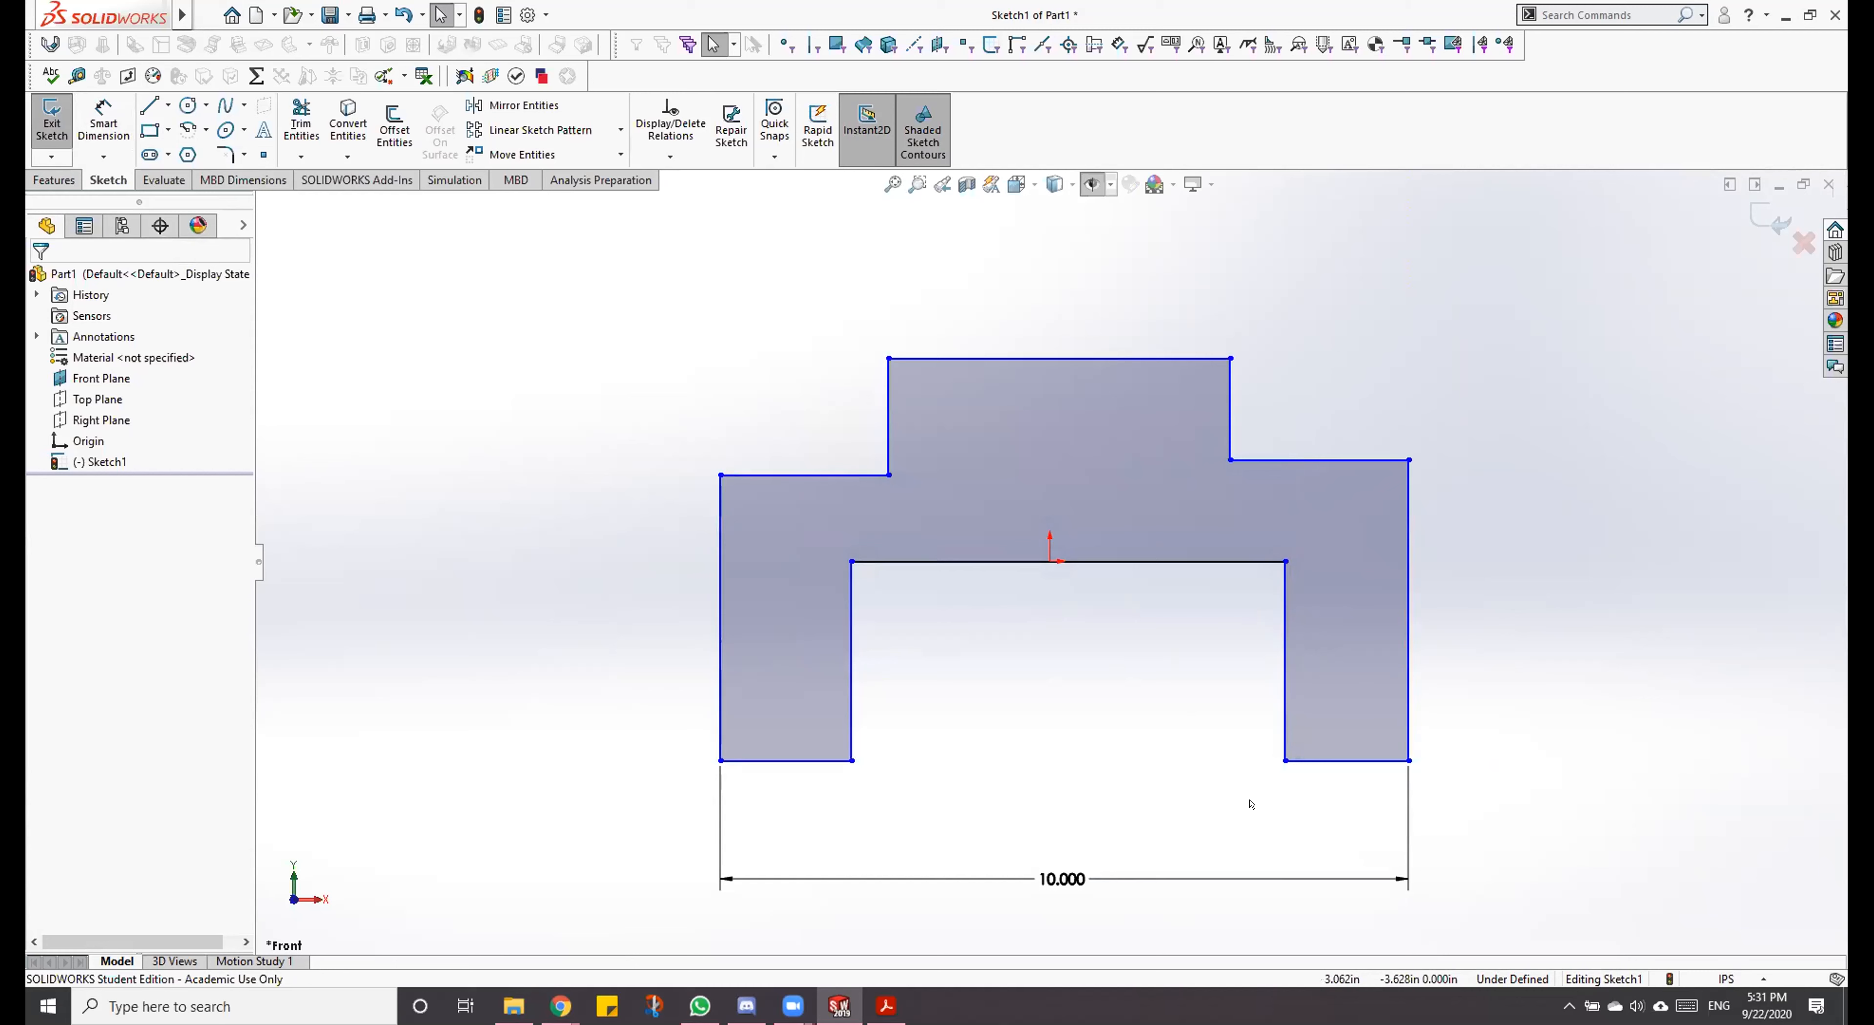
Step: Make the bottom lines of the two legs equal and collinear, and test the relations by moving the left leg's lower outer corner slightly
scroll(1165, 819, down, 1)
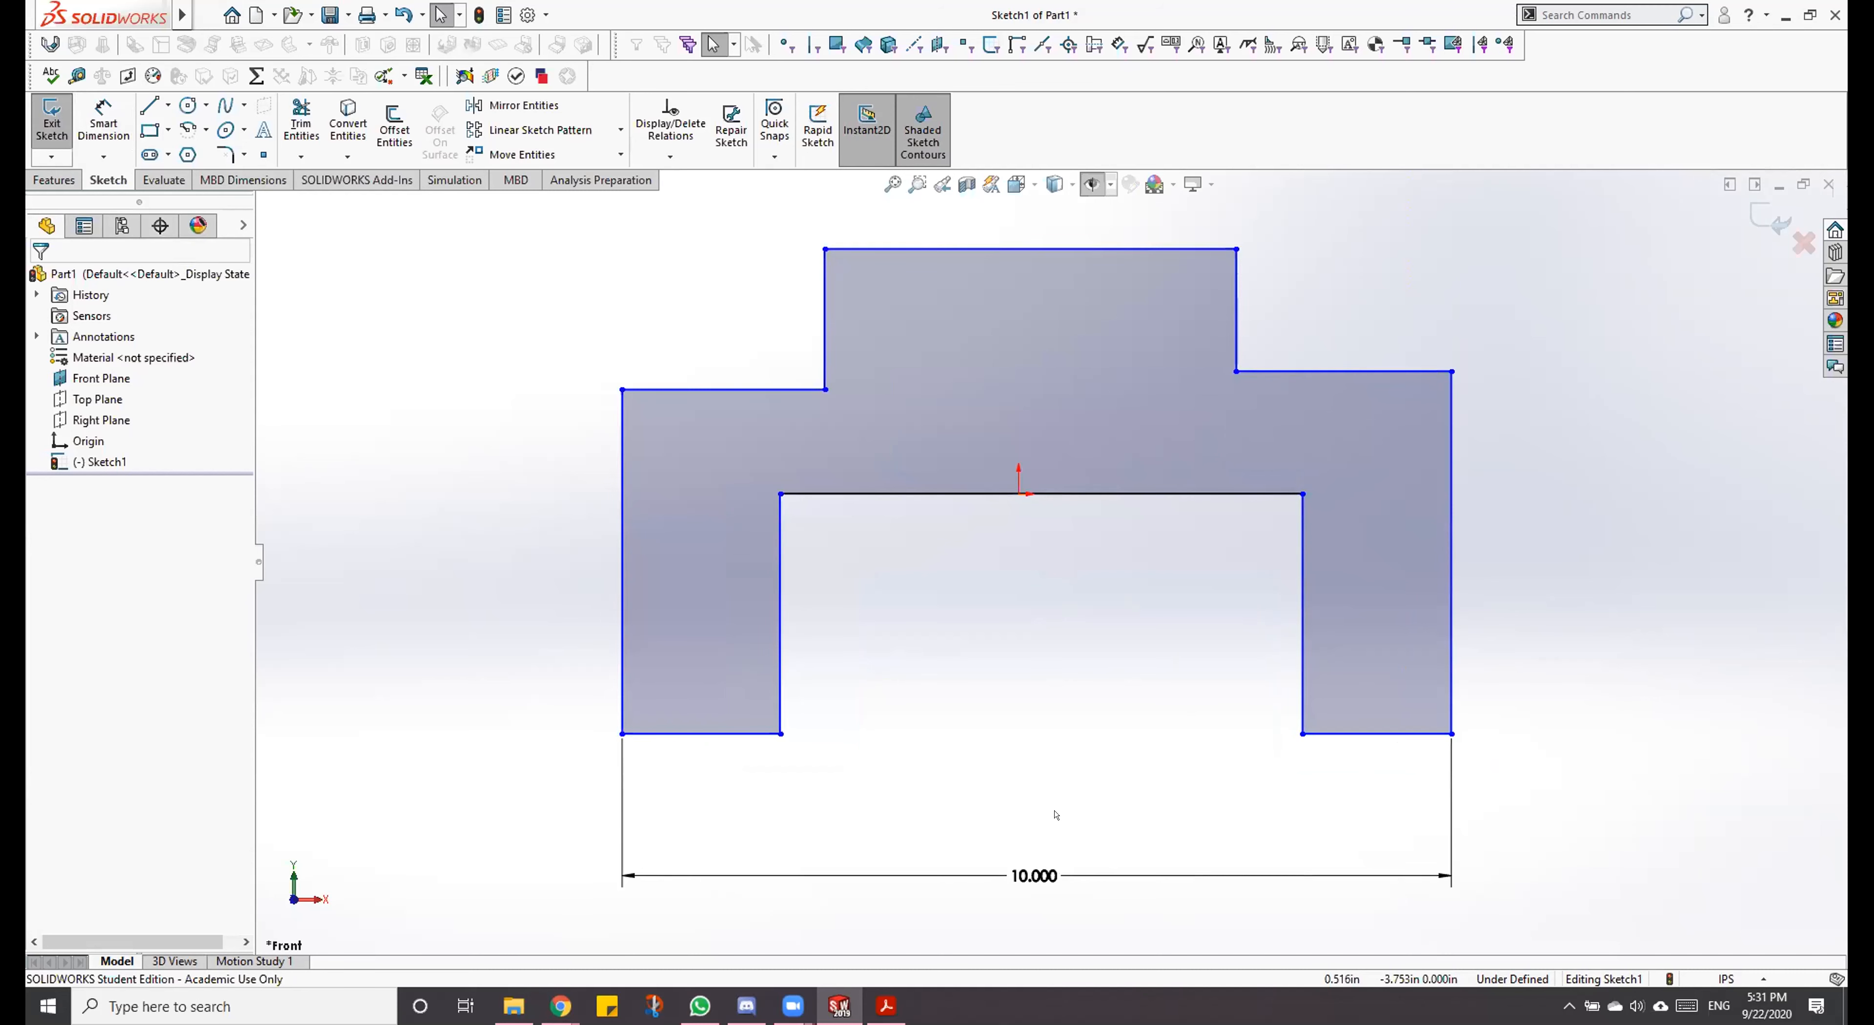
click(730, 730)
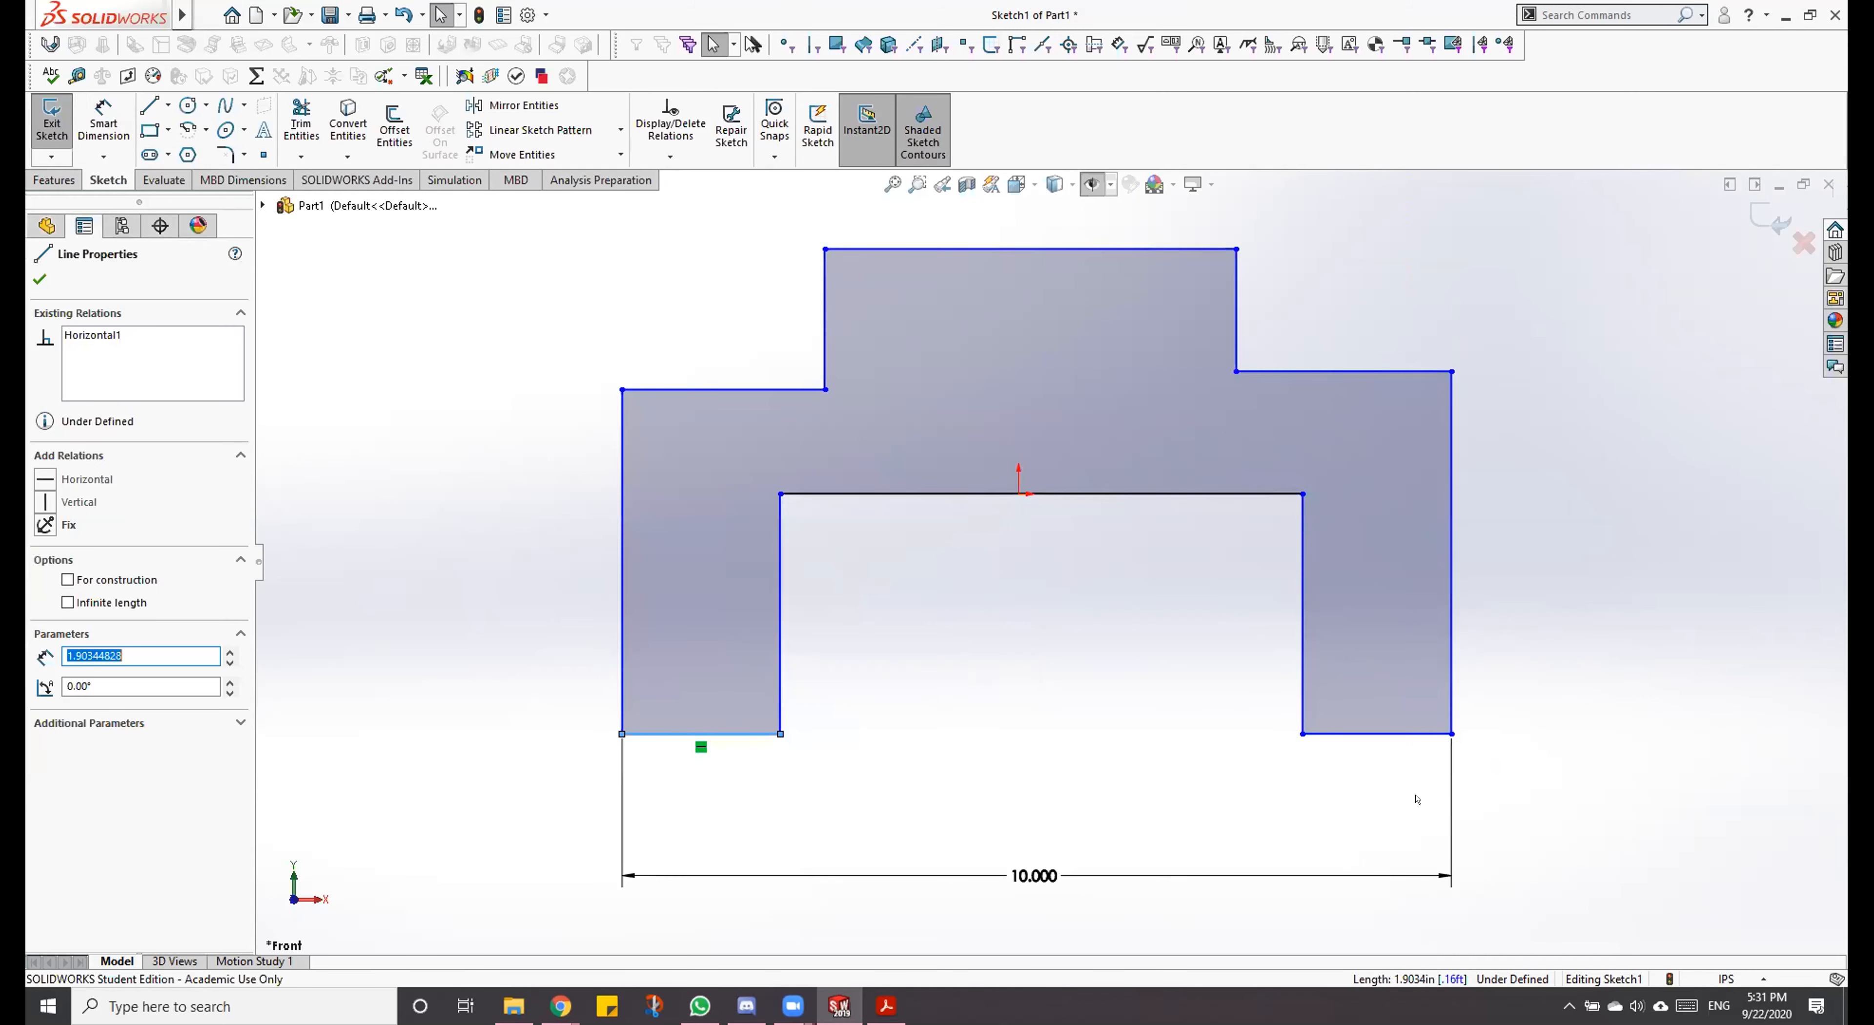
ctrl+click(1416, 733)
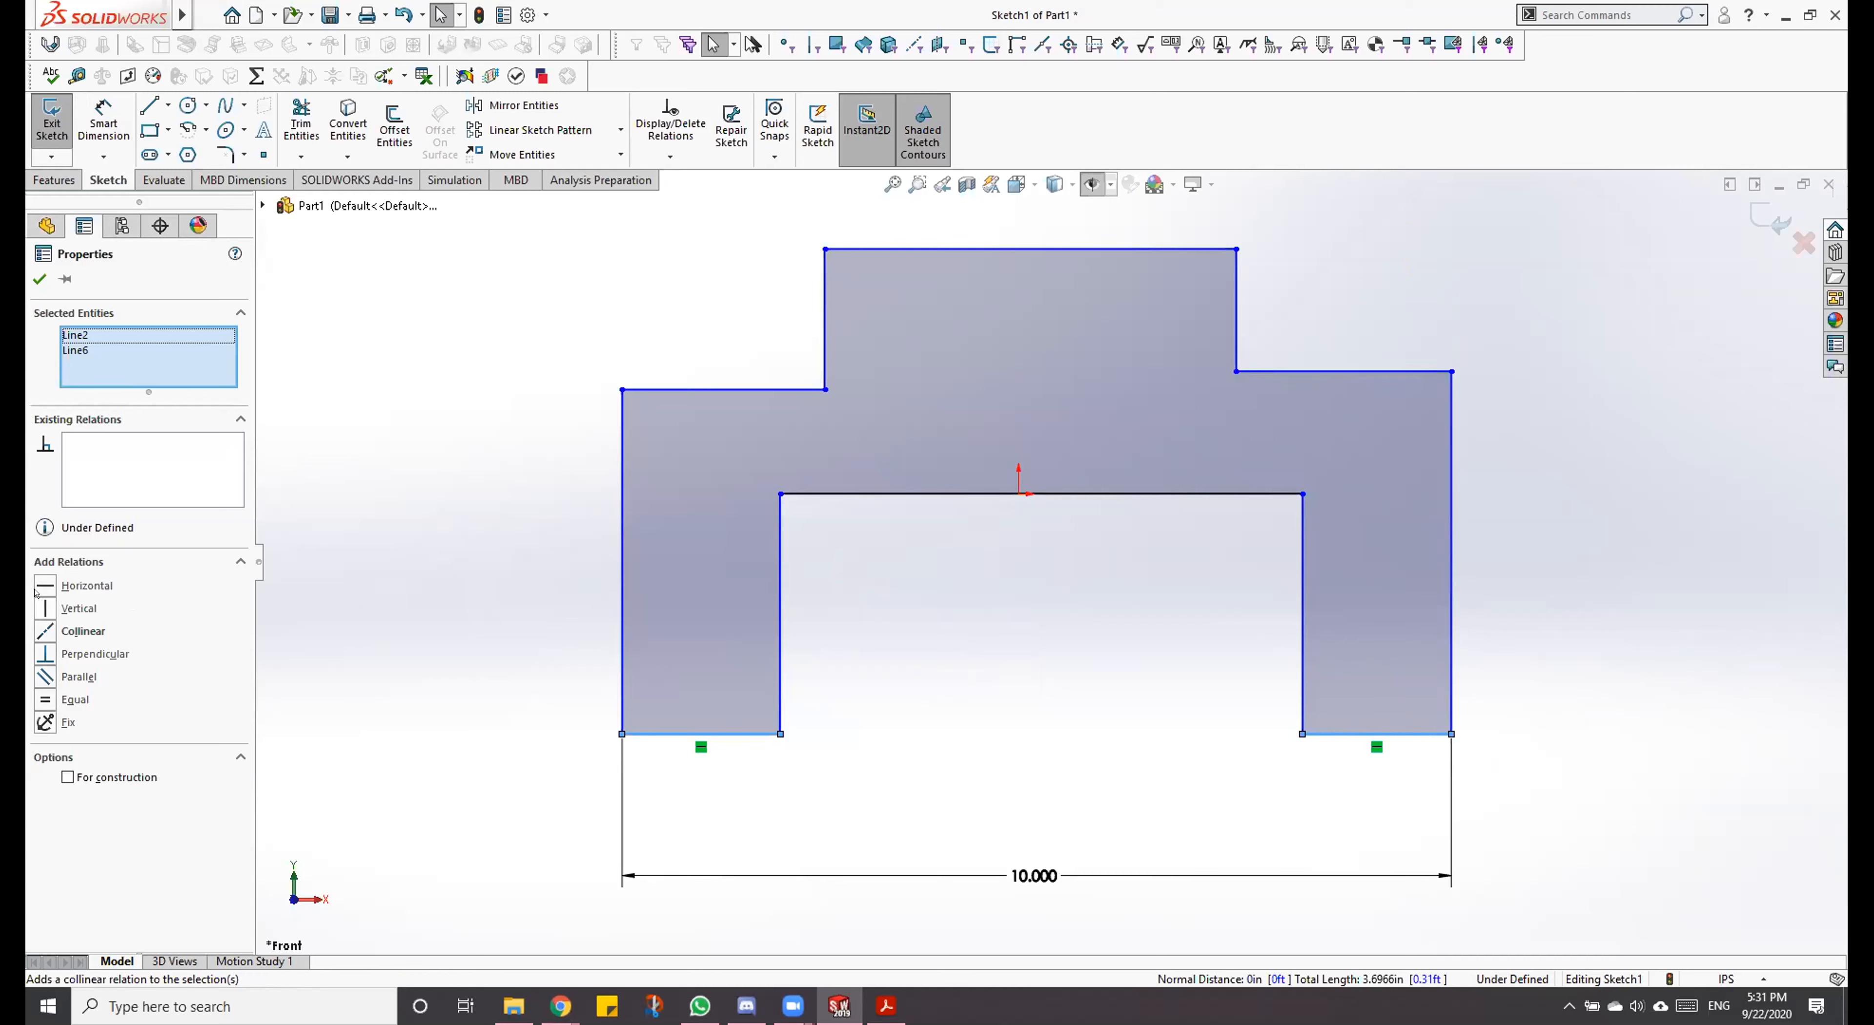
click(44, 700)
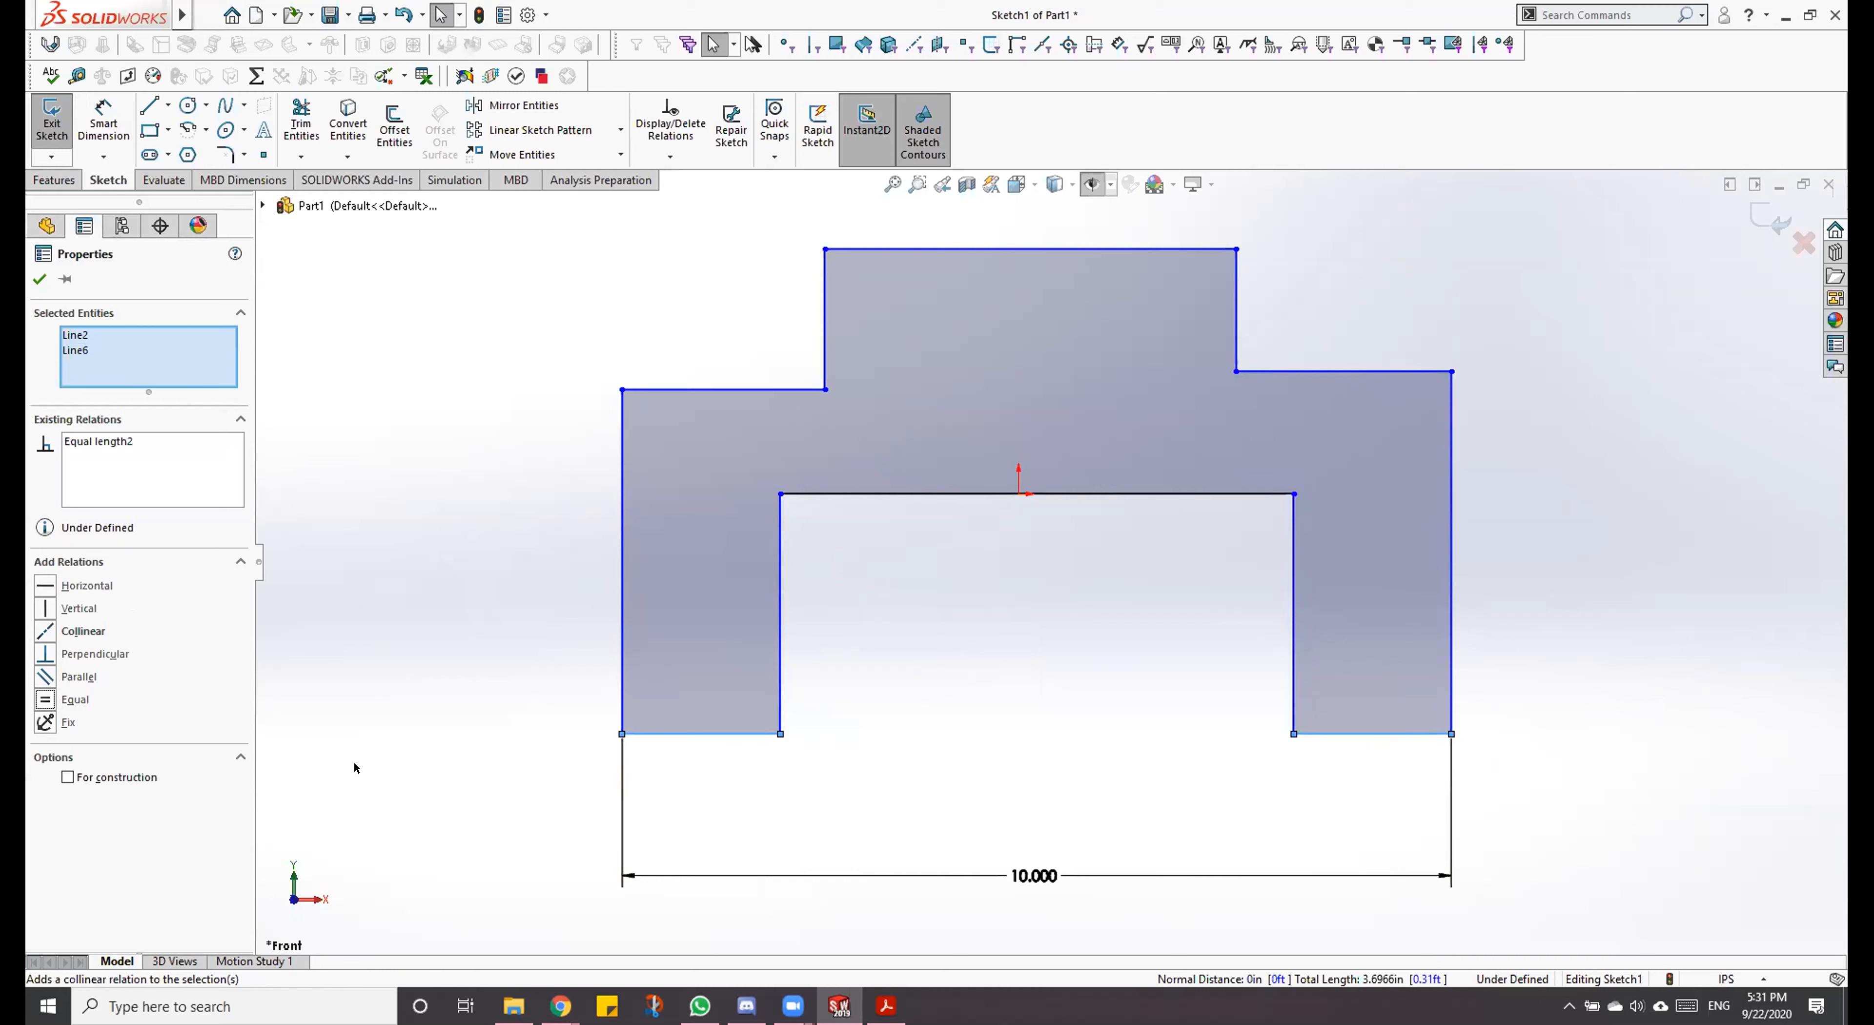
click(45, 631)
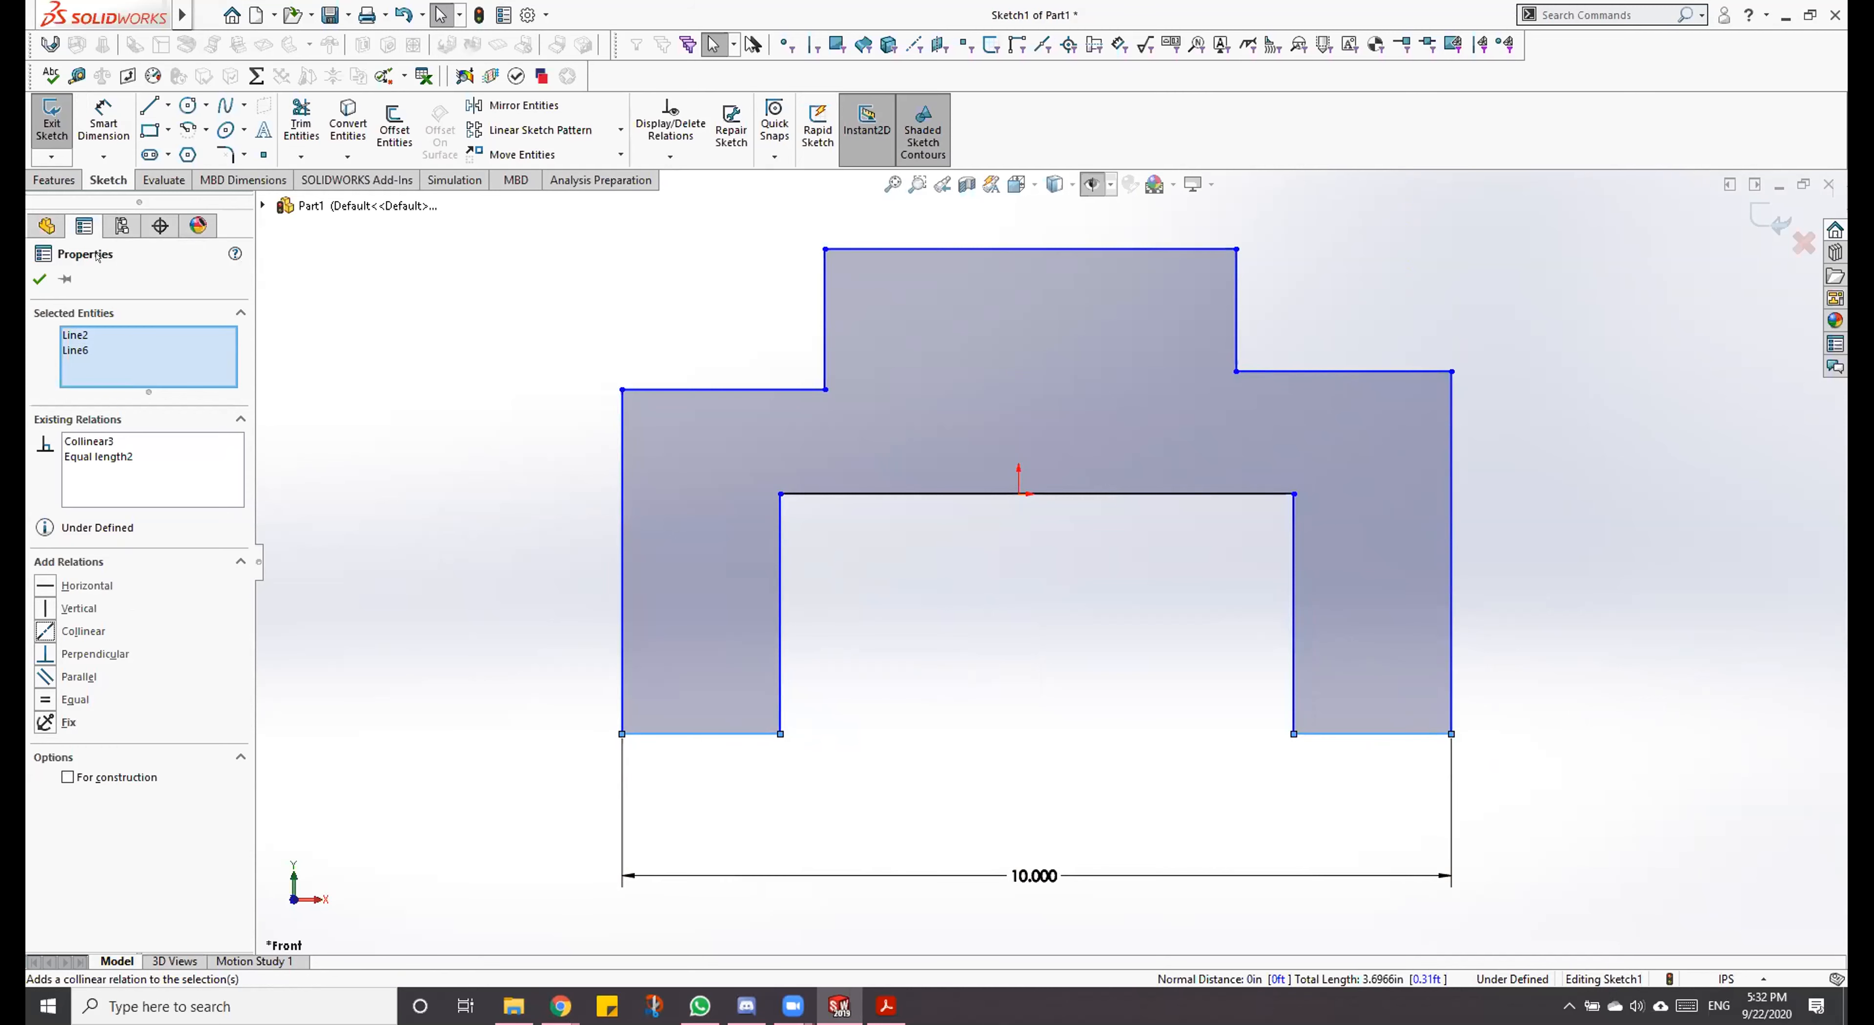
click(39, 278)
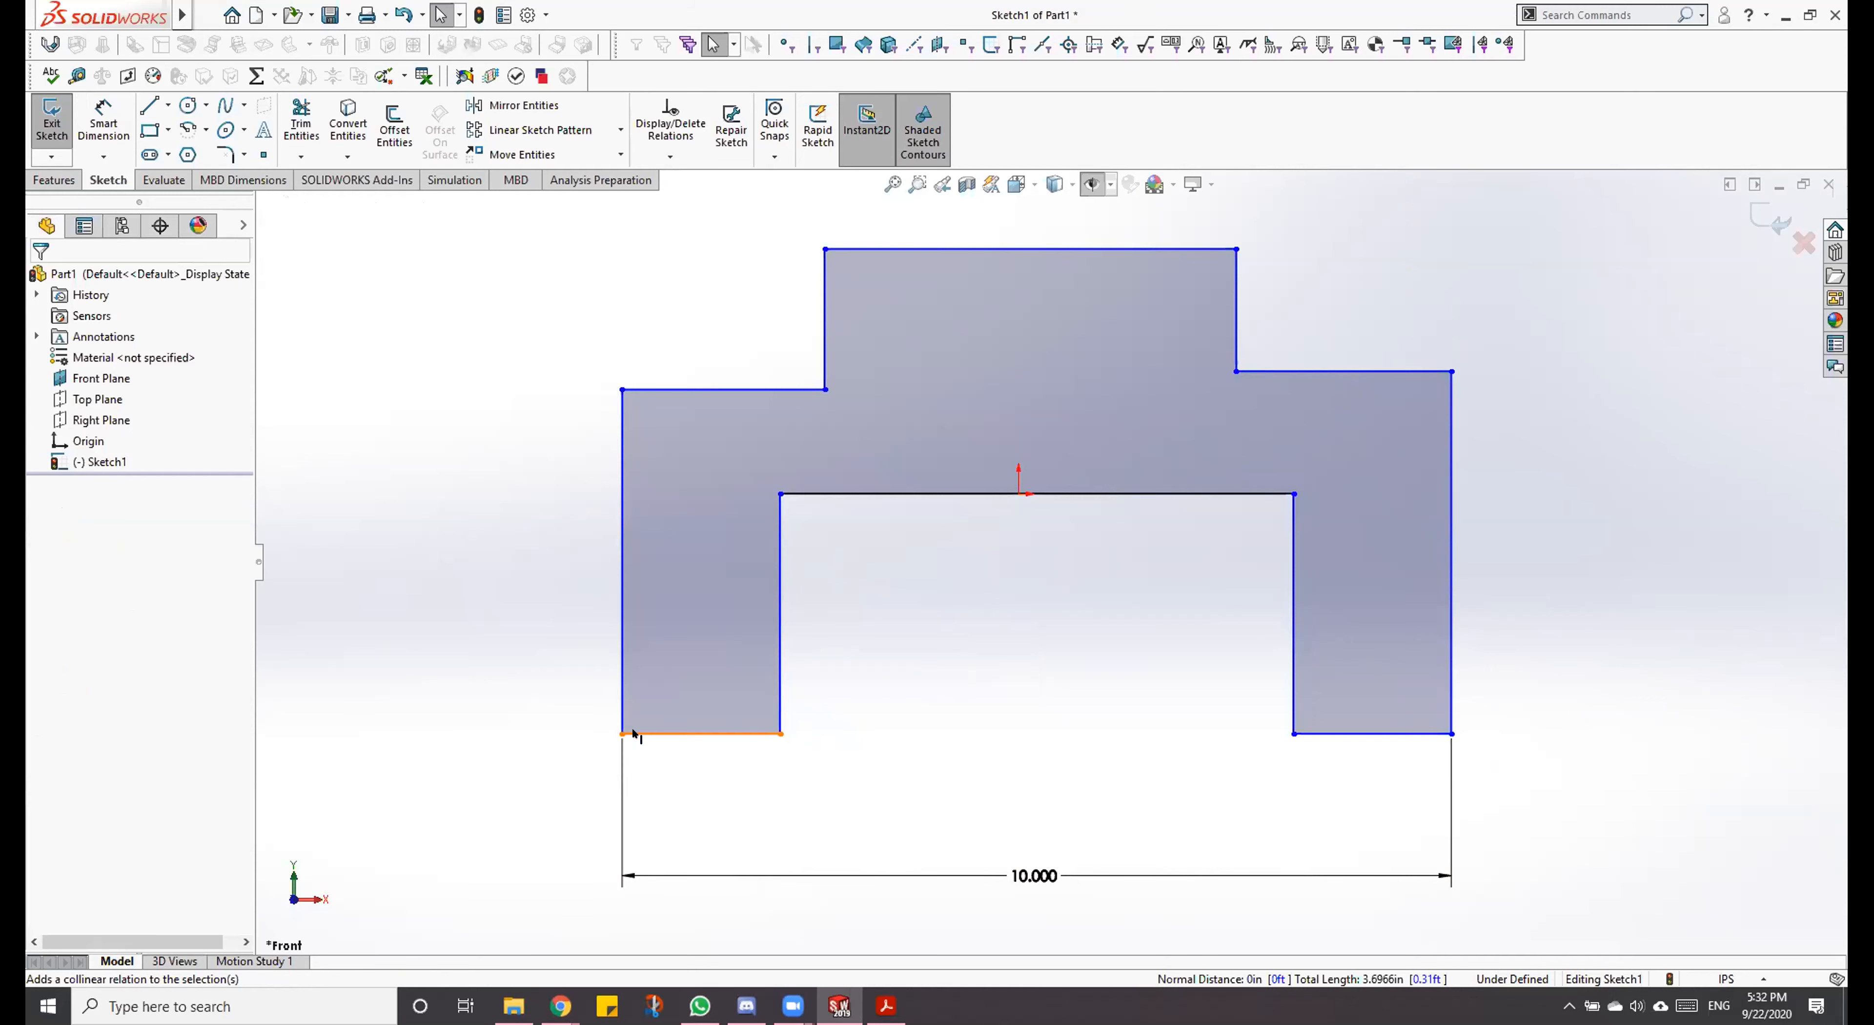
mouse_move(623, 734)
mouse_down()
mouse_move(607, 601)
mouse_move(607, 746)
mouse_move(605, 723)
mouse_move(622, 735)
mouse_up()
click(1491, 847)
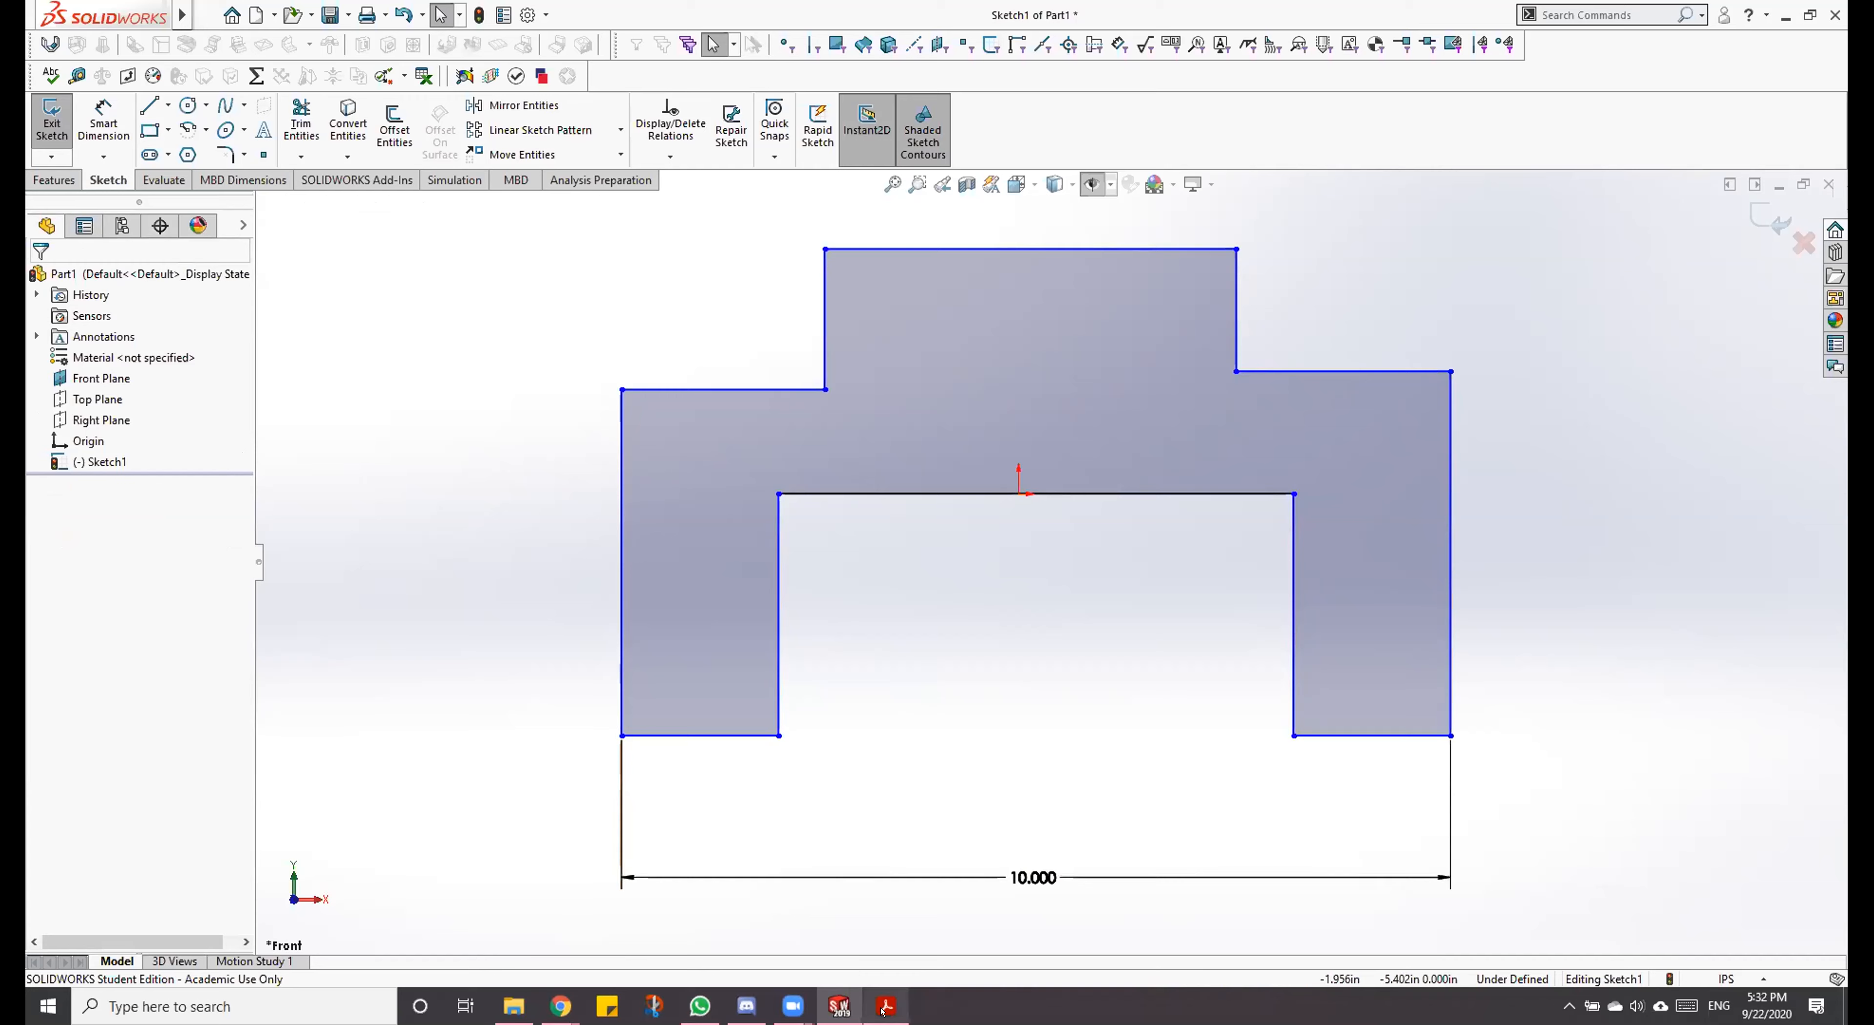
Step: Dimension the left leg's bottom line as 2 in per the Dowel Block PDF drawing, and inspect the relations on the right leg's bottom line
key(alt+Tab)
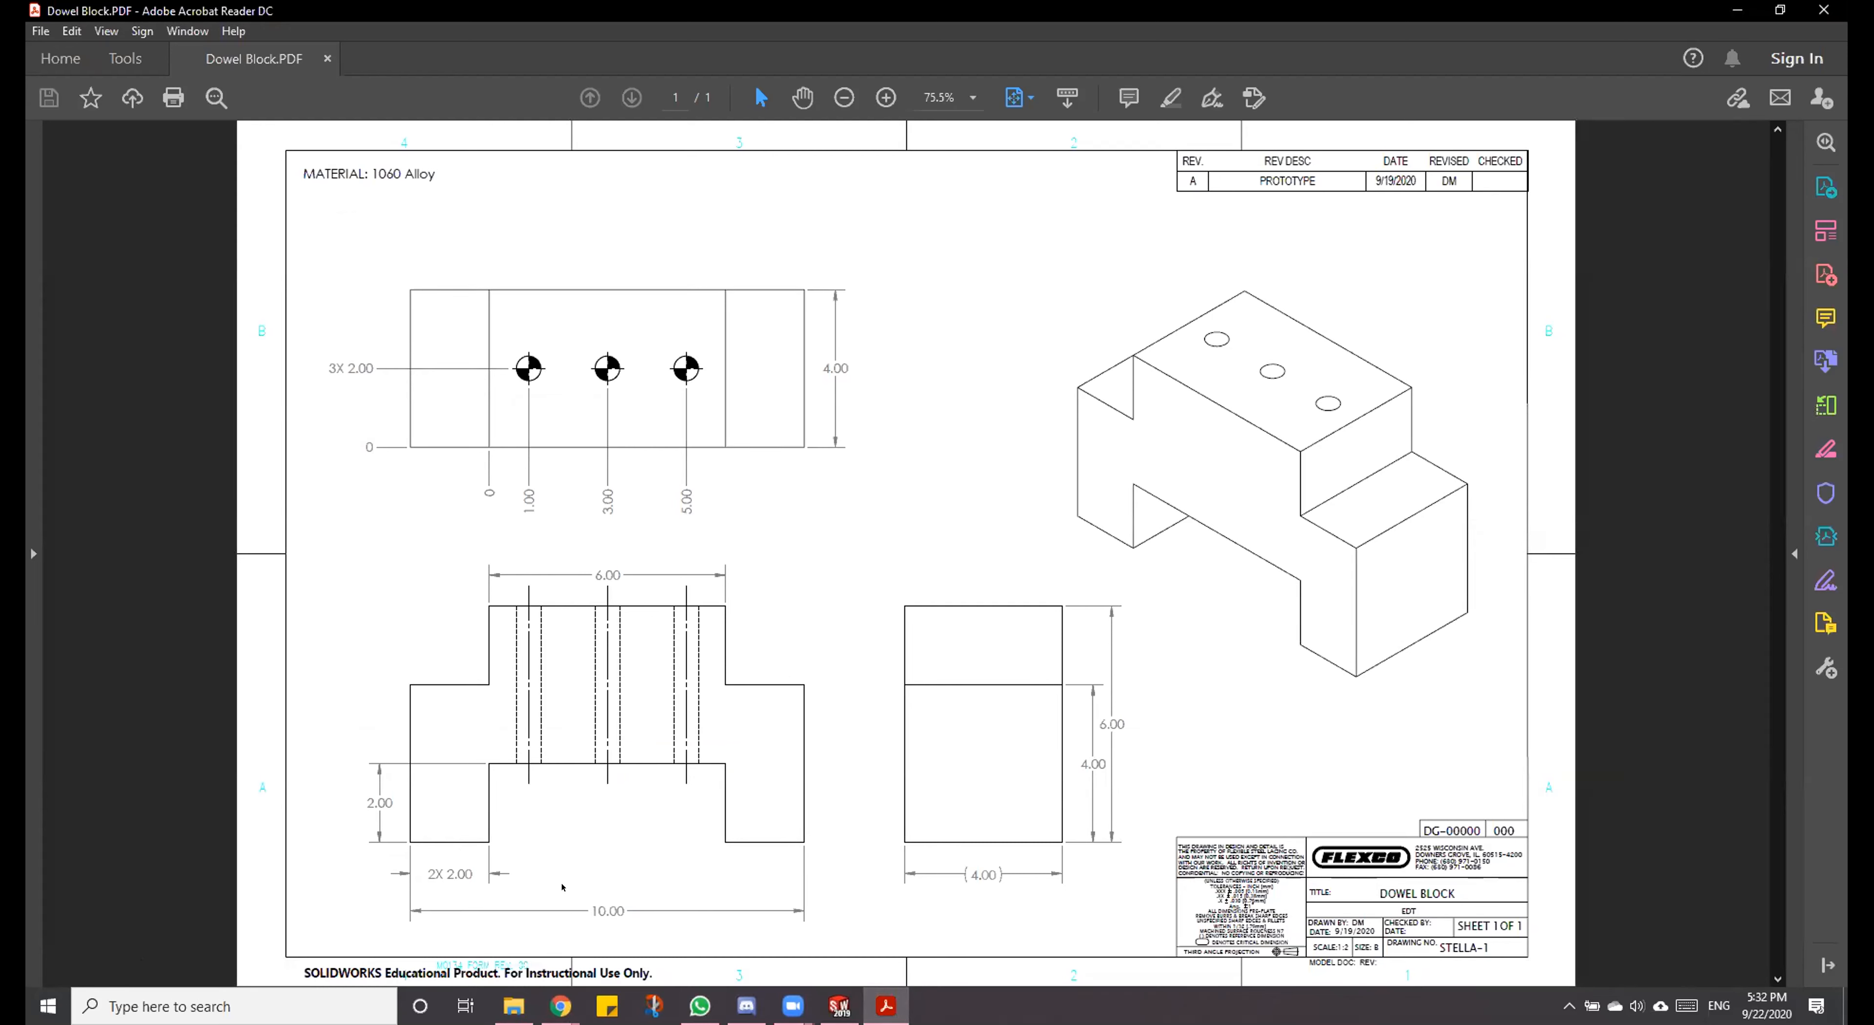
click(839, 1005)
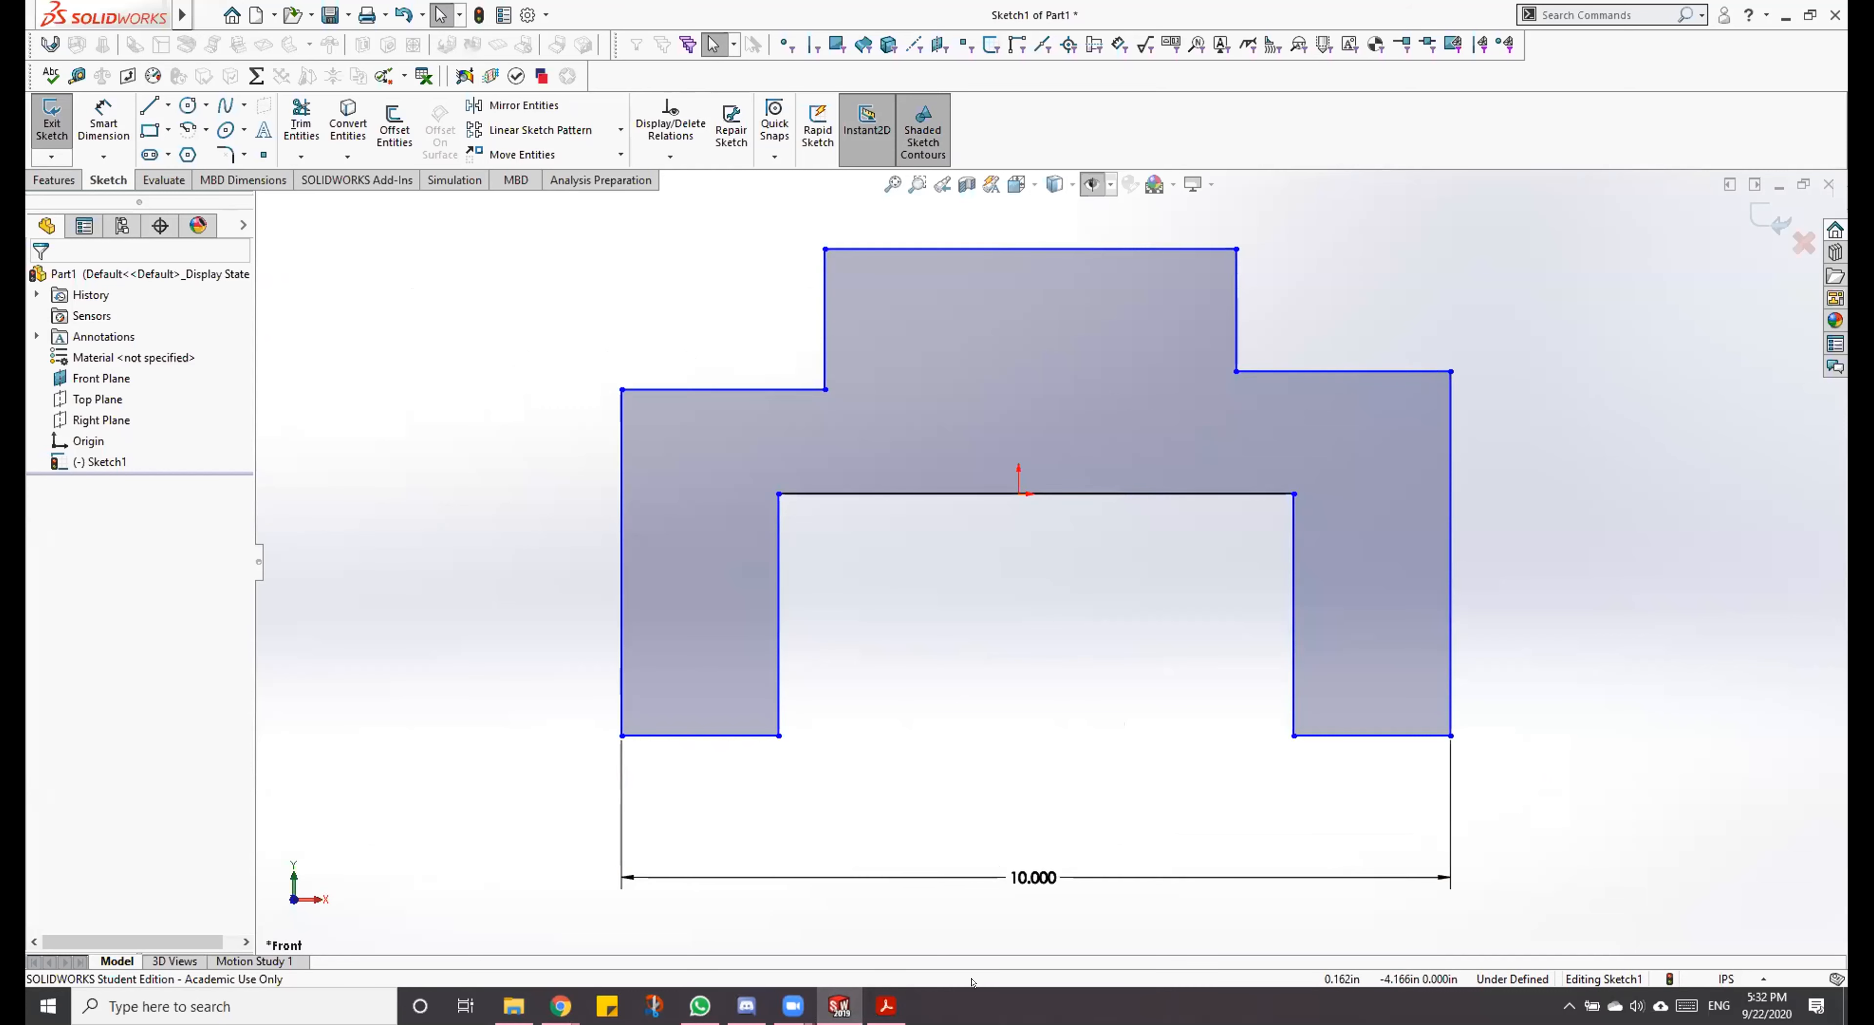
click(885, 1006)
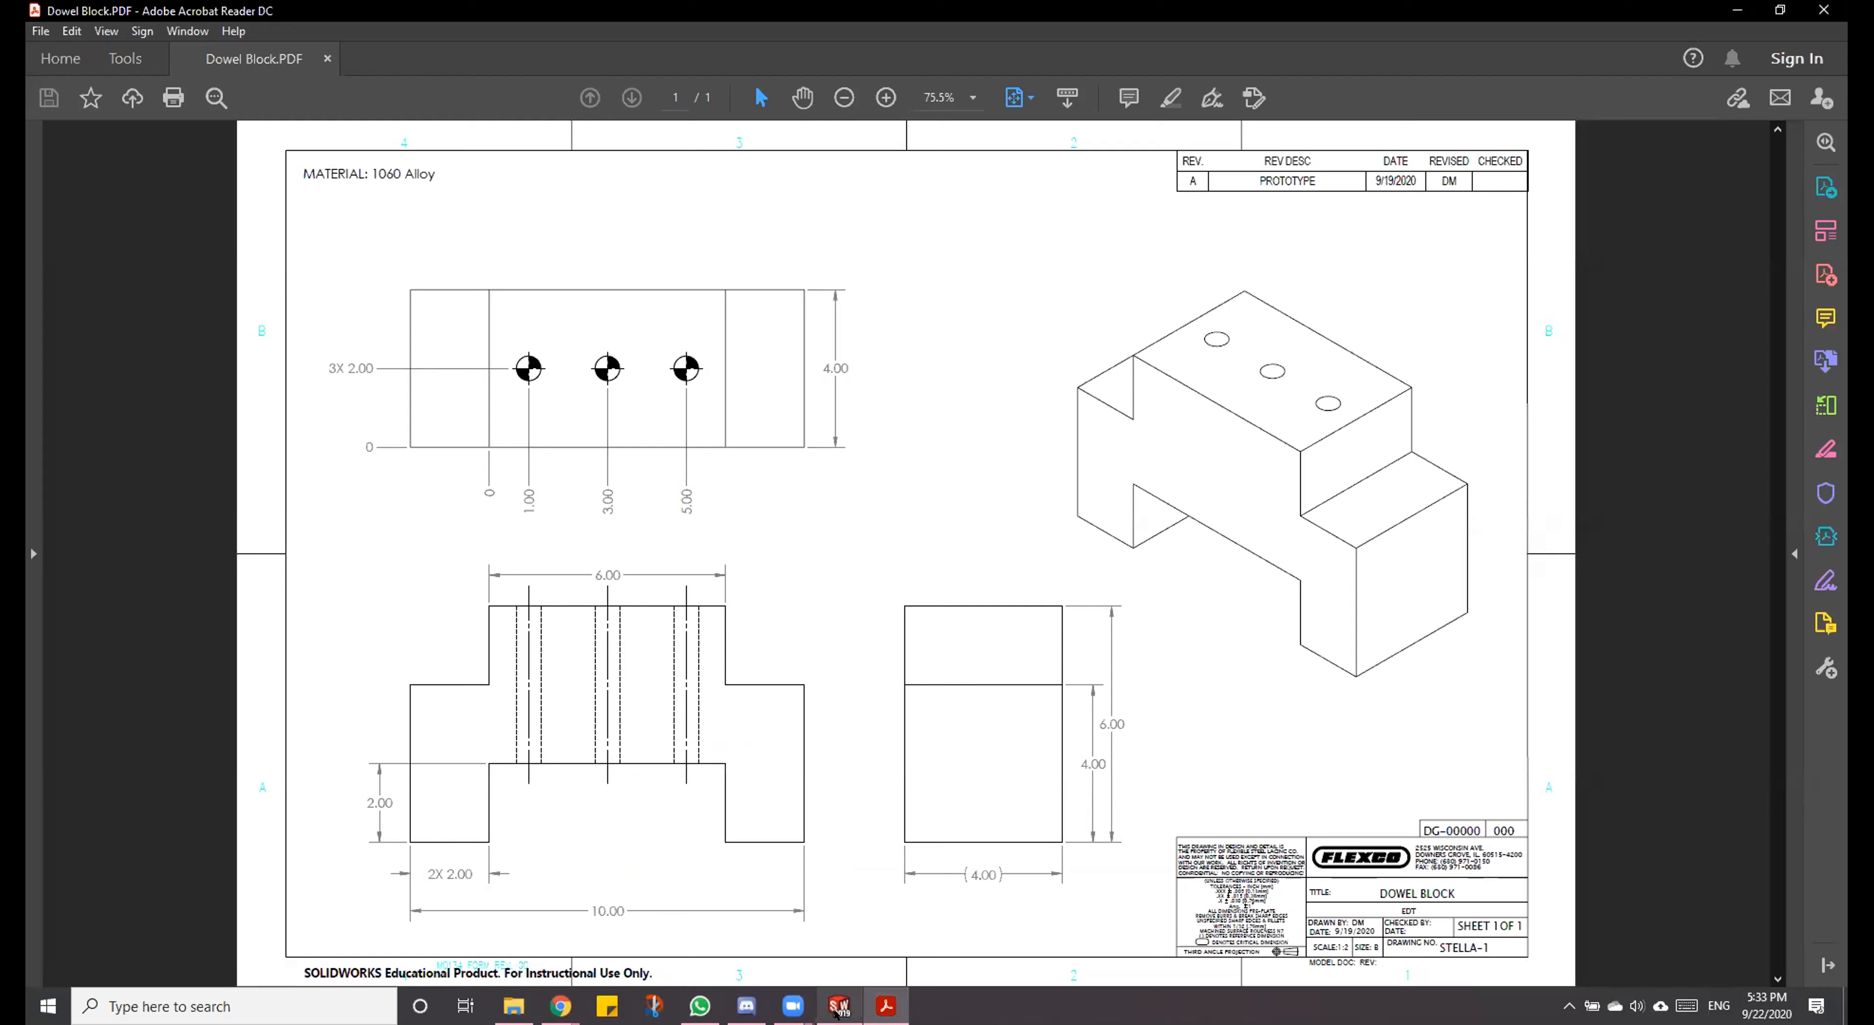
click(843, 958)
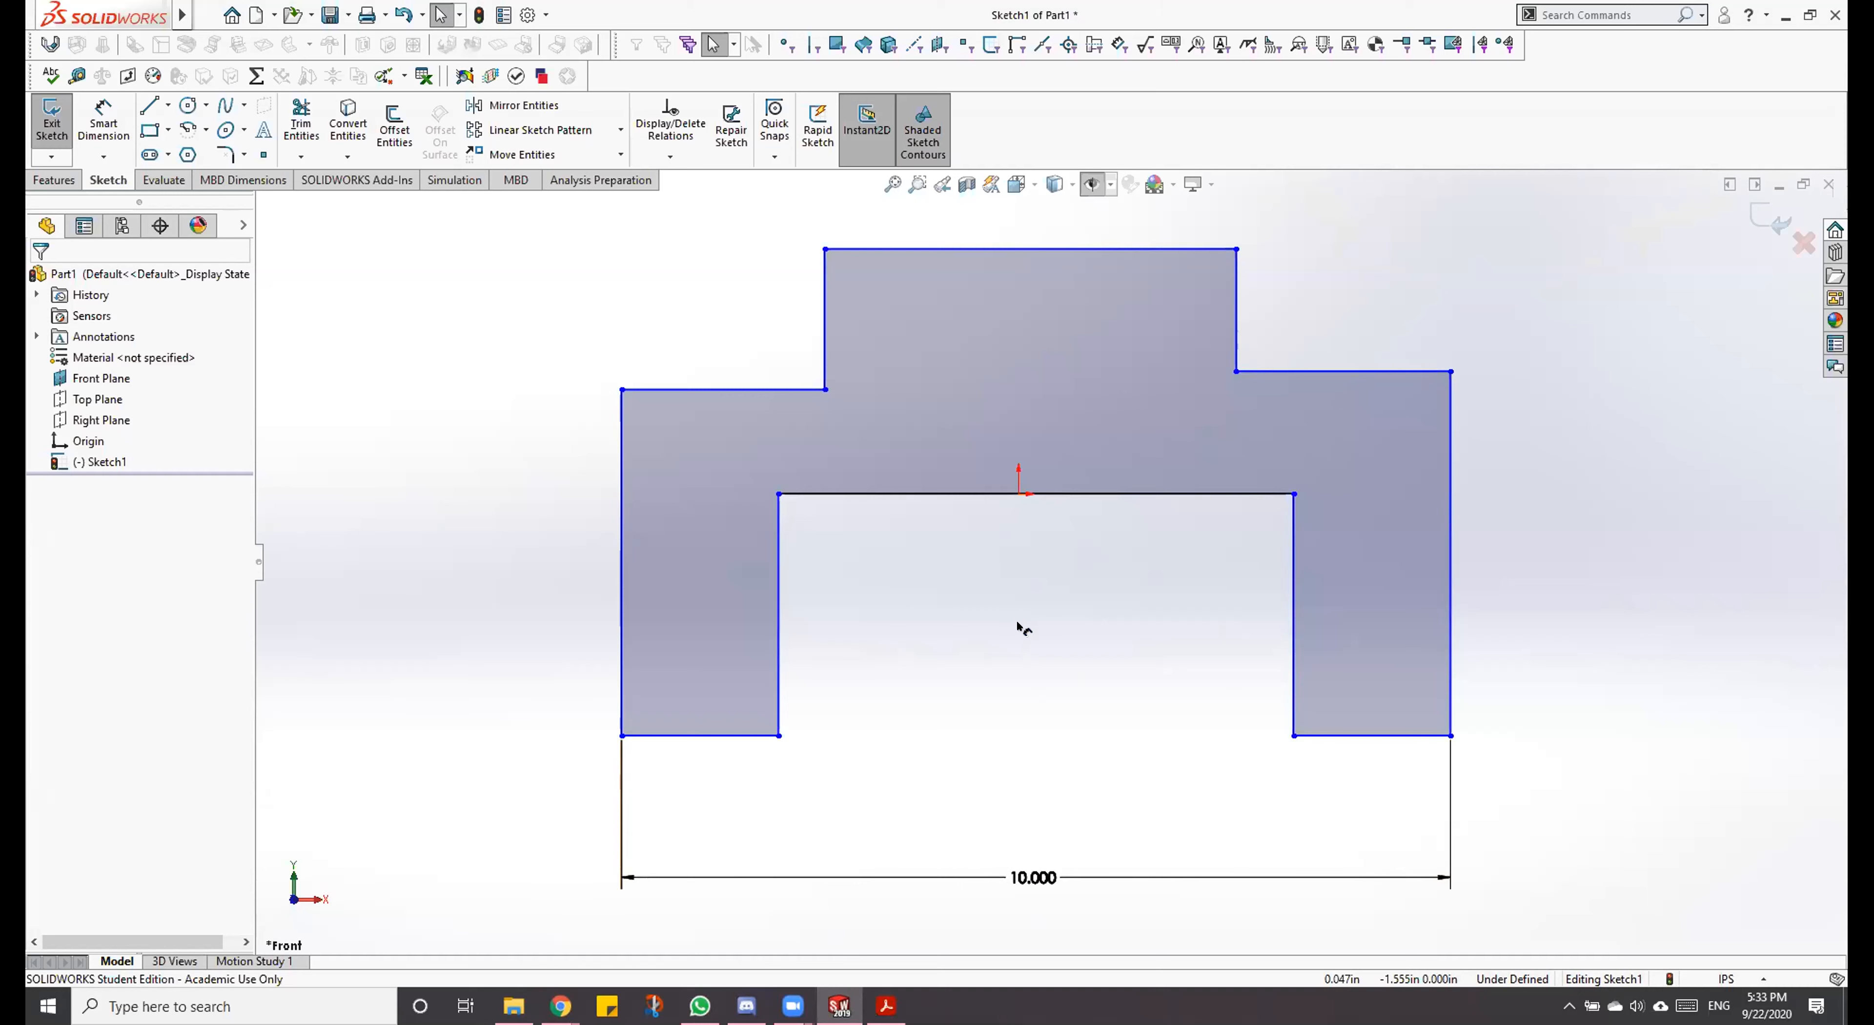
key(d)
click(689, 736)
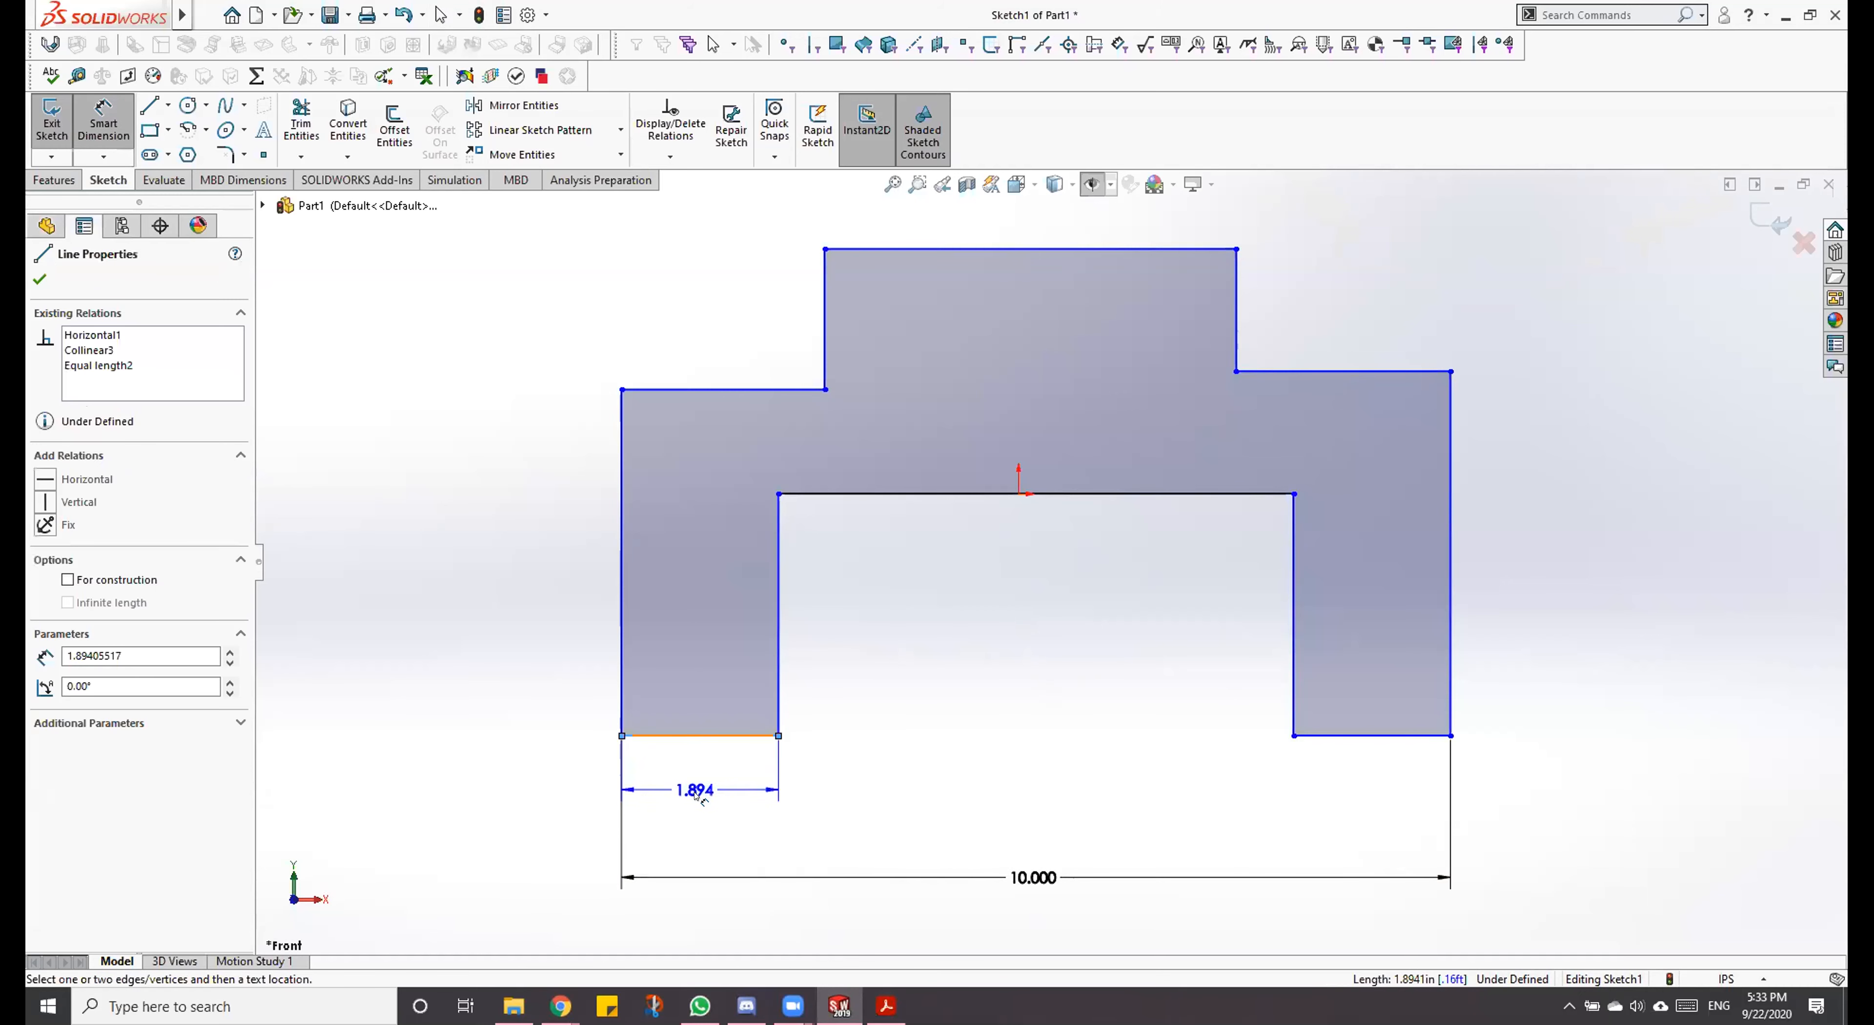
click(699, 796)
text(2)
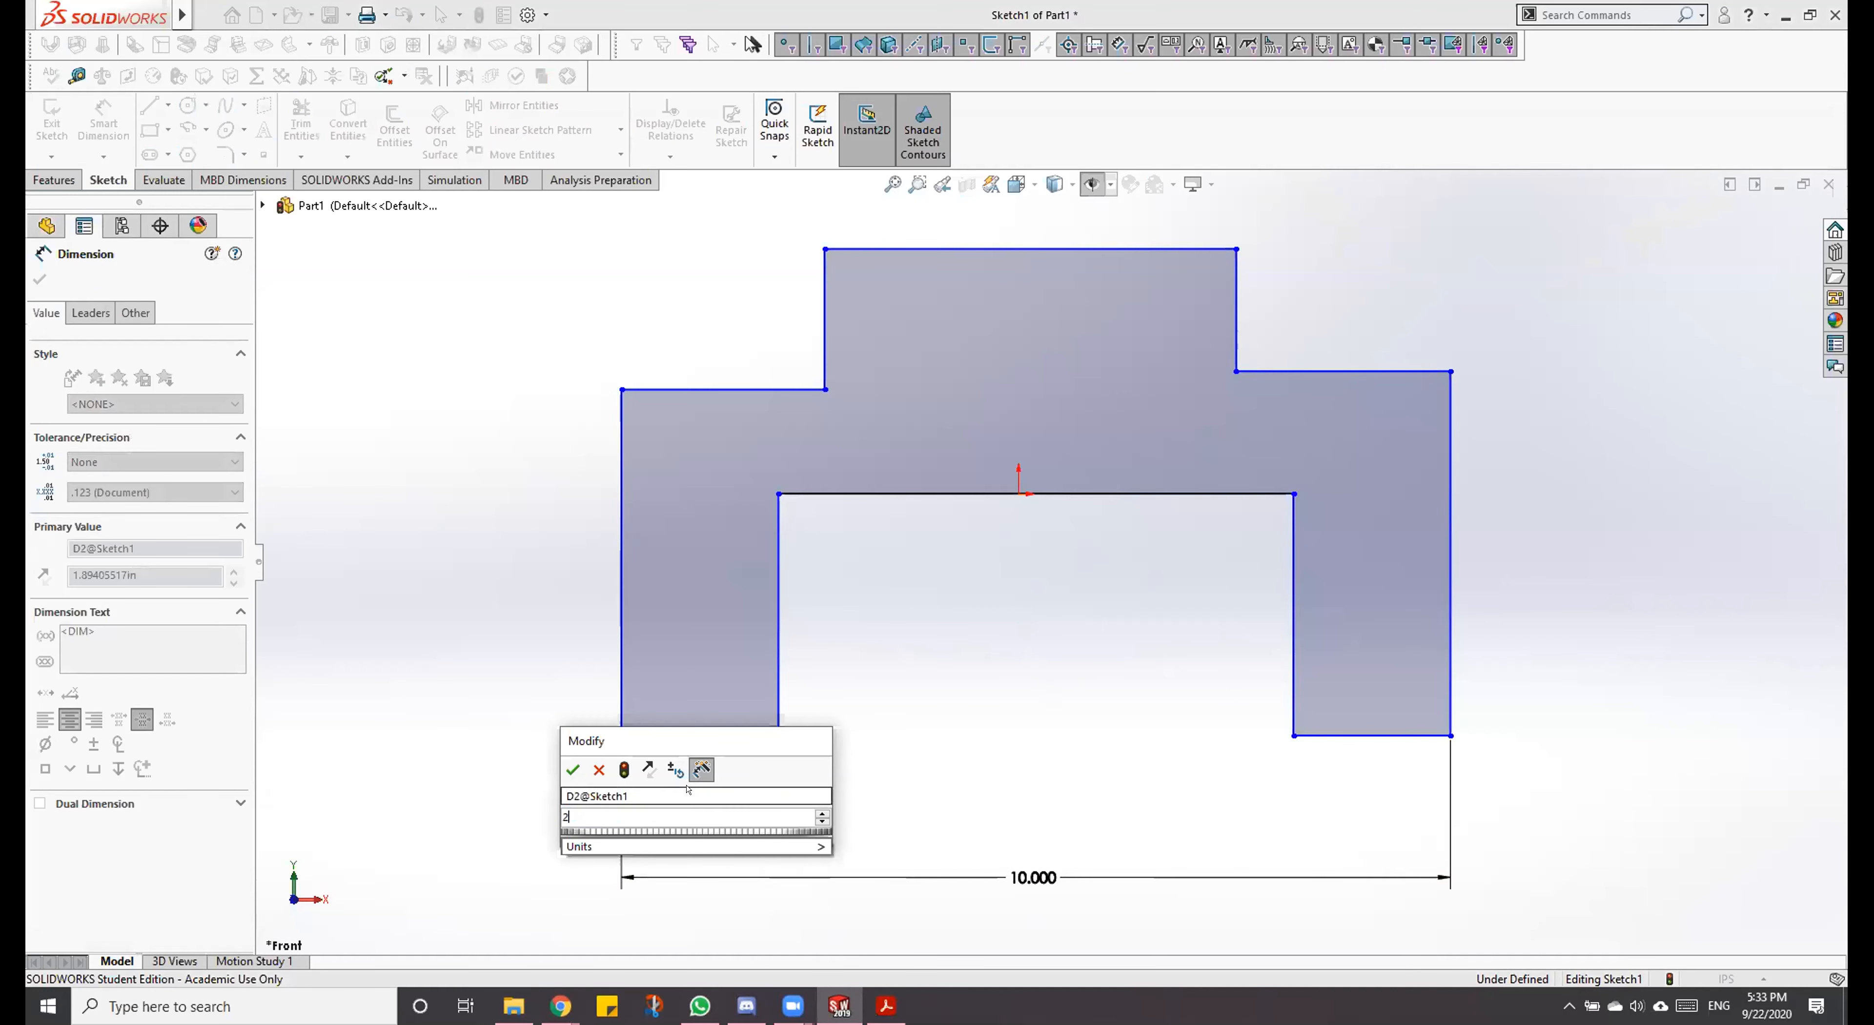
key(Return)
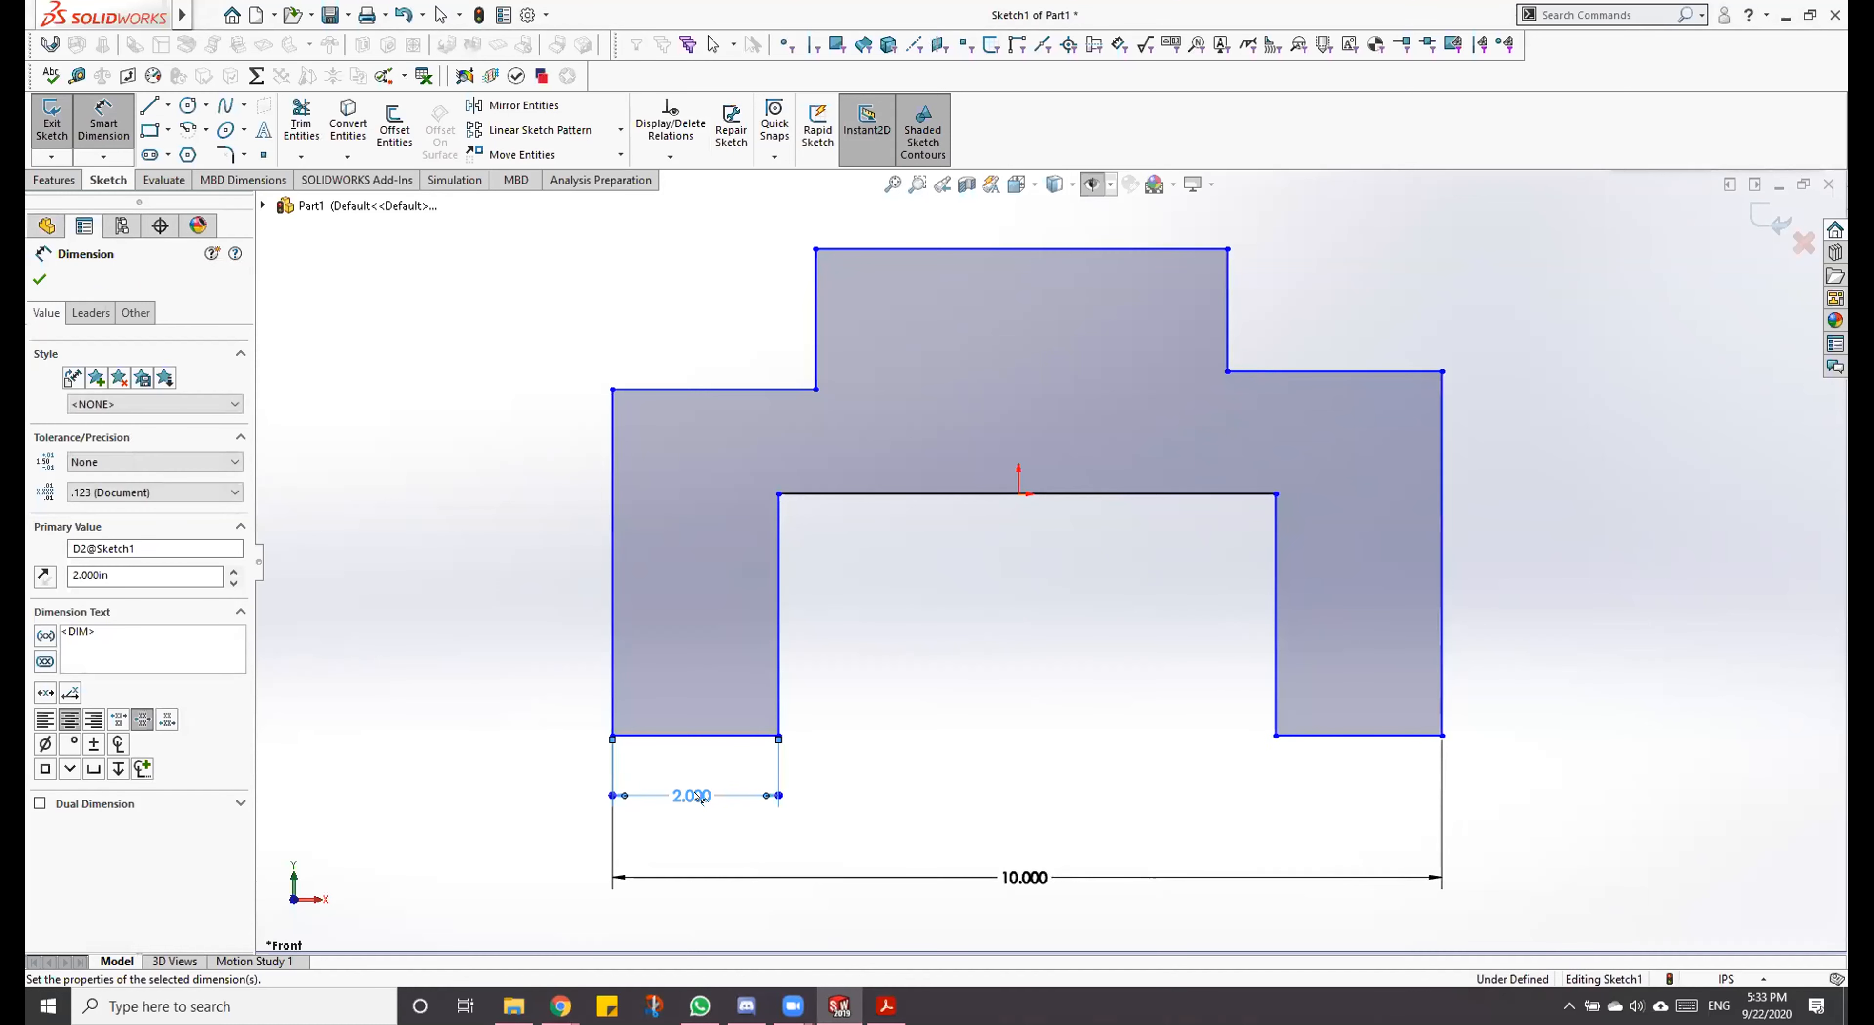
key(Escape)
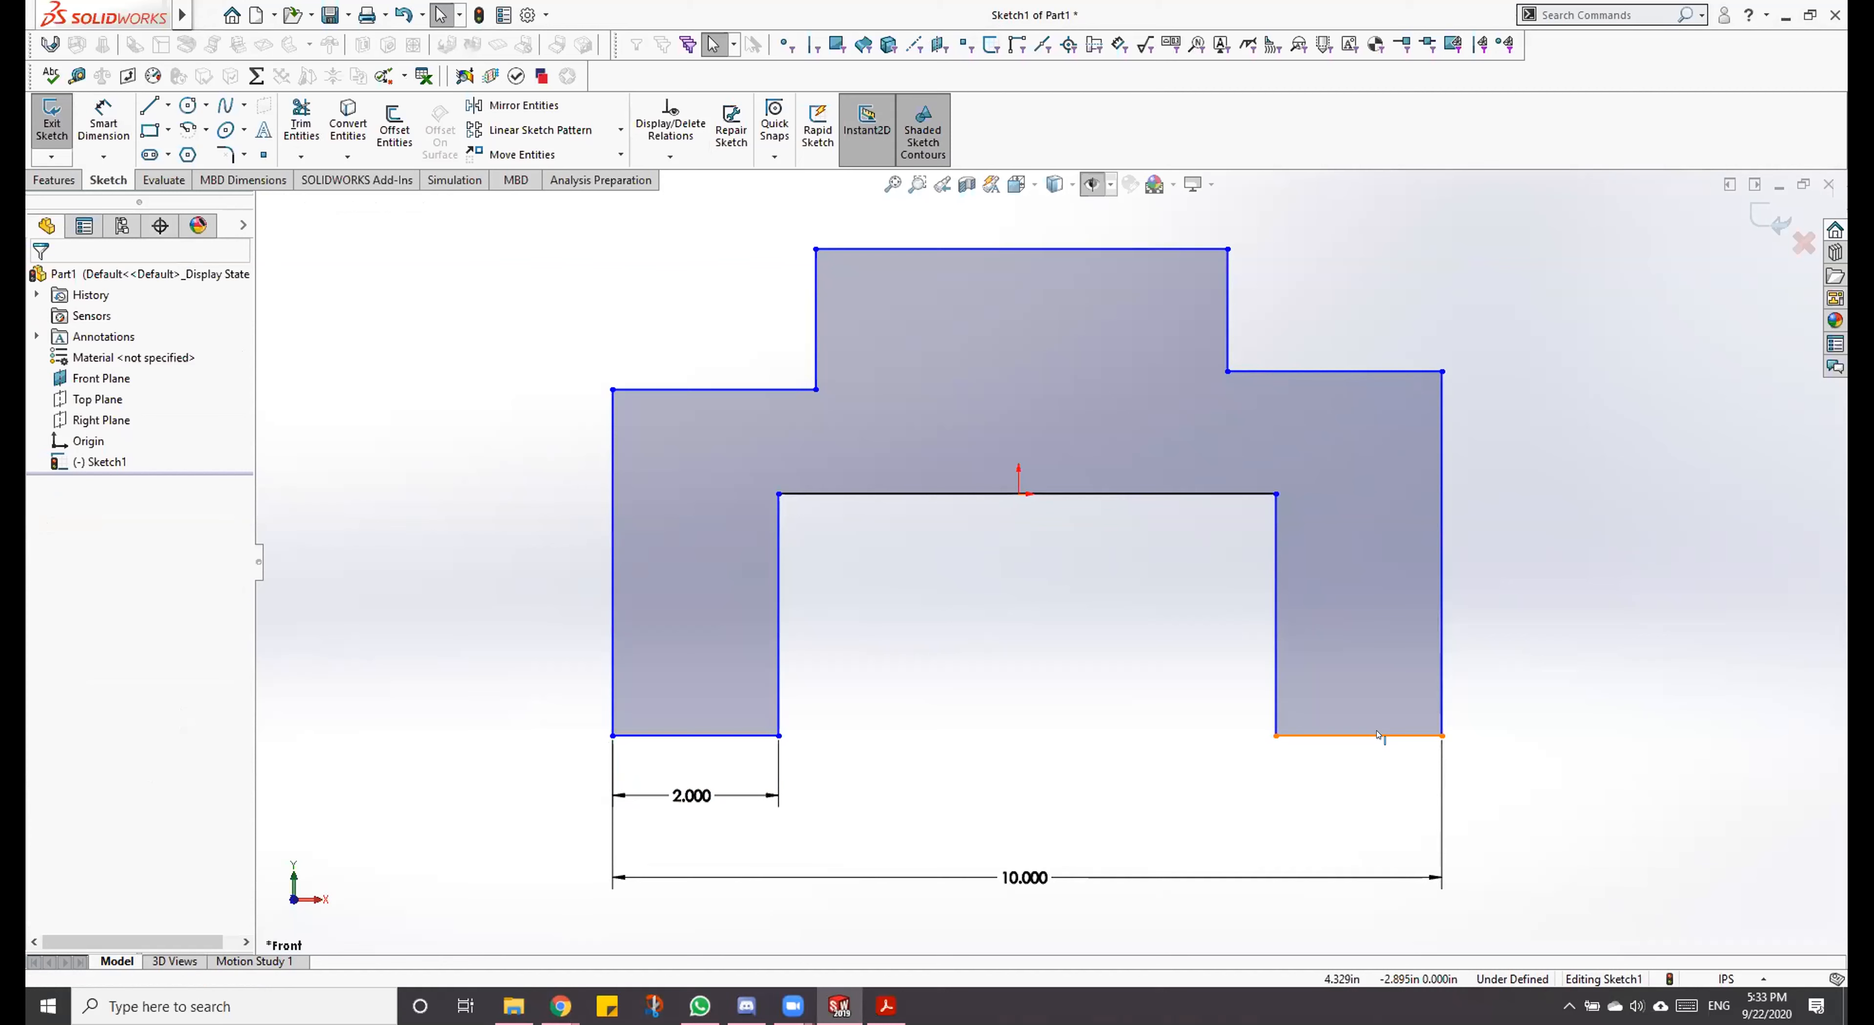
click(1370, 732)
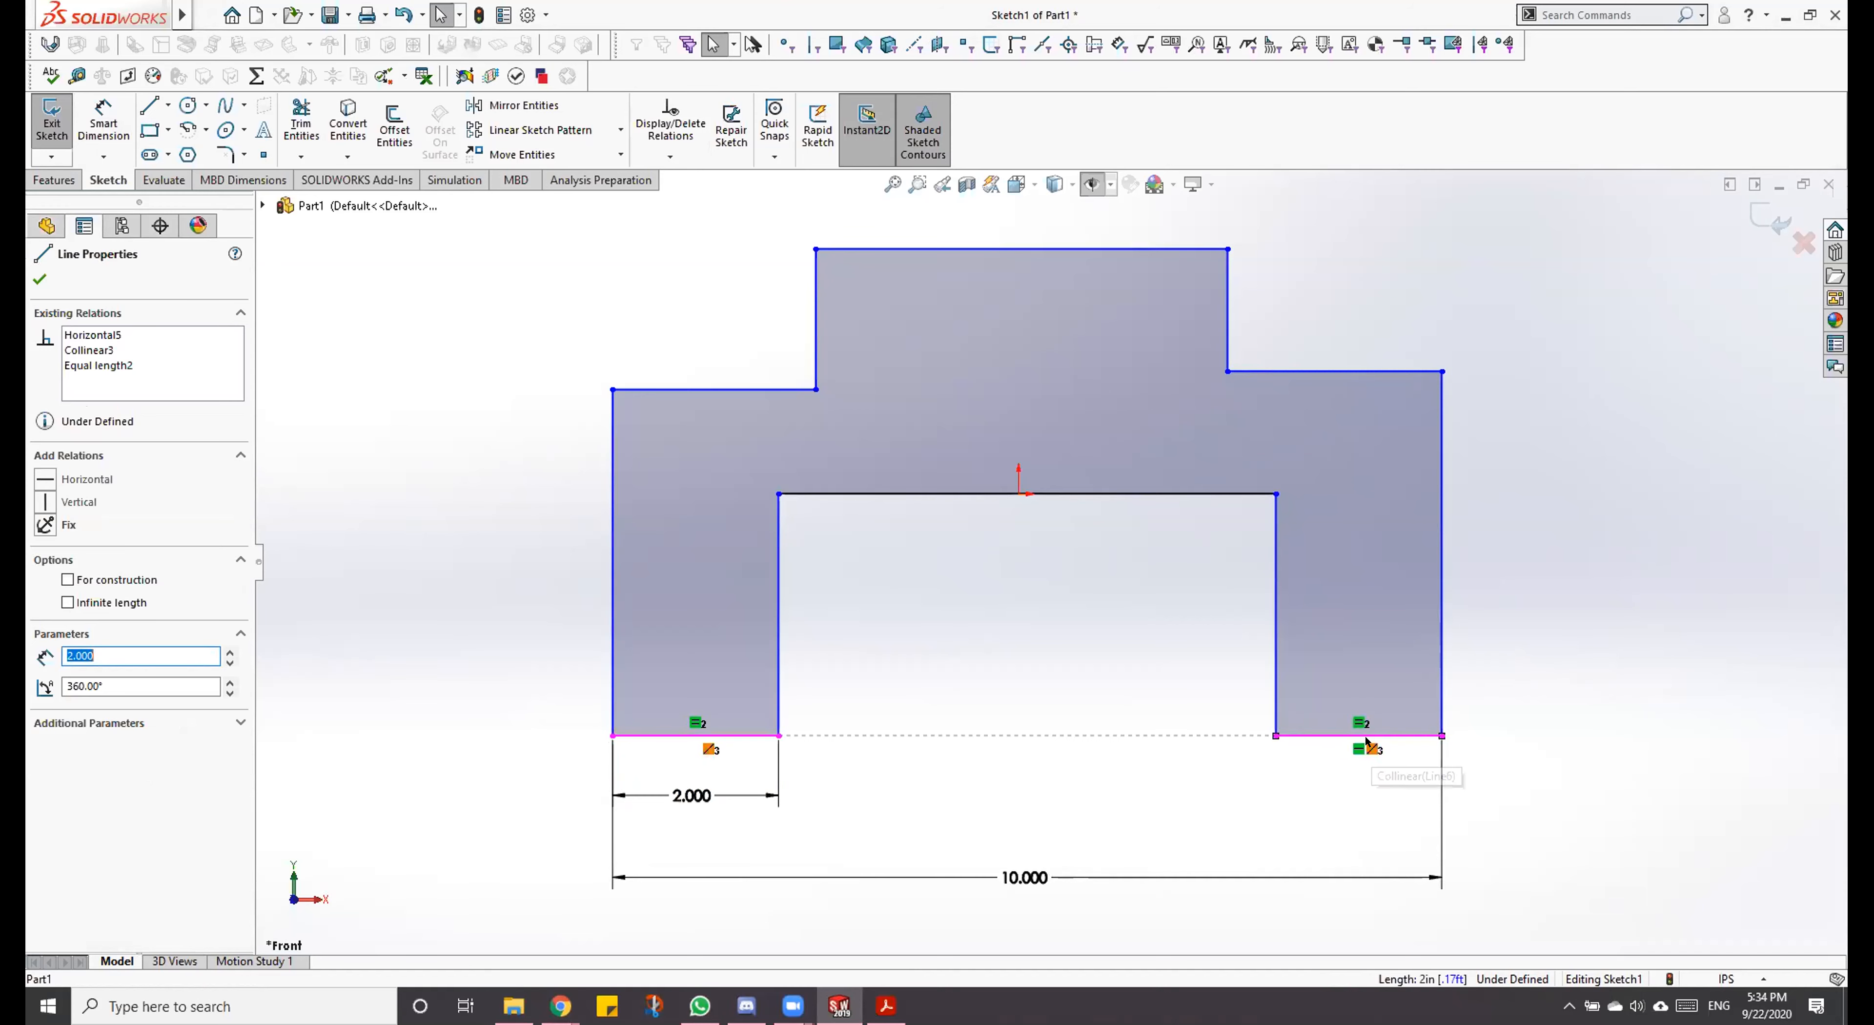
click(1164, 797)
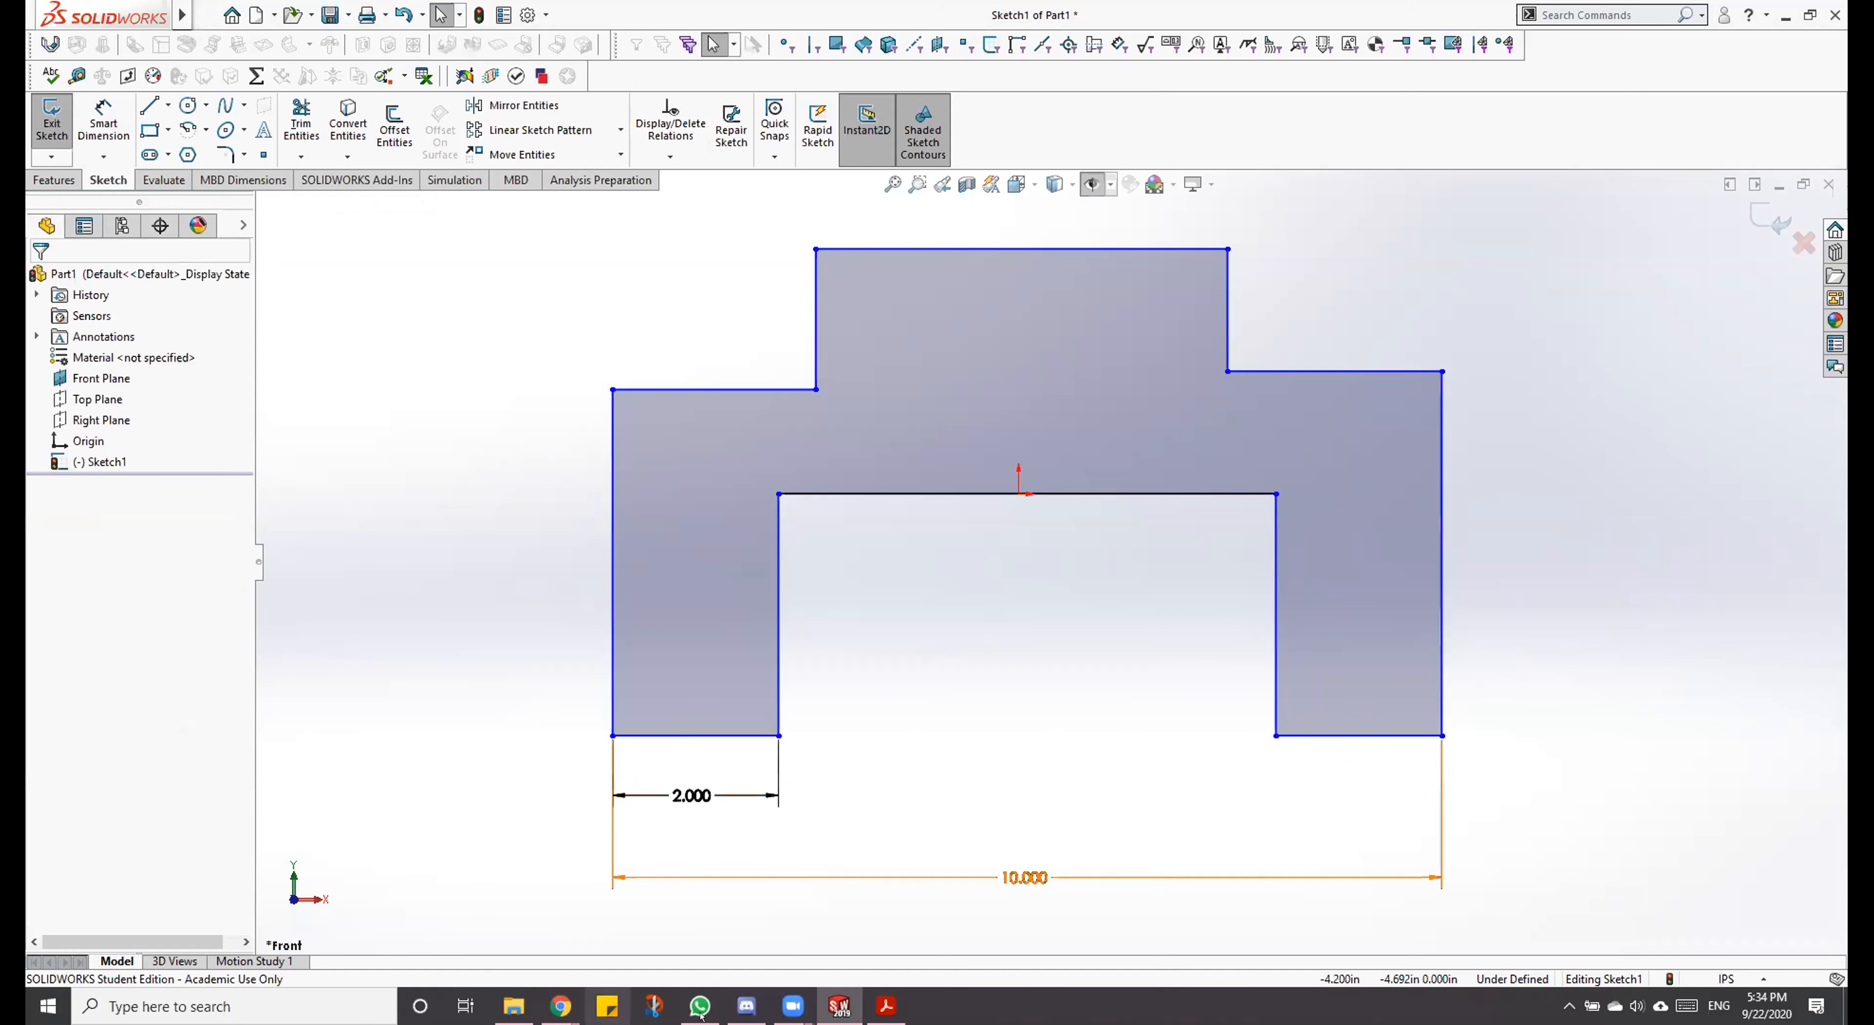
Step: Check the PDF drawing again and dimension the profile's top horizontal line as 6 in
click(871, 1001)
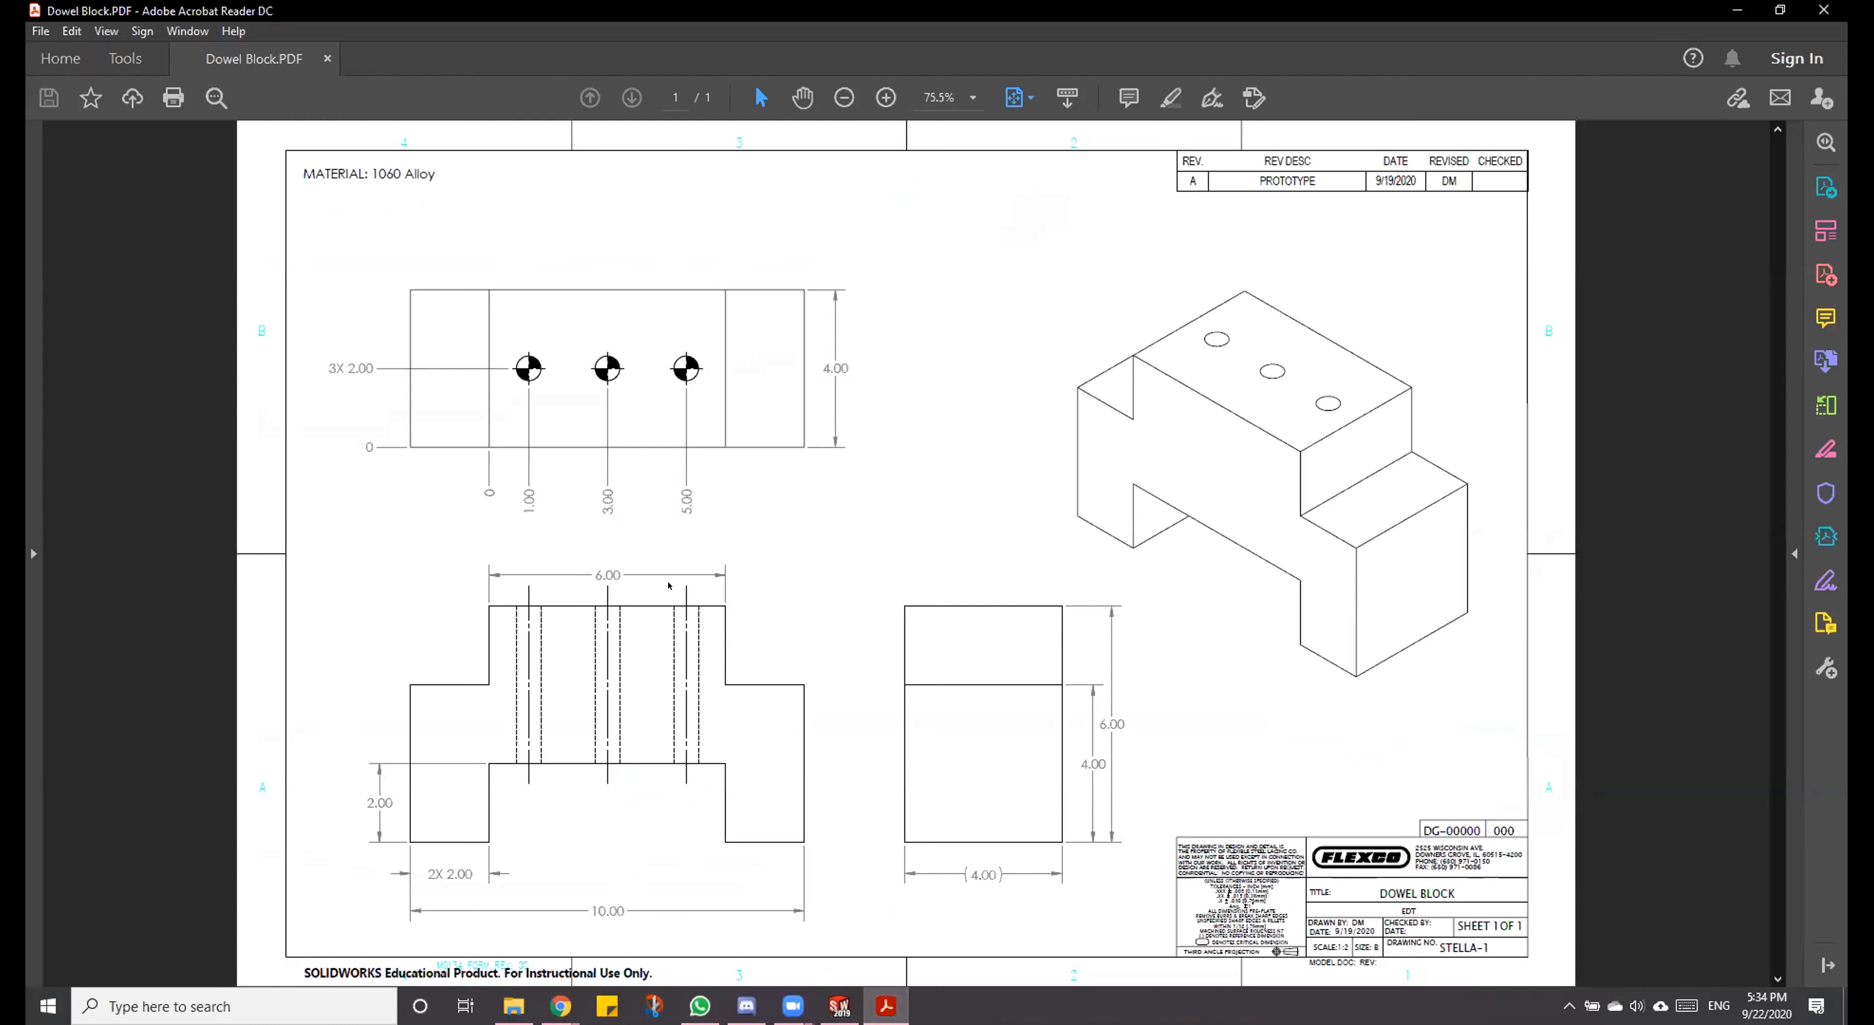
click(885, 1001)
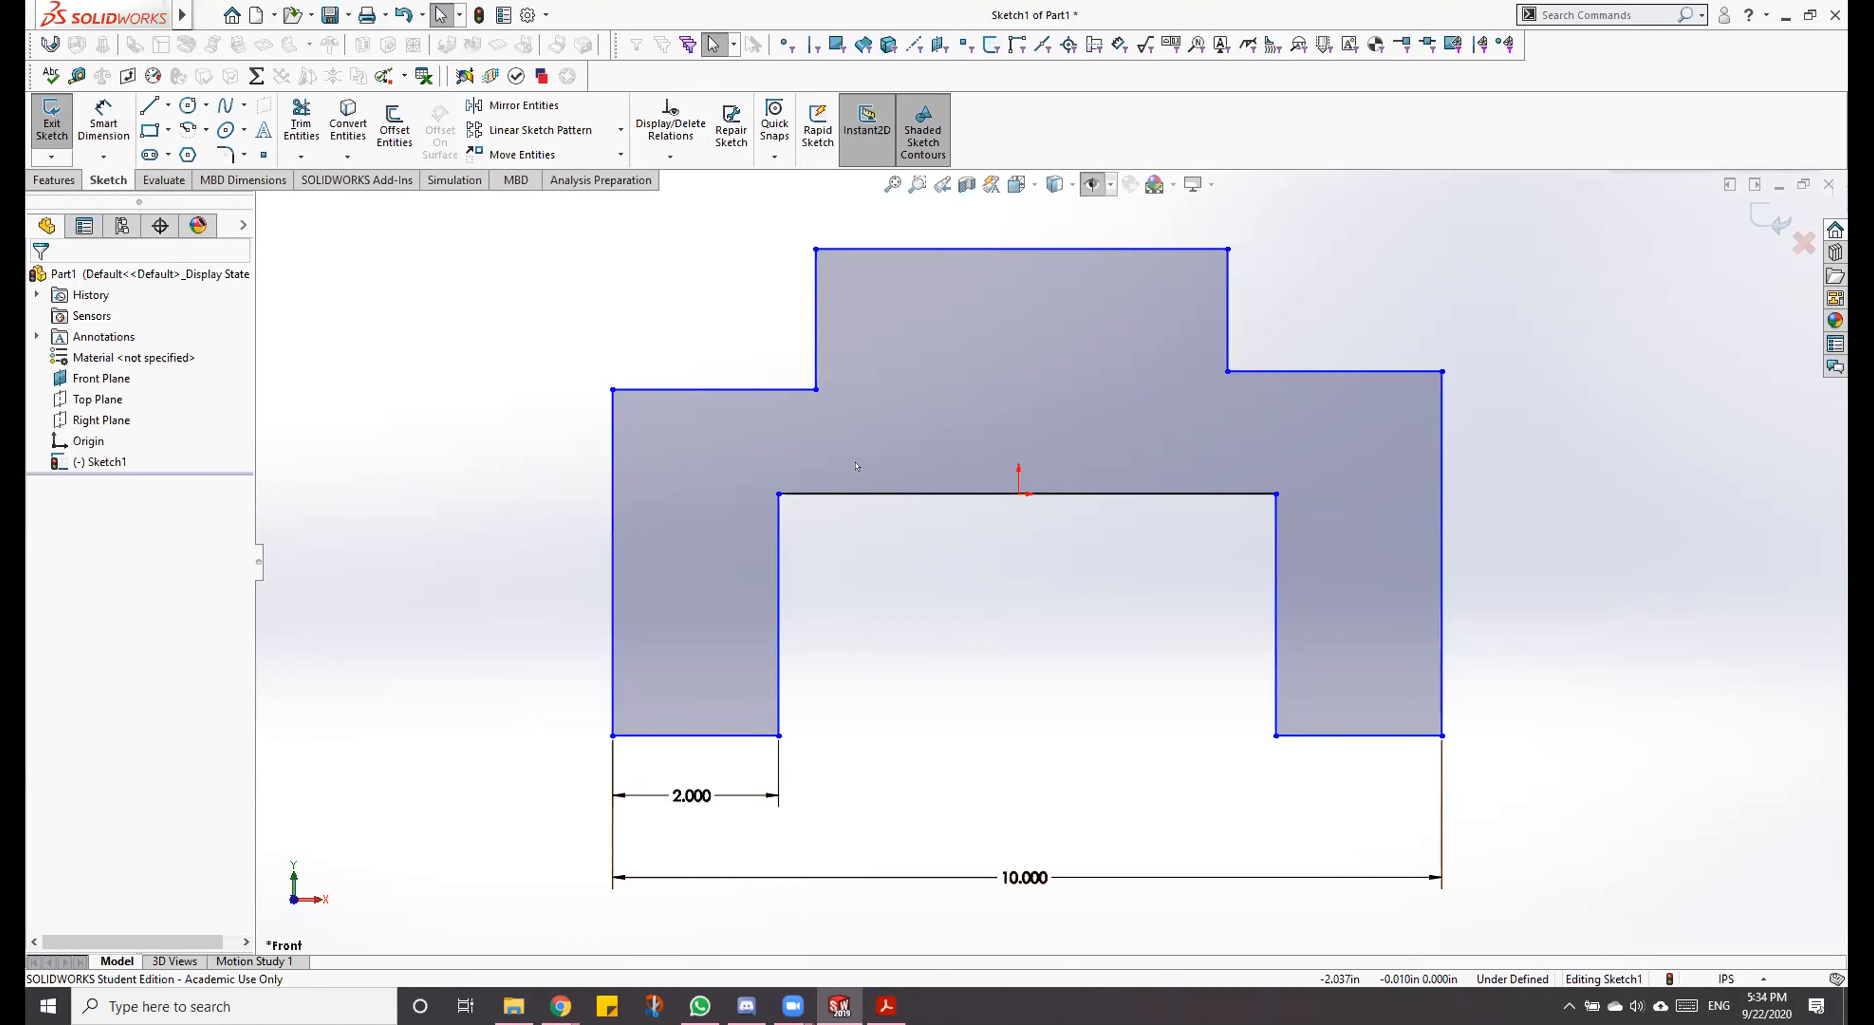
right_drag(1008, 380, 1017, 241)
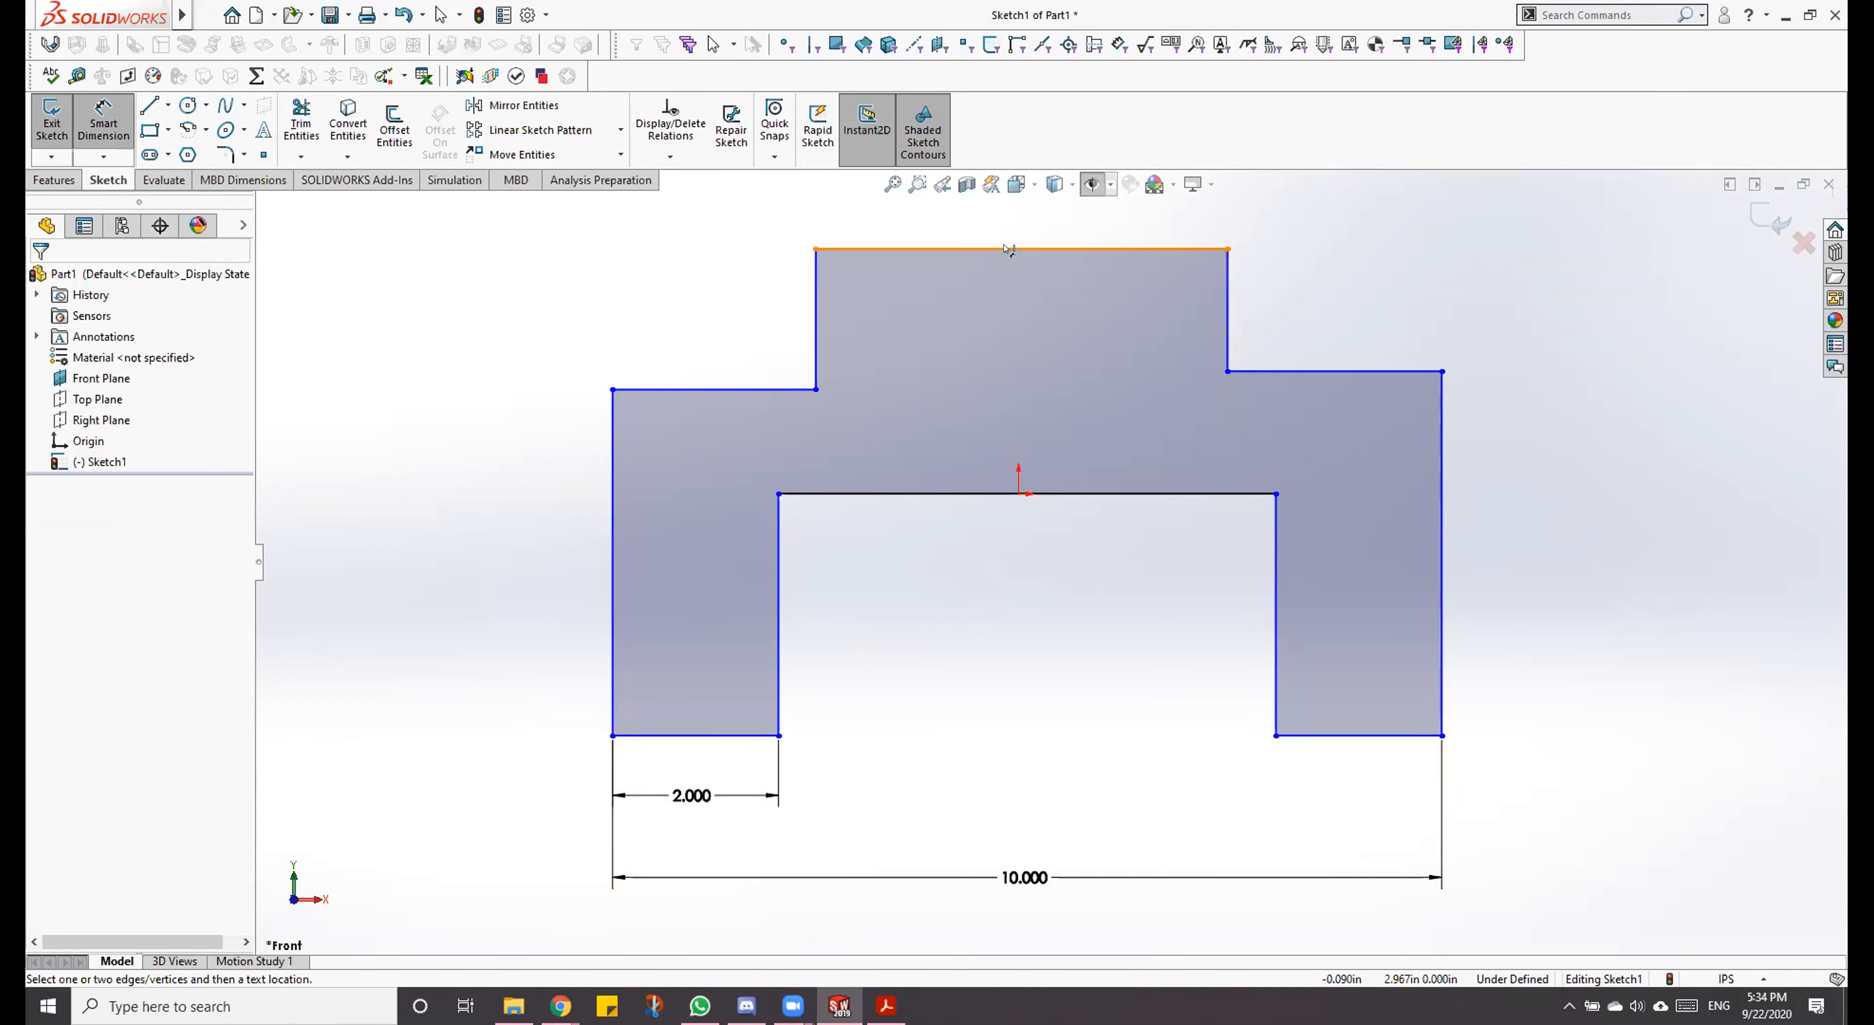
click(1008, 249)
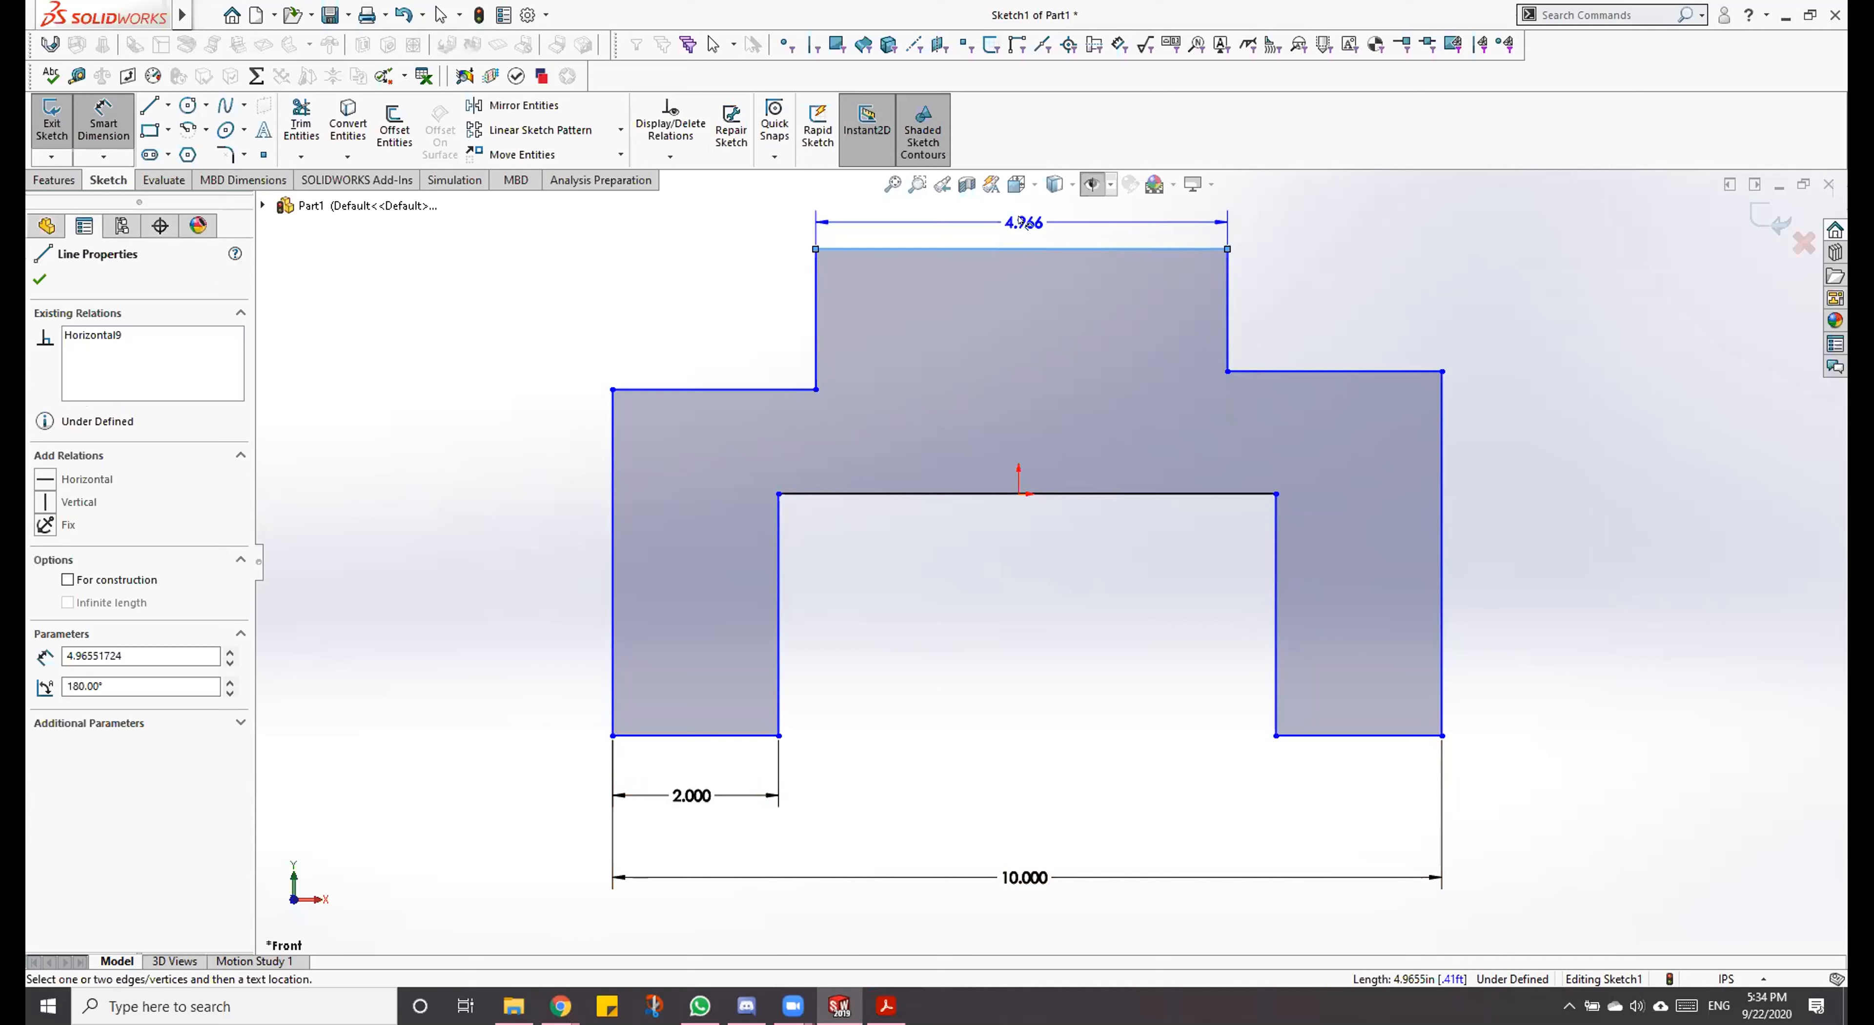
click(1025, 222)
text(6)
key(Return)
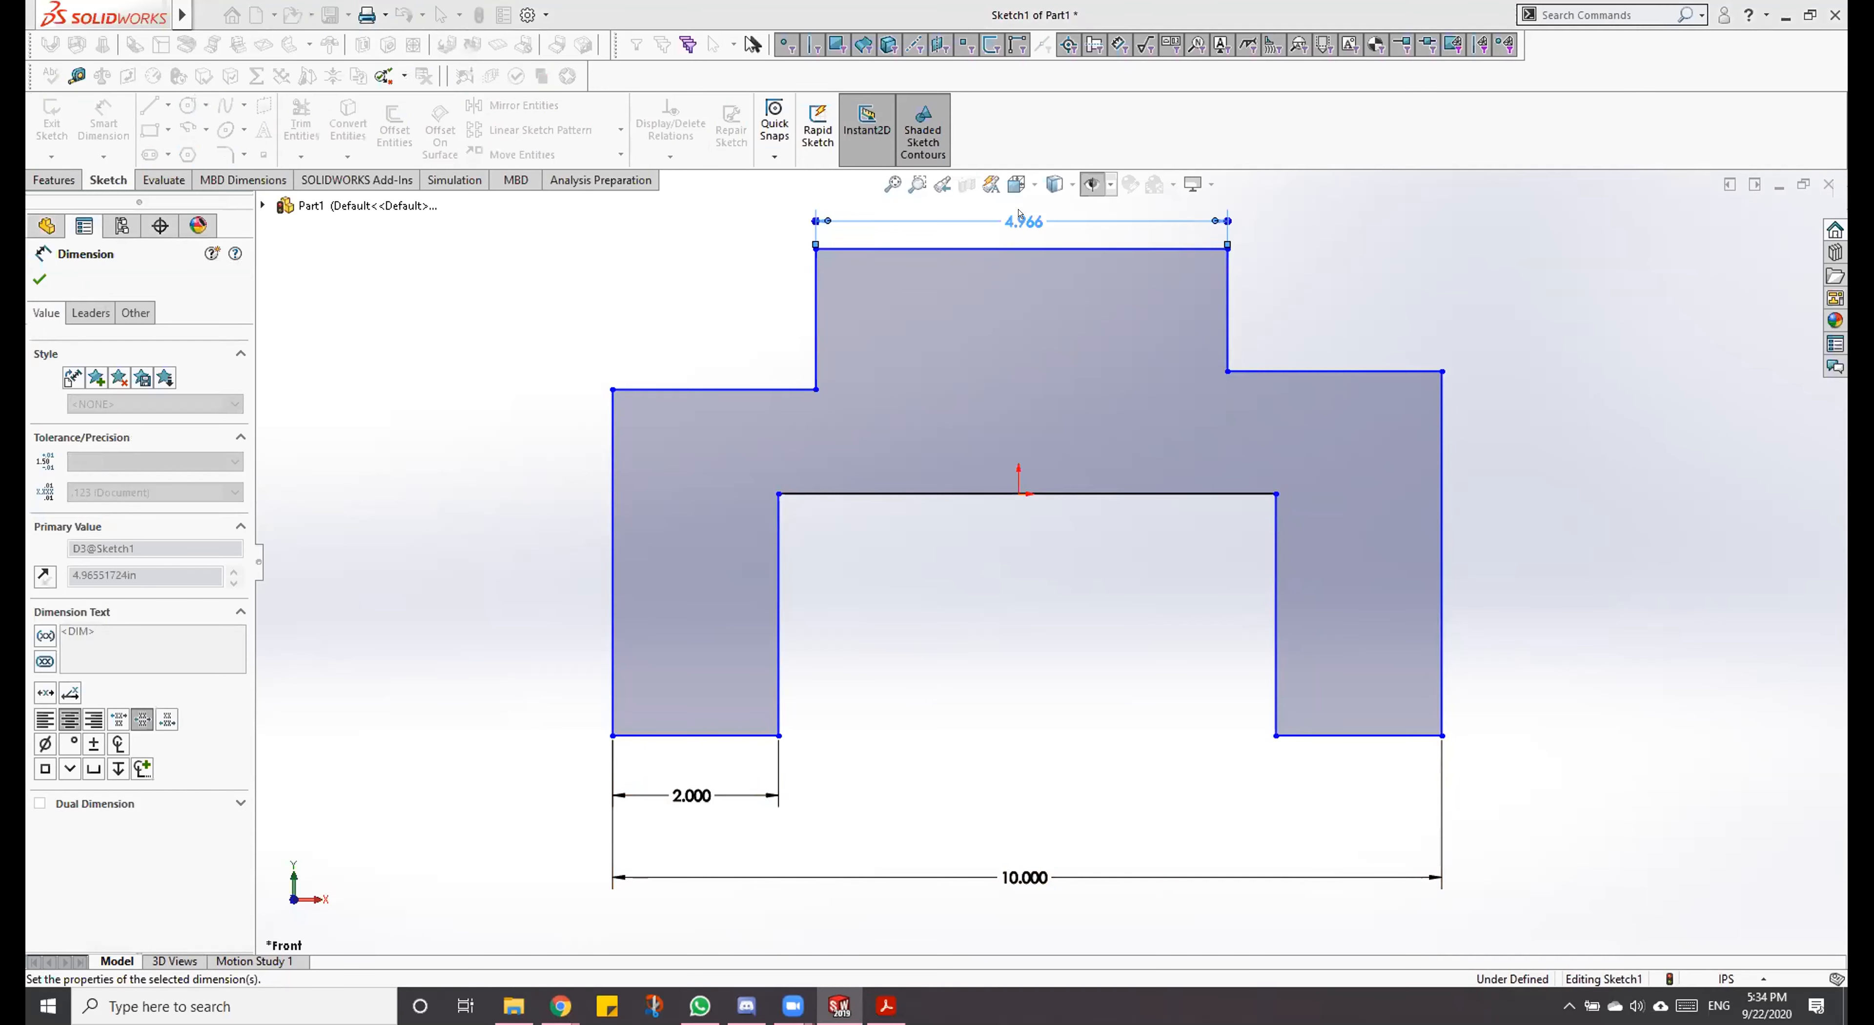
key(Escape)
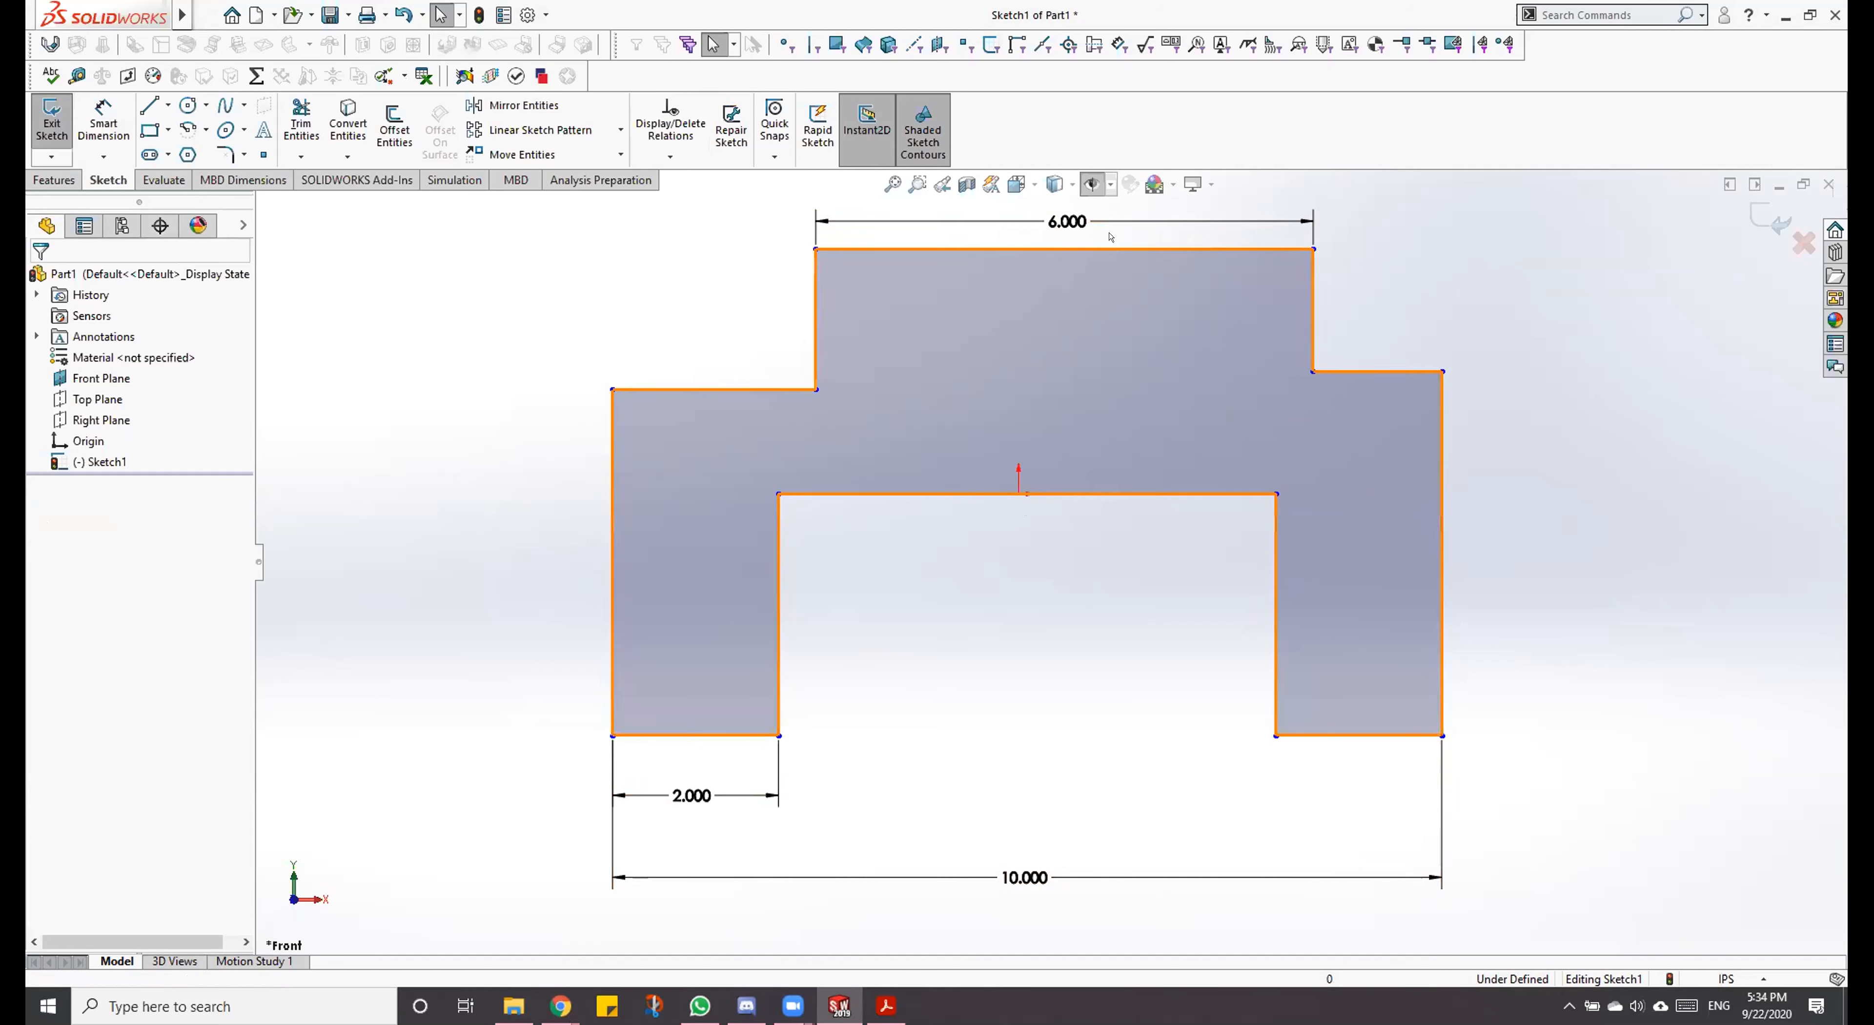
Step: Test the 6 in upper section's freedom by moving its upper left corner, and inspect the two shoulder lines
drag(816, 250, 784, 209)
click(1388, 358)
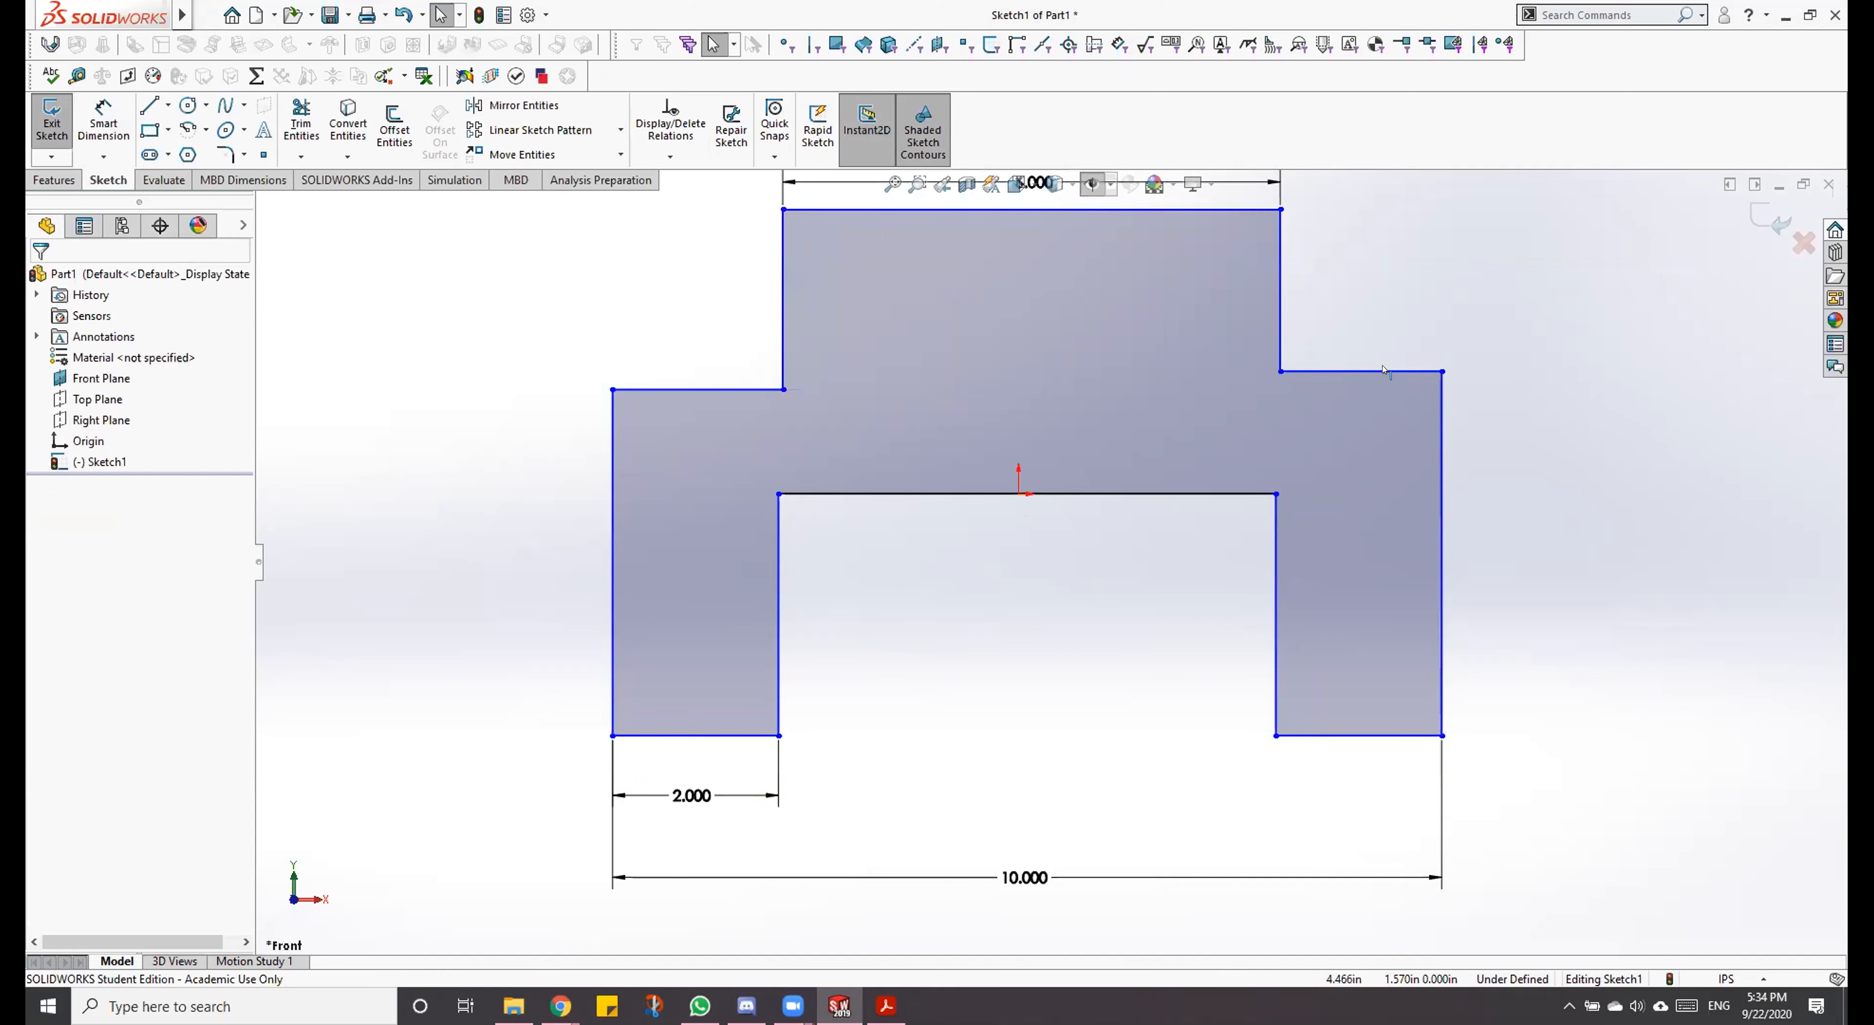
click(1385, 369)
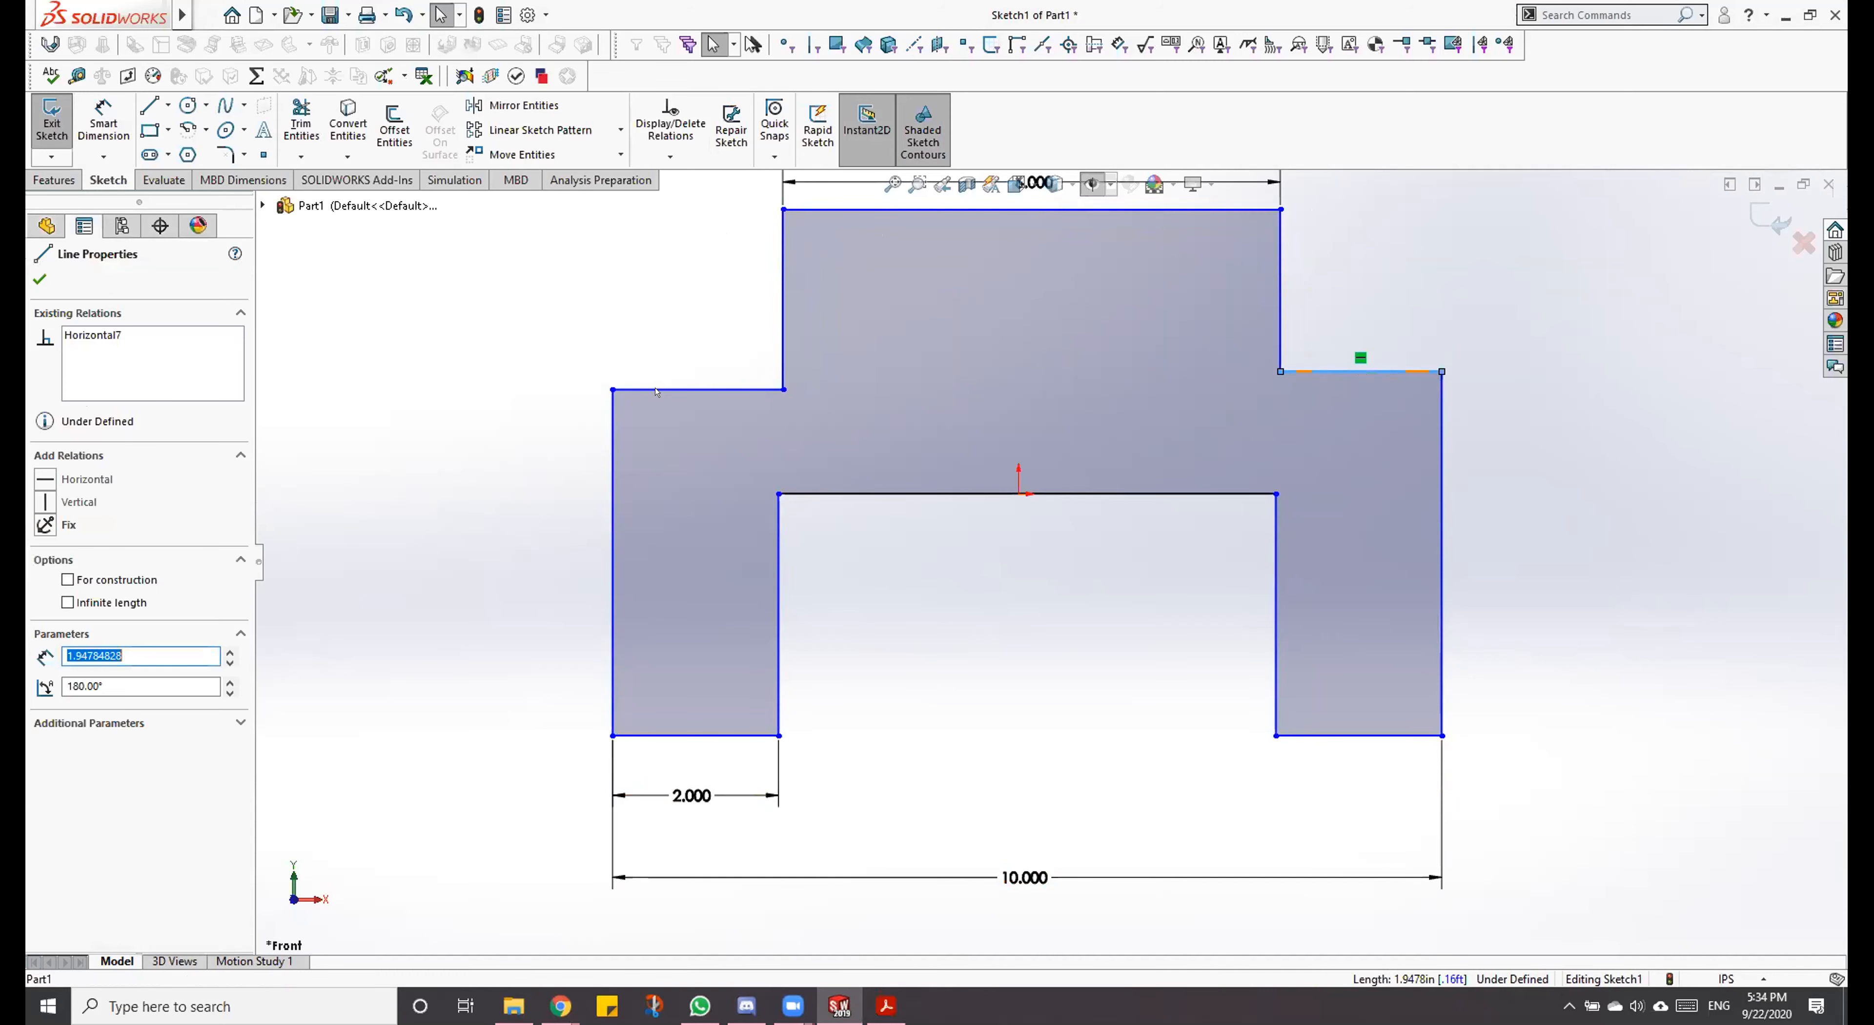
click(676, 390)
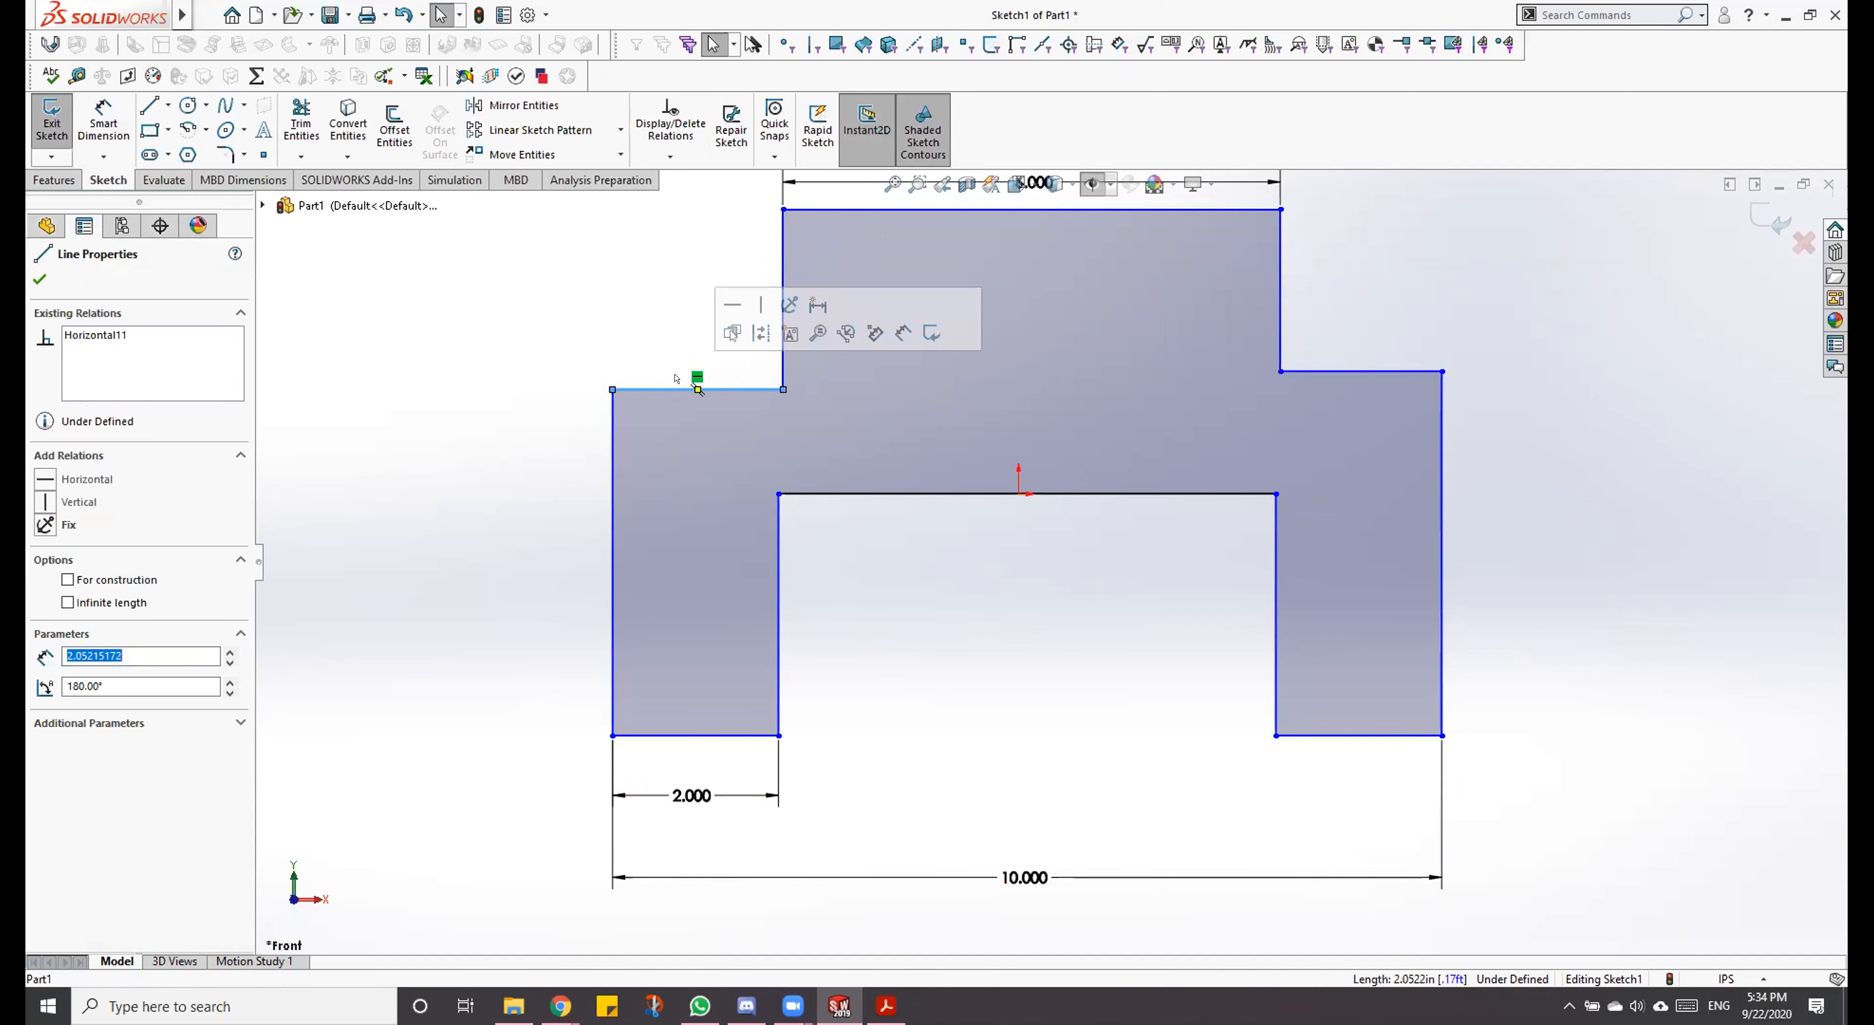
mouse_move(780, 210)
mouse_down()
mouse_move(858, 220)
mouse_move(763, 243)
mouse_up()
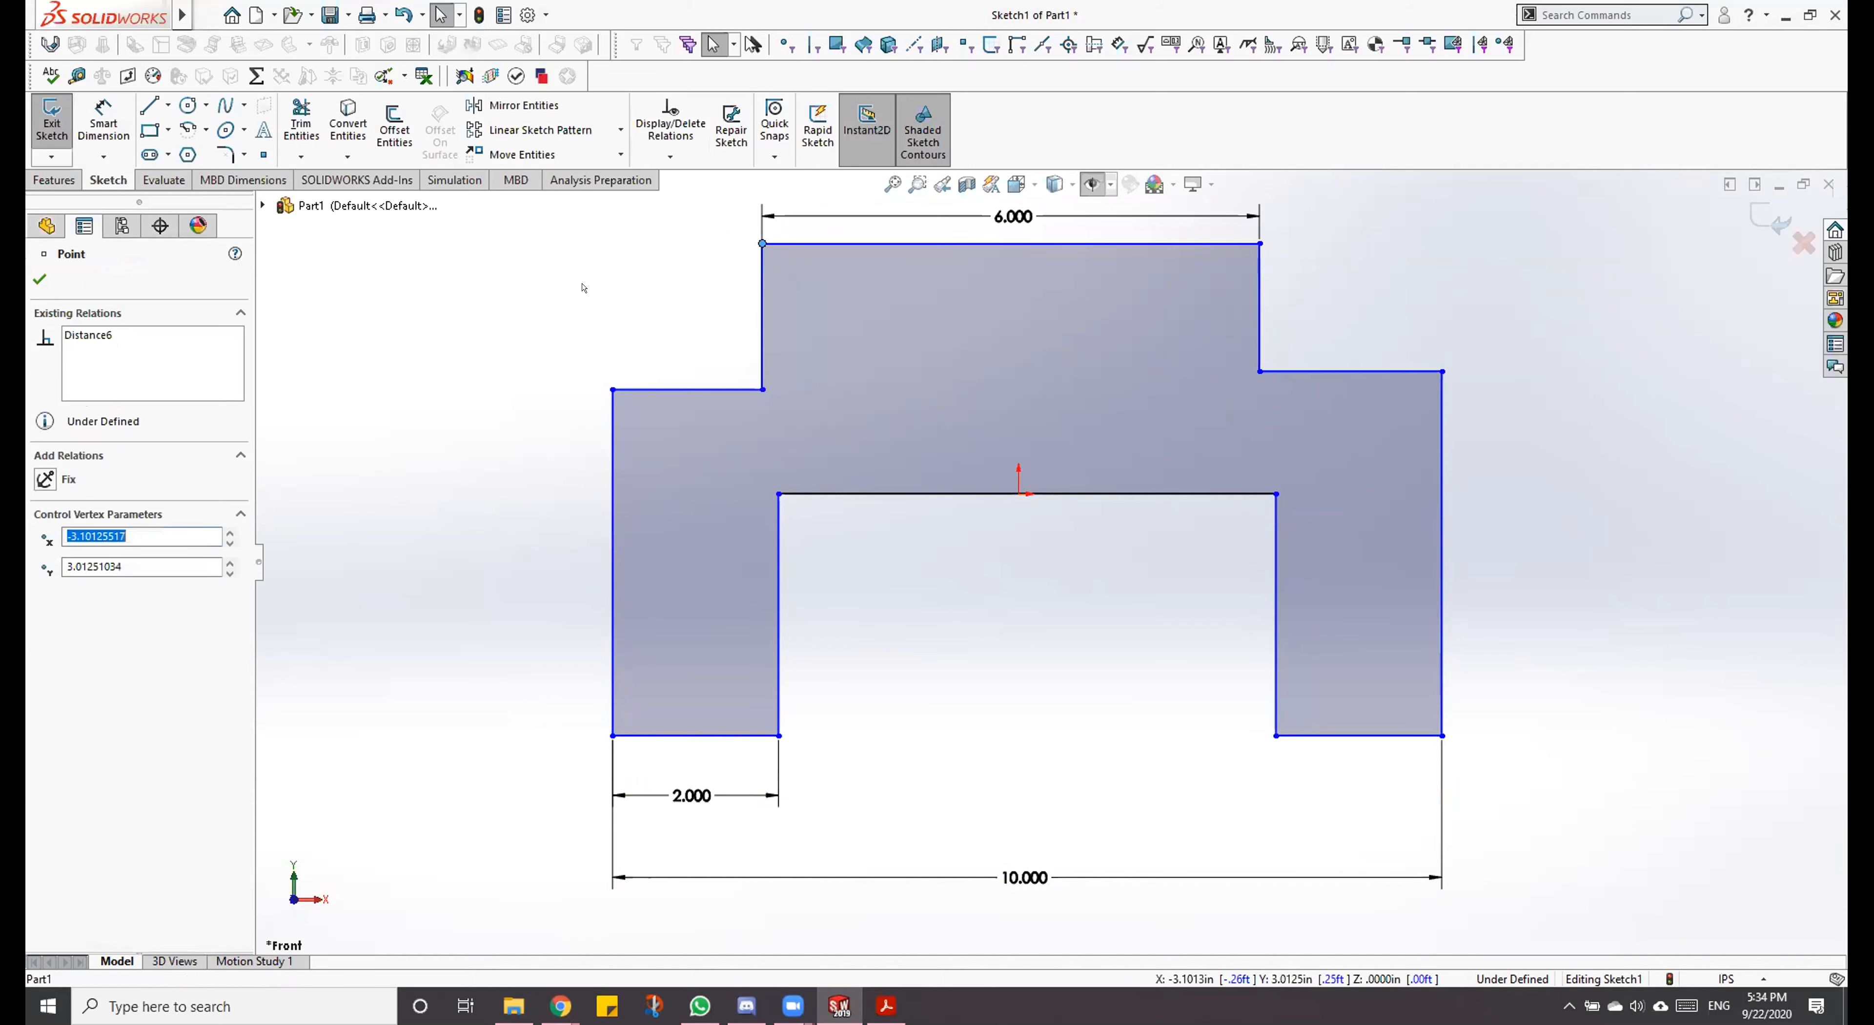
click(719, 284)
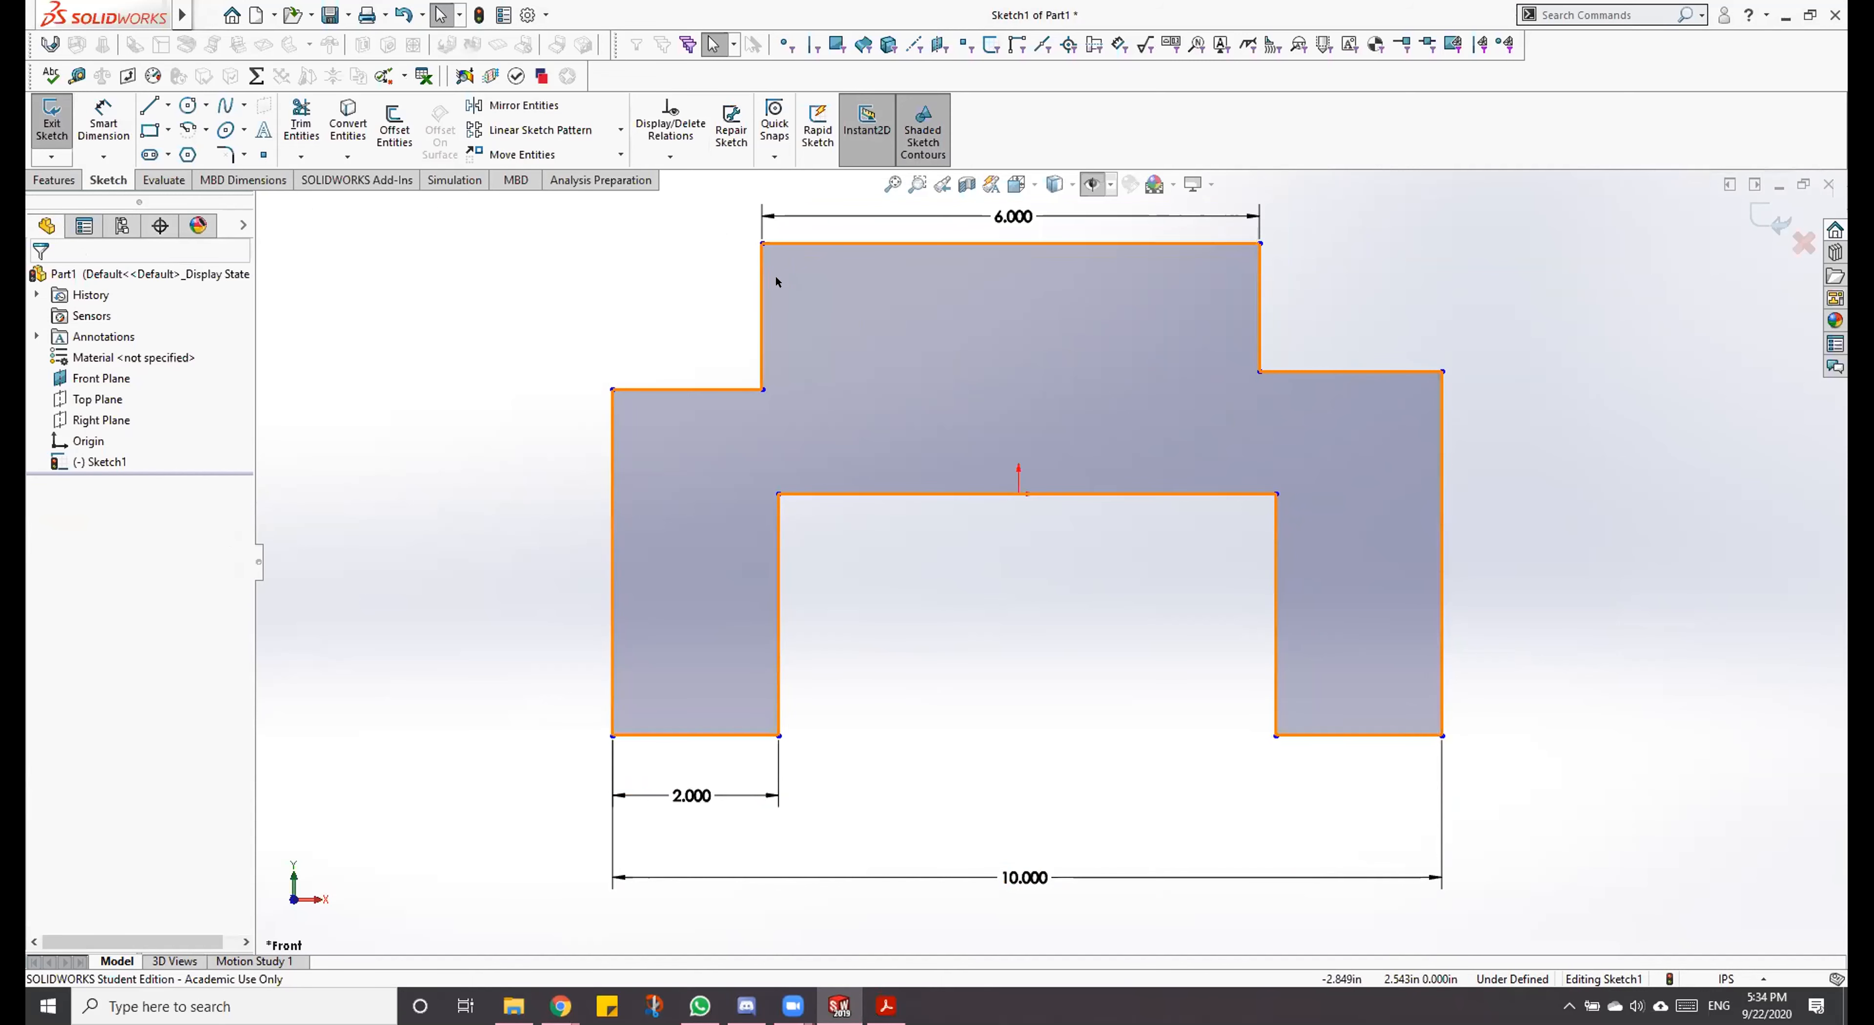
Step: Compare selecting the midpoint of the profile's top line with selecting the whole line
click(1009, 244)
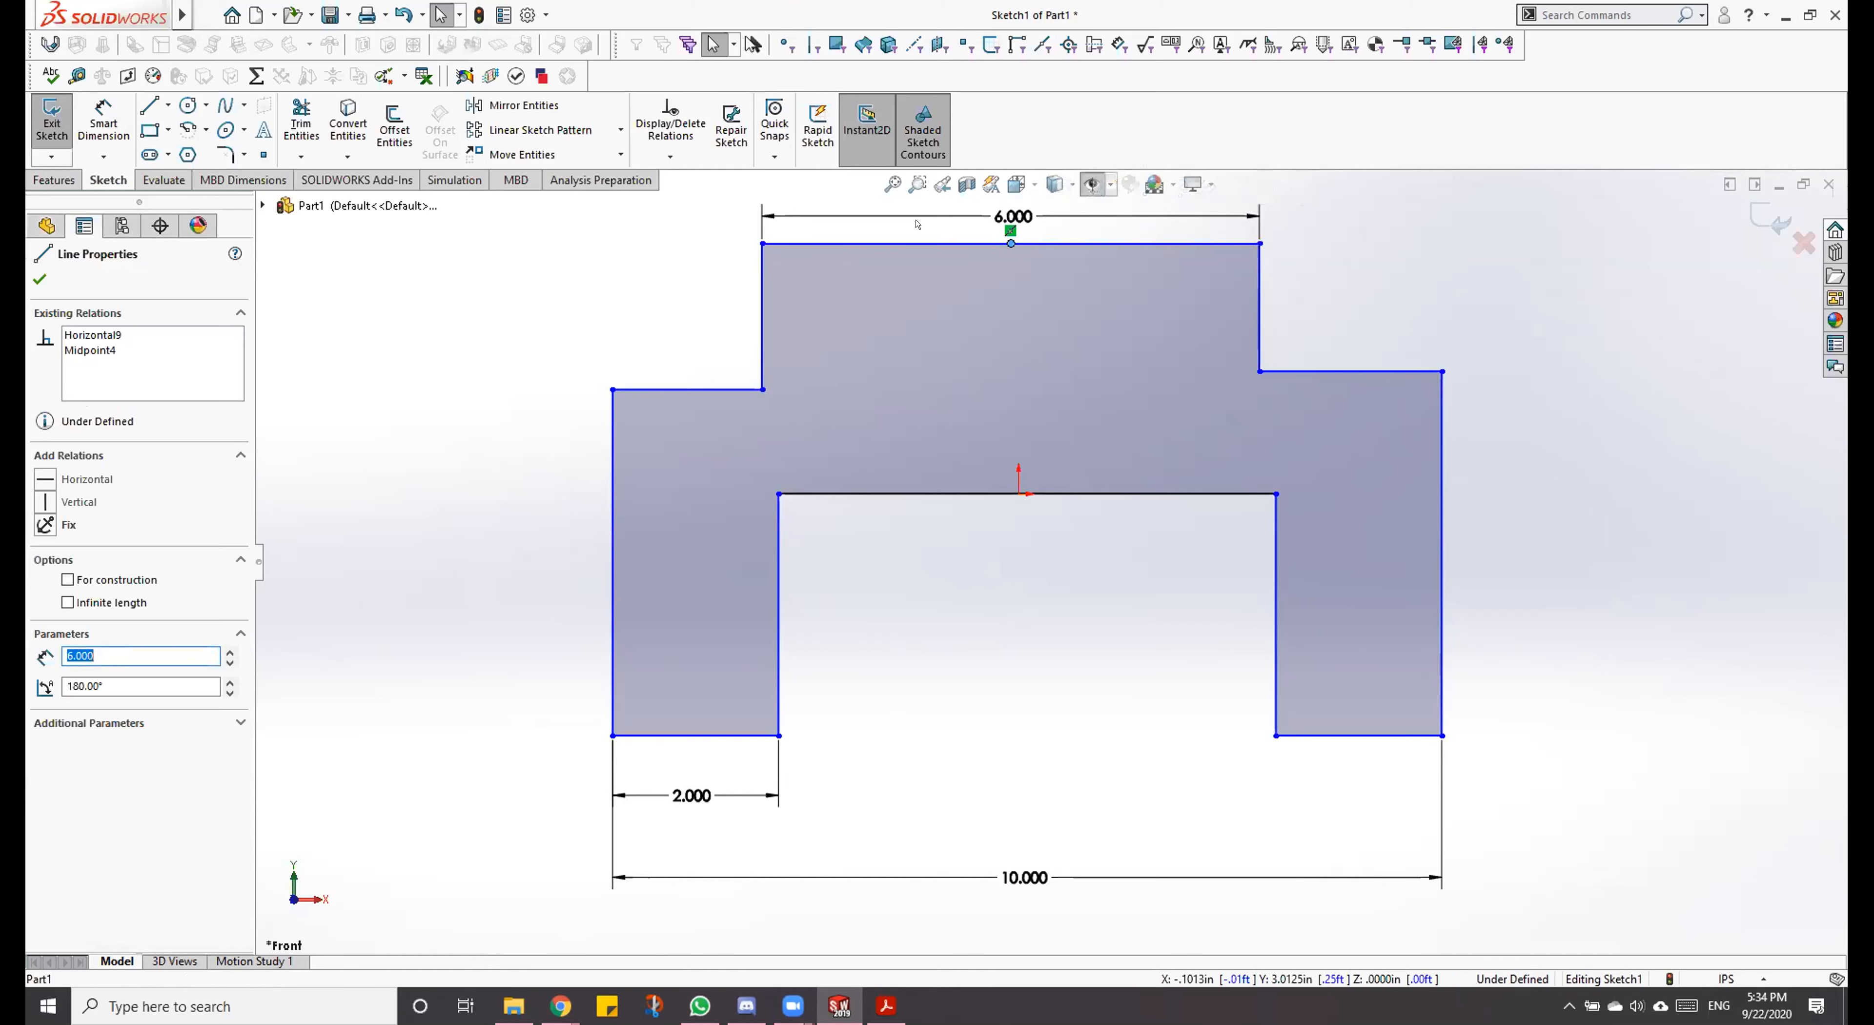
key(Escape)
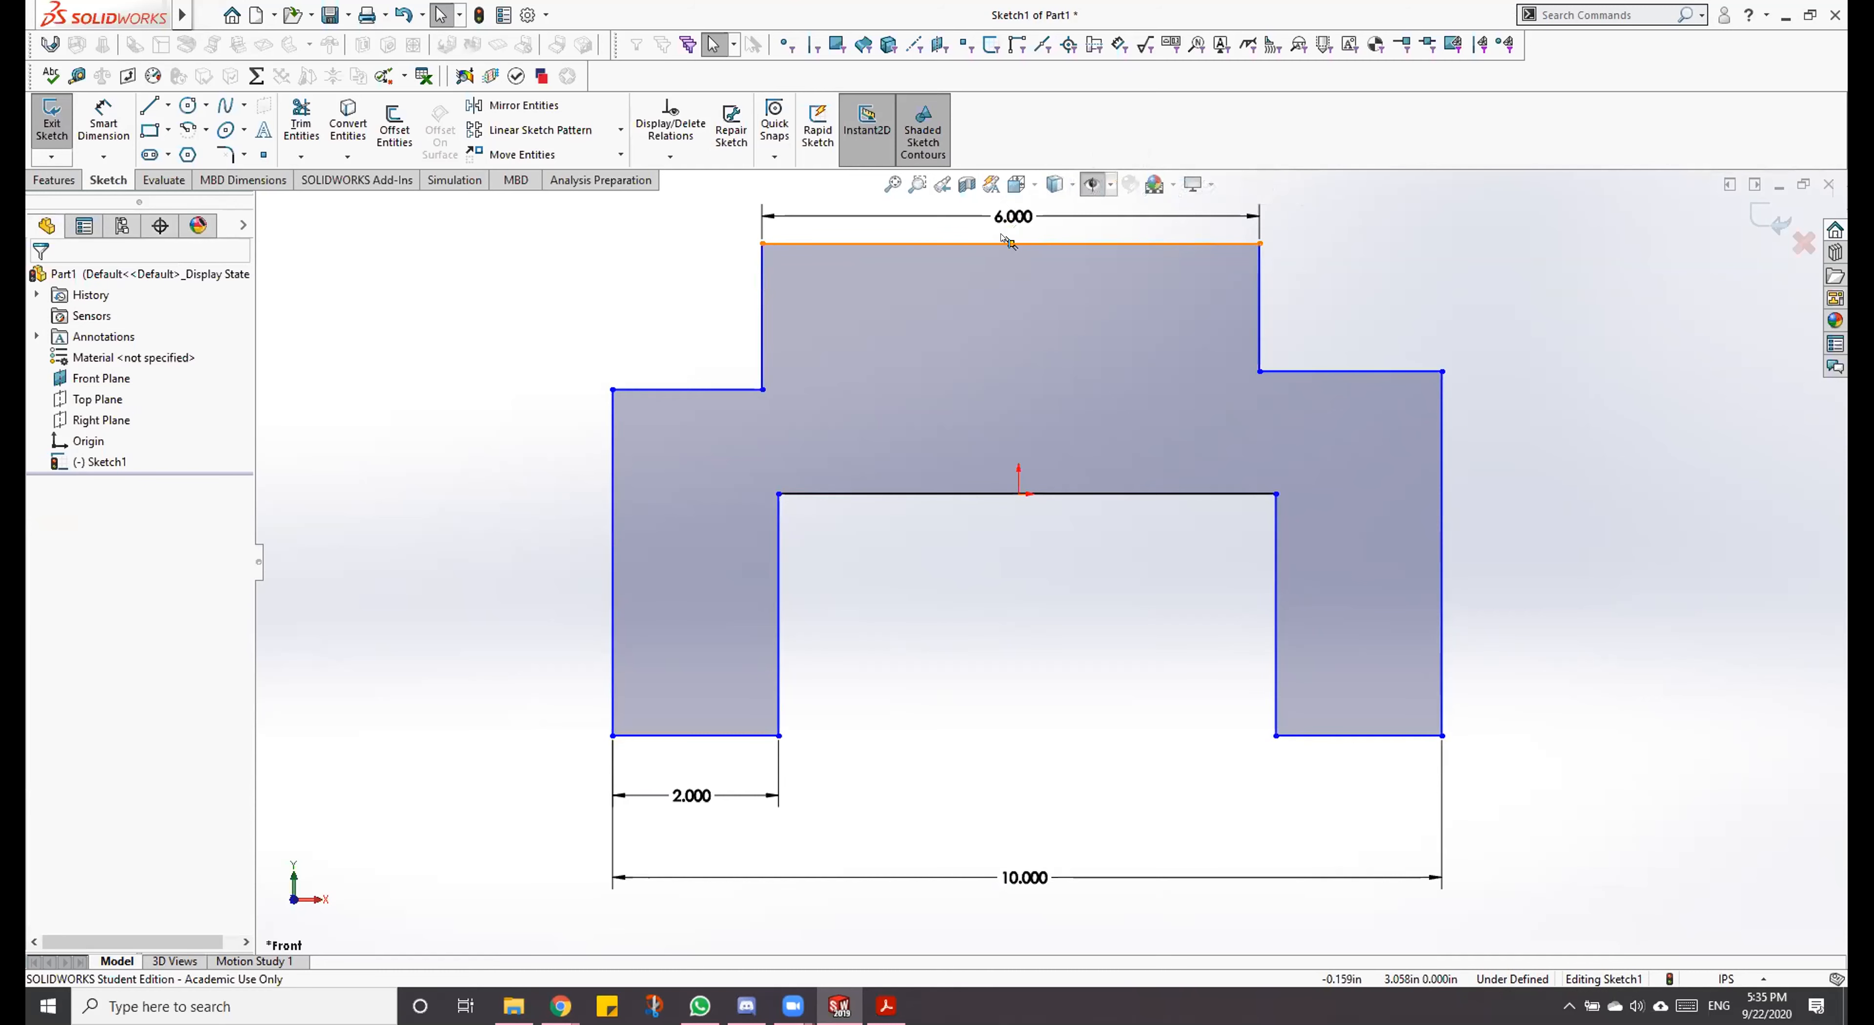
click(1008, 243)
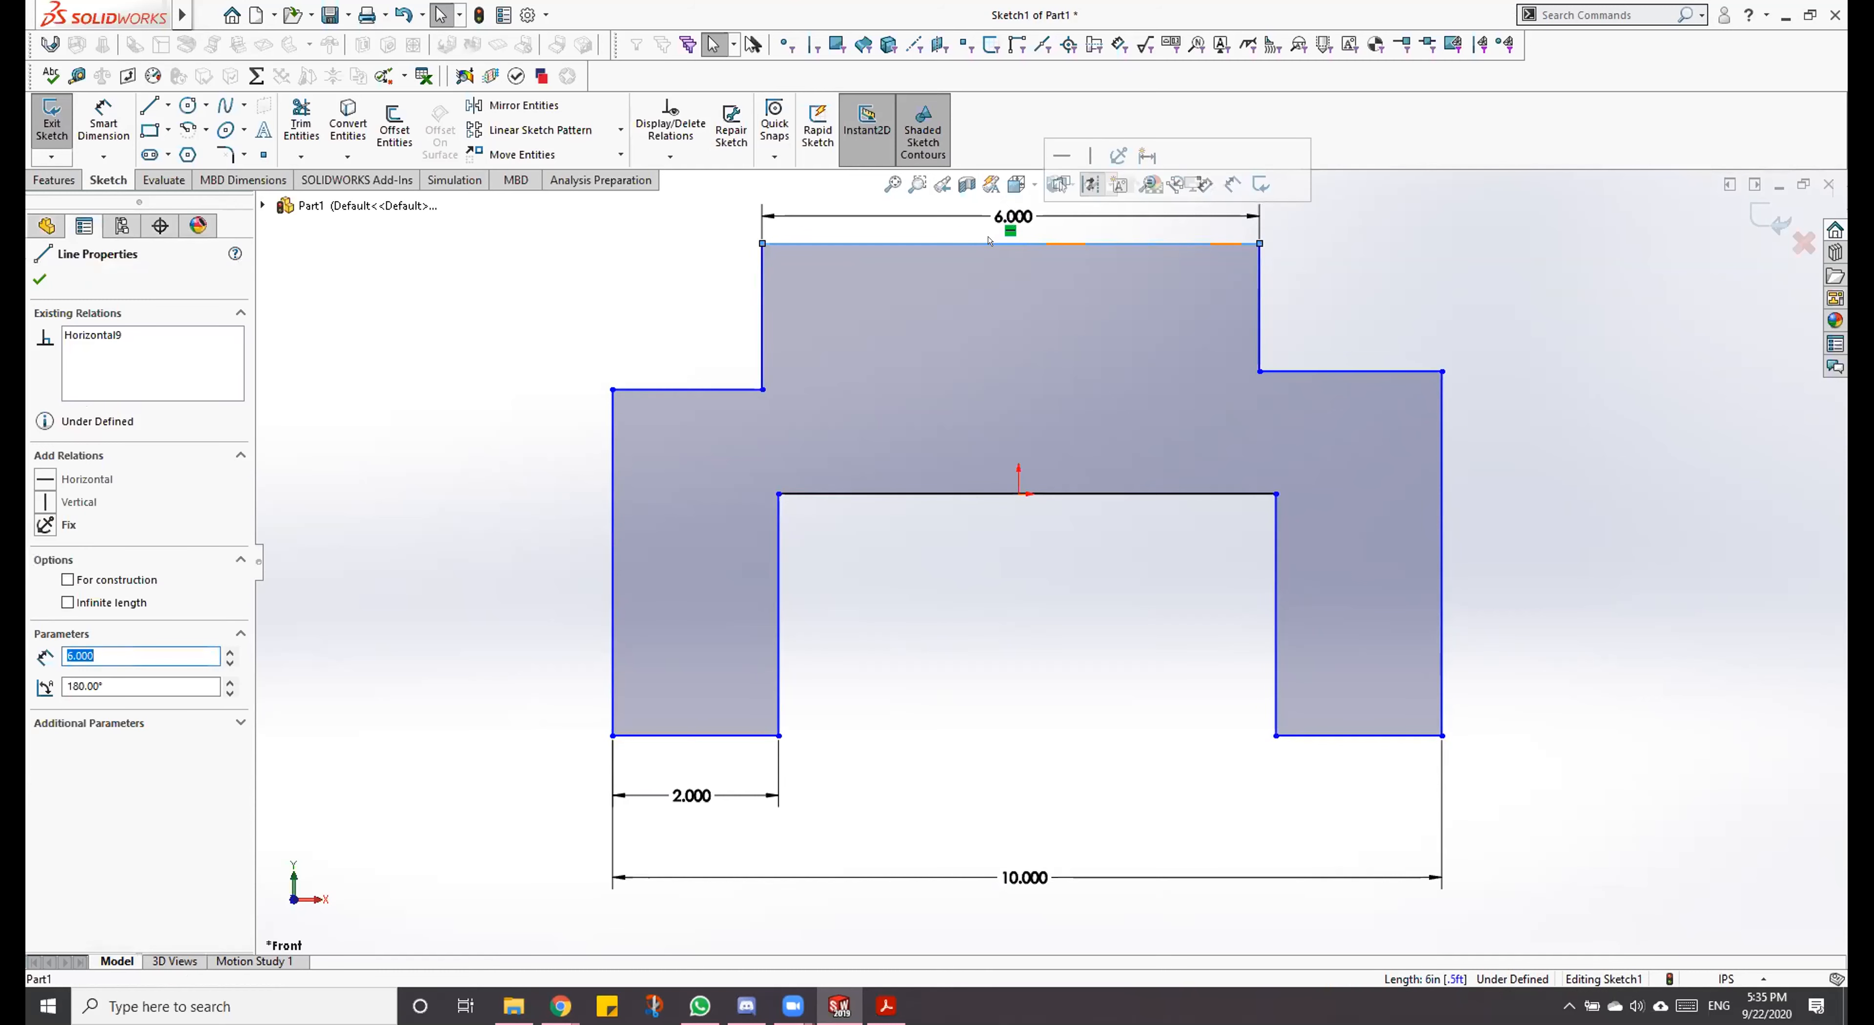
key(Escape)
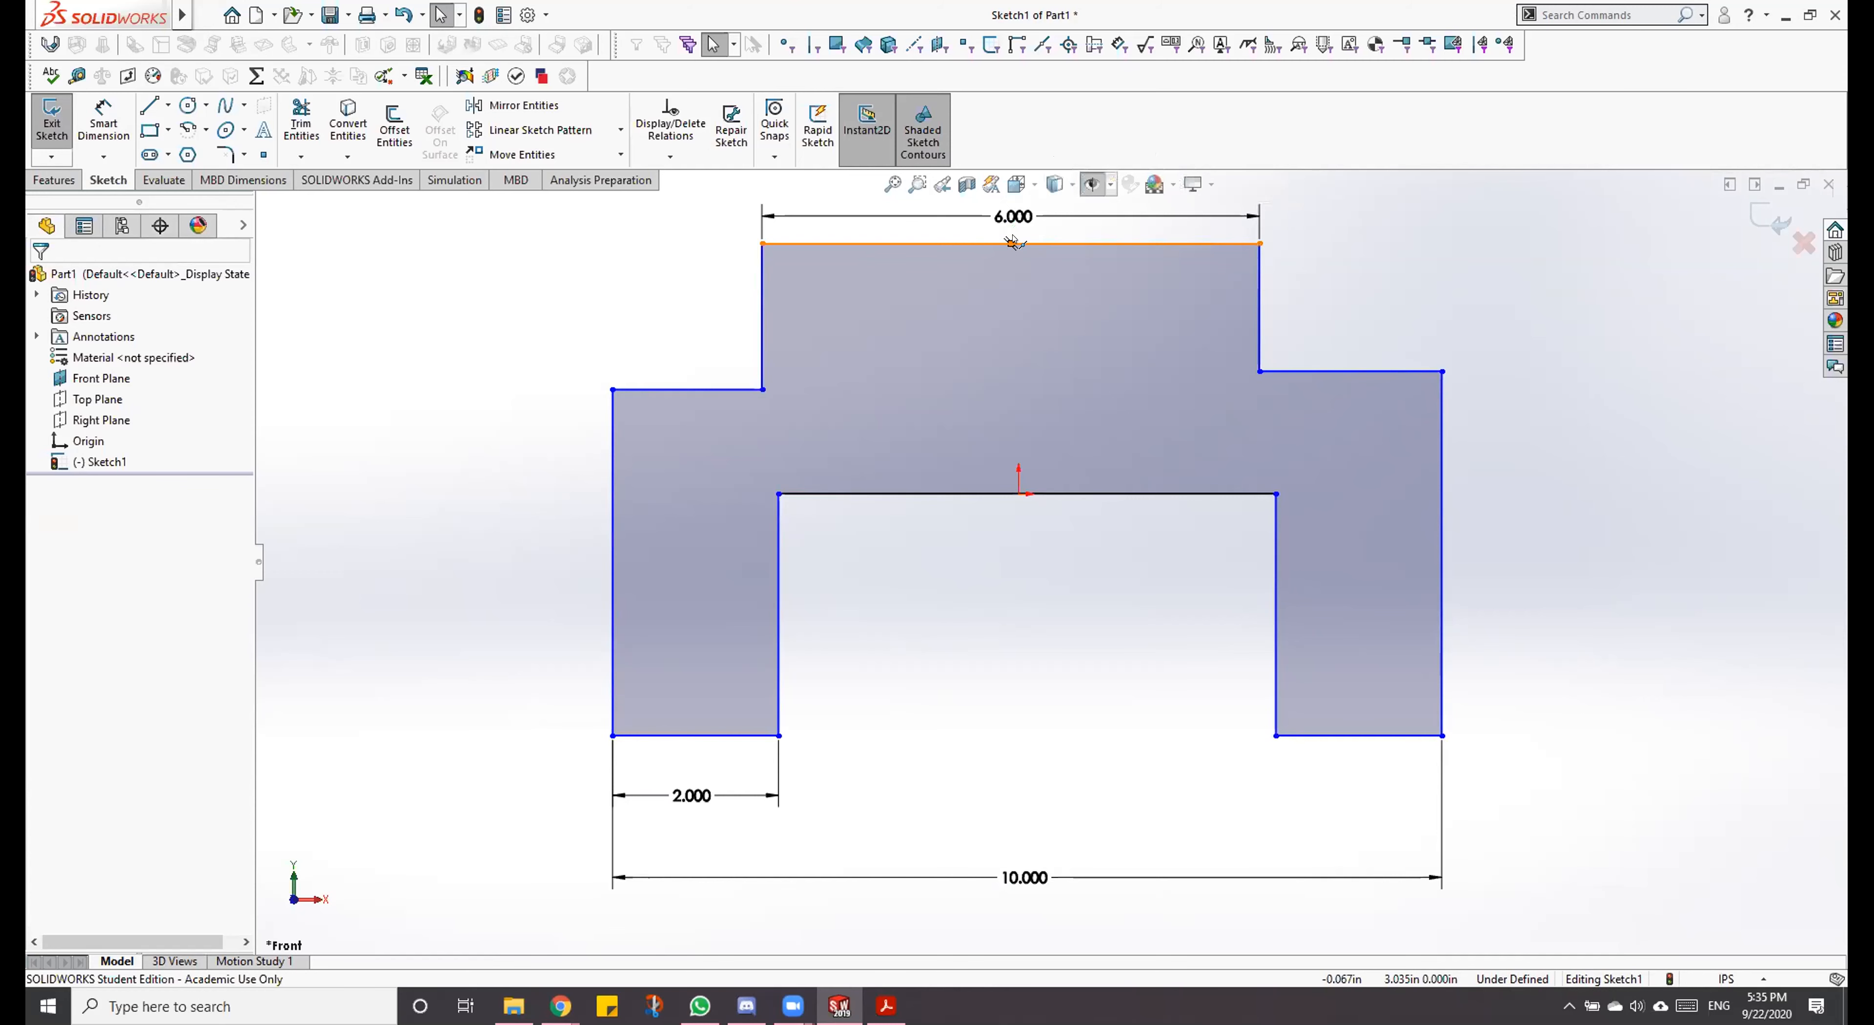
click(1009, 243)
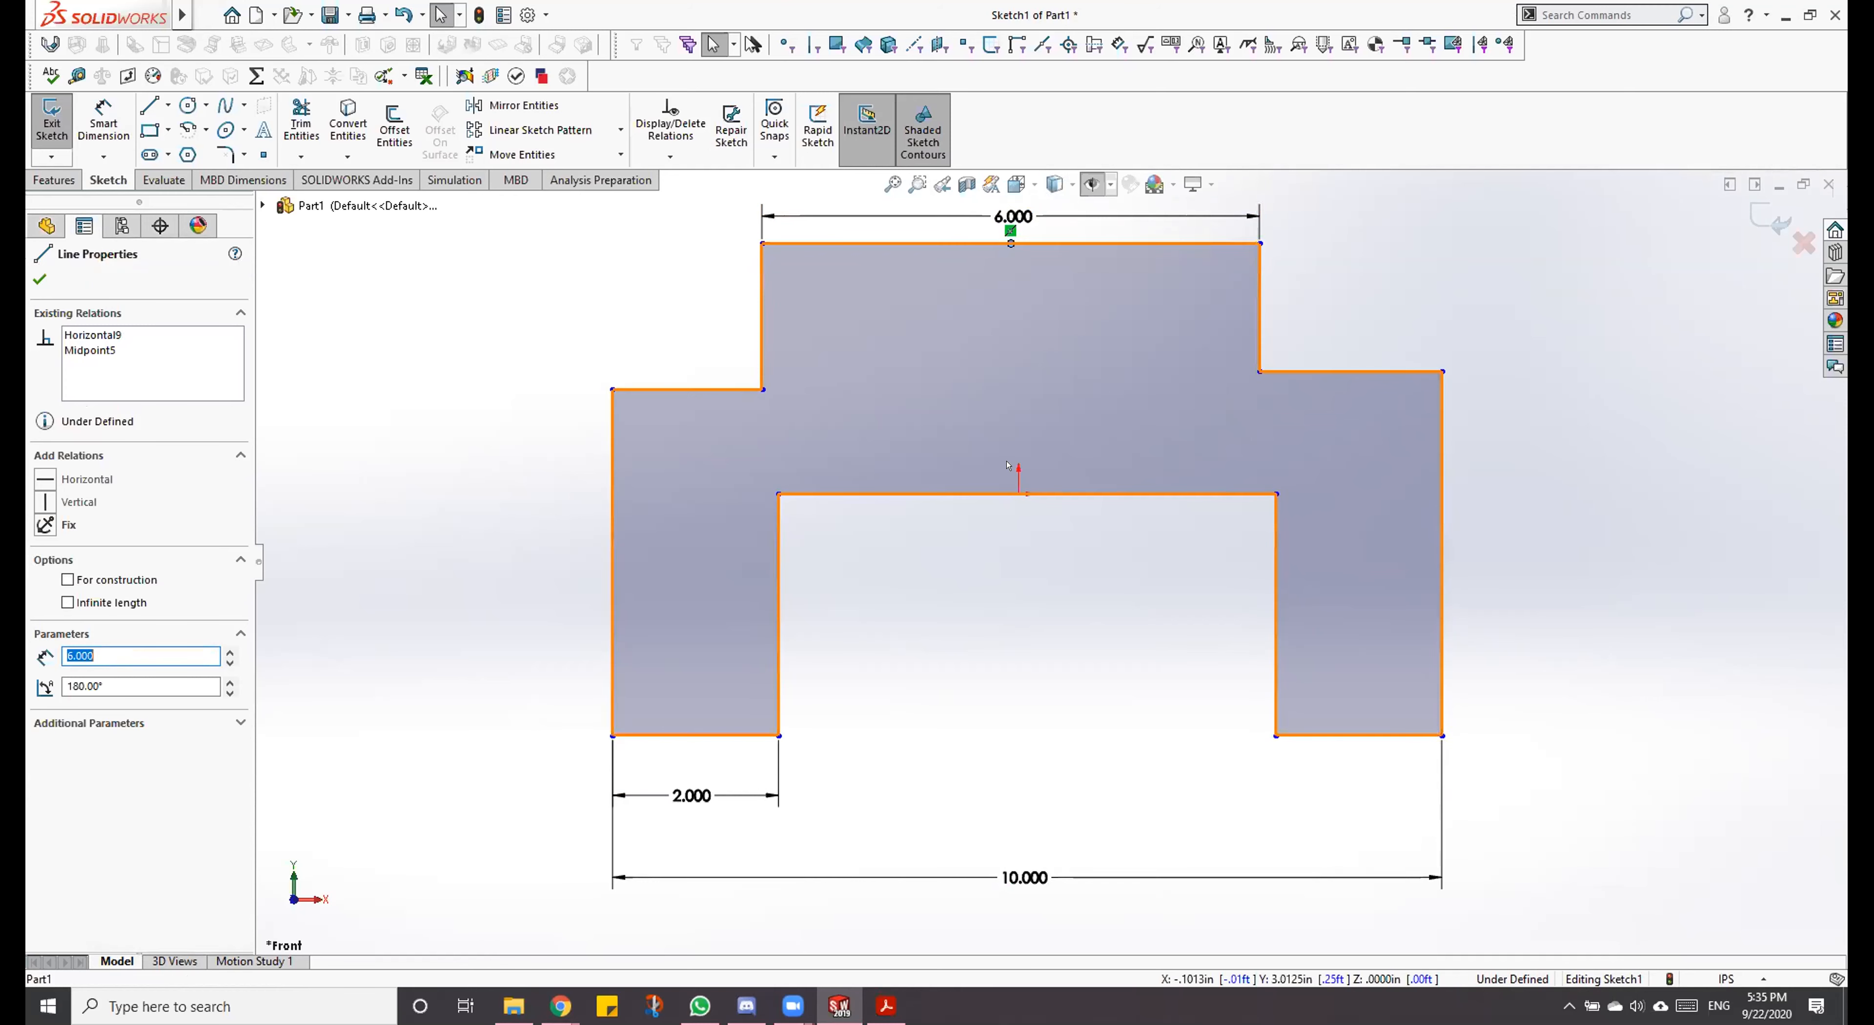
click(1018, 493)
ctrl+click(1019, 494)
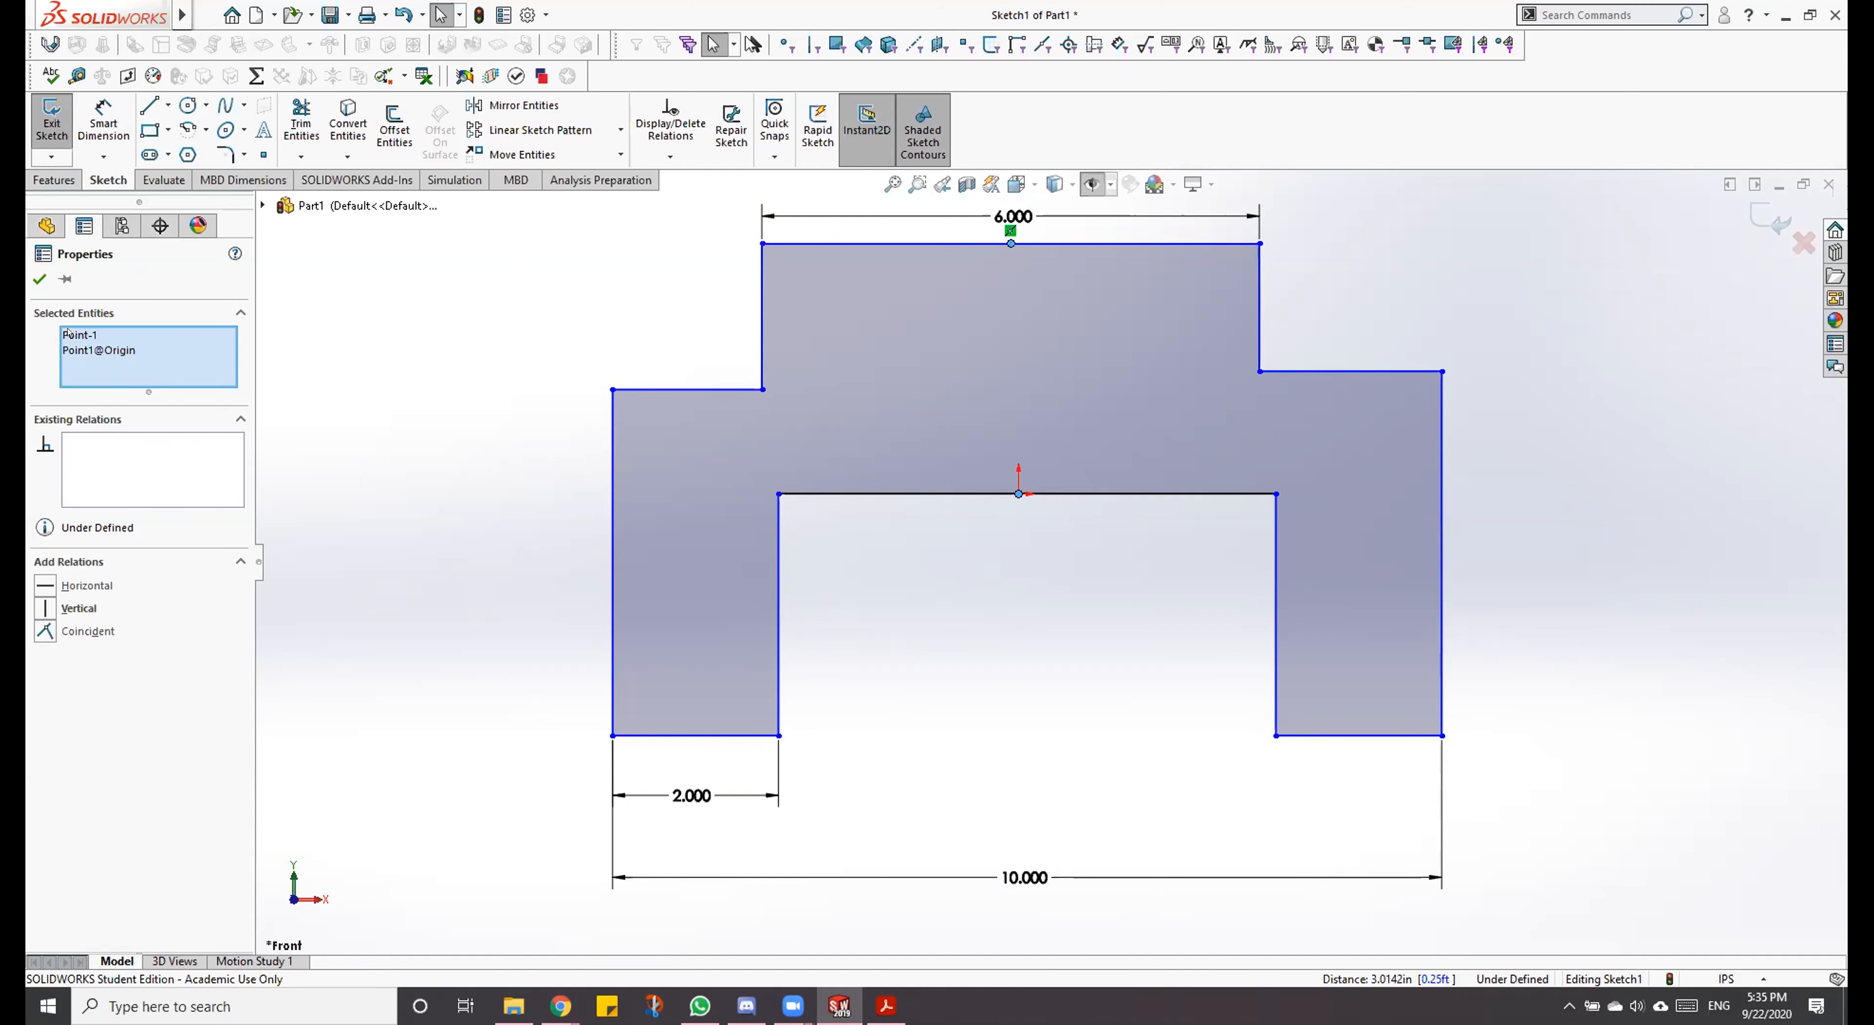
ctrl+click(953, 245)
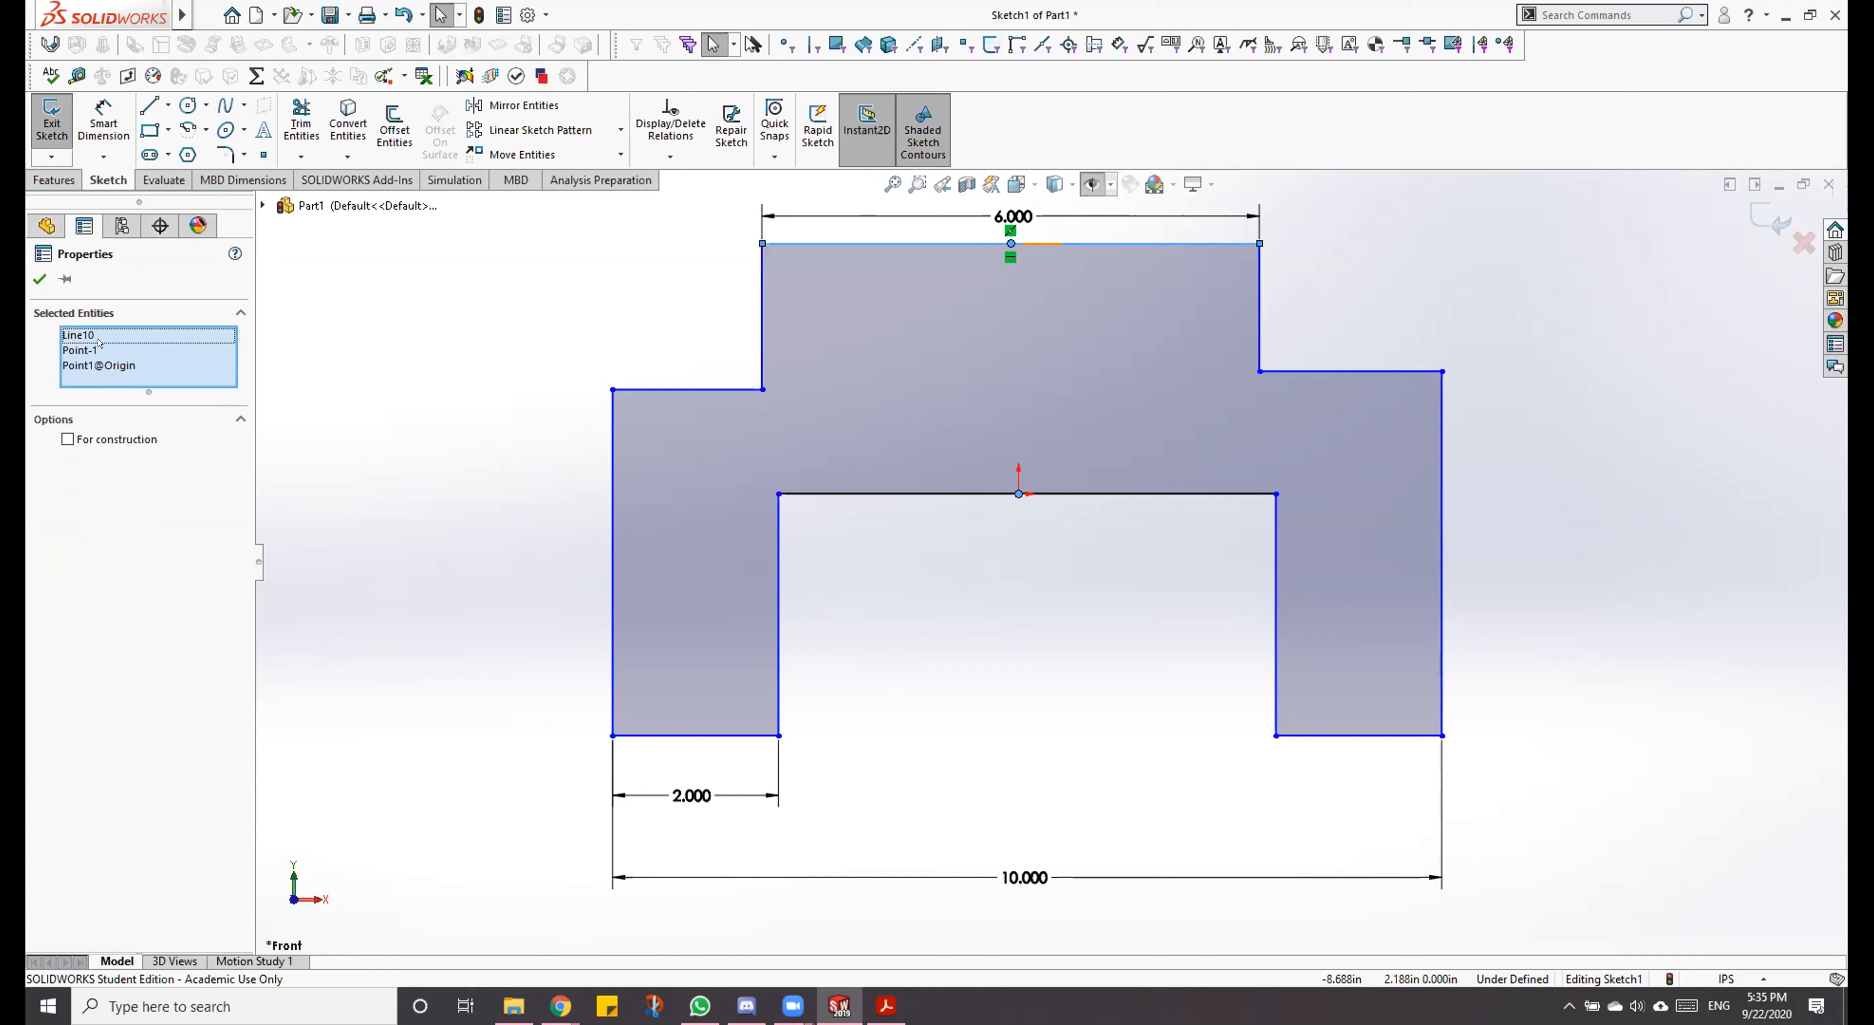
click(64, 330)
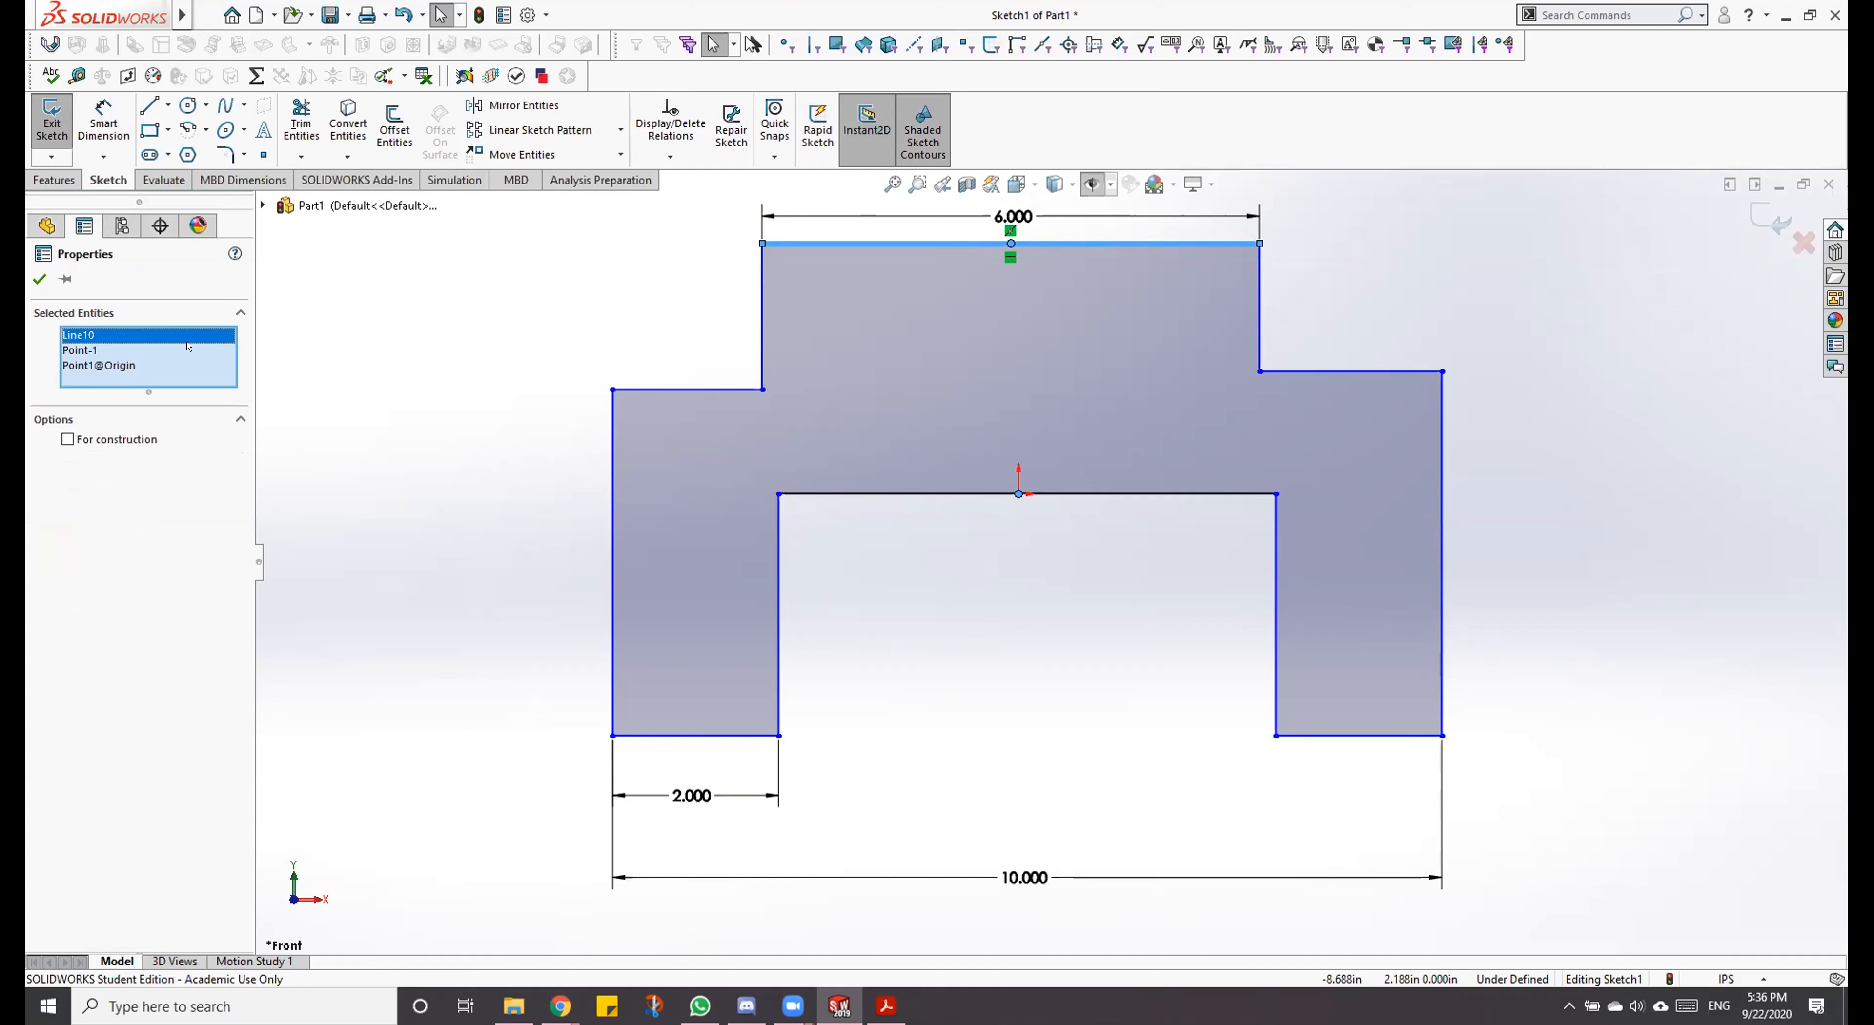
key(Delete)
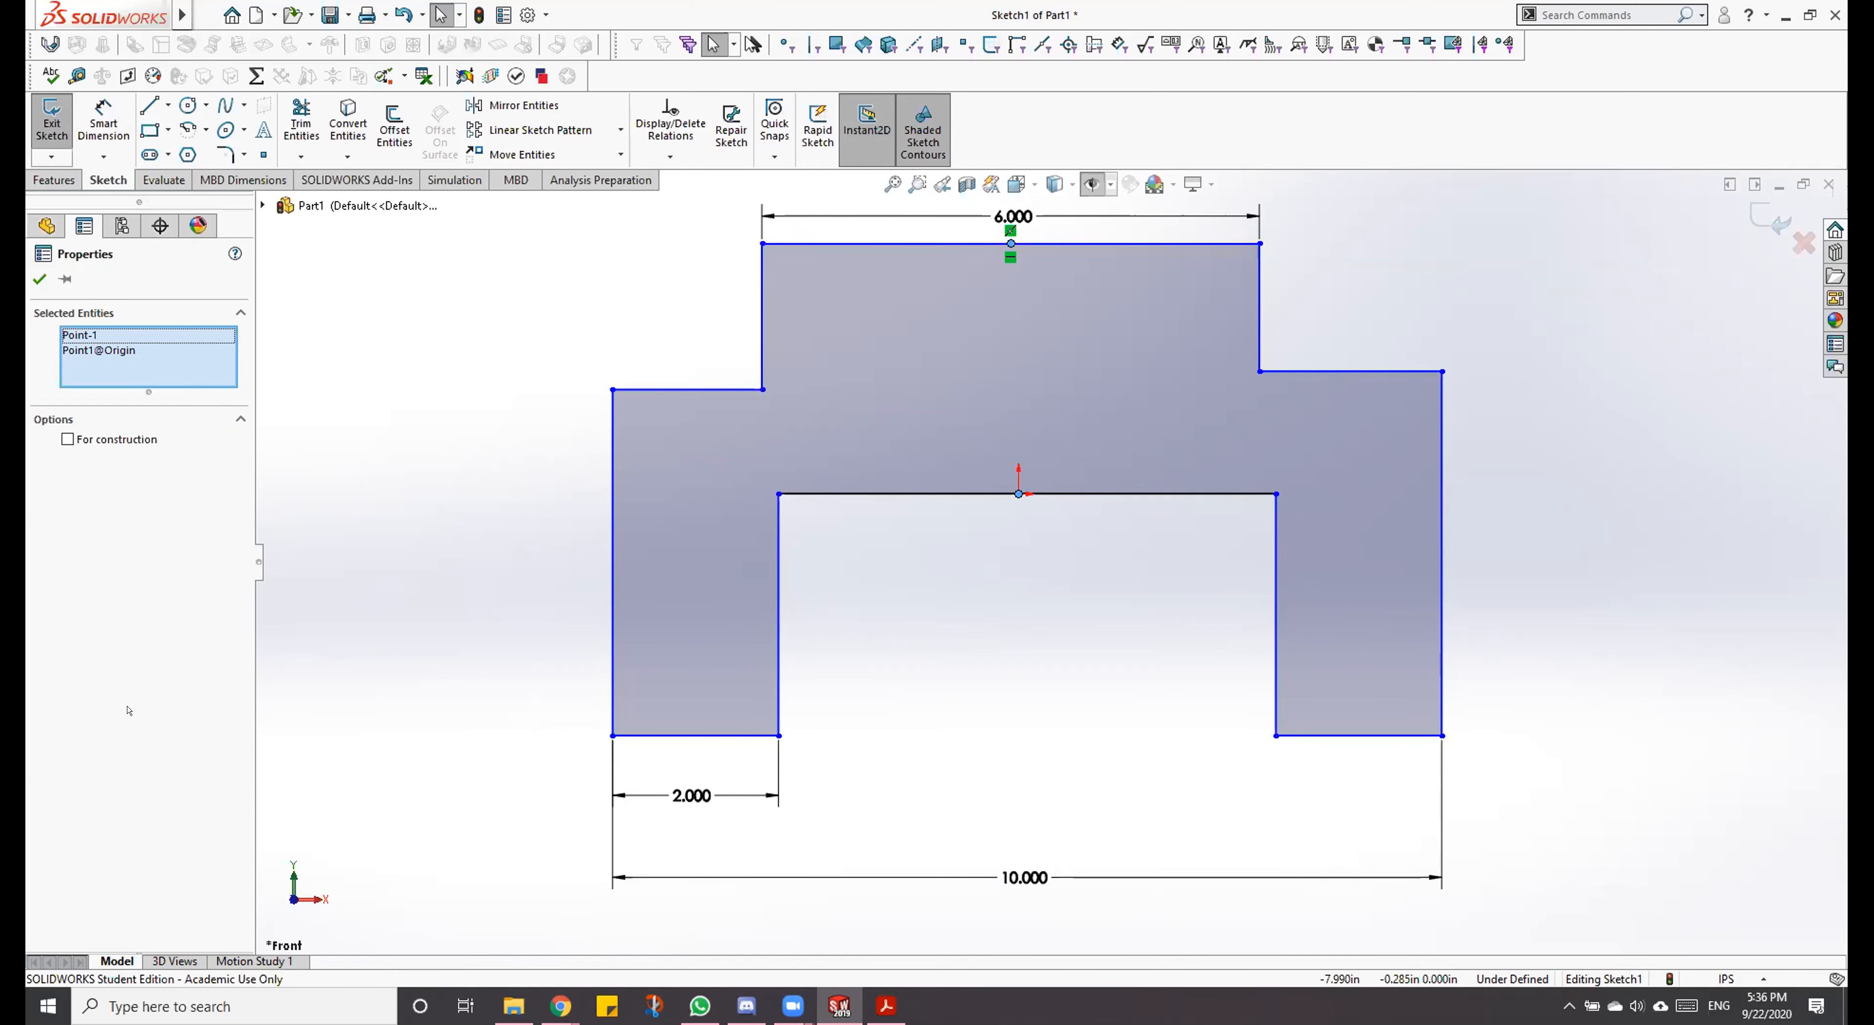
click(1115, 572)
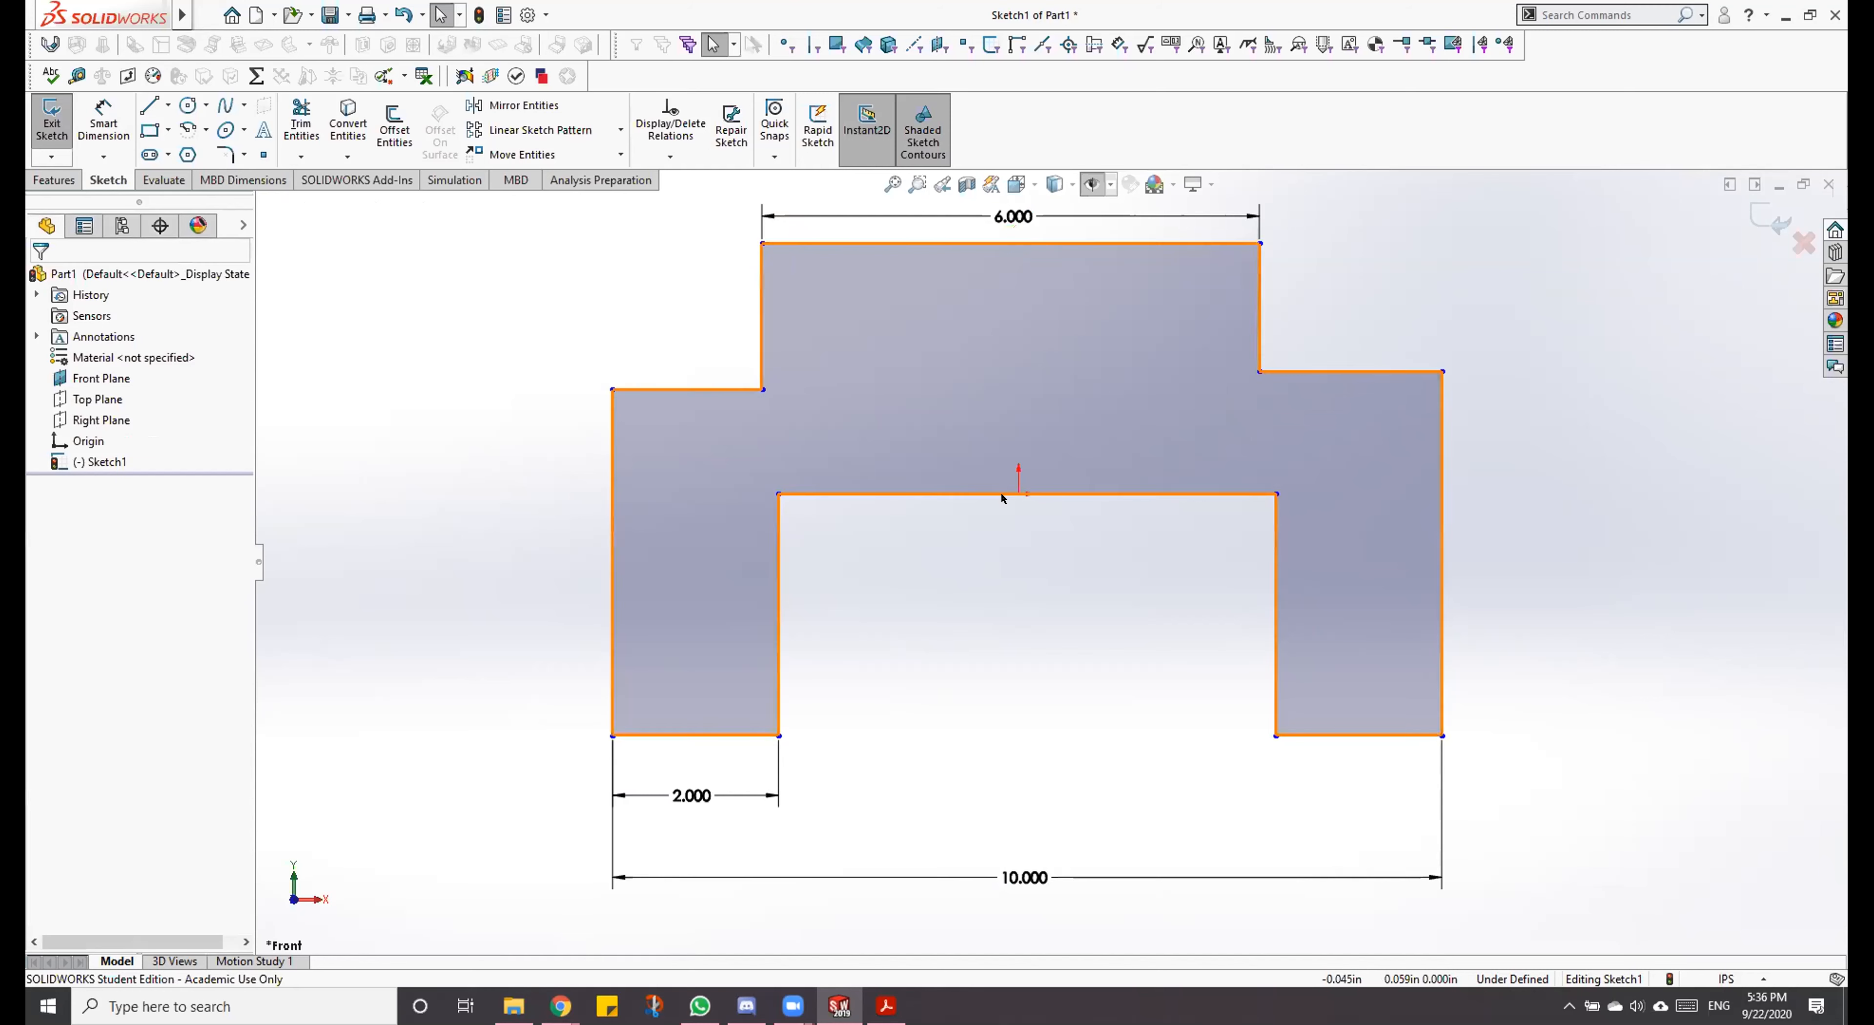
Step: Add a Vertical relation between the midpoint of the profile's top line and the origin
click(1011, 242)
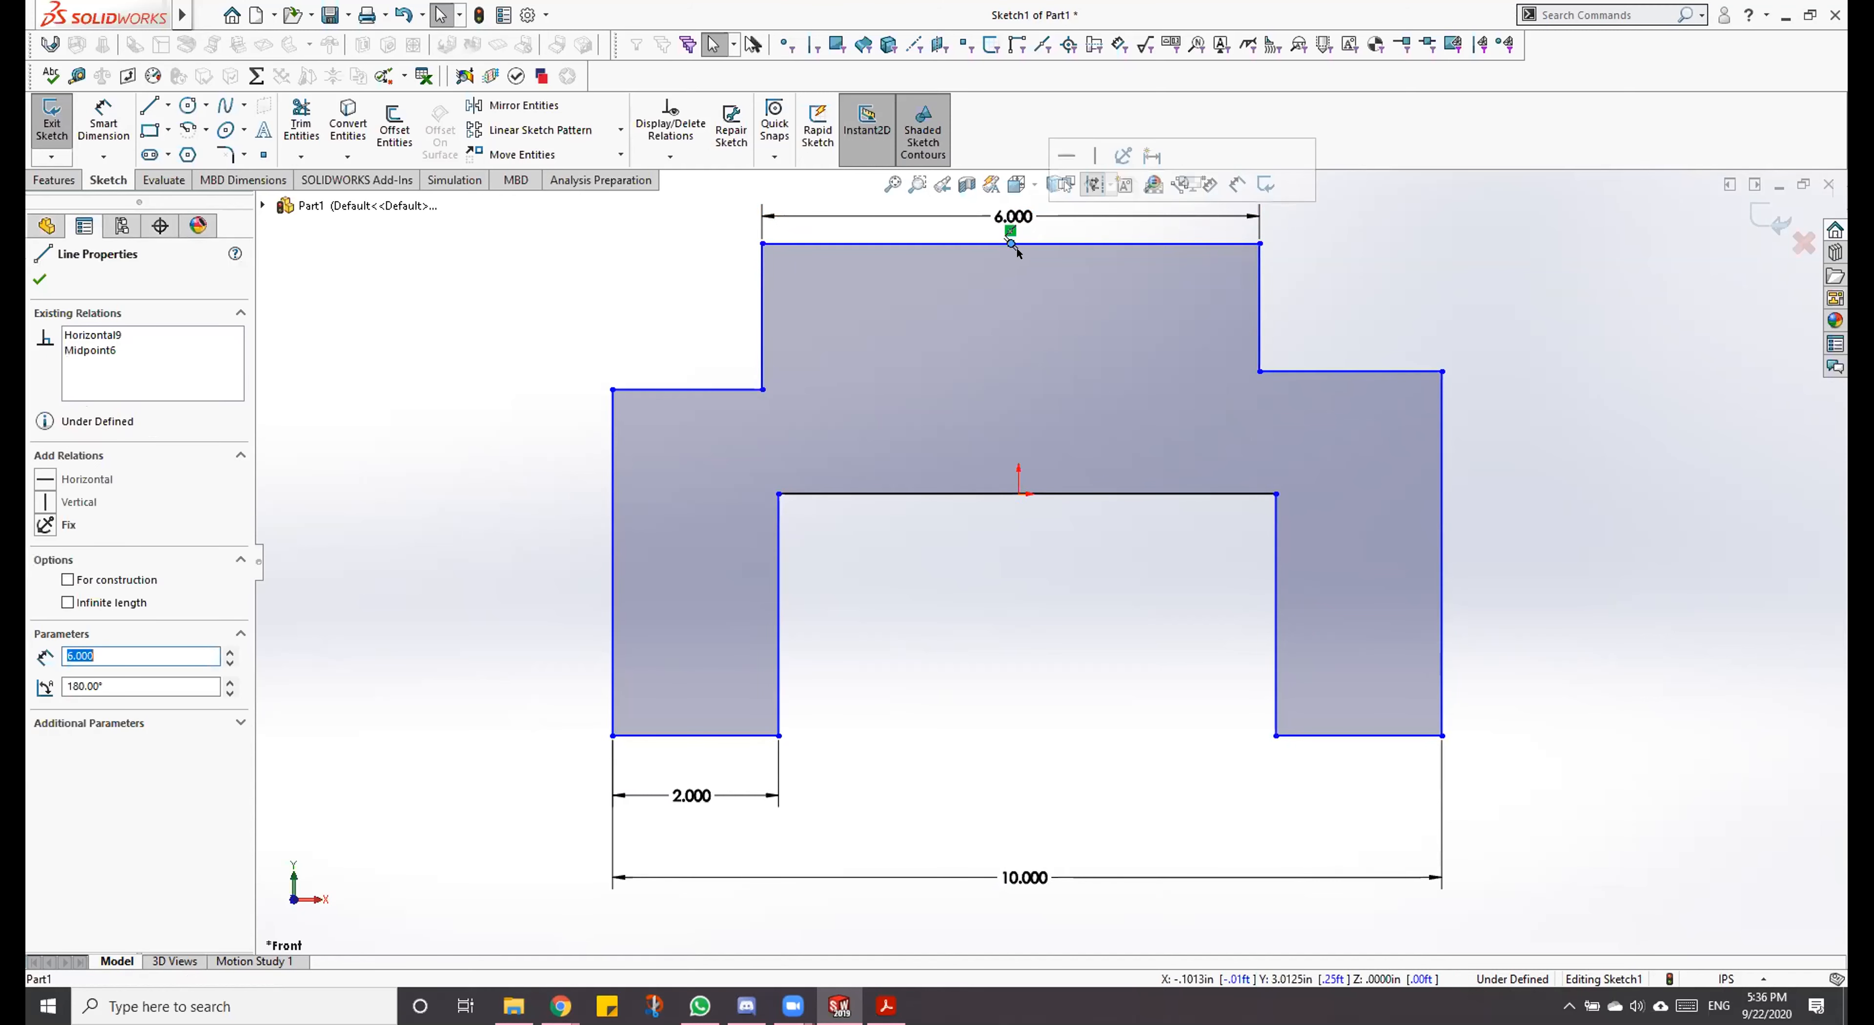
ctrl+click(1017, 493)
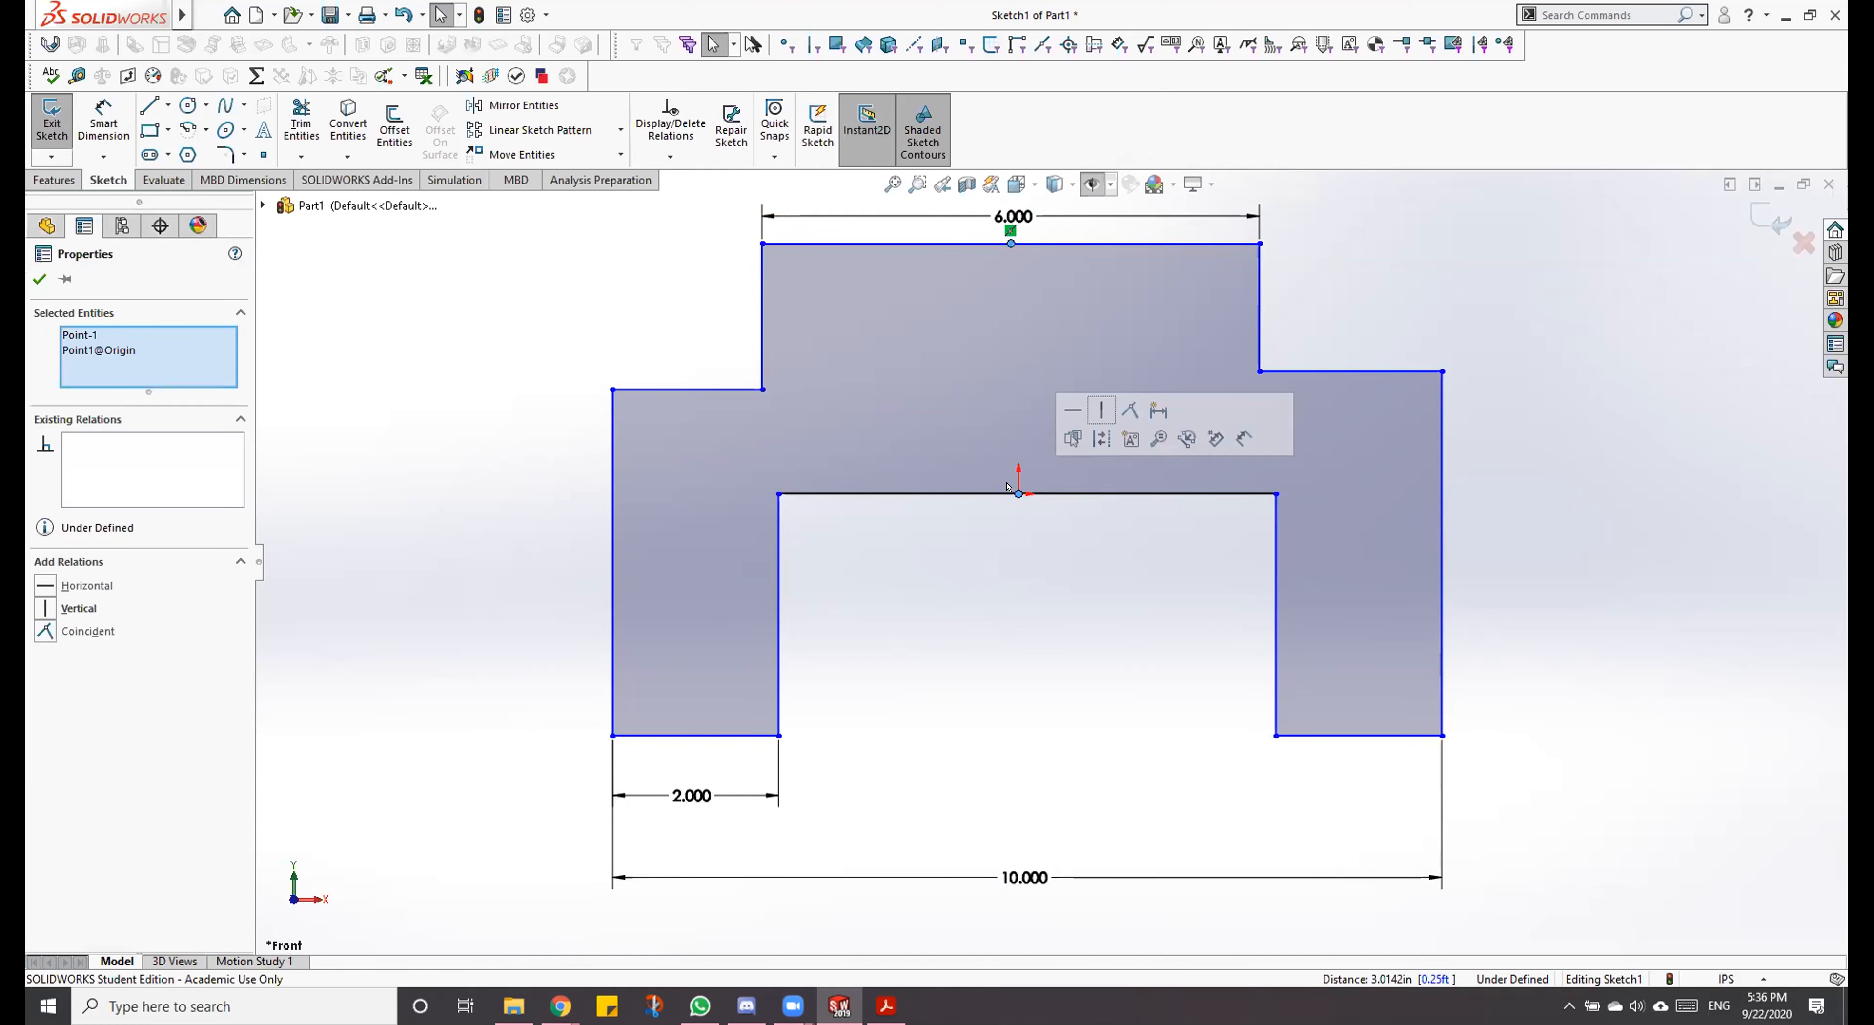
click(40, 597)
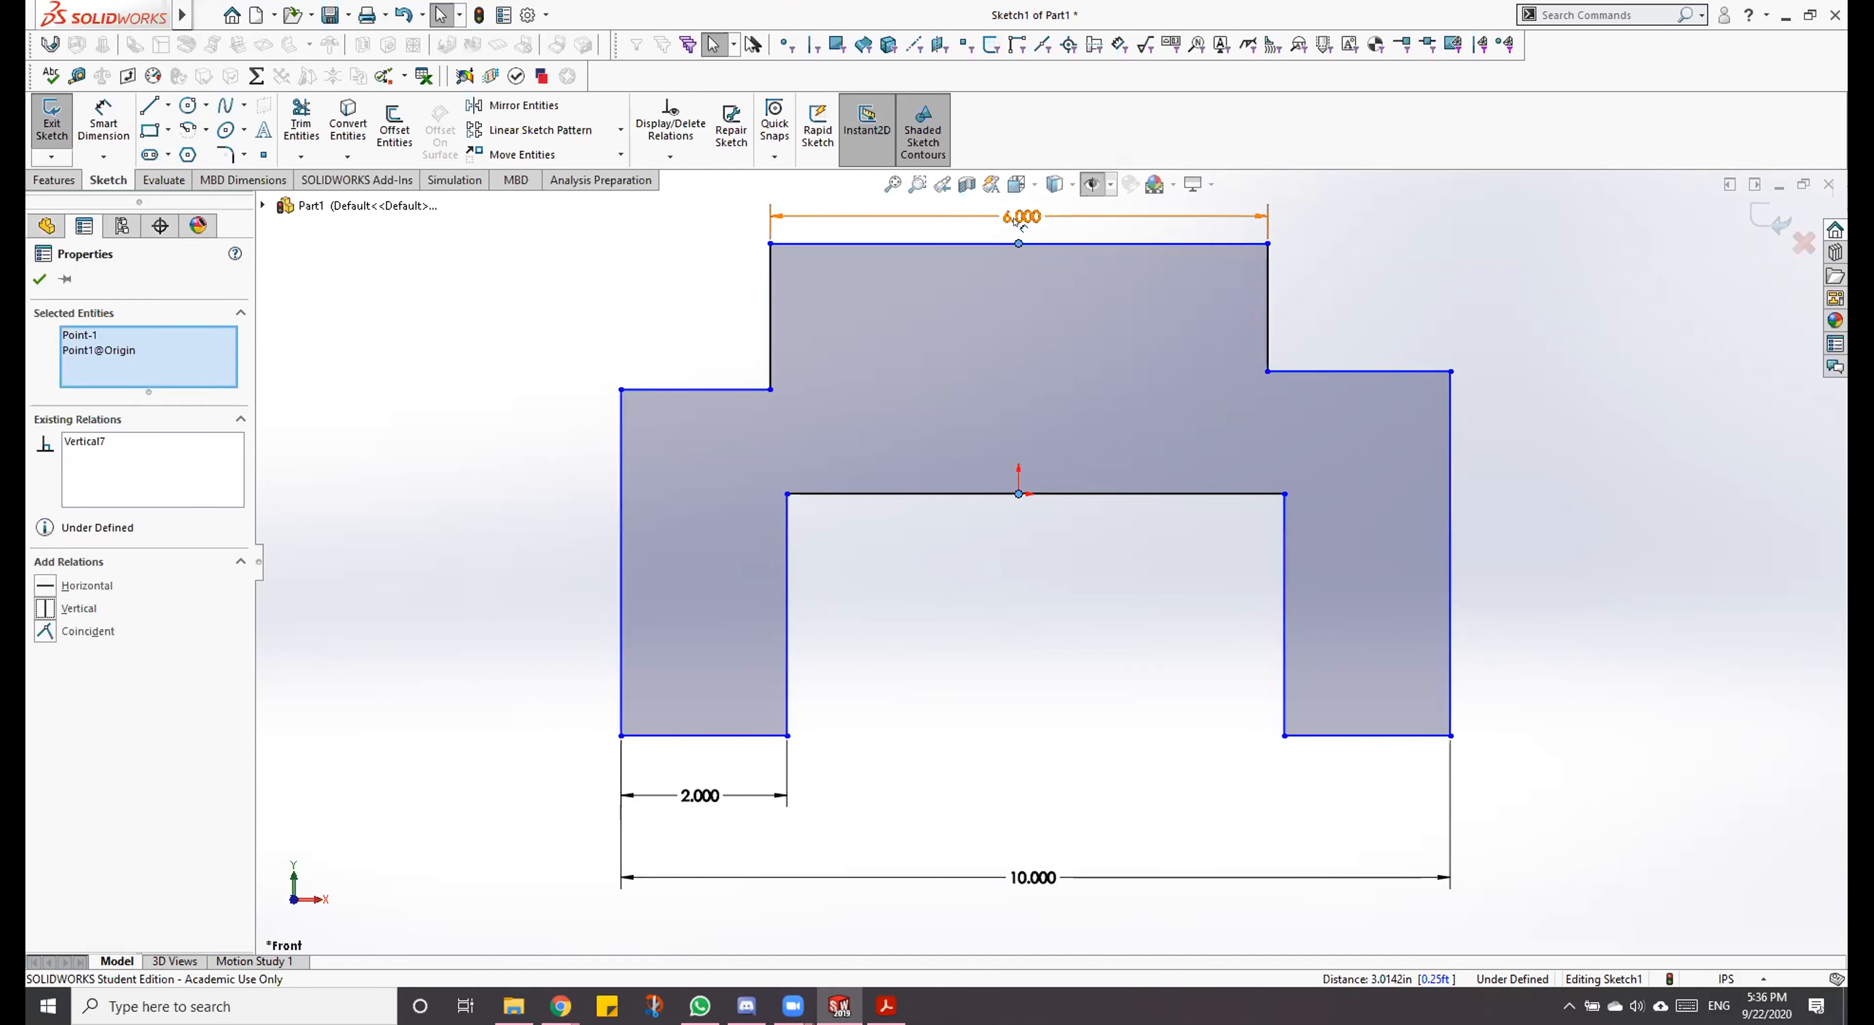
click(1079, 581)
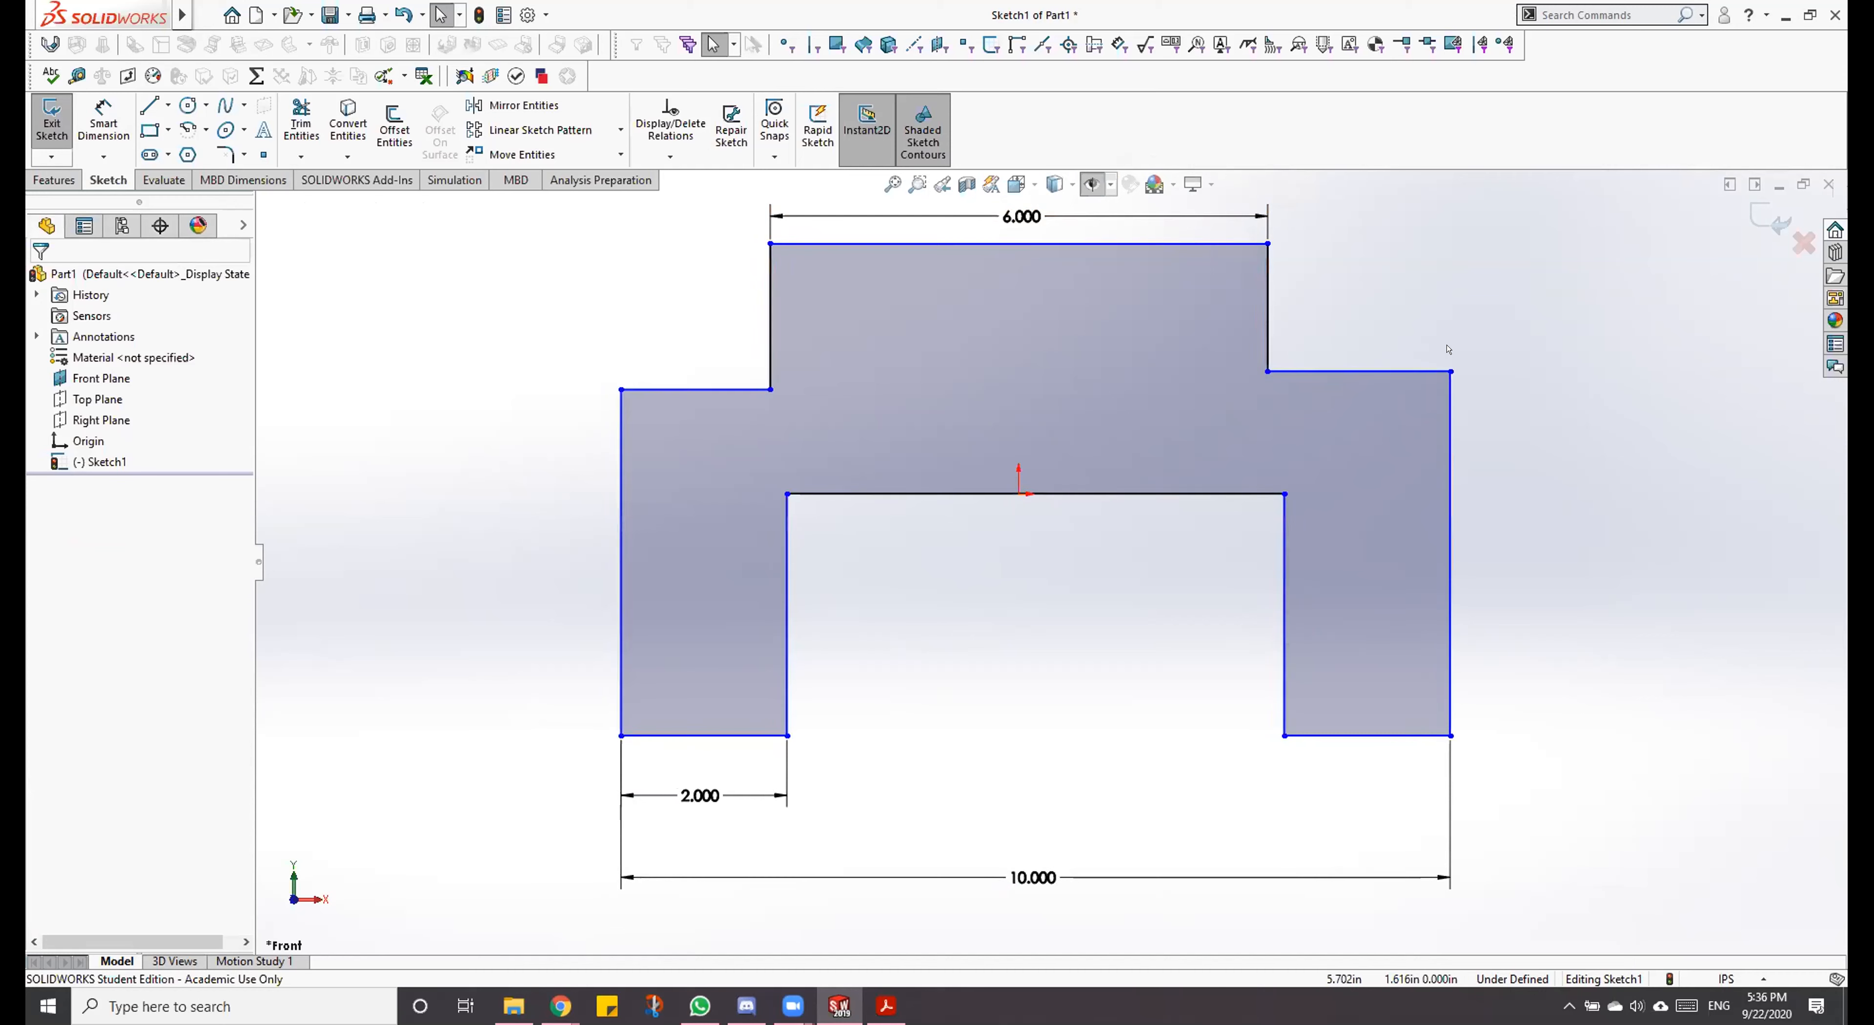
Step: Test how the lower body moves relative to the centred upper section by shifting the right shoulder's outer corner slightly
mouse_move(1451, 371)
mouse_down()
mouse_move(1109, 419)
mouse_move(1745, 406)
mouse_move(1137, 466)
mouse_move(1451, 437)
mouse_move(1323, 401)
mouse_move(1374, 433)
mouse_move(1582, 380)
mouse_move(1431, 406)
mouse_move(1439, 378)
mouse_up()
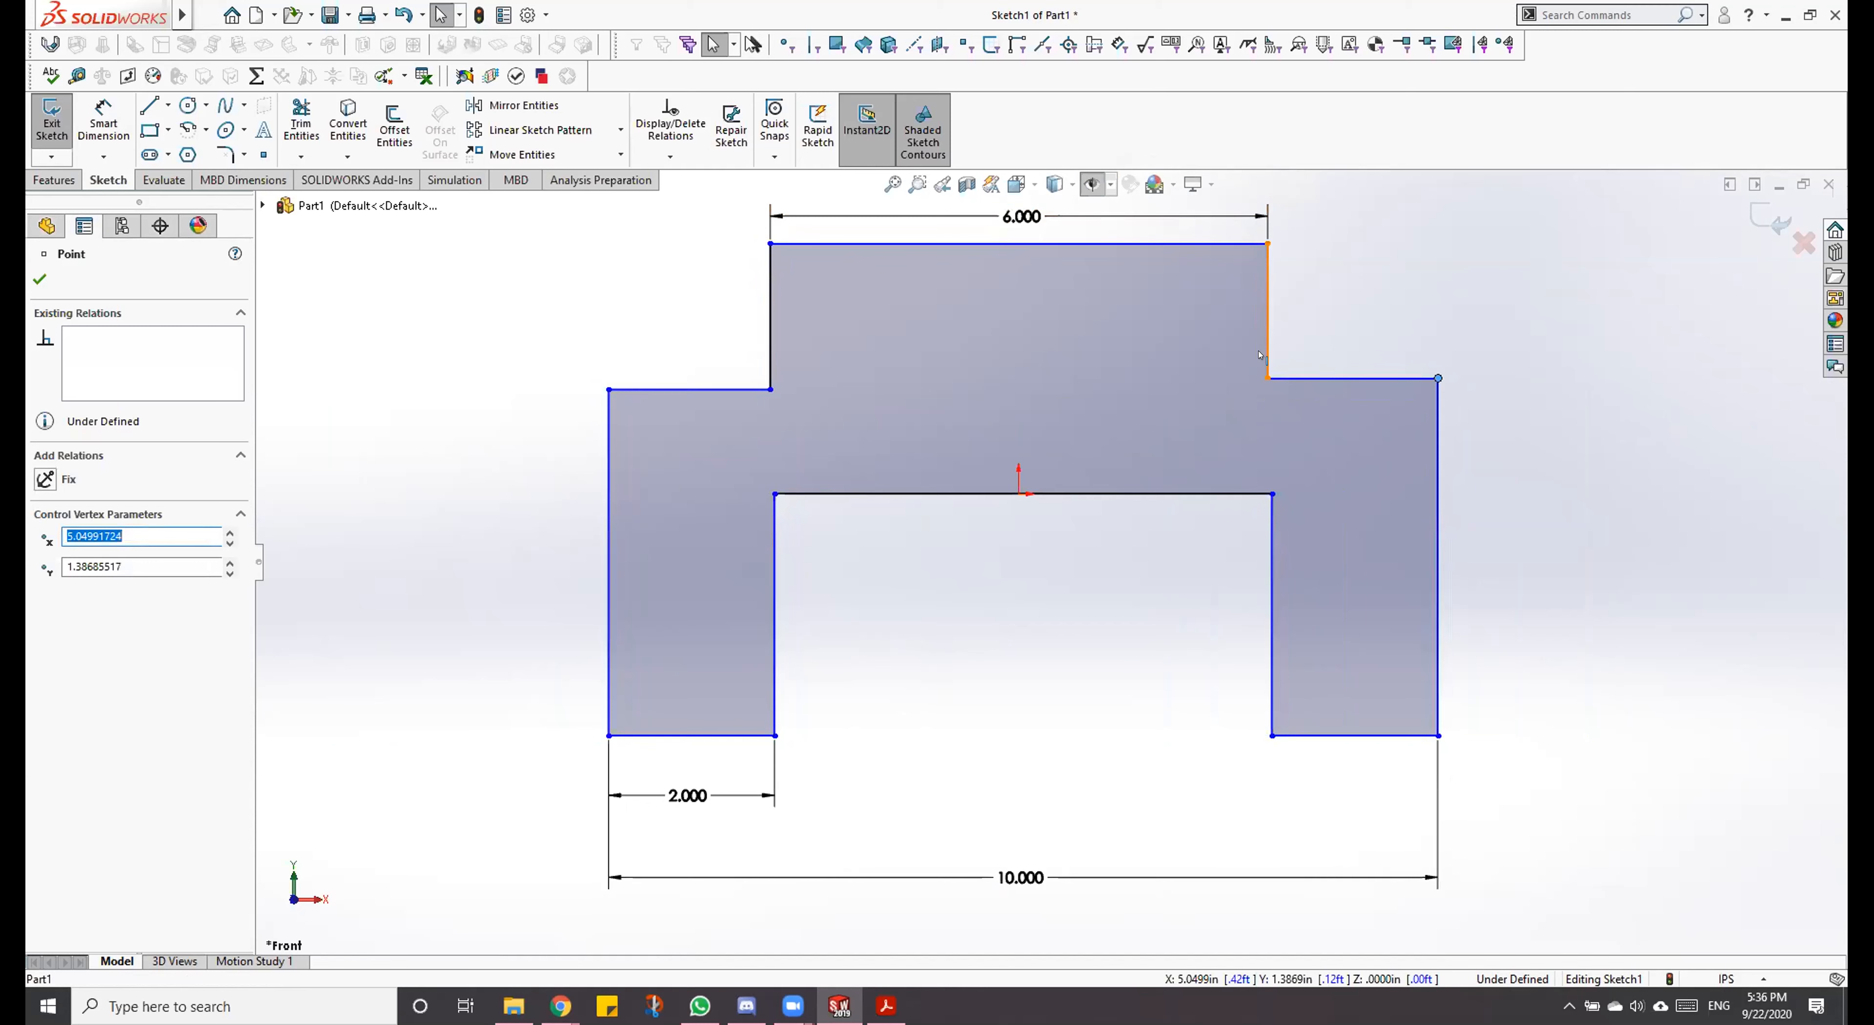
click(1250, 314)
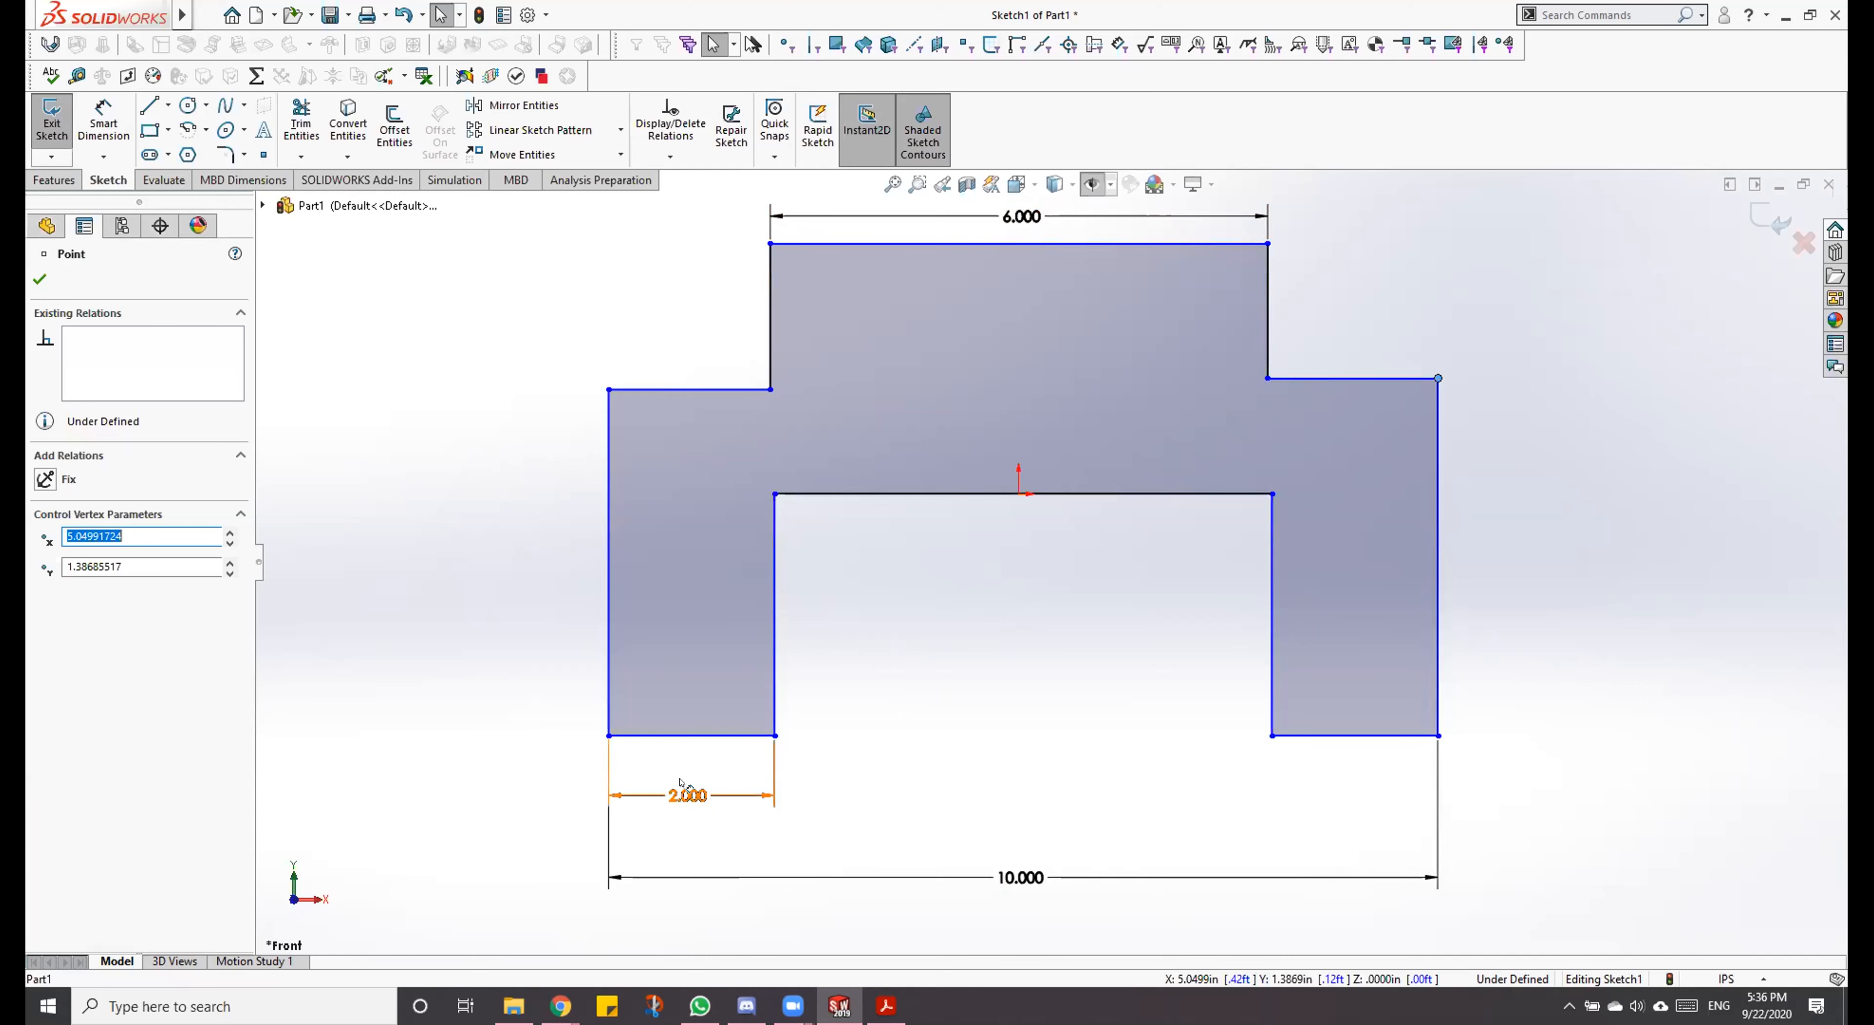
key(Escape)
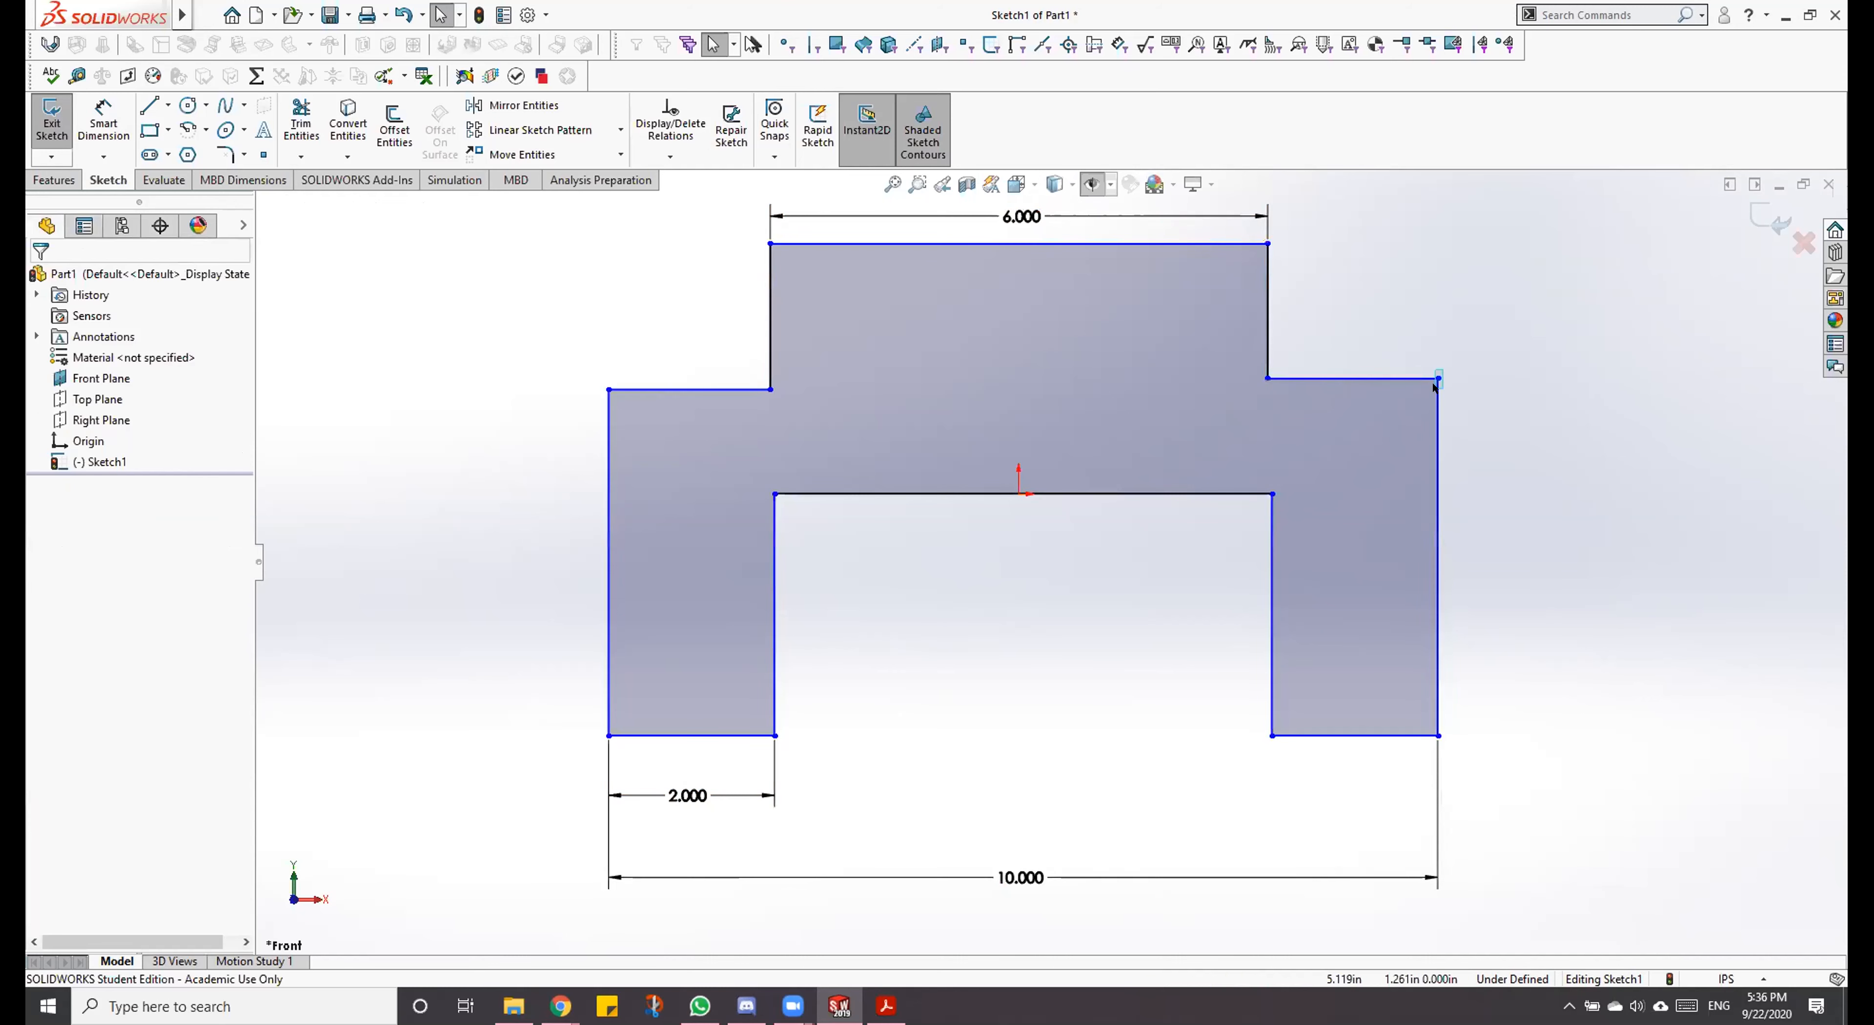
mouse_move(1436, 381)
mouse_down()
mouse_move(1452, 536)
mouse_move(1472, 218)
mouse_move(1447, 524)
mouse_move(1443, 352)
mouse_move(1445, 382)
mouse_up()
click(1312, 227)
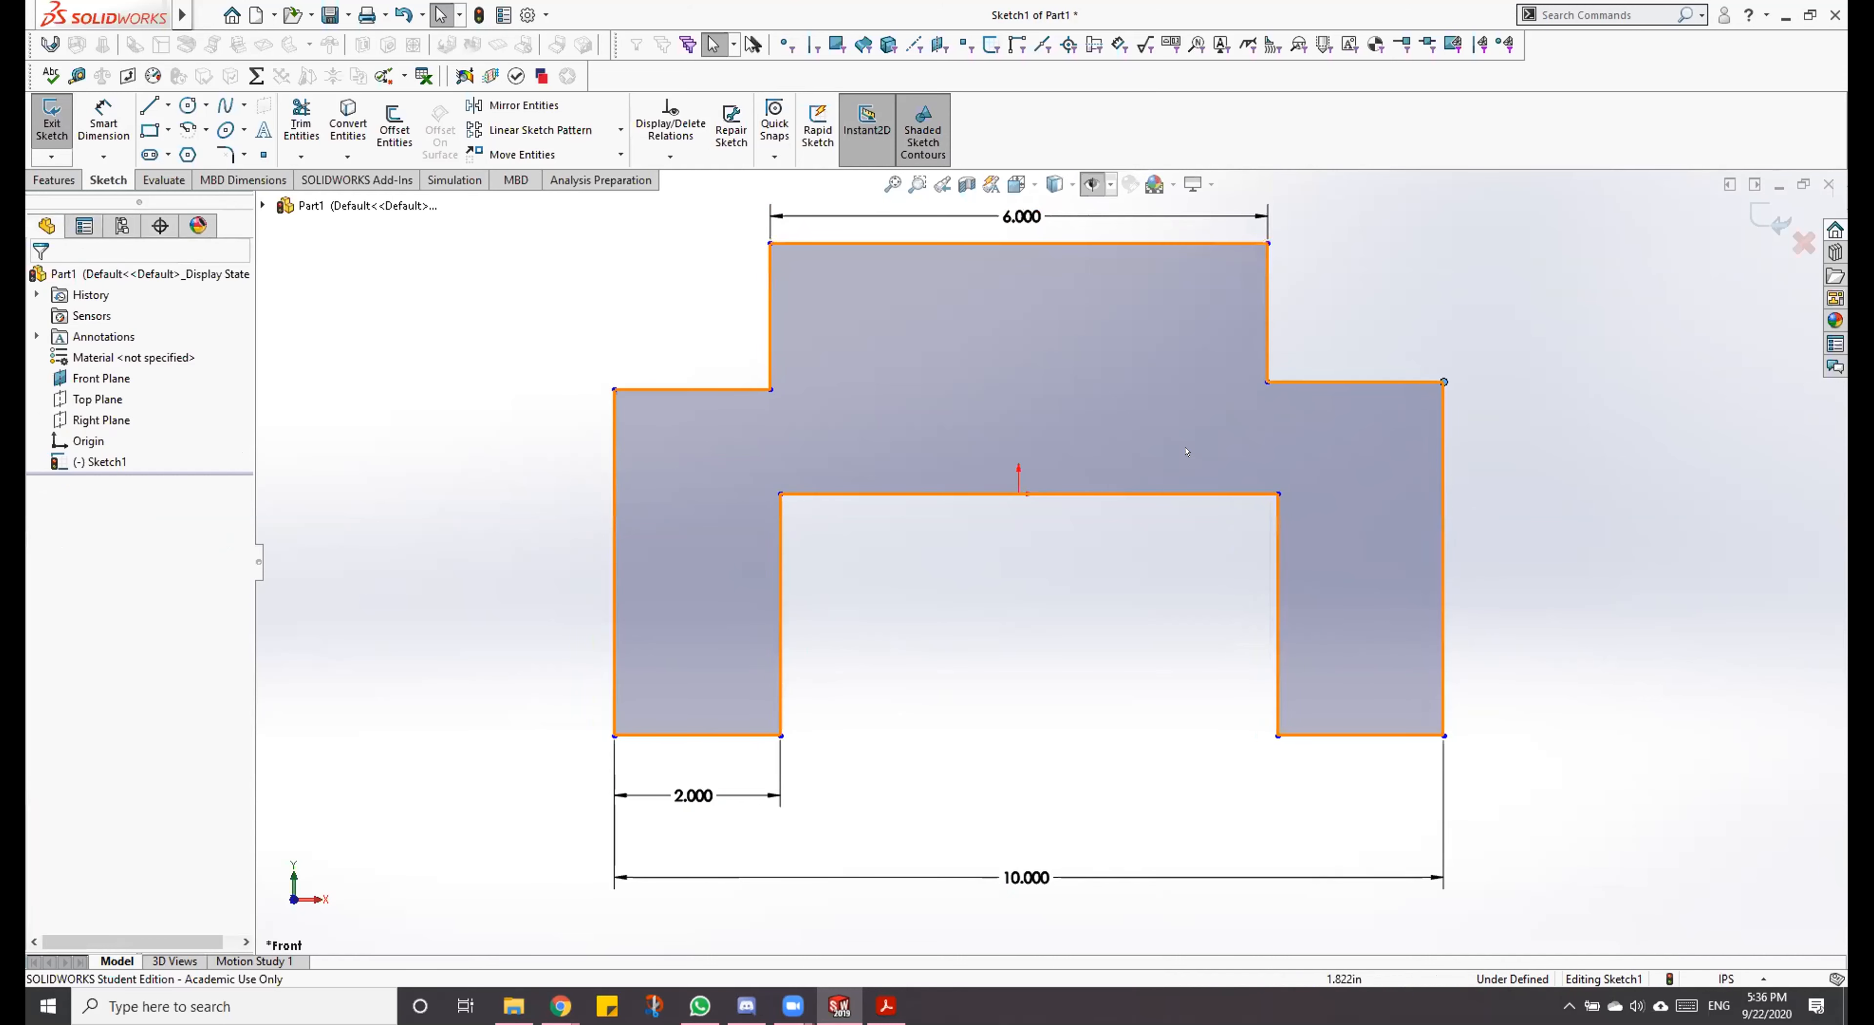
Step: Make the left and right shoulder lines collinear, and test the relation by moving the right shoulder's outer corner
click(1336, 384)
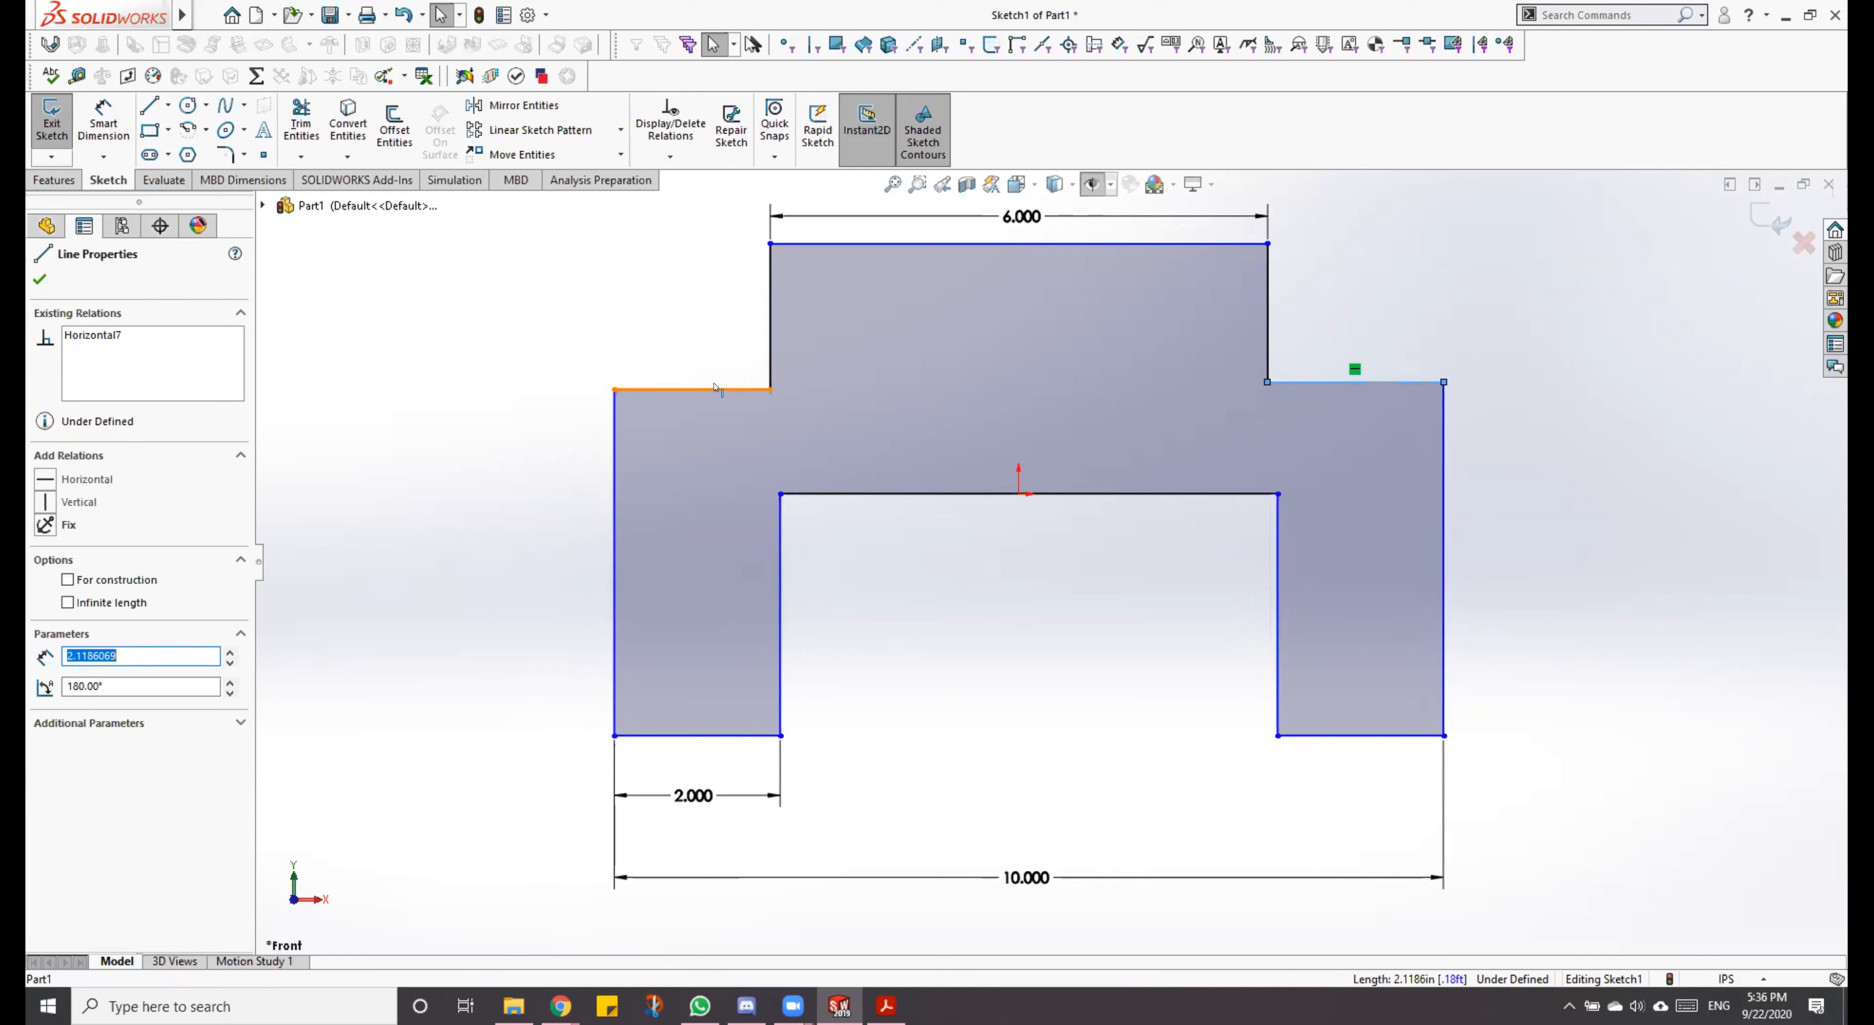
ctrl+click(698, 390)
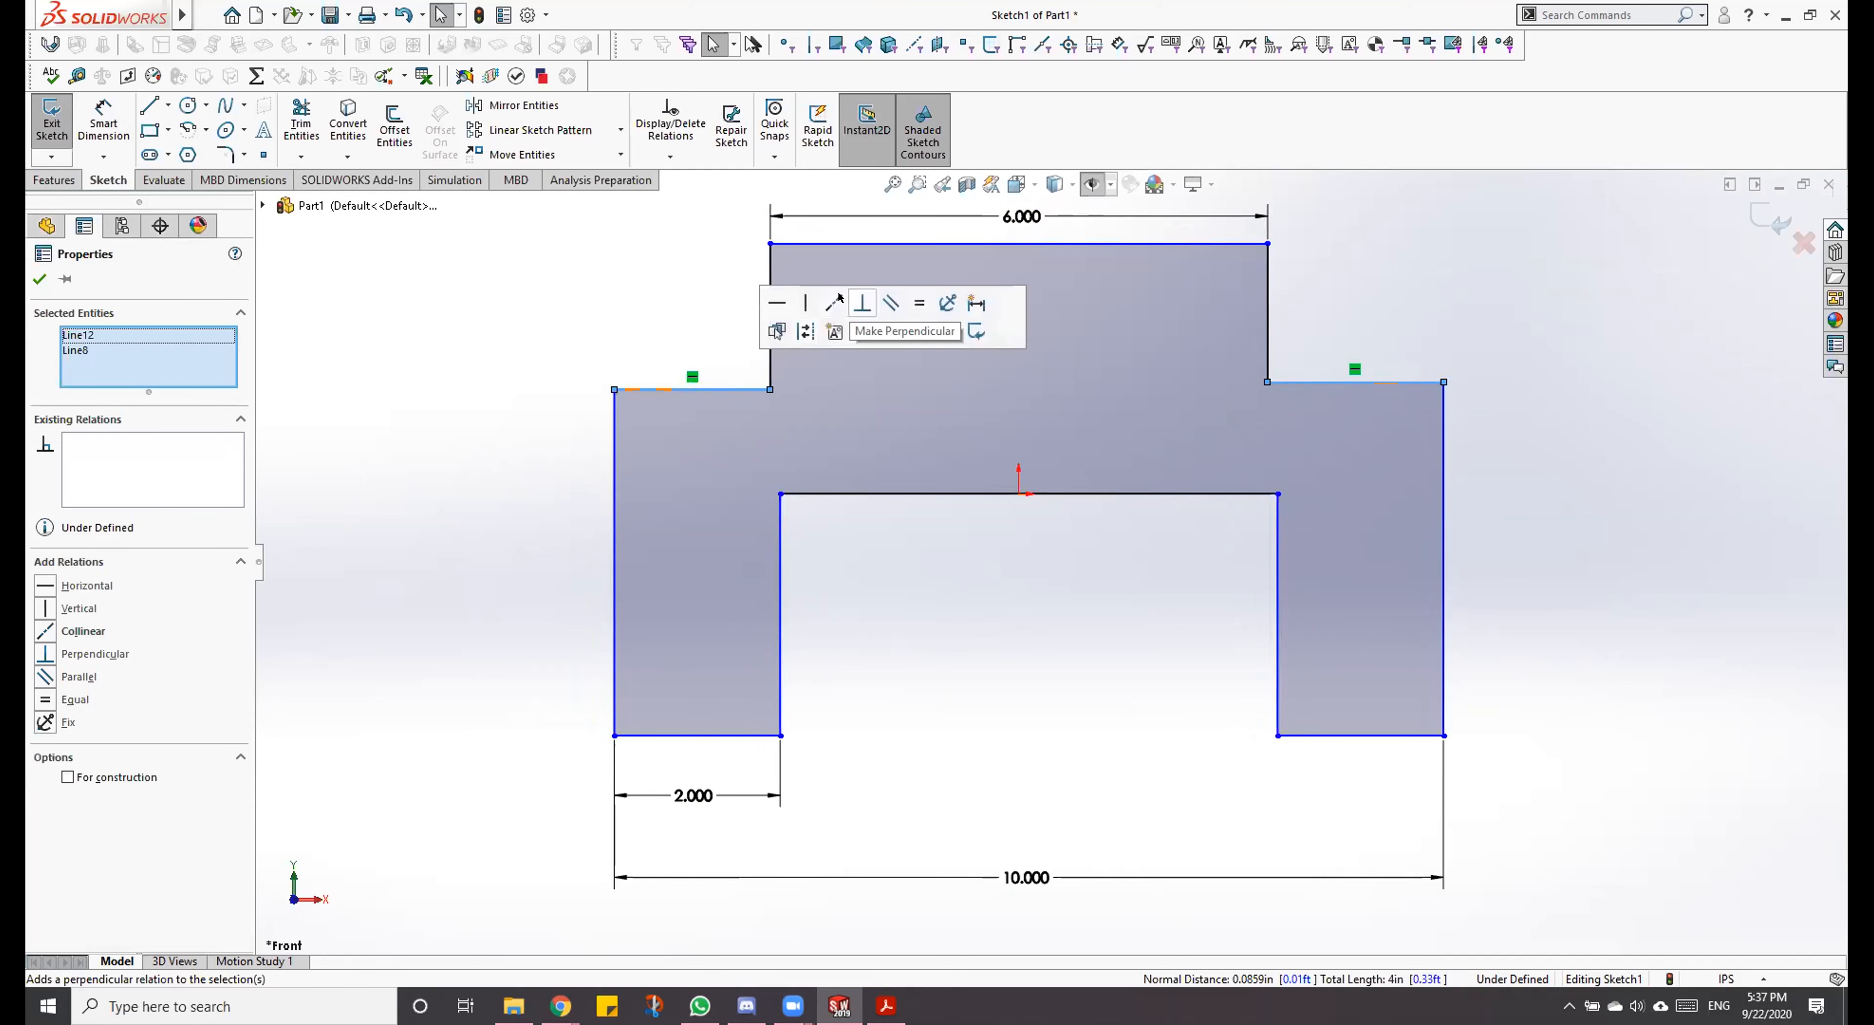
click(825, 305)
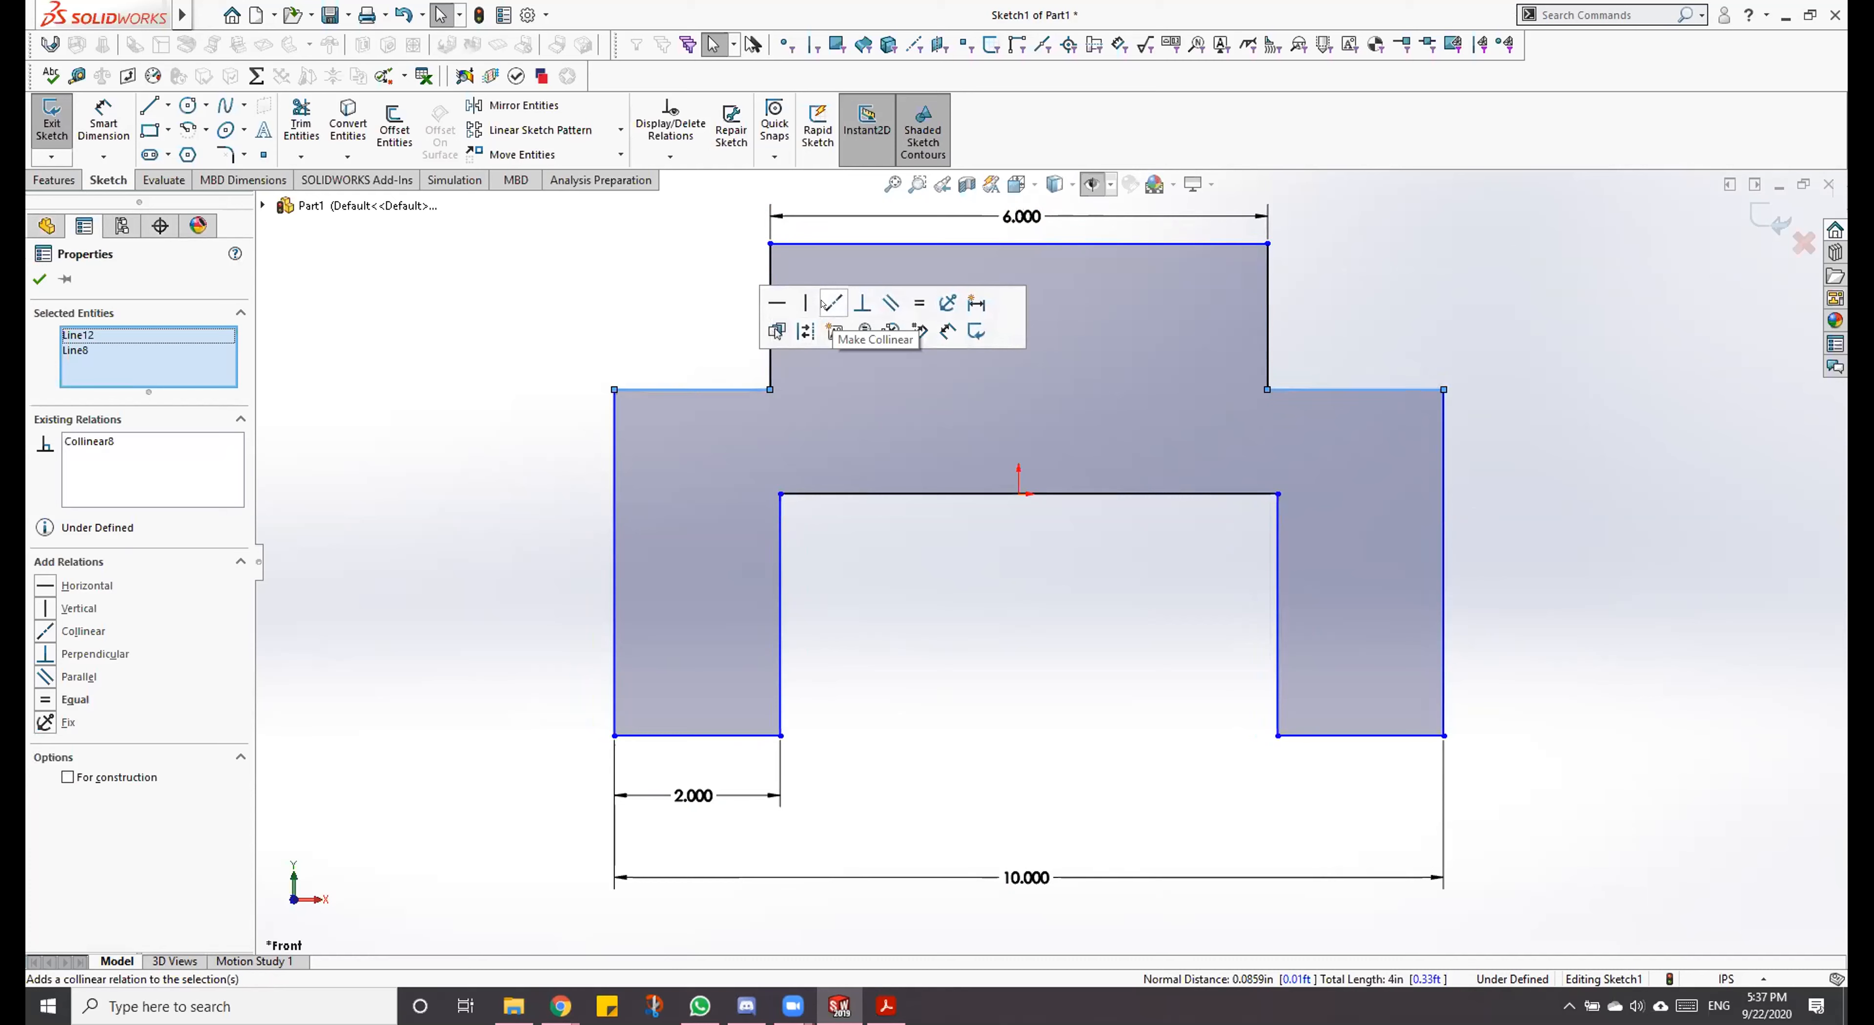
click(655, 318)
drag(1444, 390, 1361, 357)
click(875, 569)
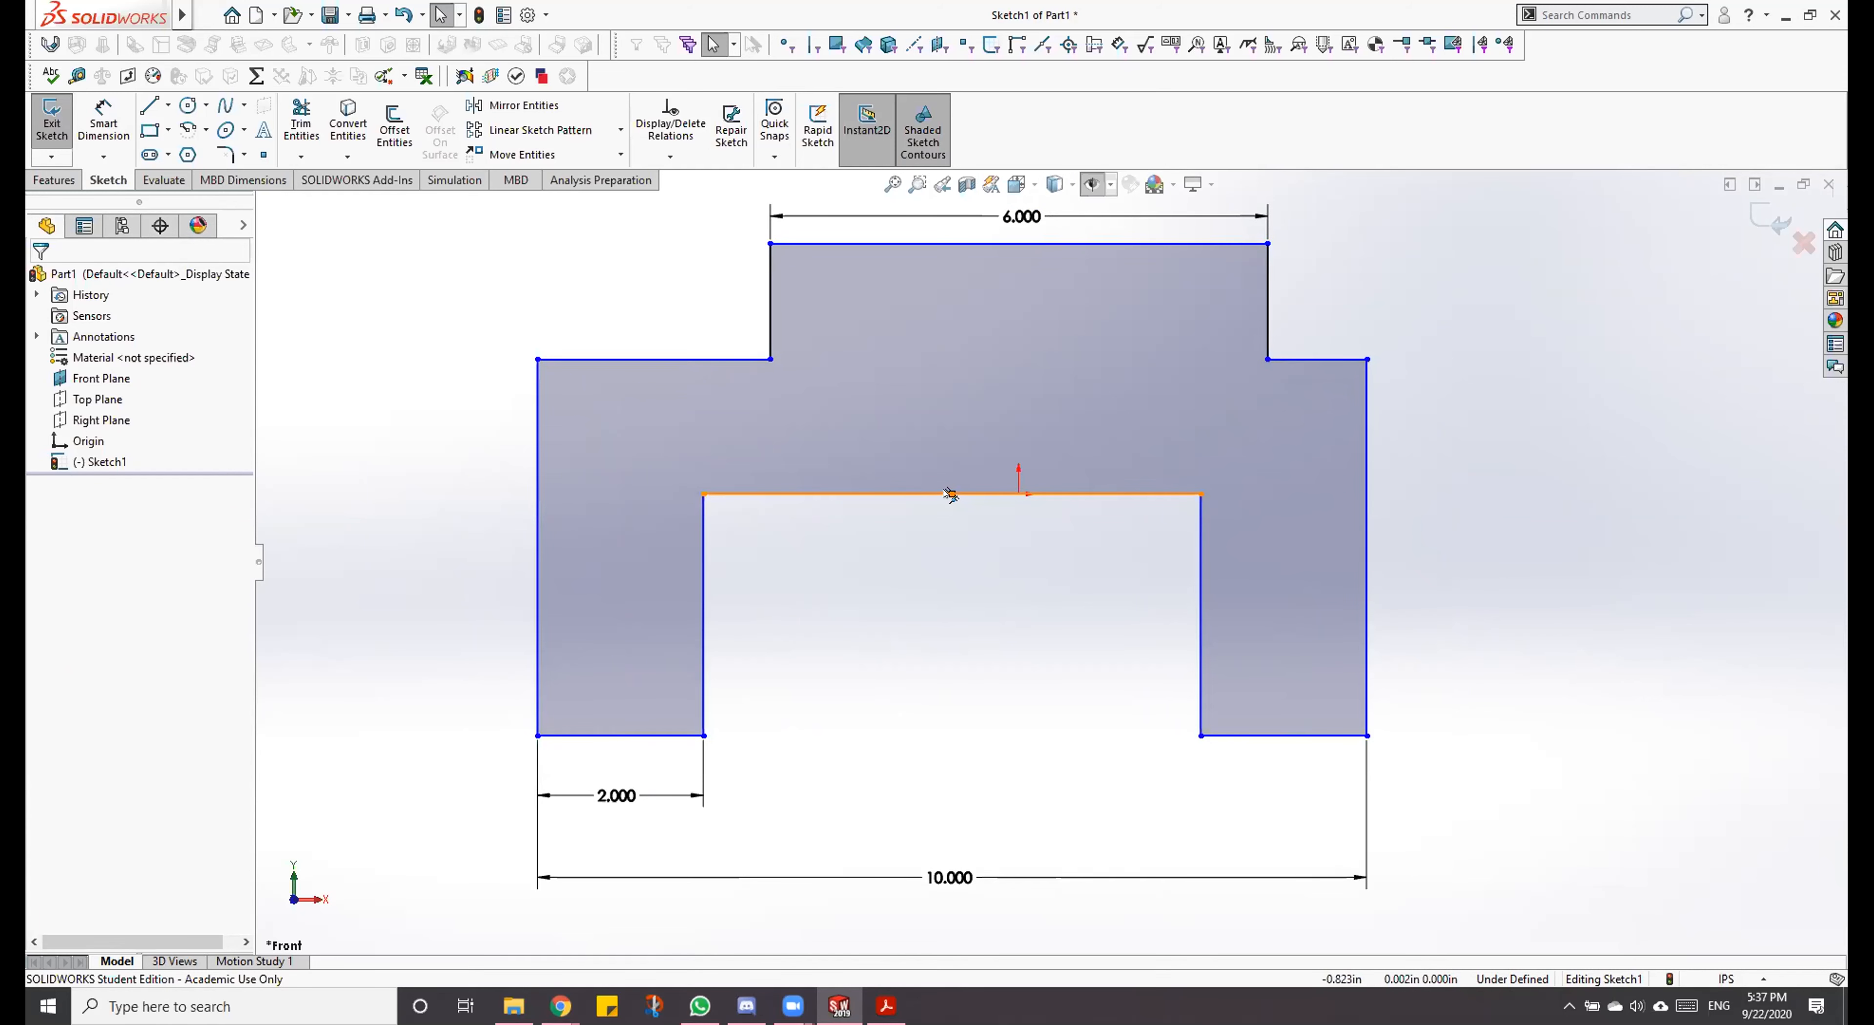
Step: Make the midpoint of the horizontal line between the legs coincident with the origin, and test by moving the right shoulder's outer corner
click(1009, 496)
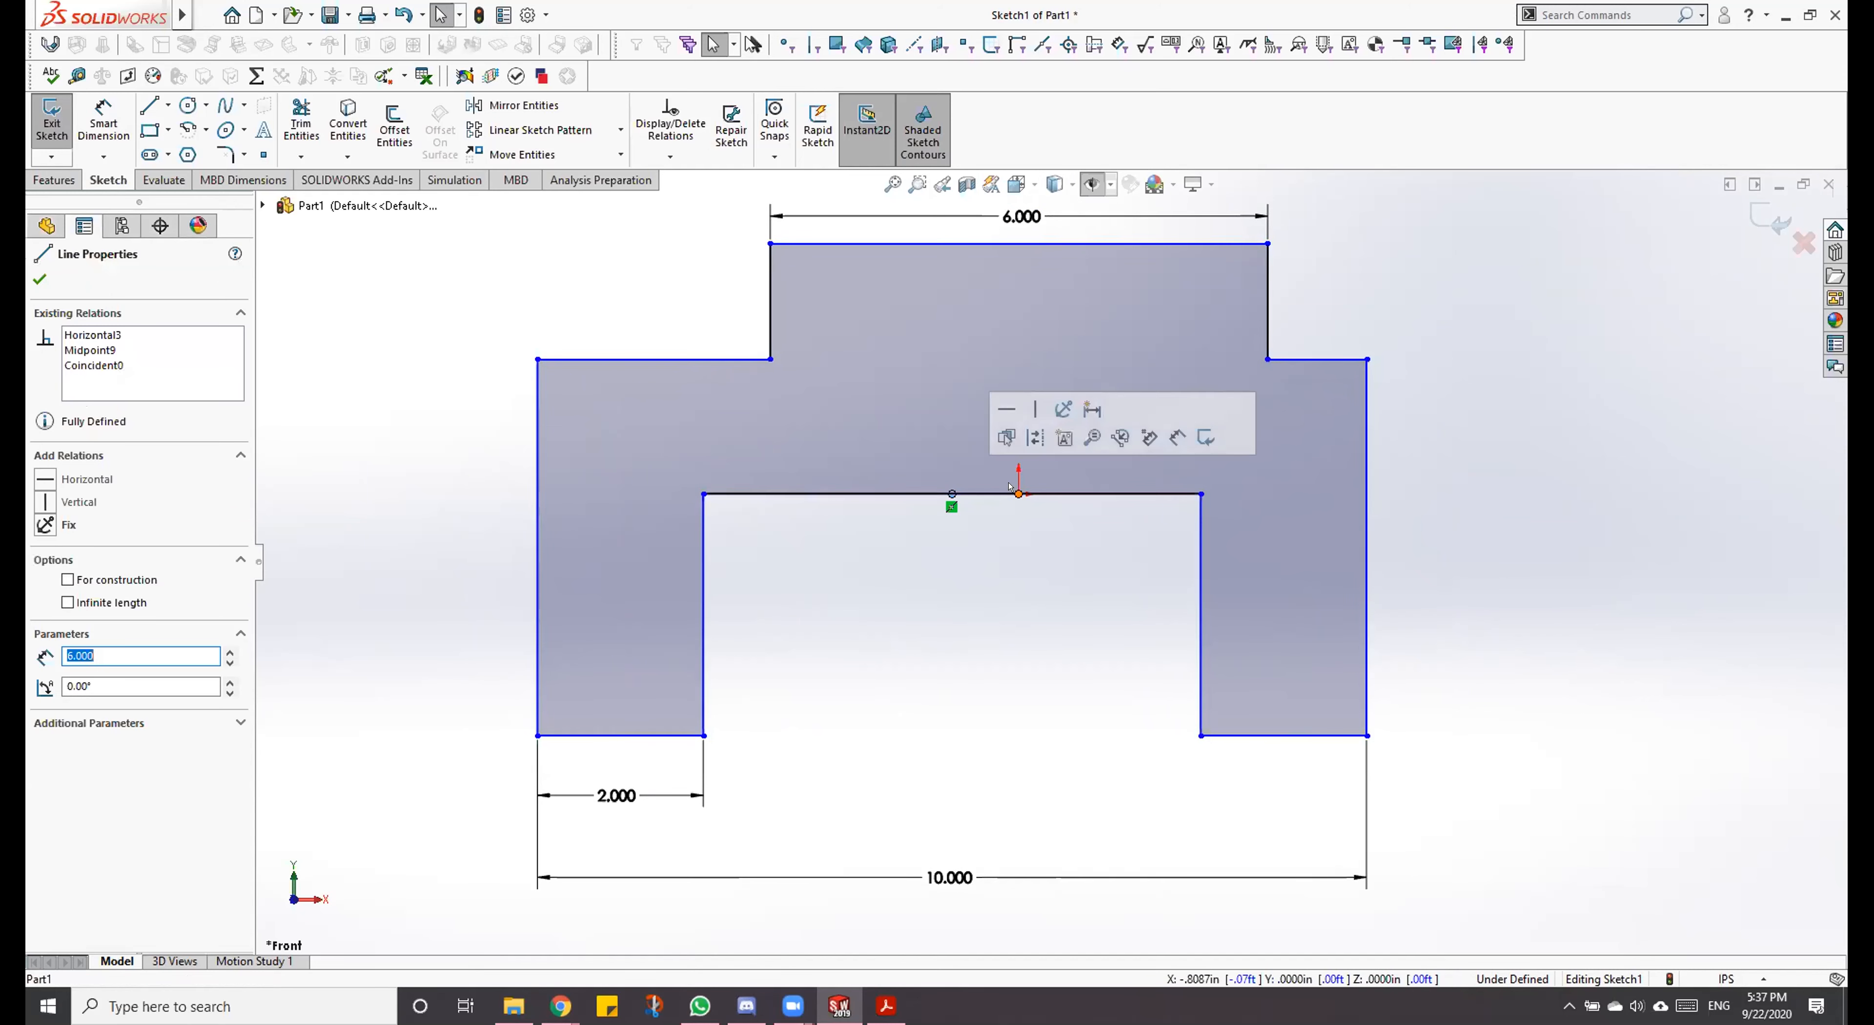
click(1013, 497)
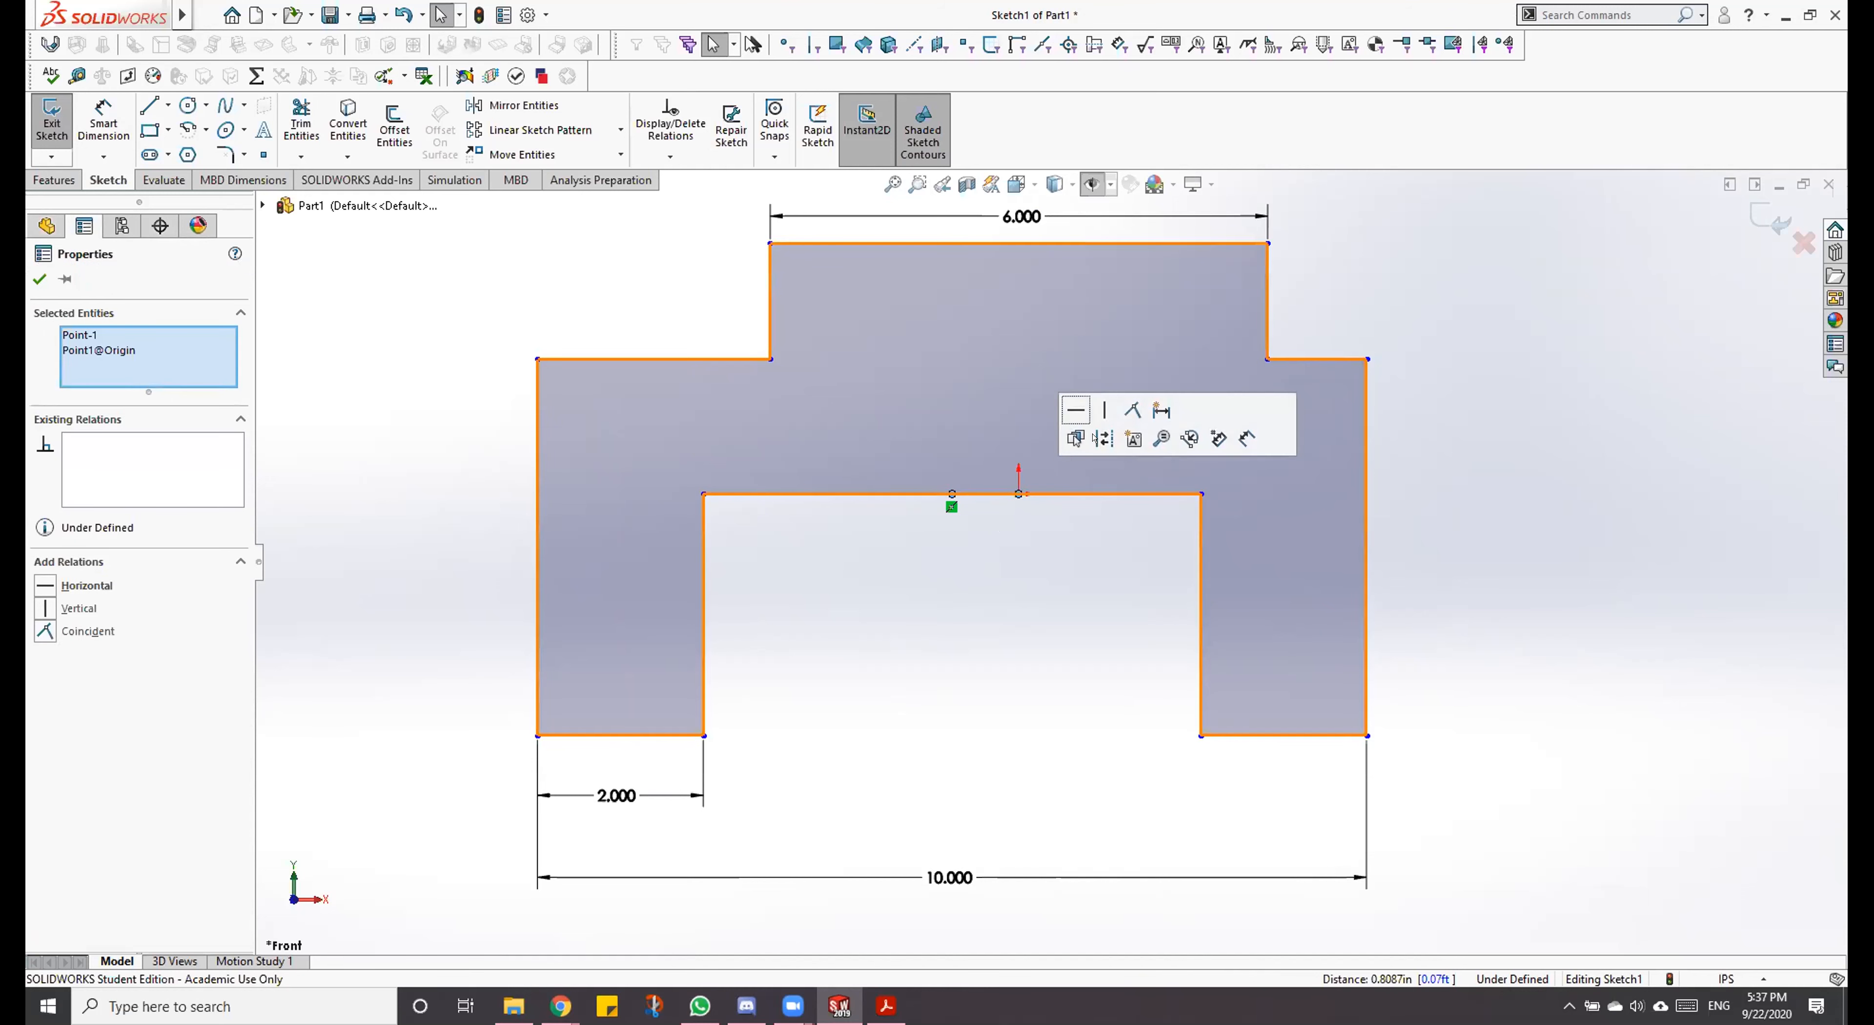
click(1130, 409)
click(1016, 552)
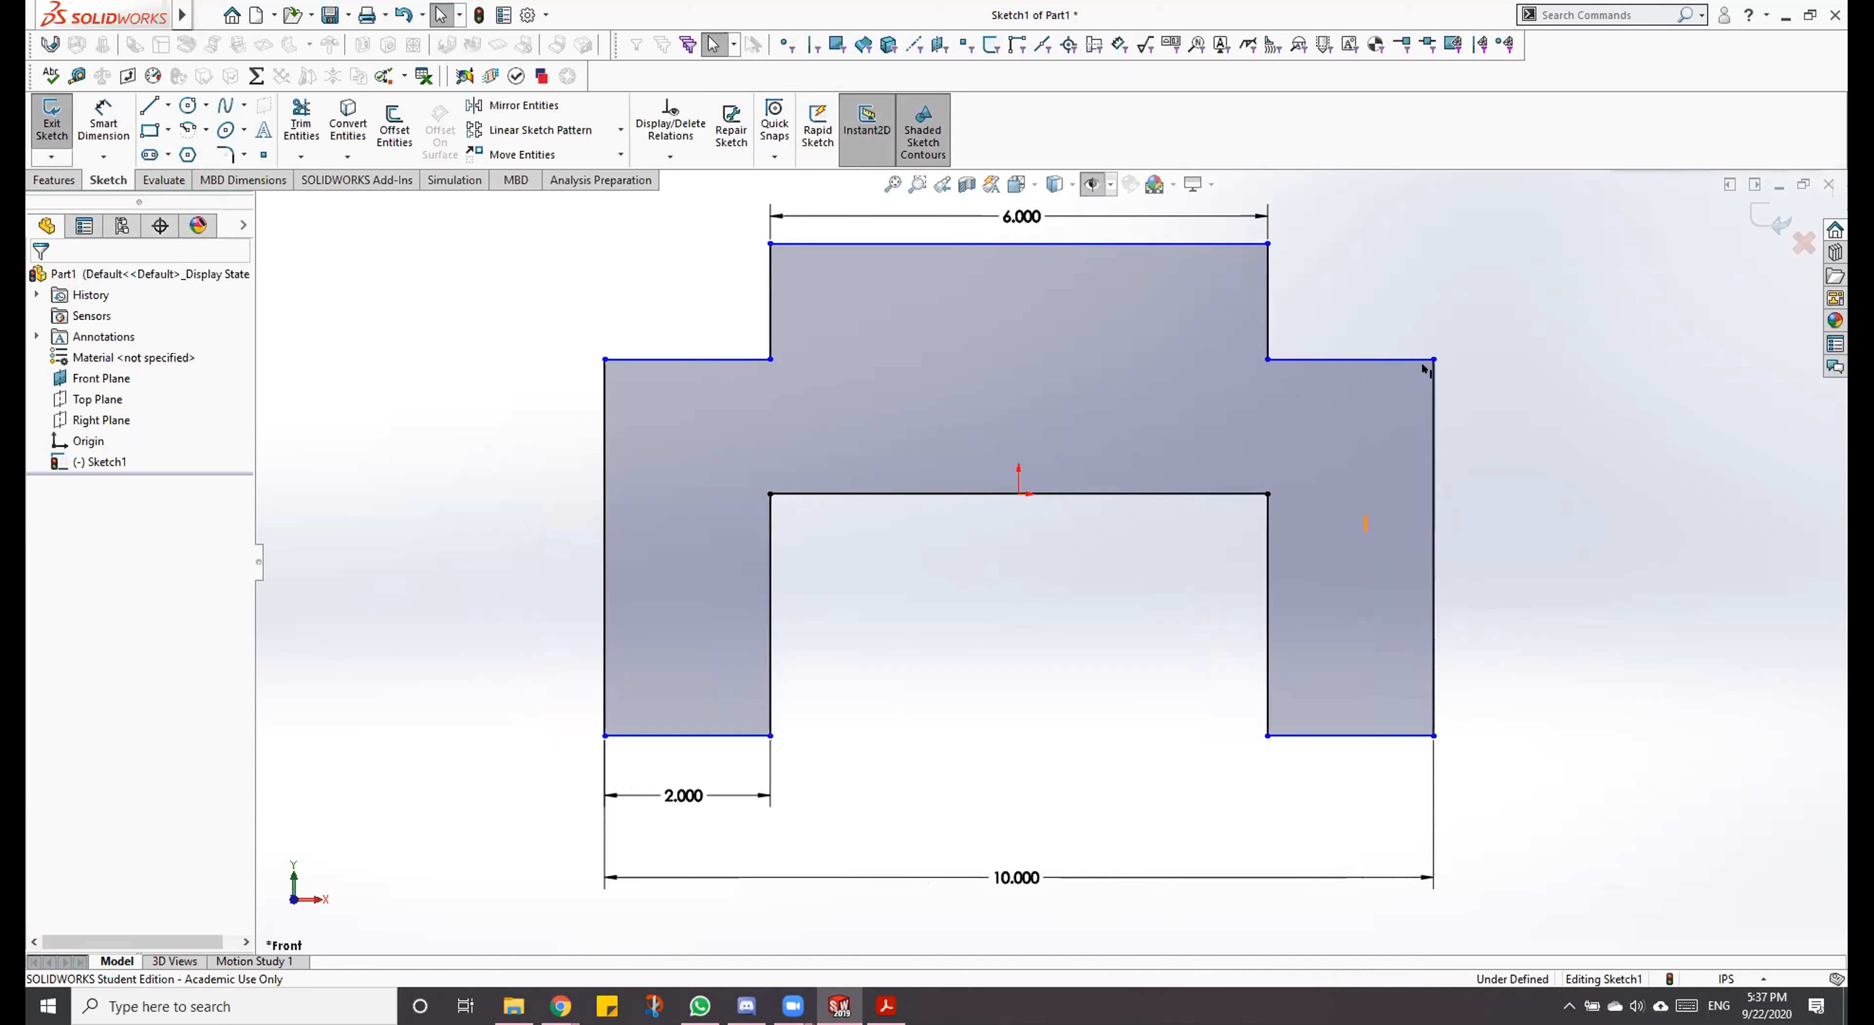
mouse_move(1433, 359)
mouse_down()
mouse_move(1426, 268)
mouse_move(1452, 260)
mouse_move(1461, 532)
mouse_move(1435, 370)
mouse_up()
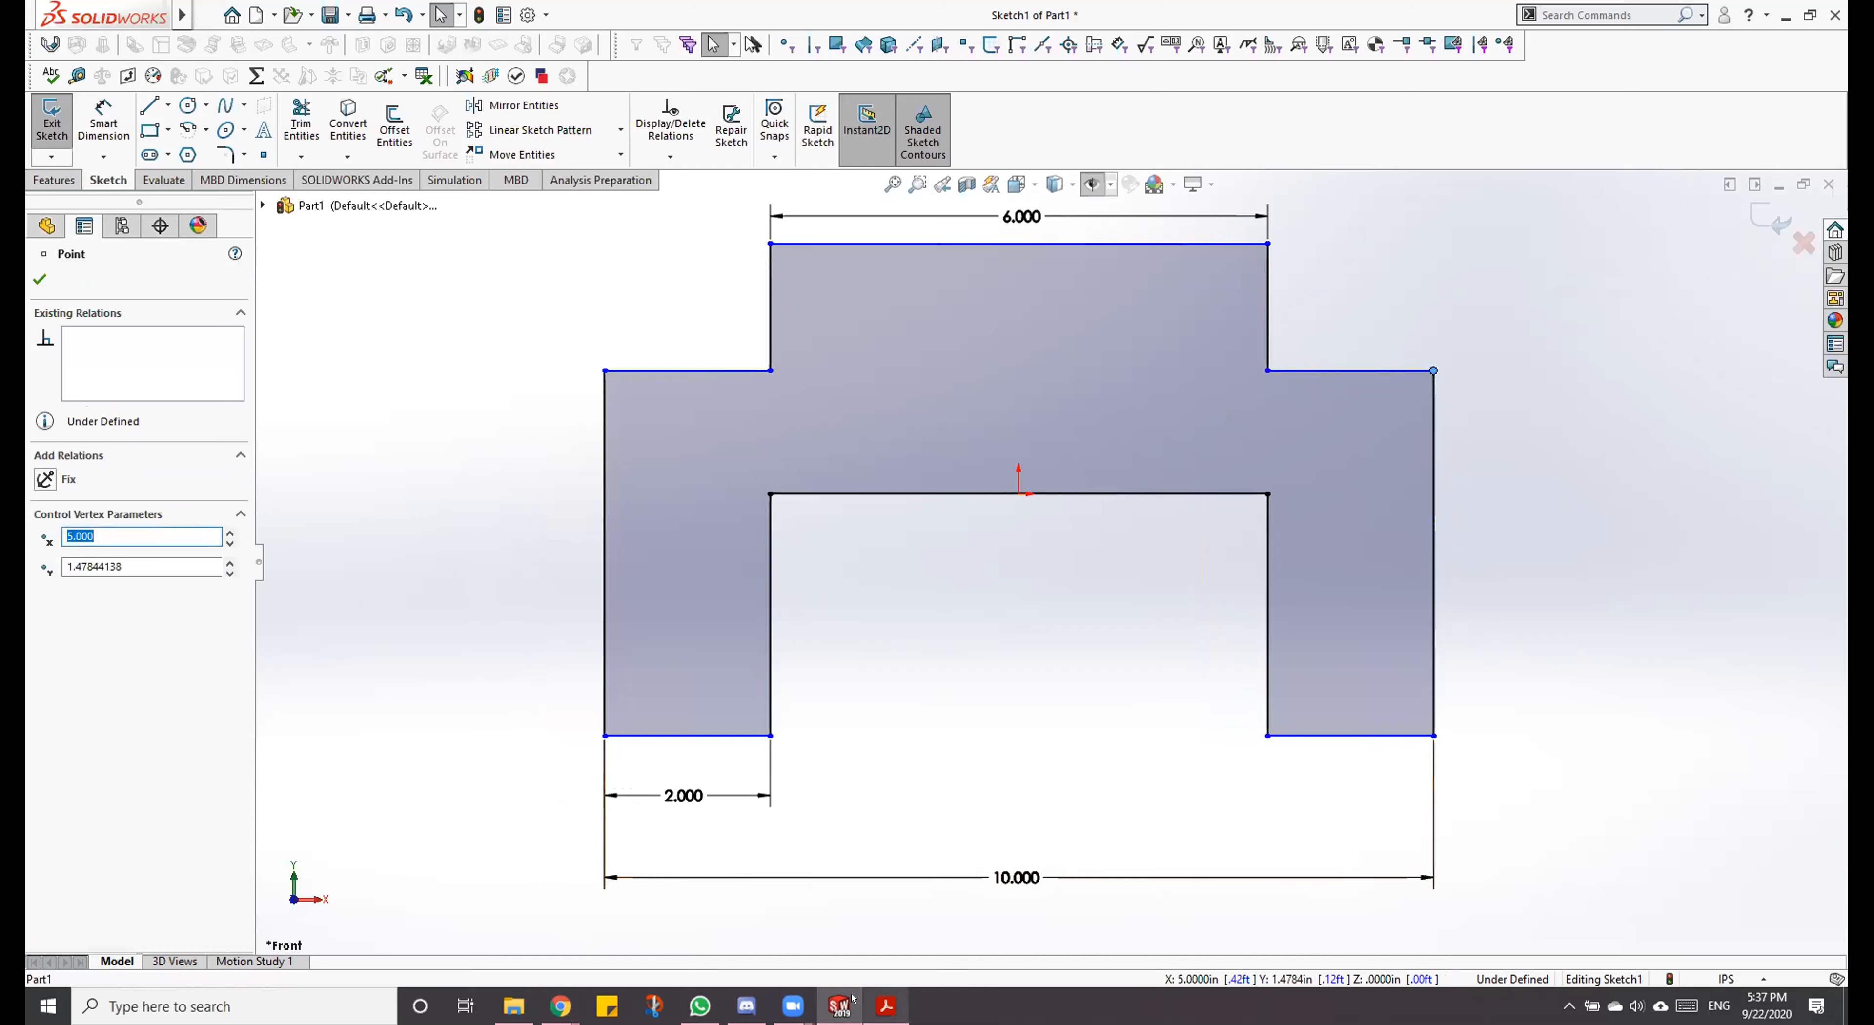
Step: Check the Dowel Block PDF drawing and dimension the profile's right outer vertical edge as 4 in
click(873, 999)
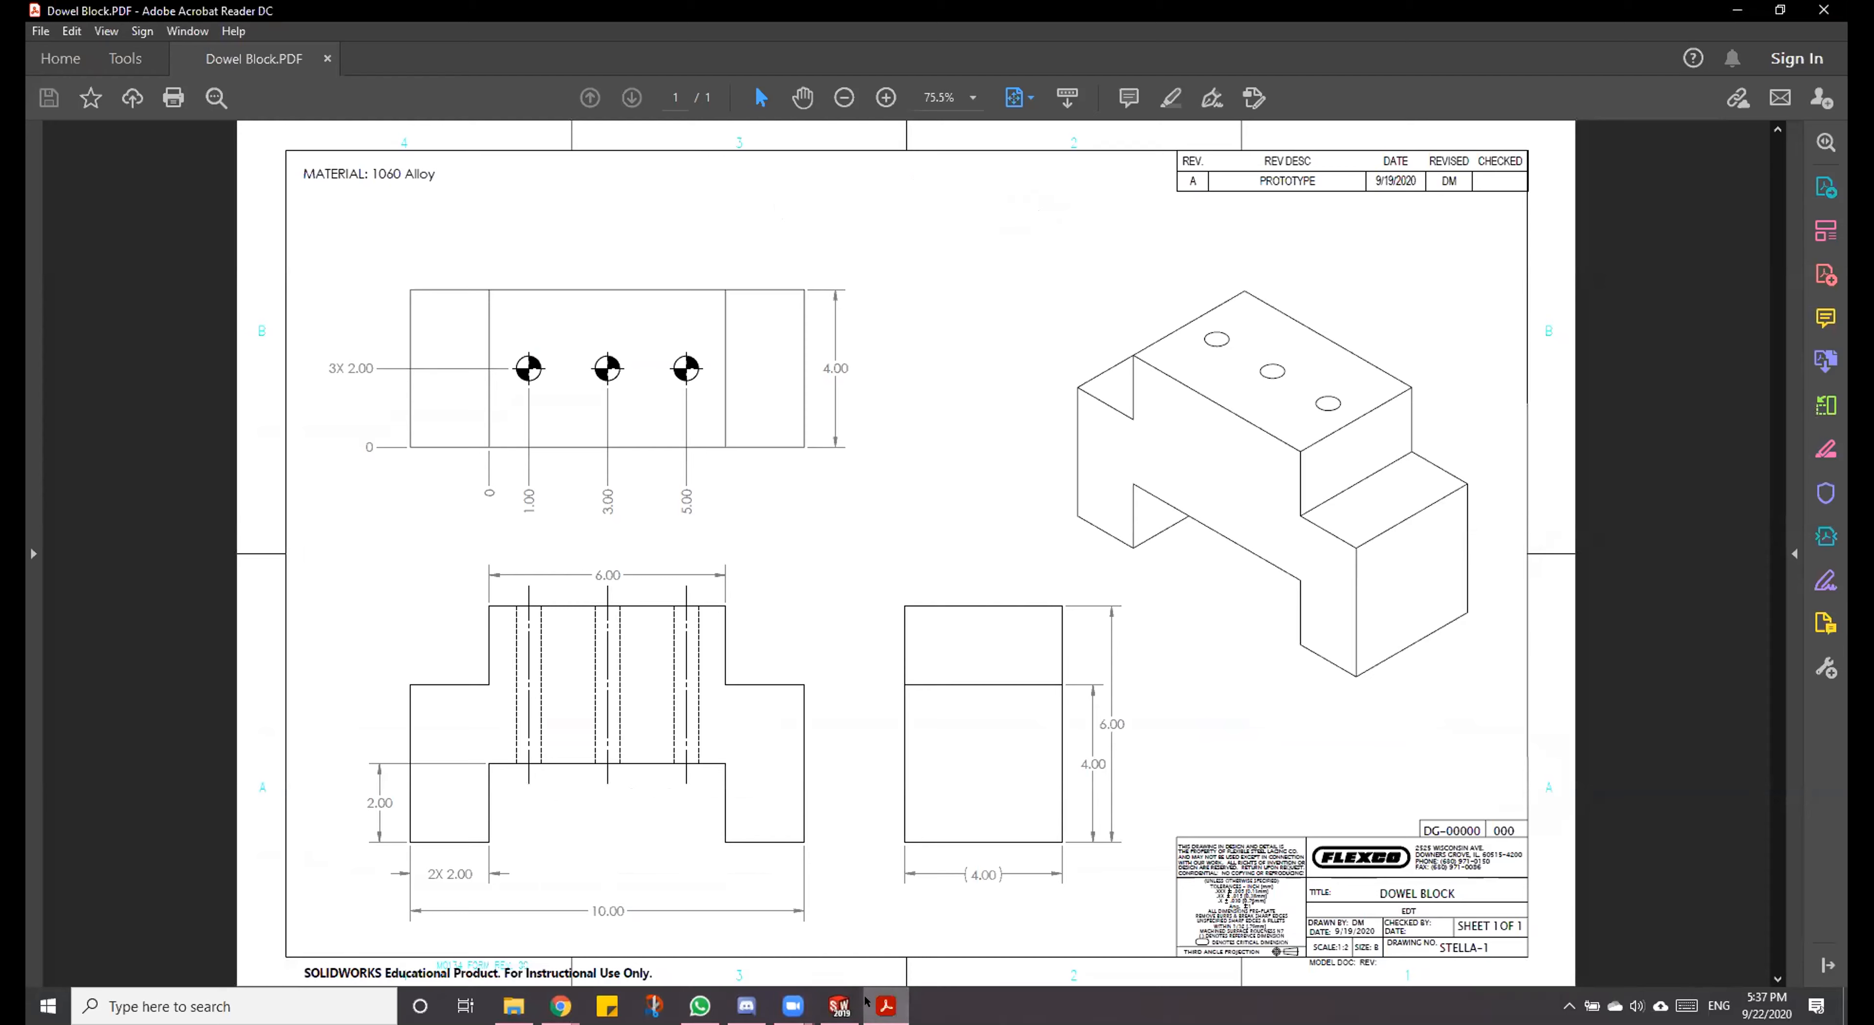
click(839, 1006)
click(882, 410)
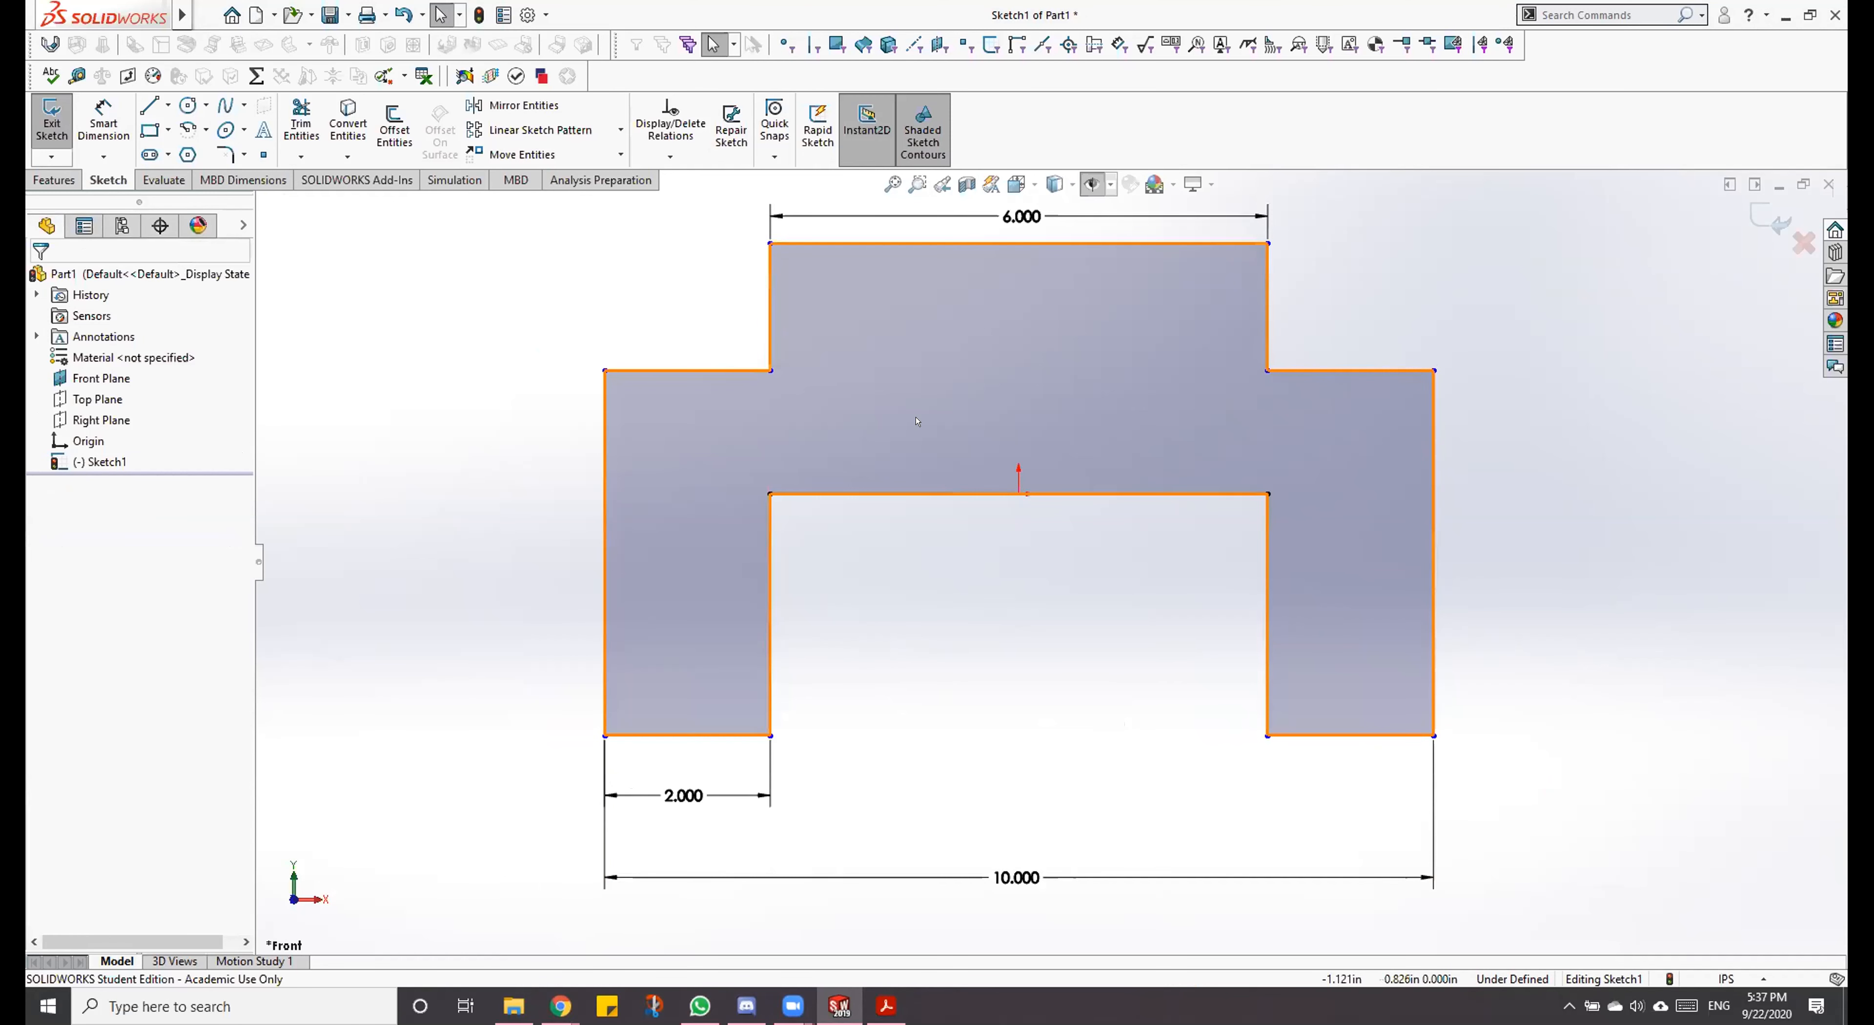
key(d)
click(1435, 499)
click(1501, 545)
text(4)
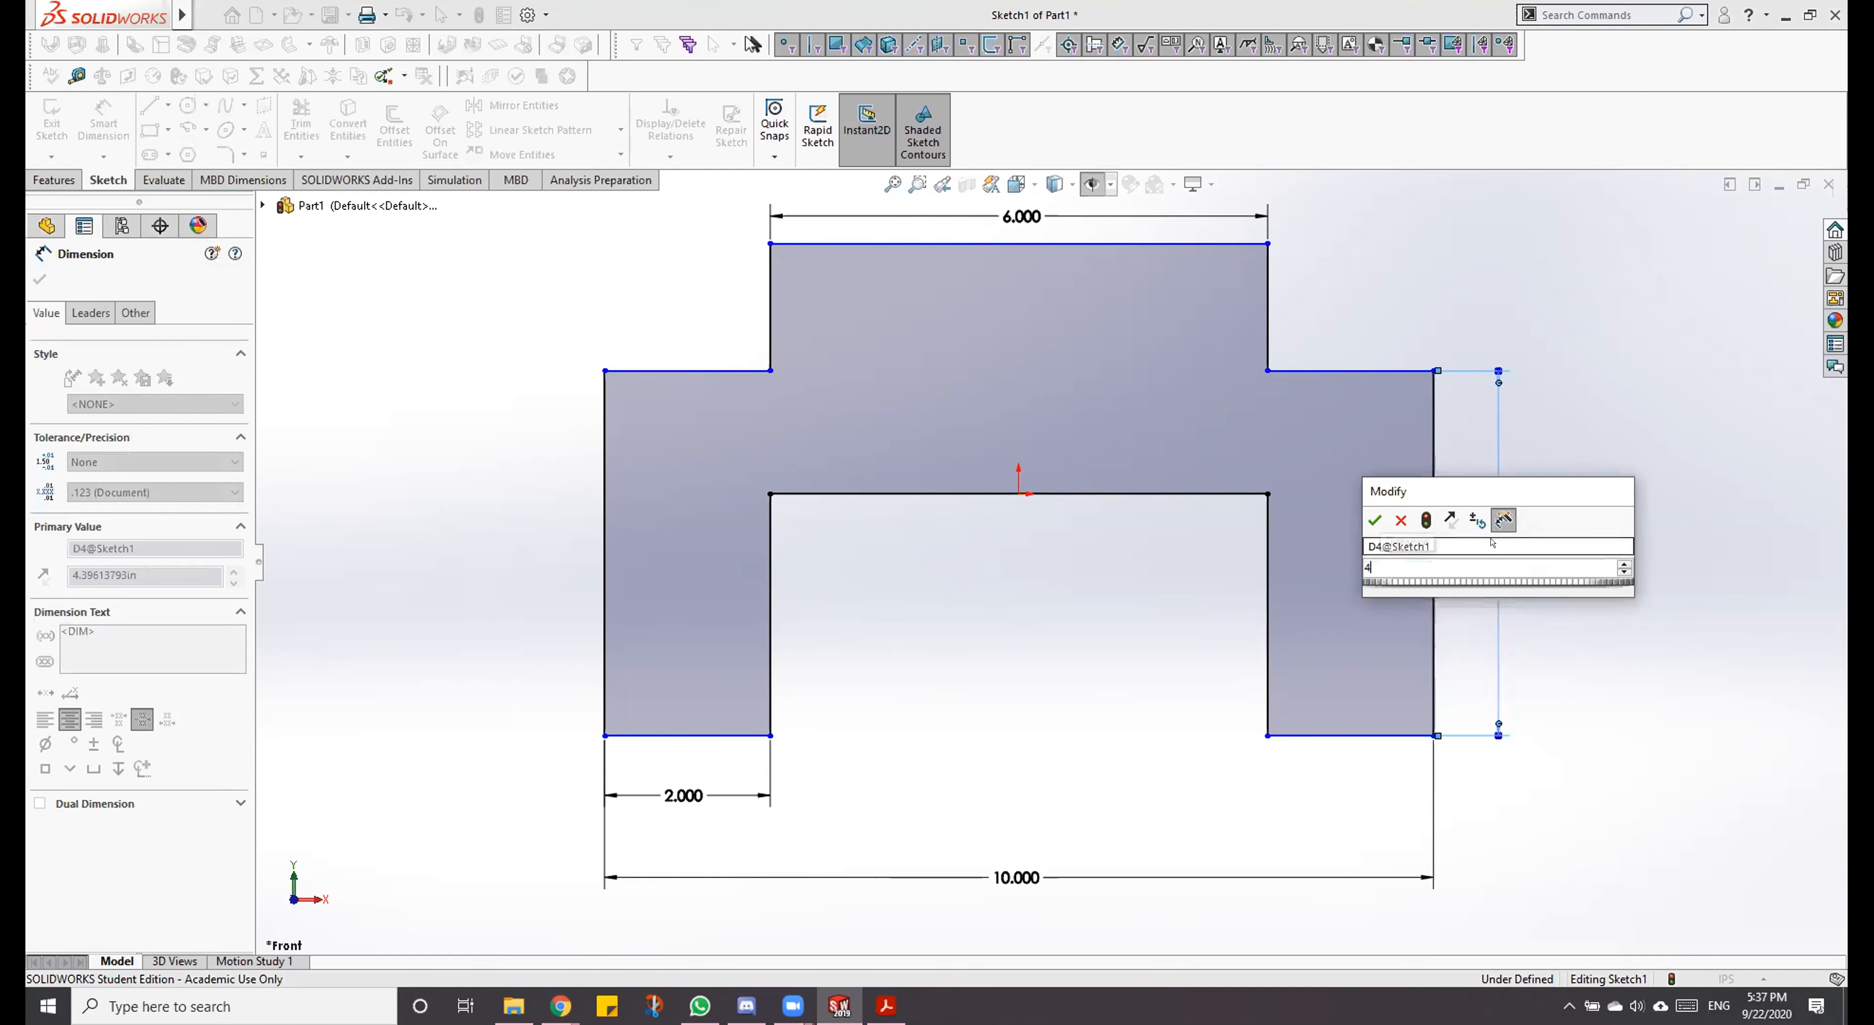
key(Return)
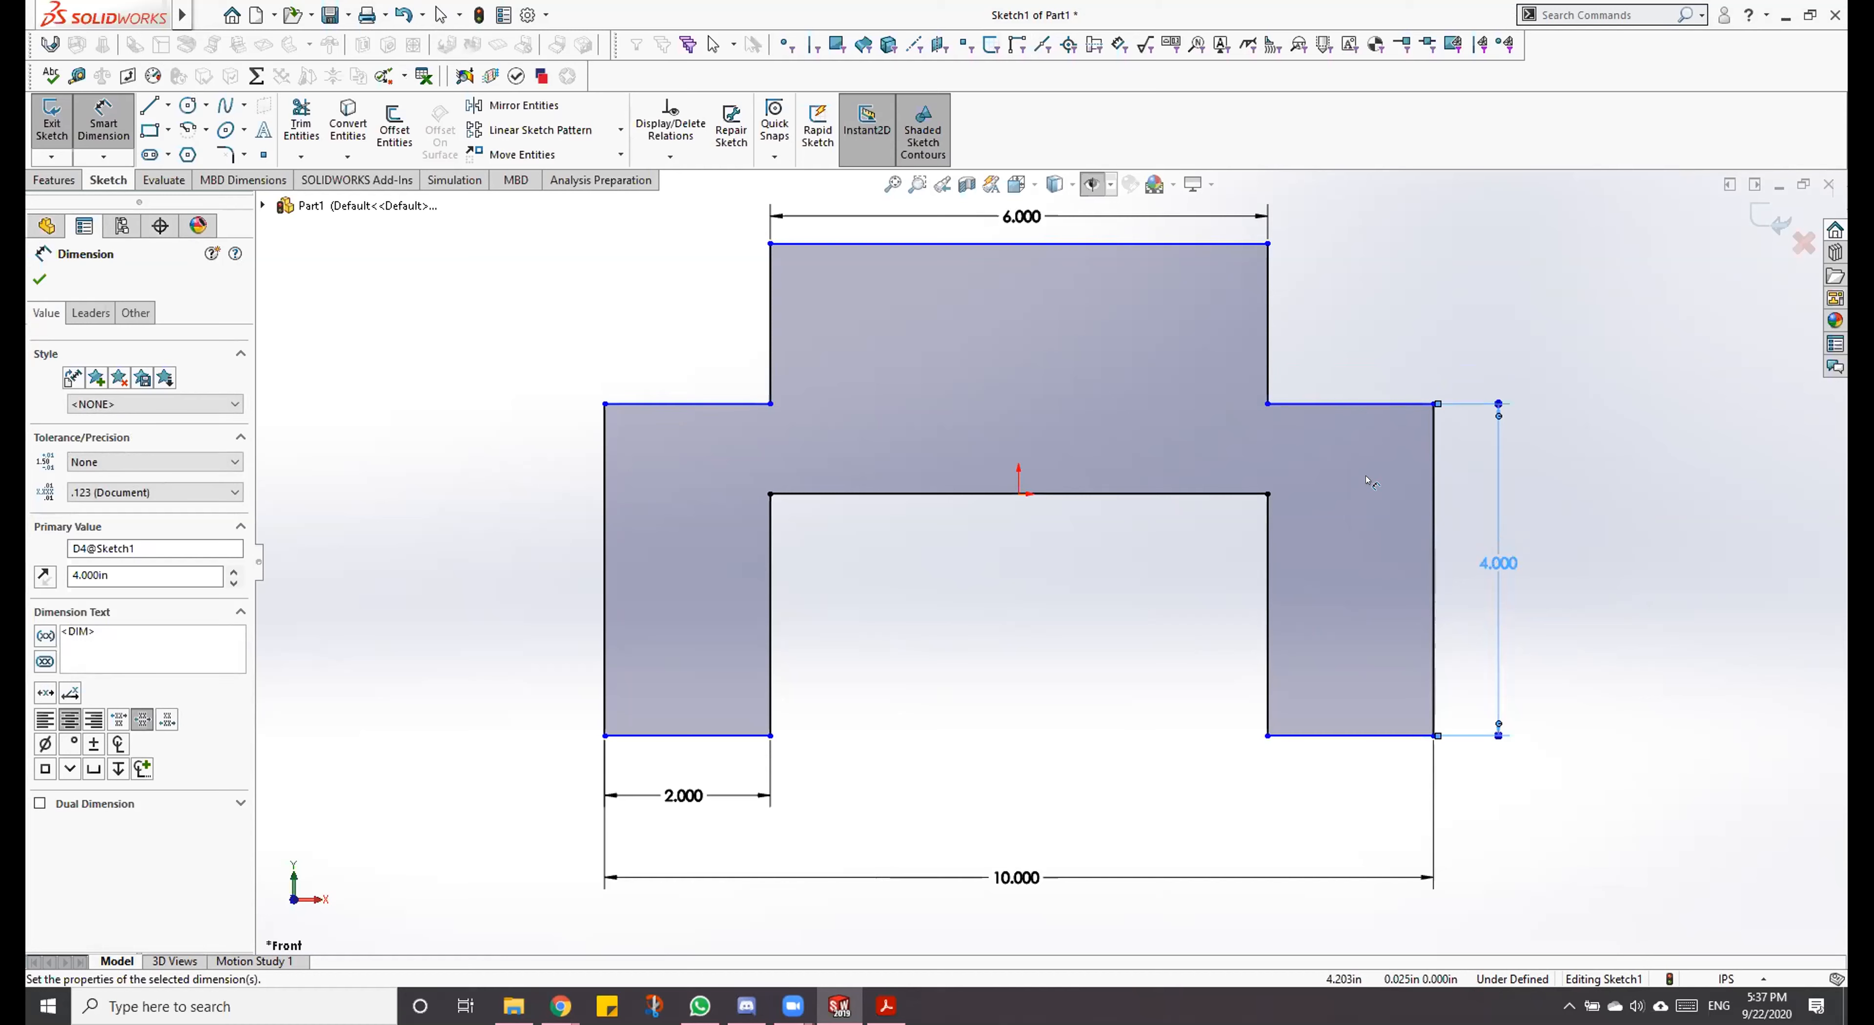
Step: Dimension the overall height from the profile's top edge to the right leg's bottom edge as 6 in
click(1213, 243)
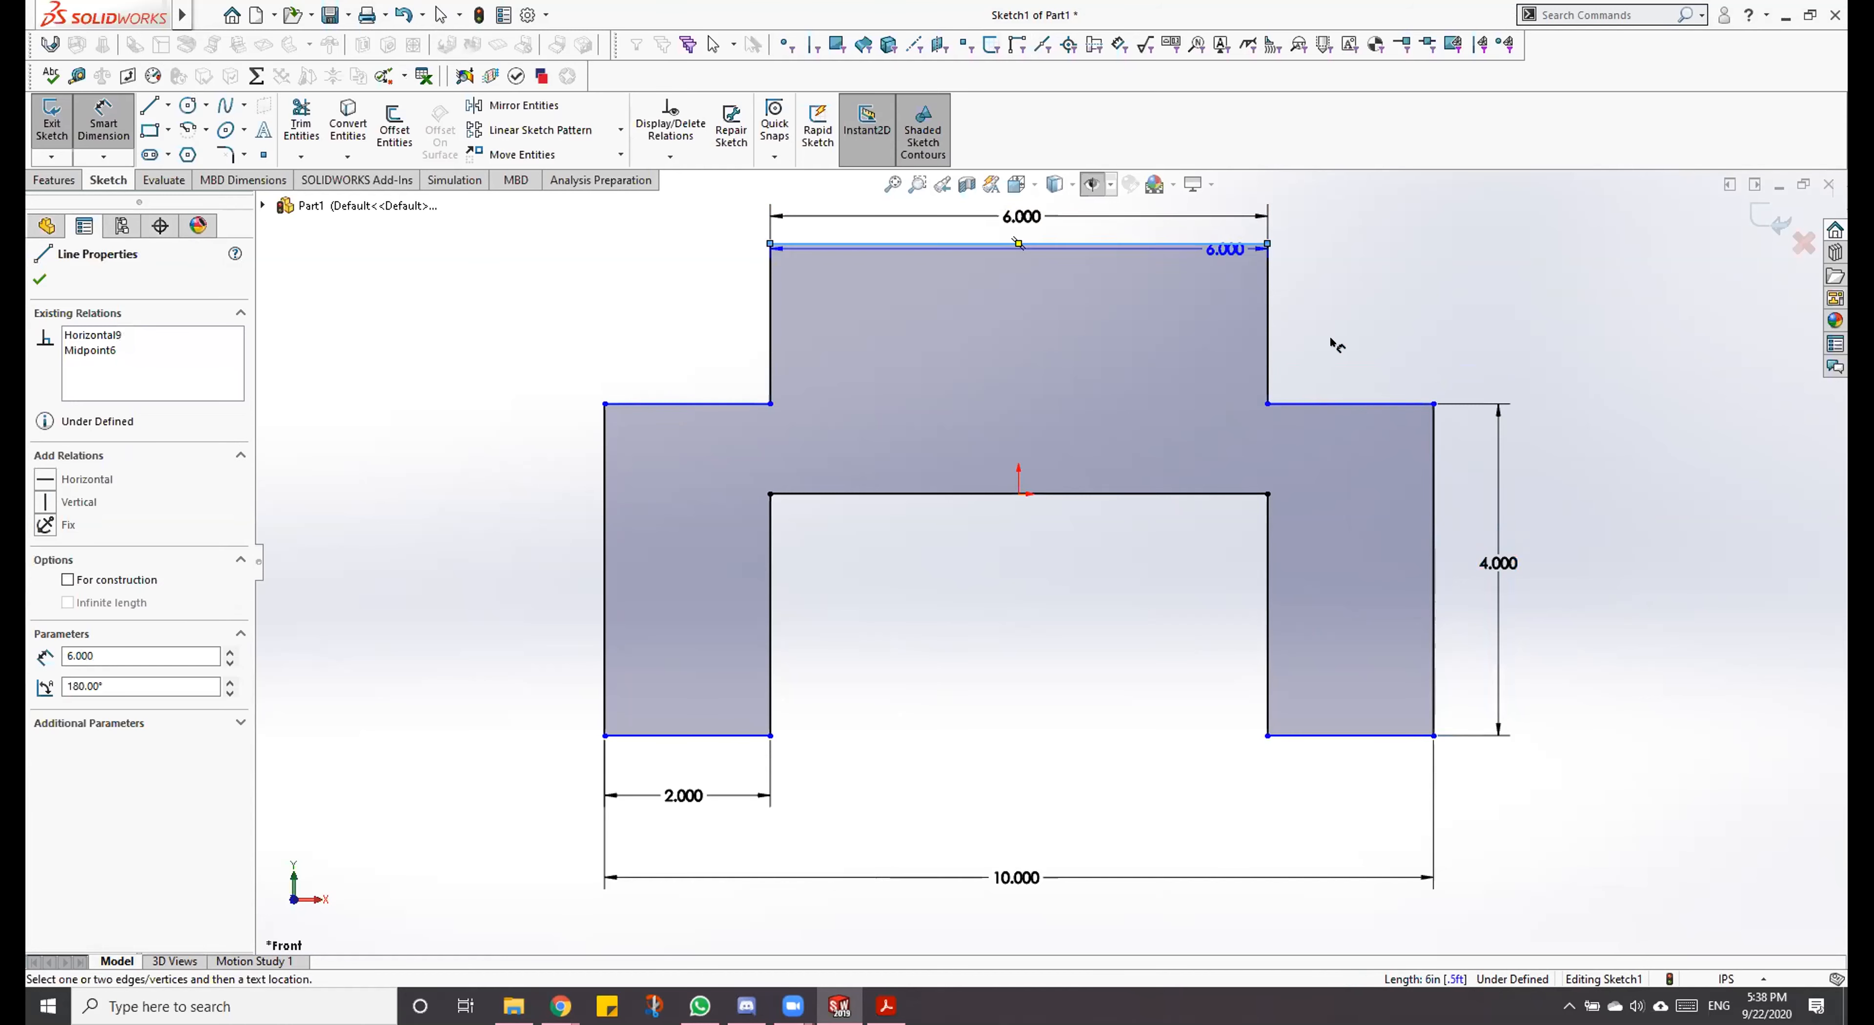
click(1382, 735)
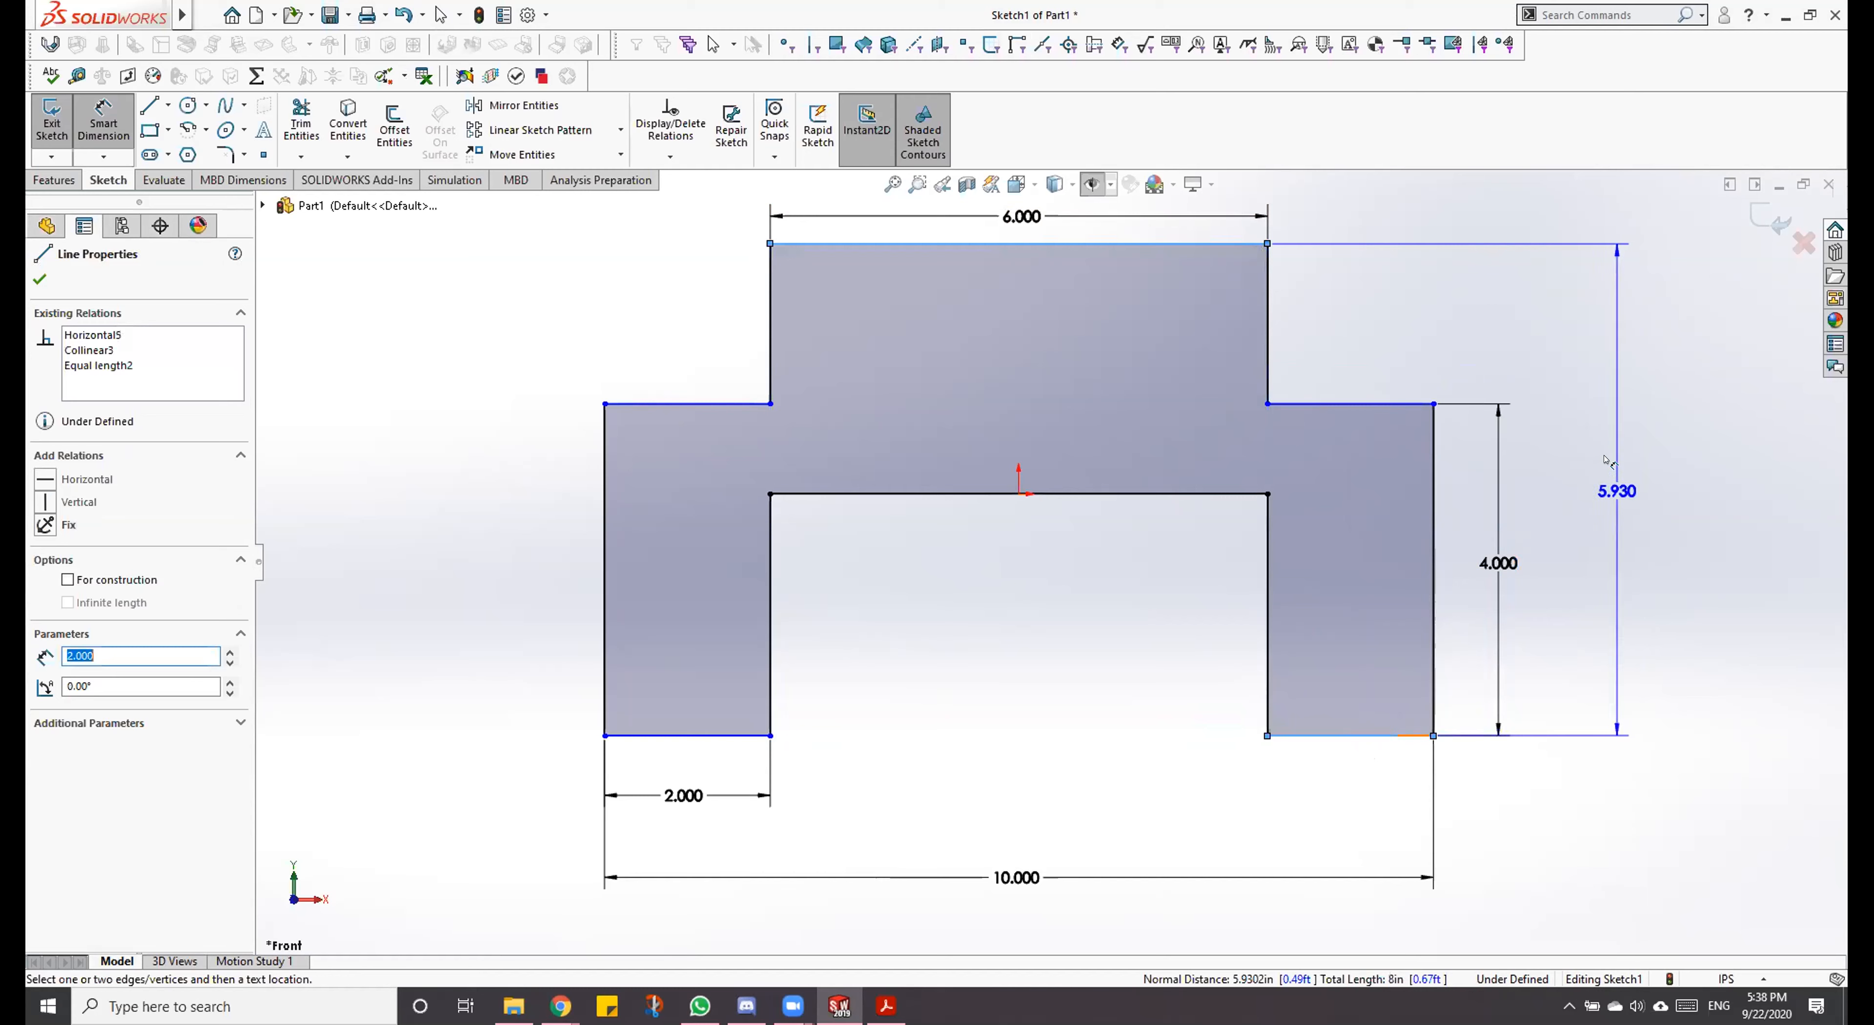
click(1608, 460)
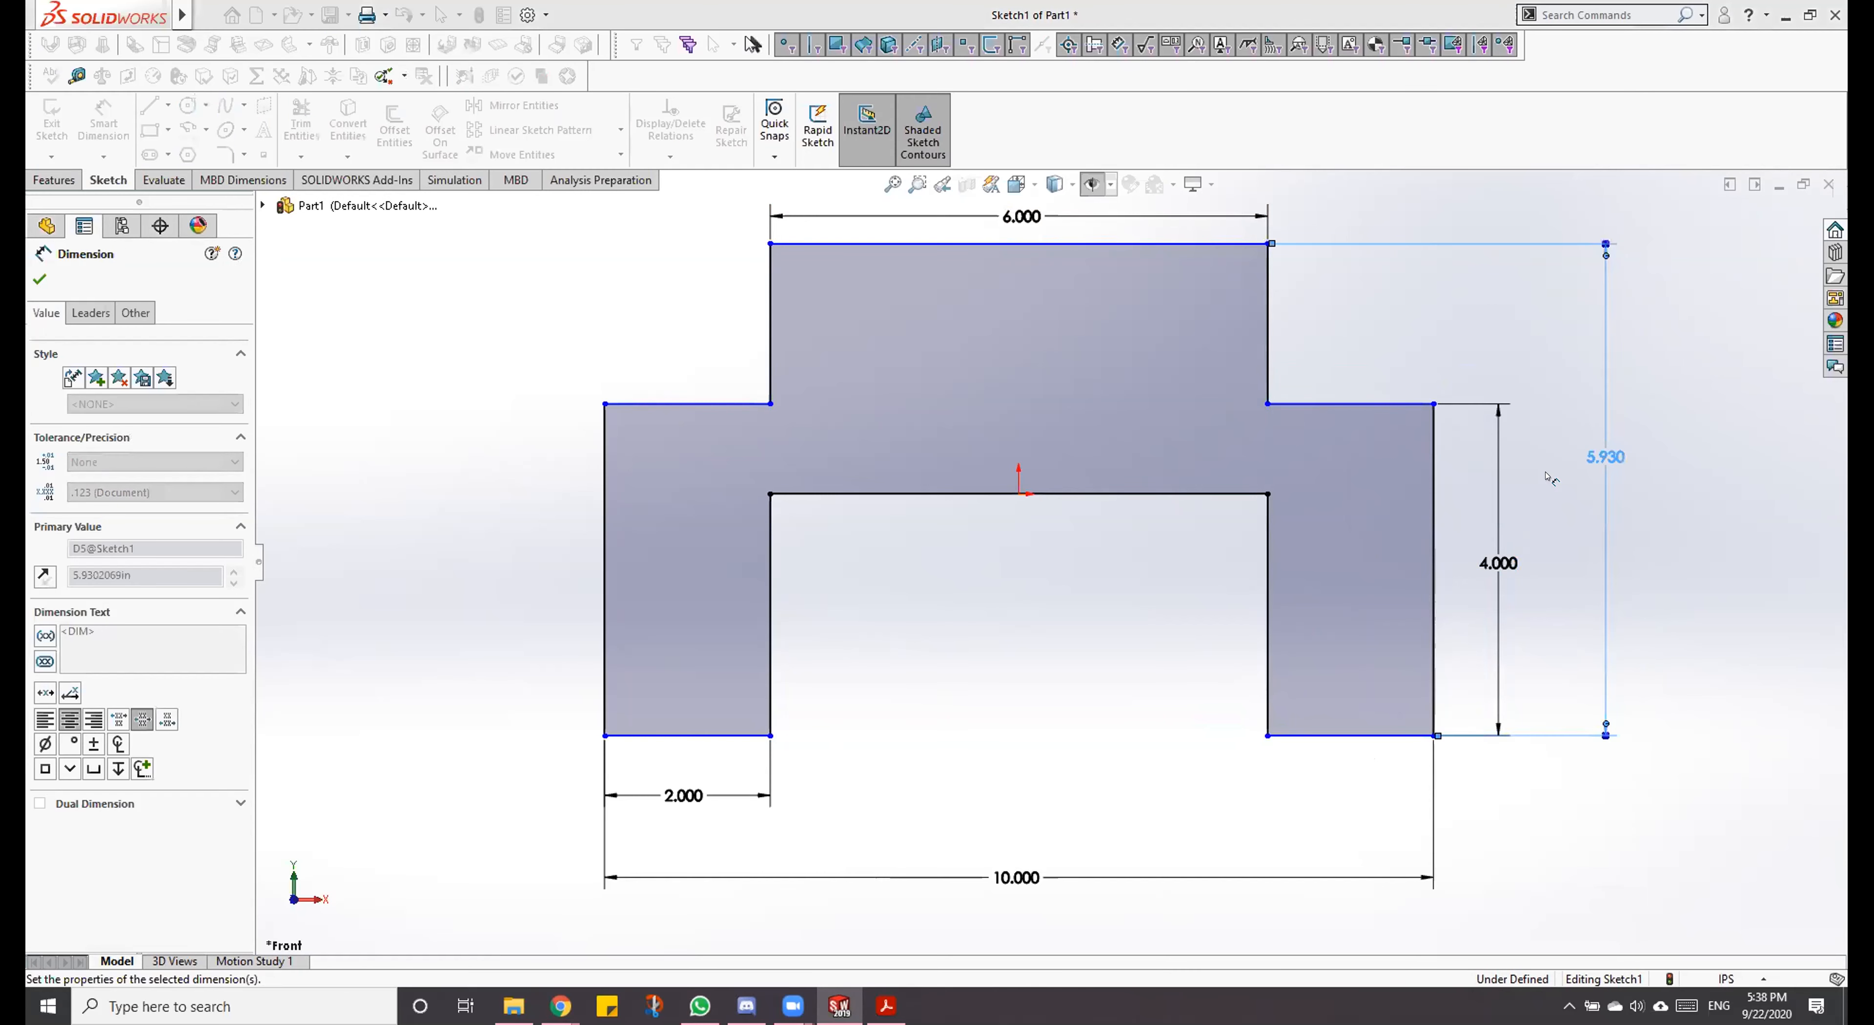
text(6)
key(Return)
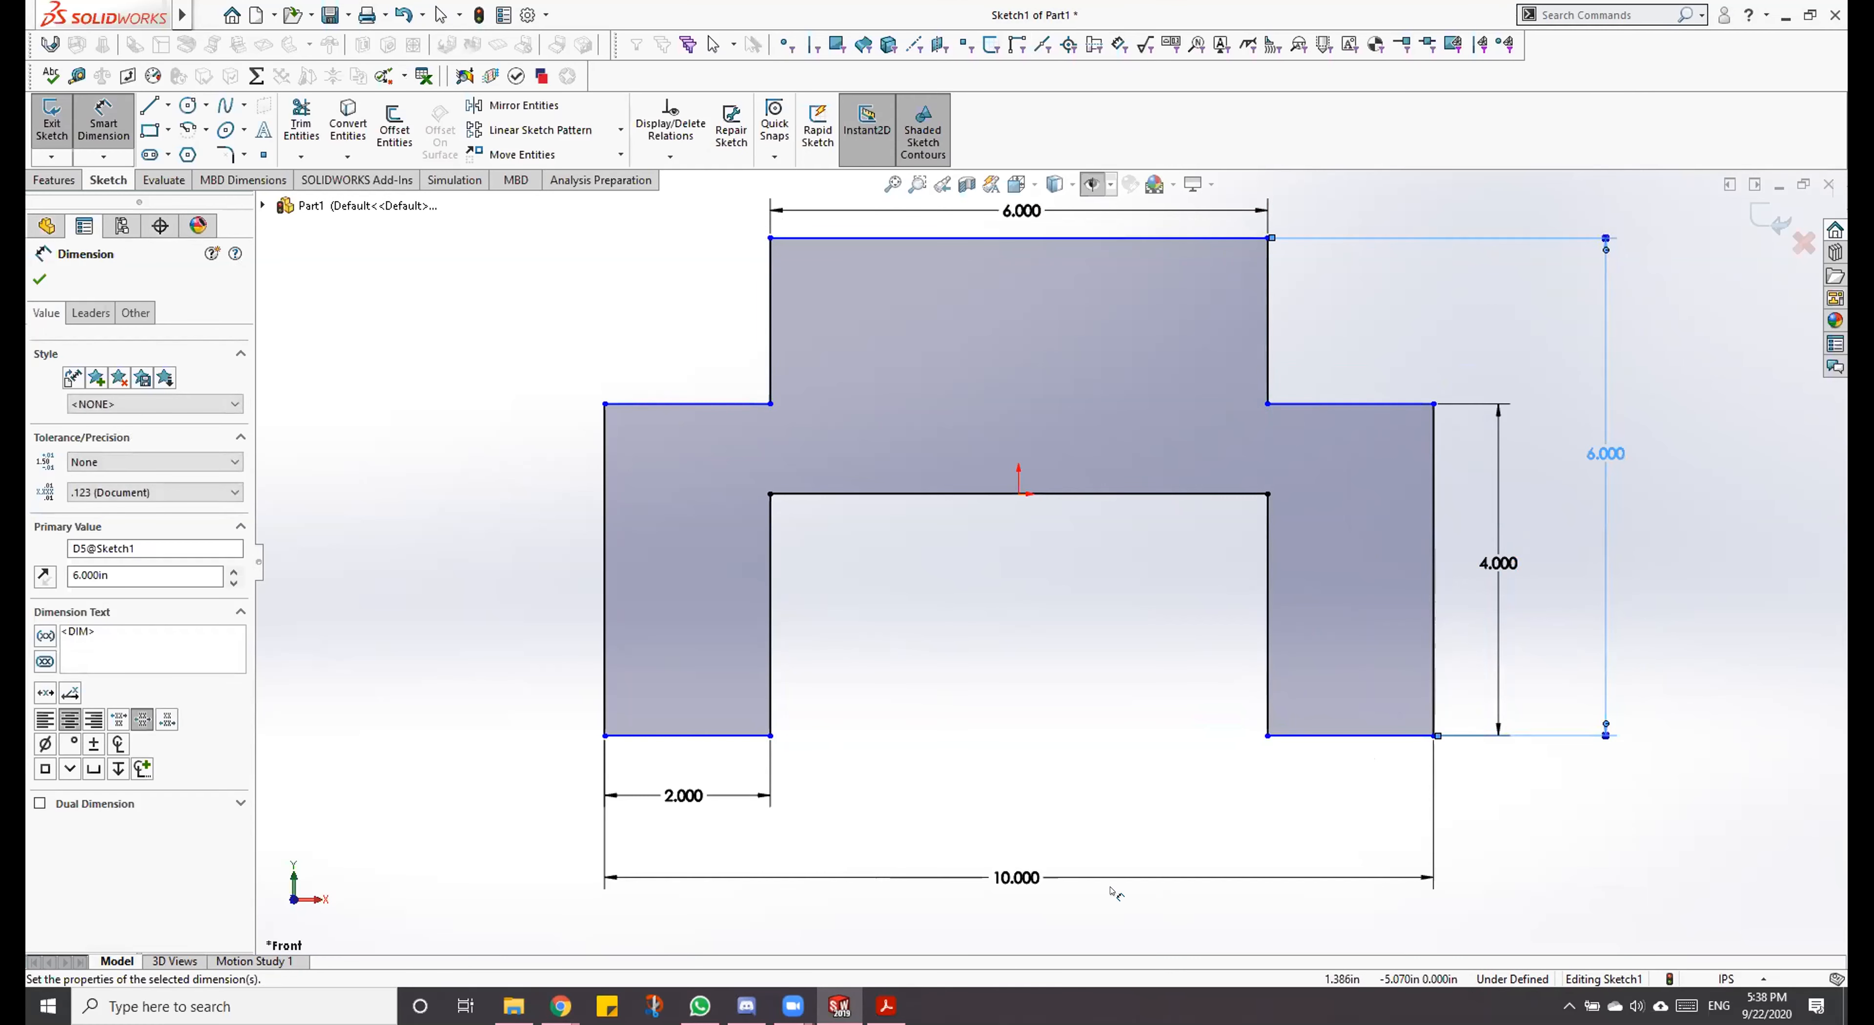
key(Escape)
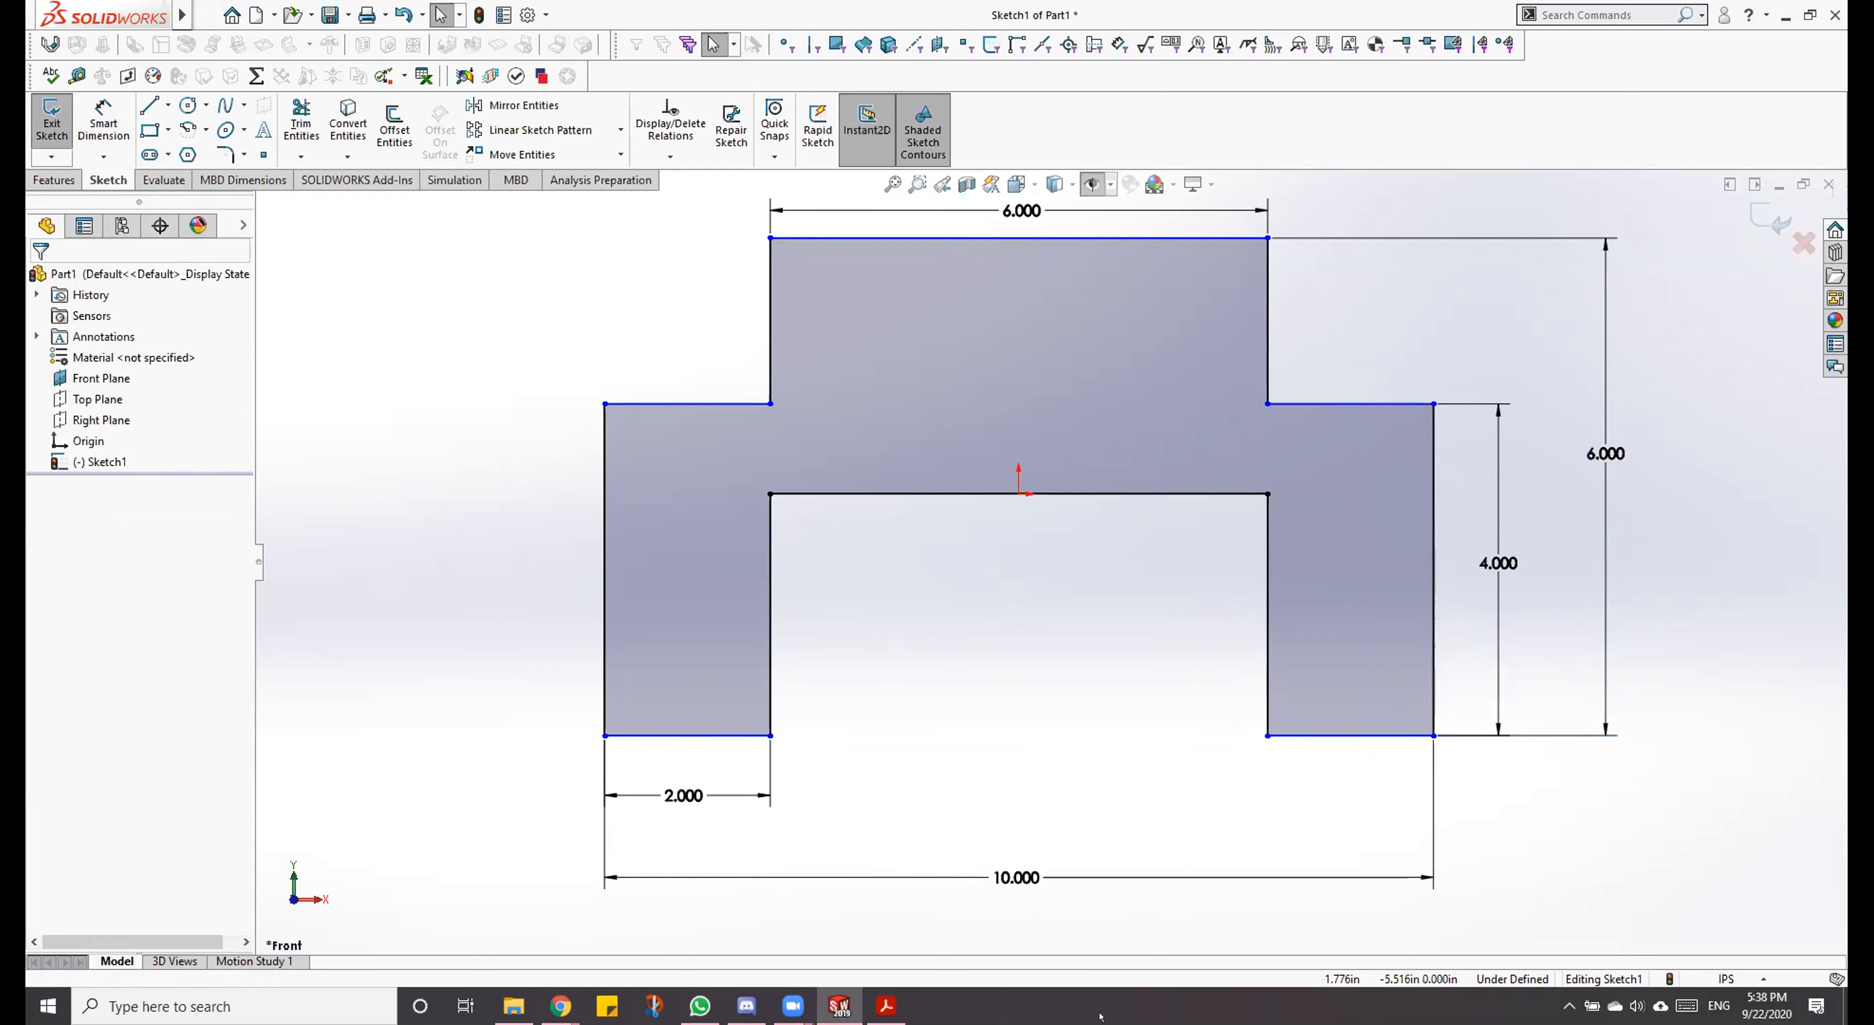
Step: Check the Dowel Block PDF drawing and test the profile's remaining freedom by moving the left leg's inner bottom corner upward
click(883, 1003)
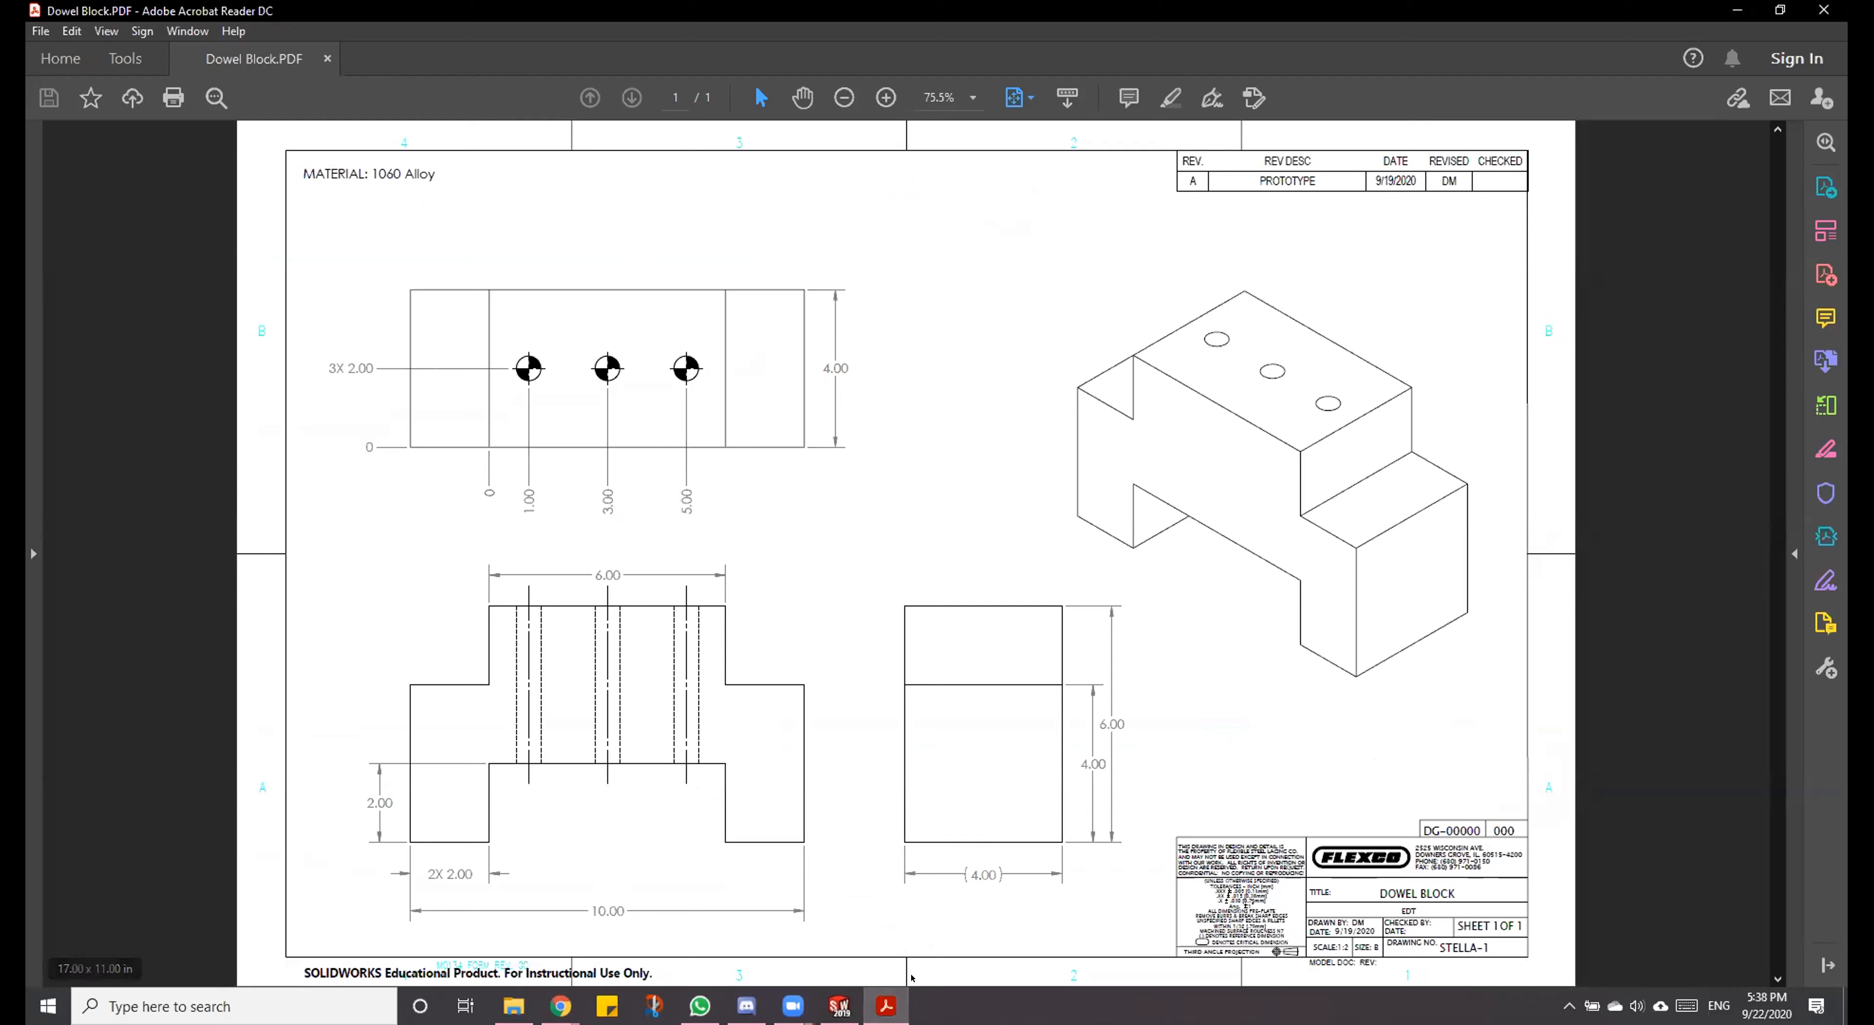
key(alt+Tab)
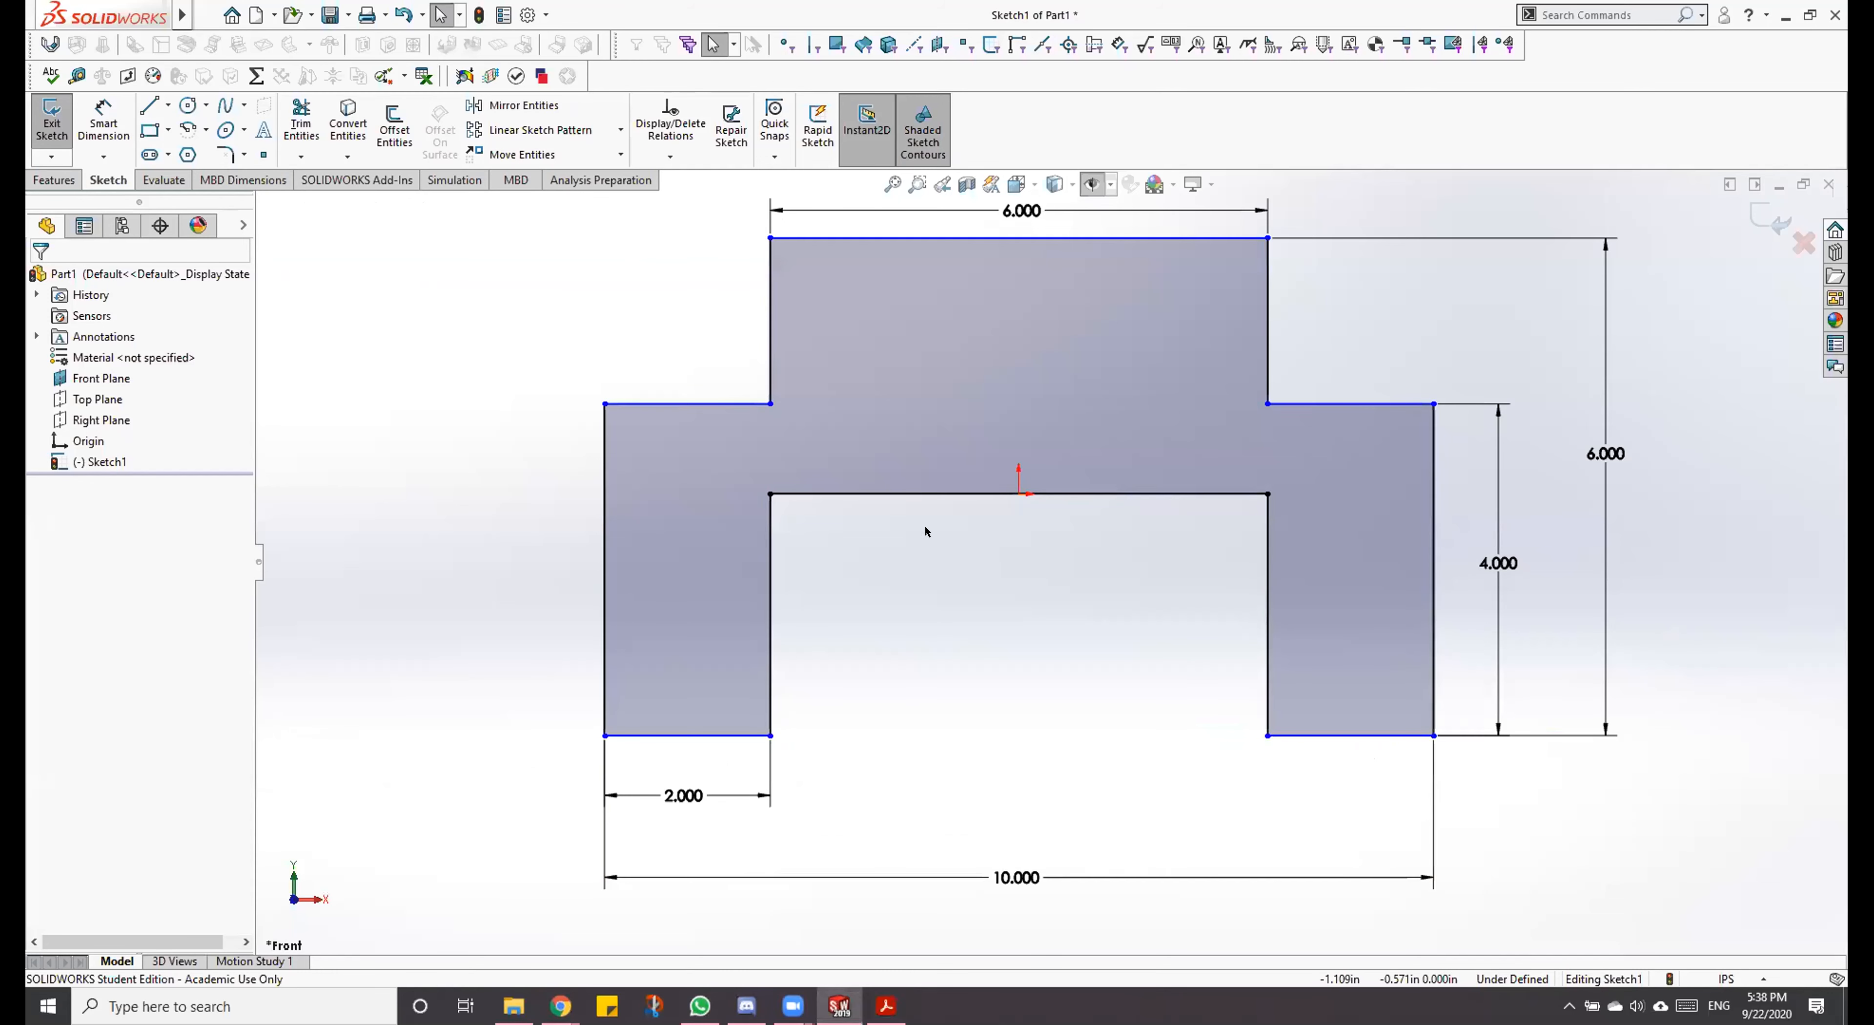
click(768, 493)
click(899, 653)
drag(773, 655, 808, 578)
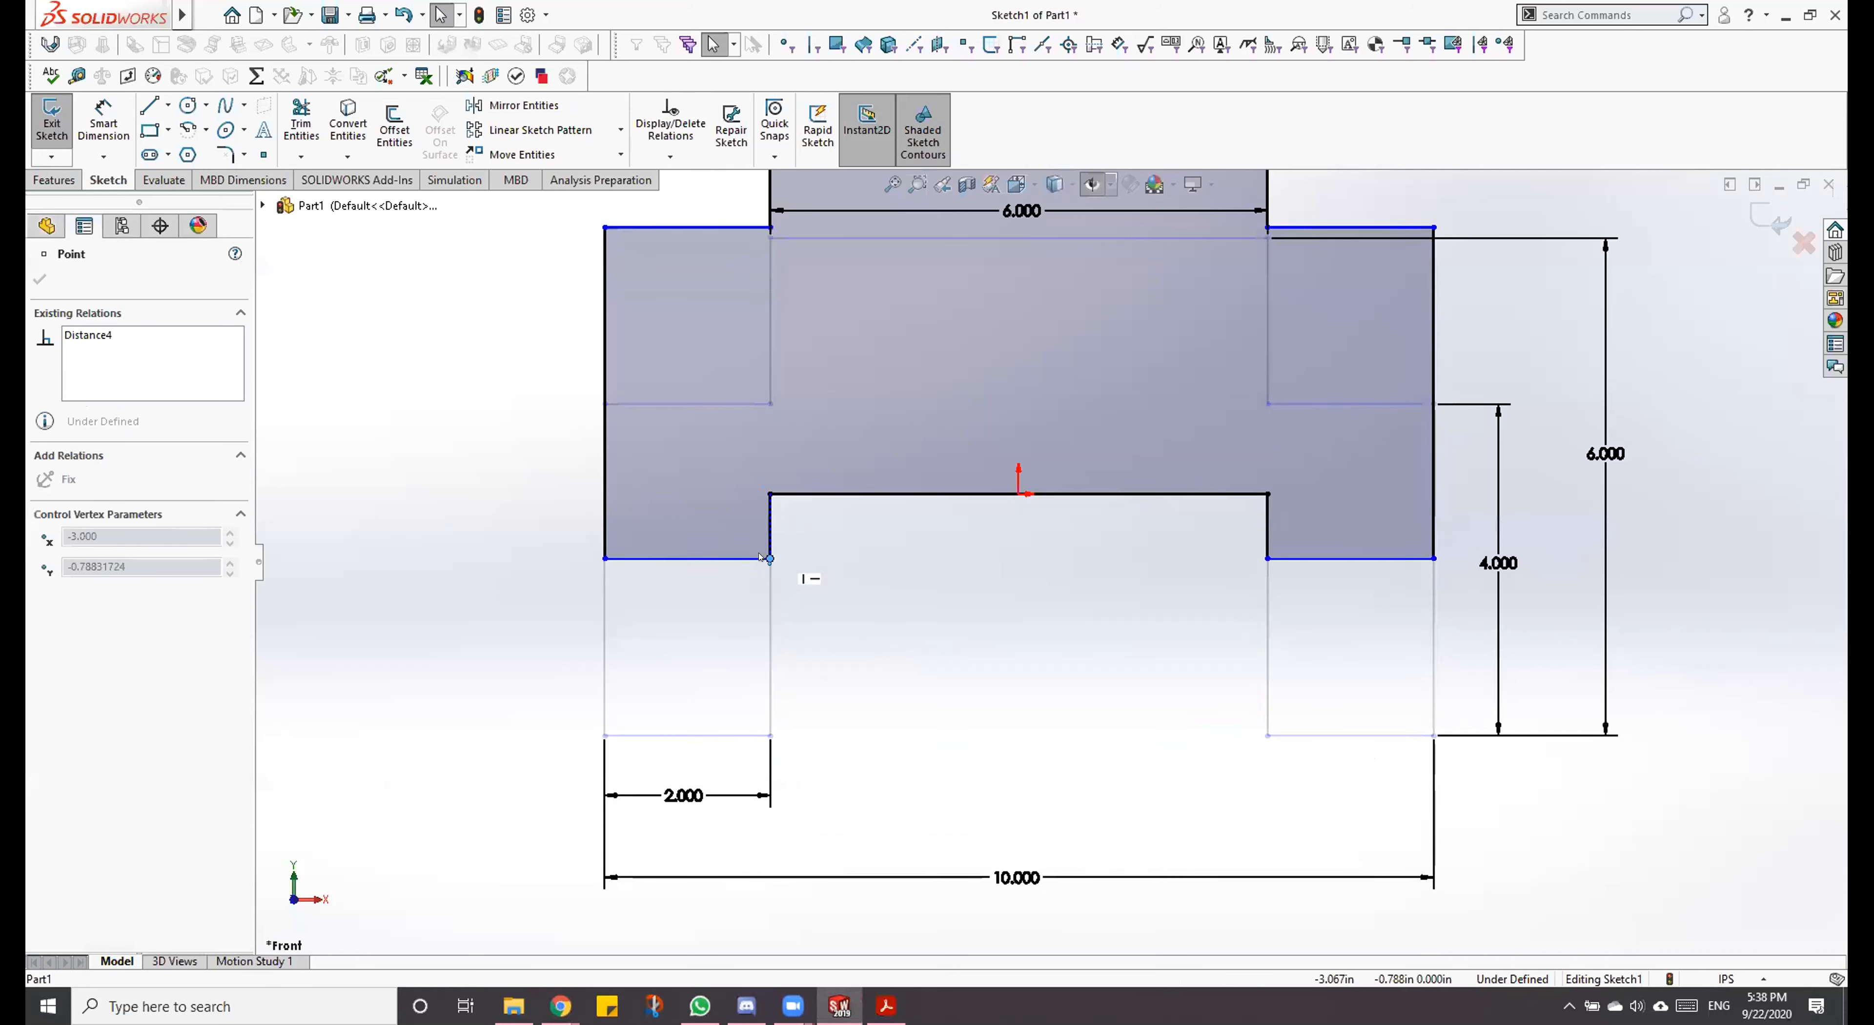
click(878, 627)
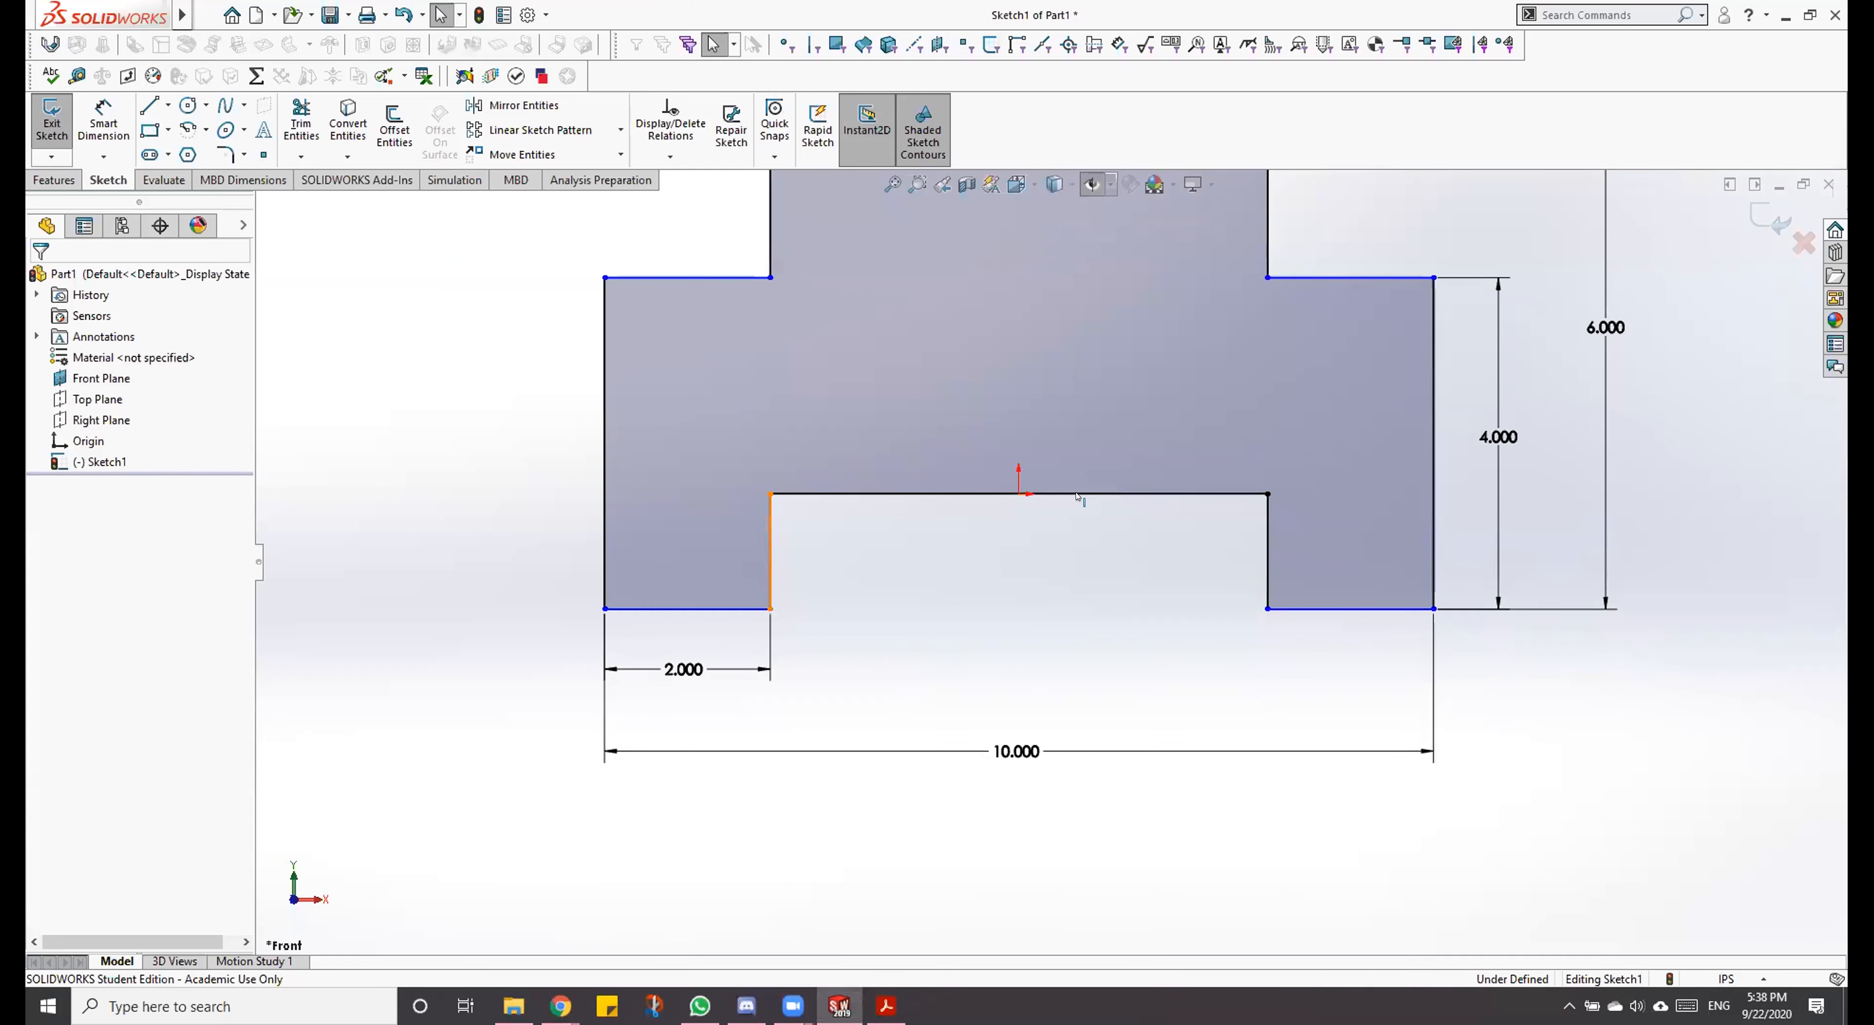
Step: Dimension the vertical distance between the left leg's bottom edge and the horizontal line between the legs as 25 in
right_drag(1004, 653, 971, 632)
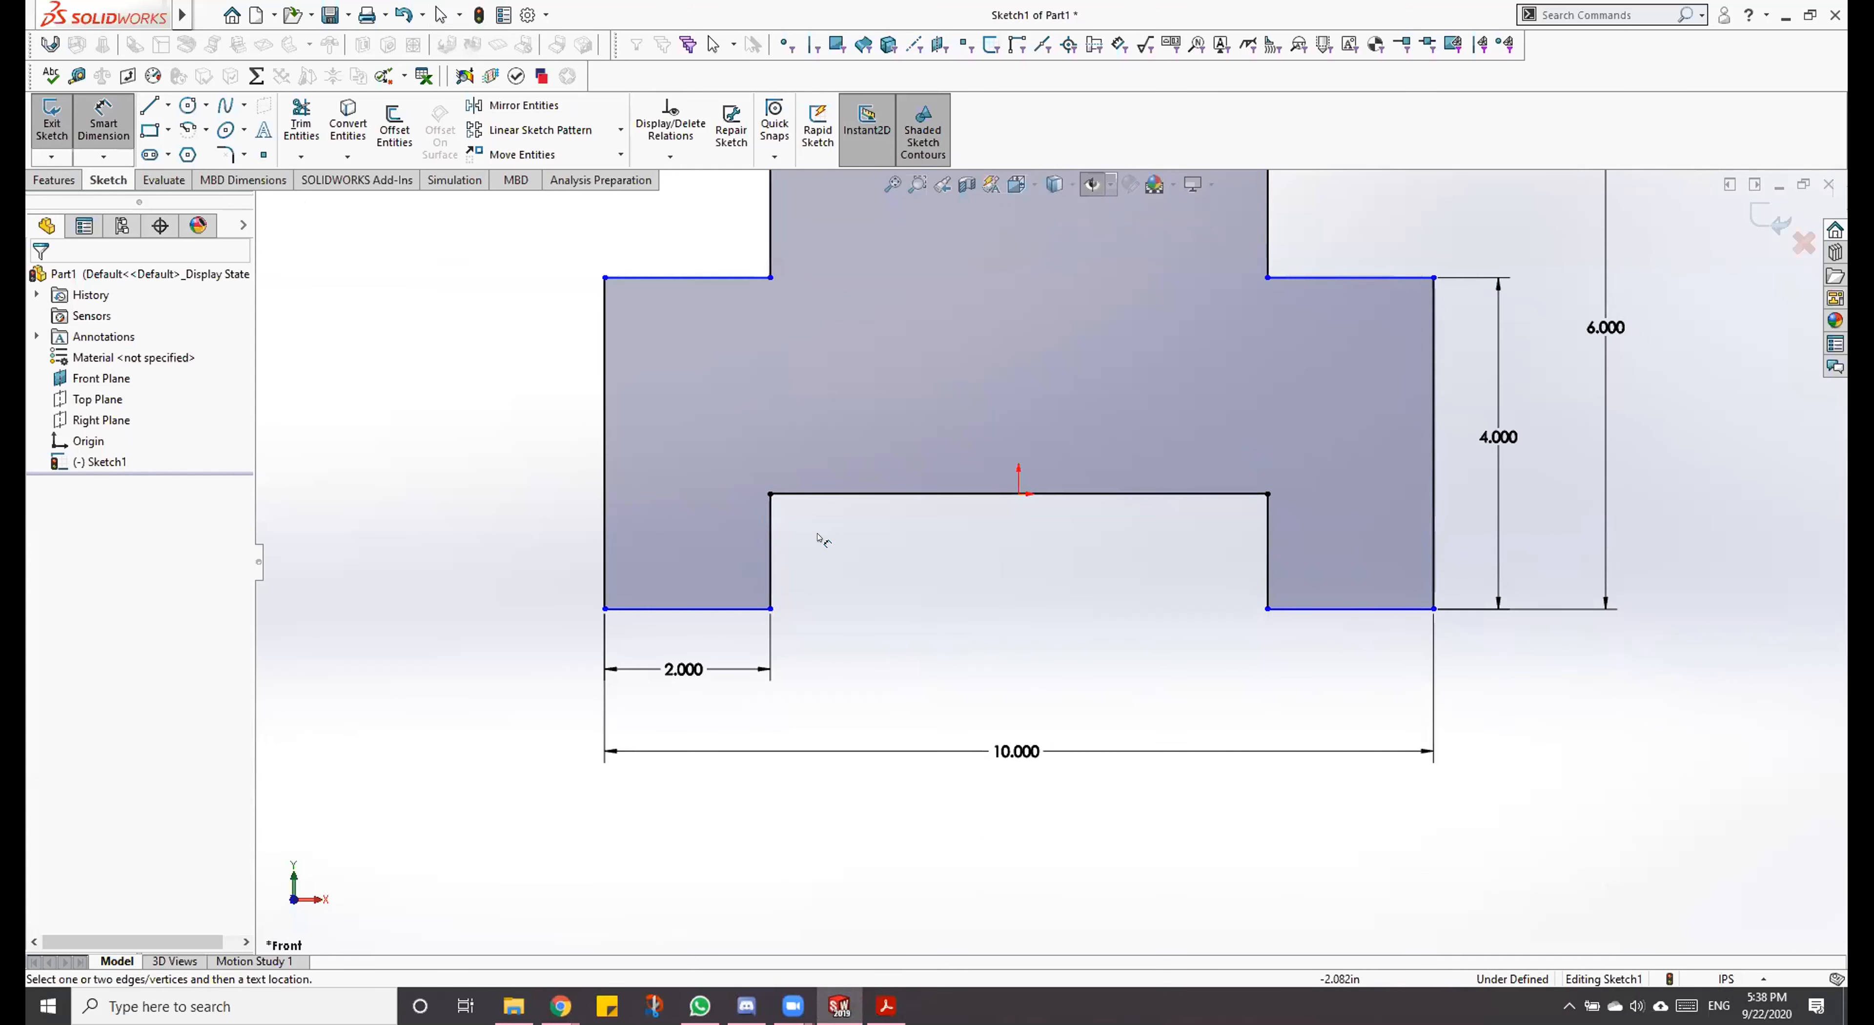
click(837, 495)
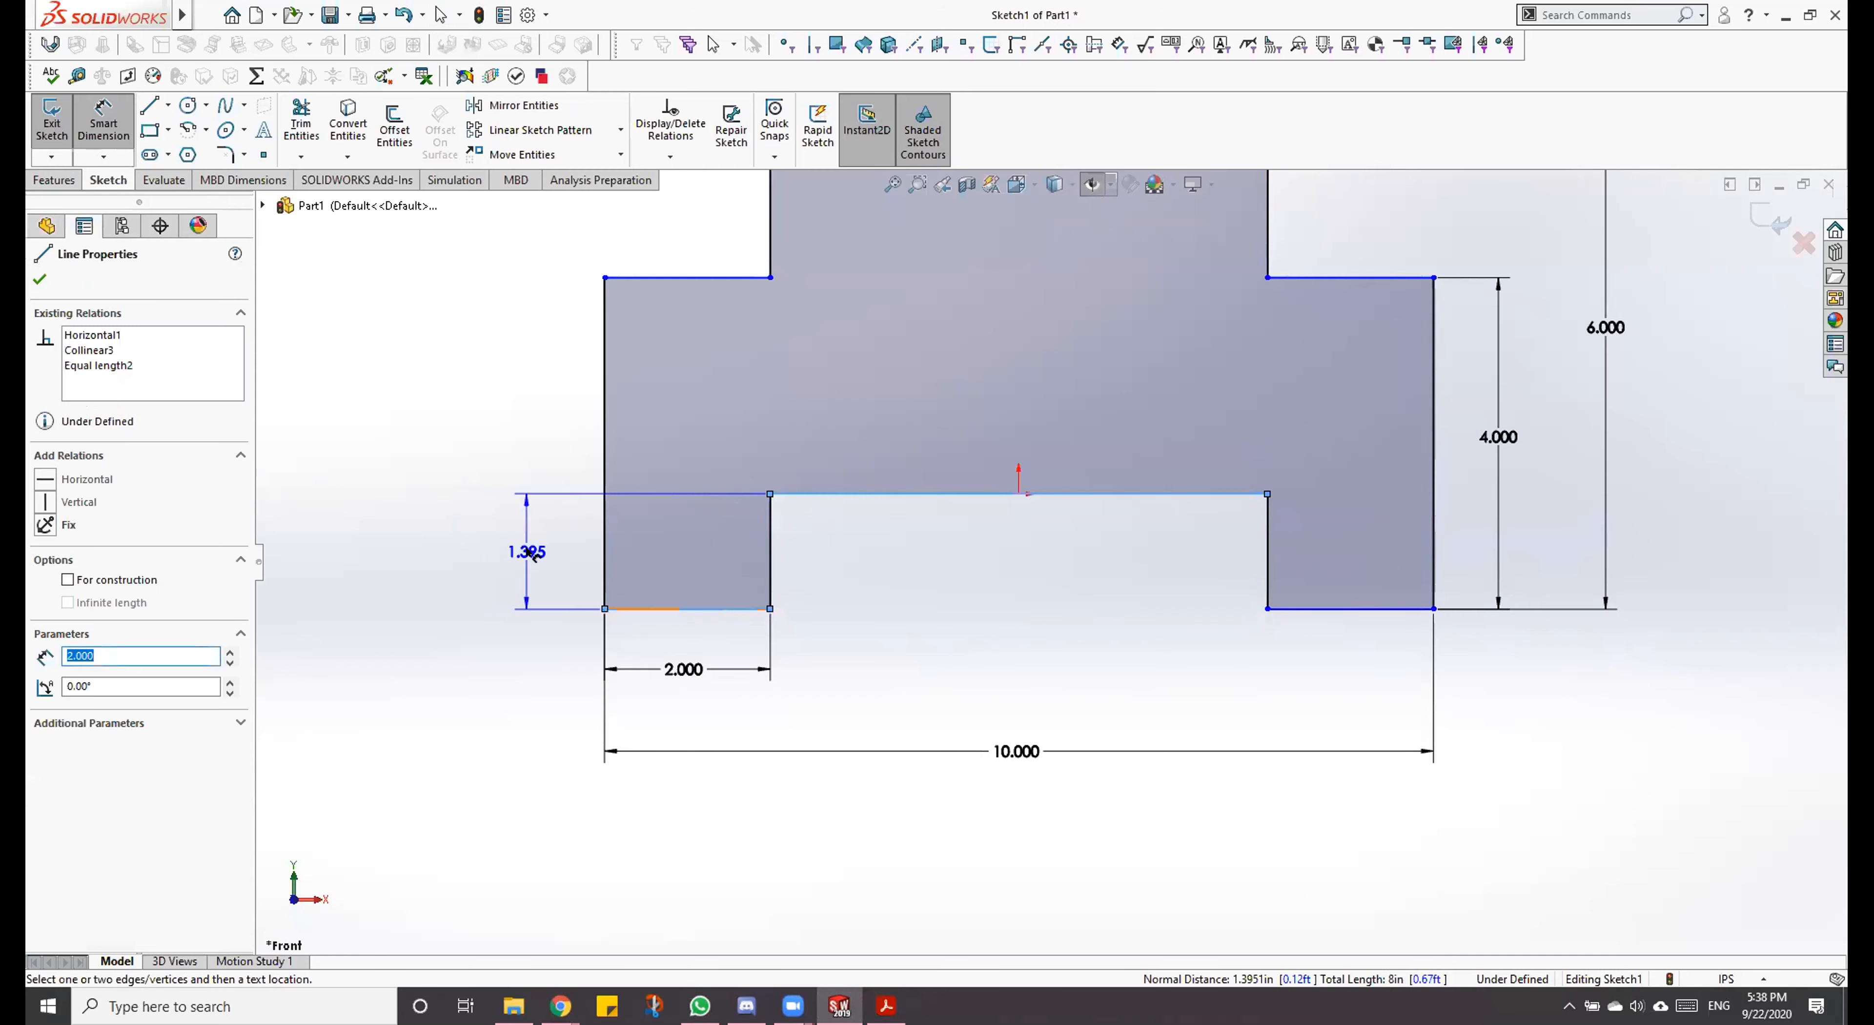
click(521, 551)
text(25)
key(Return)
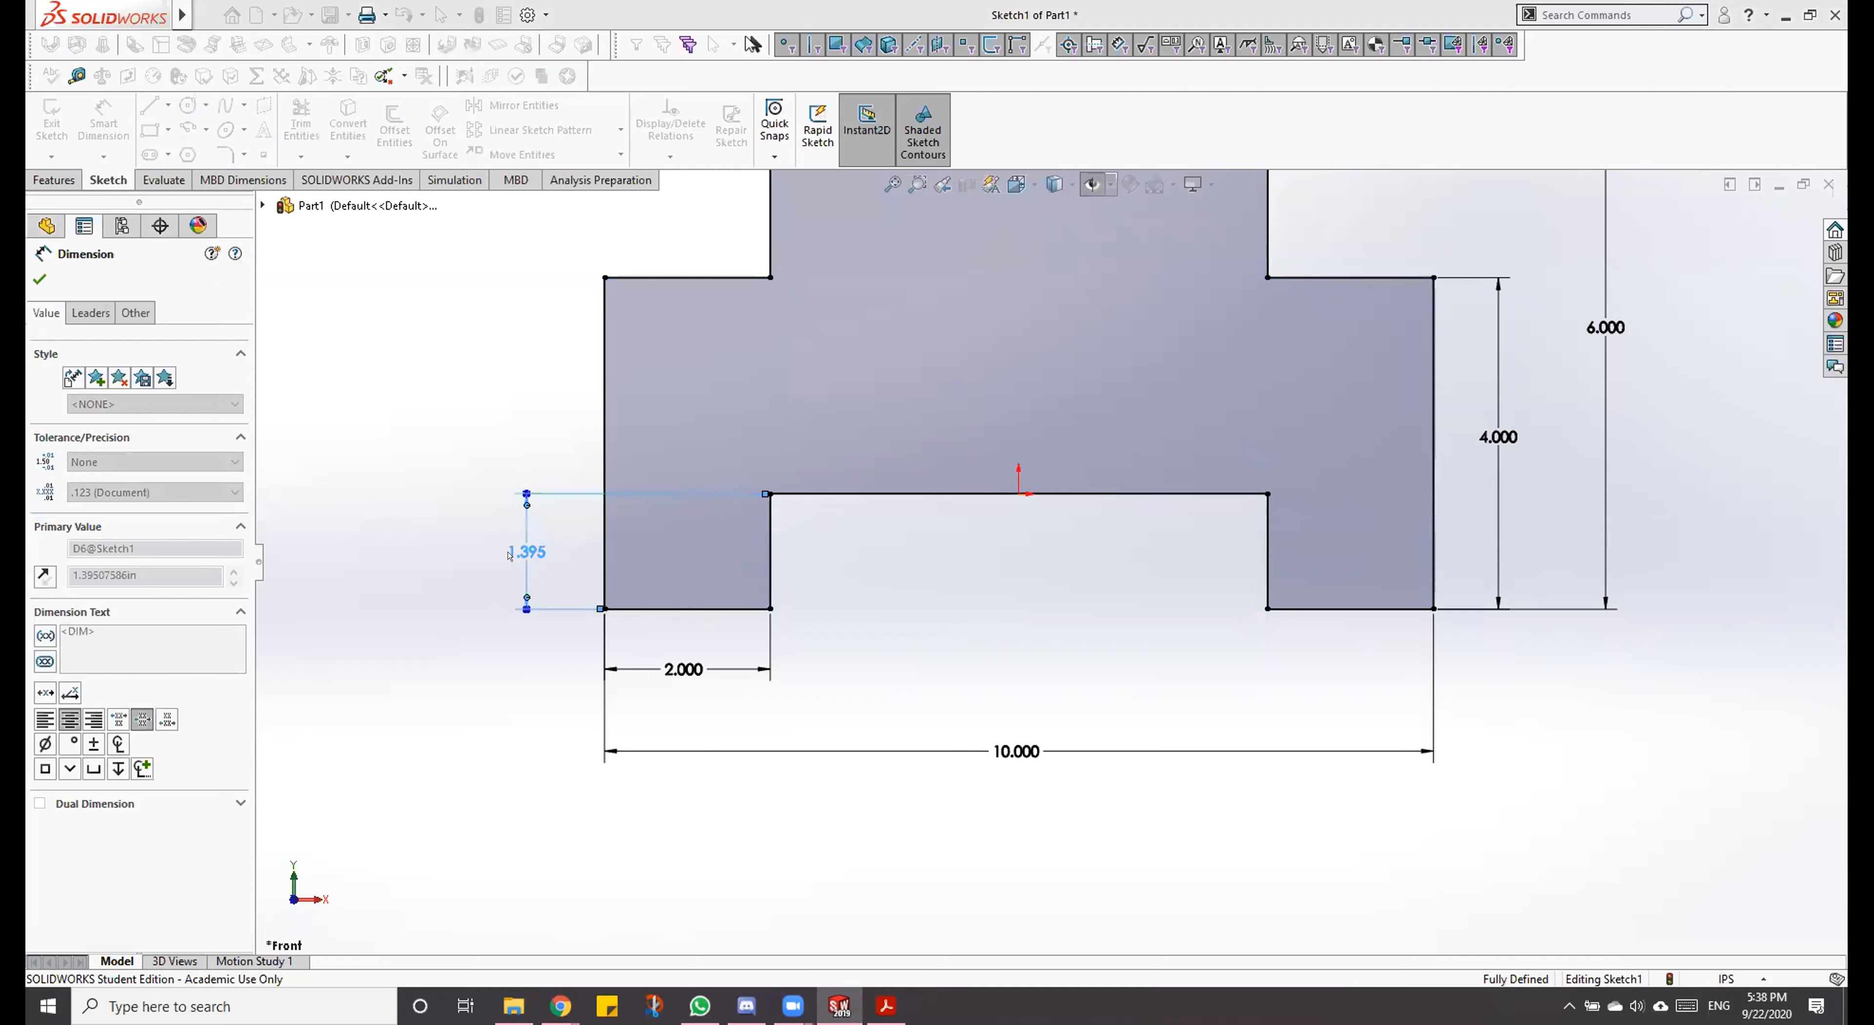
Step: Correct the left leg's height dimension to 2 in and fit the whole sketch in view
scroll(946, 770, up, 5)
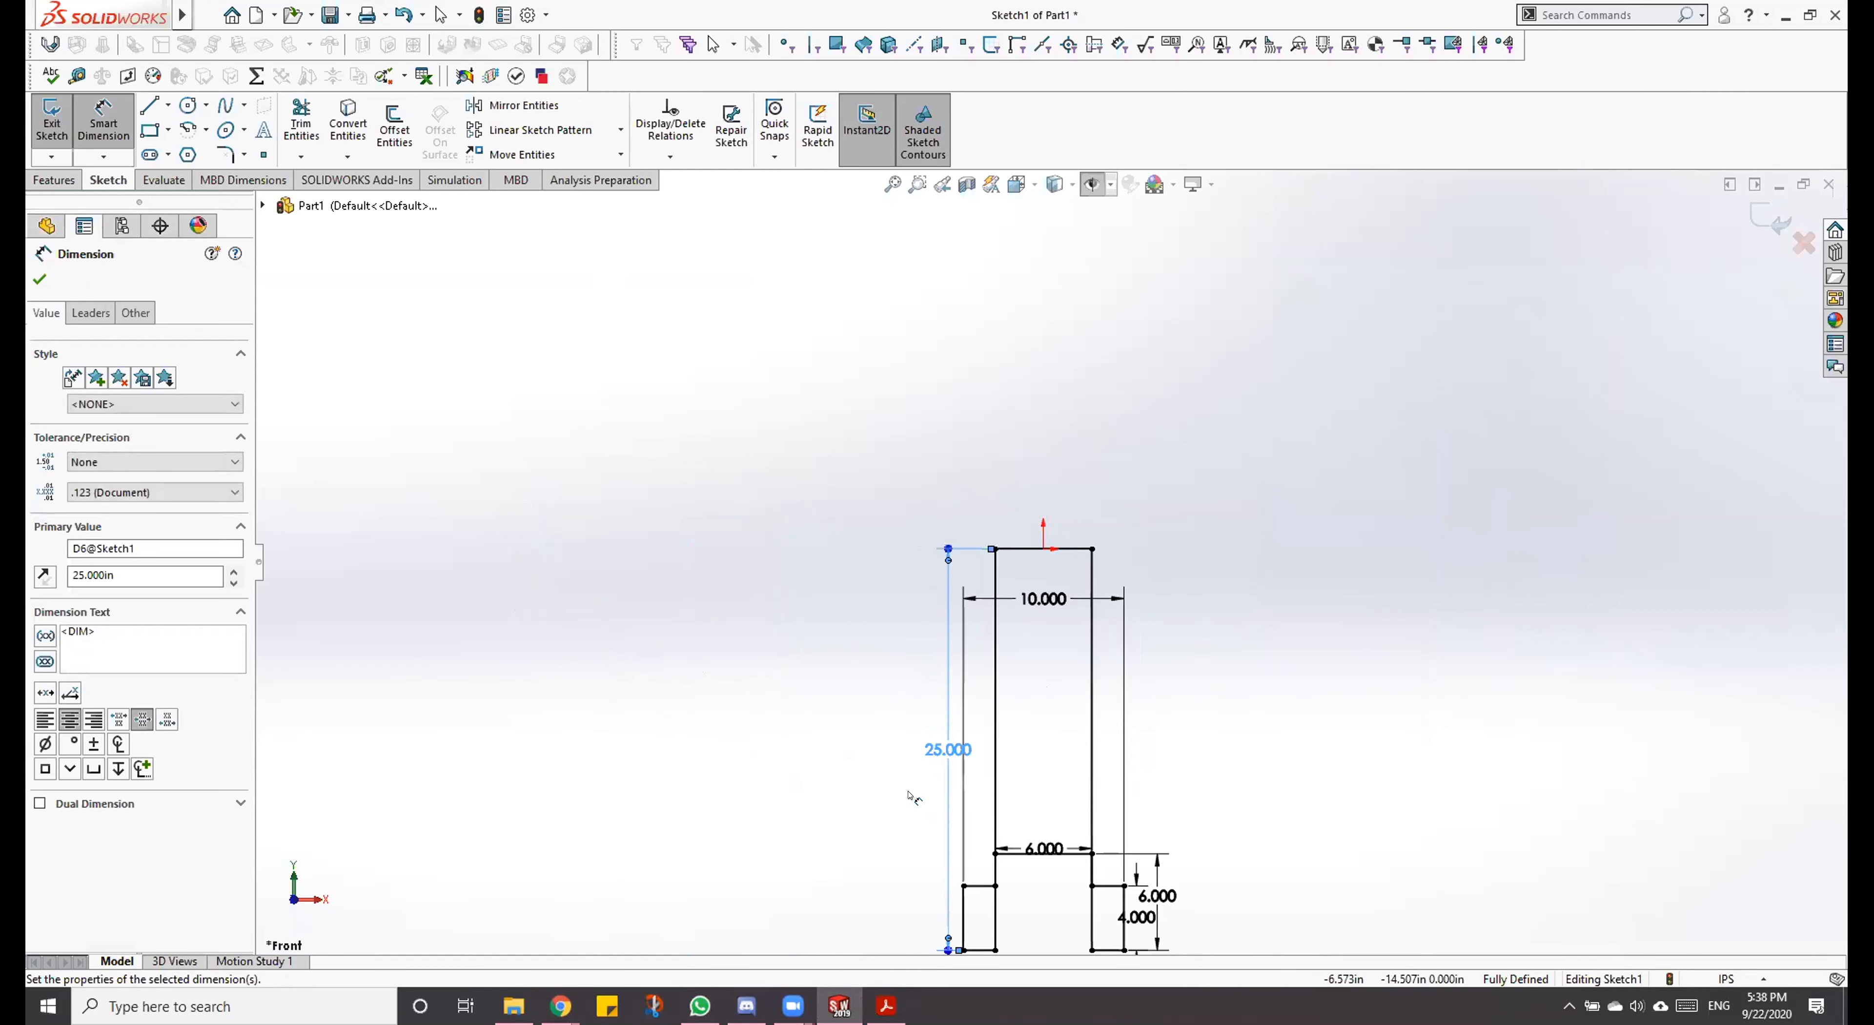
double_click(931, 754)
text(2)
key(Return)
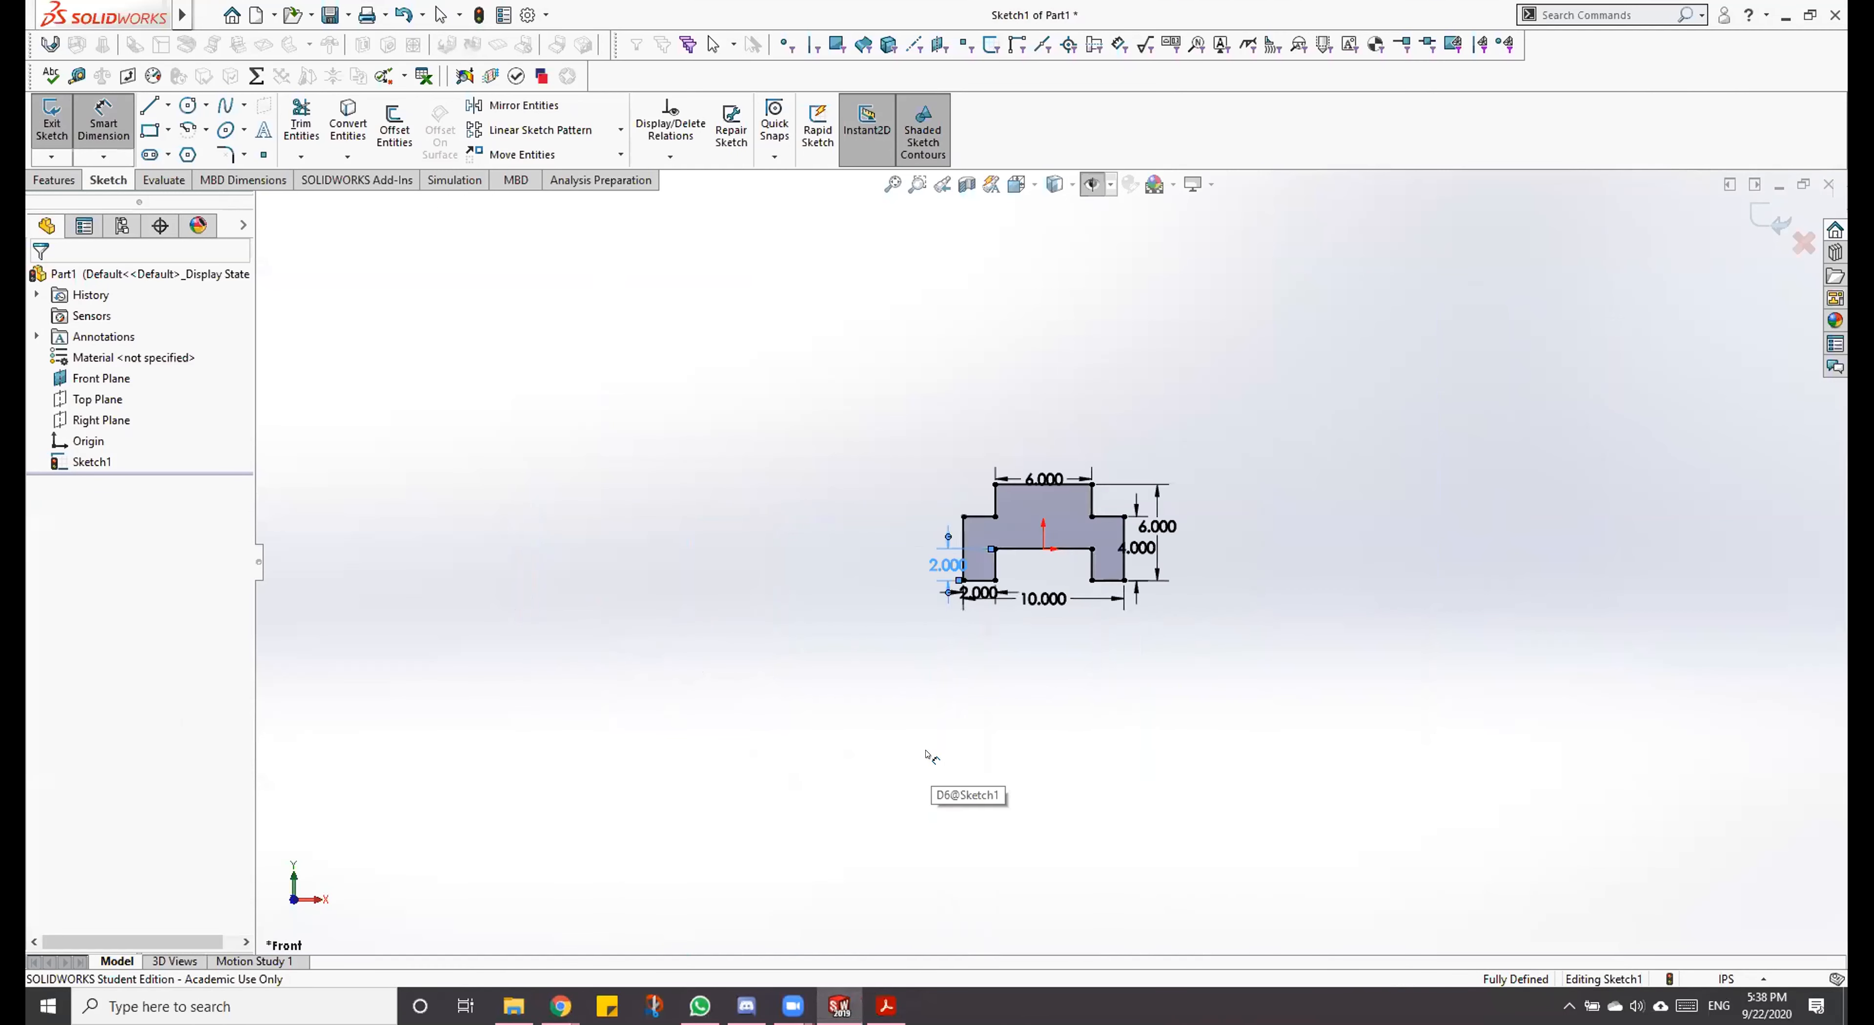
key(f)
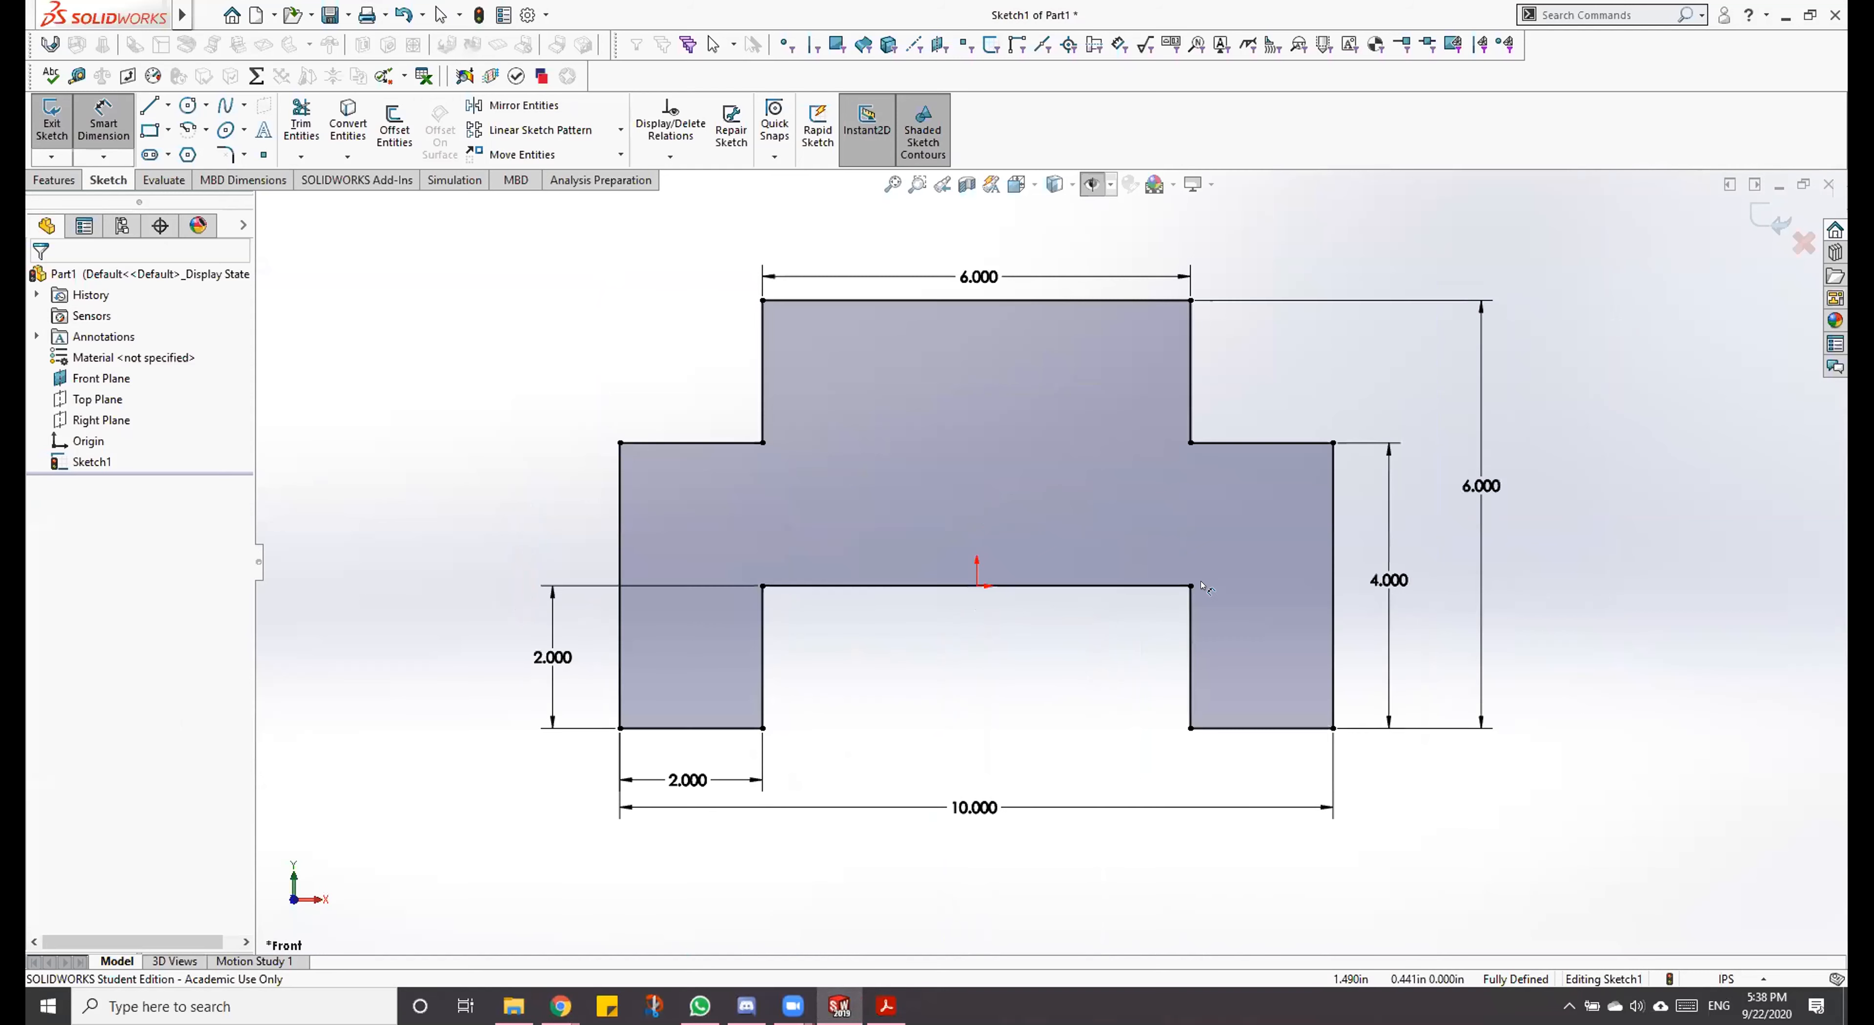
key(Escape)
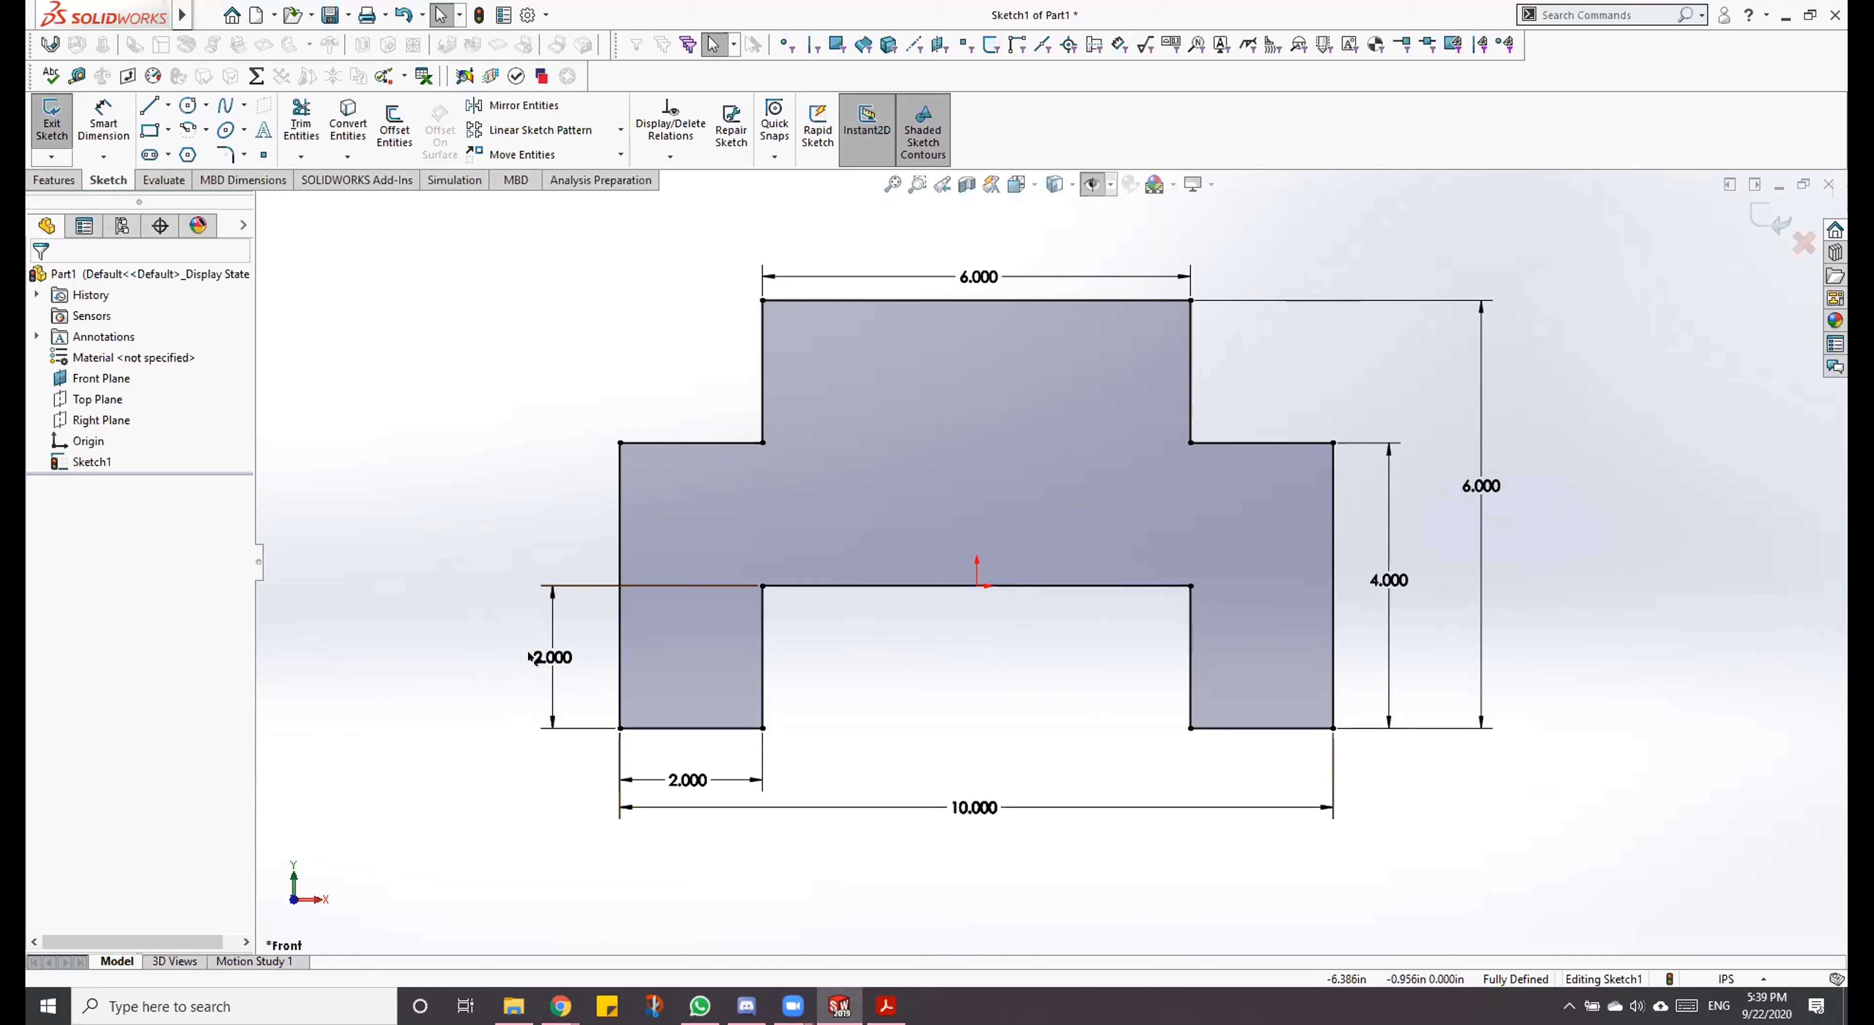
Step: Move the left leg's height dimension closer to the profile and compare the sketch with the Dowel Block PDF drawing
click(558, 659)
drag(624, 644, 576, 660)
key(Escape)
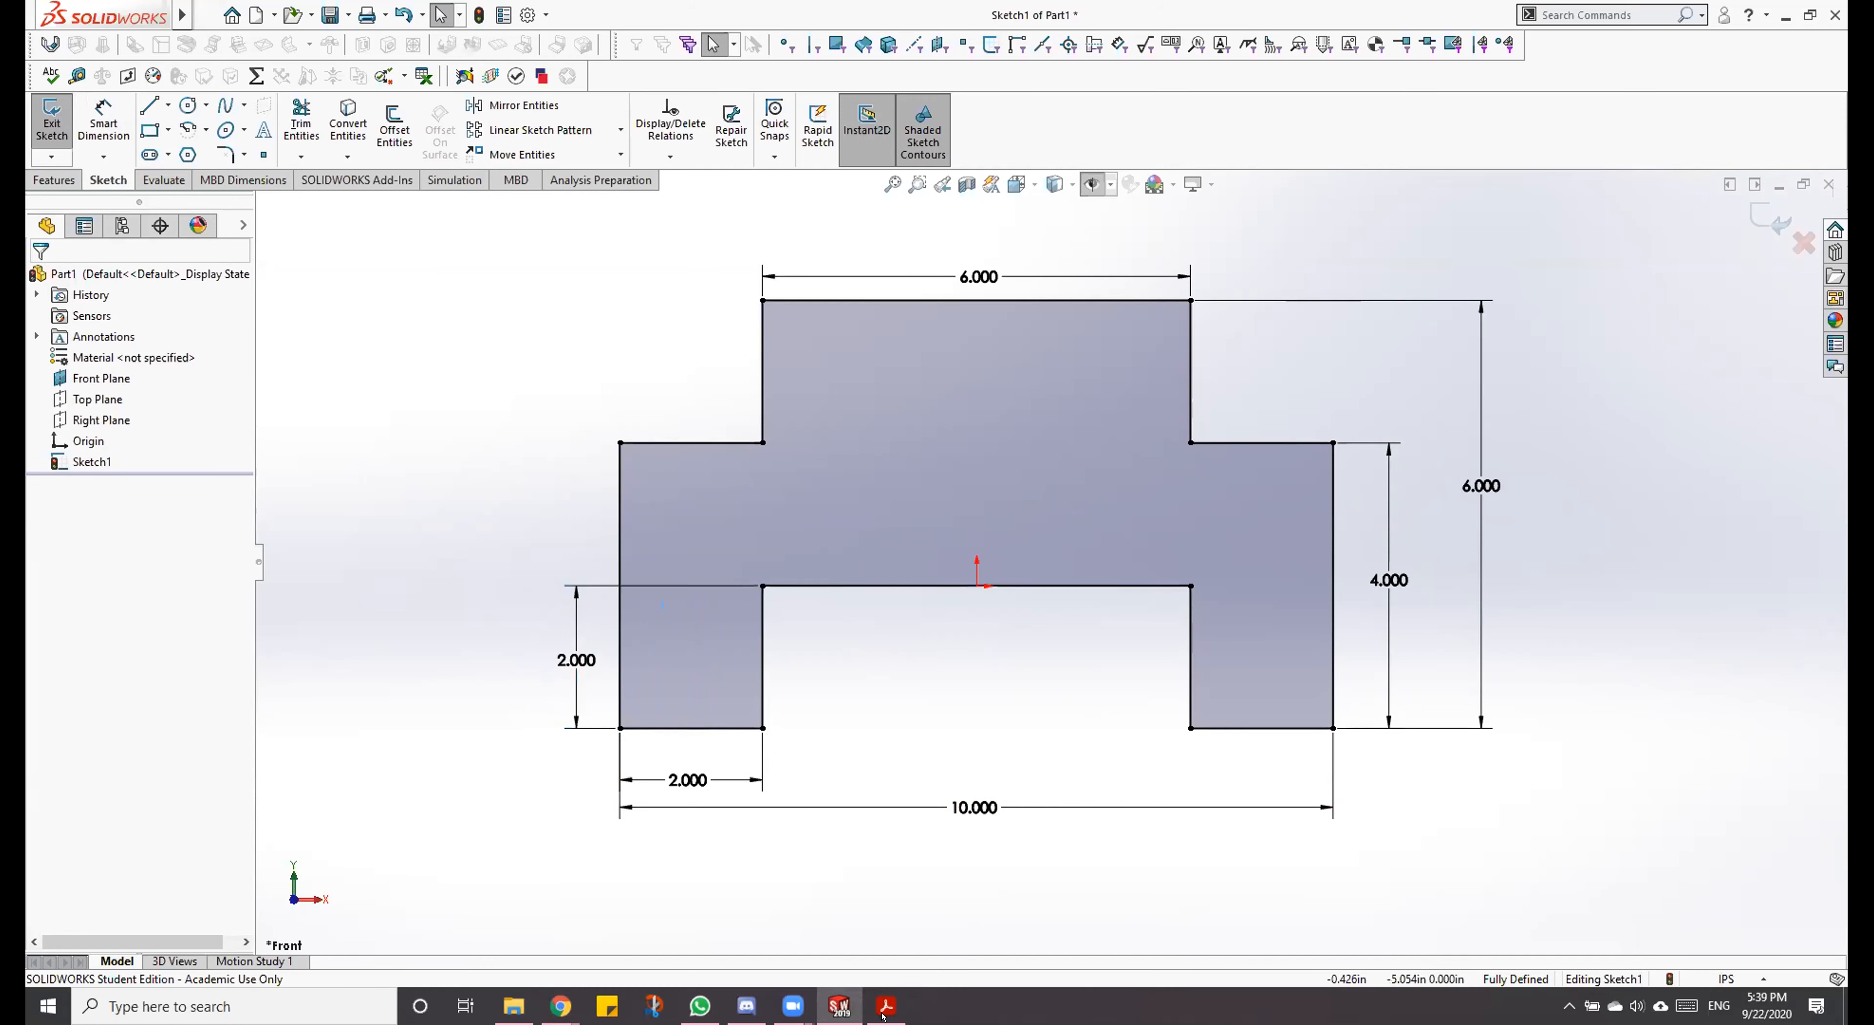
click(885, 1006)
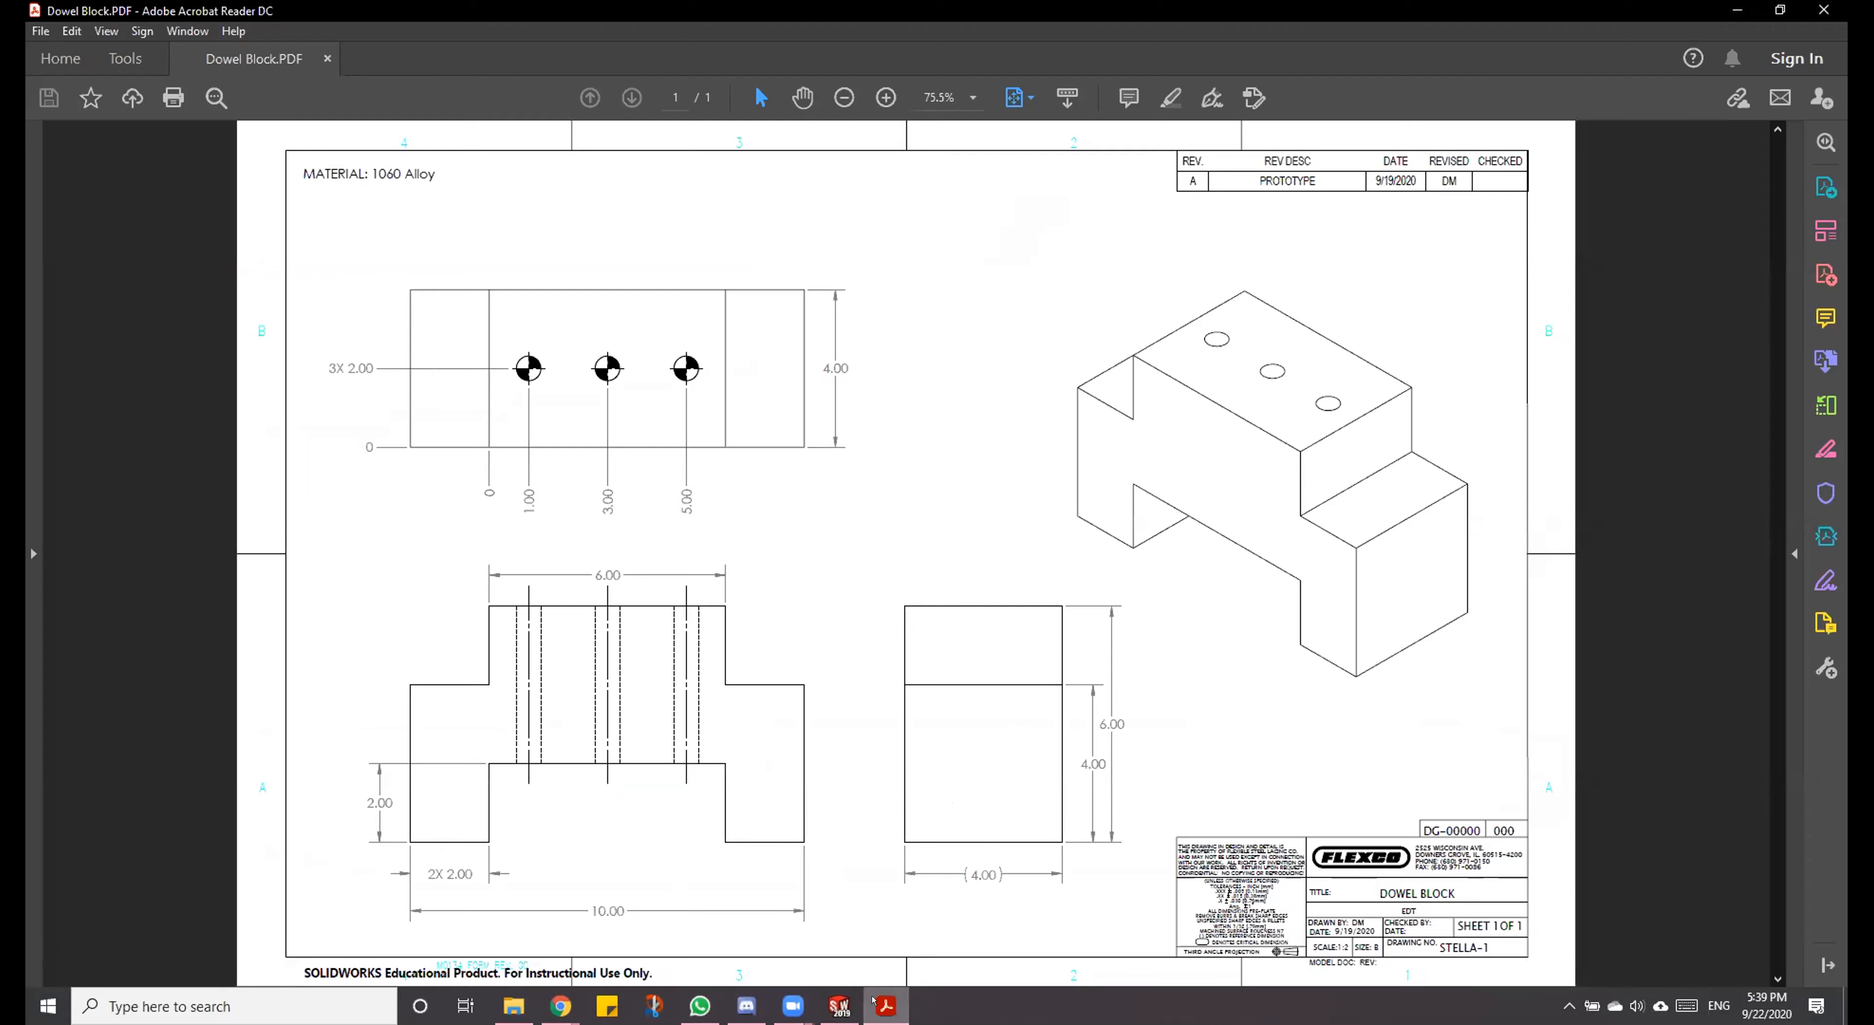
click(885, 1006)
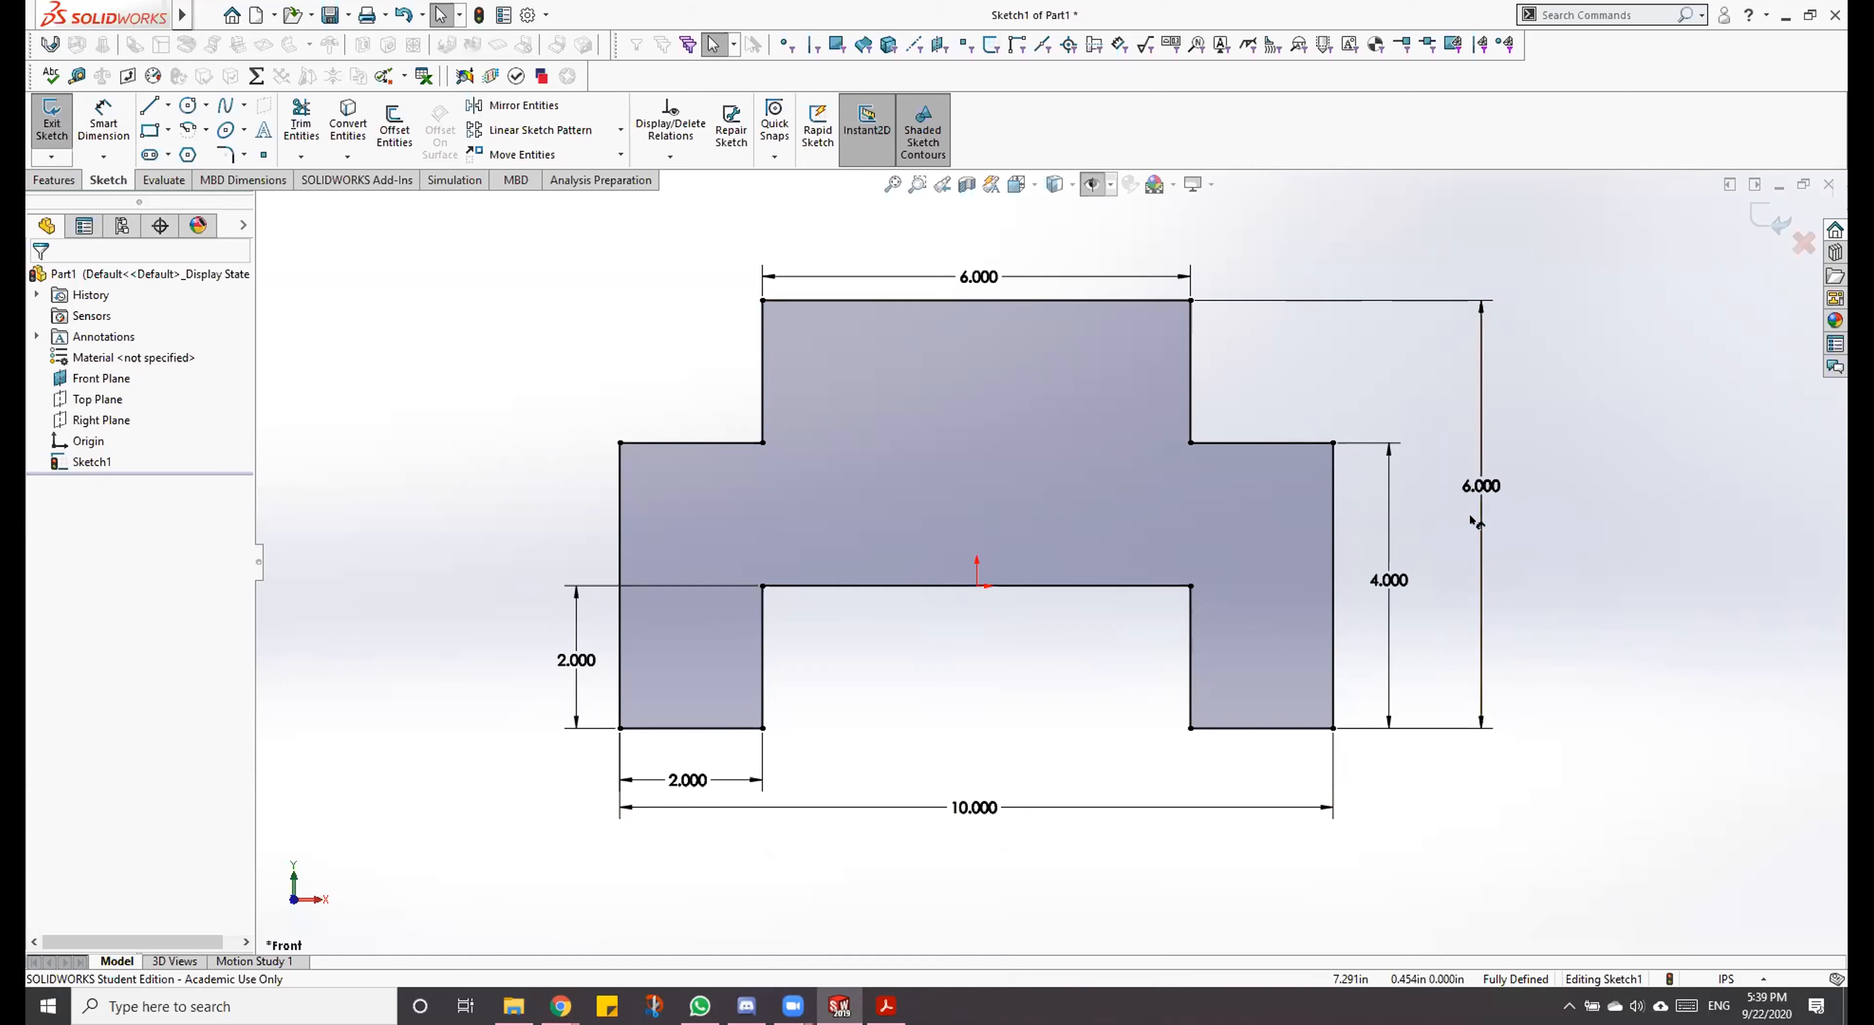
Step: Change the profile's overall height dimension to 6.5 in directly on the sketch, and reopen its value
double_click(1480, 489)
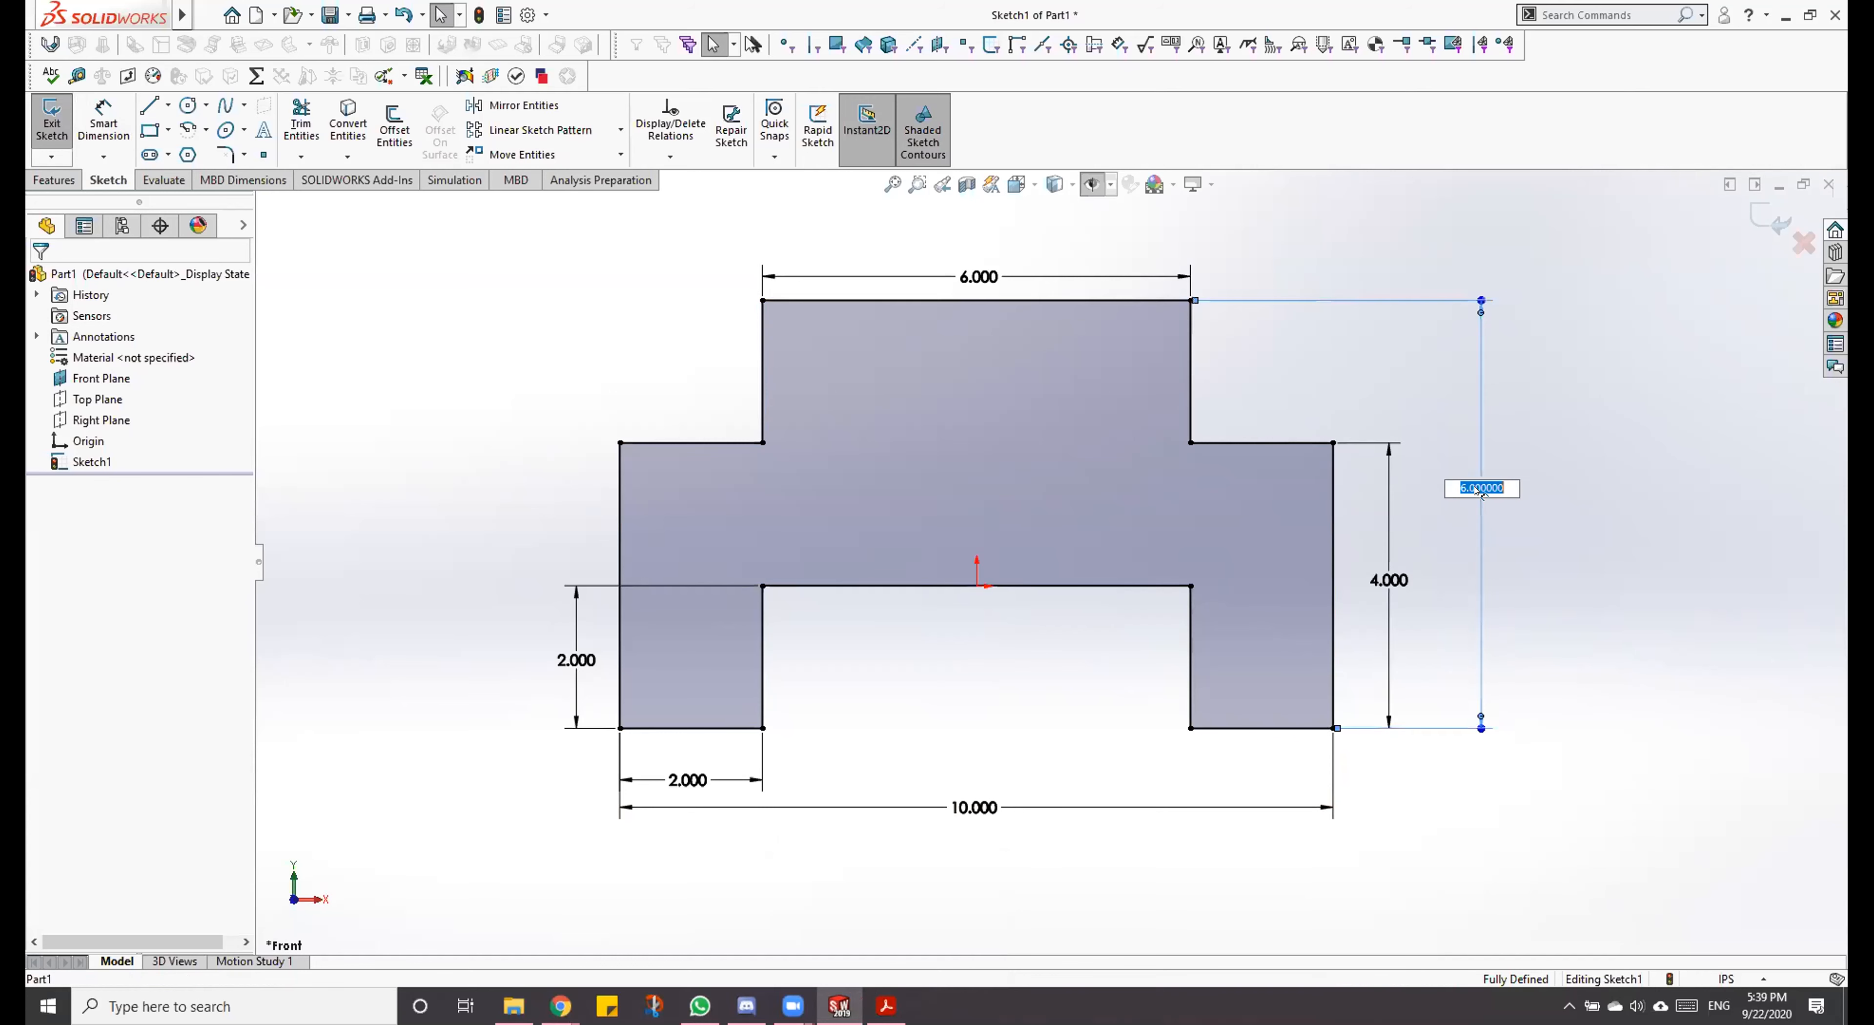
text(6.5)
key(Return)
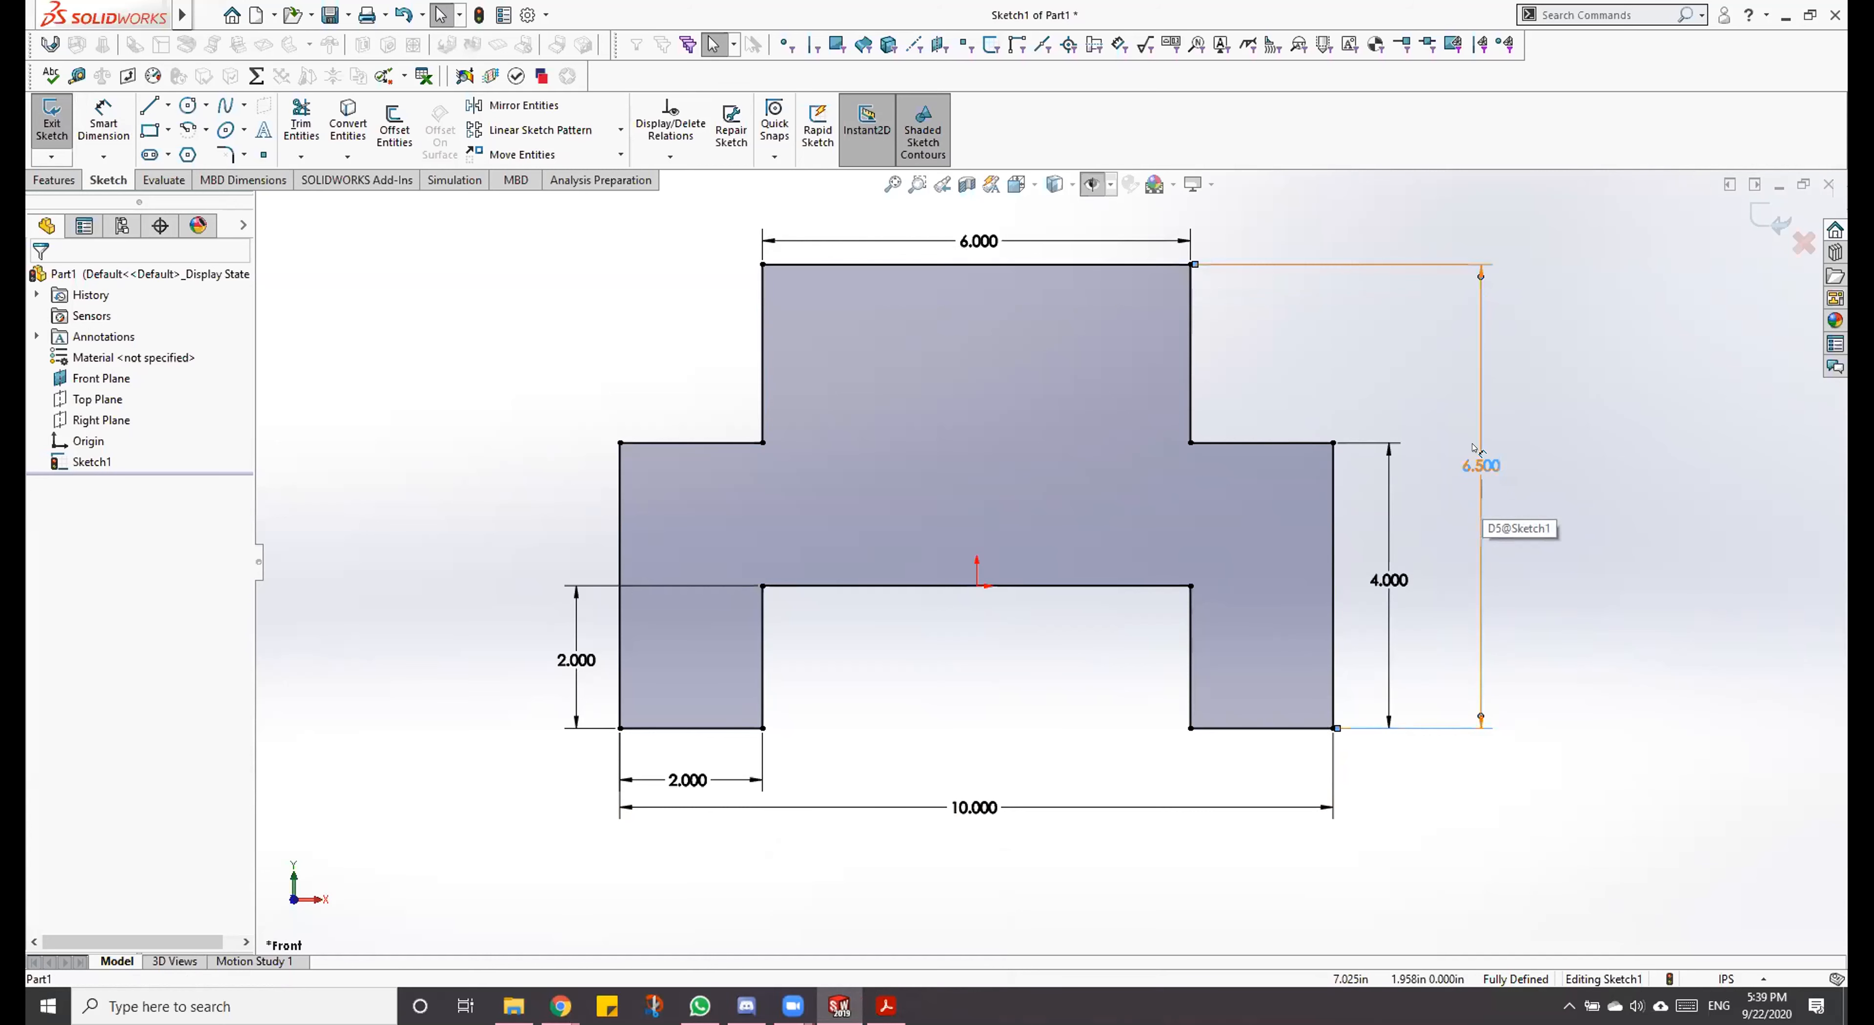
double_click(1480, 465)
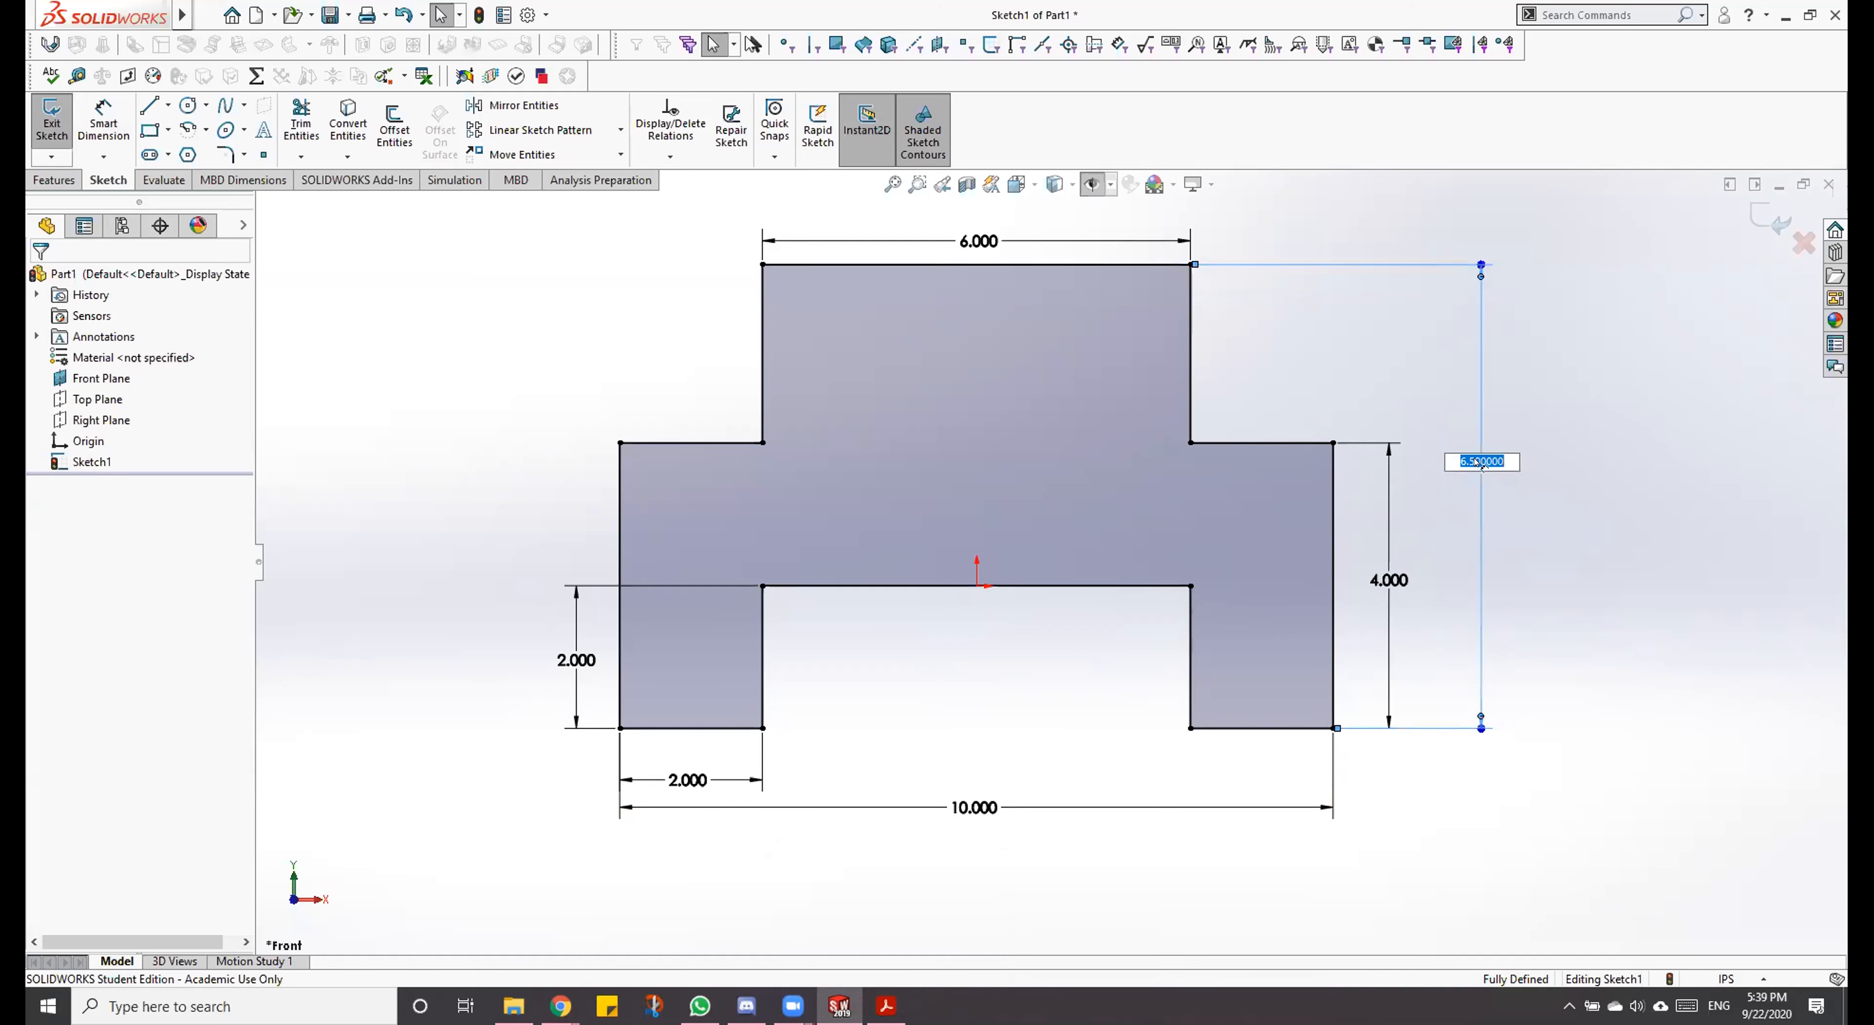
key(Return)
Step: Set the overall height dimension to 6 in through its primary value in the dimension properties
click(1483, 571)
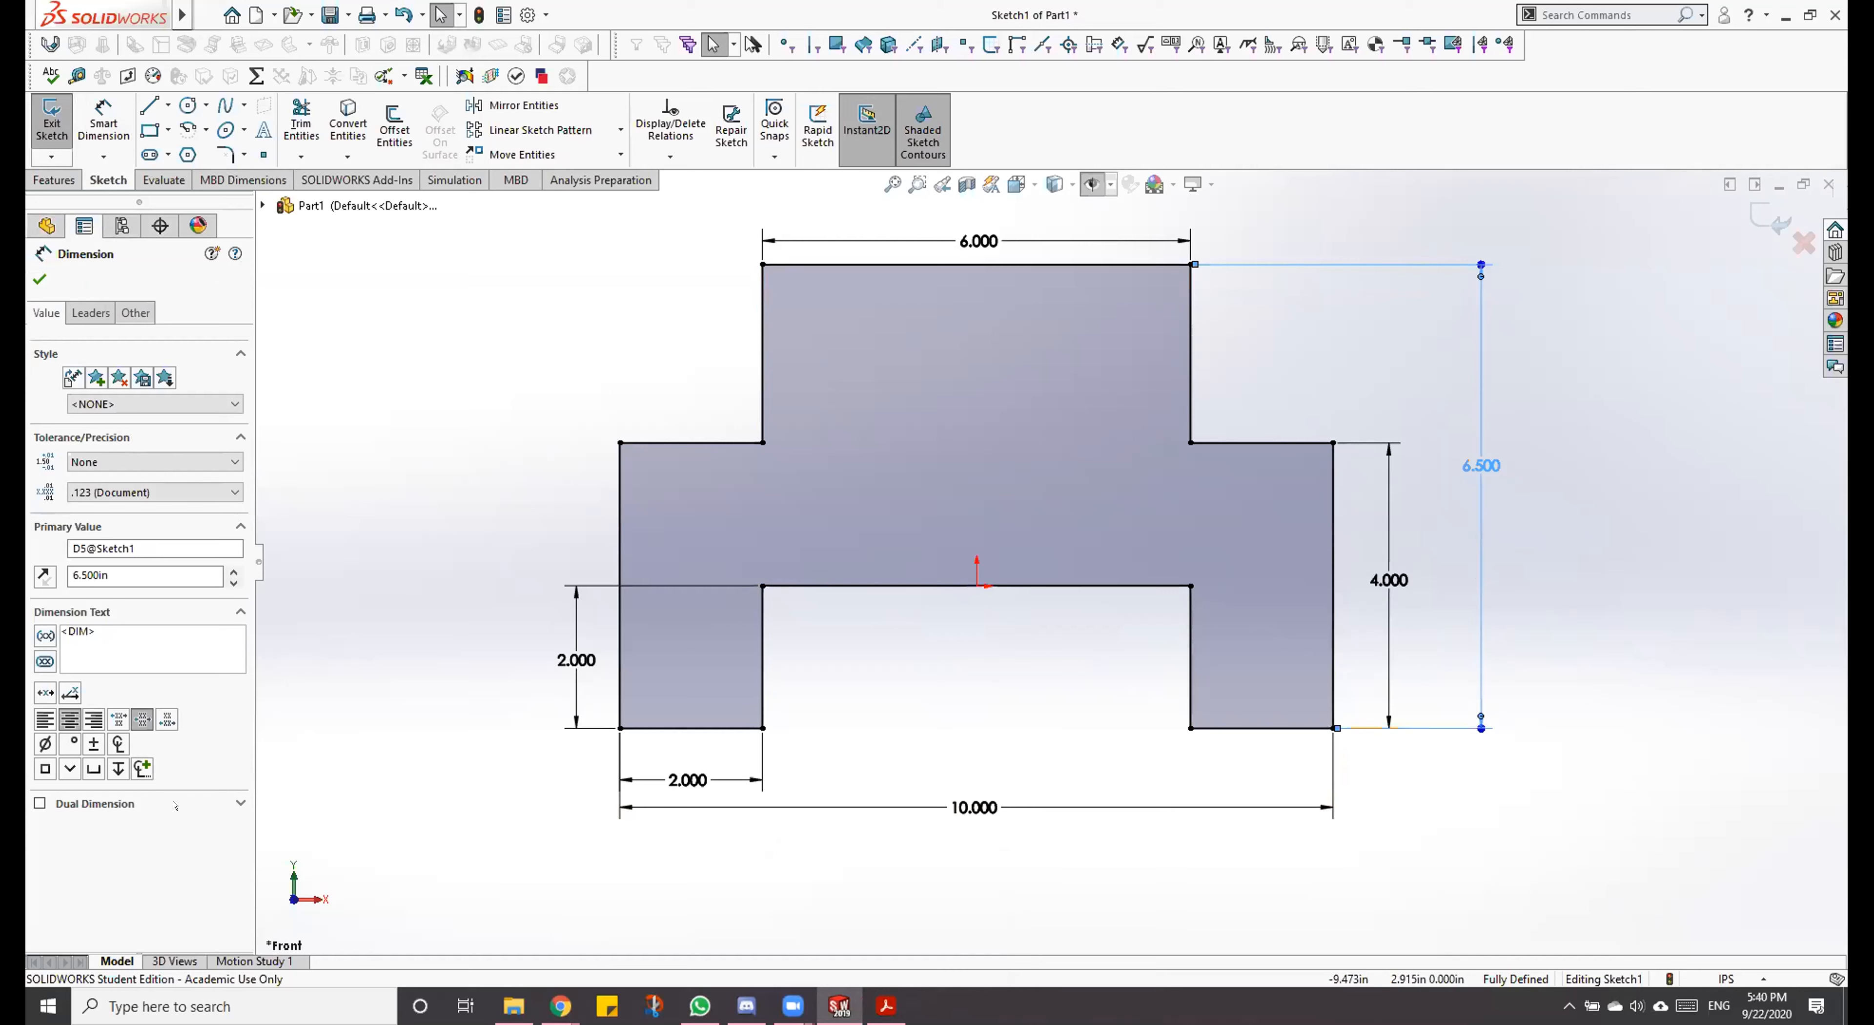
drag(107, 573, 32, 601)
text(6)
key(Return)
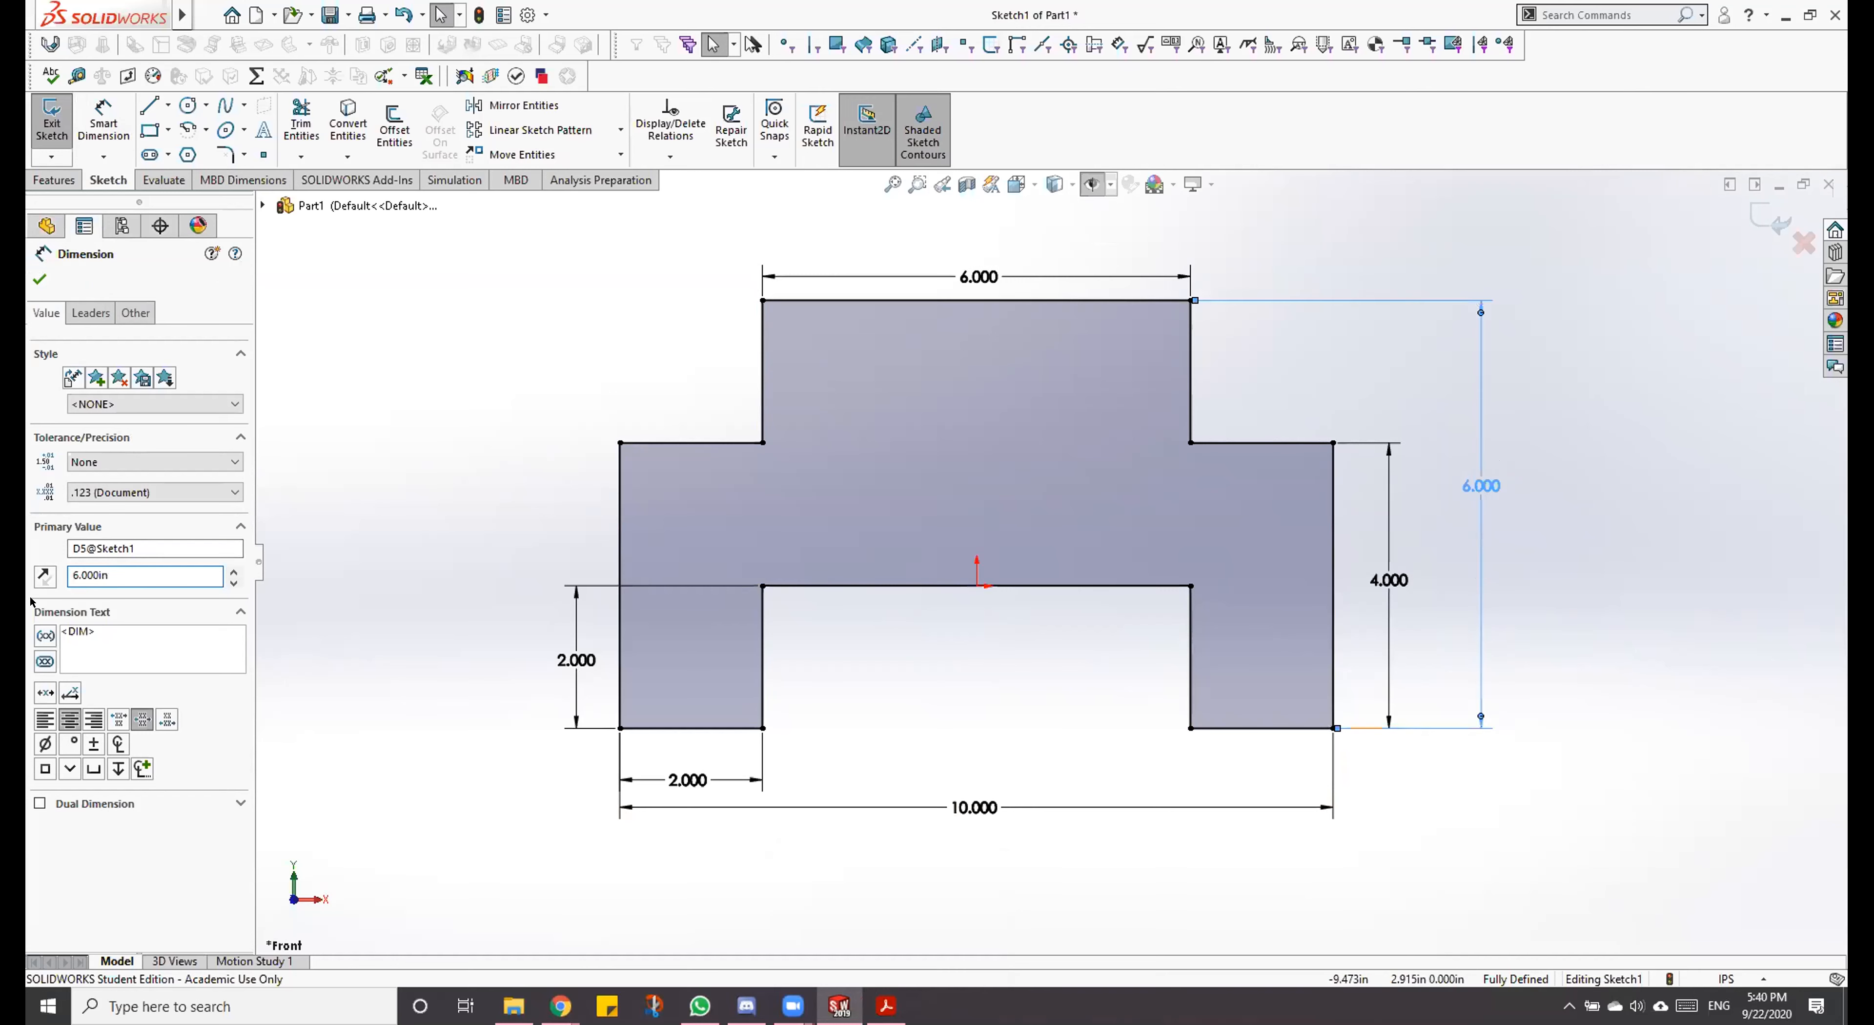
click(40, 279)
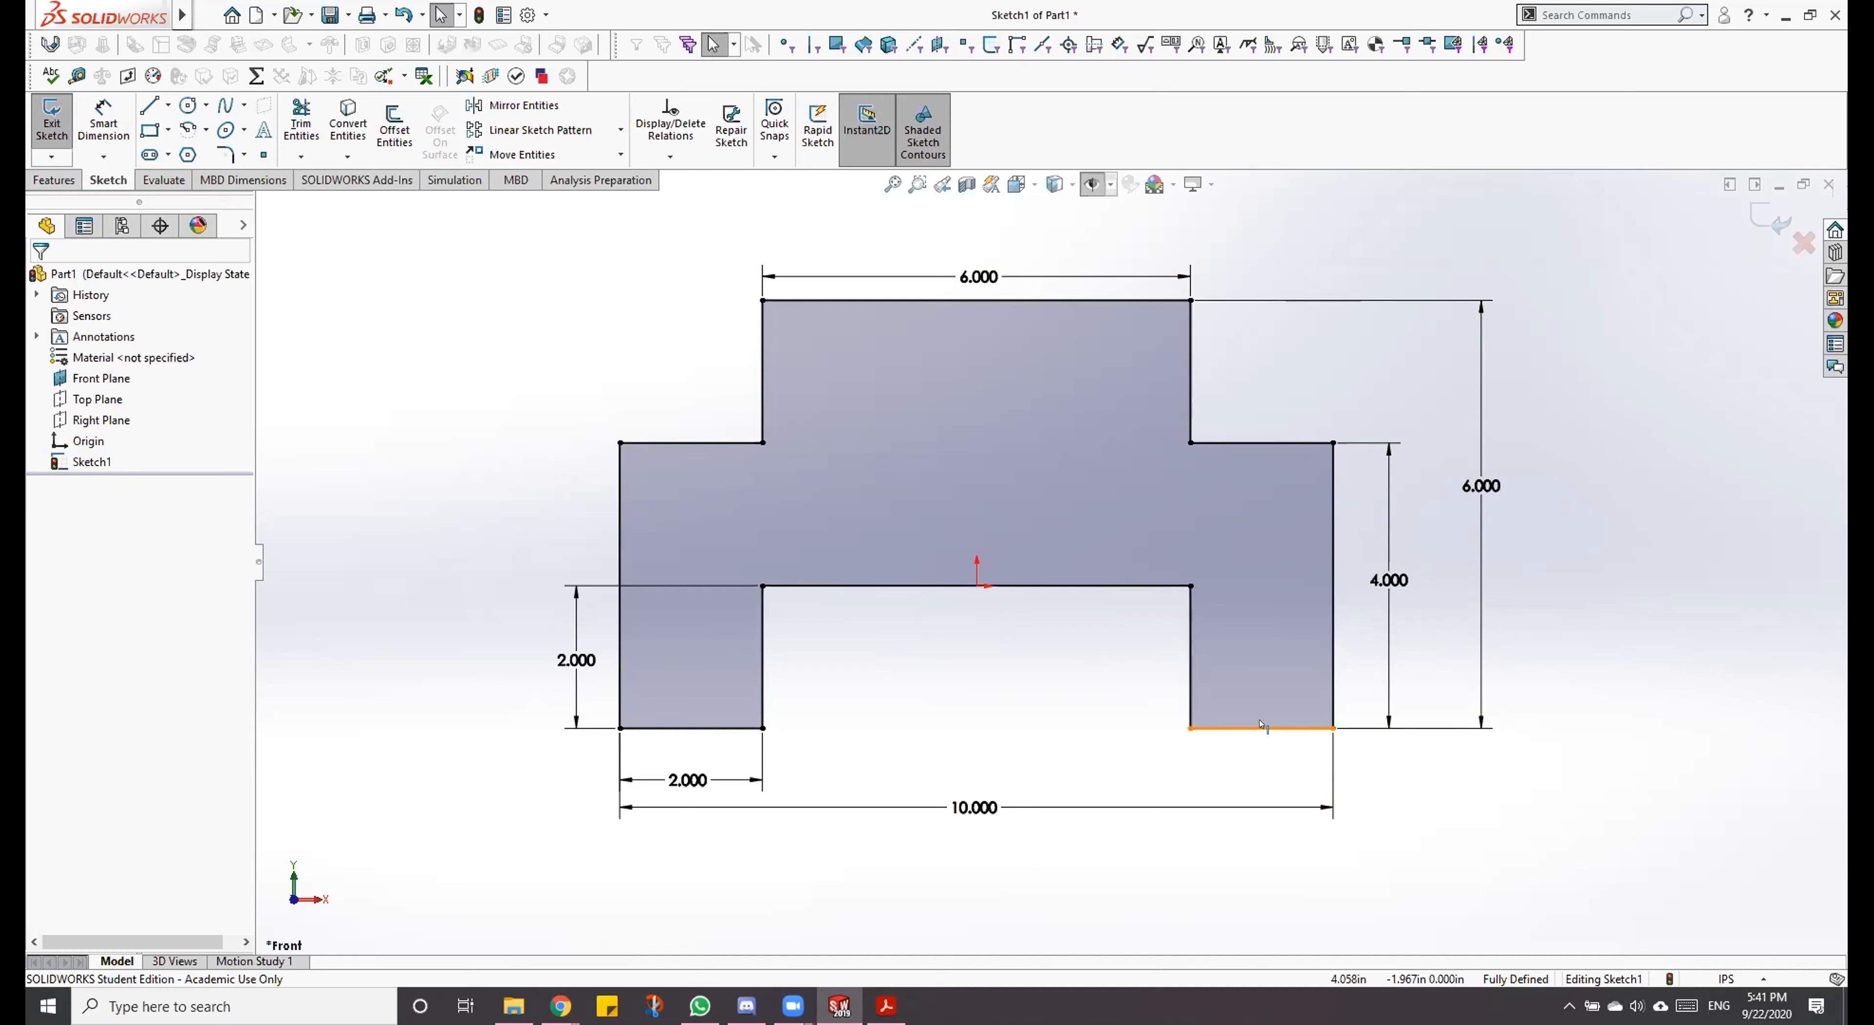
Step: Examine the existing relations of the left leg's bottom line and the line between the legs, including the Horizontal relation
click(696, 726)
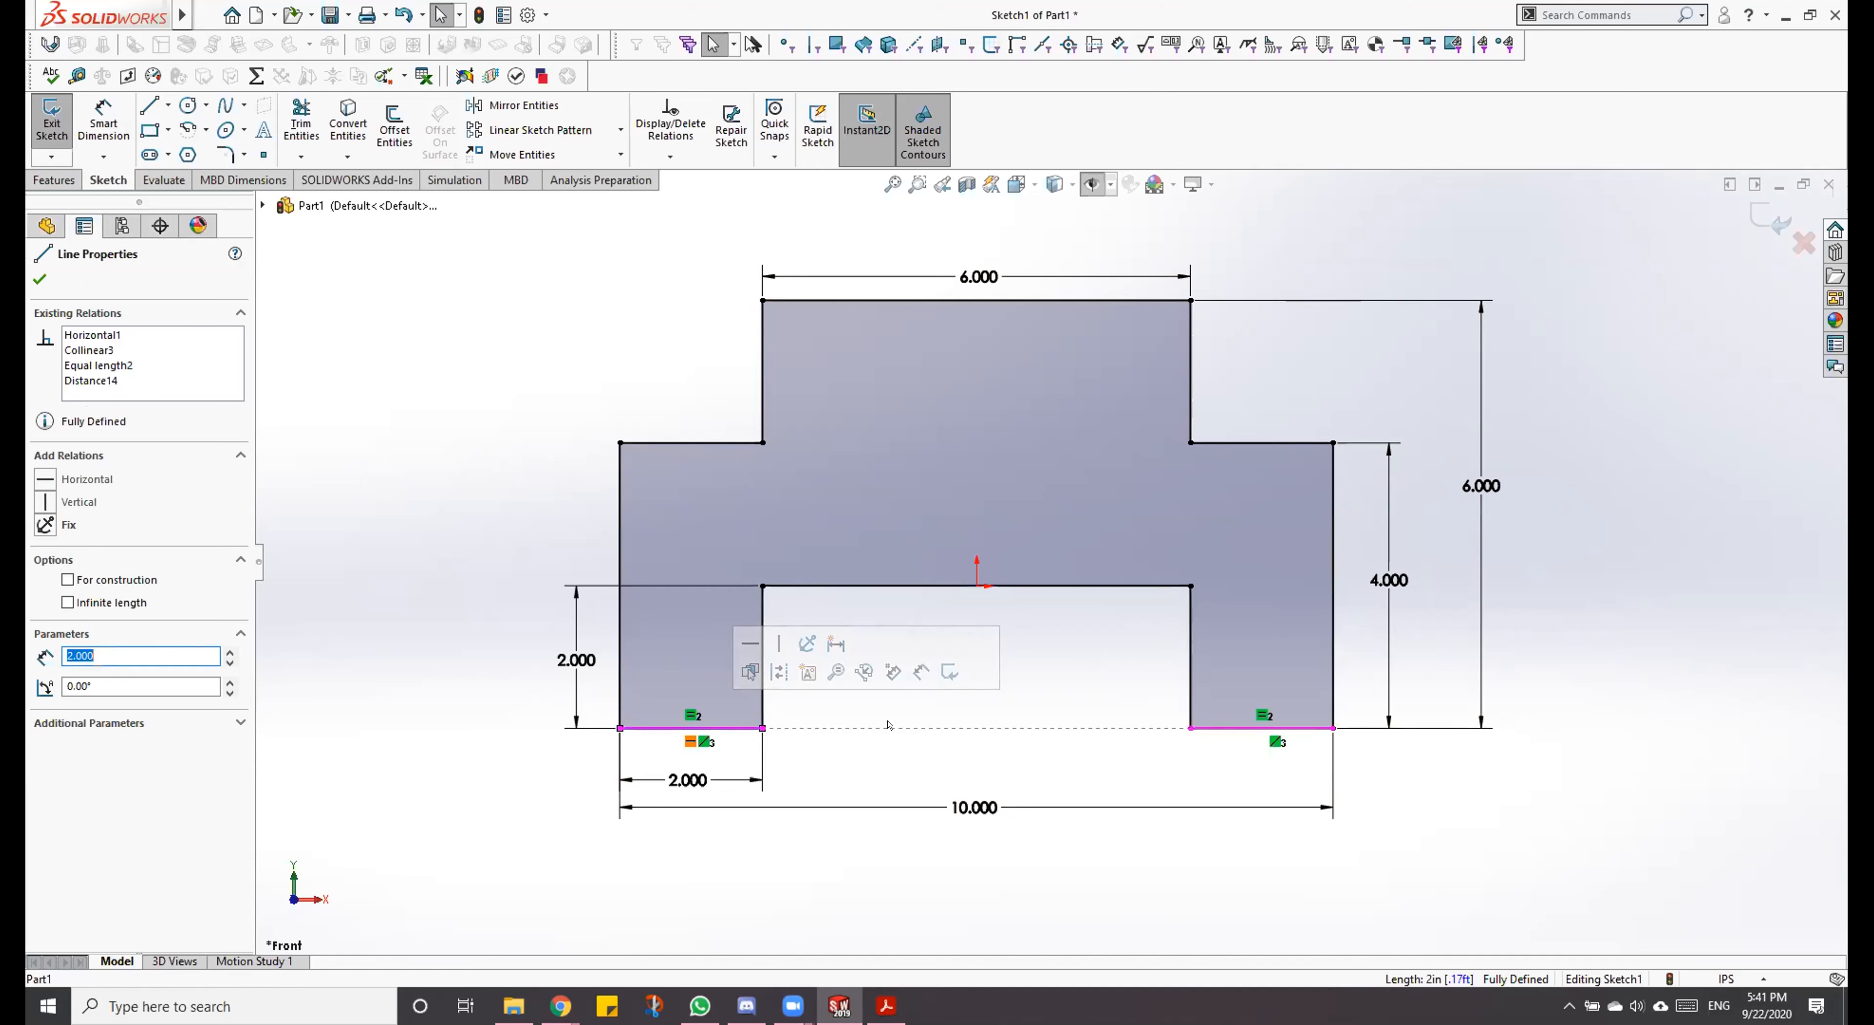
click(1067, 583)
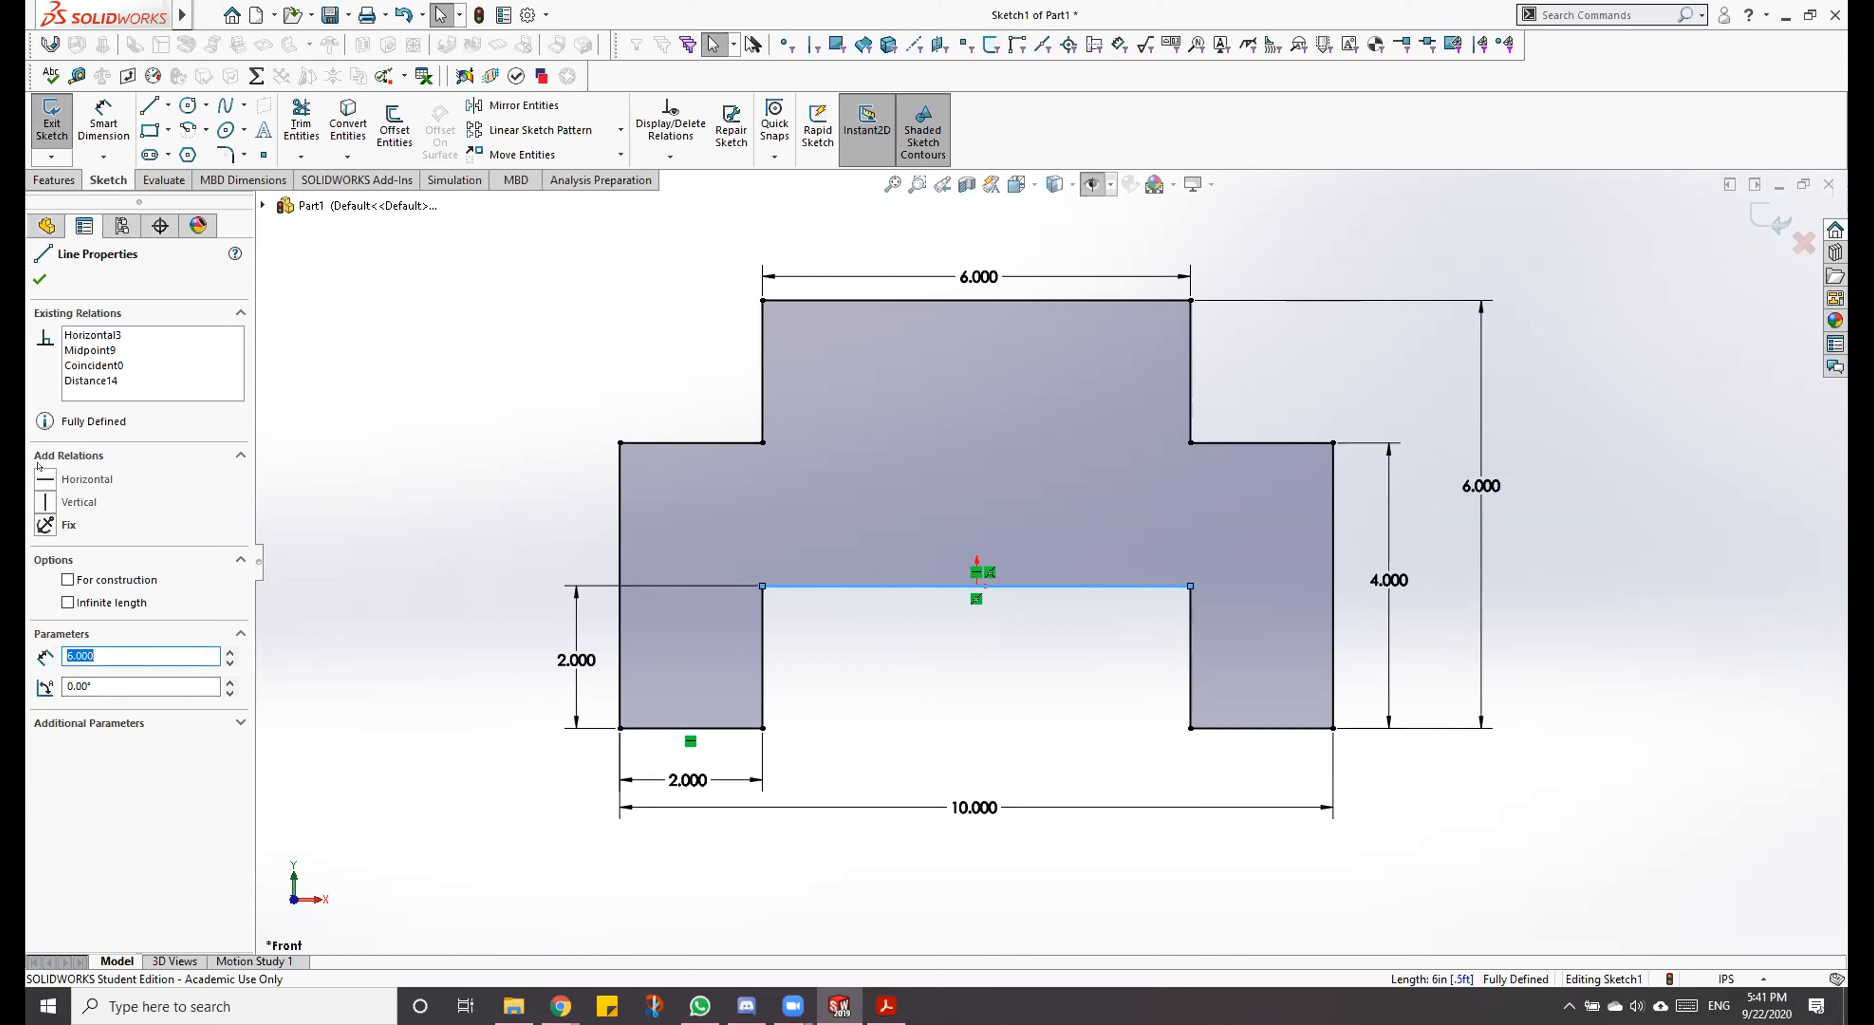
click(39, 479)
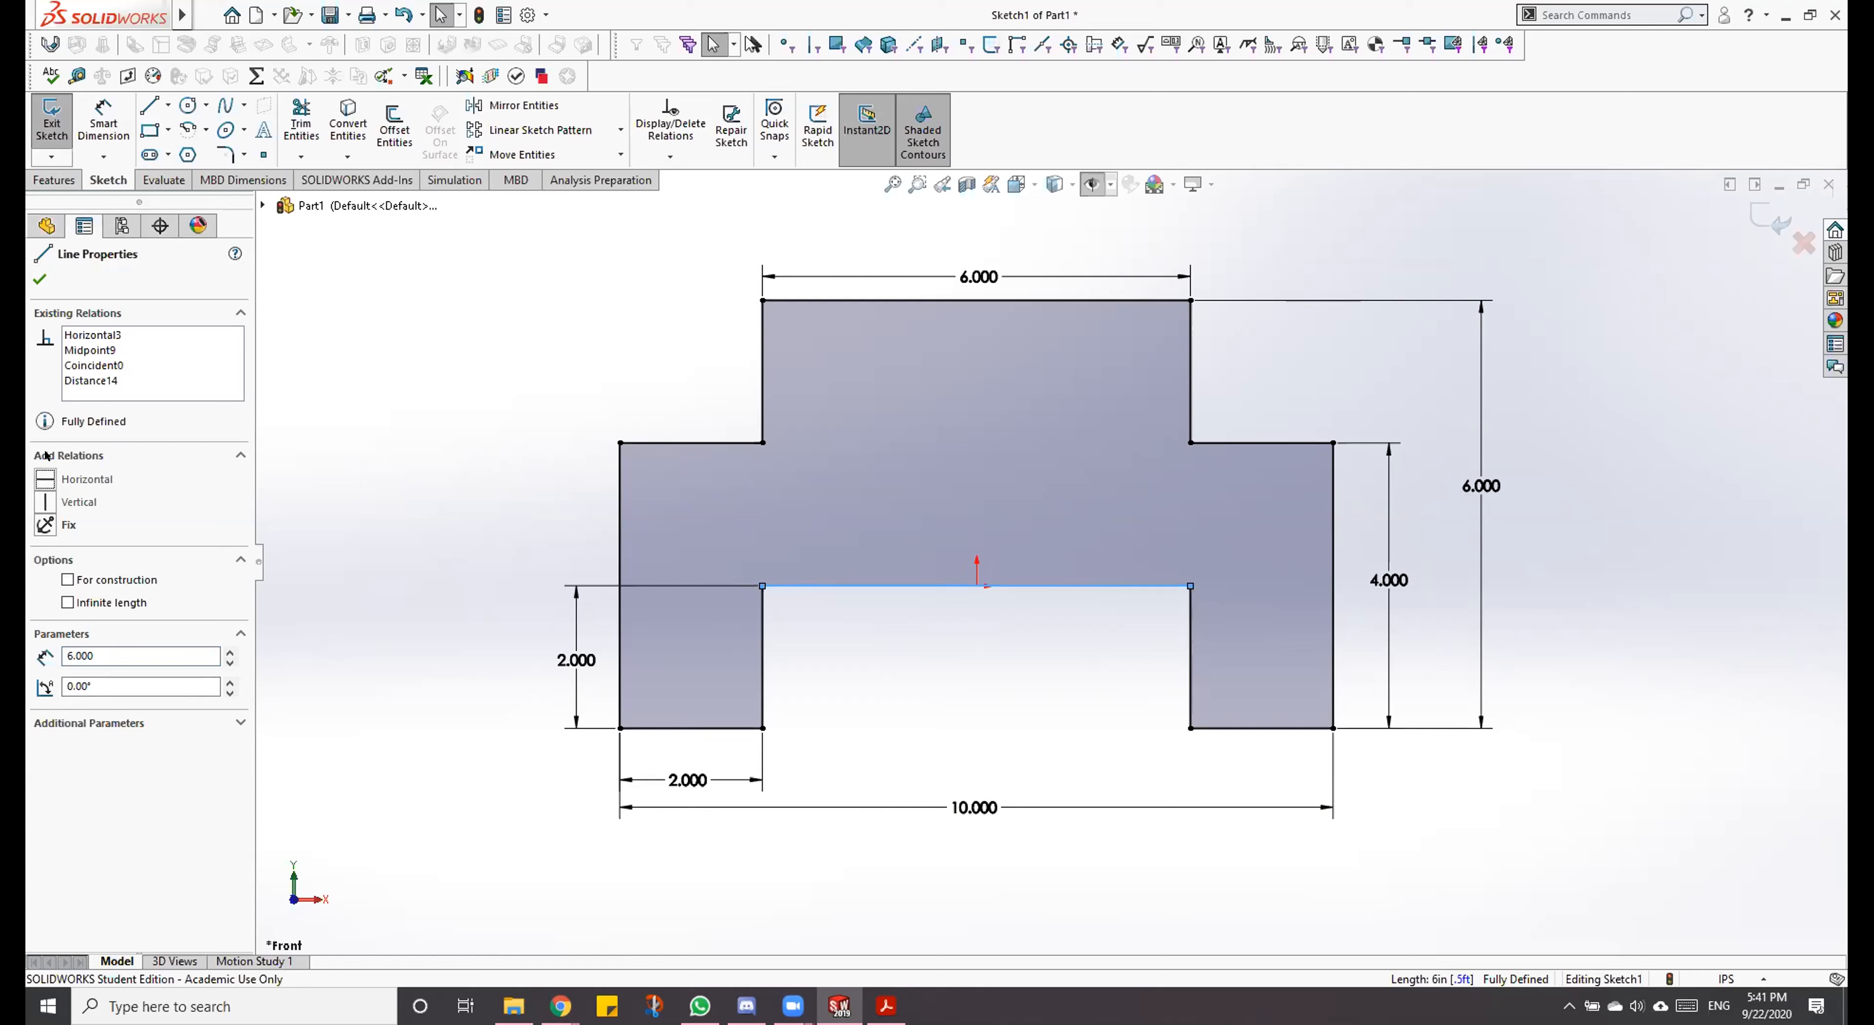
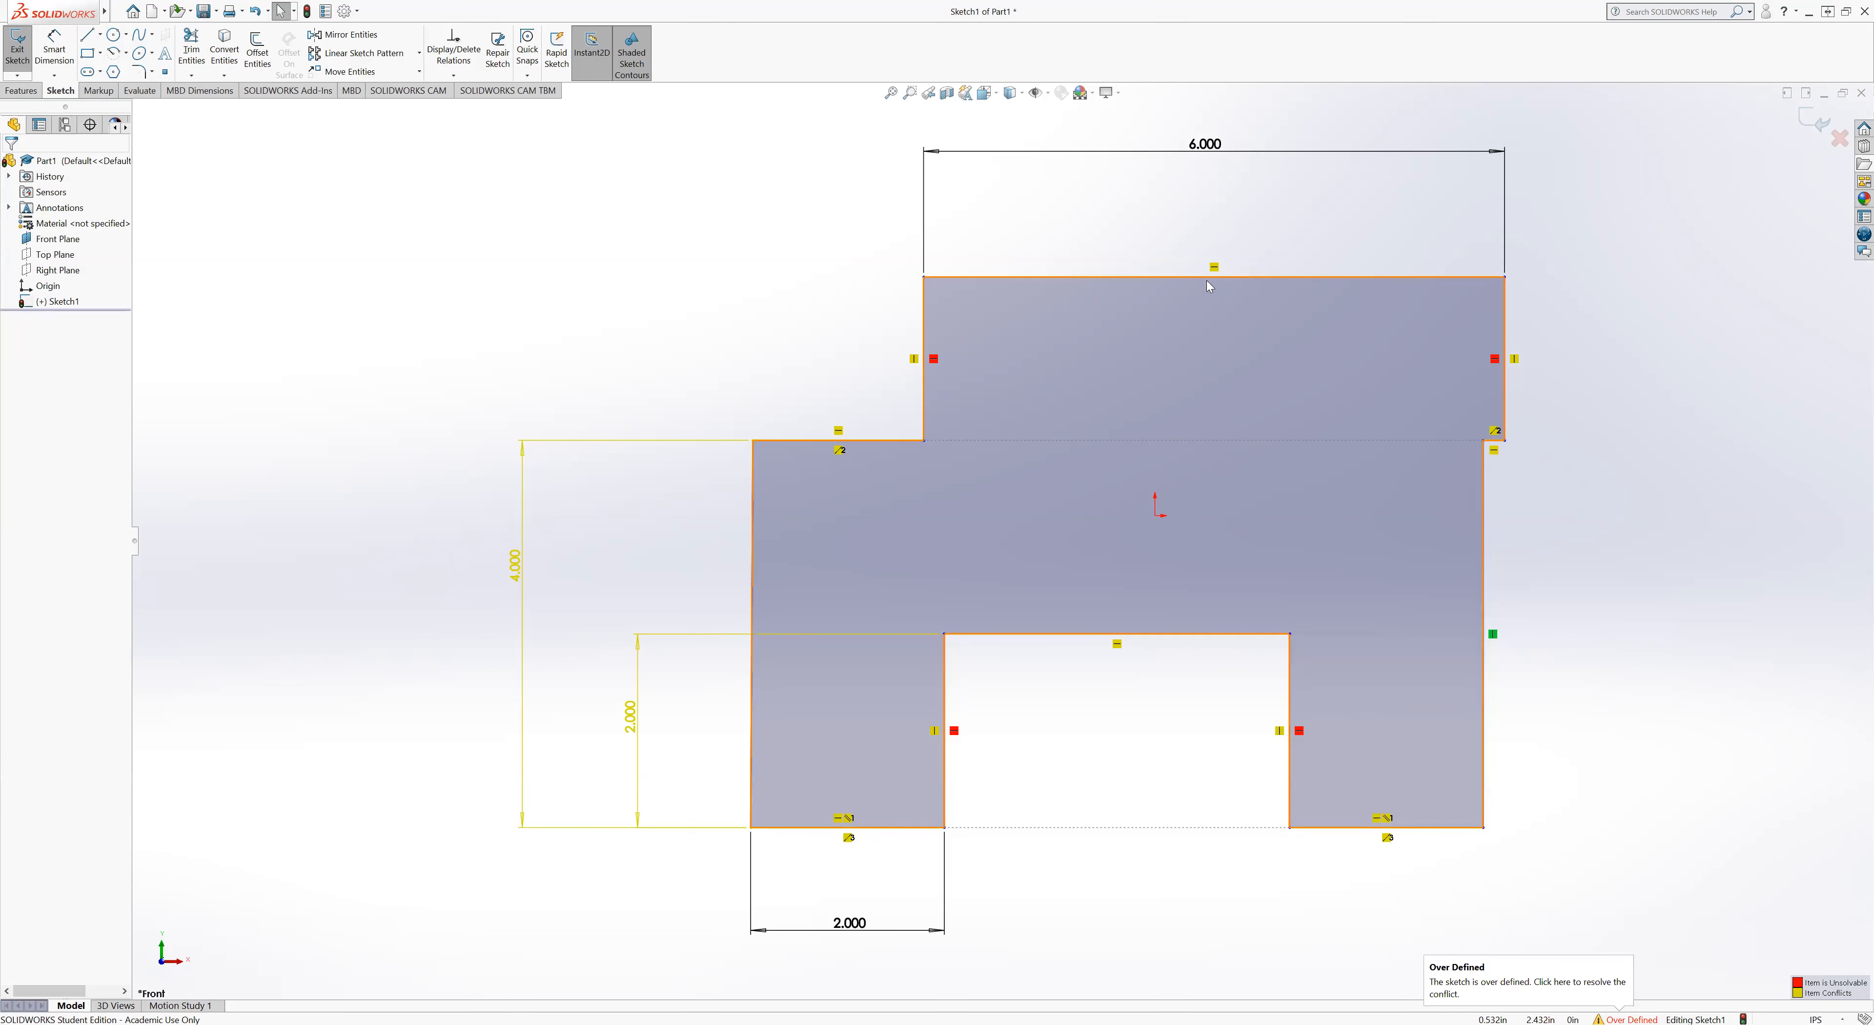
Step: Delete the conflicting relations on the upper block's two vertical side lines and on the legs' two inner vertical lines
click(1495, 358)
key(Delete)
click(934, 362)
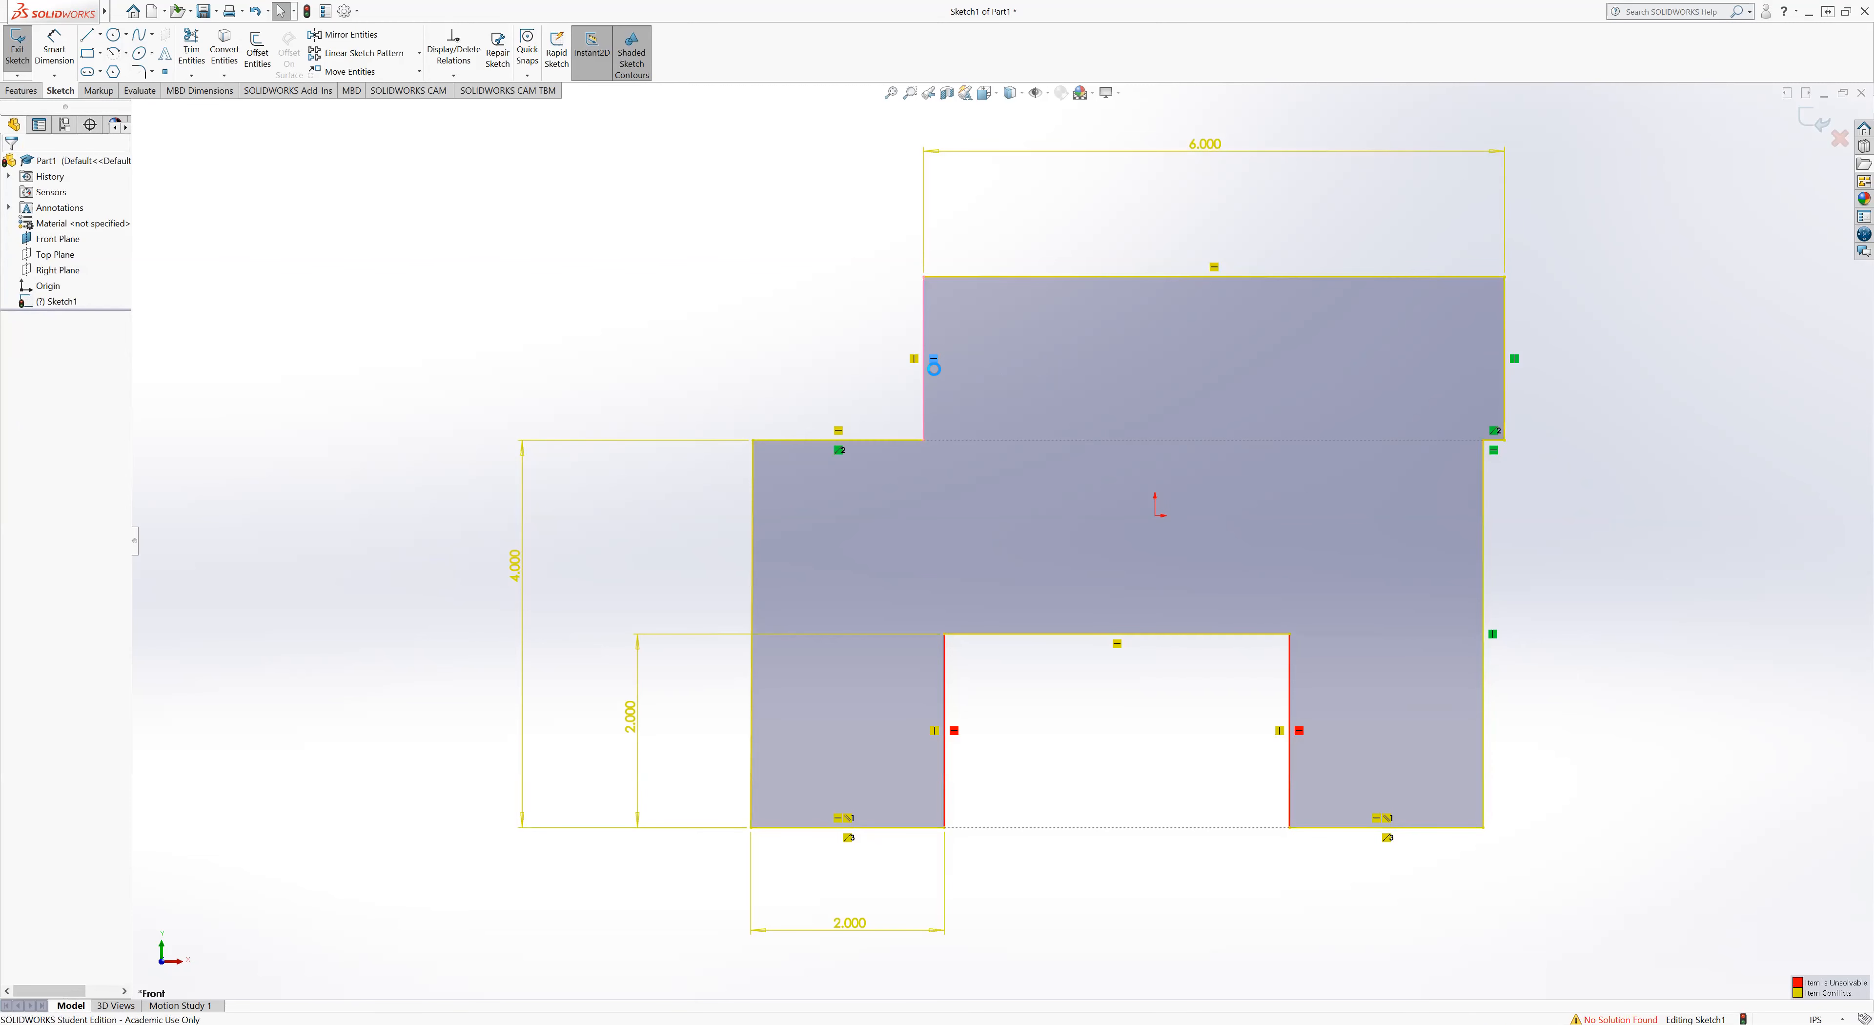
key(Delete)
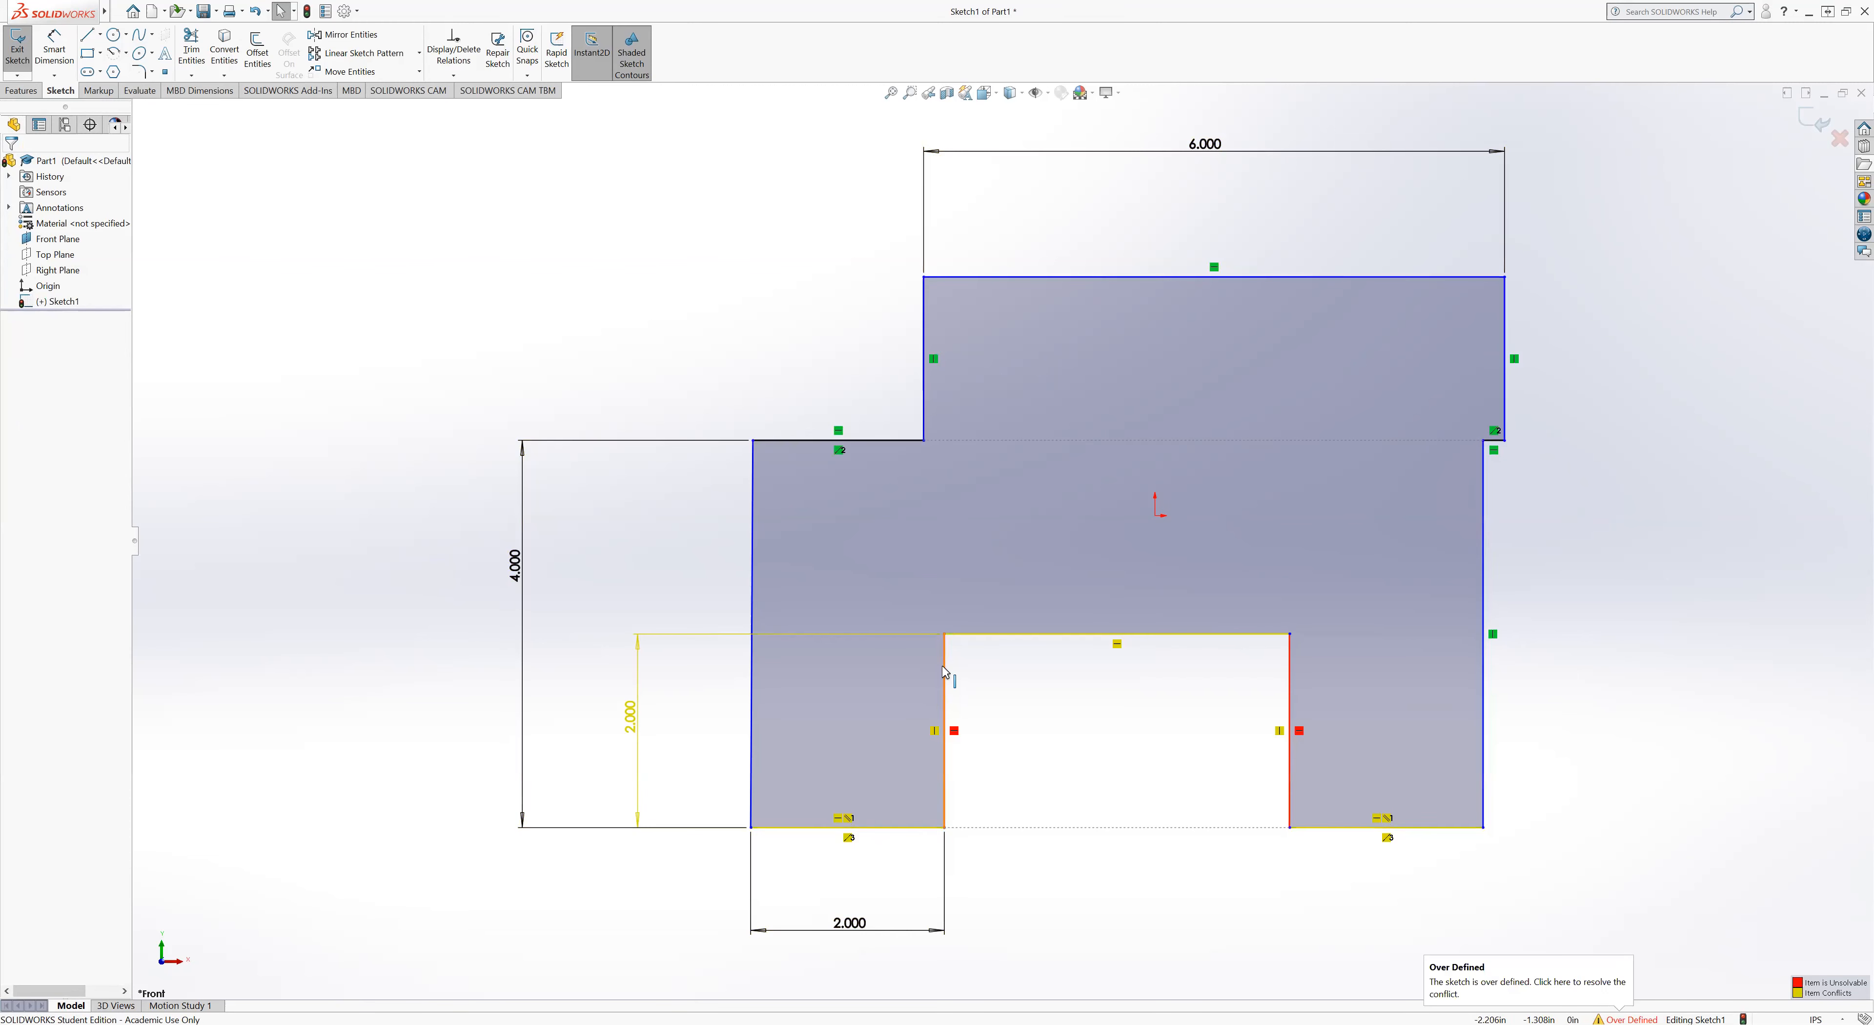
click(954, 730)
key(Delete)
click(1299, 730)
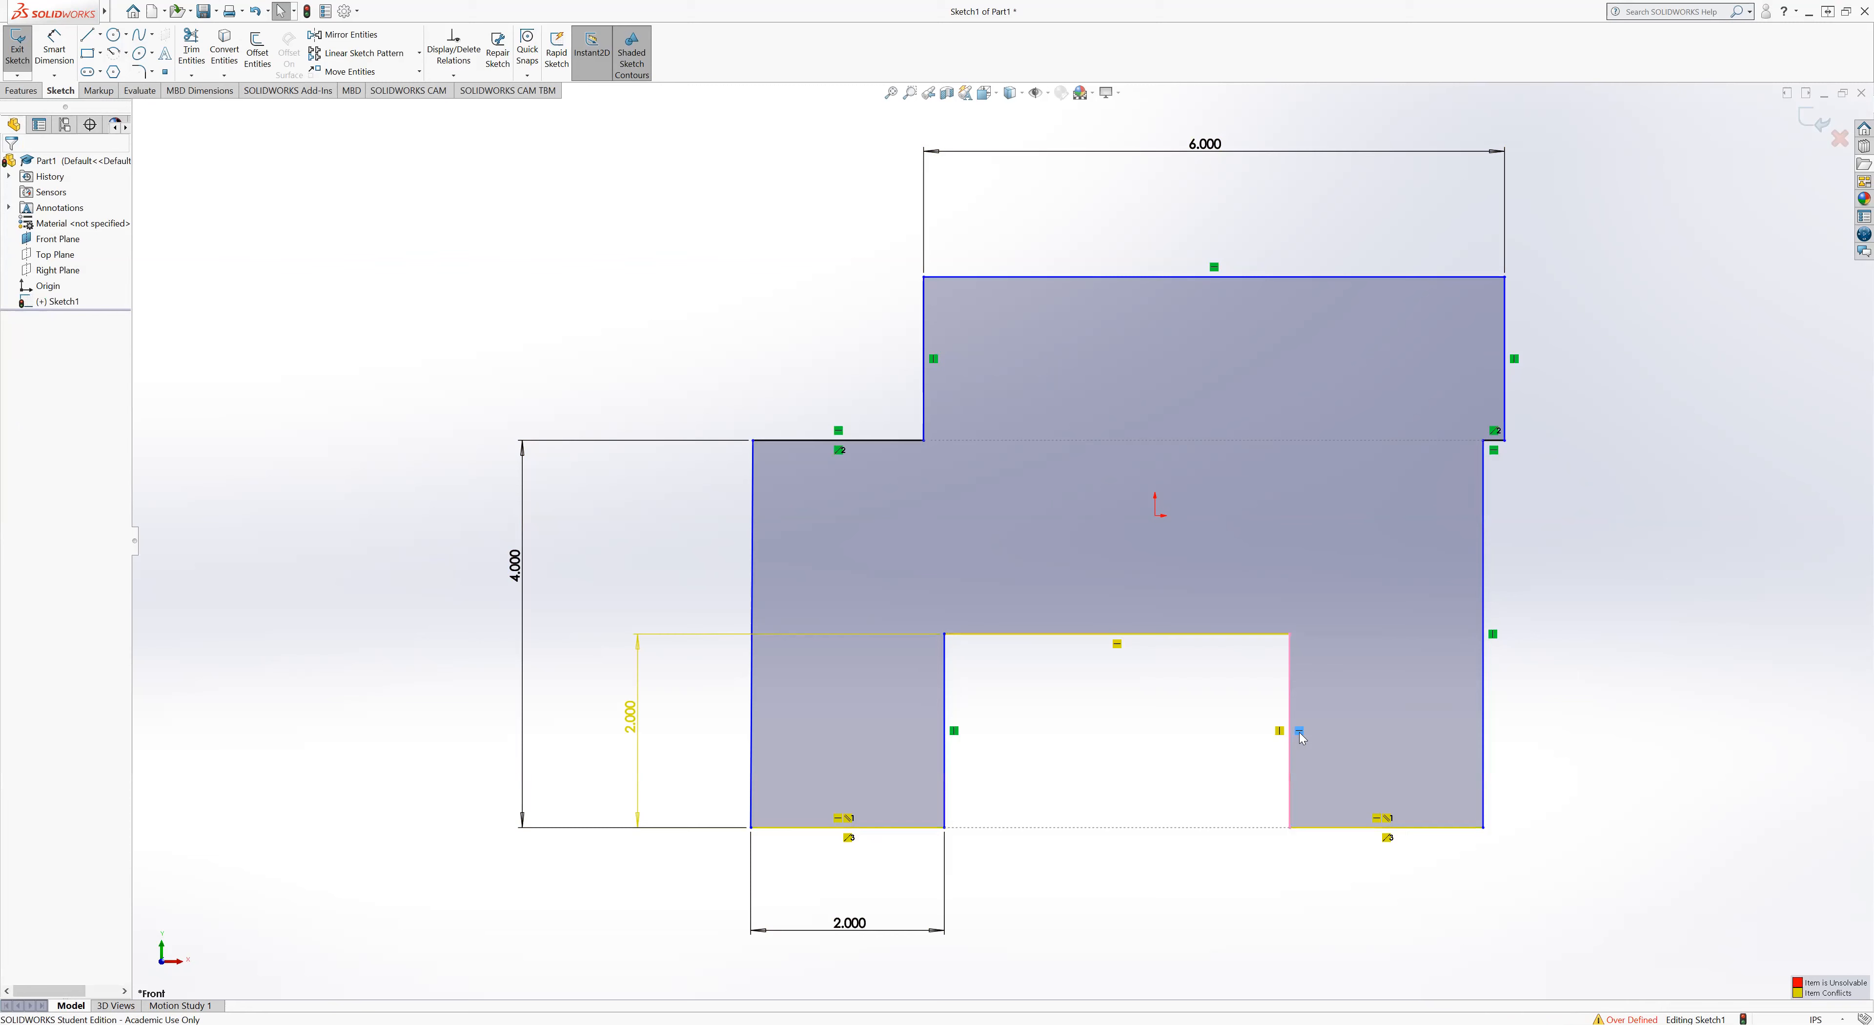
key(Delete)
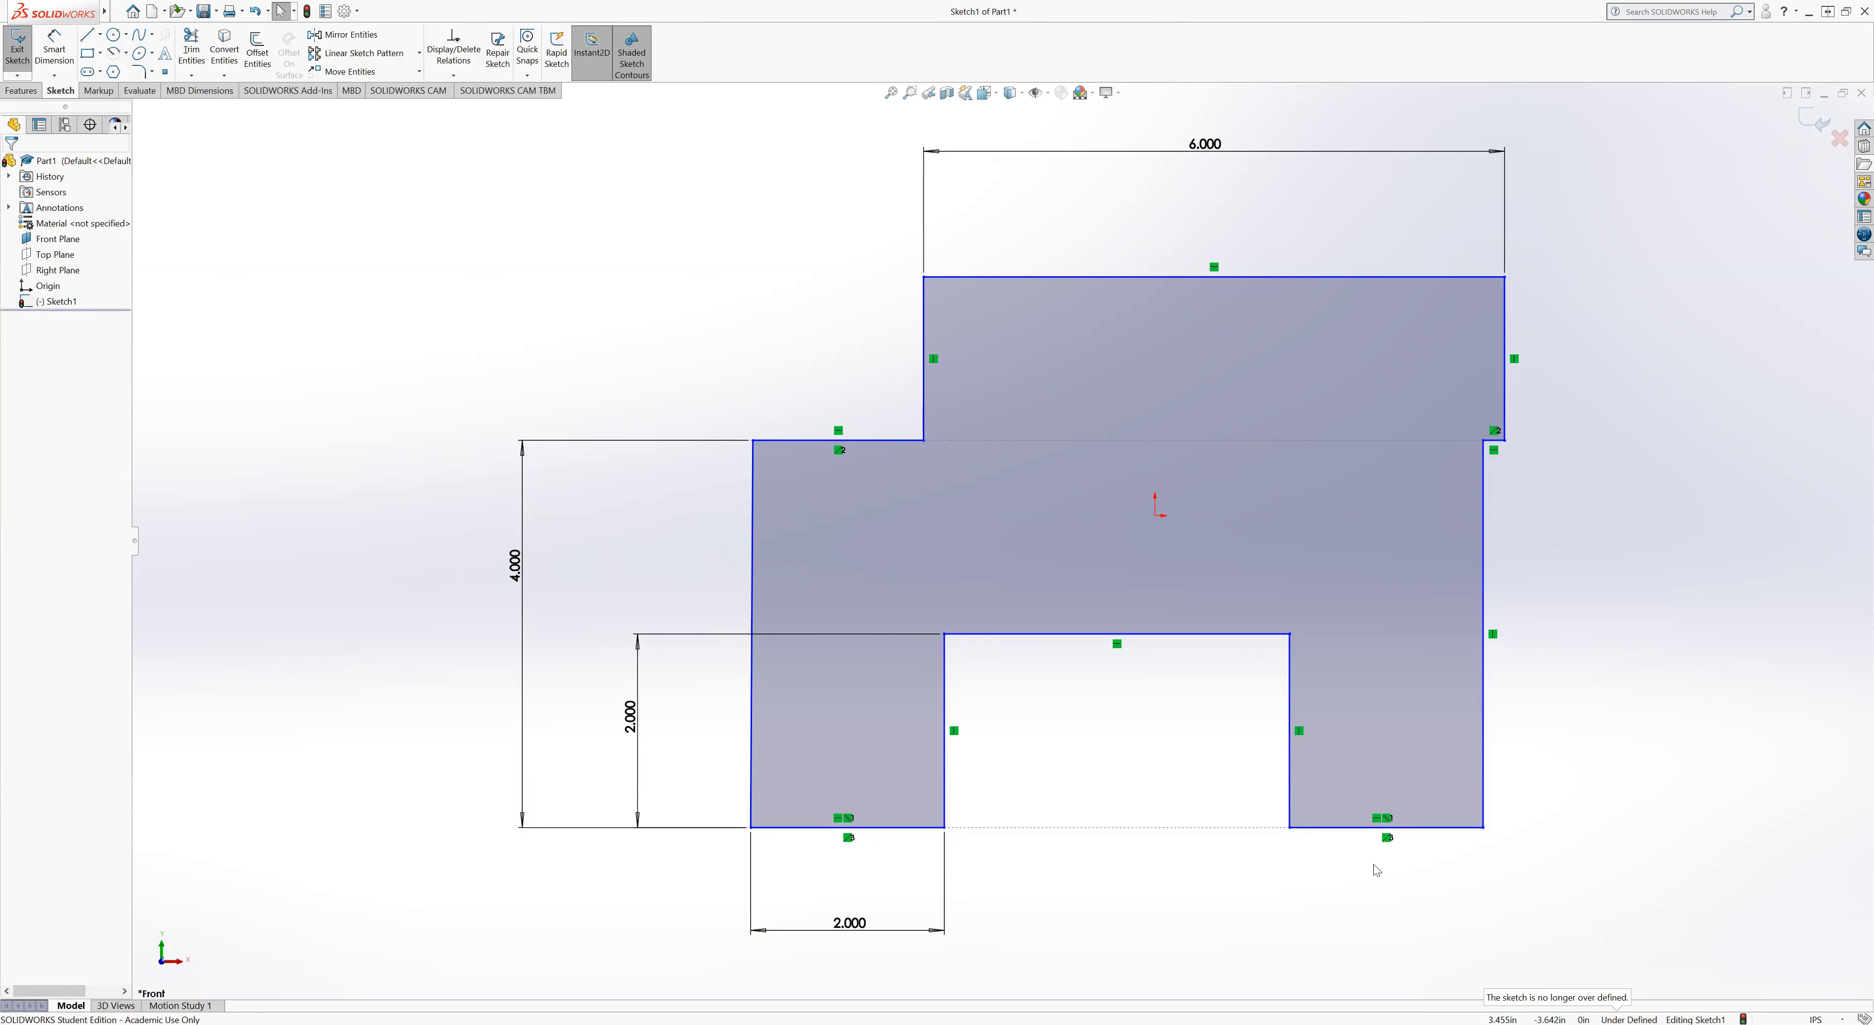
key(d)
click(756, 709)
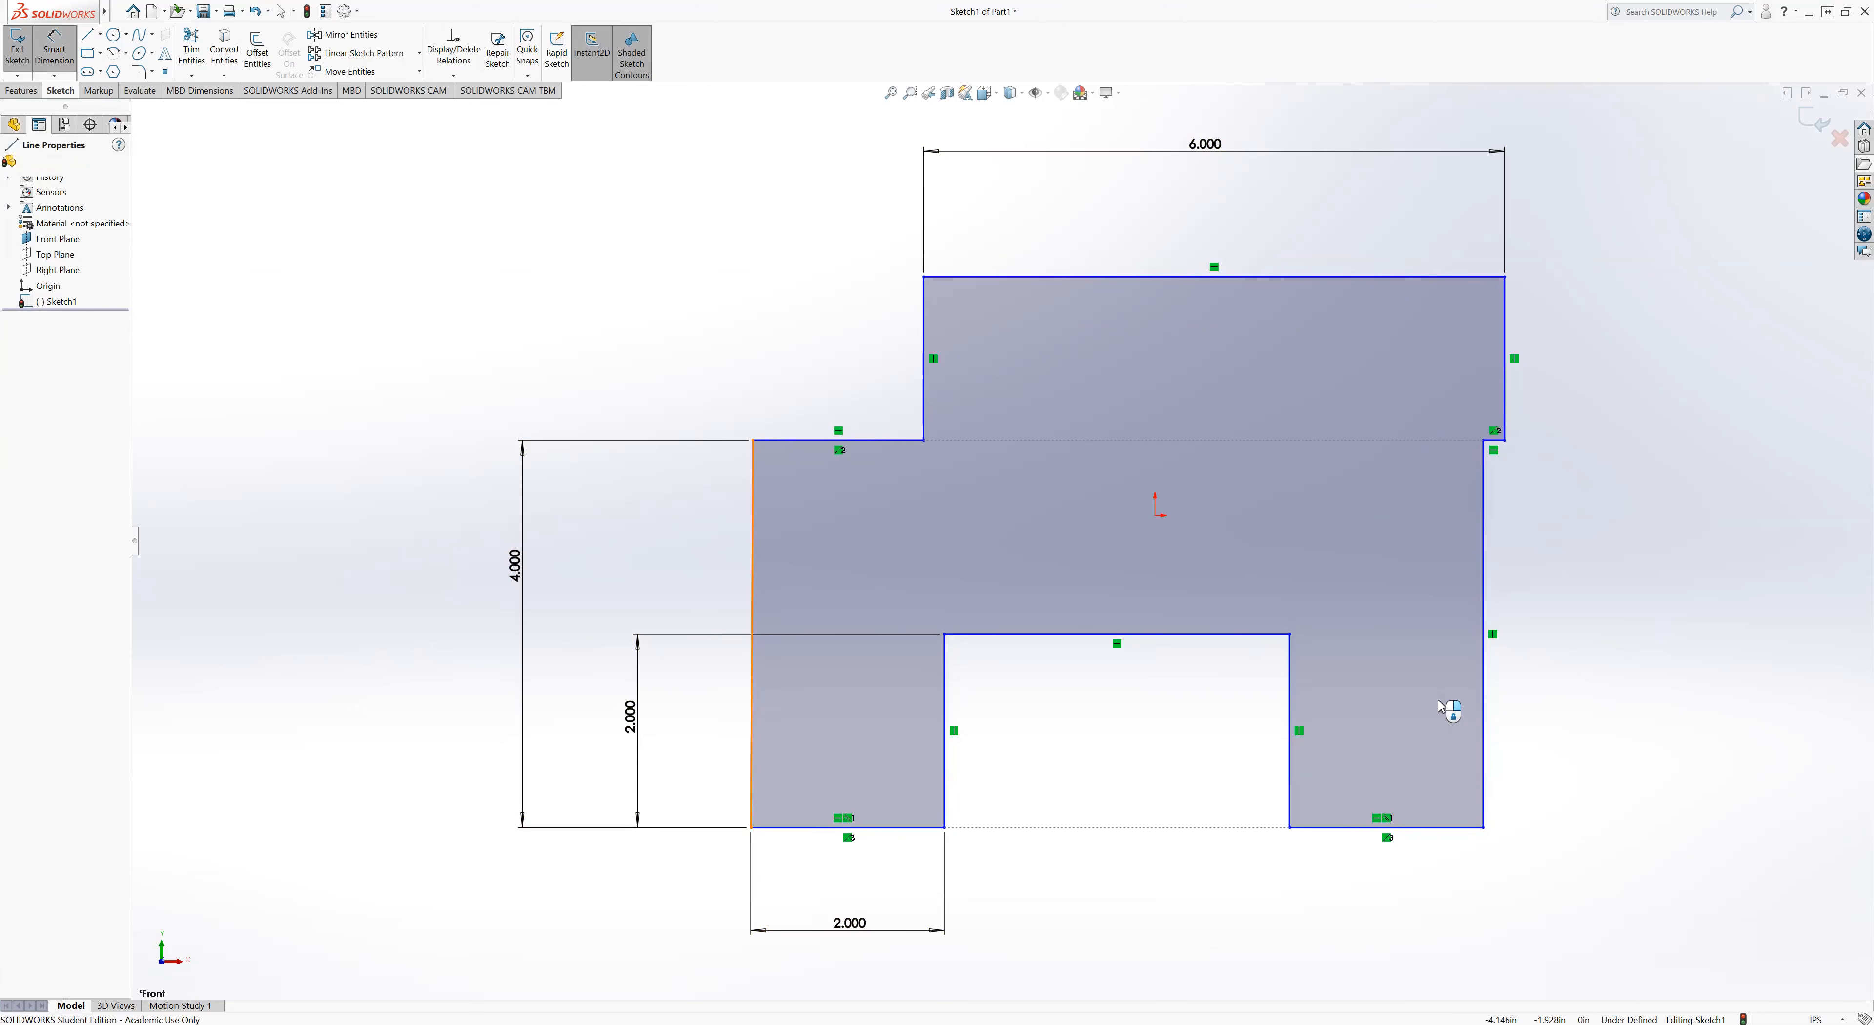
click(1484, 710)
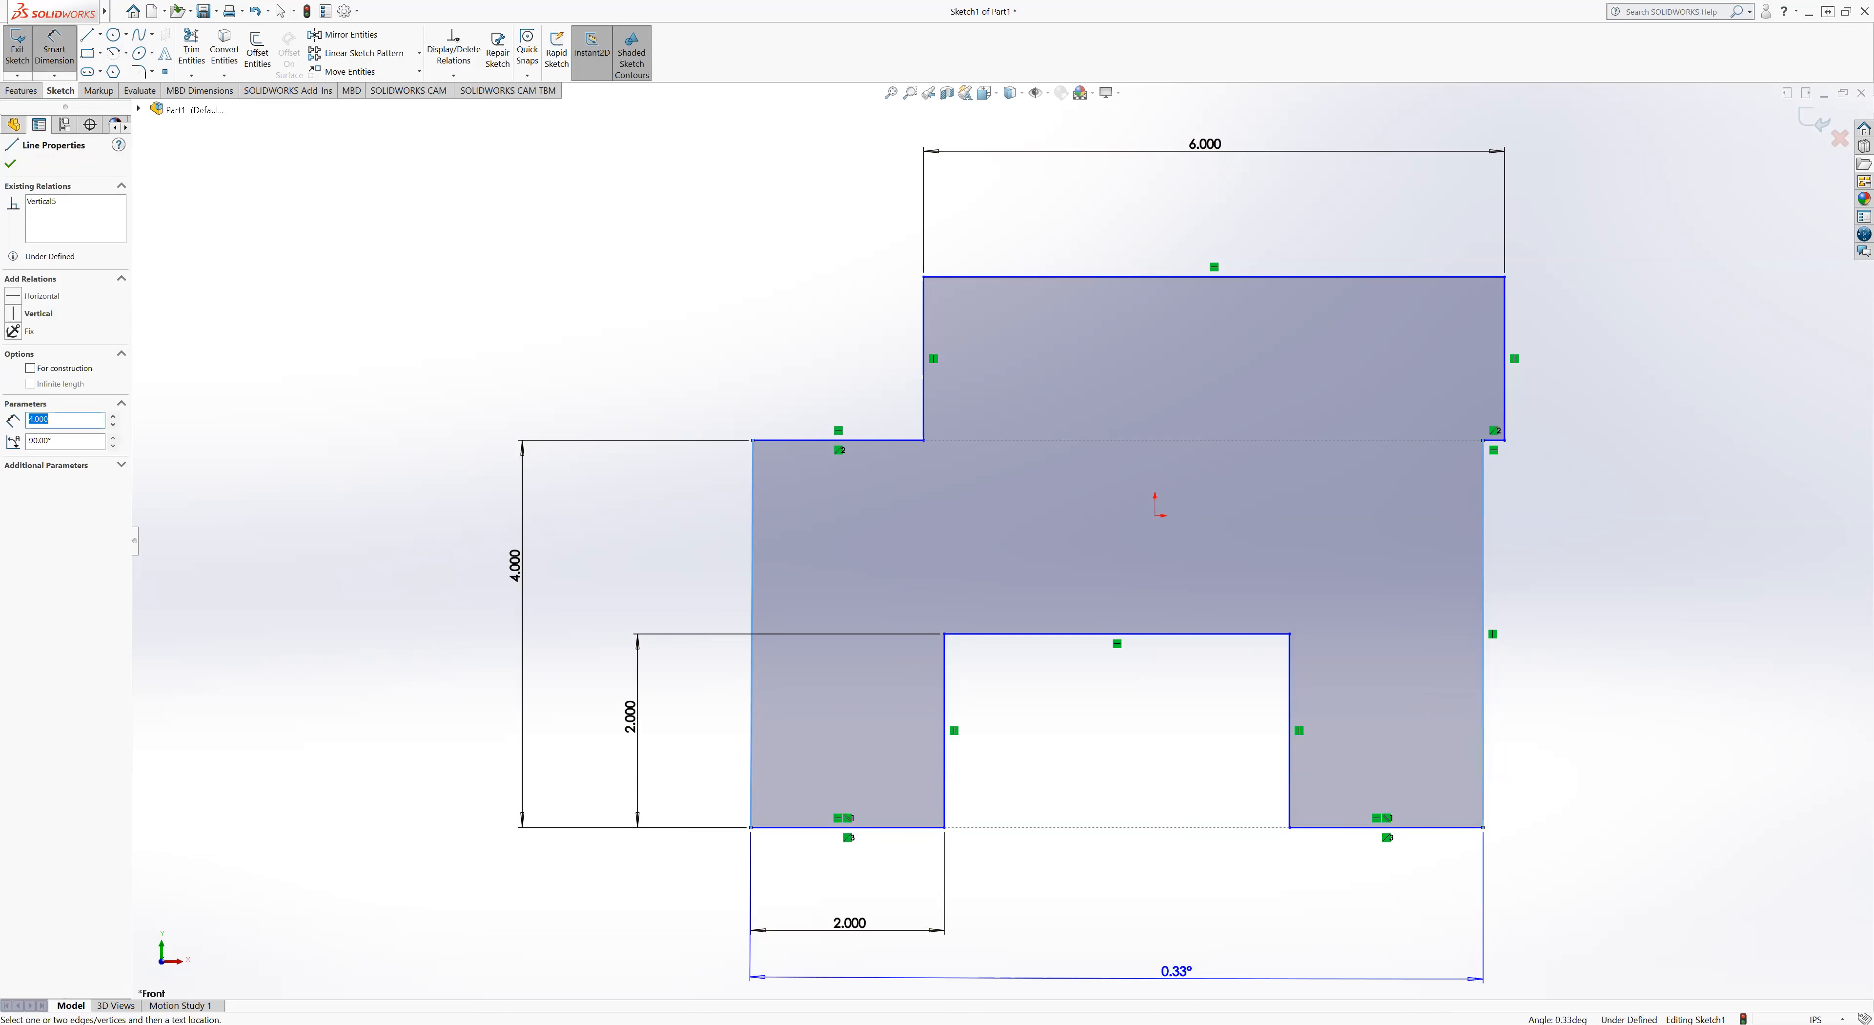
scroll(1193, 928, down, 3)
scroll(1193, 929, up, 1)
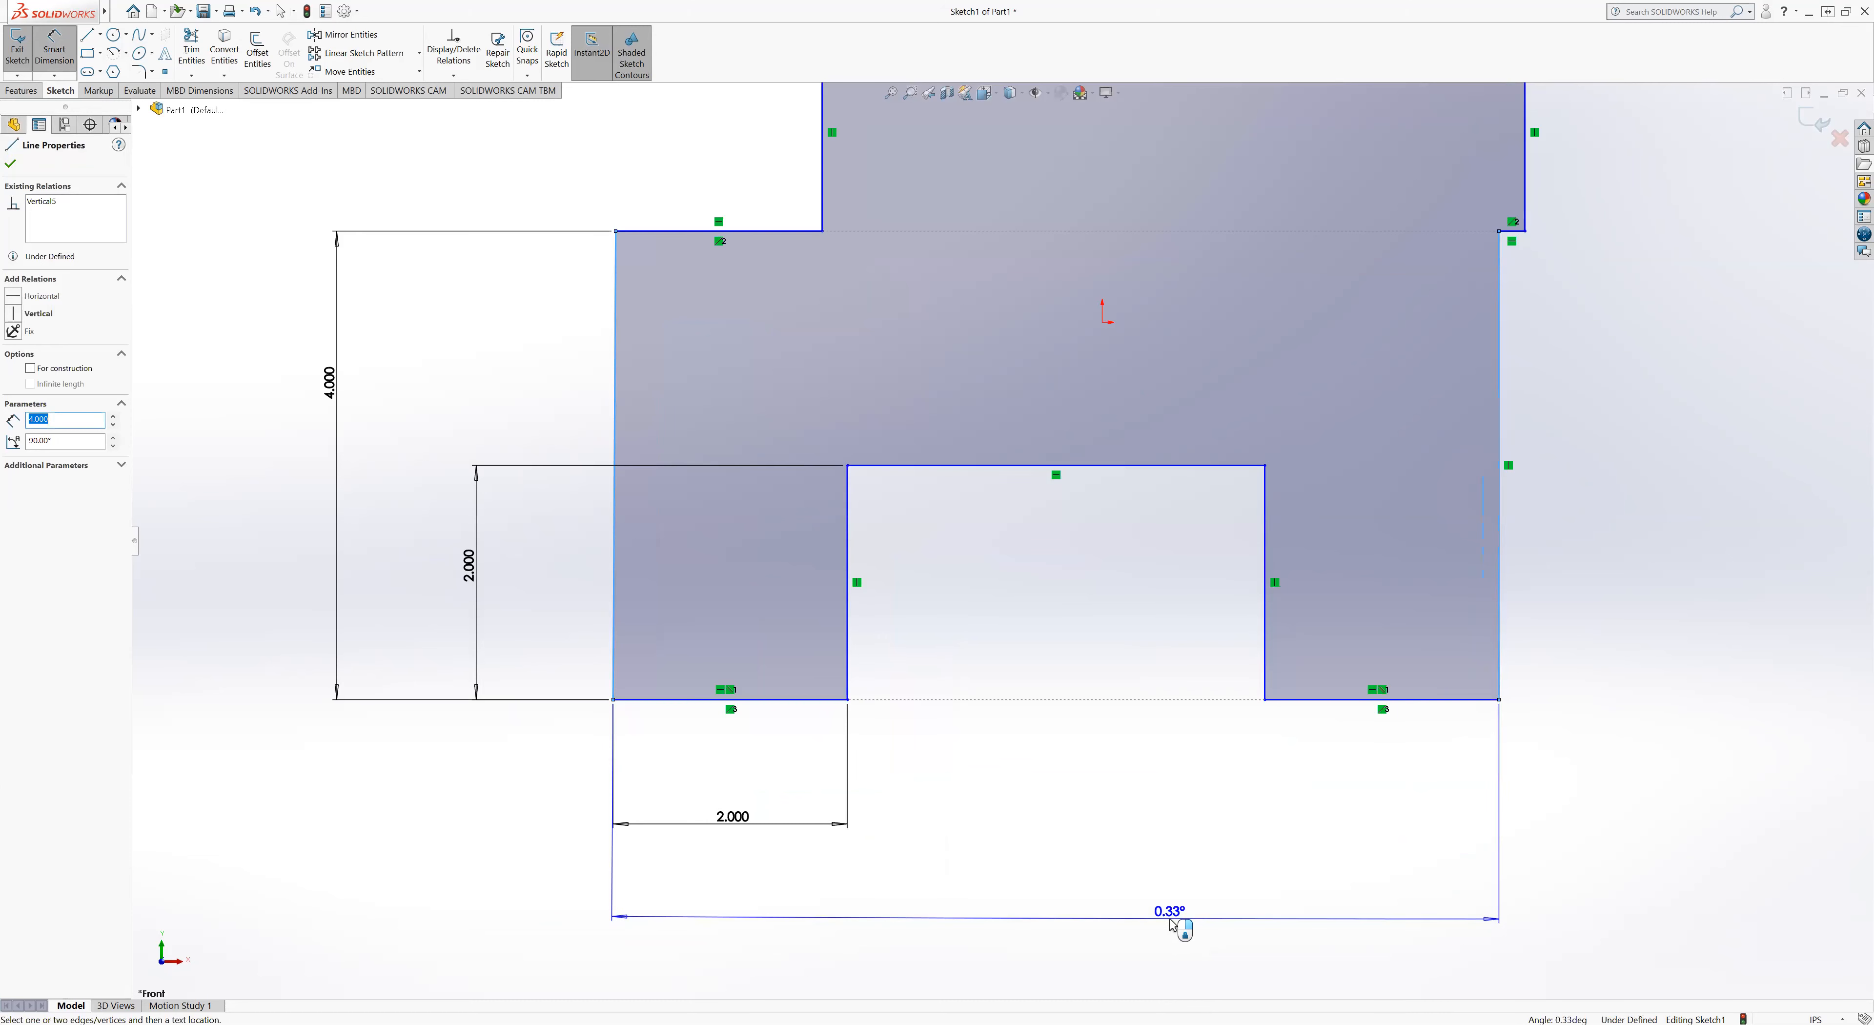
key(Escape)
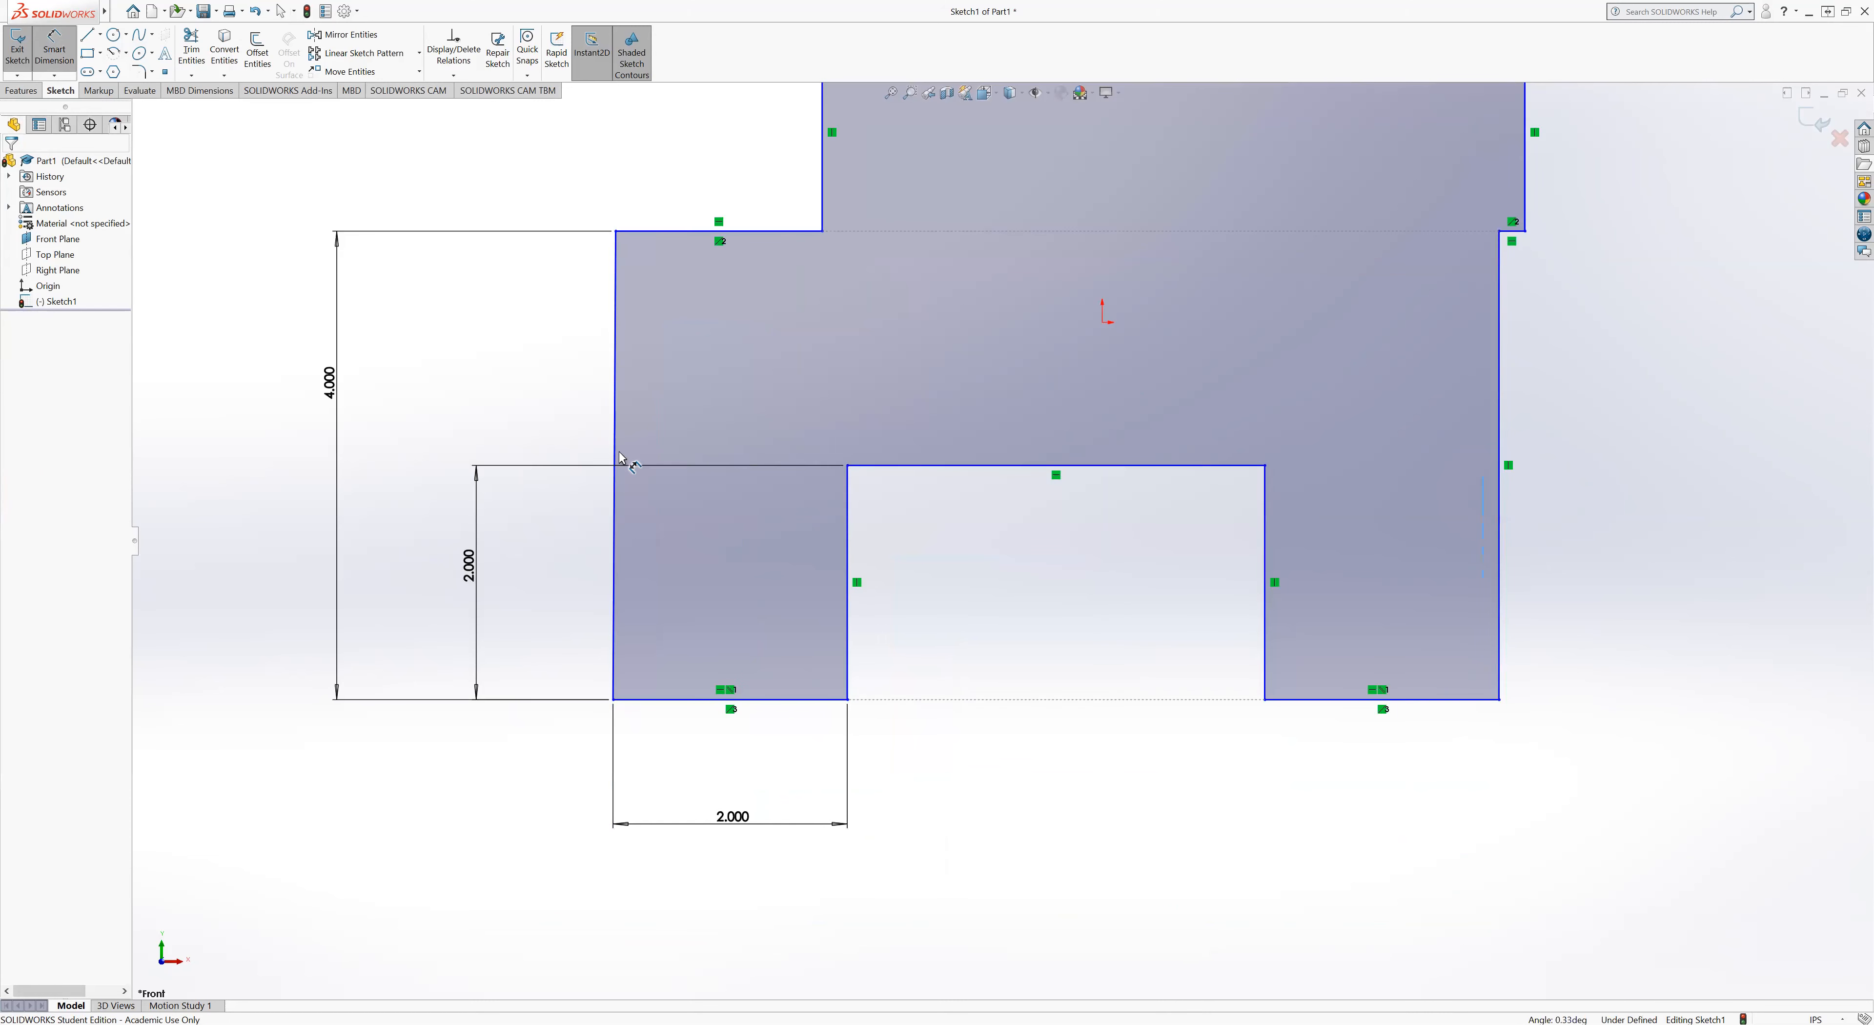
click(615, 486)
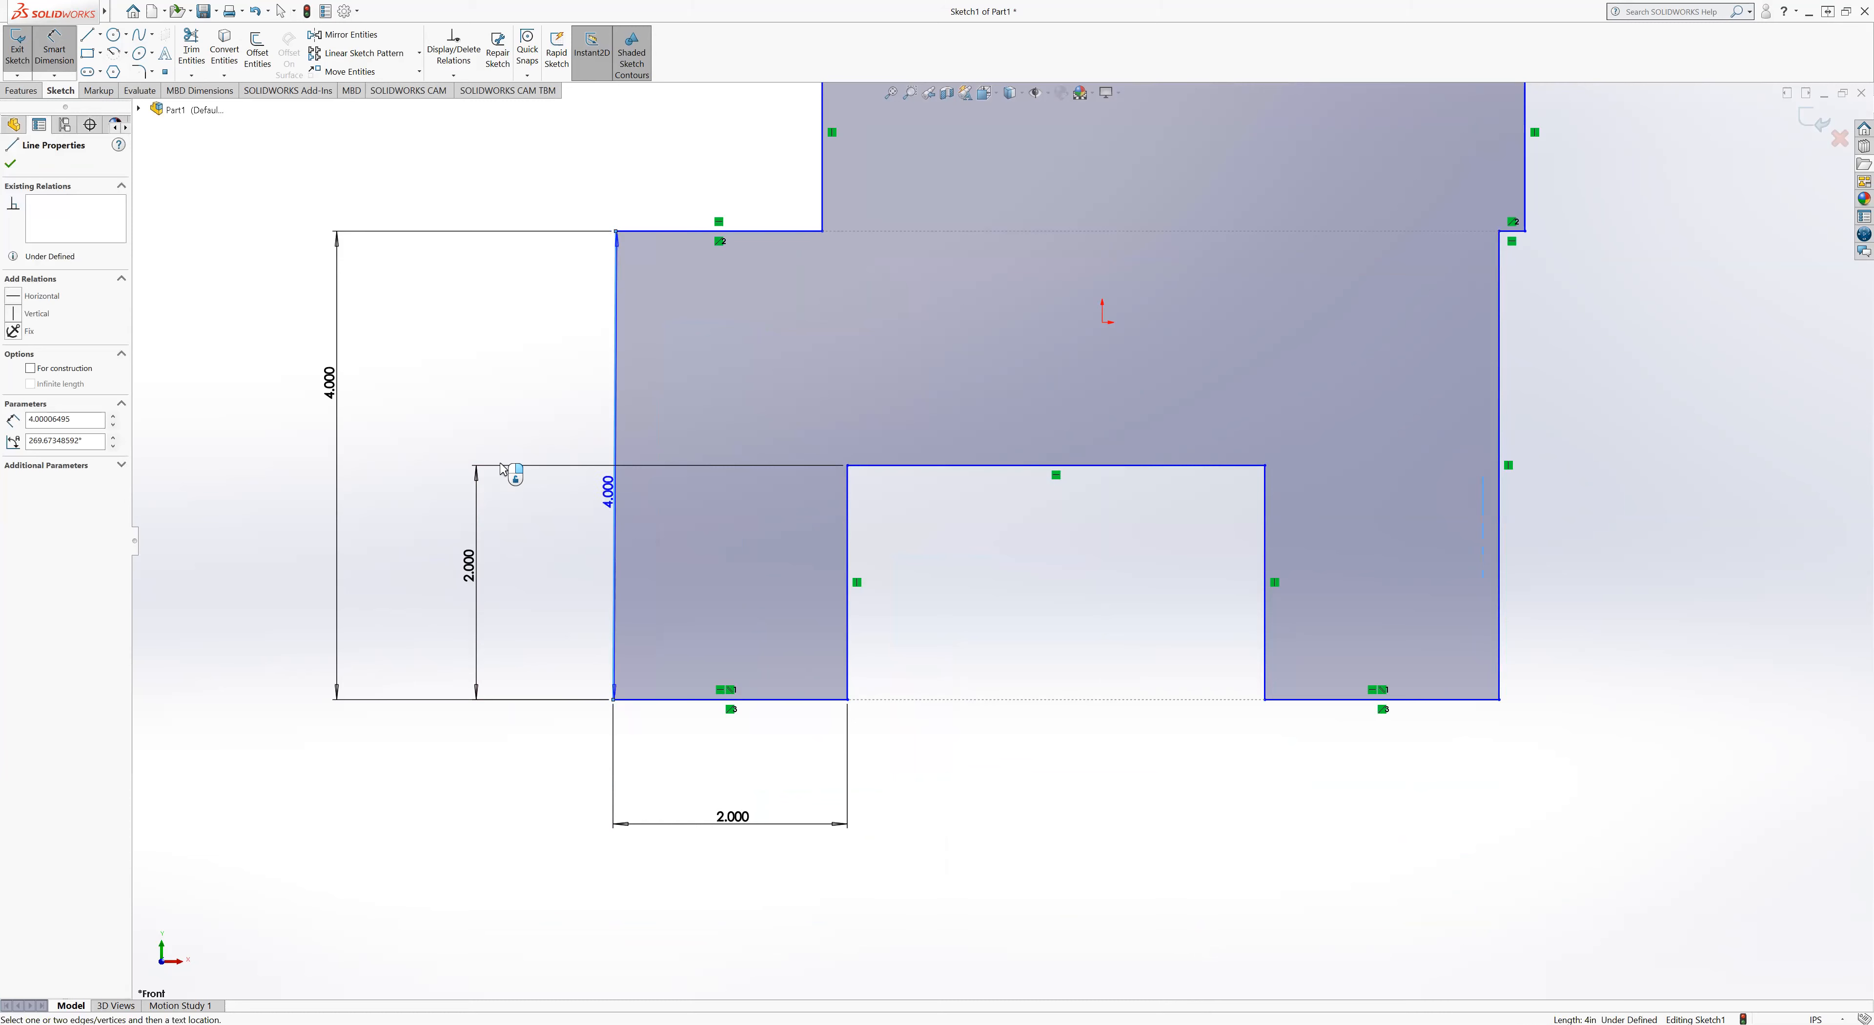
key(Escape)
key(Escape)
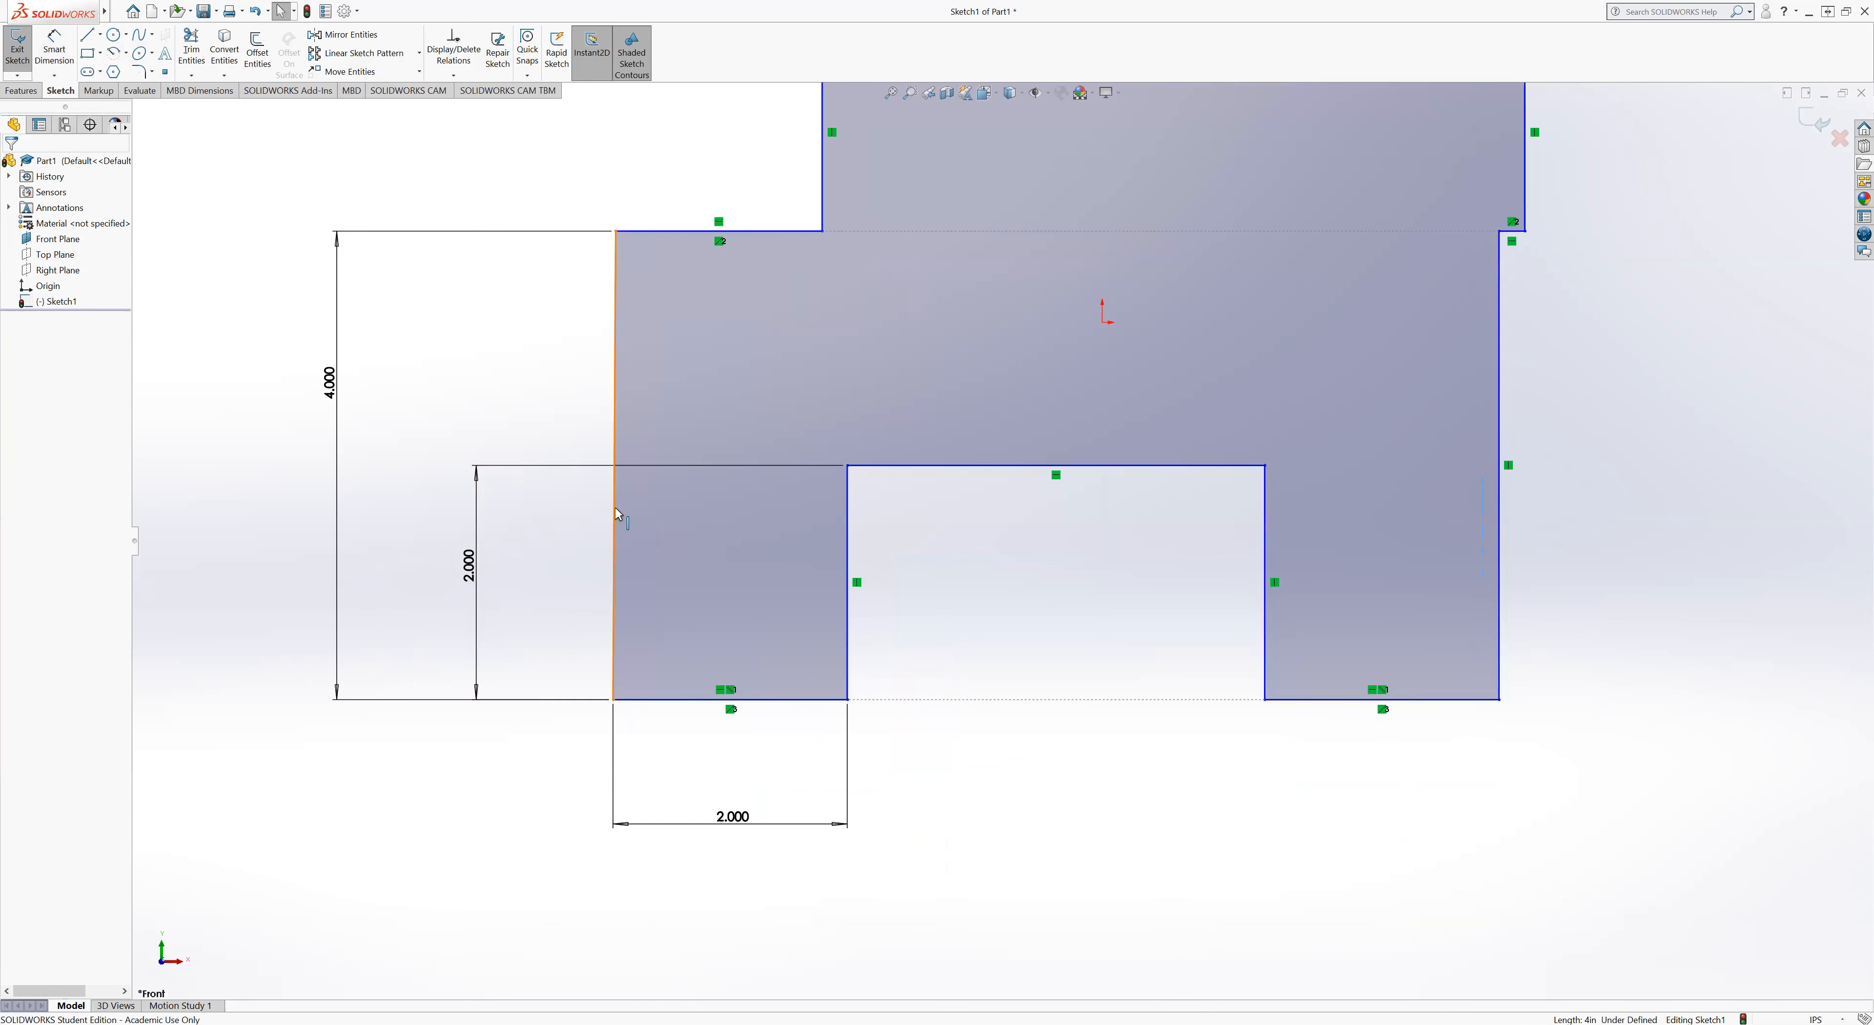
Step: Add a Vertical relation to the profile's outer left line
right_click(615, 507)
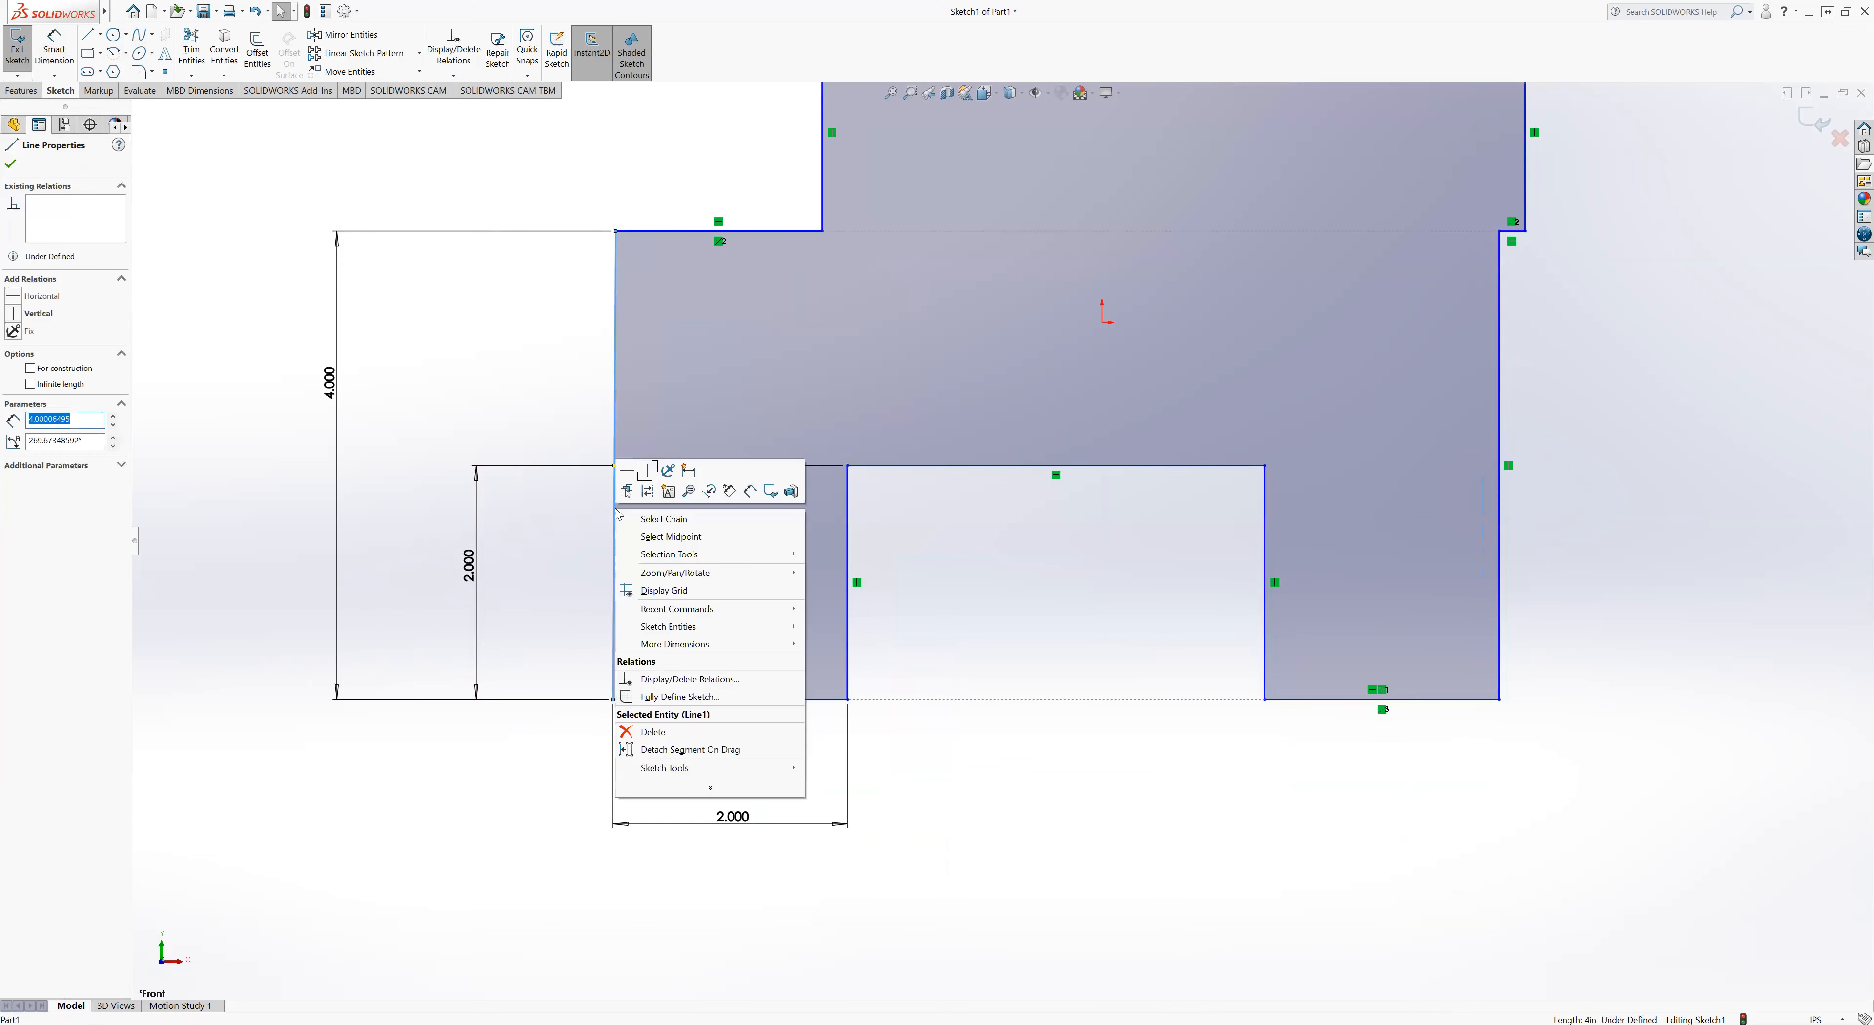
click(645, 471)
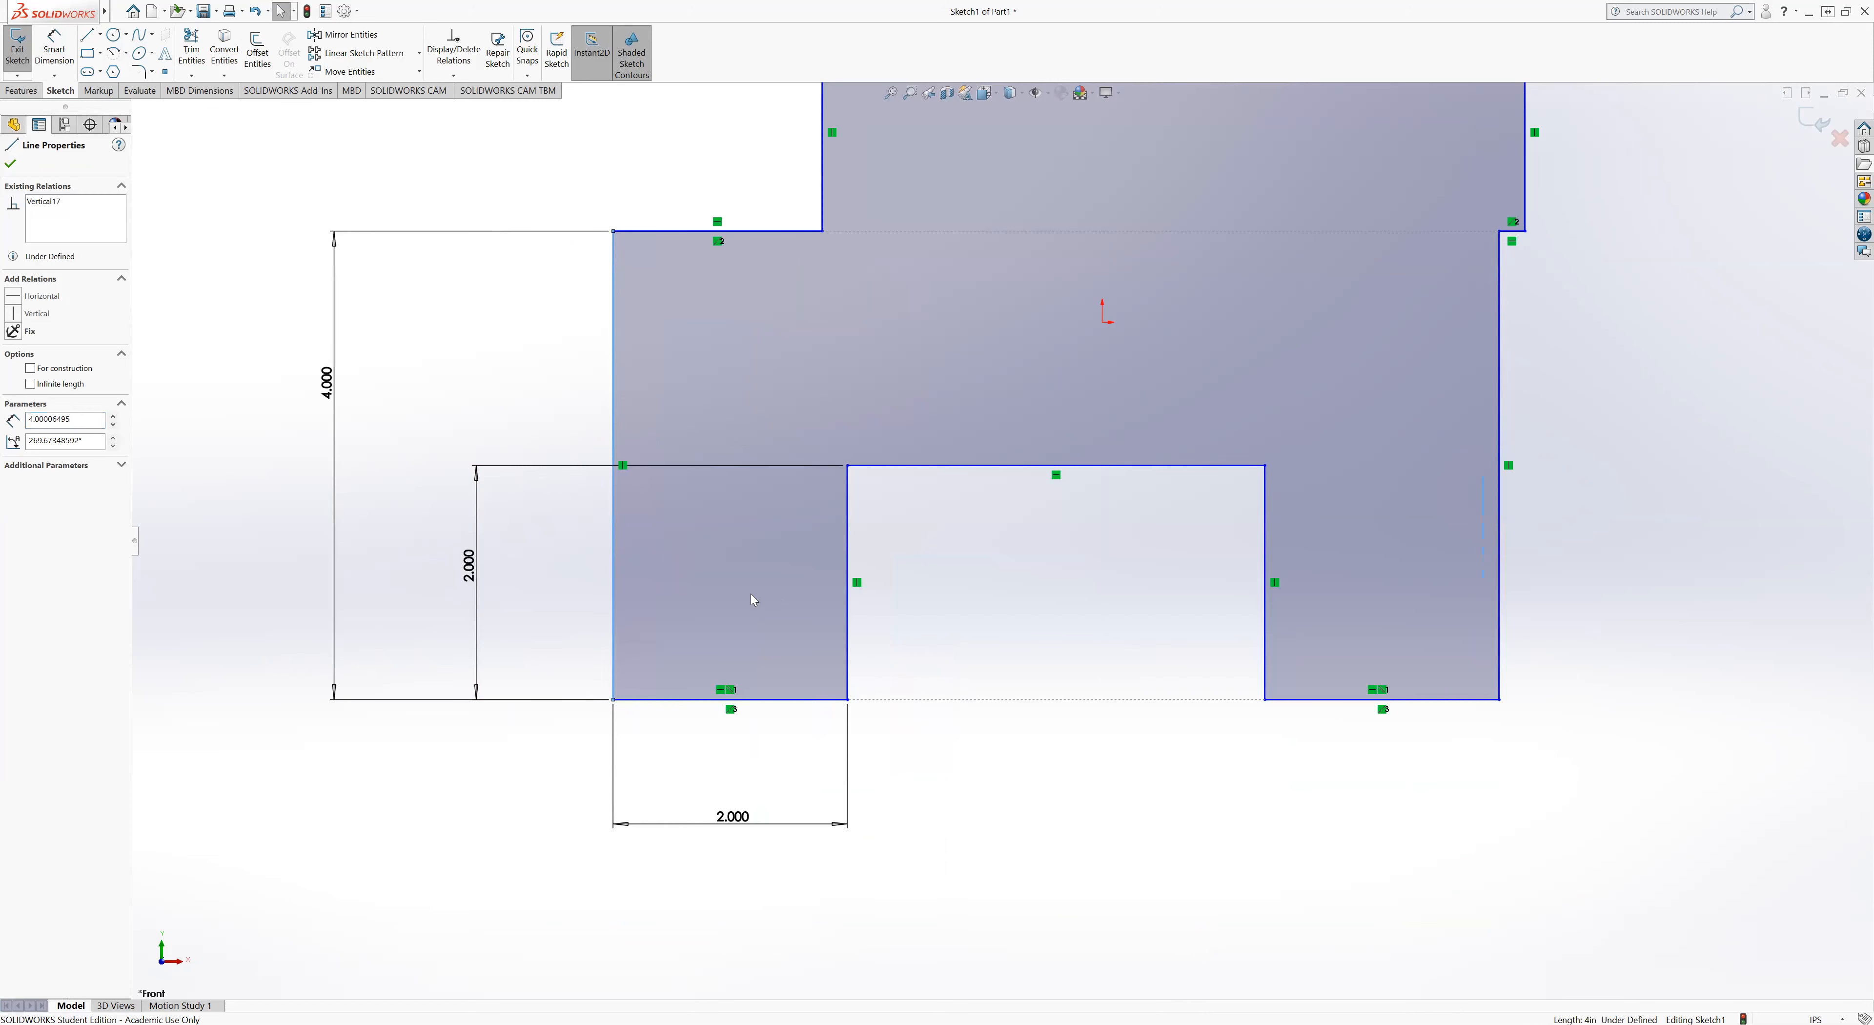
key(Escape)
Step: Dimension the profile's overall width between its outer left and right lines below the sketch as 10 in
right_drag(628, 544, 617, 519)
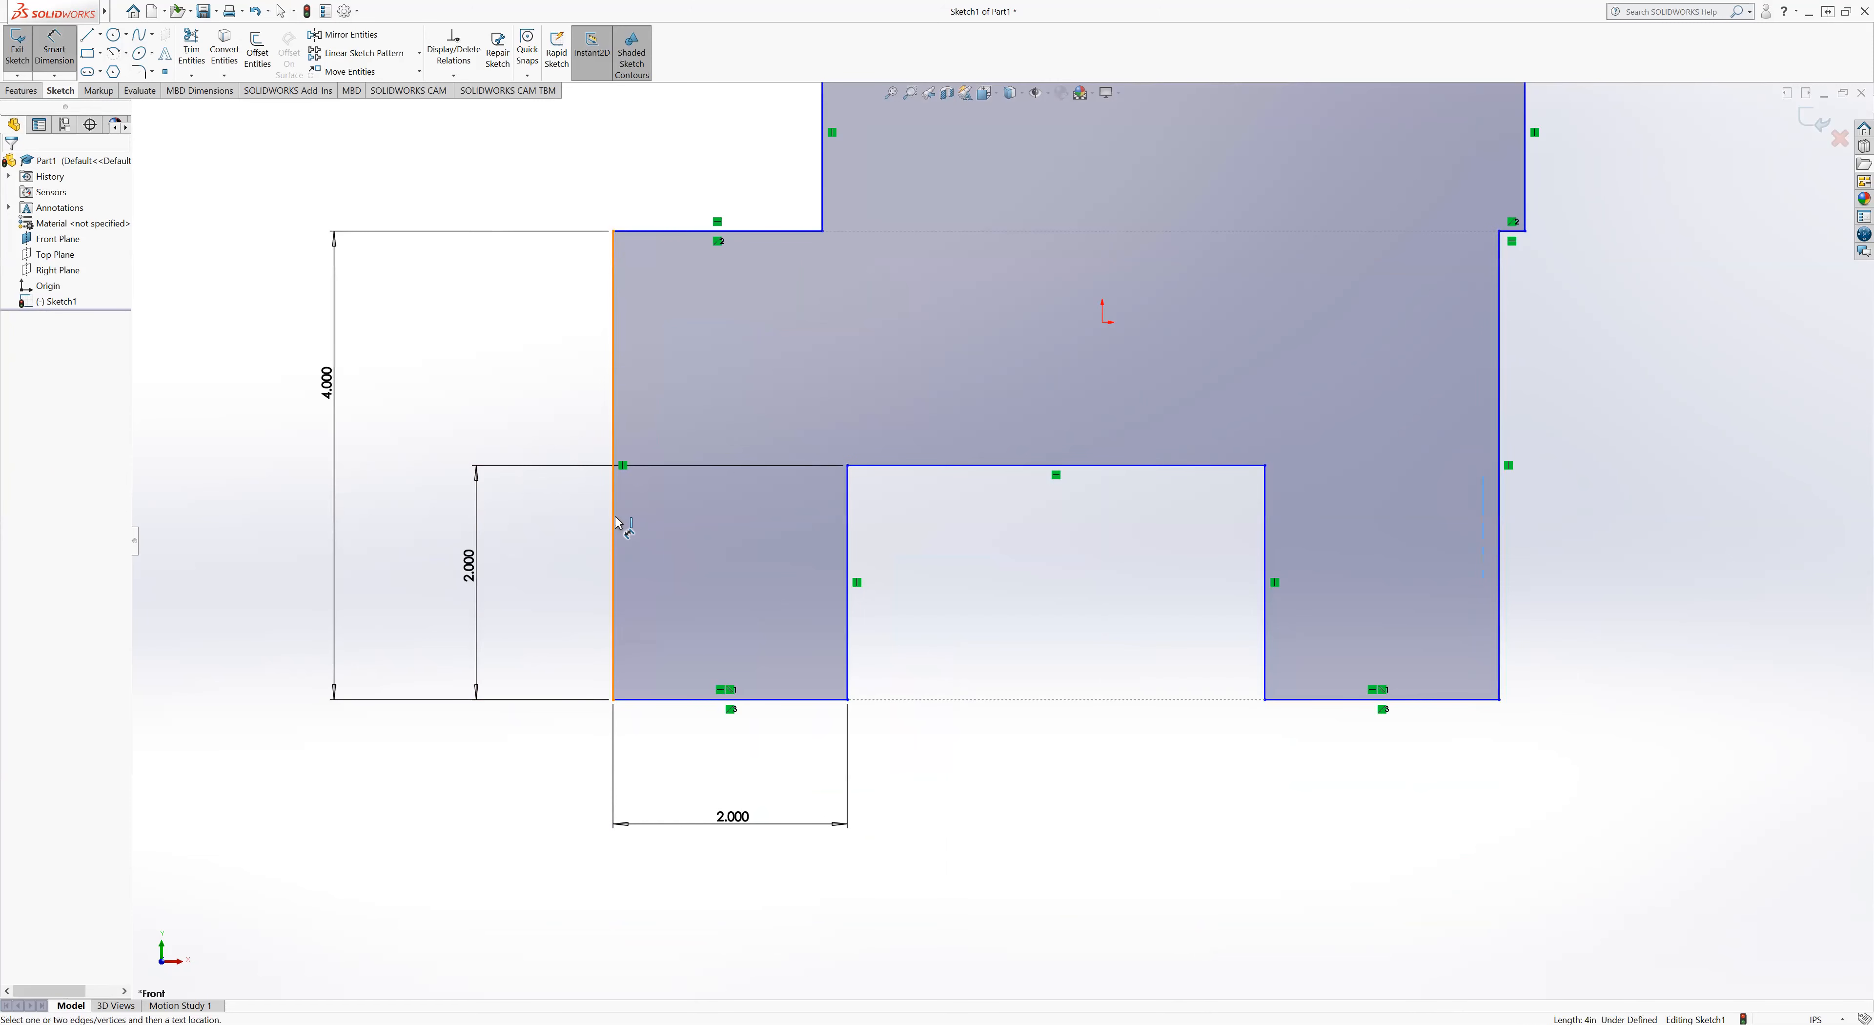
click(617, 522)
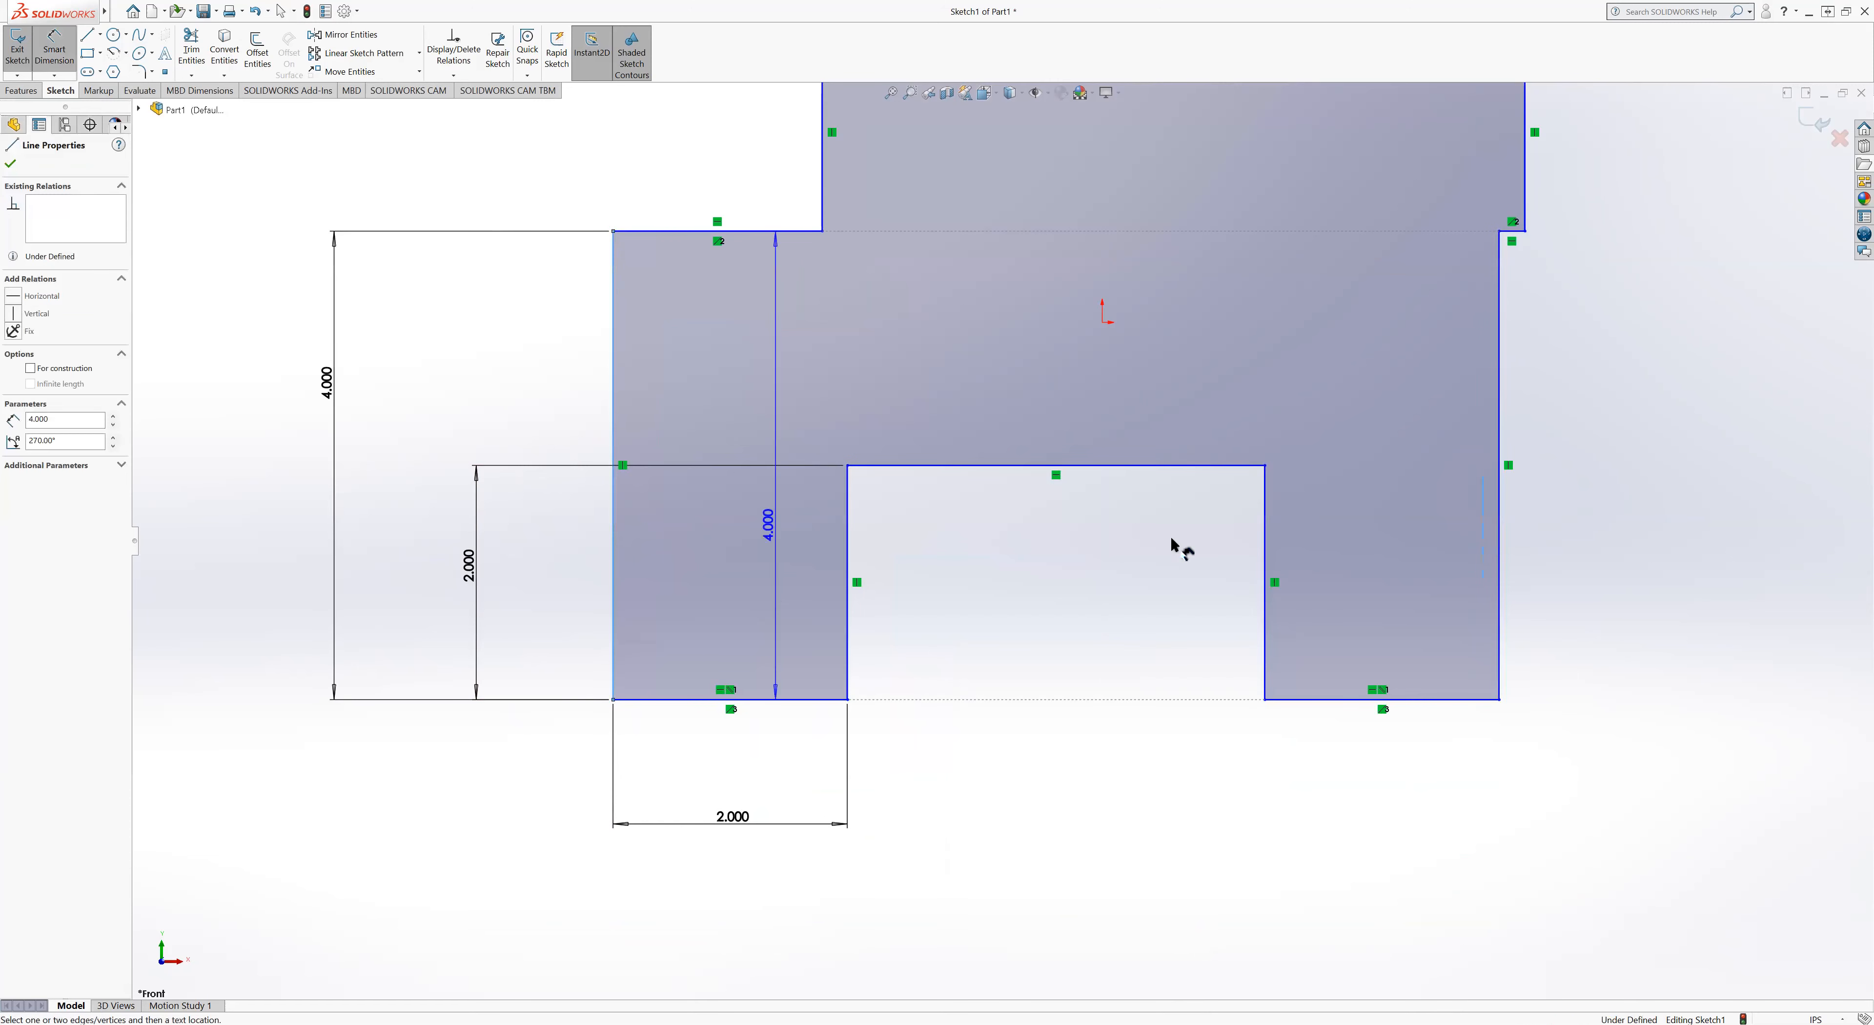
click(1499, 537)
click(1148, 945)
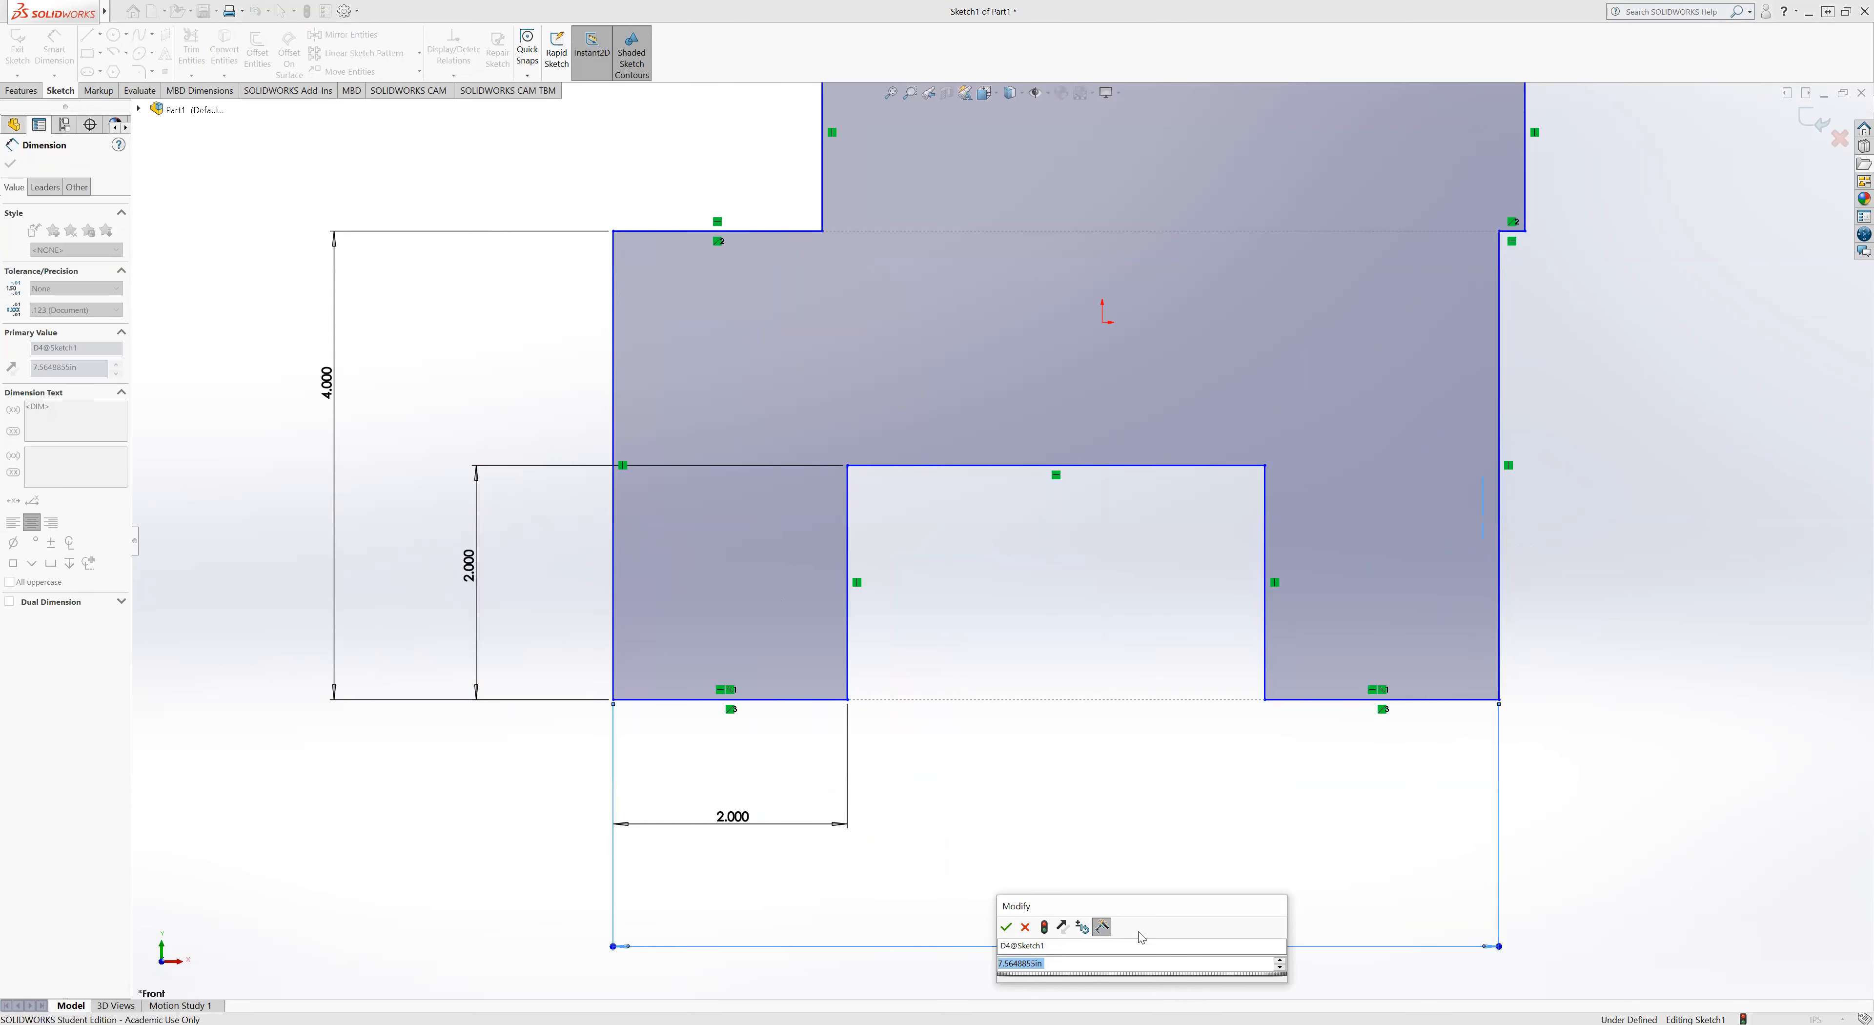
text(10)
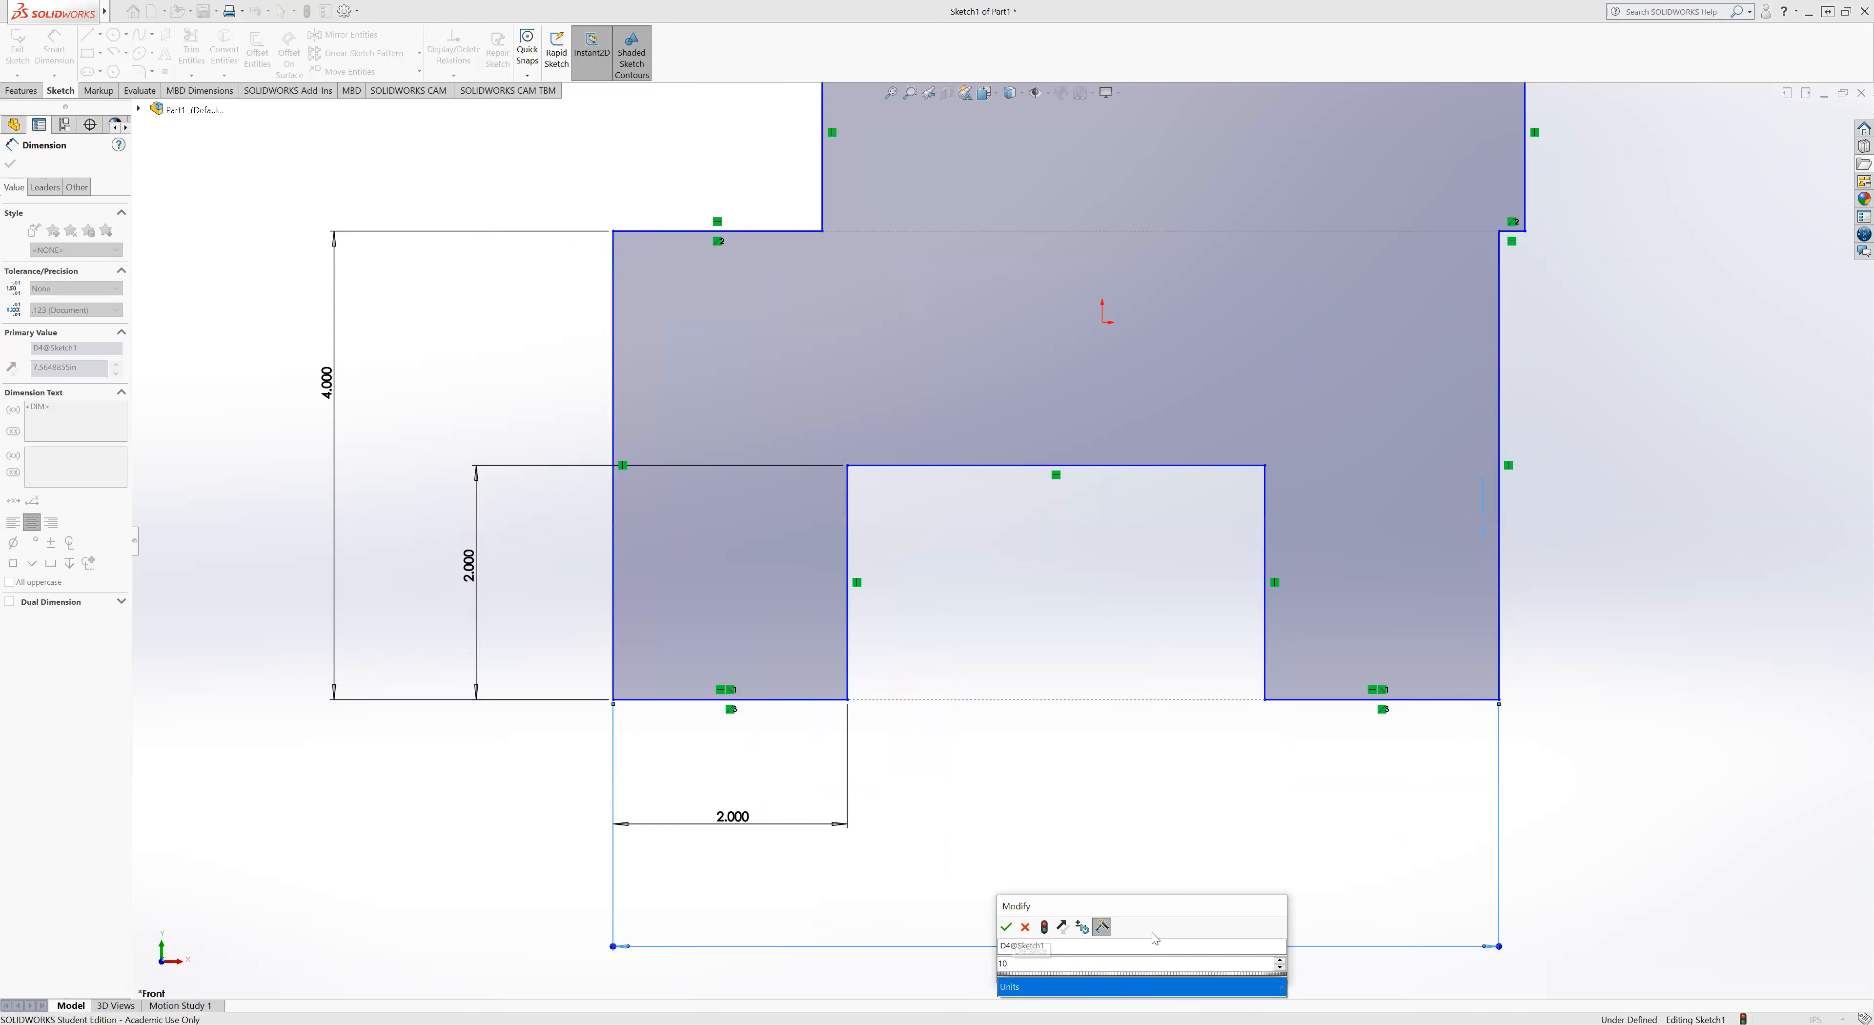
key(Return)
scroll(1237, 748, down, 2)
scroll(1237, 750, up, 5)
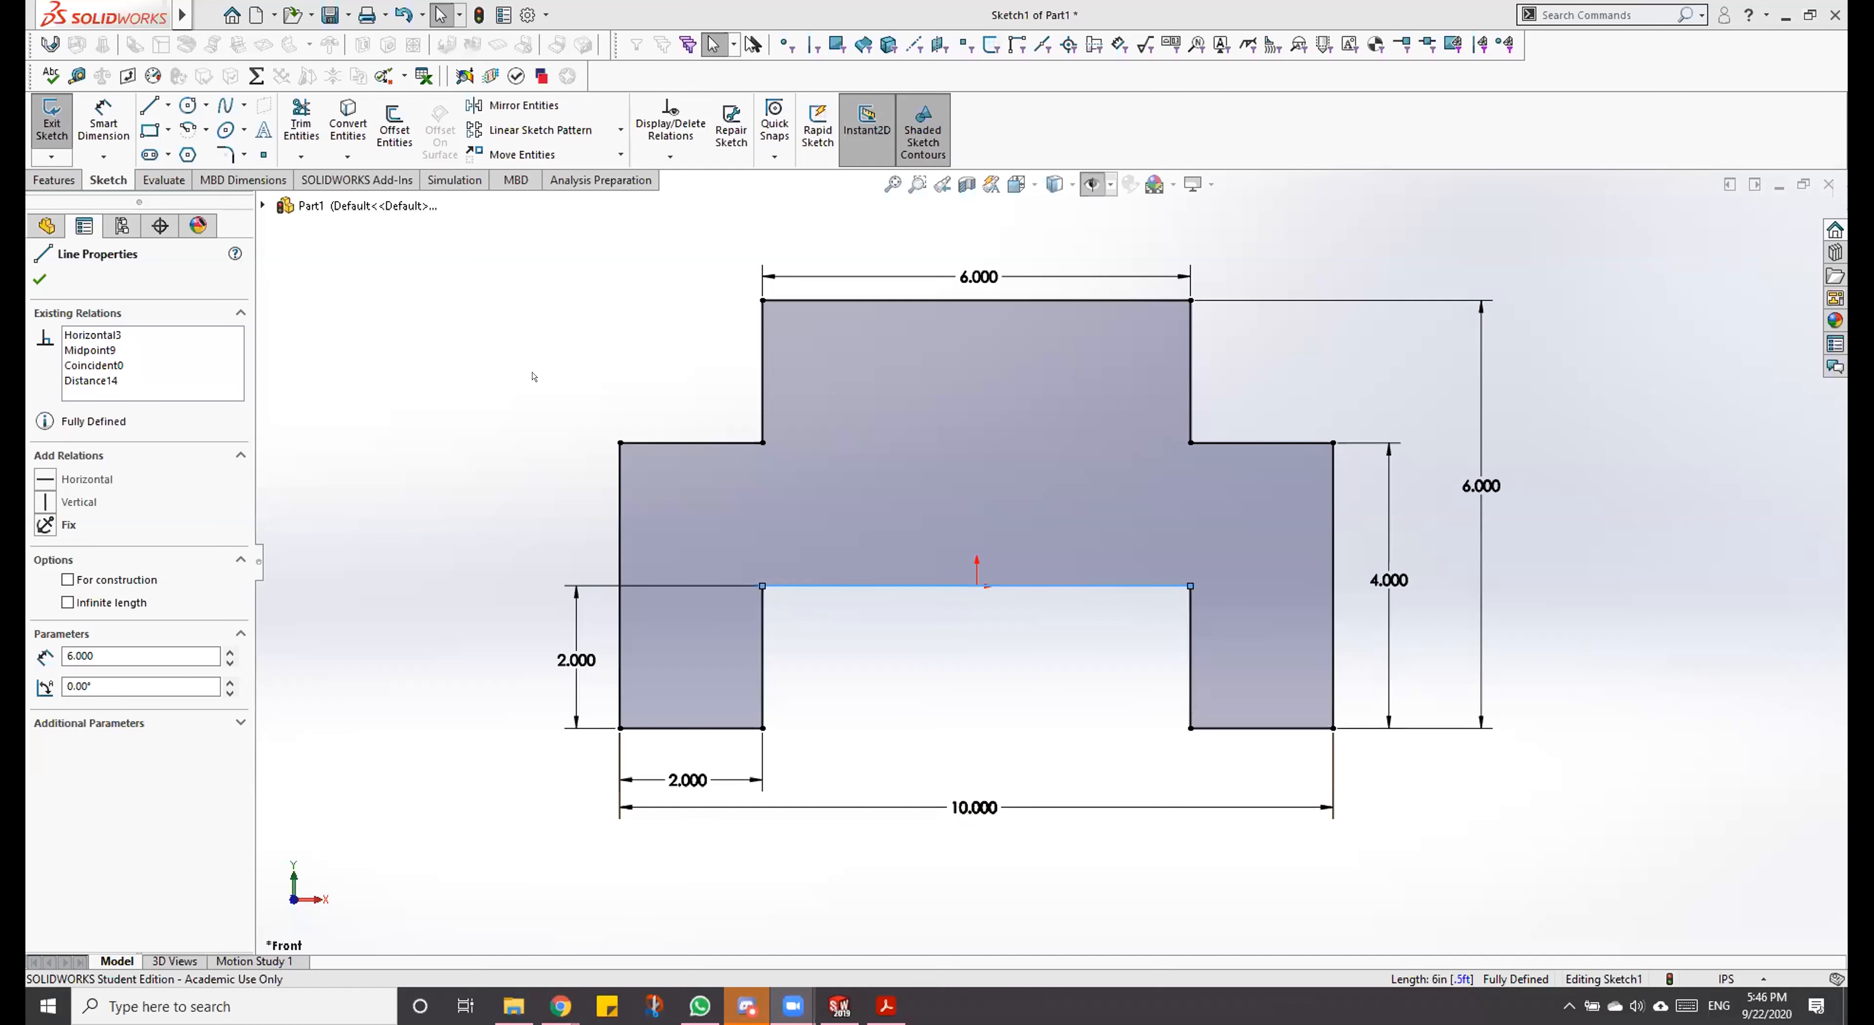
Step: Start a blind Boss-Extrude of the profile, check the depth in the Dowel Block PDF drawing, and set the depth to 4 in
click(519, 329)
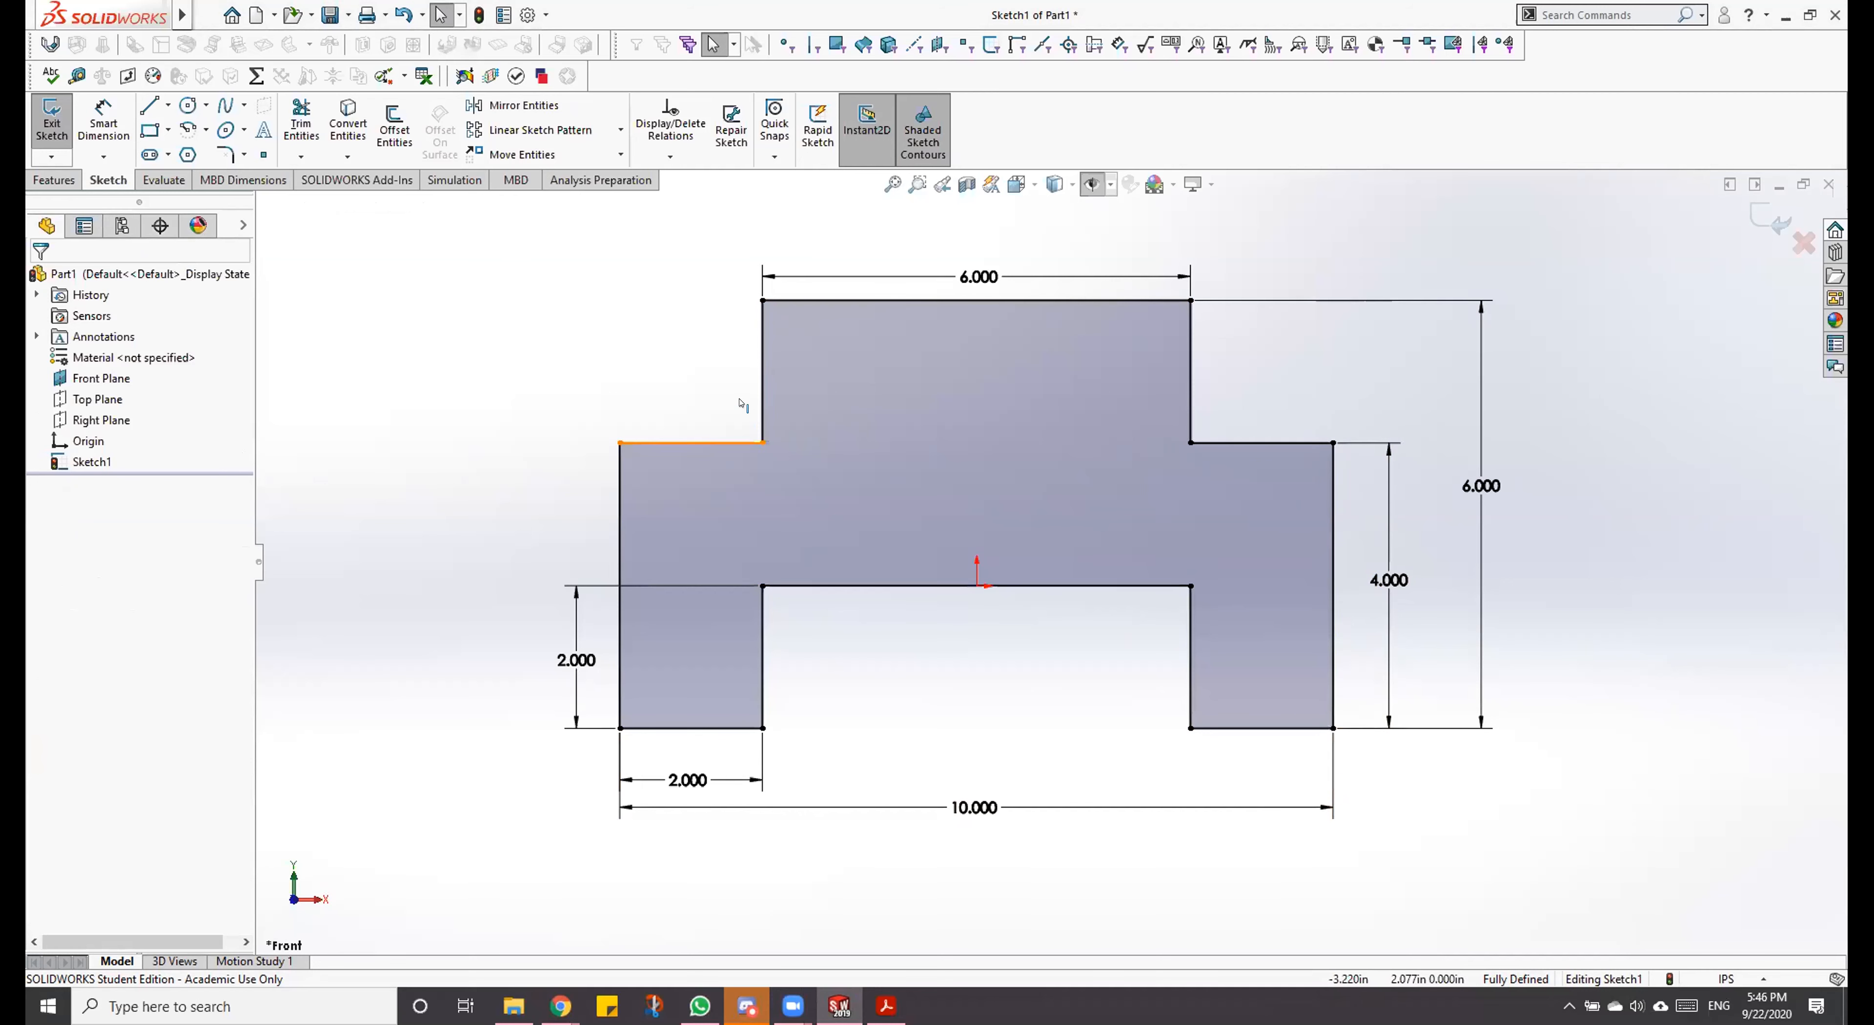
key(e)
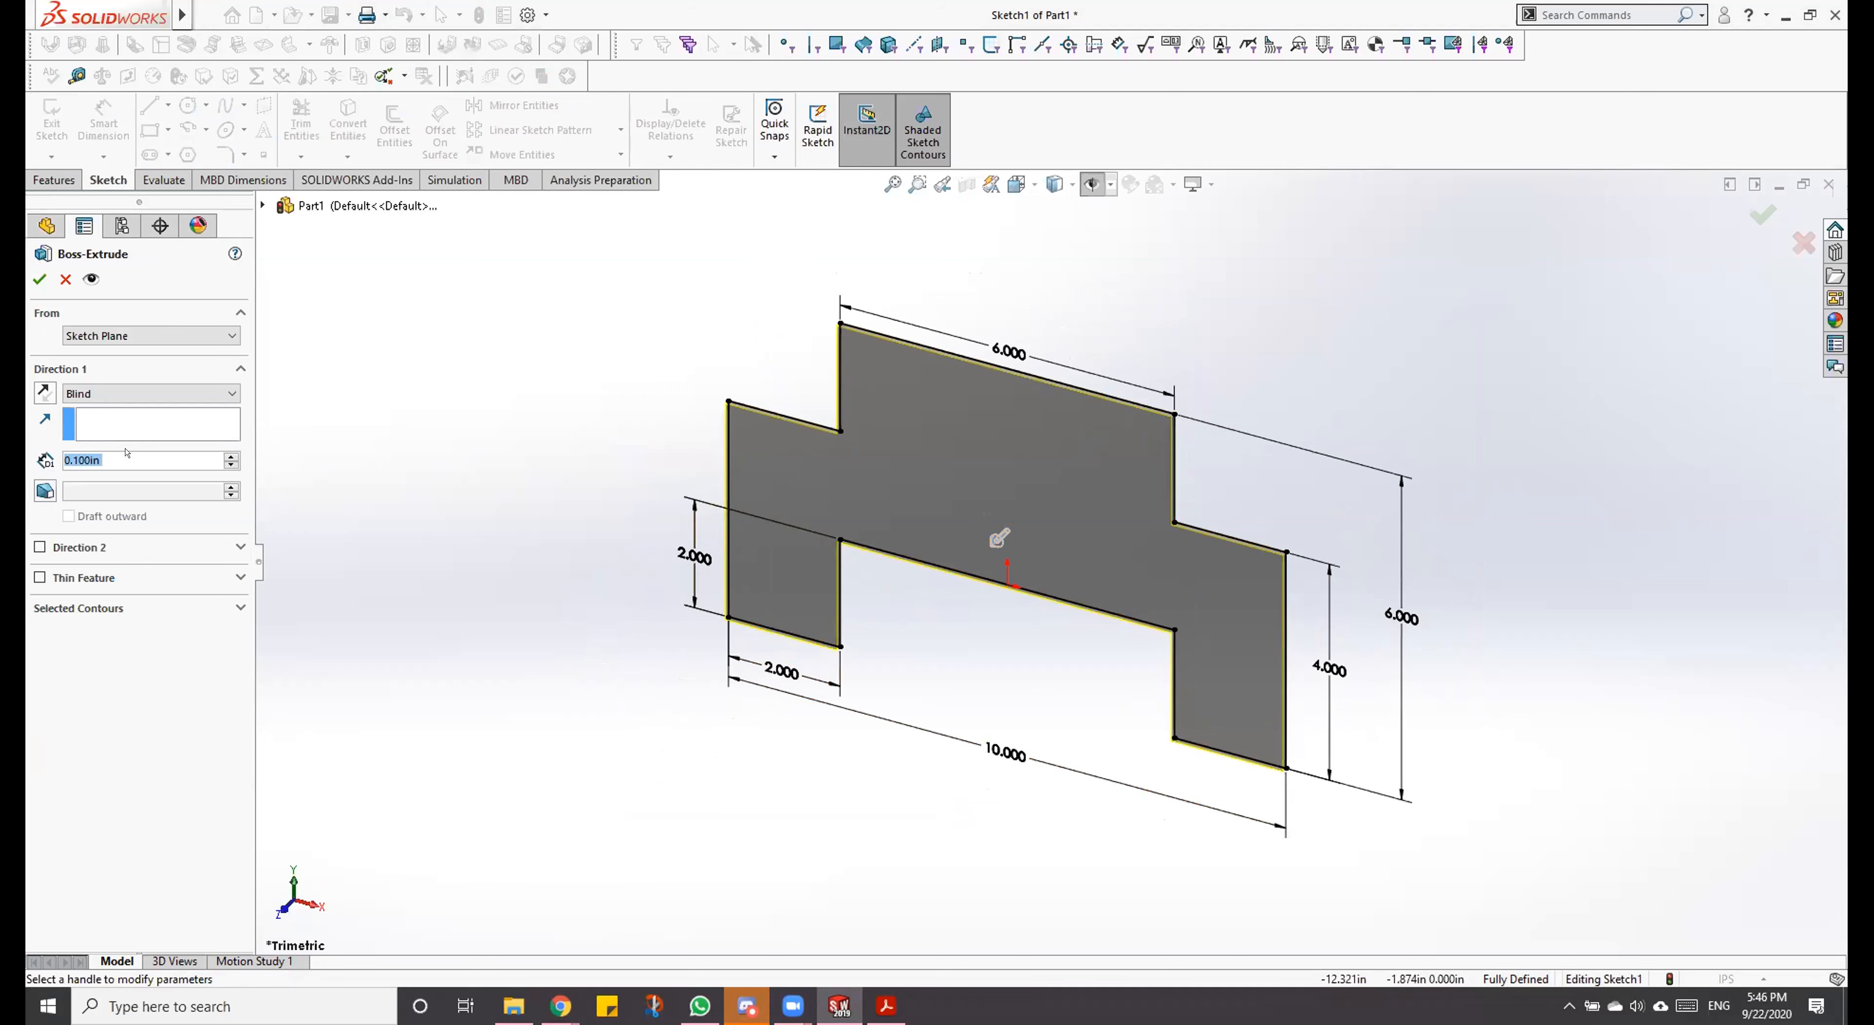
click(871, 1000)
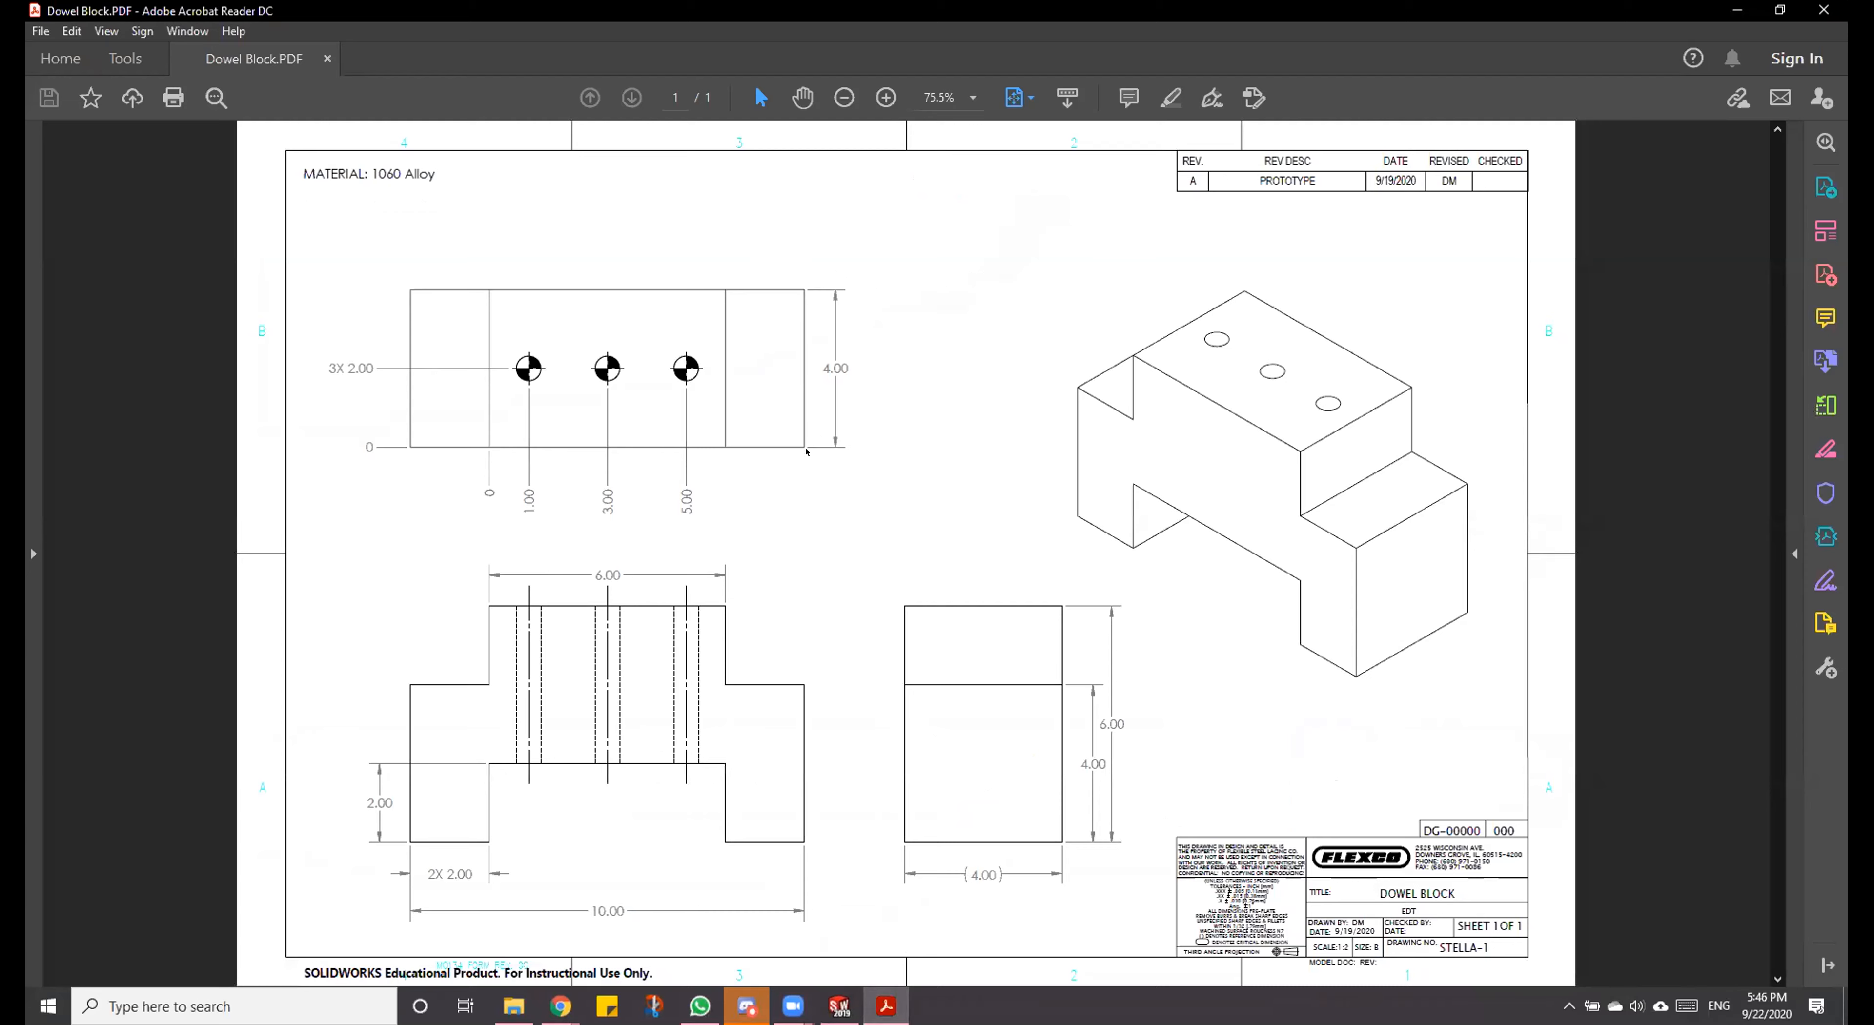
click(1737, 11)
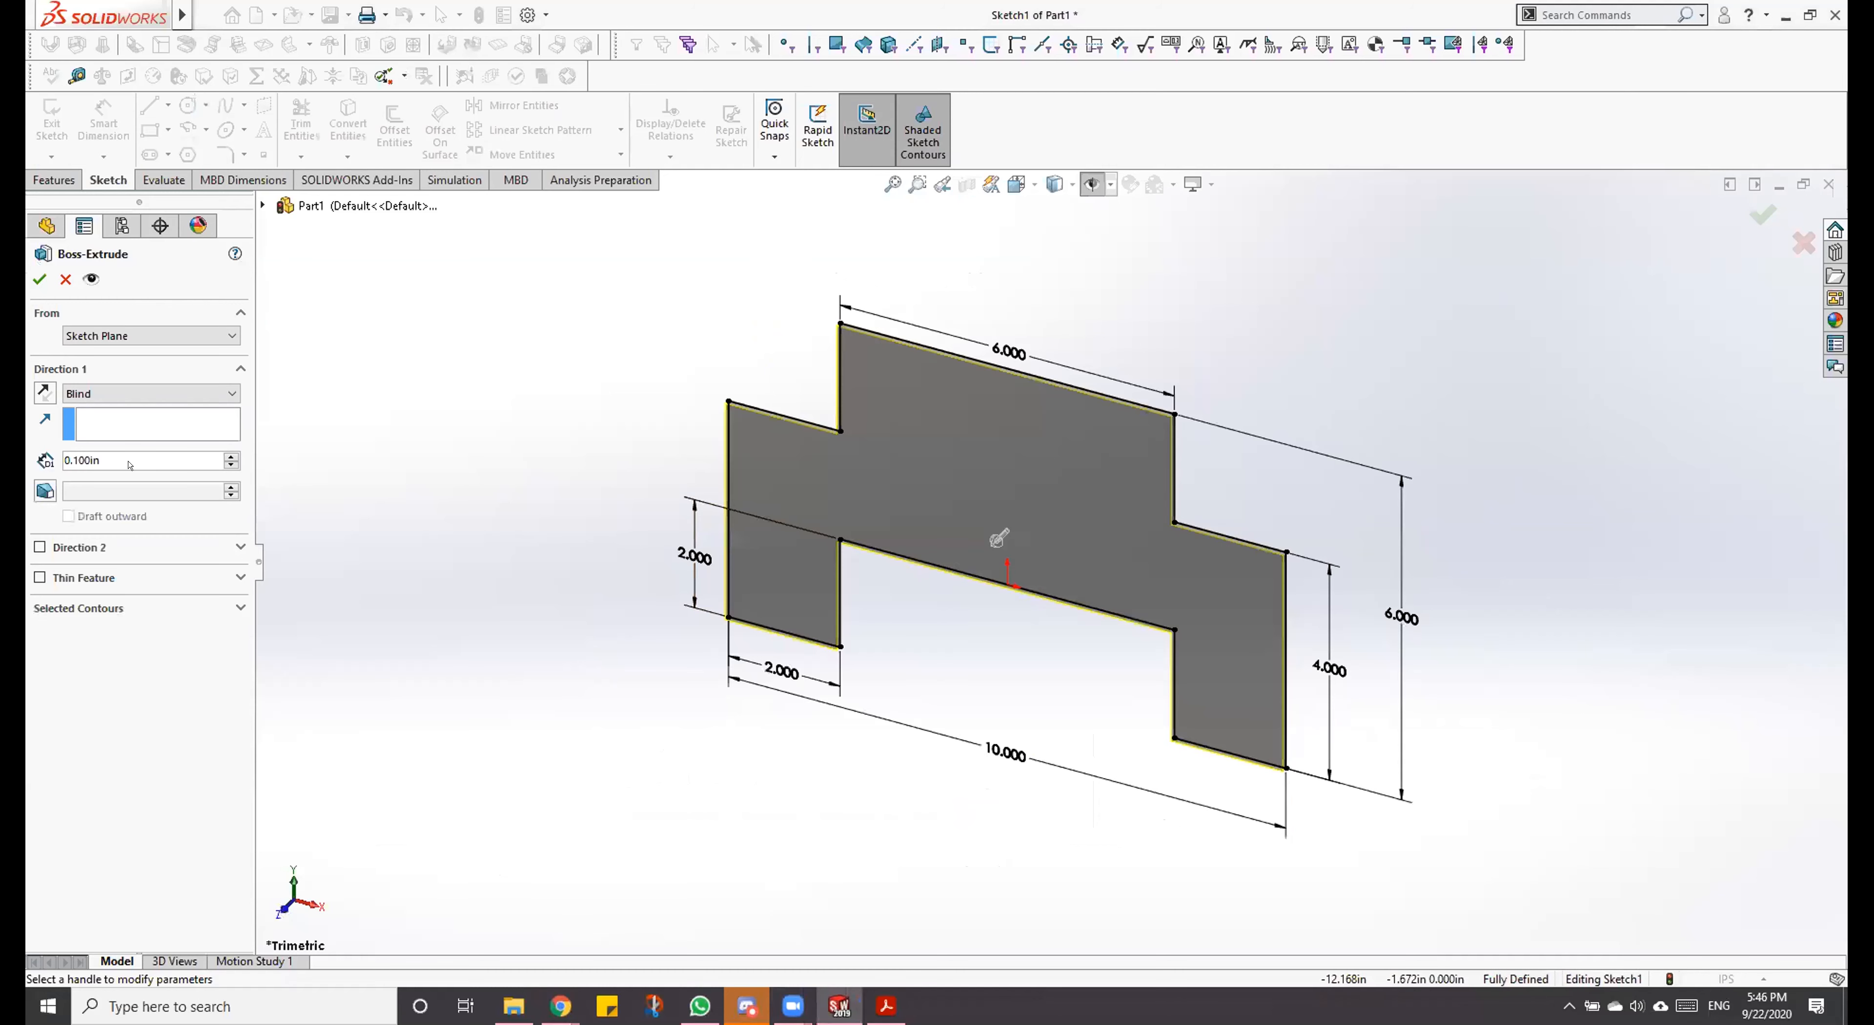
double_click(111, 464)
text(4)
key(Return)
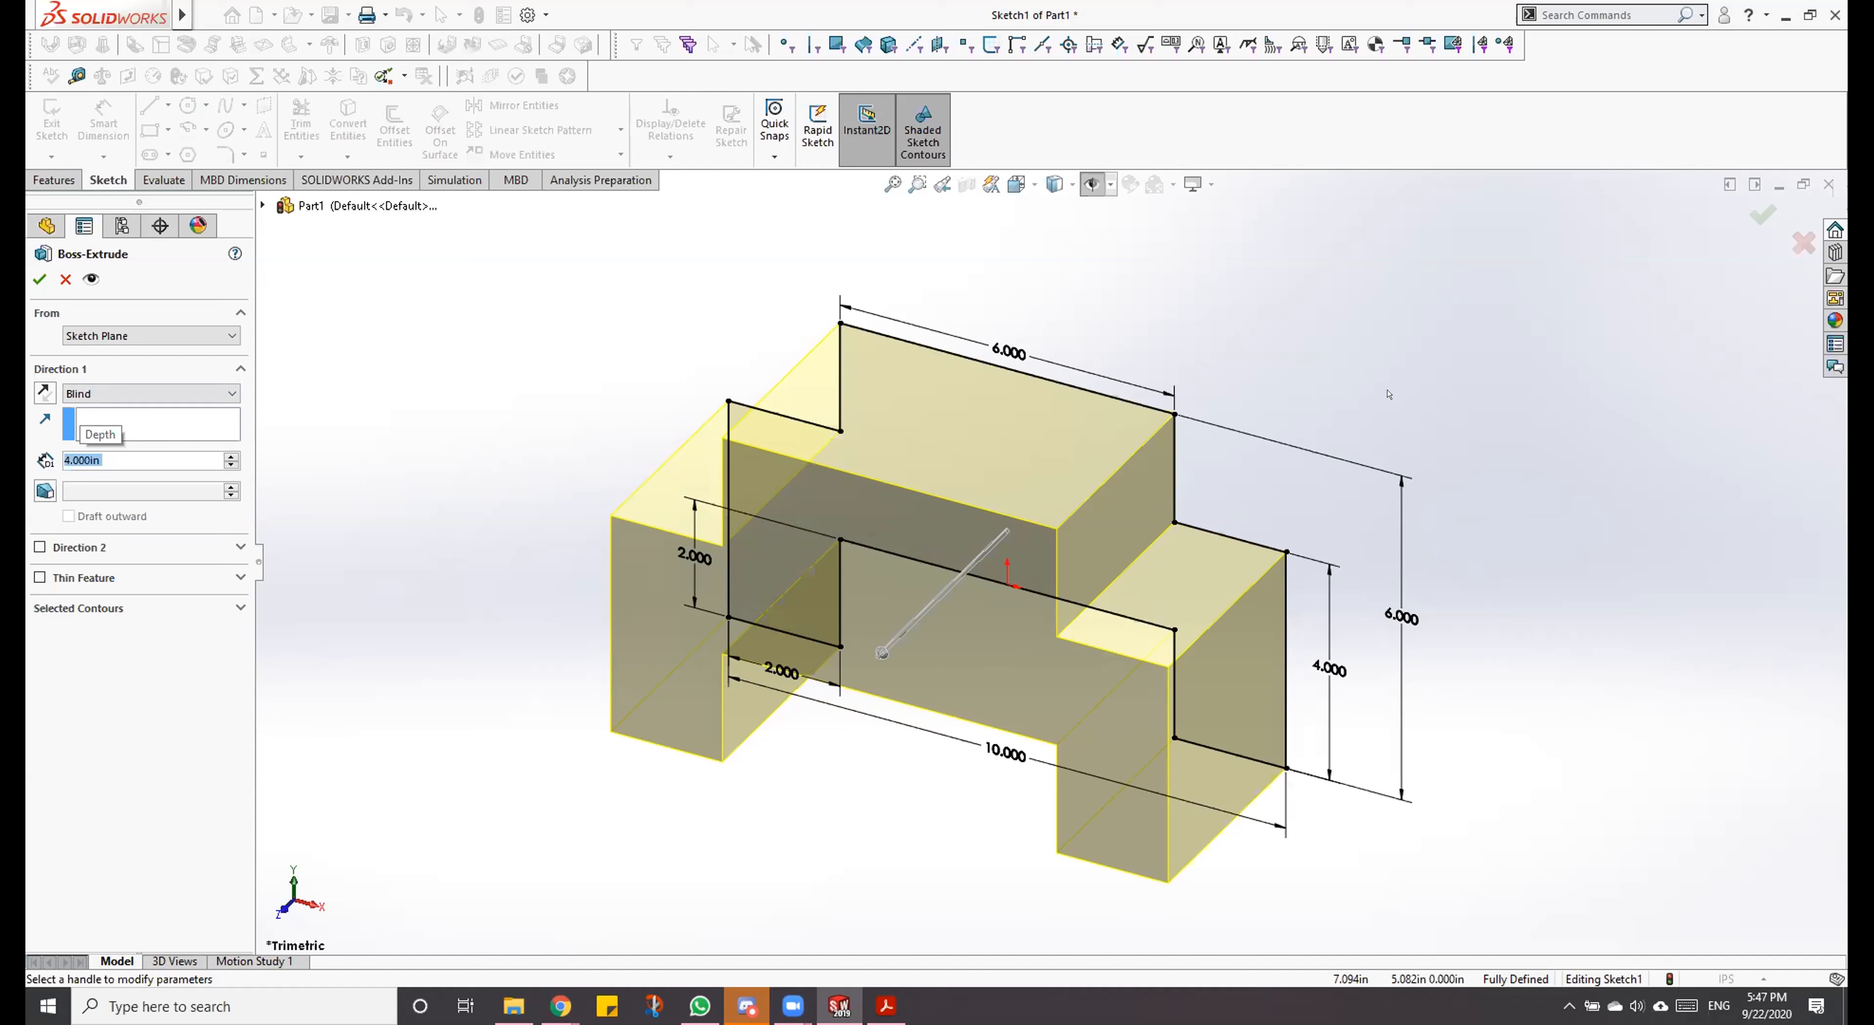
Step: Flip the extrusion direction back and forth to compare both sides, return it to the original direction, and accept the extrusion
click(35, 390)
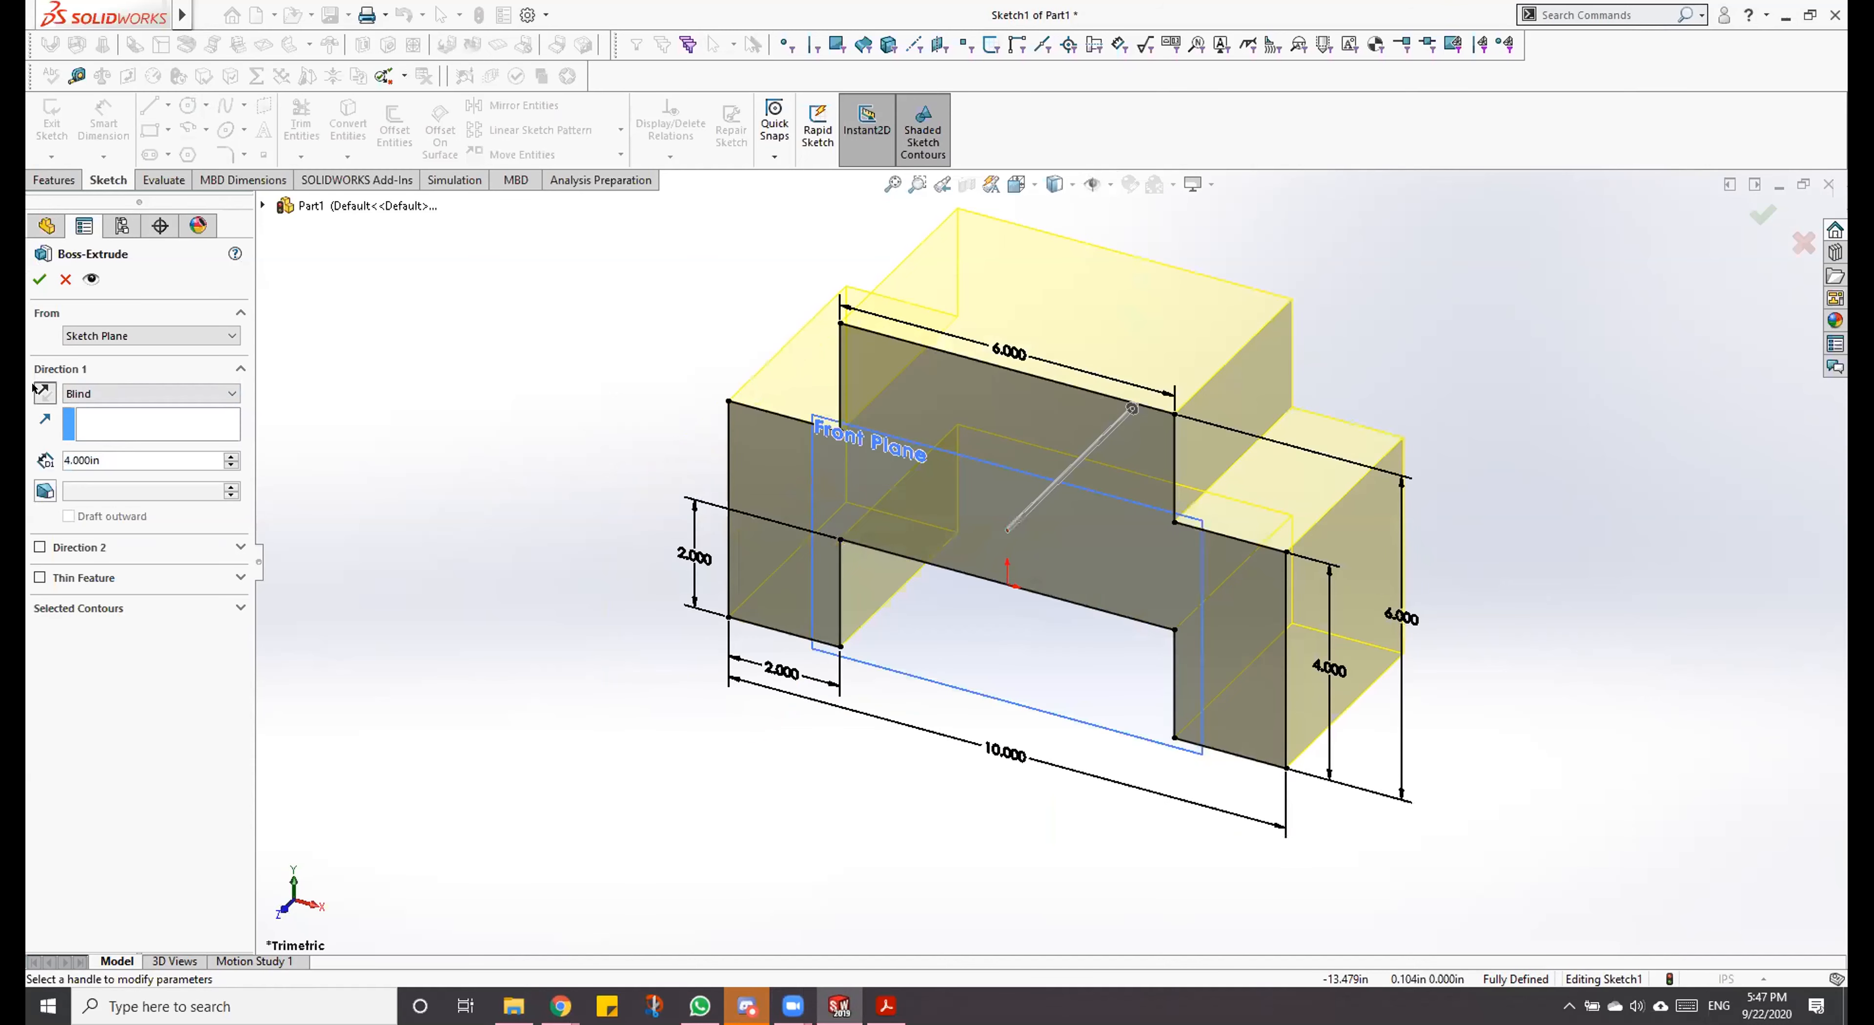
click(35, 390)
click(35, 390)
click(35, 390)
click(35, 389)
click(36, 390)
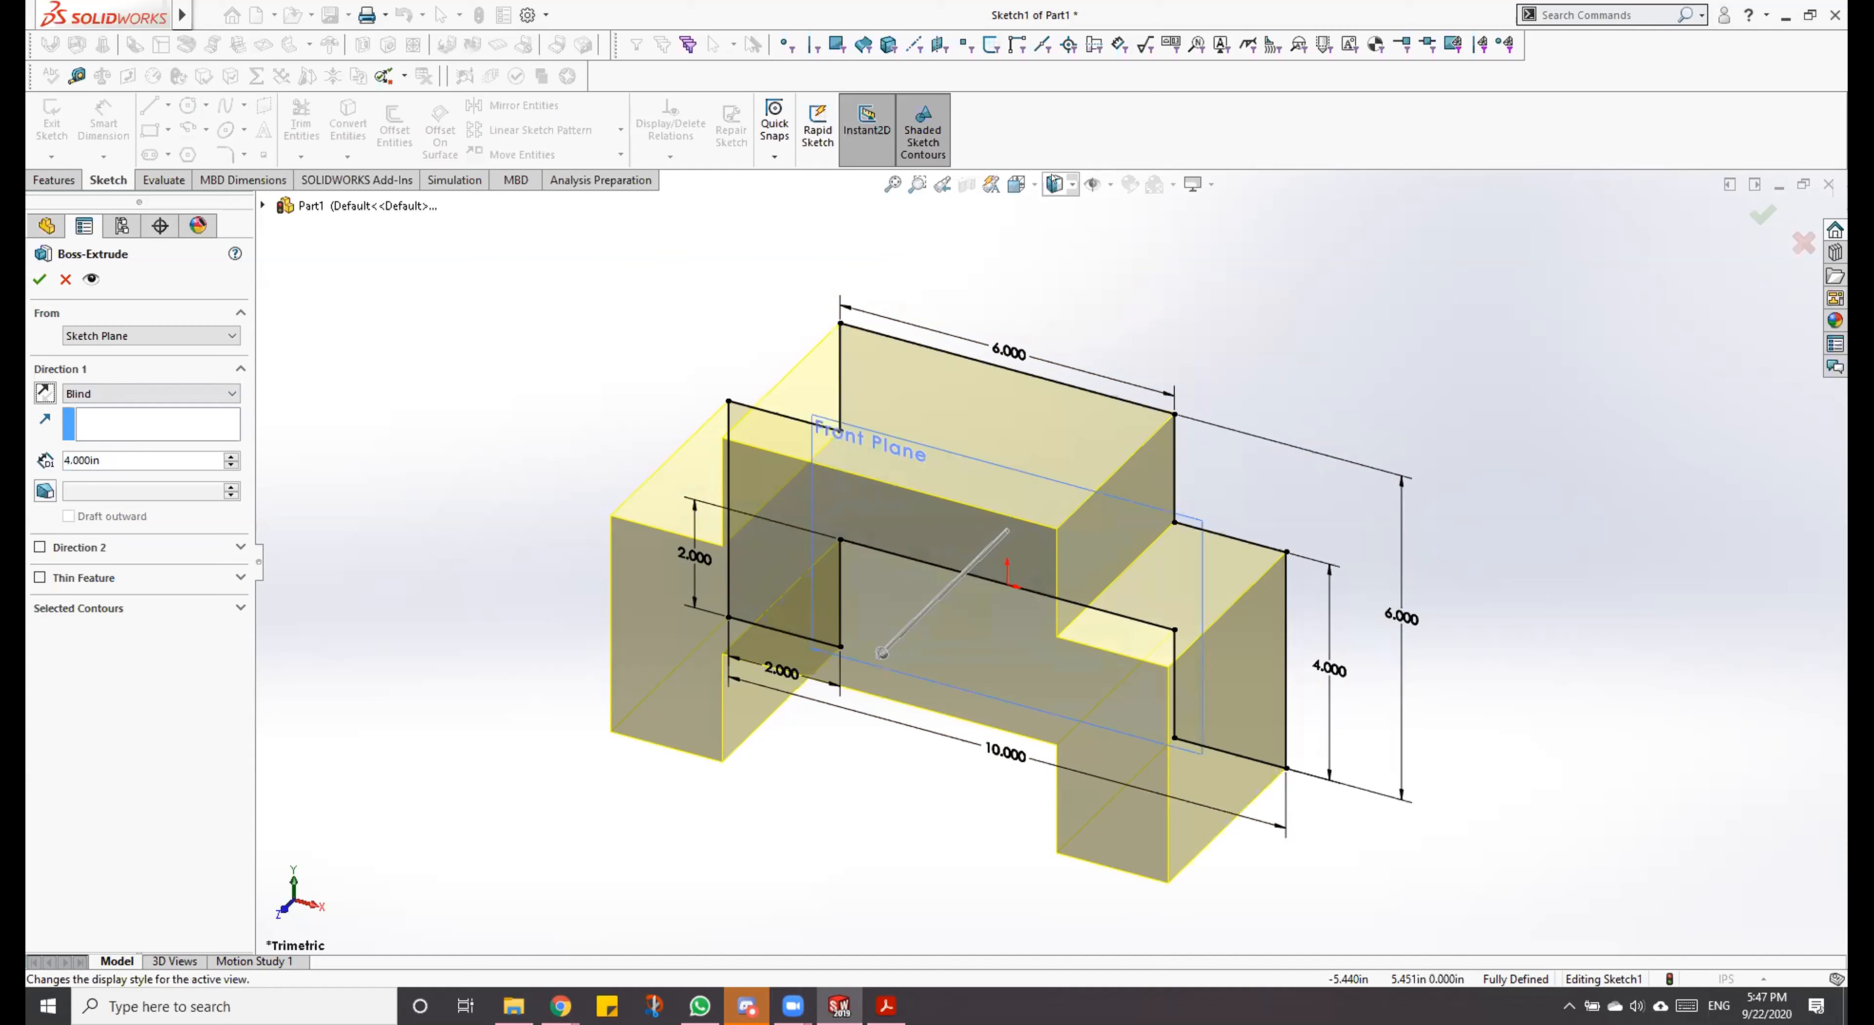
click(36, 274)
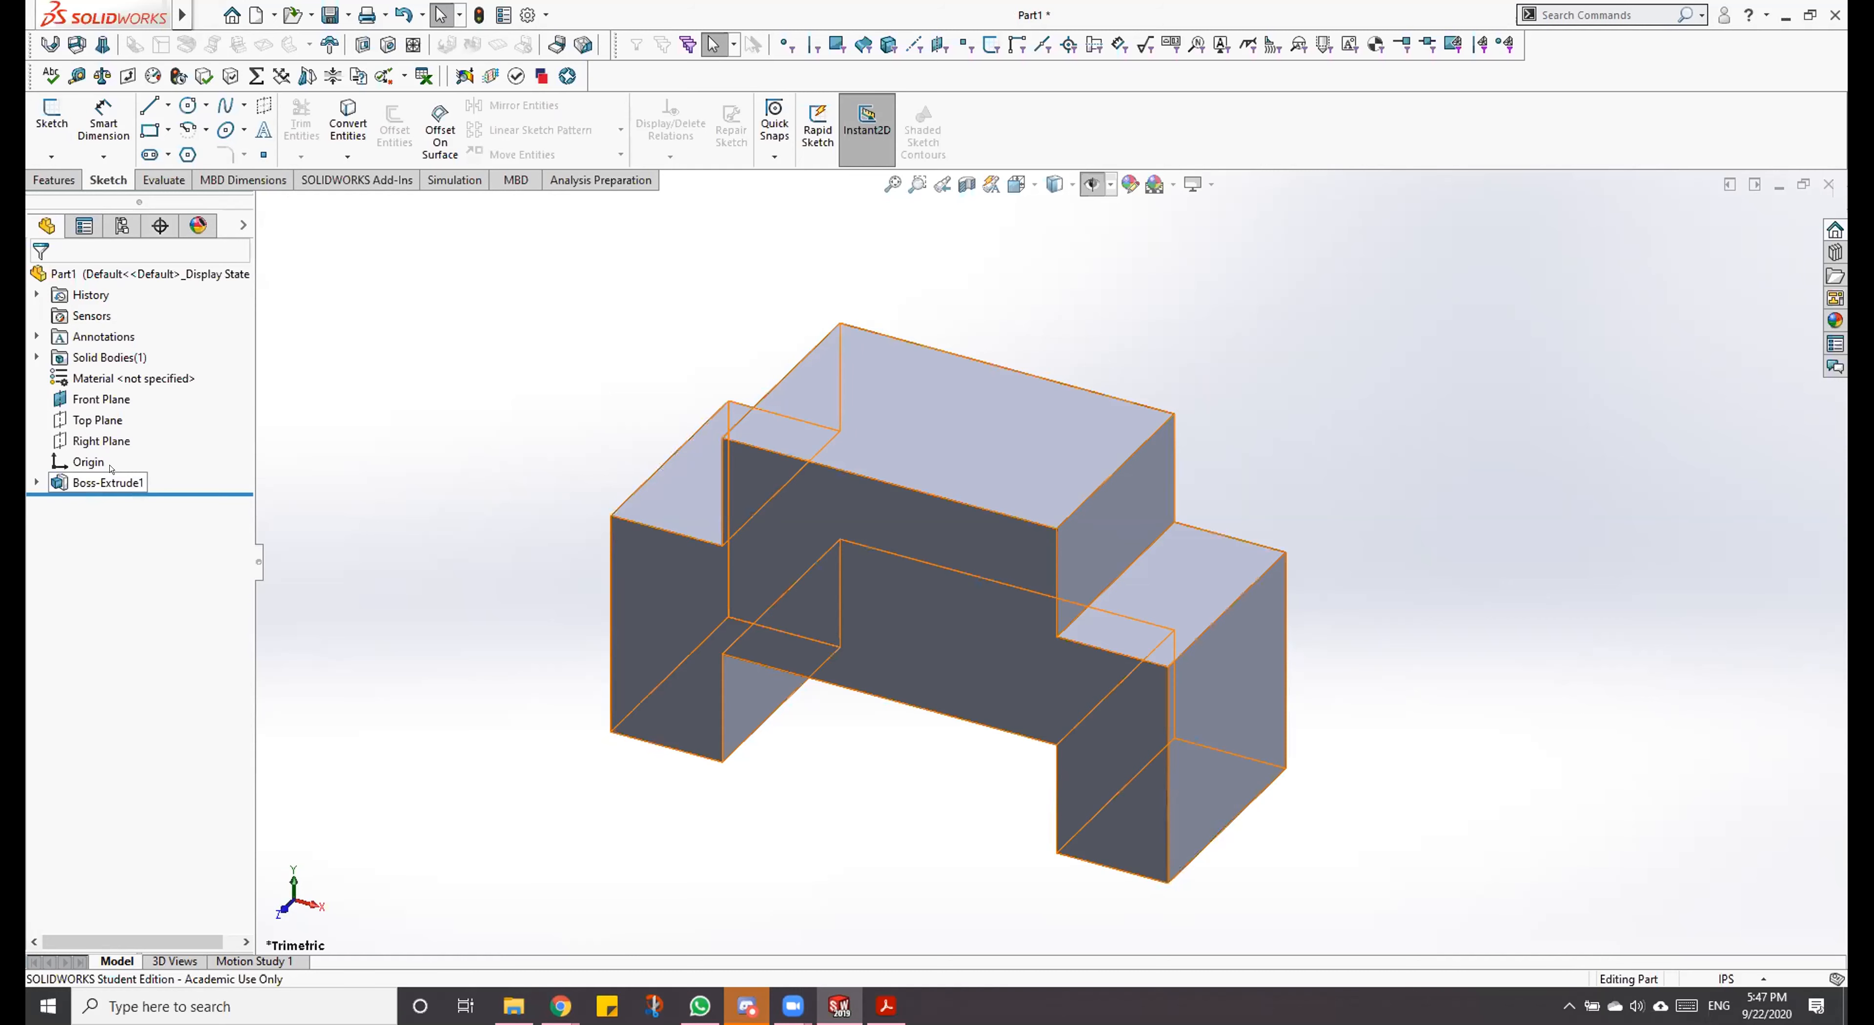
Step: Expand Boss-Extrude1 in the feature tree and open its Sketch1 for editing
click(109, 480)
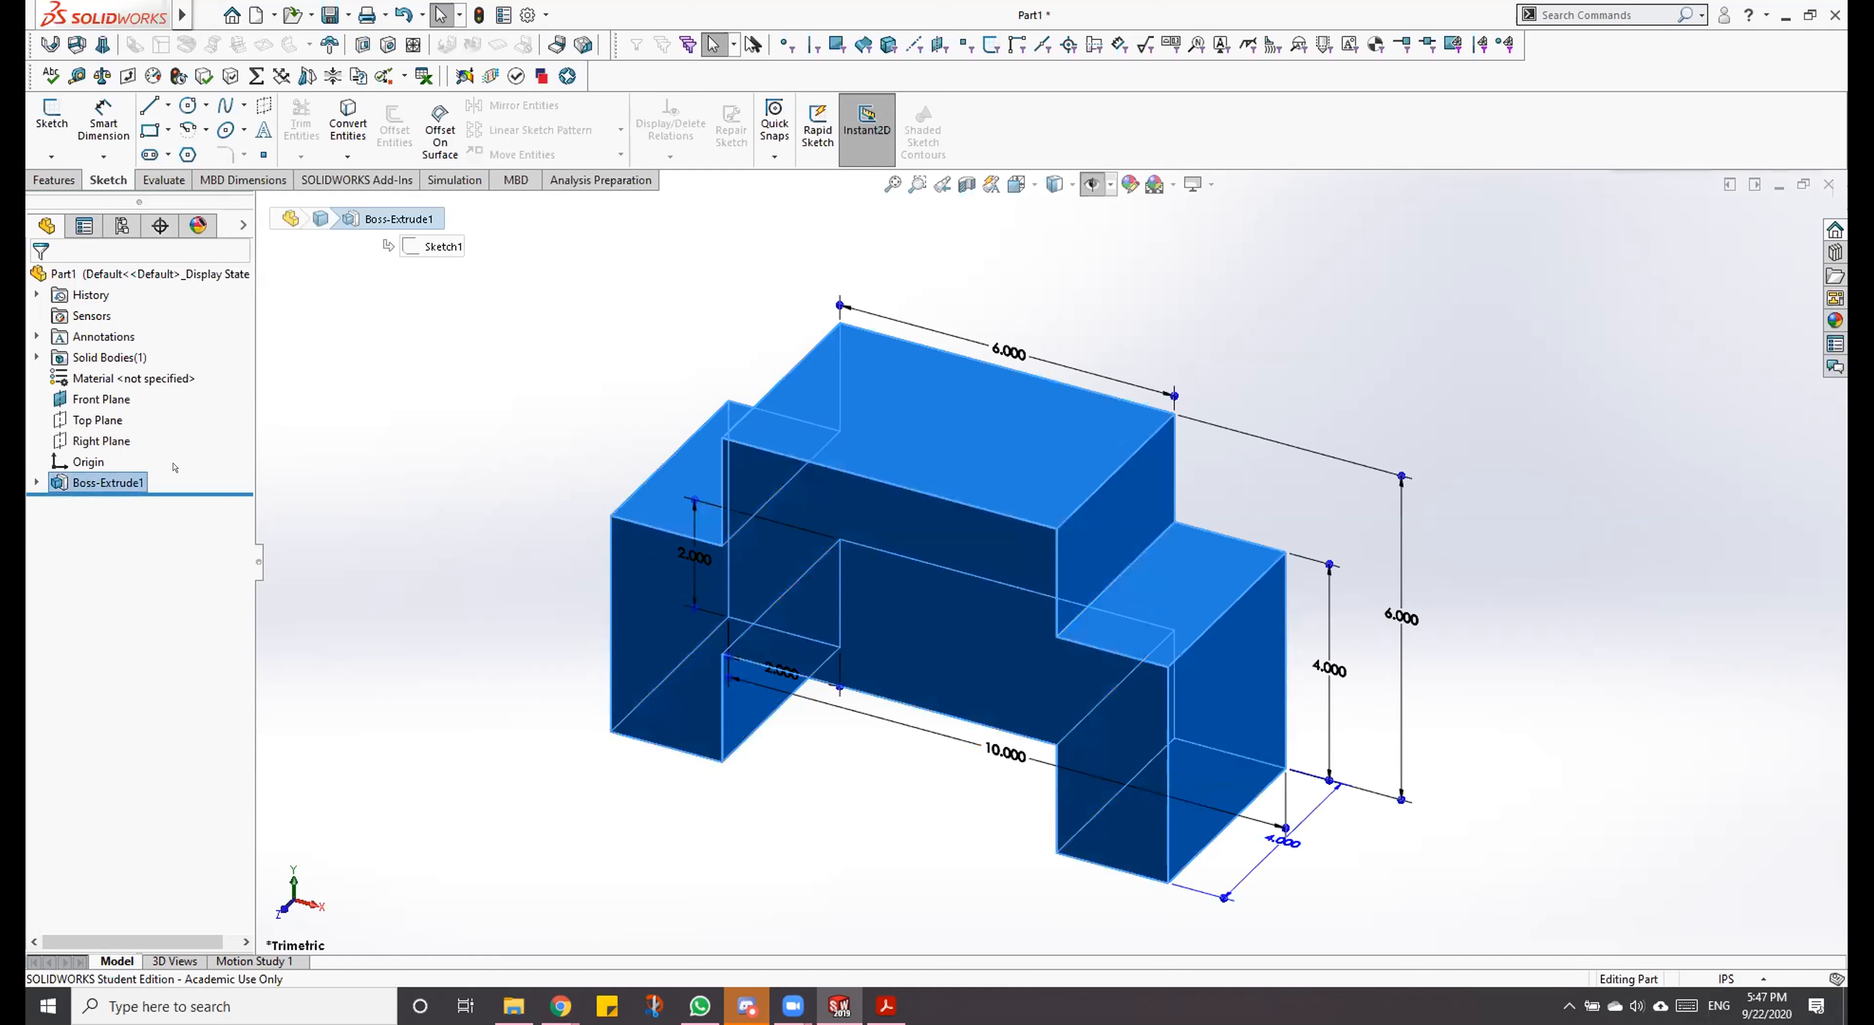
click(175, 468)
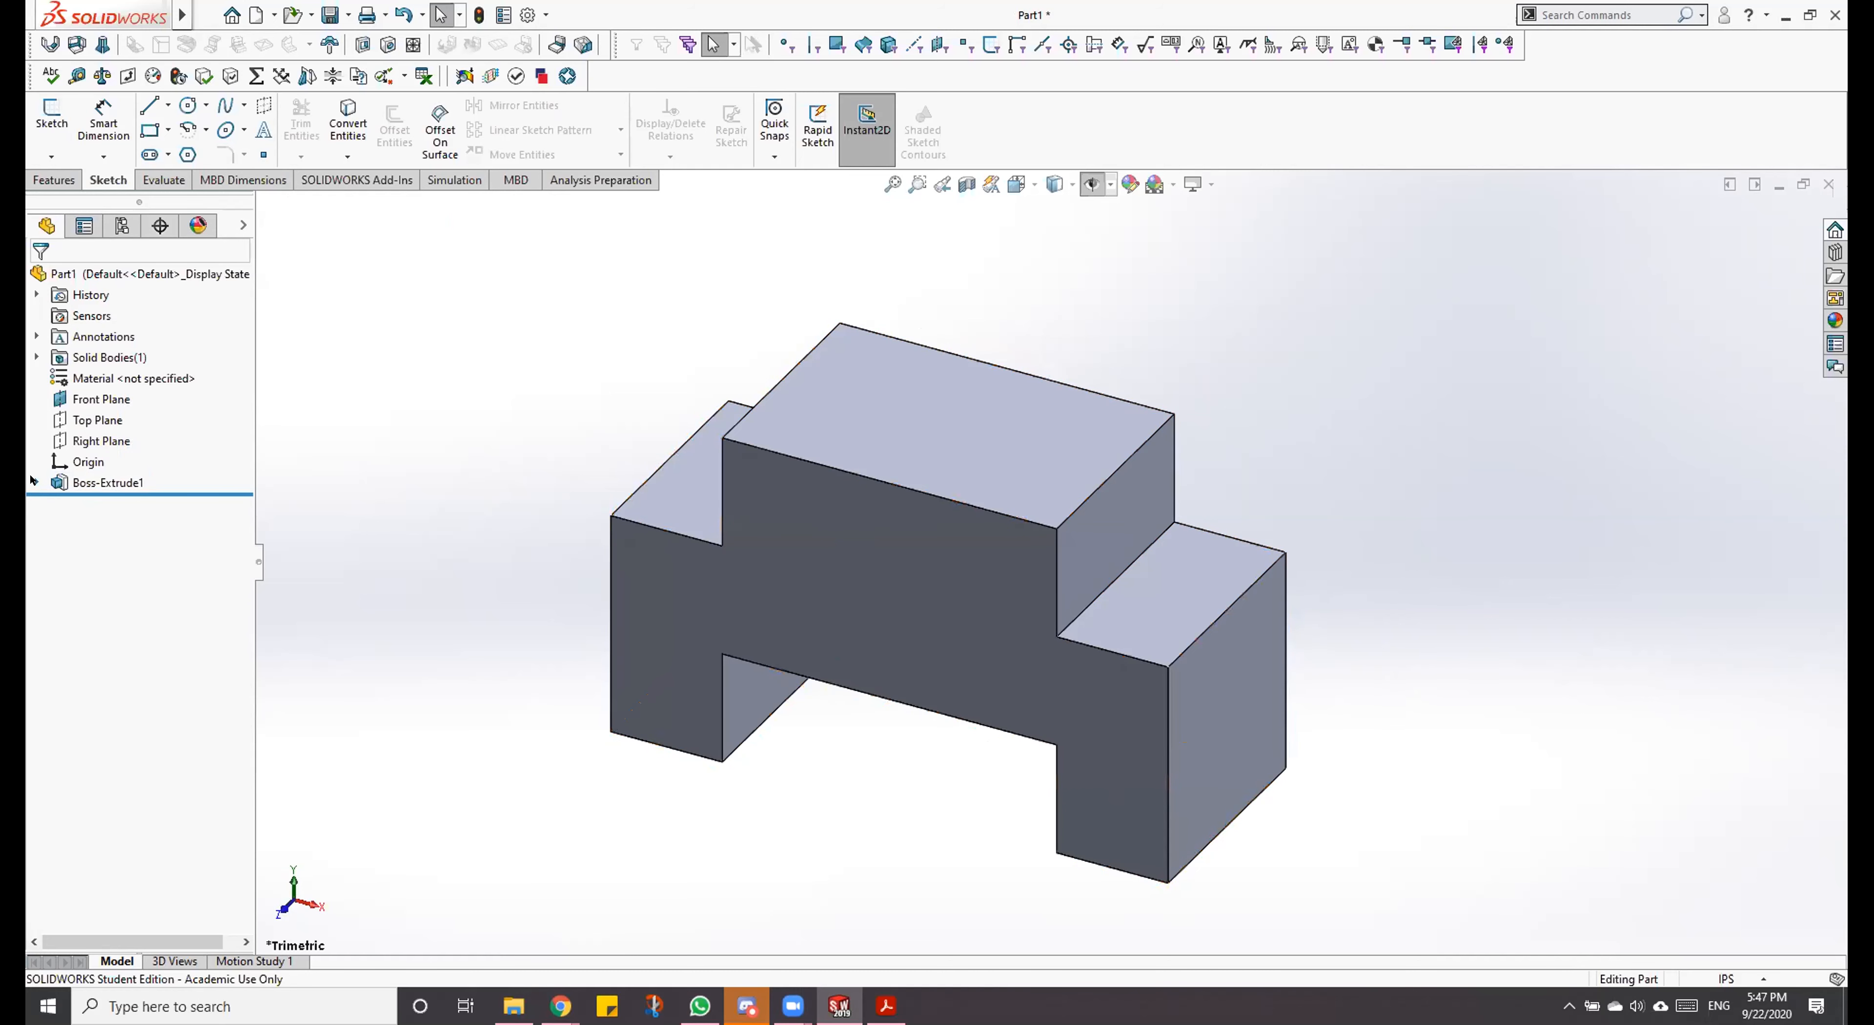
click(36, 482)
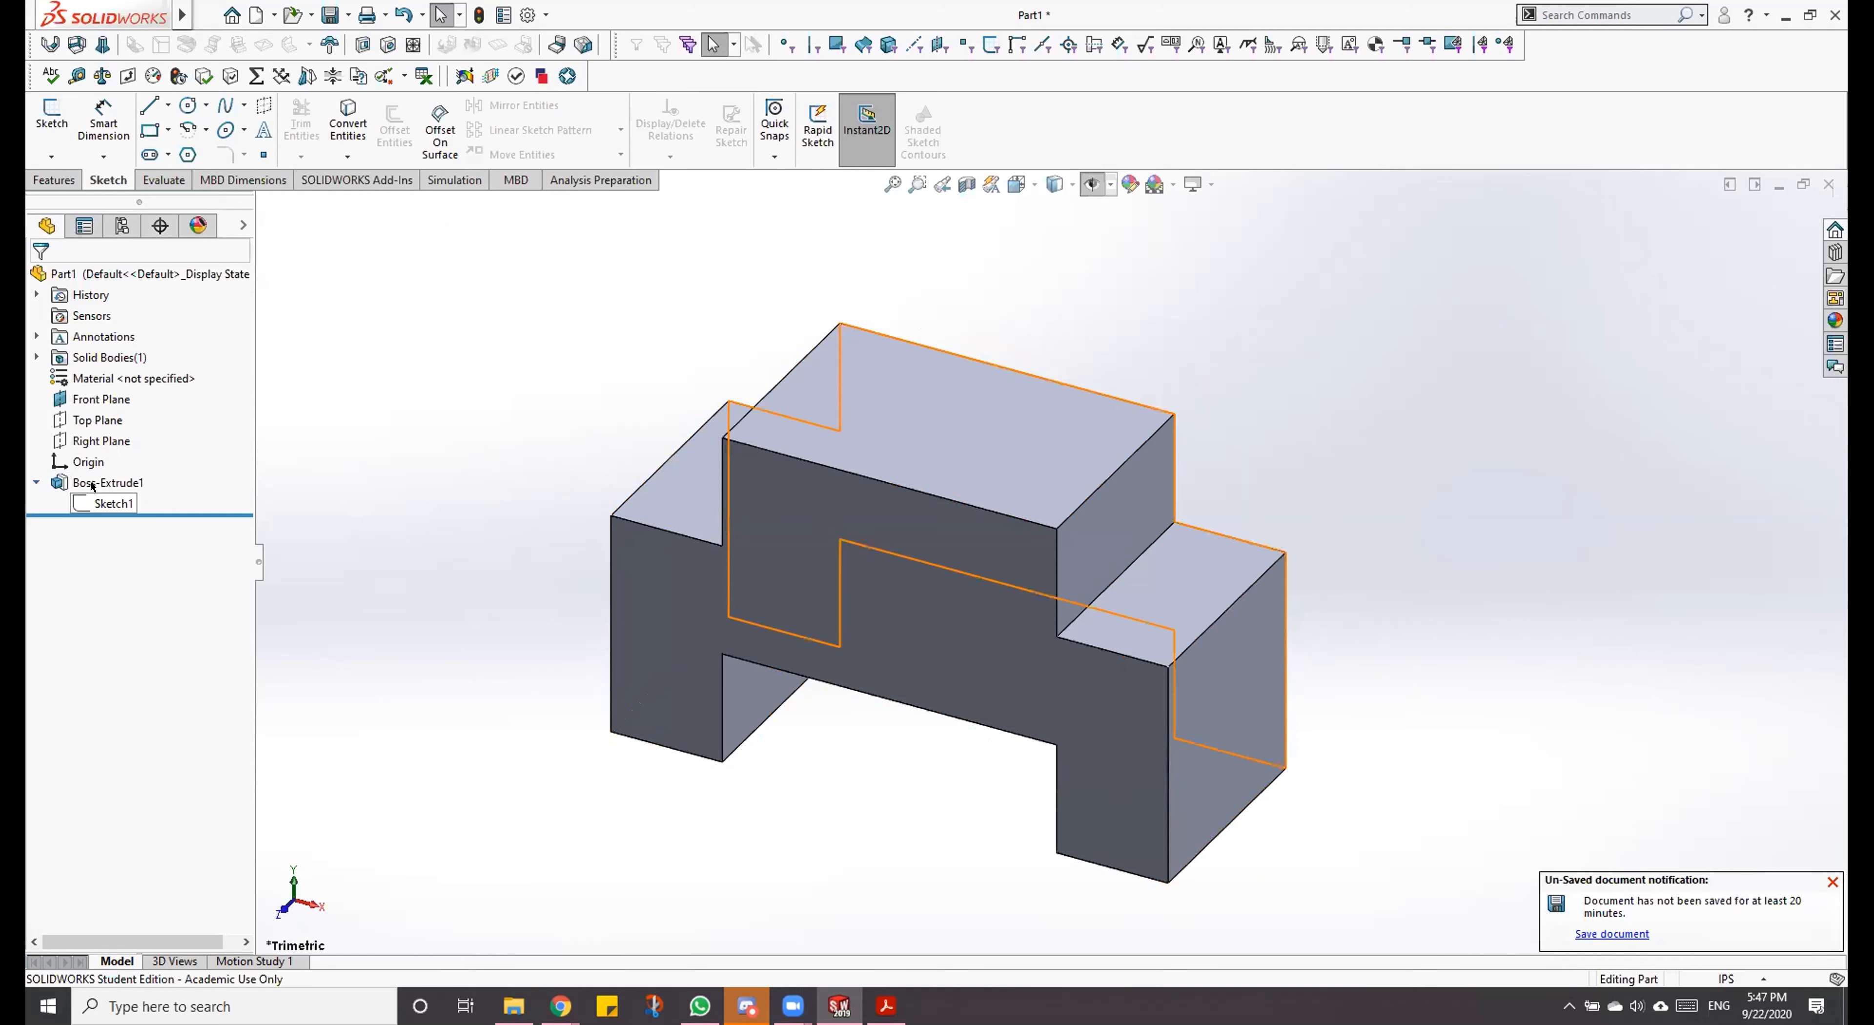
click(113, 501)
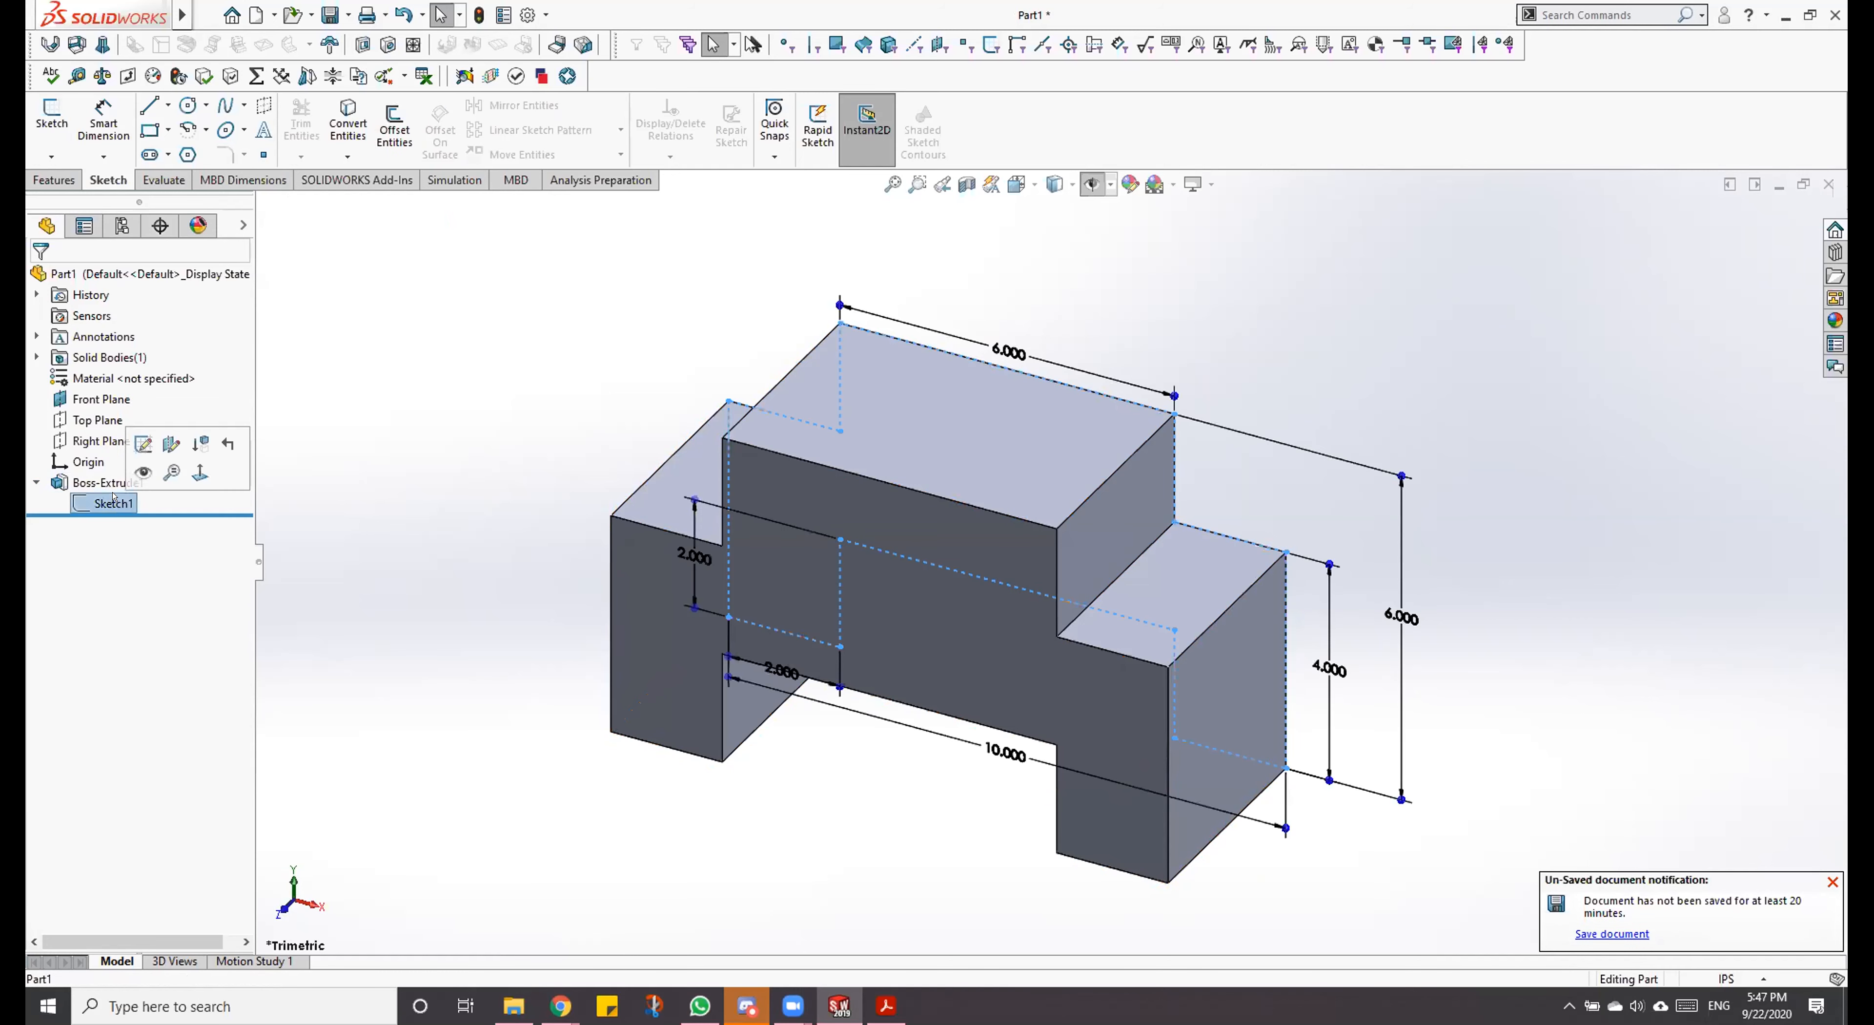
click(143, 442)
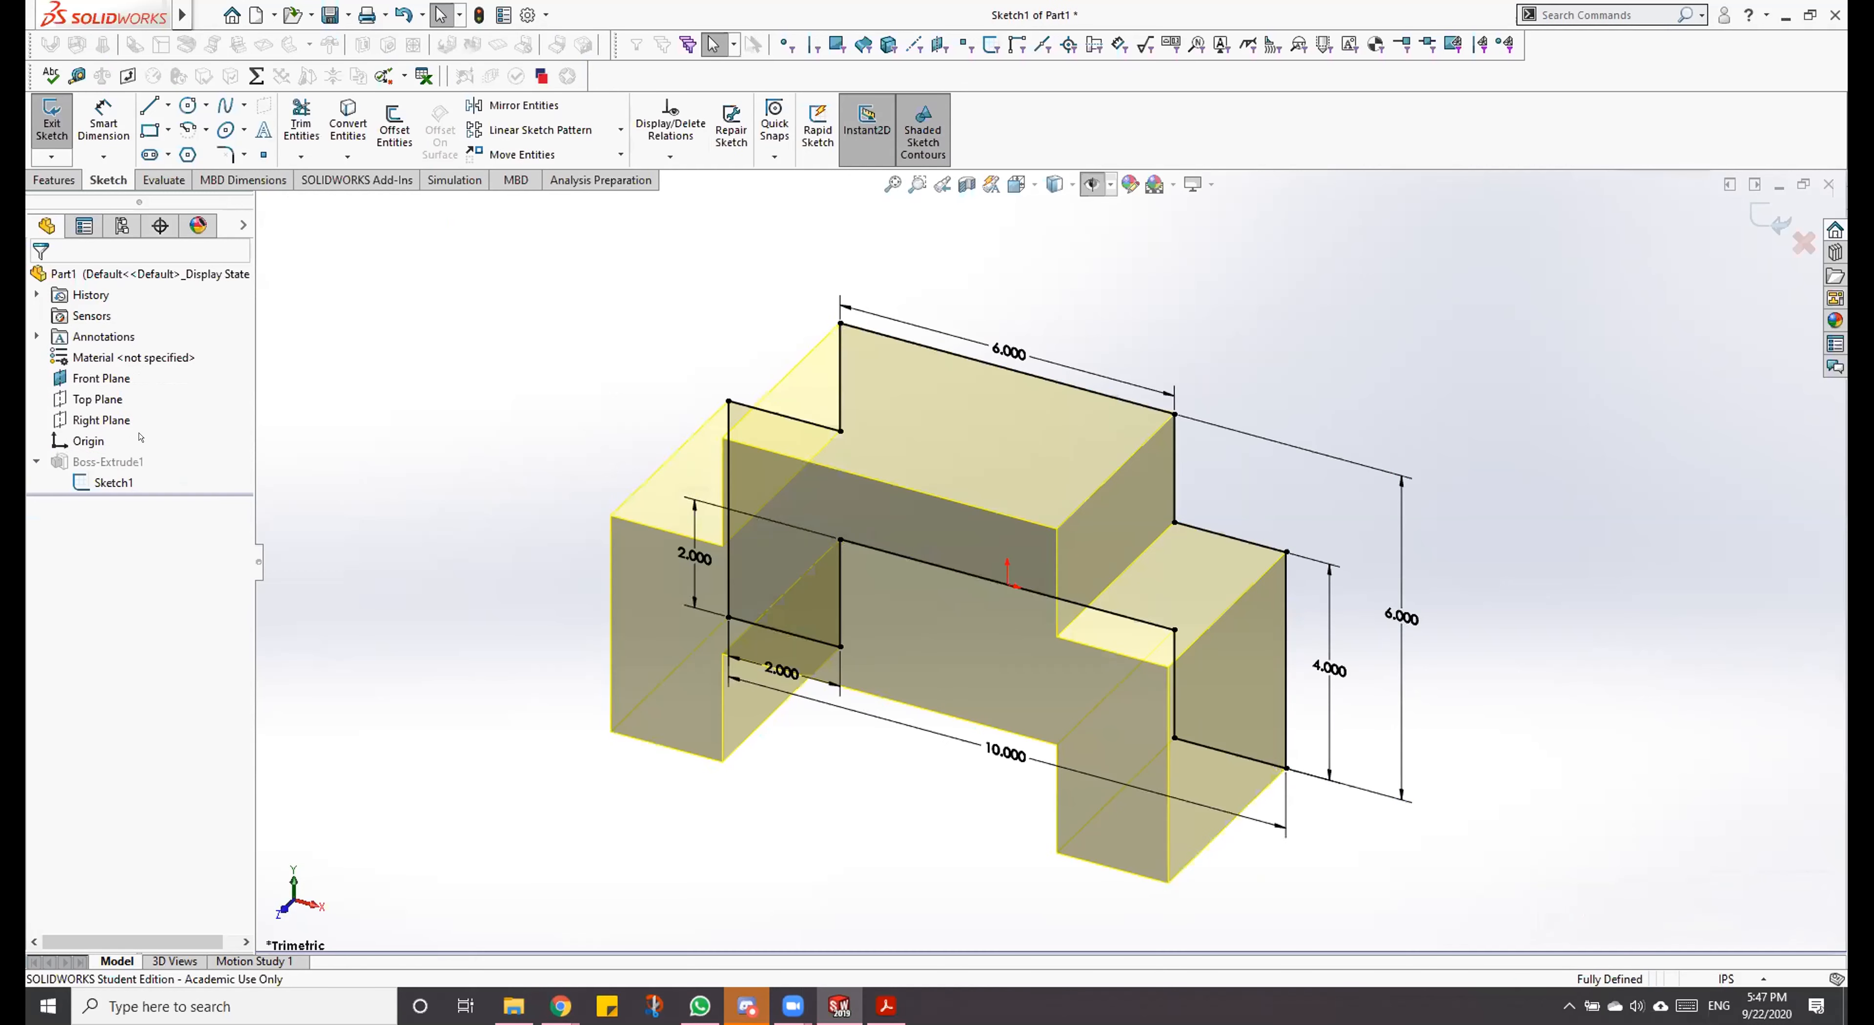
mouse_move(1084, 542)
middle_down()
mouse_move(1204, 433)
mouse_move(825, 647)
mouse_move(1109, 687)
mouse_move(1237, 466)
middle_up()
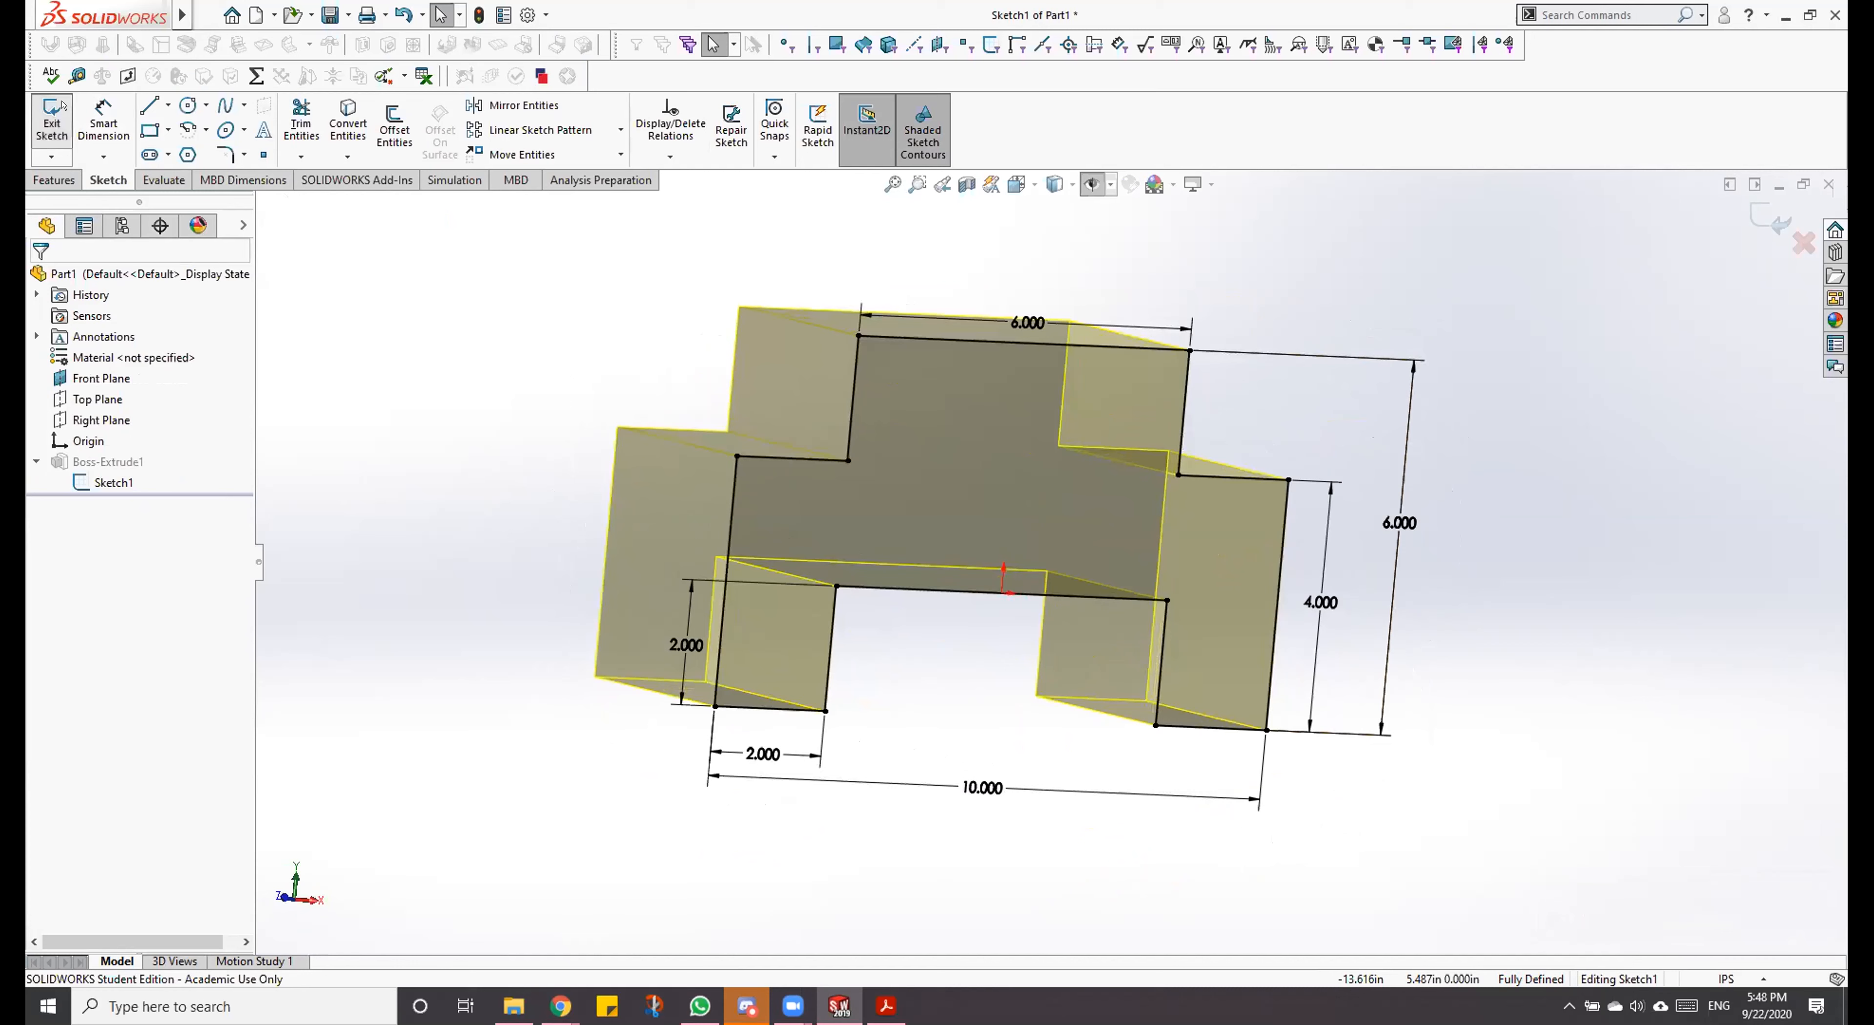
Step: Exit the sketch by discarding its changes, and view the extruded block from another angle
click(52, 116)
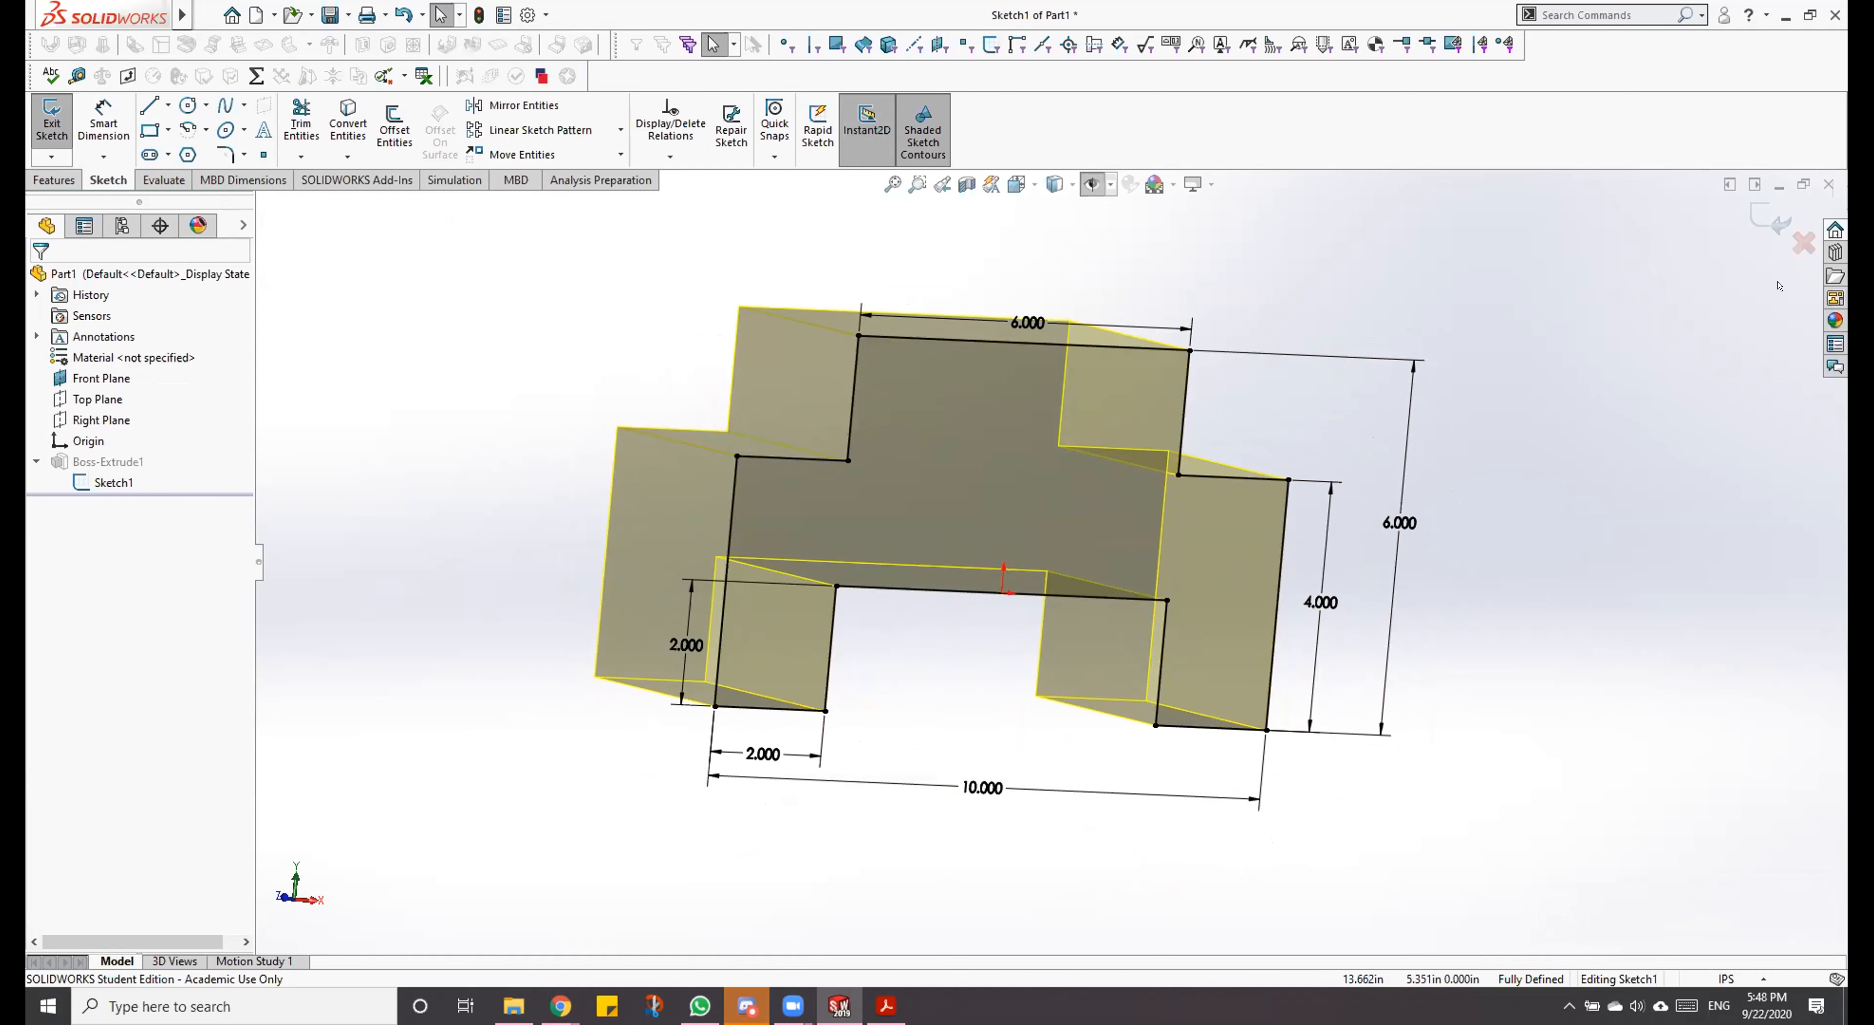
click(1802, 242)
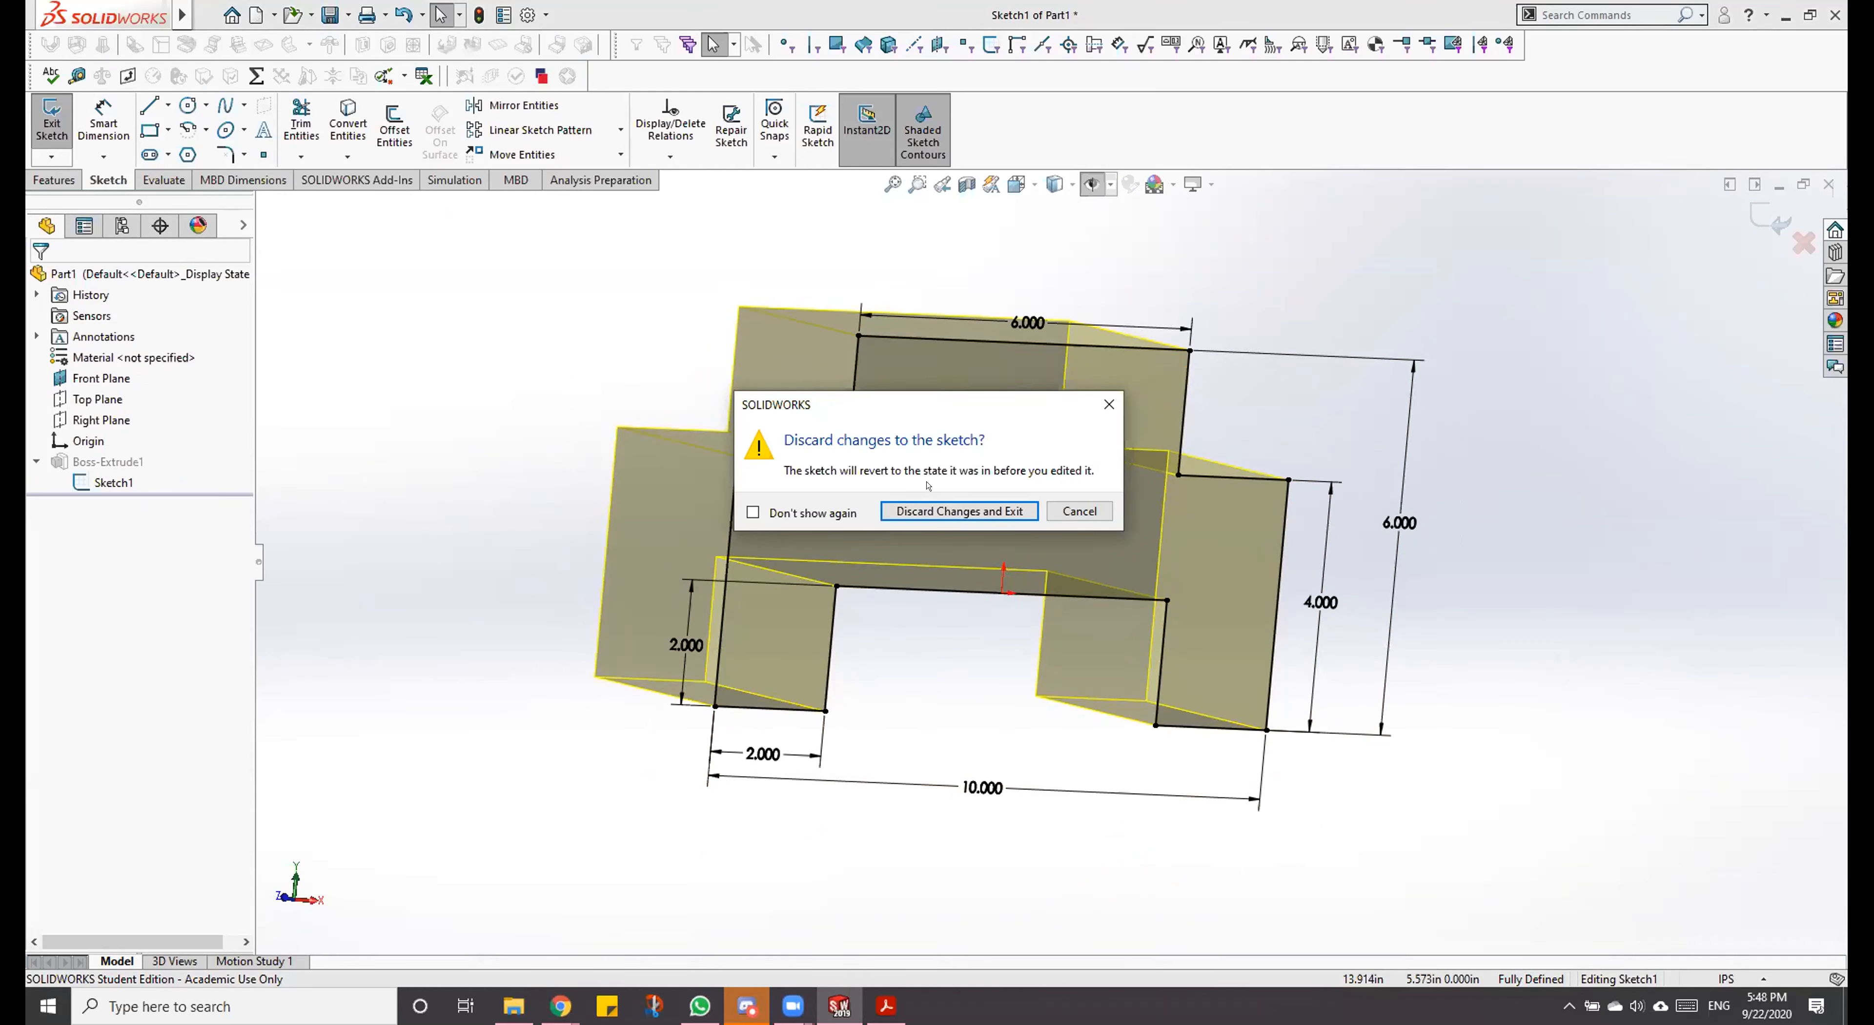
click(944, 510)
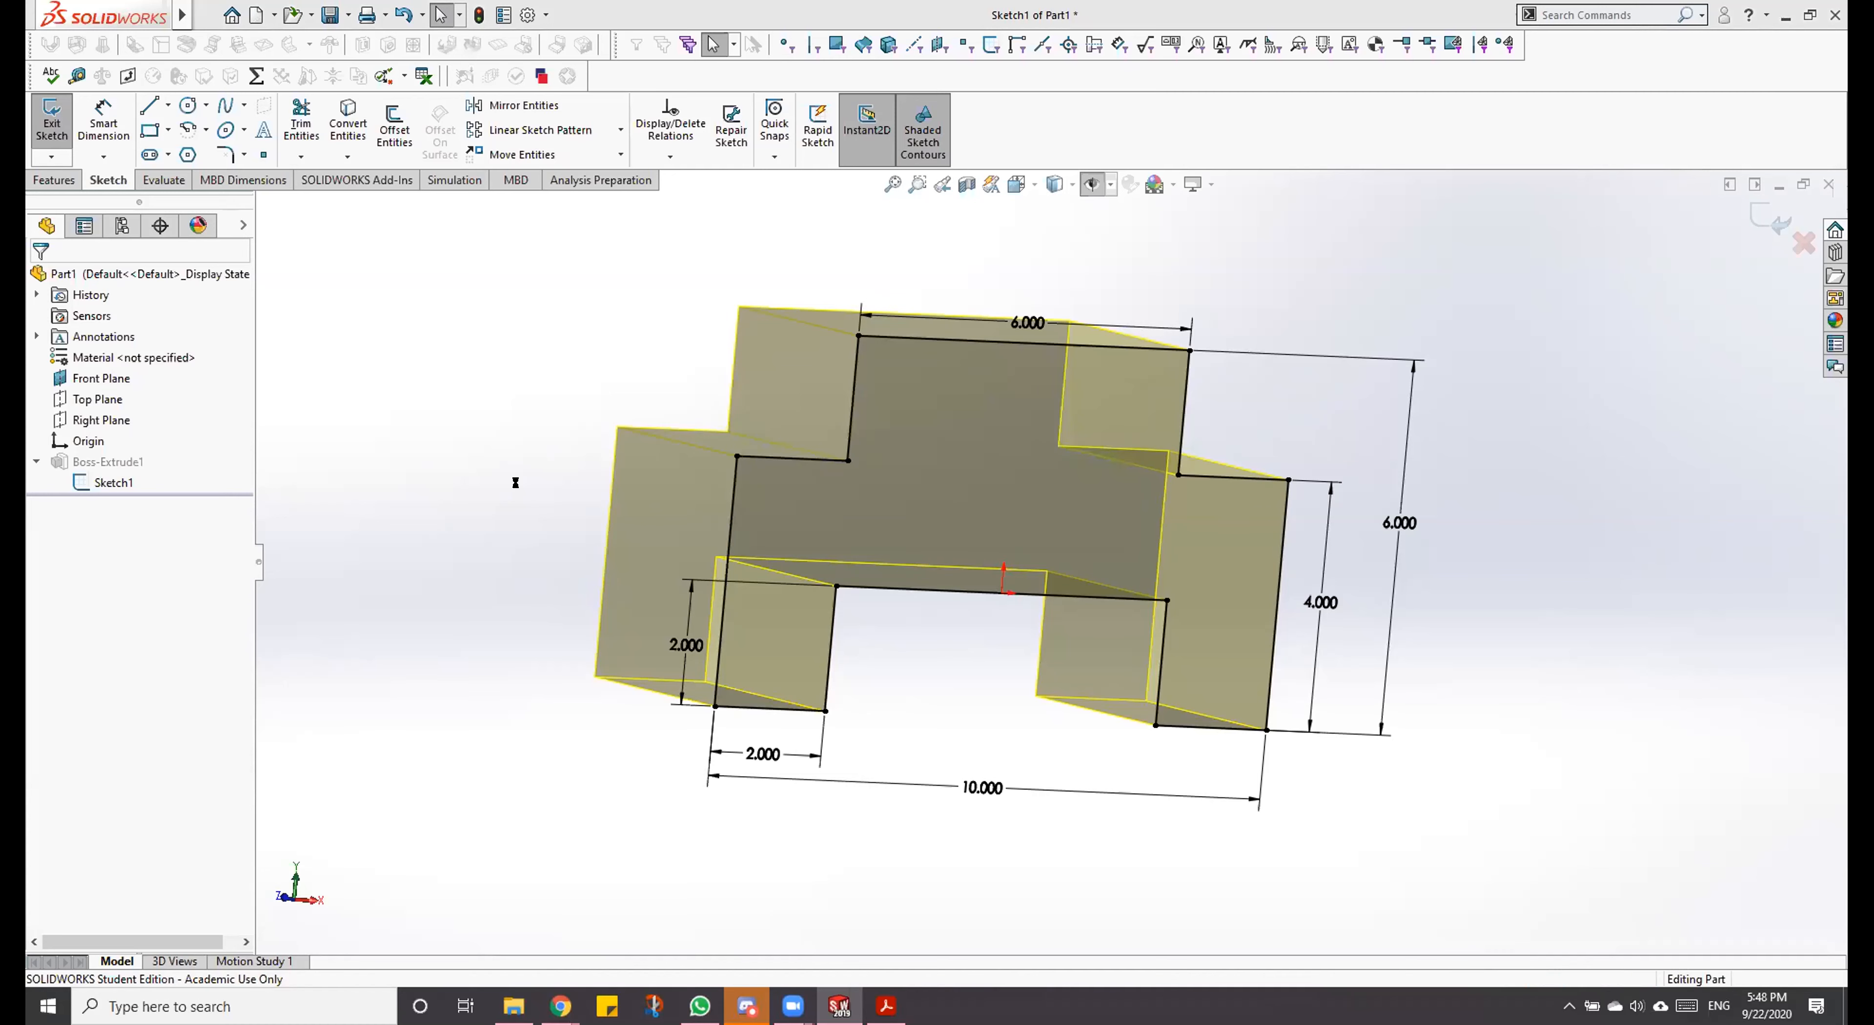
middle_drag(937, 473, 904, 361)
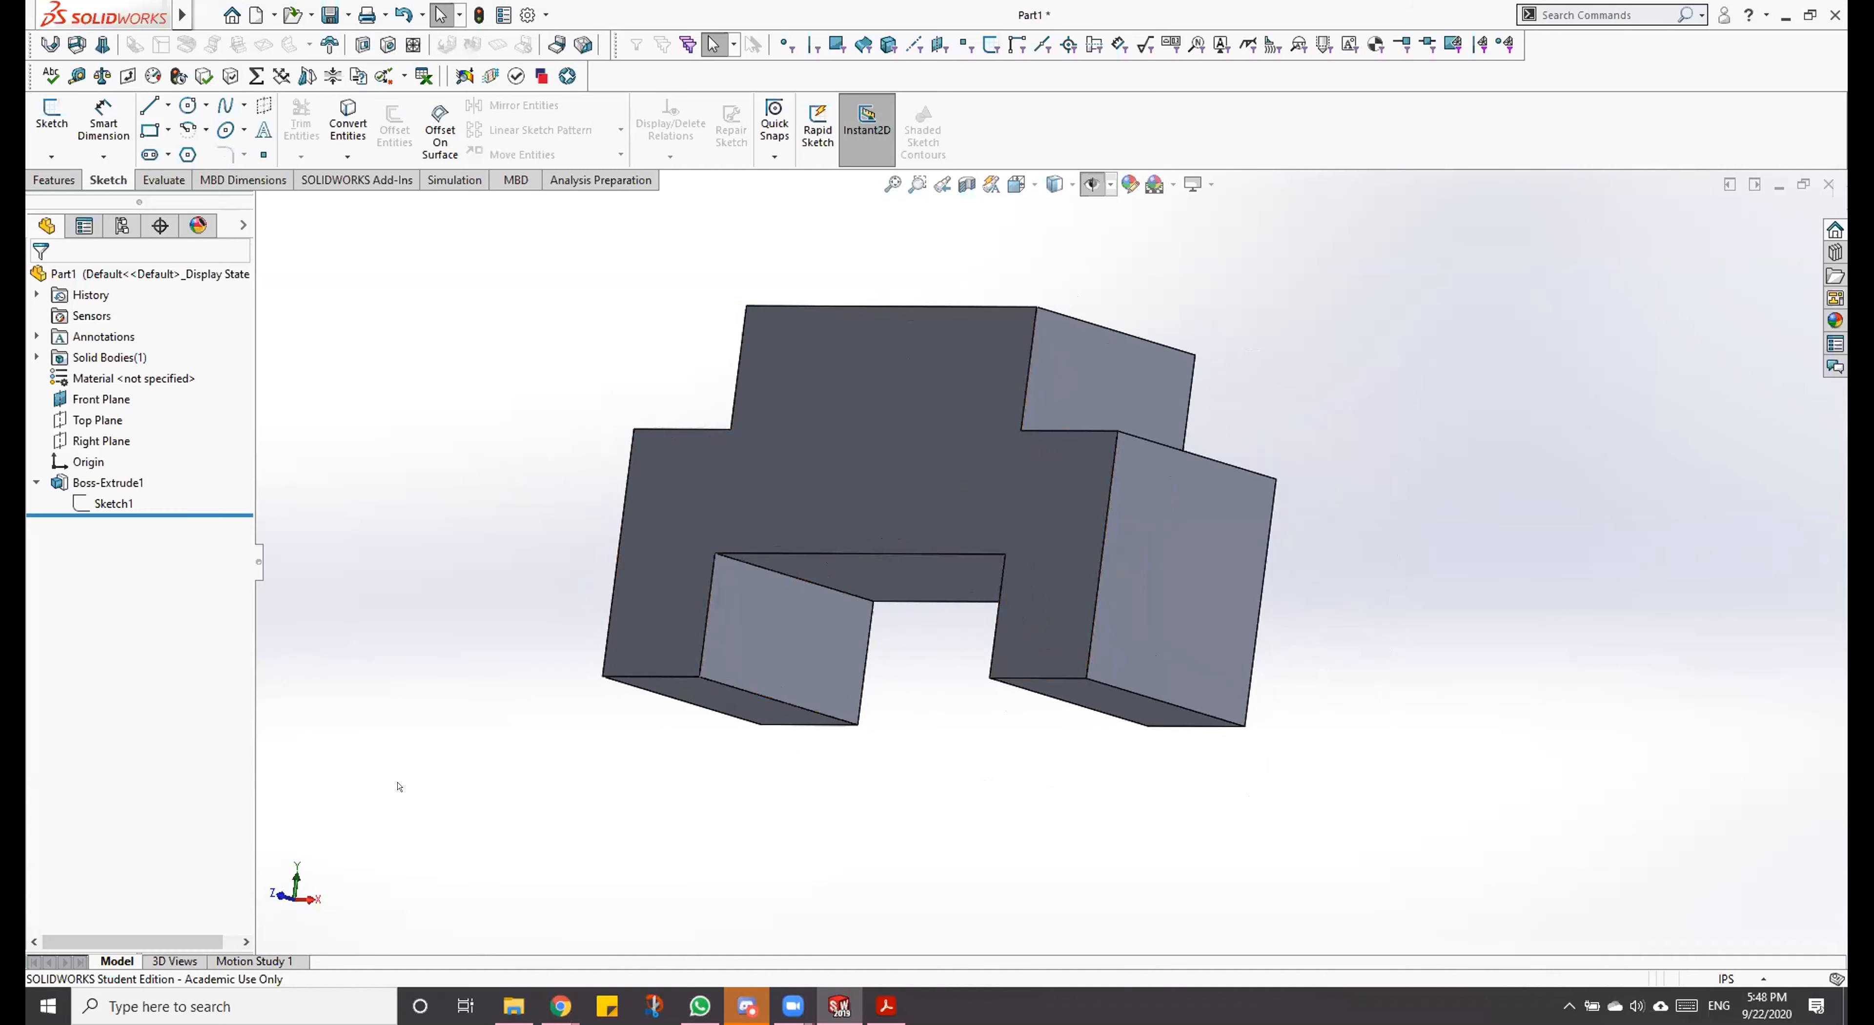
Step: Show the block in the dimetric view orientation, reviewing the isometric, dimetric and trimetric choices
key(ctrl+7)
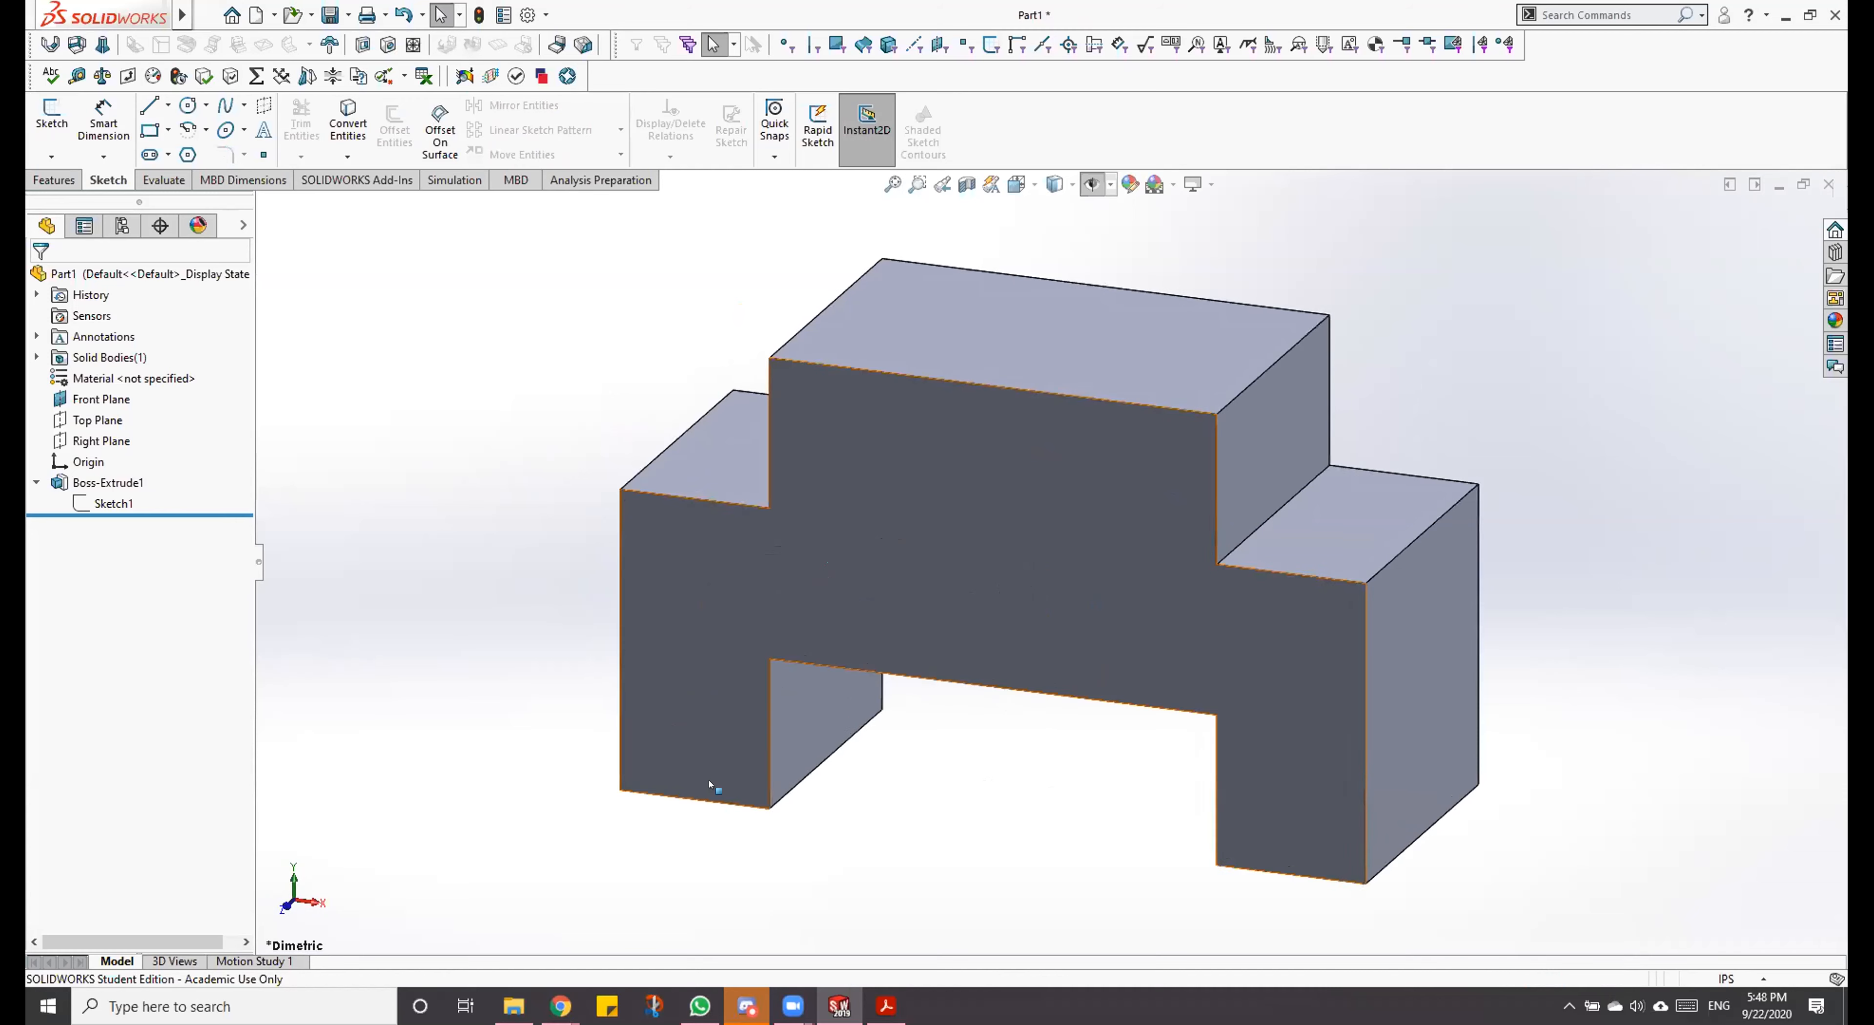
click(1019, 184)
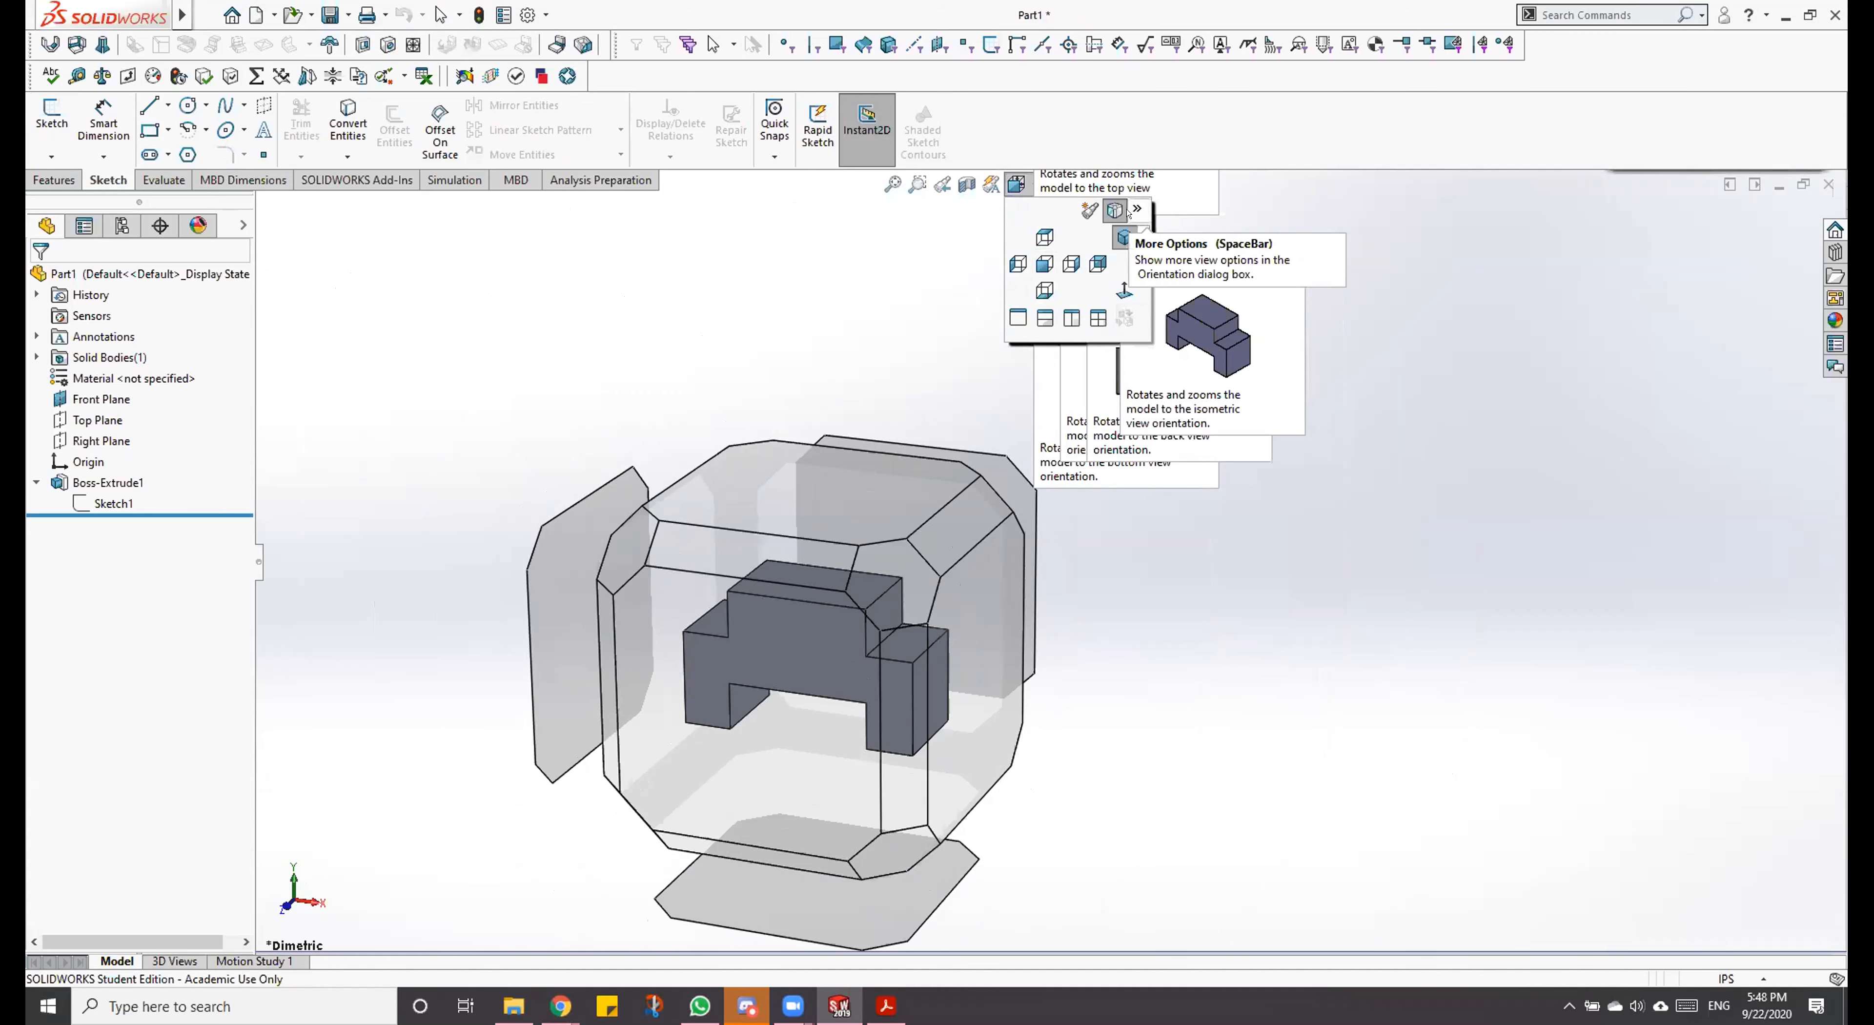
click(1141, 237)
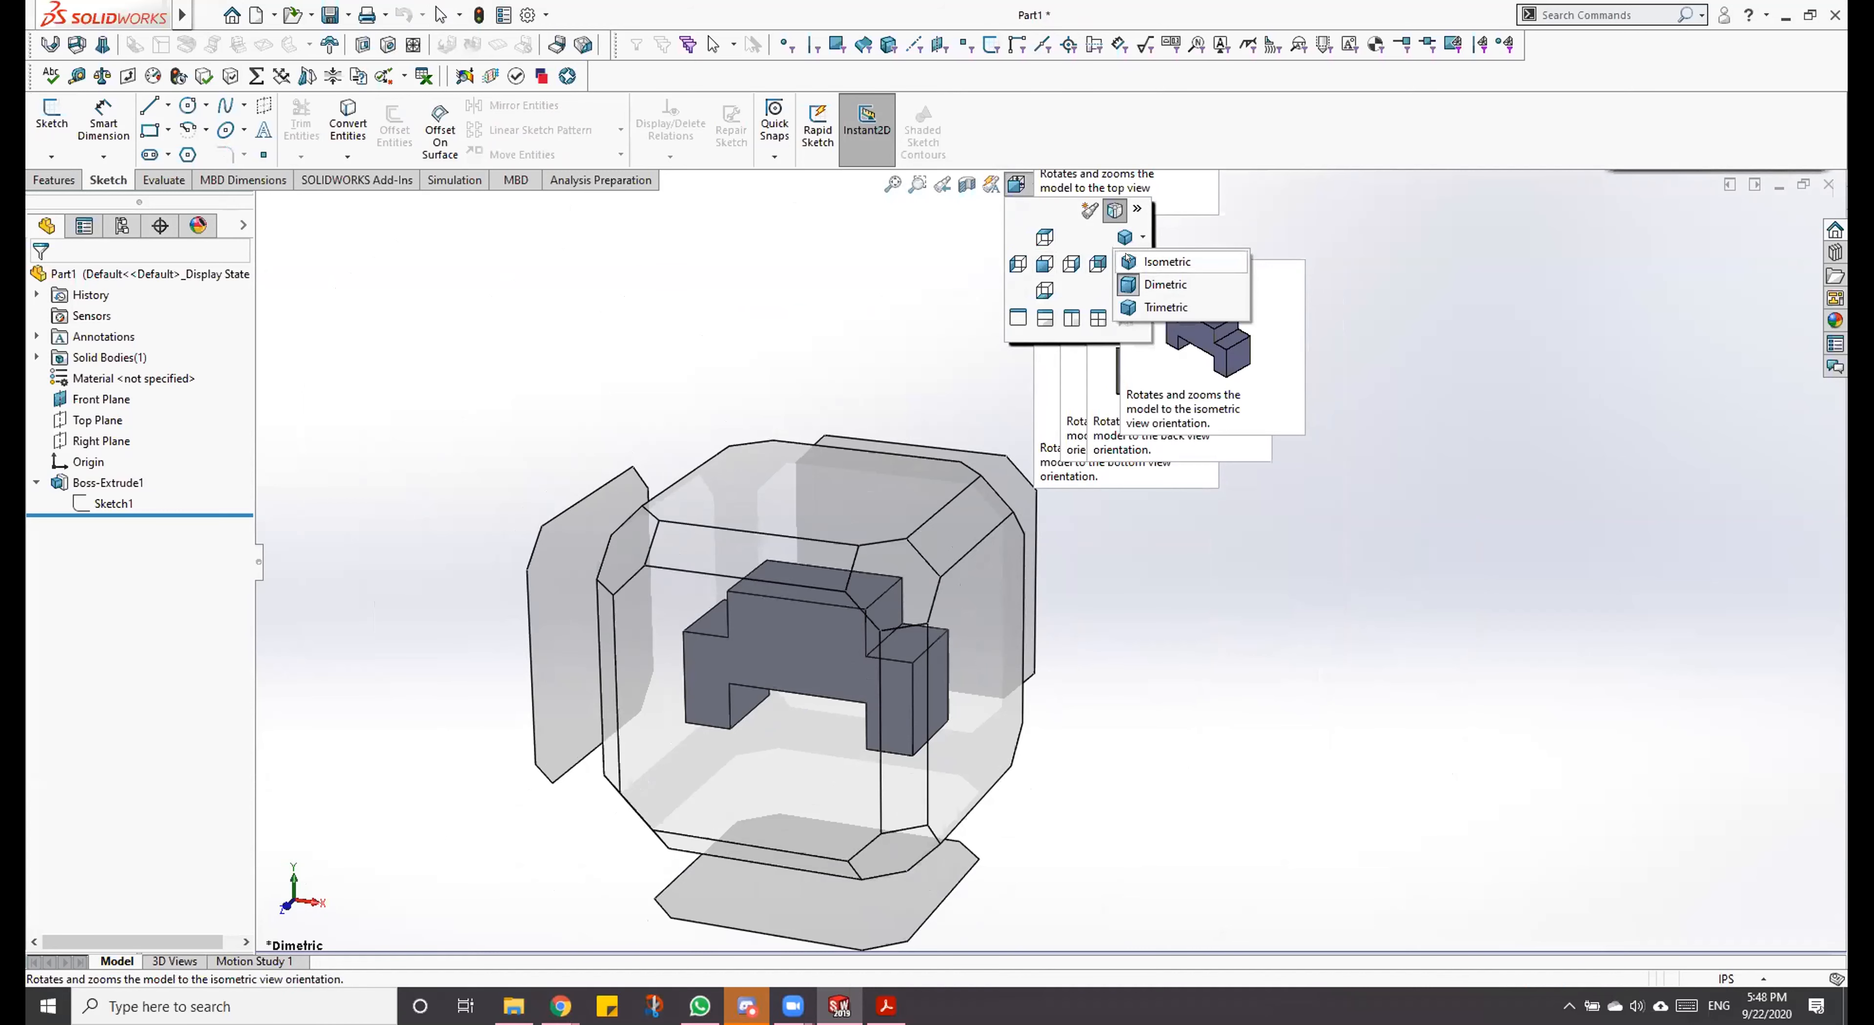
click(1125, 280)
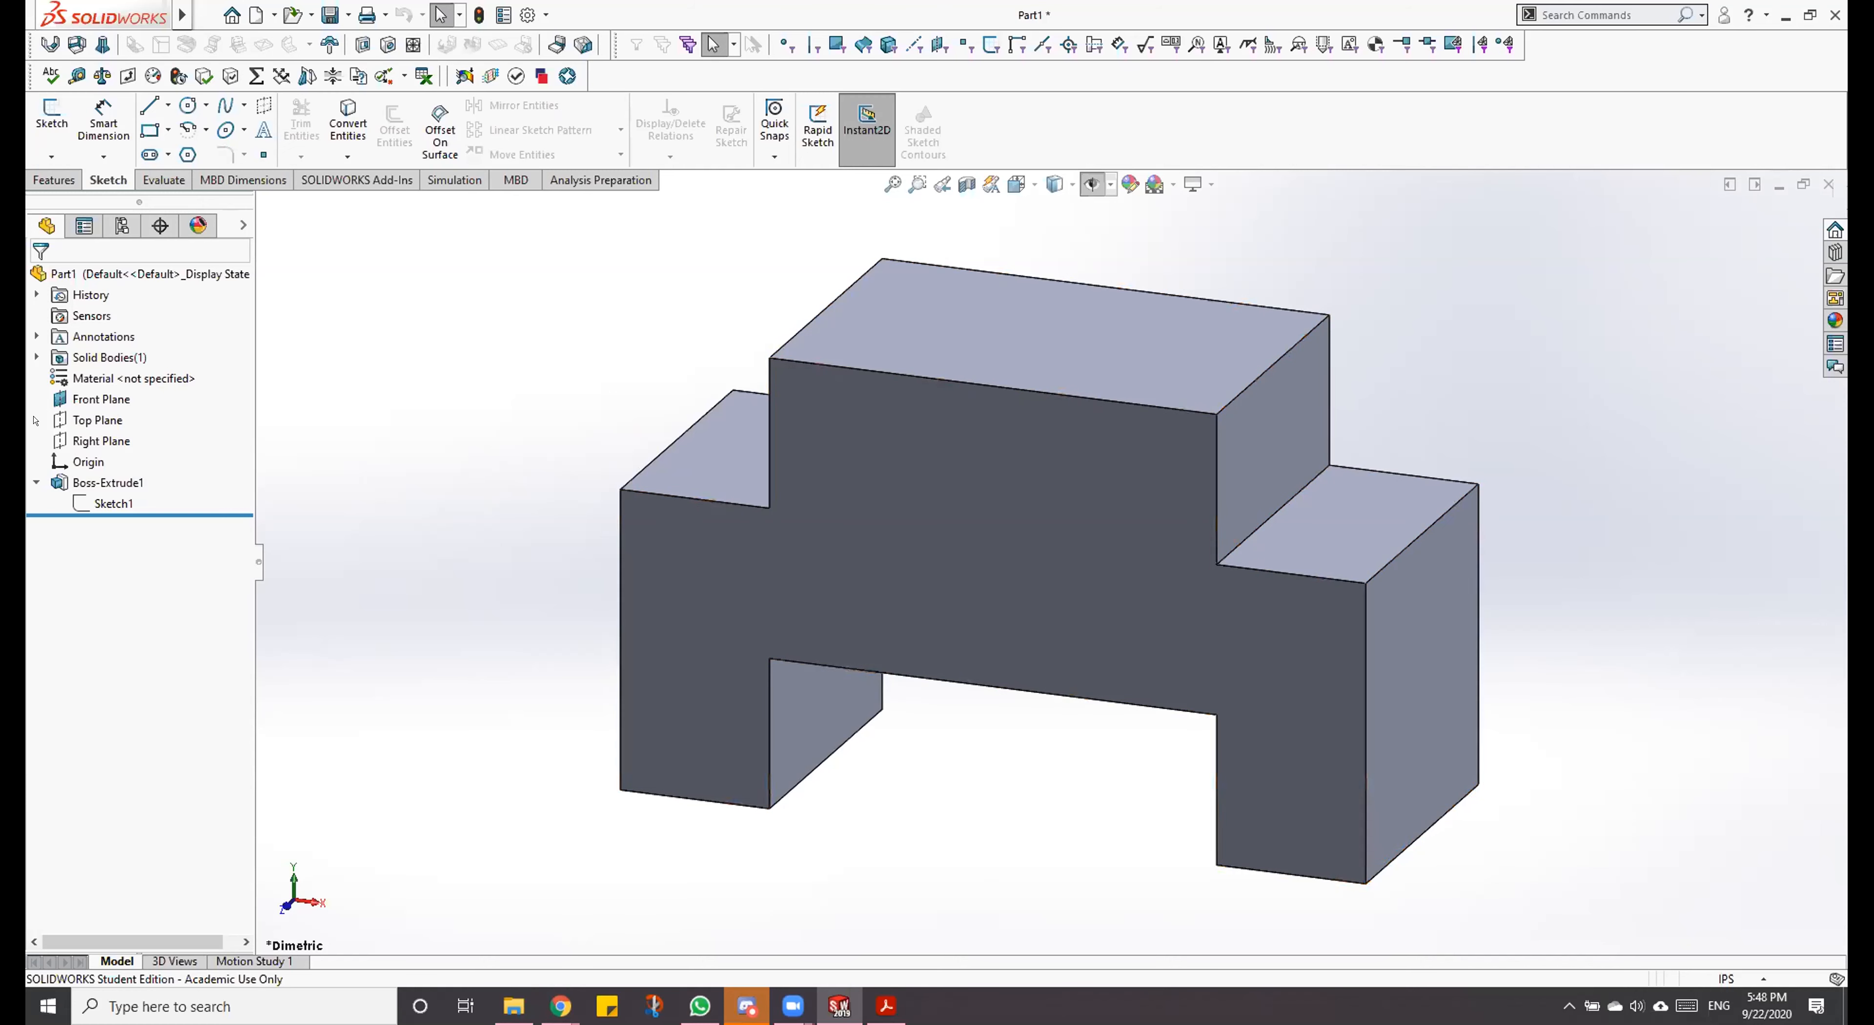
Step: Collapse Boss-Extrude1 in the feature tree and view the block normal to its front face
click(35, 482)
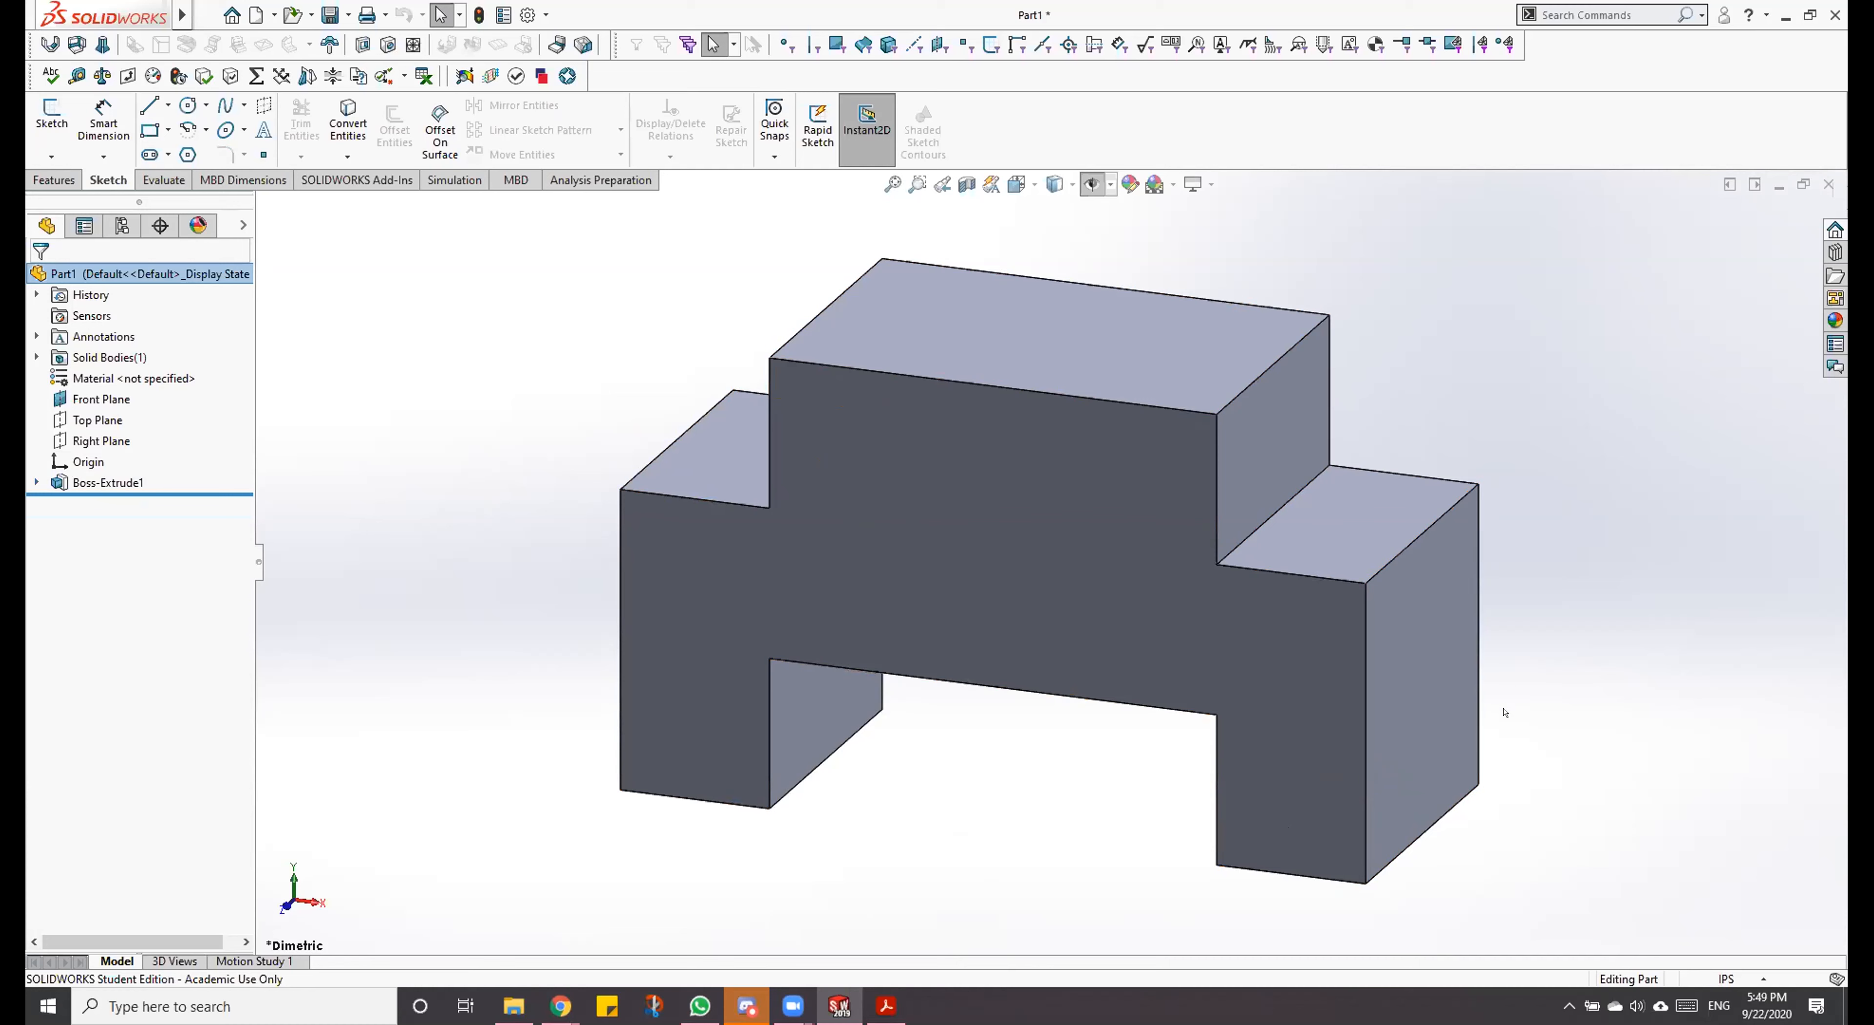
click(1026, 573)
right_click(1026, 575)
click(1155, 539)
click(552, 297)
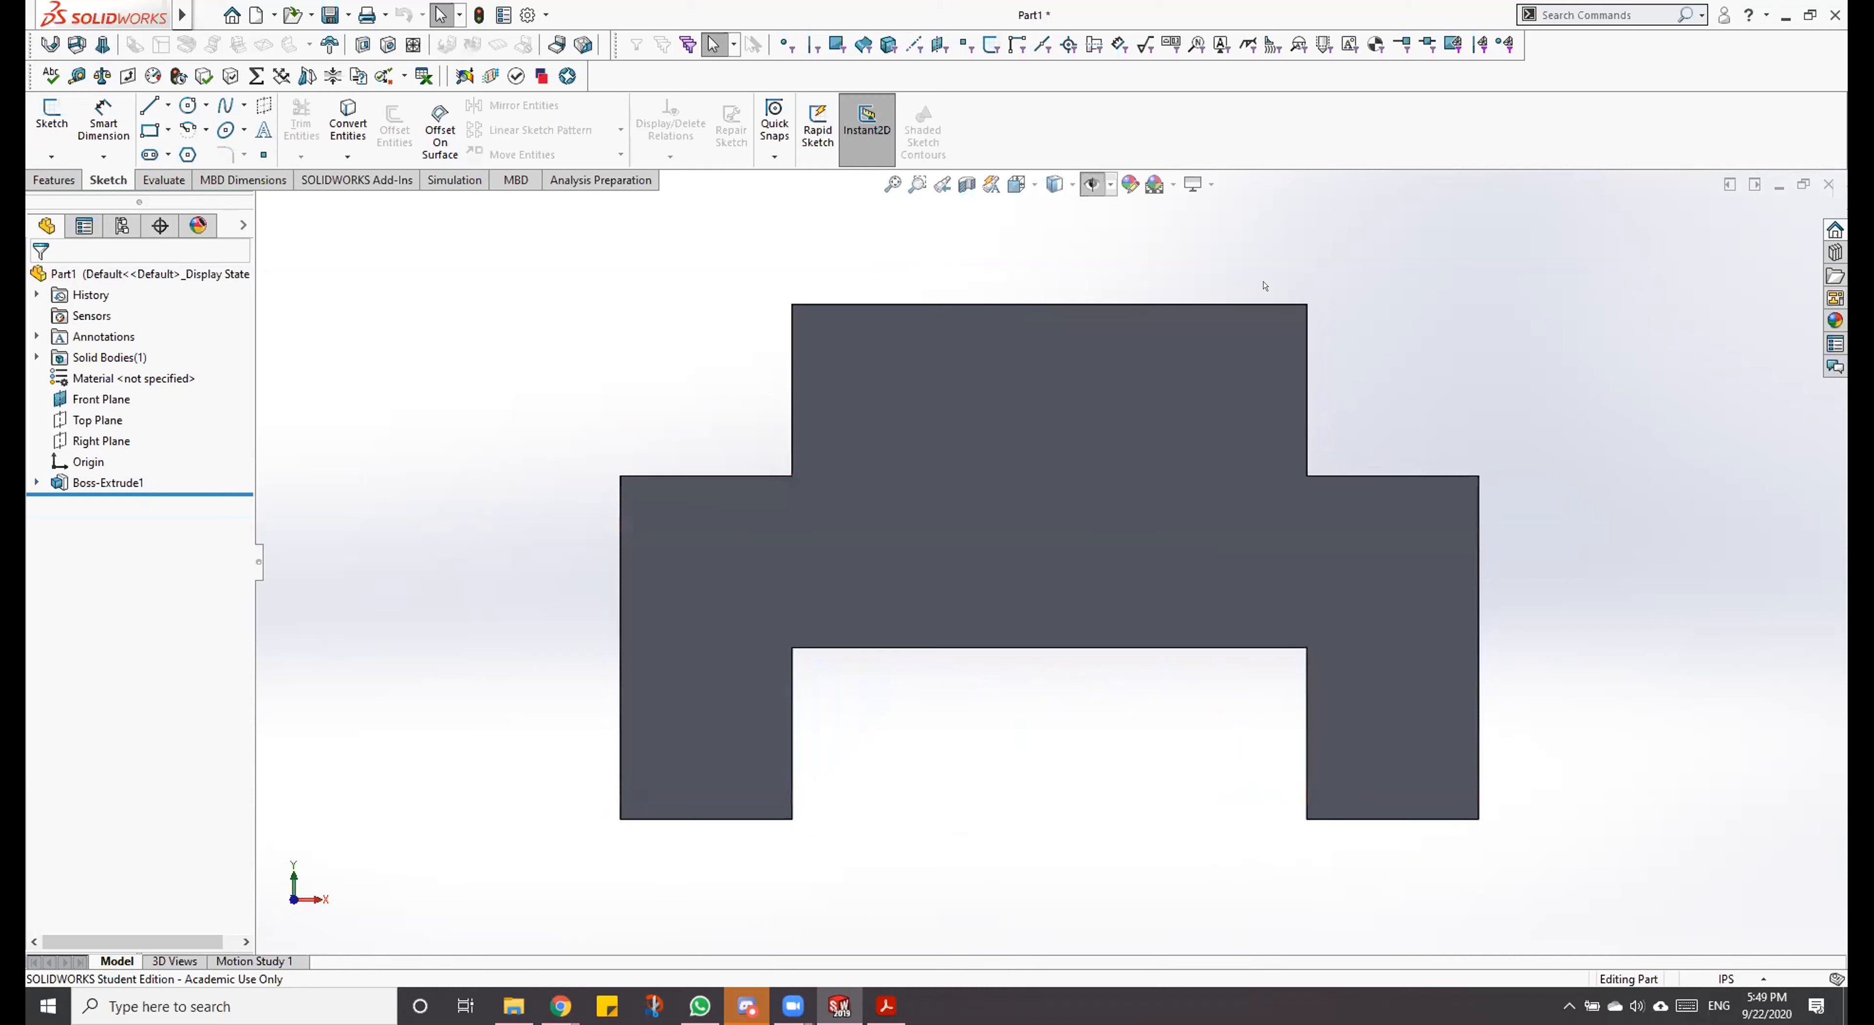
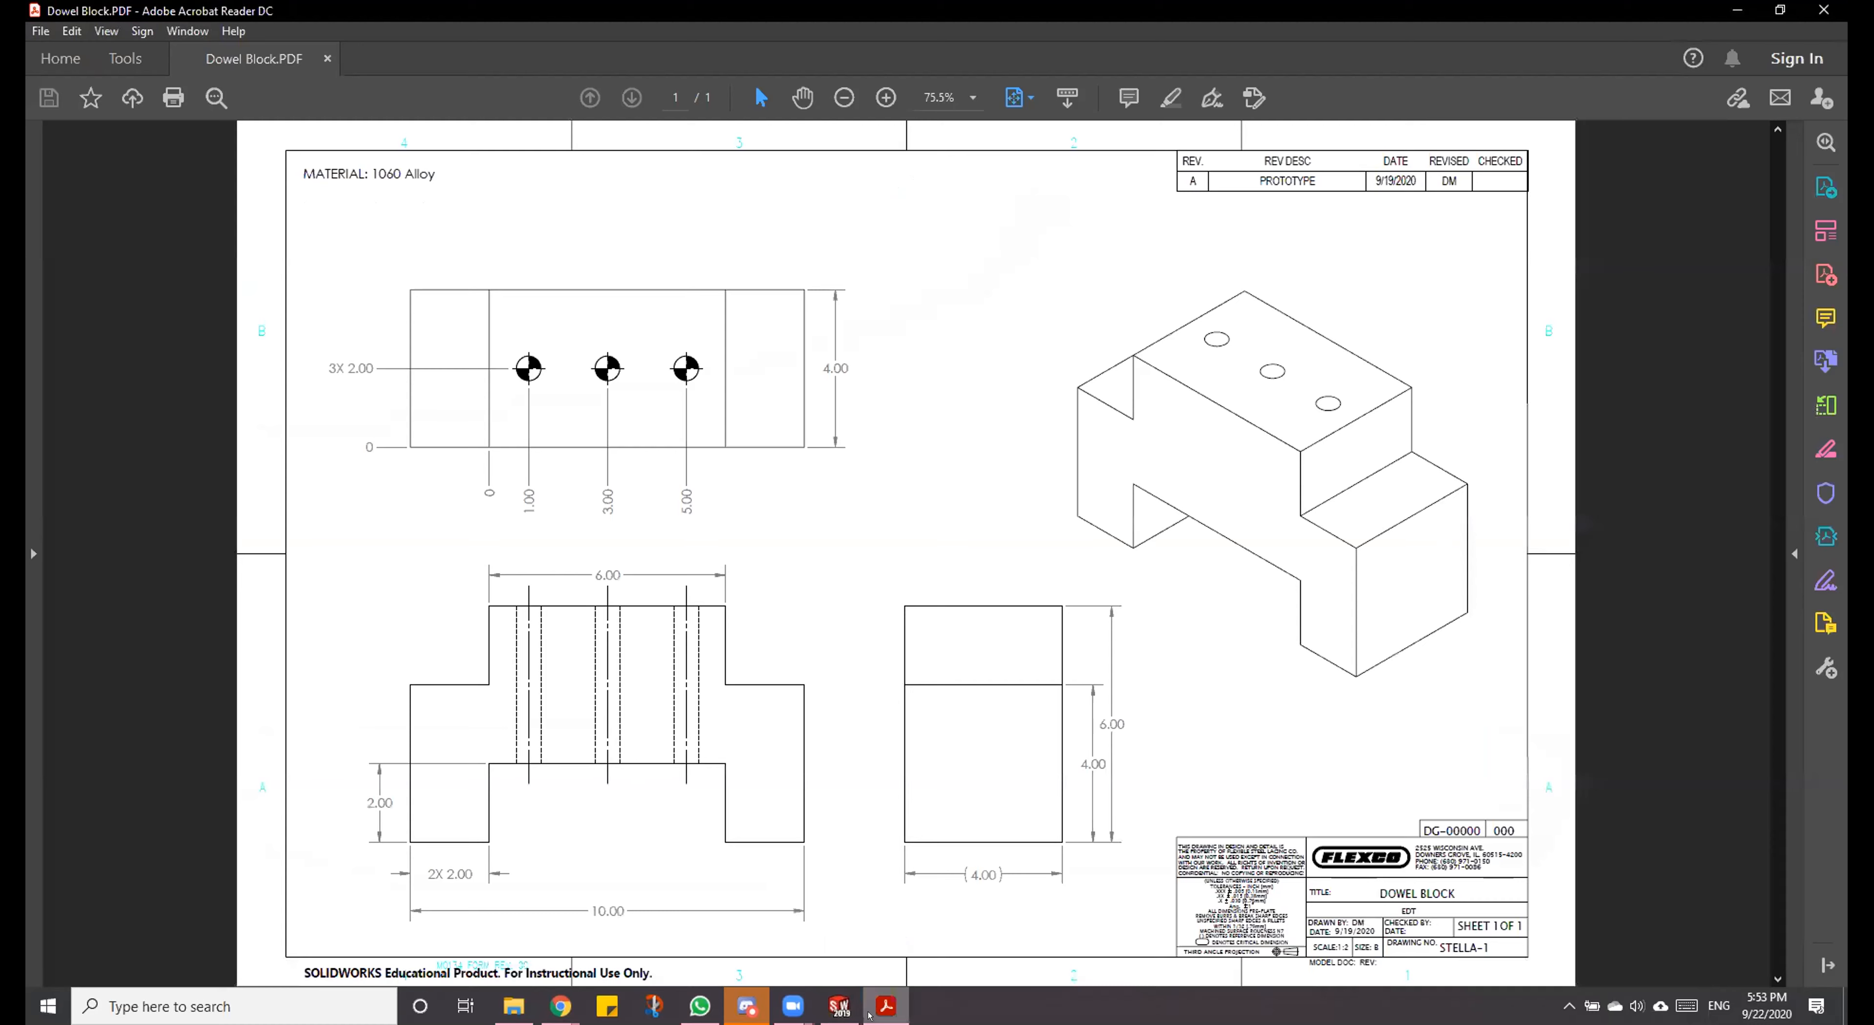
Step: Switch to SOLIDWORKS and specify the hole with the ANSI Inch standard, Dowel Holes type and size 3/8
click(871, 1008)
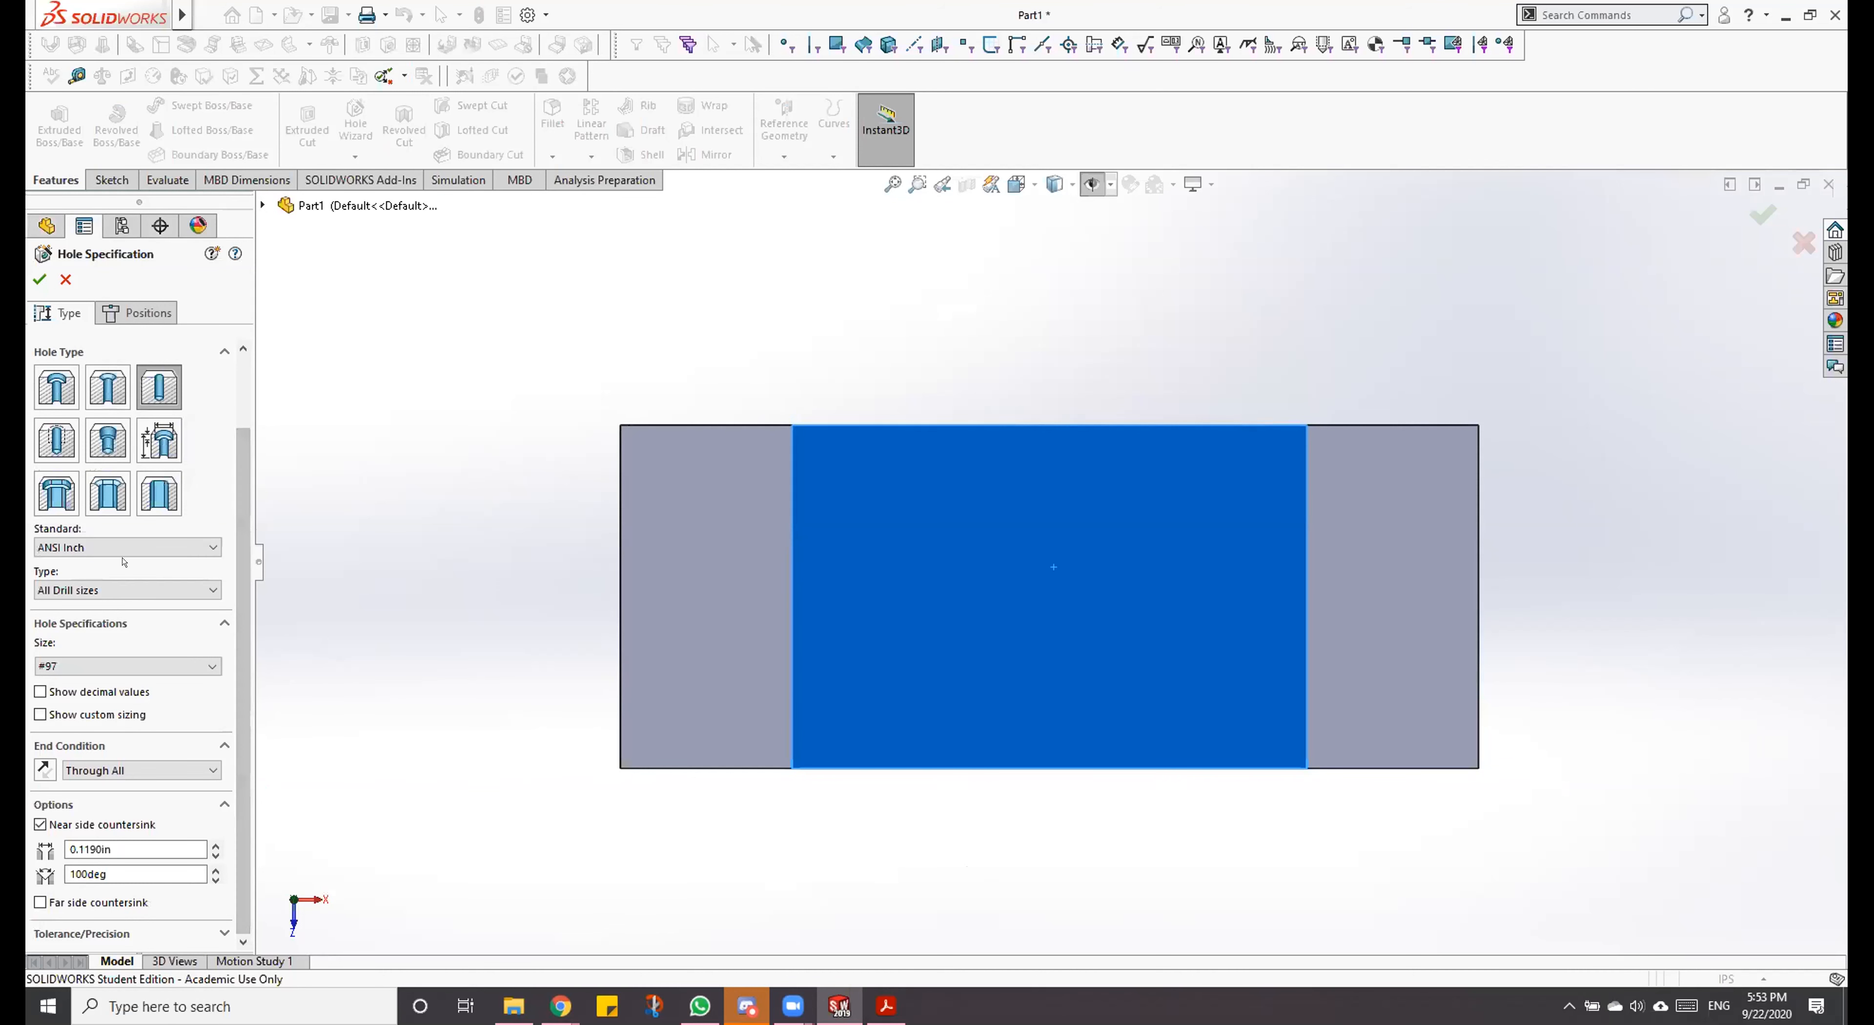
click(126, 662)
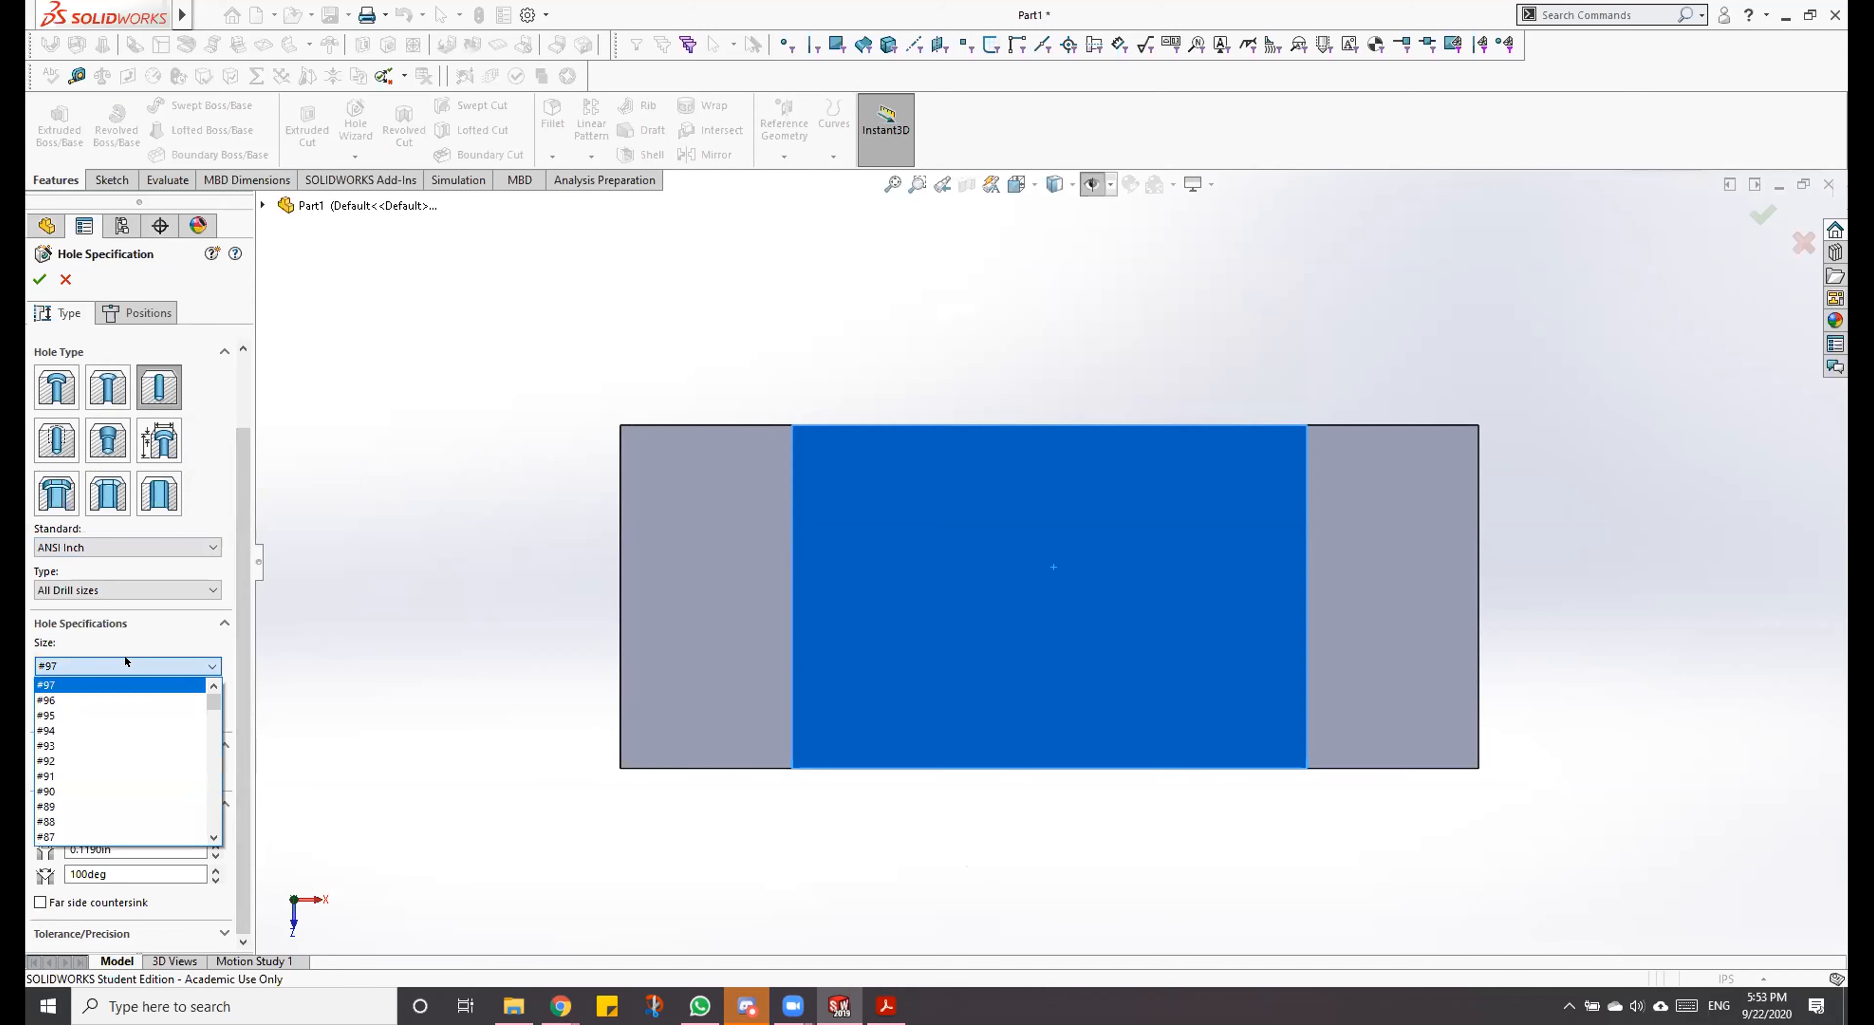
click(124, 658)
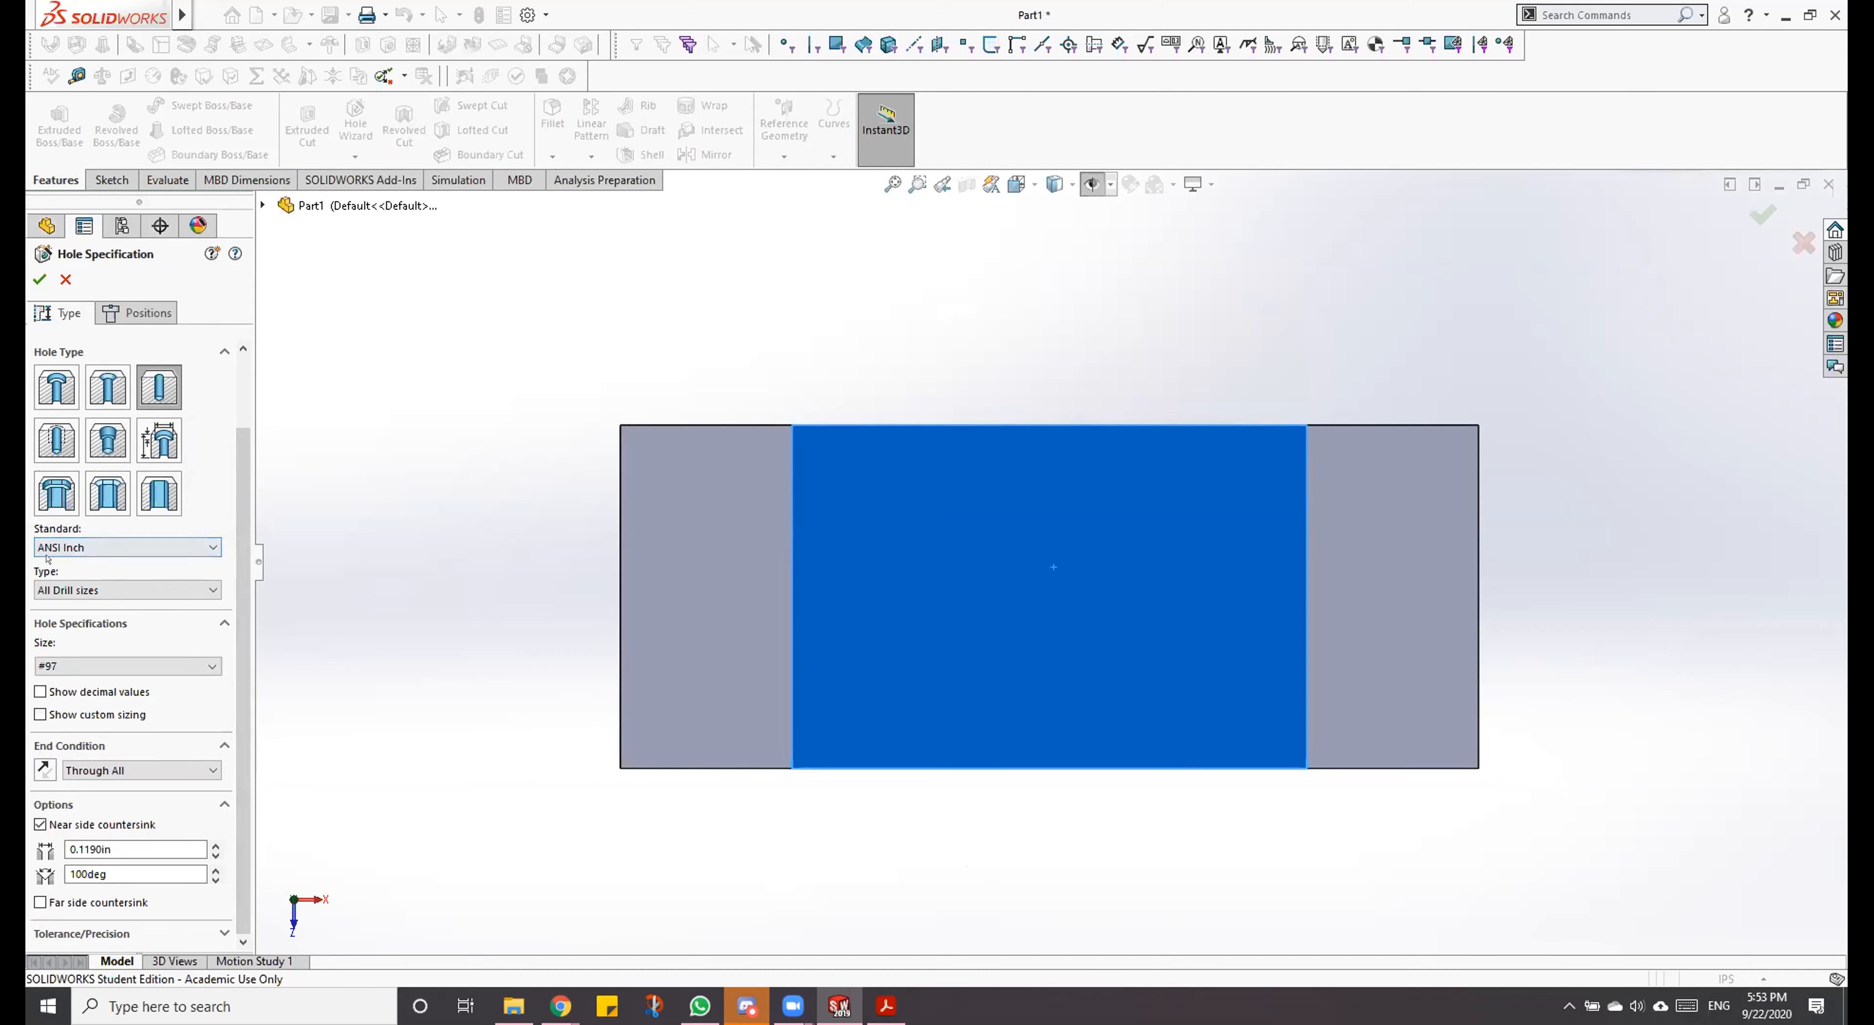
click(92, 547)
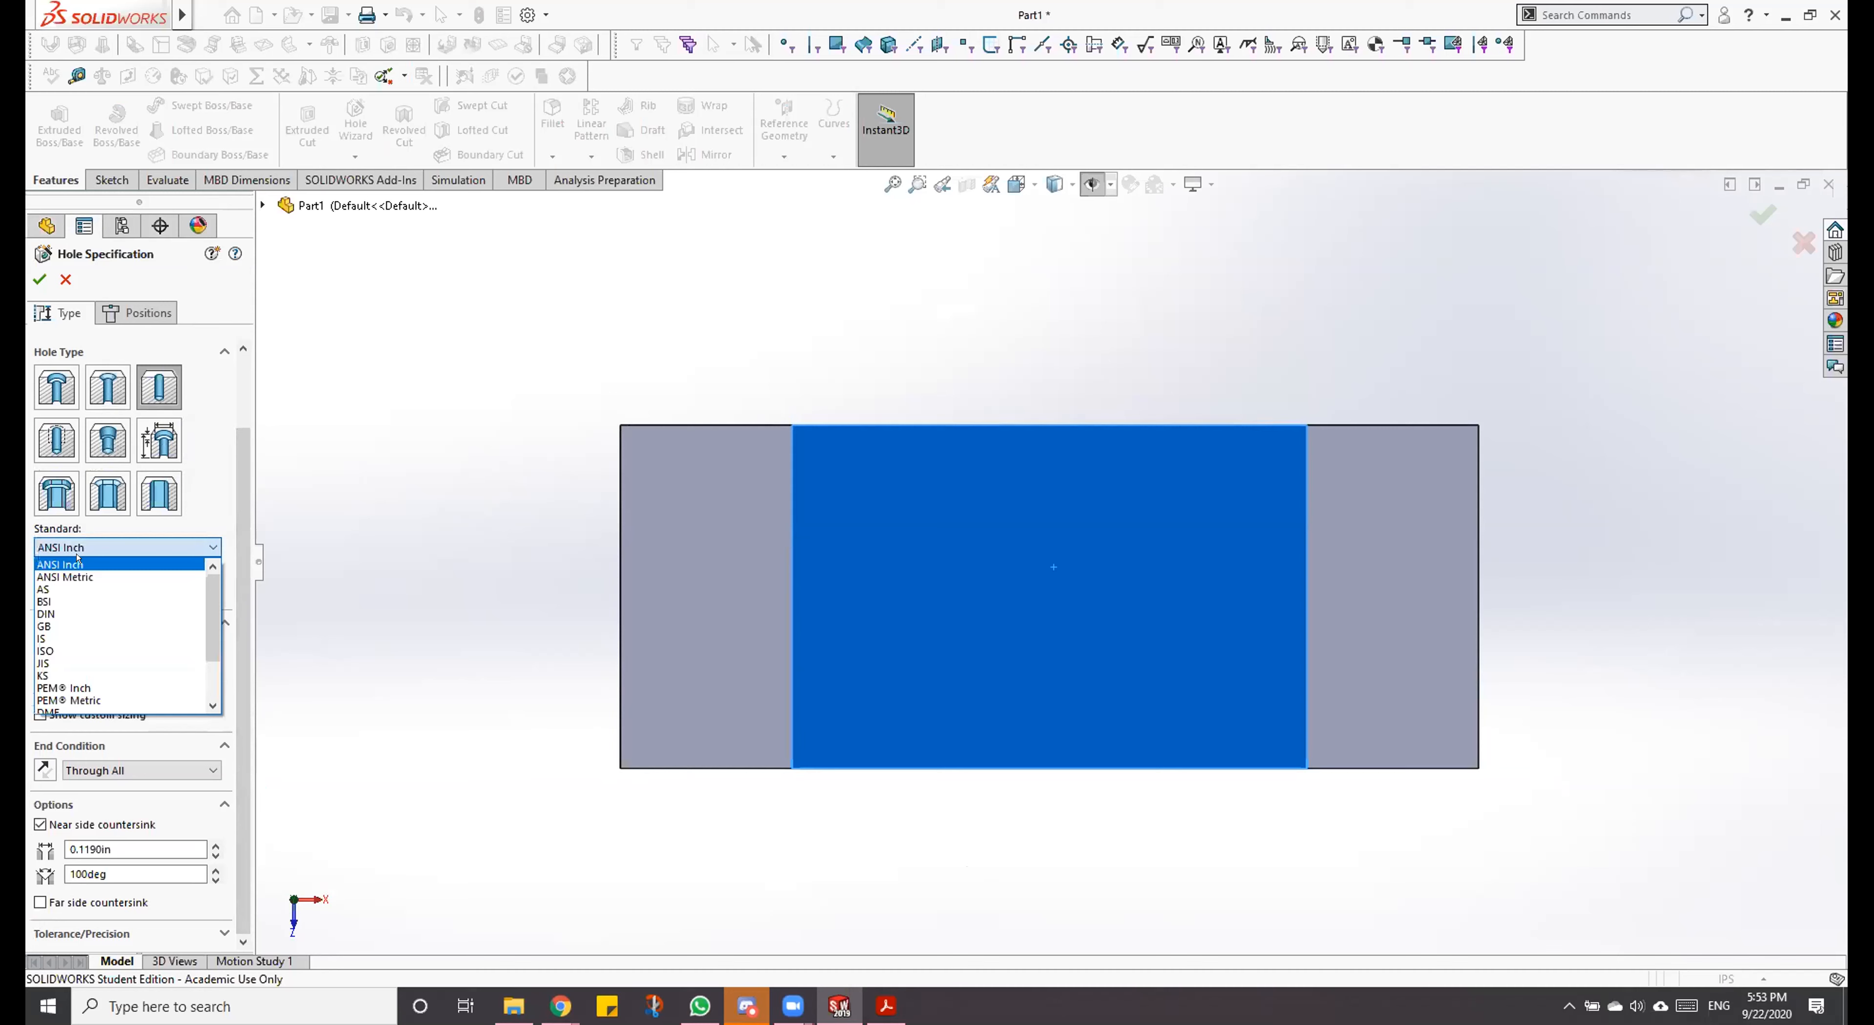
click(109, 541)
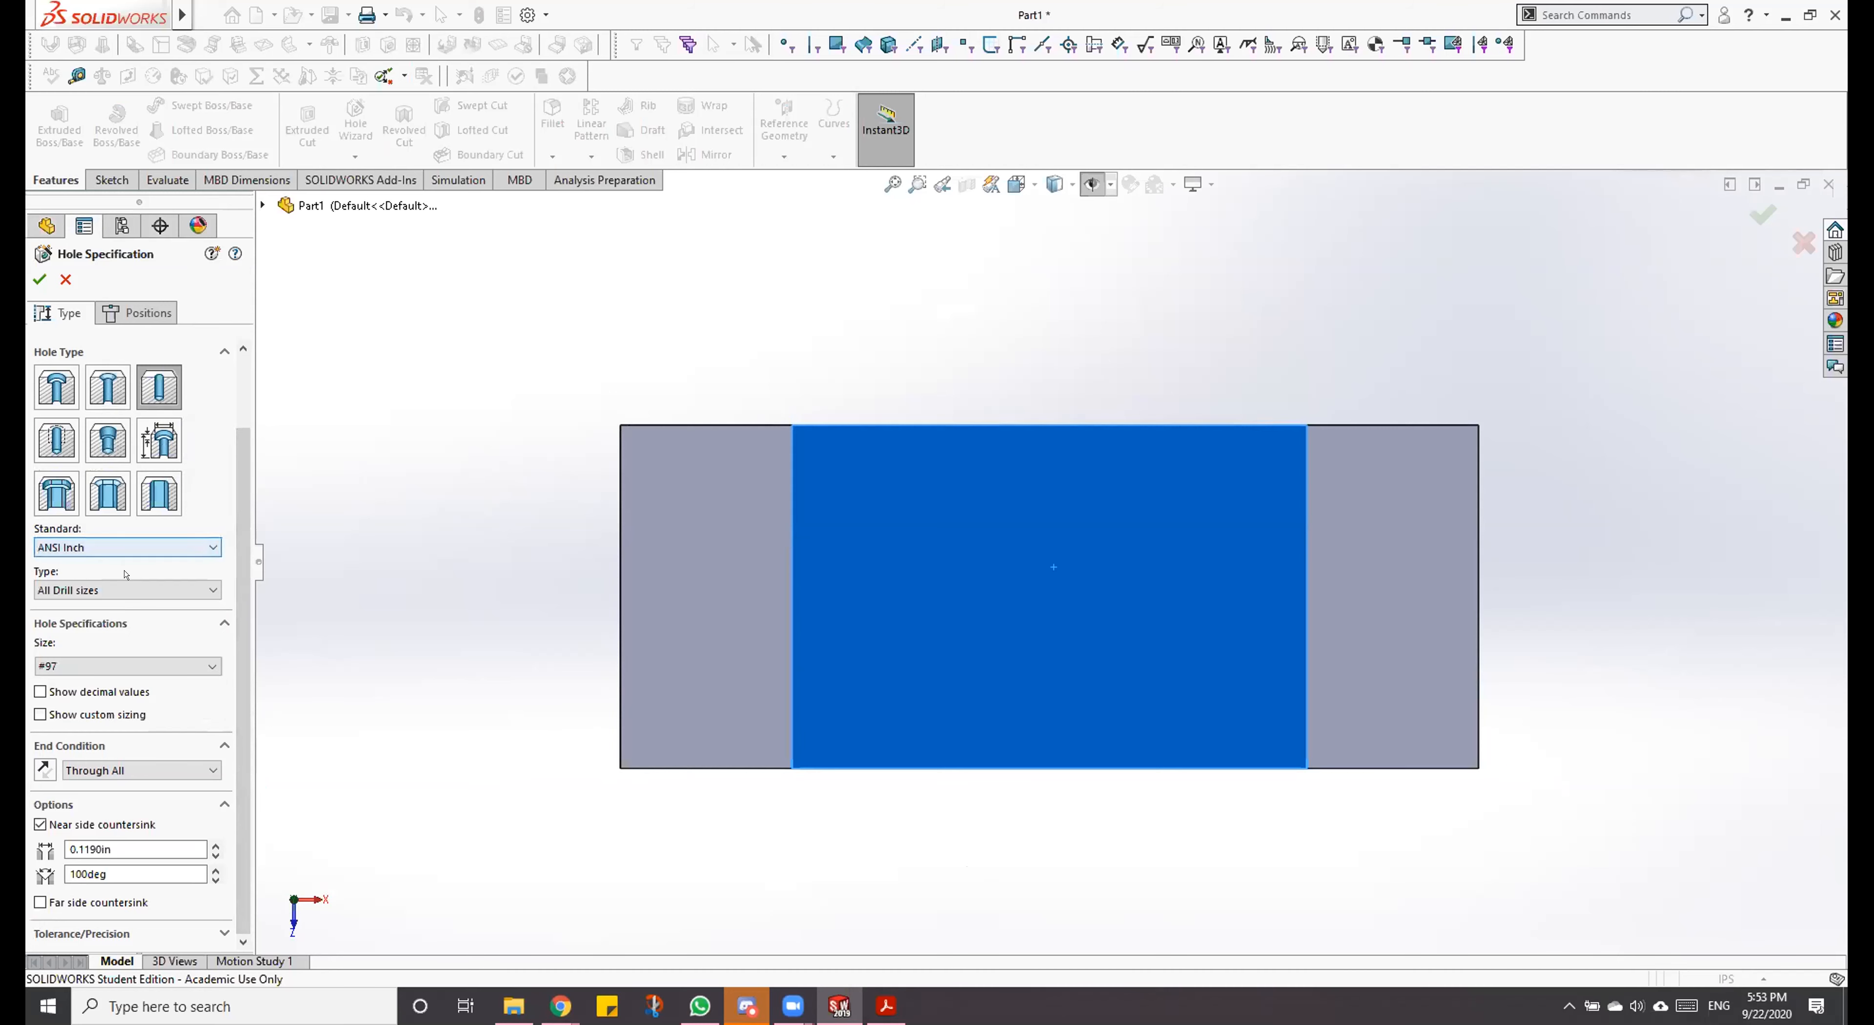
click(140, 588)
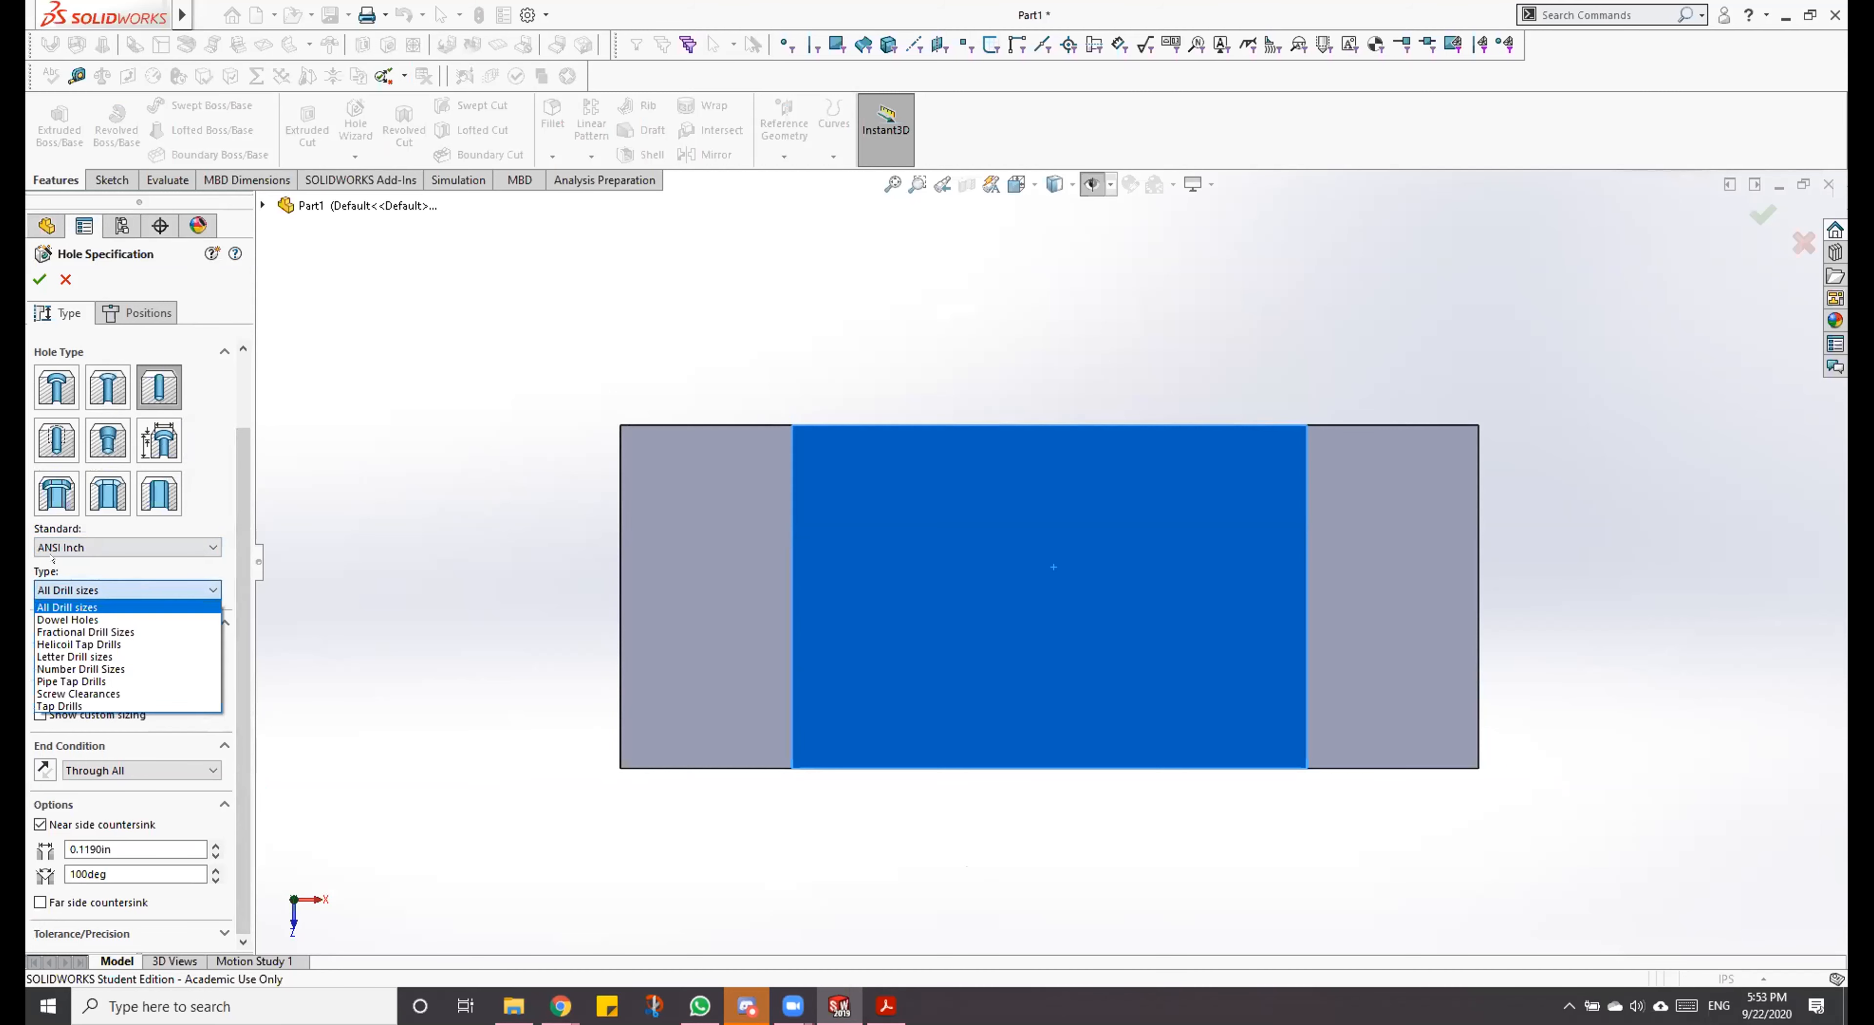
click(100, 619)
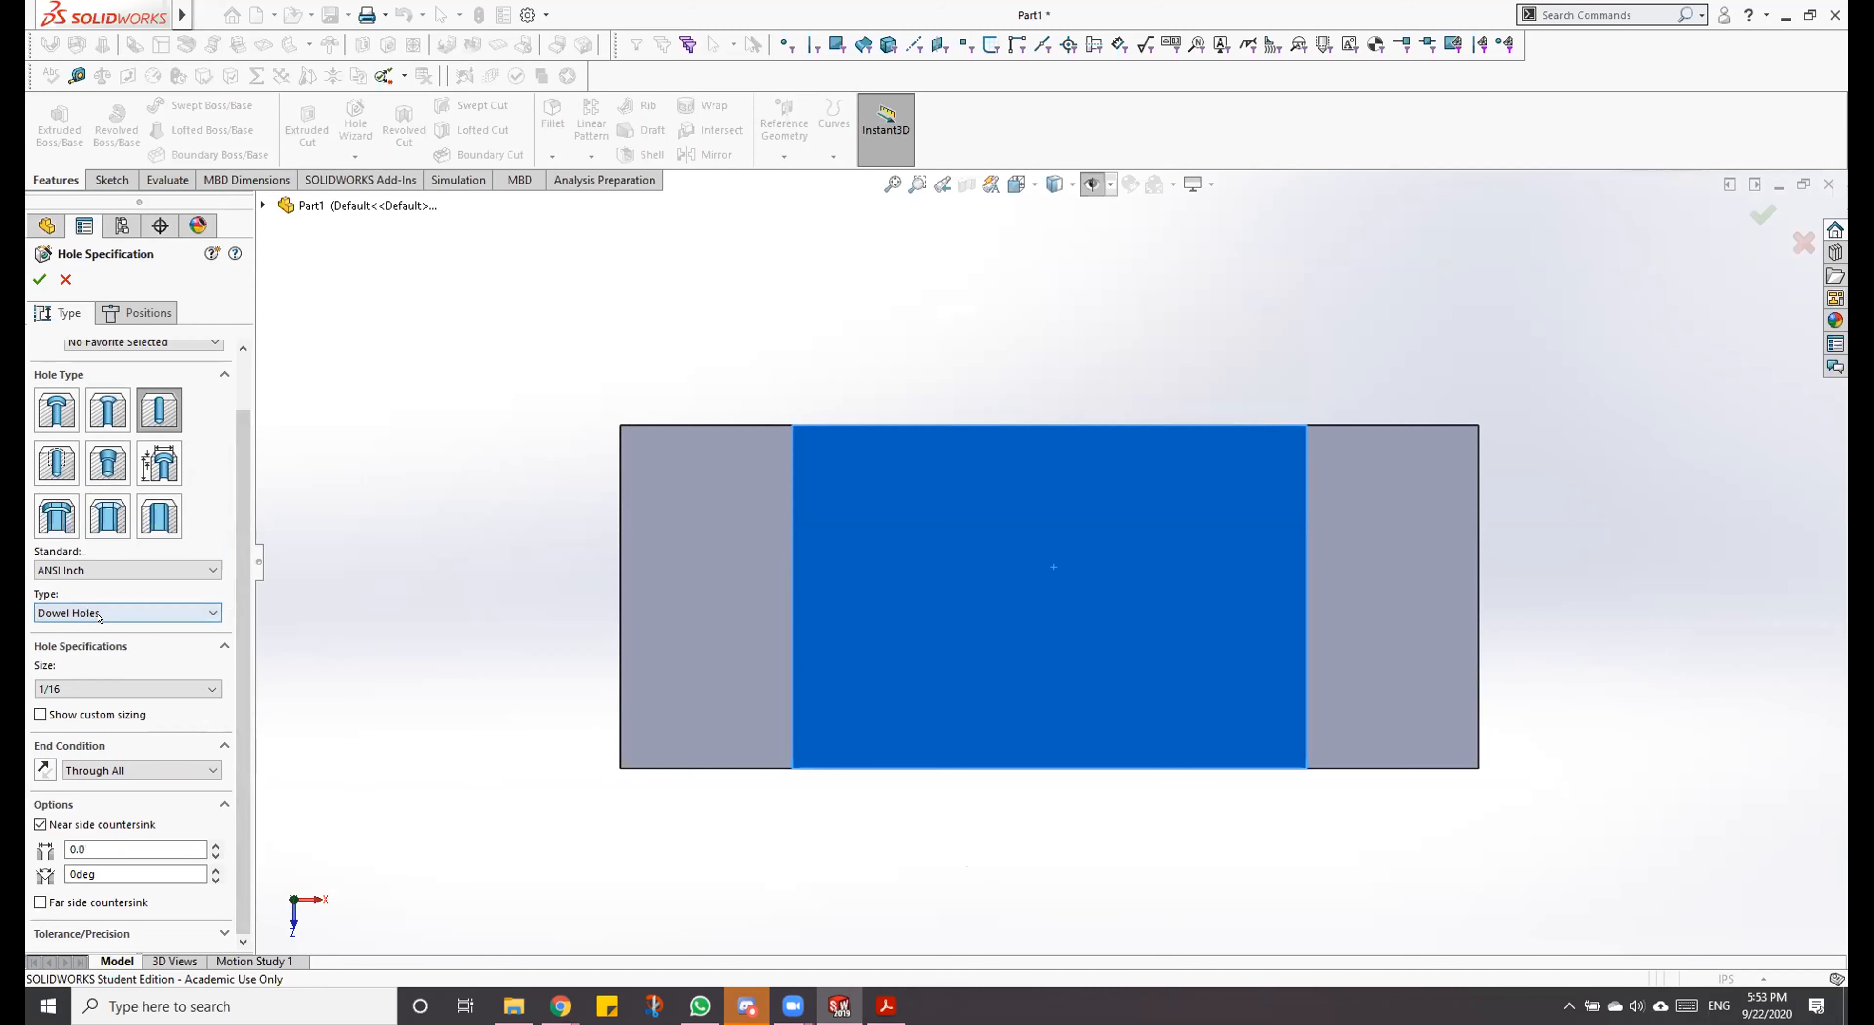
click(157, 692)
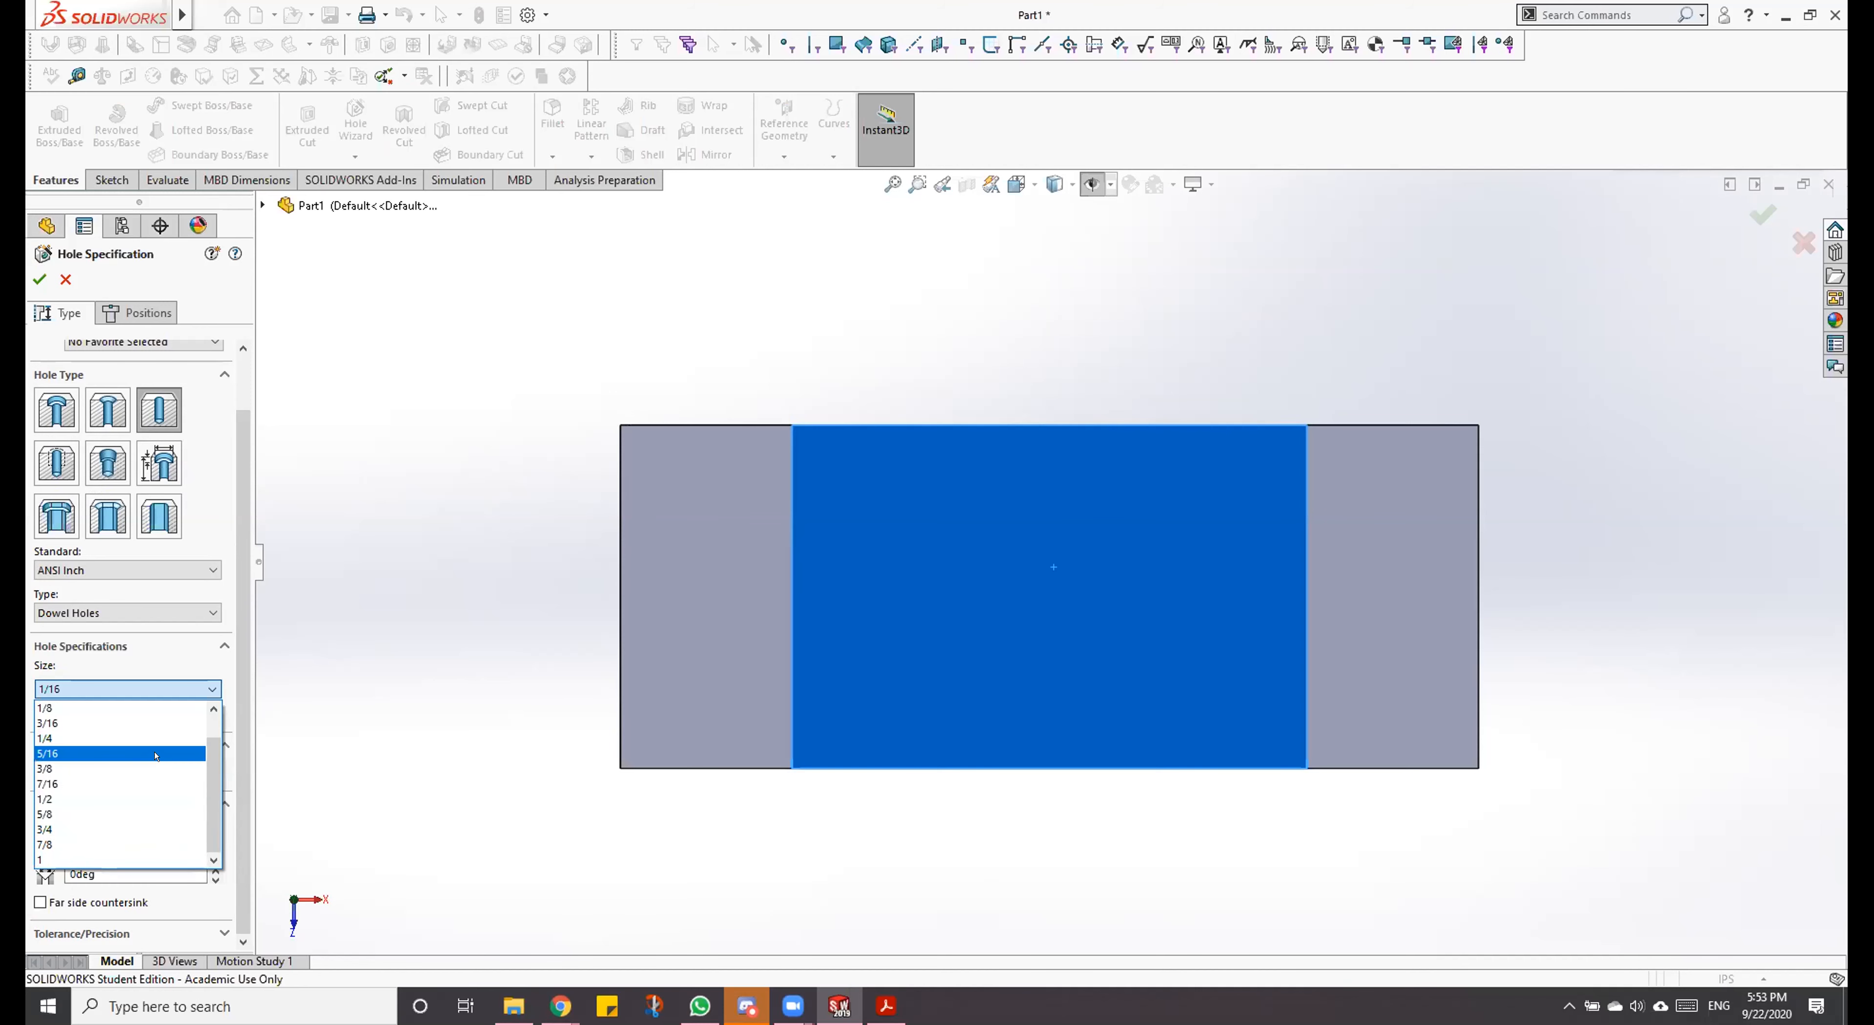
click(47, 767)
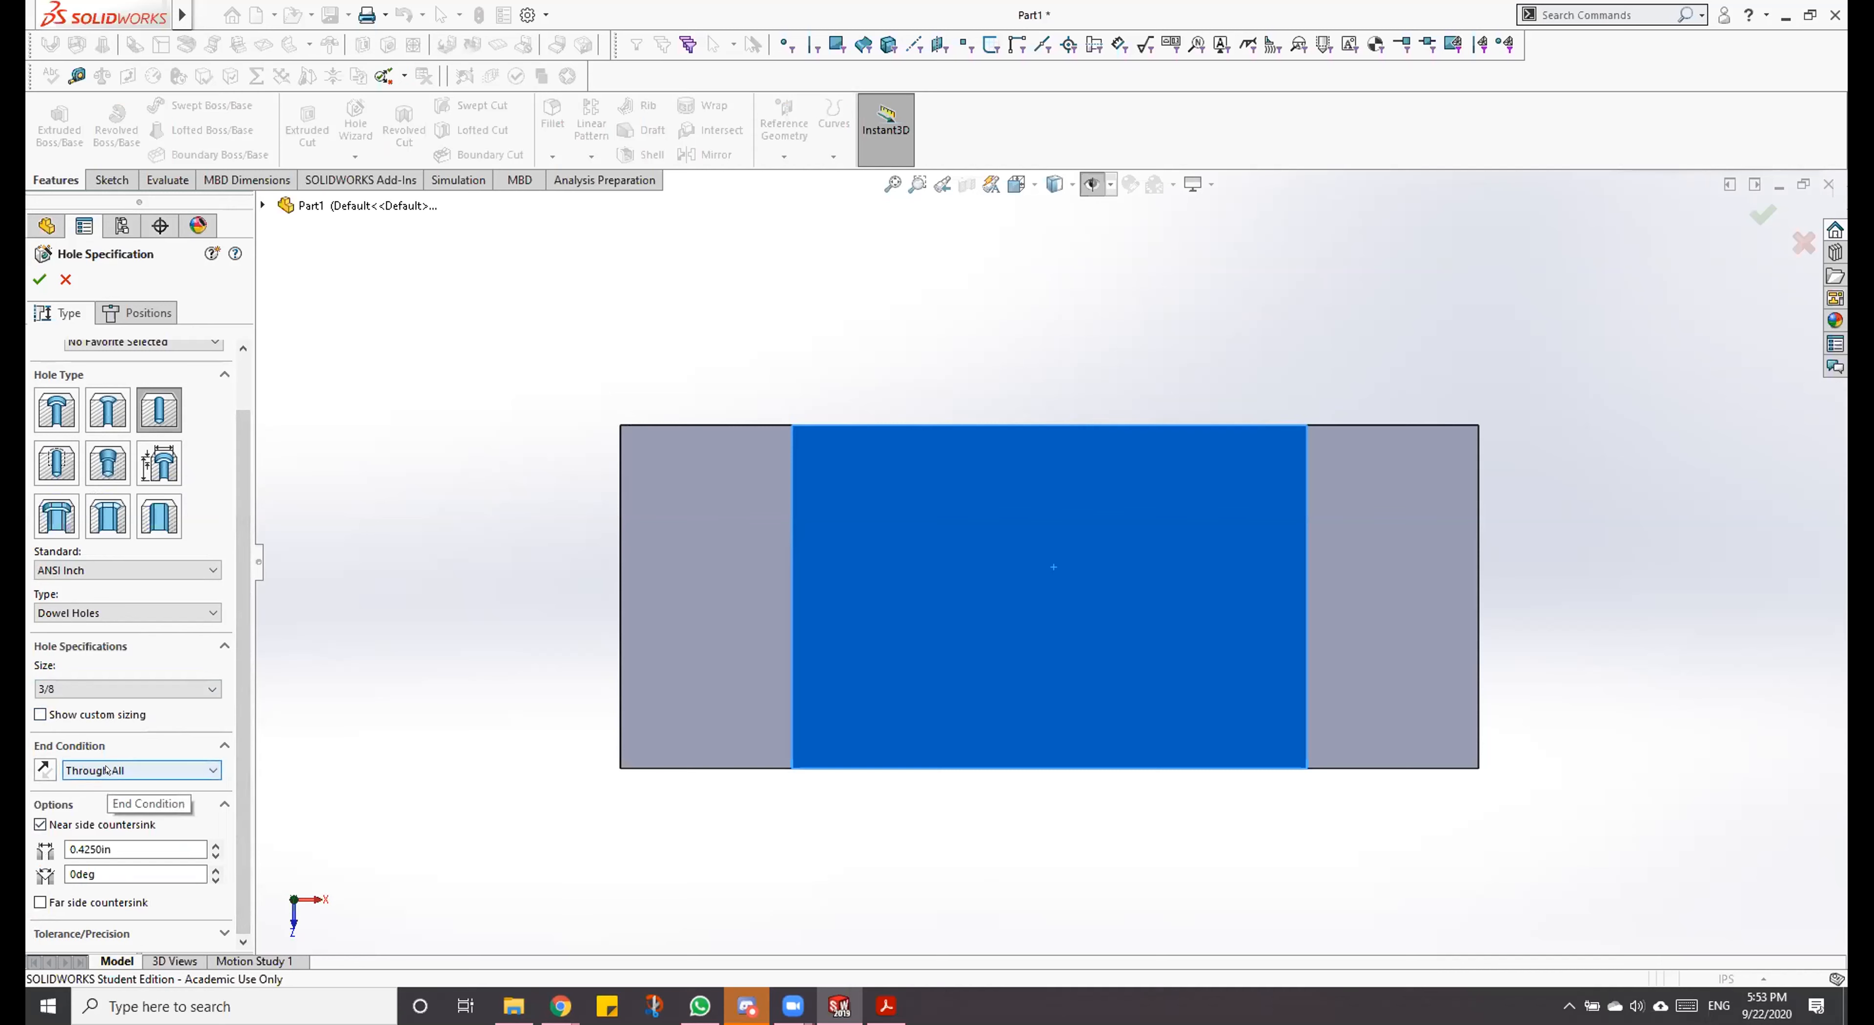
Step: Review the end condition choices for the dowel hole, trying Blind and returning to Through All
middle_drag(929, 892, 916, 413)
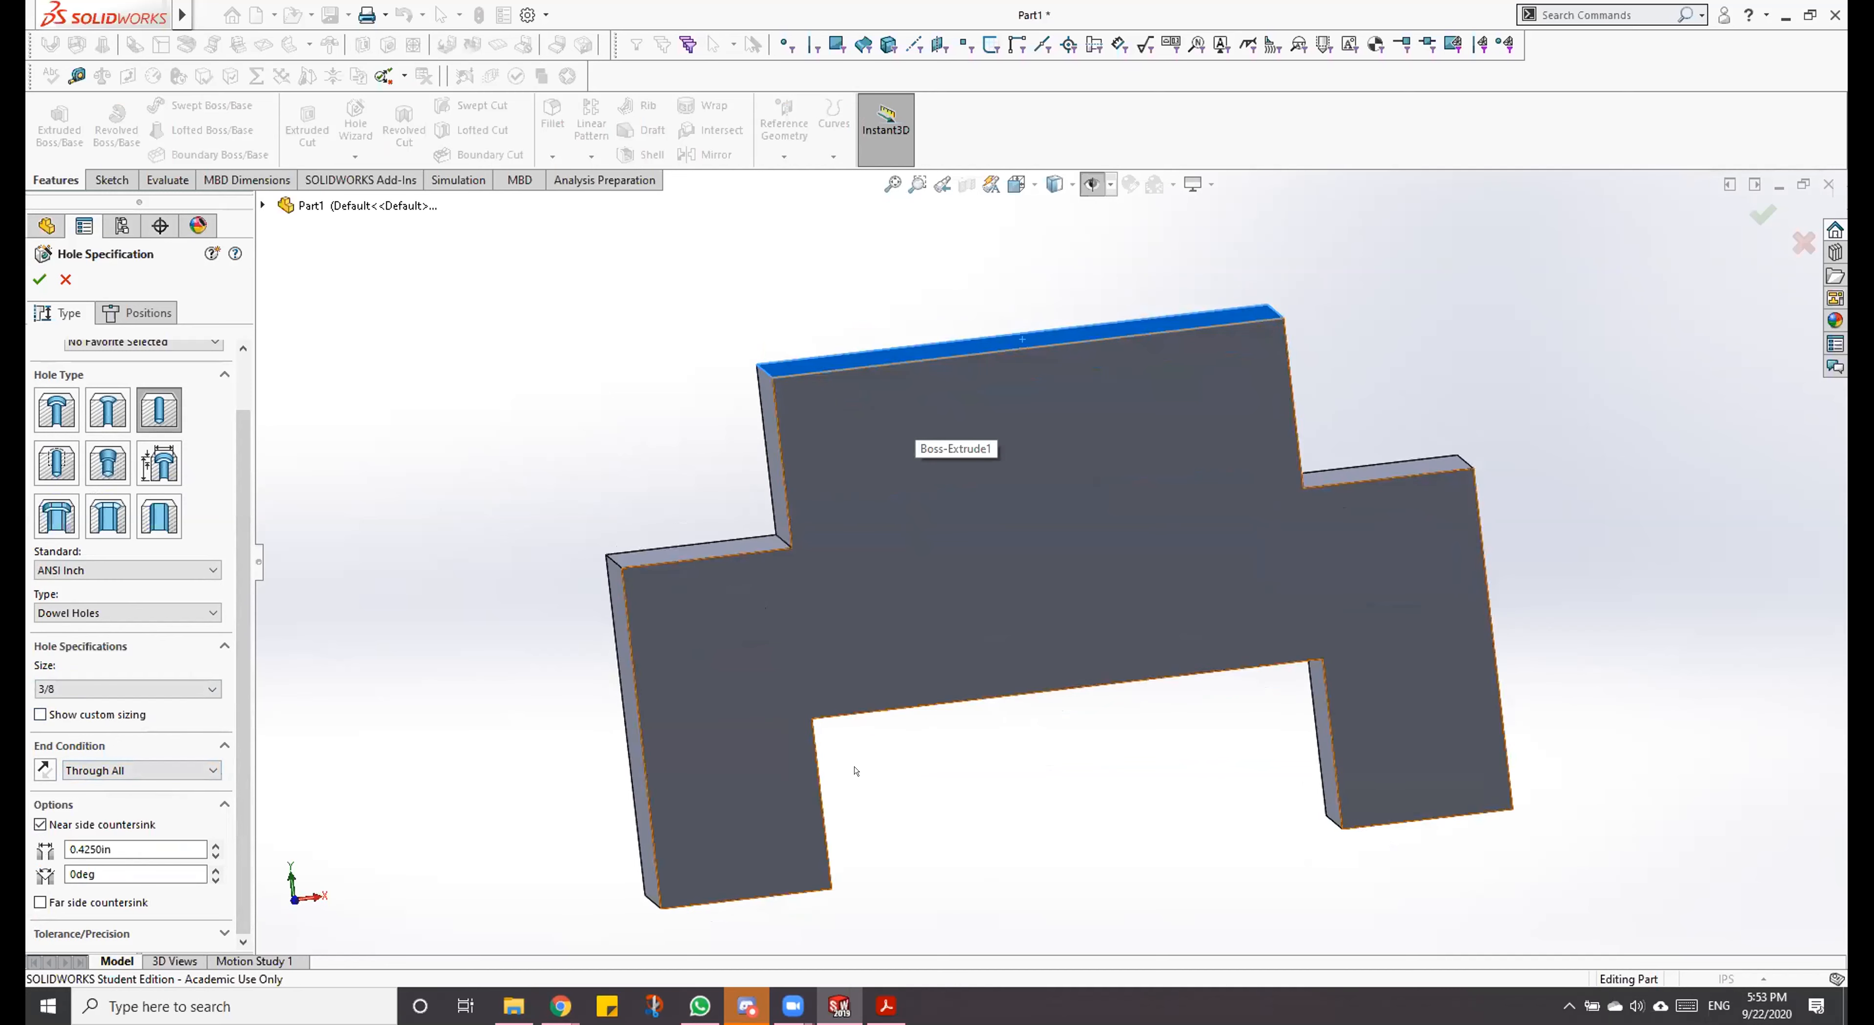
click(876, 1007)
click(844, 1008)
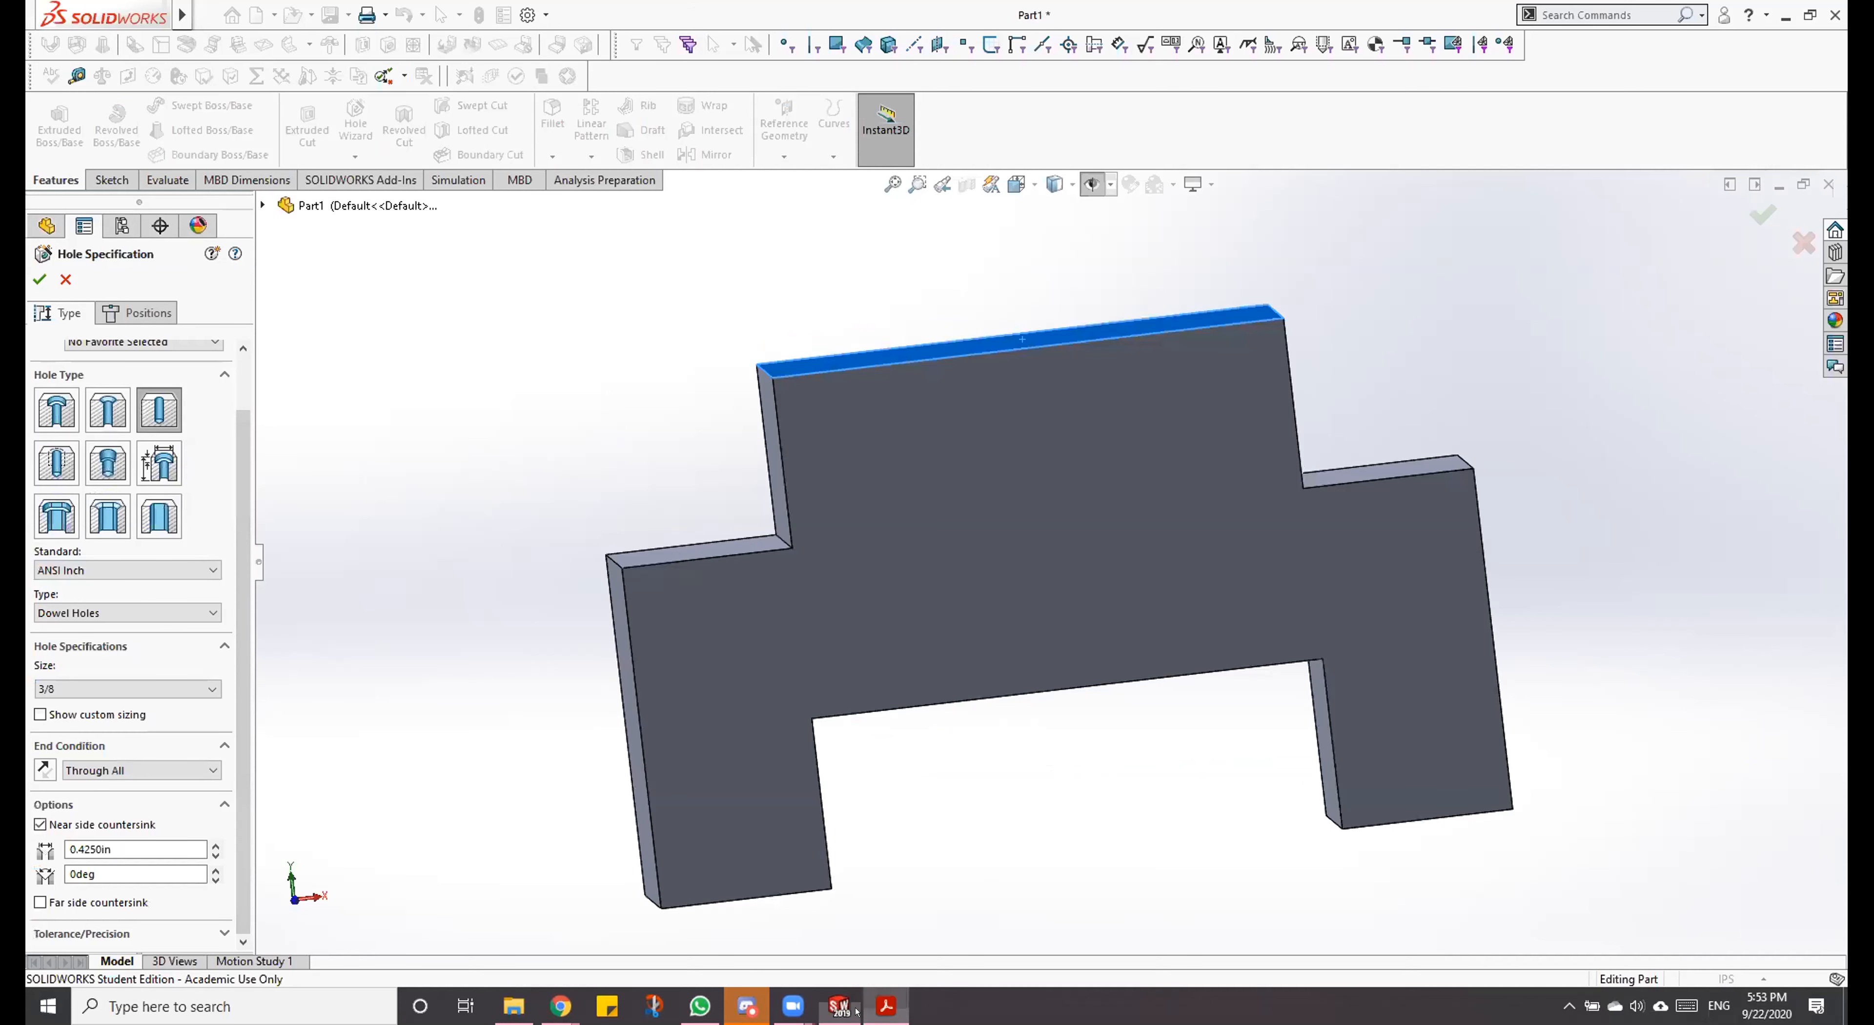
click(92, 769)
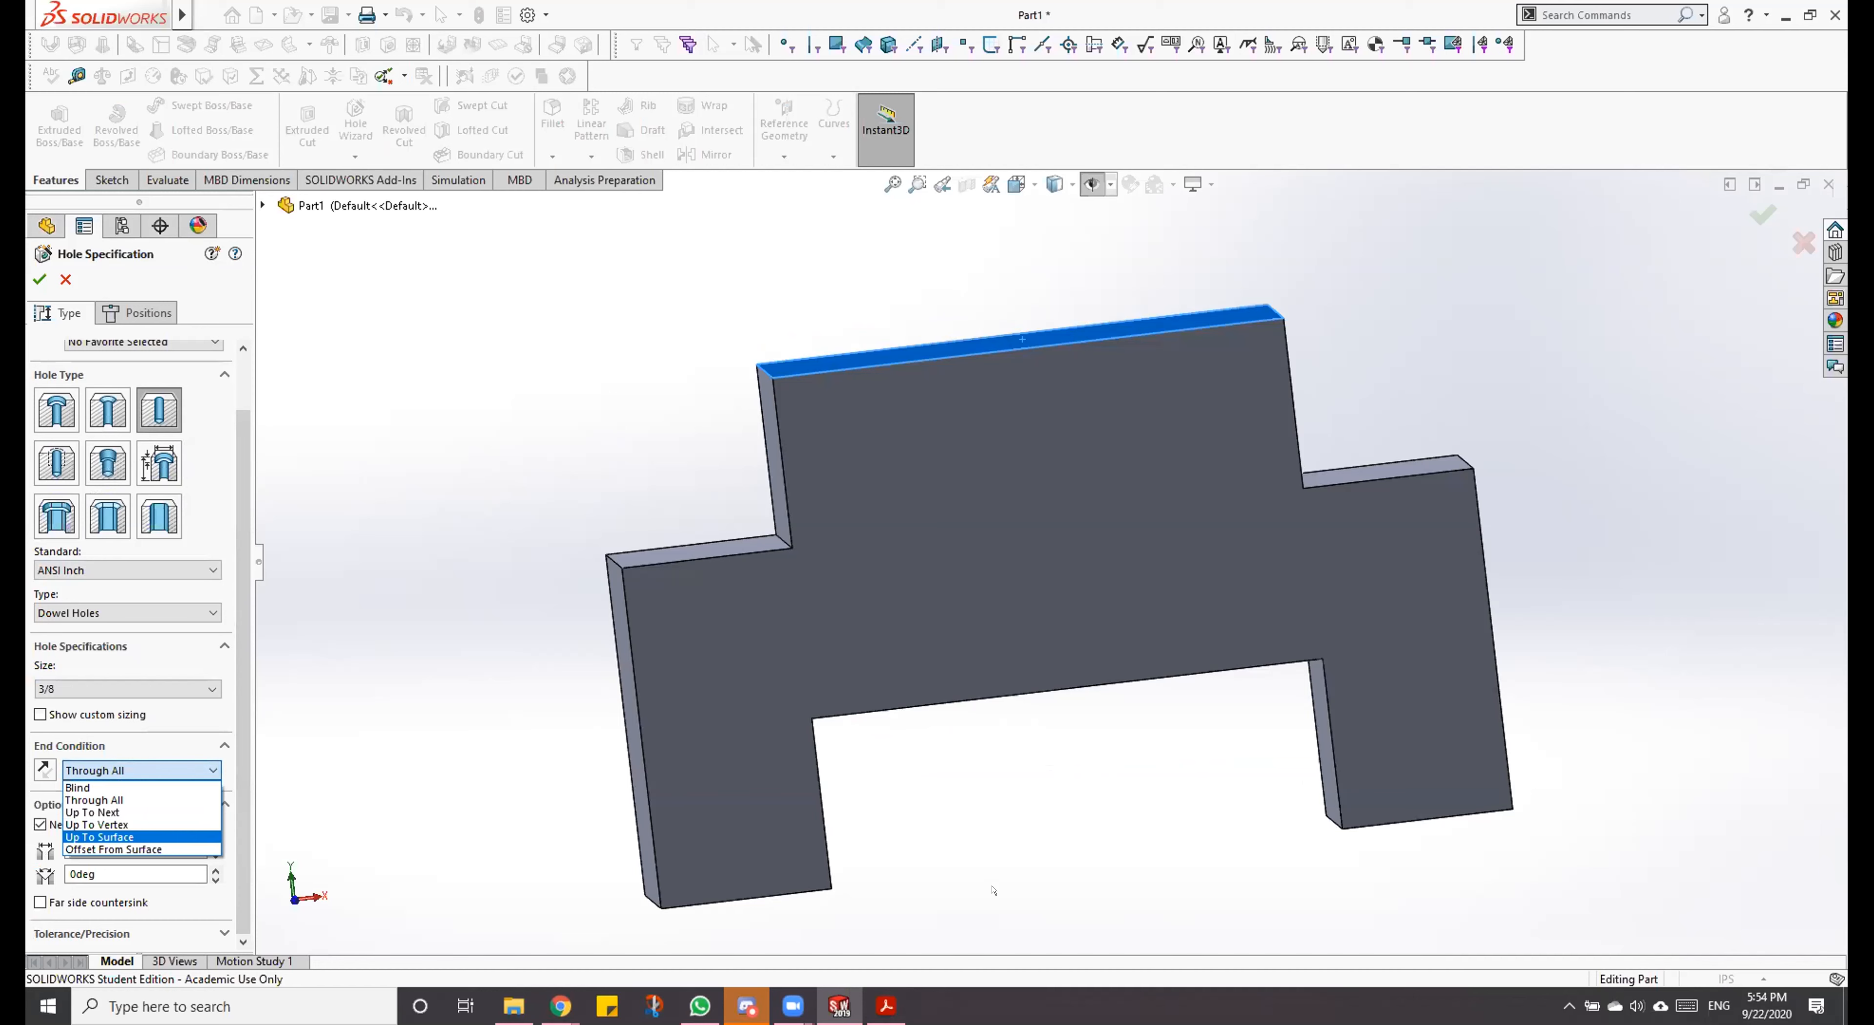
scroll(1076, 566, up, 3)
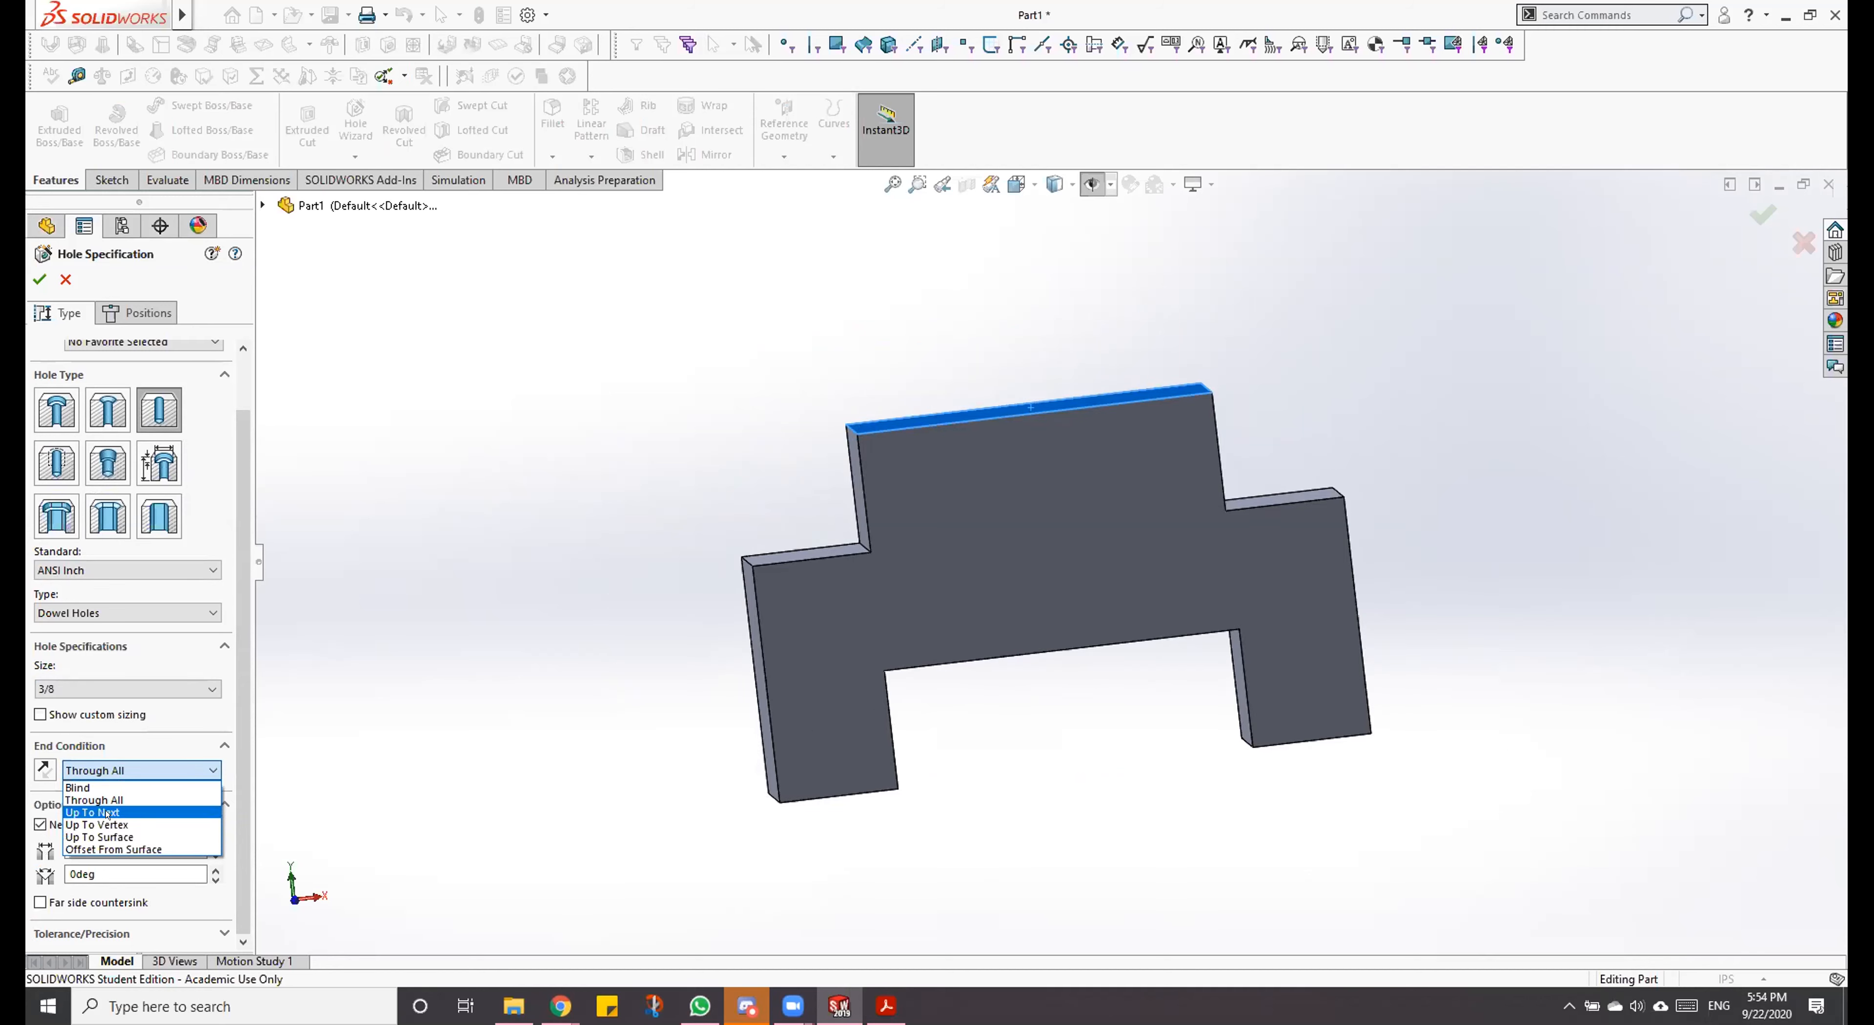
click(101, 788)
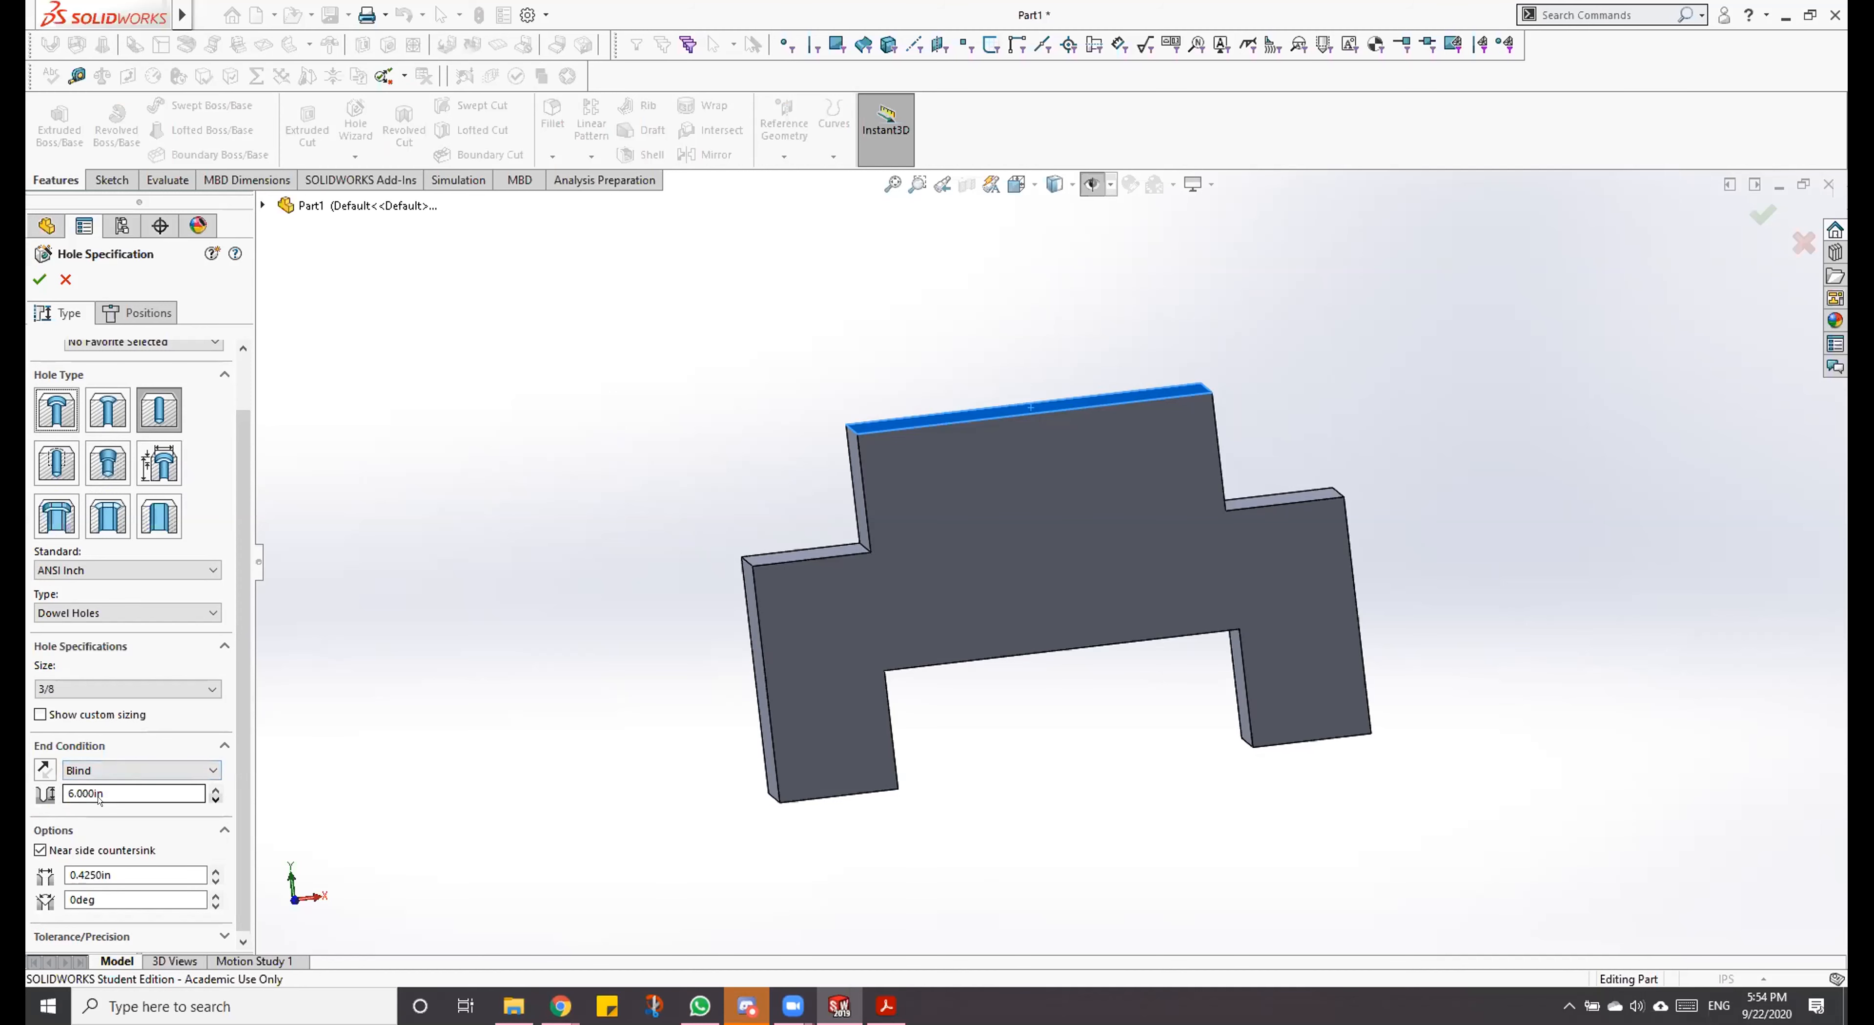
click(108, 773)
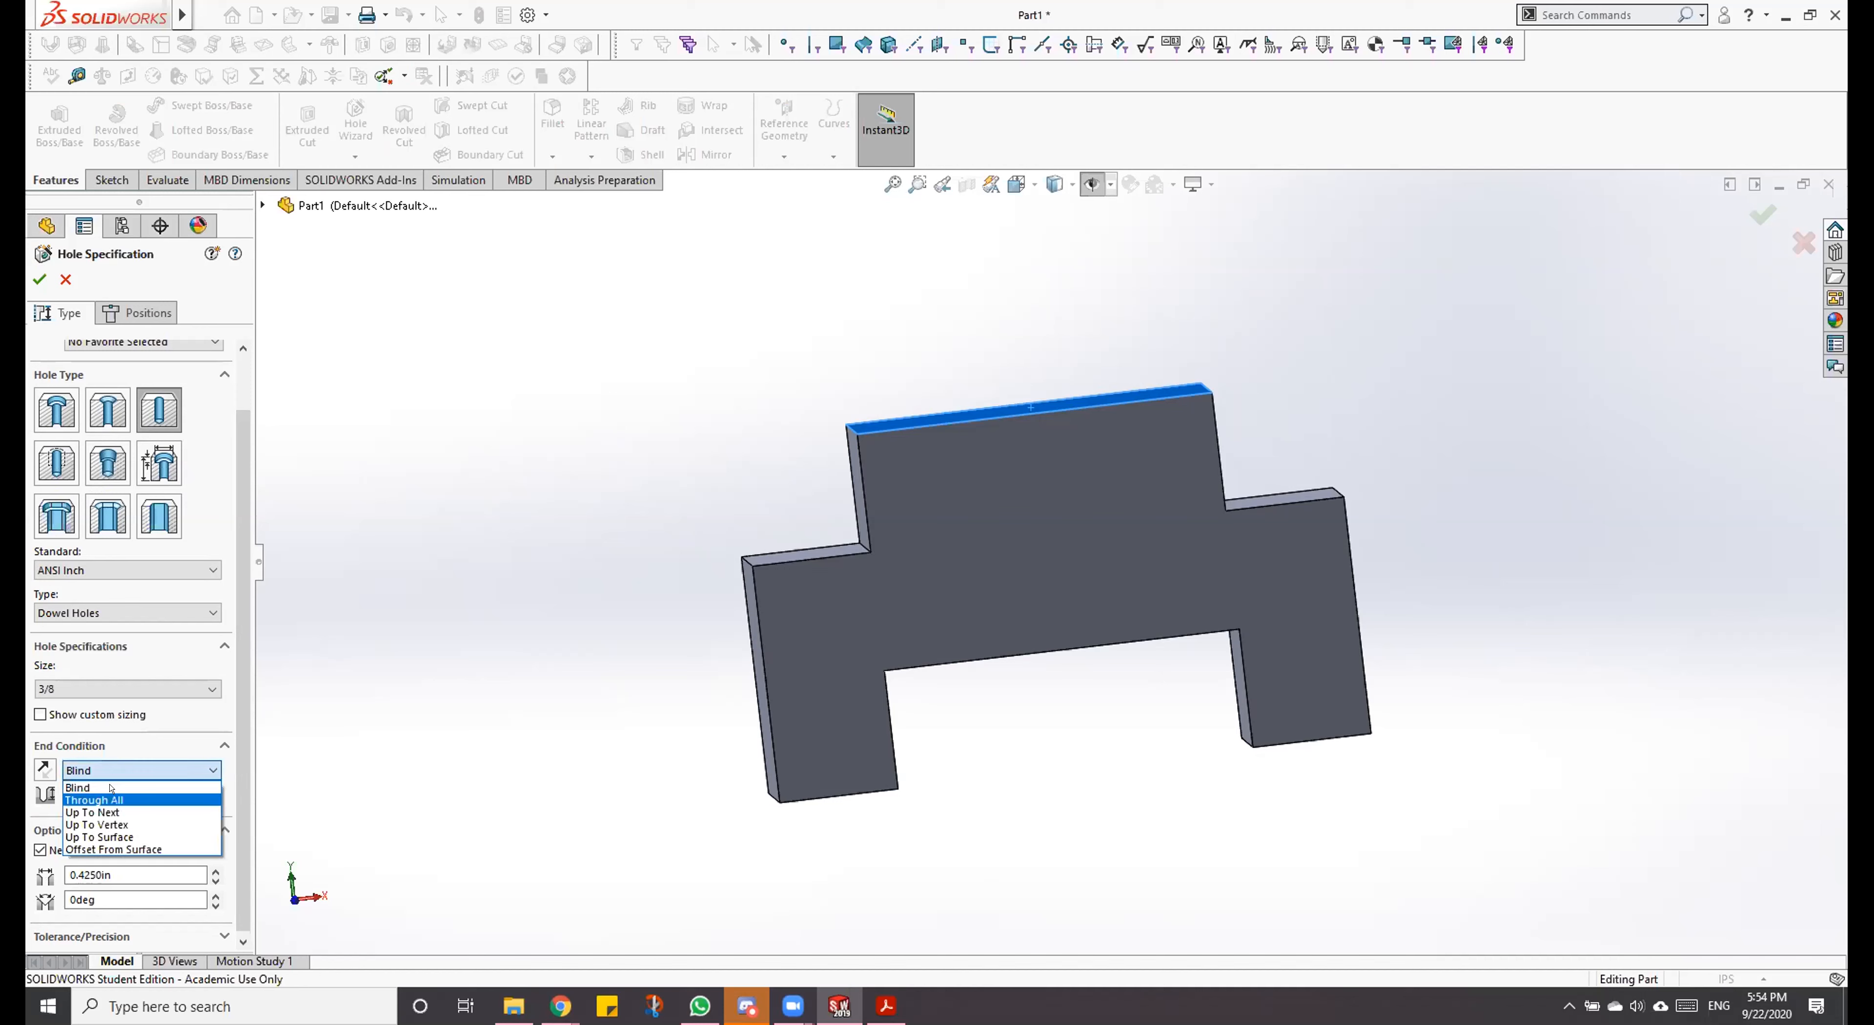
click(109, 788)
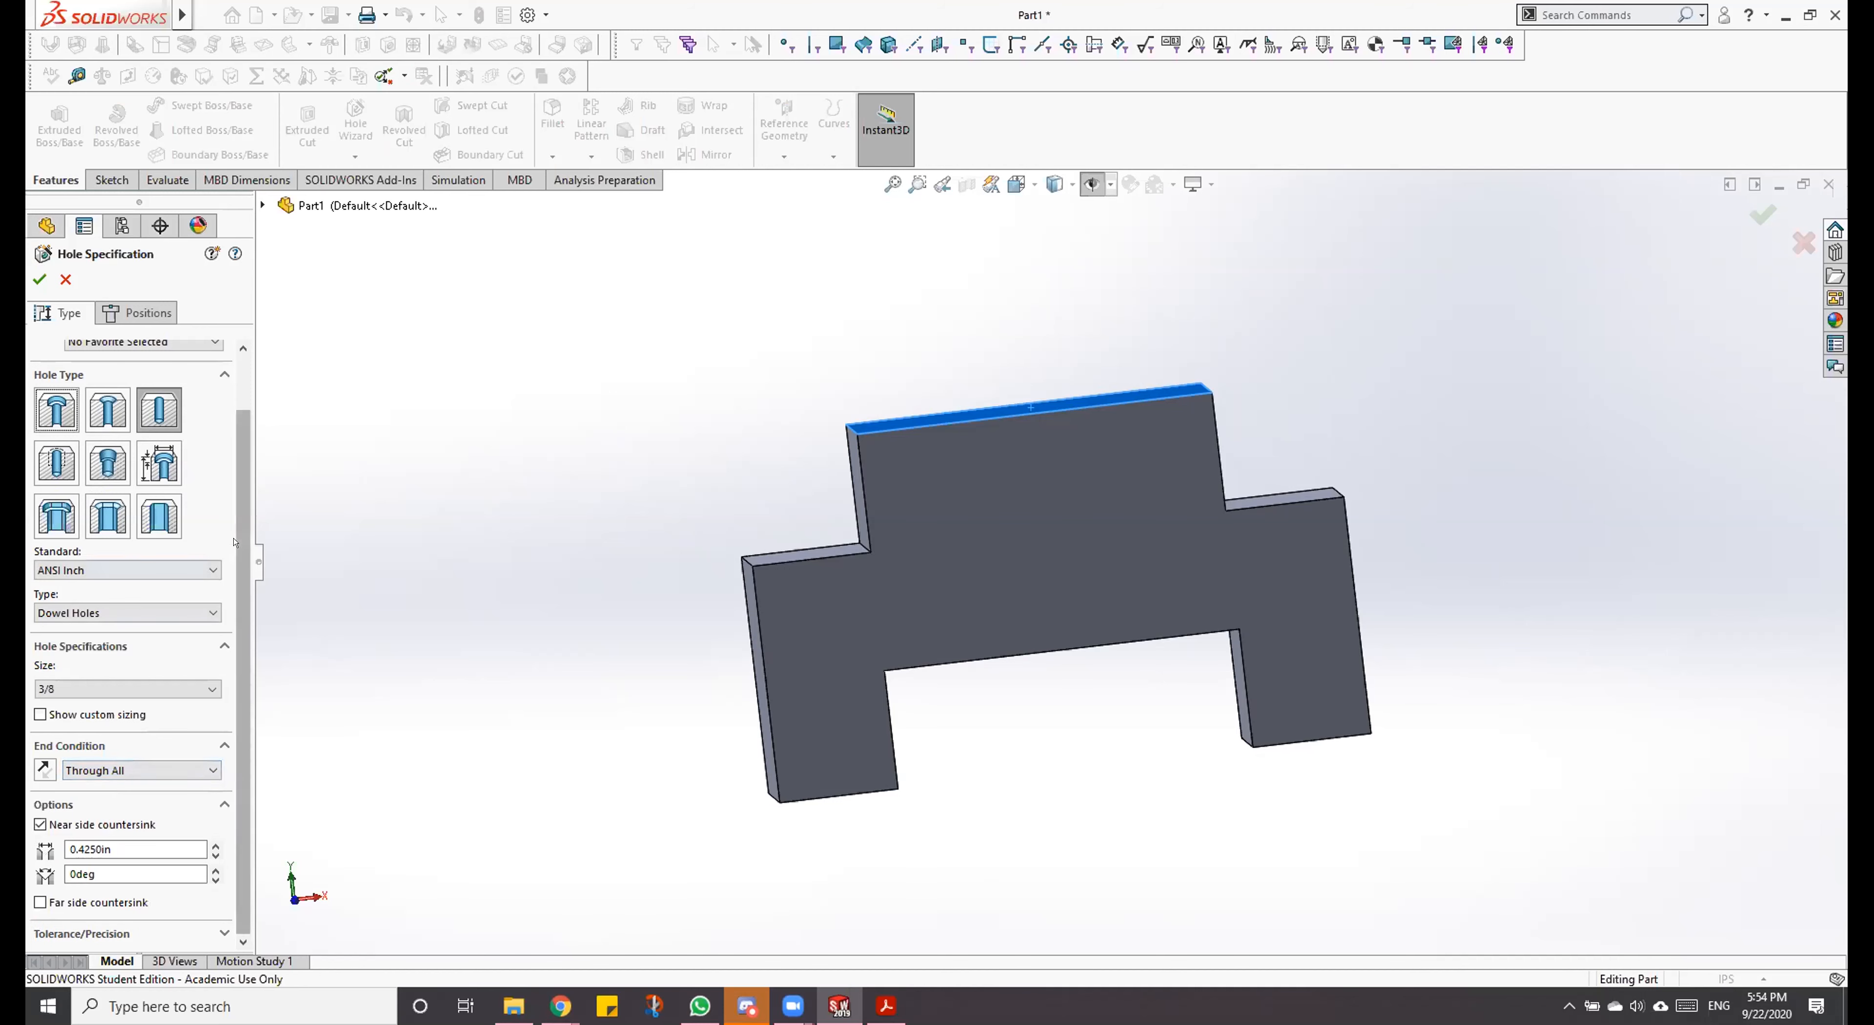
scroll(236, 435, up, 2)
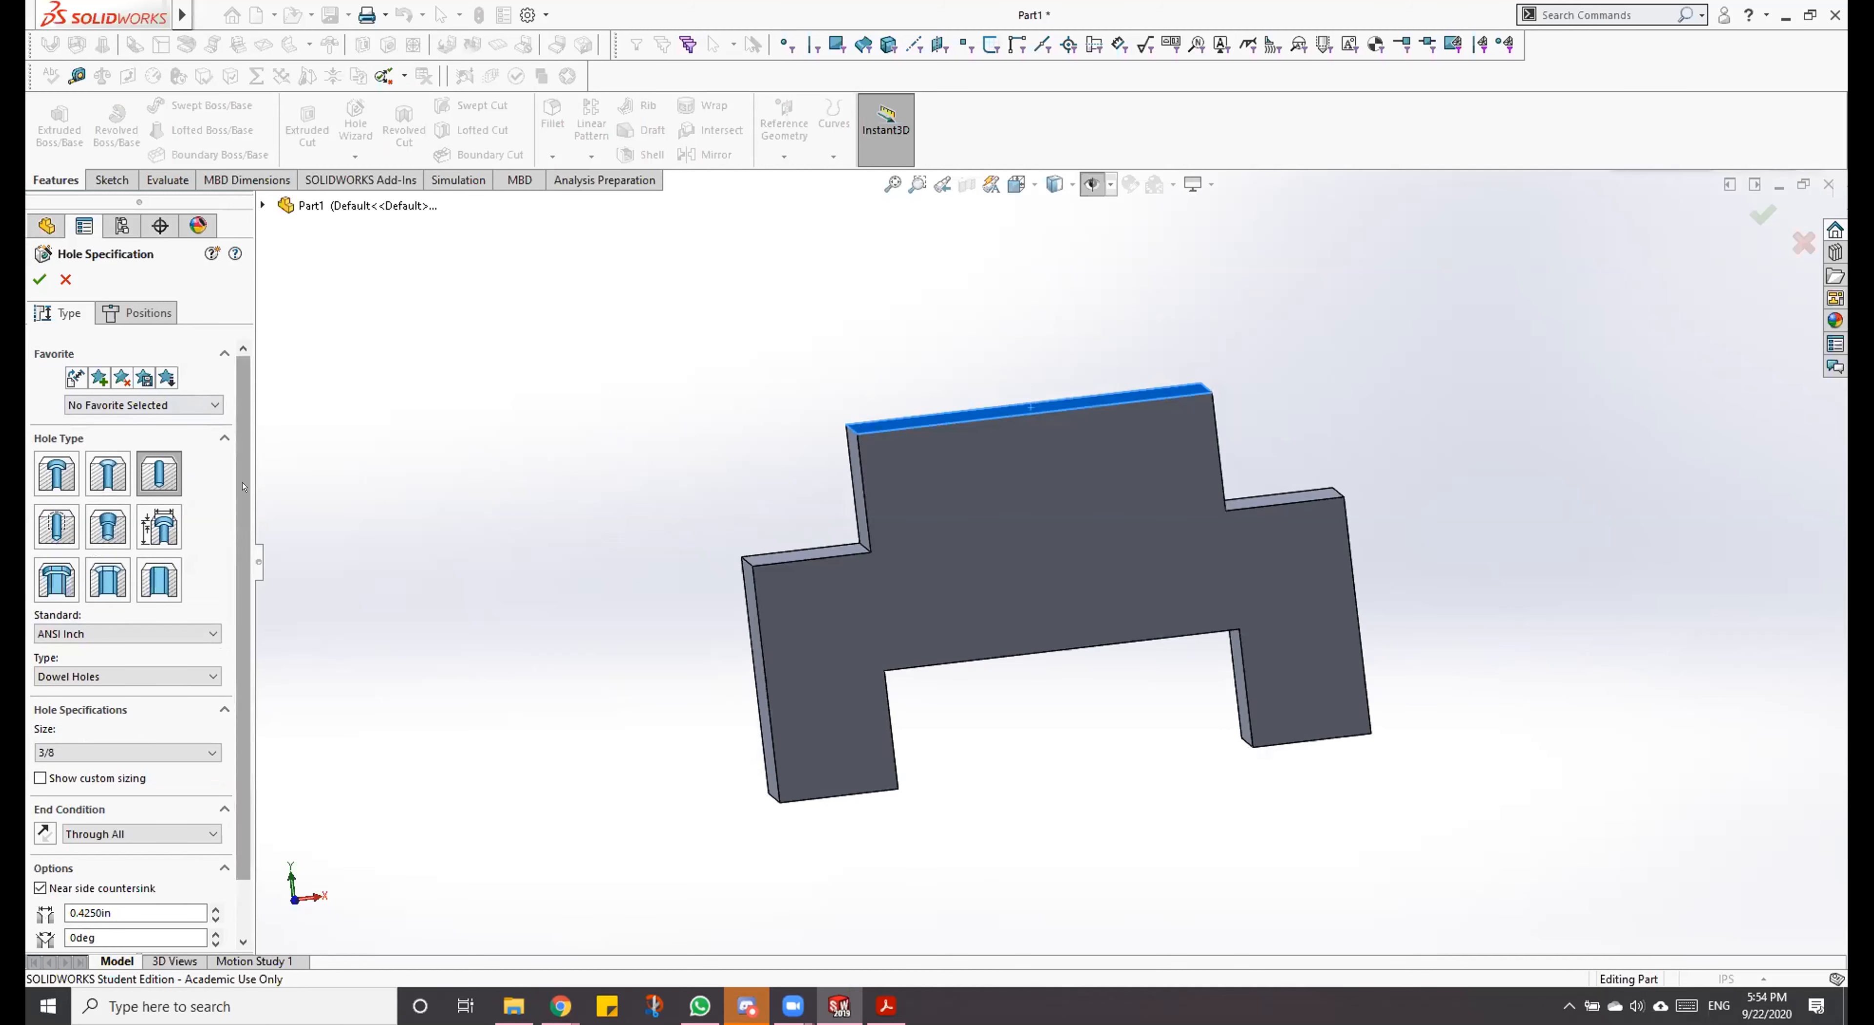
scroll(218, 773, down, 2)
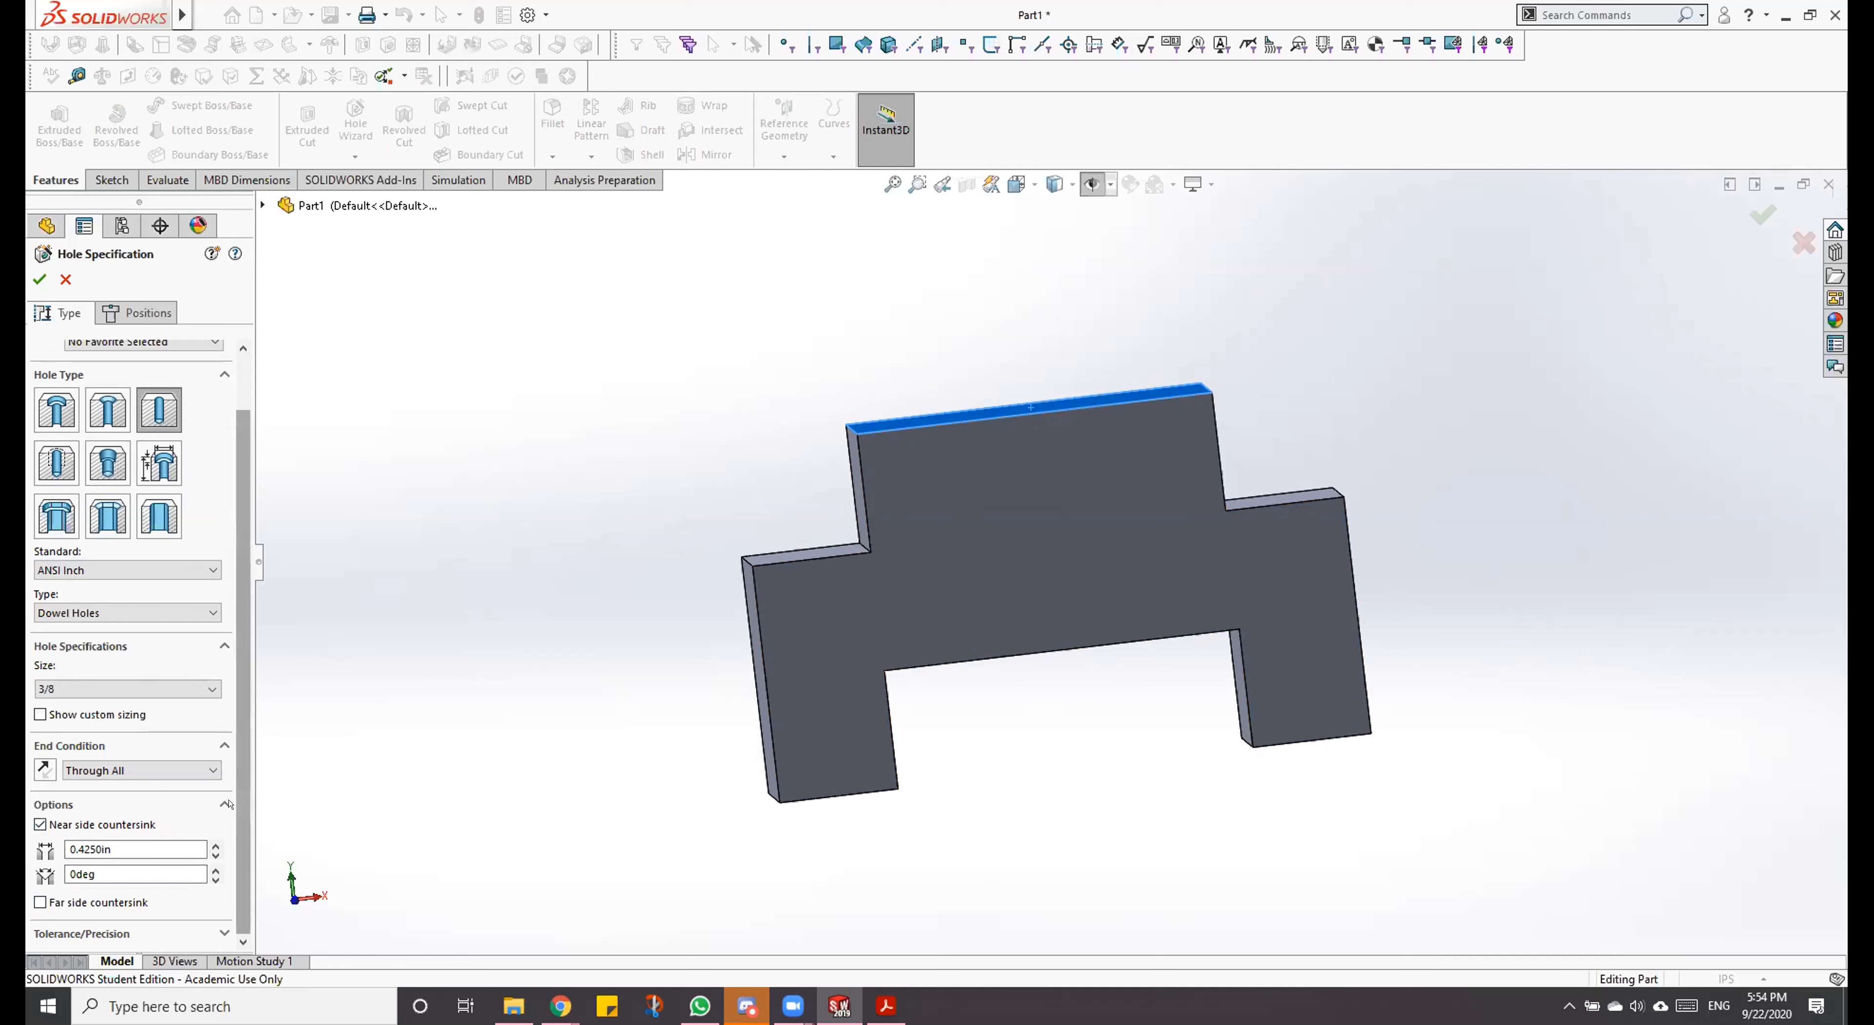
scroll(192, 677, up, 3)
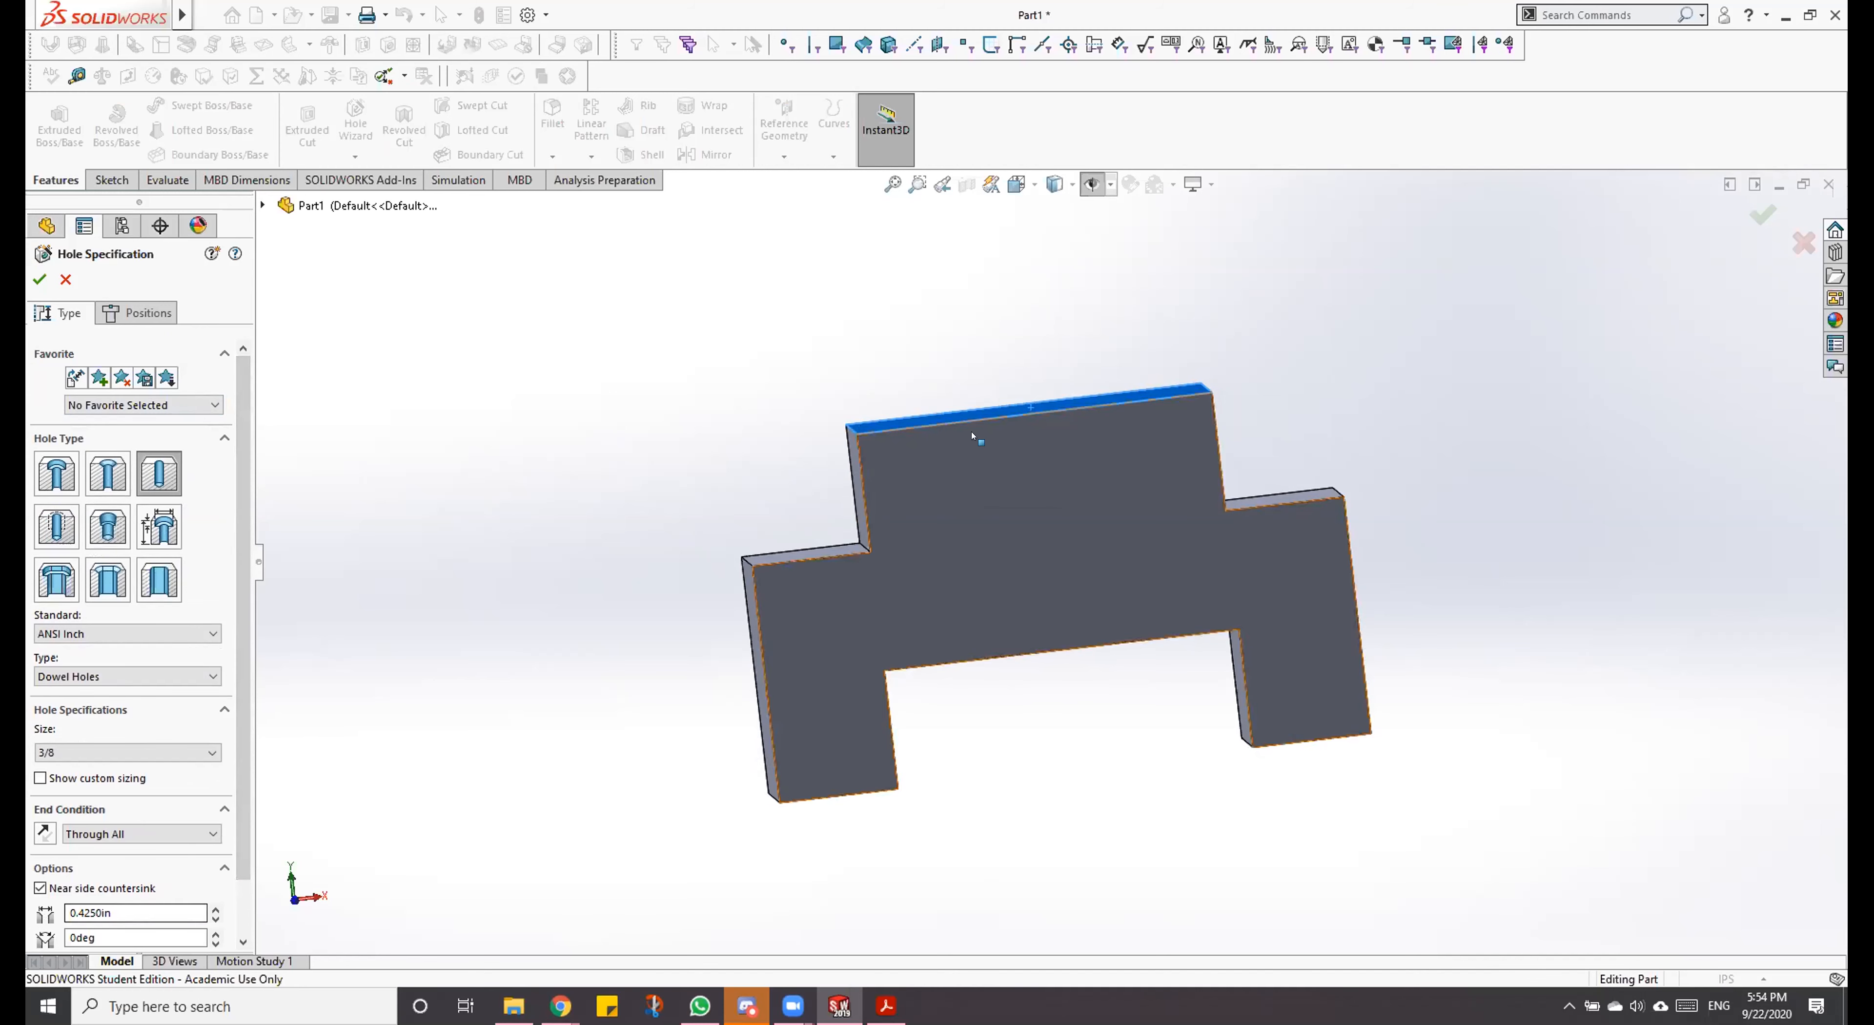
Step: Place three dowel holes in a rough row across the block's raised top face
middle_drag(1126, 297, 1125, 711)
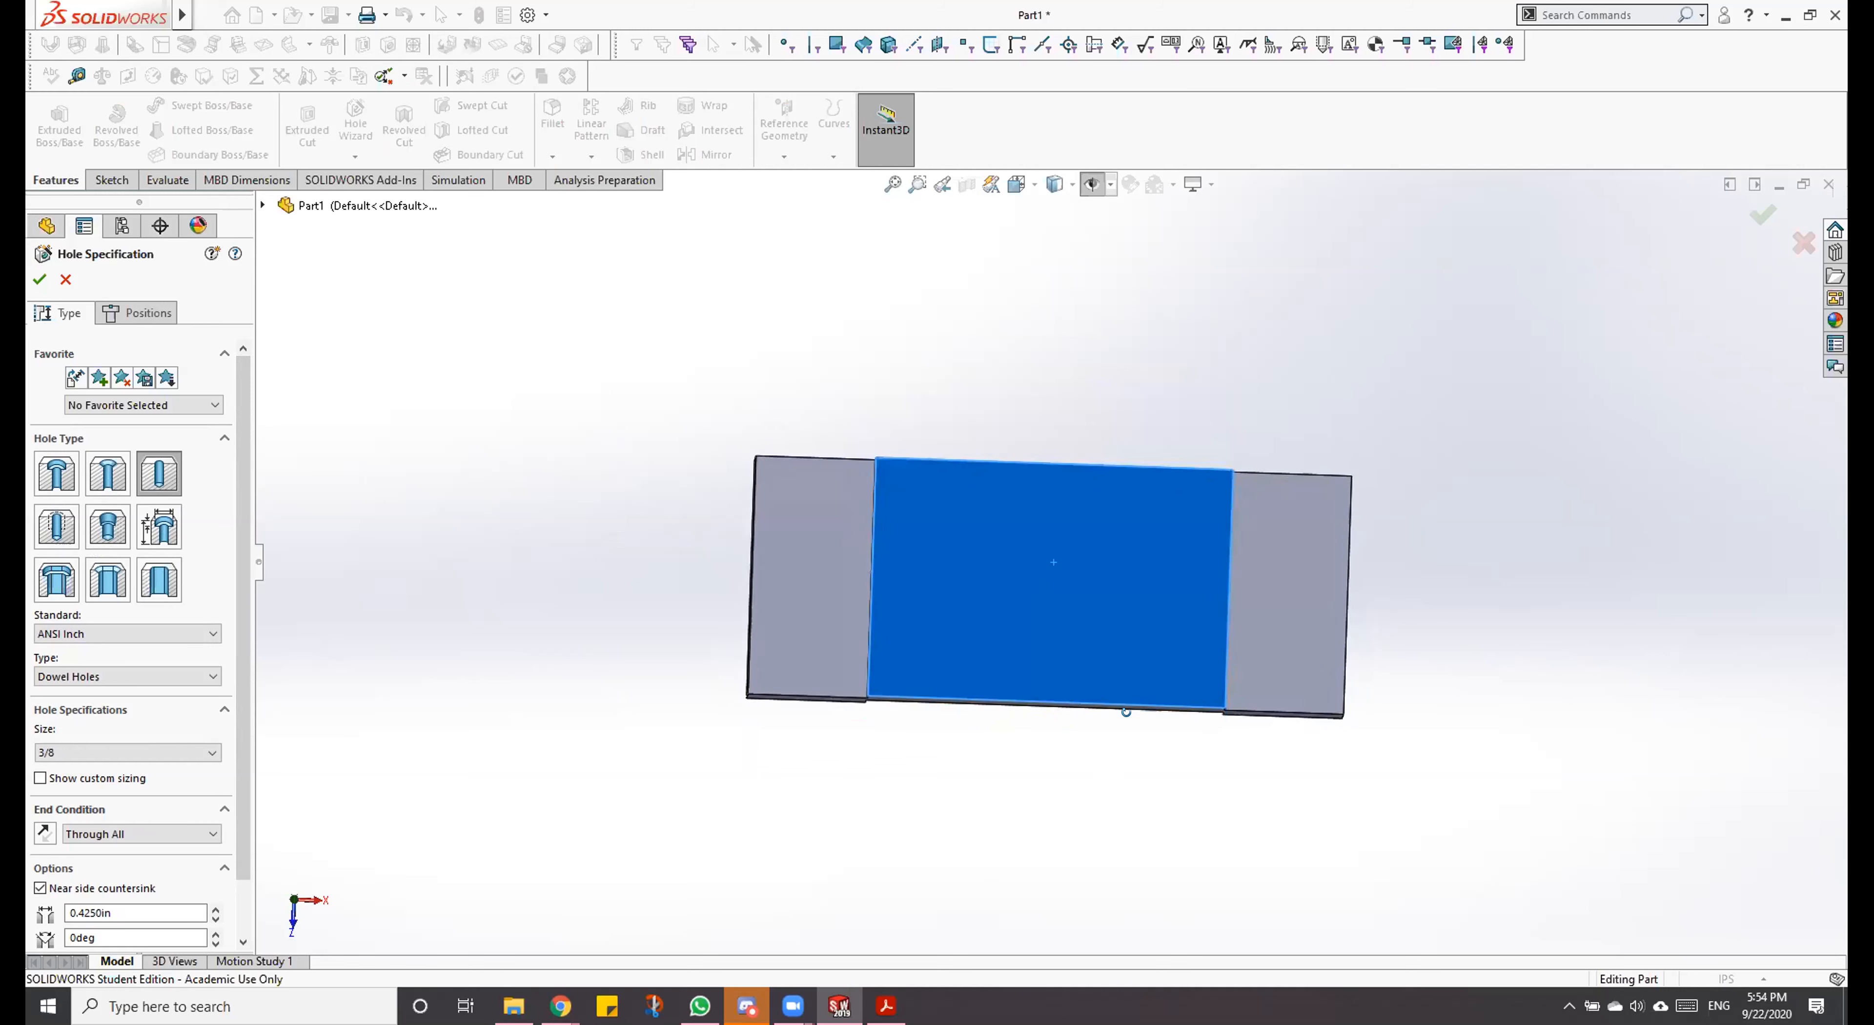
click(122, 315)
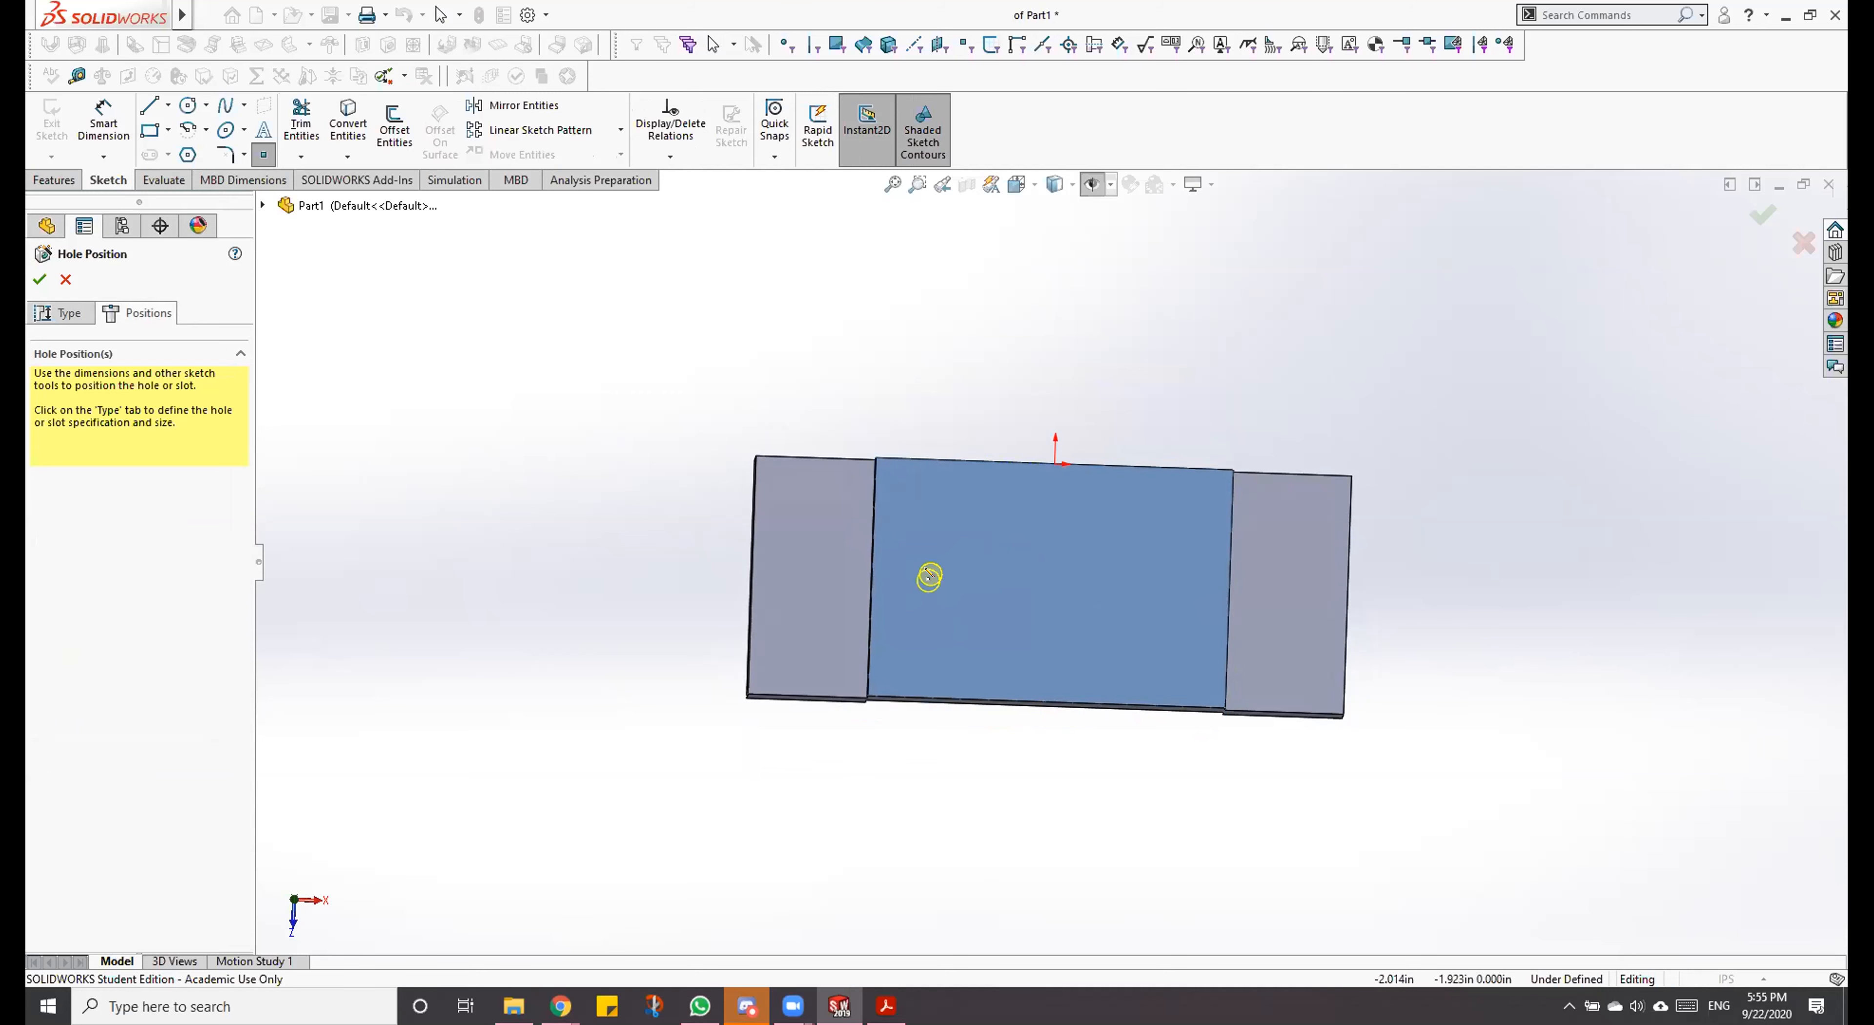
click(932, 563)
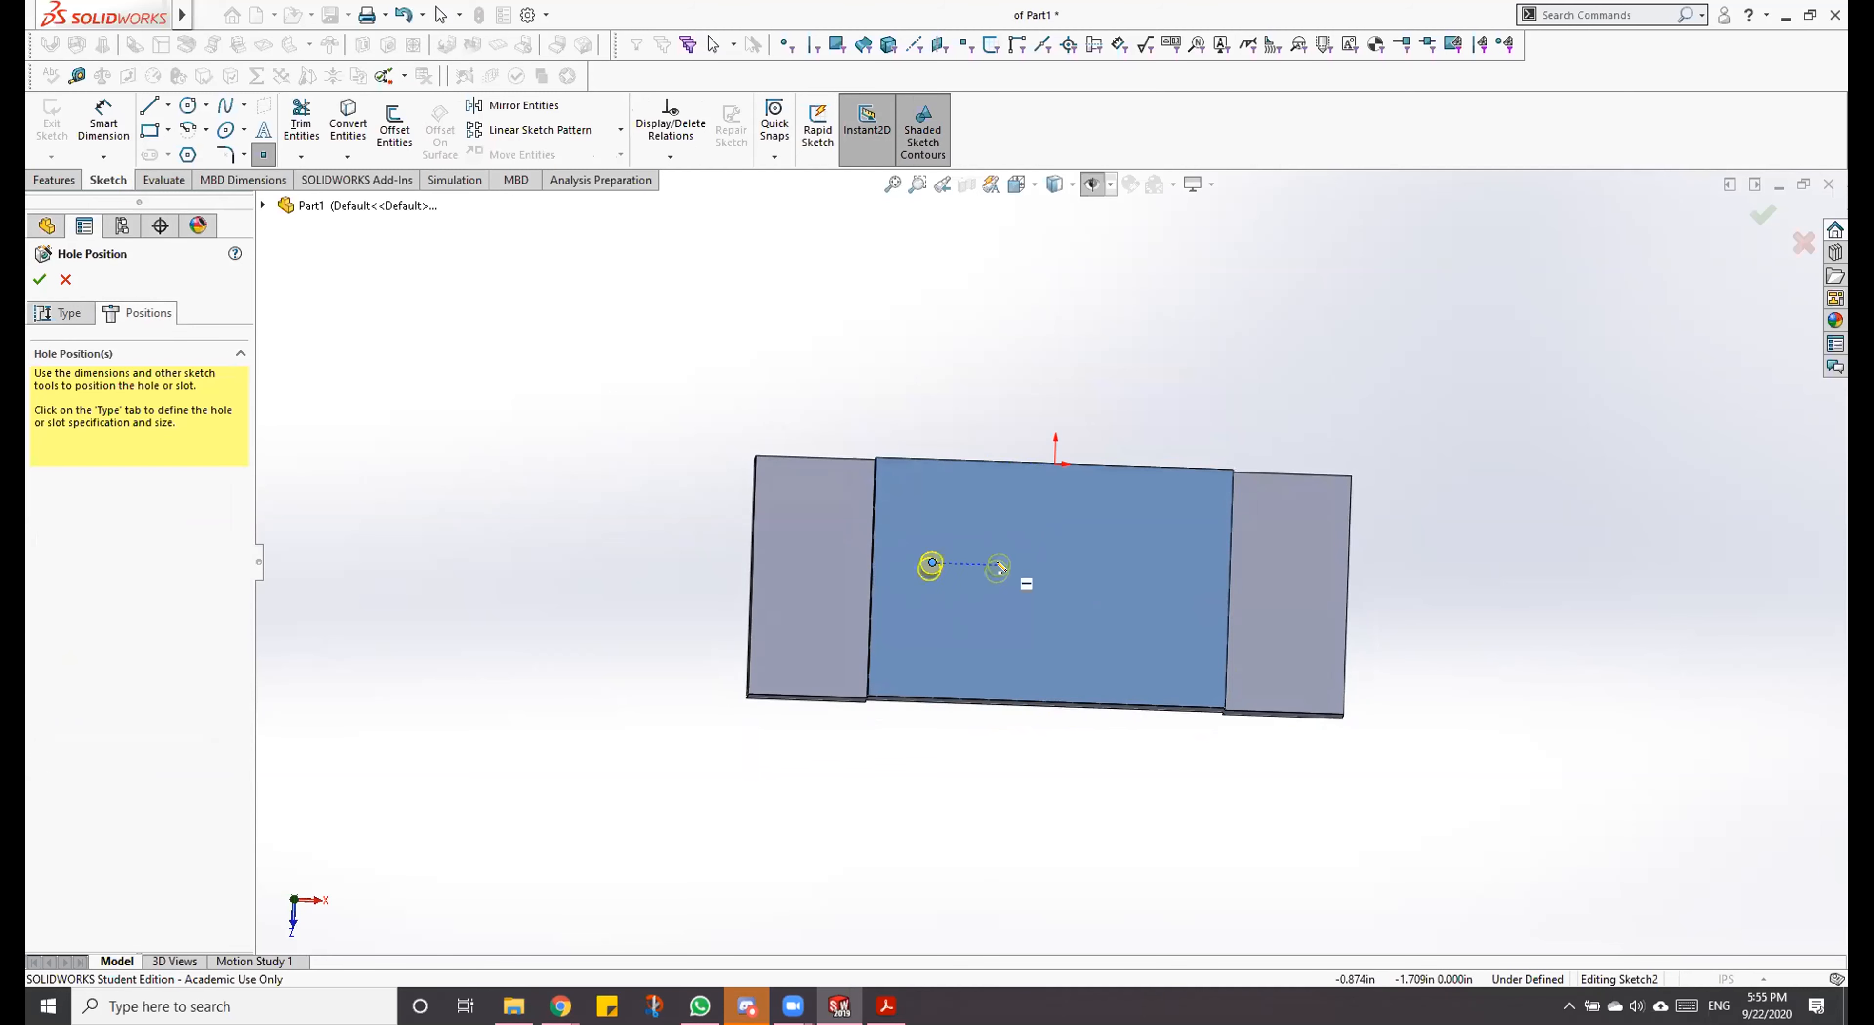
click(1045, 575)
click(1160, 581)
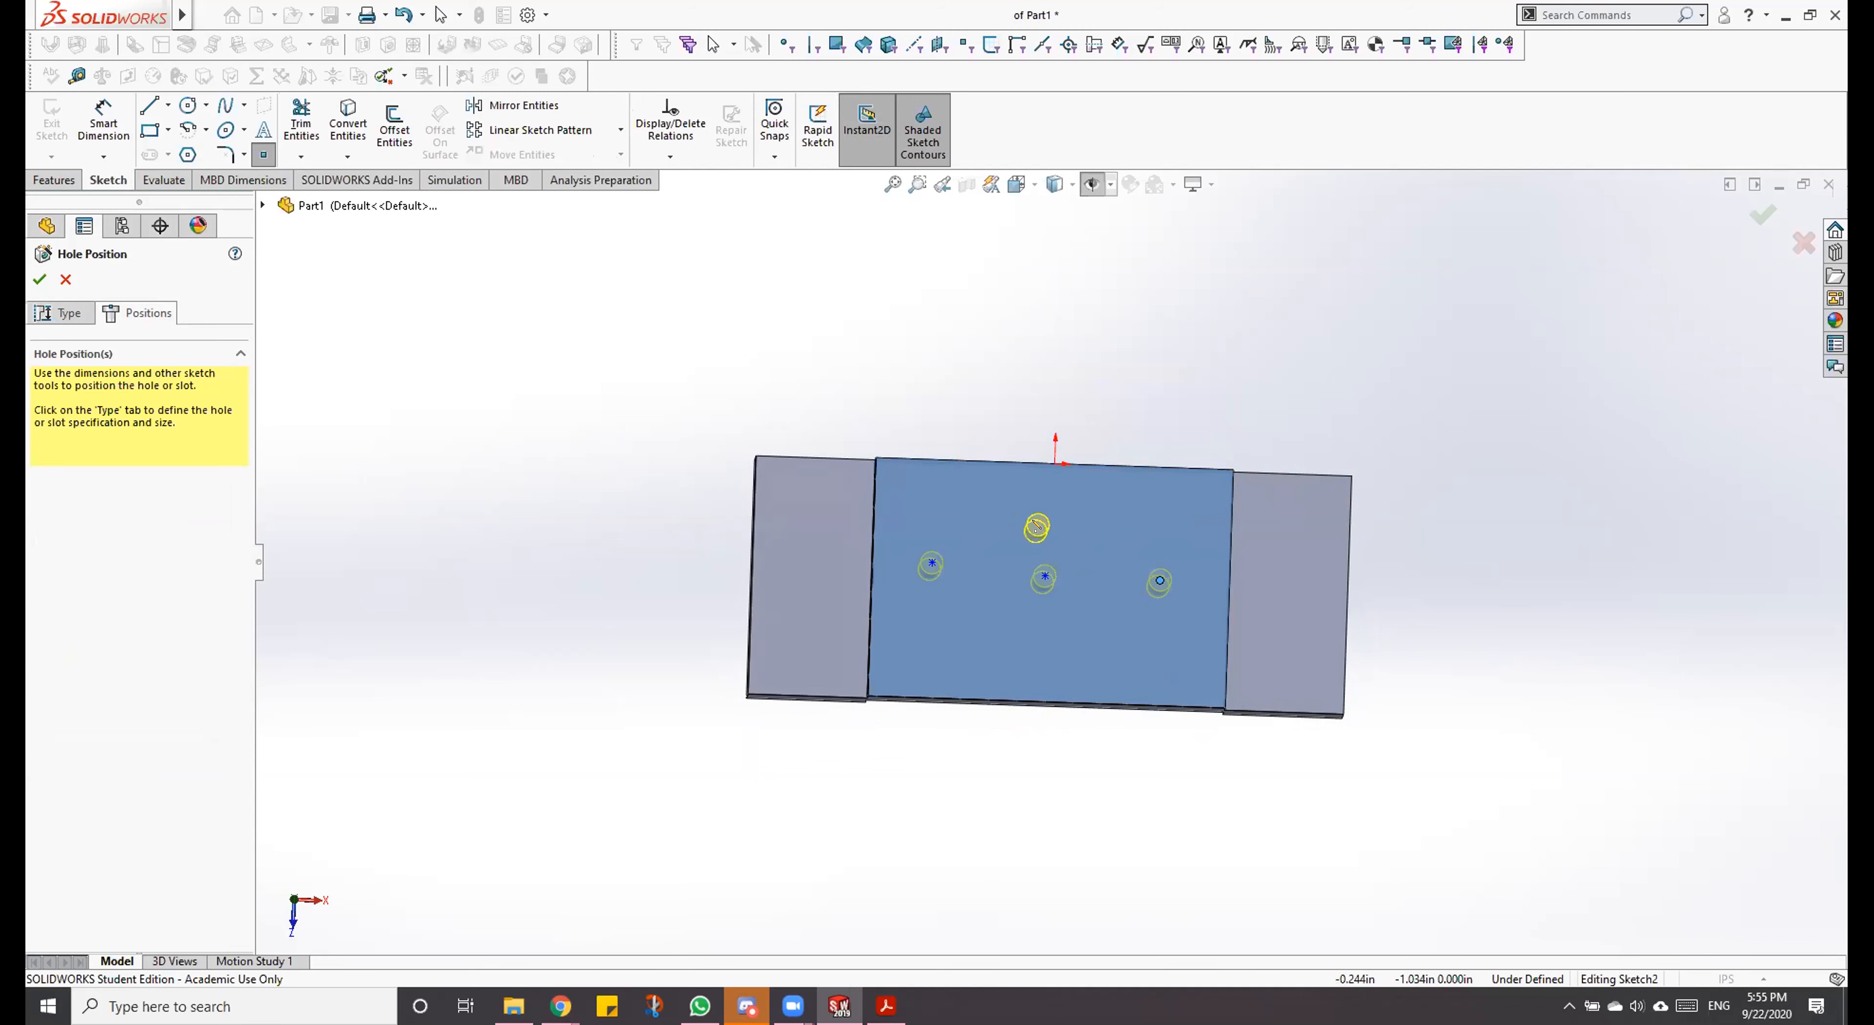
key(Escape)
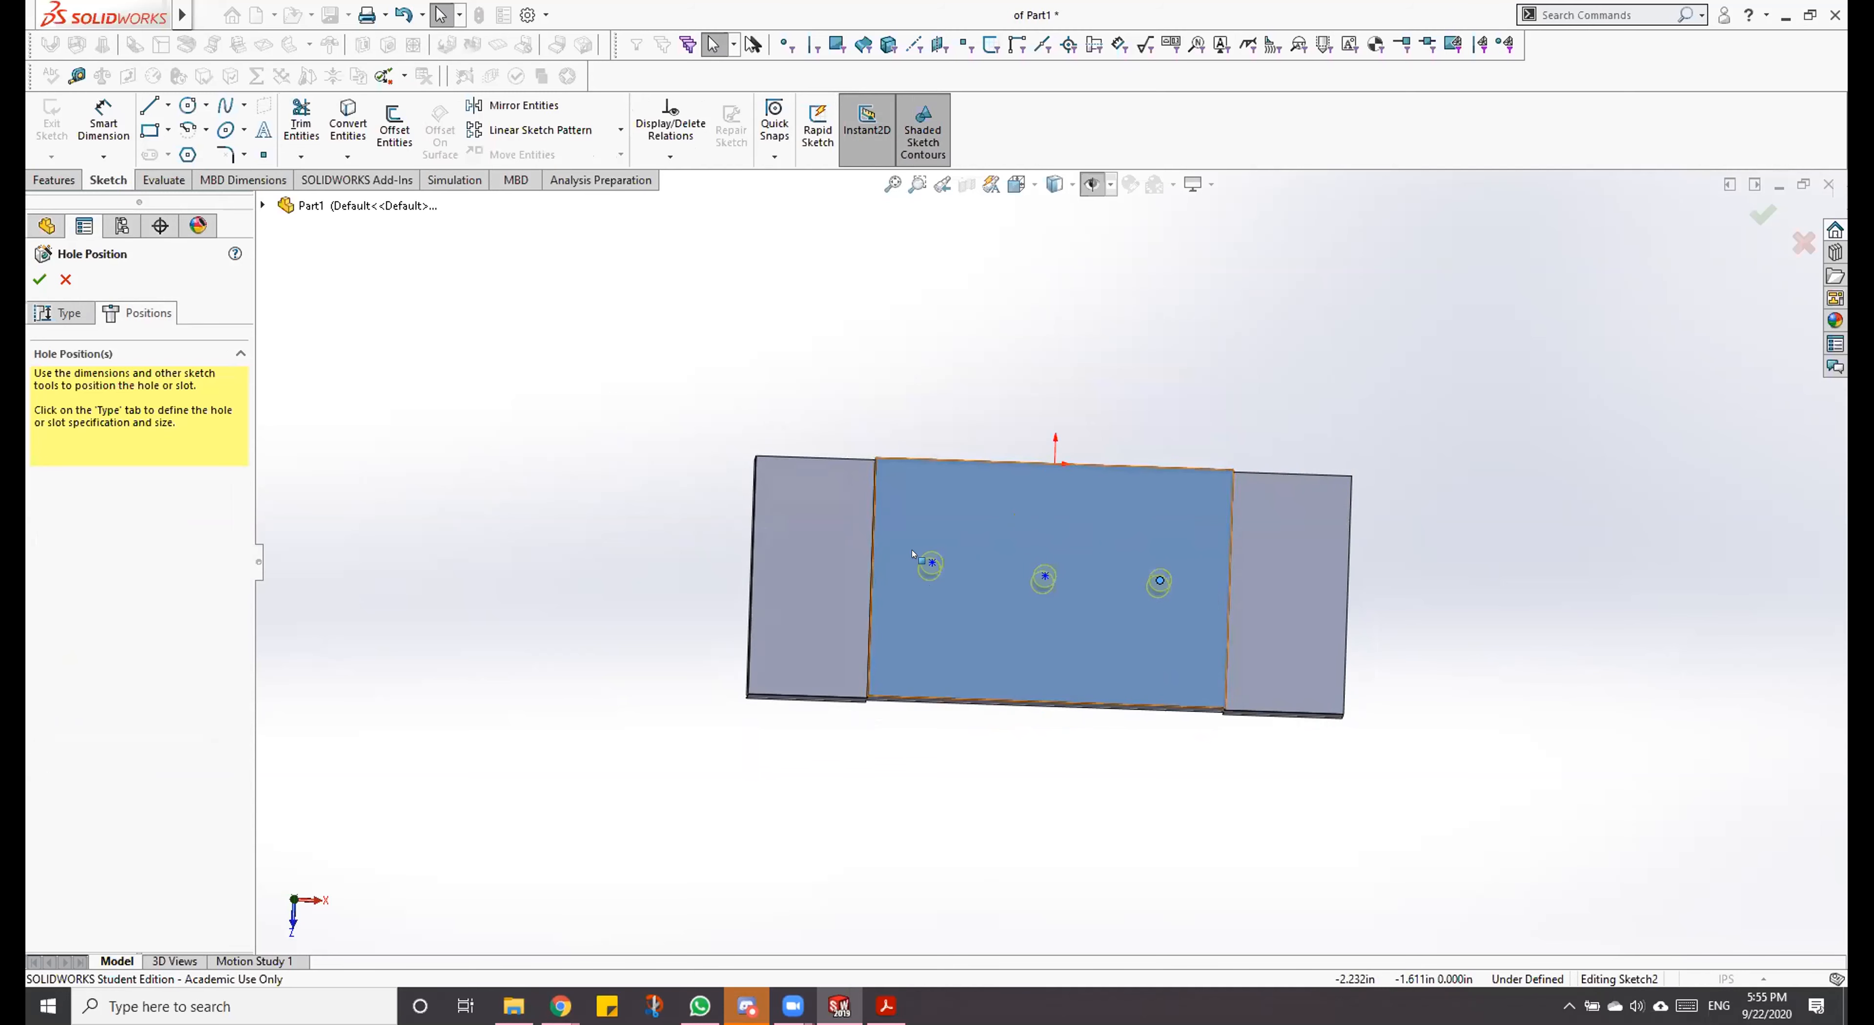
Step: Check the holes in the Dowel Block PDF drawing and set the dowel hole size to 5/8 in SOLIDWORKS
click(869, 1012)
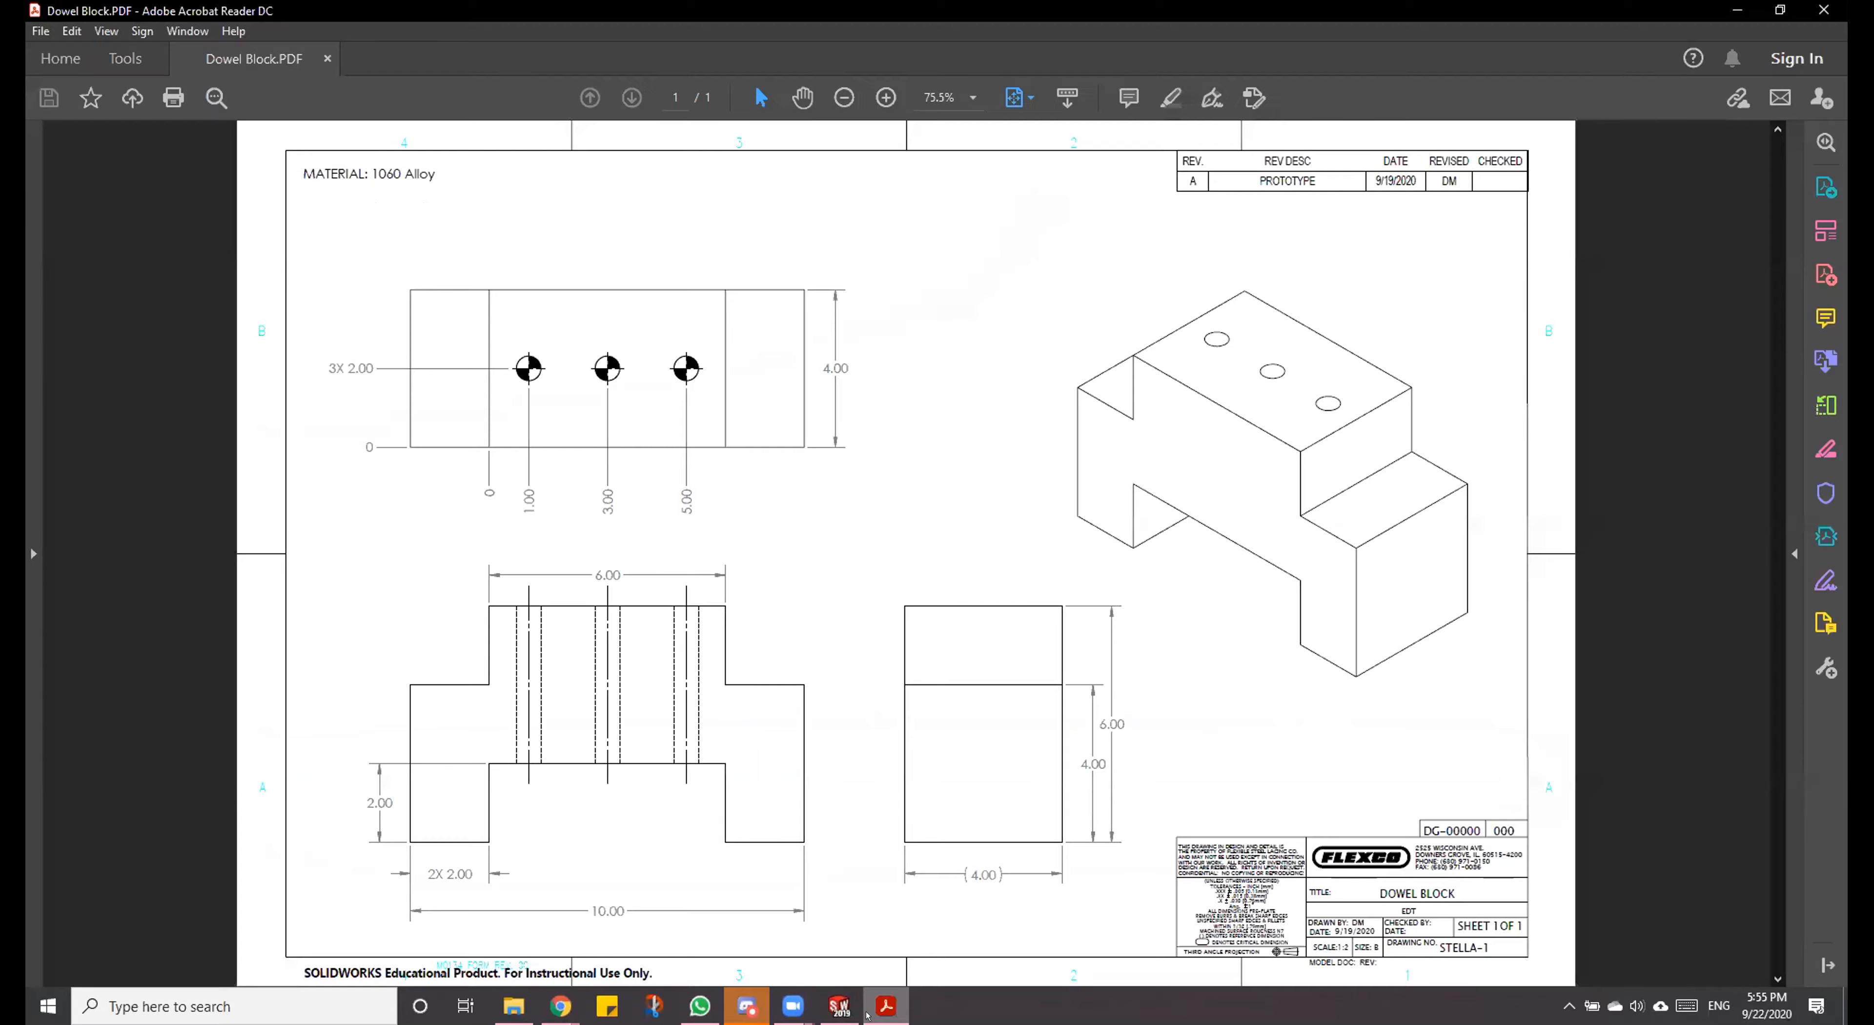
click(841, 1007)
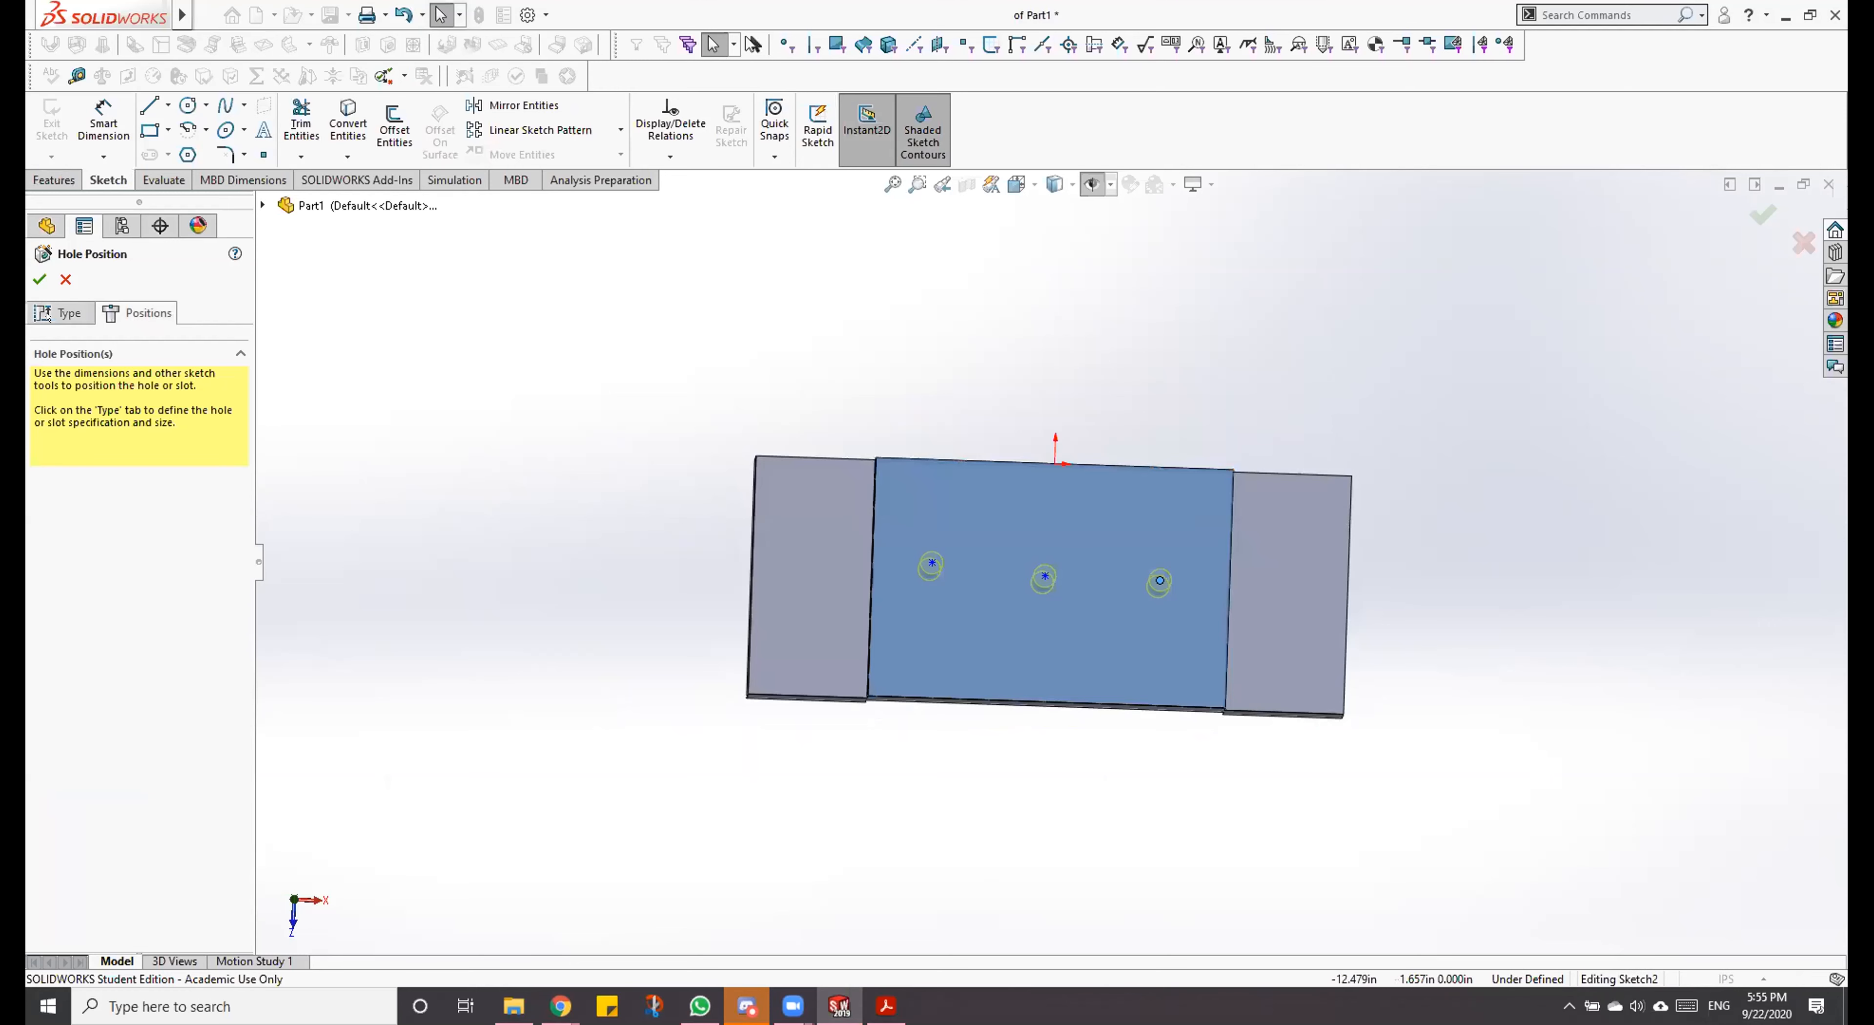
click(73, 313)
click(127, 752)
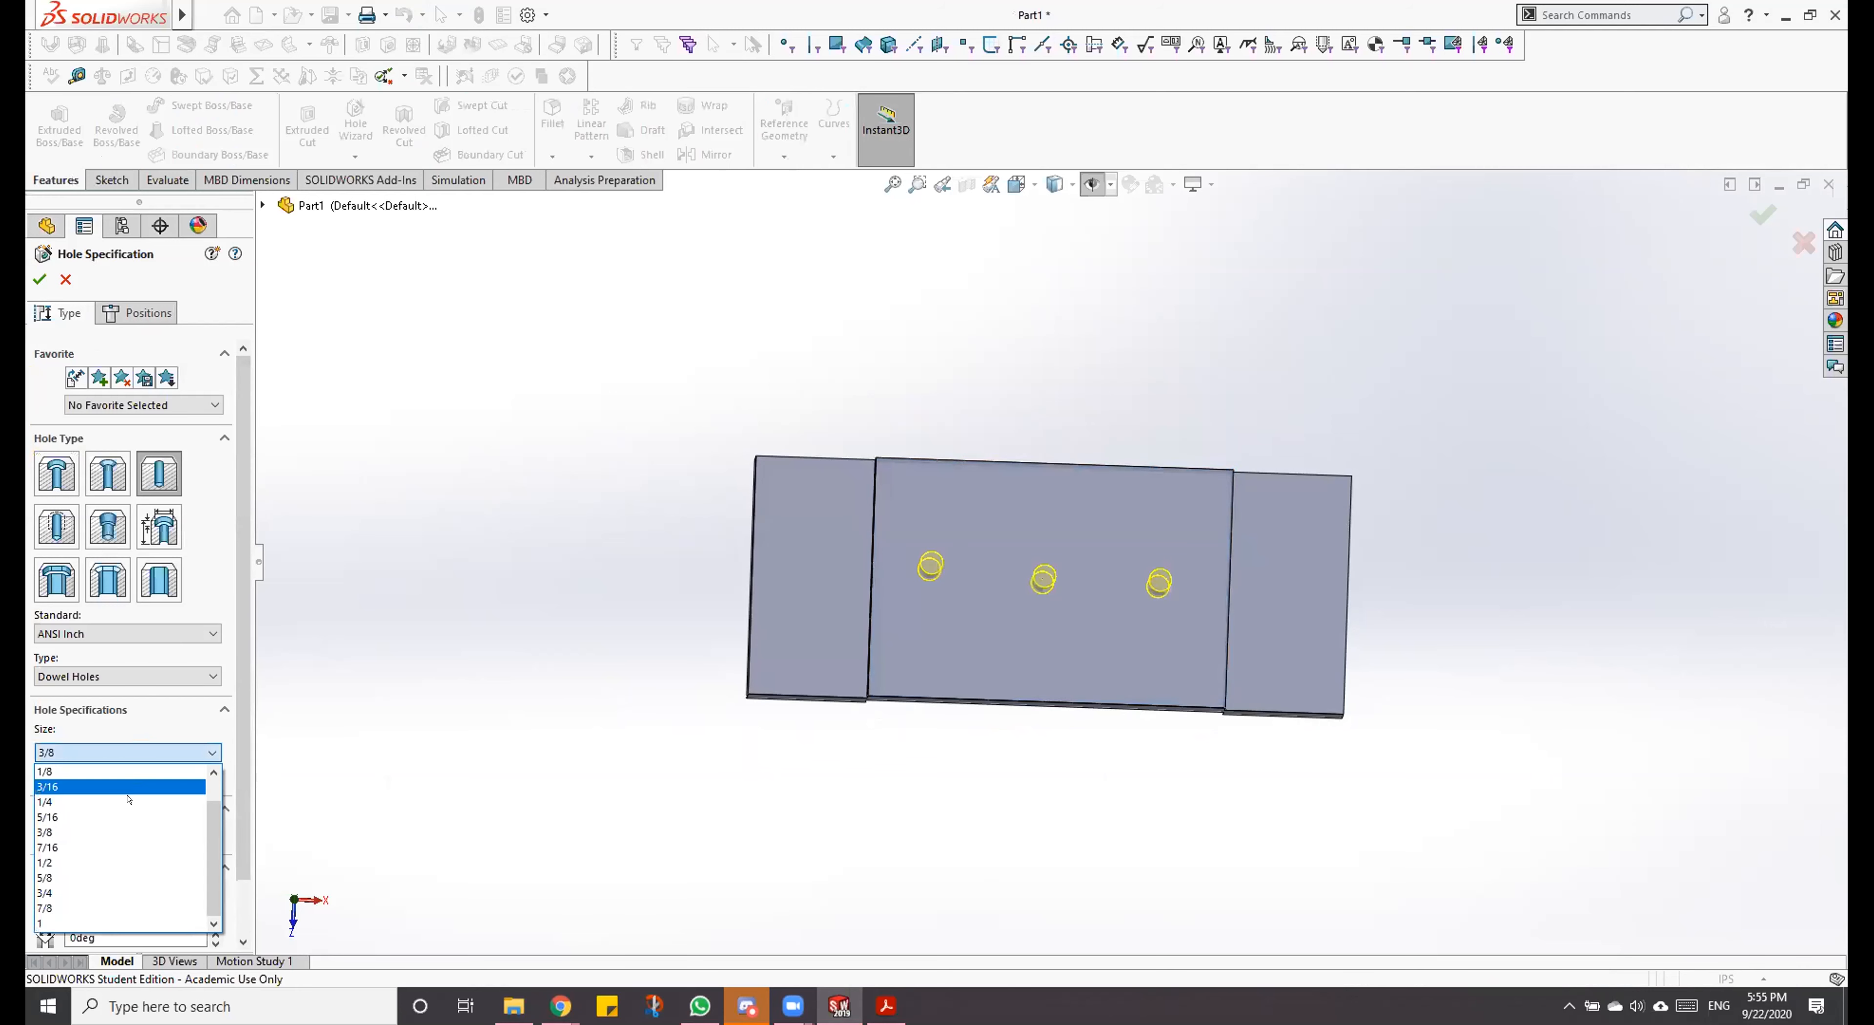
click(123, 877)
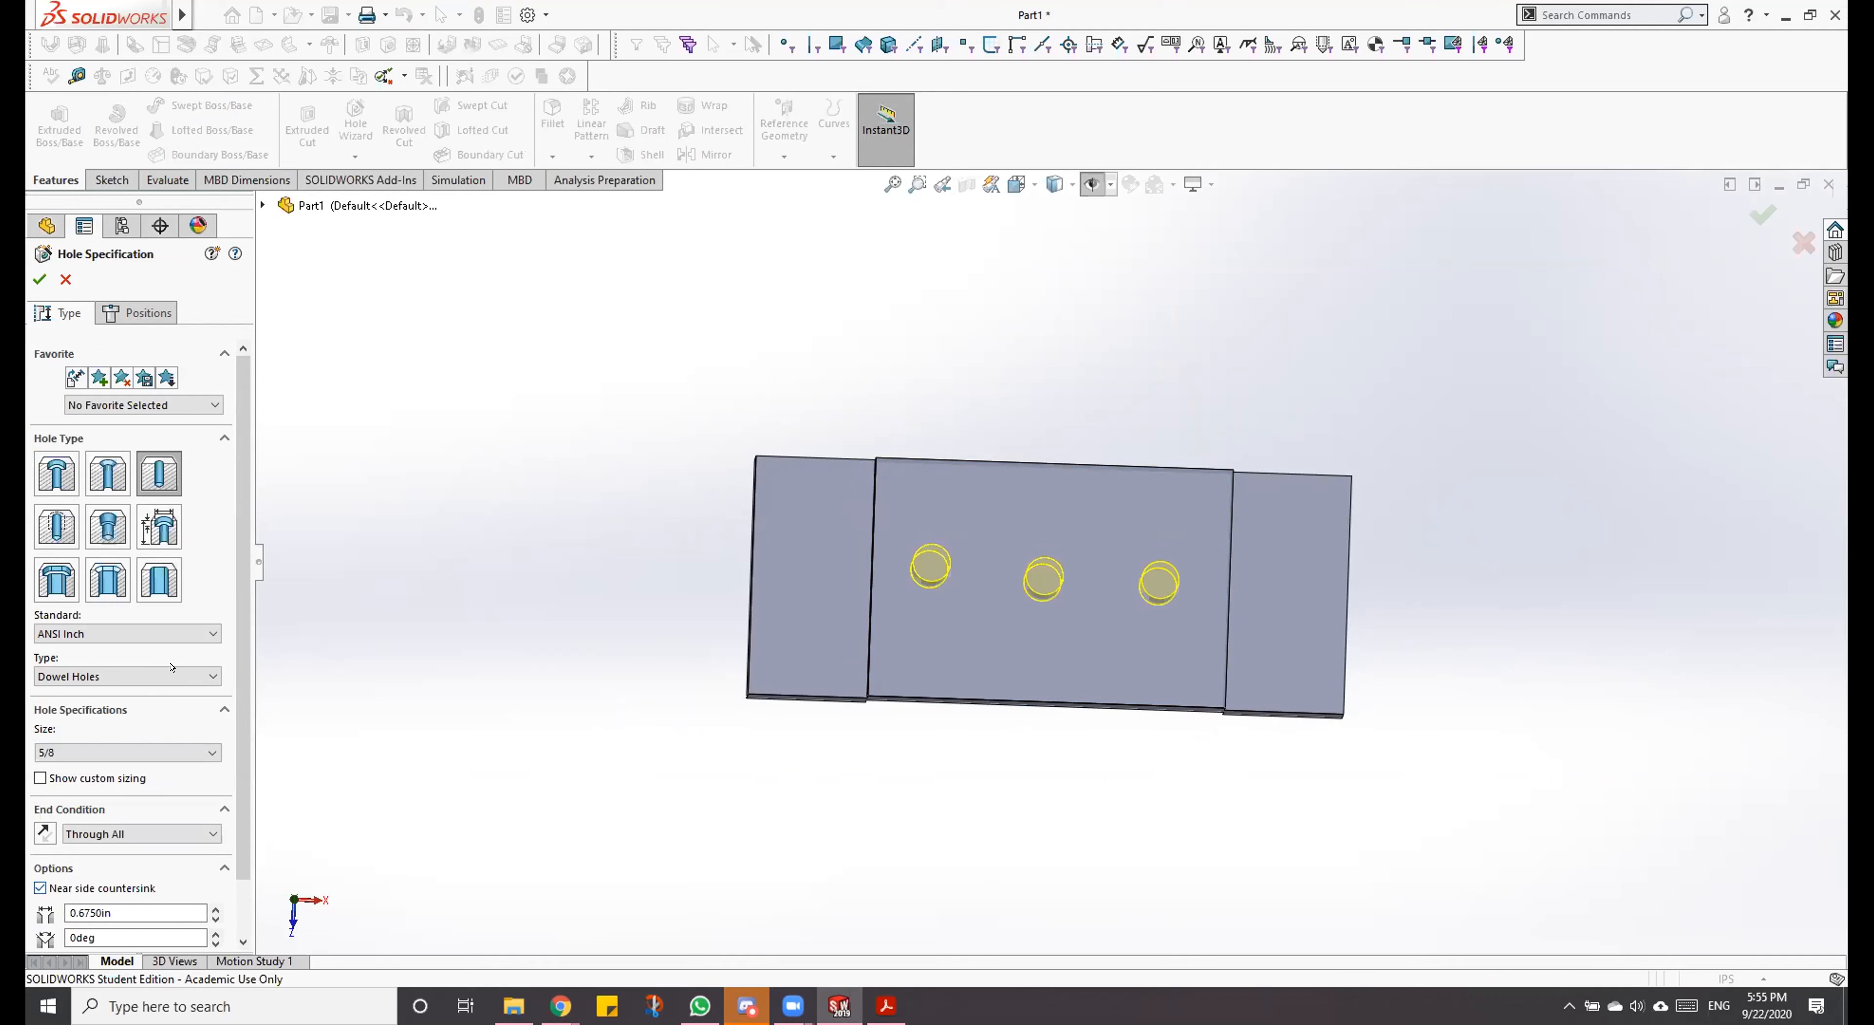
Step: Return to the hole positions in a straight top view, and check the hole locations in the Dowel Block PDF drawing
click(135, 312)
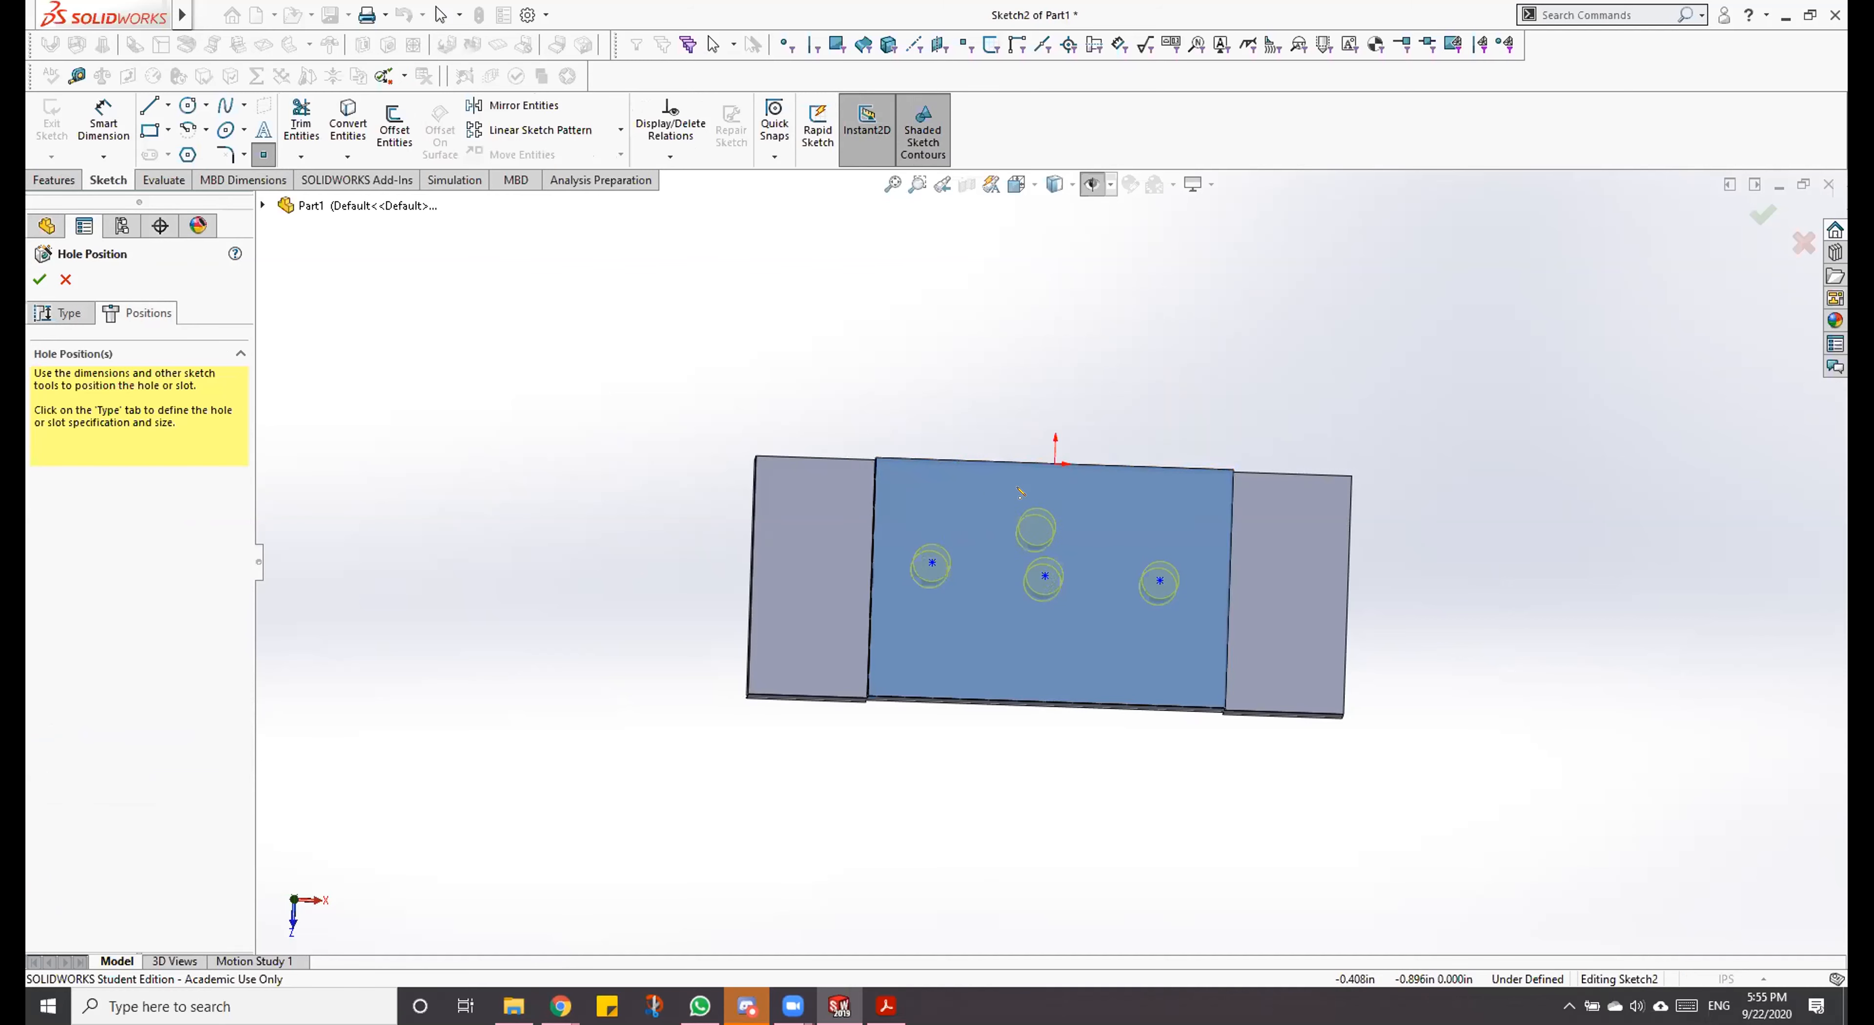
key(Escape)
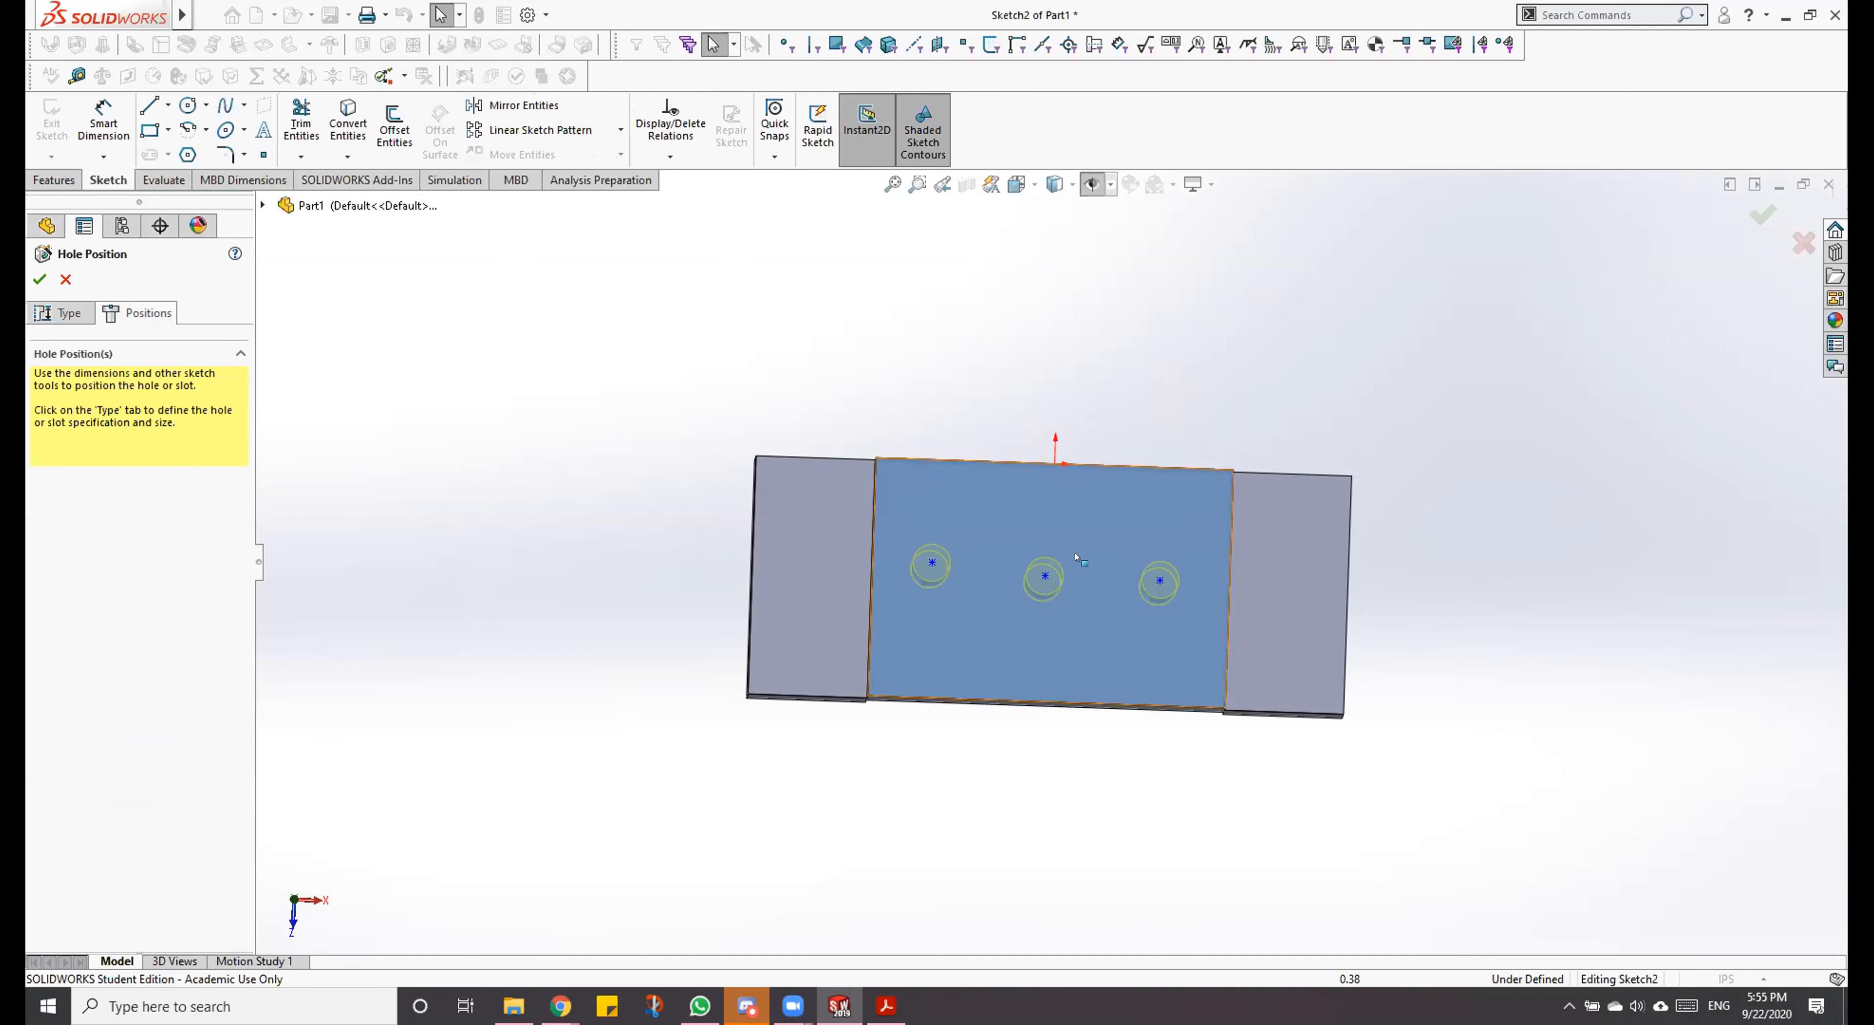
scroll(1109, 613, down, 3)
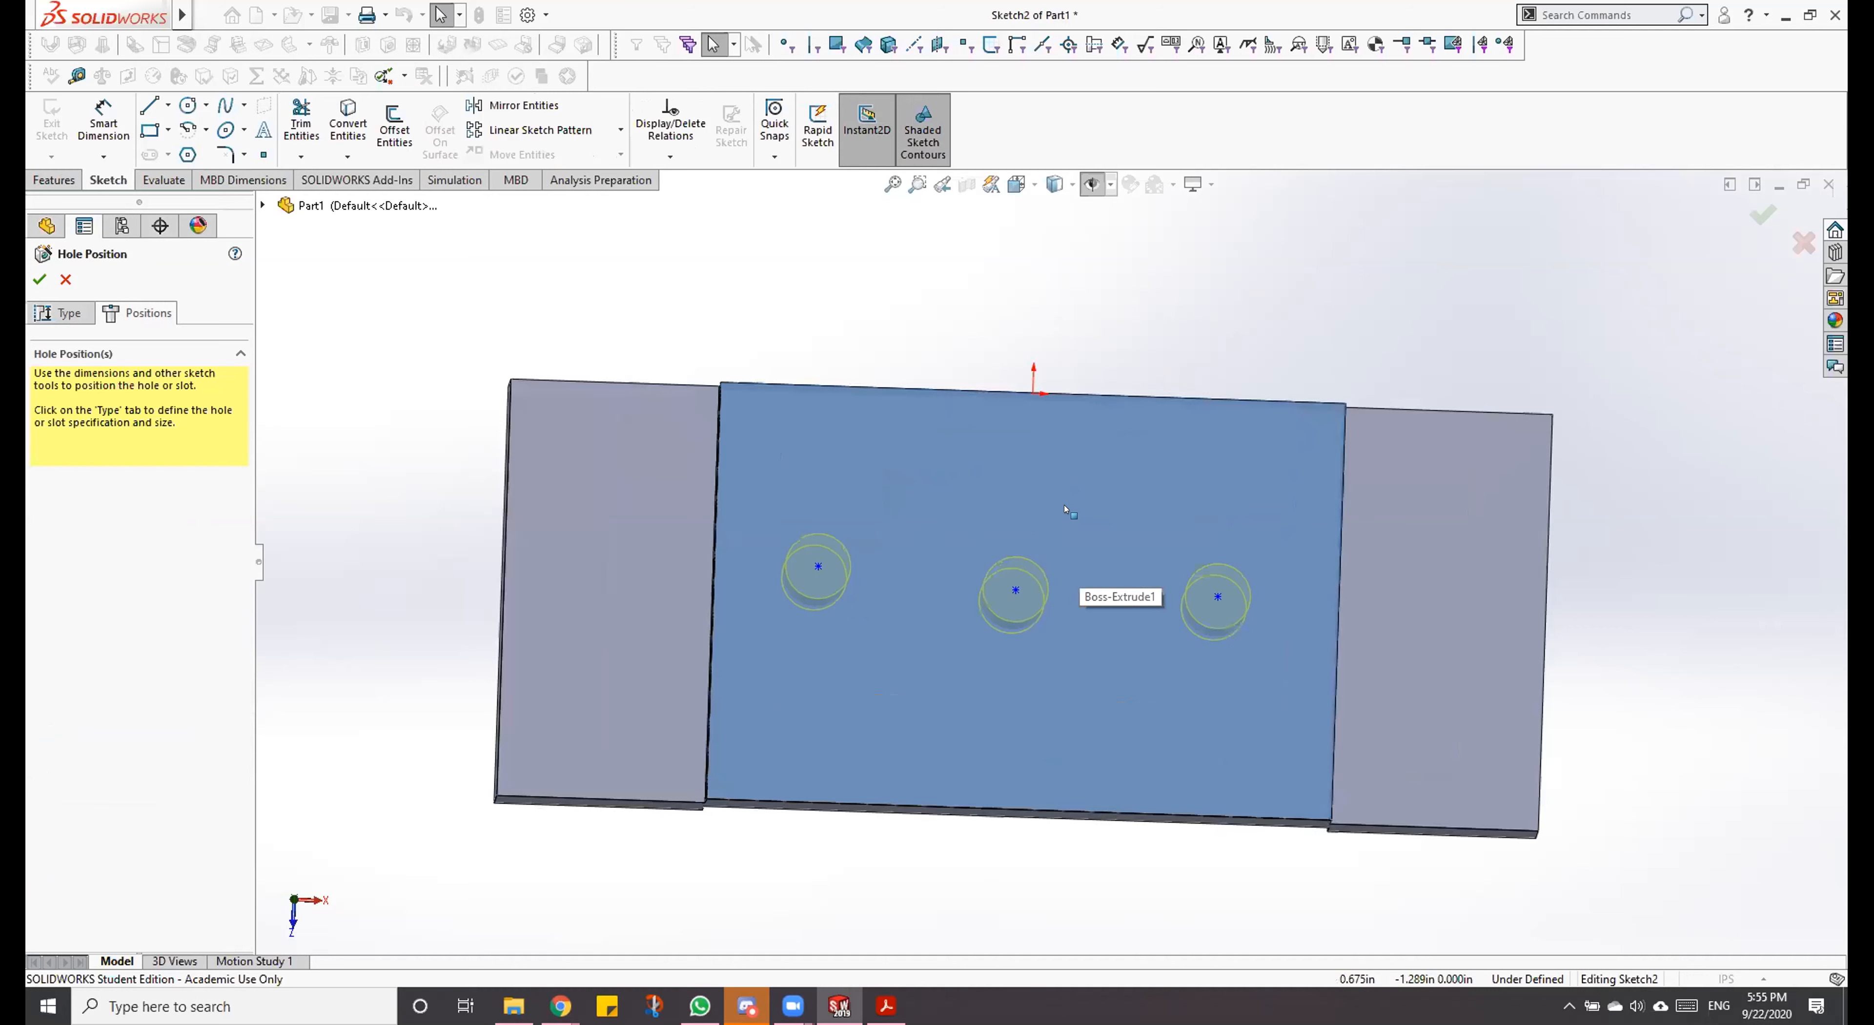
right_click(1118, 416)
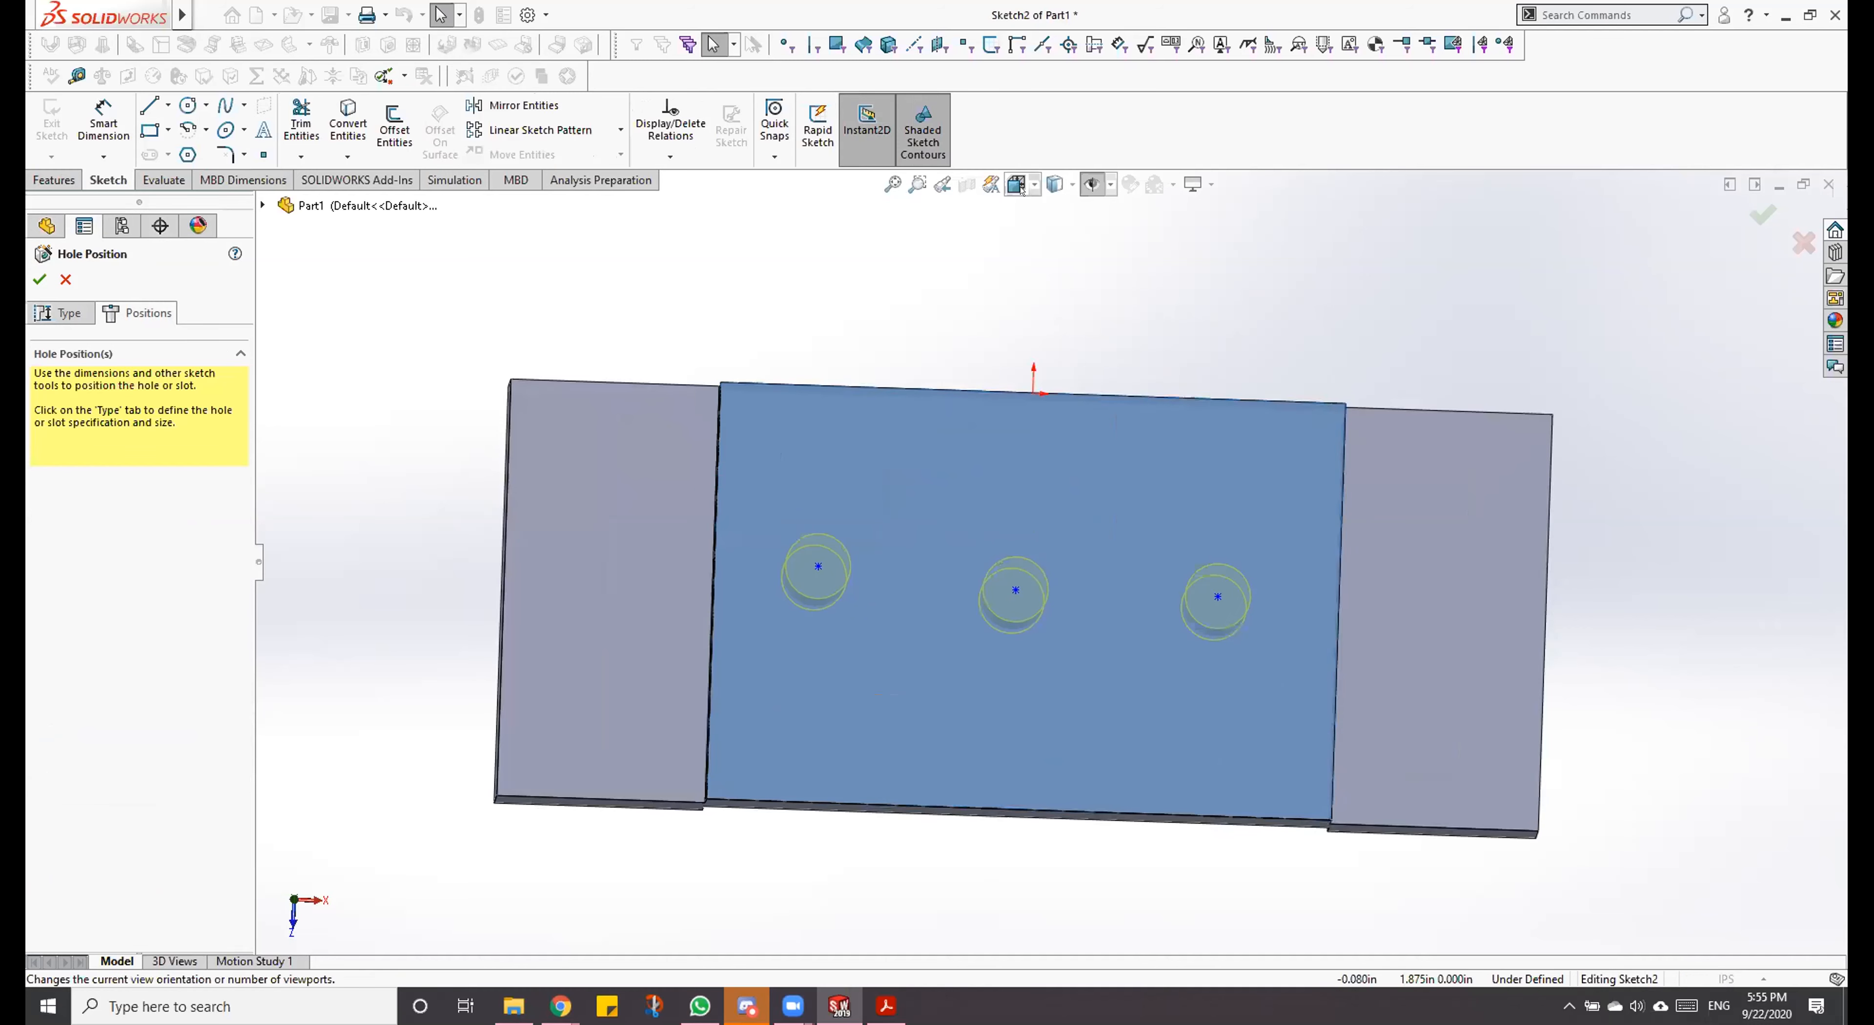
click(1020, 189)
click(1124, 293)
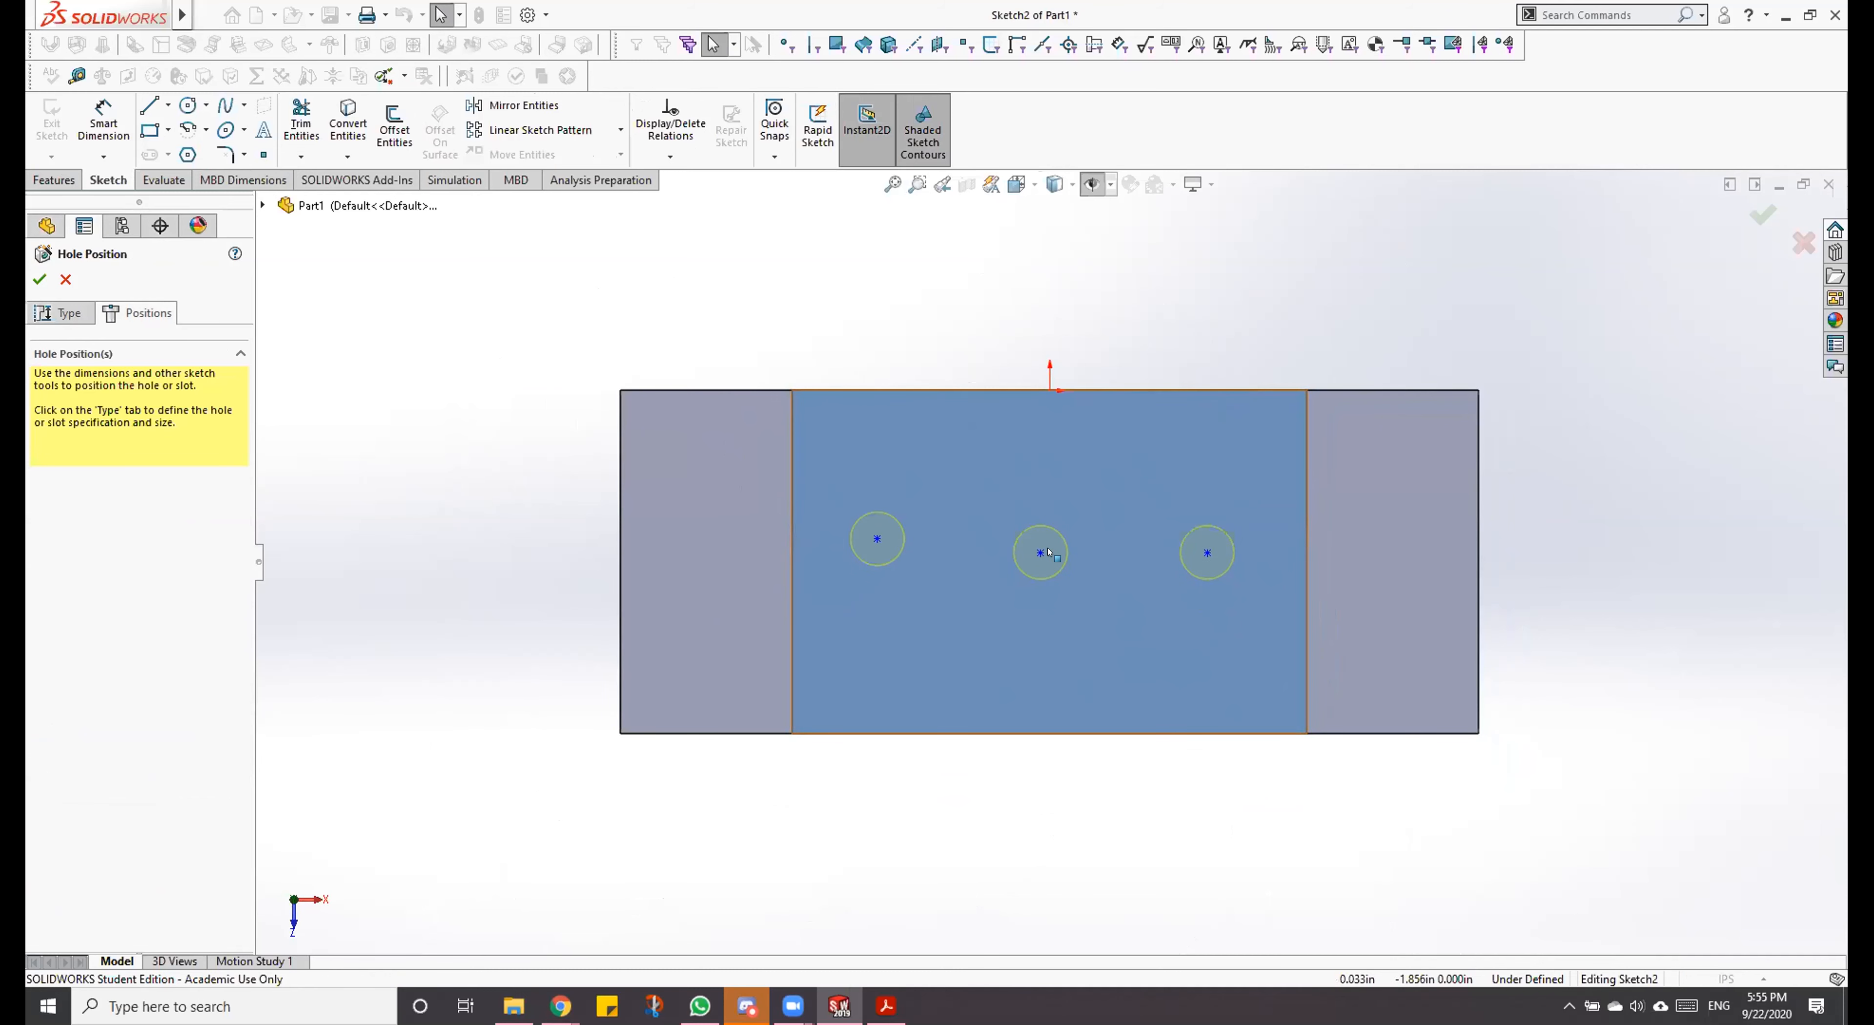
click(887, 1006)
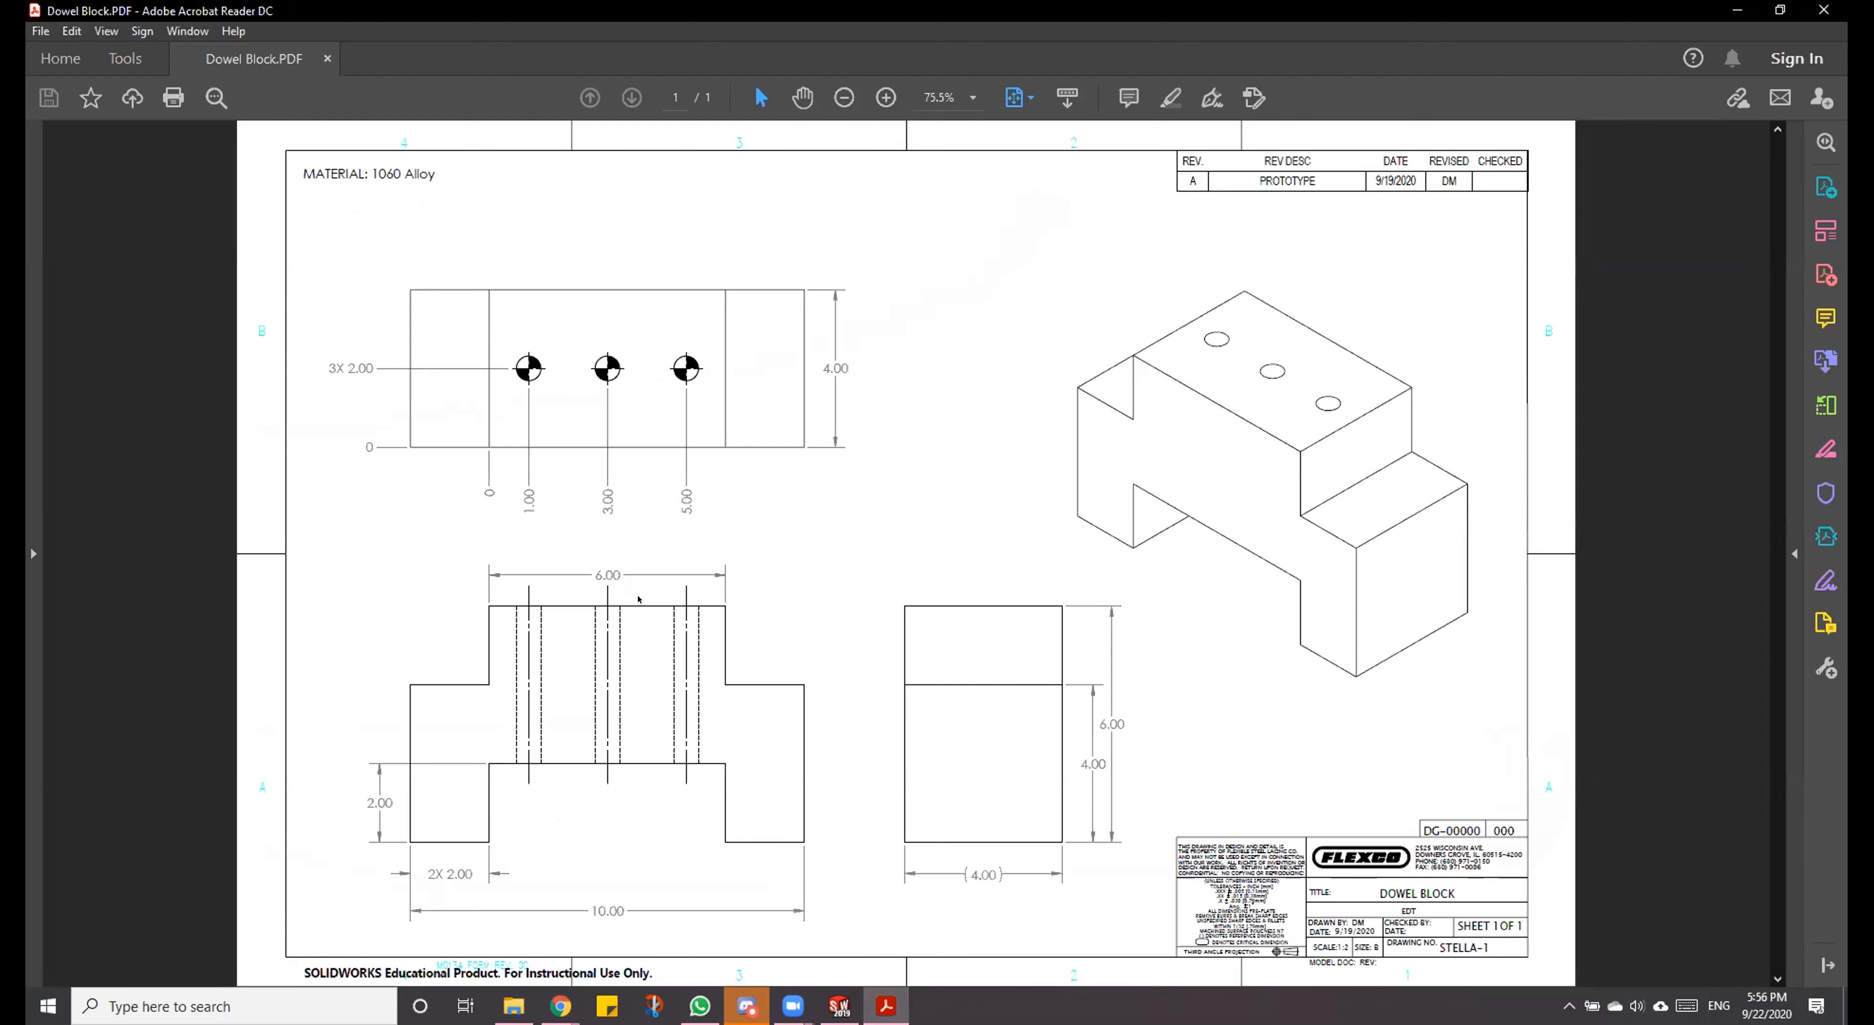
click(839, 1007)
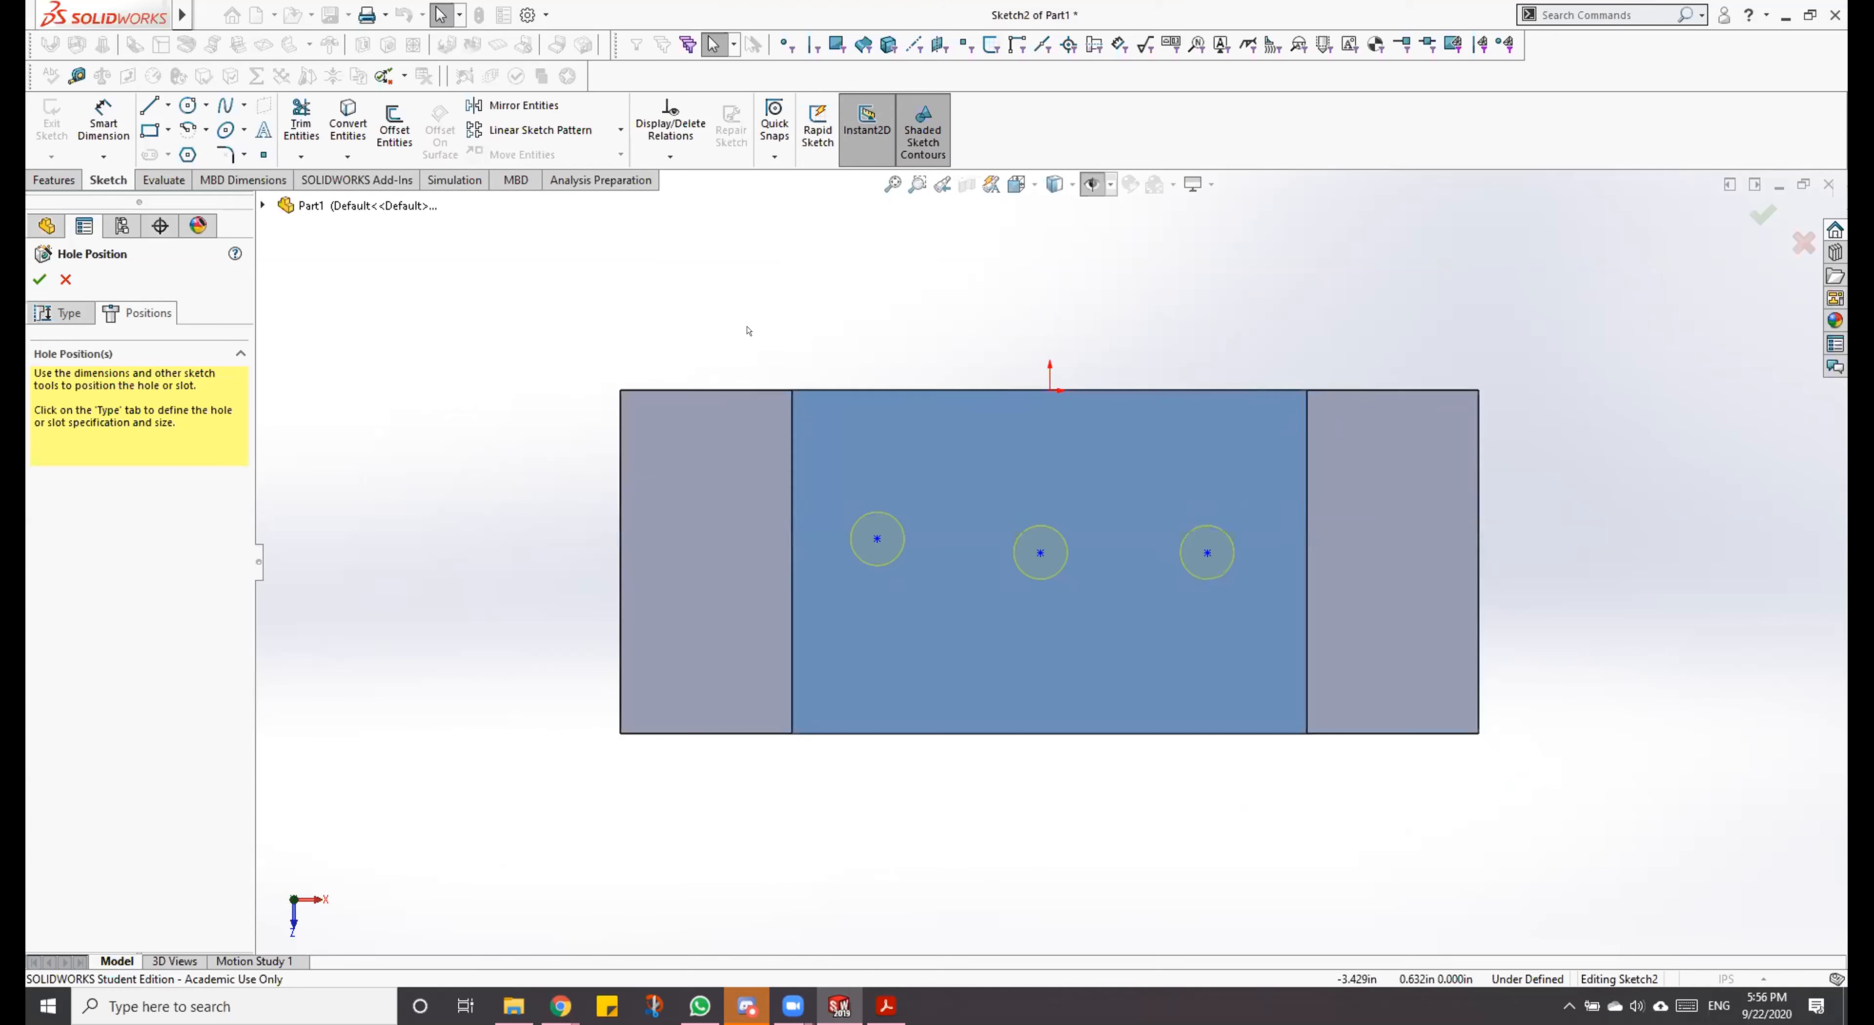
Step: Align the three hole centres with a Horizontal relation and shift the row toward the block's back edge
click(878, 539)
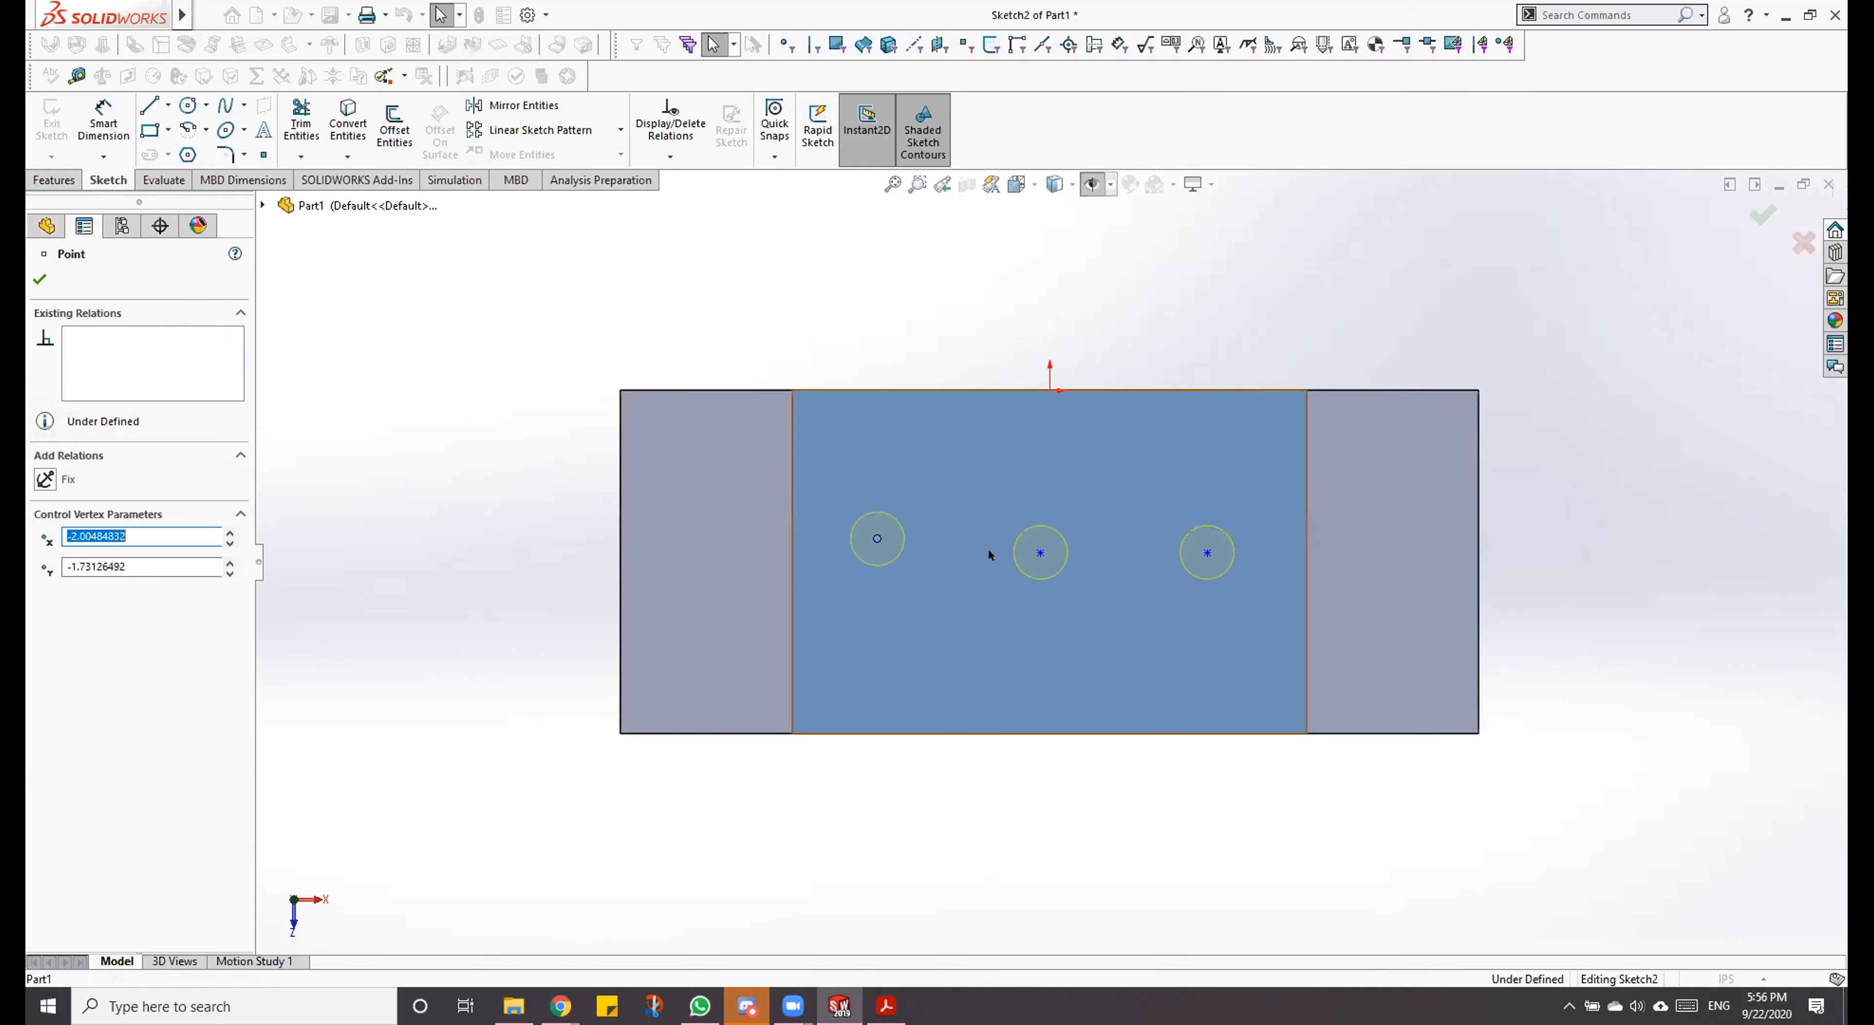
click(1040, 552)
ctrl+click(1207, 552)
ctrl+click(1206, 553)
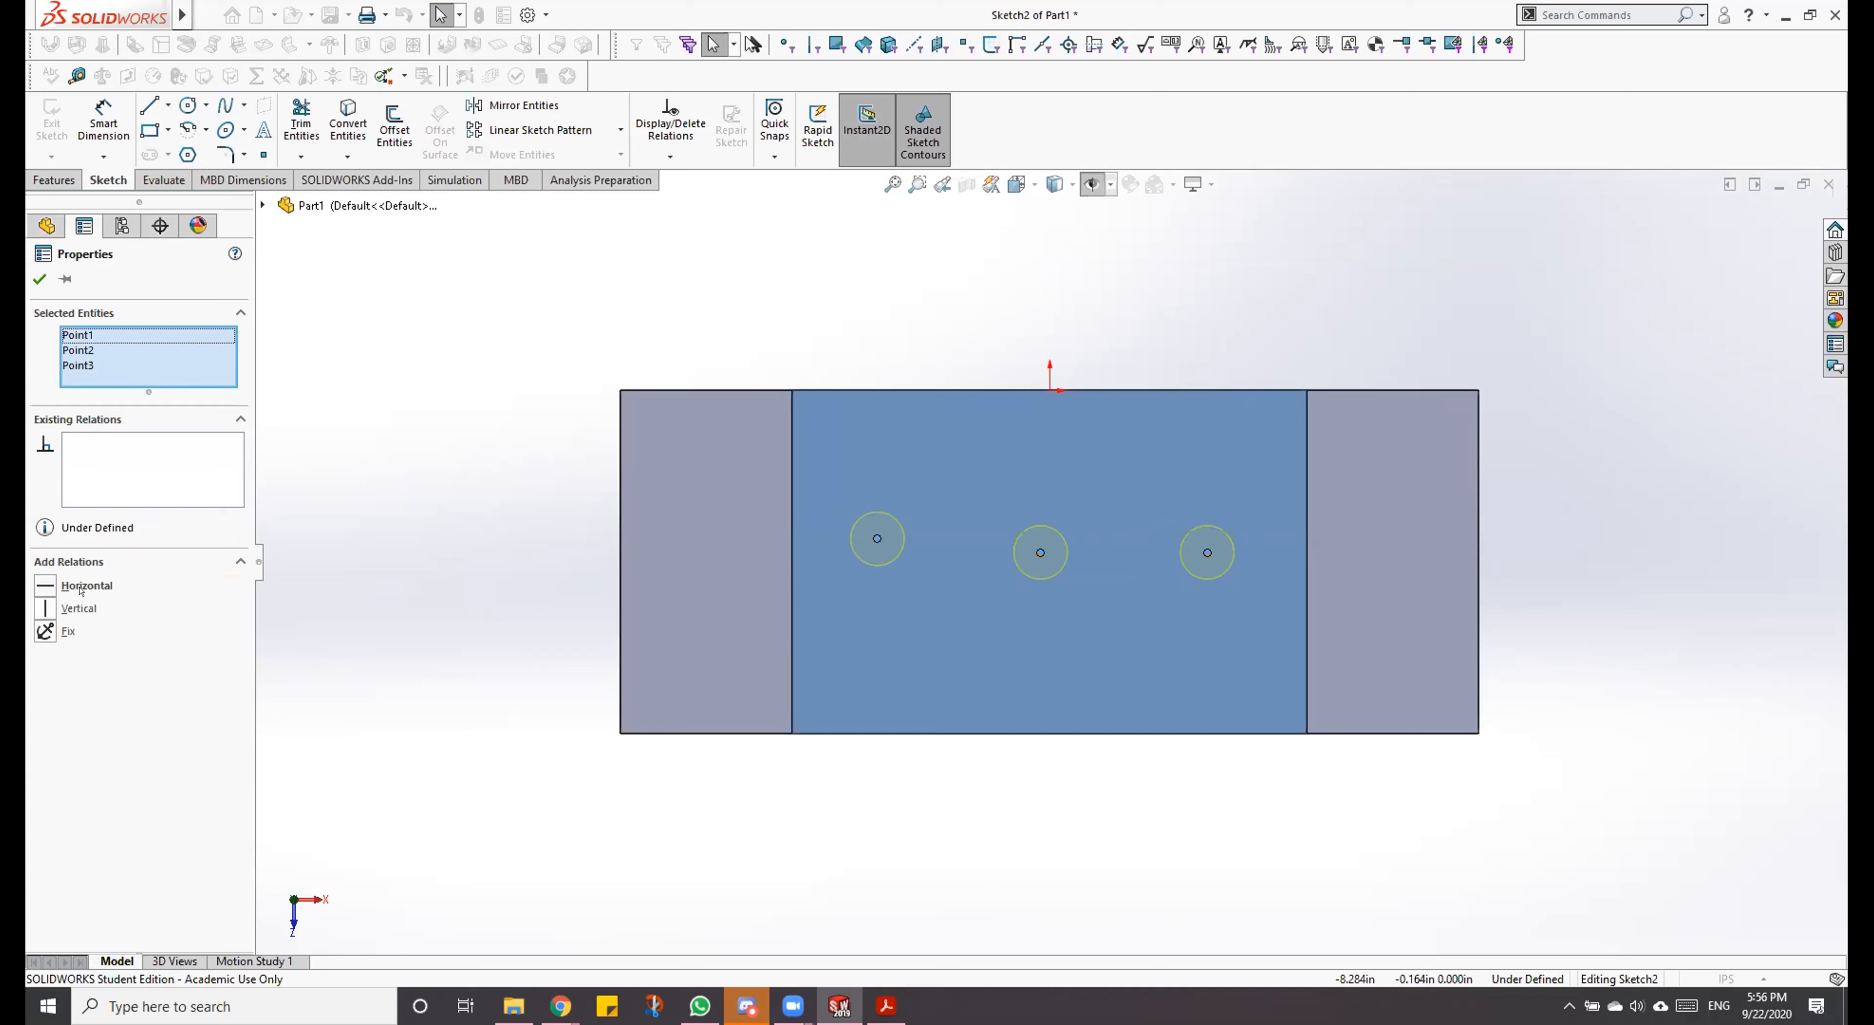
click(38, 577)
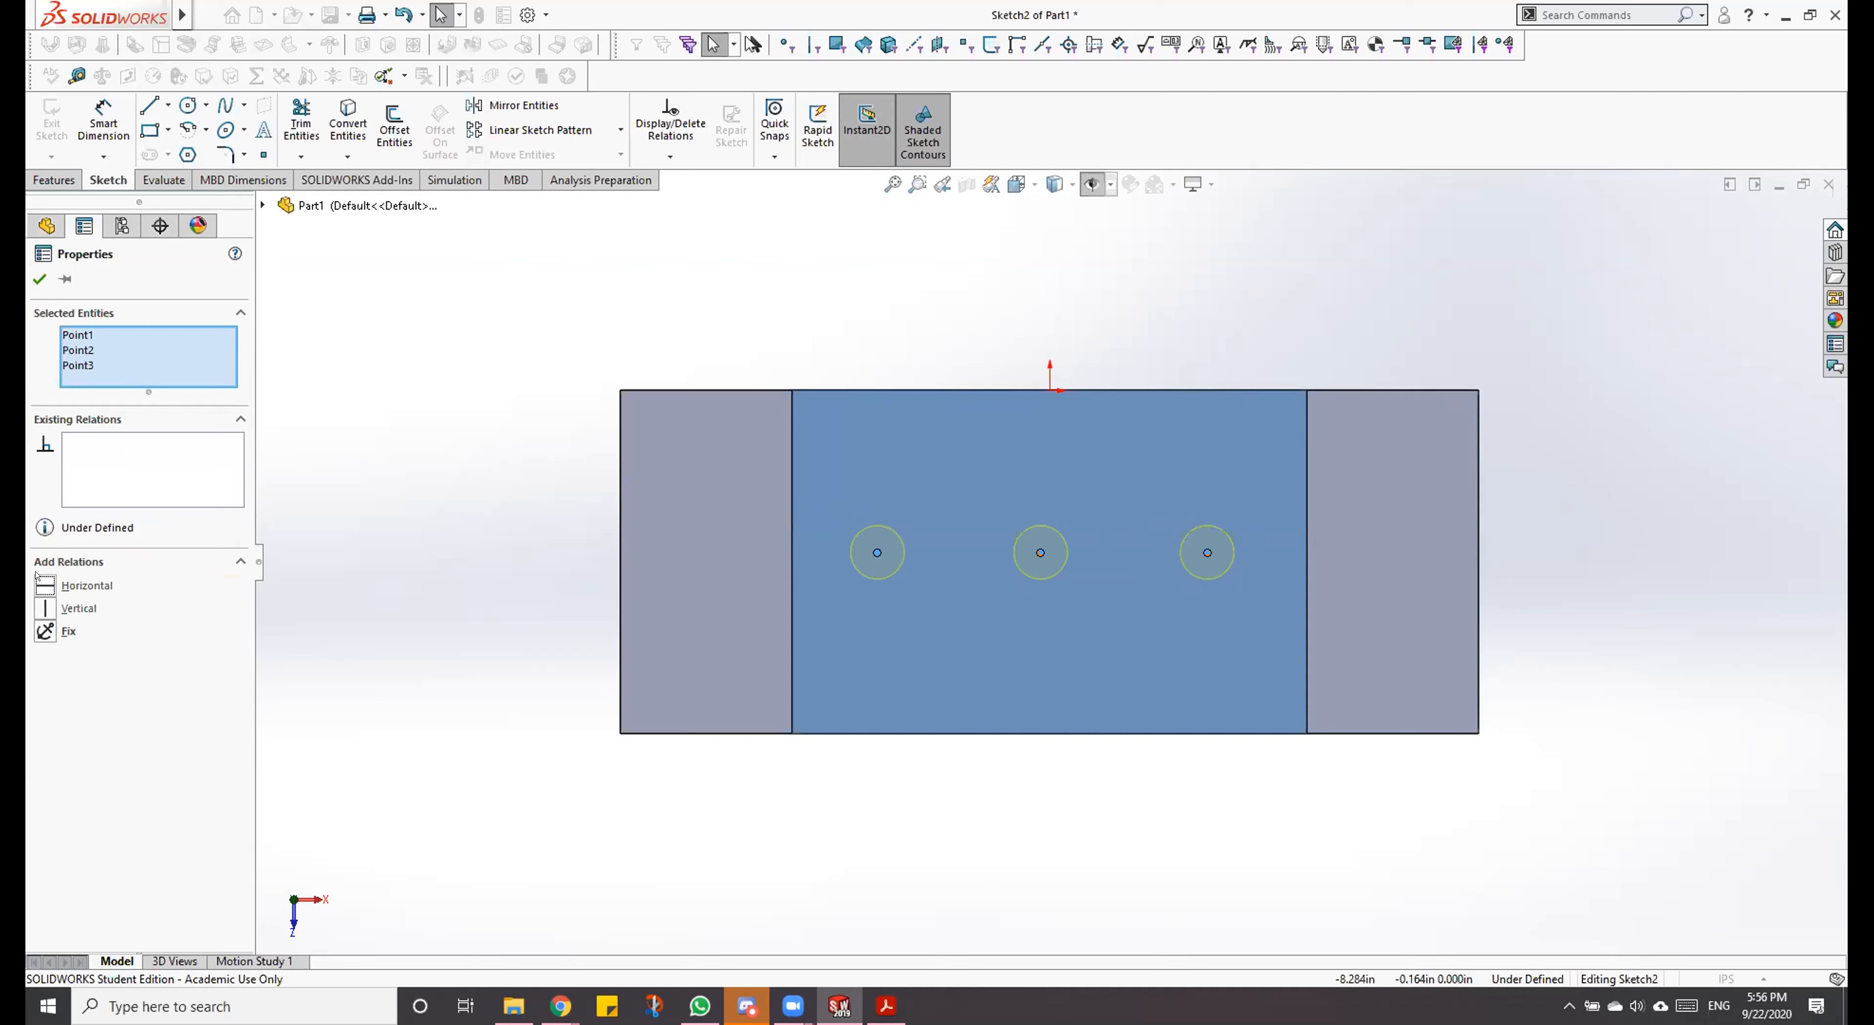
click(1299, 840)
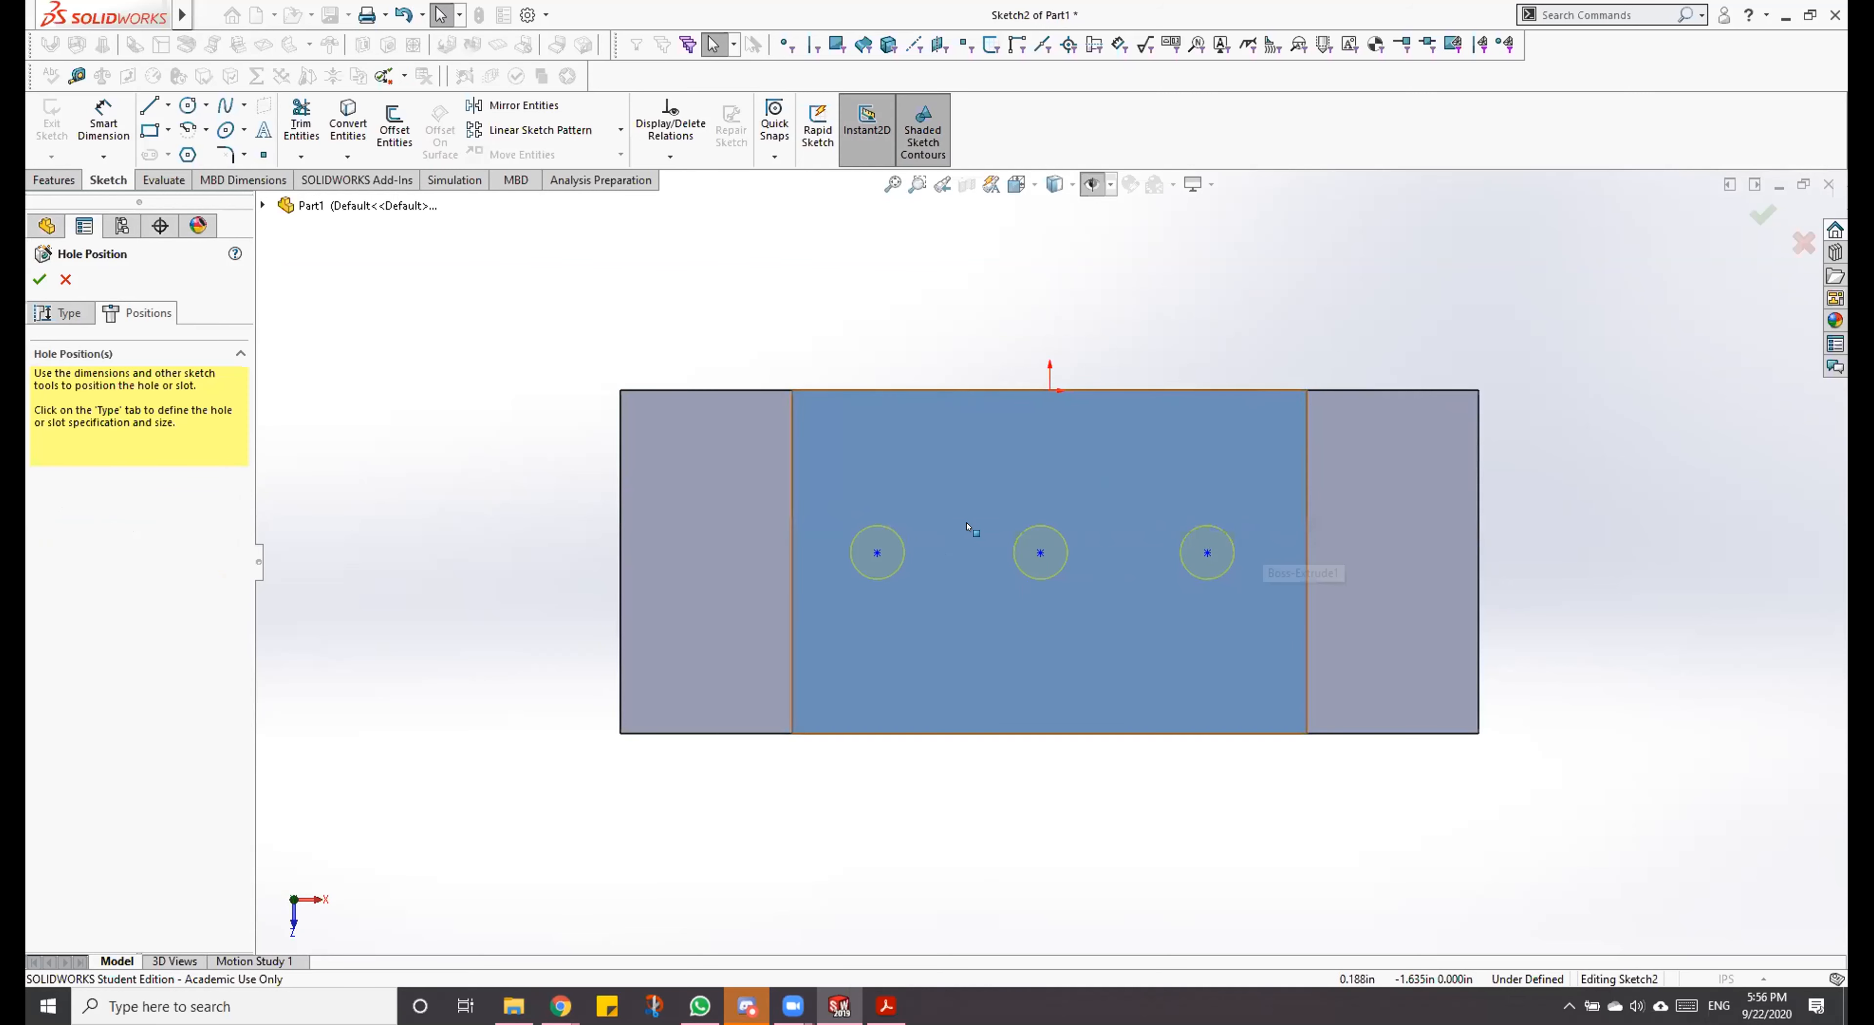
drag(878, 554, 890, 465)
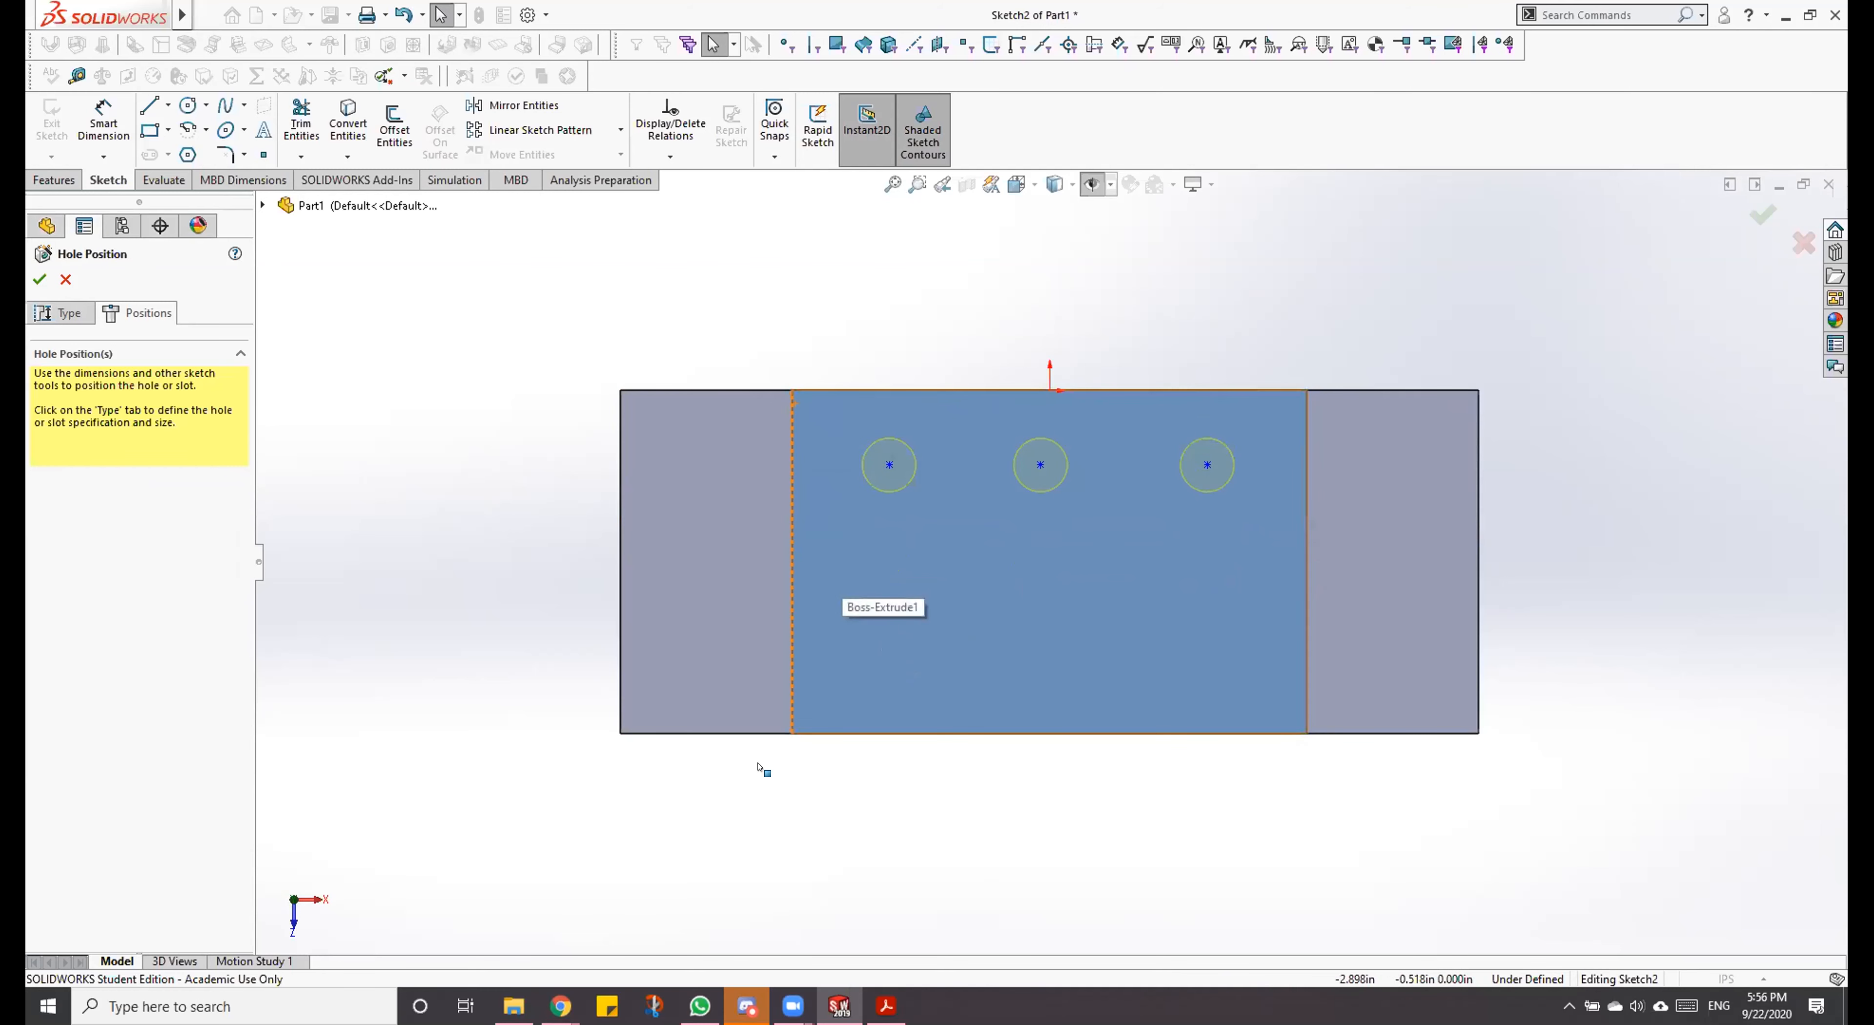
click(792, 568)
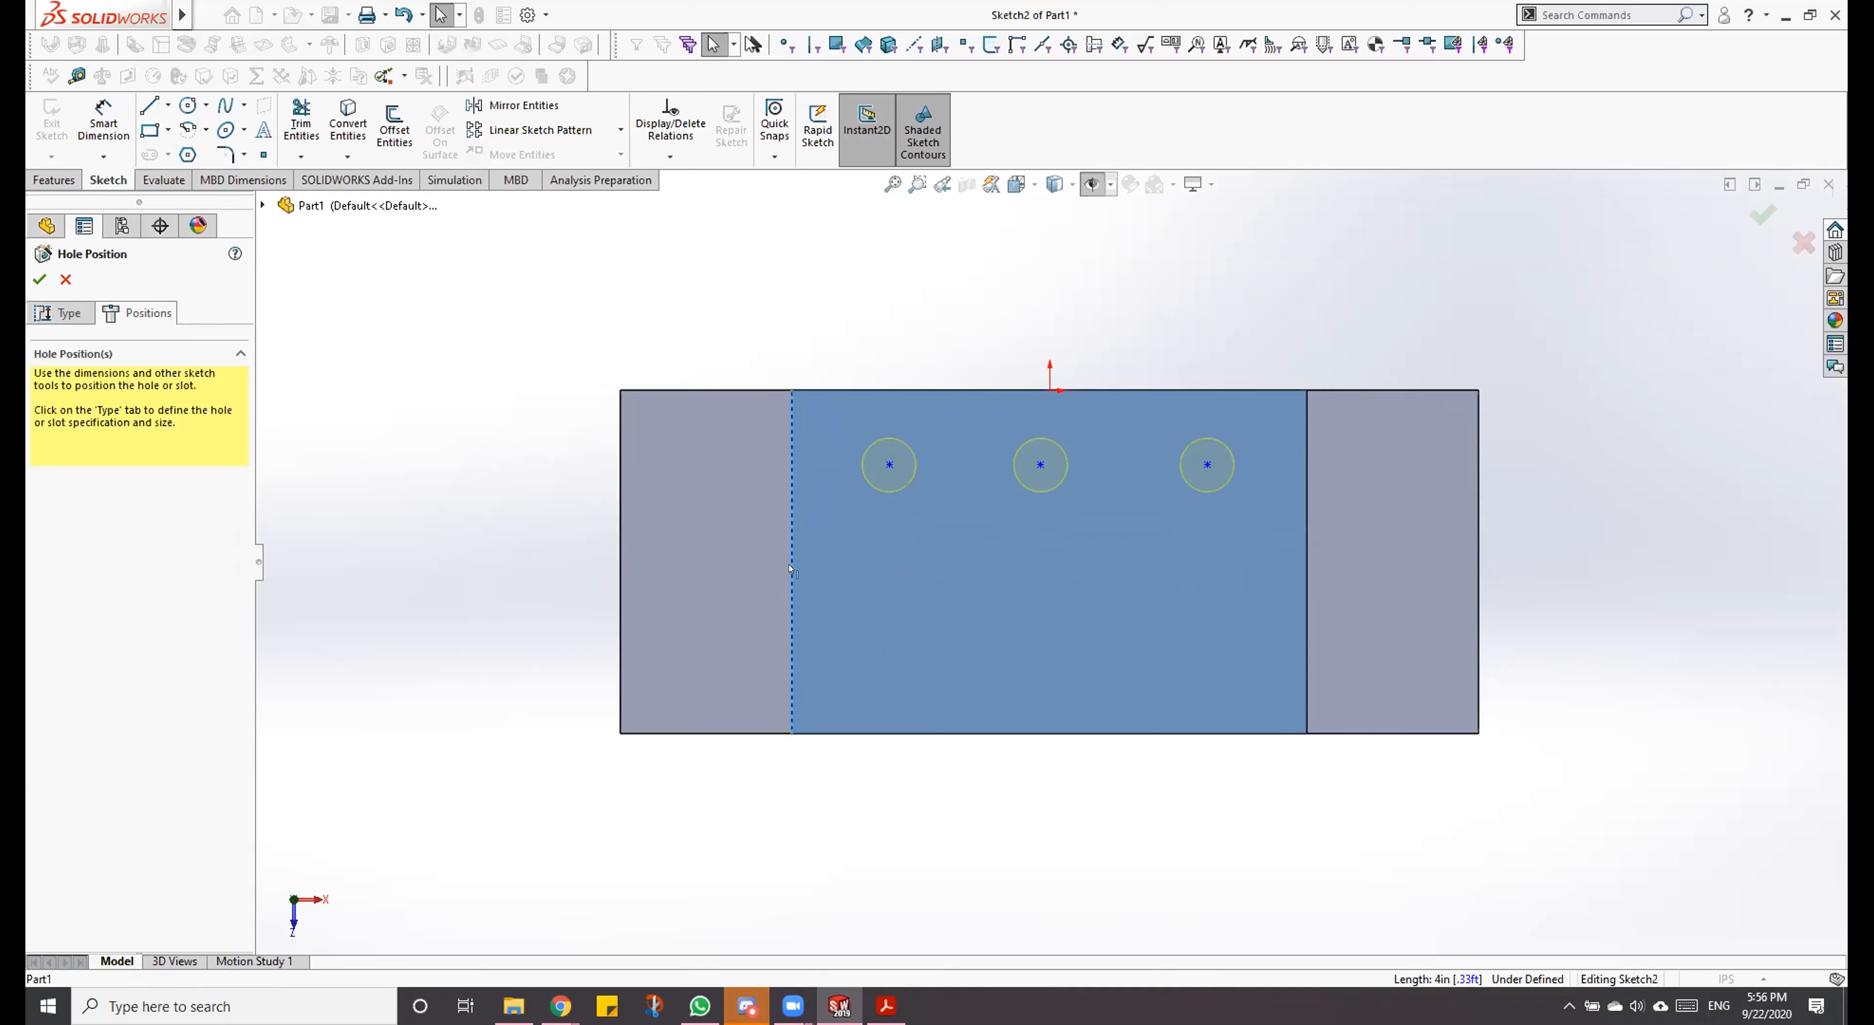
middle_drag(863, 825, 838, 477)
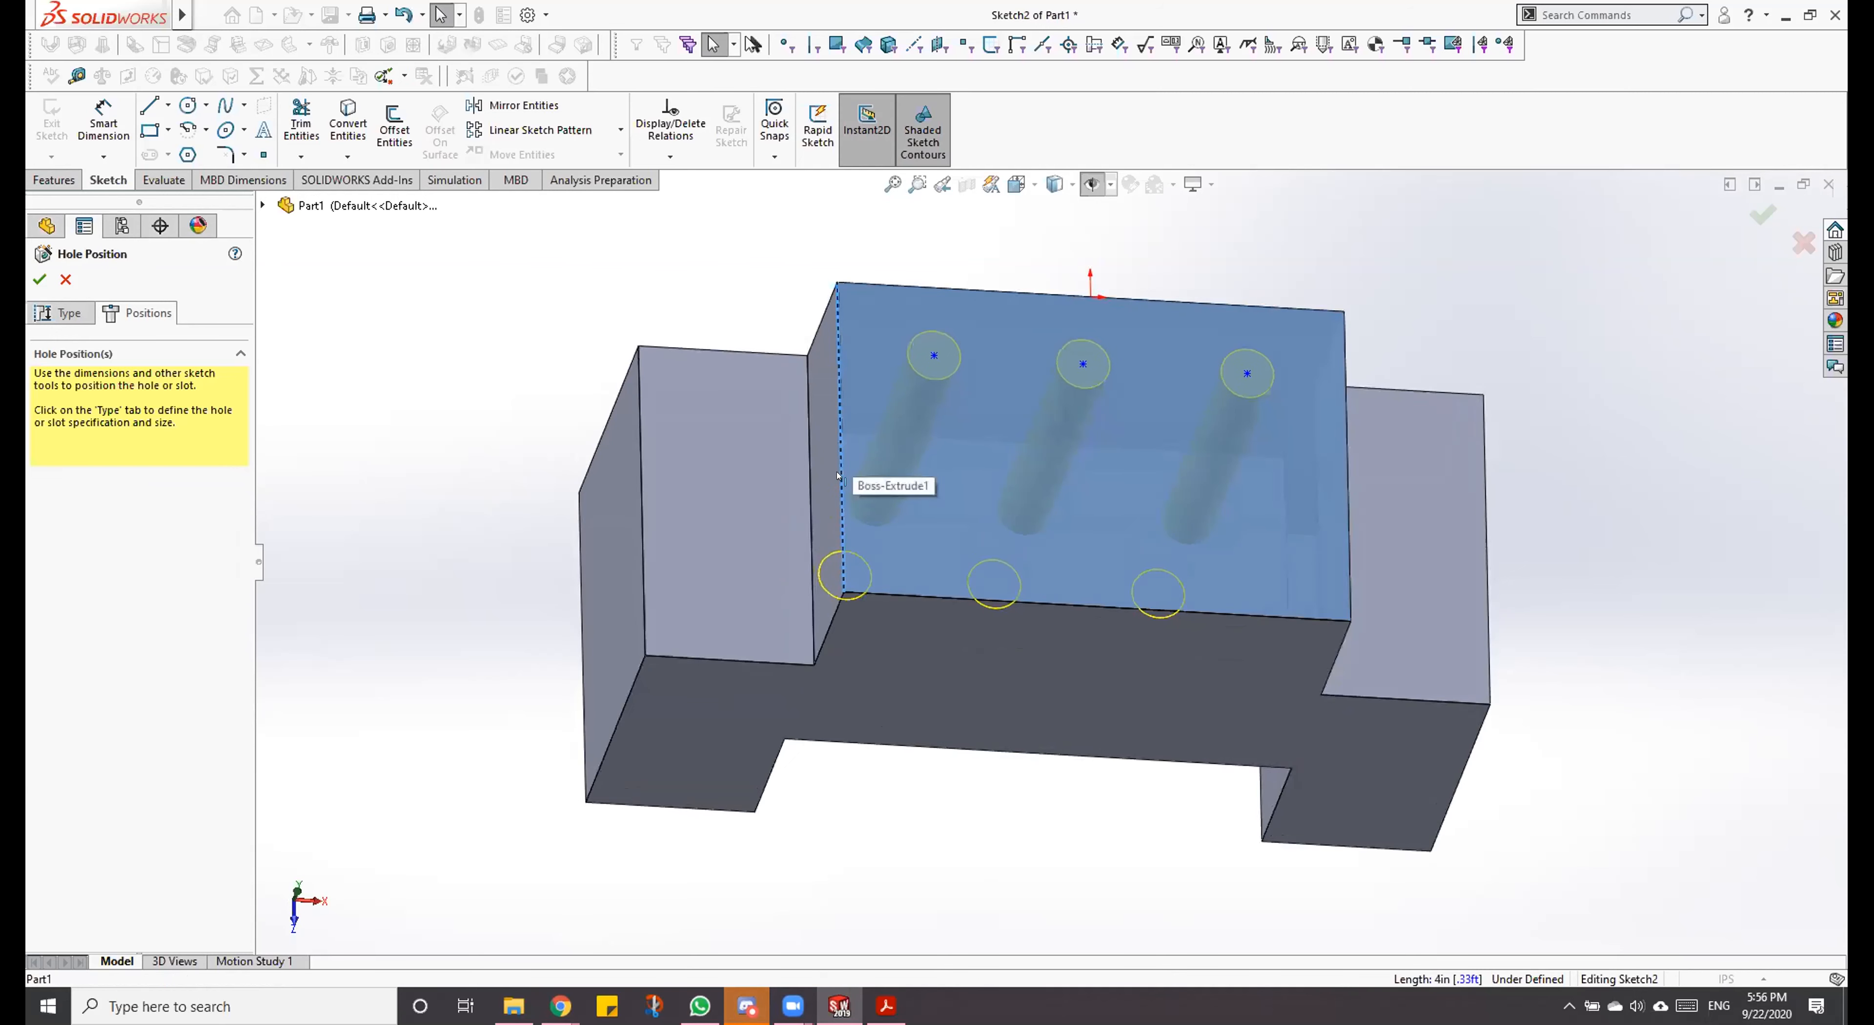
click(856, 1012)
click(857, 1012)
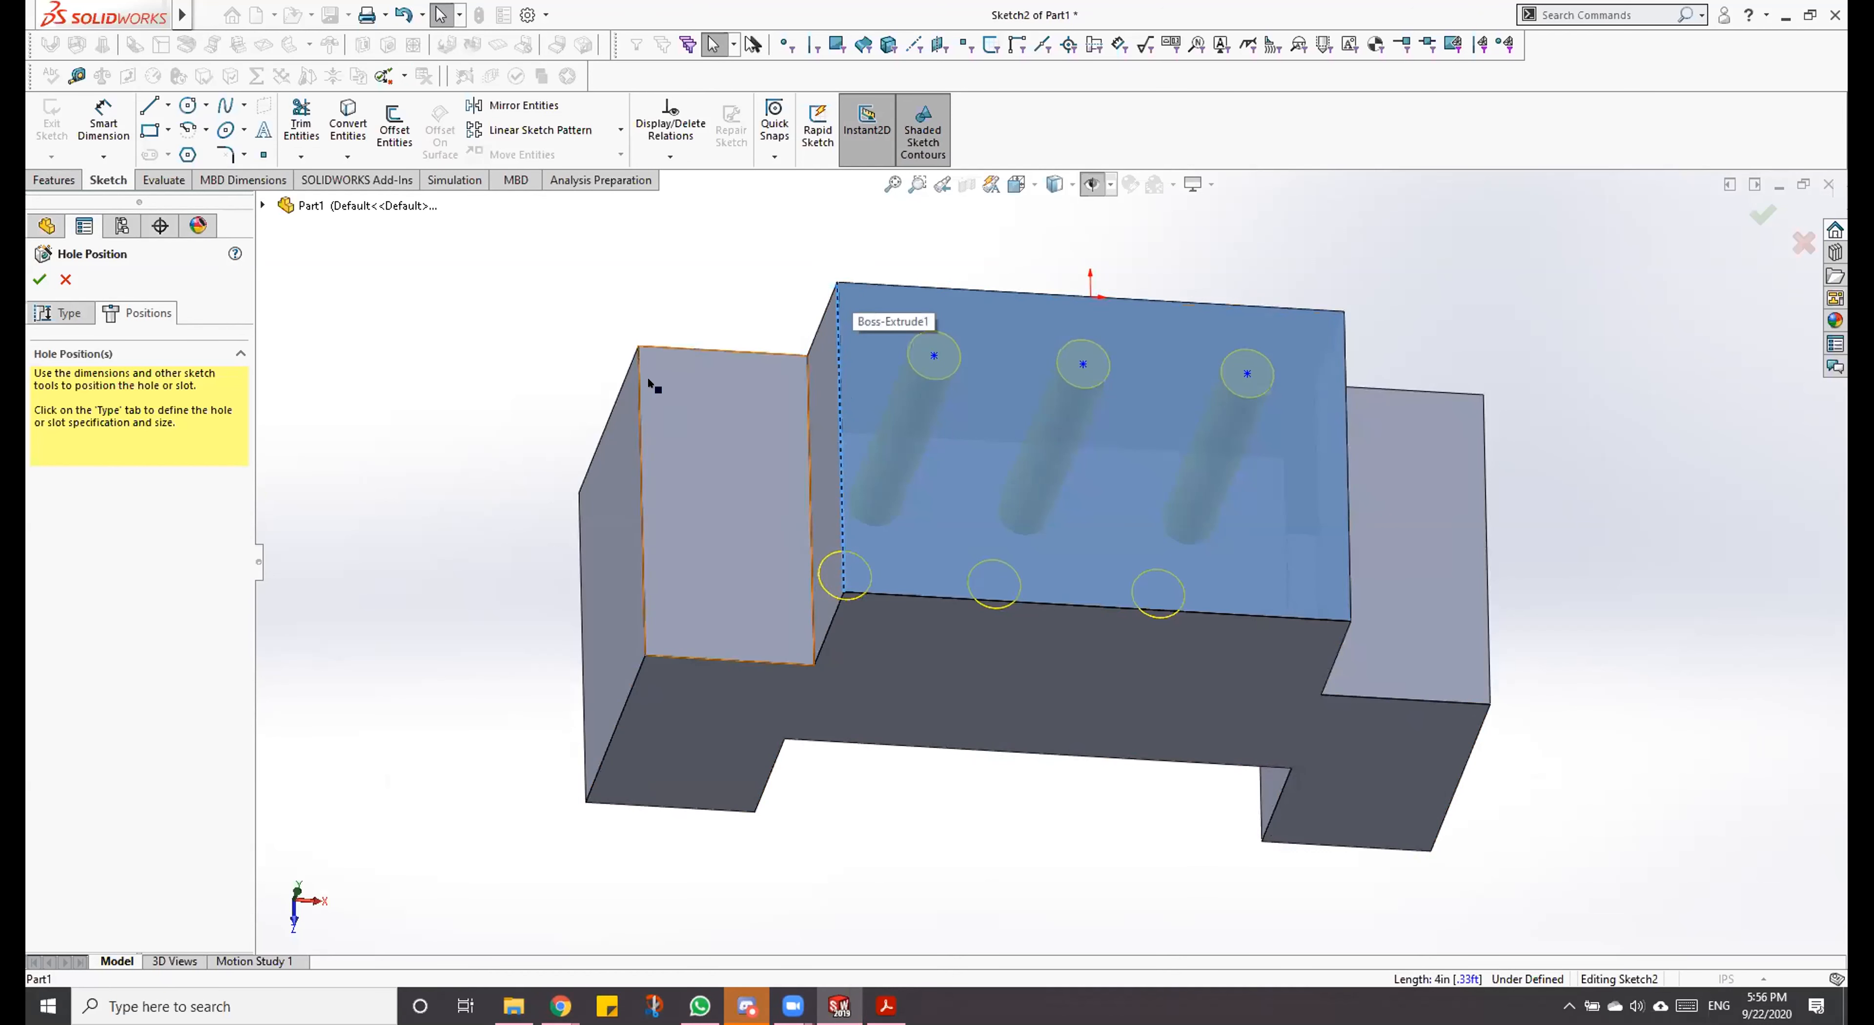
middle_drag(850, 258, 934, 424)
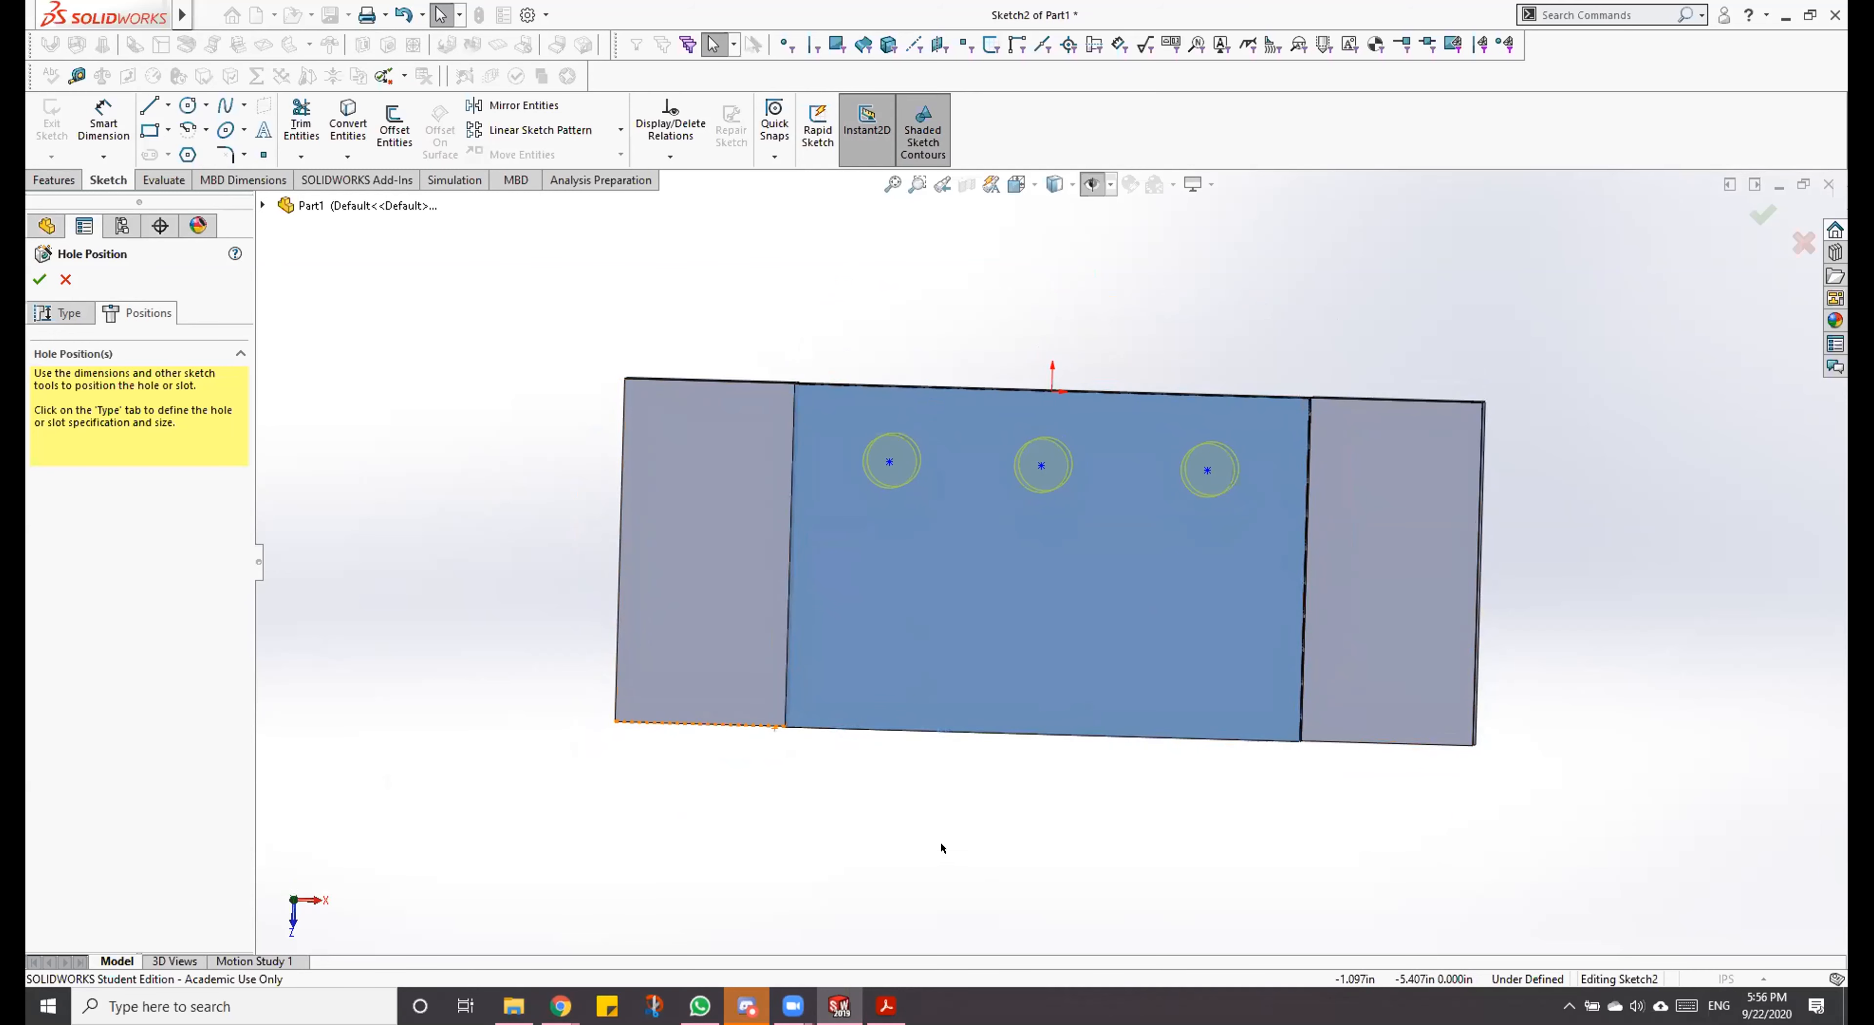
Step: Dimension the first hole's centre 3 in from the raised top face's front edge, and restore the straight top view
click(103, 123)
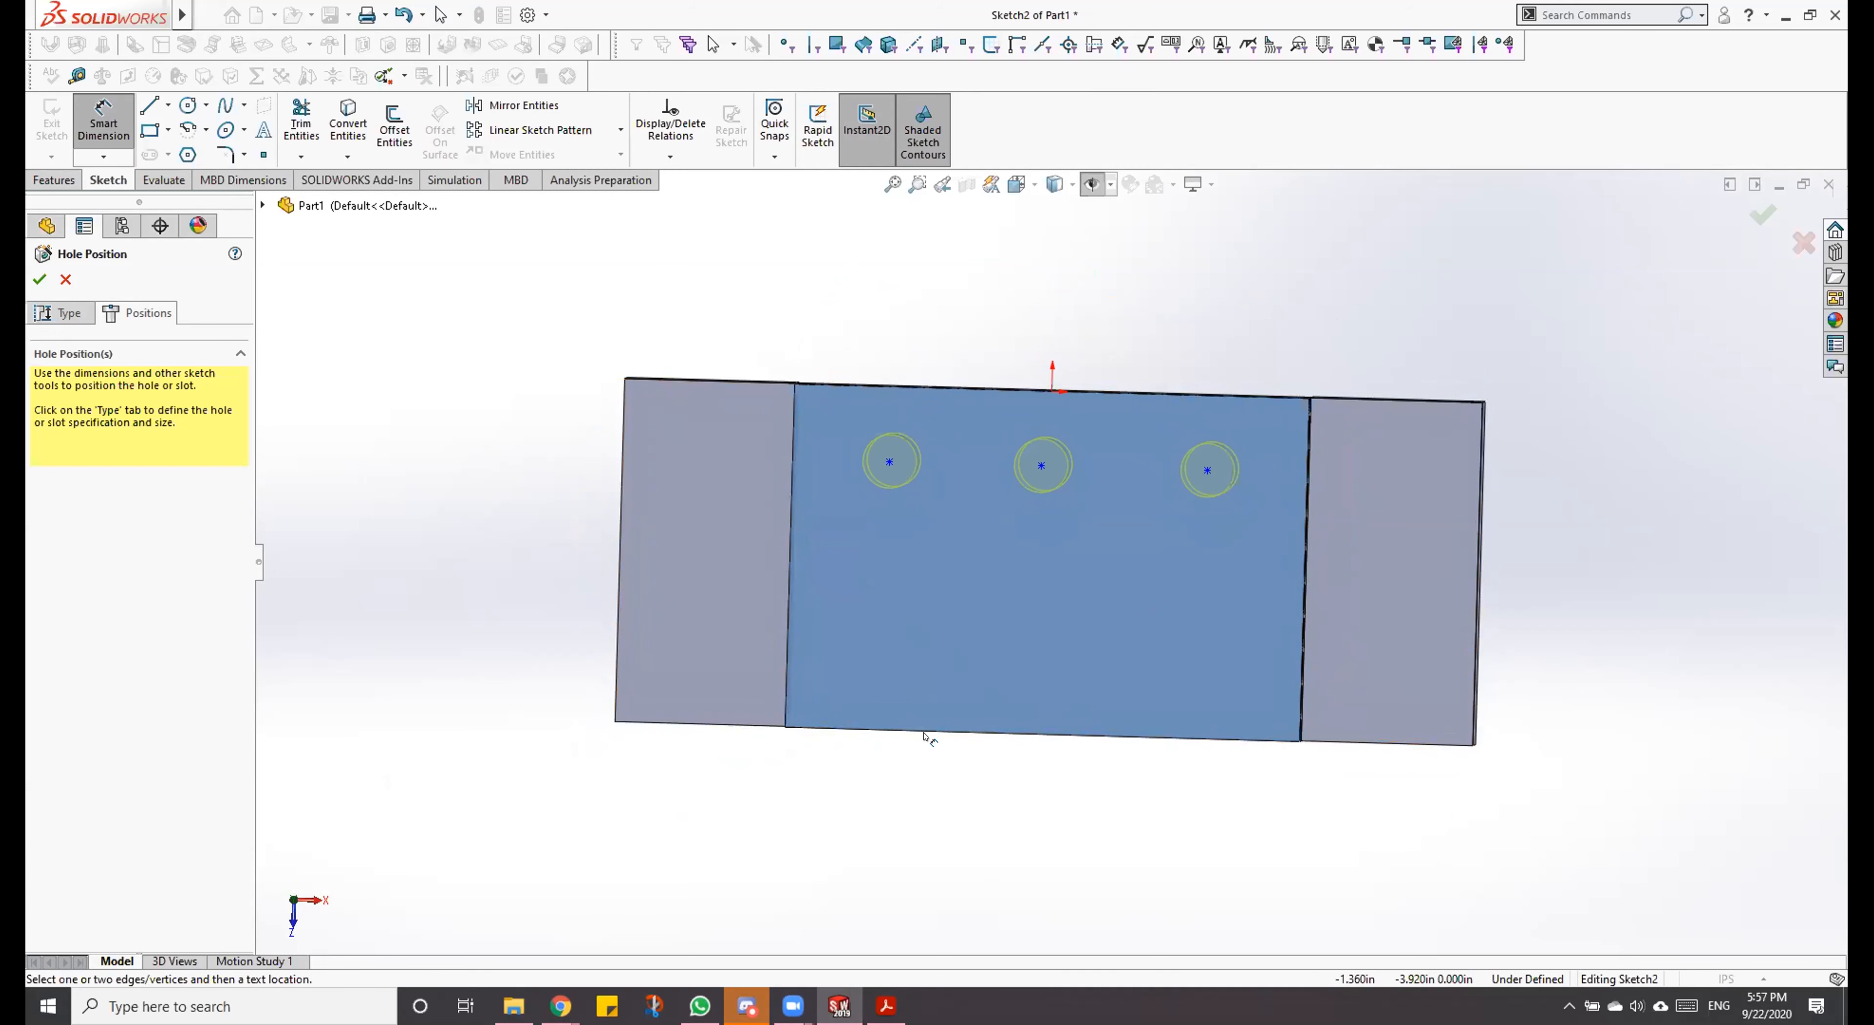
click(998, 733)
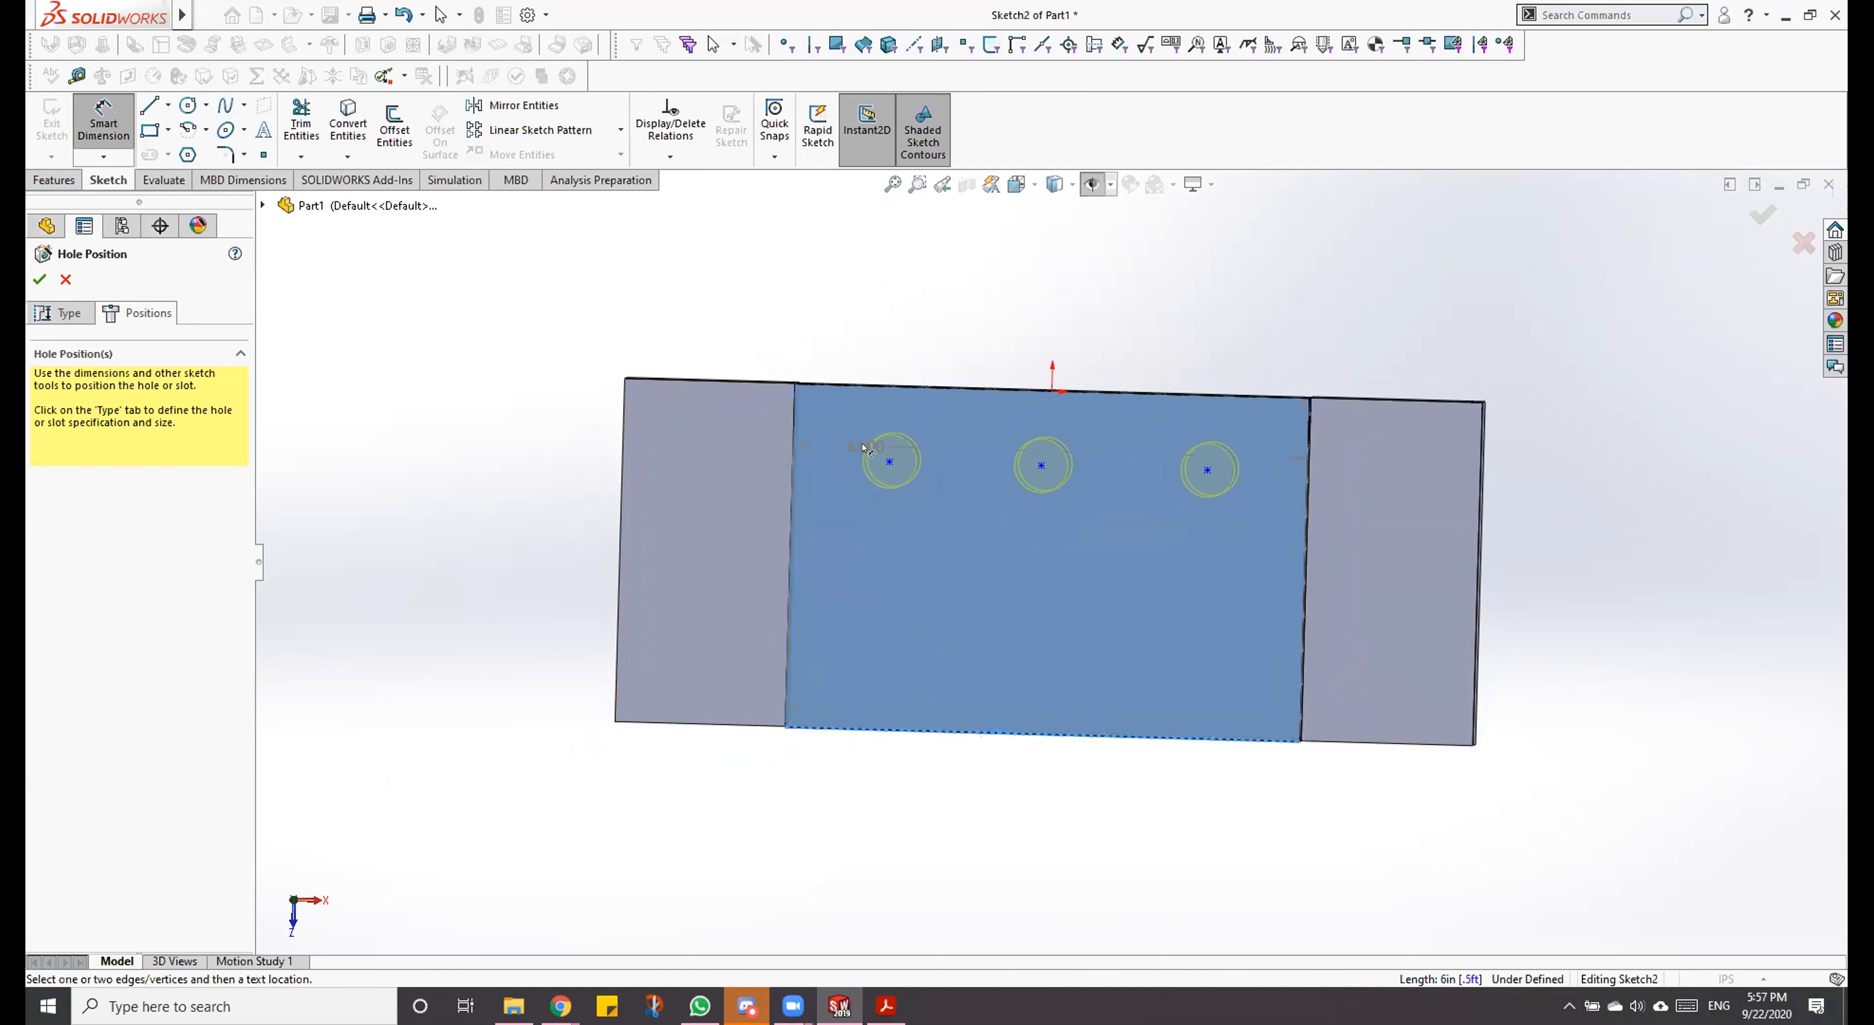
click(891, 461)
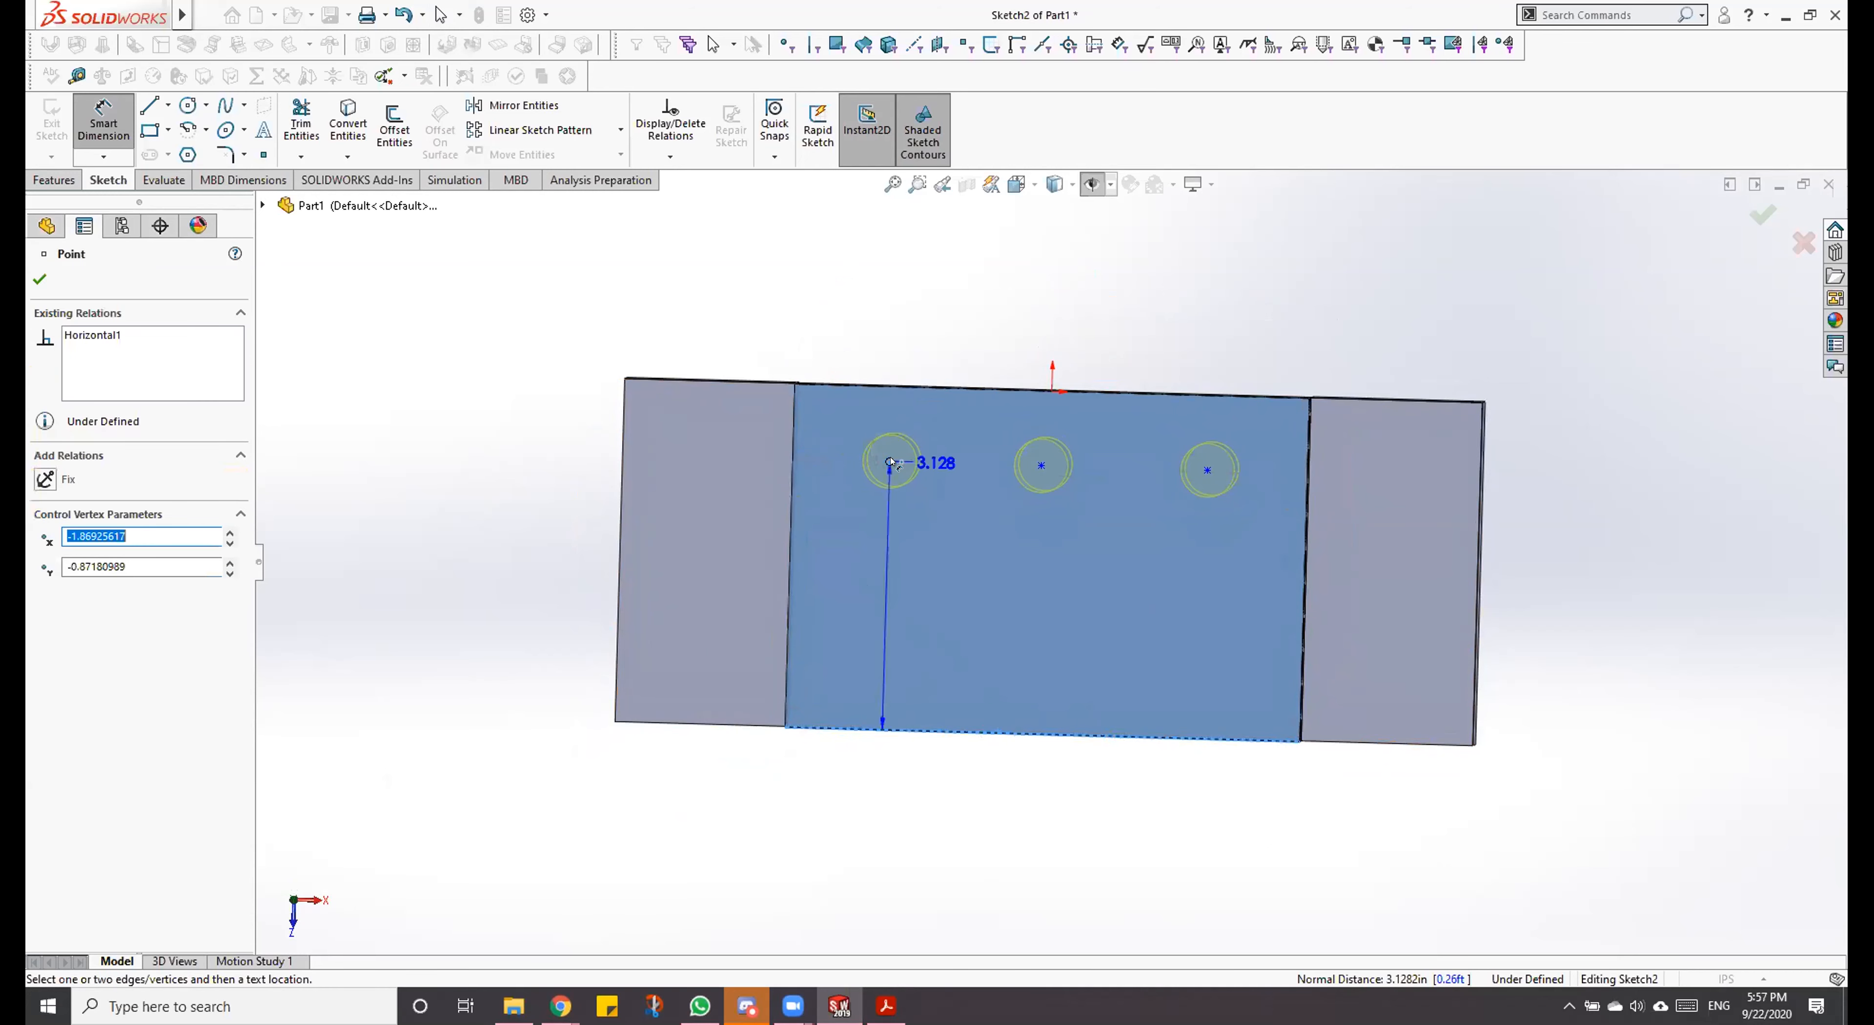
click(517, 559)
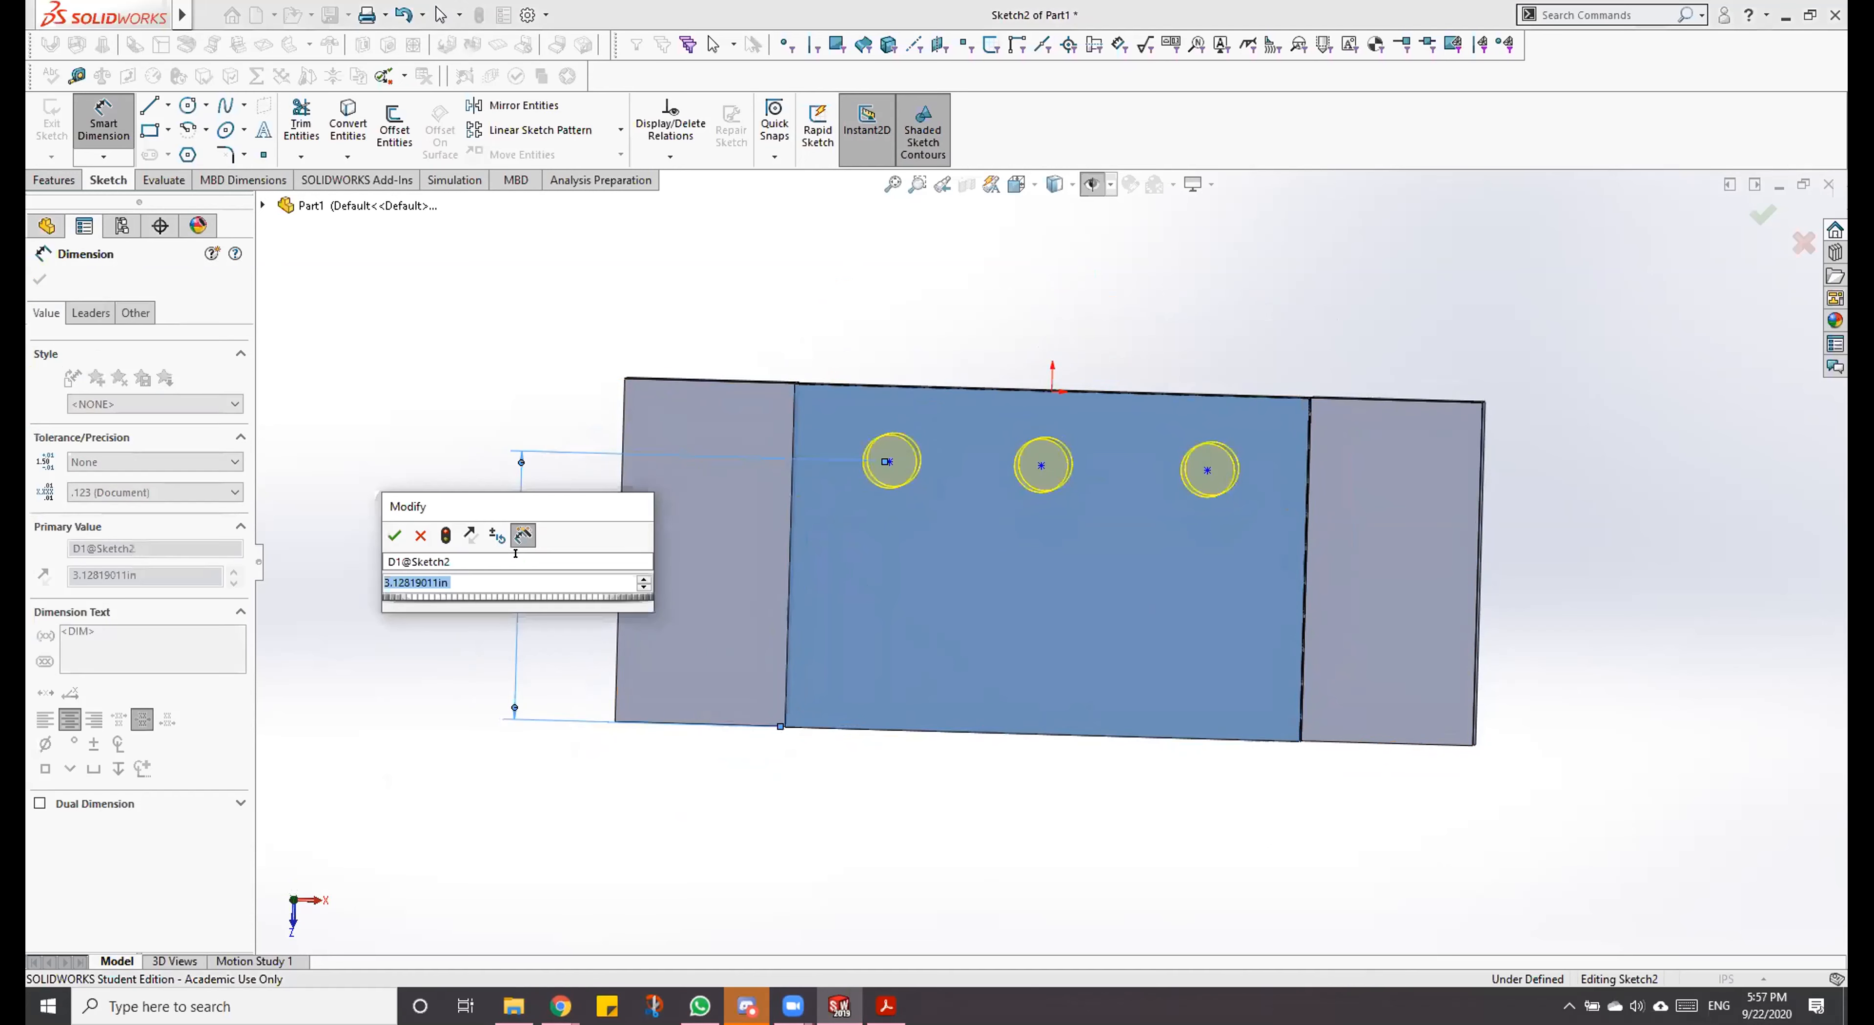
text(3)
key(Return)
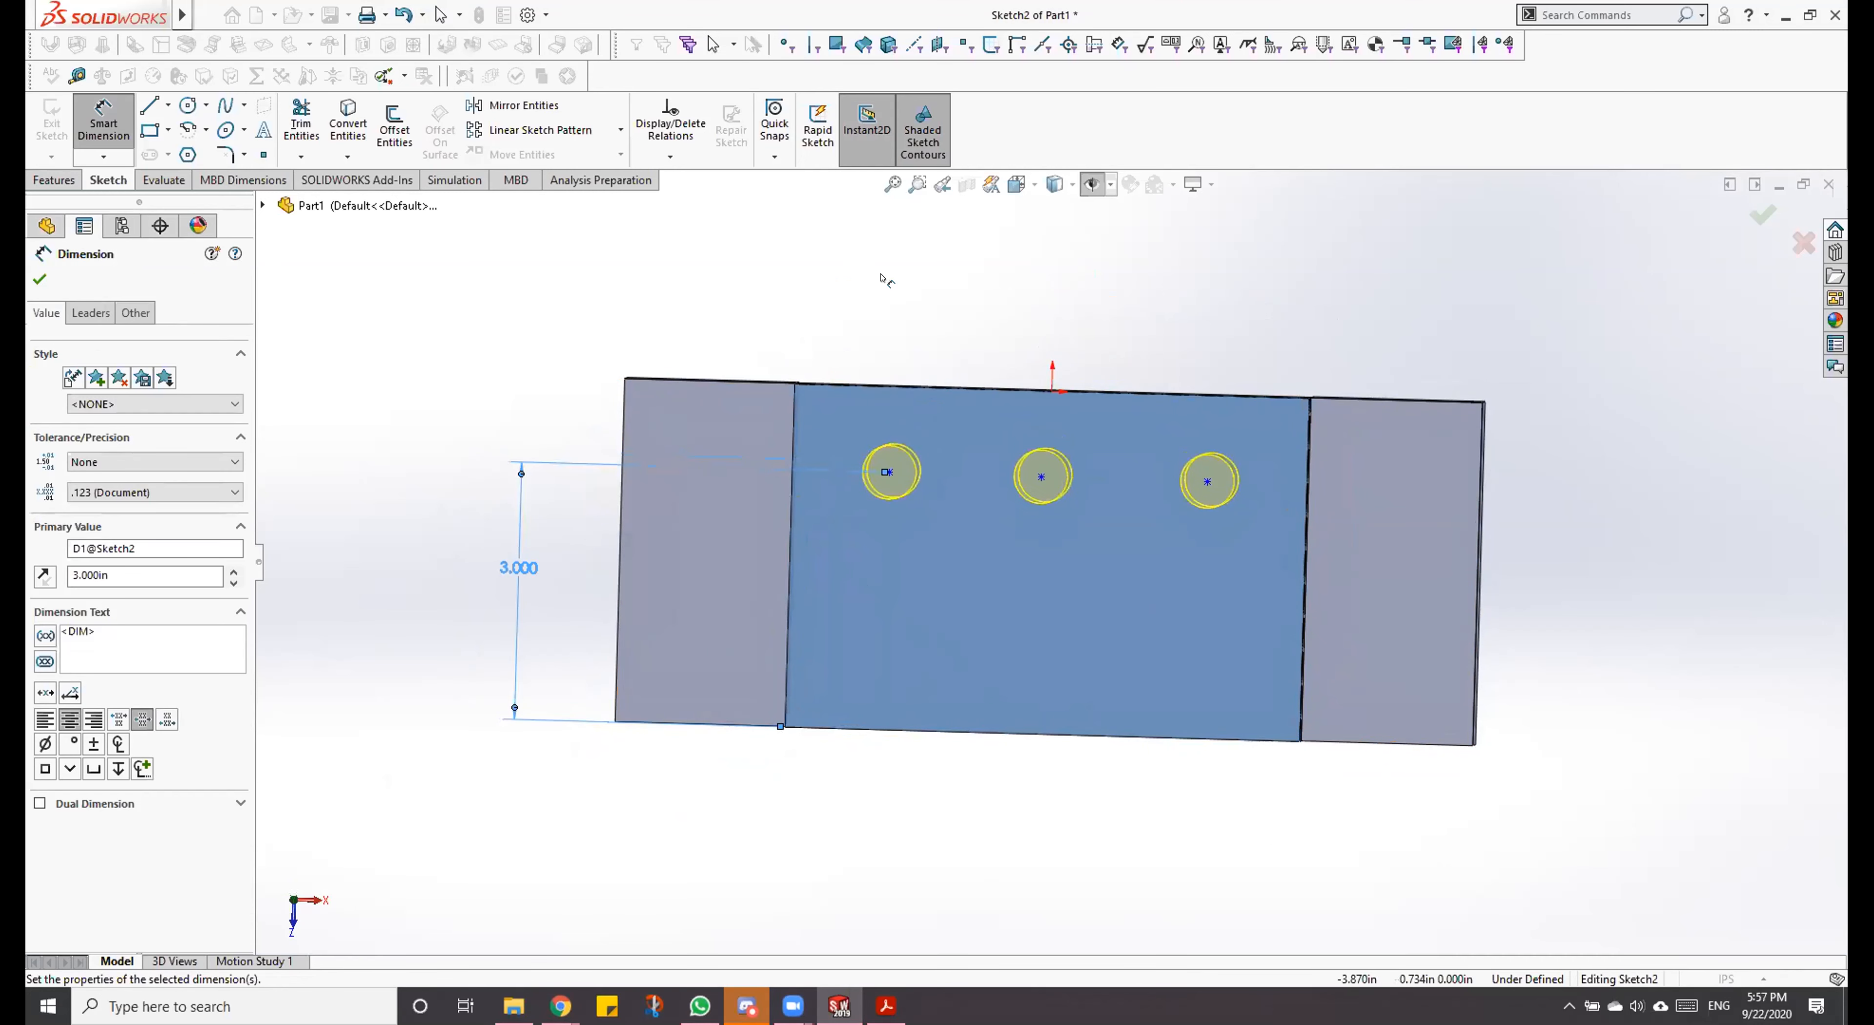
click(1017, 184)
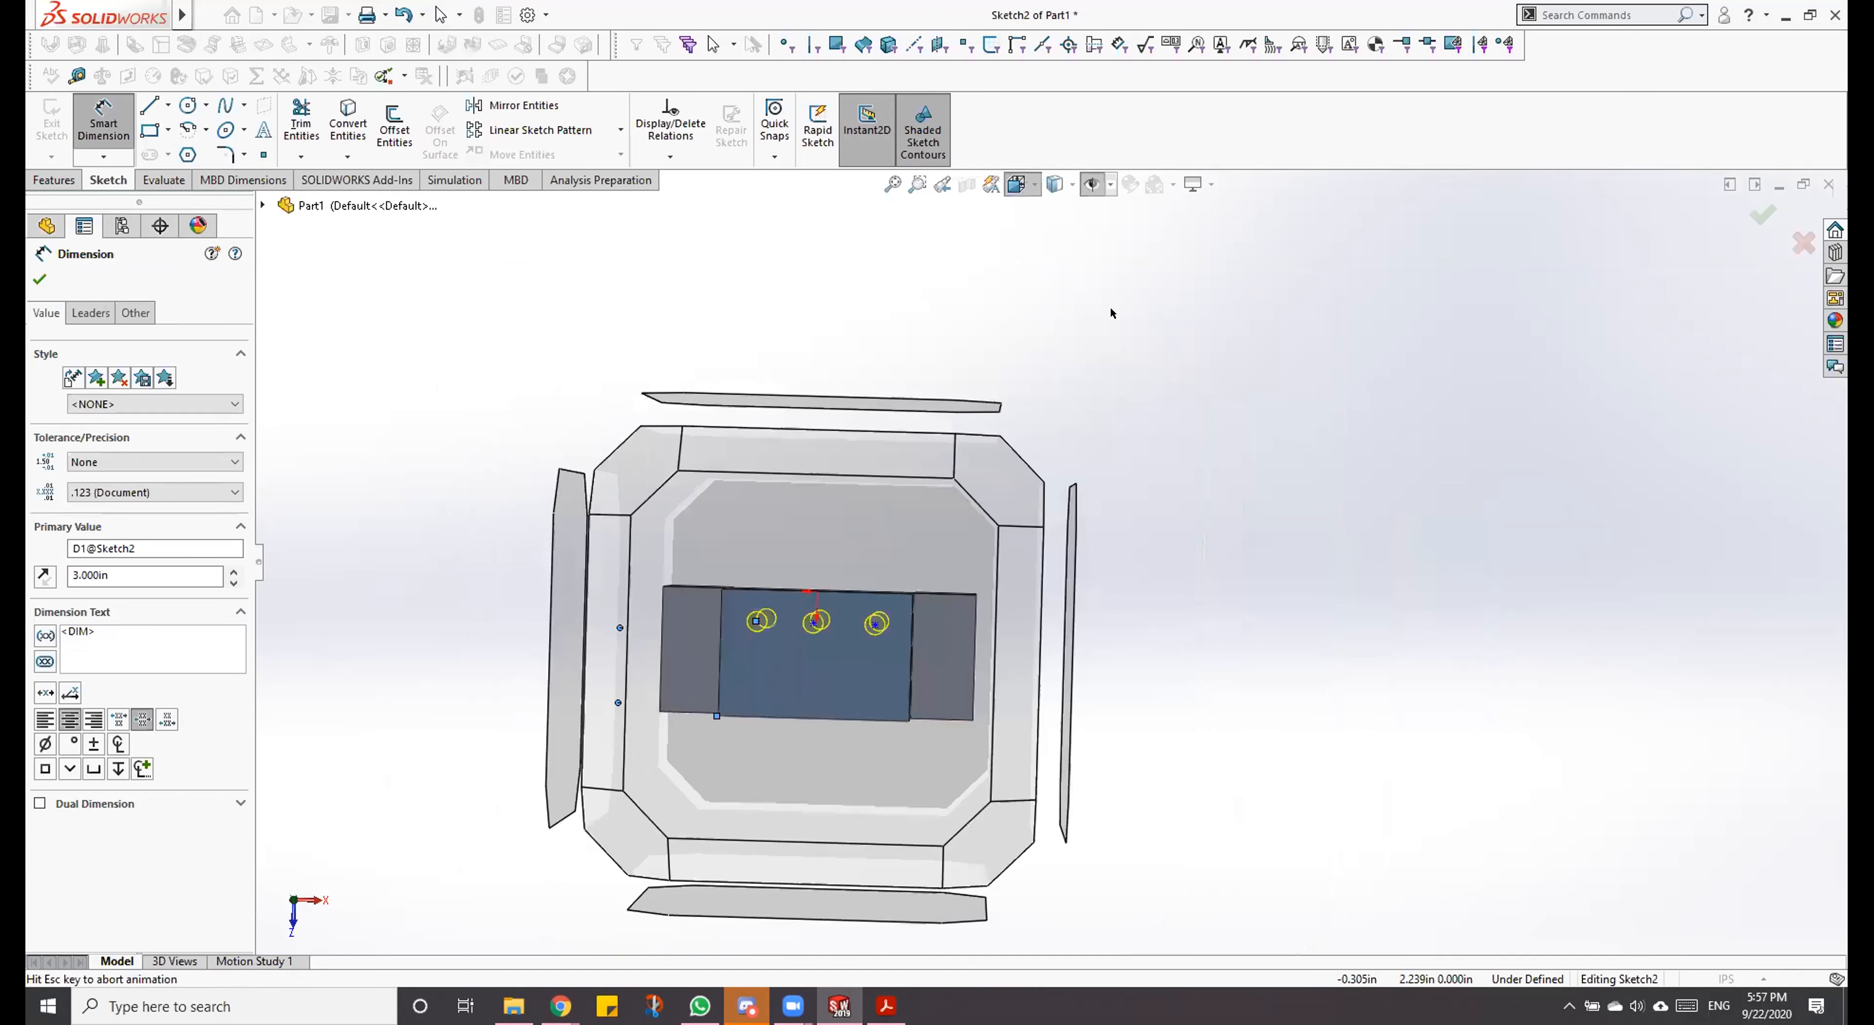
click(1113, 298)
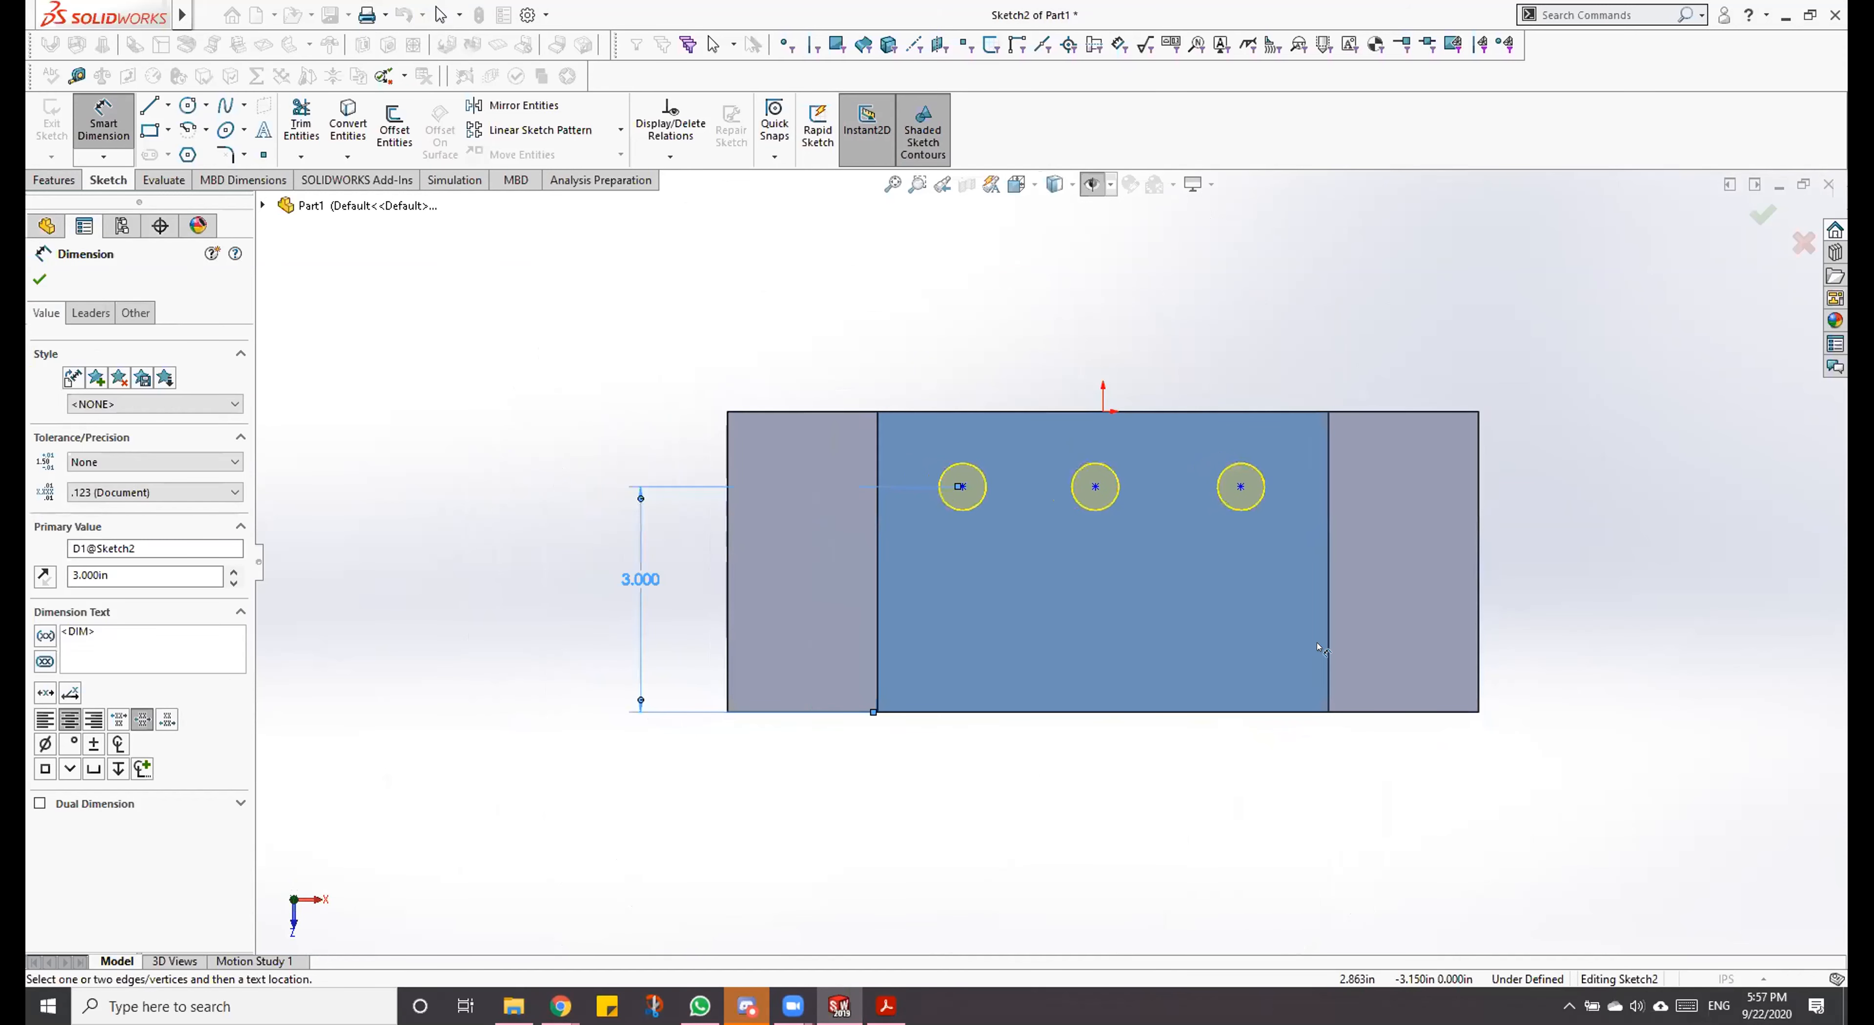
scroll(1106, 569, down, 3)
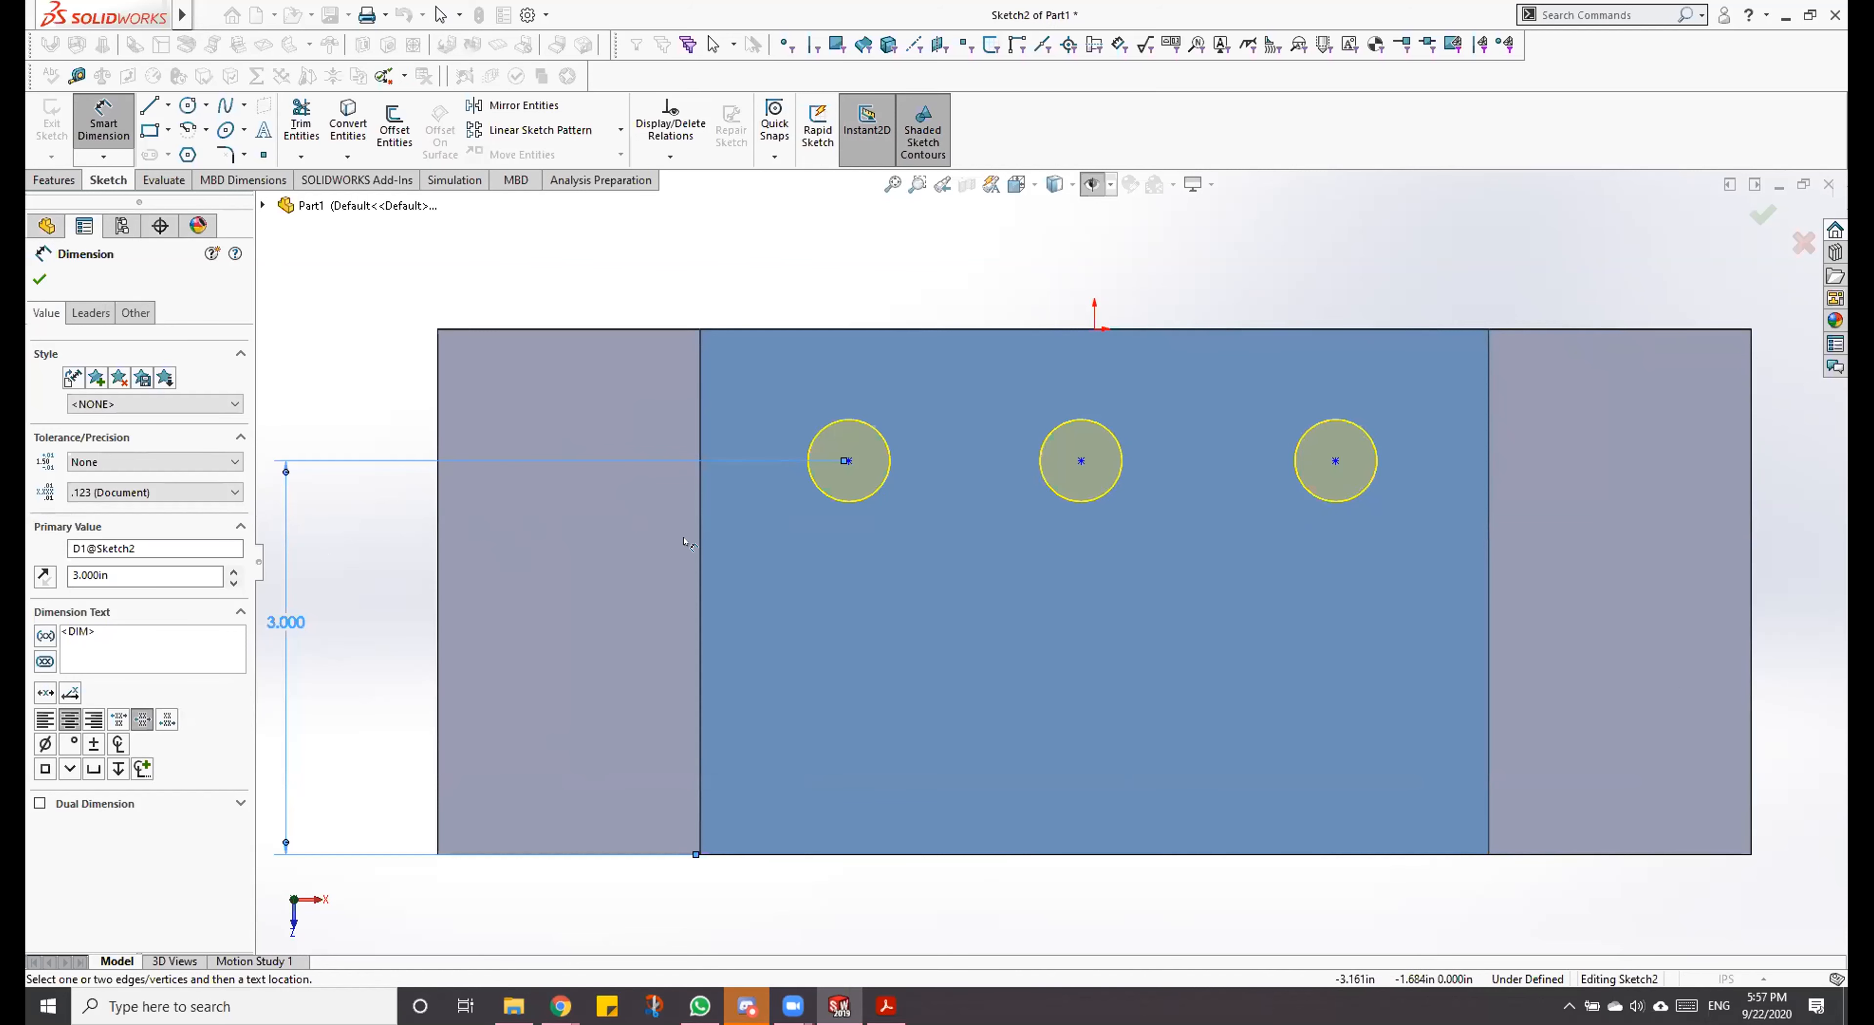
scroll(881, 512, up, 2)
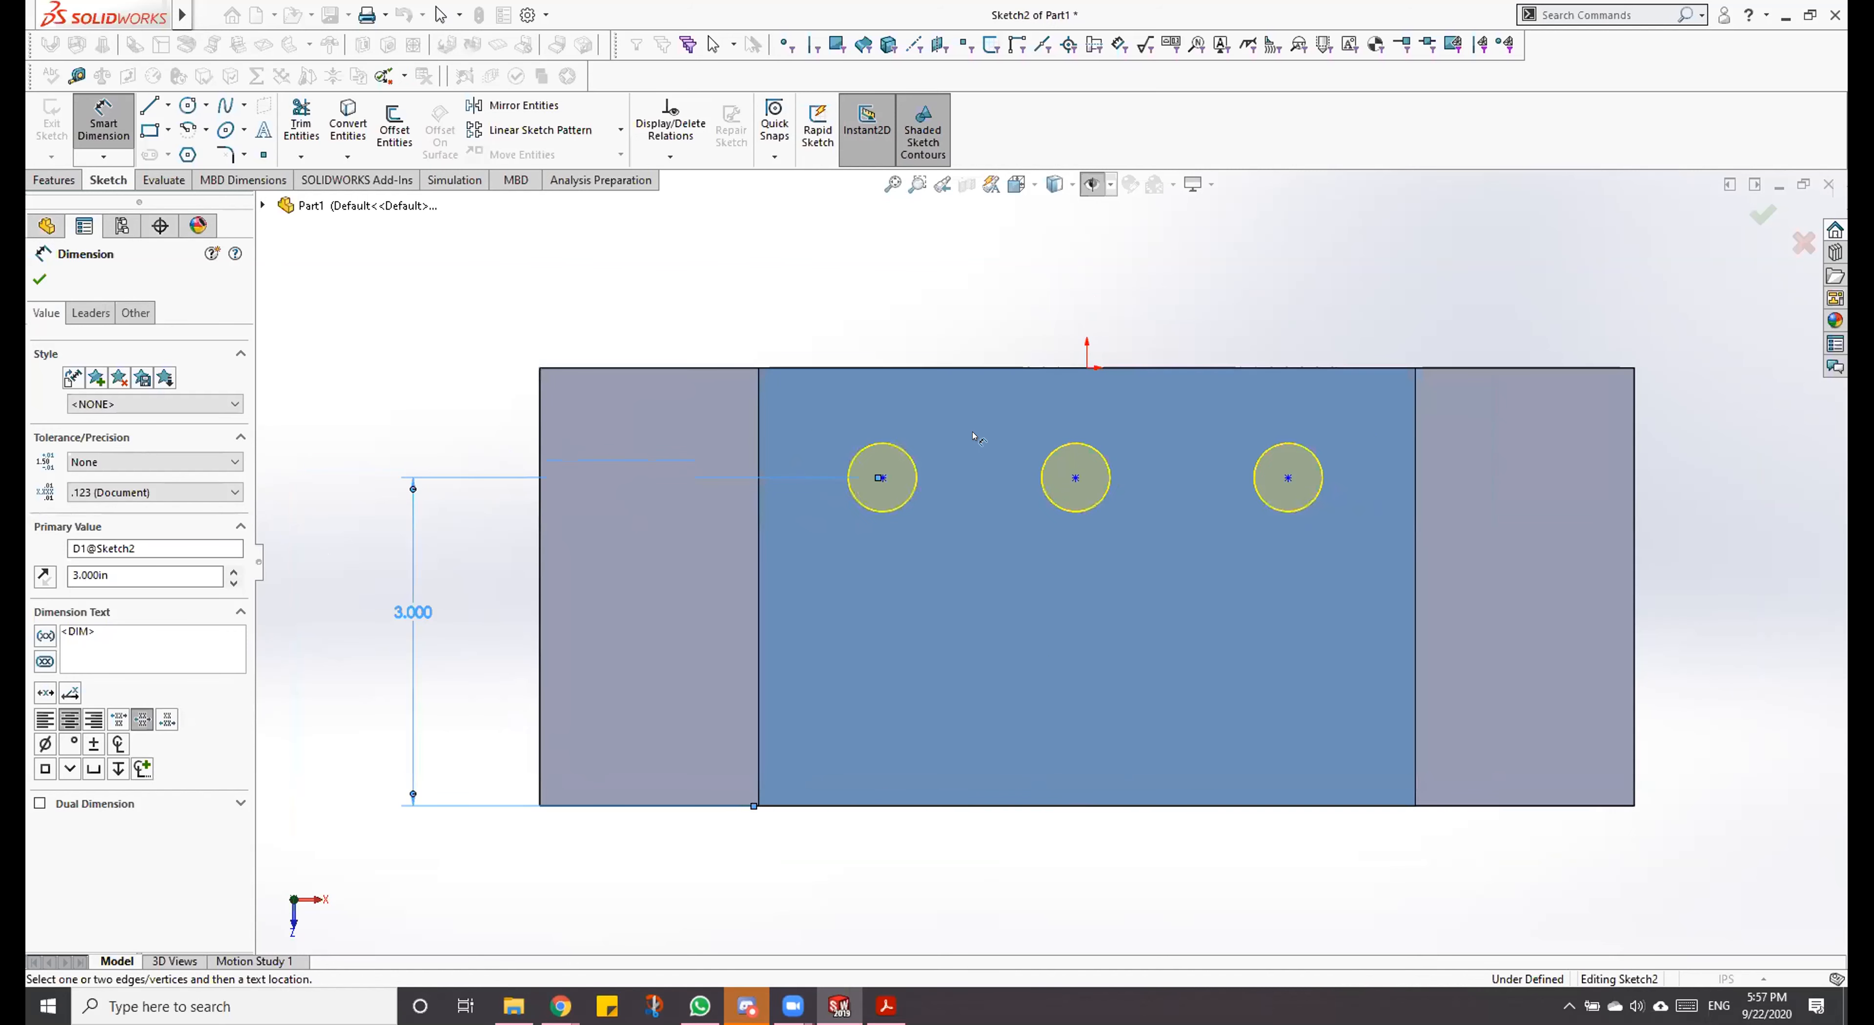
click(882, 479)
click(759, 436)
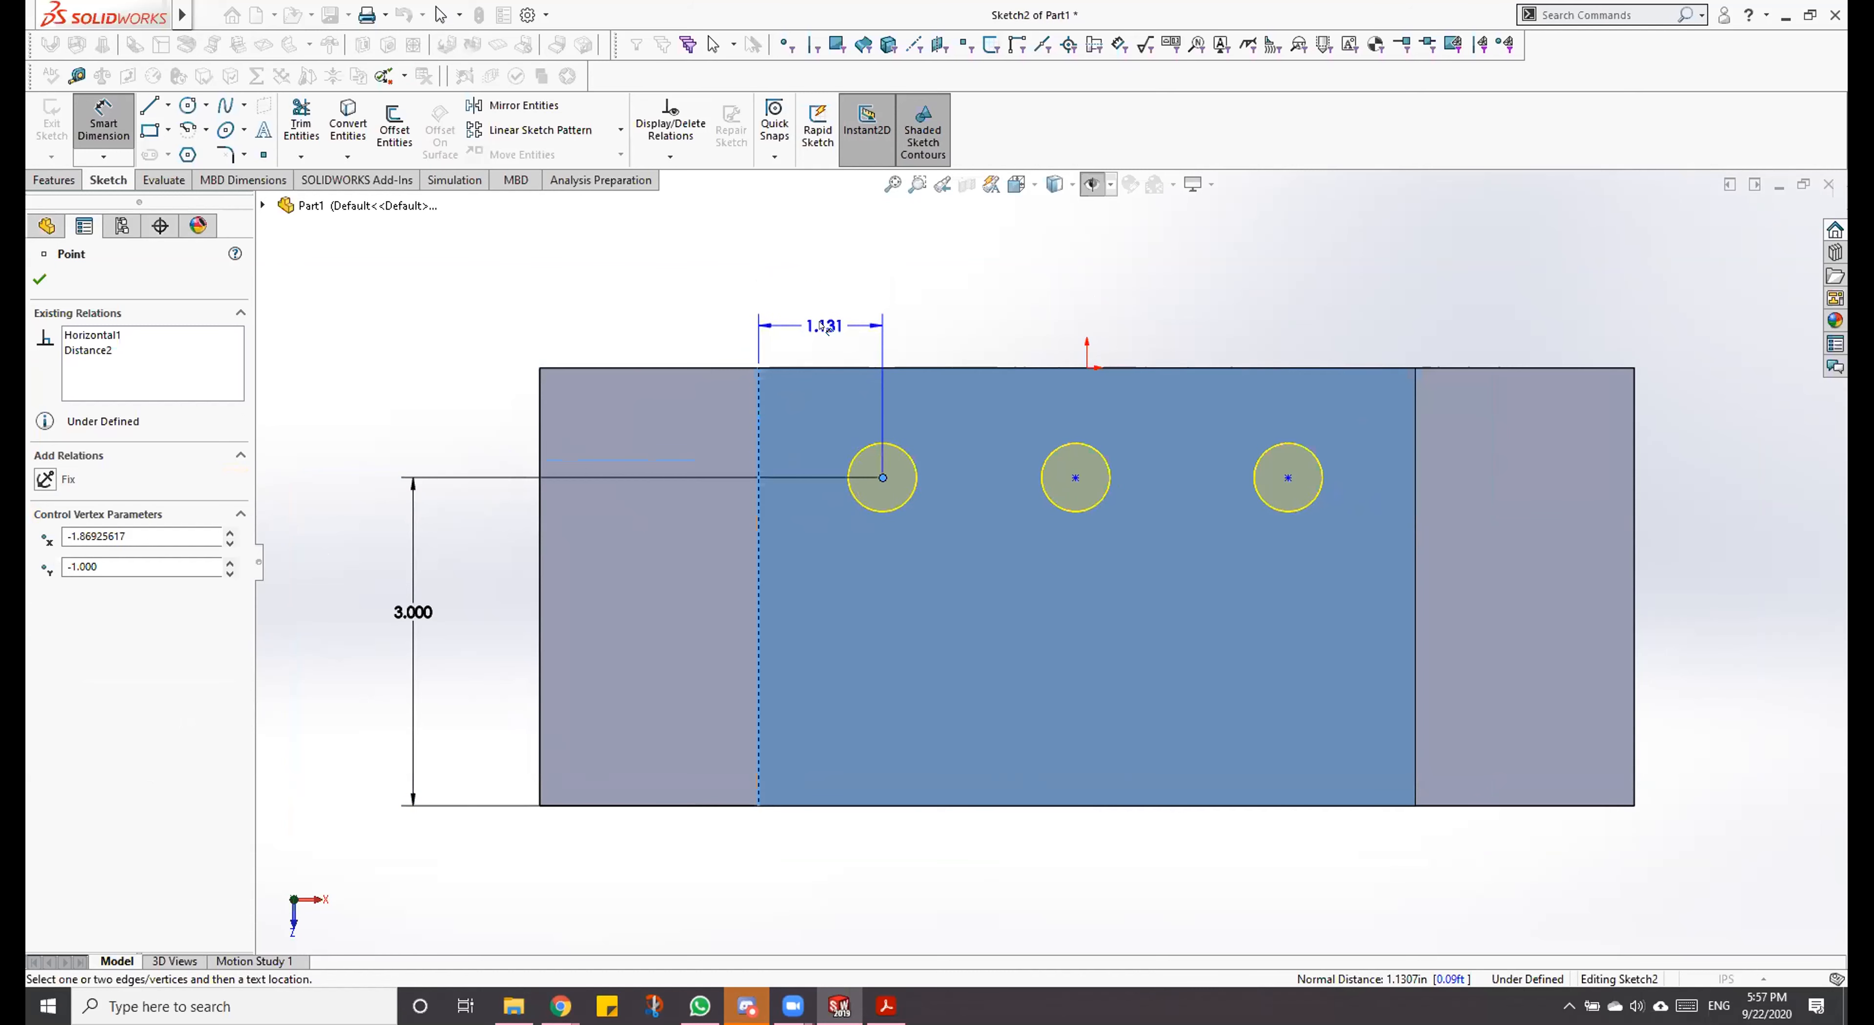
key(Escape)
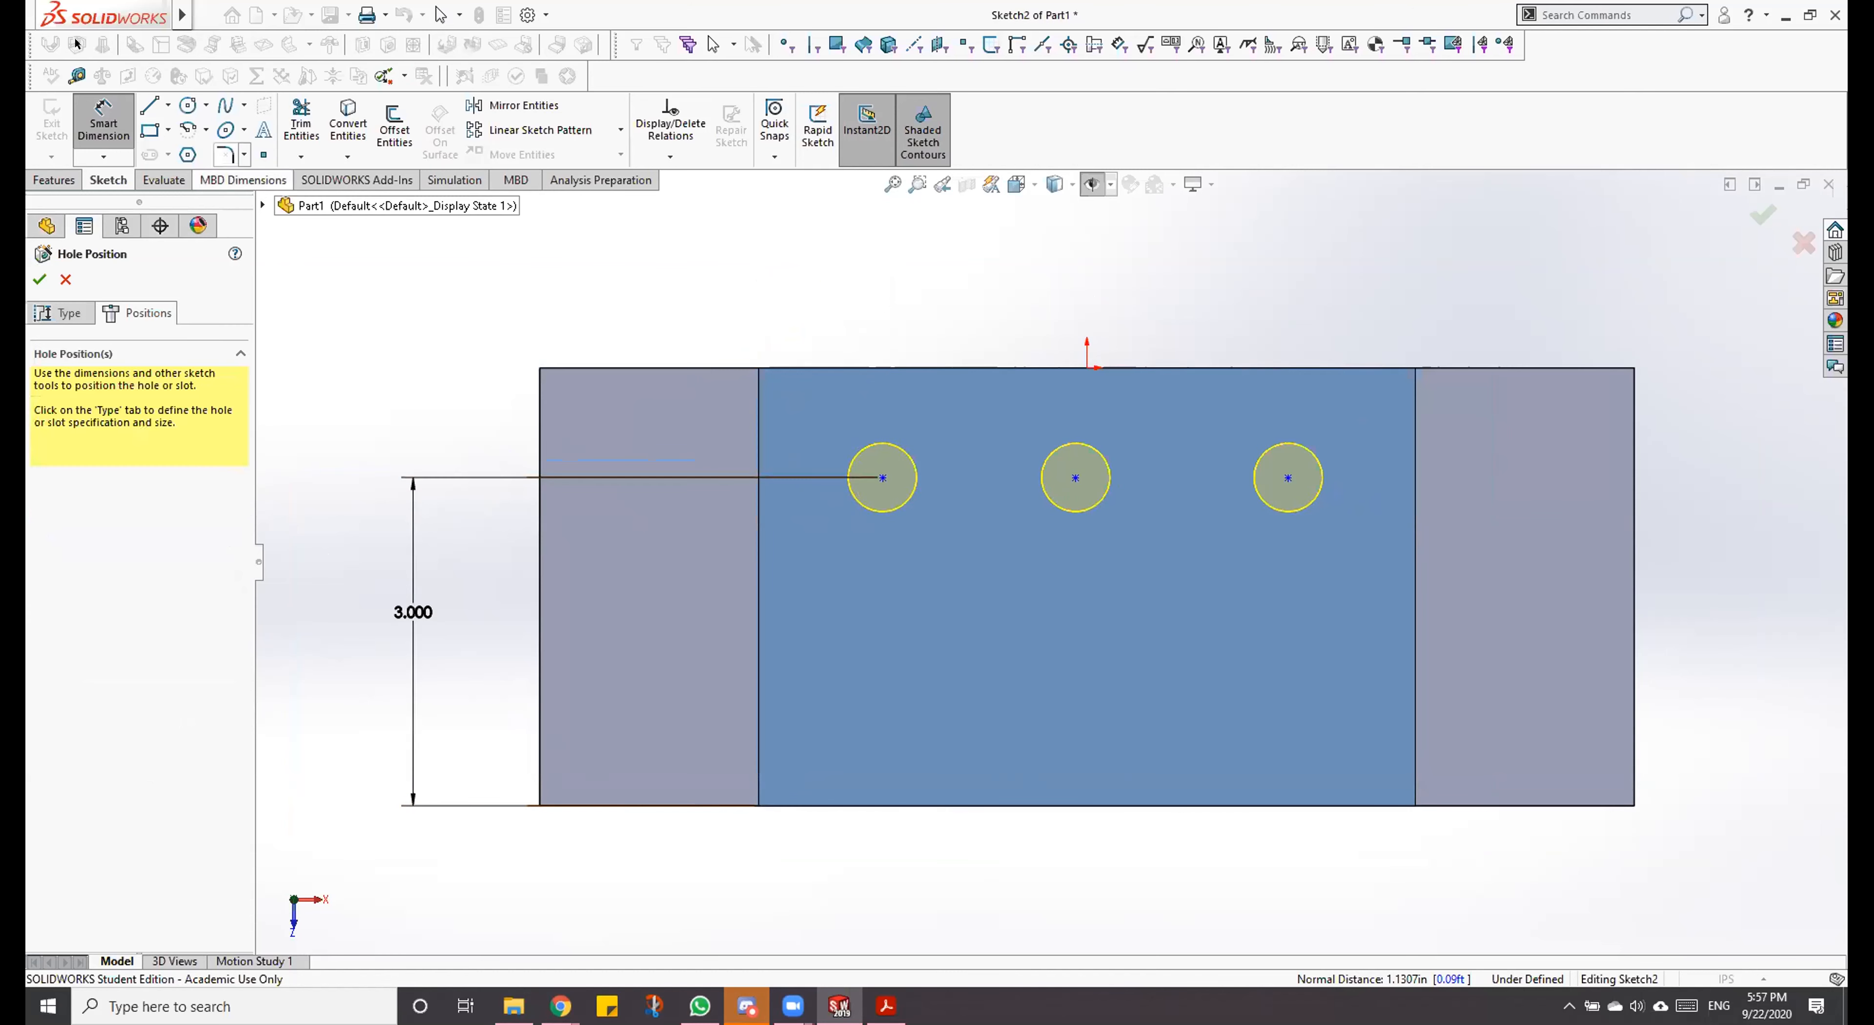
Step: Add ordinate dimensions from the raised face's left edge as zero to the centres of all three dowel holes
click(107, 114)
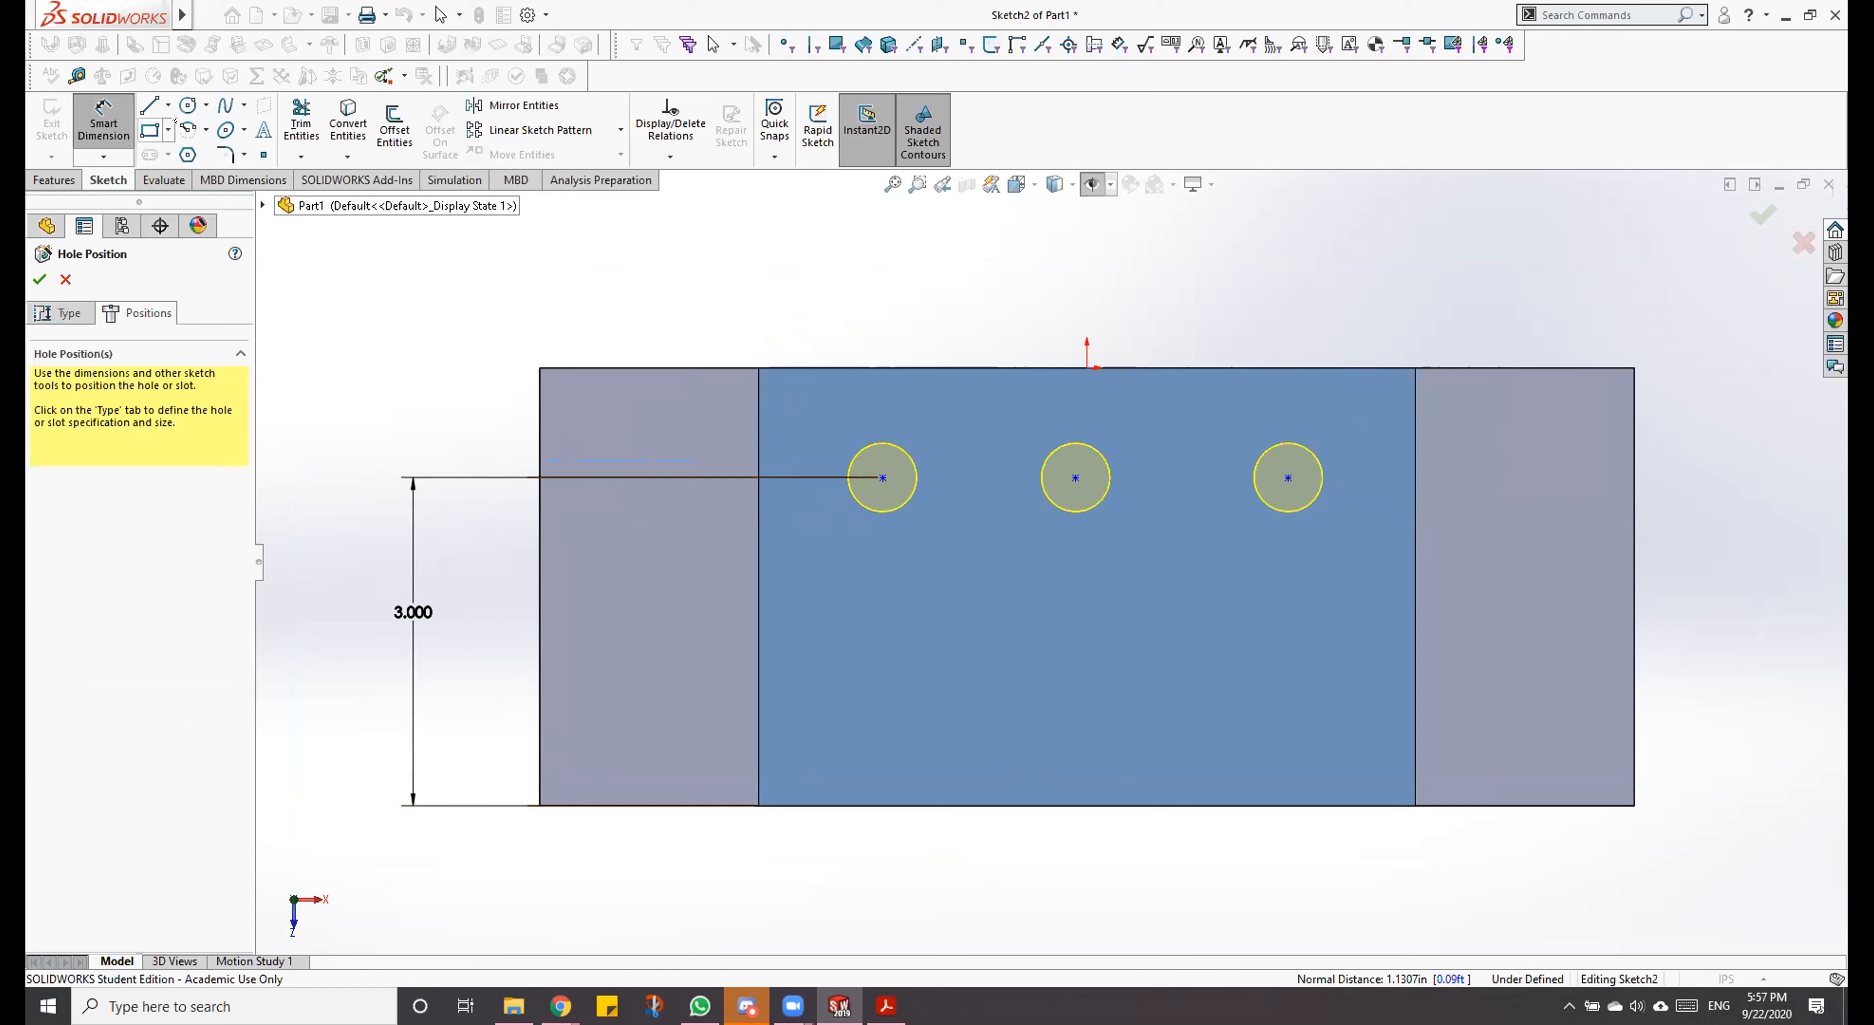
click(105, 154)
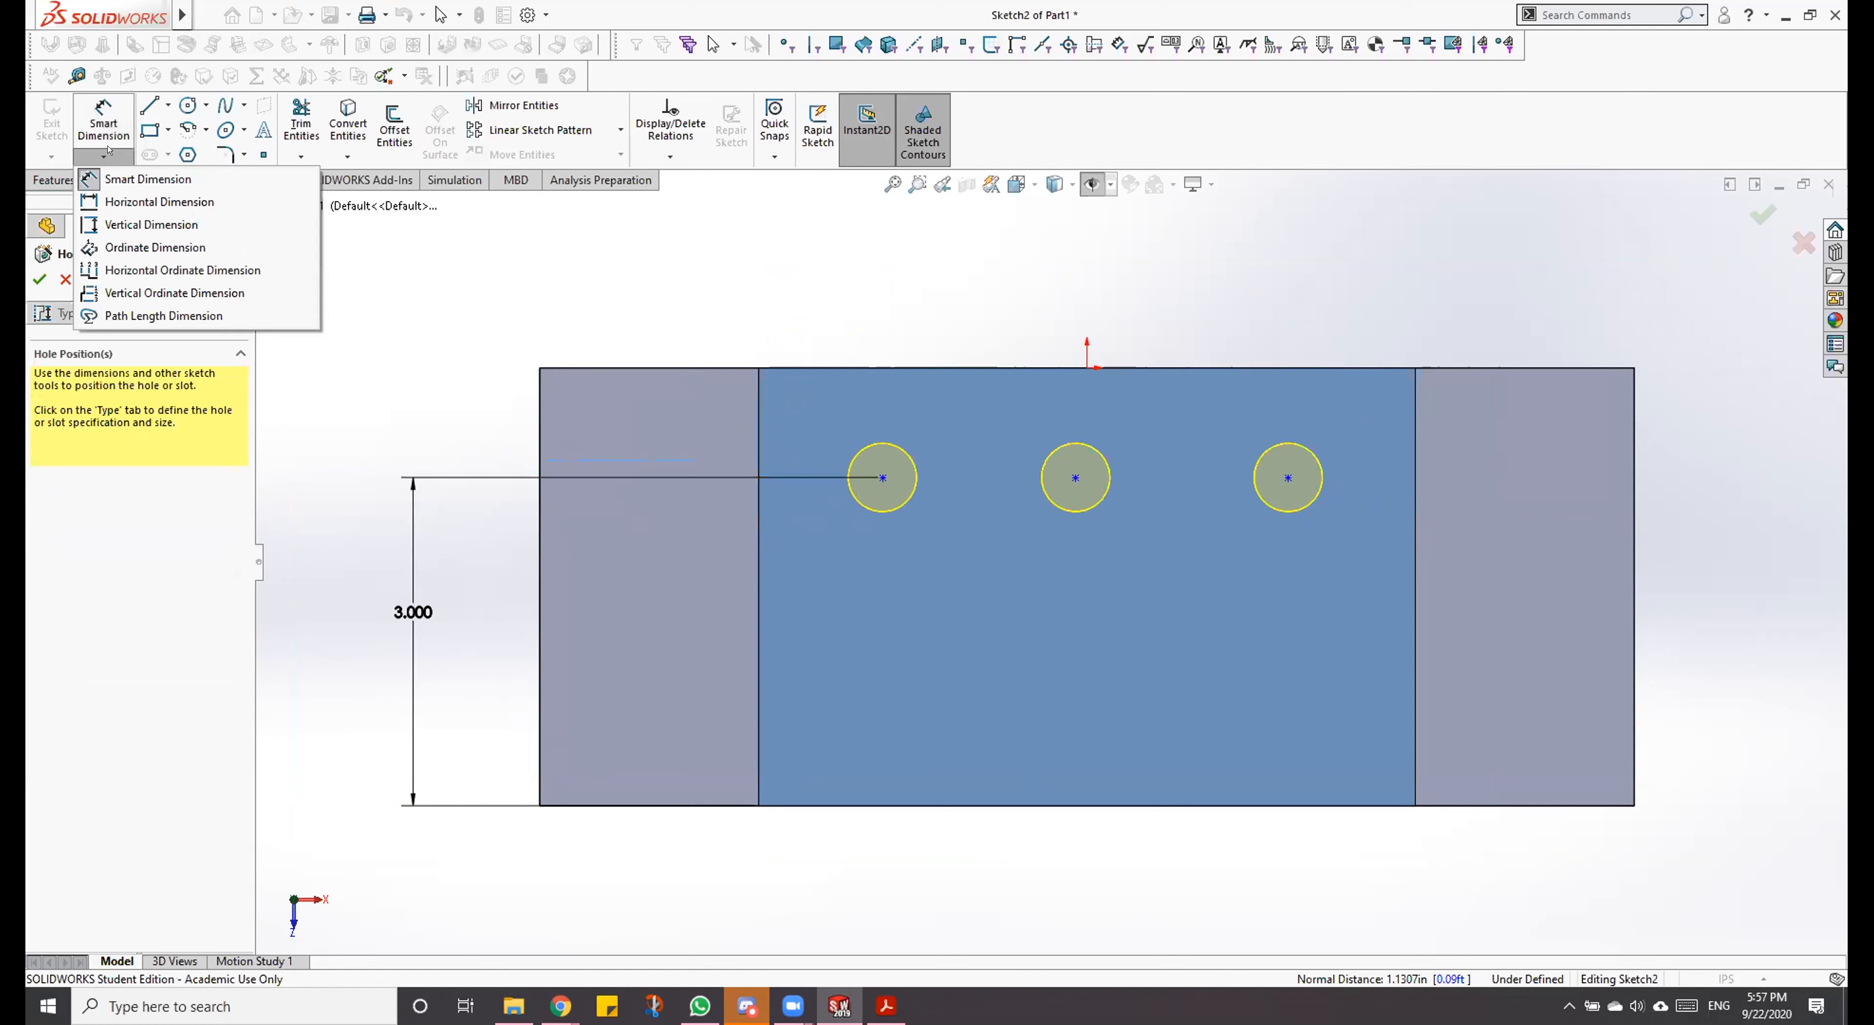
click(139, 248)
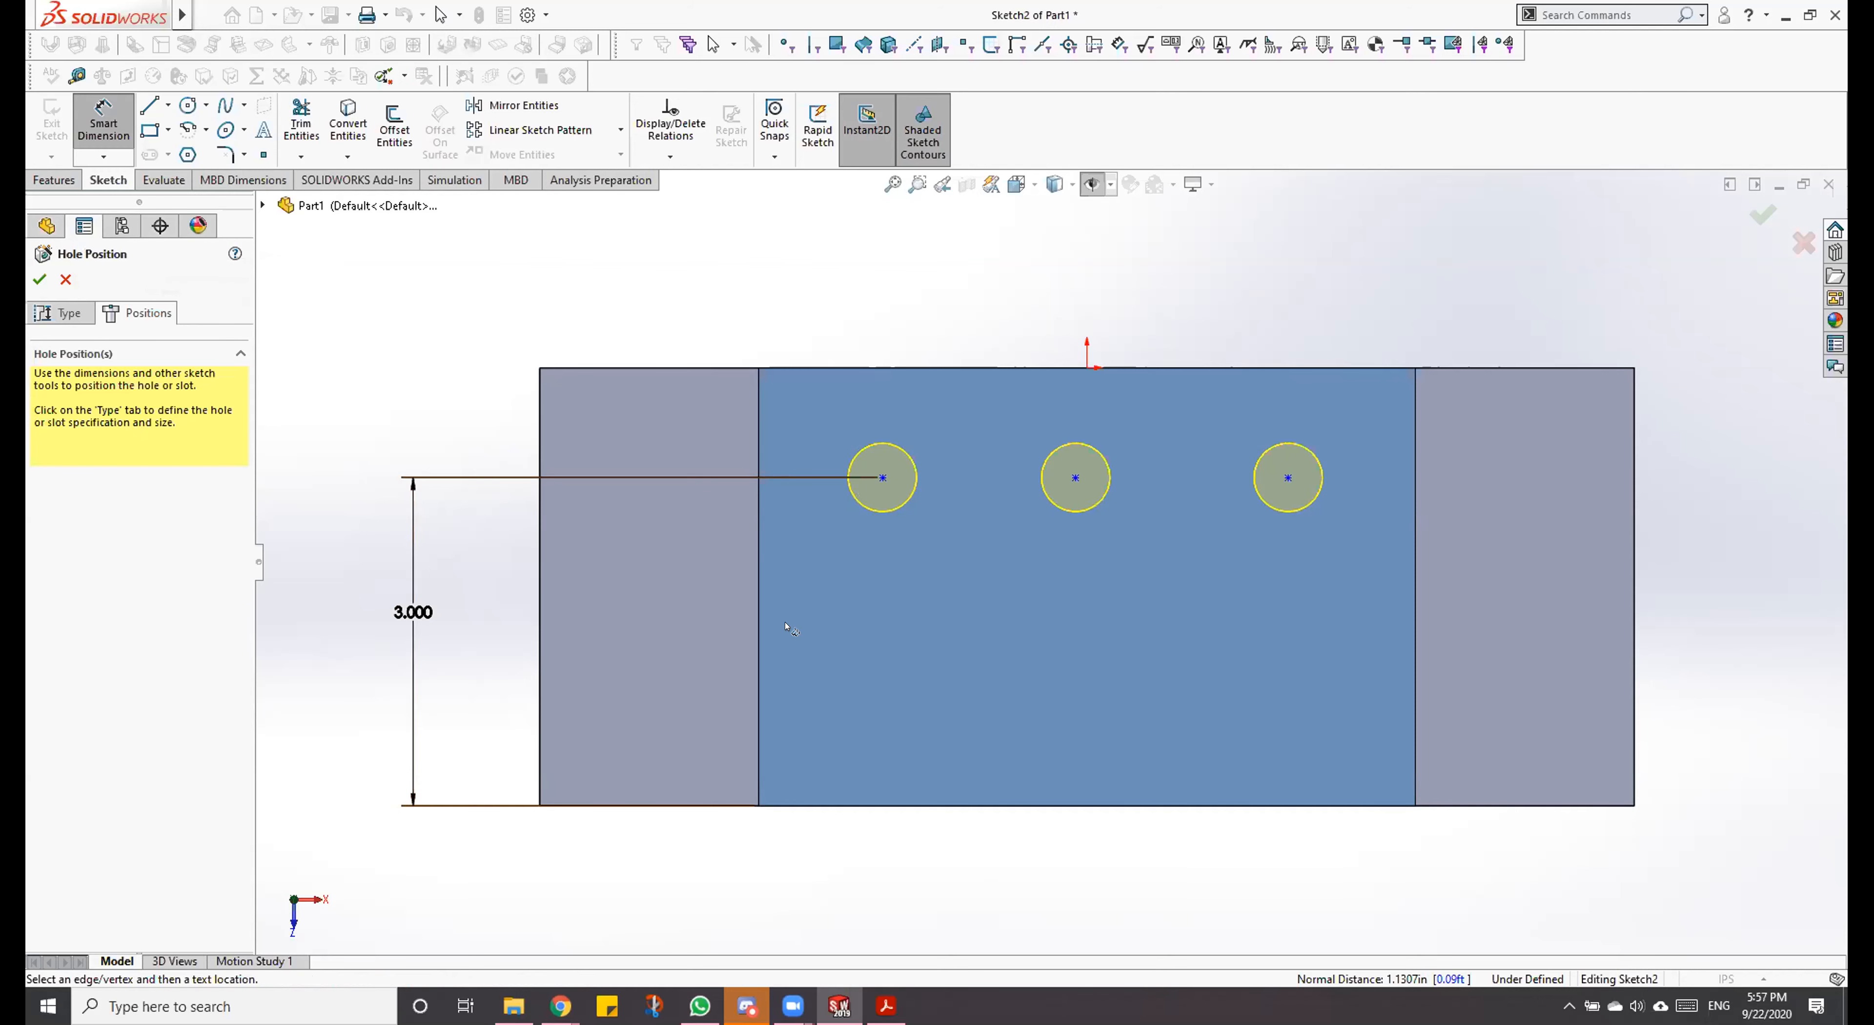
click(758, 495)
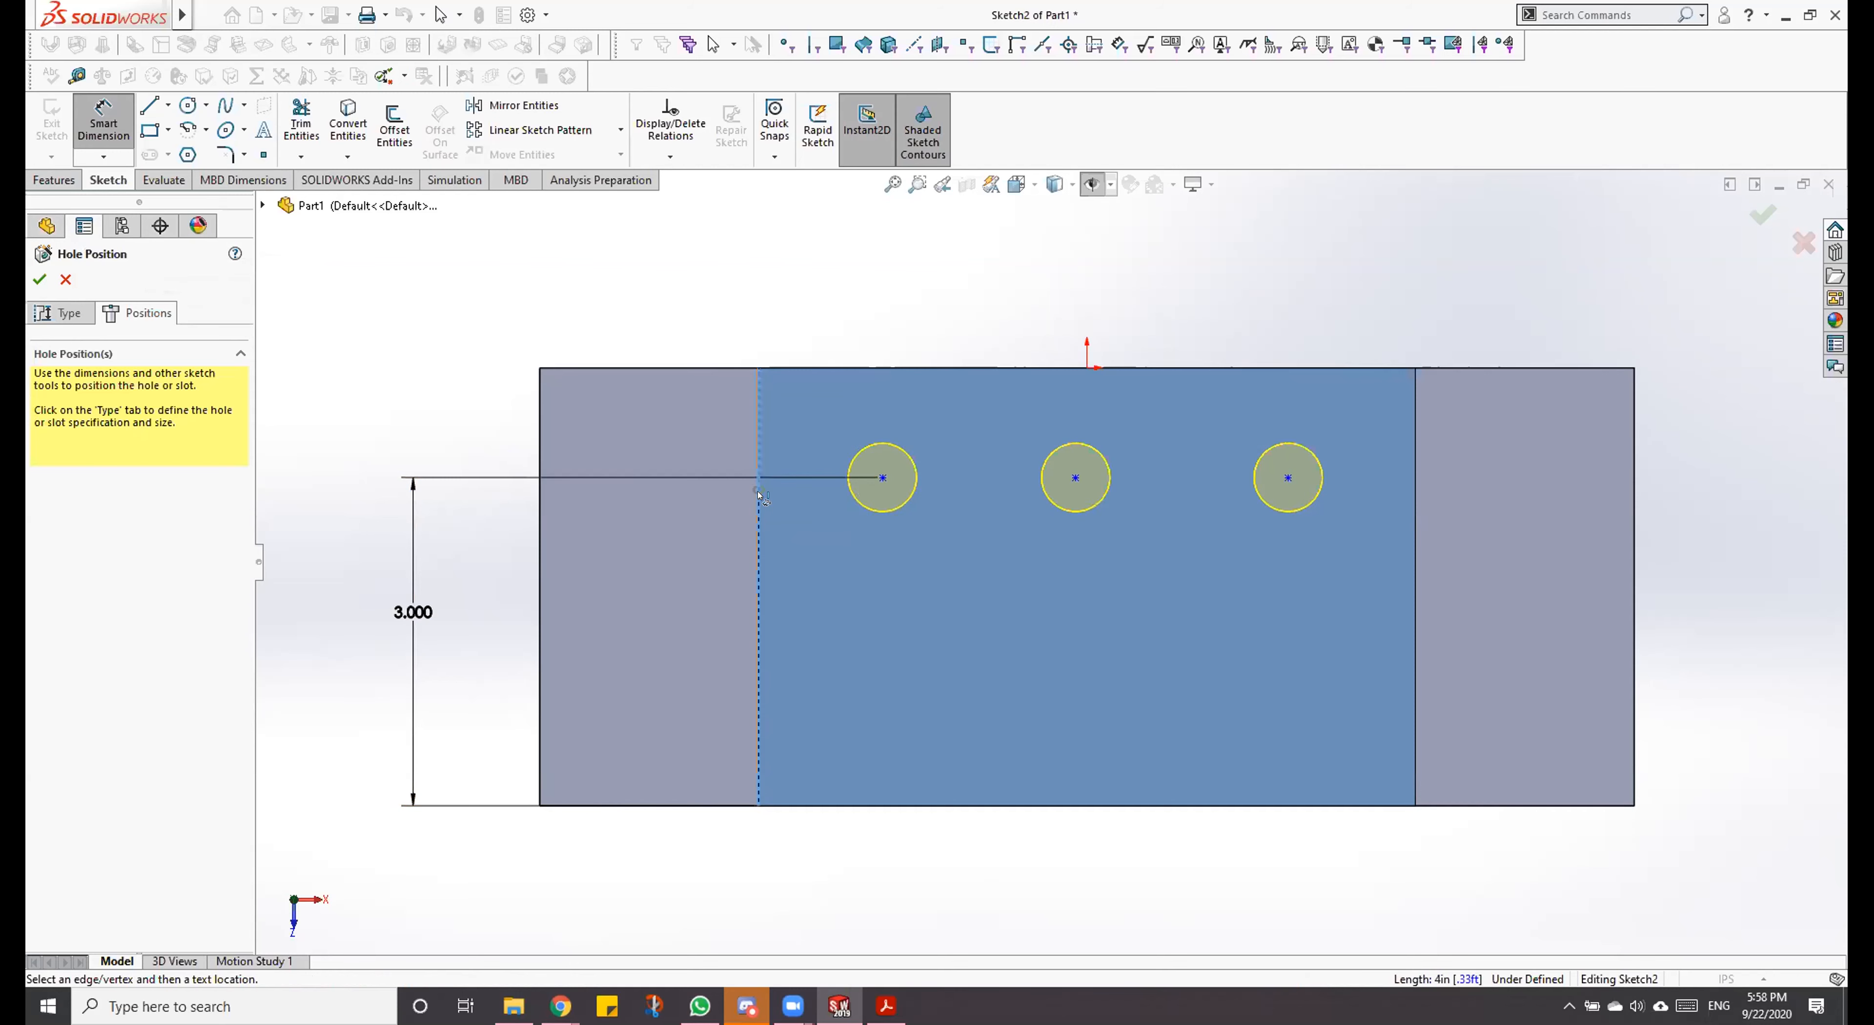
click(726, 897)
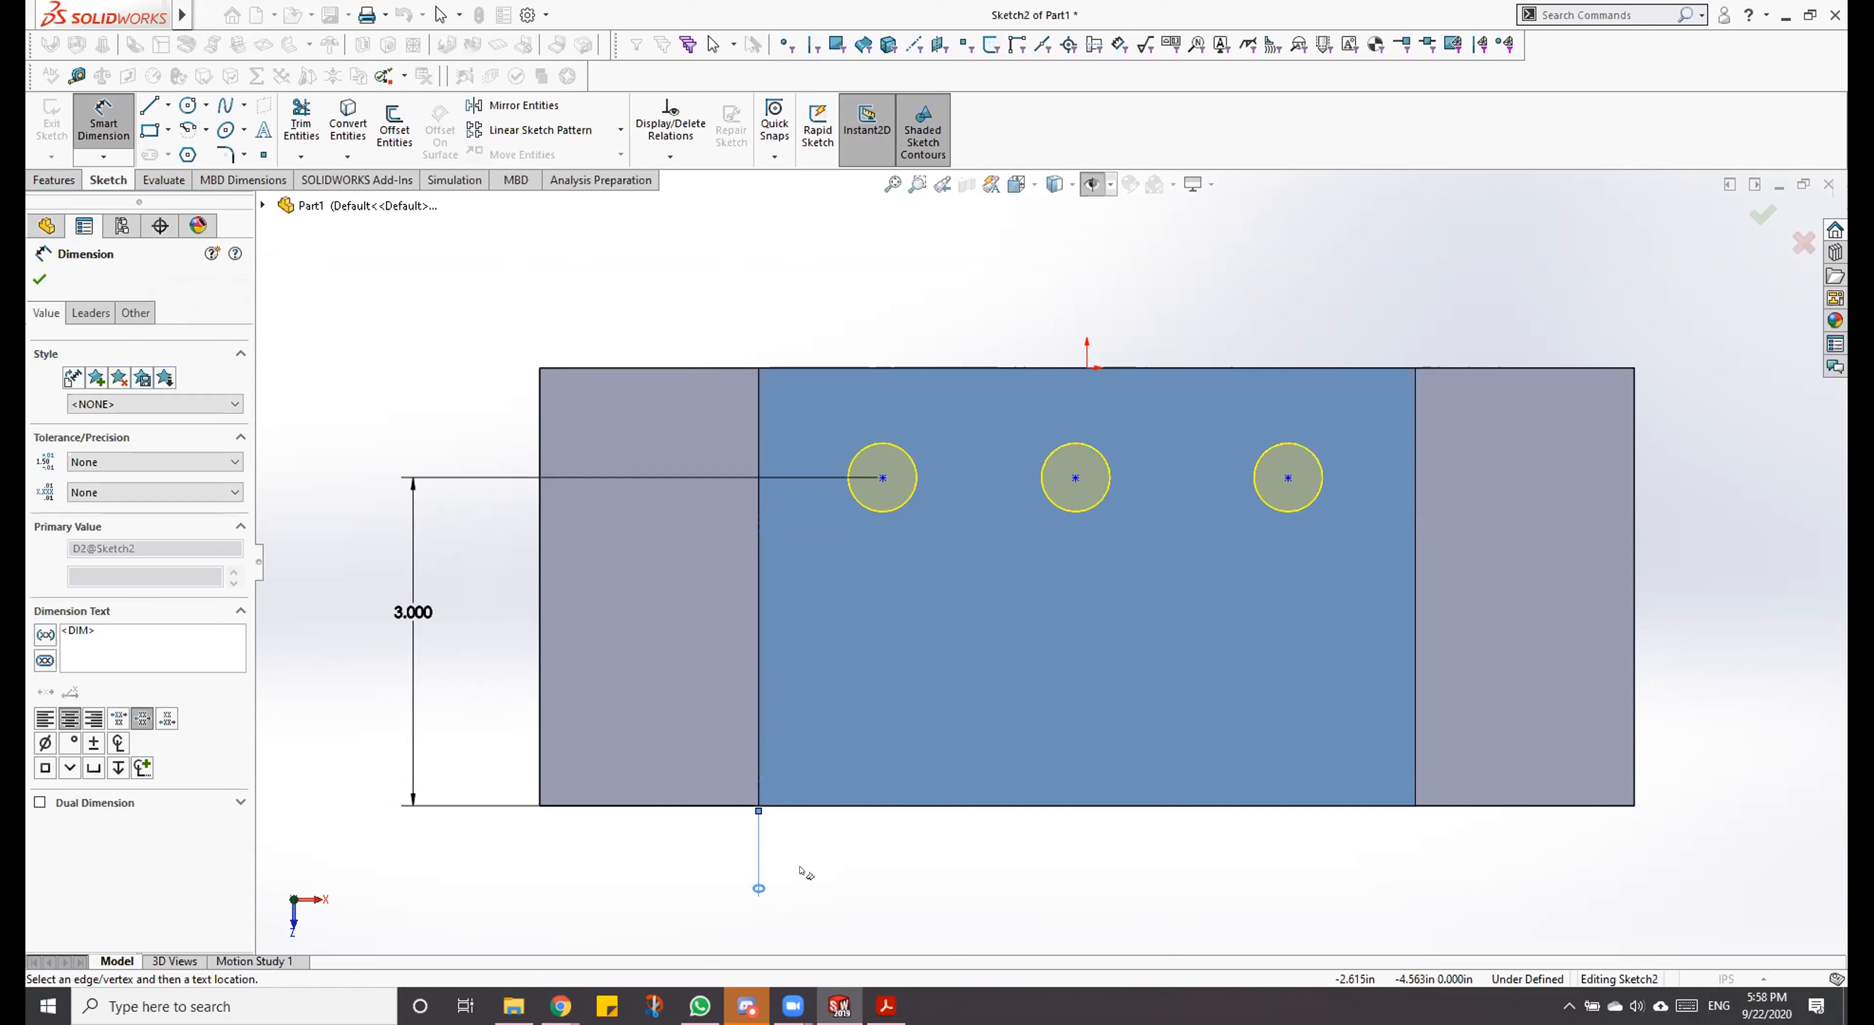
click(882, 477)
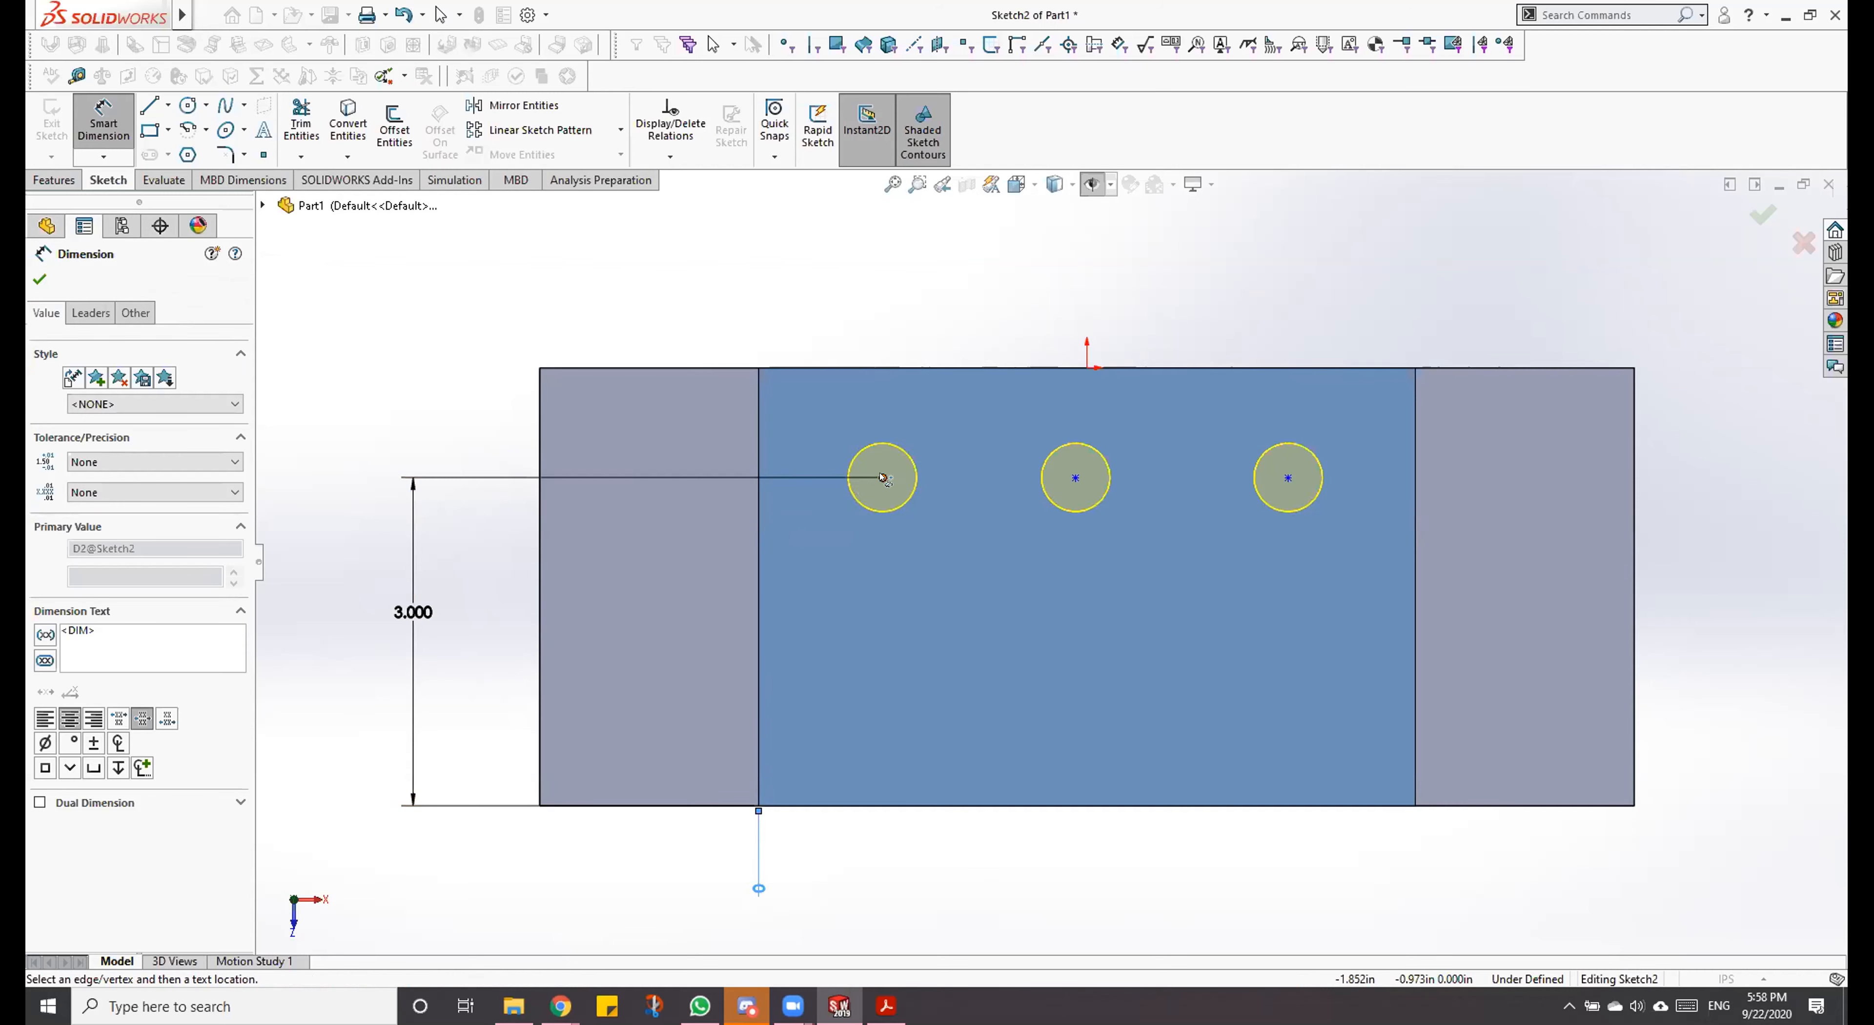
click(1075, 478)
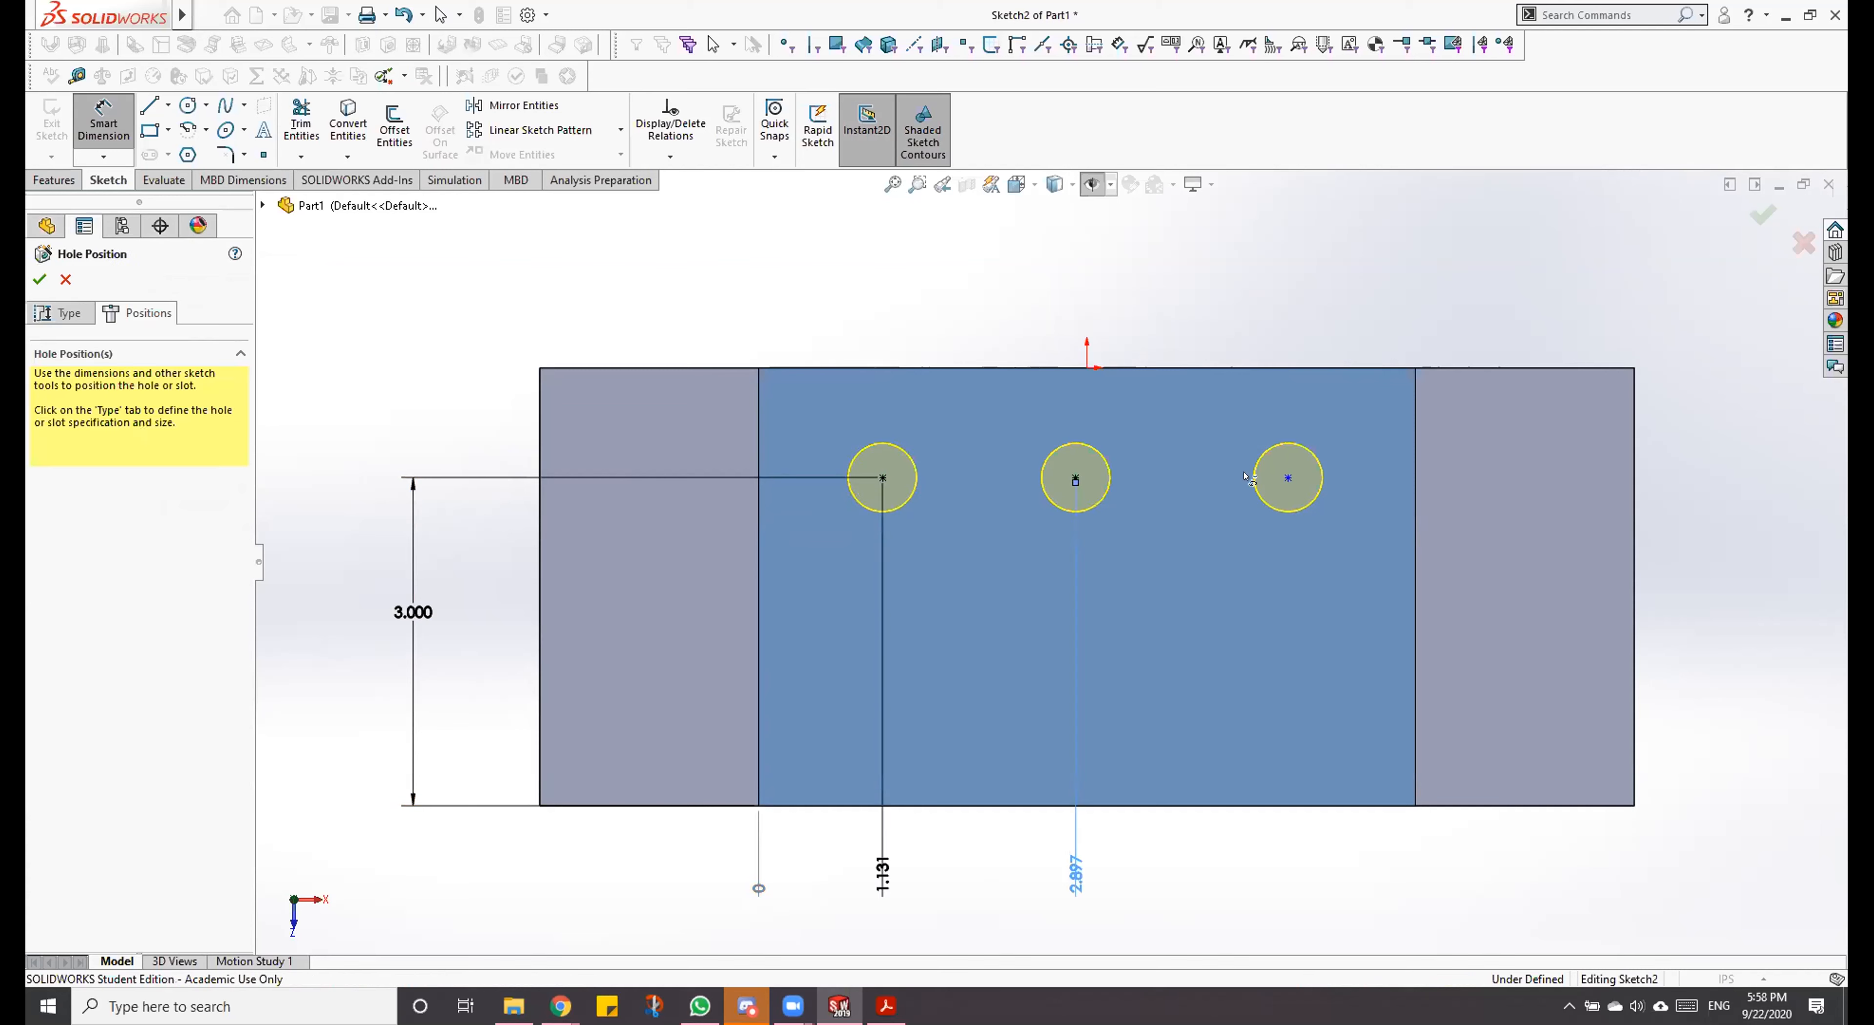
click(1288, 478)
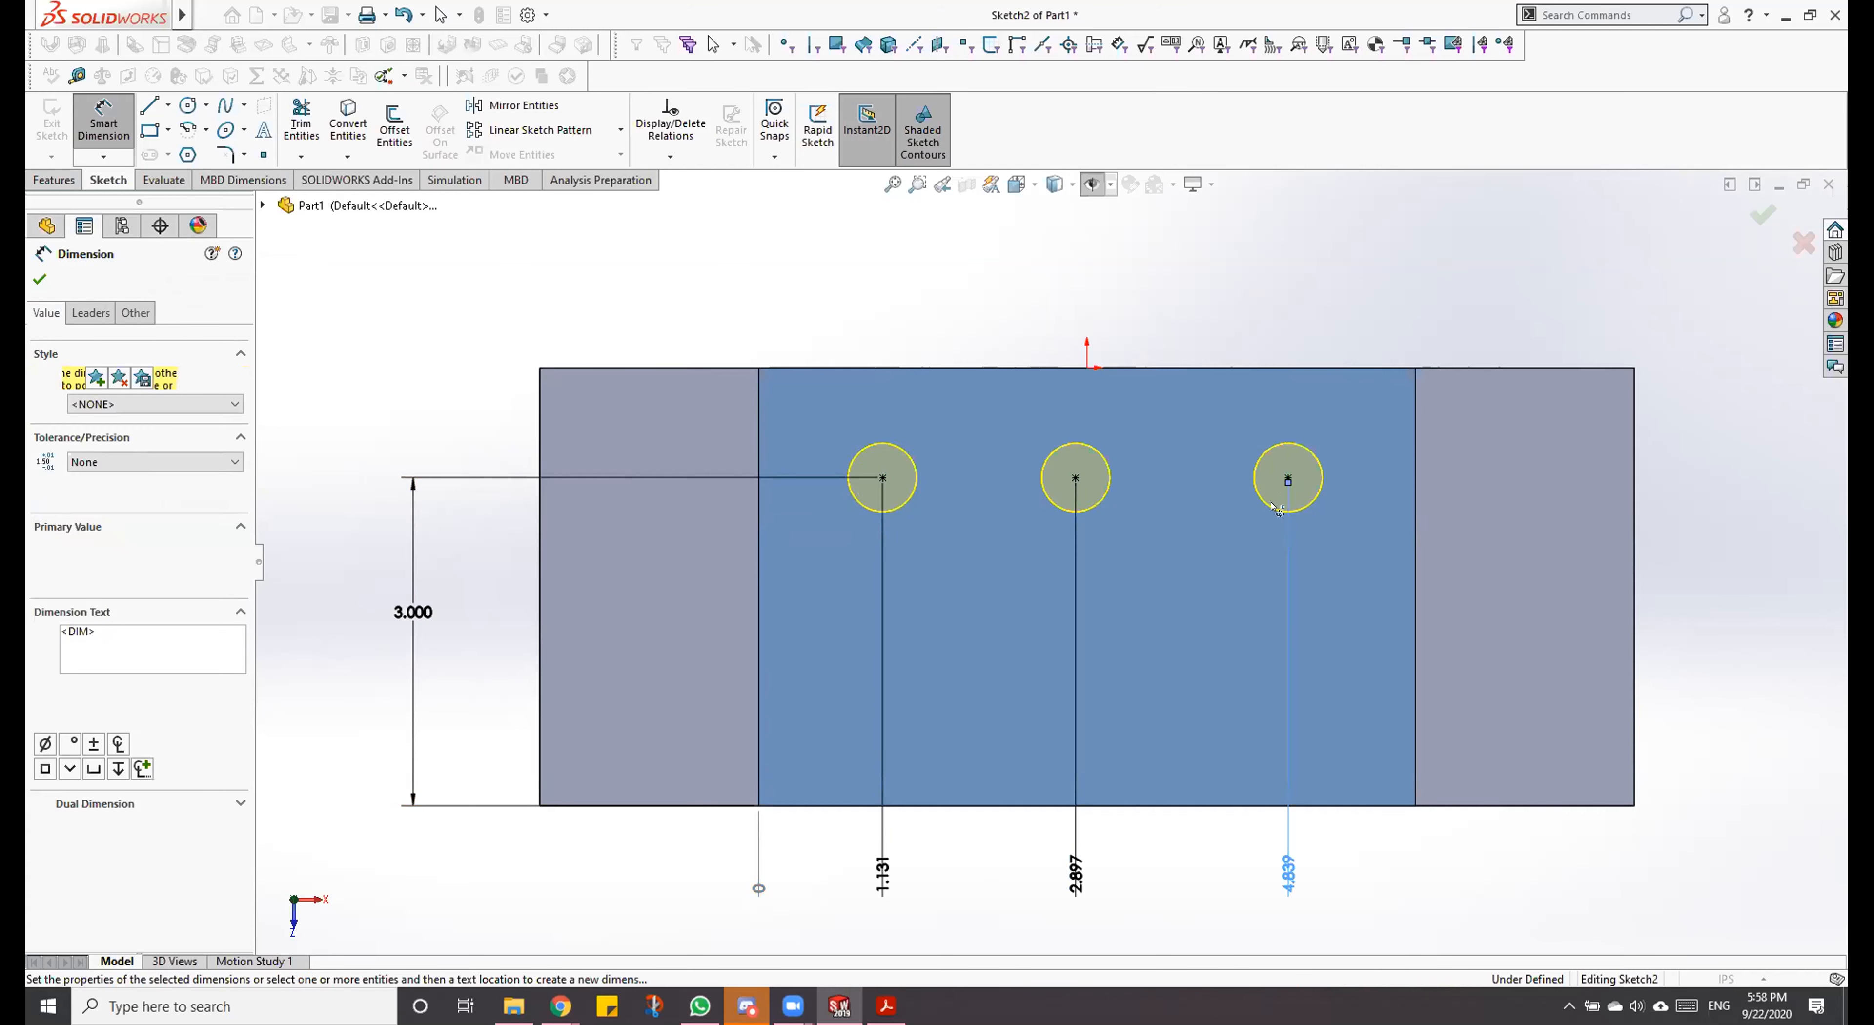
key(Escape)
key(Escape)
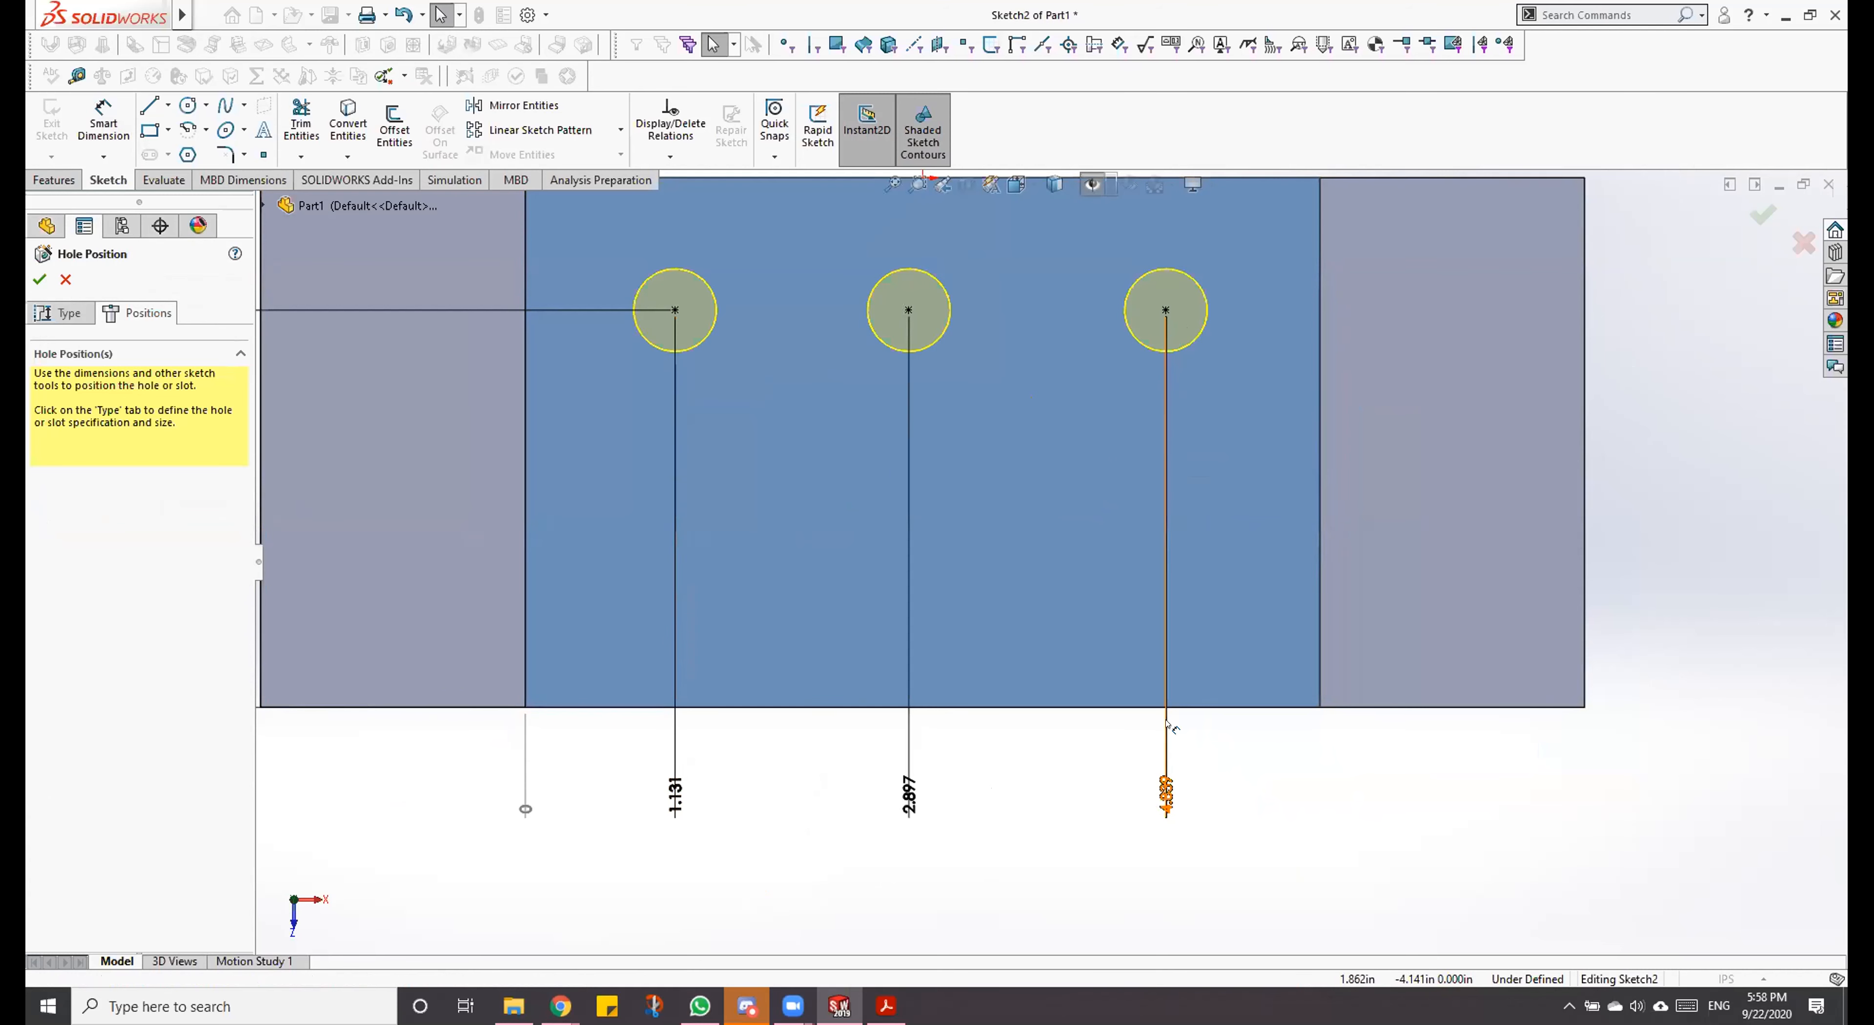
Step: Try adding the raised face's right edge to the ordinate dimension set, and delete that added dimension
right_click(1166, 647)
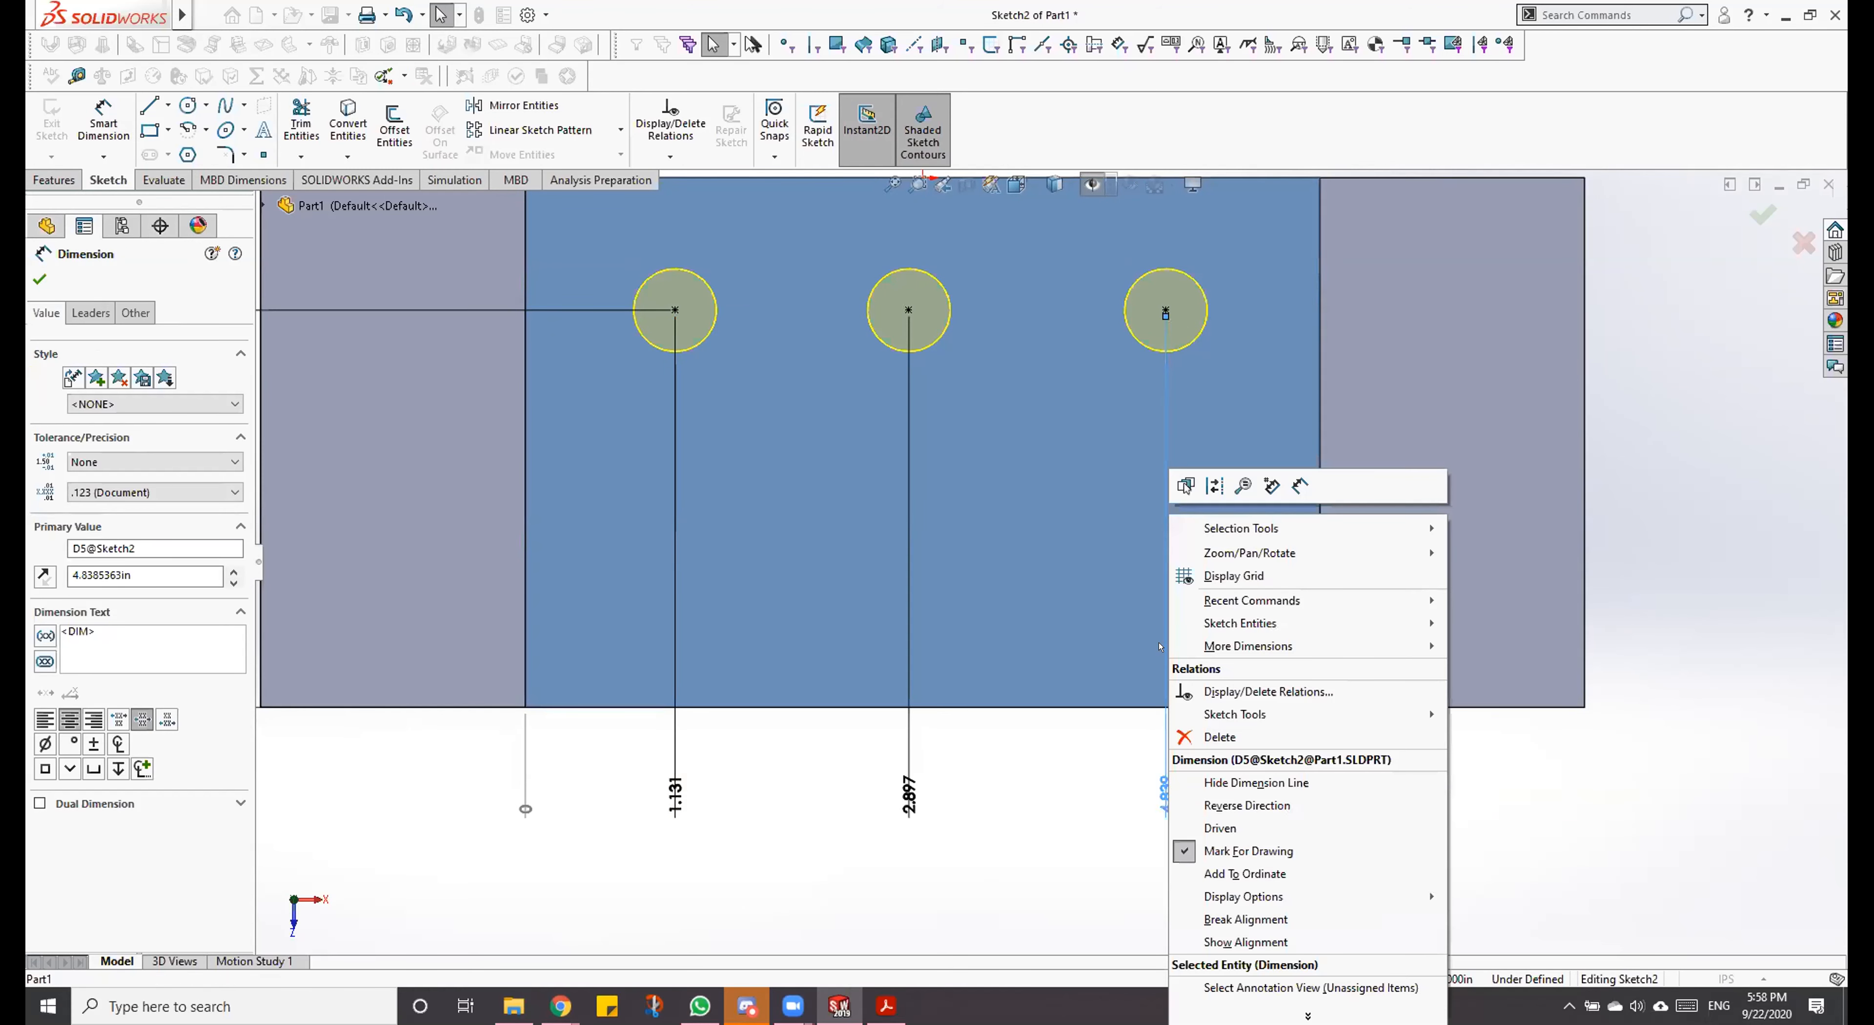
click(1245, 873)
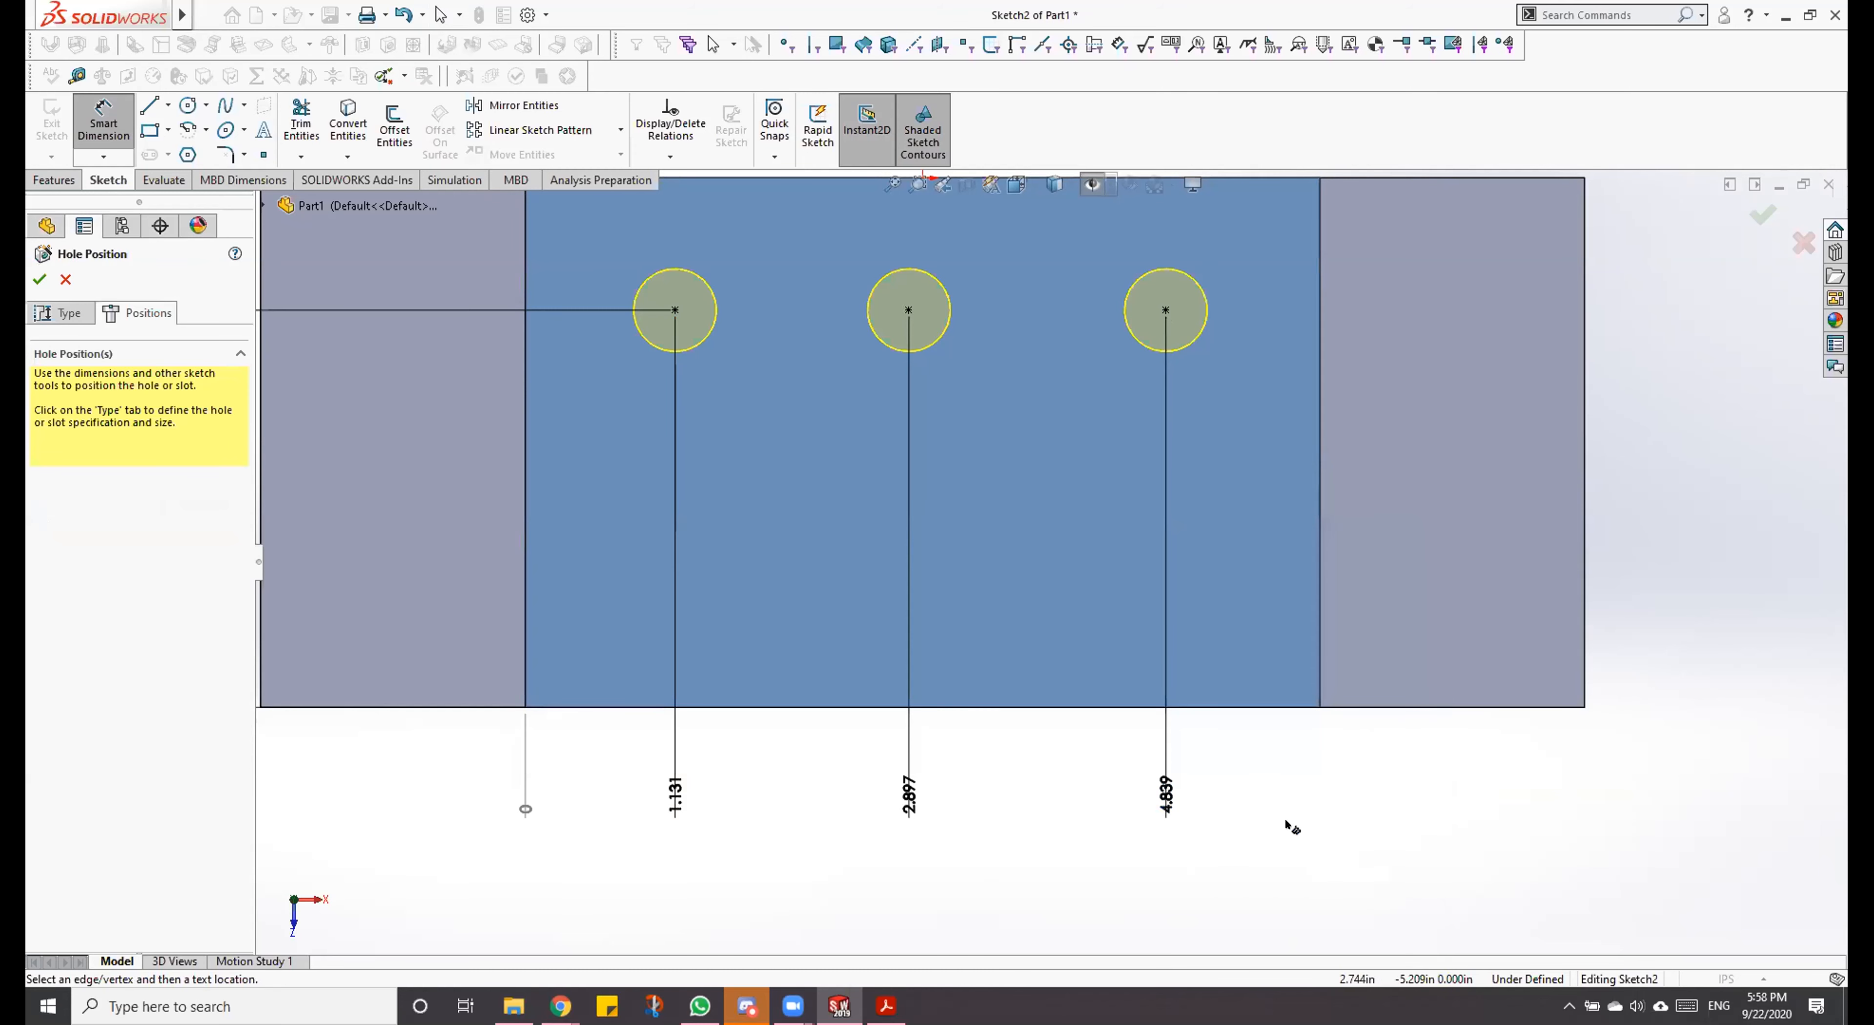
click(1321, 623)
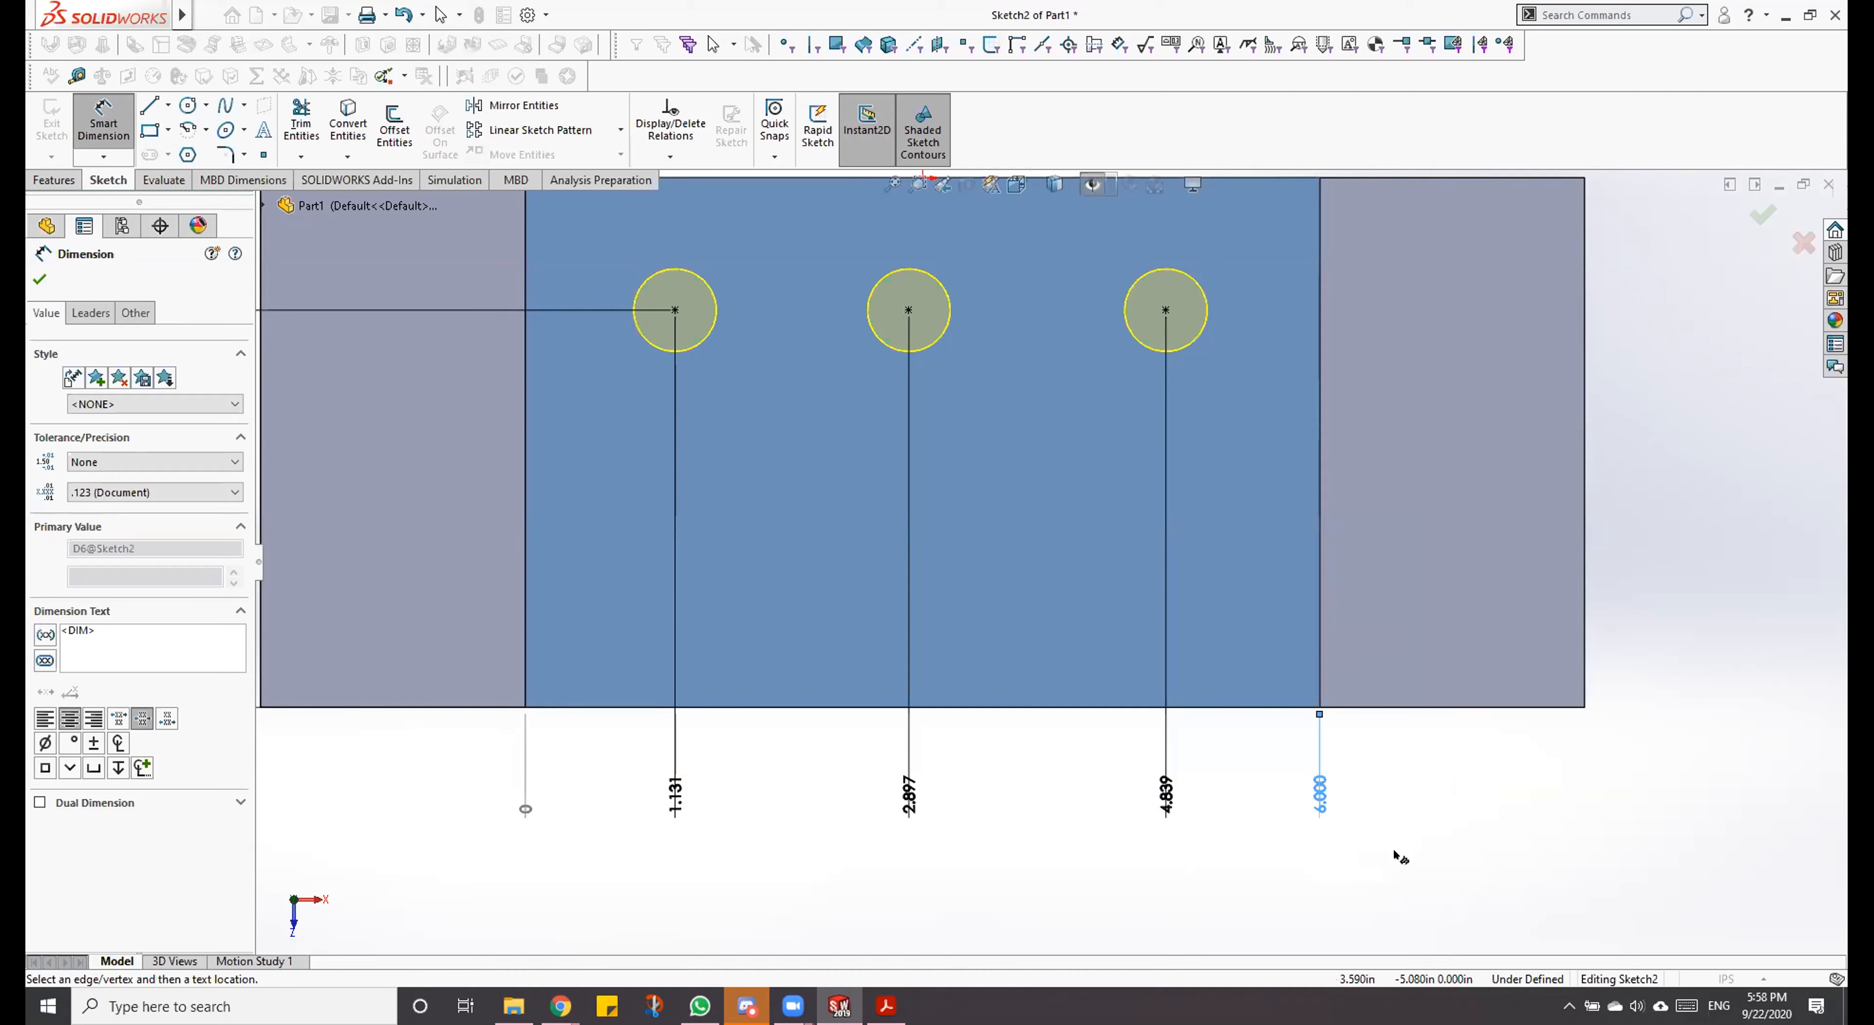
key(Escape)
key(Delete)
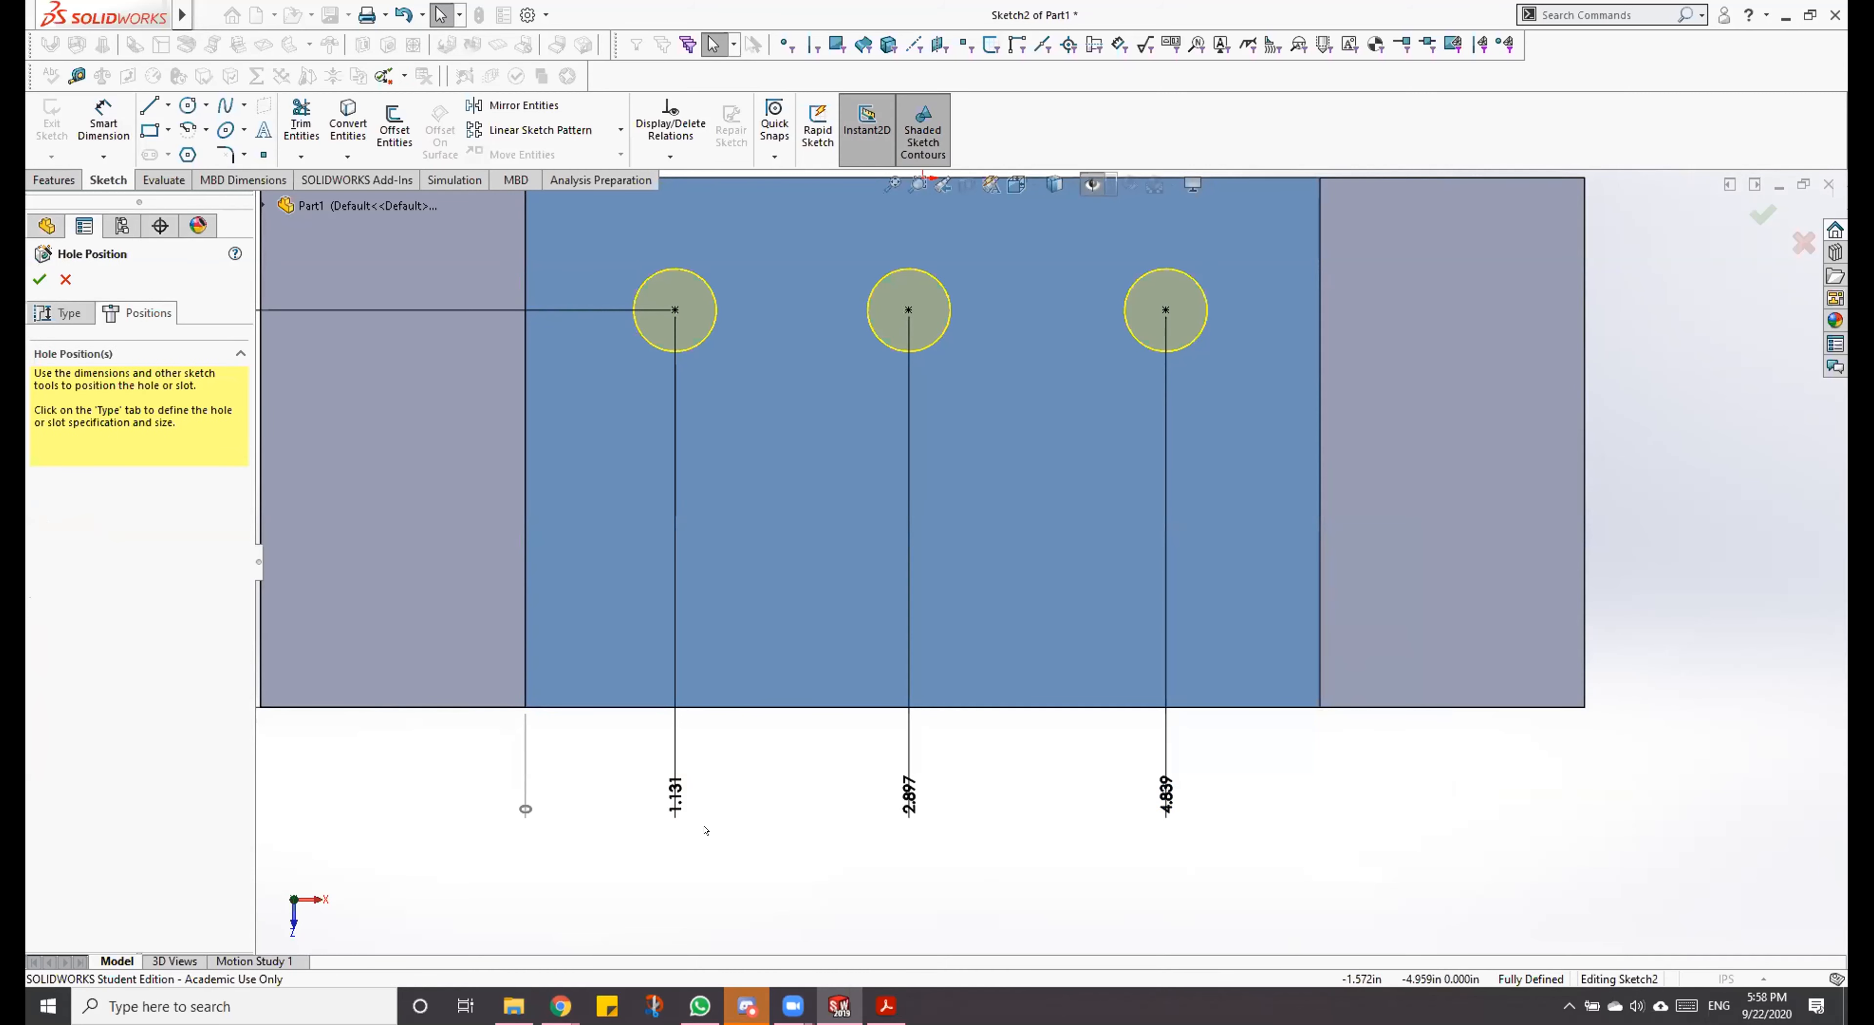
Step: Check the hole positions in the Dowel Block PDF drawing and set the first hole's ordinate dimension to 1 in
click(887, 1006)
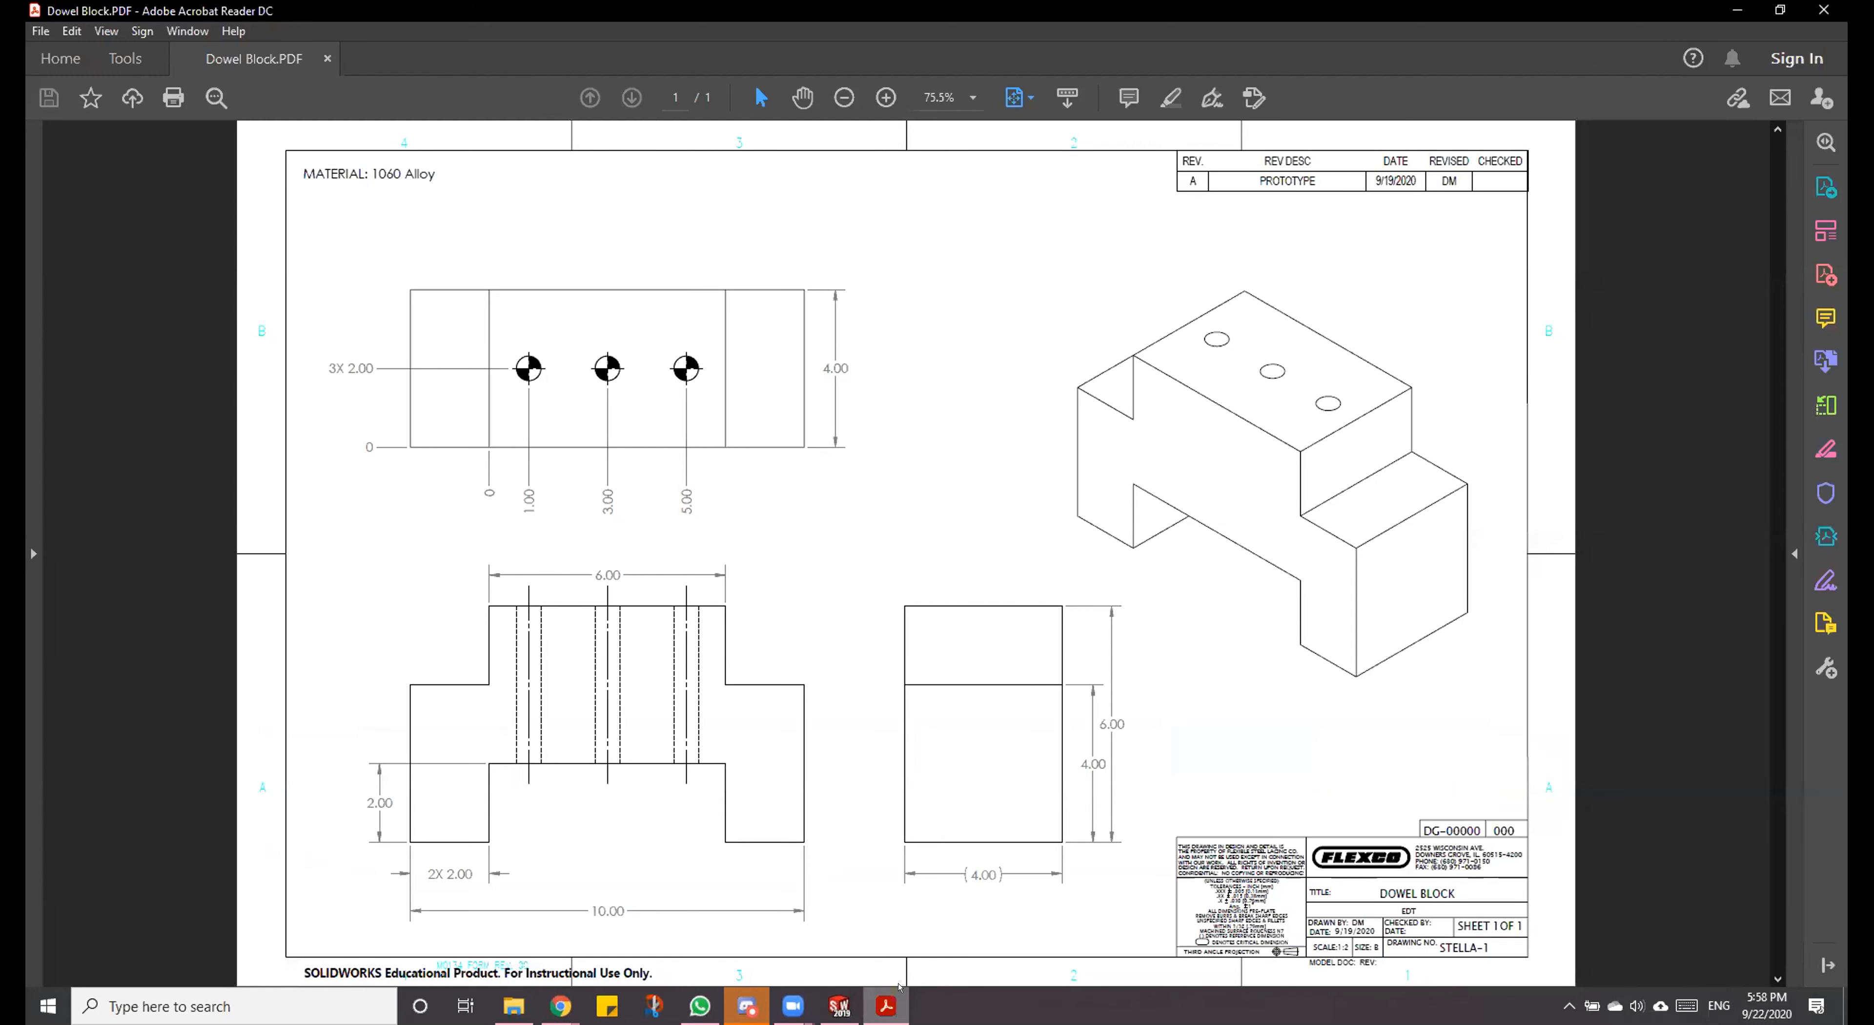
click(839, 1006)
click(675, 793)
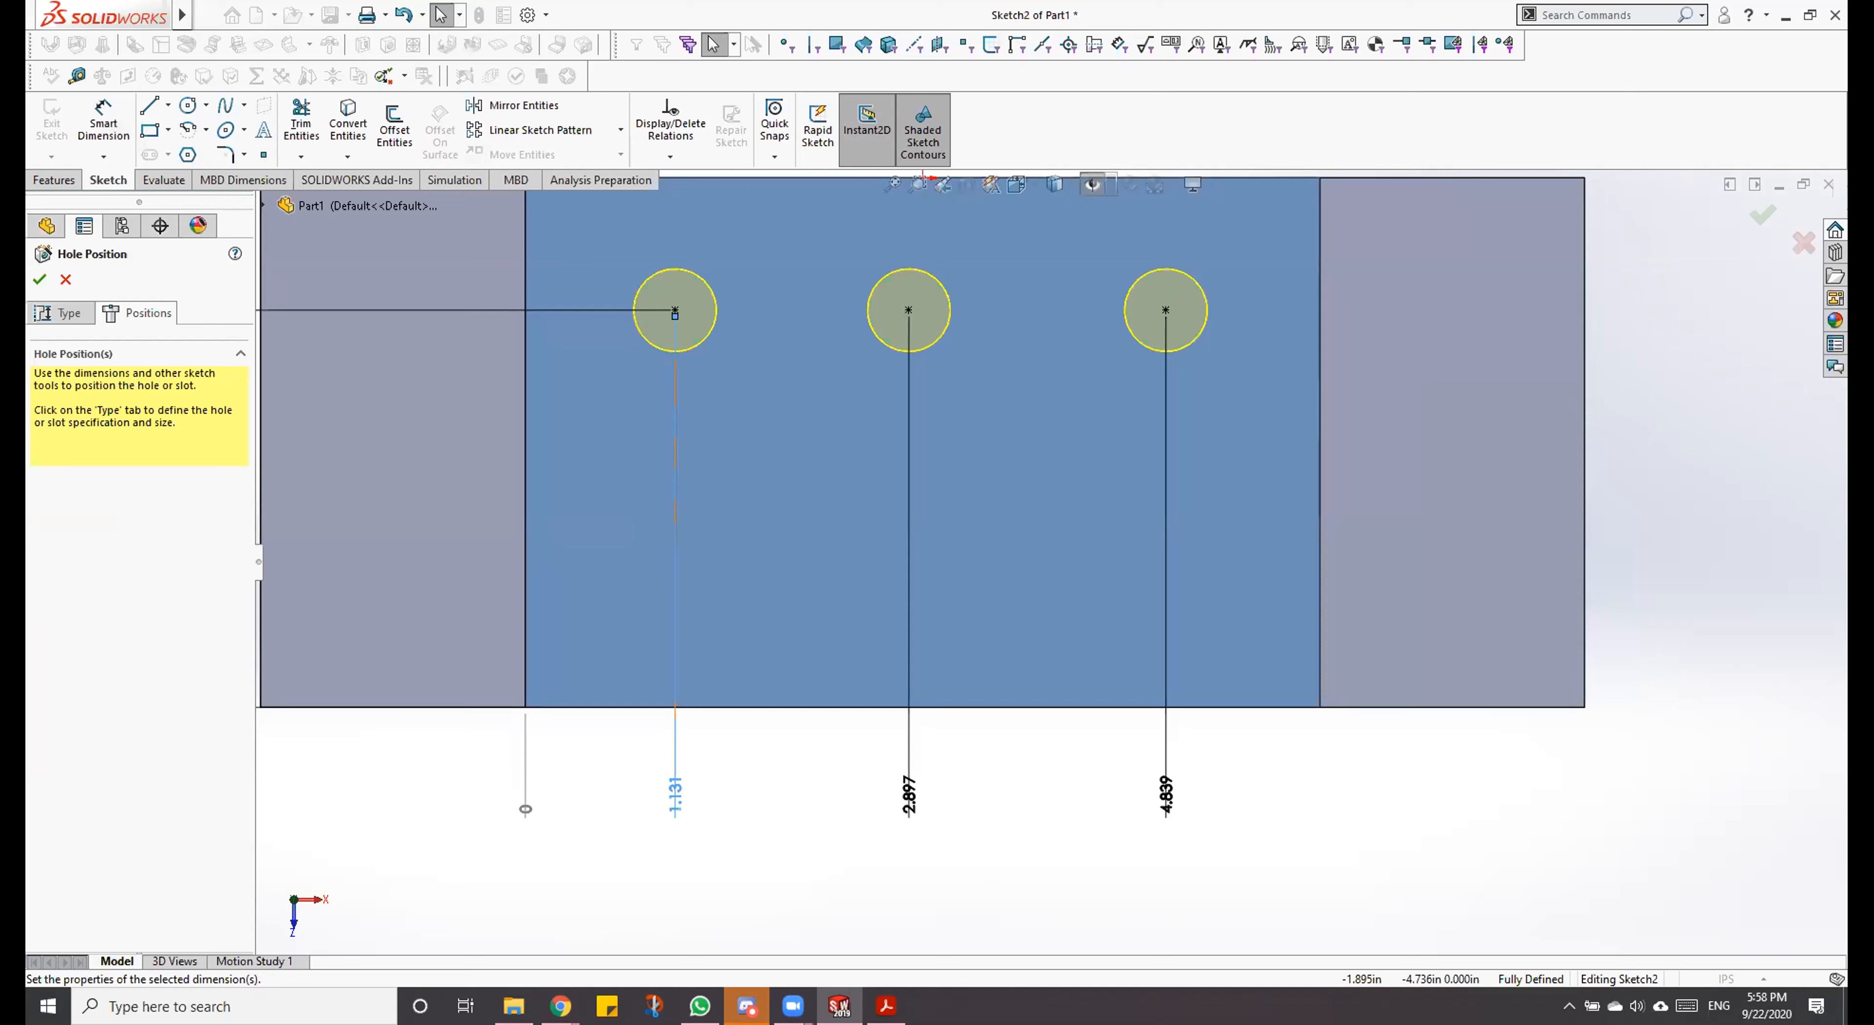
double_click(674, 799)
text(1)
key(Return)
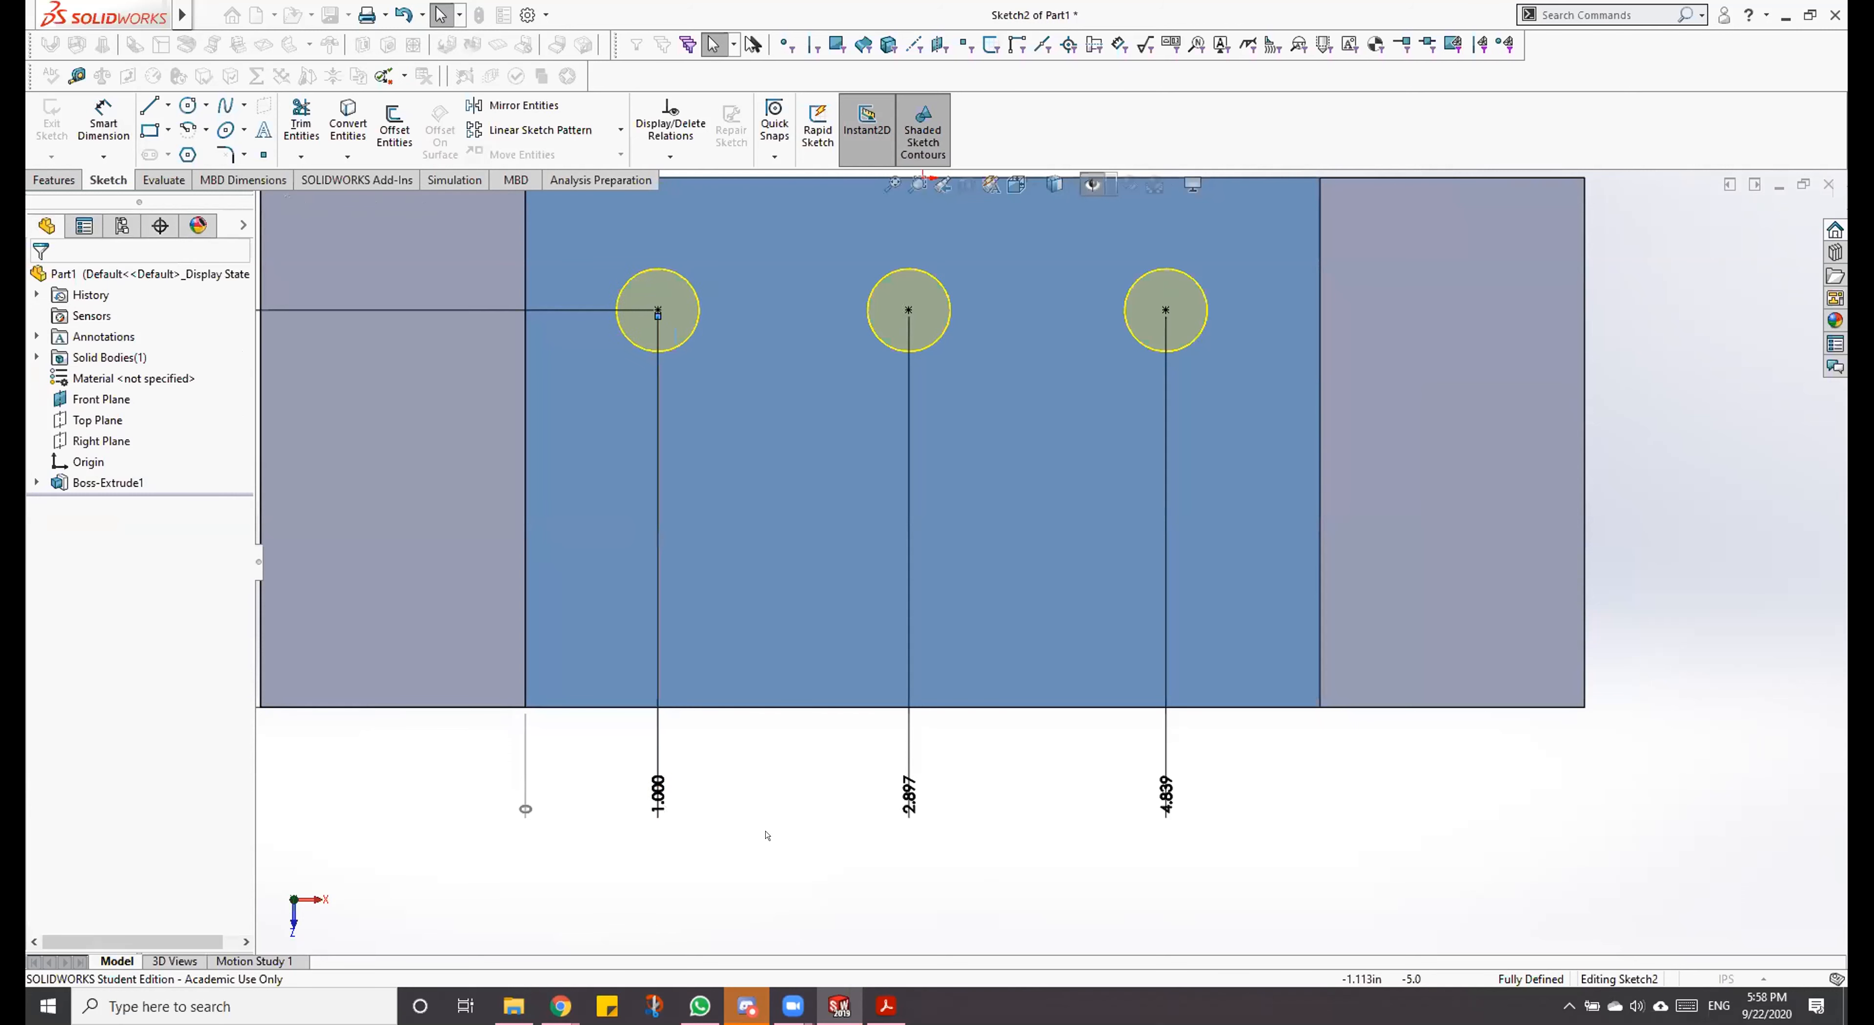
Step: Set the second hole's ordinate dimension to 3 in and the third hole's to 5 in
click(909, 795)
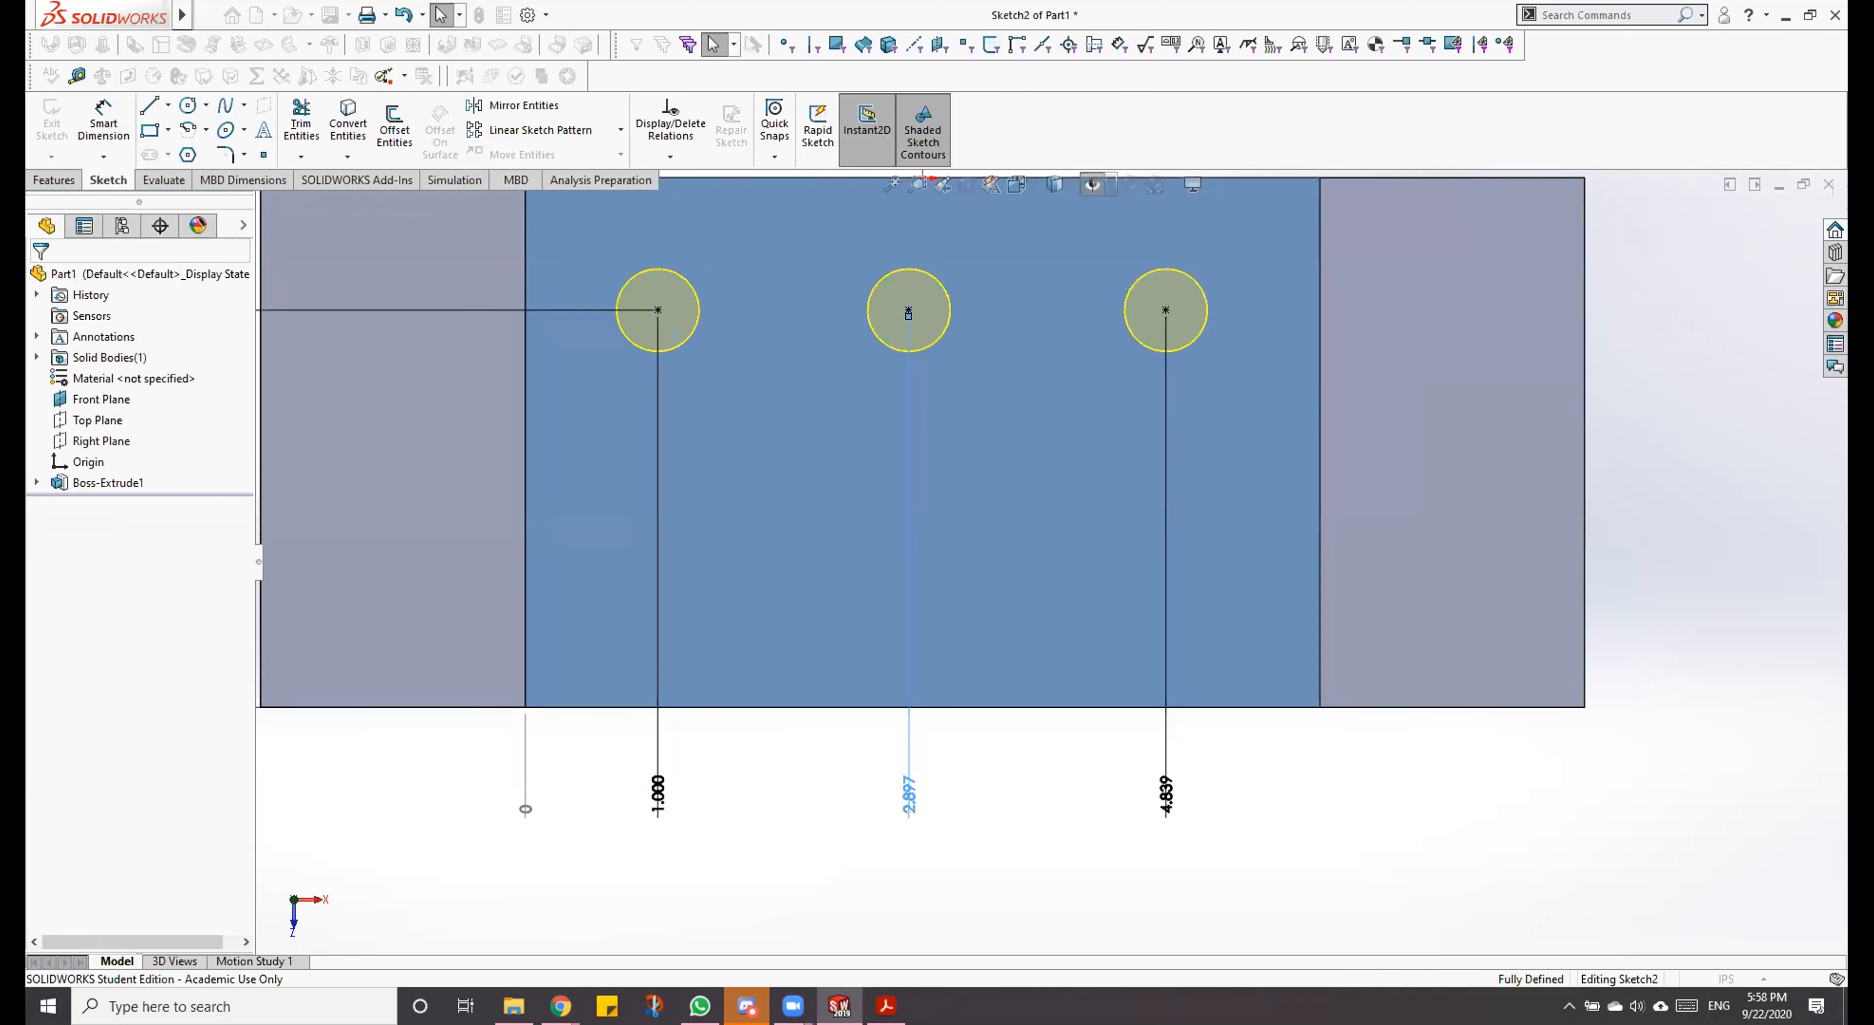
double_click(910, 798)
text(3)
key(Return)
click(1167, 795)
double_click(1167, 795)
text(5)
key(Return)
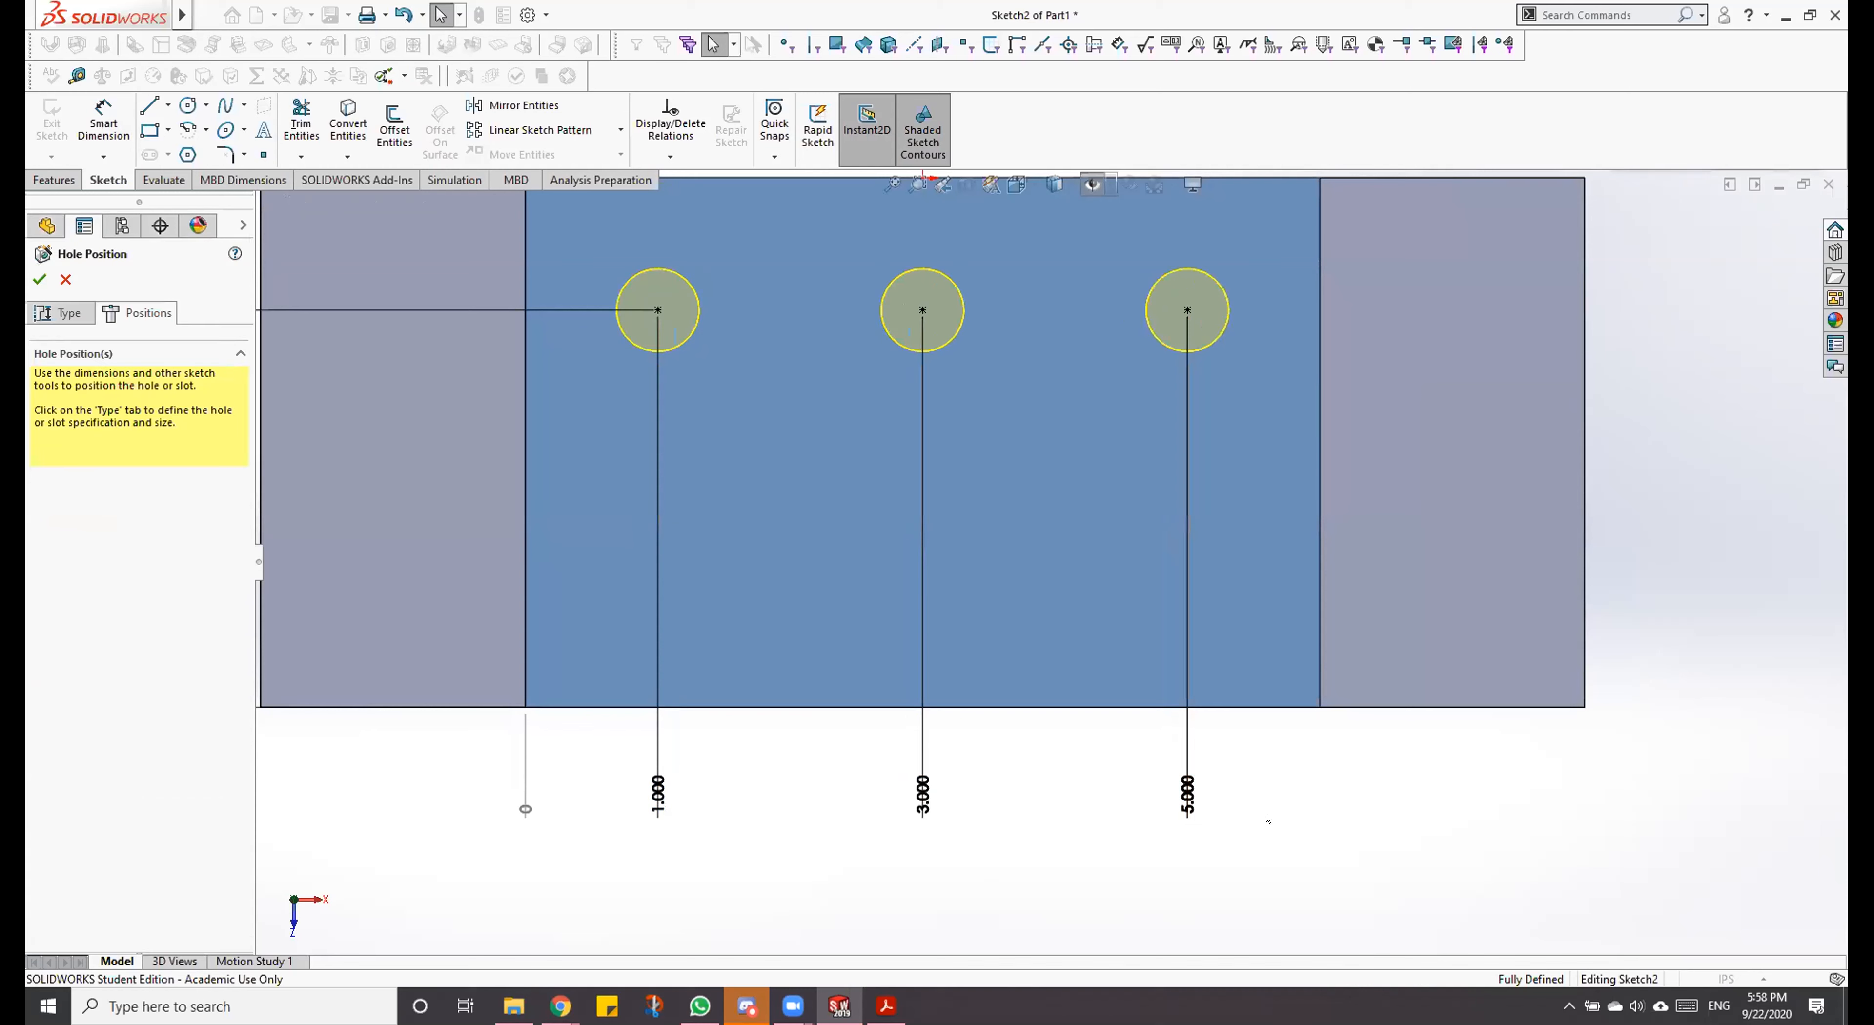
Step: Set the hole row's distance from the block's front edge to 2 in and finish the dowel hole feature
scroll(1124, 245, up, 3)
scroll(1037, 357, down, 1)
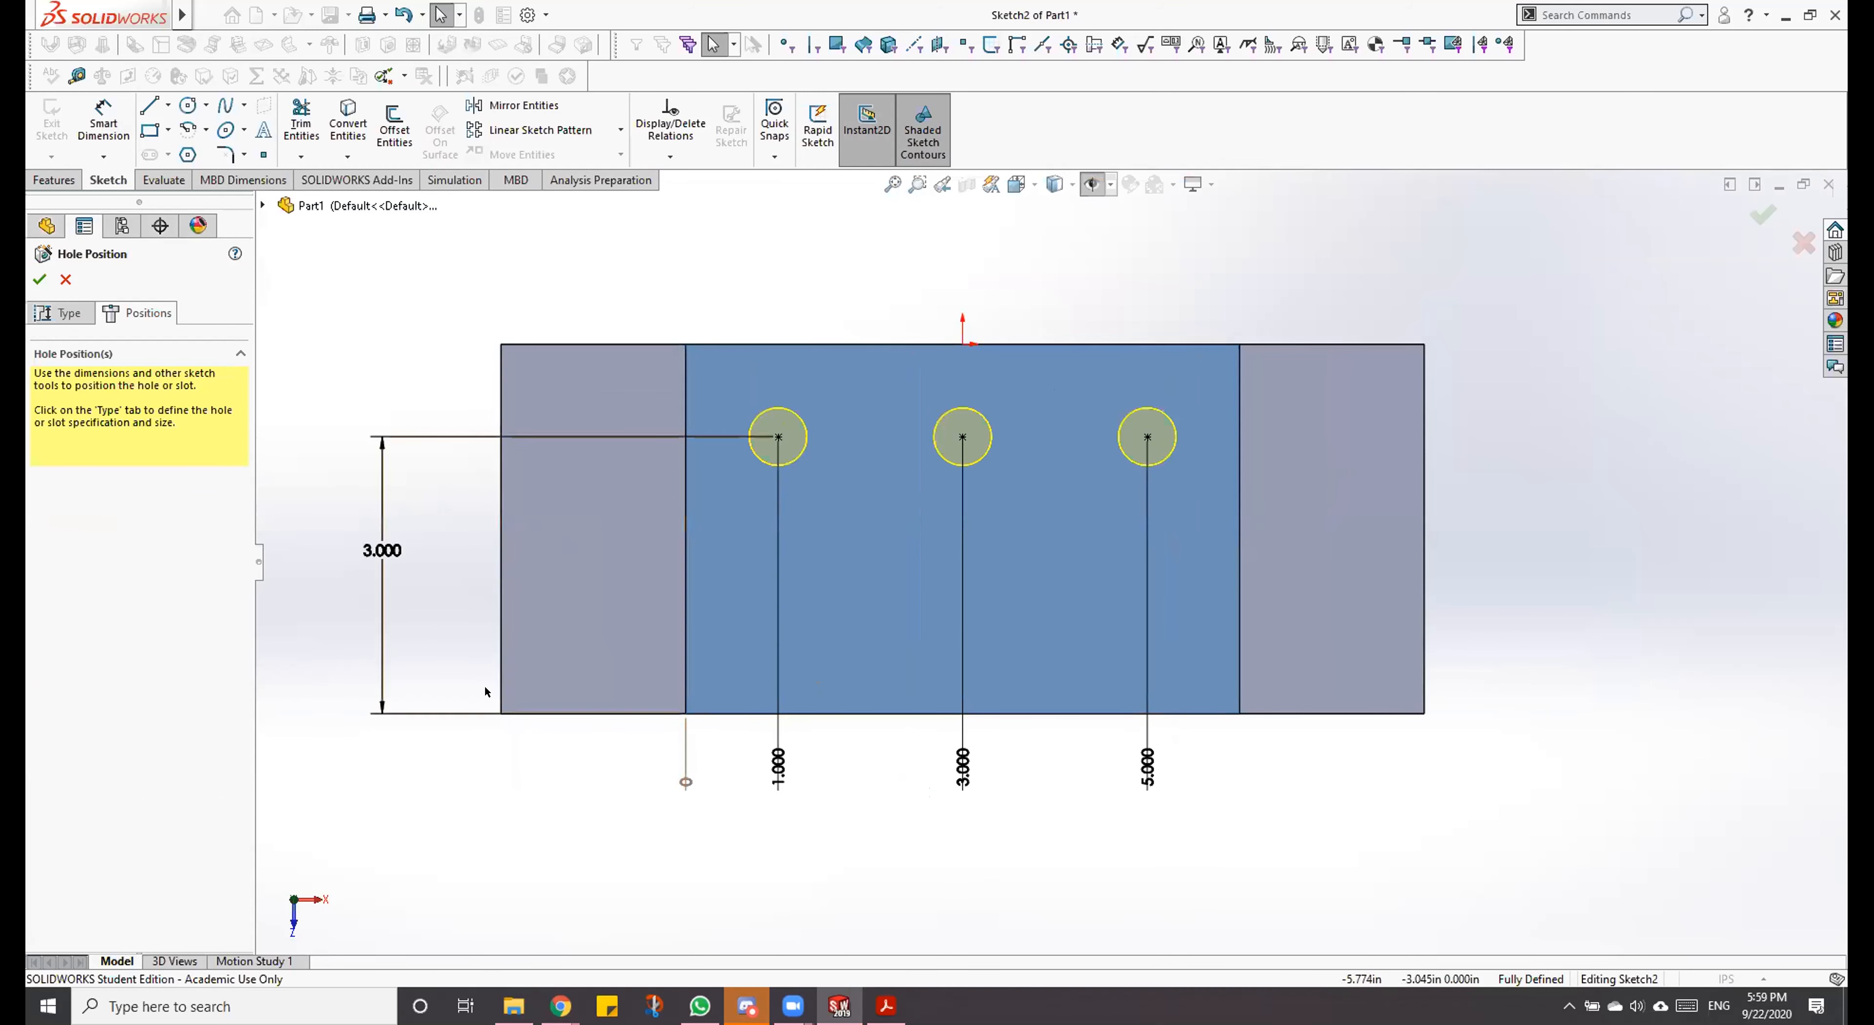
click(379, 542)
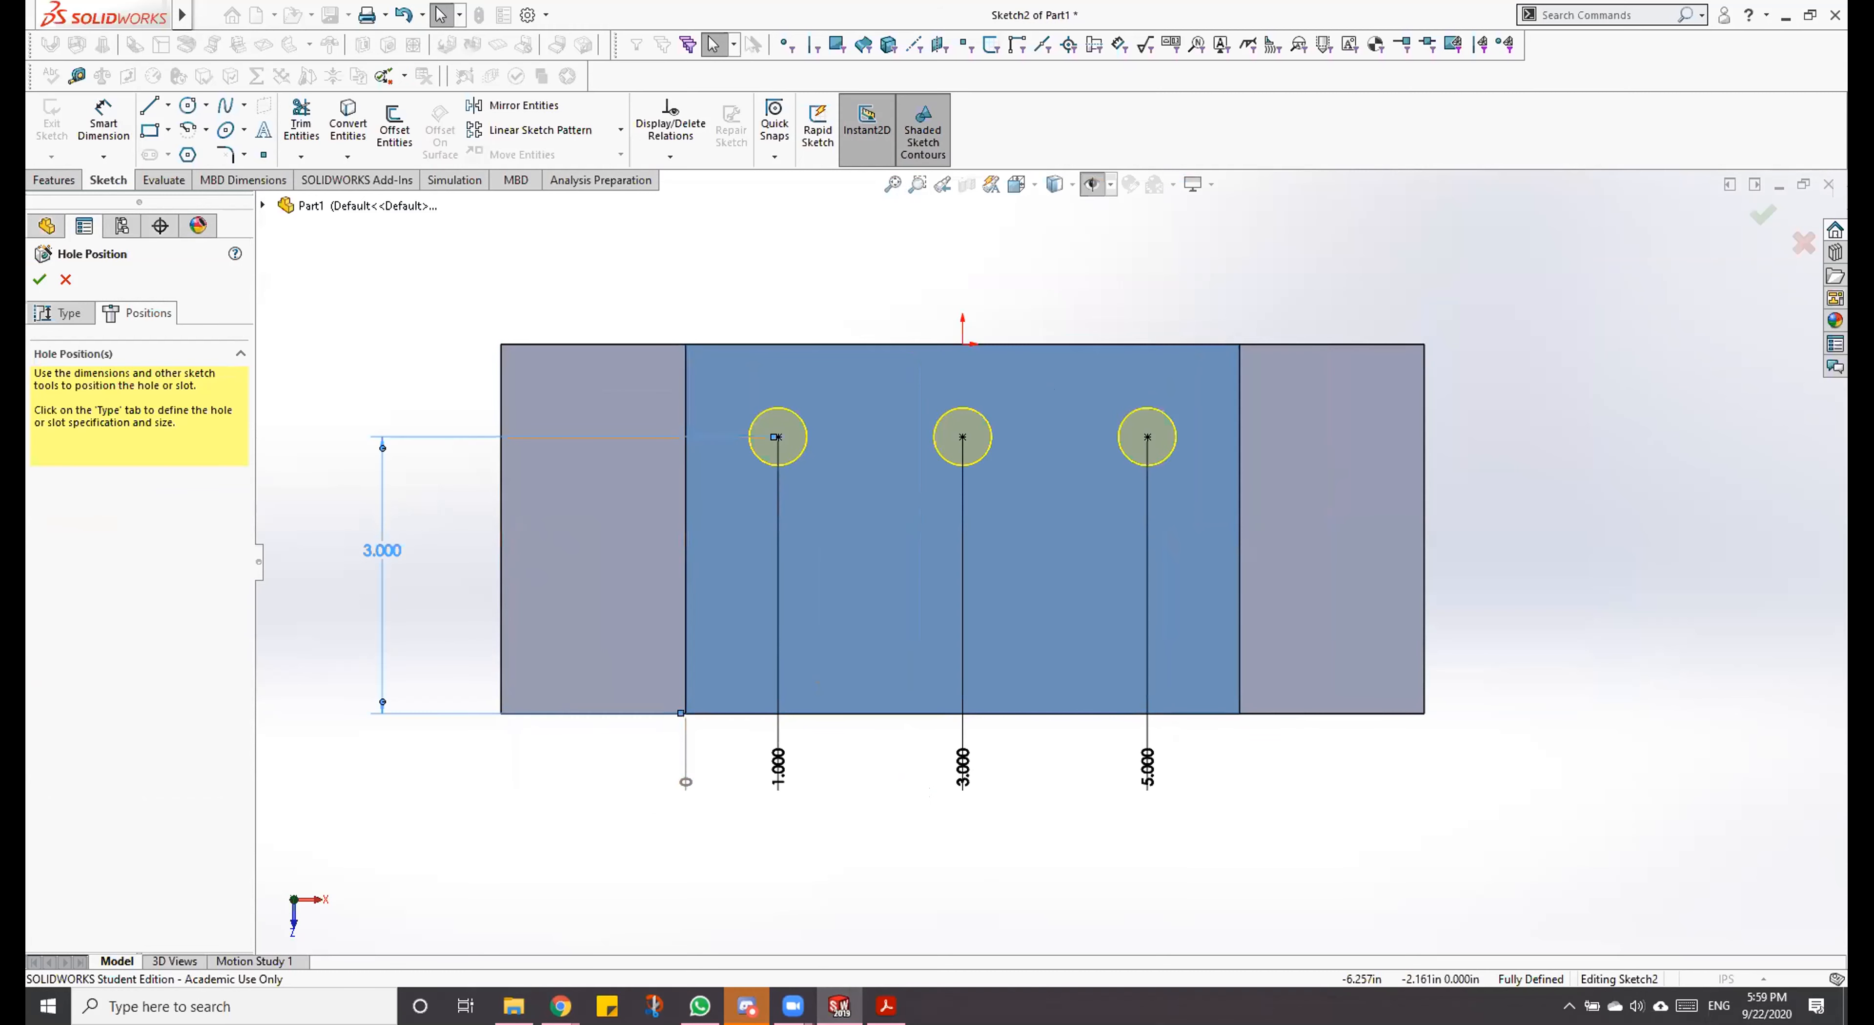
double_click(380, 542)
text(2)
key(Return)
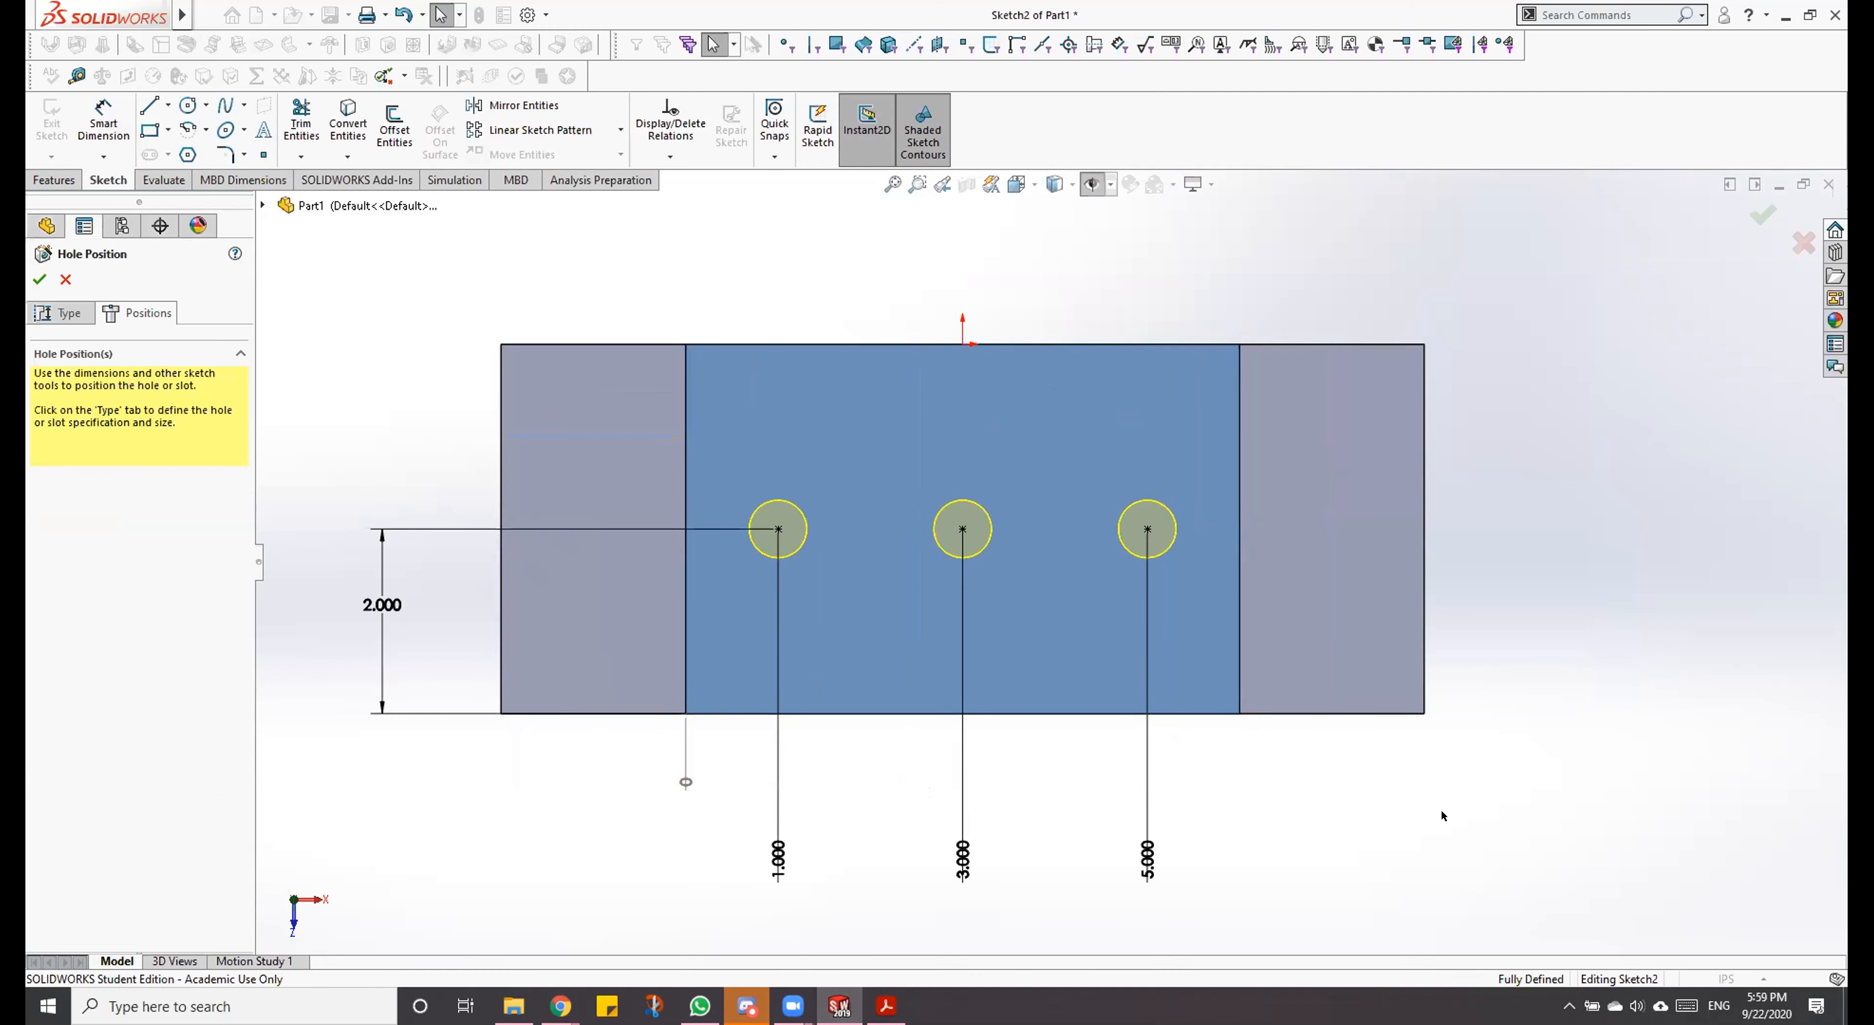
click(1214, 714)
click(38, 279)
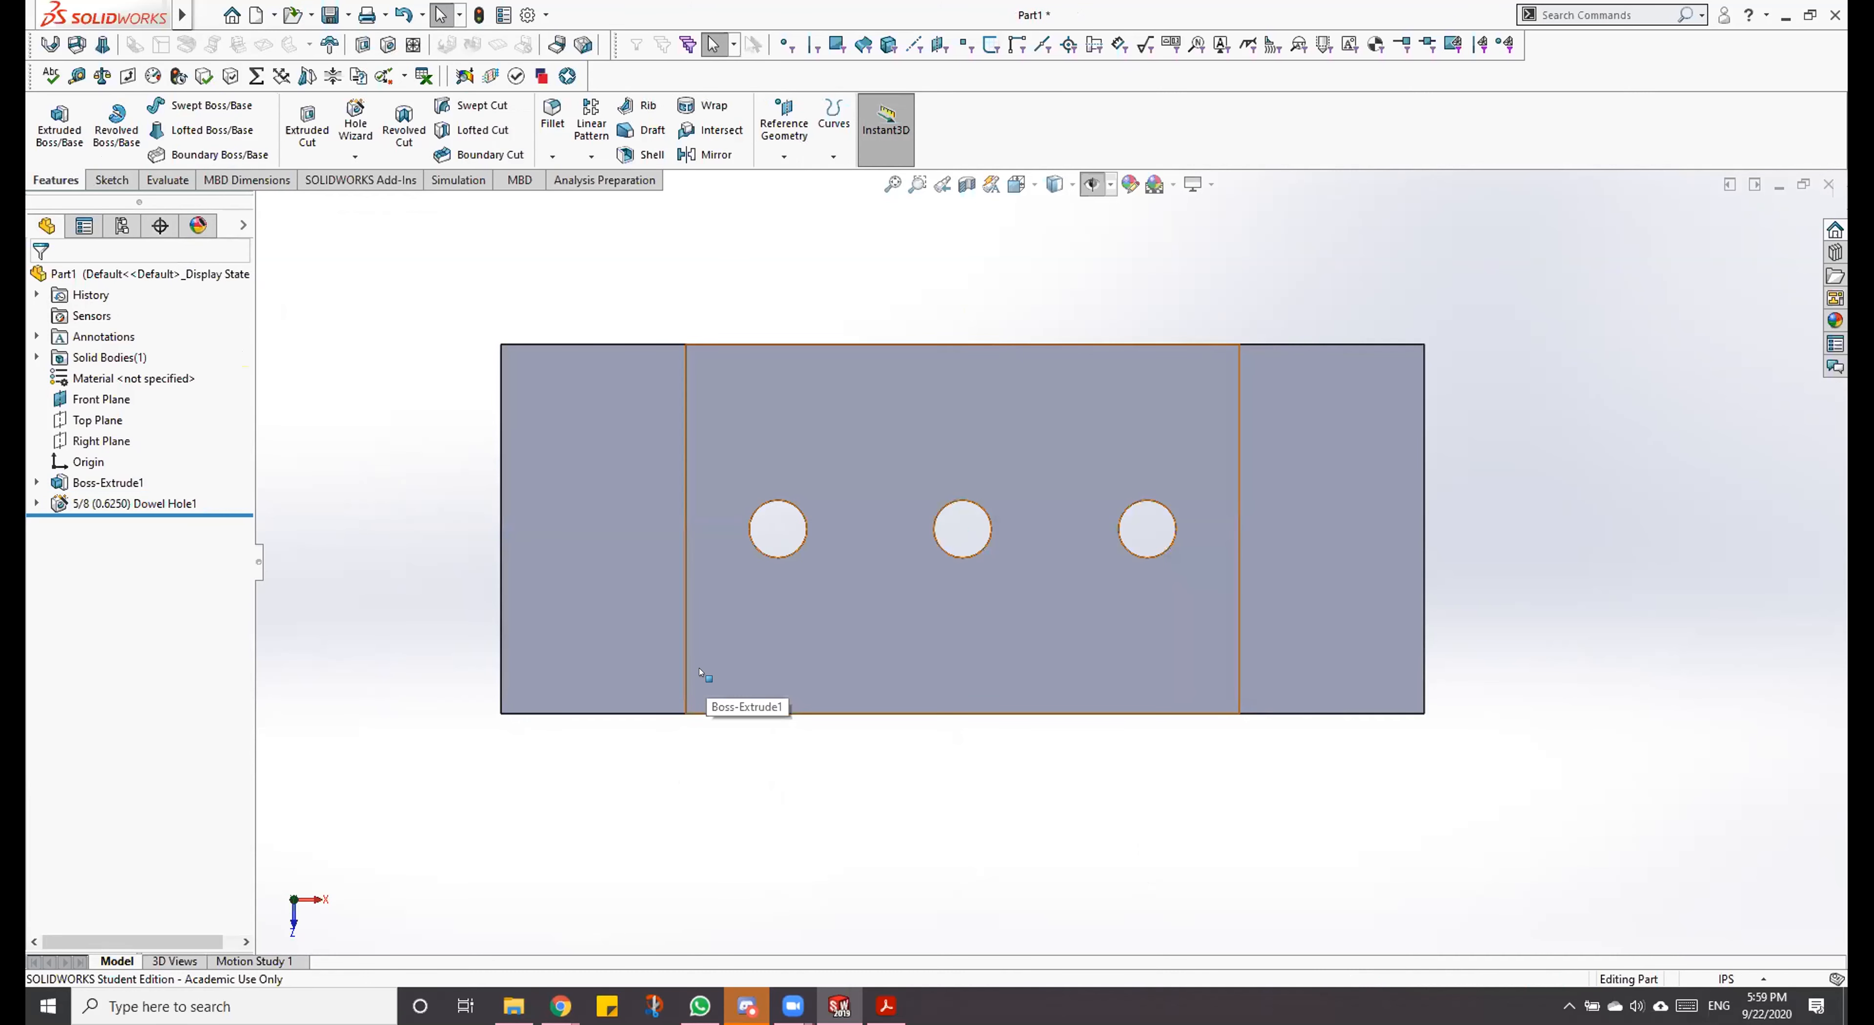
Step: Show the block in a 3D view and reopen the dowel hole feature to review its type and position settings
key(ctrl+7)
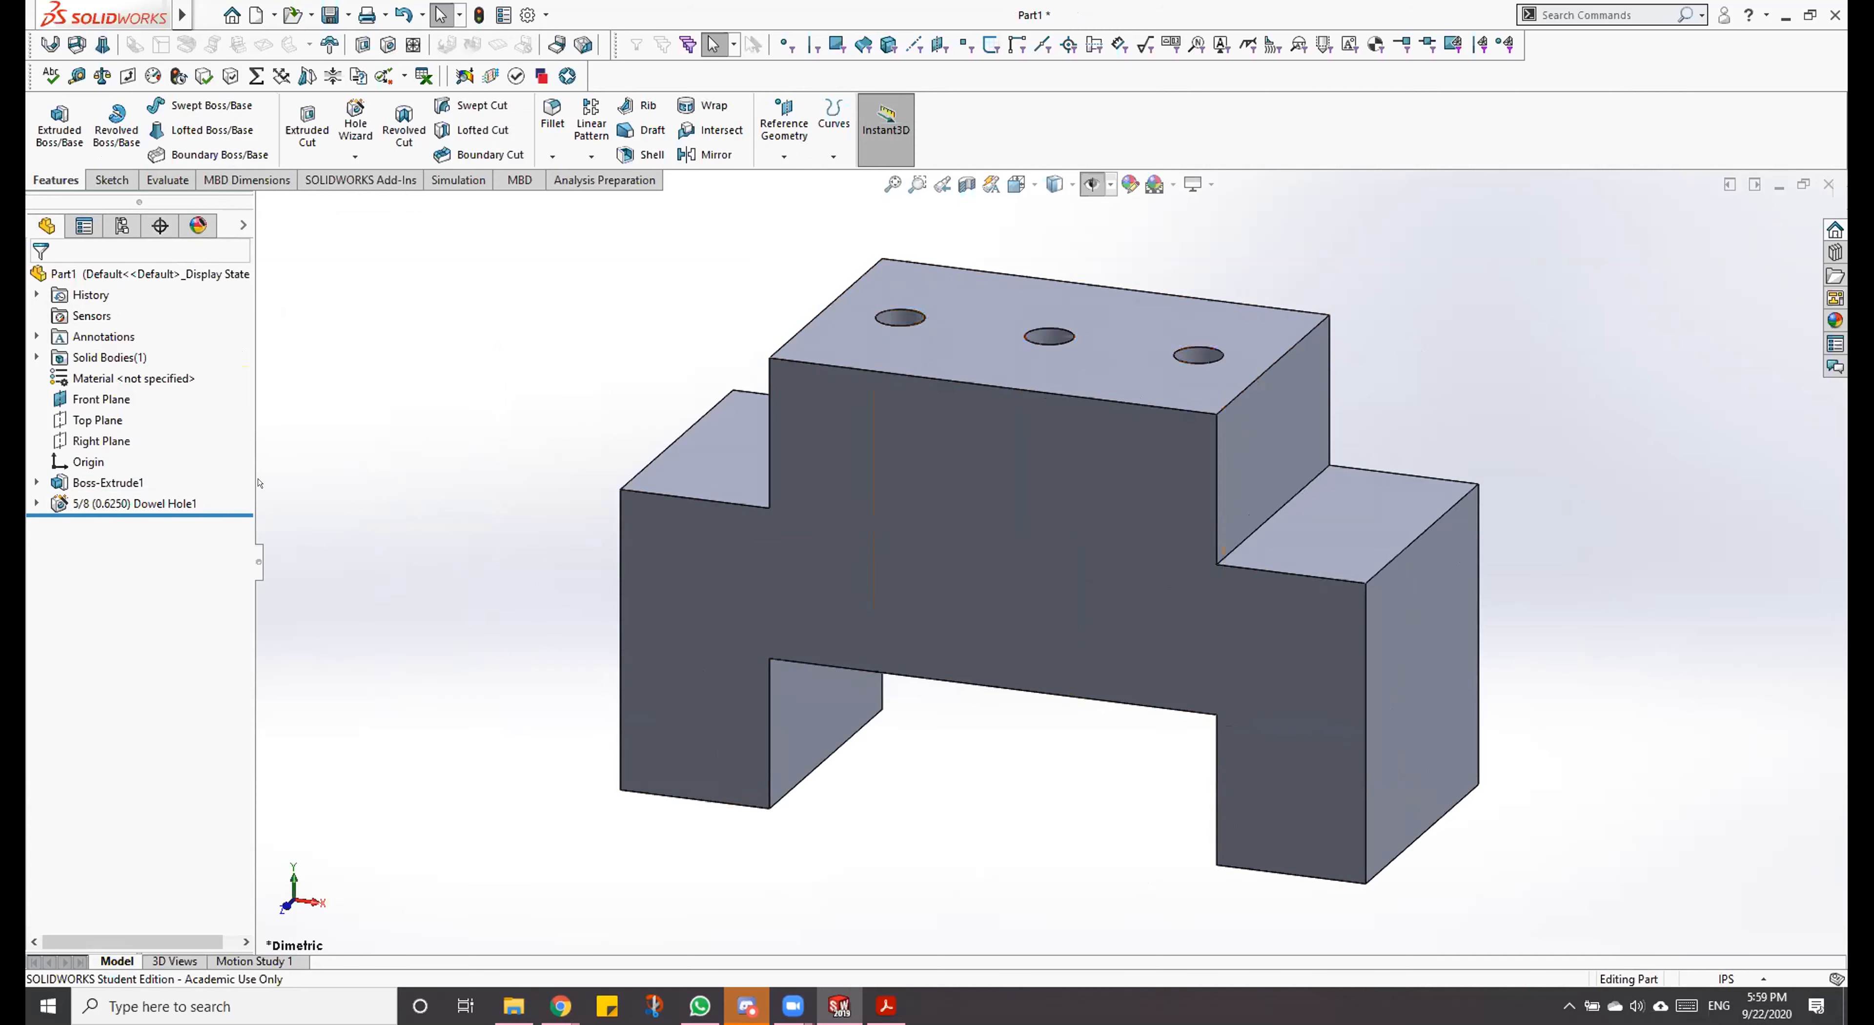
right_click(157, 501)
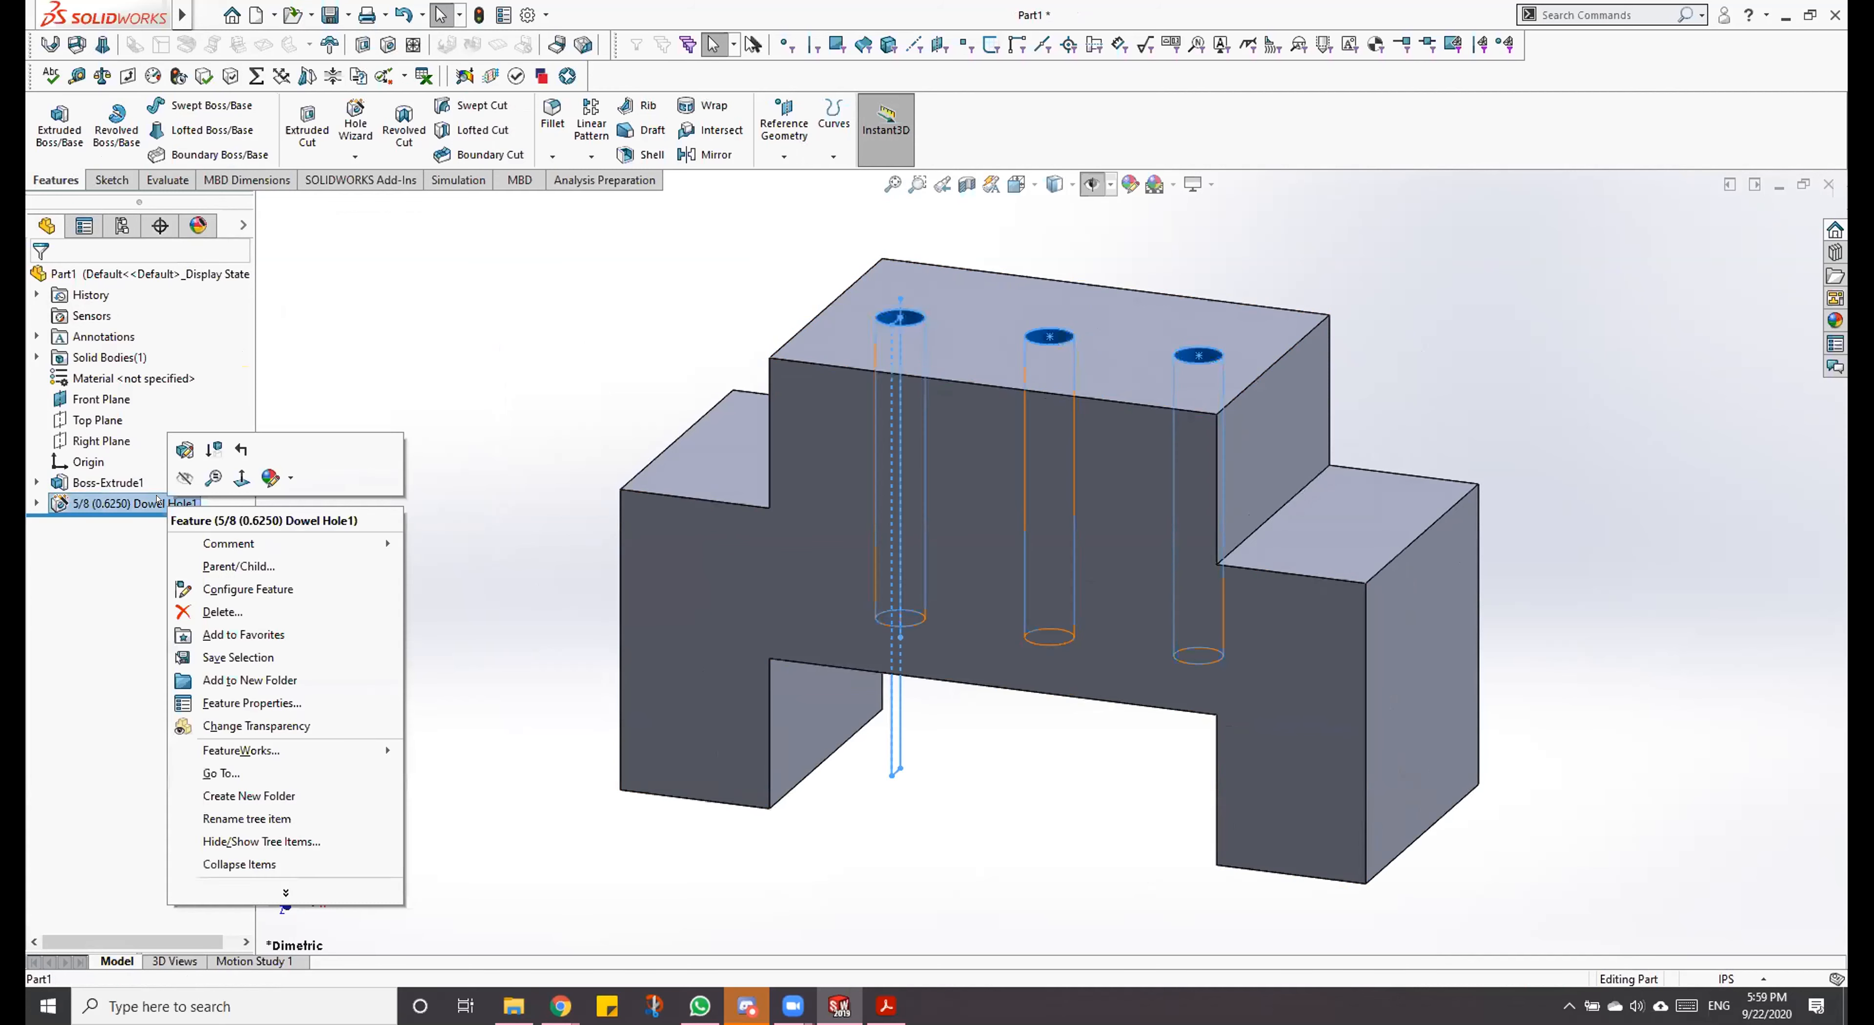
click(172, 440)
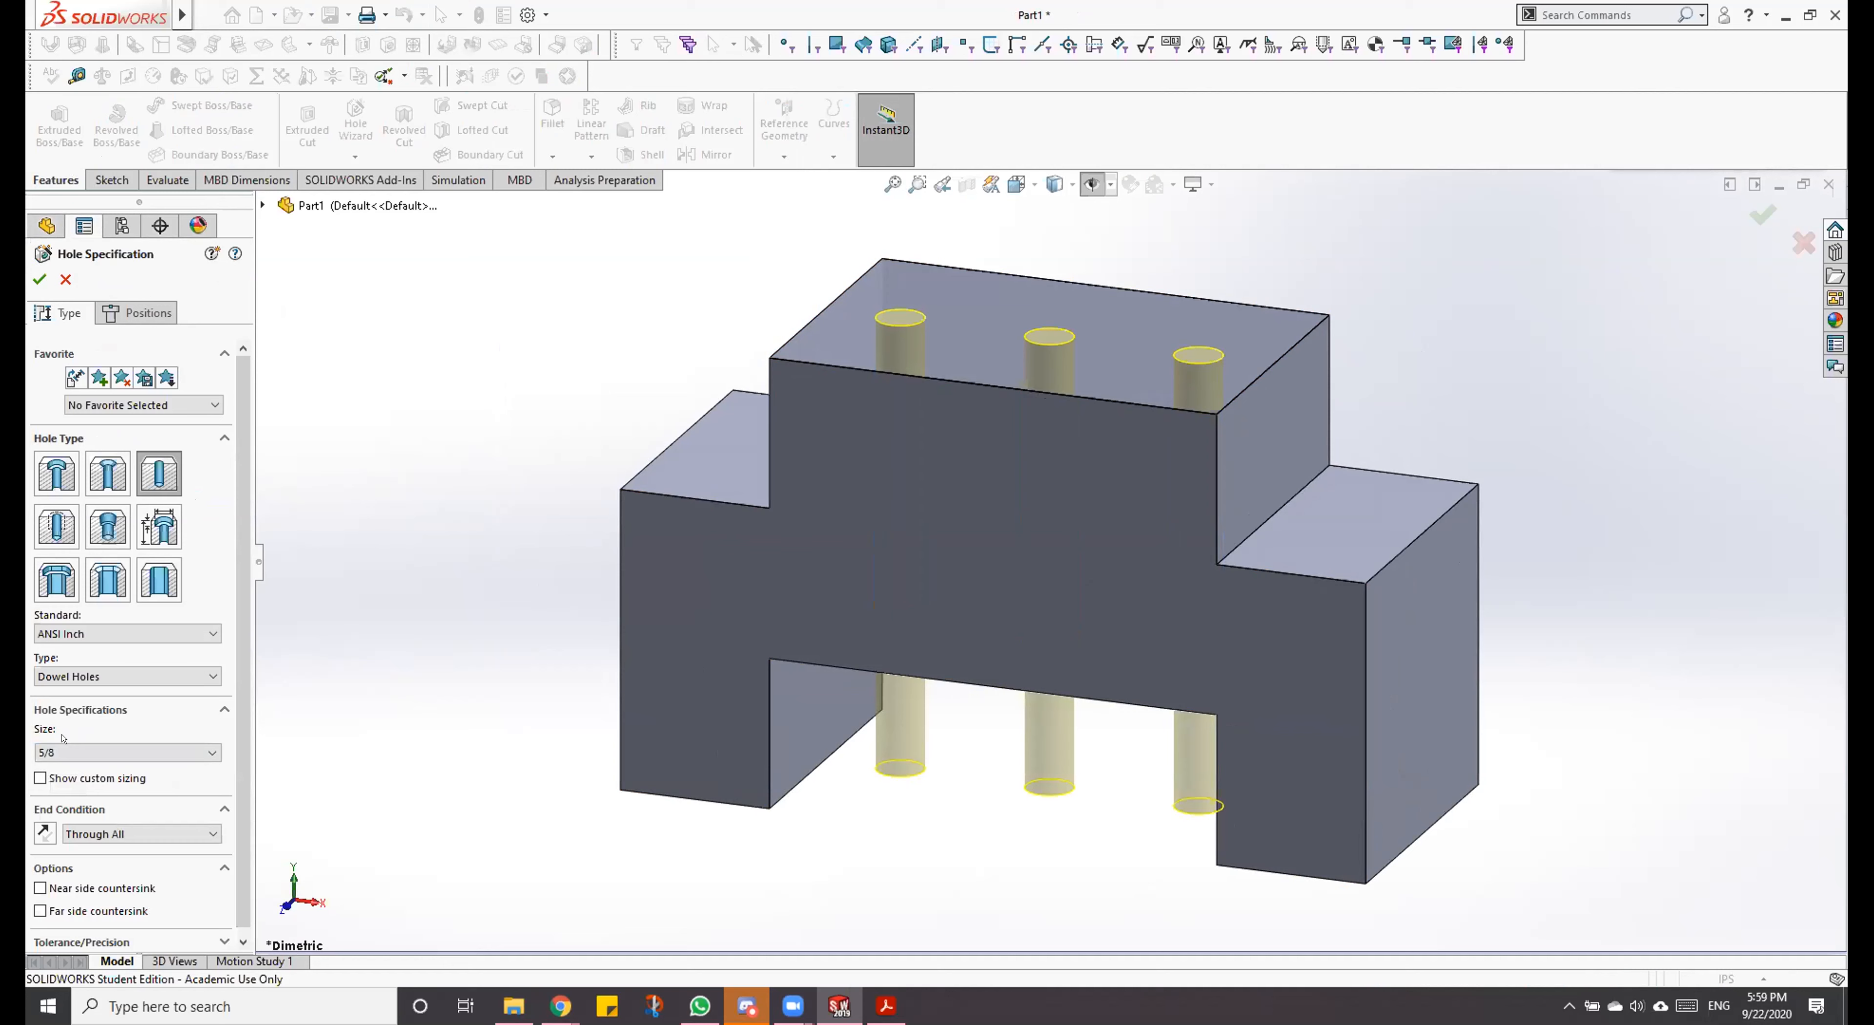
click(139, 313)
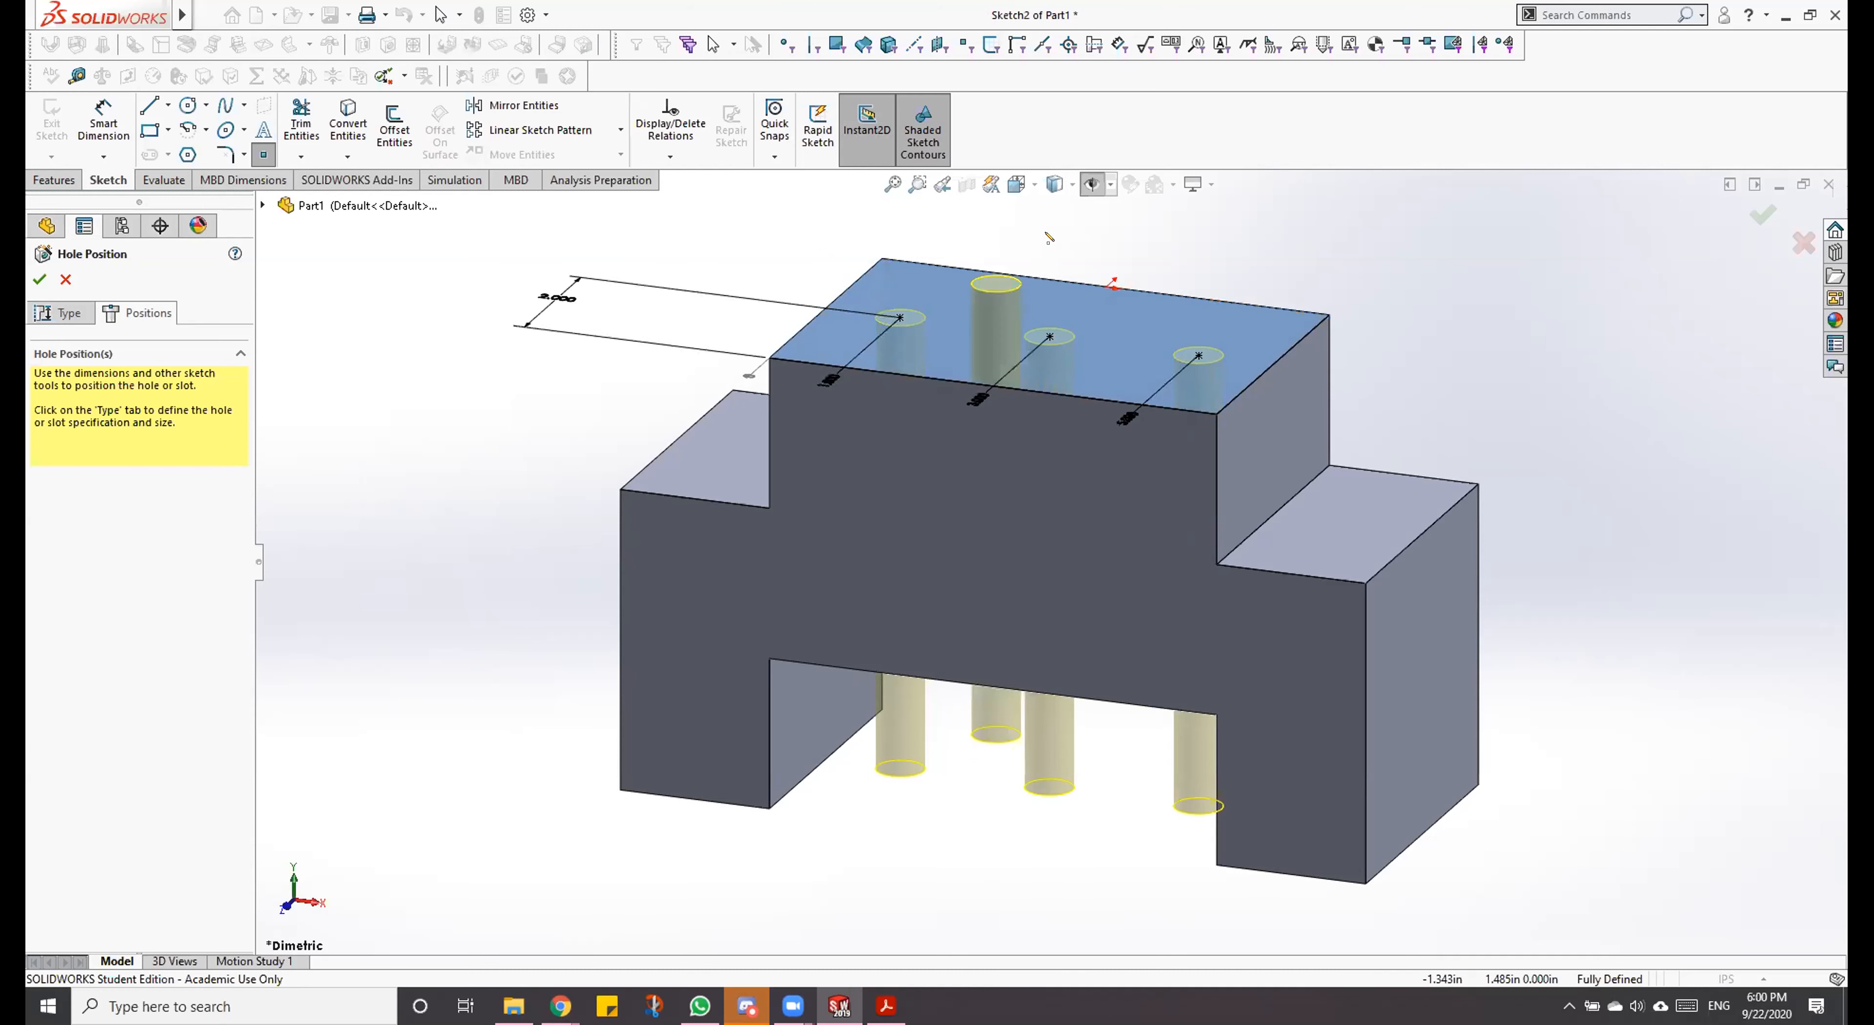
key(Escape)
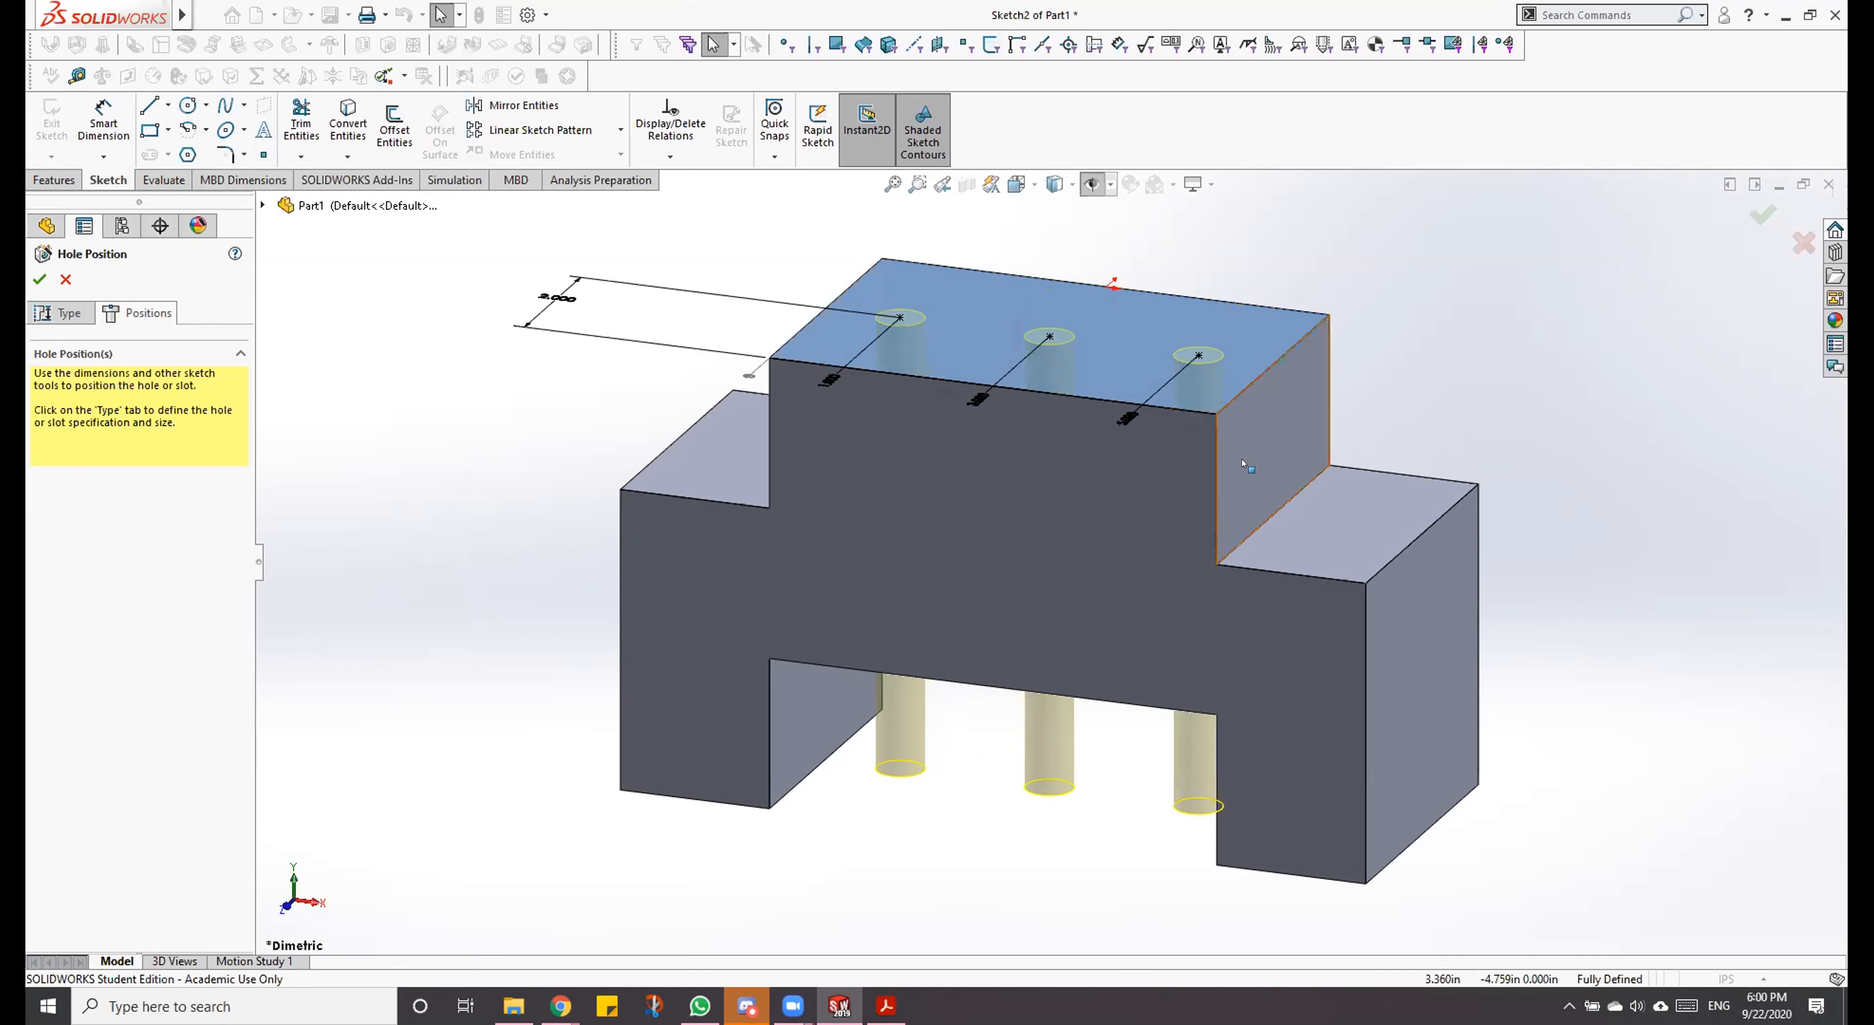
click(1763, 216)
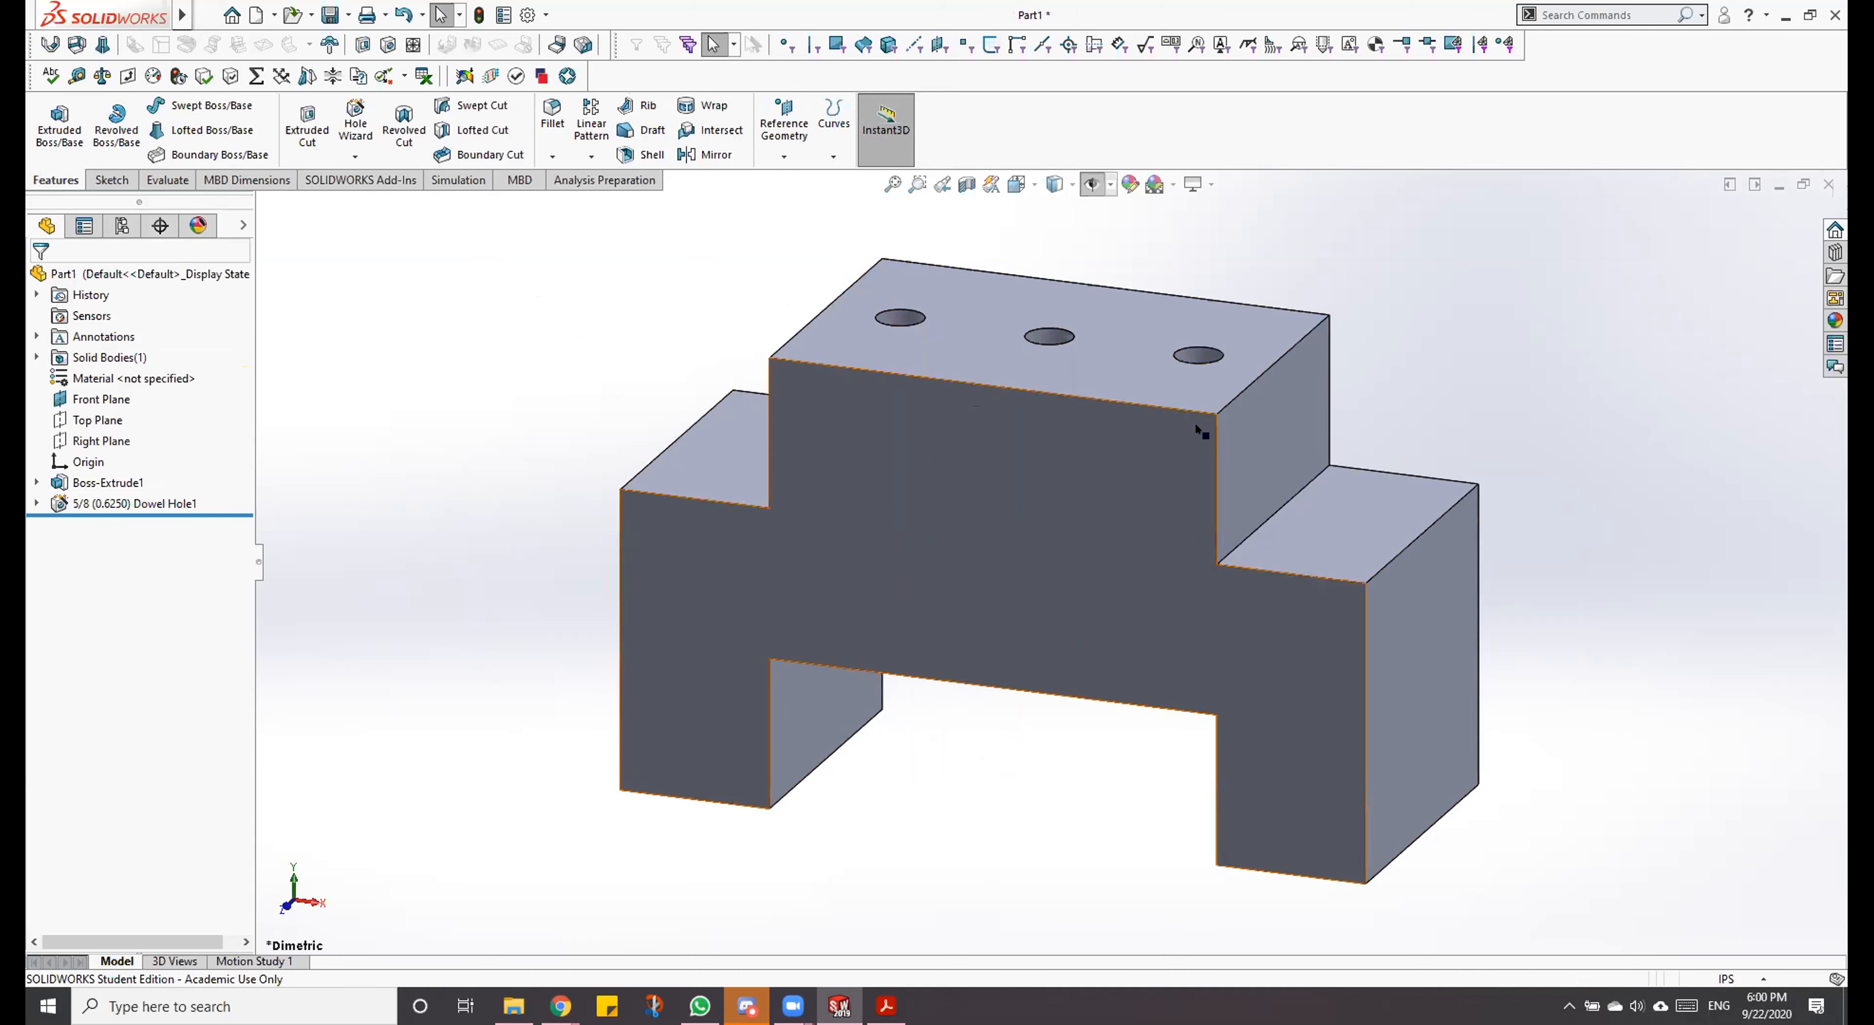
Step: Examine the title block of the Dowel Block PDF drawing and return to the SOLIDWORKS part
click(841, 999)
click(885, 1005)
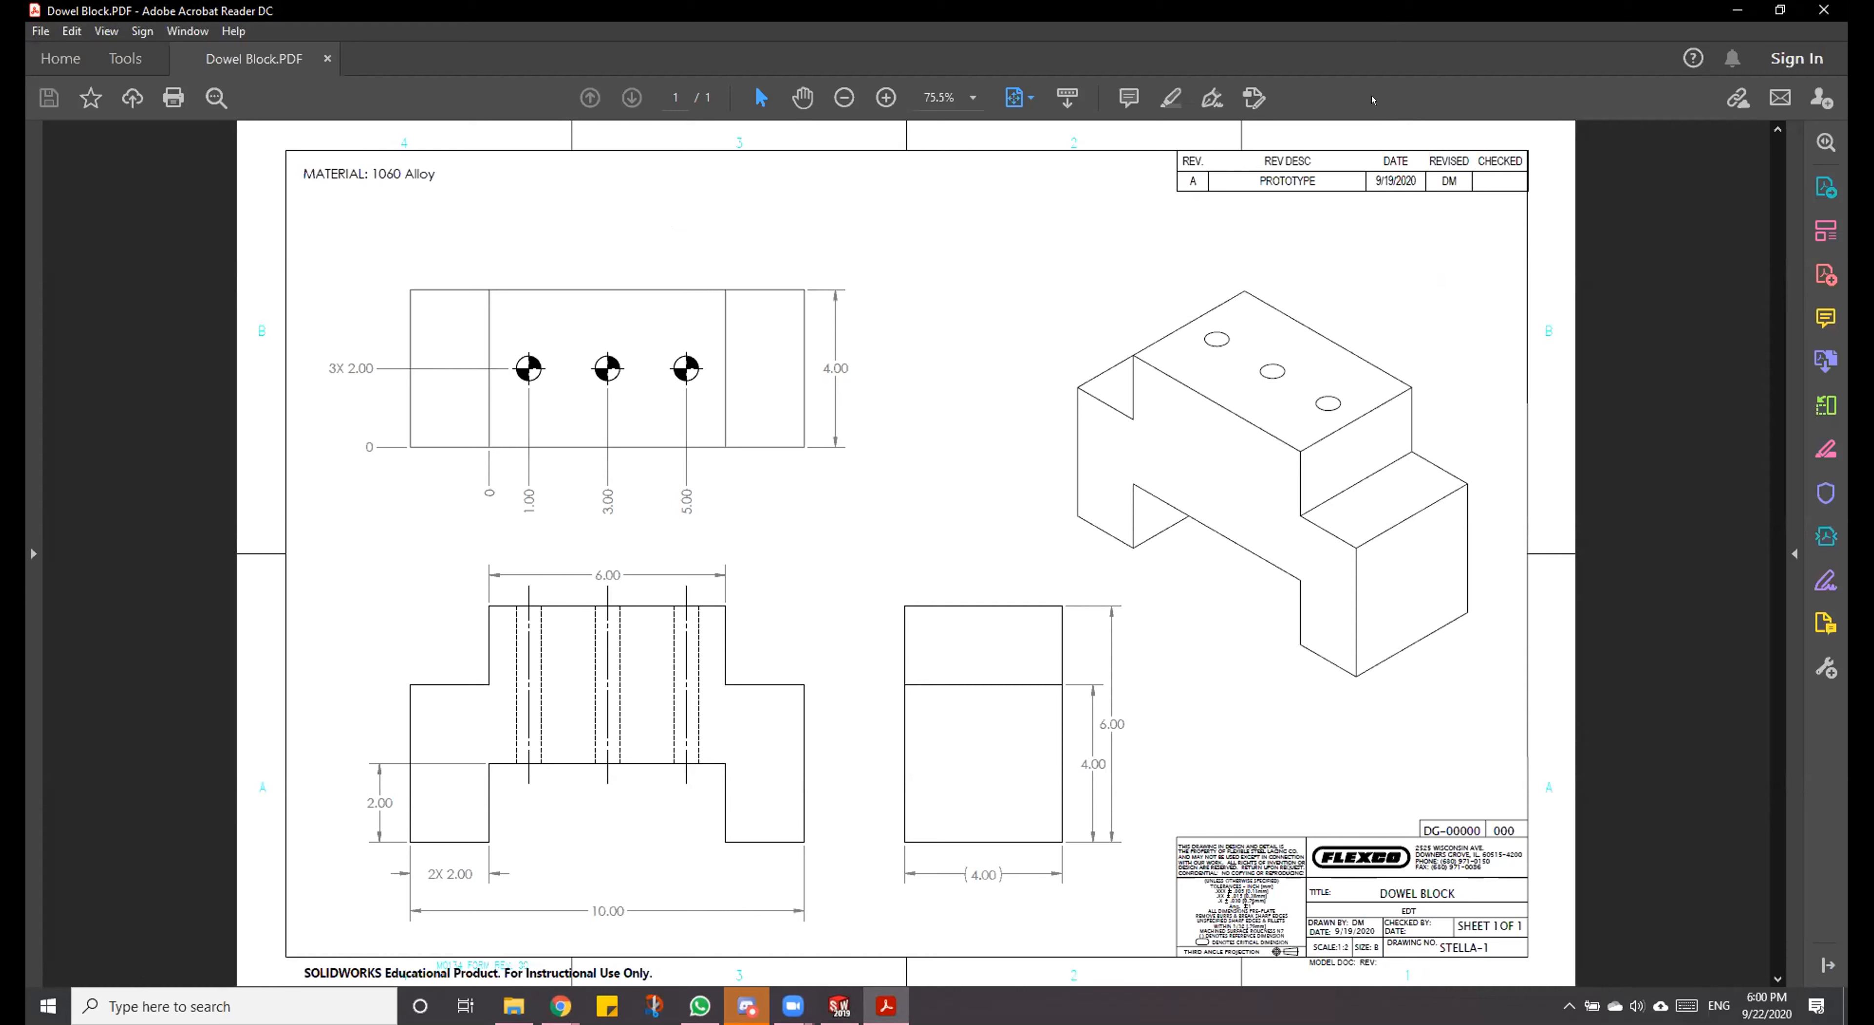
click(792, 1005)
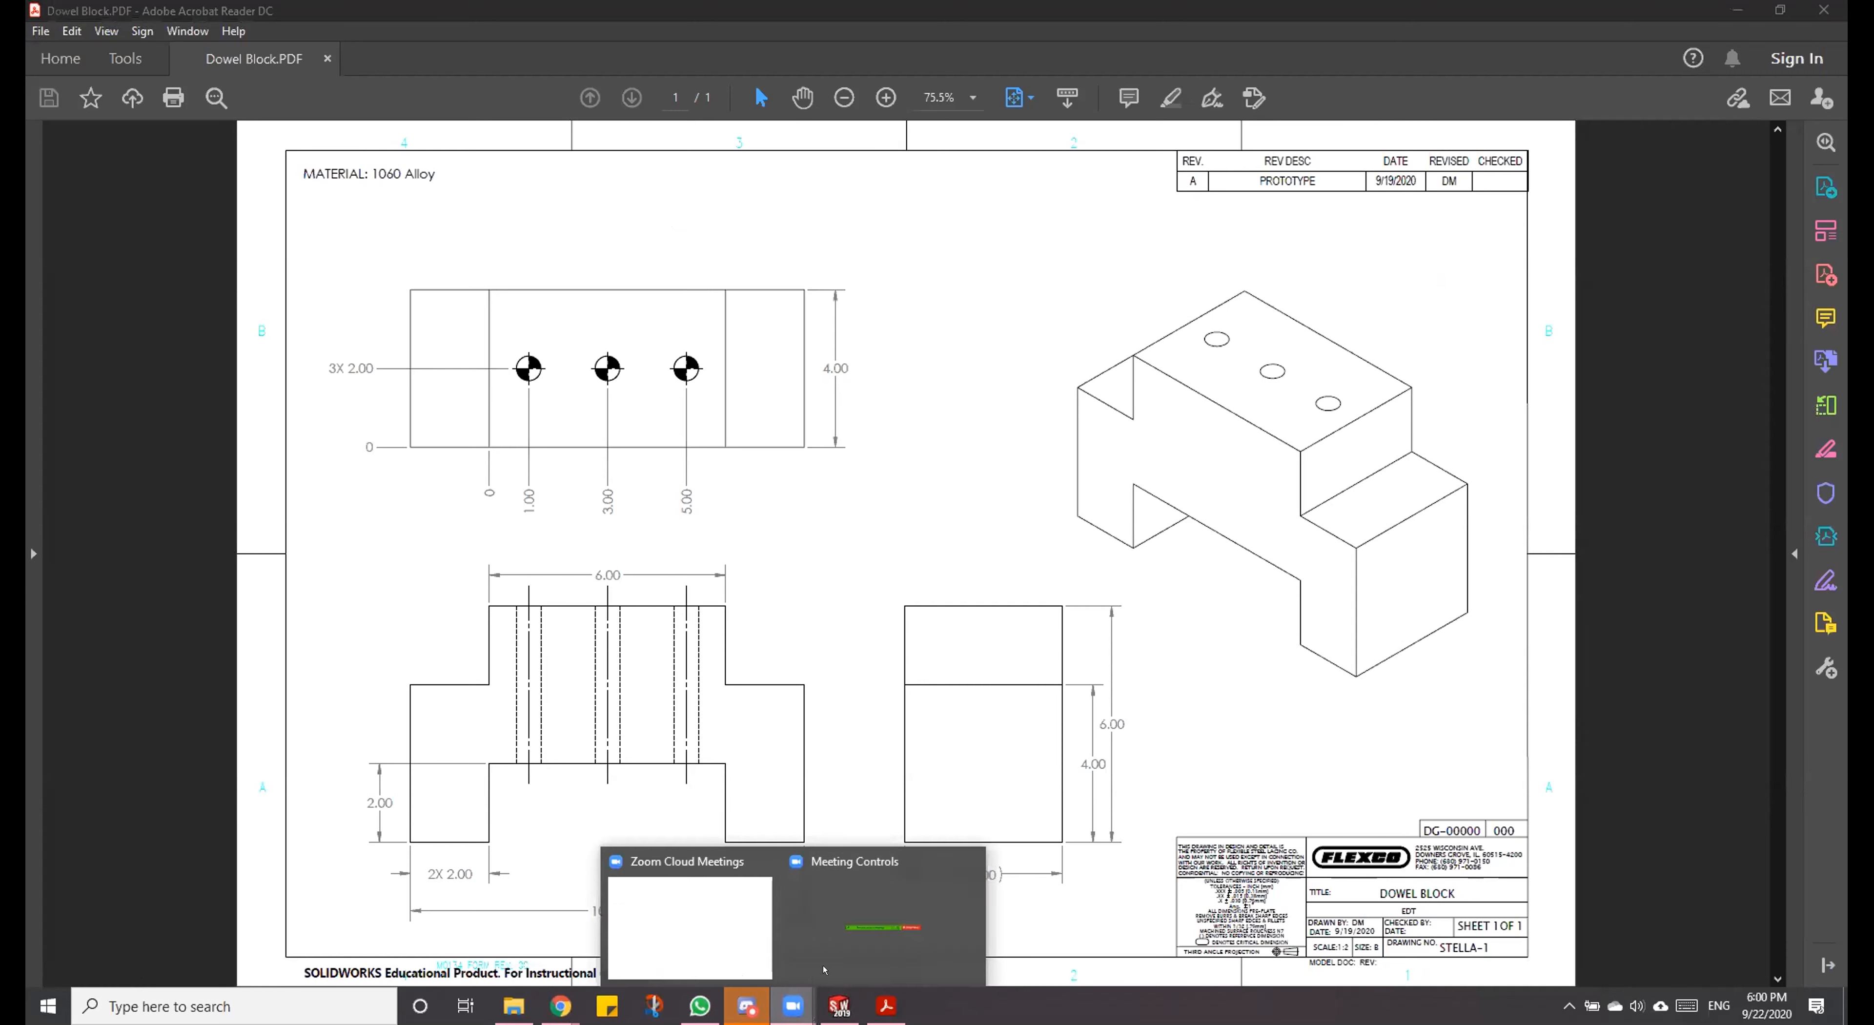
click(942, 582)
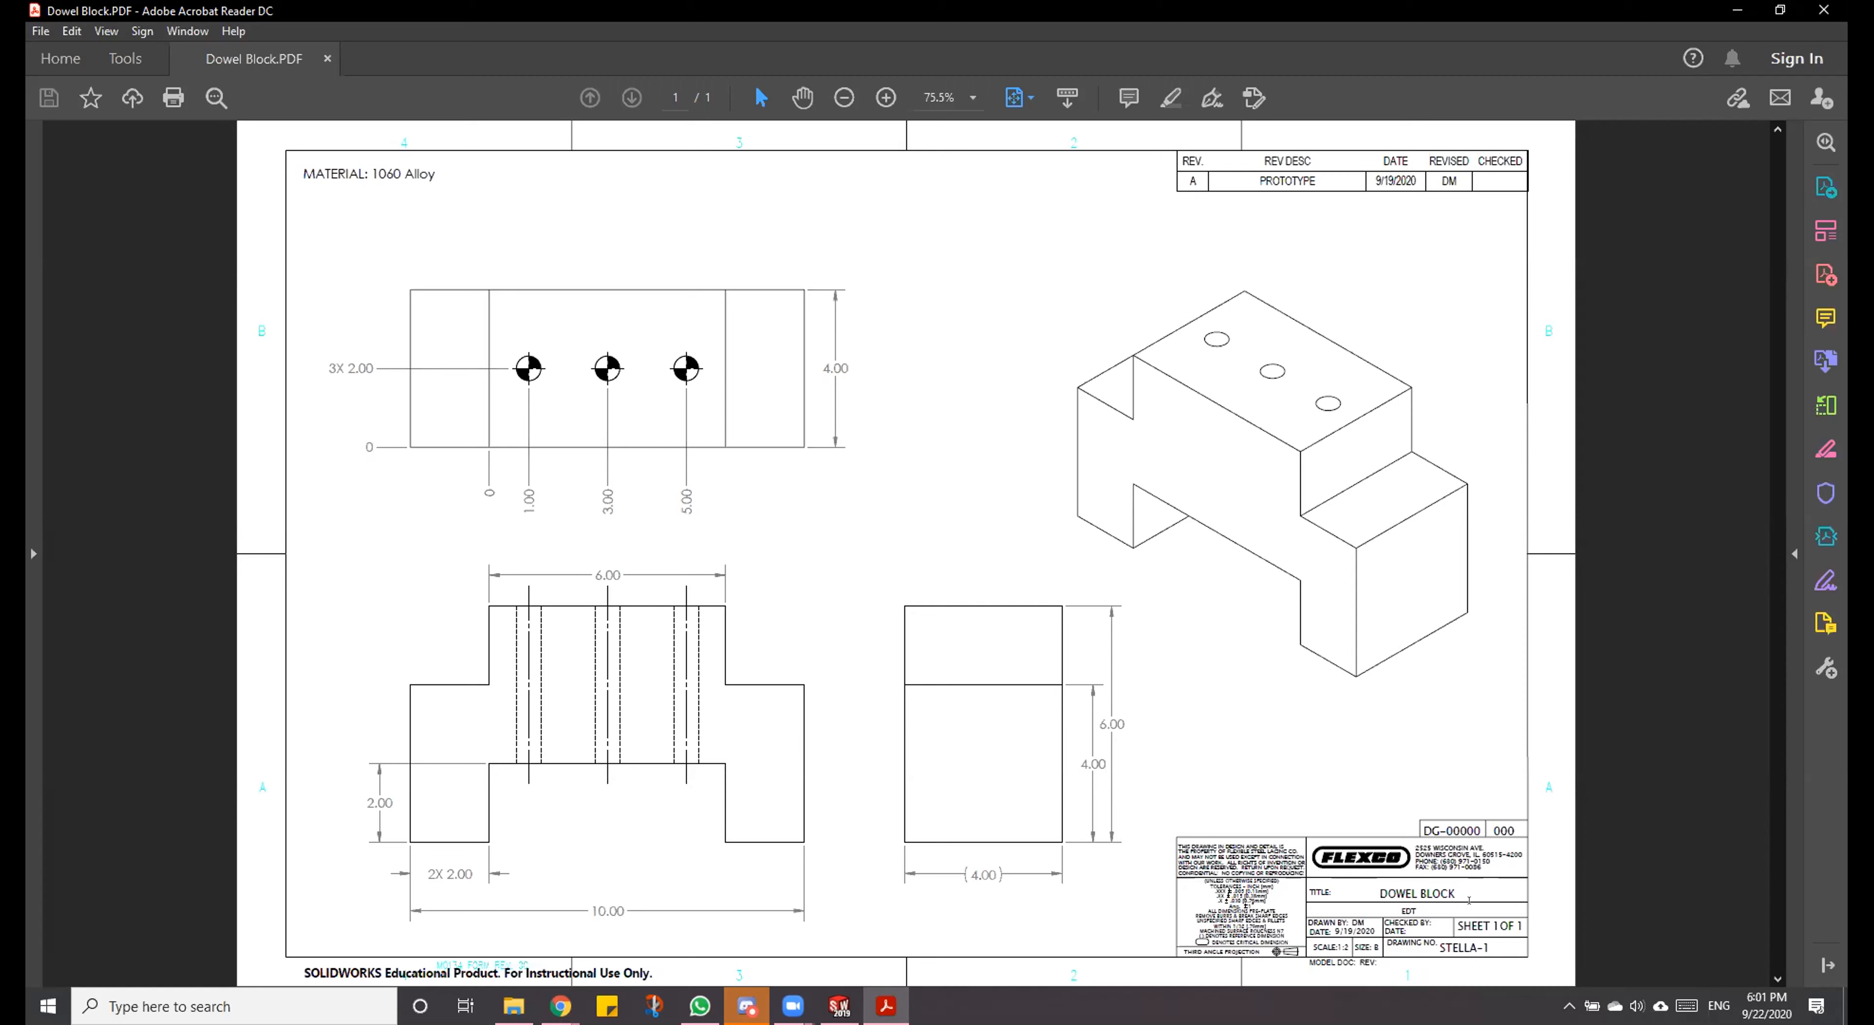
click(1721, 11)
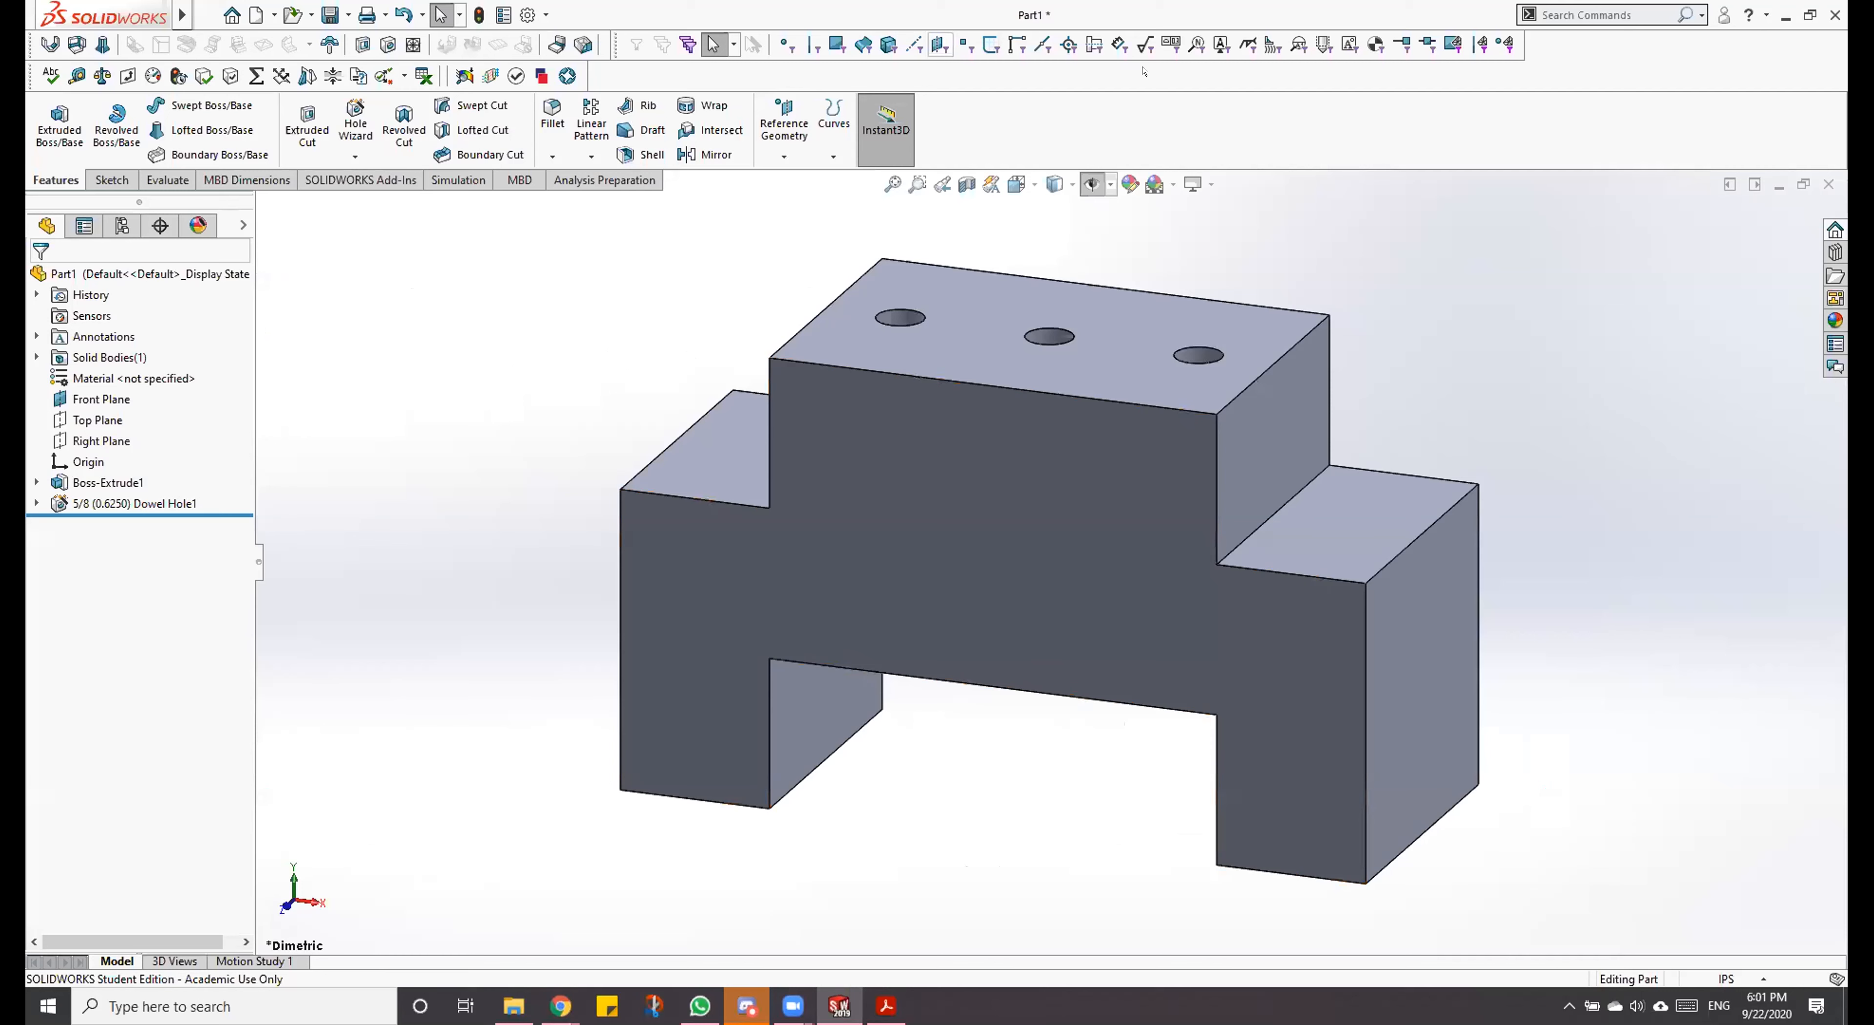
Step: Open the part's custom properties and set PartNo to A100
click(1825, 330)
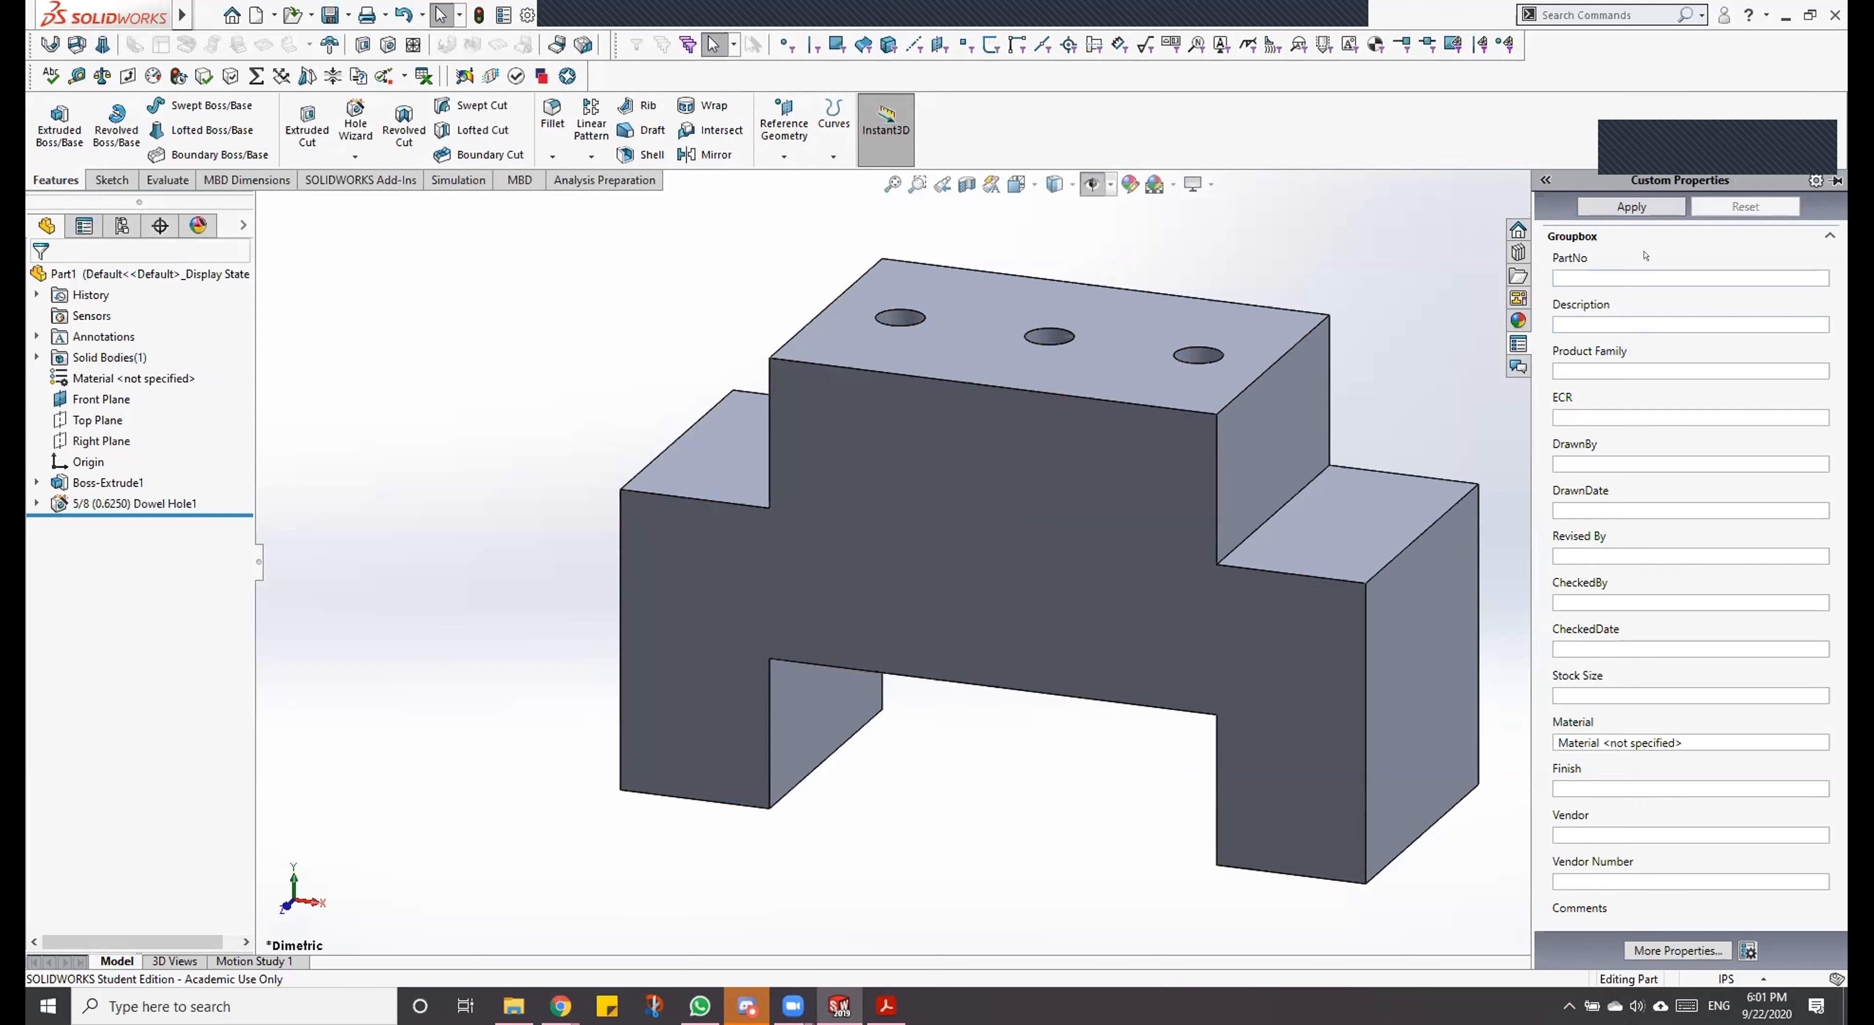
click(1584, 268)
text(a10)
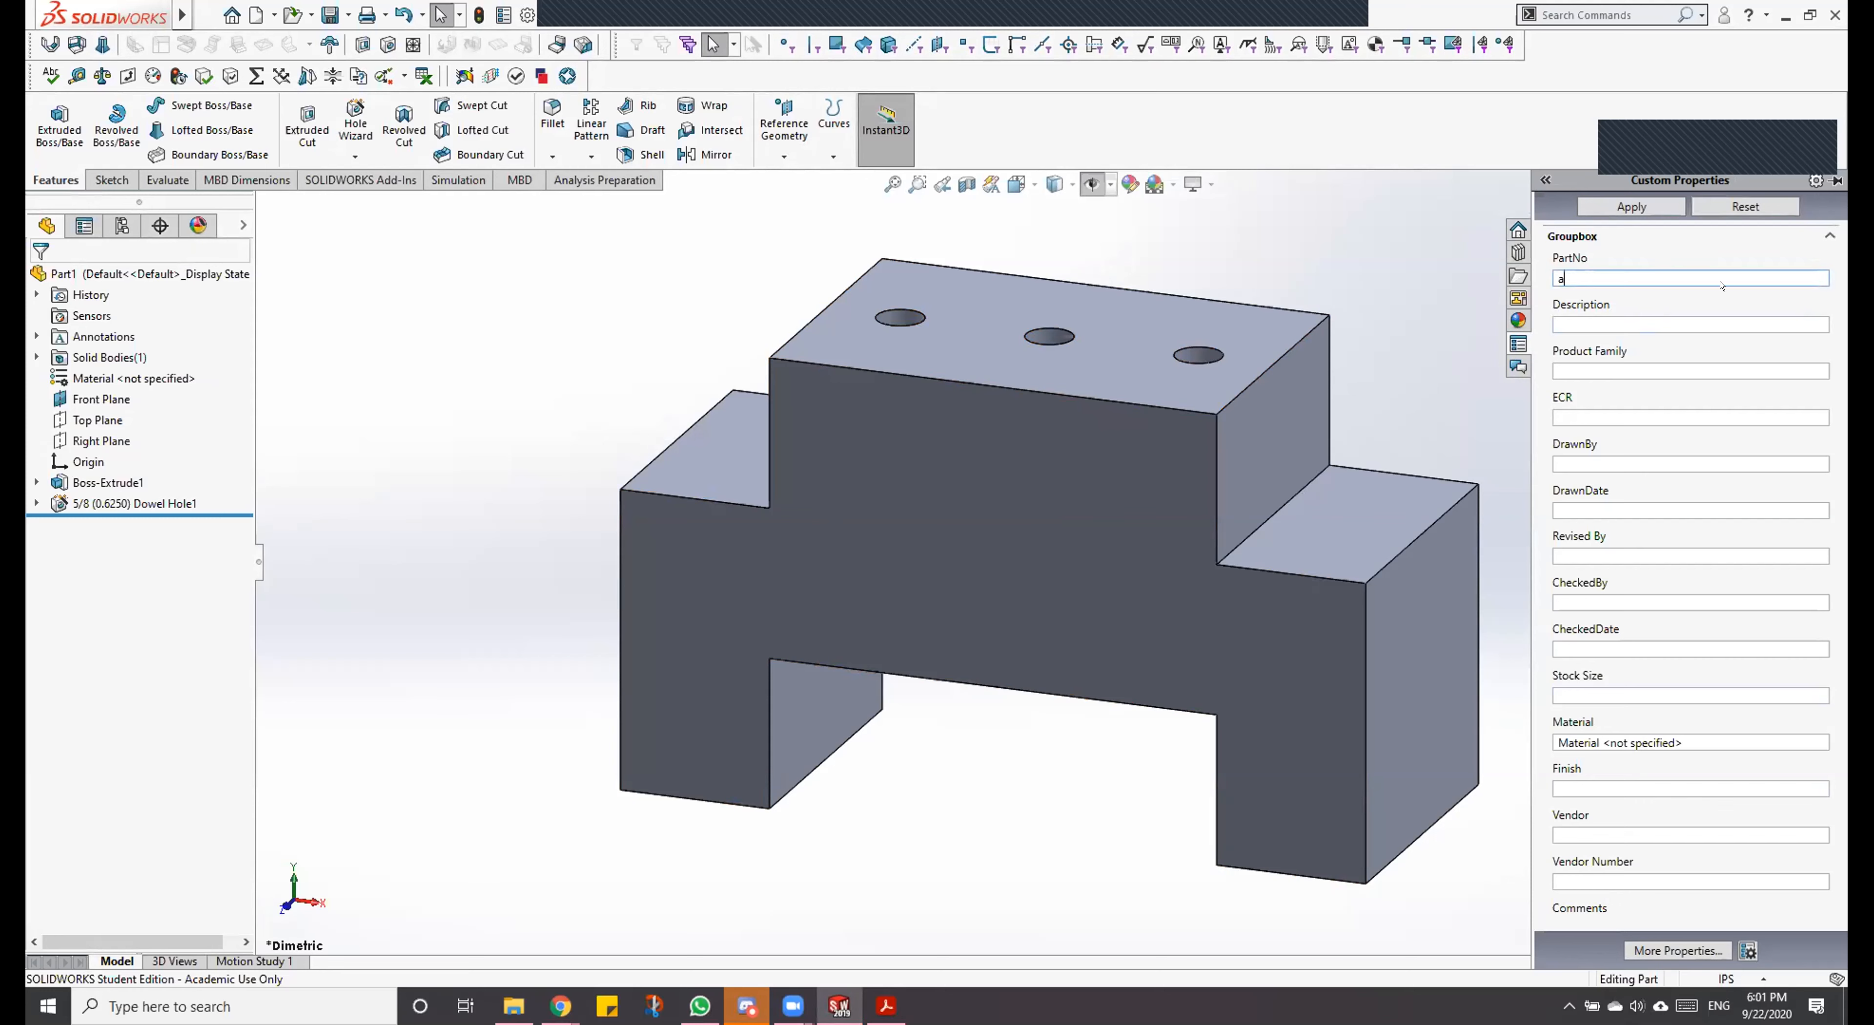
key(BackSpace)
key(BackSpace)
key(BackSpace)
text(A100)
Step: Fill in the Description property as DOWEL BLOCK and the Product Family property as EDT
click(1598, 317)
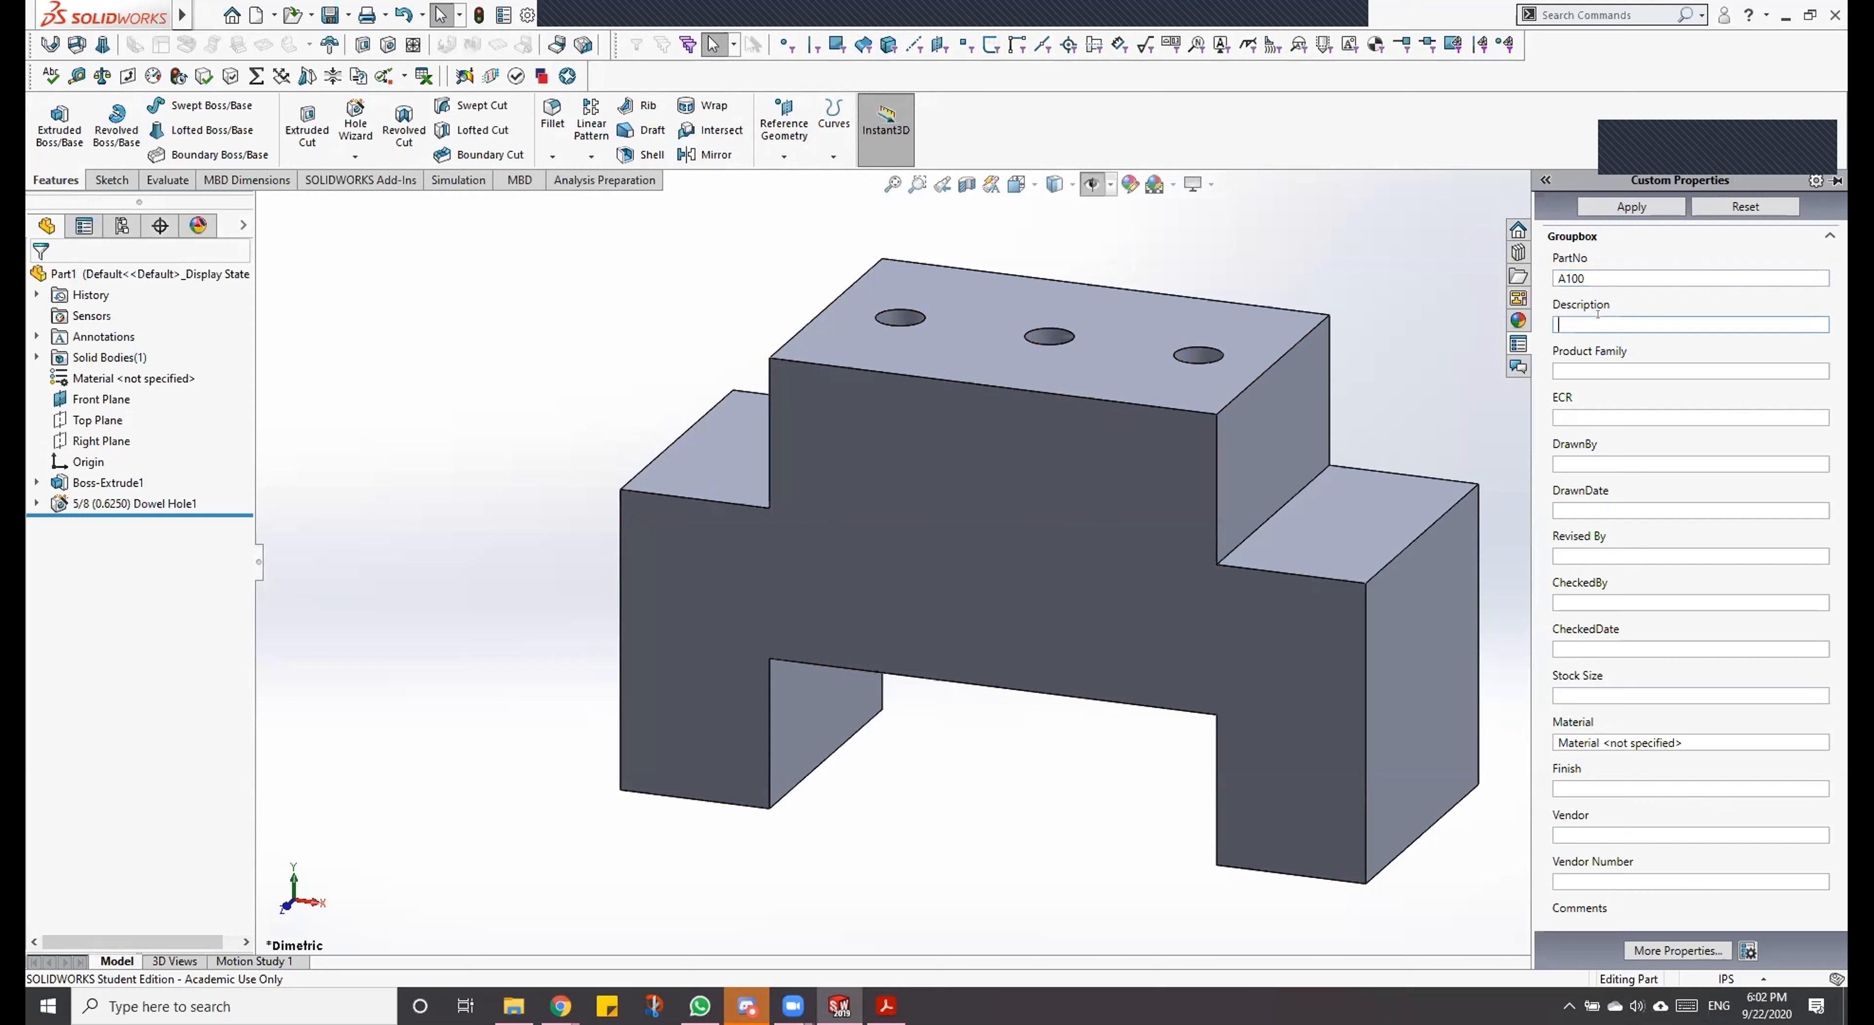
text(DOWEL BLOCK)
key(Tab)
text(EDT)
Step: Enter the drafter's initials in the DrawnBy property and 9/22/2020 as the DrawnDate
key(Tab)
key(Tab)
text(DM)
key(Tab)
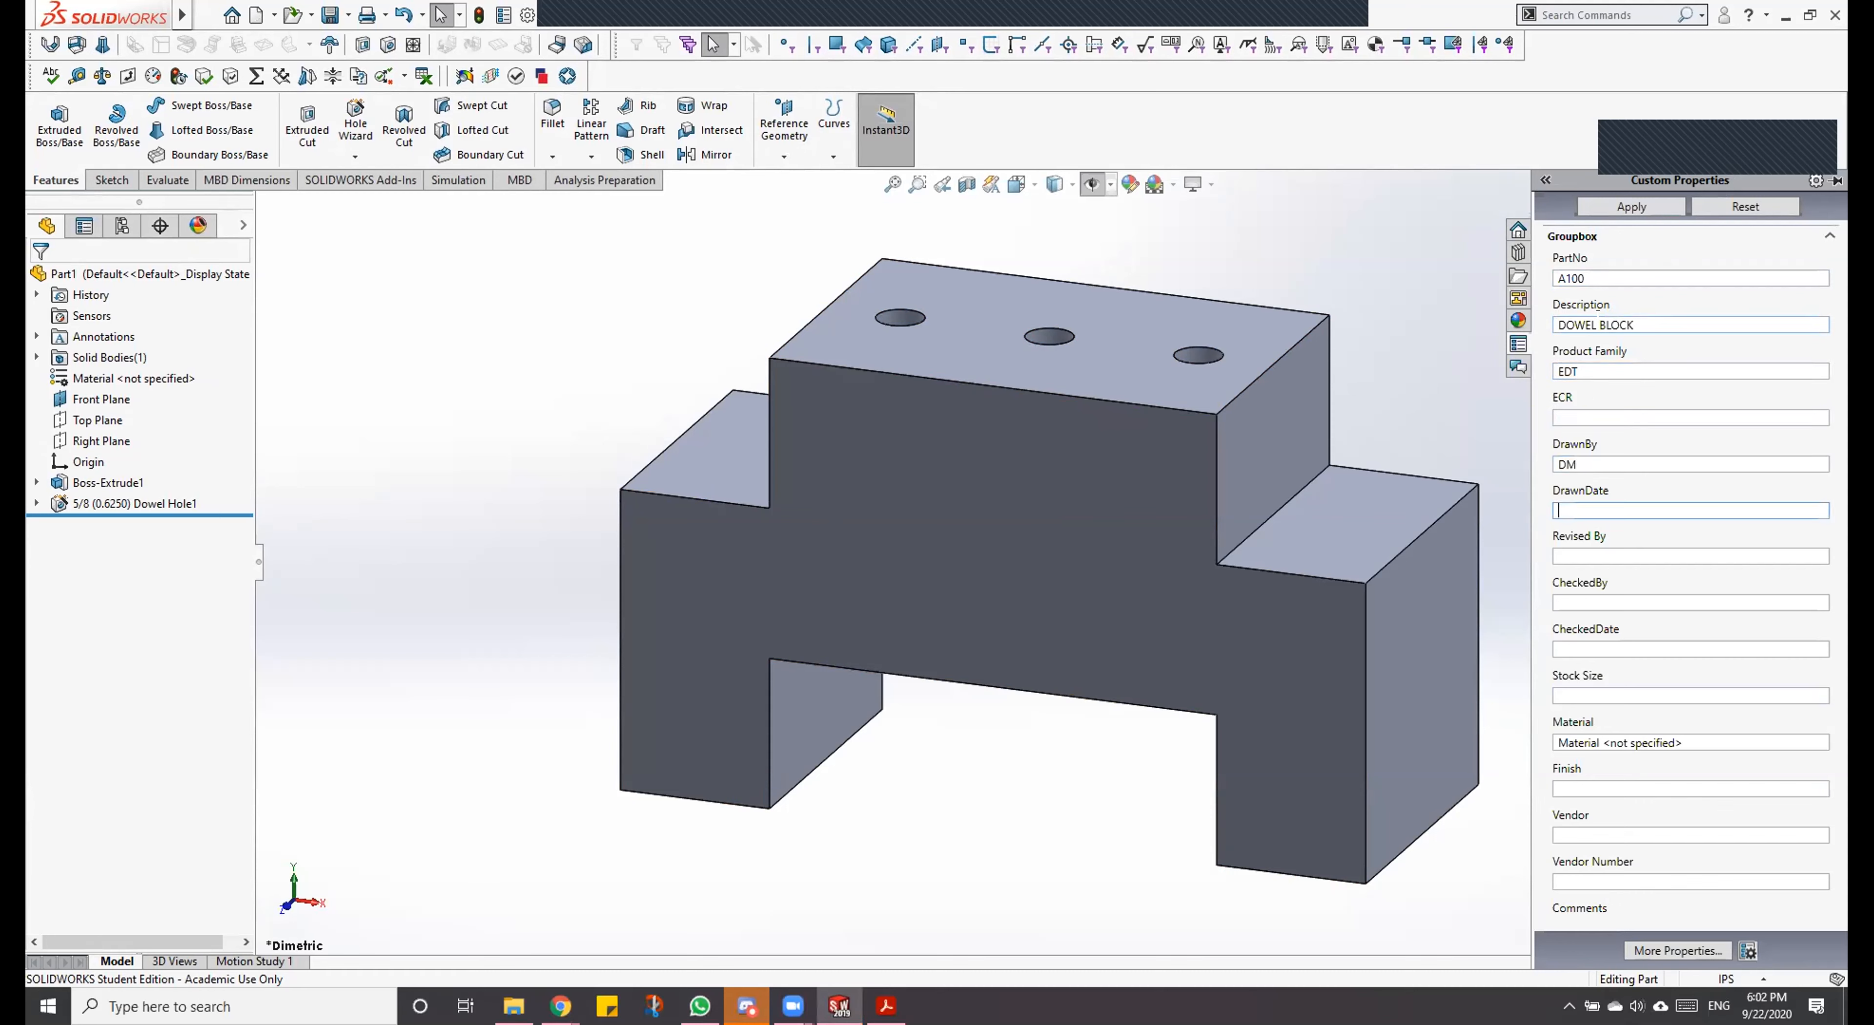
text(9/220)
key(BackSpace)
text(/2020)
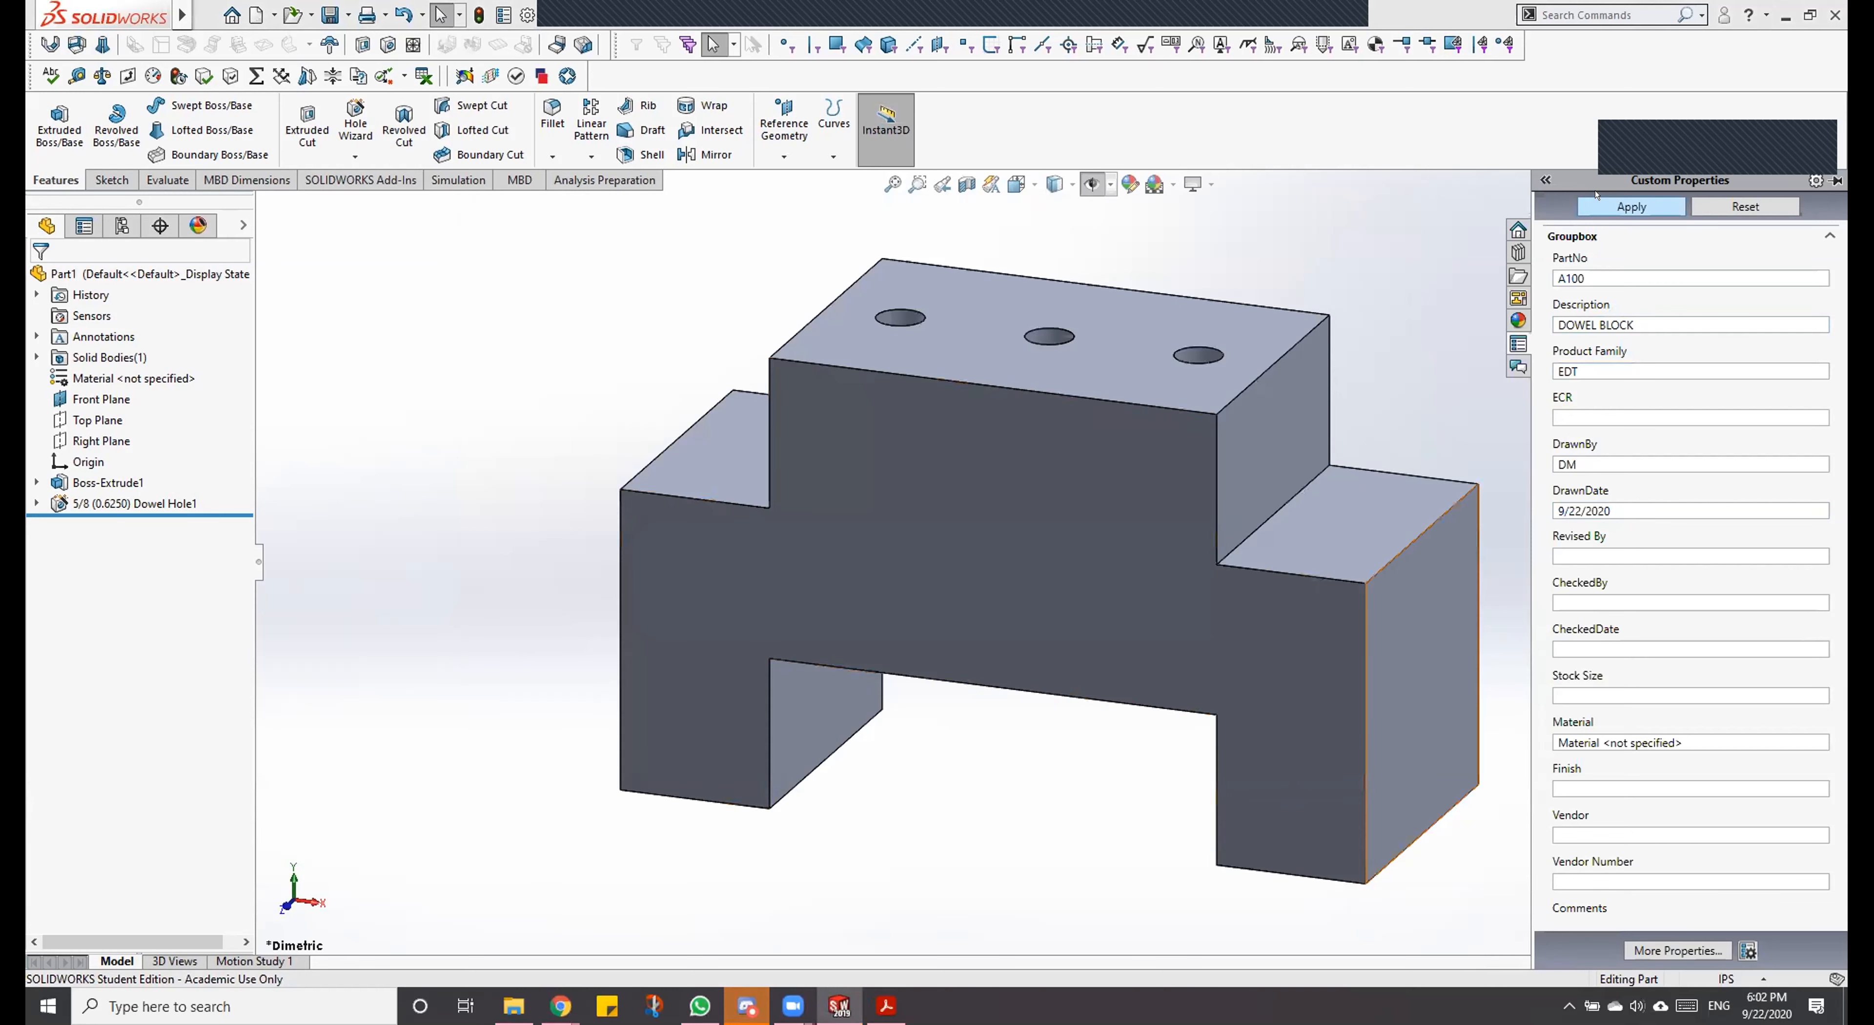
click(1625, 269)
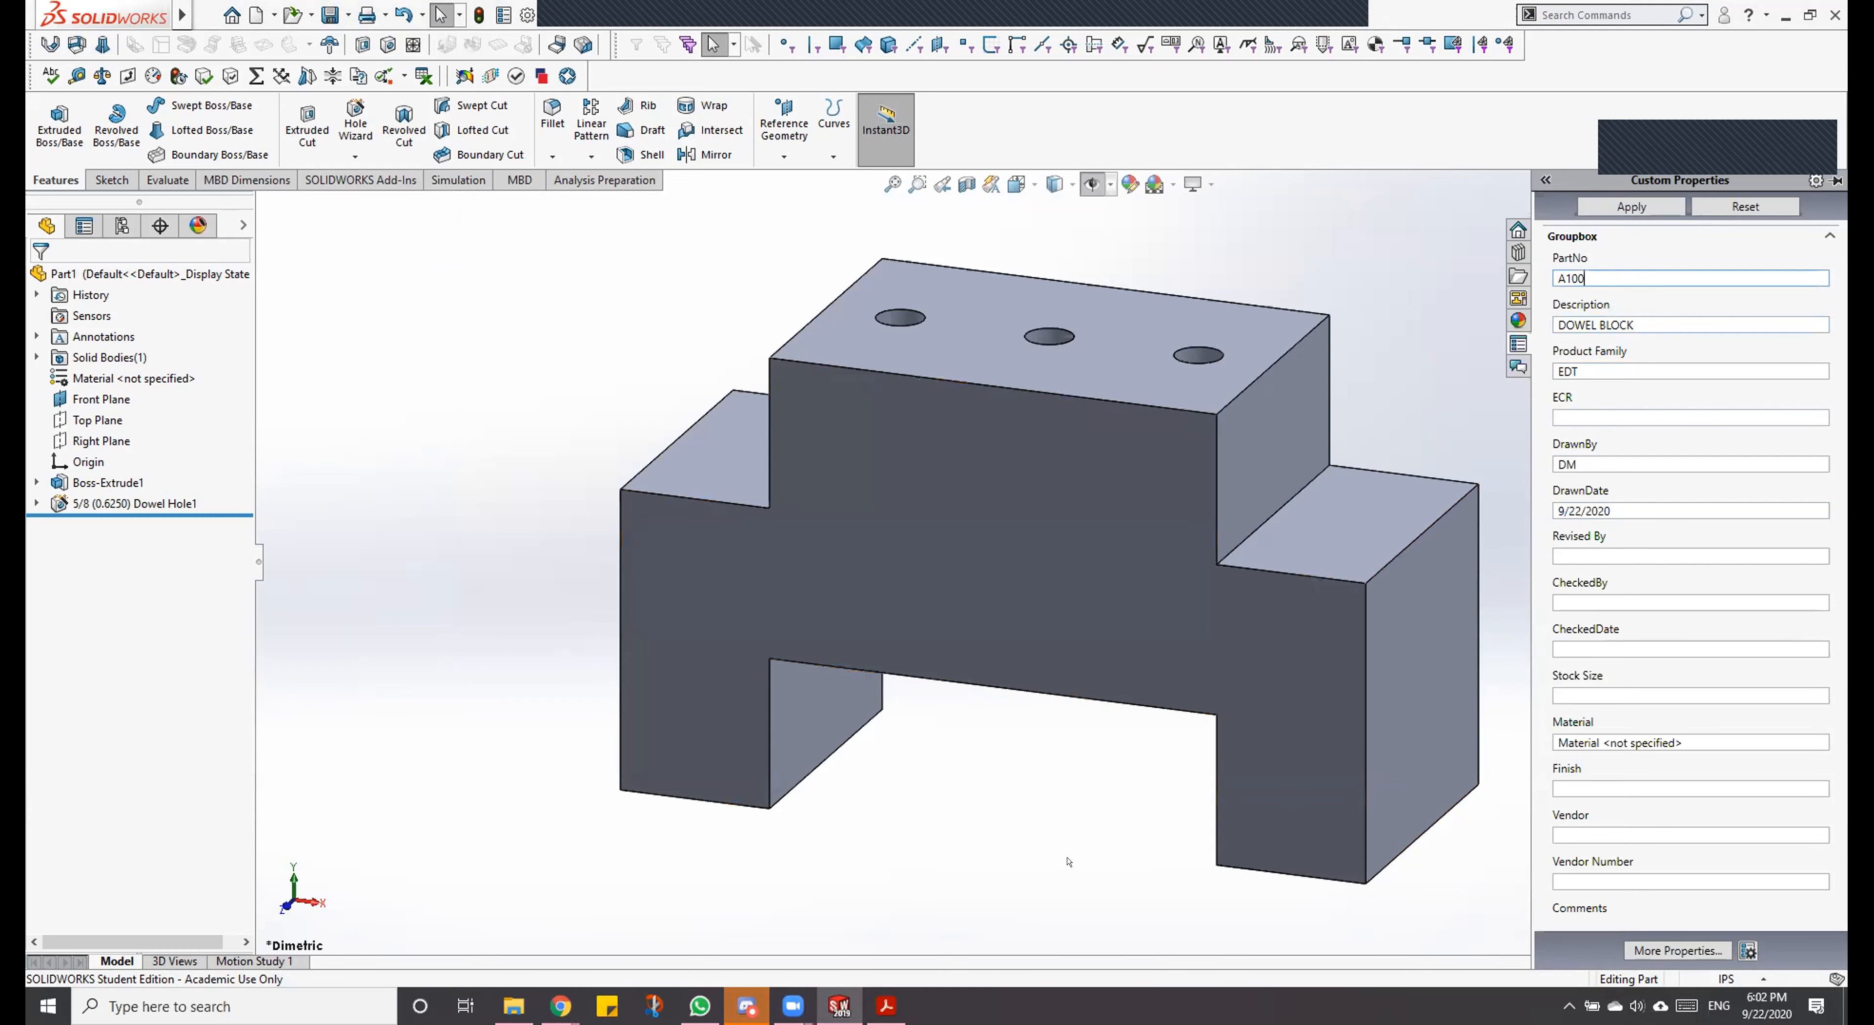
Step: Capture a screen snip of the filled-in custom properties with Snip & Sketch and reposition its window over the model
click(651, 1006)
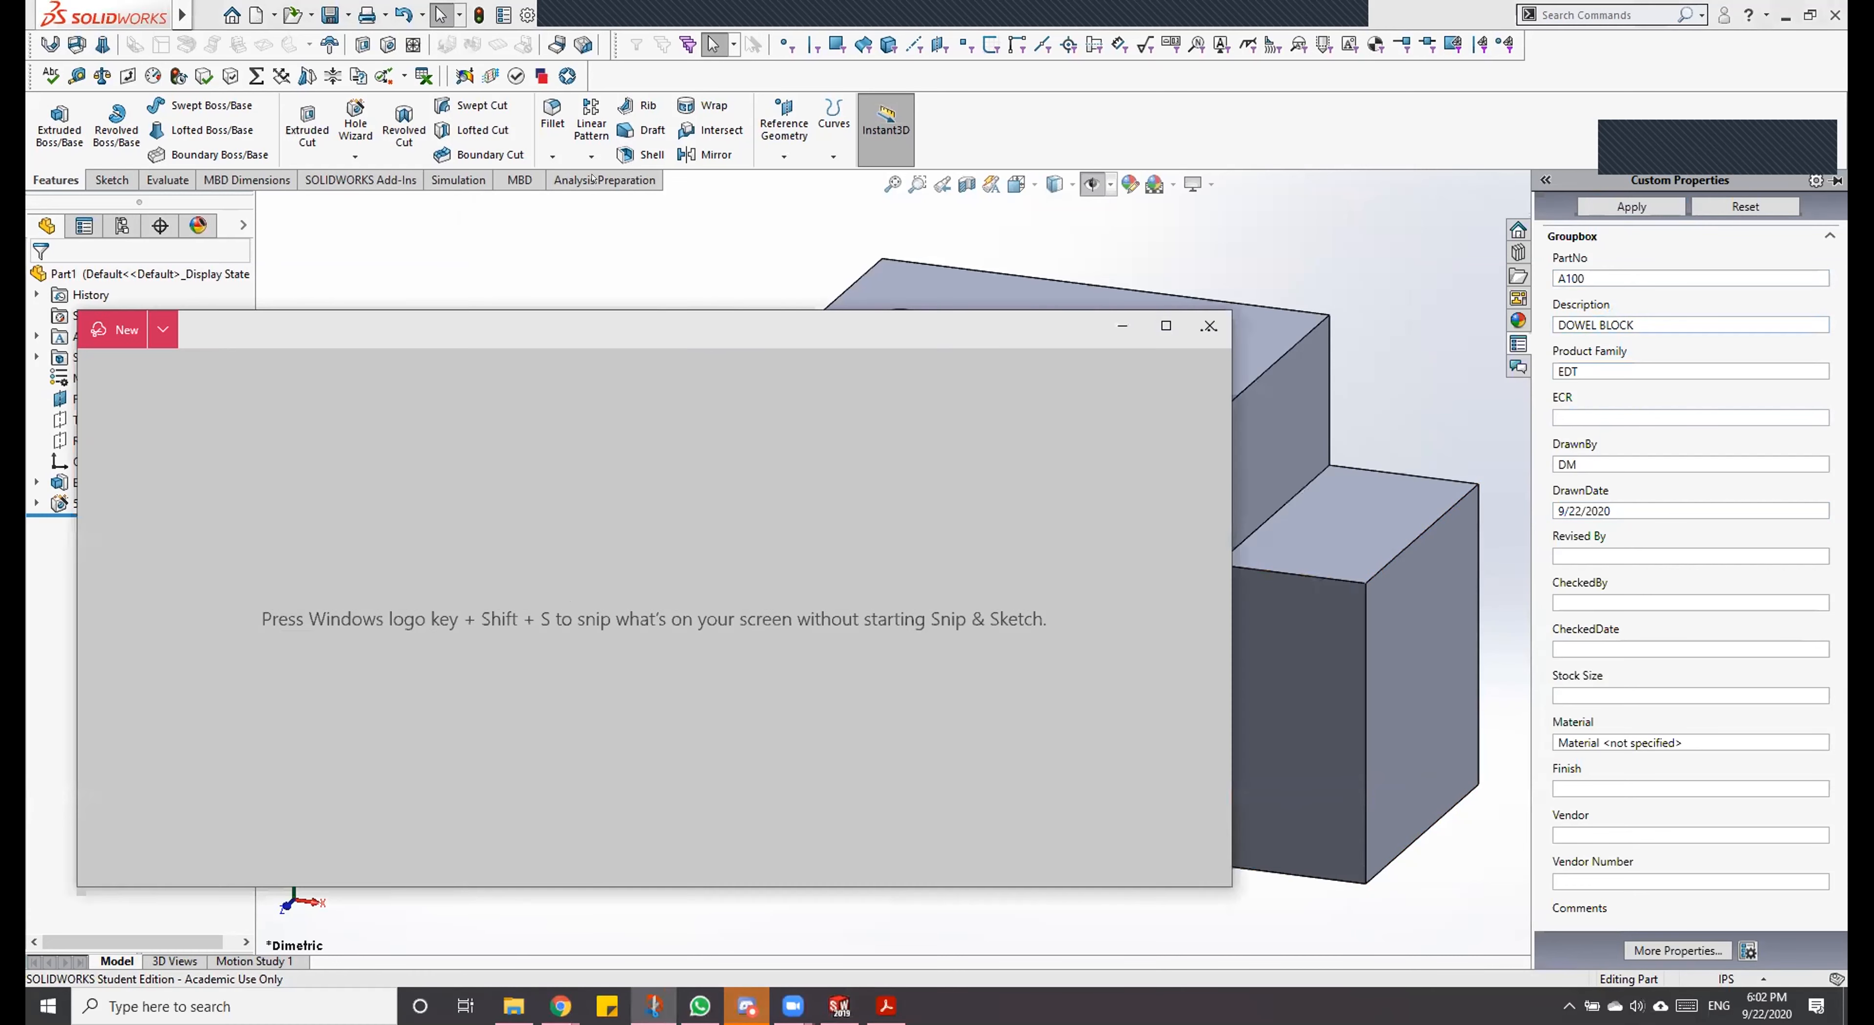
click(111, 360)
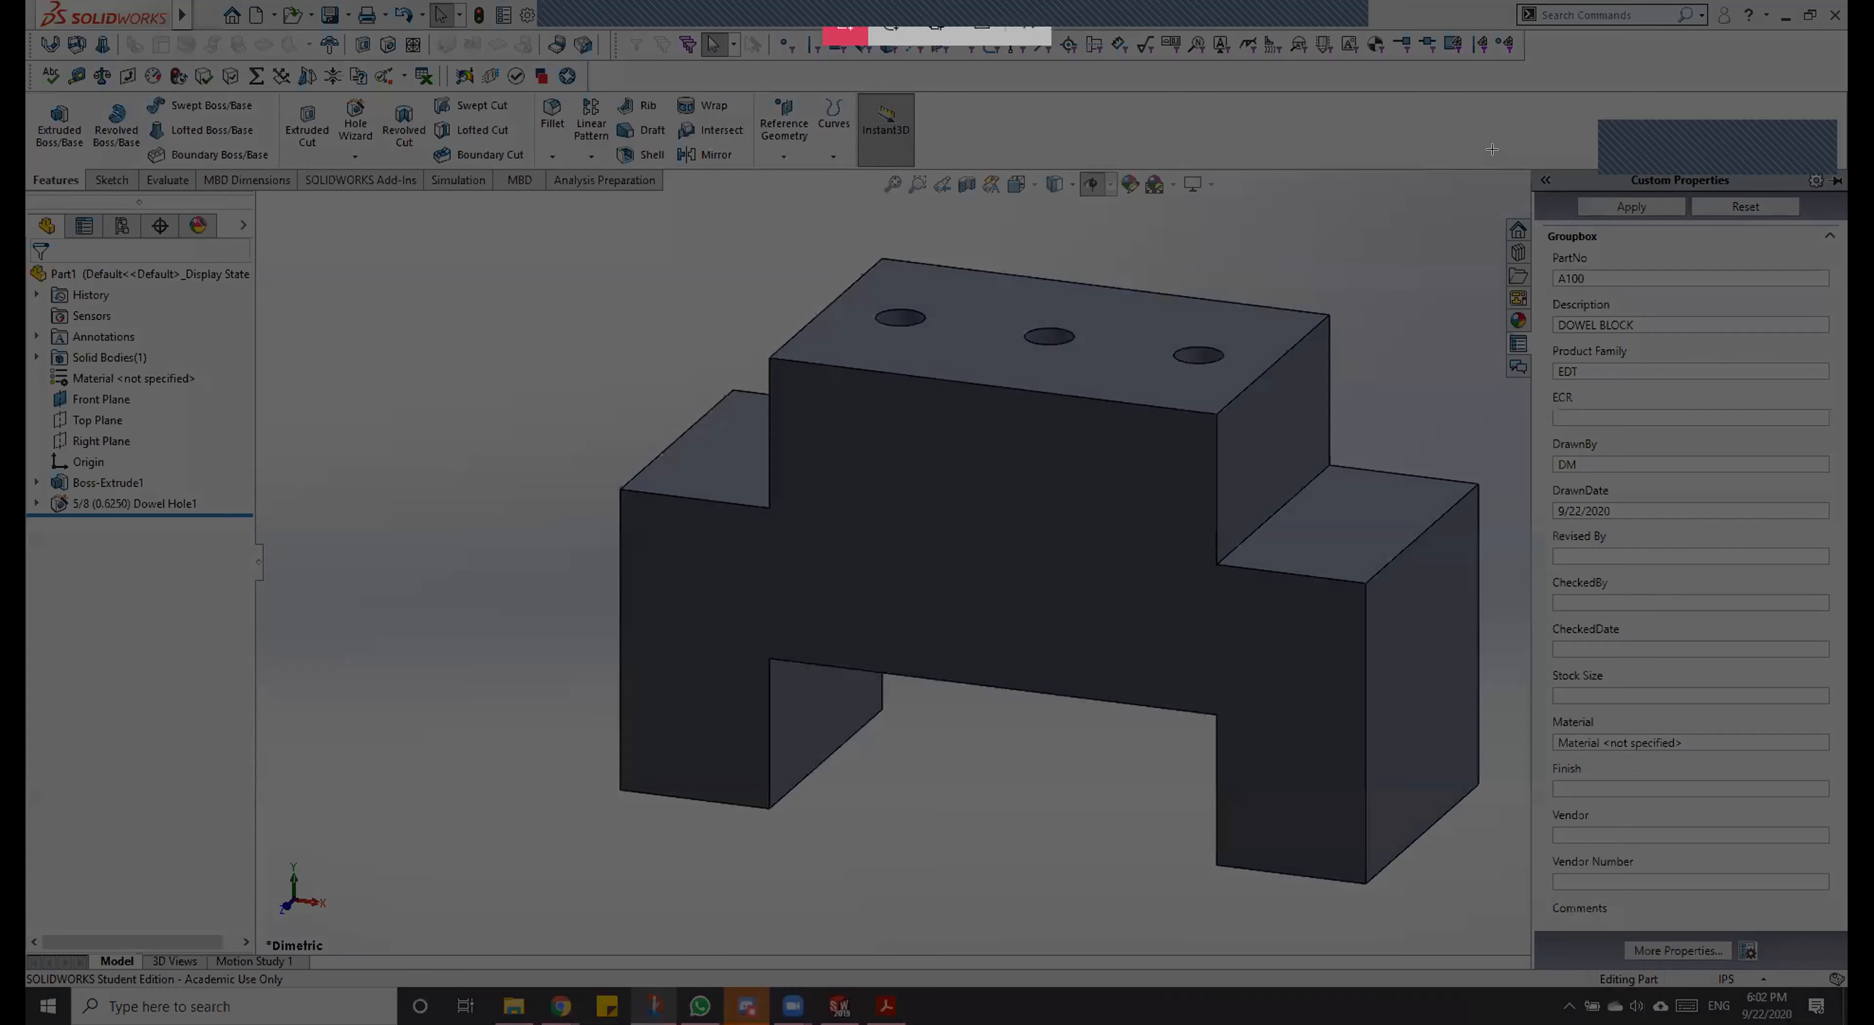
mouse_move(1492, 148)
mouse_down()
mouse_move(1845, 732)
mouse_move(1845, 1015)
mouse_up()
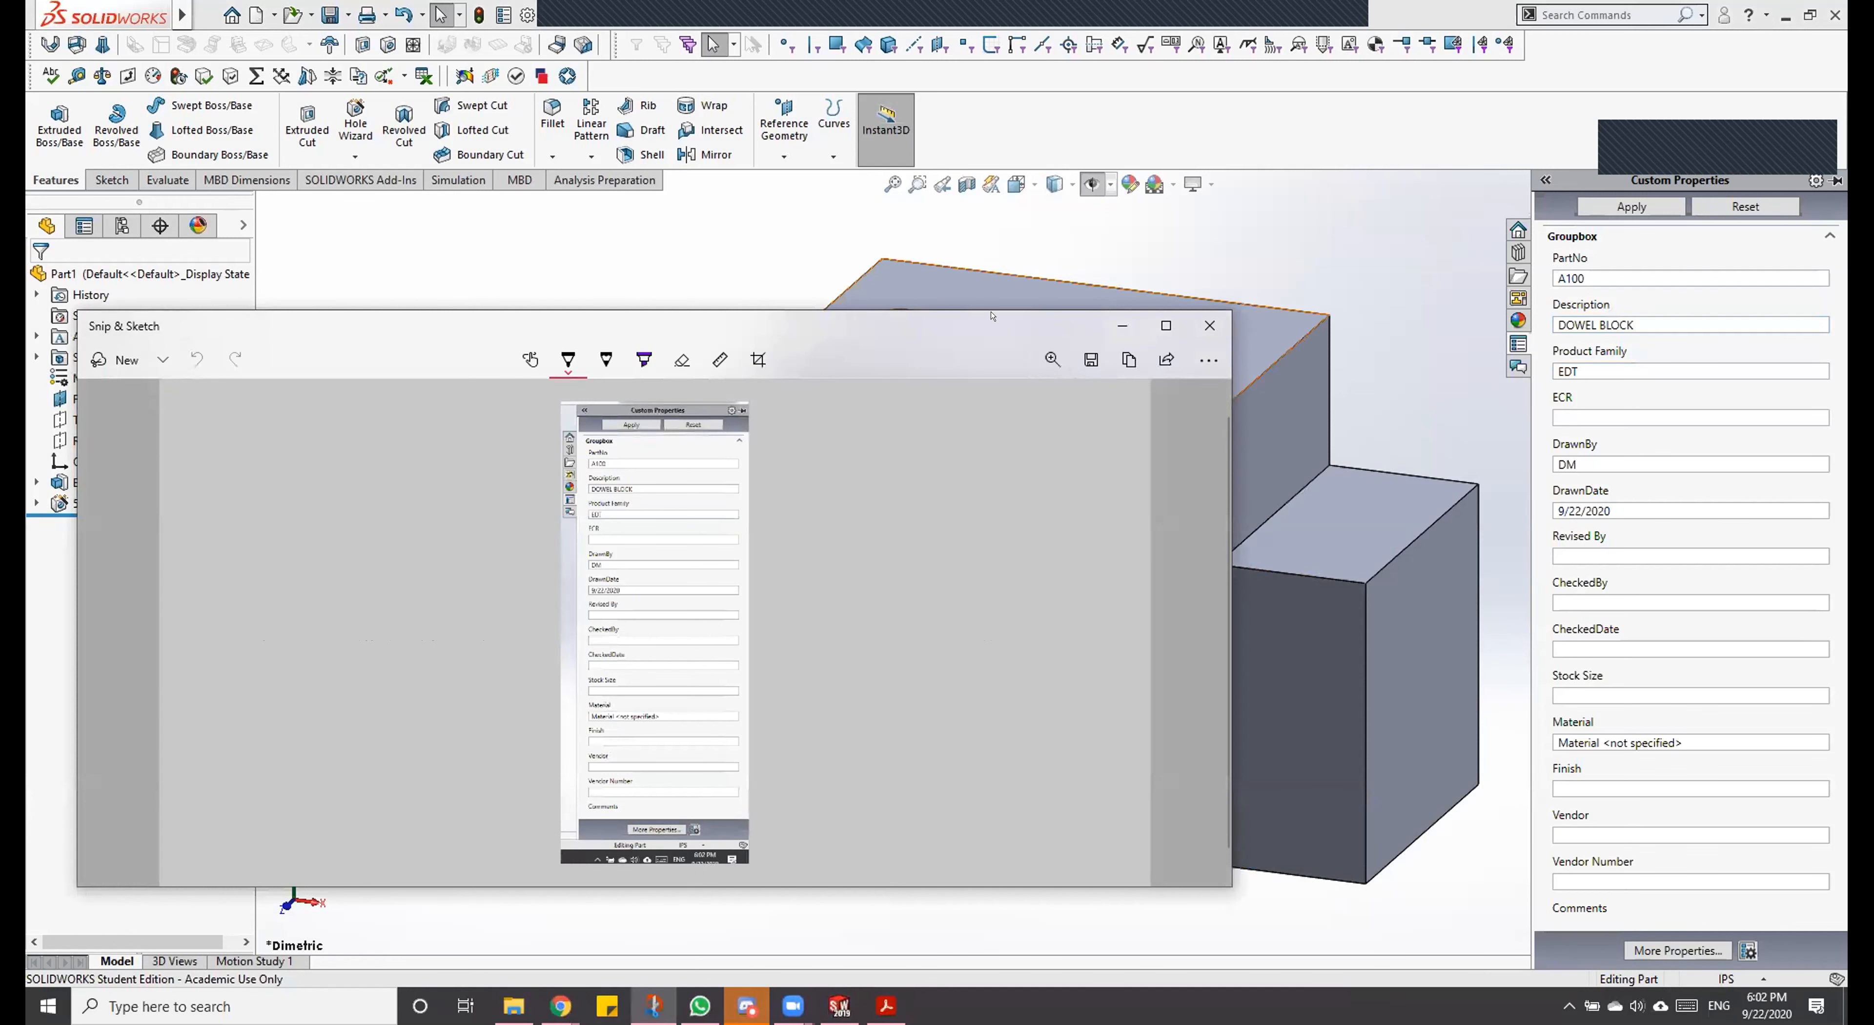
drag(1019, 325, 1268, 213)
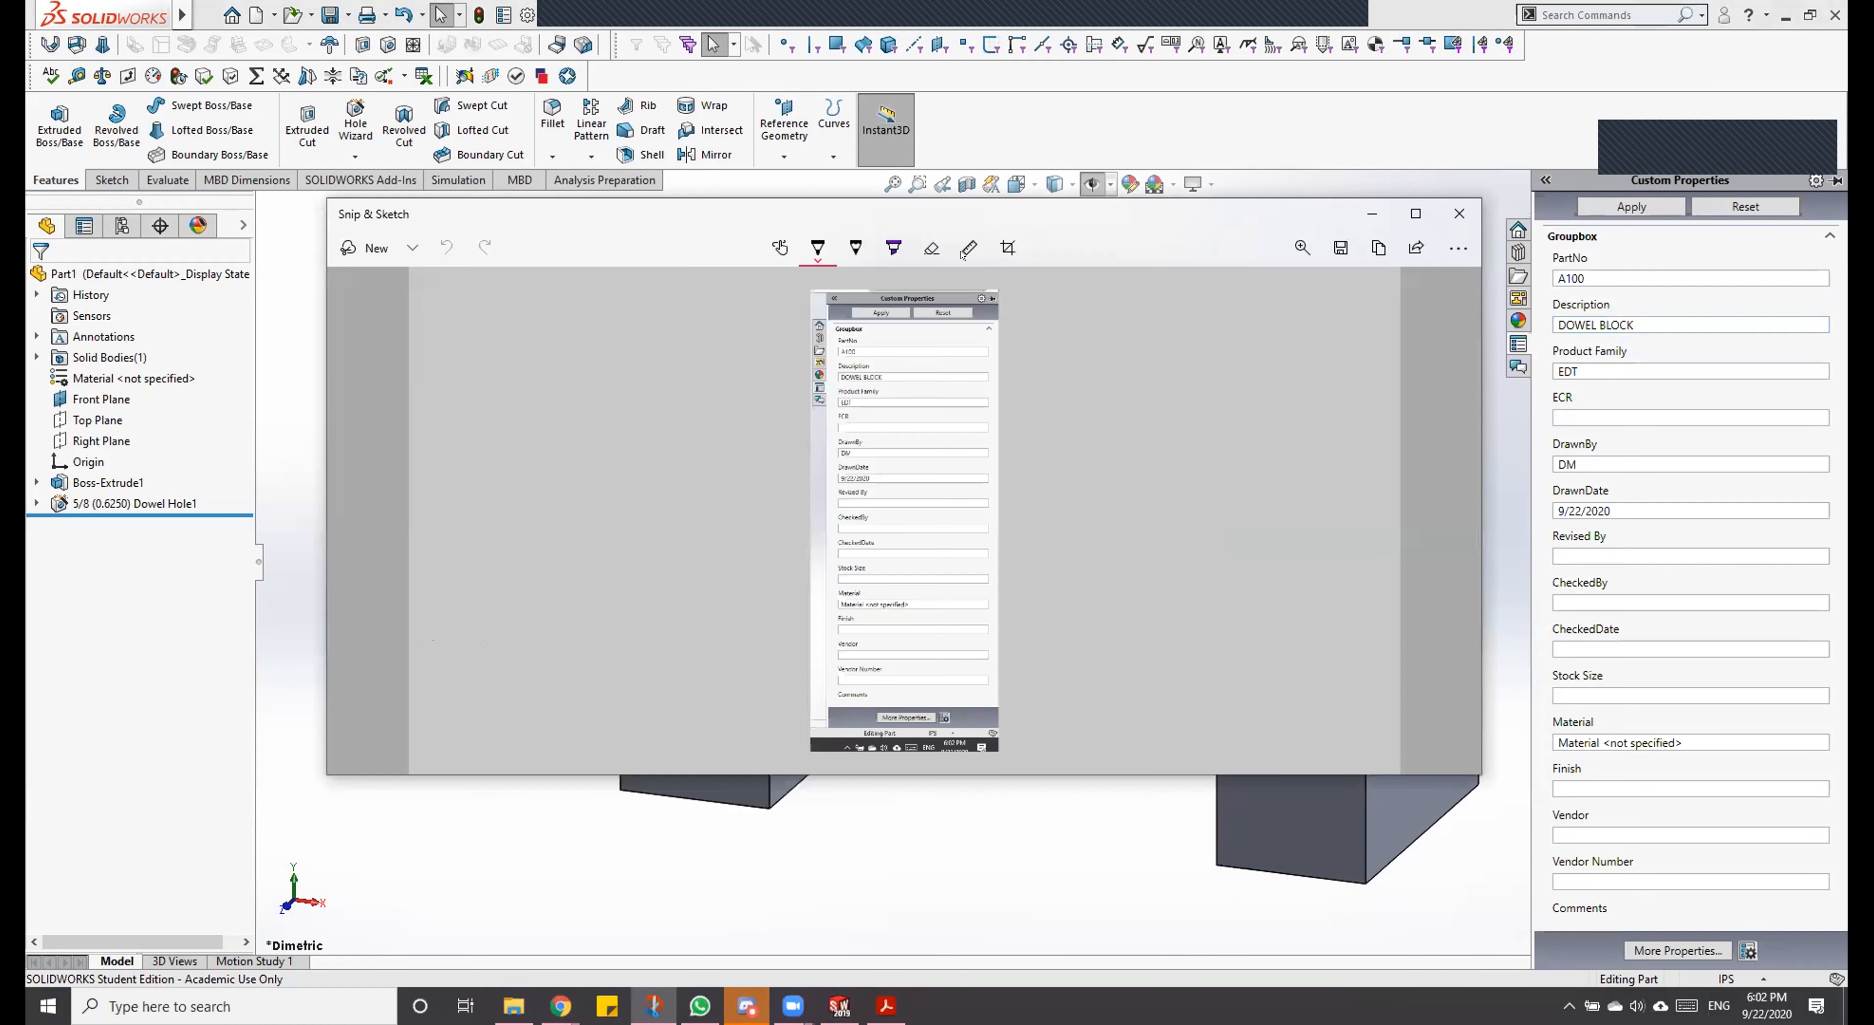
Step: Enlarge the snip to examine the custom property entries from PartNo to DrawnDate, and close Snip & Sketch
click(1295, 250)
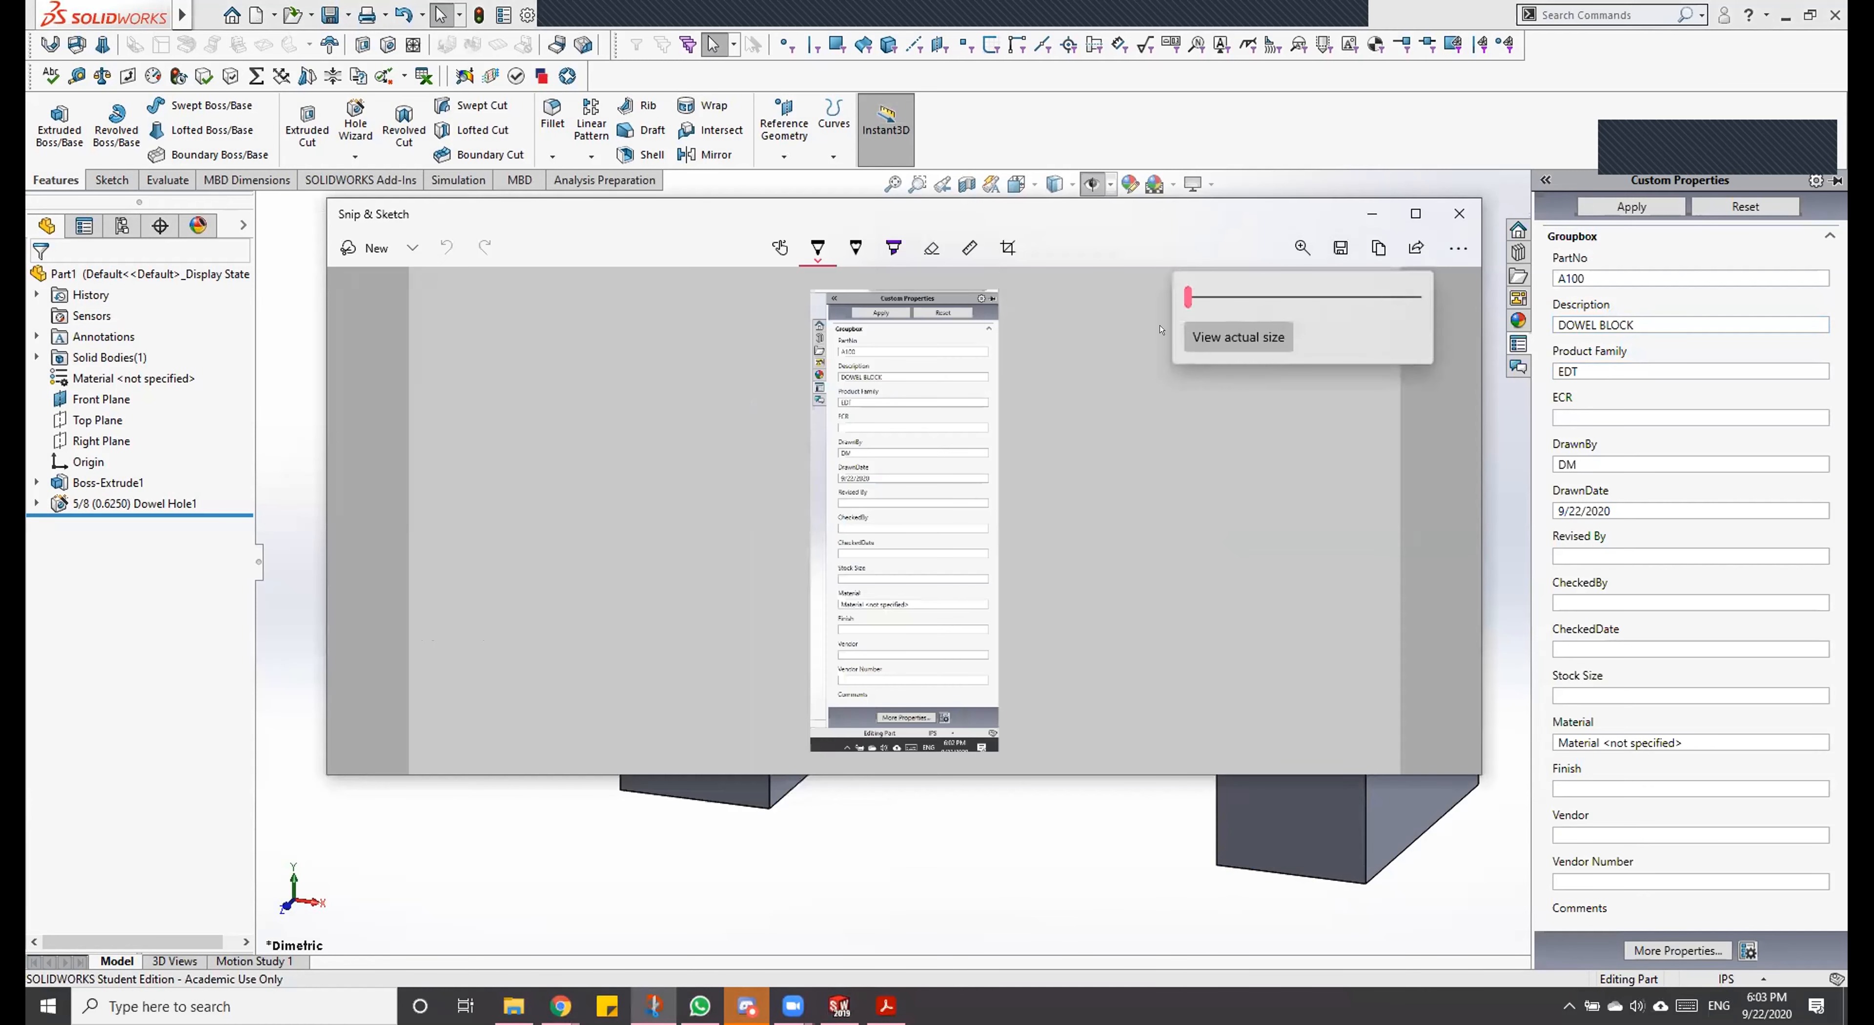
drag(1184, 296, 1252, 298)
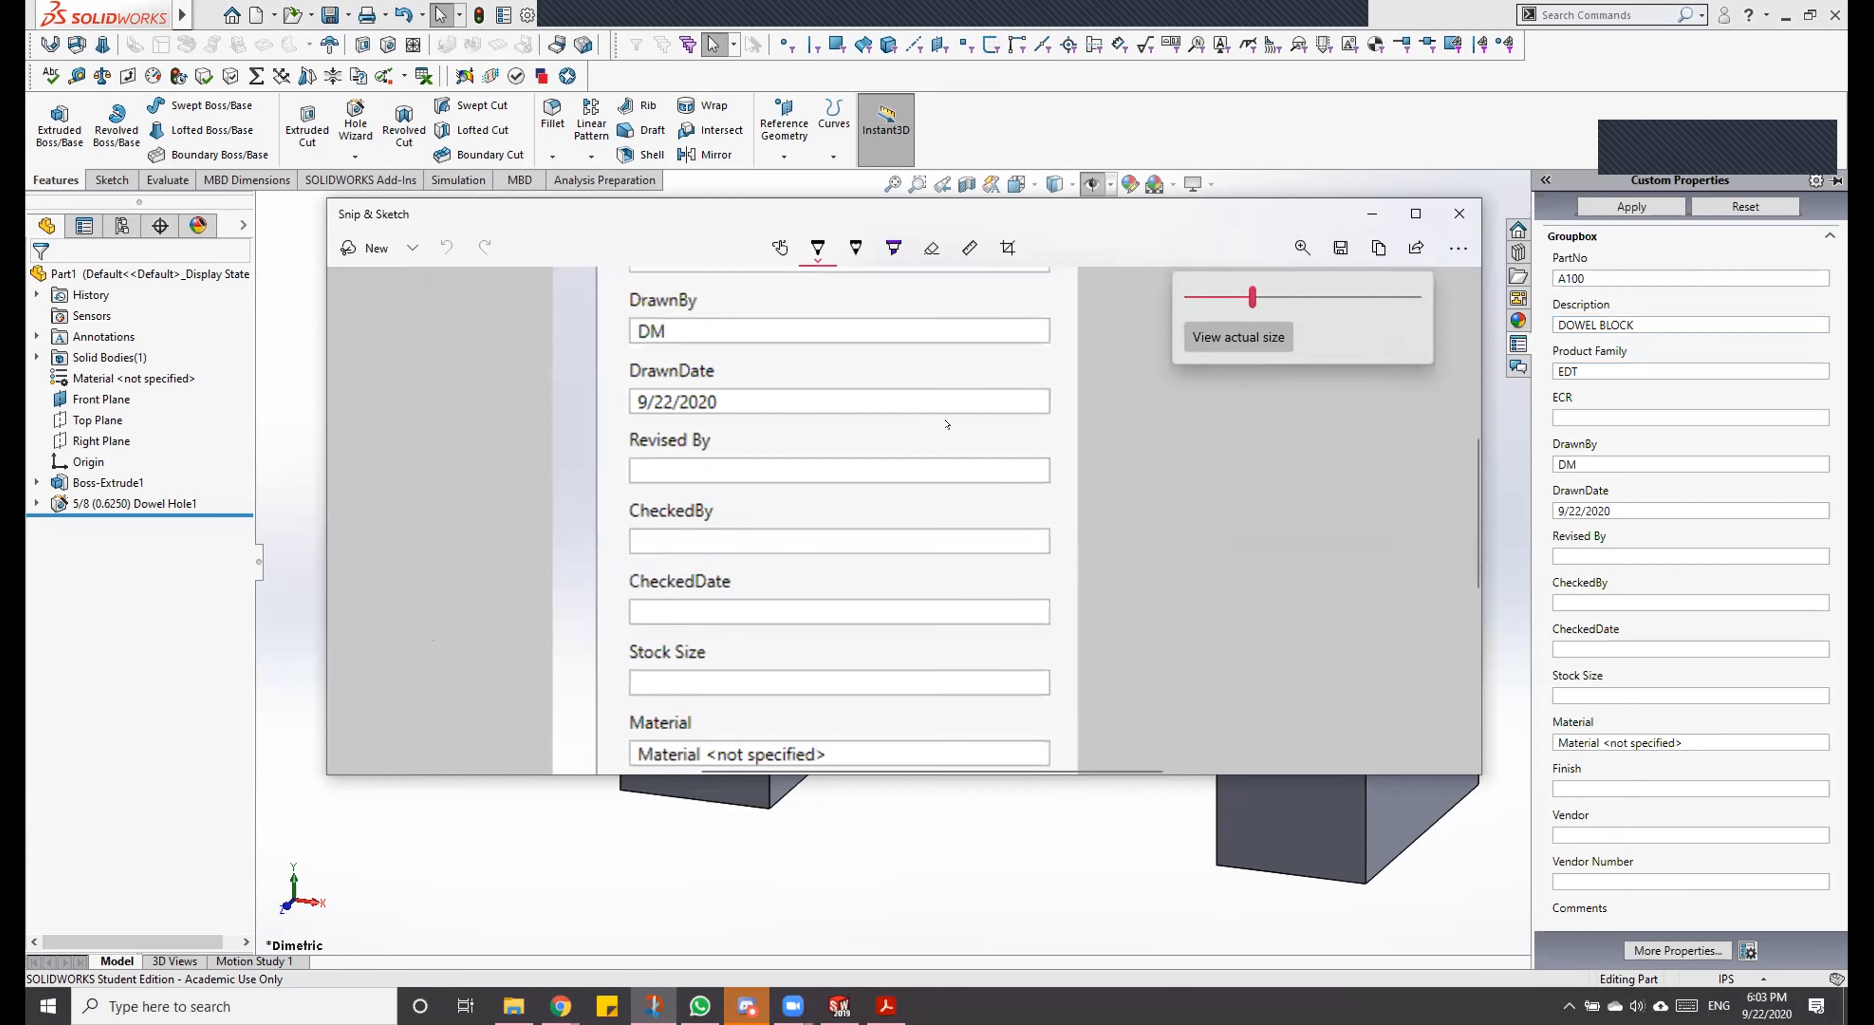
click(1184, 433)
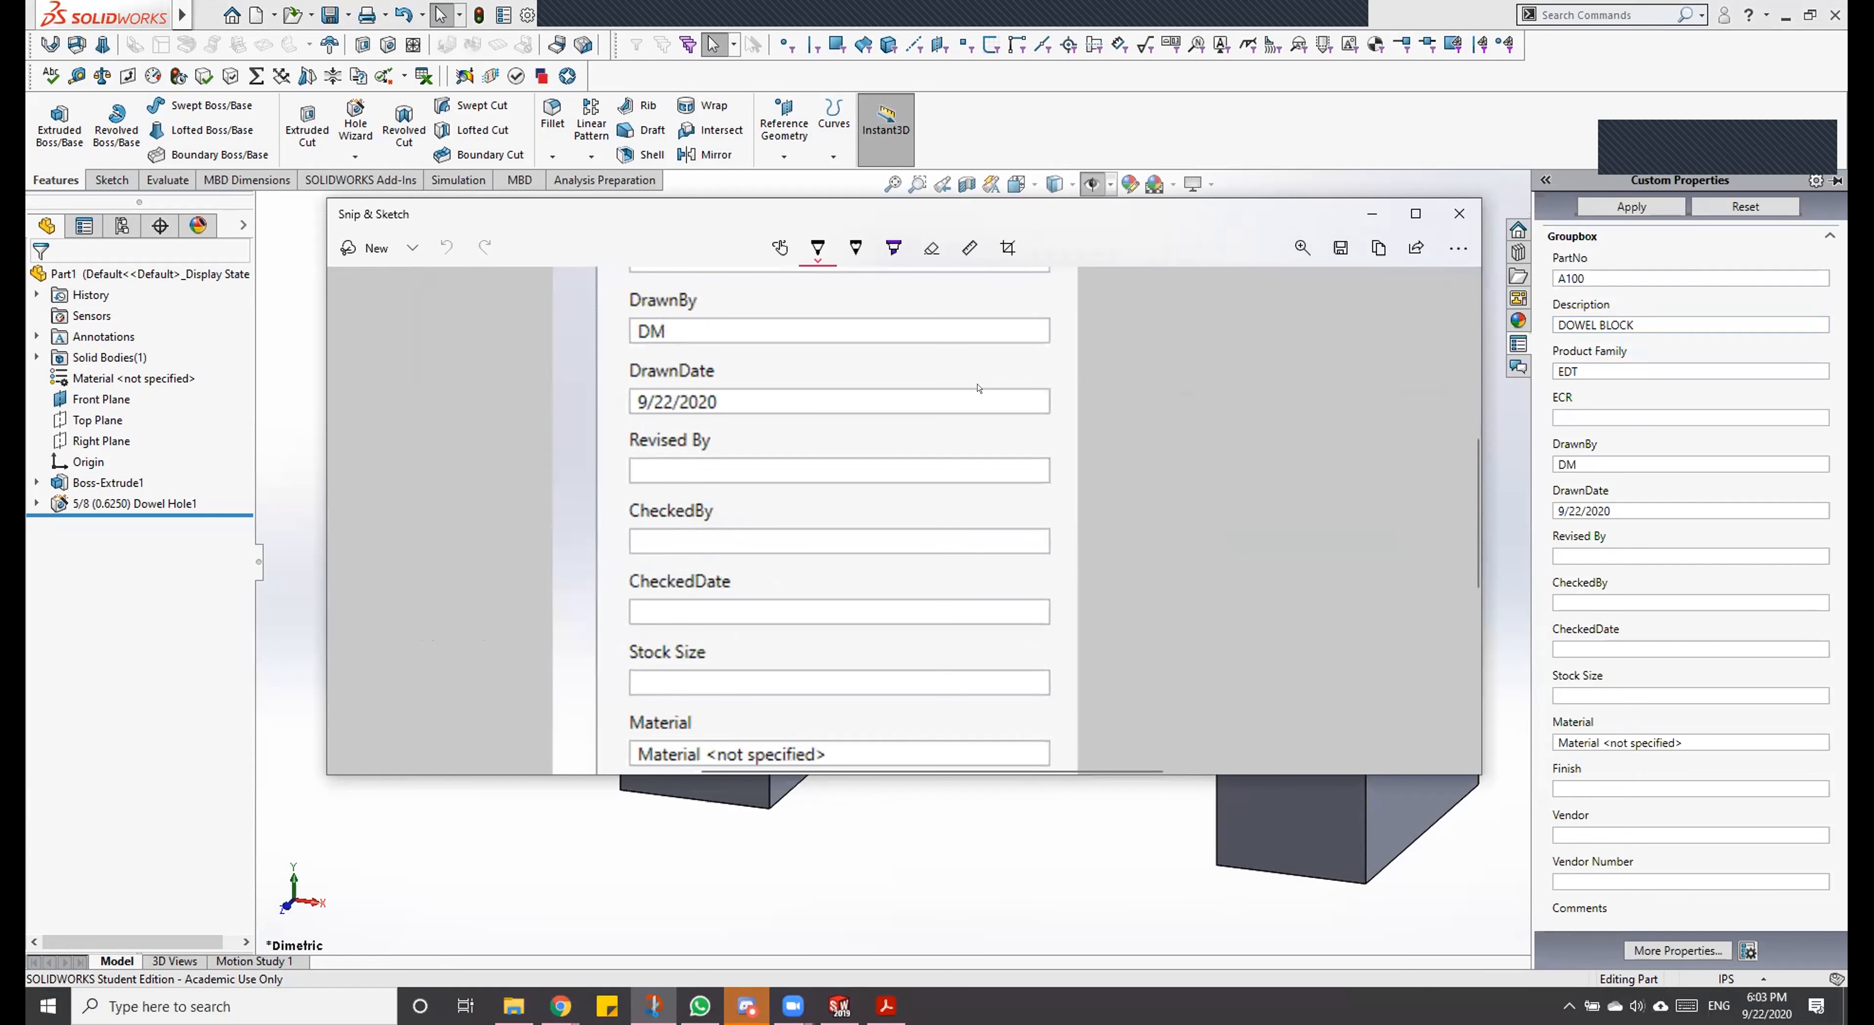
scroll(979, 388, up, 5)
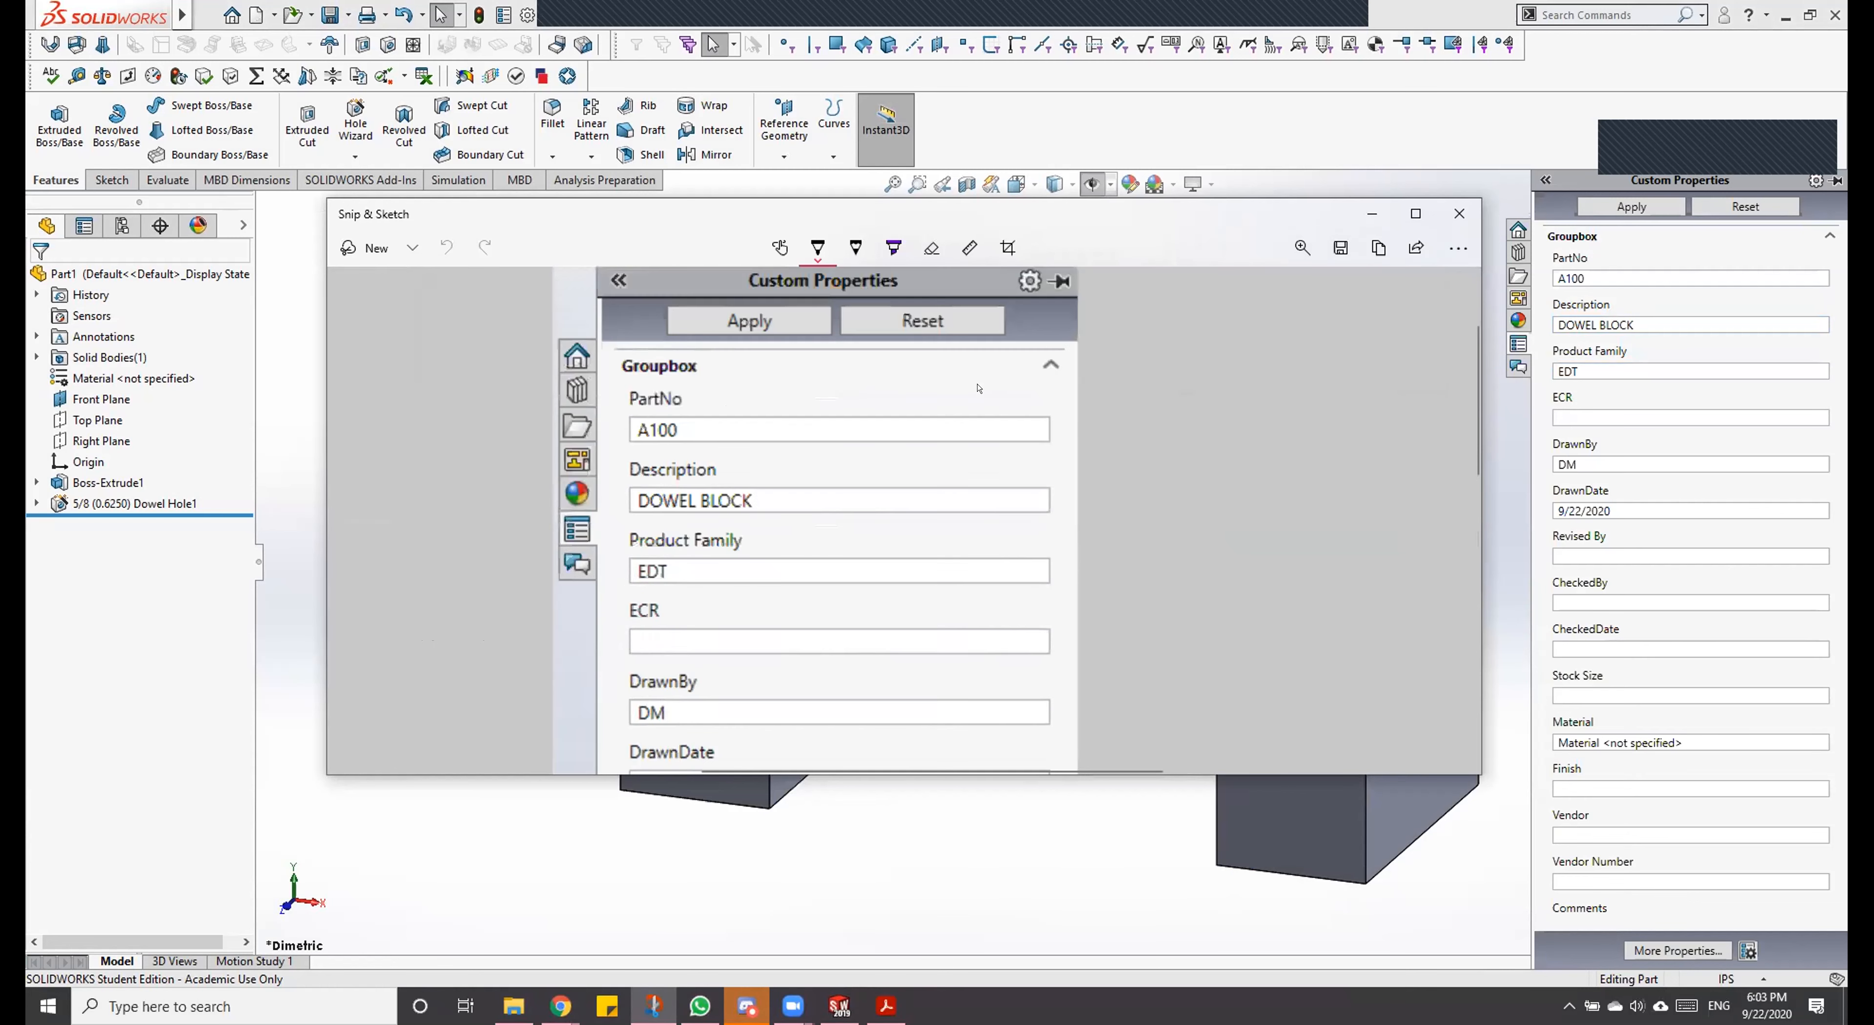
click(1448, 210)
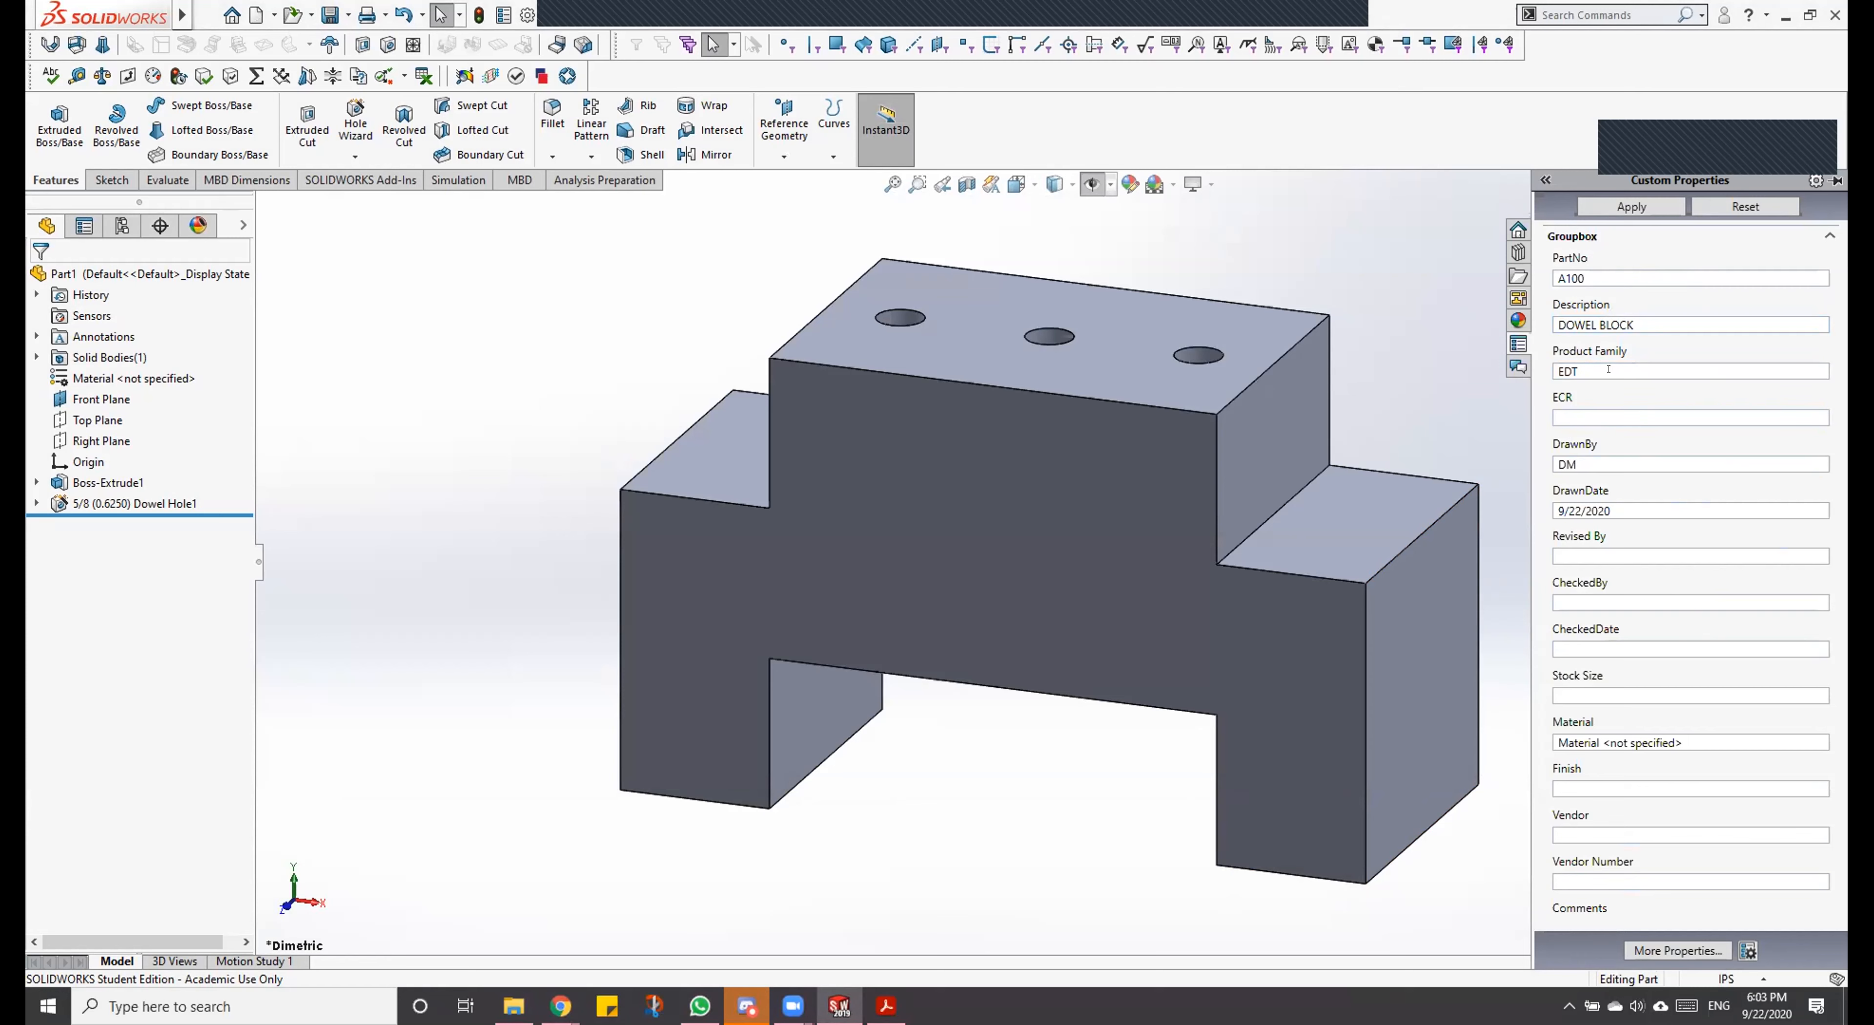
Step: Apply the custom properties and select Flexco-Part-Properties.prtprp as the part's property template
click(1612, 207)
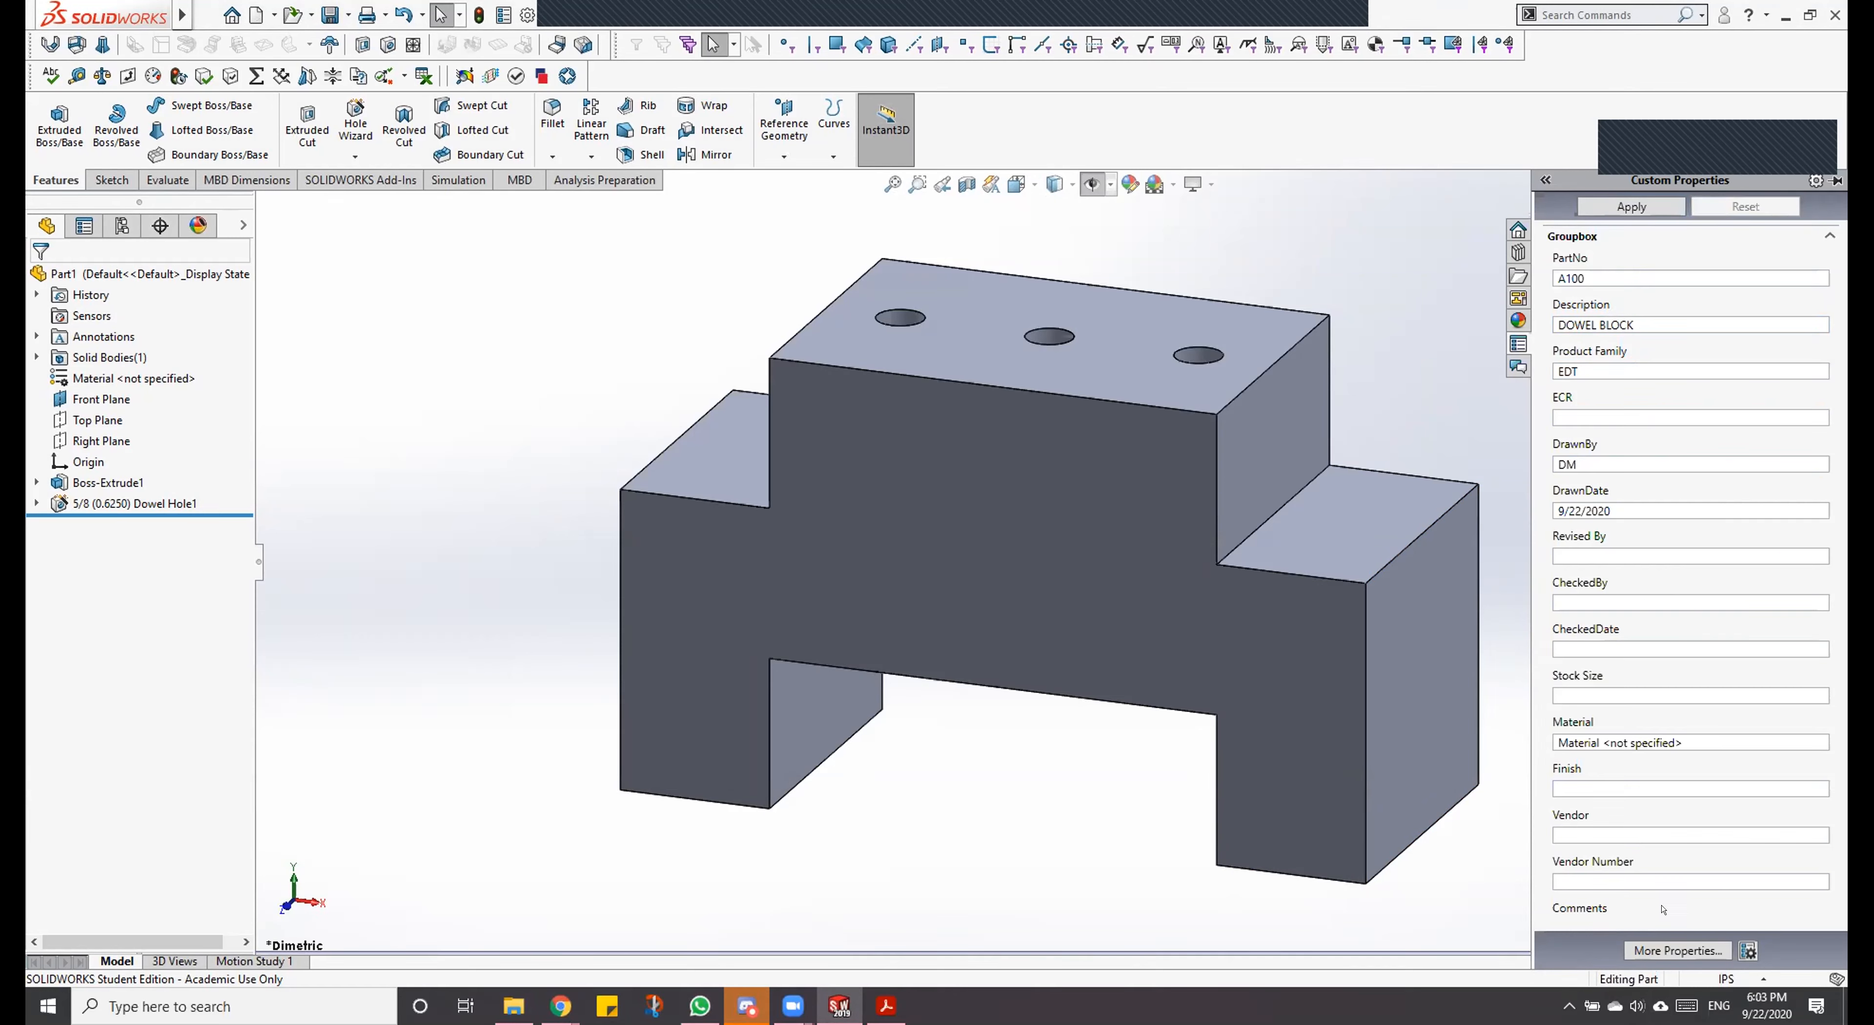
click(1748, 950)
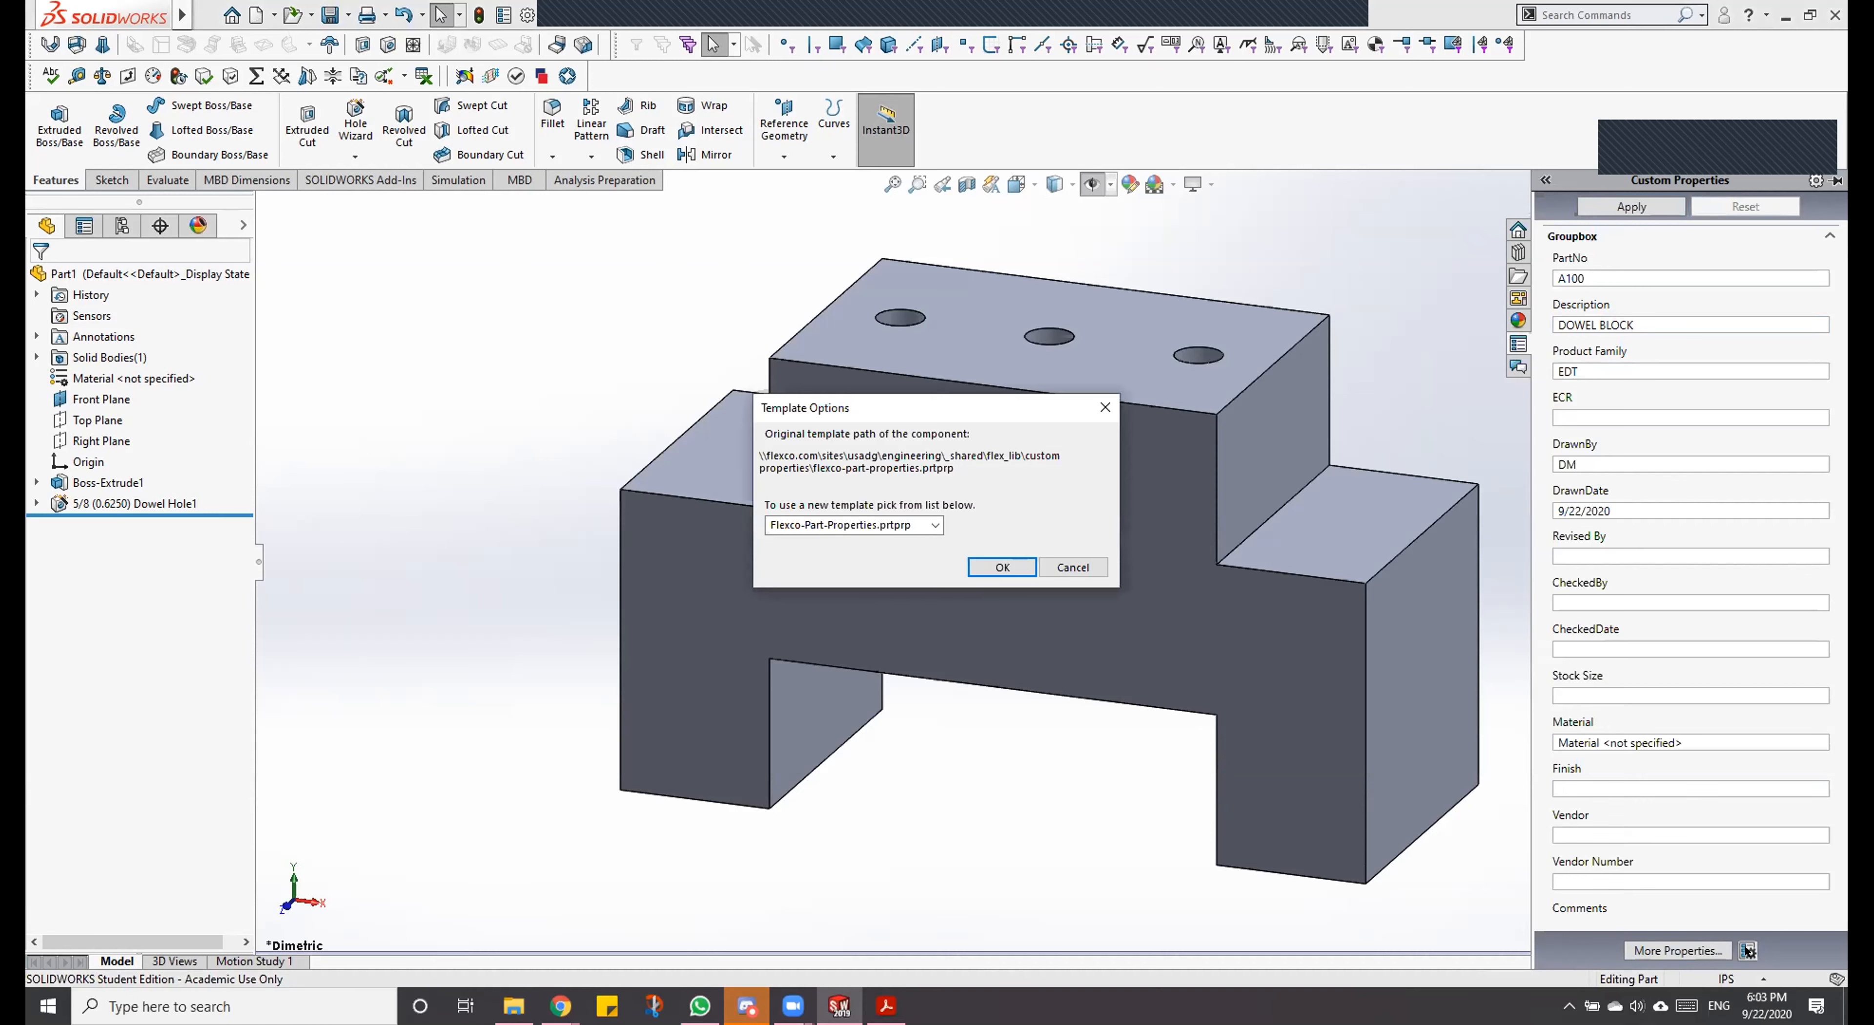
click(799, 521)
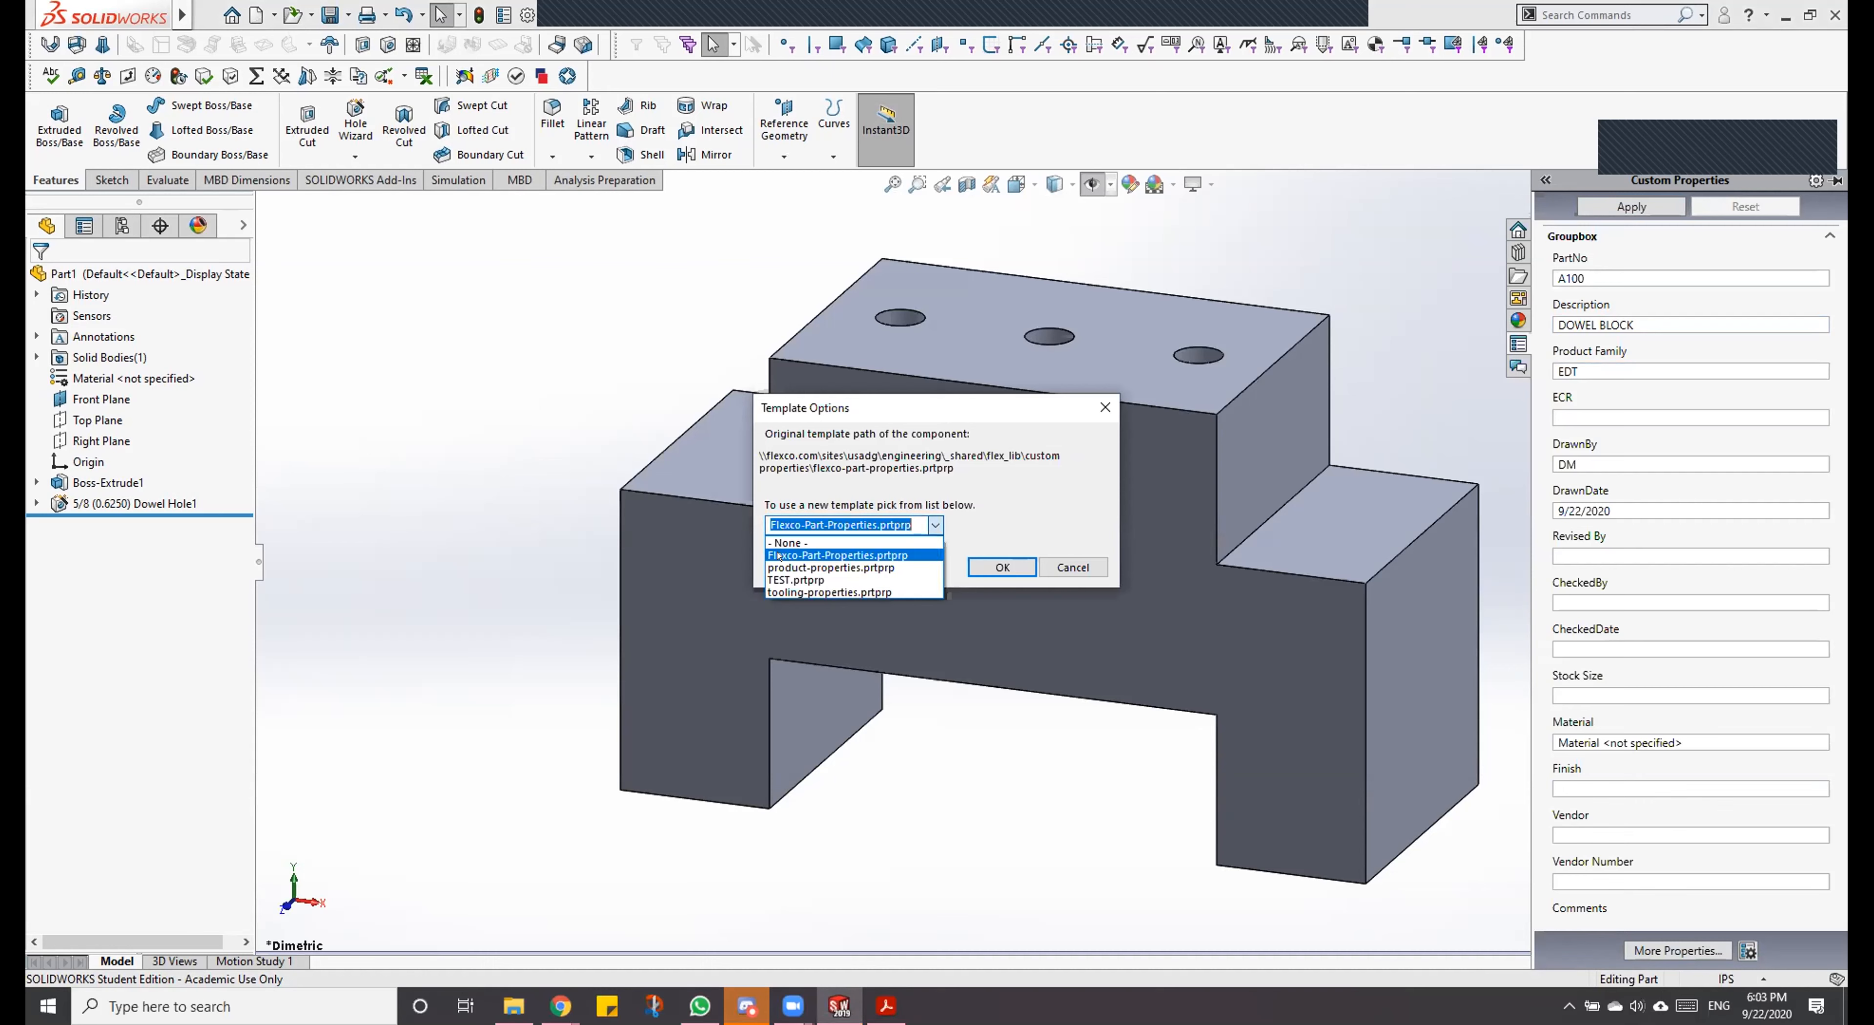
click(779, 555)
click(997, 566)
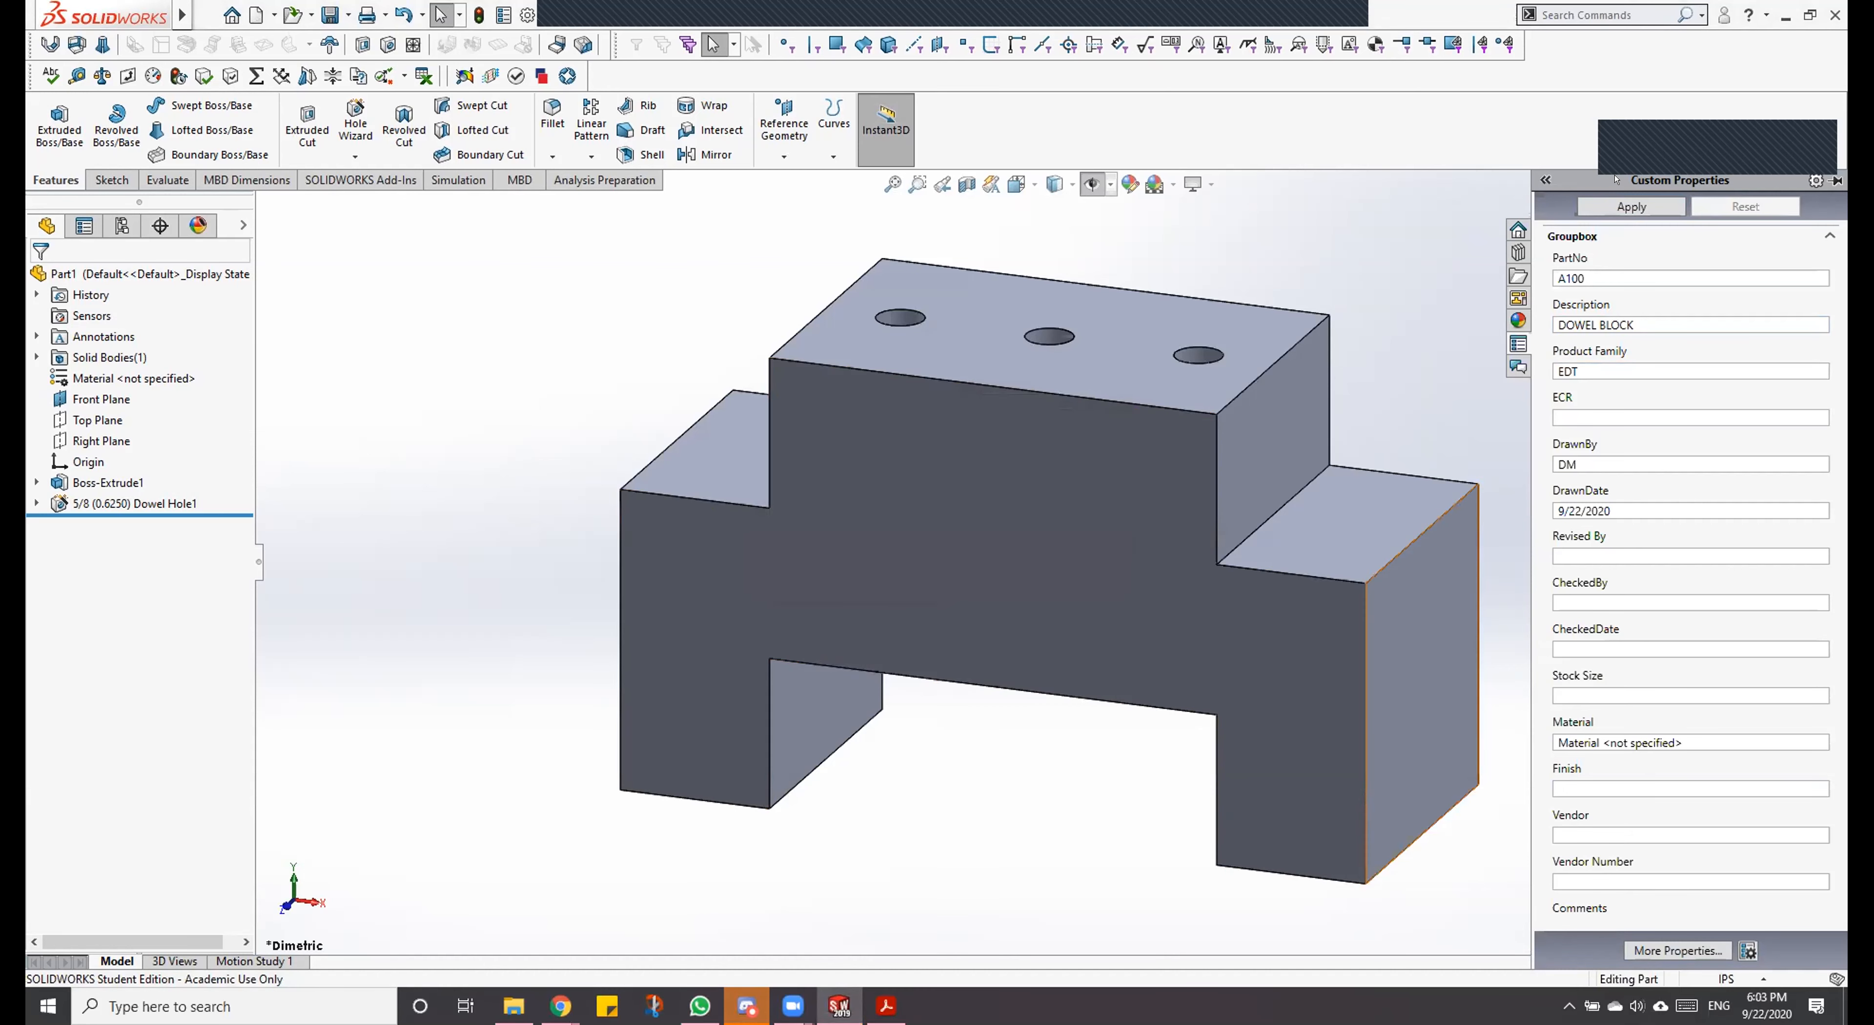
click(1397, 232)
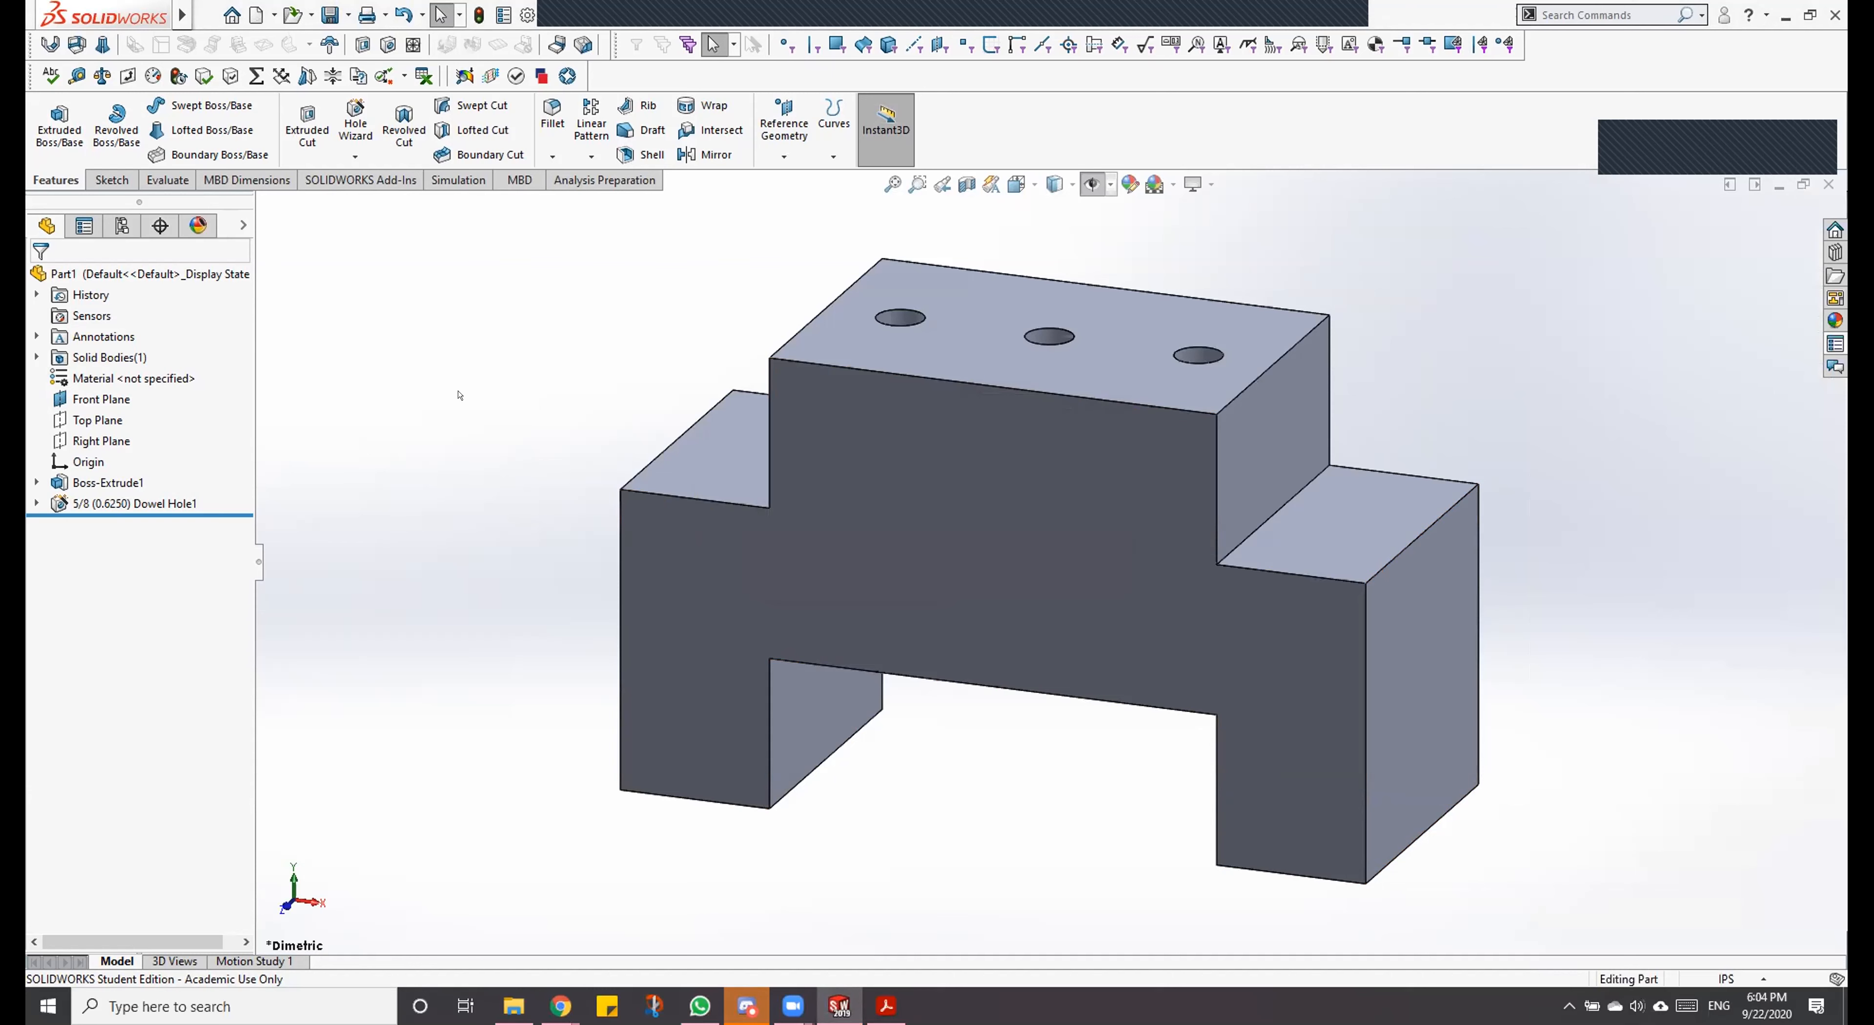
Step: Assign 1060 Alloy as the part's material
click(127, 363)
right_click(128, 363)
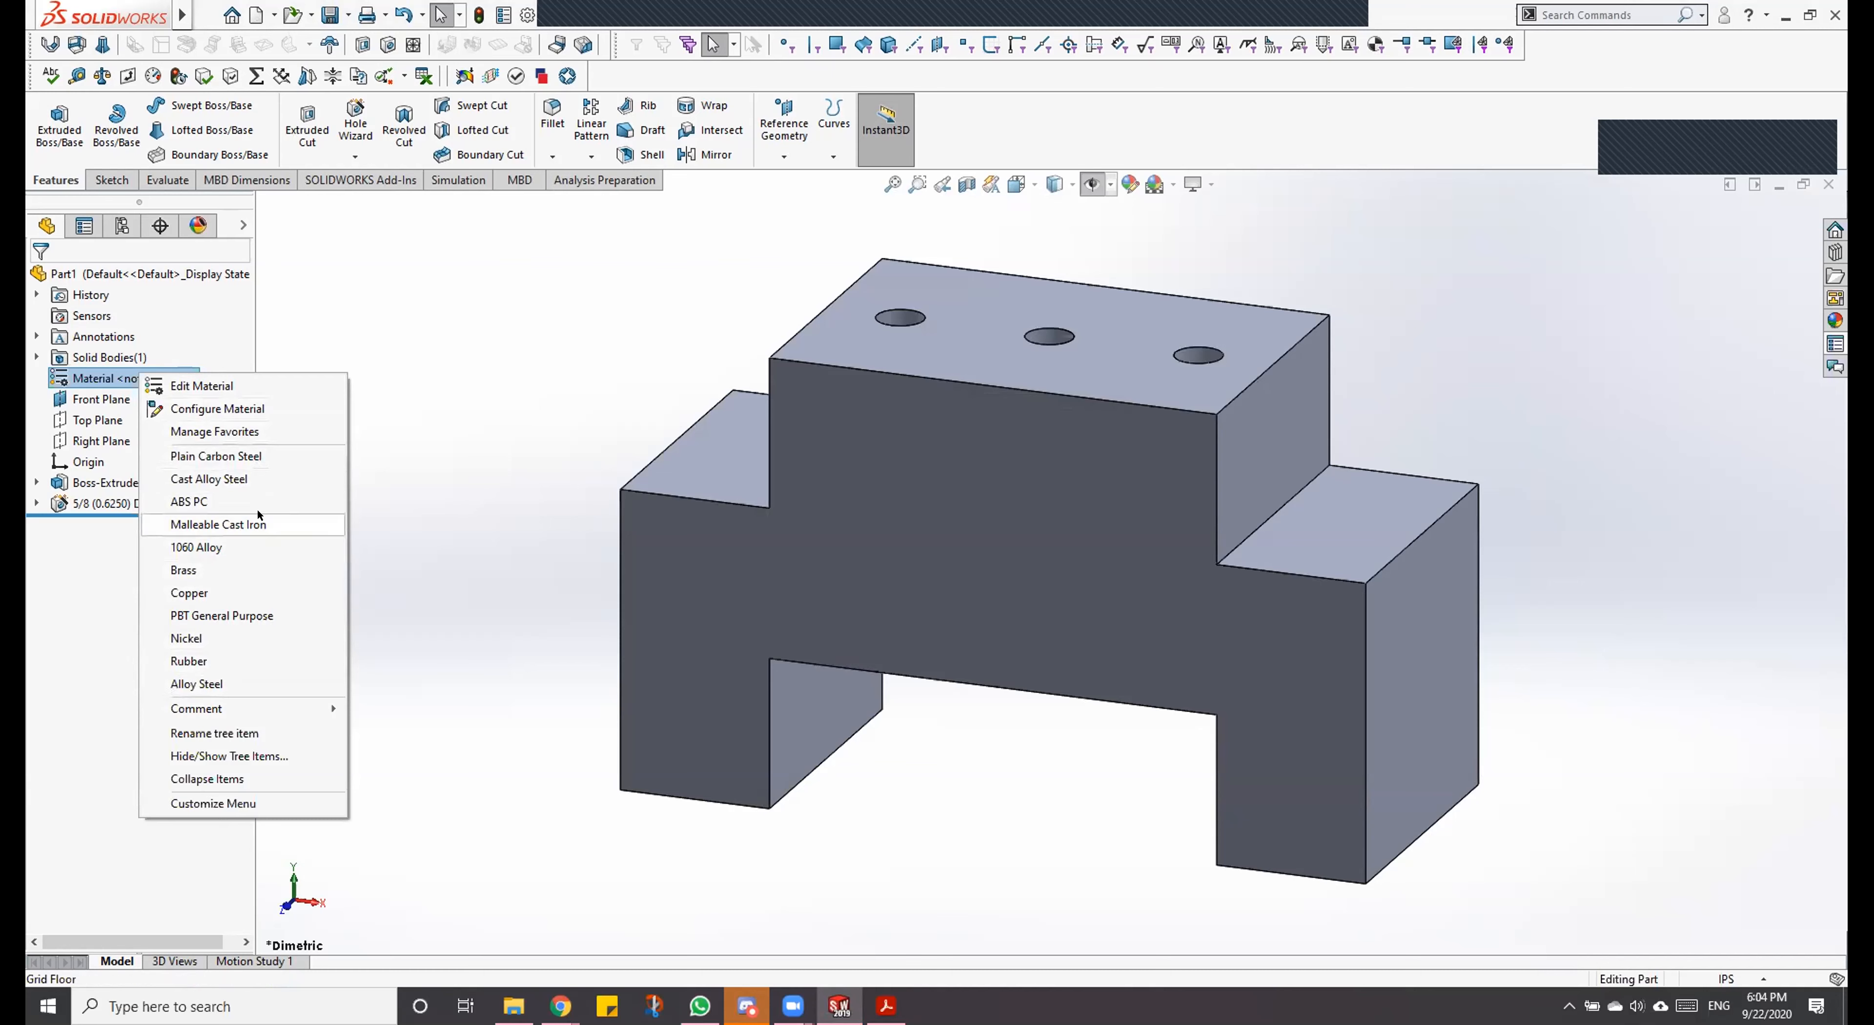
click(248, 544)
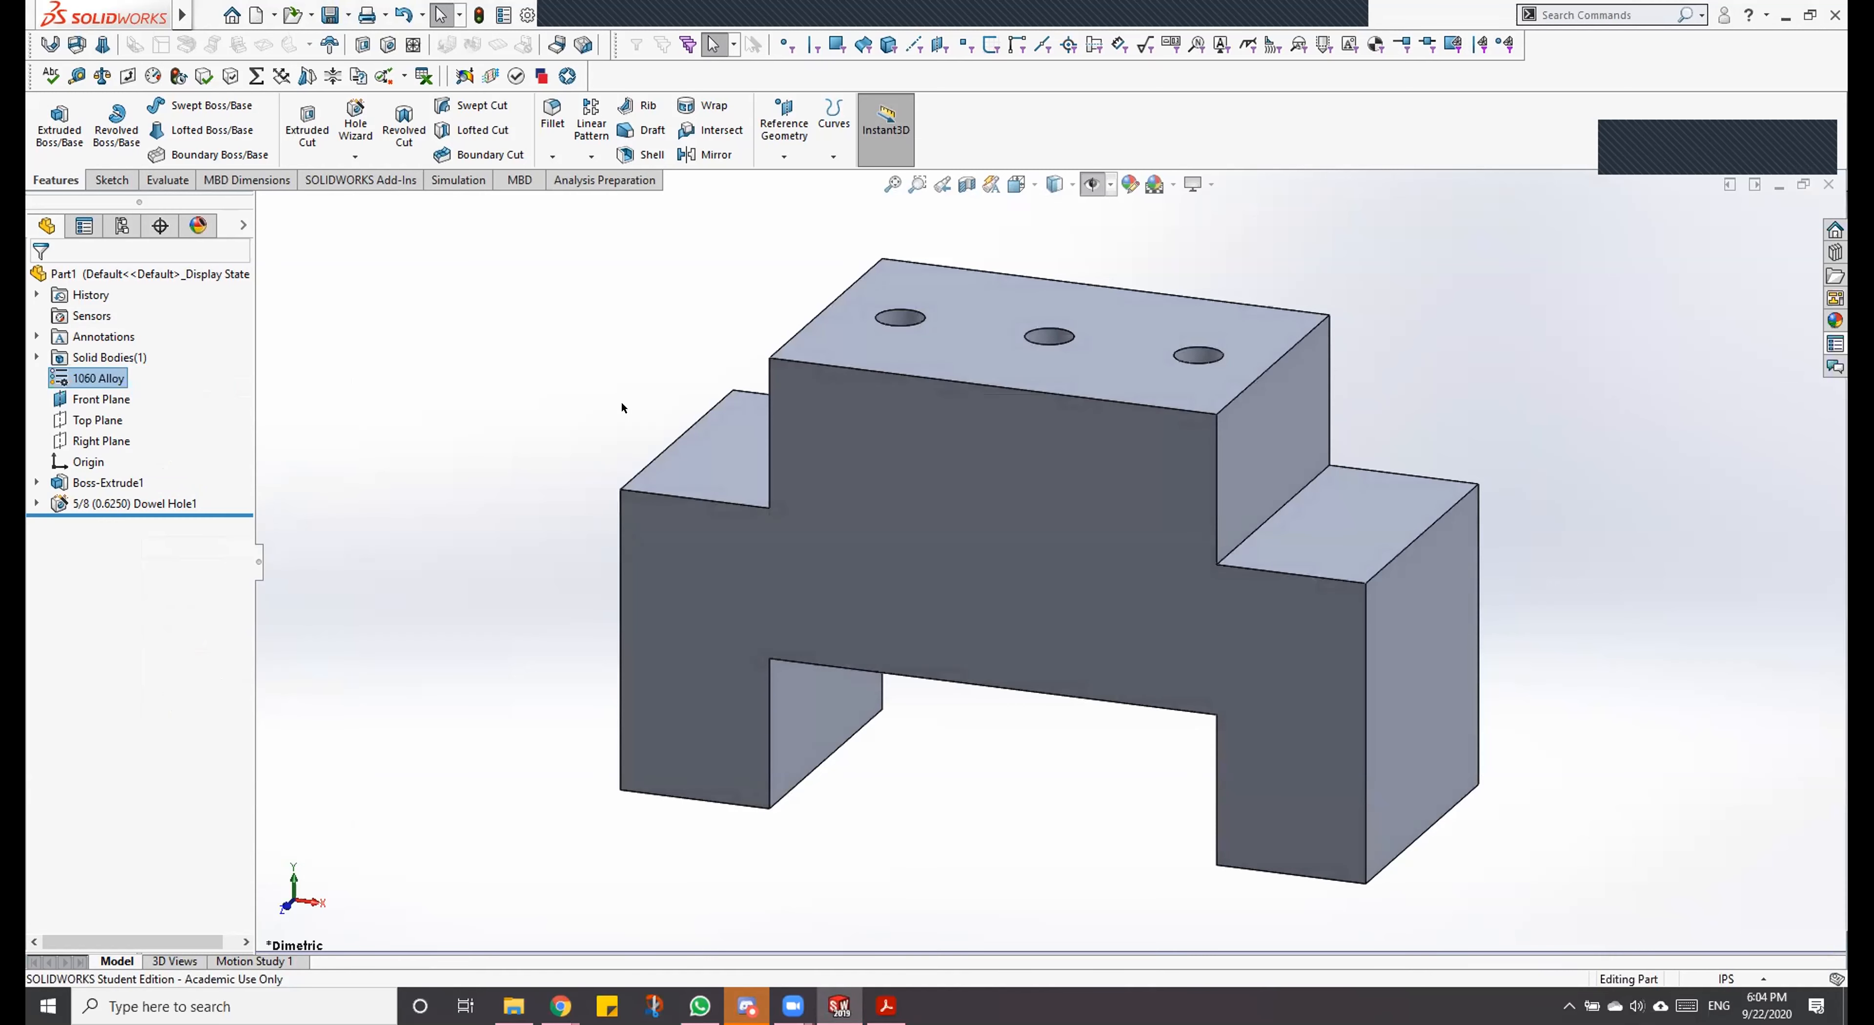
click(621, 405)
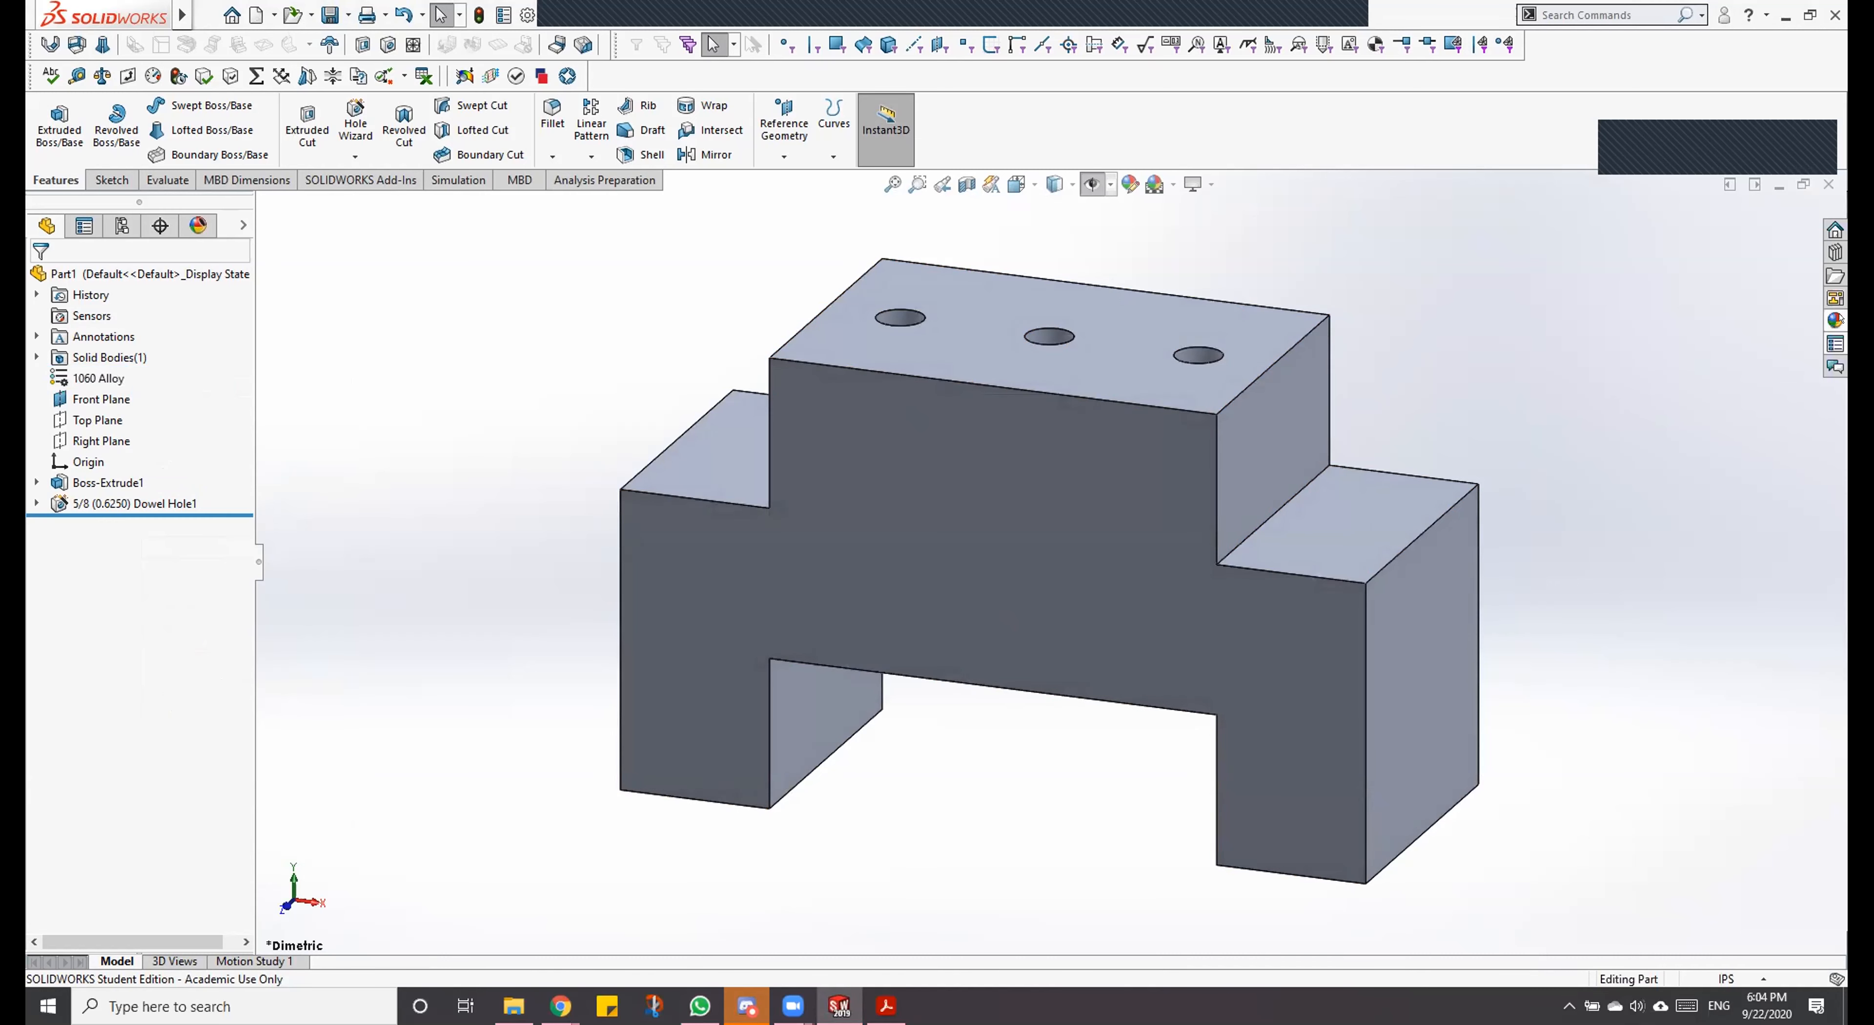
click(1835, 344)
Step: Make a drawing from the part, saving the part first, with the B size template from the Product INCH set
click(311, 14)
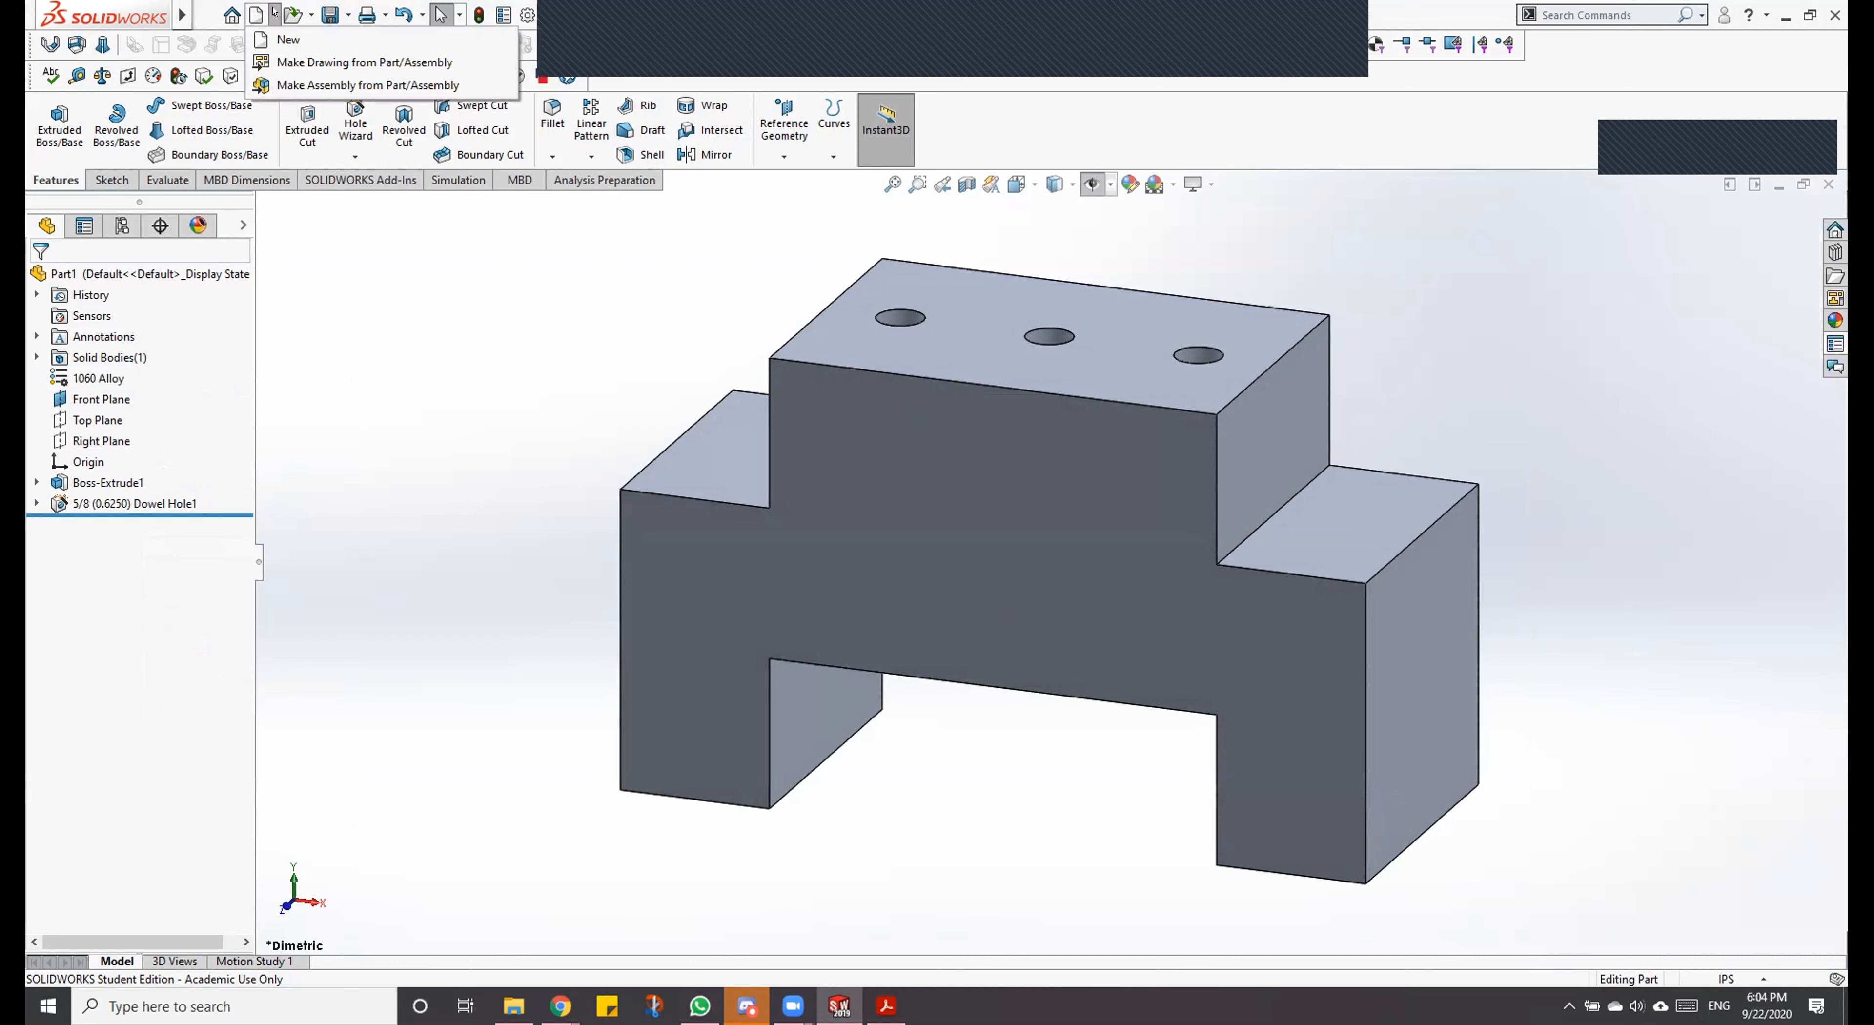
click(275, 15)
click(291, 61)
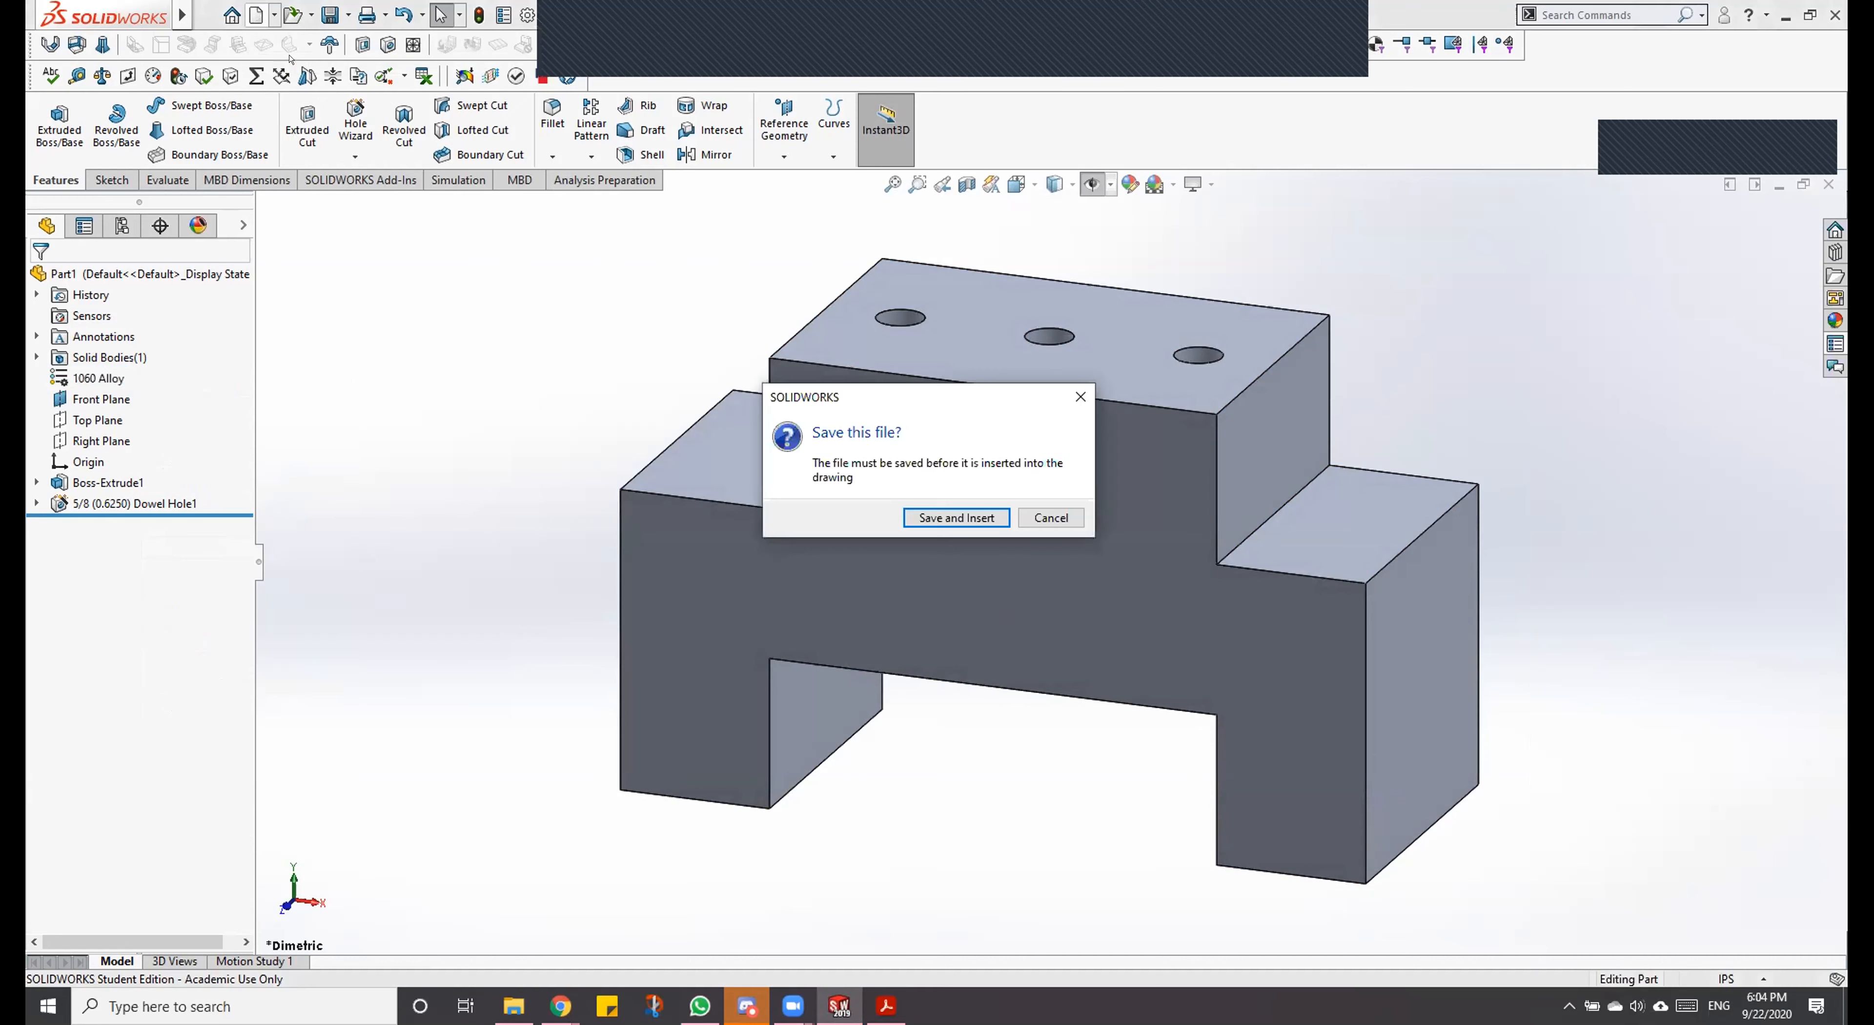
click(988, 514)
key(Return)
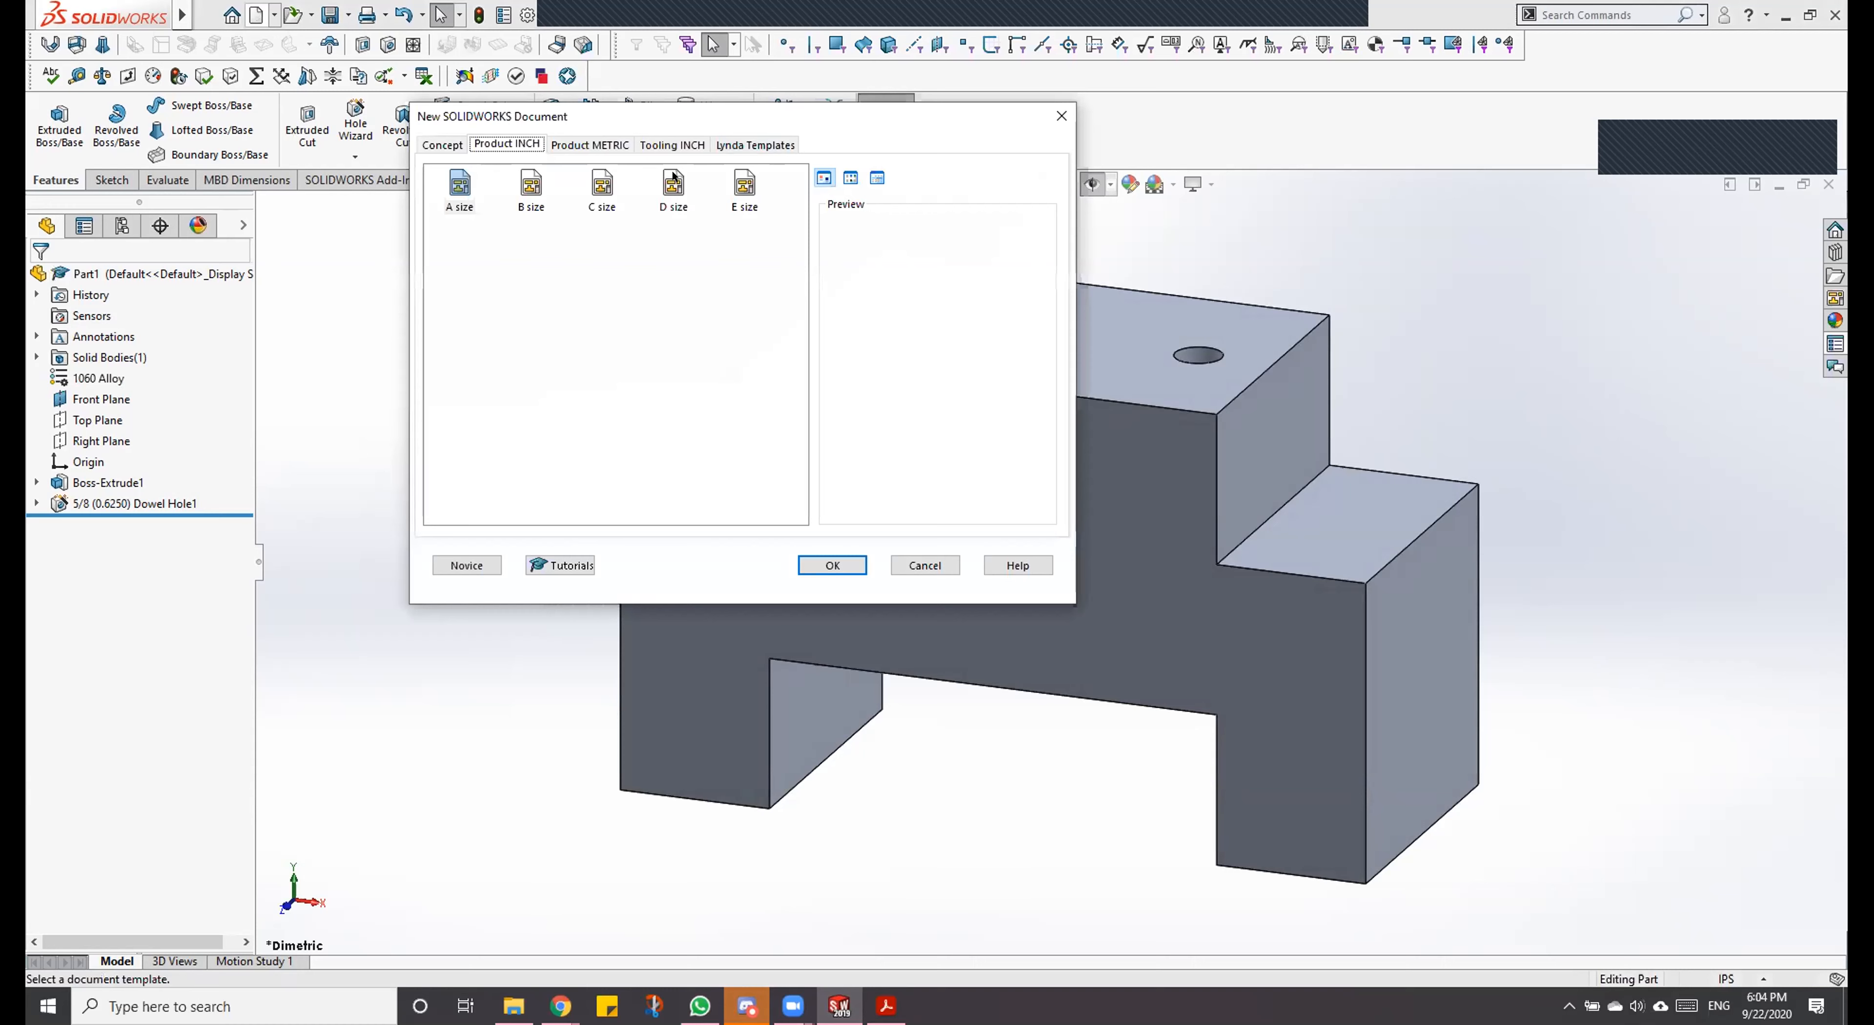
click(522, 189)
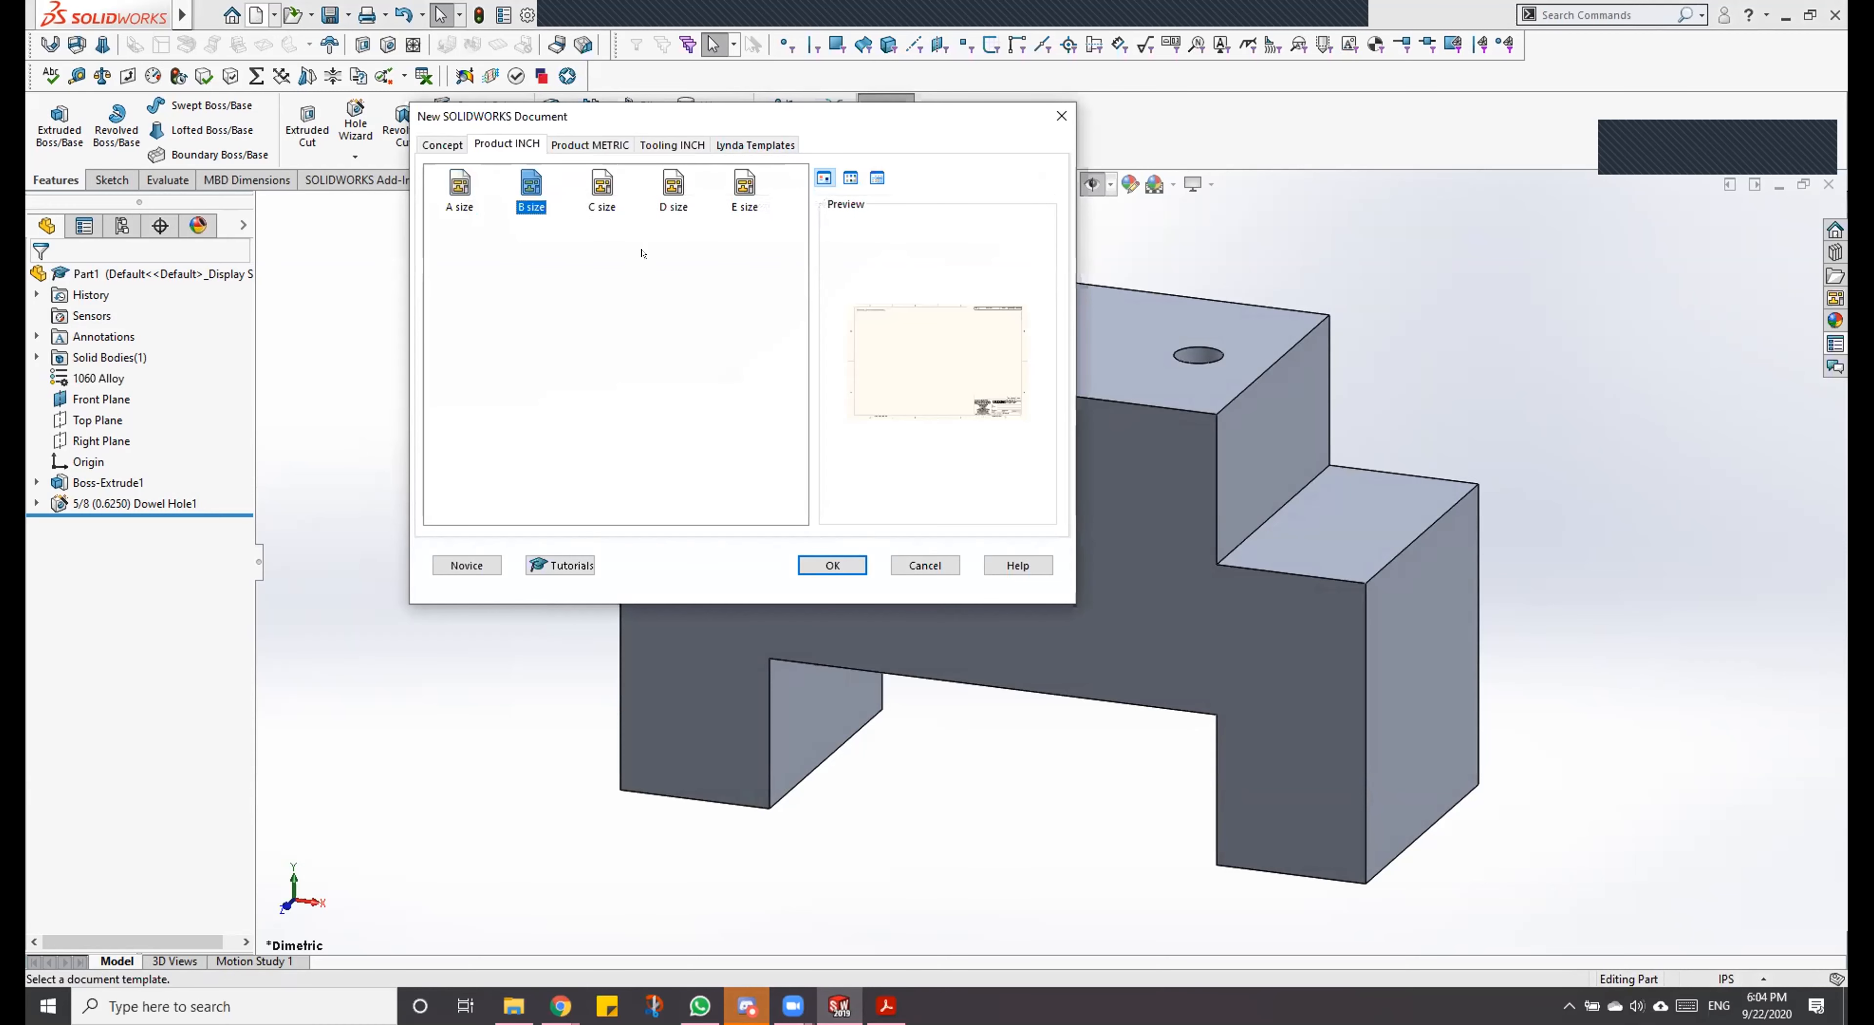
click(832, 565)
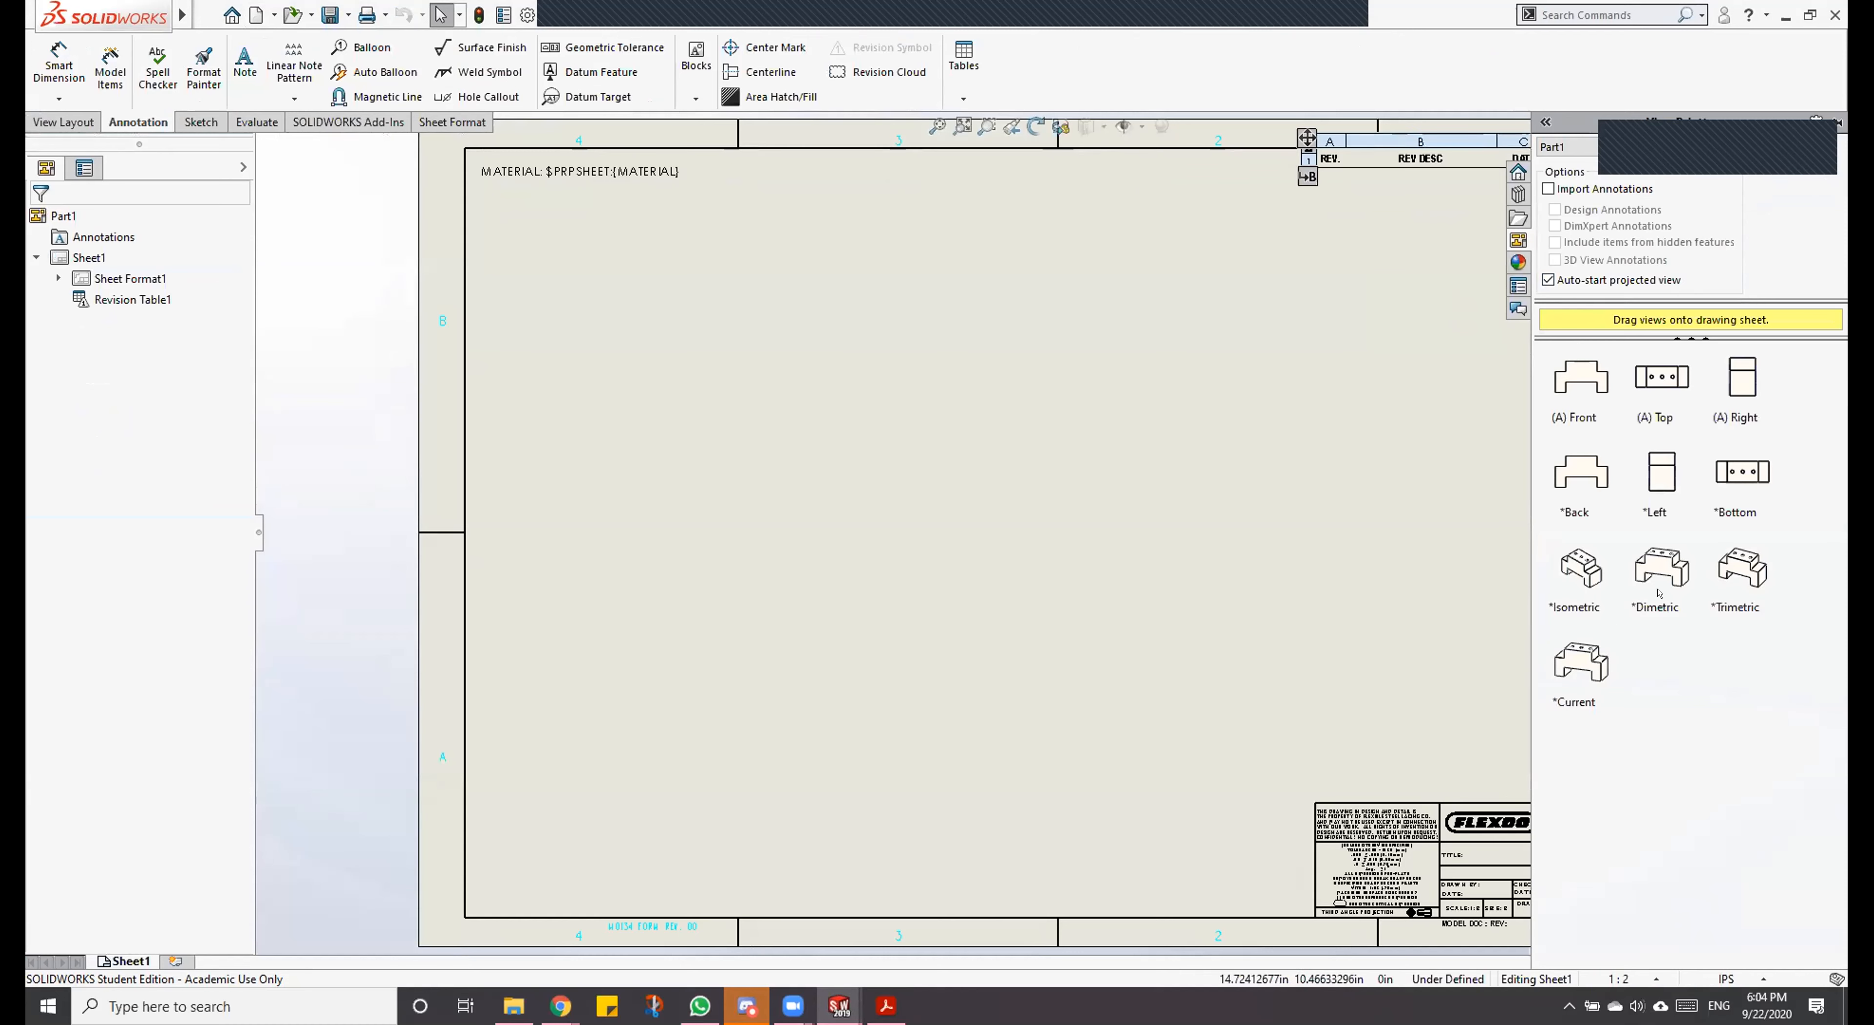
Step: Place the front view on the sheet and project top, right and isometric views from it
click(1460, 452)
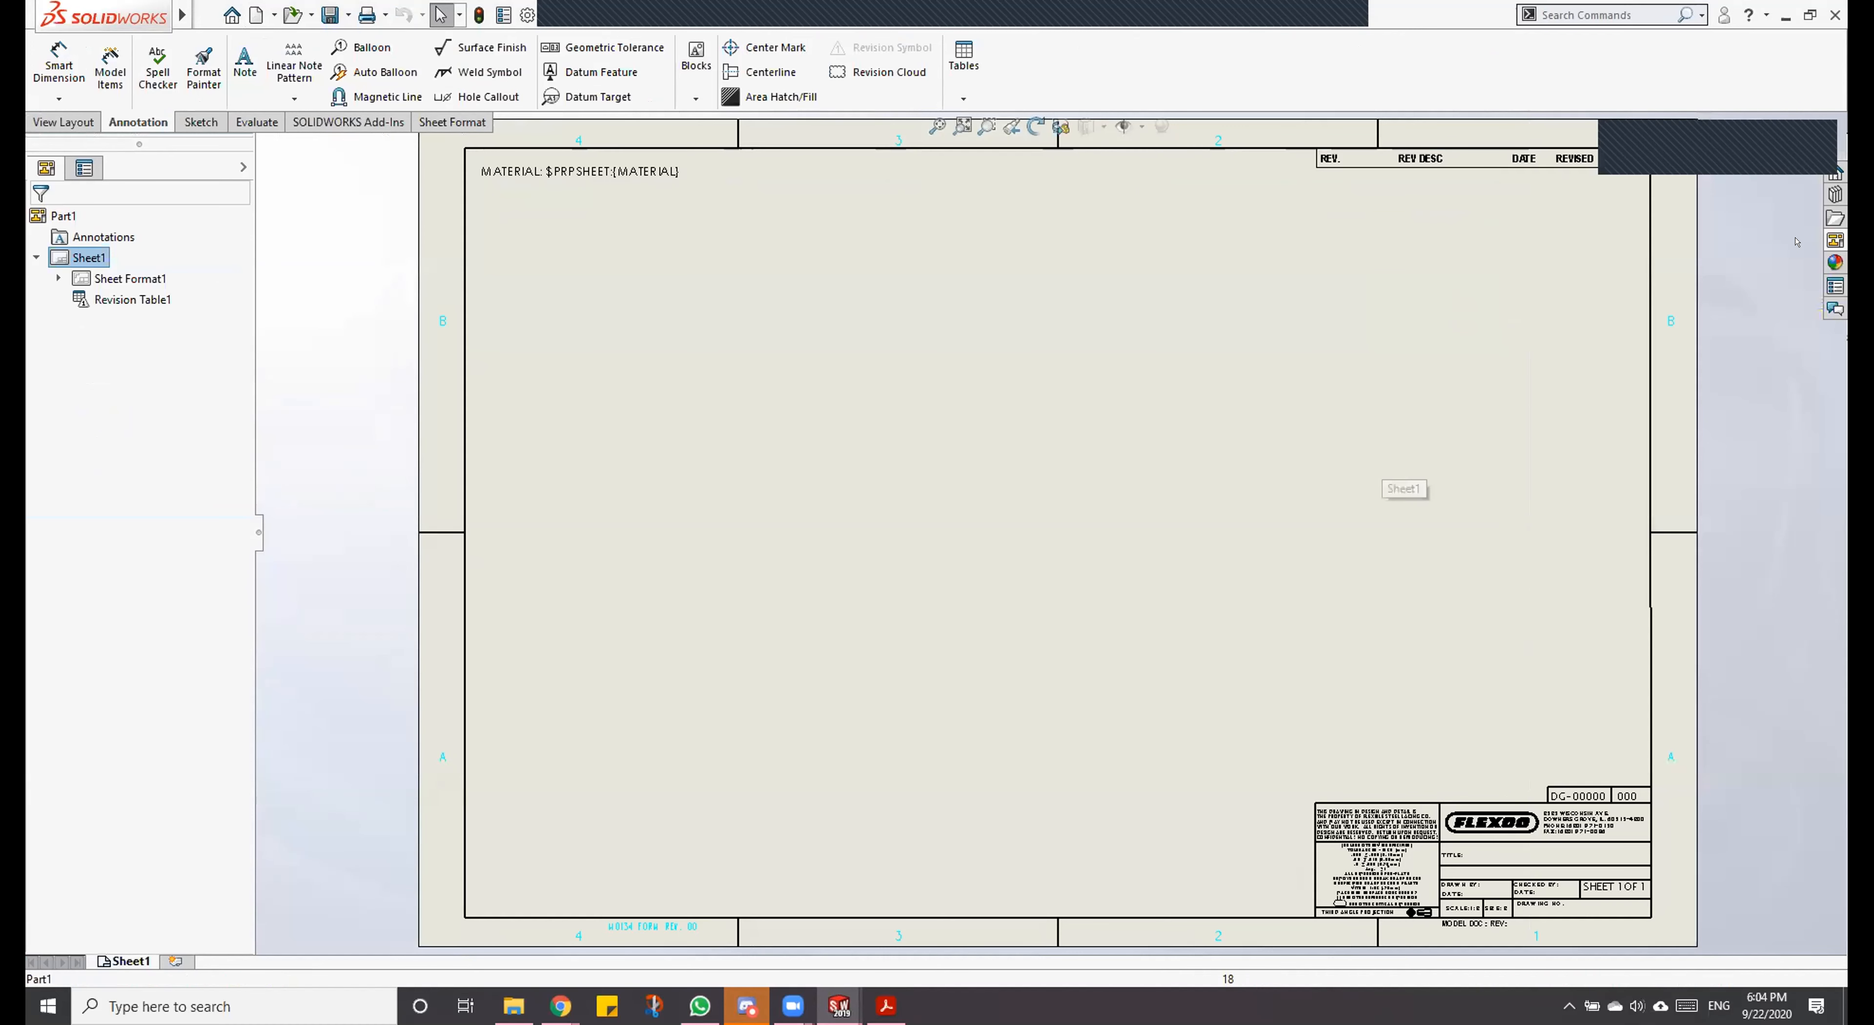
click(1835, 240)
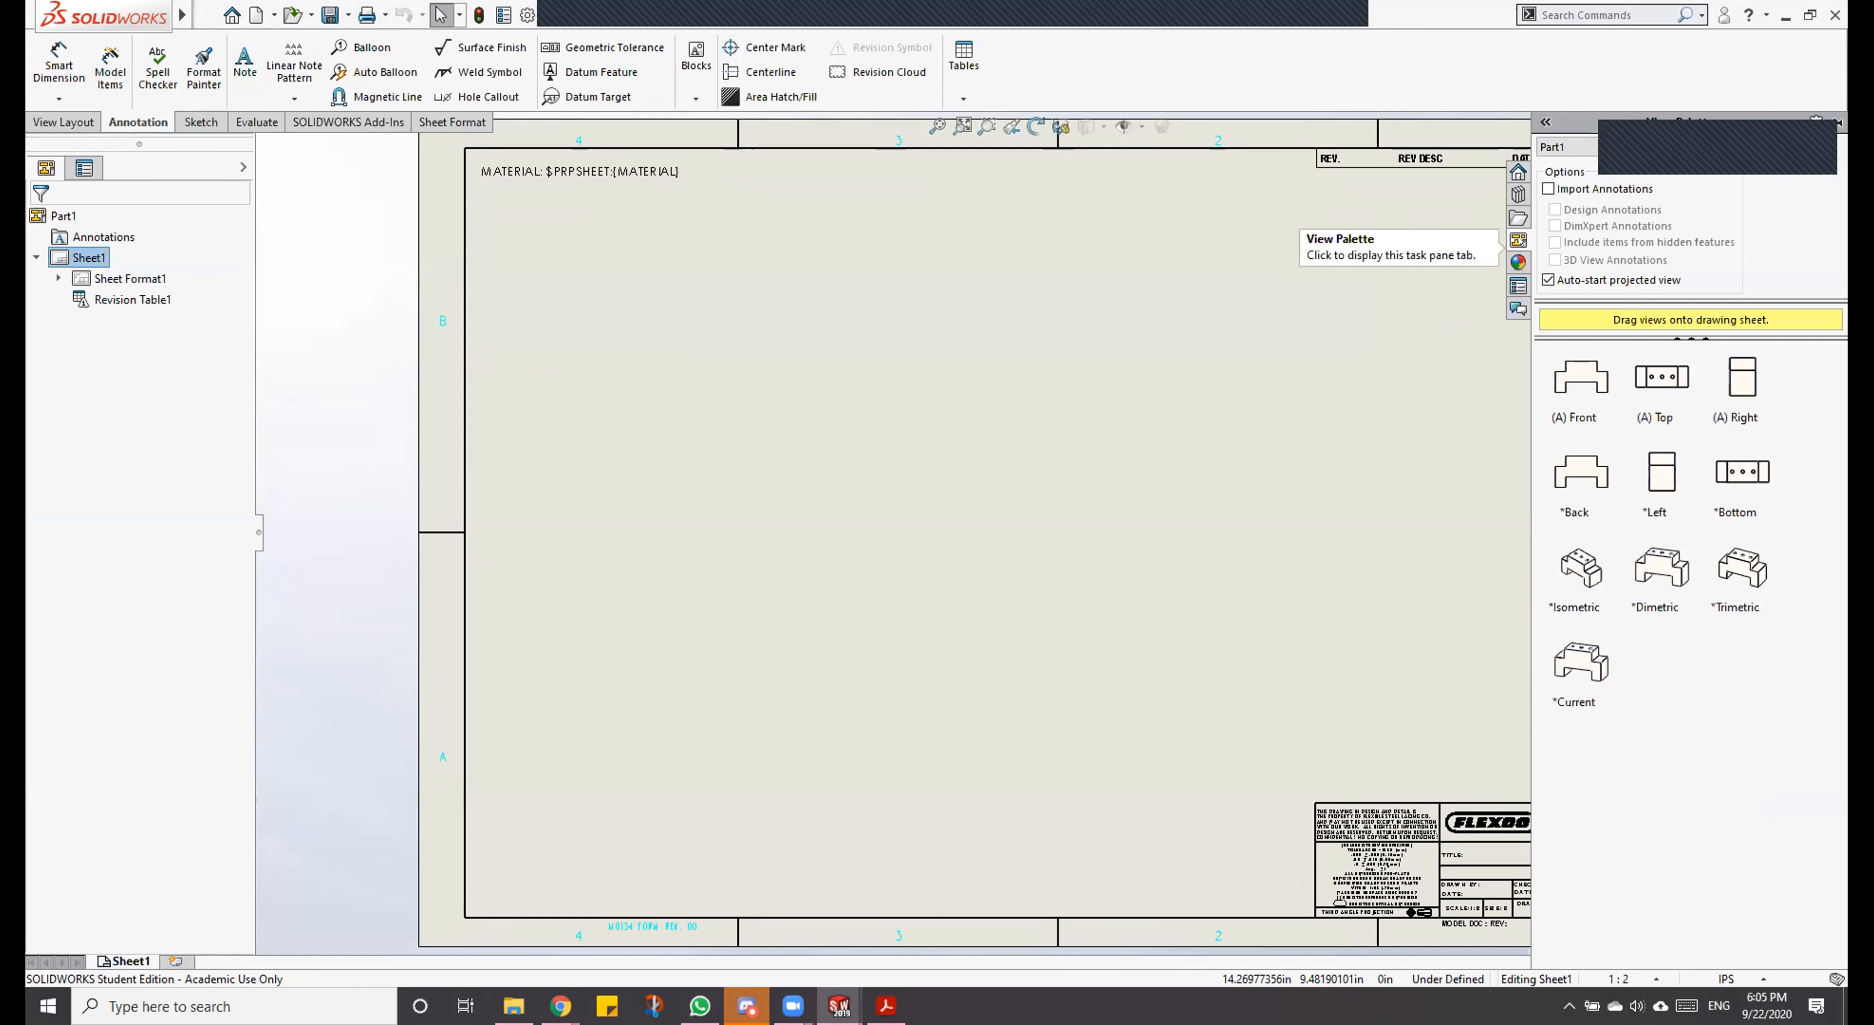
drag(1584, 376, 885, 649)
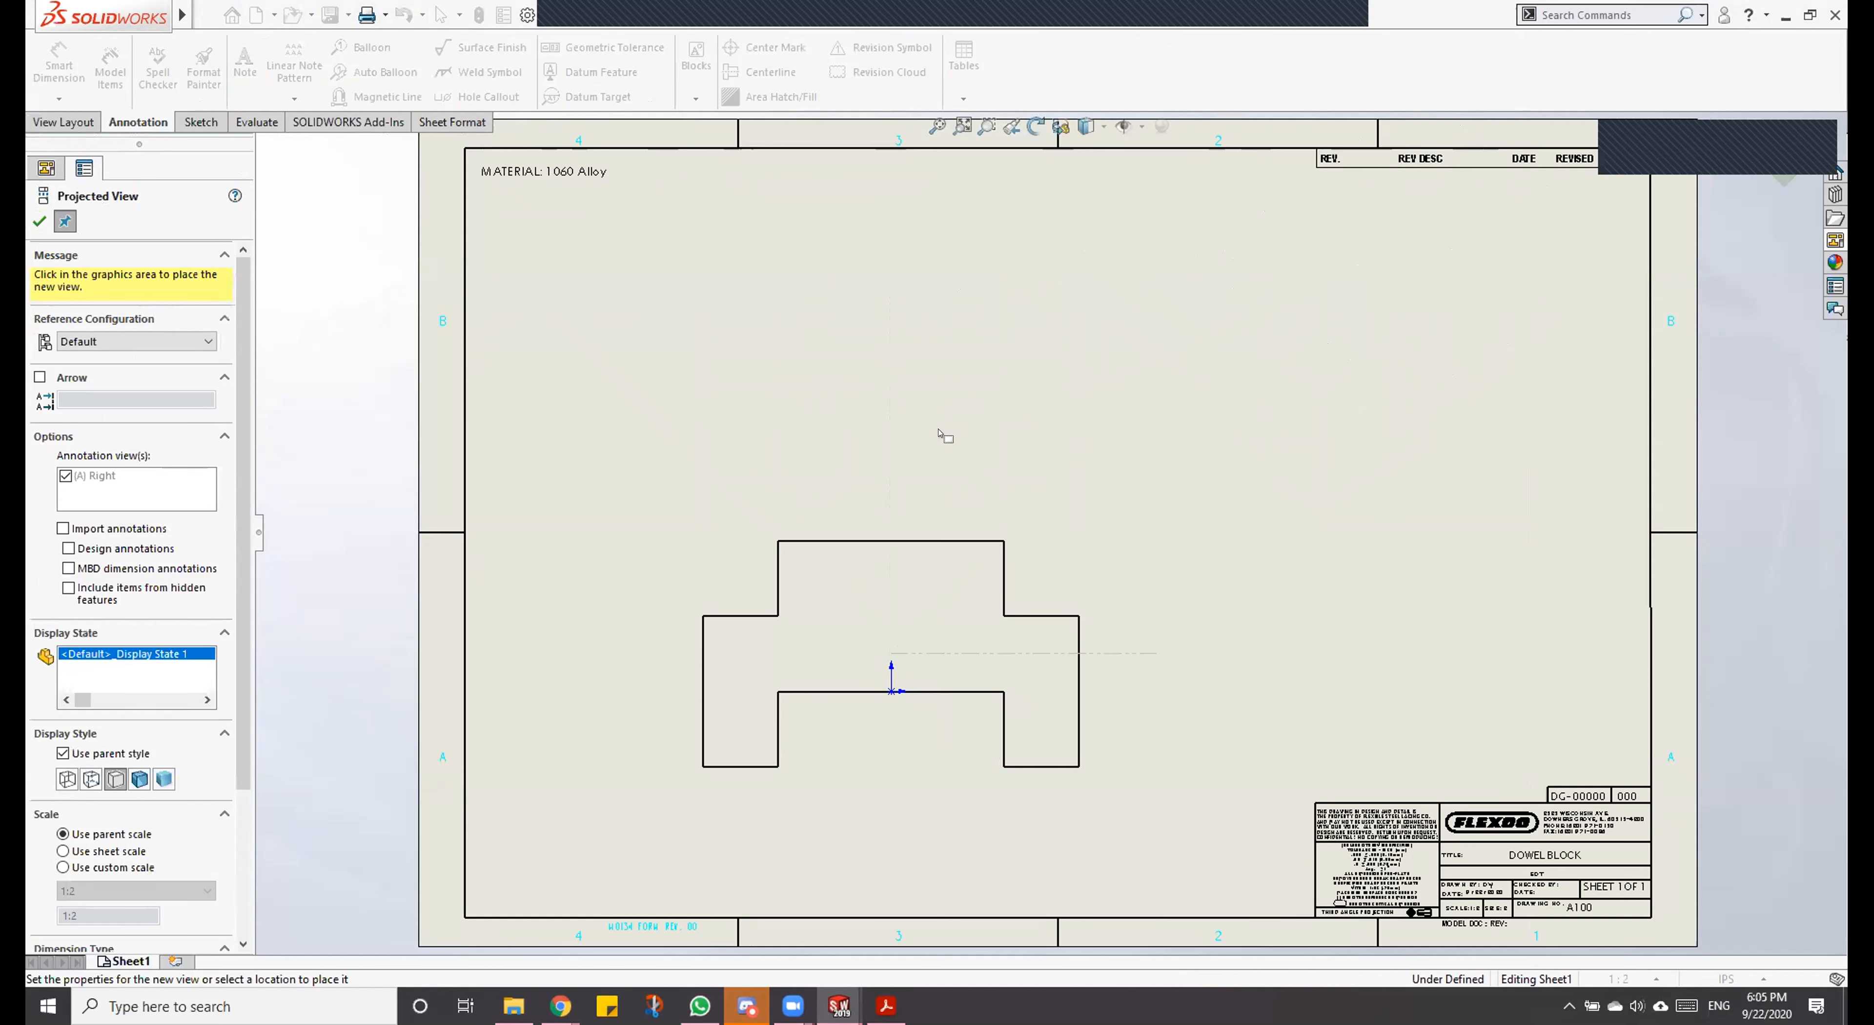
click(946, 354)
click(1277, 648)
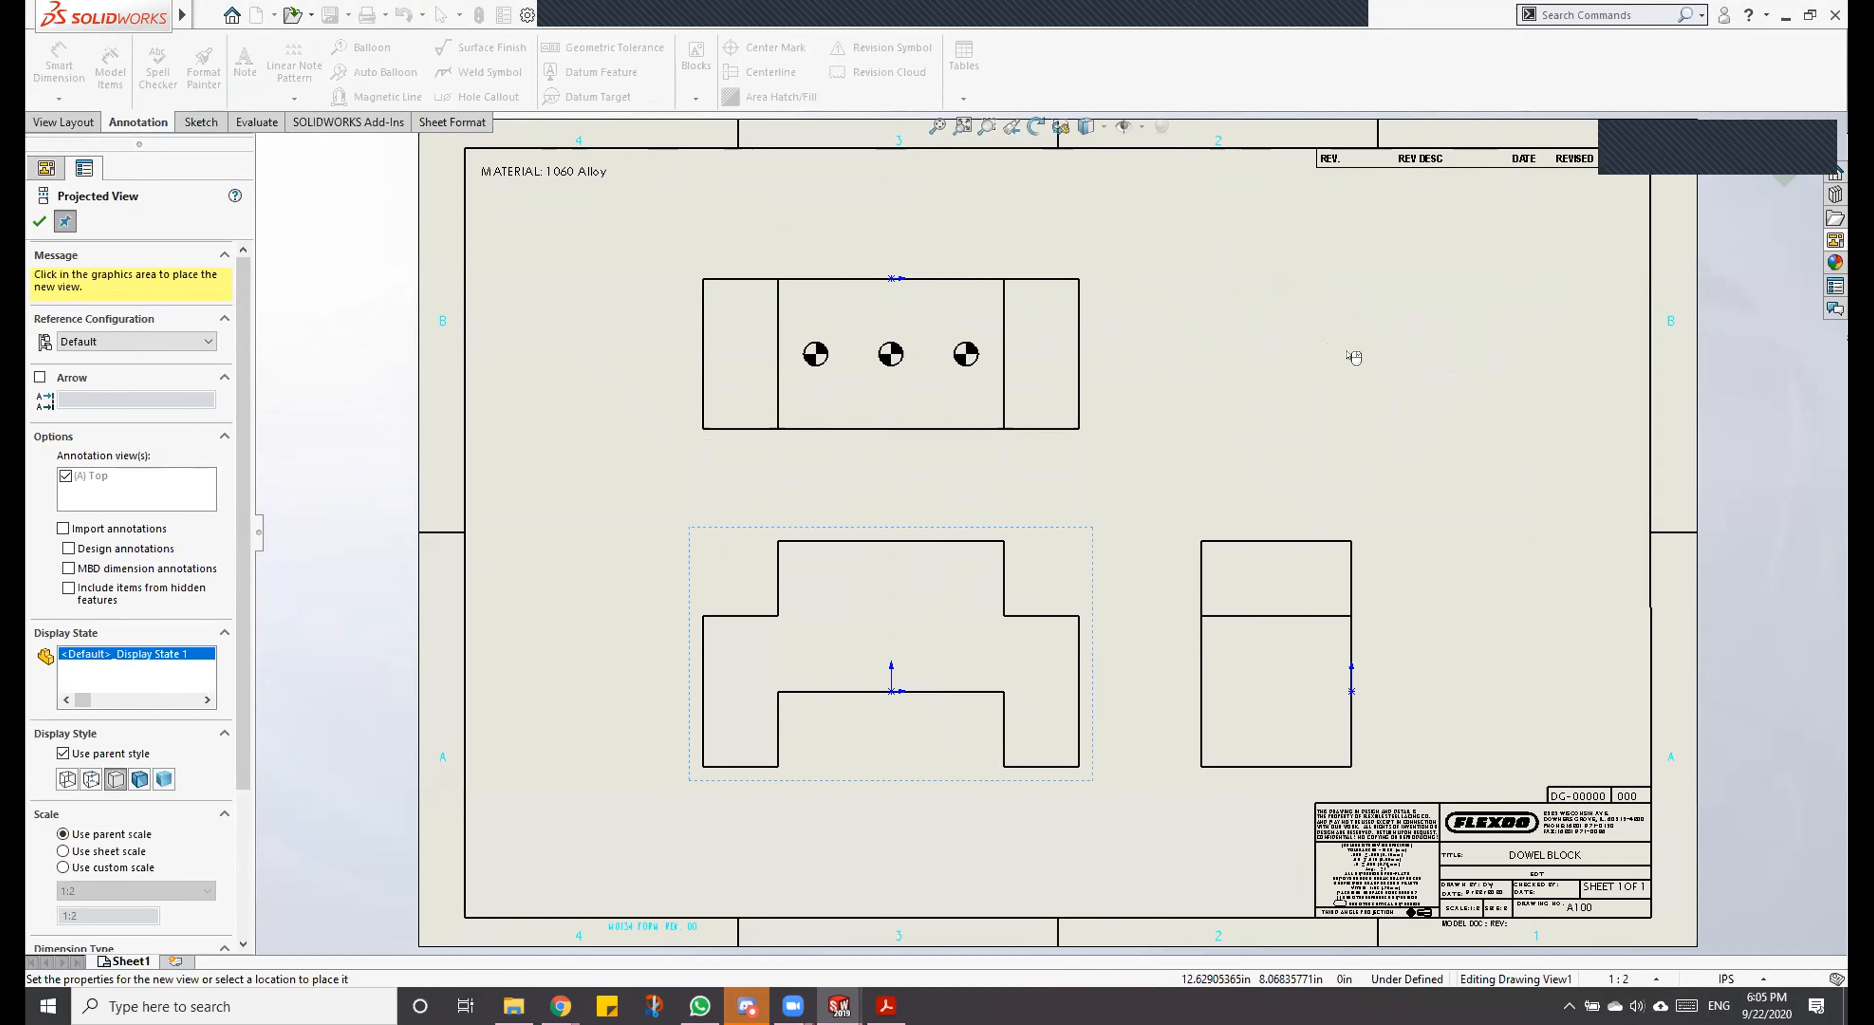
click(1405, 329)
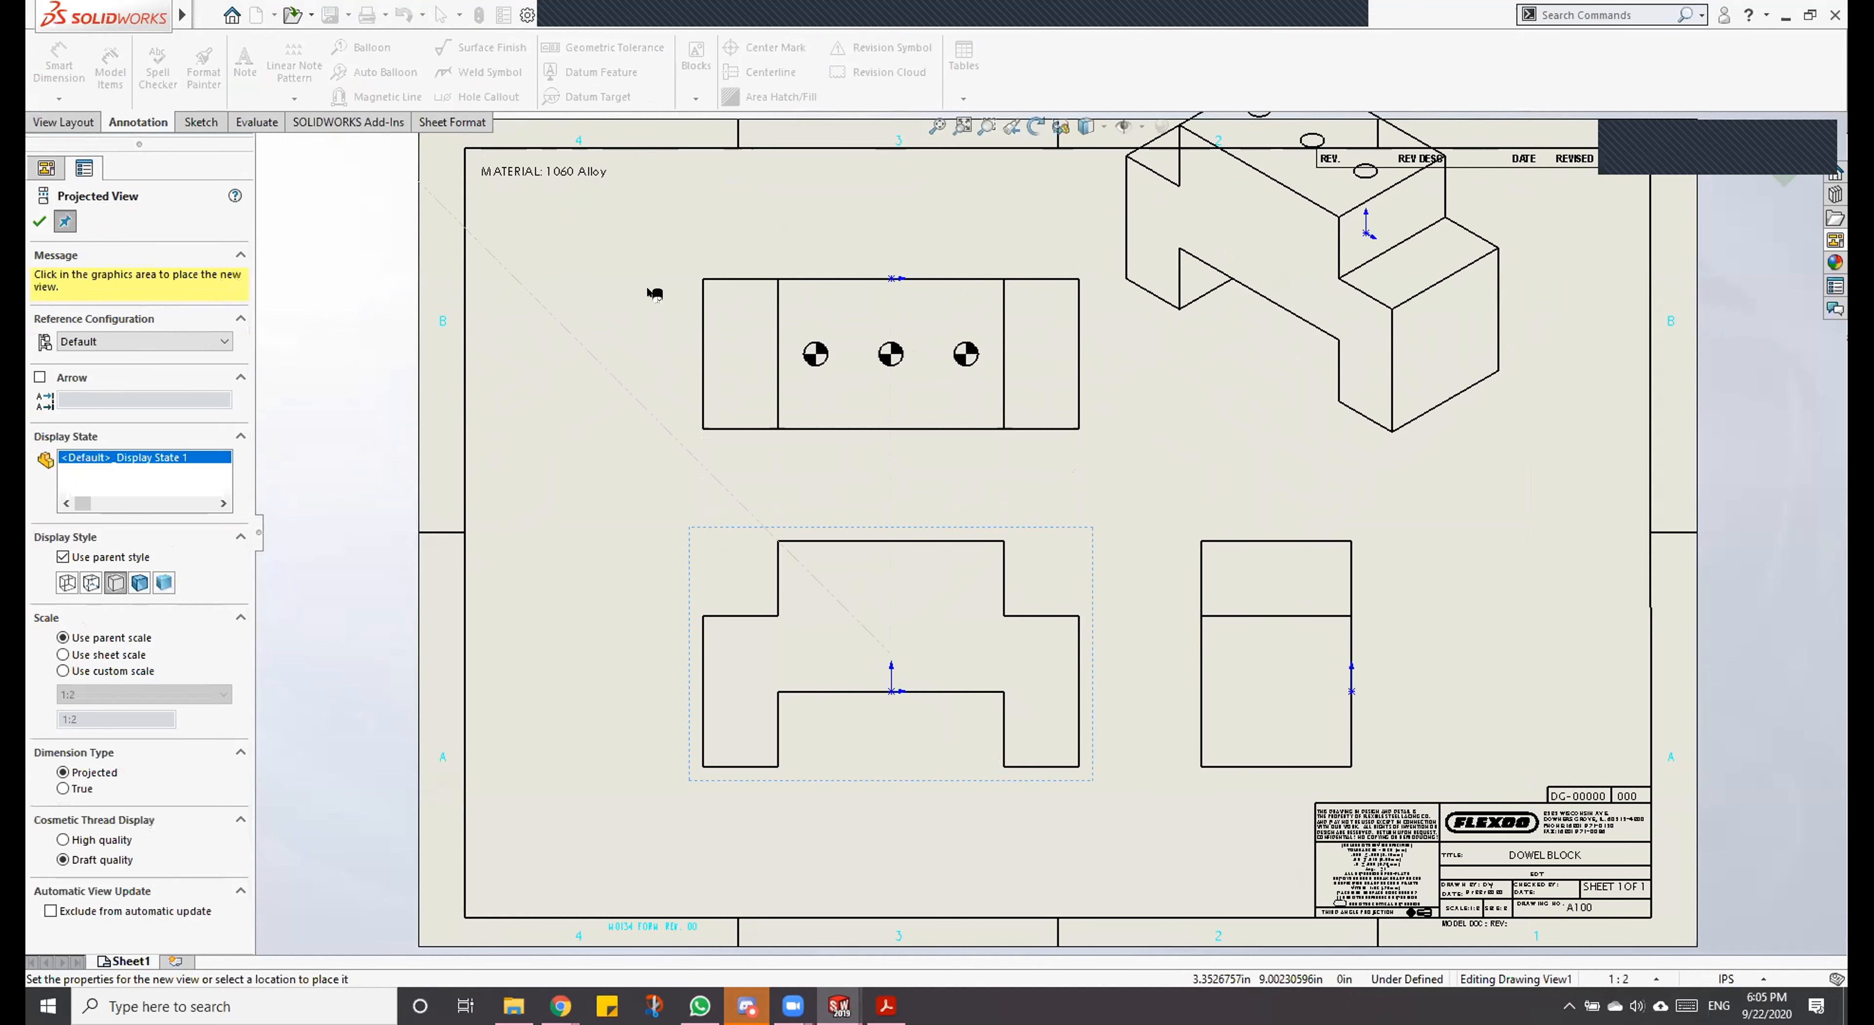
key(Escape)
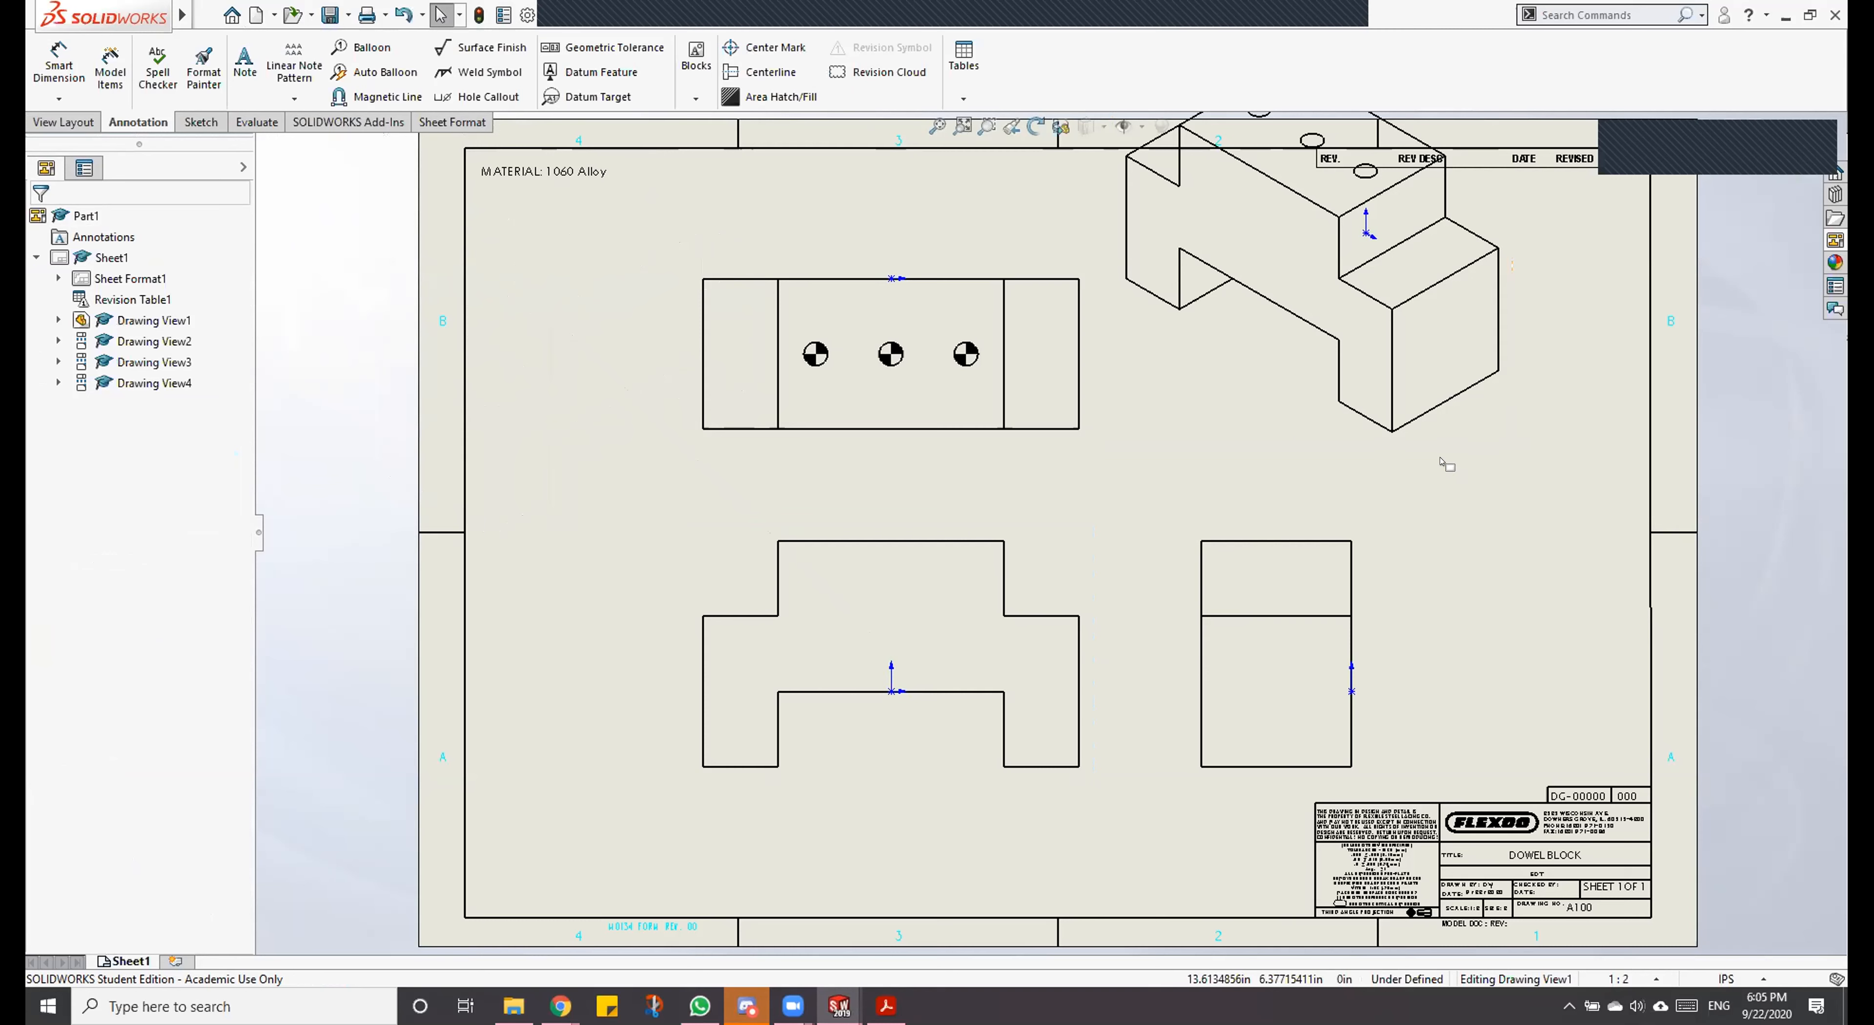
Step: Move the isometric view down inside the sheet border and check the title block entries up close
mouse_move(1443, 476)
mouse_down()
mouse_move(1612, 593)
mouse_move(1566, 585)
mouse_up()
click(1553, 678)
scroll(1587, 894, down, 6)
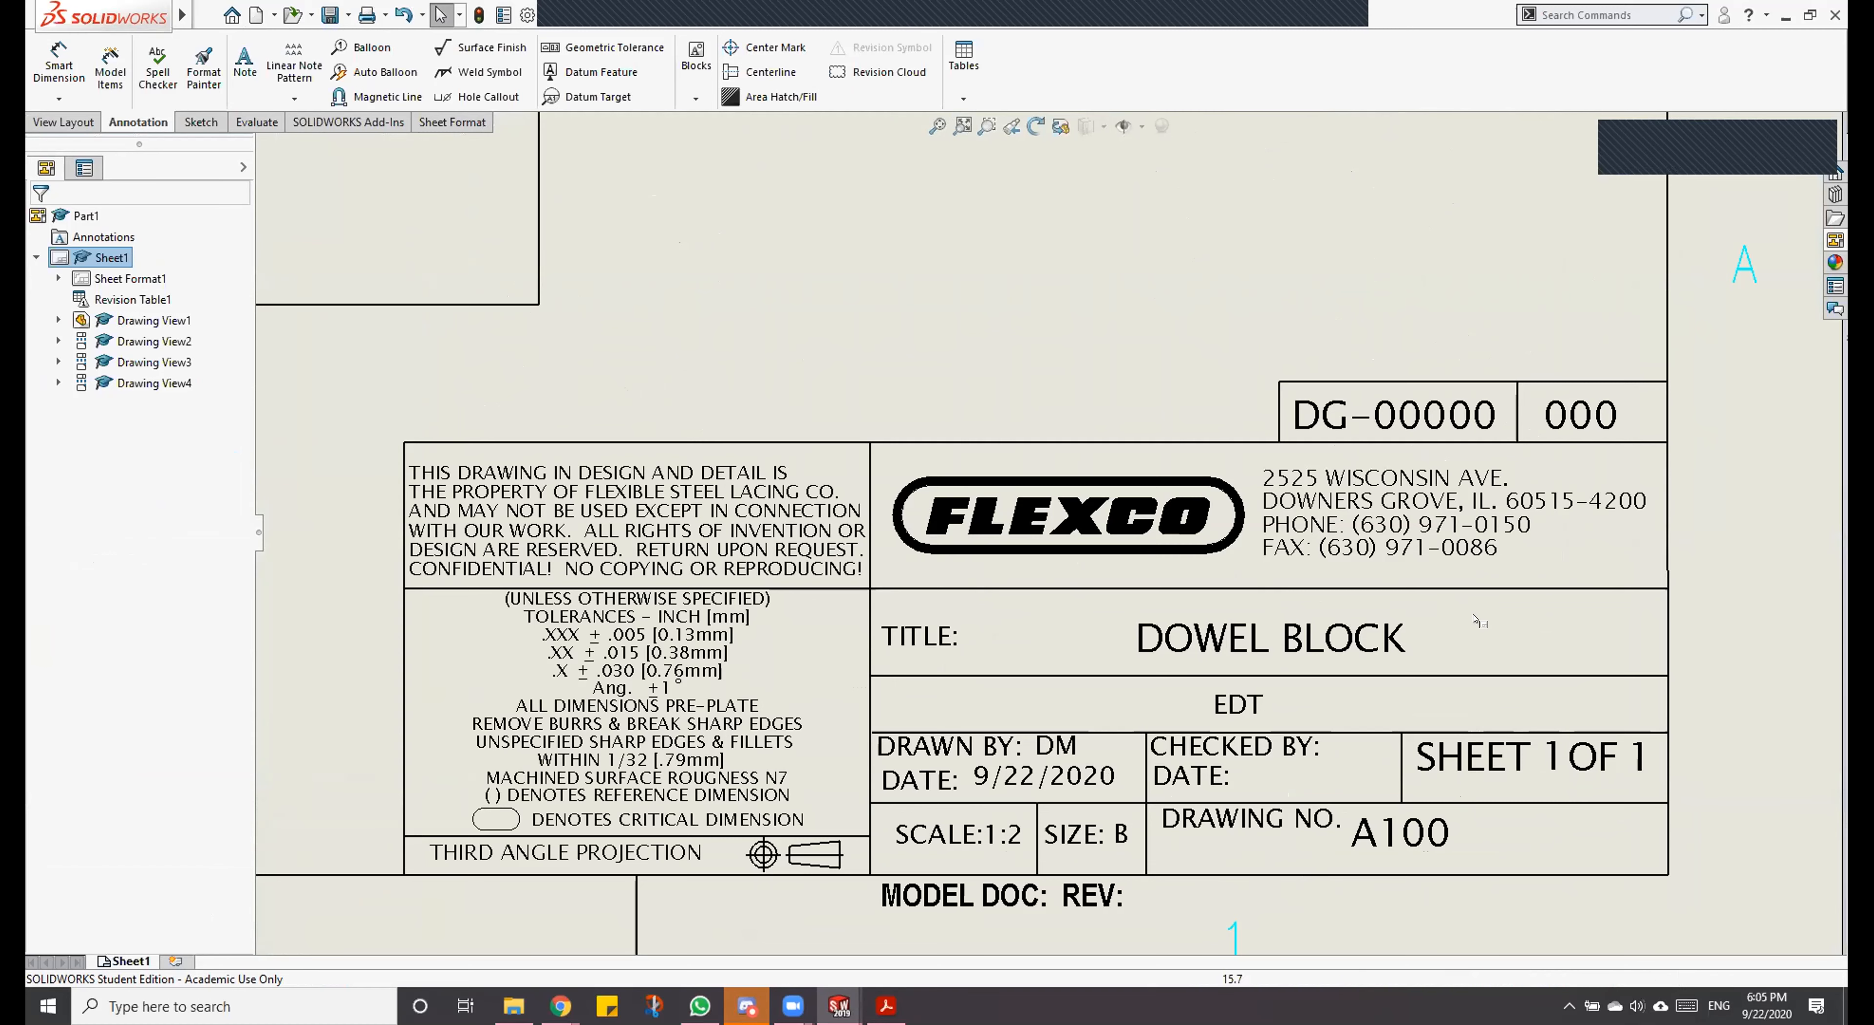
click(937, 126)
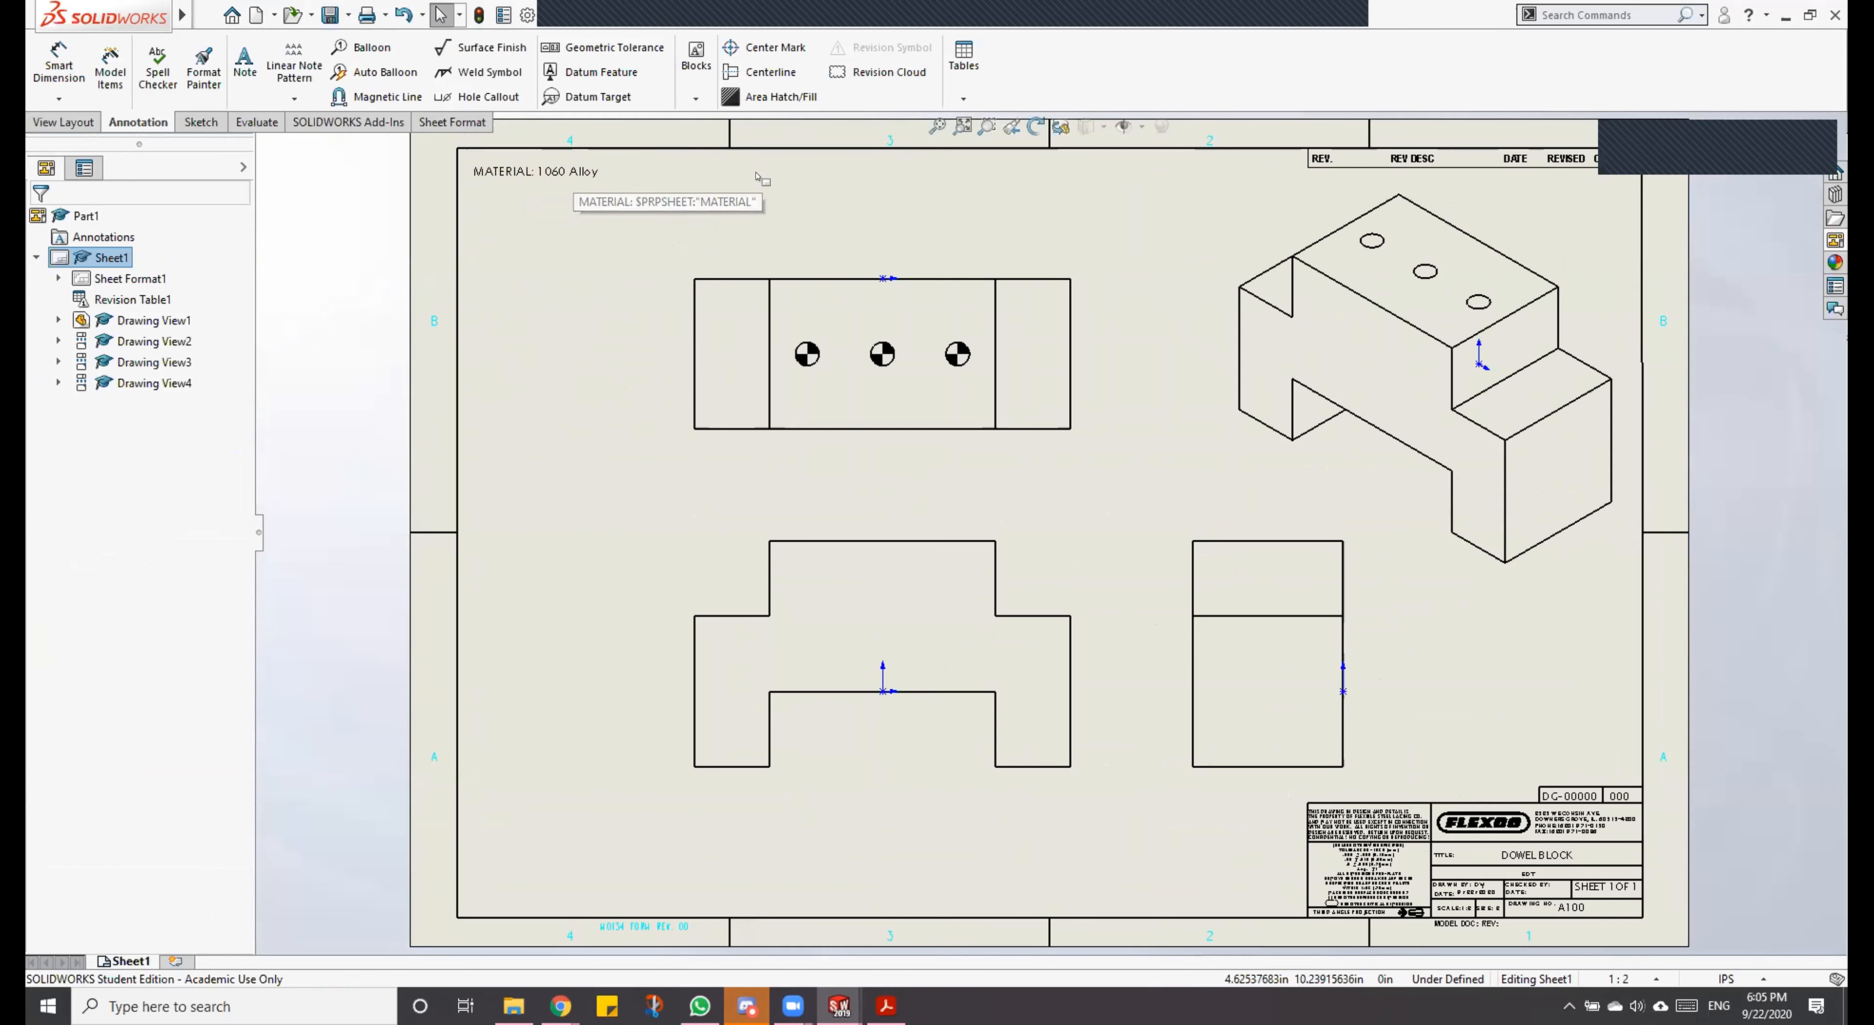
Step: Examine the dowel symbols in the top view and look for the Dowel Pin Symbol among the annotation types
scroll(891, 373, down, 3)
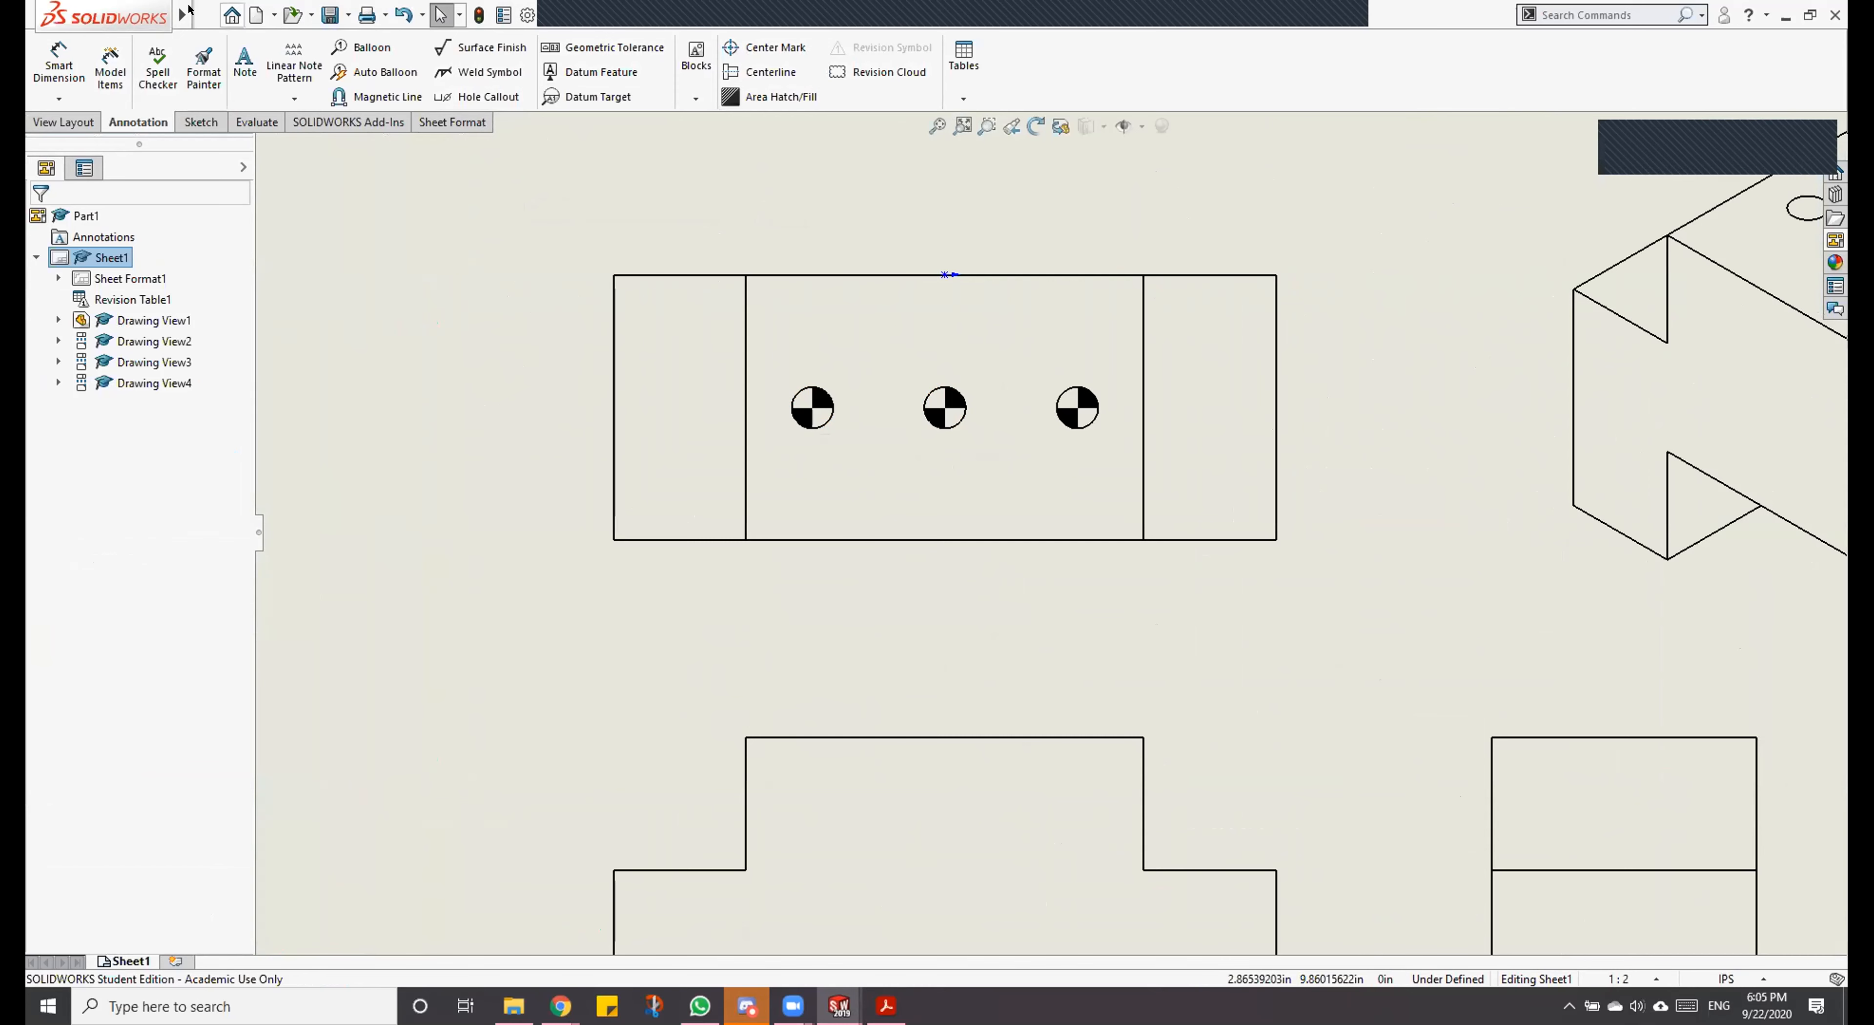
click(299, 14)
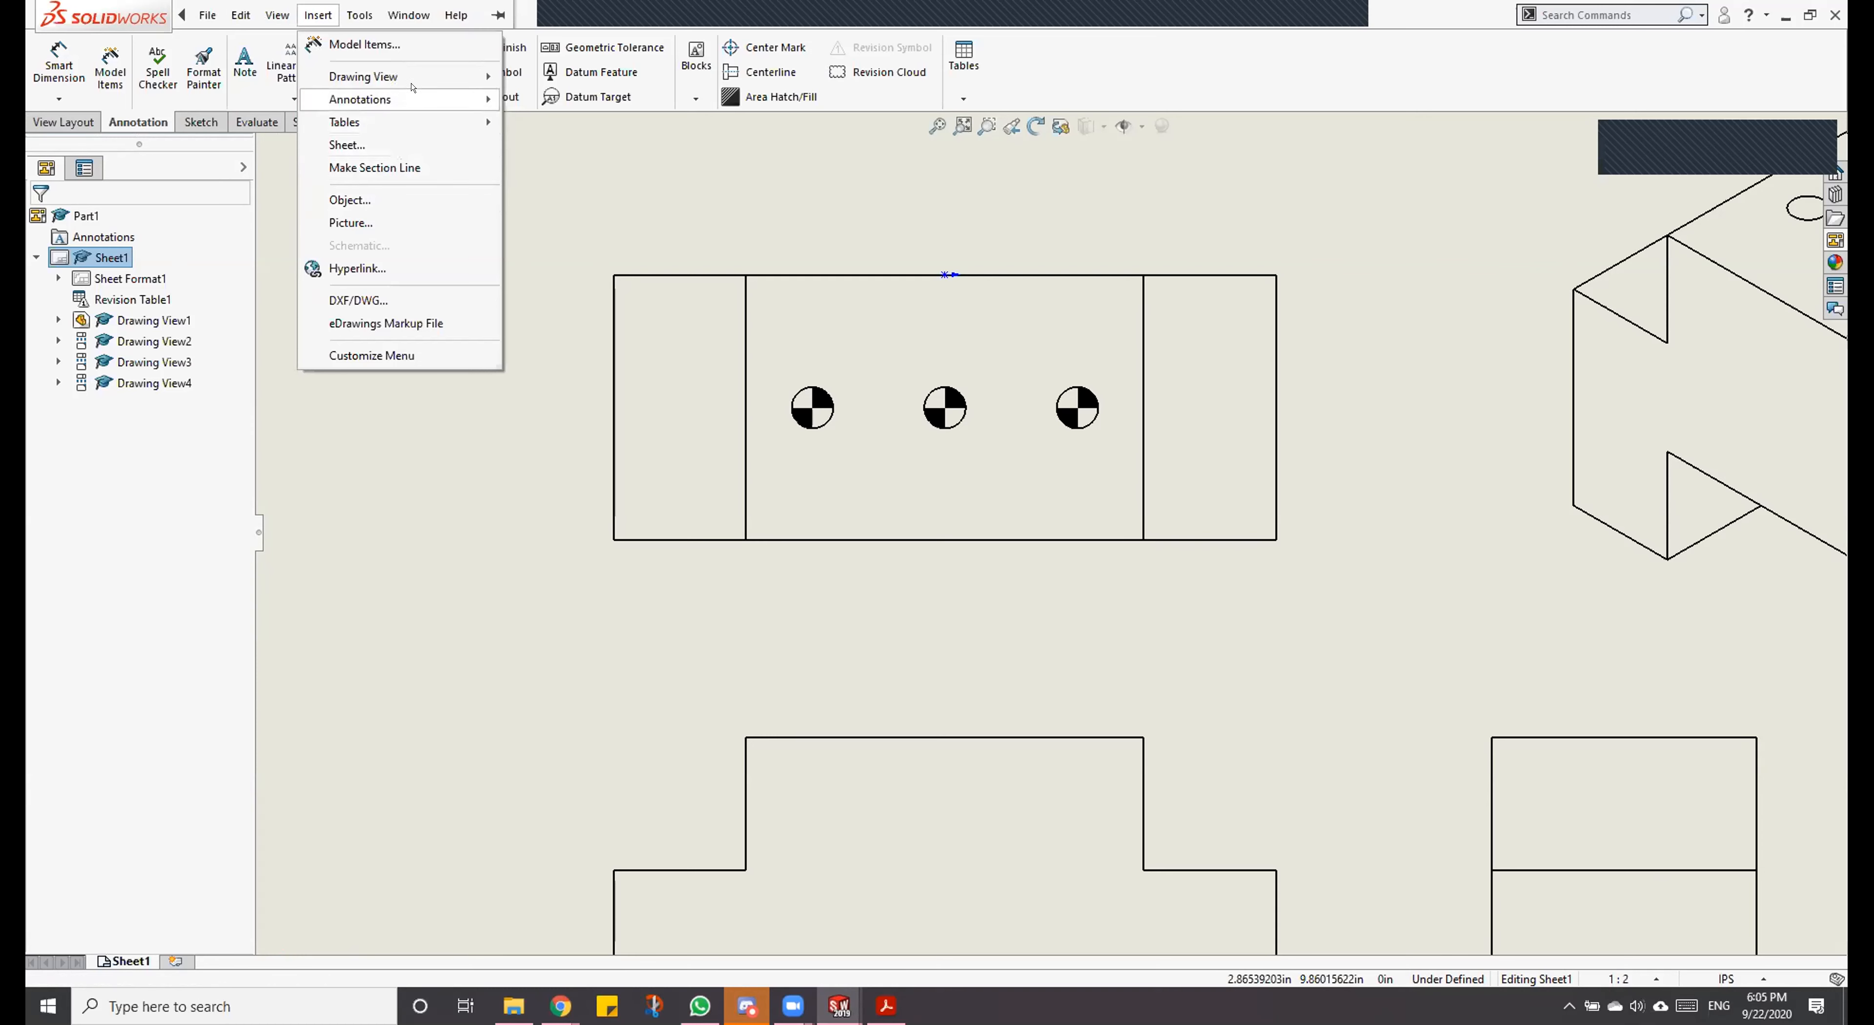
mouse_move(414, 88)
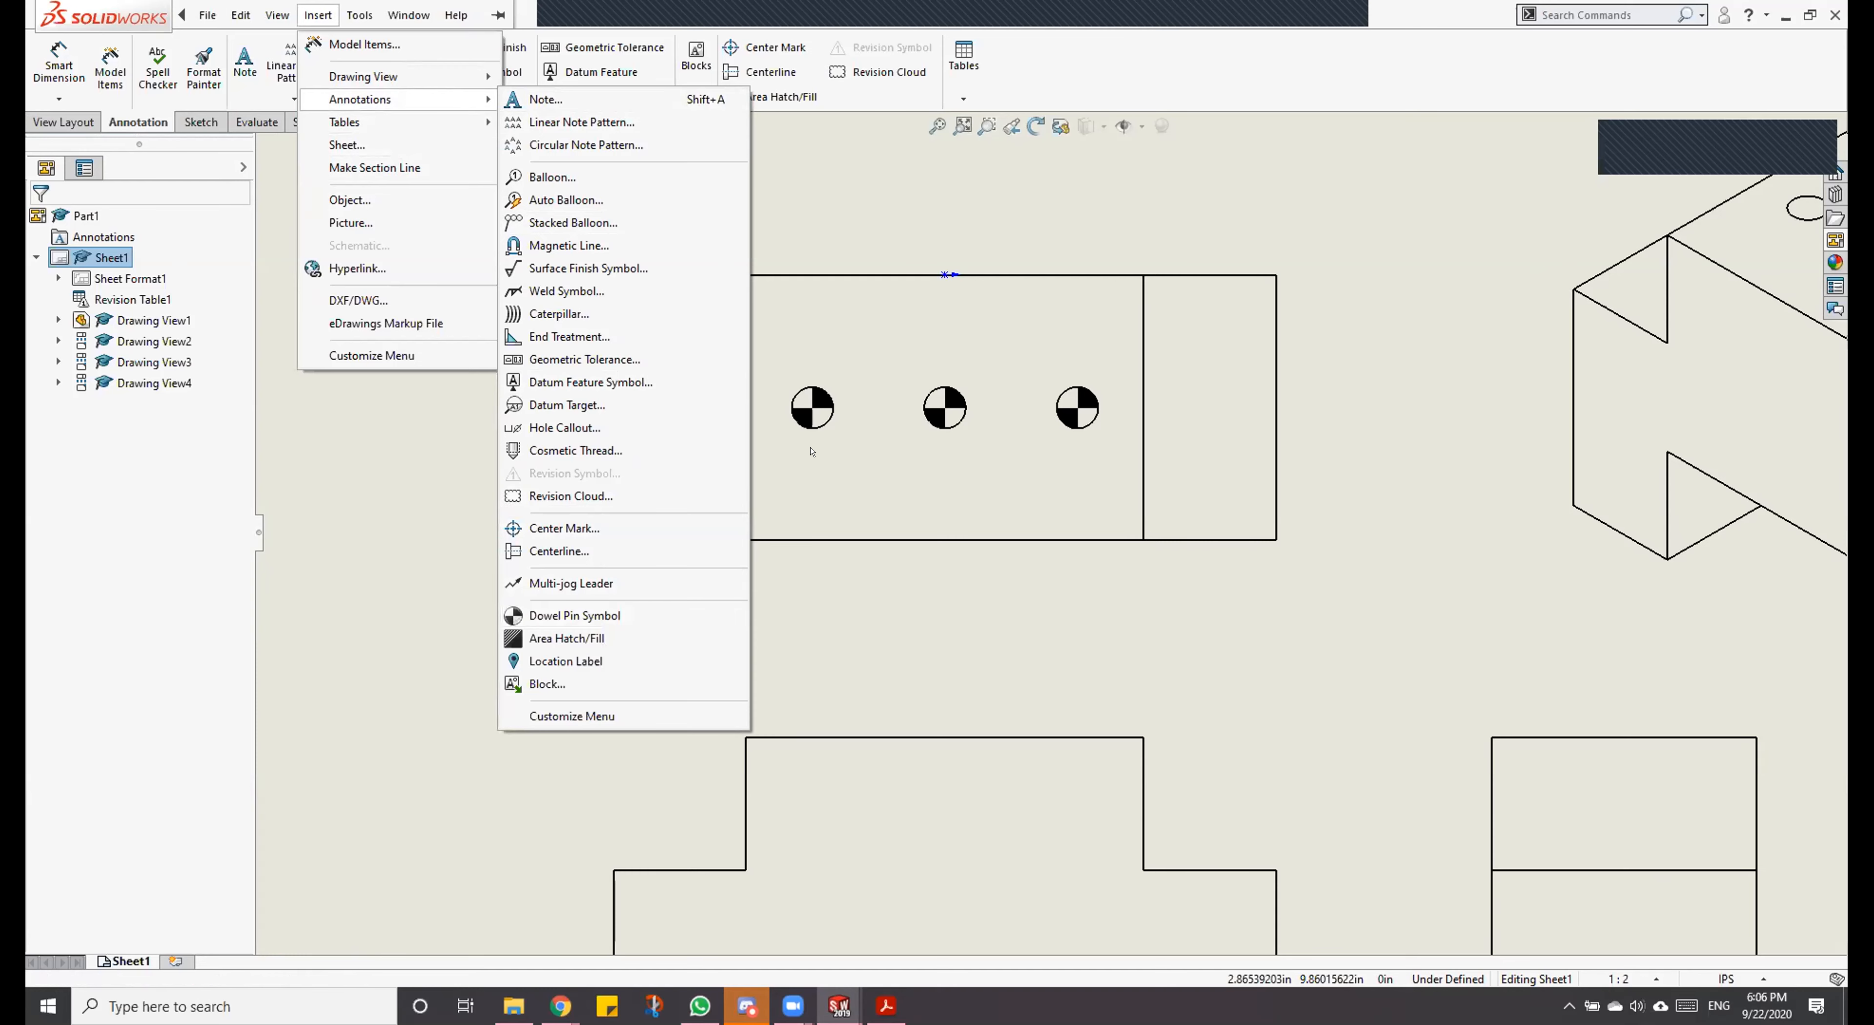
click(1025, 516)
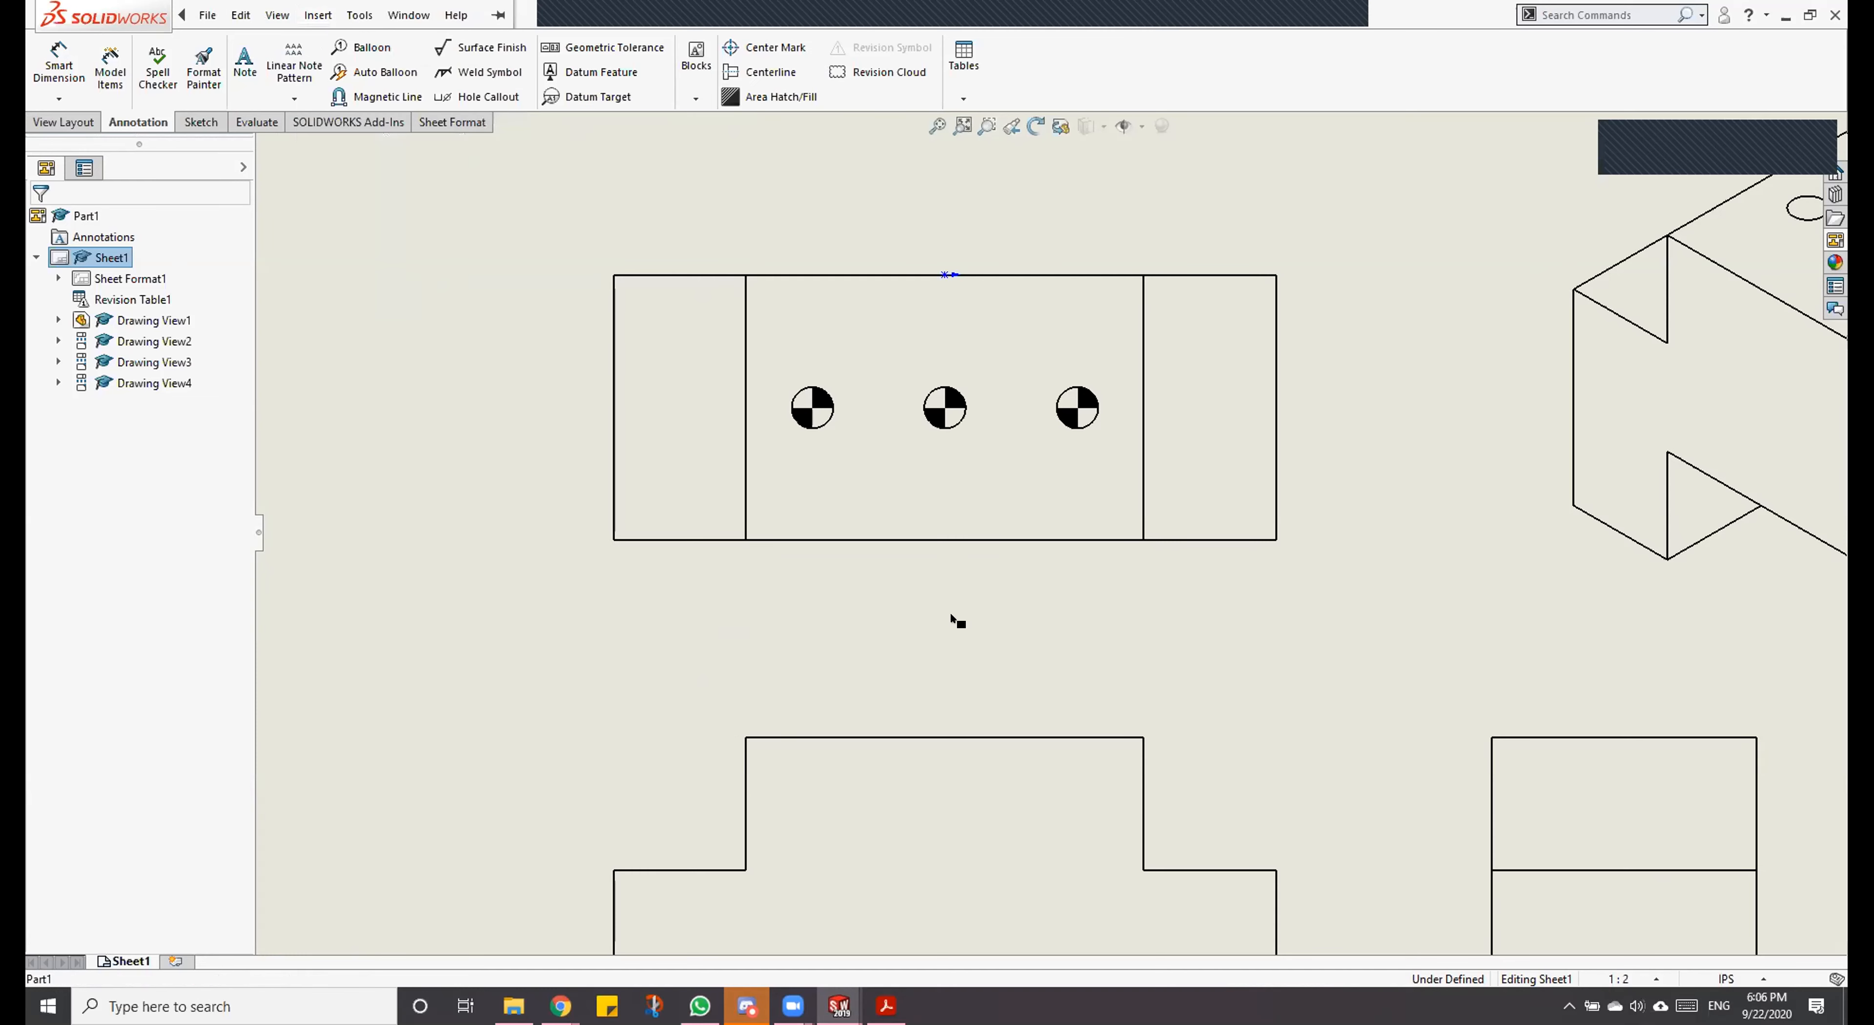
Step: Rearrange the drawing views, shifting the front, top and right views left and the isometric view down and left
scroll(1079, 585, up, 5)
scroll(1079, 585, down, 4)
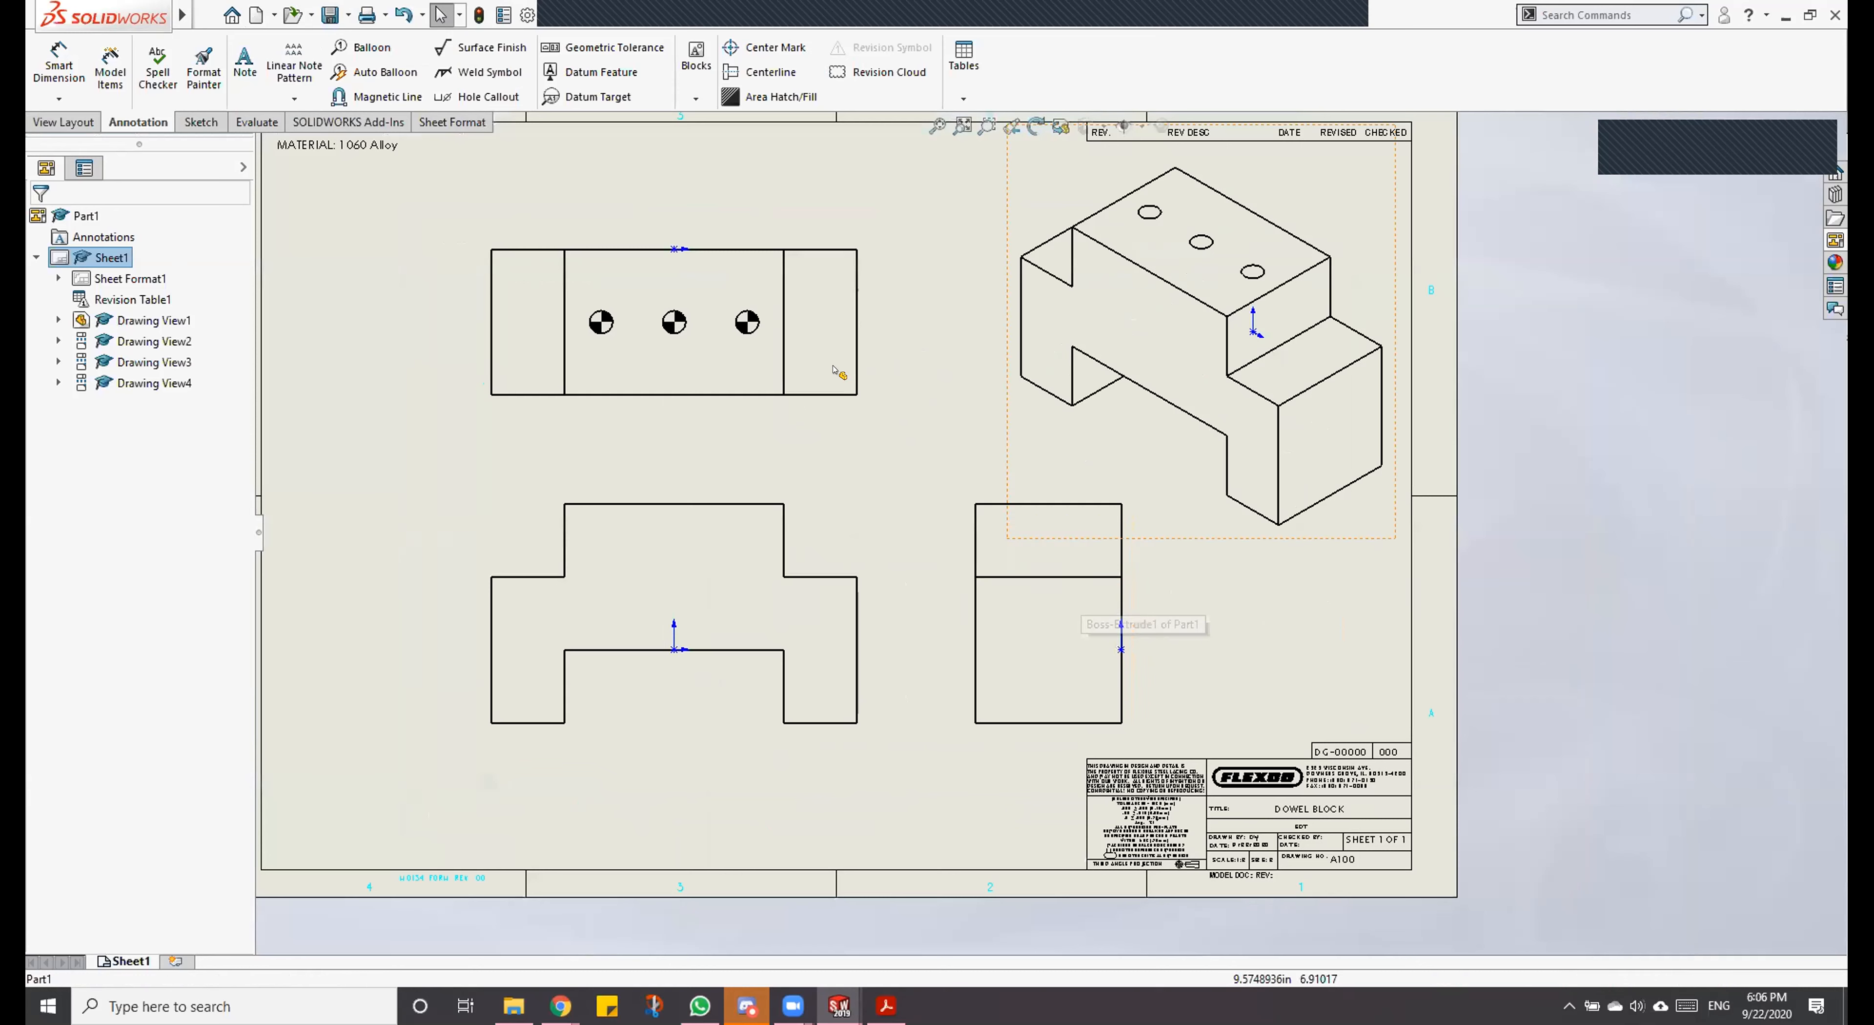
drag(494, 519, 379, 485)
click(378, 484)
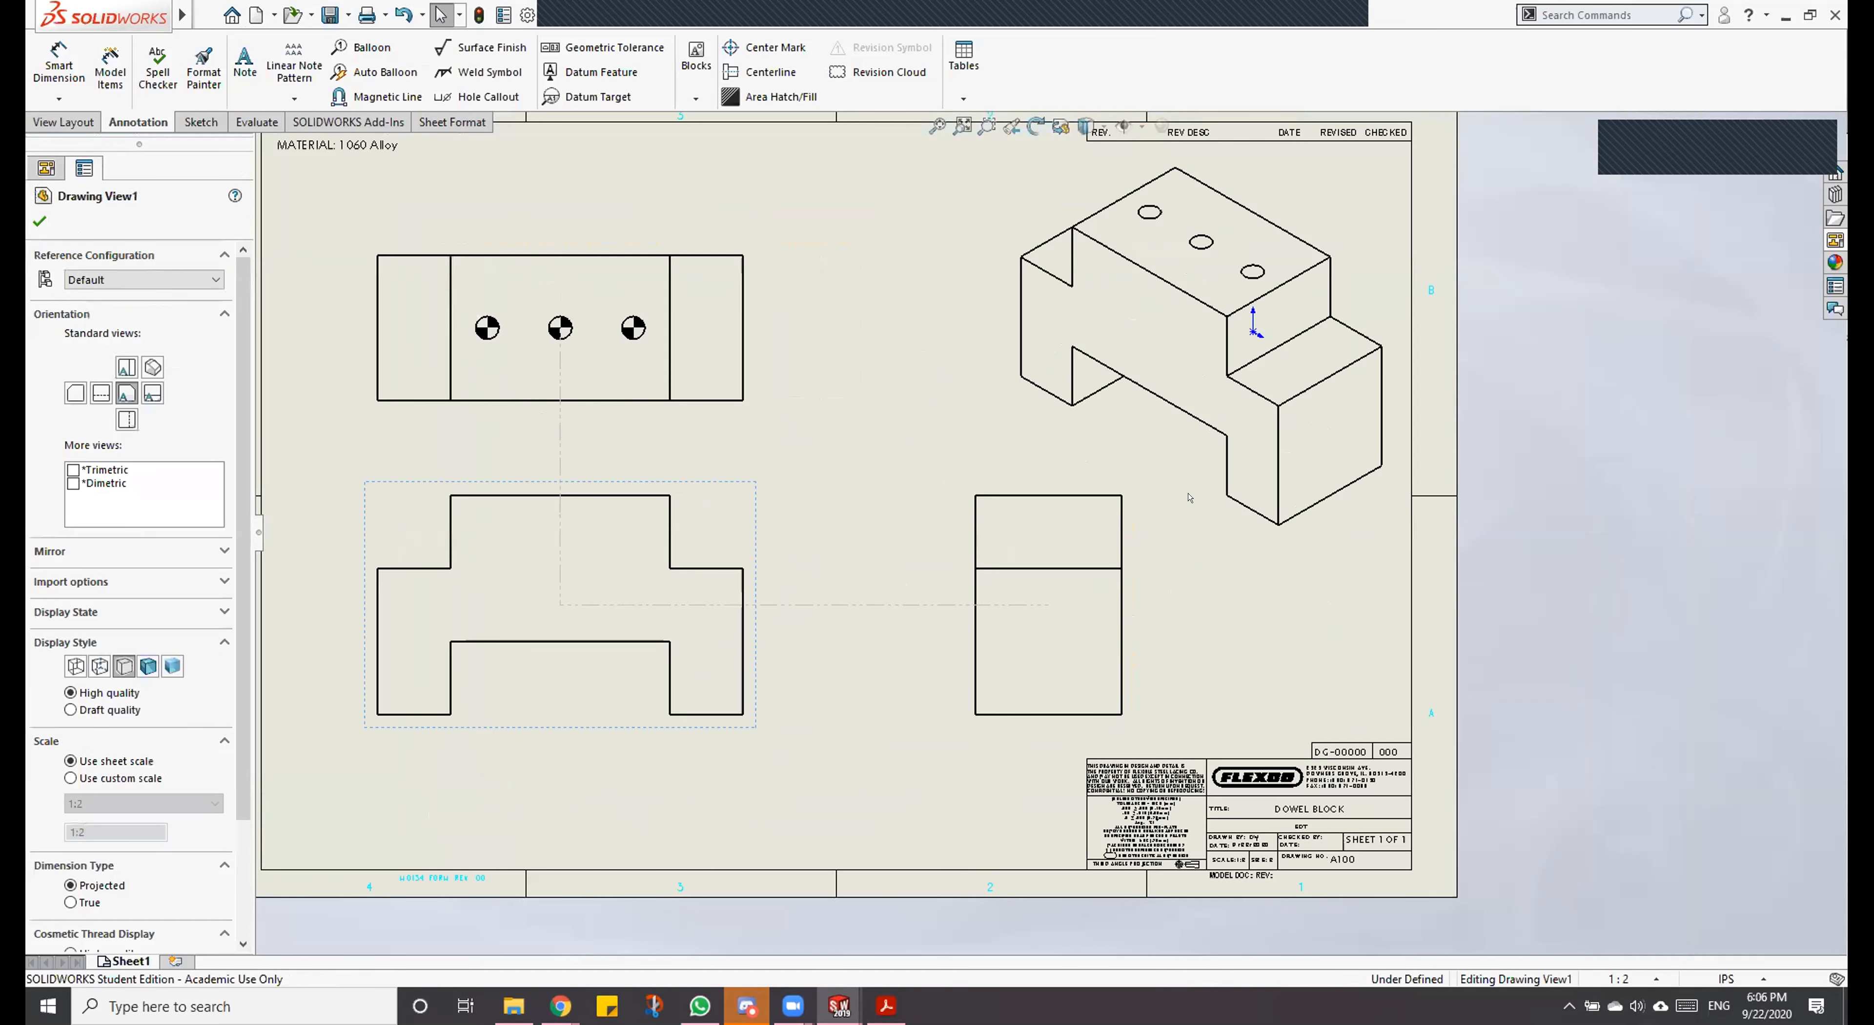
mouse_move(1142, 586)
mouse_down()
mouse_move(1004, 591)
mouse_move(1058, 590)
mouse_up()
mouse_move(1109, 487)
mouse_down()
mouse_move(1036, 524)
mouse_move(1068, 532)
mouse_up()
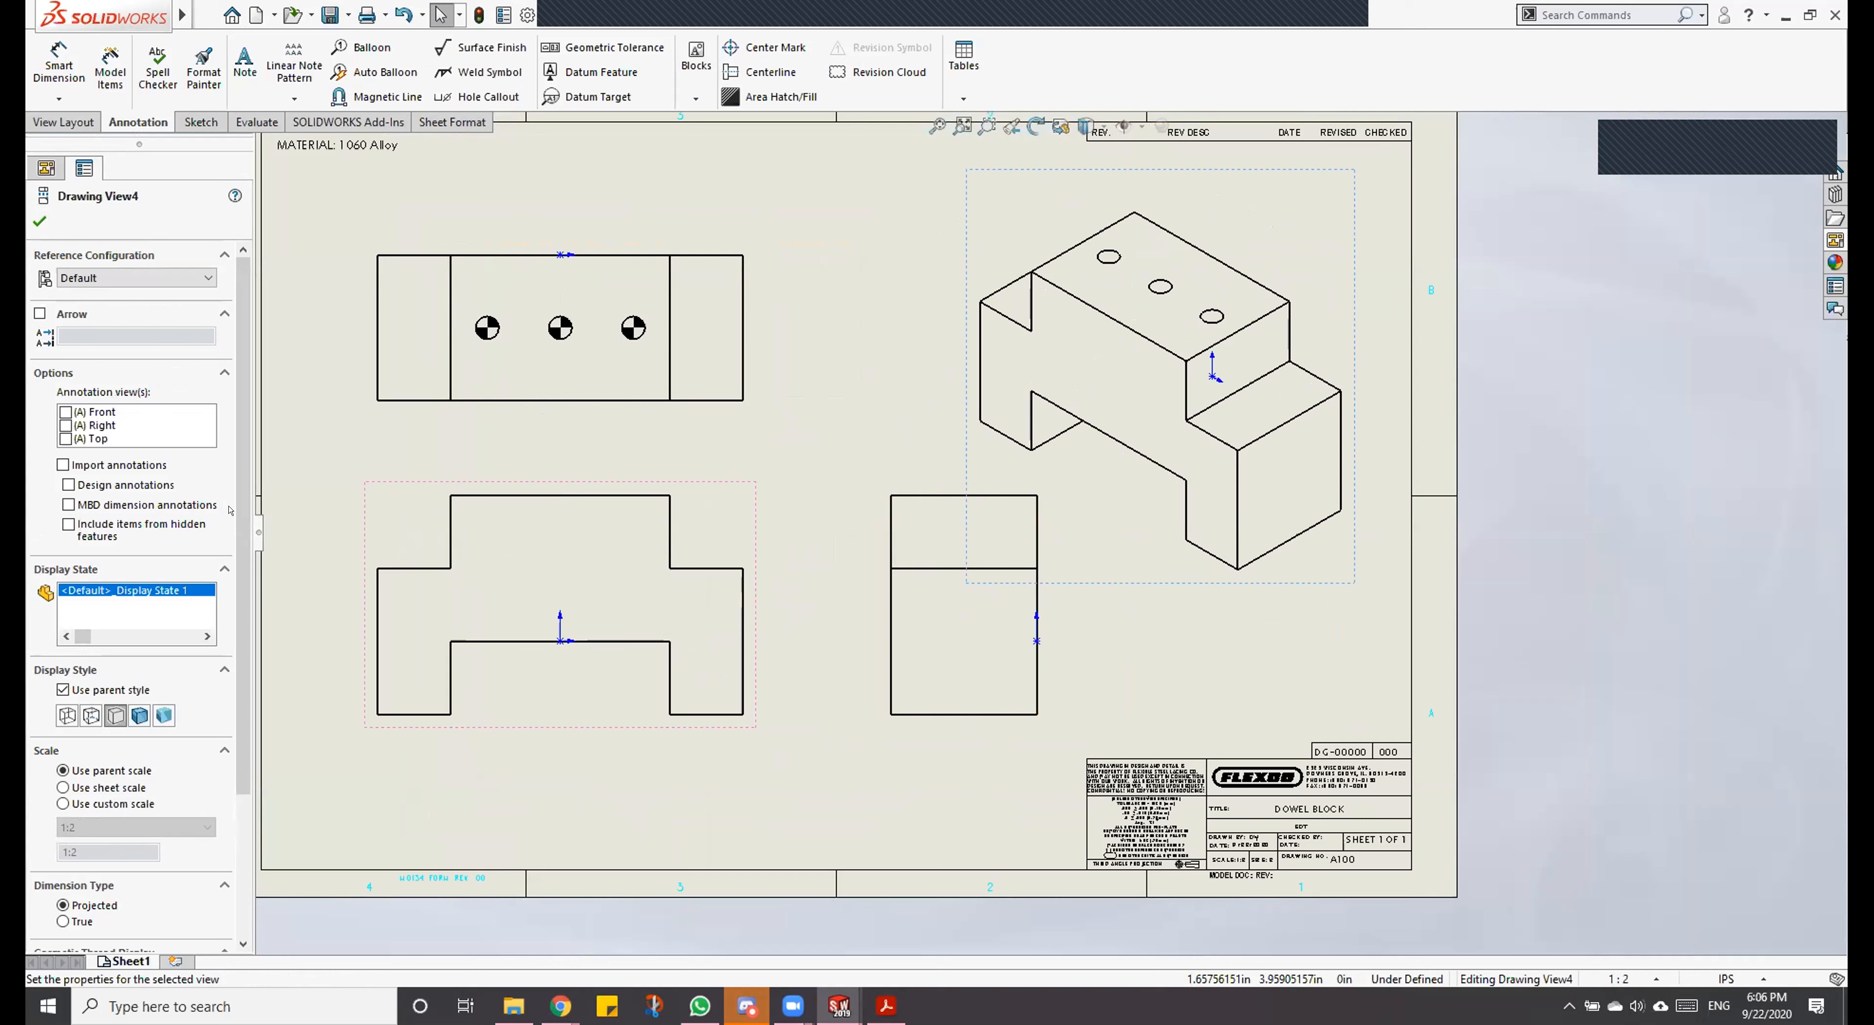
Step: Switch the isometric view to a custom scale and try 1:1 and 3:2
scroll(234, 513, down, 5)
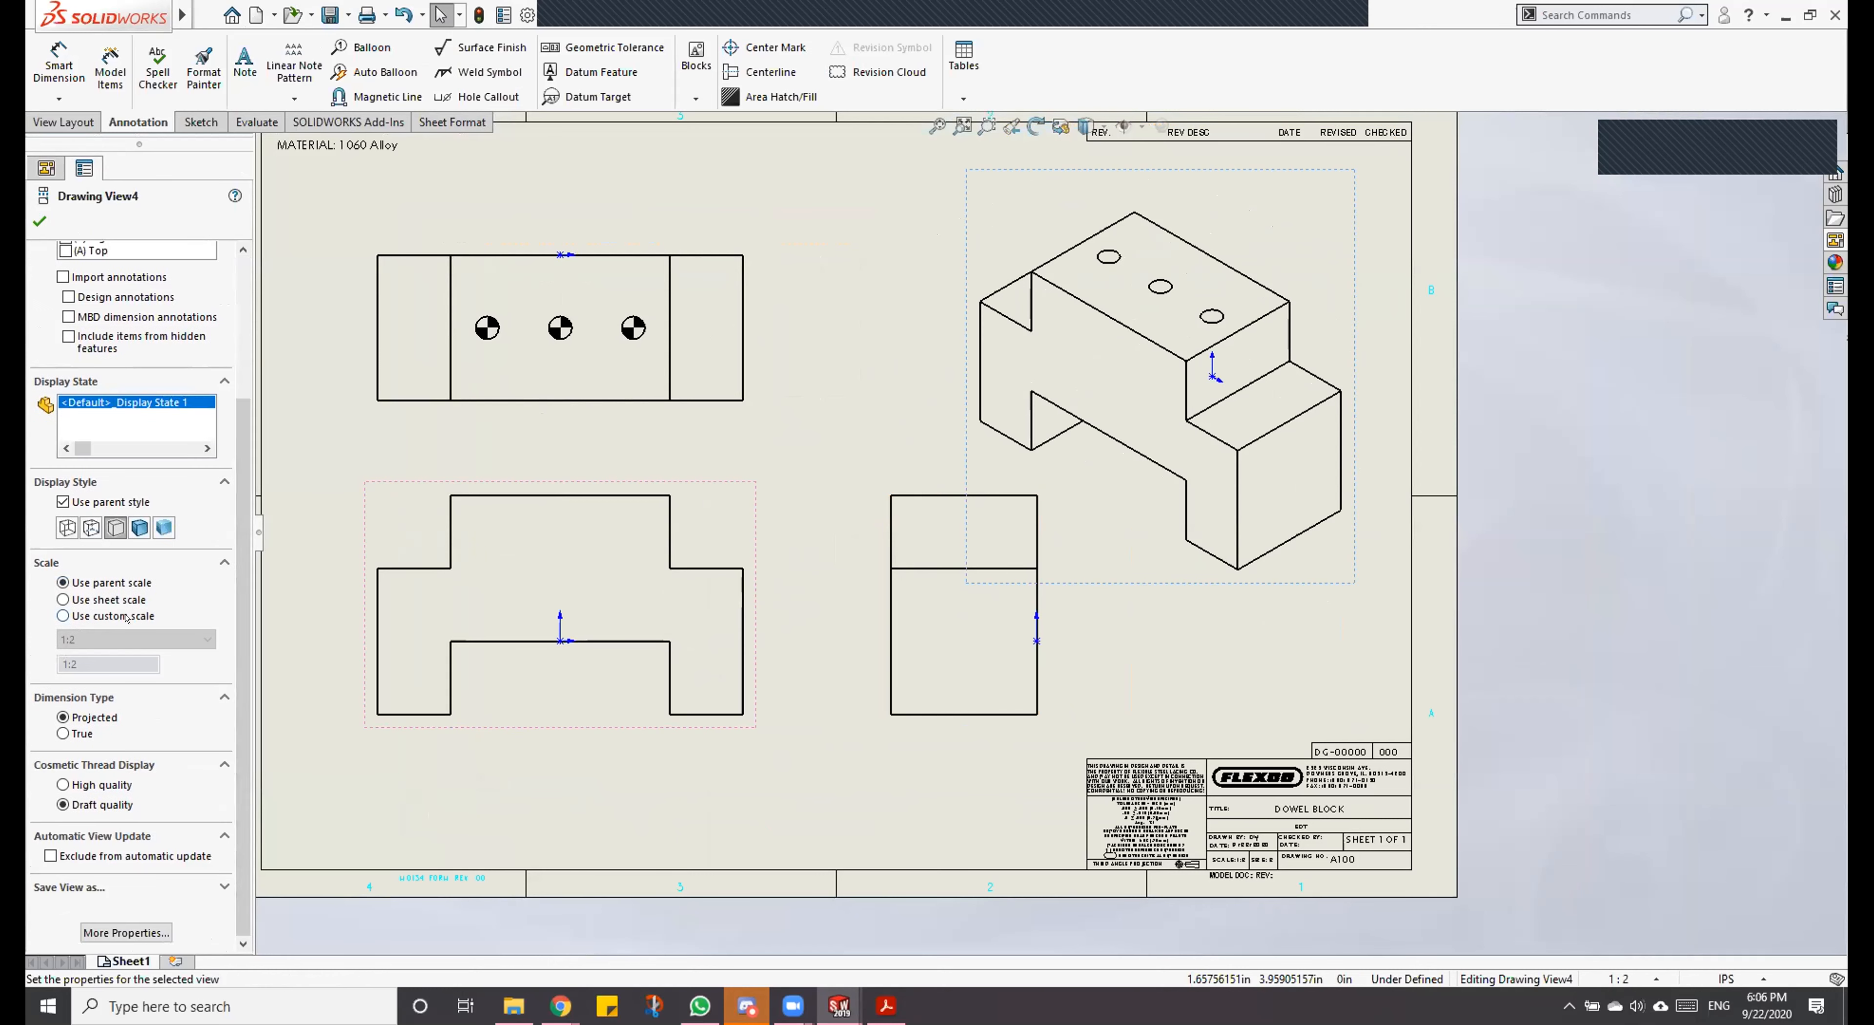
click(117, 639)
click(113, 646)
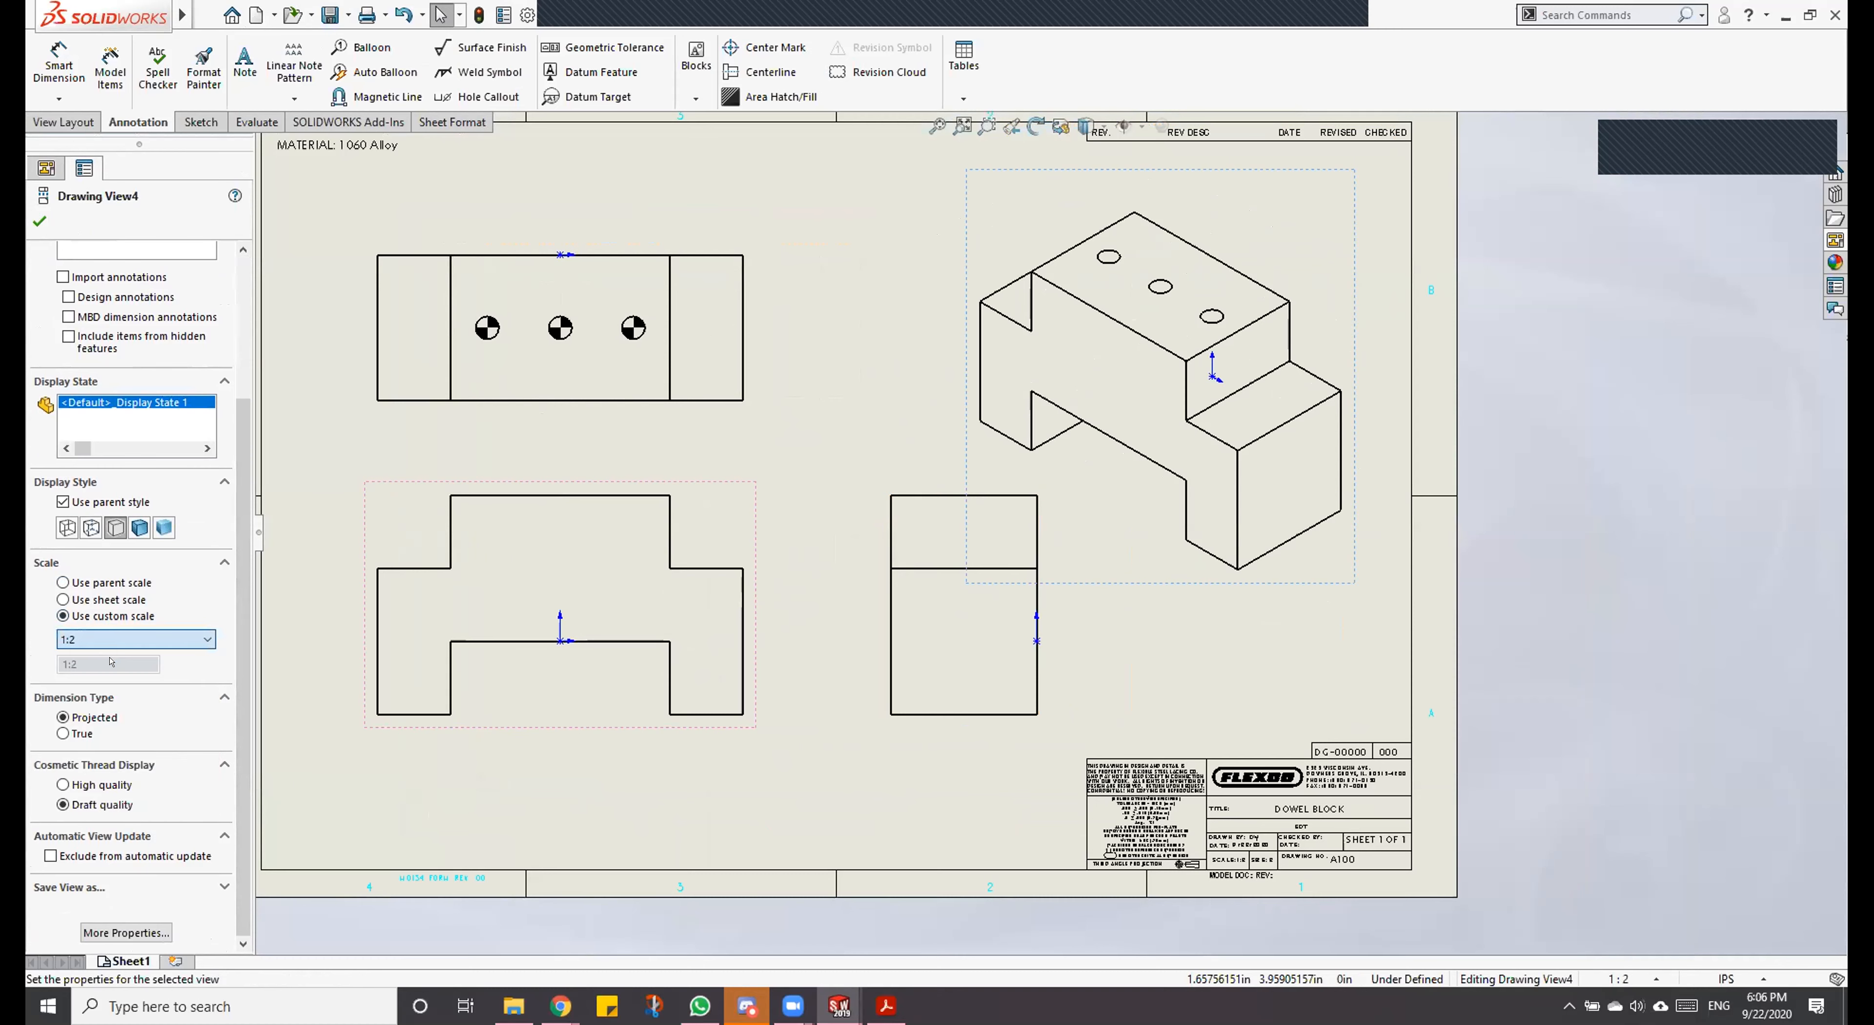
click(113, 646)
click(115, 653)
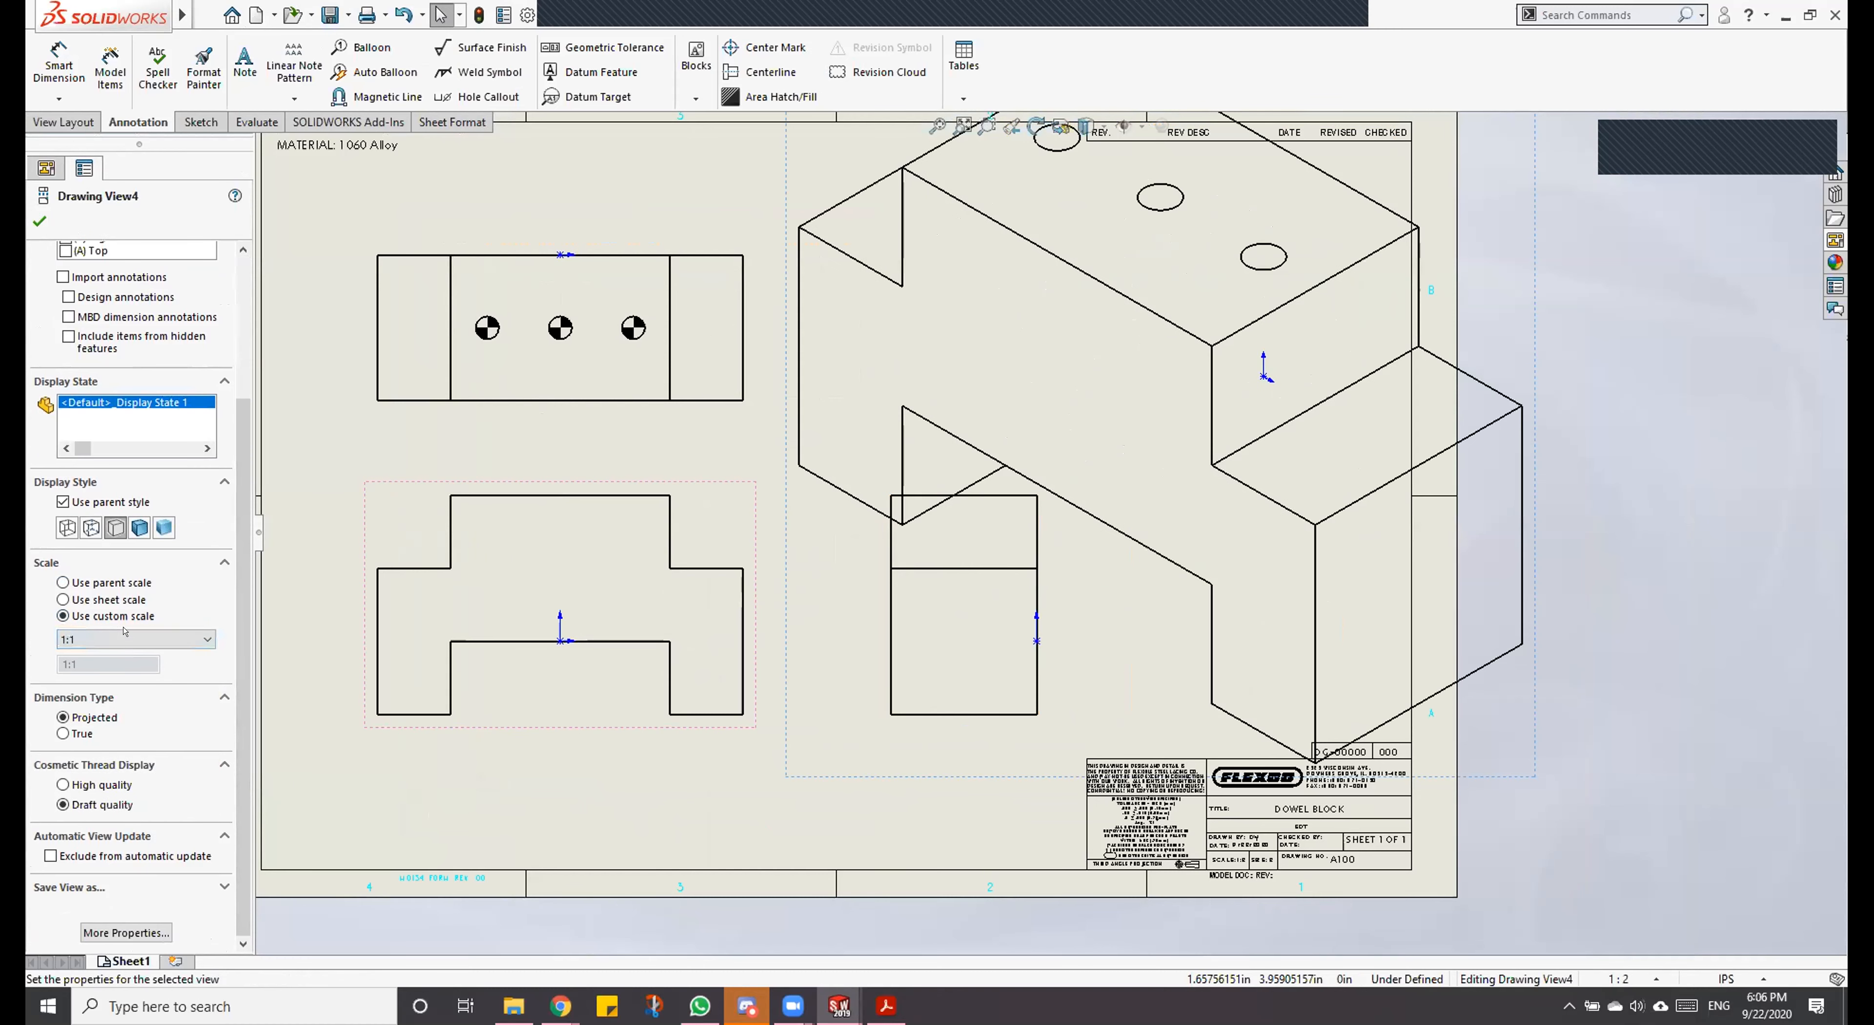
click(126, 638)
click(128, 732)
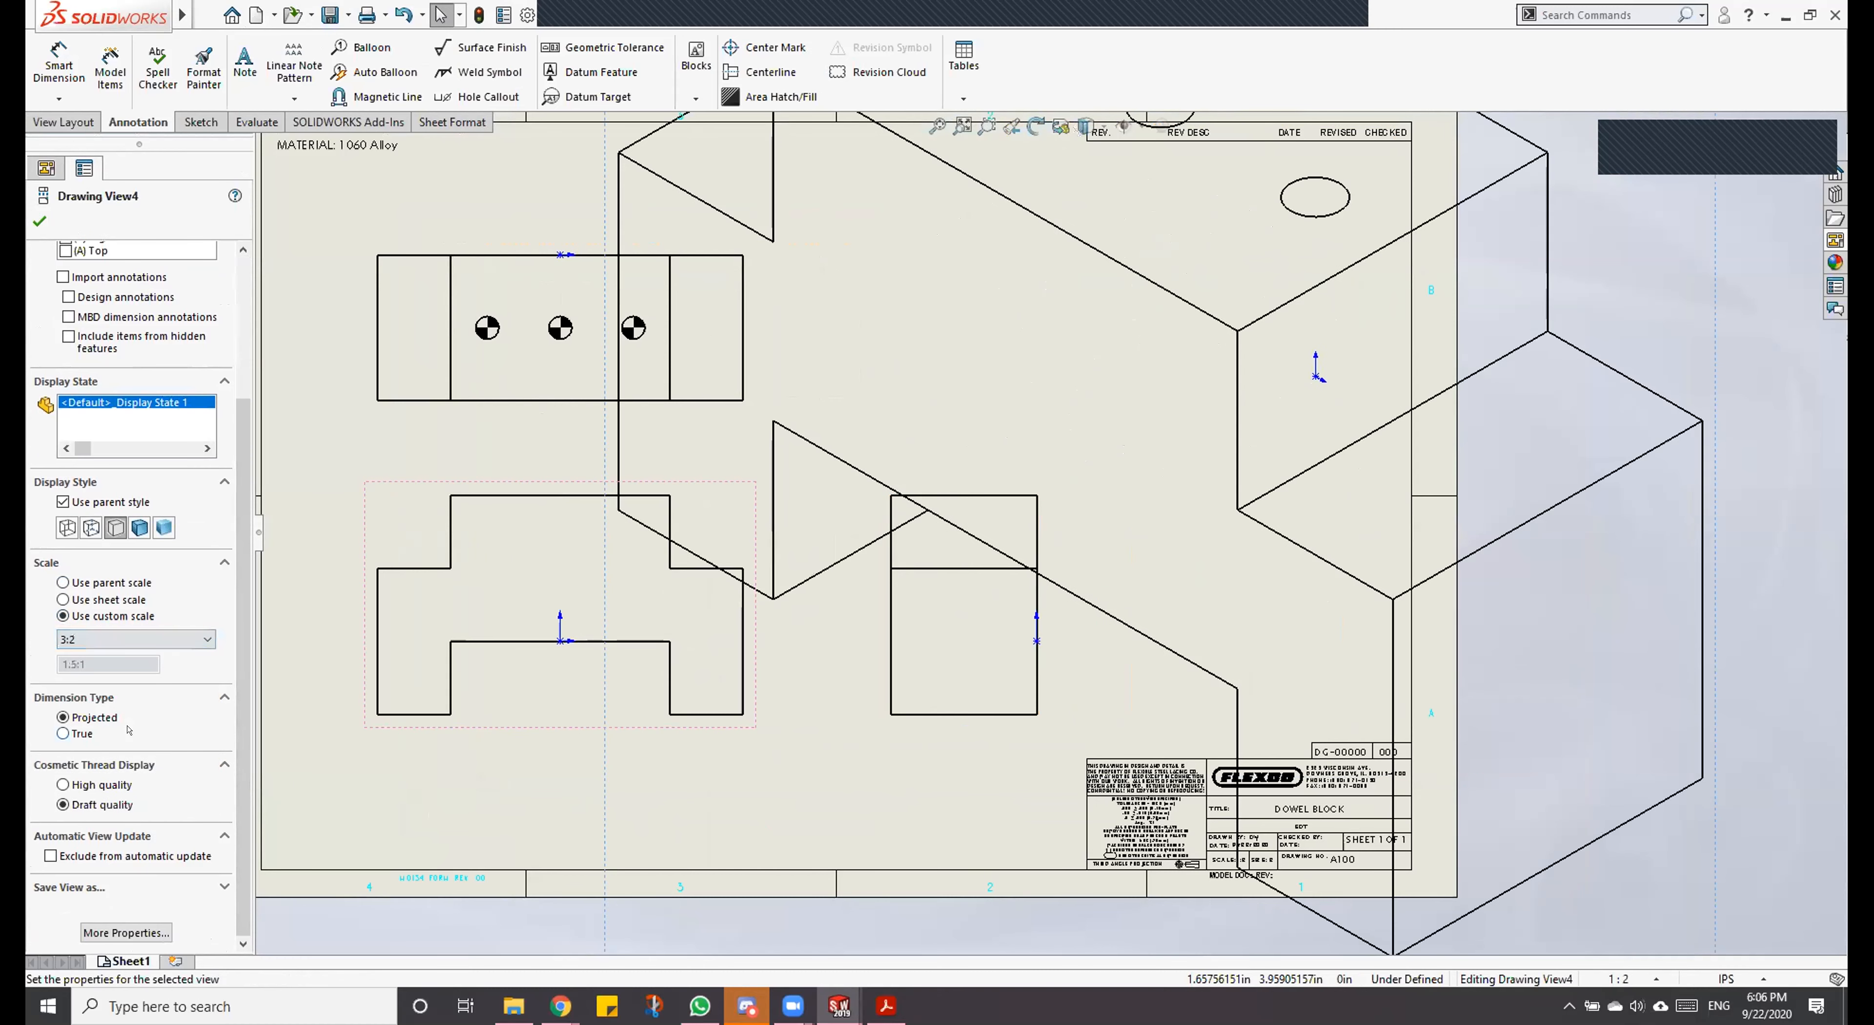
Step: Set the isometric view's custom scale to 1:2 and deselect the view
click(126, 638)
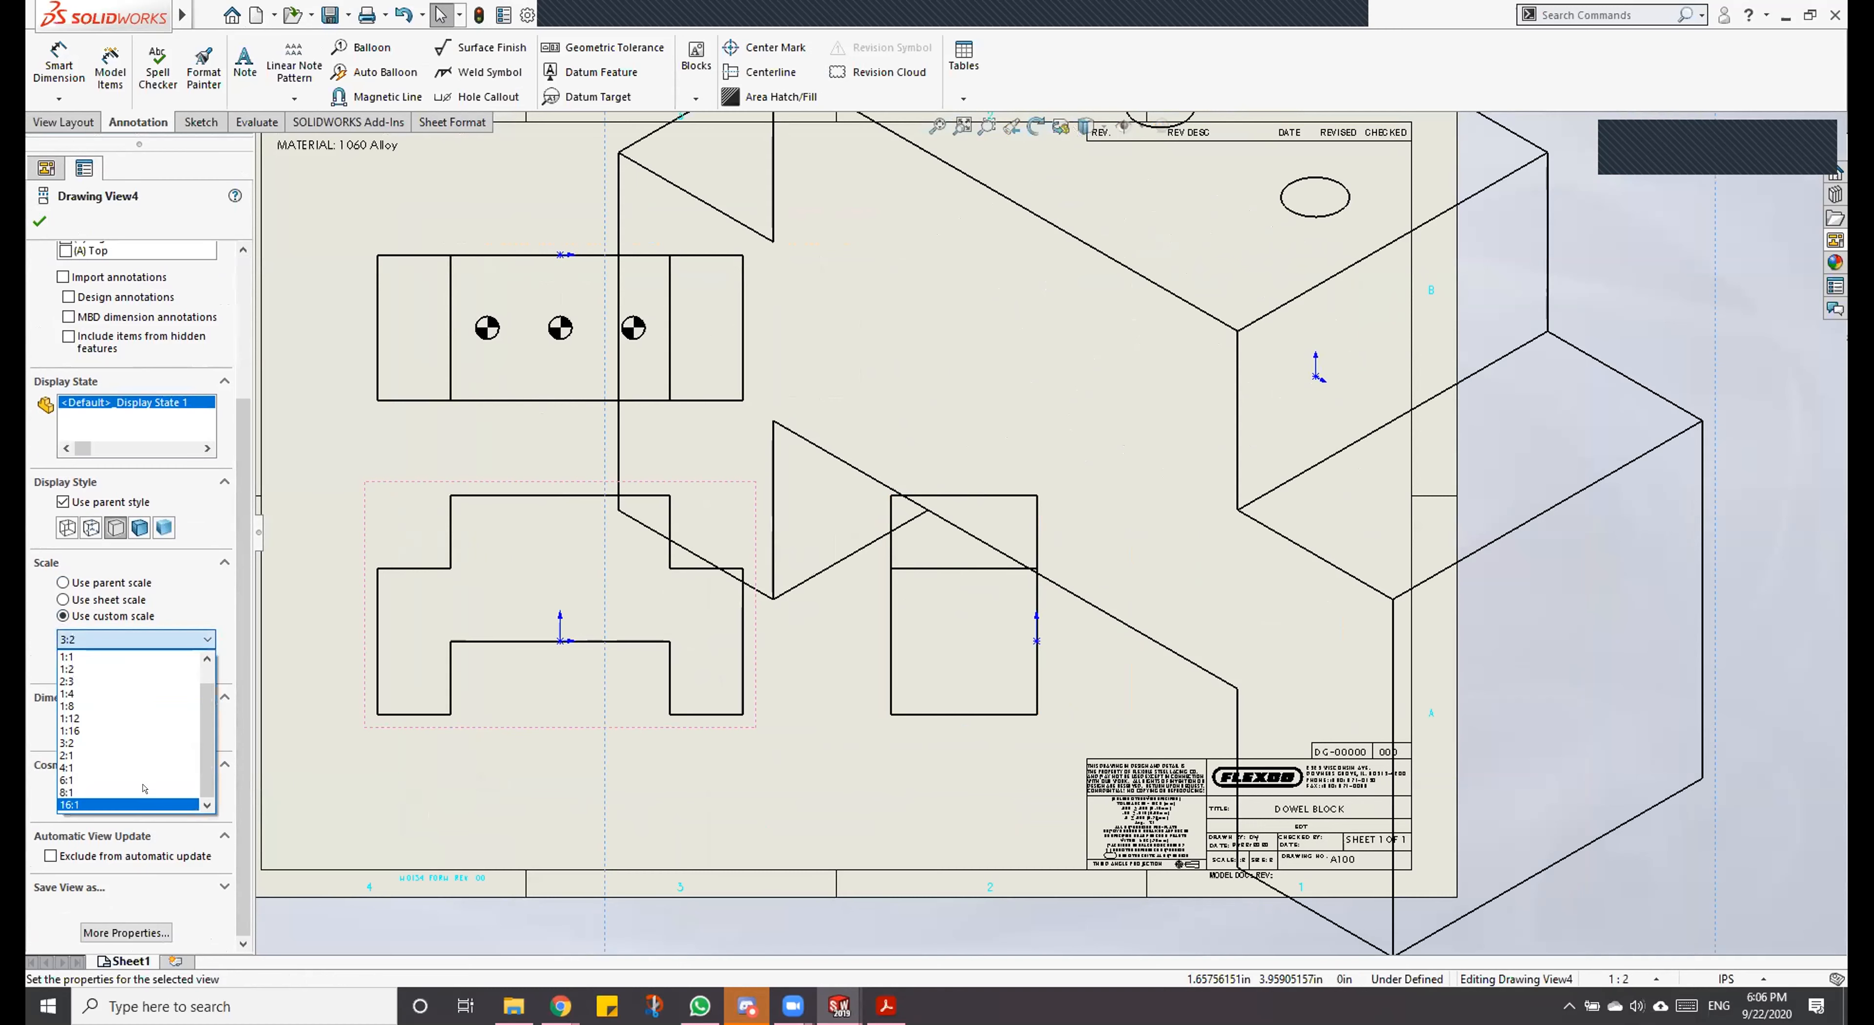
click(87, 669)
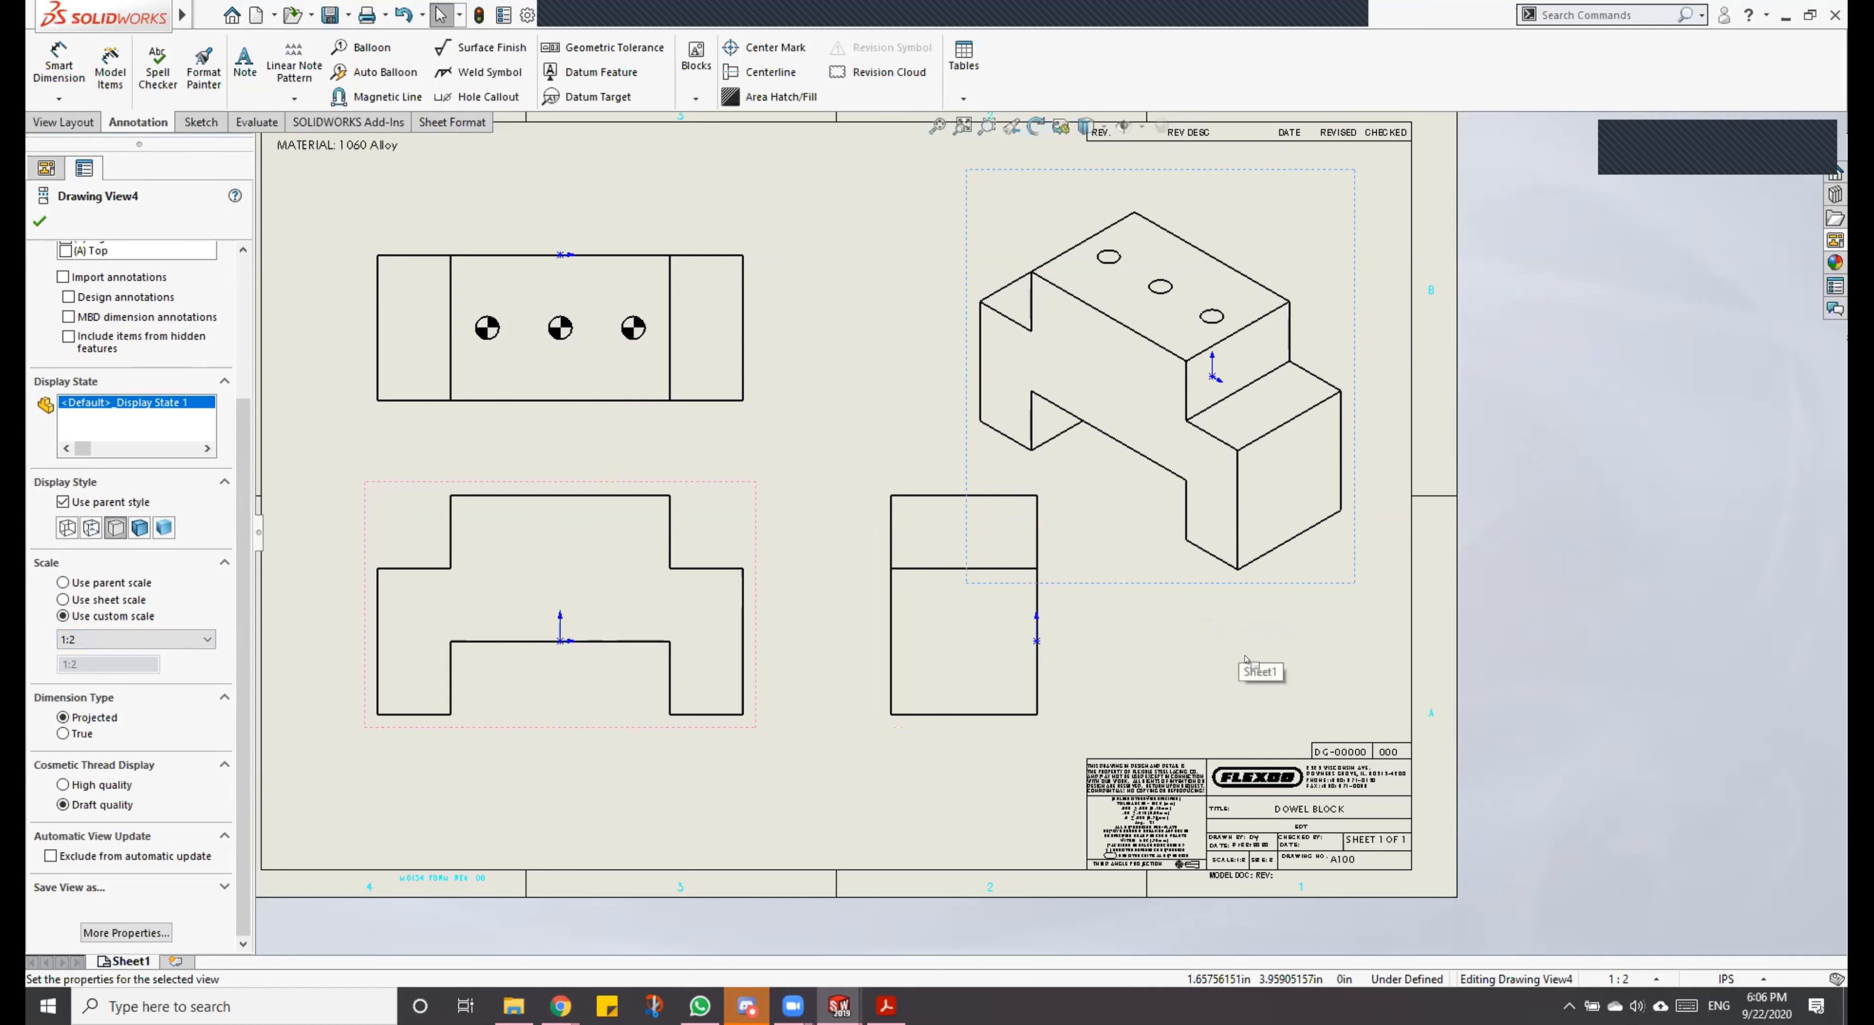
click(1235, 635)
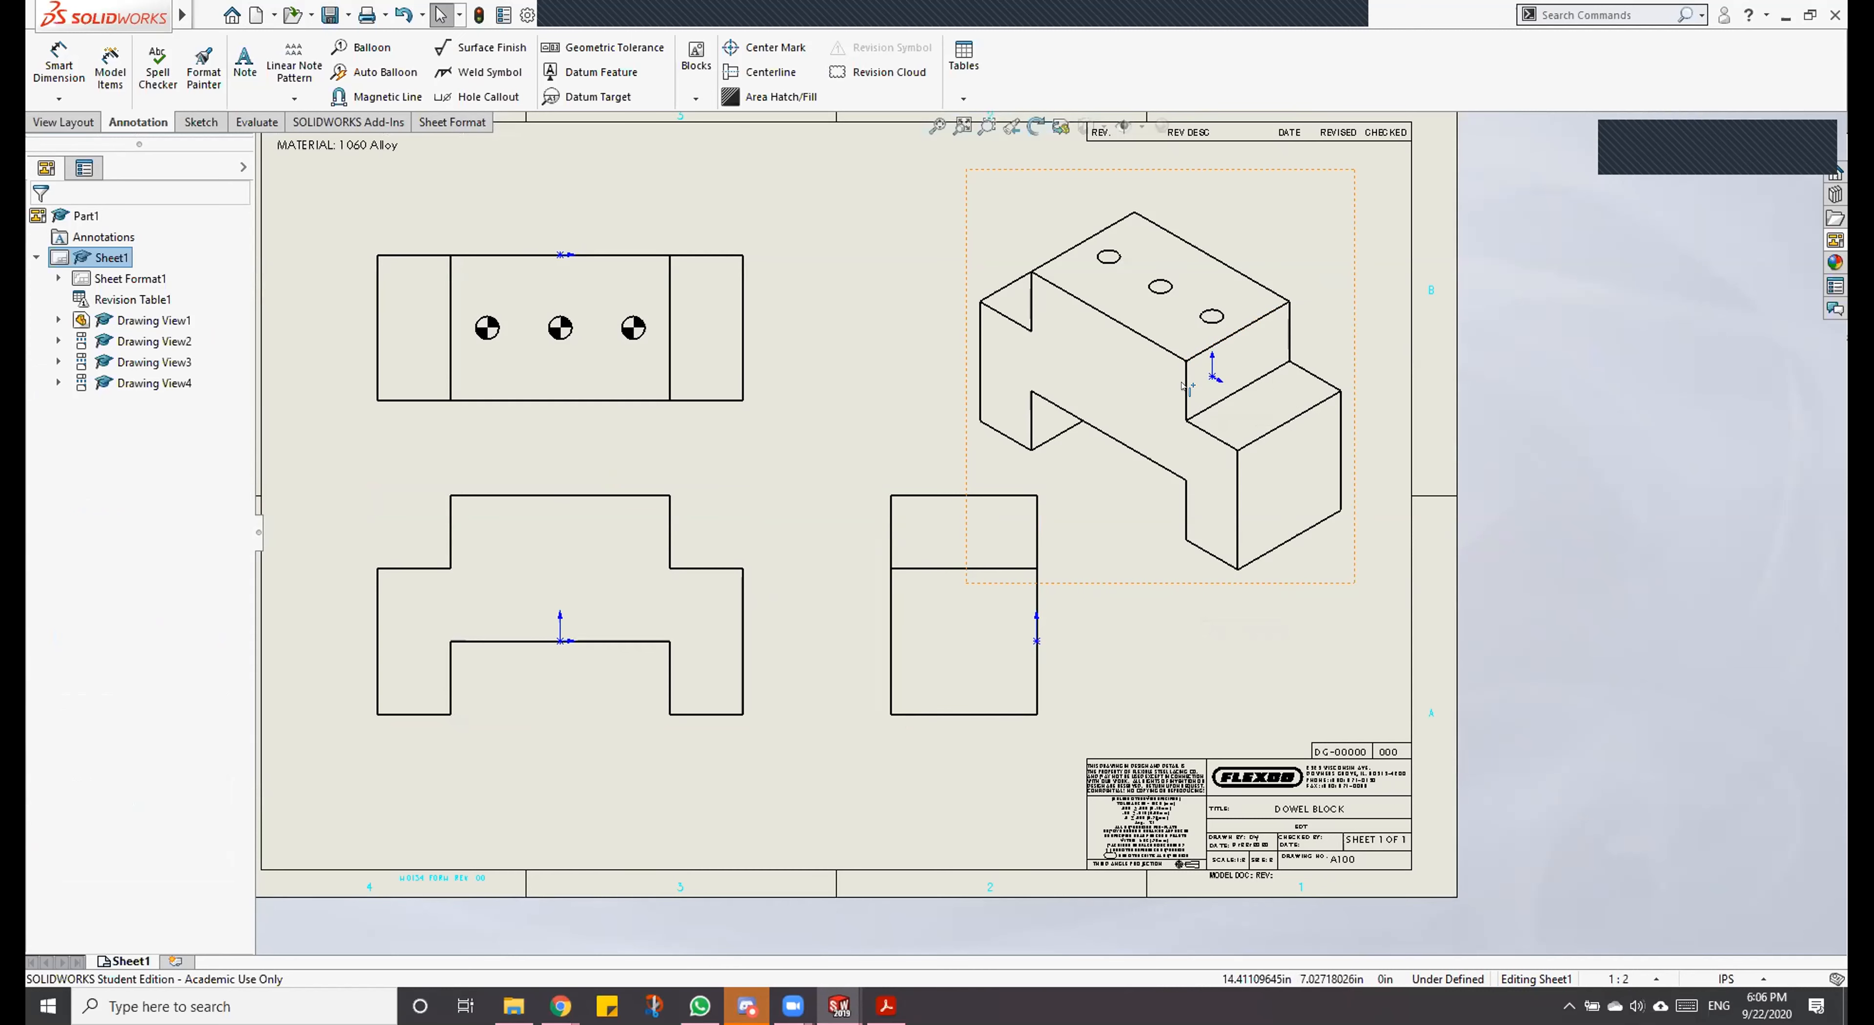
Step: Turn off the visibility of all types so the origin markers are hidden in every drawing view
click(1117, 129)
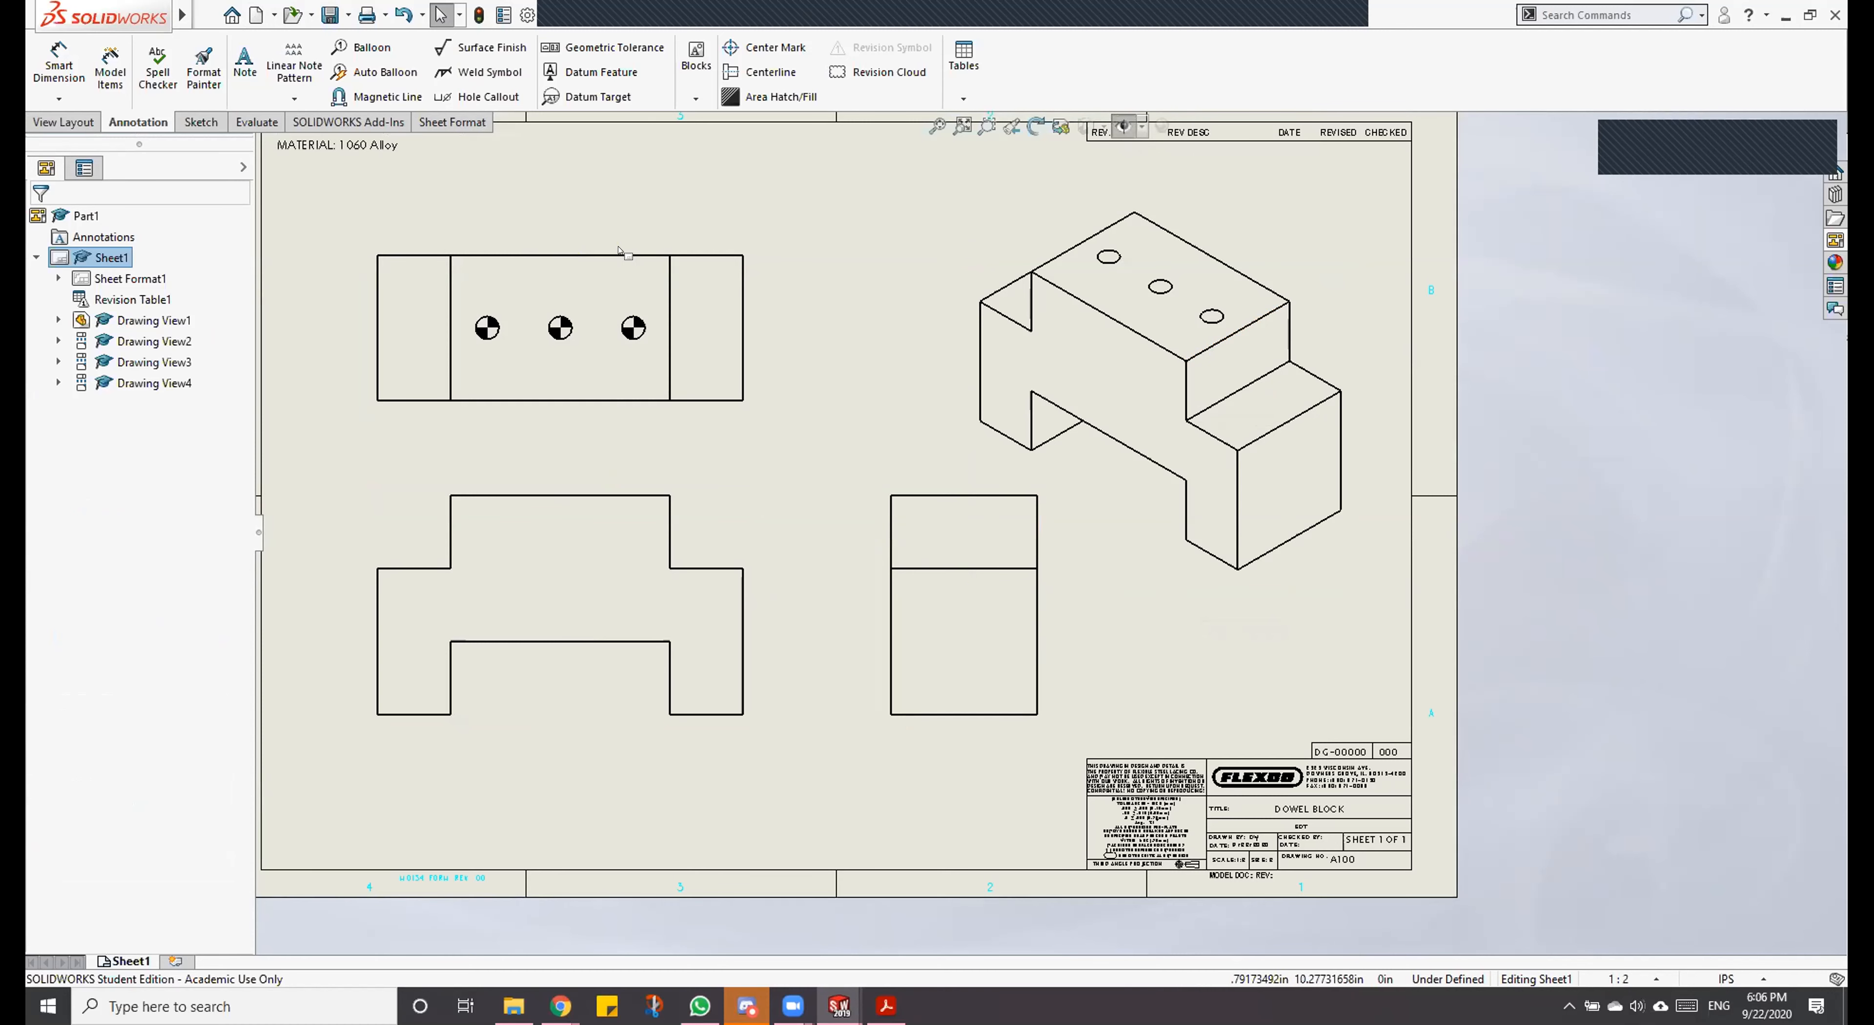
click(936, 127)
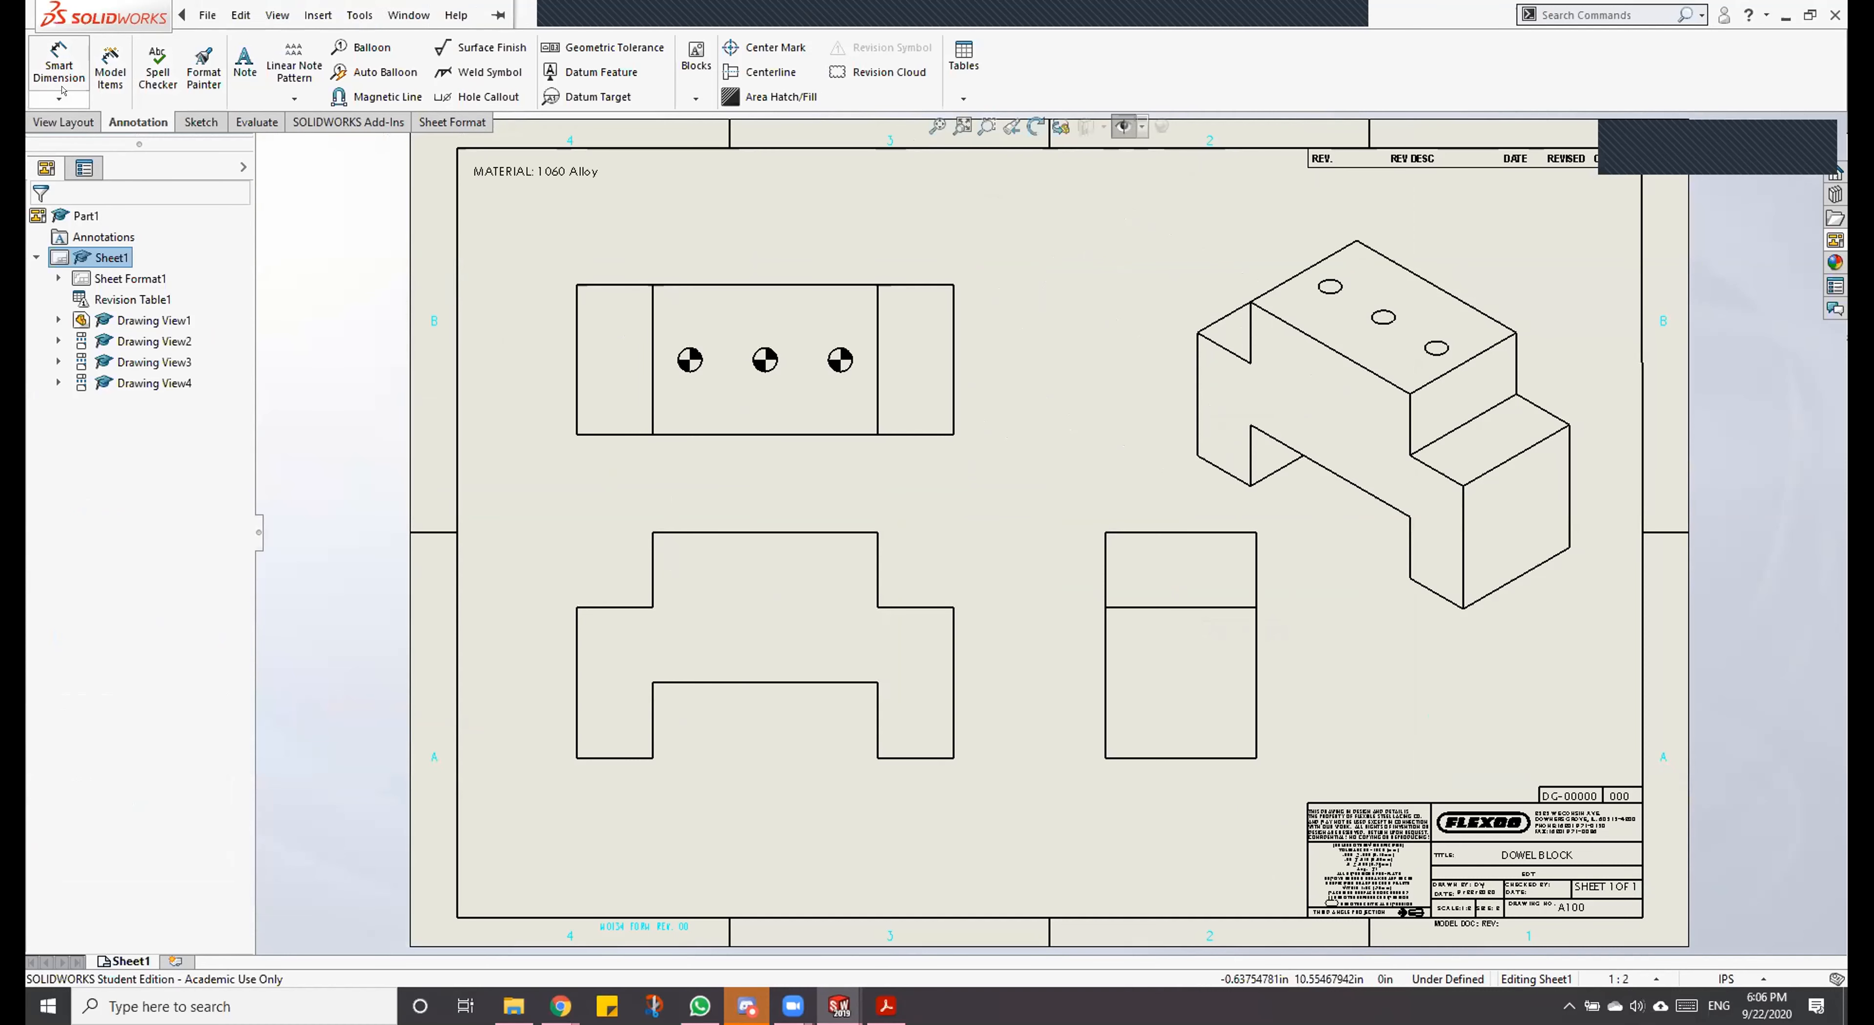
click(60, 99)
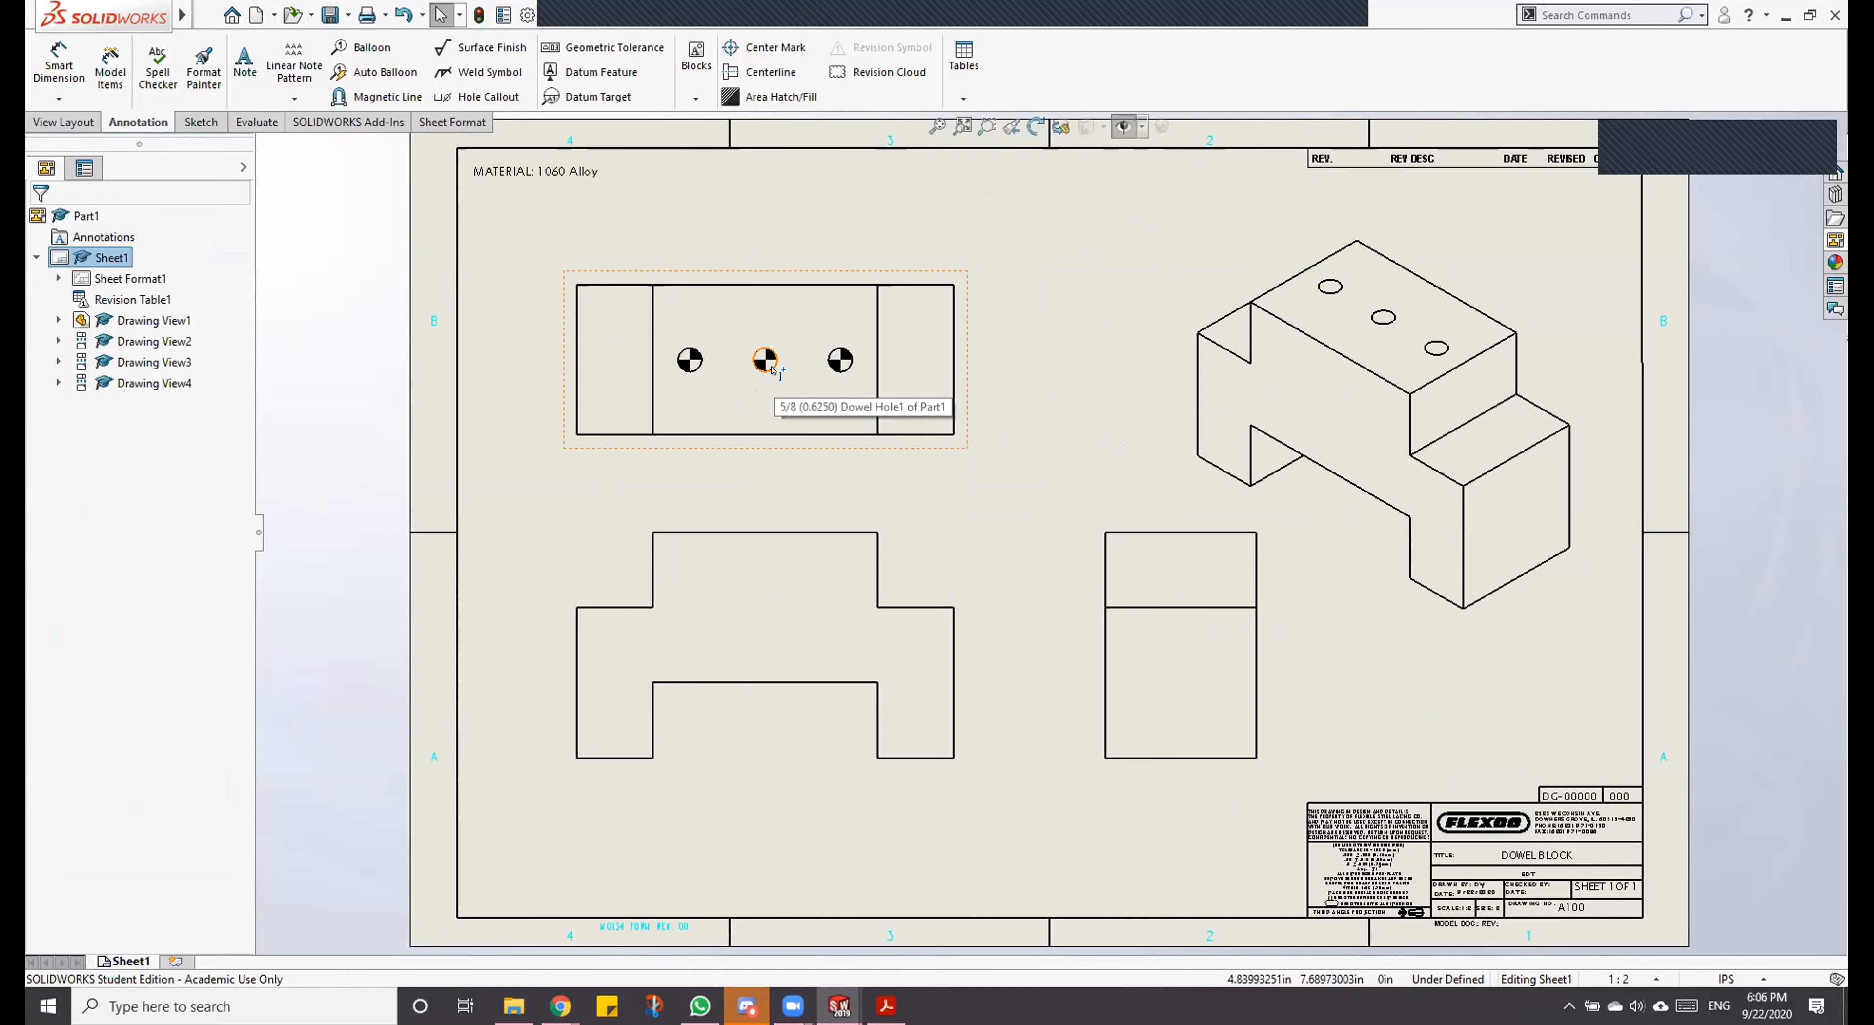
Step: Add a hole callout to the rightmost dowel hole in the top view and place it above the view's upper-right corner
scroll(868, 357, down, 2)
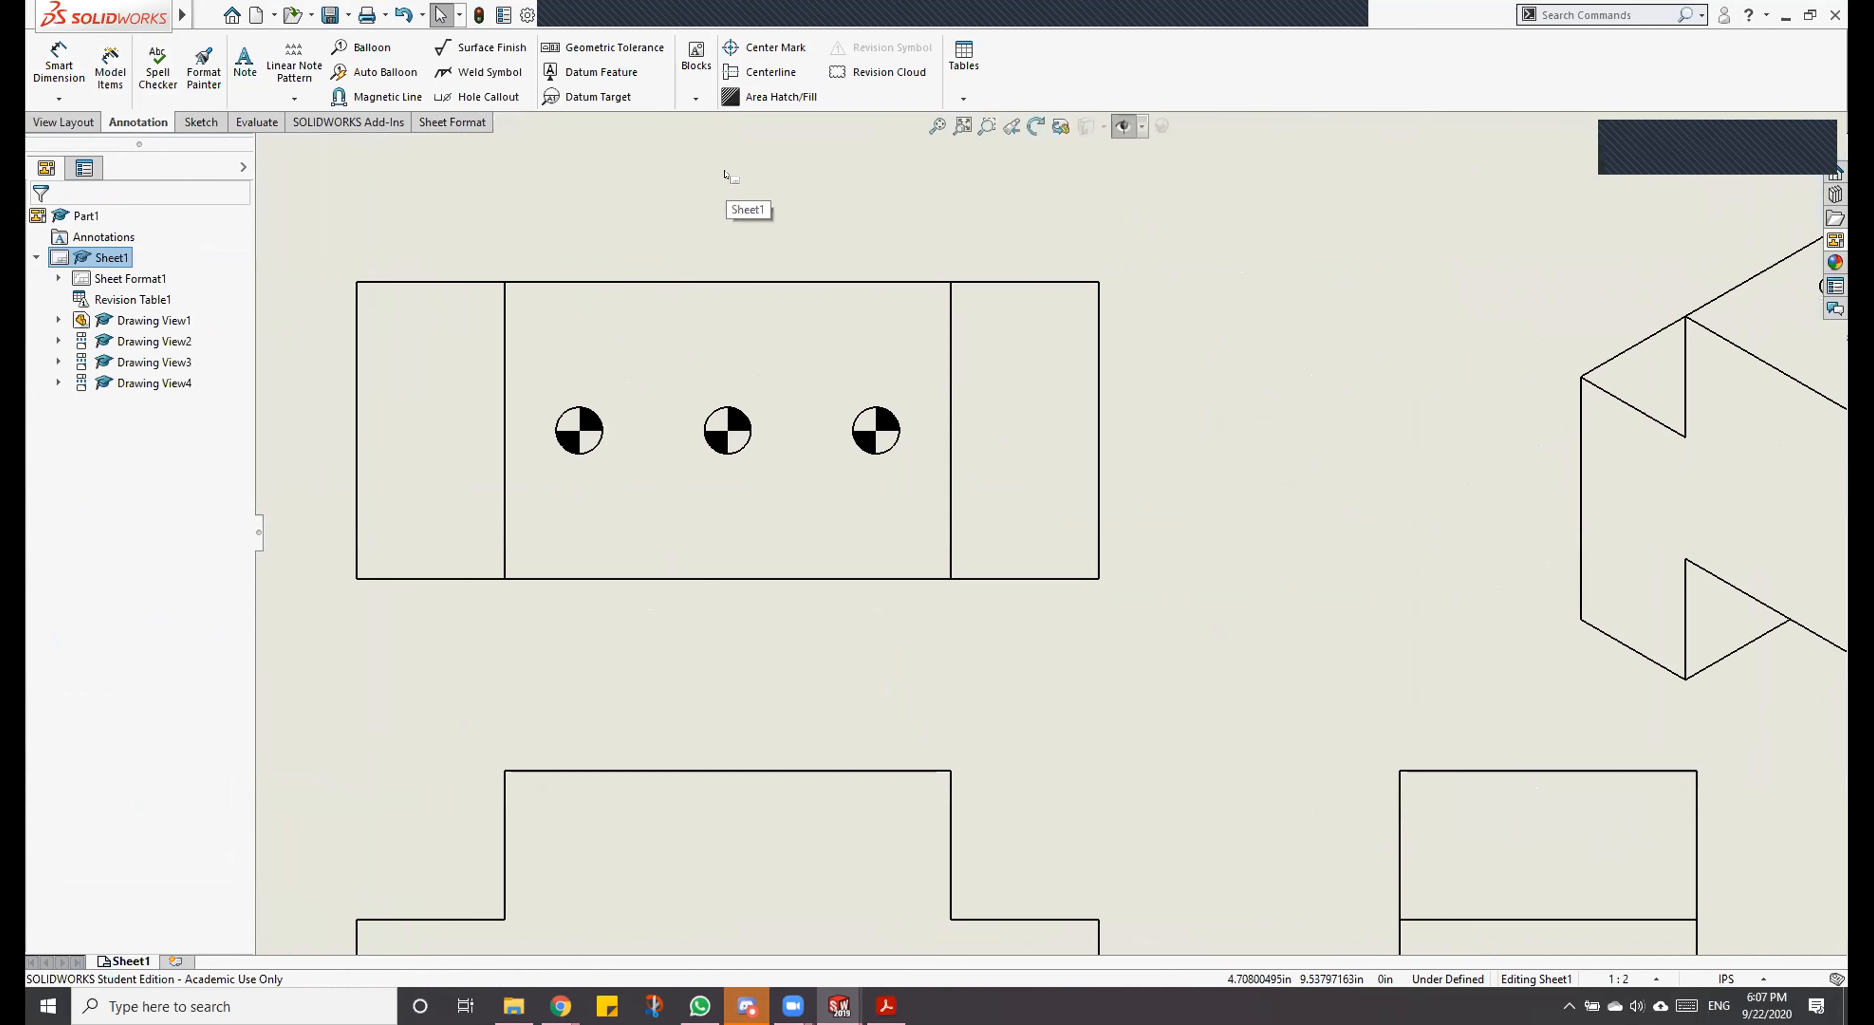
scroll(735, 200, down, 2)
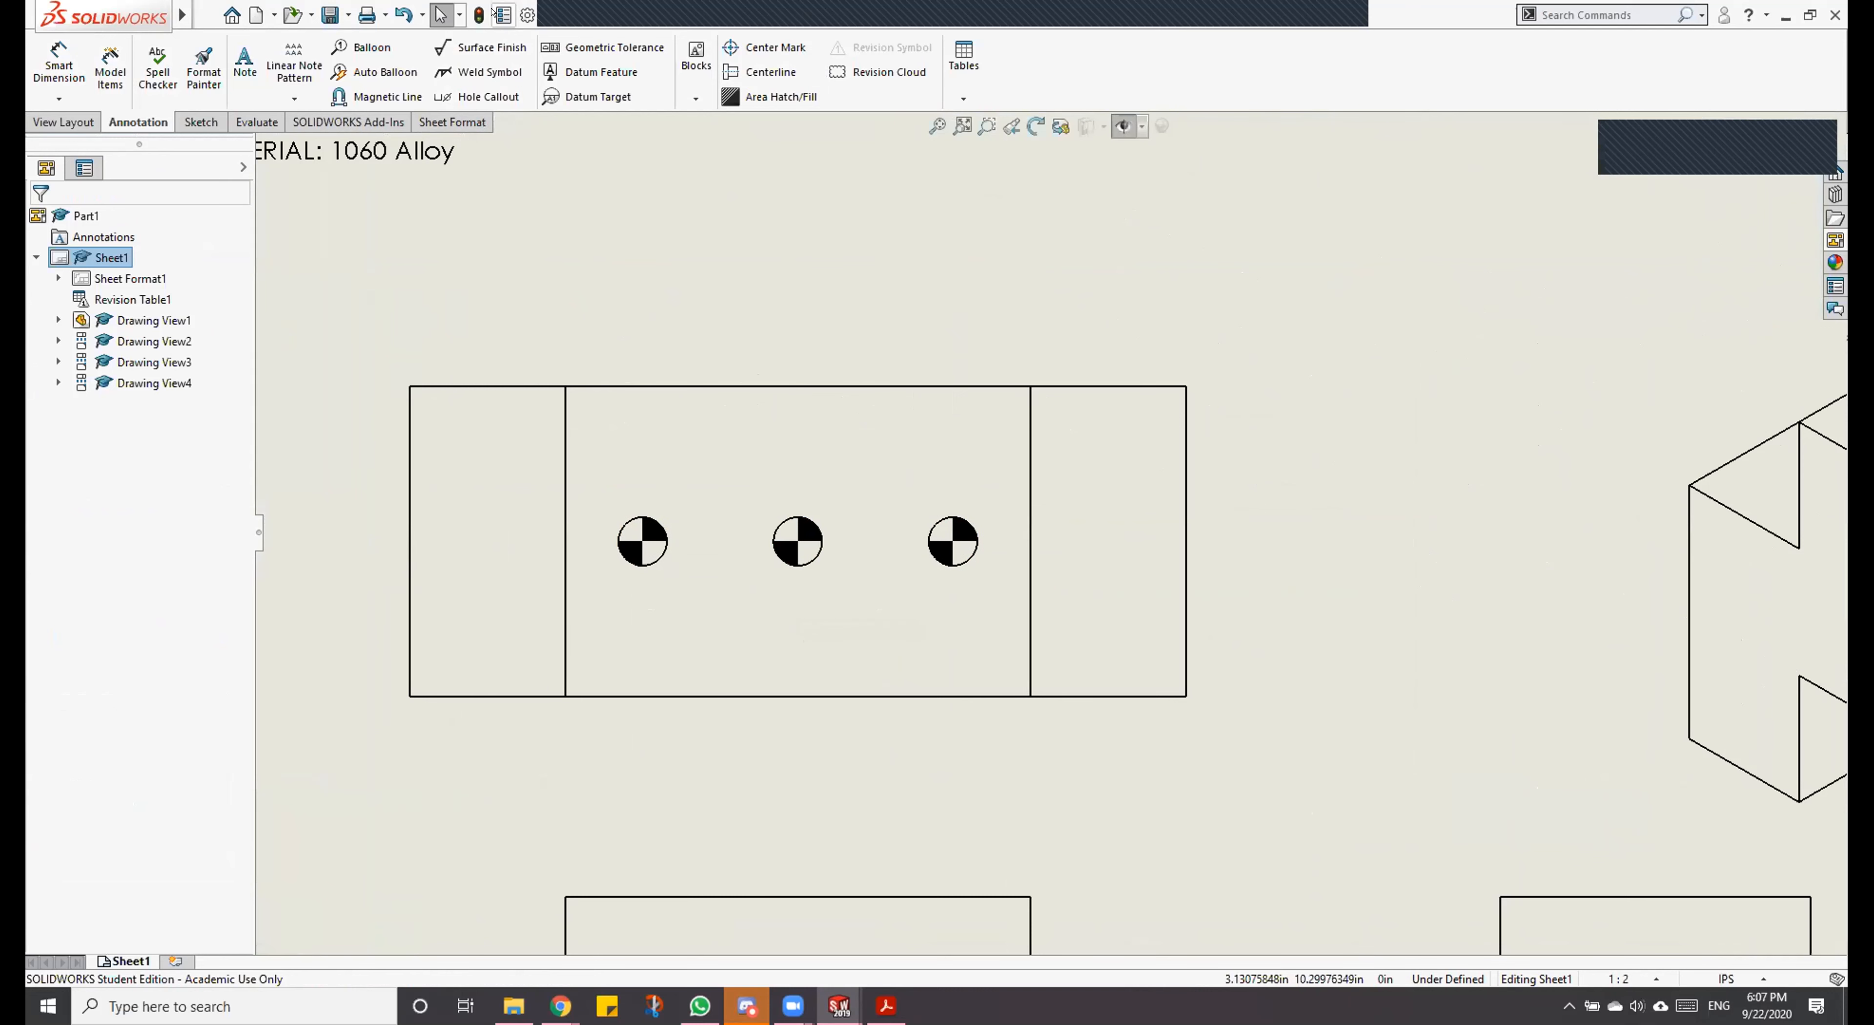
click(479, 99)
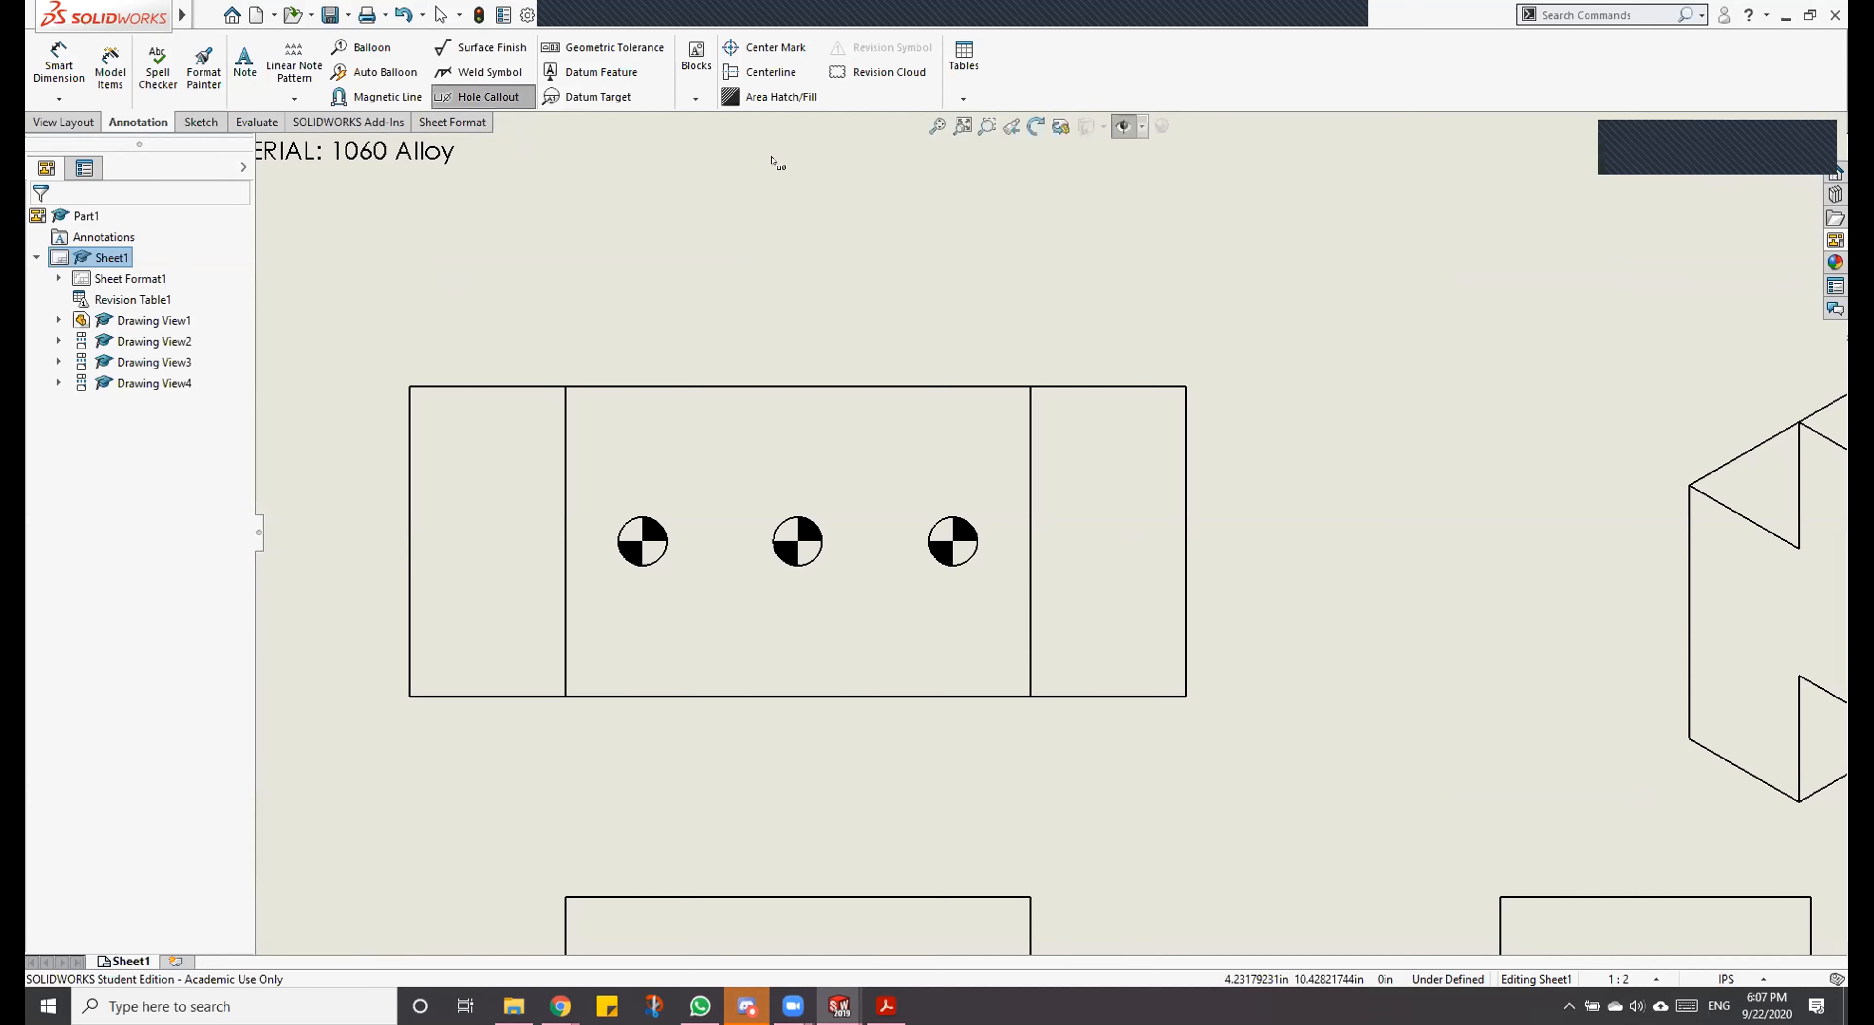
click(968, 526)
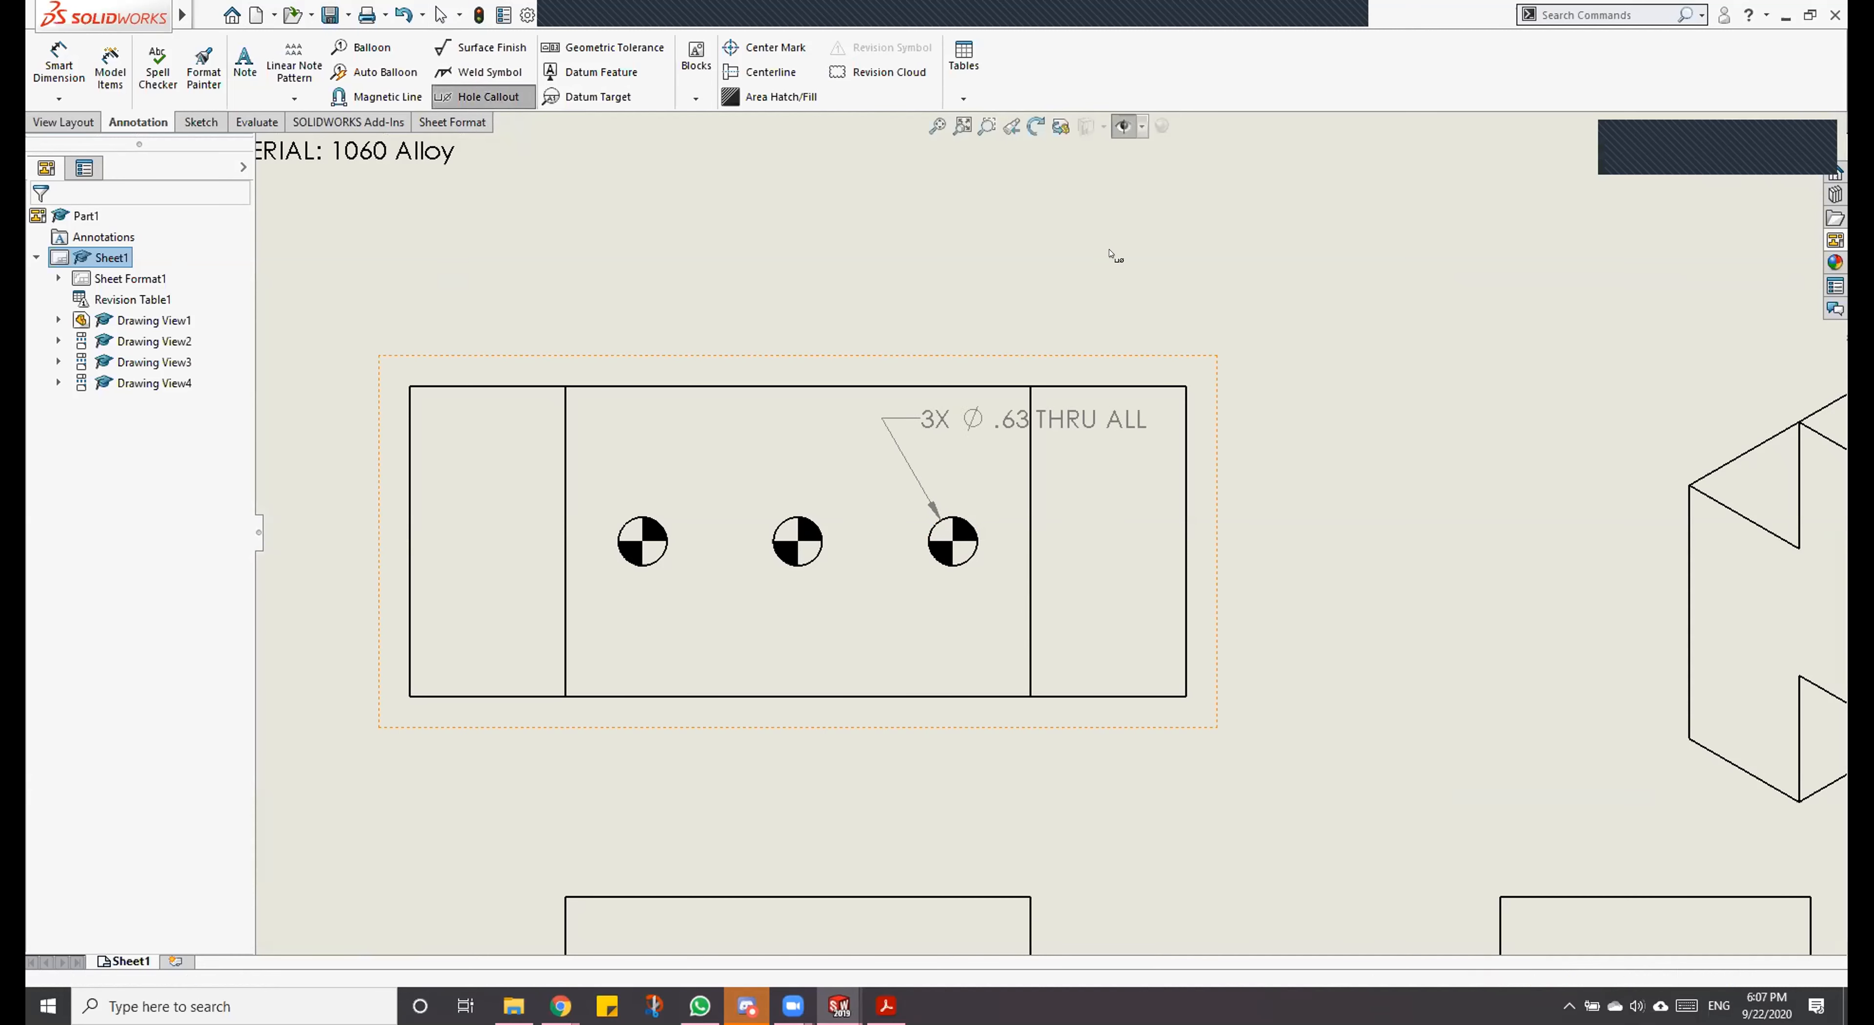
click(1204, 221)
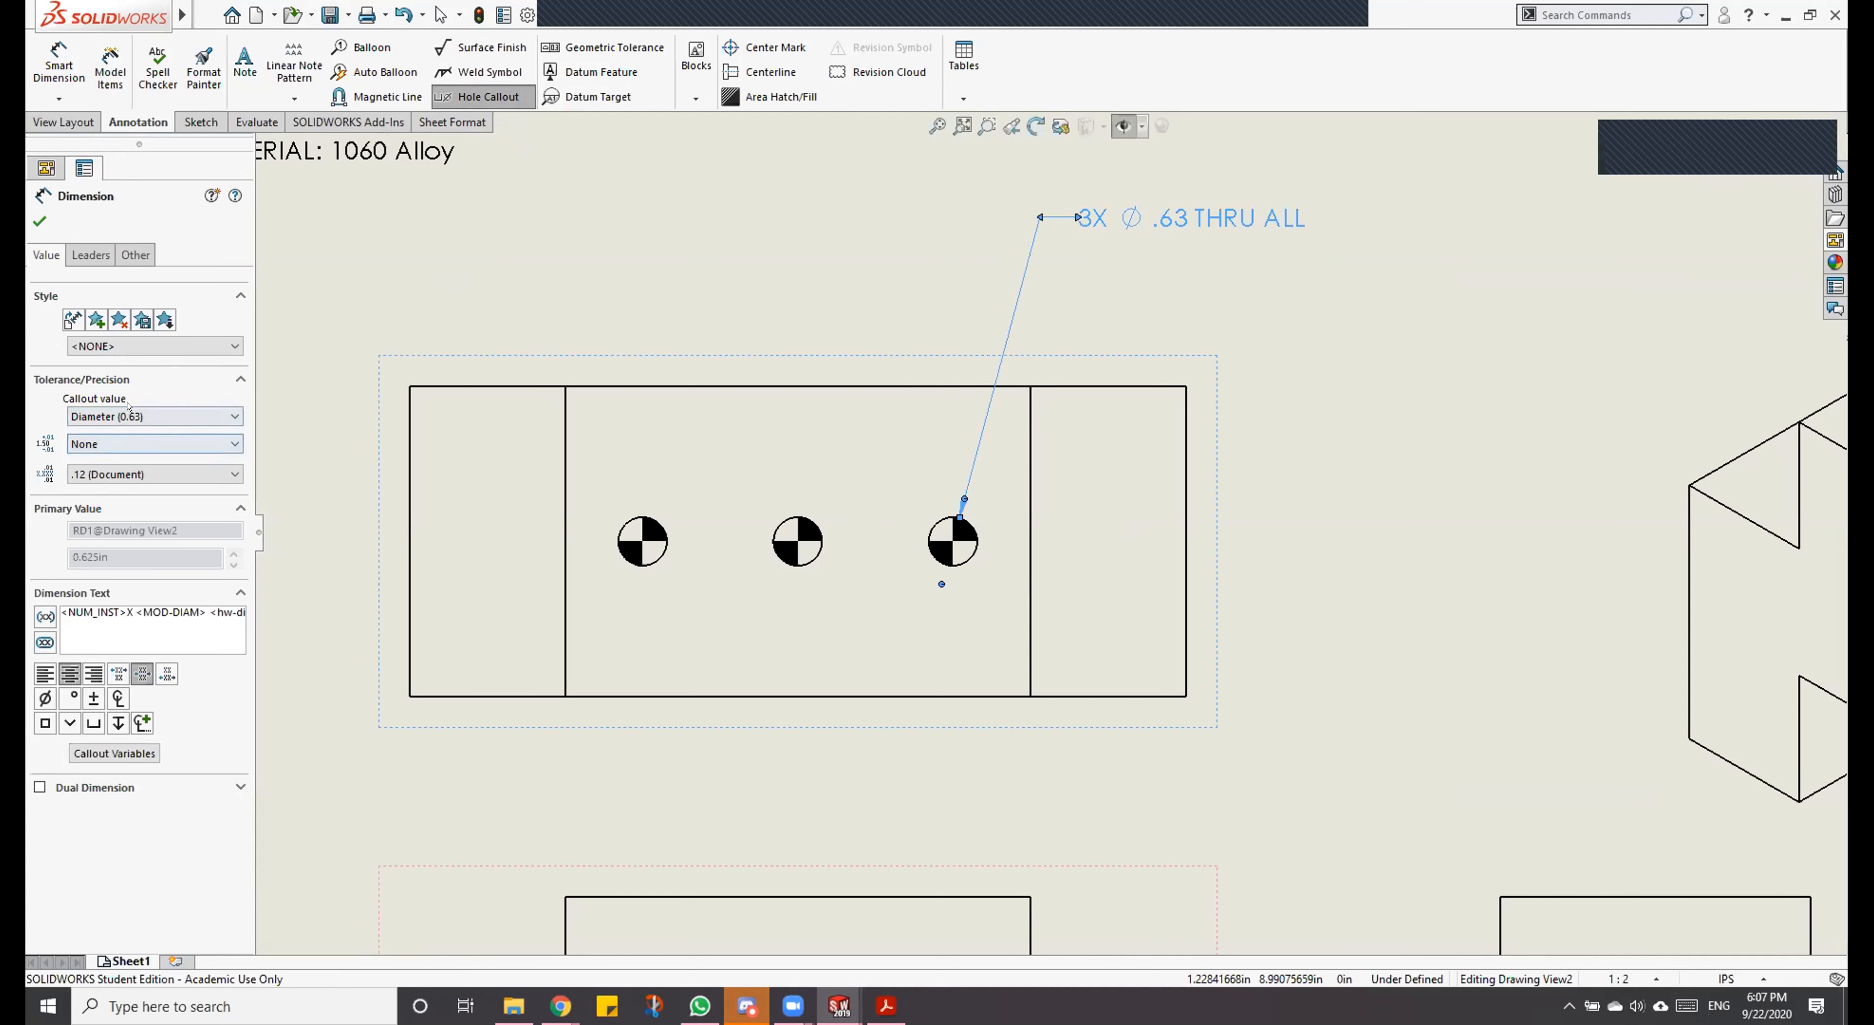
Step: Set the hole callout's tolerance type to Fit, leaving the hole and shaft fit classes blank
click(128, 407)
click(132, 433)
click(137, 443)
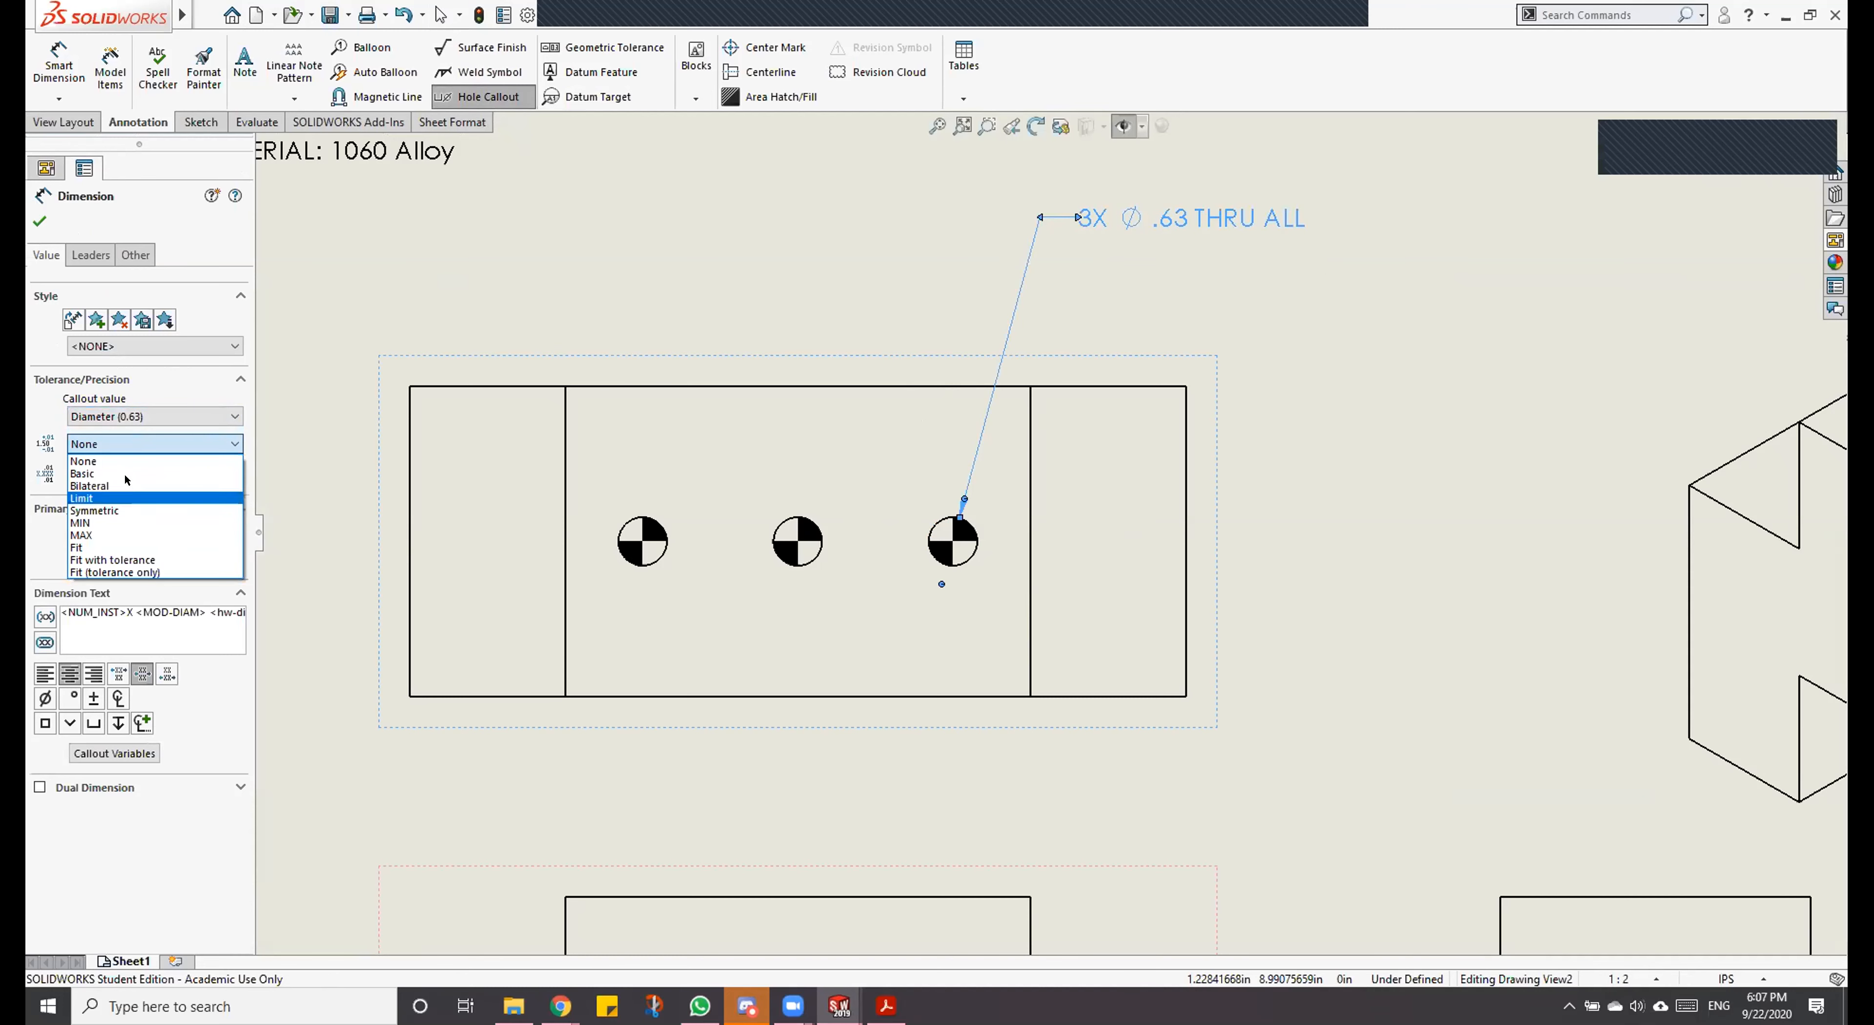
click(123, 547)
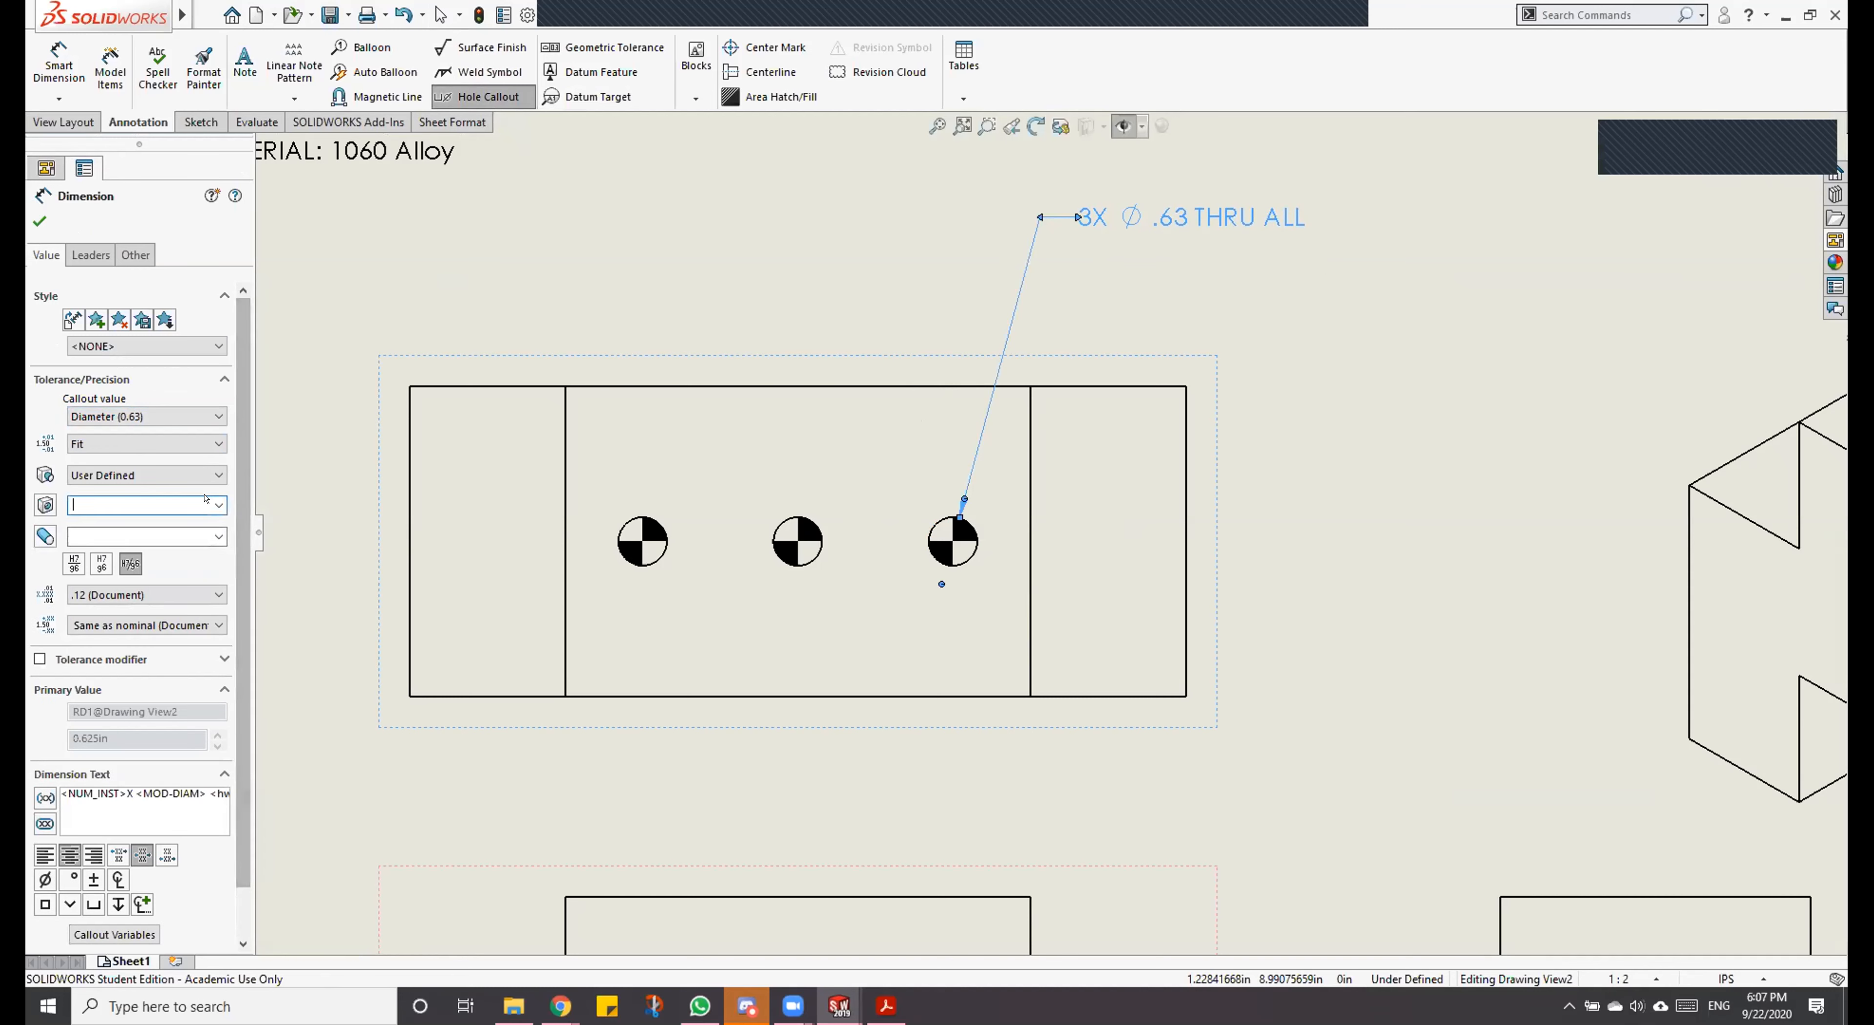
click(206, 502)
click(206, 502)
click(214, 536)
click(215, 536)
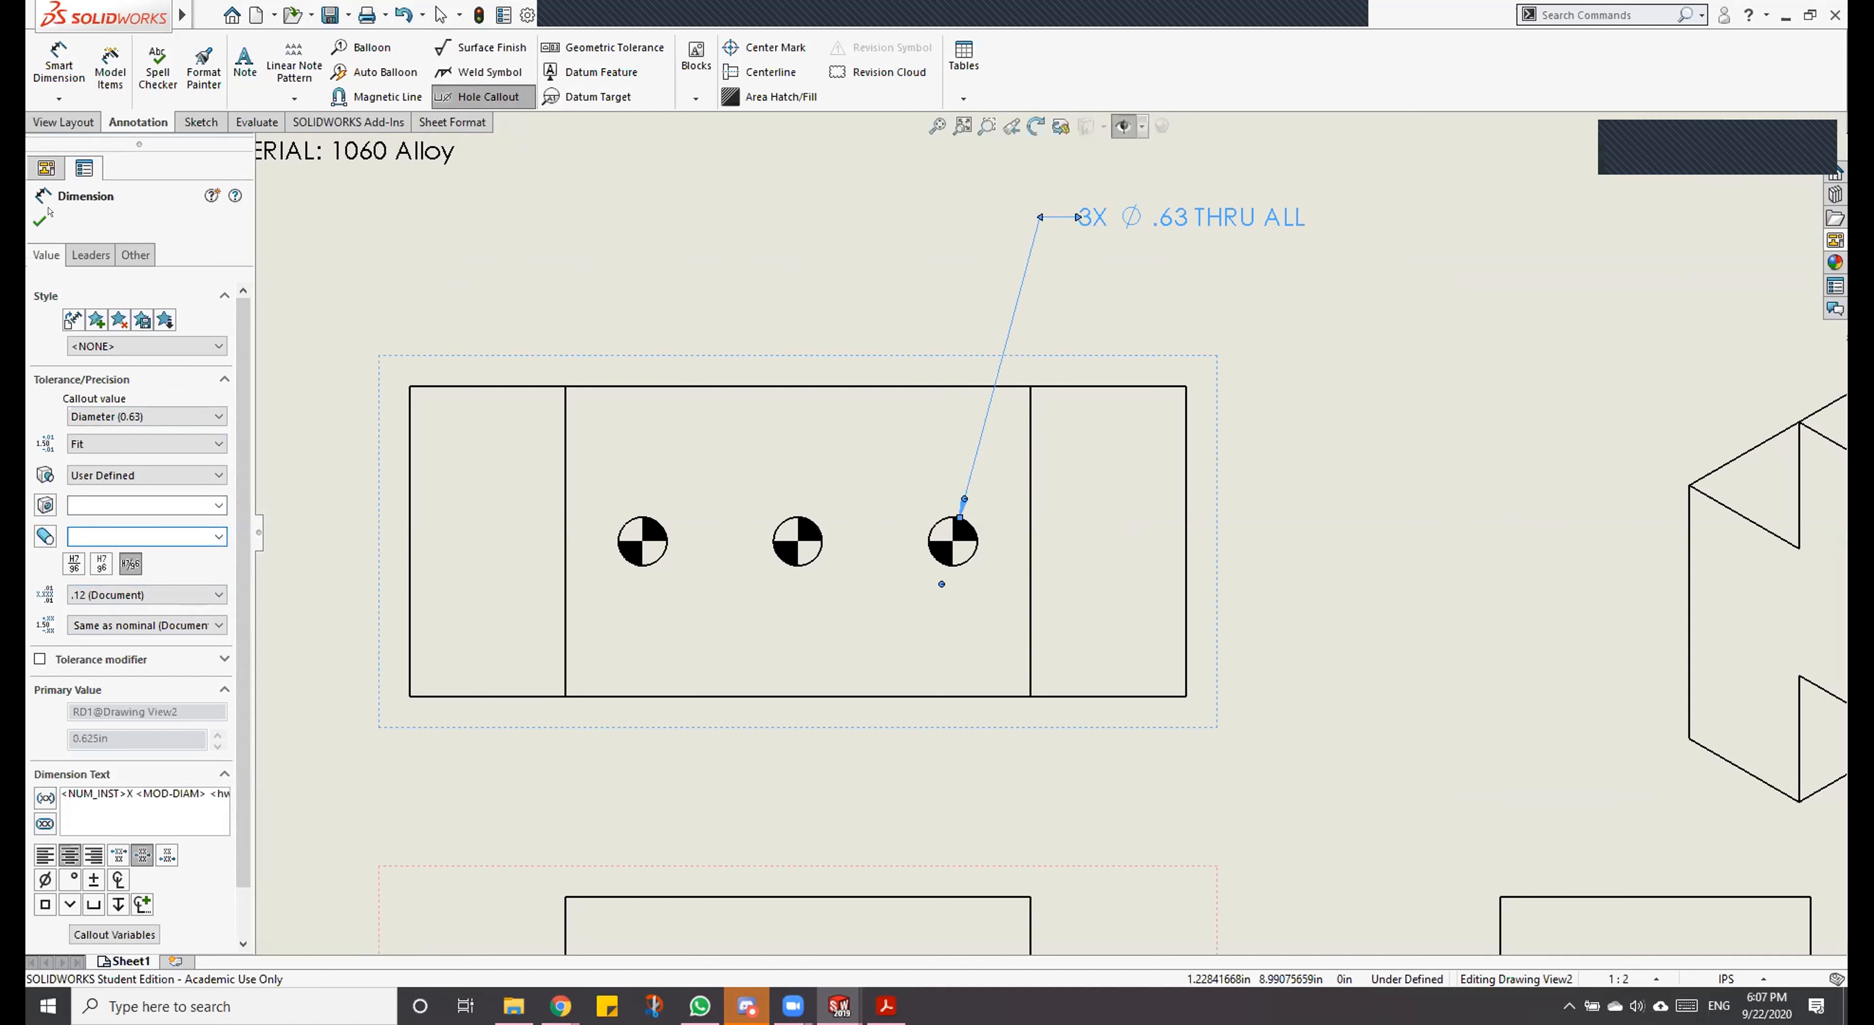
click(36, 220)
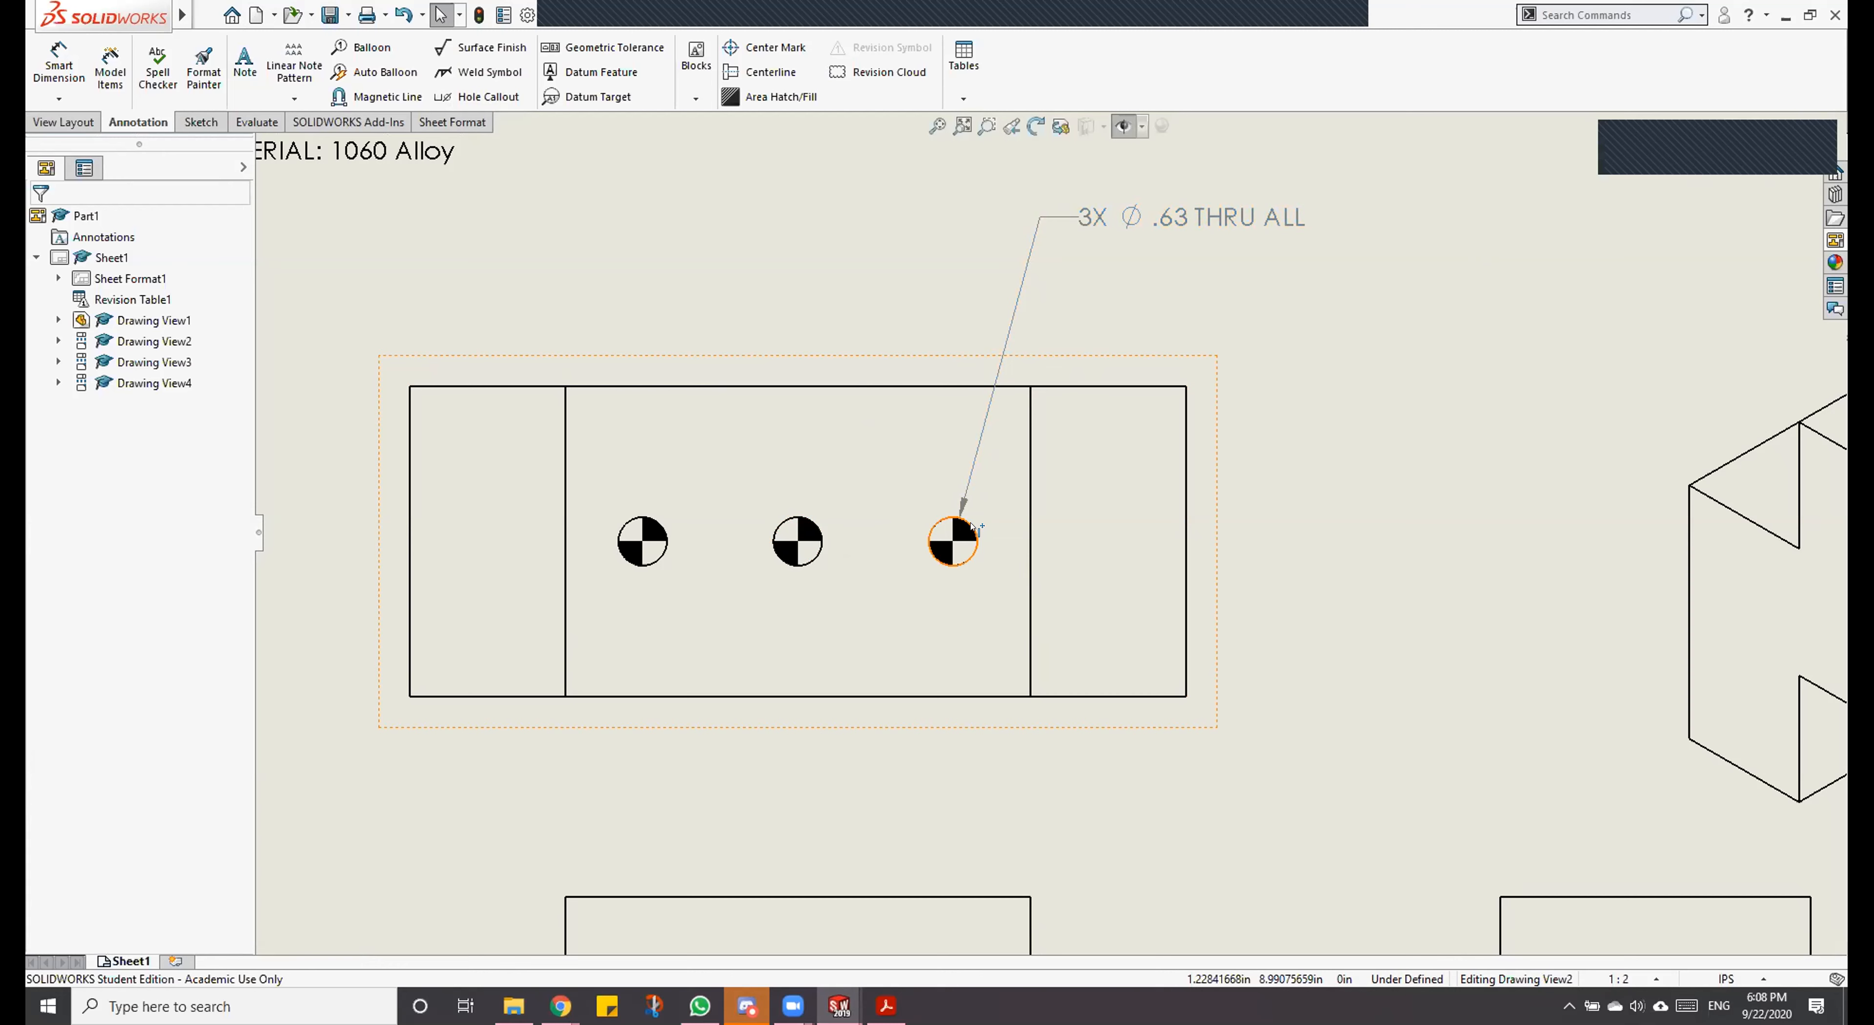
Step: Add a second line reading P.F. to the dowel hole callout, allowing the manual text change and choosing not to be asked again
click(1090, 220)
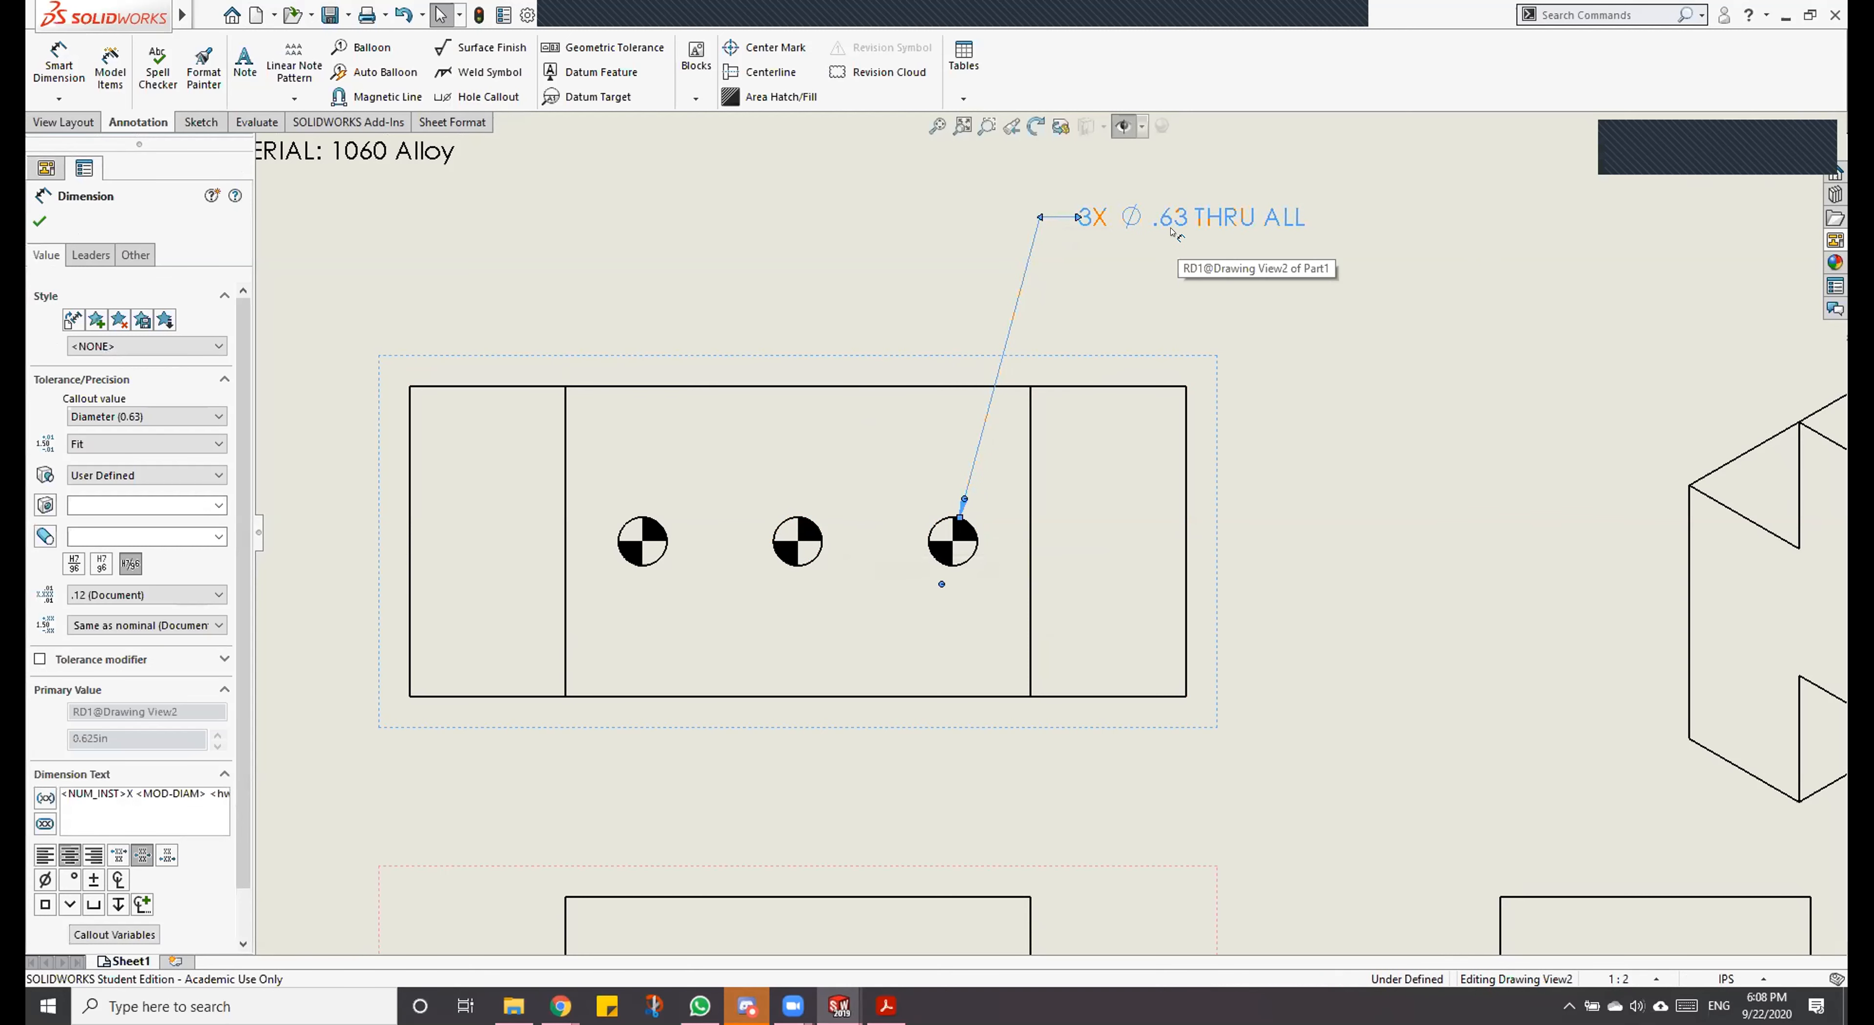
drag(169, 794, 218, 794)
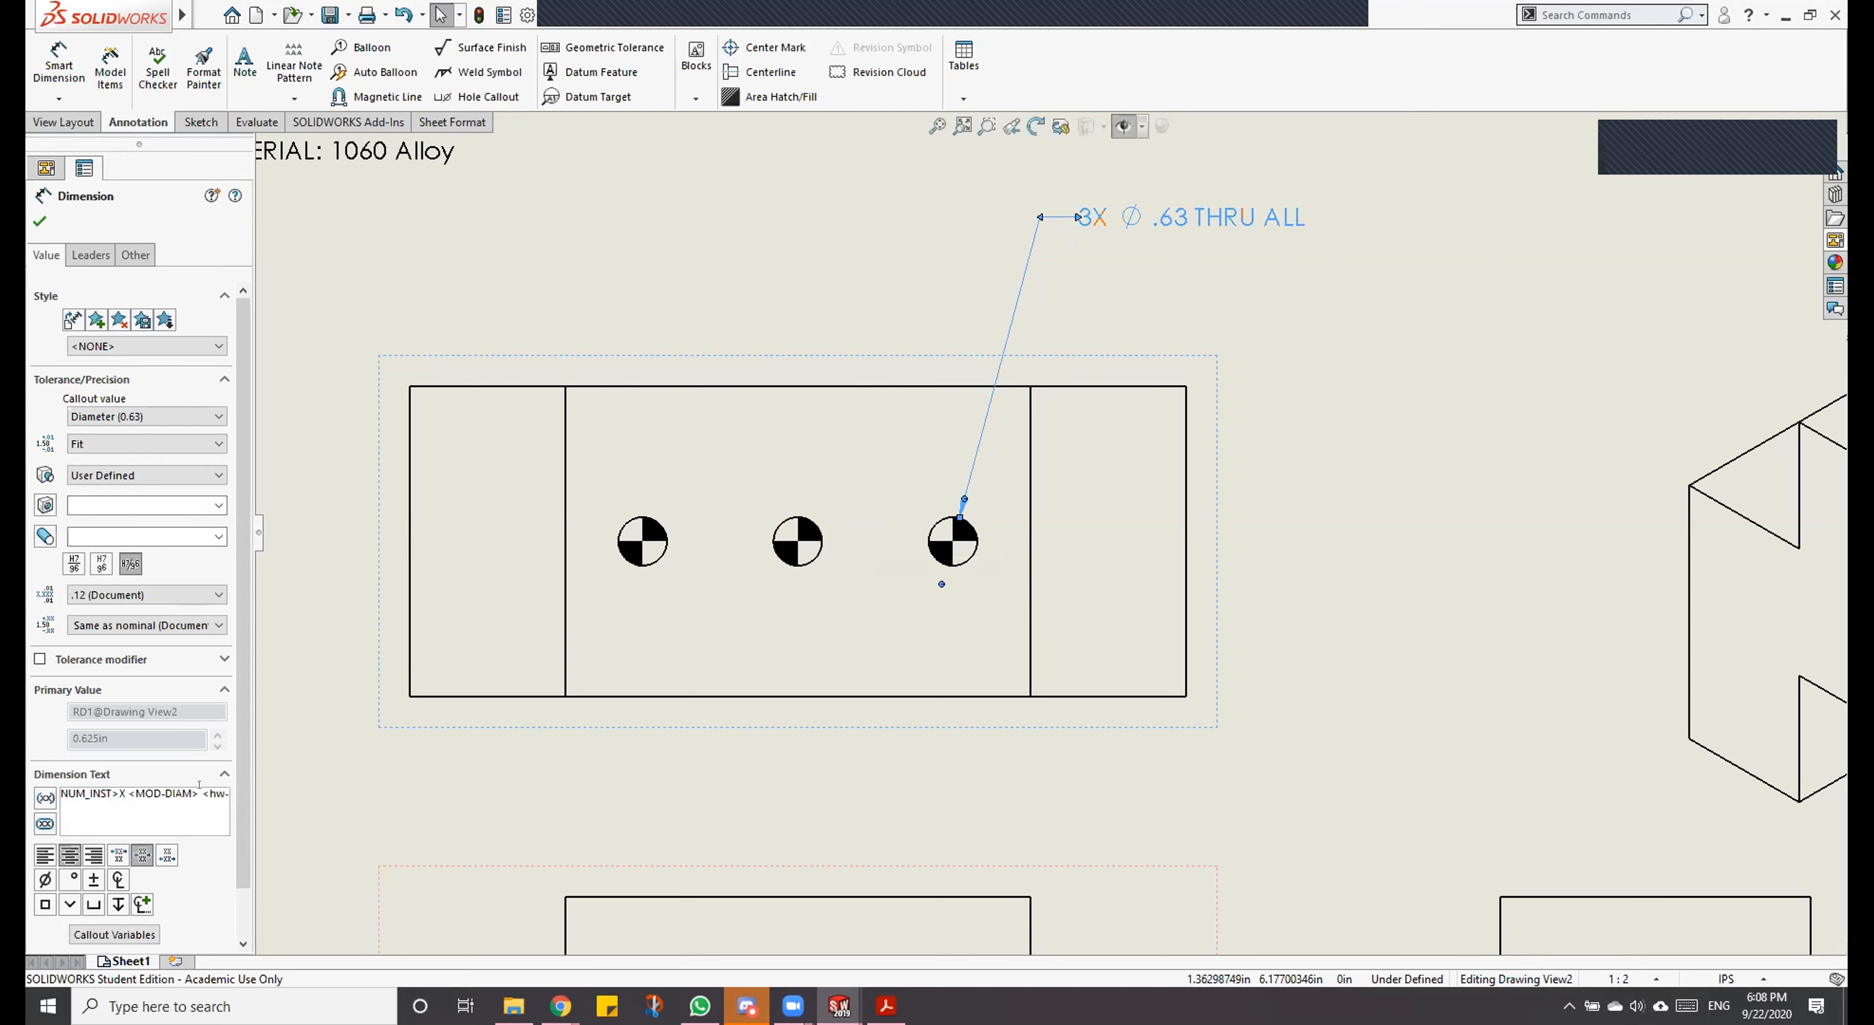
key(Right)
key(Right)
key(Right)
key(Right)
key(Right)
key(Right)
key(Right)
key(Right)
key(Right)
key(Right)
key(Right)
key(Right)
key(Right)
key(Right)
key(Right)
key(Right)
key(Right)
key(Right)
key(BackSpace)
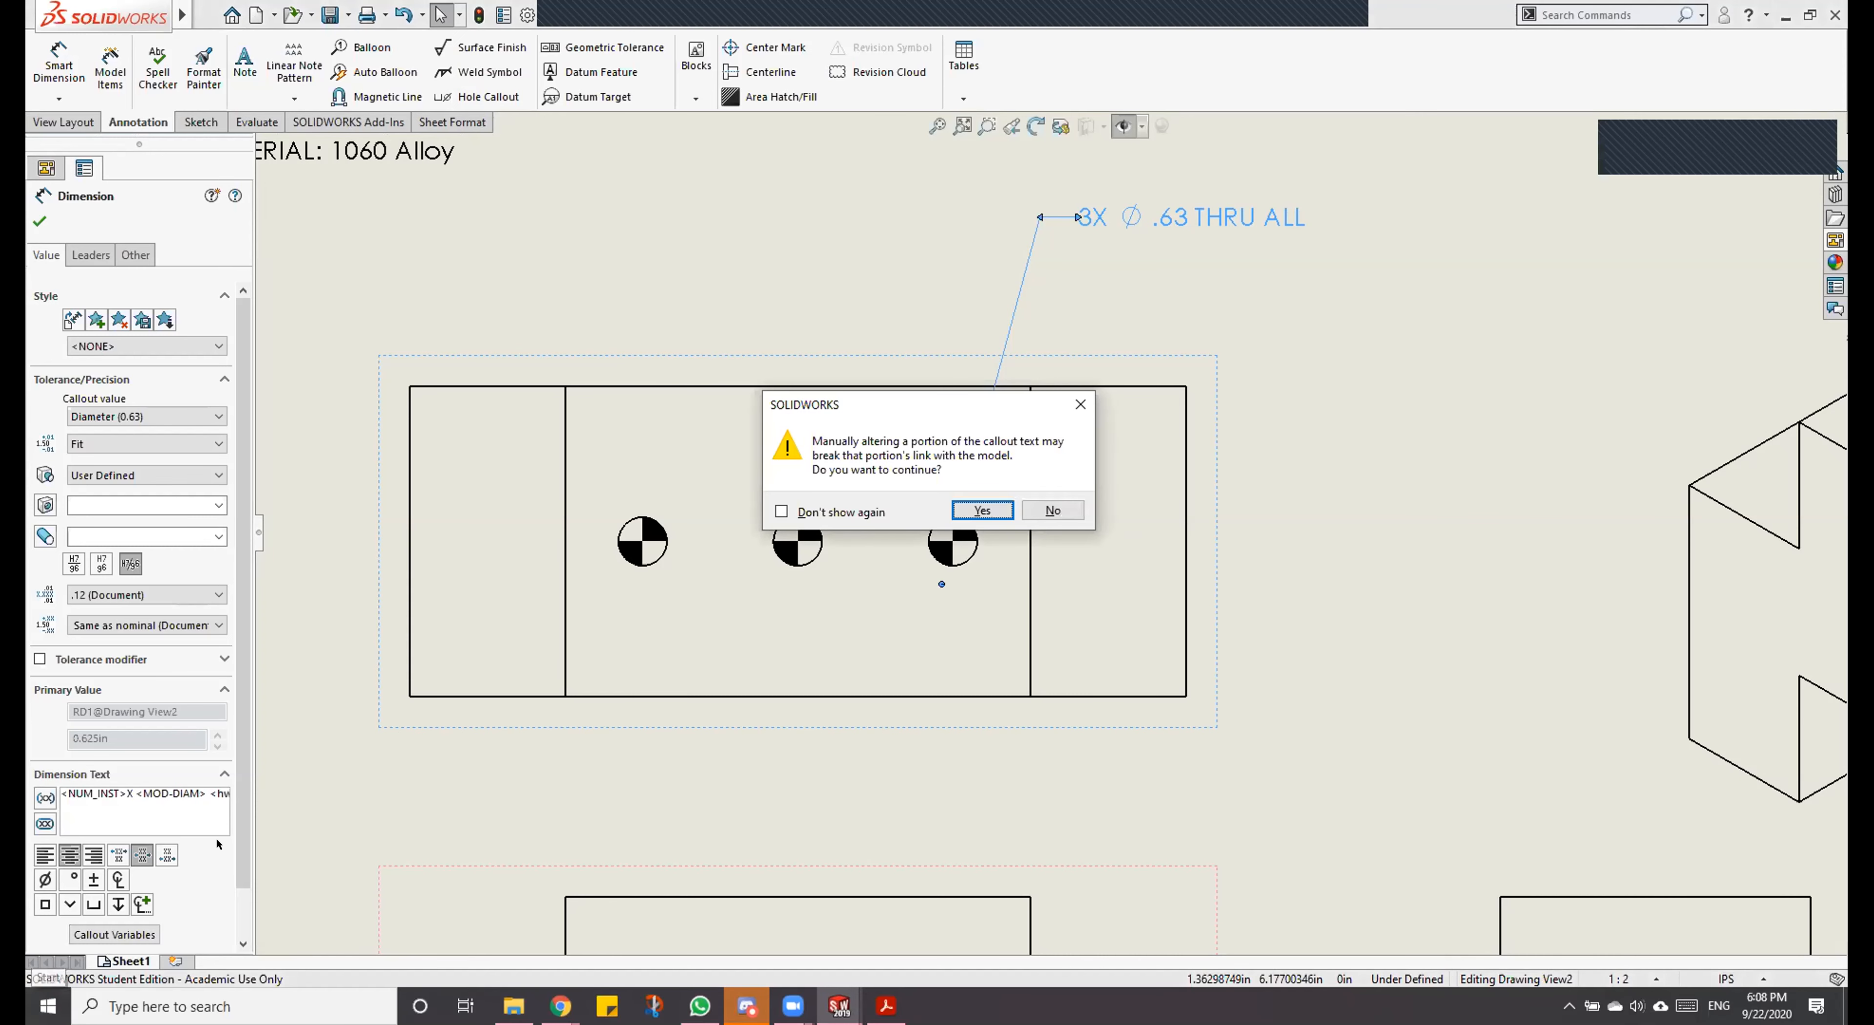
click(806, 510)
click(984, 510)
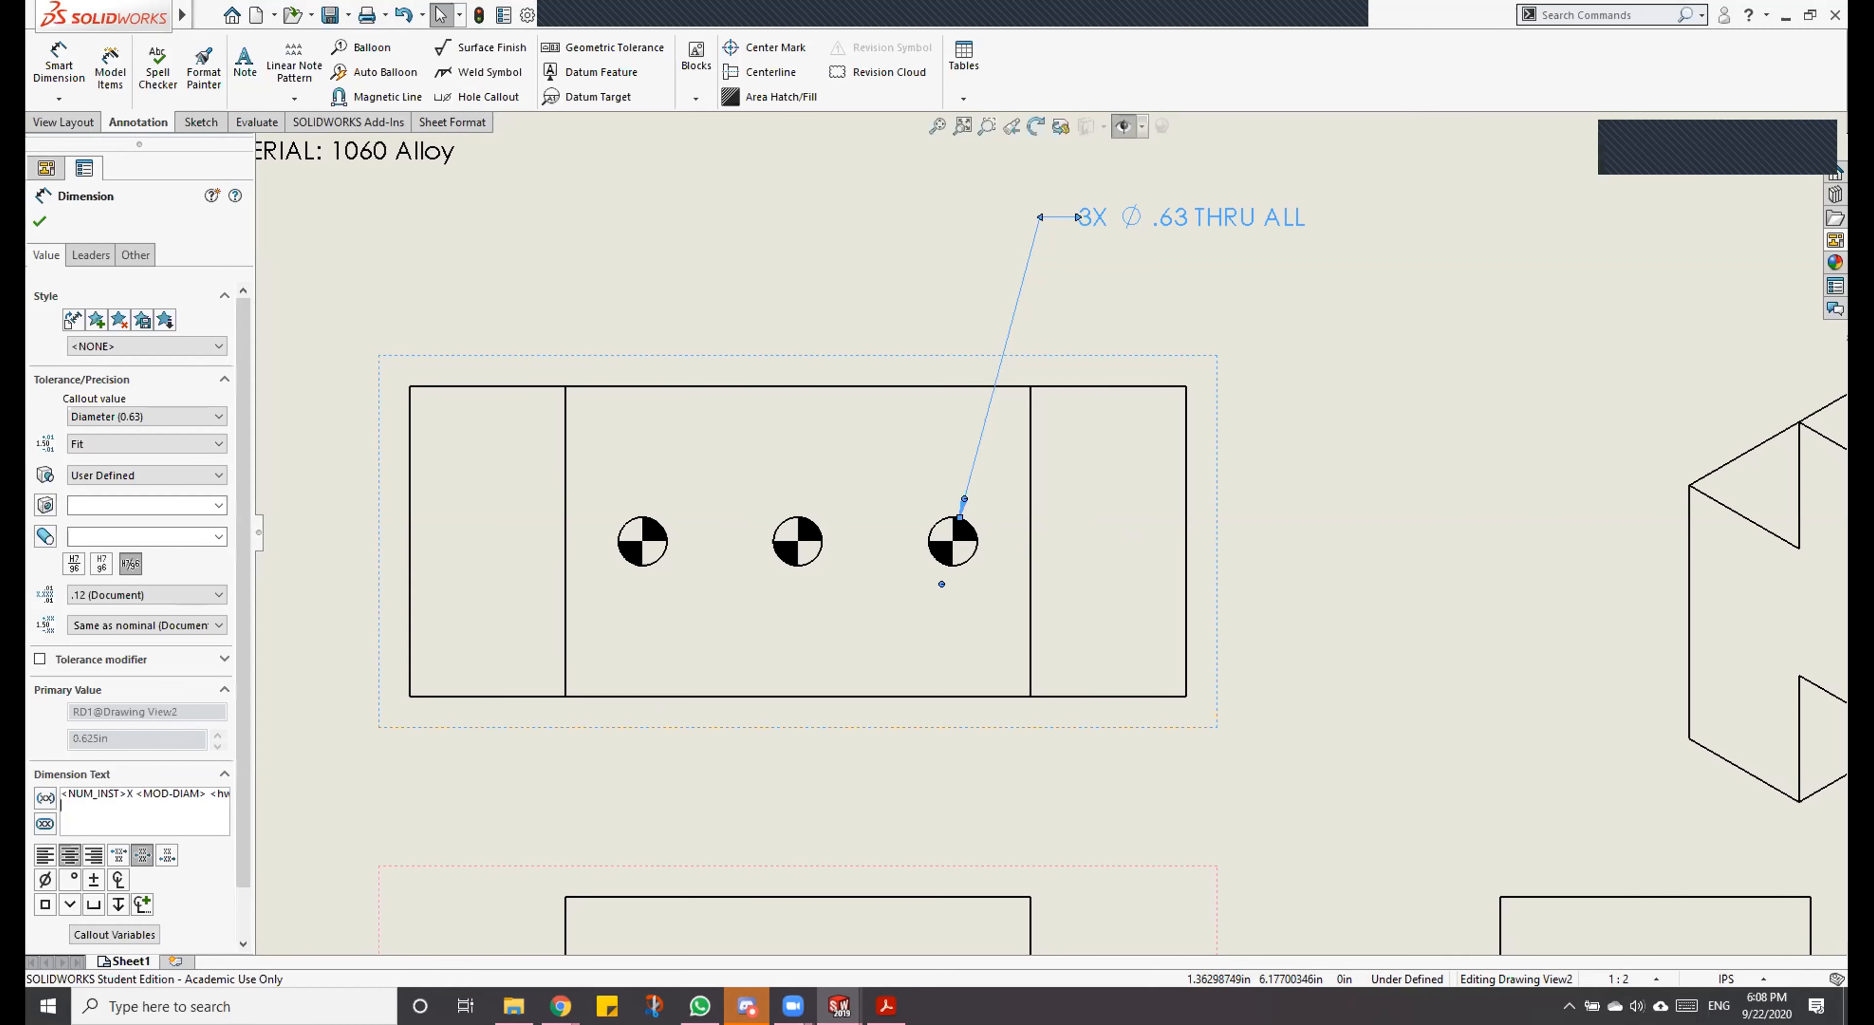
text(P.L)
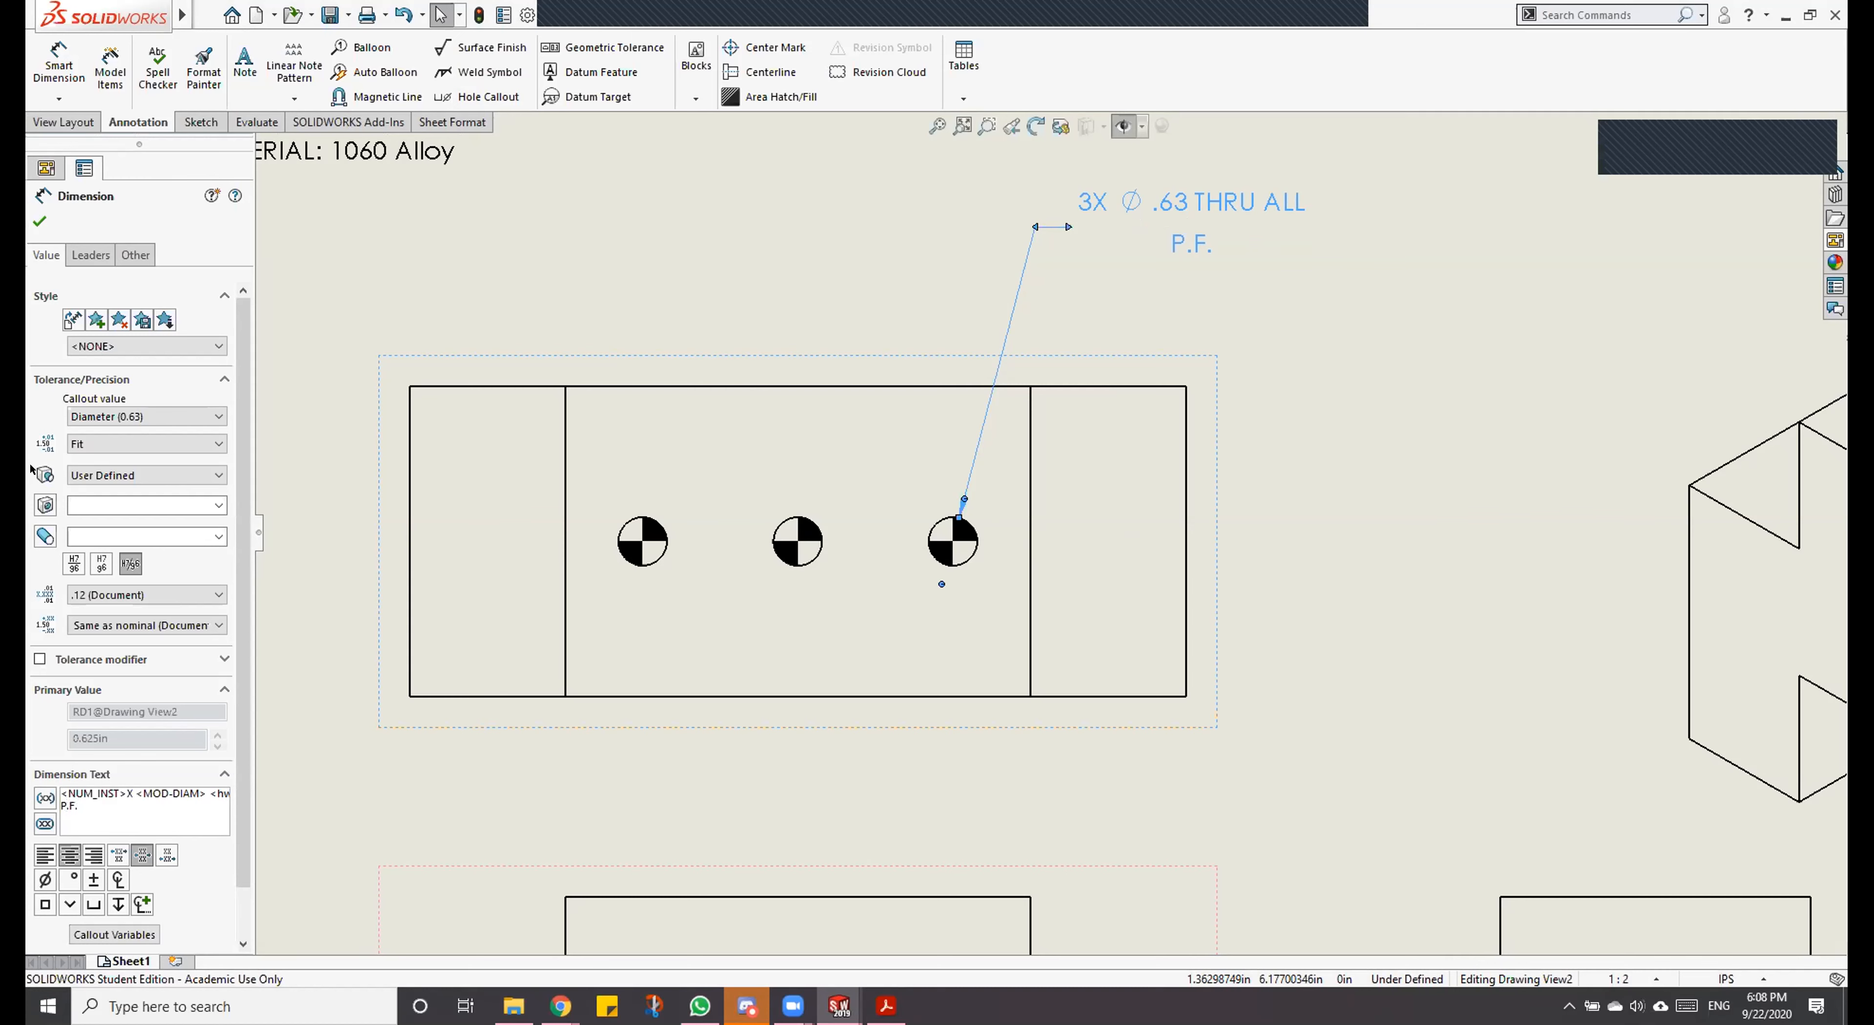
click(39, 221)
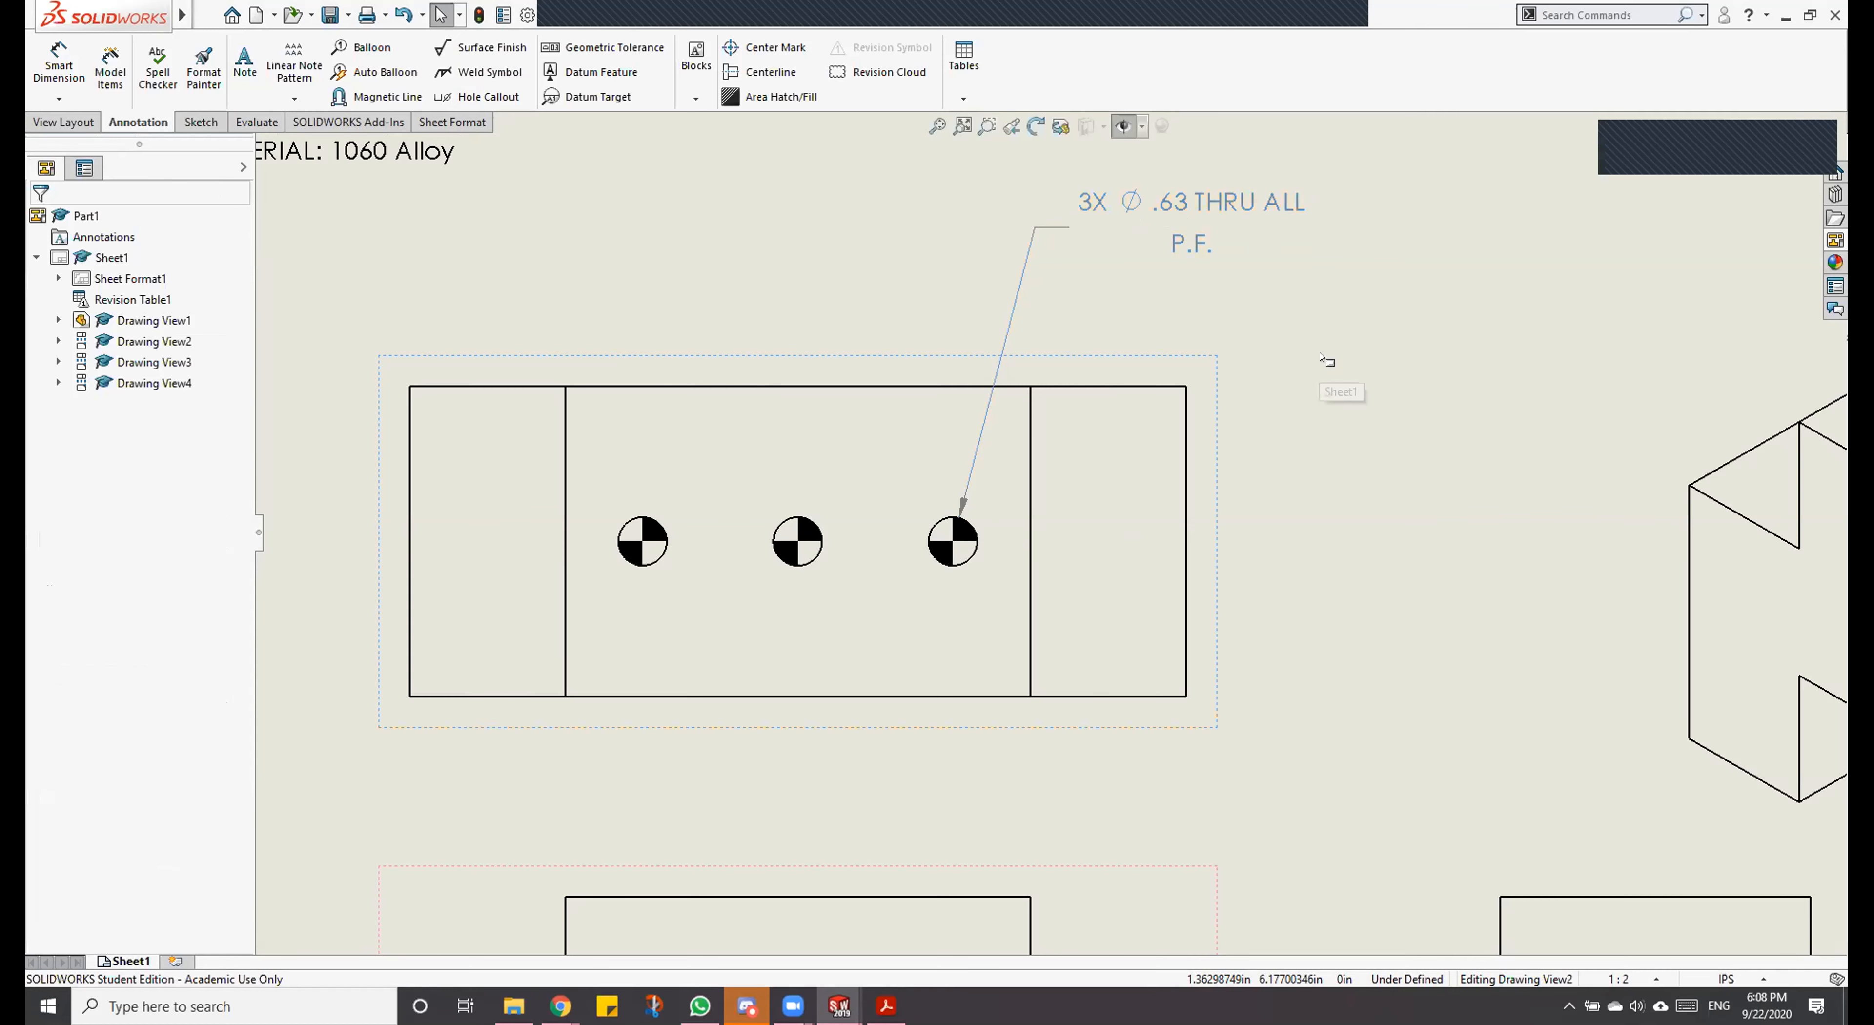
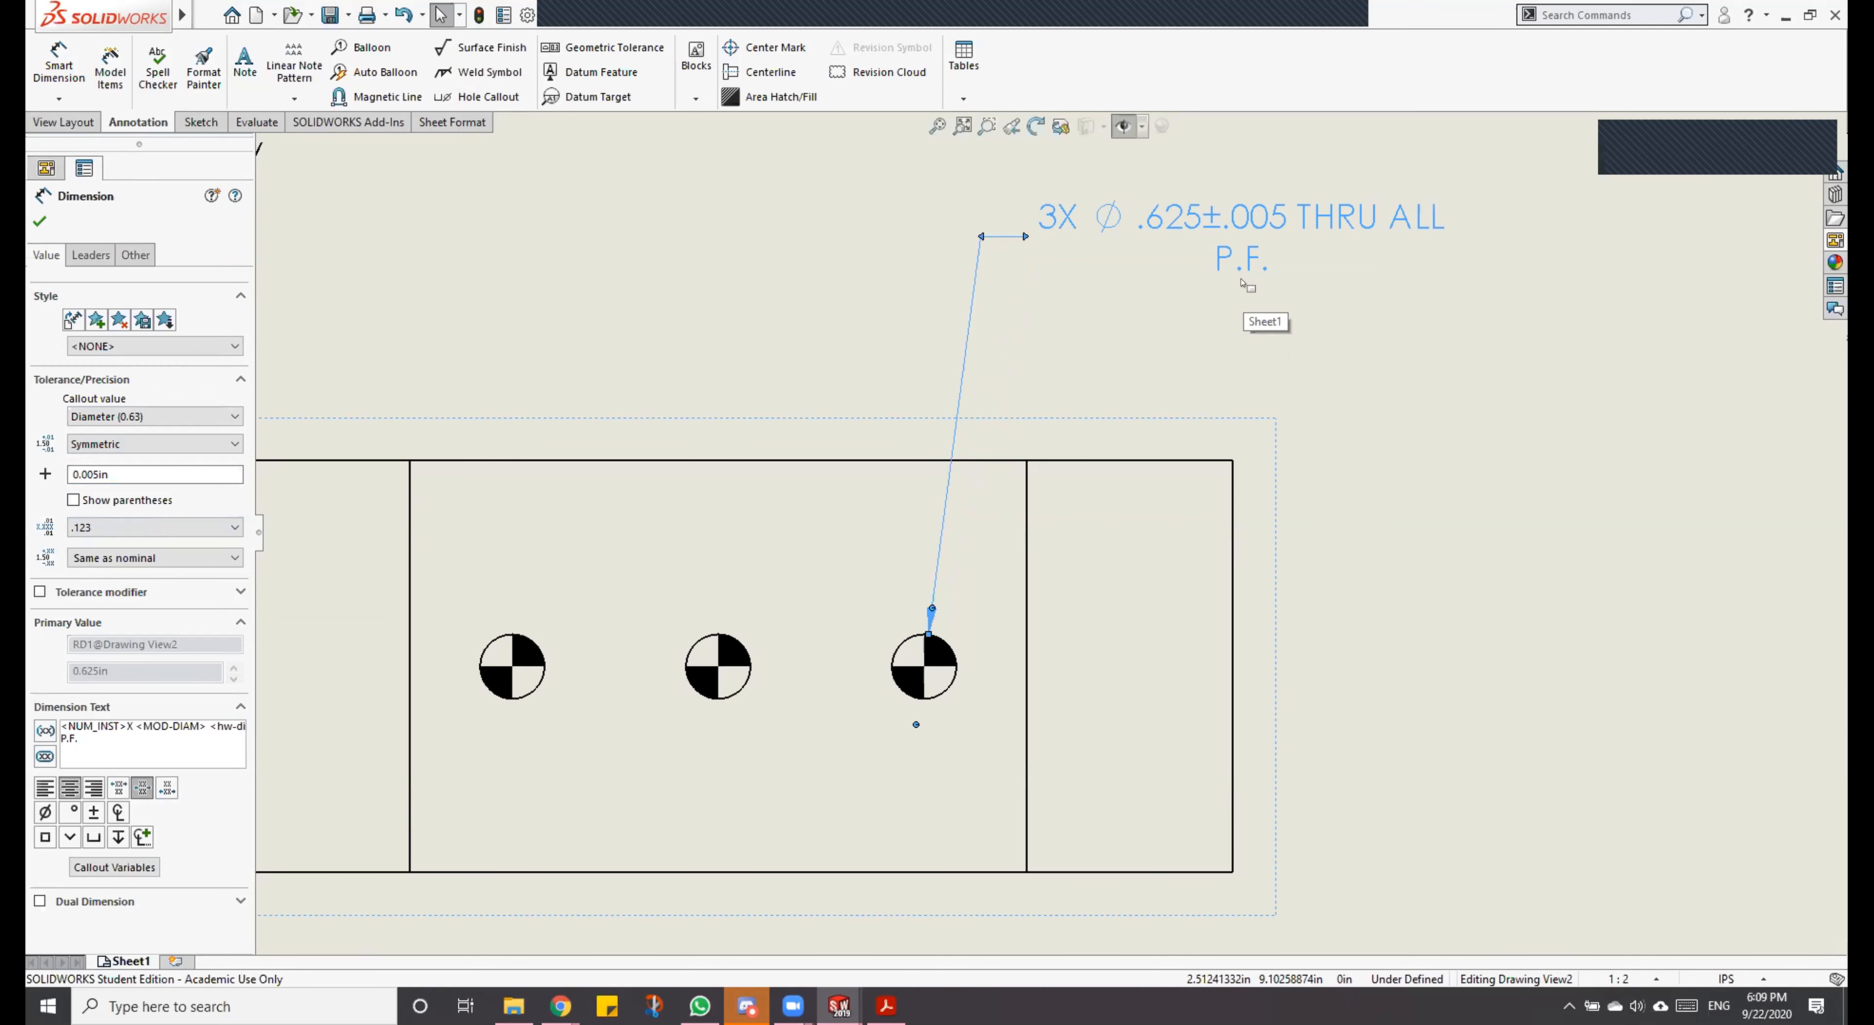
Step: Accept the P.F. hole callout and fit the whole drawing sheet in view
click(40, 221)
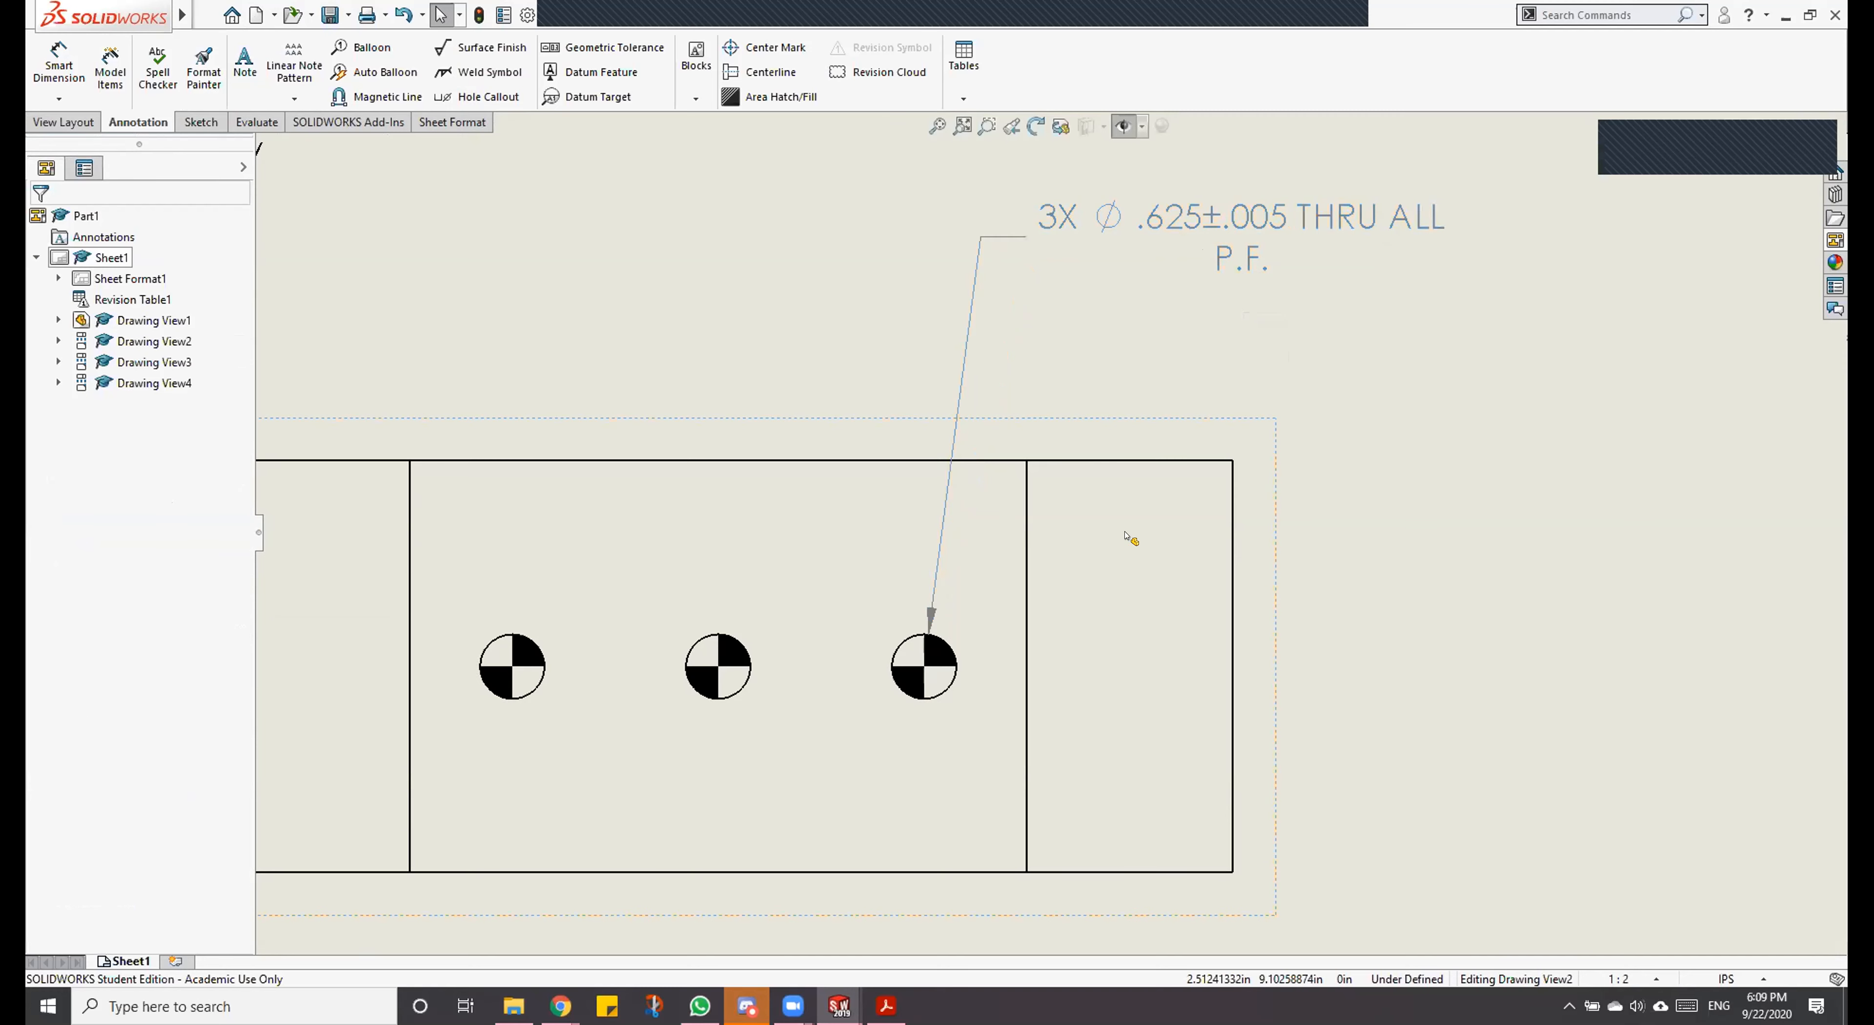
scroll(1130, 536, up, 5)
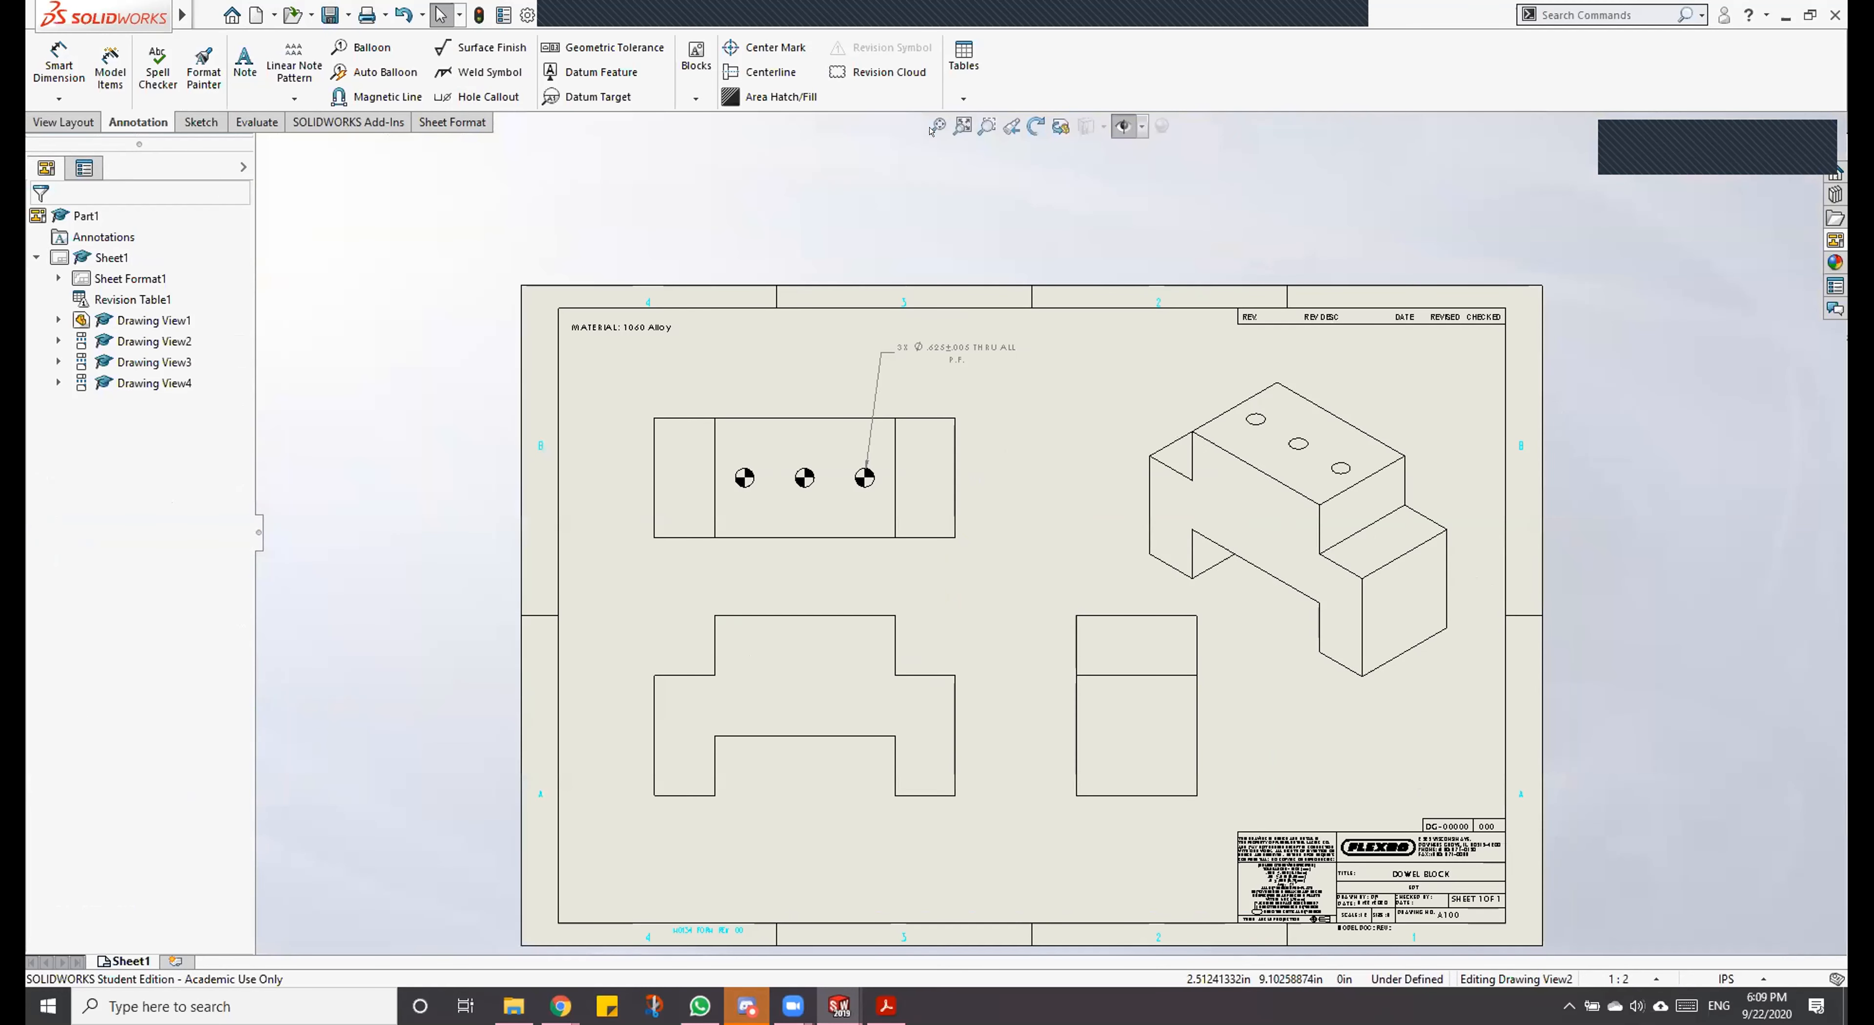
key(f)
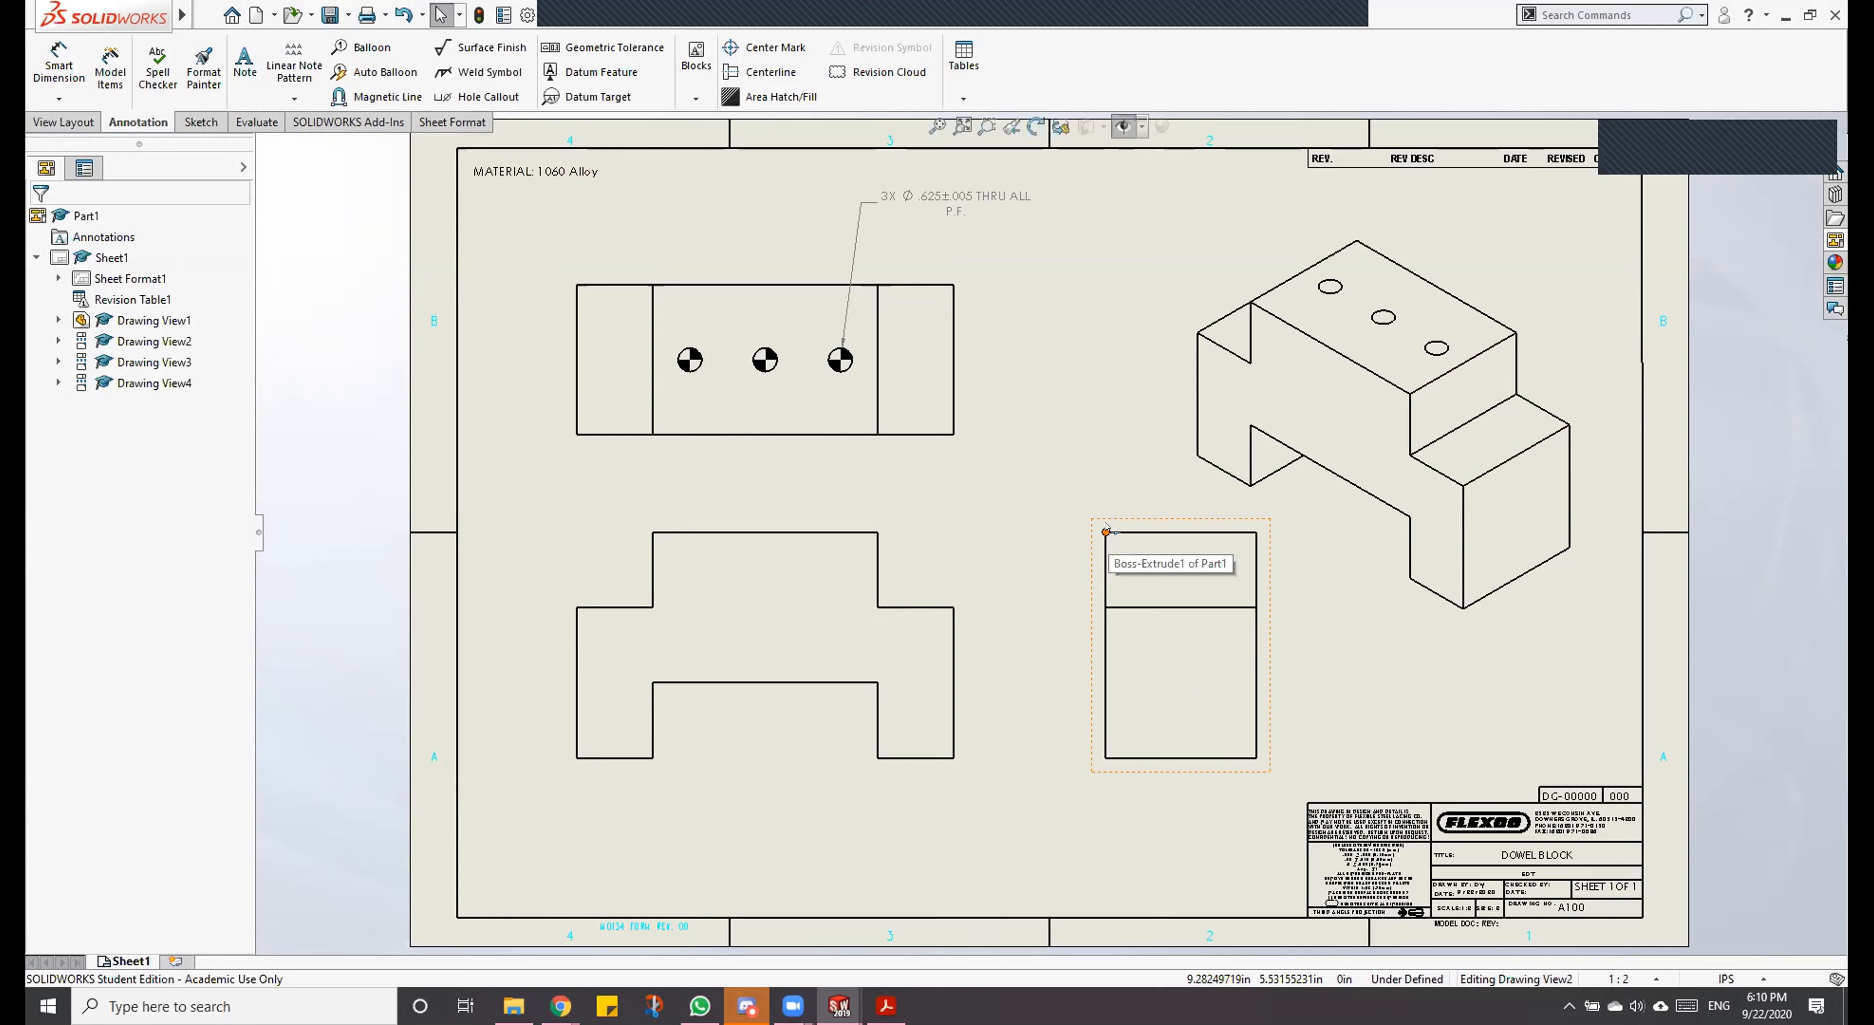
Step: Zoom and pan around the drawing sheet, then restore the full sheet with Zoom to Fit
scroll(1106, 527, up, 3)
scroll(1106, 528, down, 8)
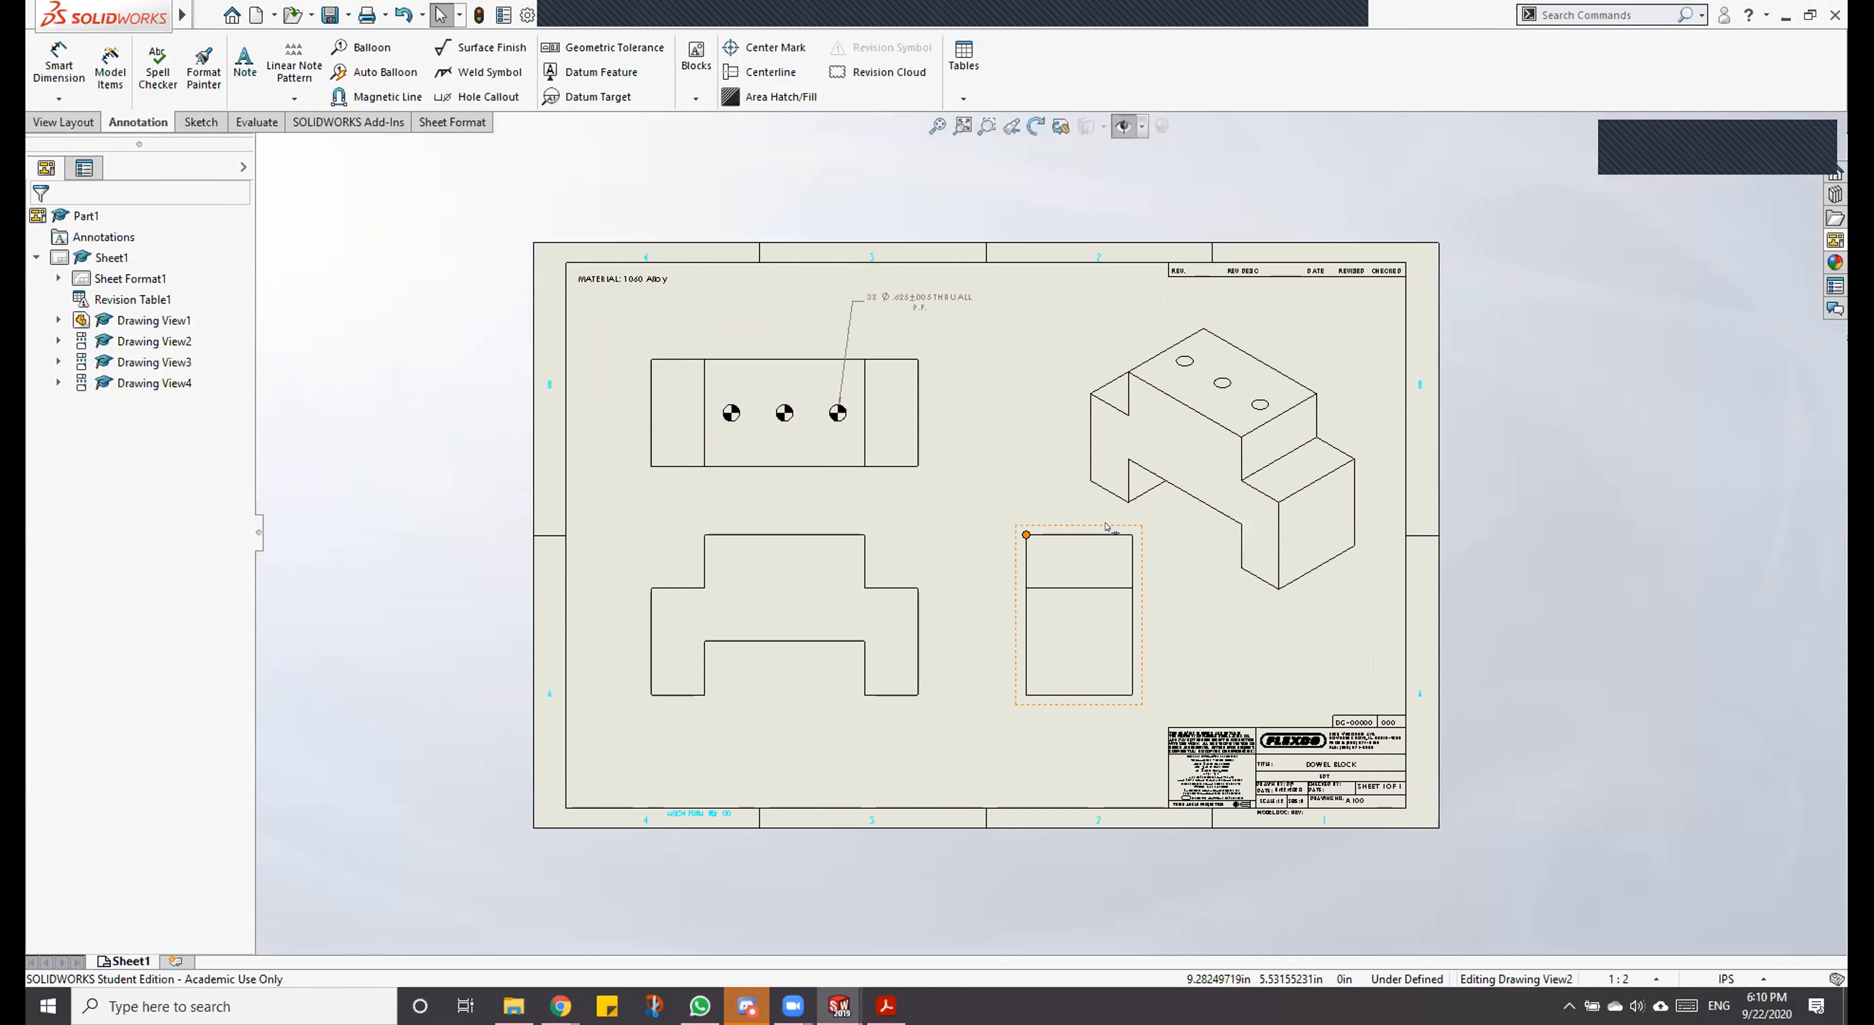
scroll(1102, 517, up, 6)
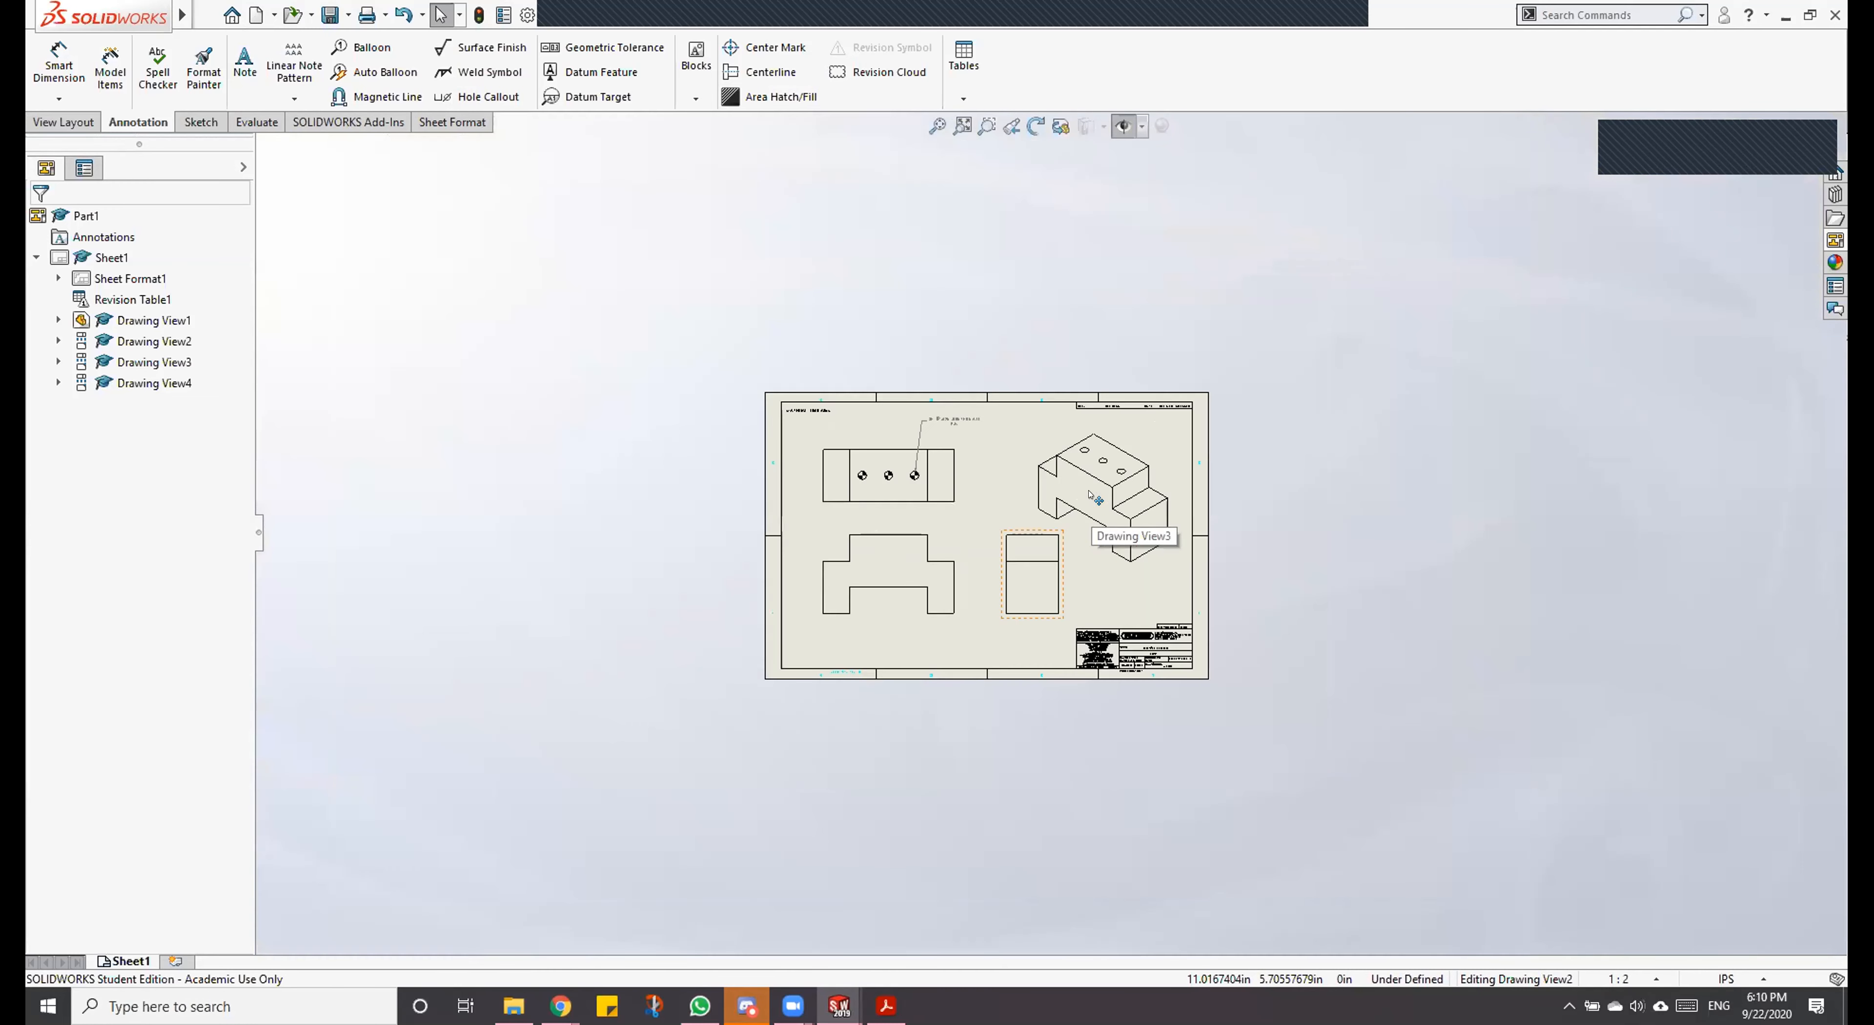
scroll(1001, 537, down, 6)
scroll(1005, 476, up, 4)
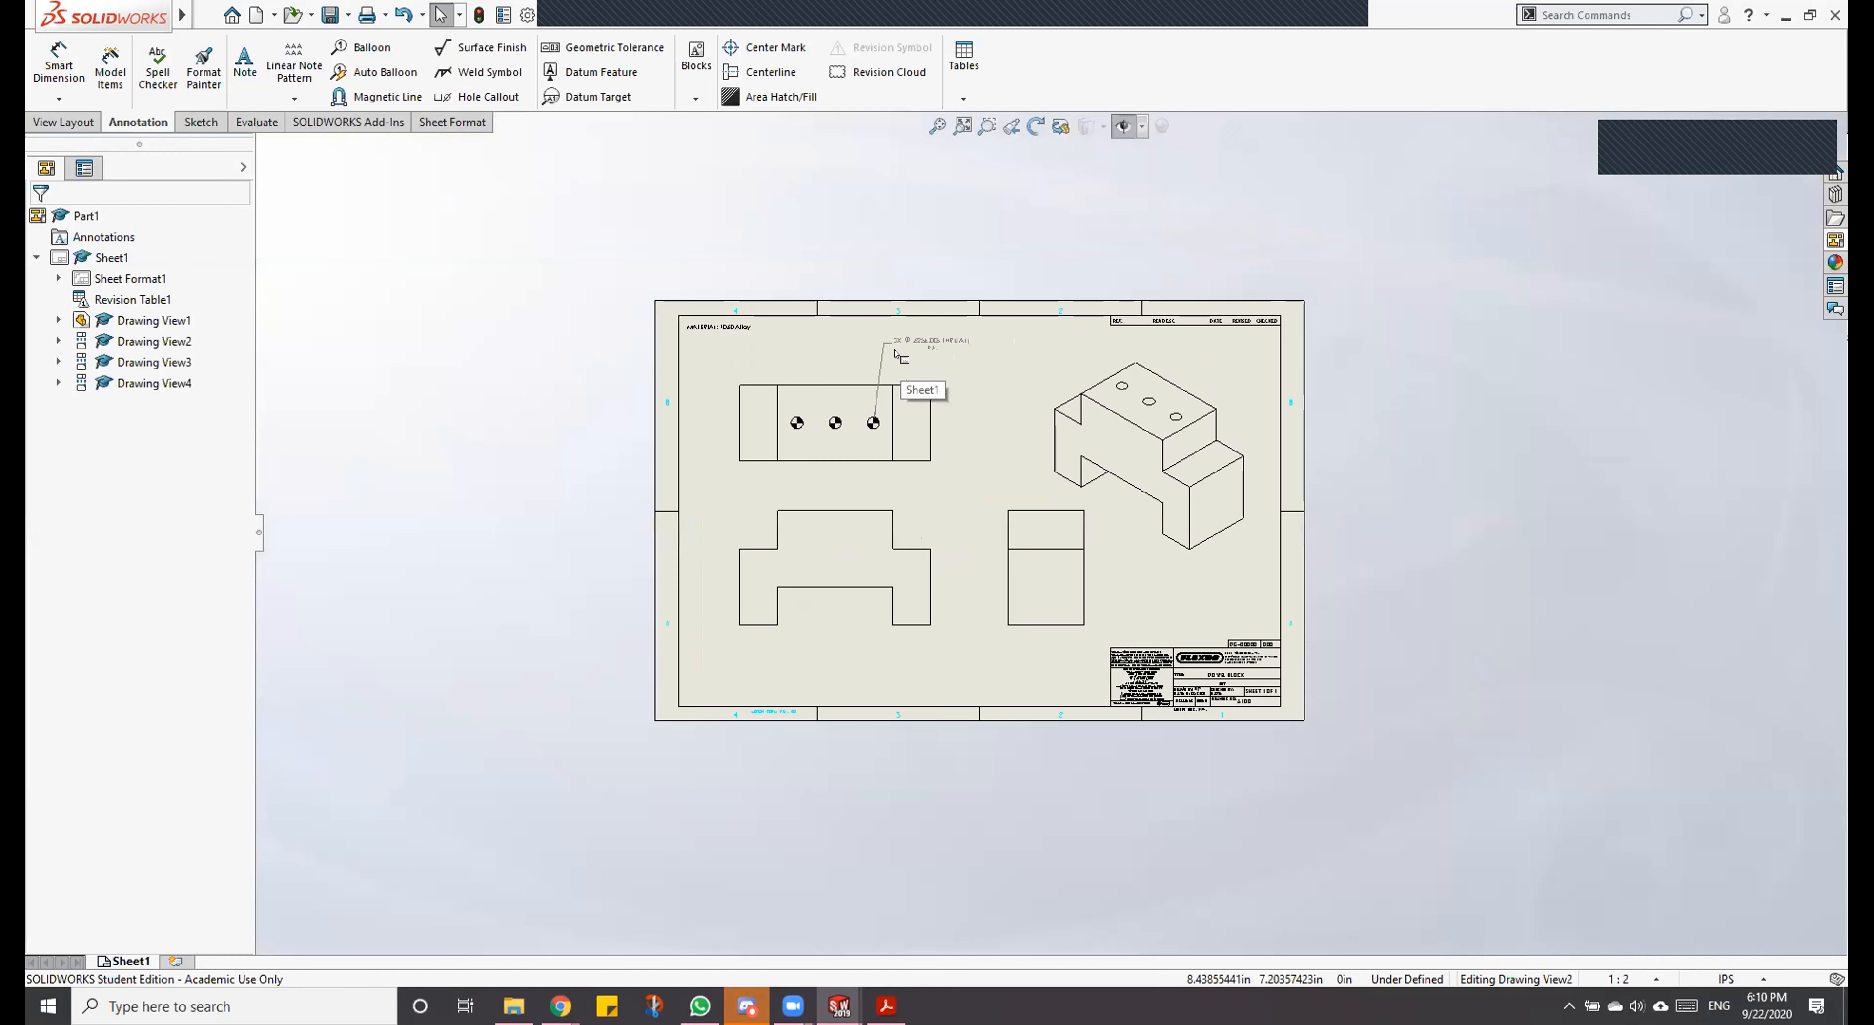
mouse_move(988, 449)
middle_down()
mouse_move(1068, 618)
mouse_move(1137, 453)
mouse_move(942, 600)
mouse_move(988, 450)
middle_up()
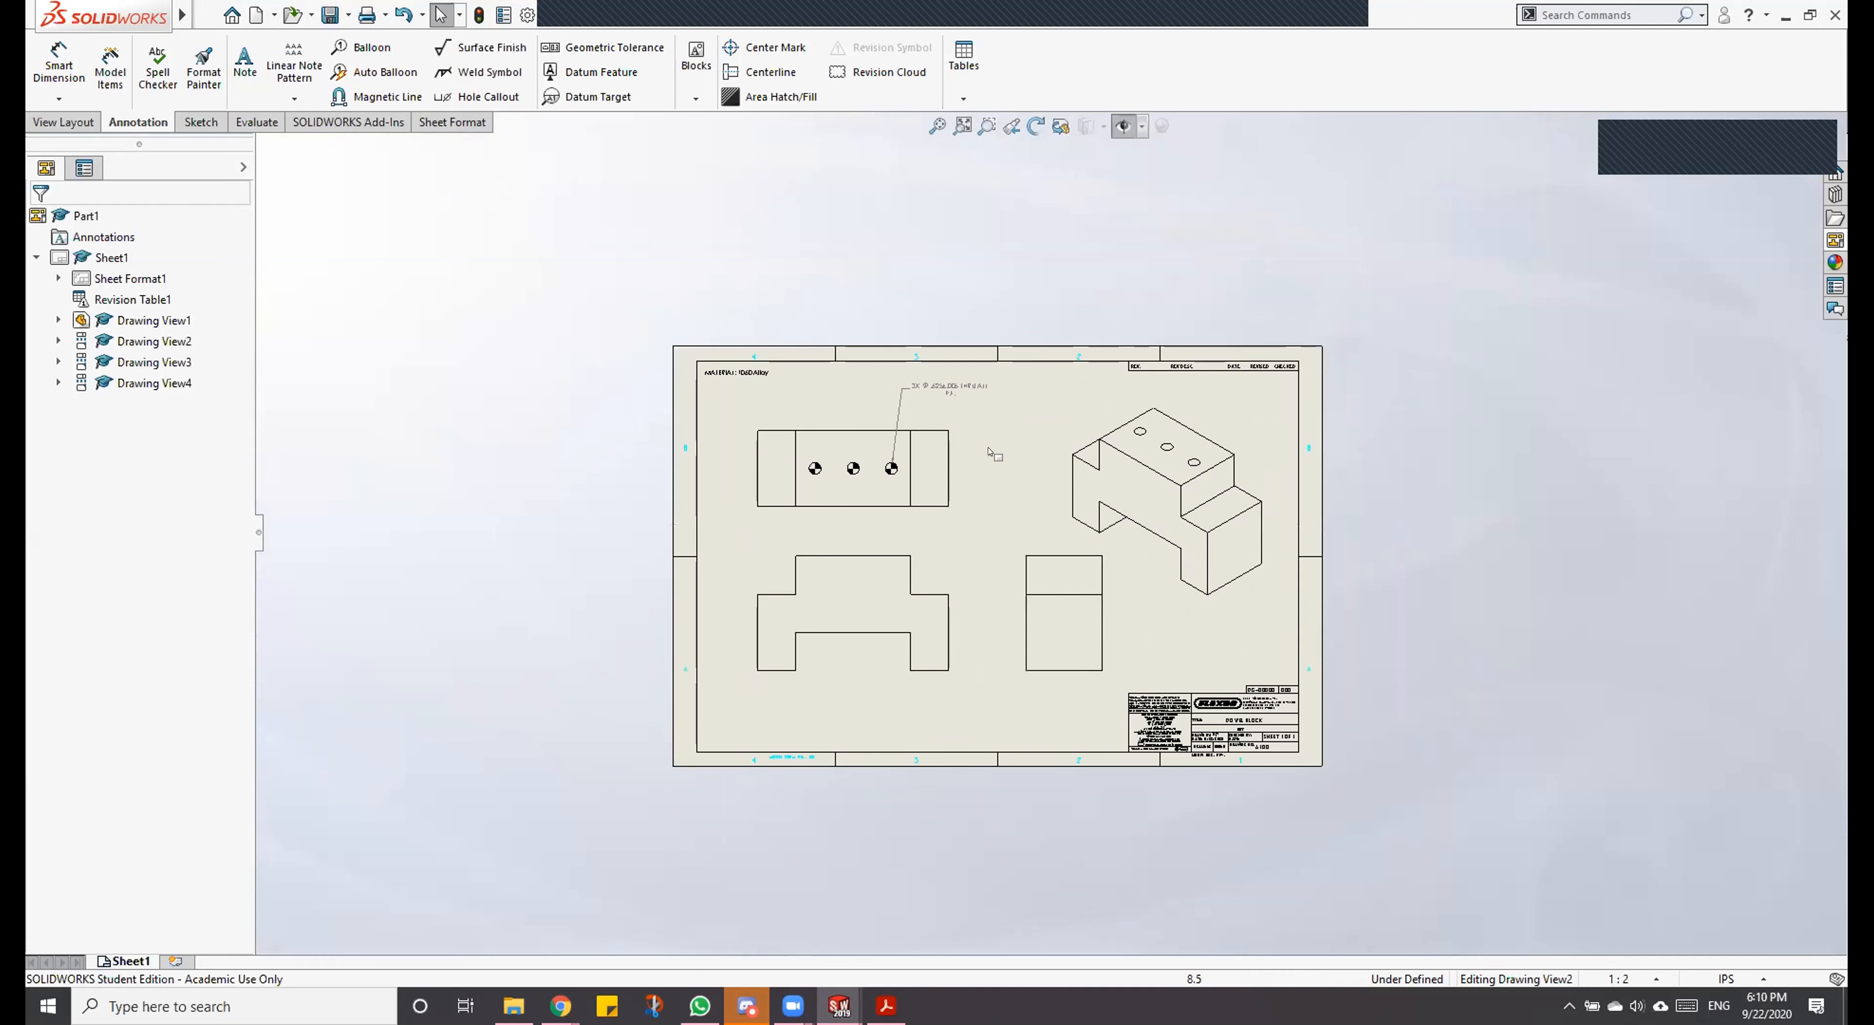
click(937, 126)
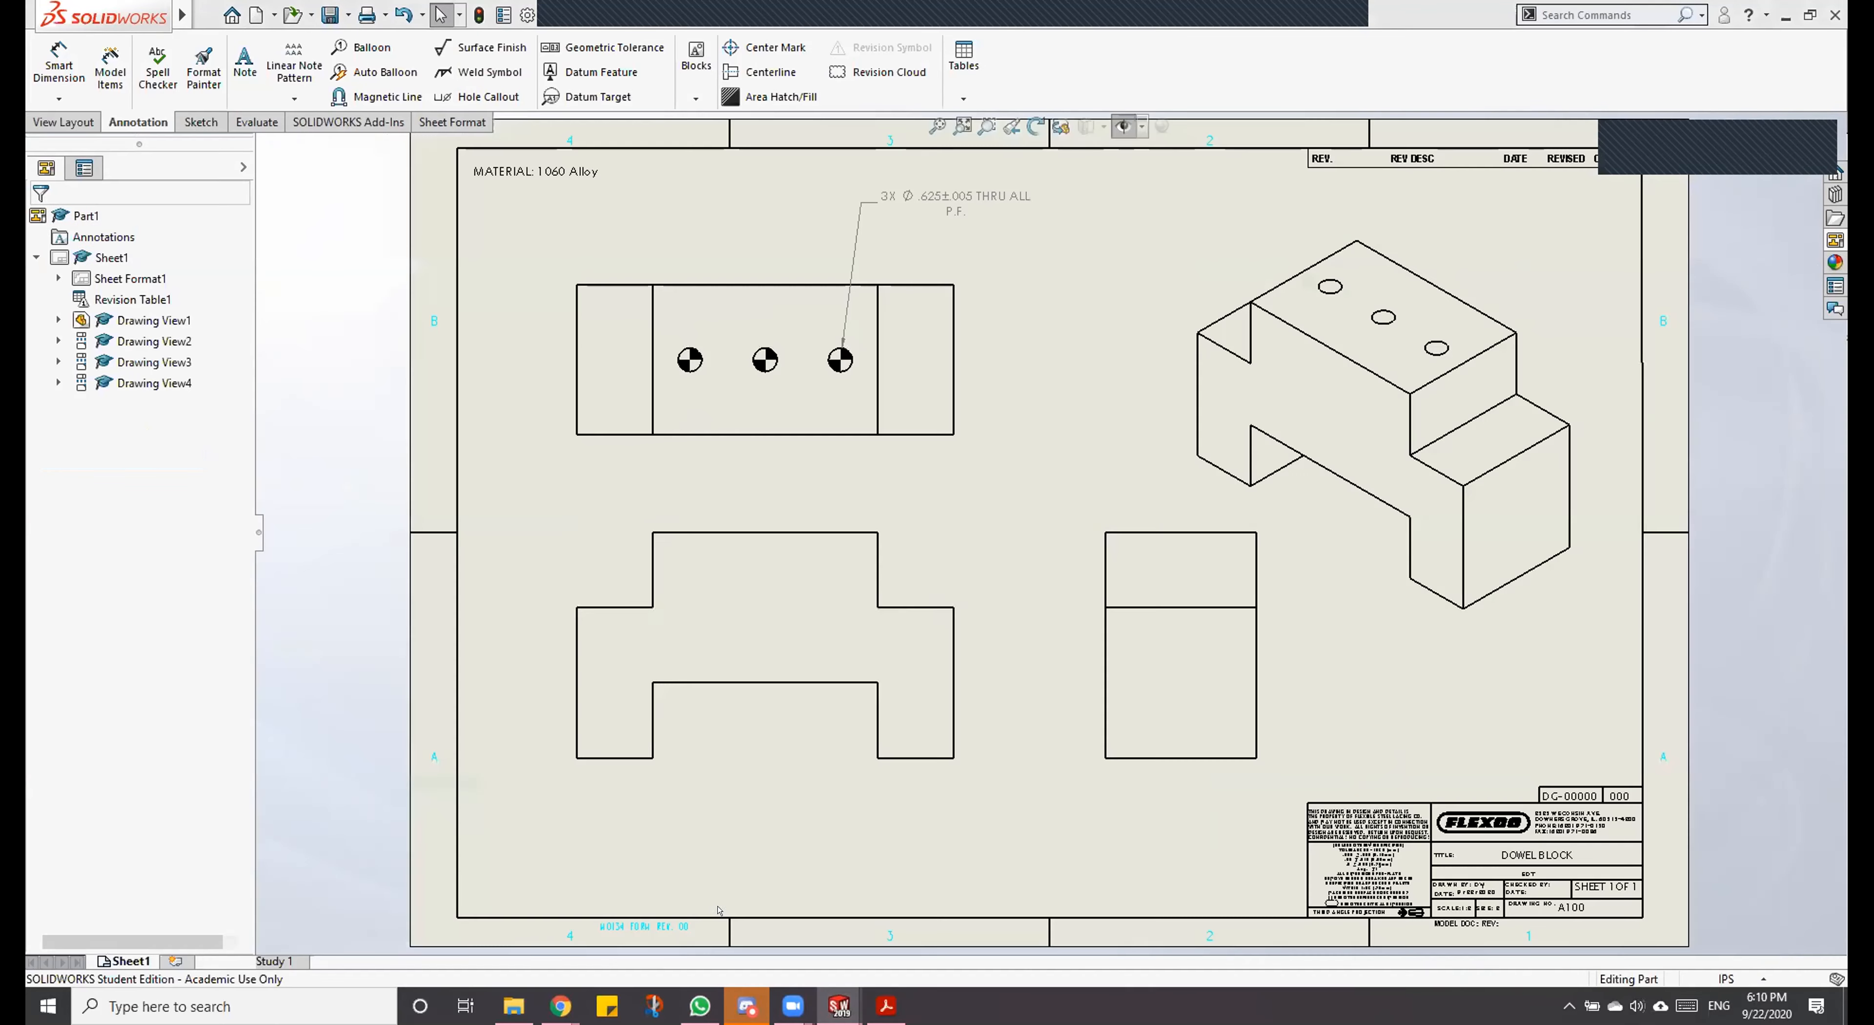
Step: Switch to the Dowel Block part and examine it by zooming and rotating, then restore it with Zoom to Fit
click(735, 979)
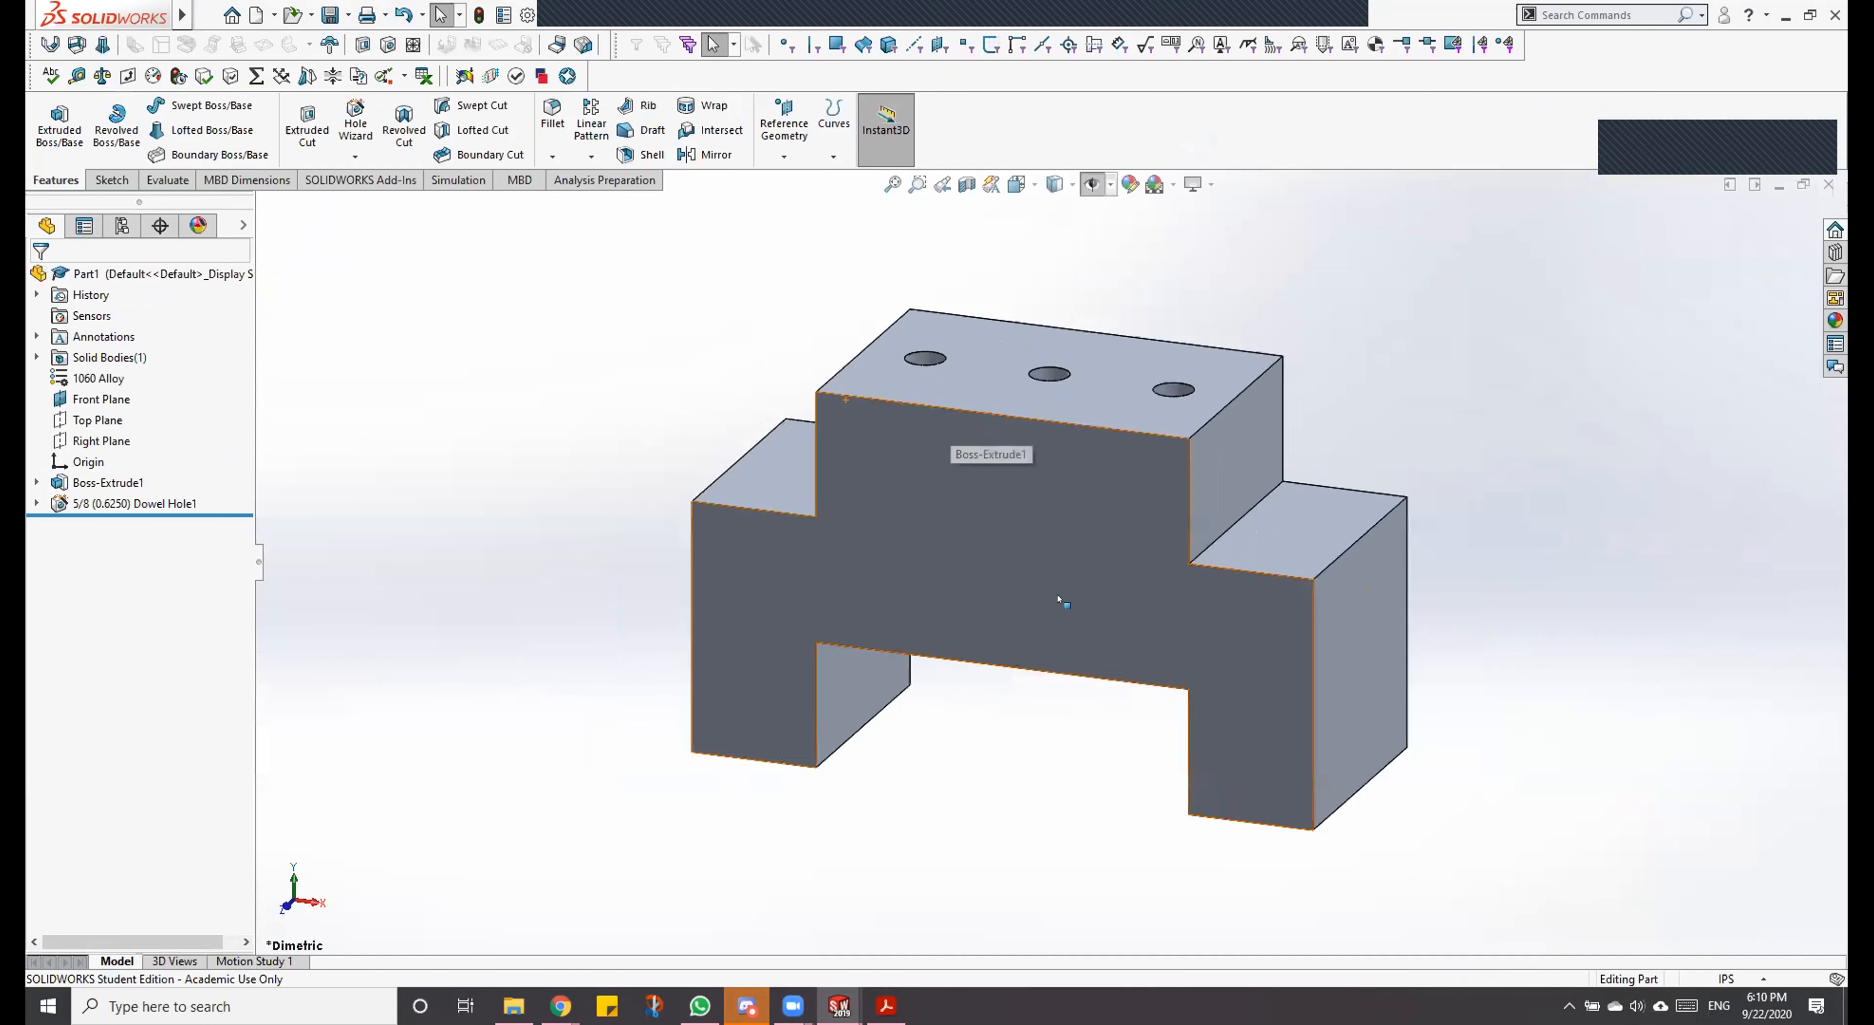
scroll(1033, 459, down, 3)
scroll(1034, 459, up, 5)
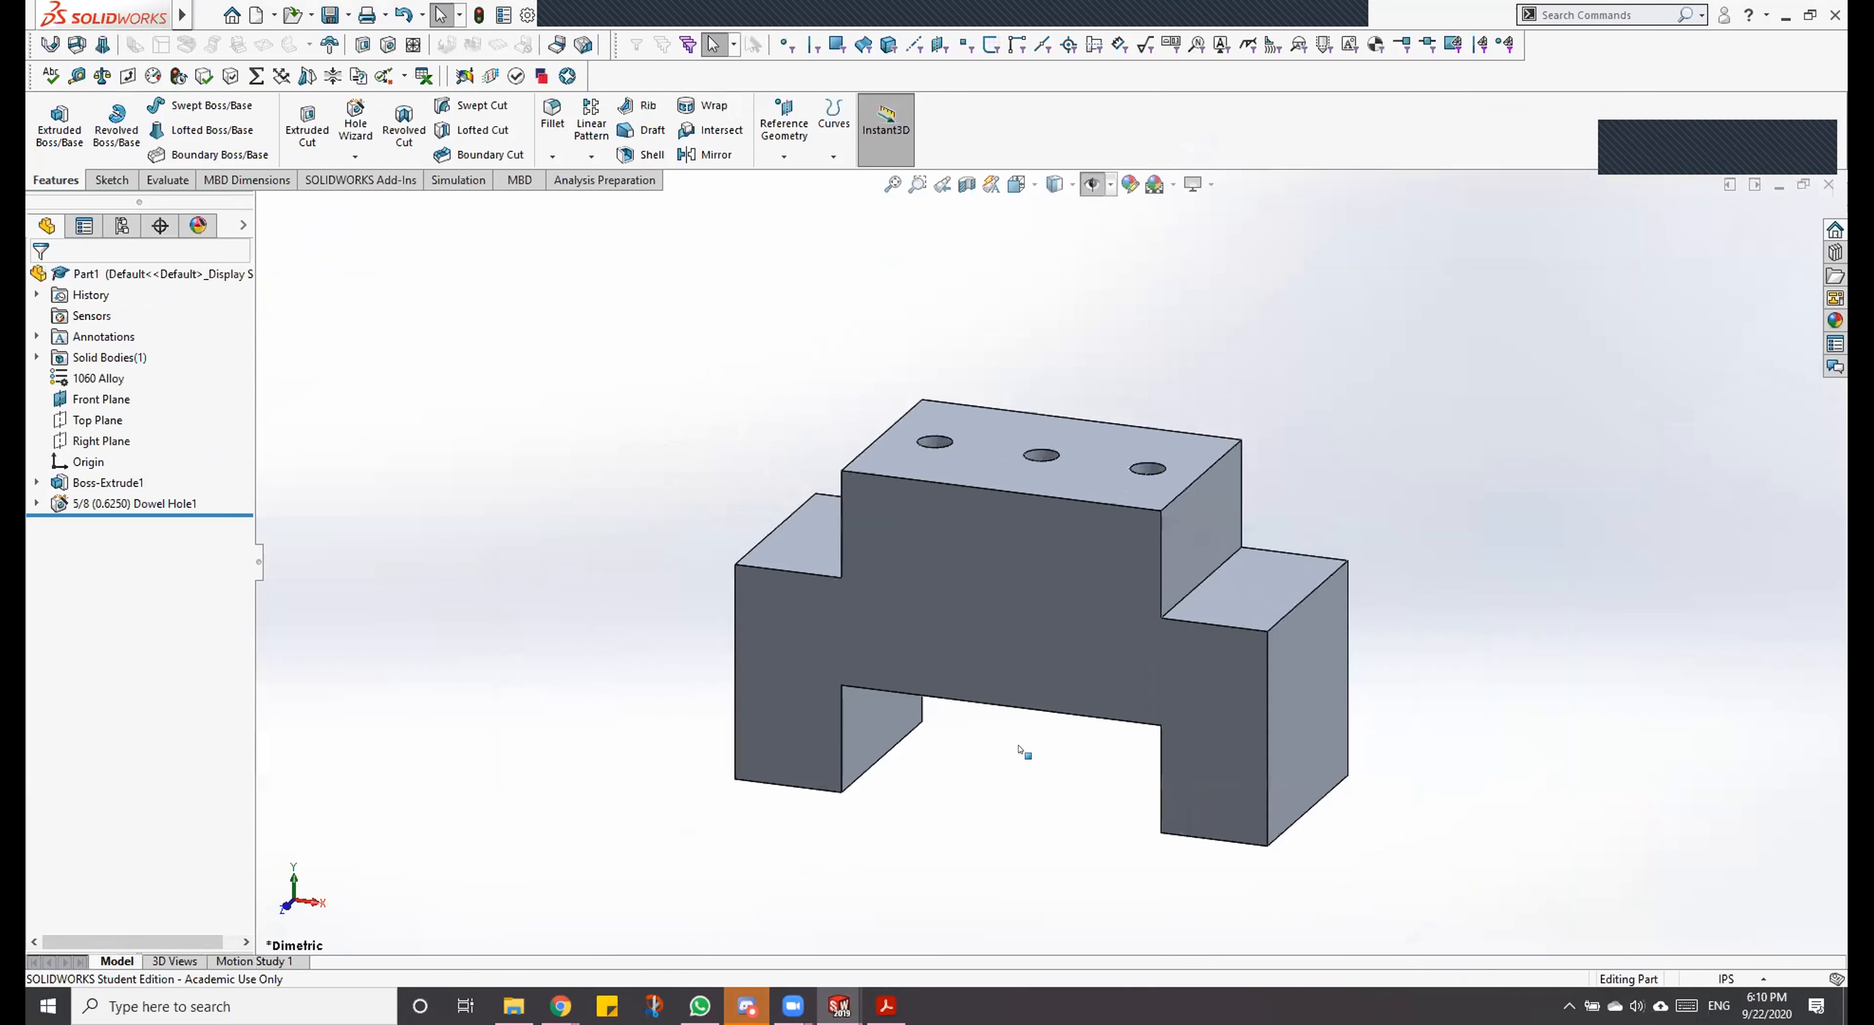
middle_drag(1034, 745, 990, 286)
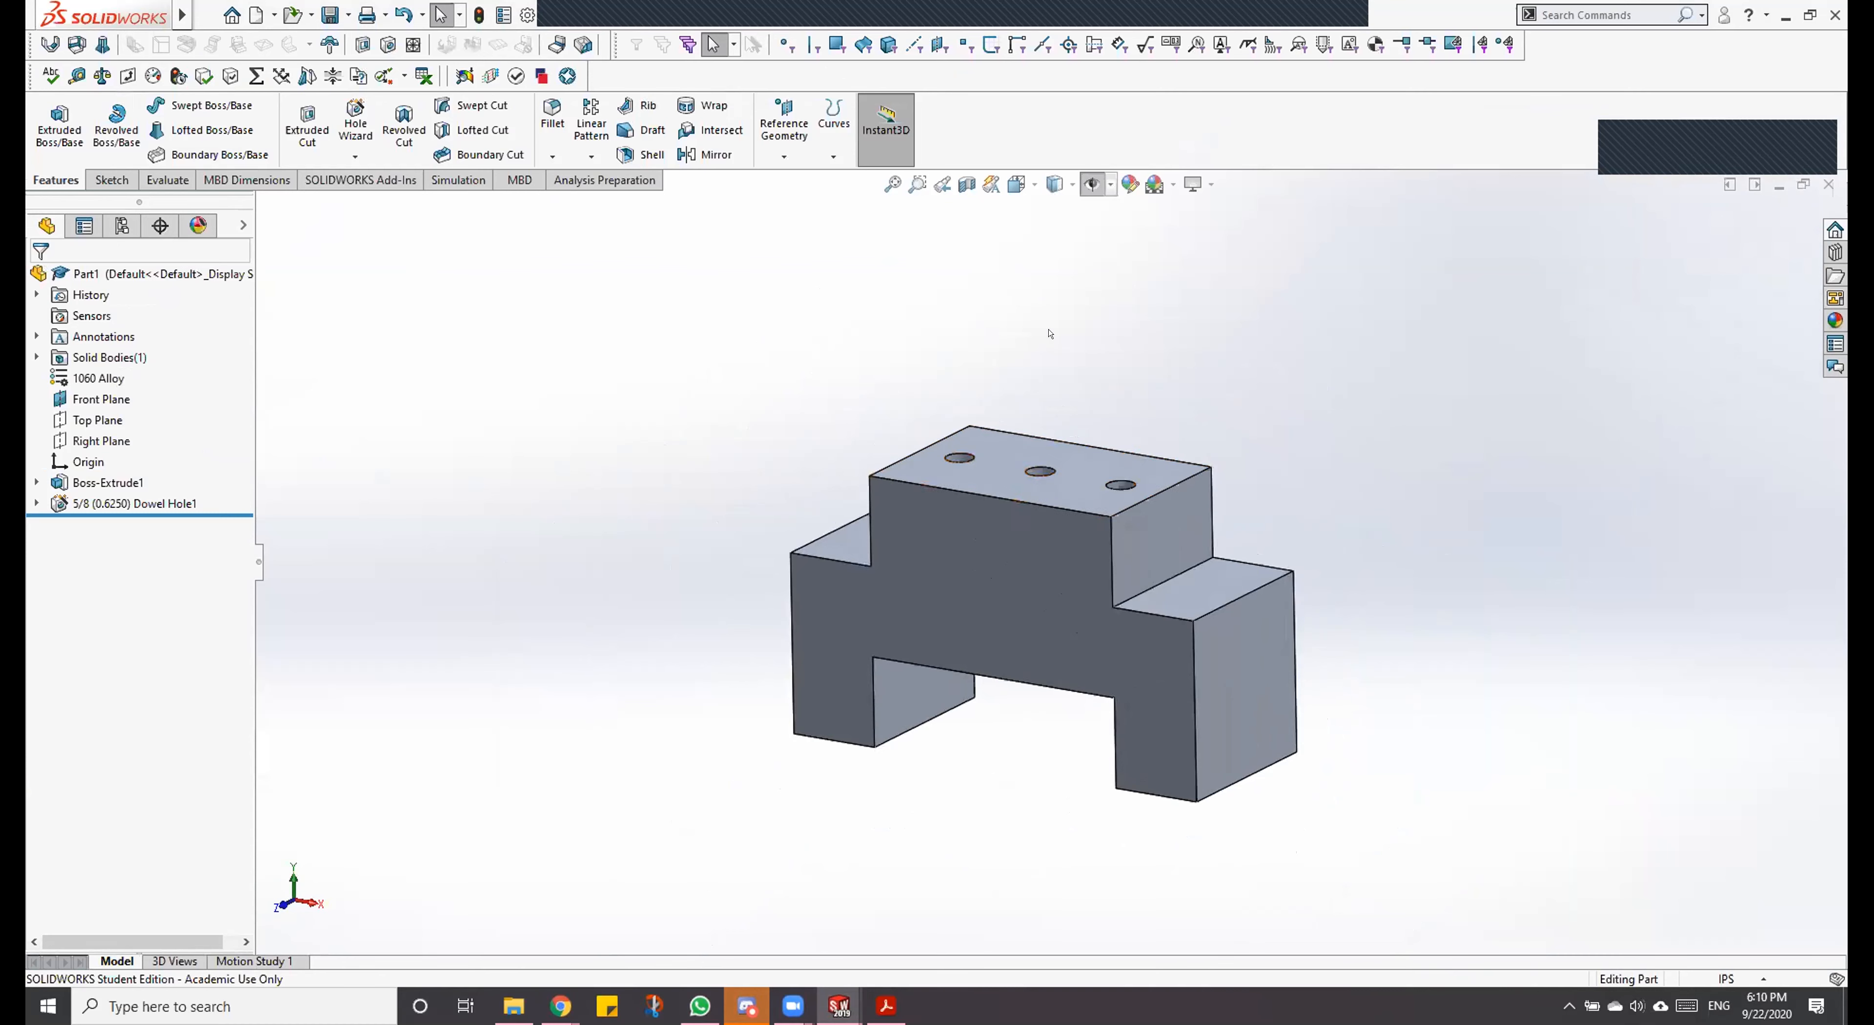
scroll(1046, 327, down, 2)
scroll(1151, 782, up, 4)
scroll(1080, 515, up, 4)
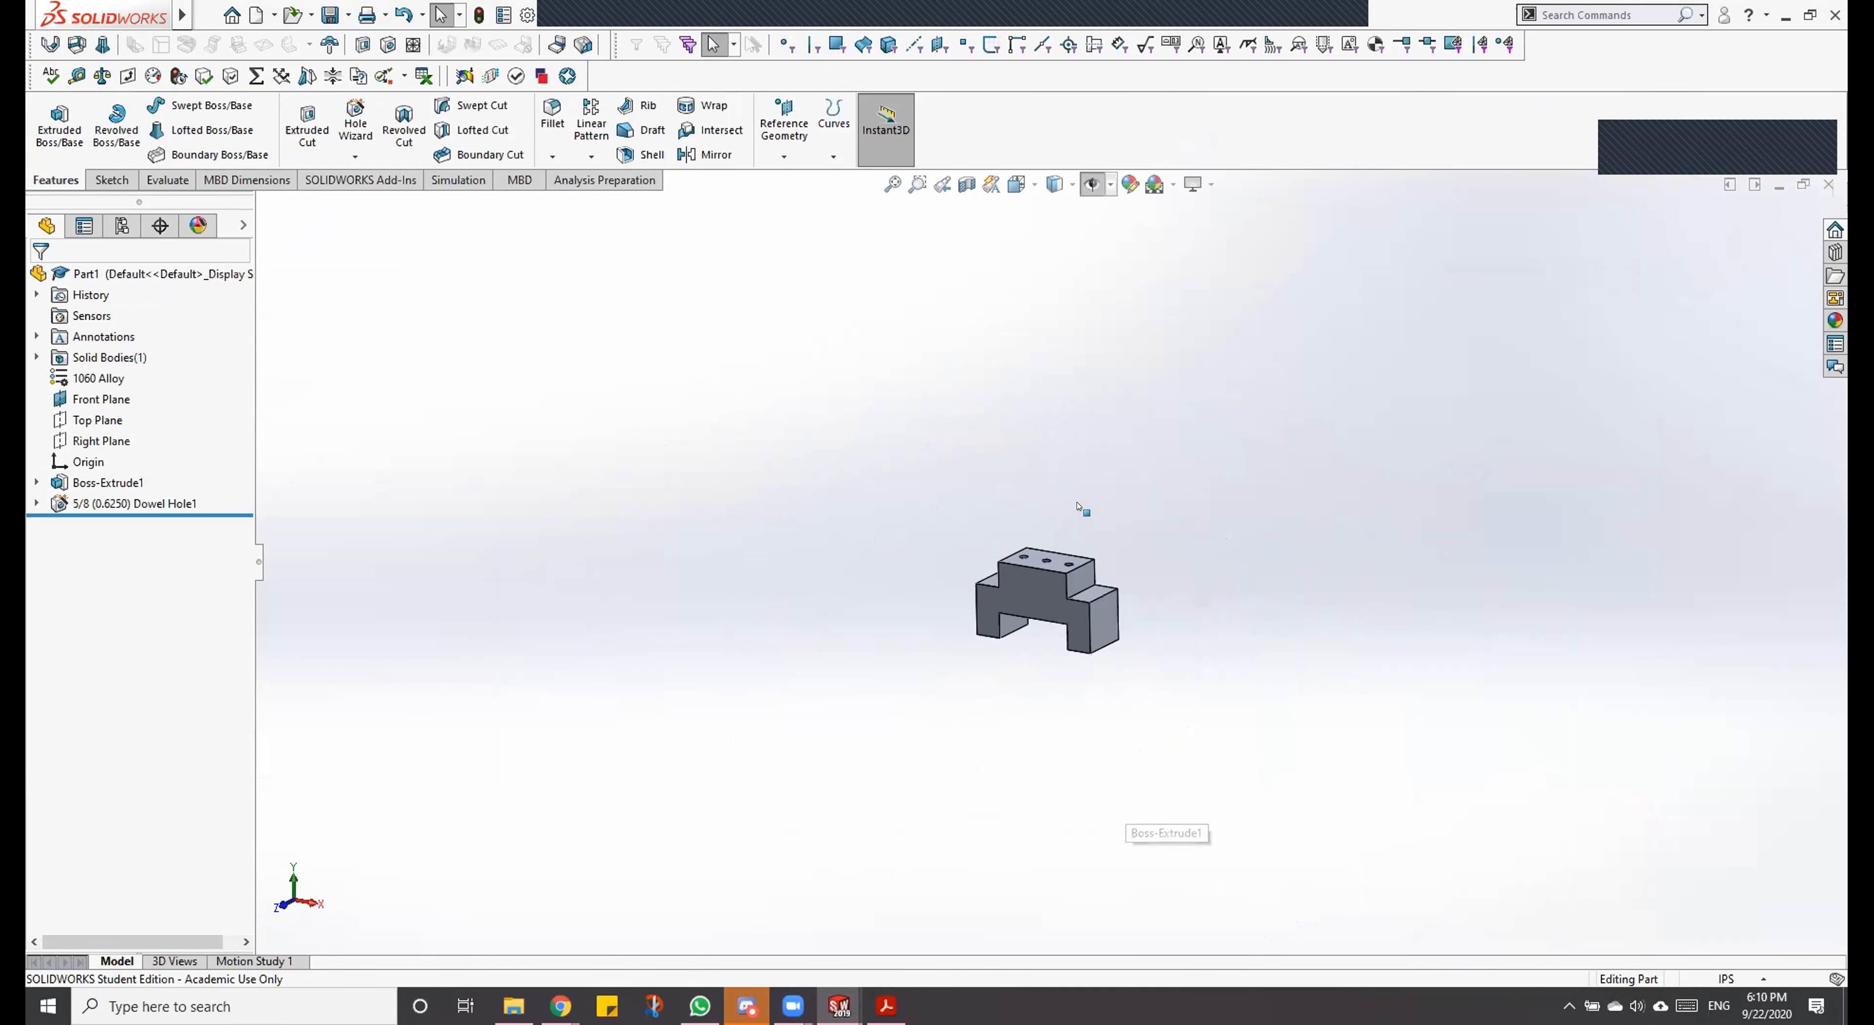
scroll(1041, 568, down, 8)
scroll(1033, 419, down, 5)
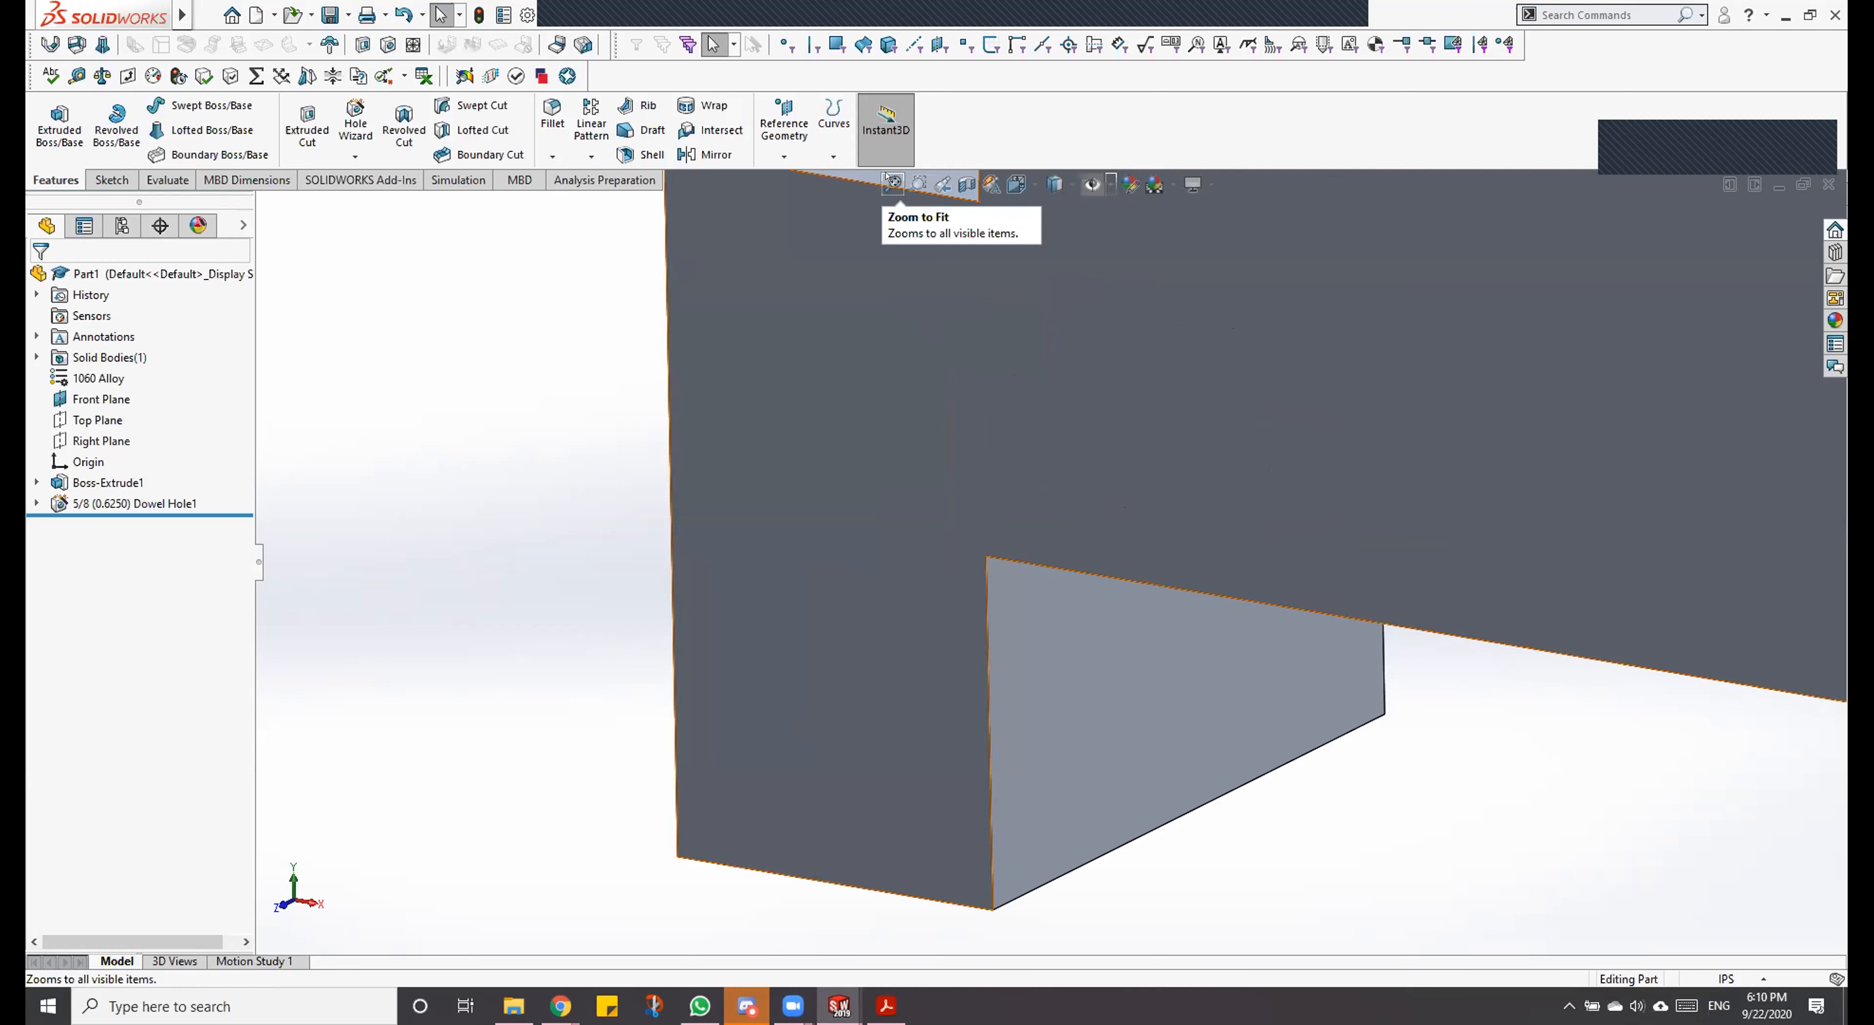
click(891, 182)
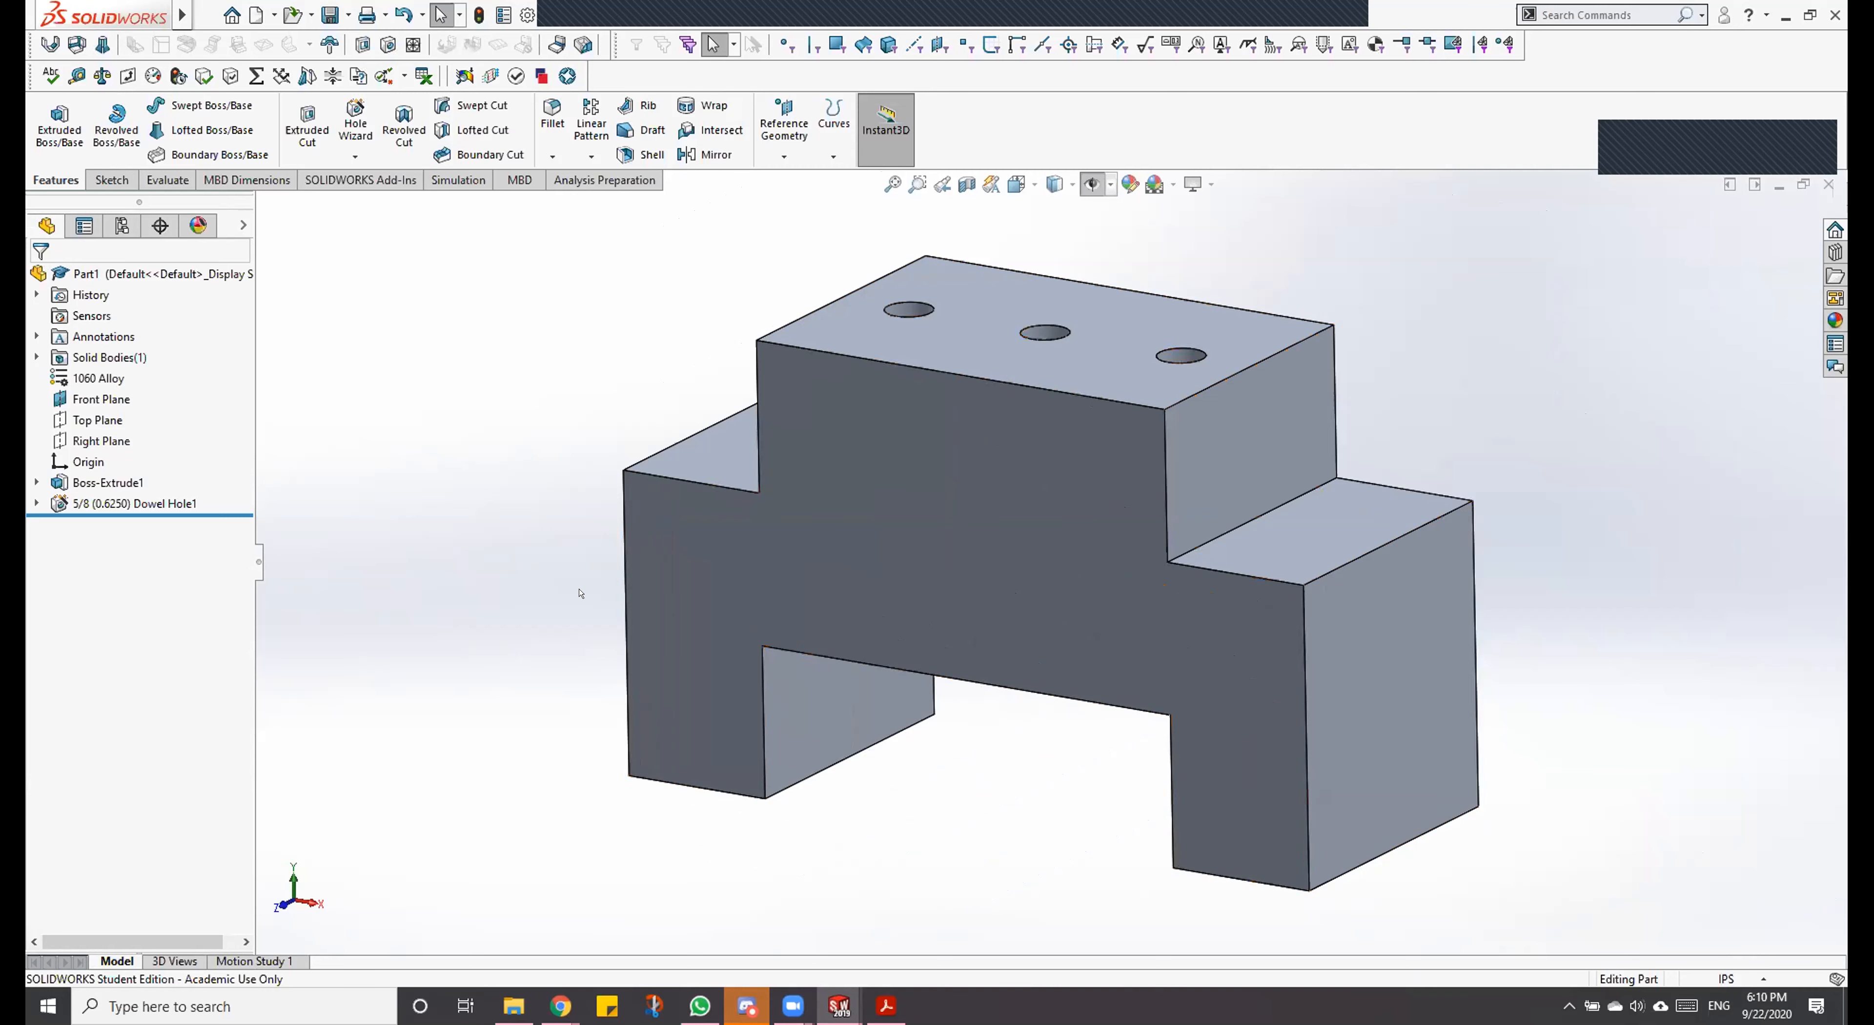
Step: Rotate the block to inspect its underside and dowel holes, fit it in view, and return to the standard three-dimensional view
middle_drag(682, 628, 969, 180)
scroll(1087, 314, down, 5)
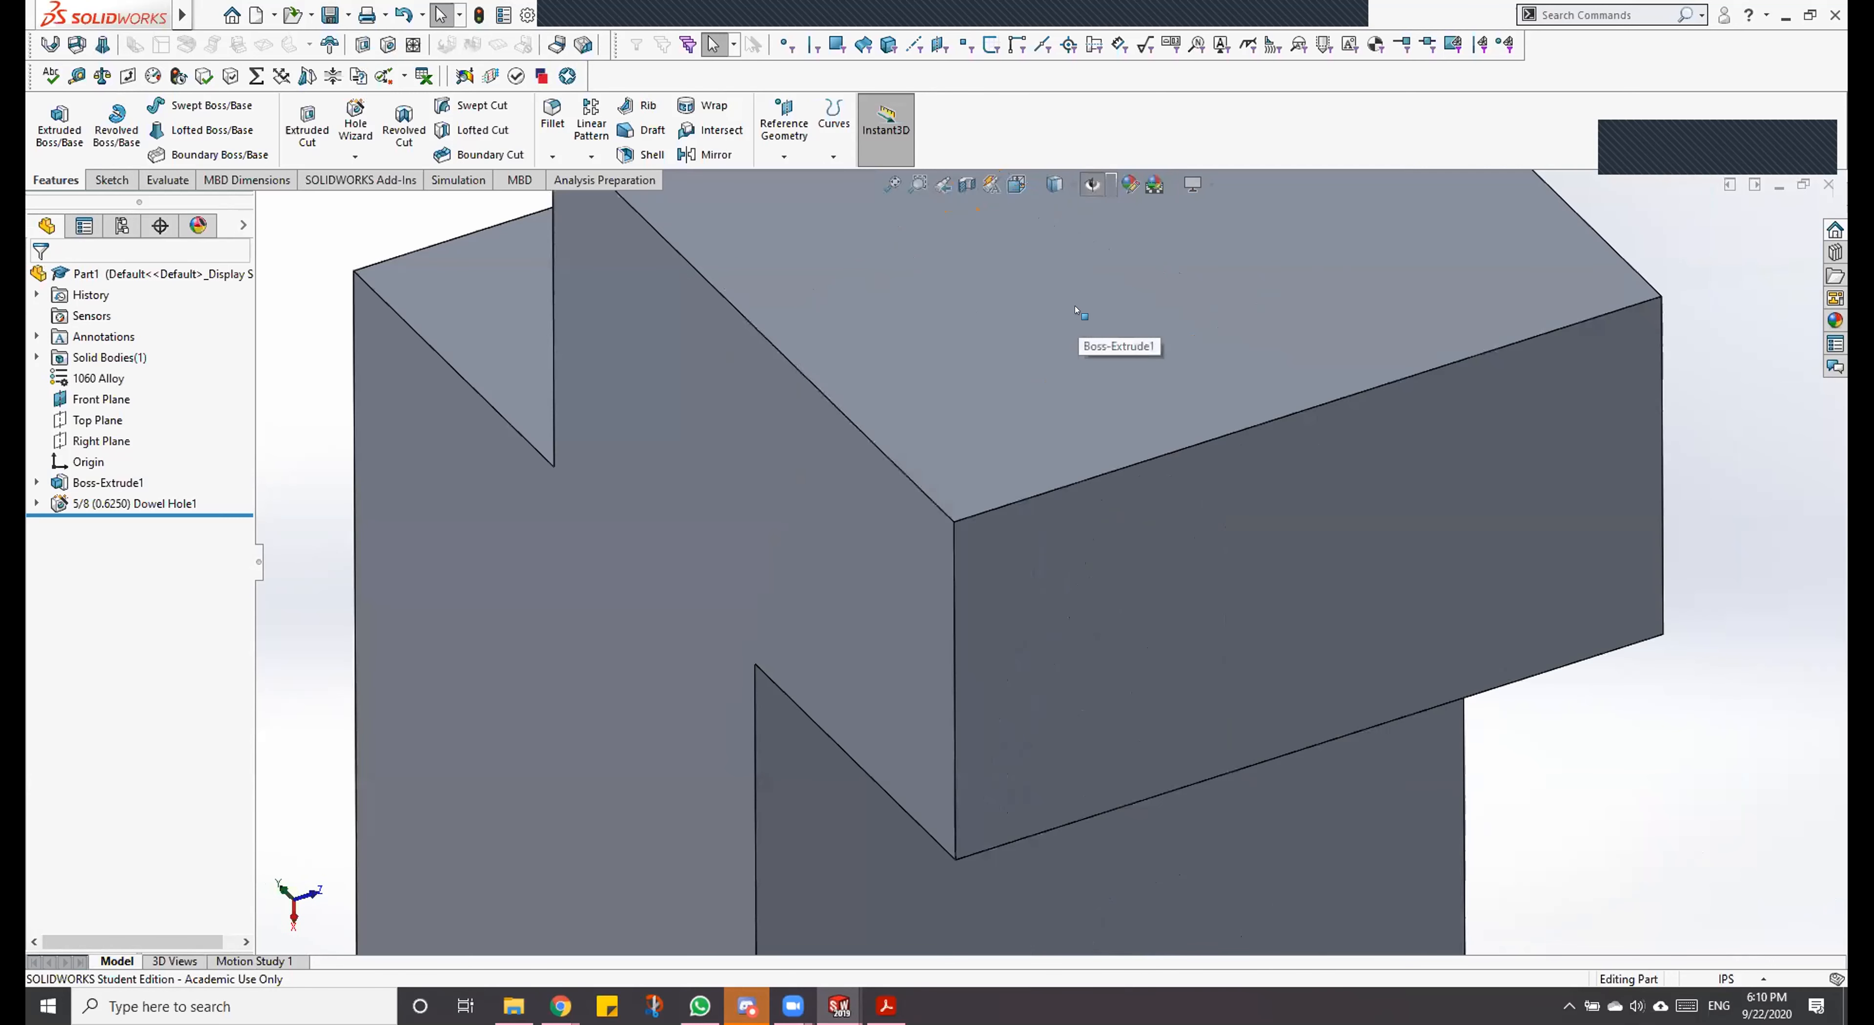
click(894, 184)
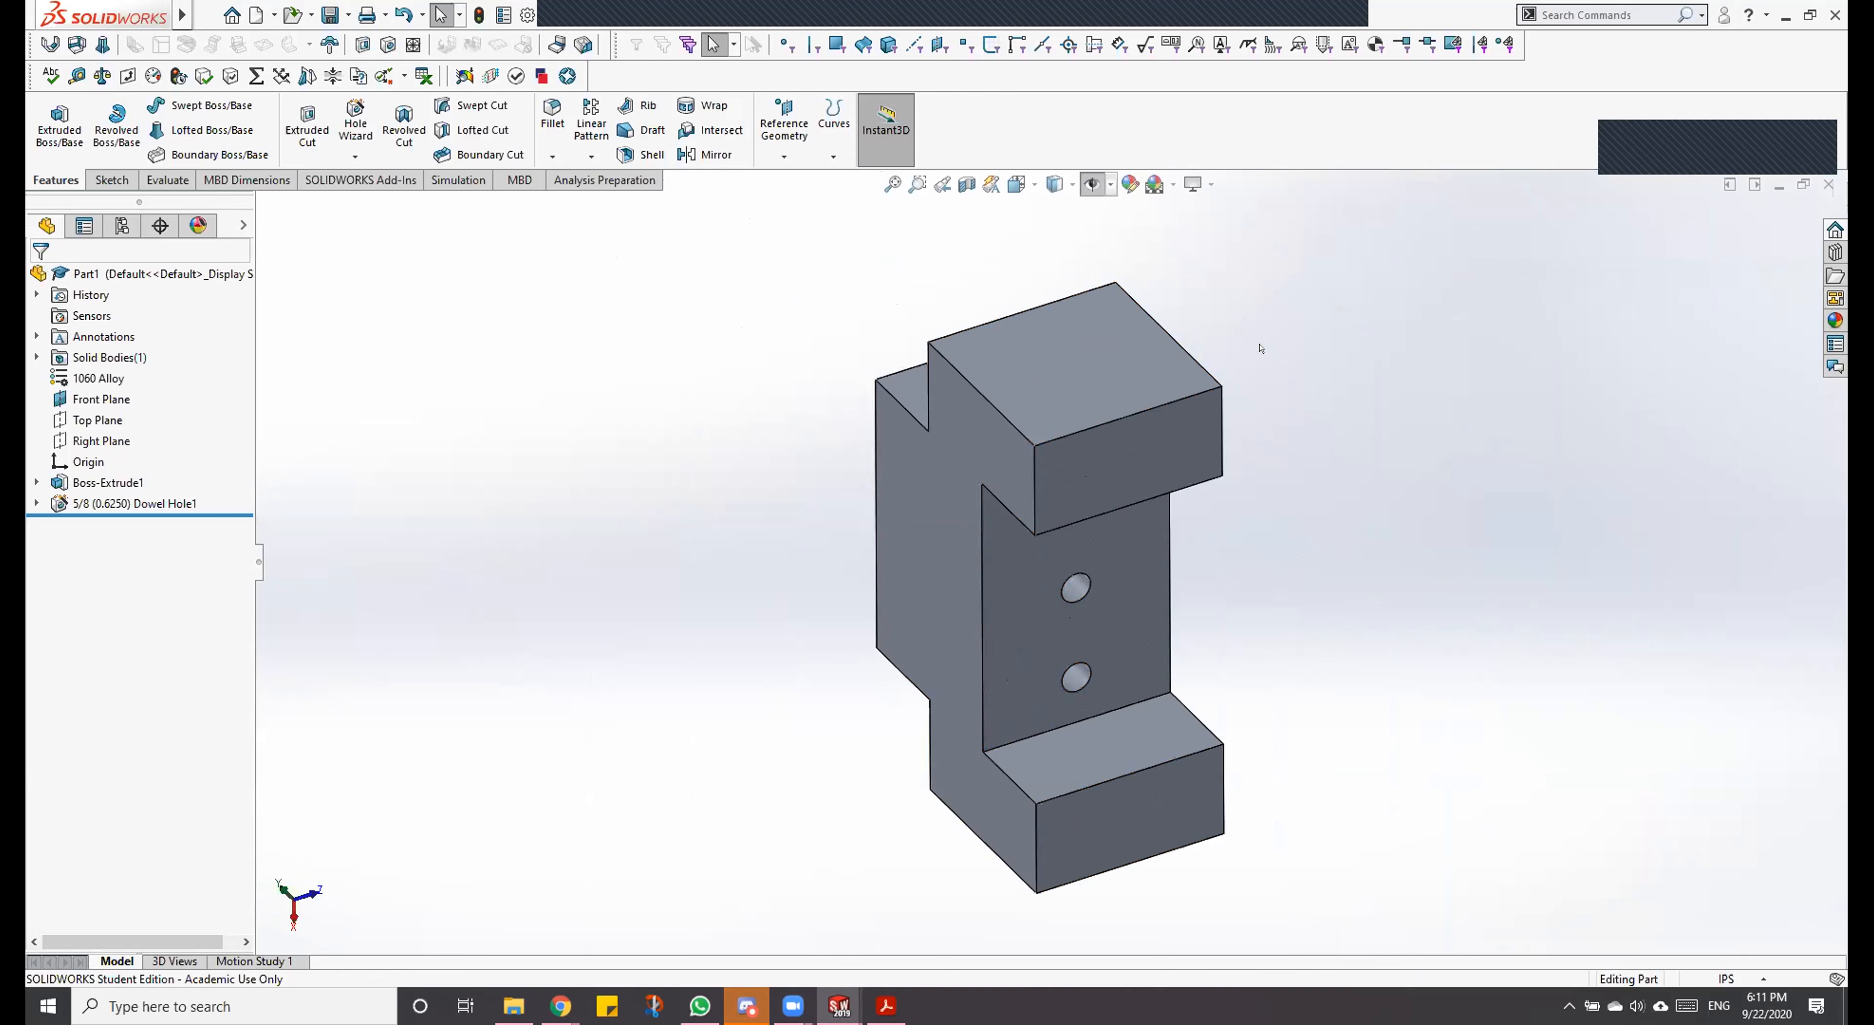
key(ctrl+7)
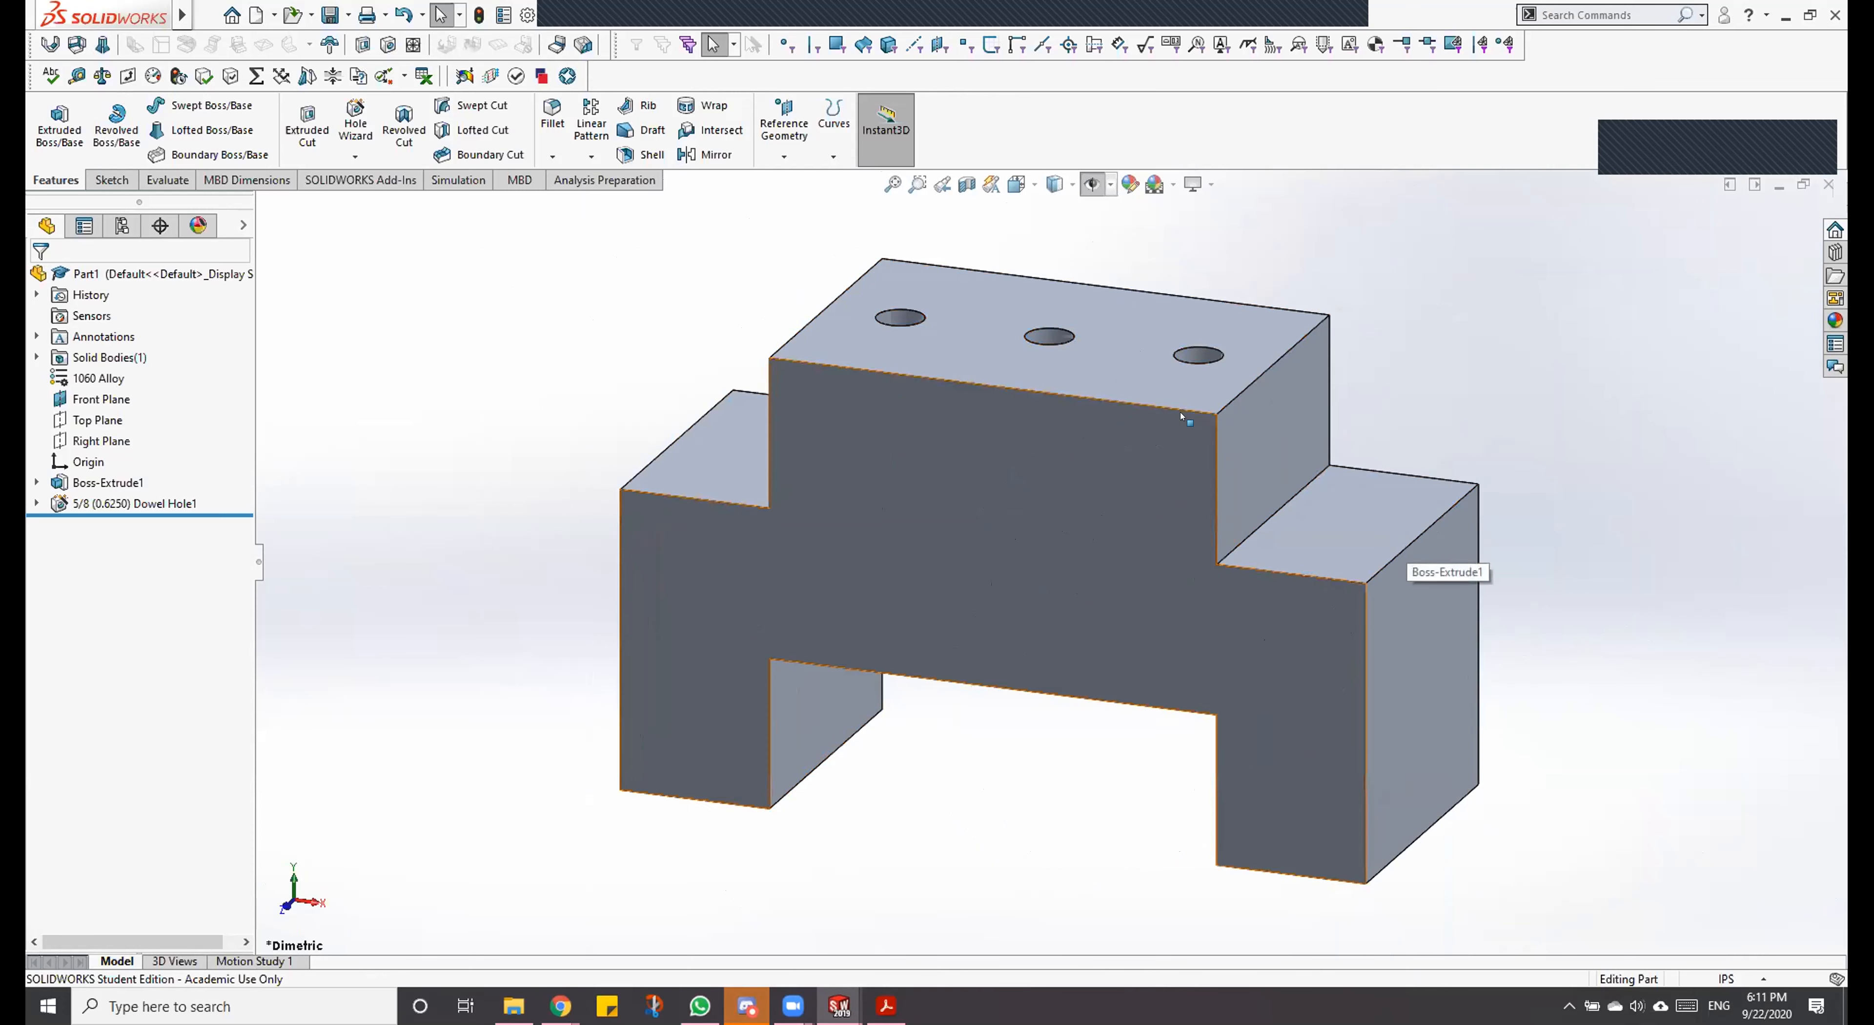
scroll(1135, 488, down, 2)
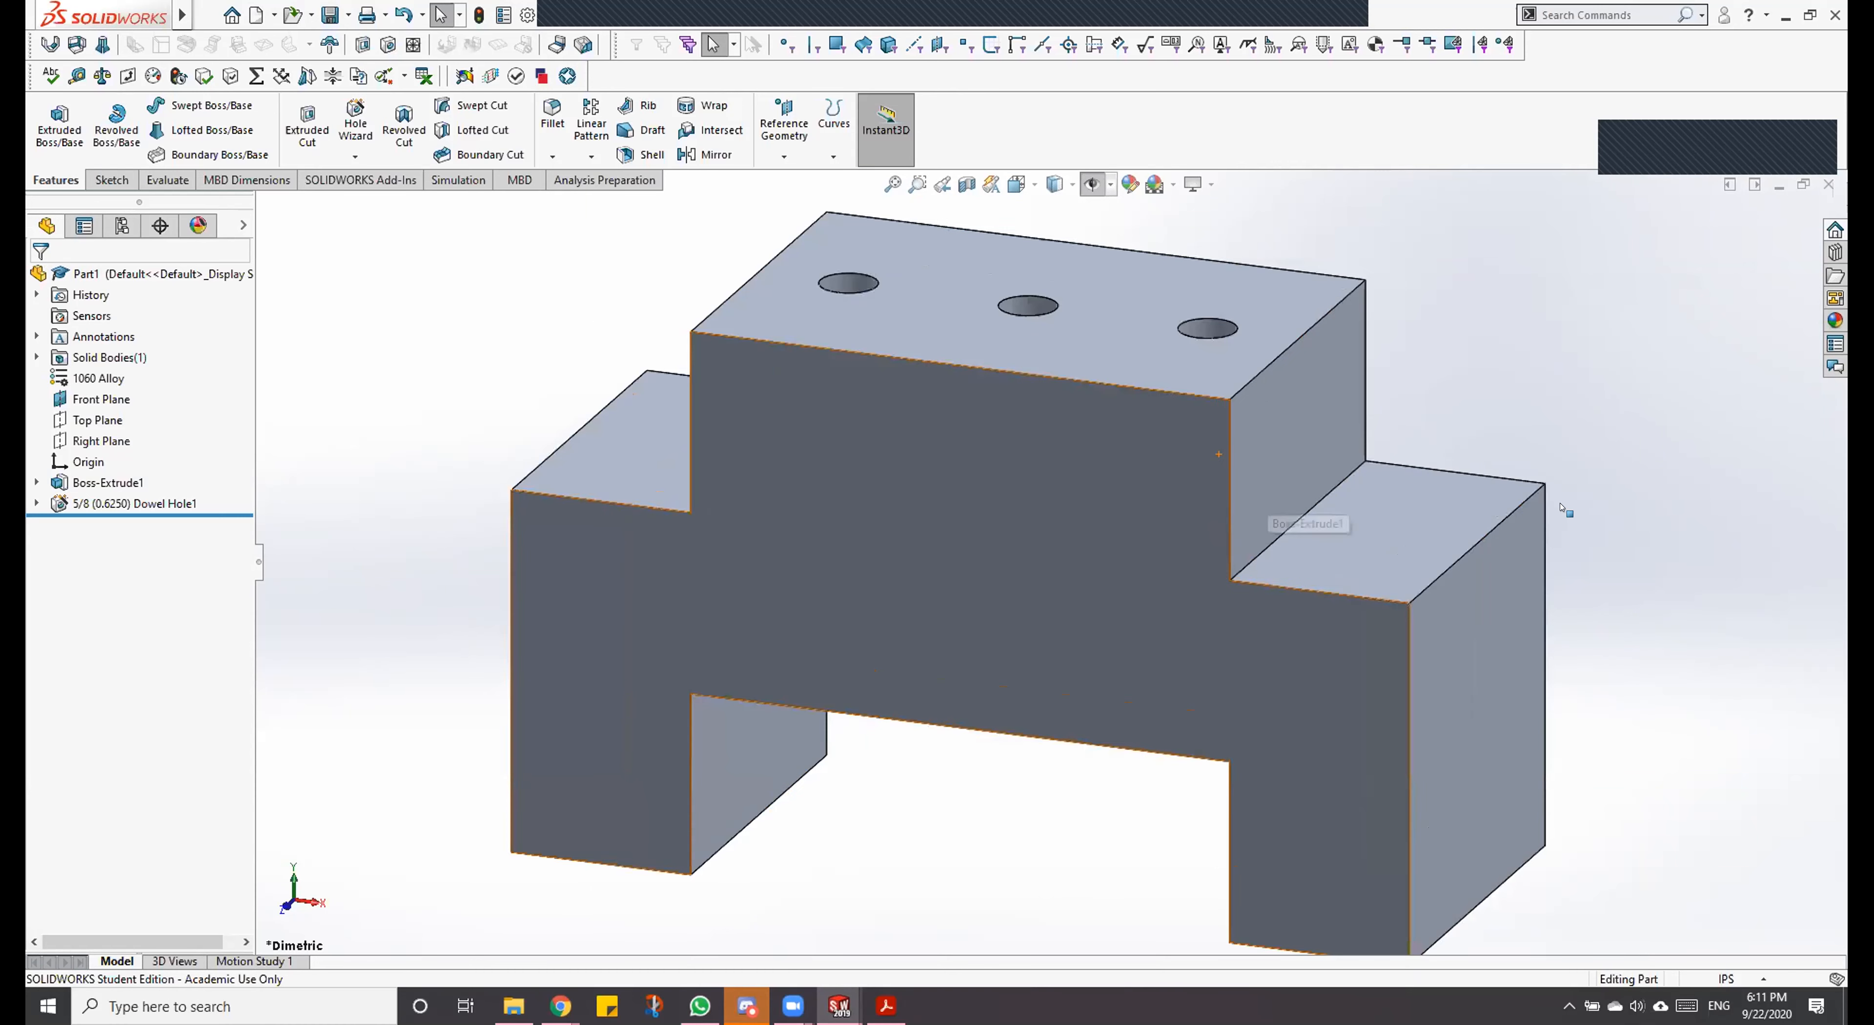
scroll(1051, 562, up, 5)
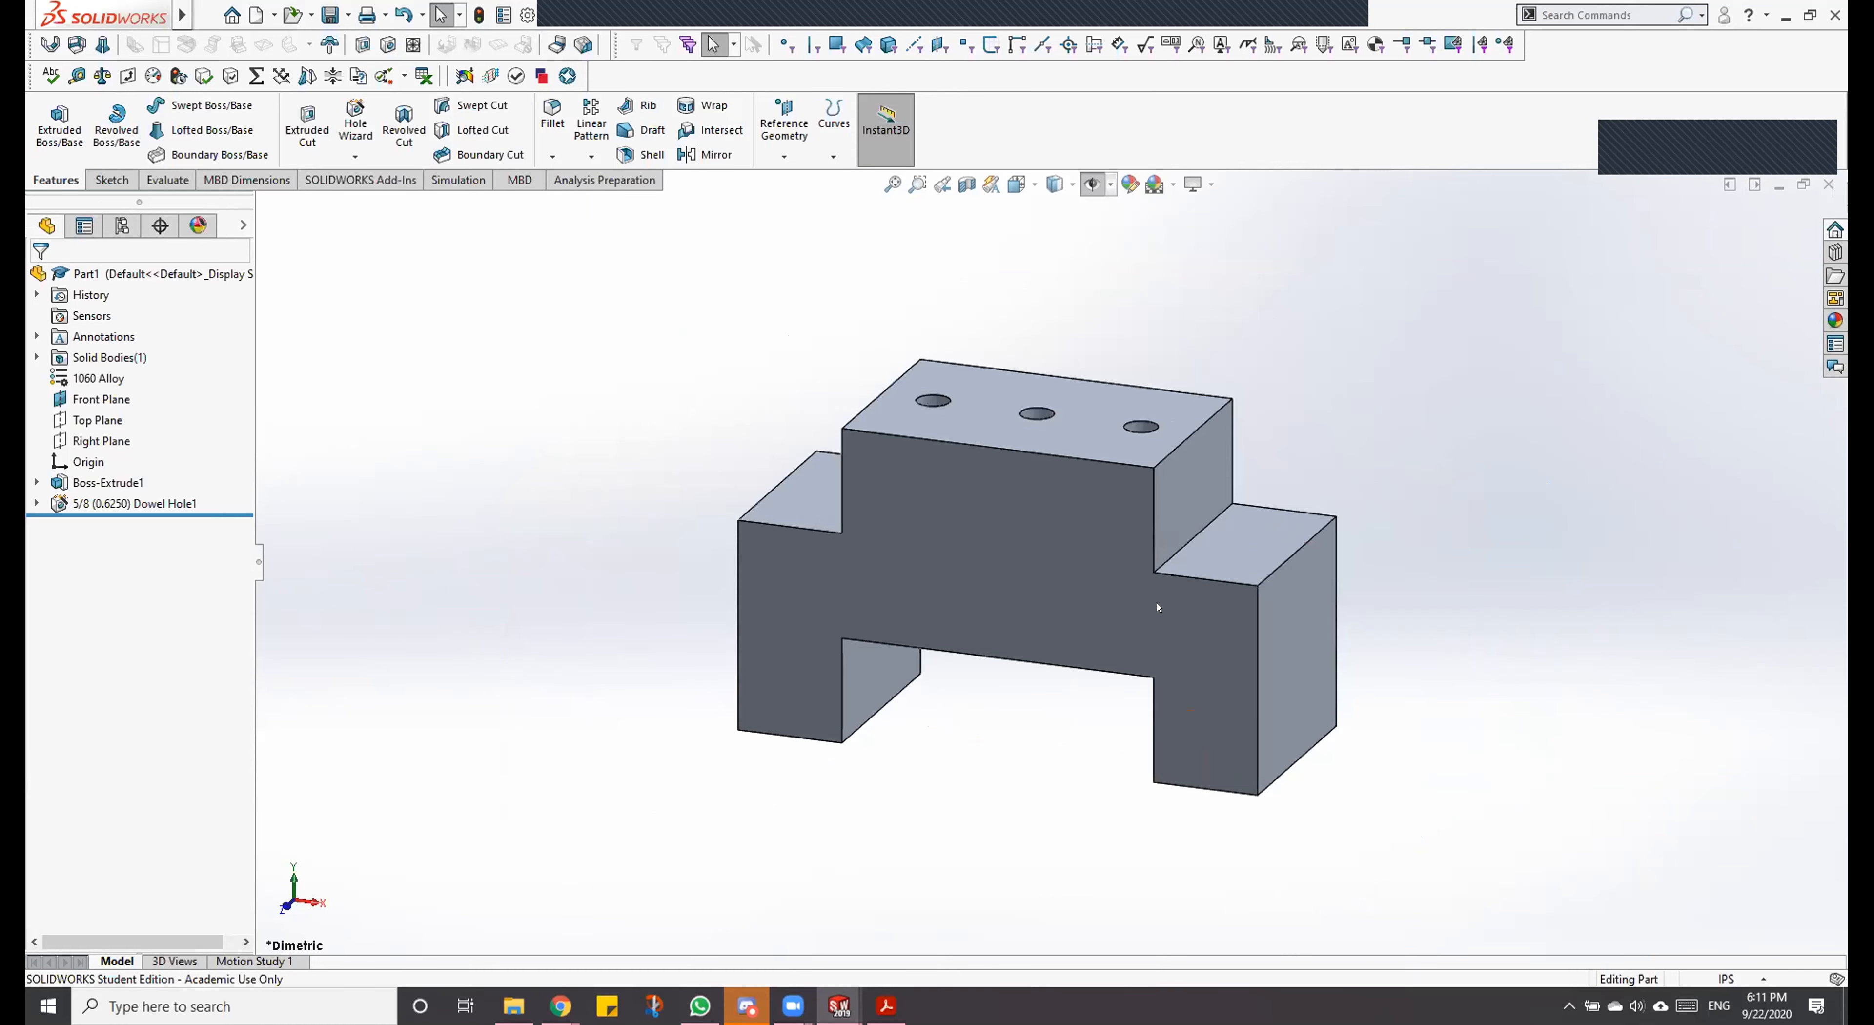
scroll(1158, 608, down, 4)
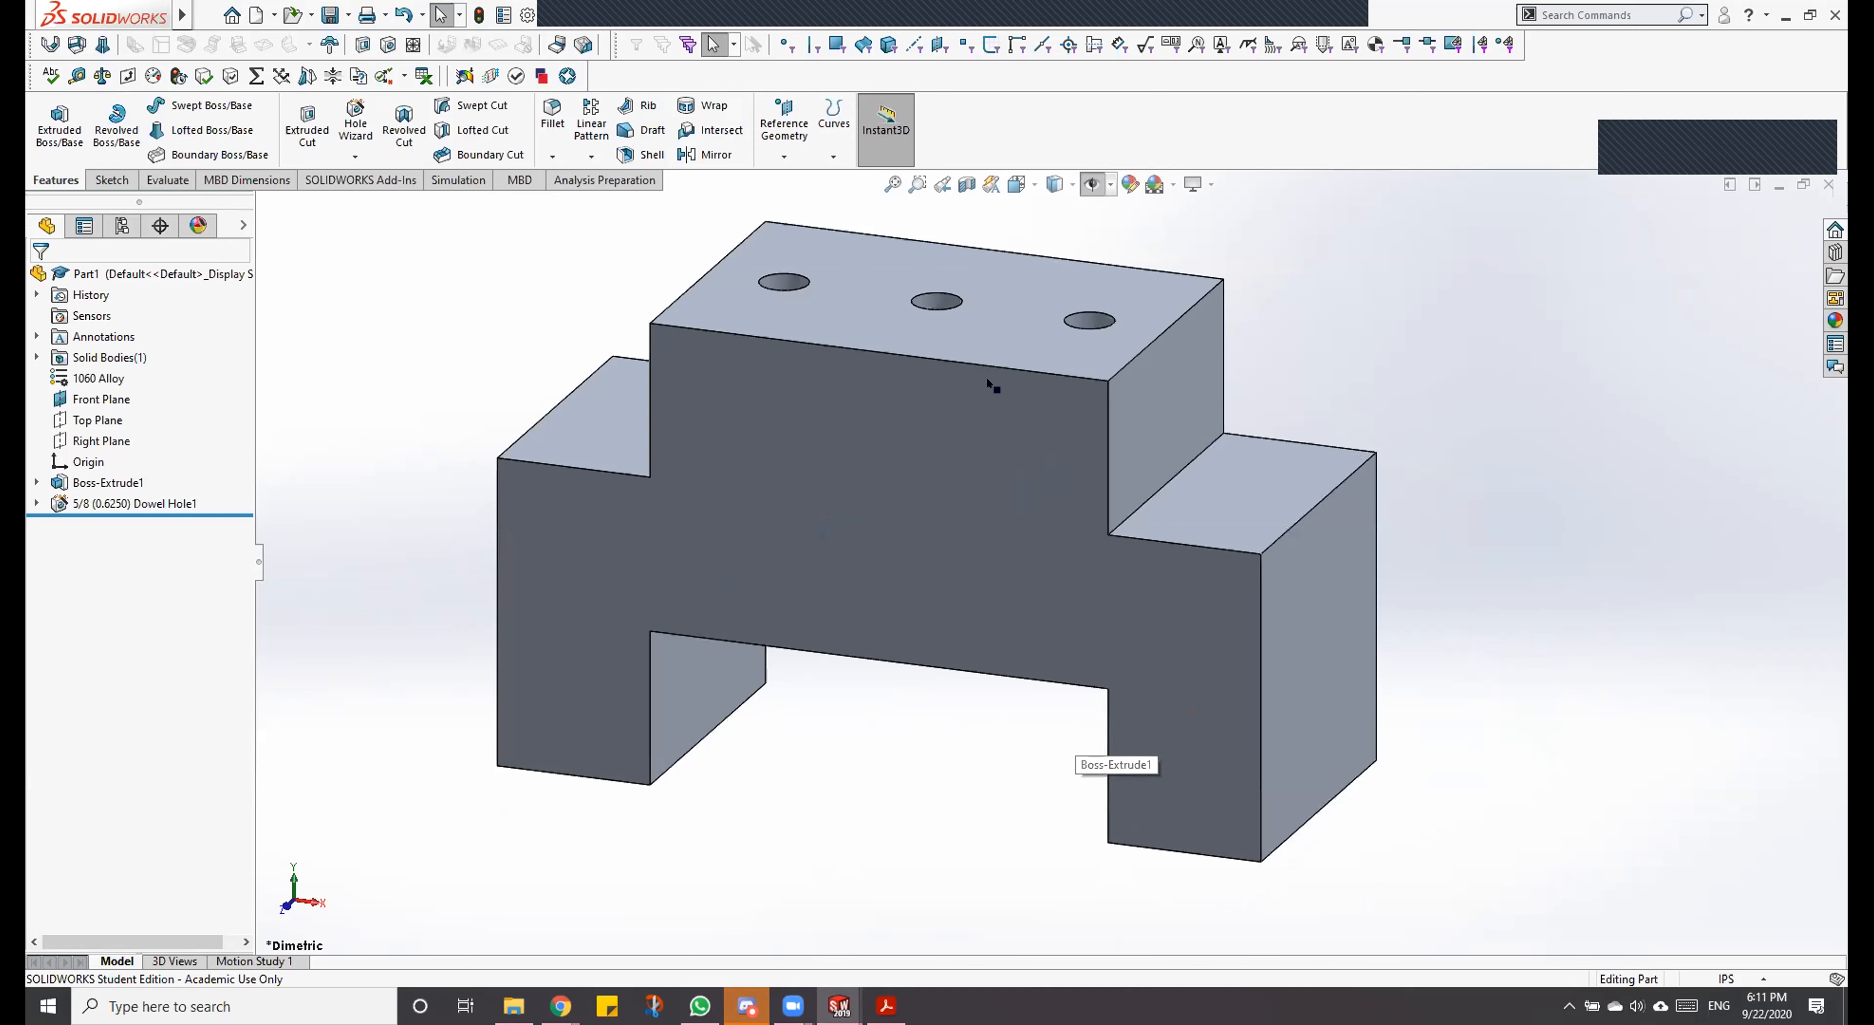
scroll(987, 375, up, 1)
scroll(1004, 350, down, 1)
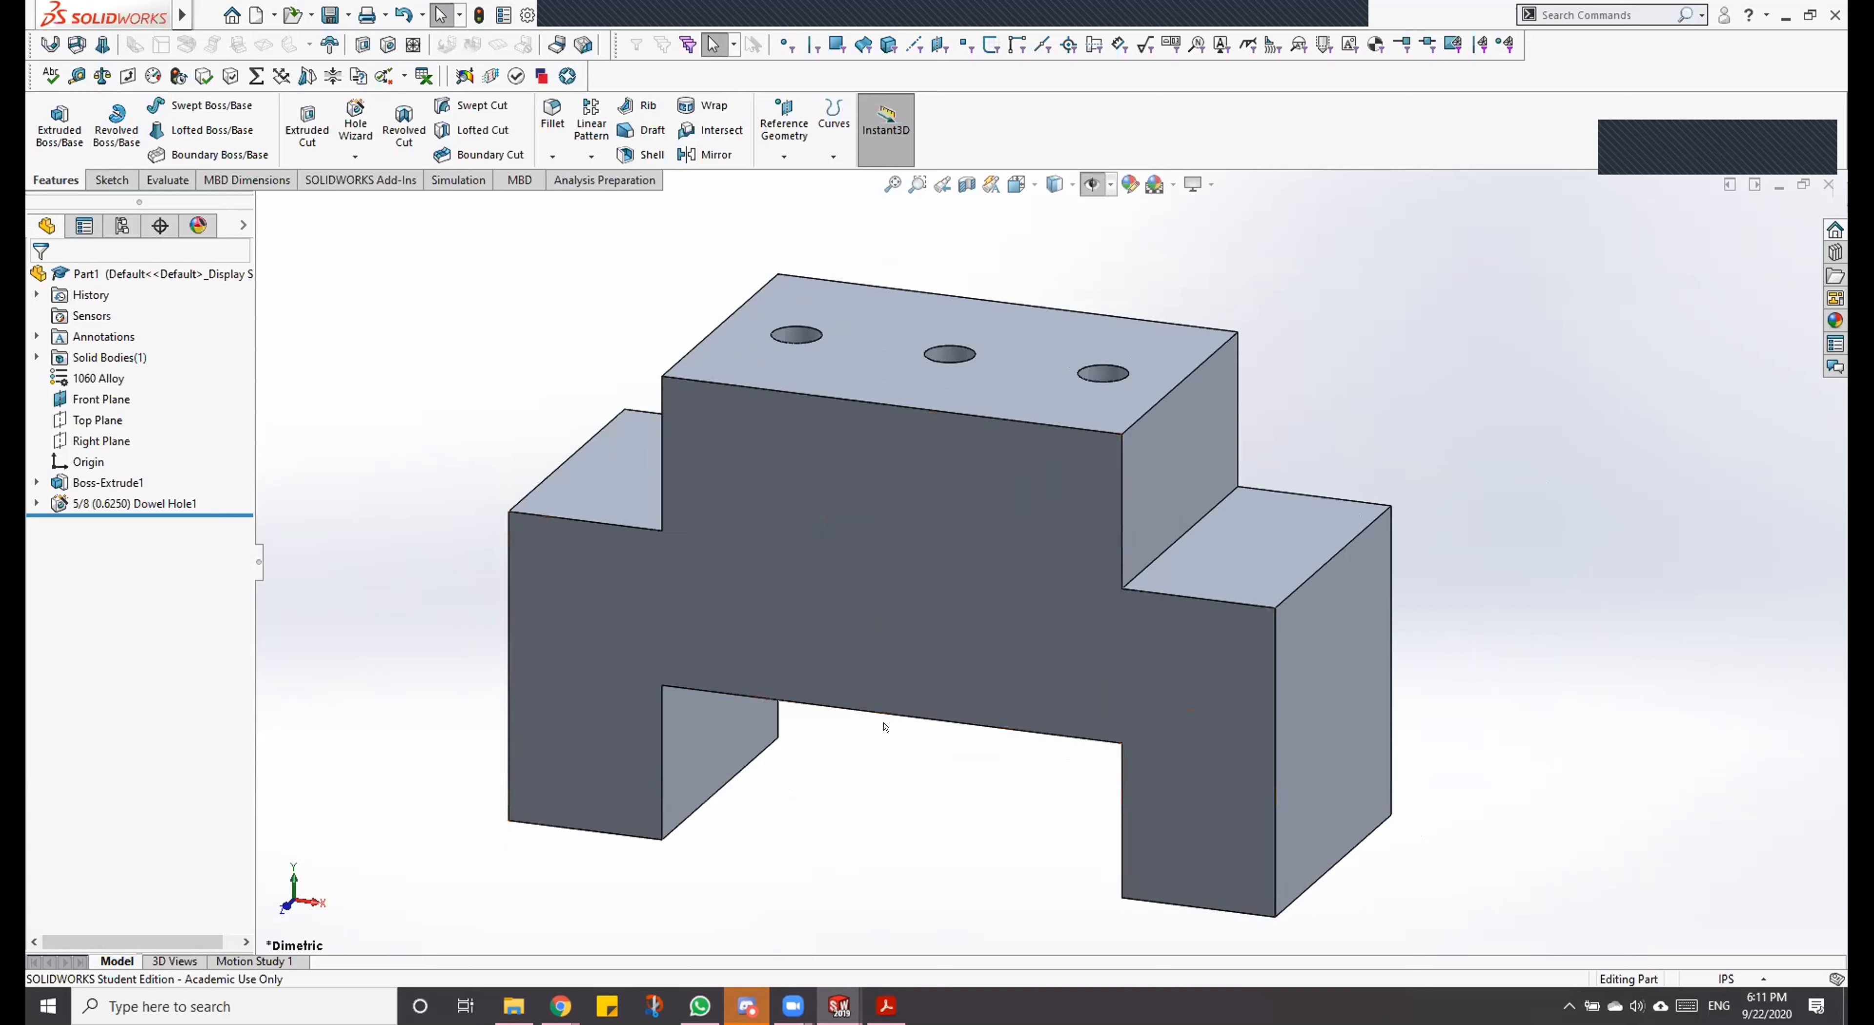
mouse_move(880, 738)
ctrl+middle_down()
mouse_move(849, 536)
mouse_move(1054, 725)
mouse_move(869, 767)
mouse_move(1021, 683)
mouse_move(899, 720)
mouse_move(942, 746)
mouse_move(949, 725)
mouse_move(899, 724)
ctrl+middle_up()
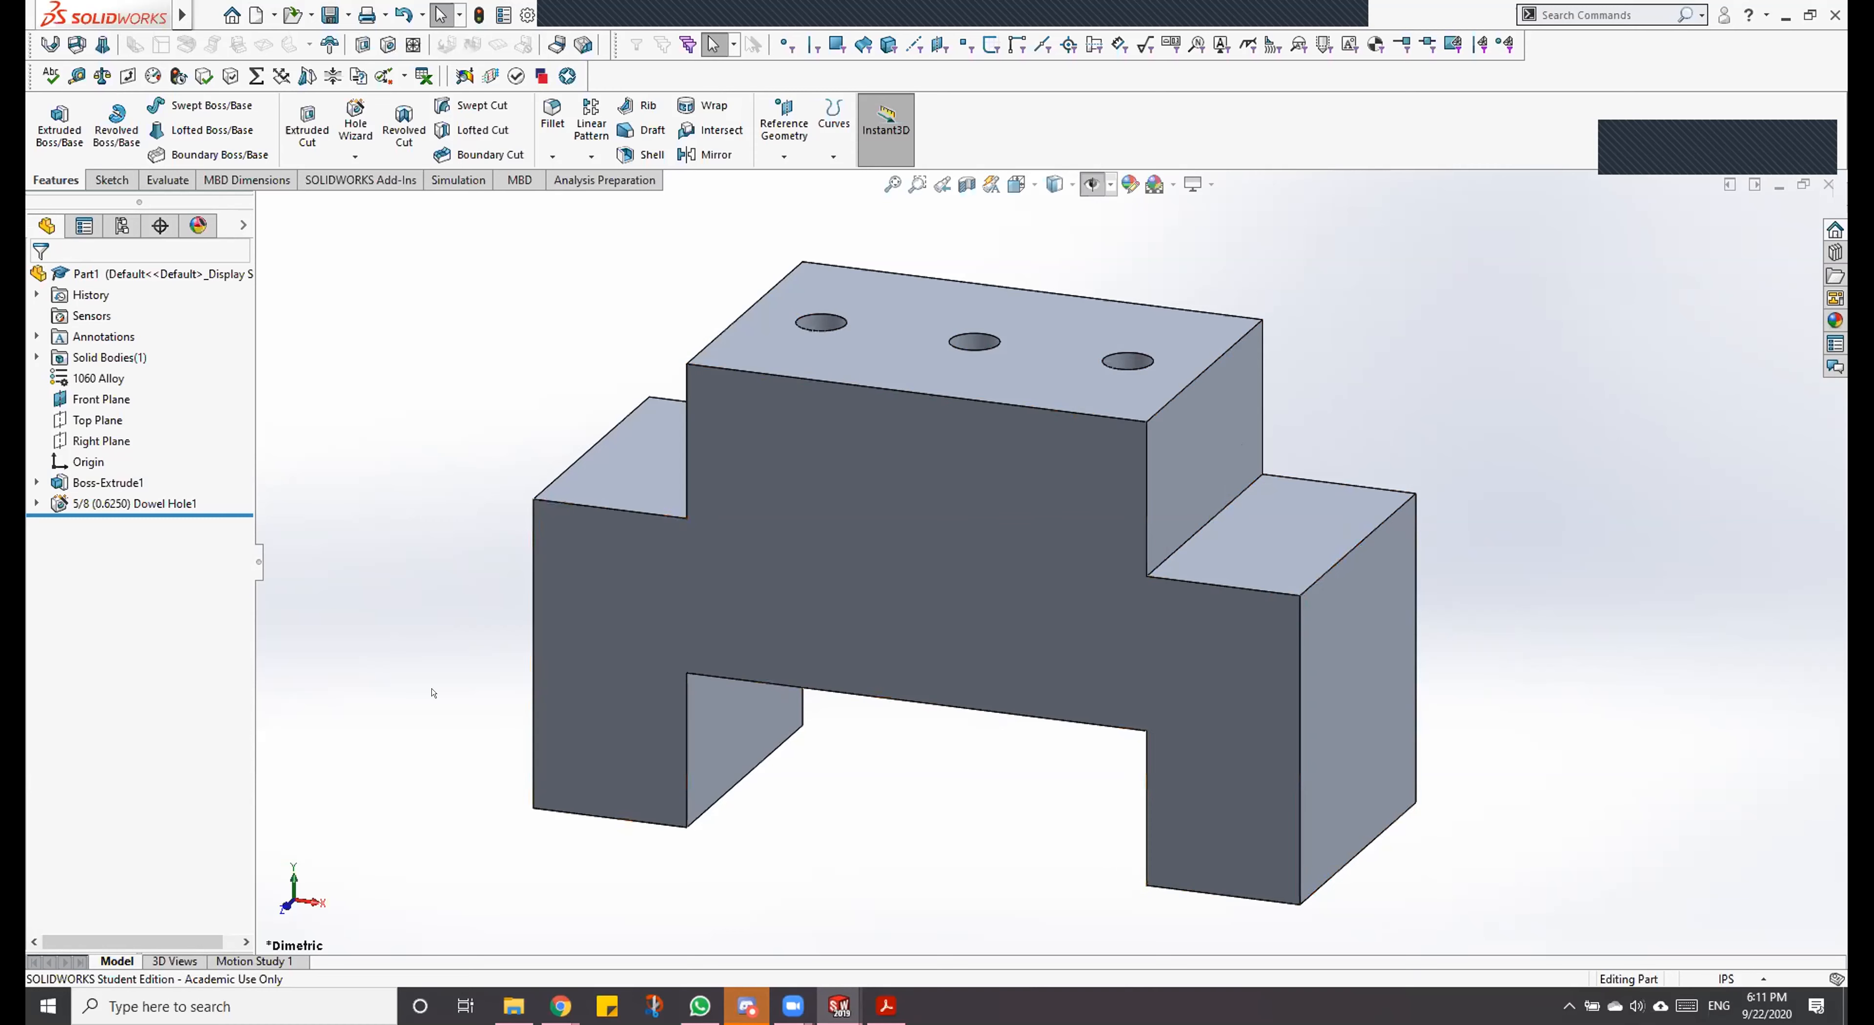
Step: Inspect the dimensions of the block's left shoulder face and the upper front edge, then clear the selection
click(605, 488)
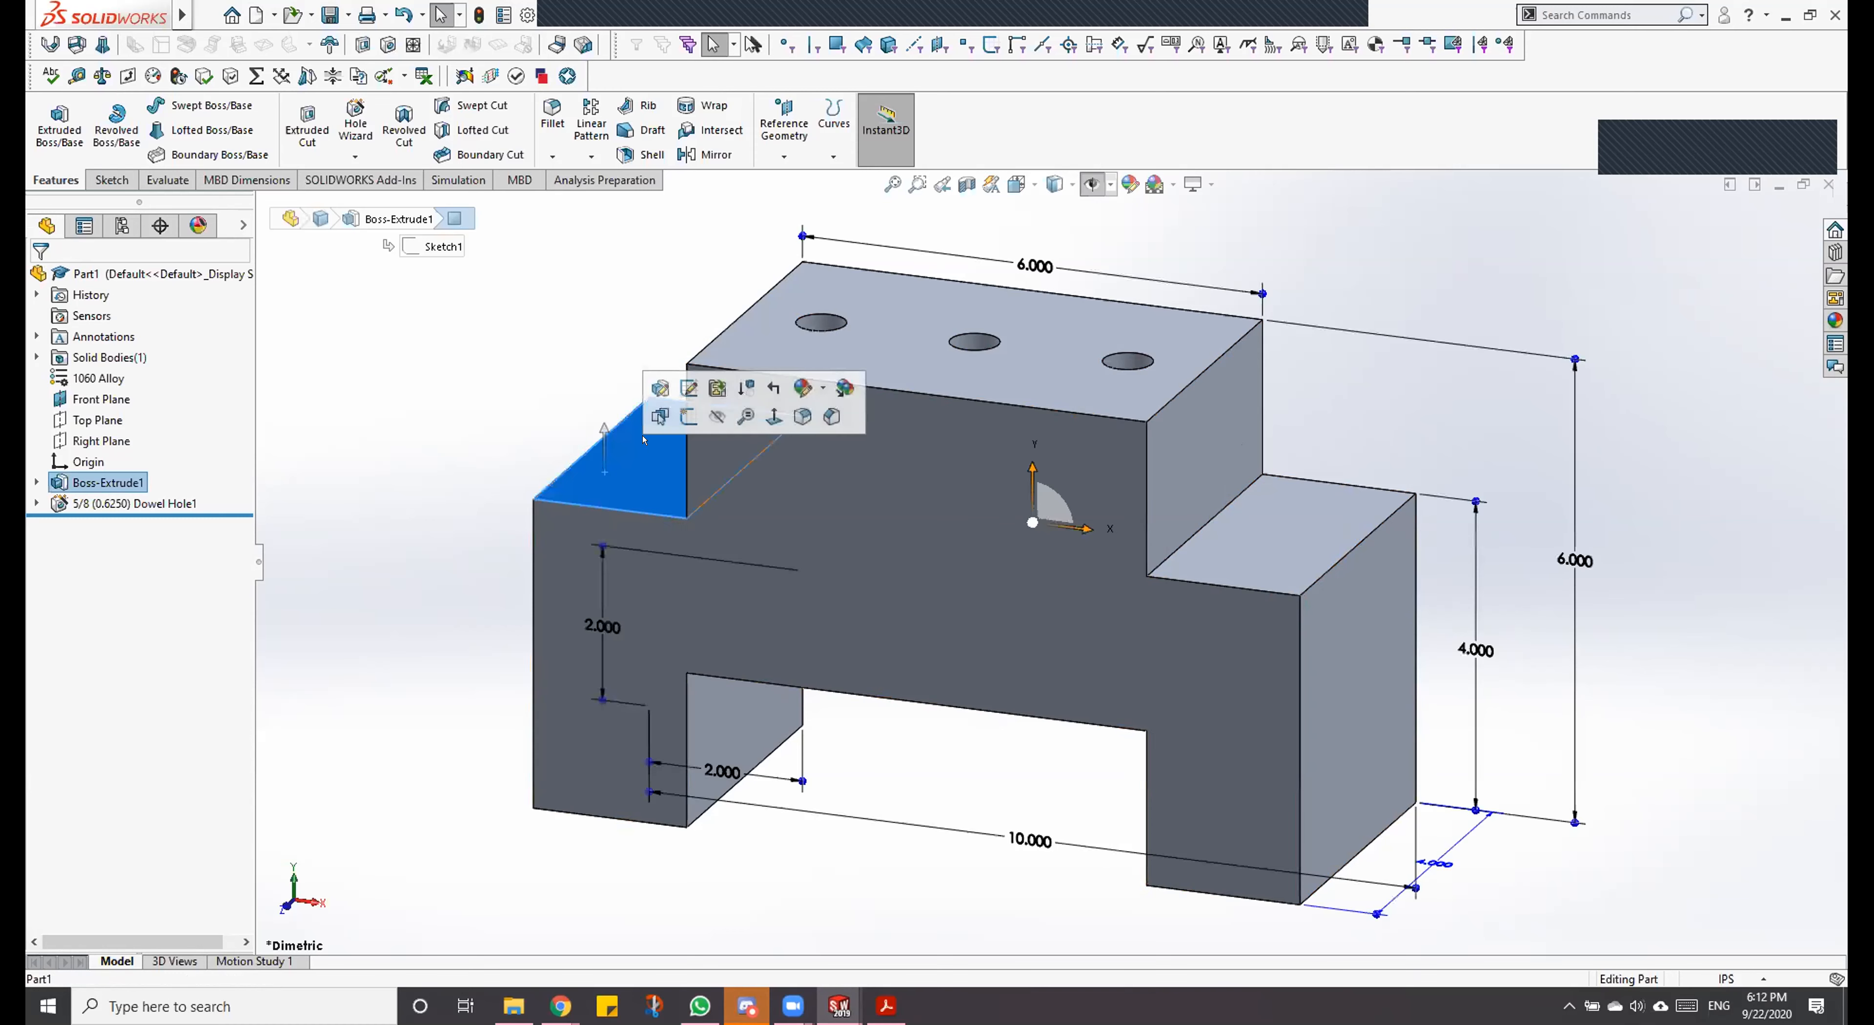
click(911, 392)
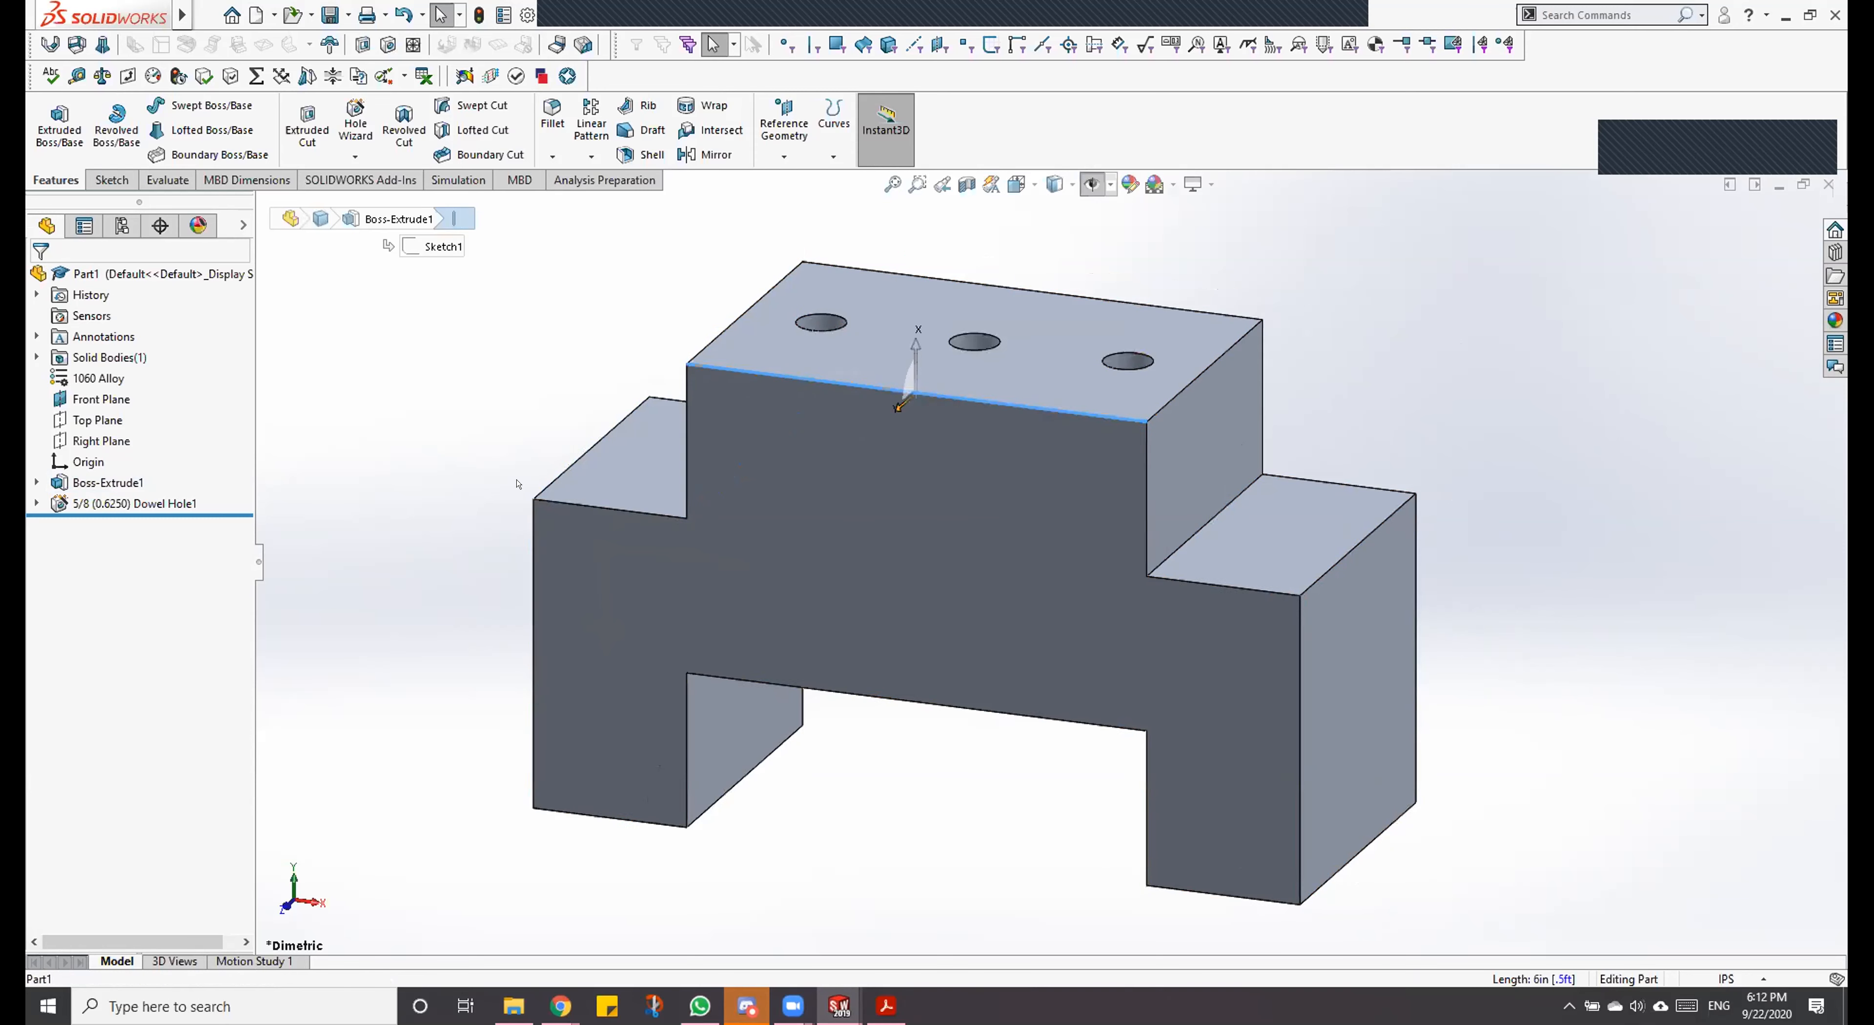
click(615, 486)
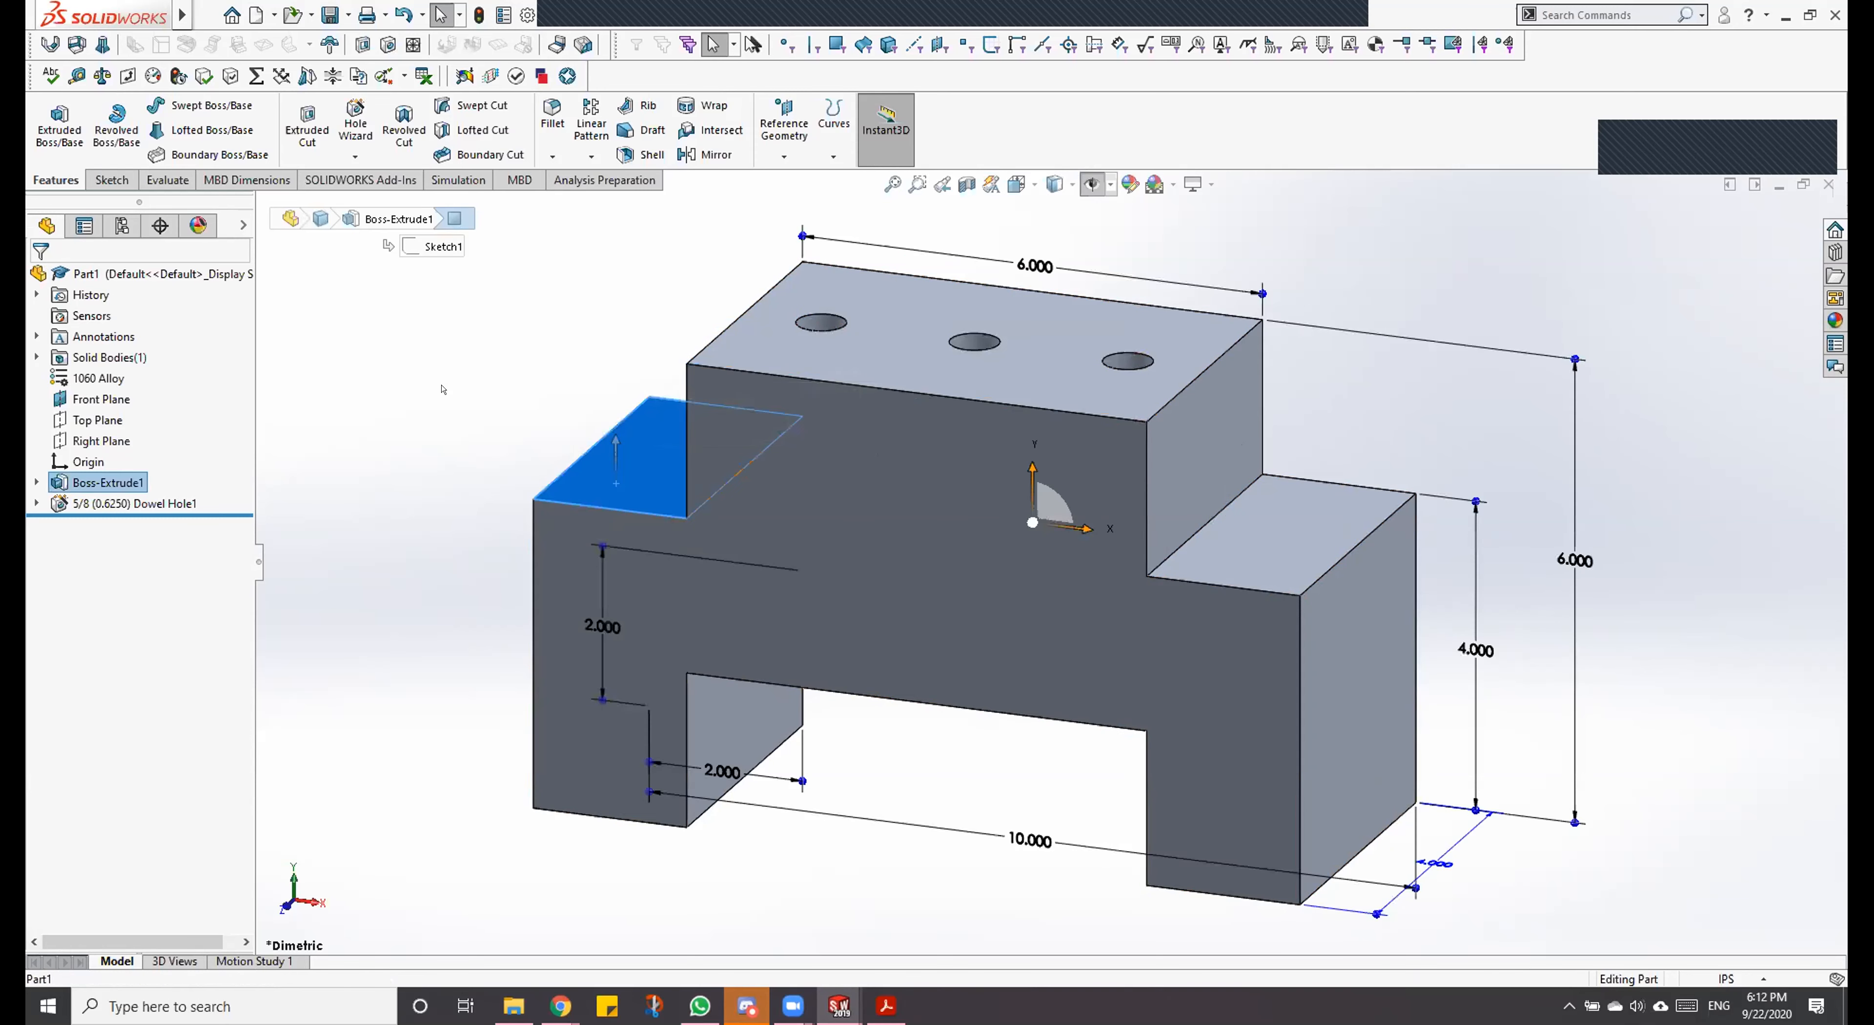
click(474, 358)
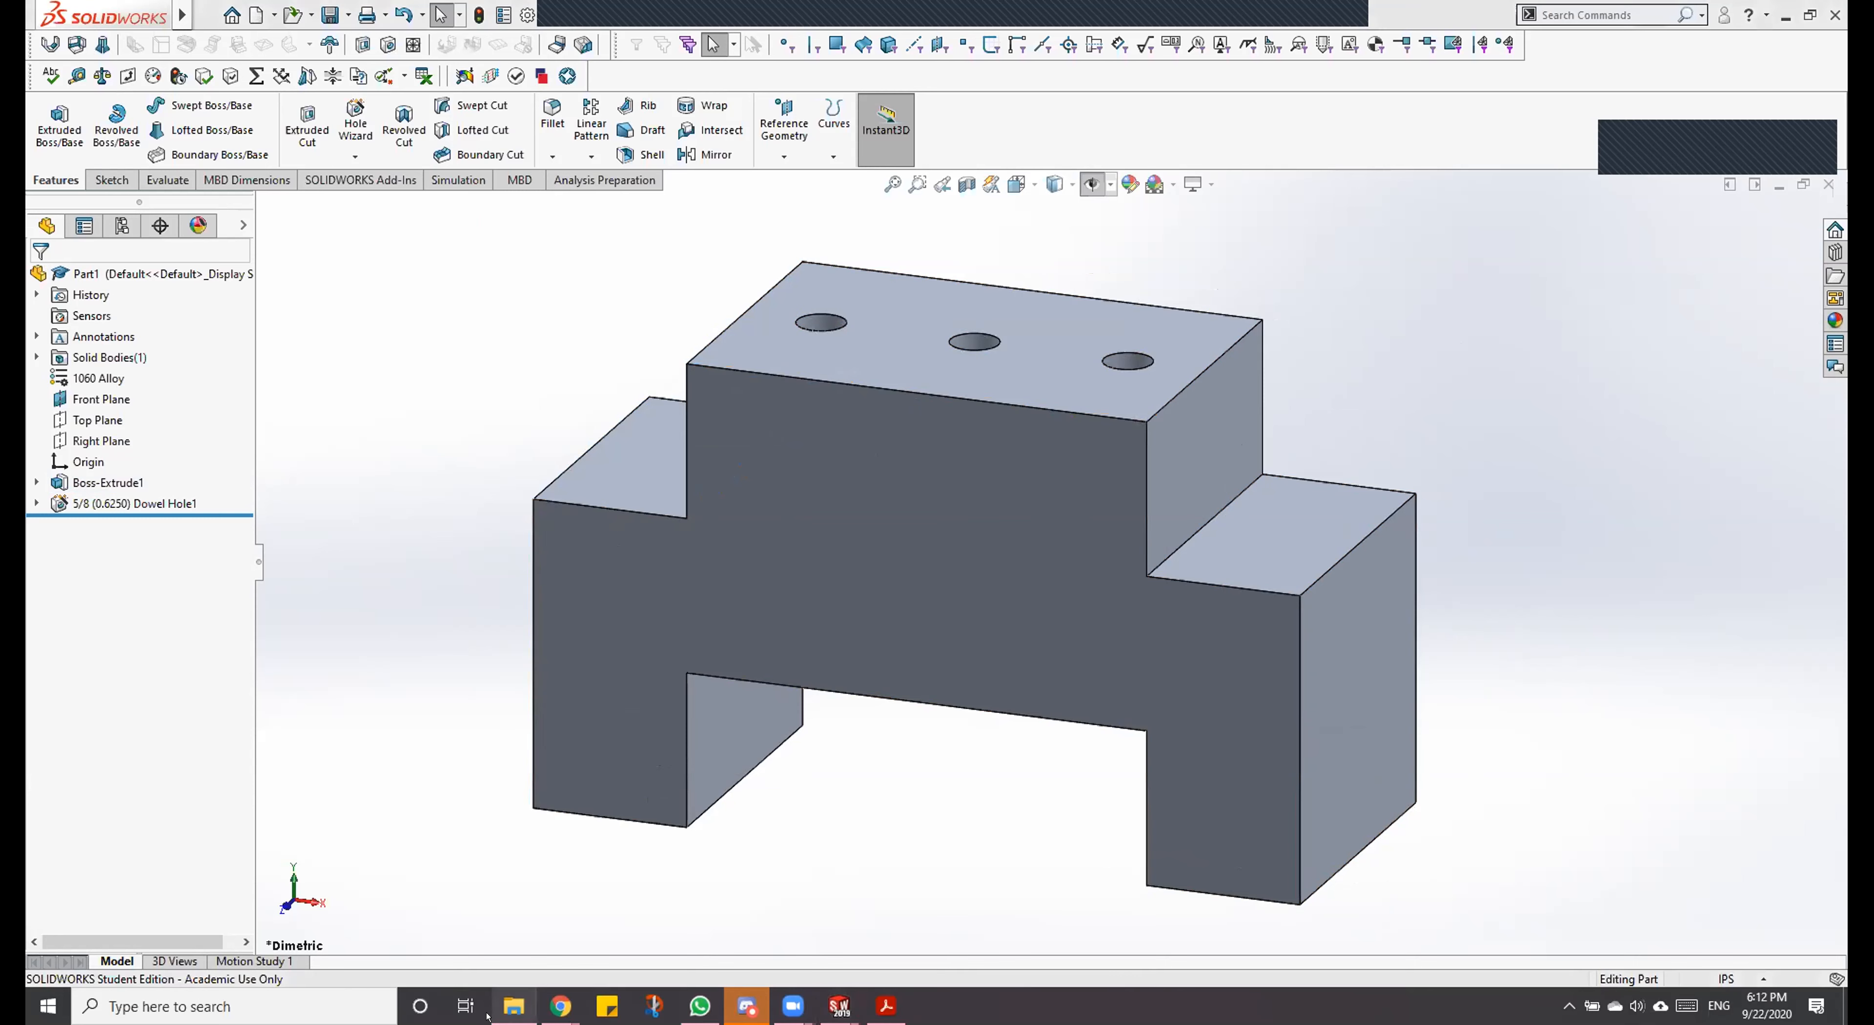
Step: Close the Part1 model and save its changes
click(503, 1003)
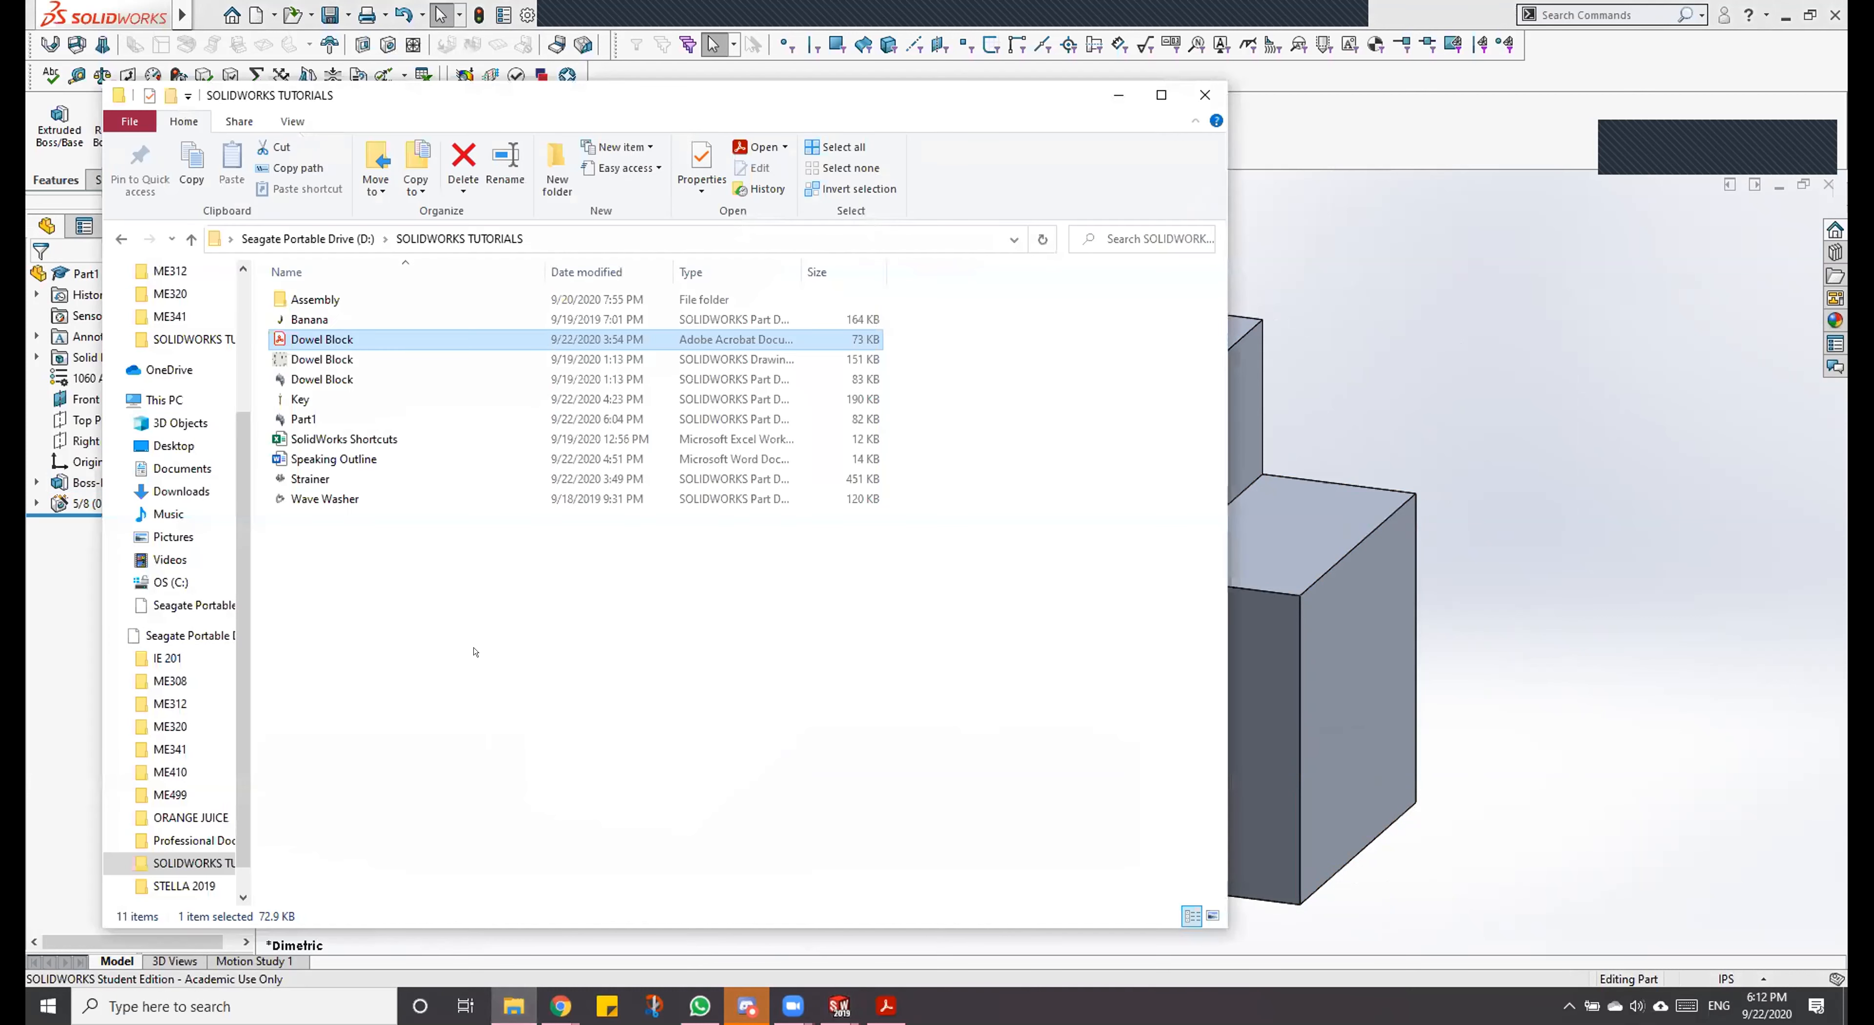
click(1811, 225)
click(1828, 184)
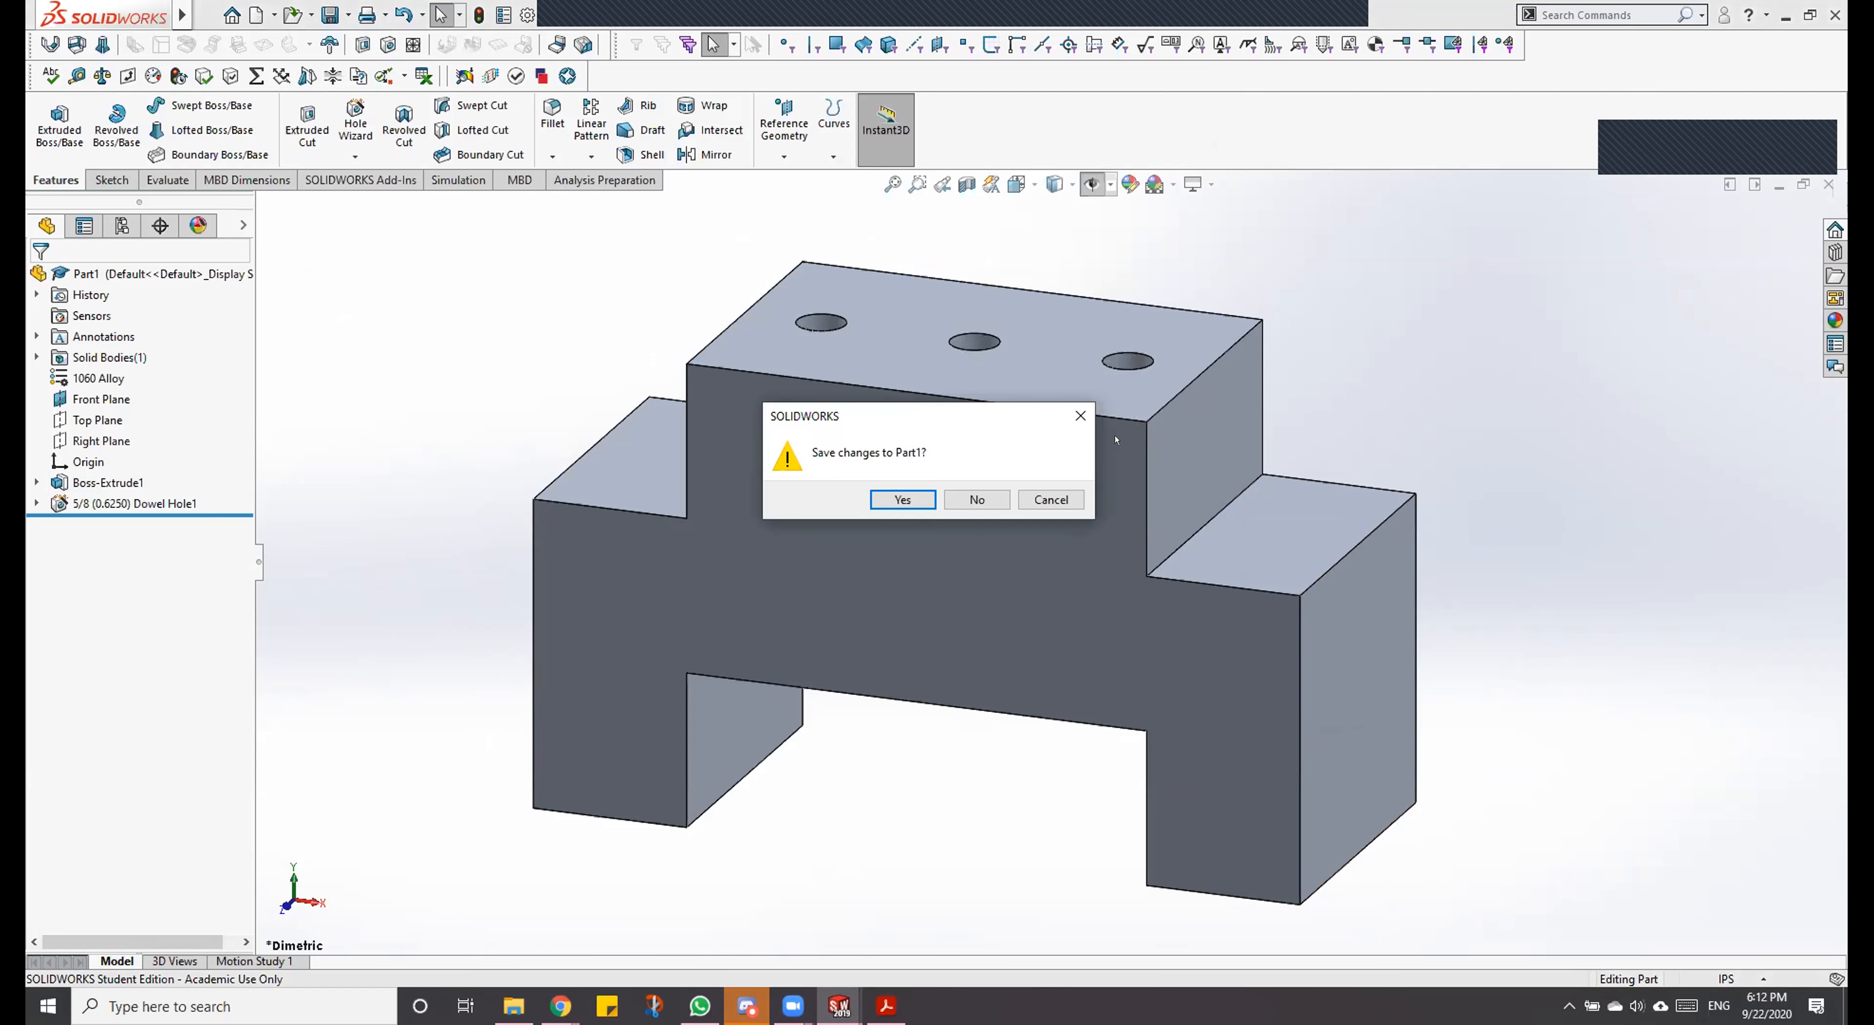
click(910, 509)
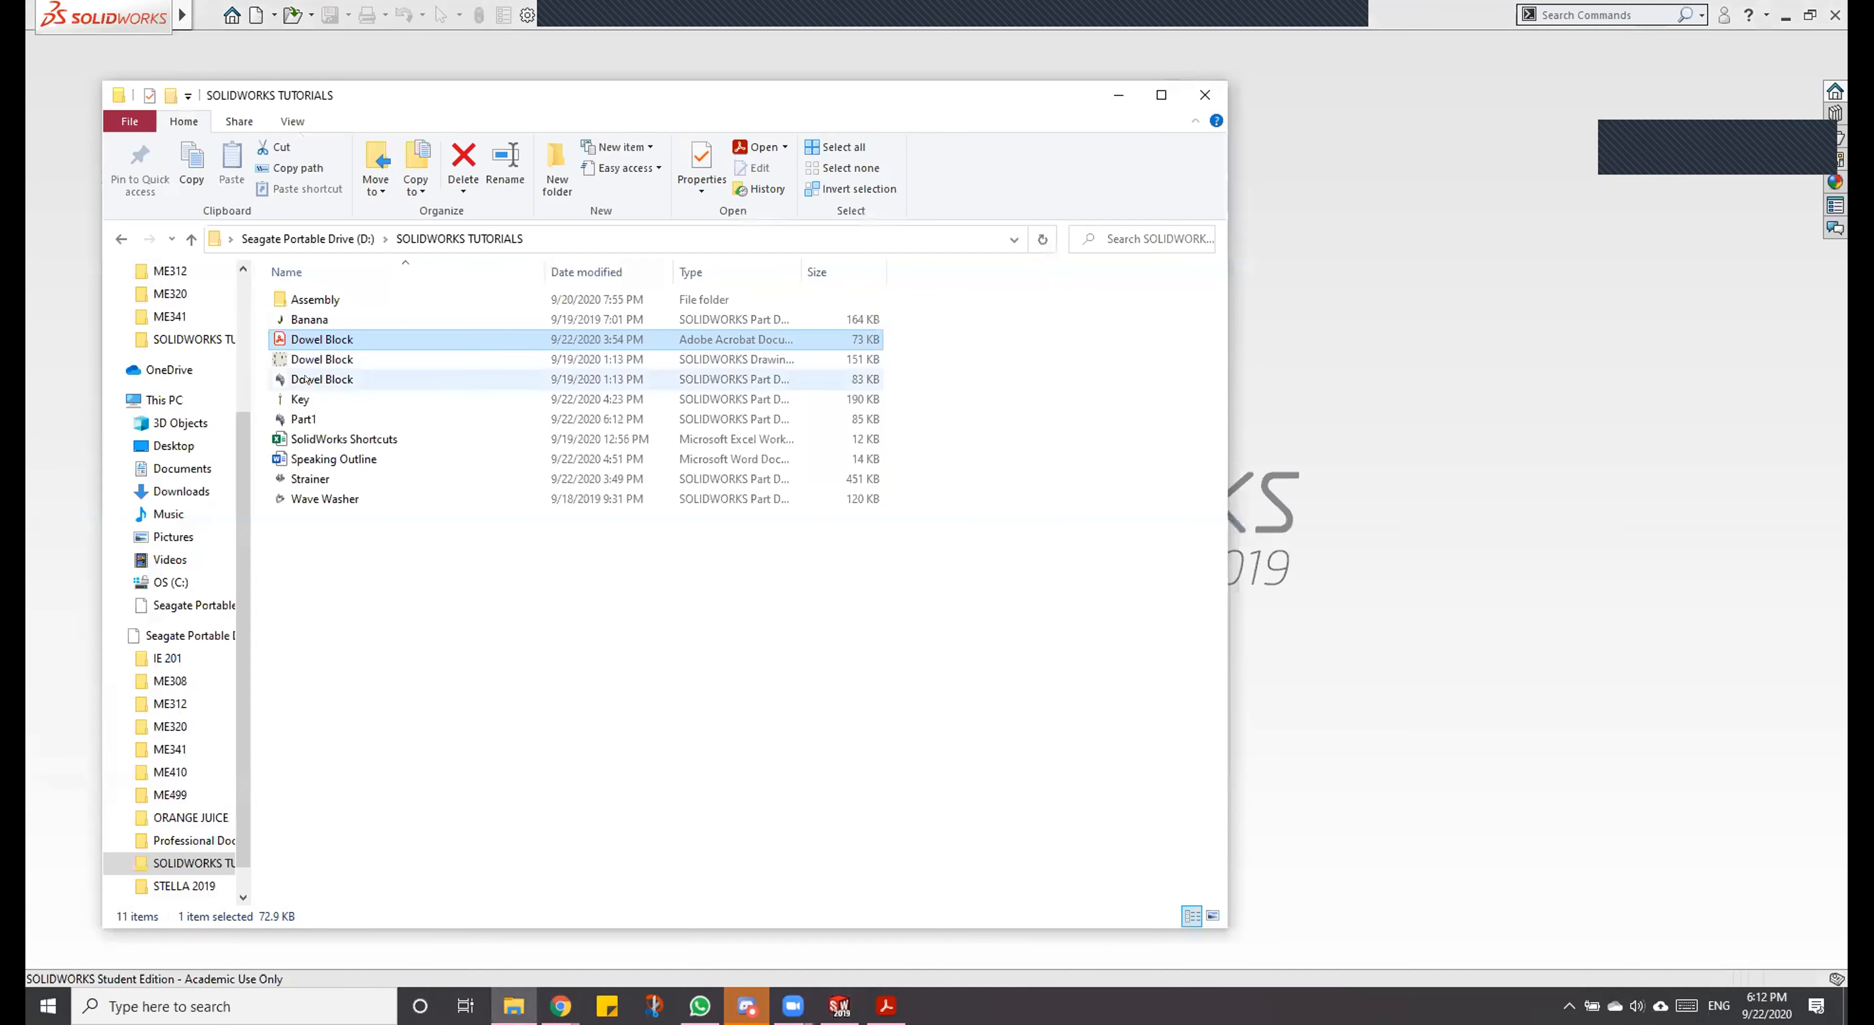
Step: Open the Strainer part from the SOLIDWORKS TUTORIALS folder, rotate it to view its hole pattern, and open the Key part
double_click(322, 479)
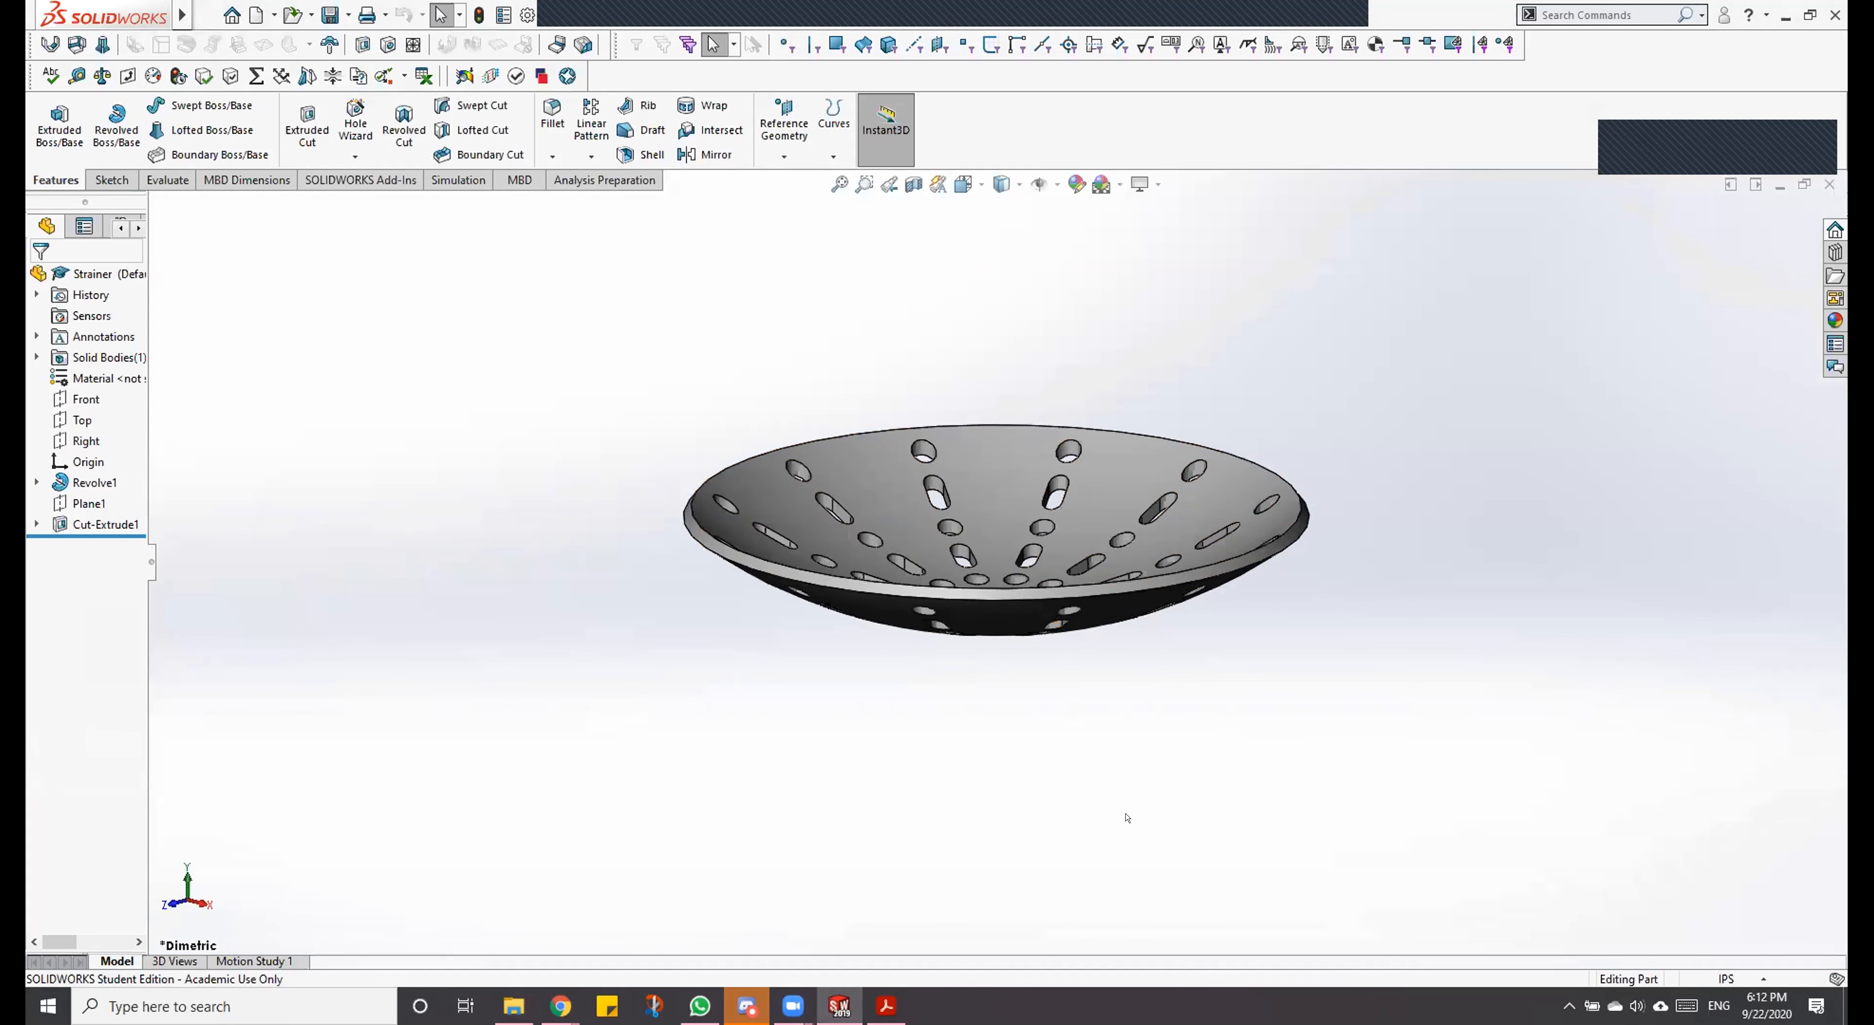
middle_drag(1138, 766, 1110, 811)
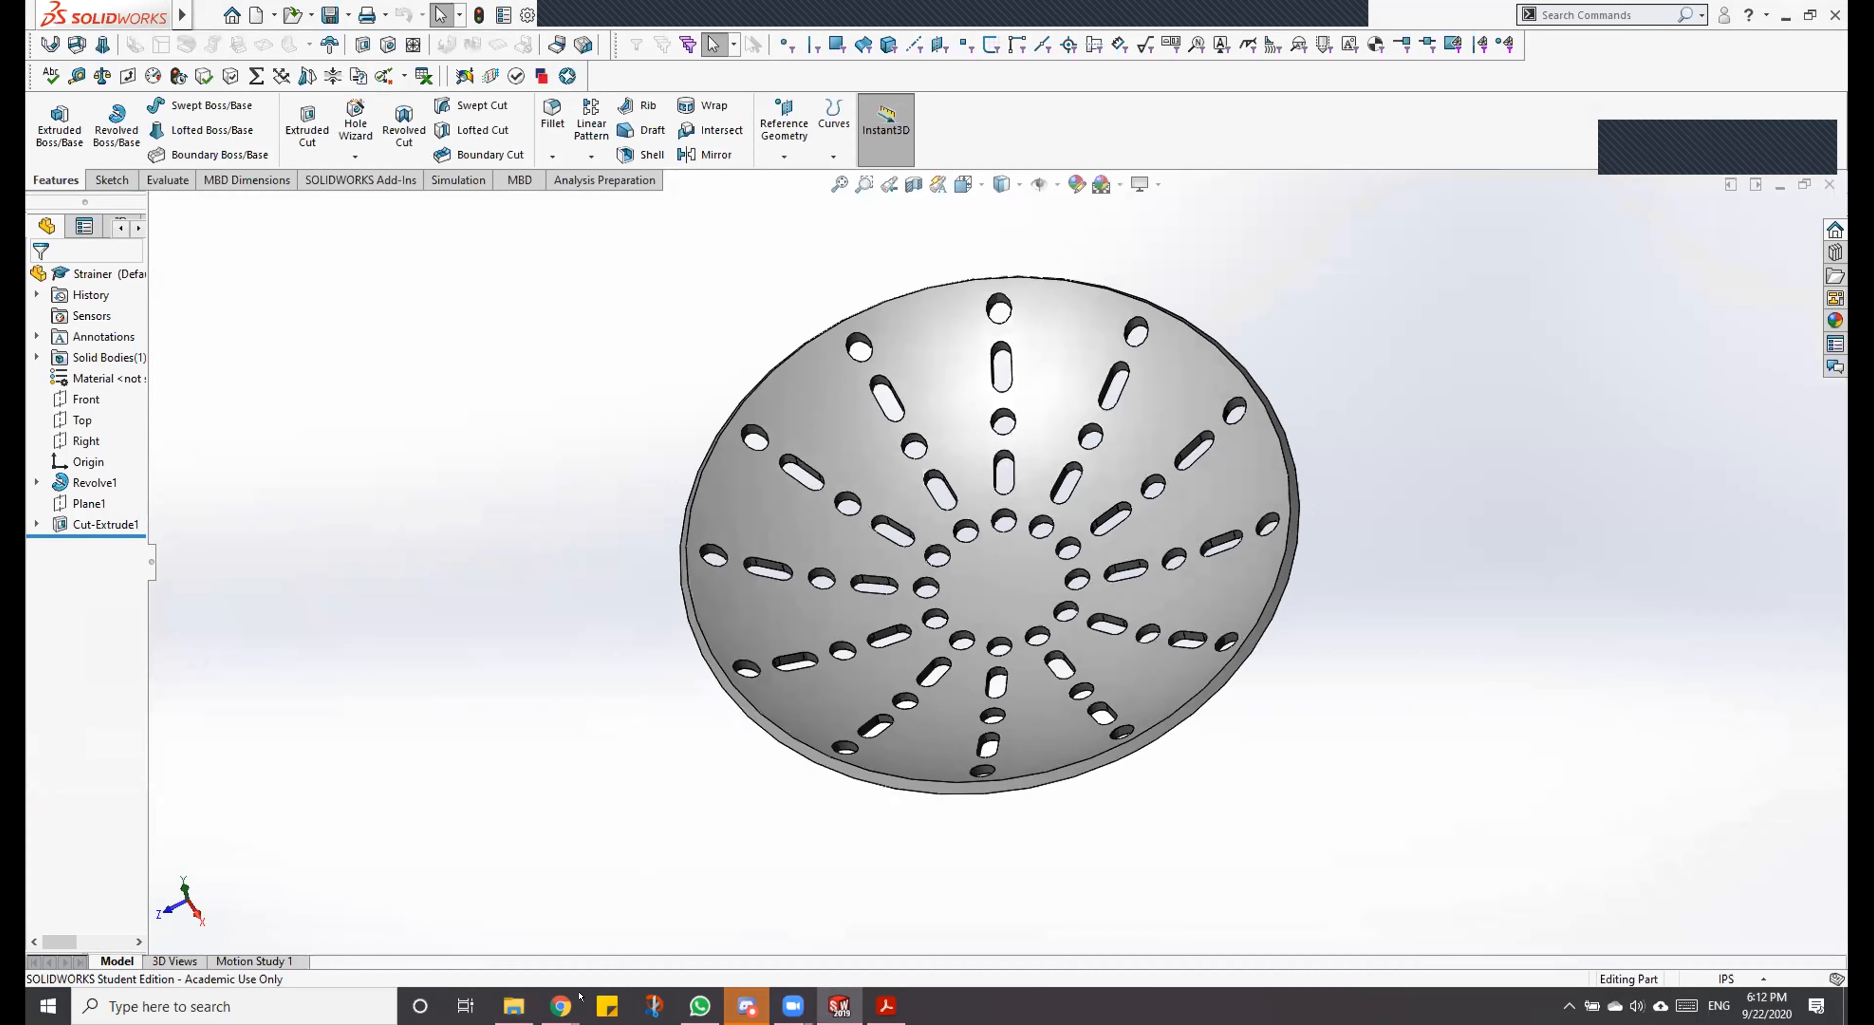
click(508, 1012)
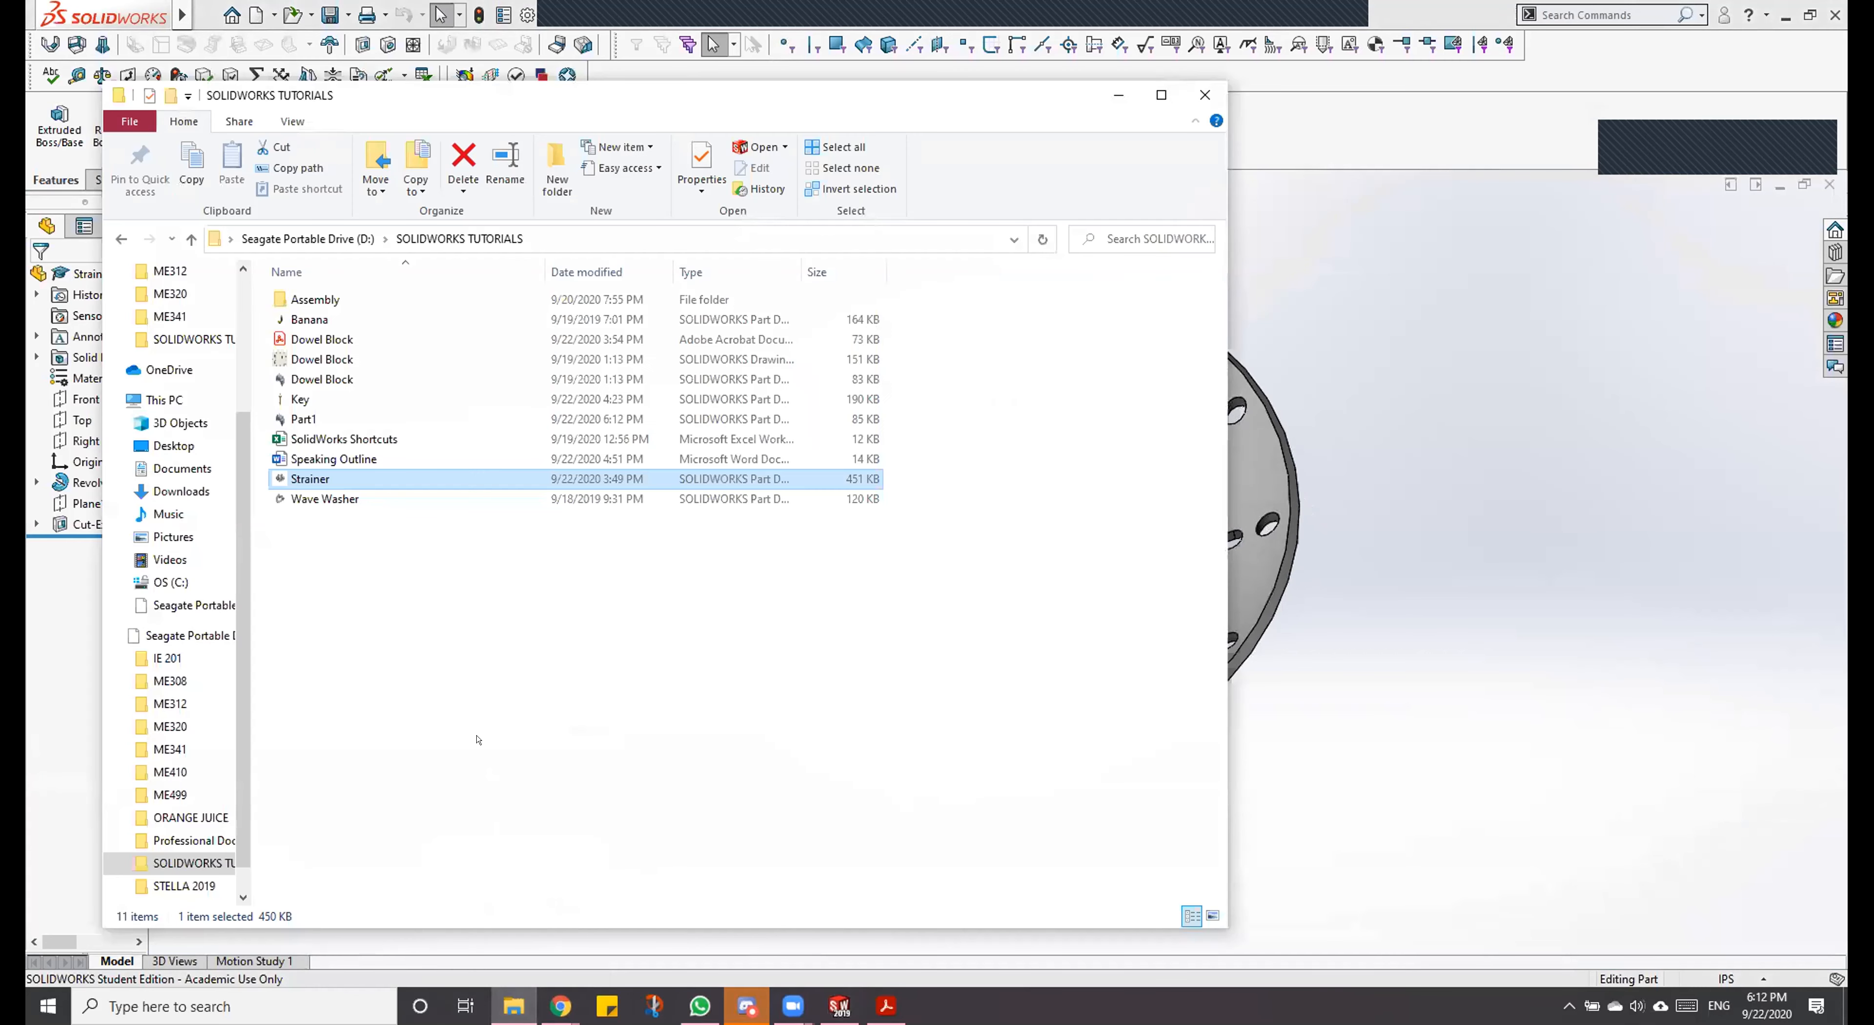
double_click(339, 394)
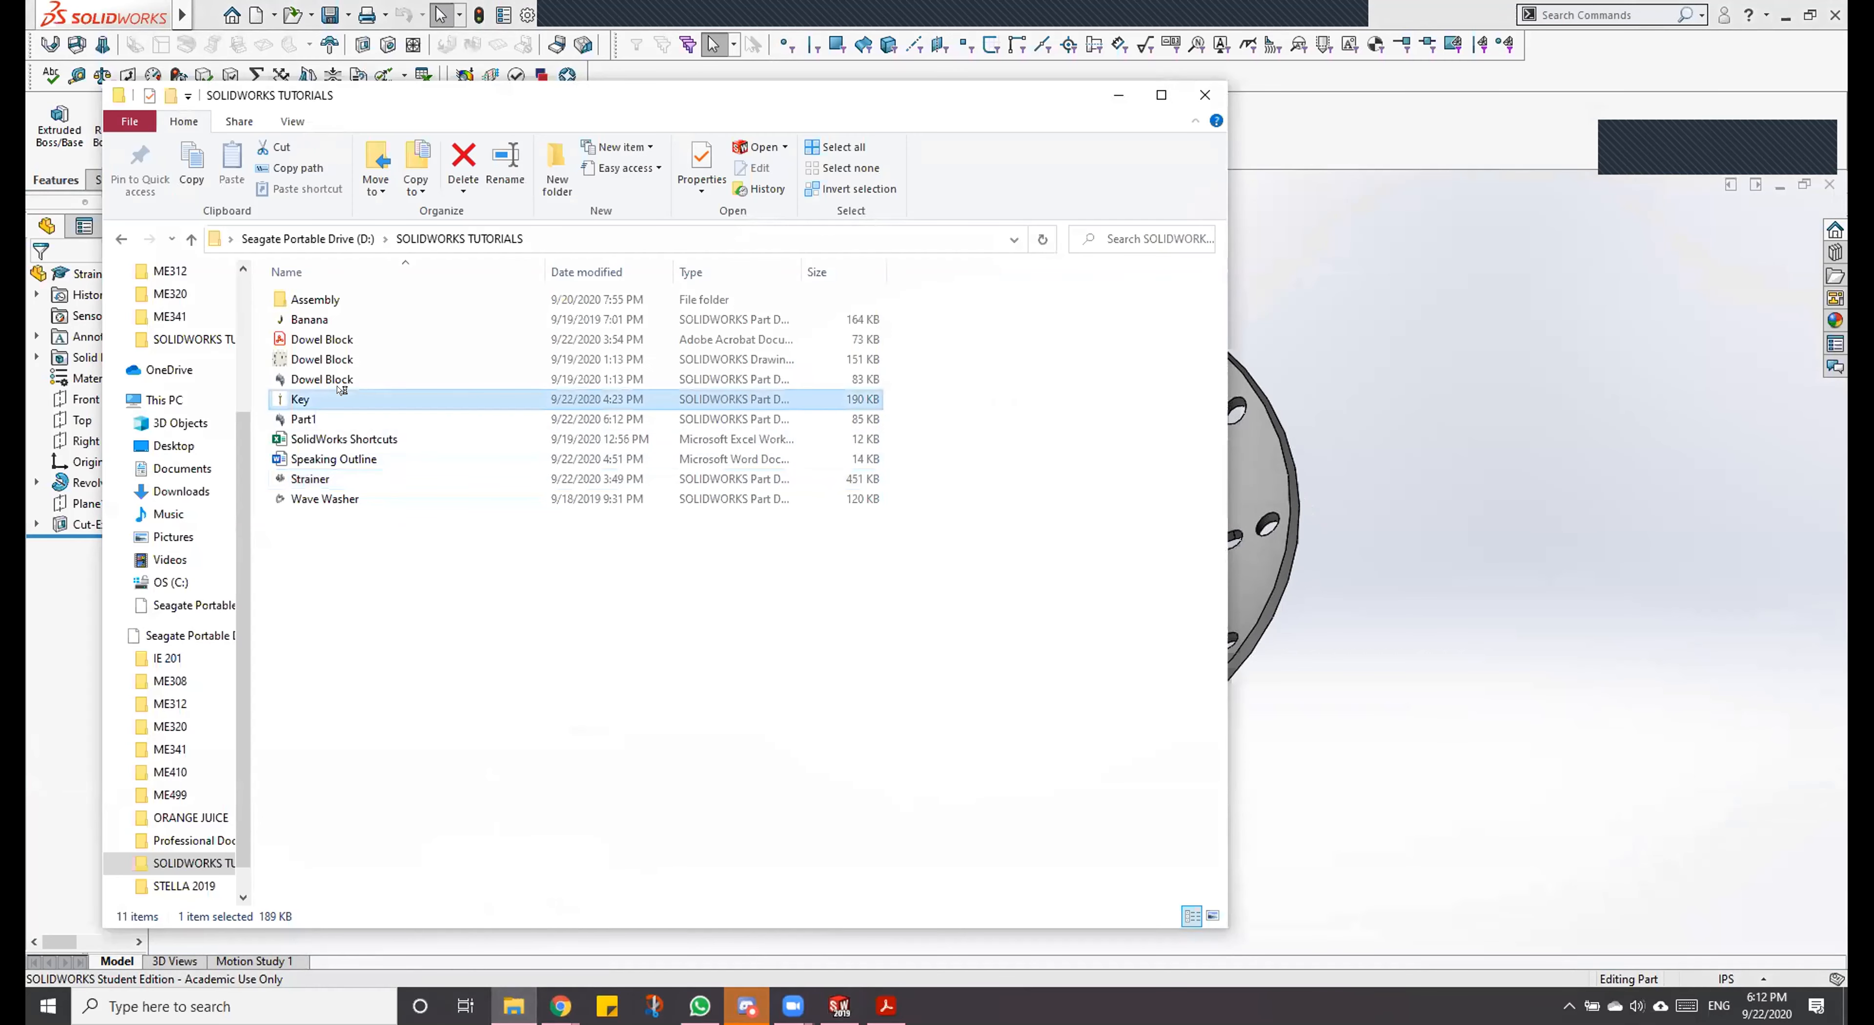
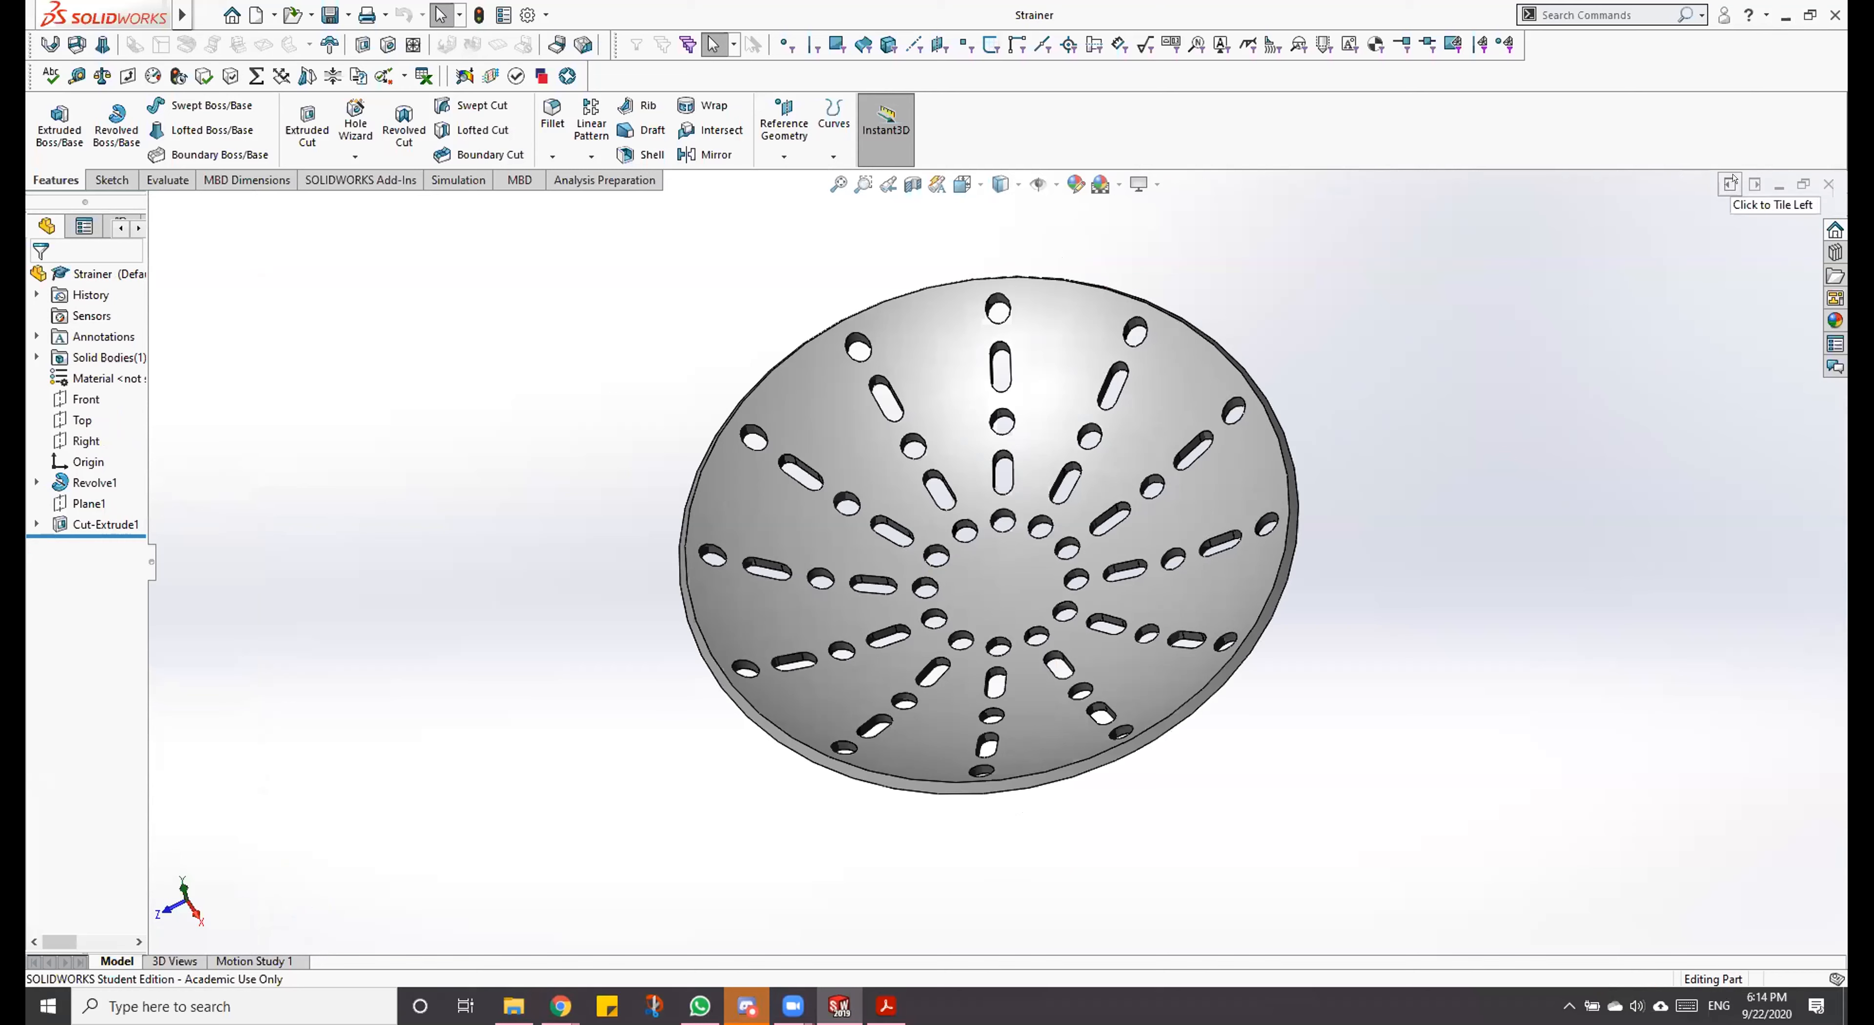
mouse_move(31, 8)
click(1755, 184)
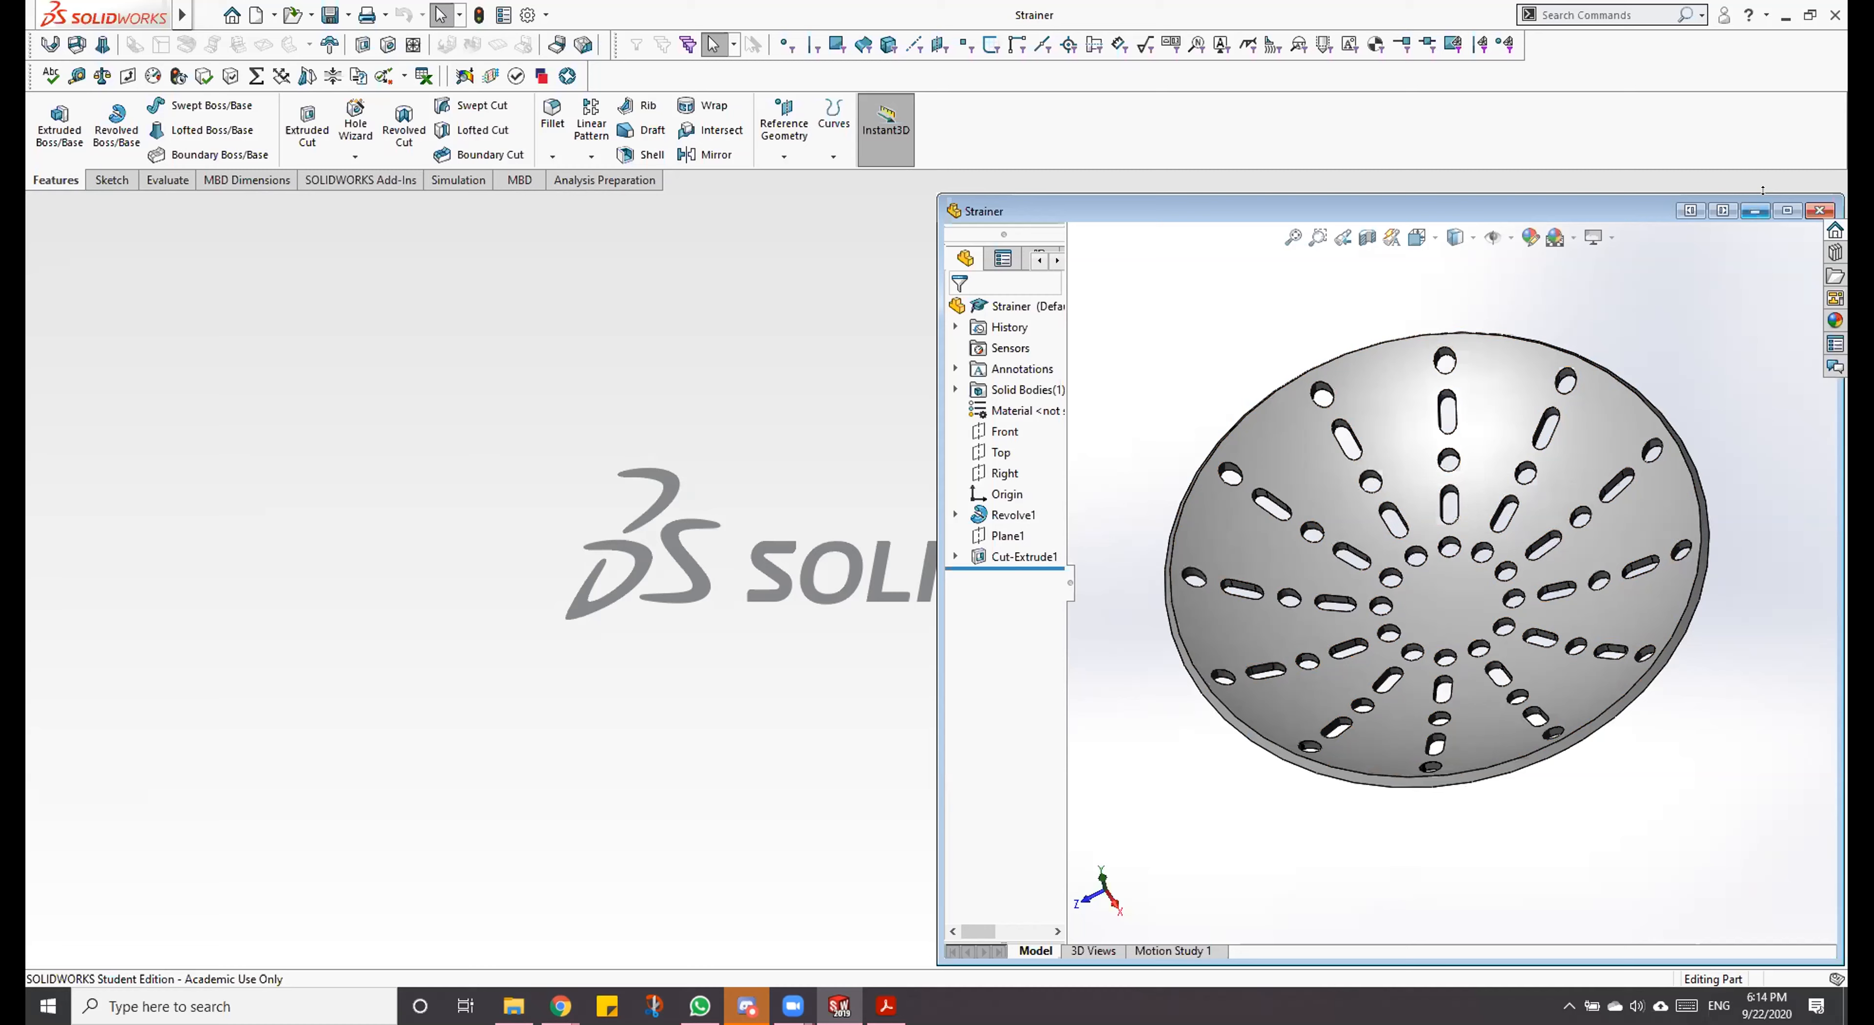
click(1787, 211)
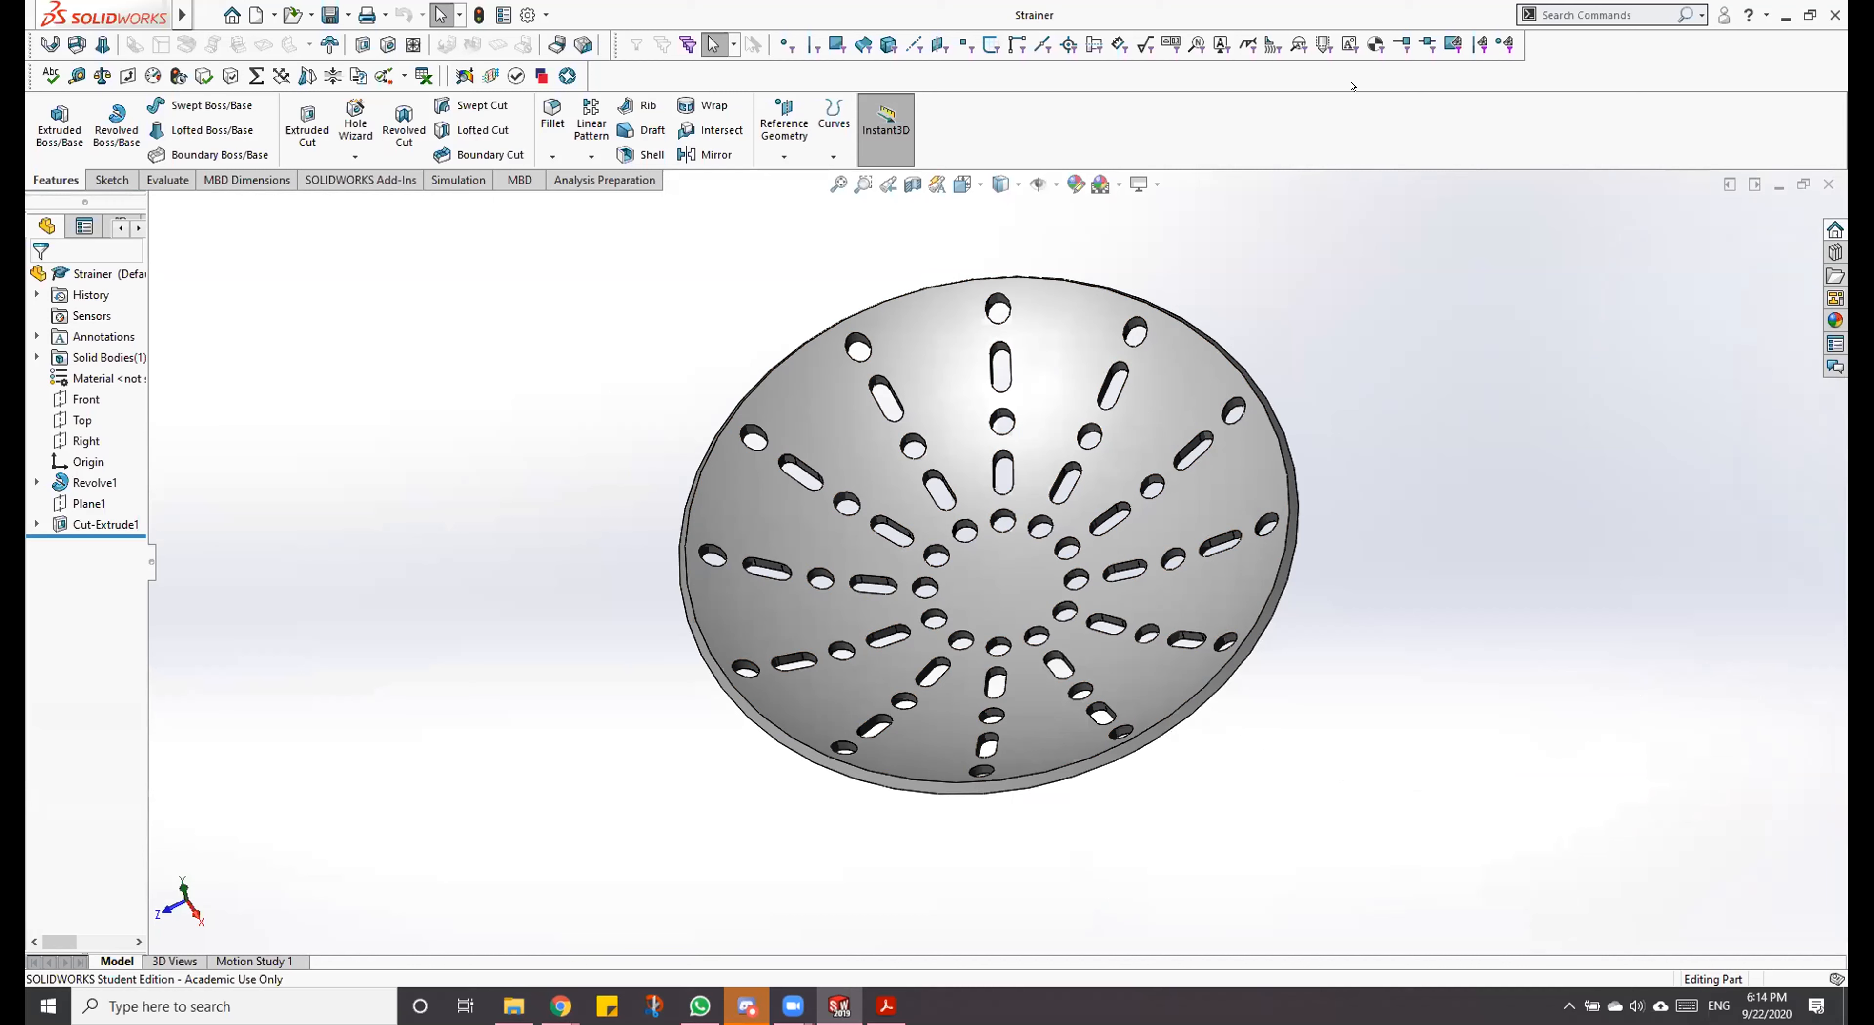
mouse_move(775, 1011)
click(690, 928)
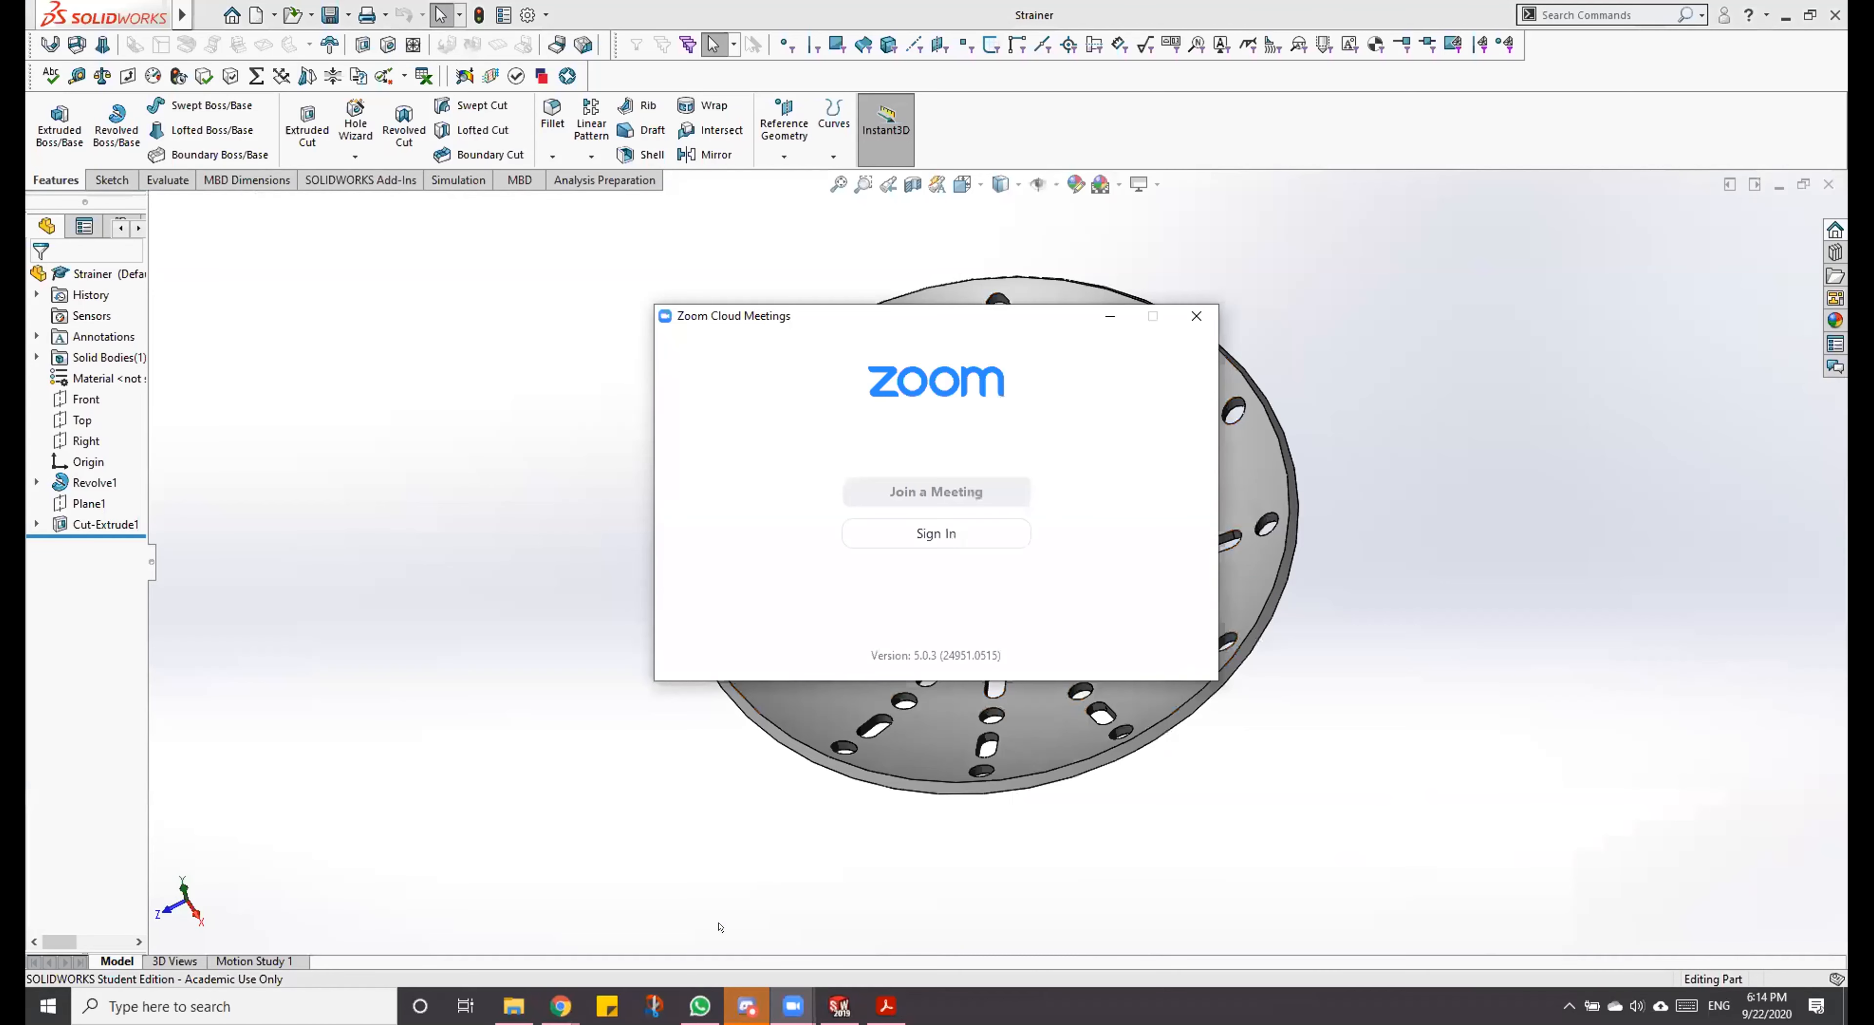
click(1109, 315)
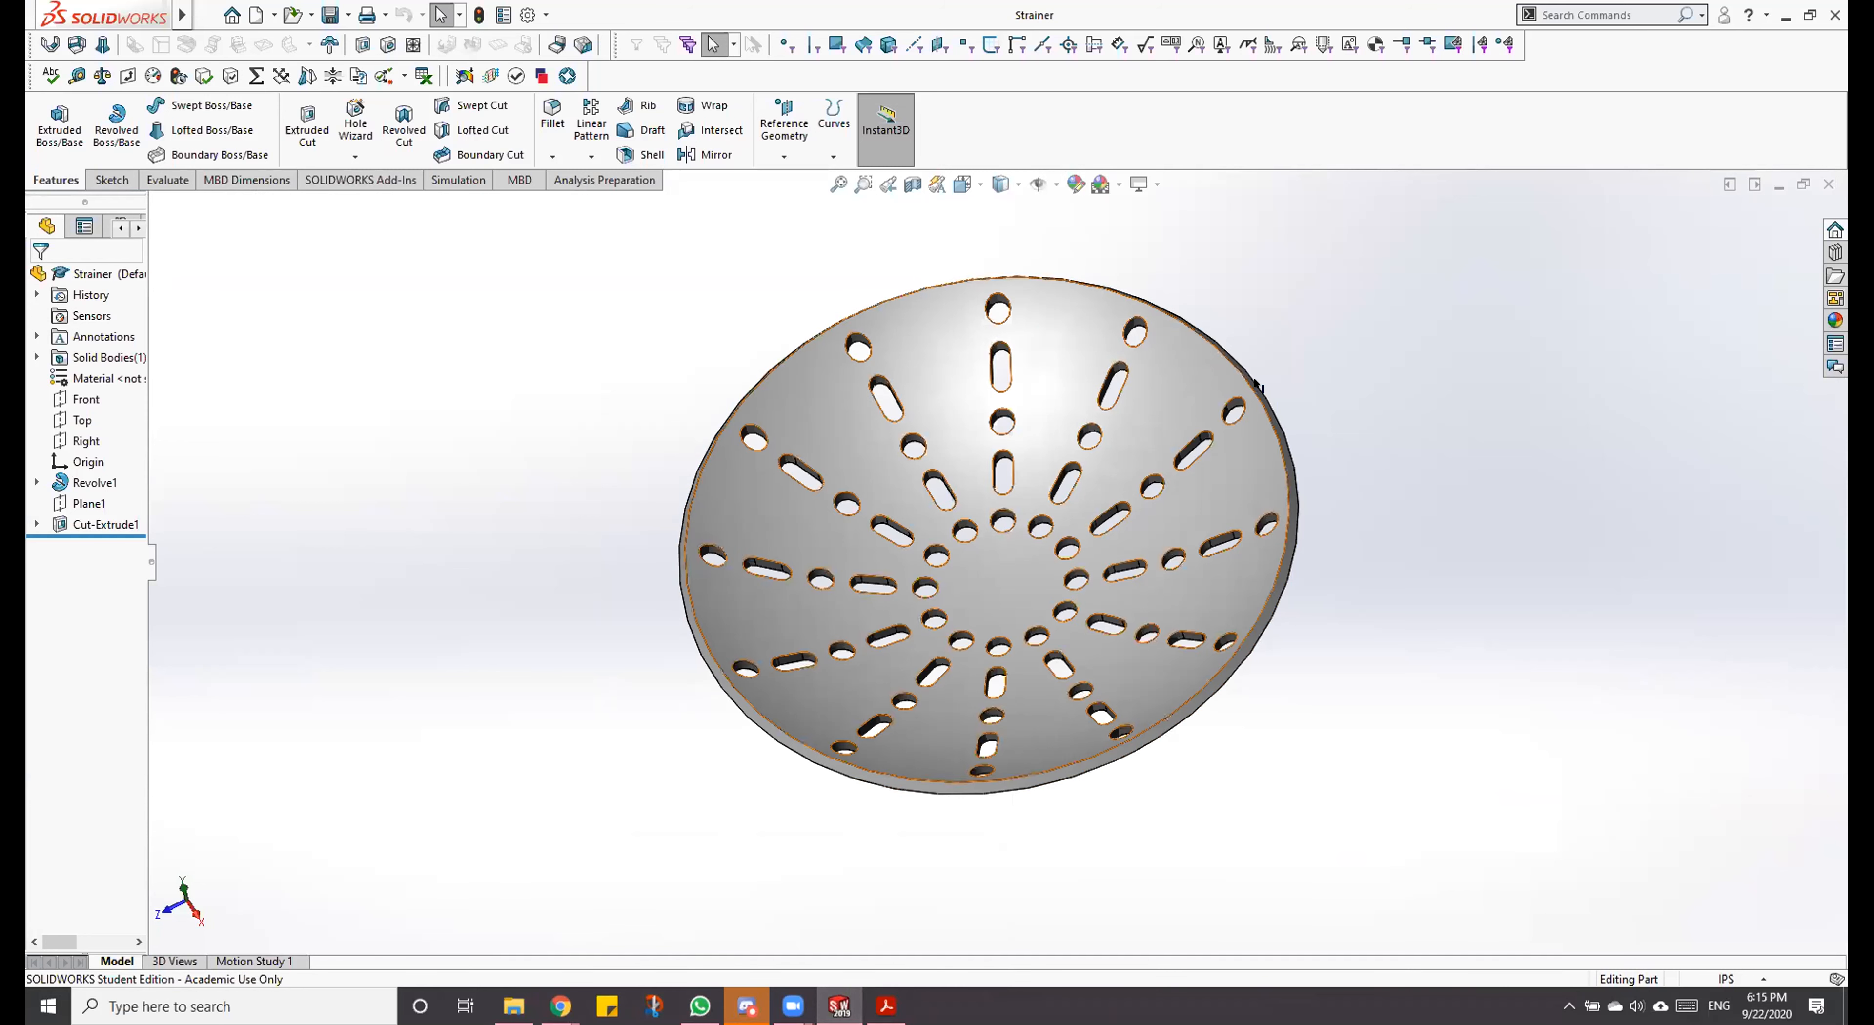
Step: Minimize the Strainer model and create a new part document
click(1779, 182)
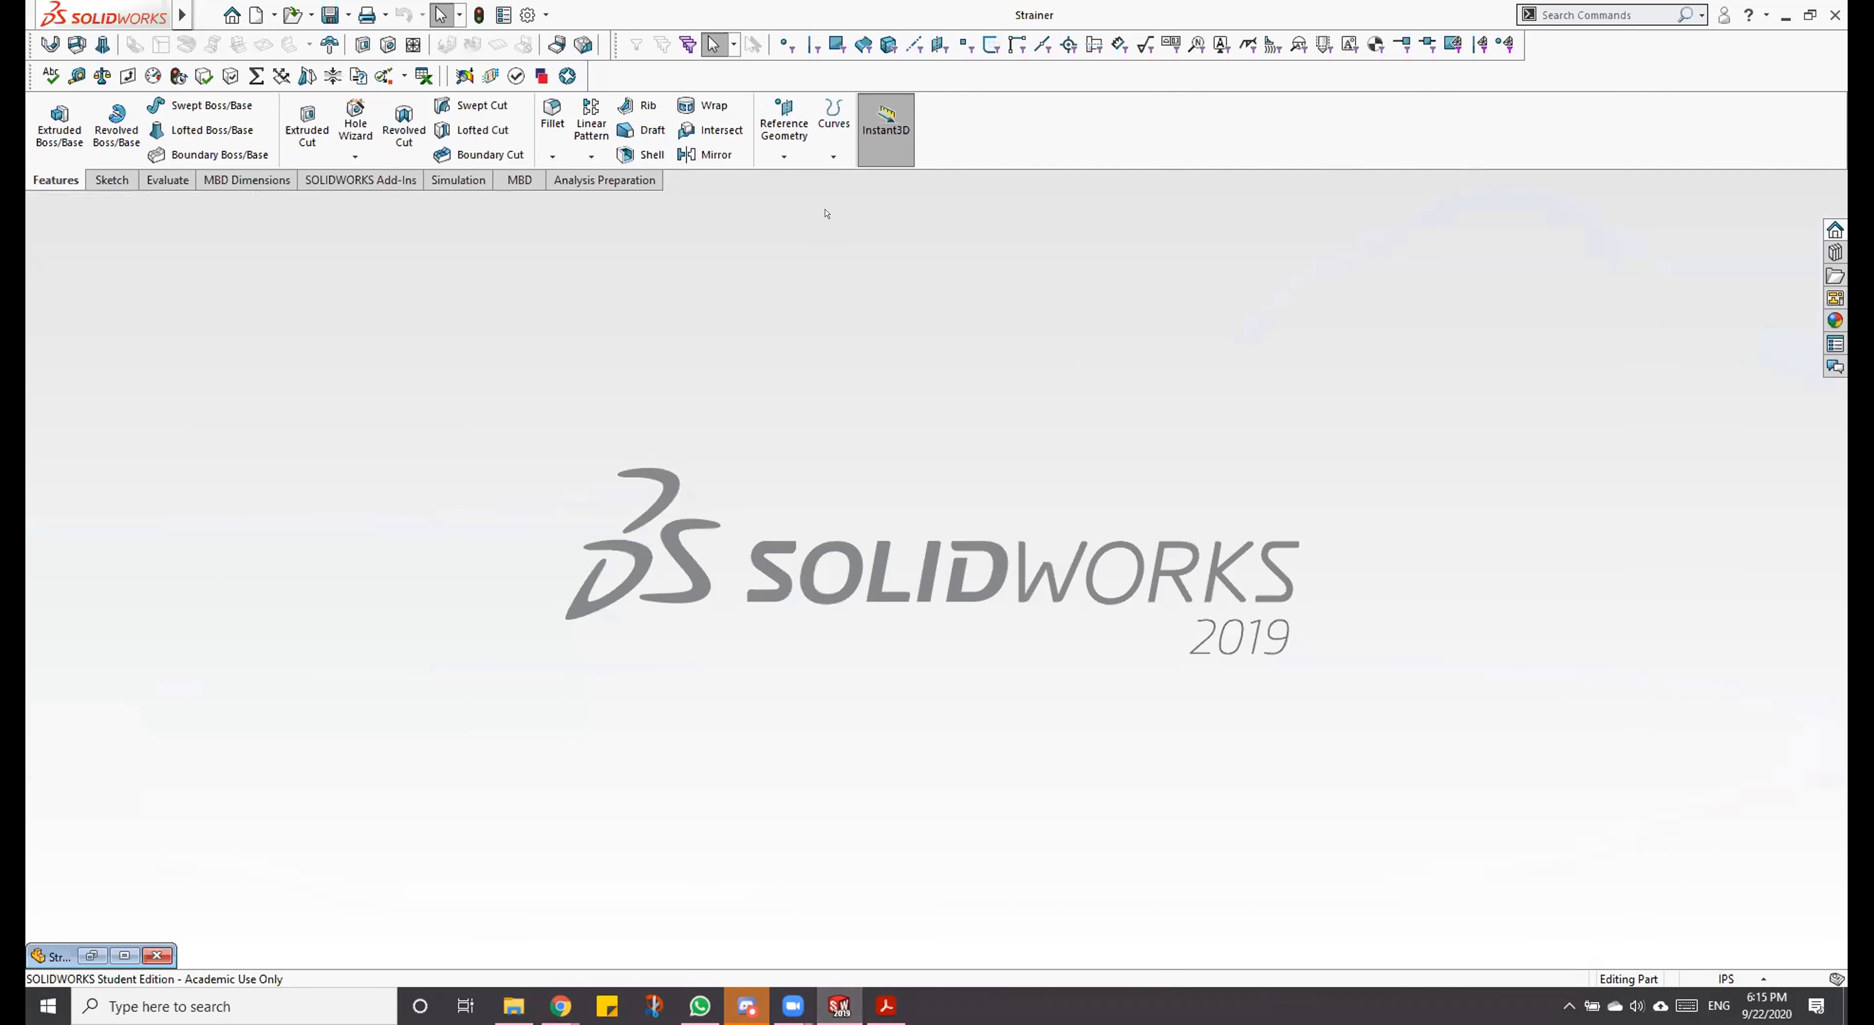
click(257, 15)
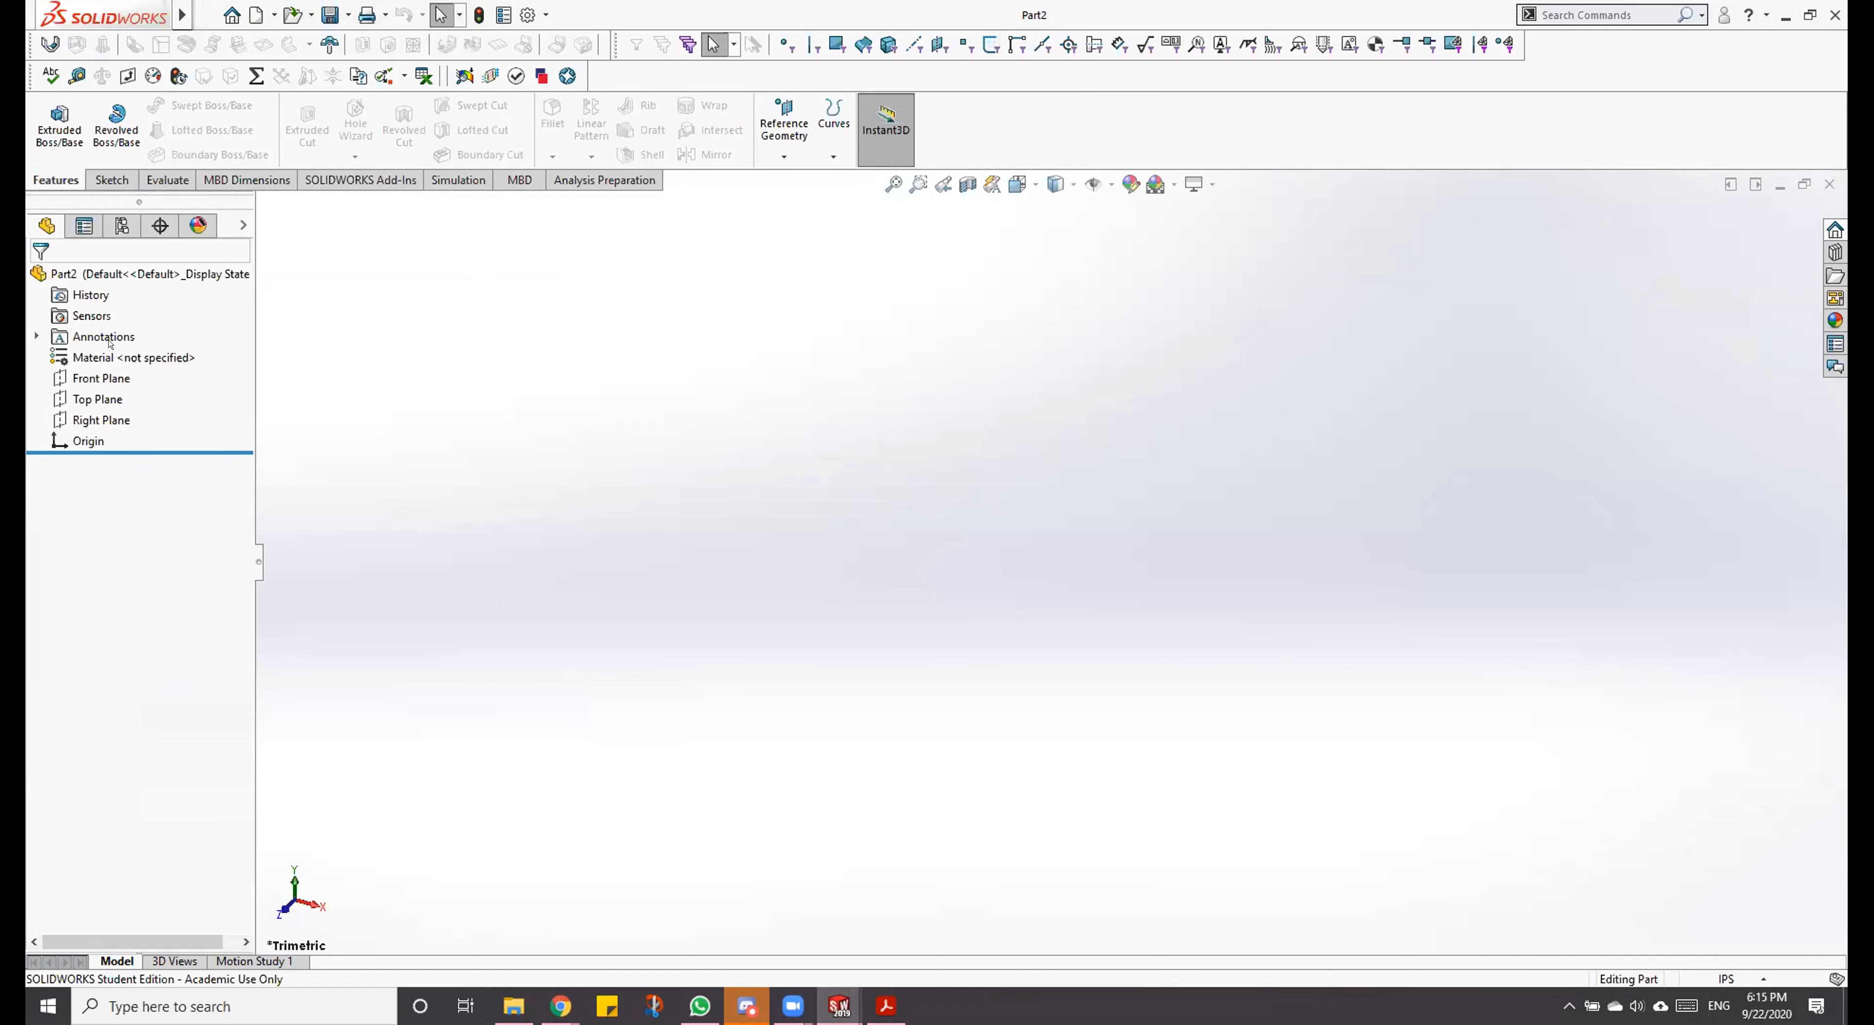
Step: Orient the view normal to the Front Plane and start a sketch on that plane
right_click(113, 364)
click(224, 345)
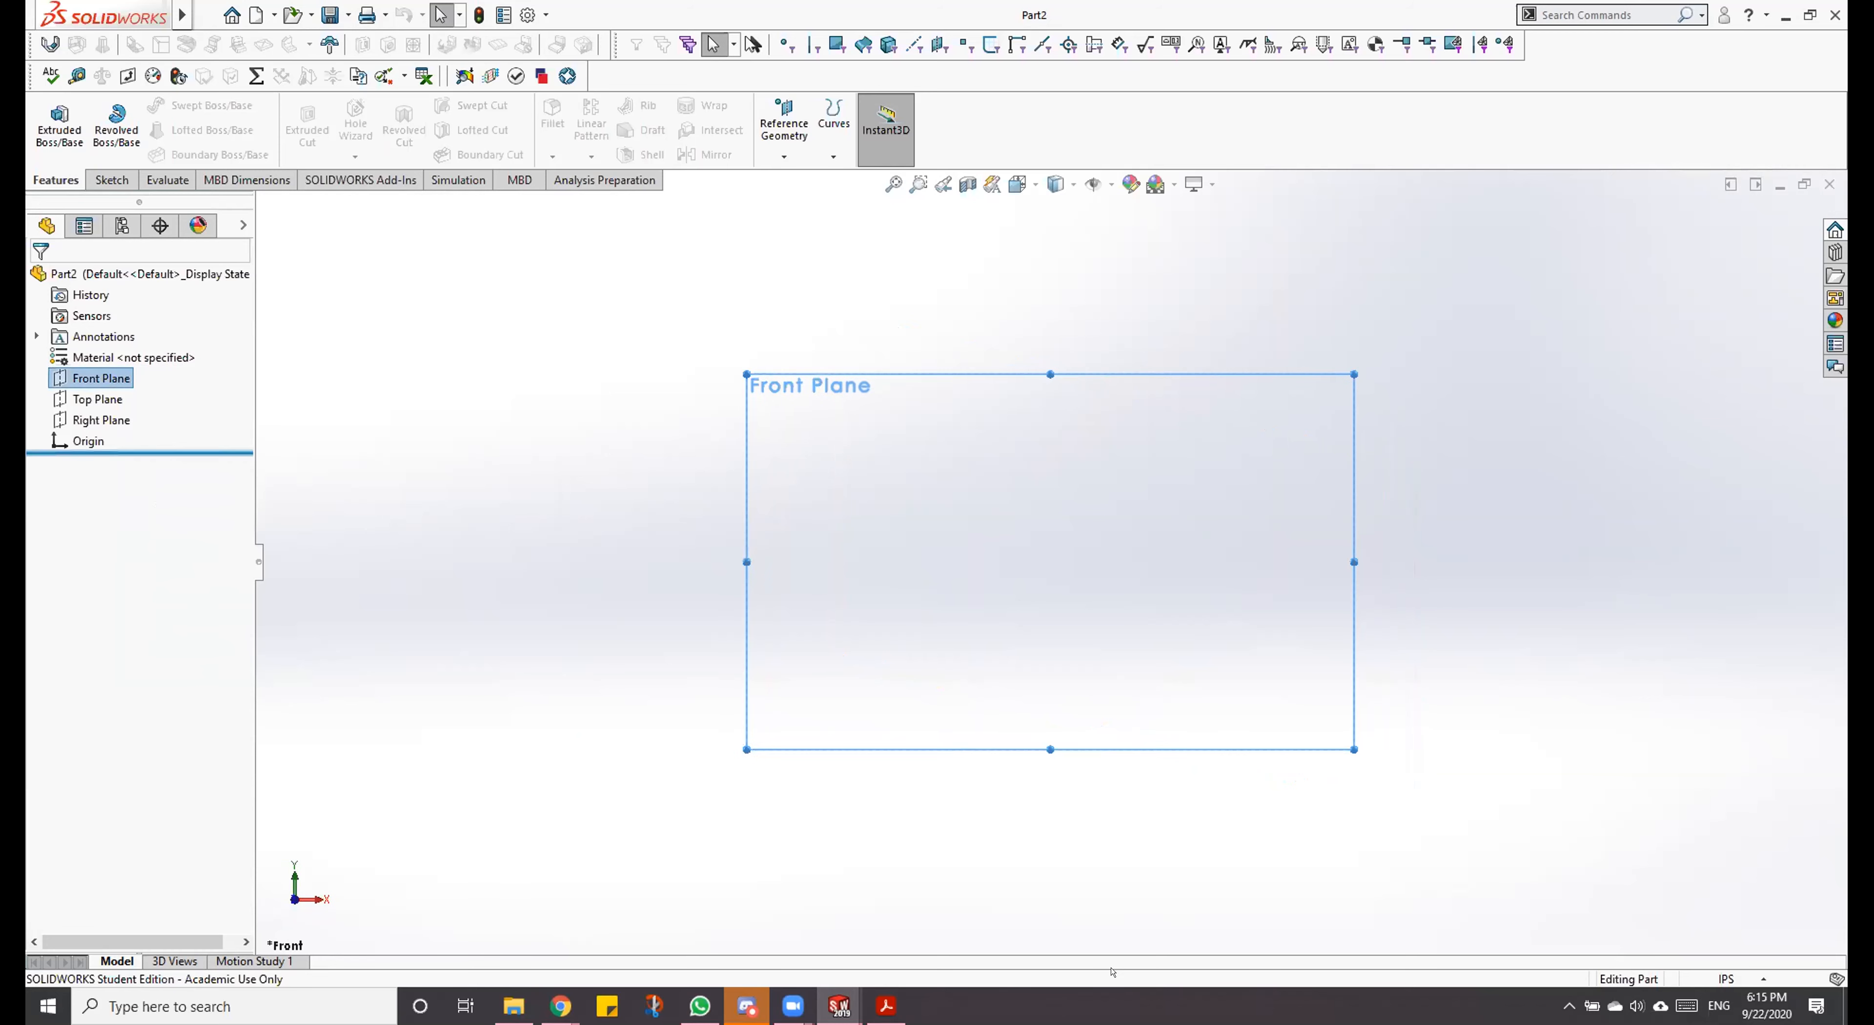
scroll(1222, 575, down, 3)
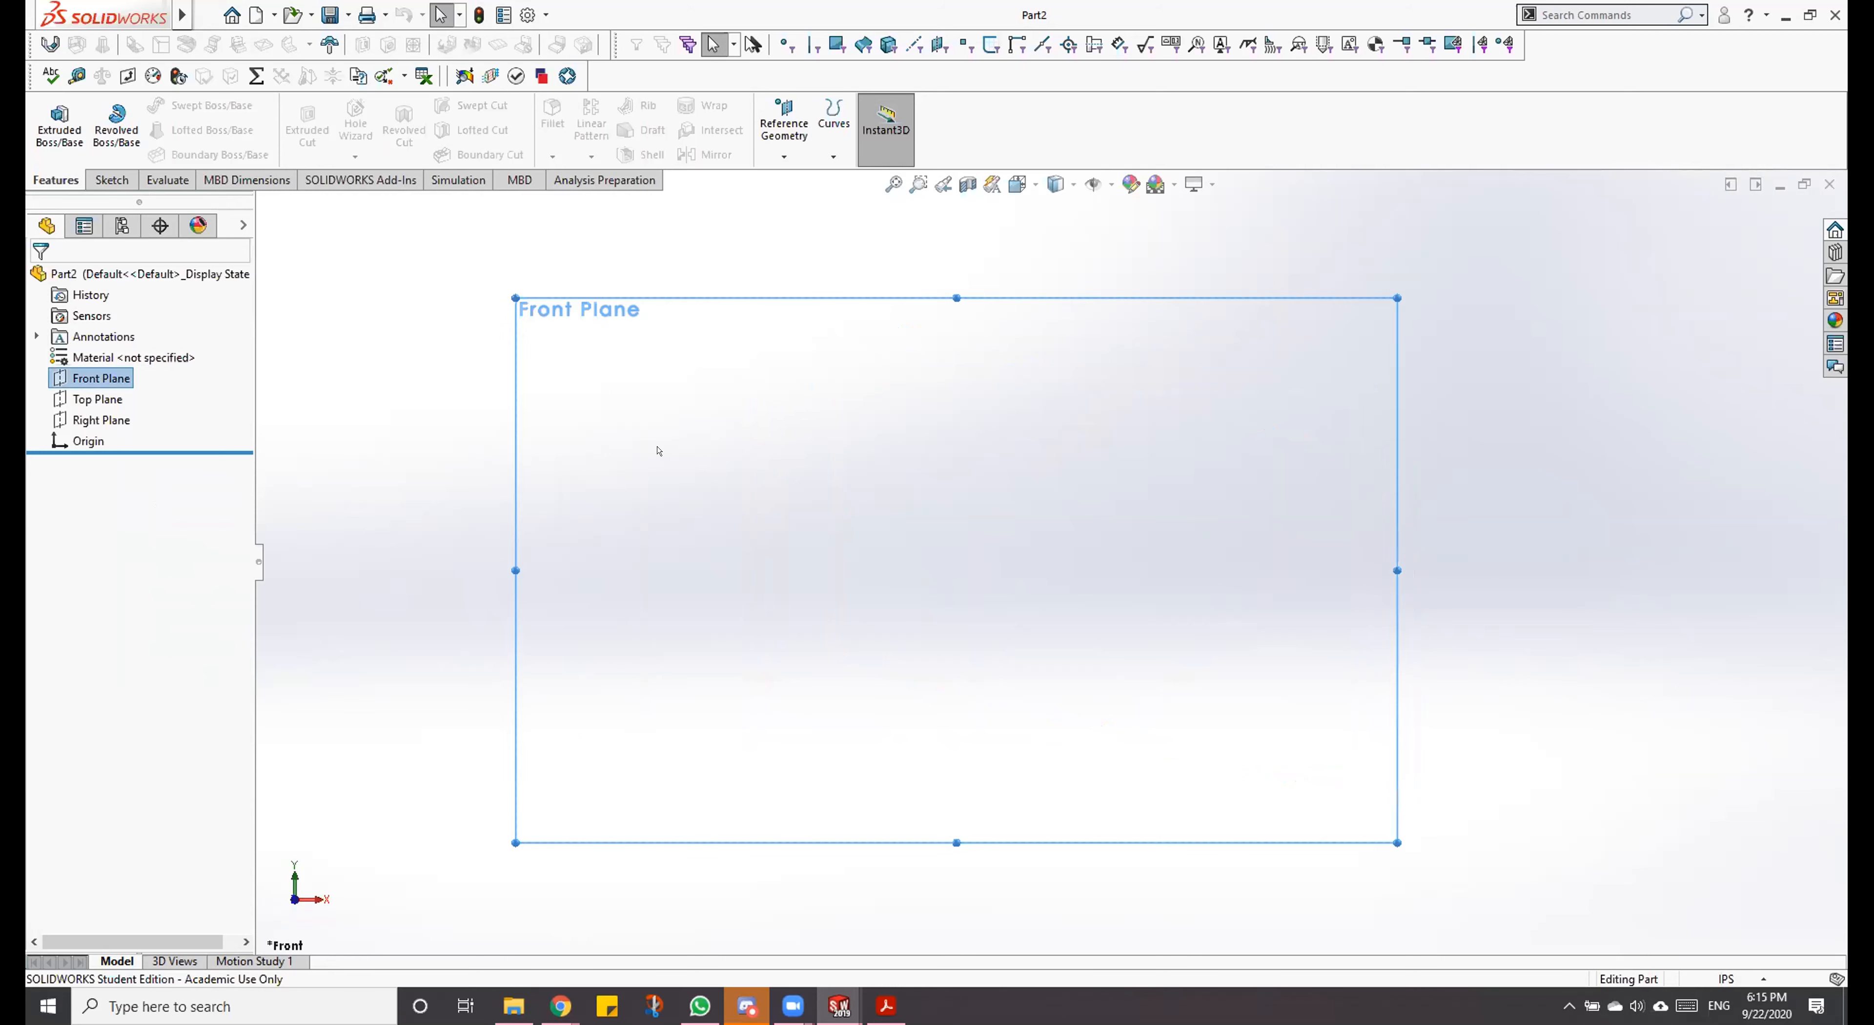
scroll(644, 445, down, 2)
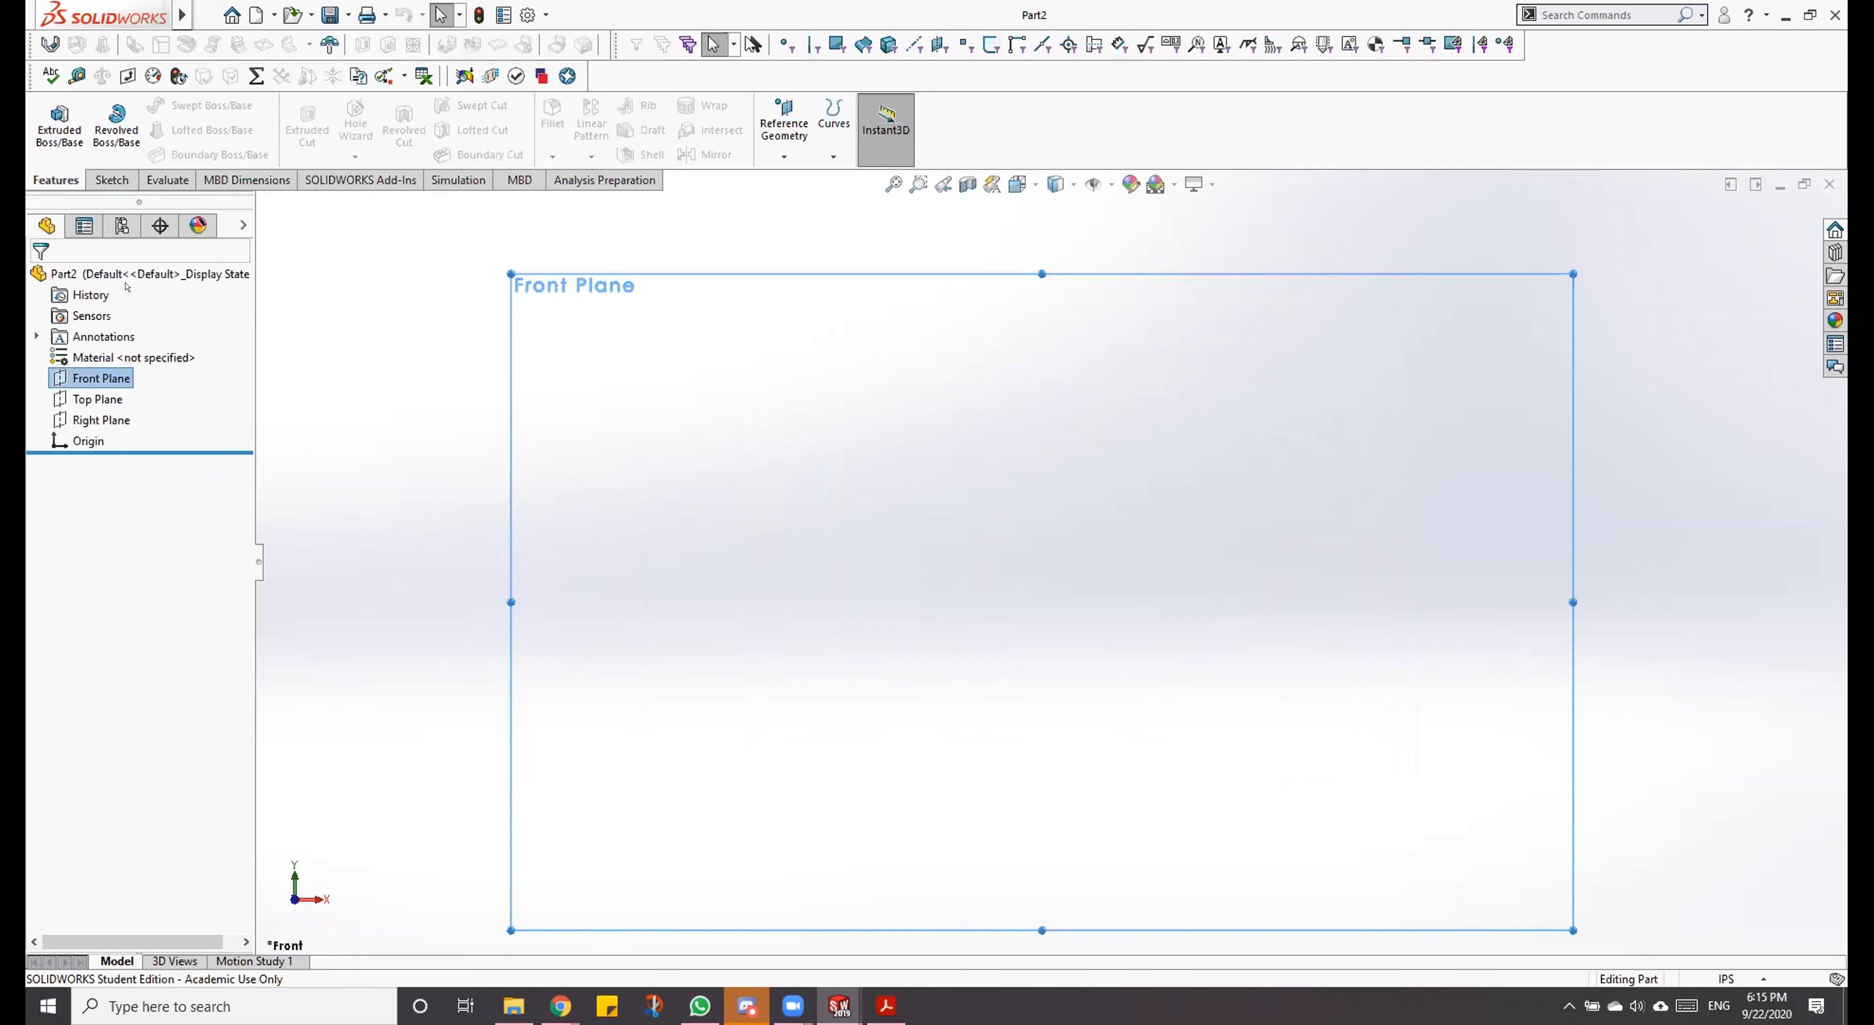
right_click(101, 379)
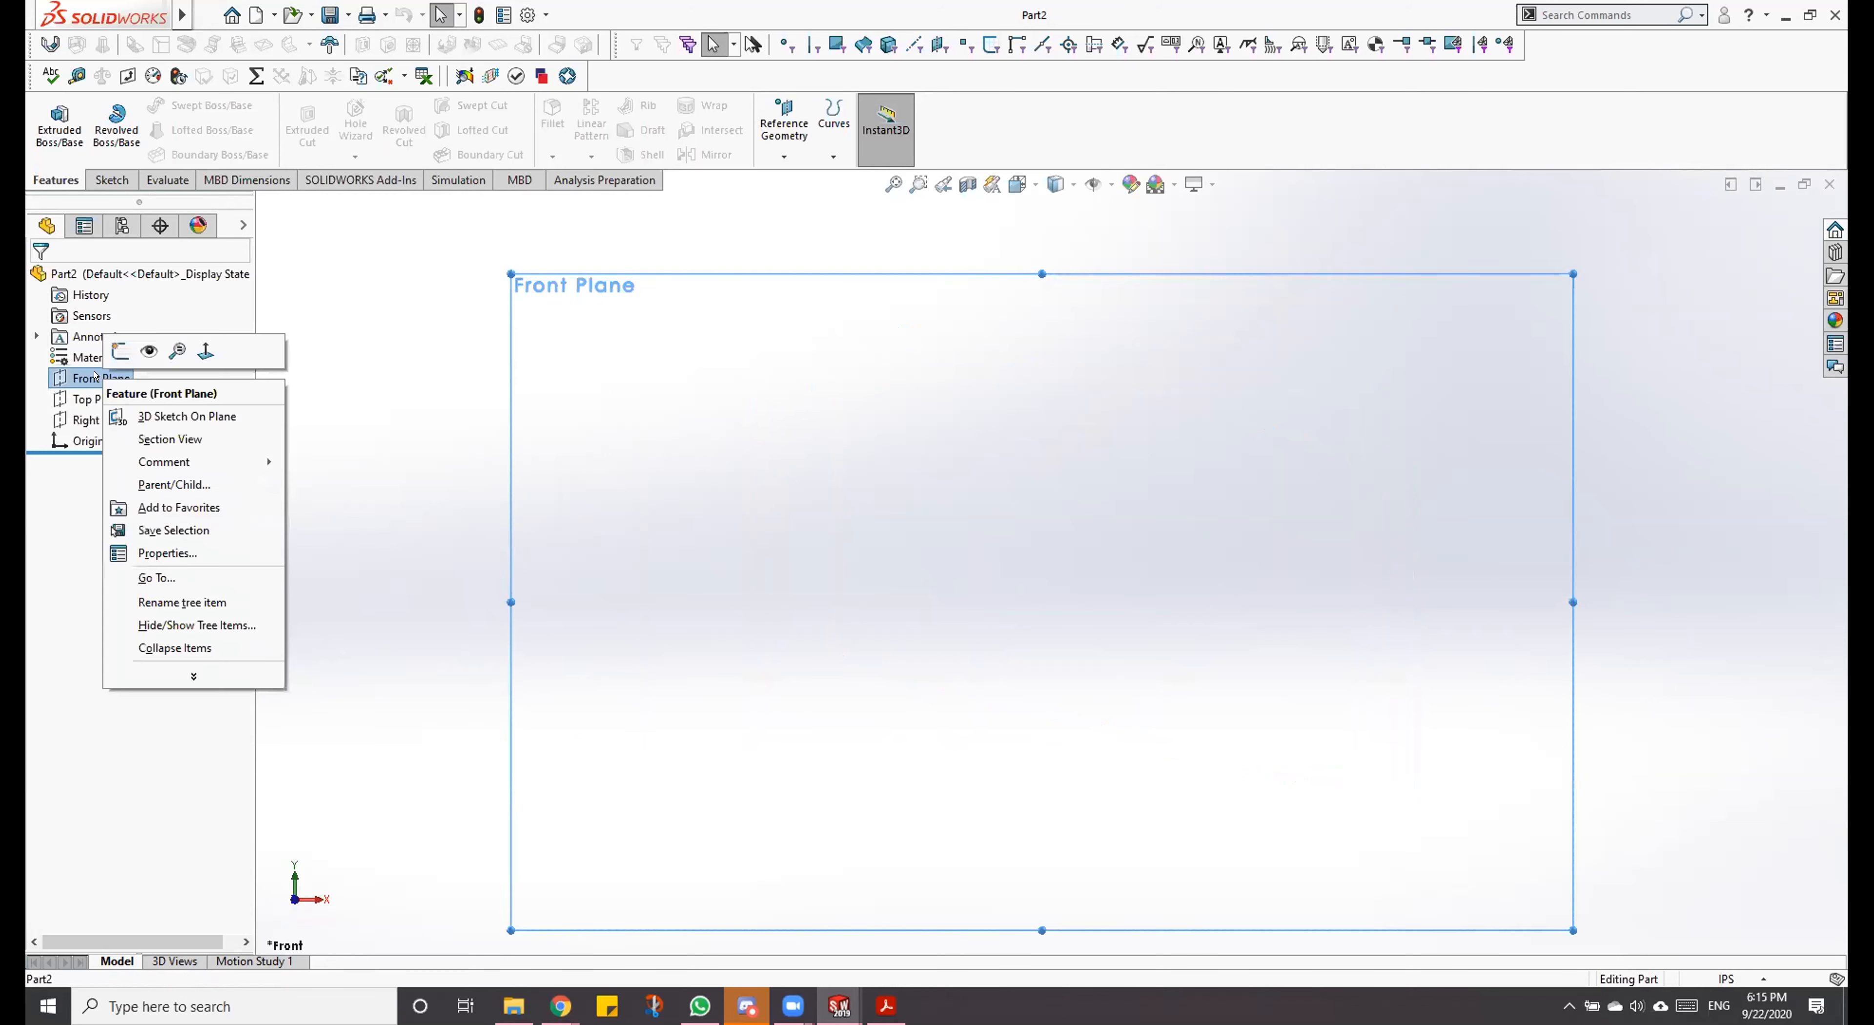
click(120, 353)
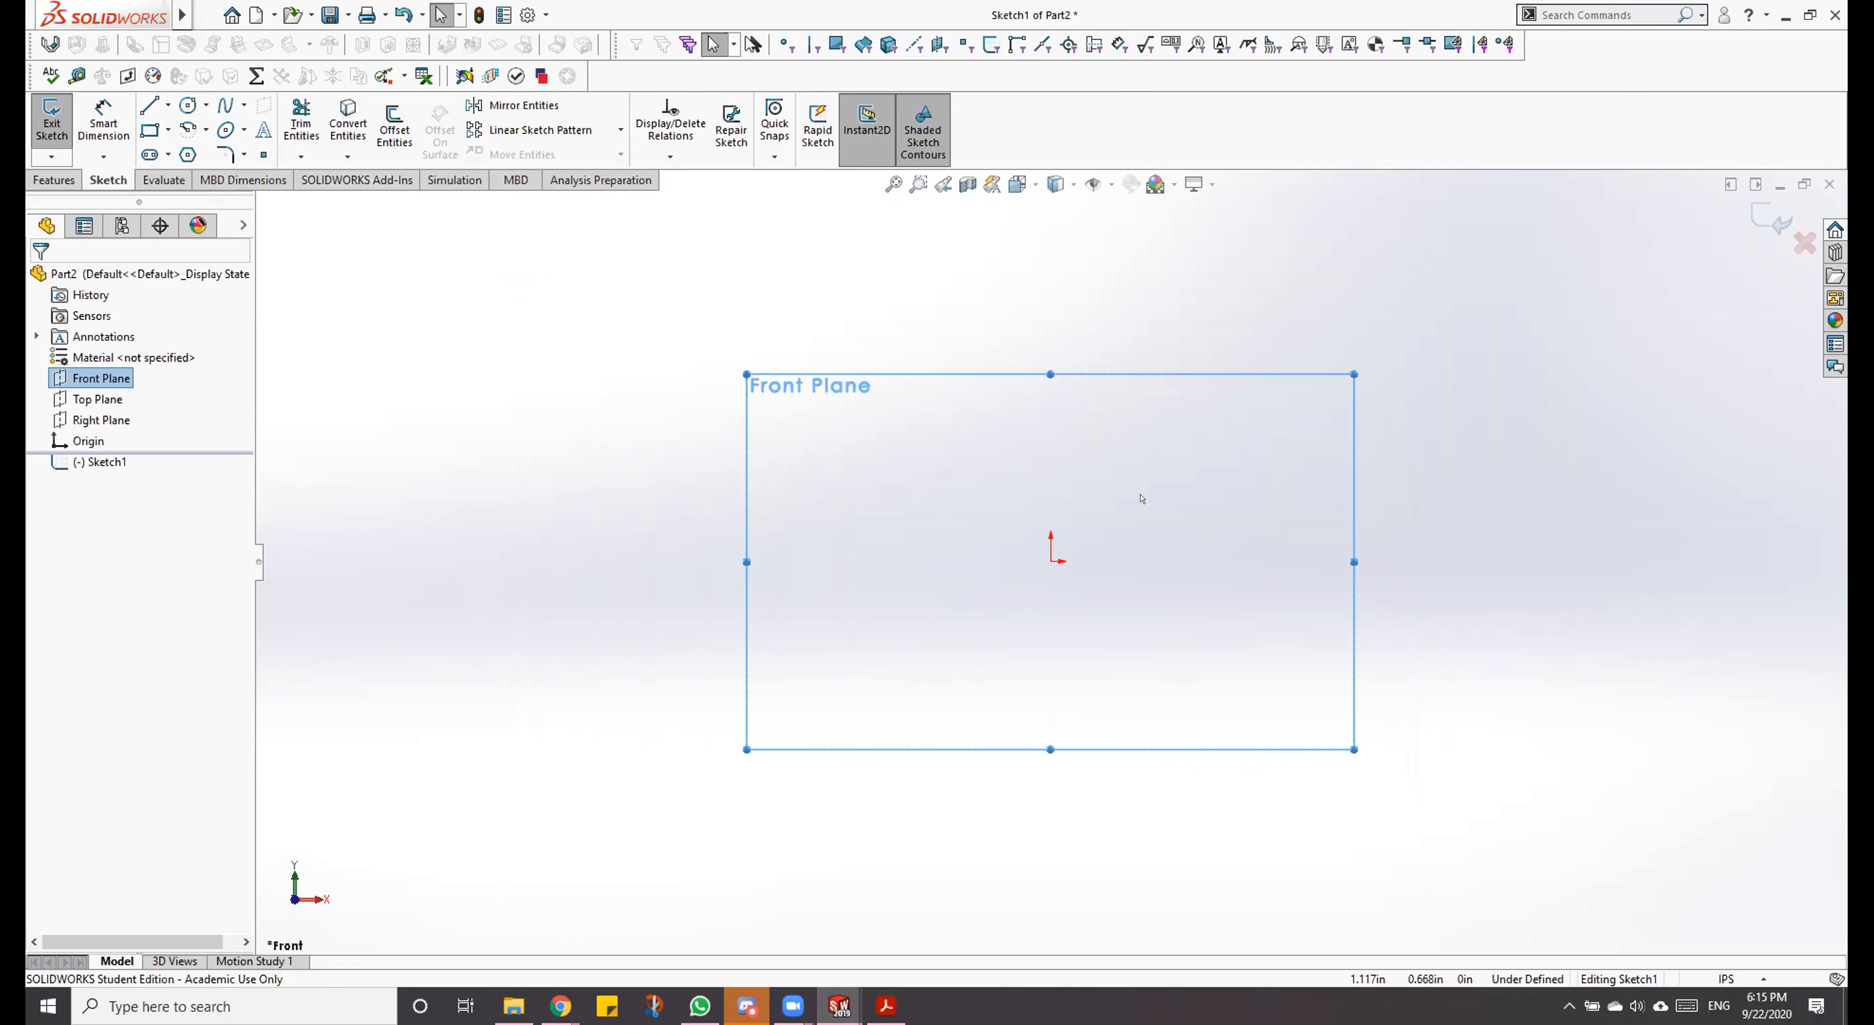
Step: Sketch a shallow upward-curving three-point arc from the origin to about X 4.09 in, Y 1.29 in, with a radius of about 6.2 in
key(a)
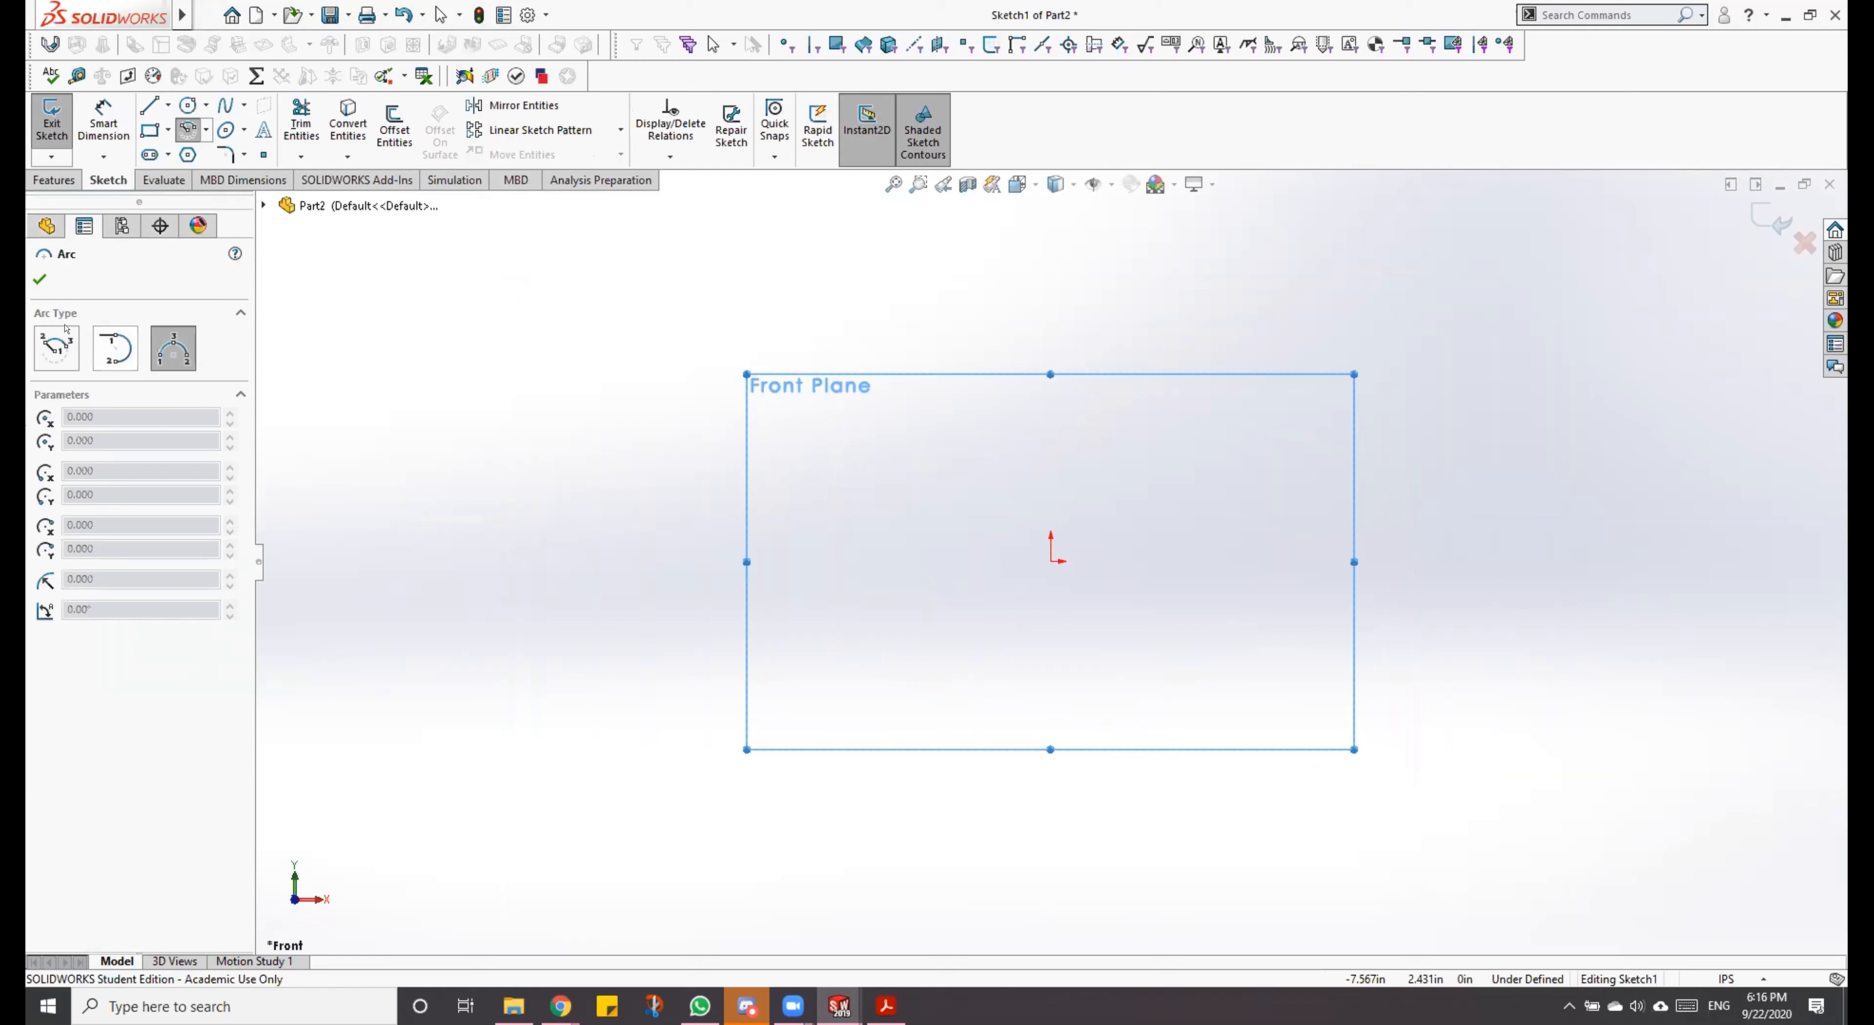
scroll(1364, 598, down, 3)
scroll(1004, 326, down, 1)
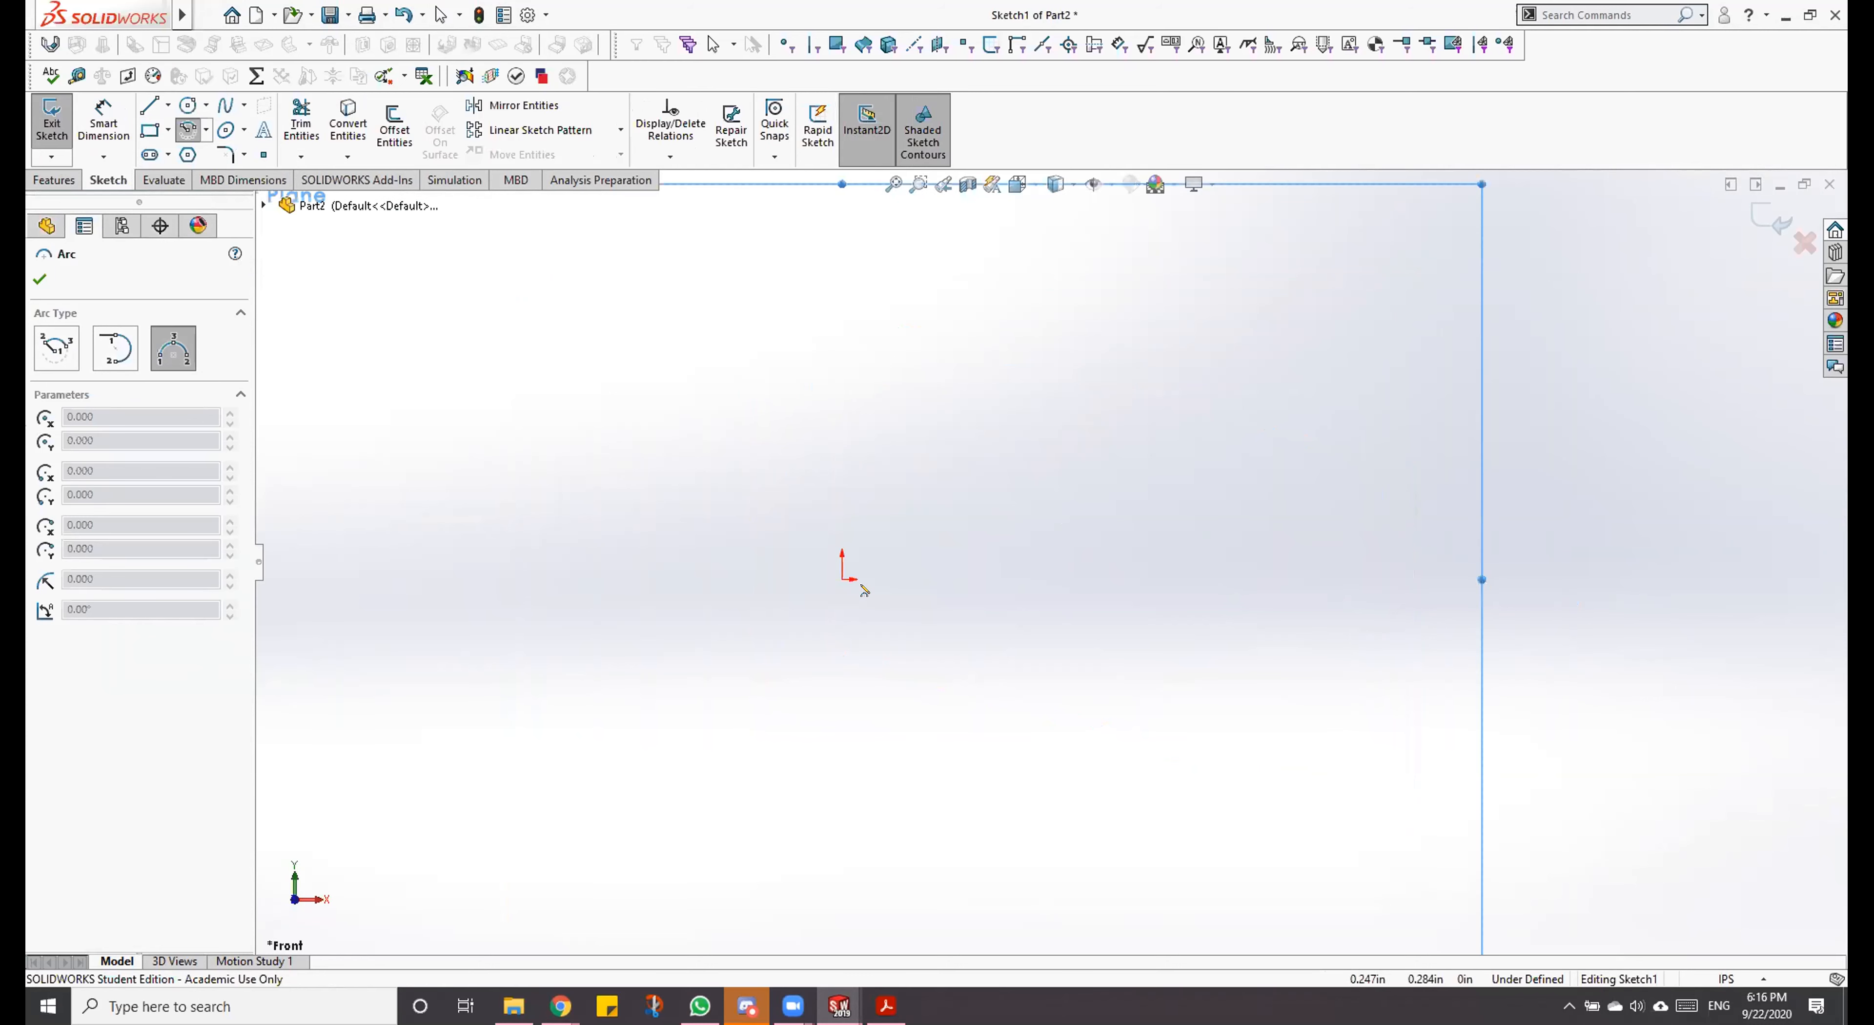
click(845, 580)
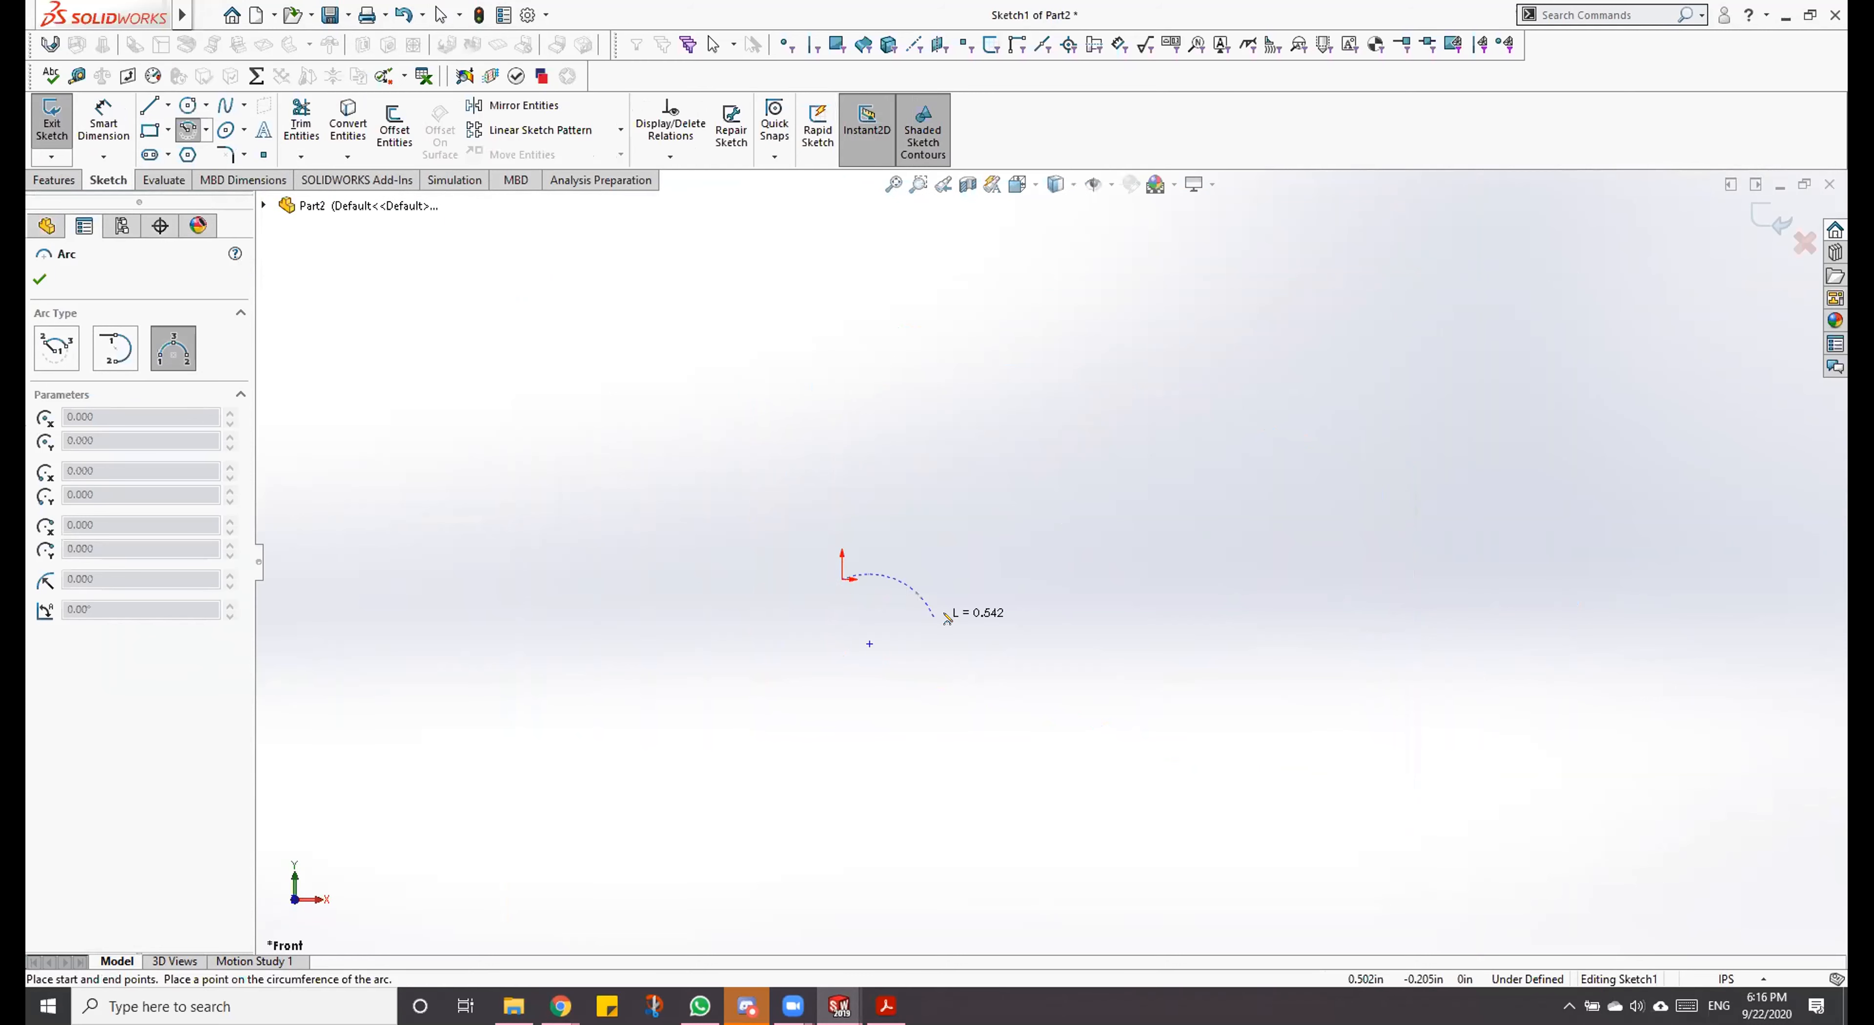
click(1589, 342)
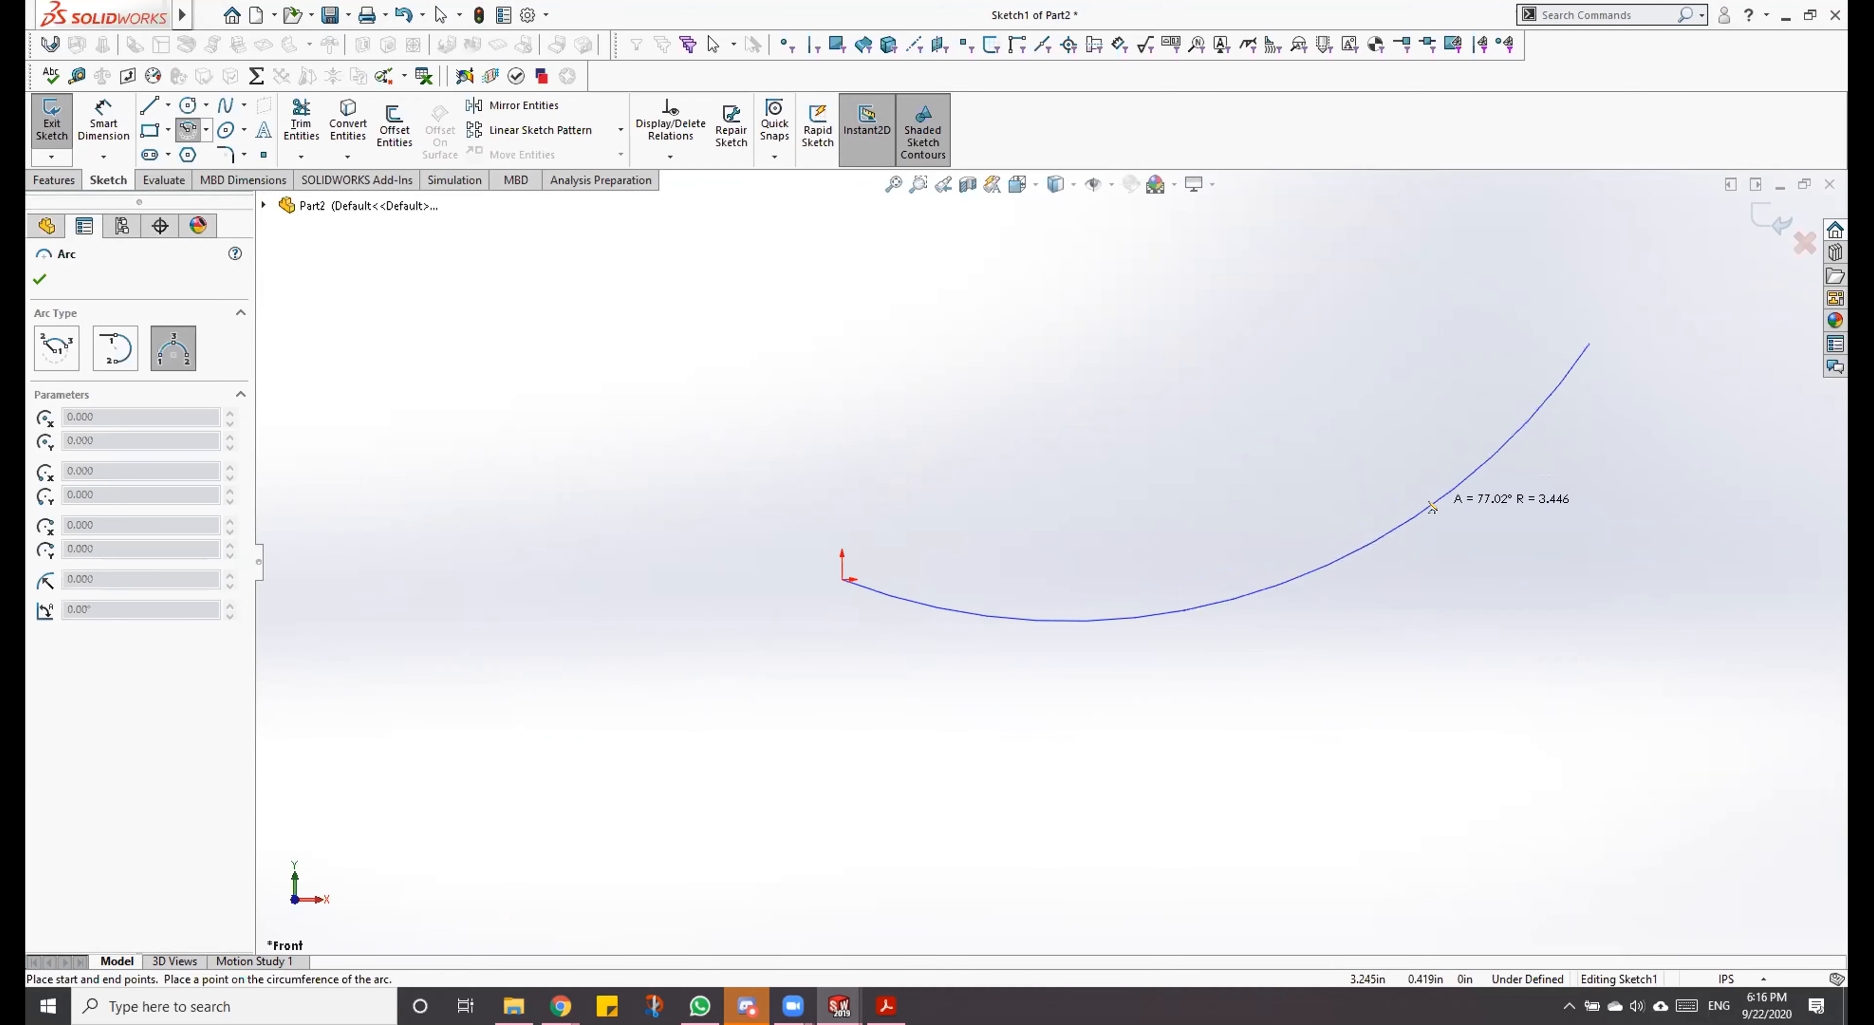
click(1427, 449)
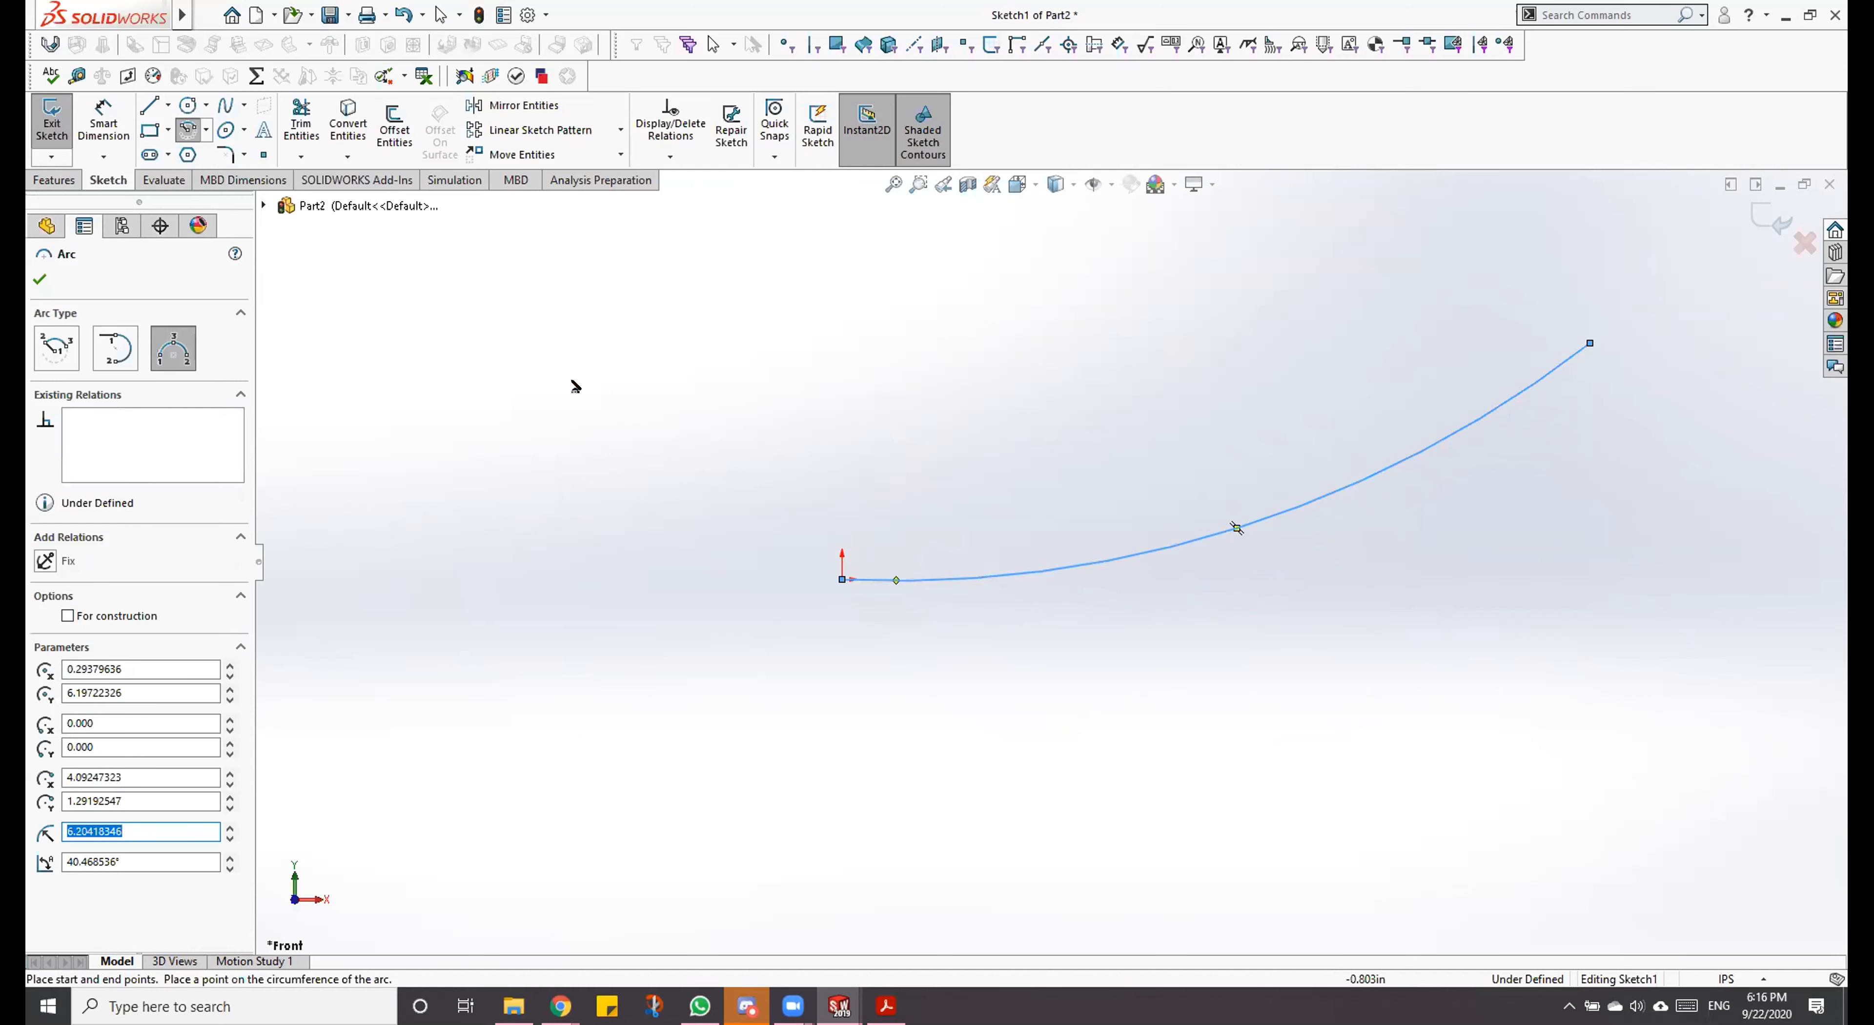
key(Escape)
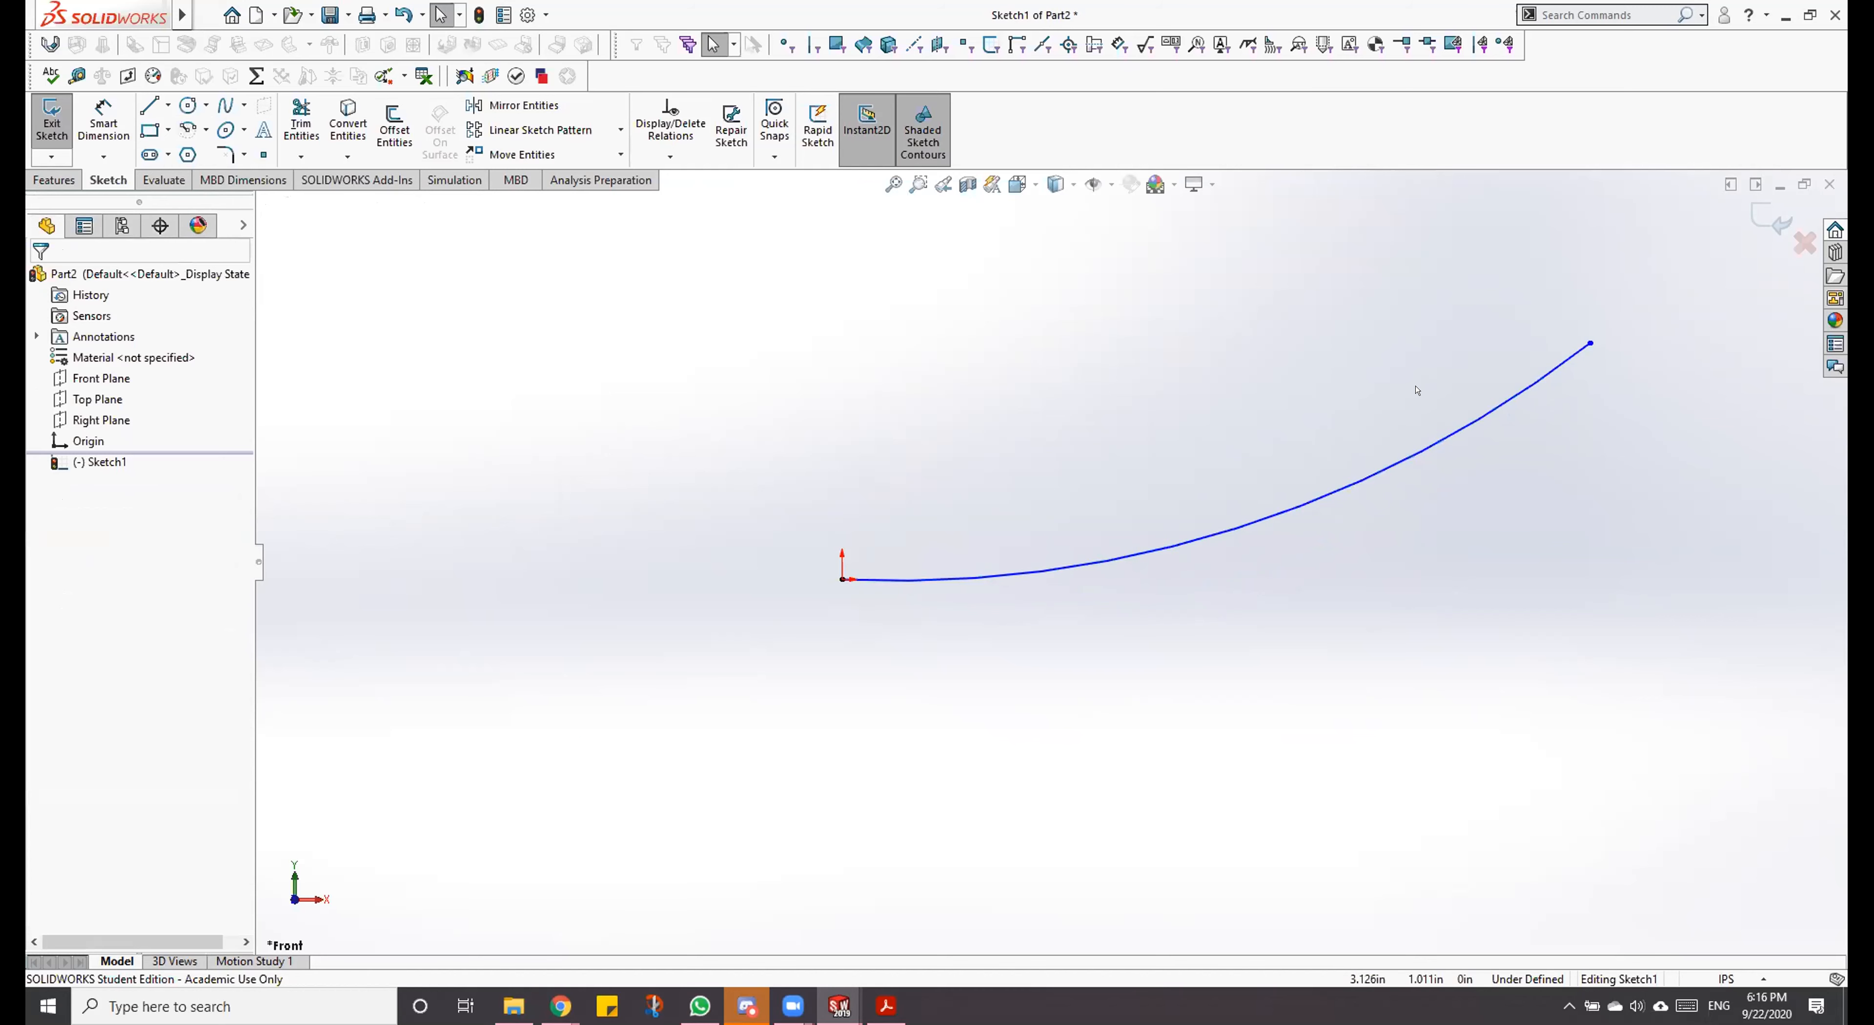
Step: Reshape the arc by varying its curvature between its fixed endpoints, leaving a radius of about 6.26 in
drag(1266, 526, 1302, 561)
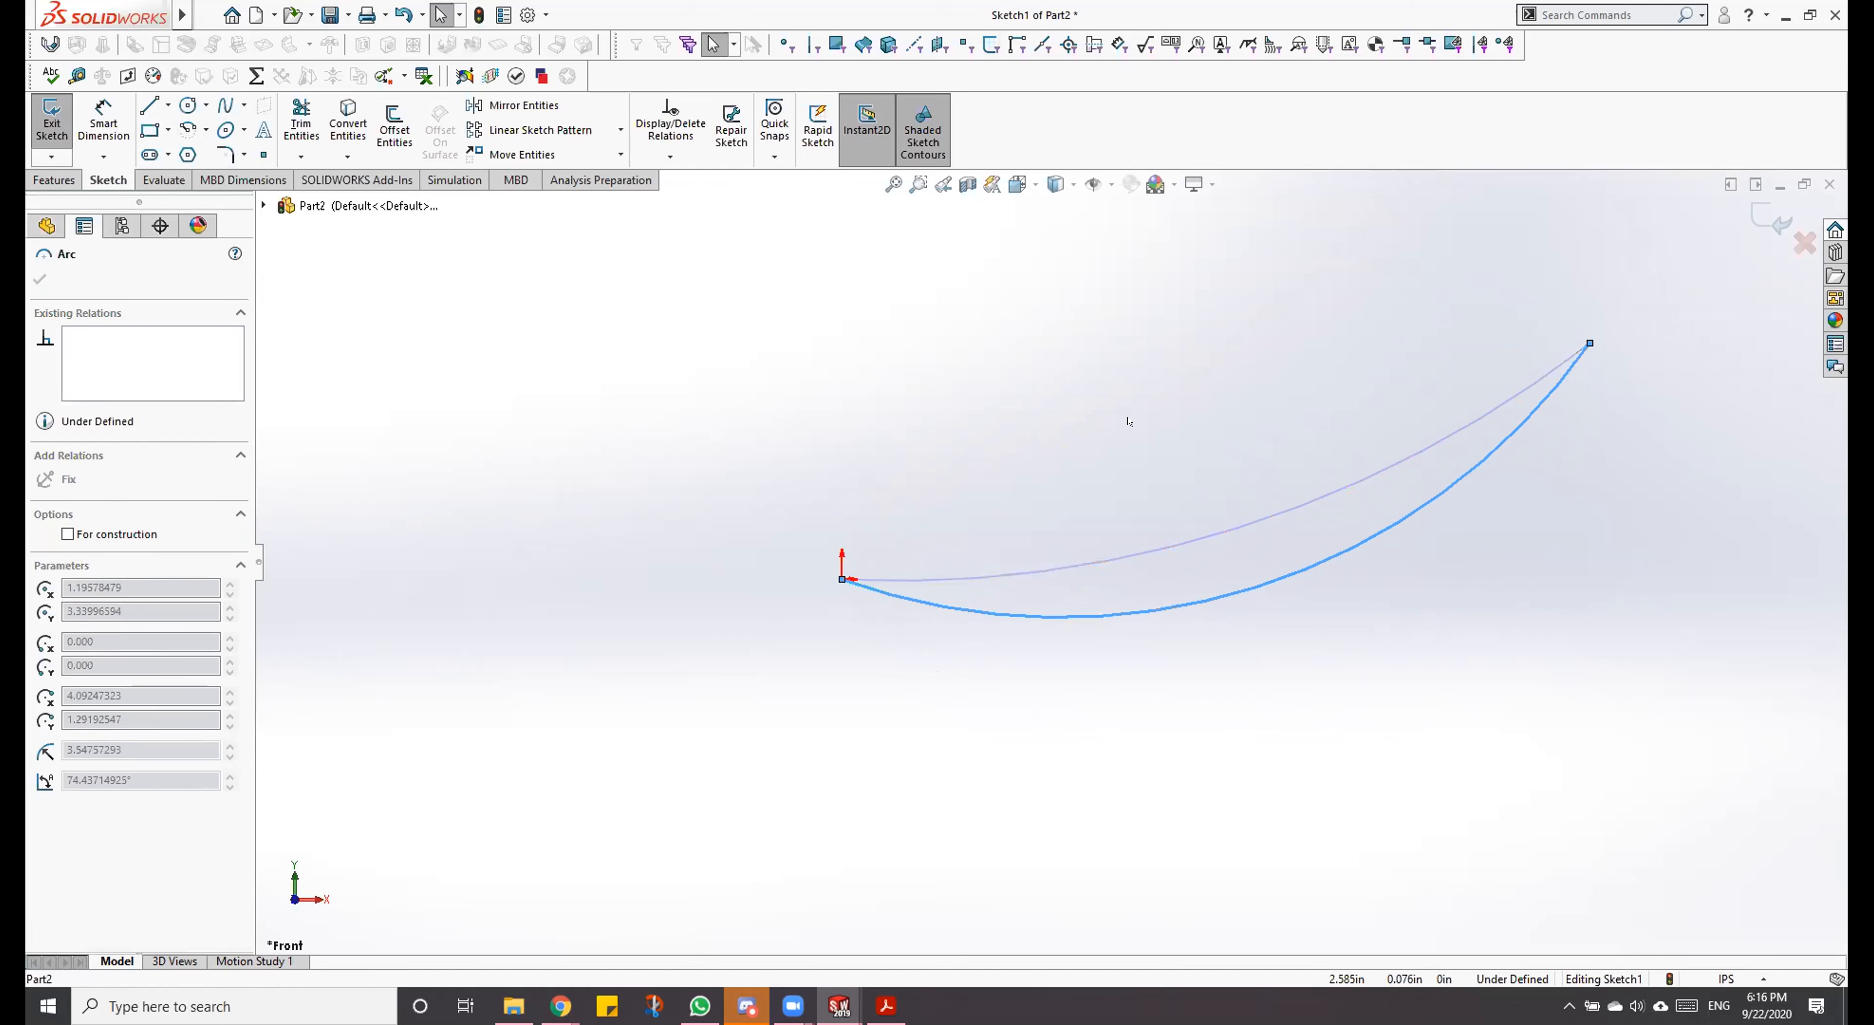
key(Escape)
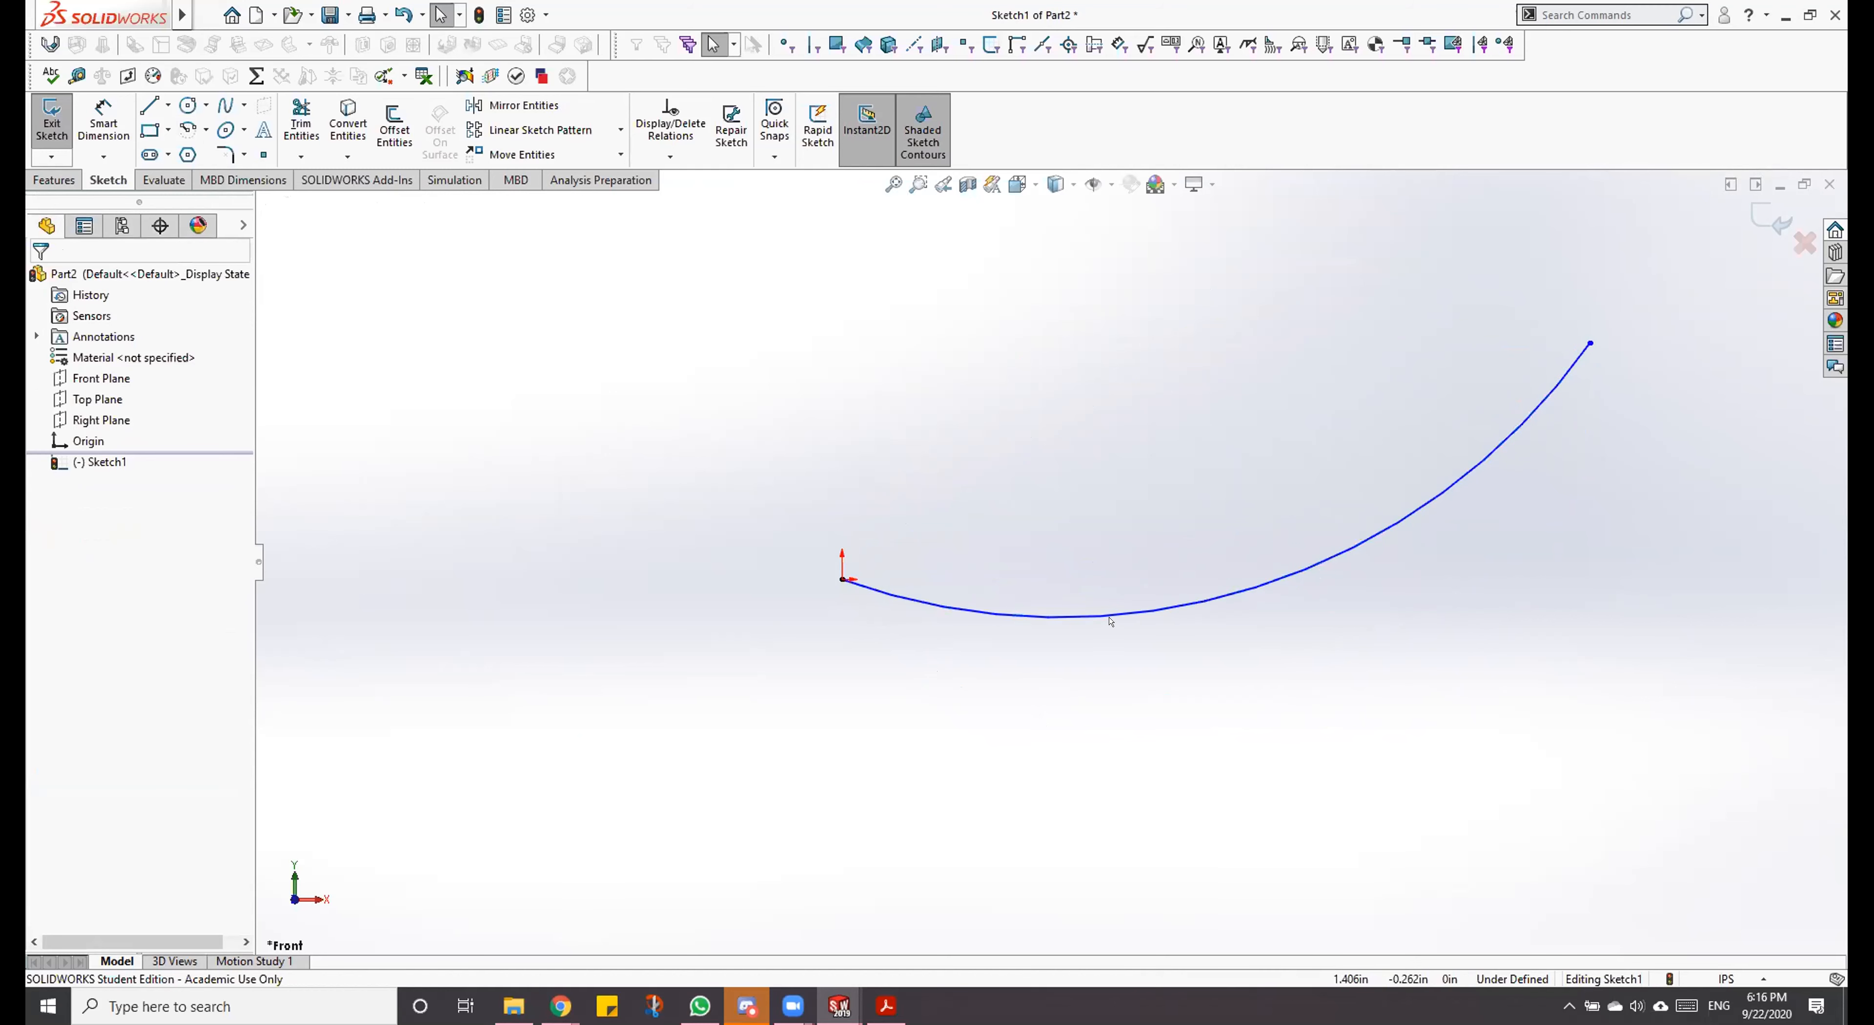
mouse_move(1164, 608)
mouse_down()
mouse_move(1130, 439)
mouse_move(1182, 583)
mouse_up()
click(866, 373)
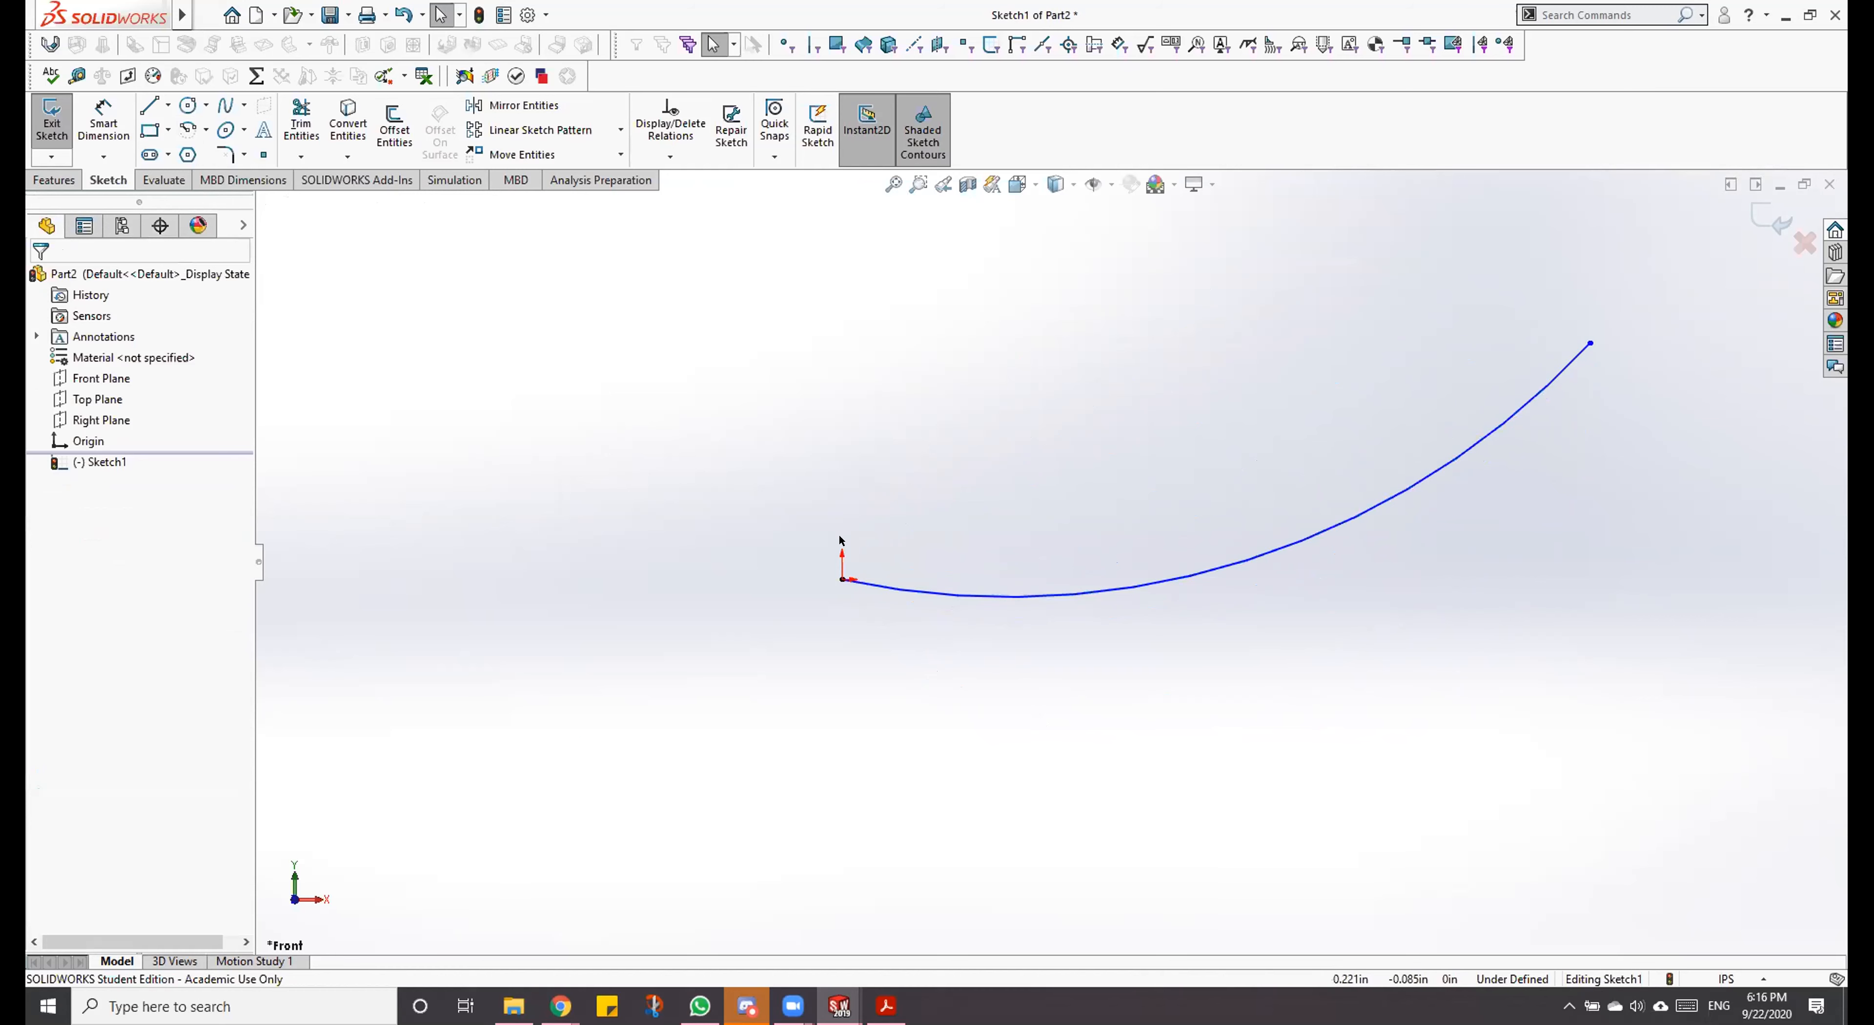
drag(1017, 596, 1046, 571)
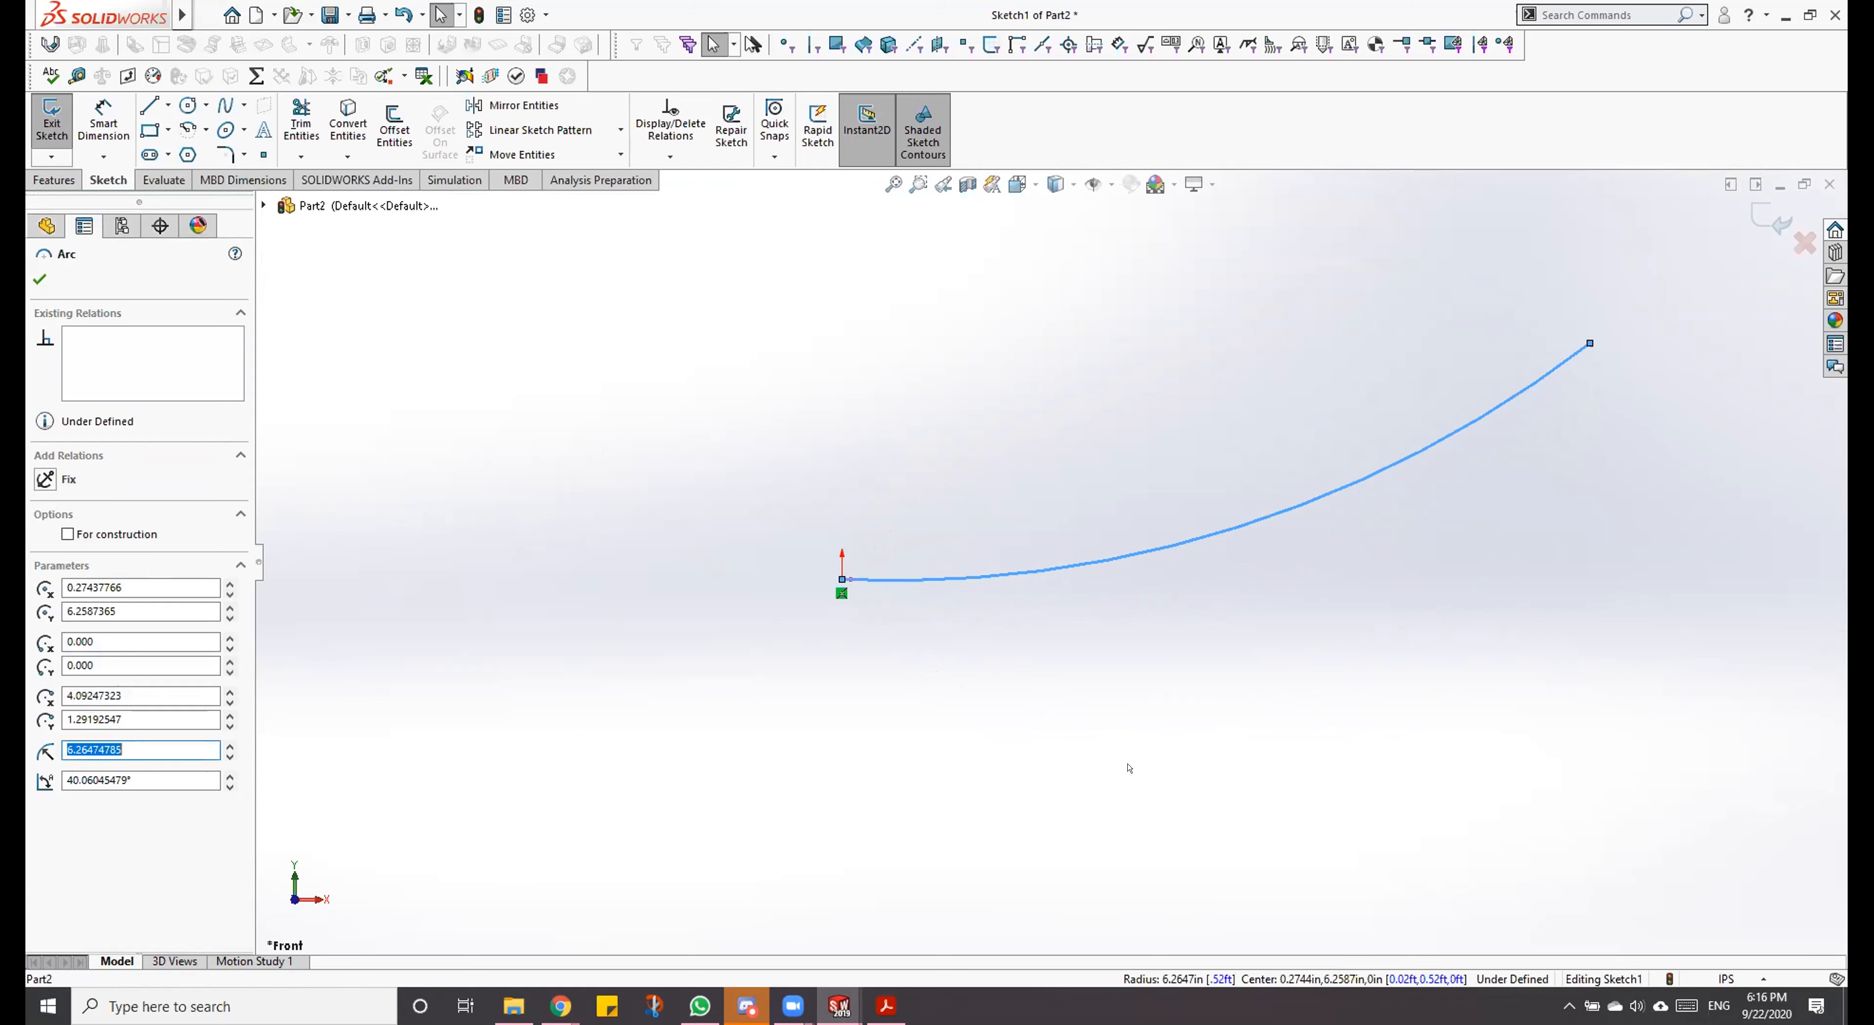
click(1130, 769)
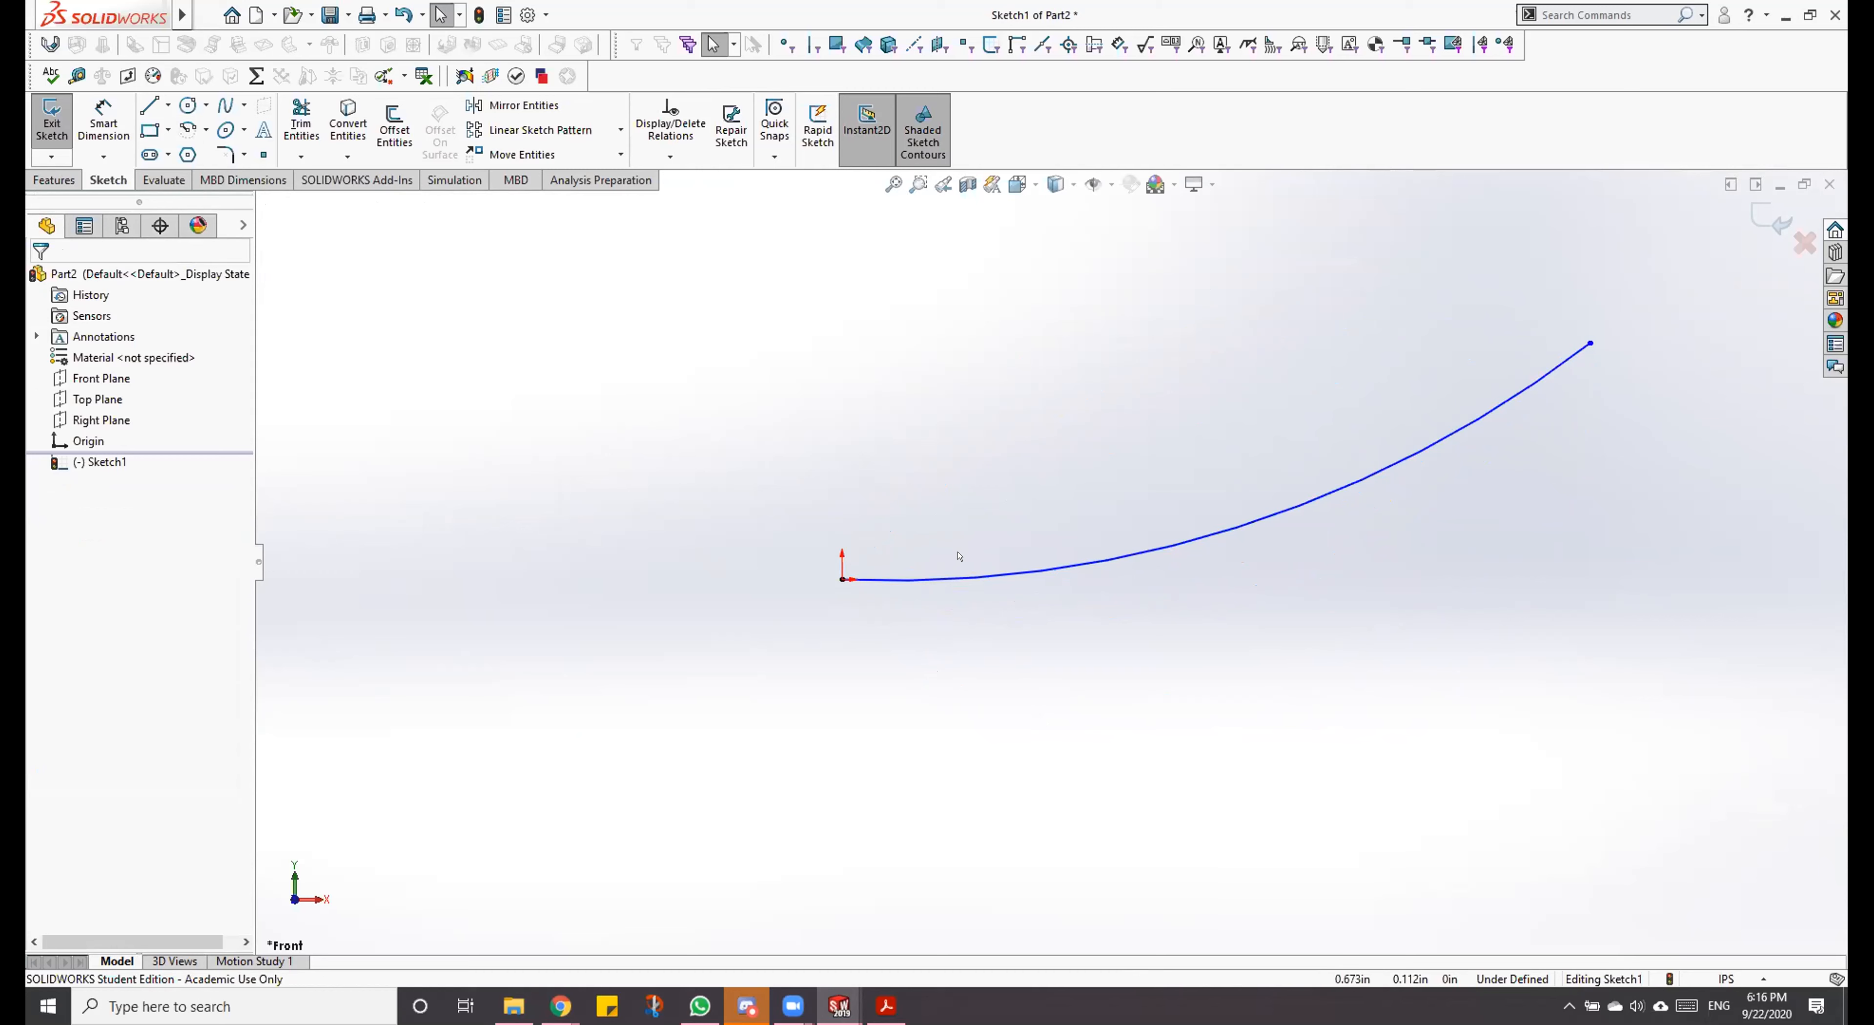
Step: Draw a horizontal construction line about 2.22 in long from the origin, extending away from the arc
key(l)
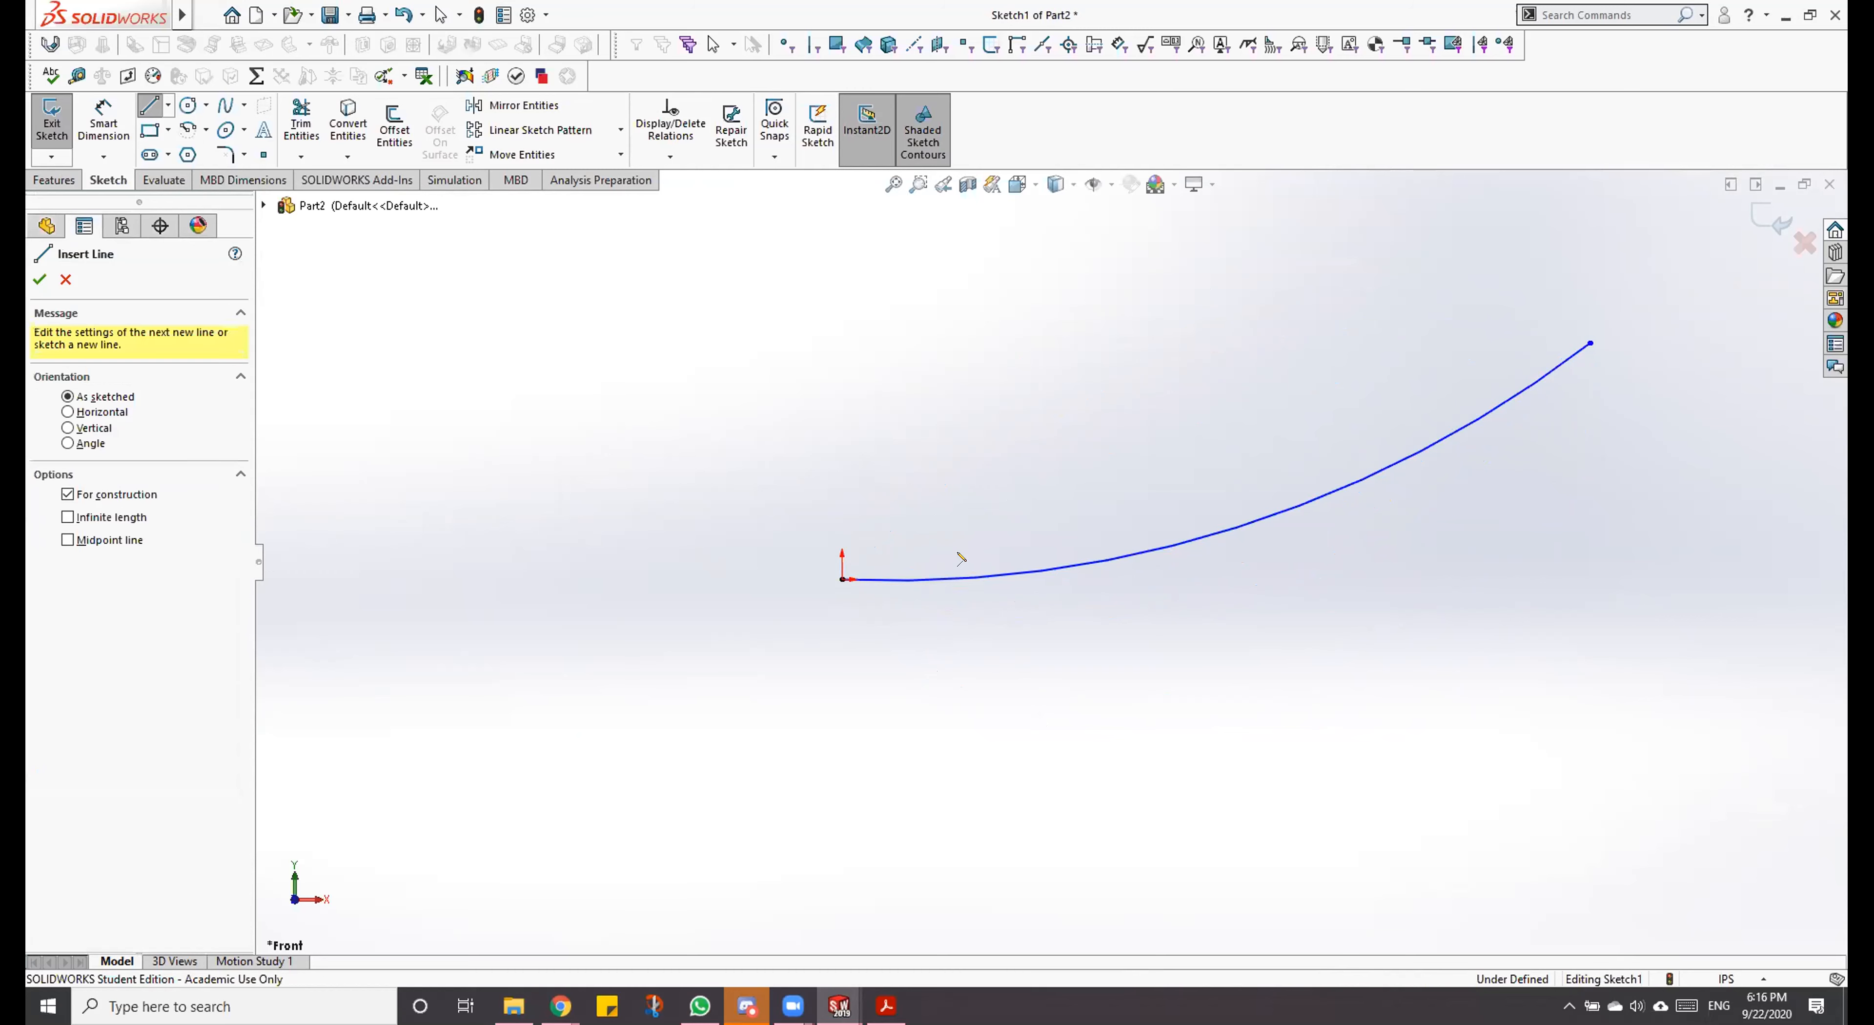
click(842, 579)
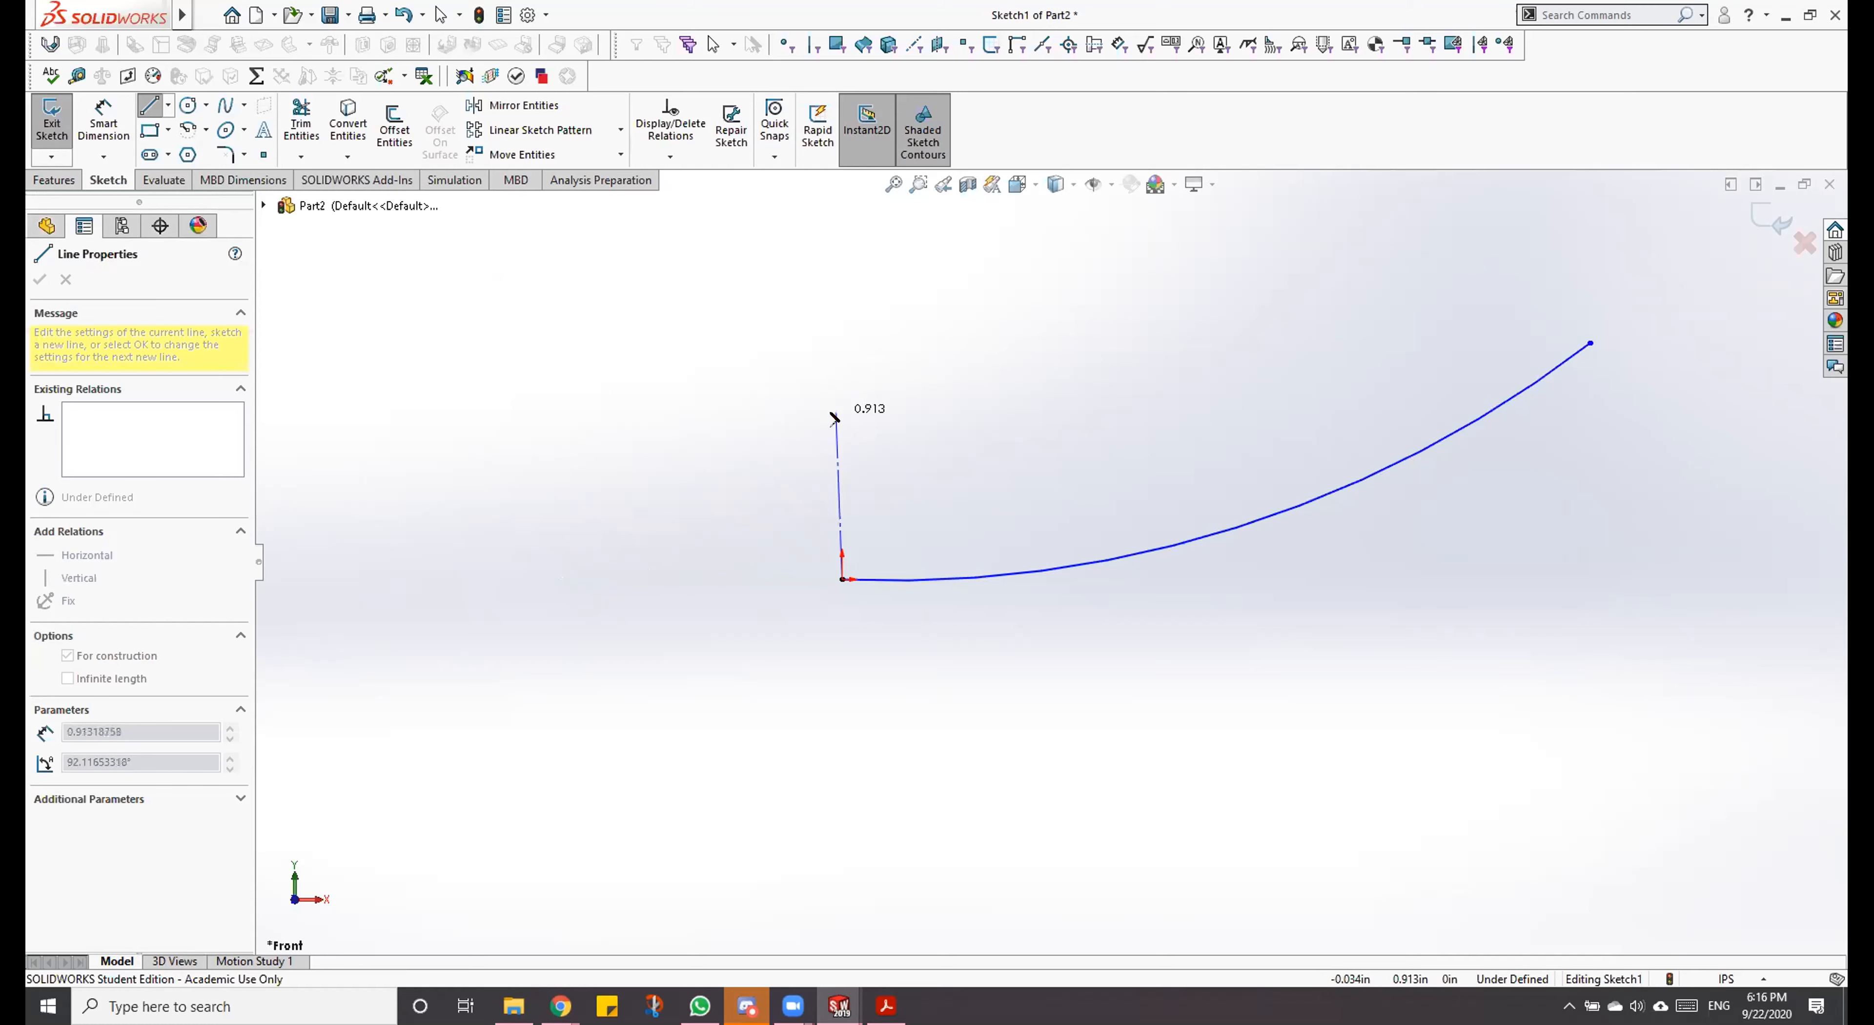
click(439, 580)
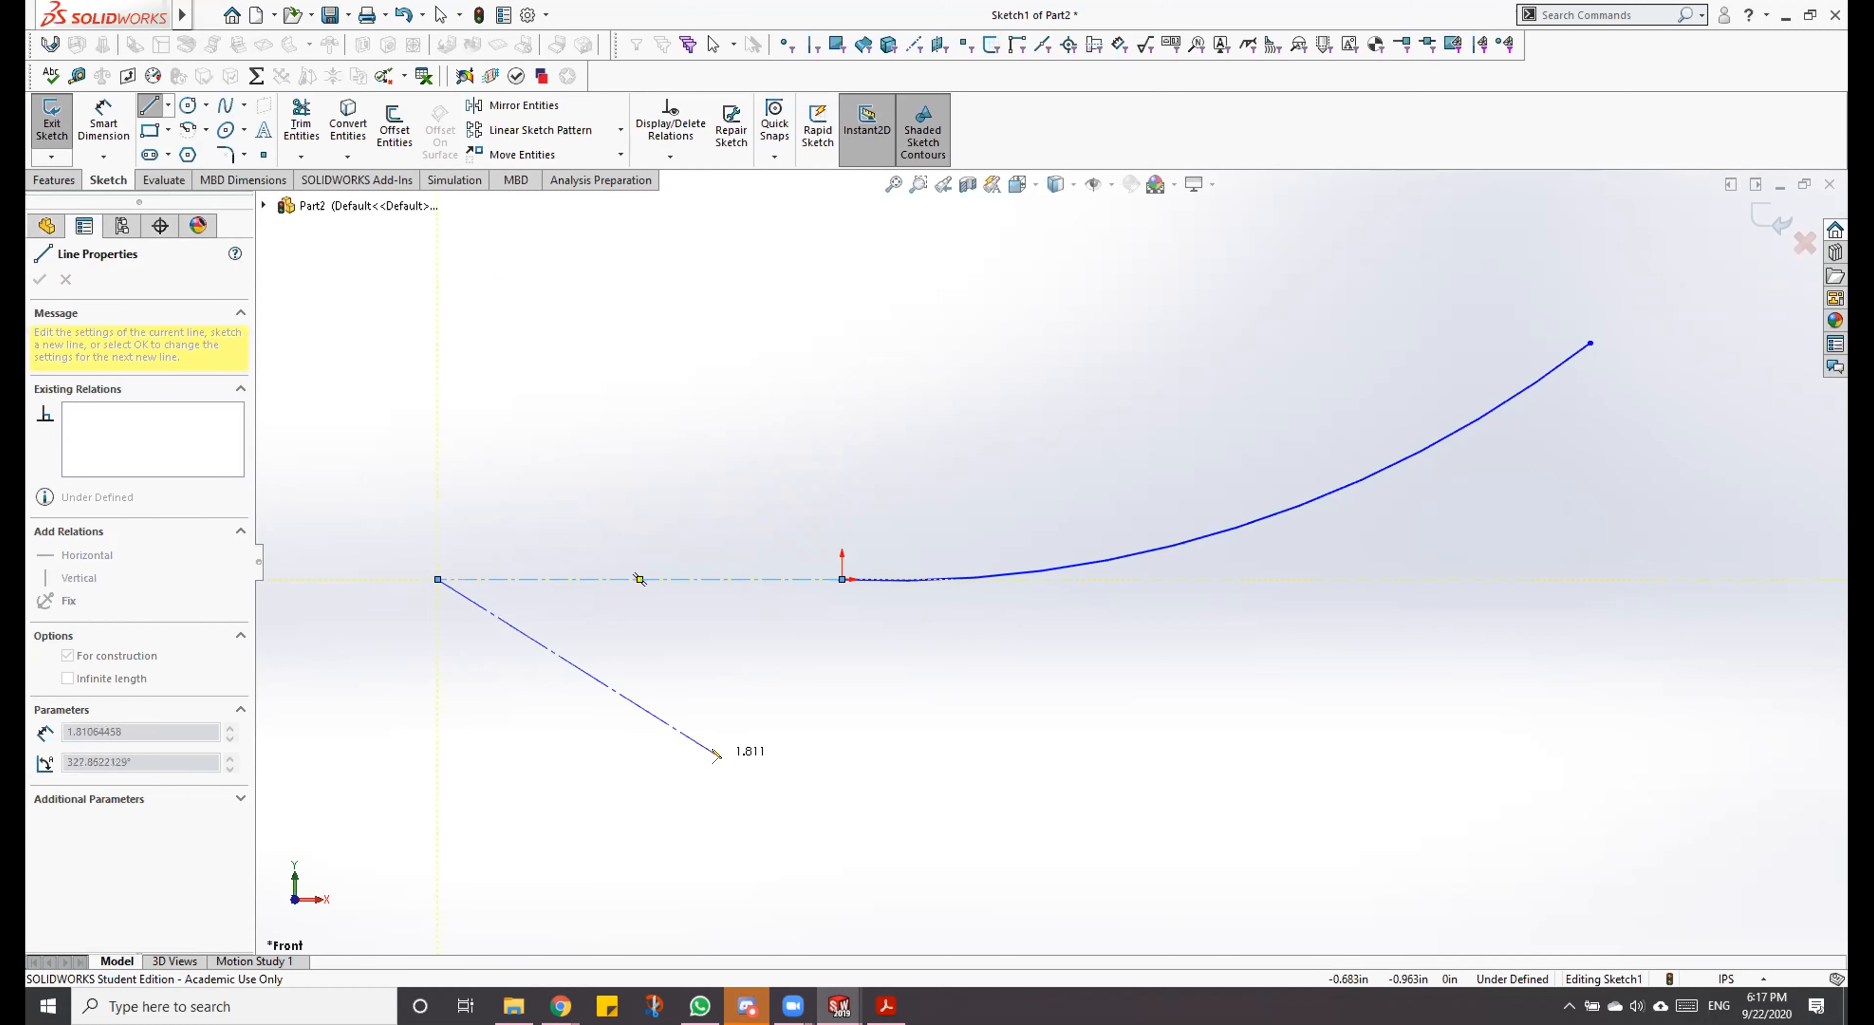
key(Escape)
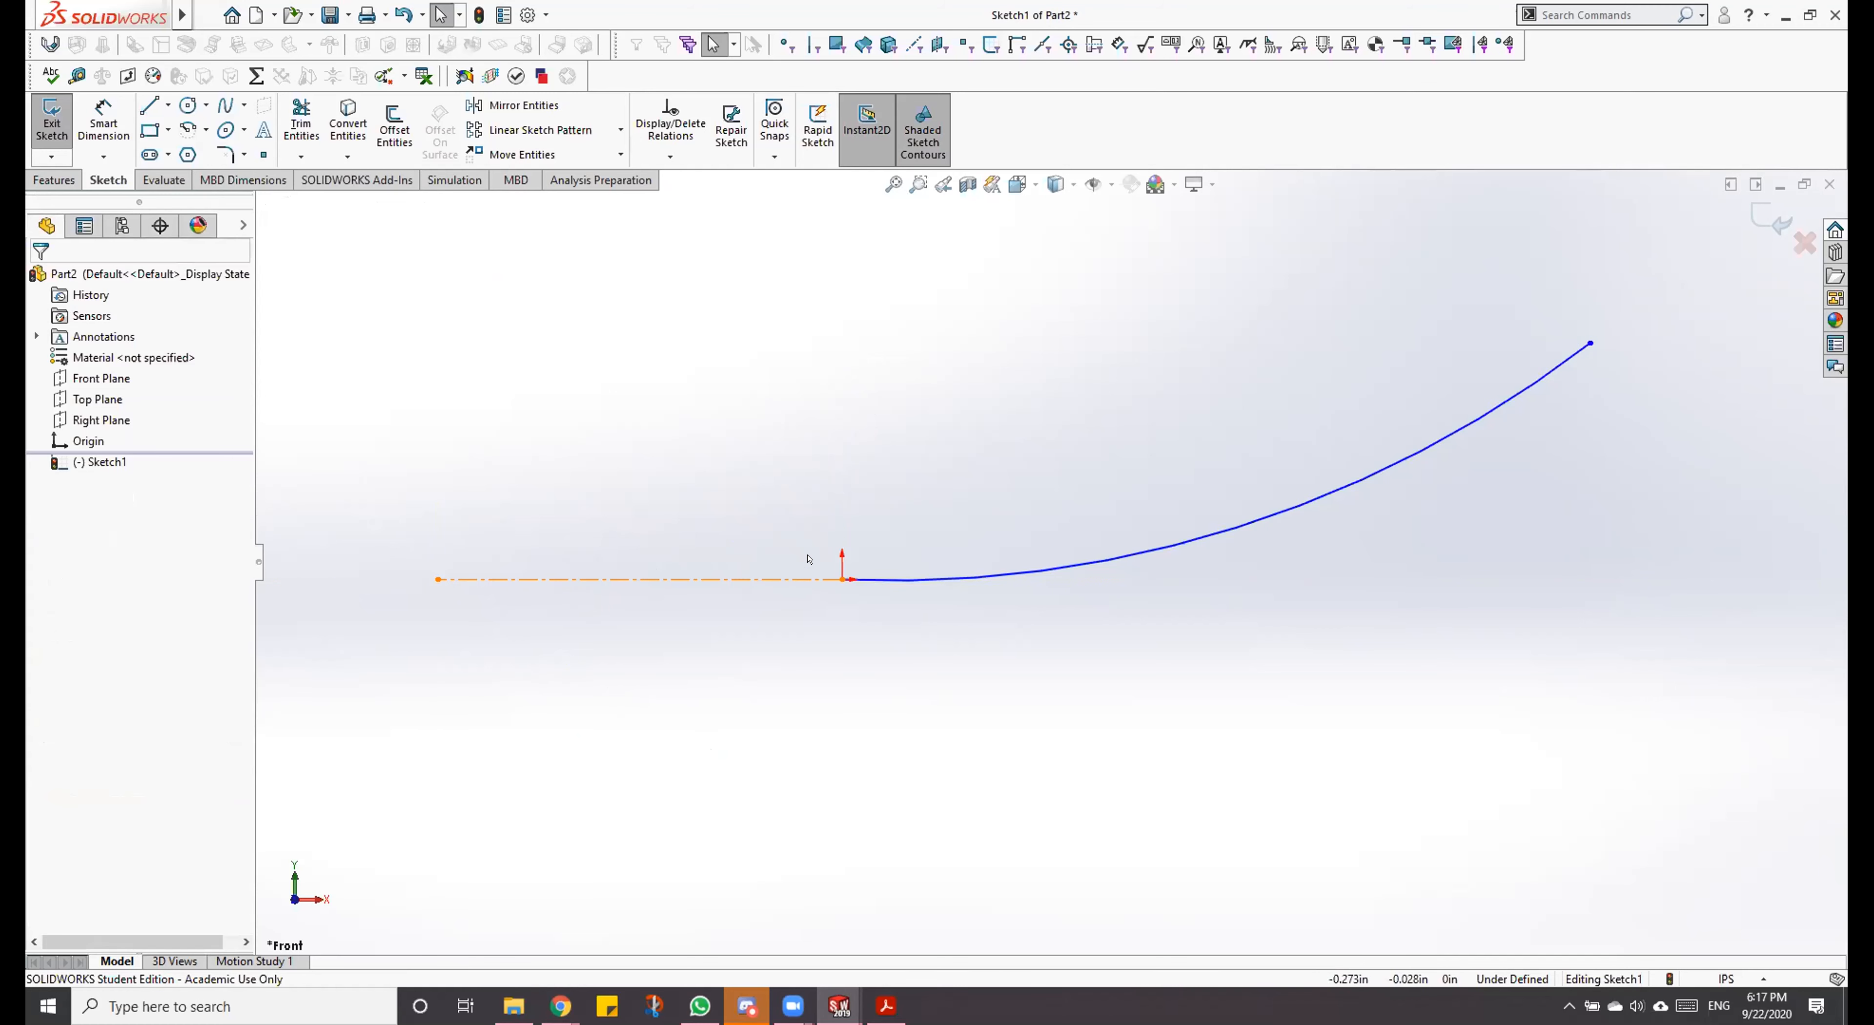
Step: Make the arc tangent to the horizontal construction line at the origin
click(878, 579)
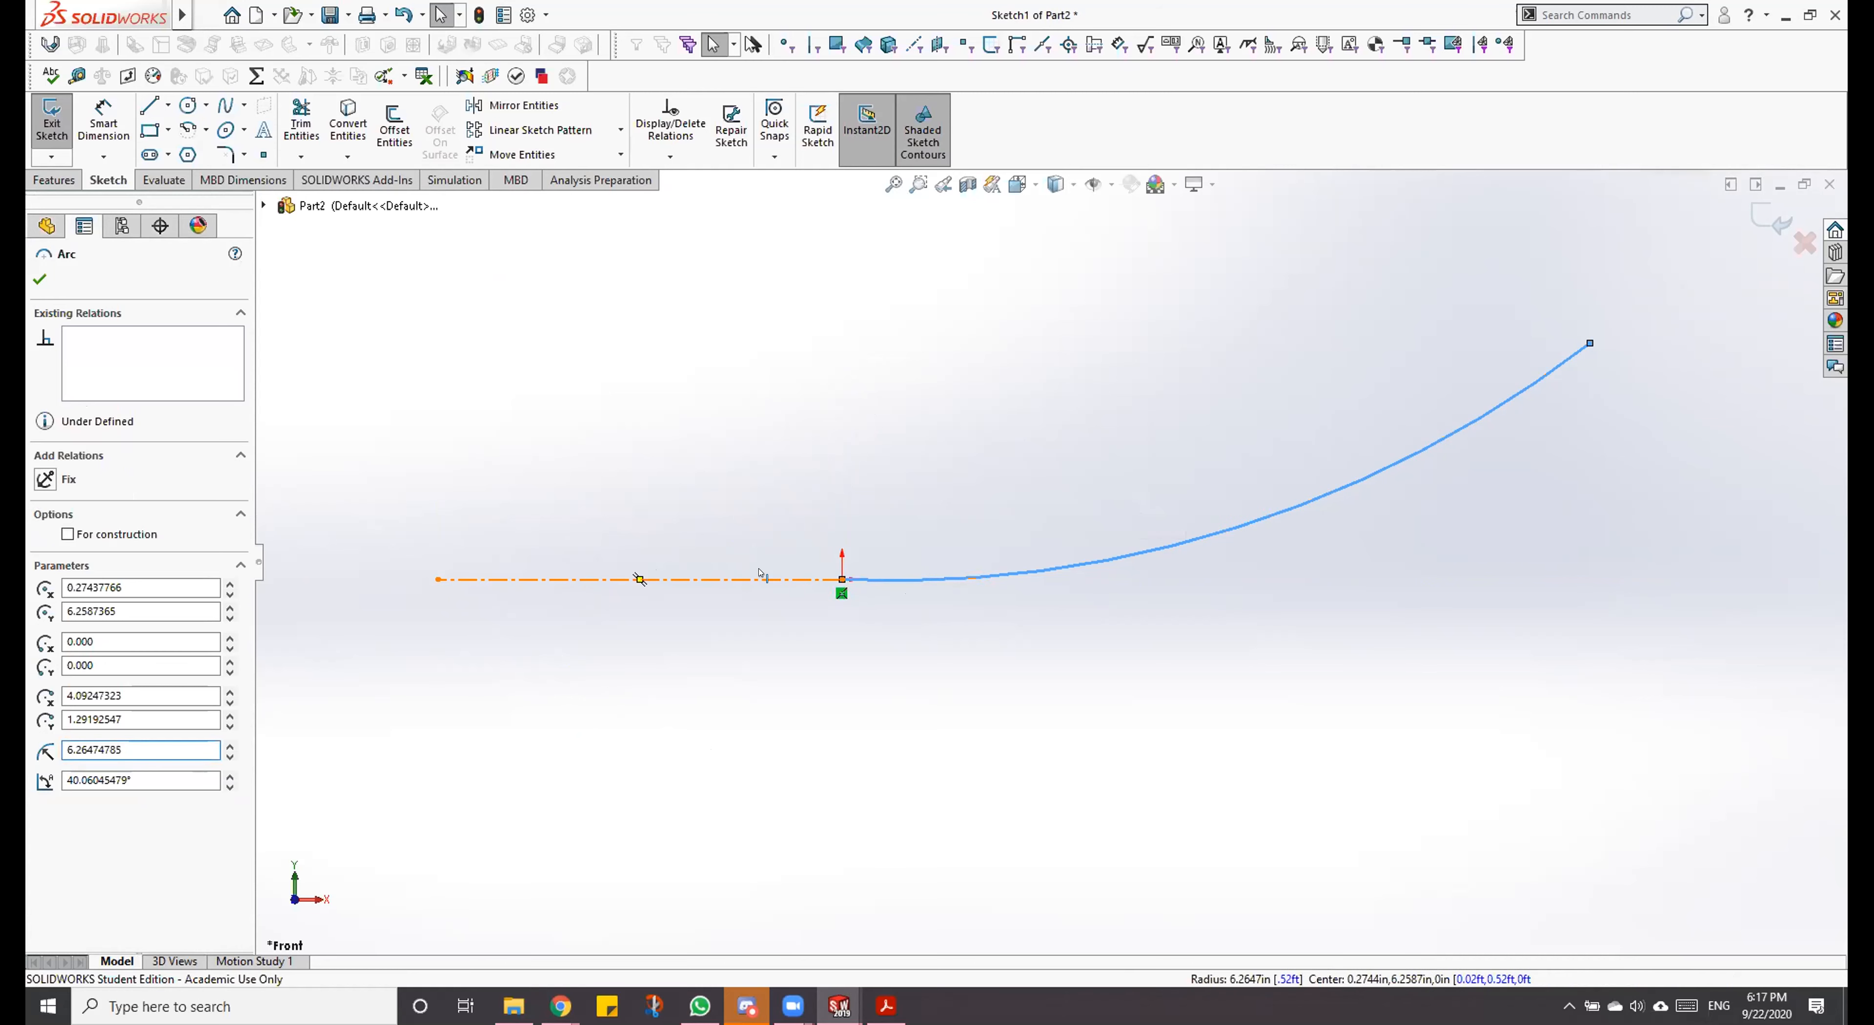
ctrl+click(761, 578)
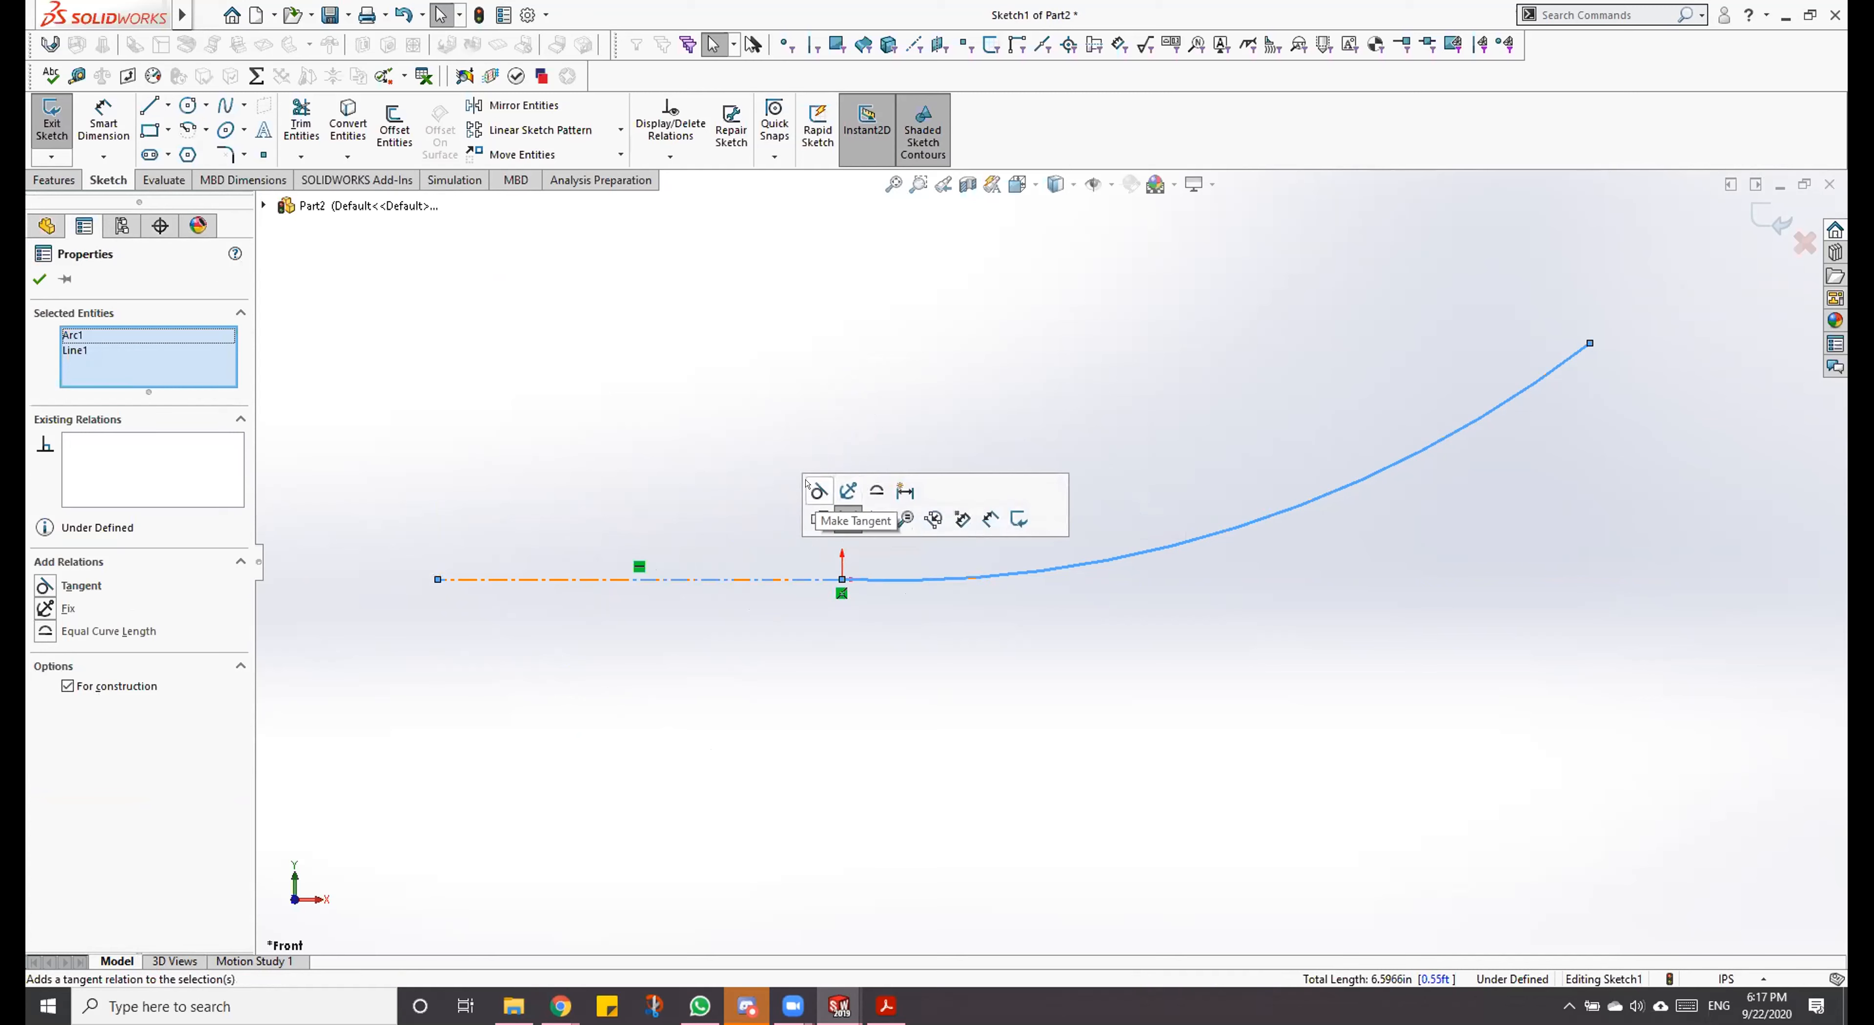
click(817, 489)
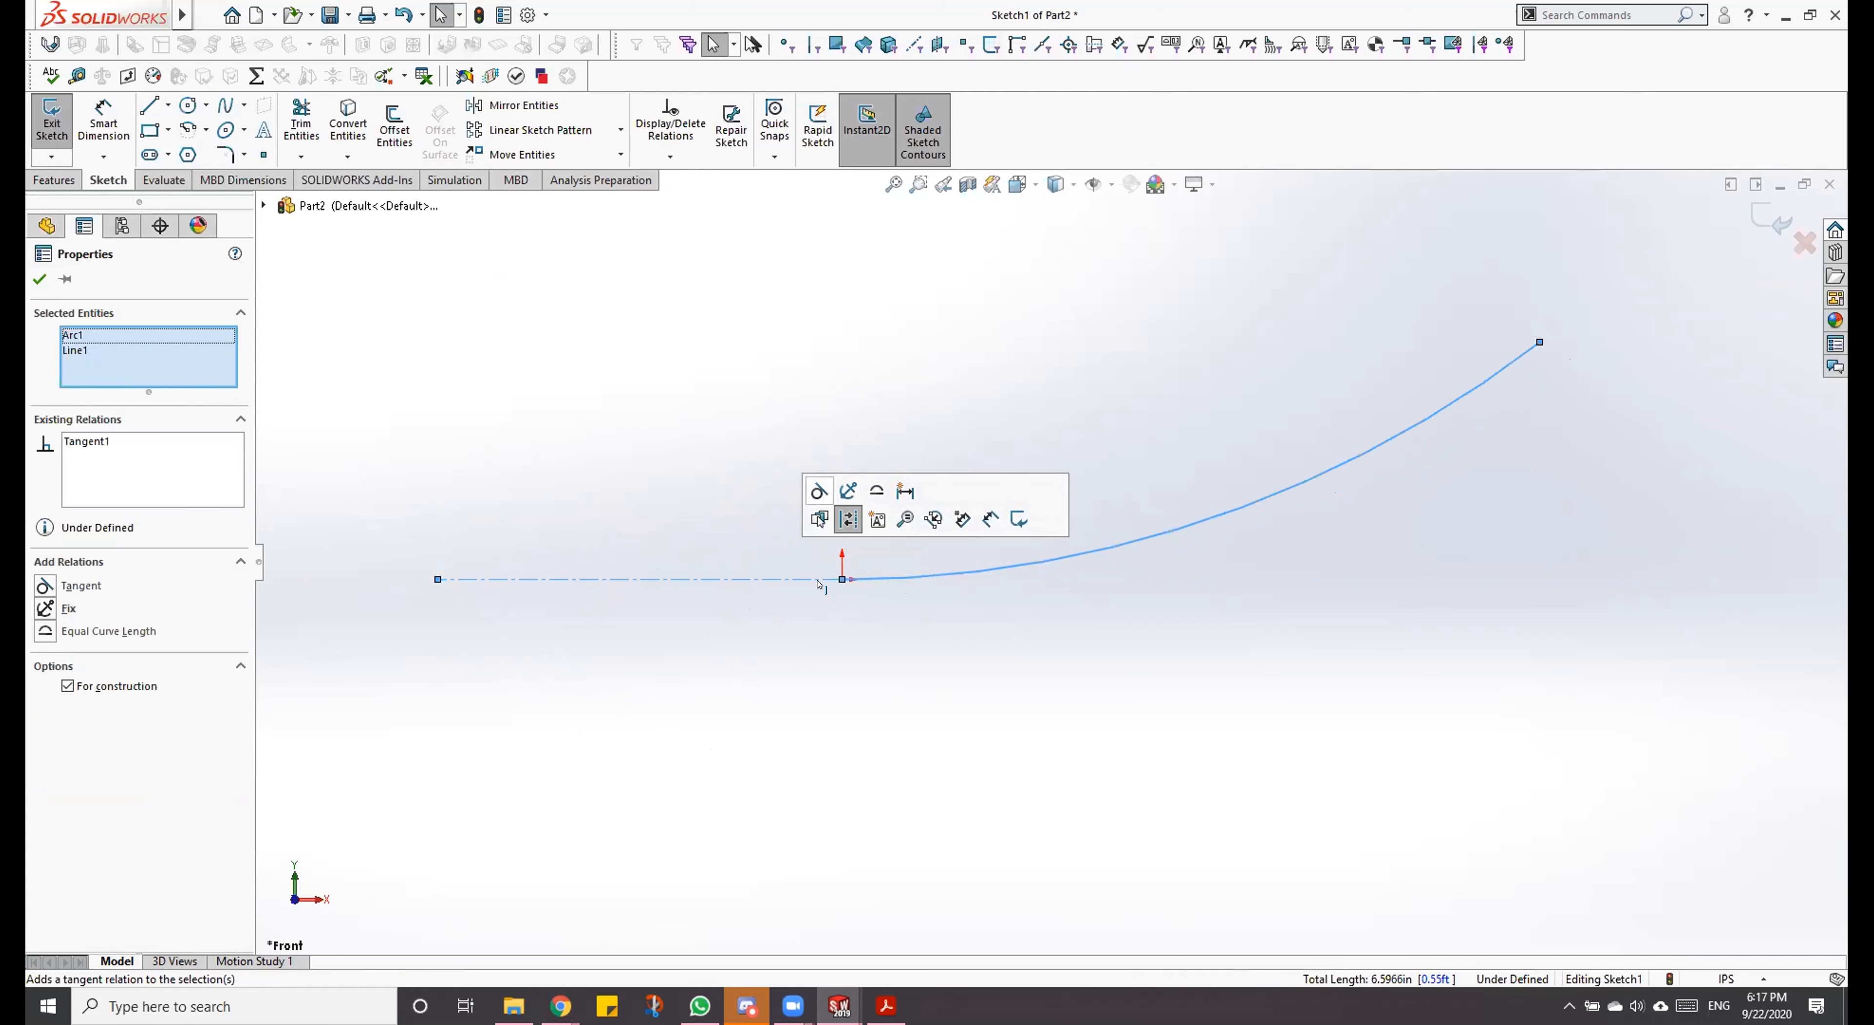
click(928, 753)
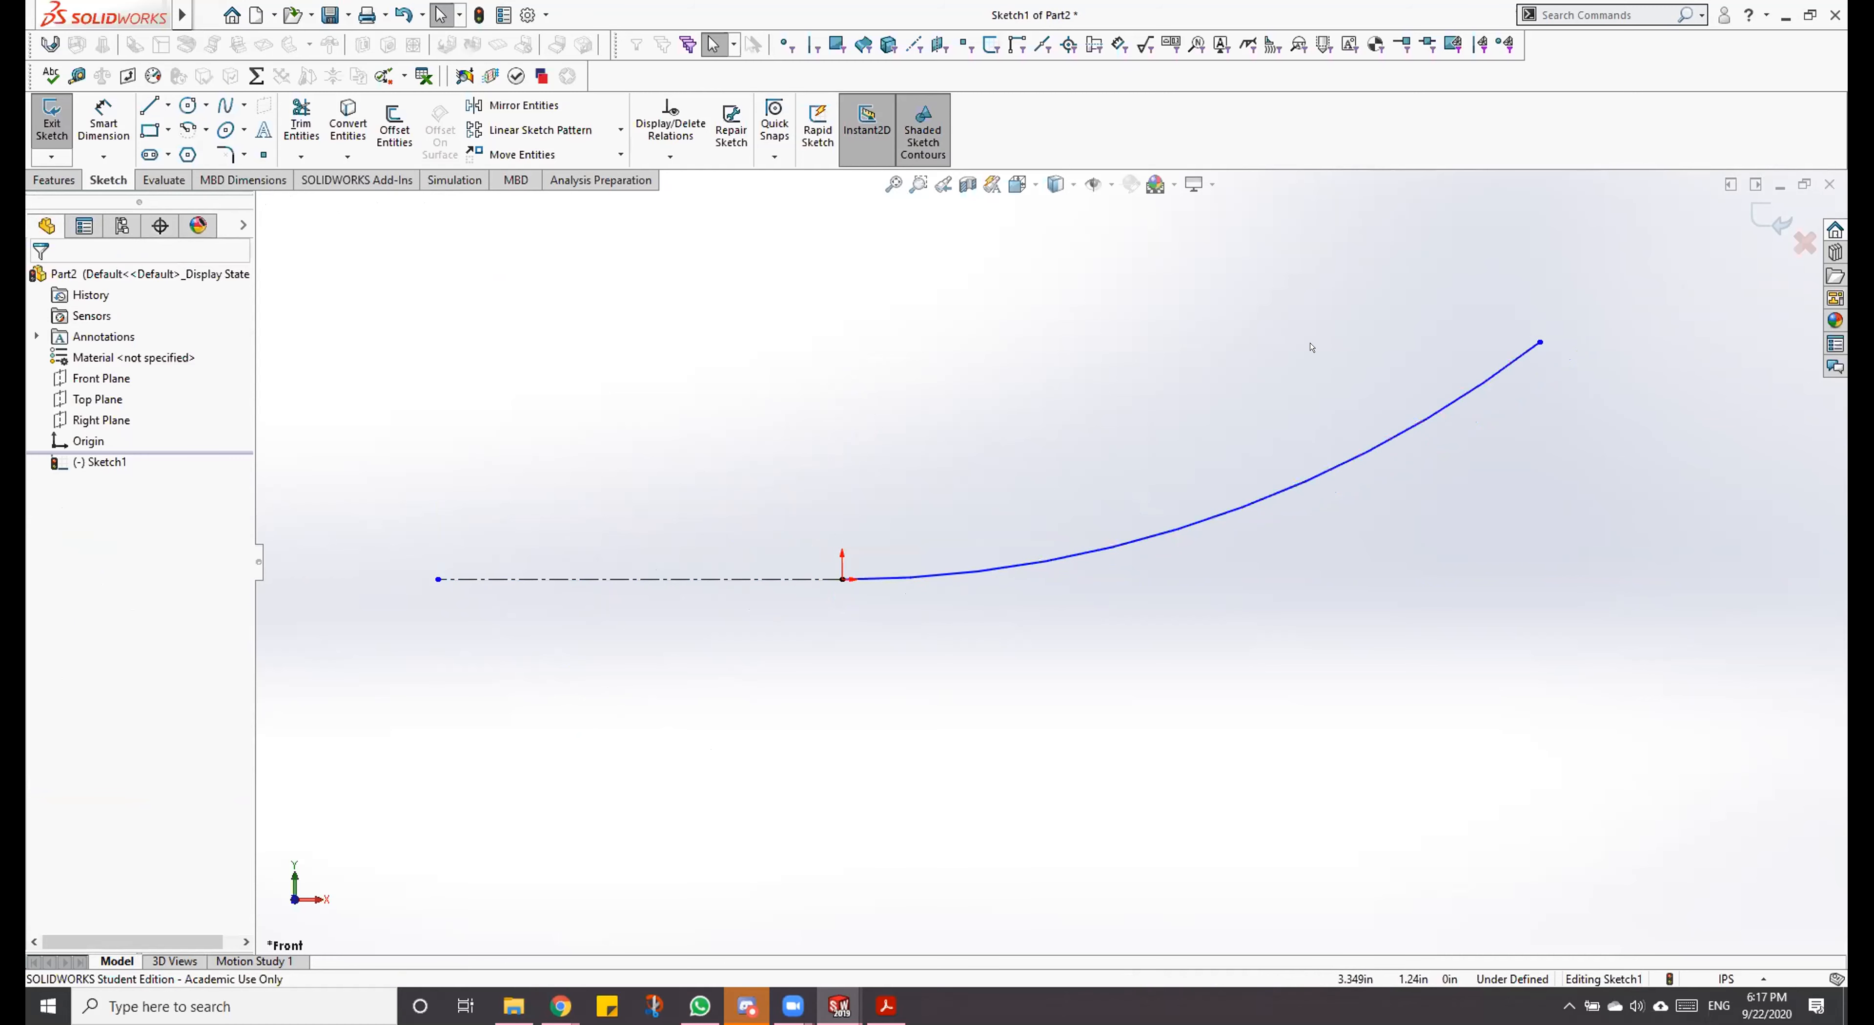
Step: Dimension the vertical distance between the arc's upper endpoint and the origin, and set it to 2 in
key(d)
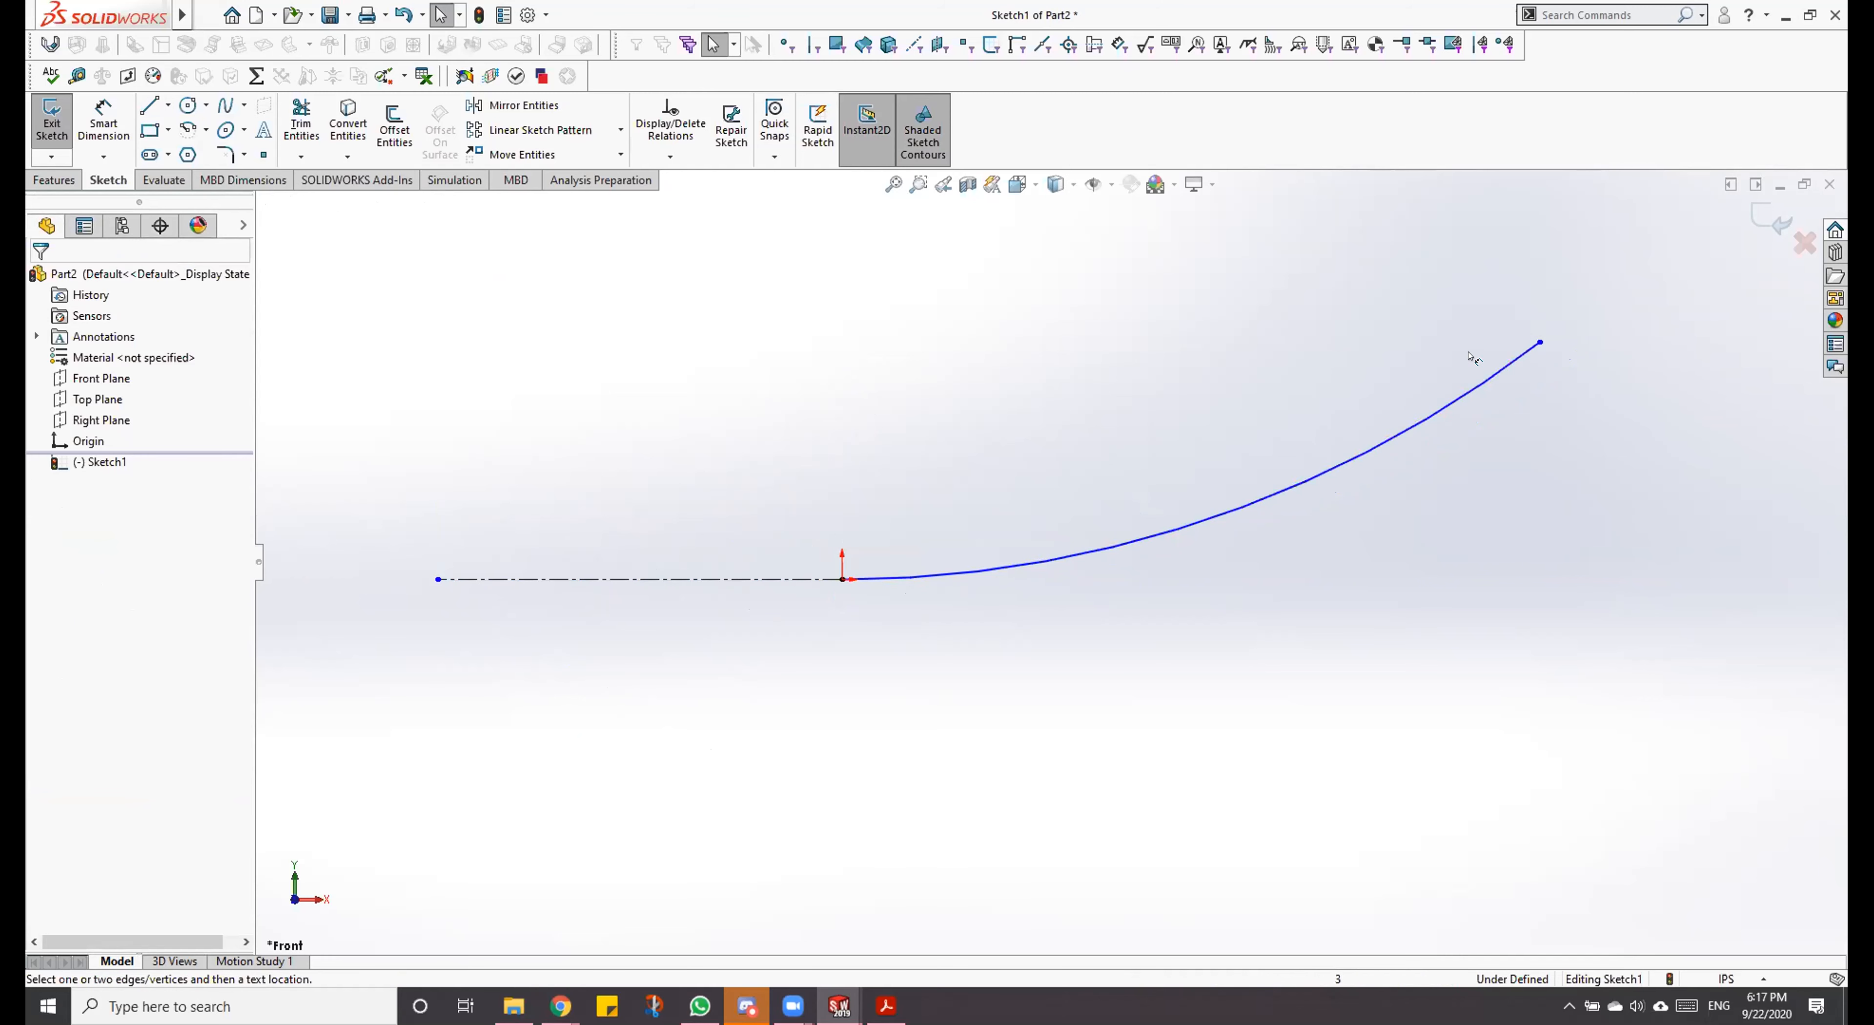
click(1539, 343)
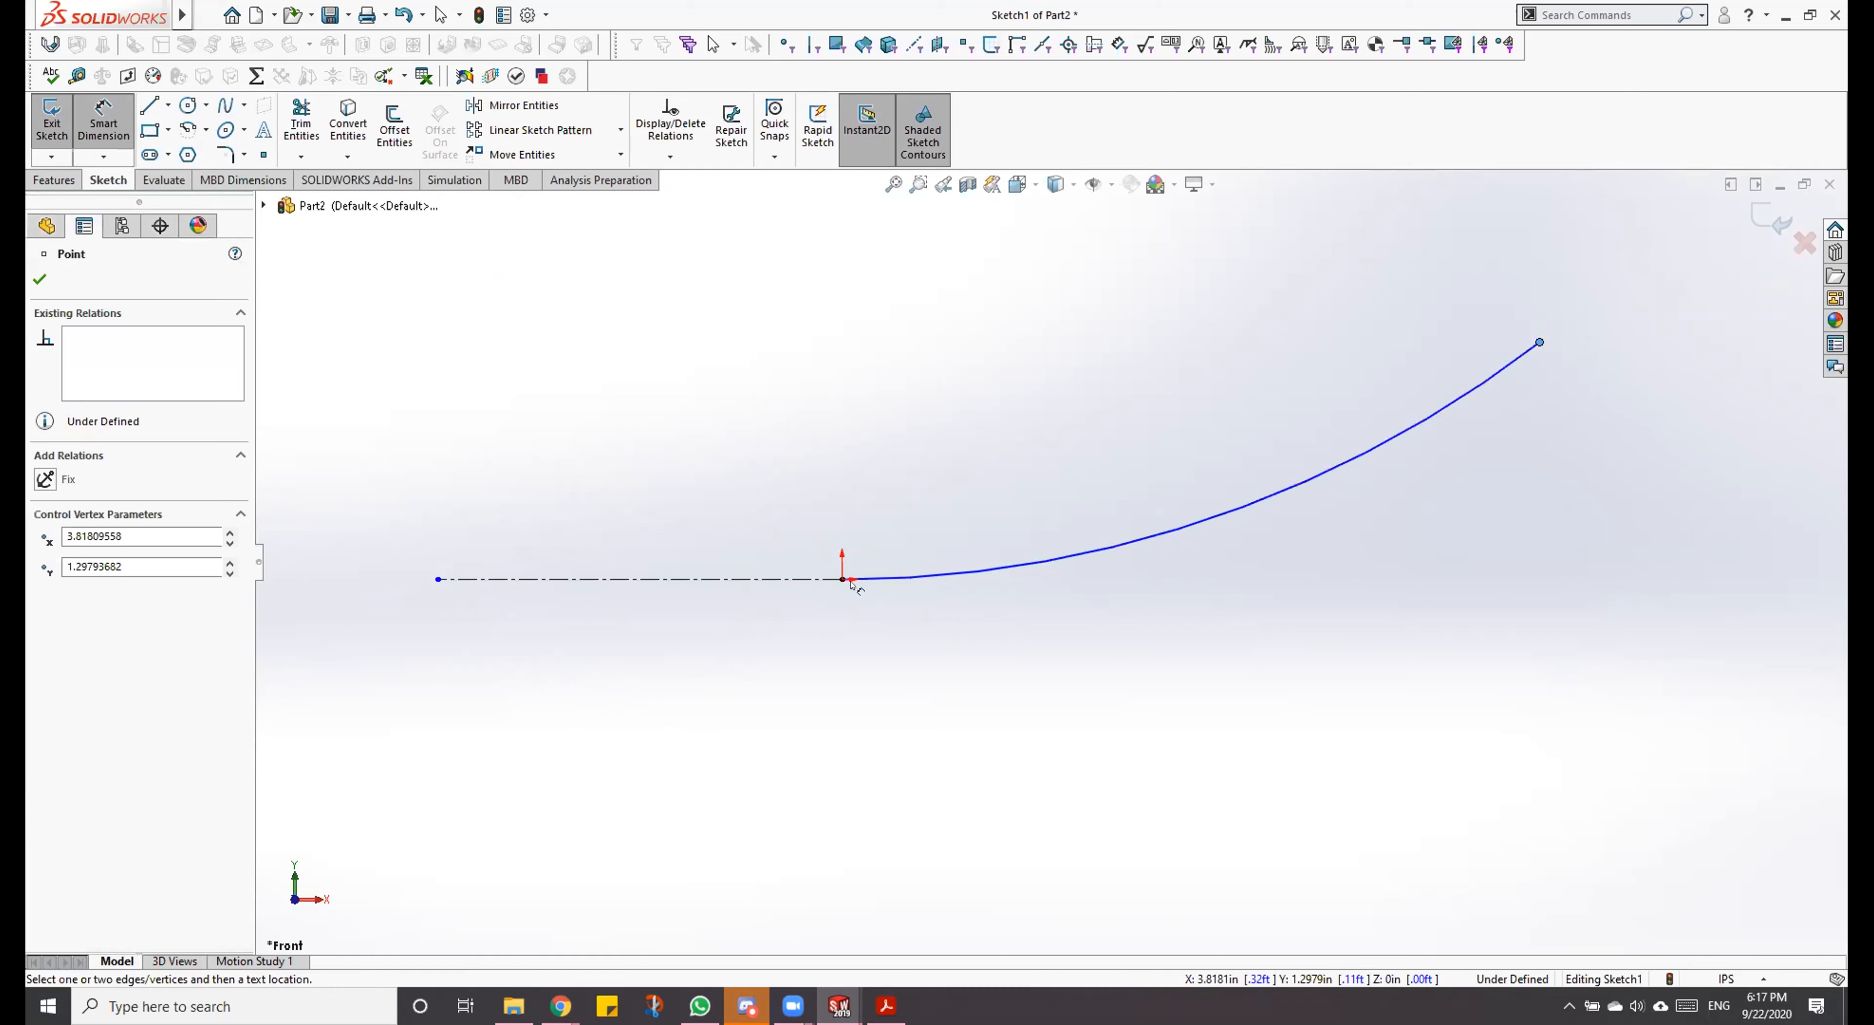
click(838, 576)
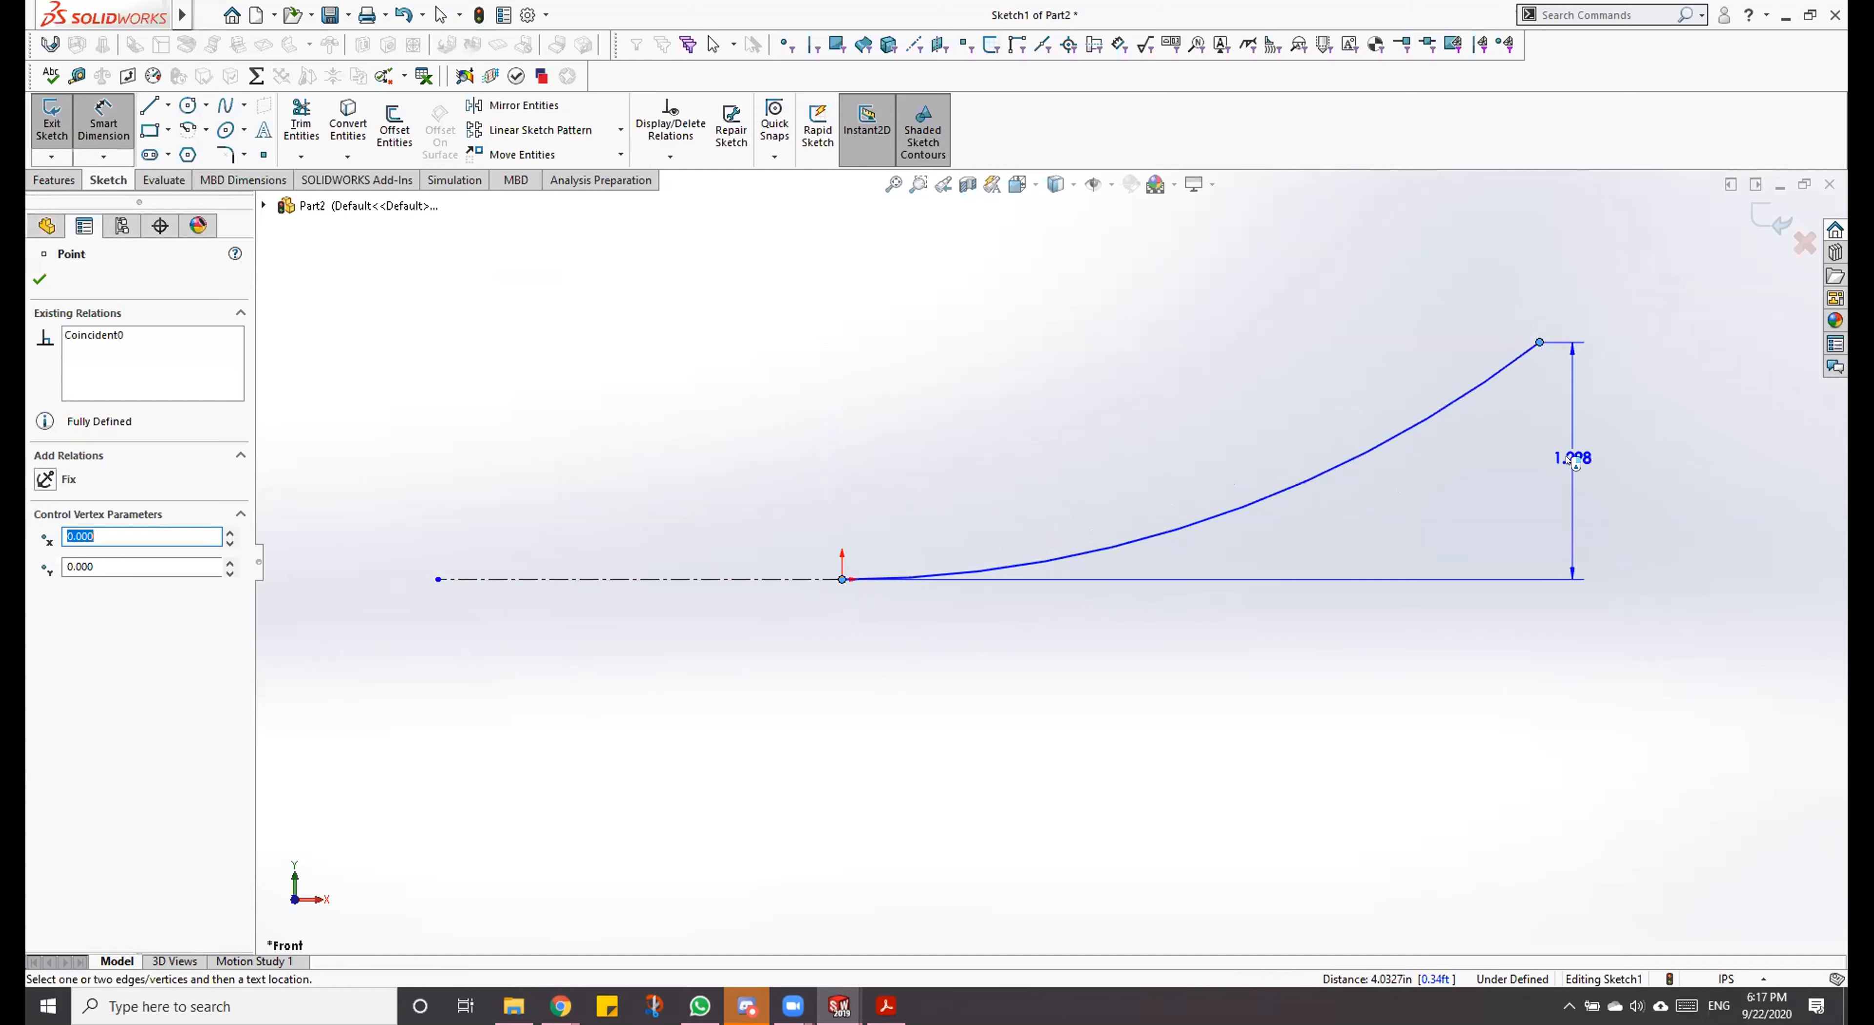
click(1575, 463)
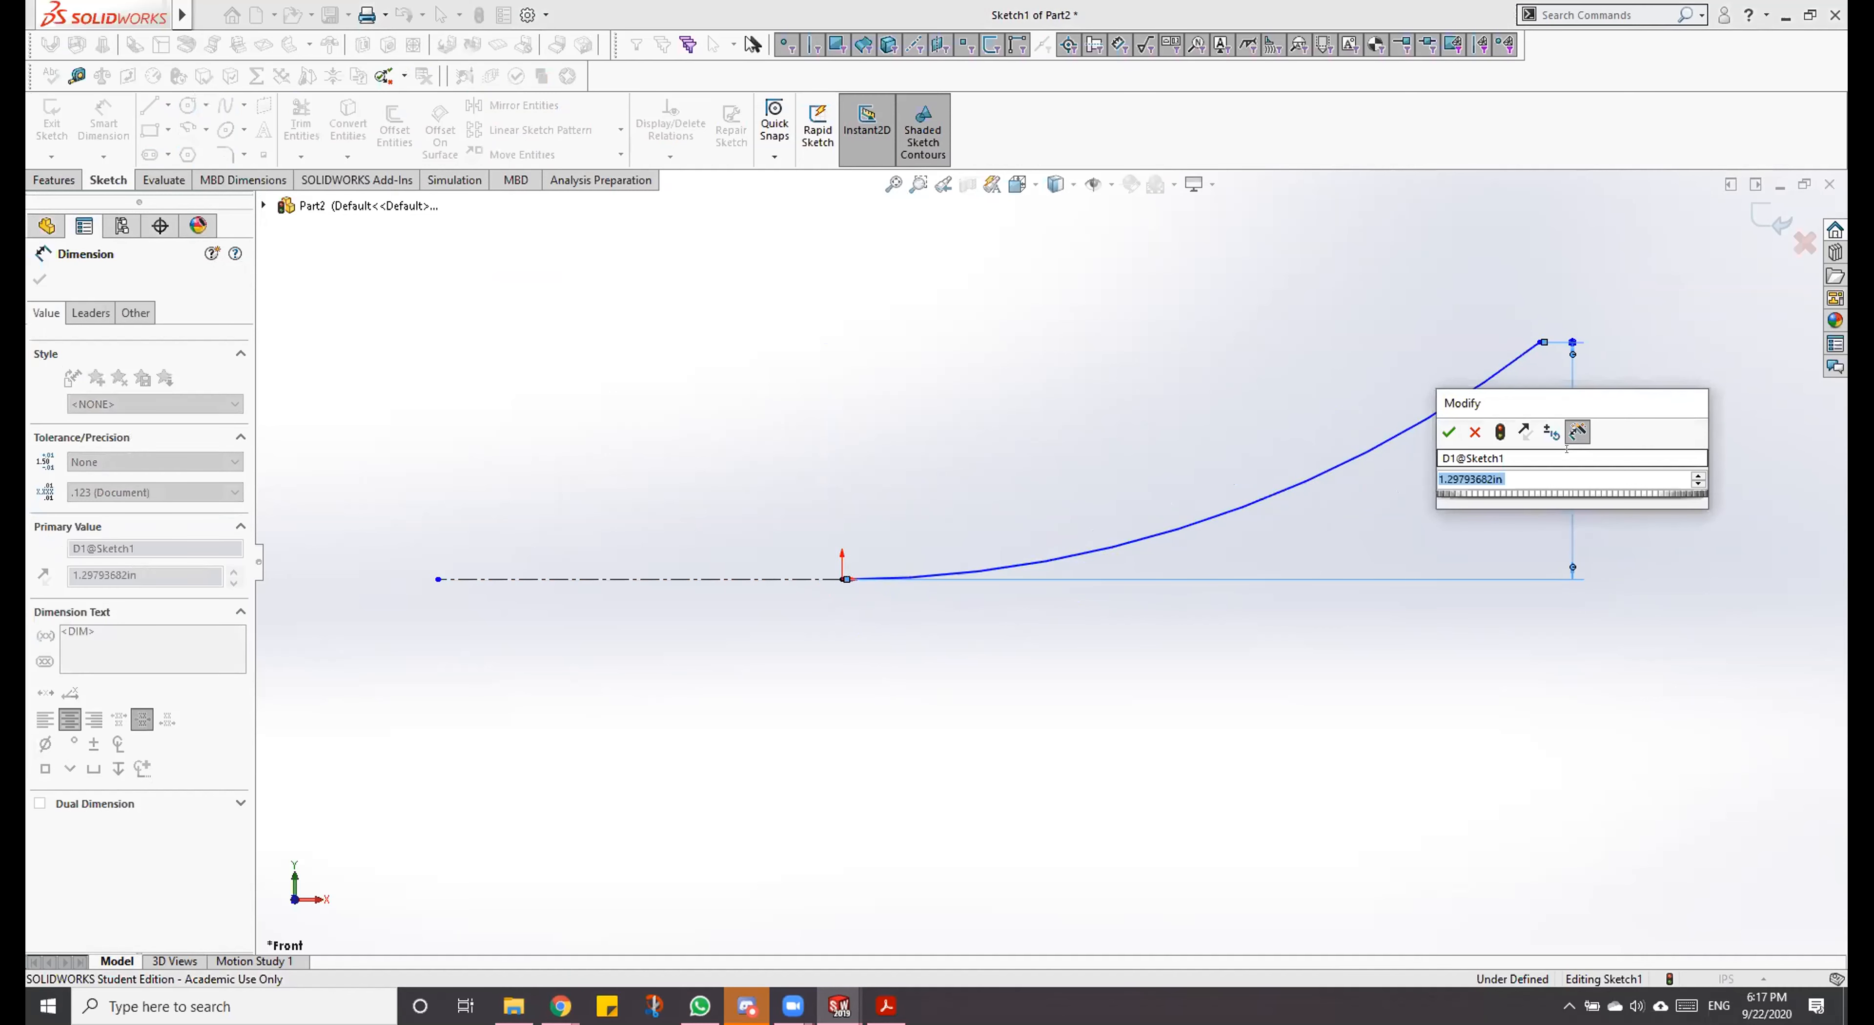
text(2)
key(Return)
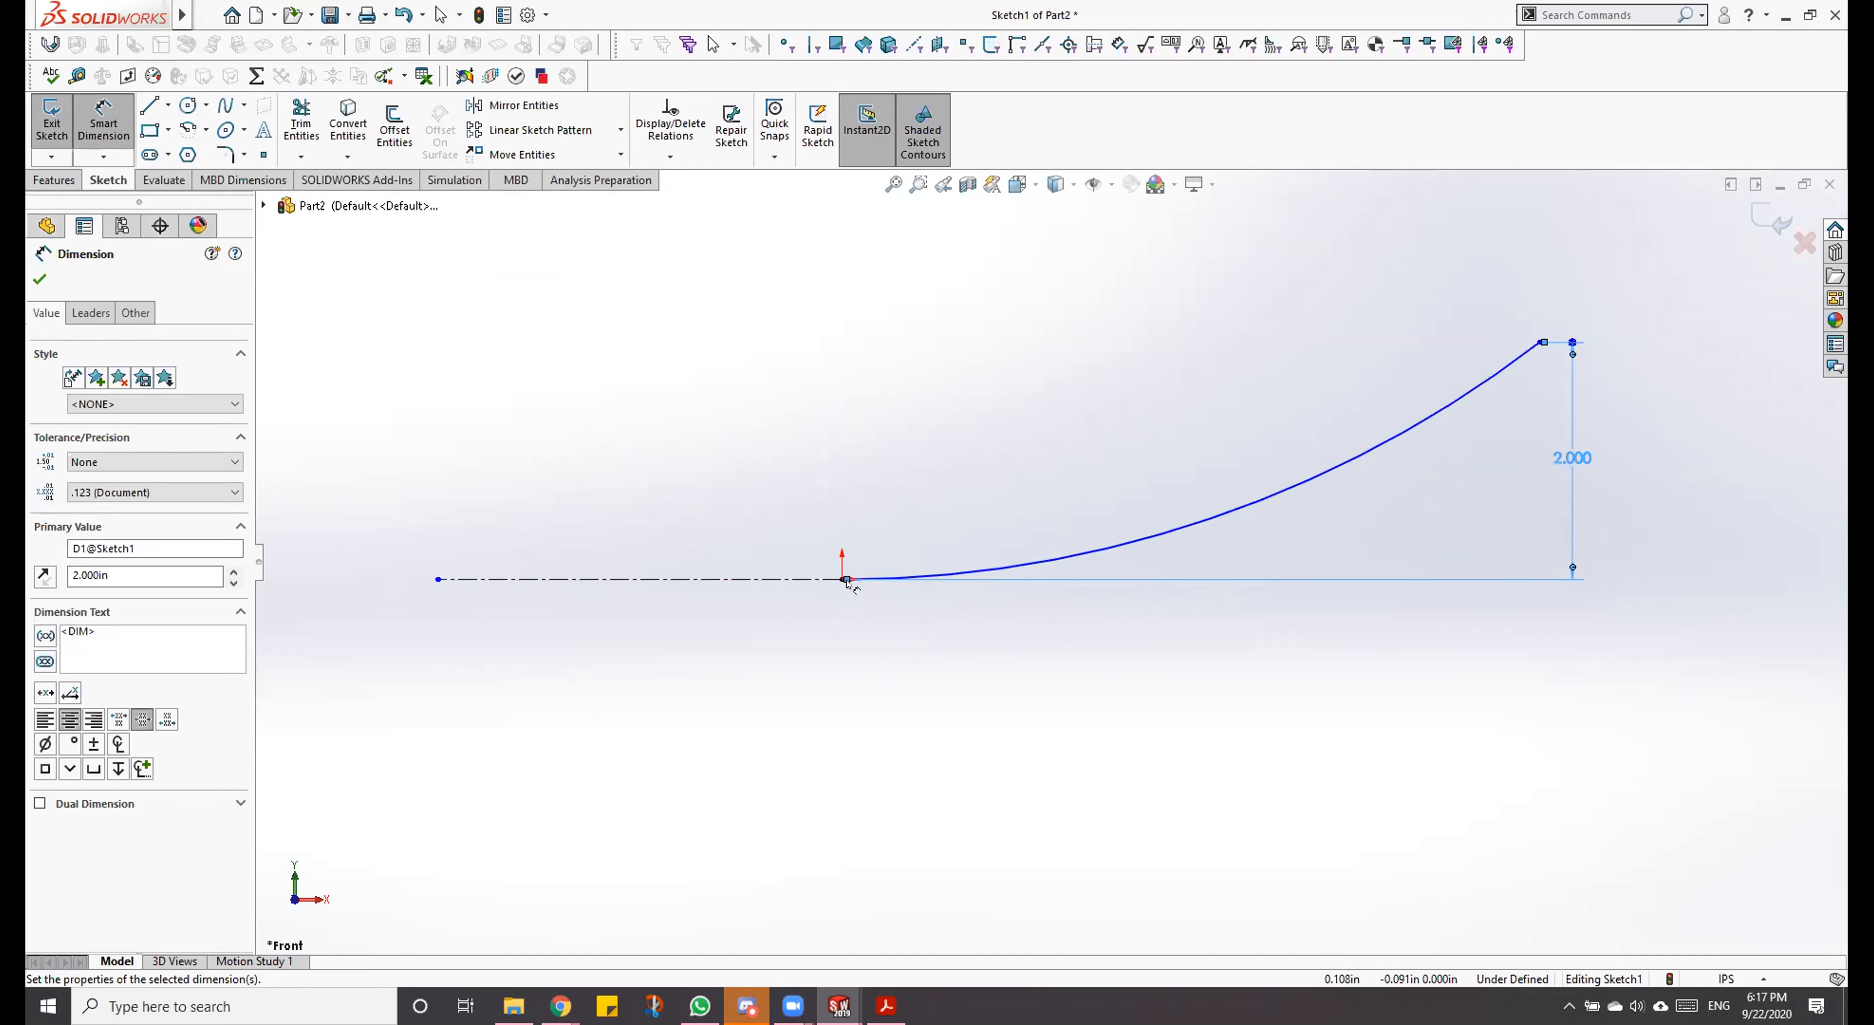
Step: Dimension the arc's radius and set it to 10 in
click(1249, 509)
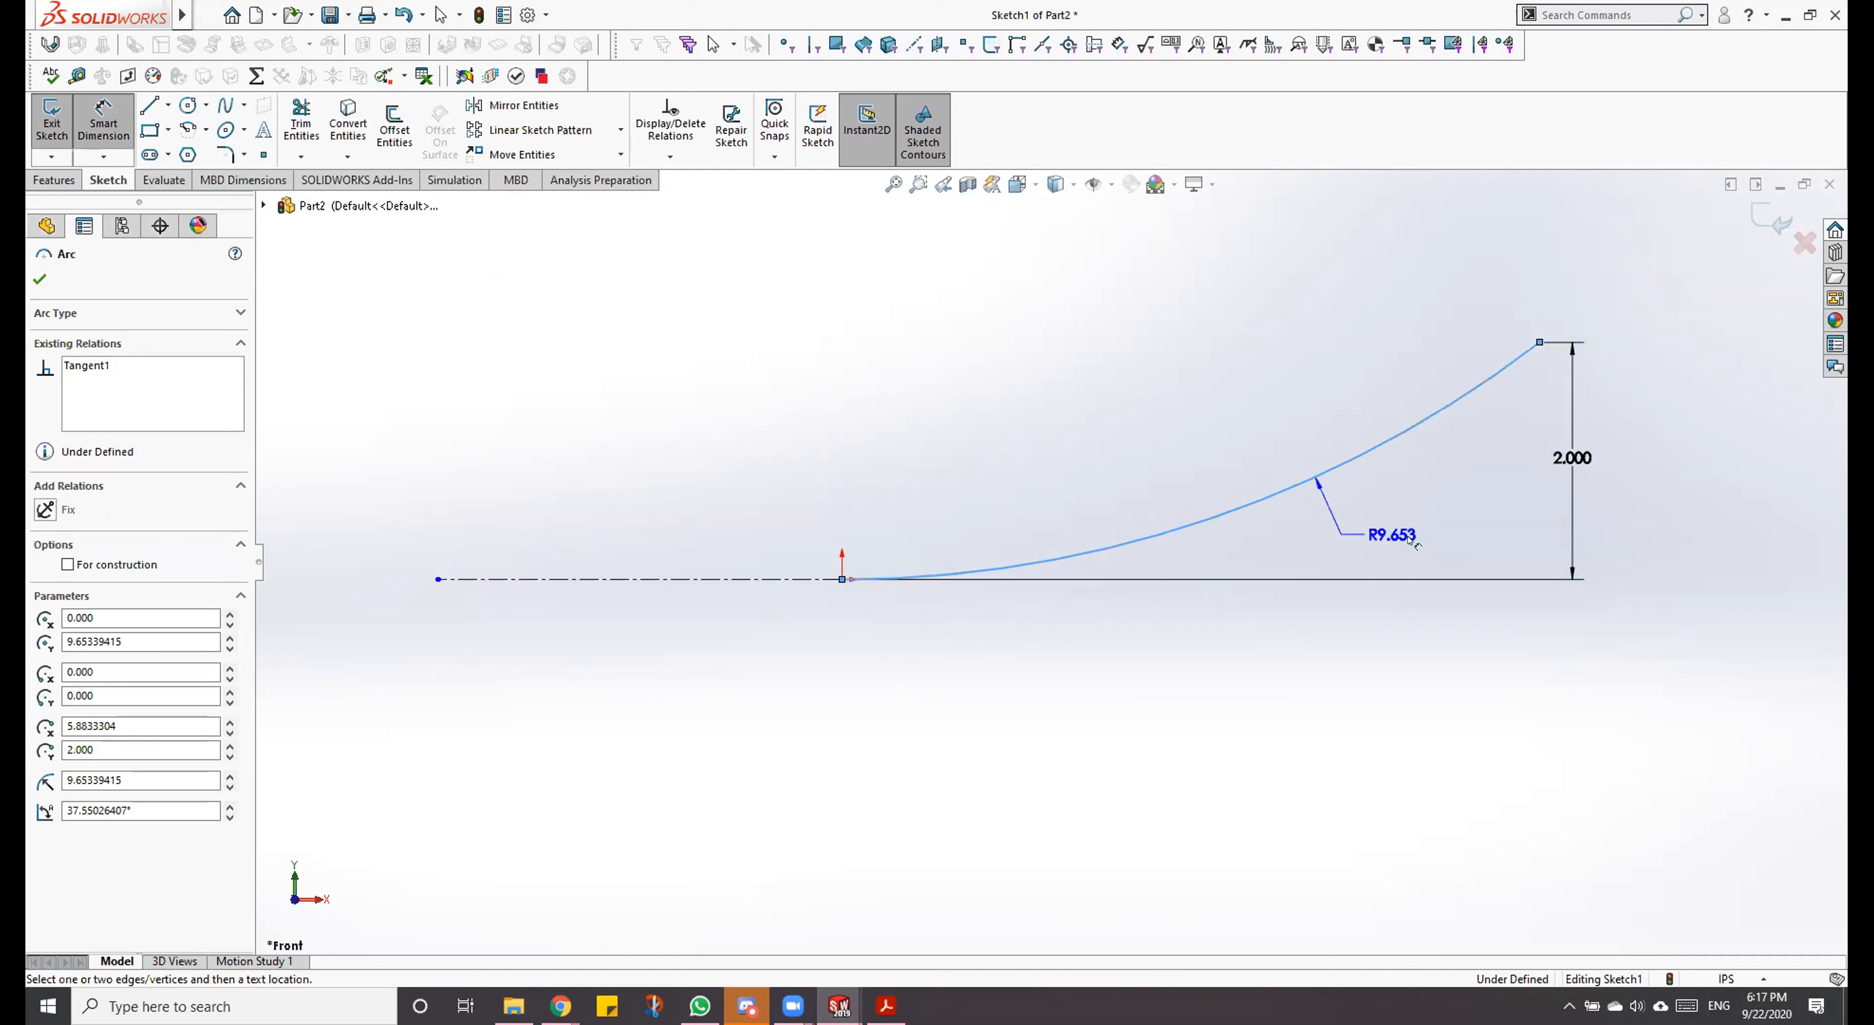
click(1410, 542)
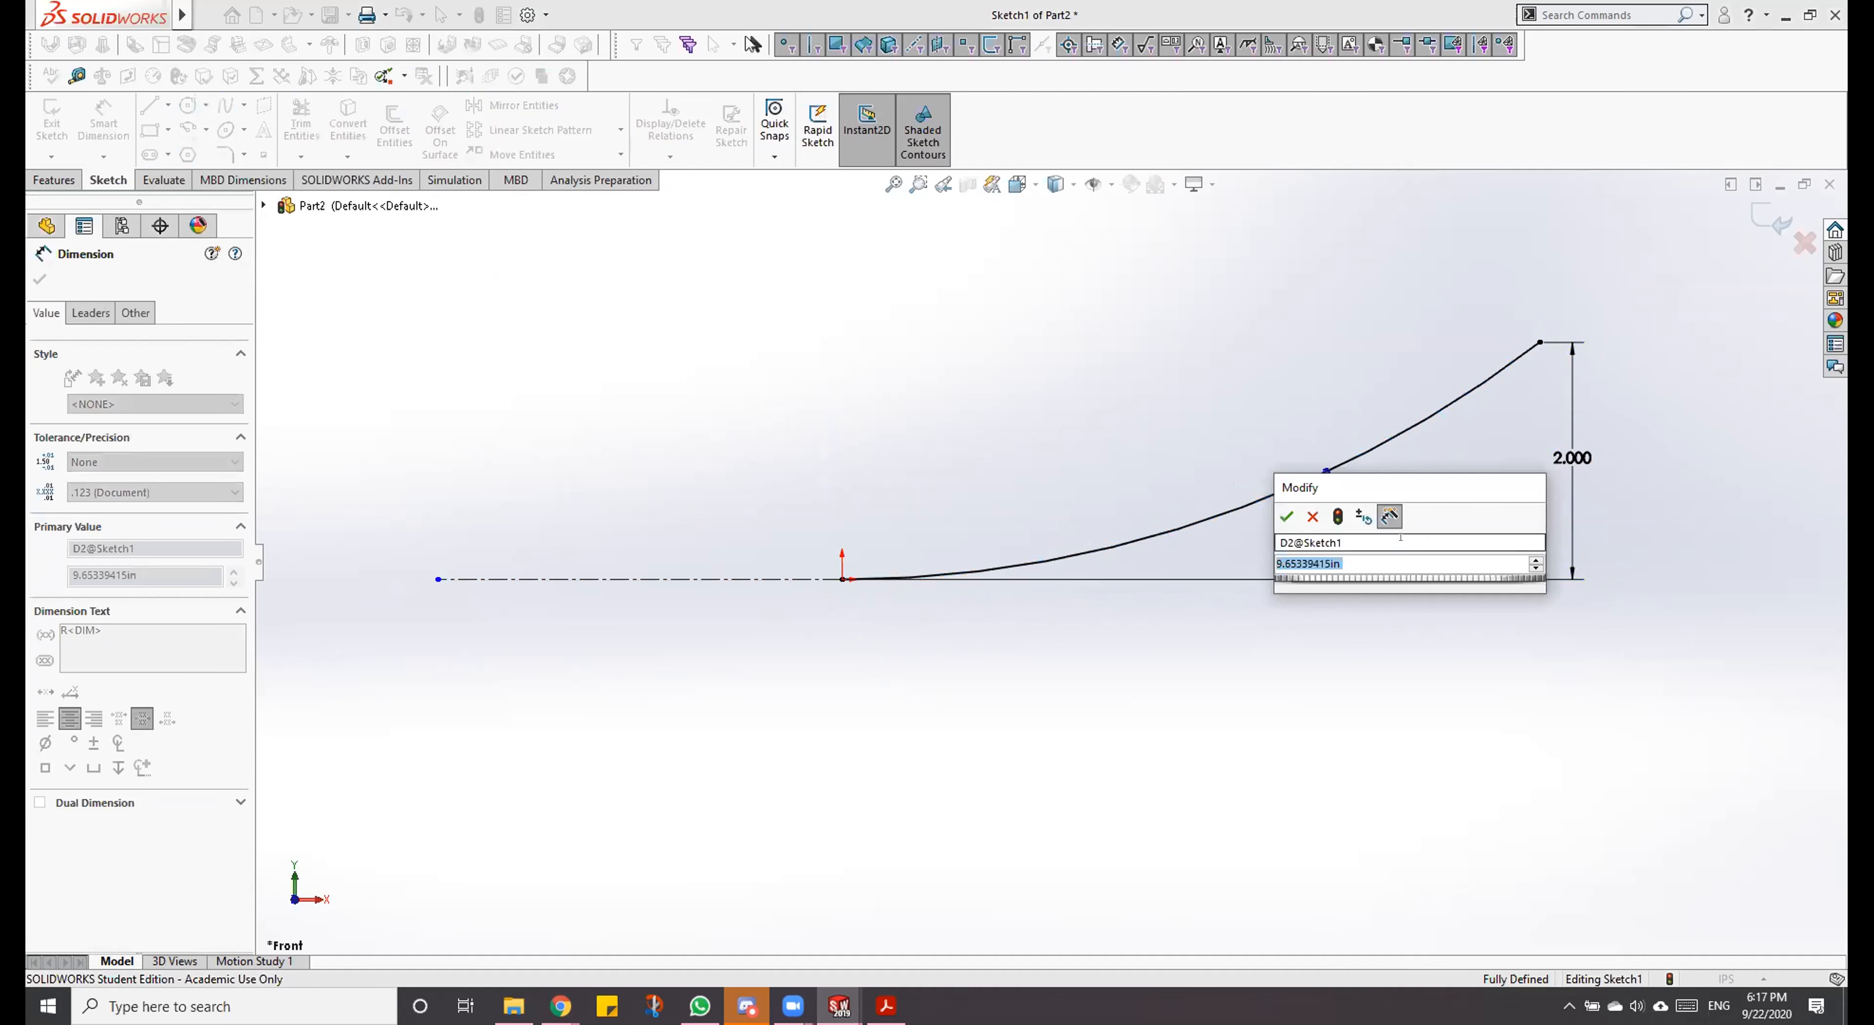
text(10)
key(Return)
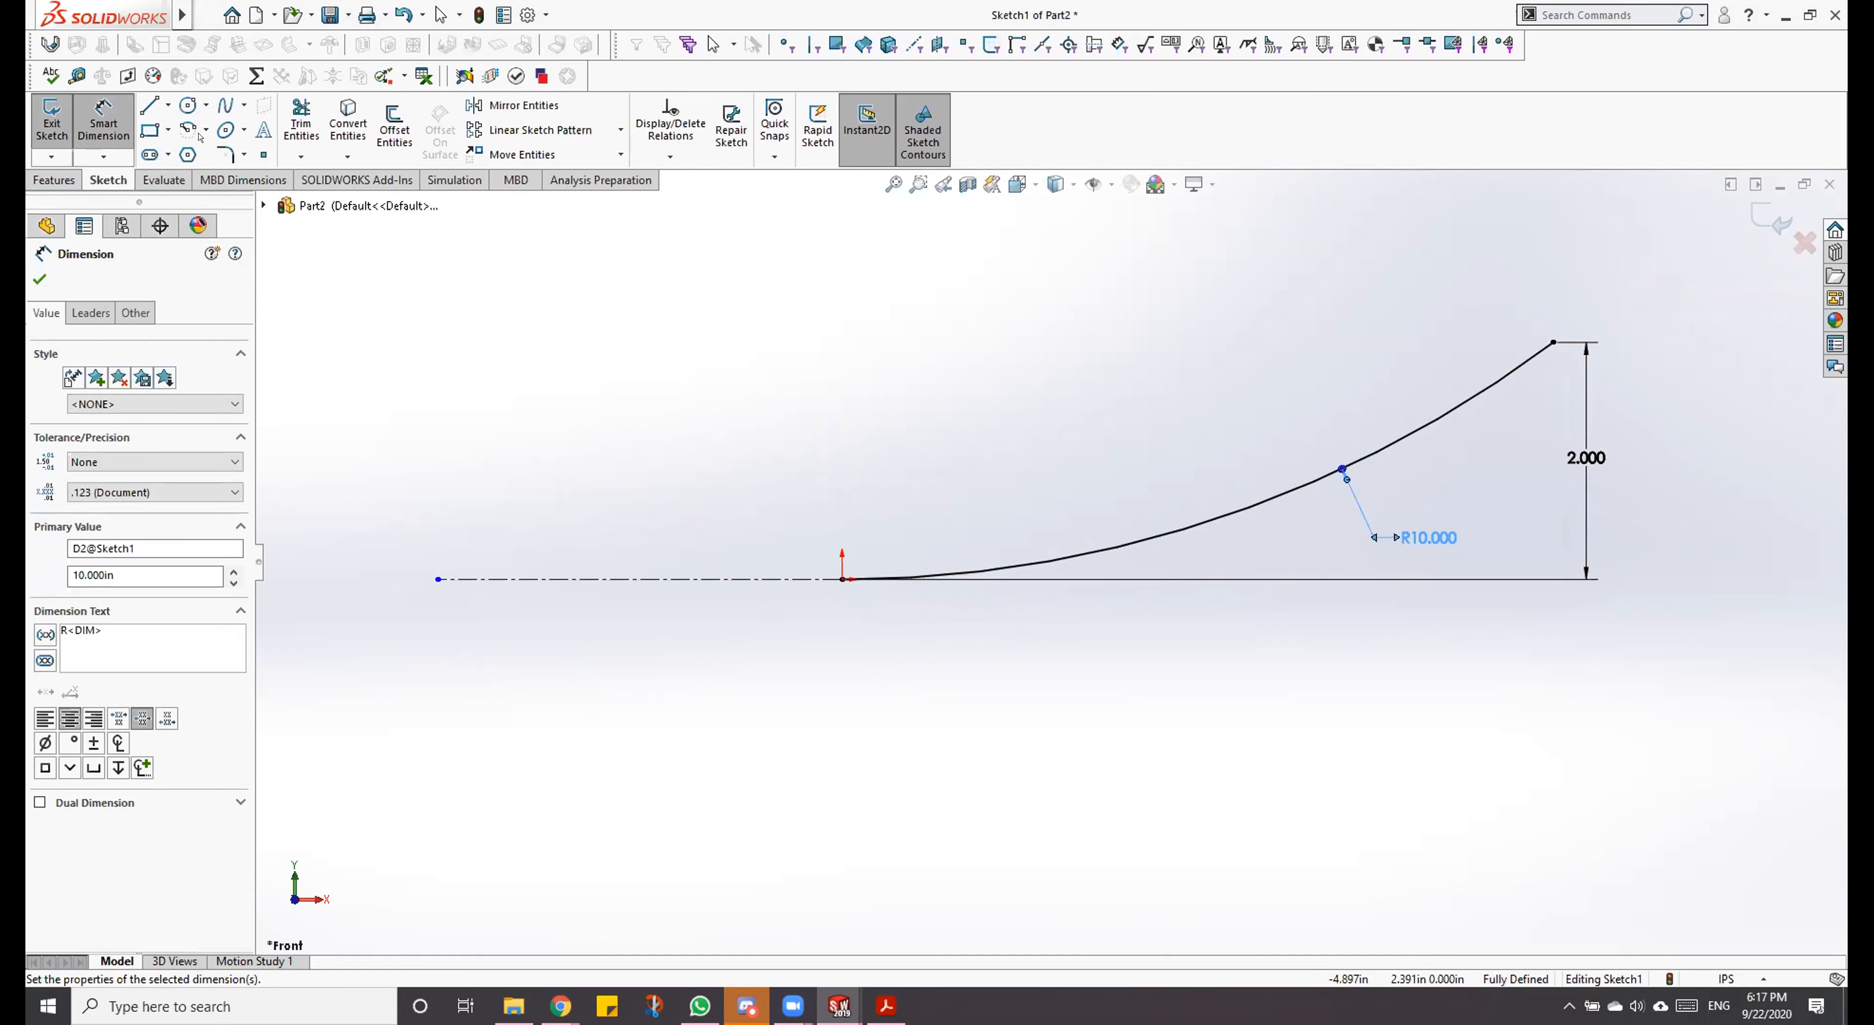
key(Escape)
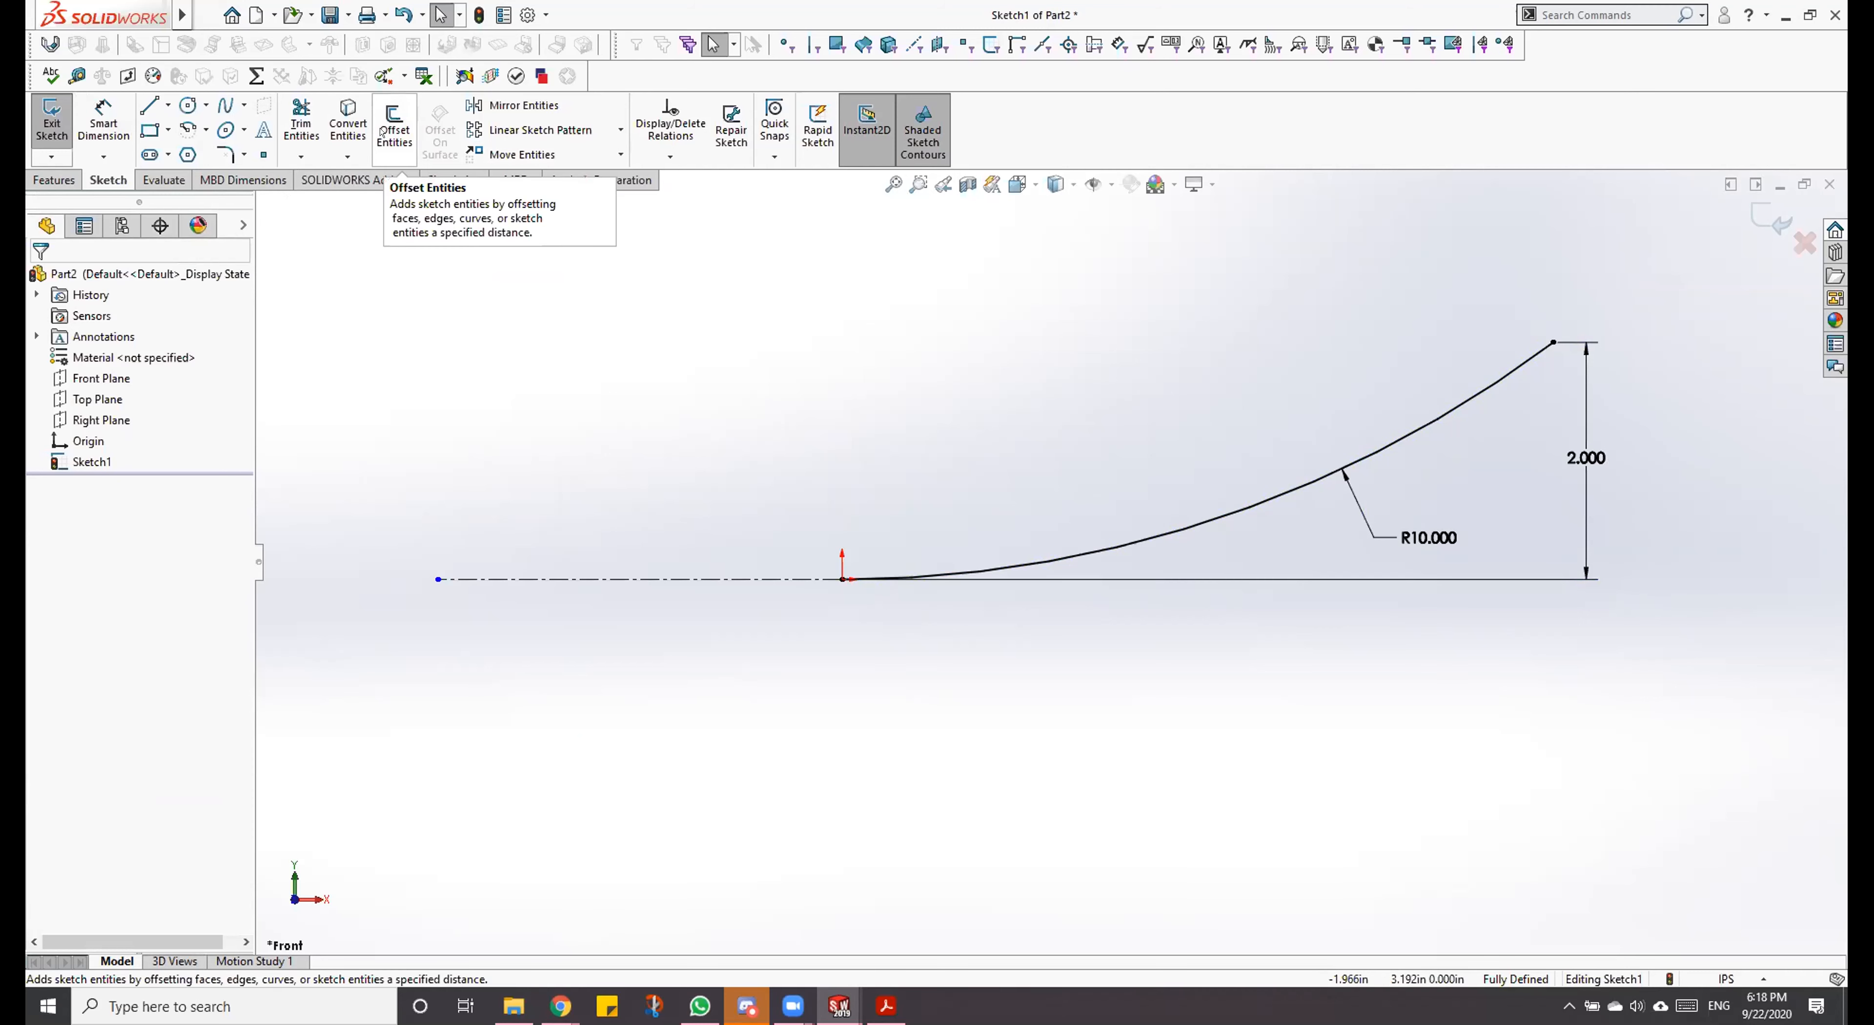
Step: Offset the arc downward by 0.1 in with dimensions added, capping the ends with arcs to form a closed profile
click(1481, 388)
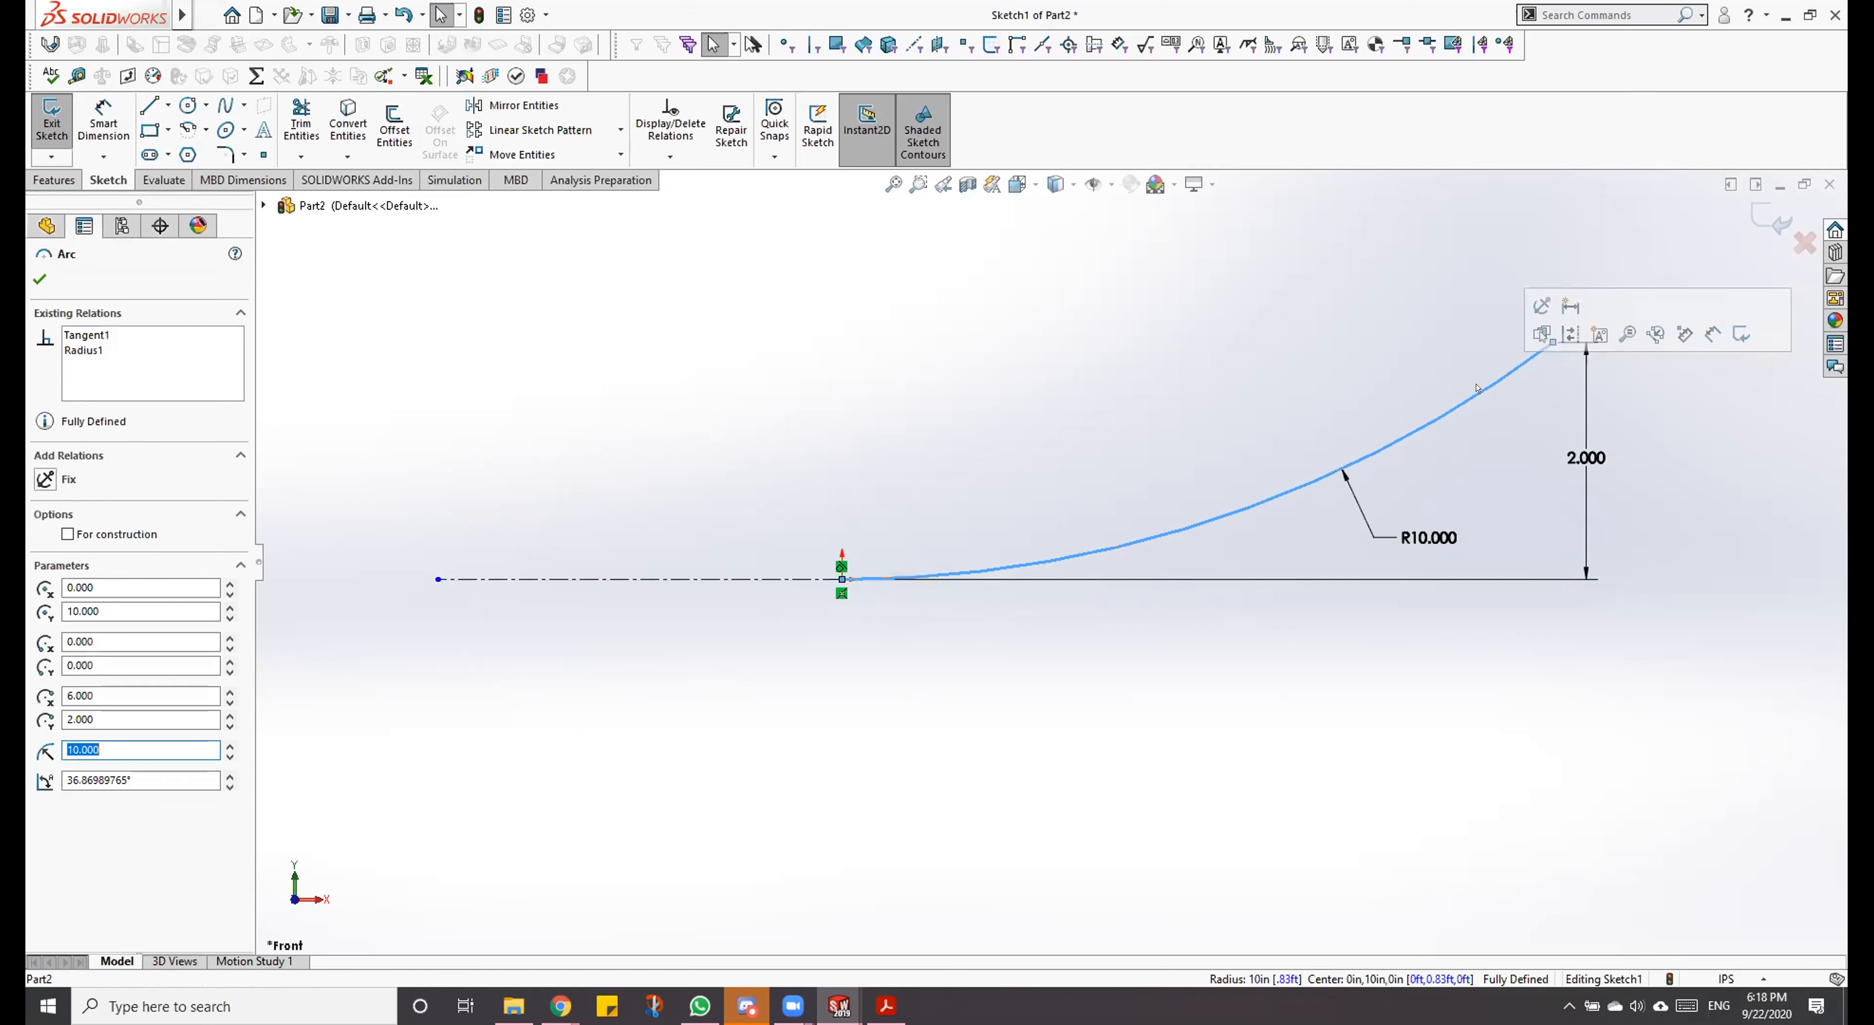
click(395, 104)
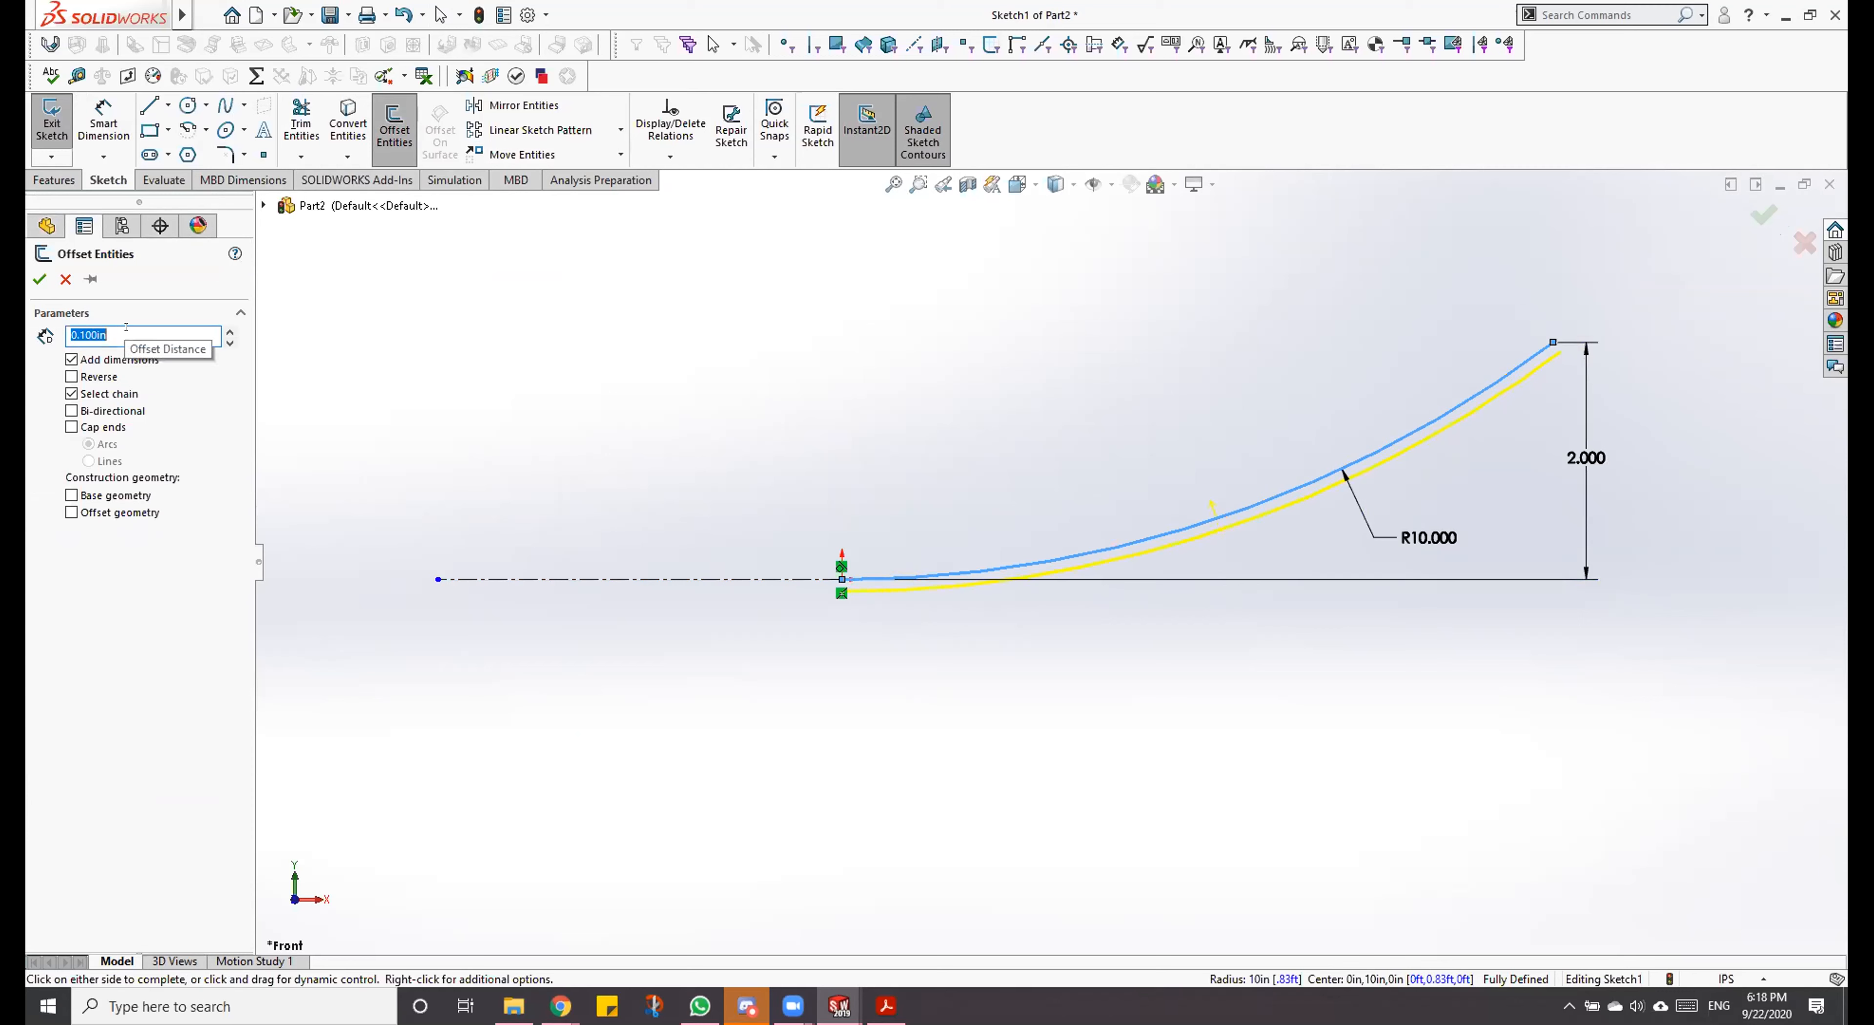
click(67, 421)
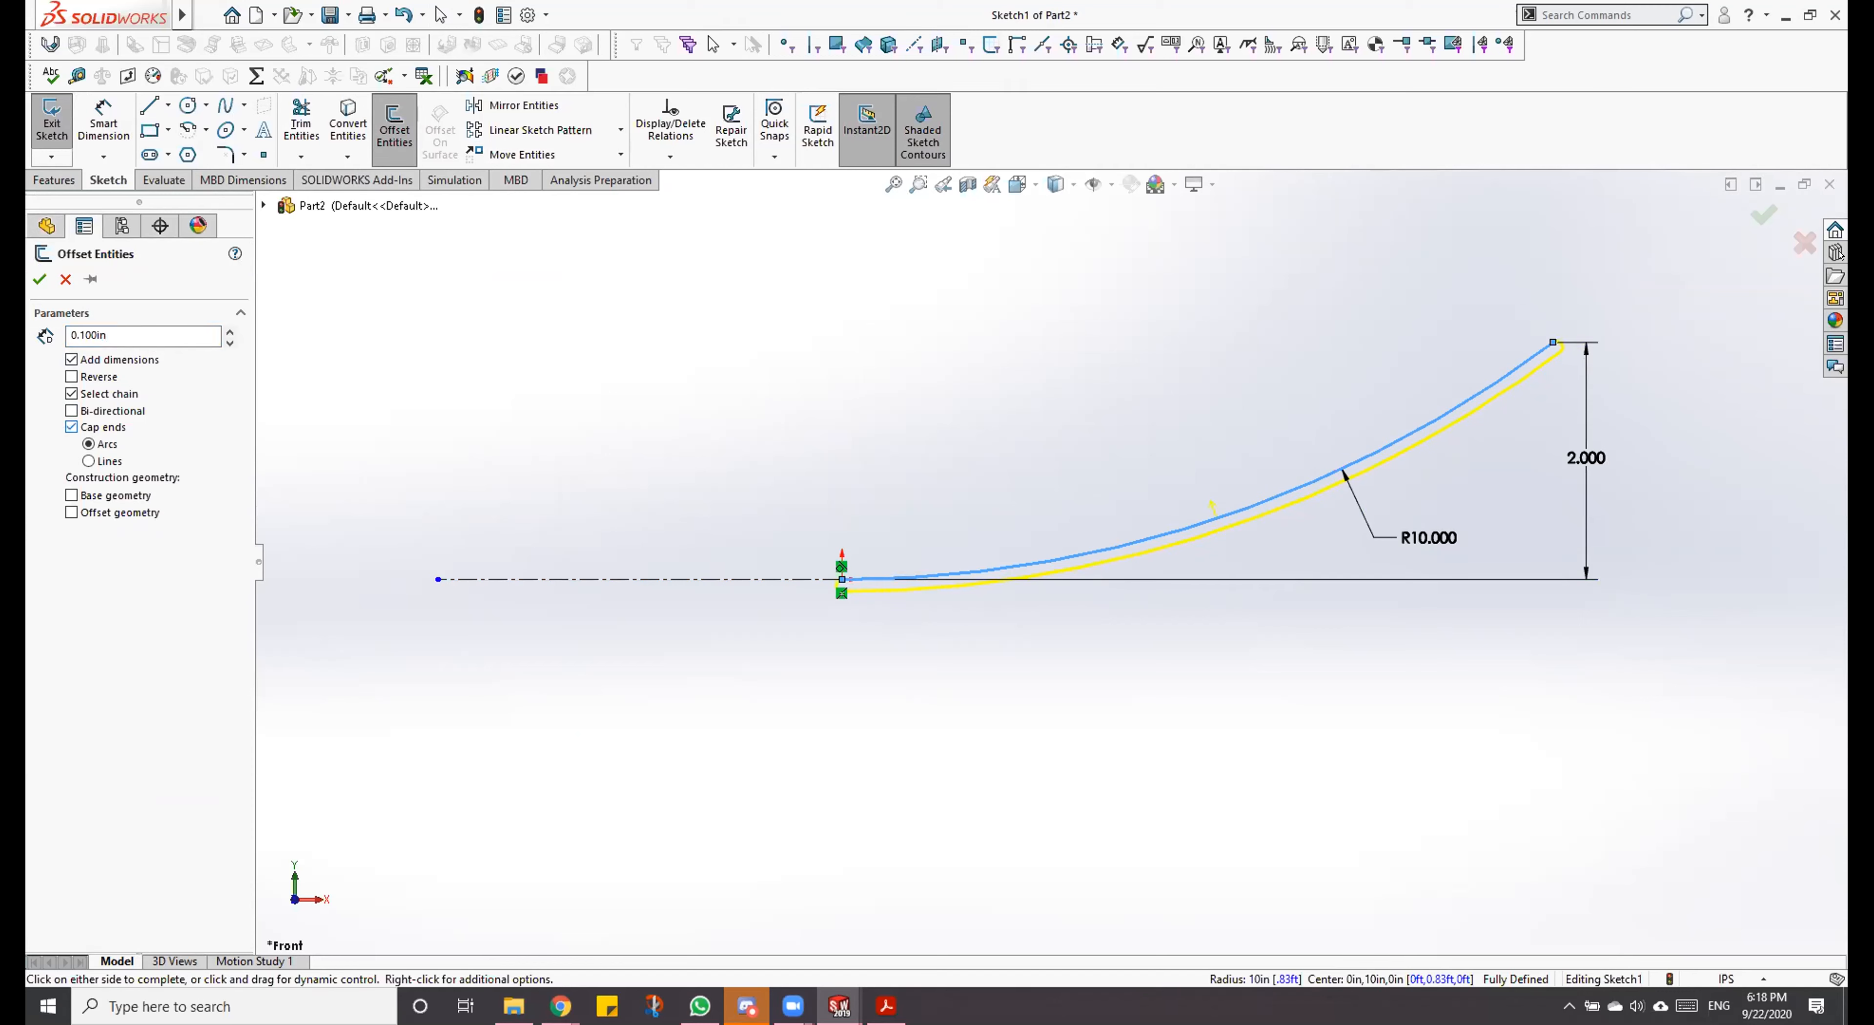
scroll(1637, 342, down, 5)
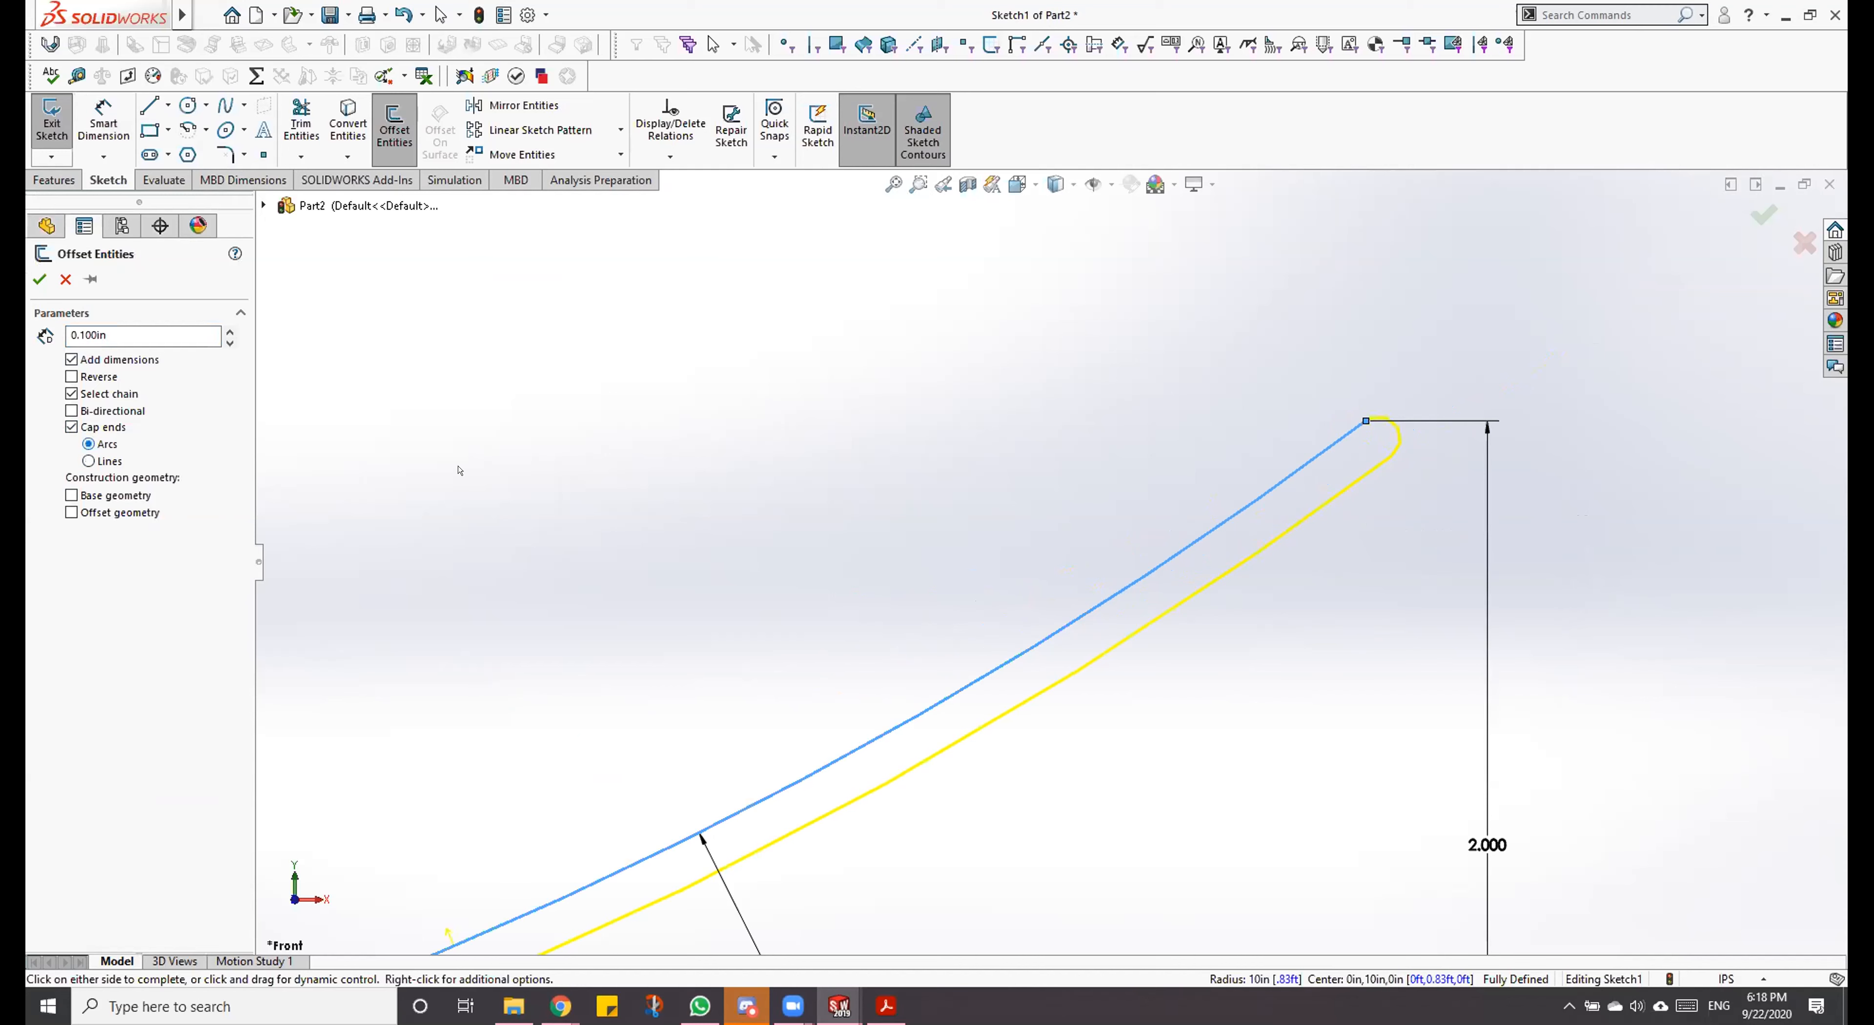
scroll(1124, 562, up, 5)
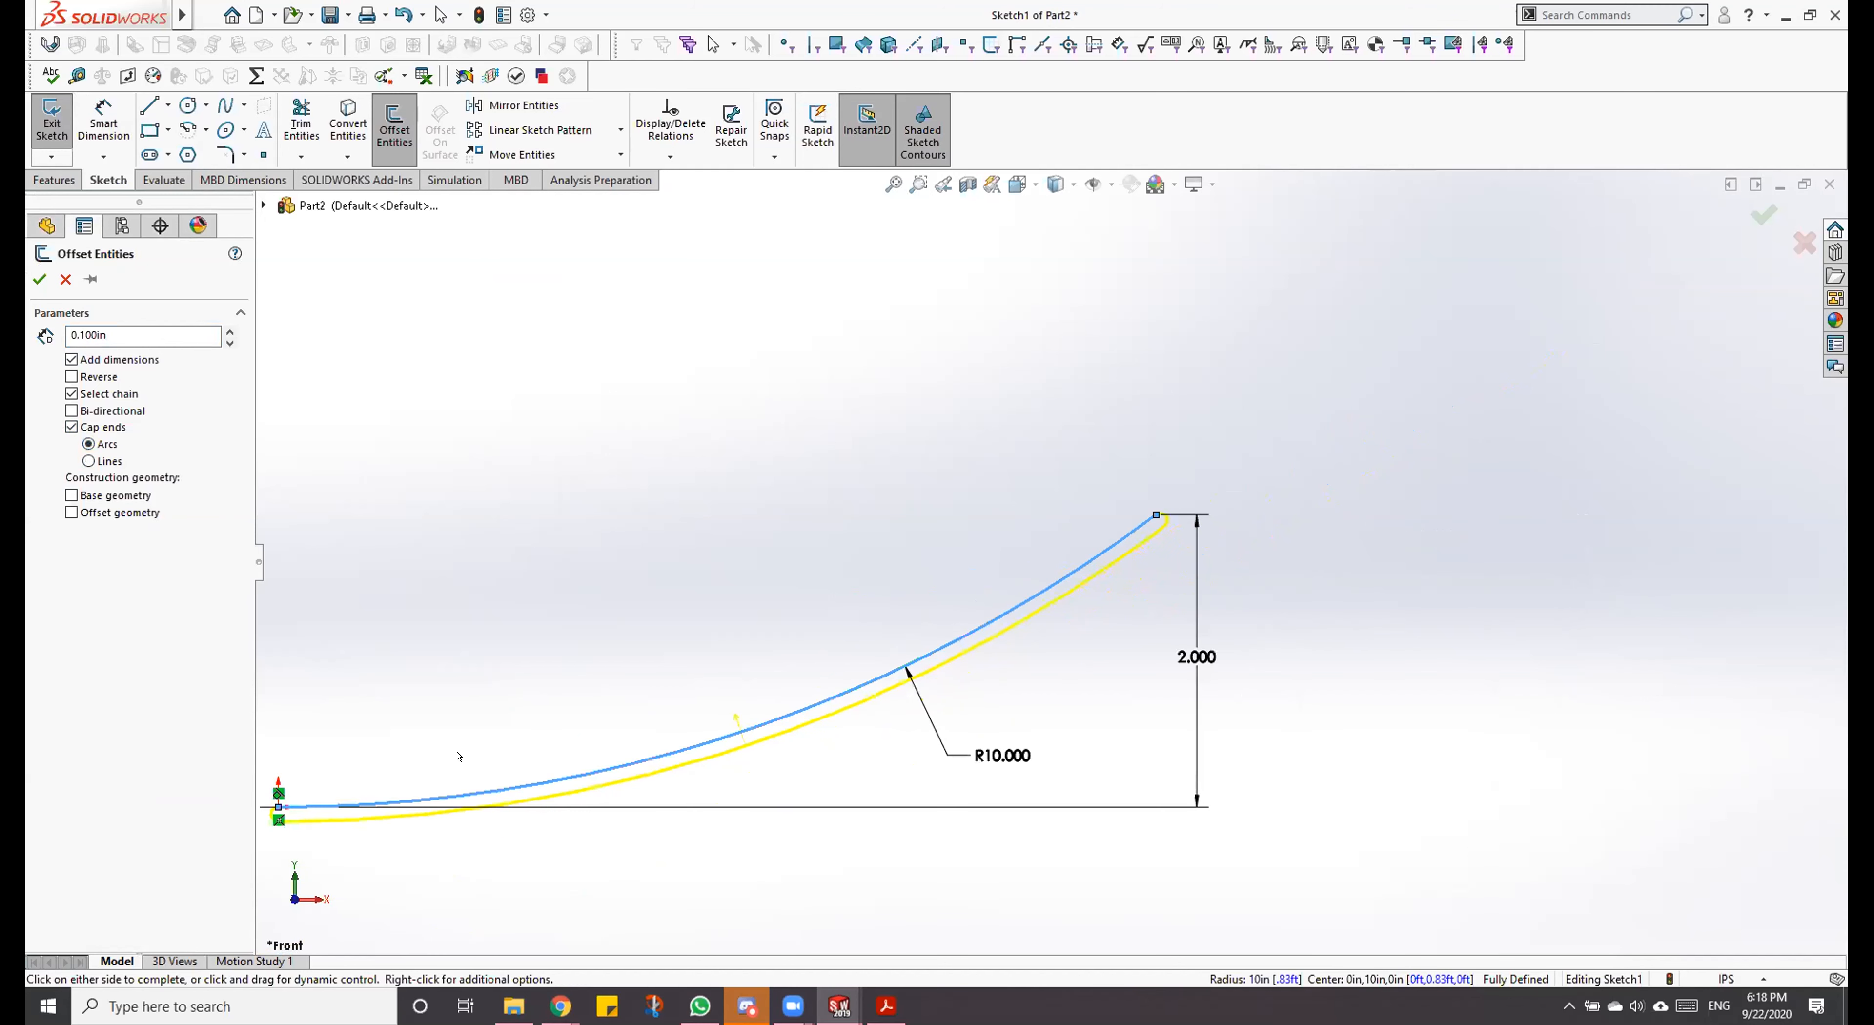
scroll(460, 757, up, 1)
scroll(443, 712, down, 2)
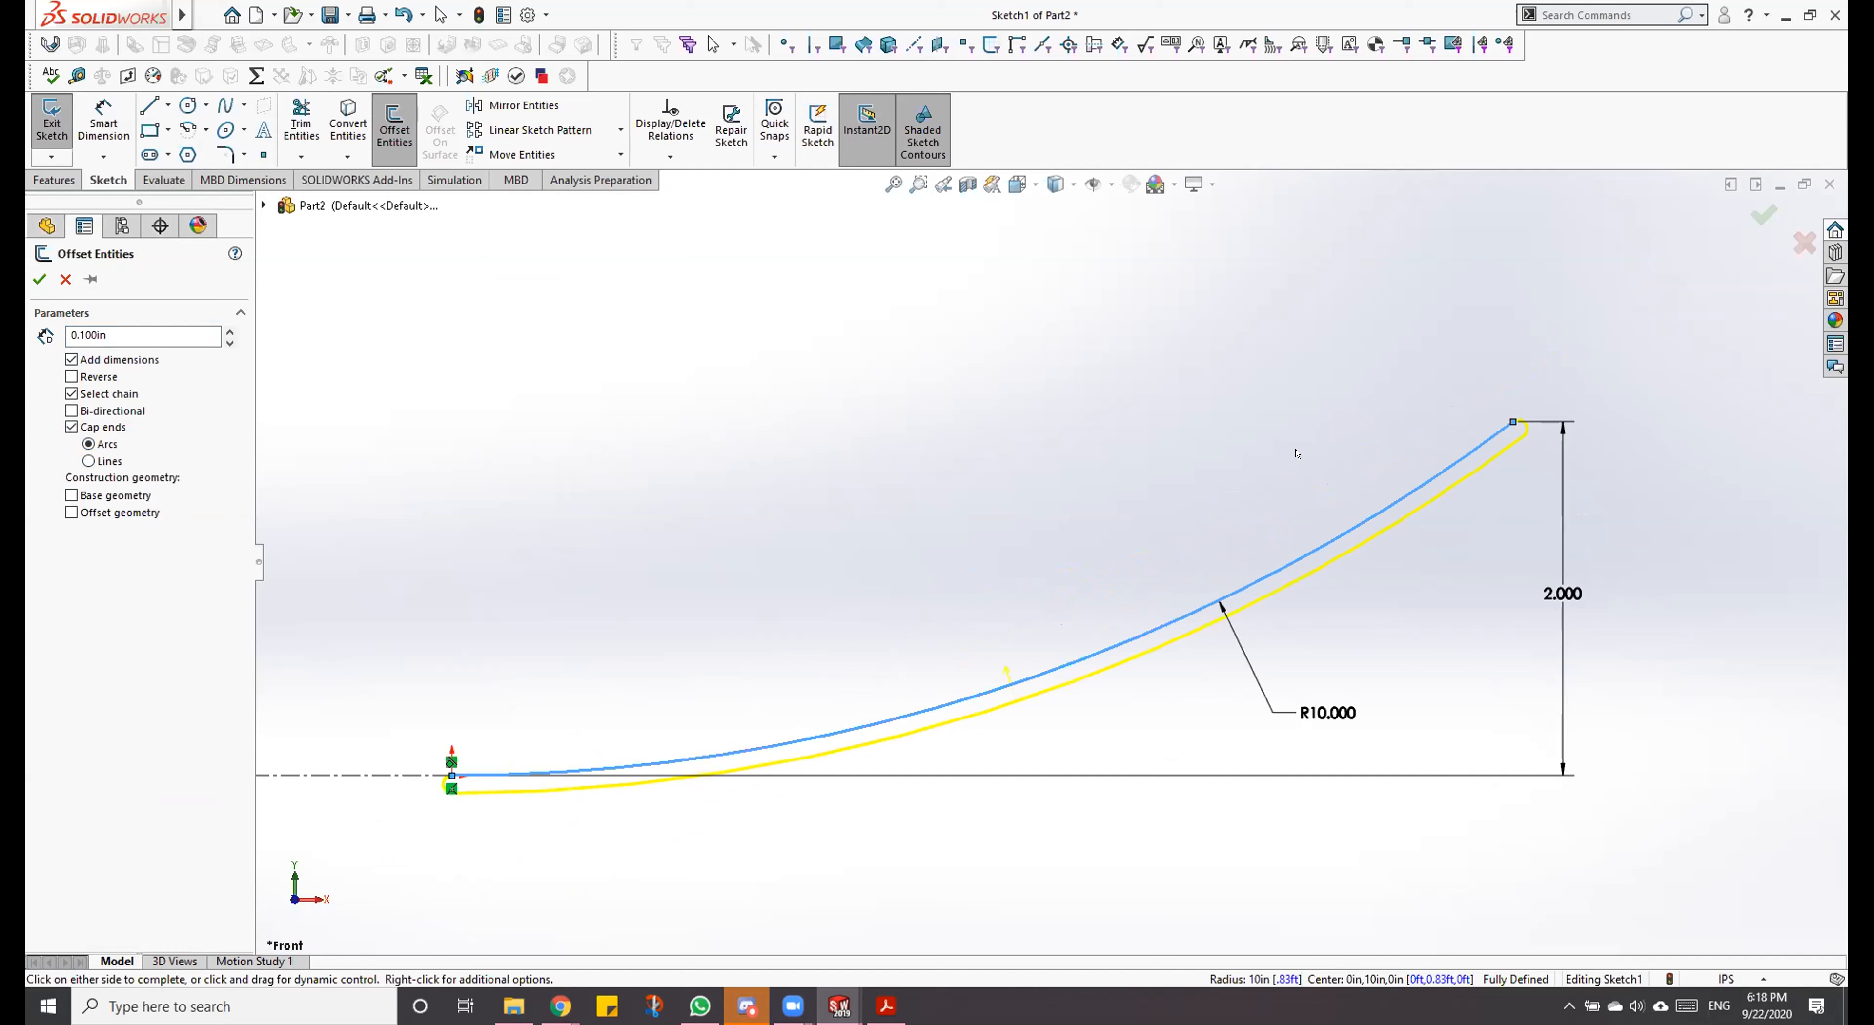
click(39, 279)
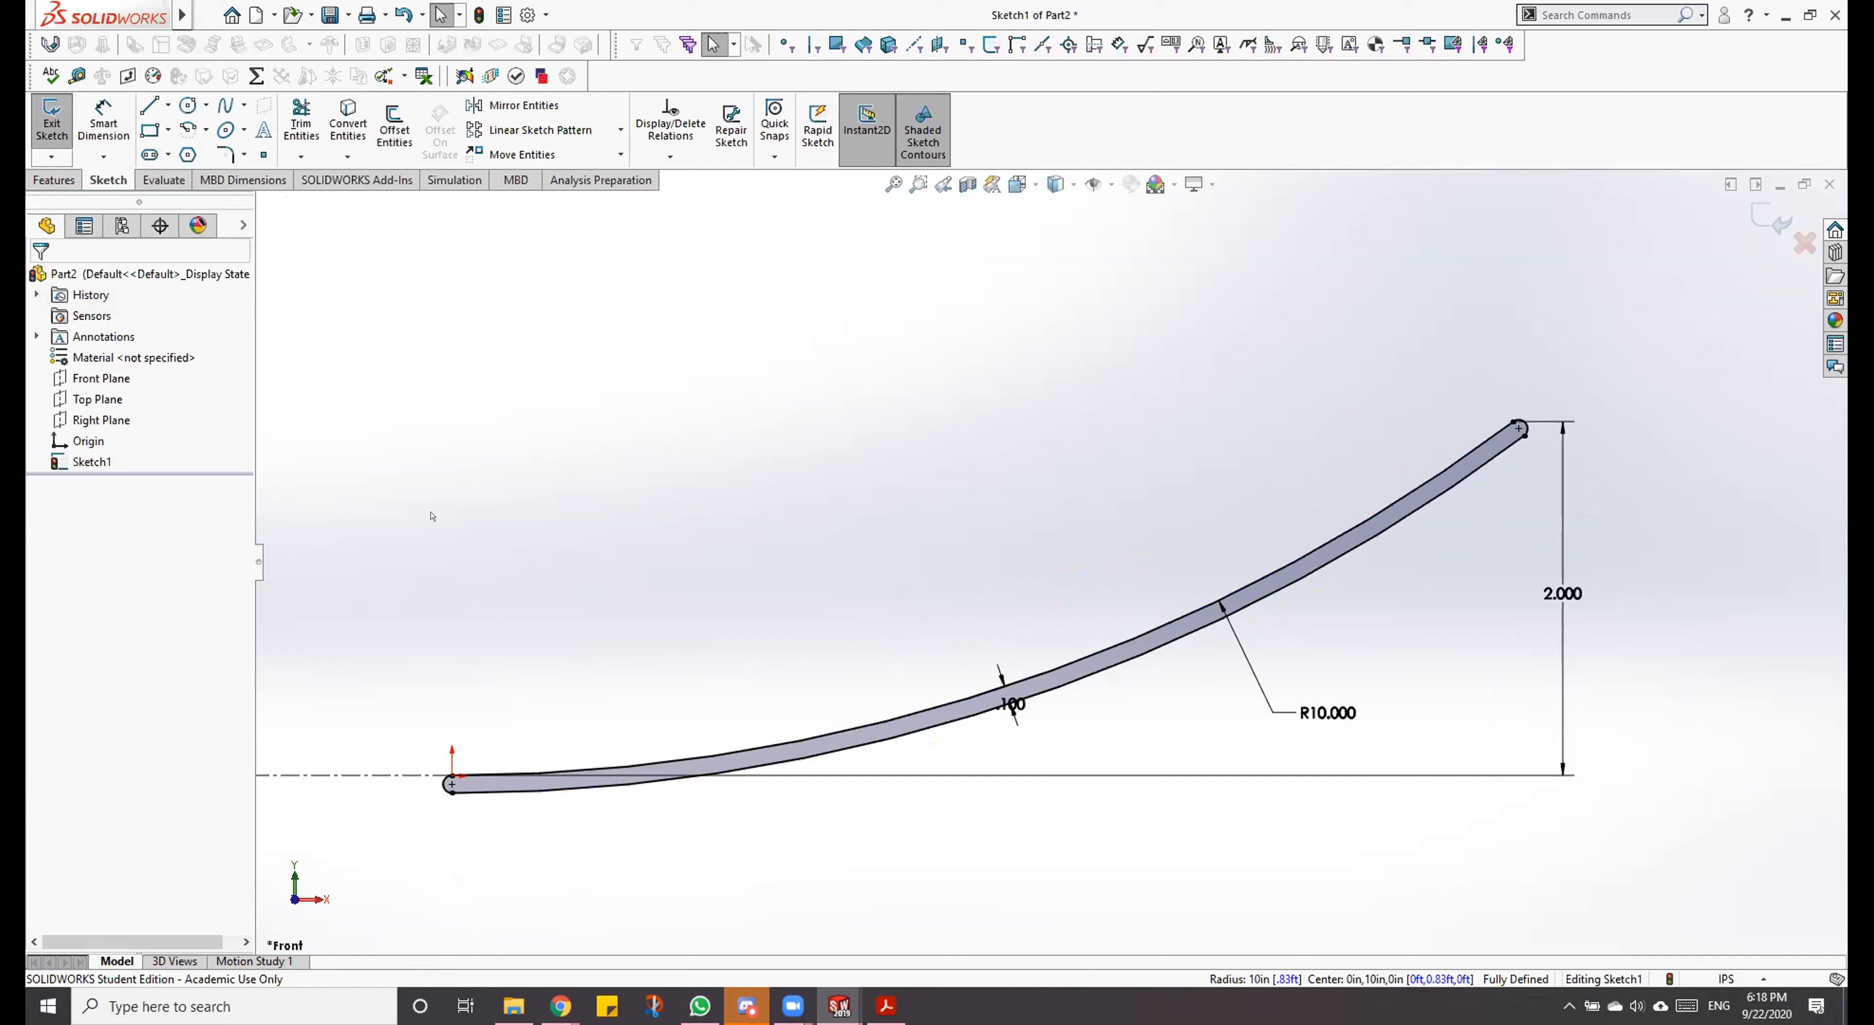
Step: Examine the rounded end of the offset profile at the origin and the overall sketch
scroll(460, 753, down, 6)
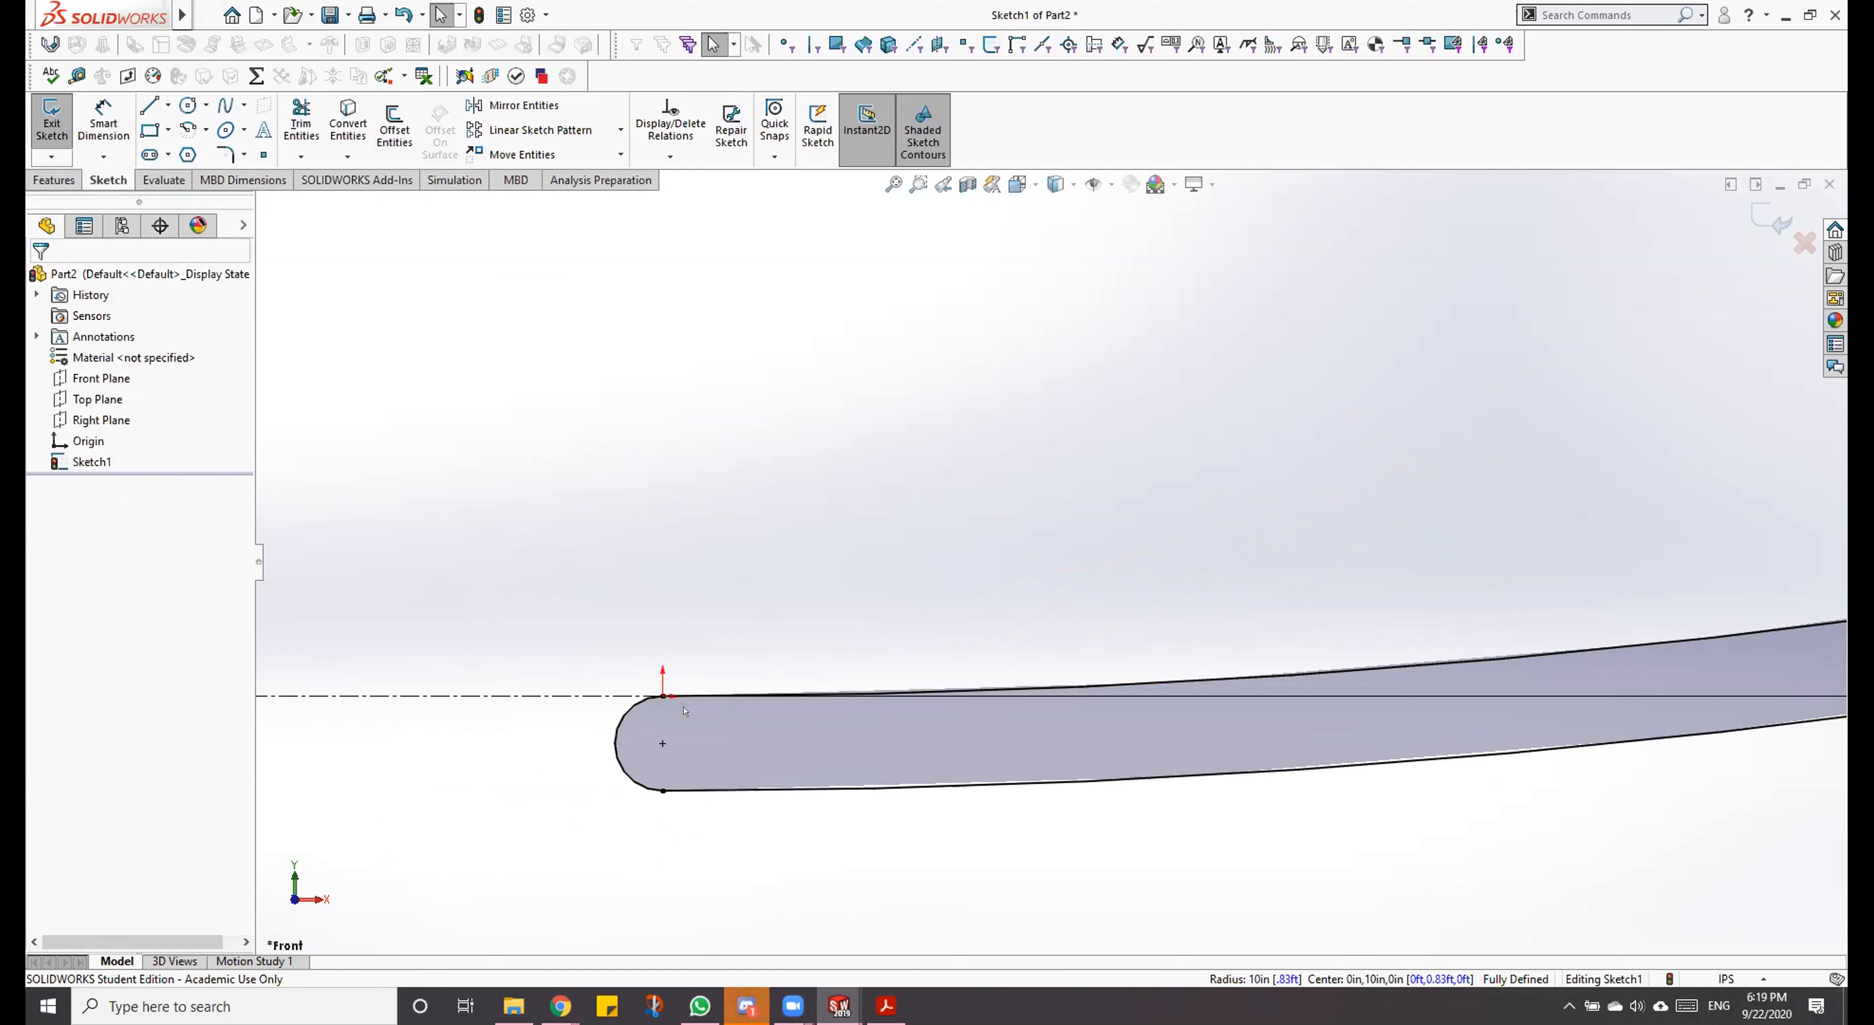
scroll(1655, 519, up, 8)
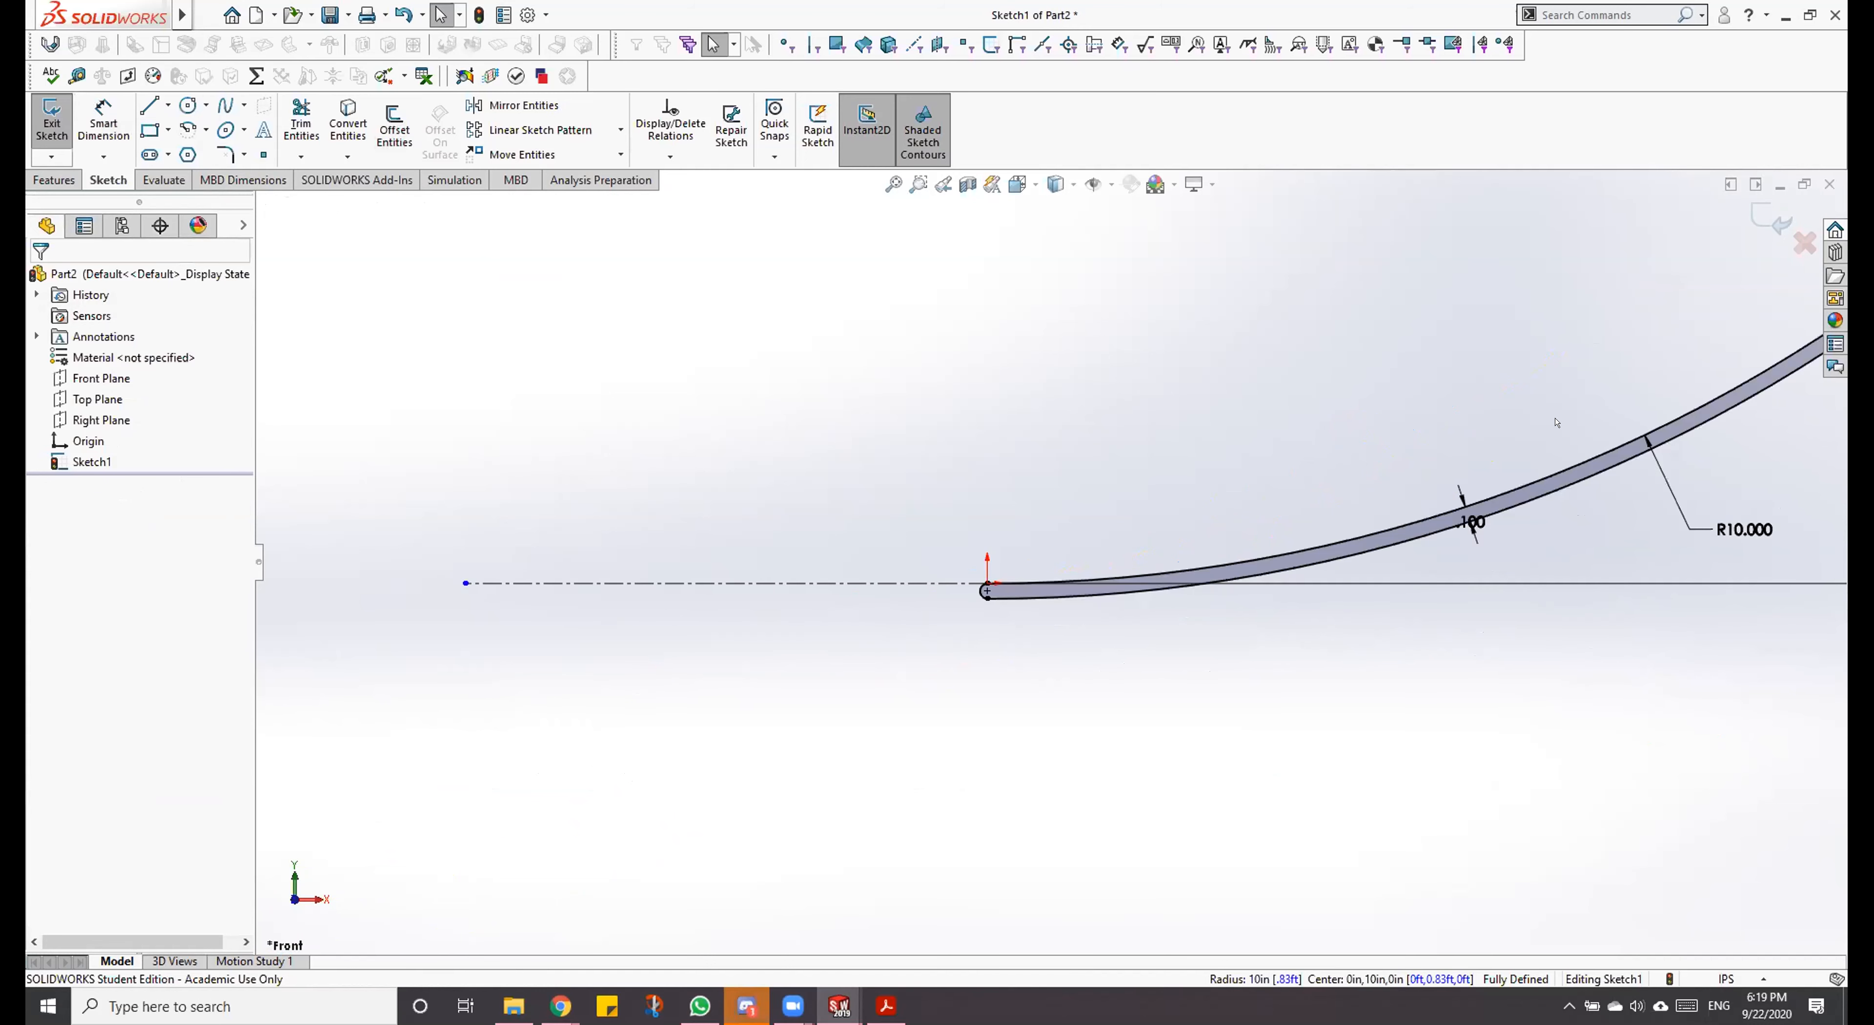
scroll(1554, 408, up, 3)
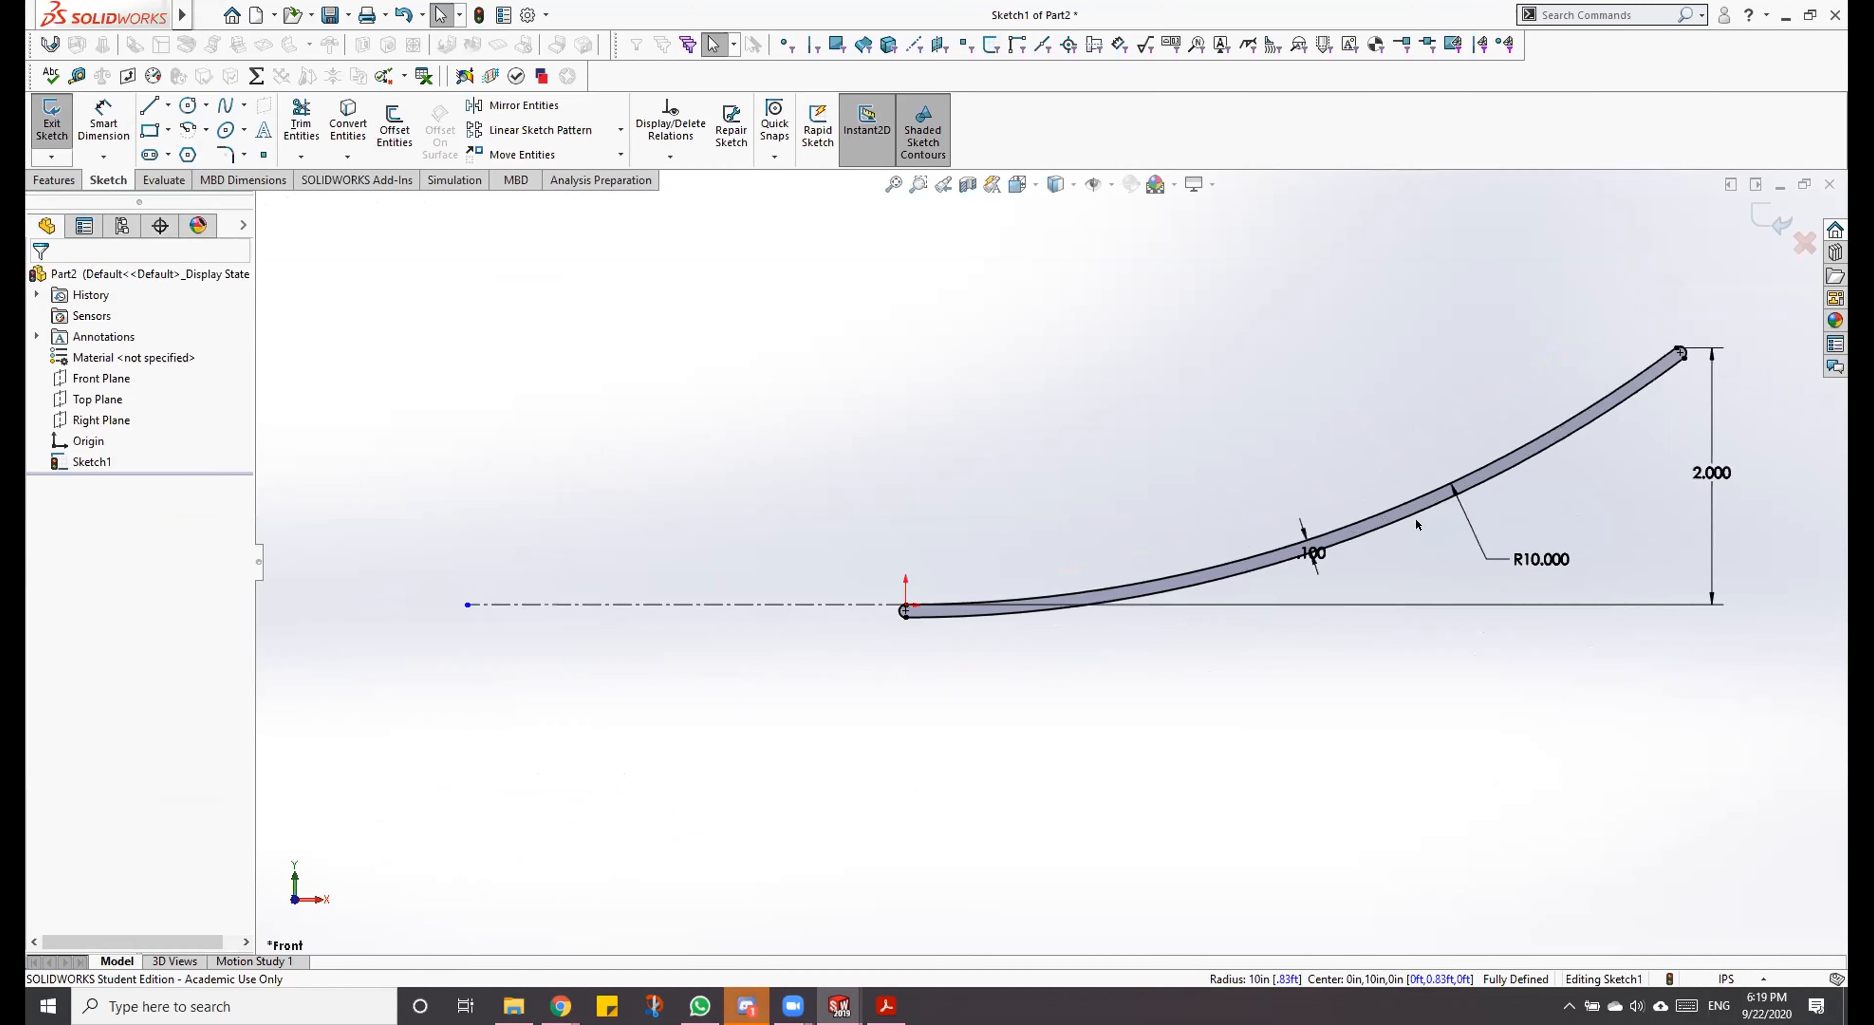
scroll(1054, 574, down, 3)
scroll(808, 616, down, 2)
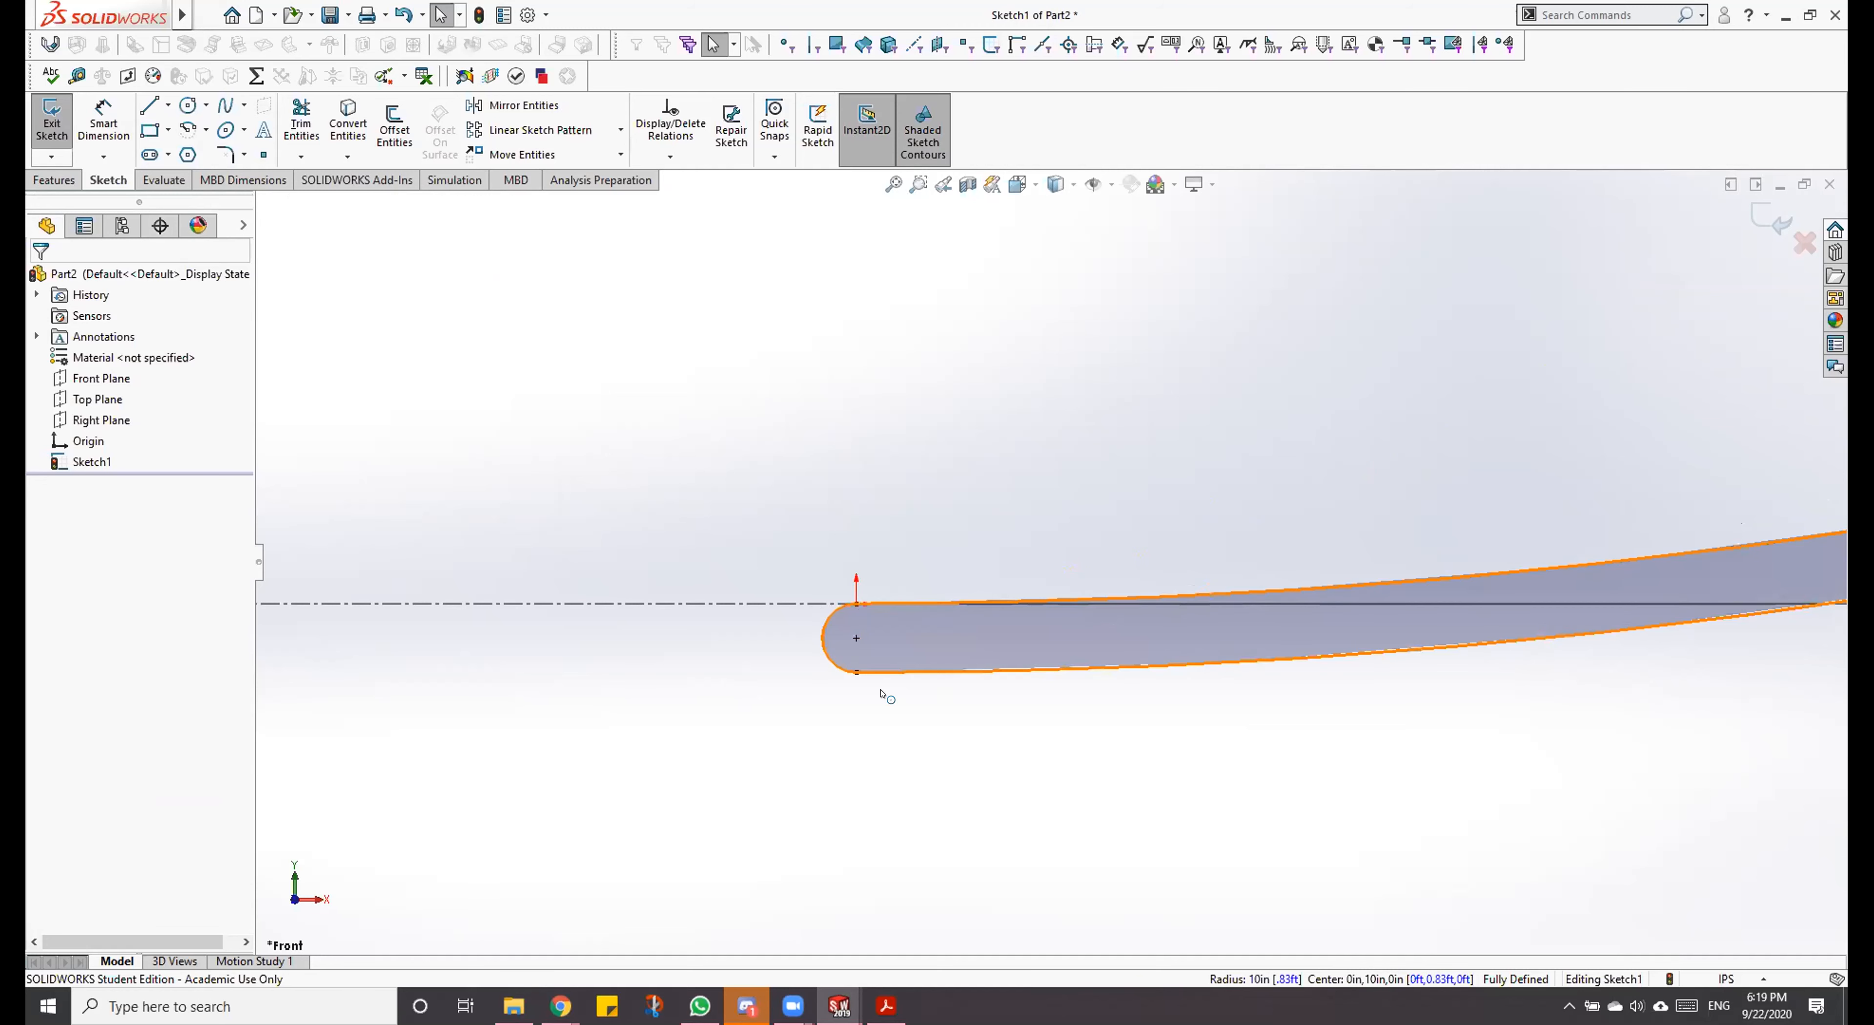
key(f)
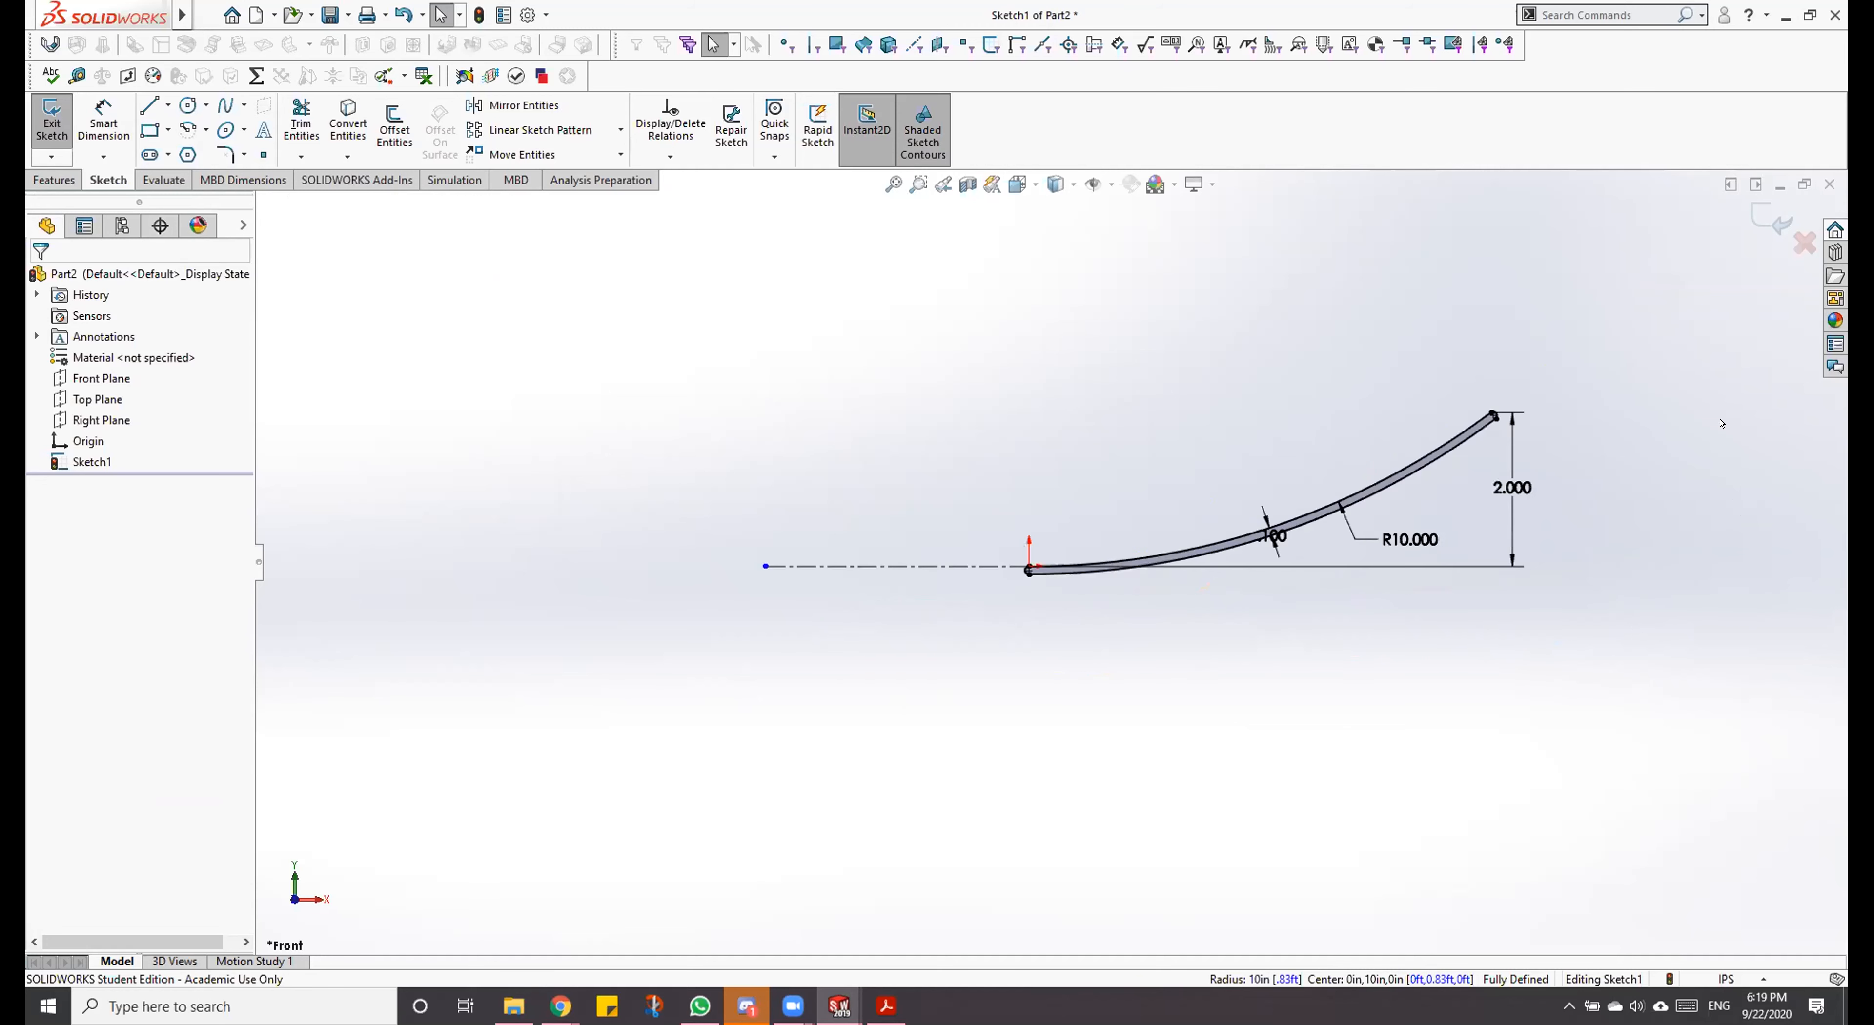
scroll(781, 602, down, 2)
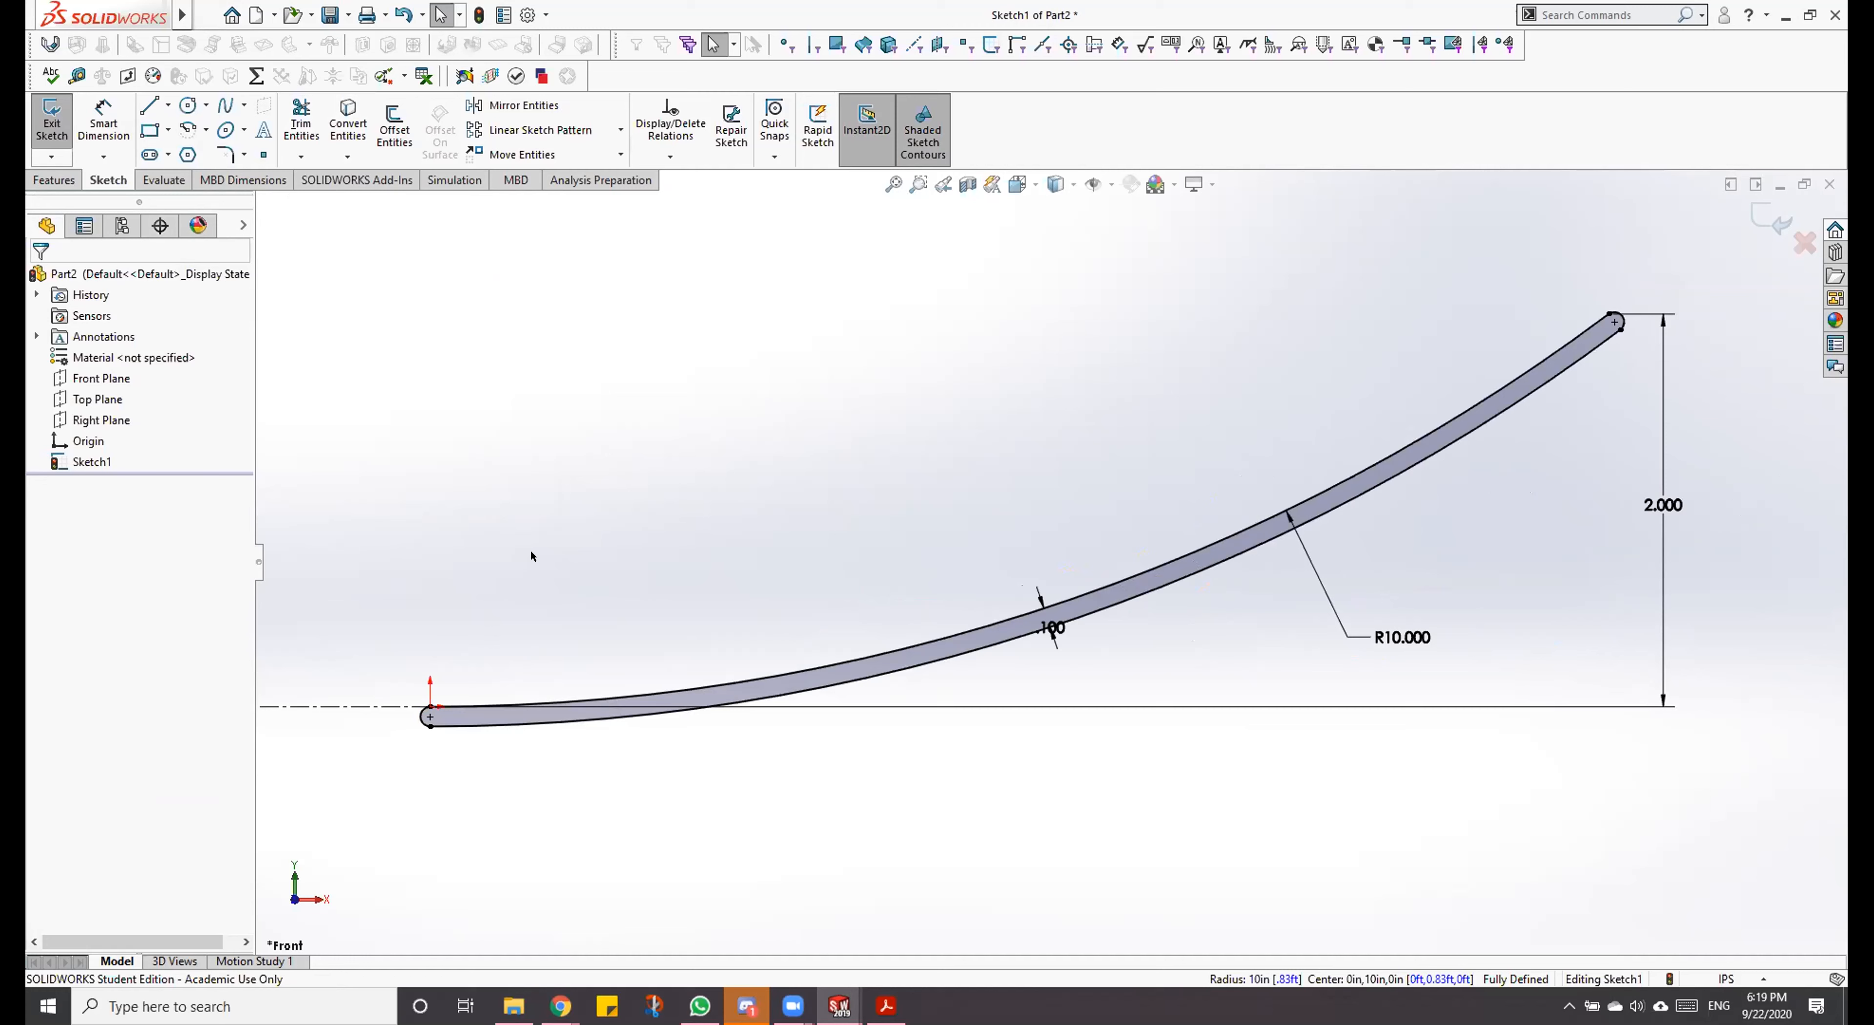
Step: Draw a vertical construction line of infinite length through the origin
key(l)
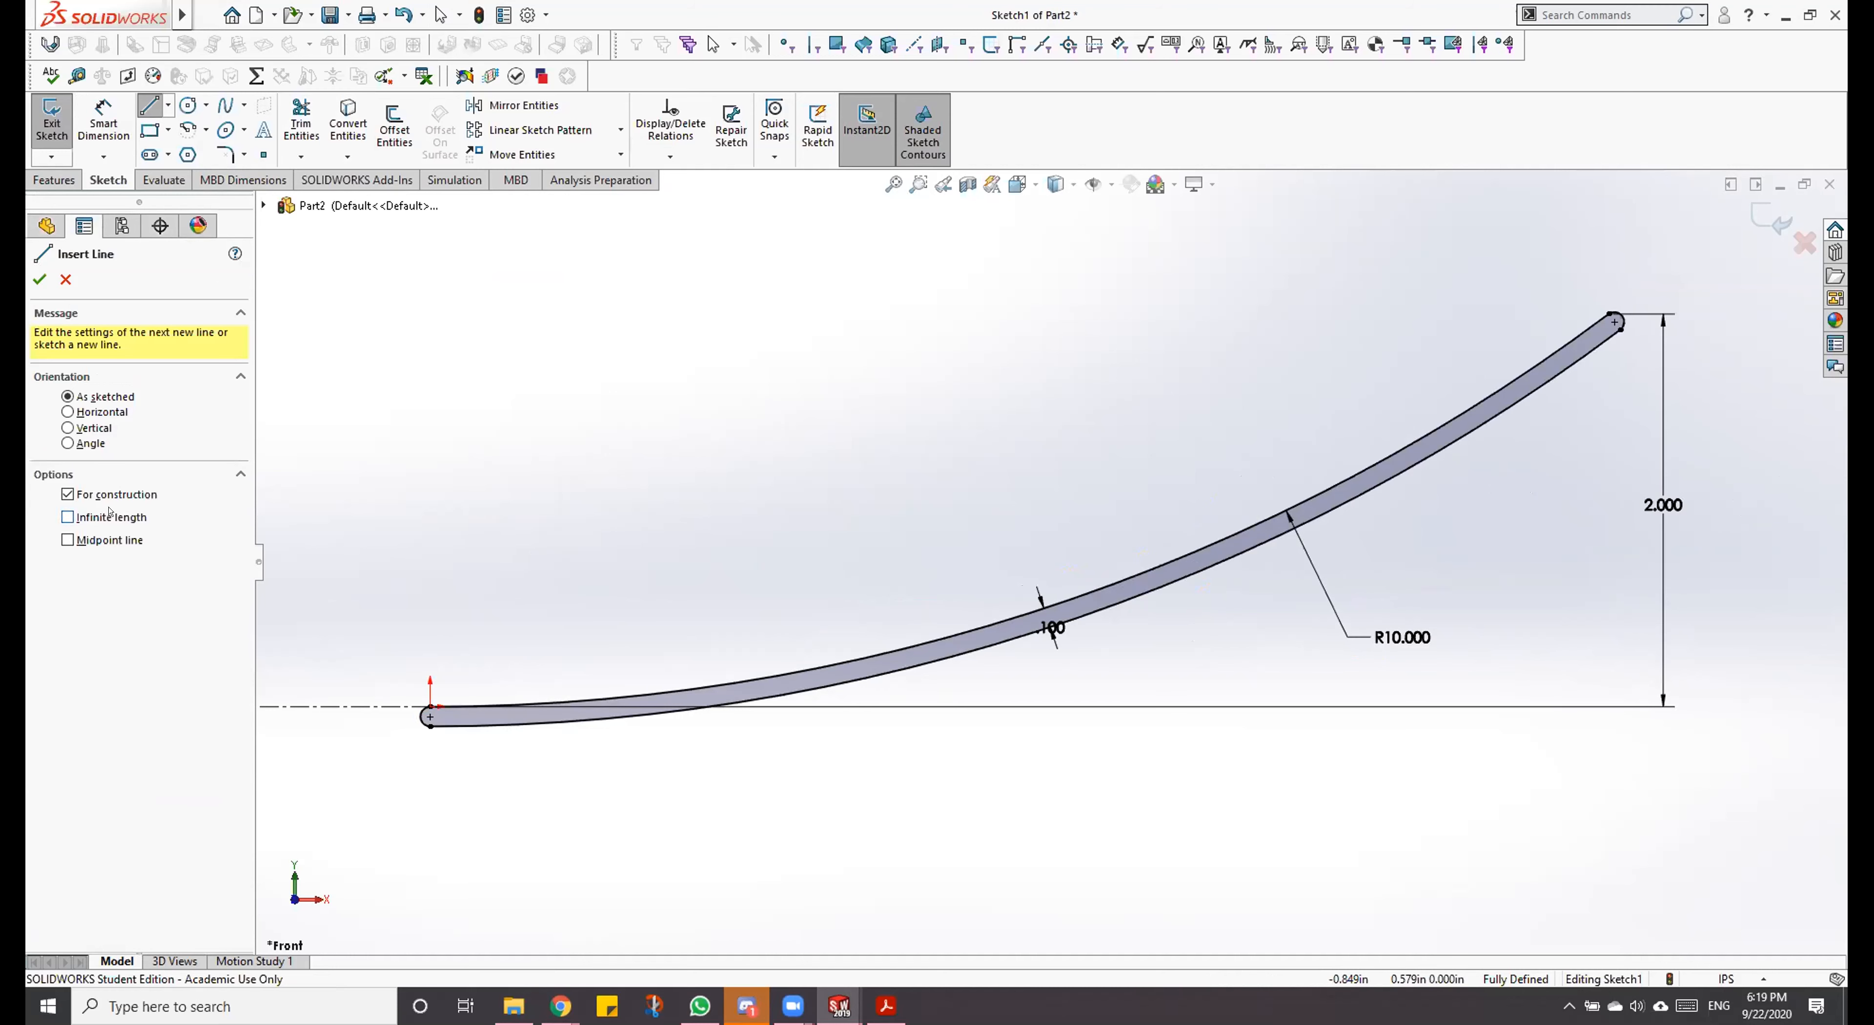
click(68, 517)
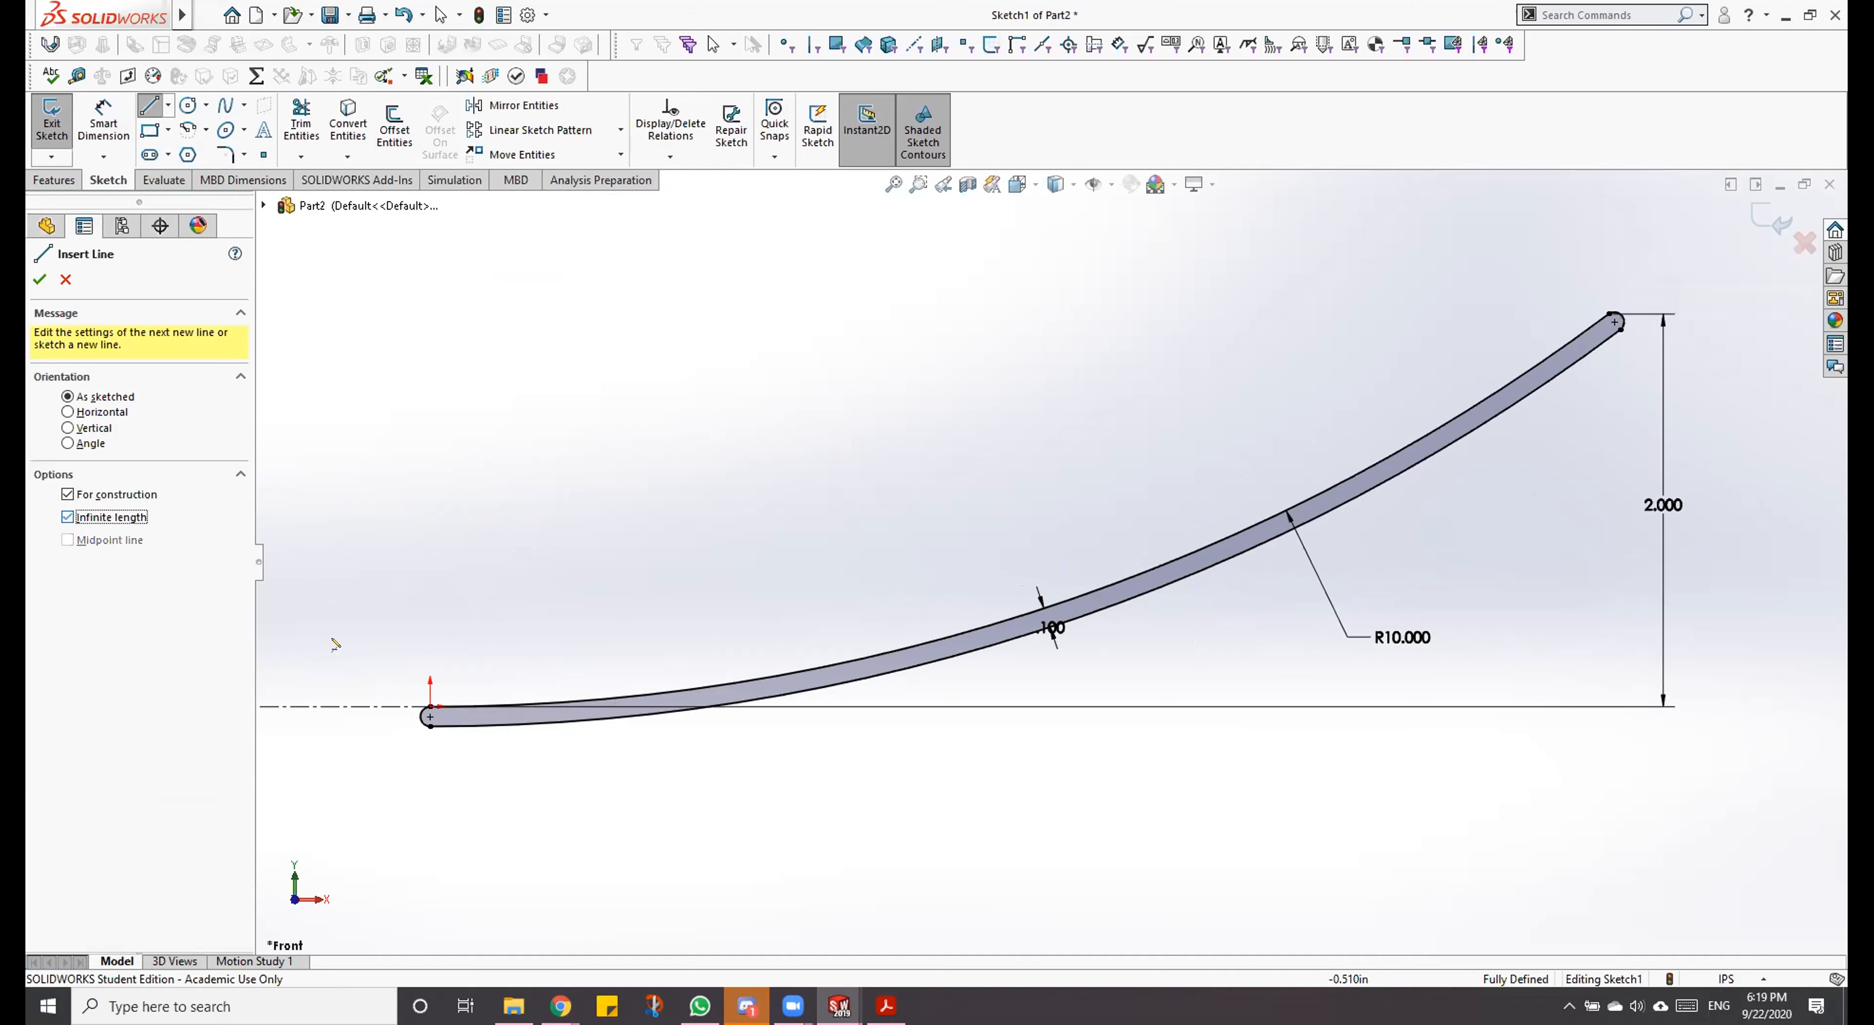
click(430, 707)
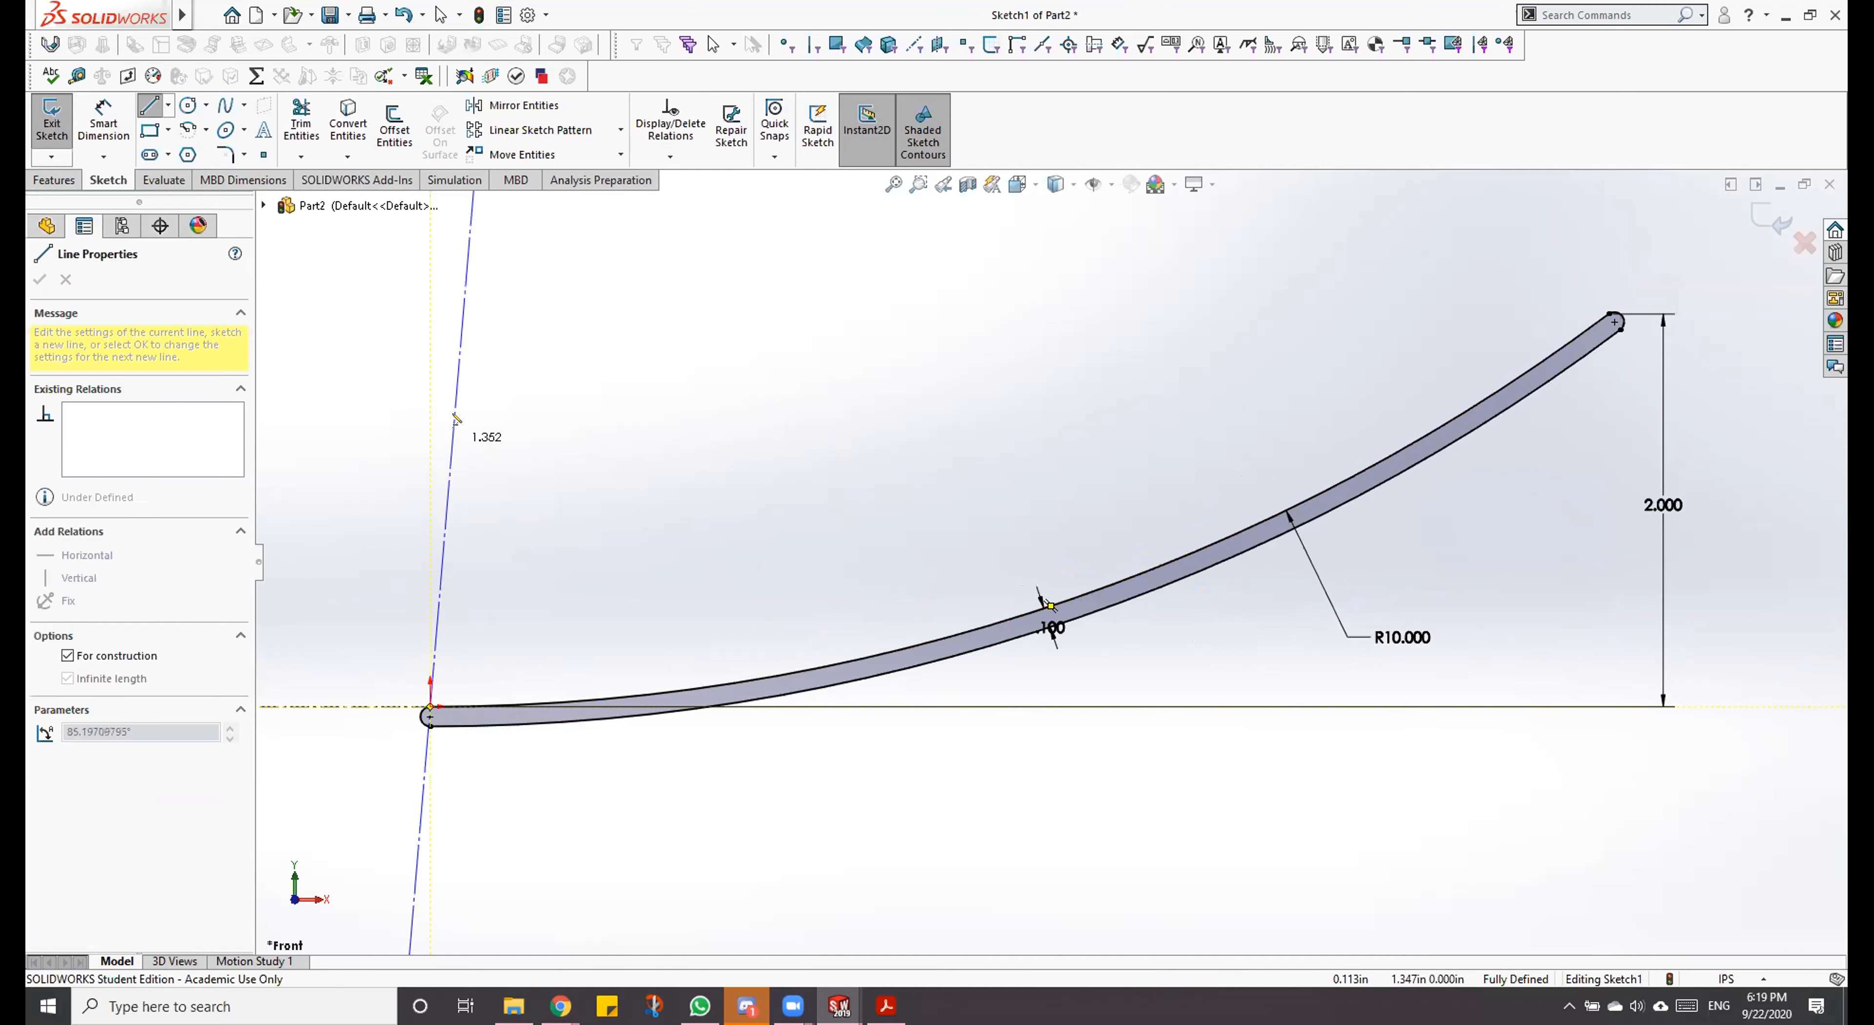
click(430, 270)
scroll(511, 407, up, 4)
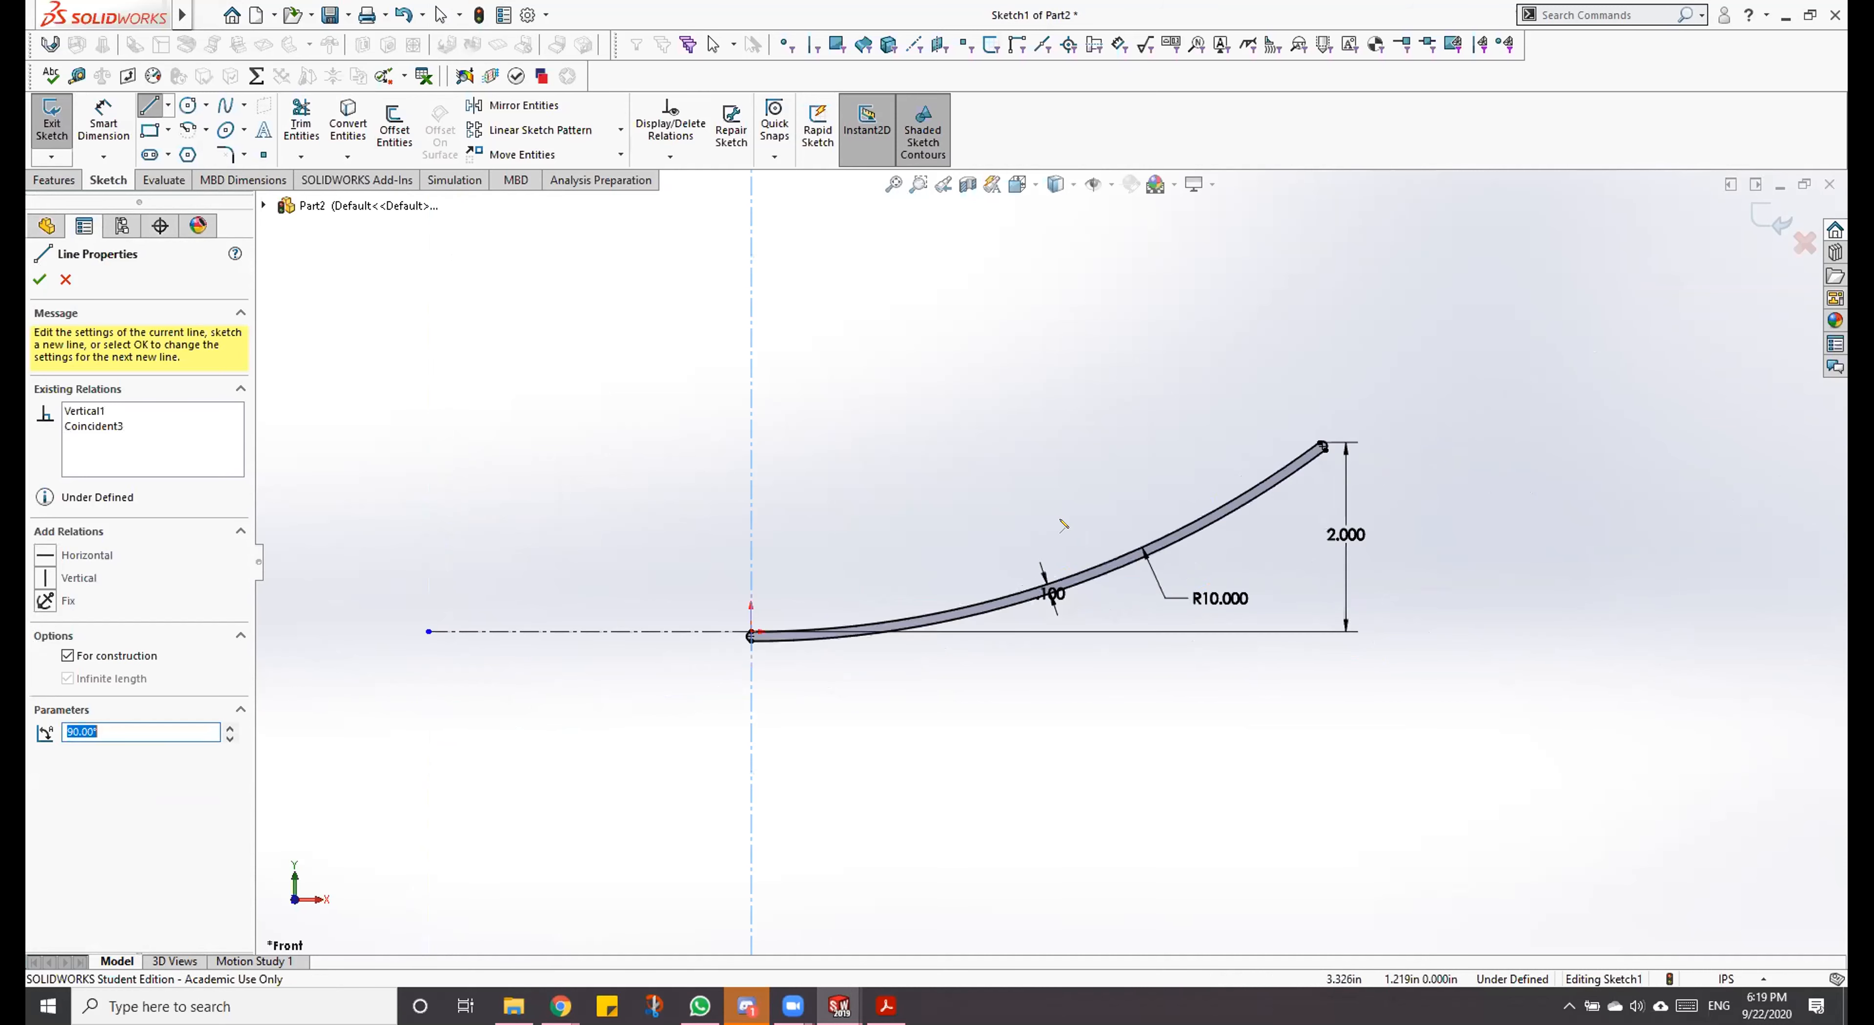
scroll(1062, 525, up, 1)
scroll(844, 524, down, 3)
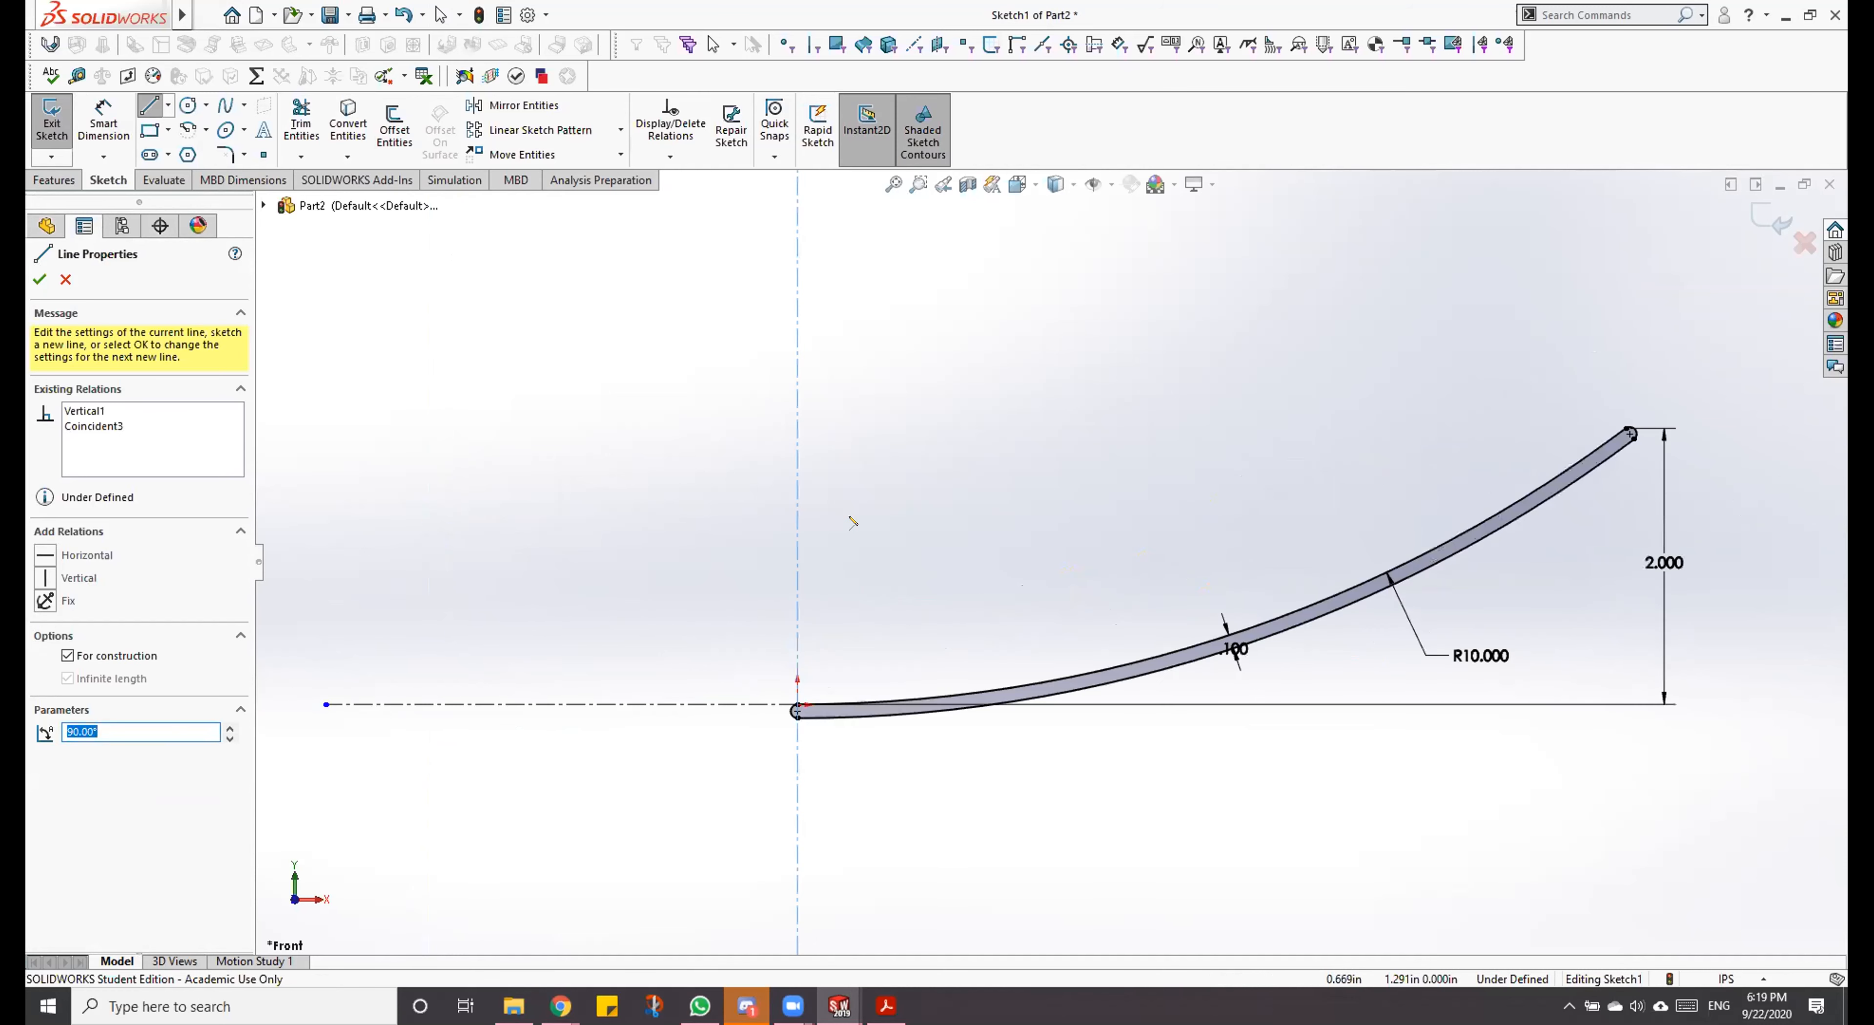
scroll(866, 539, up, 2)
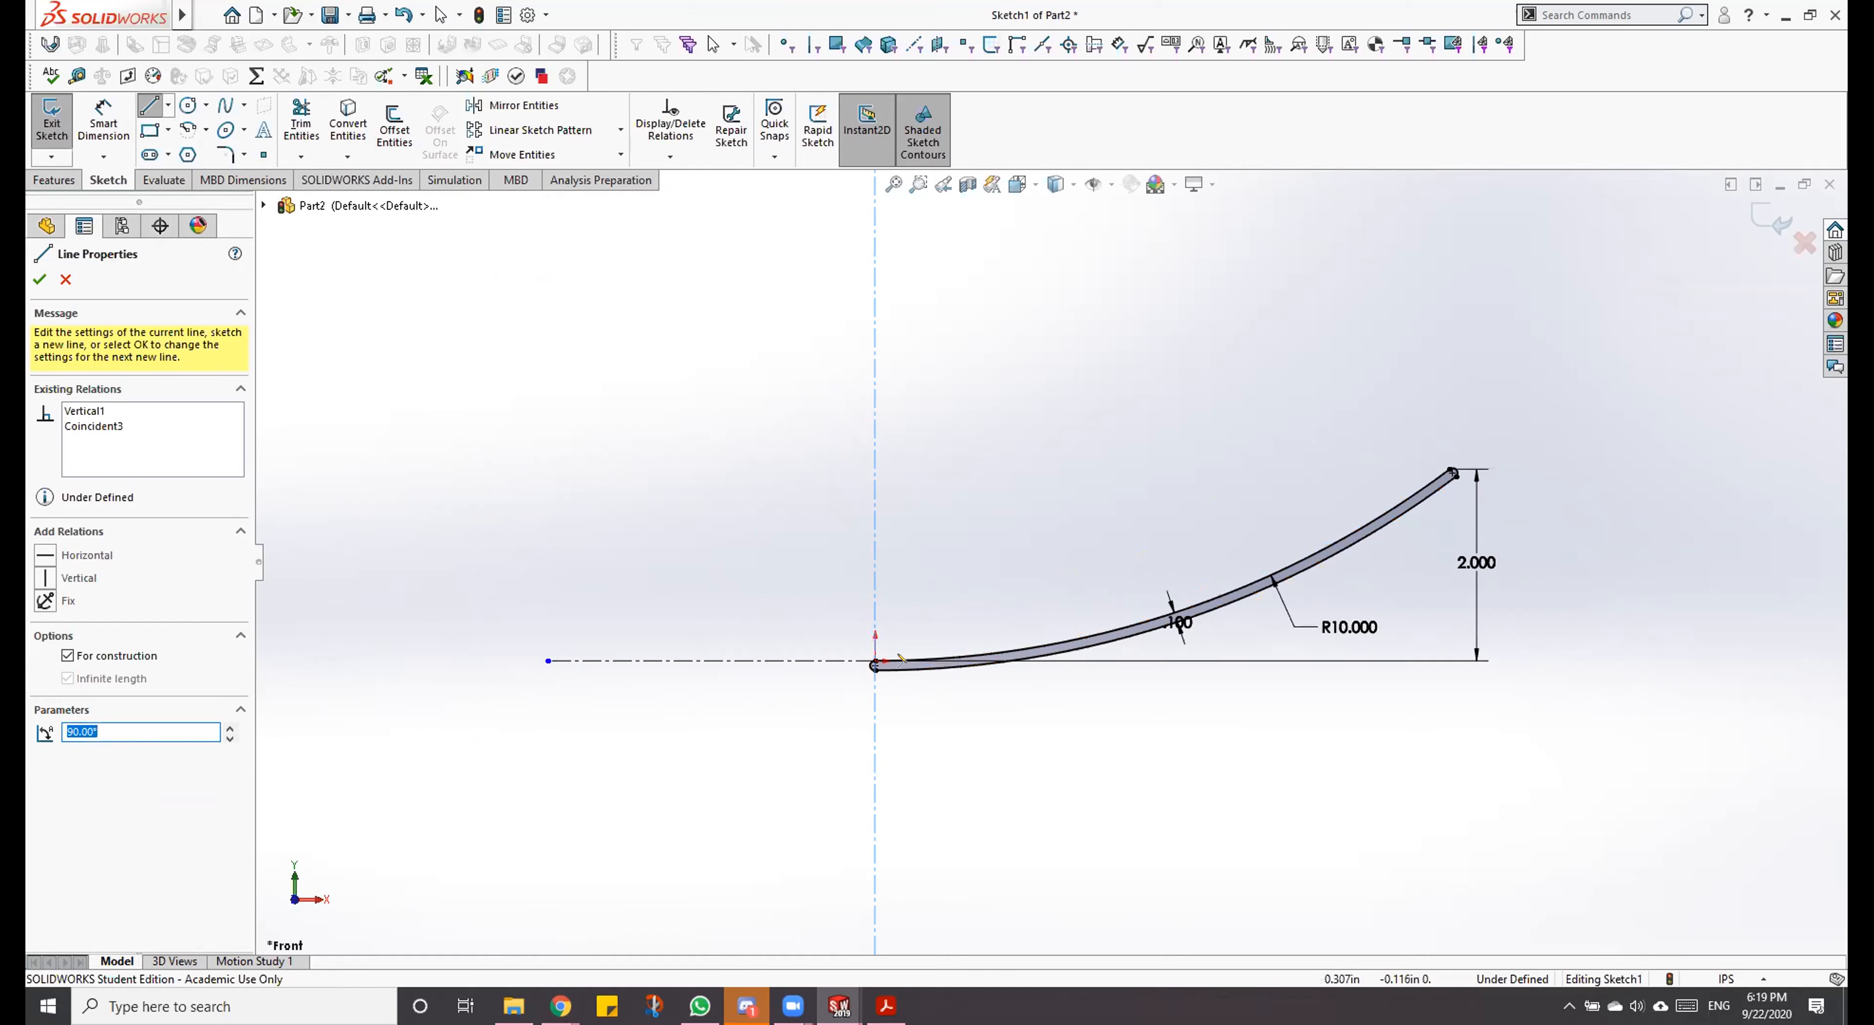
key(Escape)
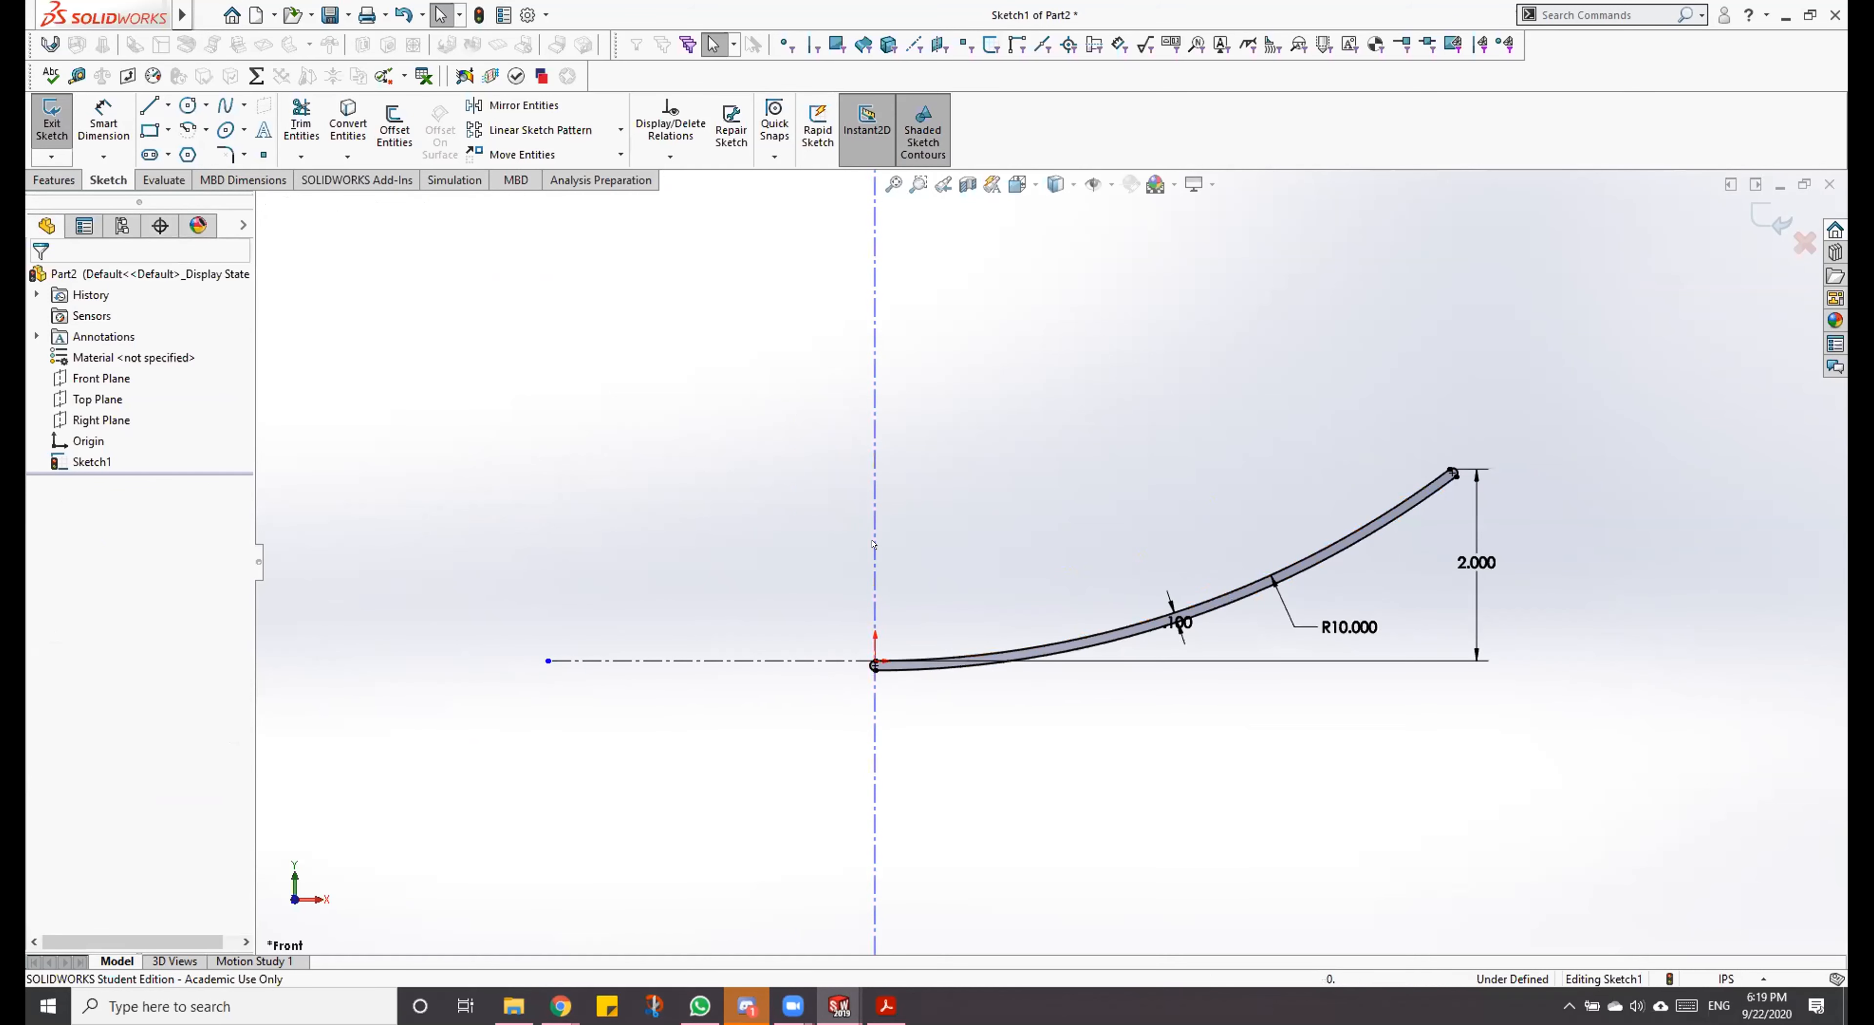
Step: Inspect the vertical construction line's relations and test whether the line can be moved
click(874, 542)
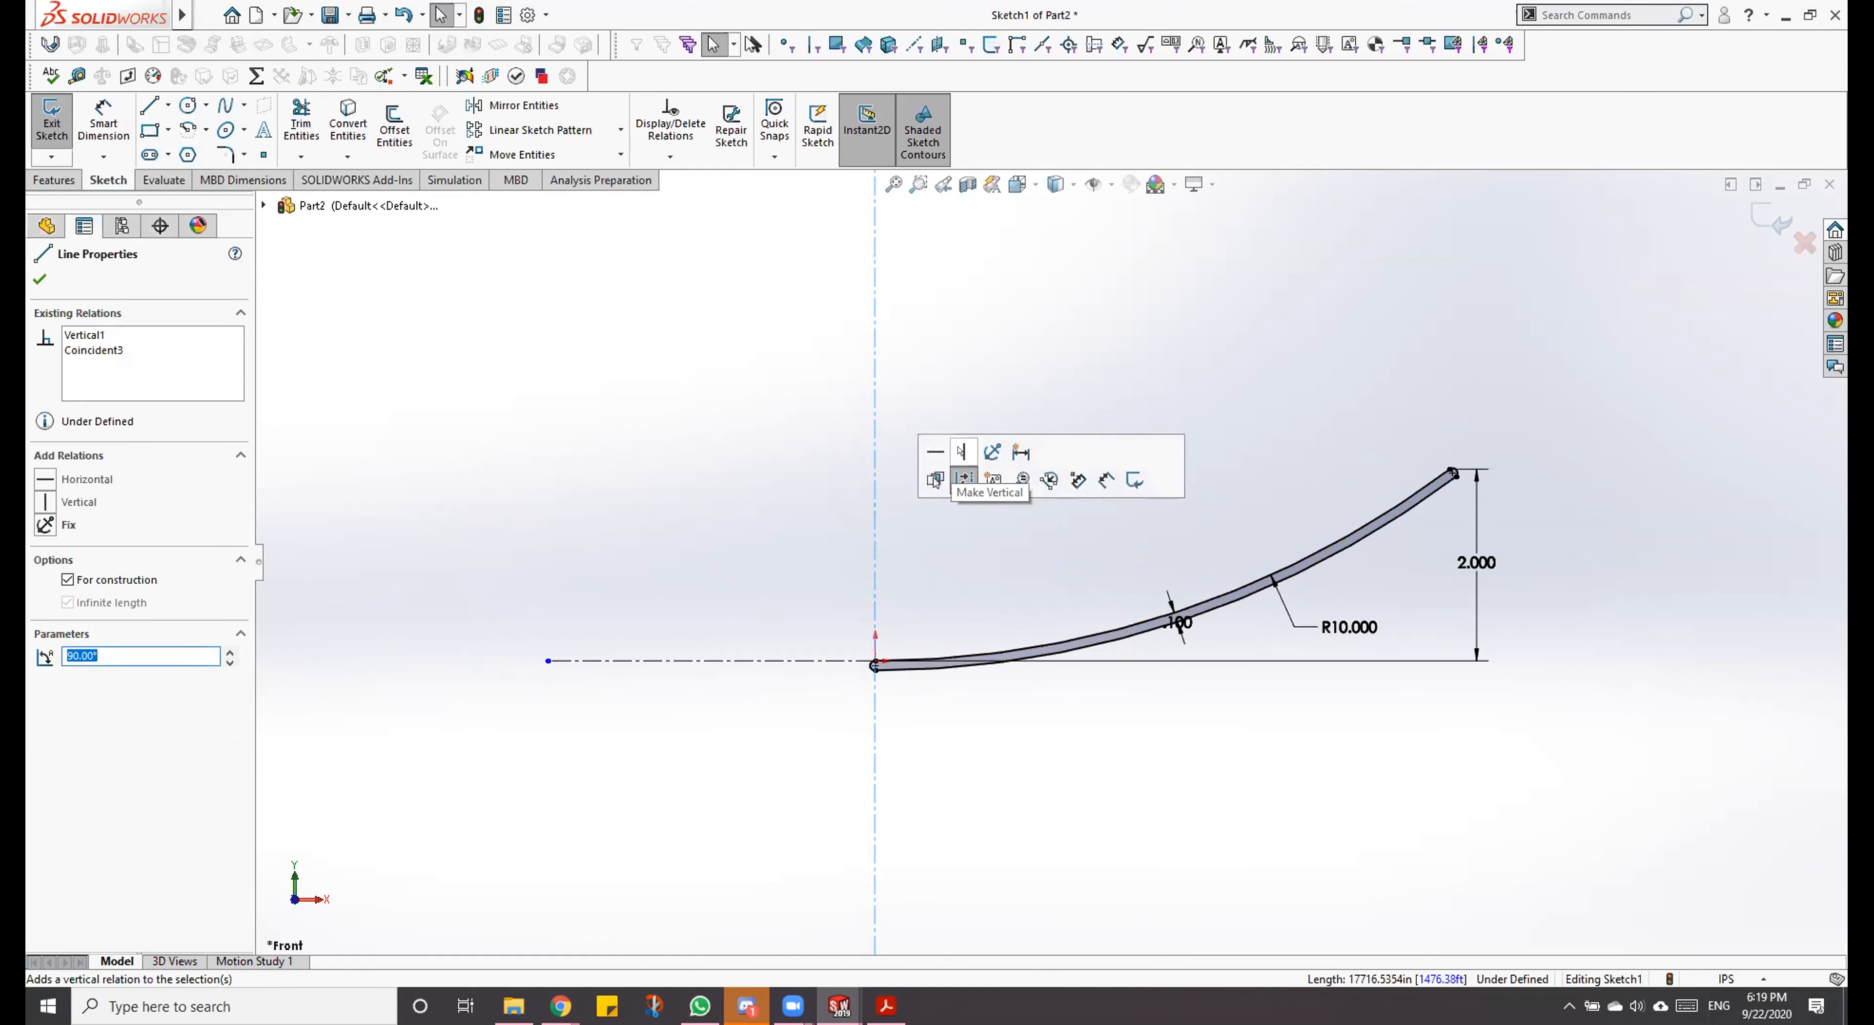
click(1005, 846)
scroll(975, 579, down, 1)
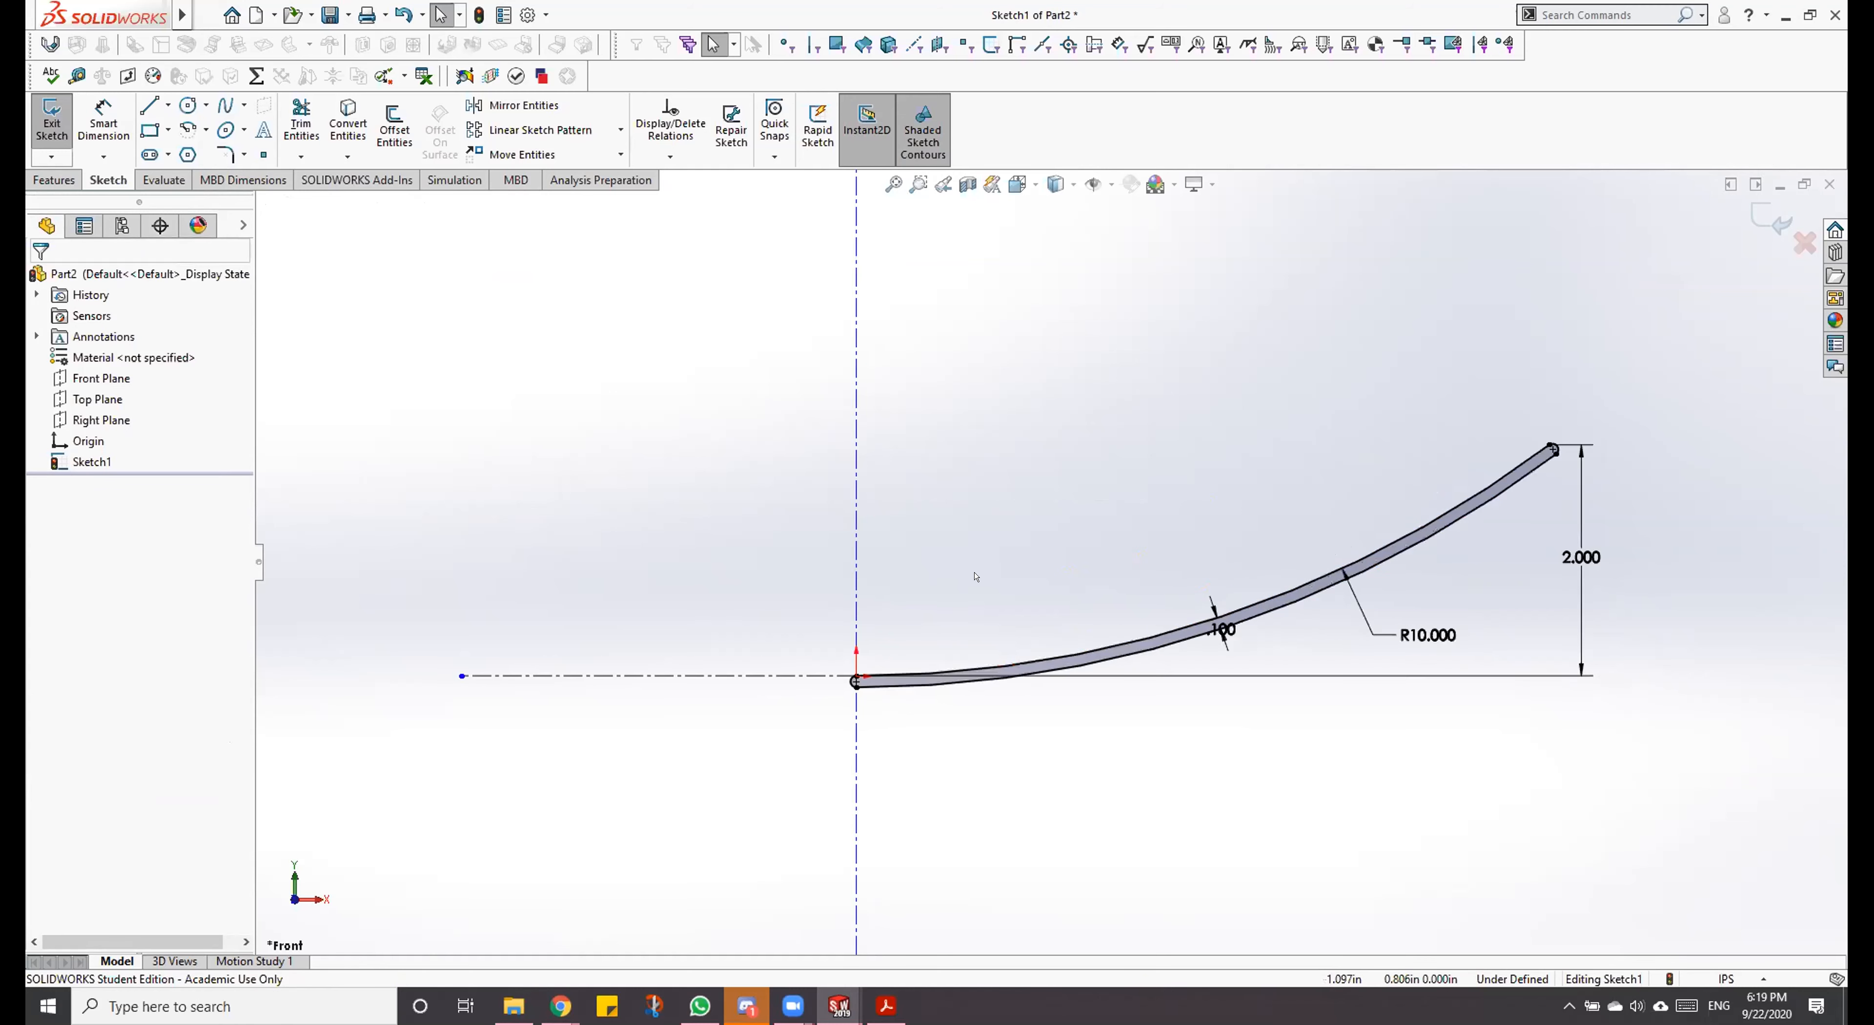
scroll(910, 625, down, 3)
click(794, 572)
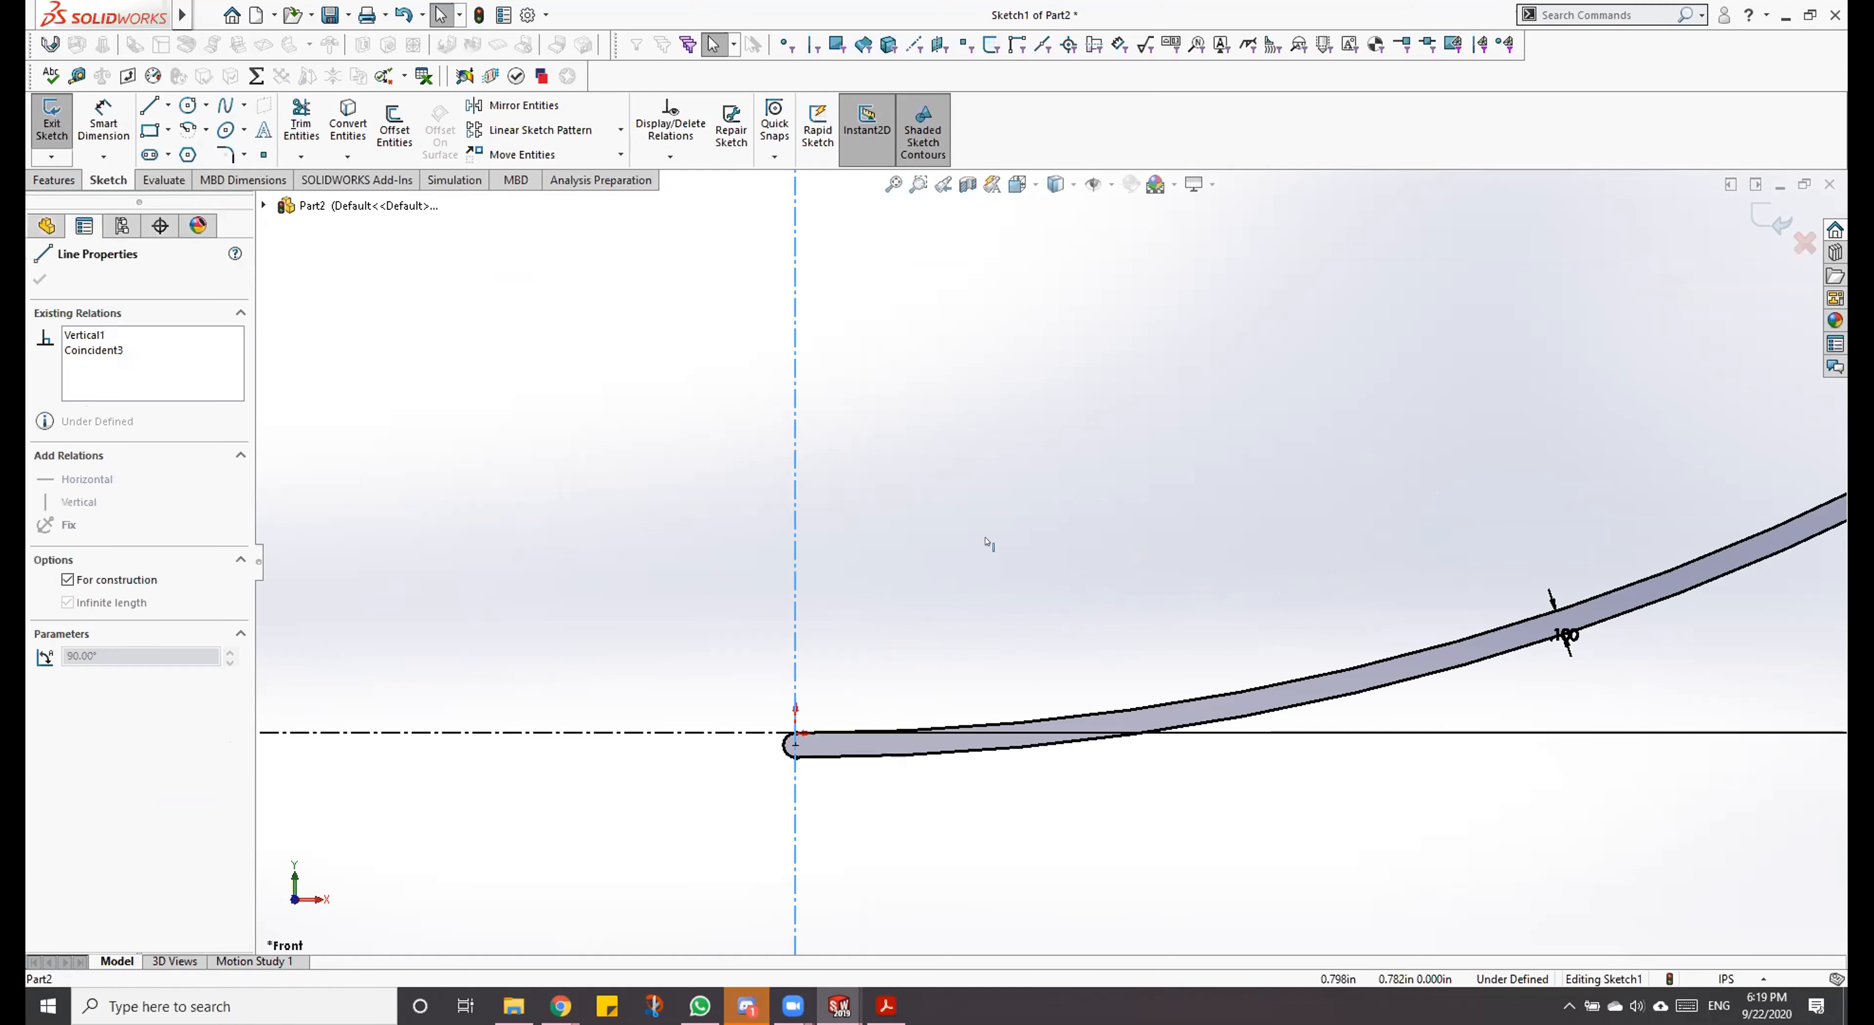
click(1130, 570)
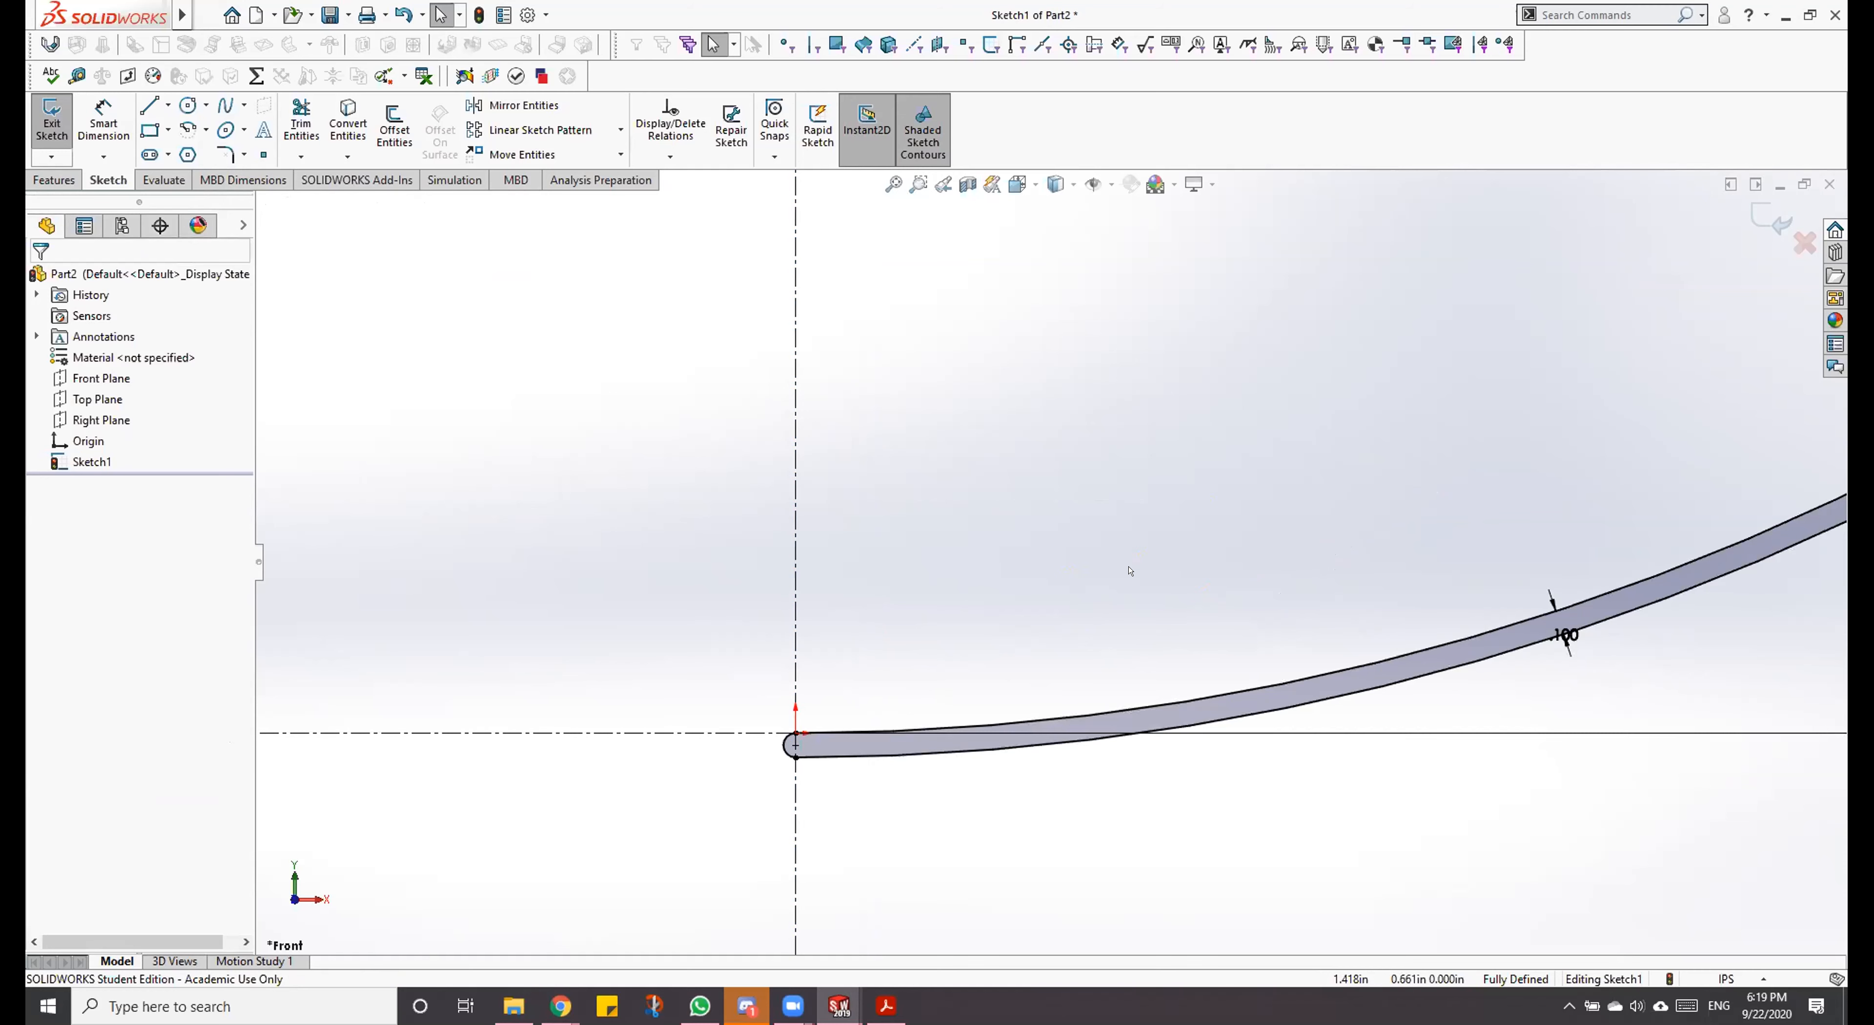
Step: Try to revolve the closed profile region 360 degrees about the vertical construction line
scroll(1130, 571, up, 5)
scroll(1220, 531, down, 3)
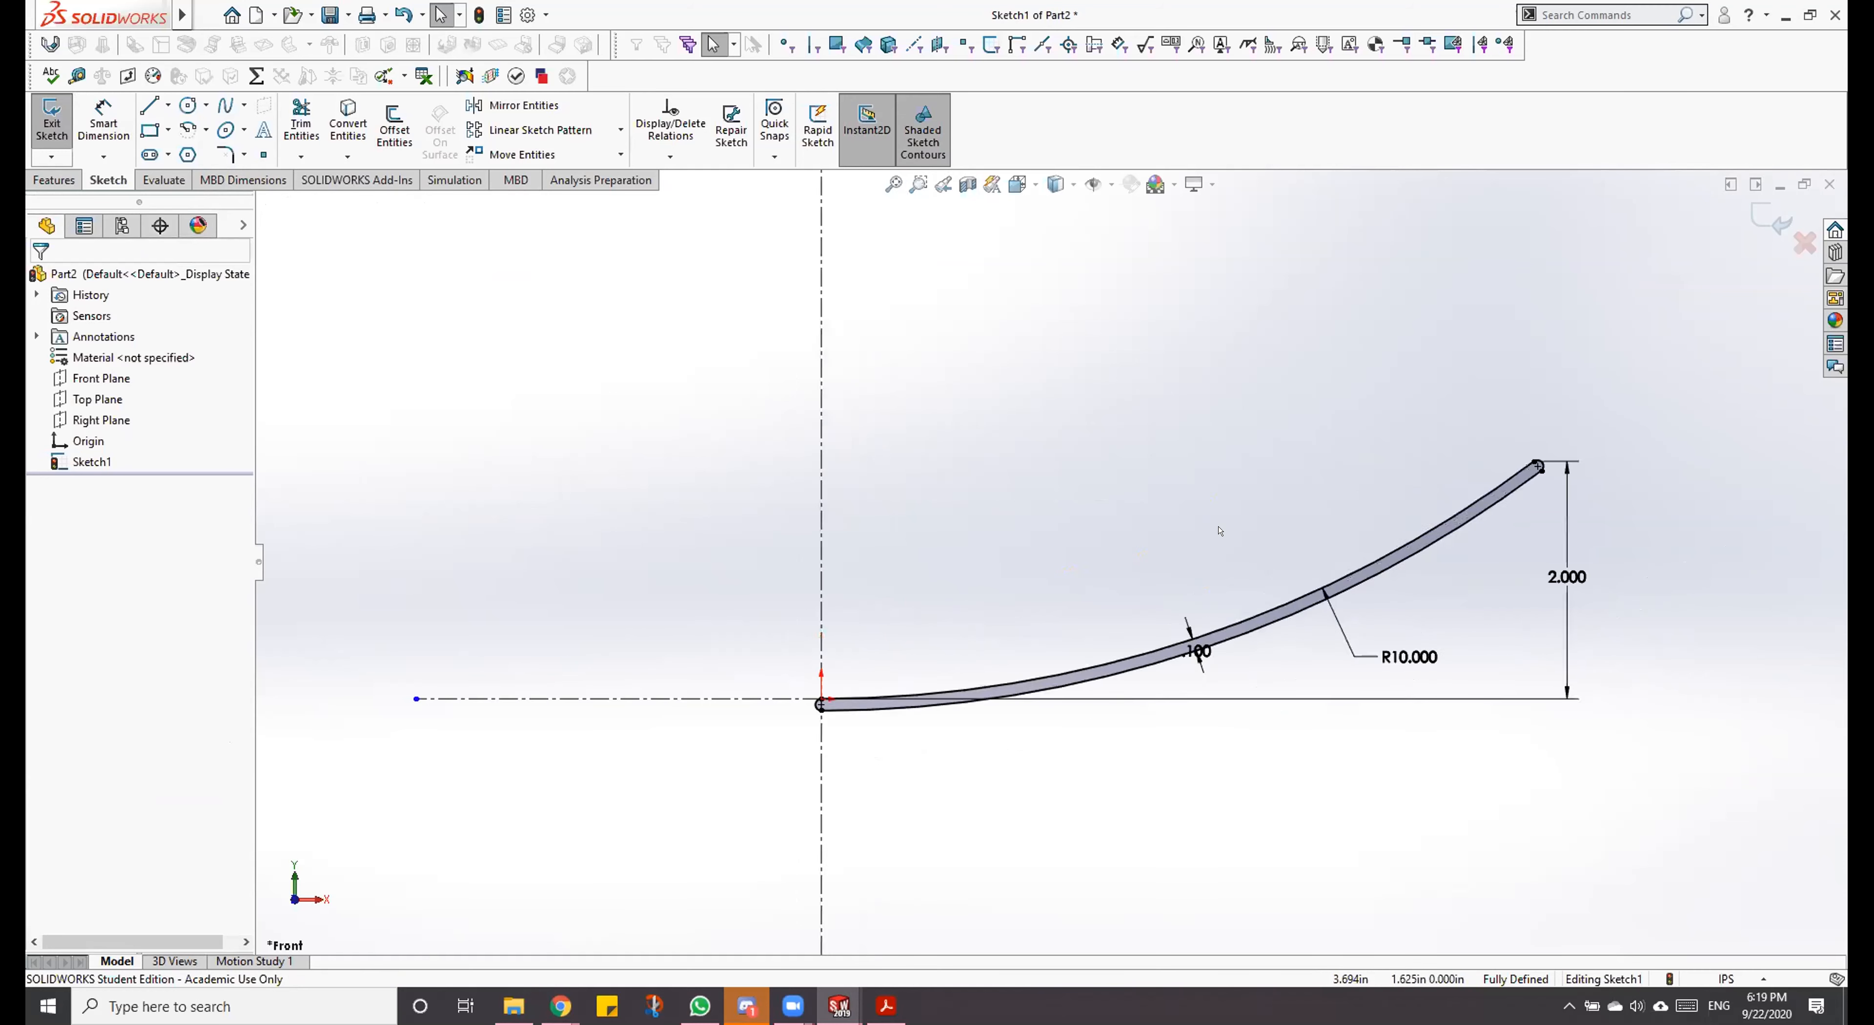
scroll(1220, 531, down, 1)
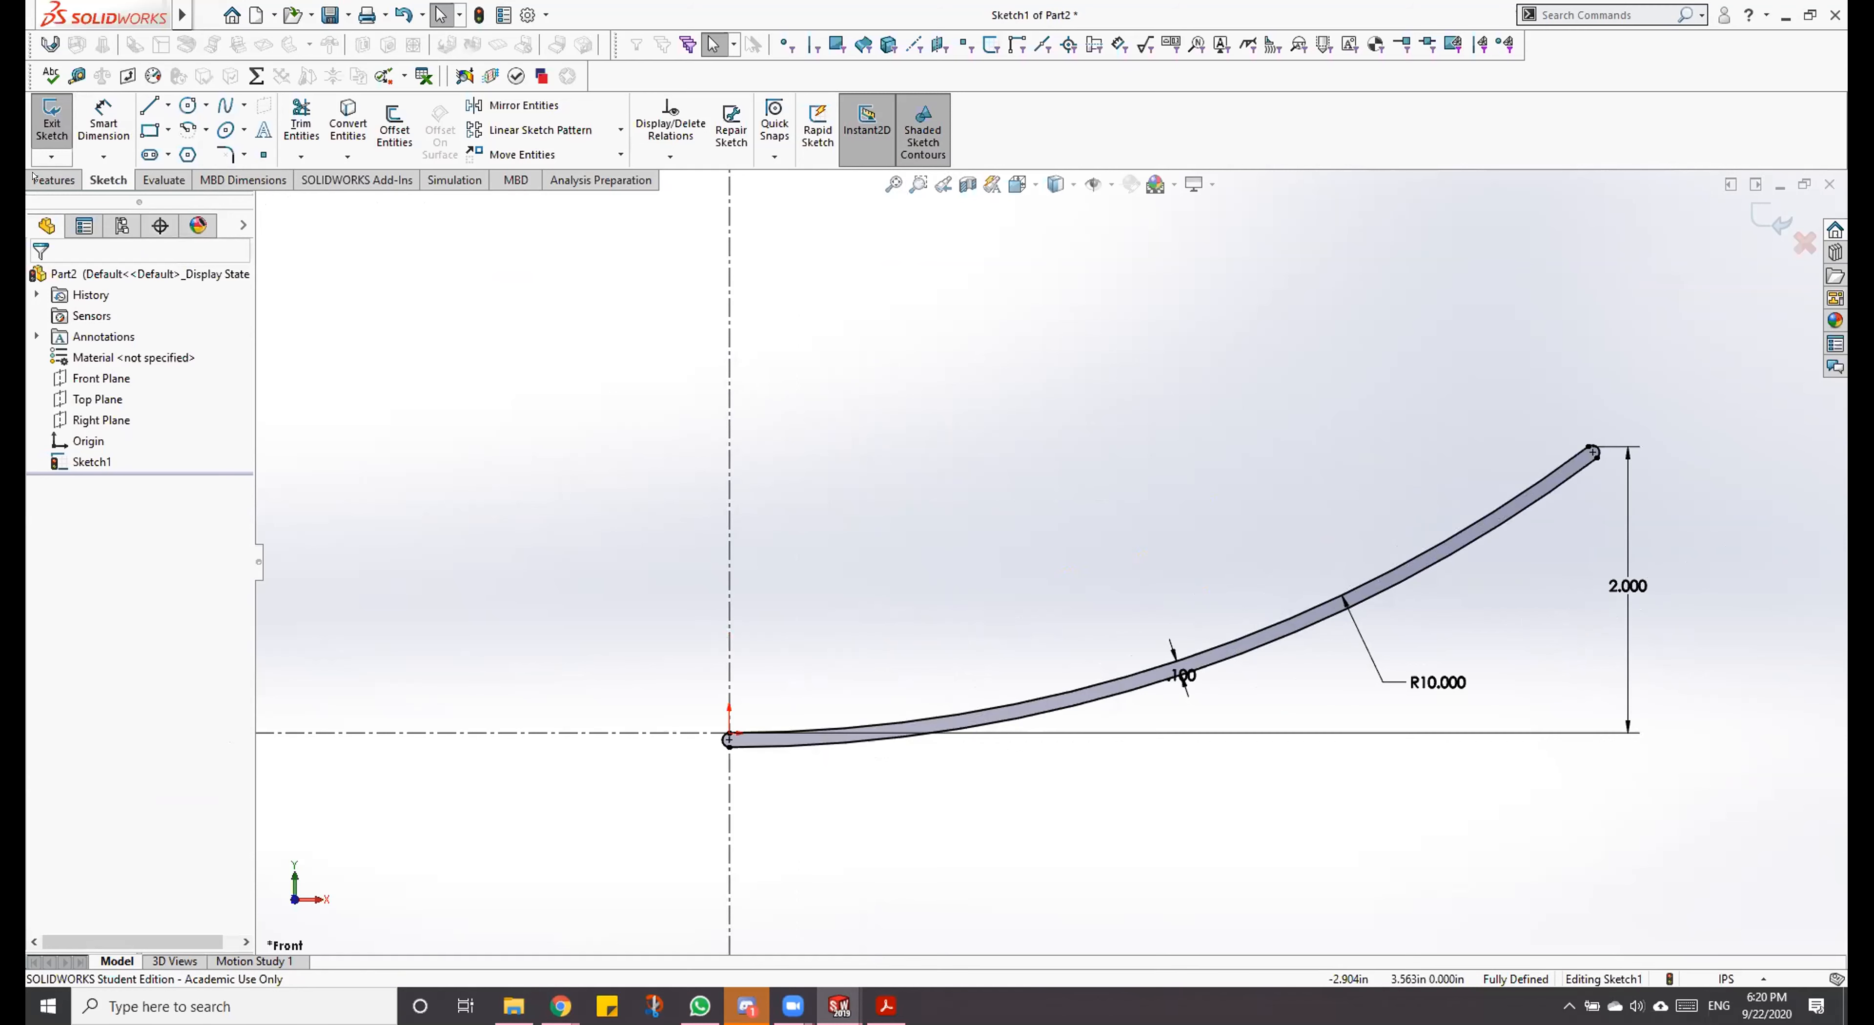
click(54, 179)
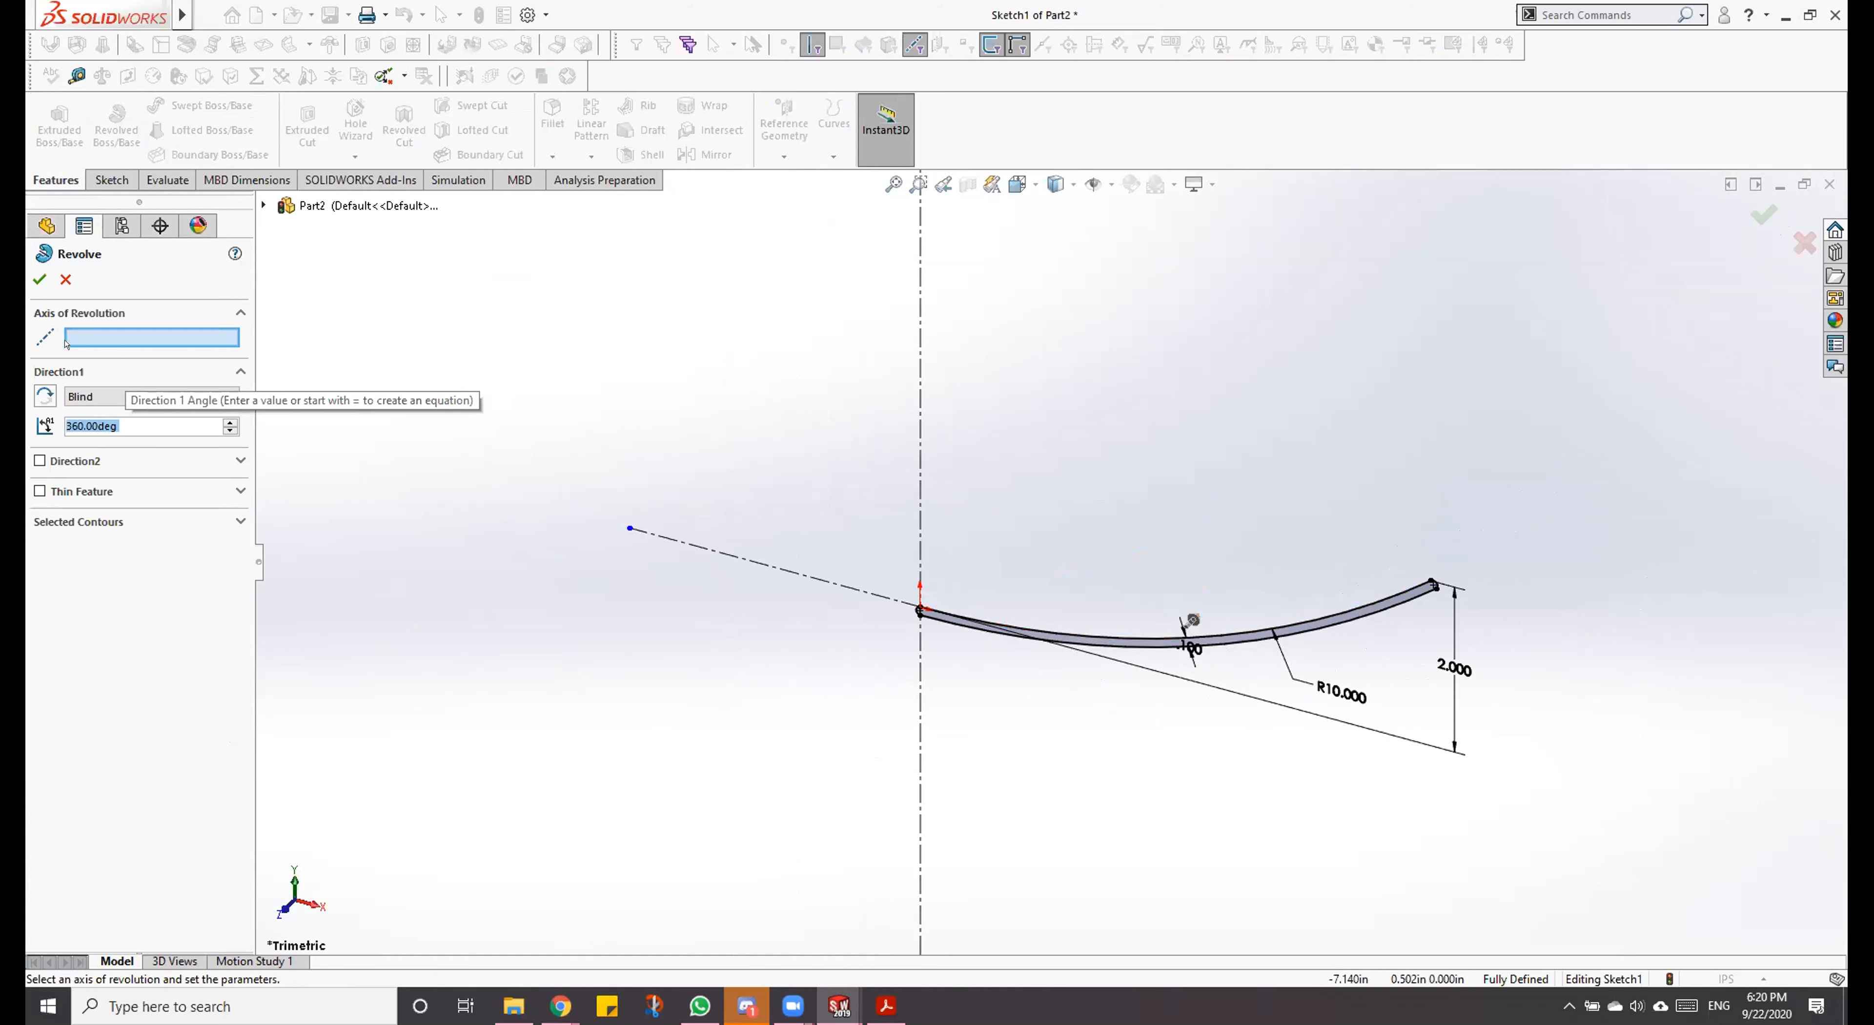
click(80, 329)
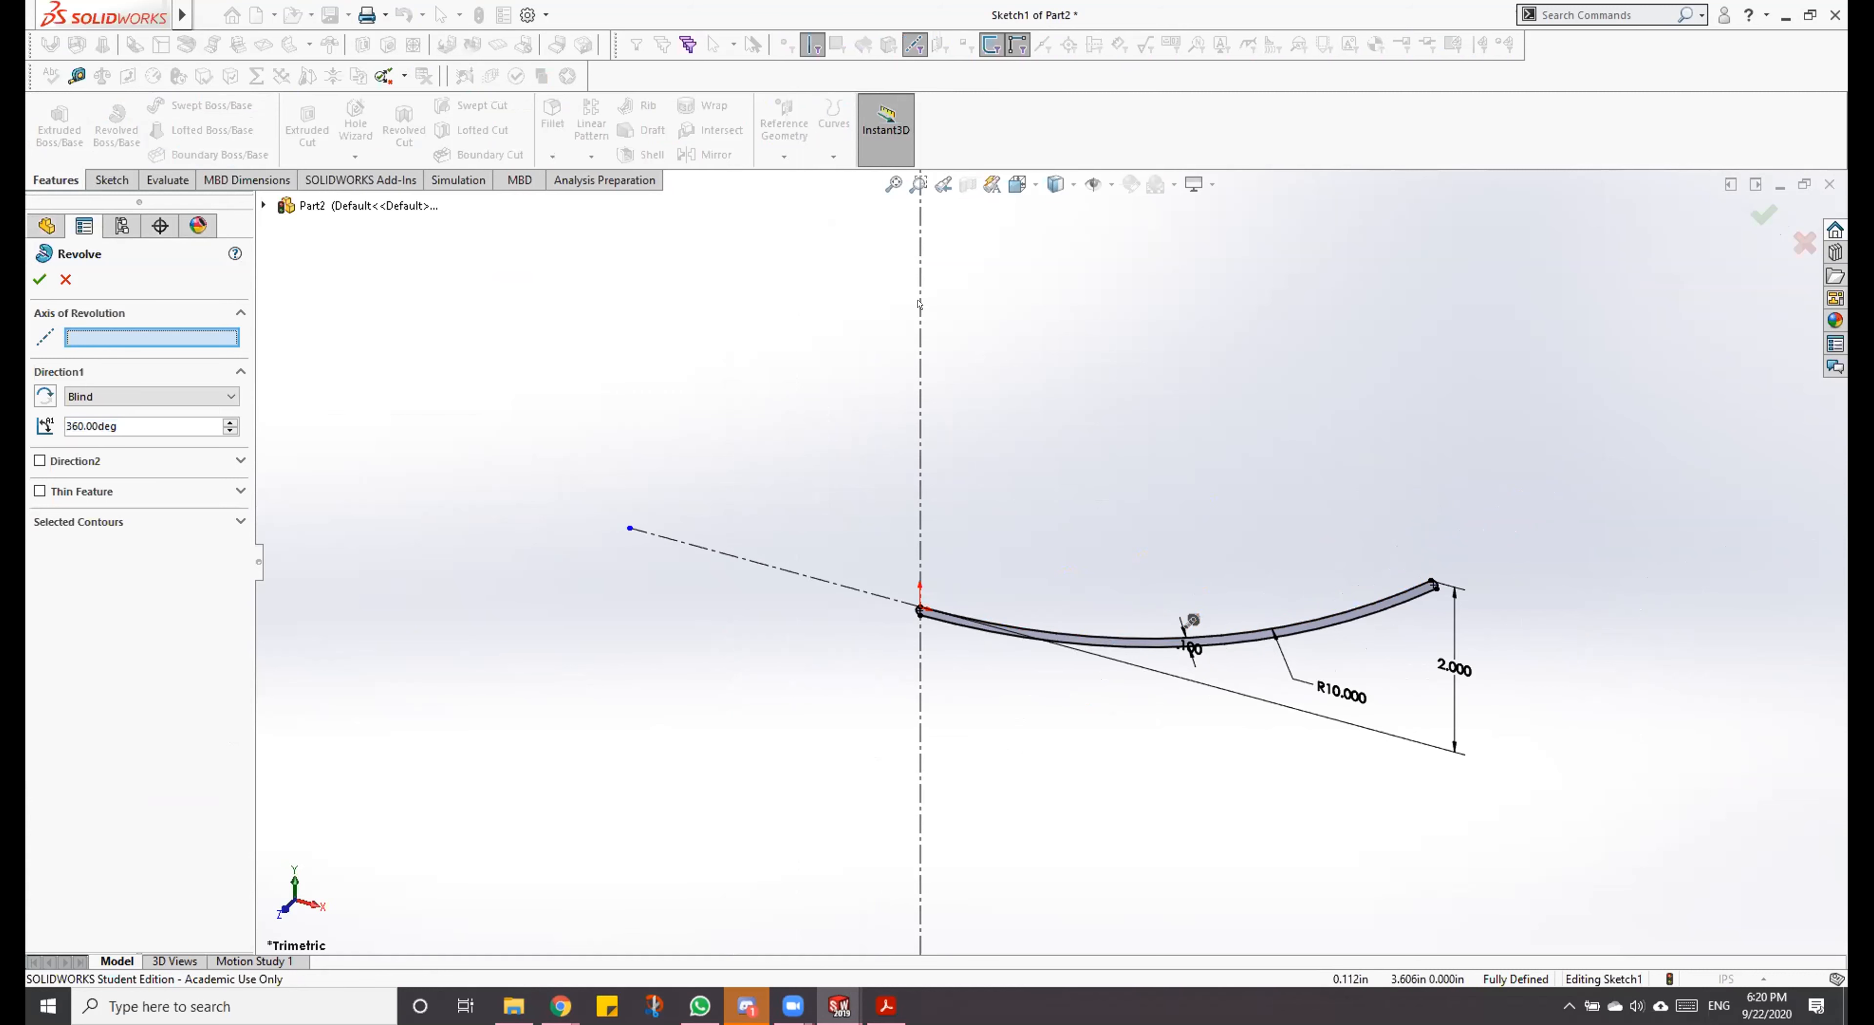
click(918, 326)
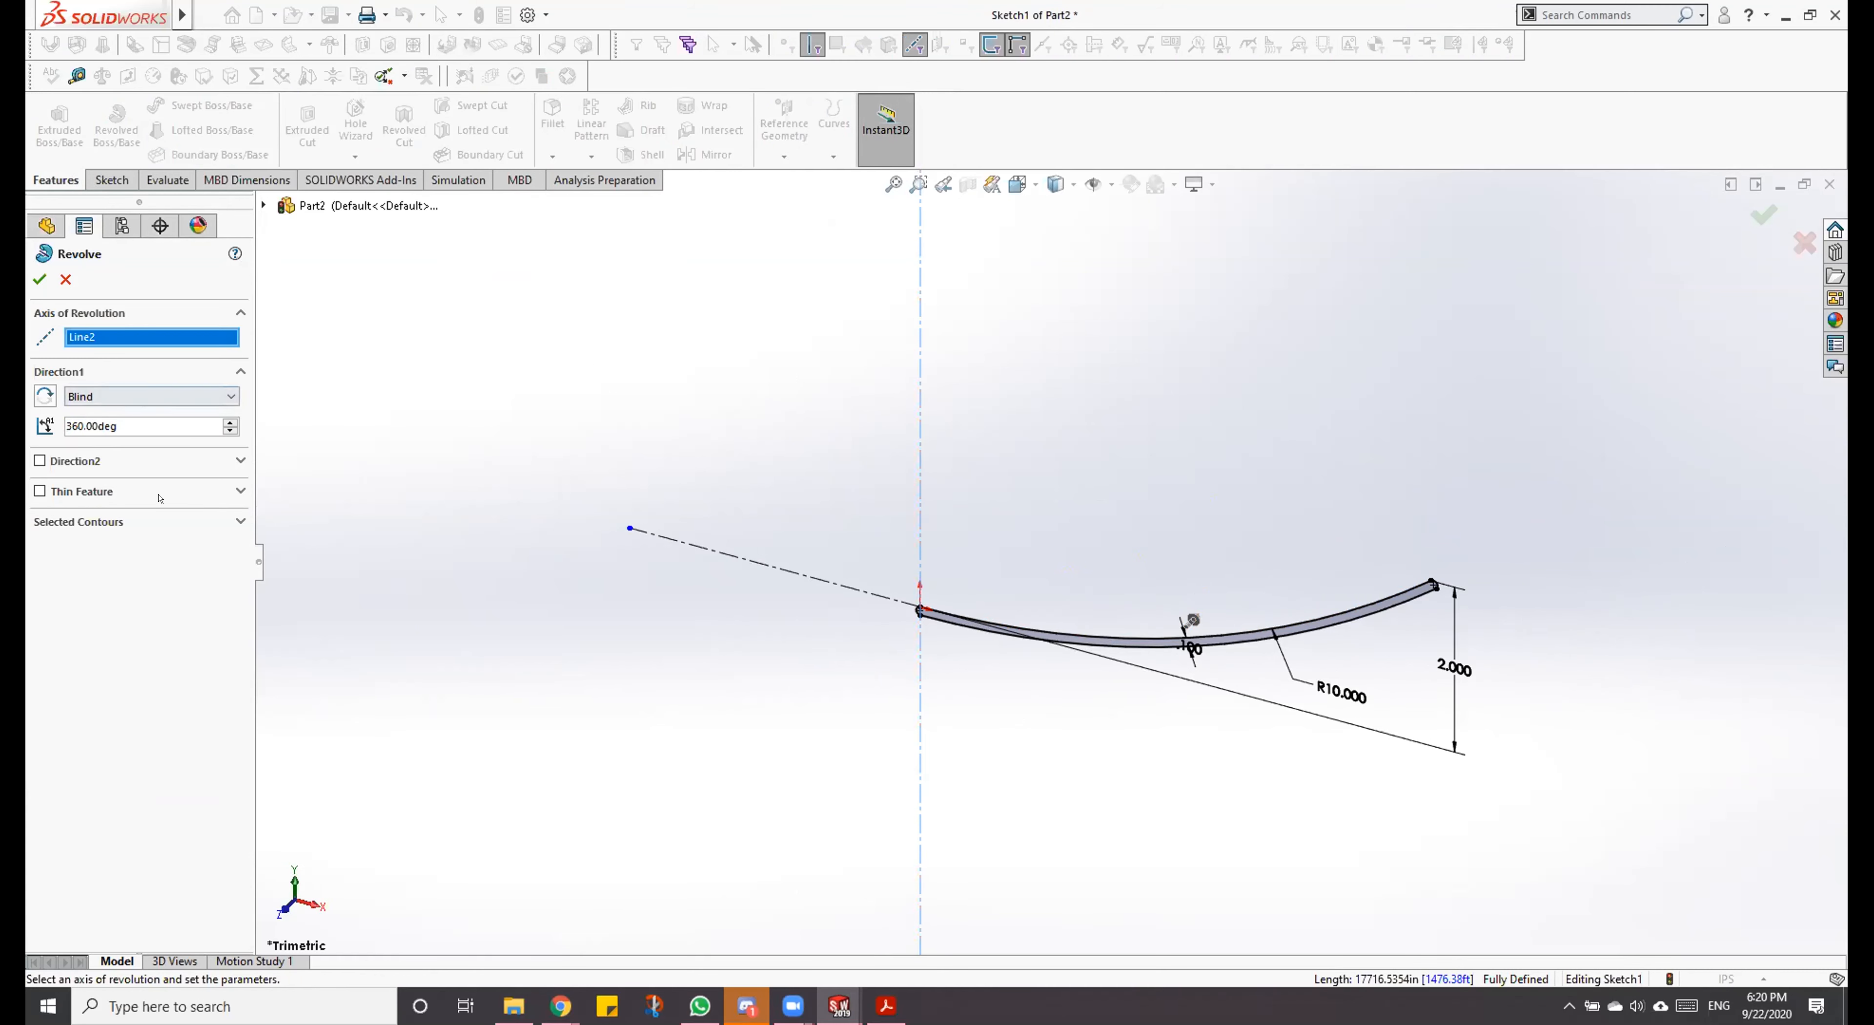
click(159, 524)
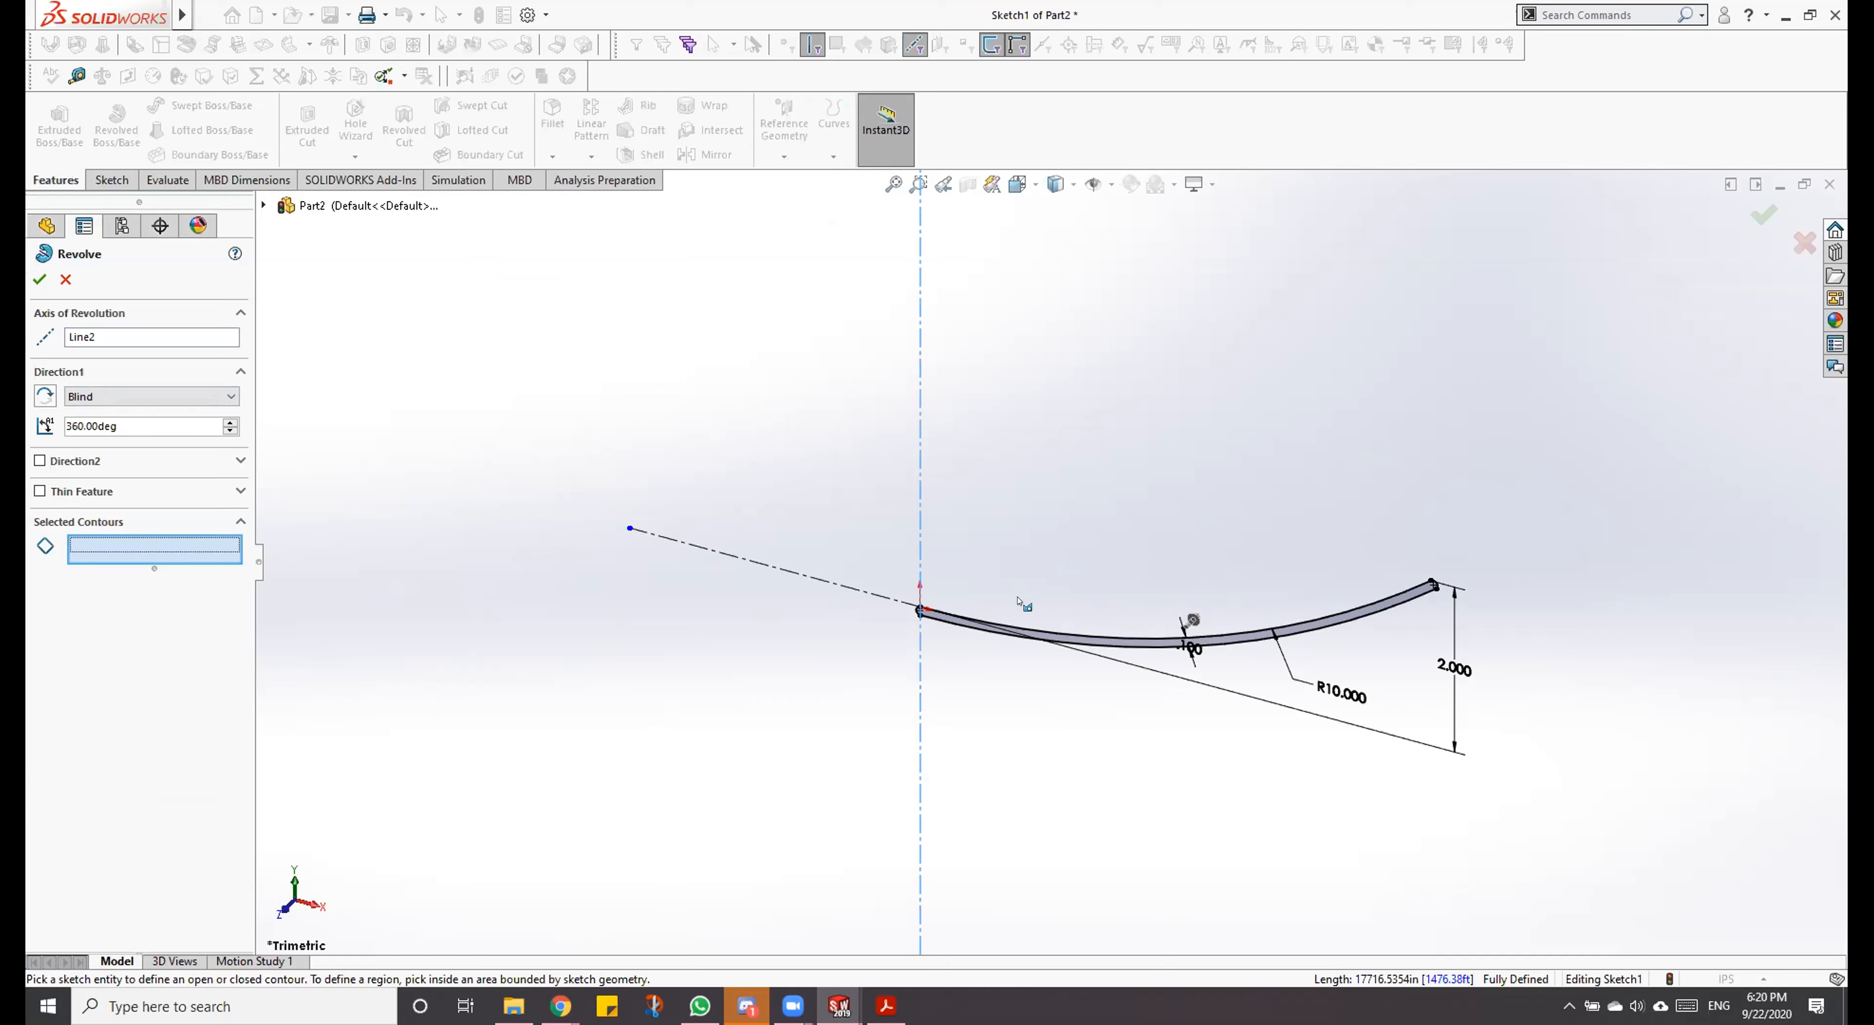
scroll(1197, 634, down, 5)
click(1203, 543)
scroll(1019, 481, up, 5)
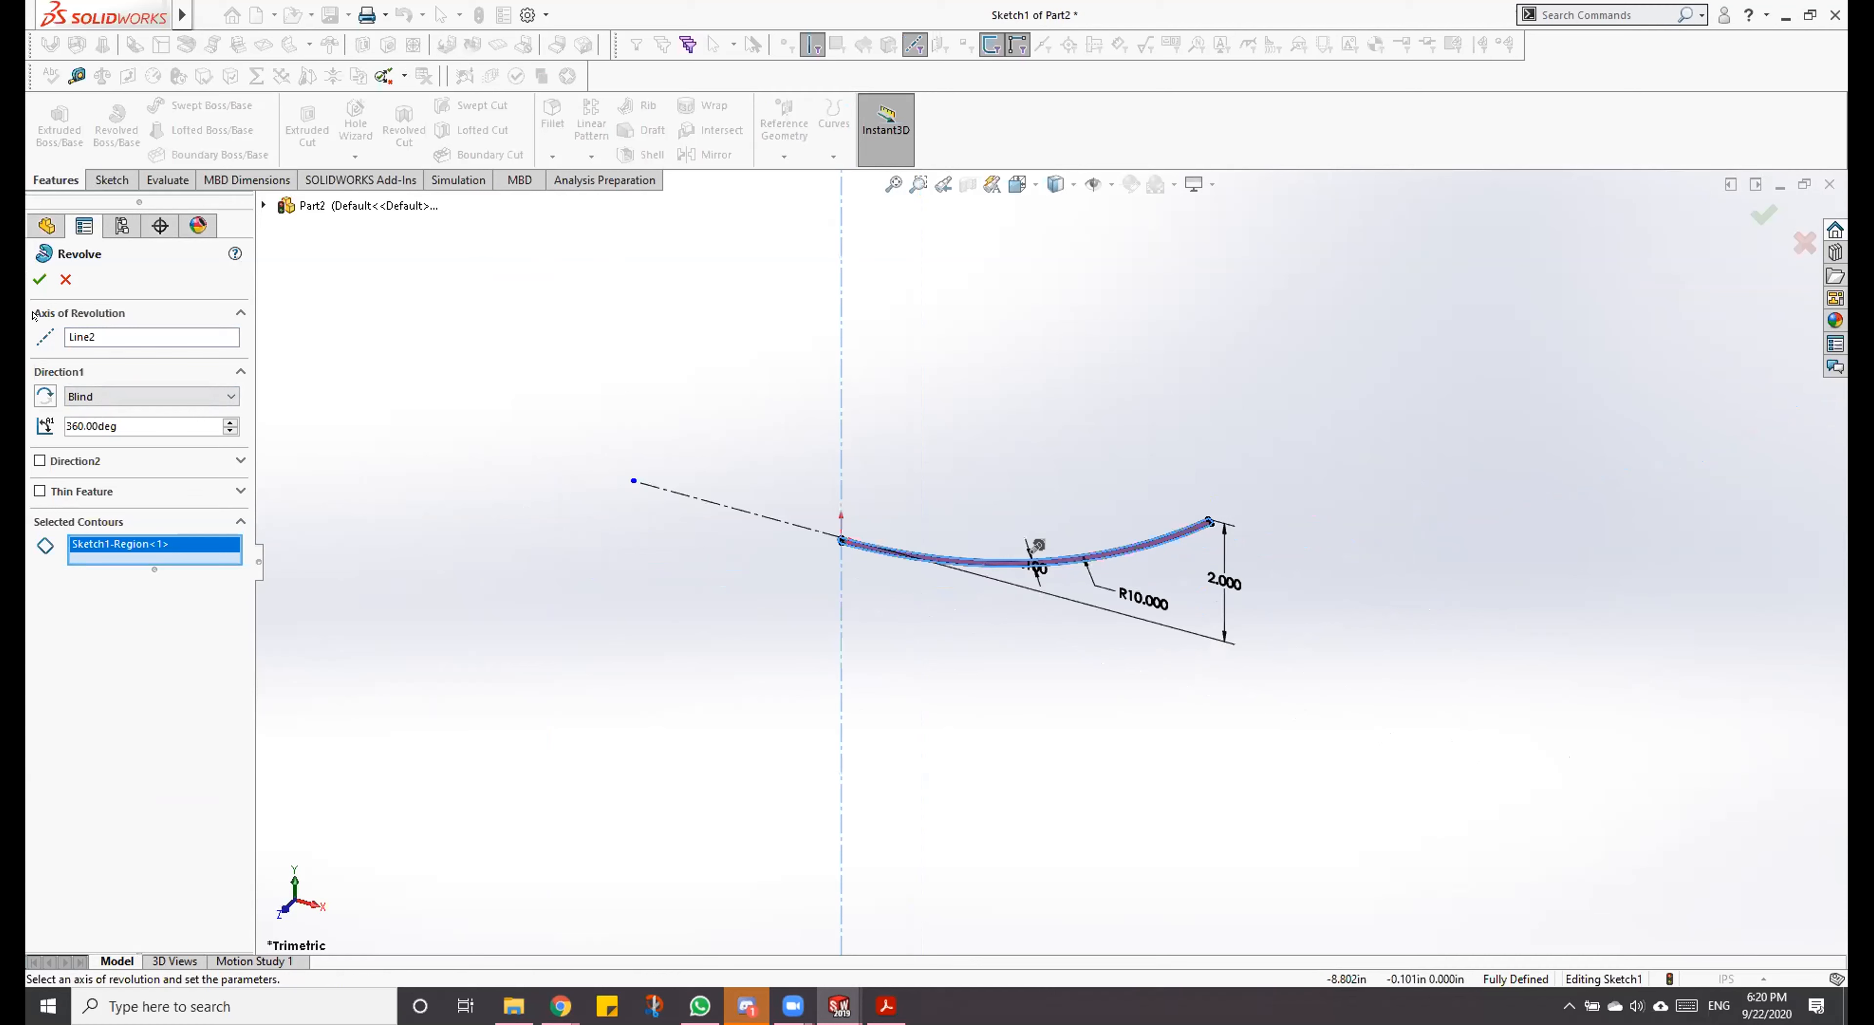
click(39, 277)
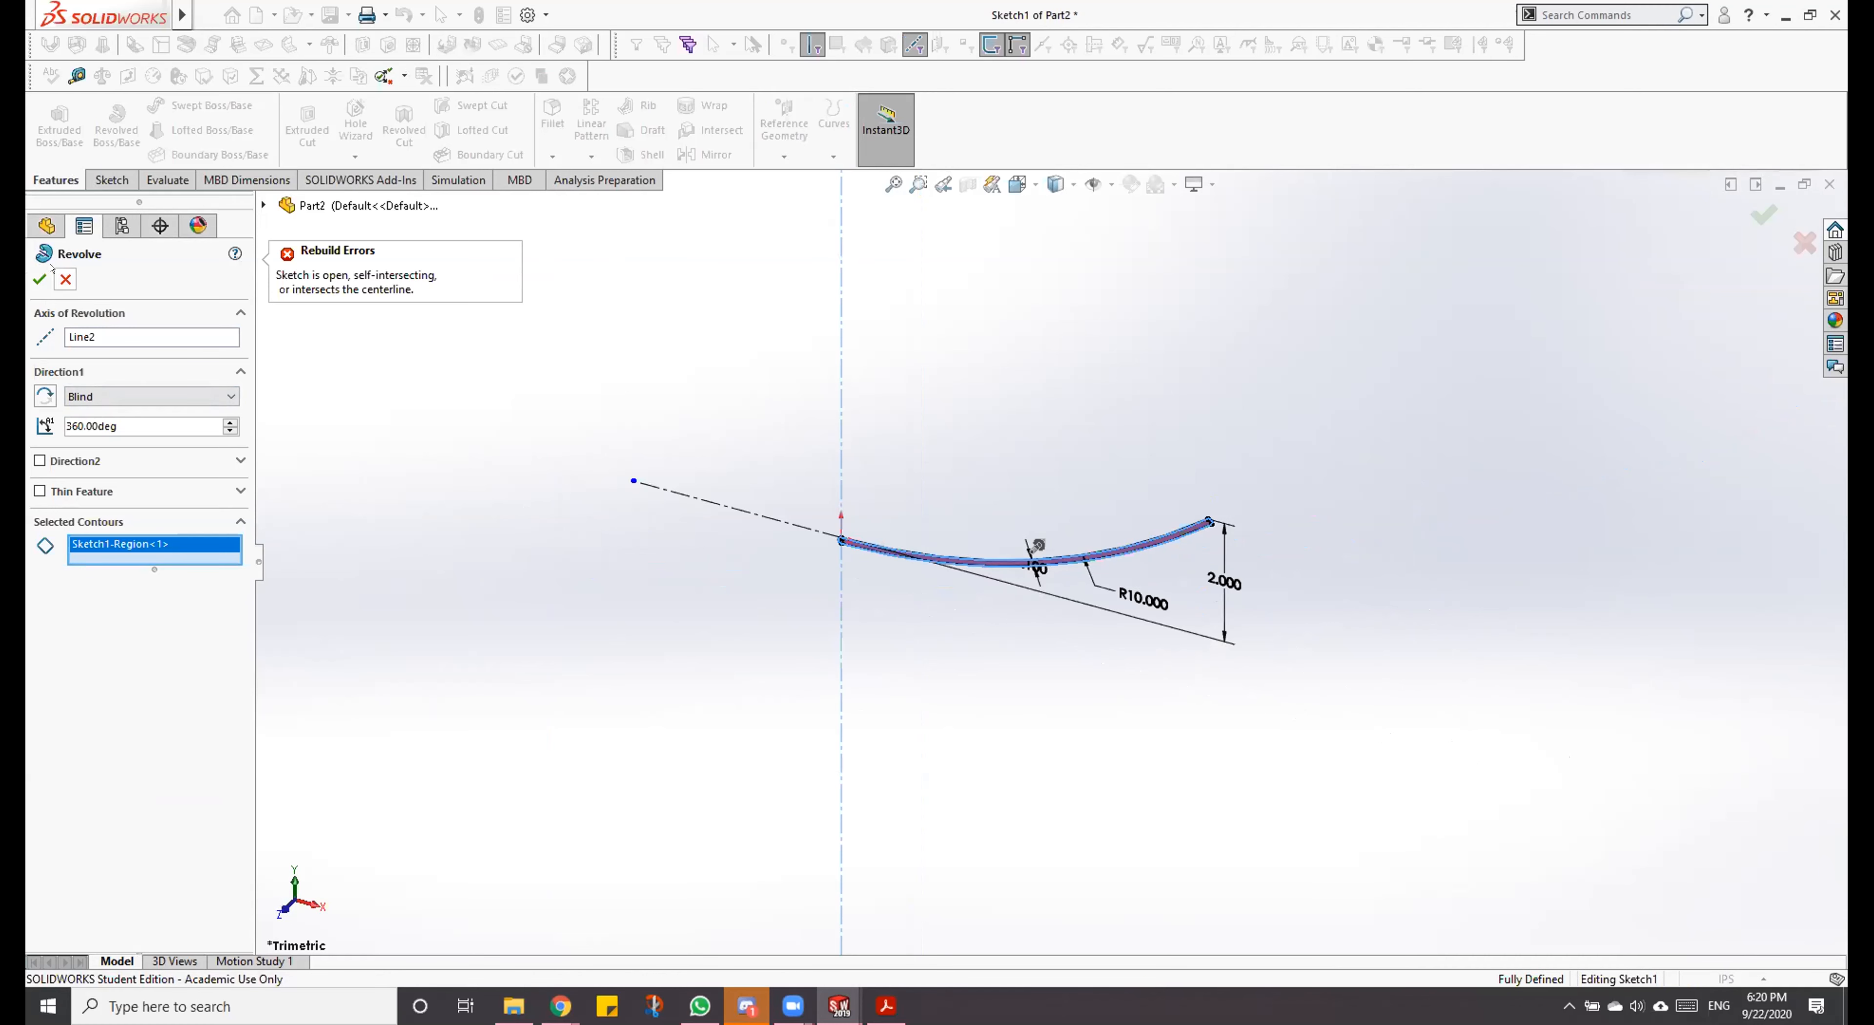
click(65, 279)
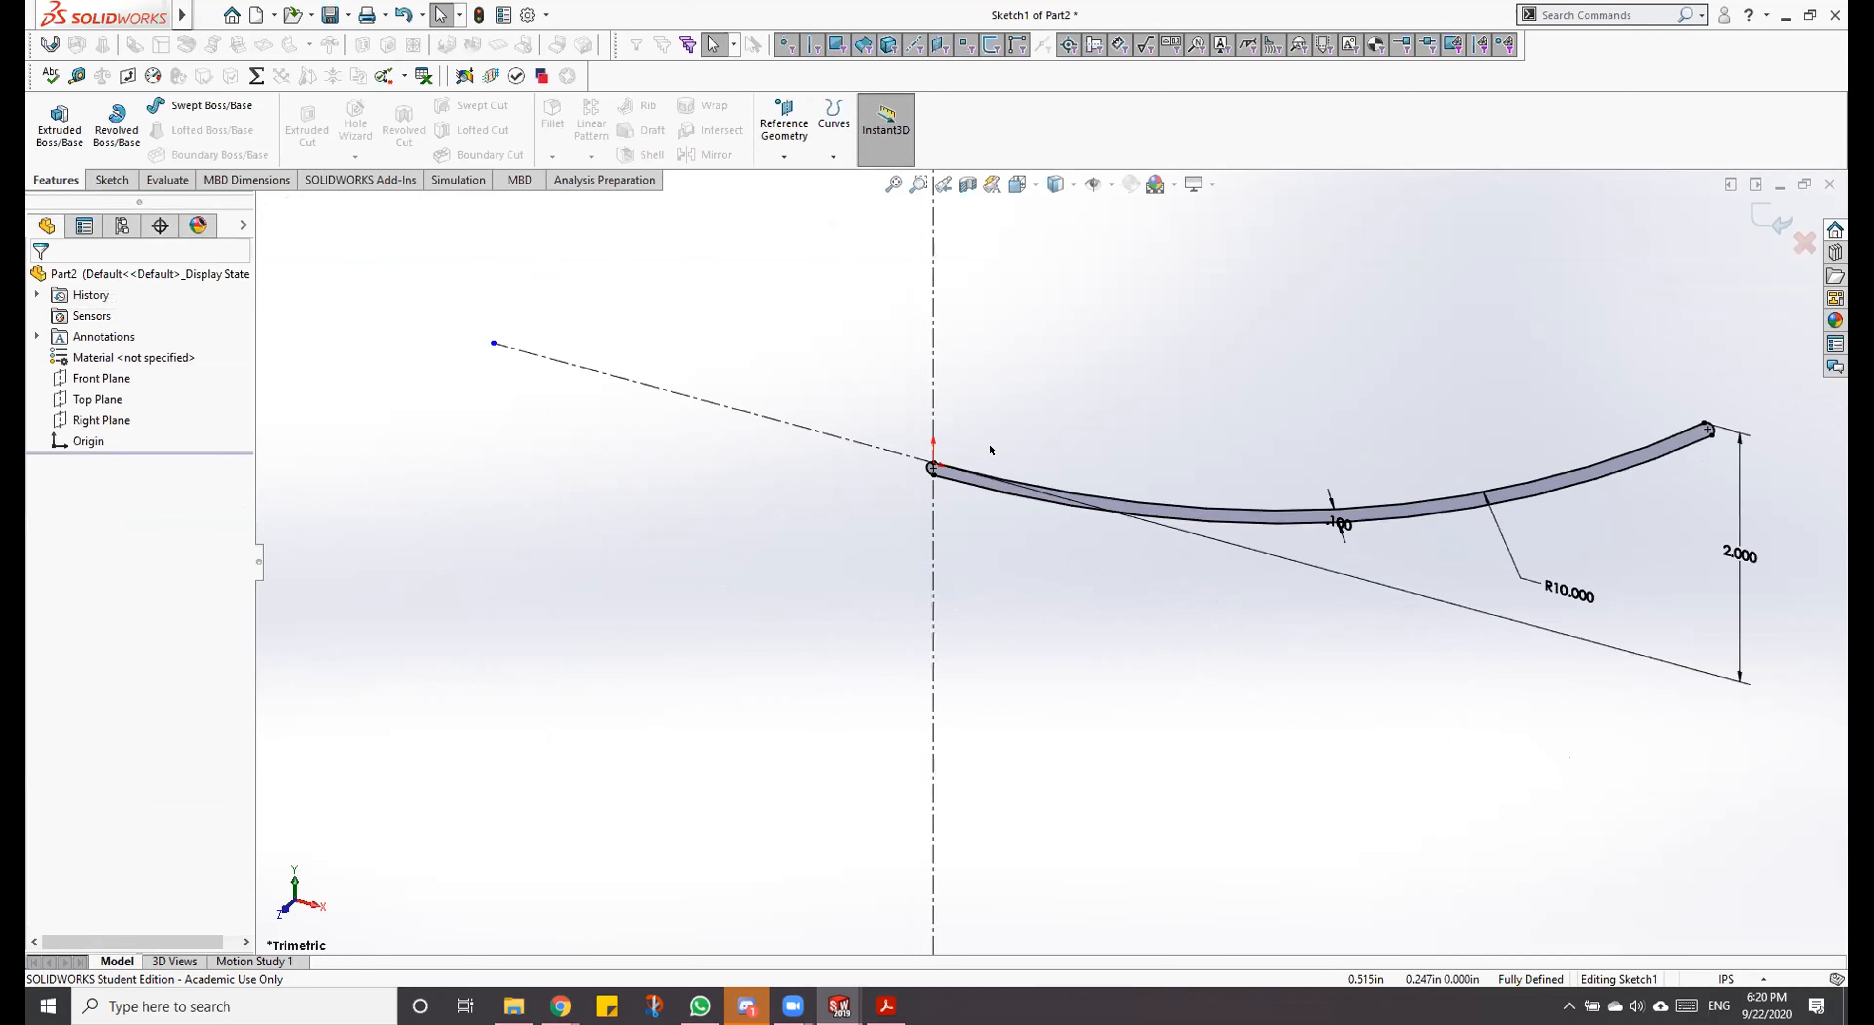
Step: Trim away the rounded end arc of the profile at the origin, using Trim to closest
scroll(567, 499, down, 5)
scroll(566, 499, down, 8)
scroll(473, 651, up, 8)
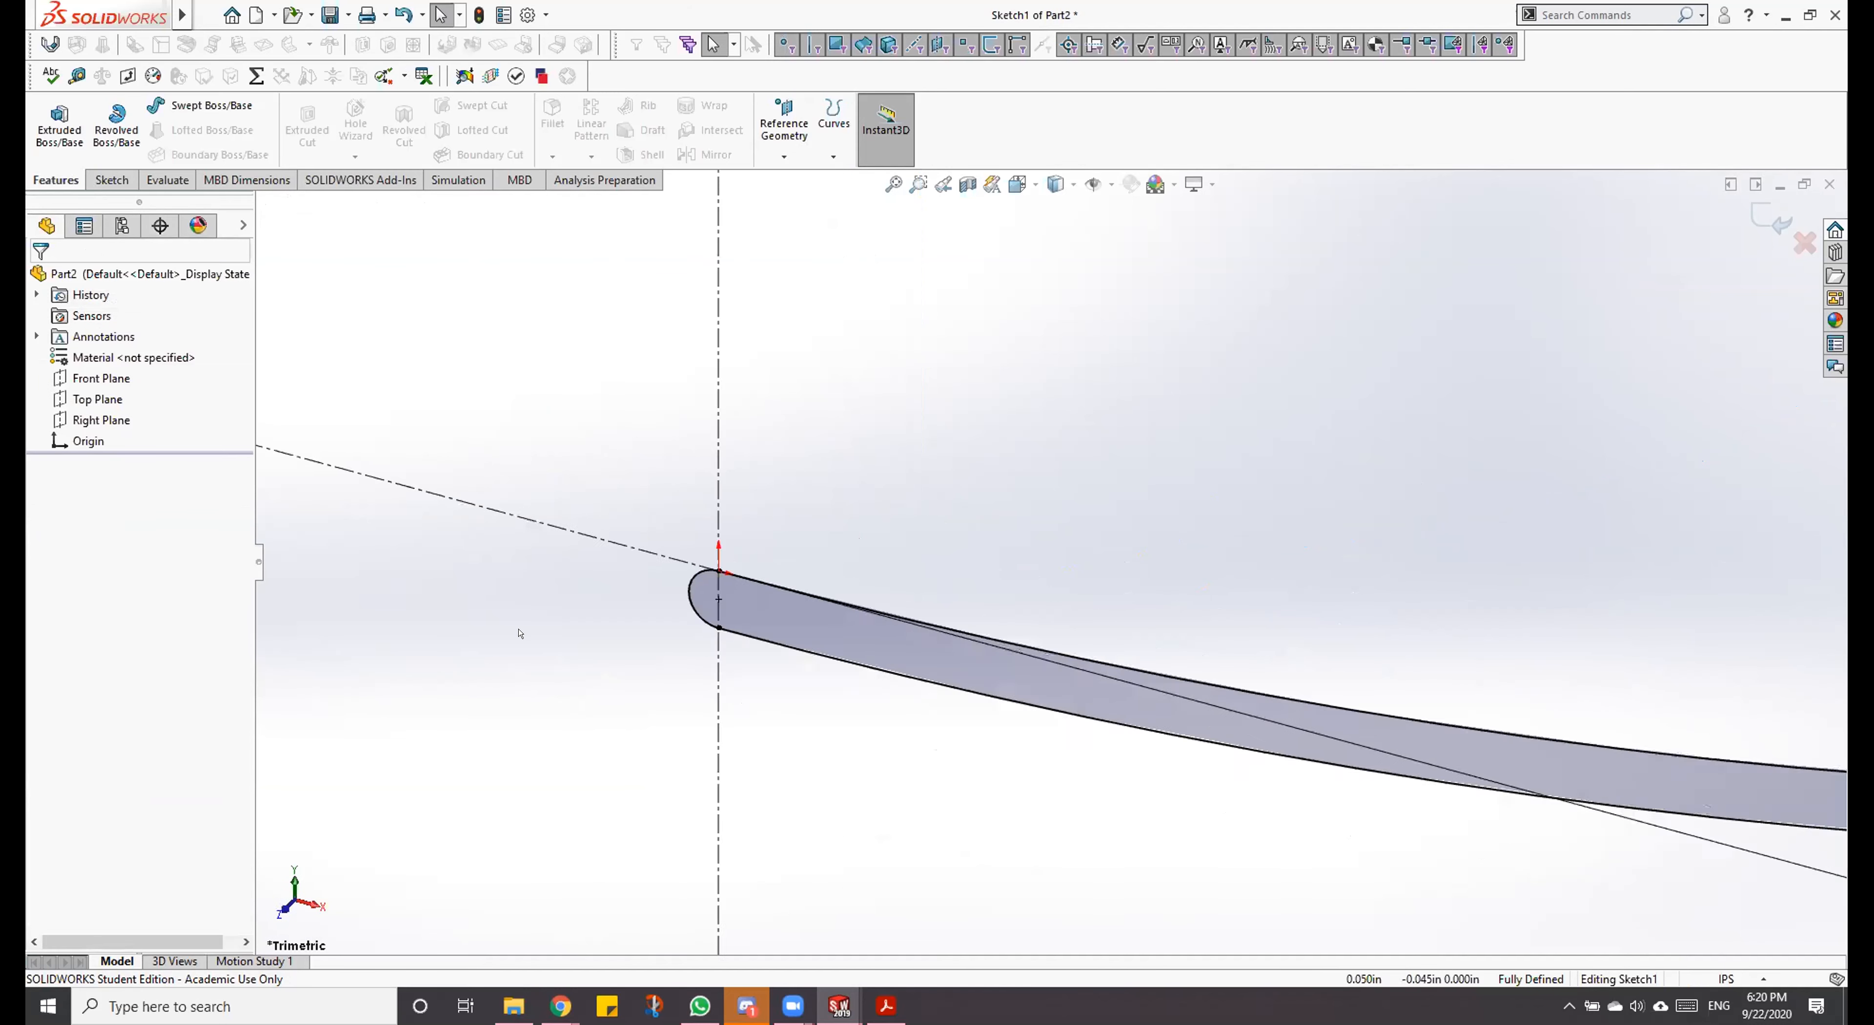
scroll(669, 557, down, 3)
key(t)
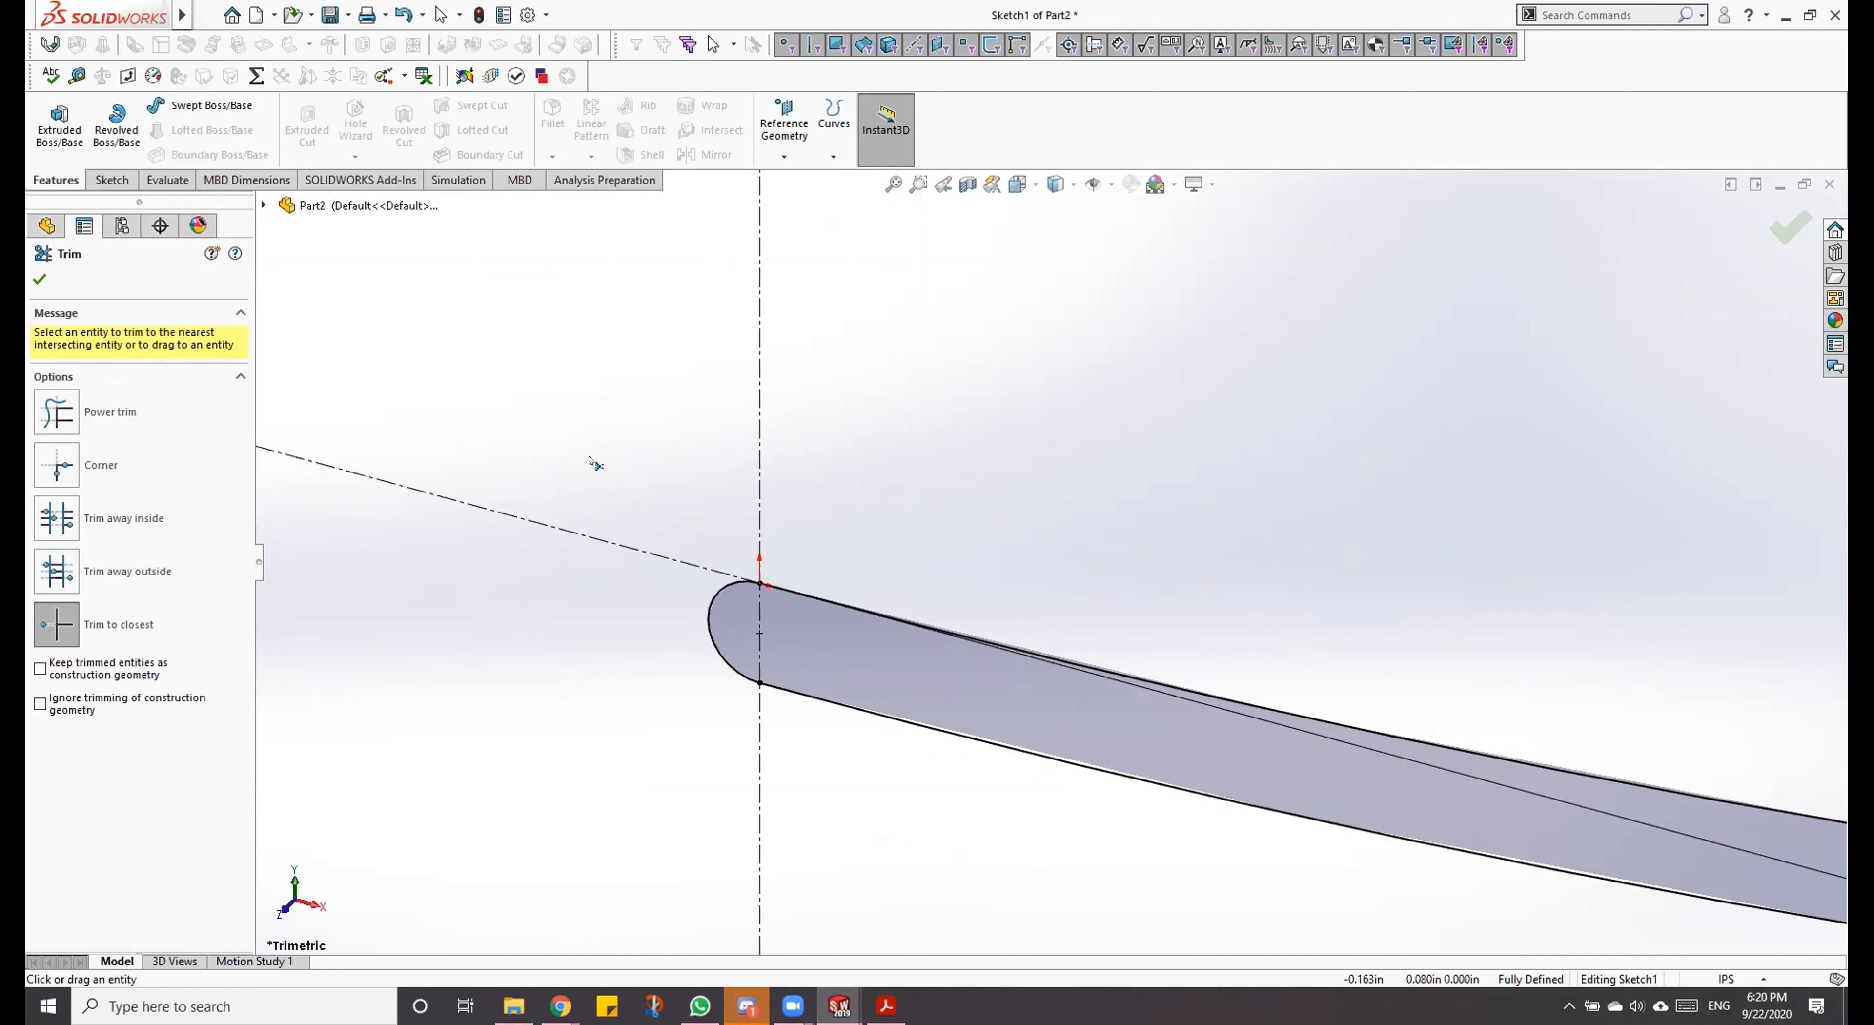
key(Escape)
mouse_move(792, 406)
middle_down()
mouse_move(1034, 452)
mouse_move(910, 677)
mouse_move(948, 623)
mouse_move(866, 555)
middle_up()
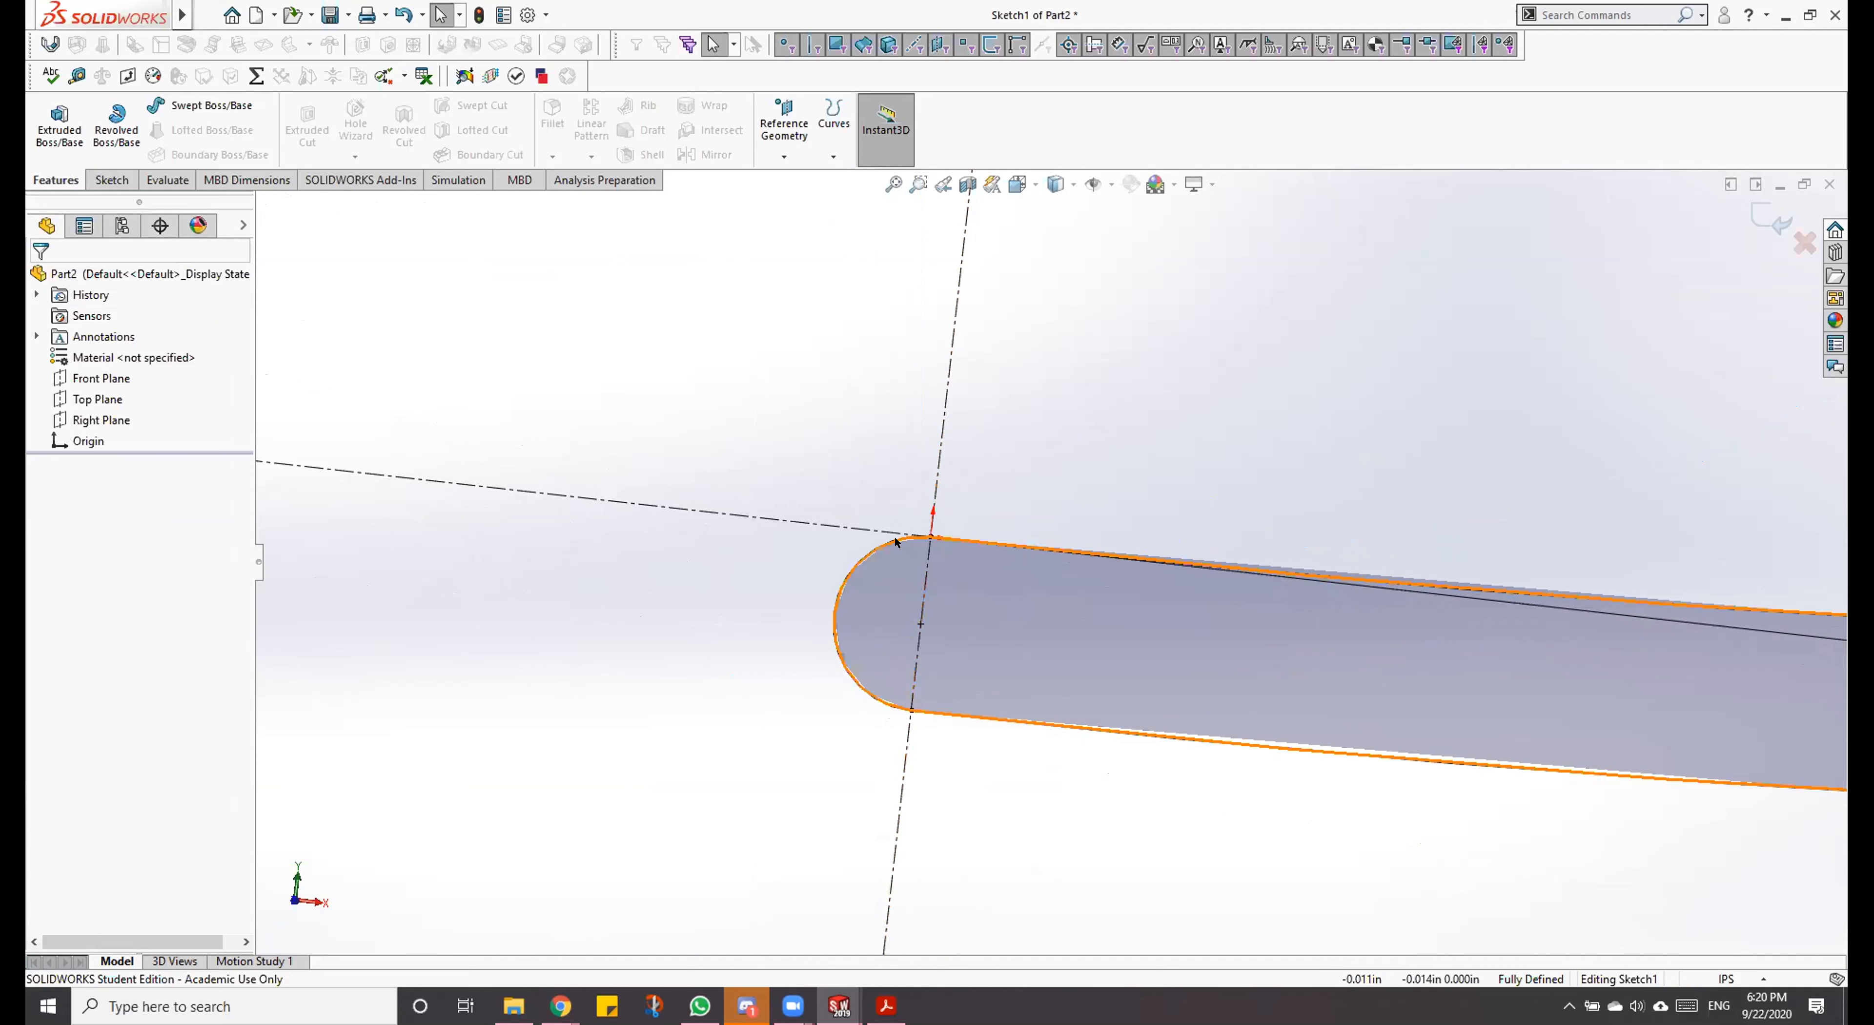
click(124, 179)
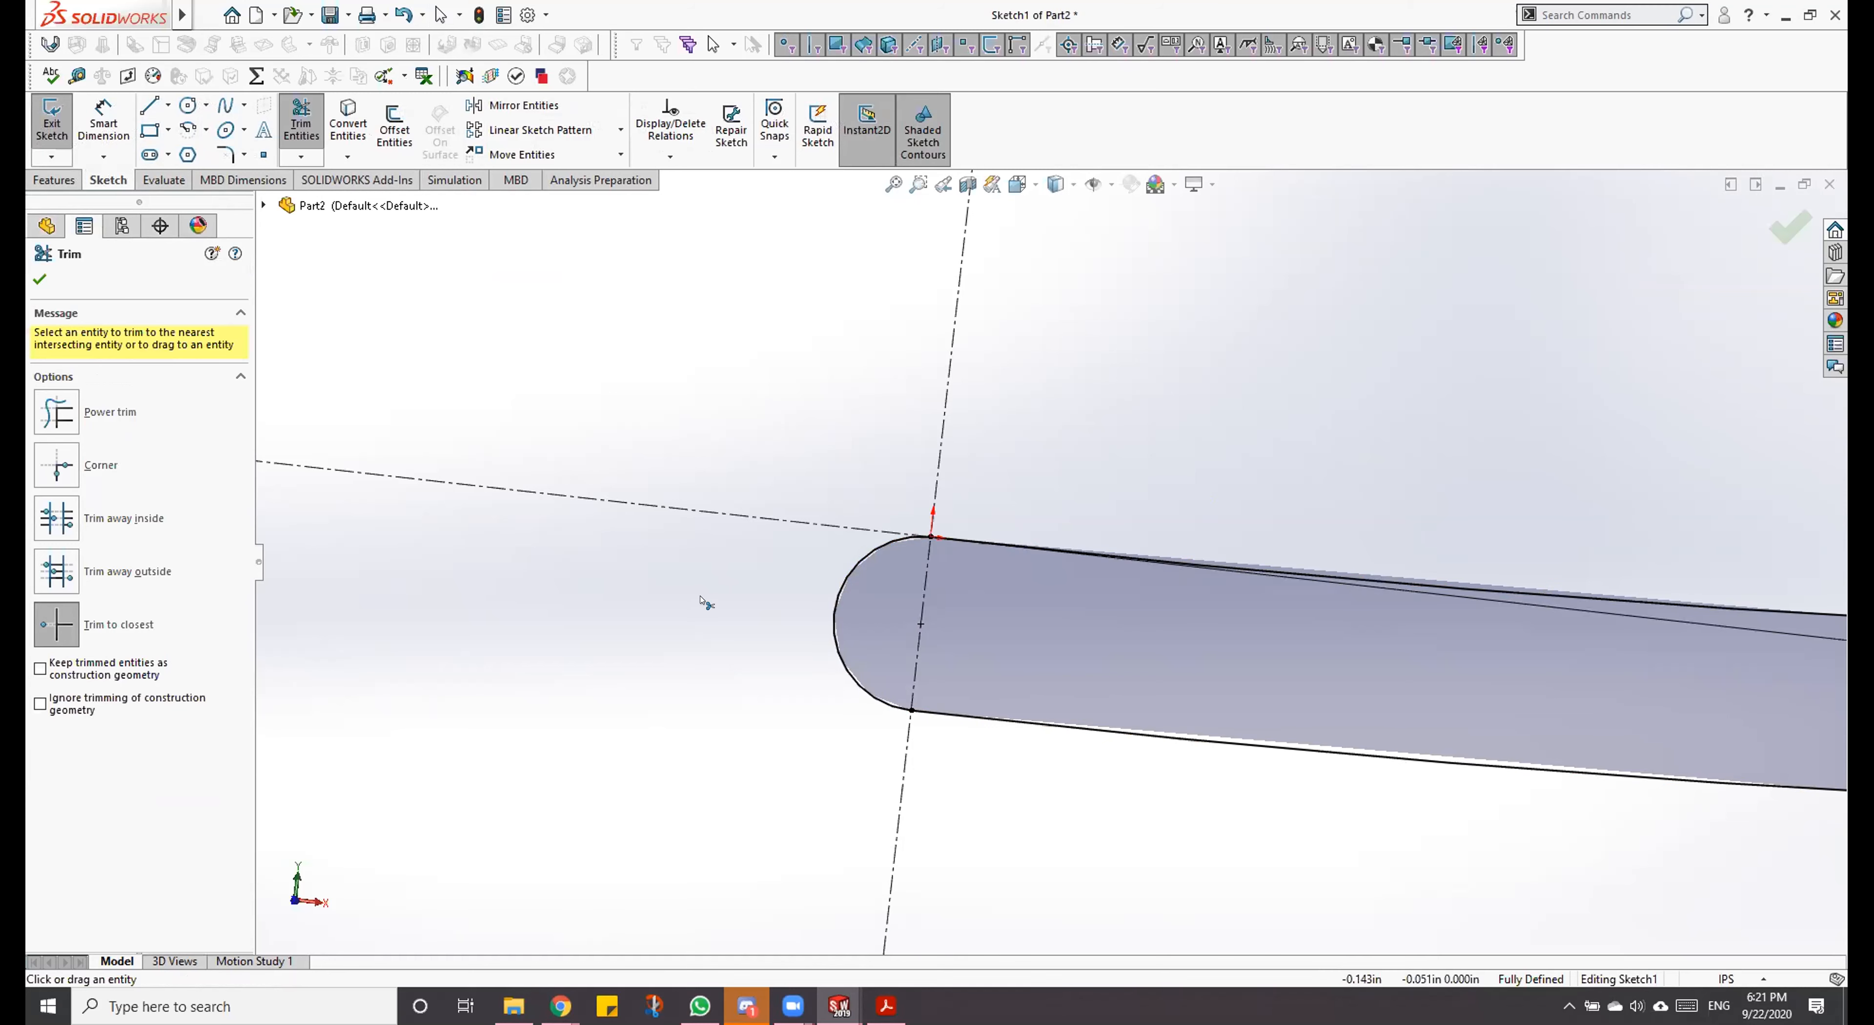
click(837, 582)
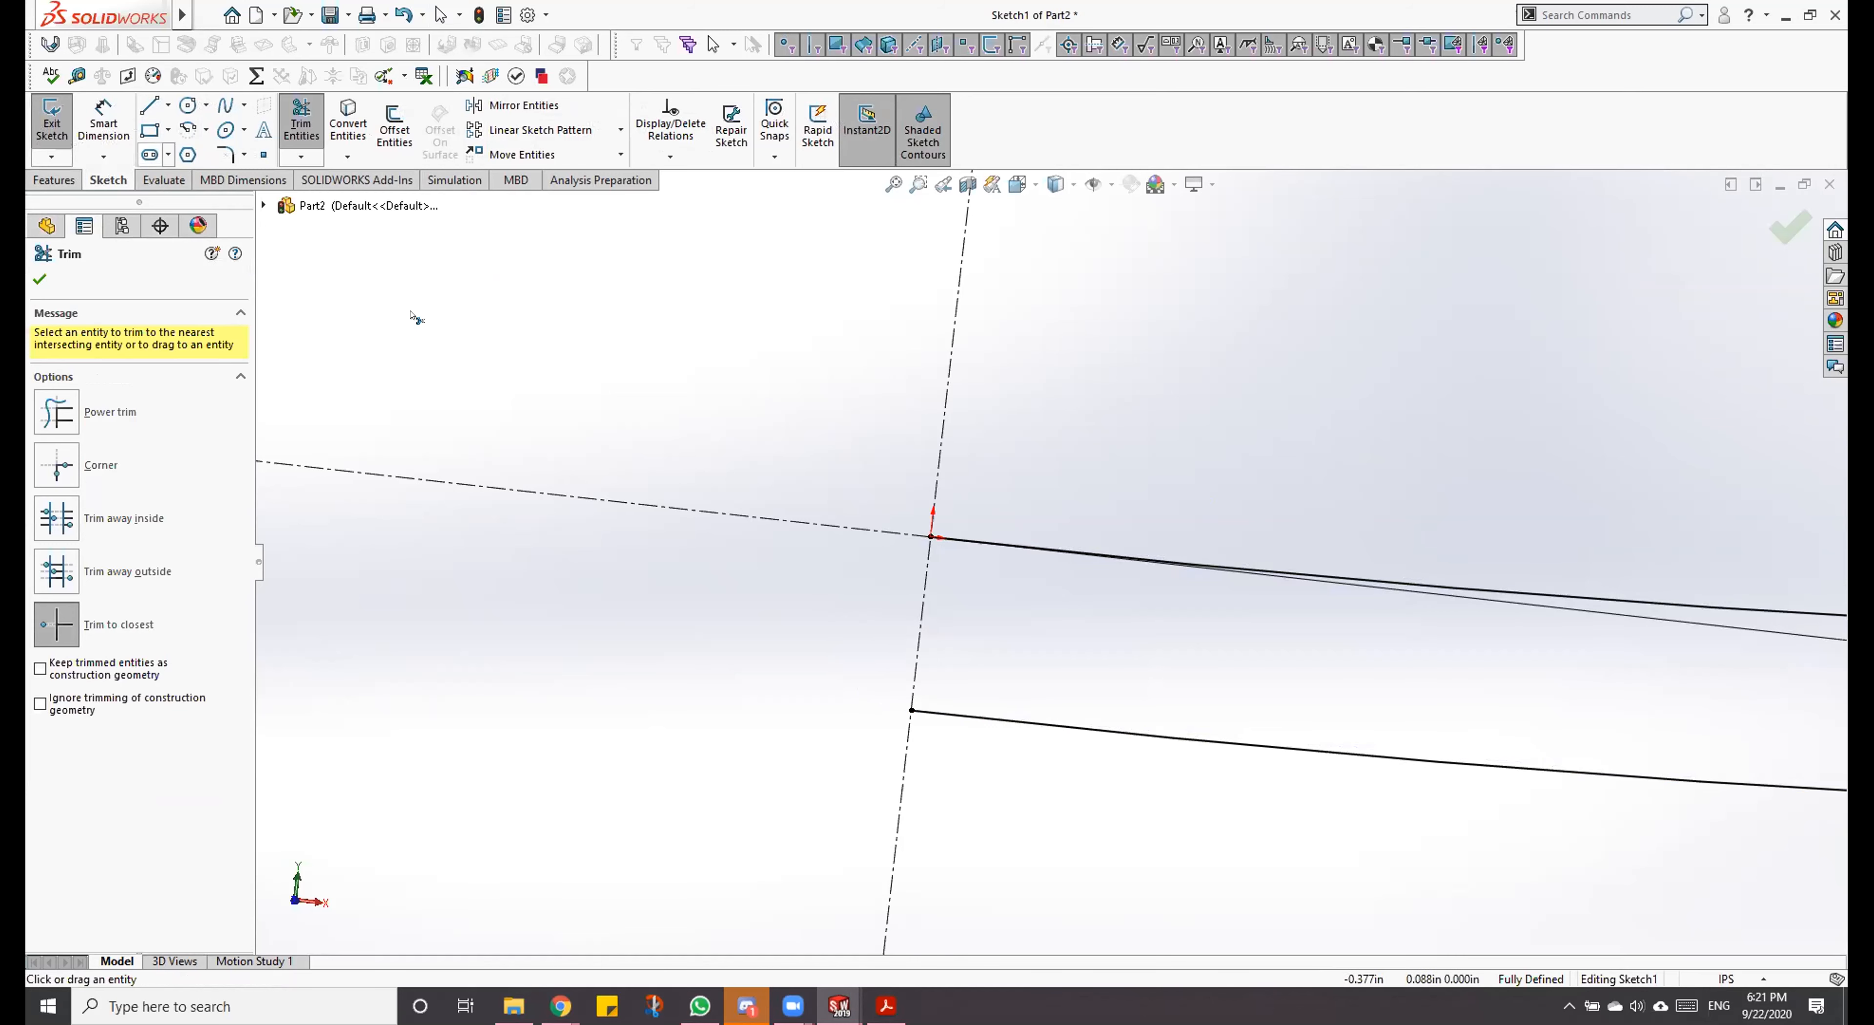
key(Escape)
Step: Close the profile at the axis with a vertical line from the origin to the lower arc's endpoint
key(l)
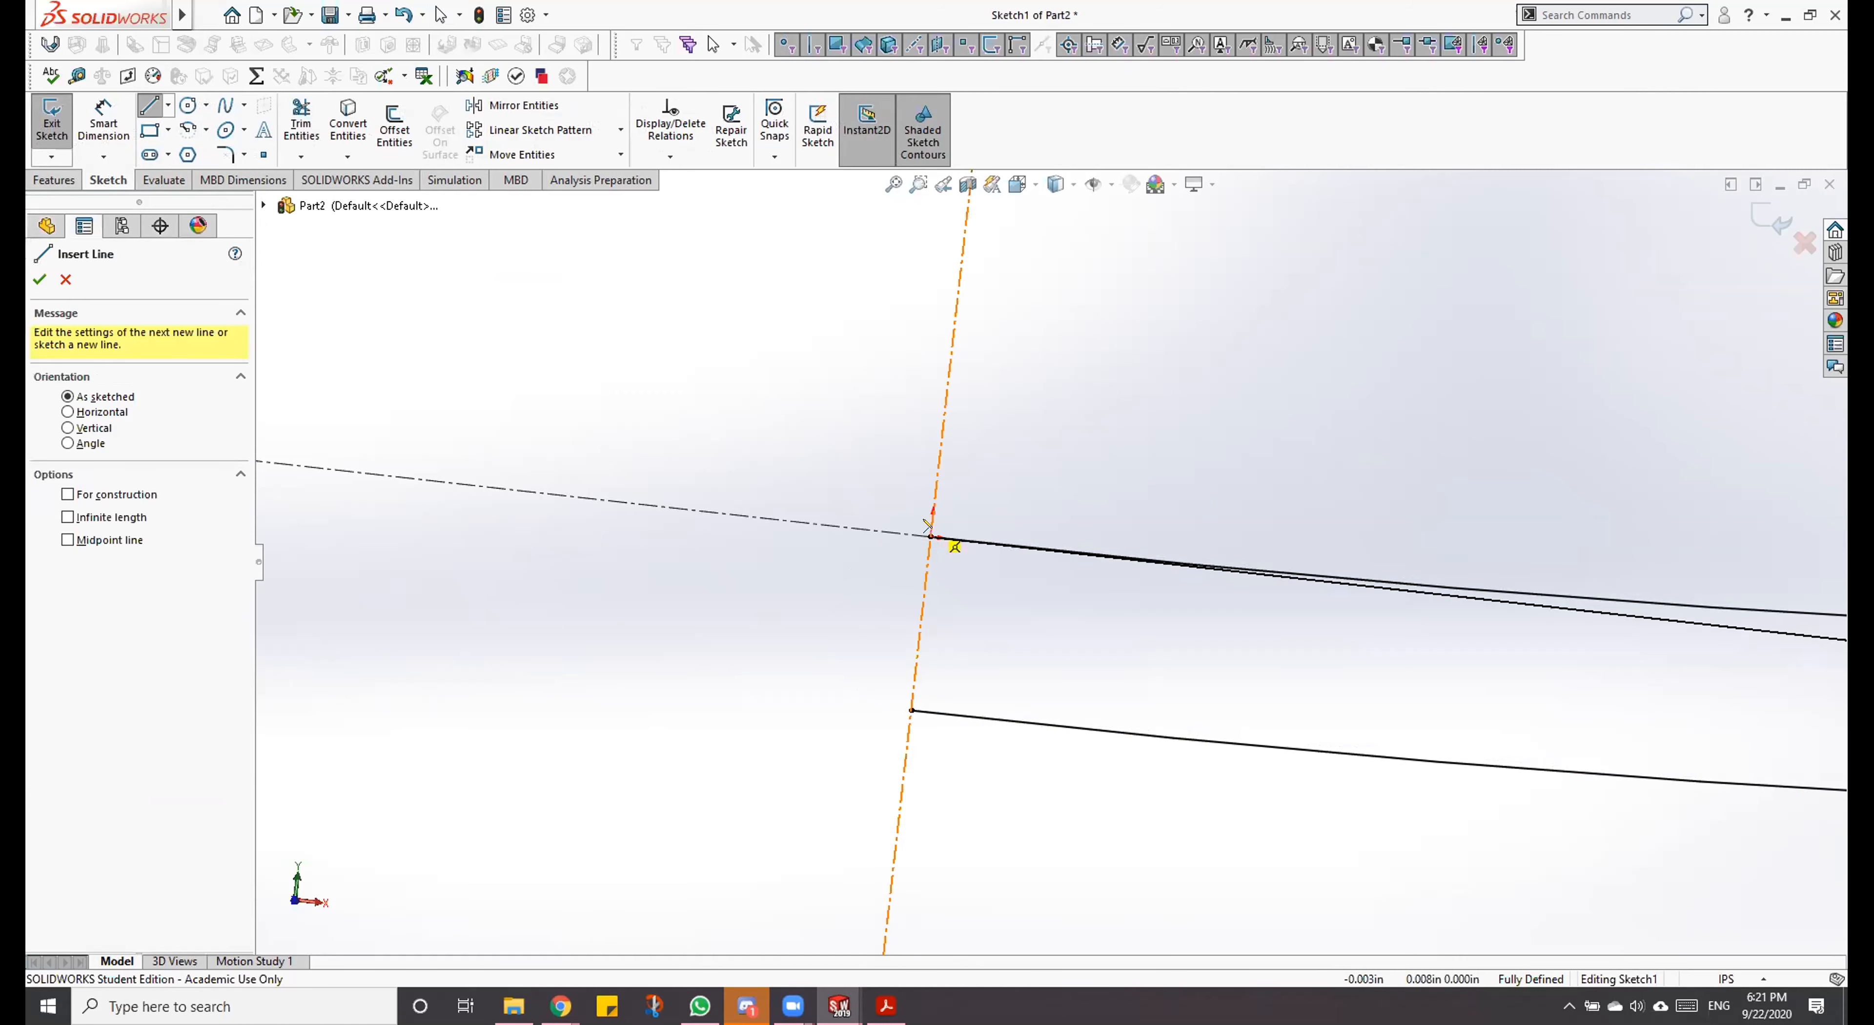
click(931, 536)
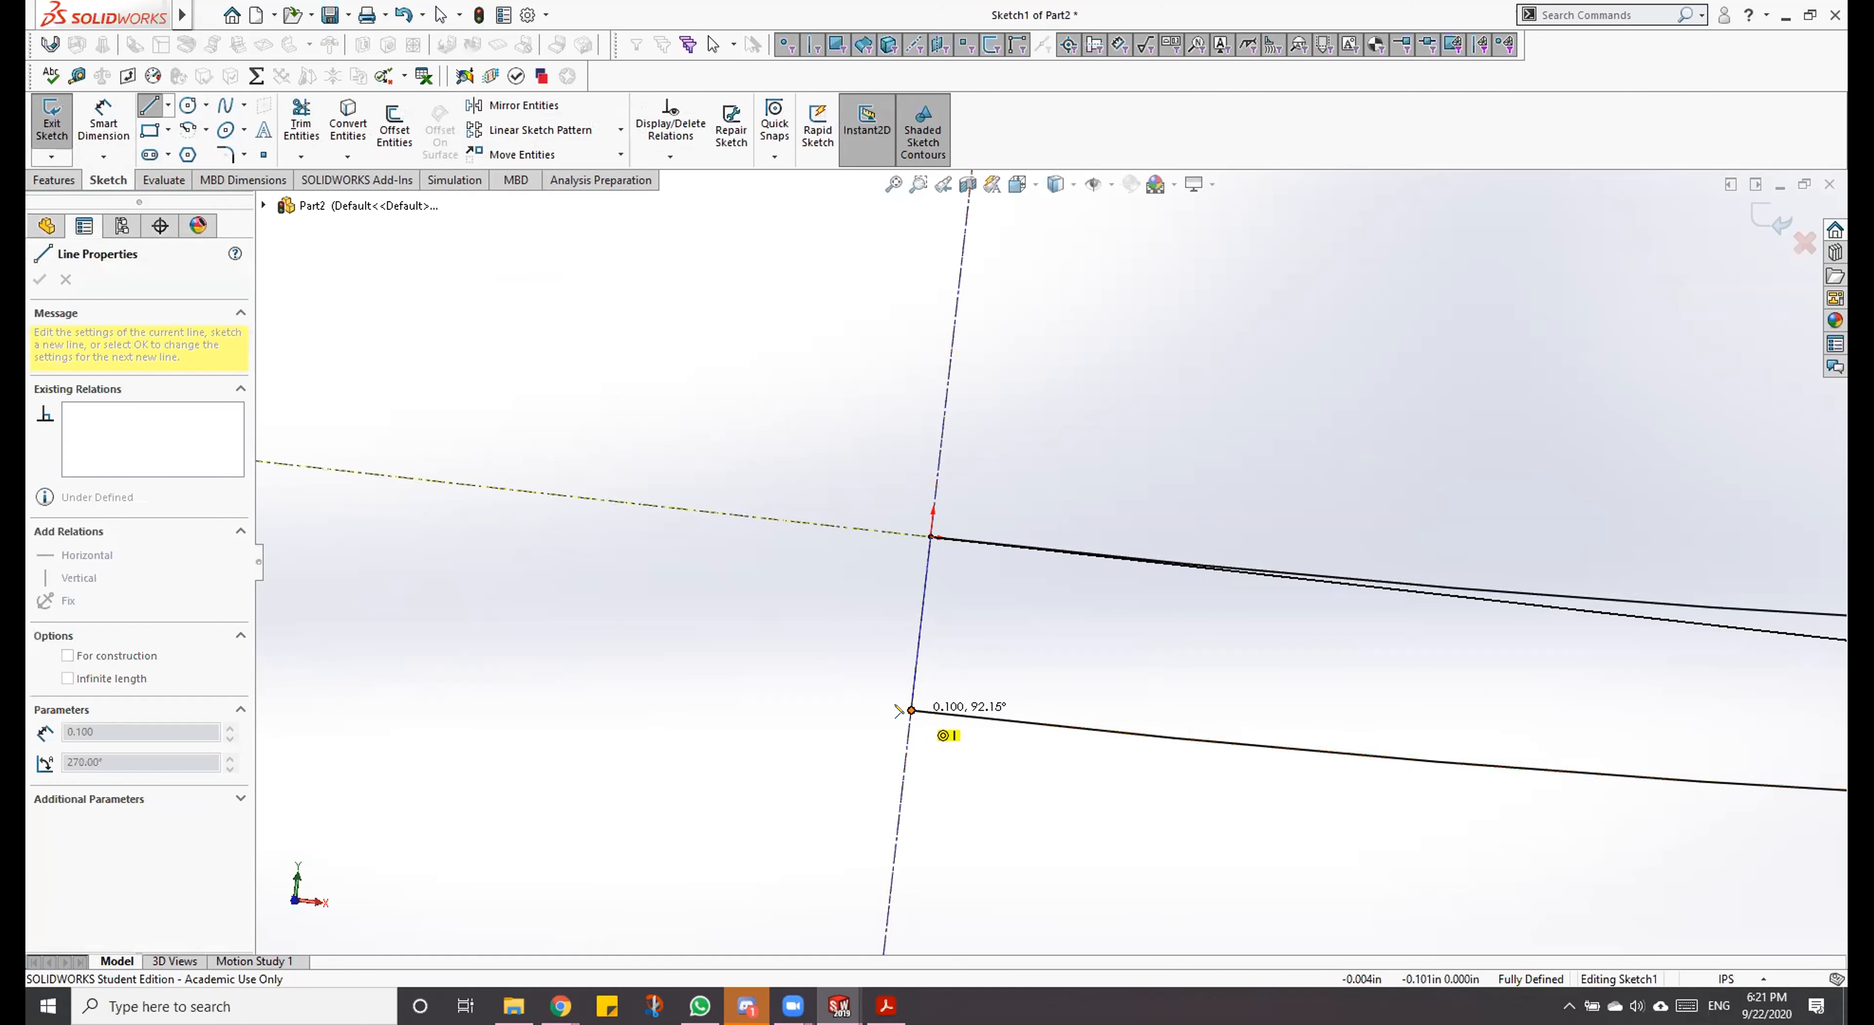
click(912, 709)
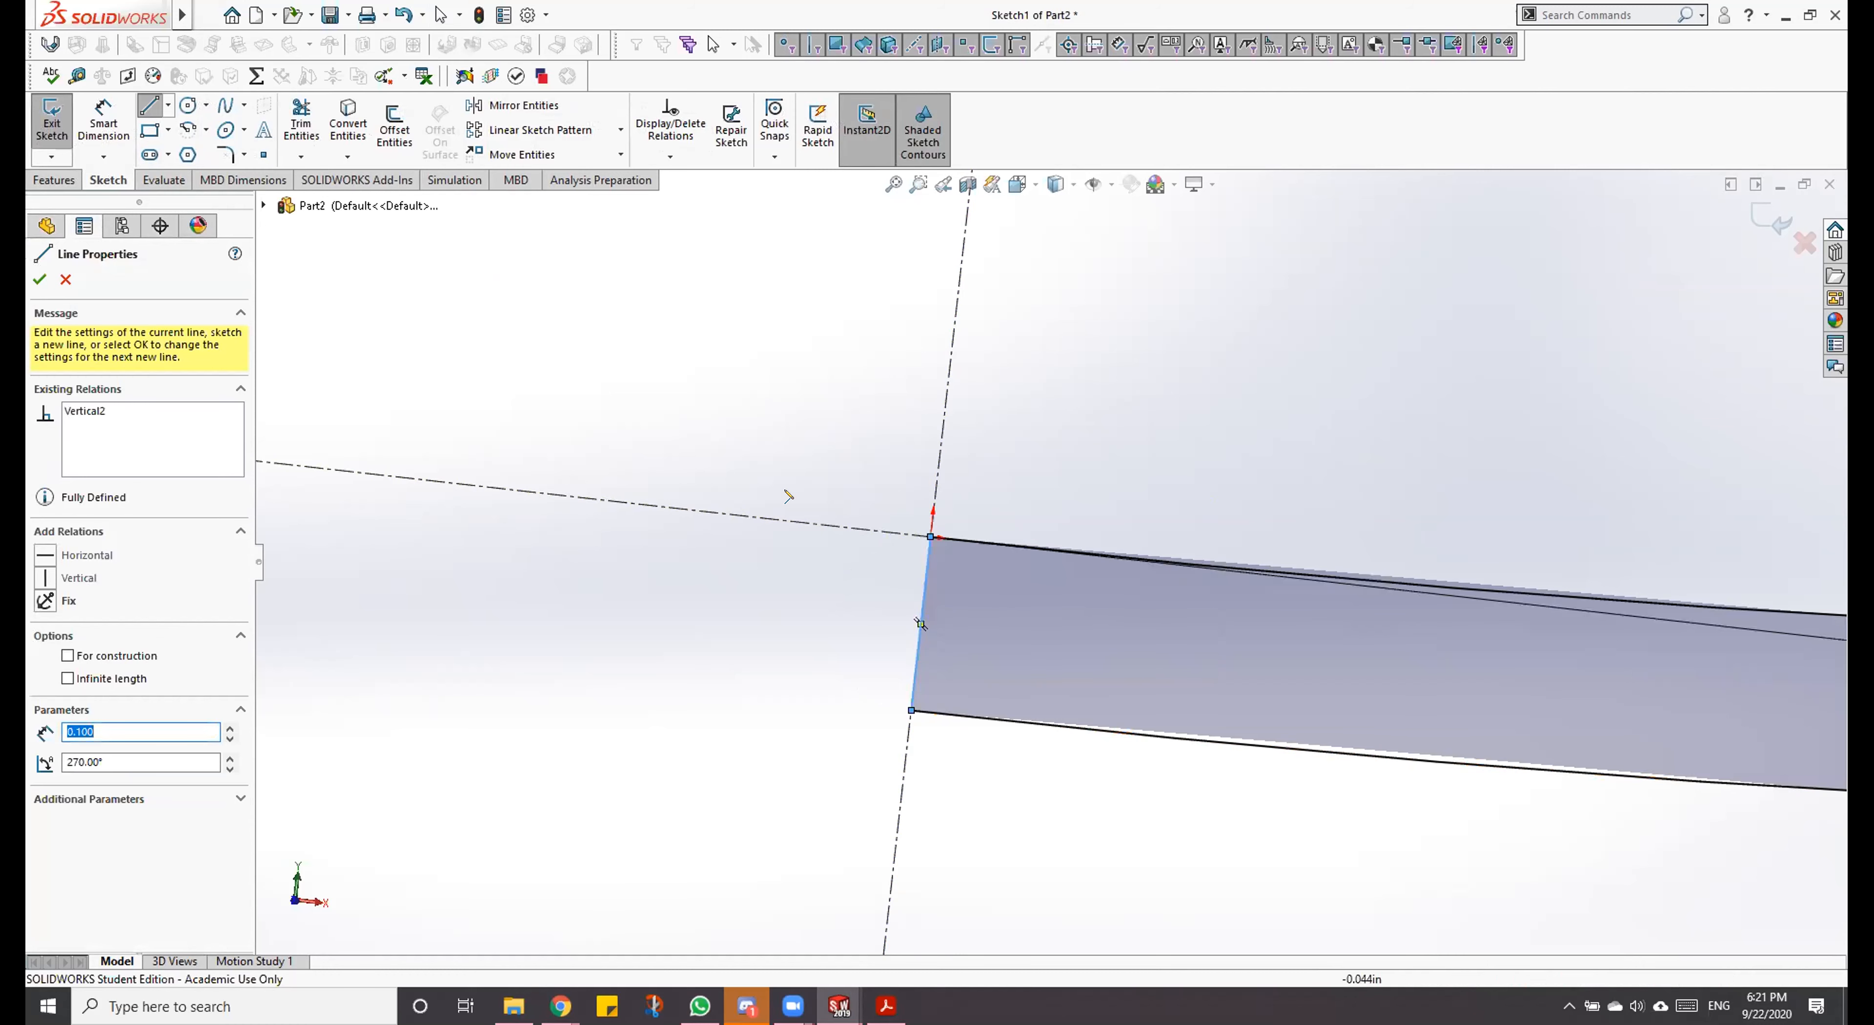
key(Escape)
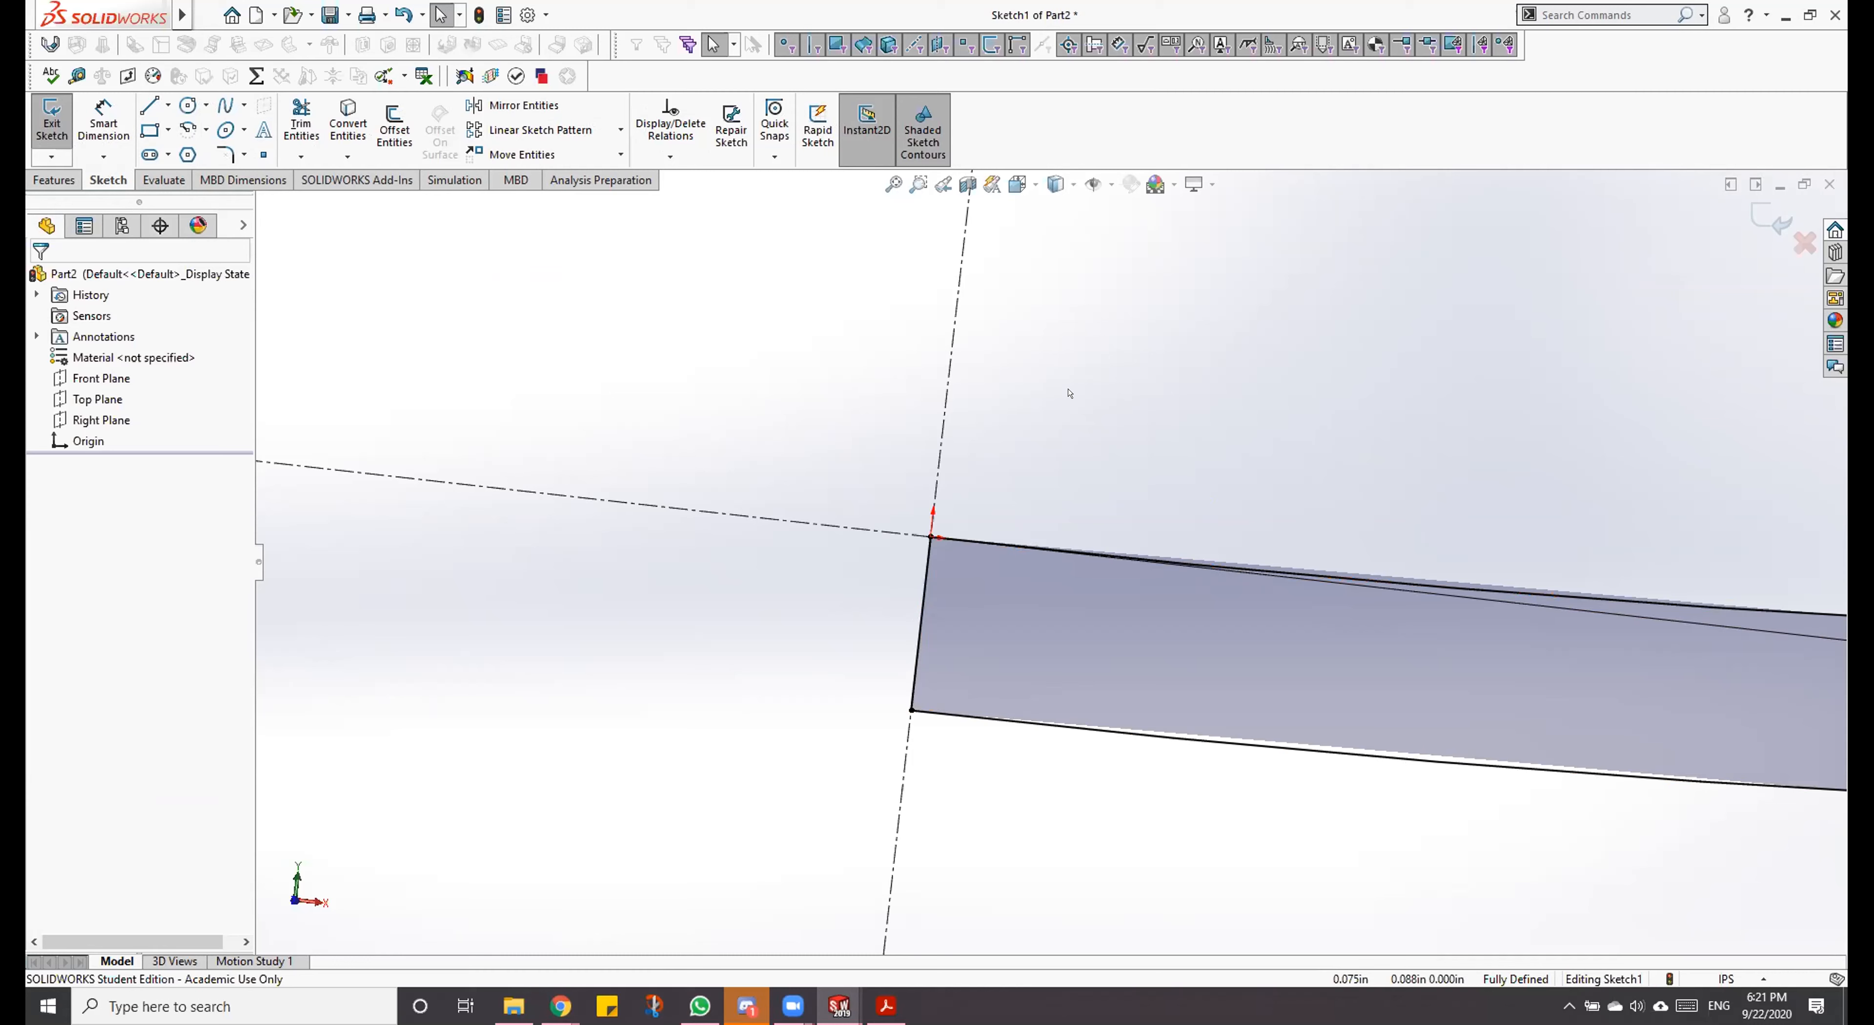
Step: Revolve the profile 360 degrees about the vertical construction line to form the solid bowl
scroll(1069, 392, up, 5)
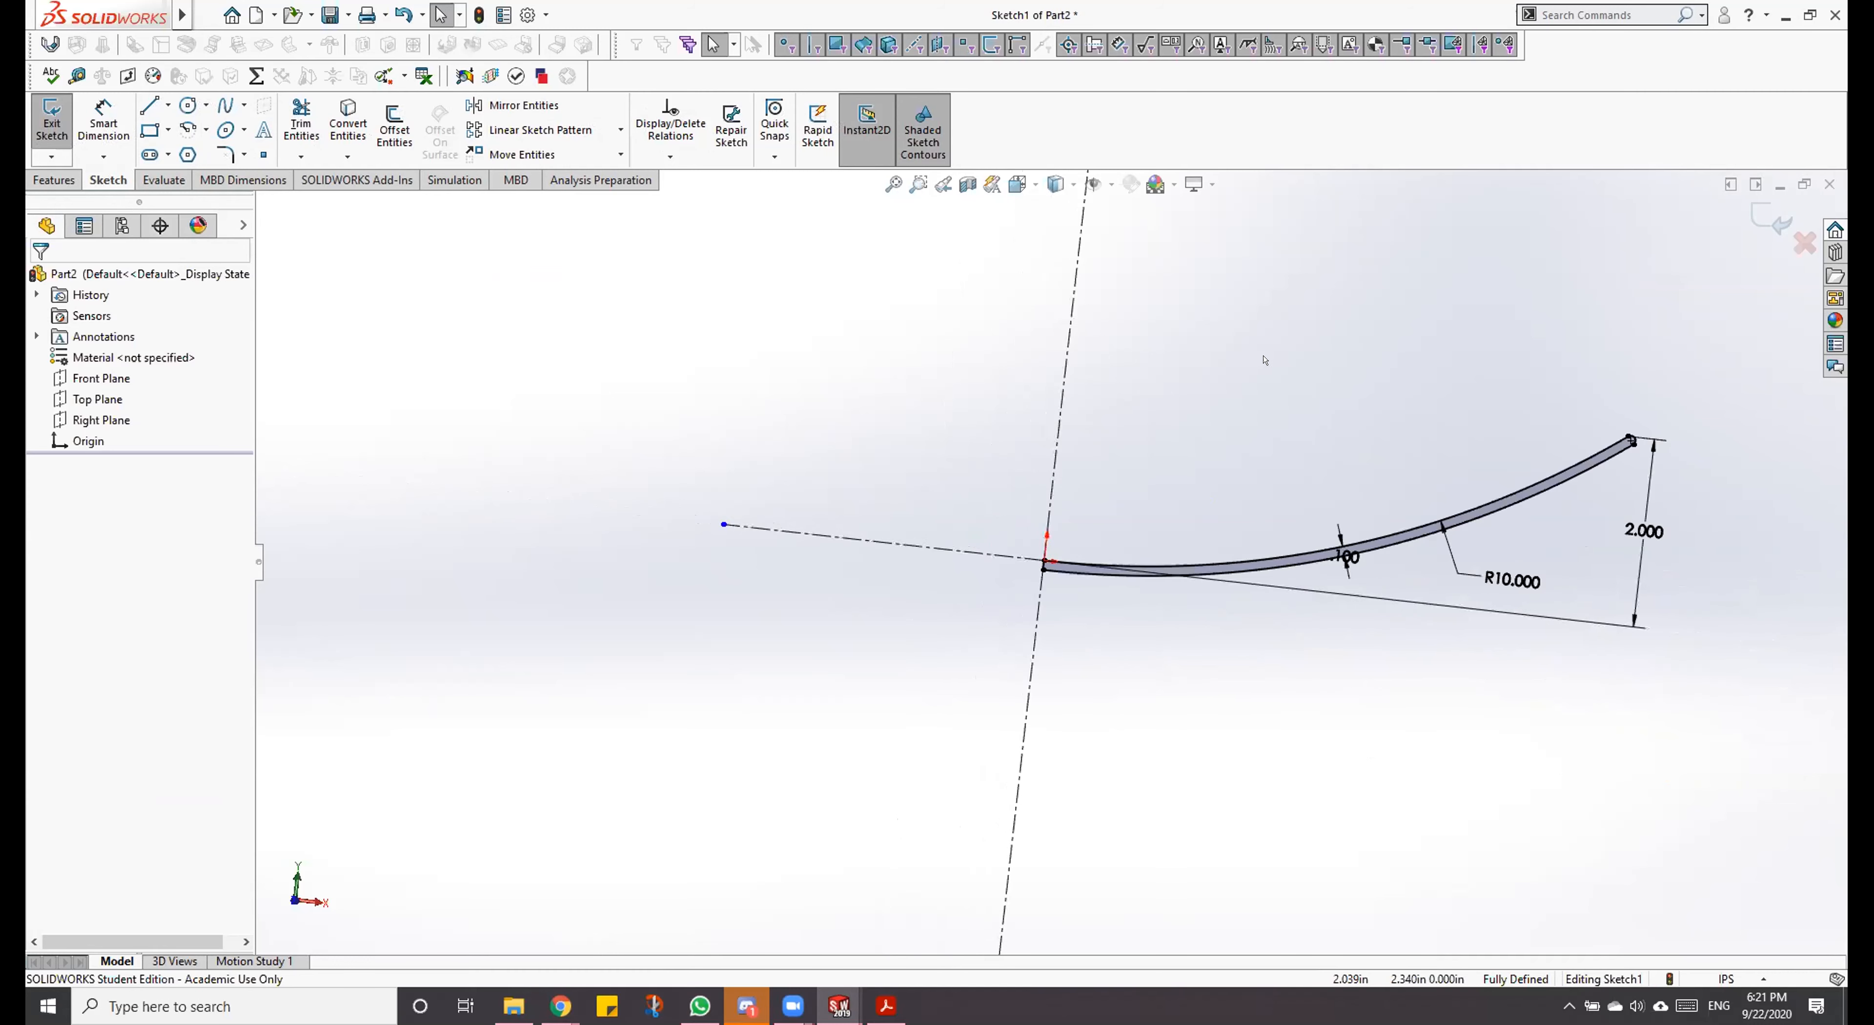
scroll(1395, 440, down, 2)
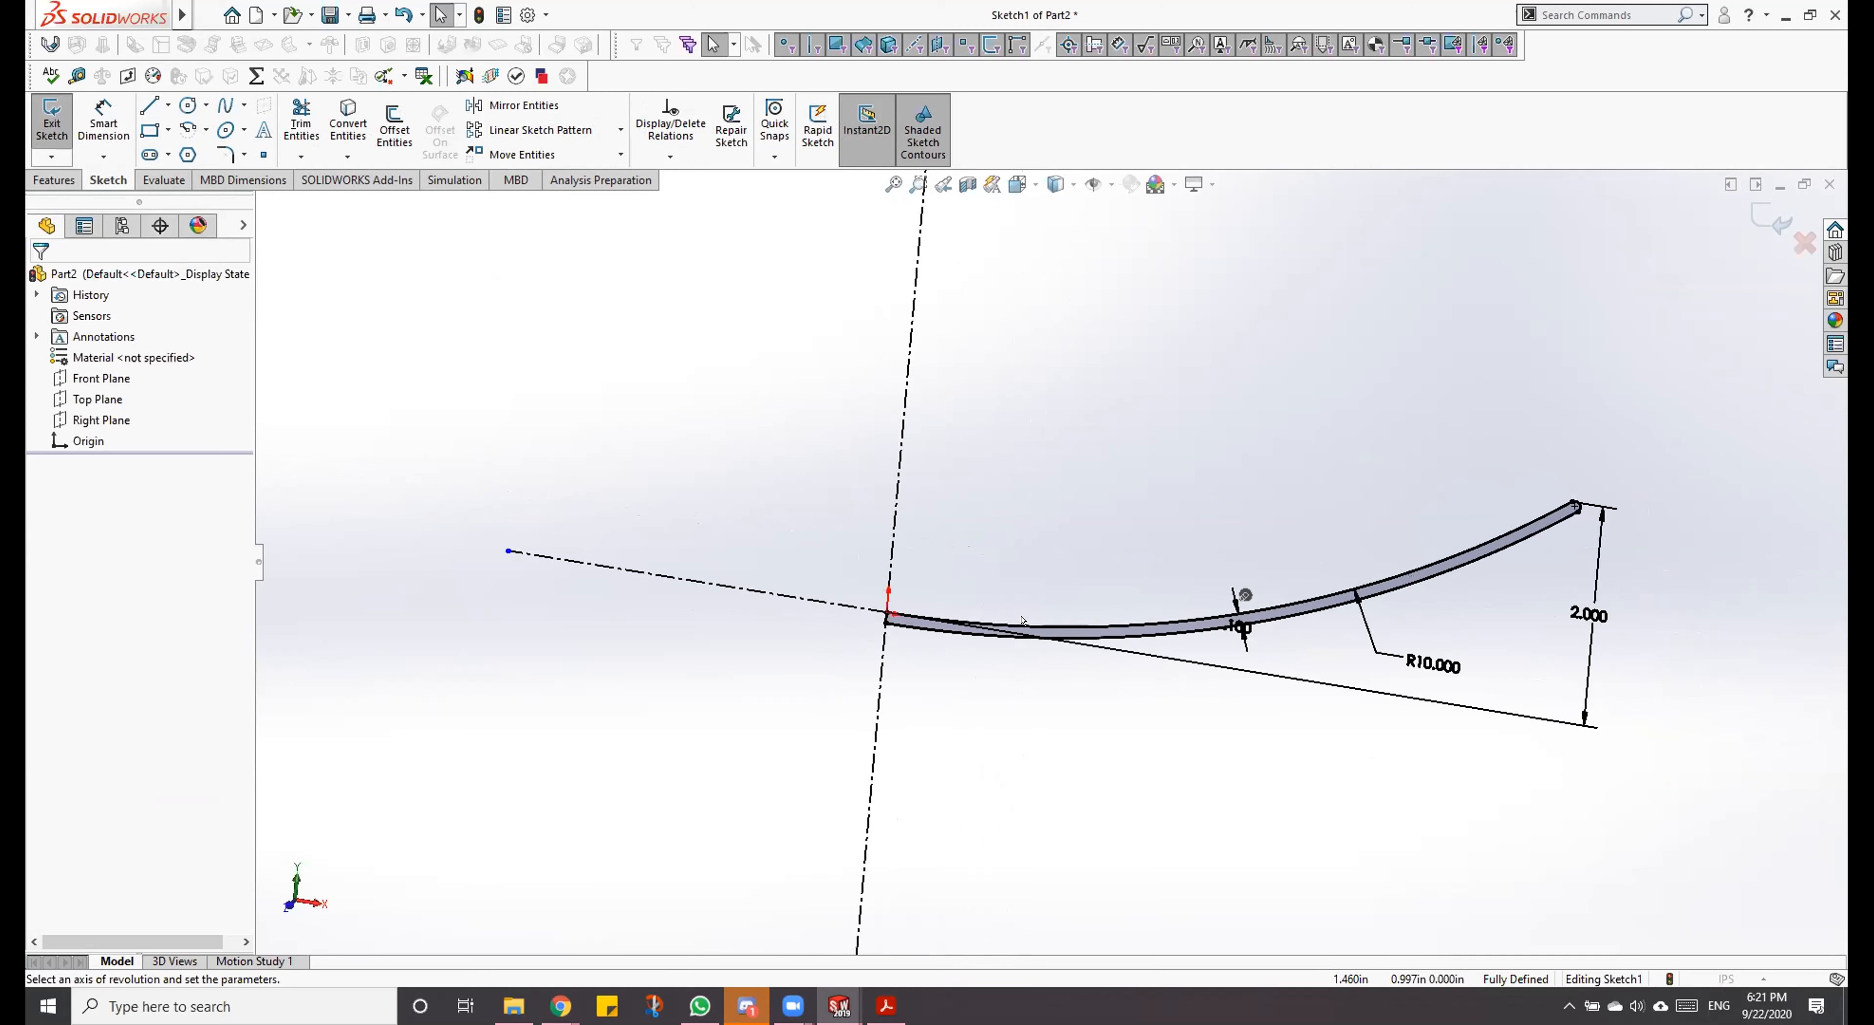
click(914, 369)
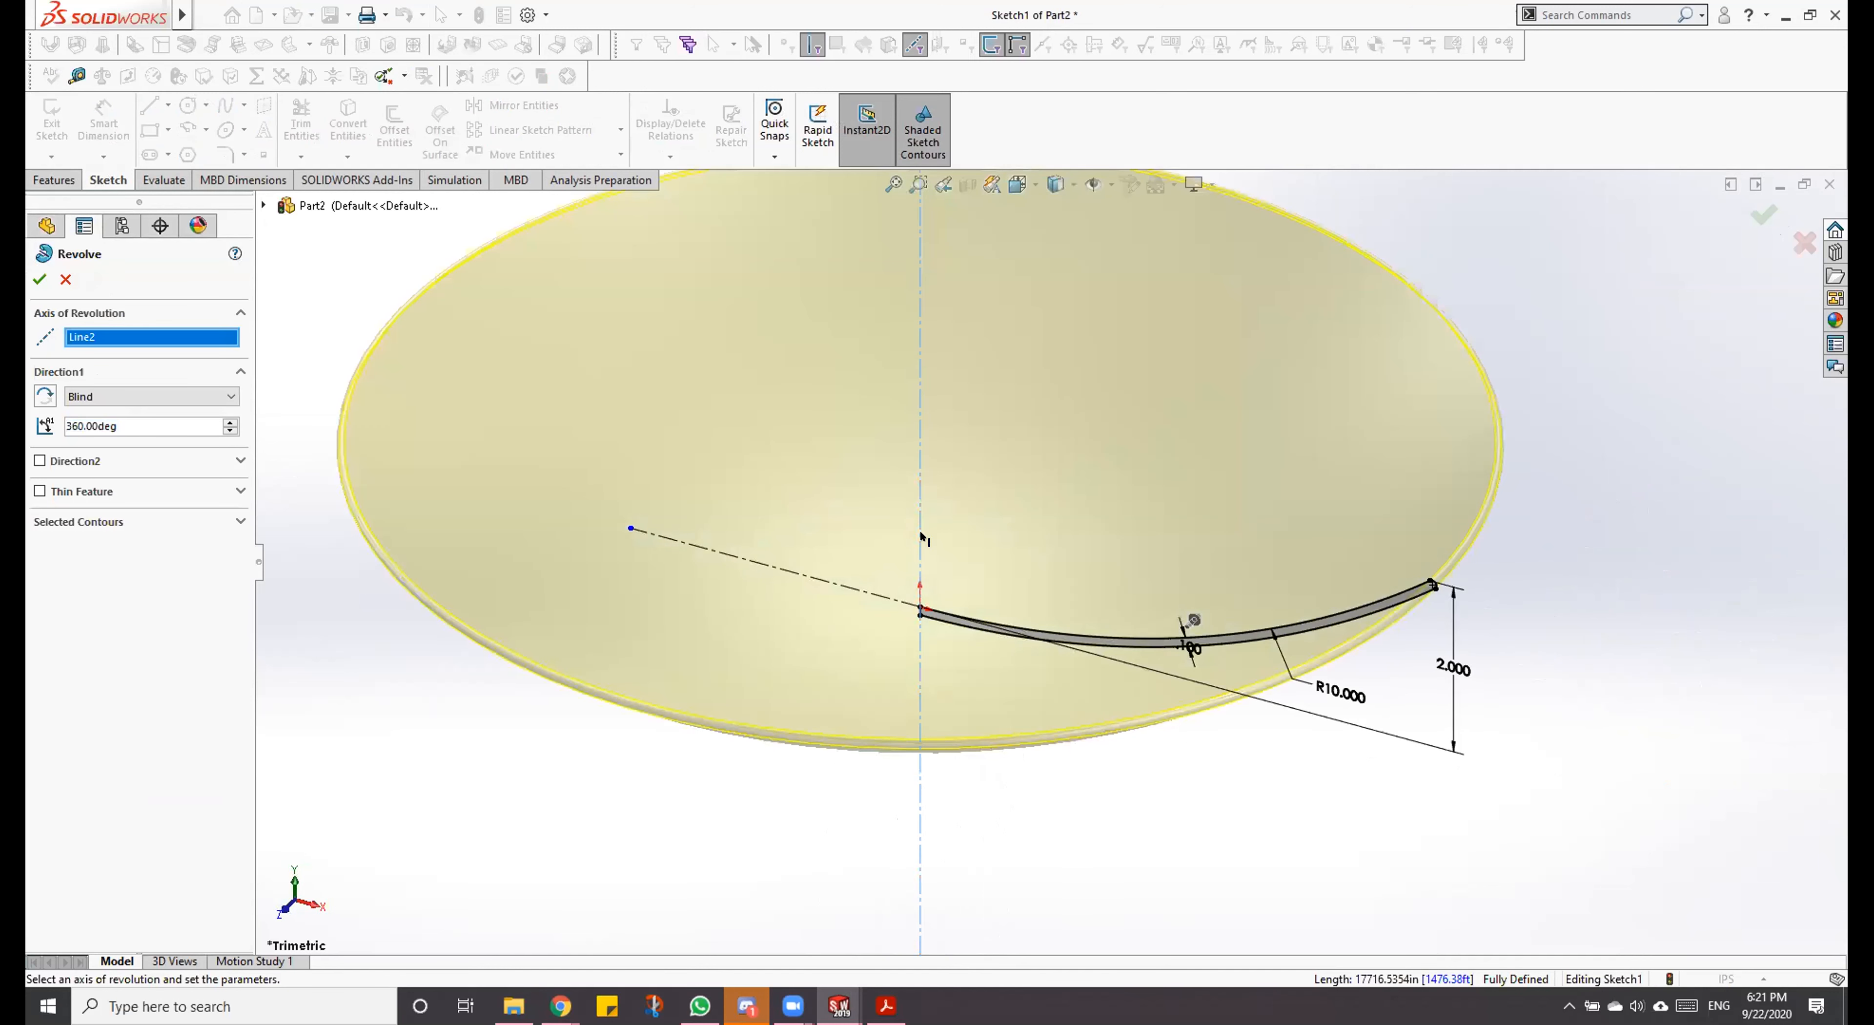
mouse_move(1126, 845)
middle_down()
mouse_move(1137, 758)
mouse_move(1159, 783)
mouse_move(1146, 888)
mouse_move(1155, 724)
mouse_move(915, 650)
middle_up()
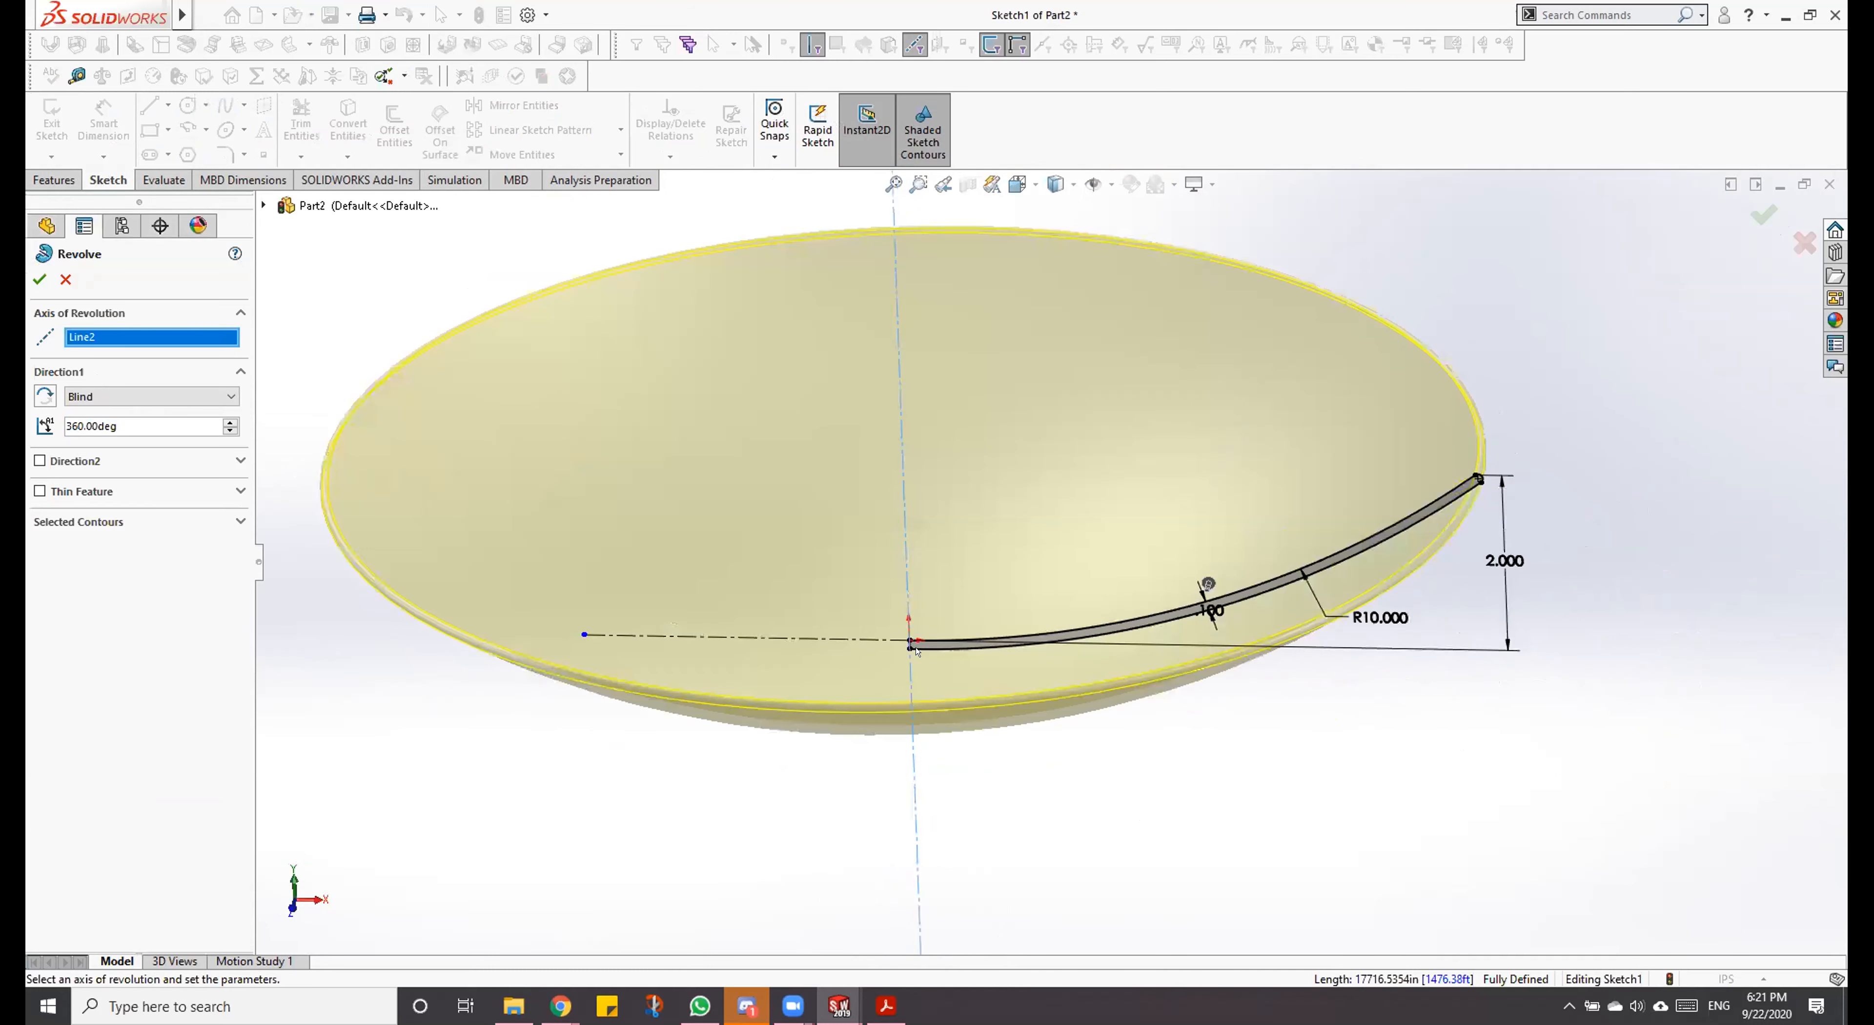
click(39, 279)
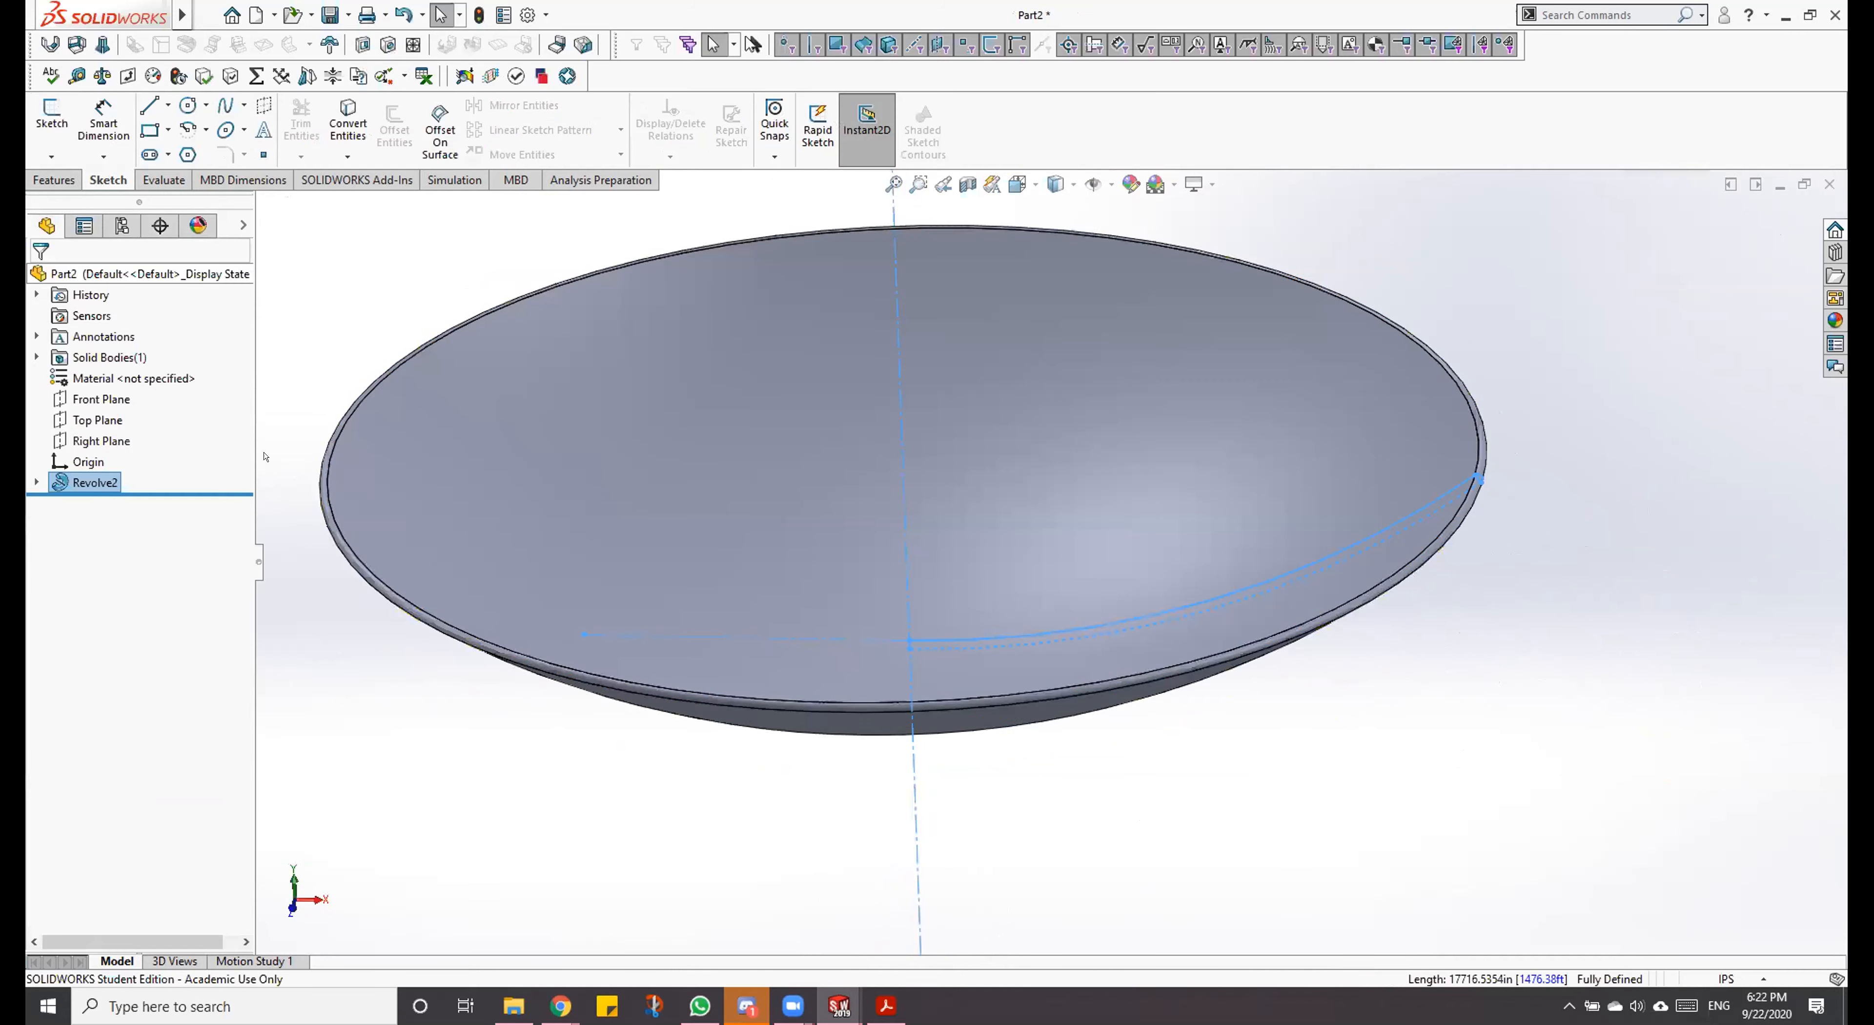
Step: Orient the view normal to the Top Plane and start a new sketch on that plane
middle_drag(1060, 643, 1151, 633)
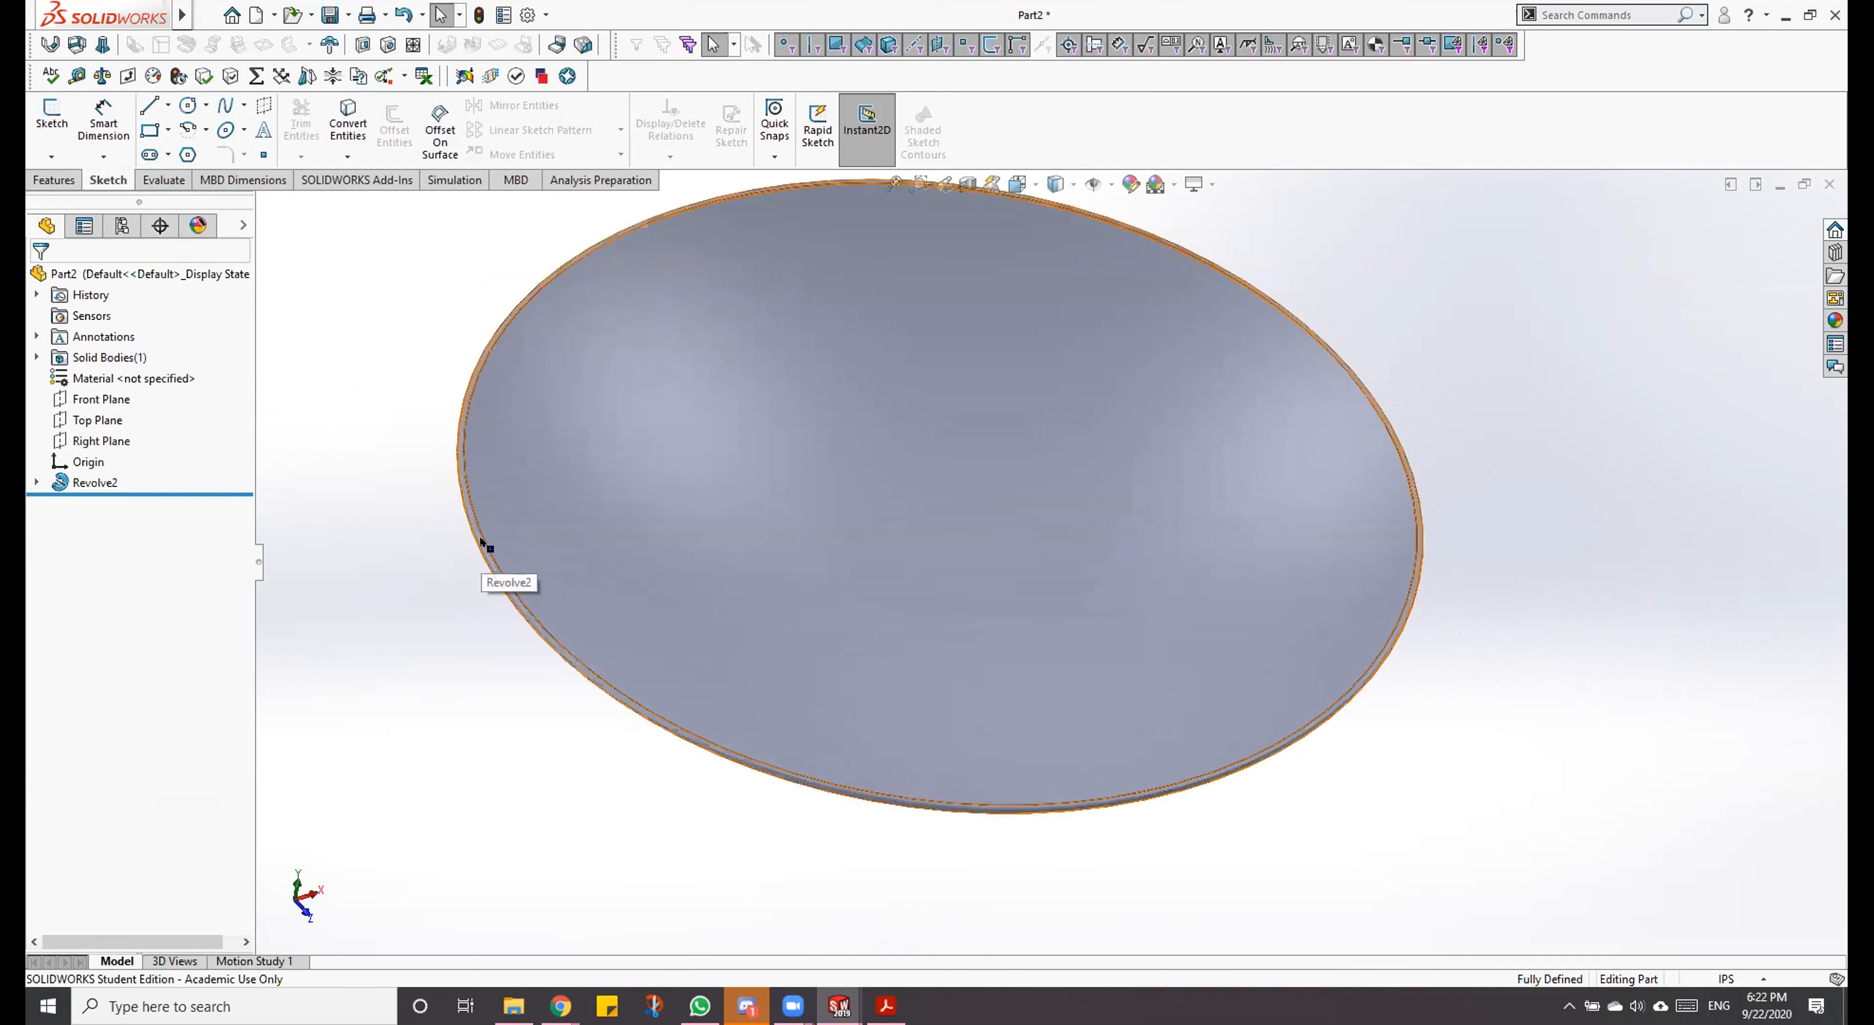
middle_drag(1201, 751, 1167, 619)
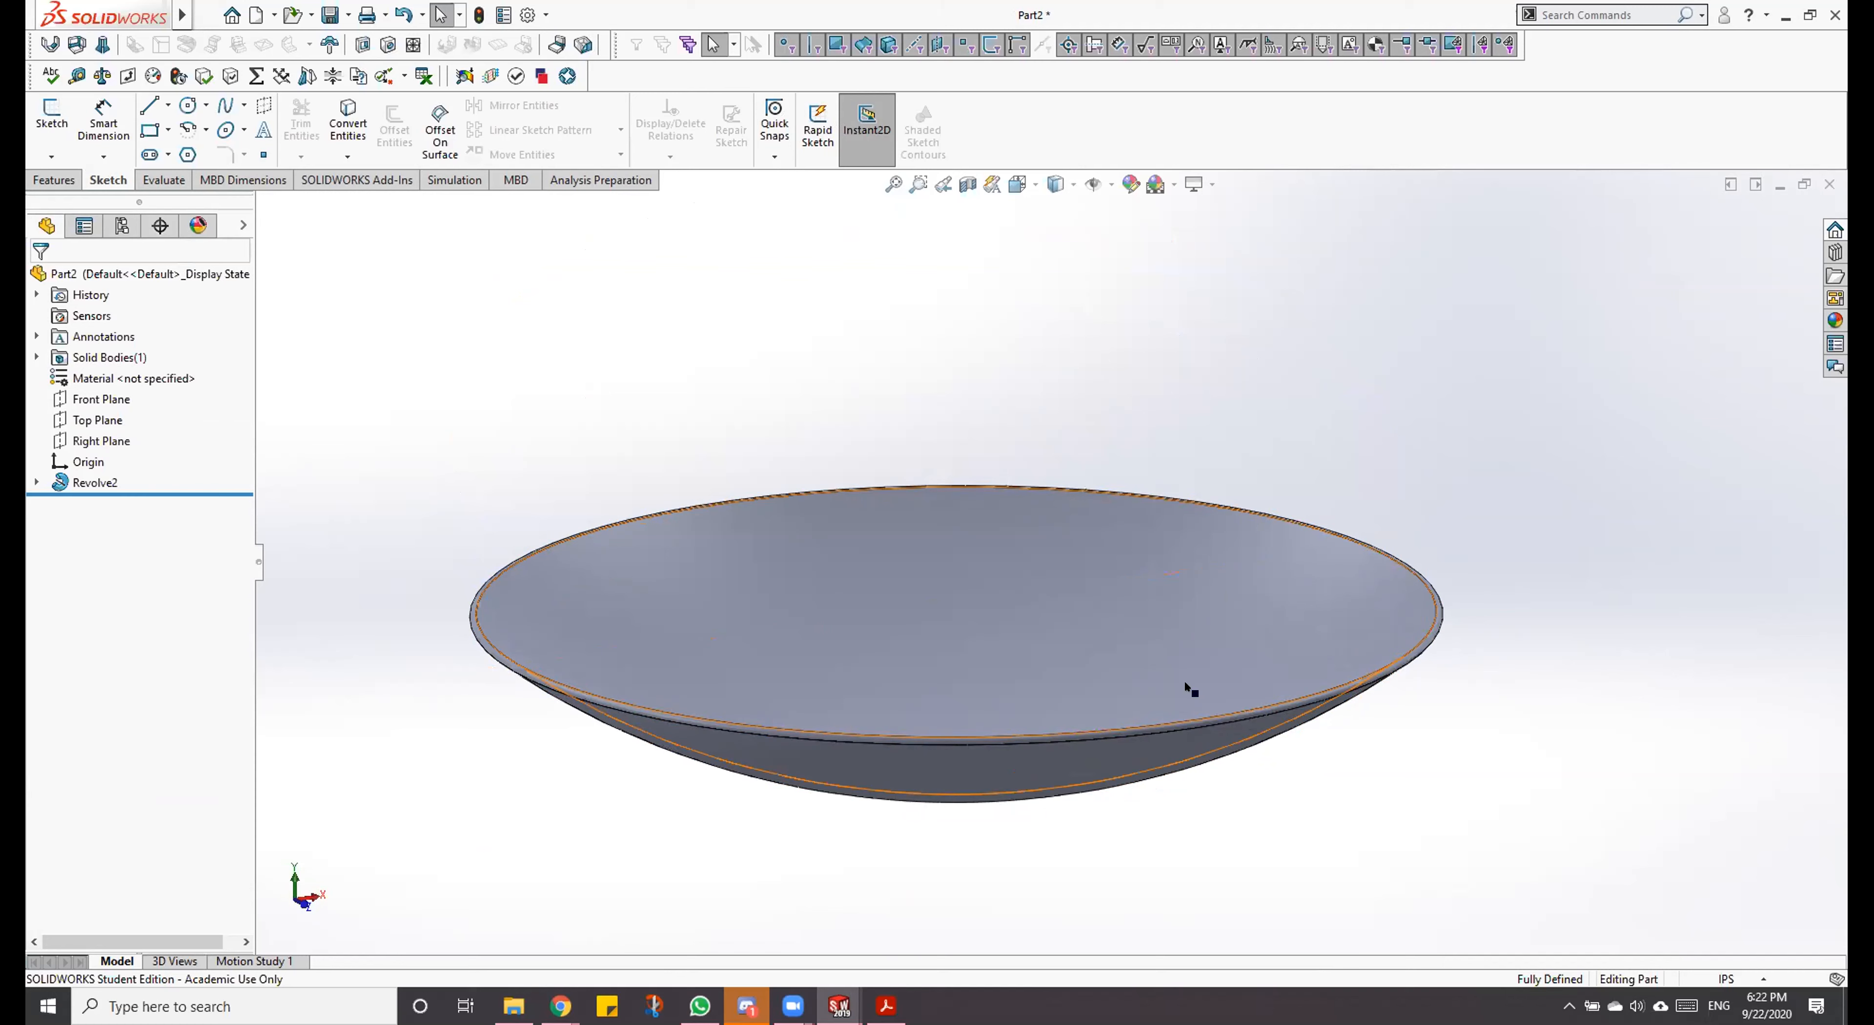
click(1205, 635)
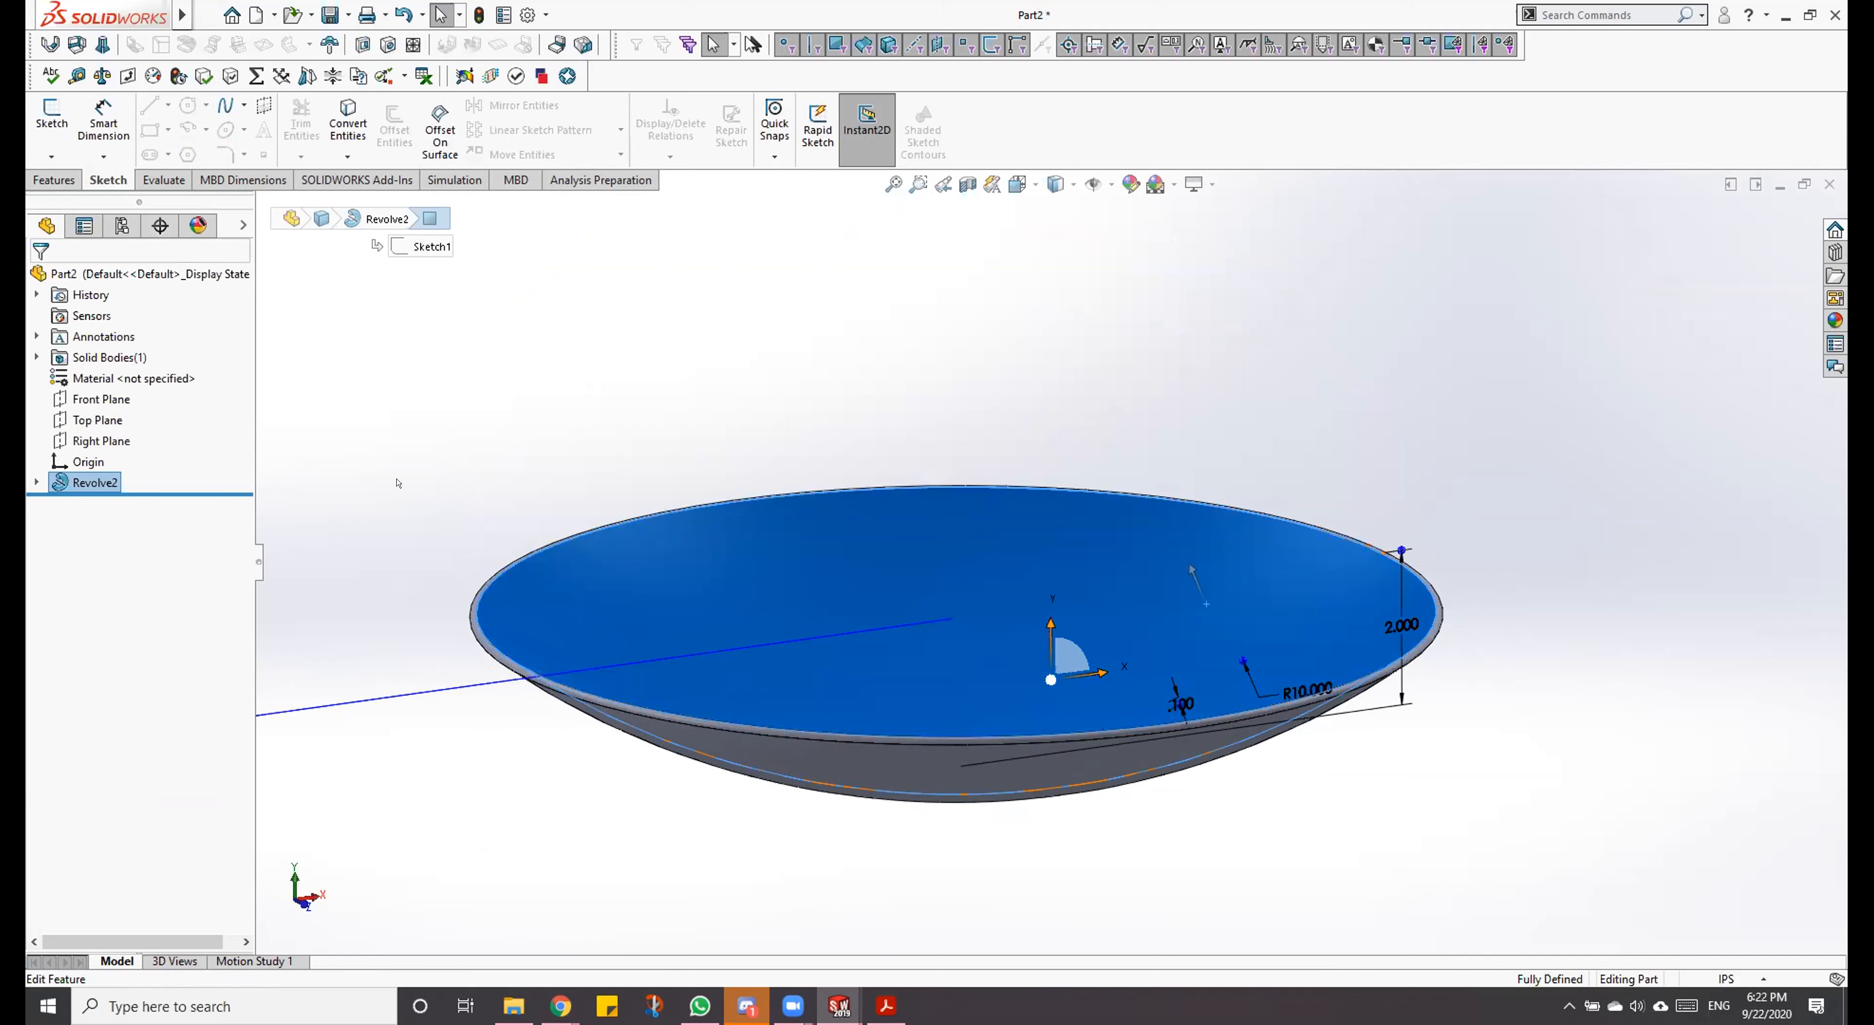
click(95, 419)
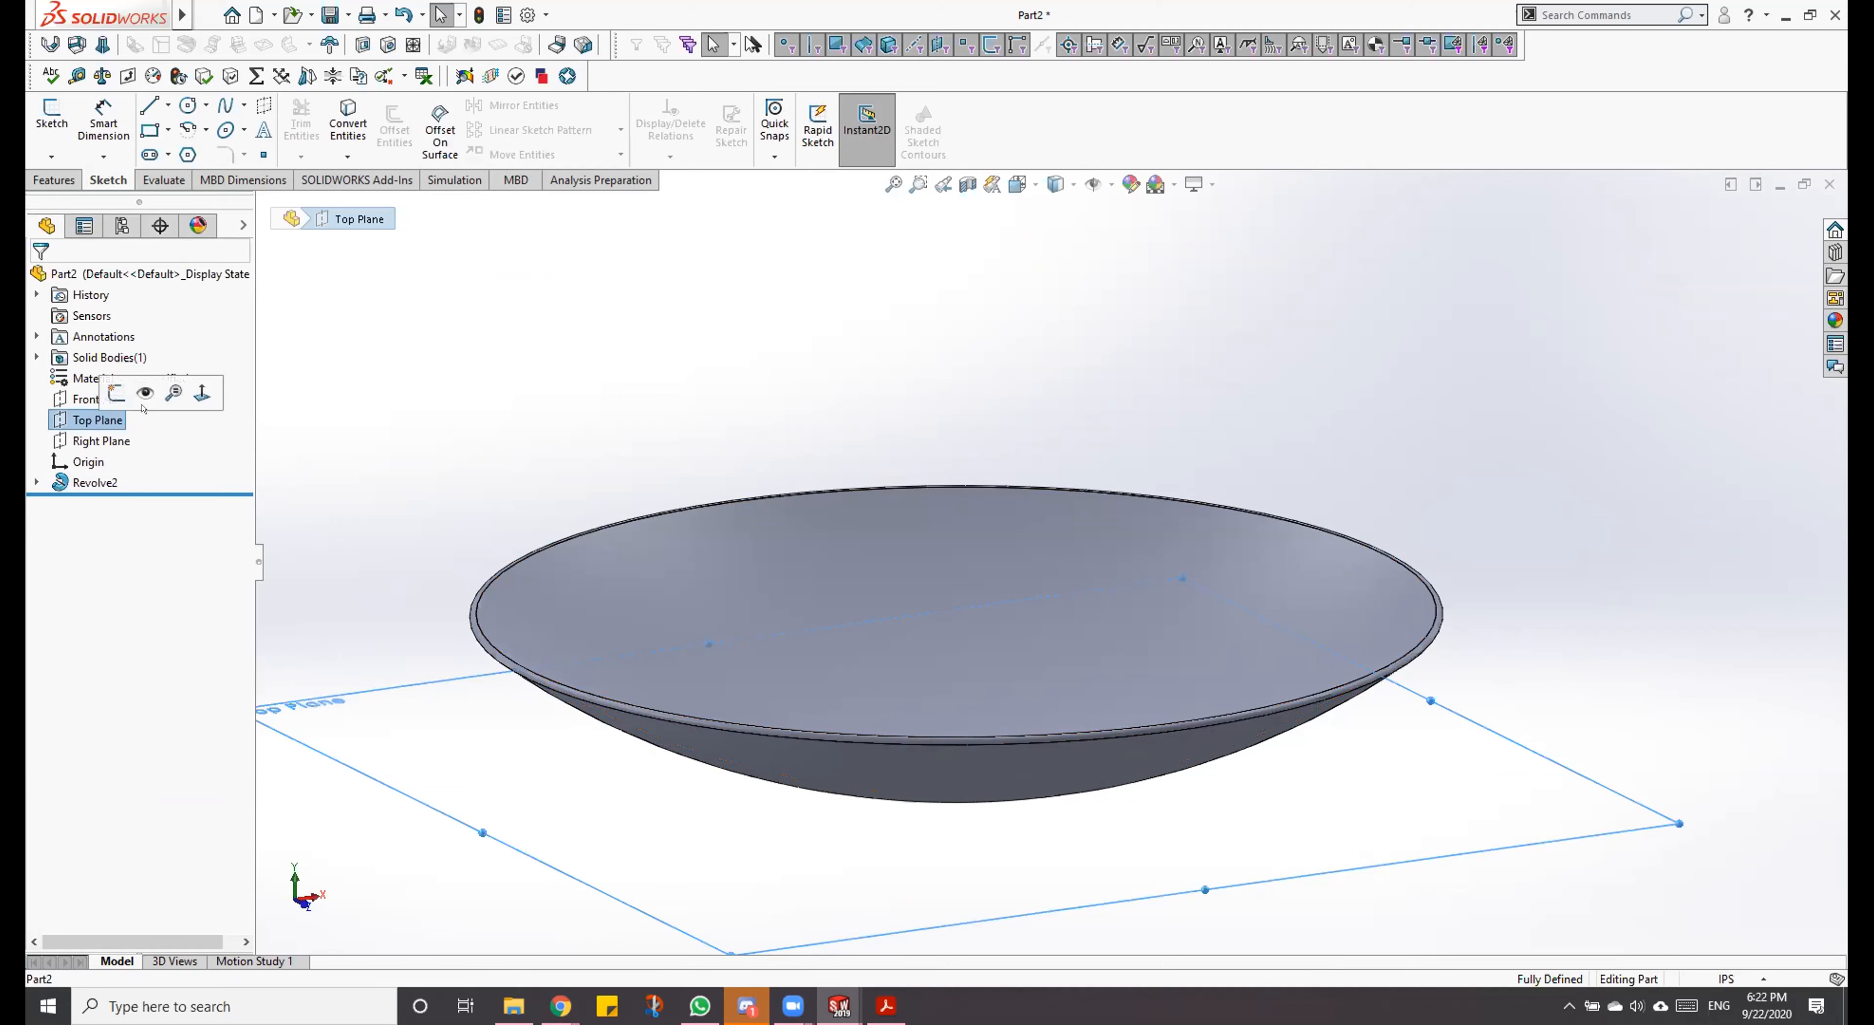
click(202, 393)
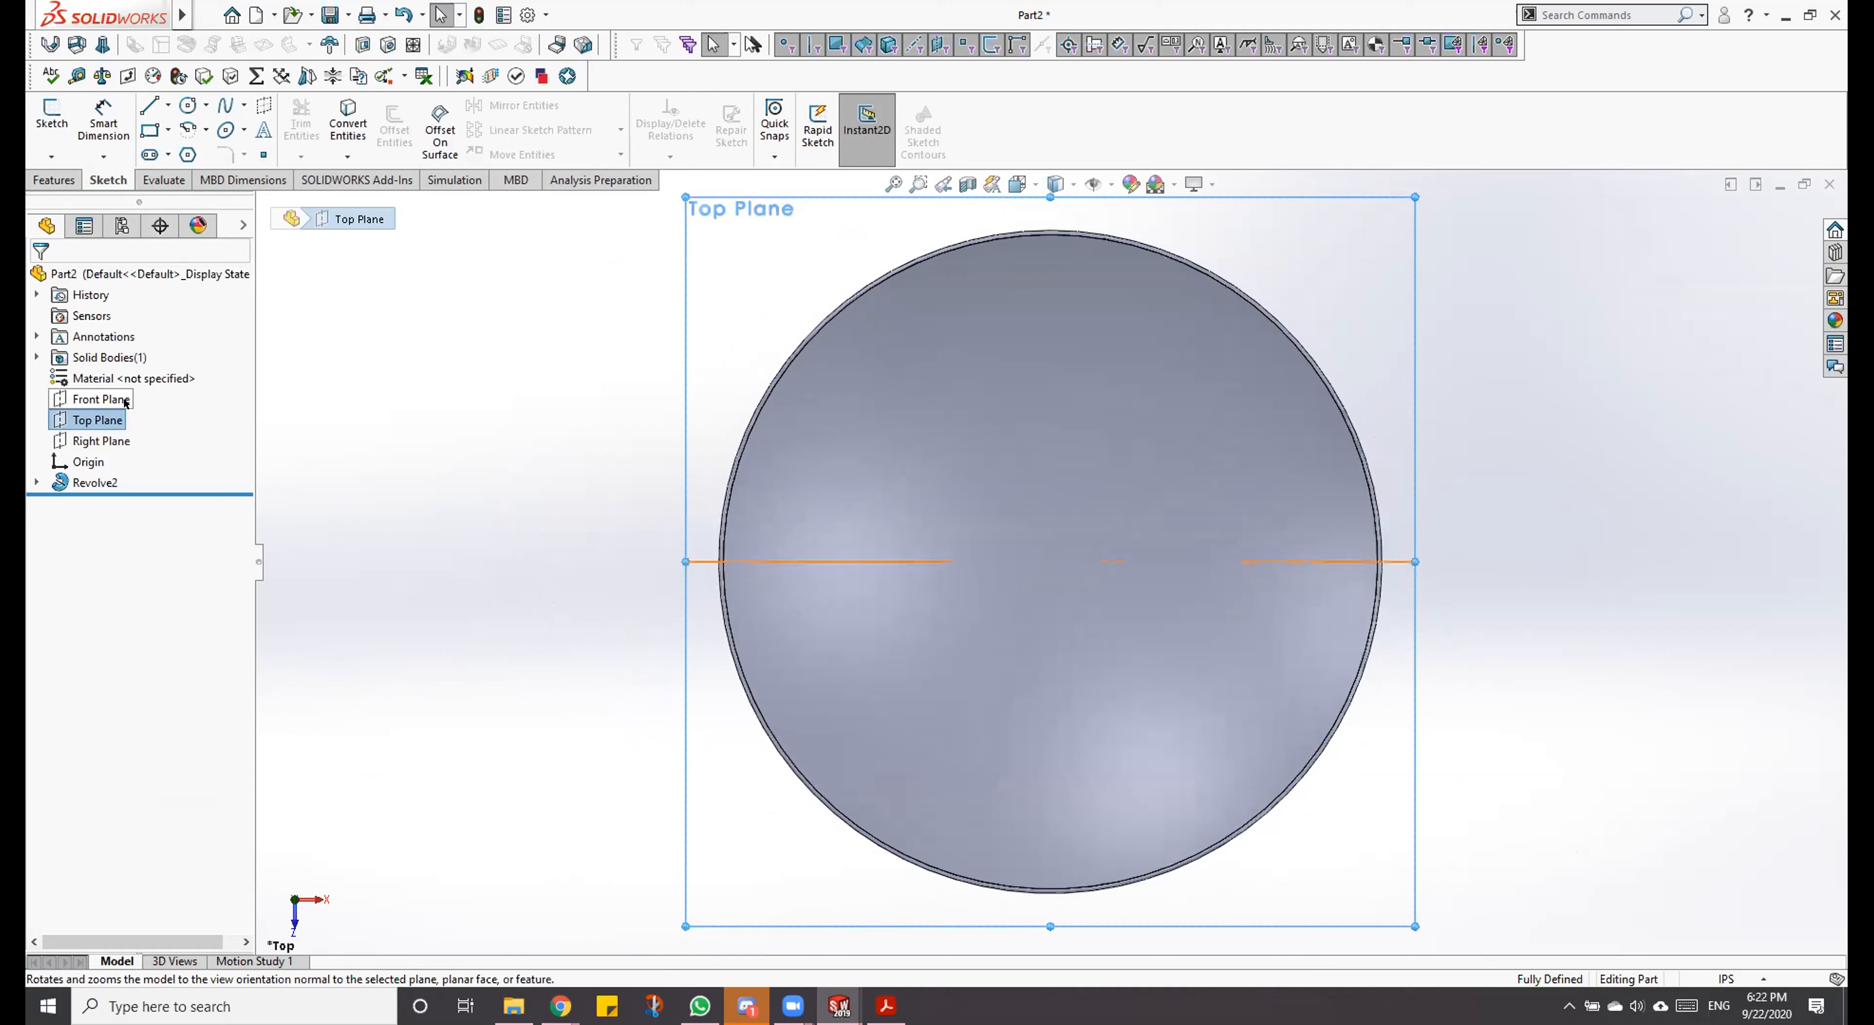
right_click(106, 410)
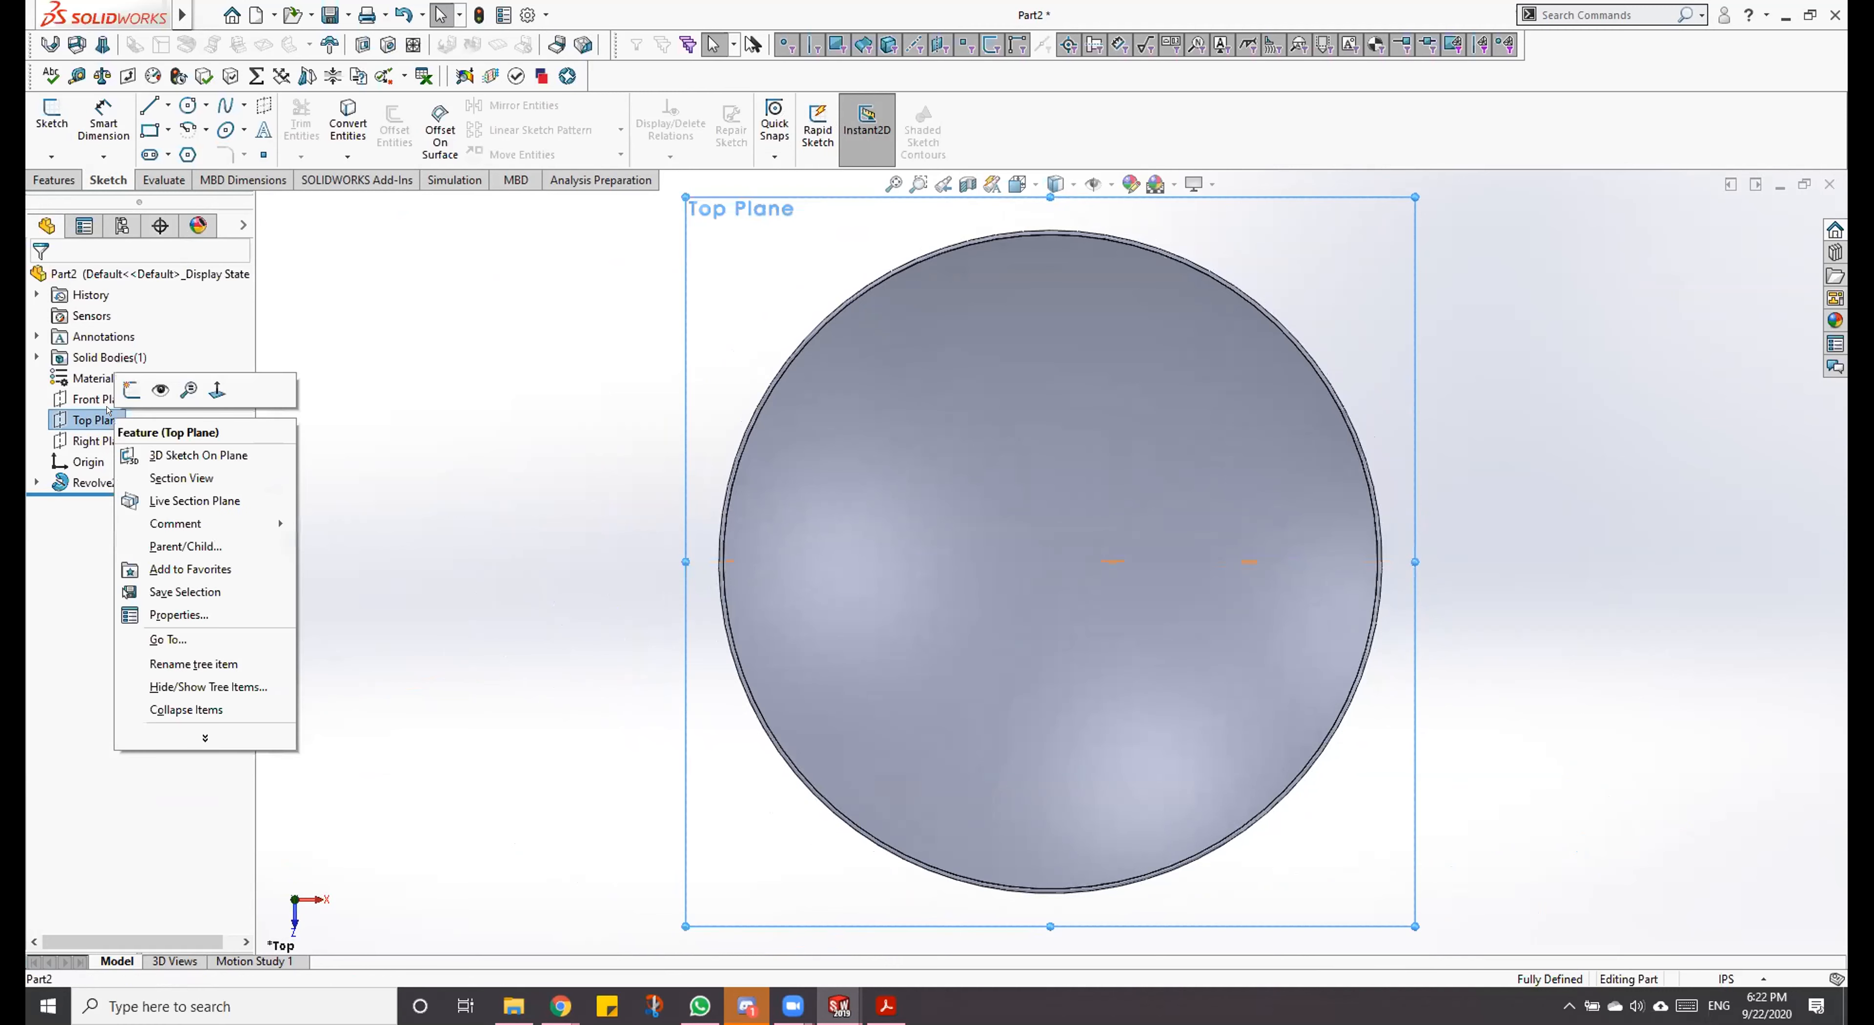
click(131, 390)
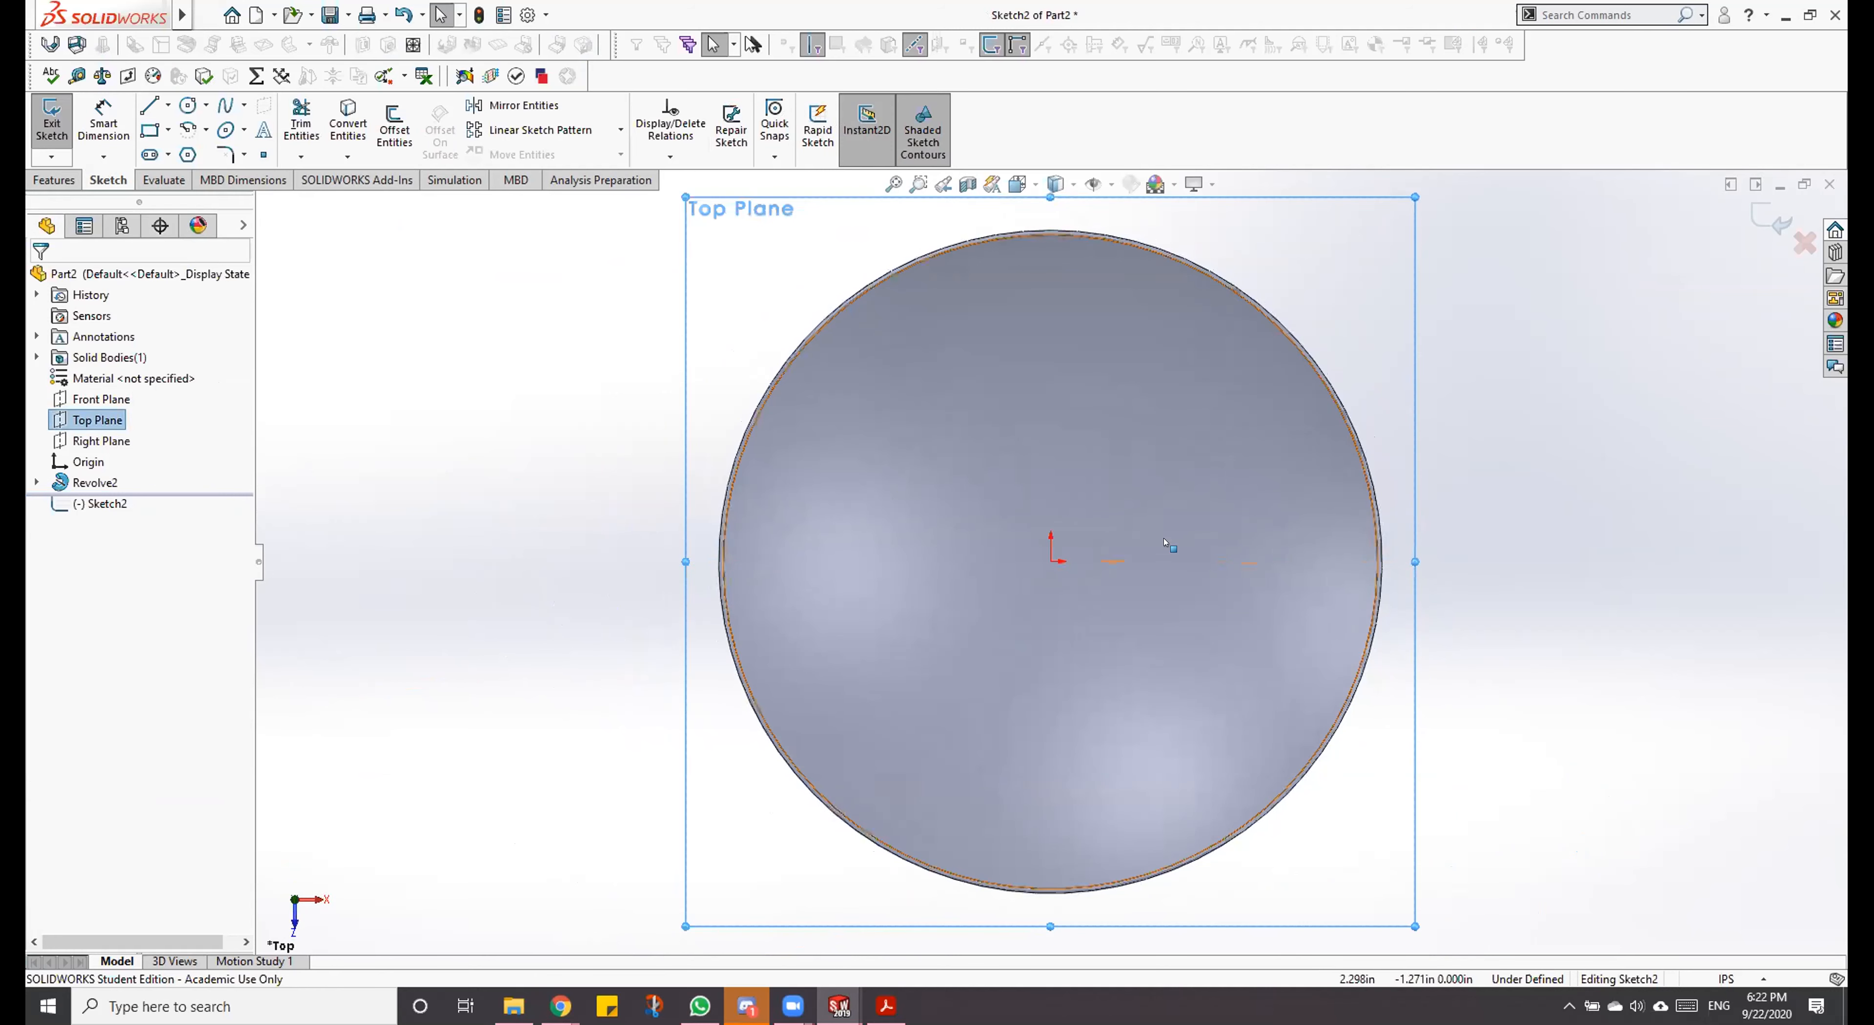
Step: Sketch a circle with a radius of about 0.313 in, centred about 1.55 in directly above the origin
scroll(1156, 417, down, 1)
scroll(1168, 473, down, 1)
scroll(1246, 273, up, 1)
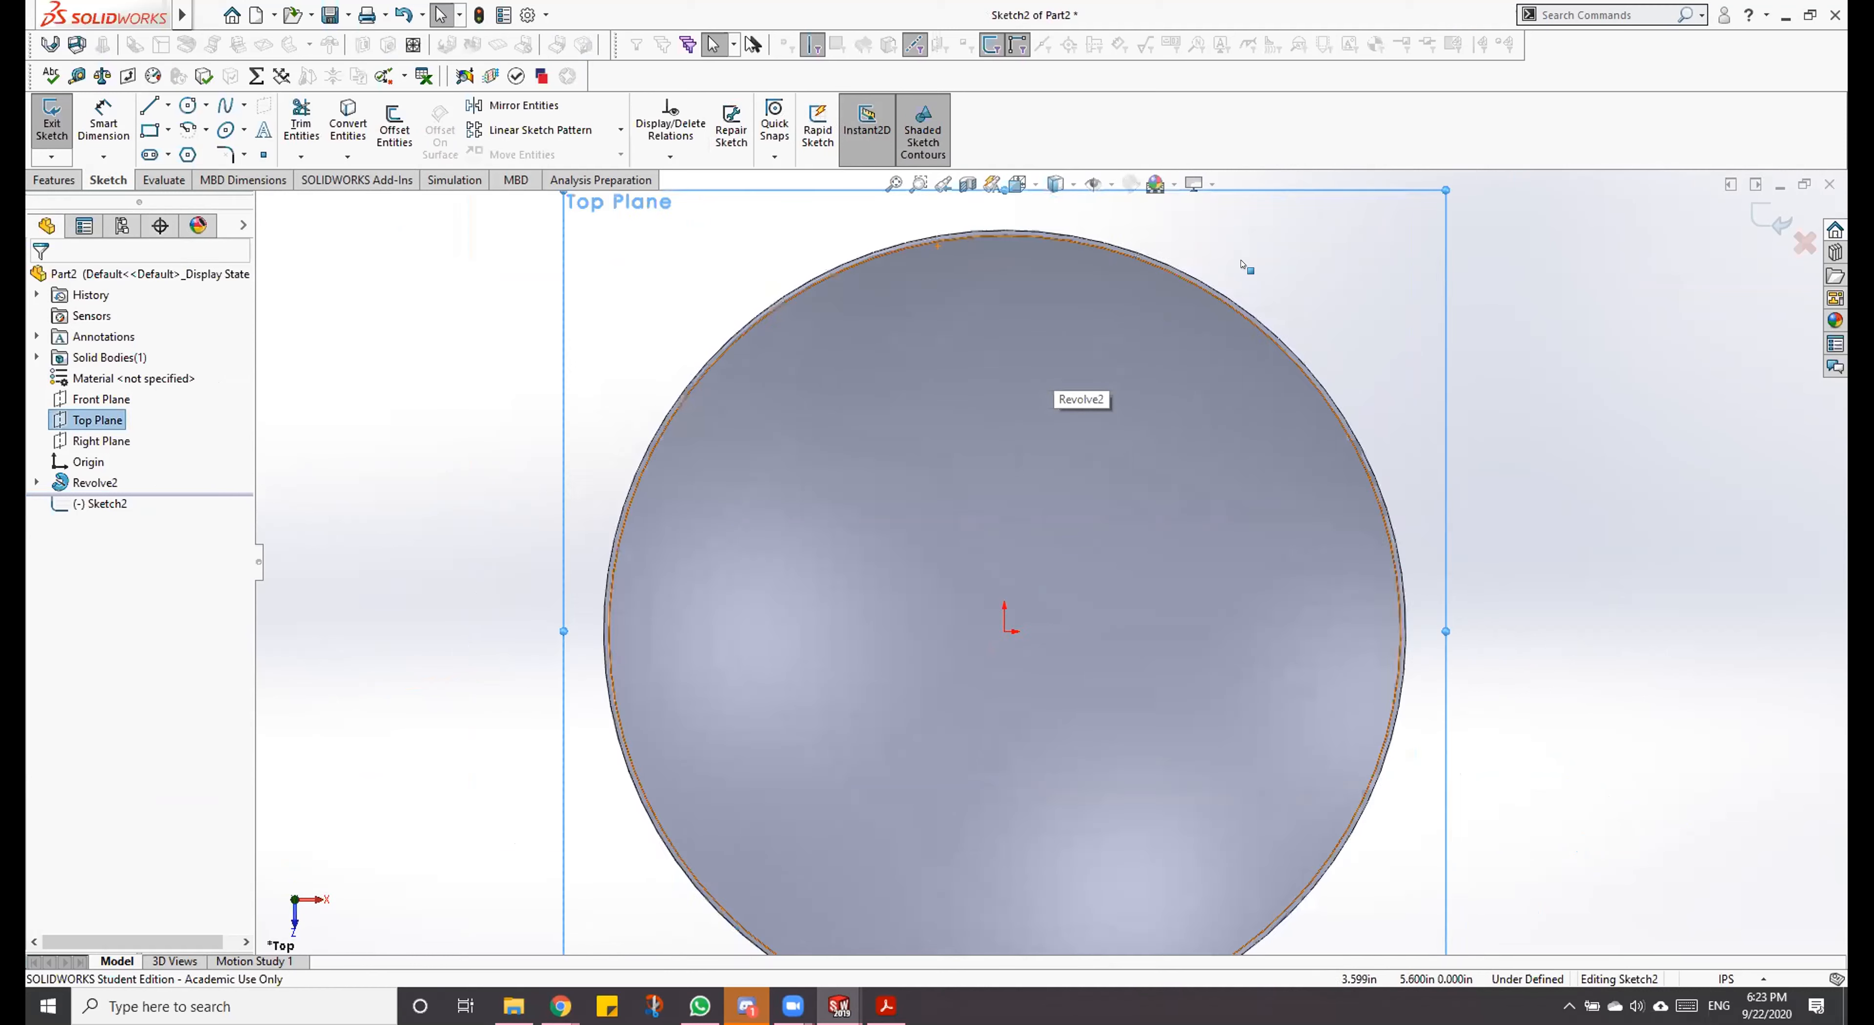
scroll(1262, 240, down, 1)
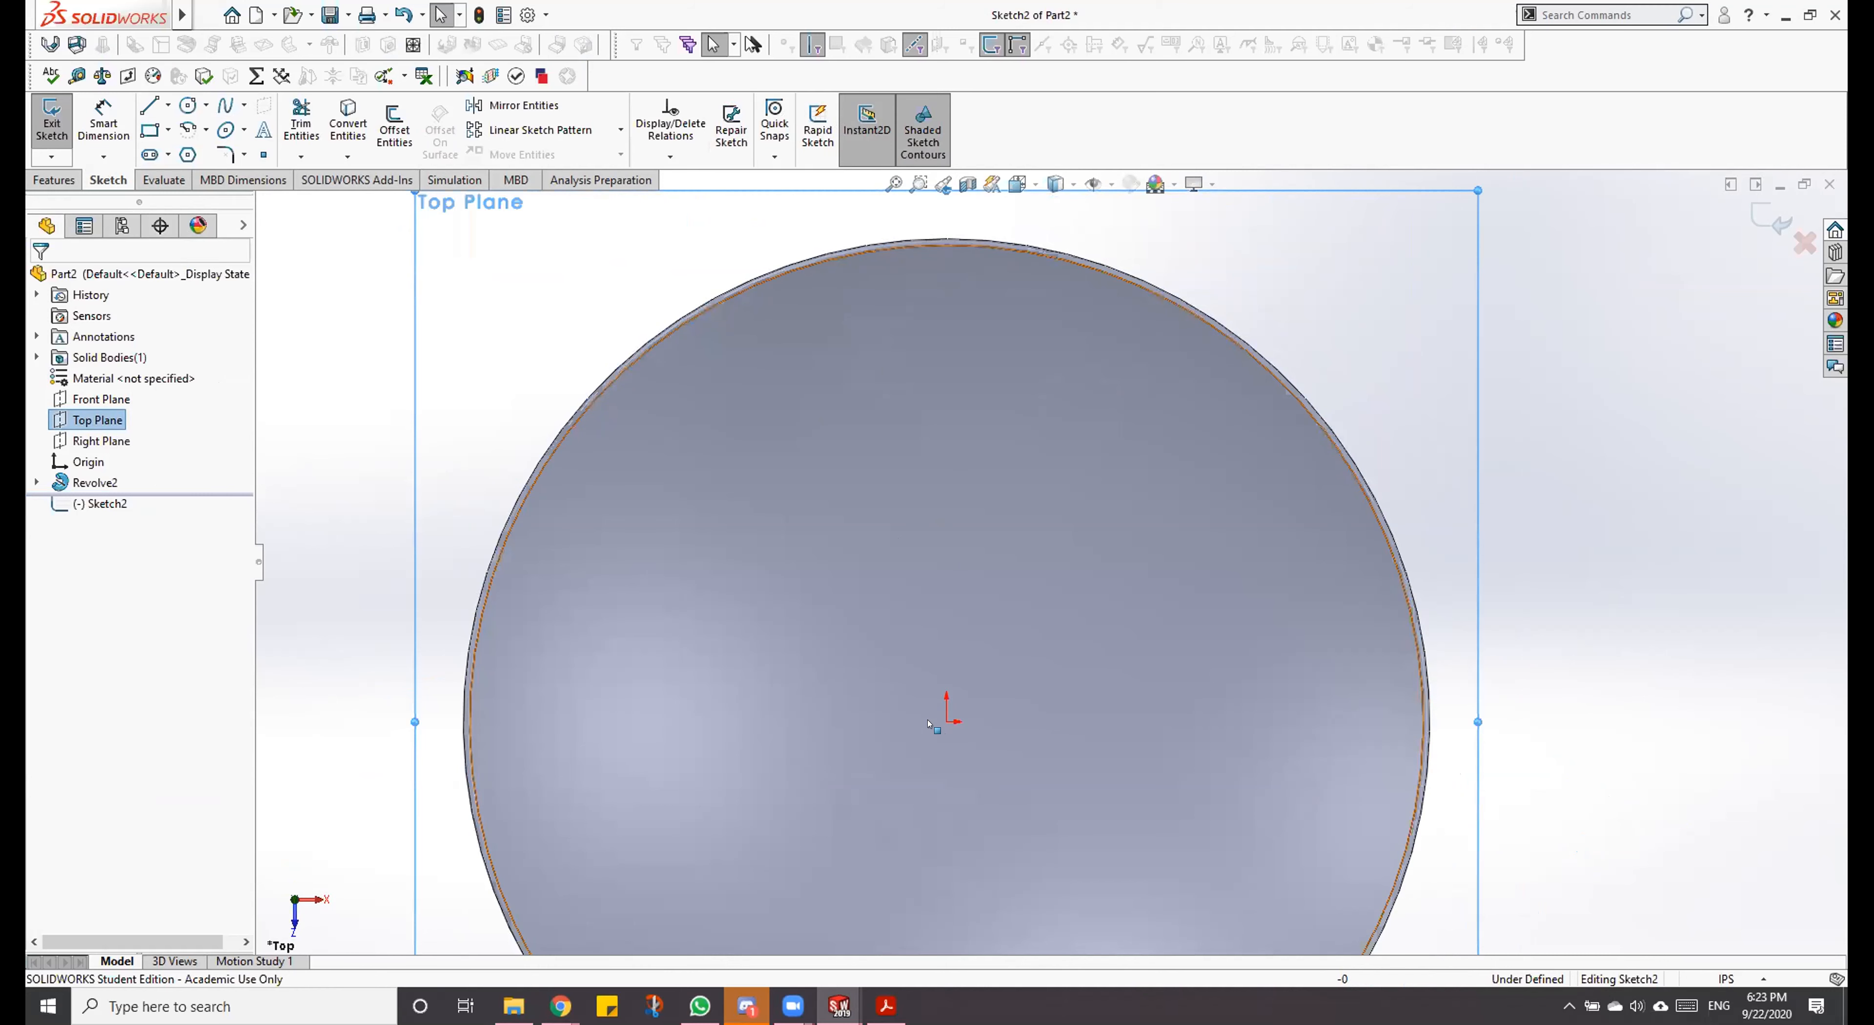
click(188, 105)
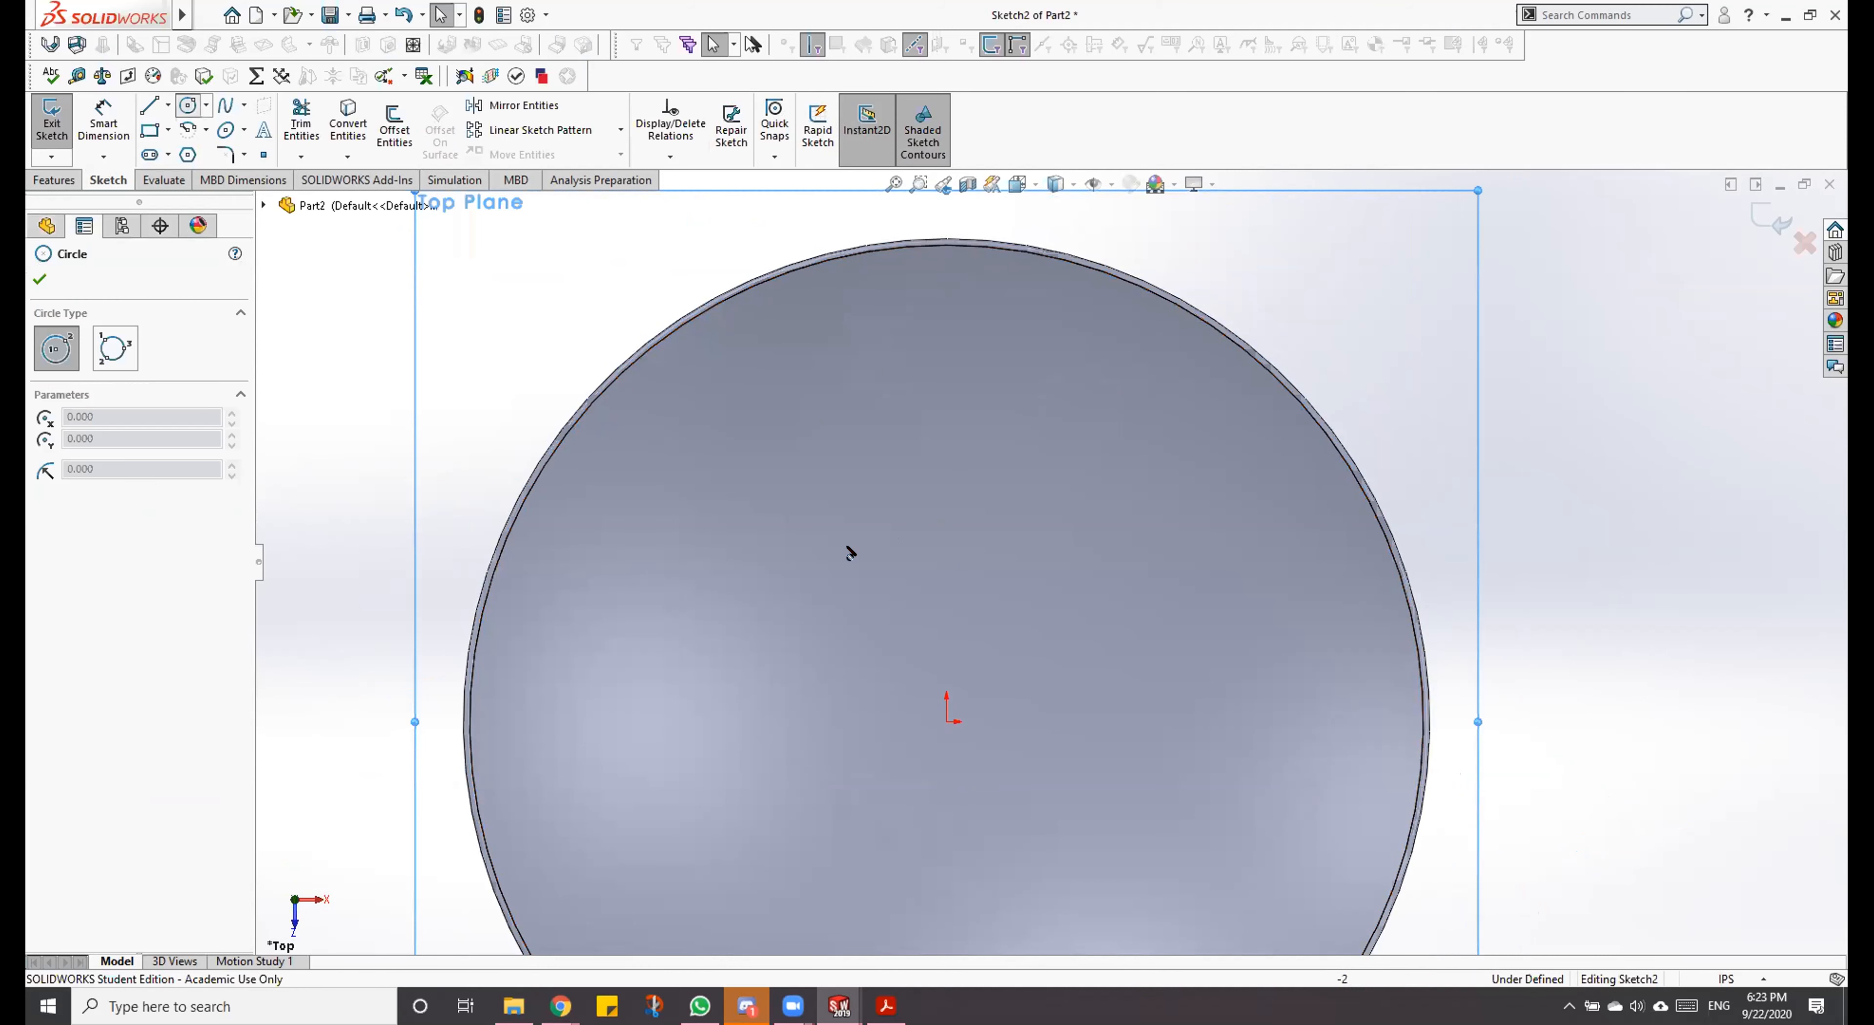
click(945, 599)
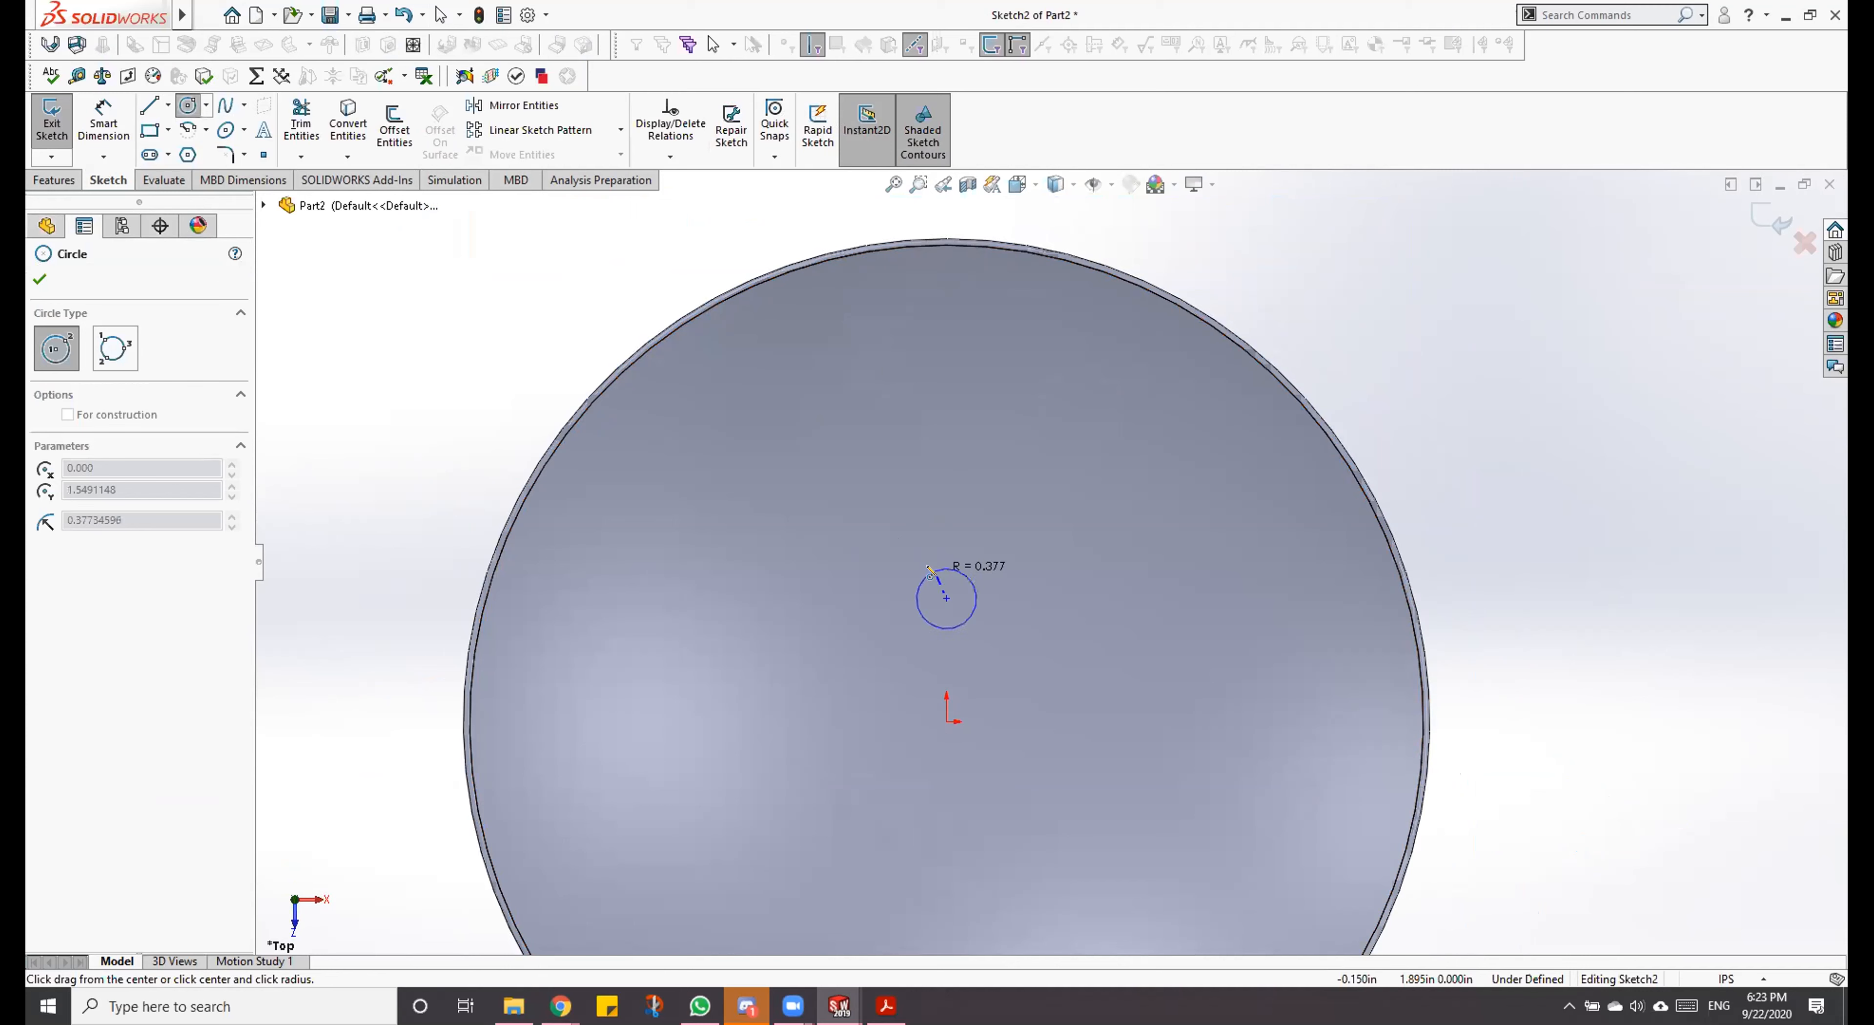
click(929, 575)
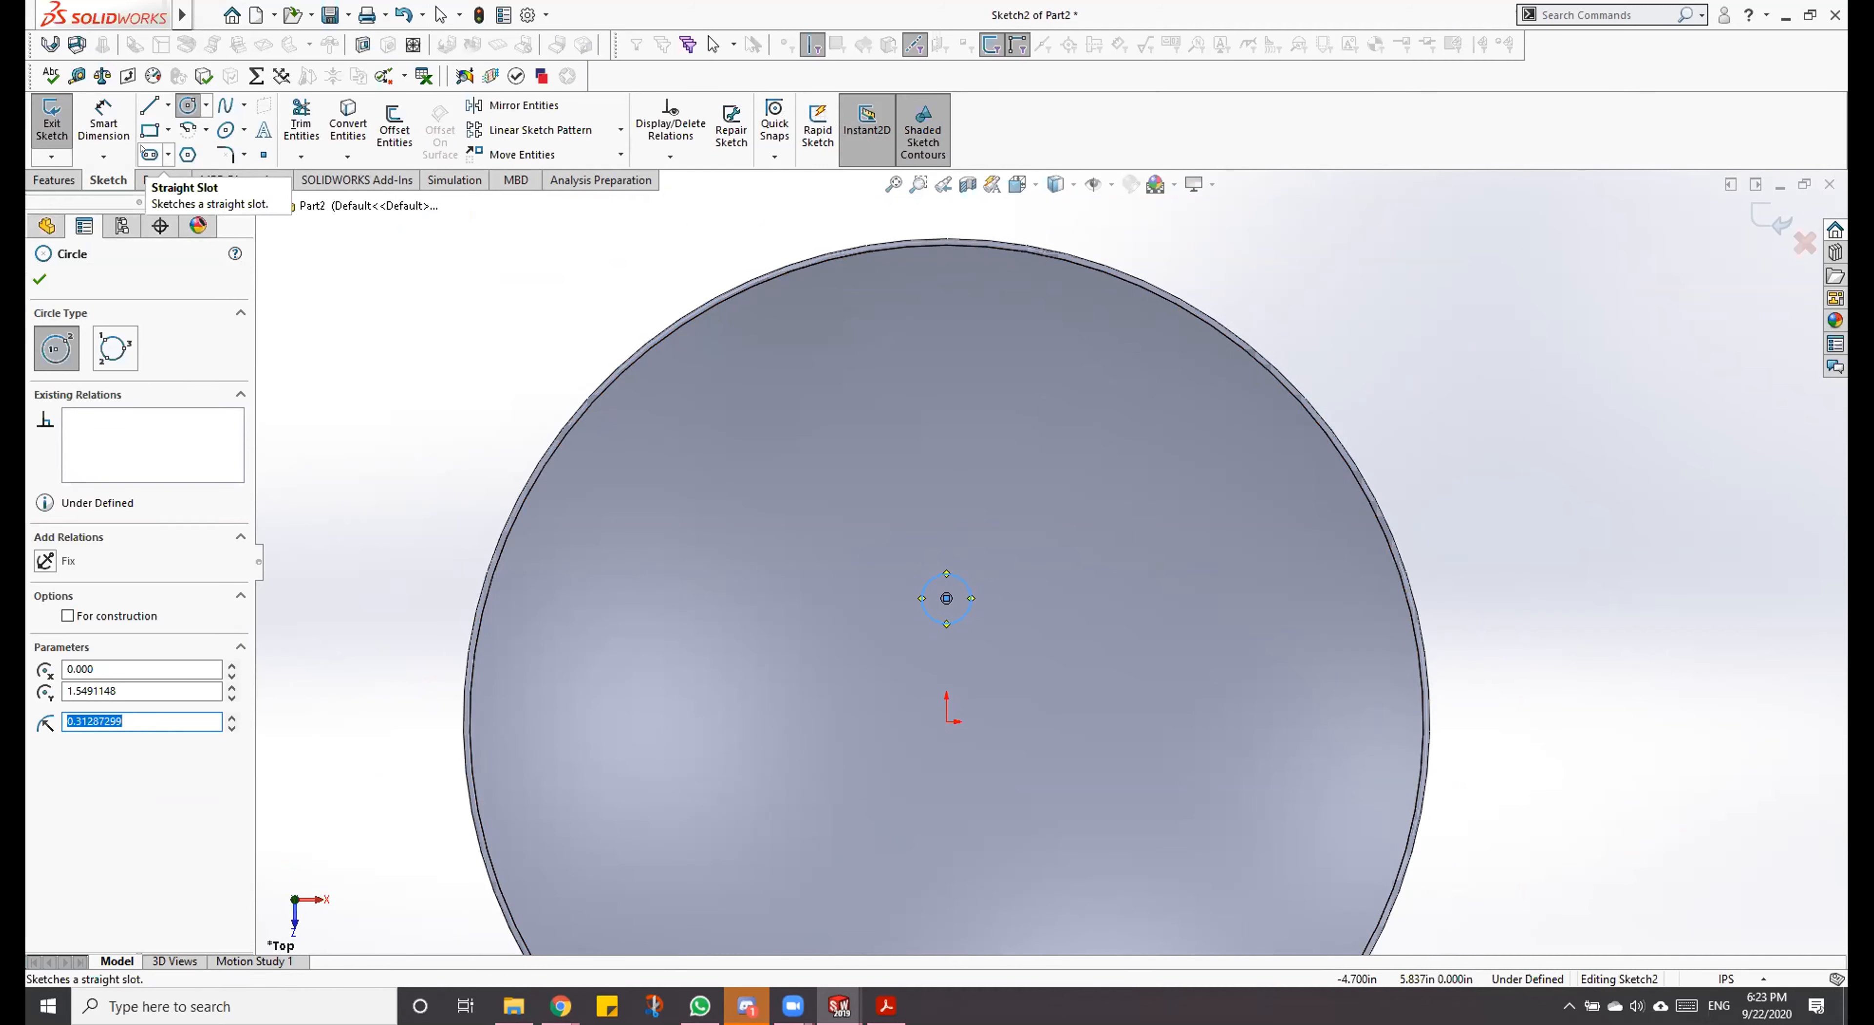
Step: Sketch a vertical straight slot above the circle, about 1.05 in between arc centres and 0.61 in wide, centred about 3.08 in above the origin
click(150, 154)
click(945, 521)
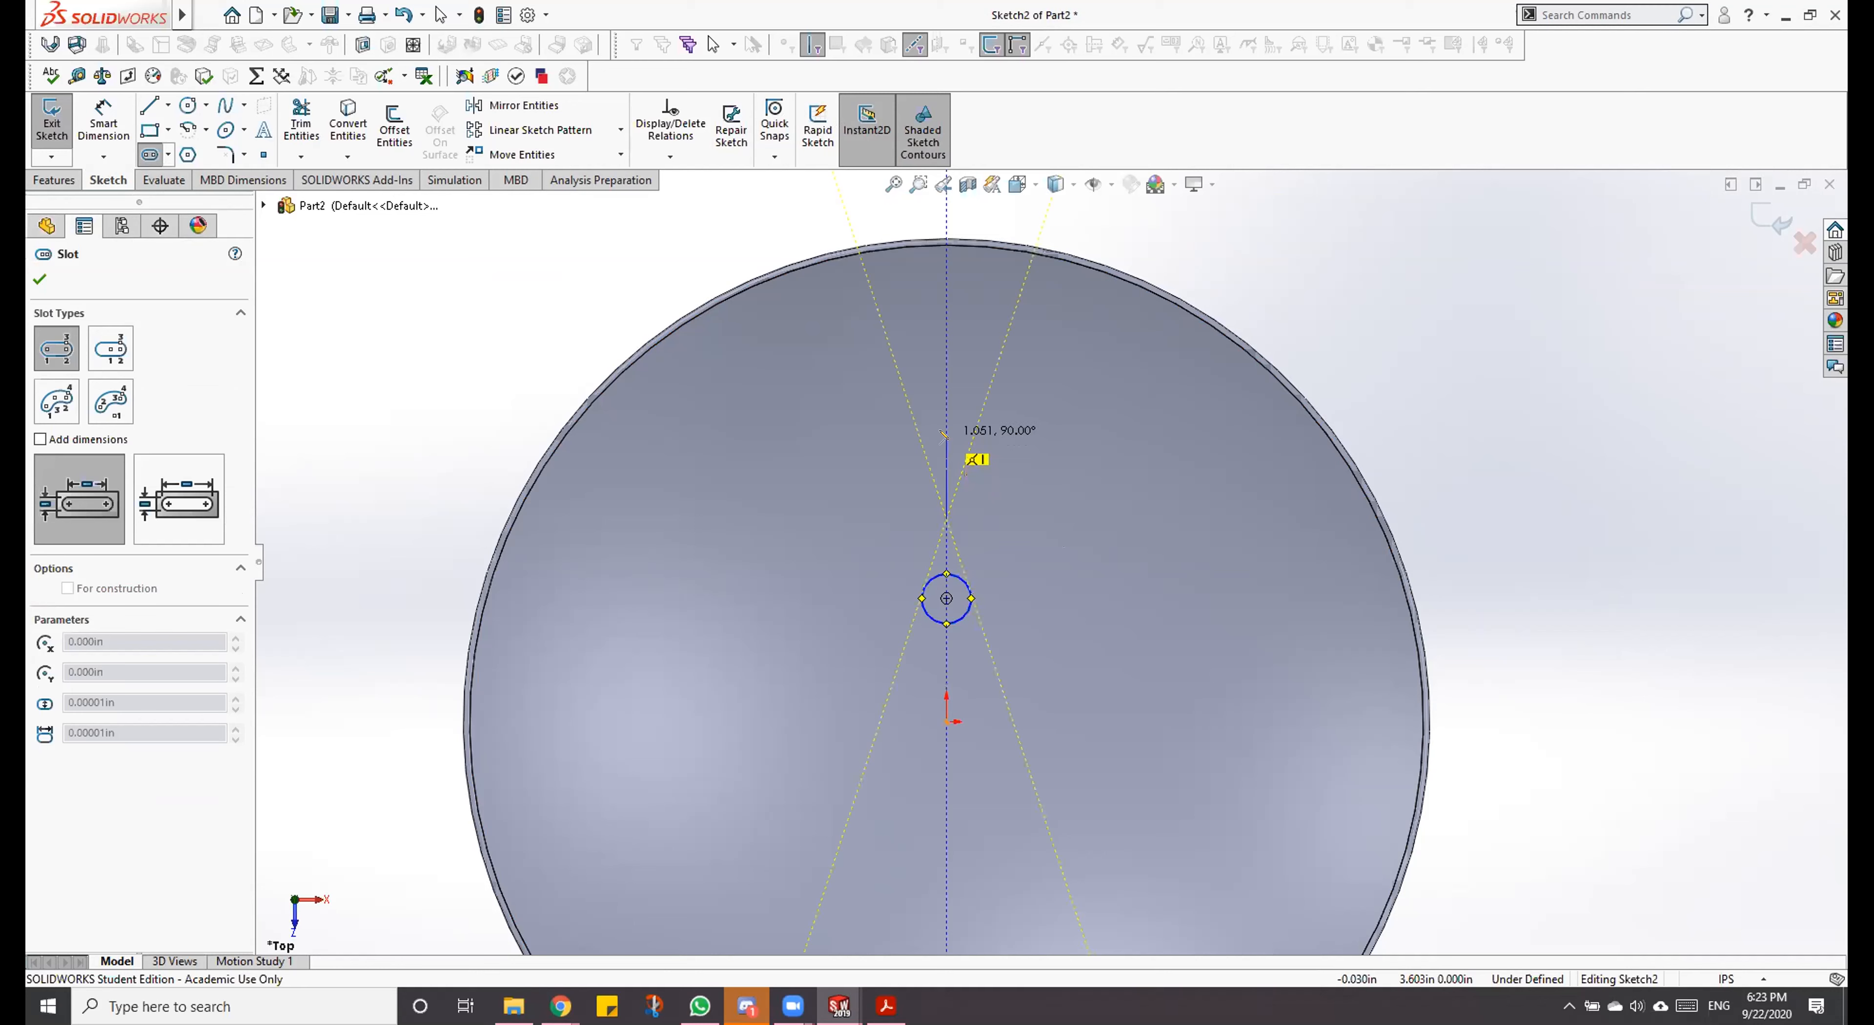
click(943, 435)
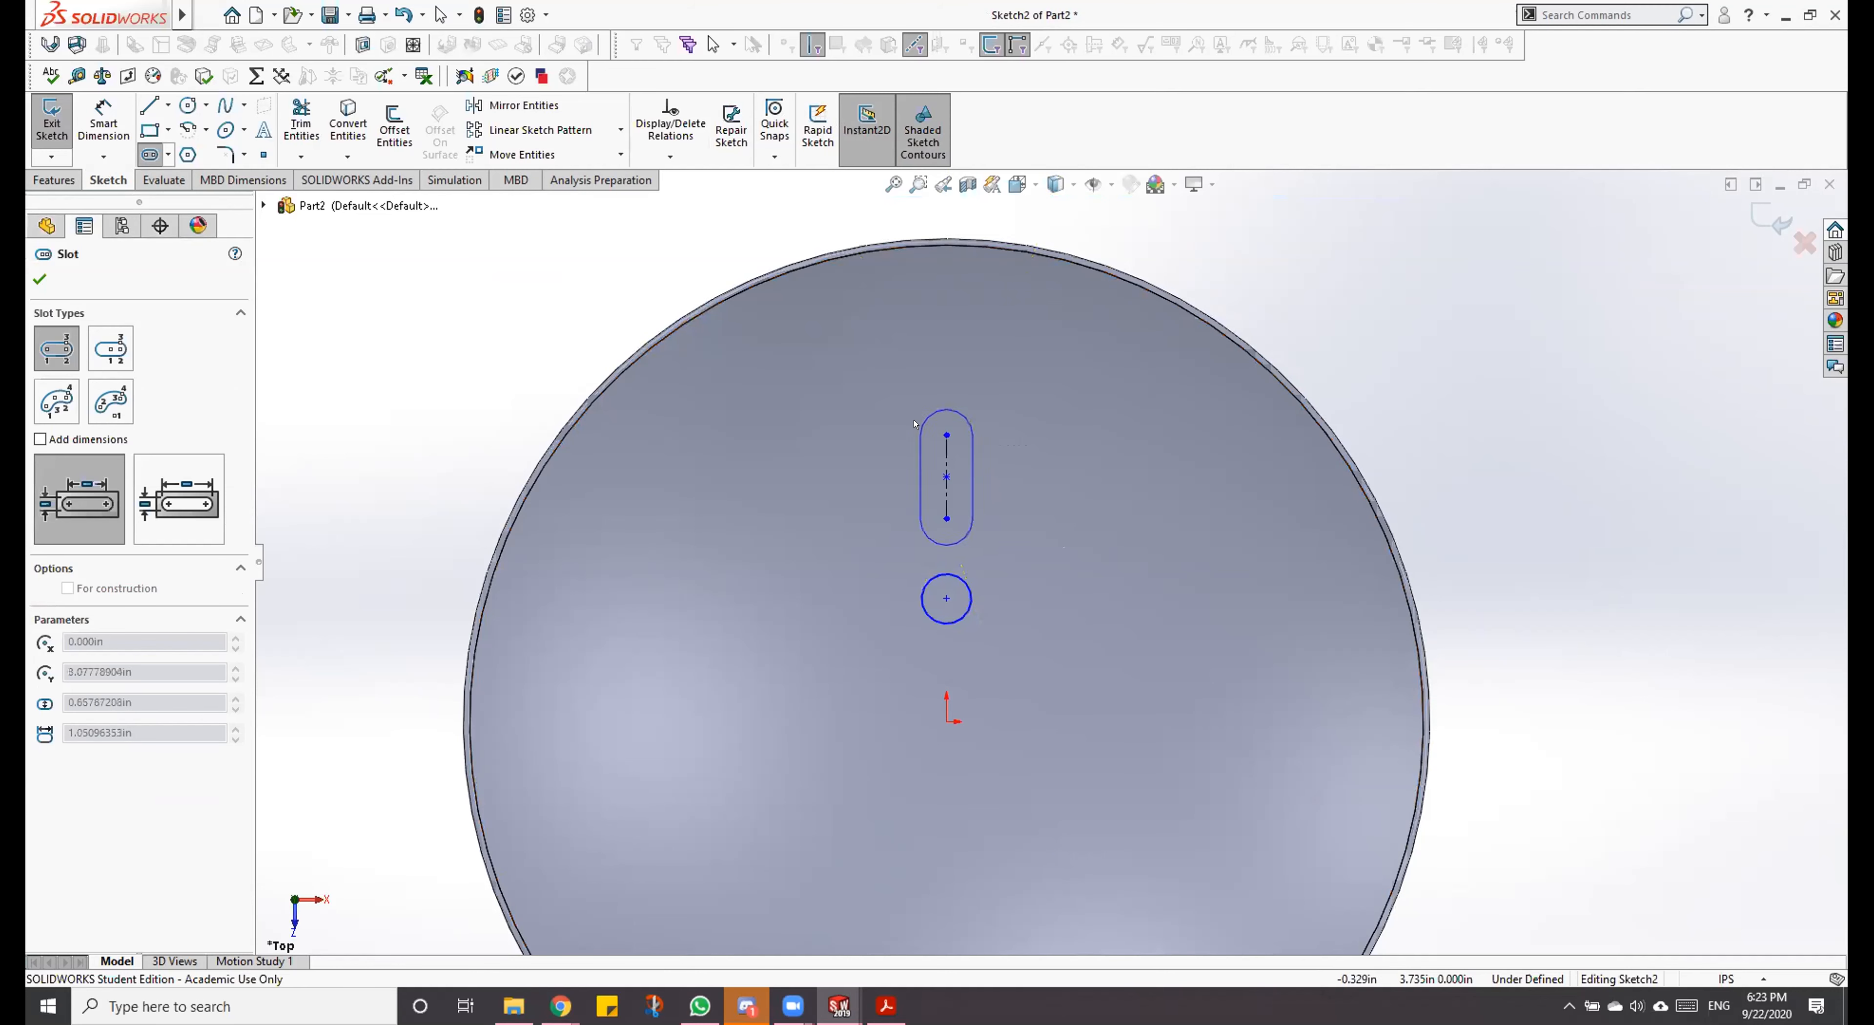
click(918, 429)
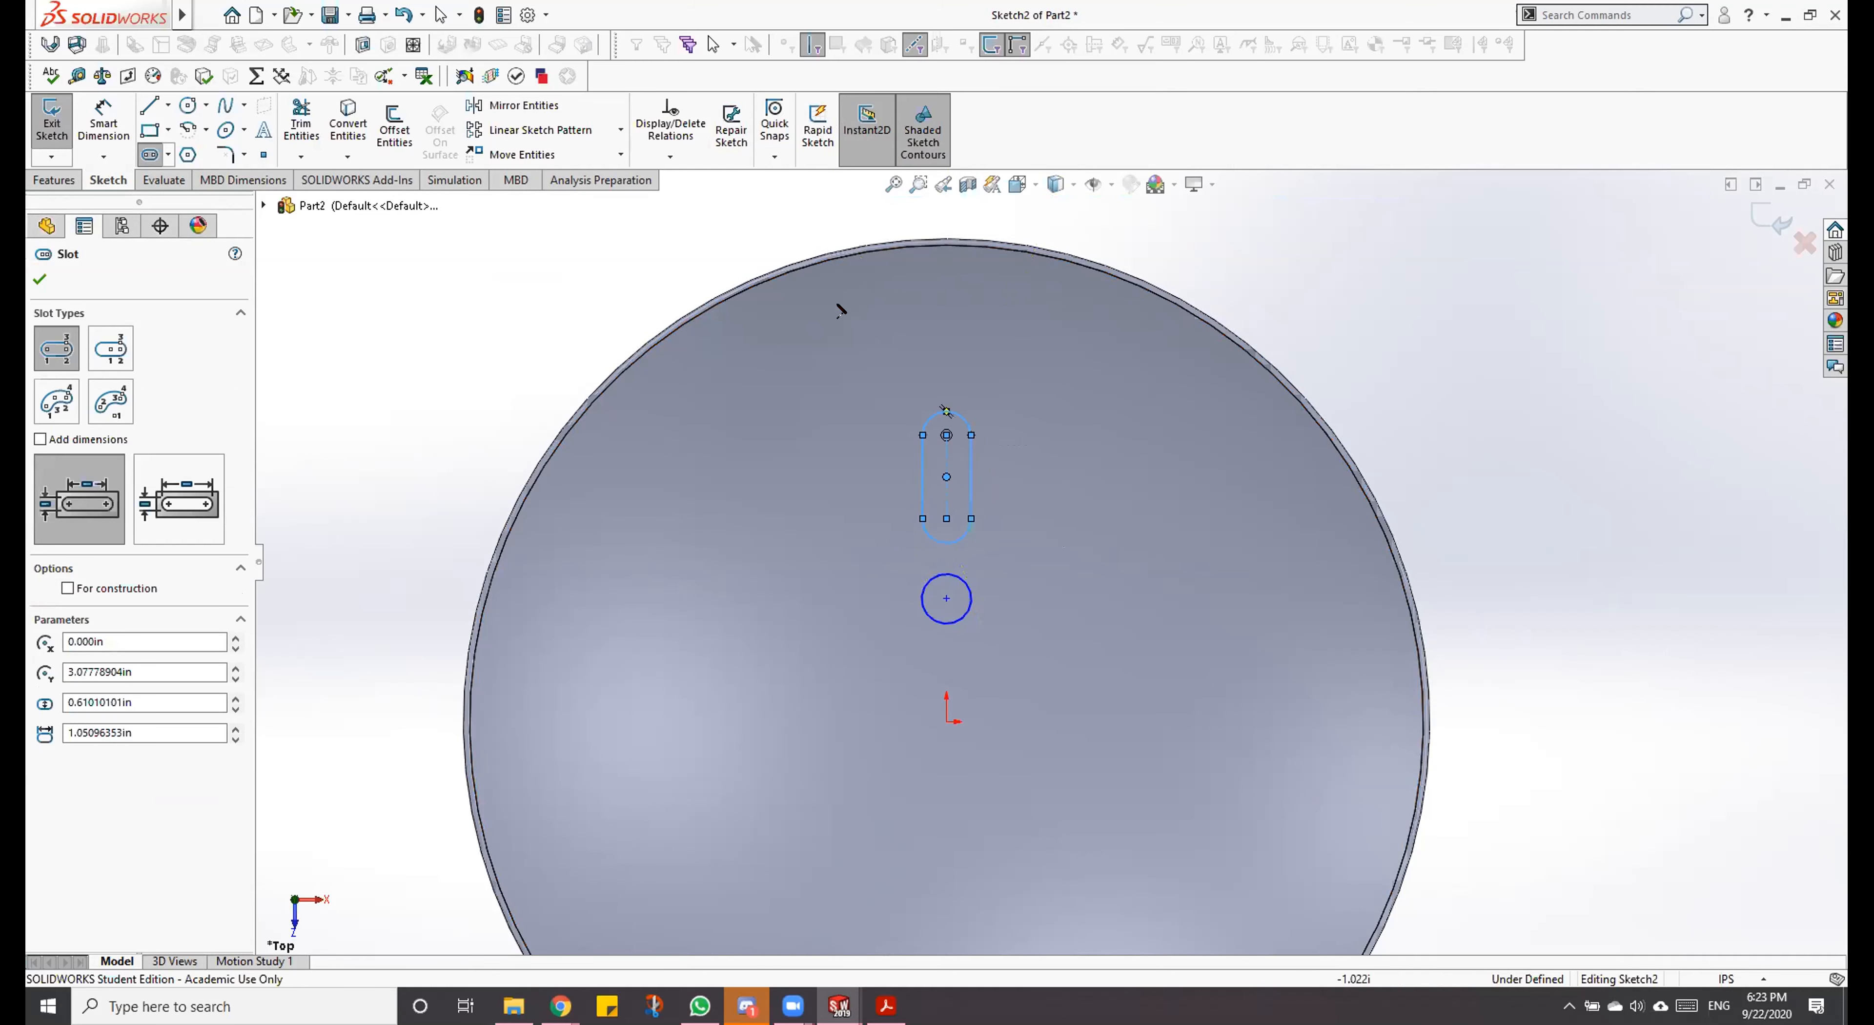
Step: Sketch a second circle about 0.64 in in diameter above the slot, centred about 5.14 in directly above the origin
click(206, 105)
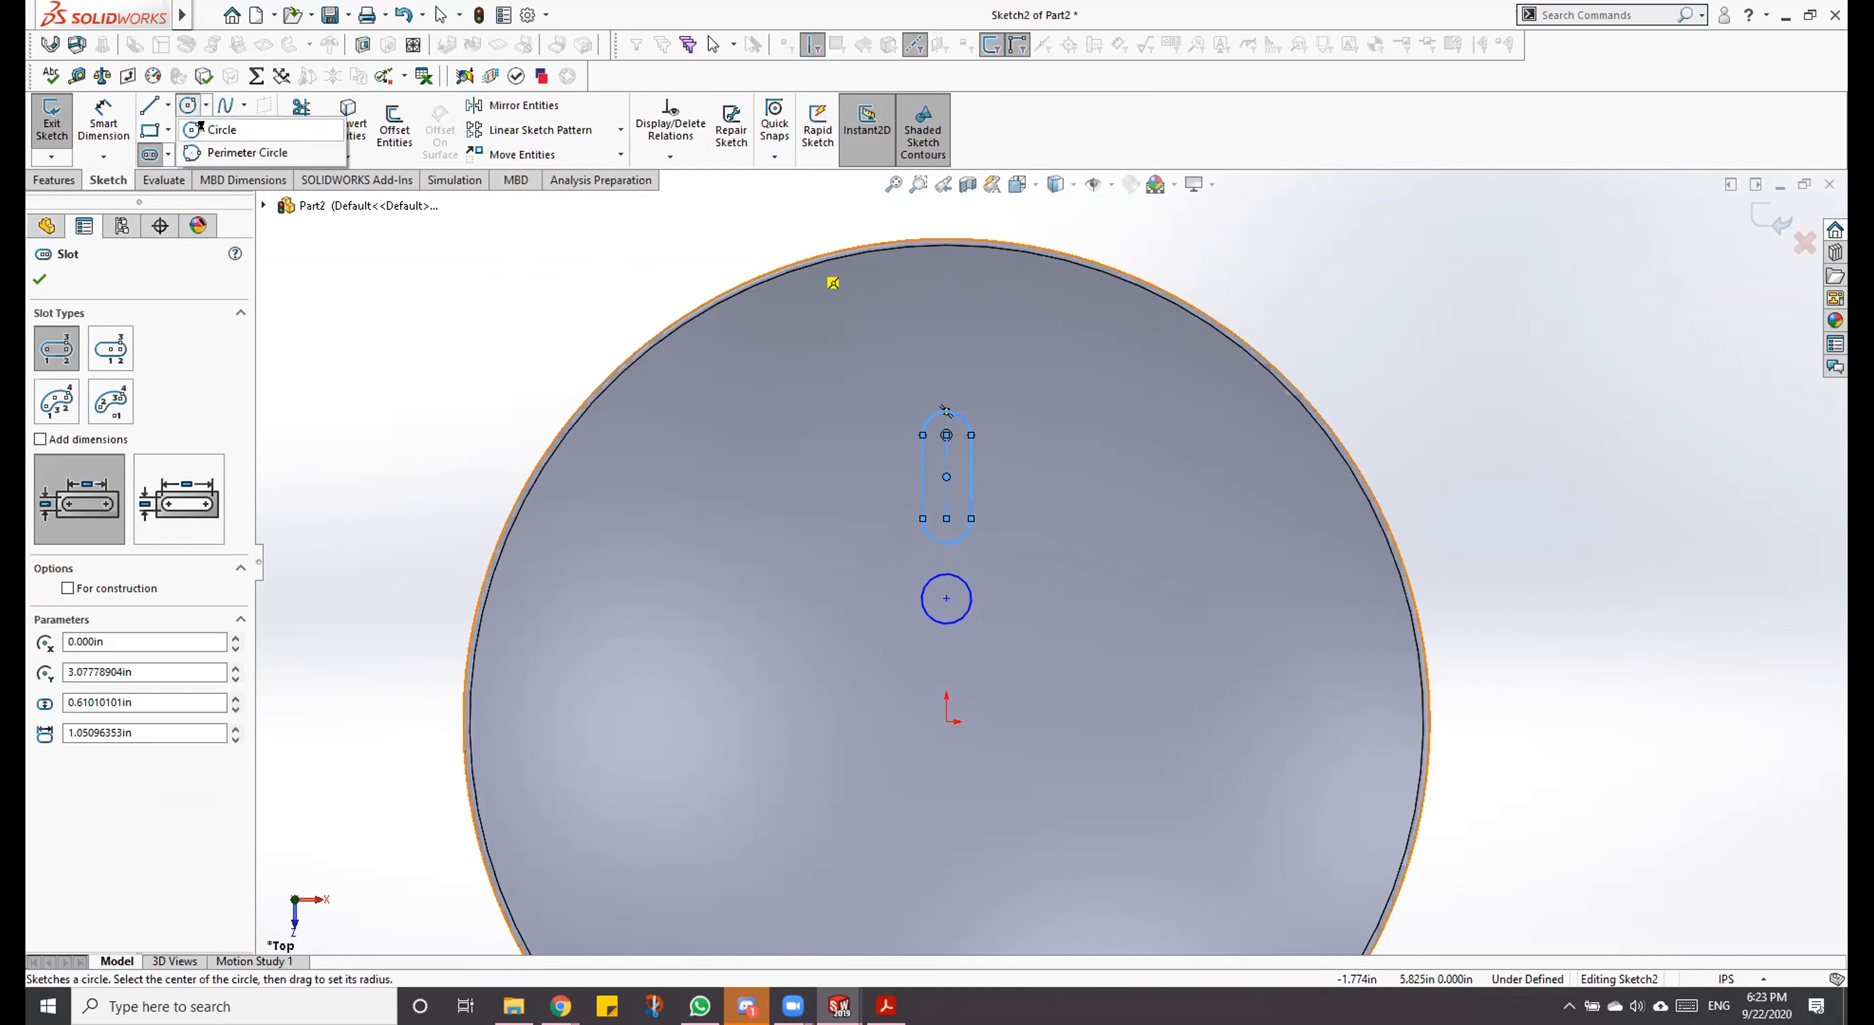
click(219, 125)
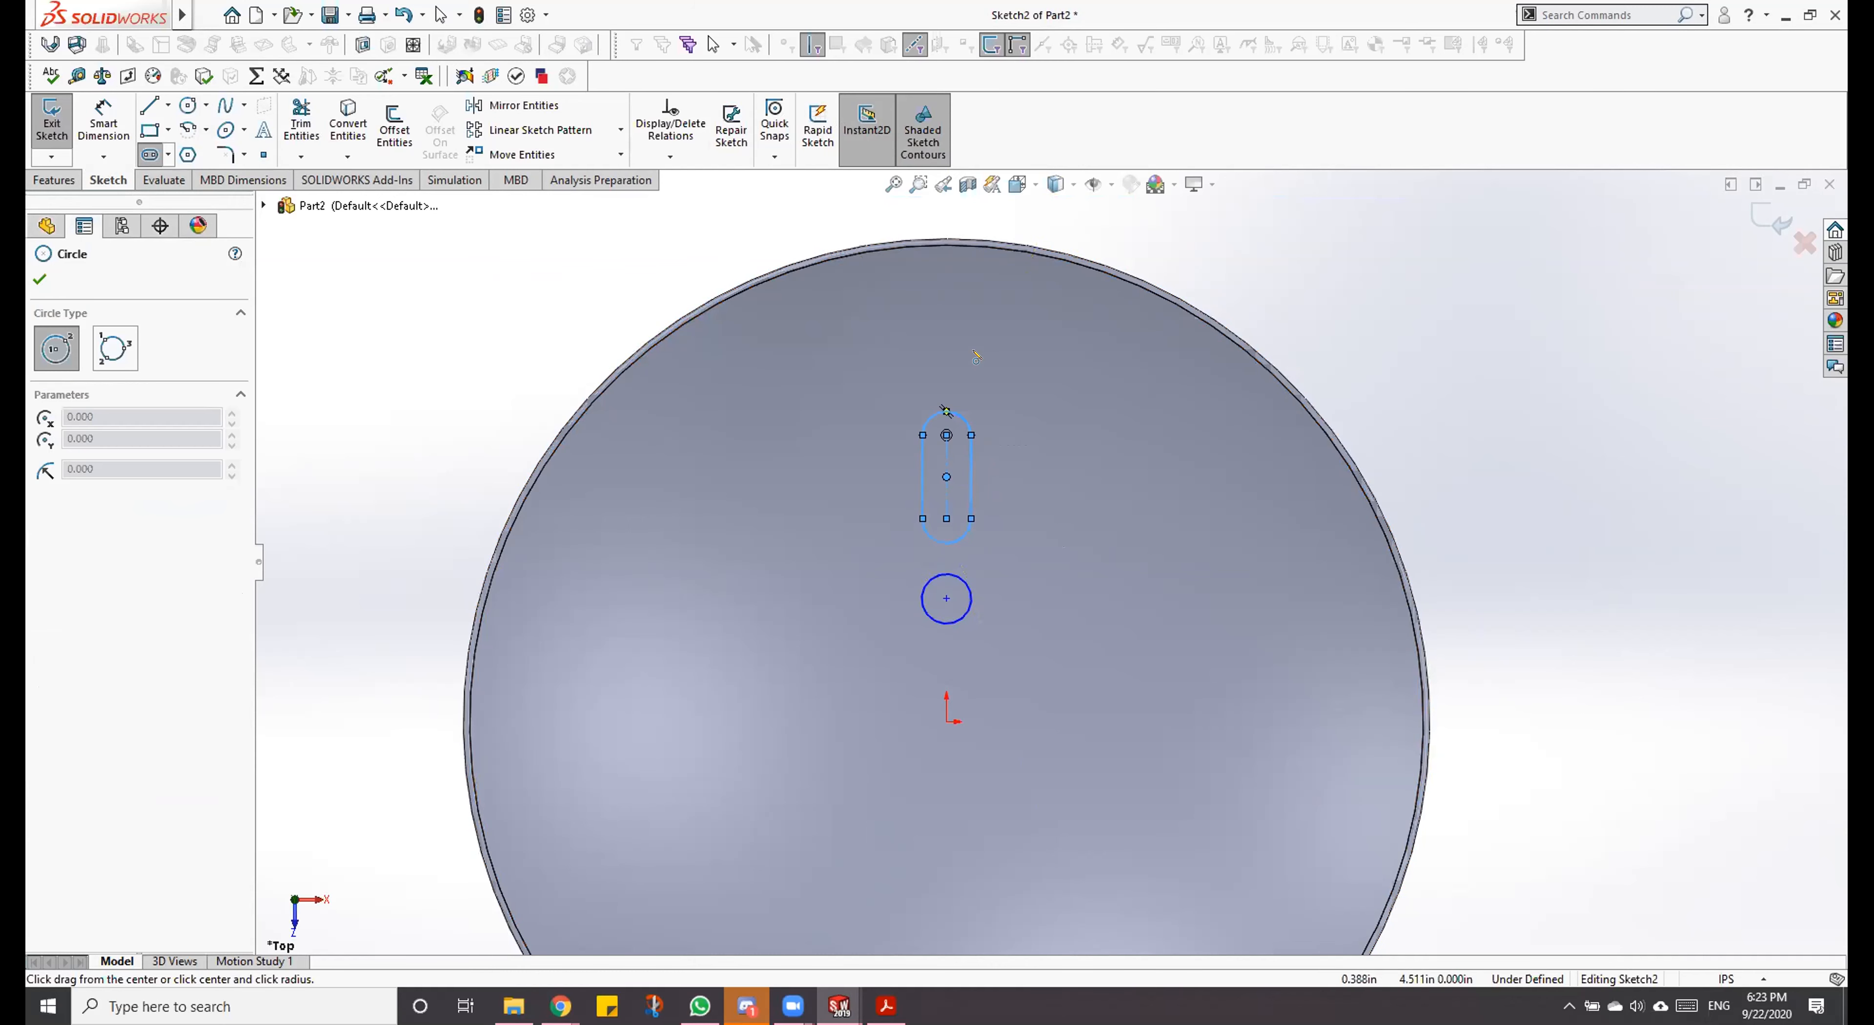
click(946, 313)
click(965, 330)
key(Escape)
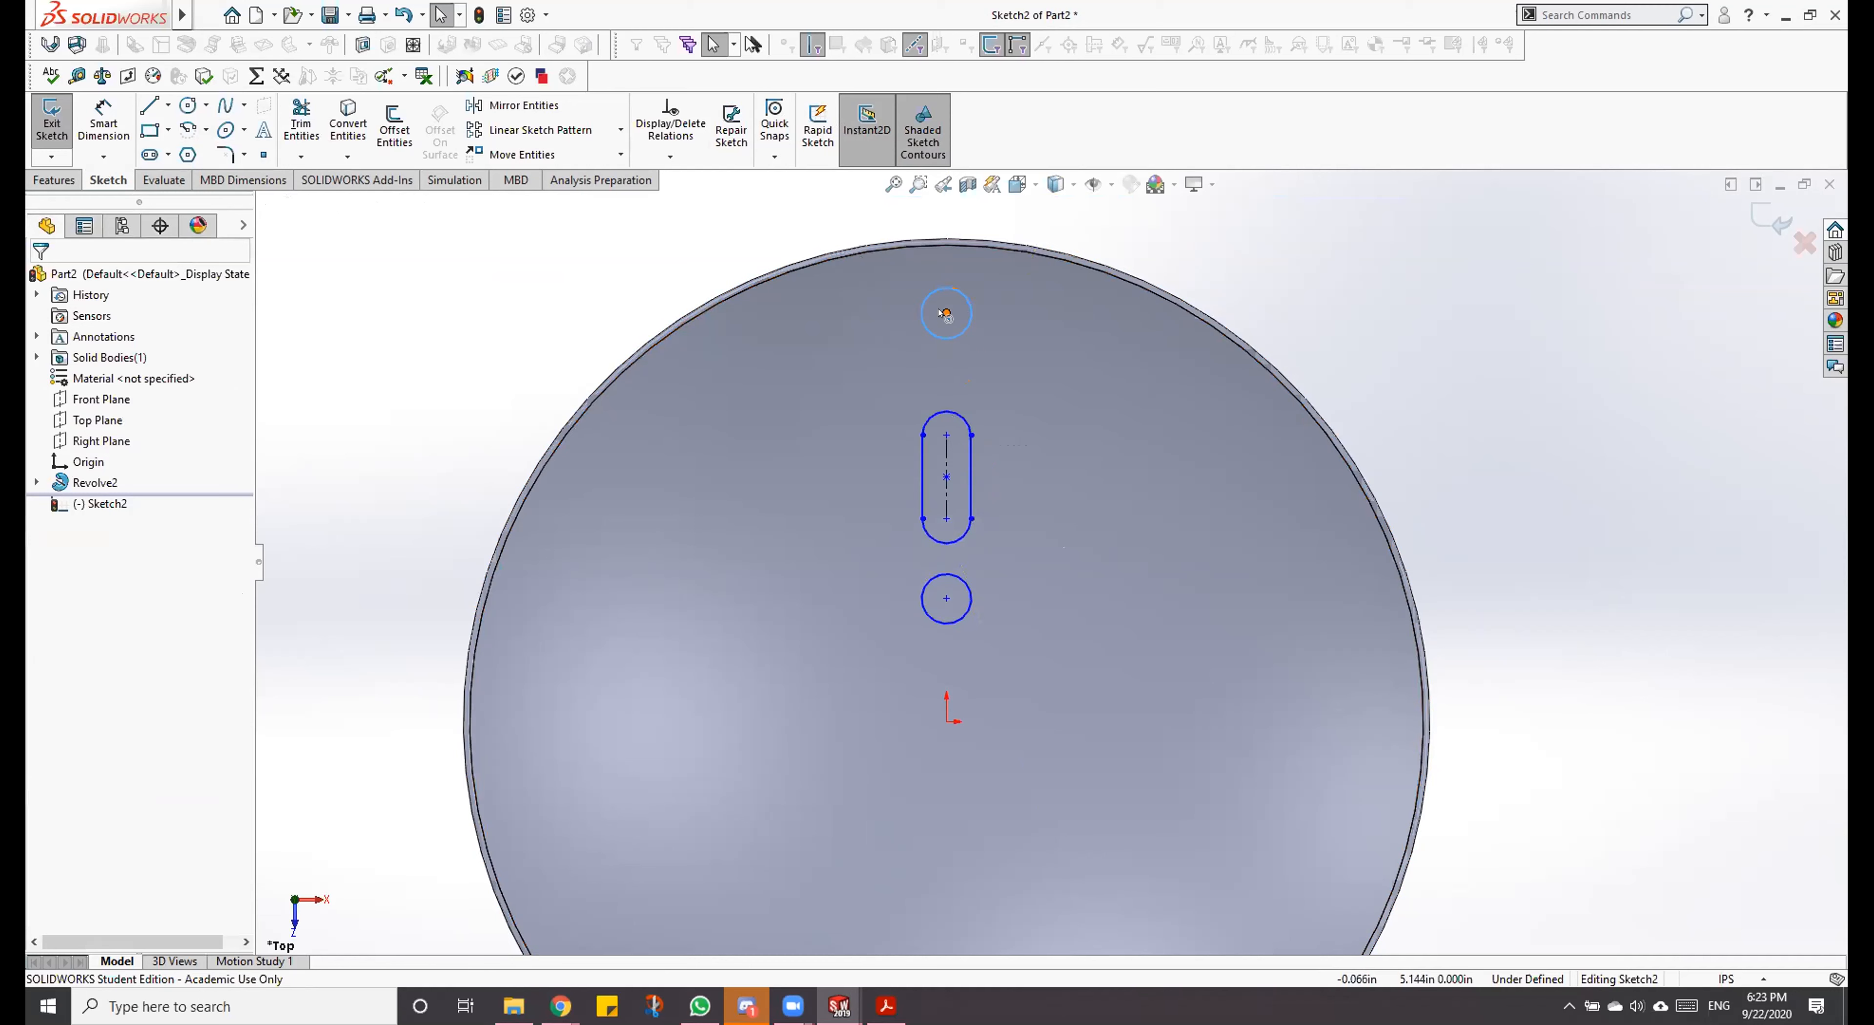
Step: Add a Vertical relation between the centres of both circles and the slot's upper arc
click(946, 313)
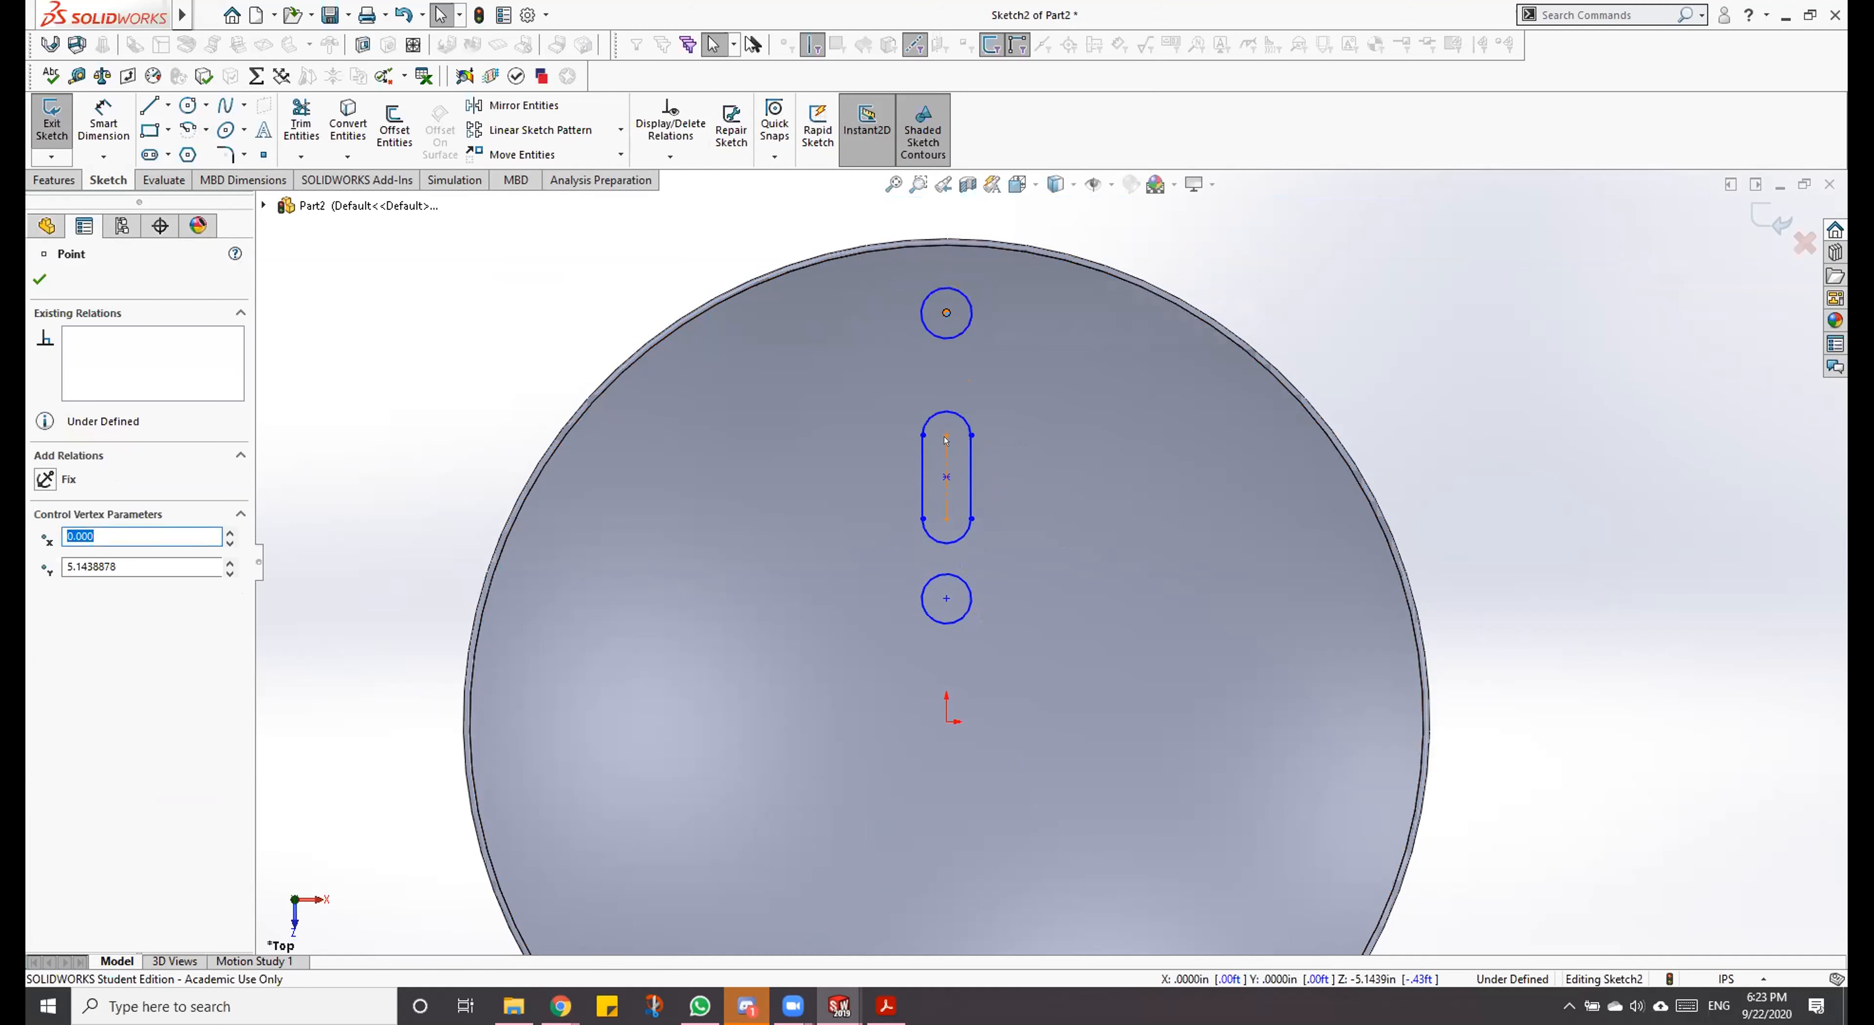
ctrl+click(946, 436)
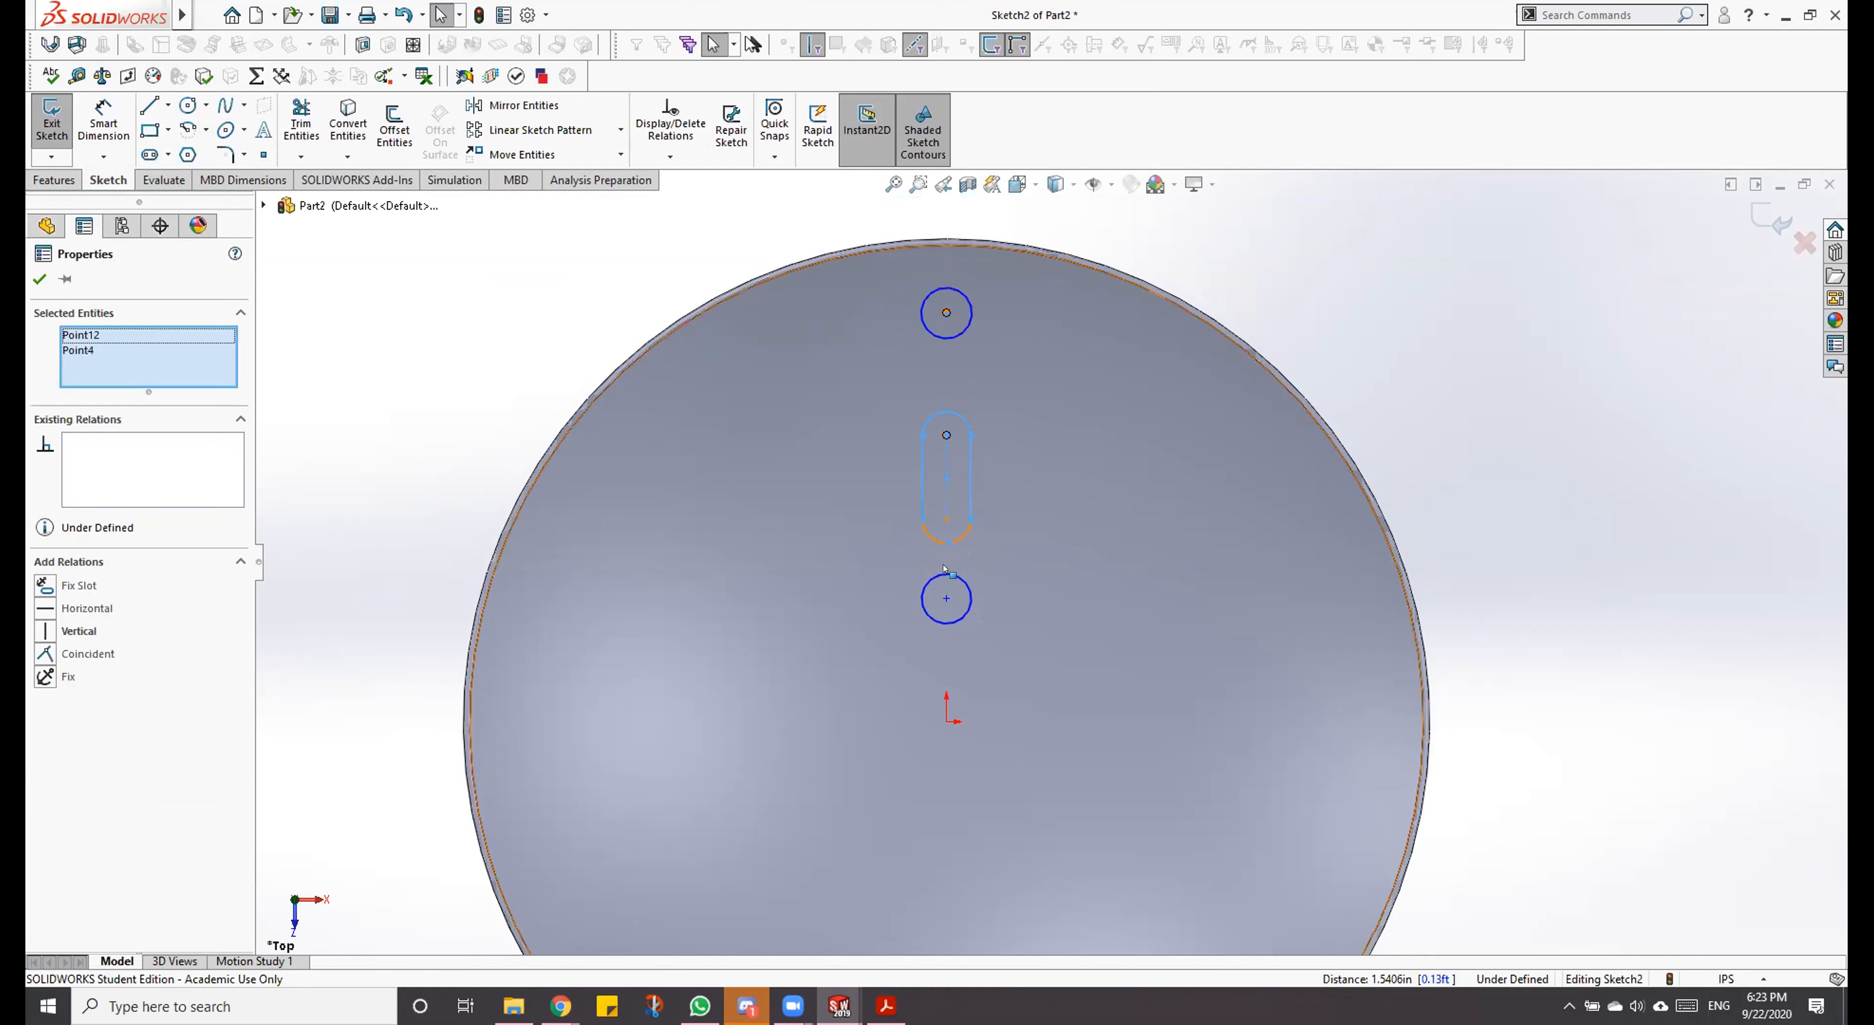
ctrl+click(946, 598)
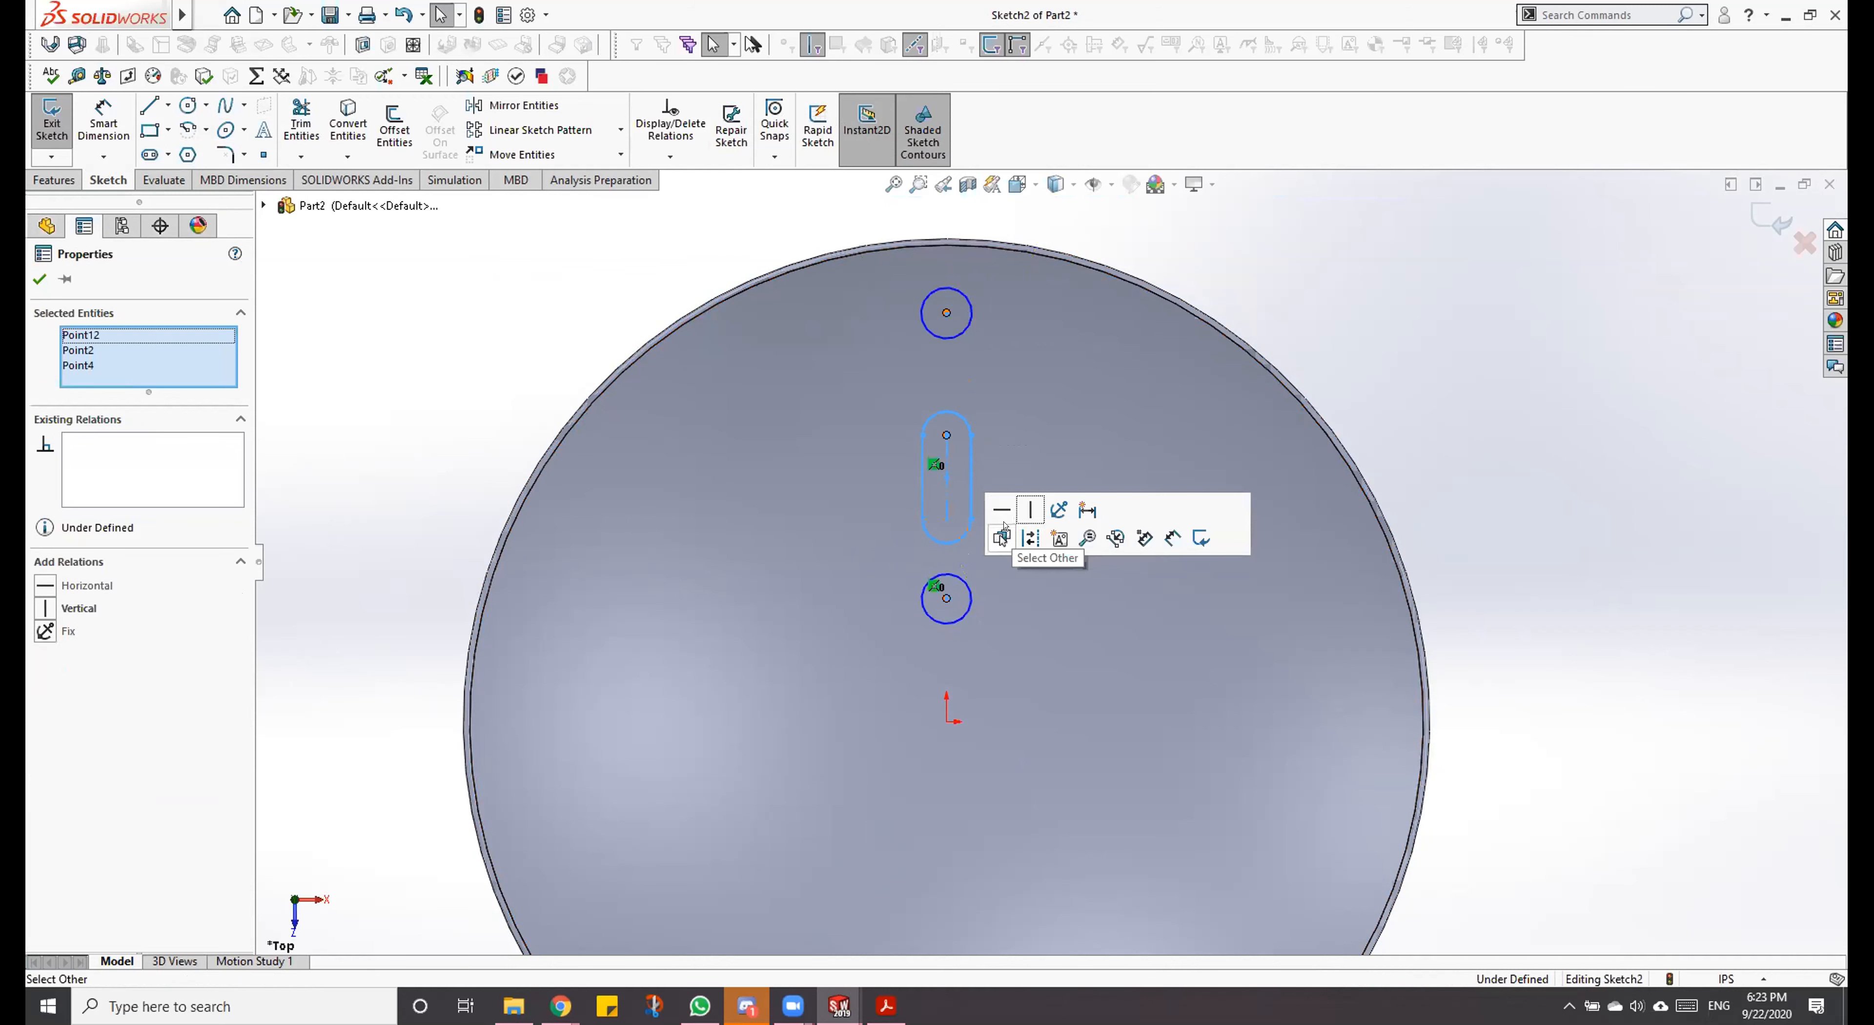
key(Escape)
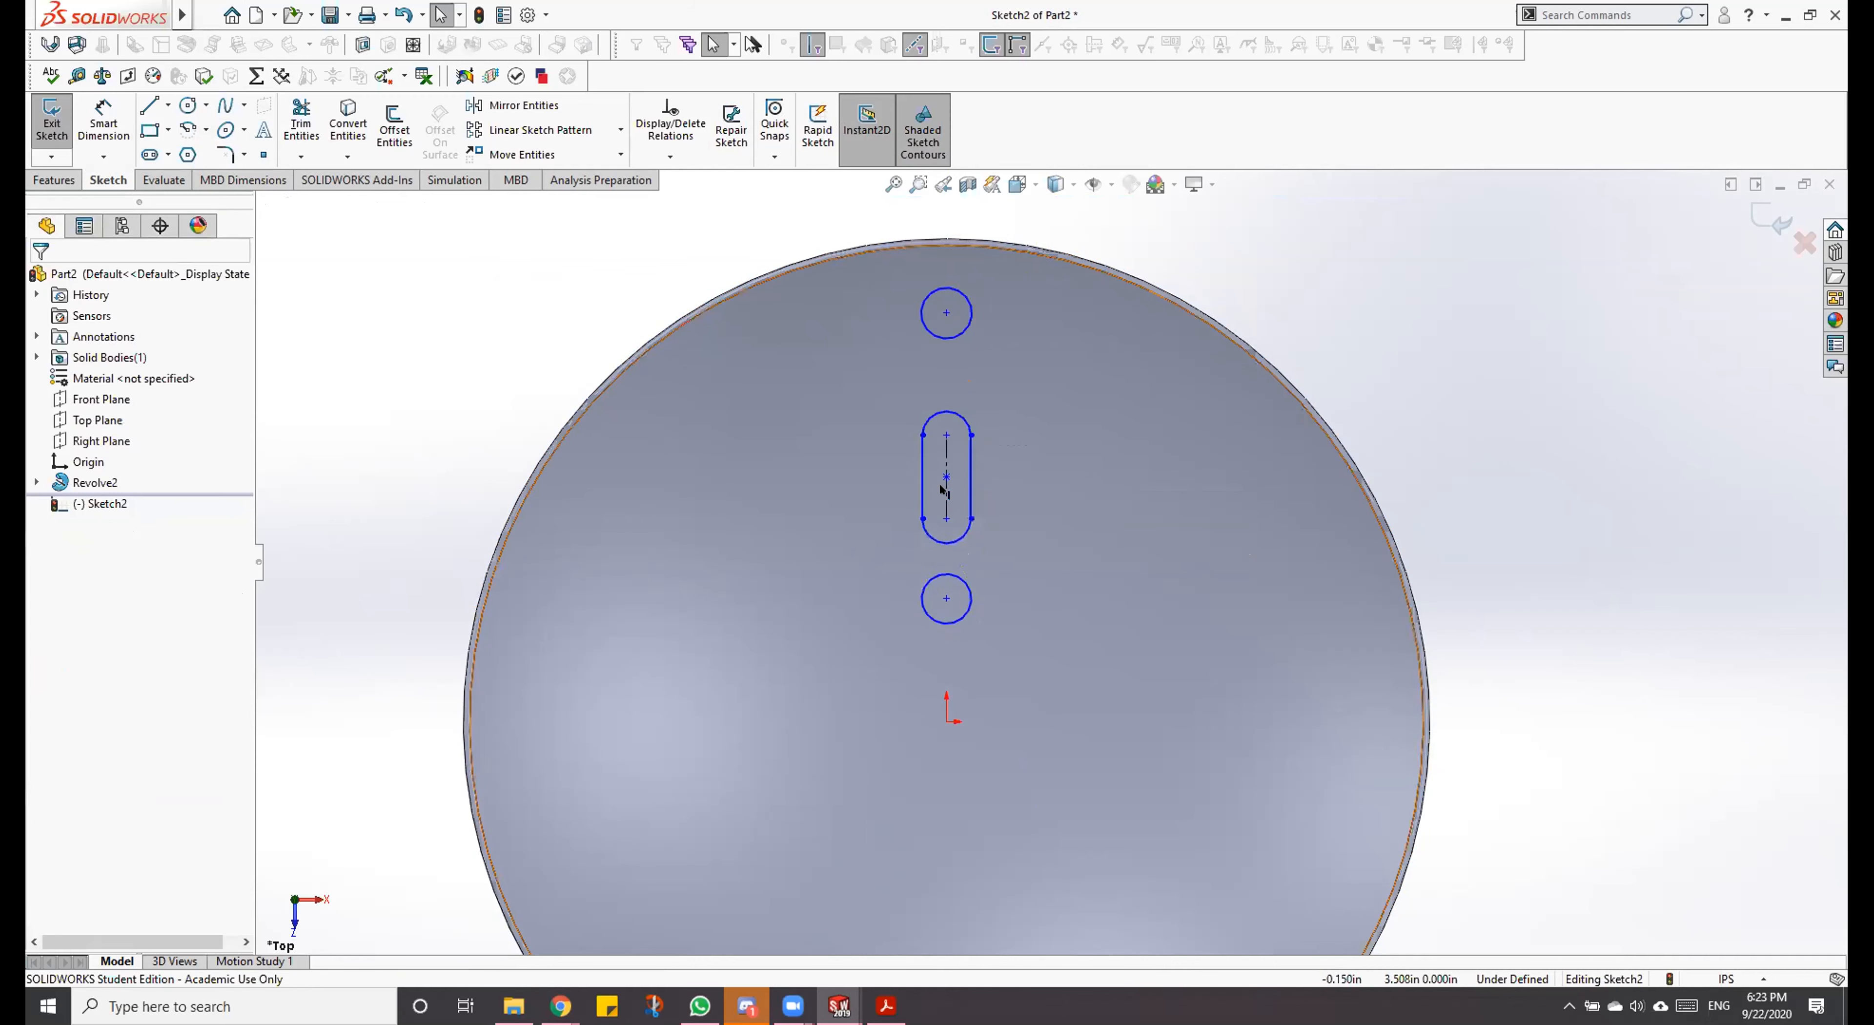
Step: Dimension the vertical distance from the origin to the lower circle's centre as 1 in
key(d)
click(946, 599)
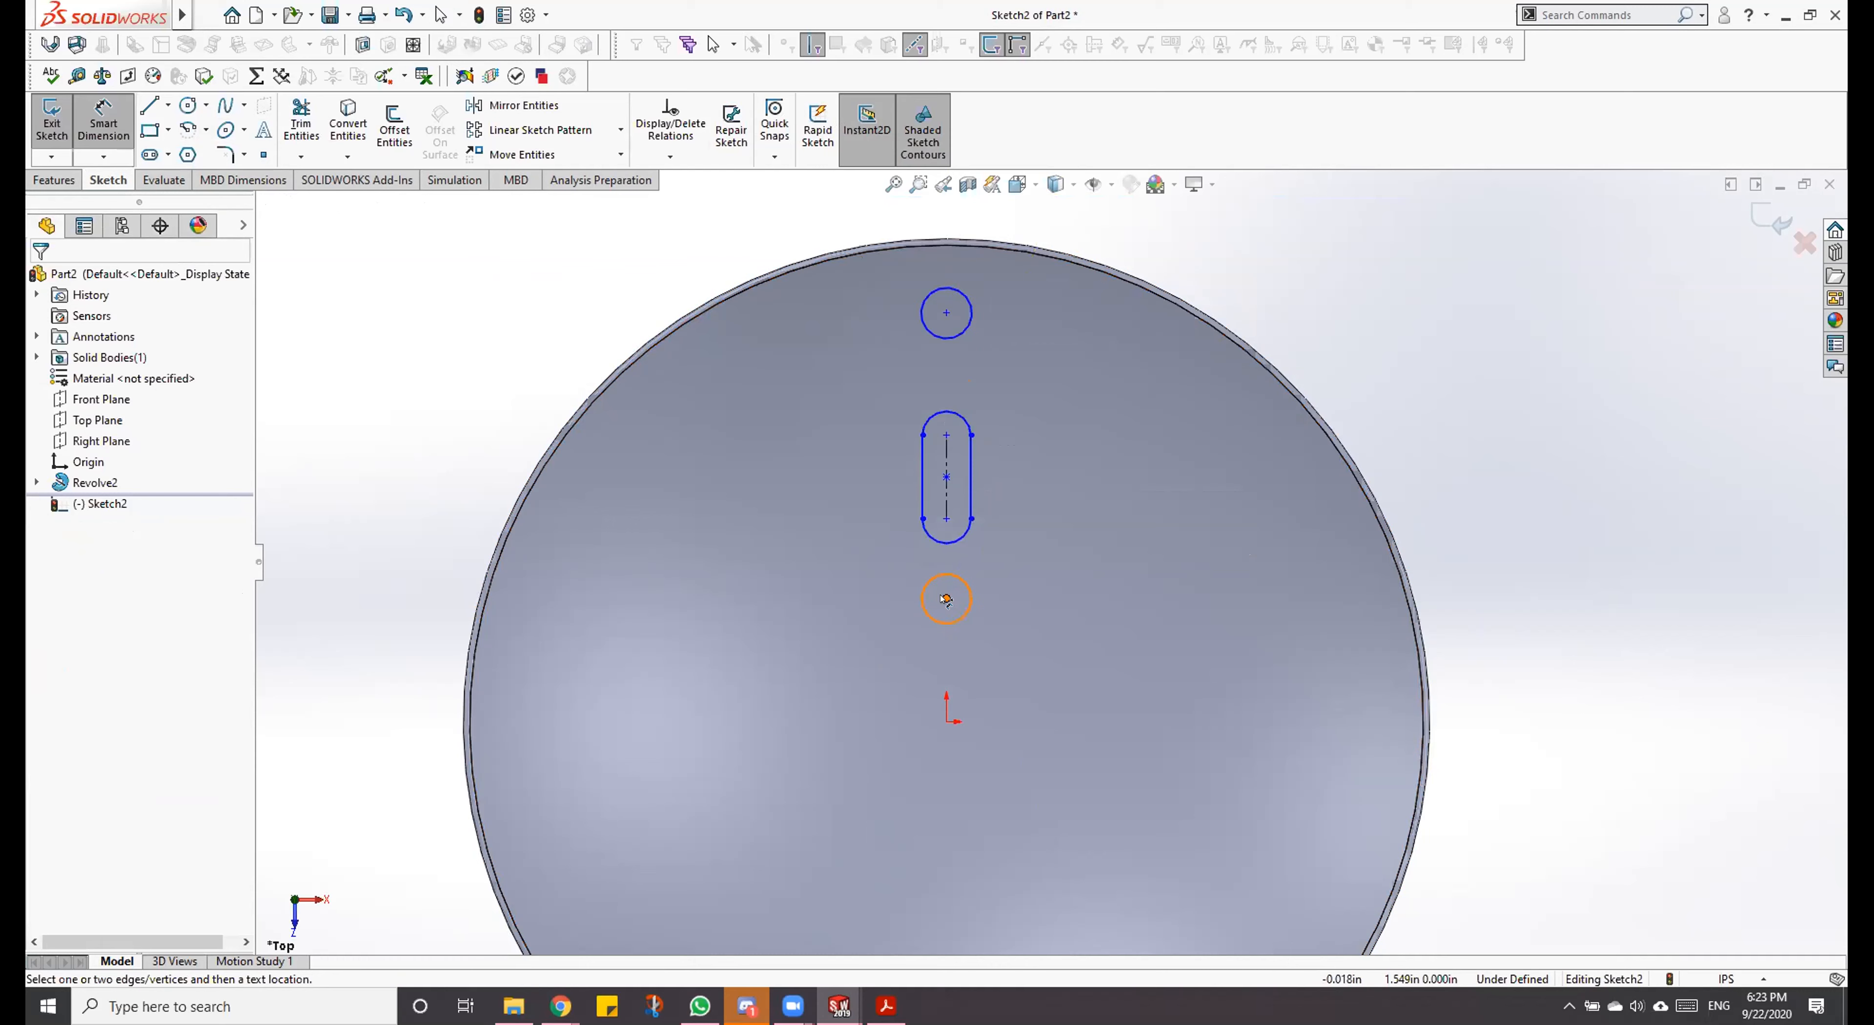
click(946, 721)
click(873, 659)
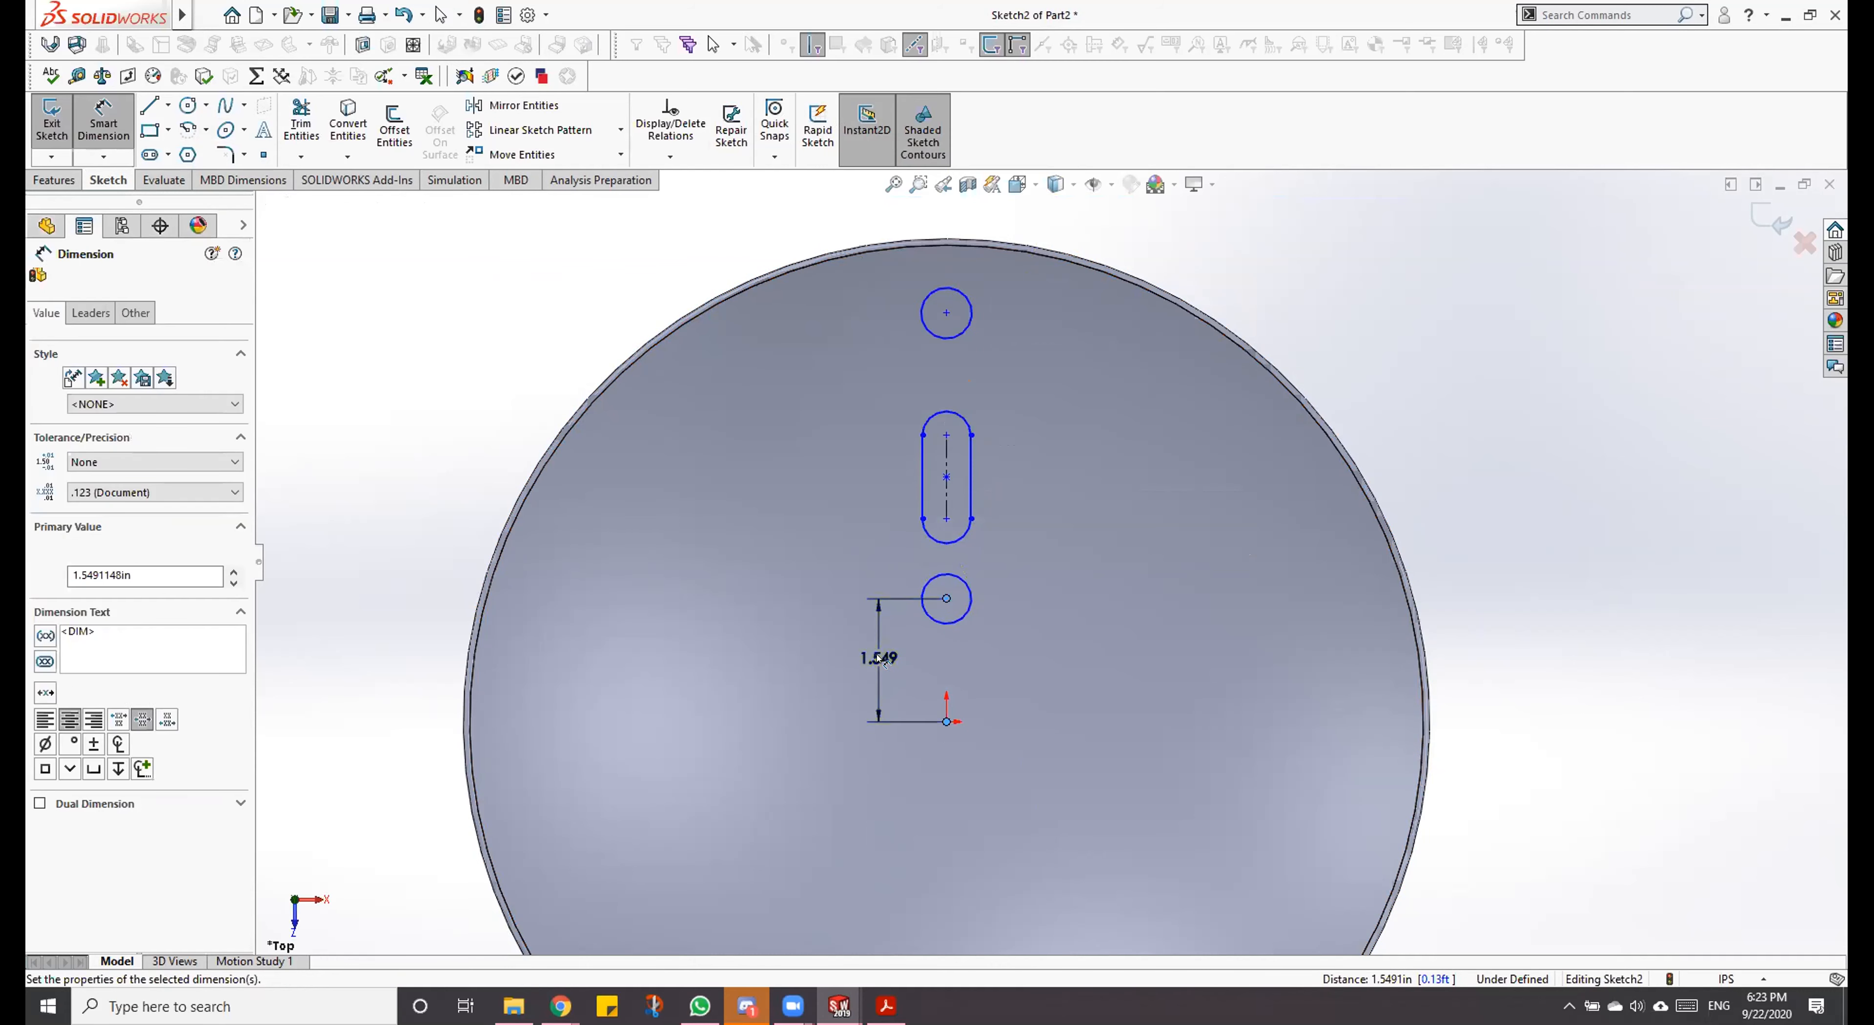
text(1)
key(Return)
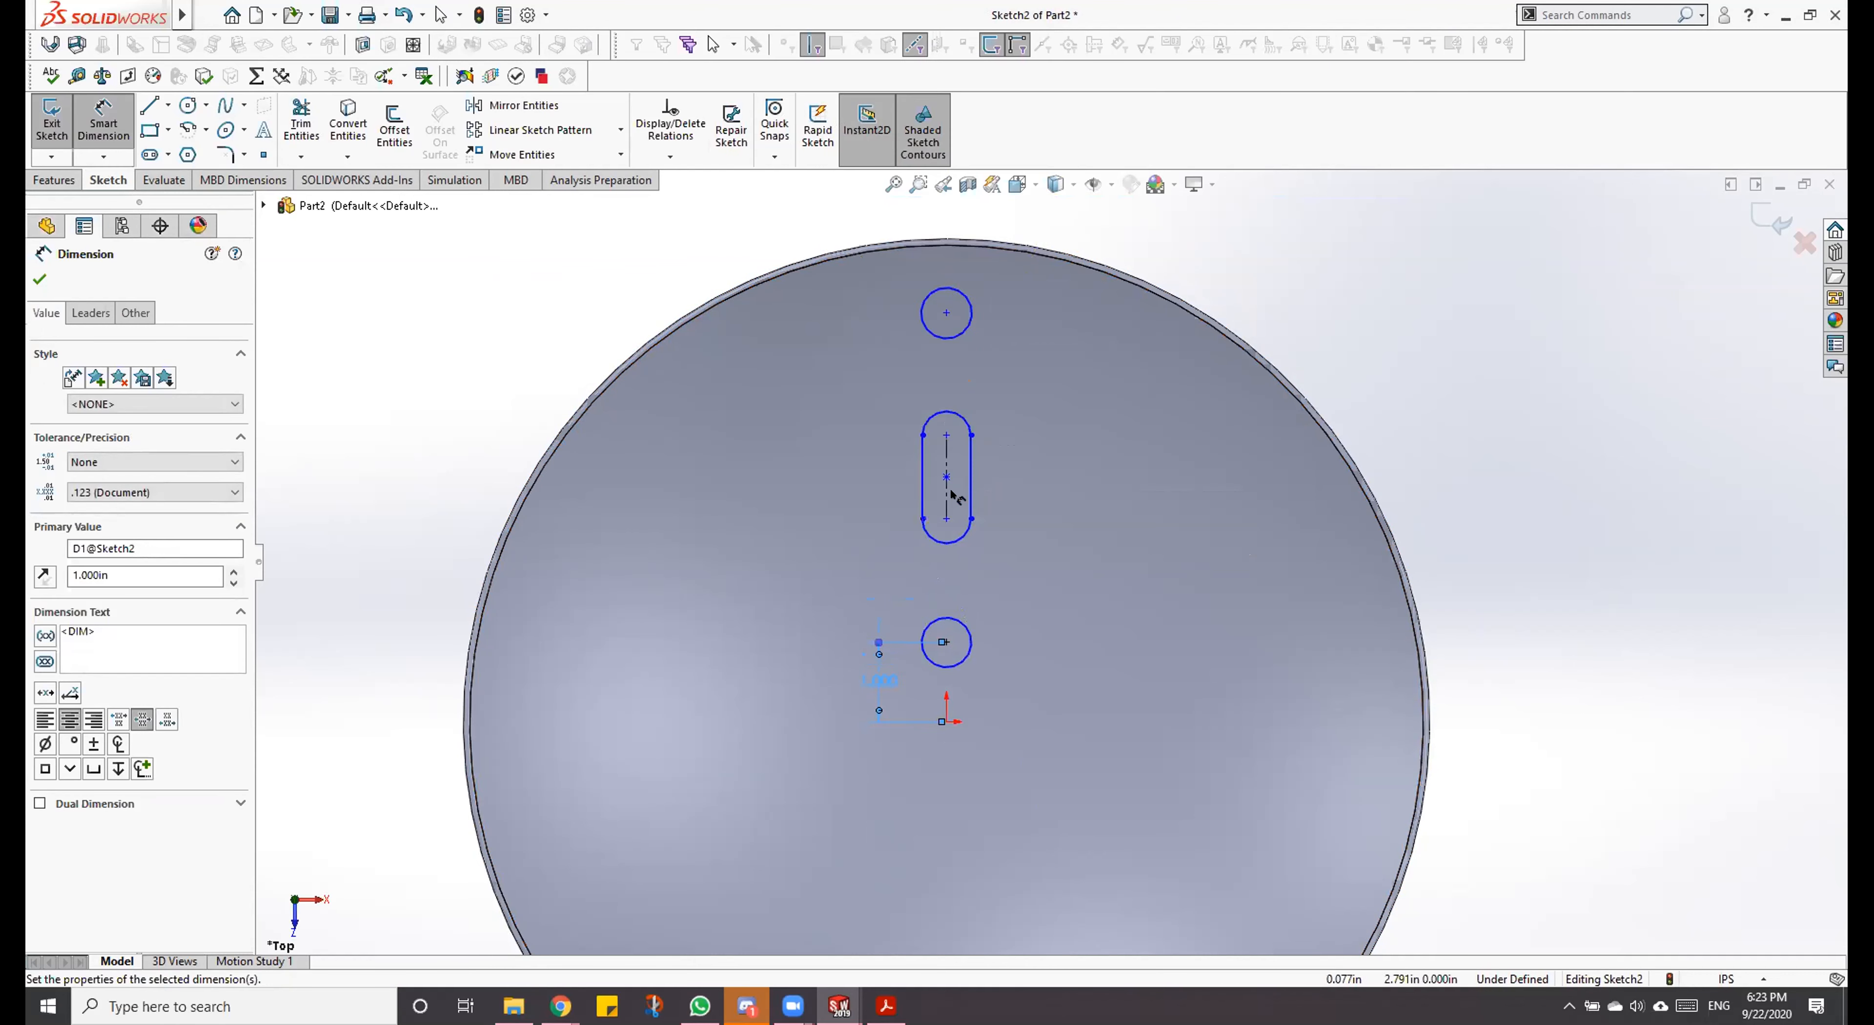
Step: Dimension the distance from the lower circle's centre to the slot's lower arc centre as 1.5 in
click(952, 518)
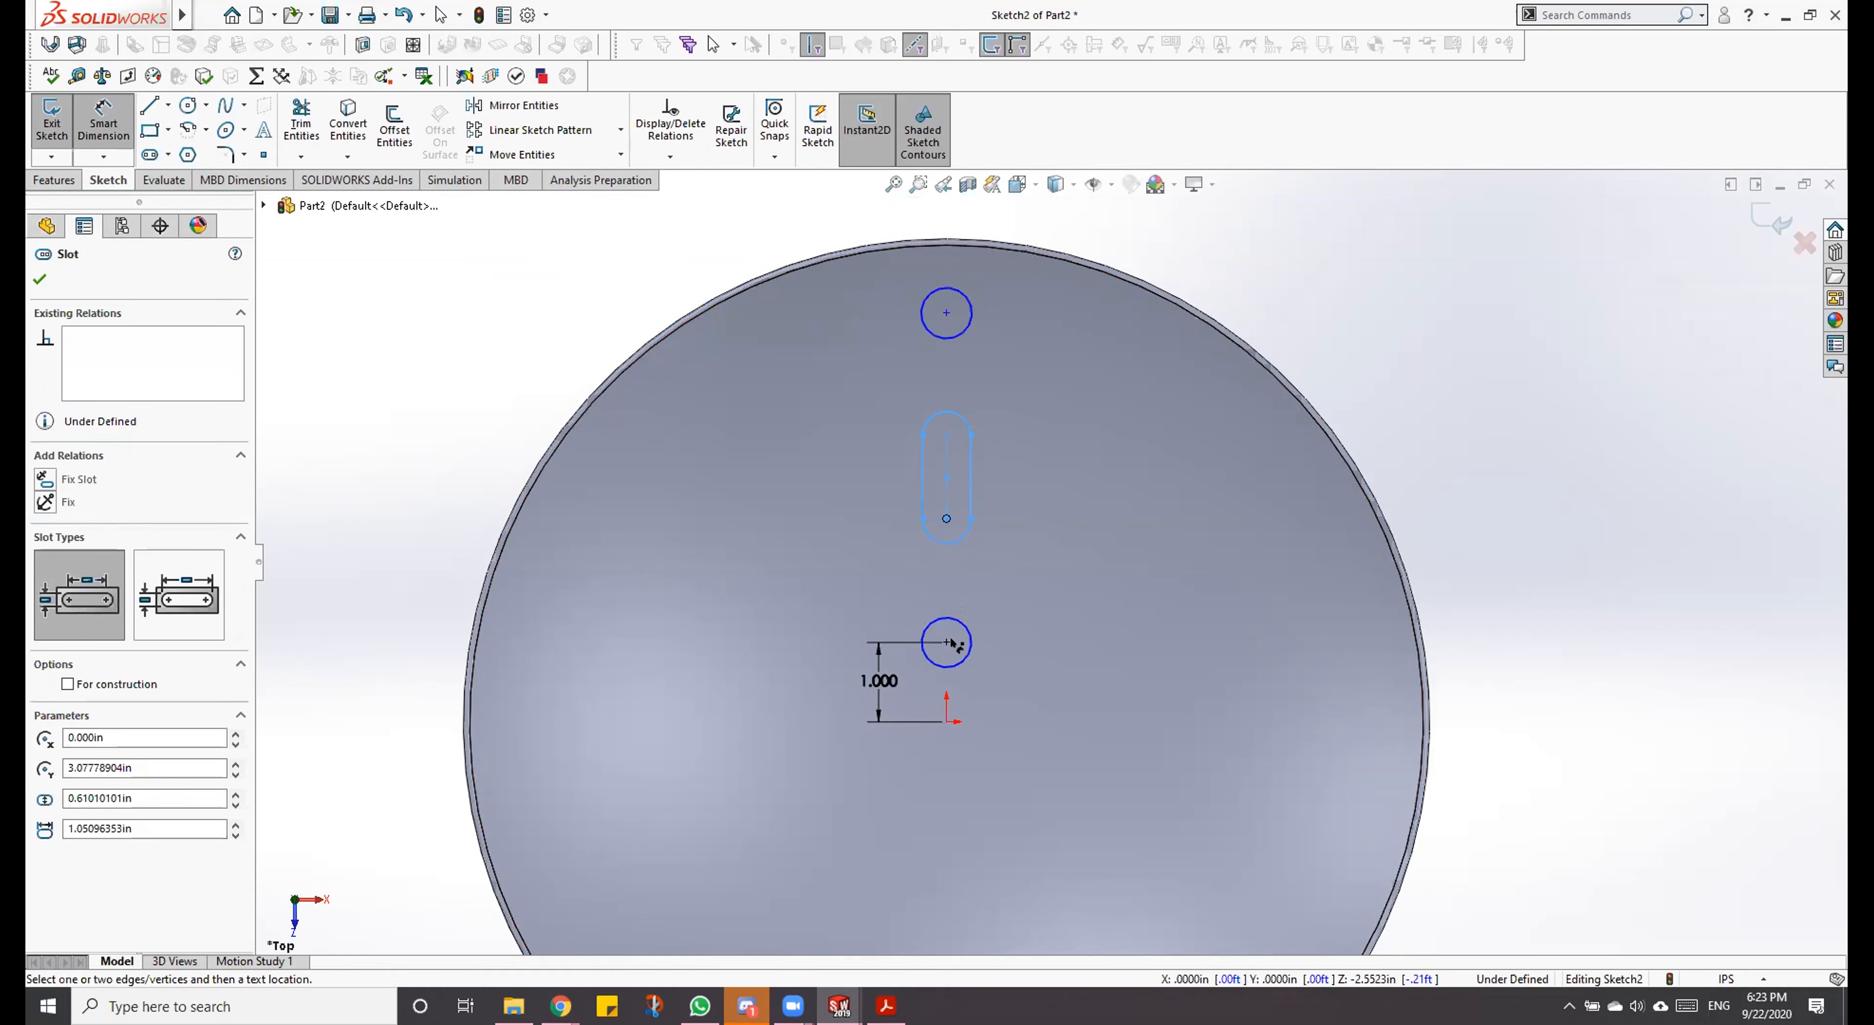
click(946, 642)
click(869, 576)
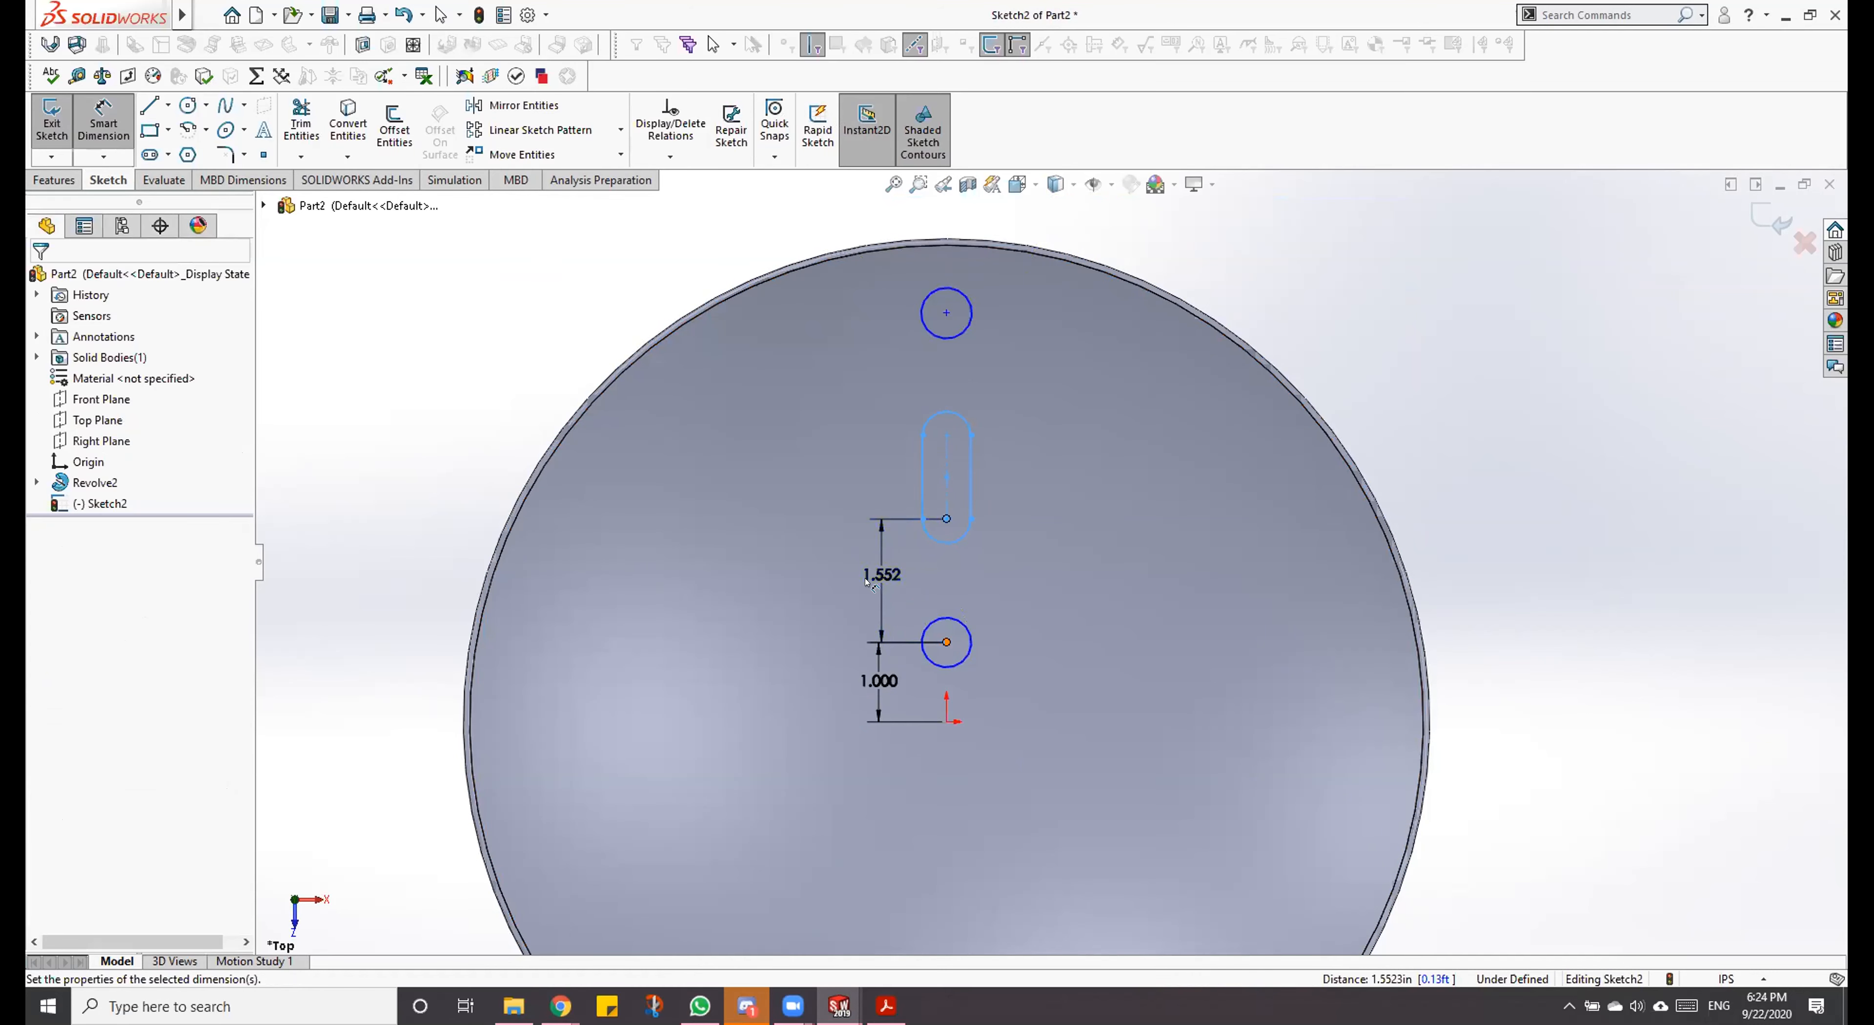
text(1.5)
key(Return)
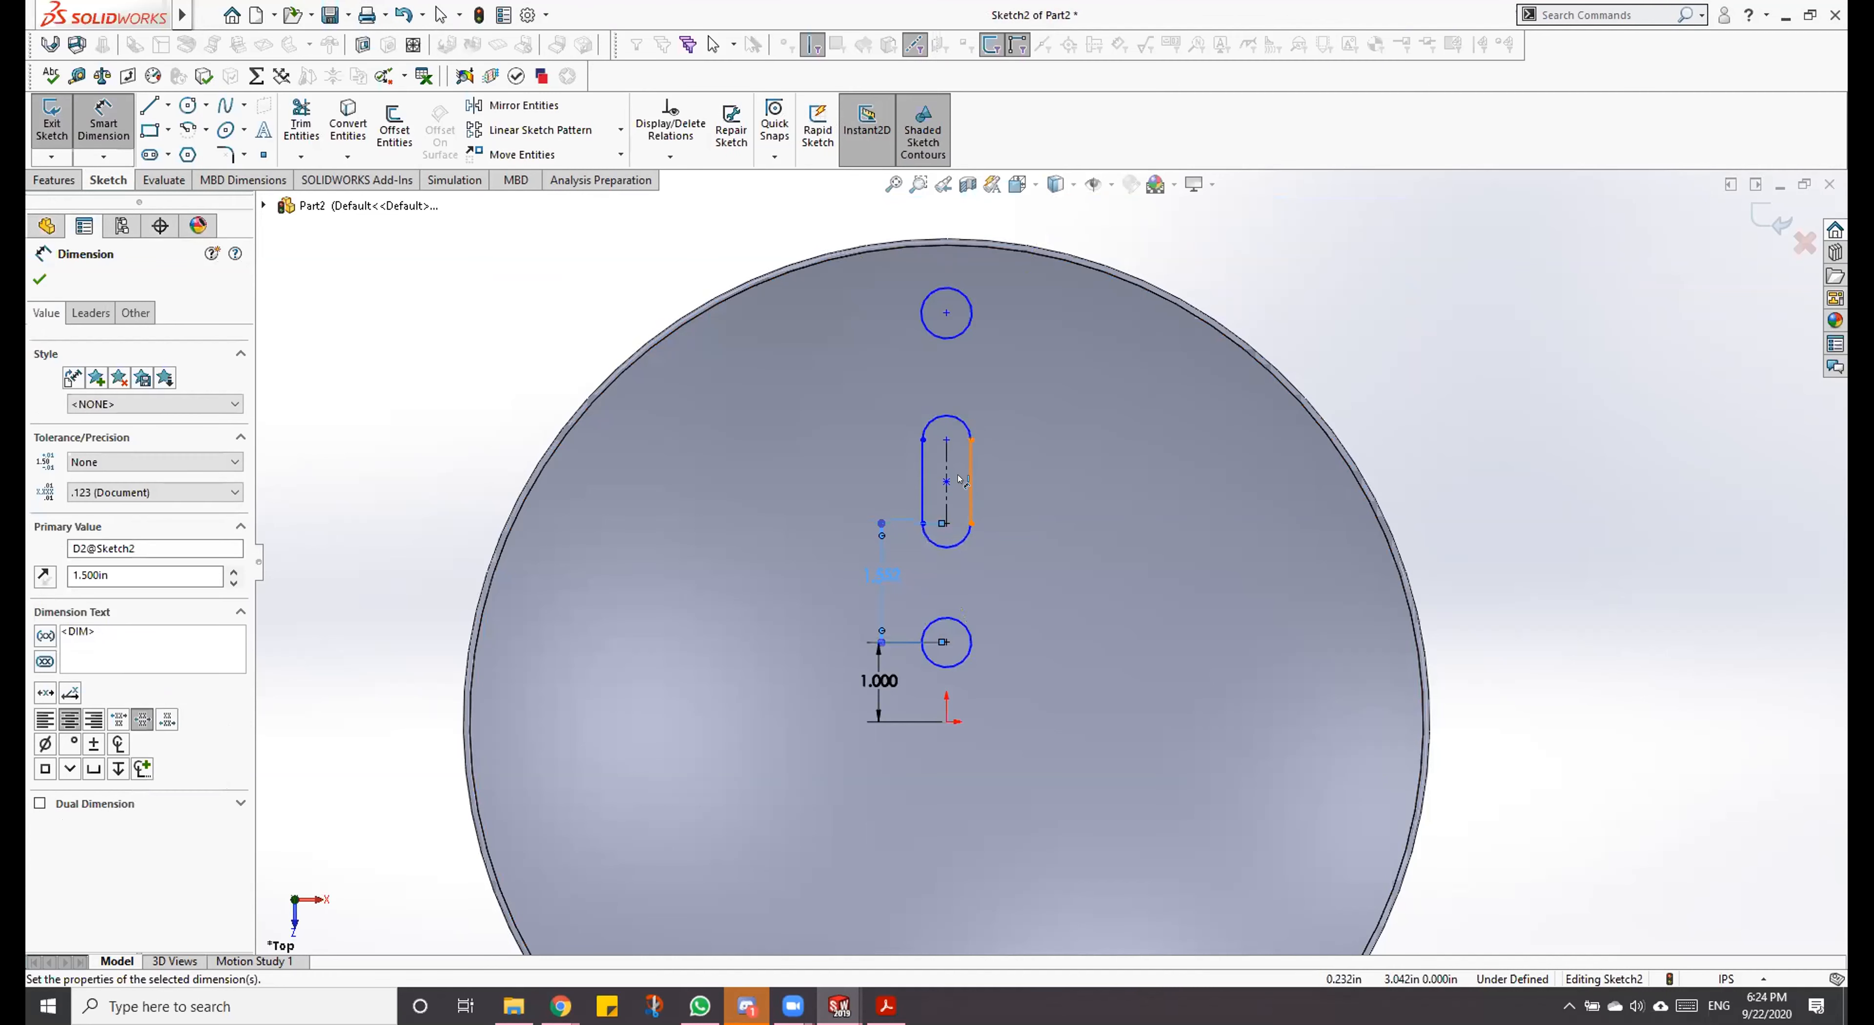
Step: Dimension the slot's centre-to-centre length as 1 in
click(962, 480)
click(1022, 478)
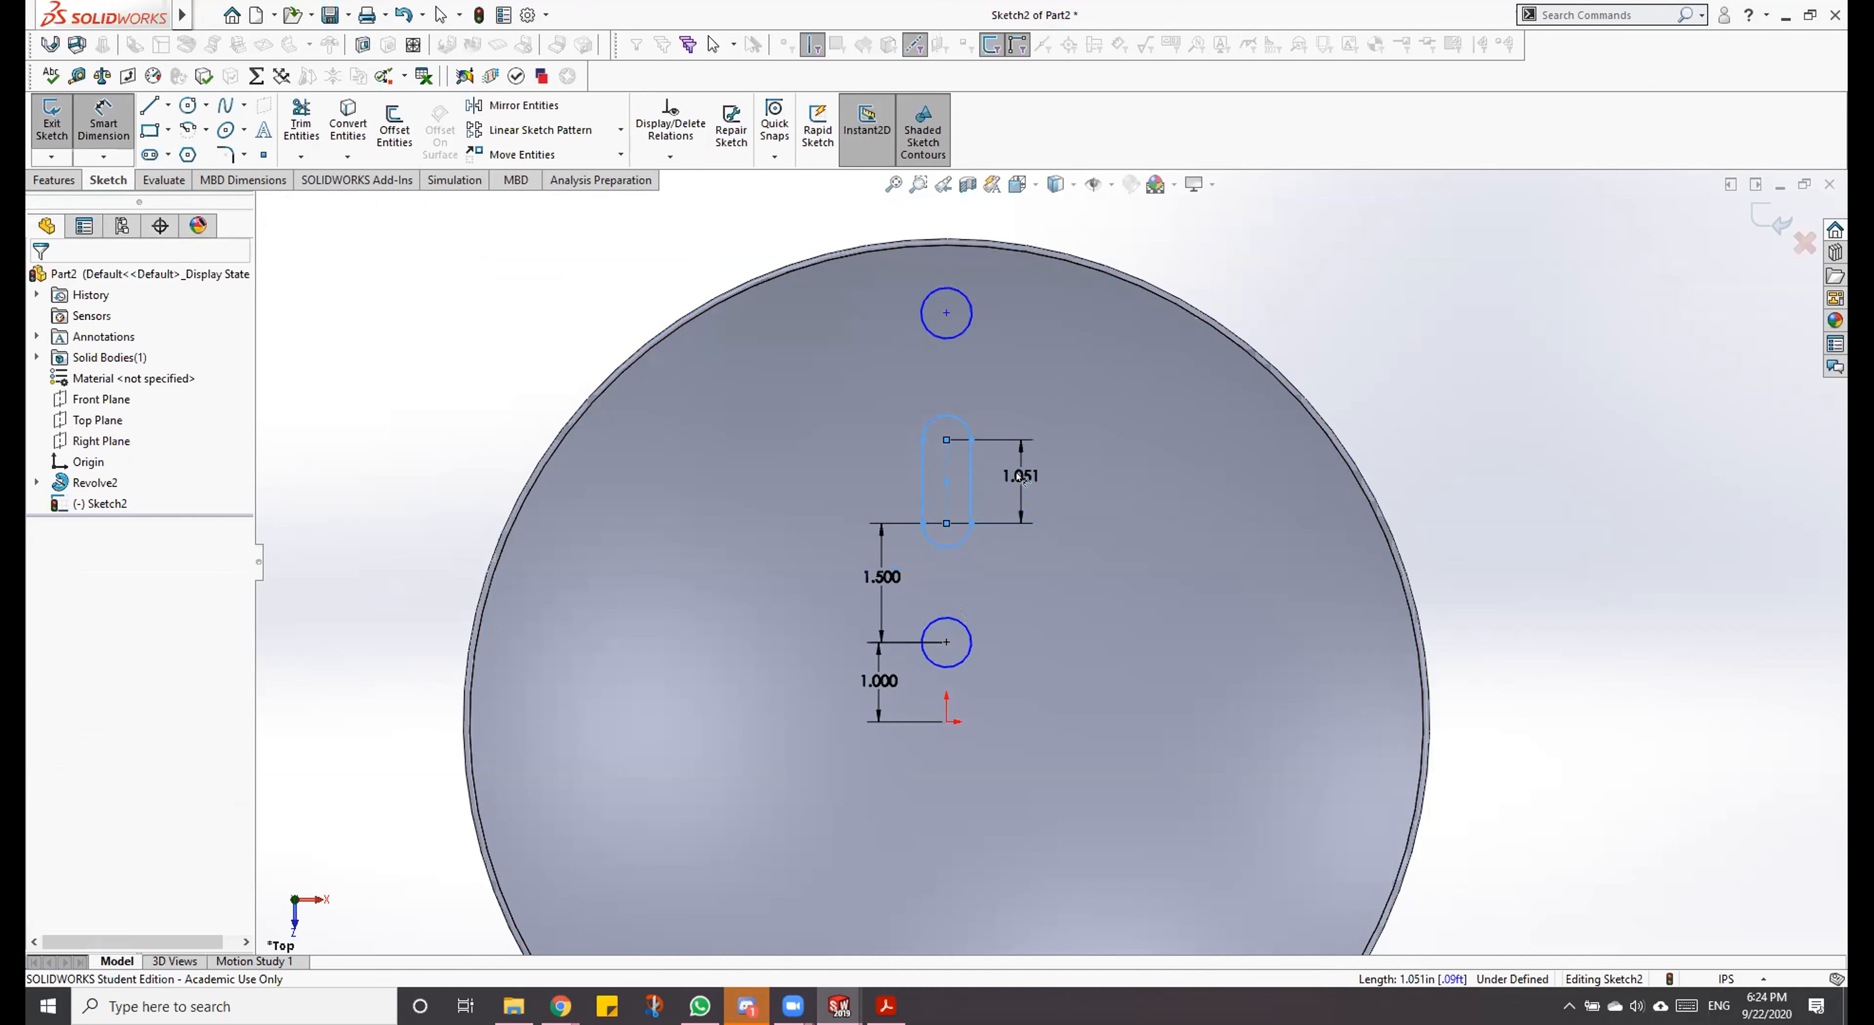
text(1.000in)
key(Return)
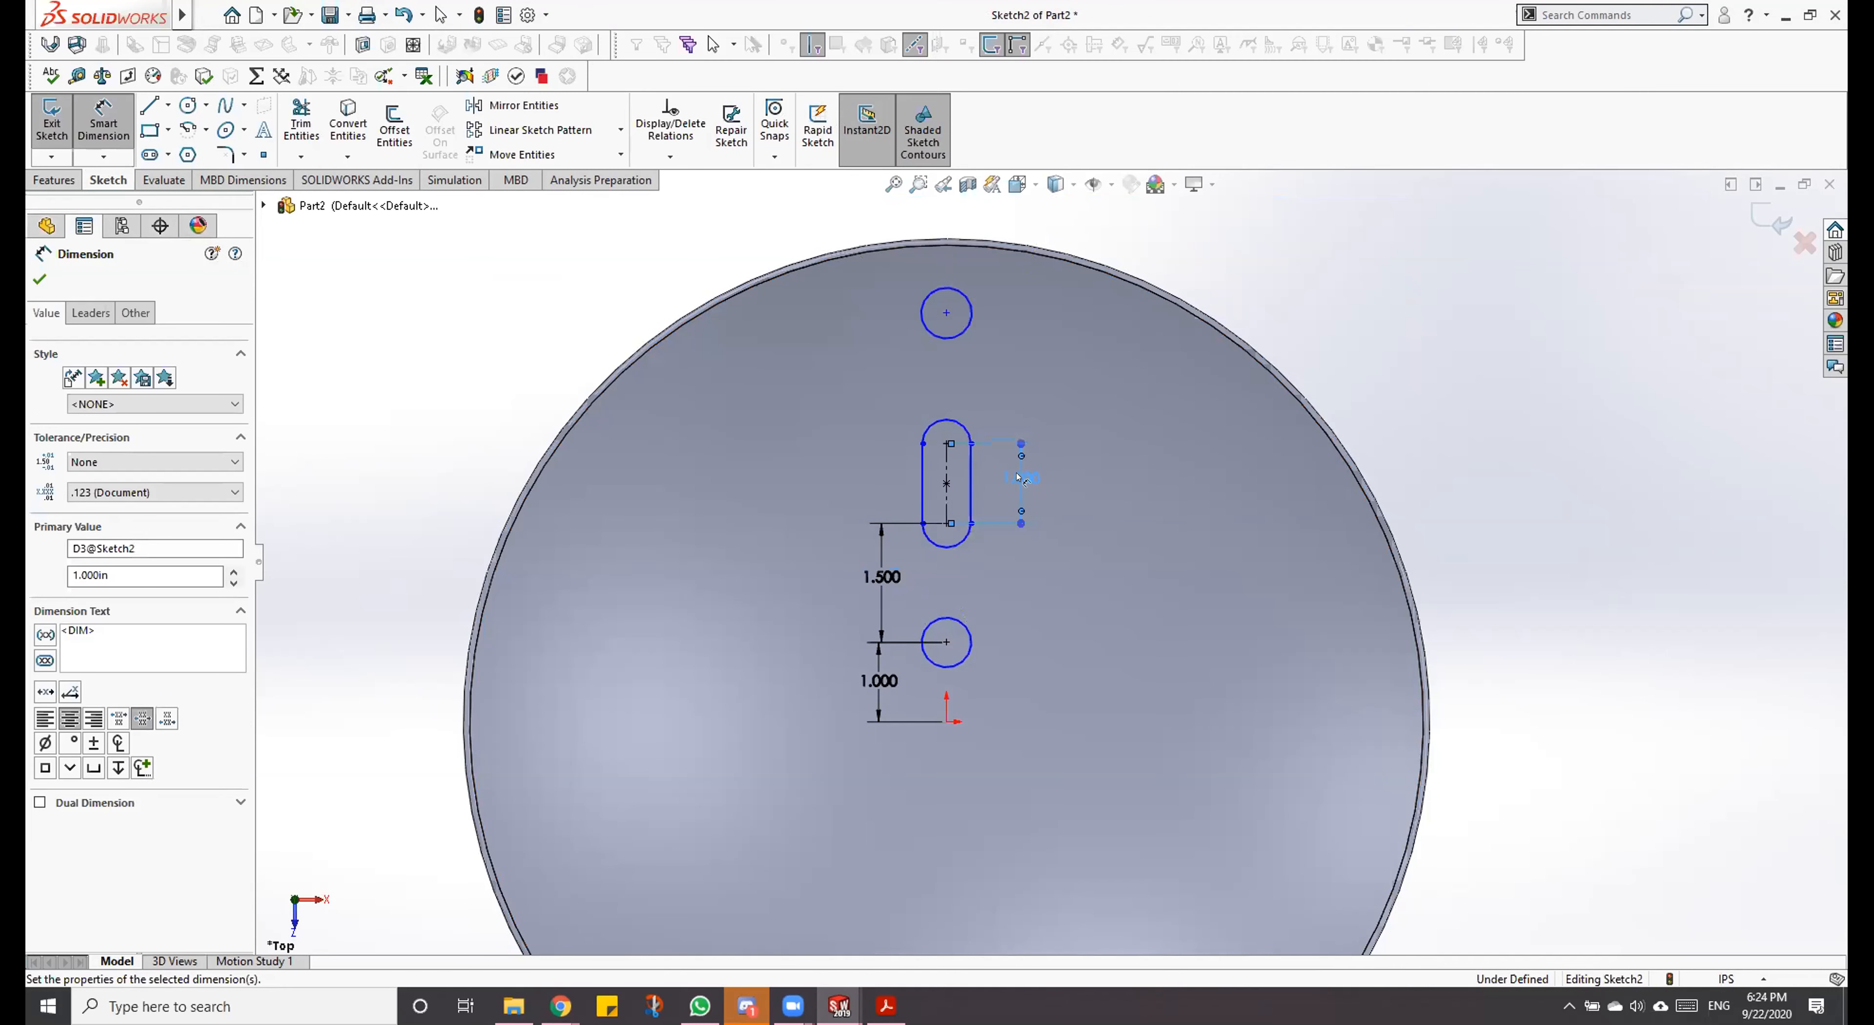
Step: Dimension the distance from the slot's upper arc centre to the upper circle's centre as 1.5 in
click(946, 313)
click(946, 445)
click(878, 376)
text(1)
key(Return)
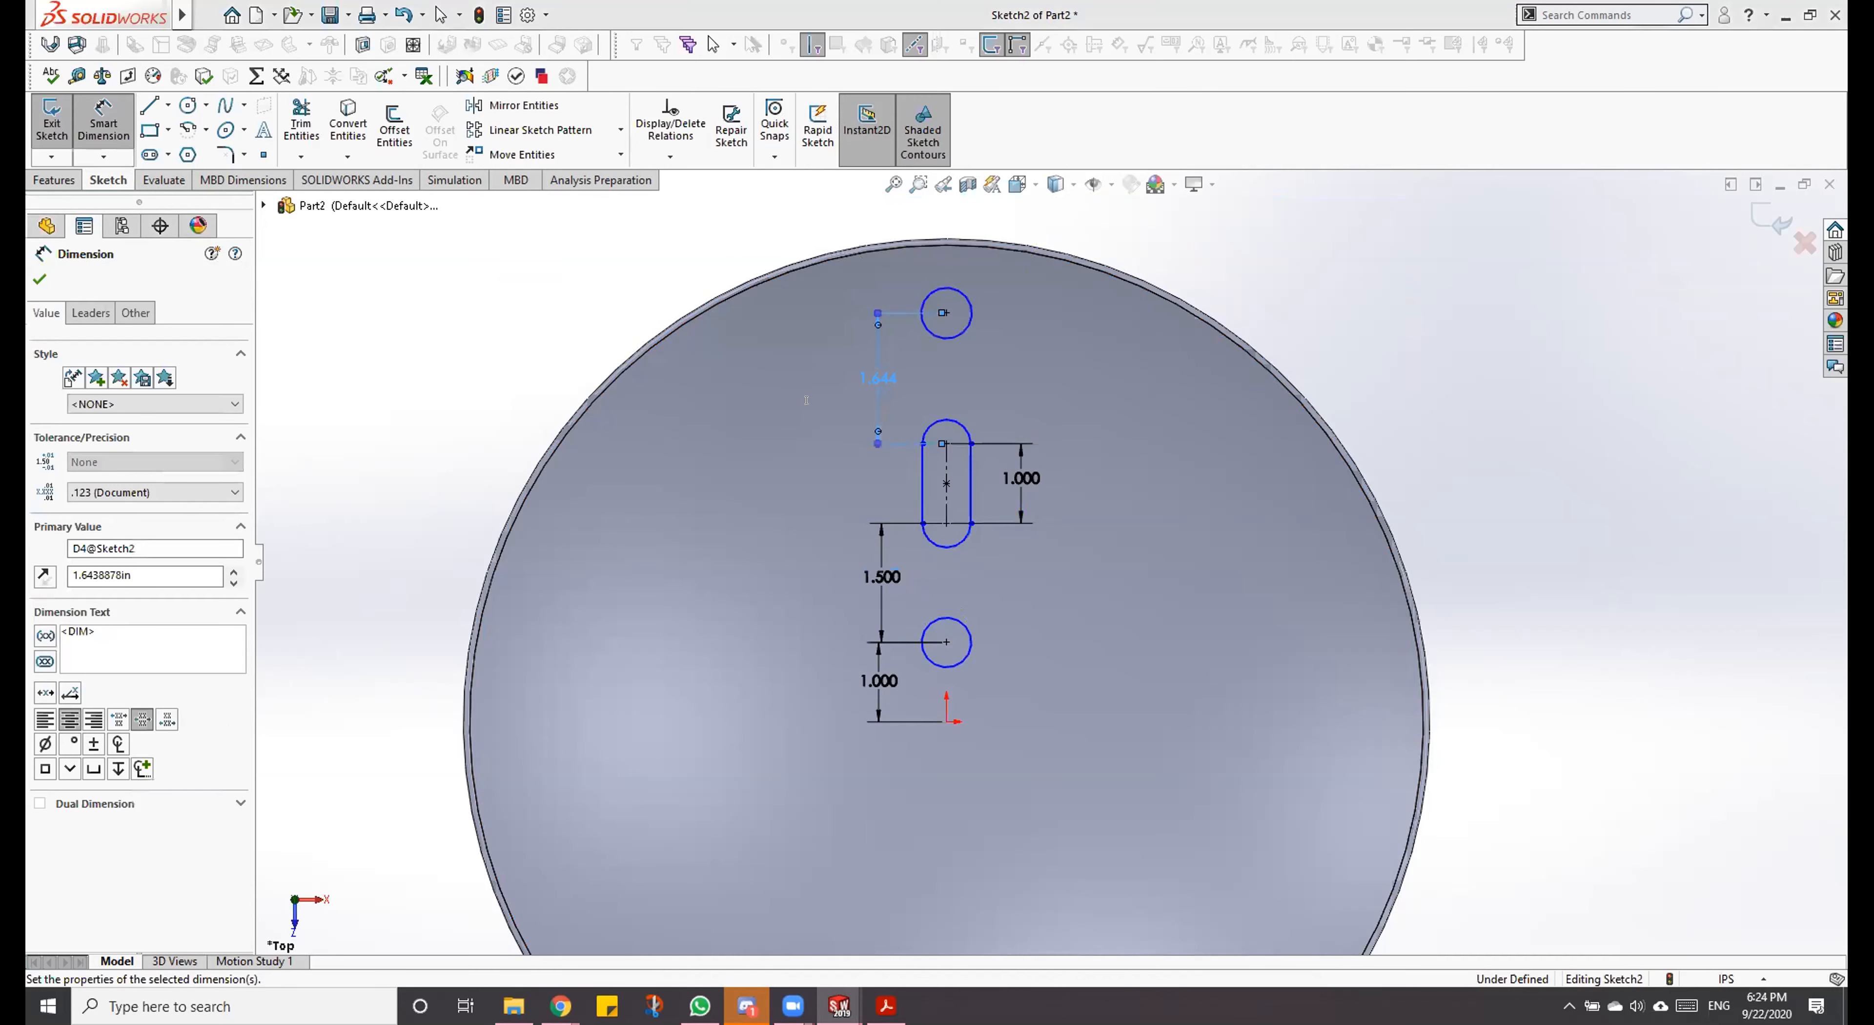
double_click(878, 403)
text(1.5)
key(Return)
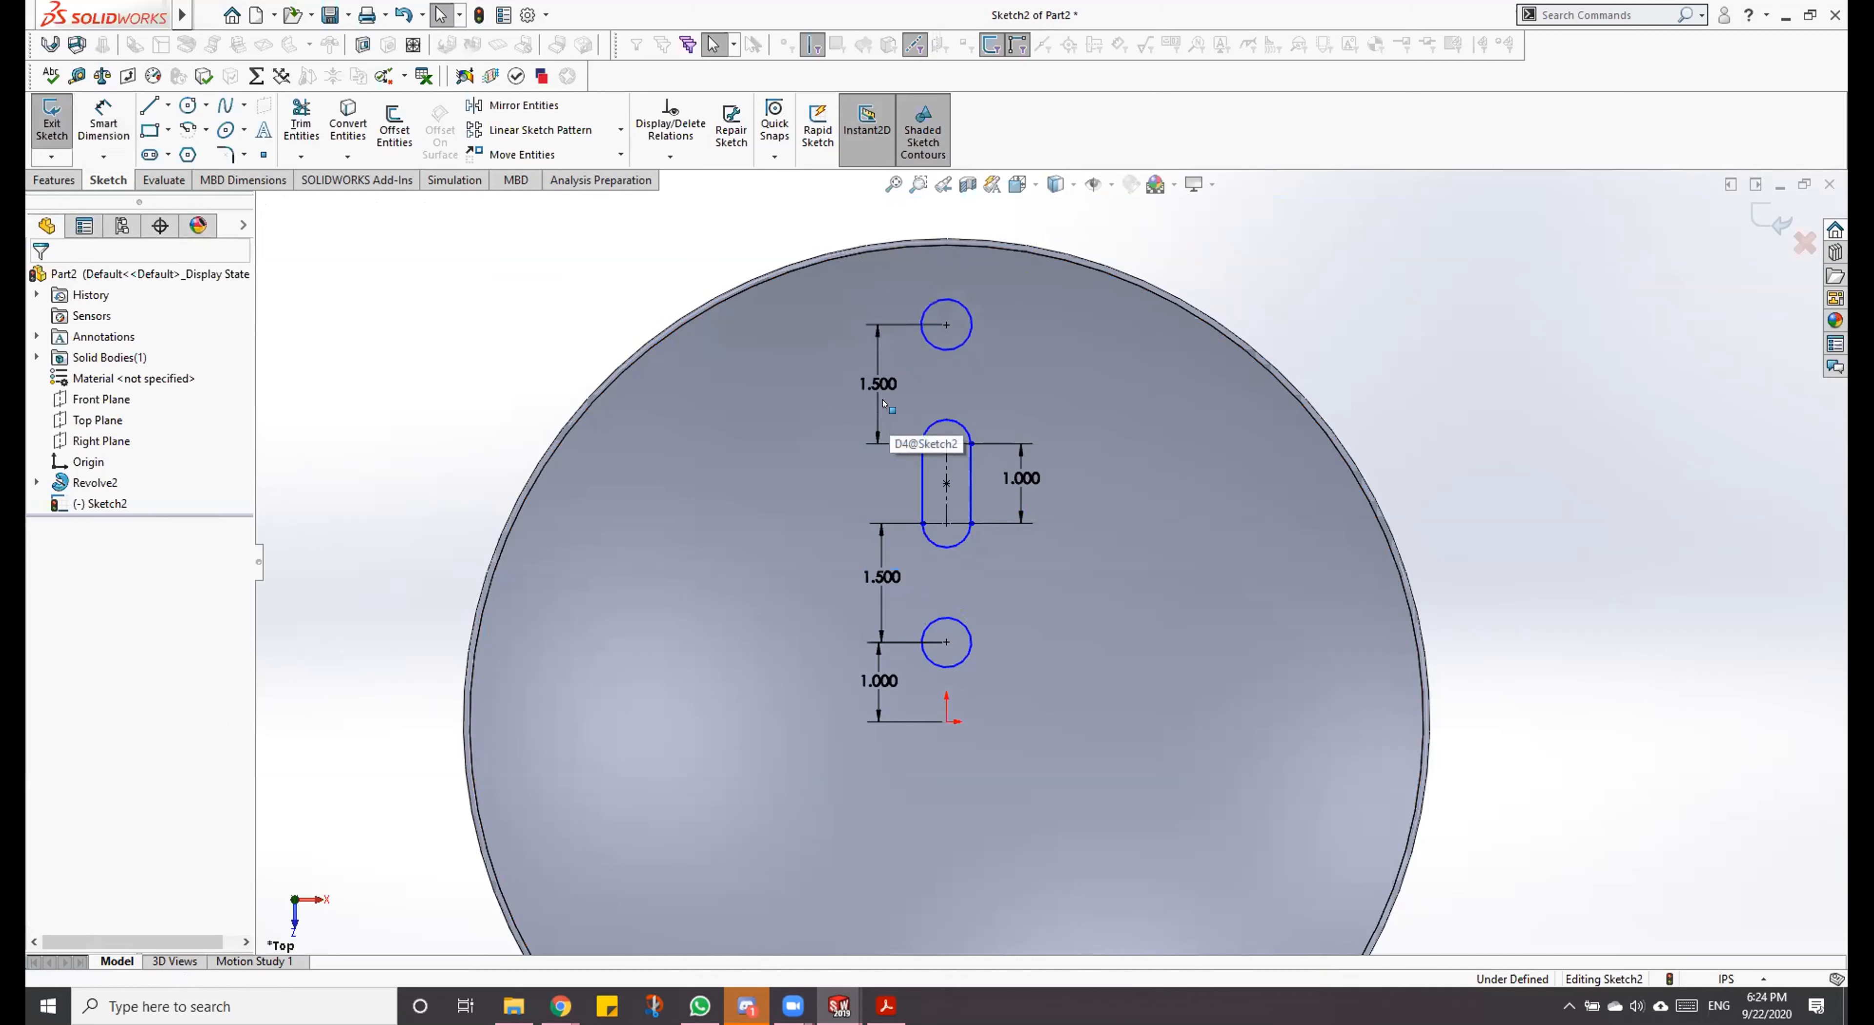
key(Escape)
Step: Dimension the upper circle's diameter as 0.5 in
right_drag(912, 506, 946, 437)
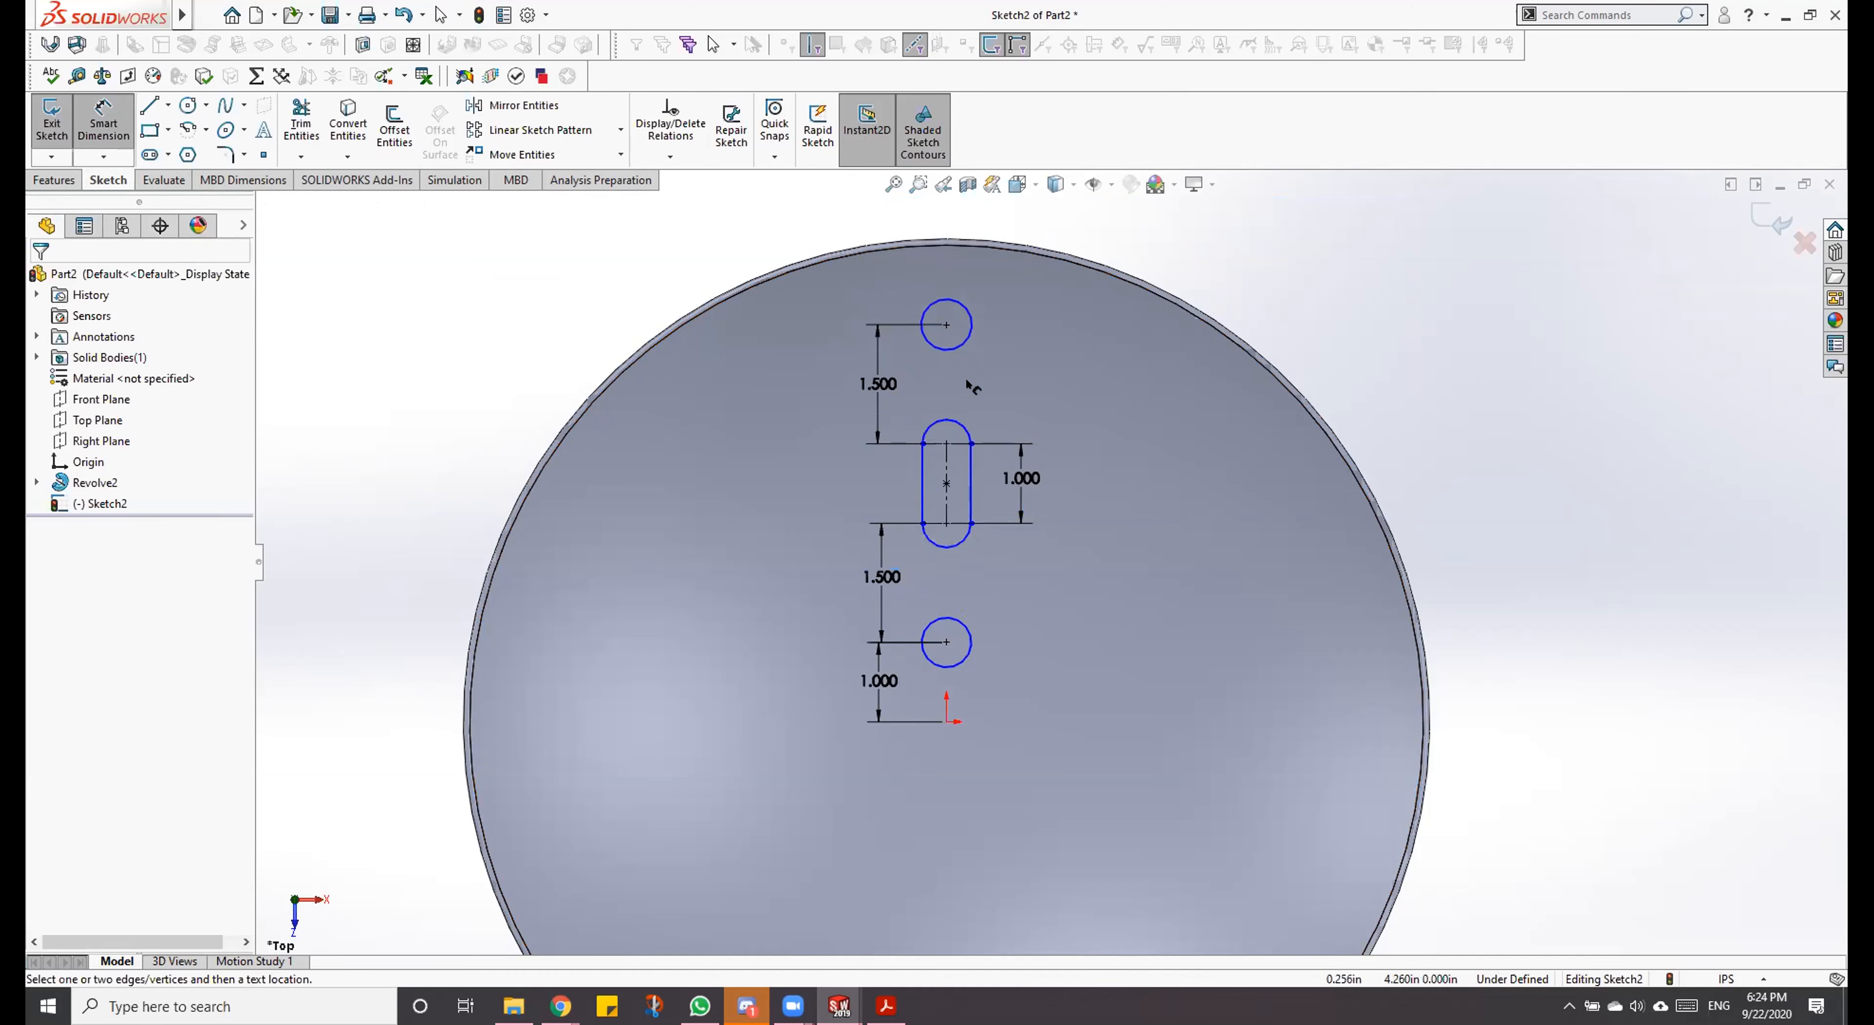
click(970, 314)
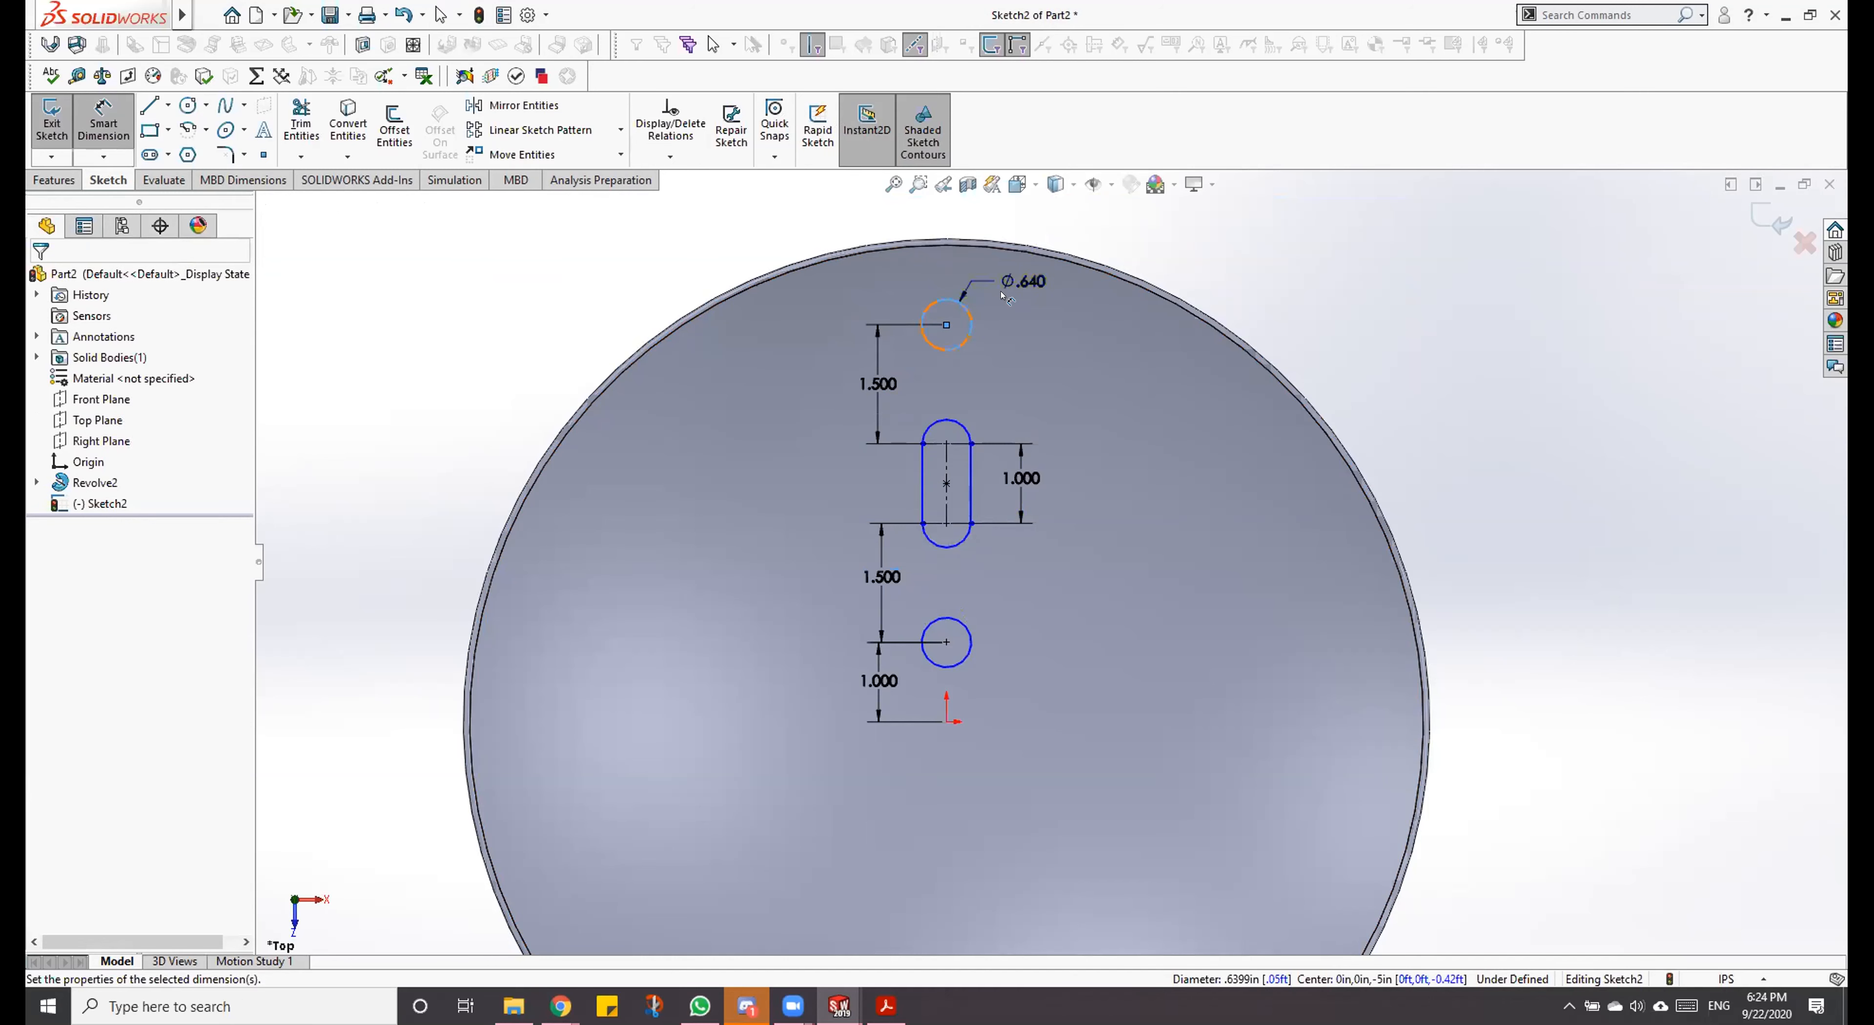
click(1008, 292)
text(.5)
key(Return)
key(Escape)
key(Escape)
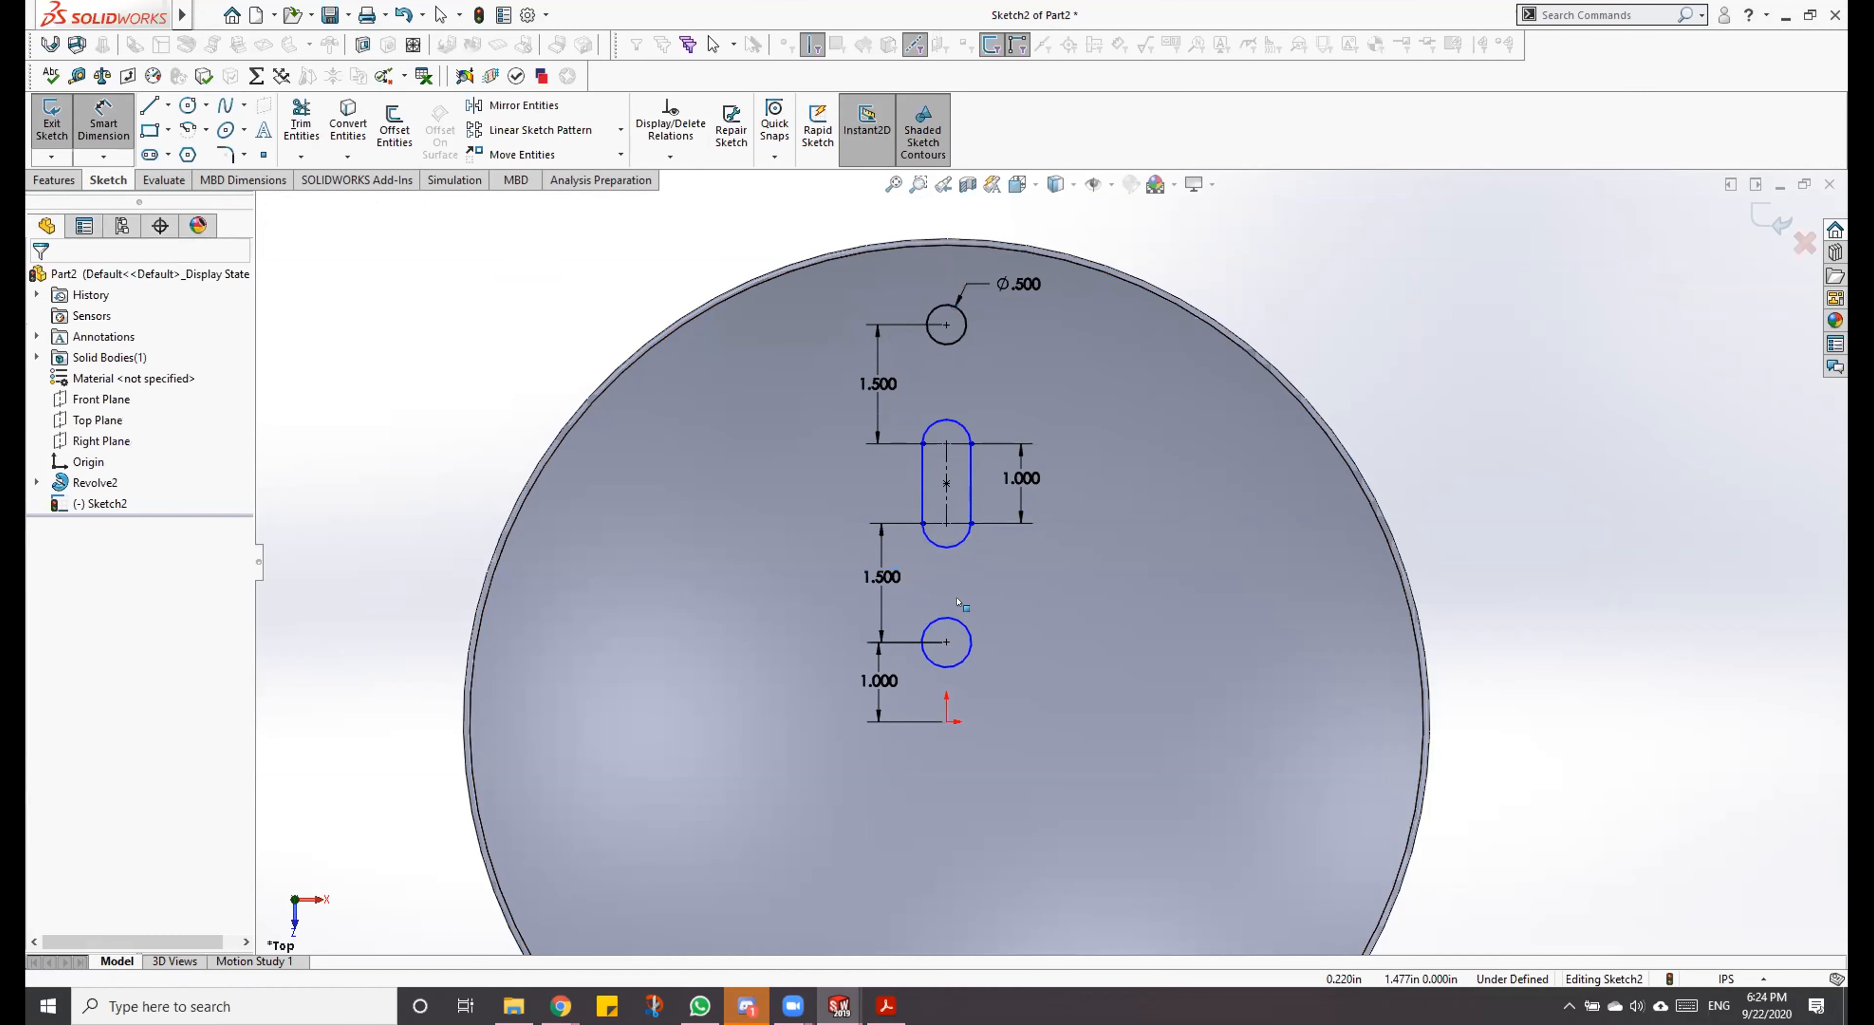
Step: Add an Equal relation between the lower and upper circles
click(964, 624)
ctrl+click(955, 342)
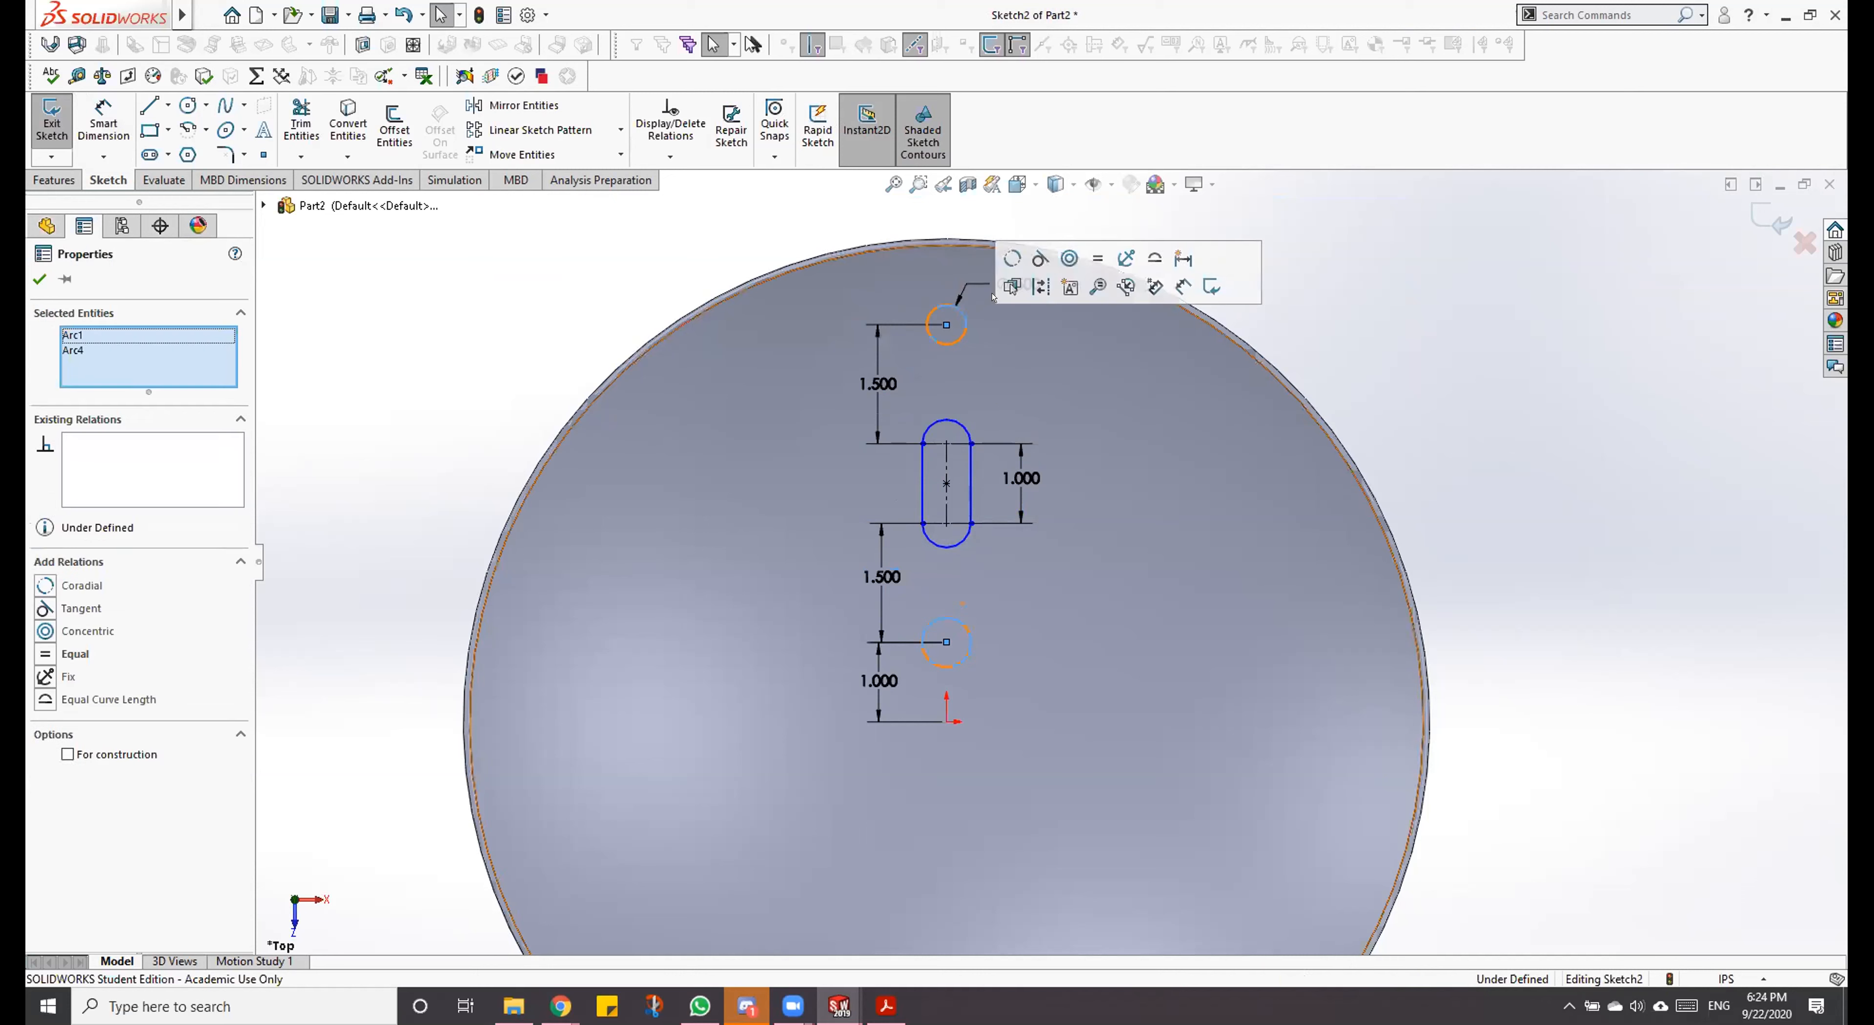
click(1098, 258)
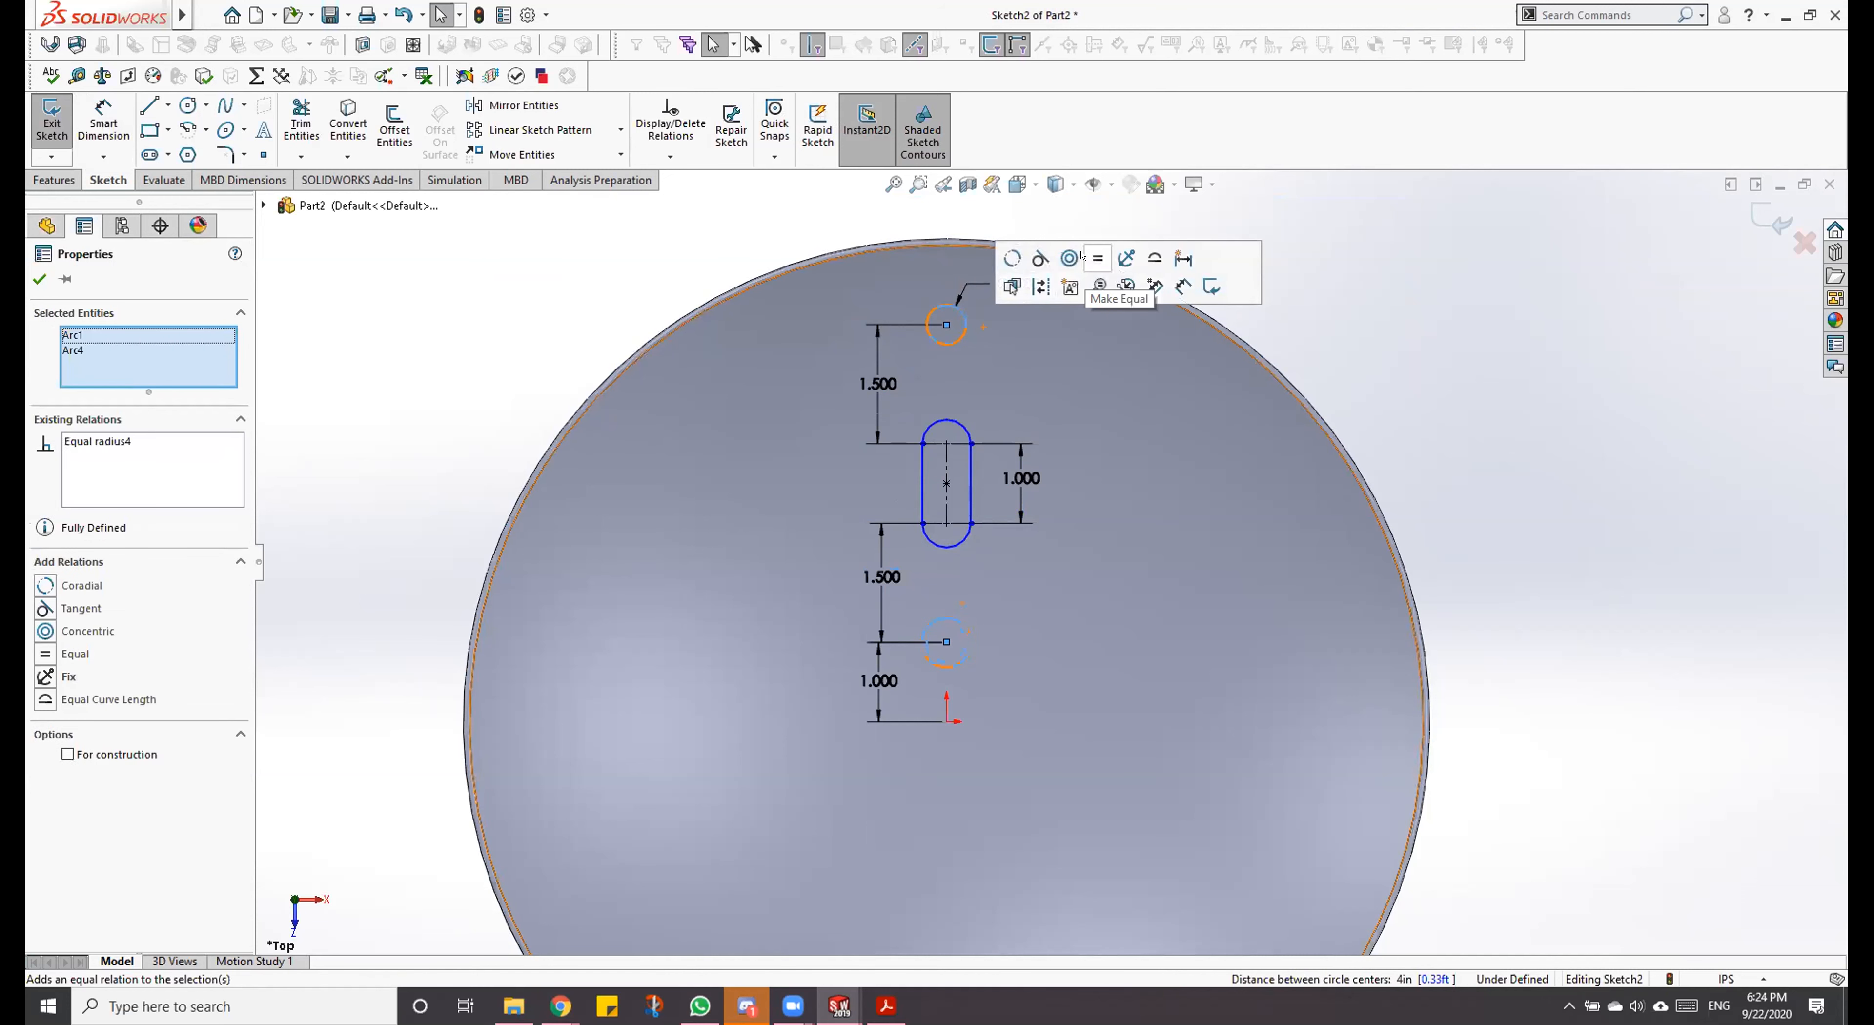
click(959, 425)
key(Escape)
Step: Dimension the slot's end arc and set its radius to 0.25 in
right_drag(1112, 400, 1110, 349)
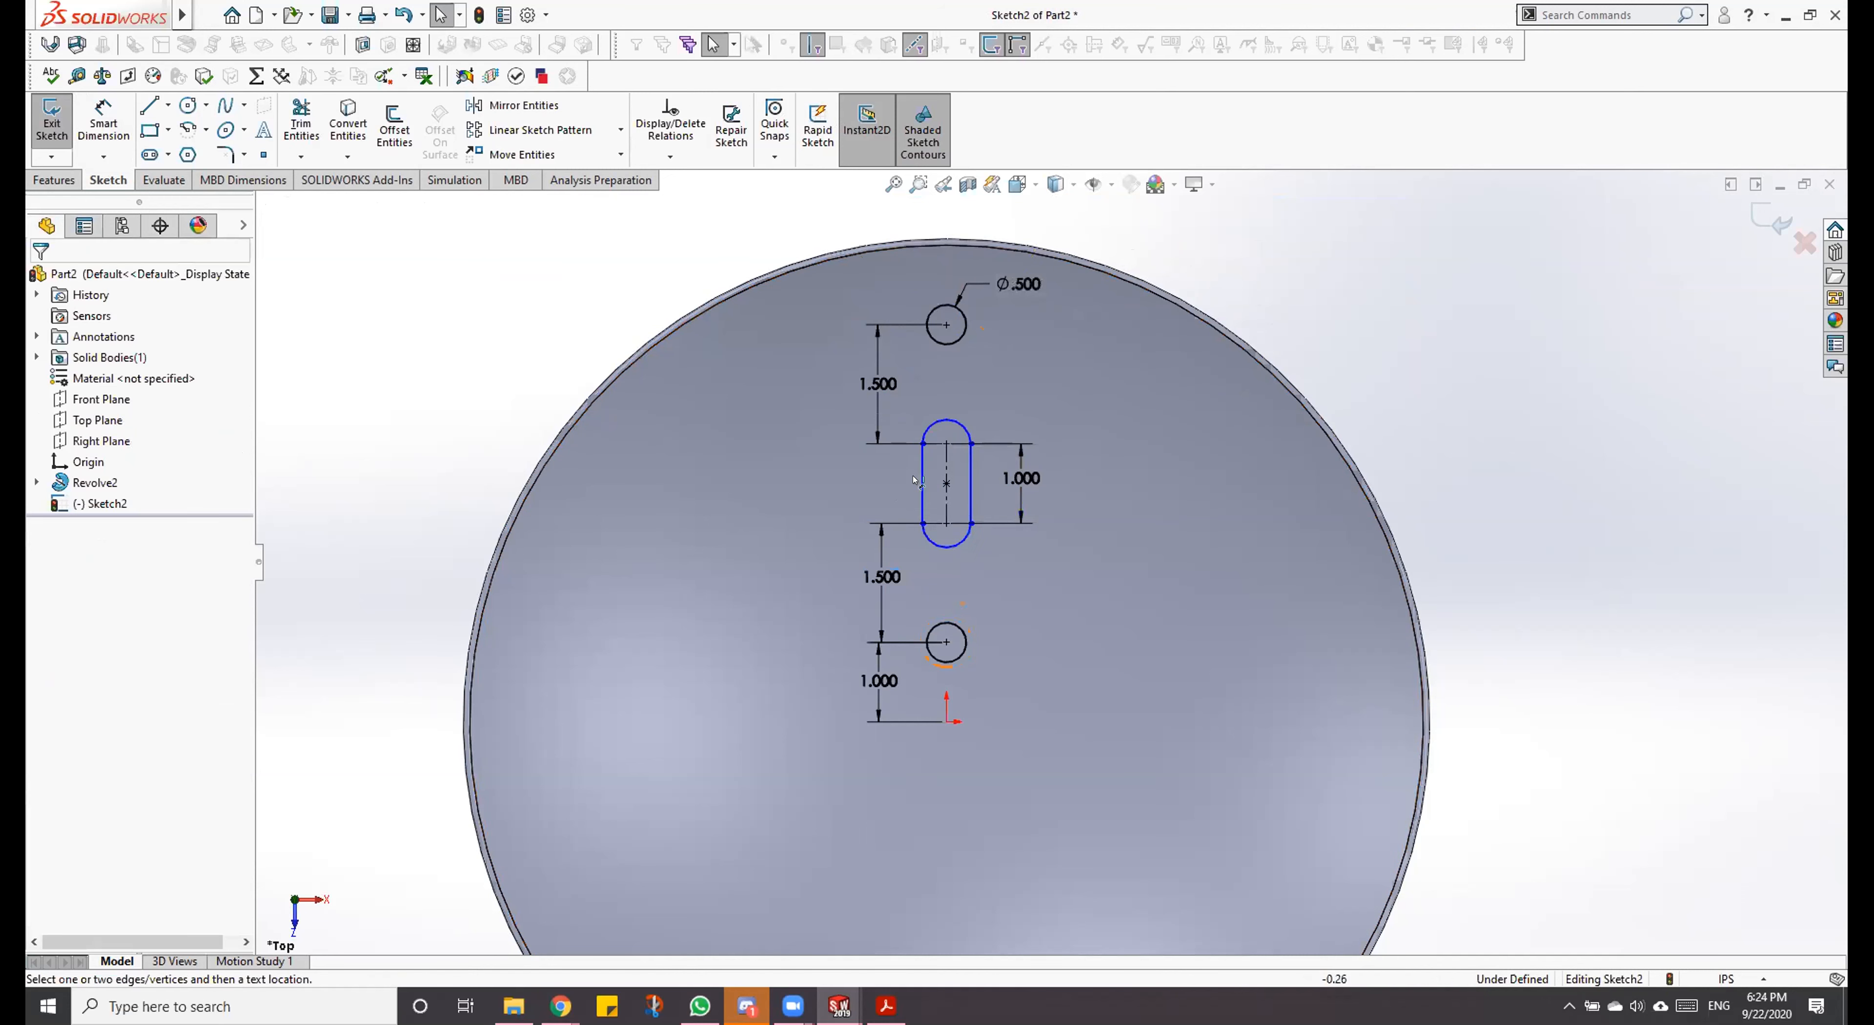
click(959, 420)
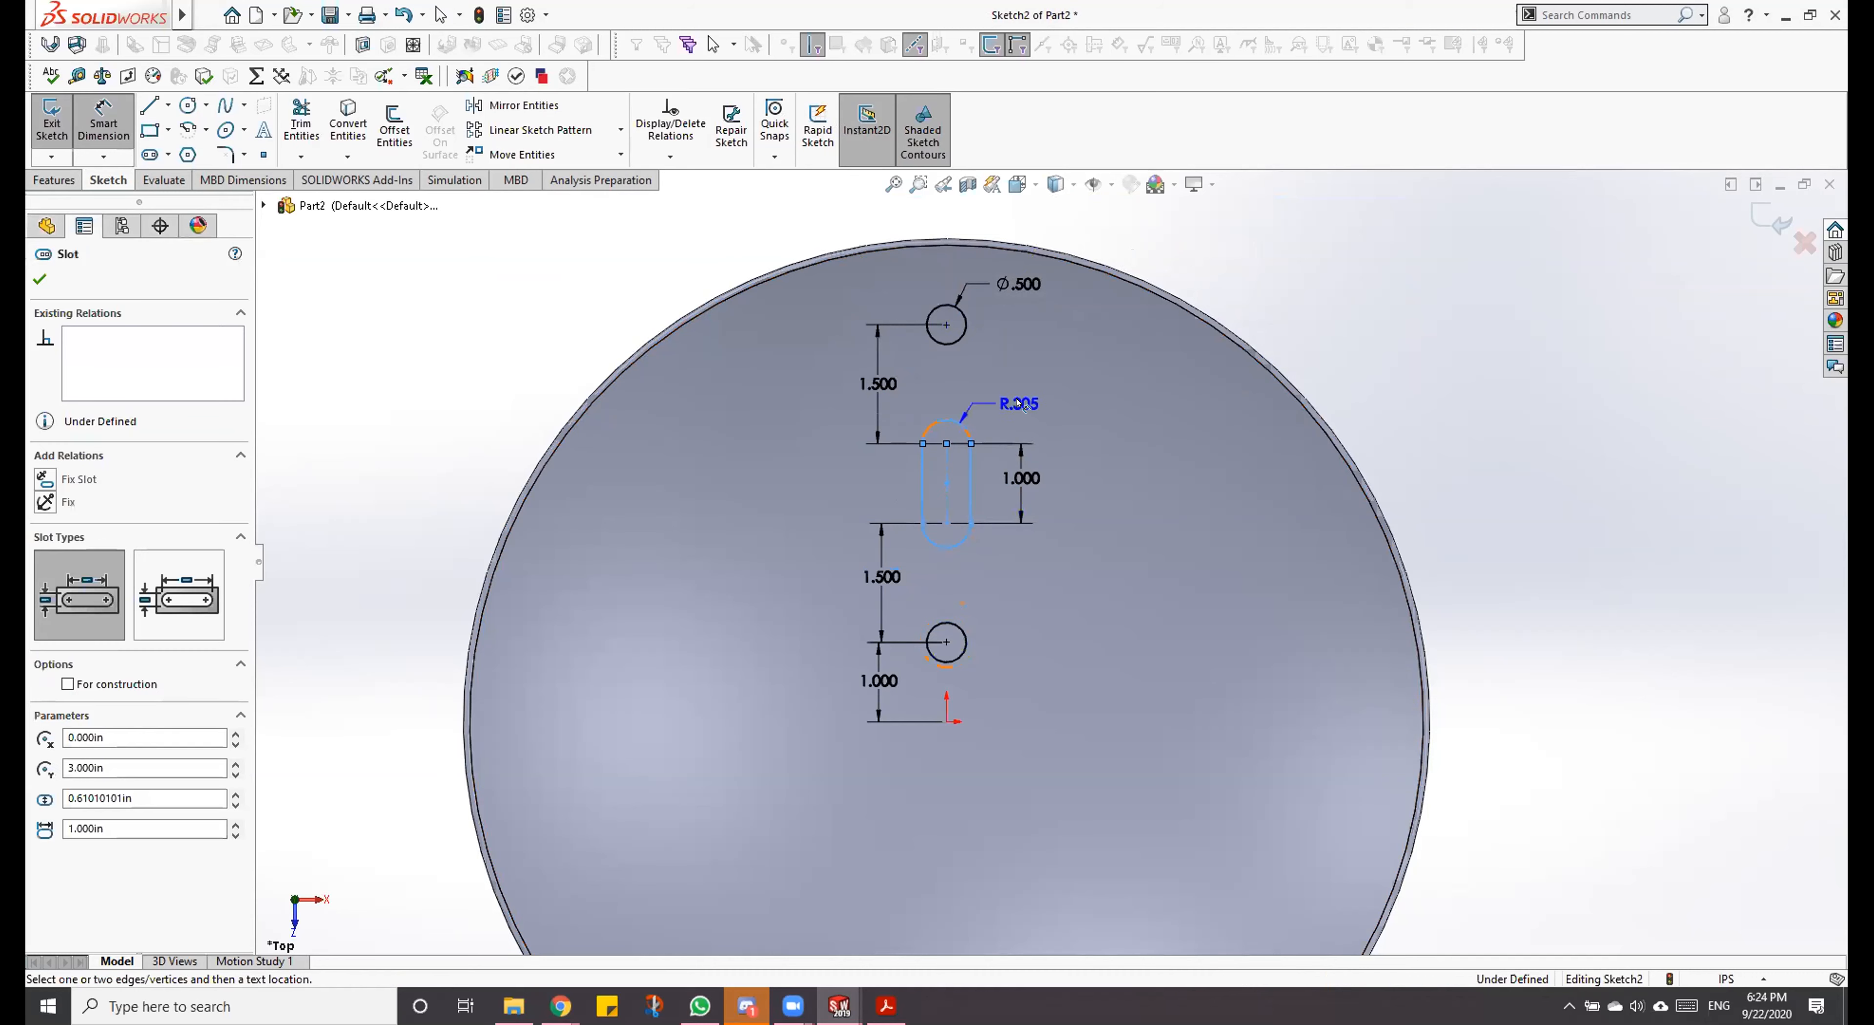
click(1048, 385)
text(.5)
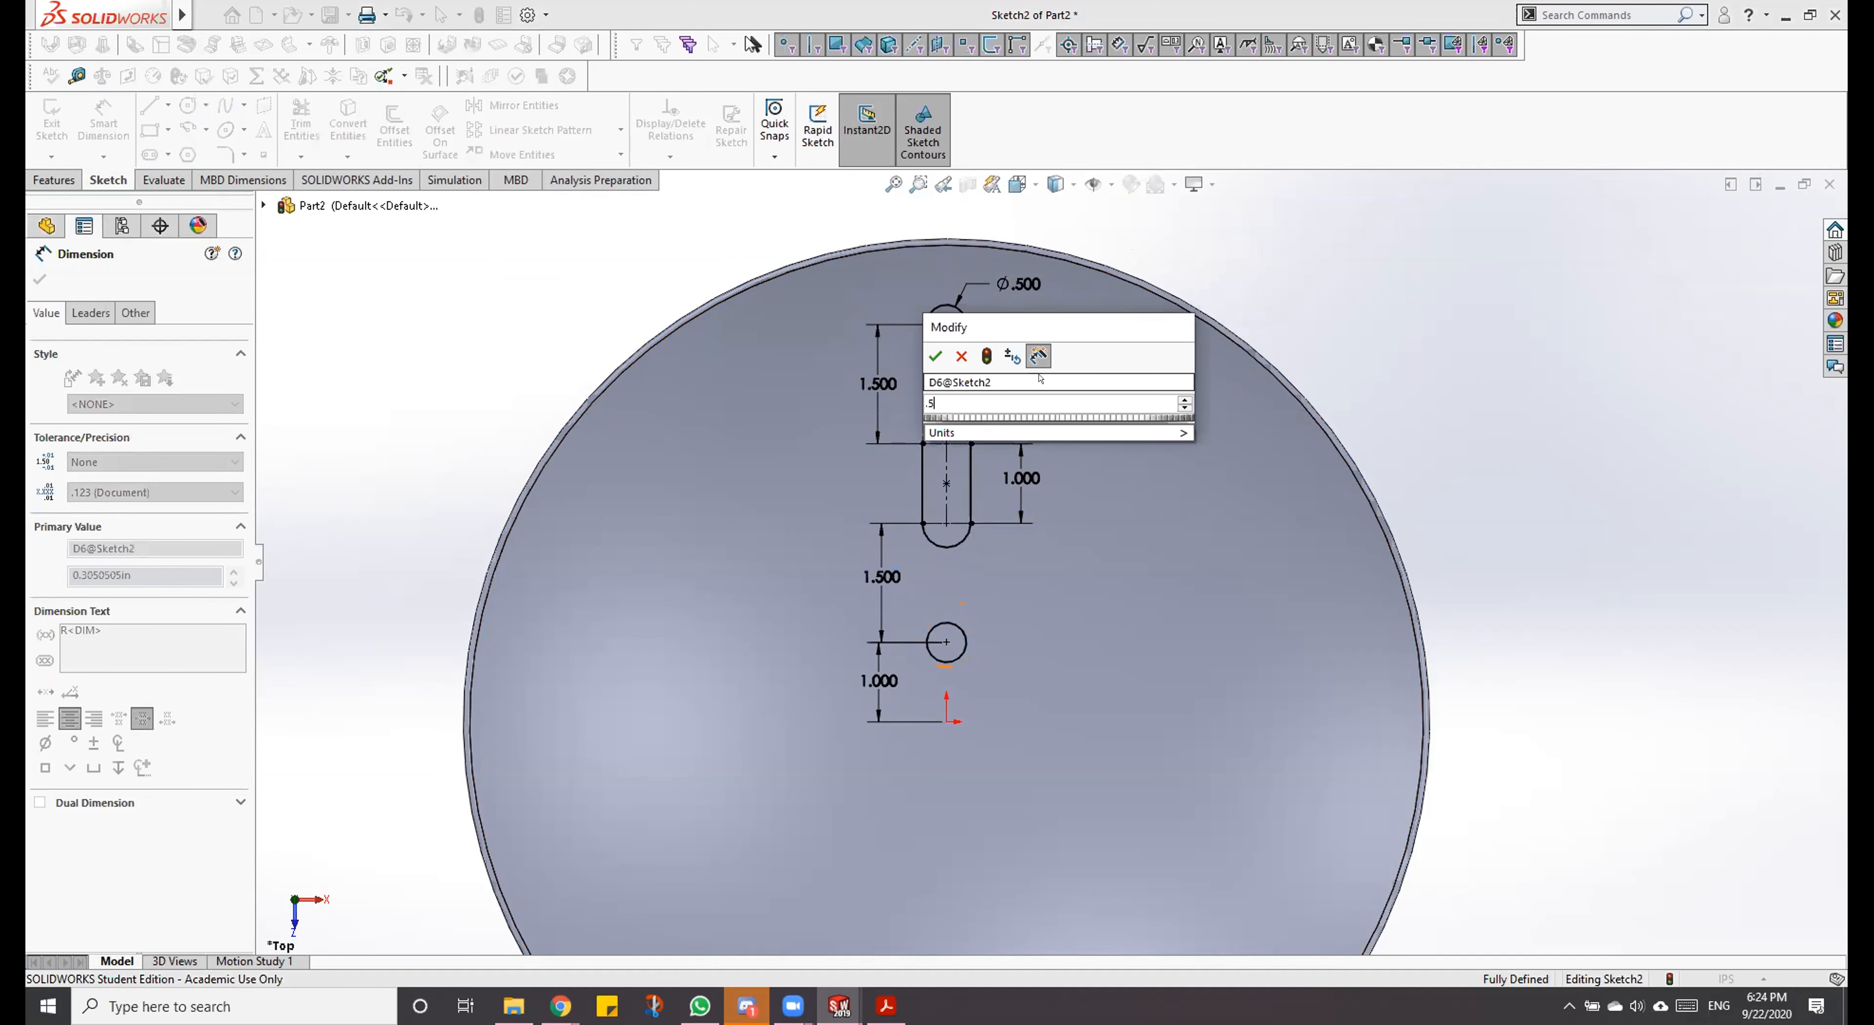
key(Return)
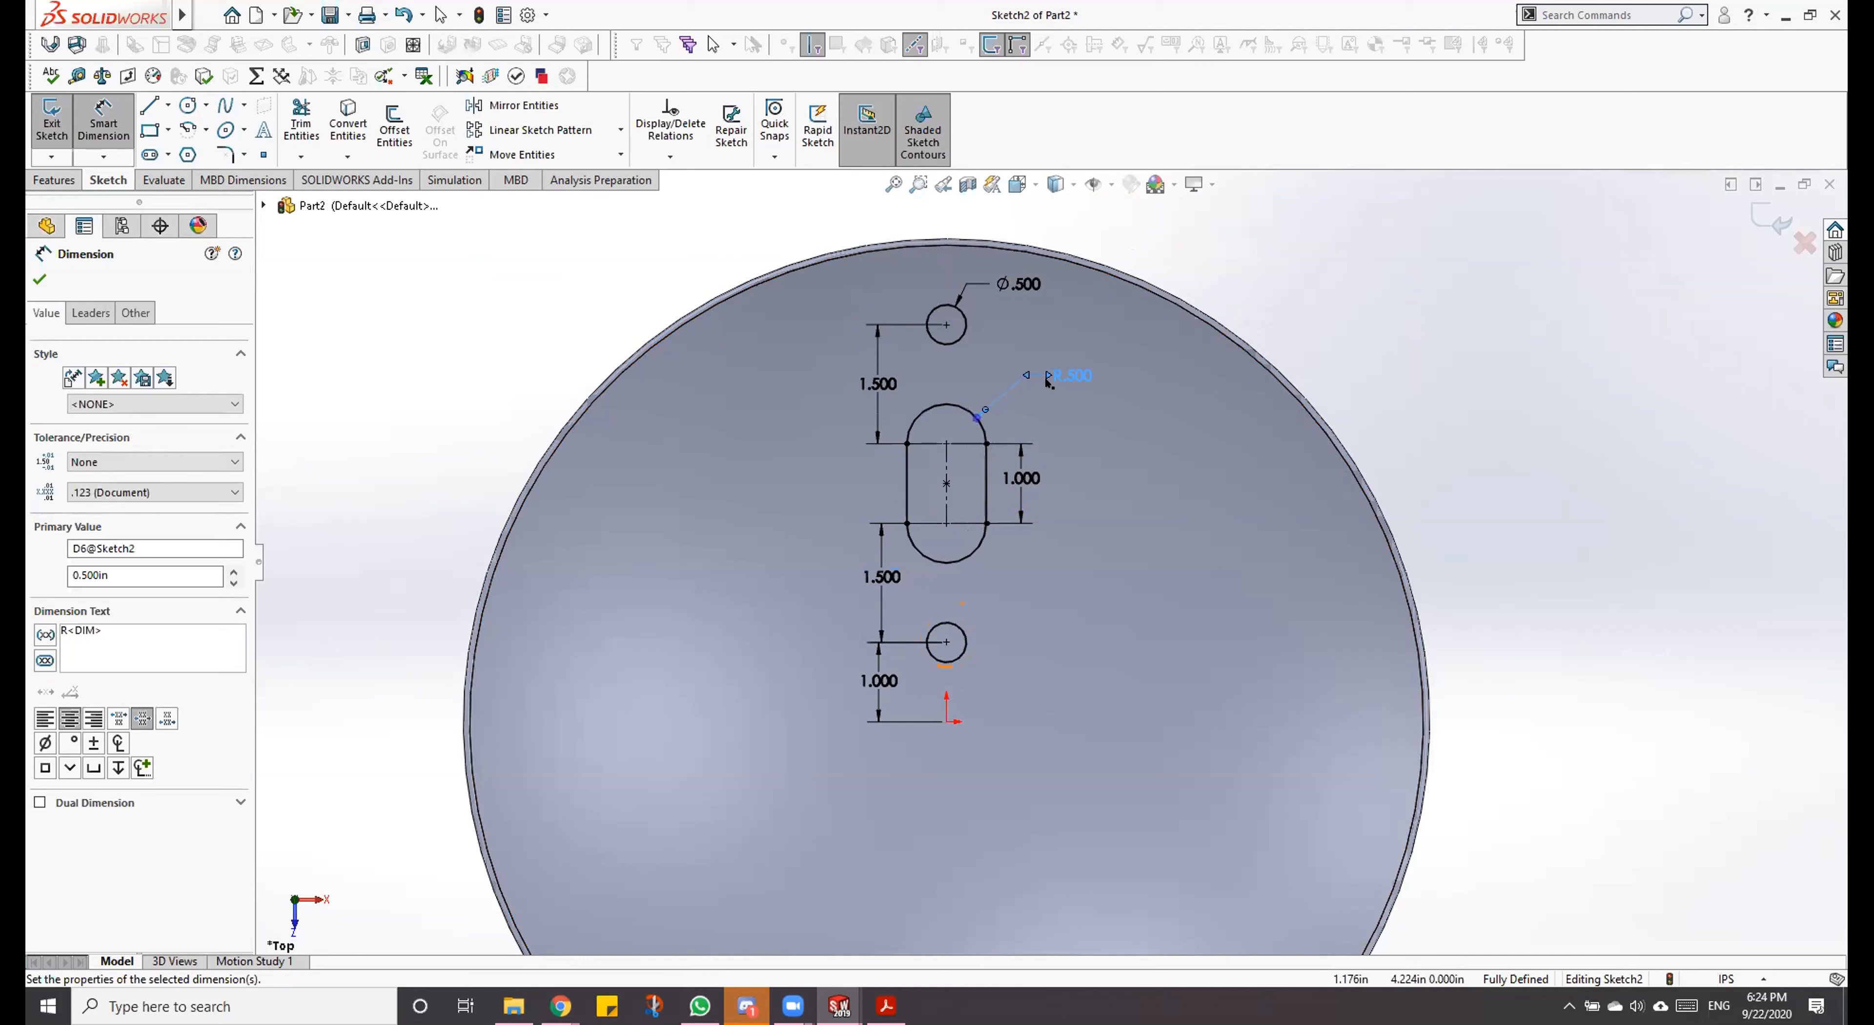
double_click(1069, 376)
text(.25)
key(Return)
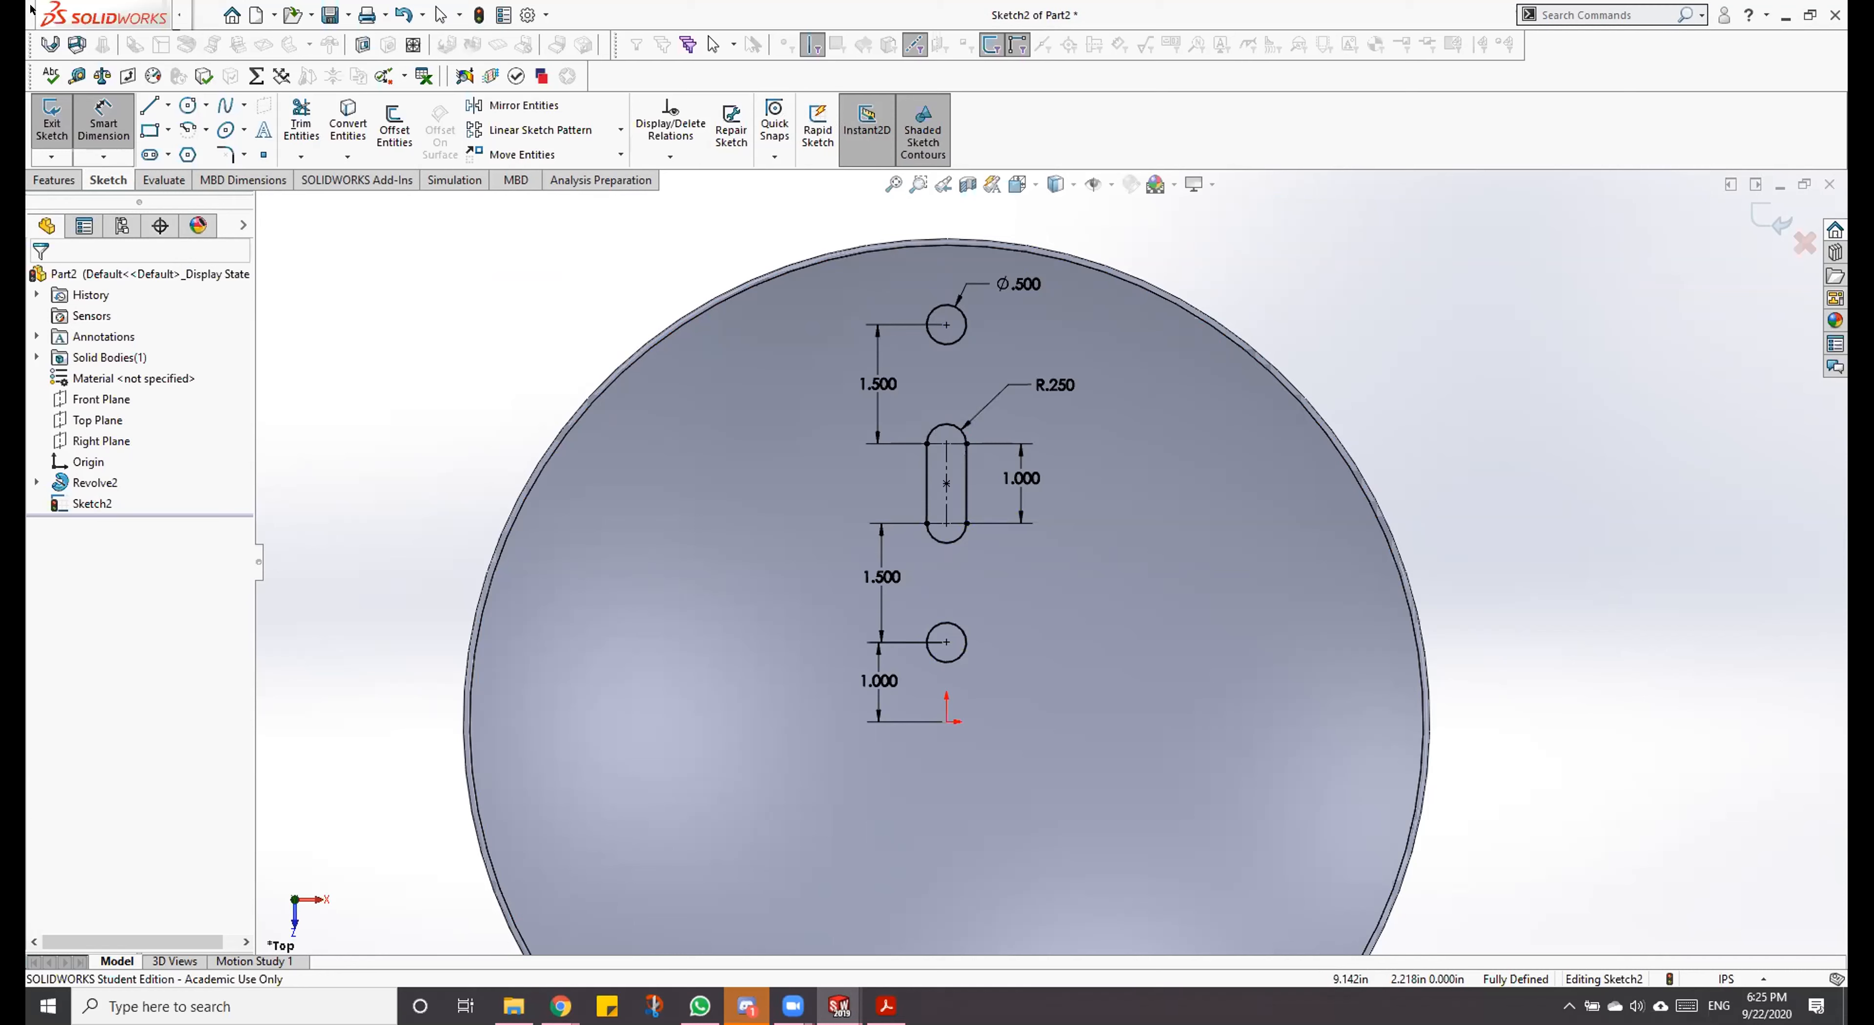
mouse_move(31, 7)
click(403, 13)
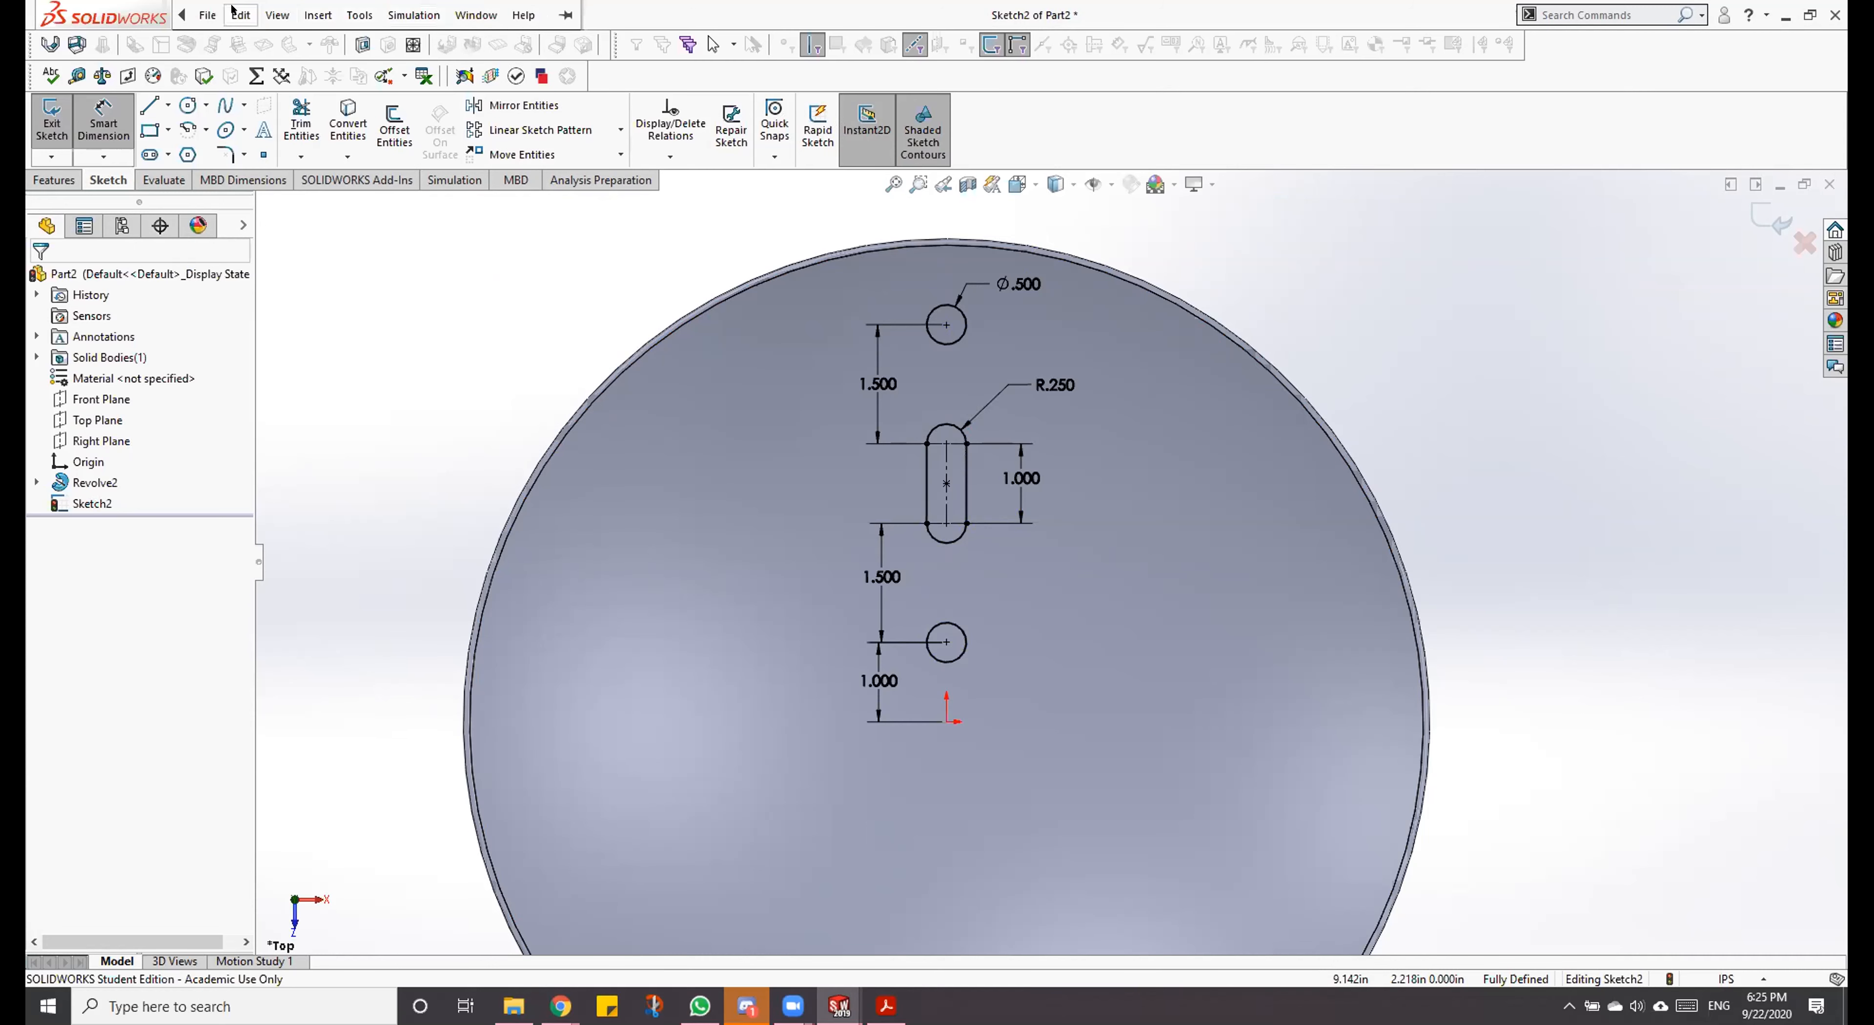
mouse_move(240, 14)
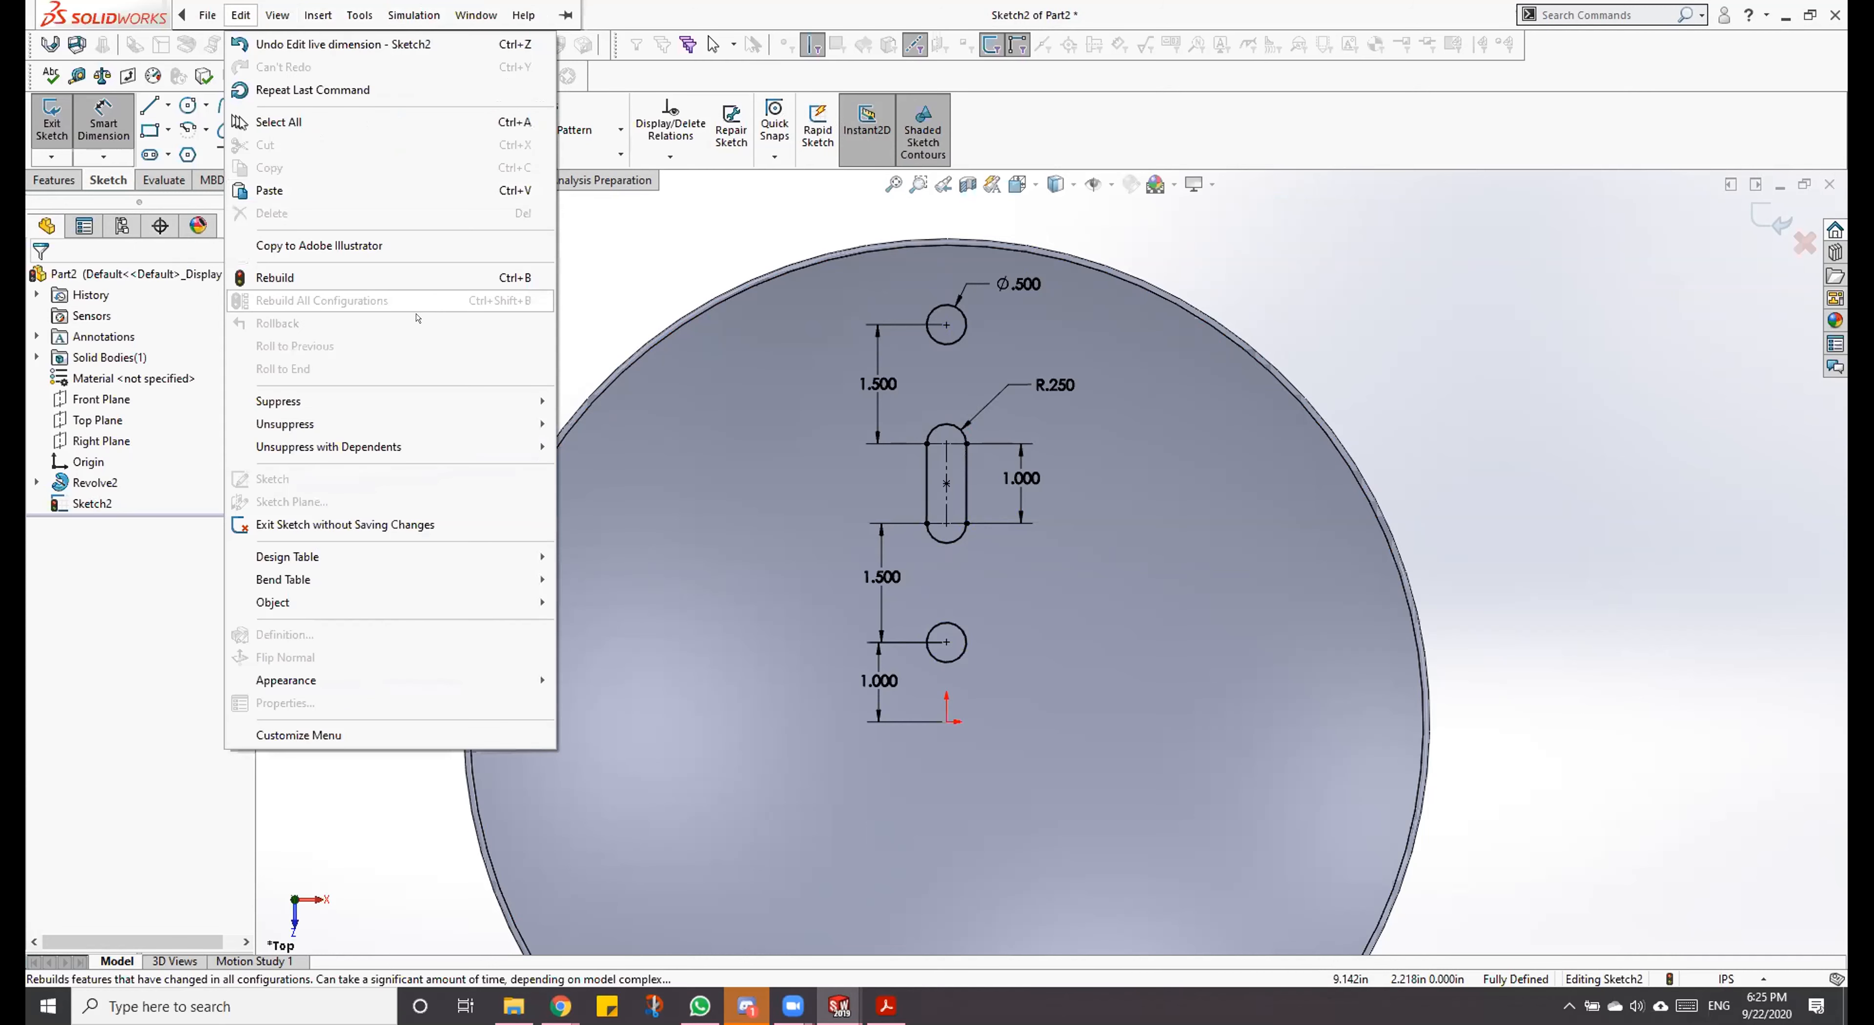
click(624, 244)
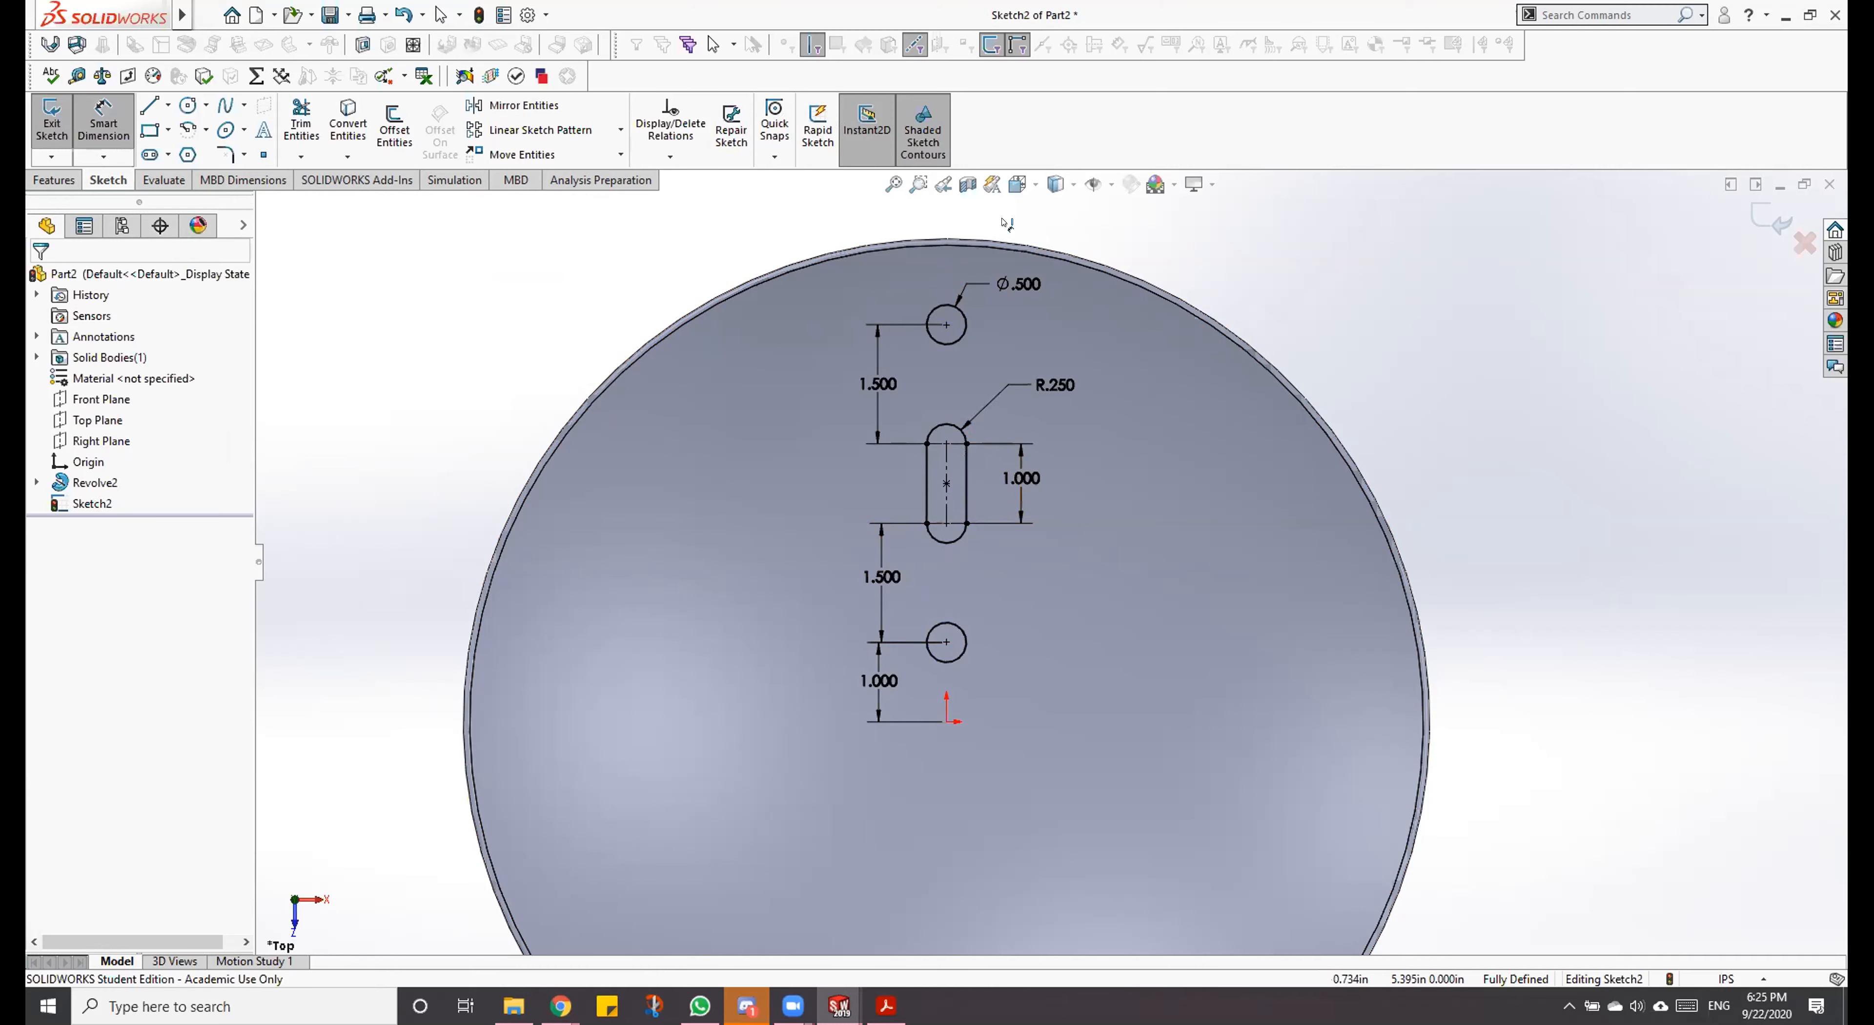
scroll(943, 638, up, 3)
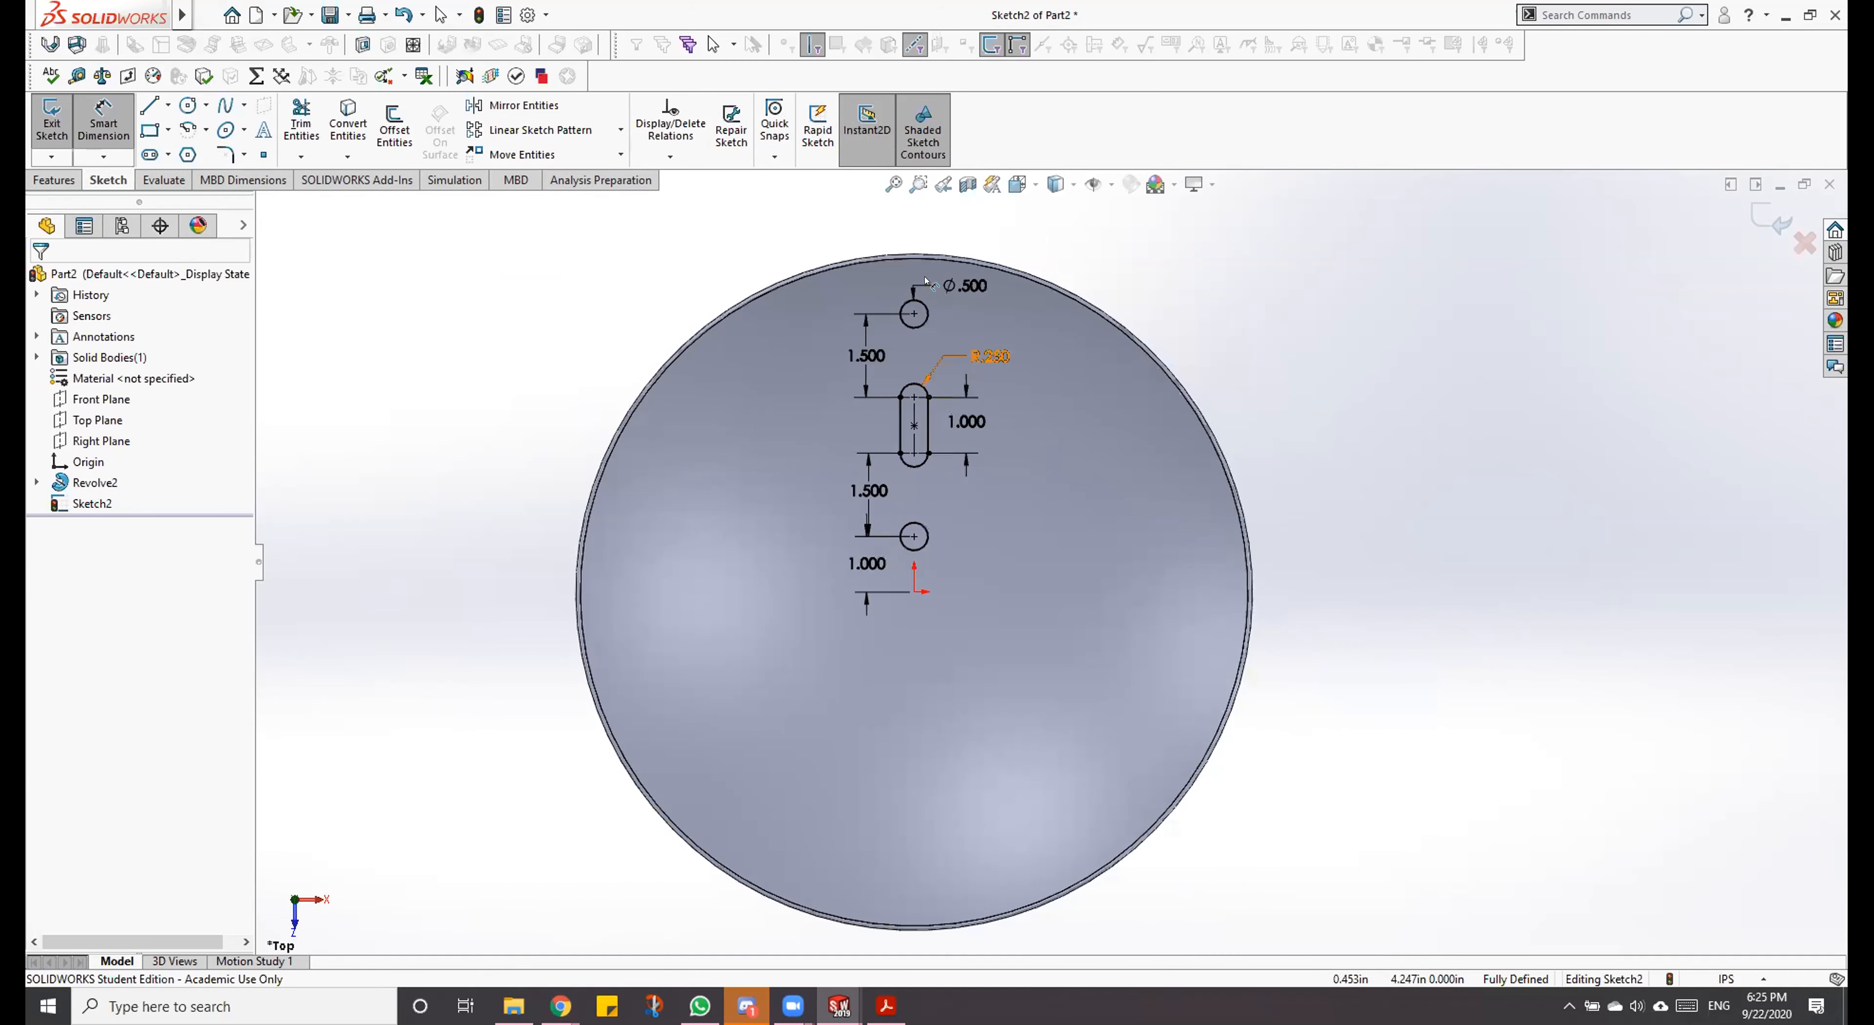
scroll(907, 491, down, 2)
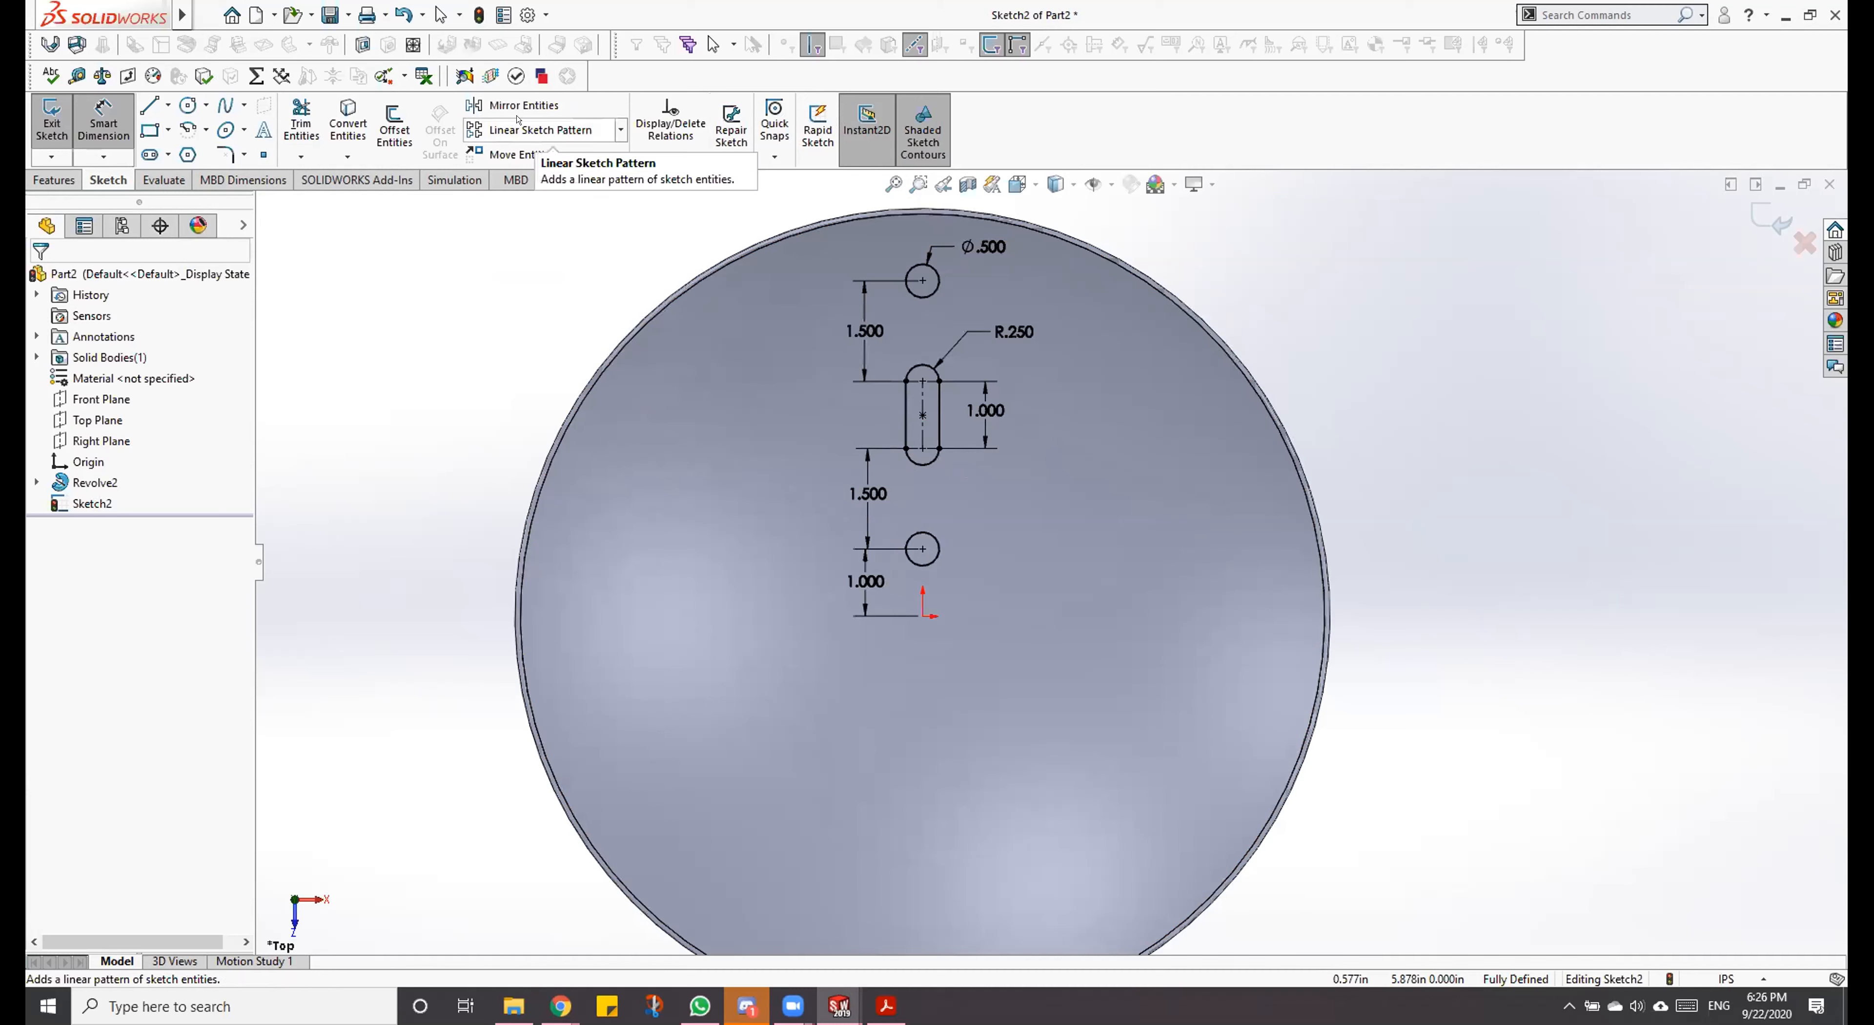
Step: Try a circular sketch pattern about the bowl's rim edge, with the upper circle, the slot and the lower circle as entities
click(616, 130)
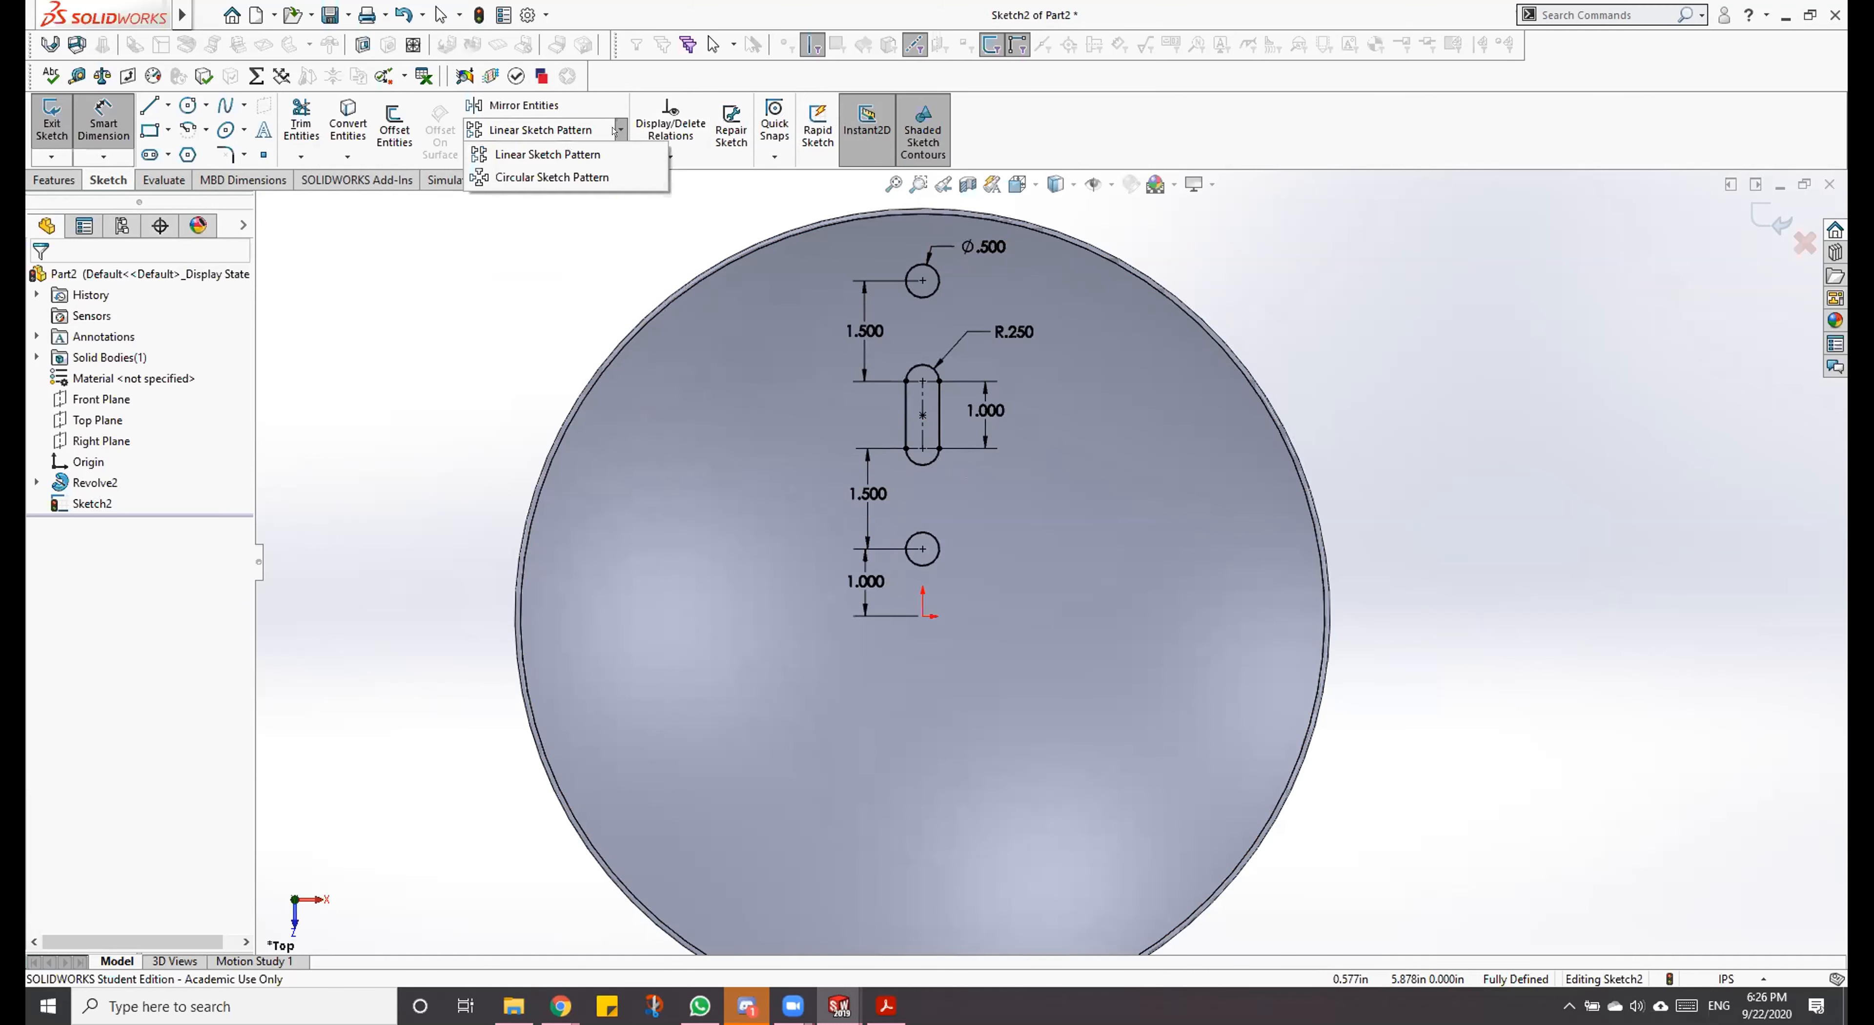
click(579, 173)
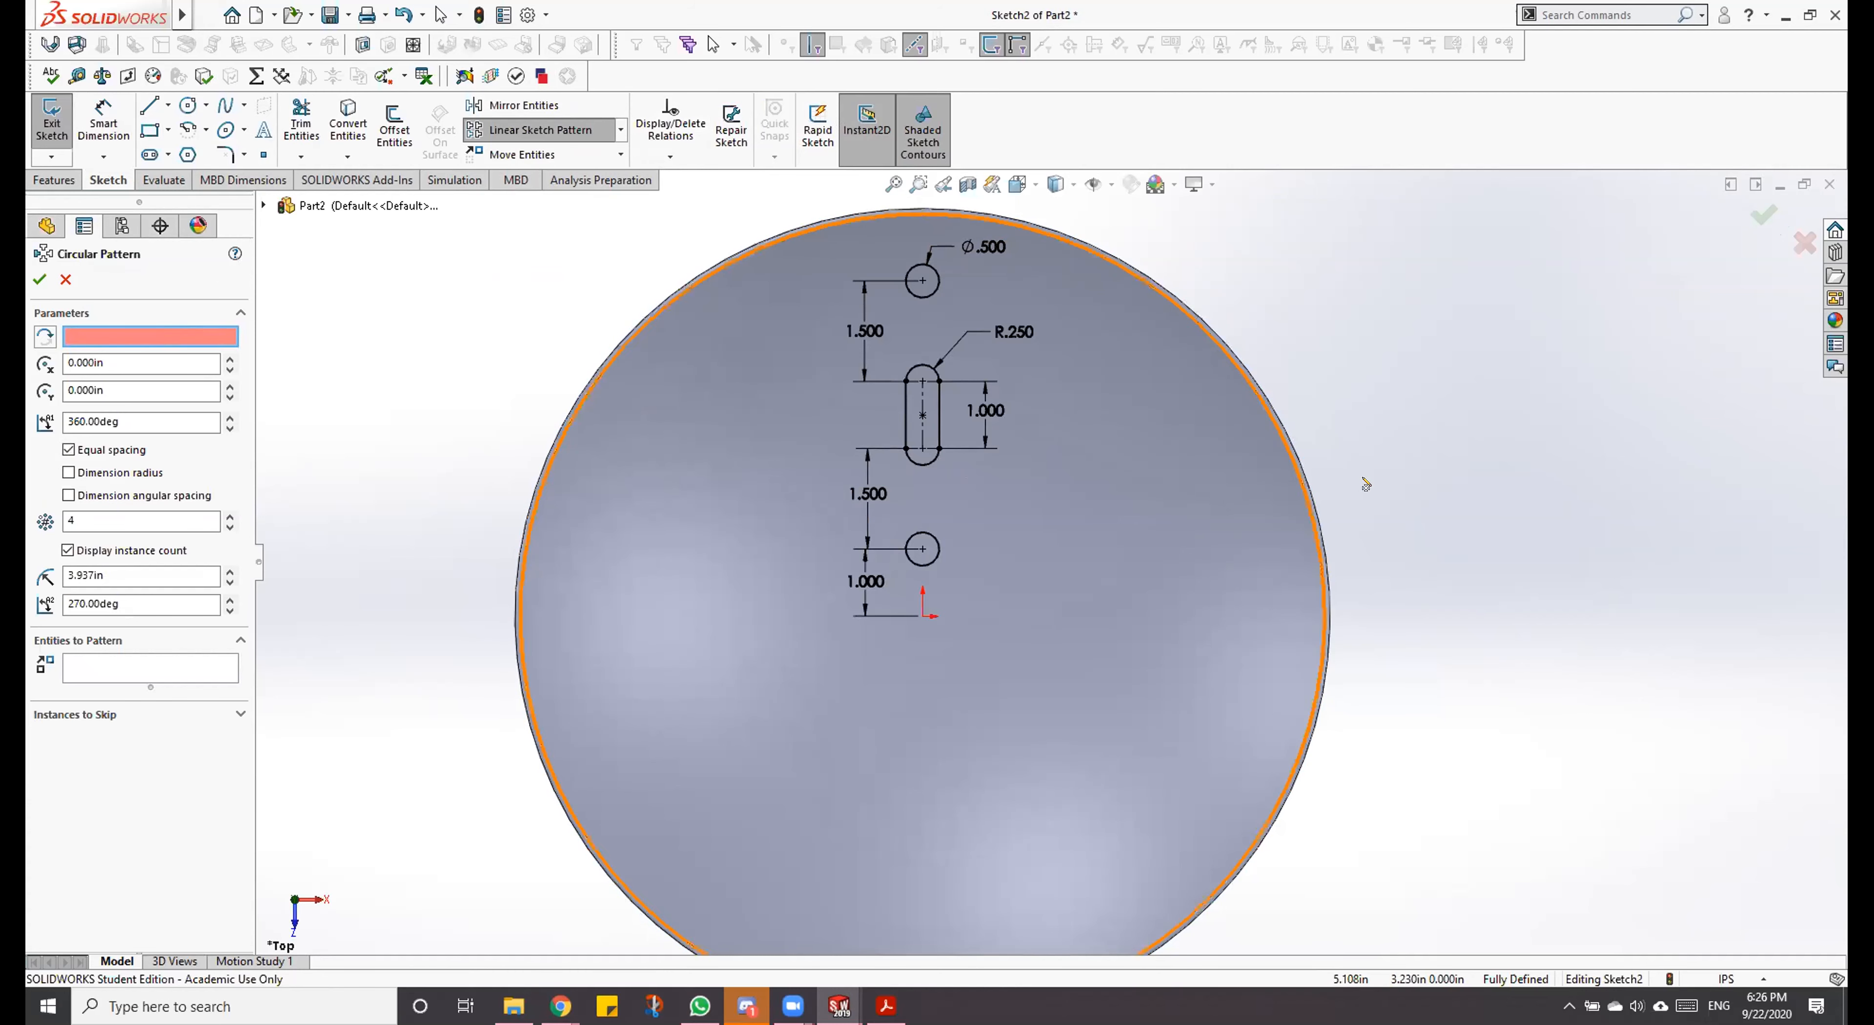
click(728, 264)
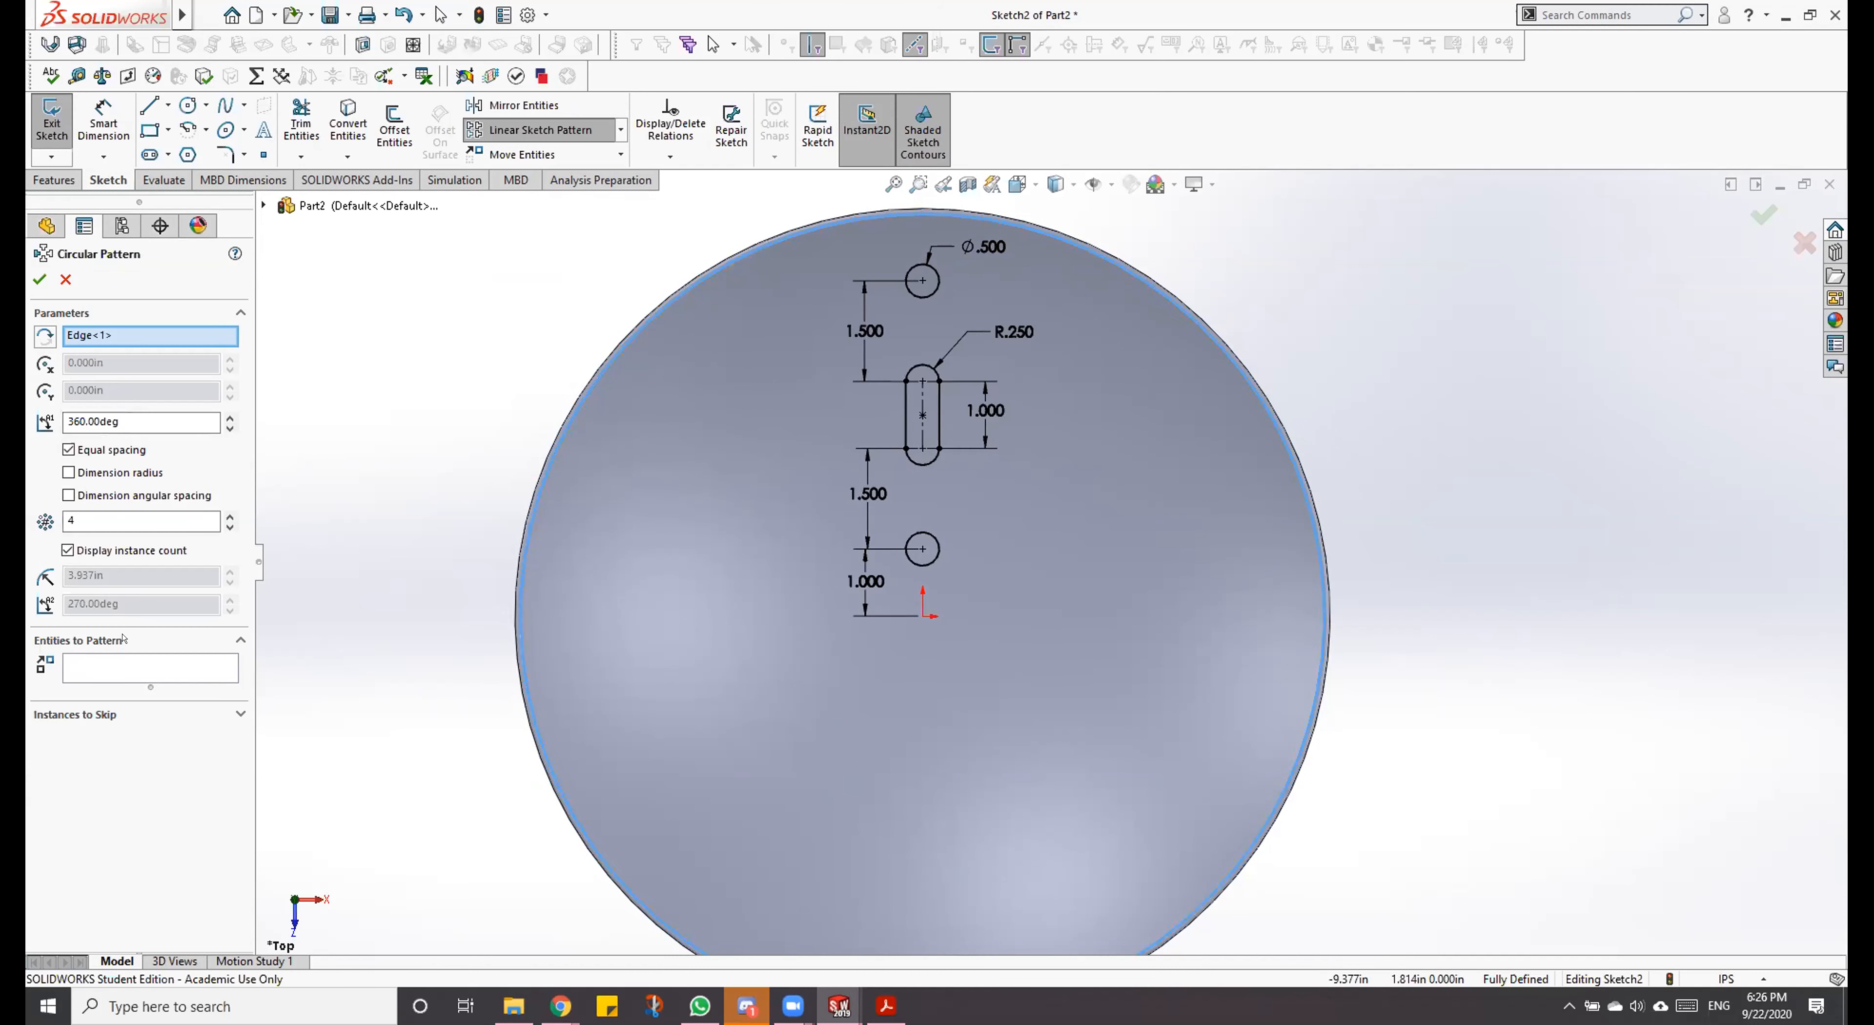
click(108, 660)
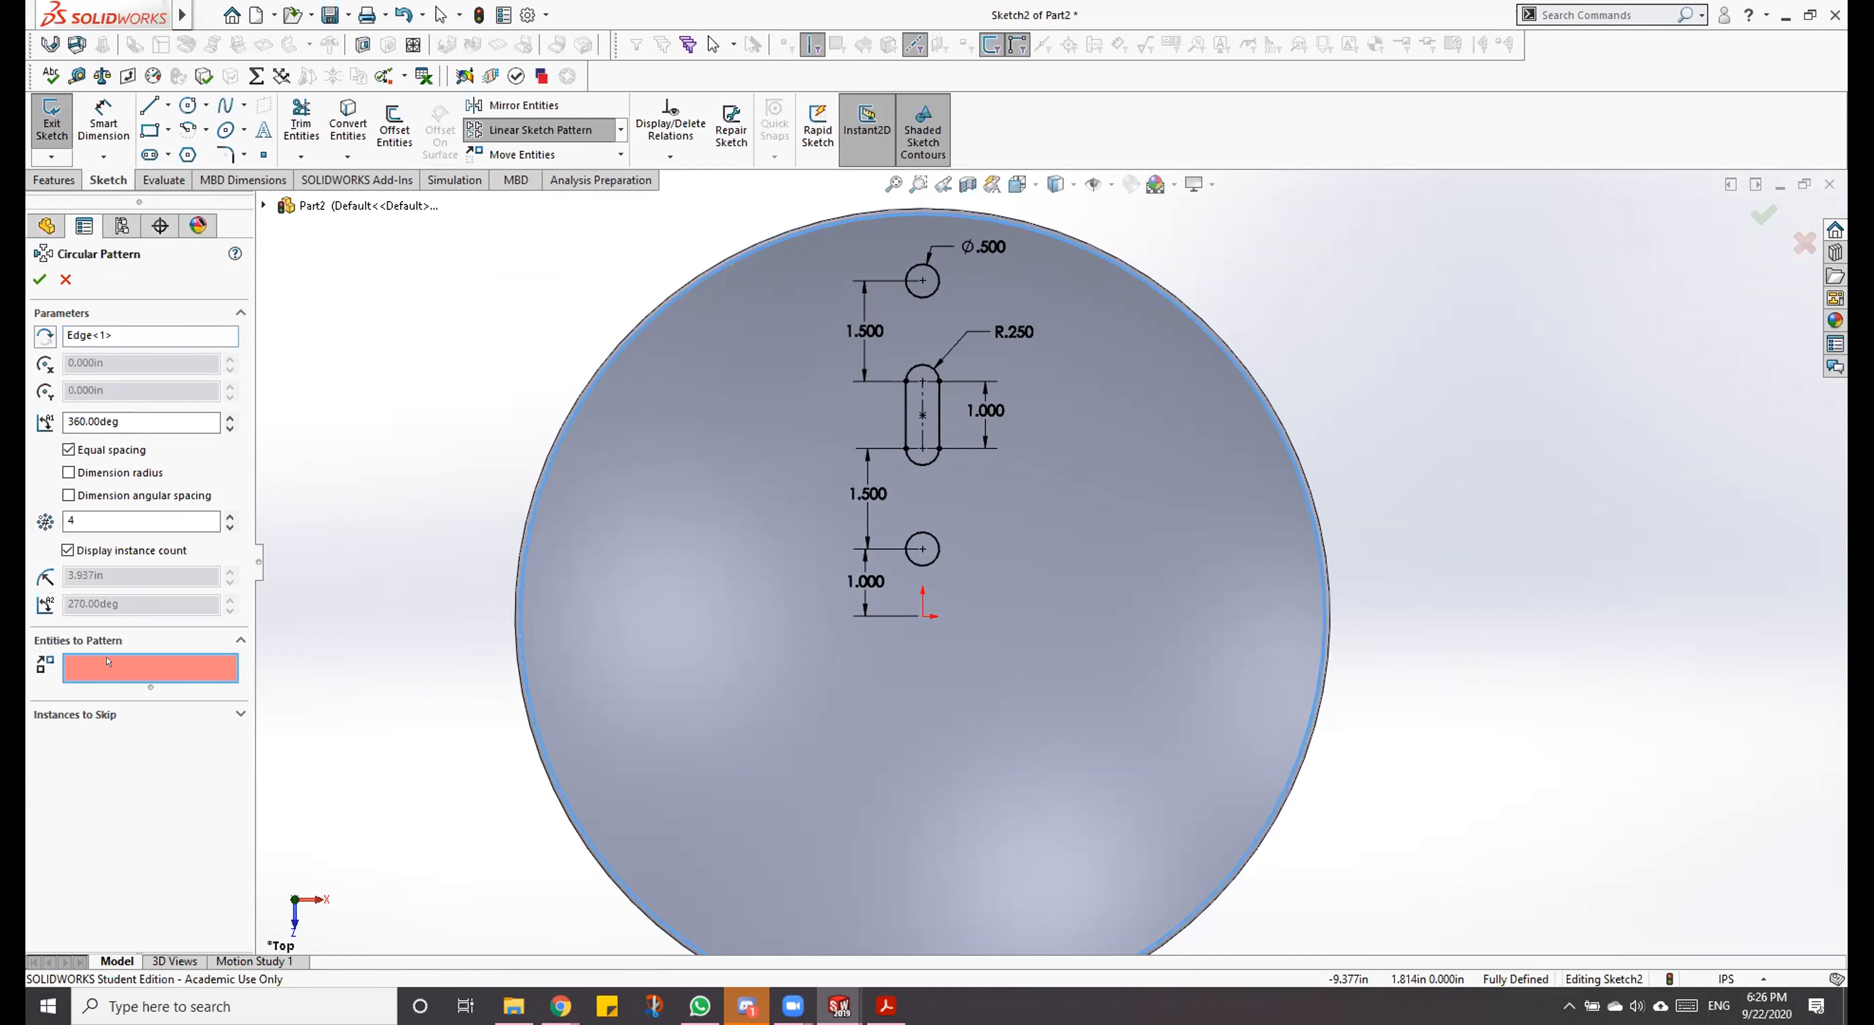
click(922, 293)
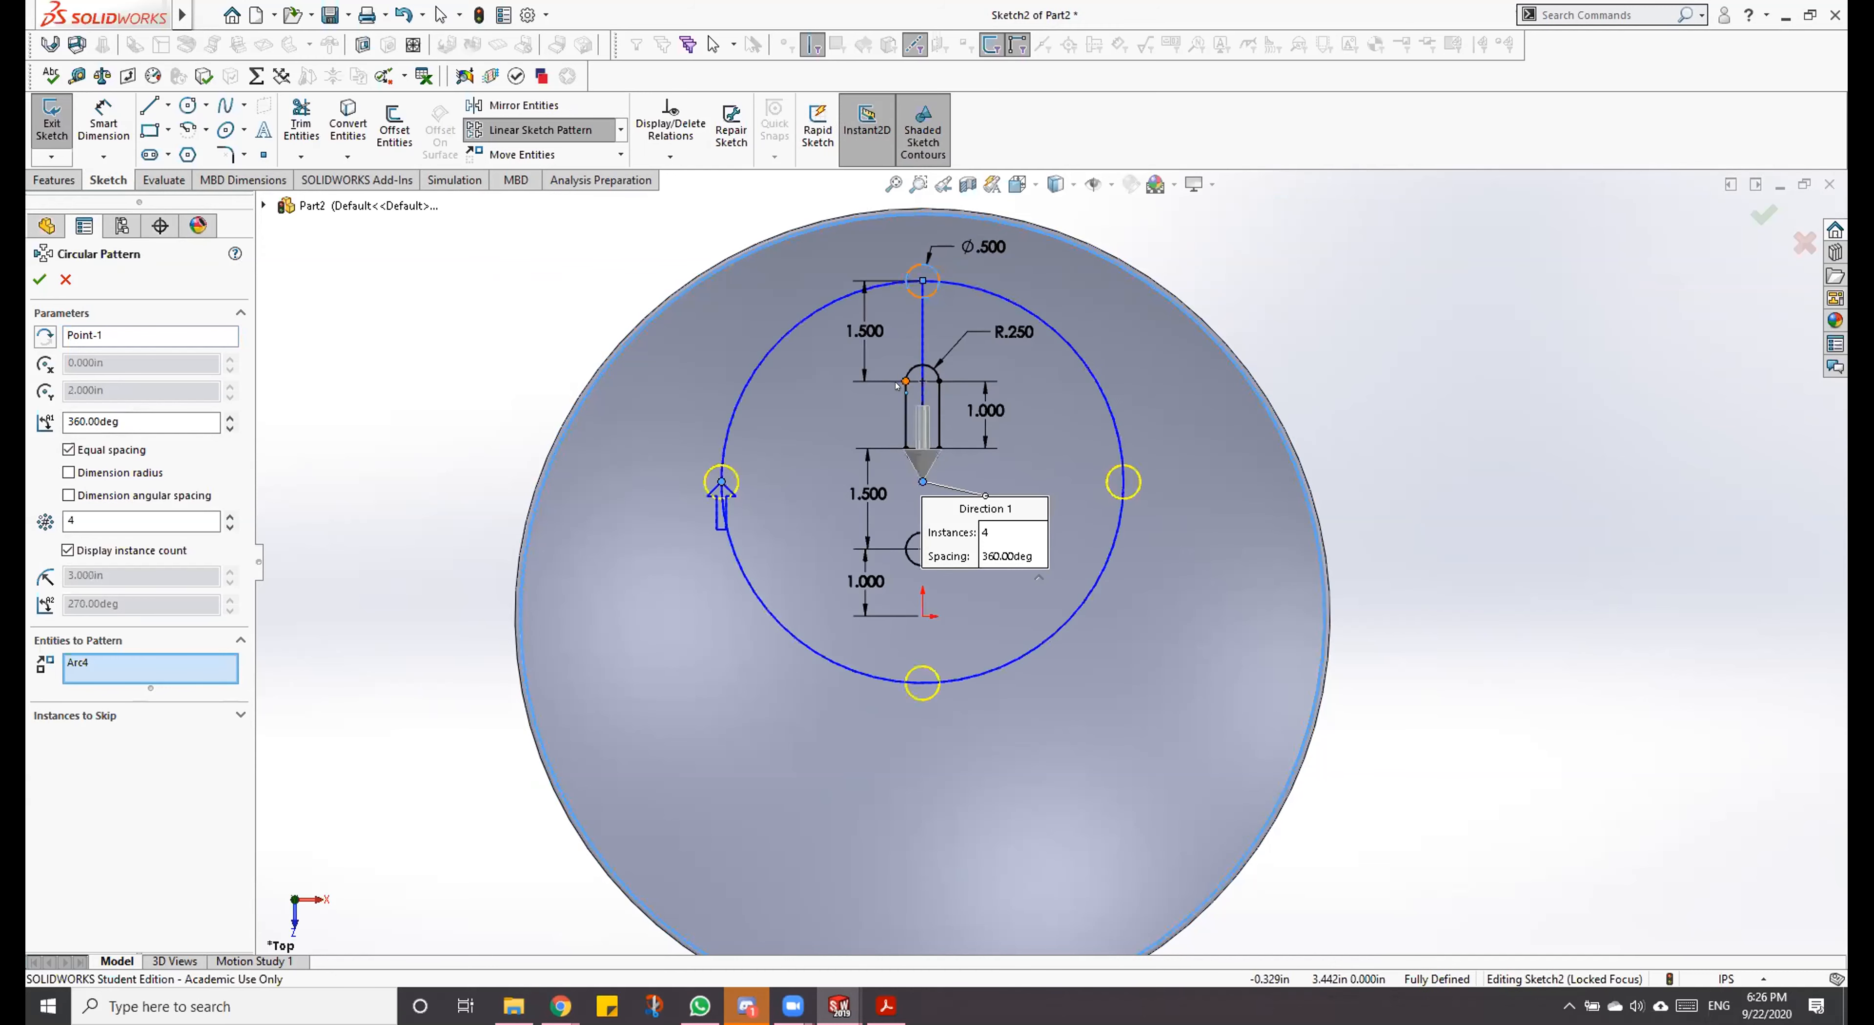
click(909, 372)
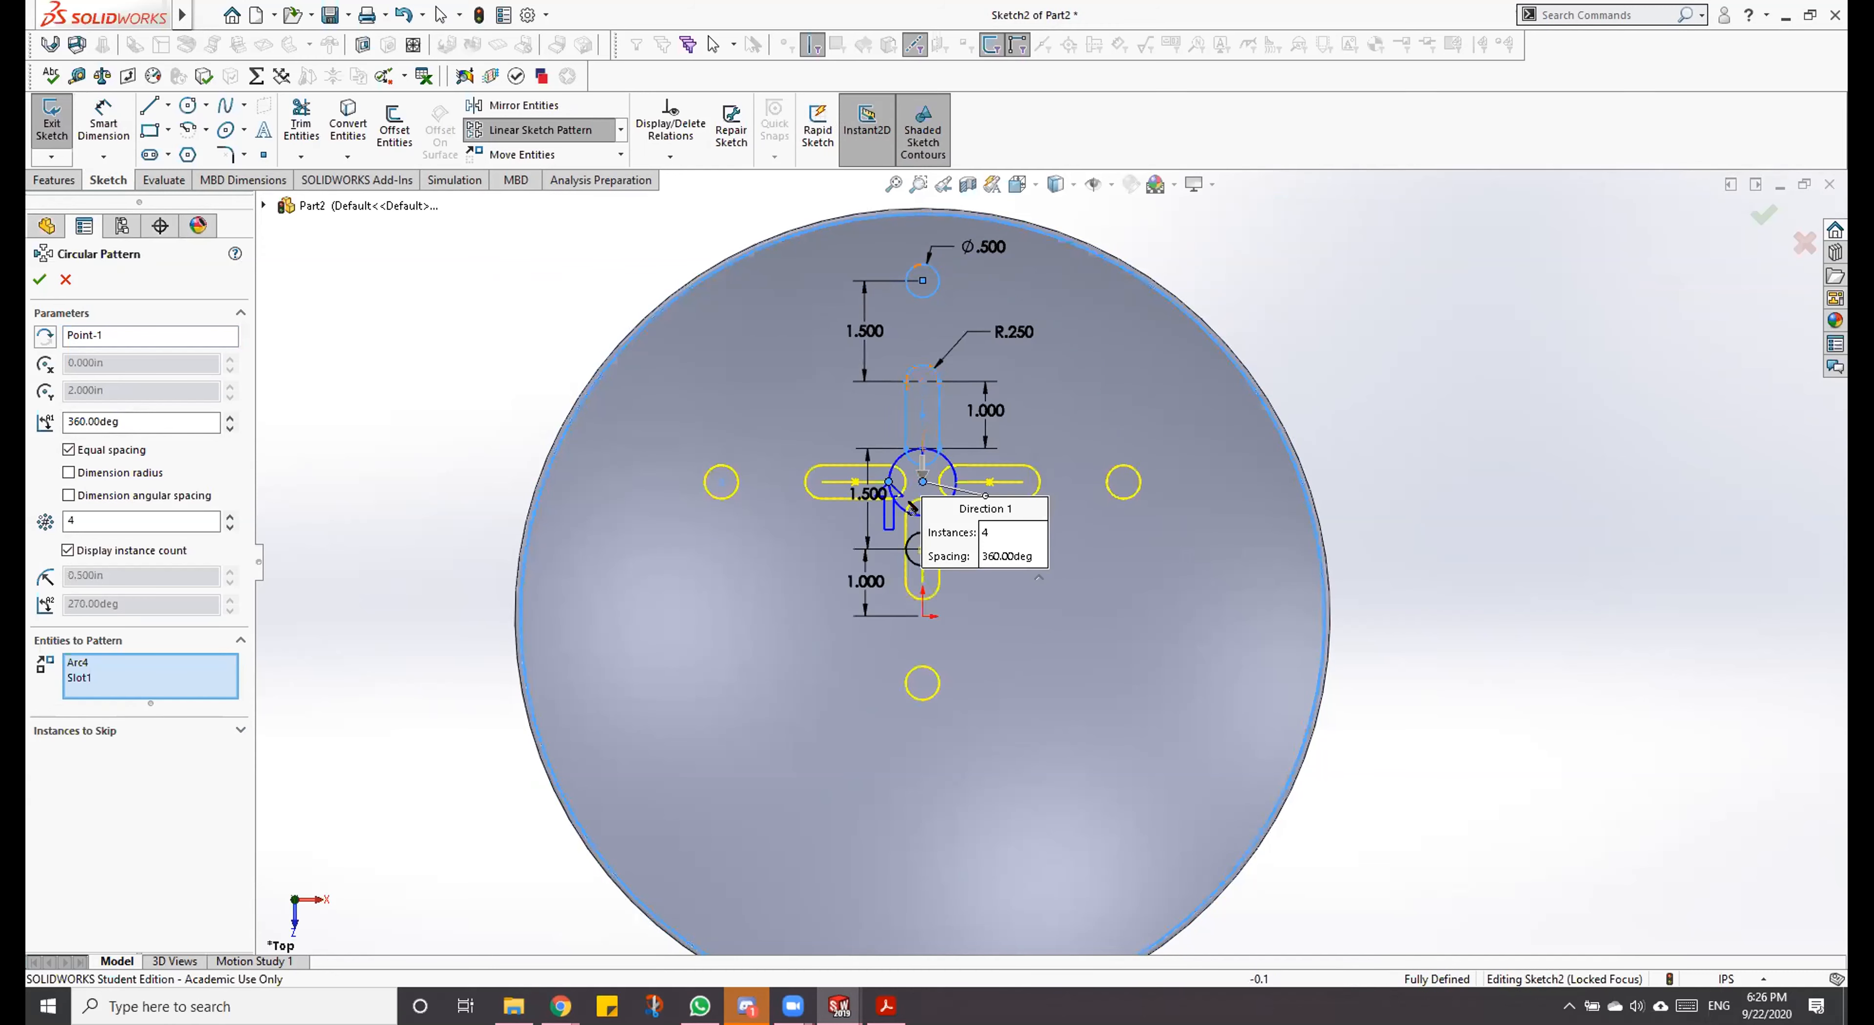
scroll(910, 513, down, 1)
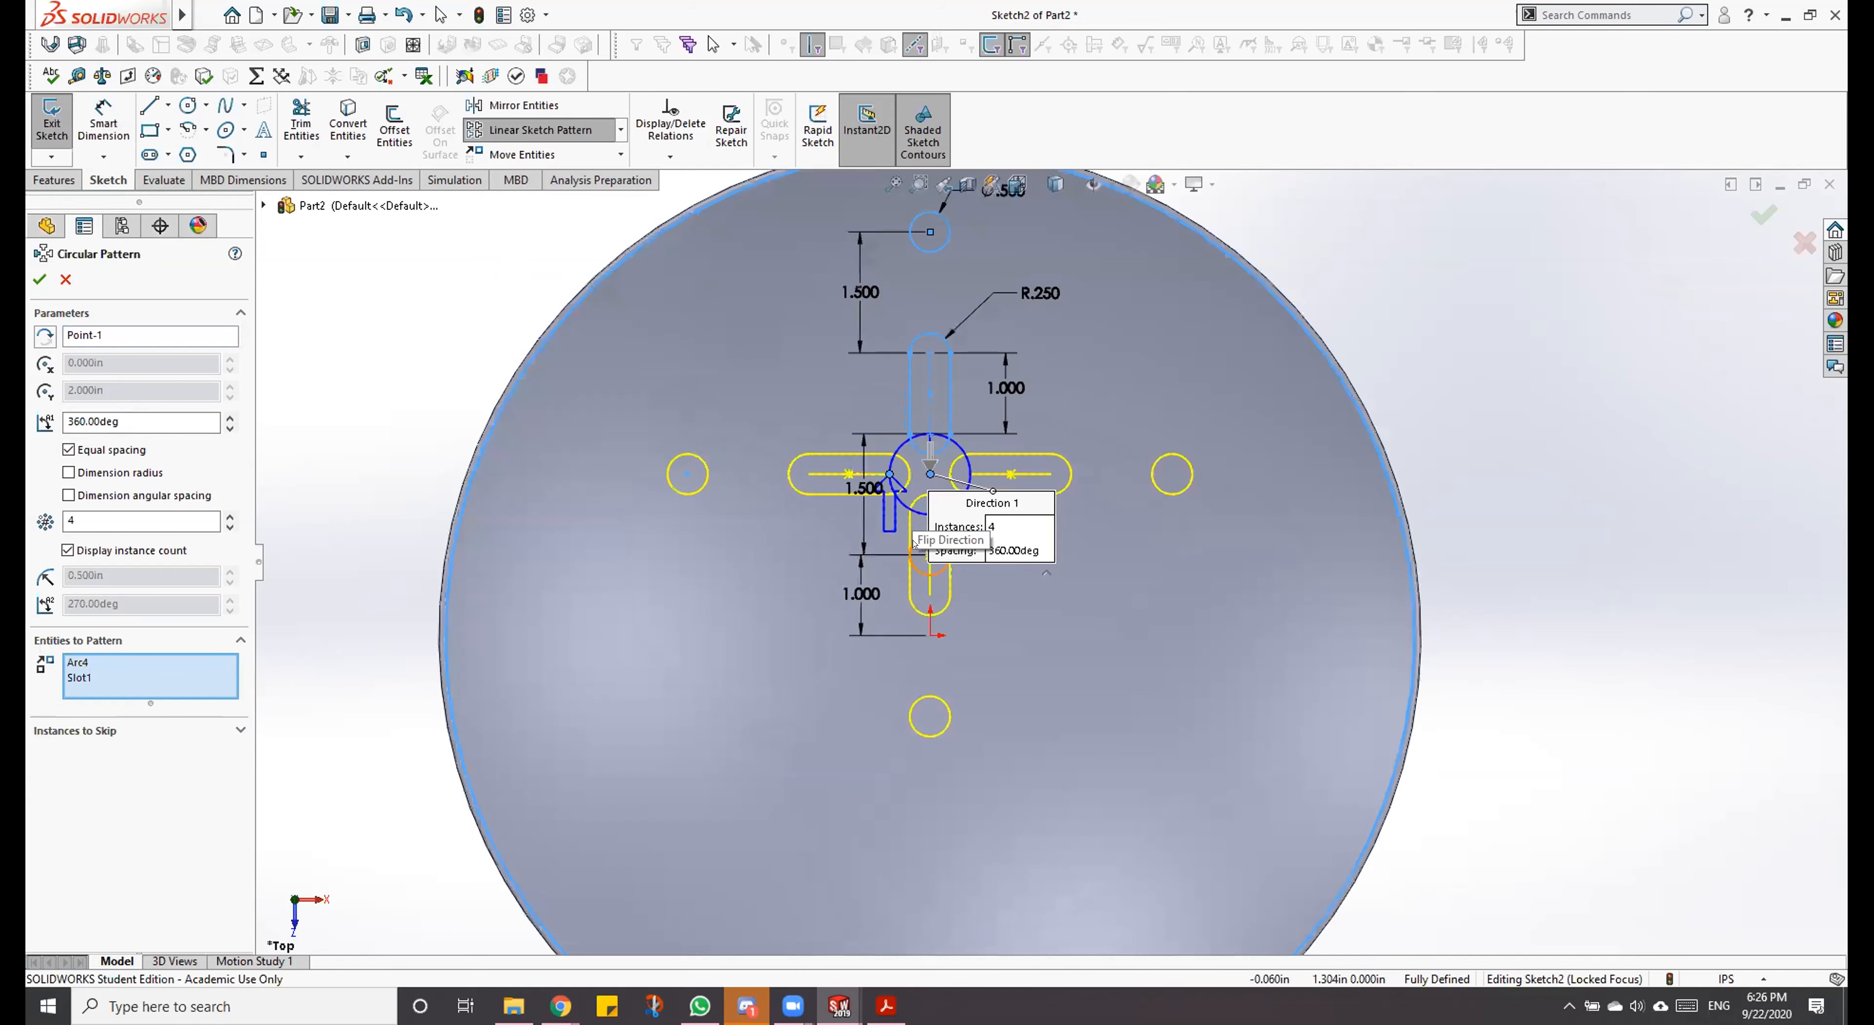
click(922, 572)
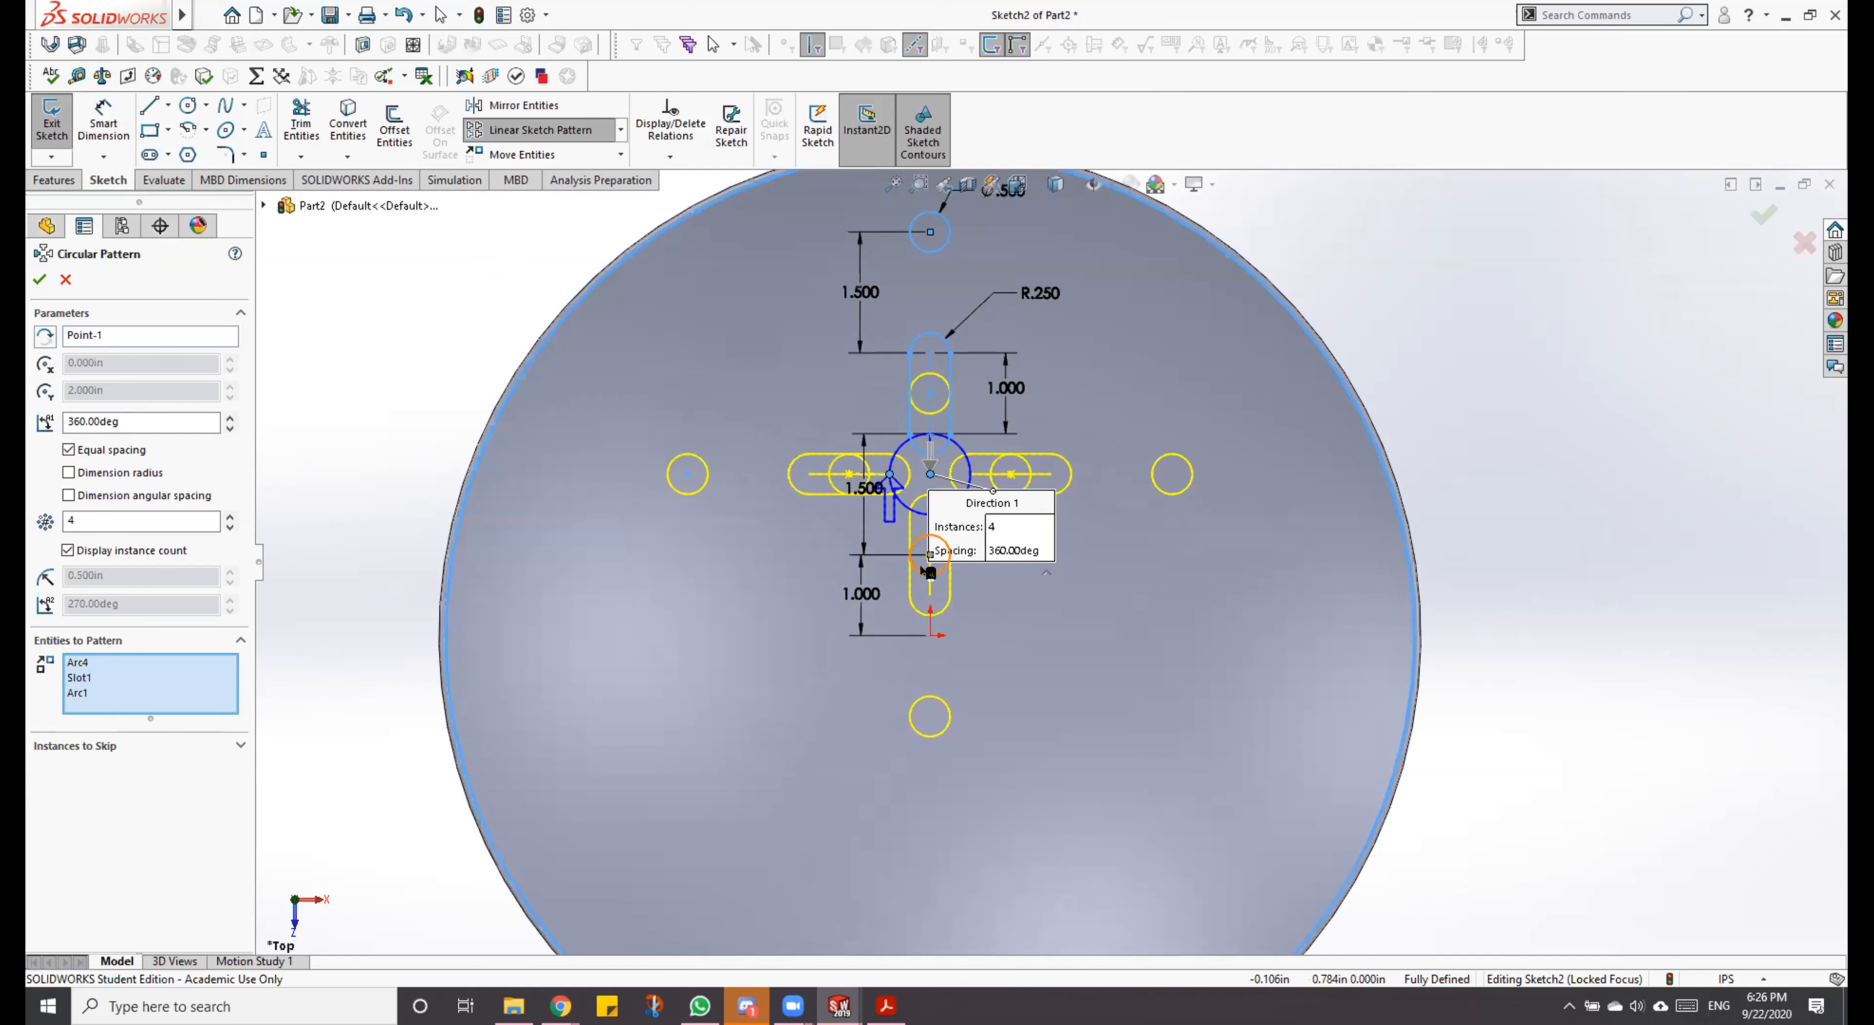
scroll(1055, 560, up, 8)
scroll(1111, 579, down, 5)
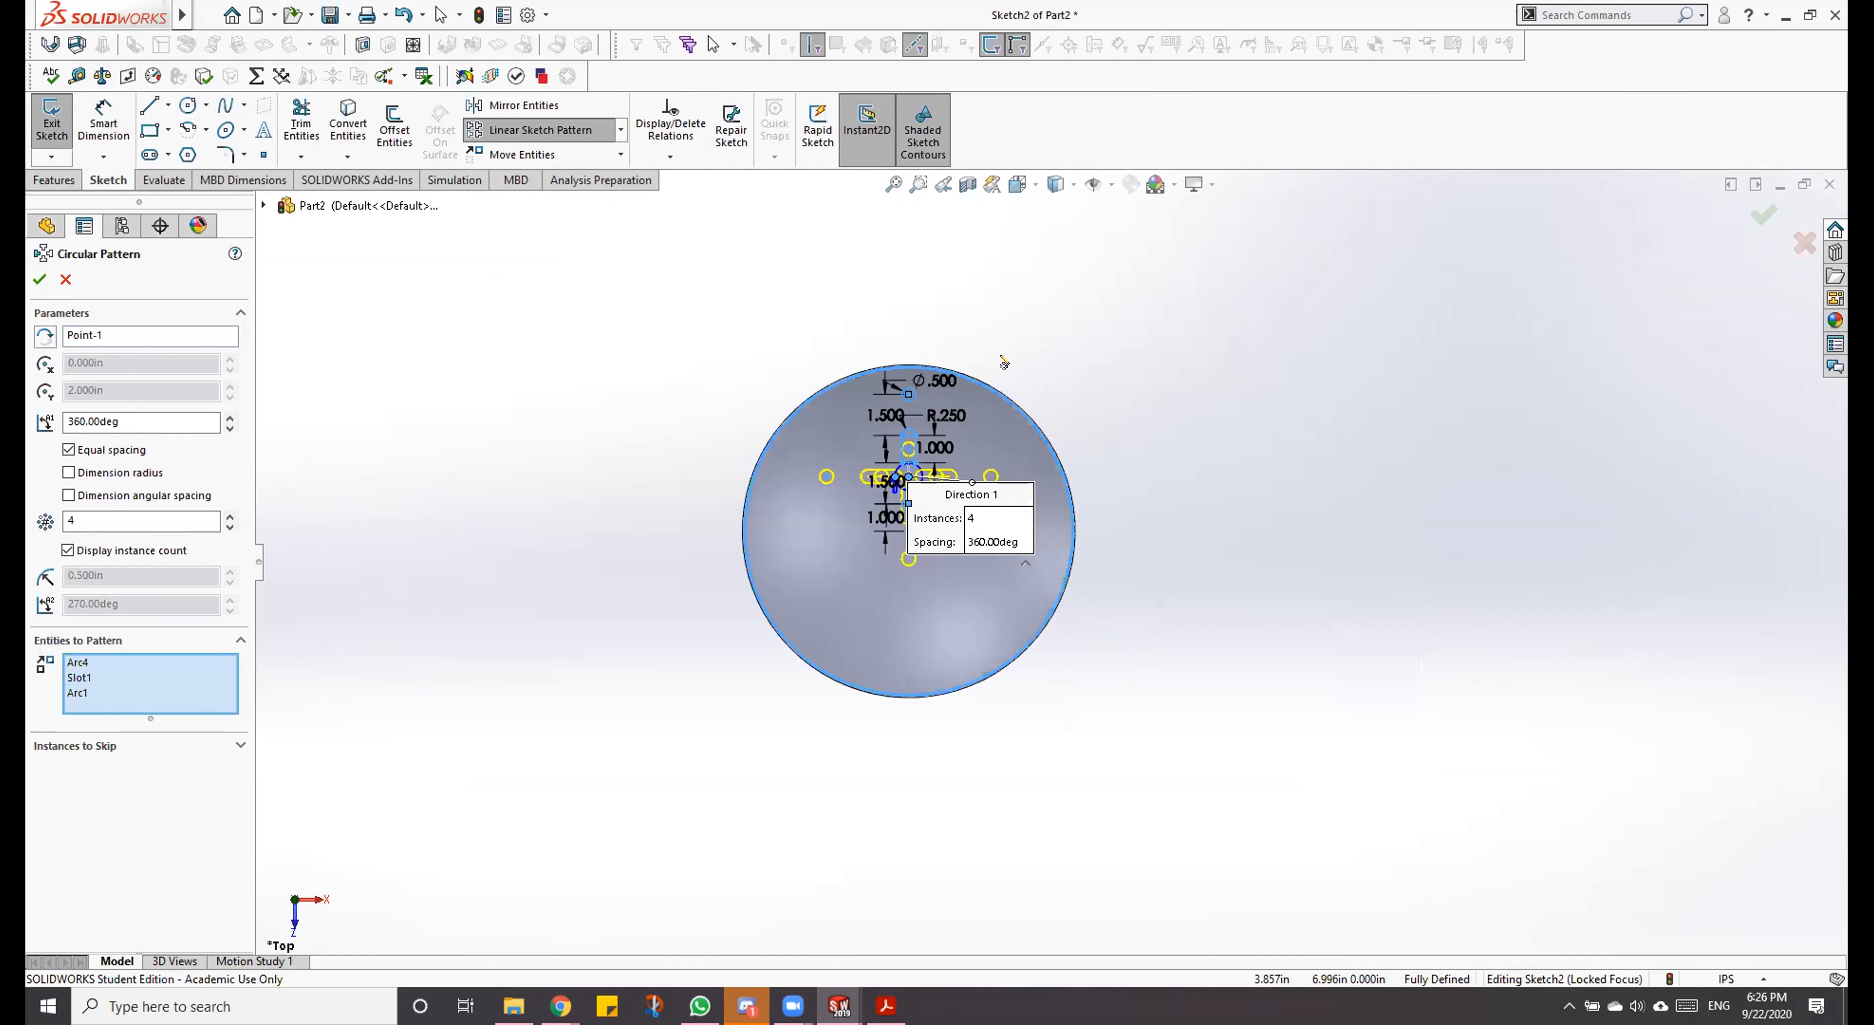
Step: Replace the circular pattern's centre reference with the bowl's outer rim edge
click(82, 334)
key(Delete)
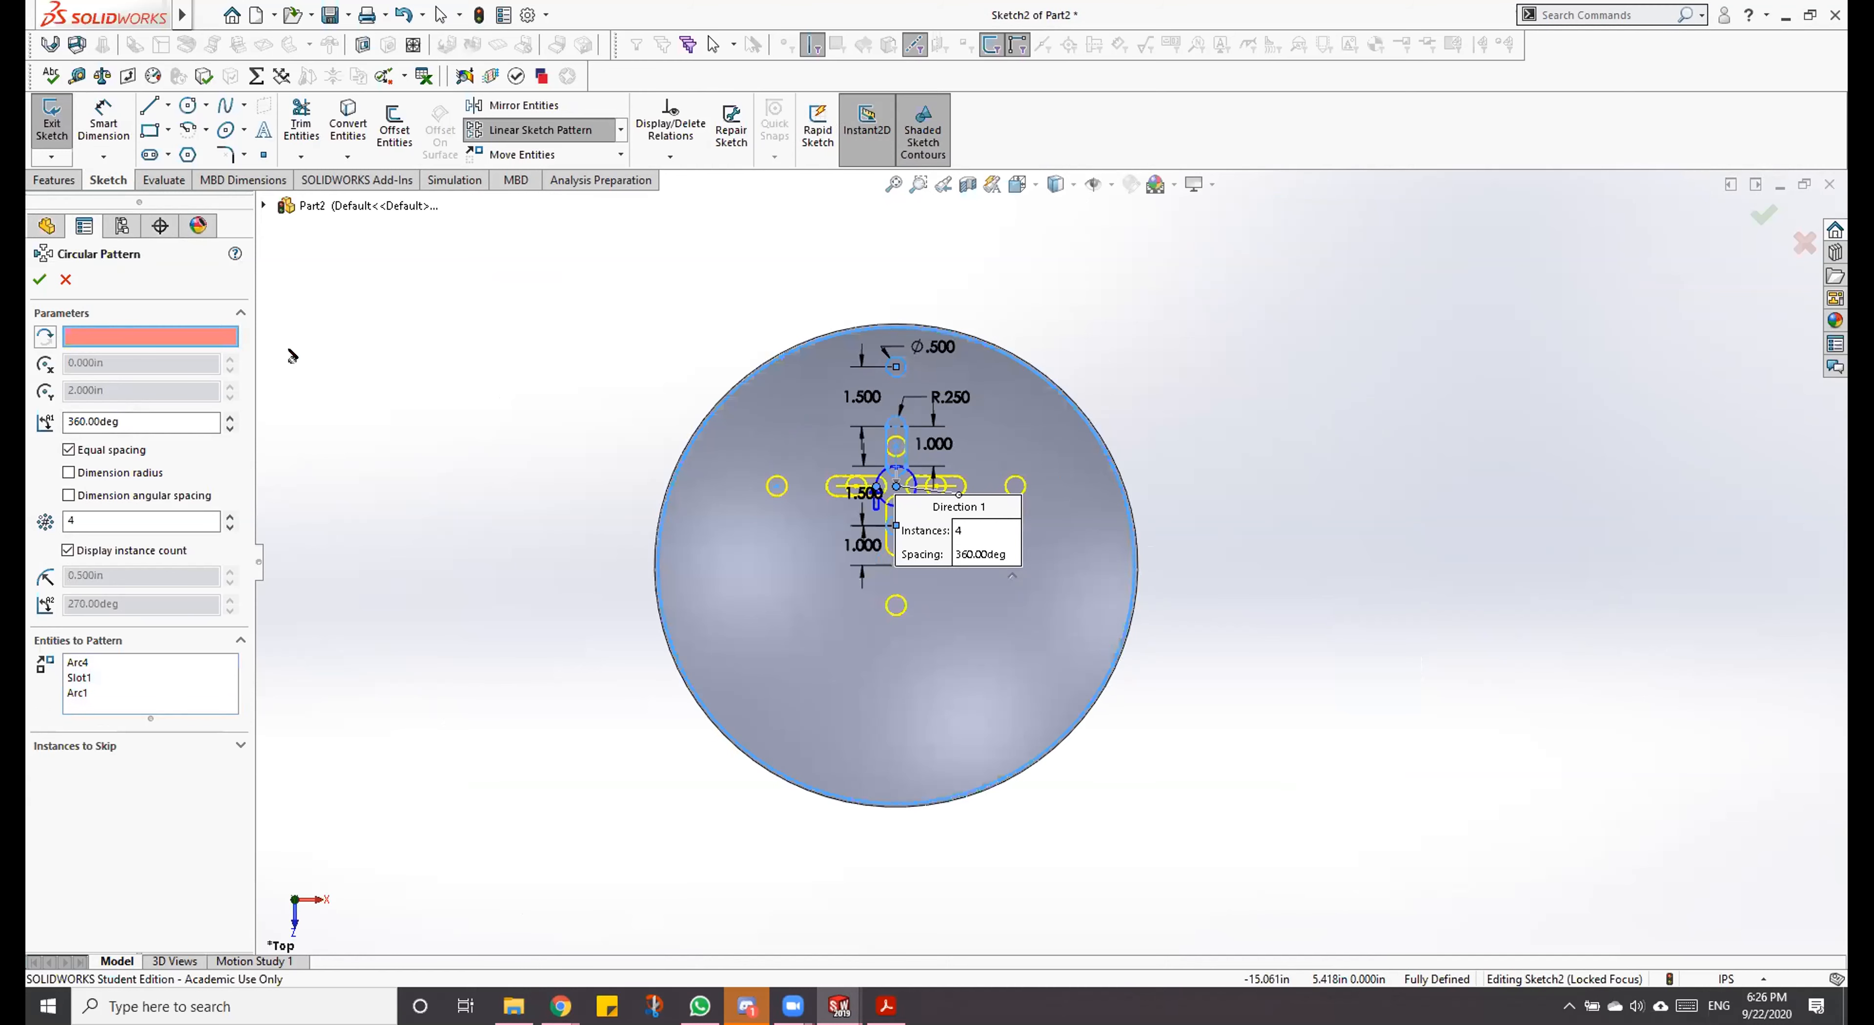
click(700, 420)
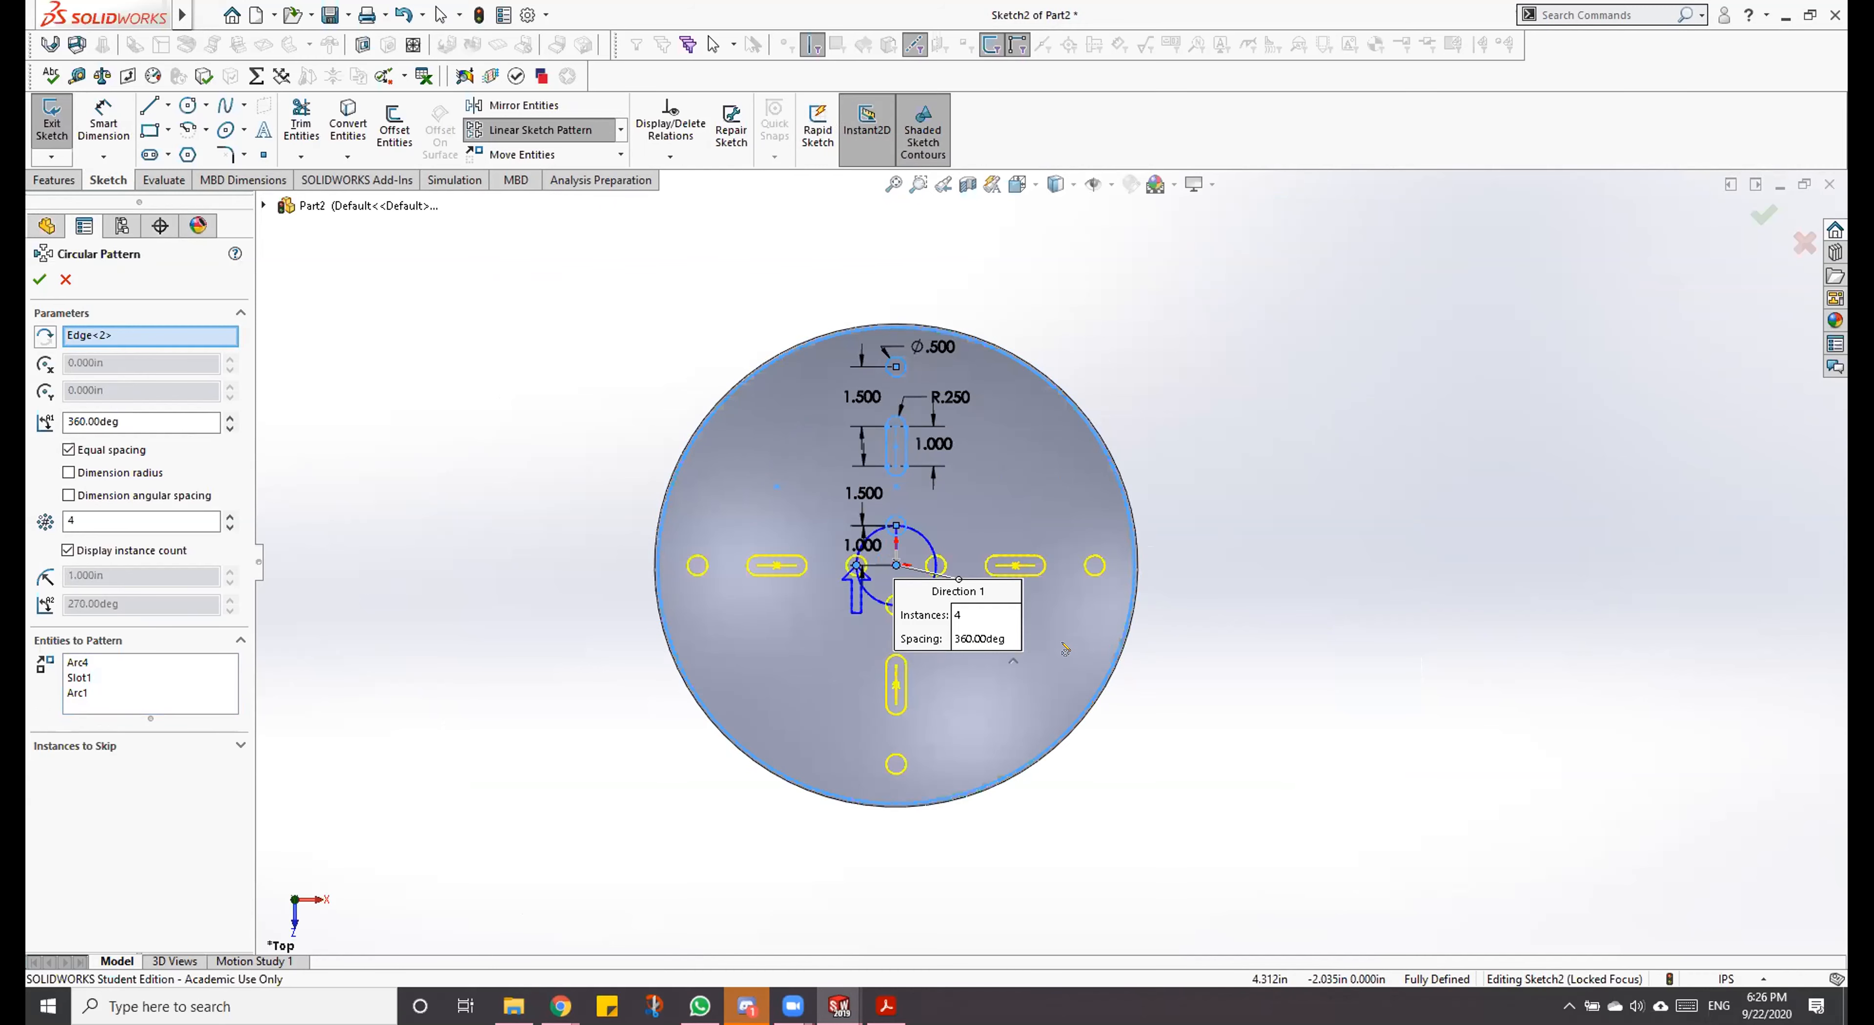
scroll(1066, 655, down, 2)
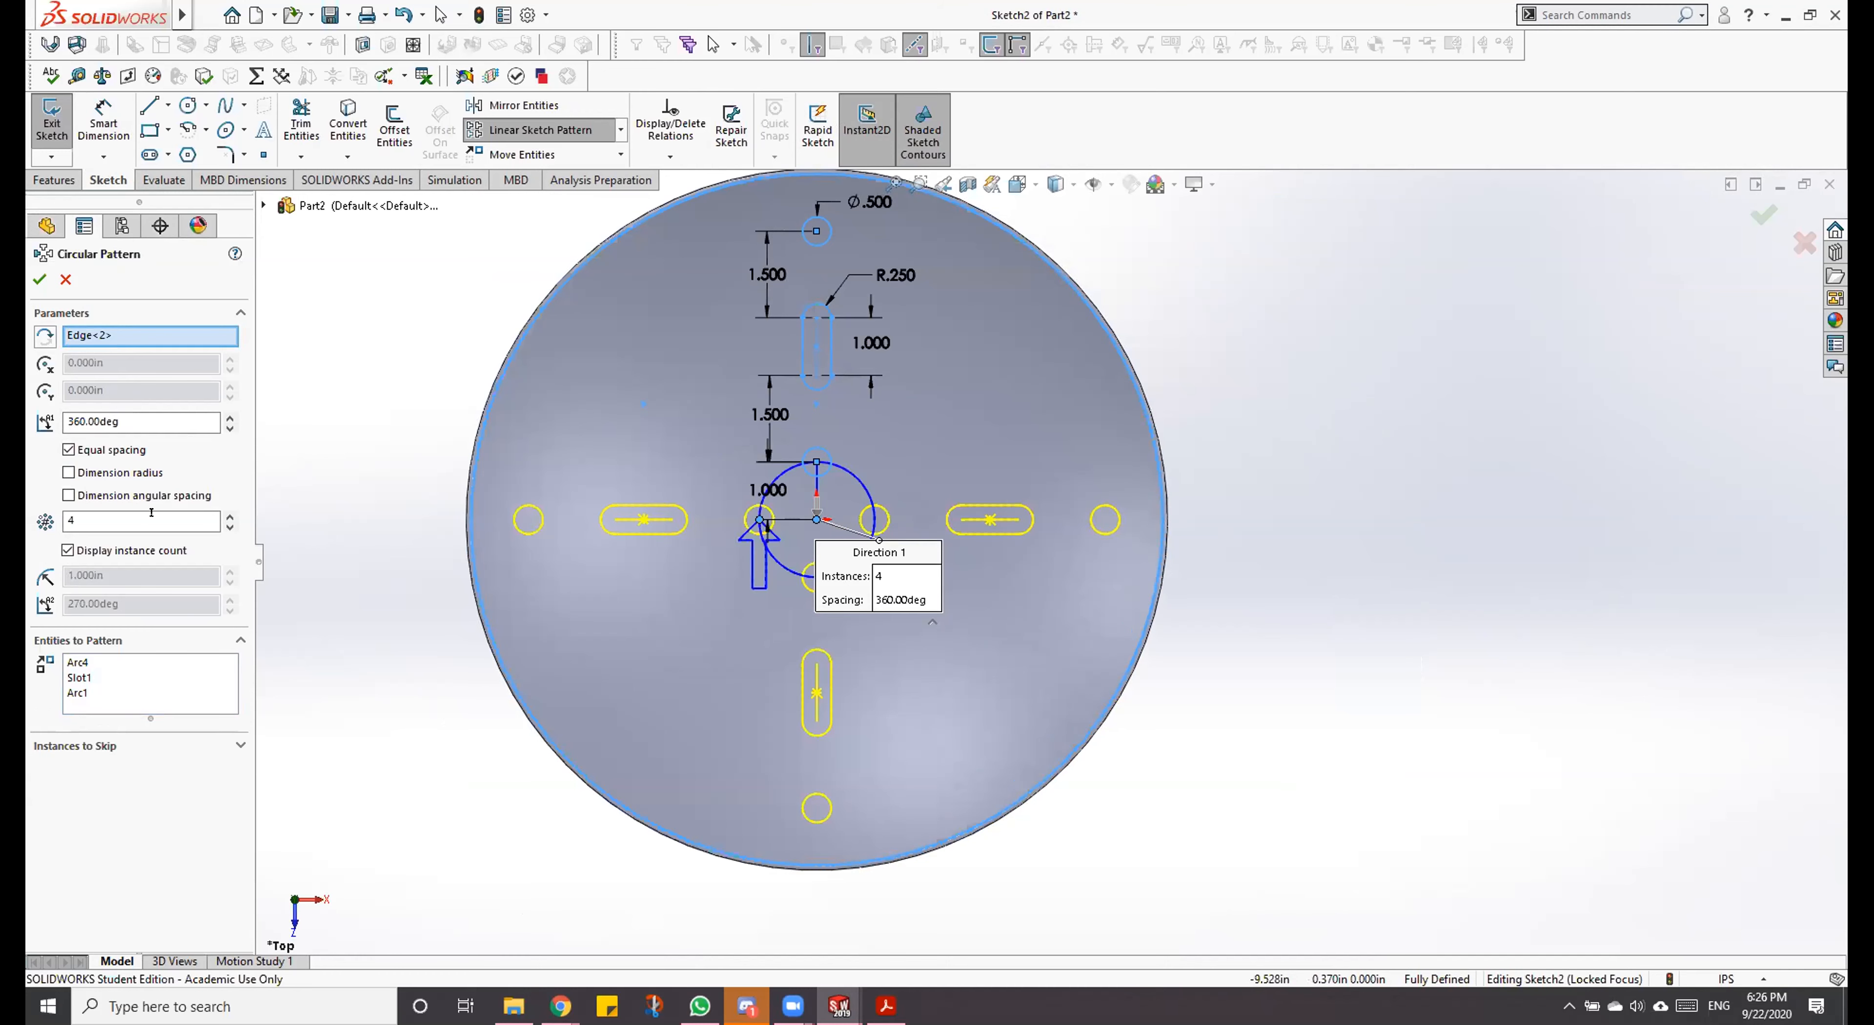
Step: Try 6 instances in the circular pattern and reselect the bowl's rim edge as its centre reference
click(65, 513)
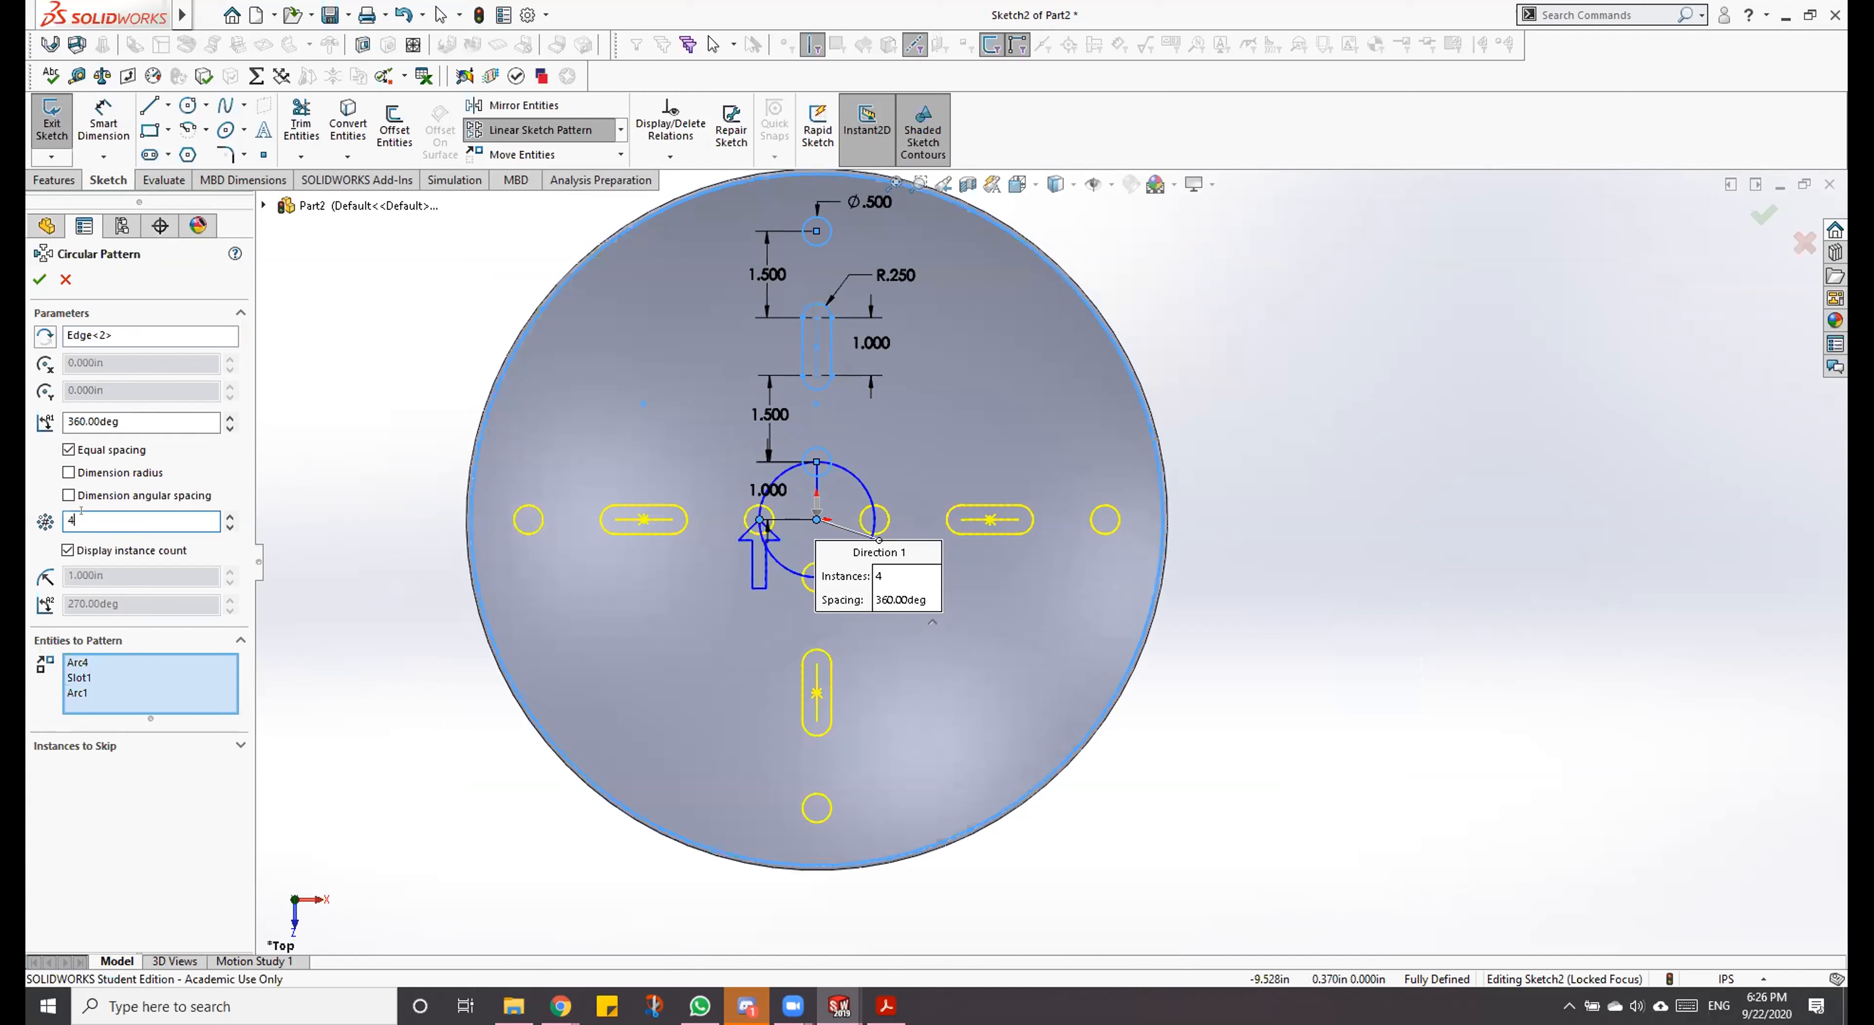
click(216, 512)
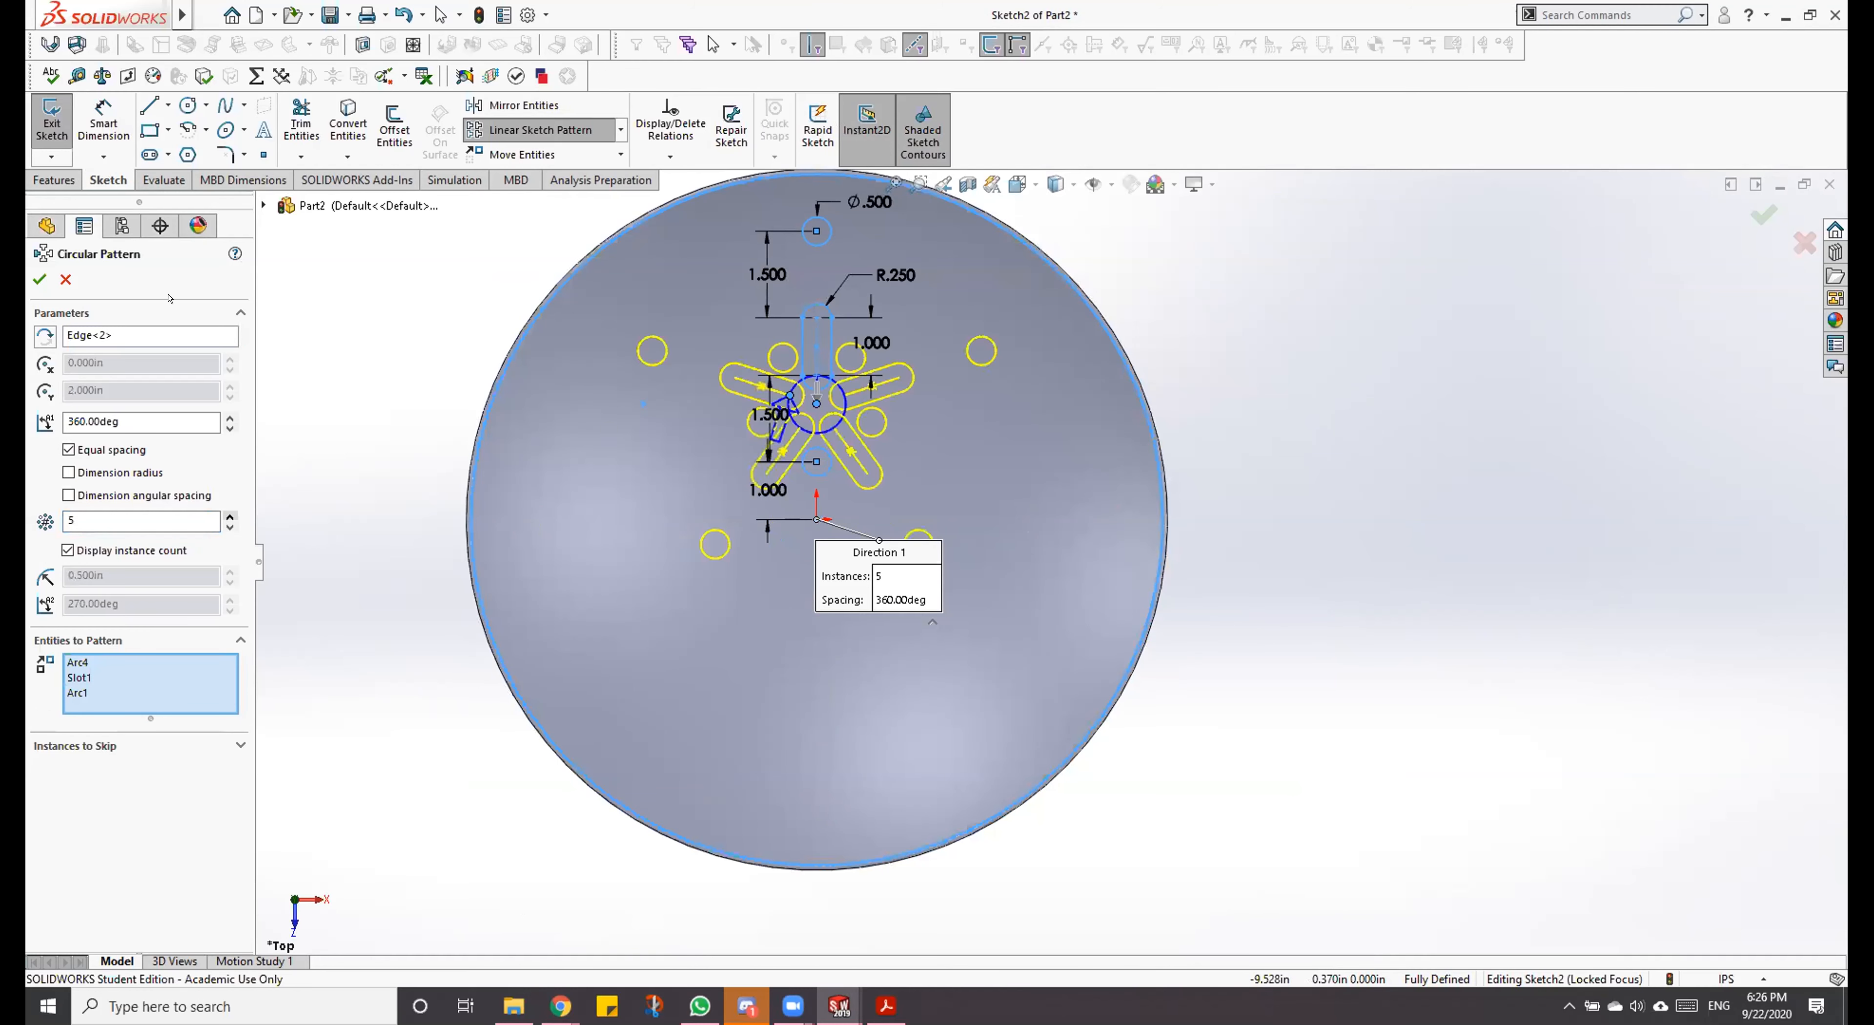
click(230, 515)
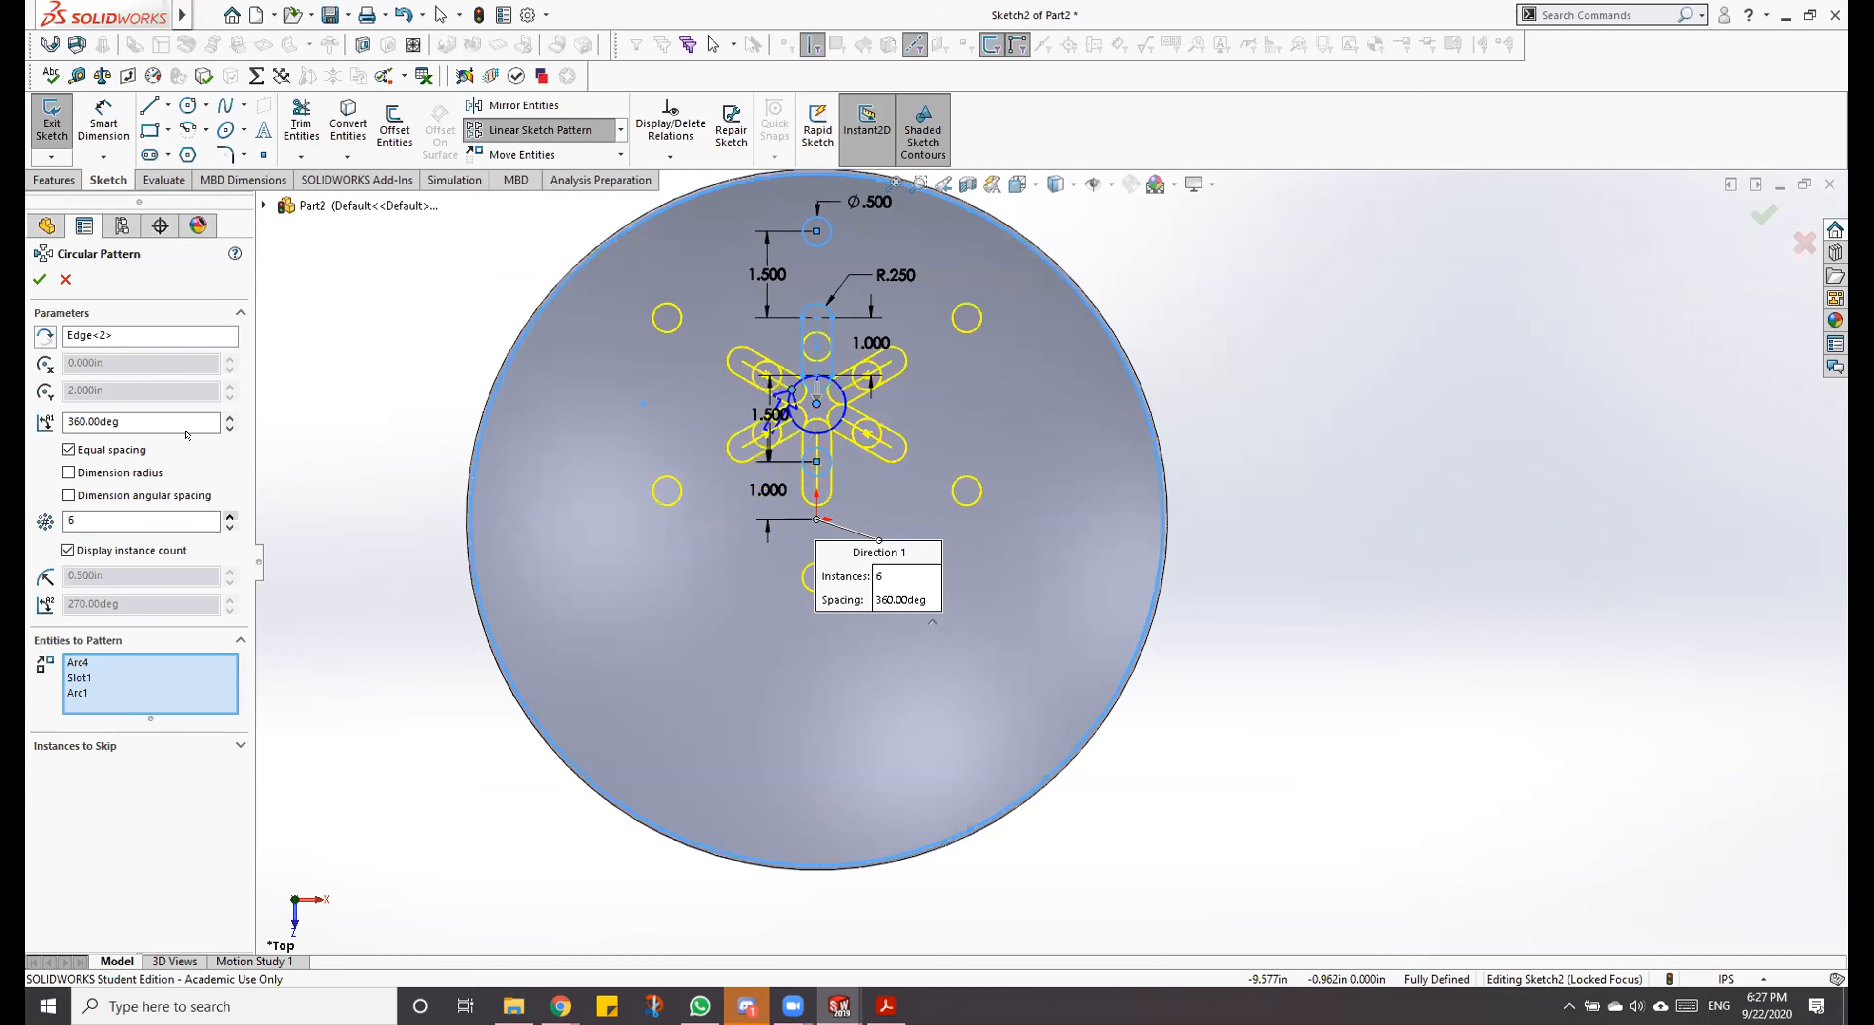
click(161, 336)
key(Delete)
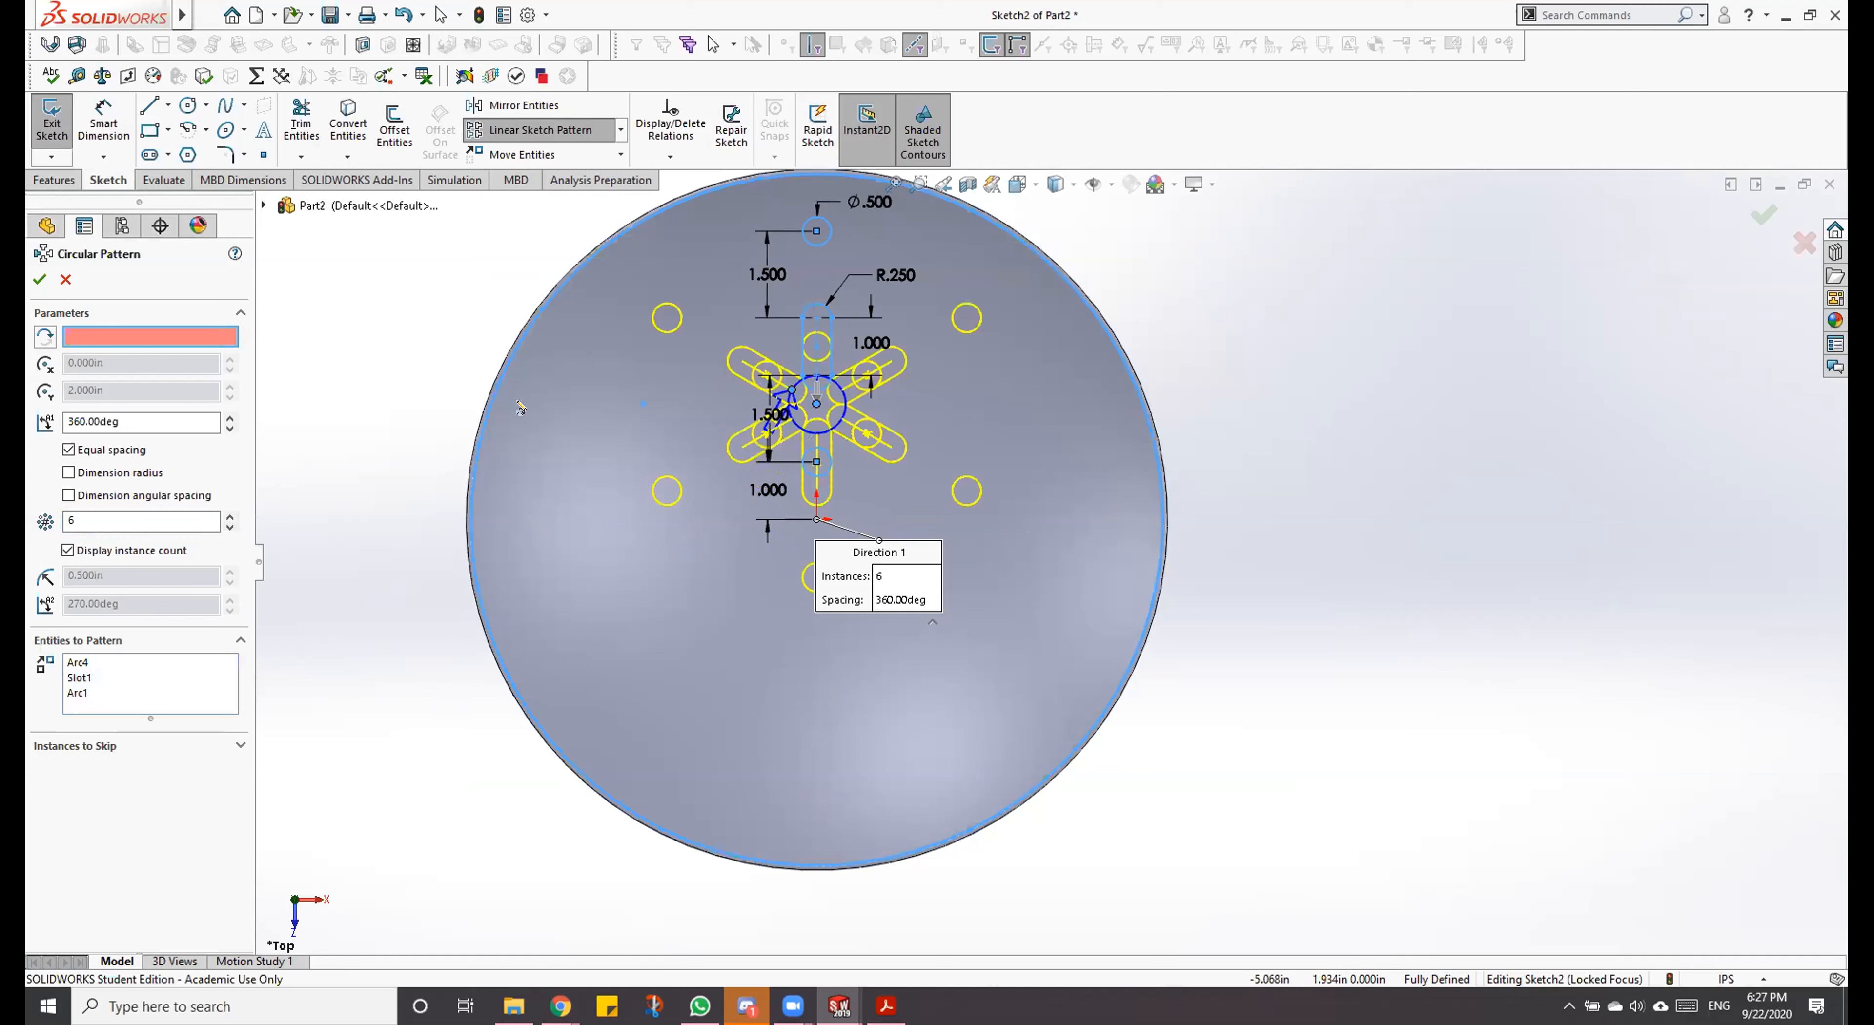
click(470, 561)
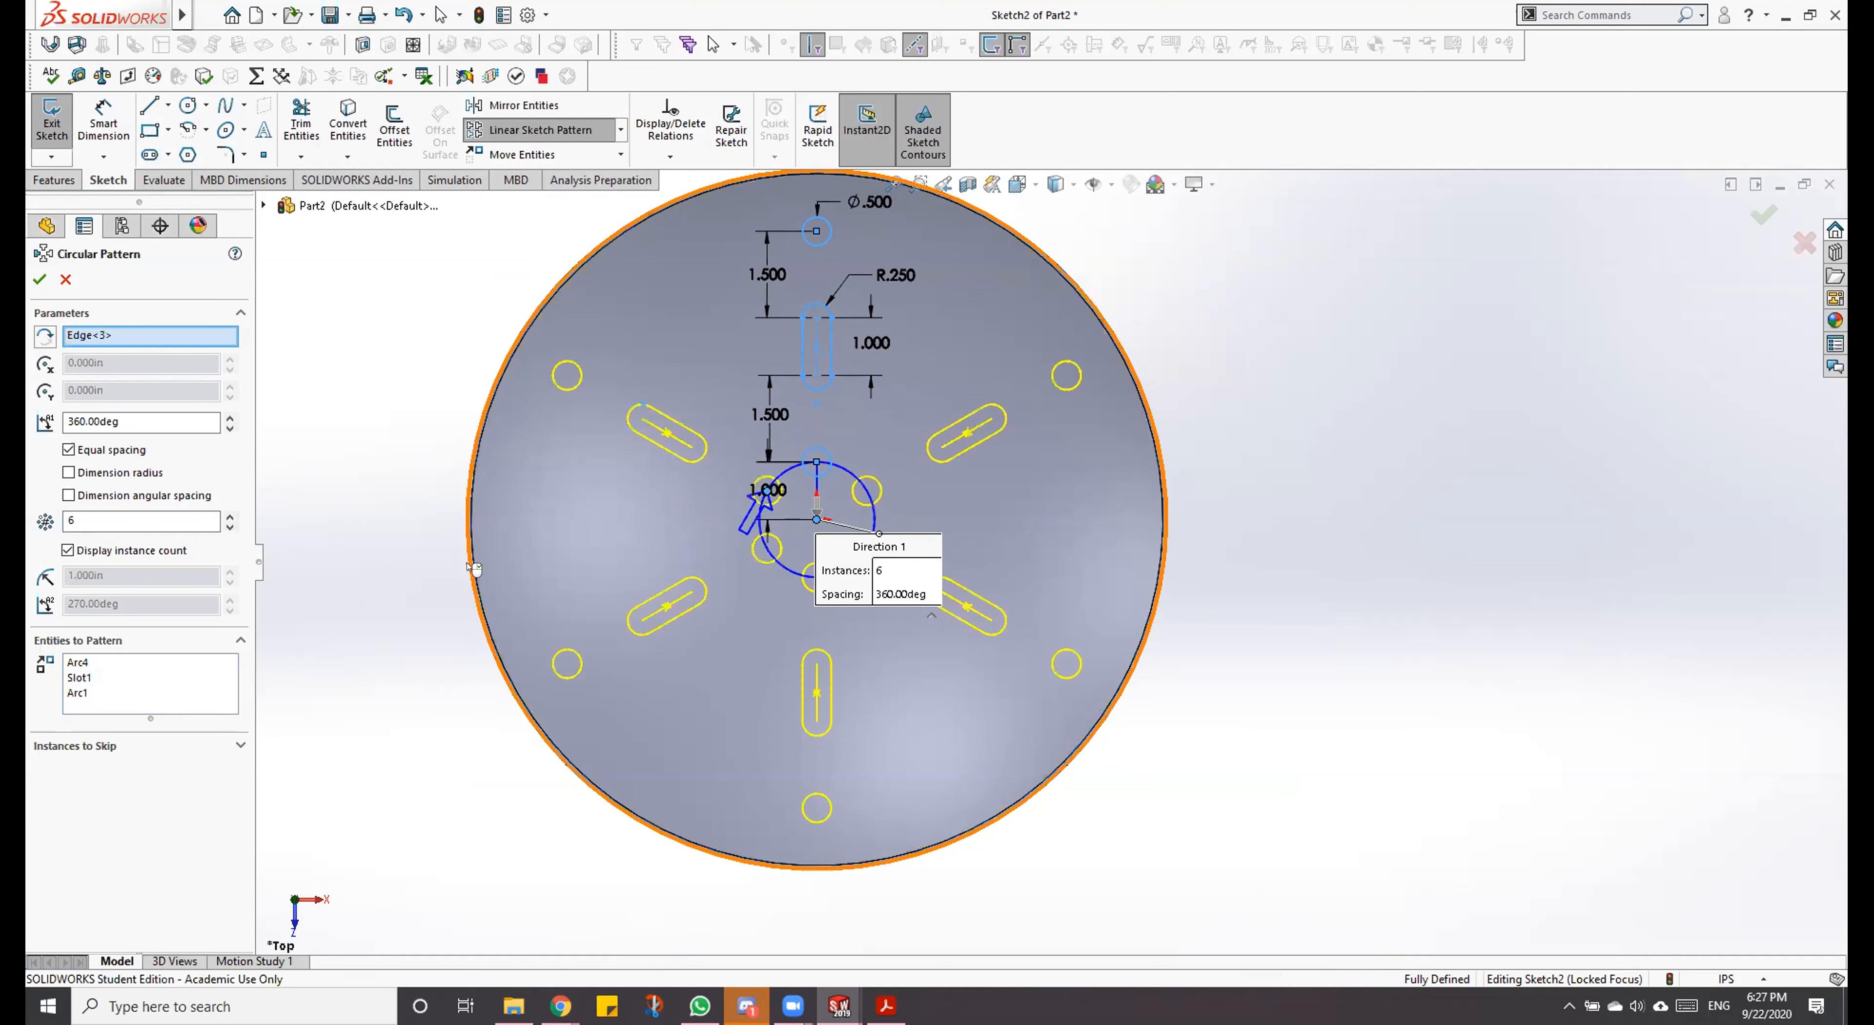
Step: Raise the circular pattern to 20 instances and pick the bowl's rim edge again as its centre reference
click(113, 522)
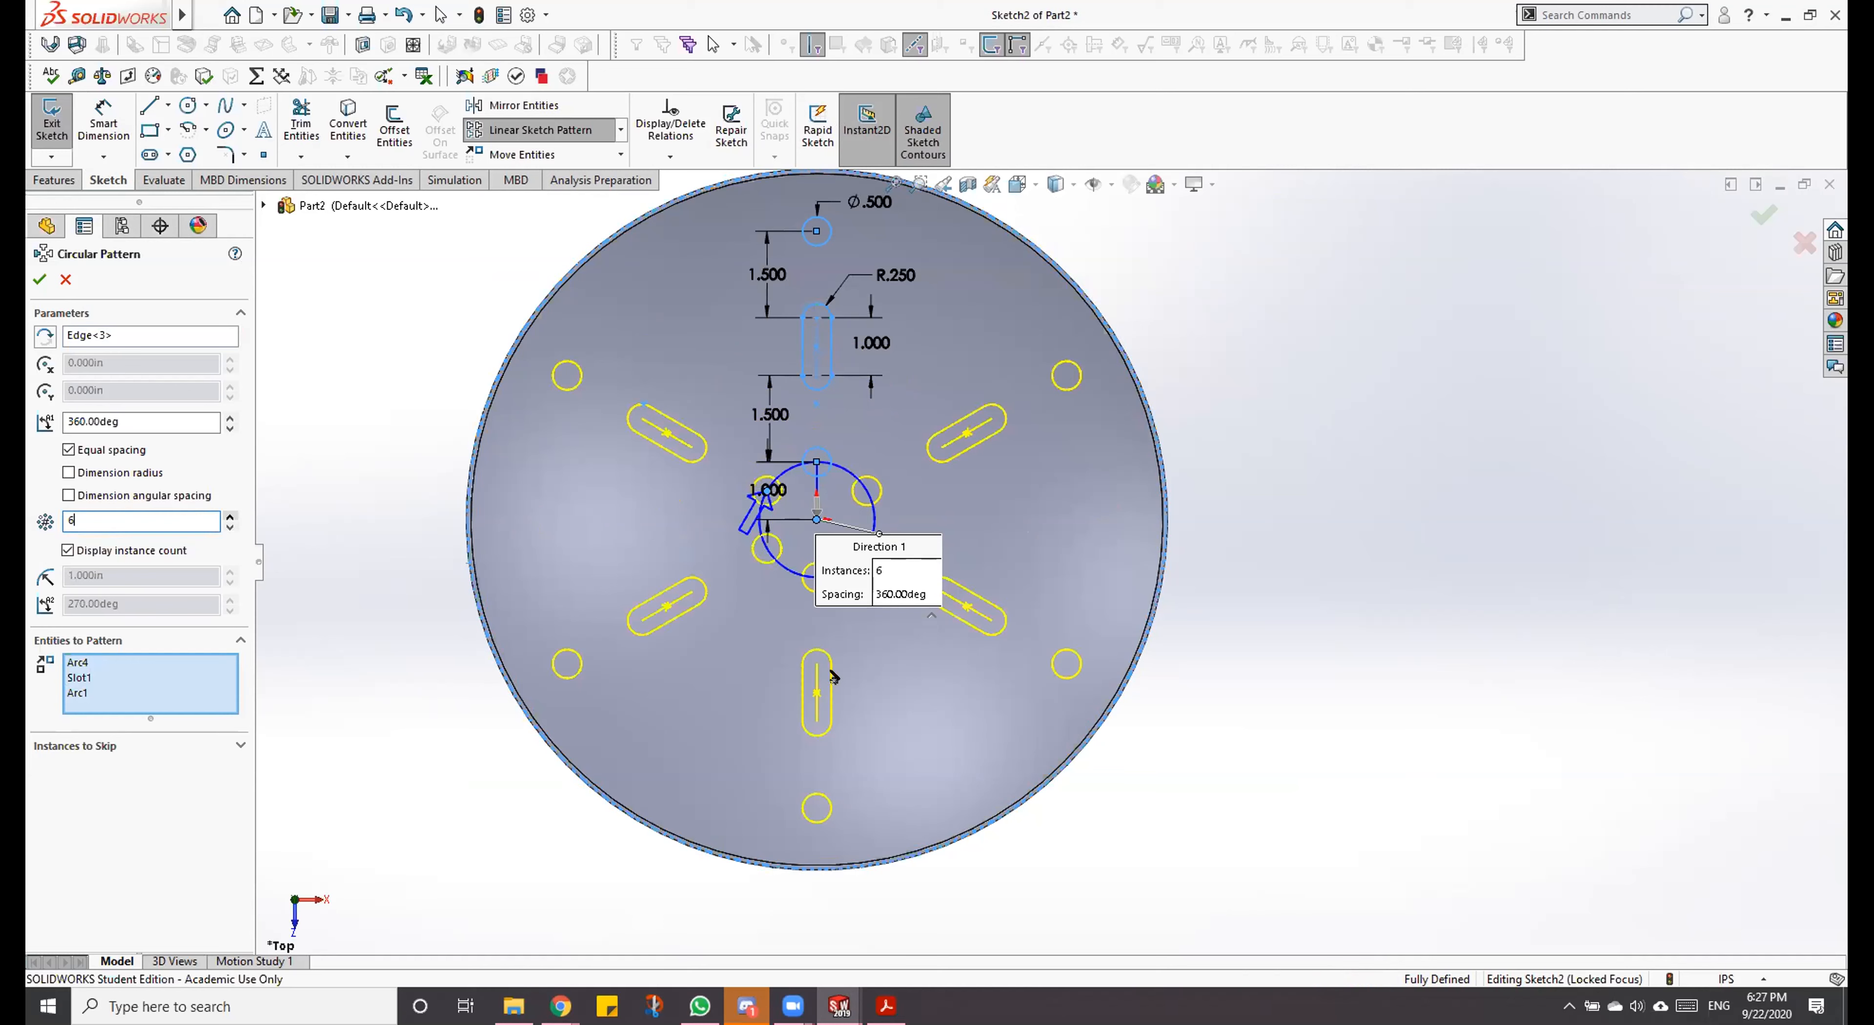
click(95, 335)
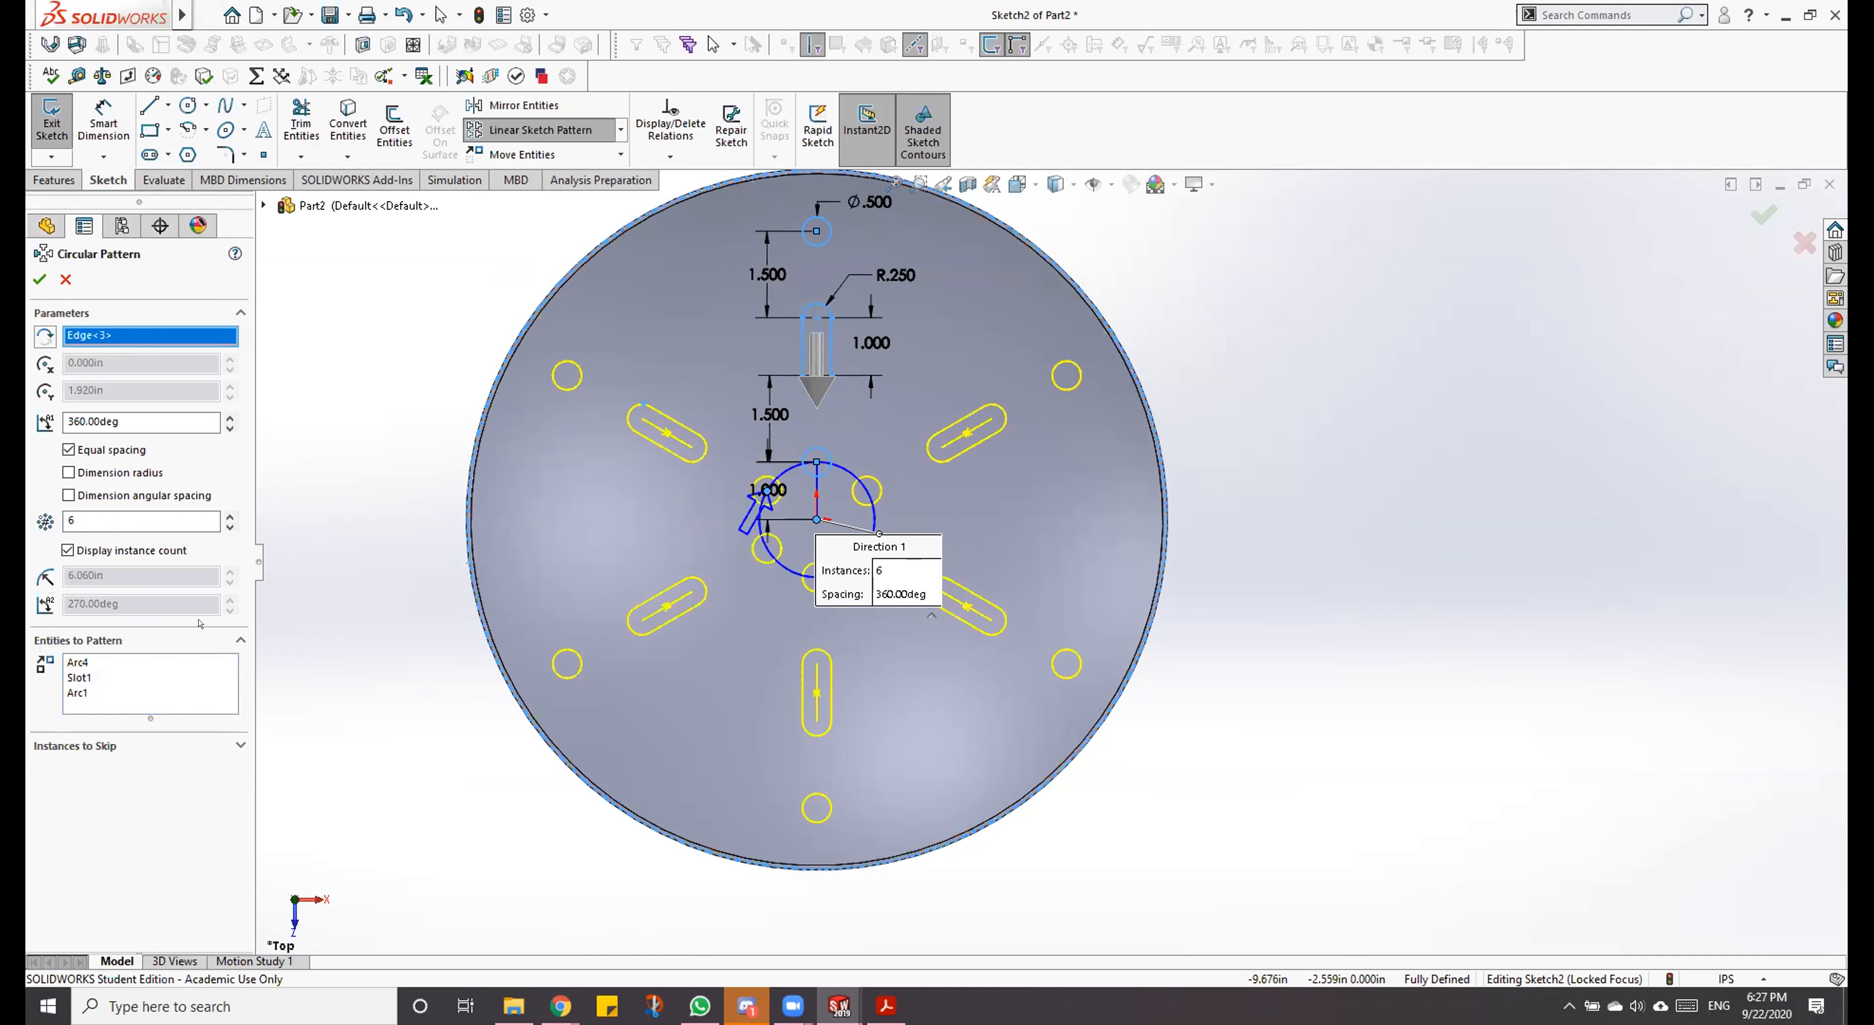
click(122, 530)
click(230, 514)
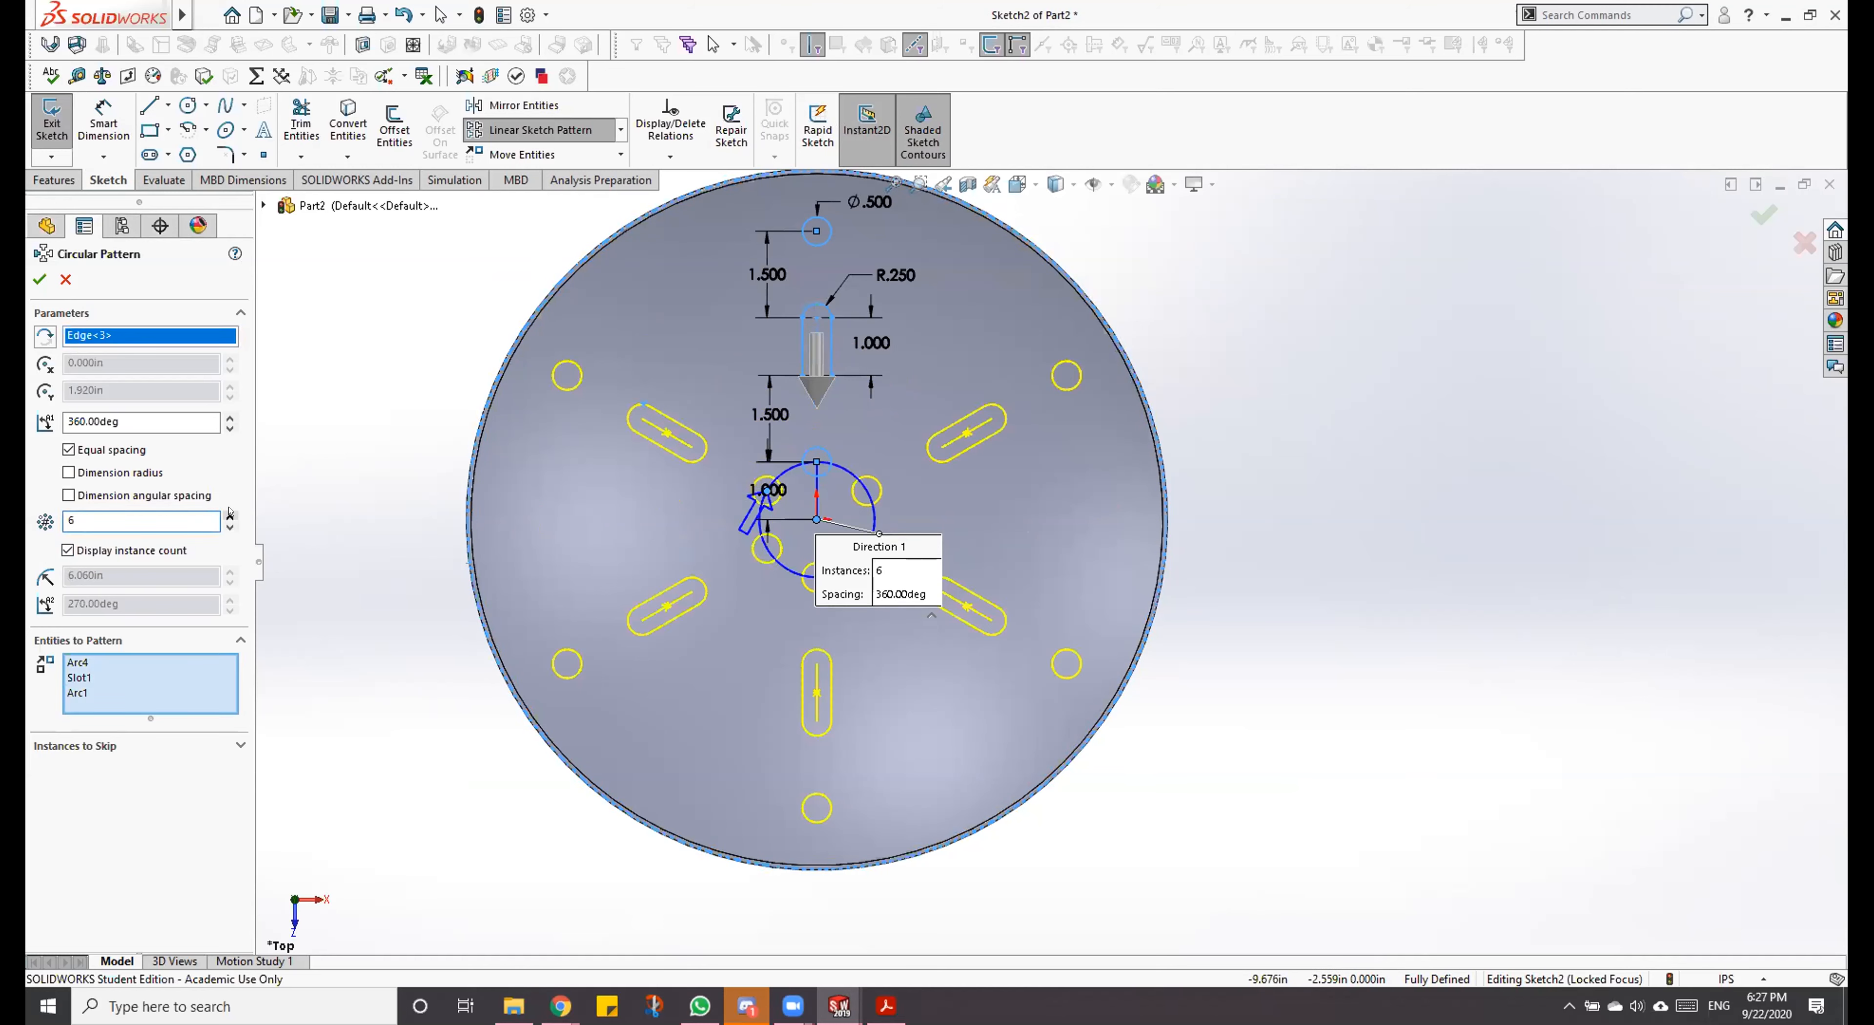
click(230, 512)
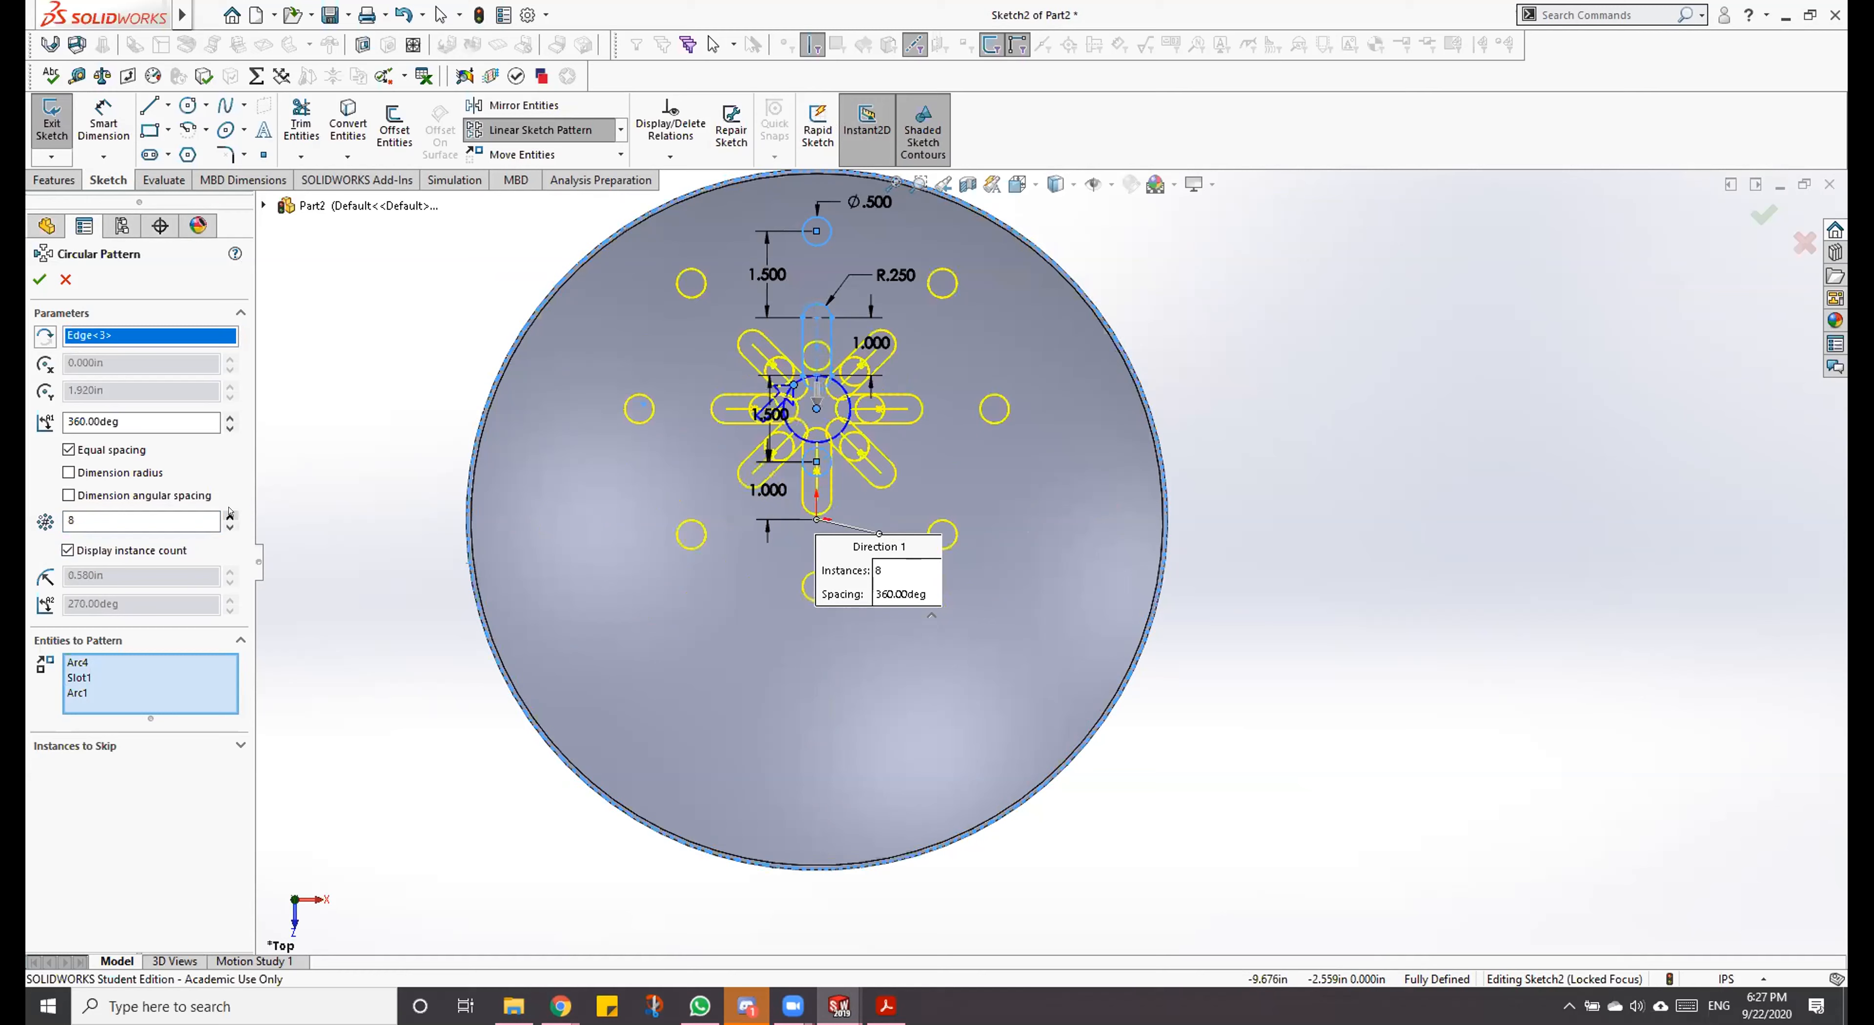
click(230, 513)
click(230, 512)
click(230, 512)
click(230, 513)
click(230, 512)
click(230, 513)
click(230, 512)
click(230, 512)
click(230, 513)
click(230, 512)
click(230, 513)
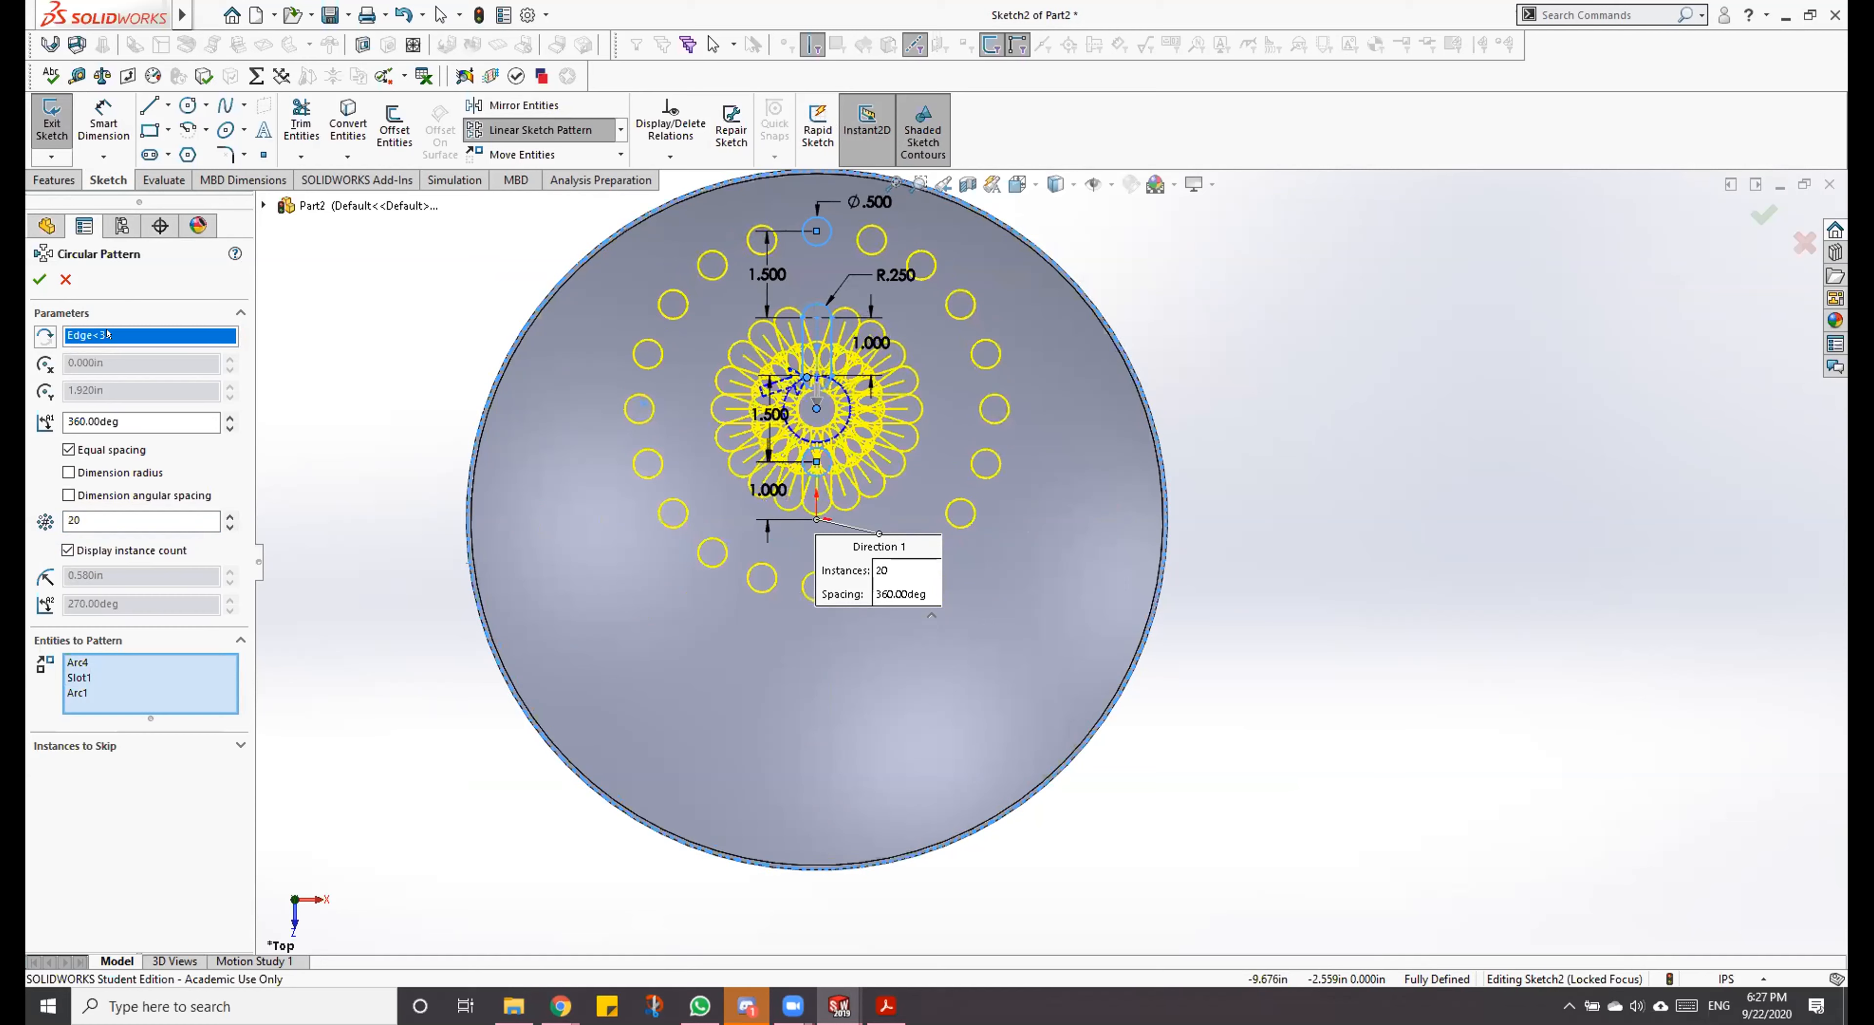
key(Delete)
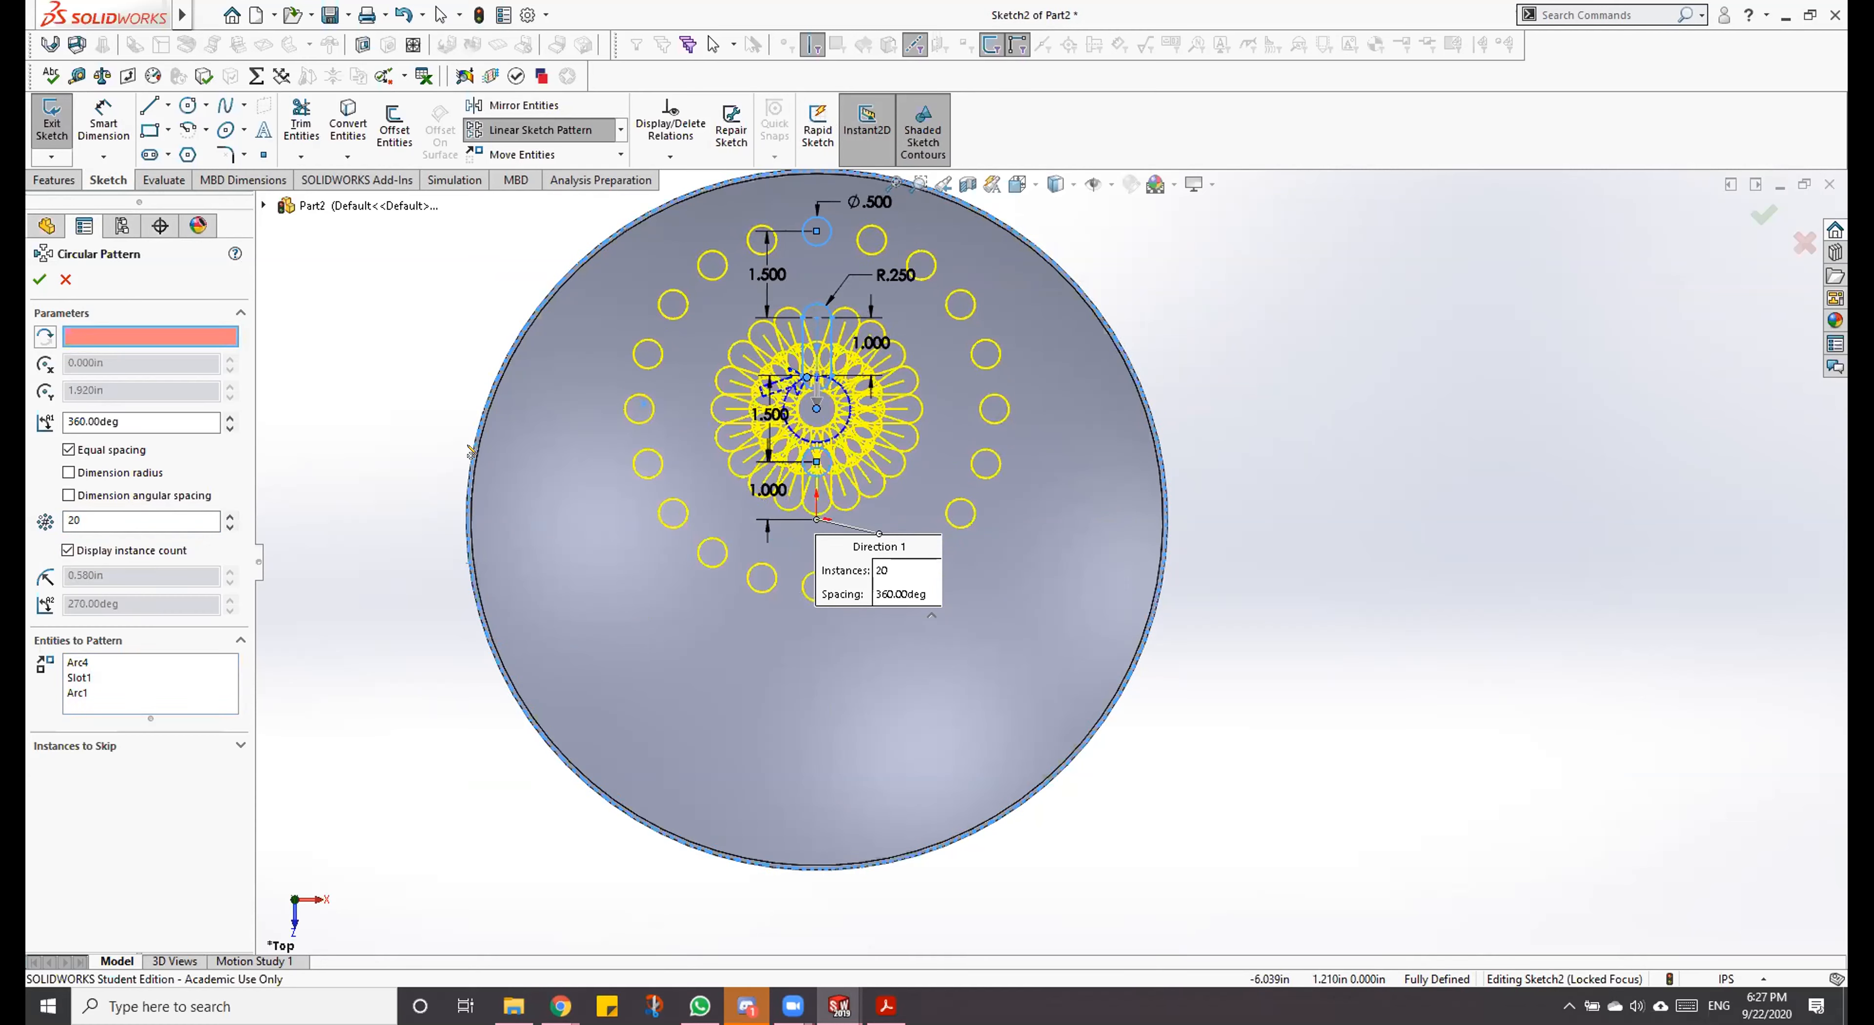
click(472, 451)
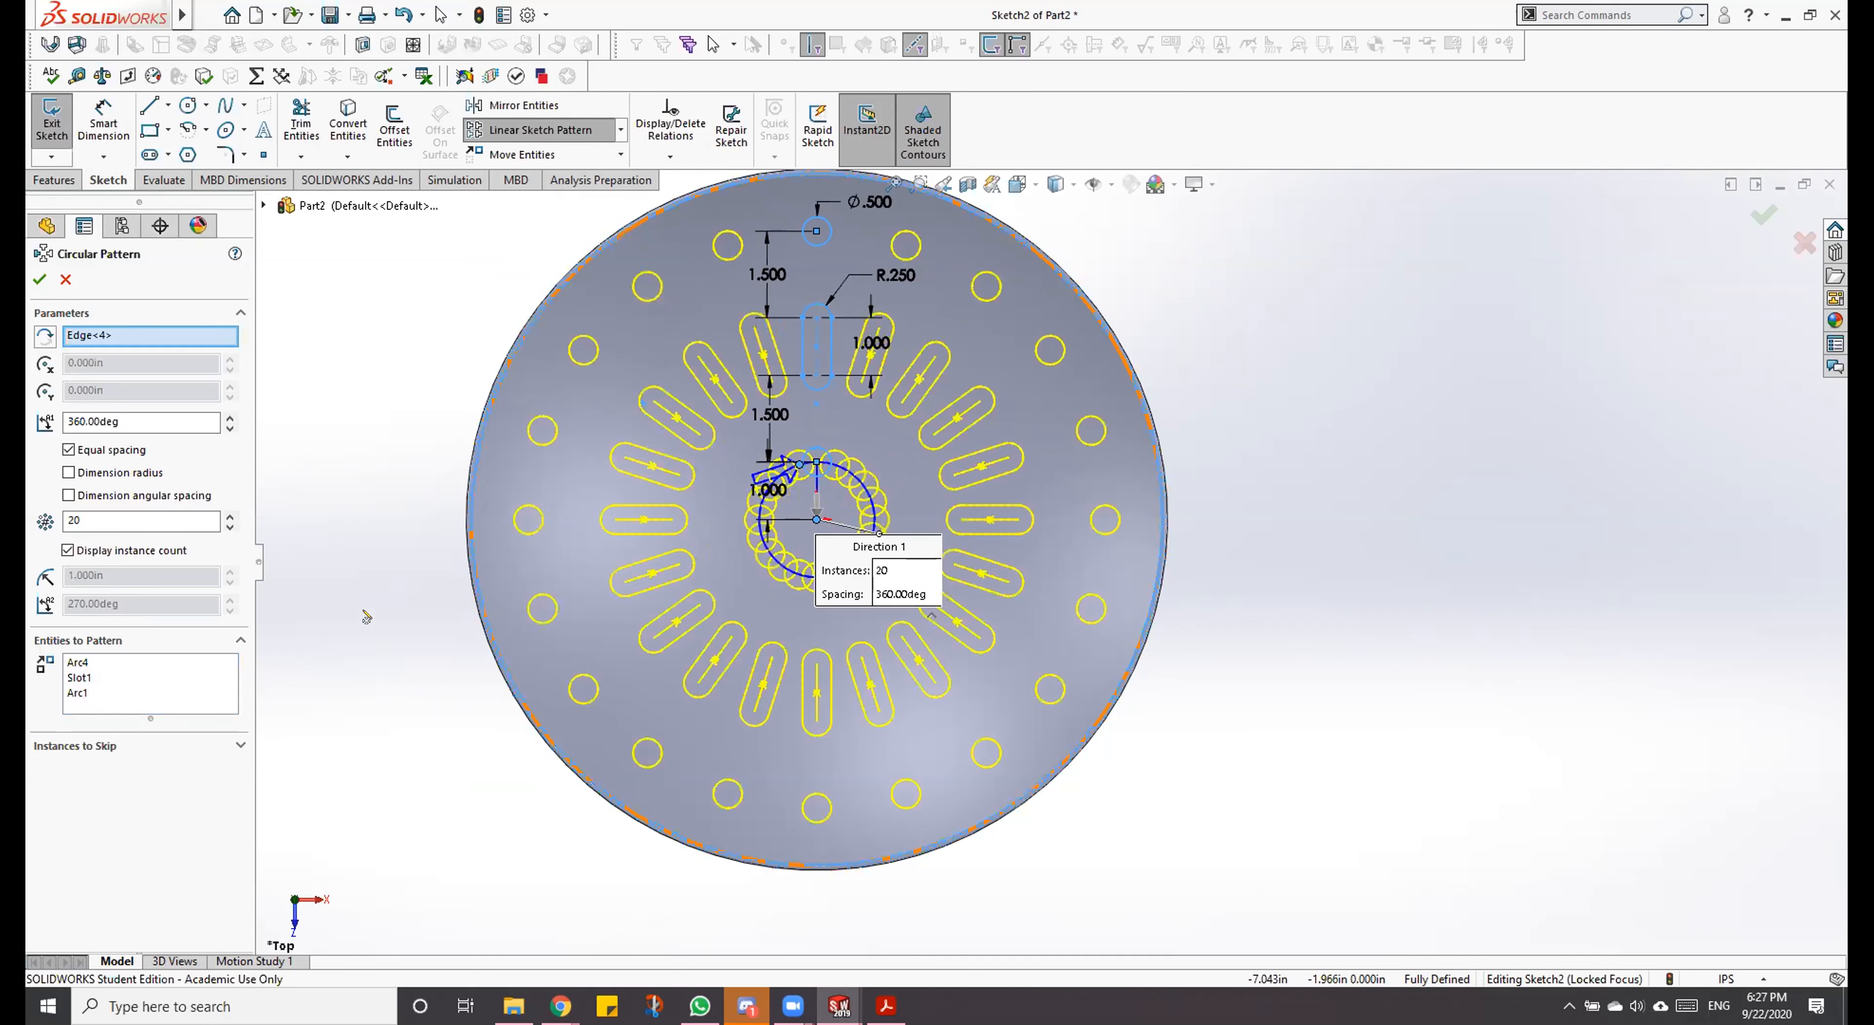
Step: Try 16 instances in the circular pattern and reassign the rim edge as its centre reference
key(Return)
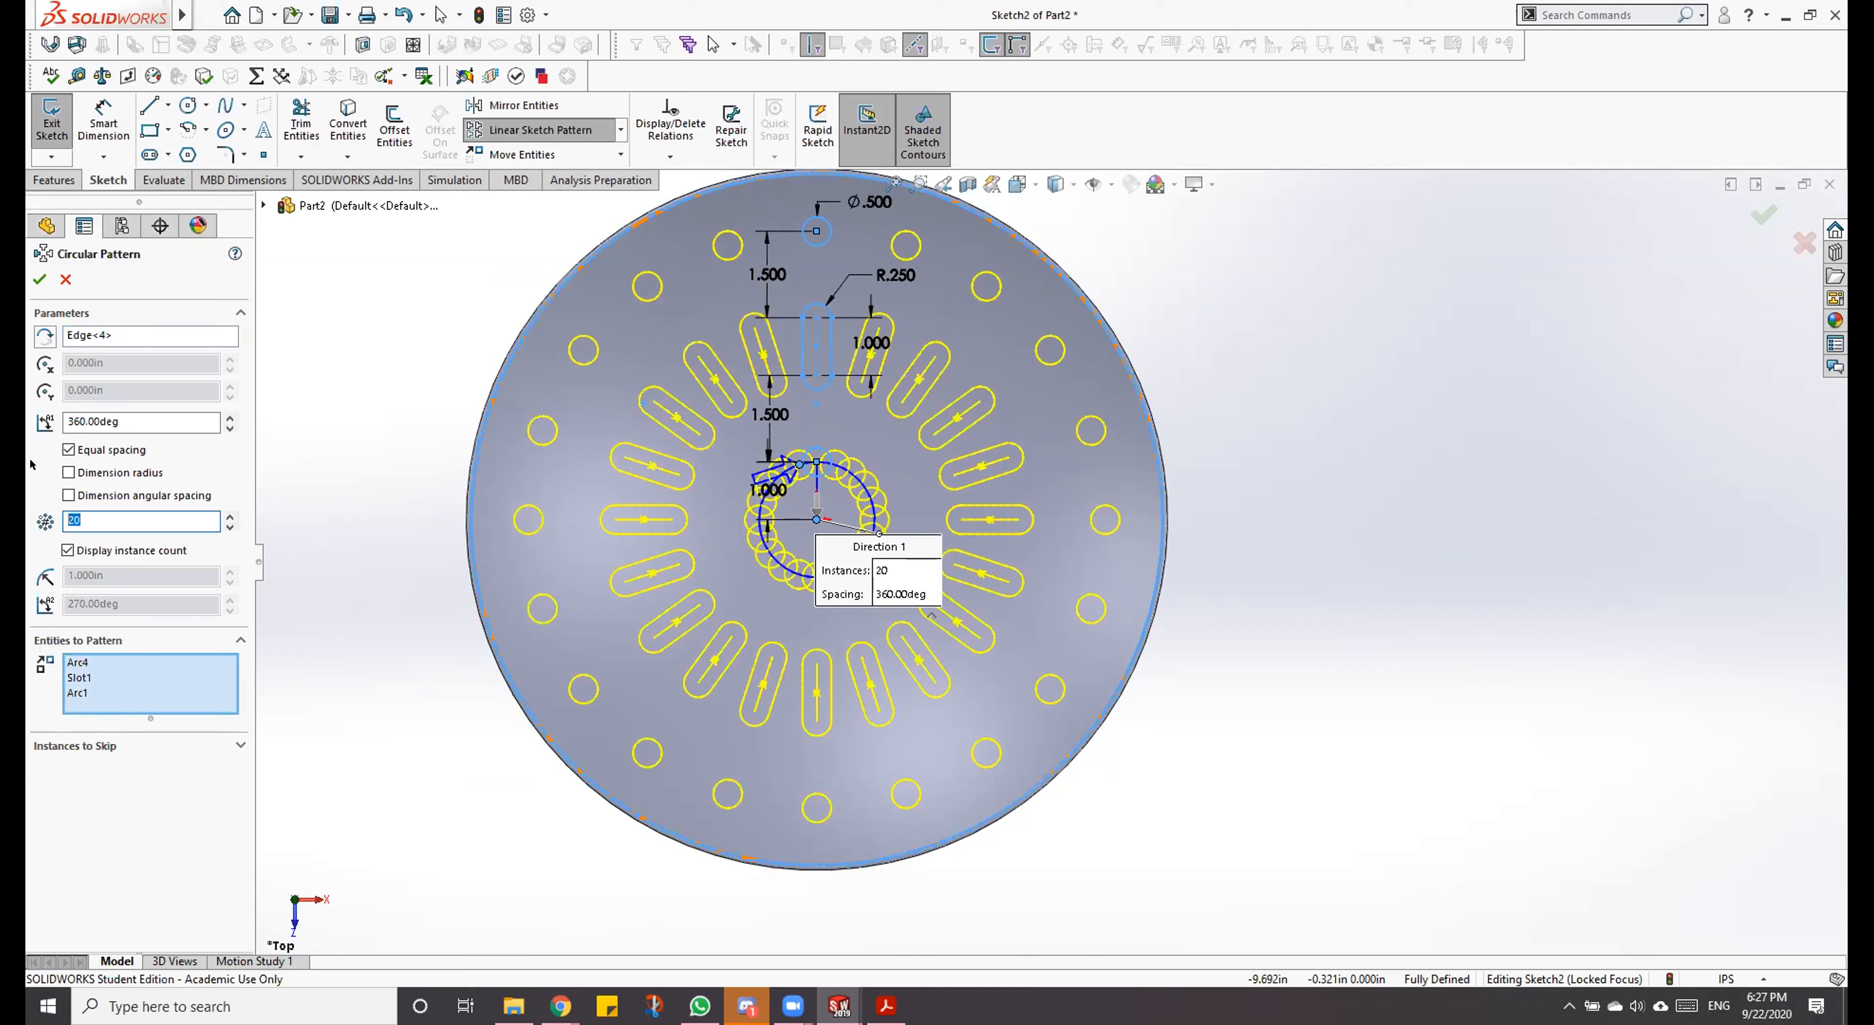
text(16)
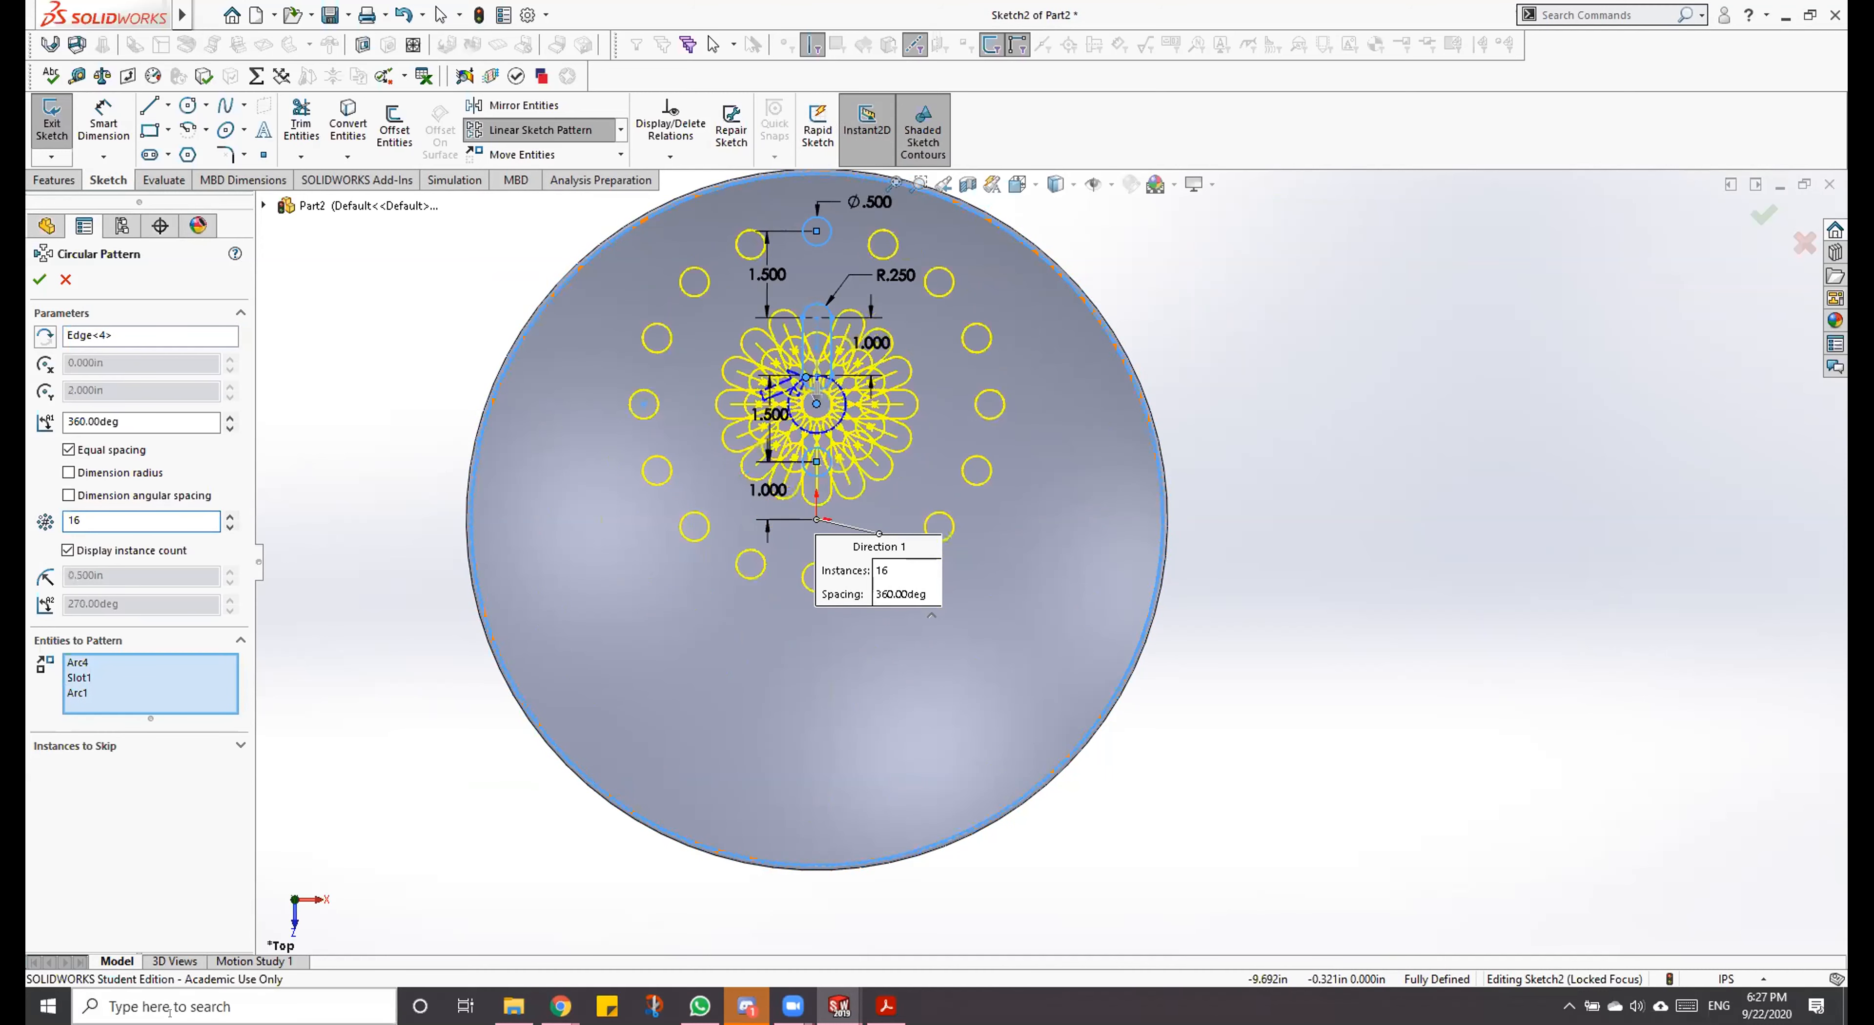
click(82, 333)
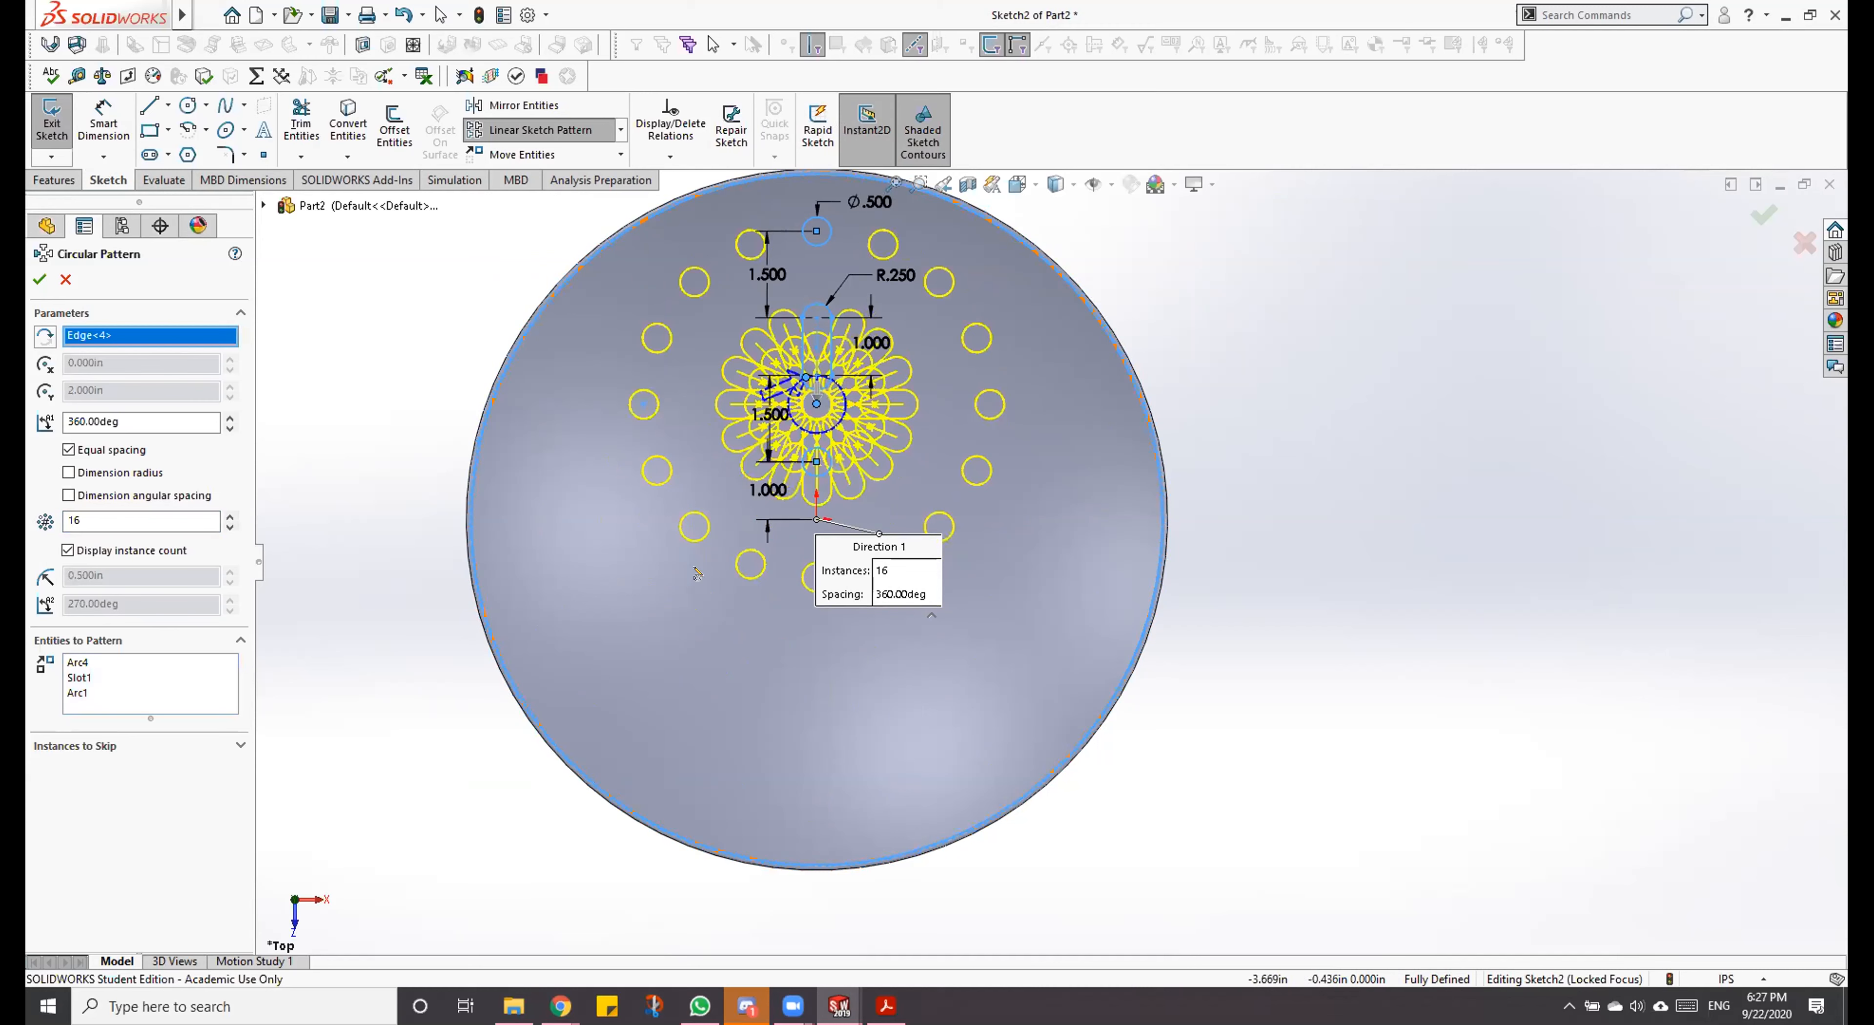
key(Delete)
click(585, 784)
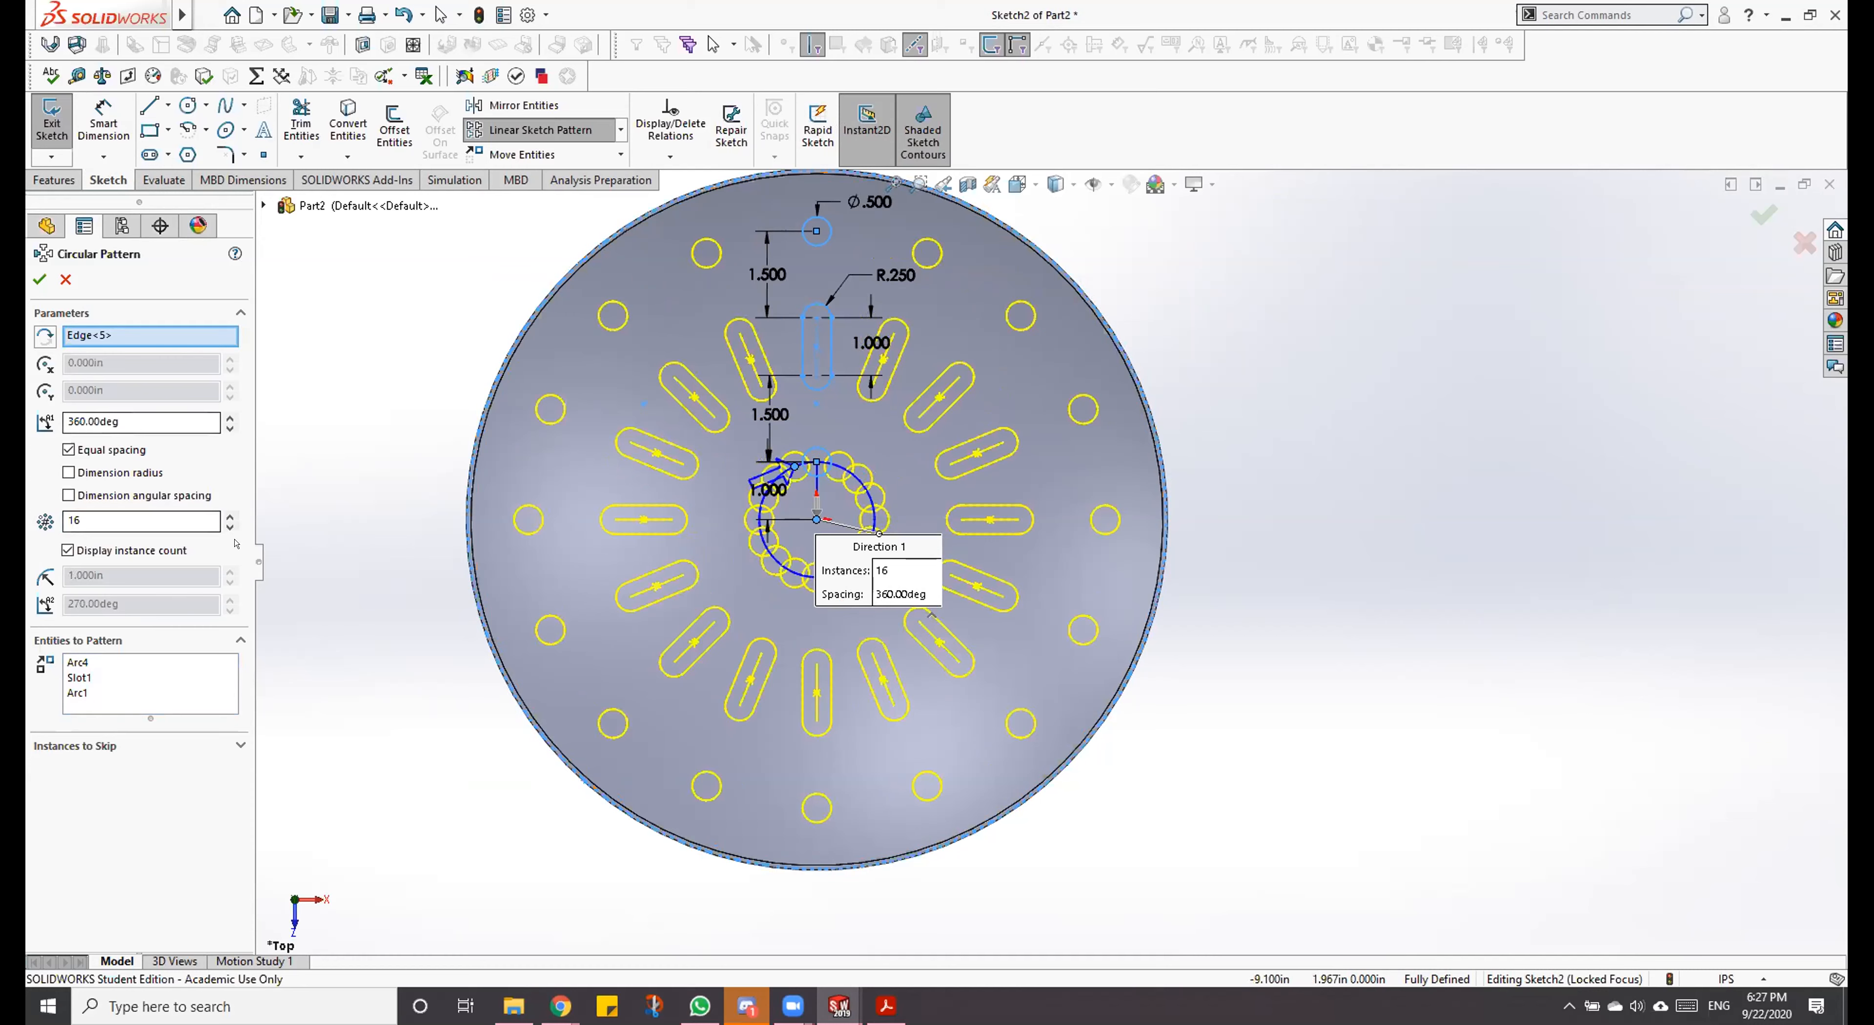
Step: Try 7 instances centred on the reselected rim edge, and cancel the circular pattern
click(228, 526)
click(228, 525)
click(228, 526)
click(228, 526)
click(228, 526)
click(228, 526)
click(228, 525)
click(228, 525)
click(228, 526)
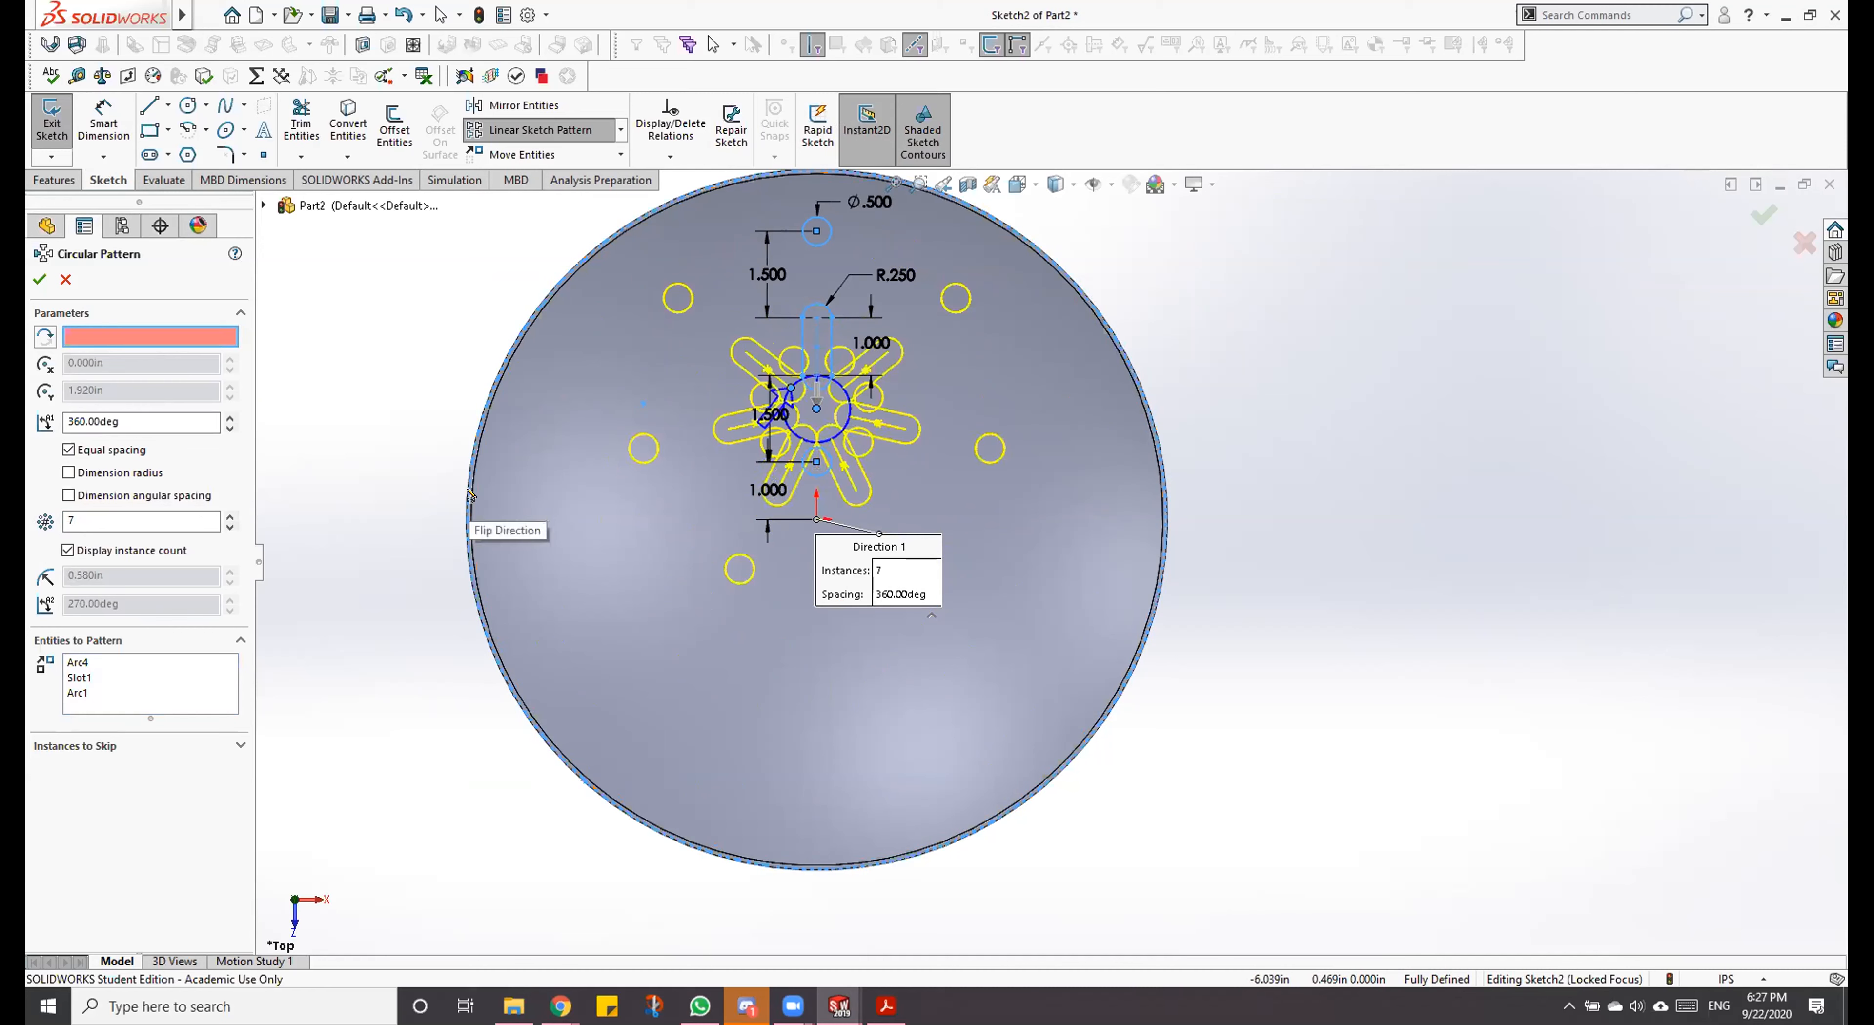
click(471, 518)
click(470, 514)
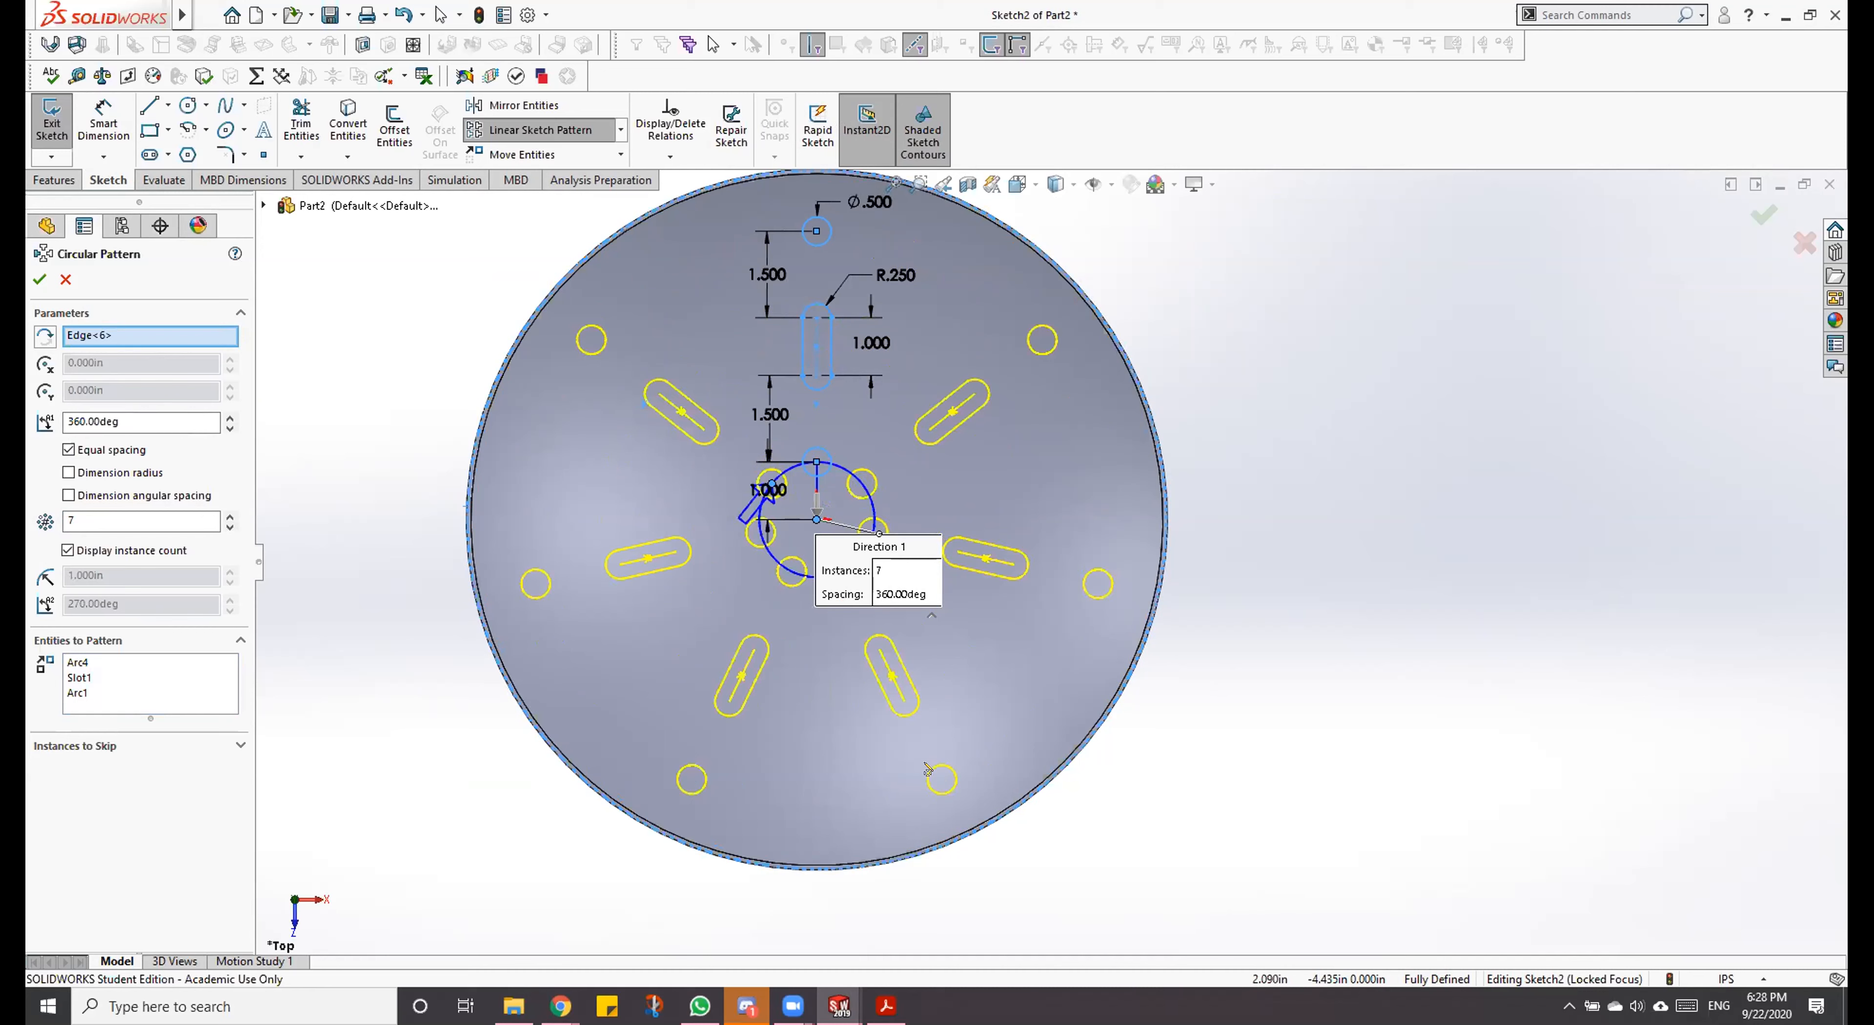
click(64, 279)
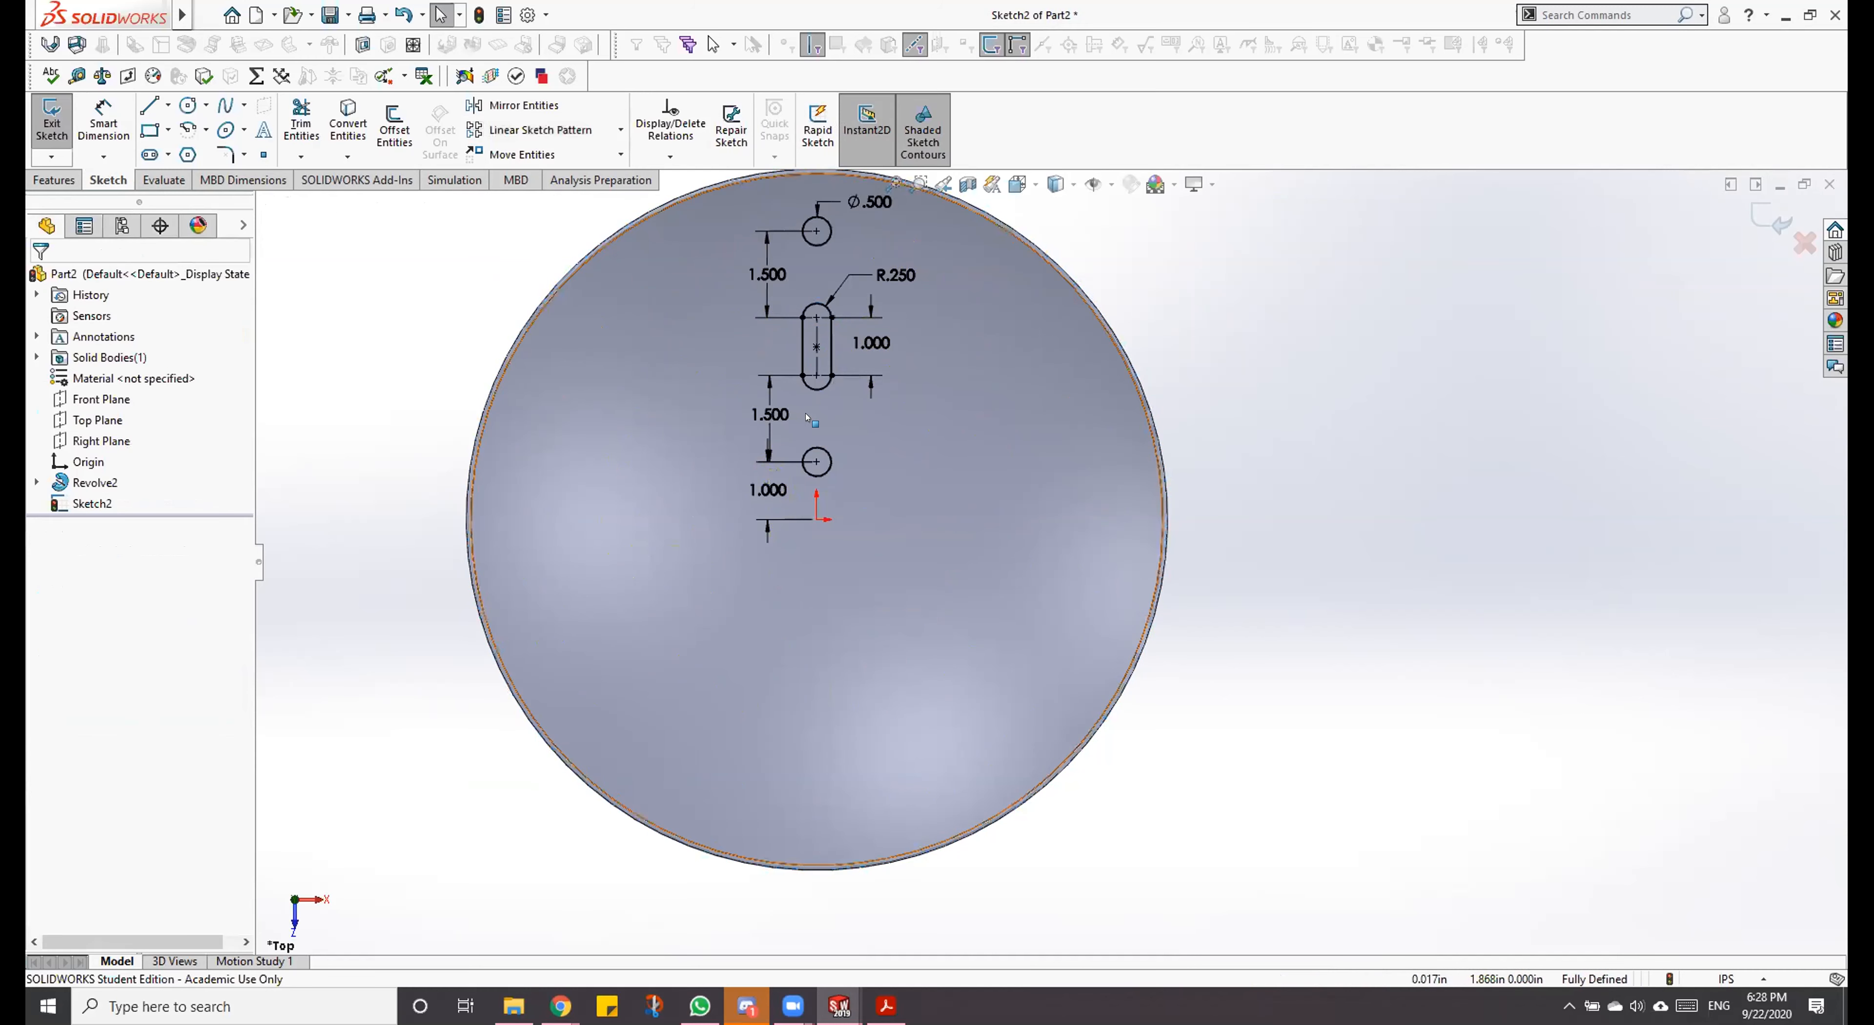
Step: Set the distance from the origin to the lower circle's centre to 1.5 in
click(776, 492)
text(1.5)
key(Return)
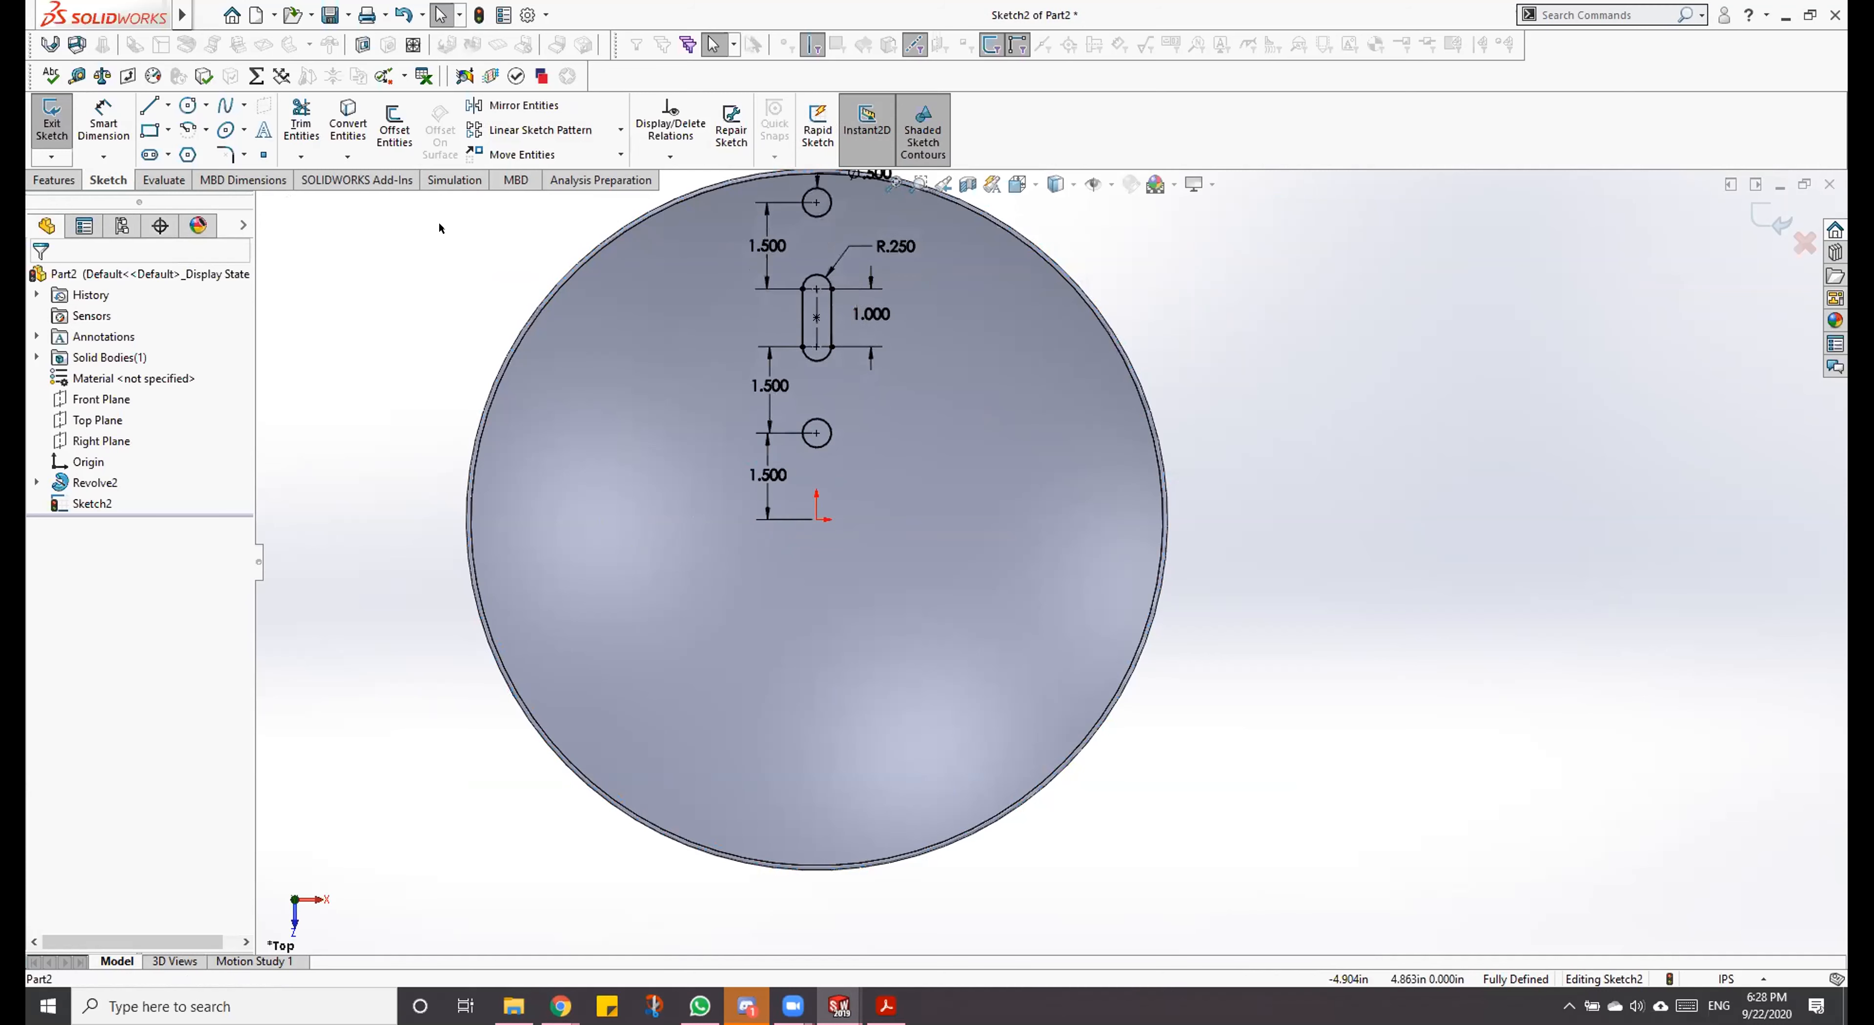
Step: Start a circular sketch pattern about the origin with the lower circle, the slot and the upper circle as its entities
click(621, 130)
click(586, 179)
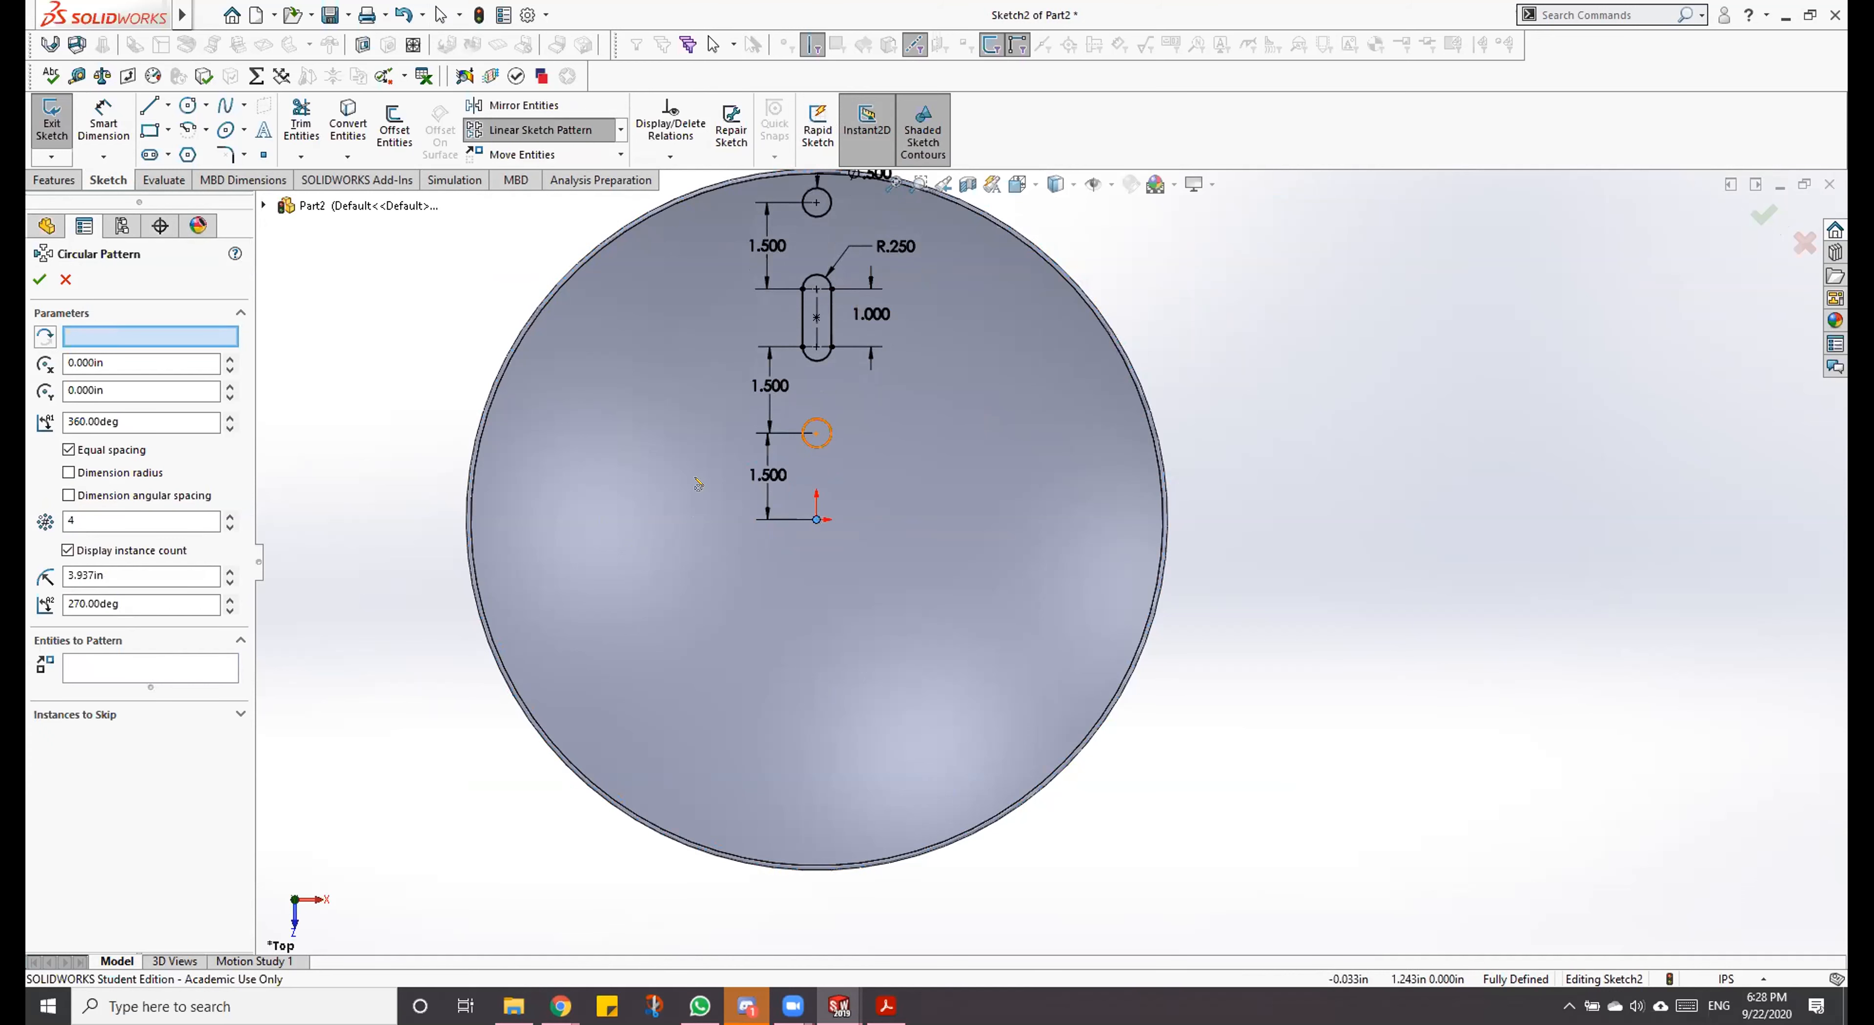
click(820, 434)
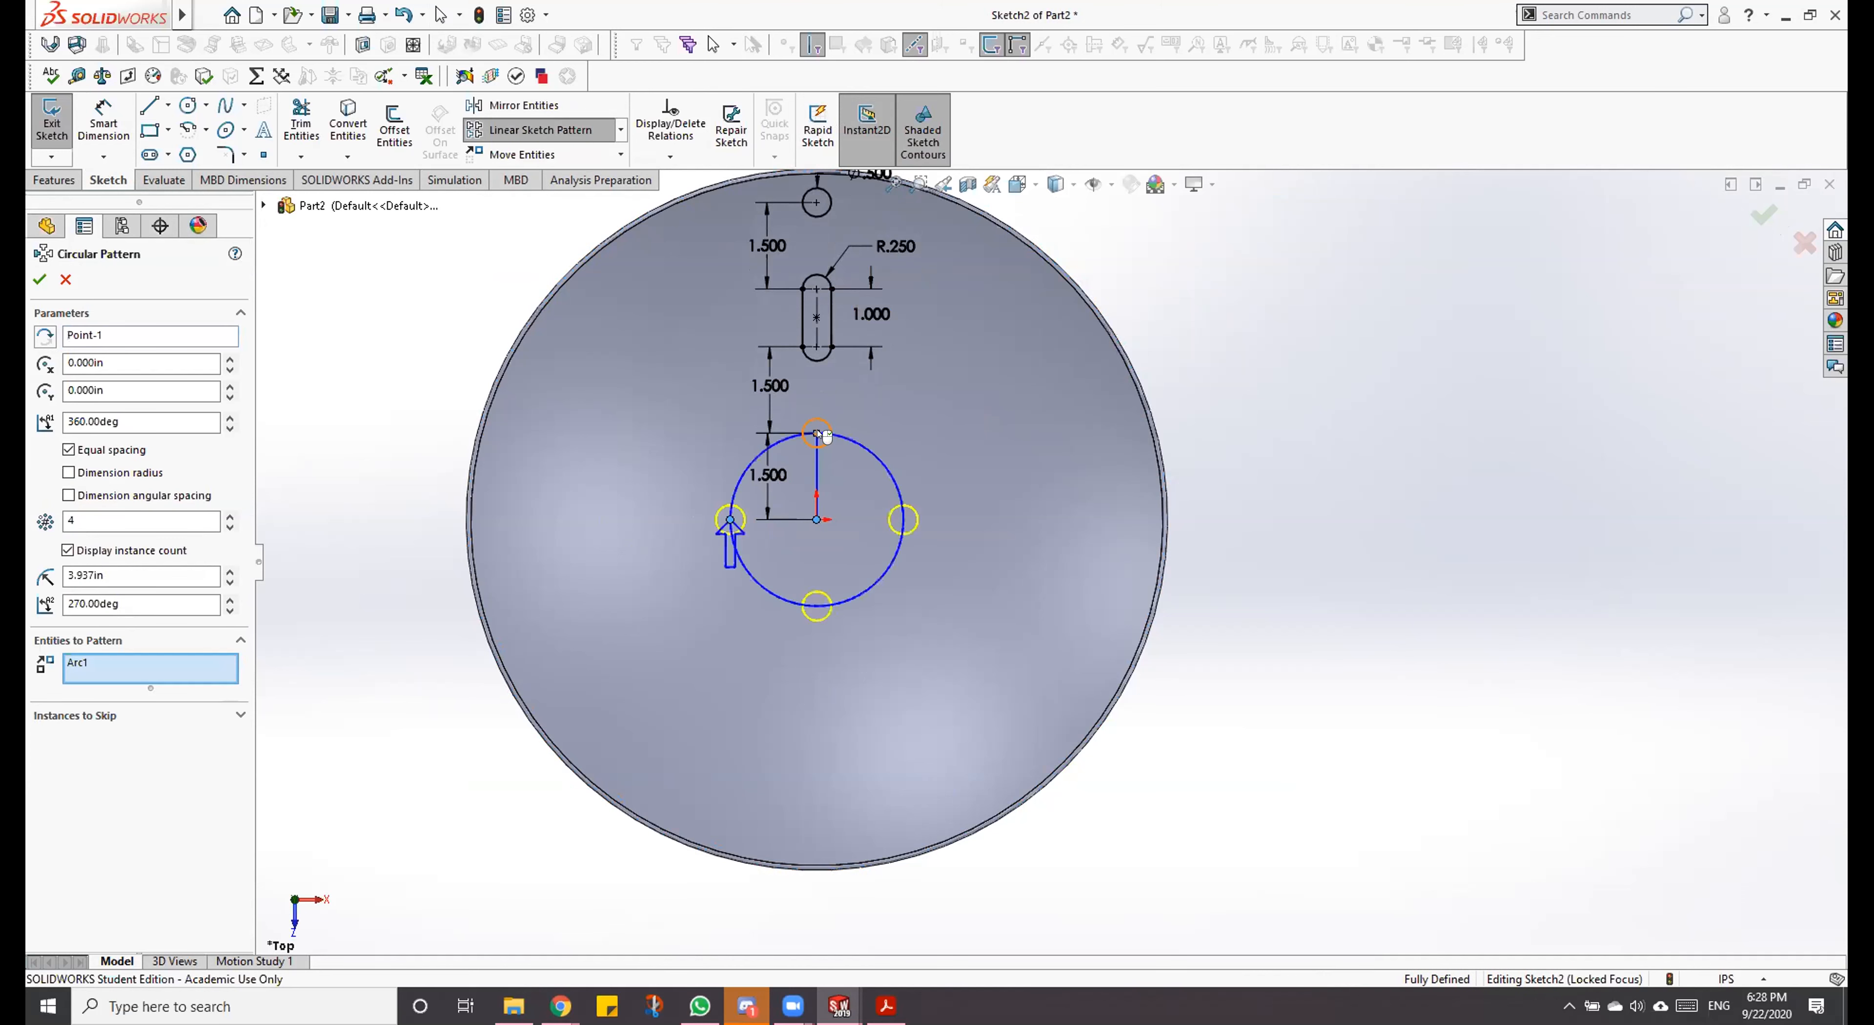
click(828, 329)
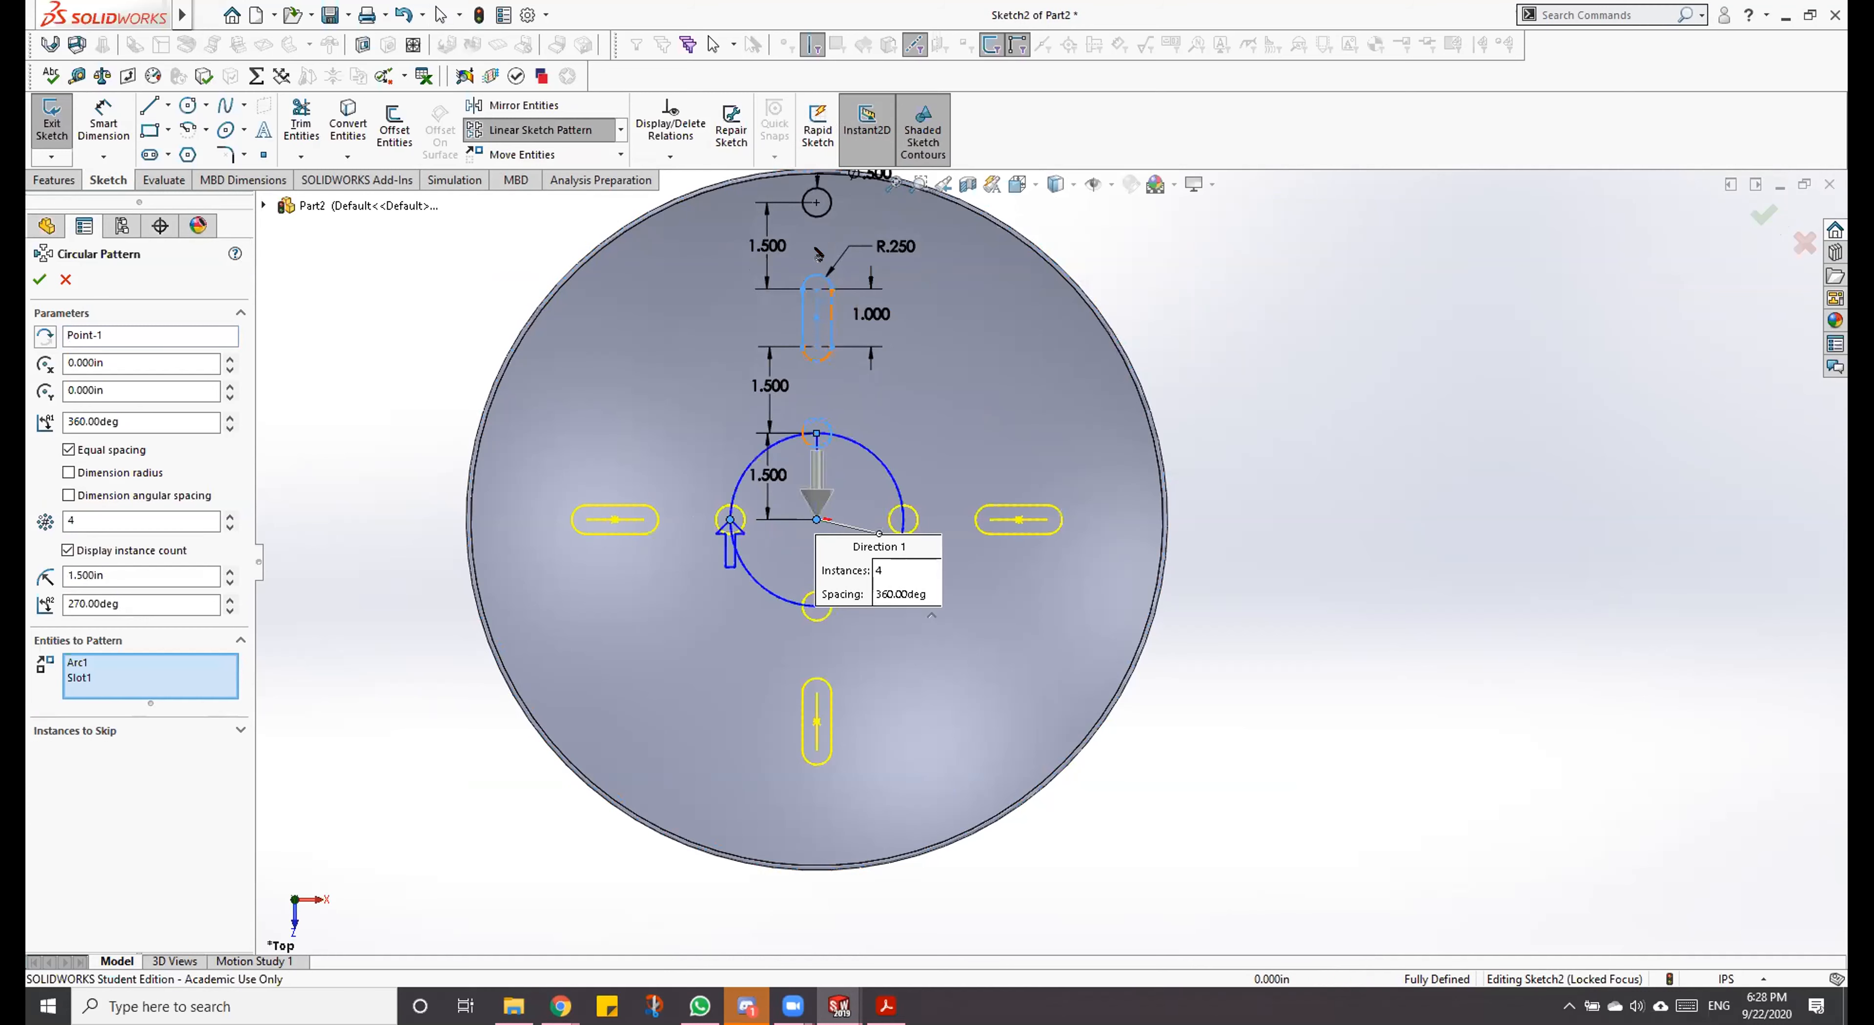
click(819, 216)
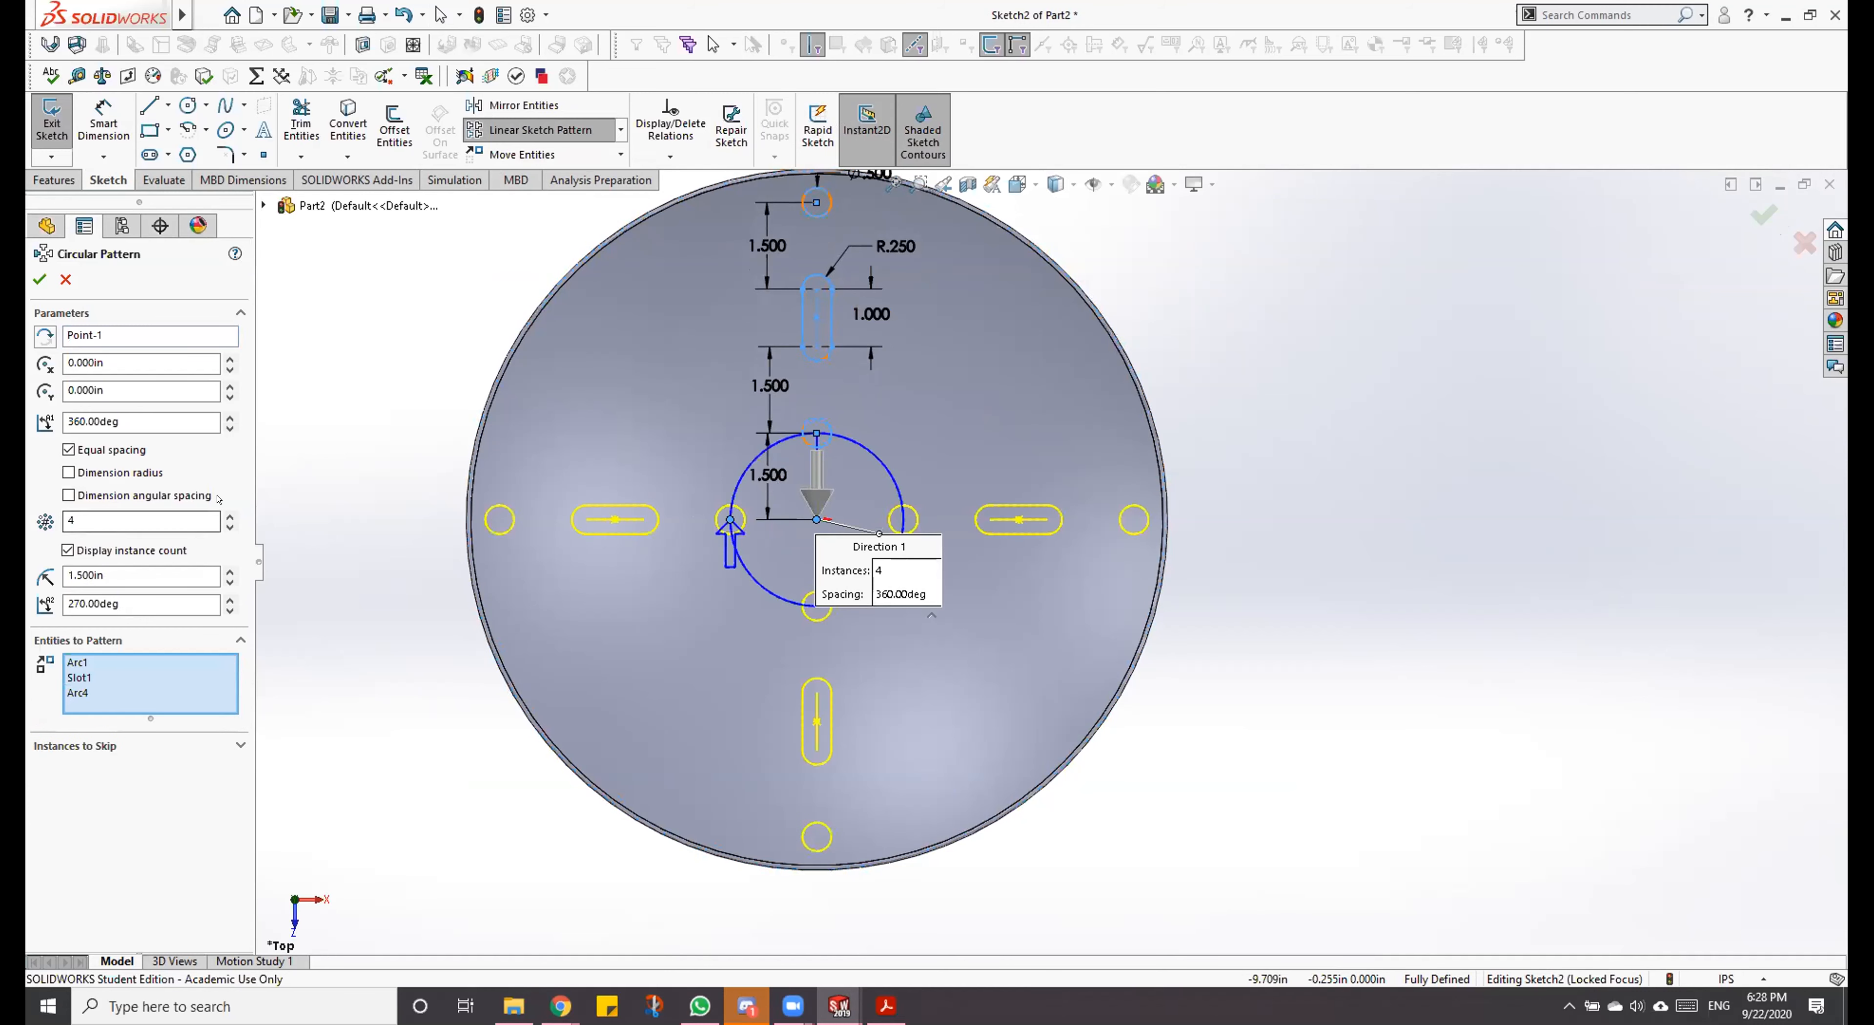
Step: Set the circular pattern to 11 equally spaced instances and accept it
scroll(218, 511, up, 2)
scroll(218, 511, up, 4)
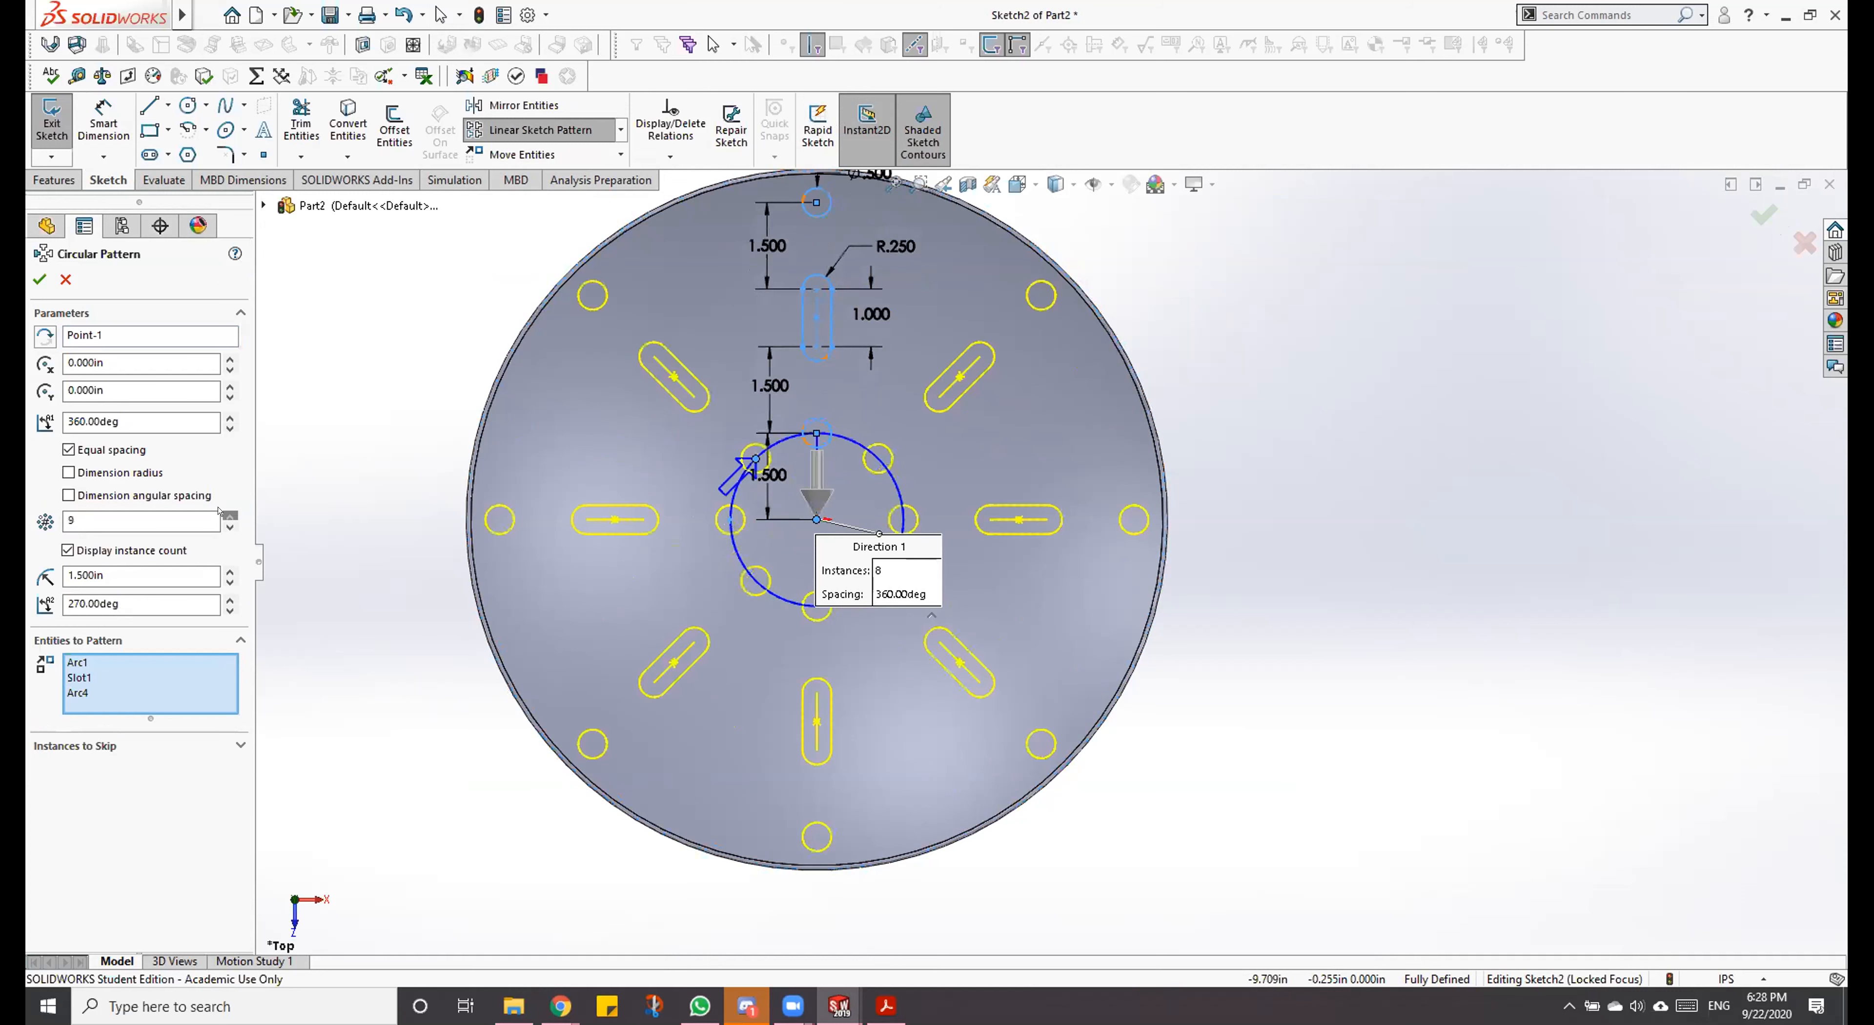
scroll(219, 511, up, 1)
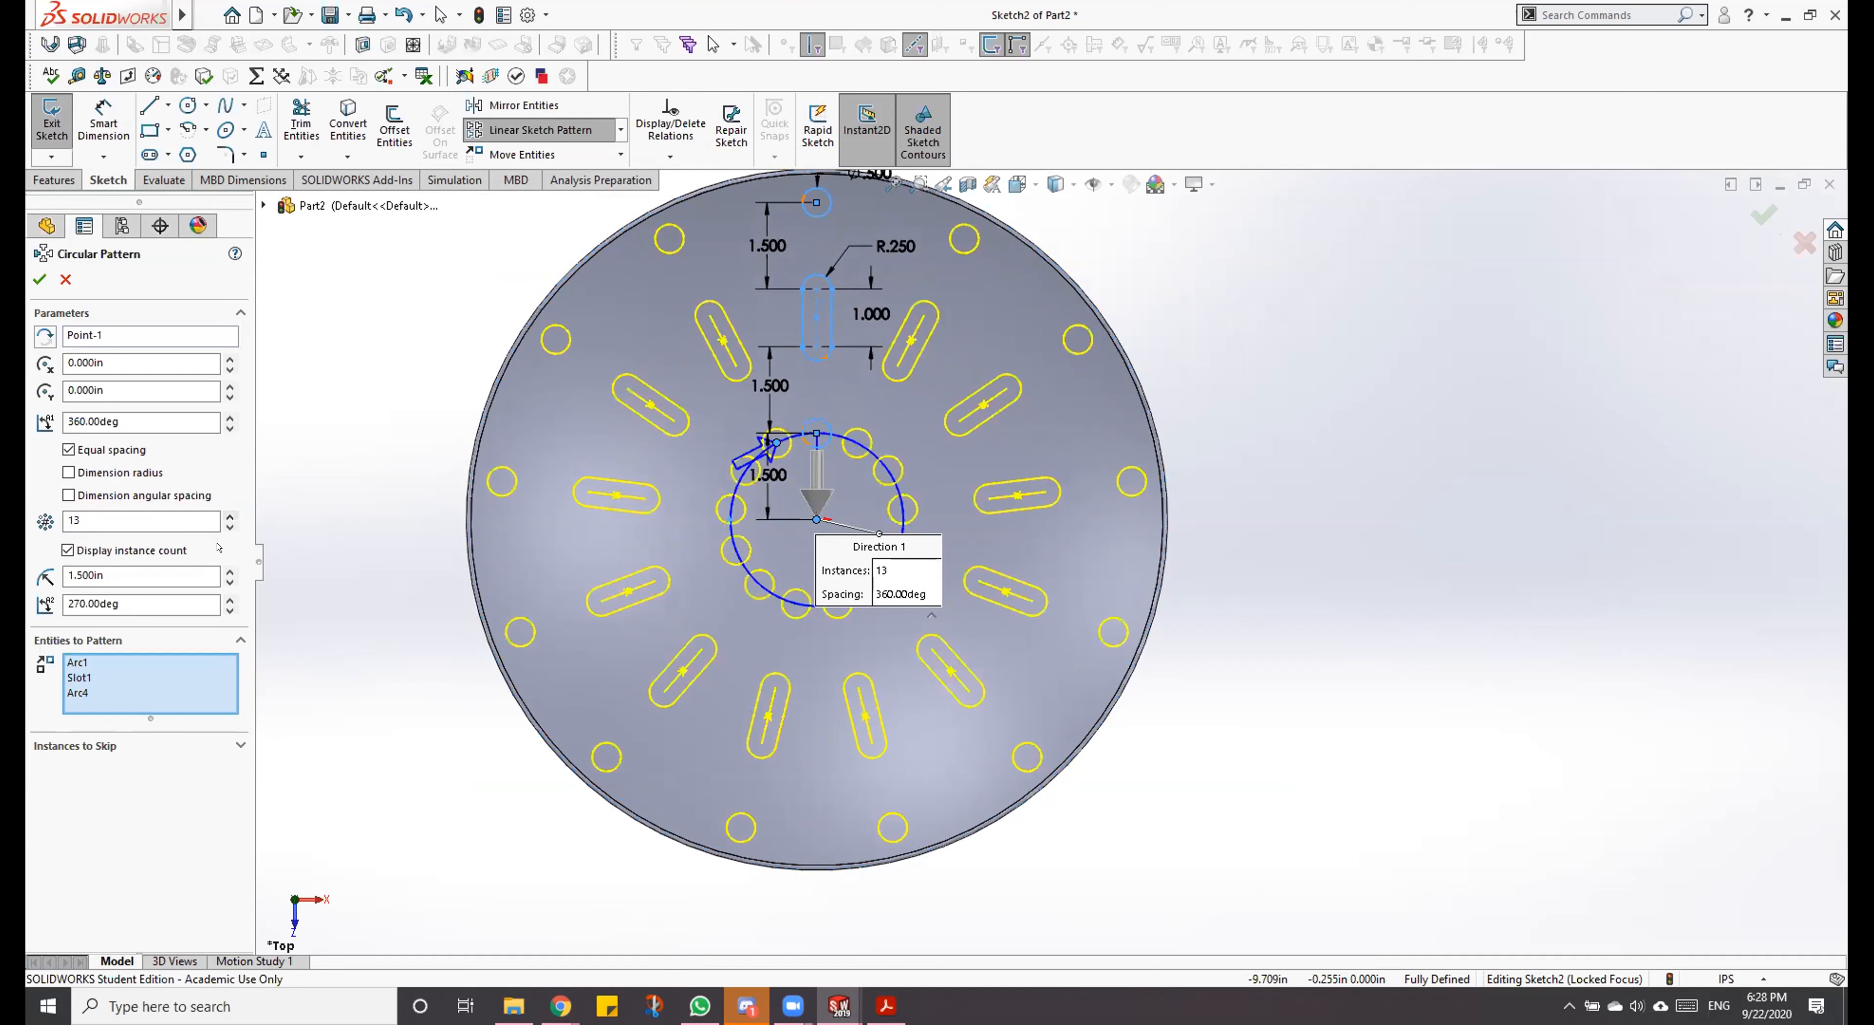
scroll(216, 524, down, 2)
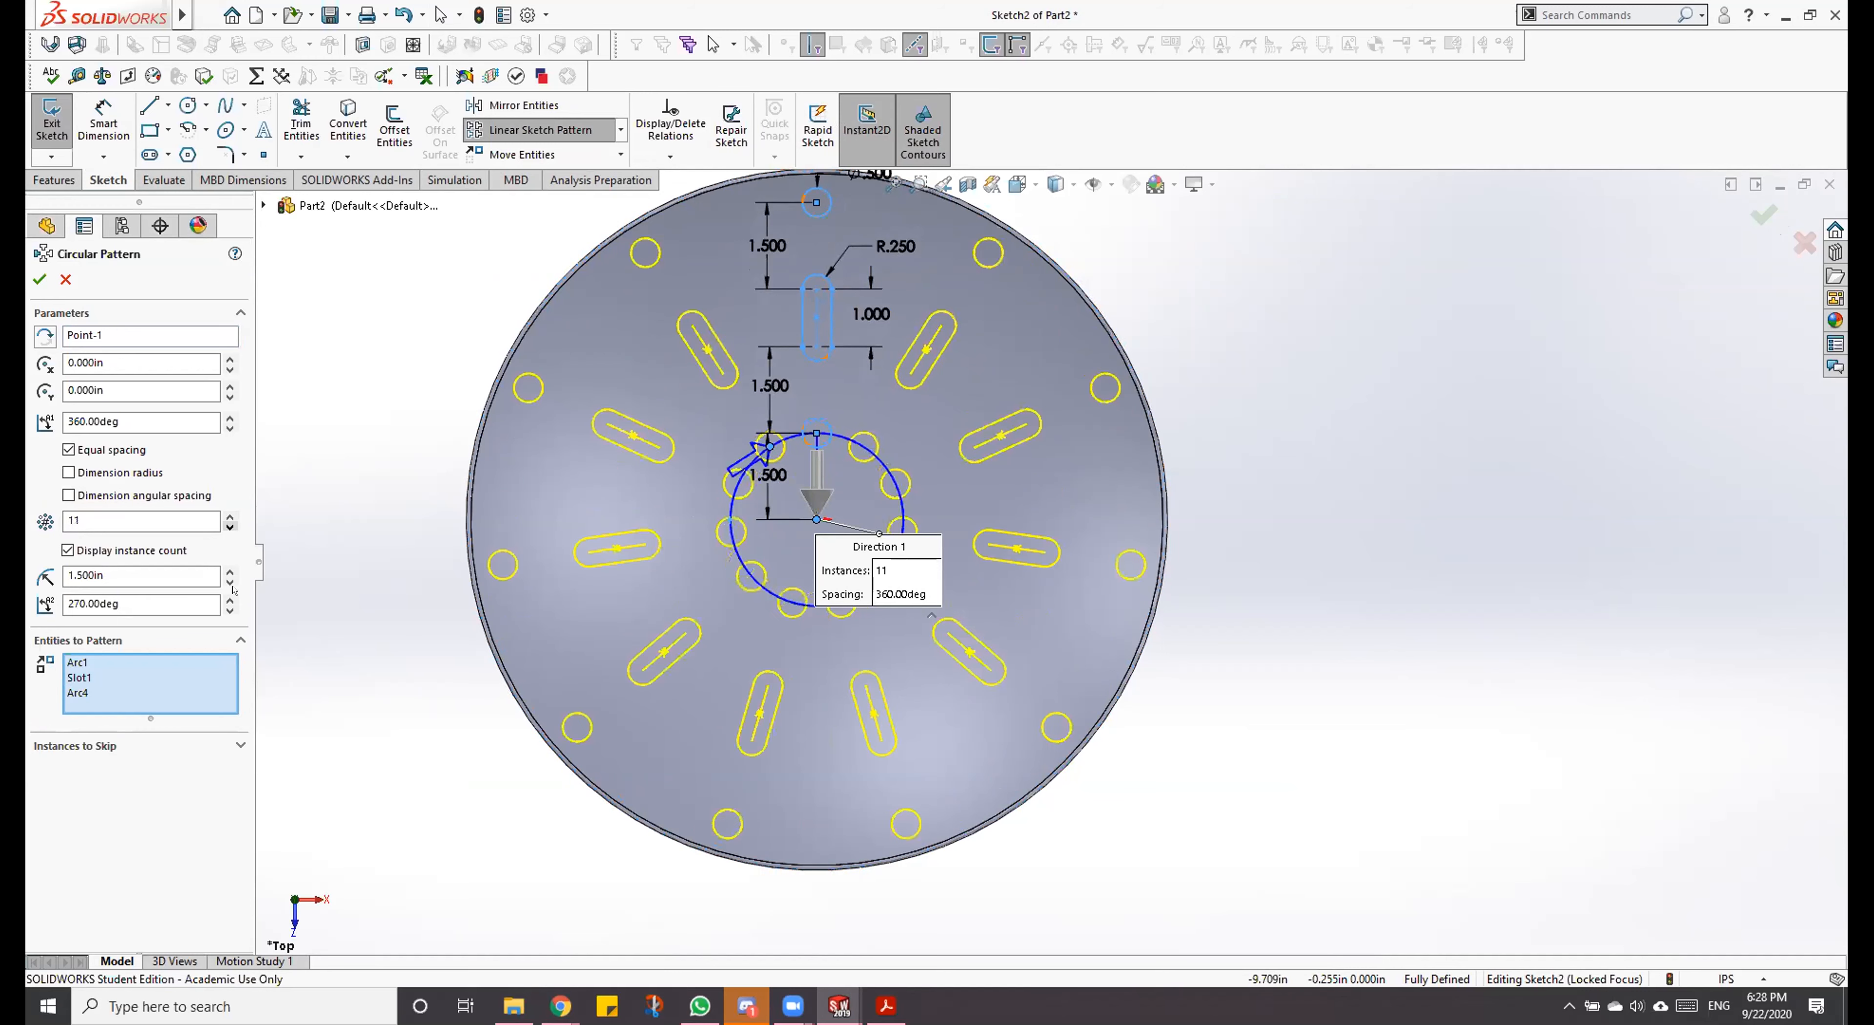
click(892, 186)
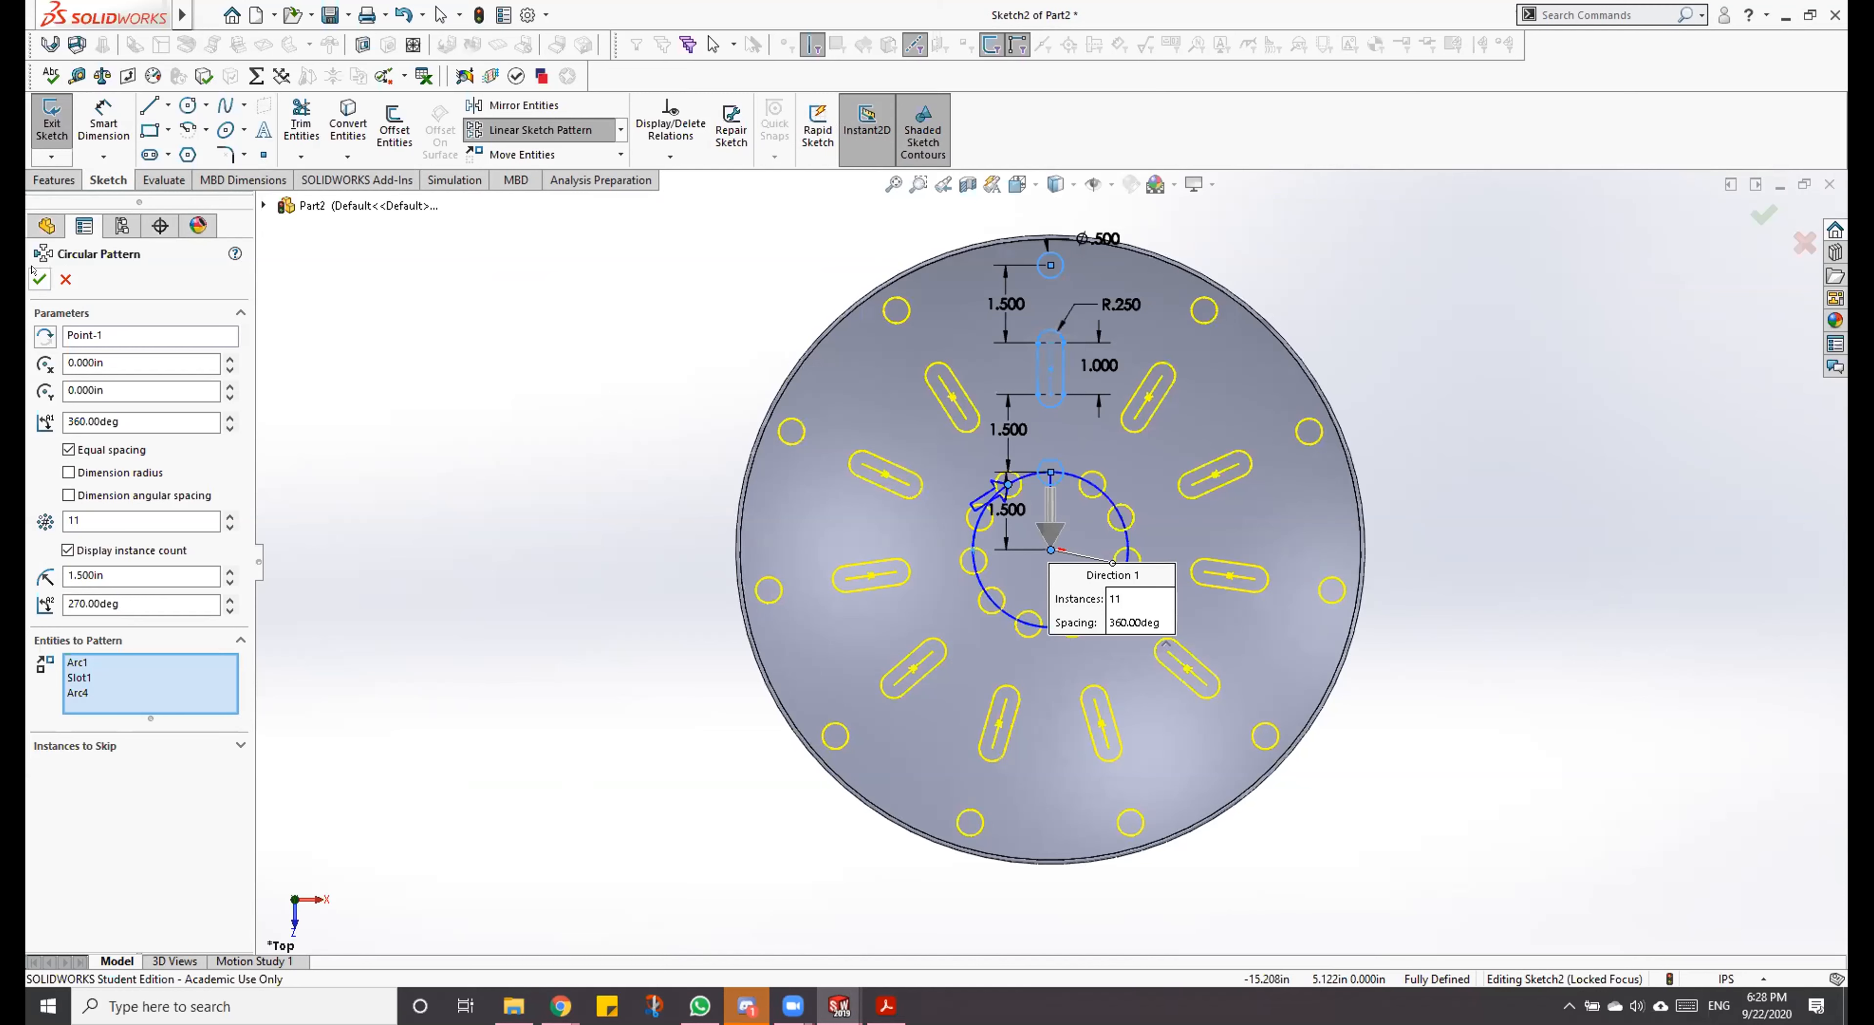
click(40, 278)
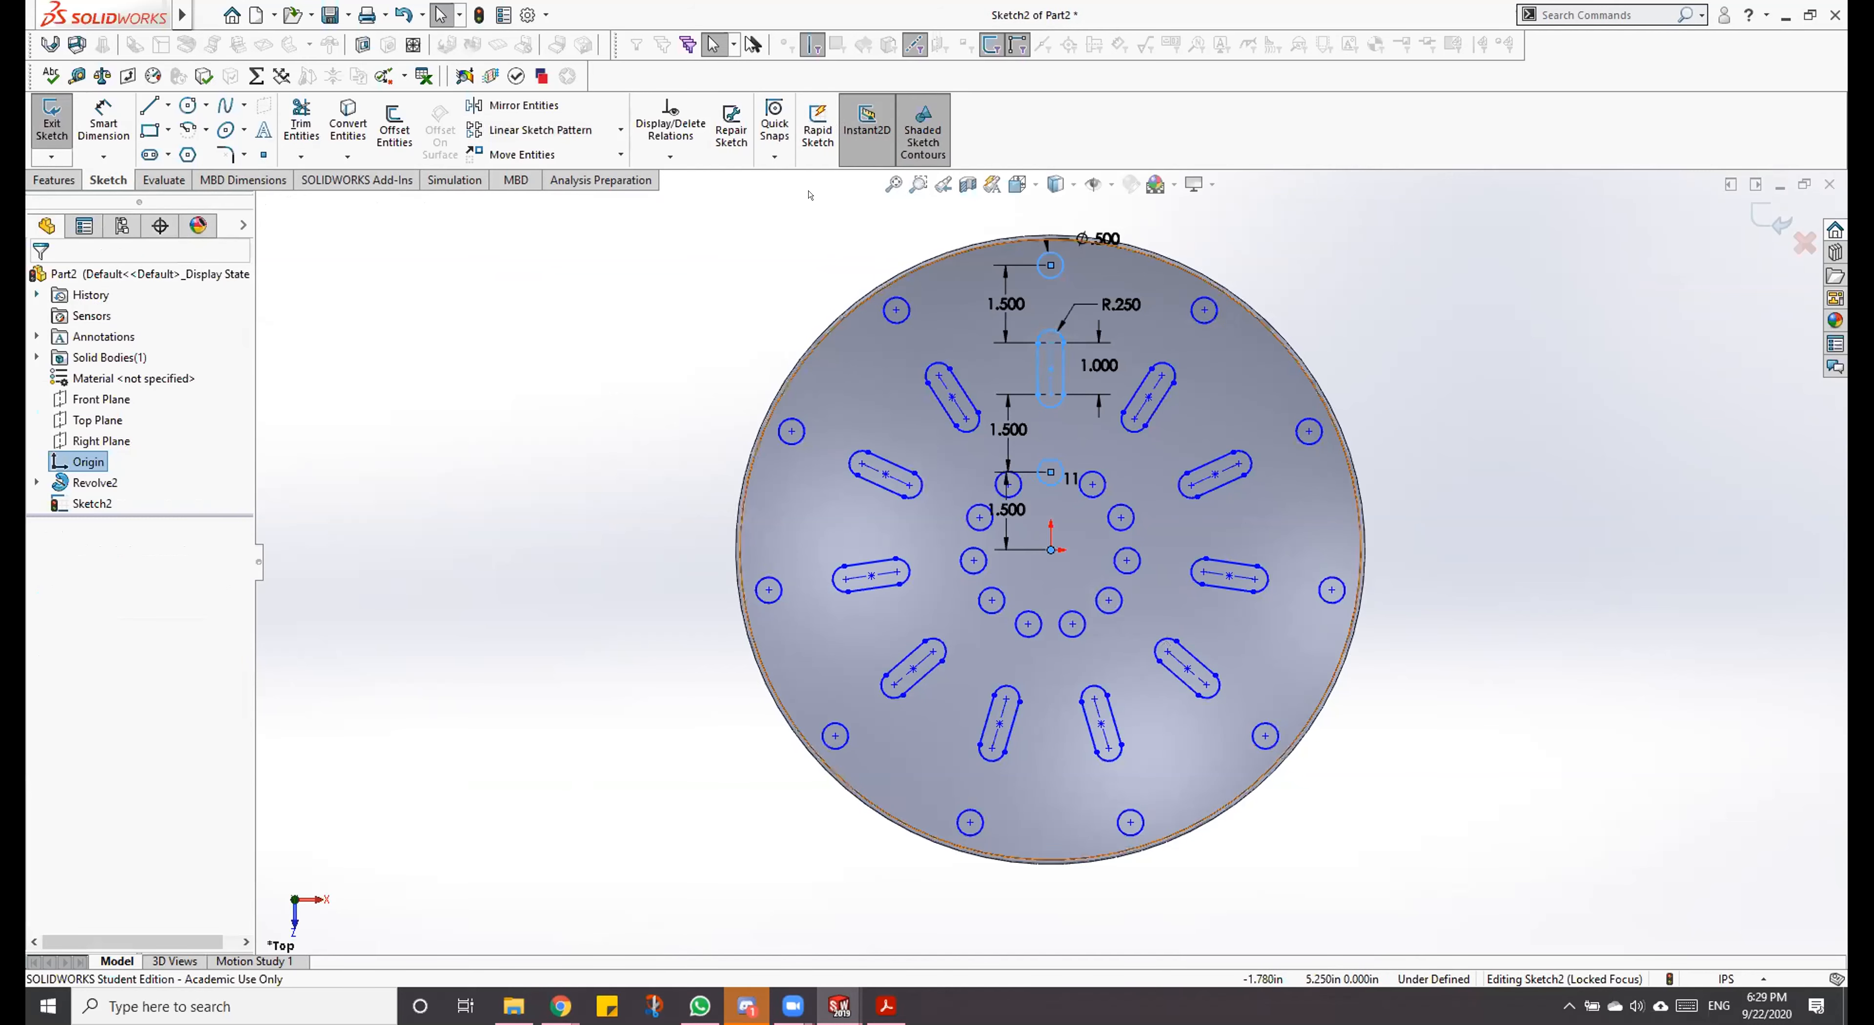
Step: Check a patterned slot's properties, close them and exit the hole sketch
click(894, 184)
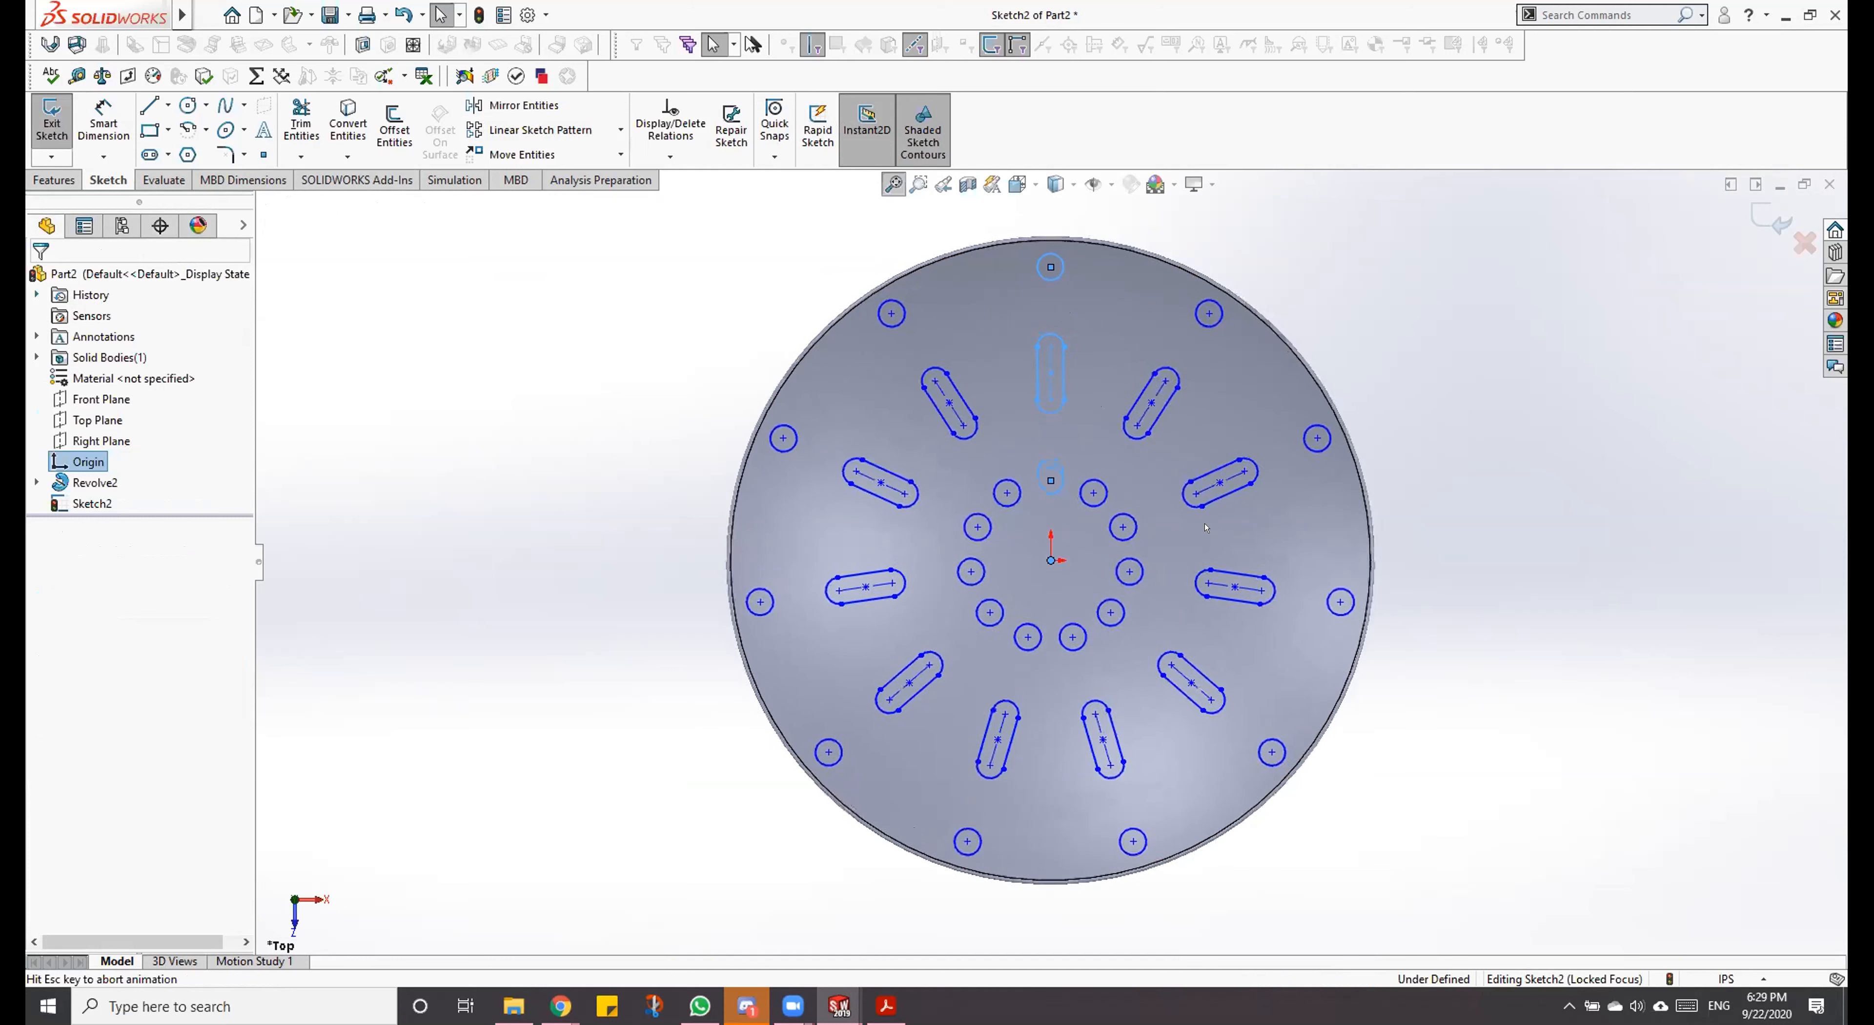
click(1430, 516)
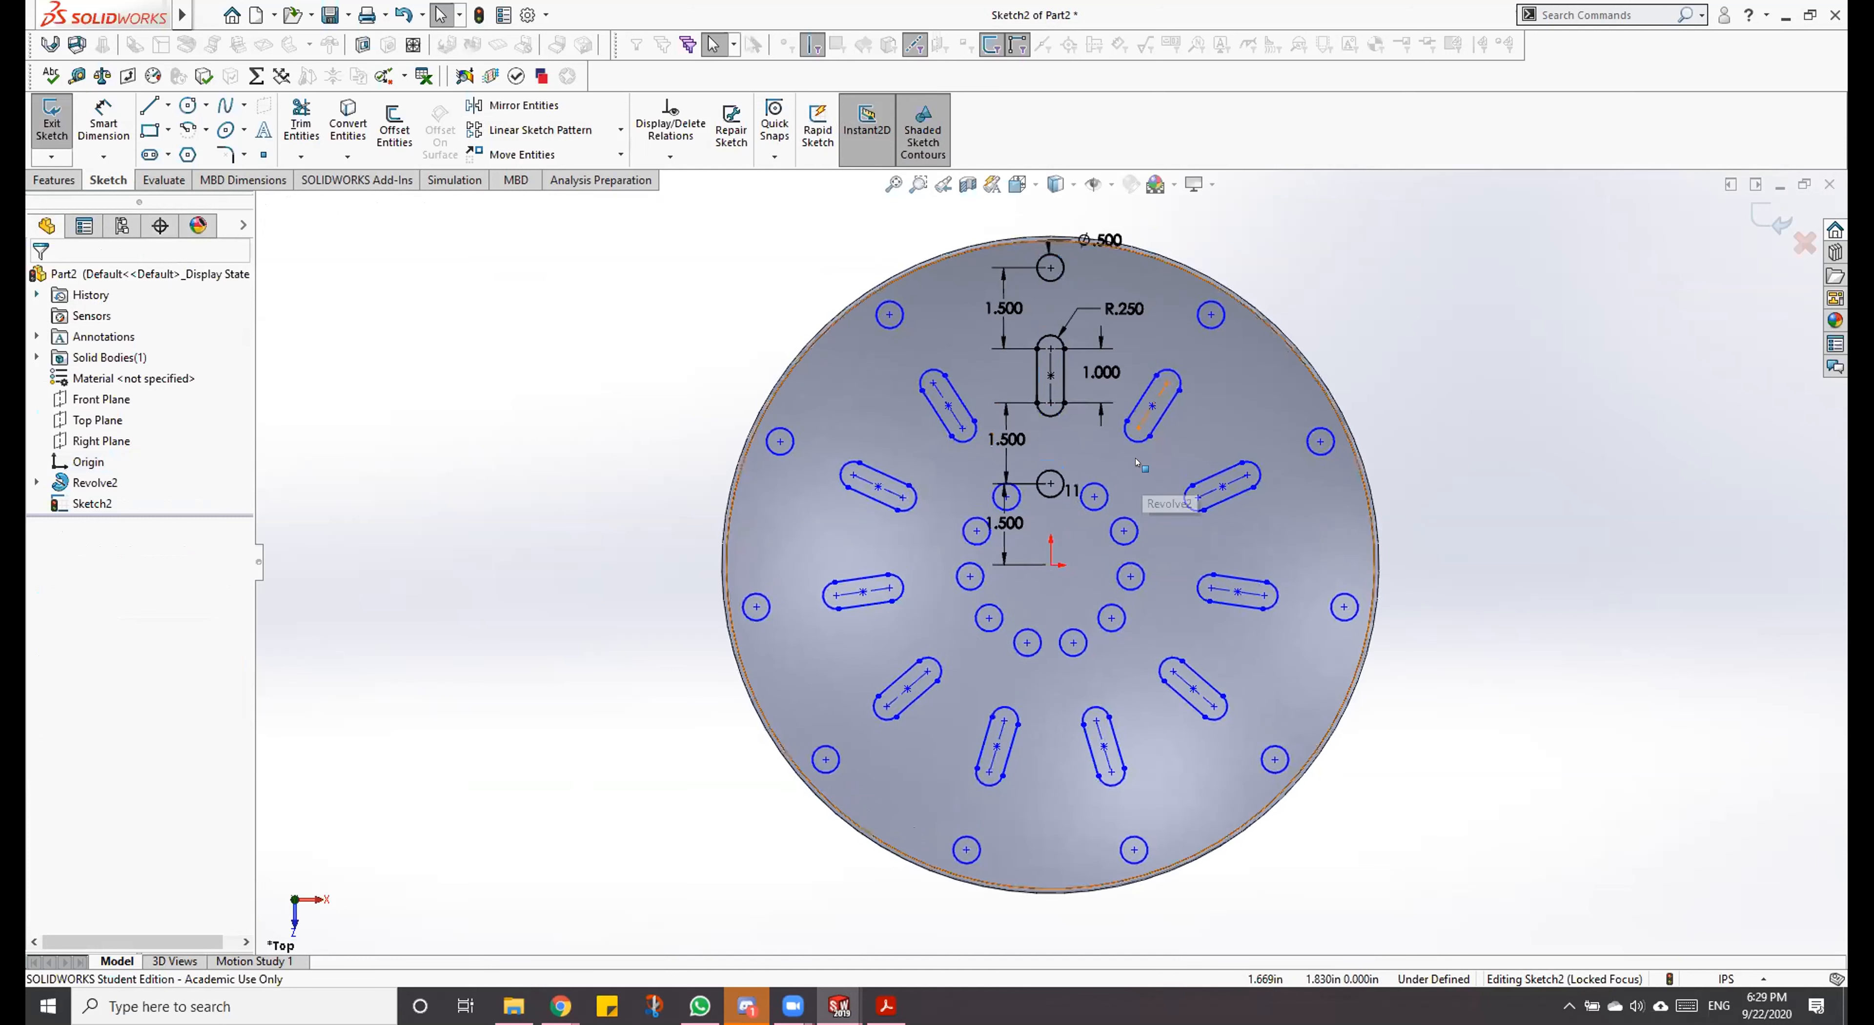
click(1134, 434)
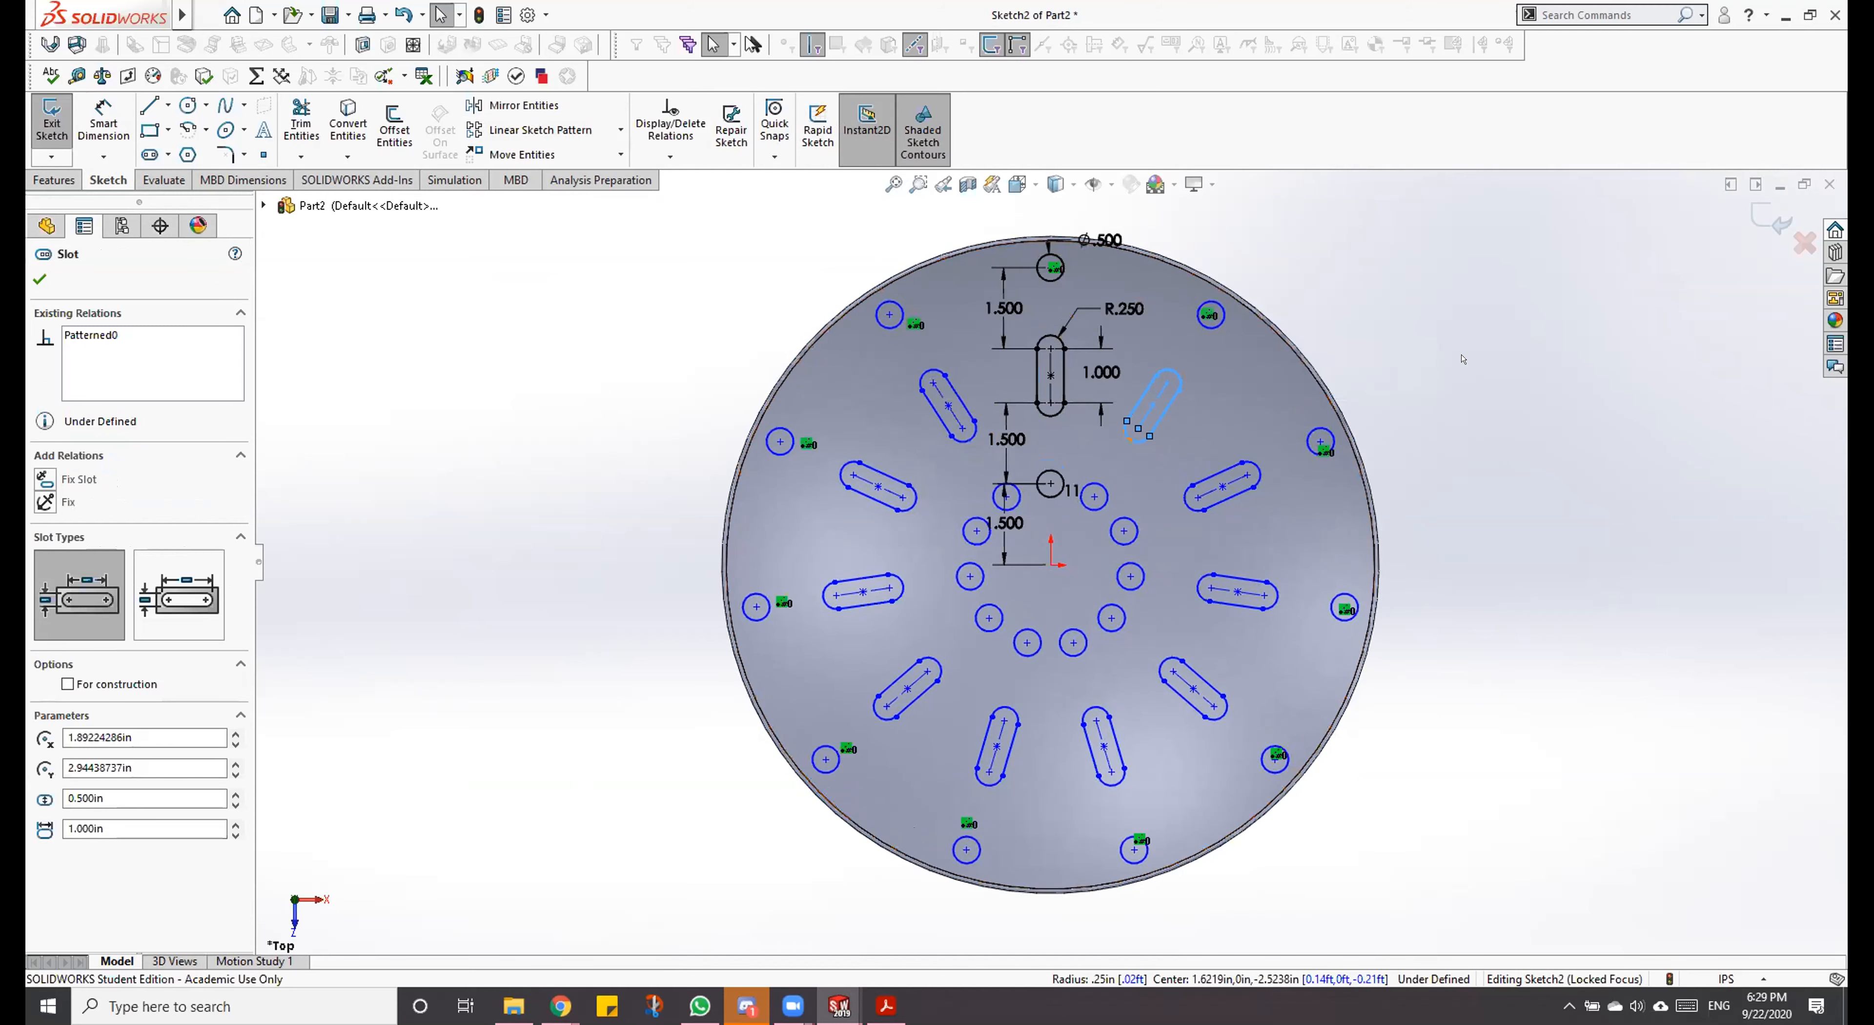
key(Escape)
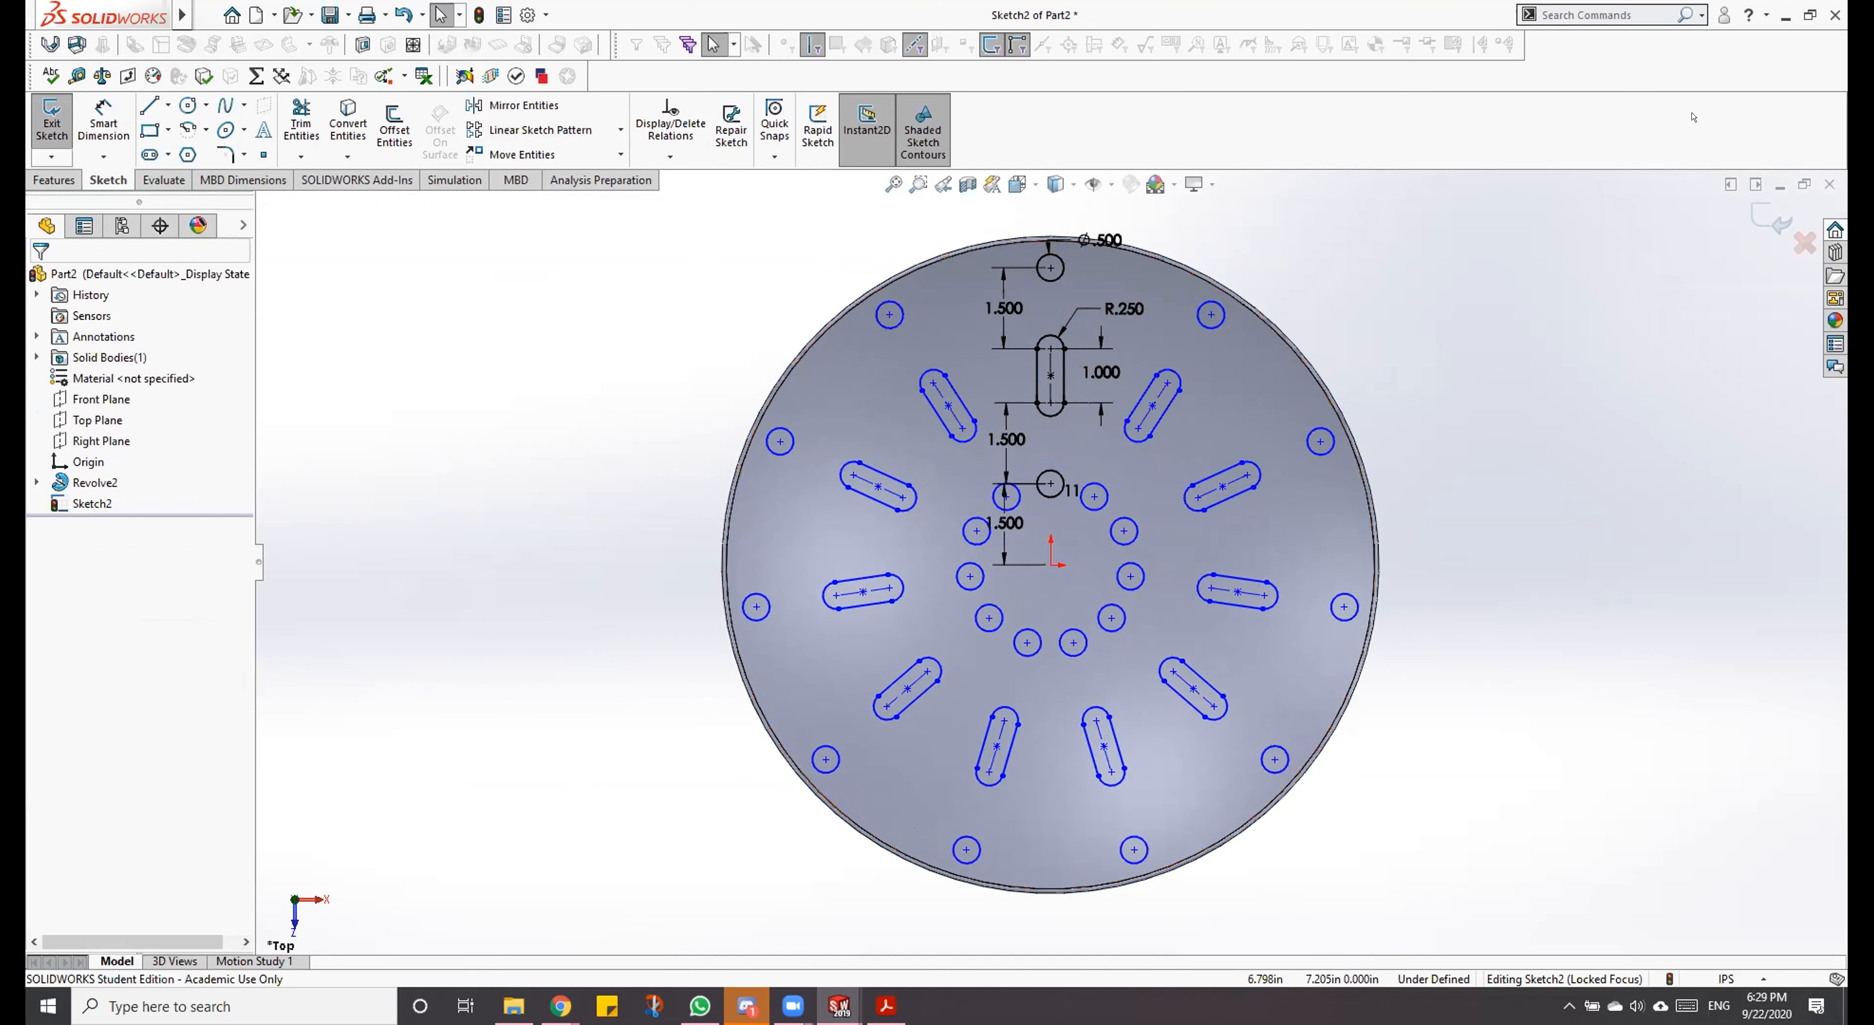
click(1754, 212)
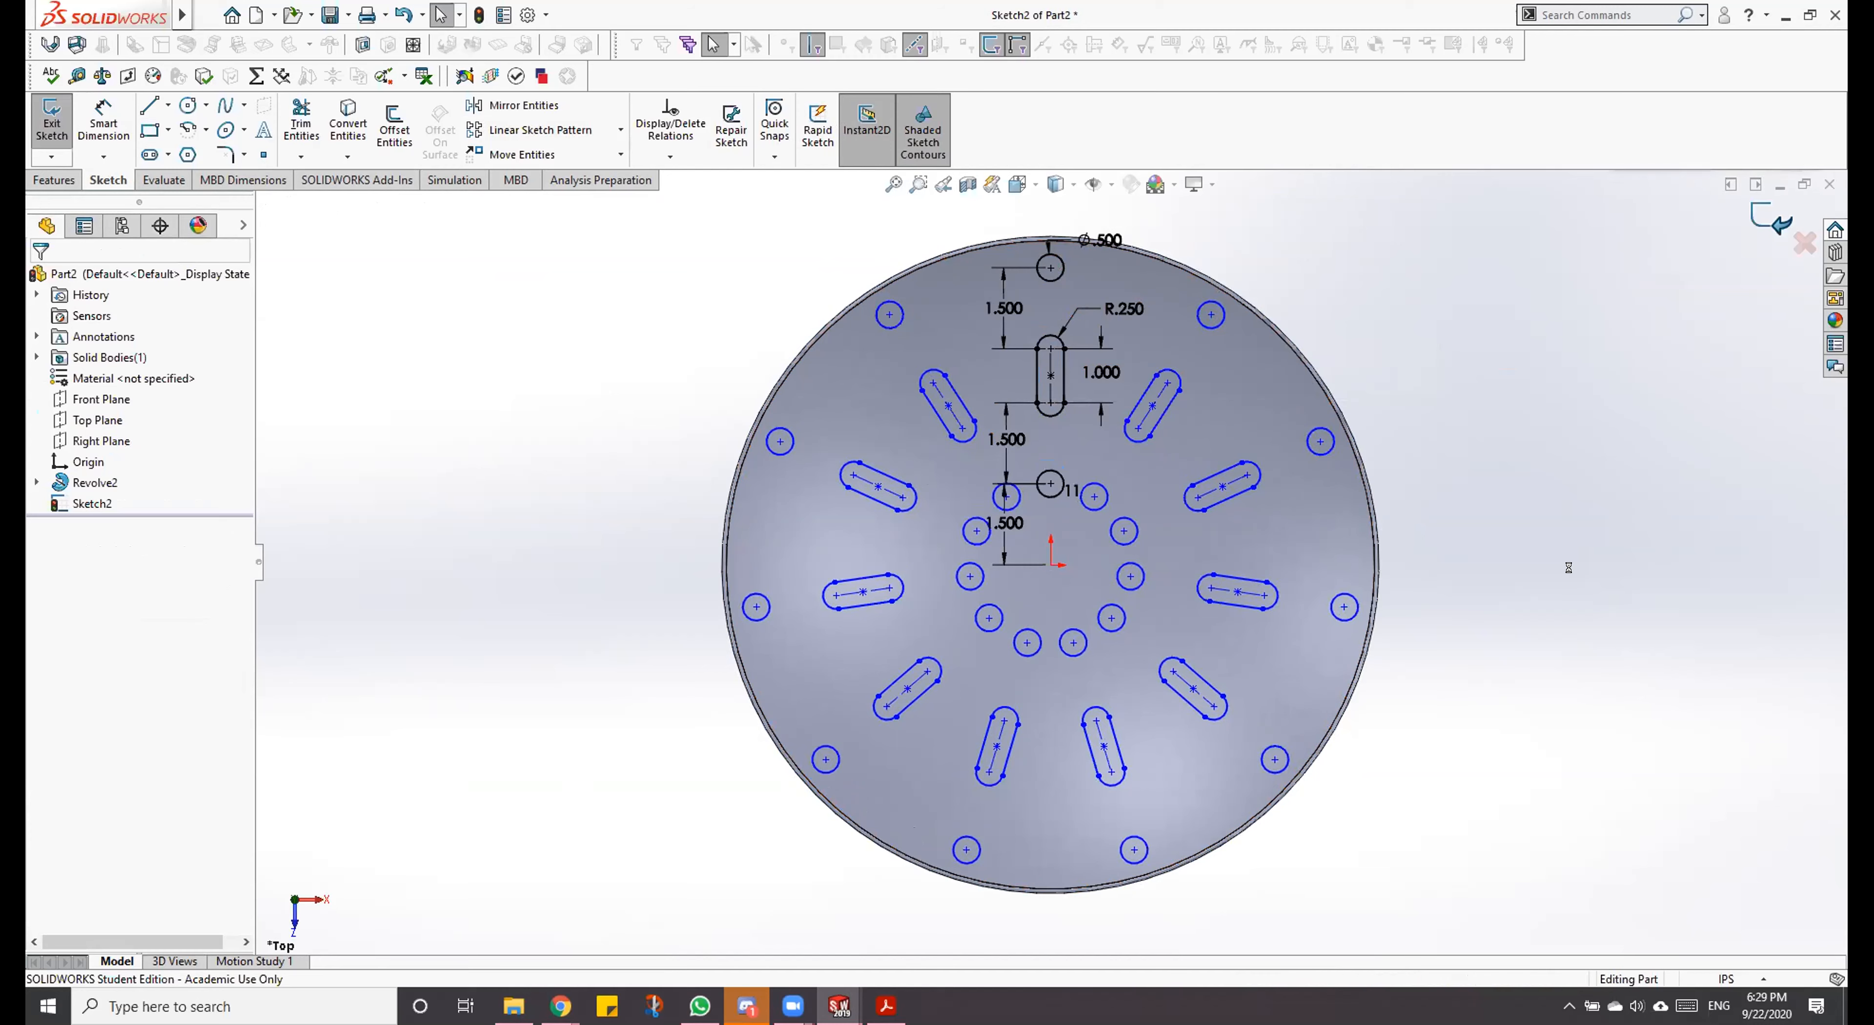
mouse_move(1460, 569)
middle_down()
mouse_move(1492, 182)
mouse_move(1488, 342)
mouse_move(1485, 204)
mouse_move(1479, 372)
mouse_move(1448, 419)
mouse_move(1485, 234)
mouse_move(1511, 467)
mouse_move(1528, 305)
middle_up()
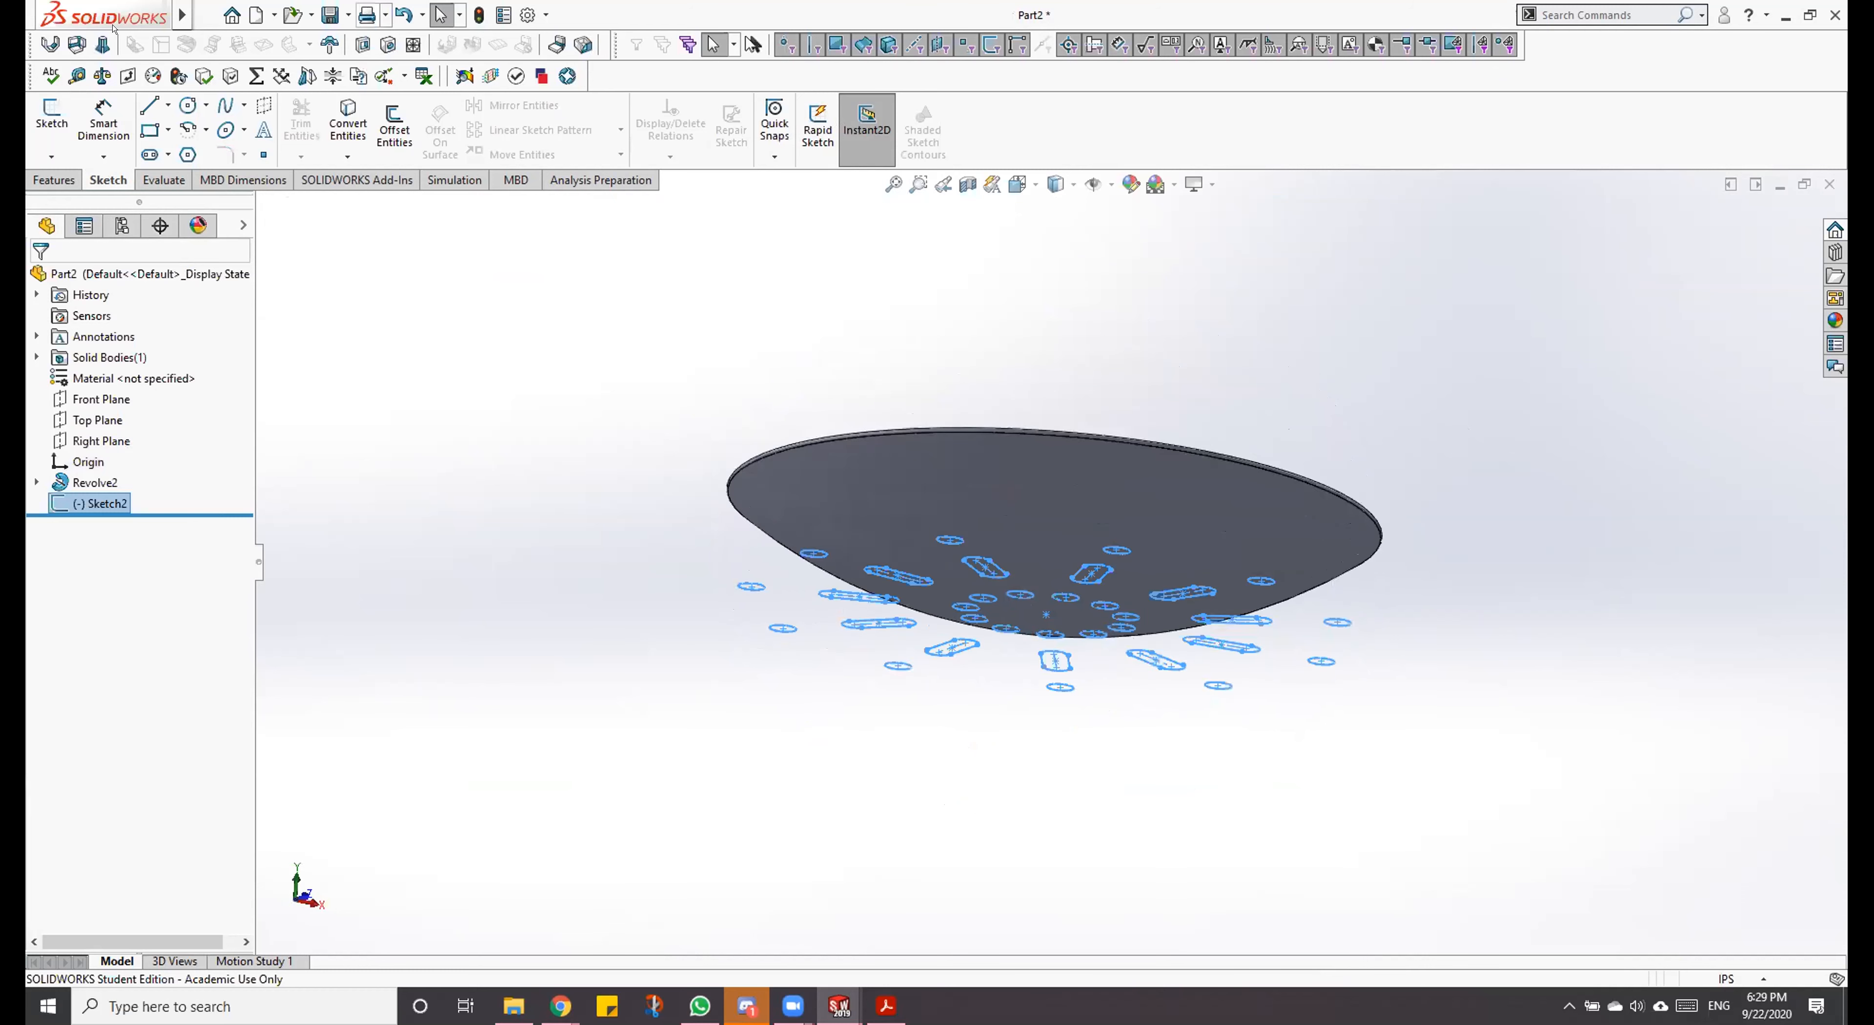
mouse_move(114, 27)
click(263, 14)
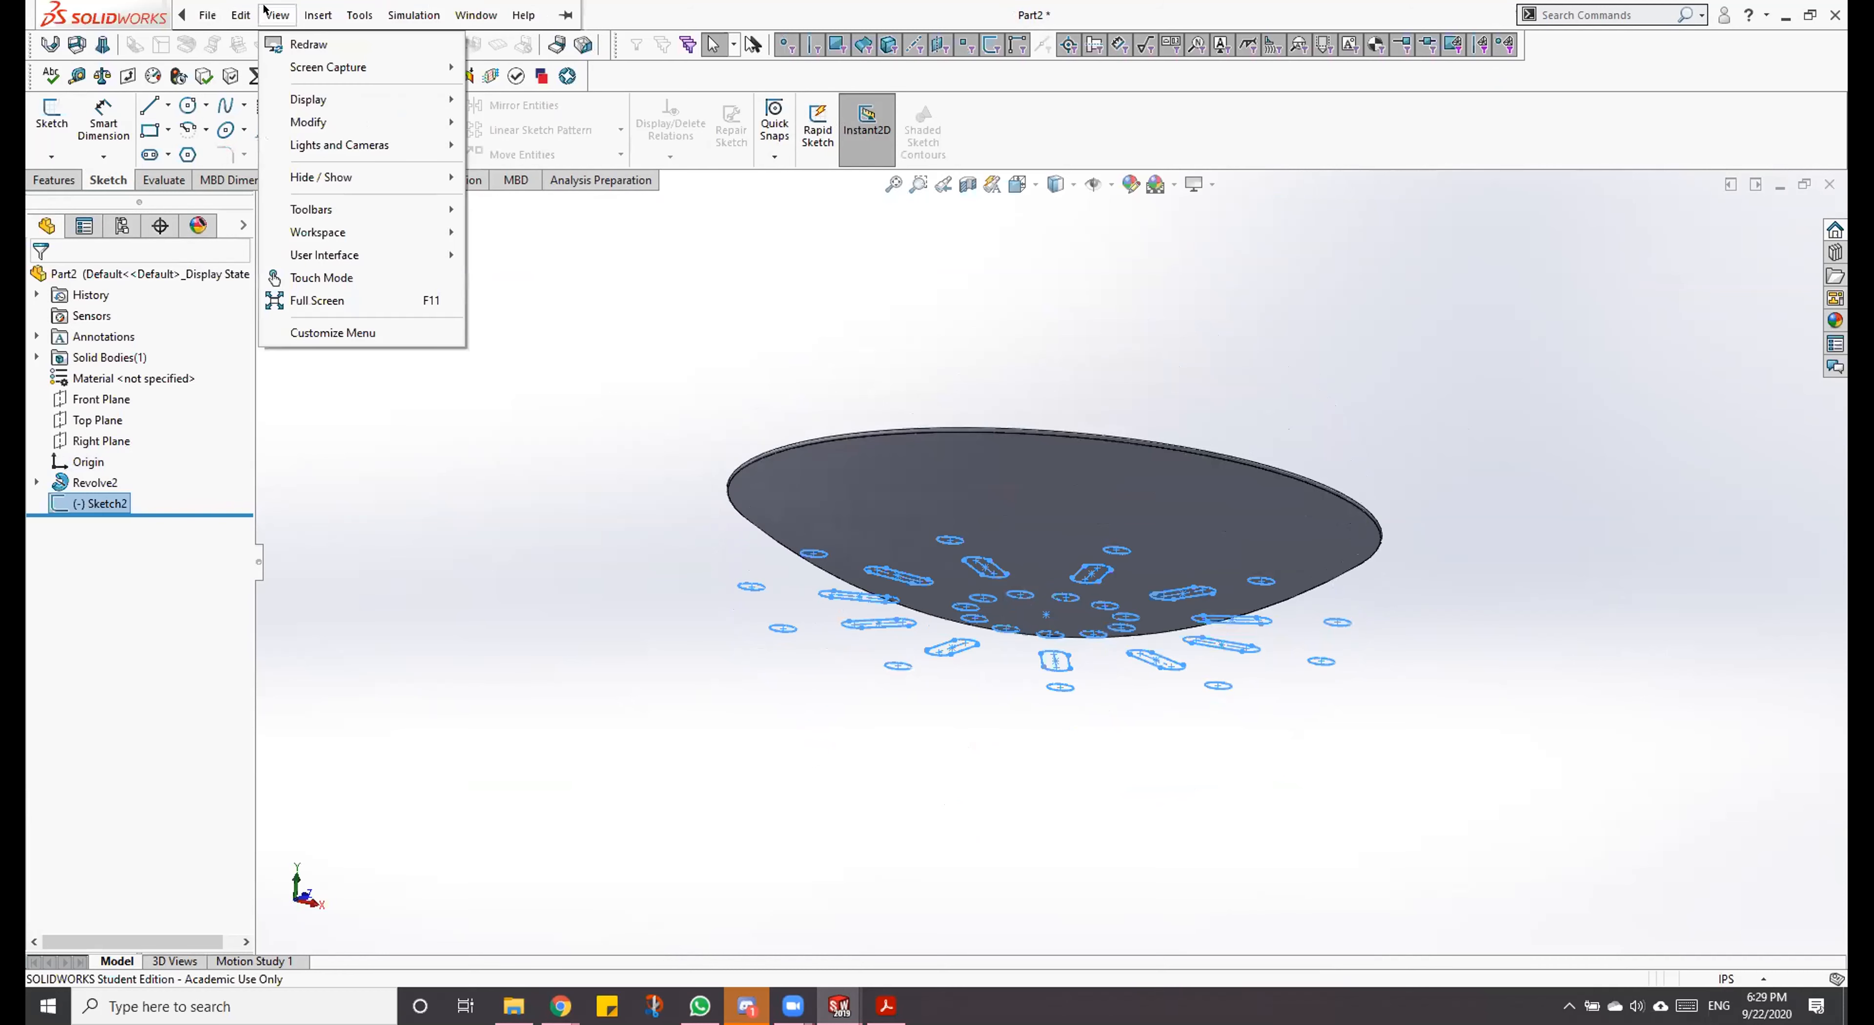
mouse_move(309, 8)
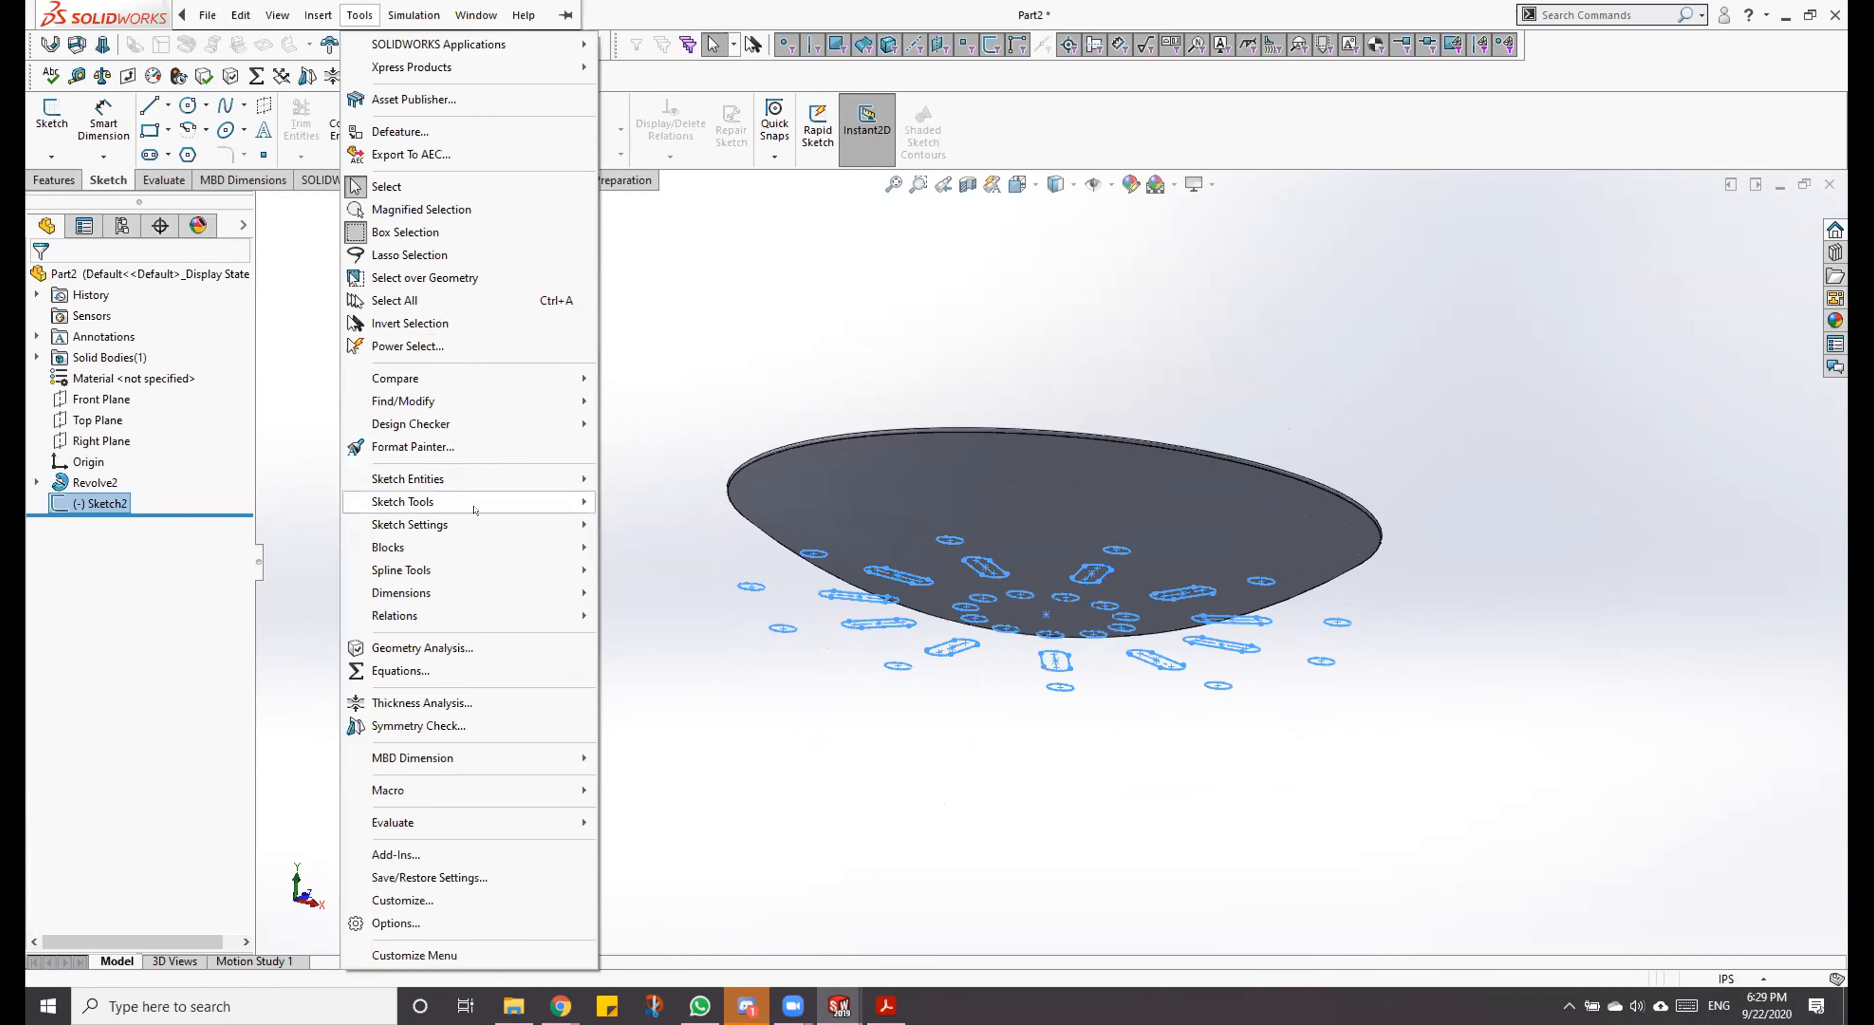
mouse_move(490, 500)
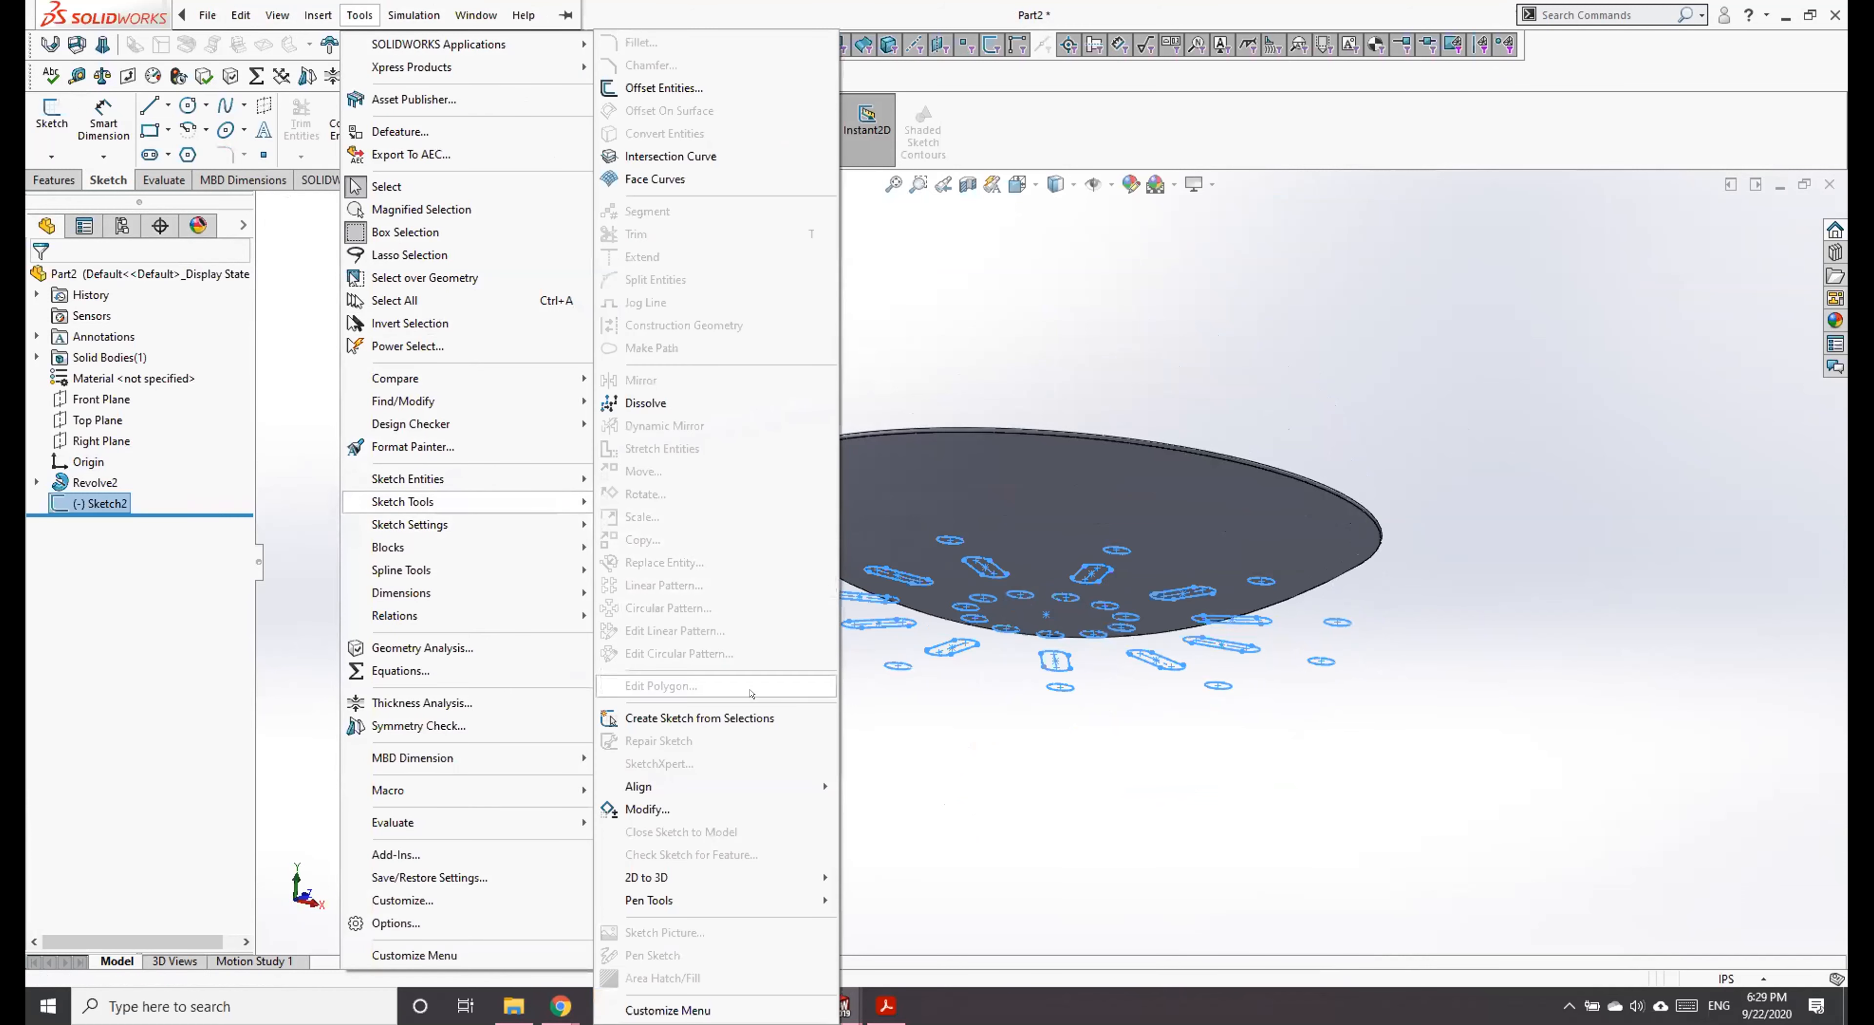
mouse_move(735, 776)
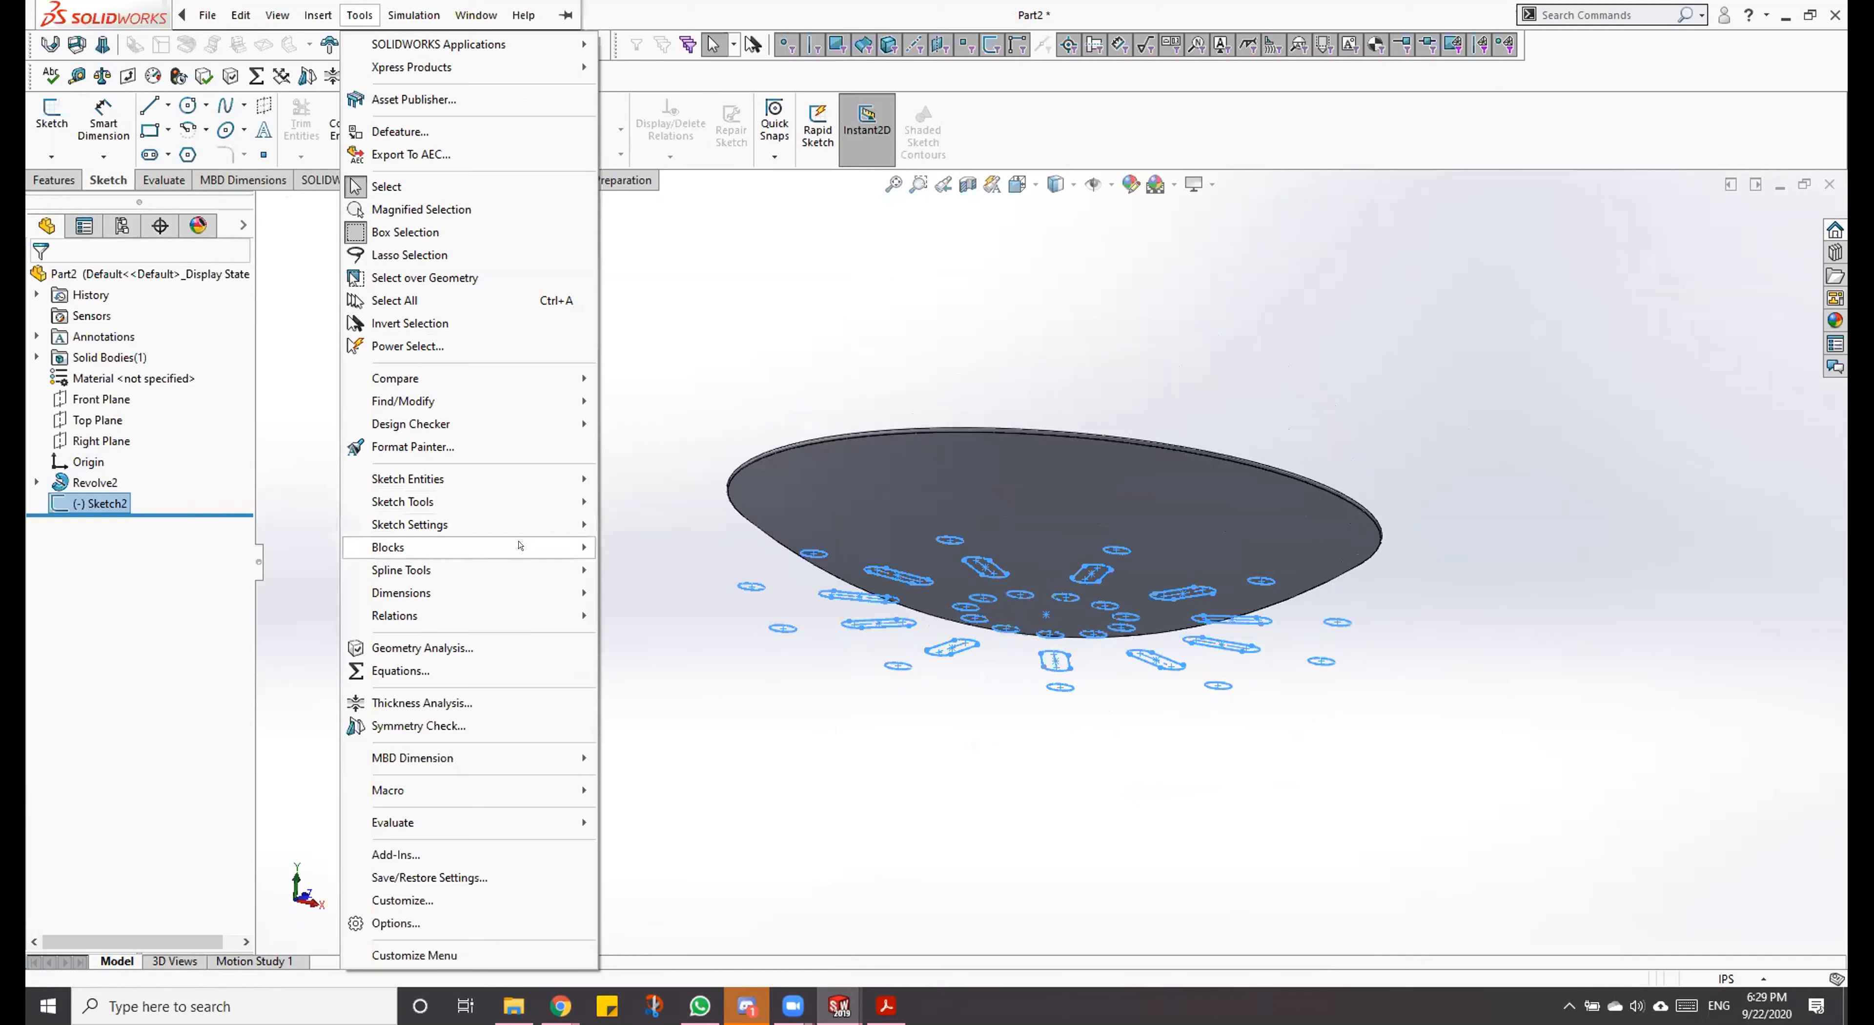
mouse_move(521, 562)
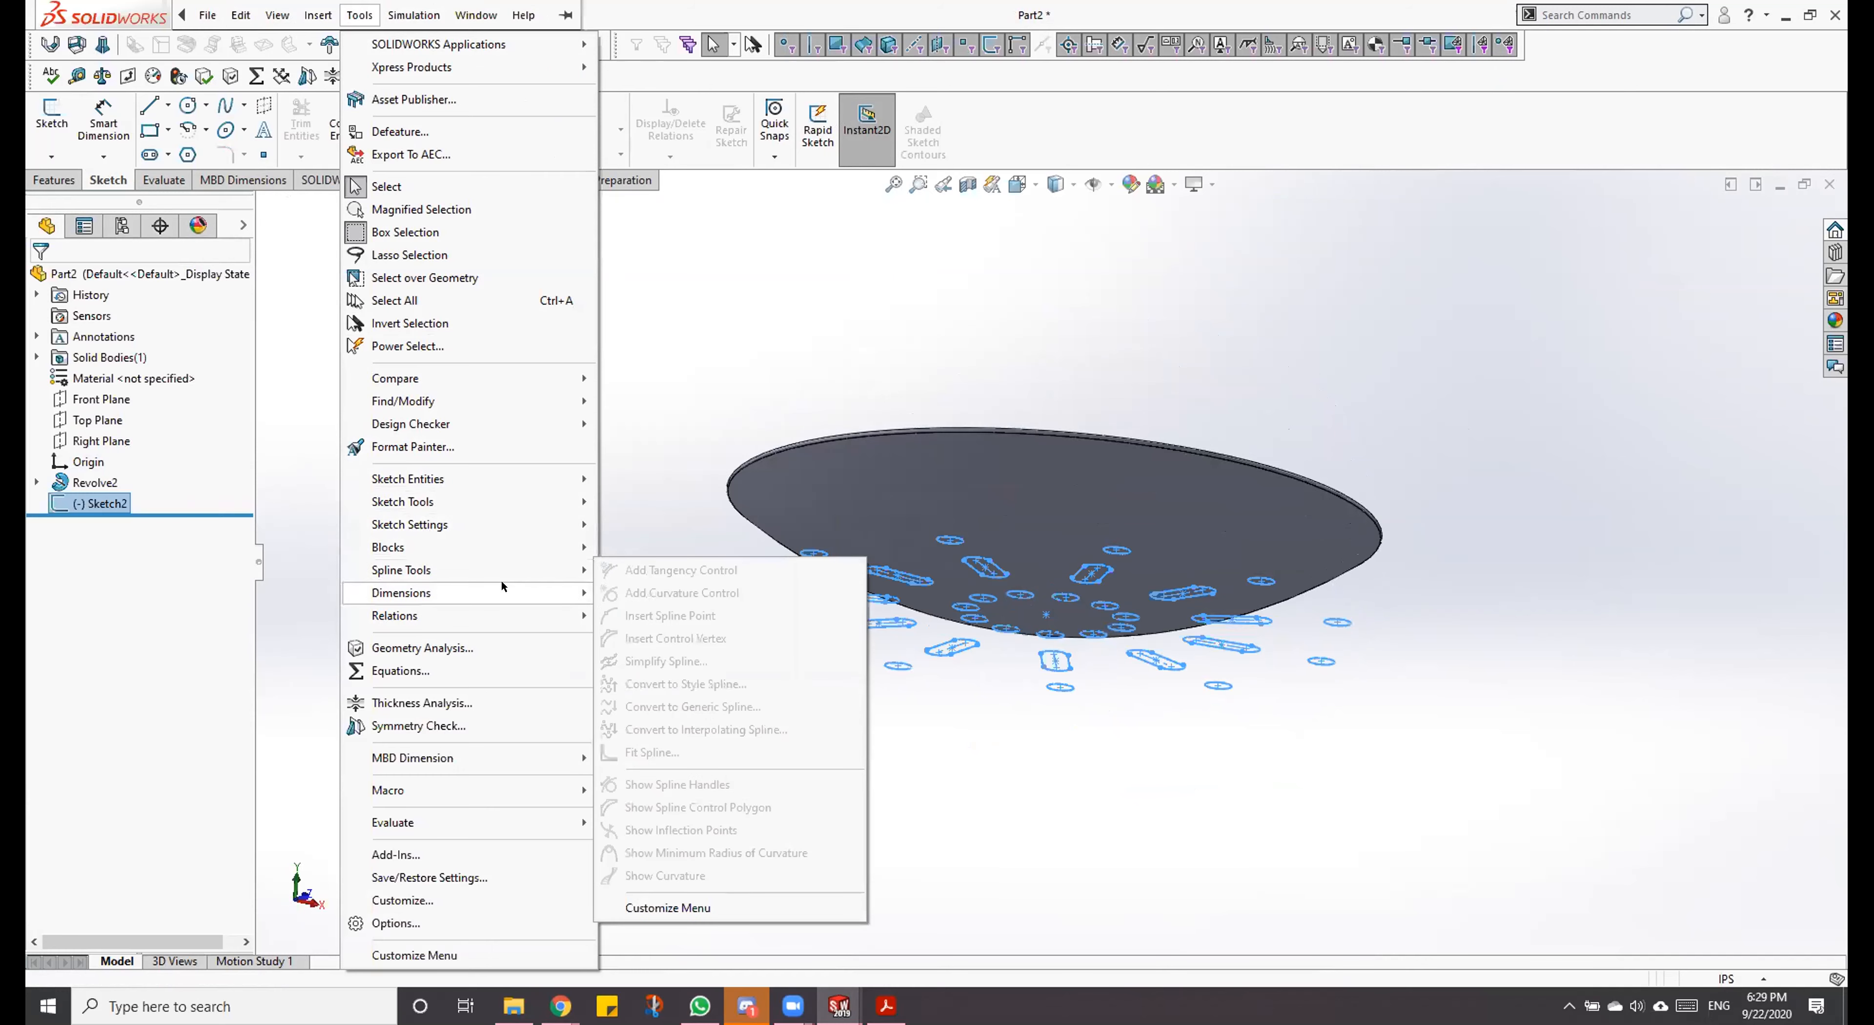
click(643, 238)
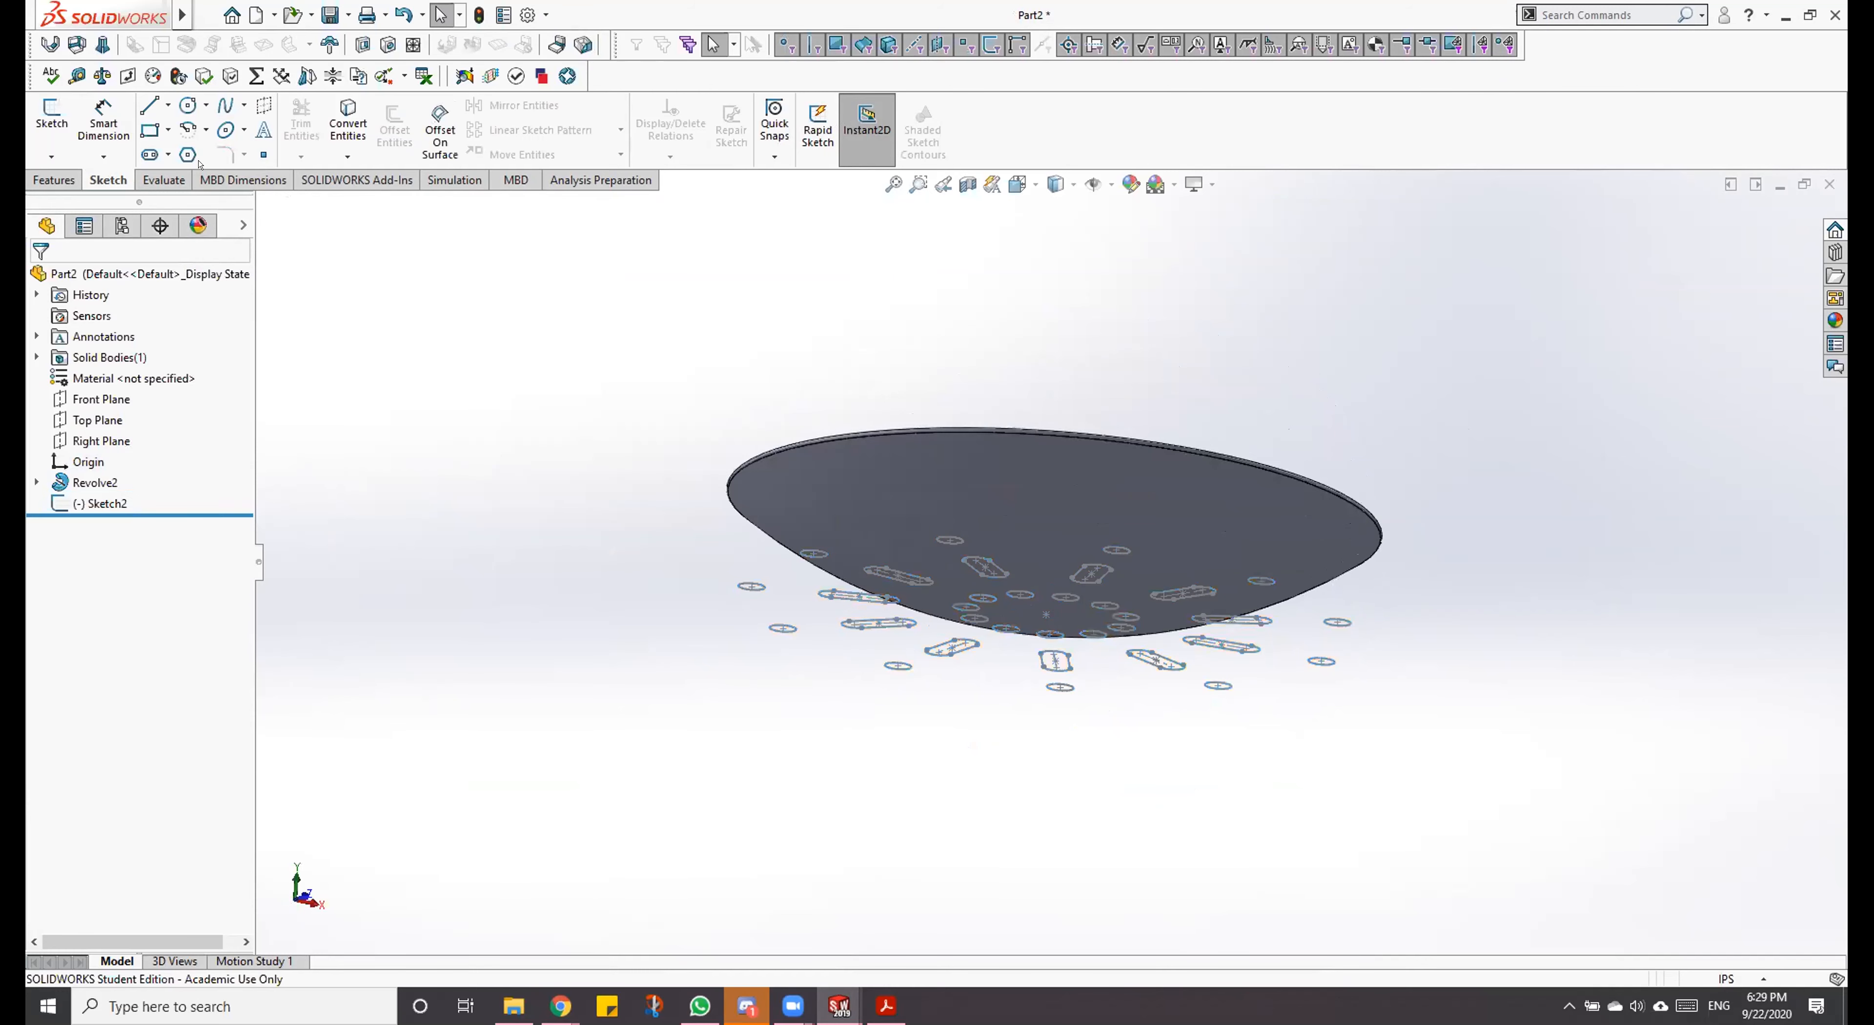
Step: Try to wrap the hole sketch onto the bowl's curved face as an emboss, using the Spline Surface method
click(54, 179)
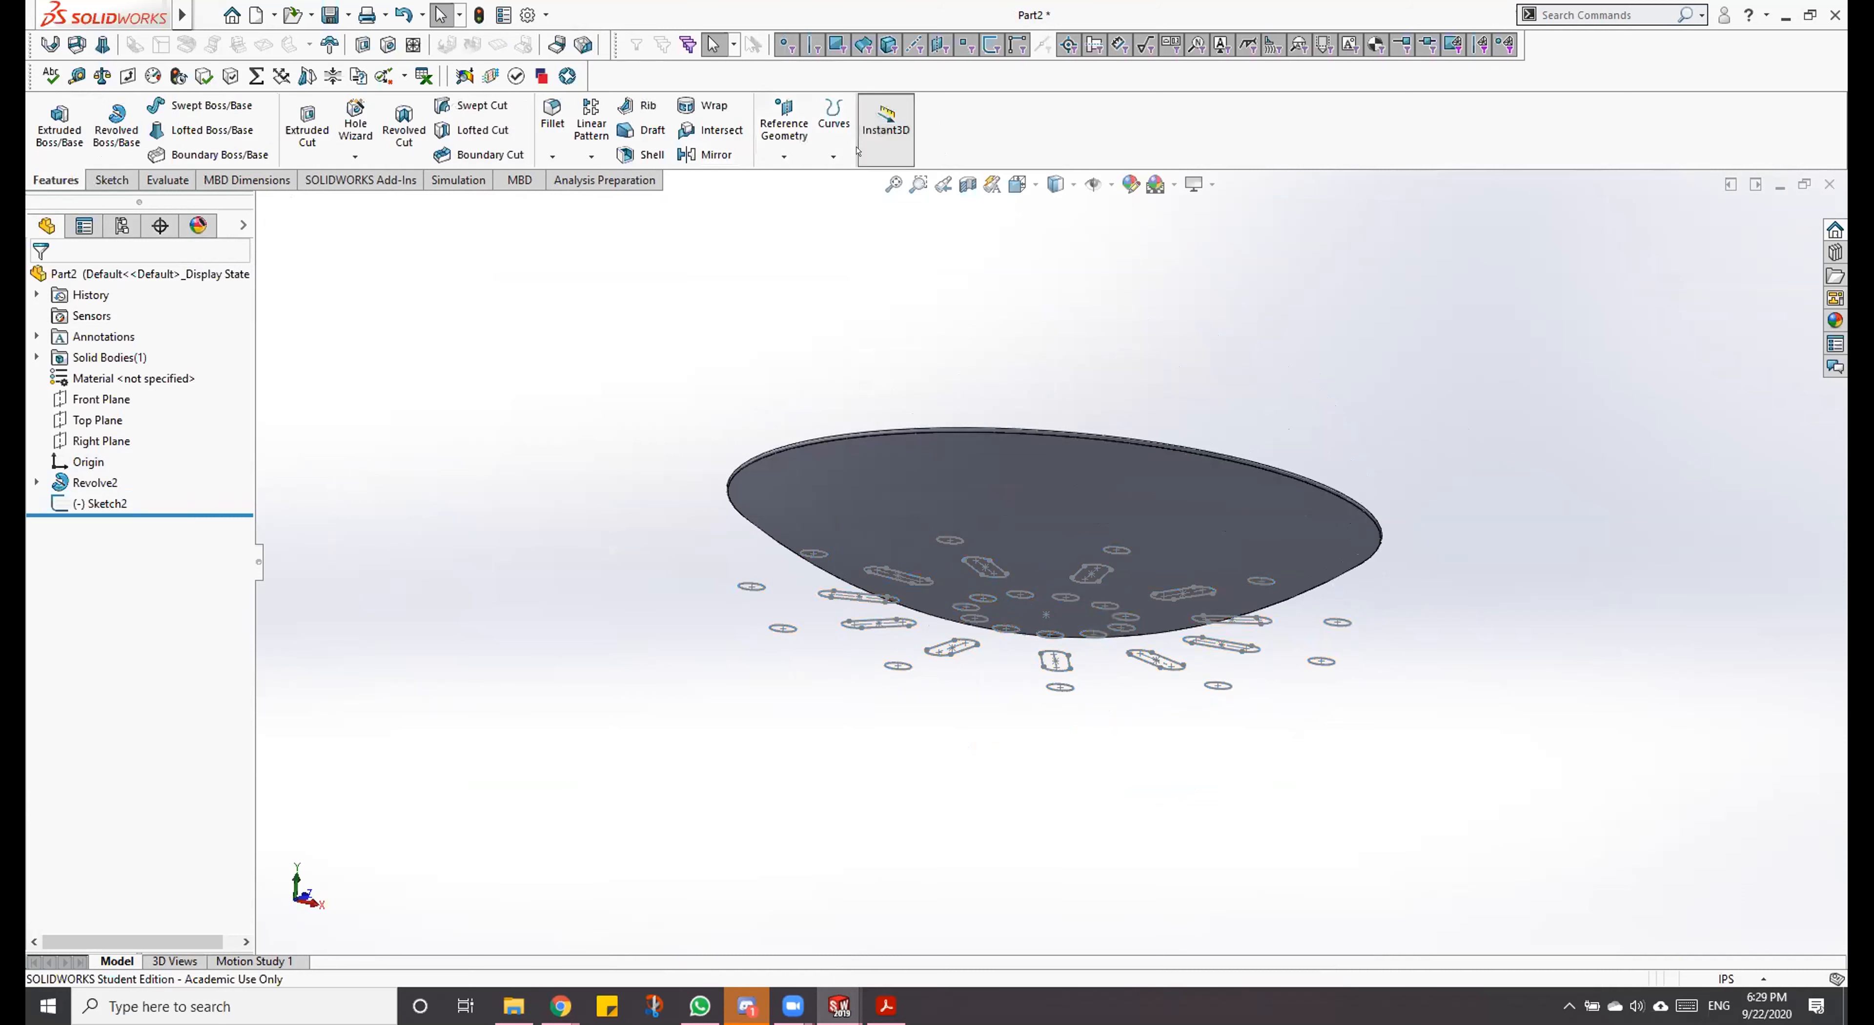
click(838, 147)
click(839, 147)
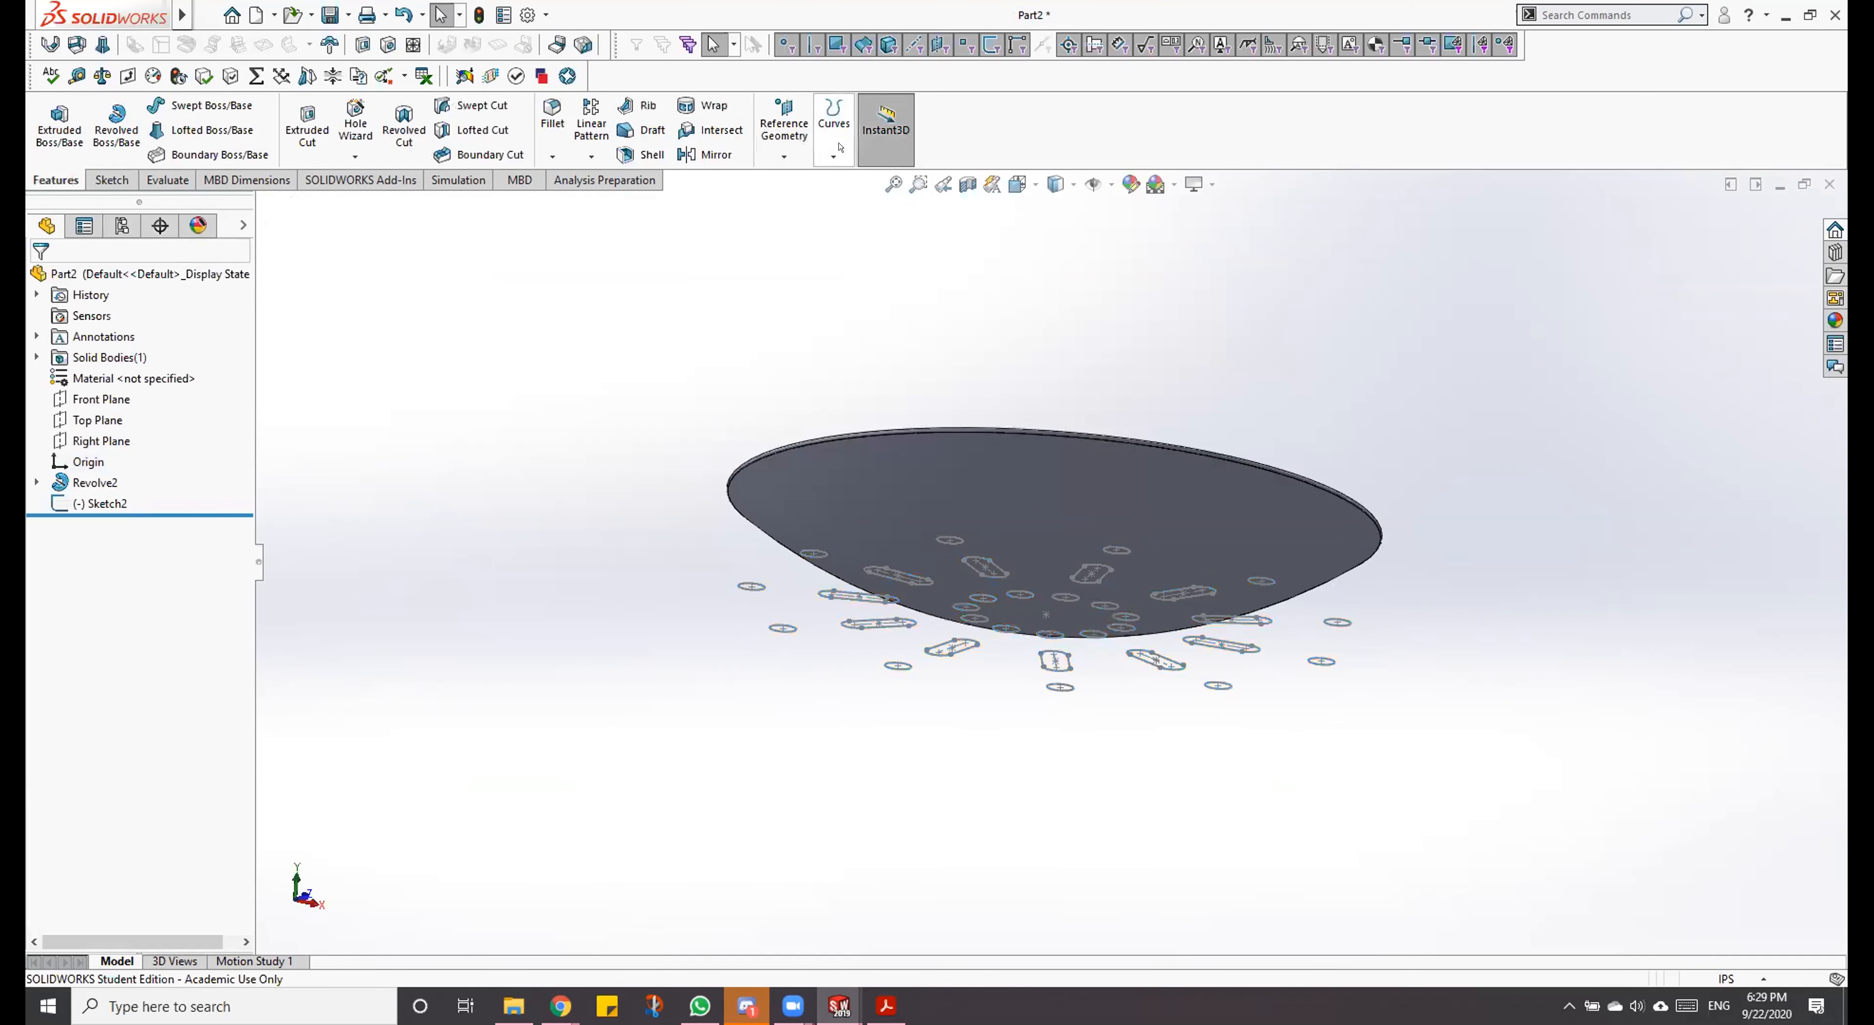
click(839, 147)
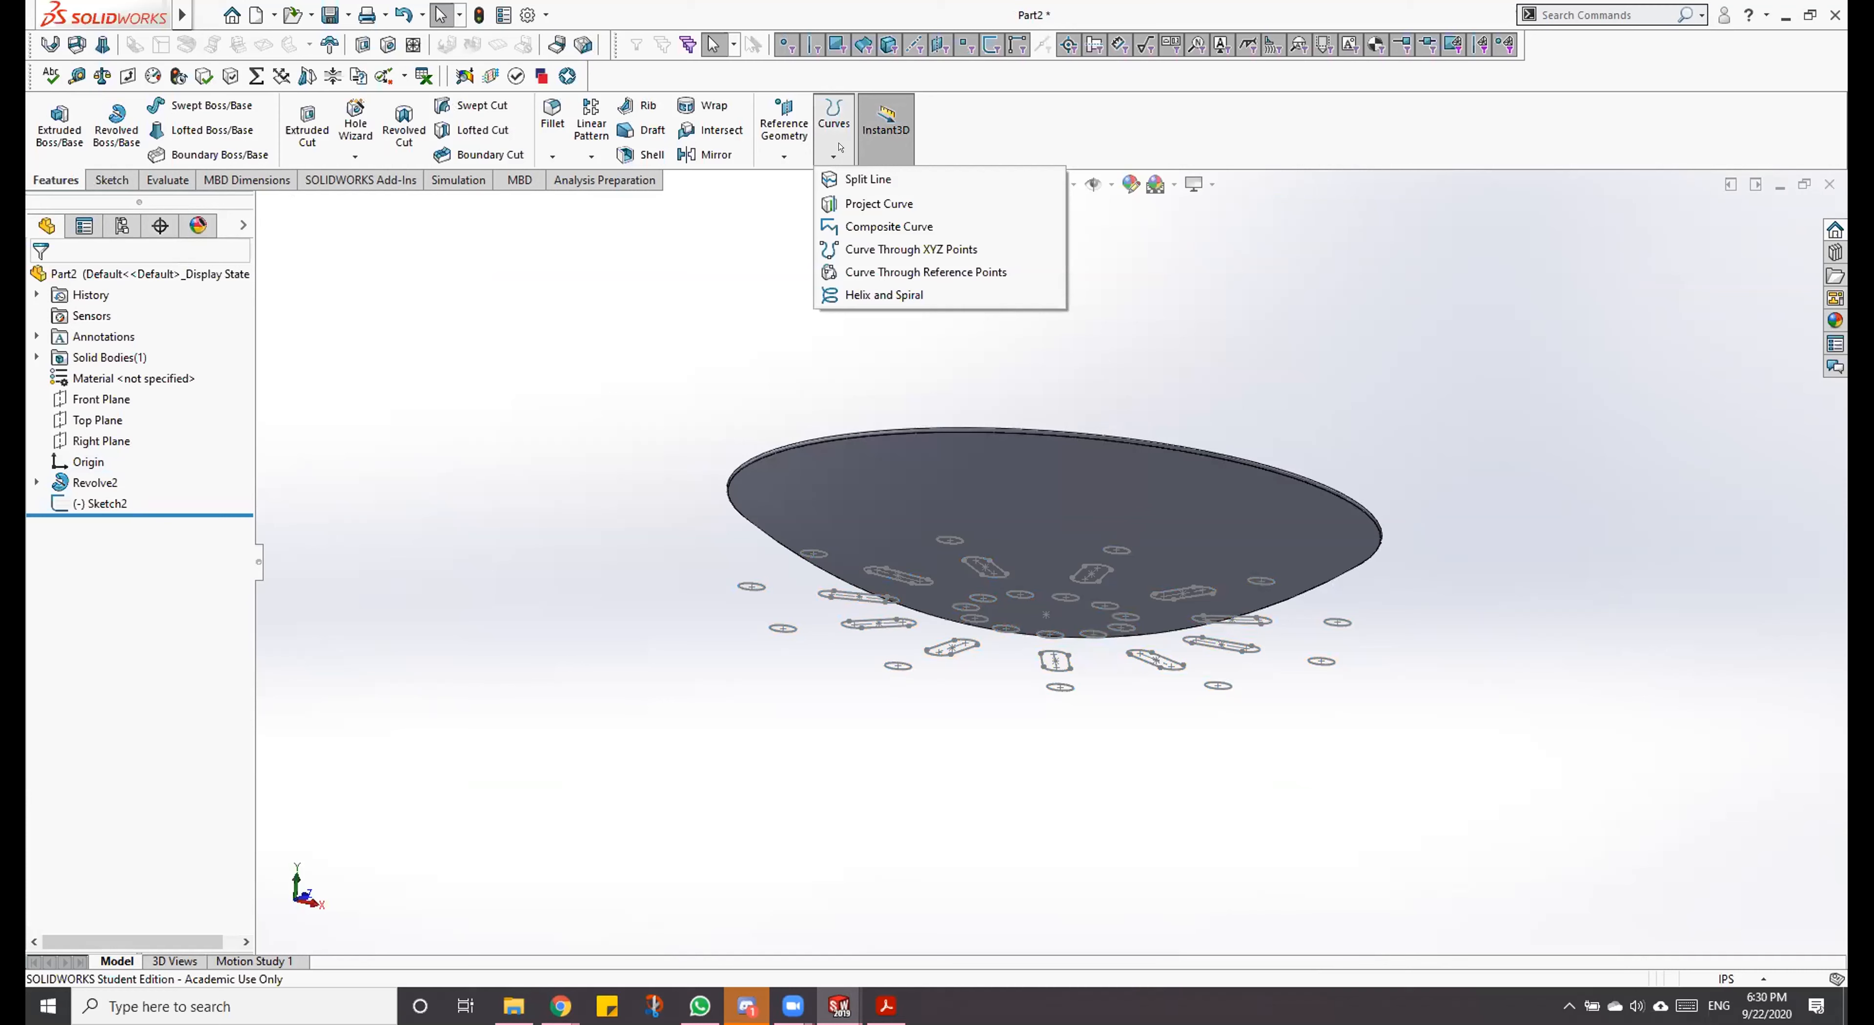
click(704, 104)
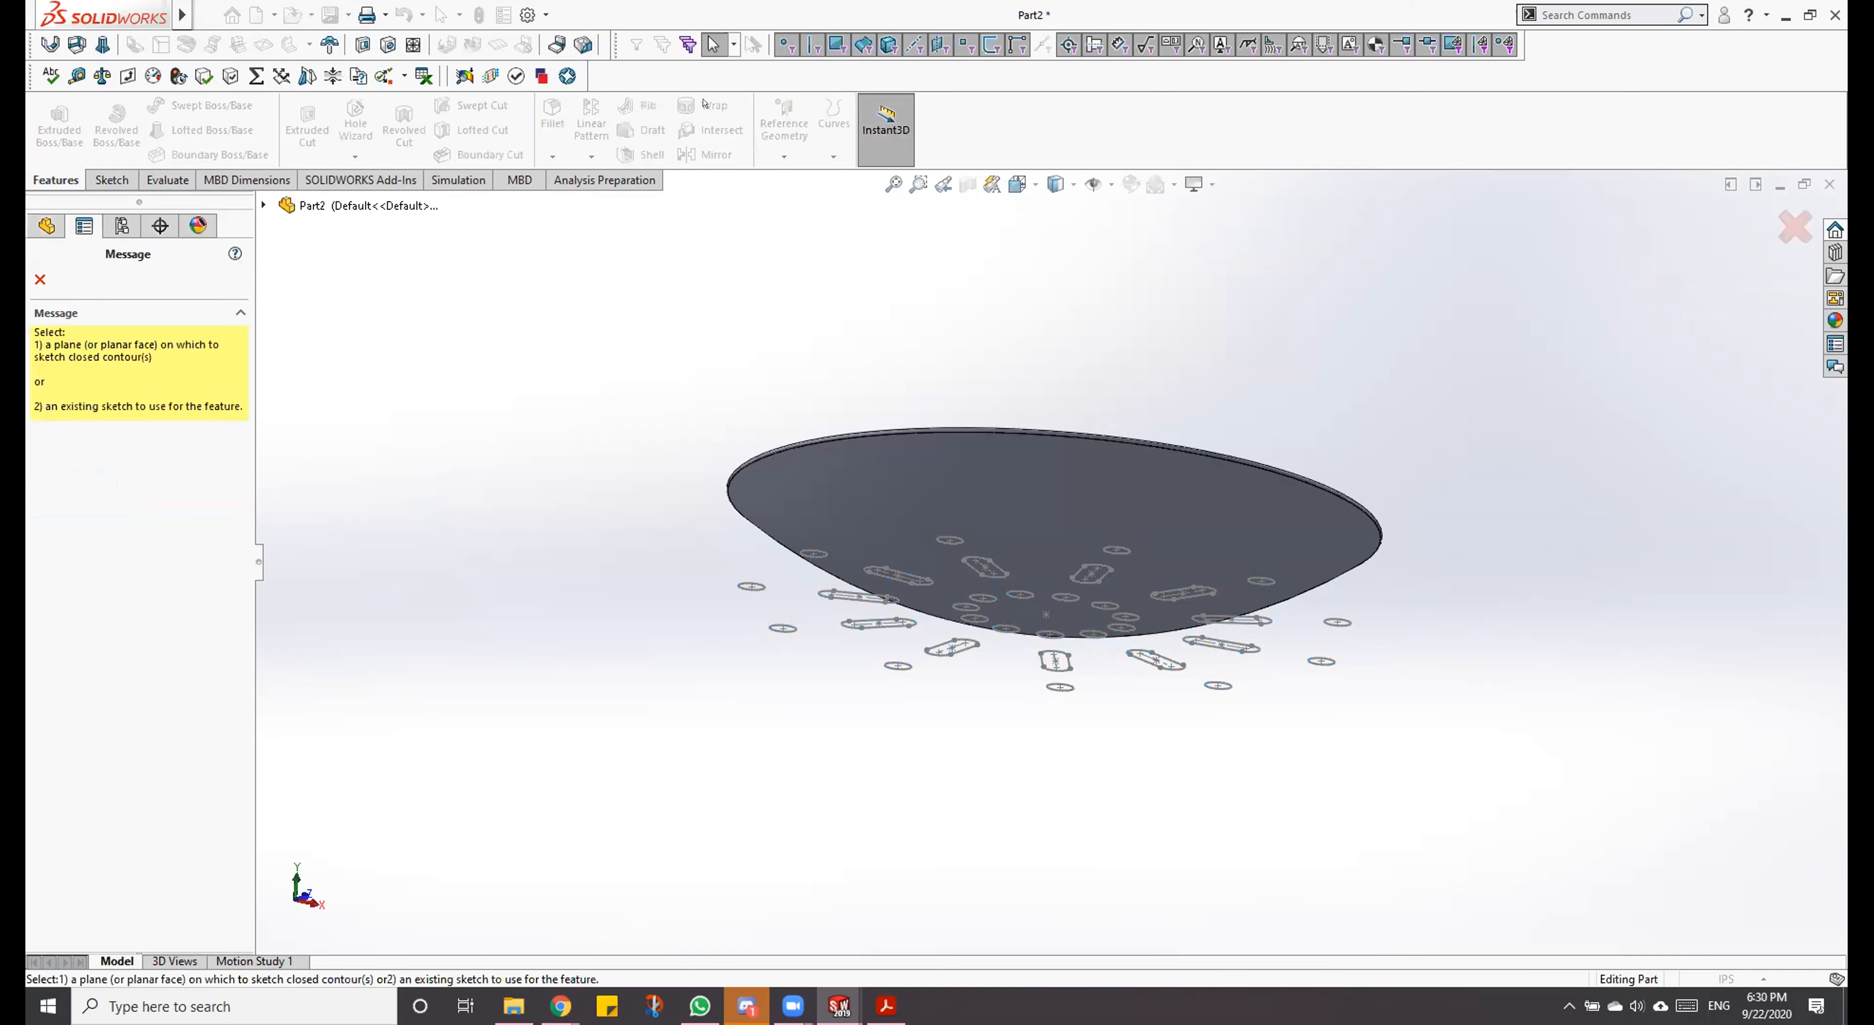
click(263, 206)
click(263, 206)
click(264, 205)
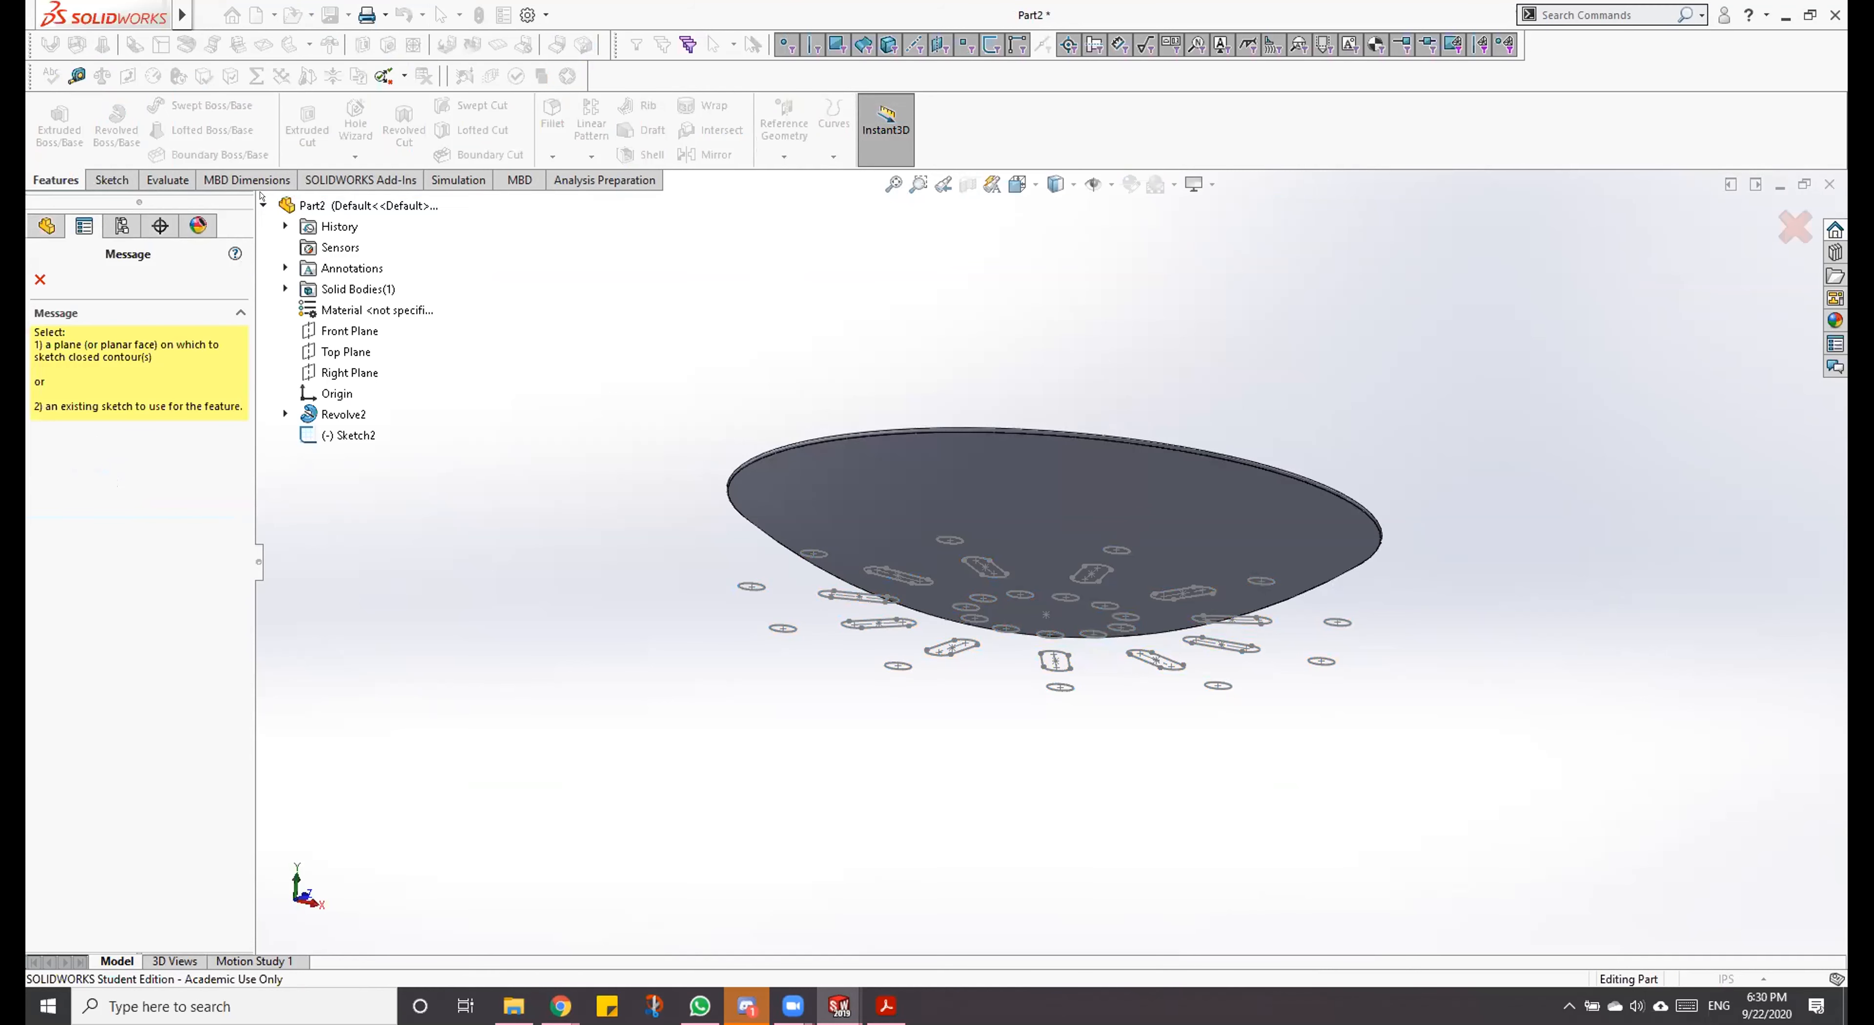
click(1107, 542)
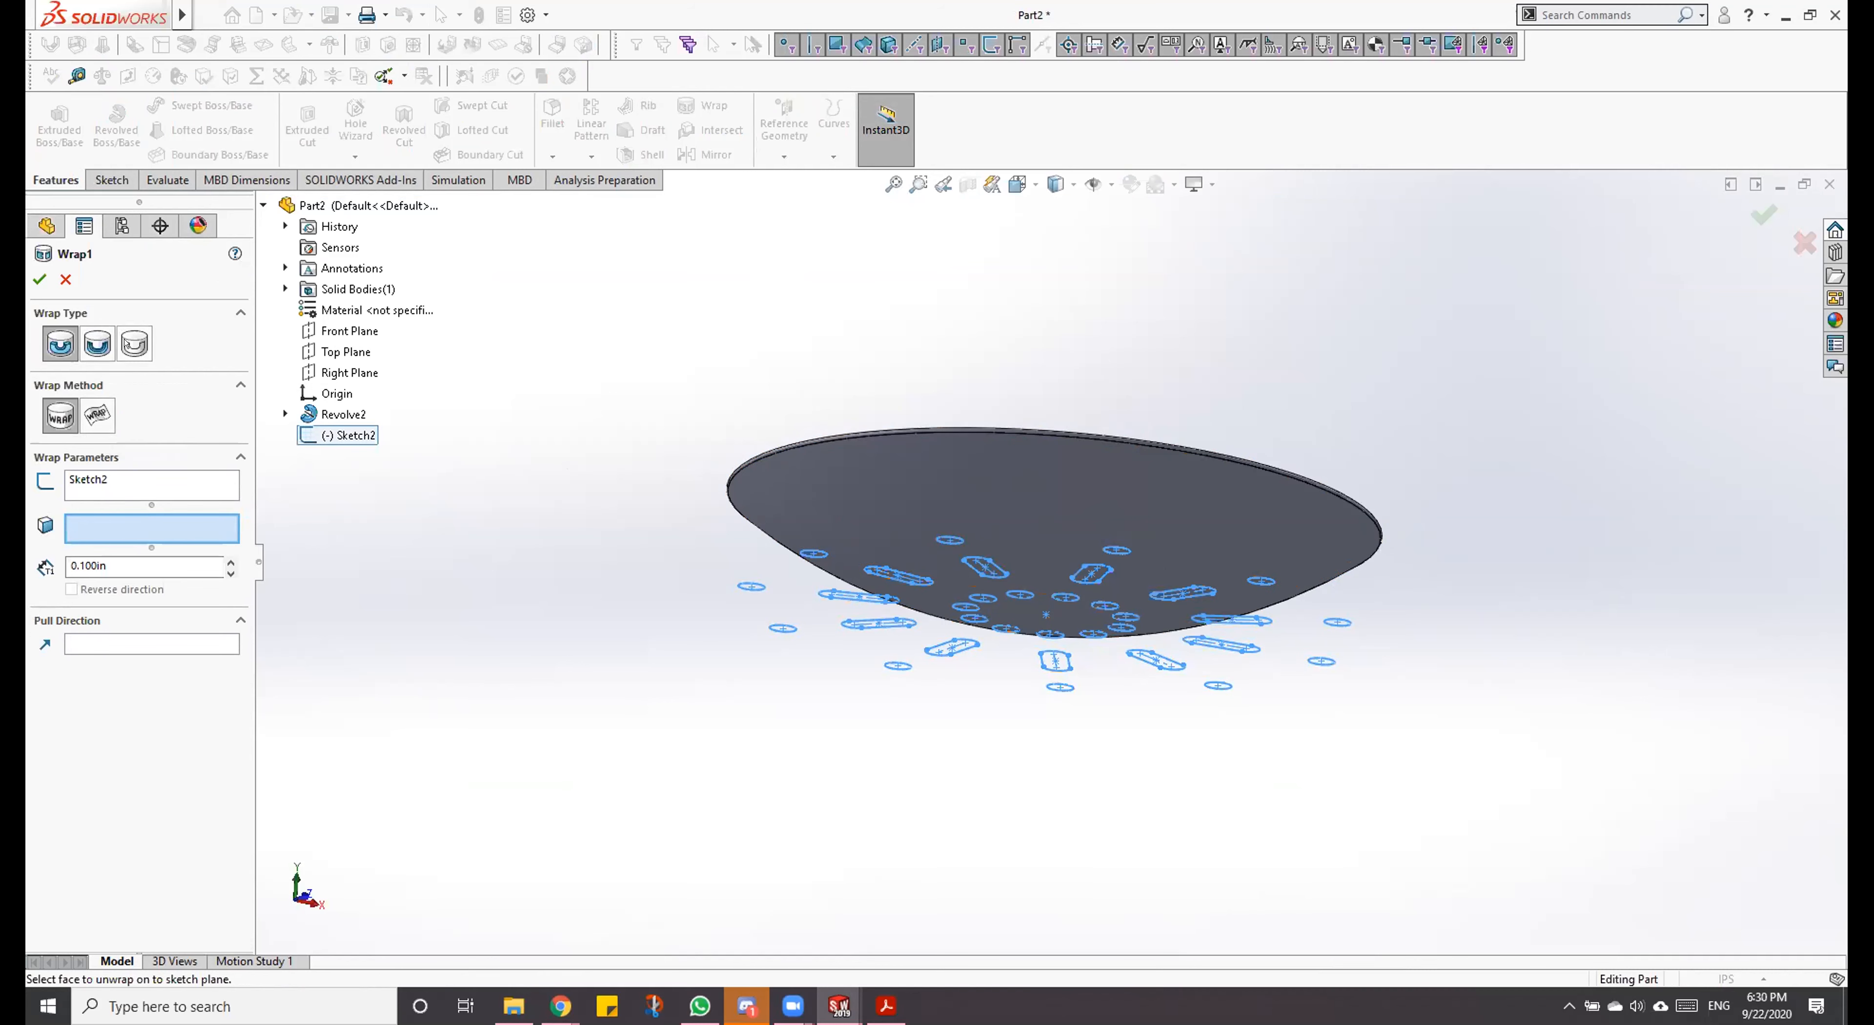
click(98, 416)
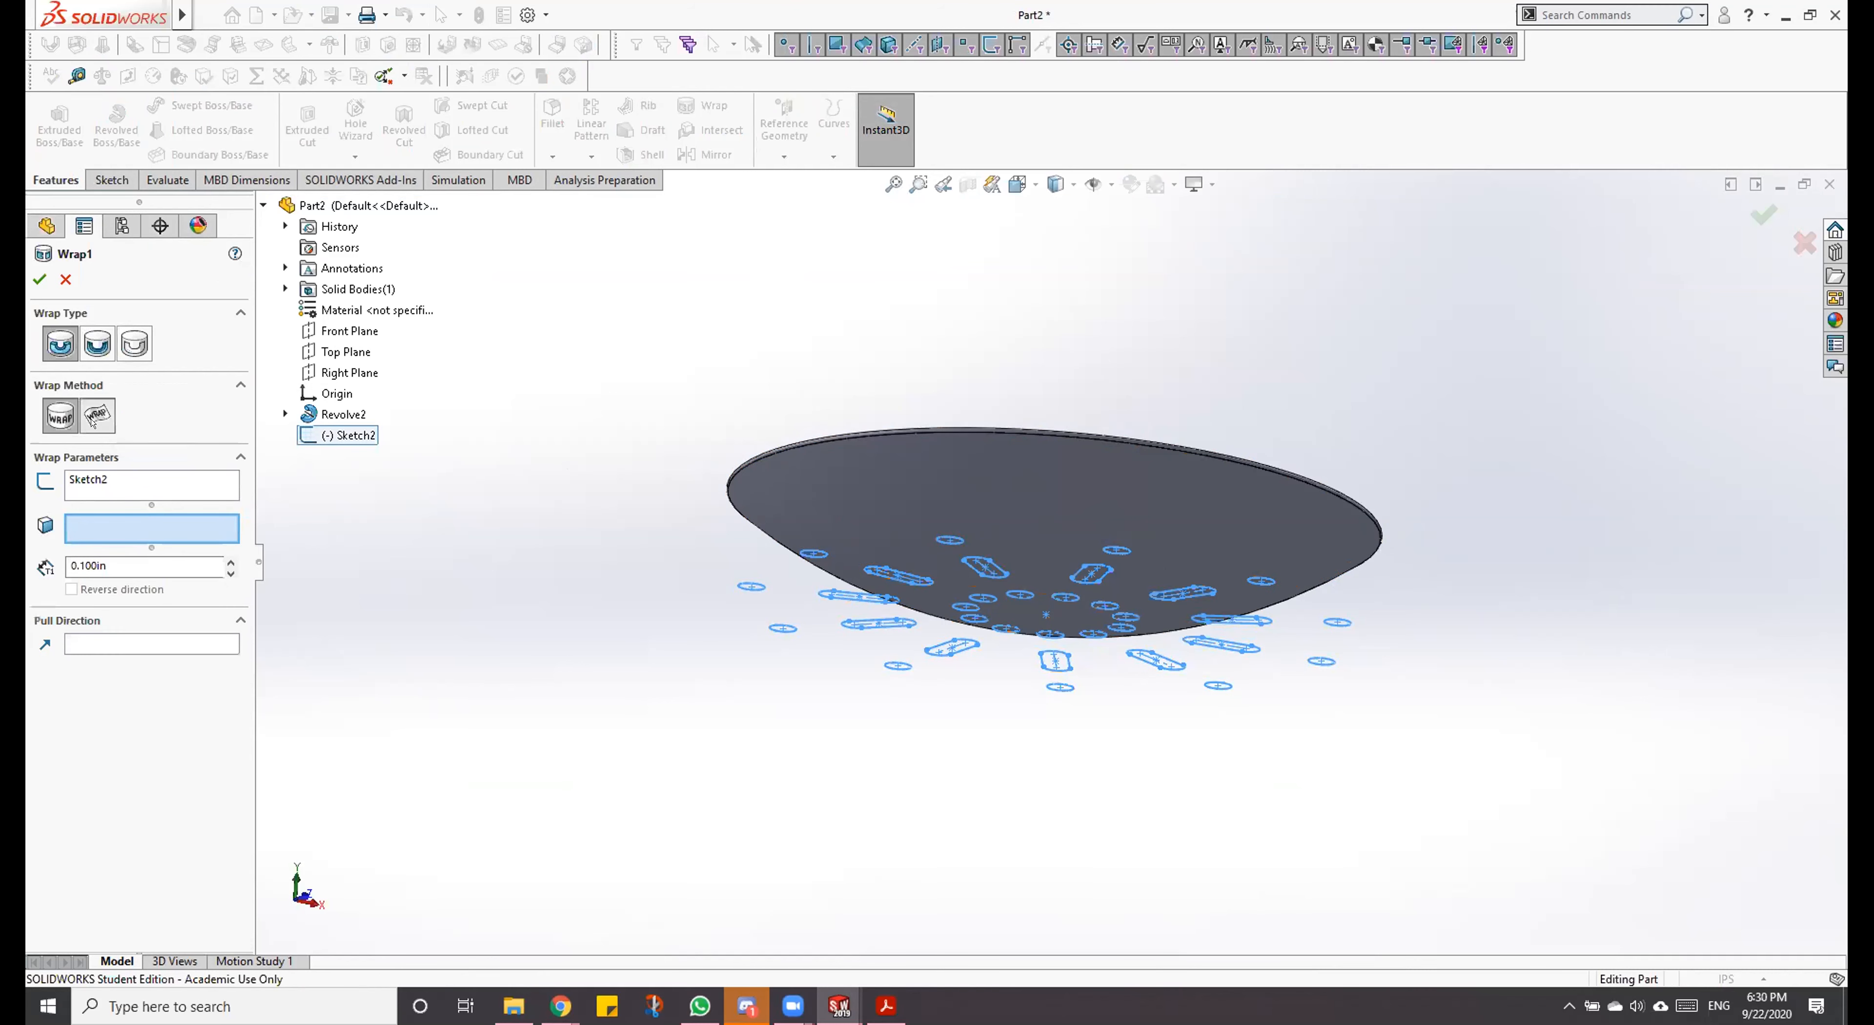
click(922, 523)
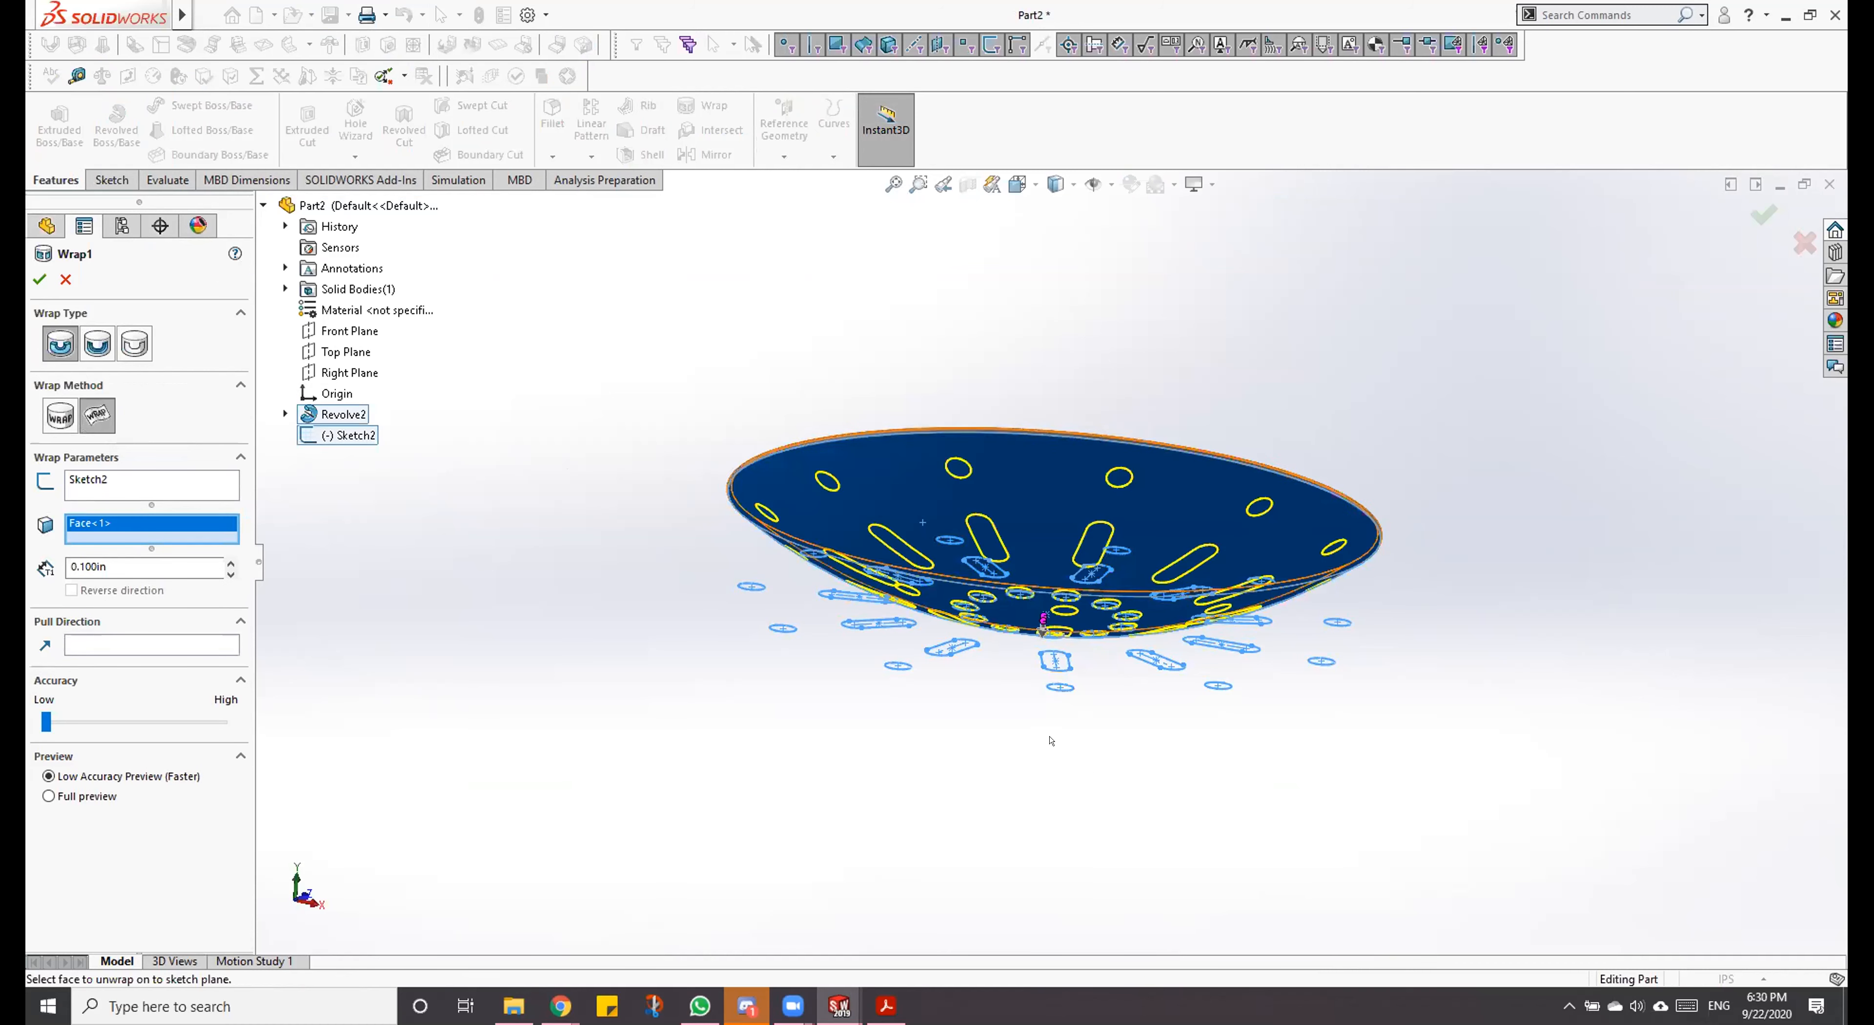
click(39, 280)
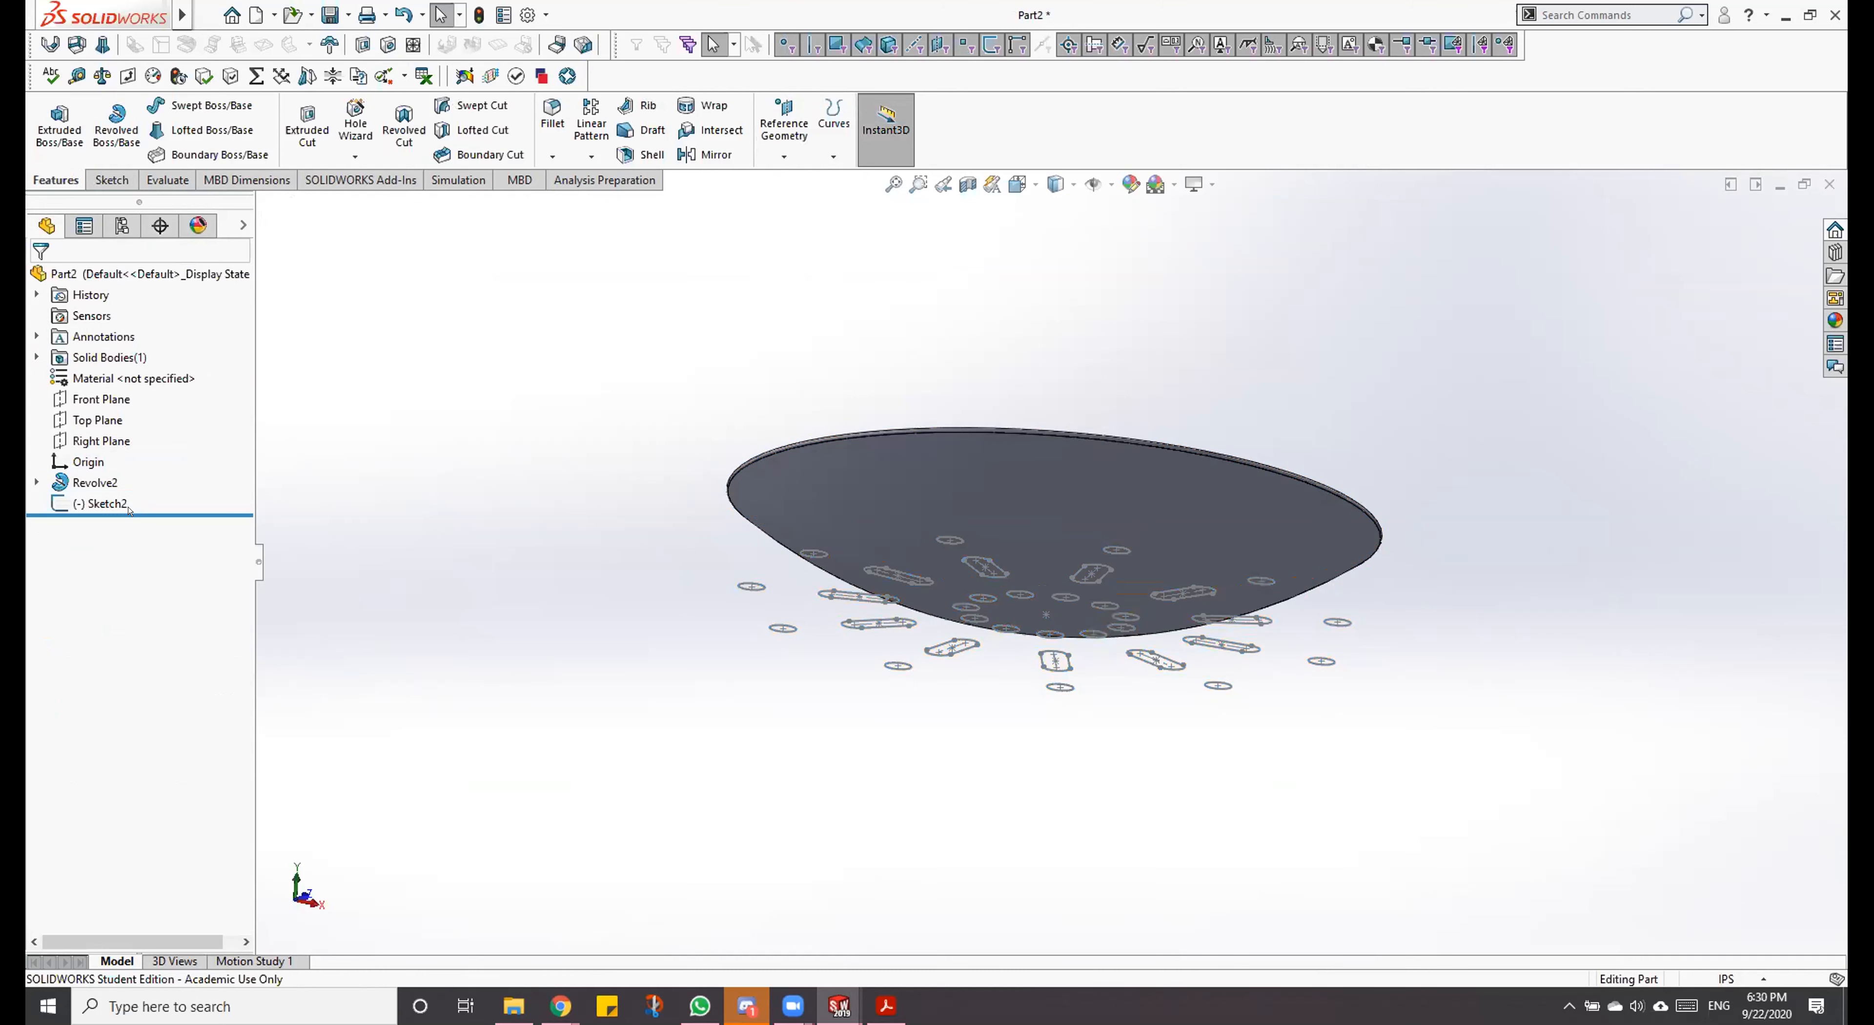
Step: Set up a wrap of the hole sketch onto the bowl's curved outer face as a deboss, using the Spline Surface method
click(93, 501)
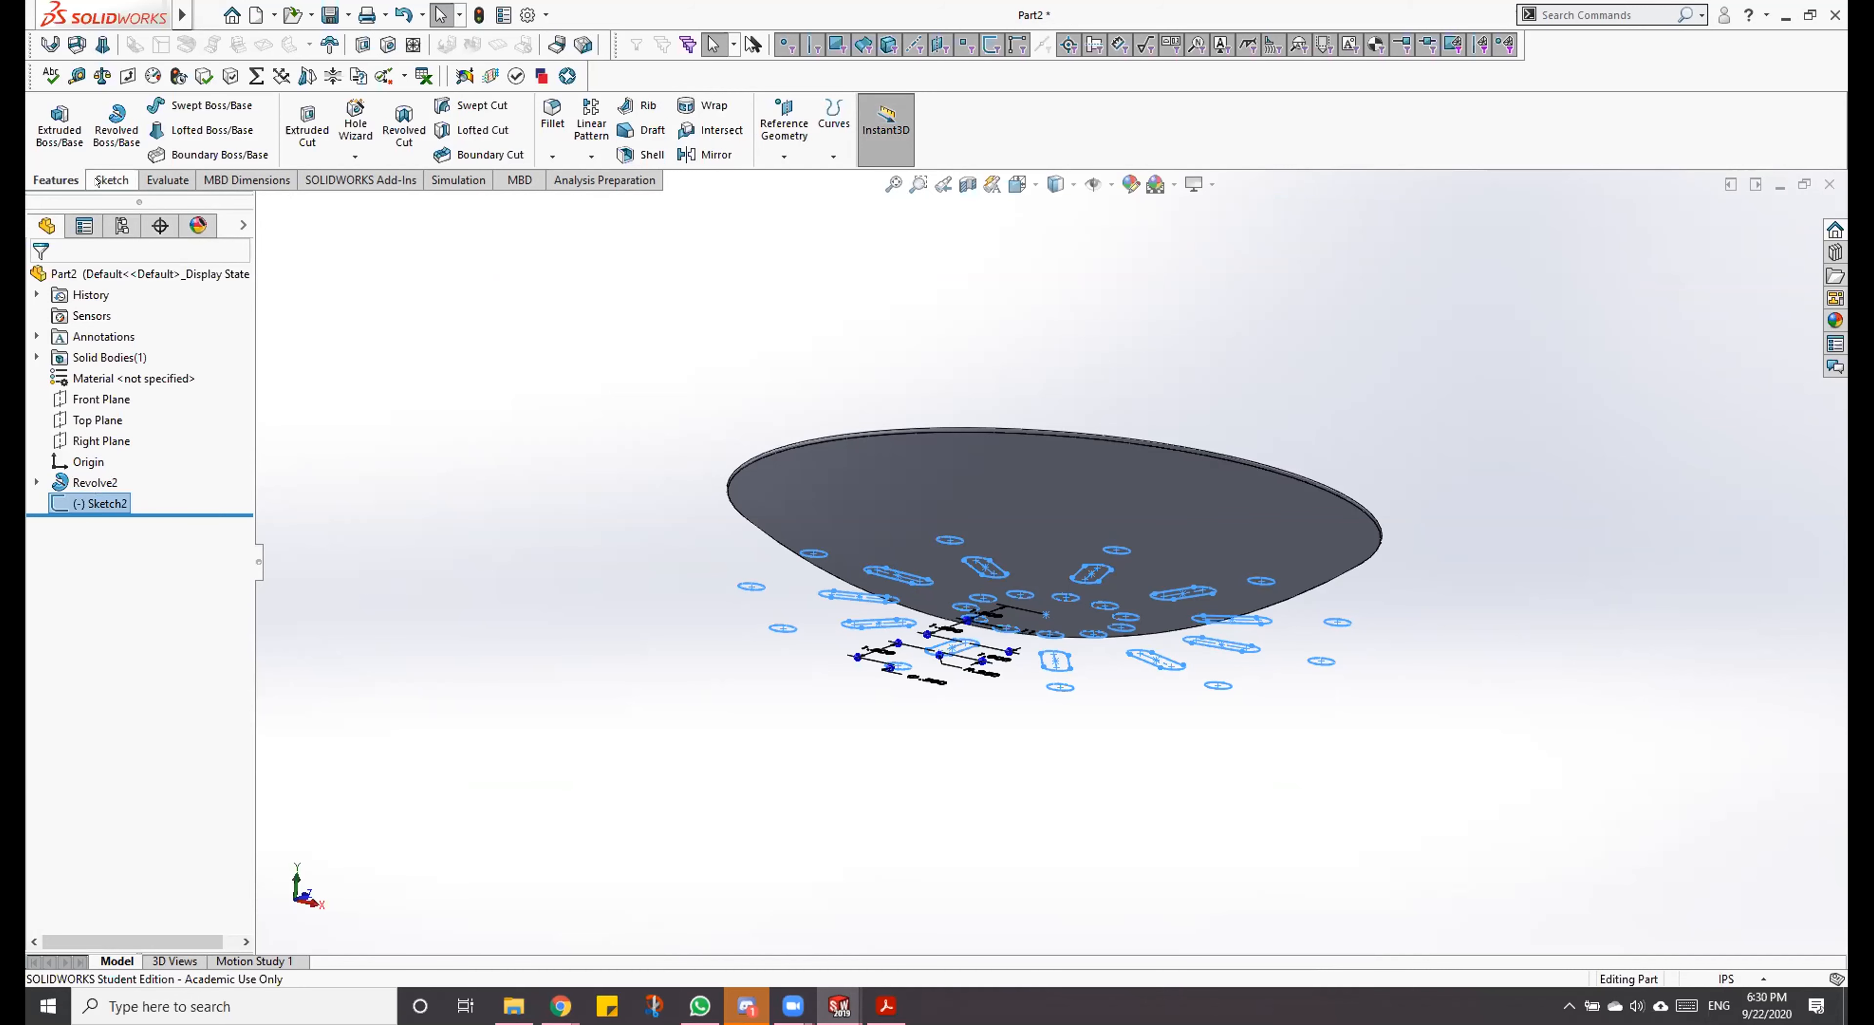
click(688, 105)
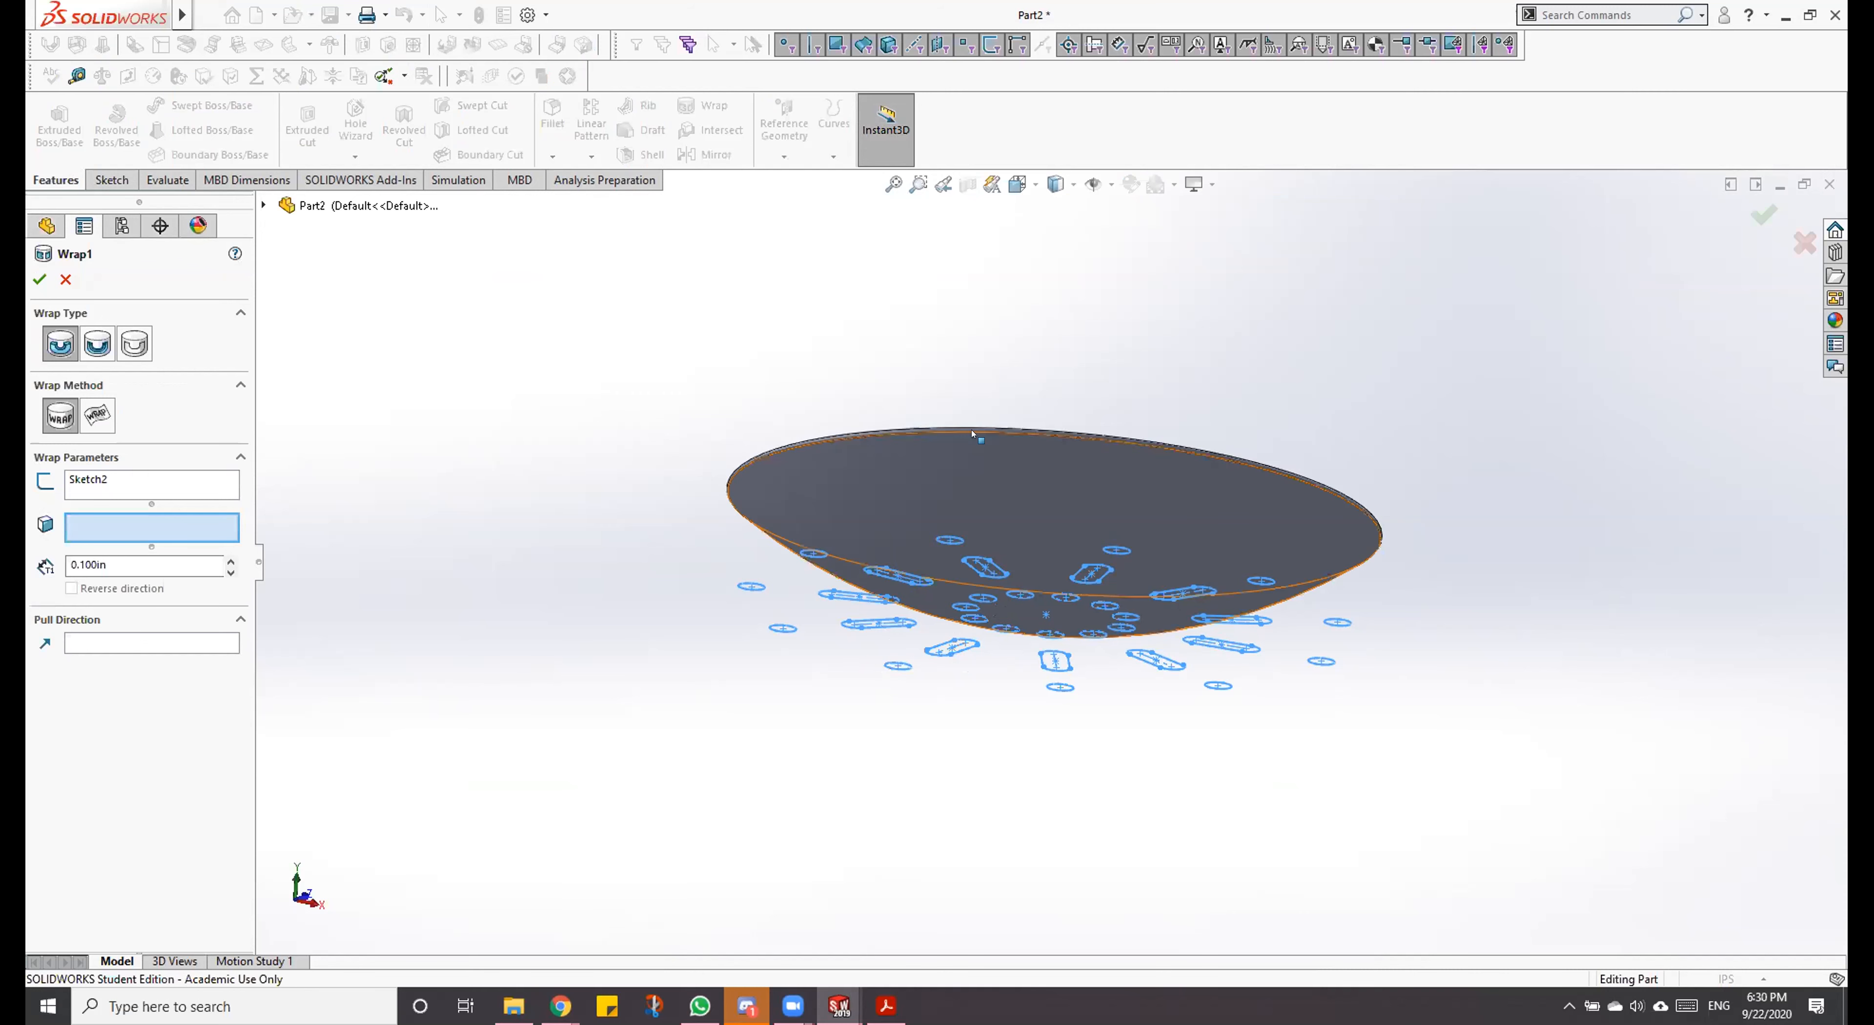
click(92, 421)
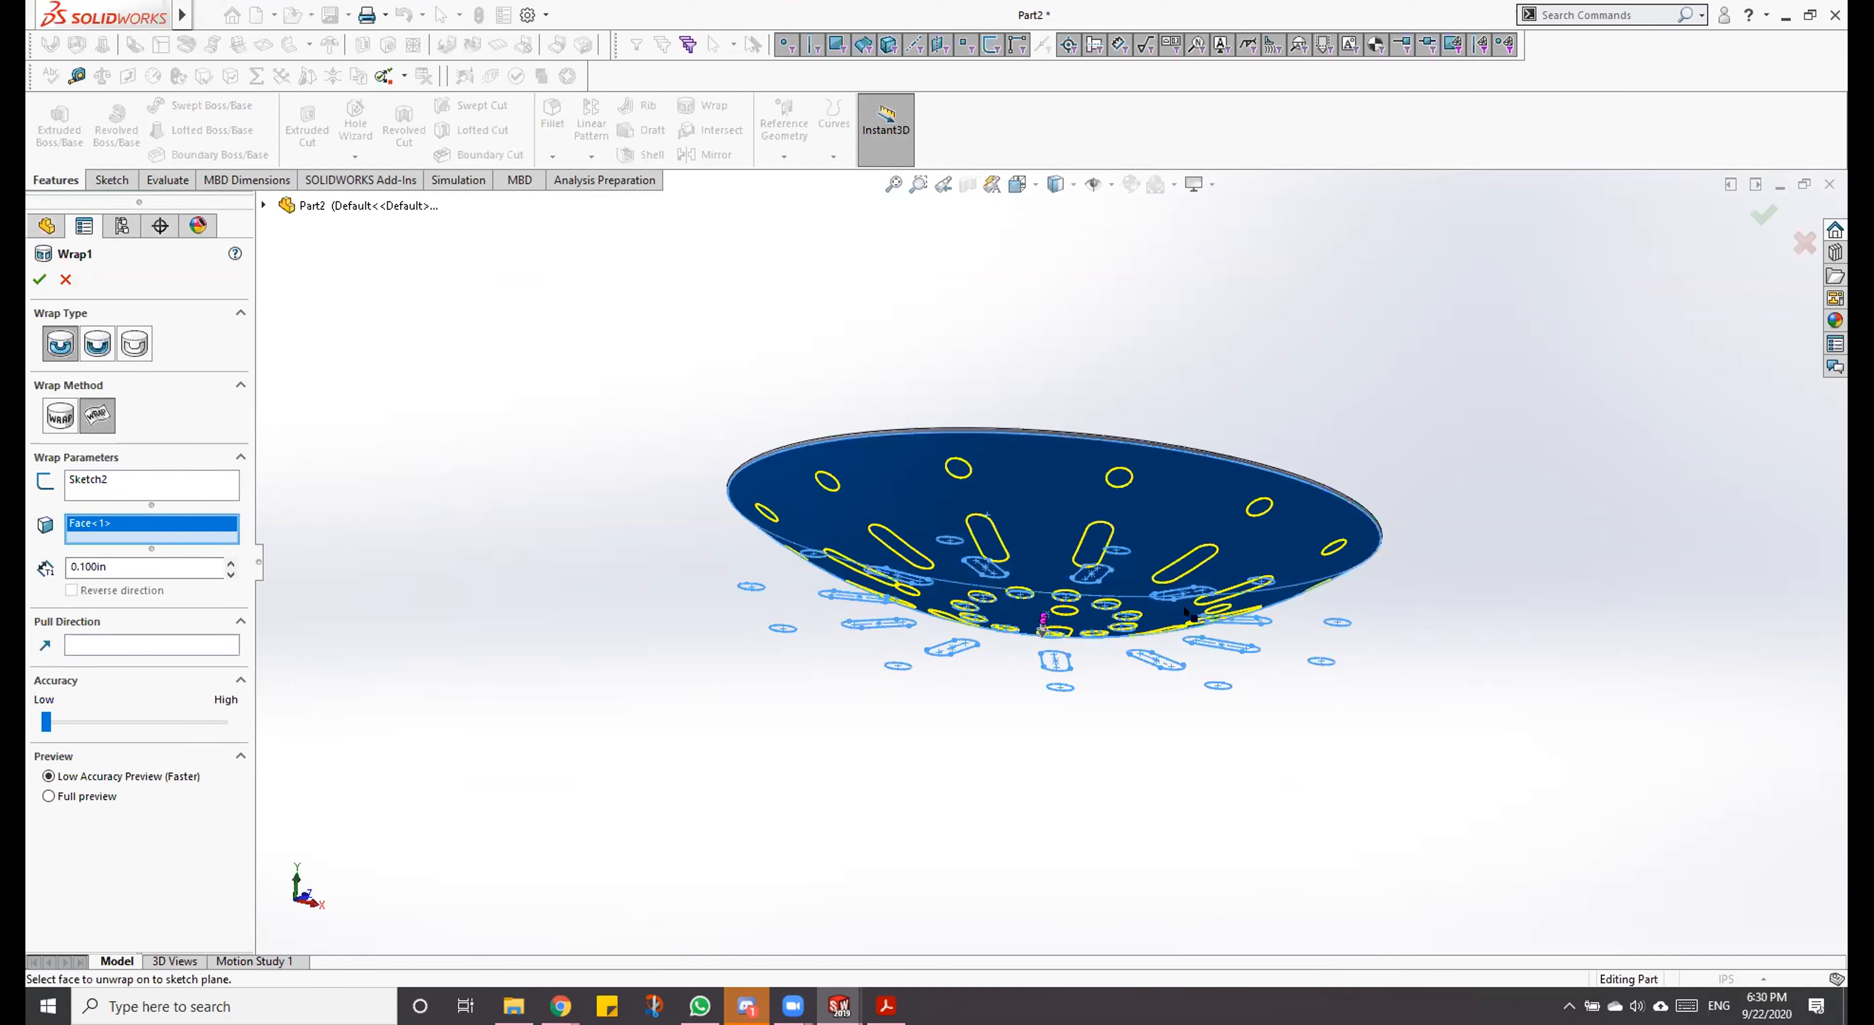
middle_drag(1154, 698, 1310, 419)
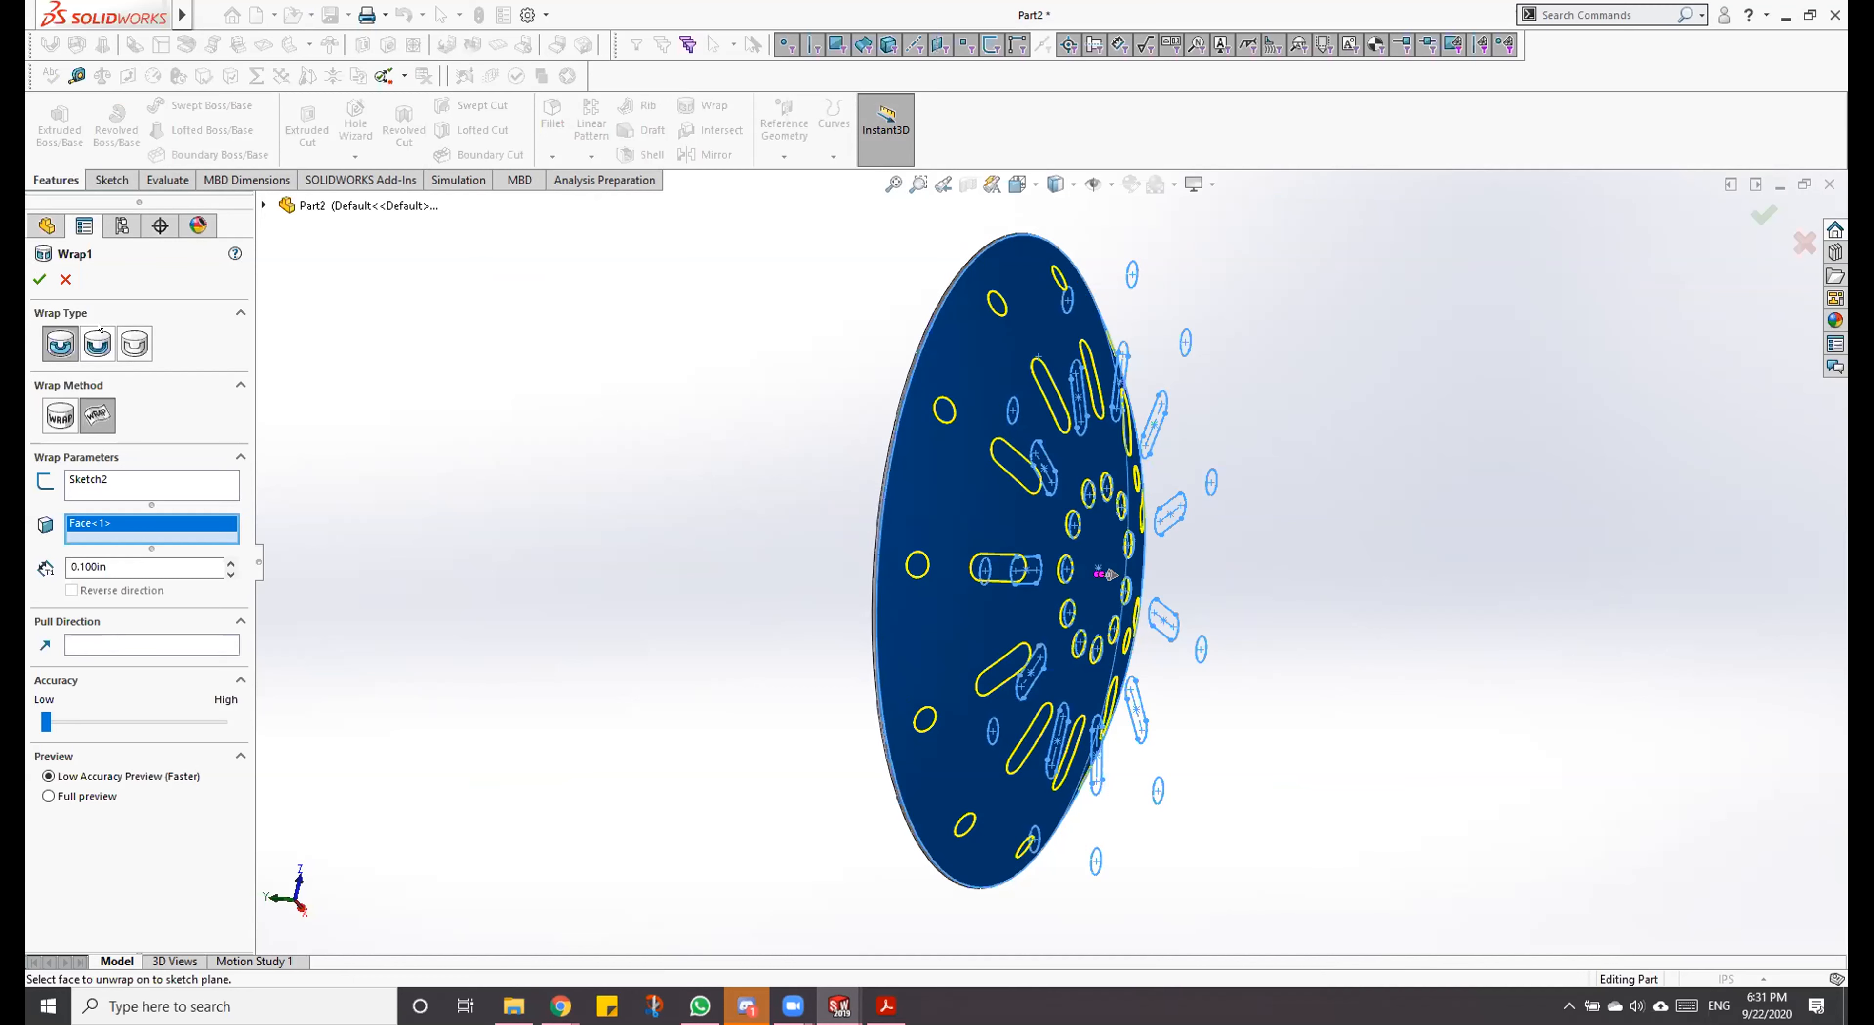
click(96, 345)
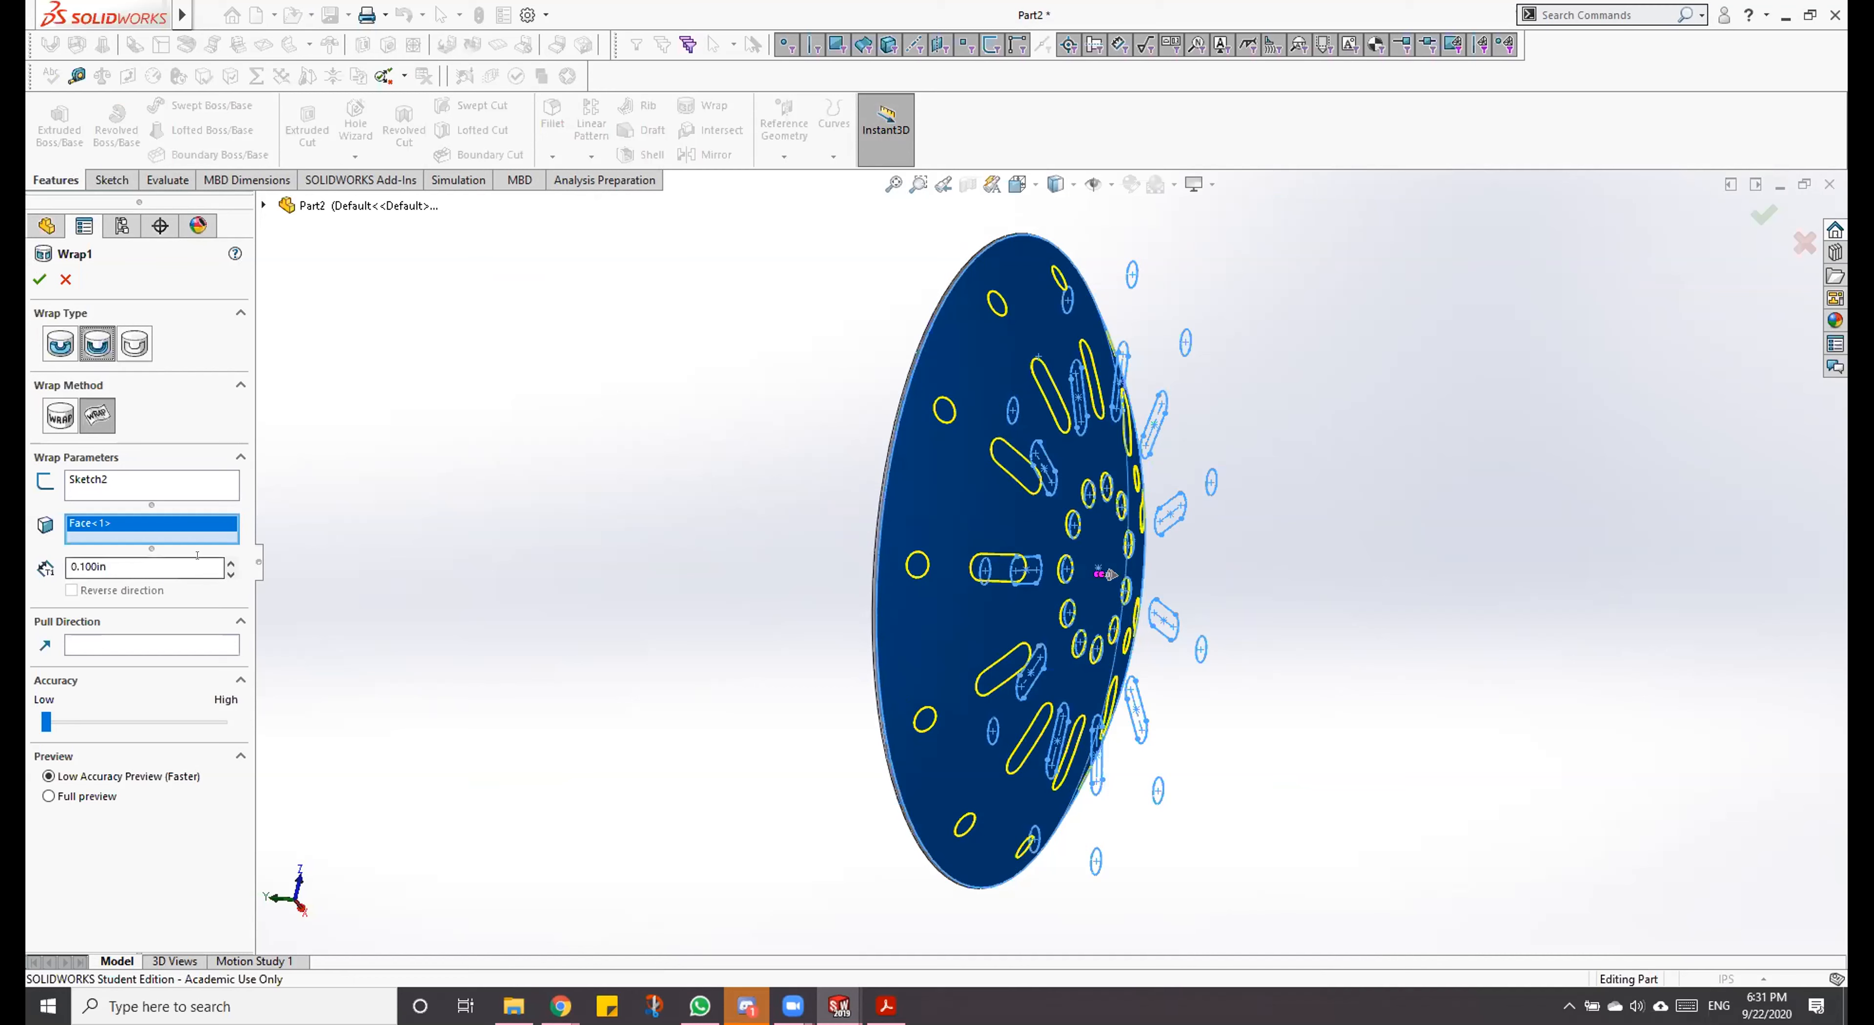
Step: Increase the deboss depth so the holes cut through the bowl wall, accept the wrap and show the bowl in a standard 3D view
click(230, 563)
click(230, 563)
click(230, 563)
click(230, 563)
click(230, 563)
click(230, 563)
click(221, 559)
click(221, 559)
click(221, 560)
click(226, 562)
click(226, 562)
click(226, 562)
click(226, 562)
click(225, 562)
click(226, 562)
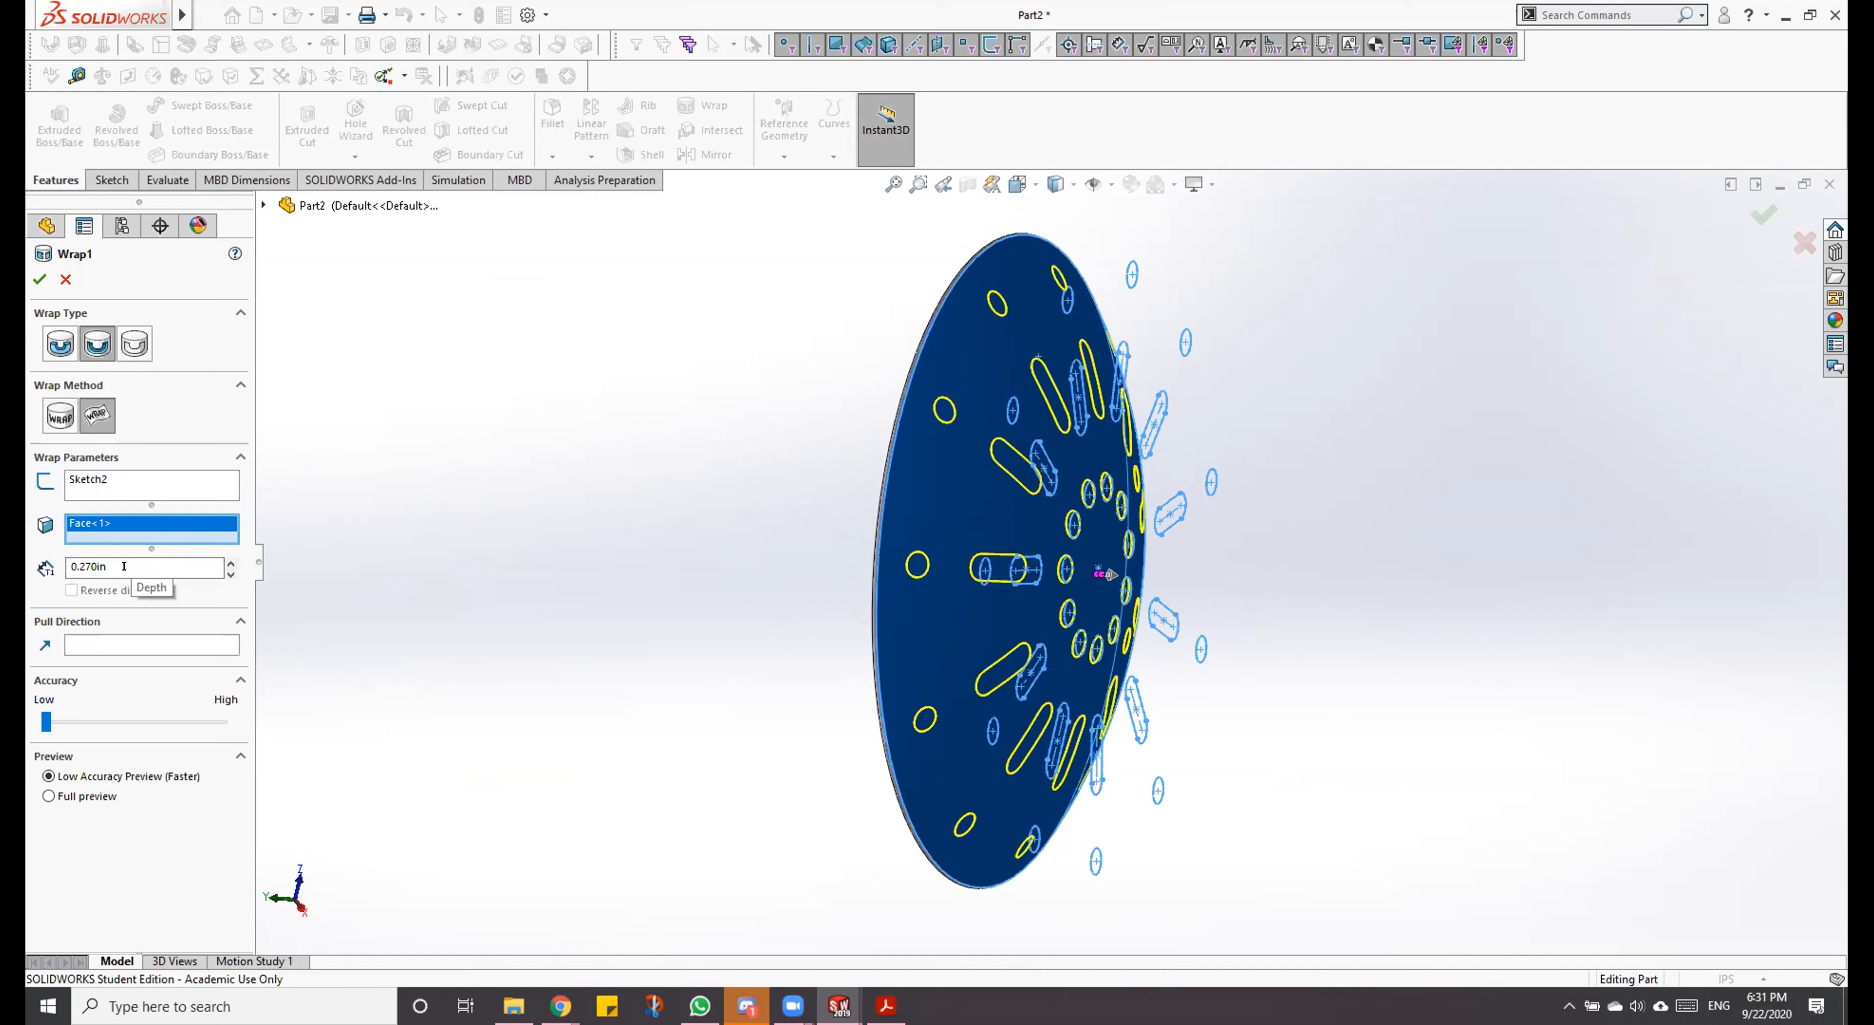
click(32, 273)
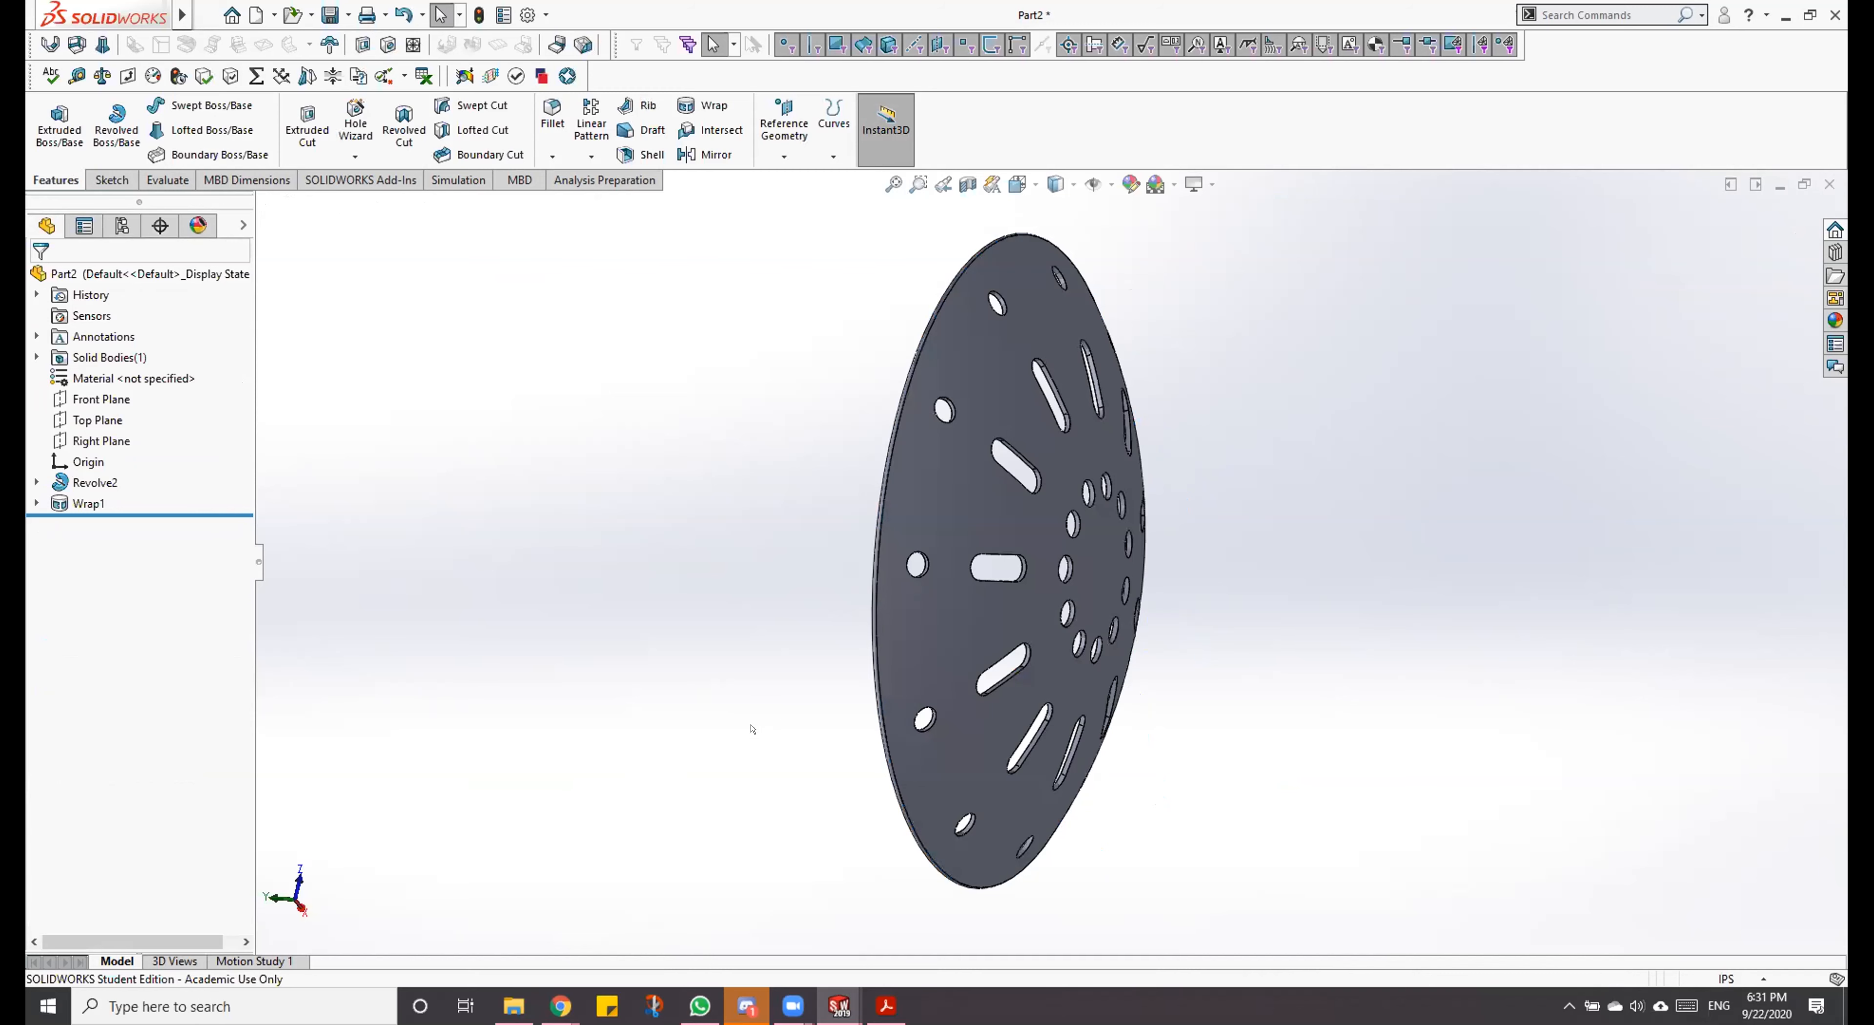
key(ctrl+7)
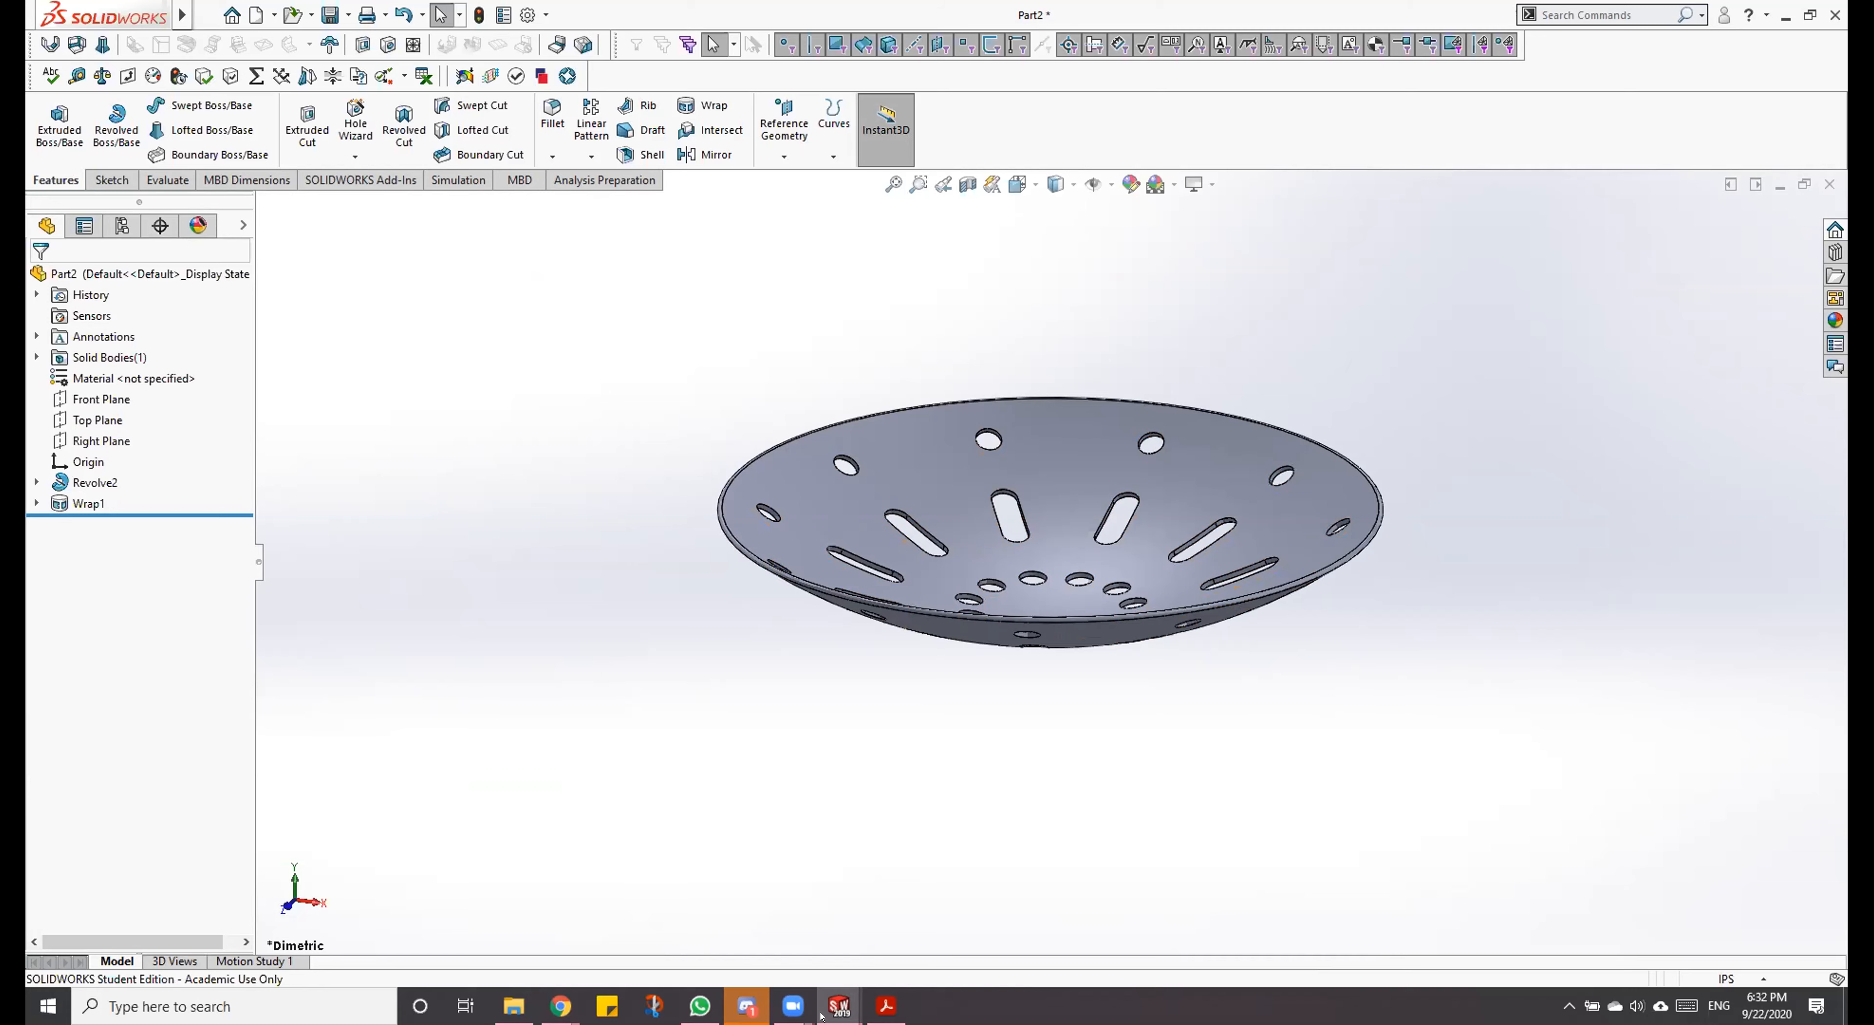
Step: Switch to the finished Strainer part and examine the sketch behind its extruded hole cut
mouse_move(820, 1016)
click(735, 880)
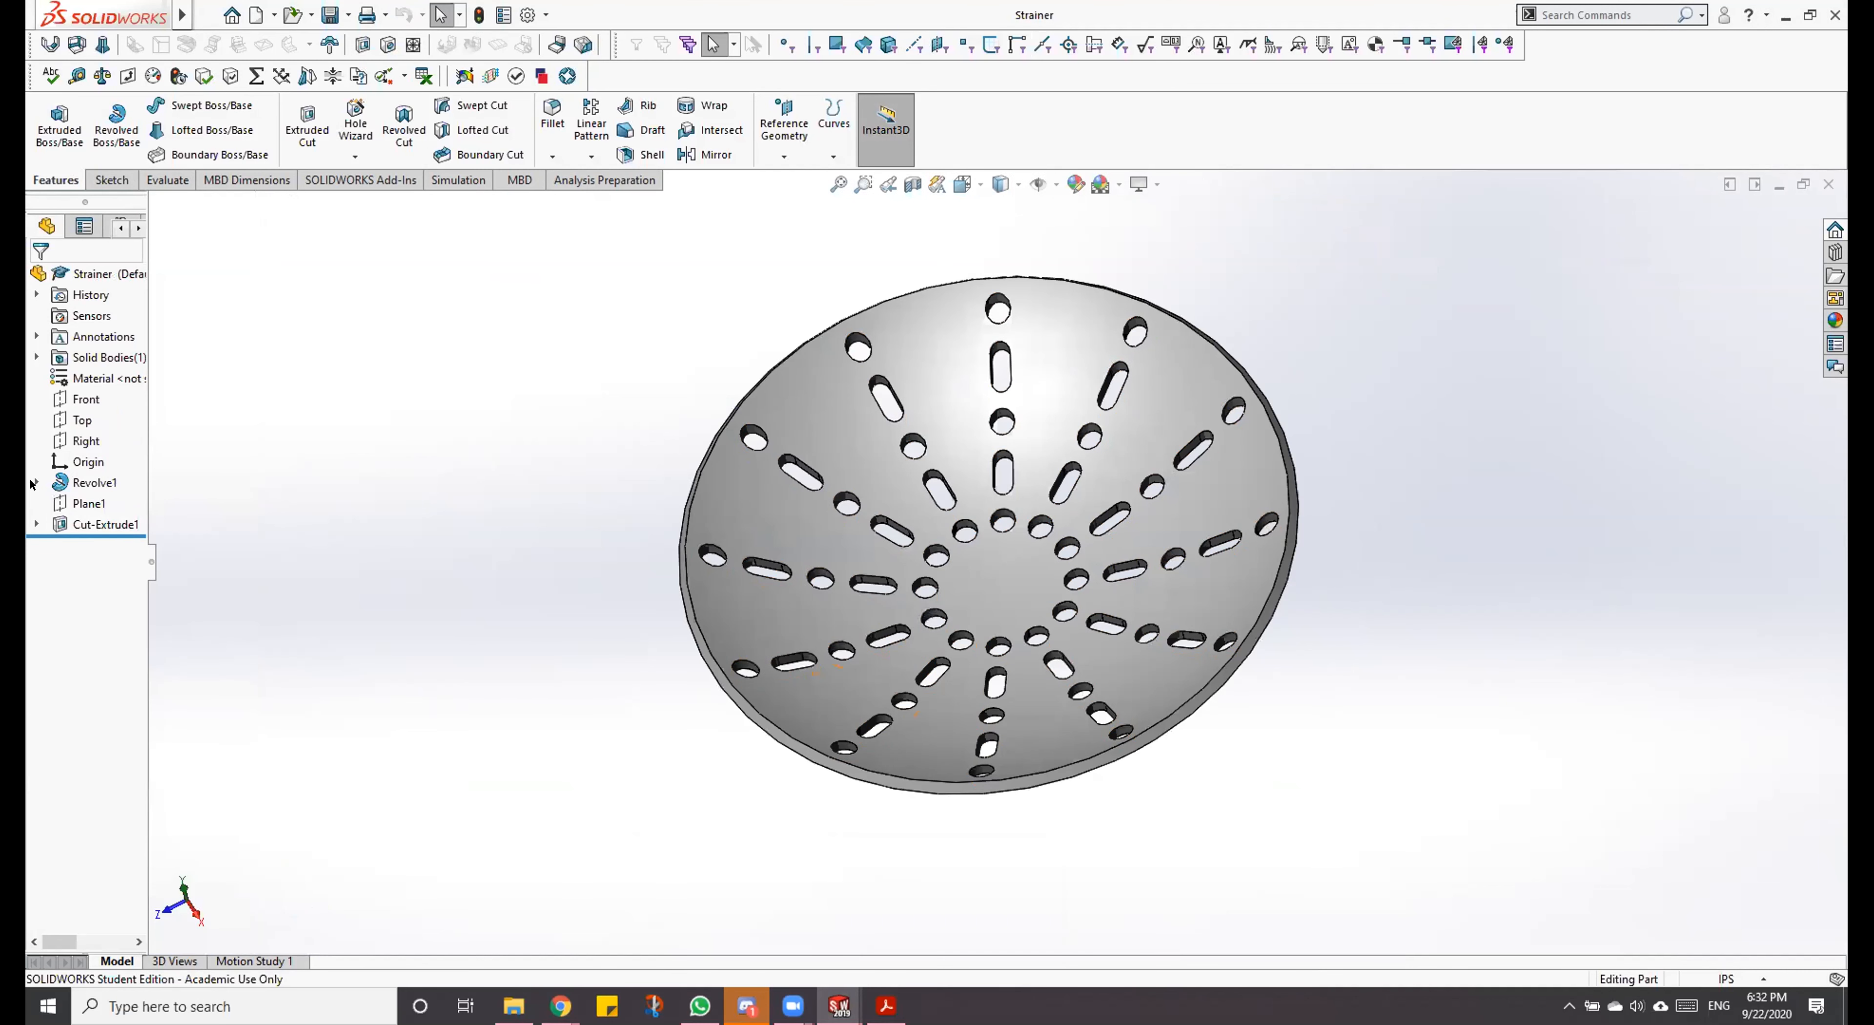
click(36, 523)
click(110, 545)
mouse_move(436, 590)
middle_down()
mouse_move(477, 390)
mouse_move(489, 661)
mouse_move(480, 481)
middle_up()
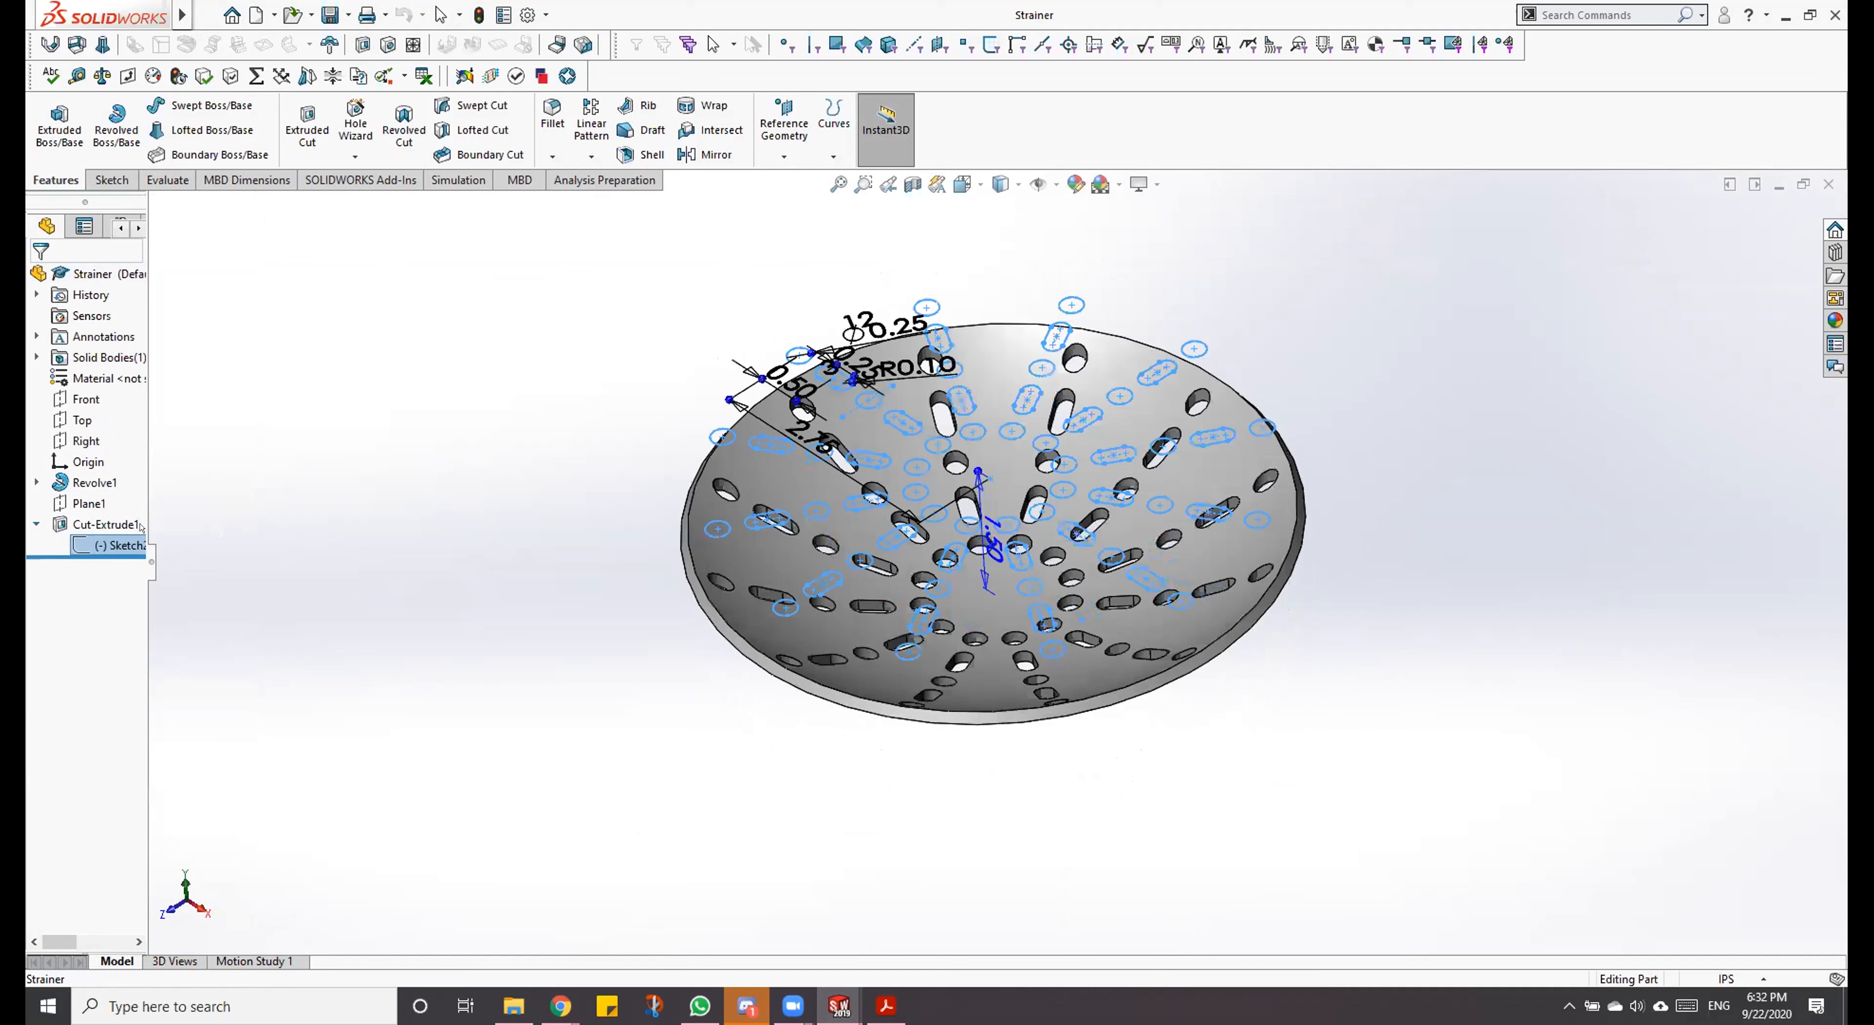
click(110, 518)
click(109, 545)
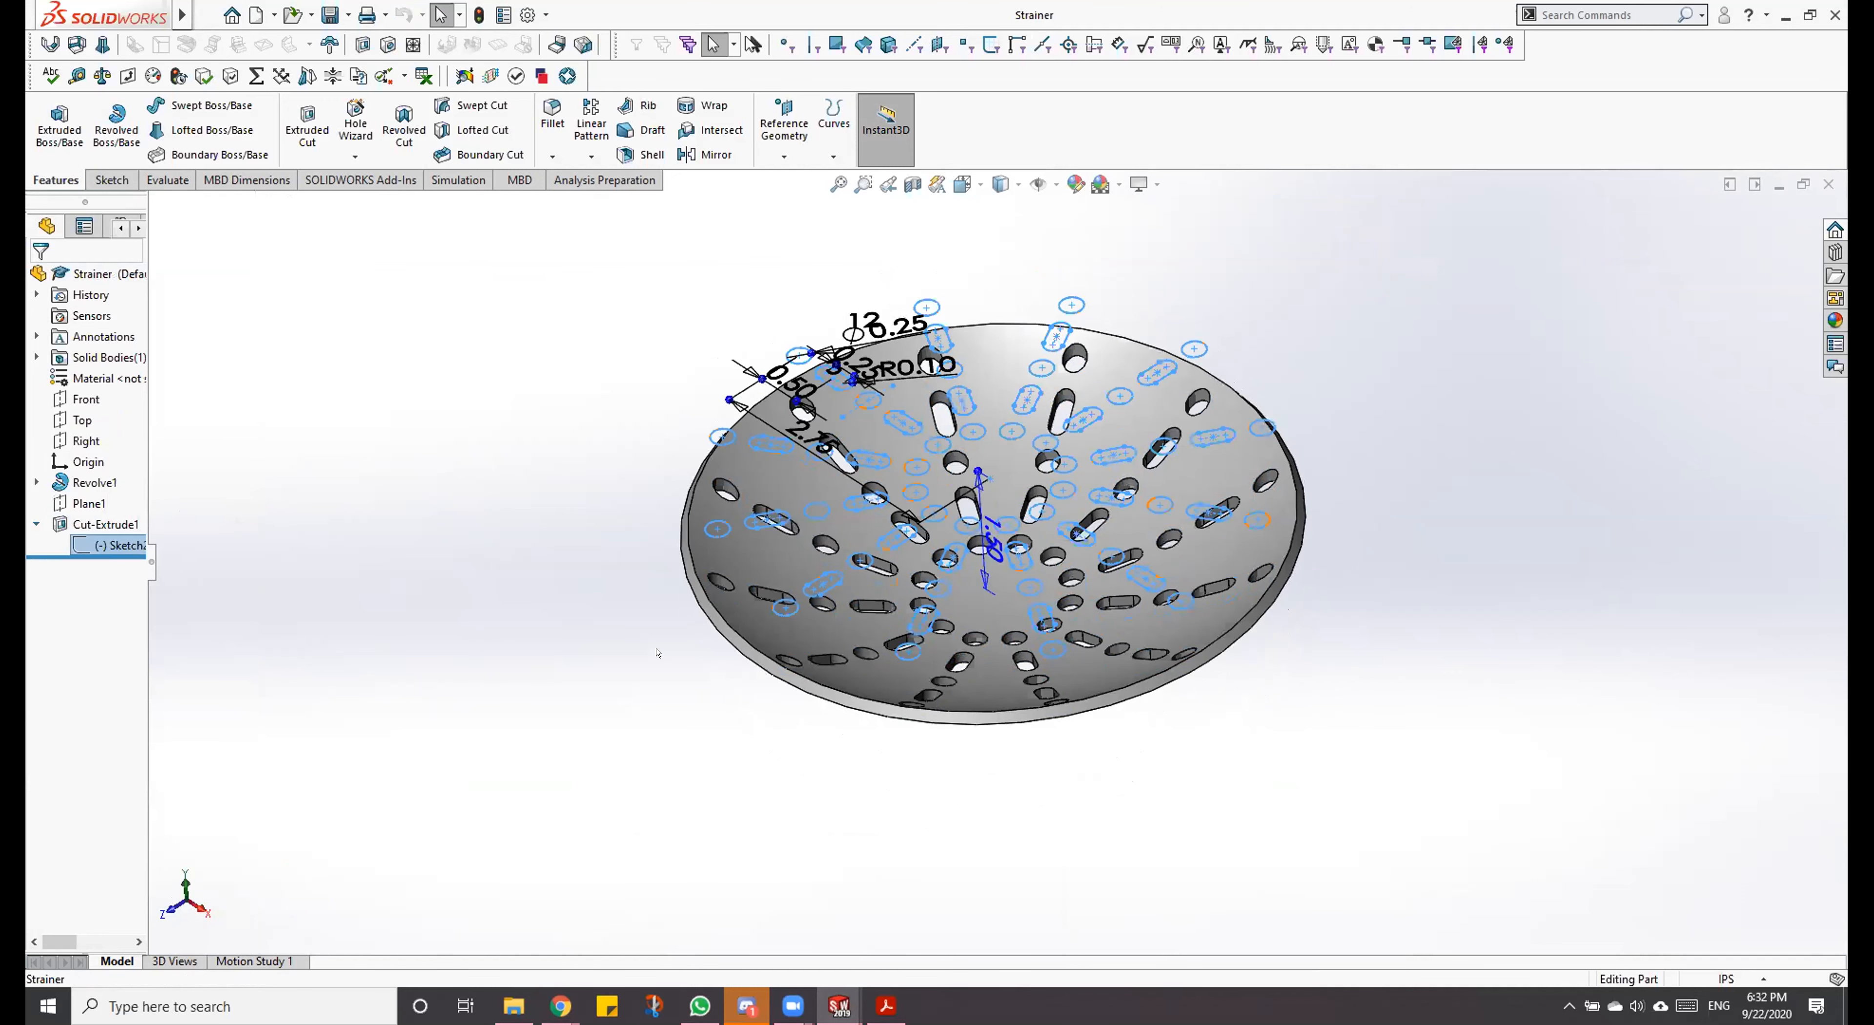
click(36, 524)
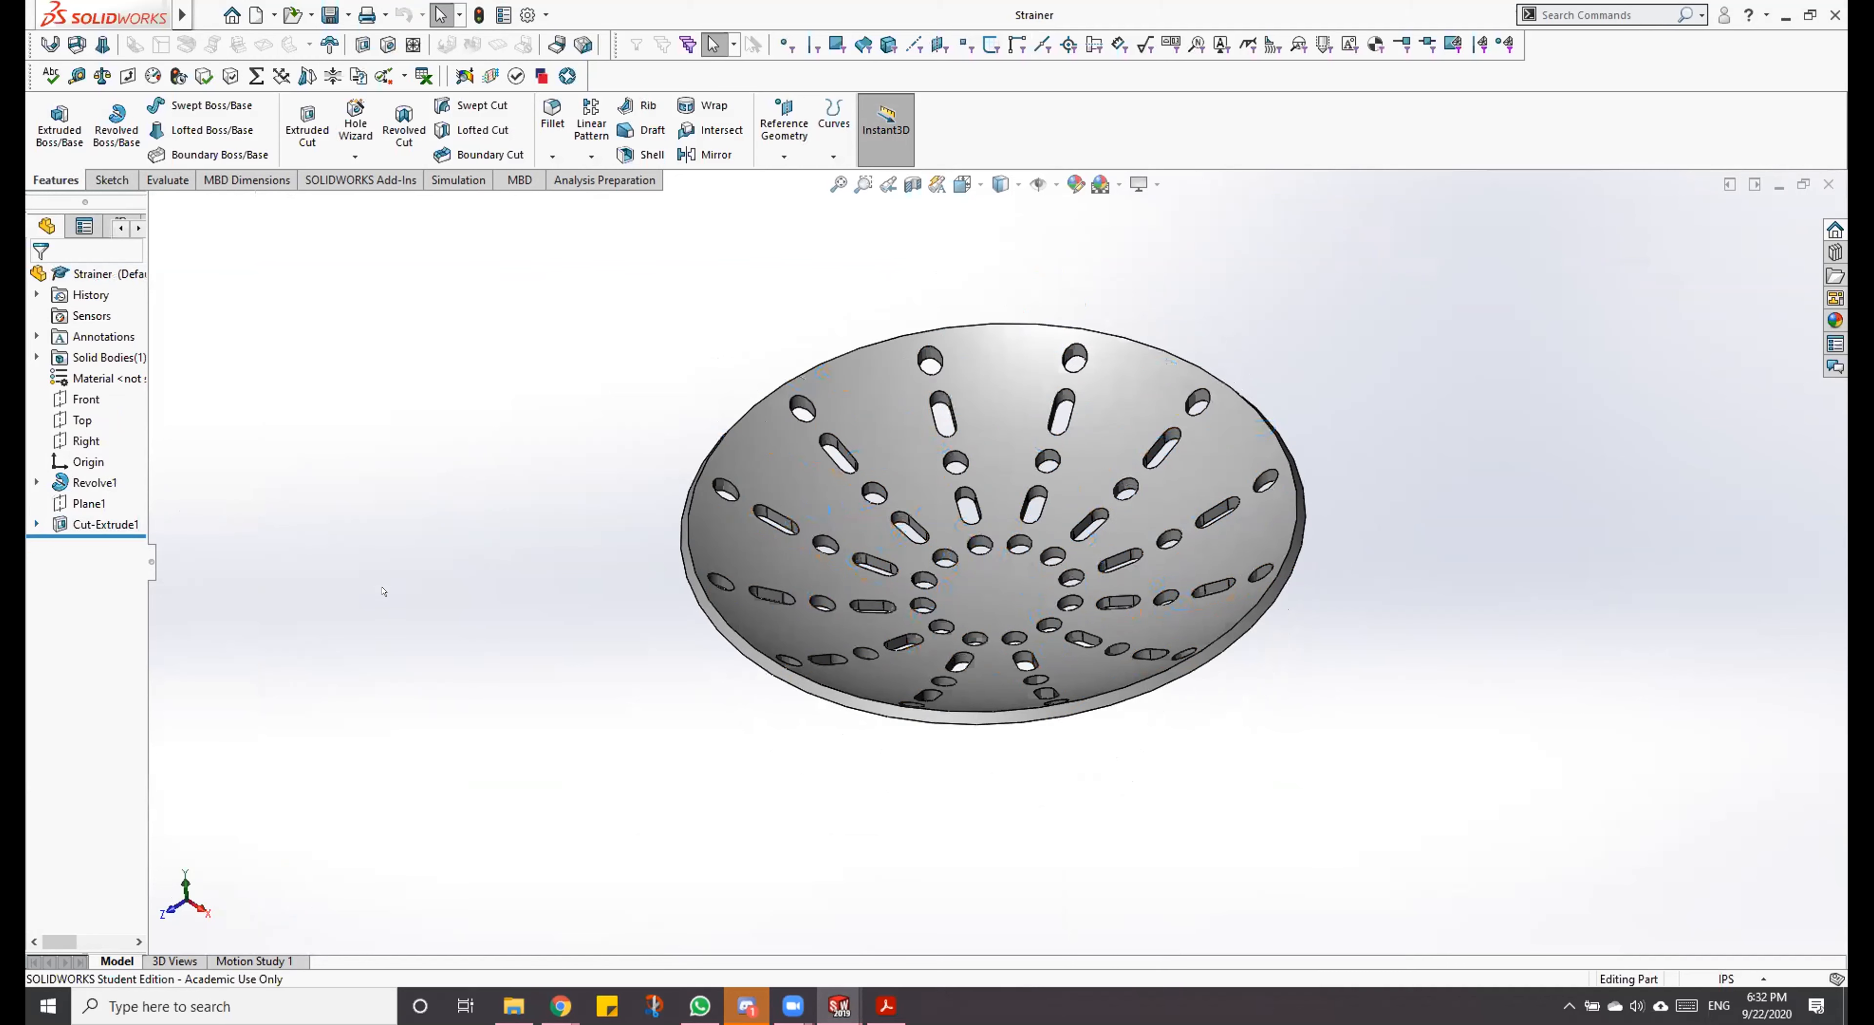
Step: Return to the Part2 document and inspect the wrapped holes from inside the bowl
mouse_move(839, 1005)
click(867, 945)
middle_drag(1059, 614, 1114, 769)
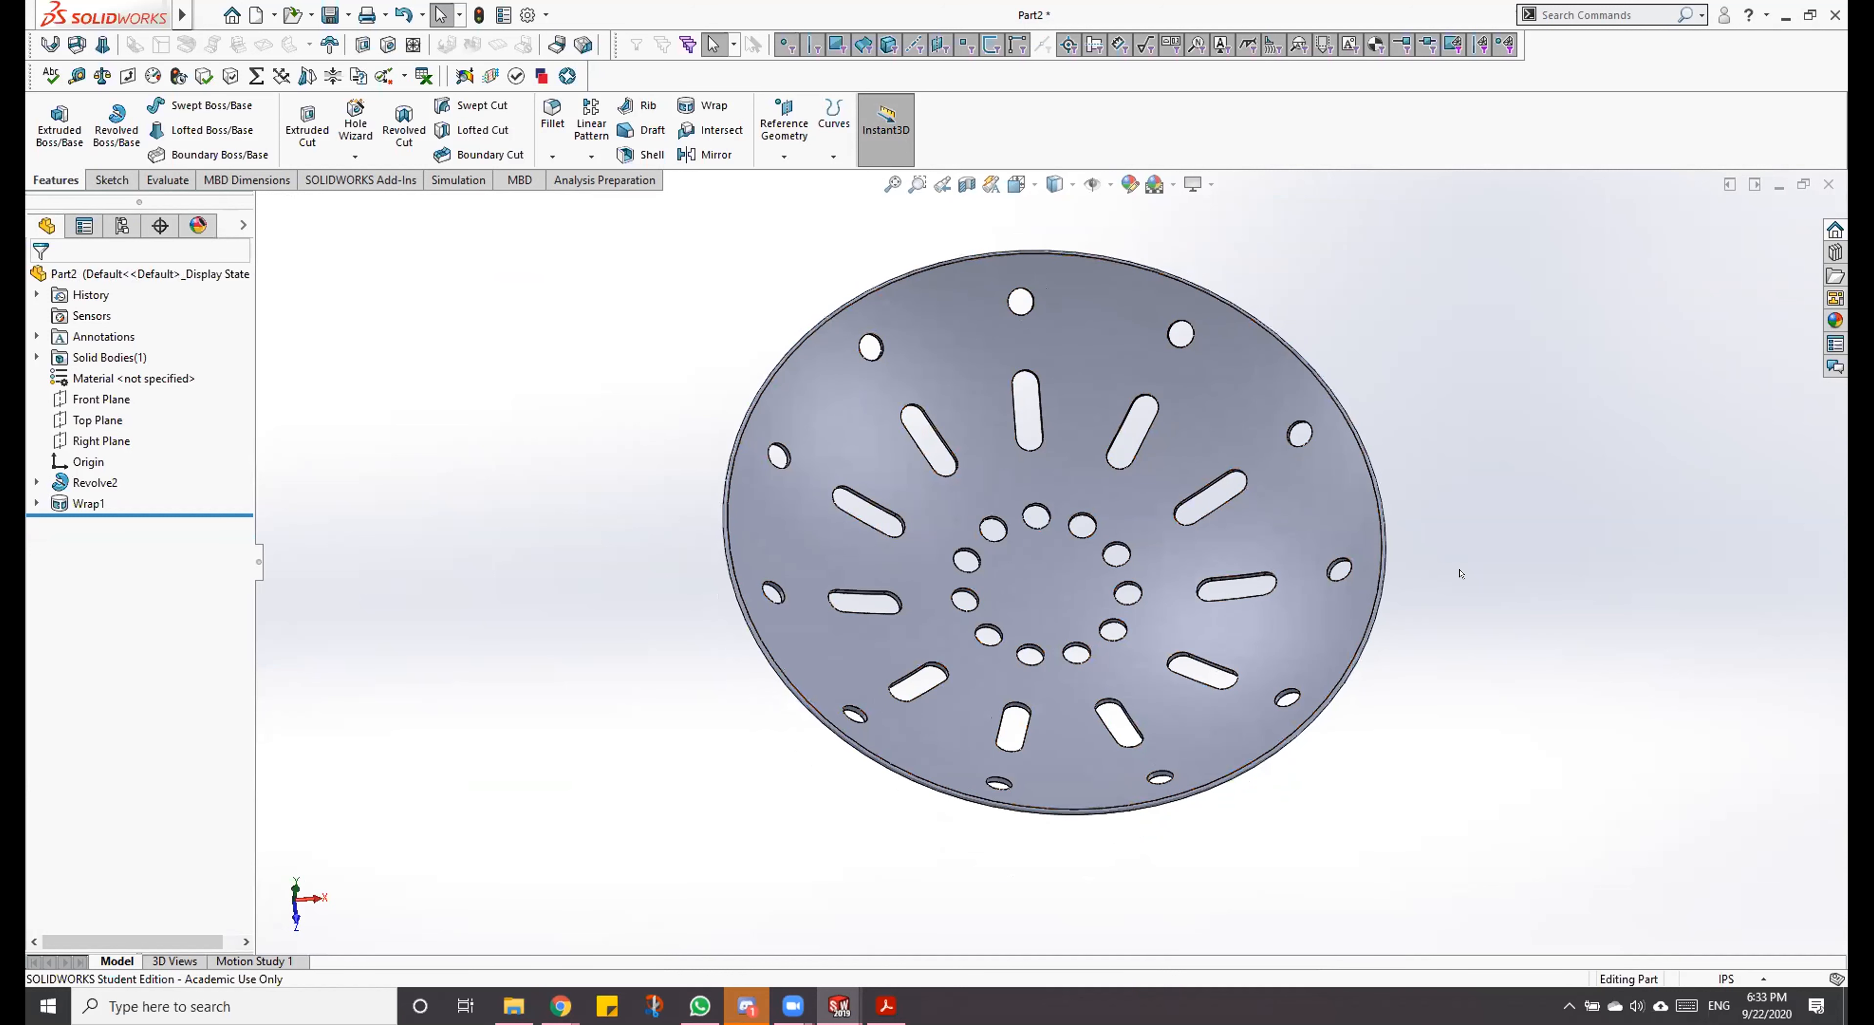